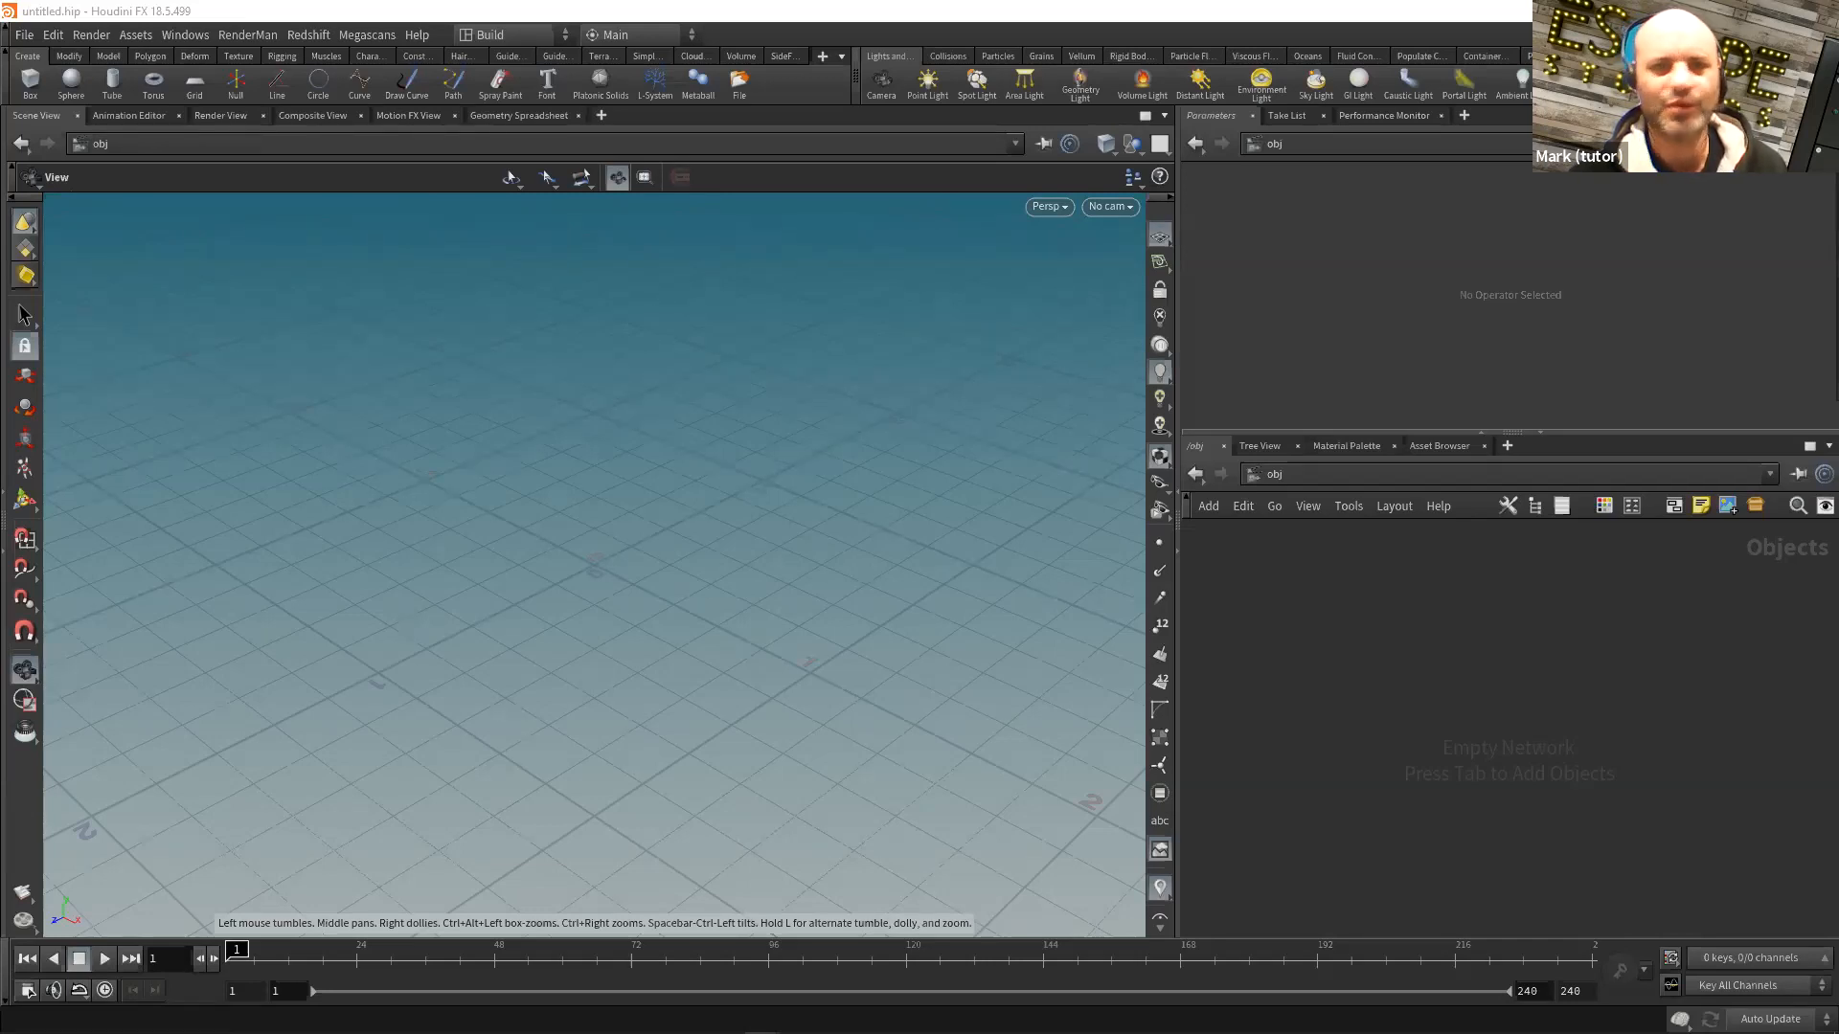
Step: Enlarge the parameter area and widen the network area, and place a Geometry object in the empty object network
left_click_drag(1312, 433, 1311, 478)
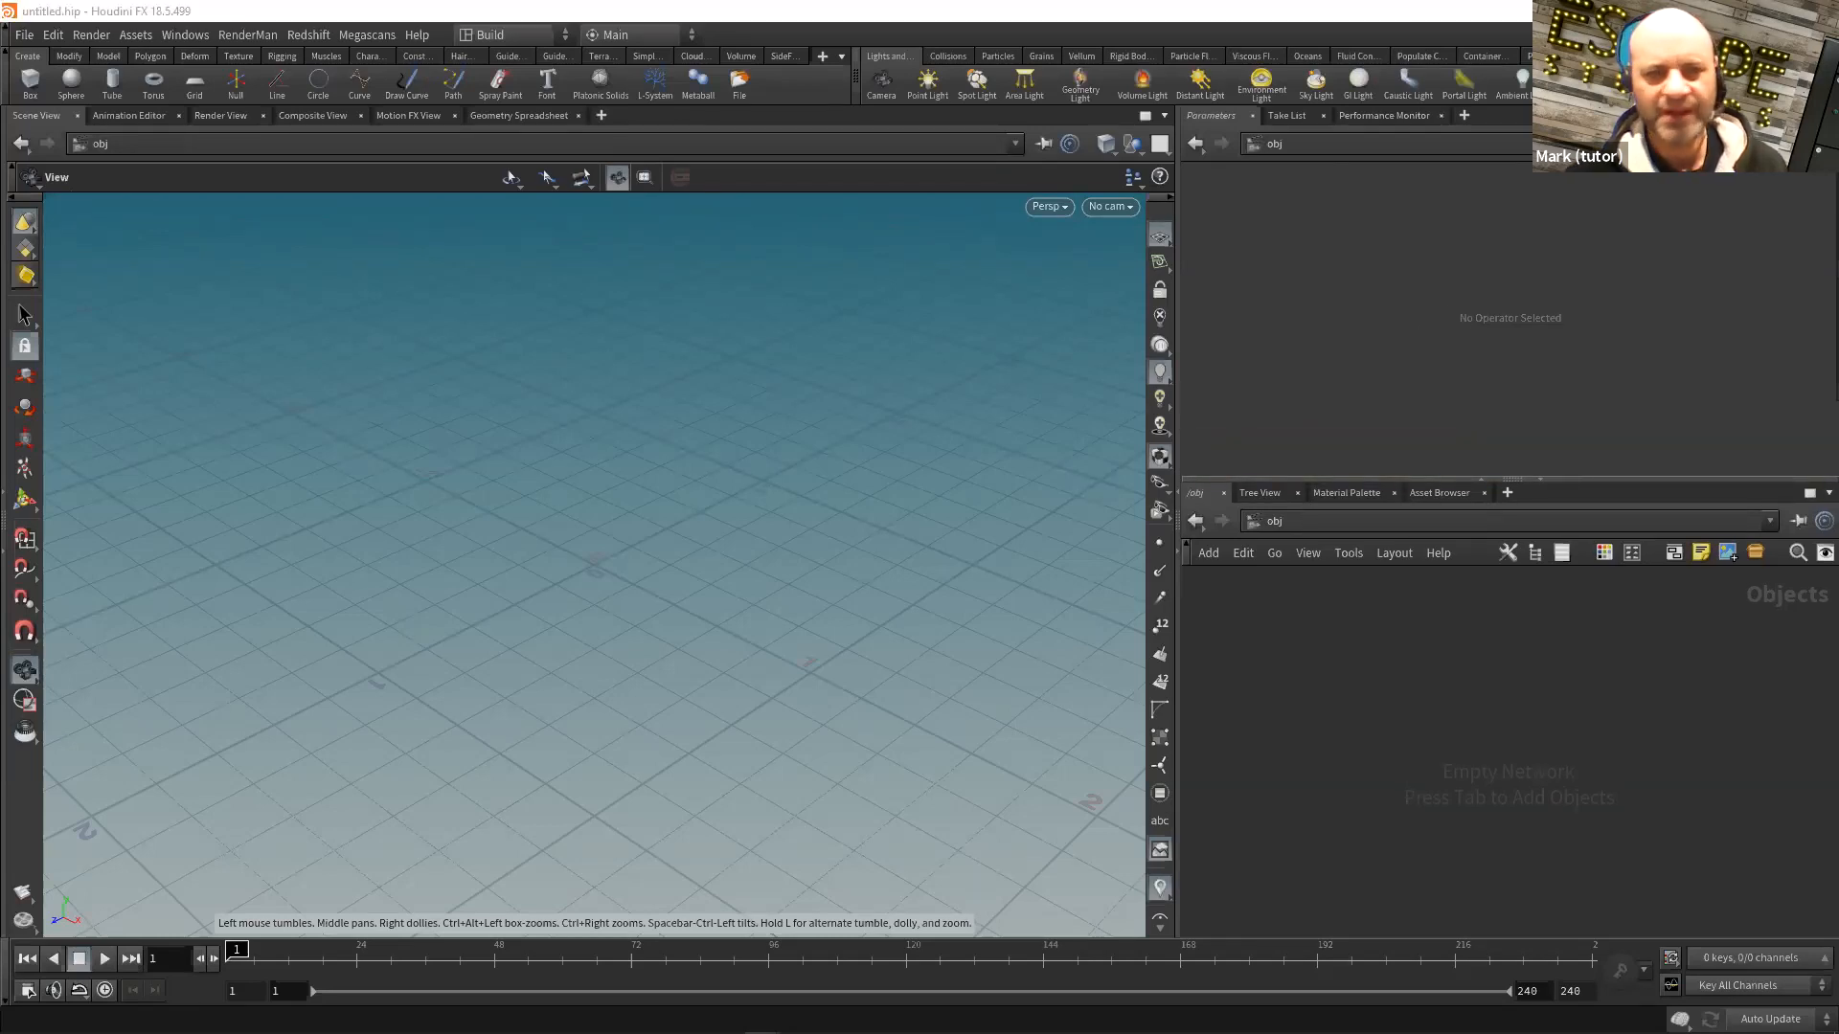
left_click_drag(1177, 649, 1142, 650)
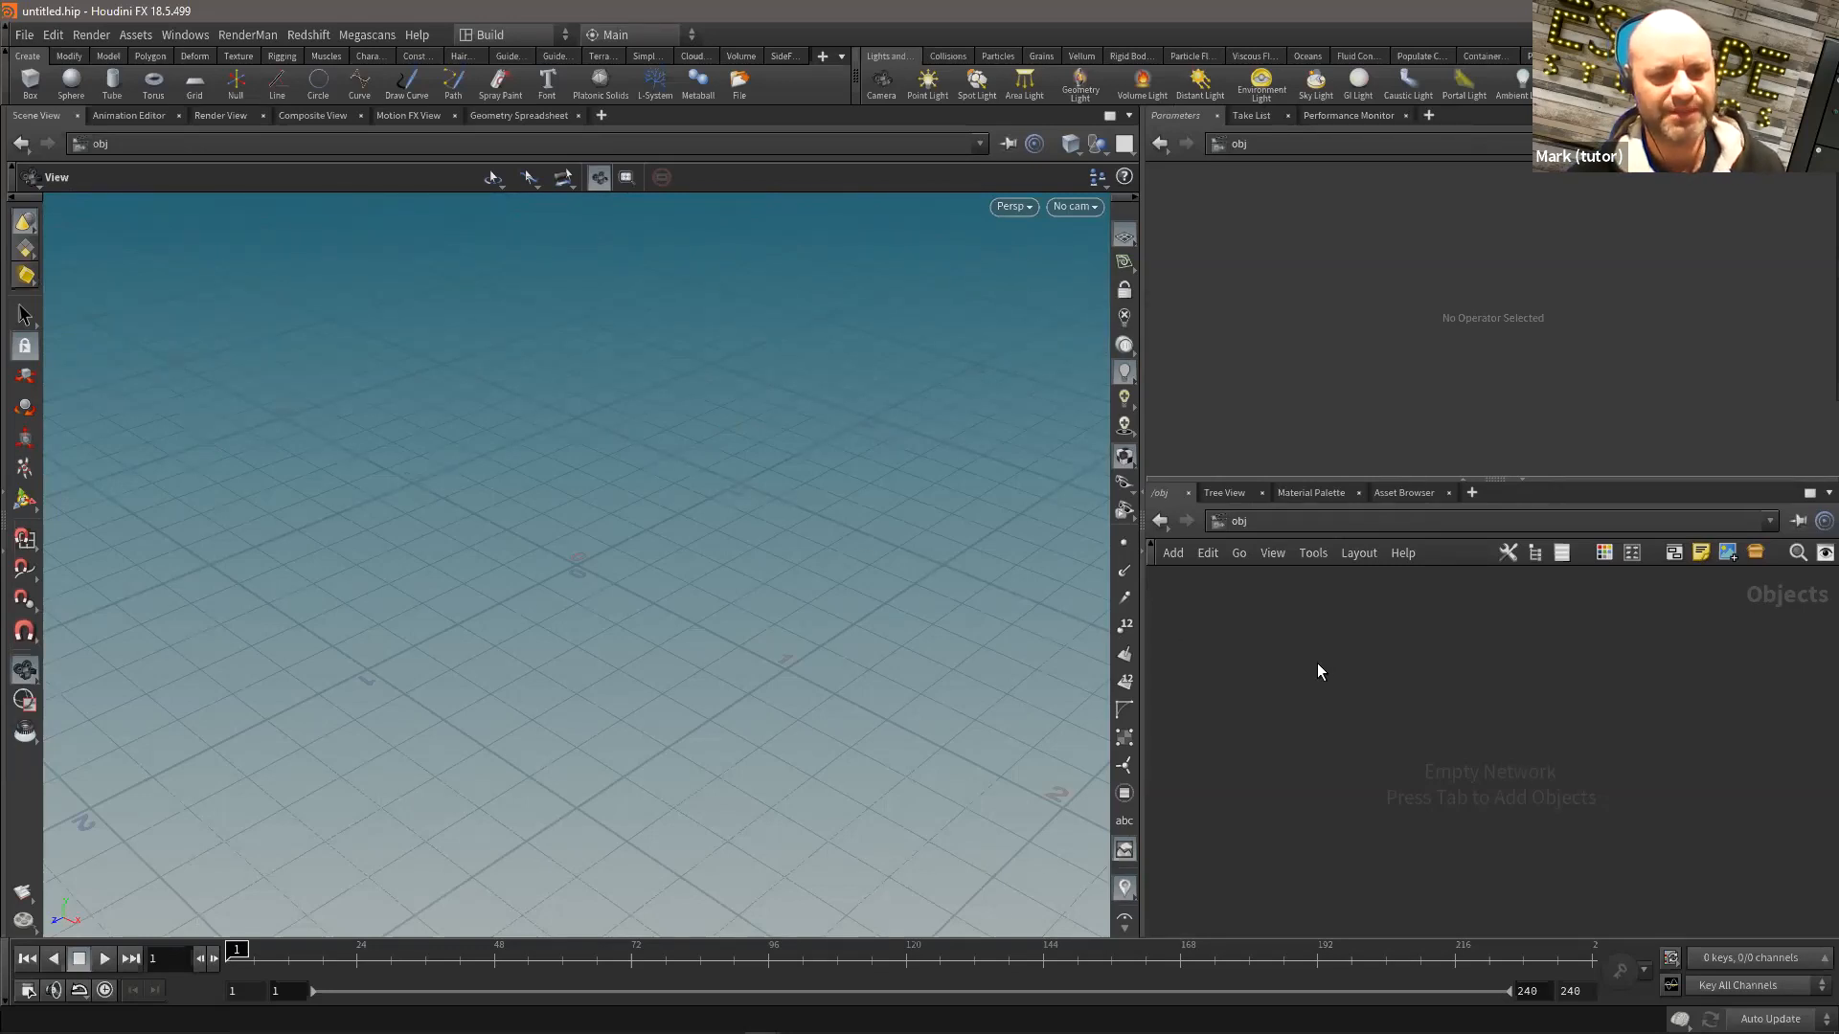
key("Tab")
type("ge")
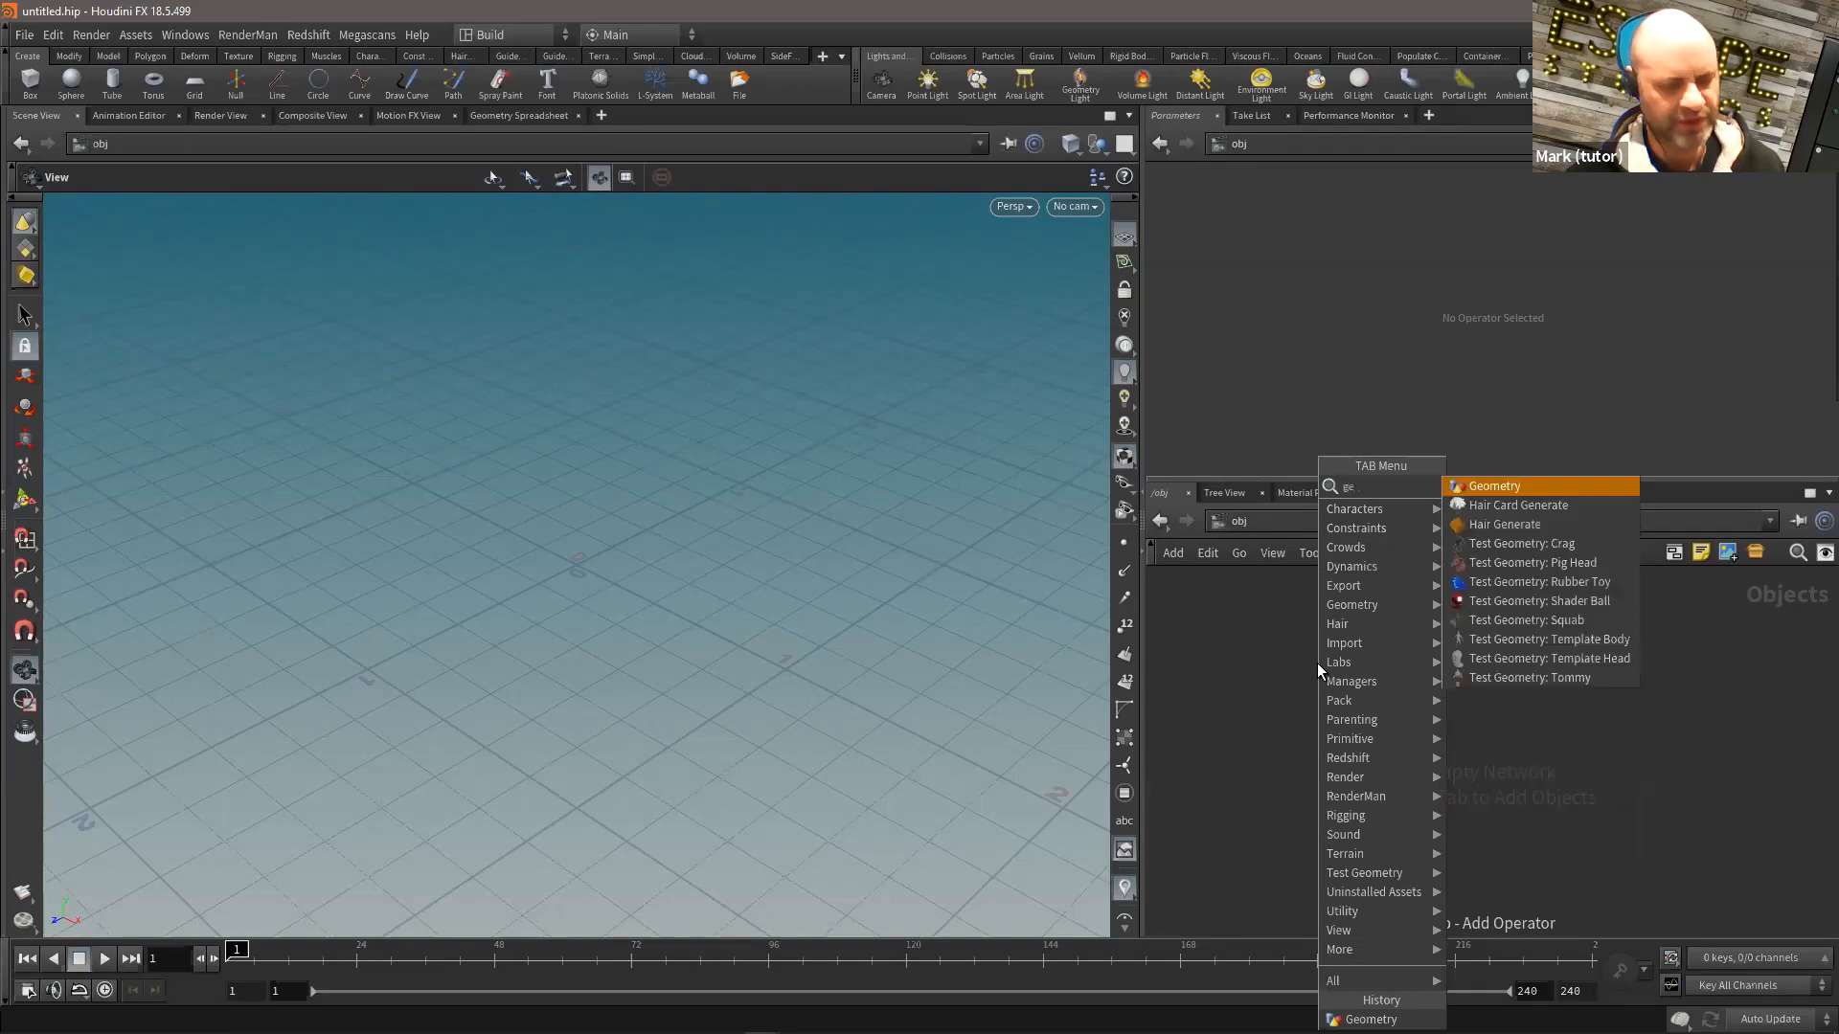
left_click(1498, 488)
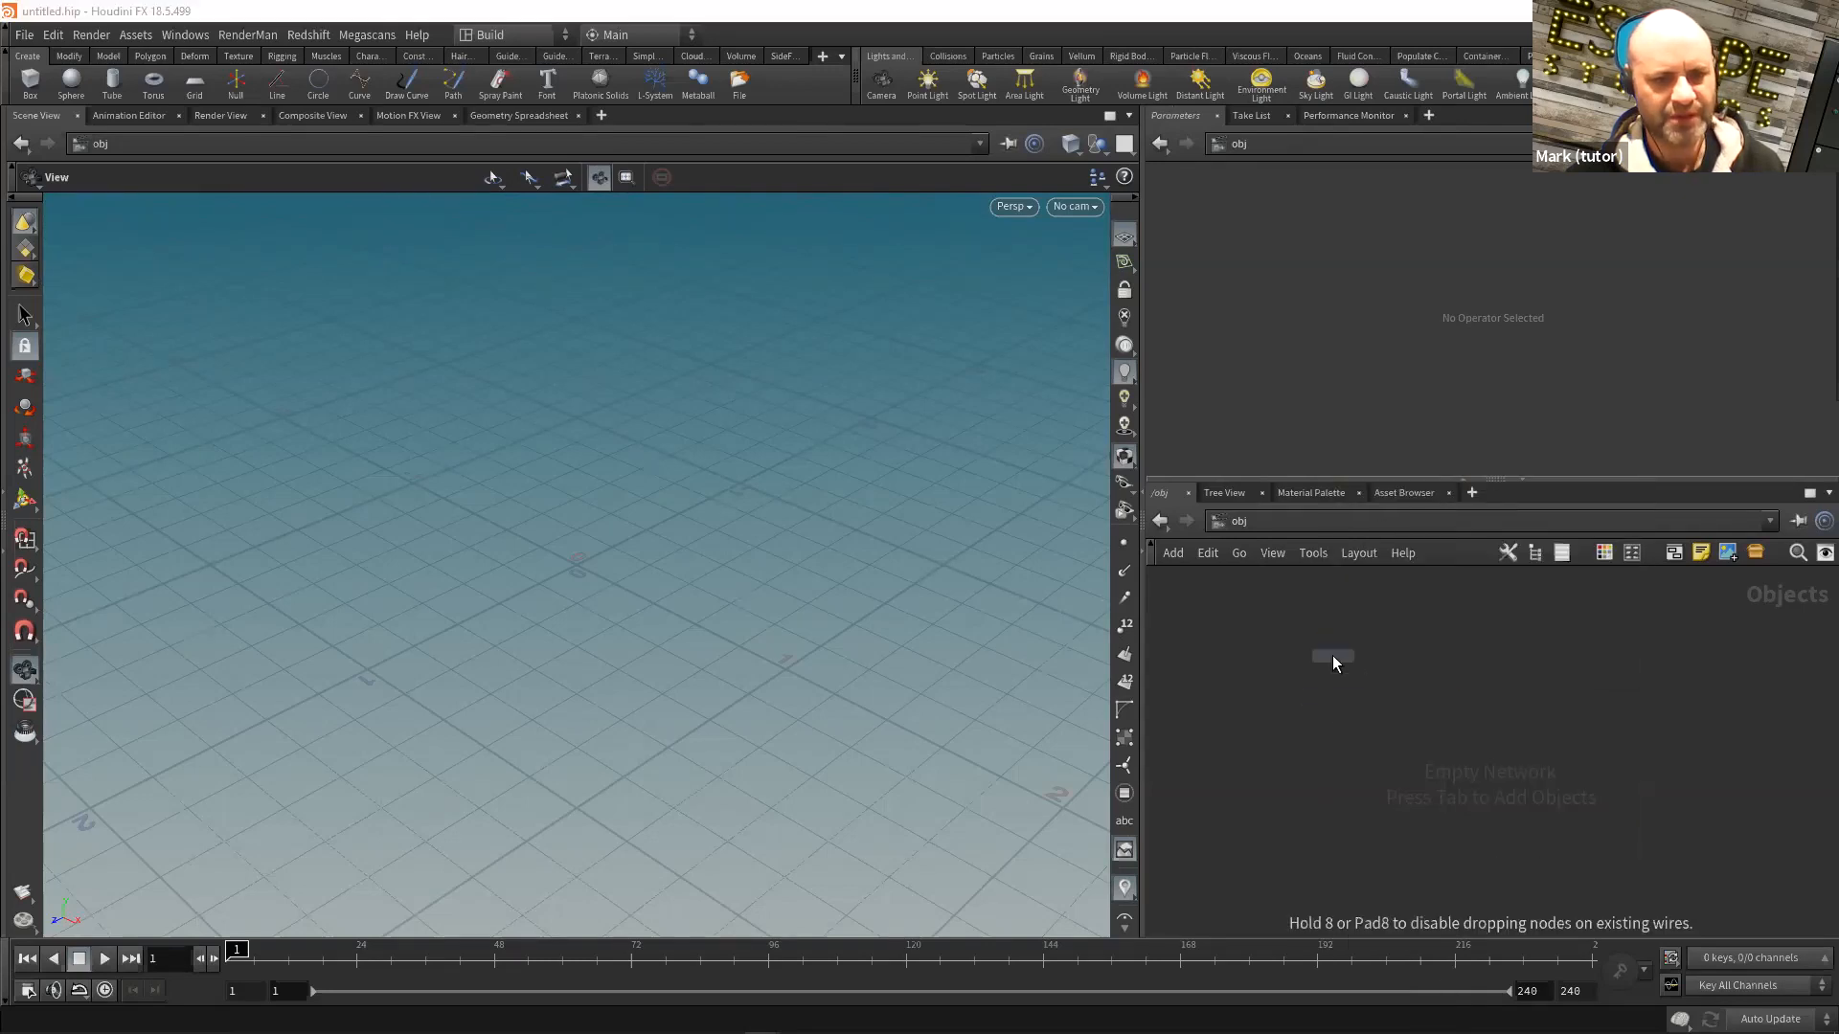
left_click(1334, 661)
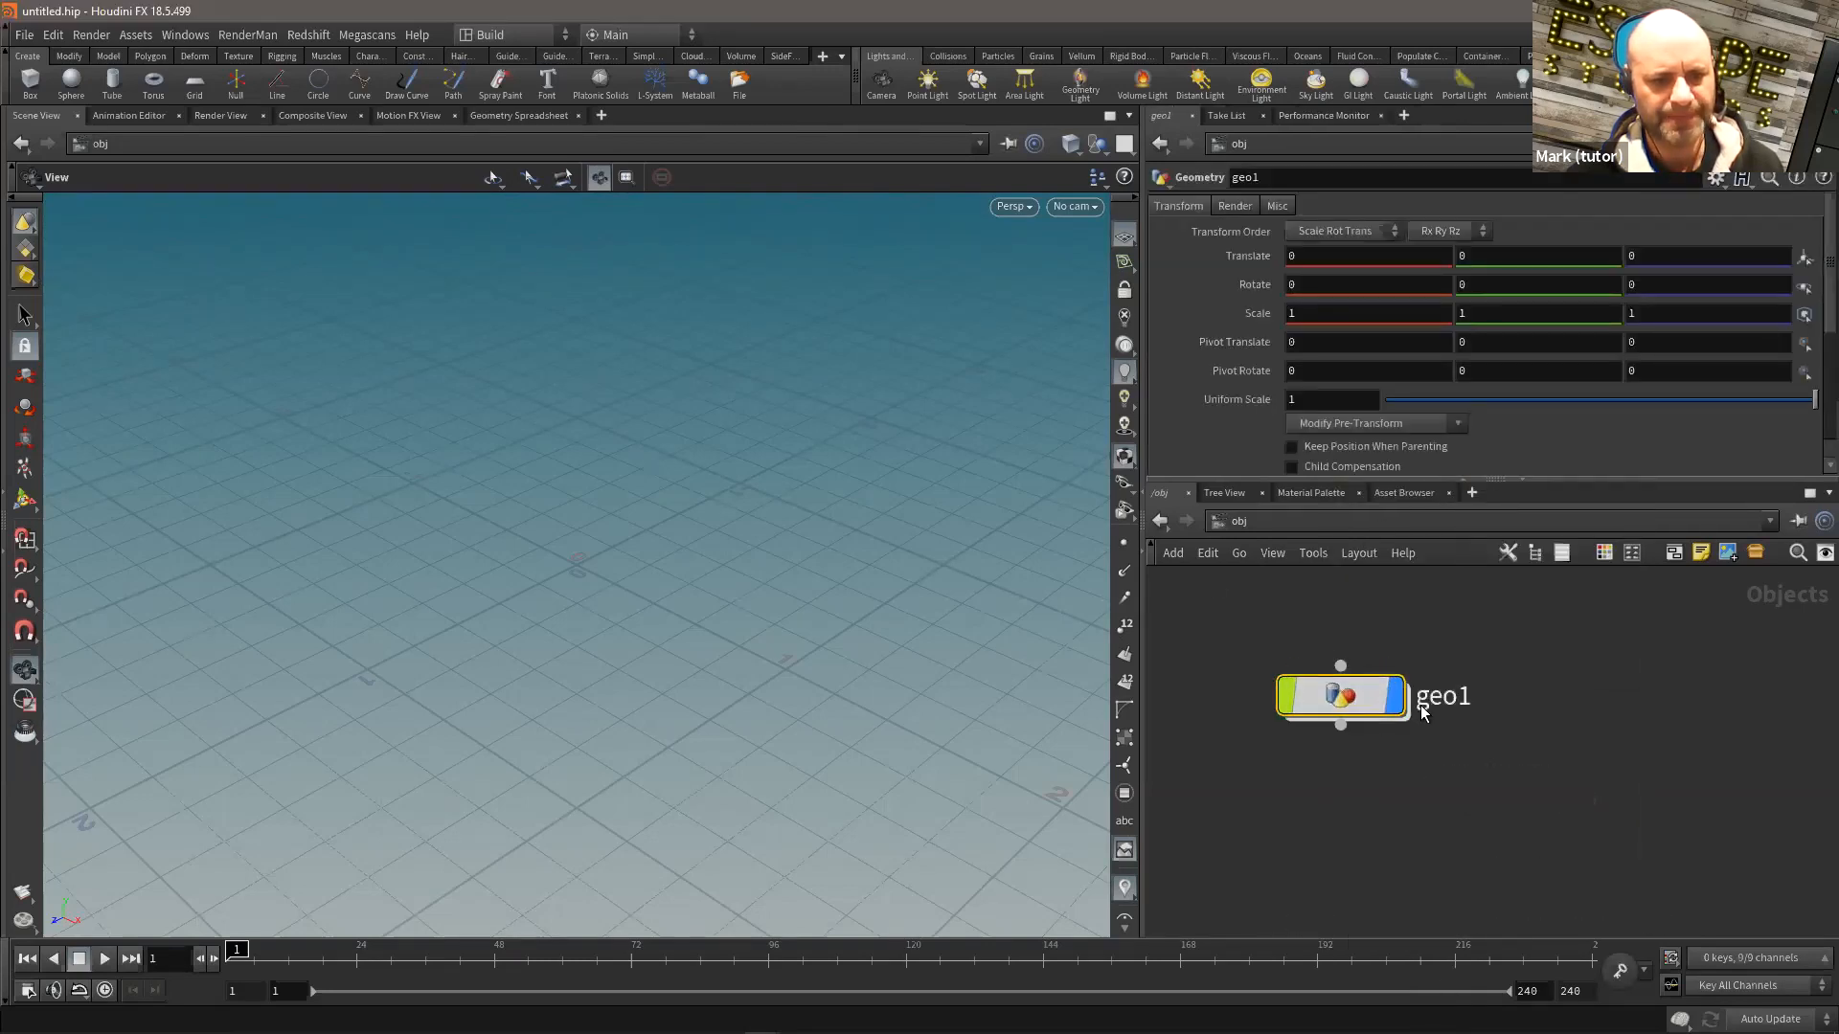
Step: Rename the Geometry object TRACKMAKER and go inside its network
double_click(1457, 698)
type("TRACKMAKER")
key("Return")
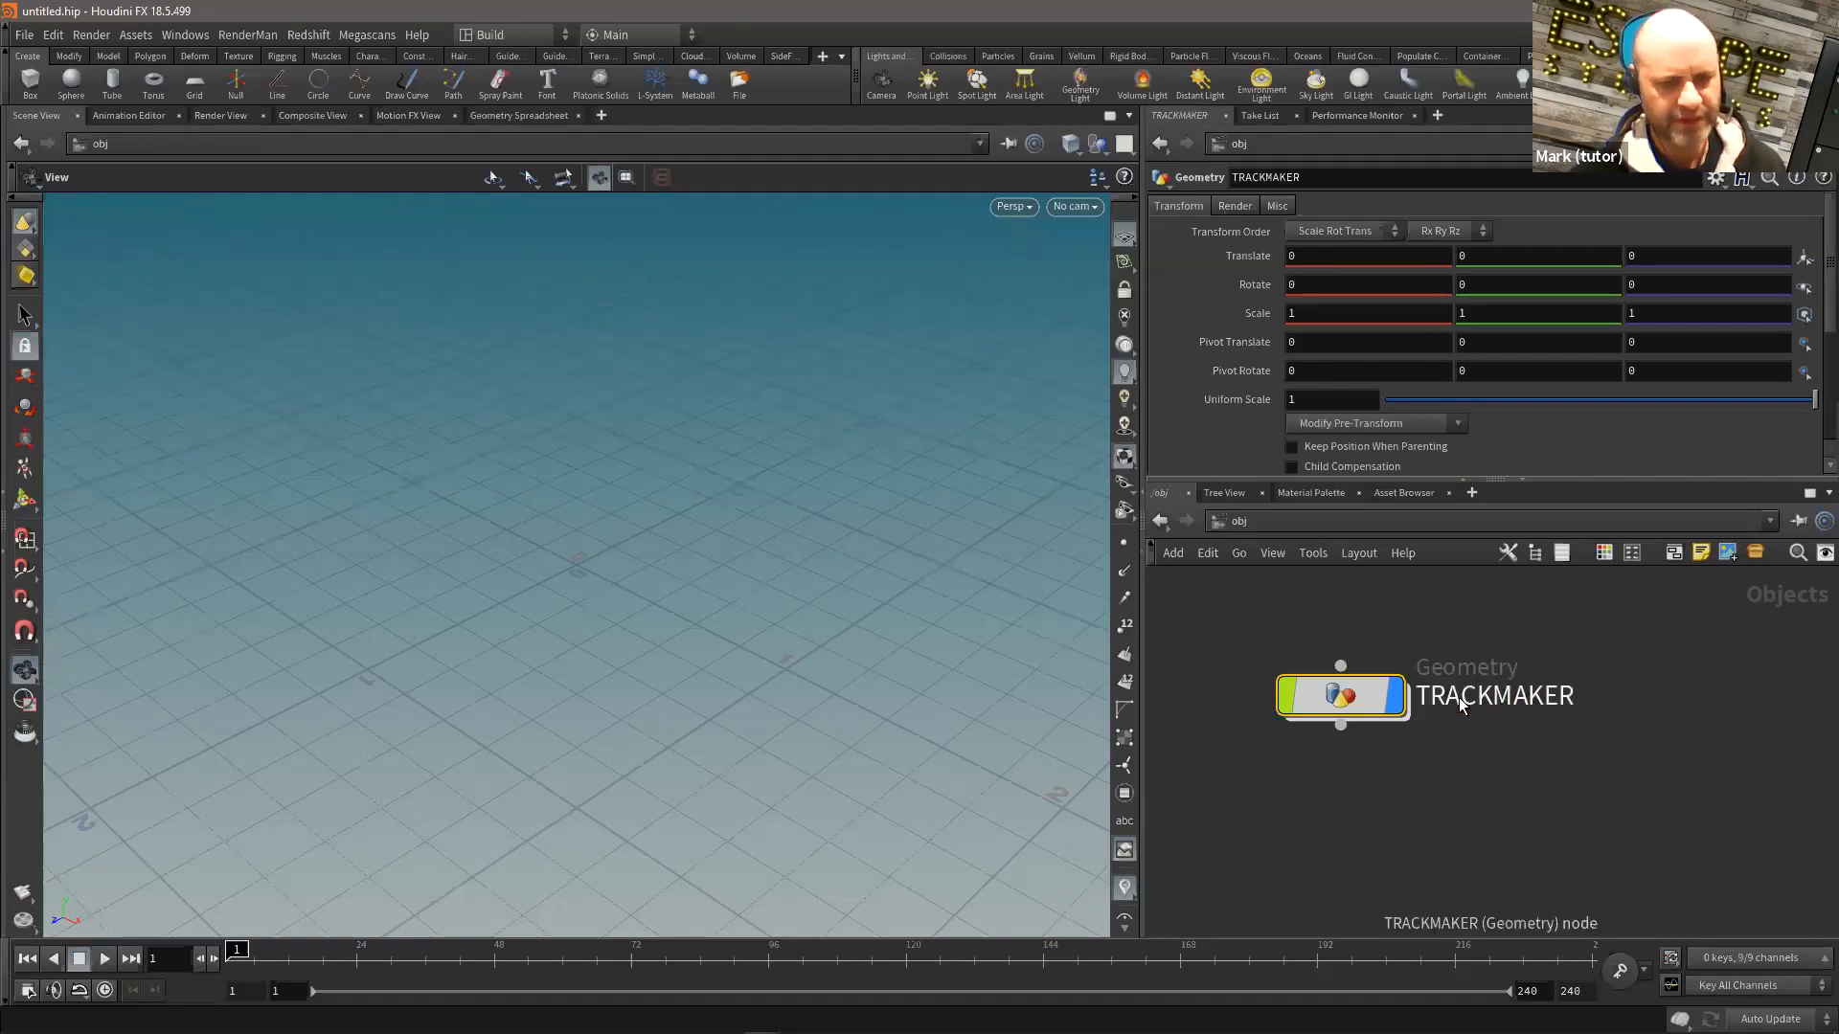
double_click(1347, 699)
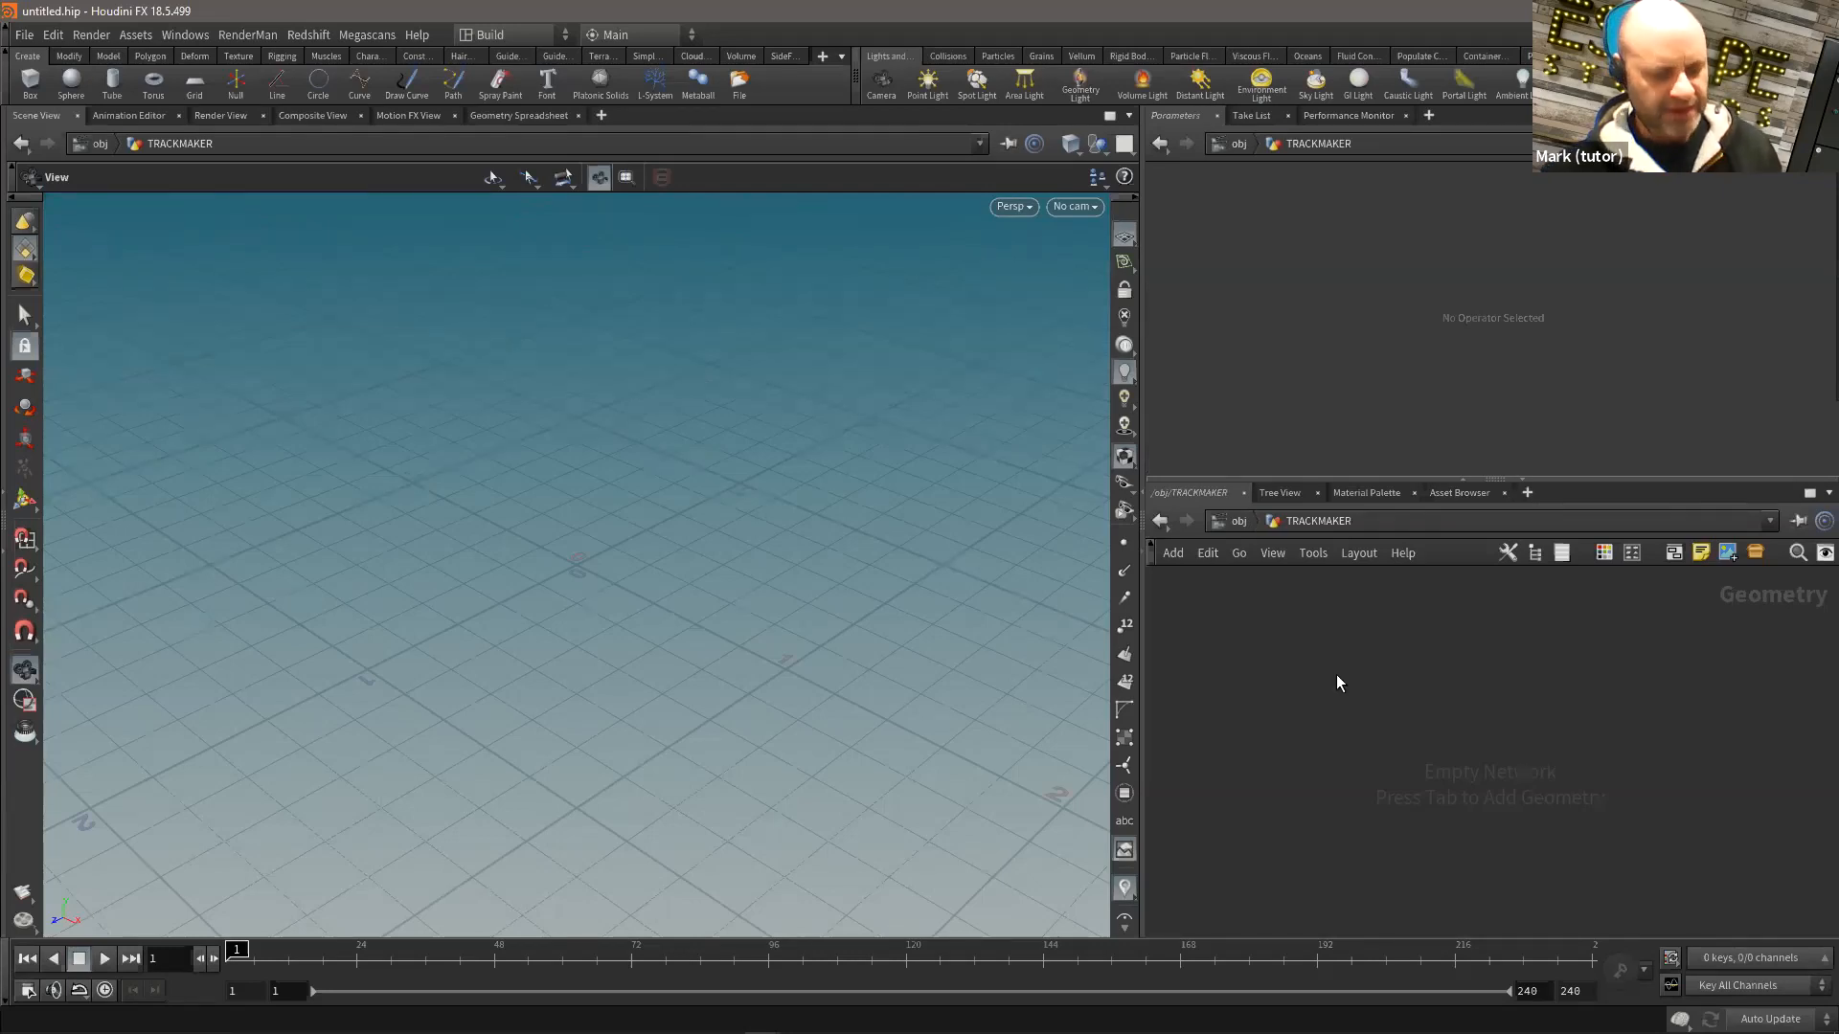
Step: Switch the viewport to the top view and place a Curve node in the TRACKMAKER network
scroll(772, 447, "down", 2)
mouse_move(687, 440)
middle_mouse_down()
mouse_move(748, 484)
mouse_move(678, 489)
mouse_move(698, 480)
mouse_move(672, 470)
middle_mouse_up()
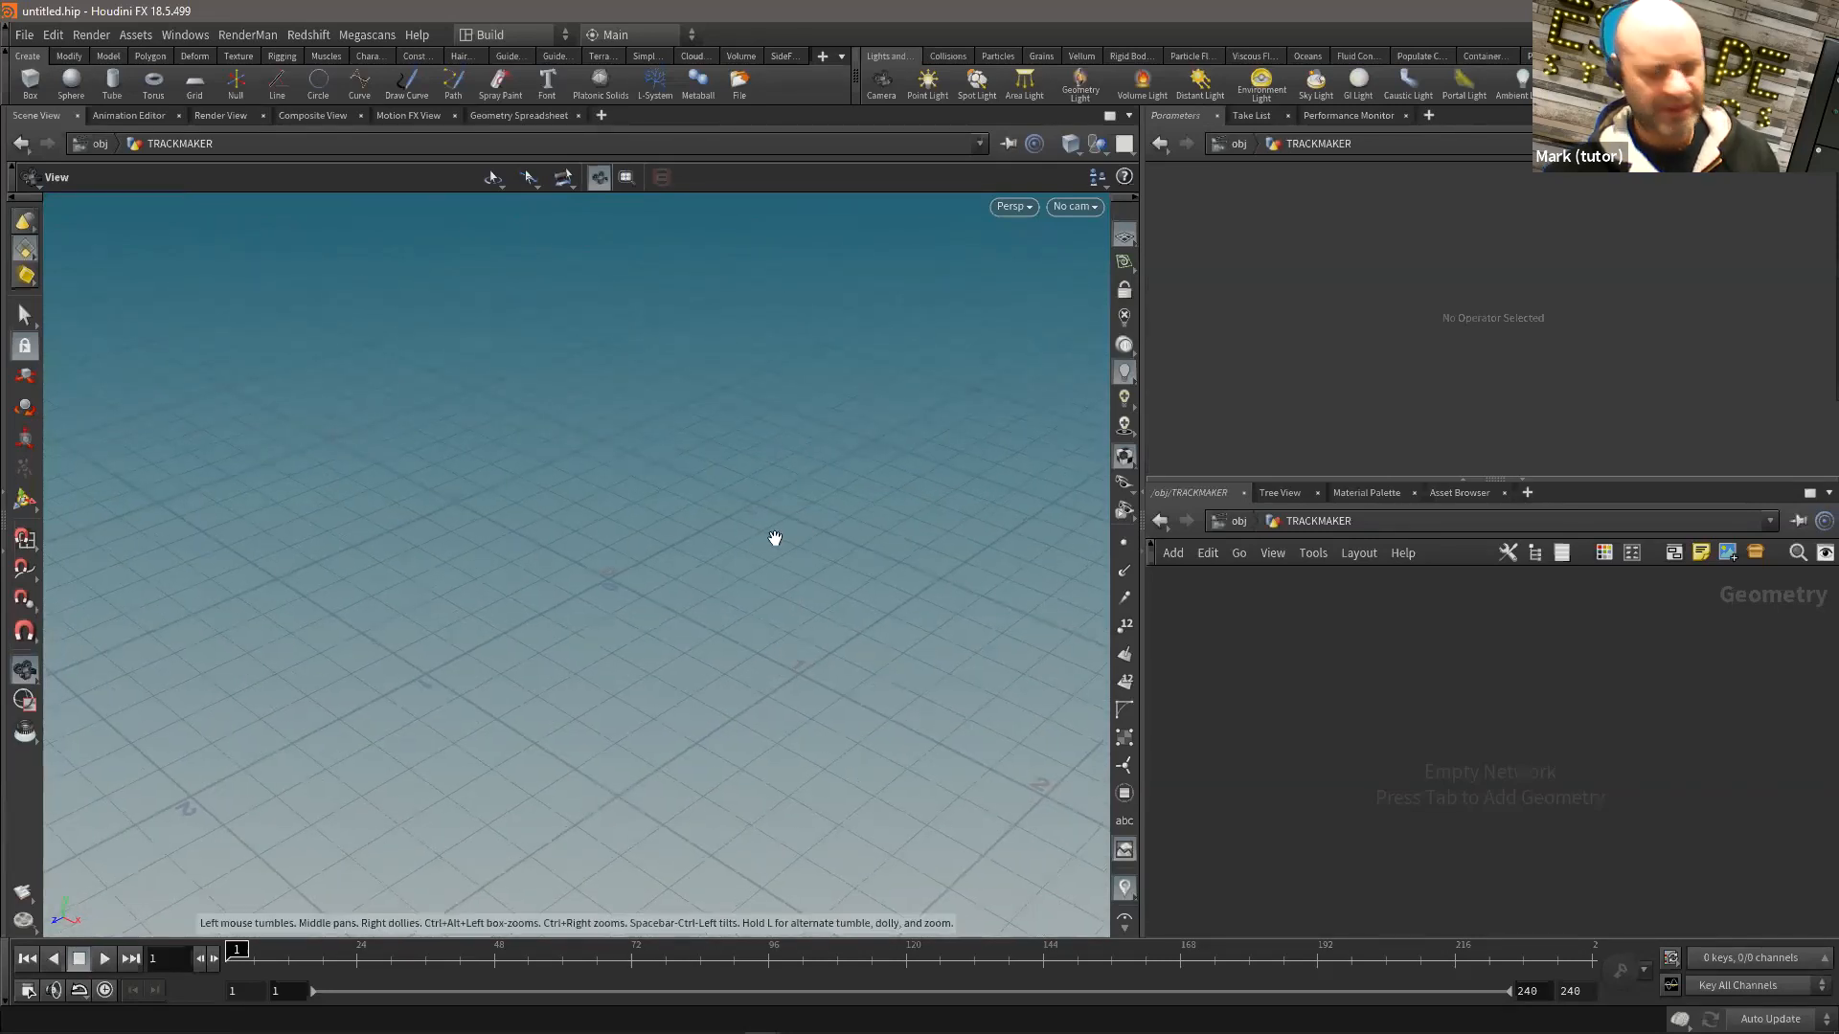
key("space+2")
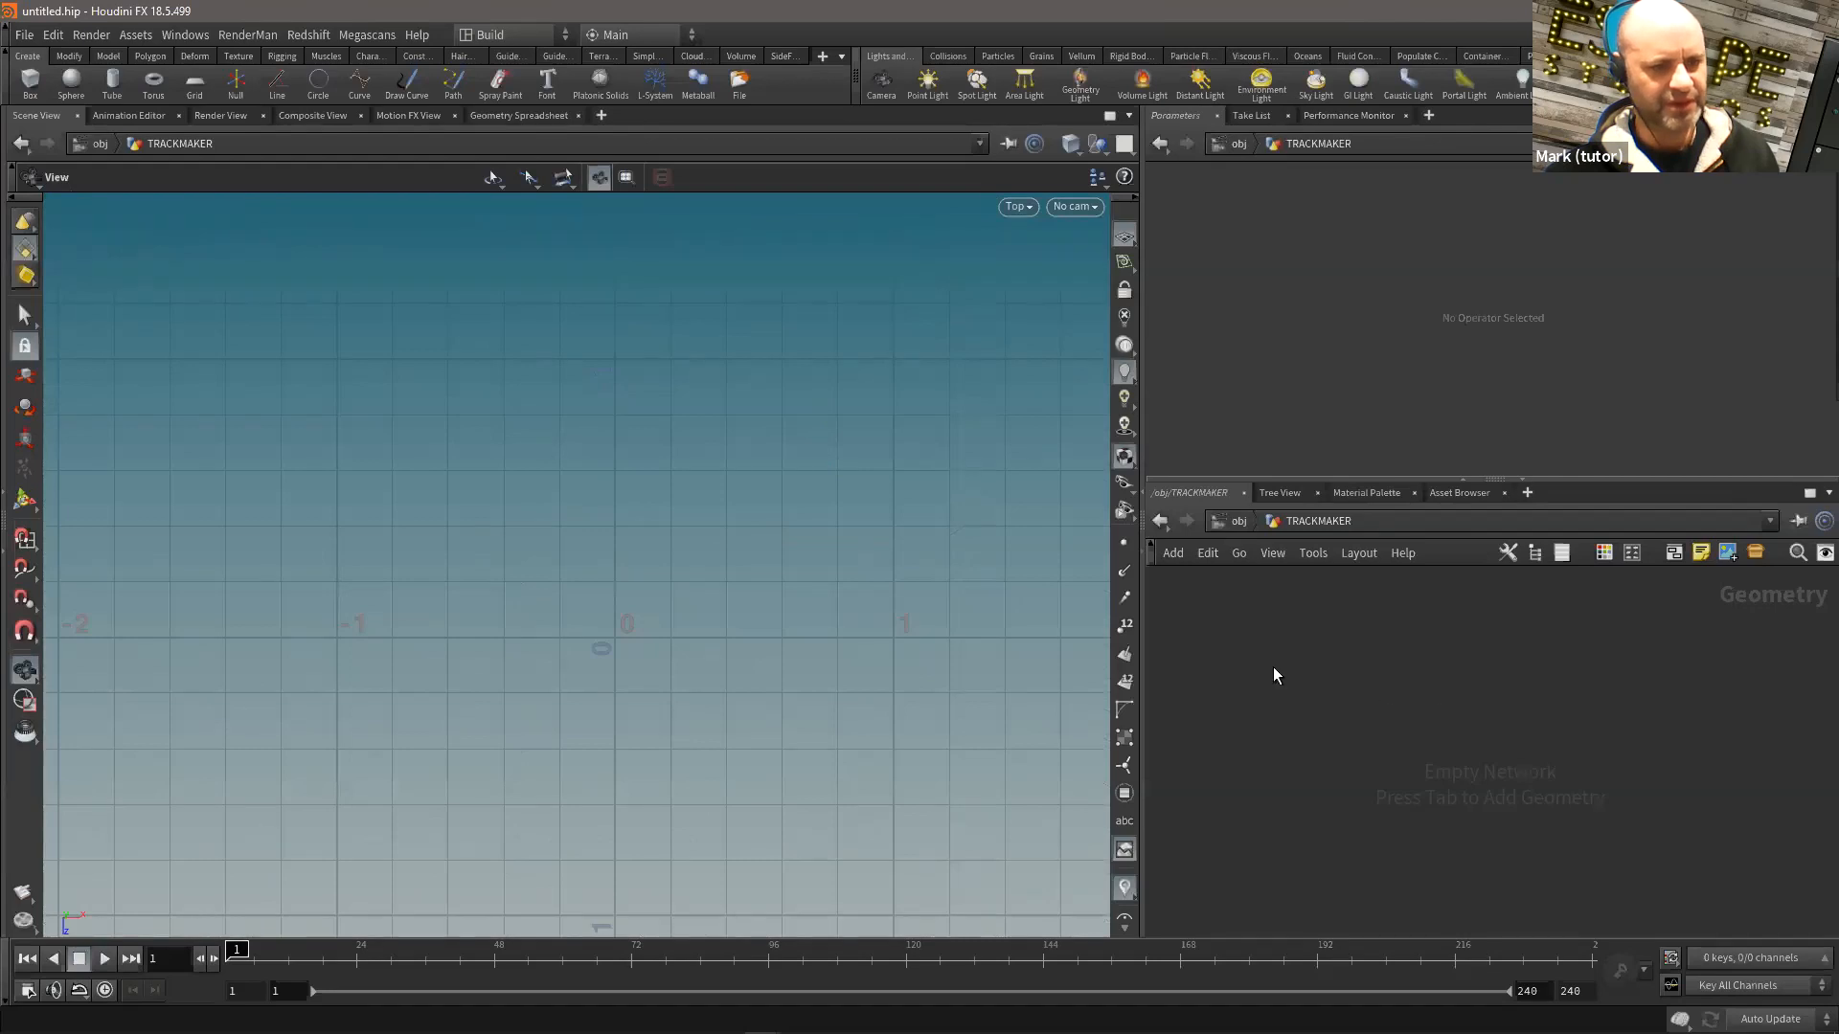
key("Tab")
mouse_move(1318, 325)
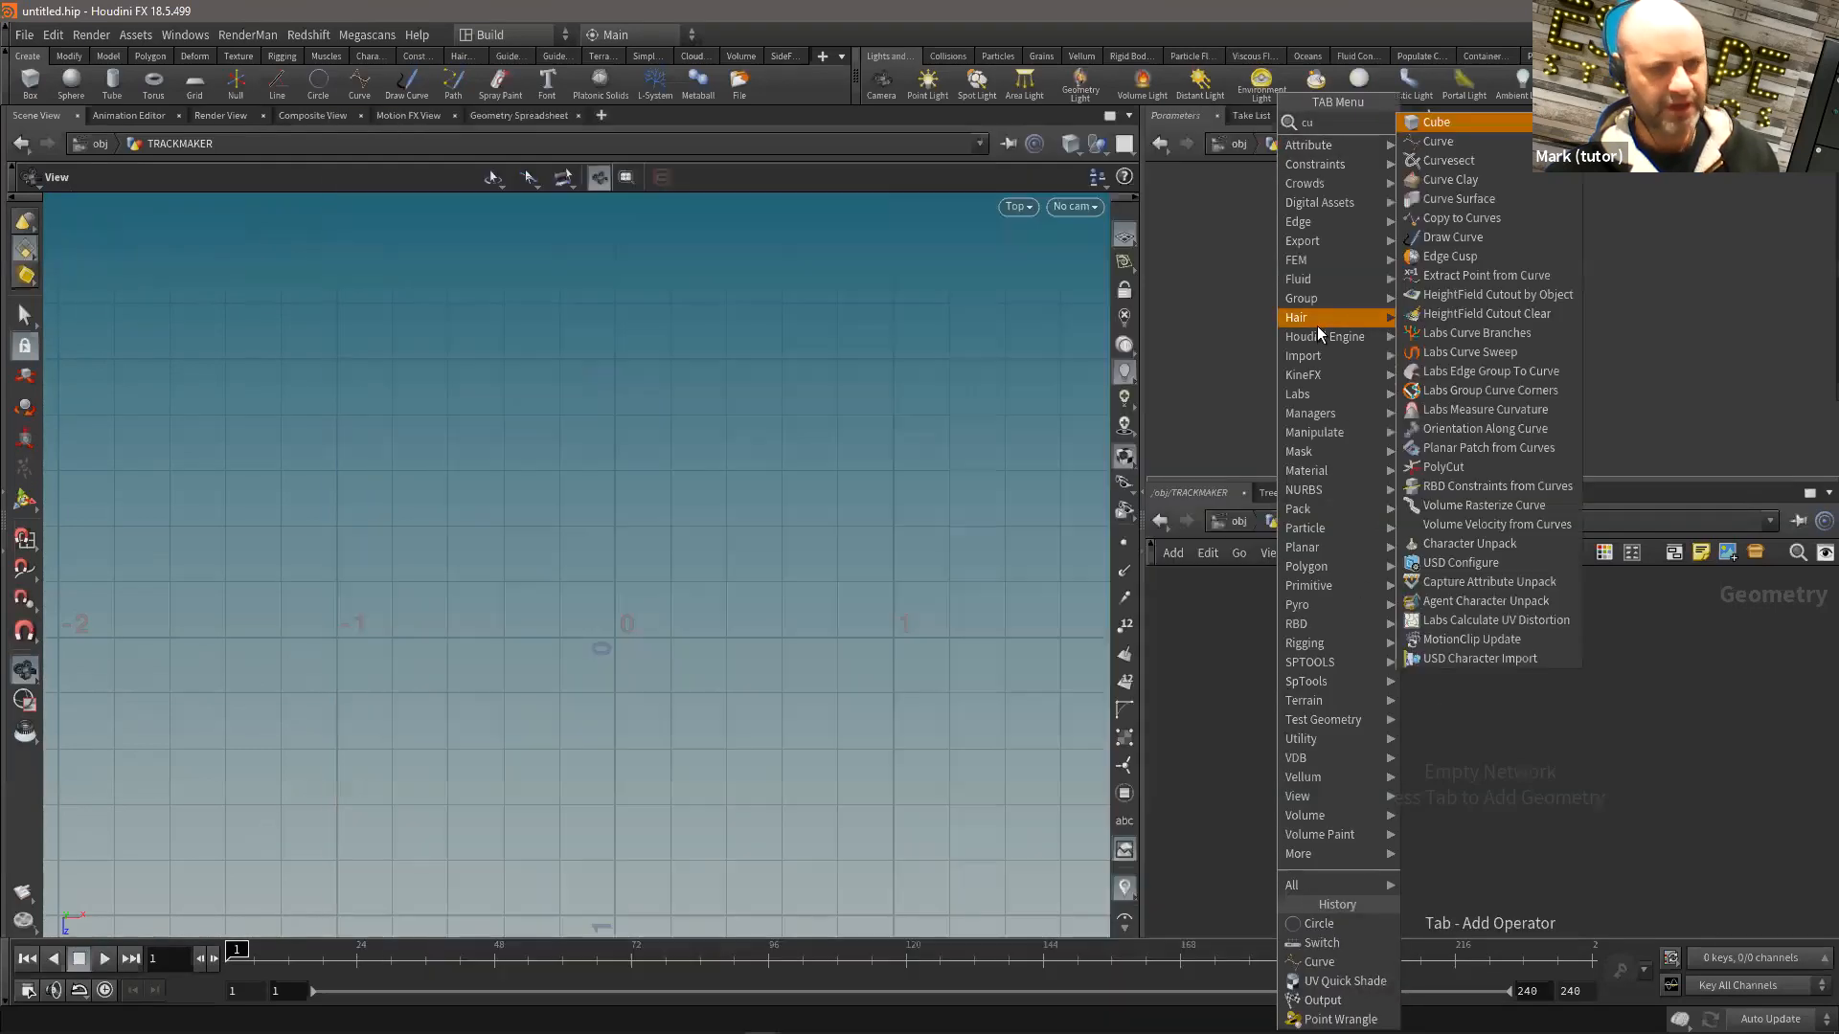
left_click(1473, 134)
left_click(1379, 676)
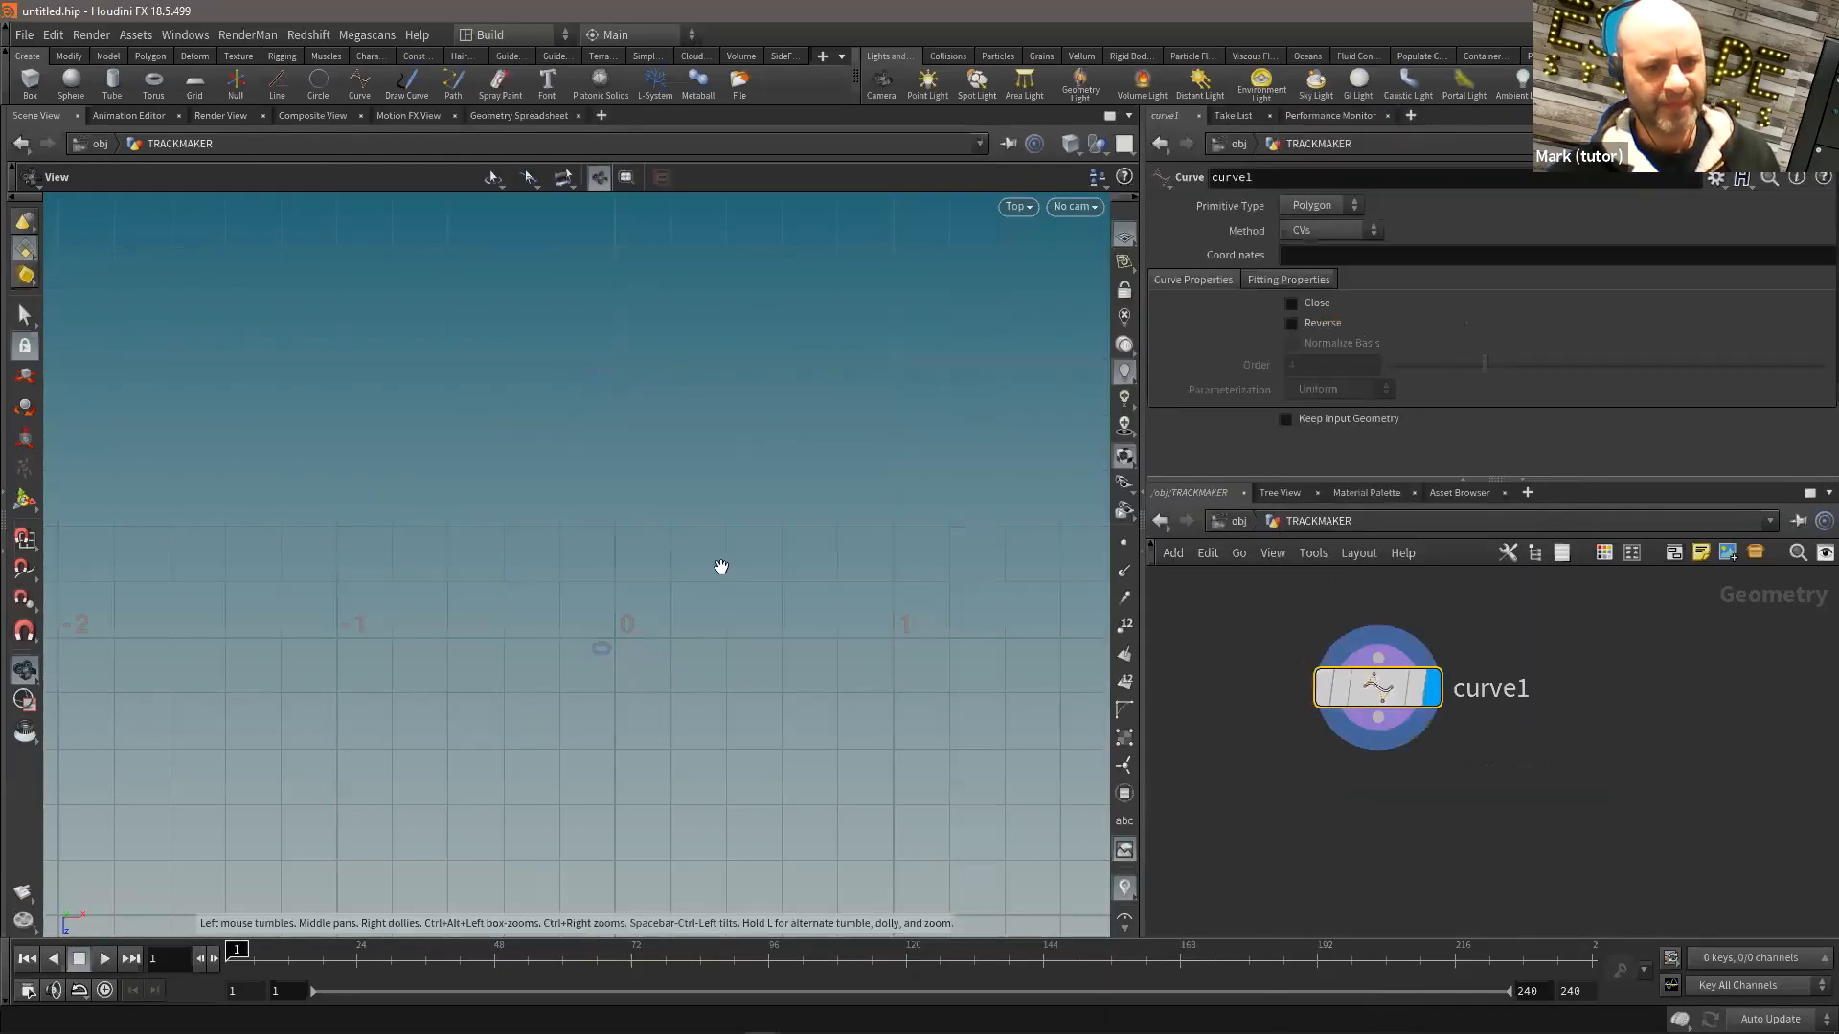
Step: Draw a ten-point curve in the top view, placing the points clockwise in a rough loop around the origin
scroll(686, 522, "down", 5)
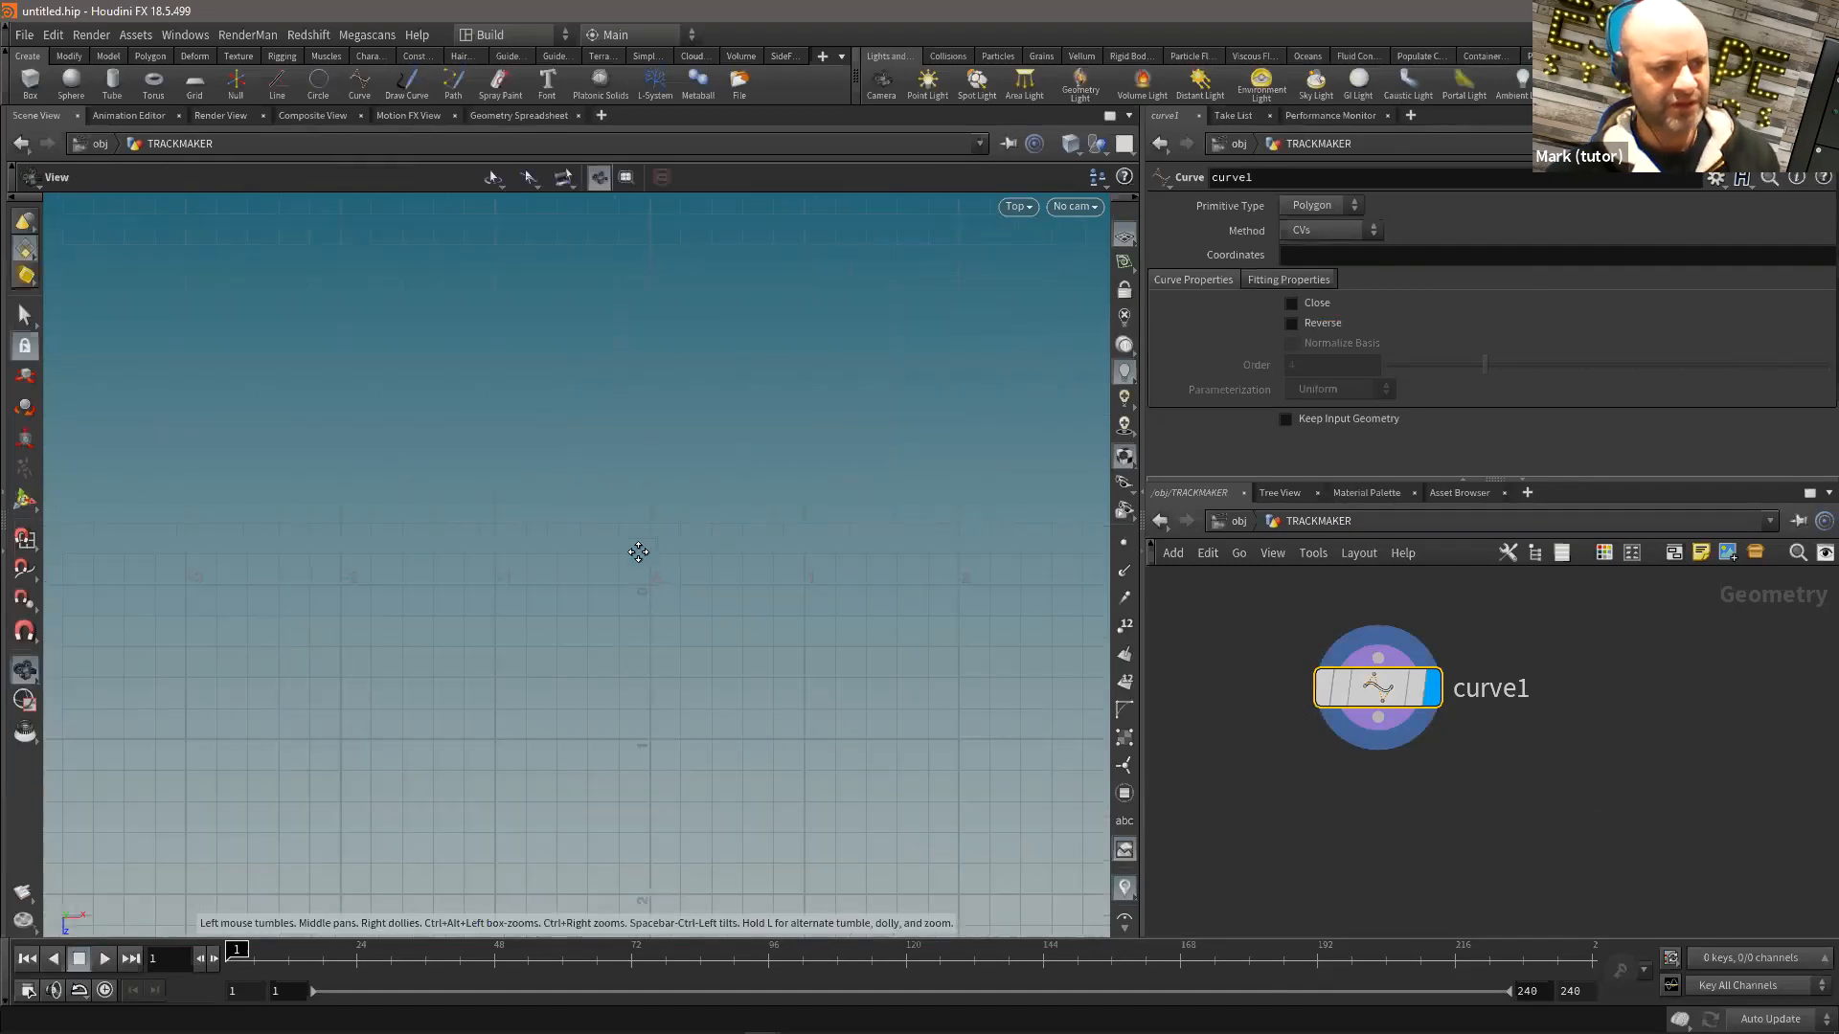
left_click(502, 476)
left_click(668, 411)
left_click(786, 479)
left_click(857, 593)
left_click(996, 685)
left_click(748, 804)
left_click(525, 791)
left_click(366, 670)
left_click(461, 600)
left_click(381, 486)
key("Return")
Step: Set the curve's primitive type to NURBS and close the curve
left_click(217, 176)
left_click(215, 218)
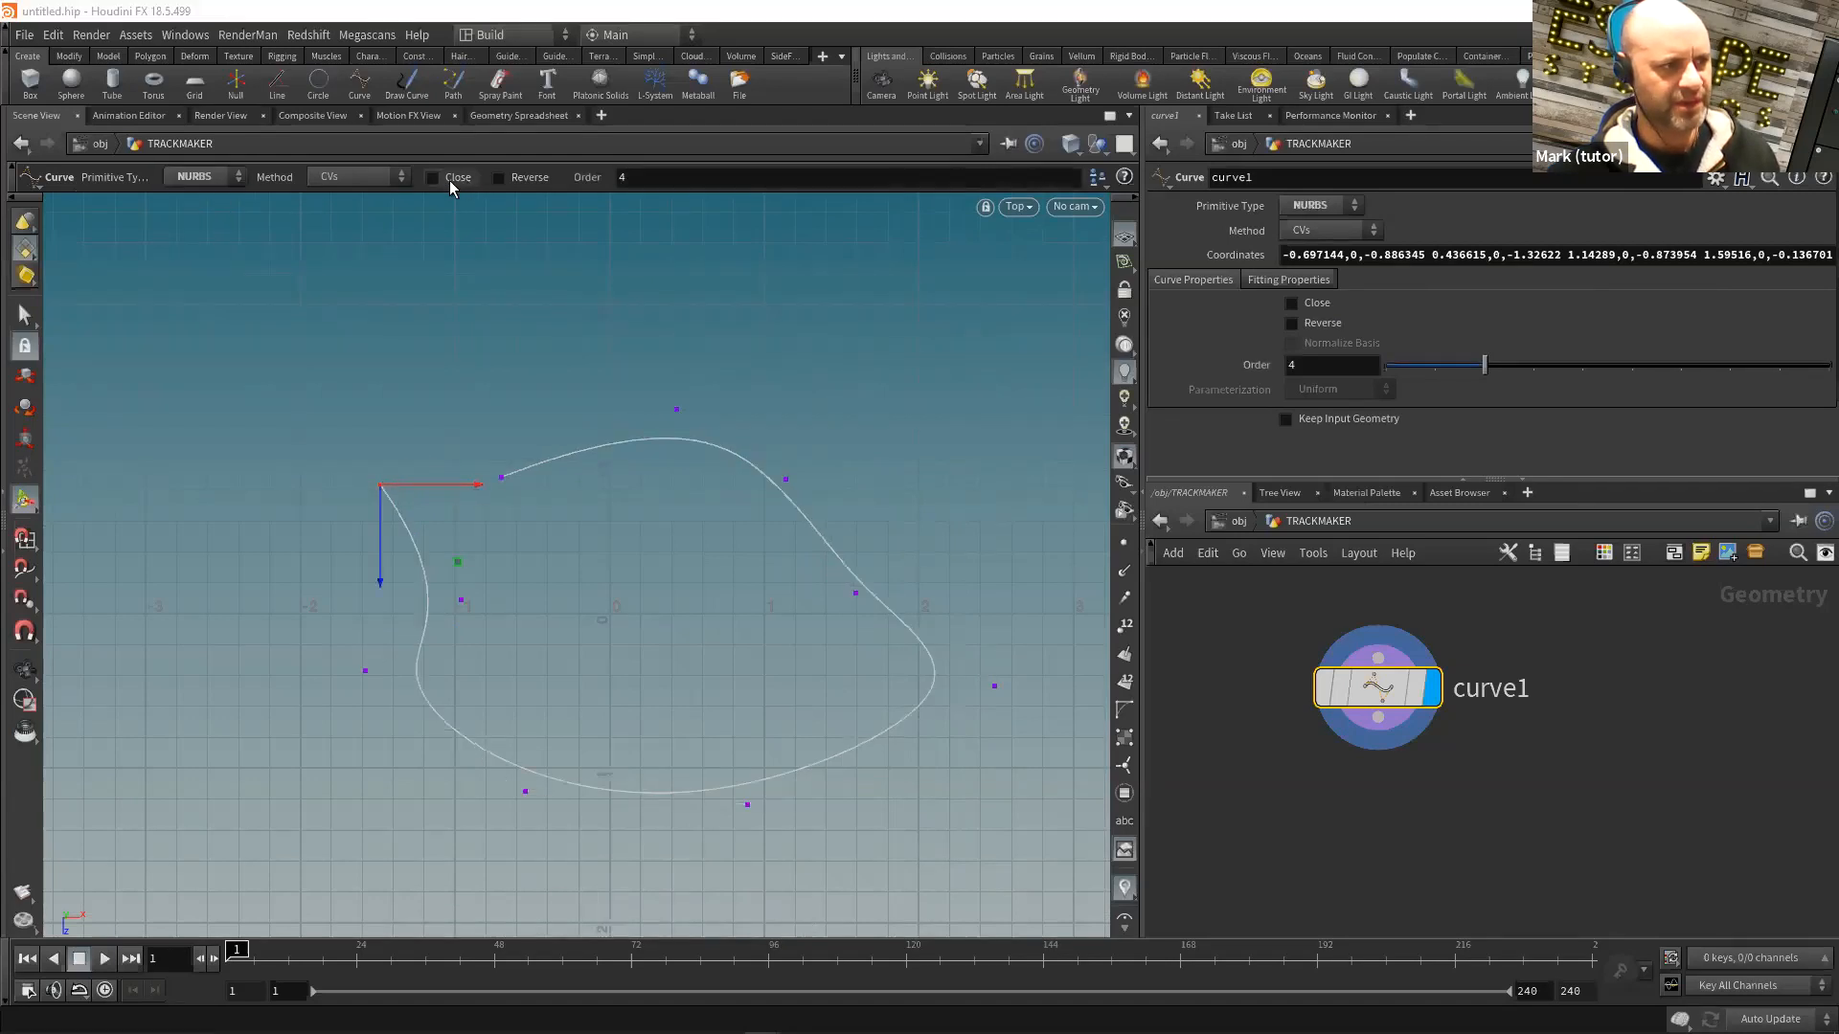
left_click(446, 177)
Step: Reshape the closed curve by moving its control points, pulling both side points inward to form a narrow waist
left_click_drag(501, 477, 536, 396)
left_click_drag(380, 486, 413, 482)
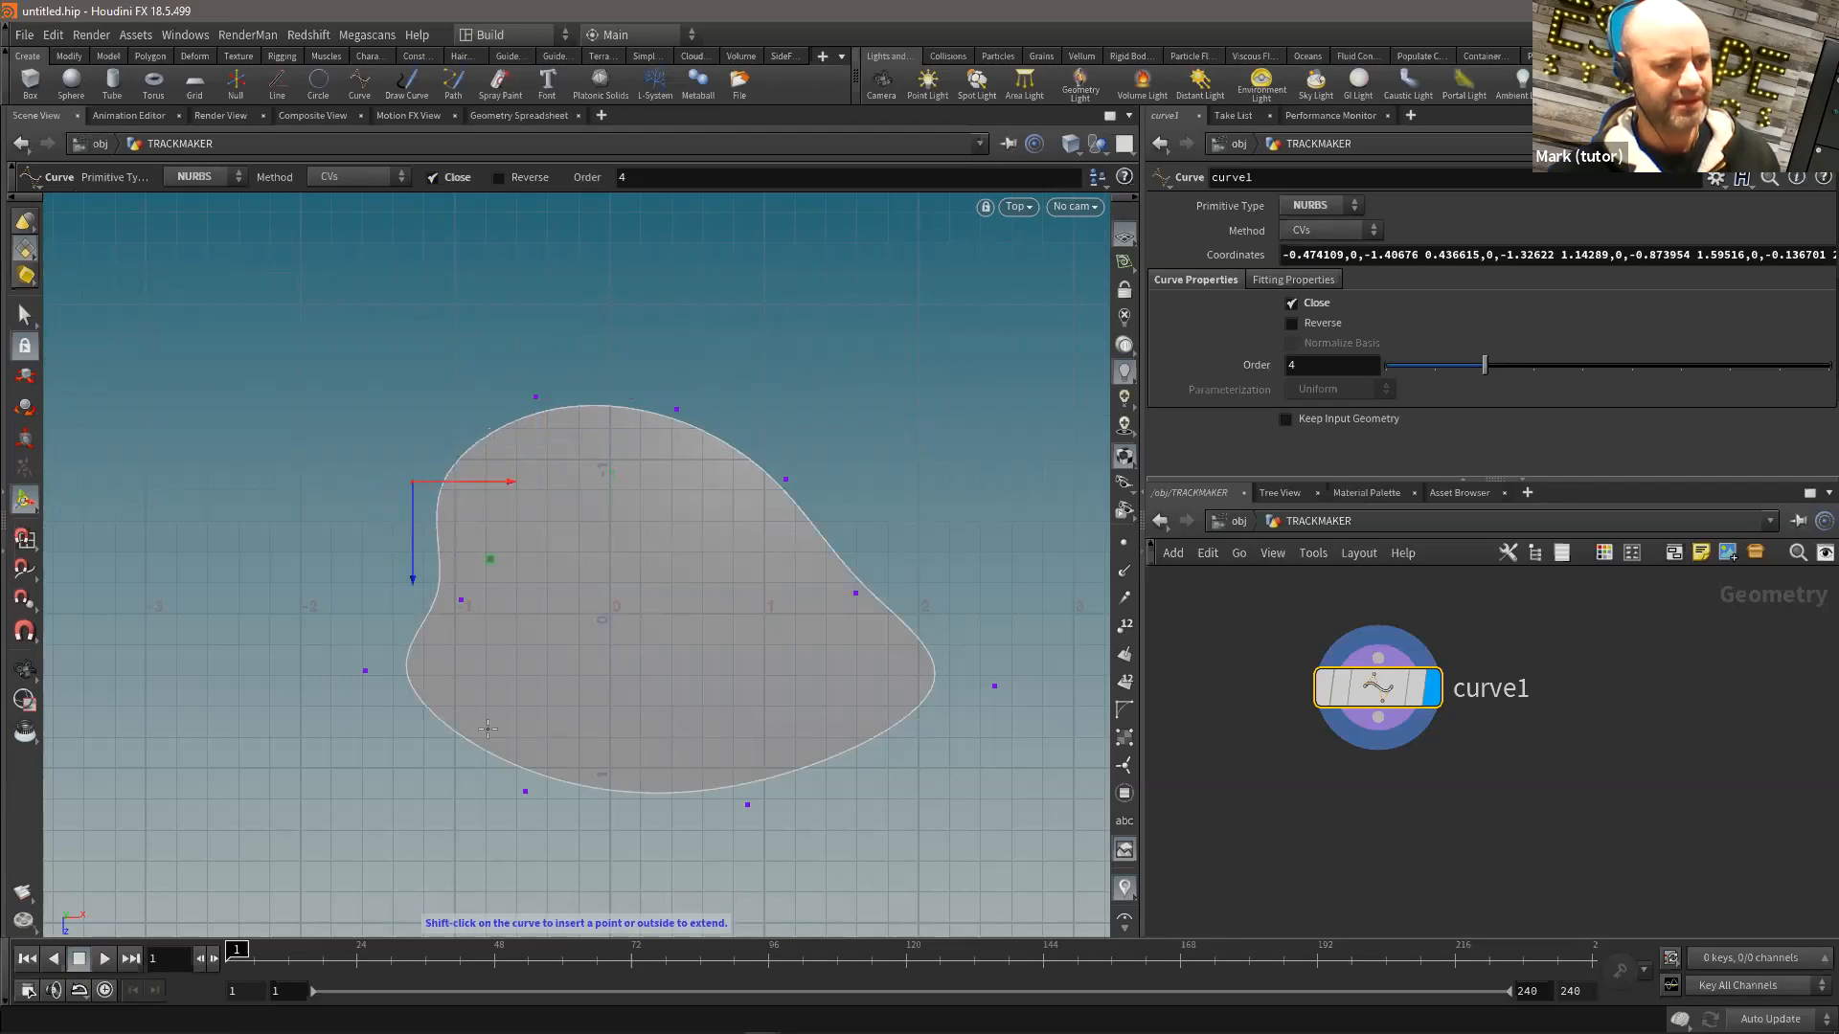
left_click_drag(366, 671, 364, 738)
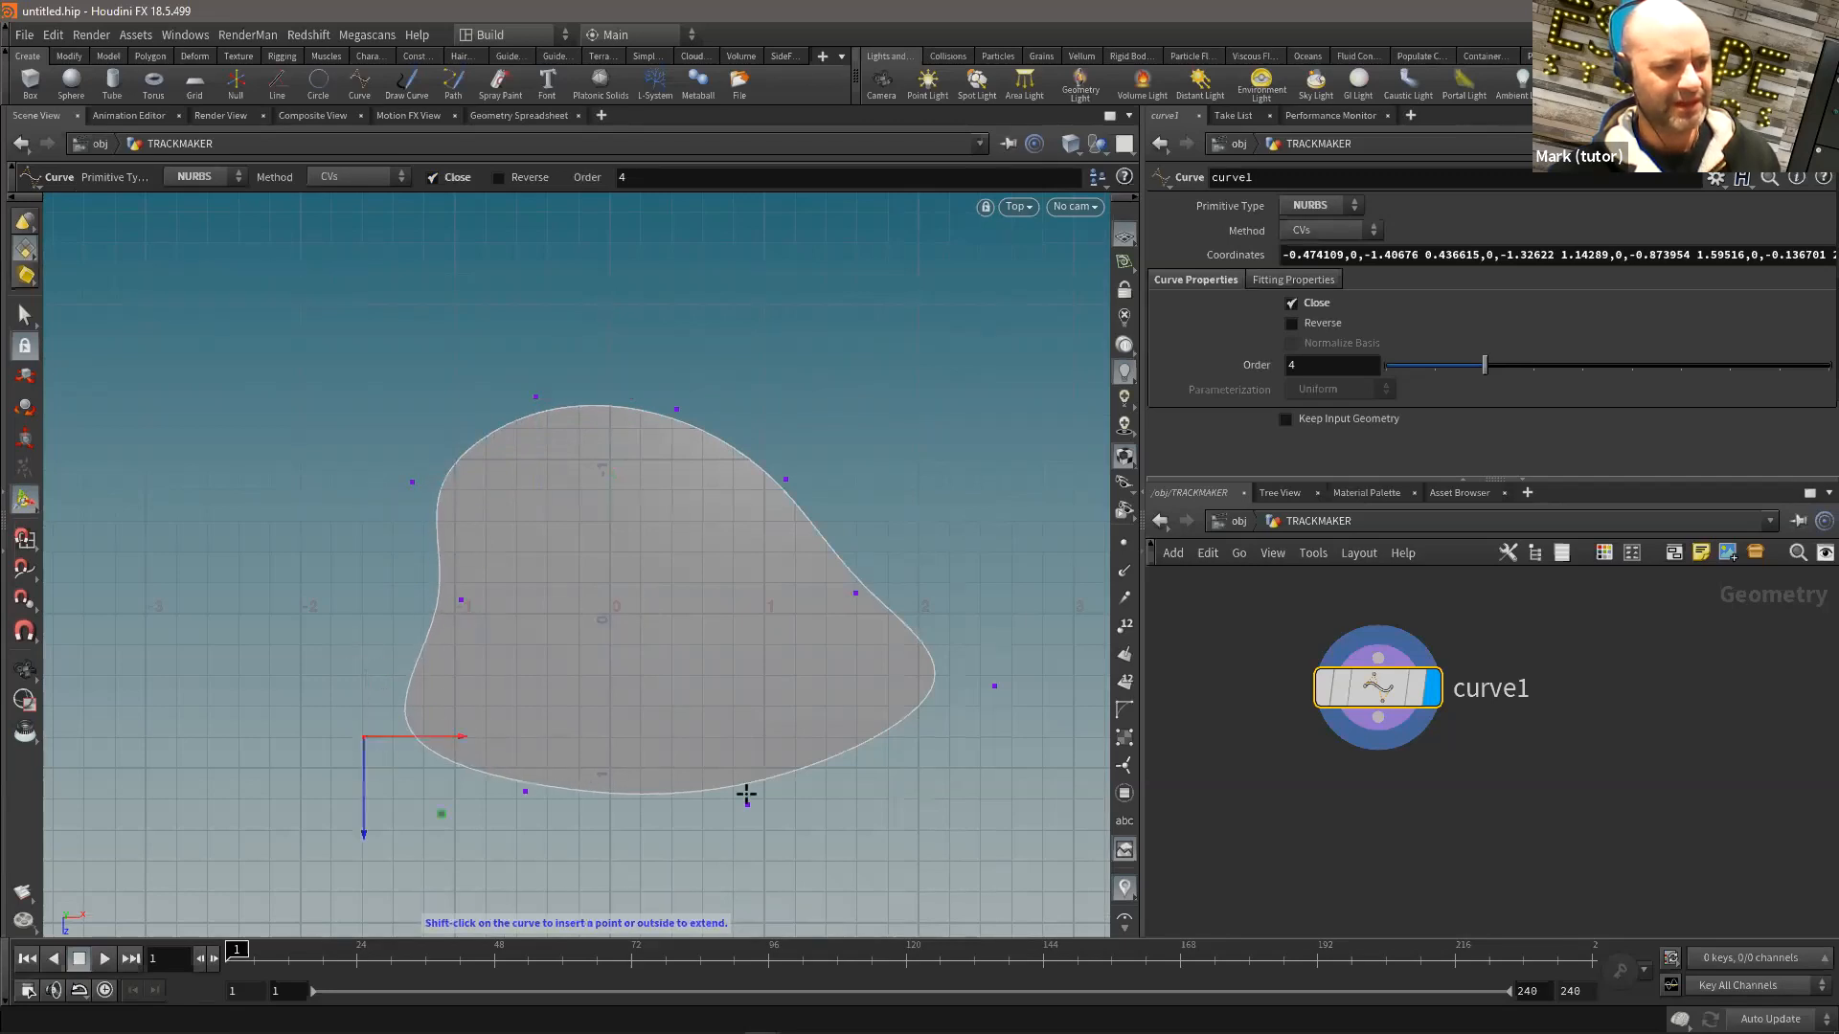
left_click_drag(747, 804, 727, 795)
left_click_drag(996, 688, 921, 694)
left_click_drag(853, 591, 619, 620)
mouse_move(461, 601)
left_mouse_down()
mouse_move(606, 604)
mouse_move(578, 595)
mouse_move(533, 659)
left_mouse_up()
Step: Return to the perspective view and delete the control point on the lower-left edge of the curve
key("Escape")
left_click_drag(1252, 772, 1449, 629)
key("Return")
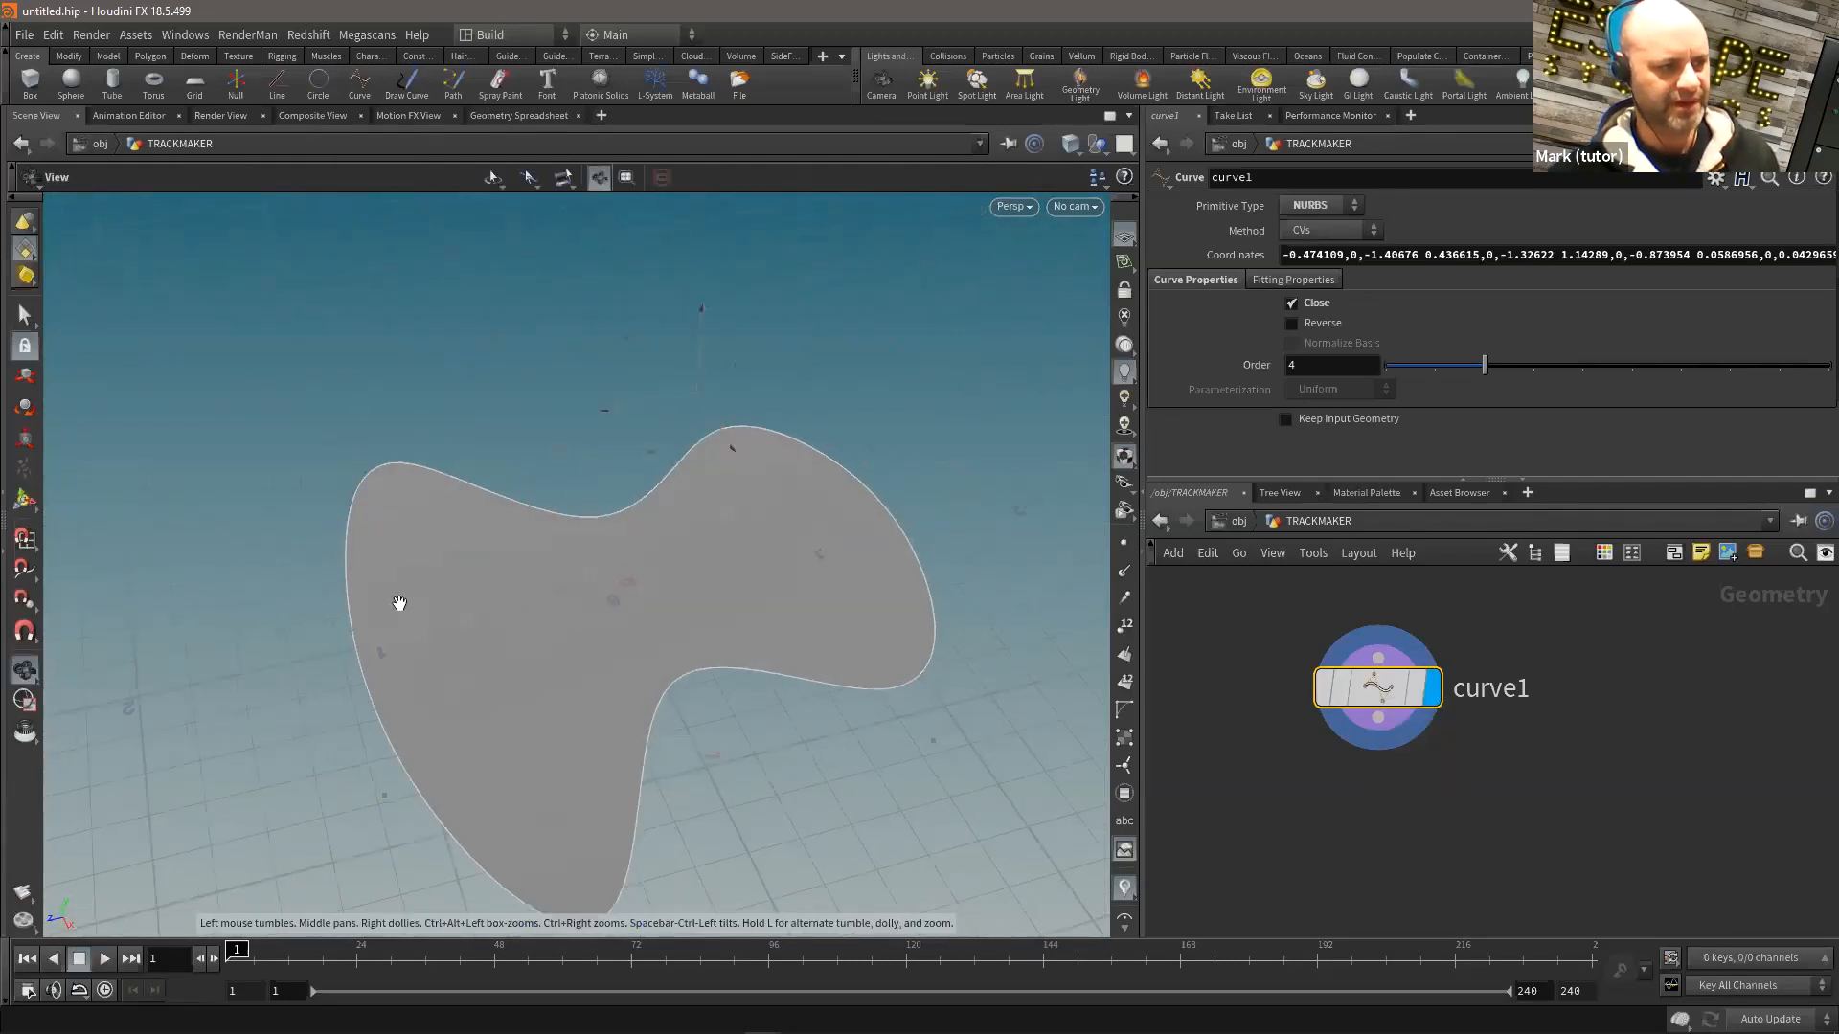
right_click_drag(399, 603, 387, 577, "alt")
left_click_drag(387, 575, 278, 598)
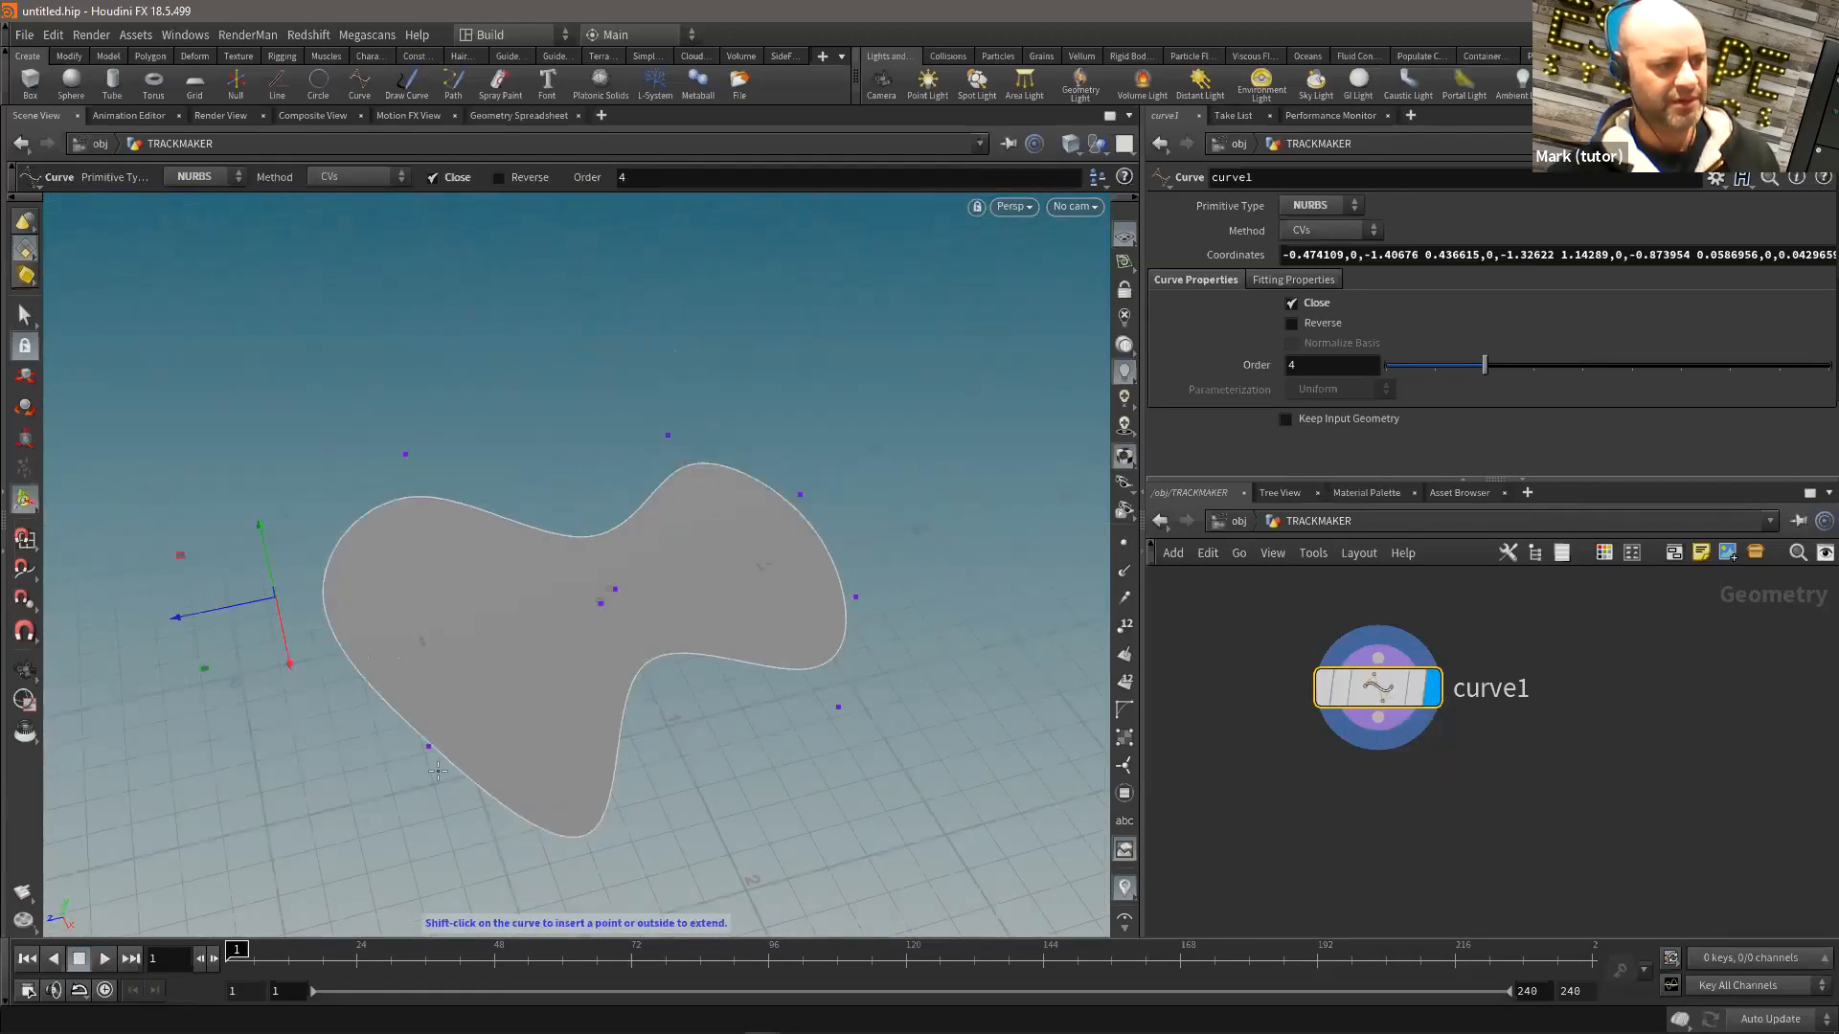
key("Delete")
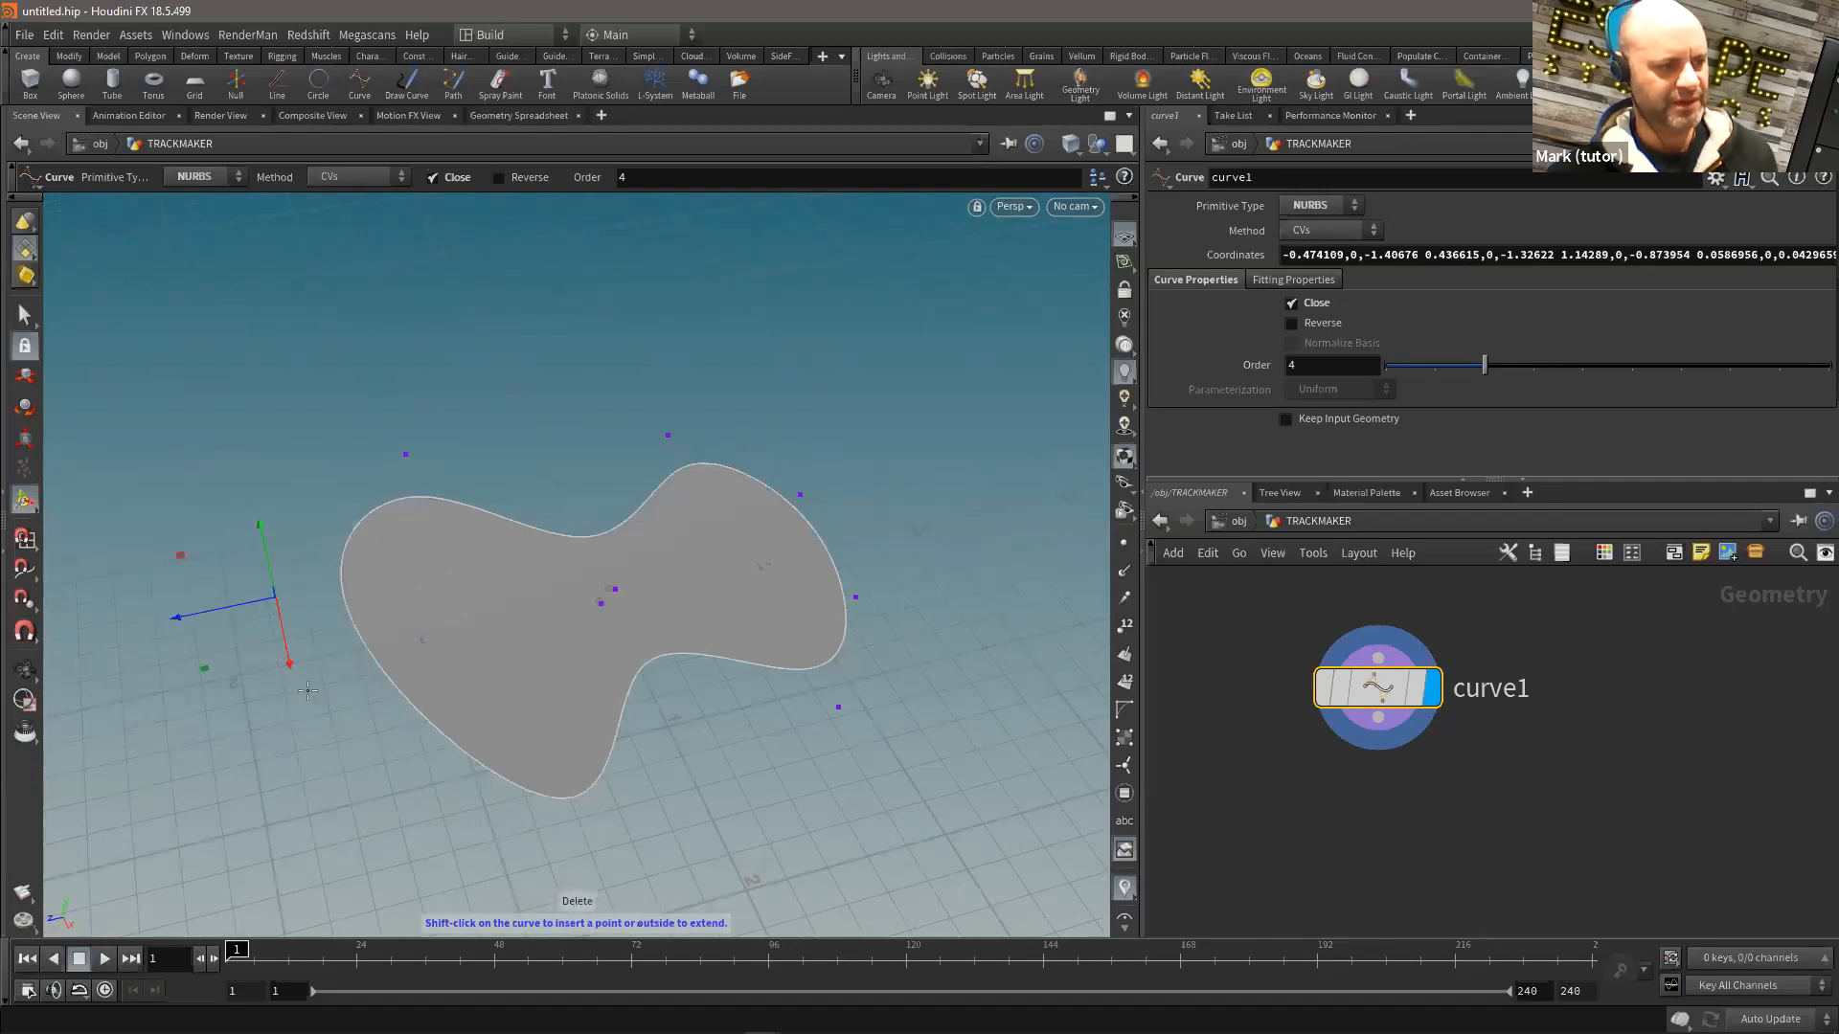
Step: Reposition the control points around the curve's larger lobe to round it into a smooth track outline
left_click_drag(289, 662, 331, 749)
left_click_drag(908, 610, 756, 596, "alt")
right_click_drag(756, 596, 709, 596, "alt")
left_click_drag(279, 638, 230, 639)
right_click_drag(522, 713, 422, 718, "alt")
left_click(604, 855)
left_click_drag(585, 819, 585, 812)
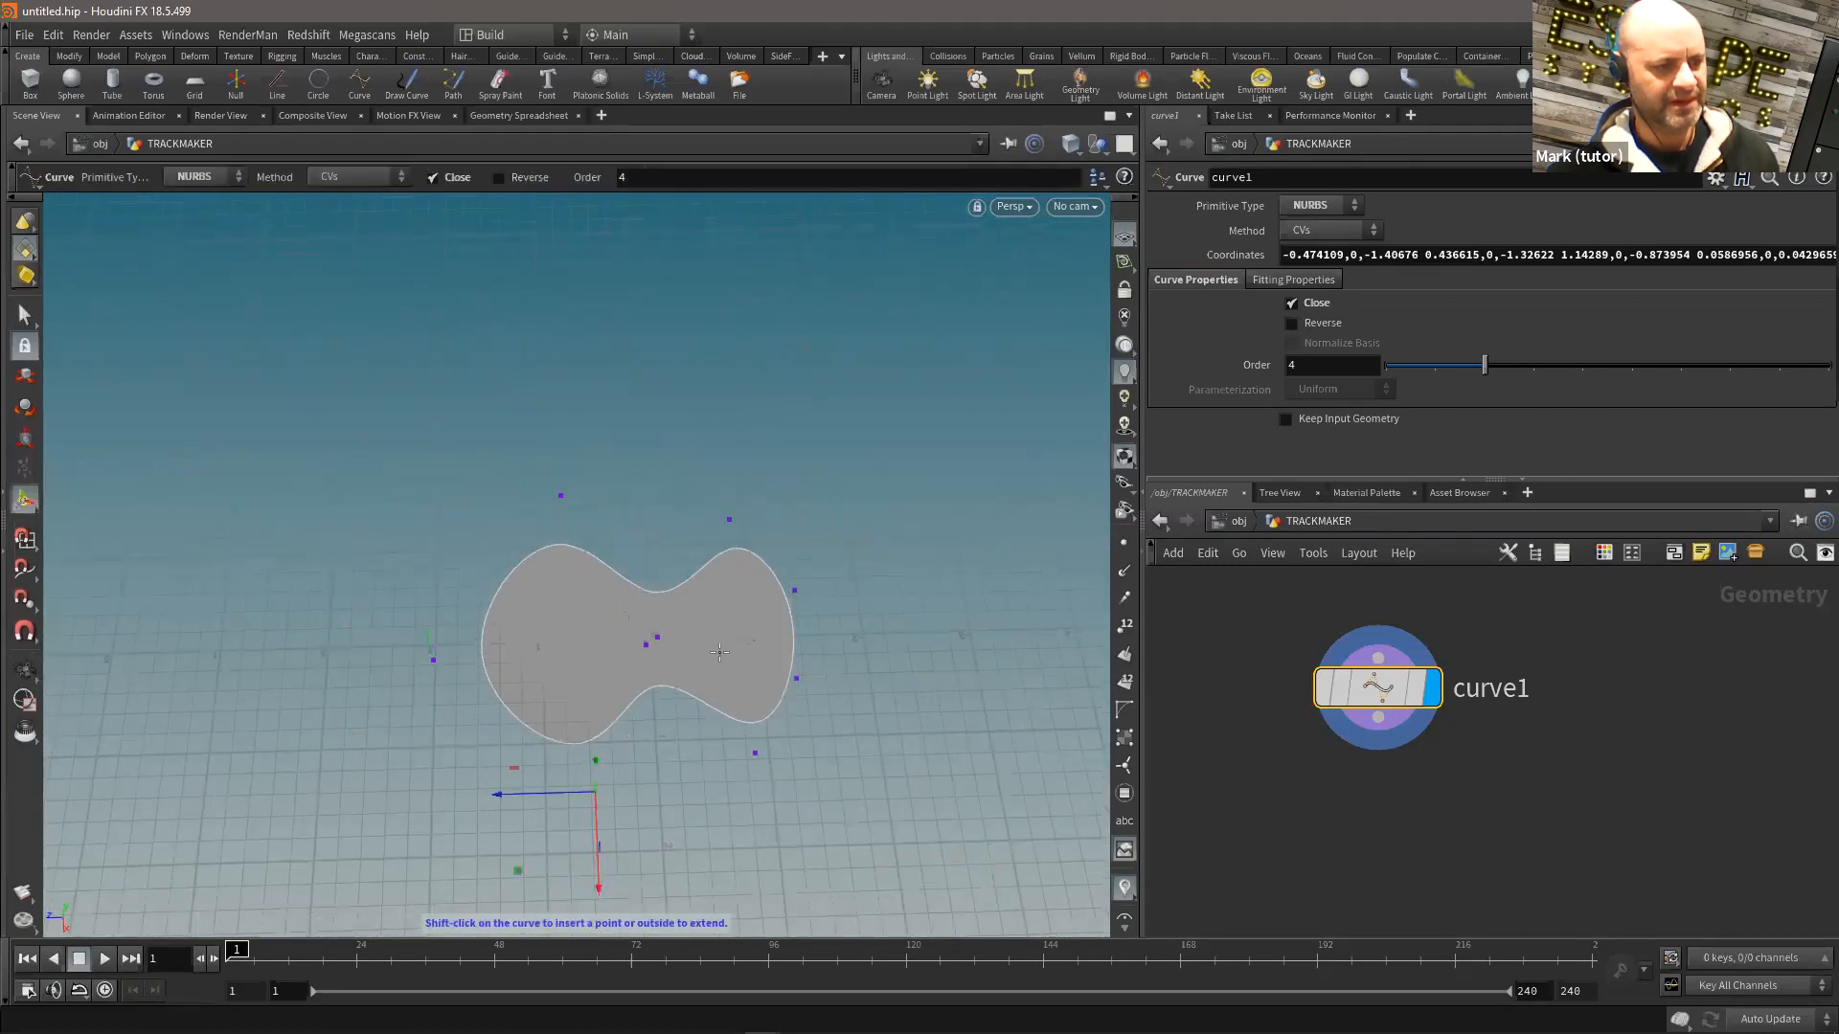
right_click_drag(711, 604, 763, 600, "alt")
mouse_move(764, 599)
left_mouse_down("alt")
mouse_move(802, 603)
mouse_move(787, 605)
left_mouse_up("alt")
right_click_drag(787, 605, 824, 609, "alt")
Step: Enlarge the network area and add a Null node connected below the curve node
middle_click_drag(1473, 793, 1122, 644)
left_click_drag(1215, 479, 1215, 417)
scroll(1297, 733, "down", 2)
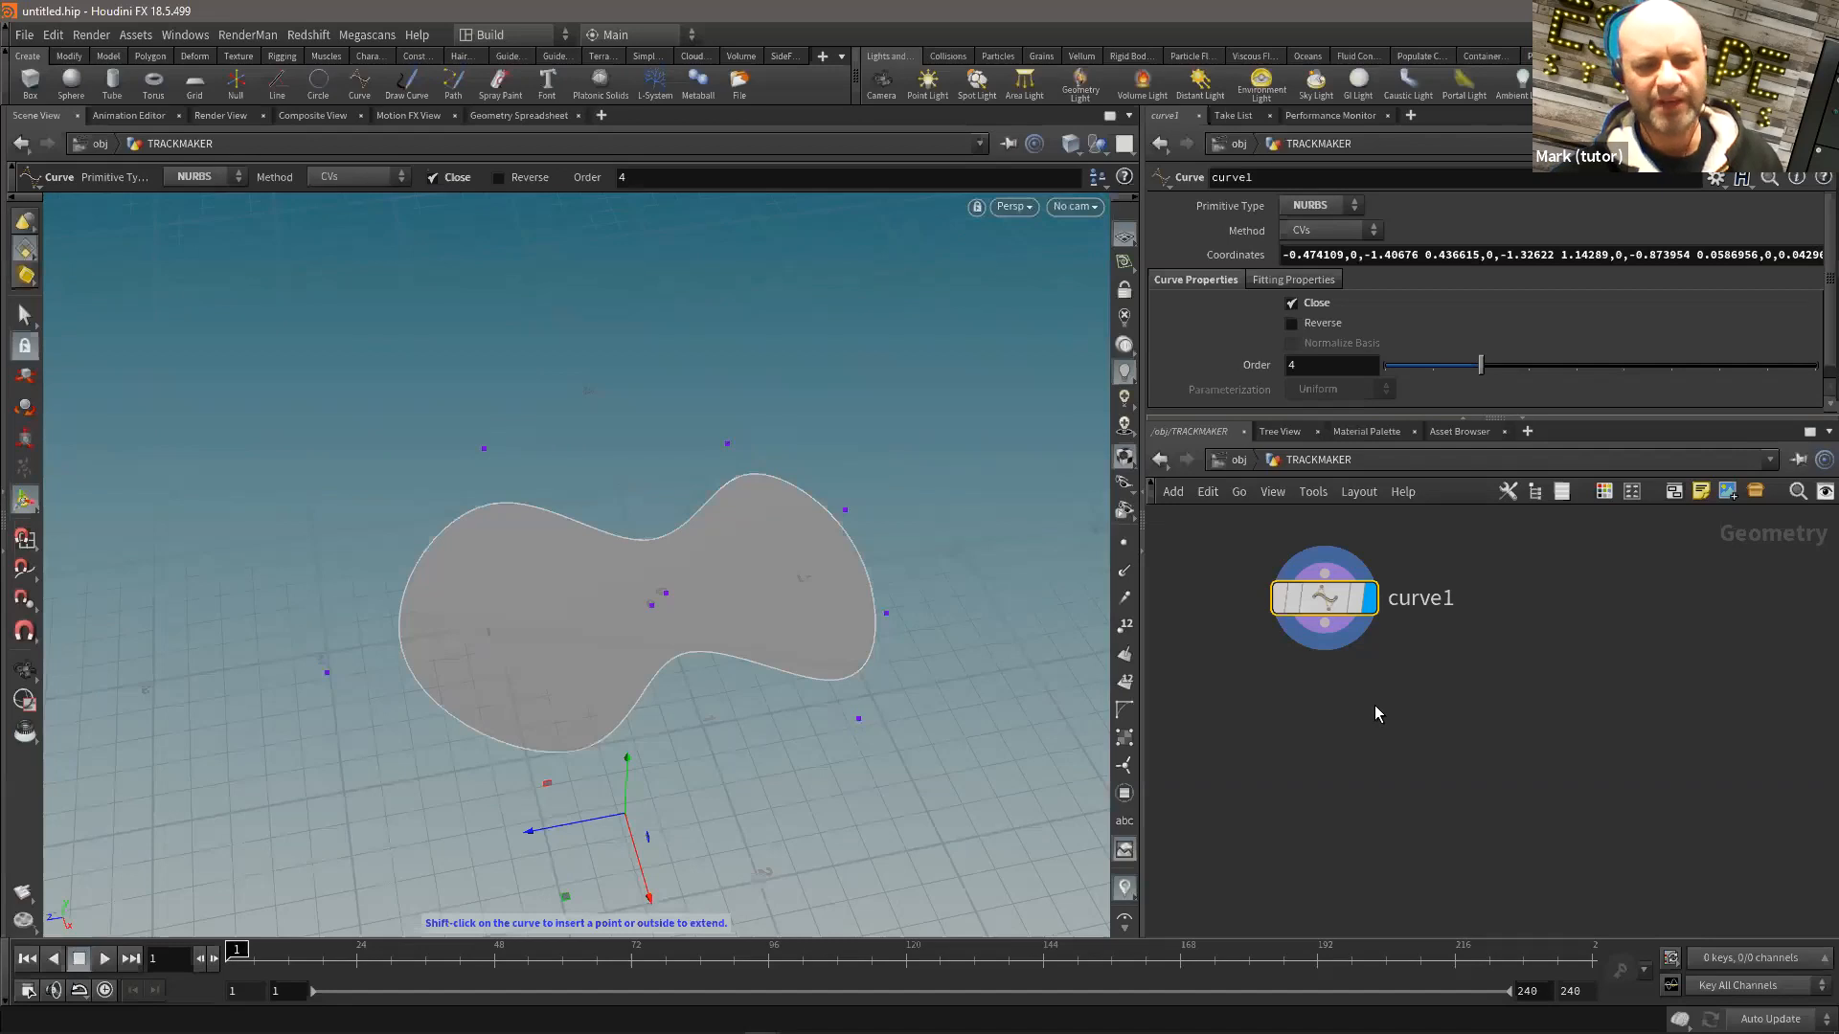
key("Tab")
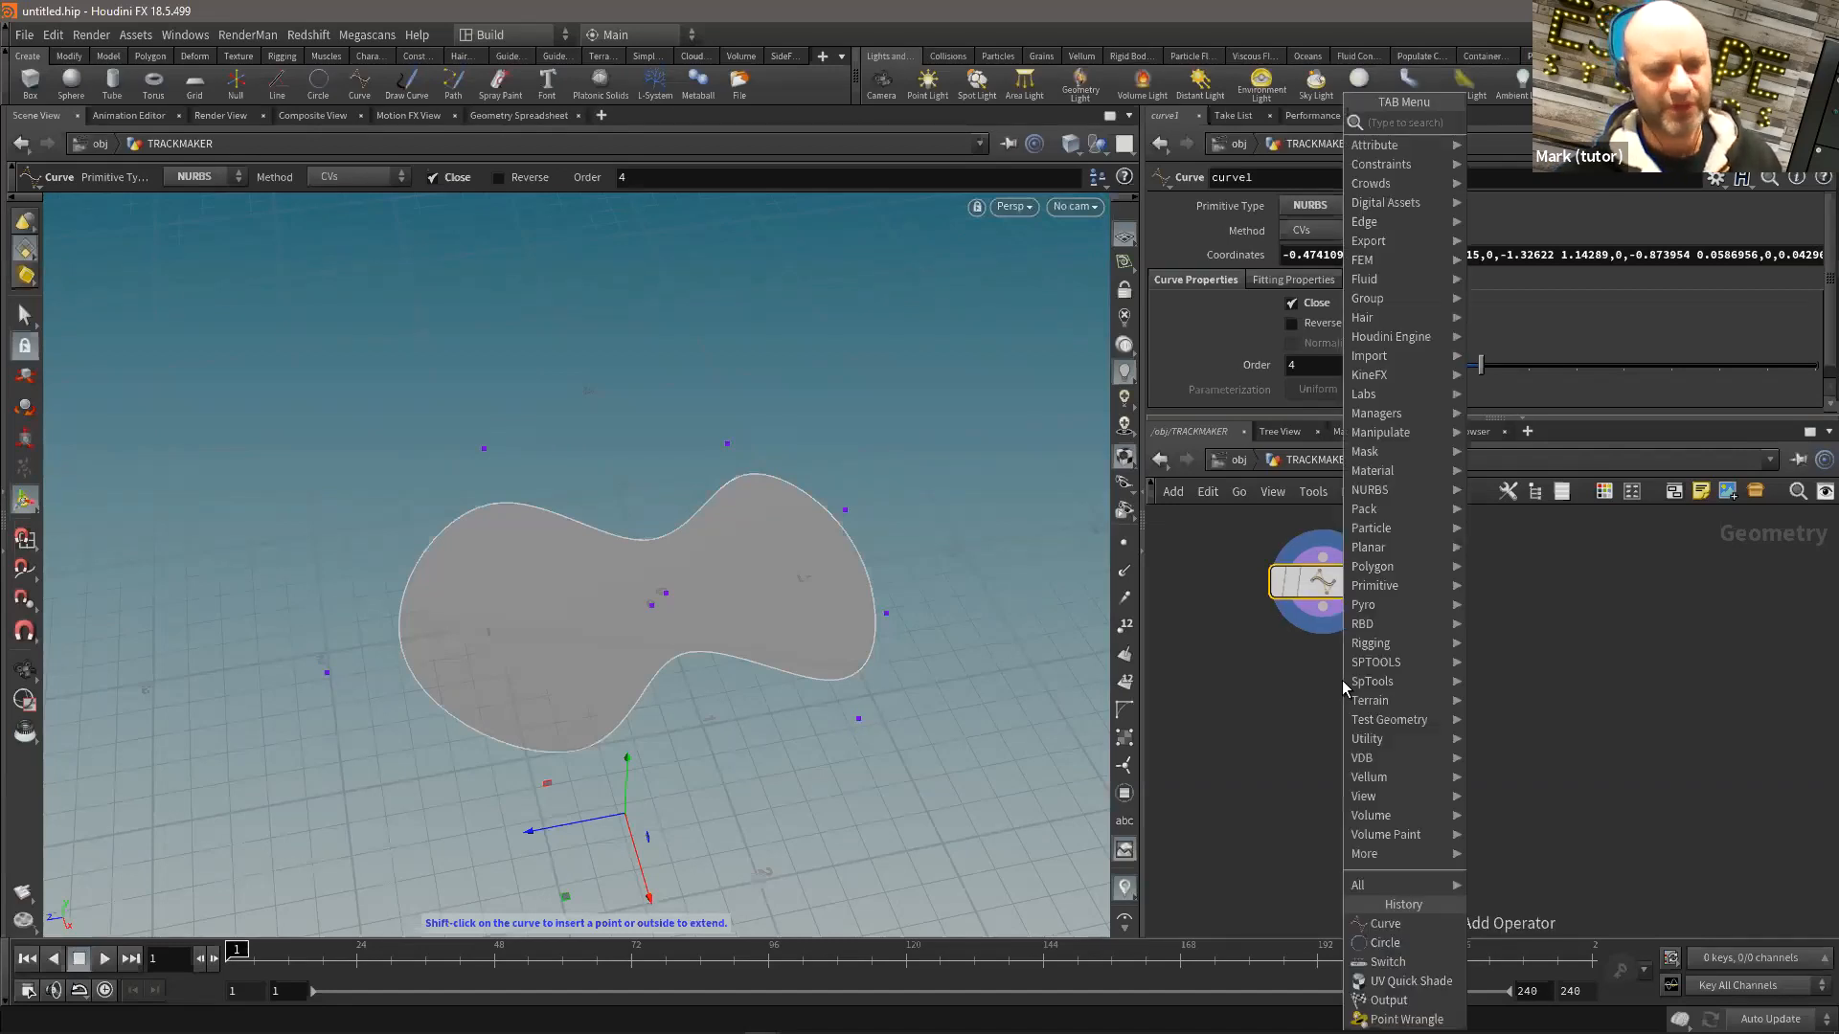
type("nul")
key("Escape")
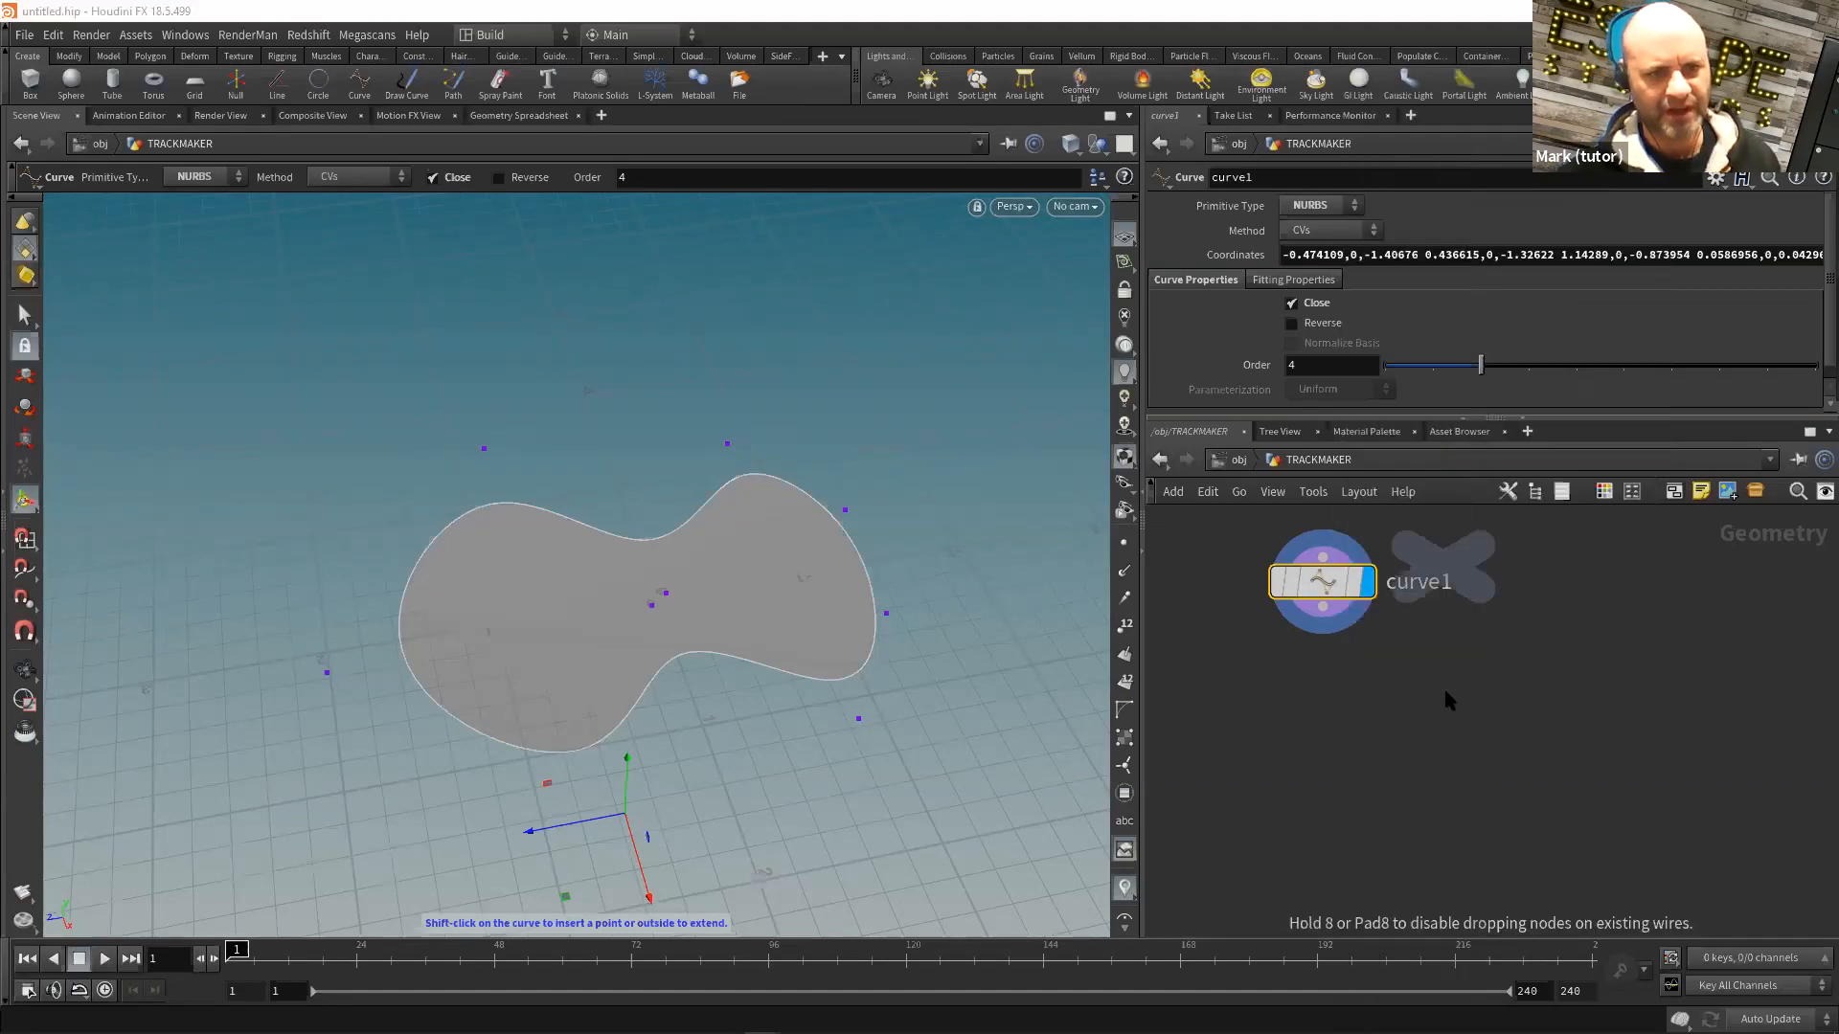
left_click(1320, 713)
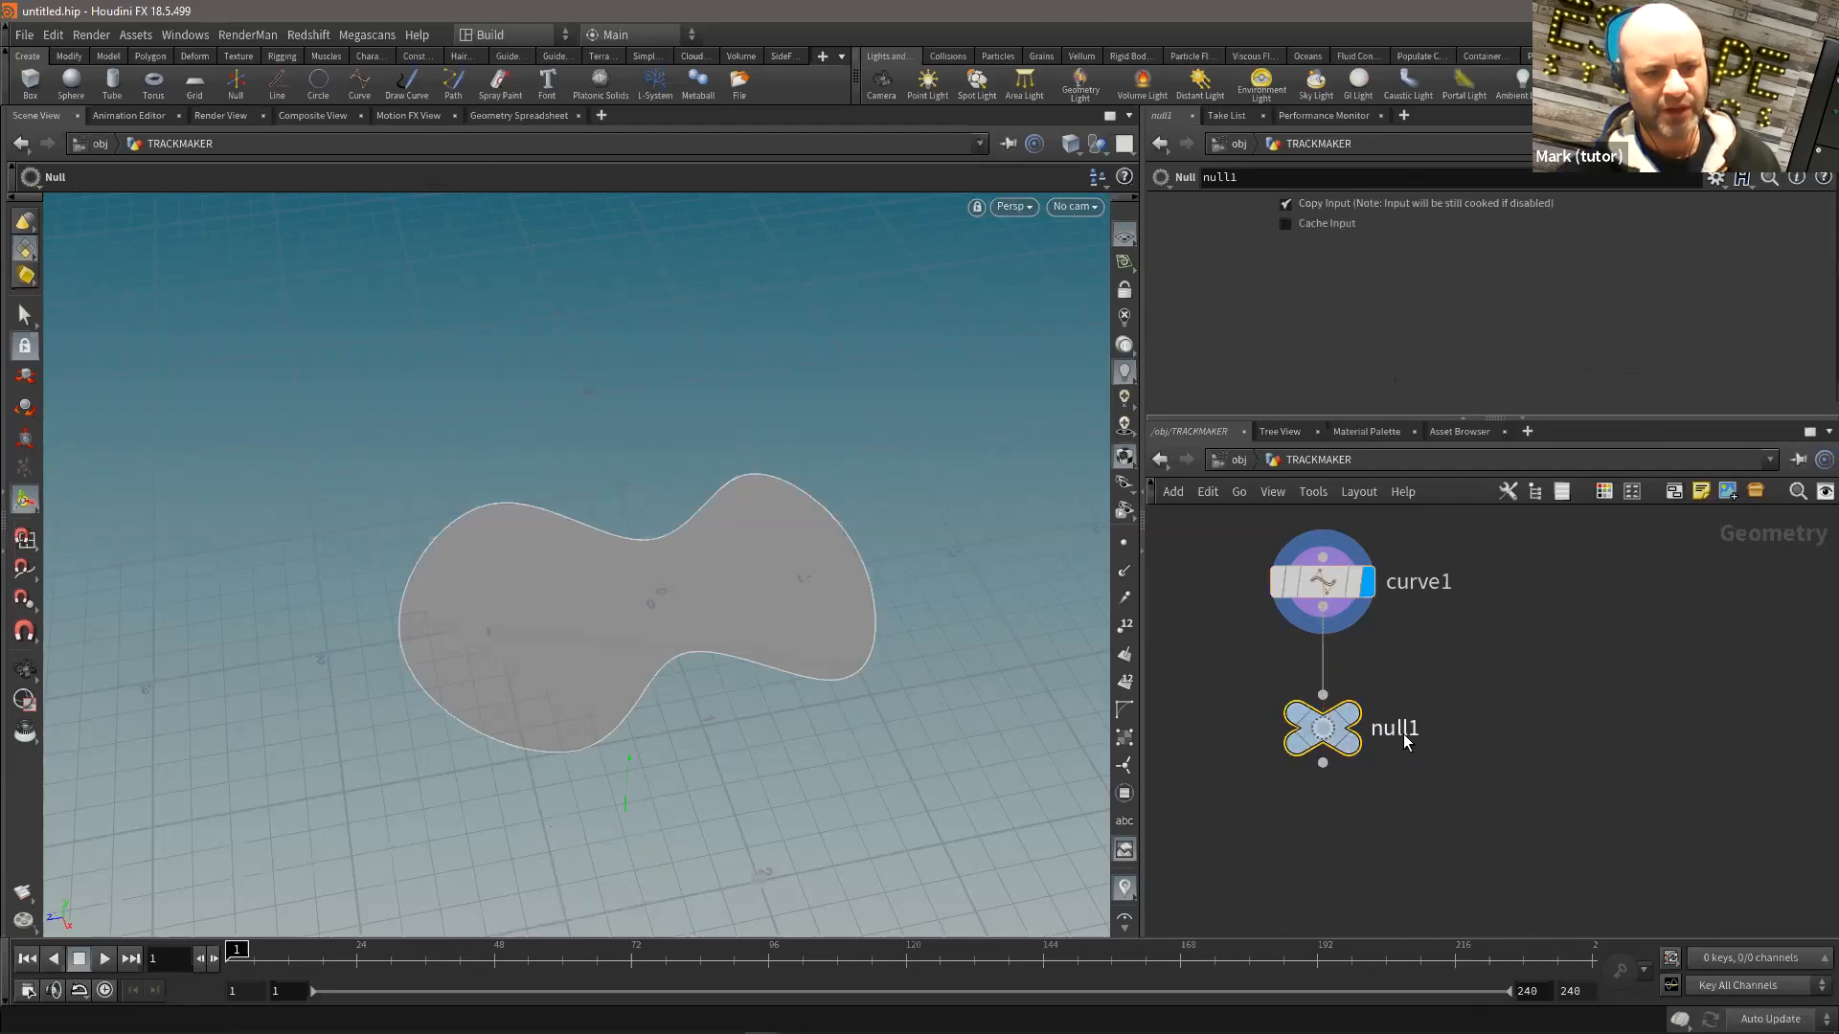
Step: Rename the Null CURVE_IN, colour it green and make it the displayed node
double_click(1394, 730)
type("CUR")
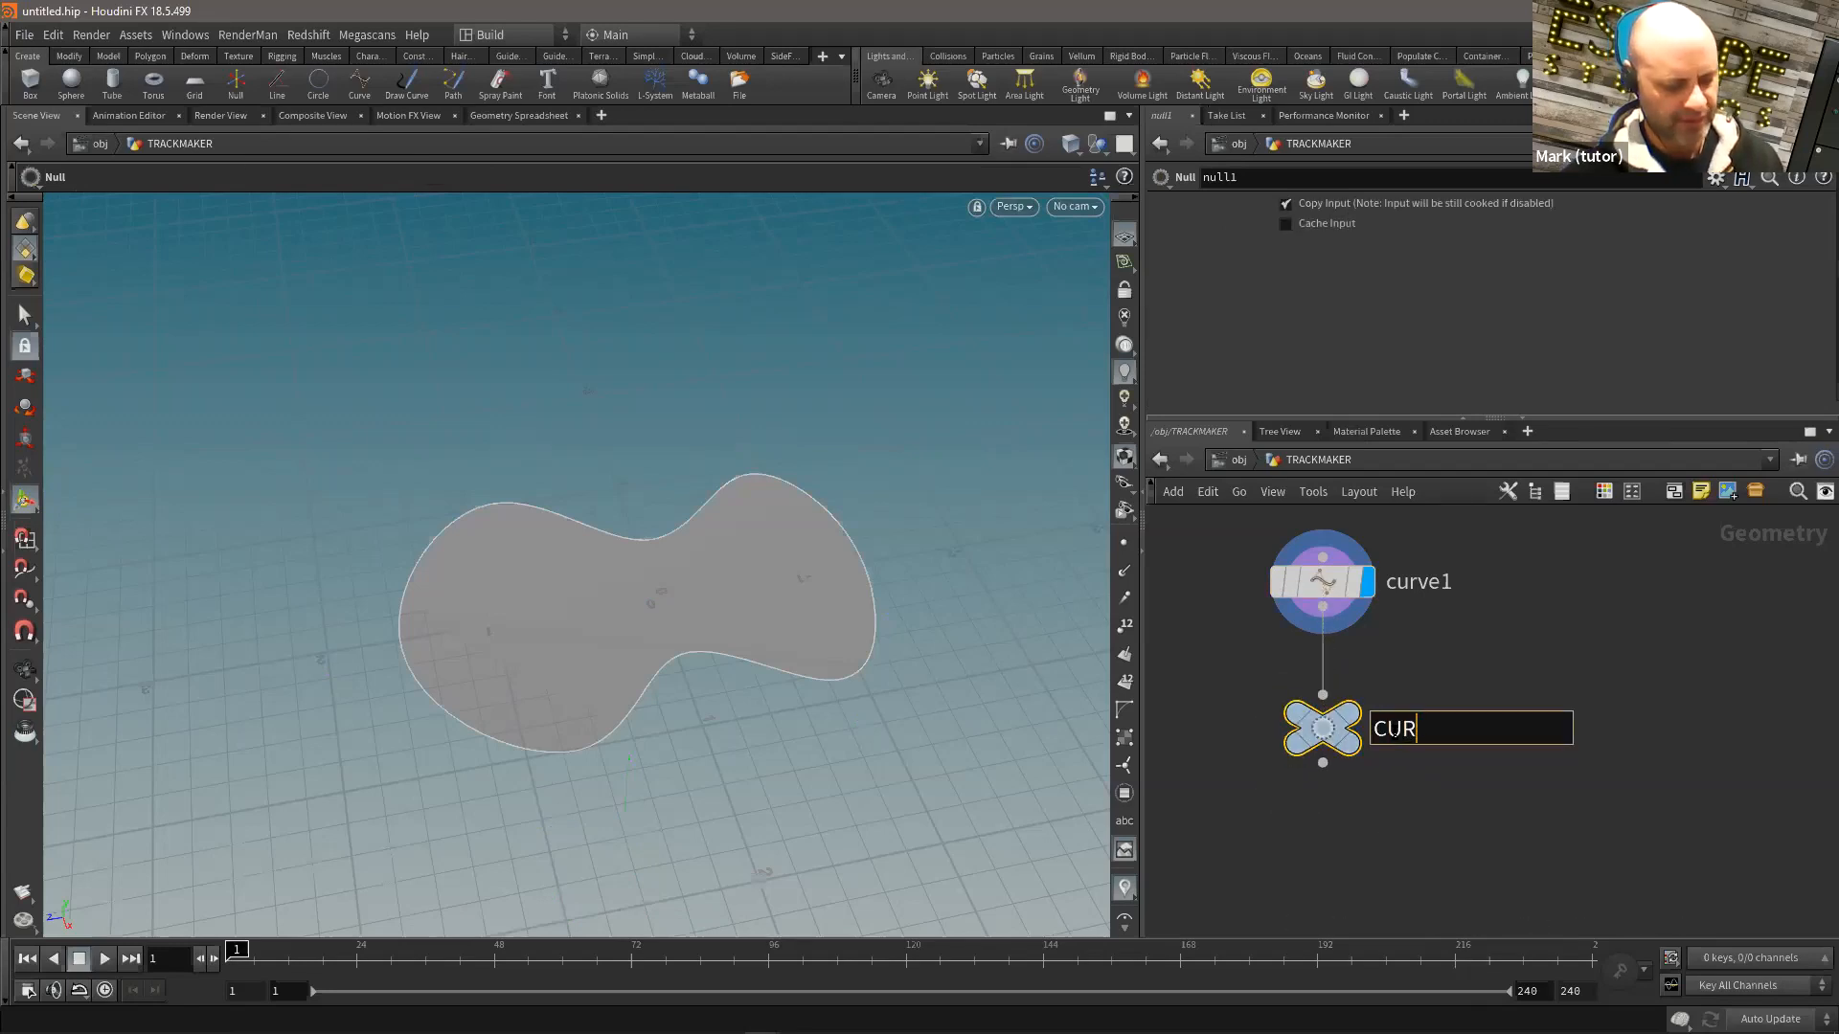
type("VE_IN")
key("Return")
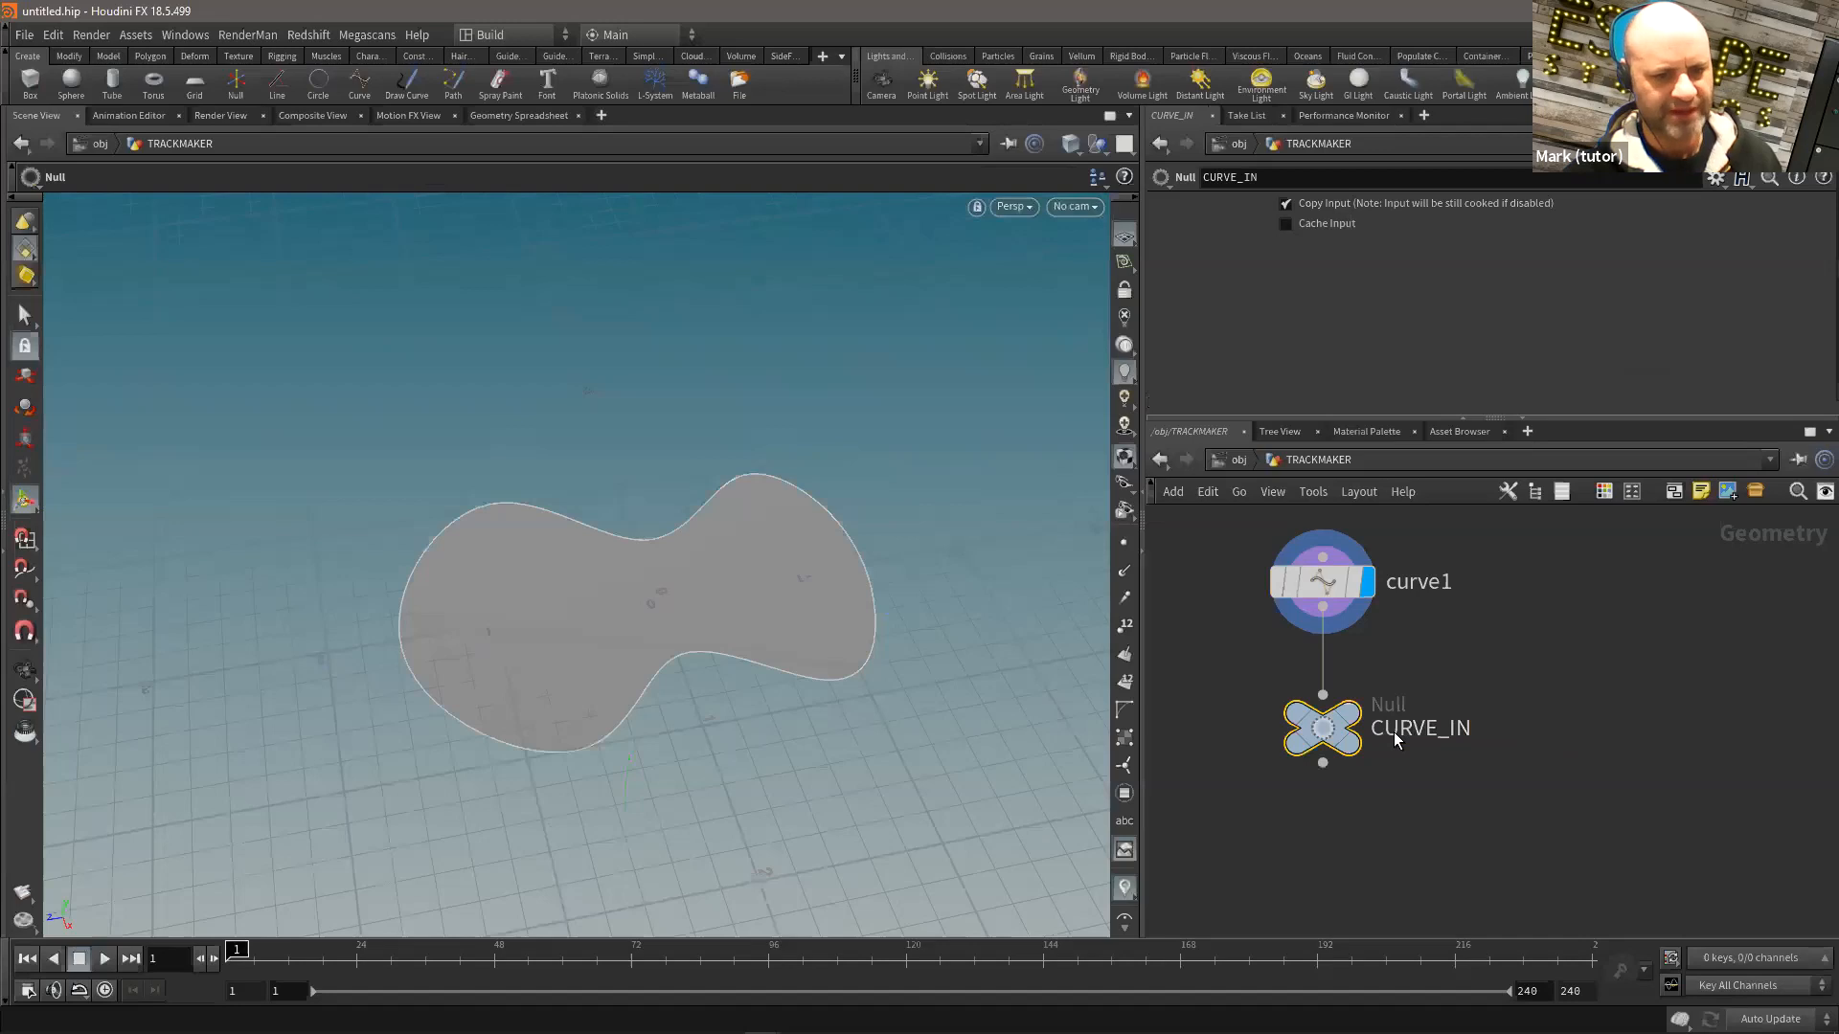
key("c")
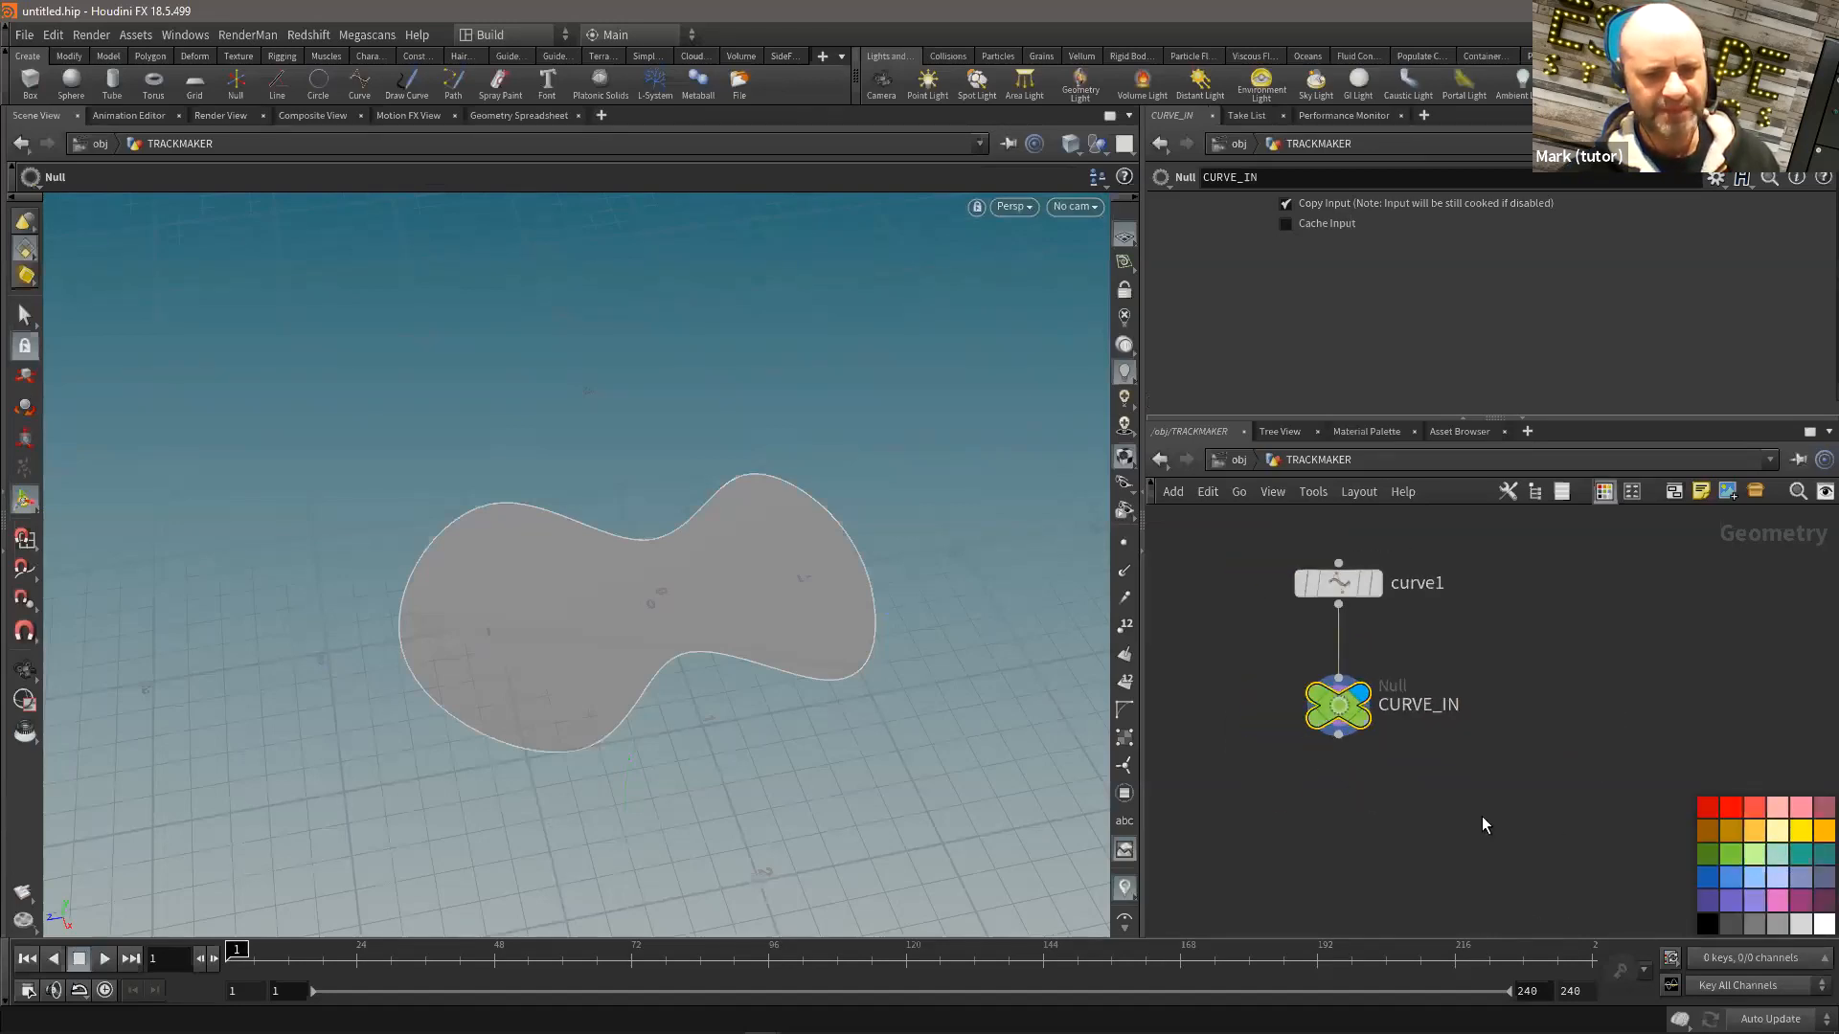
Step: Add a second Null node connected below CURVE_IN and name it TRACK_OUT
key("Tab")
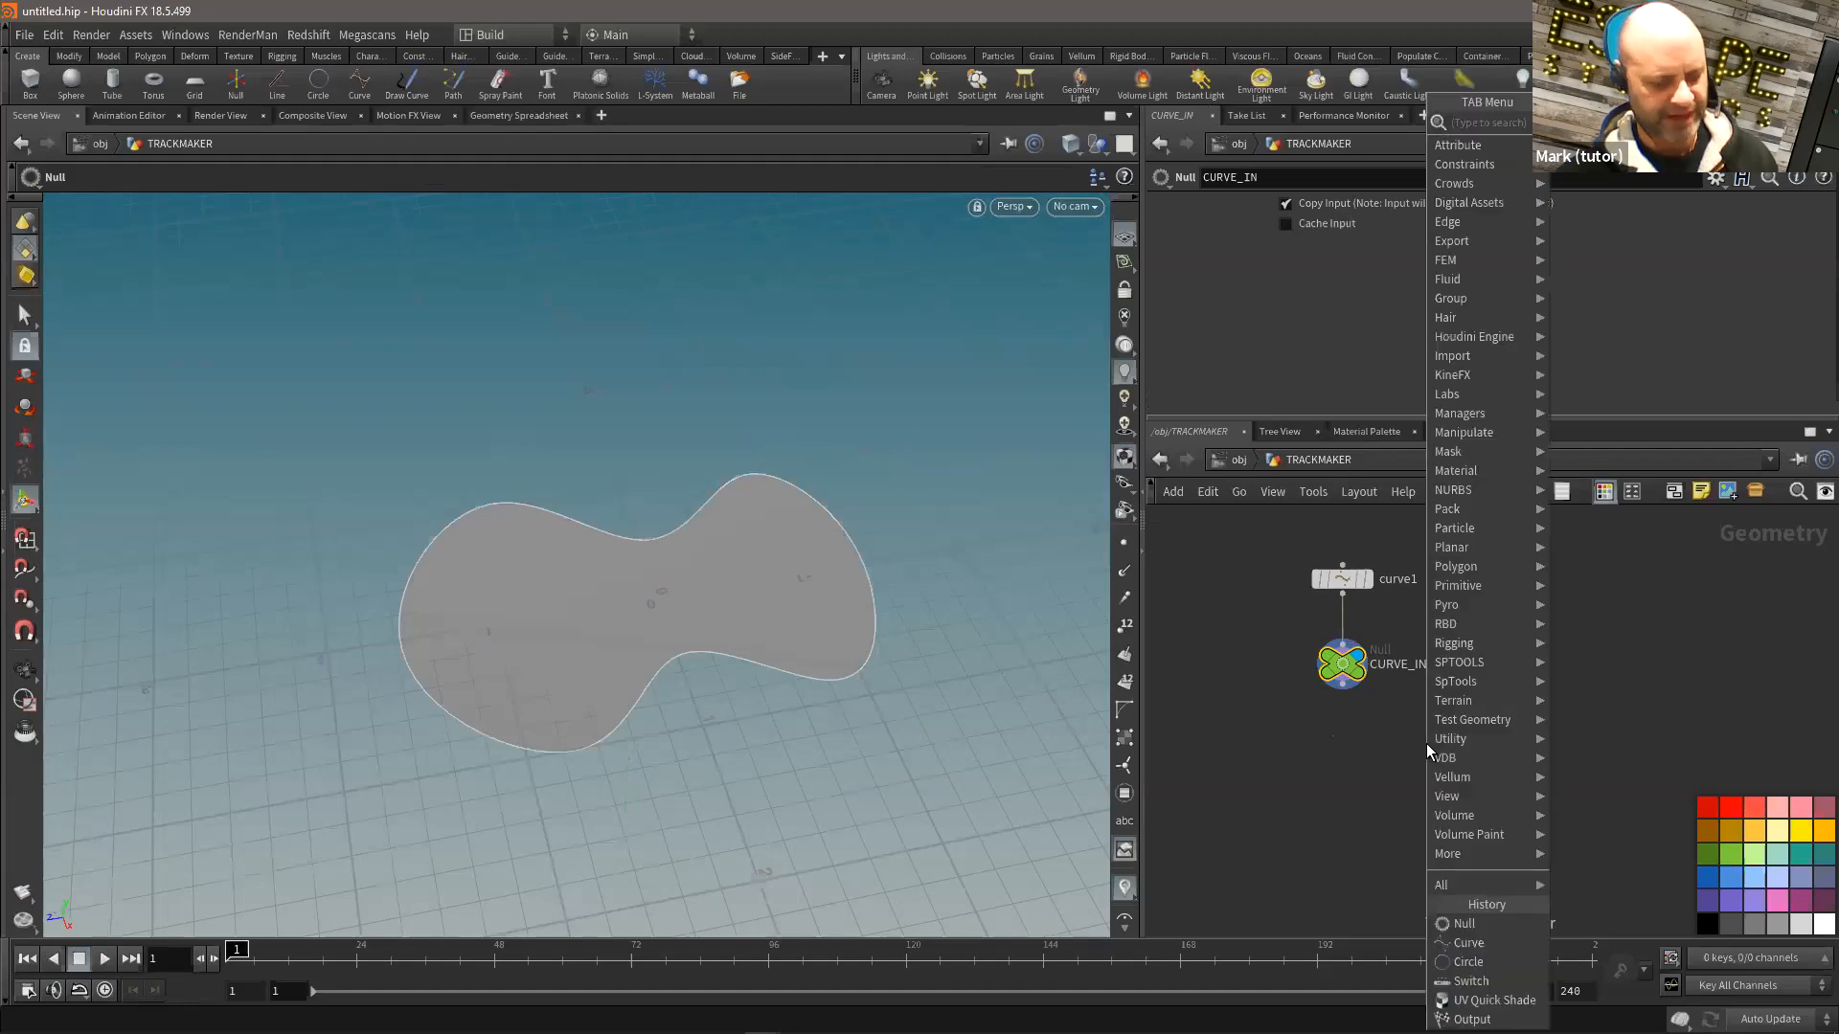
left_click(1464, 924)
left_click(1360, 810)
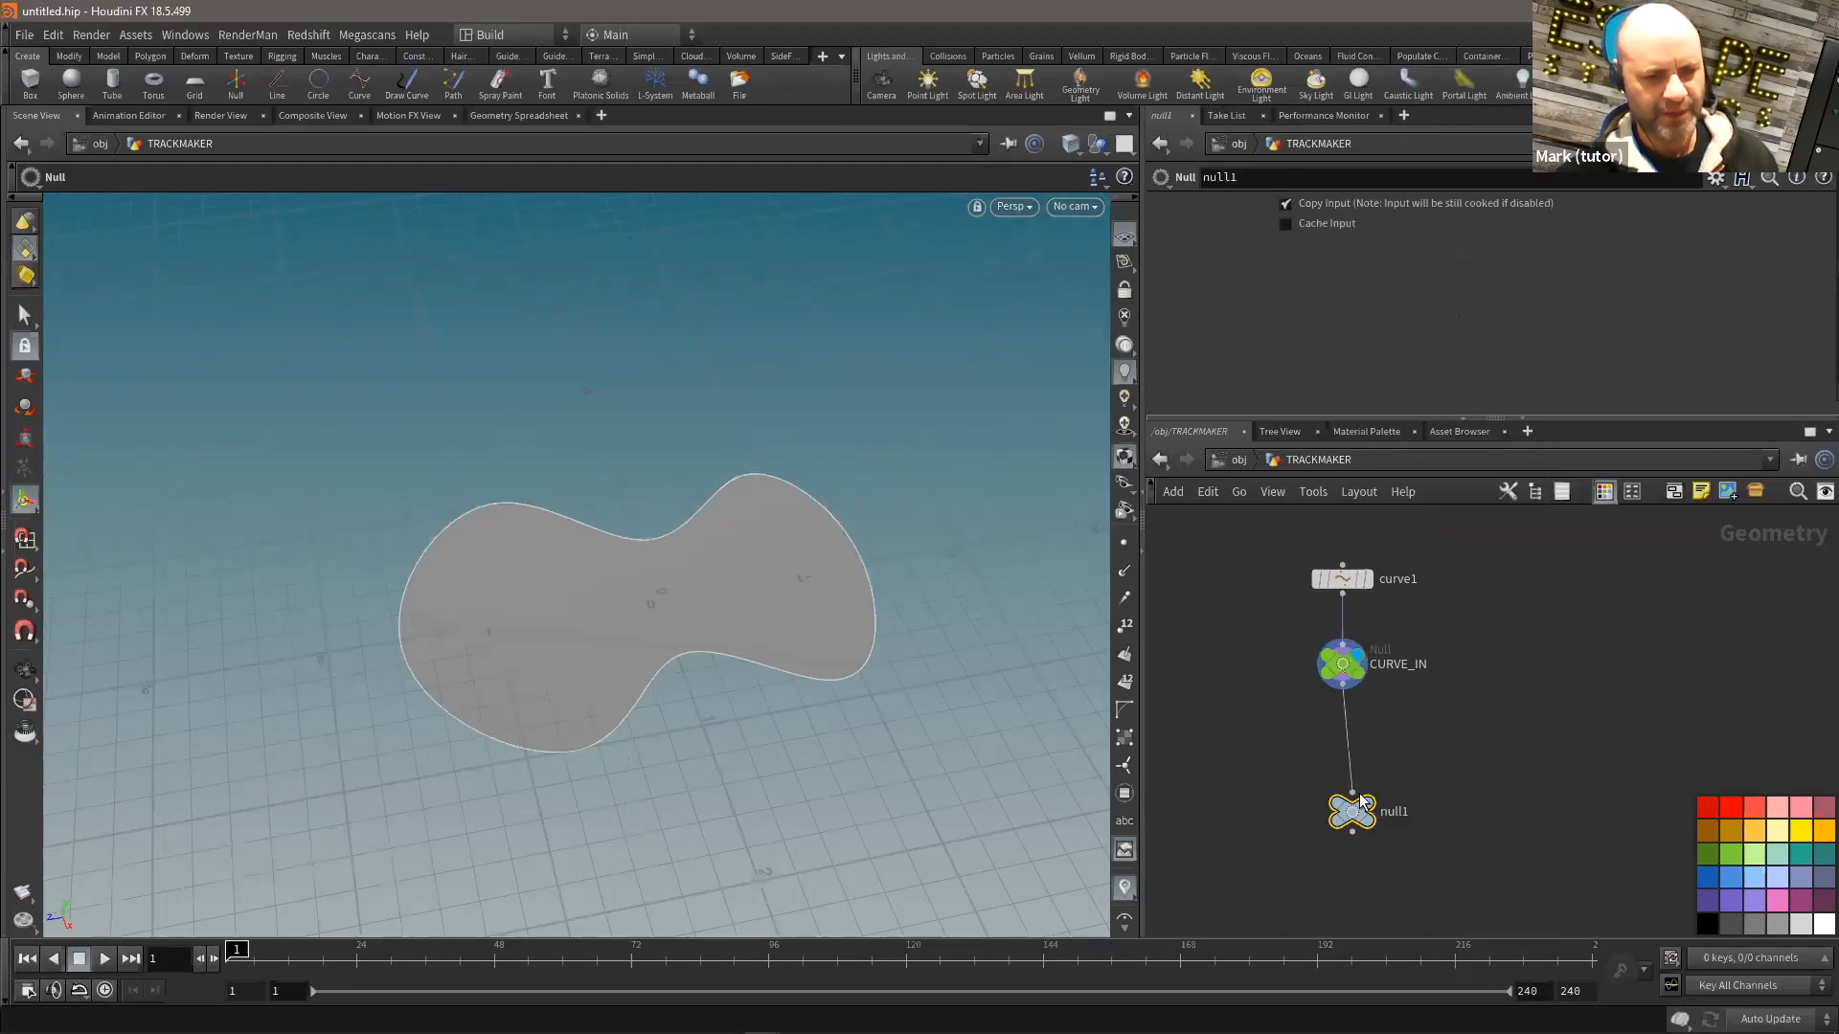
double_click(1398, 812)
type("TRACK-OUT")
key("Return")
double_click(1417, 812)
left_click(1429, 812)
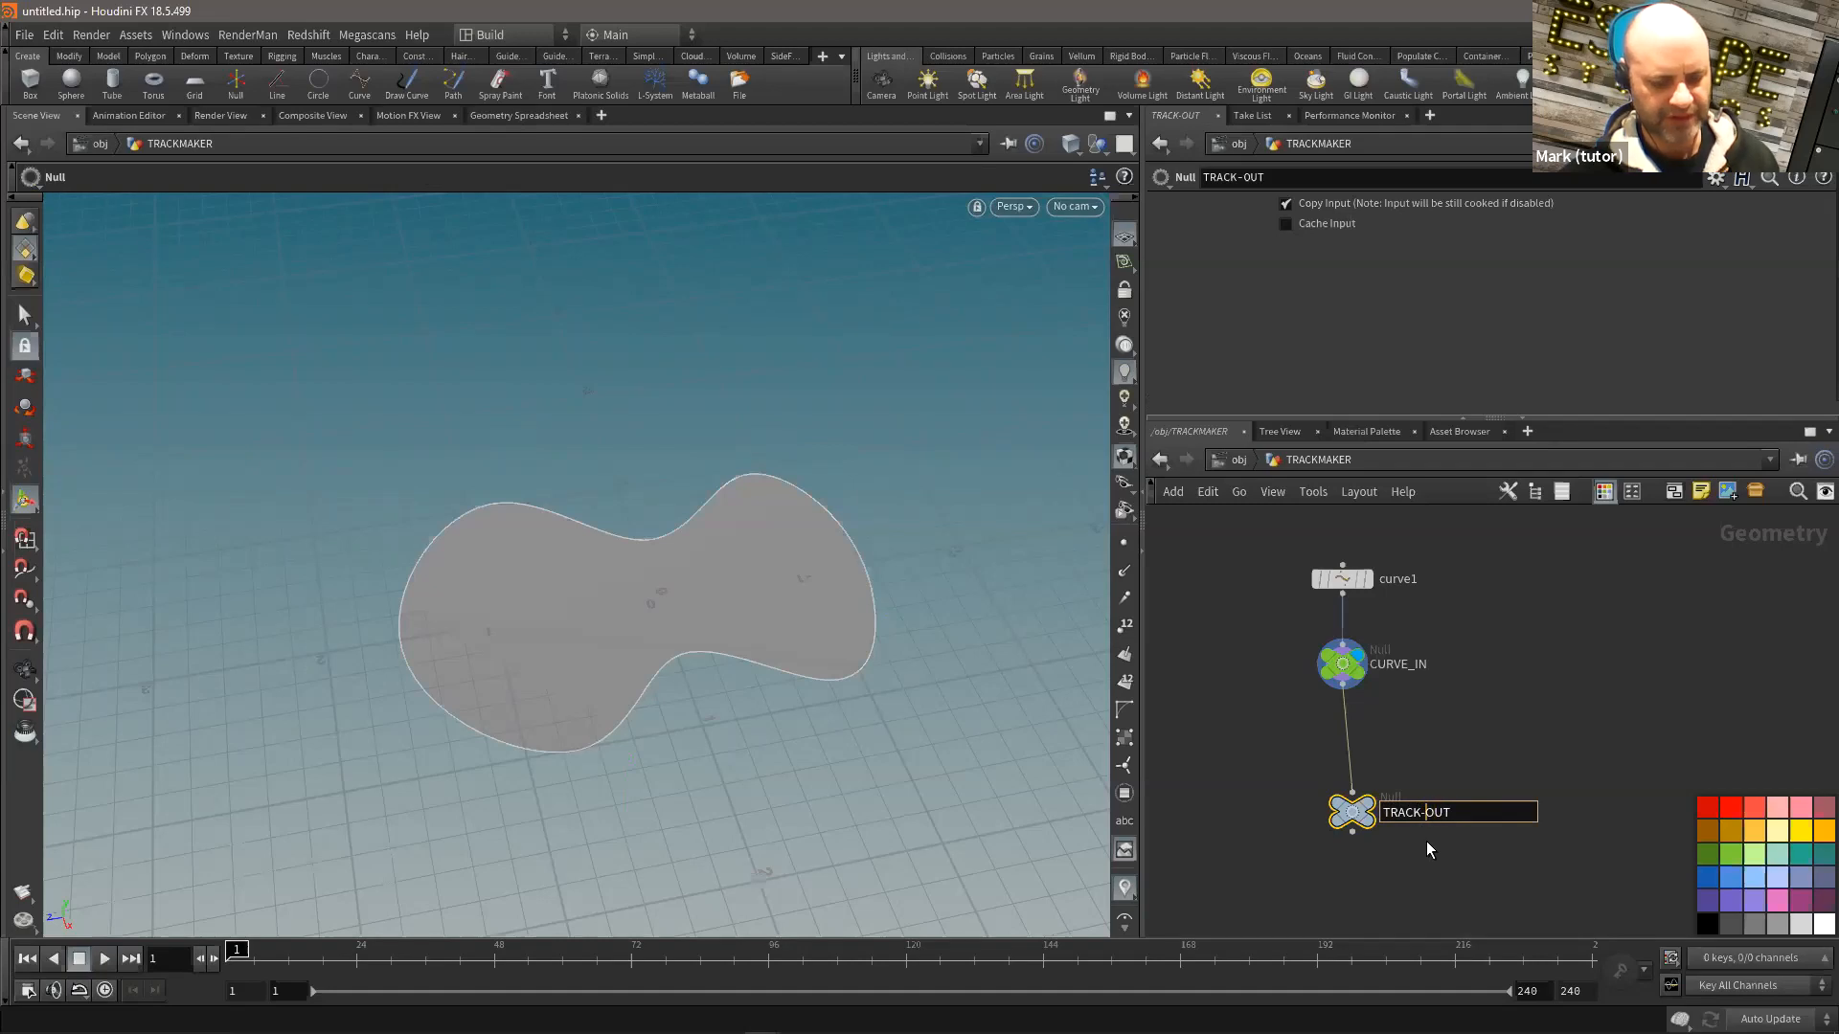
type("_")
key("Return")
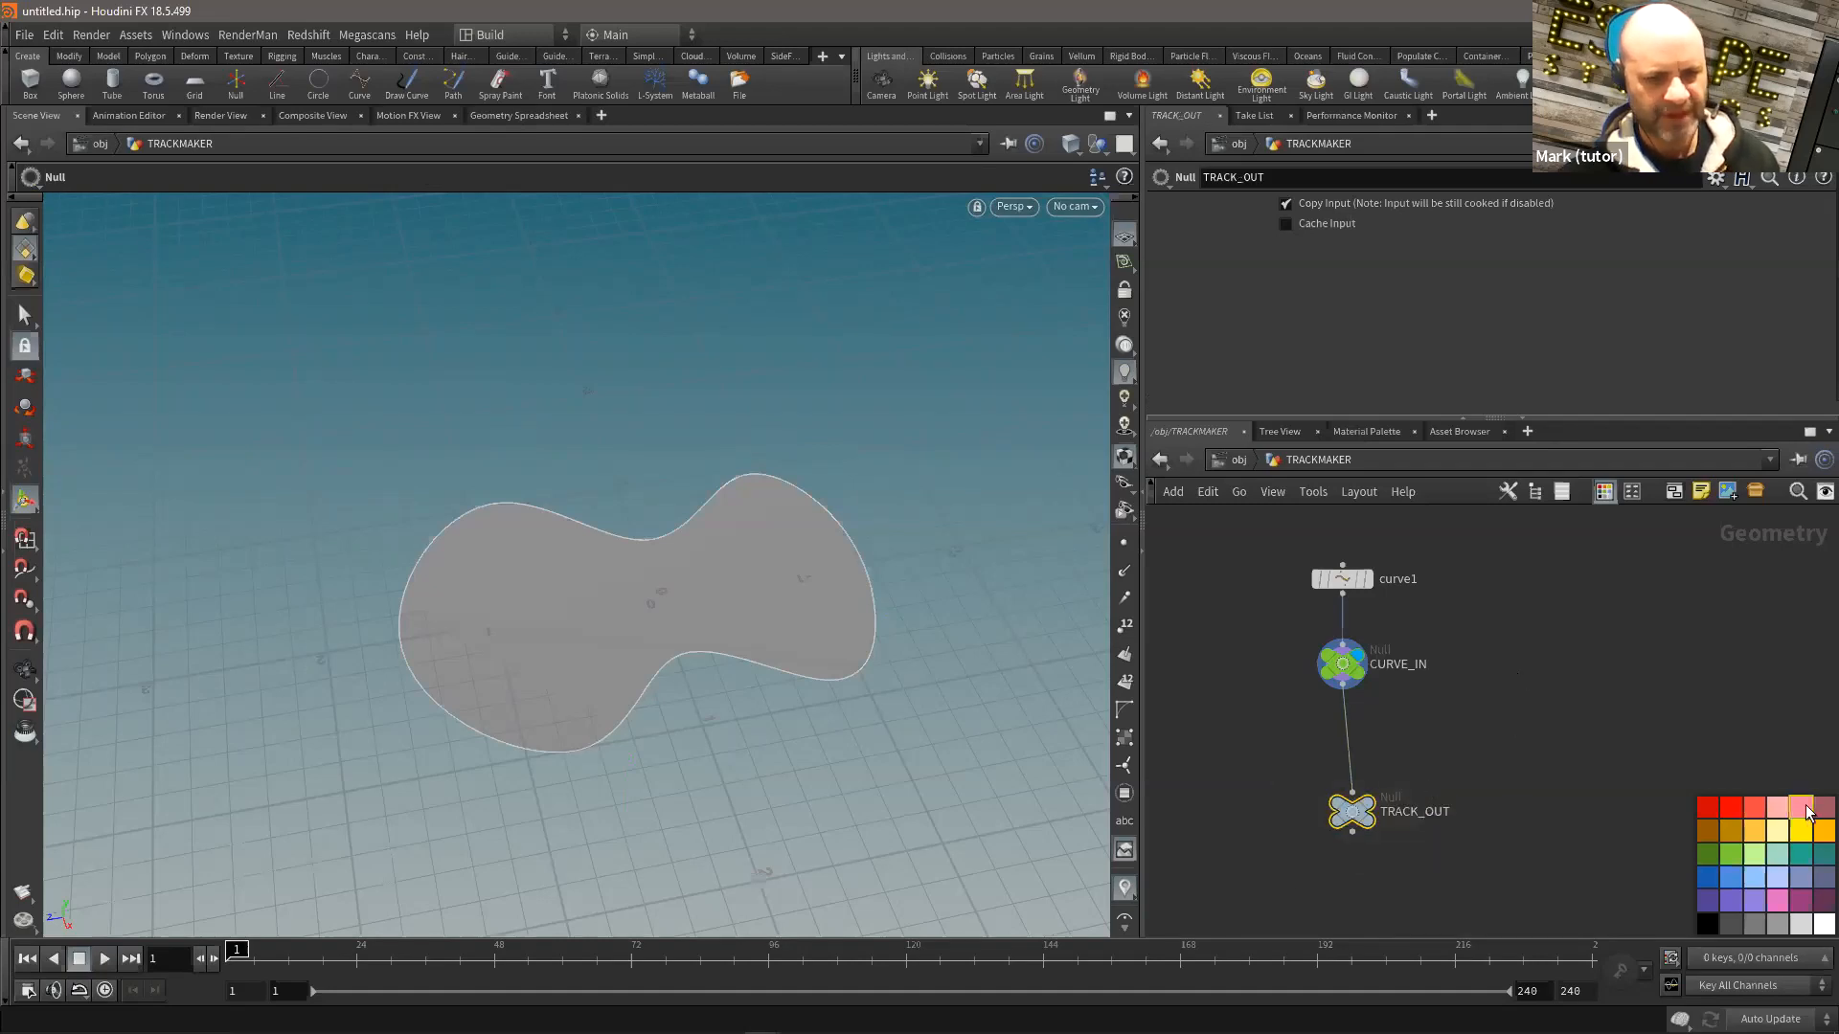
Step: Colour the TRACK_OUT node red, move it farther below CURVE_IN and make it the displayed node
left_click(1717, 809)
left_click_drag(1352, 814, 1355, 867)
key("l")
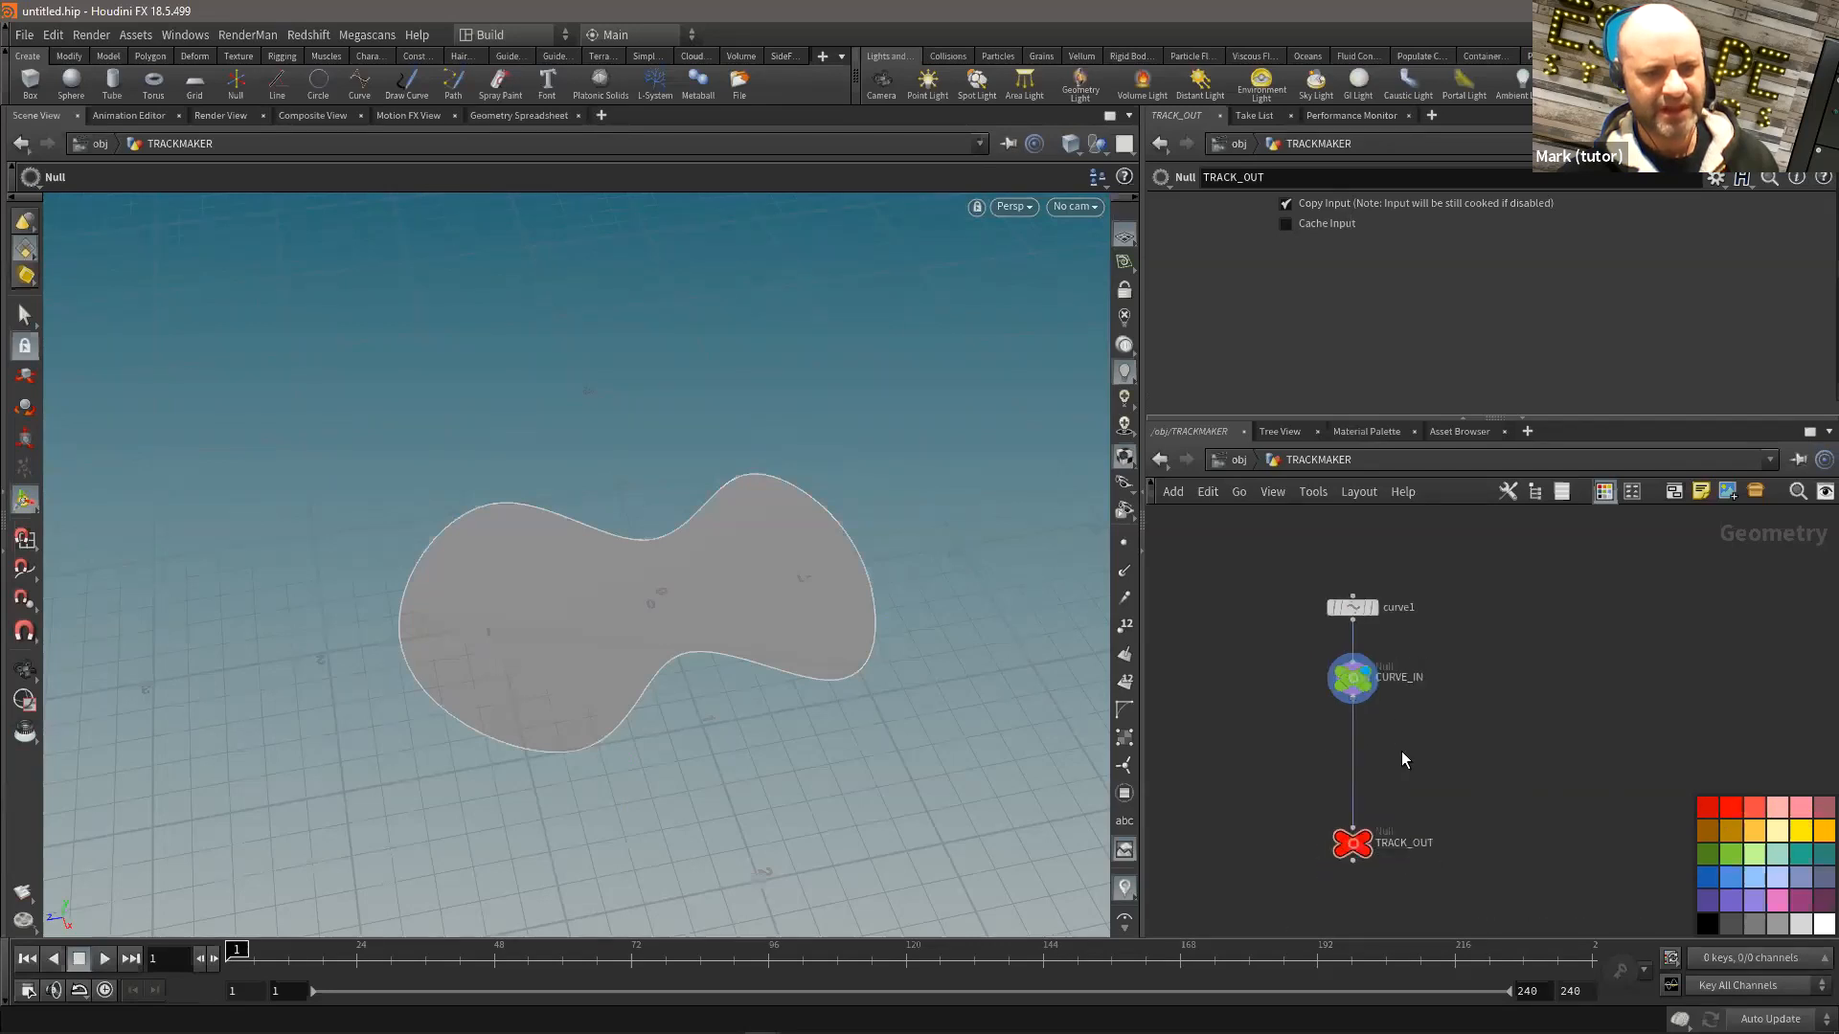
left_click_drag(1355, 799, 1367, 916)
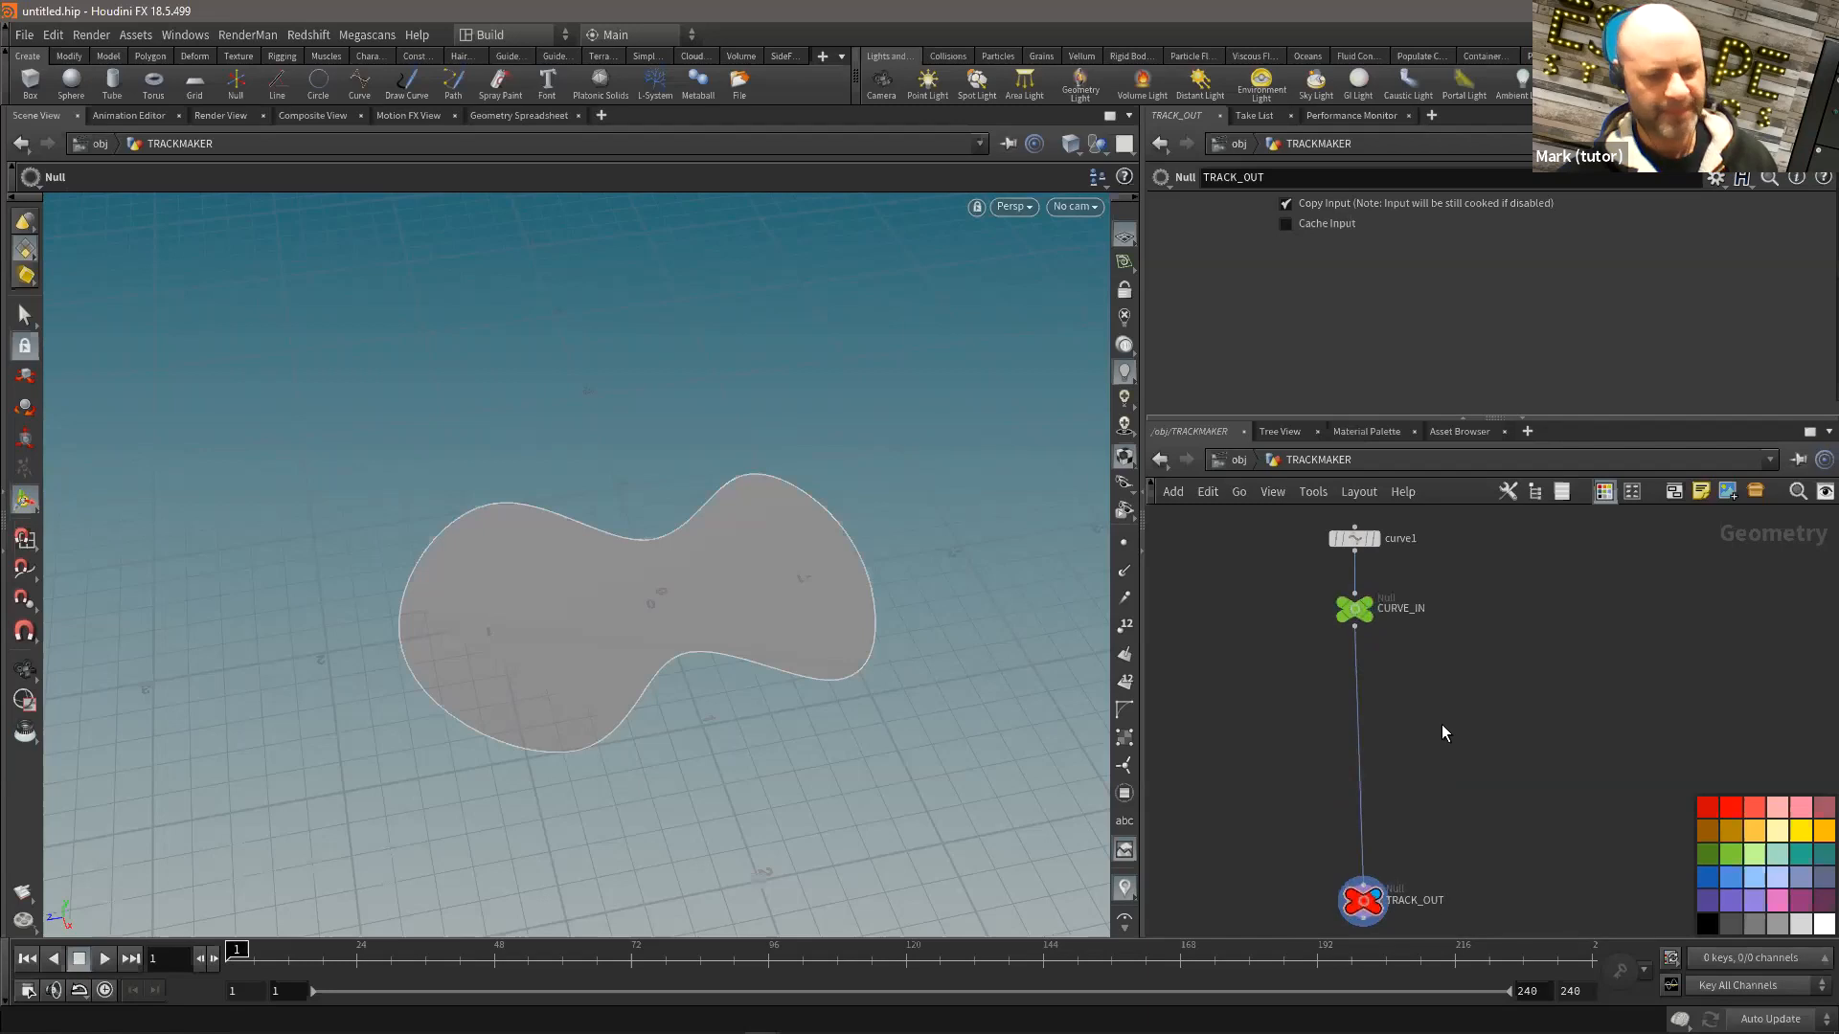
Step: Save the scene as procedralWallModelling3.hip in the K:/ESCAPE/WEBINAR/2021/ folder
key("ctrl+s")
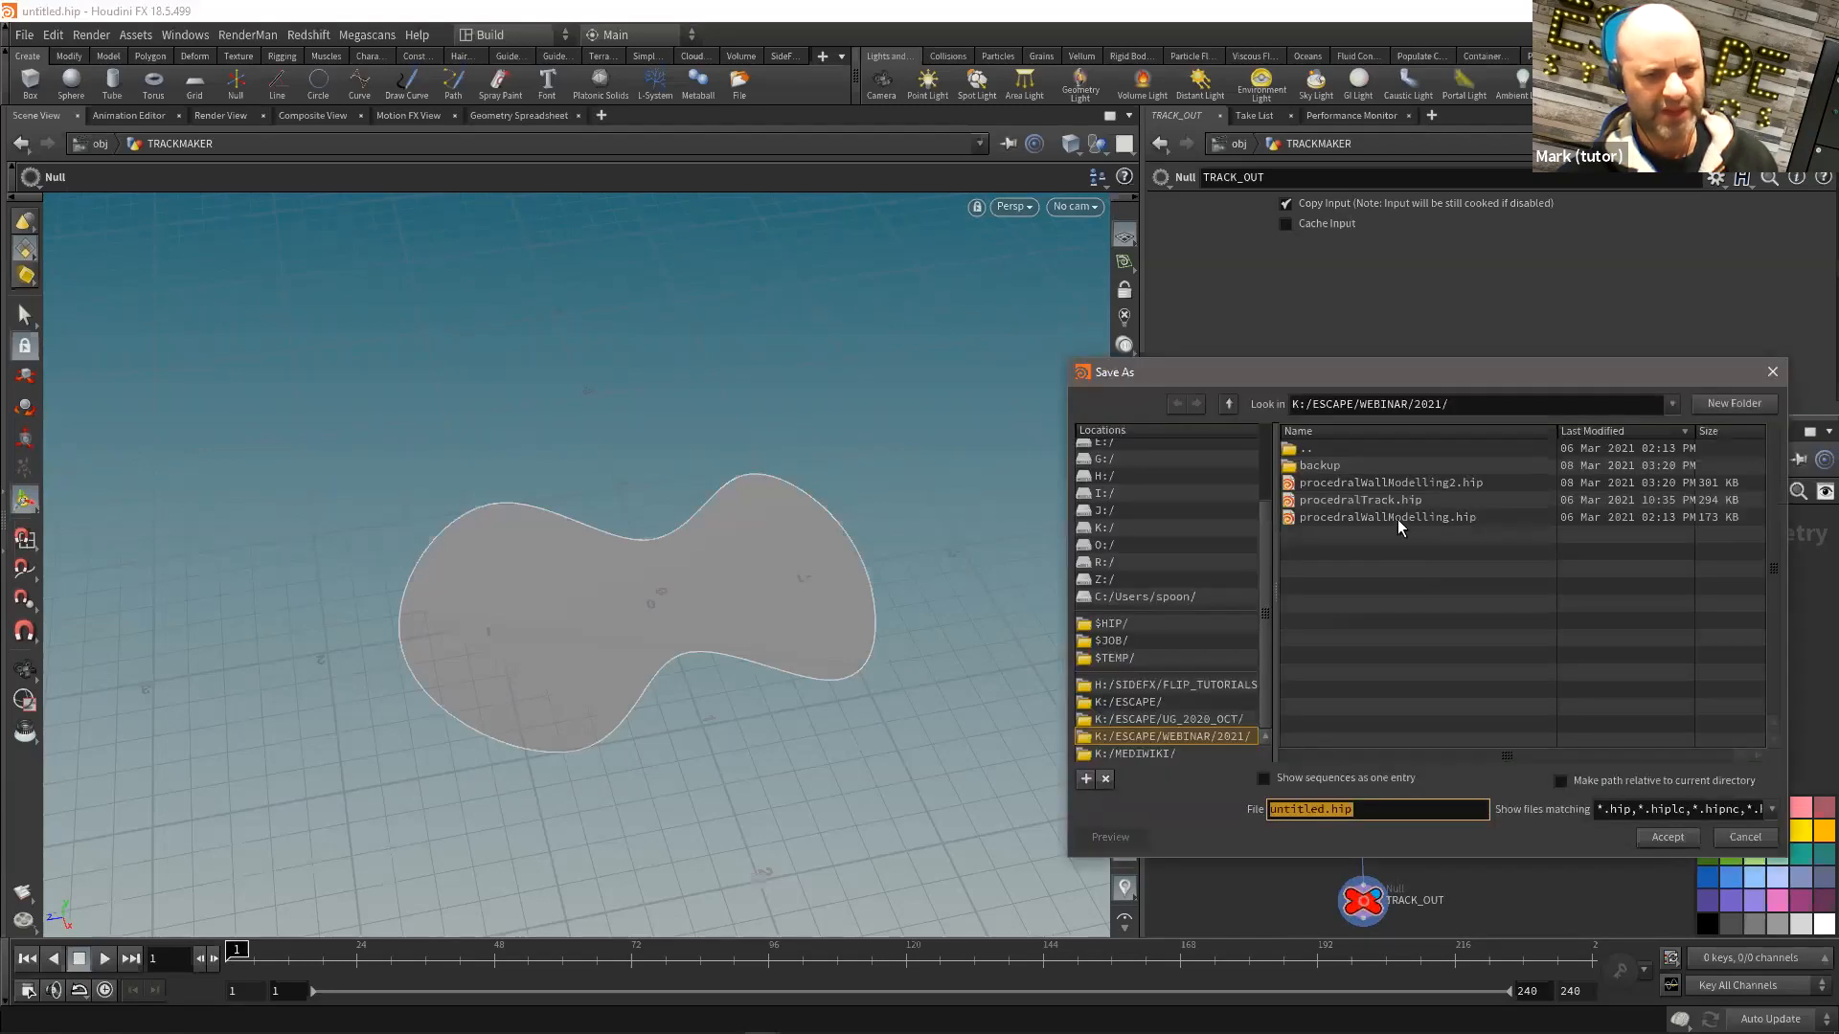
left_click(1415, 485)
left_click(1433, 810)
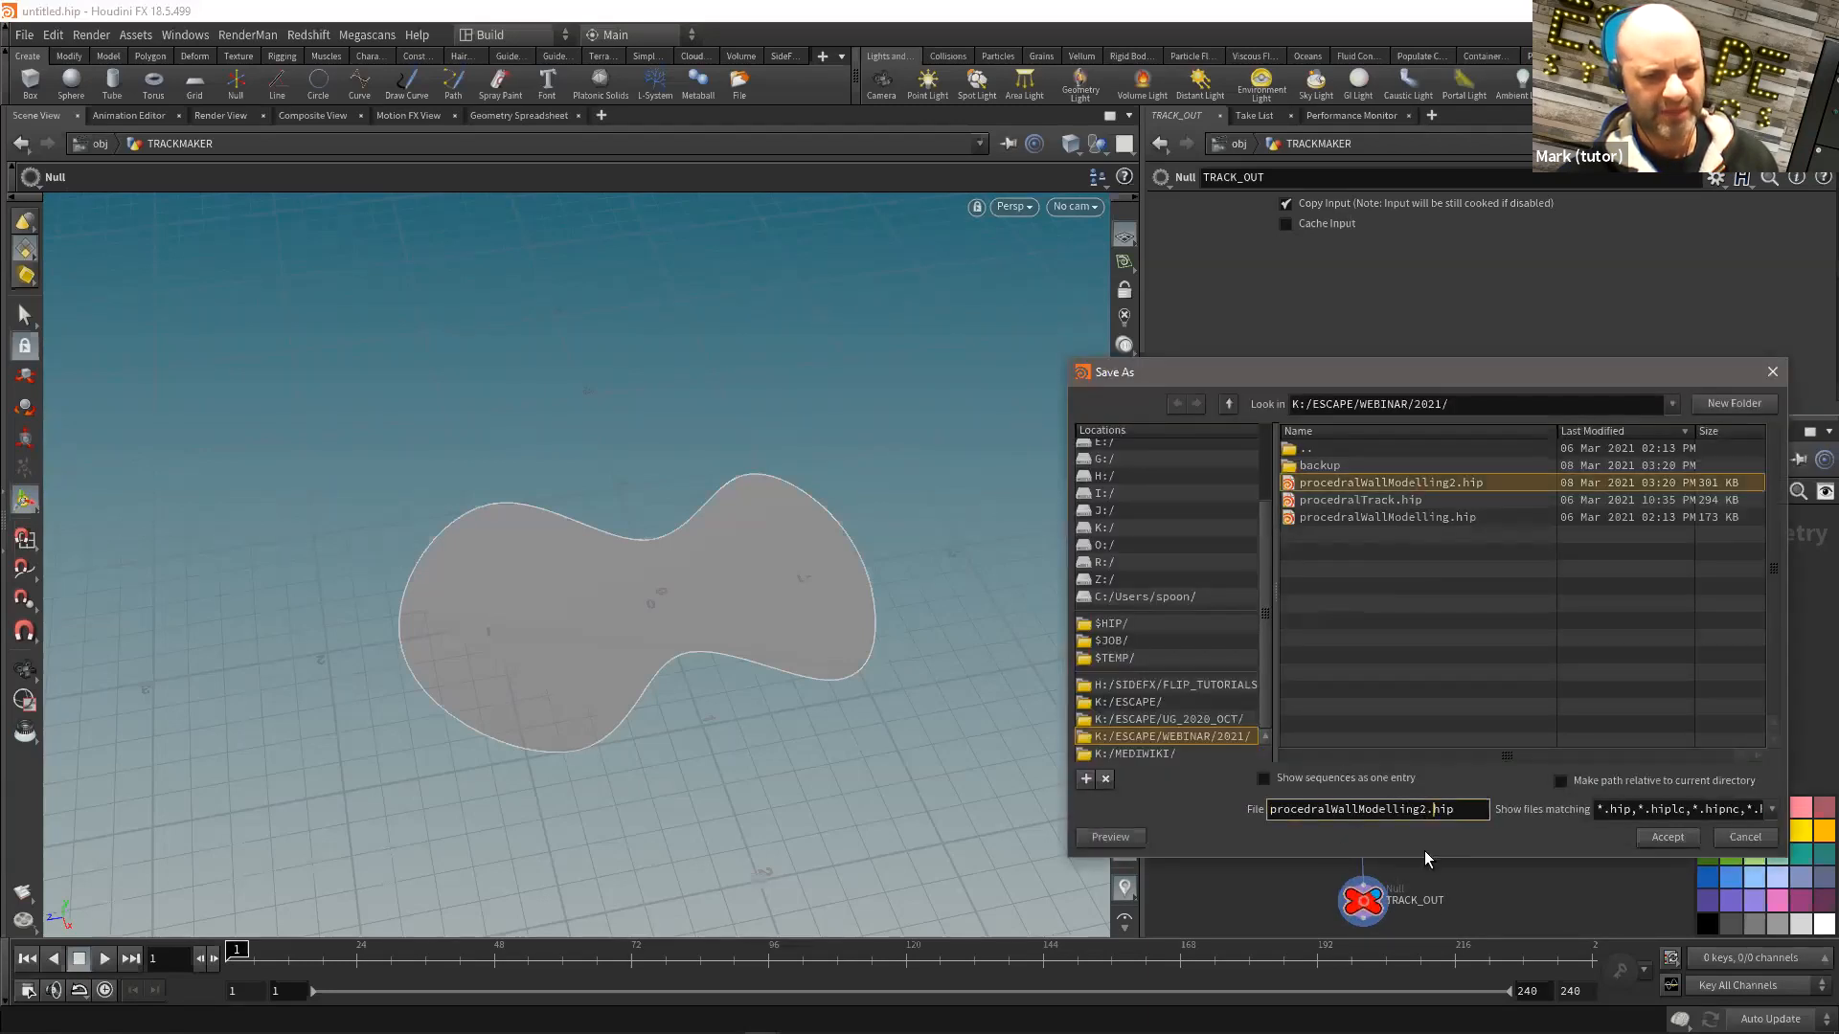
key("BackSpace")
type("3")
key("Return")
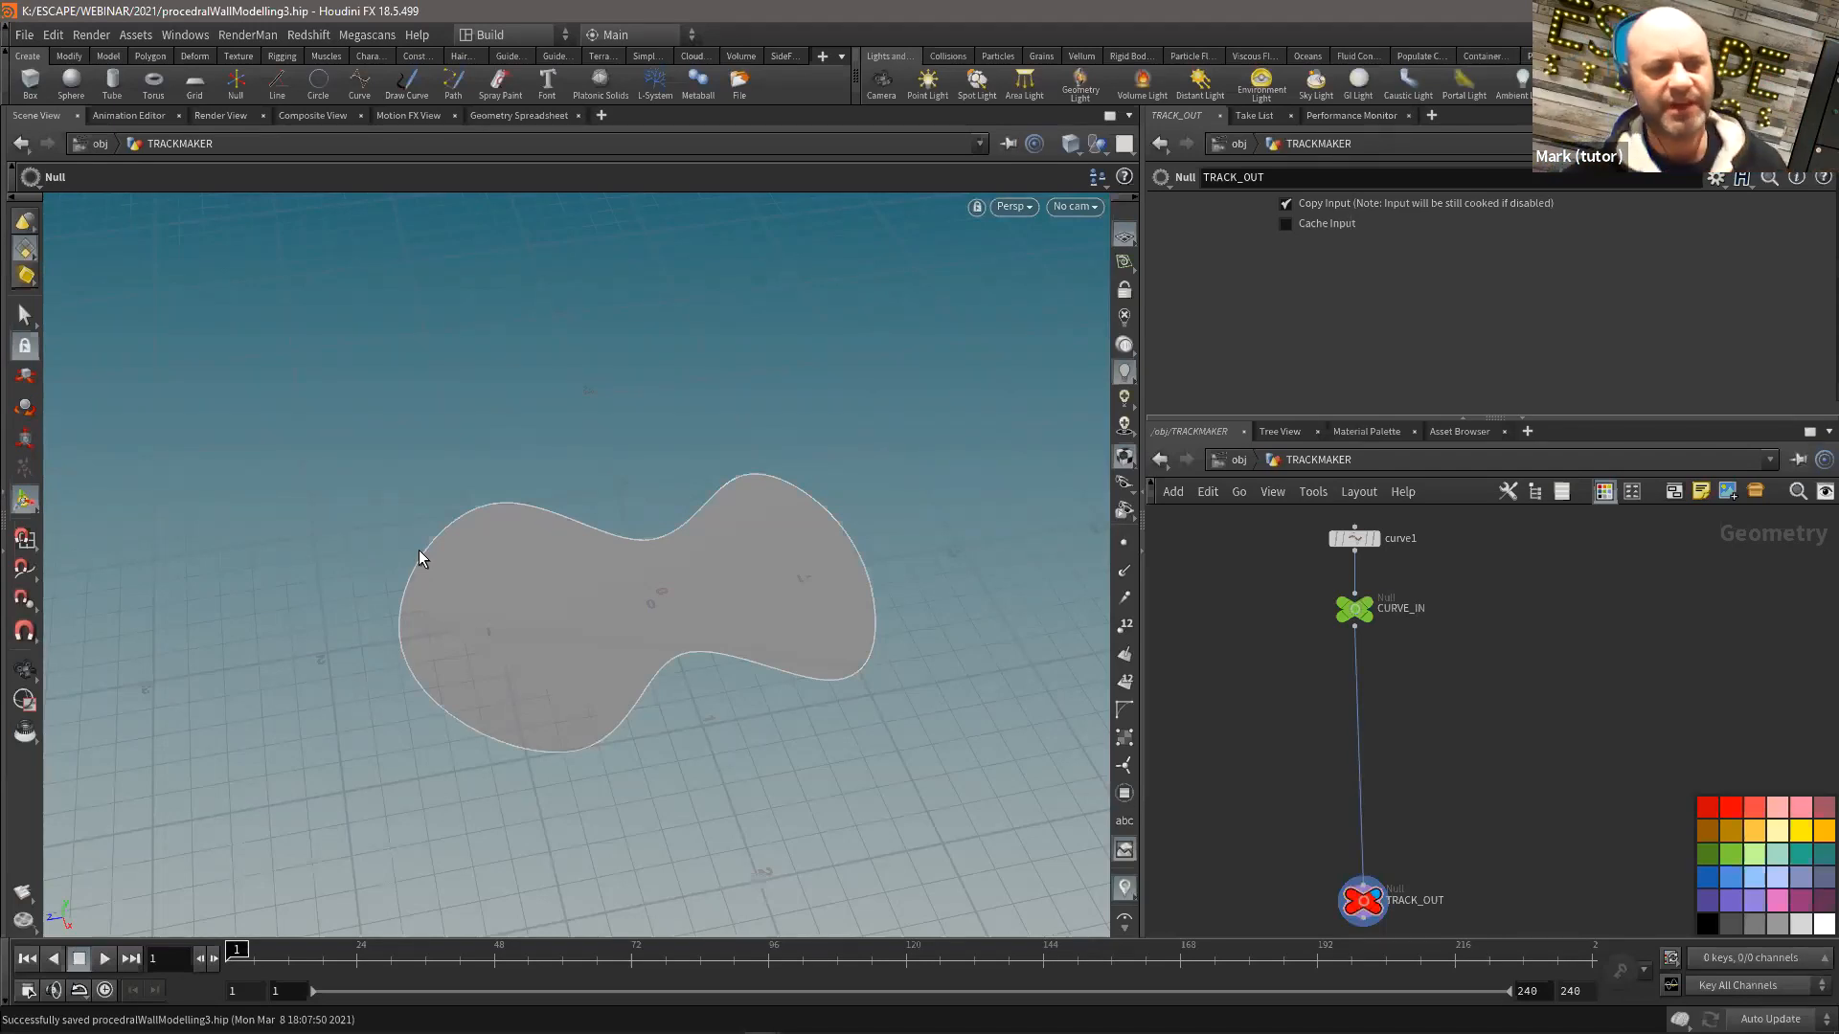
Step: Turn on point display in the viewport to show the curve's control points
middle_click_drag(1283, 683, 1215, 665)
scroll(1178, 637, "up", 1)
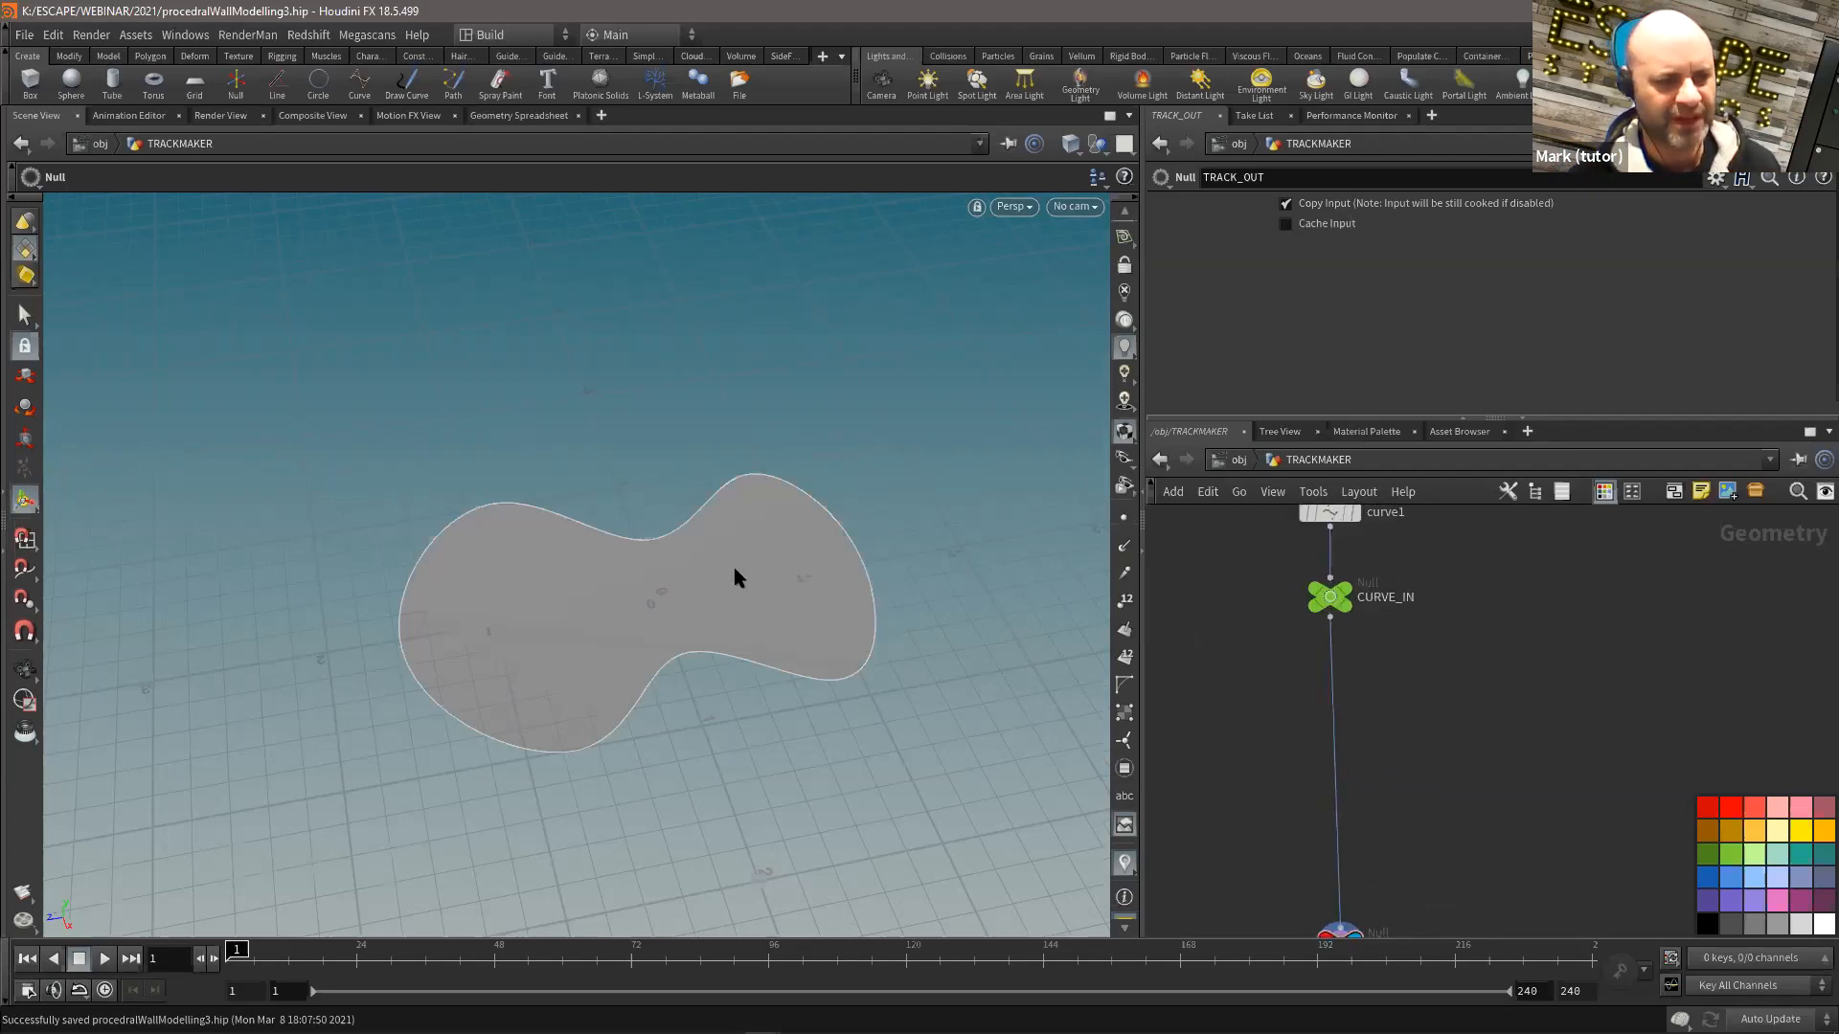
key("Escape")
right_click_drag(665, 575, 856, 546)
left_click(1125, 518)
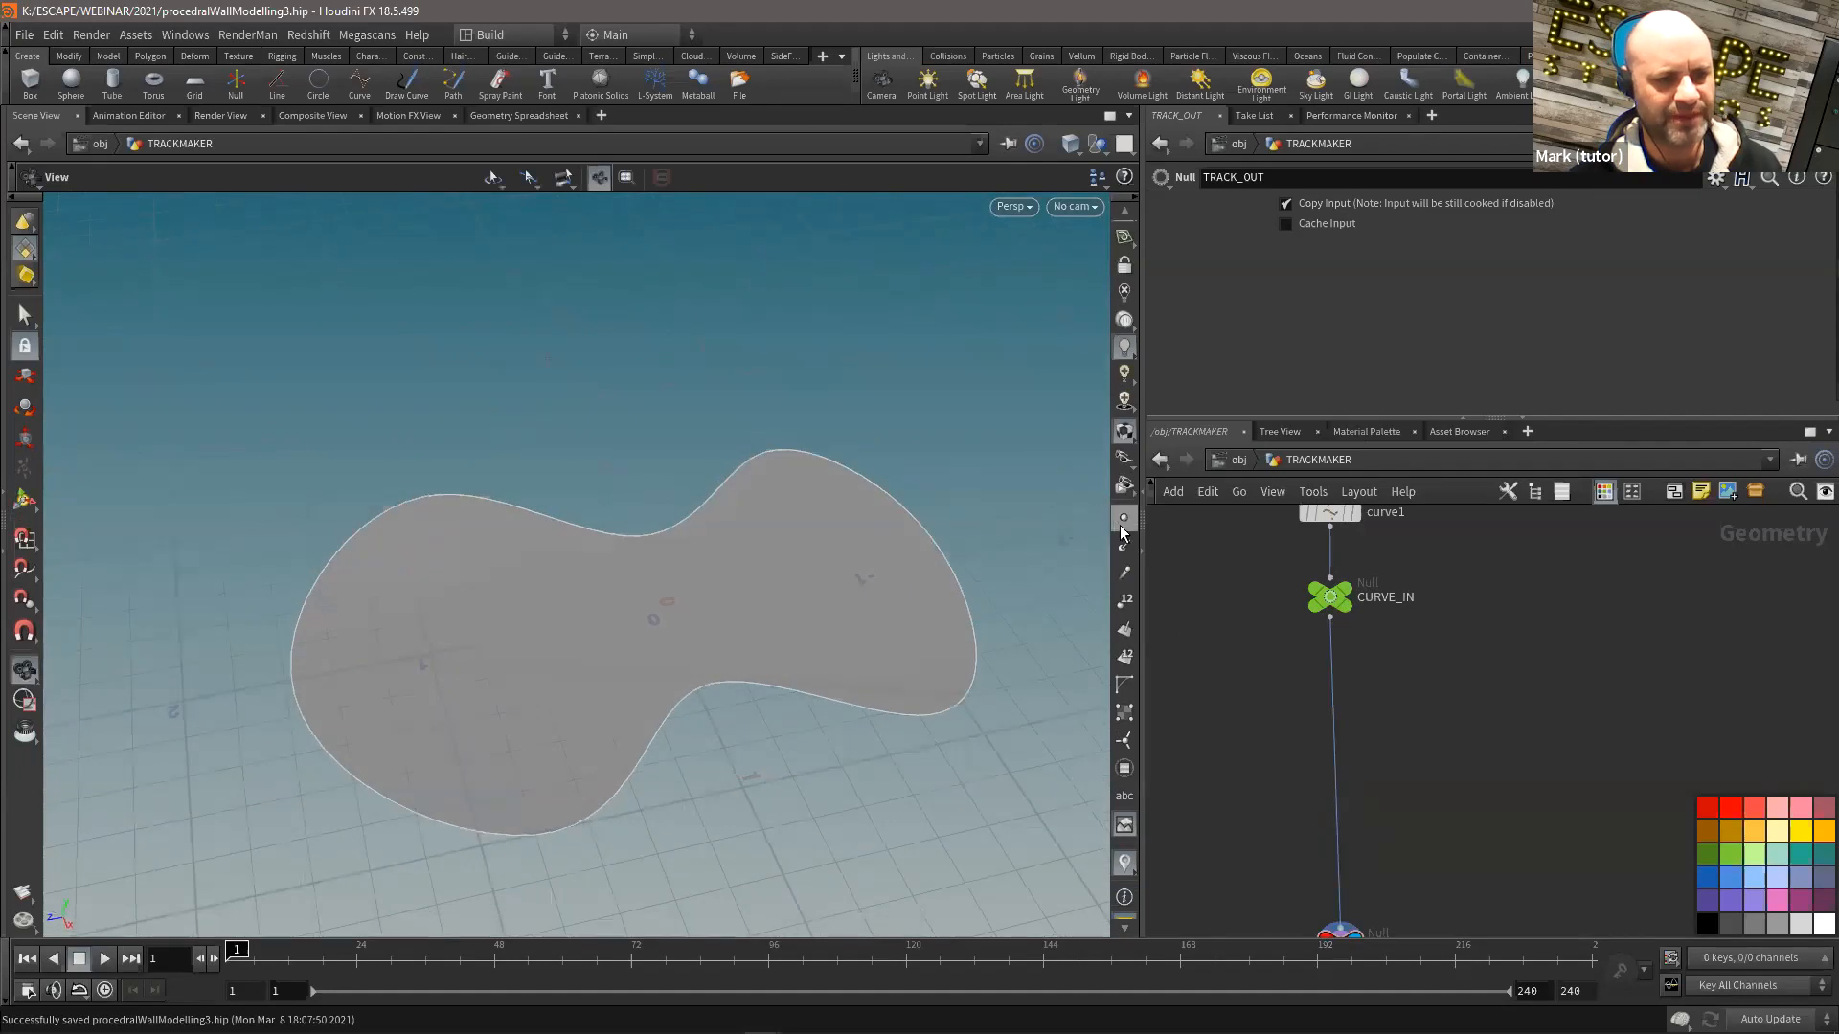
middle_click_drag(748, 554, 757, 527)
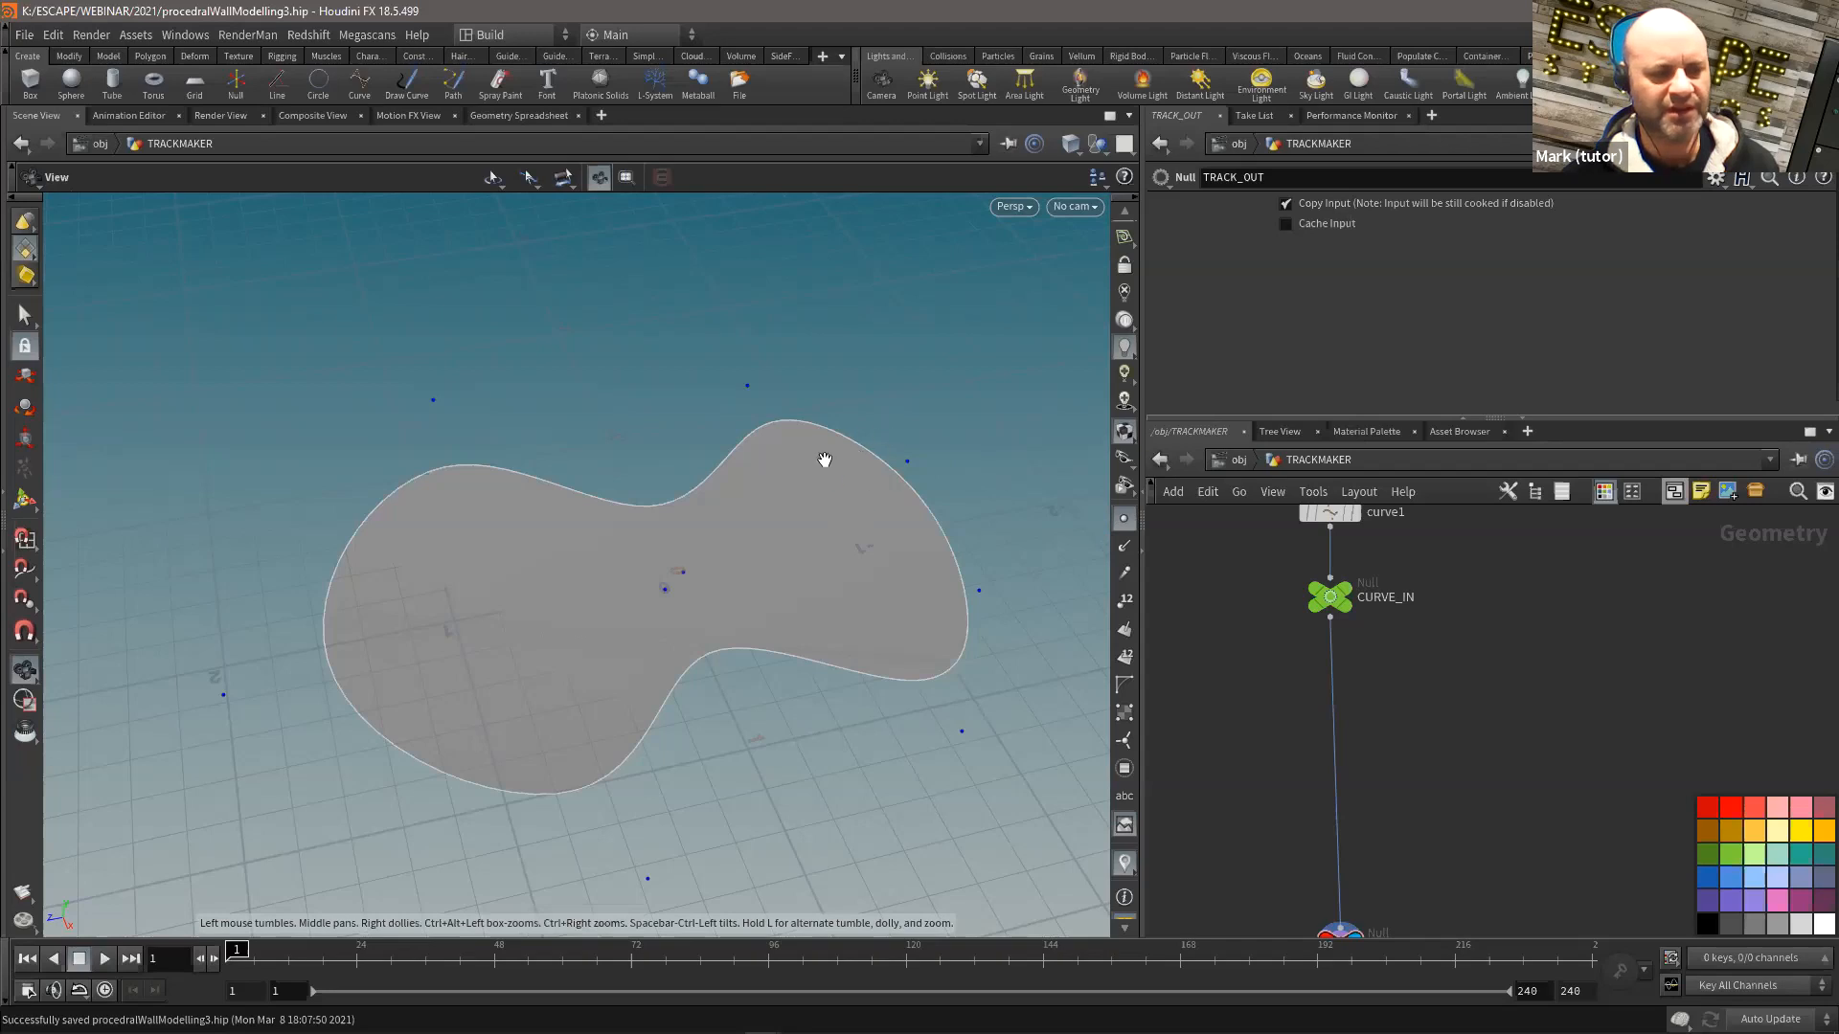
Step: Align TRACK_OUT beneath CURVE_IN, then insert a Resample node between them and make it the displayed node
middle_click_drag(1399, 850, 1397, 813)
left_click_drag(1342, 911, 1333, 886)
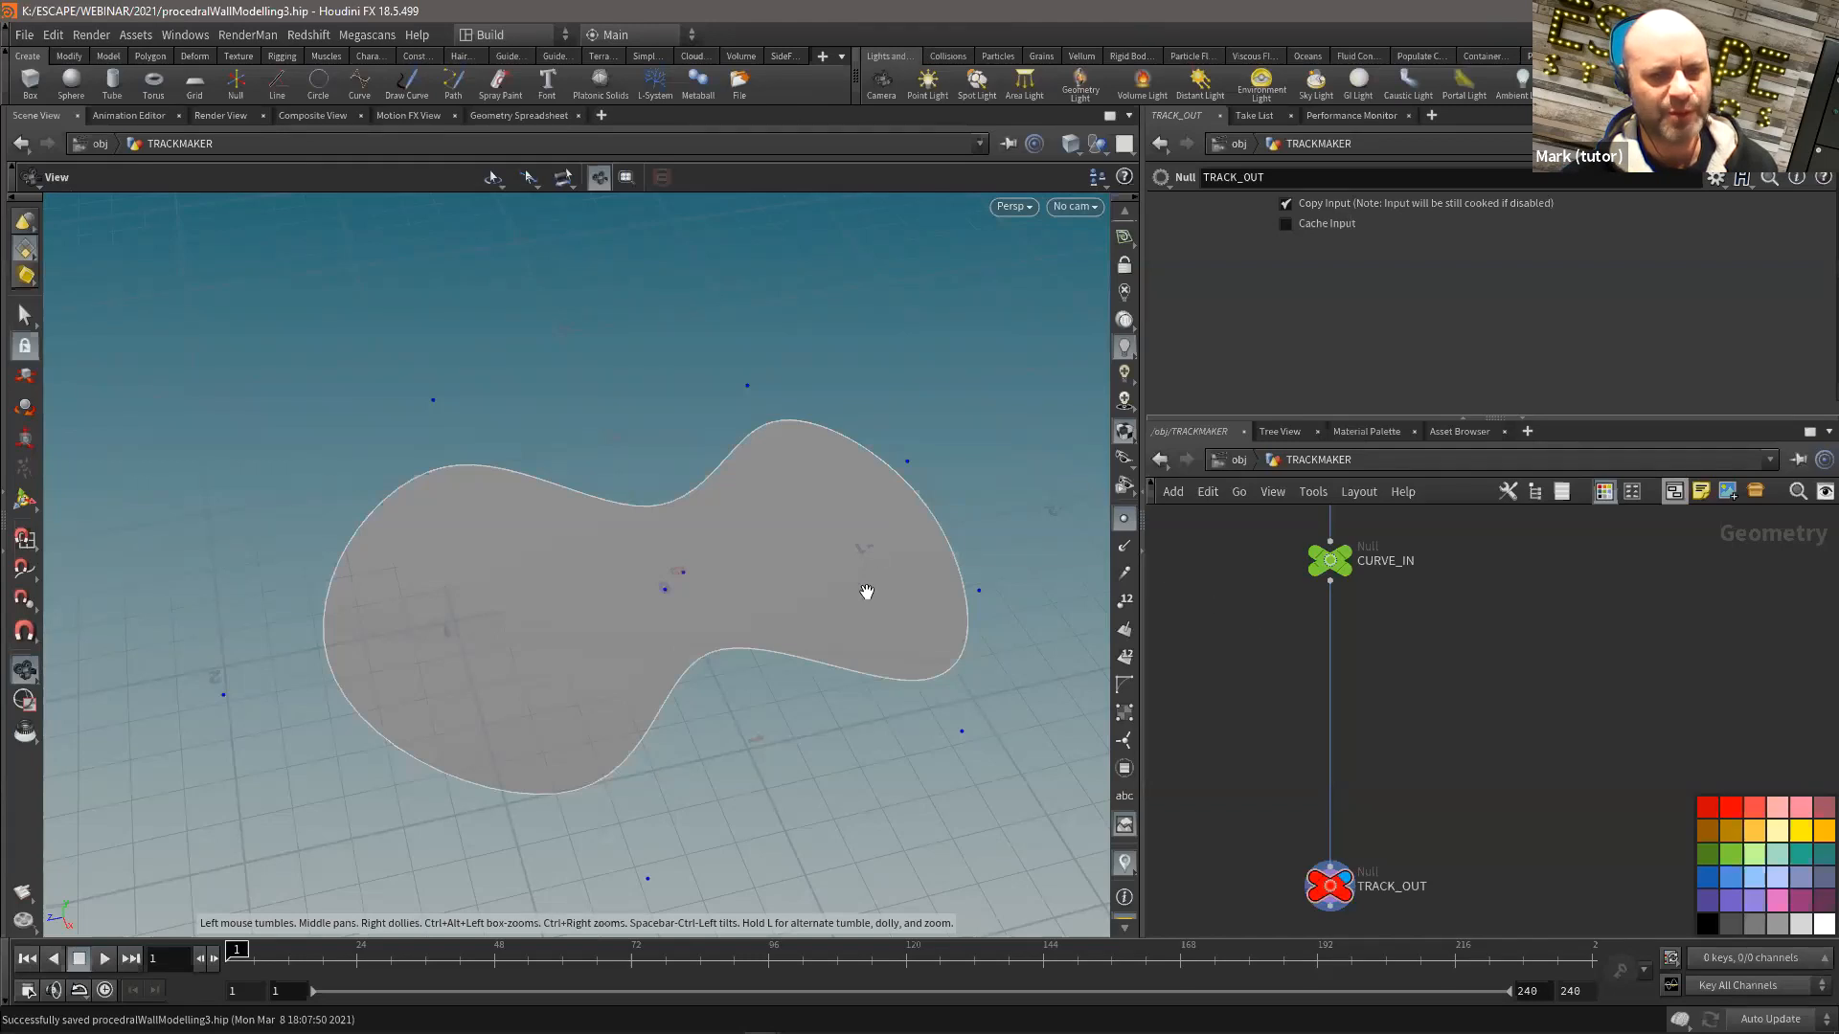
key("Tab")
type("res")
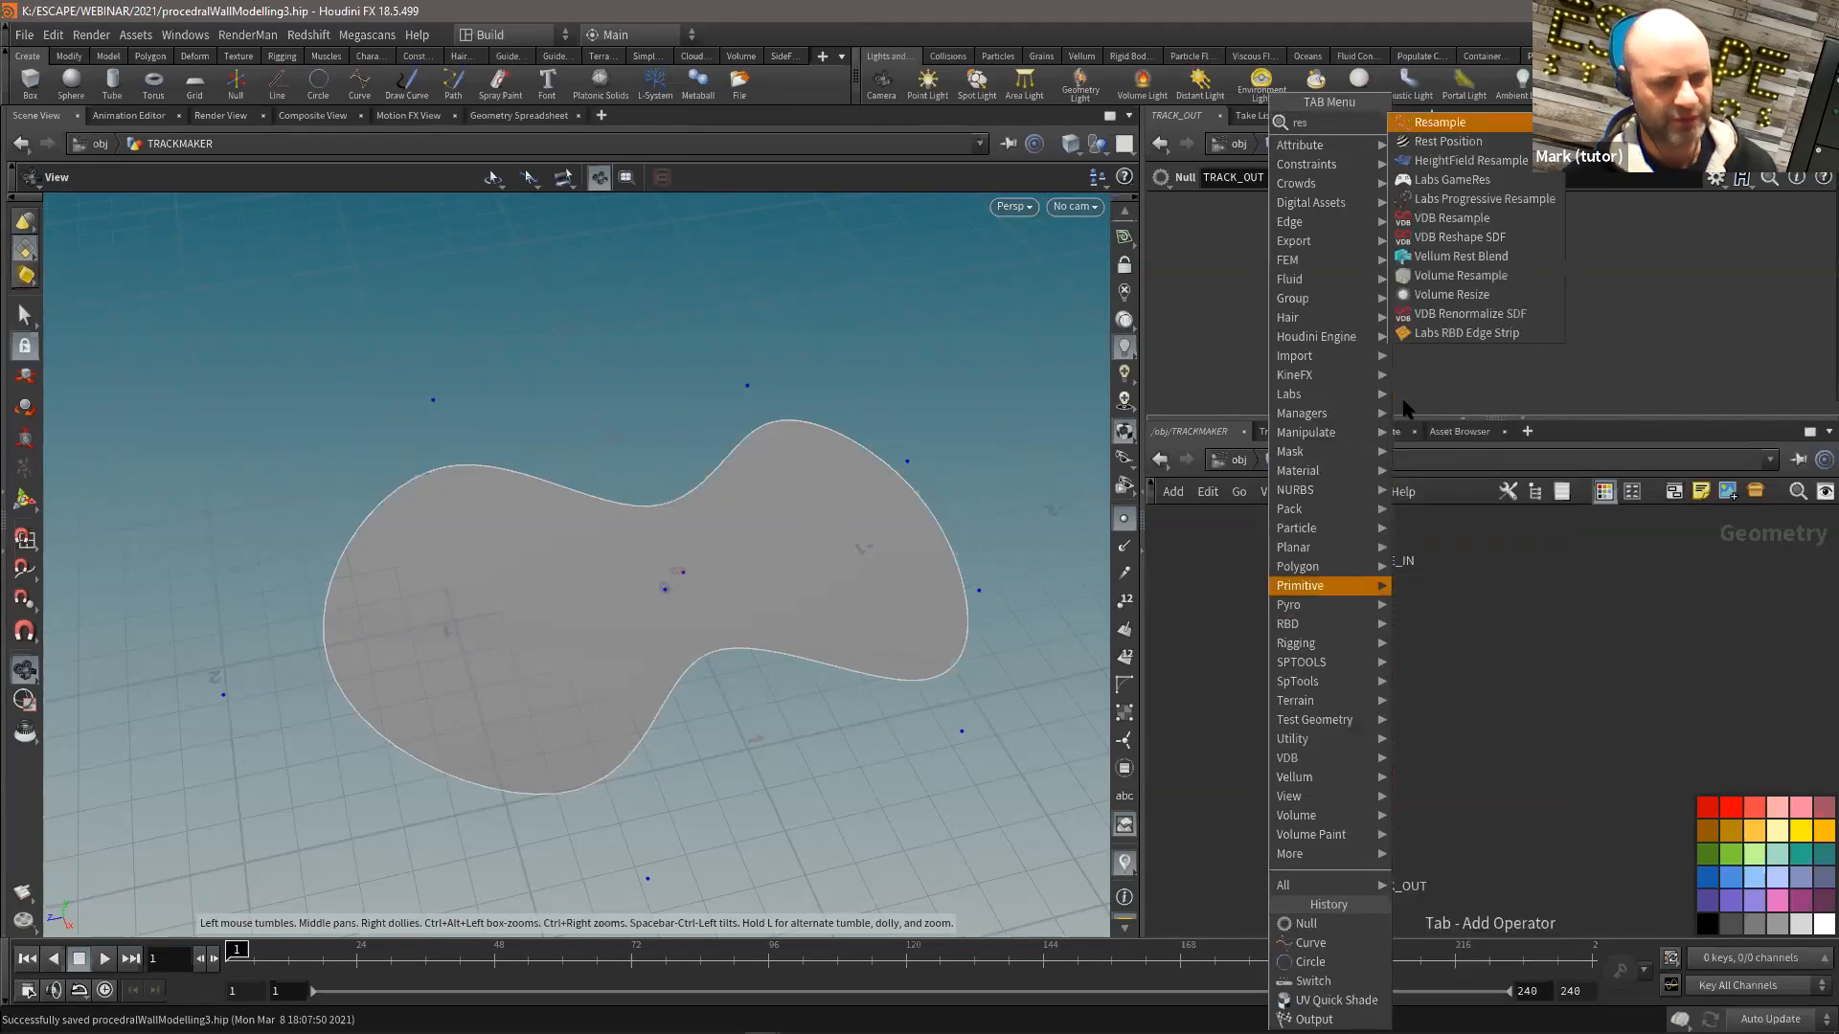
left_click(1439, 122)
left_click(1339, 620)
left_click_drag(1336, 630, 1326, 643)
left_click(1357, 633)
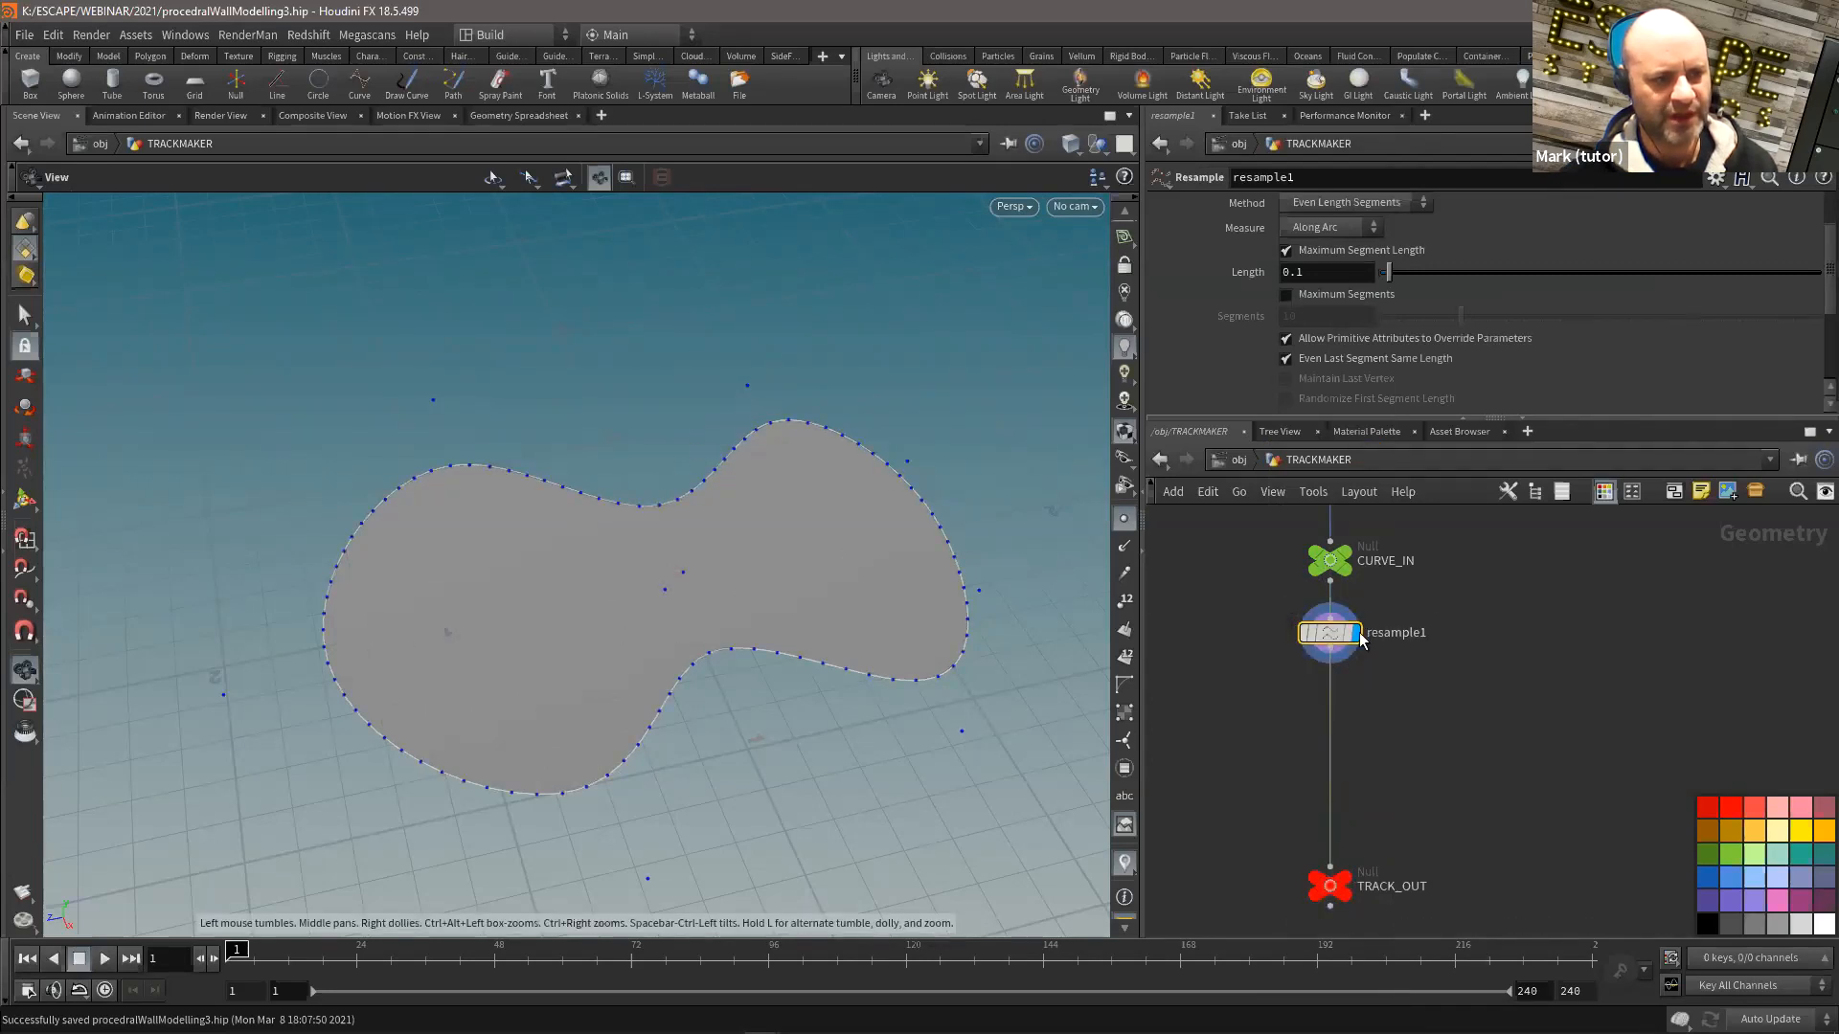
Step: Disable Maximum Segment Length and enable Maximum Segments on the resample1 node
left_click_drag(731, 578, 741, 587)
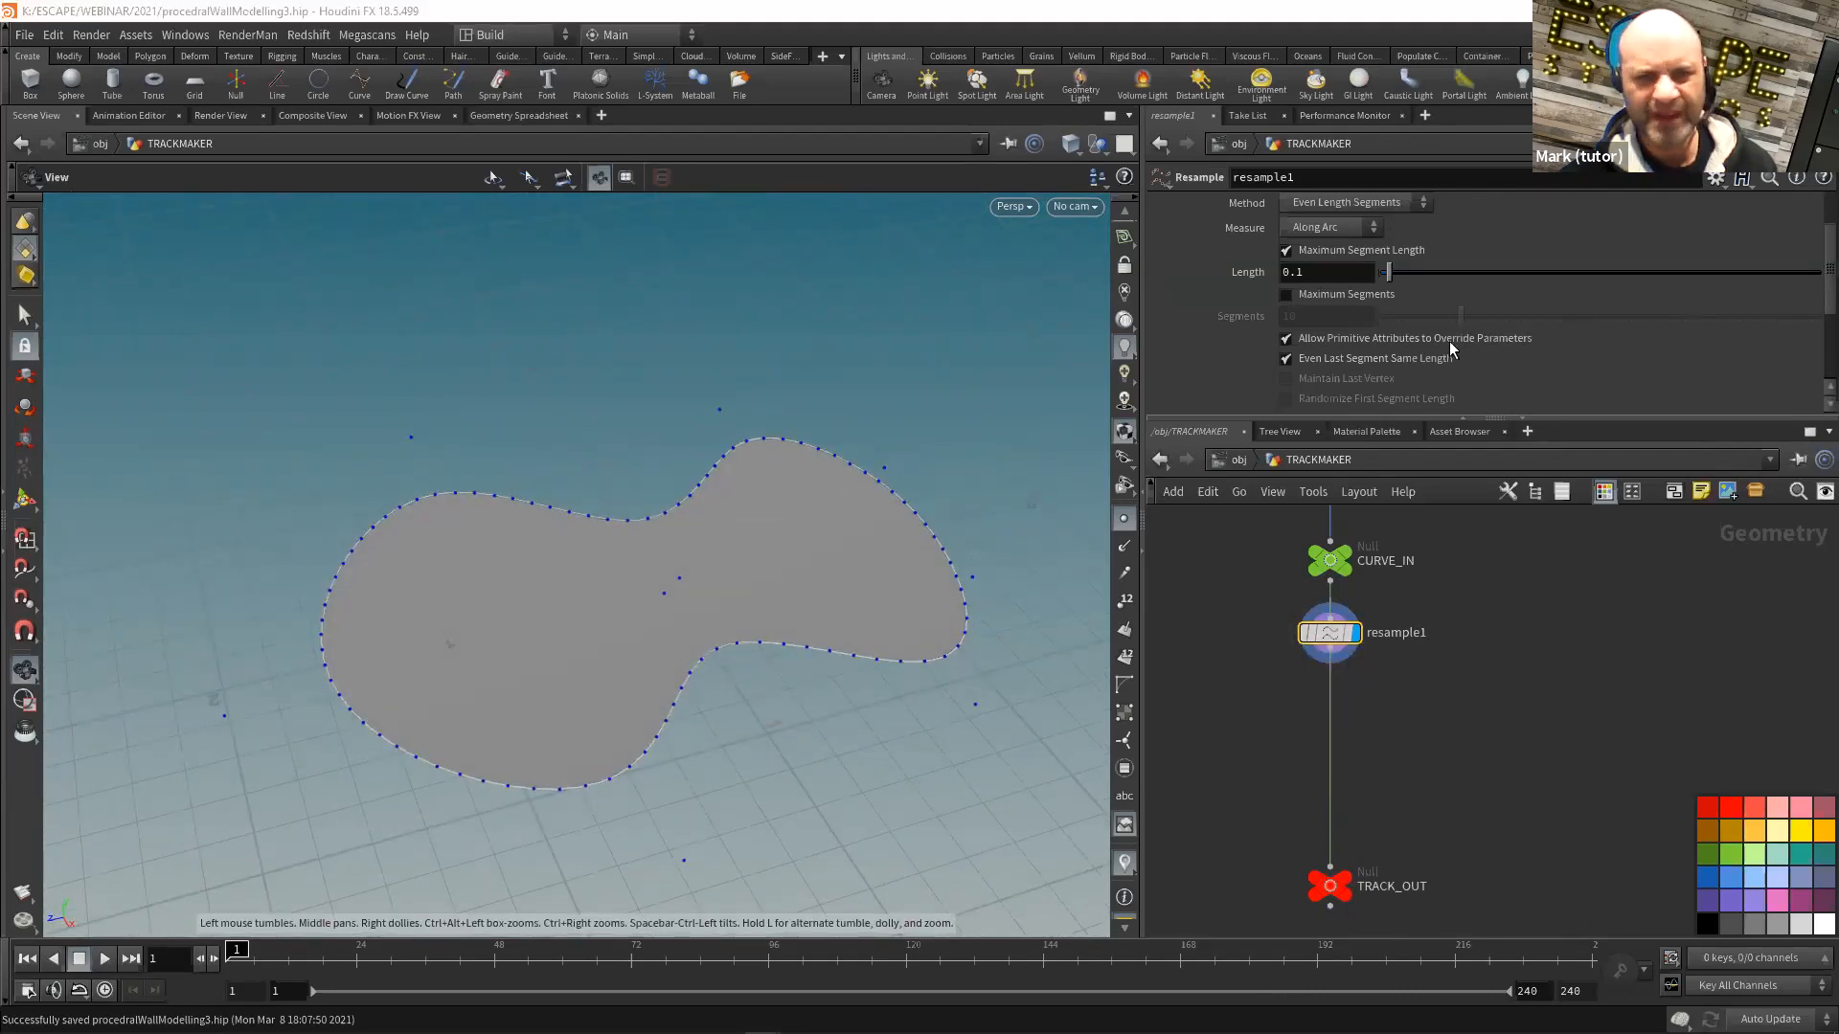
left_click(1341, 248)
left_click(1318, 293)
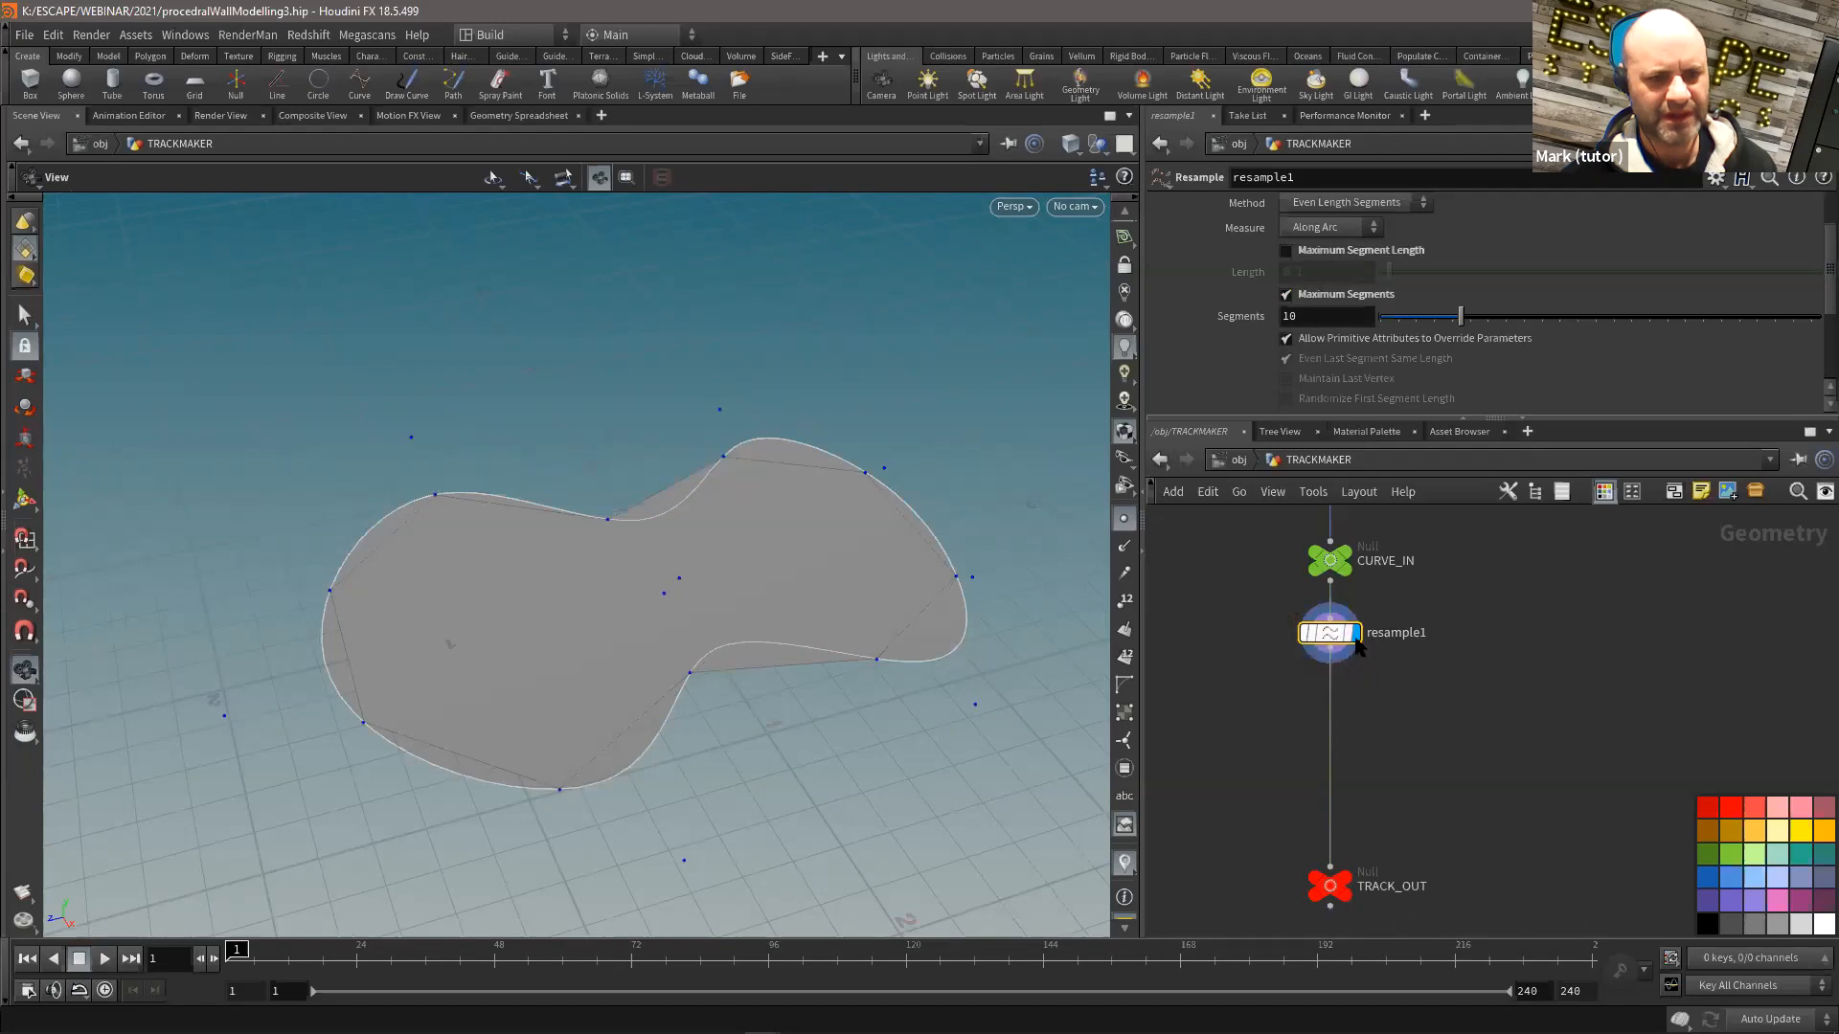
middle_click_drag(1384, 671, 1352, 679)
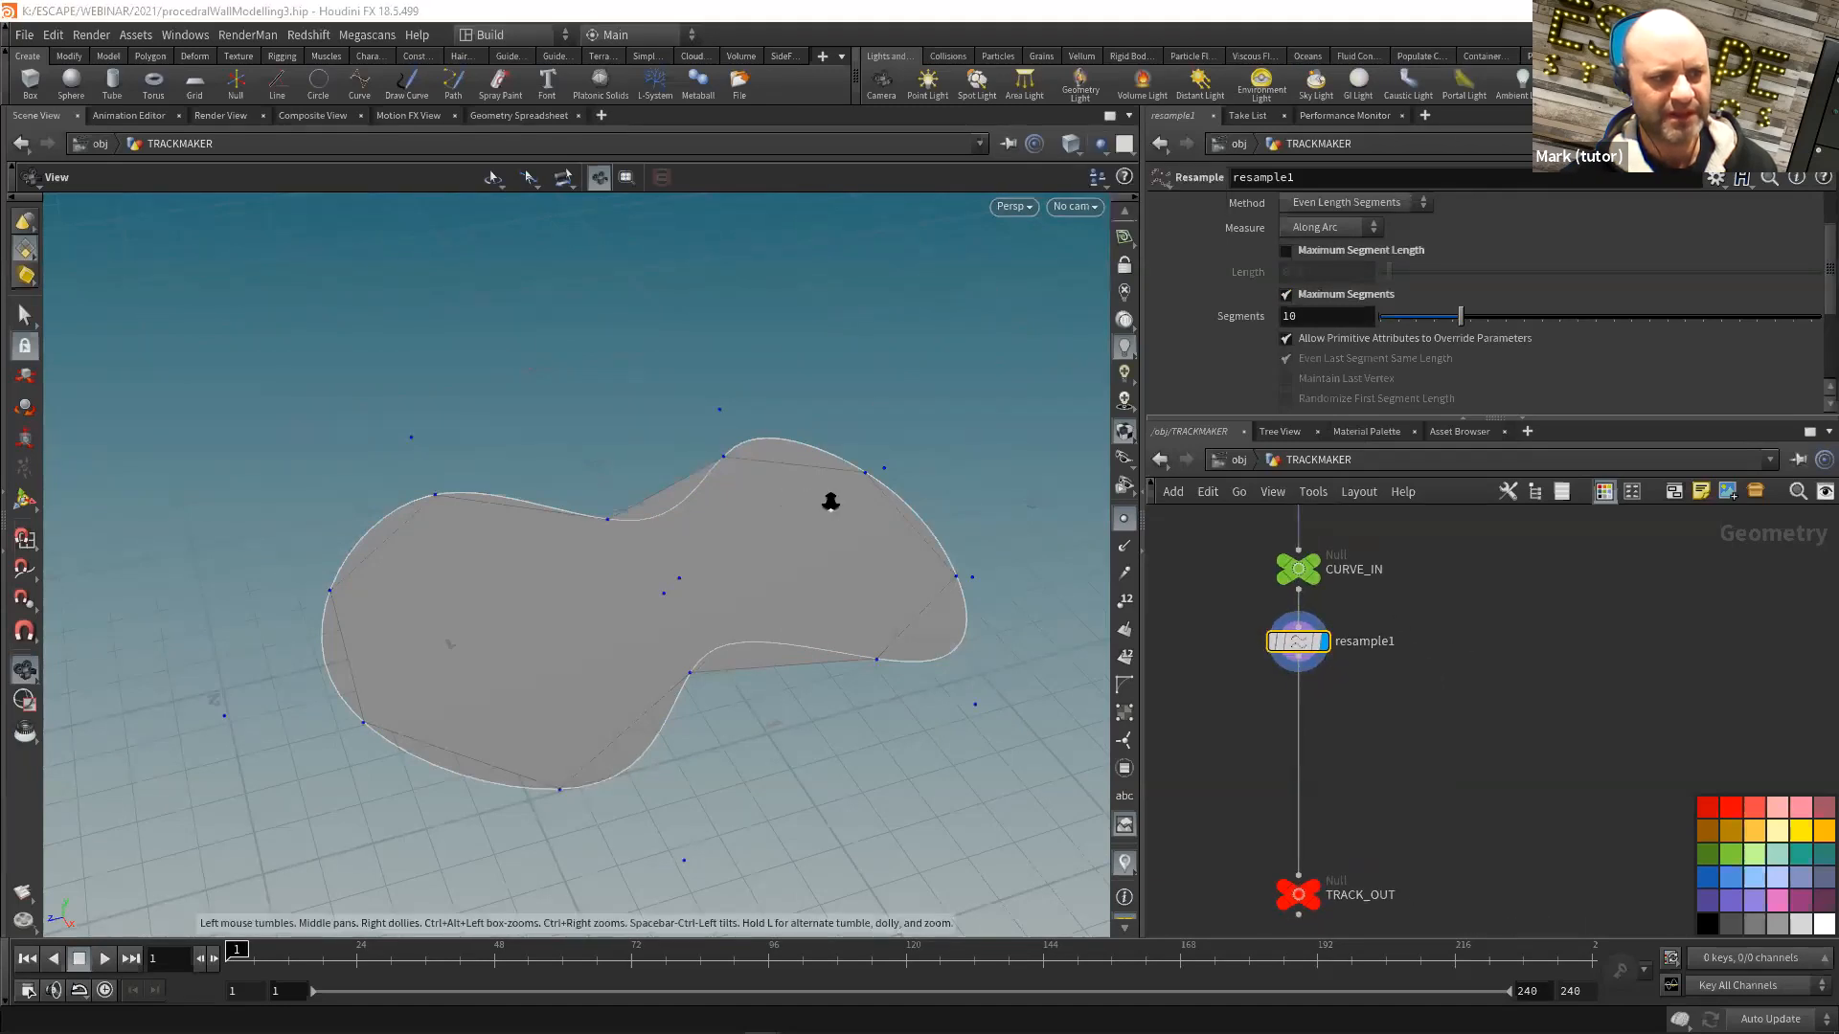
Step: Open an additional Scene View pane tab beside the existing viewer tabs
left_click_drag(829, 501, 740, 467)
left_click(602, 115)
mouse_move(661, 154)
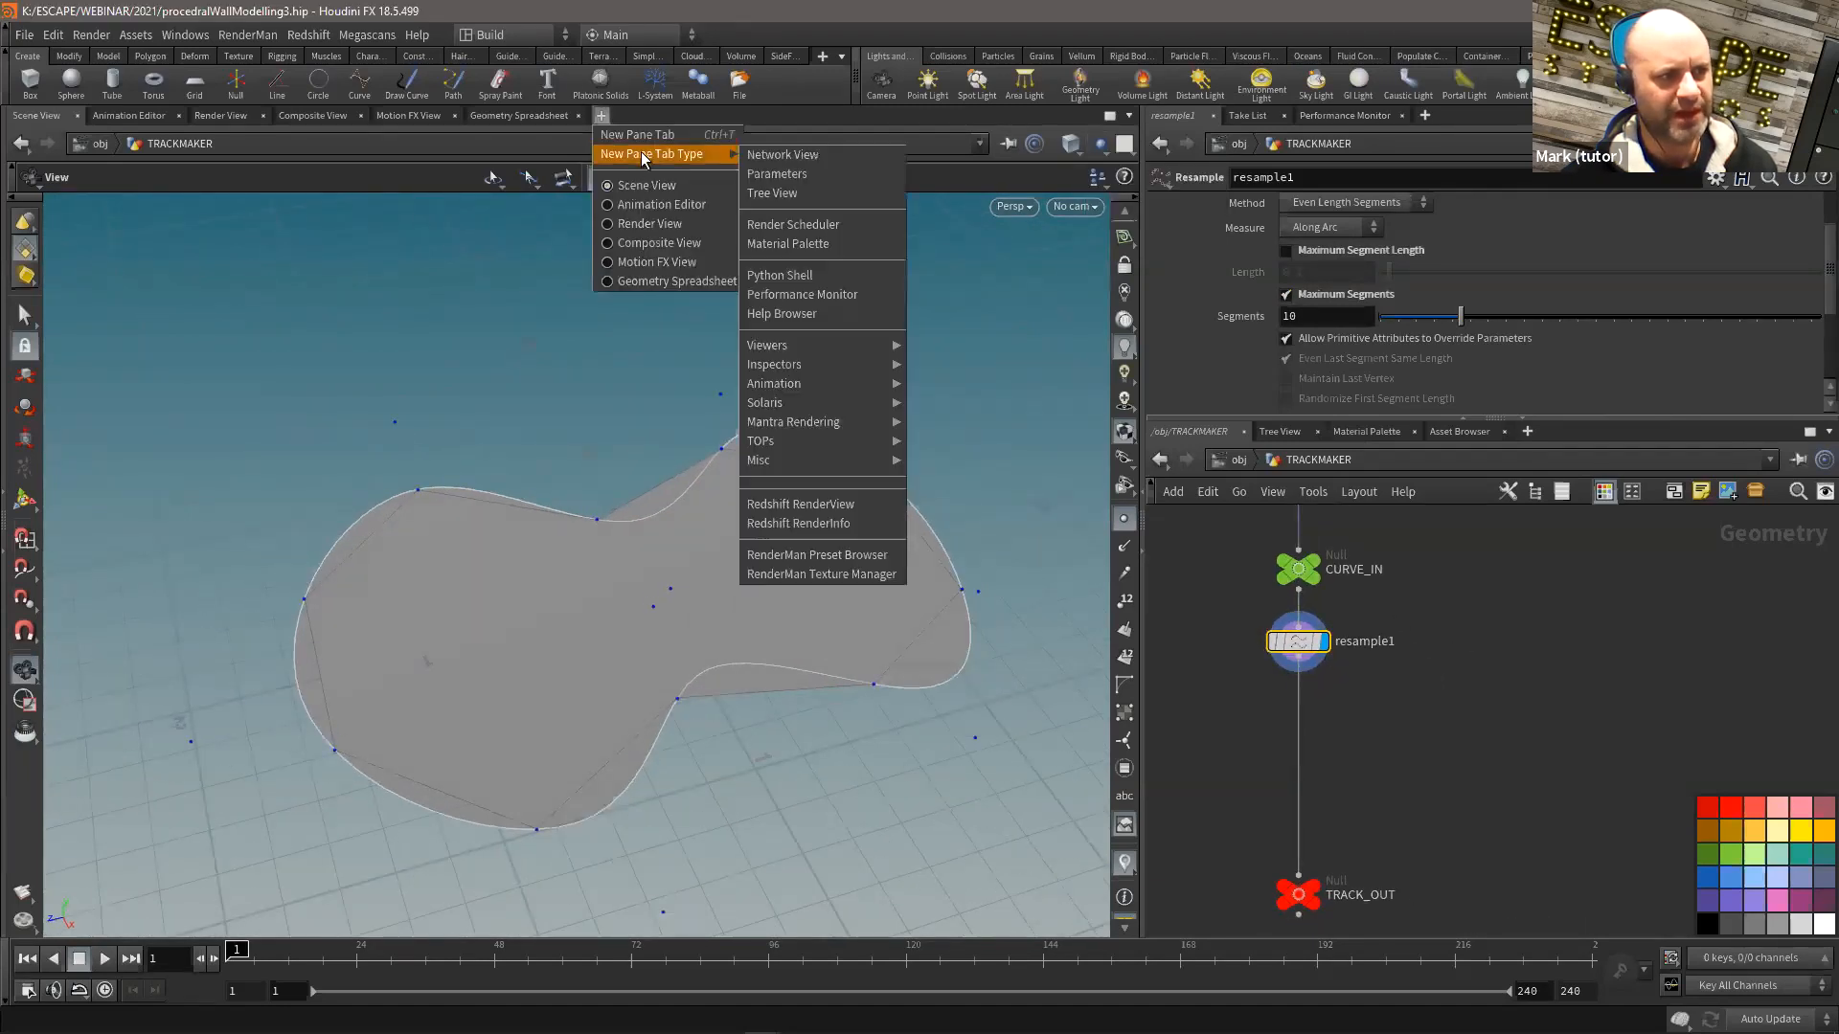
mouse_move(829, 364)
left_click(948, 409)
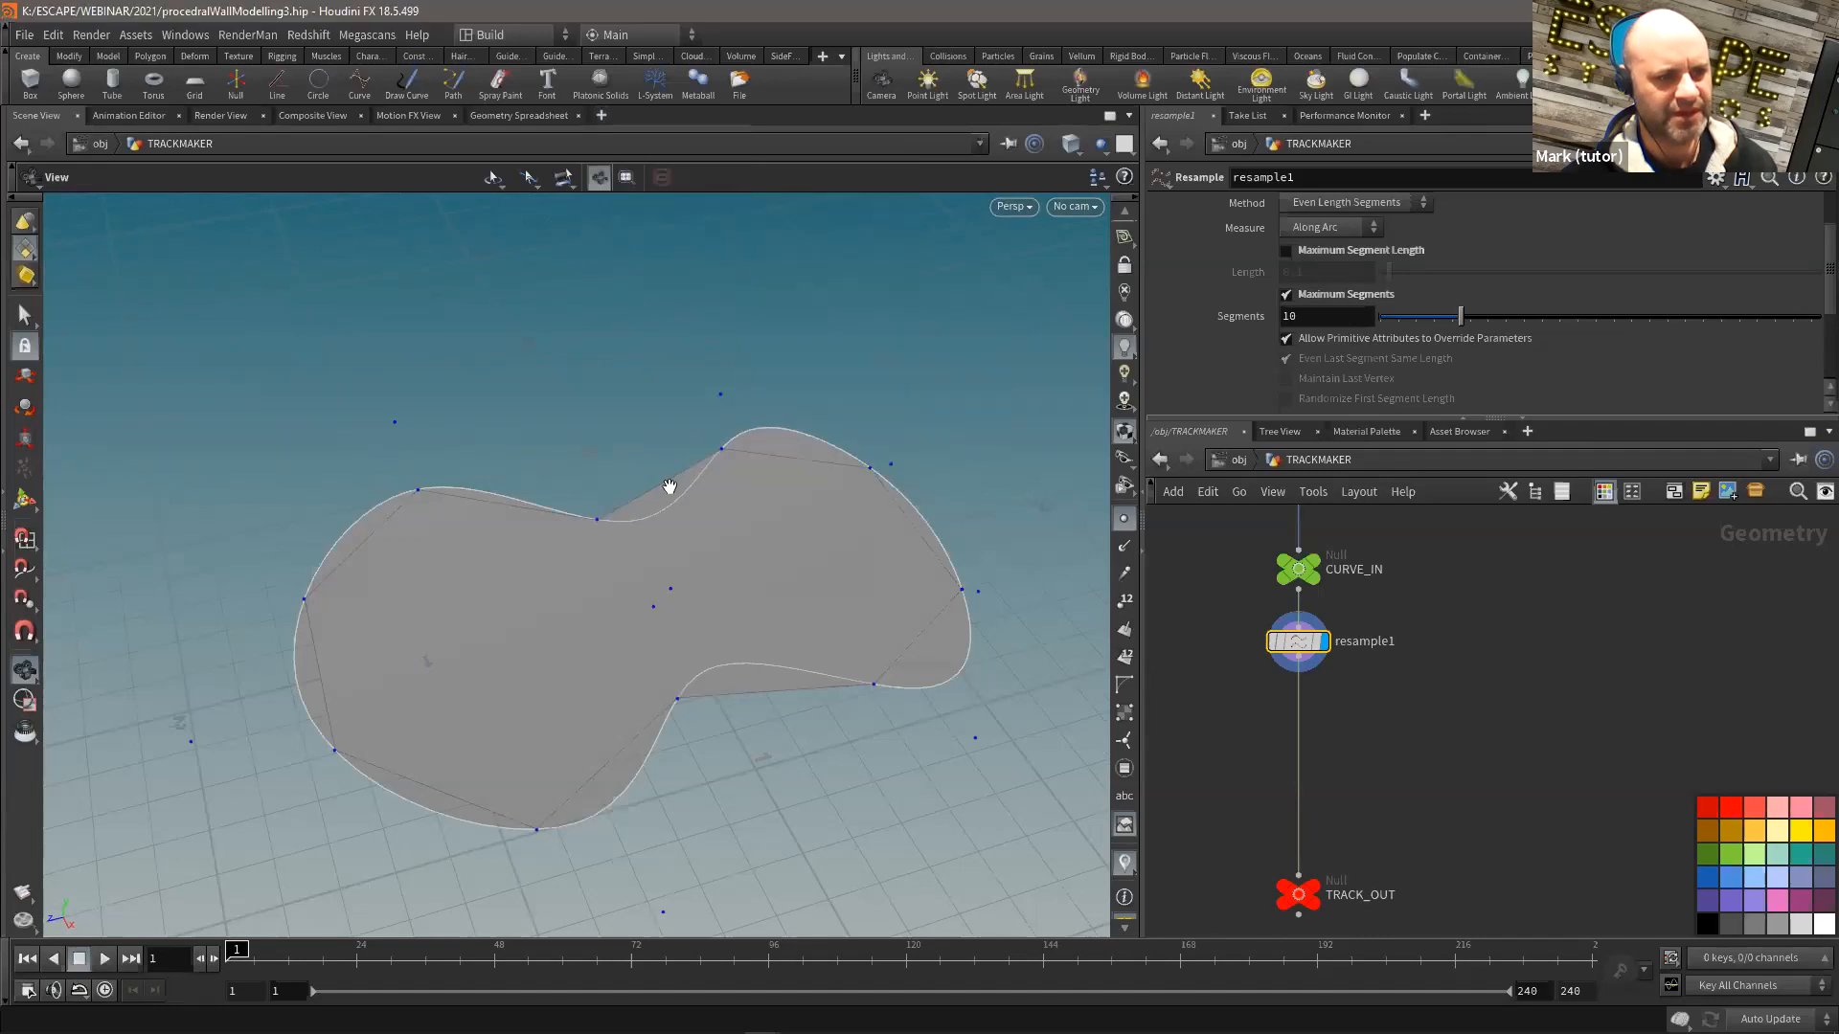
left_click_drag(740, 477, 766, 450)
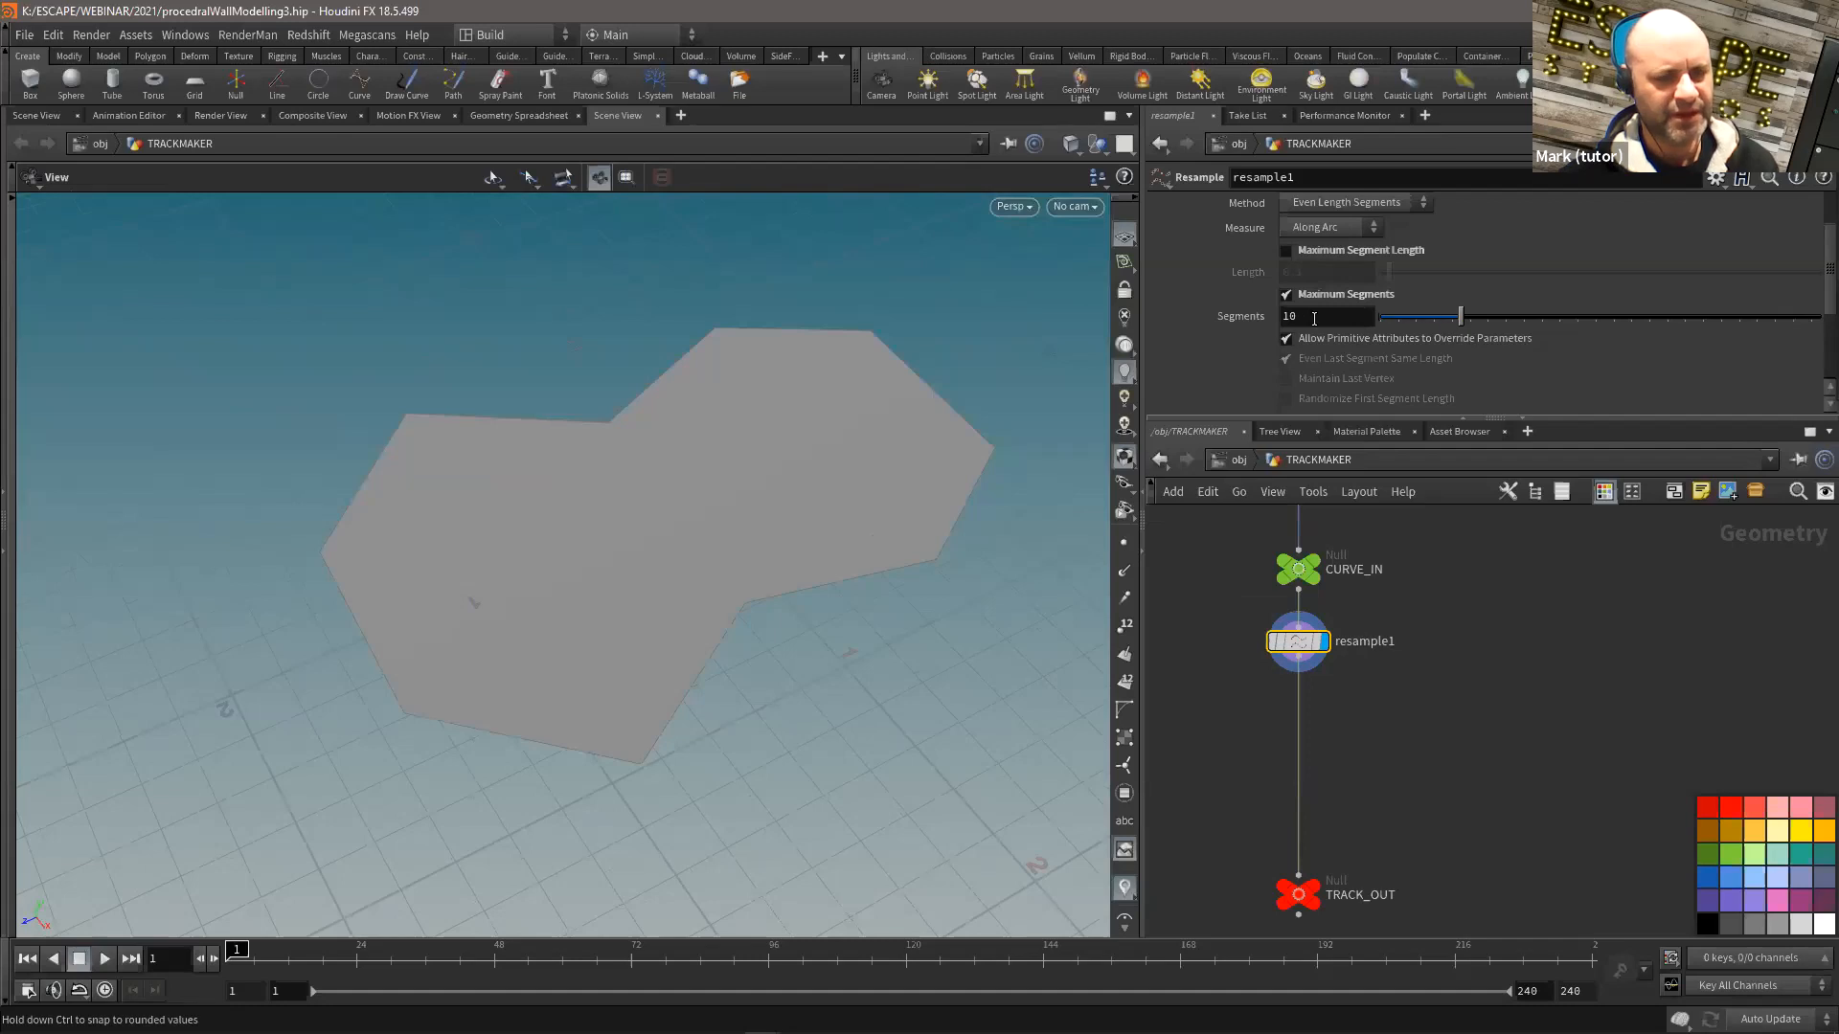
Step: Set resample1's Segments to 50 and turn on point display in the new viewport
left_click_drag(1458, 317, 1819, 316)
left_click(1124, 543)
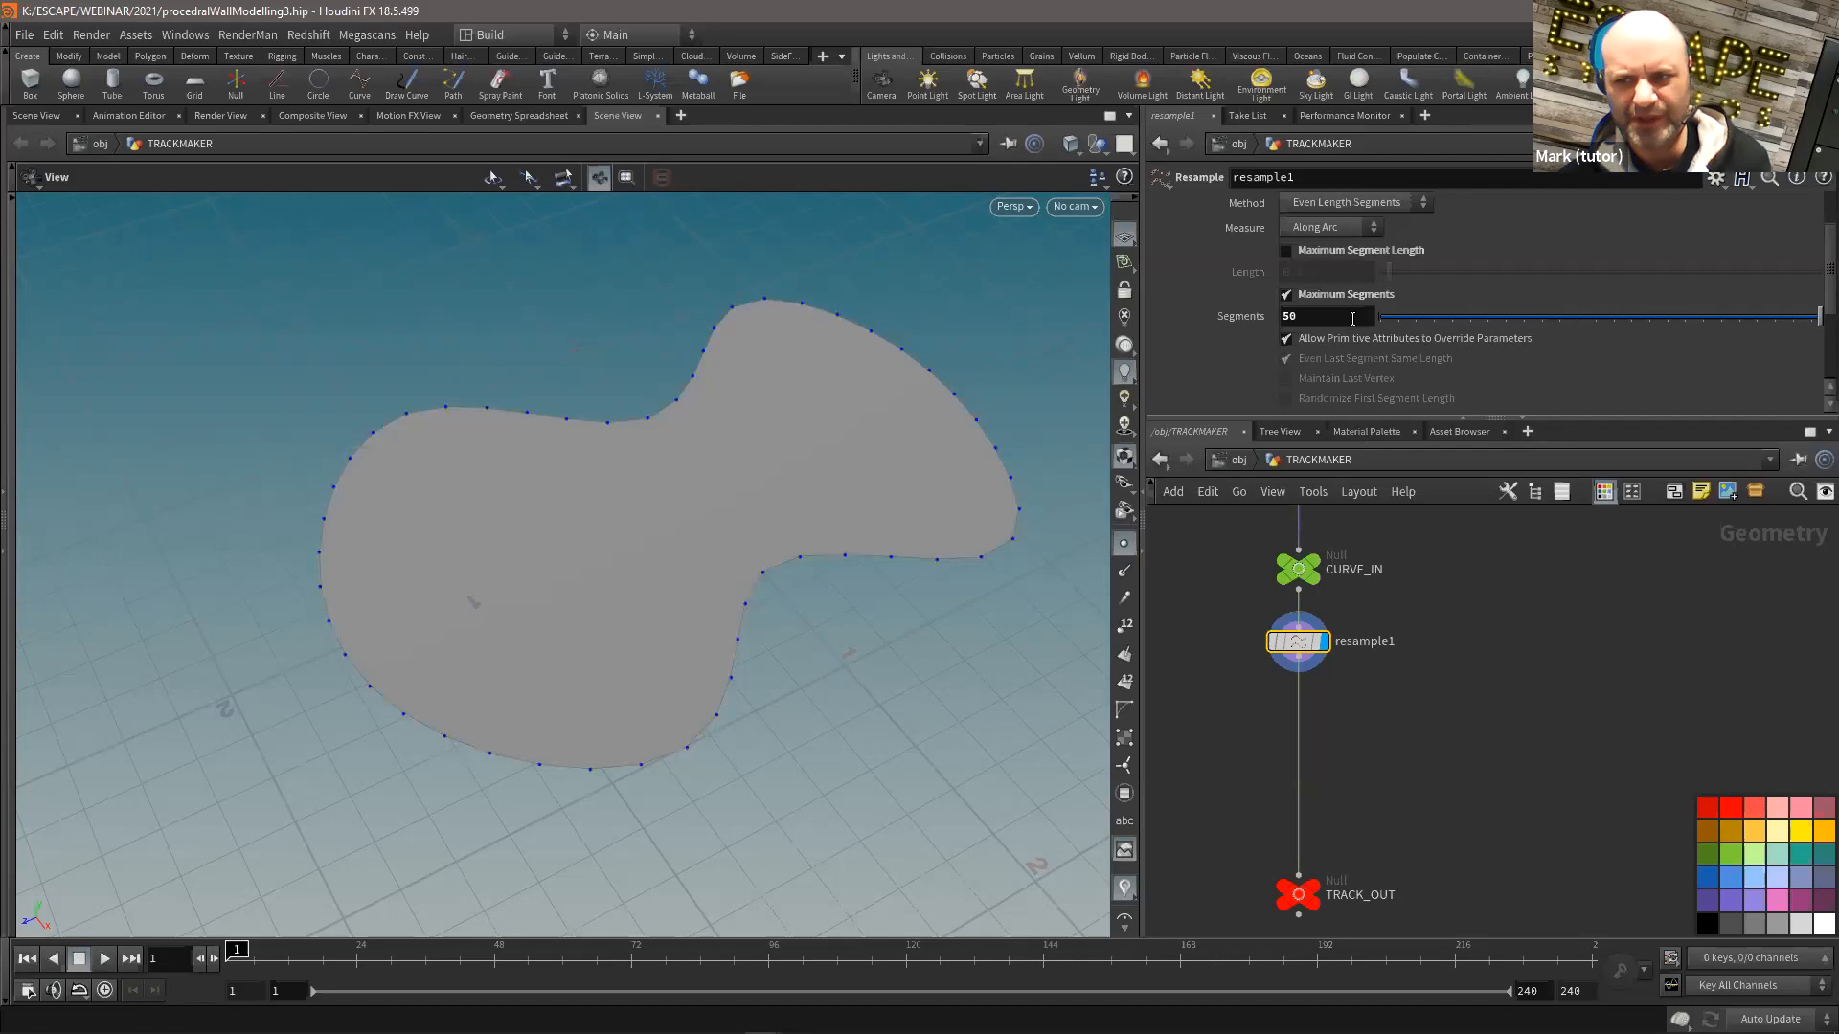
mouse_move(809, 439)
left_mouse_down()
mouse_move(751, 422)
mouse_move(792, 413)
left_mouse_up()
middle_click_drag(792, 414, 782, 408)
Step: Colour the resample1 node yellow and try other segment counts on it
middle_click_drag(1447, 618, 1440, 559)
mouse_move(1295, 314)
middle_mouse_down()
mouse_move(932, 329)
mouse_move(1187, 342)
mouse_move(1170, 350)
mouse_move(1318, 304)
middle_mouse_up()
middle_click(1233, 318, "ctrl")
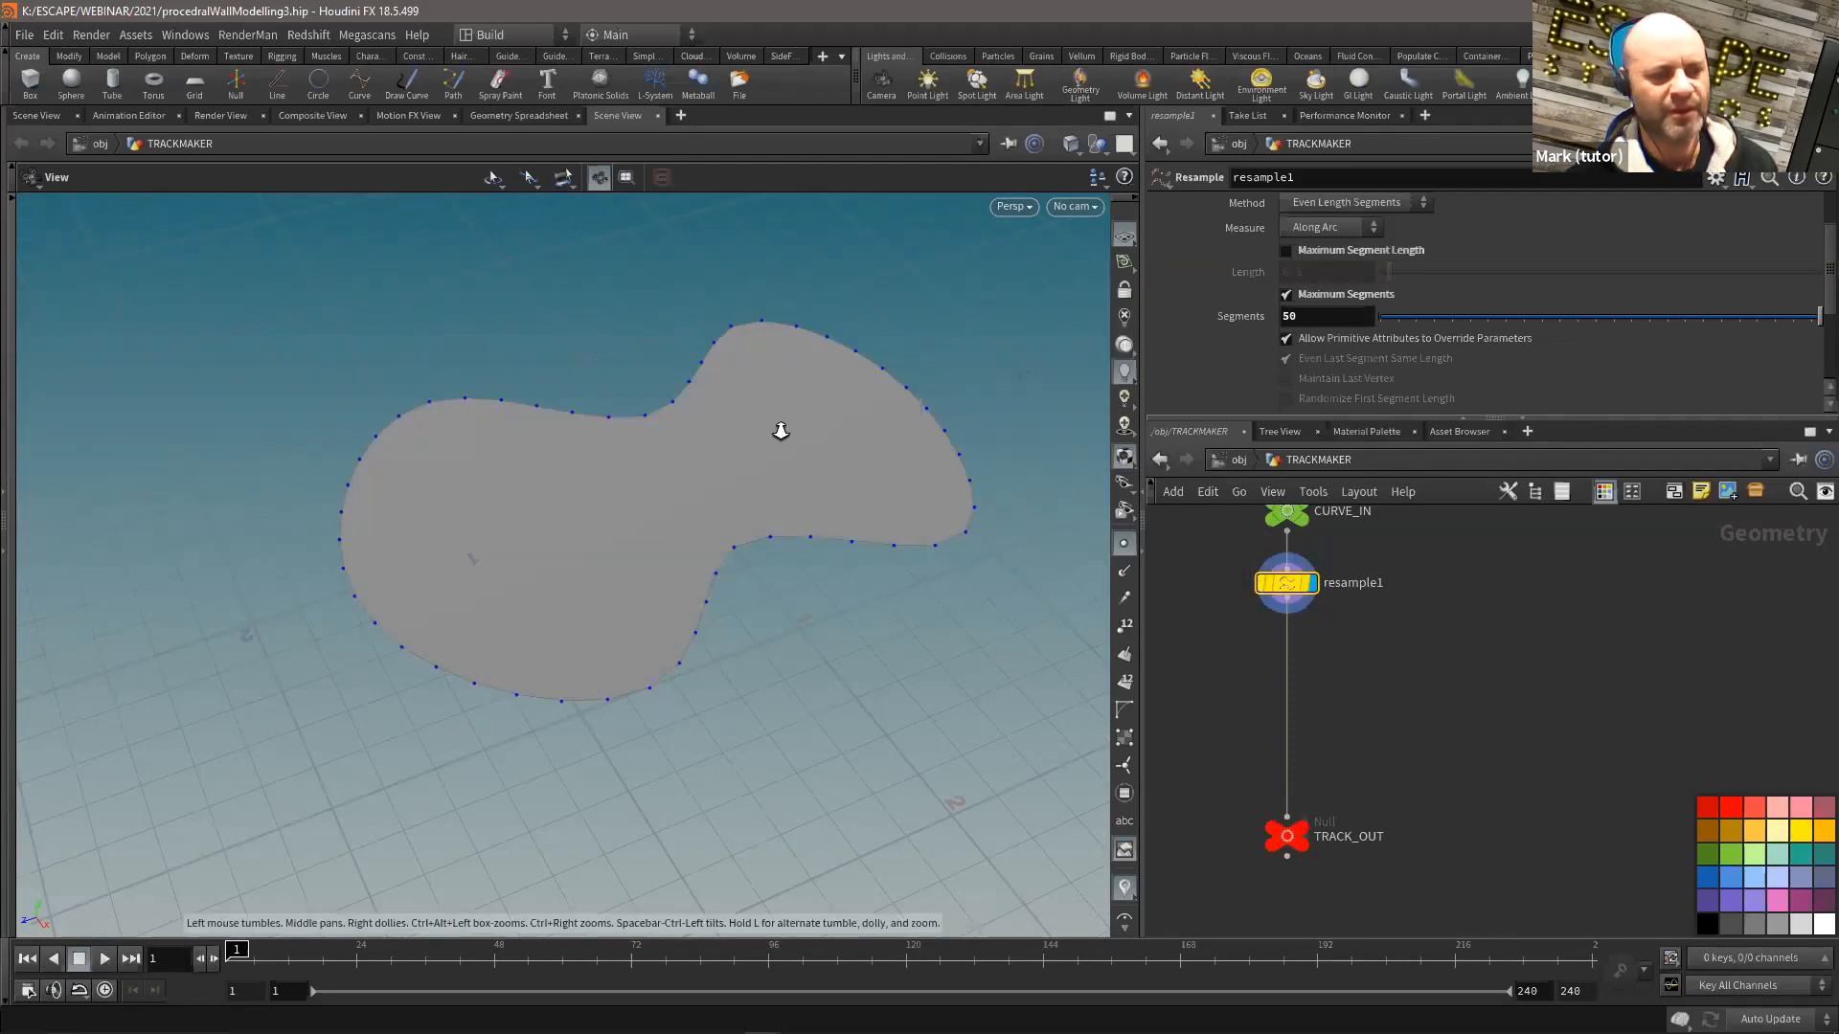
Step: Undo the trial change to resample1's segment count and save the scene
left_click_drag(779, 427, 521, 377)
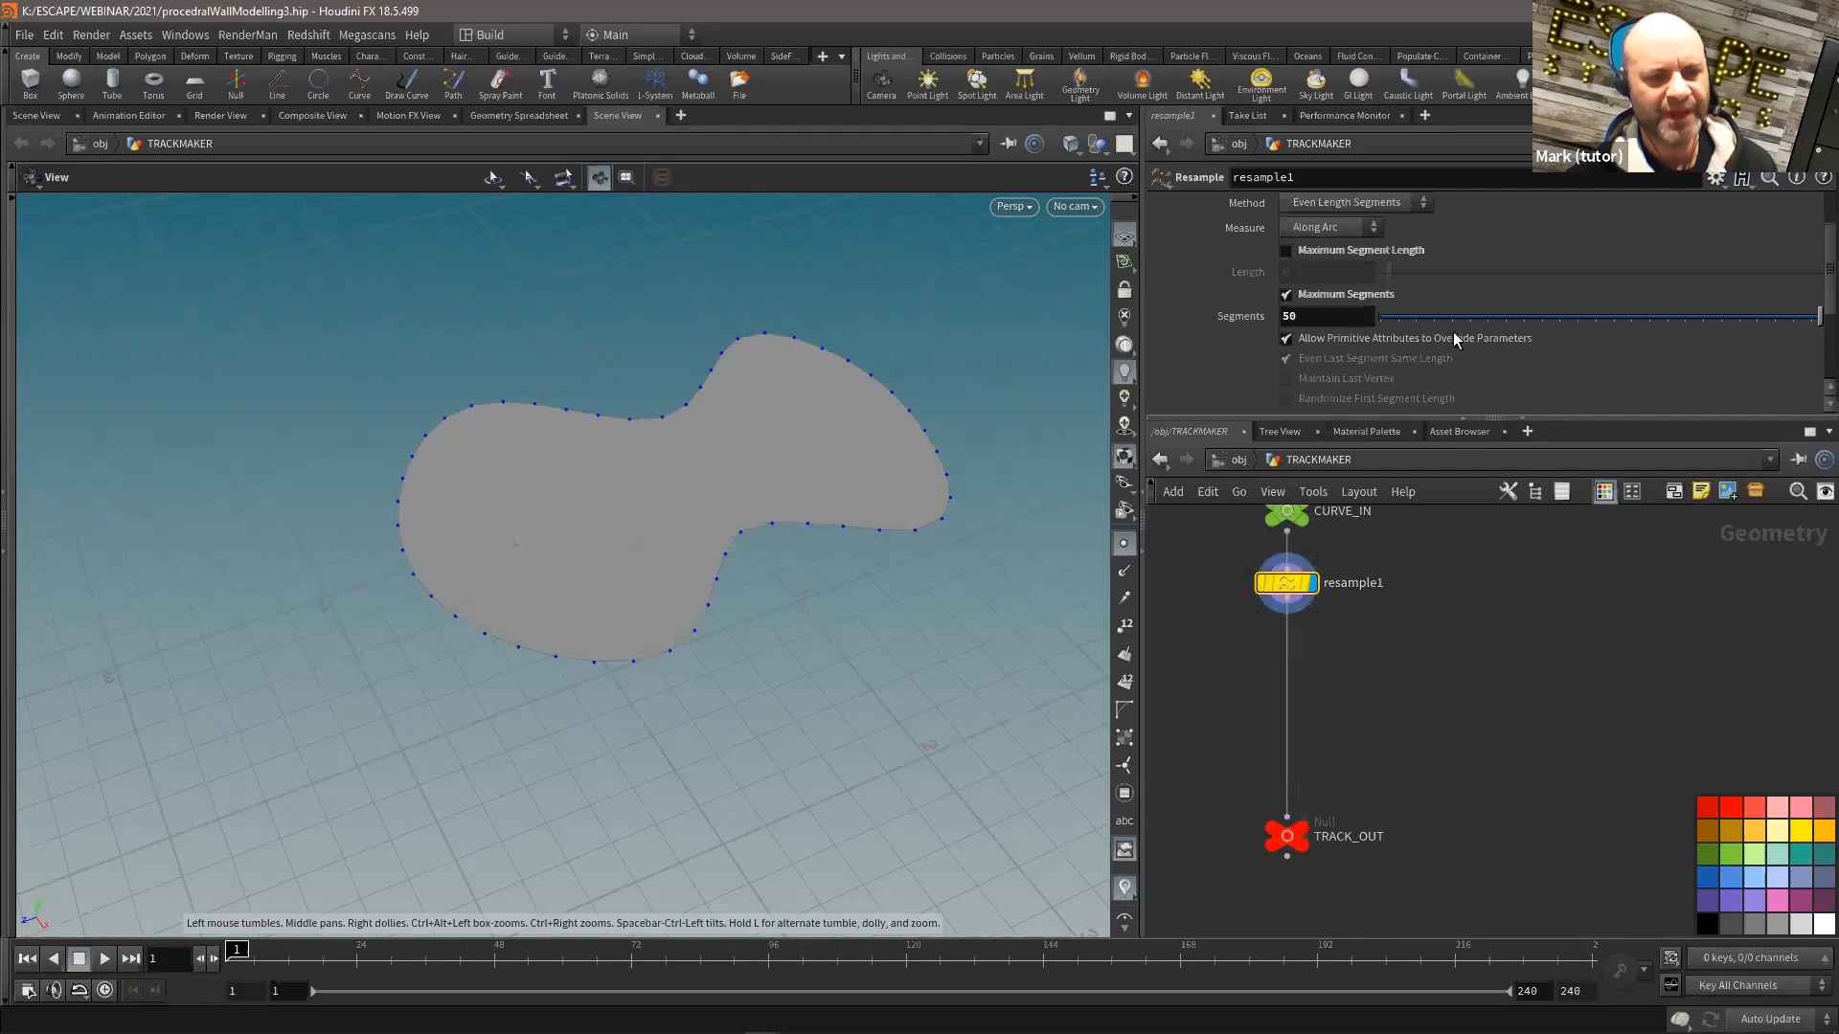
middle_click_drag(1299, 317, 1302, 320)
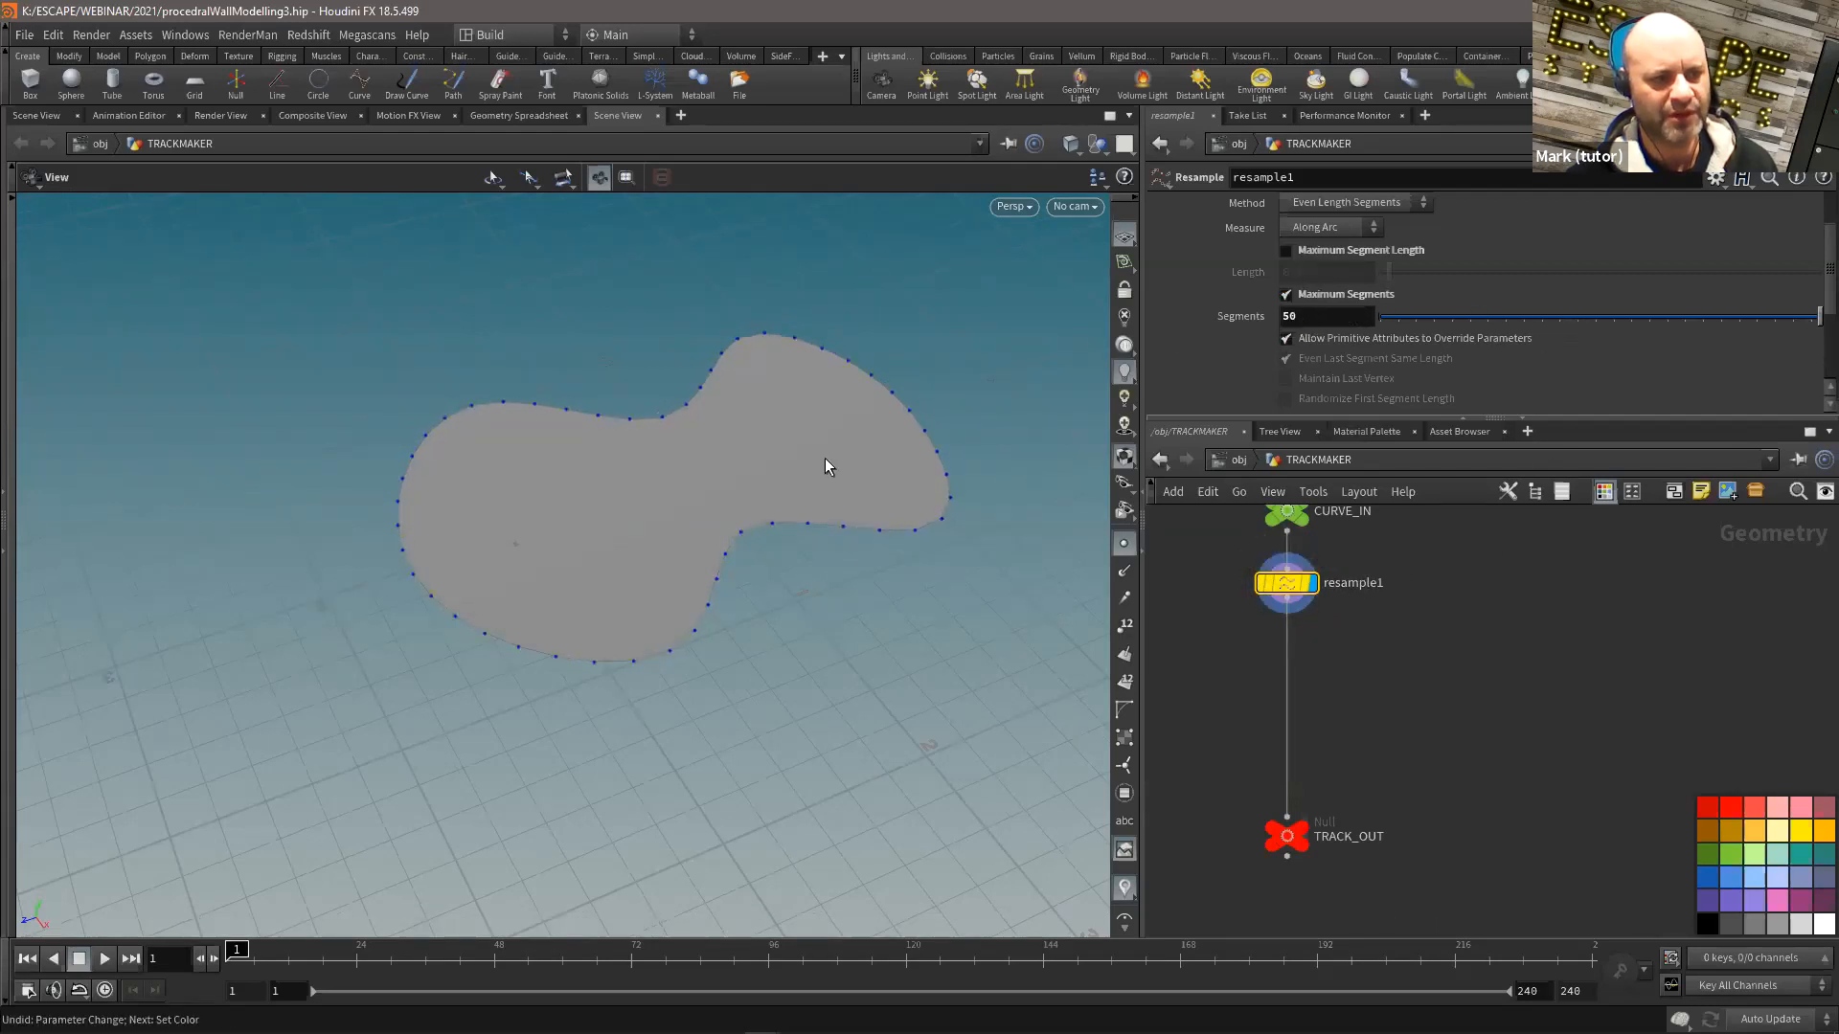
key("ctrl+s")
Step: Add a Line node beside resample1, make it the displayed node and frame the line in the viewport
scroll(1346, 603, "down", 1)
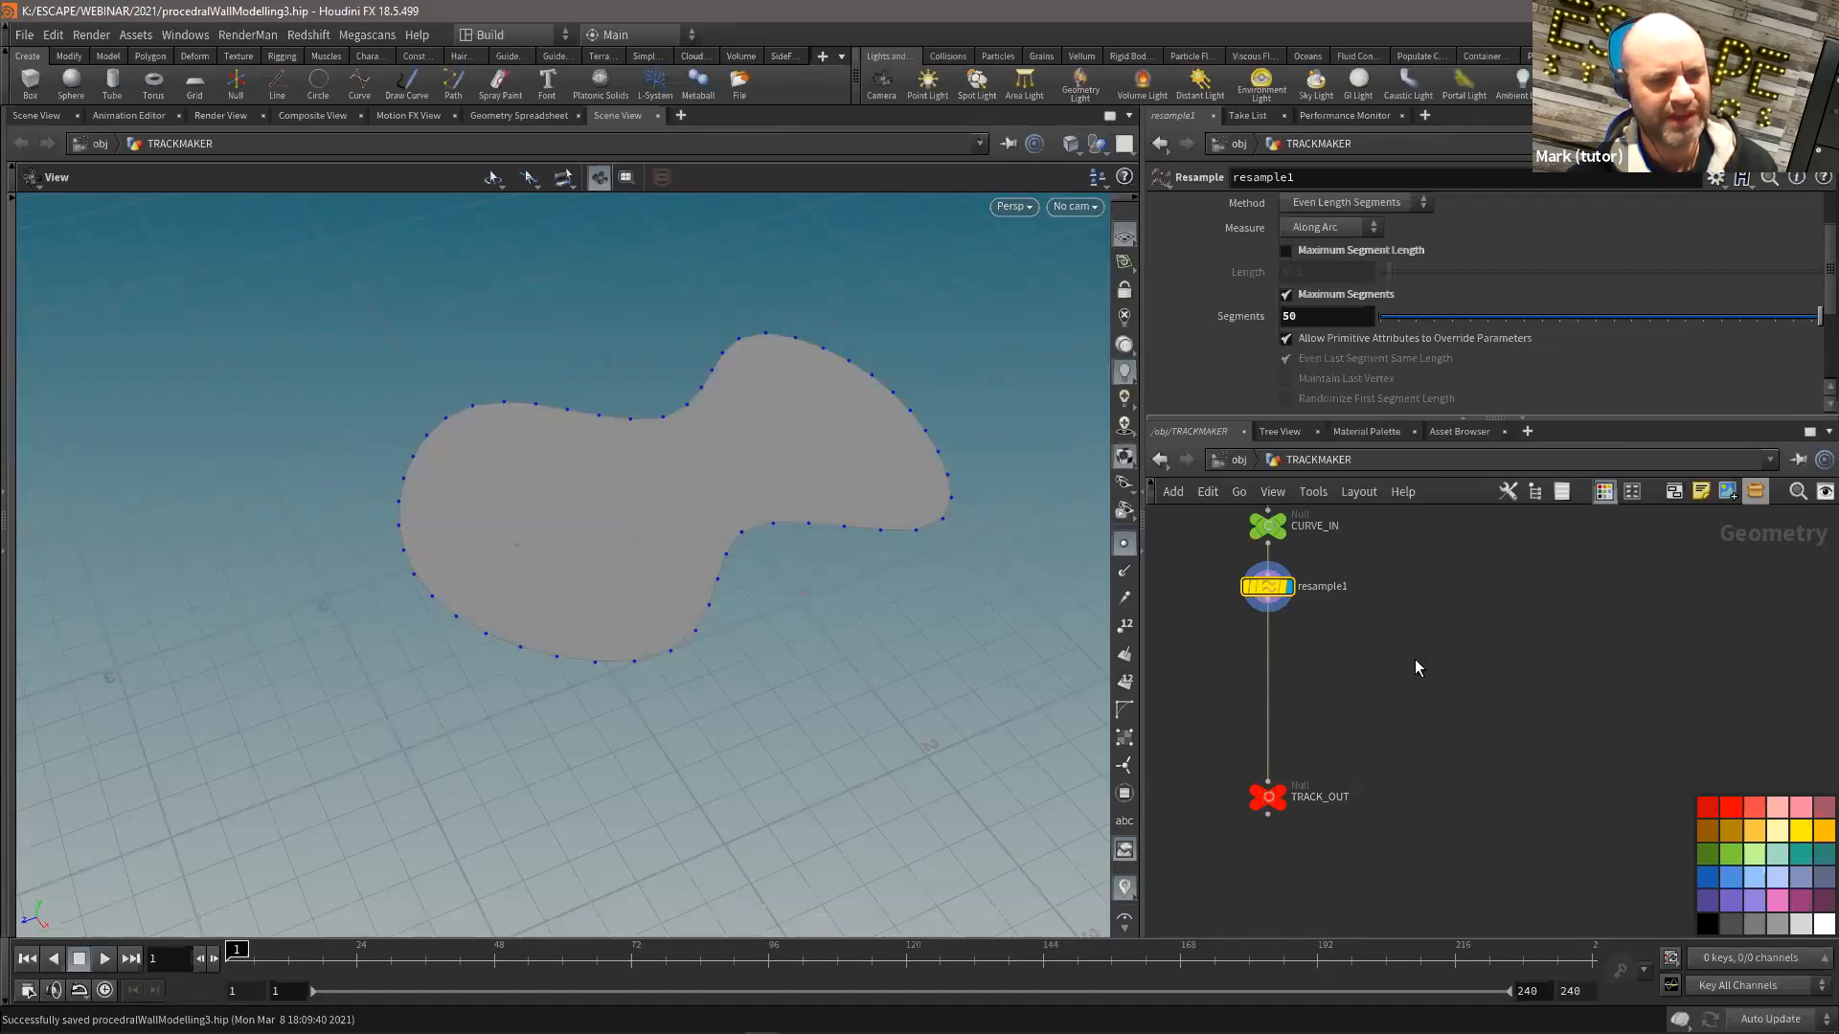
key("Tab")
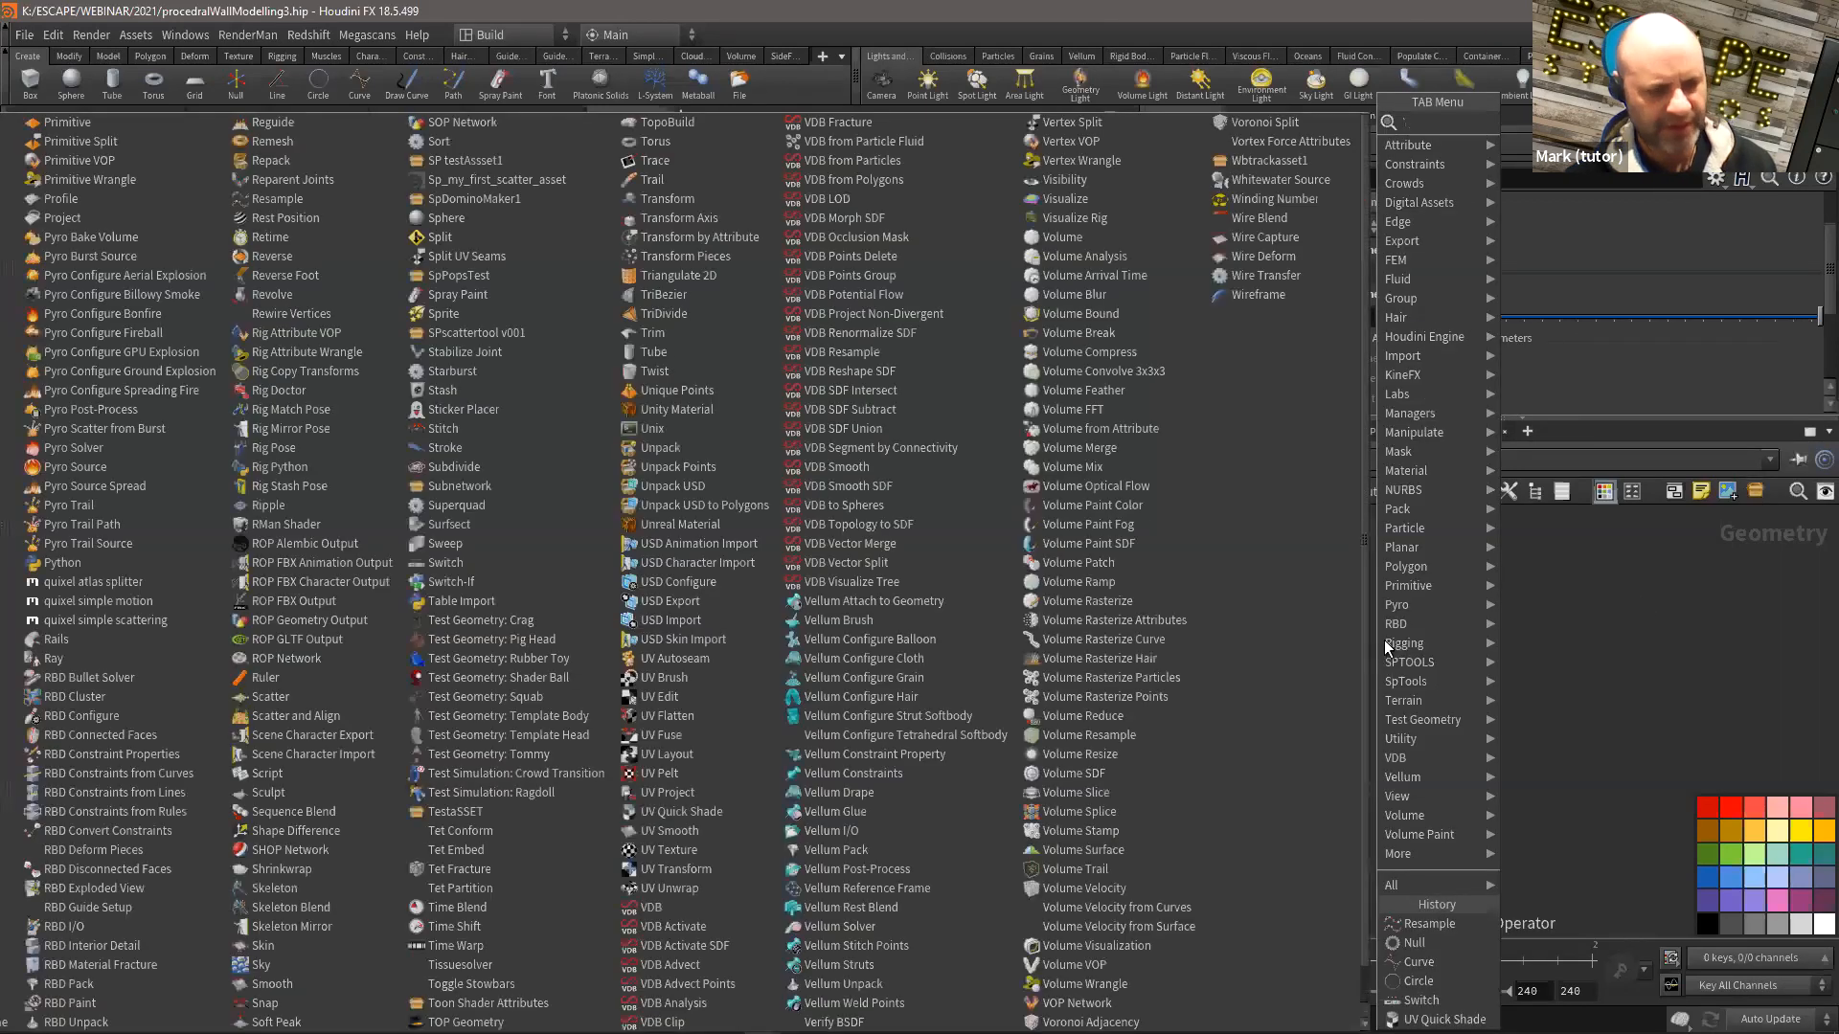
type("li")
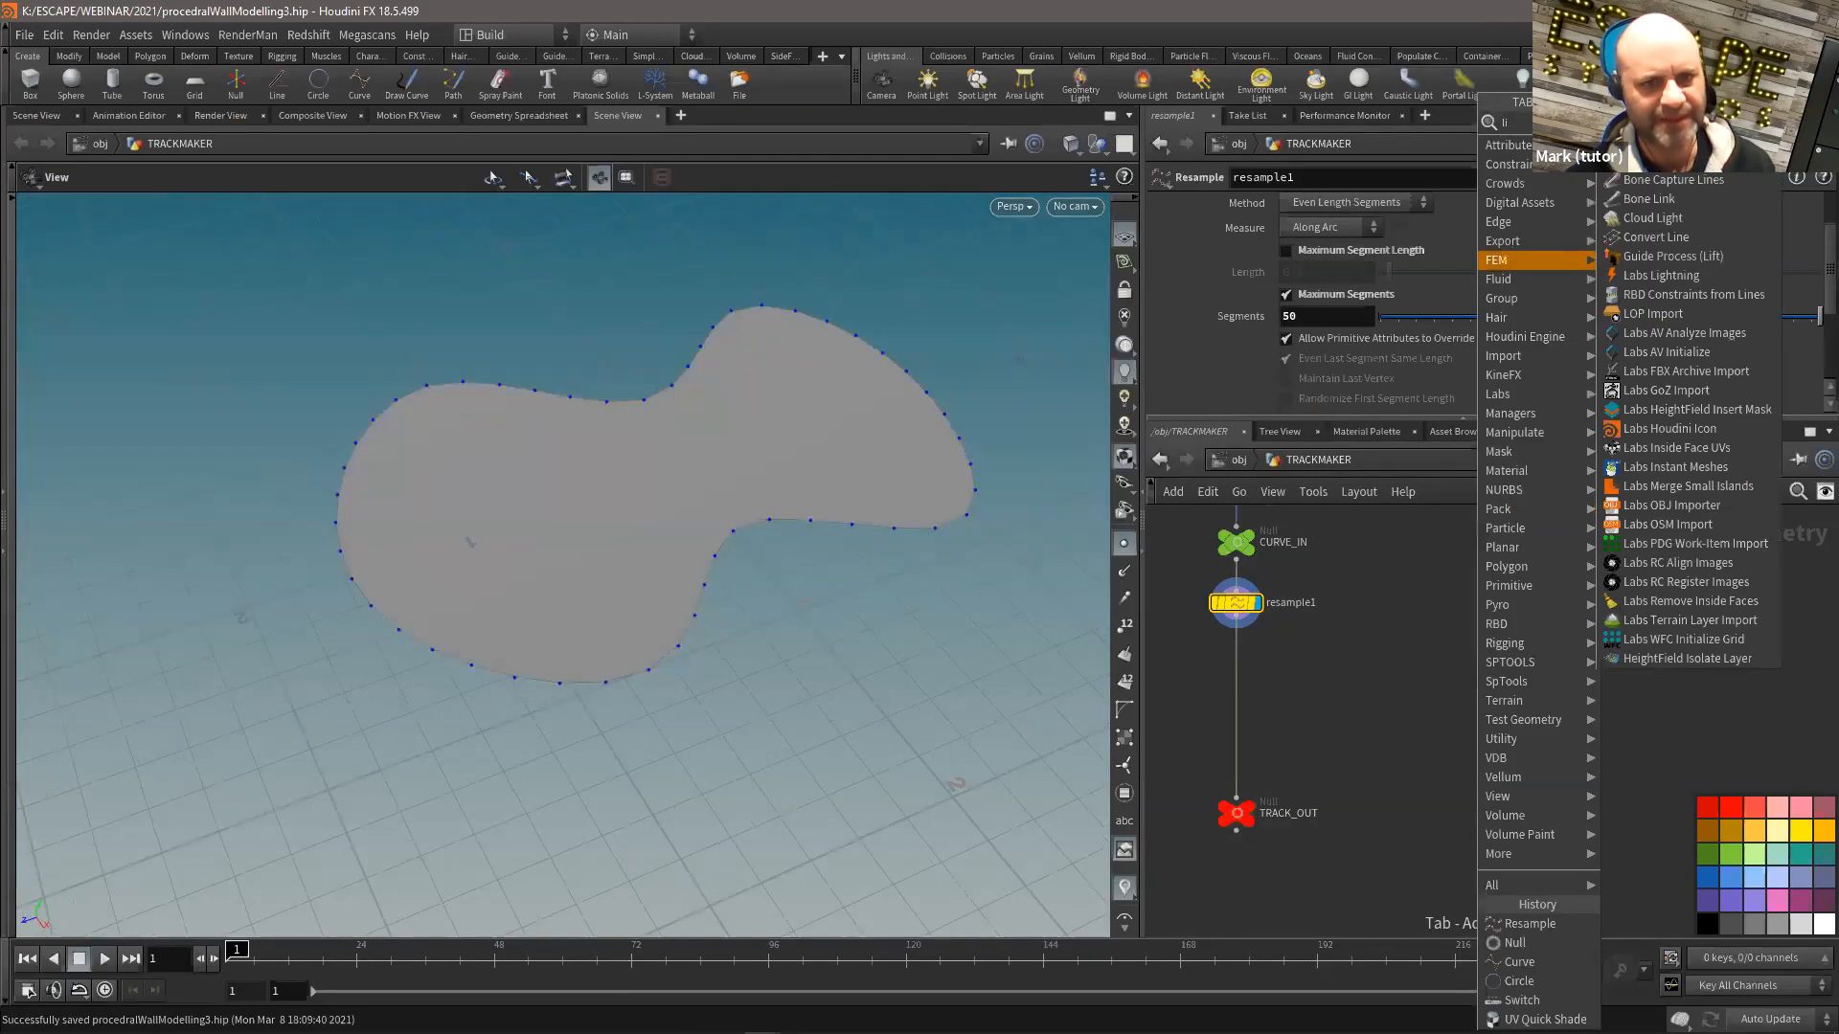
type("ne")
key("Return")
left_click(1428, 619)
left_click(1450, 621)
left_click_drag(1507, 590, 1374, 656)
left_click_drag(725, 500, 914, 427)
middle_click_drag(915, 427, 919, 425)
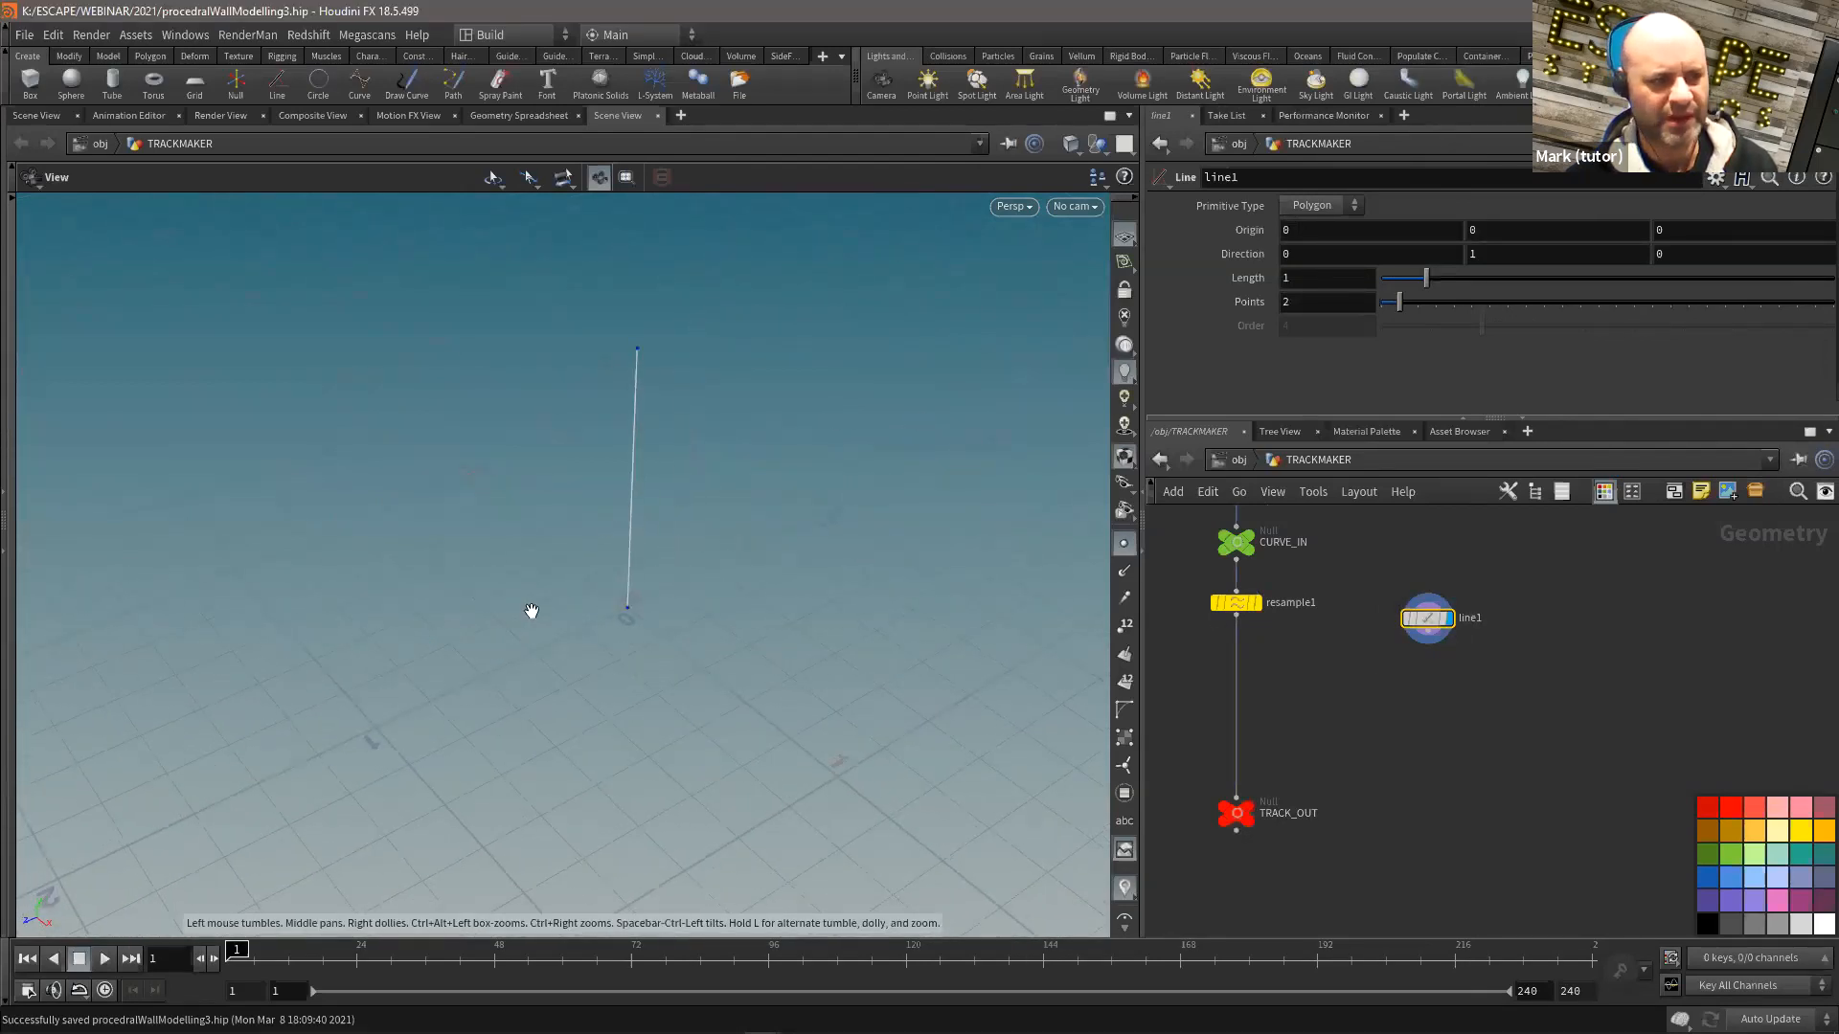
left_click_drag(626, 578, 639, 575)
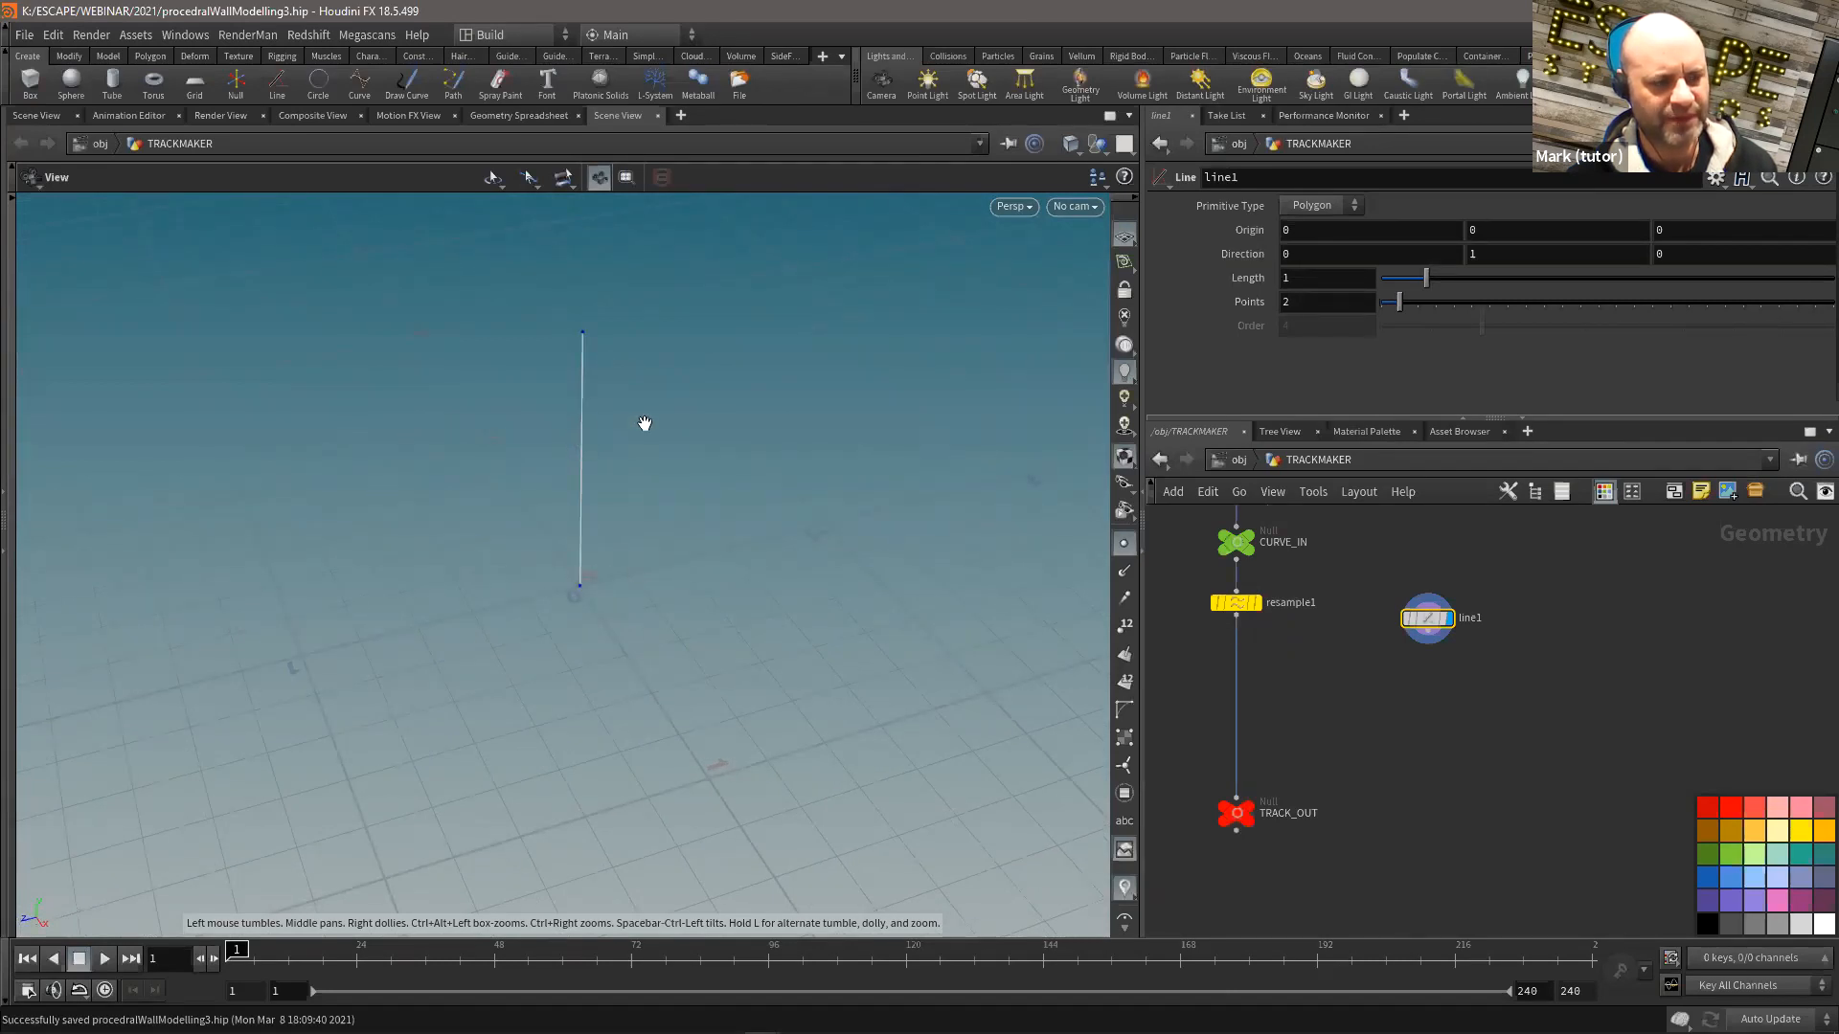
Step: Template the resample1 node as a reference and set line1's direction to 1, 0, 0
left_click(1252, 605)
right_click_drag(780, 492, 648, 448)
left_click_drag(654, 448, 801, 415)
left_click(1282, 254)
type("1")
left_click(1465, 254)
type("0")
key("Return")
left_click_drag(729, 514, 695, 448)
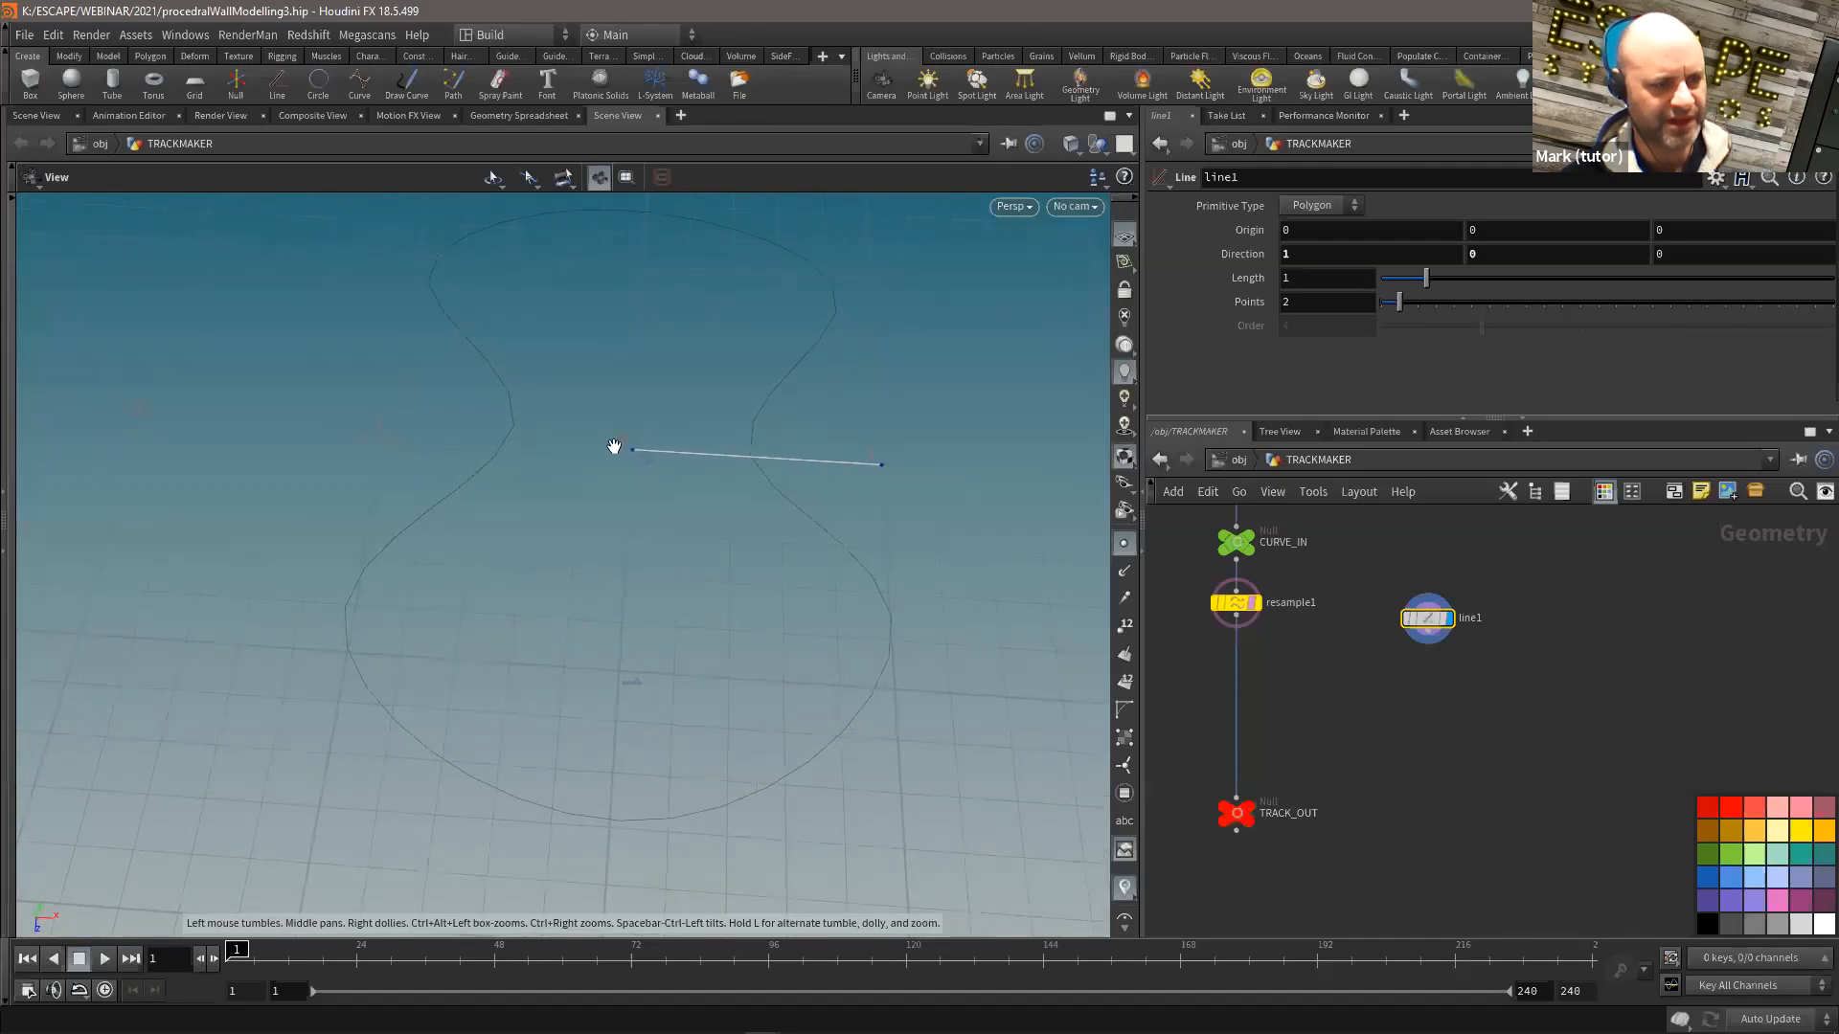
Step: Set line1's origin X to -0.5
middle_click_drag(1288, 230, 1254, 229)
right_click_drag(714, 423, 876, 402)
left_click_drag(876, 402, 874, 393)
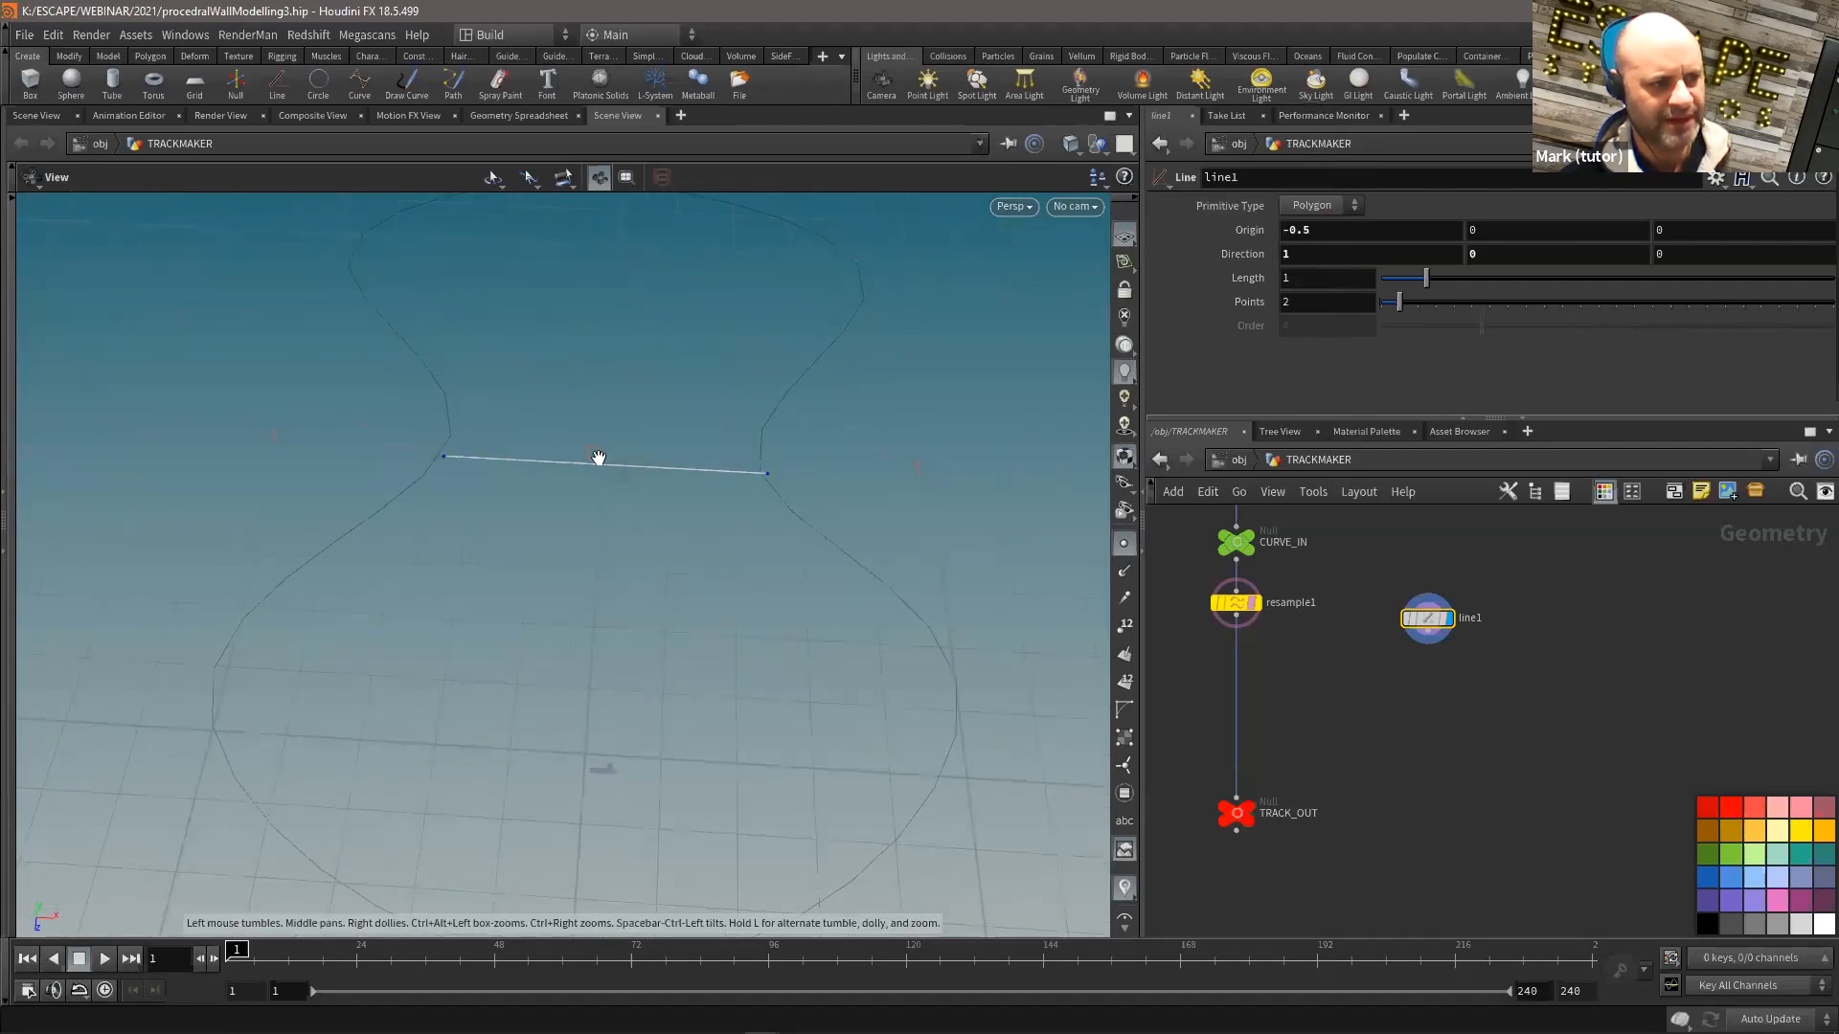
Step: Set line1's length to 0.61 and its origin X to -0.31
left_click(1295, 230)
key("Tab")
key("Tab")
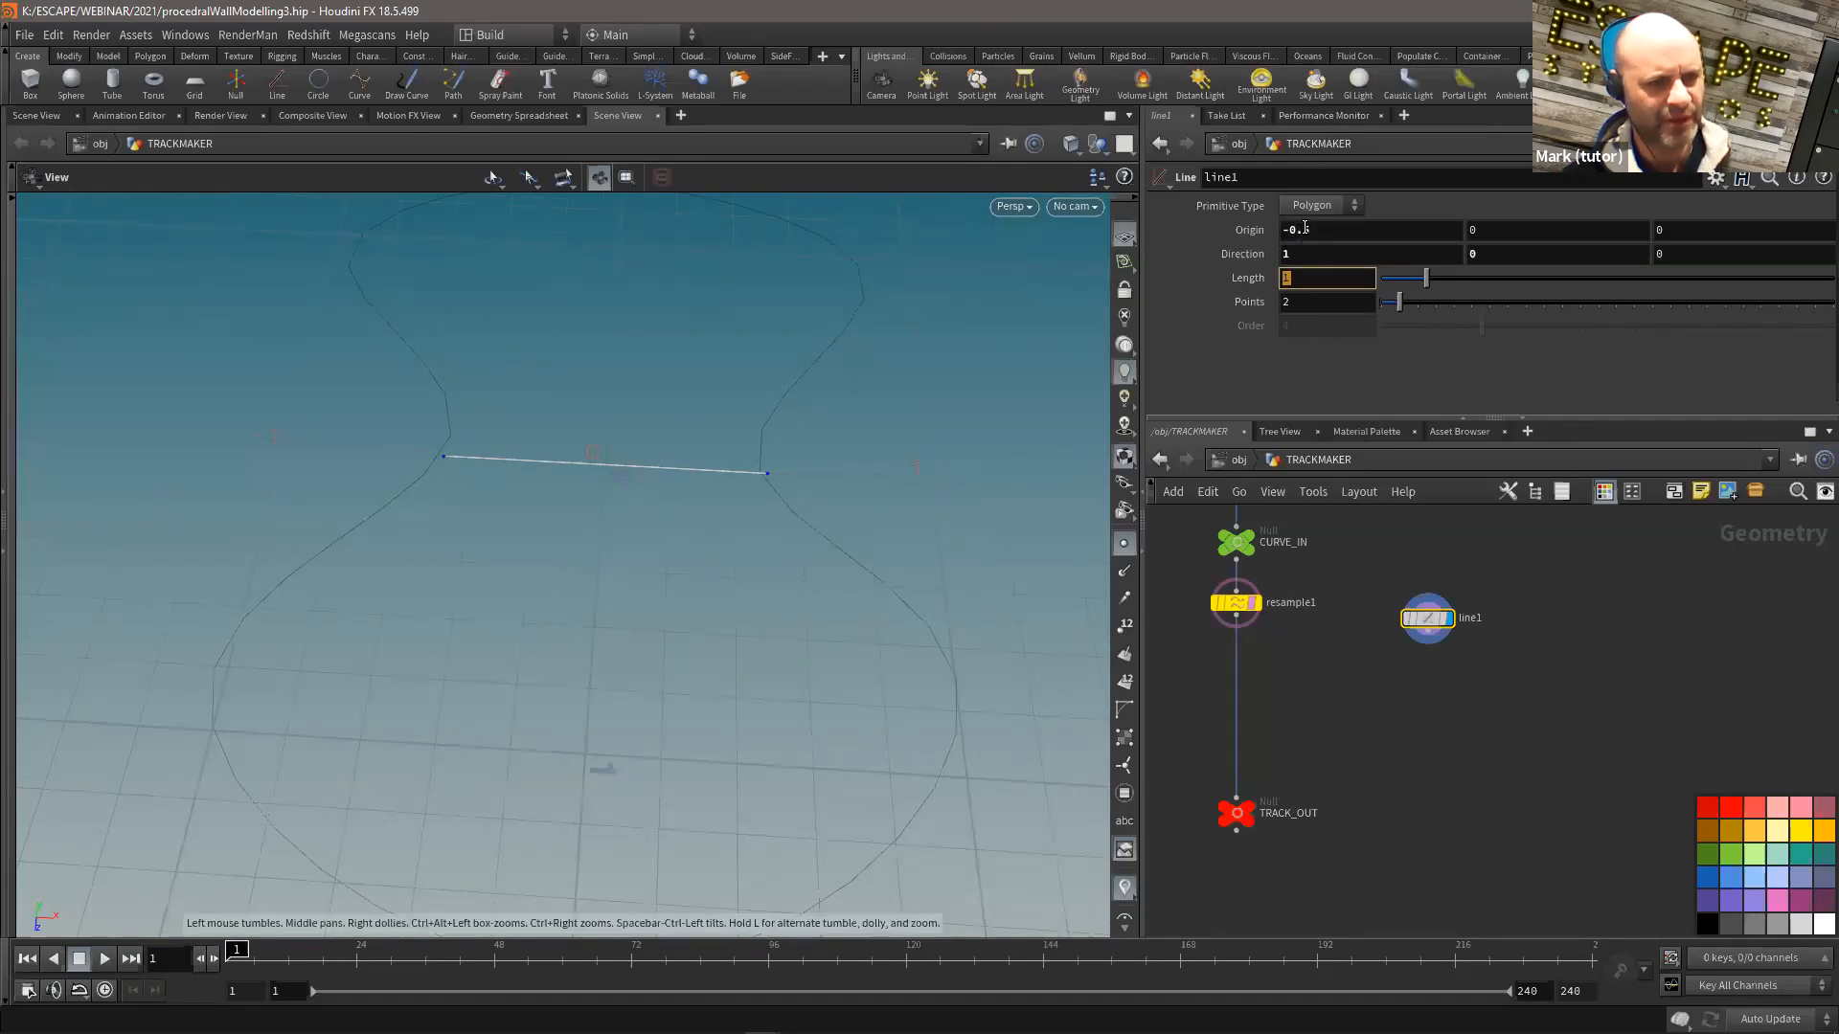
type("0.61")
key("Return")
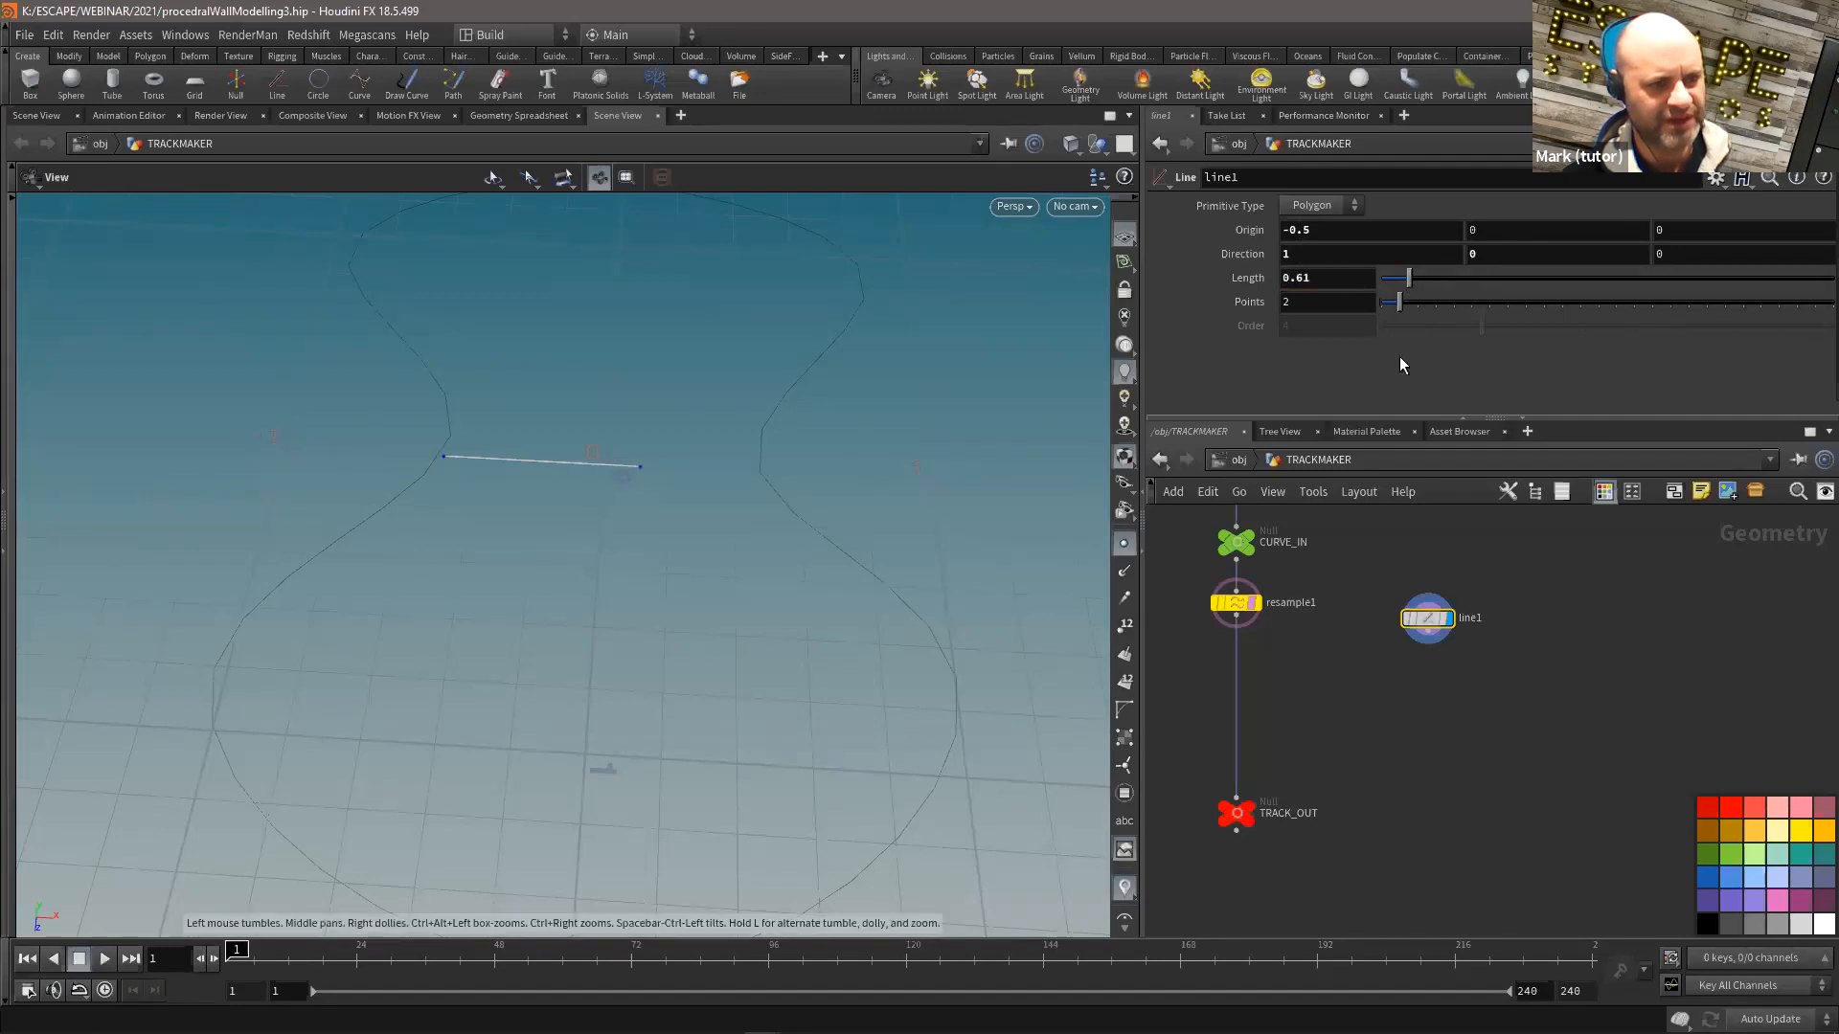
left_click(1310, 230)
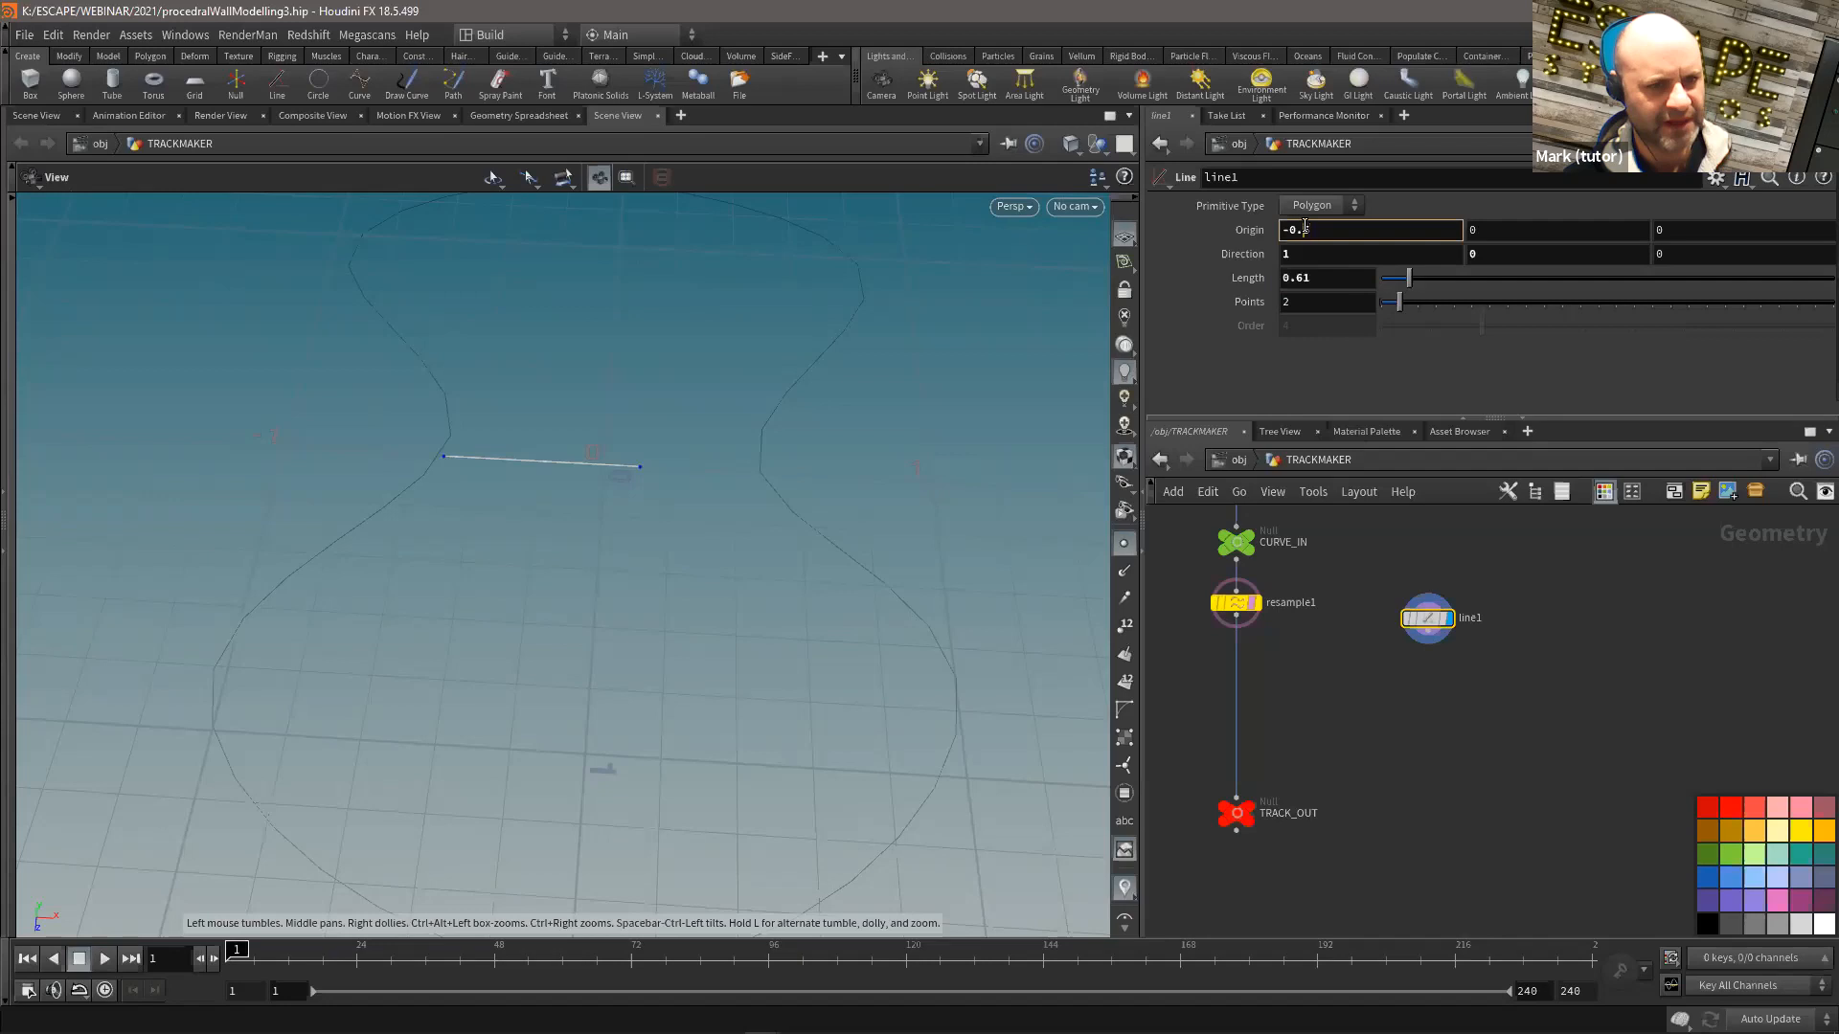
key("Return")
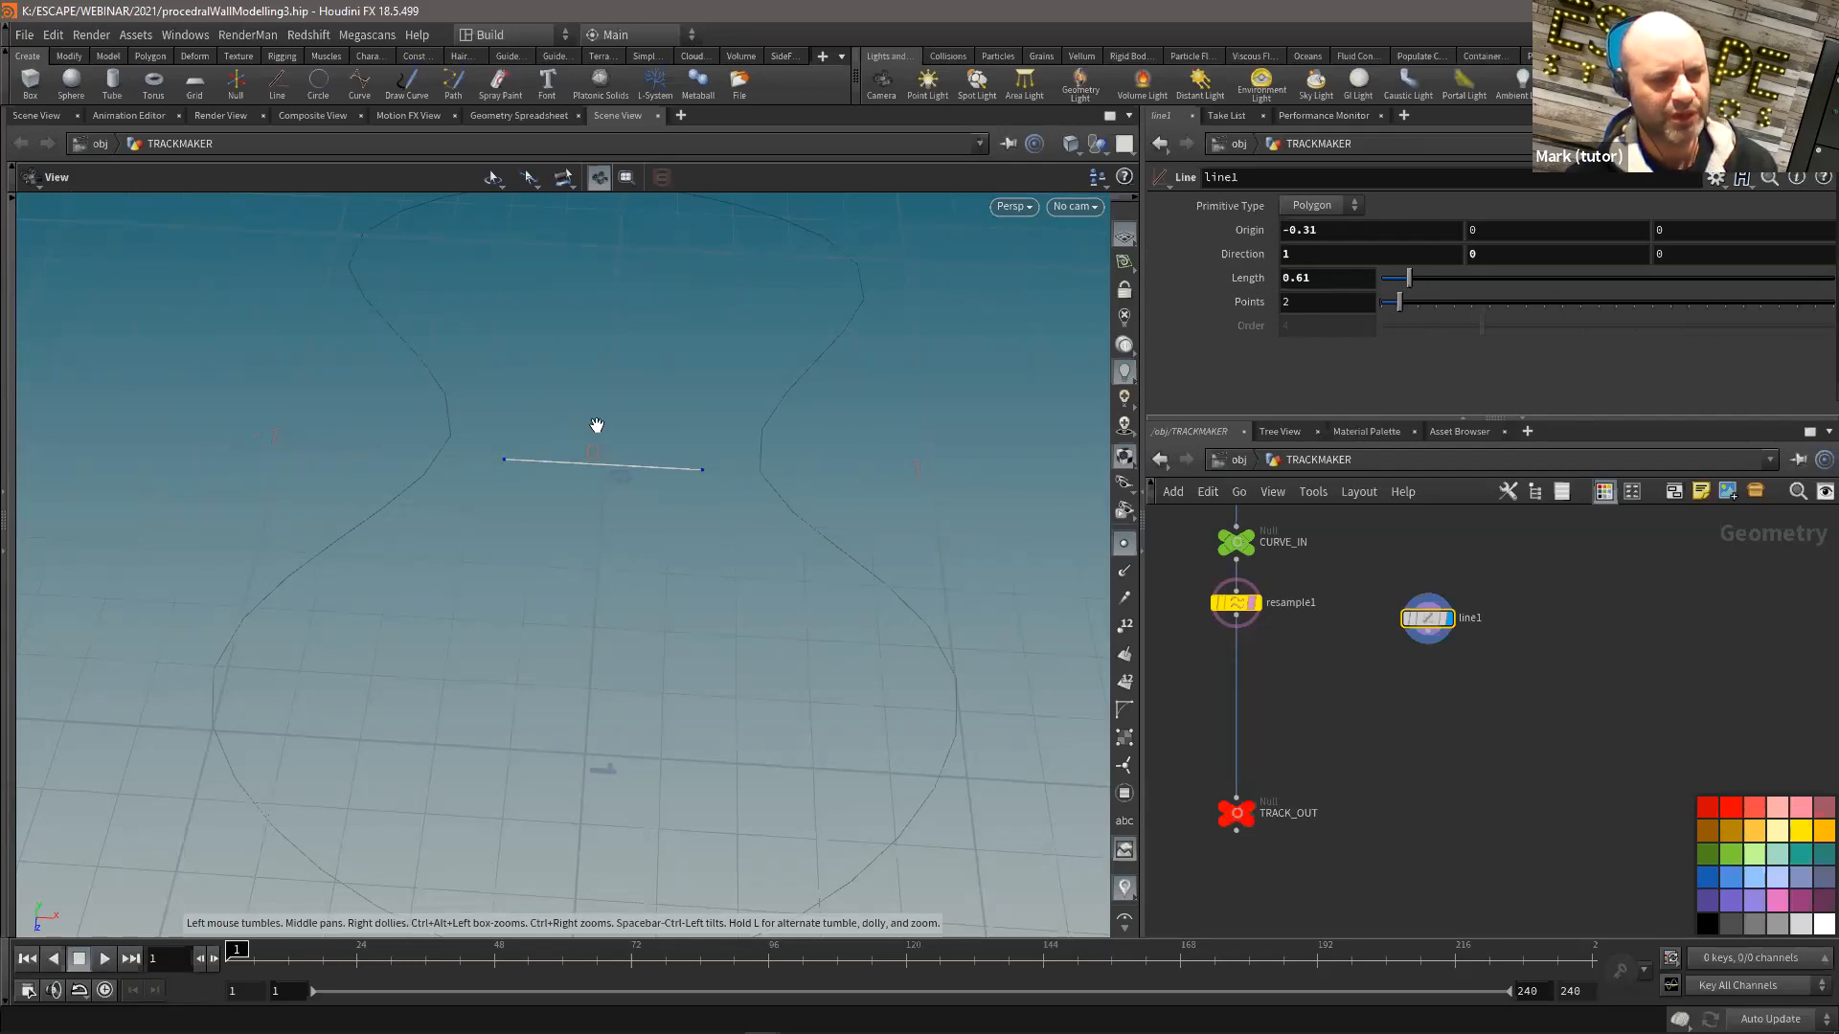
Step: Copy line1's Length parameter and paste it as a relative reference into the origin X value
right_click(1324, 277)
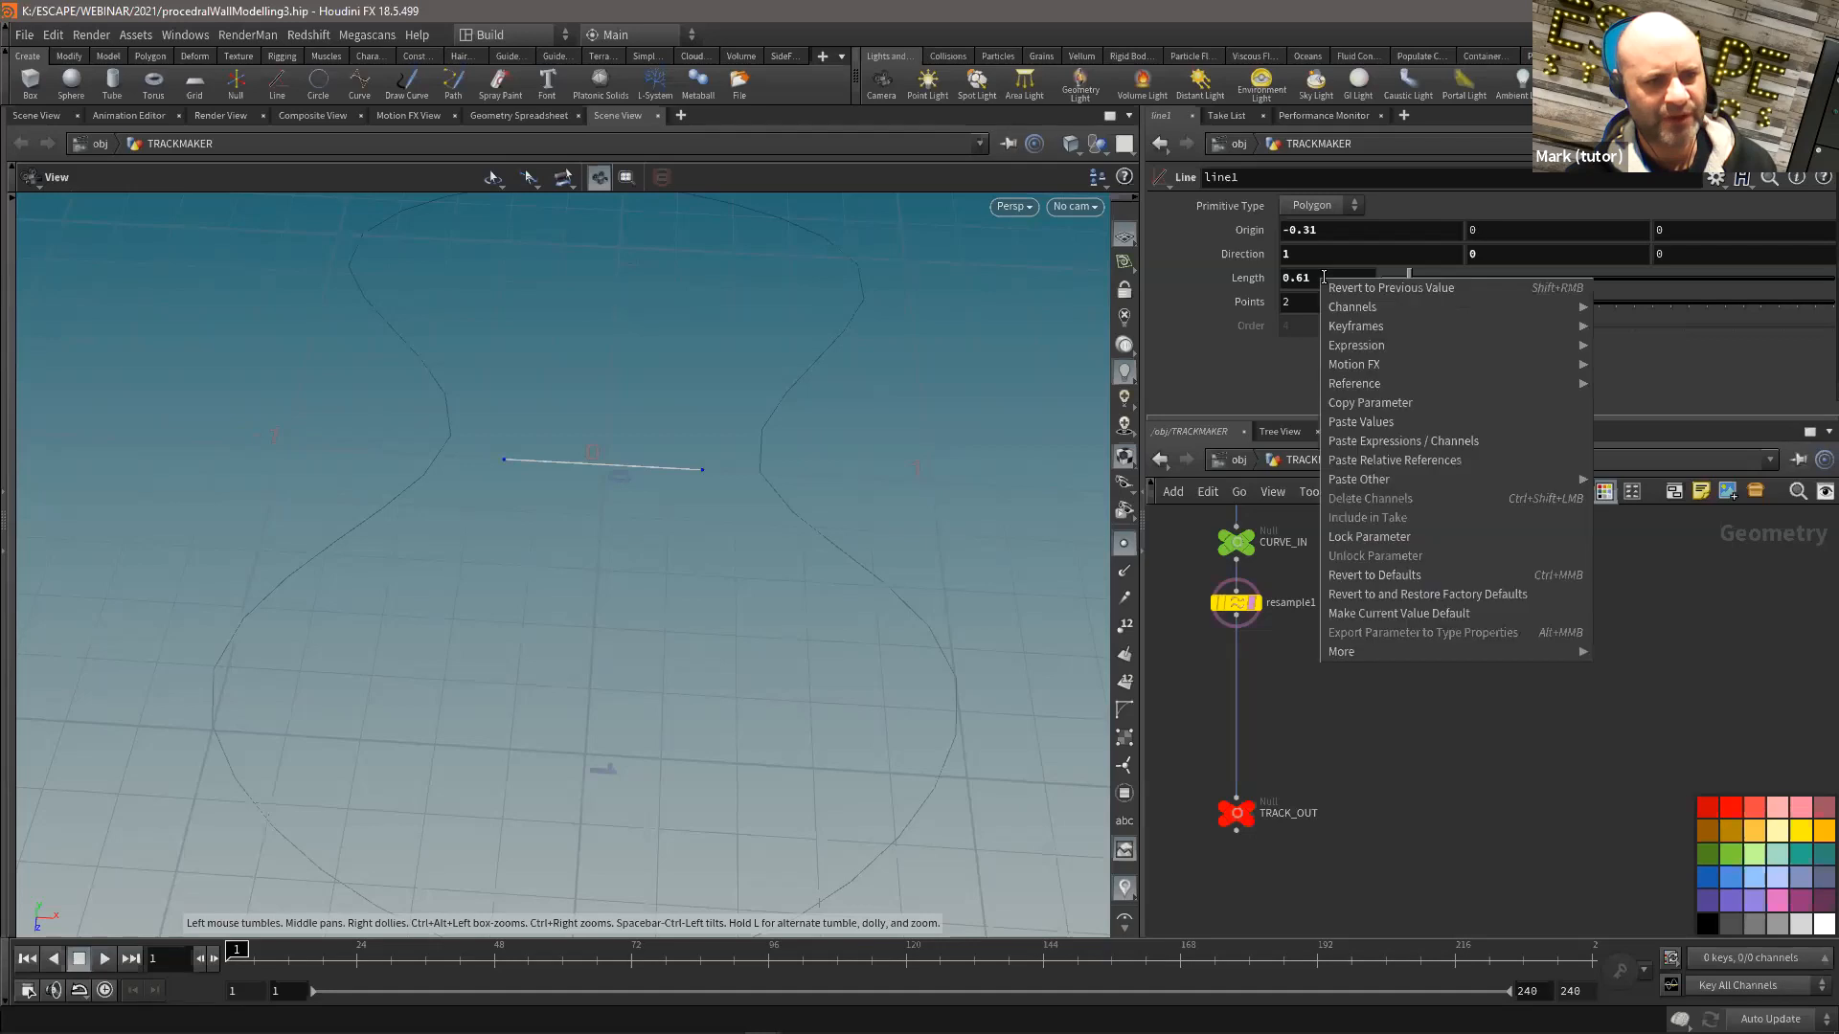
left_click(1388, 403)
double_click(1305, 230)
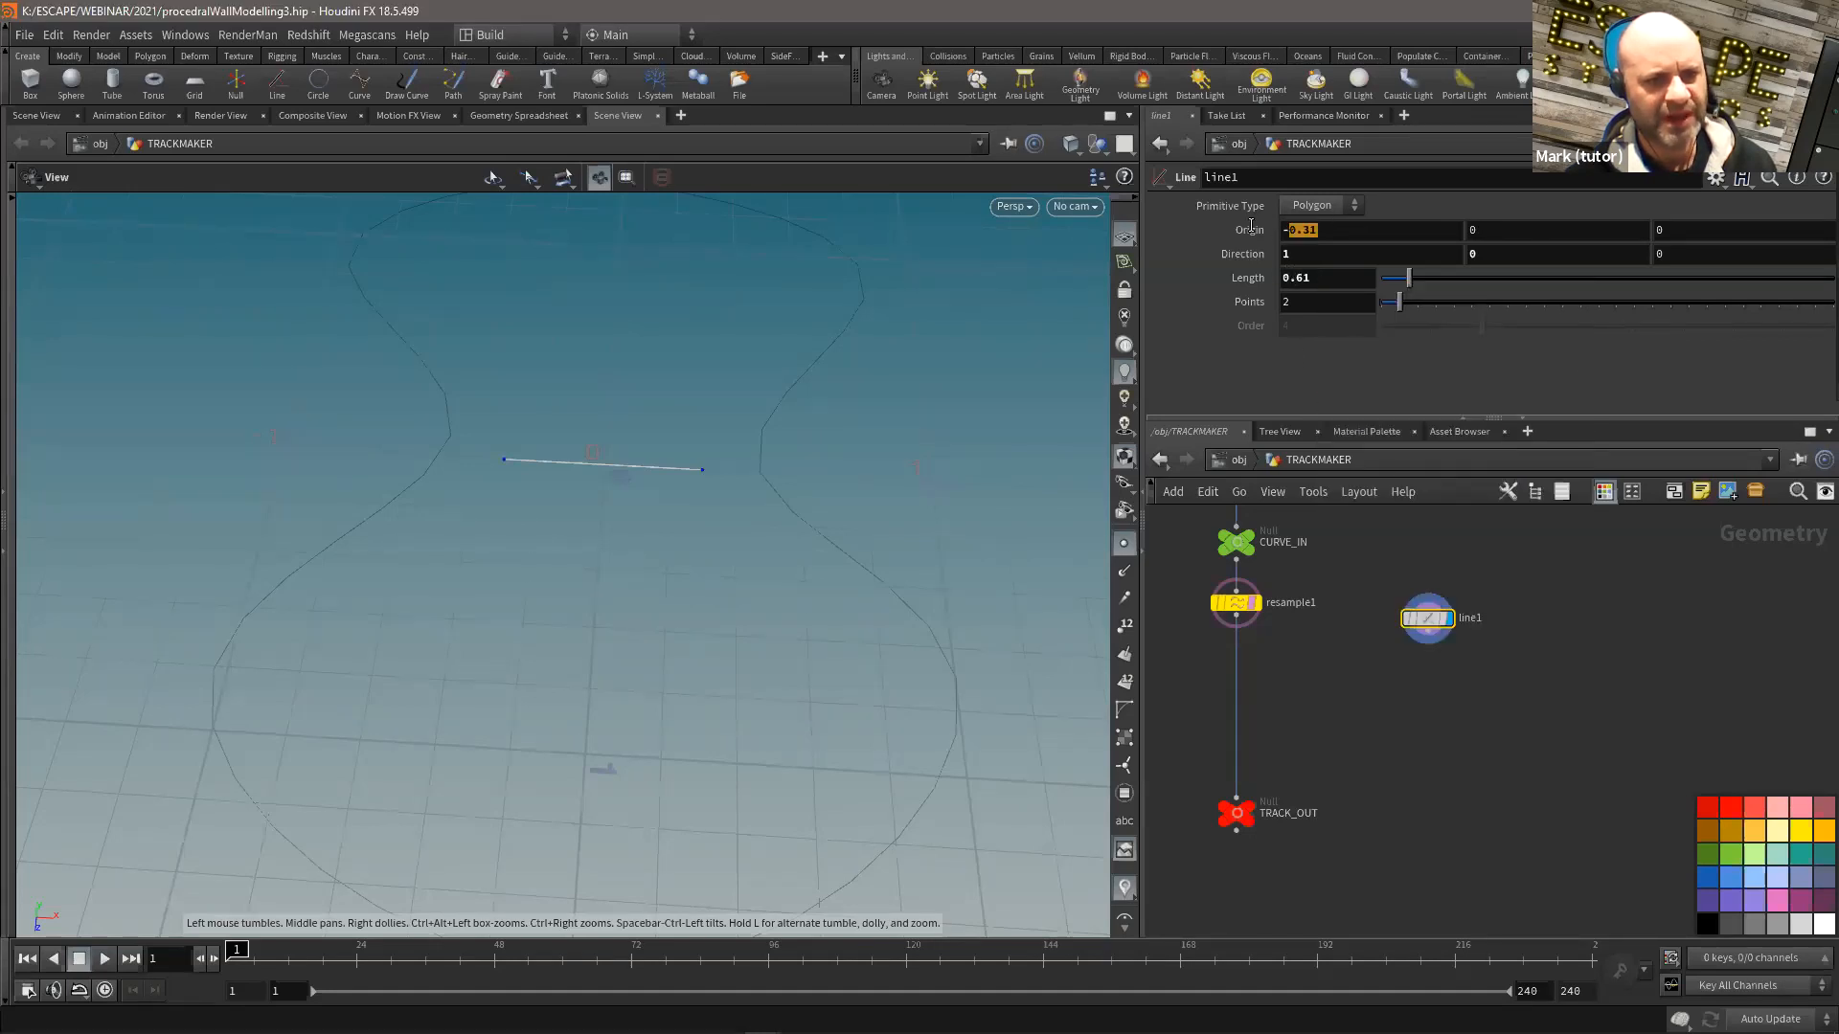
right_click(1304, 230)
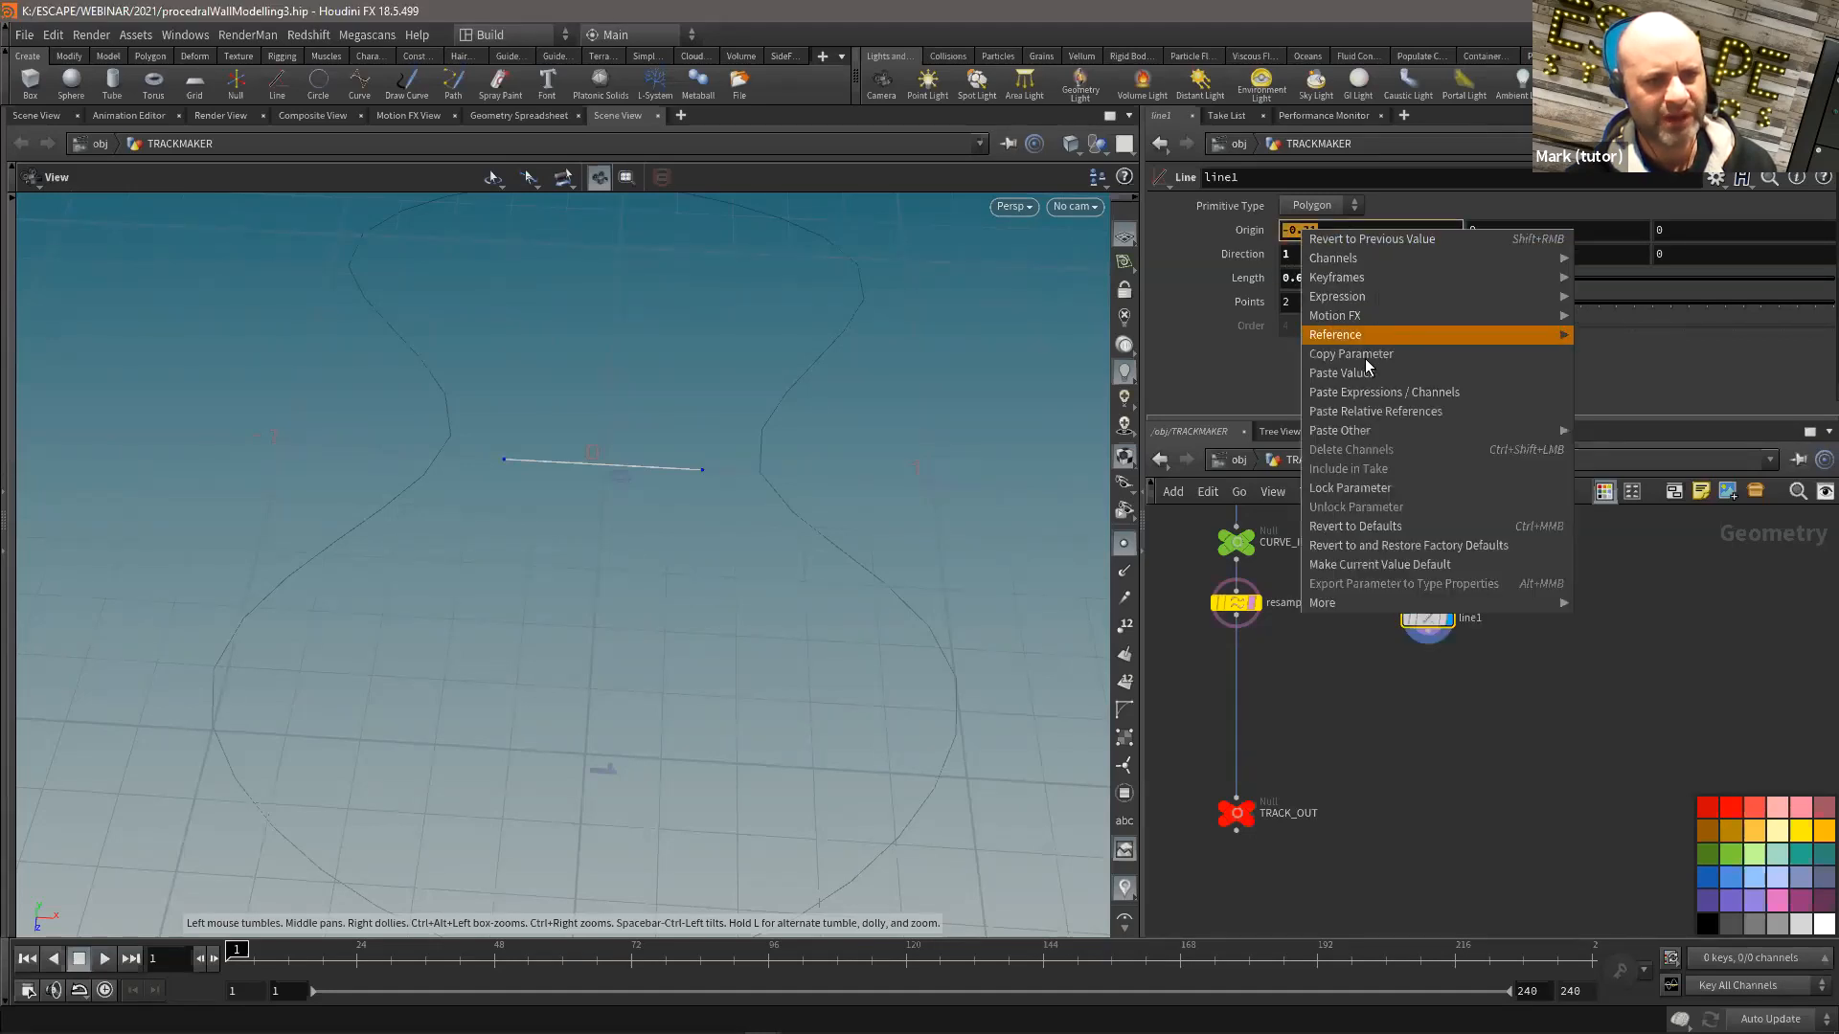
left_click(1376, 412)
key("Return")
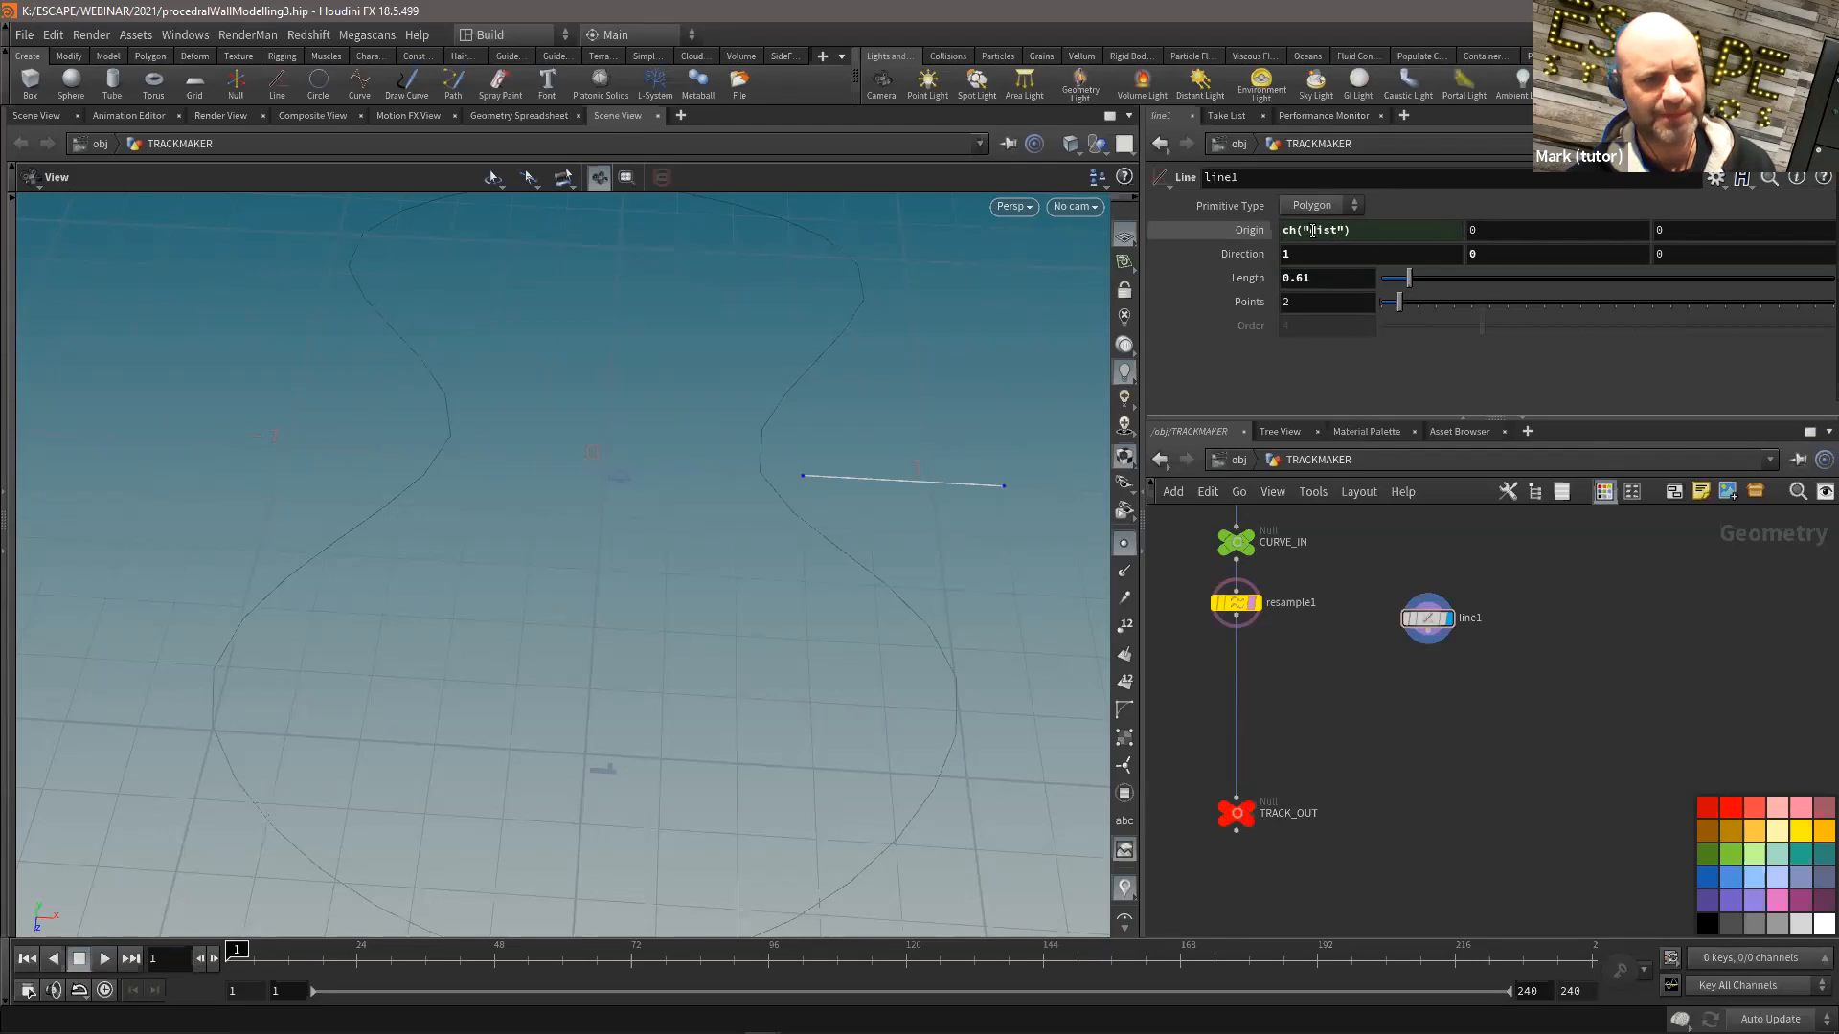
Step: Copy line1's Length again as a relative reference for origin X and set the expression to ch("dist") * -0.5
right_click(1244, 277)
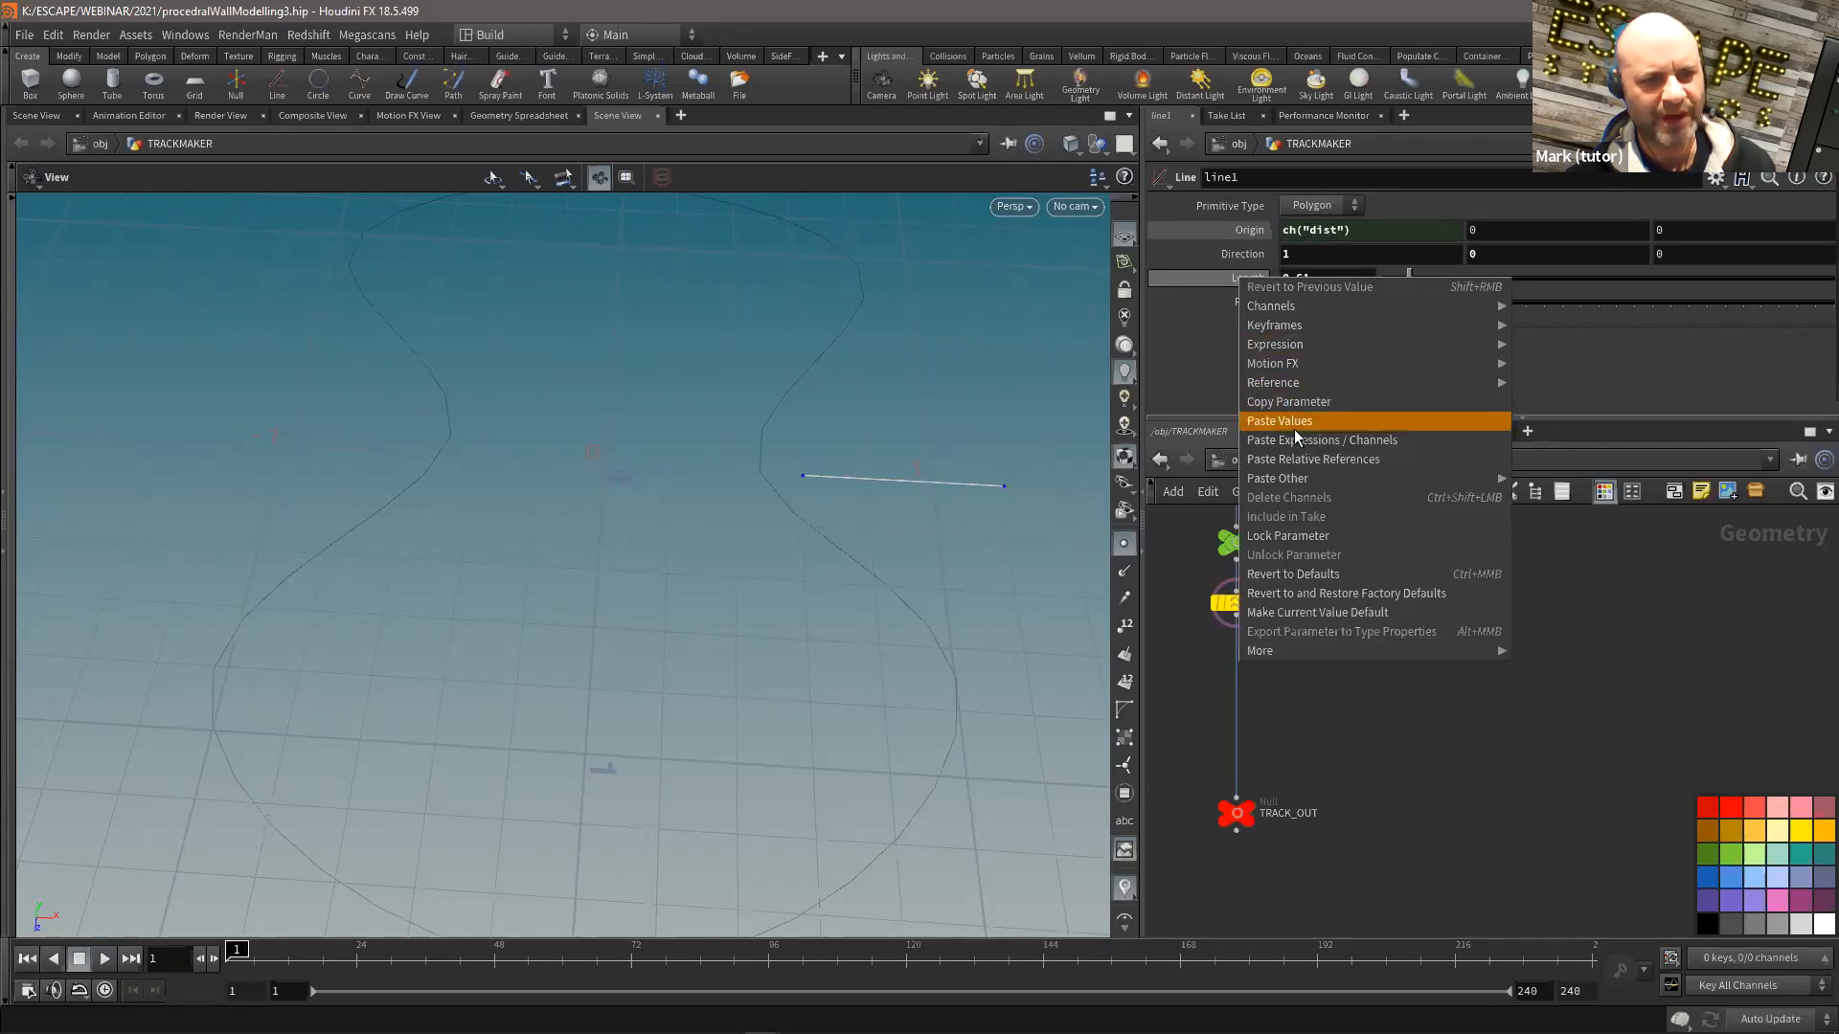
left_click(1301, 404)
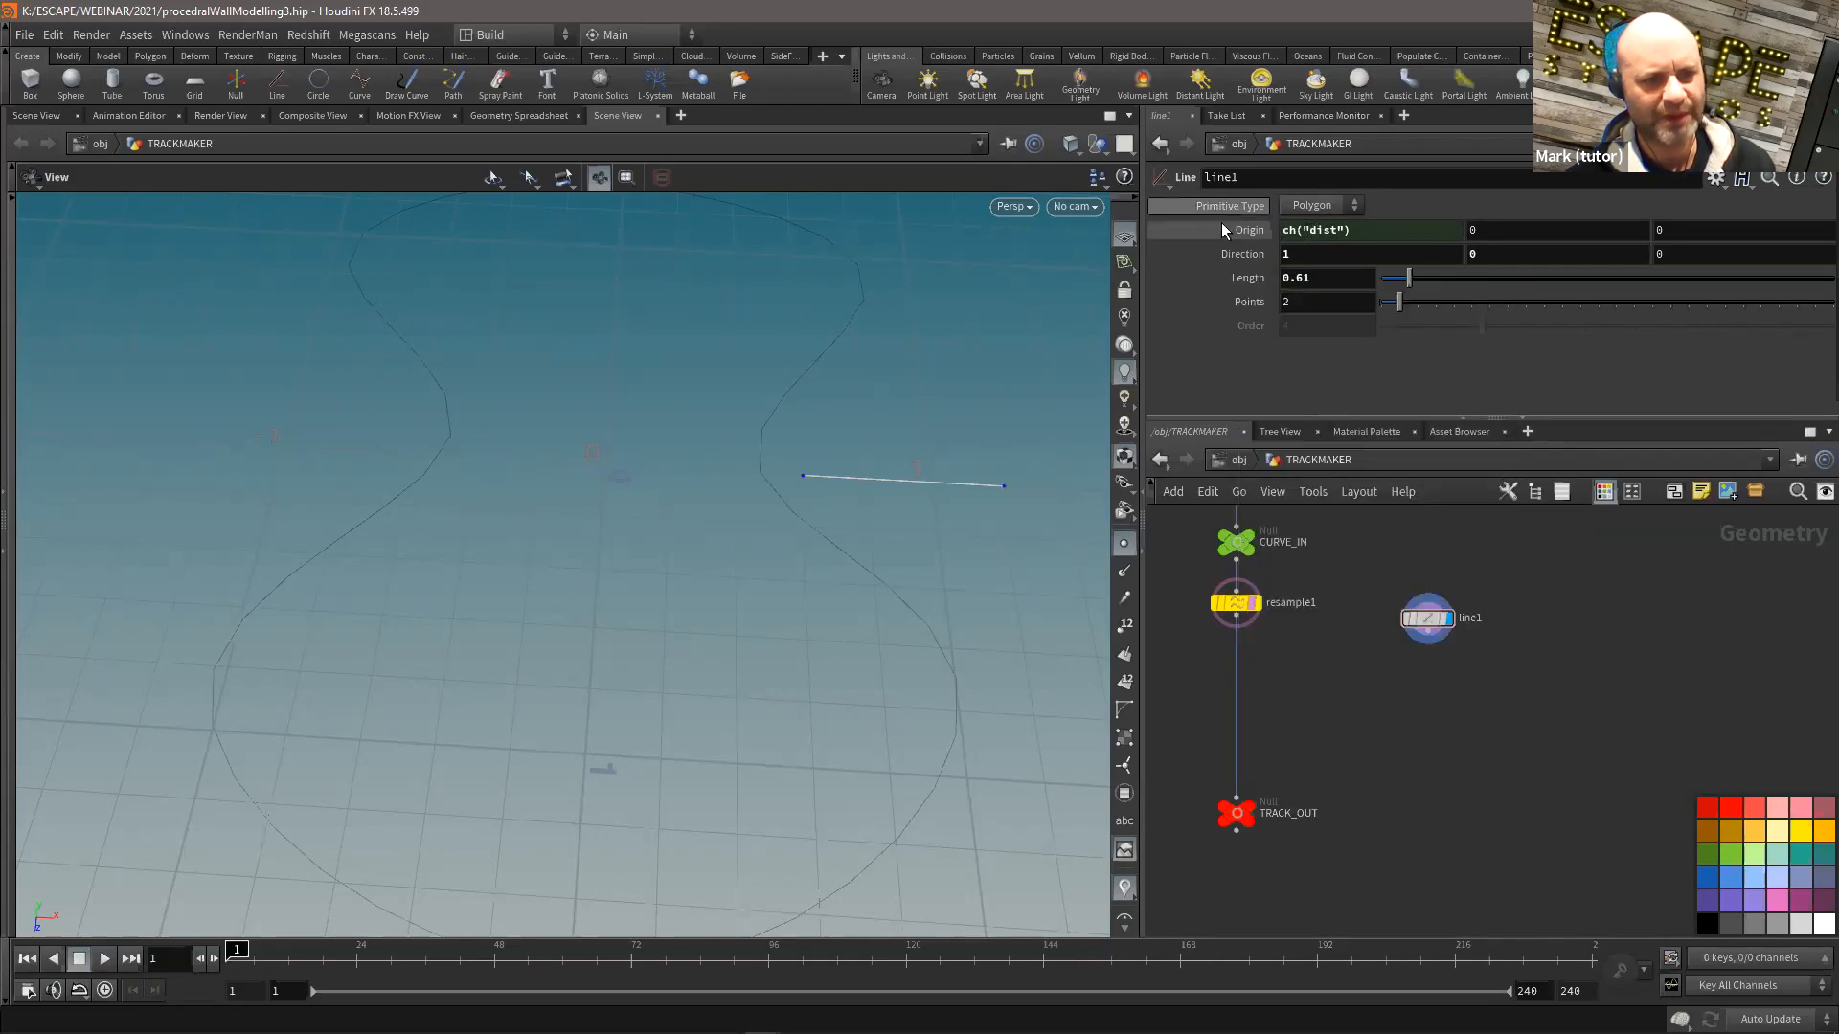
right_click(1356, 231)
left_click(1475, 413)
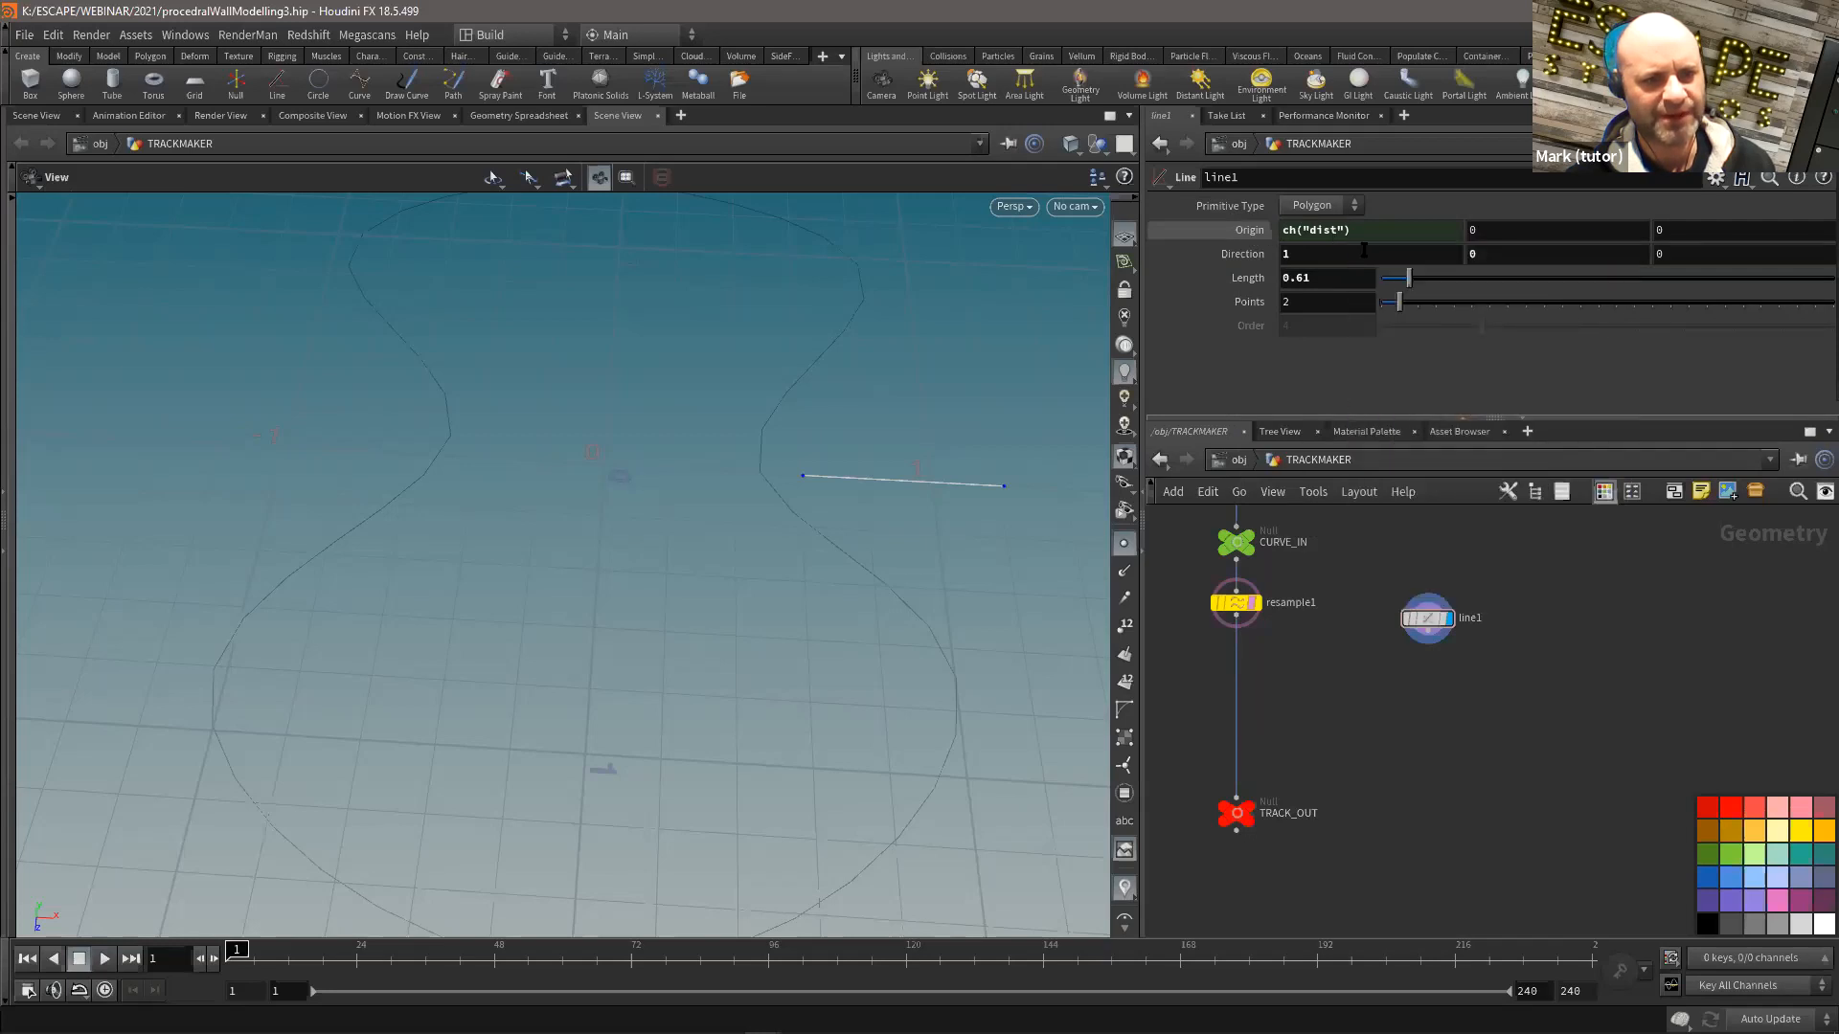
left_click(1388, 230)
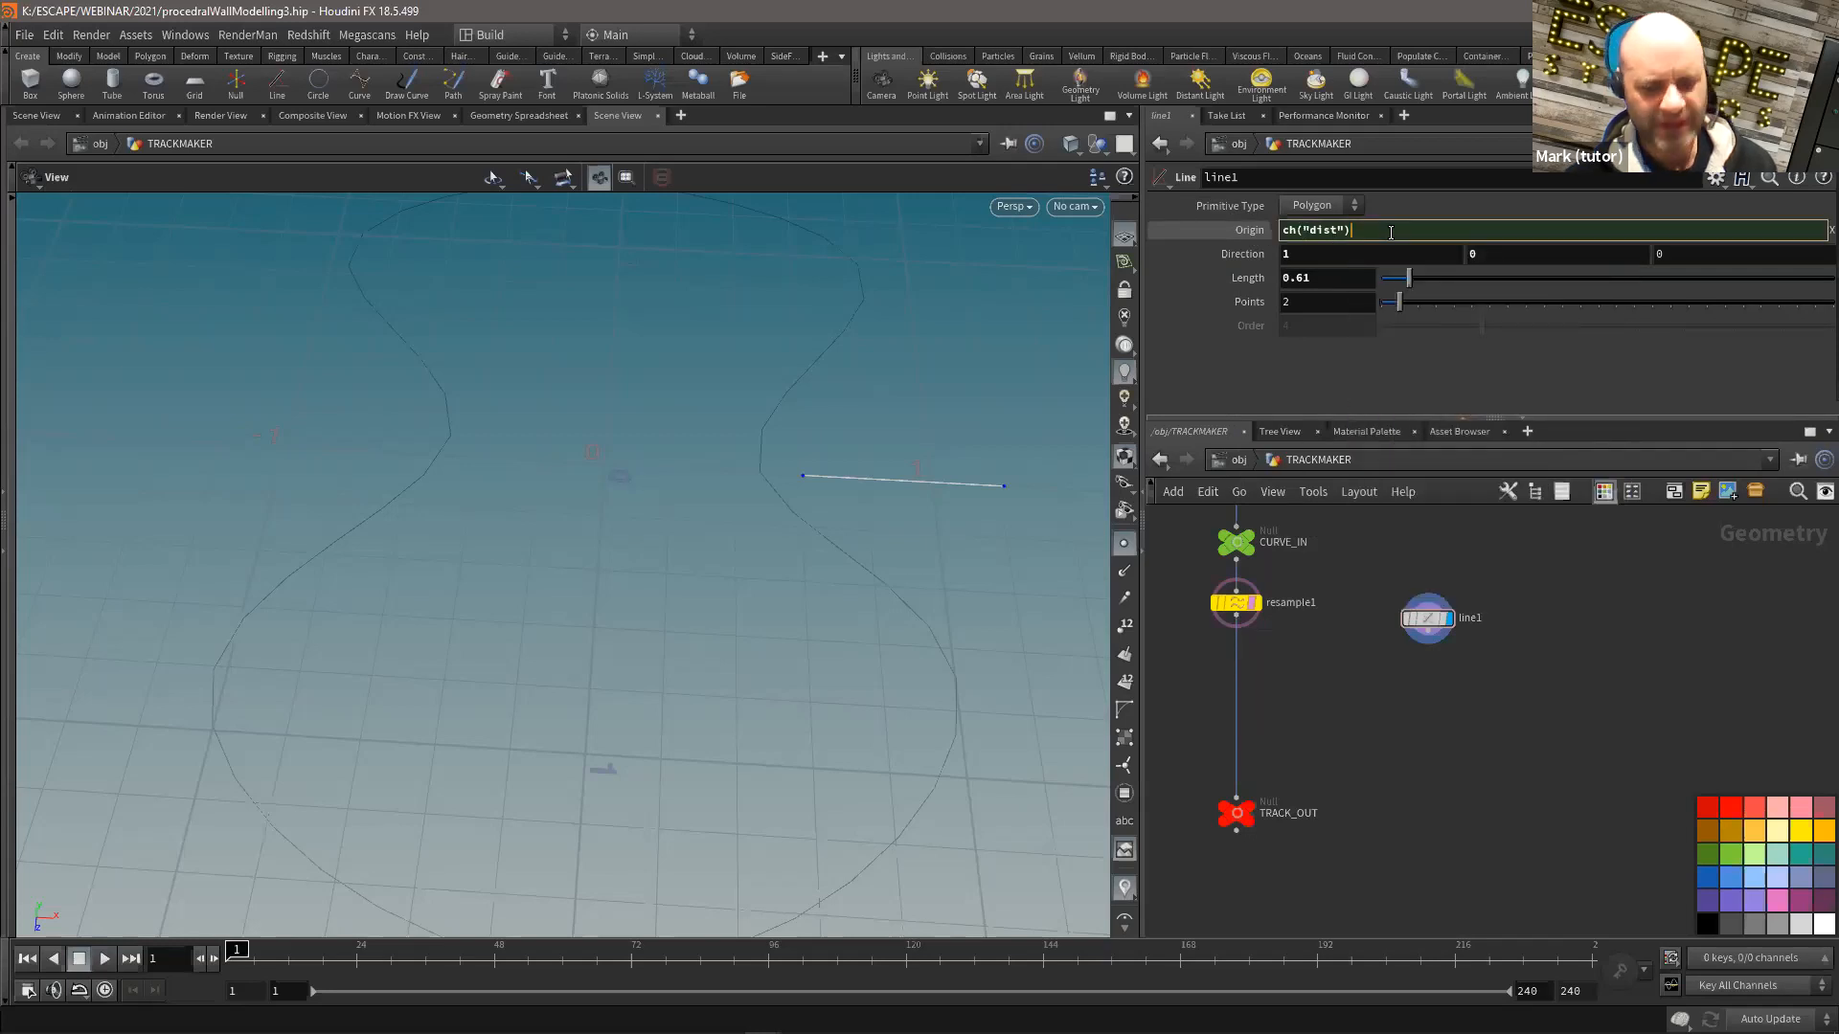
key("Return")
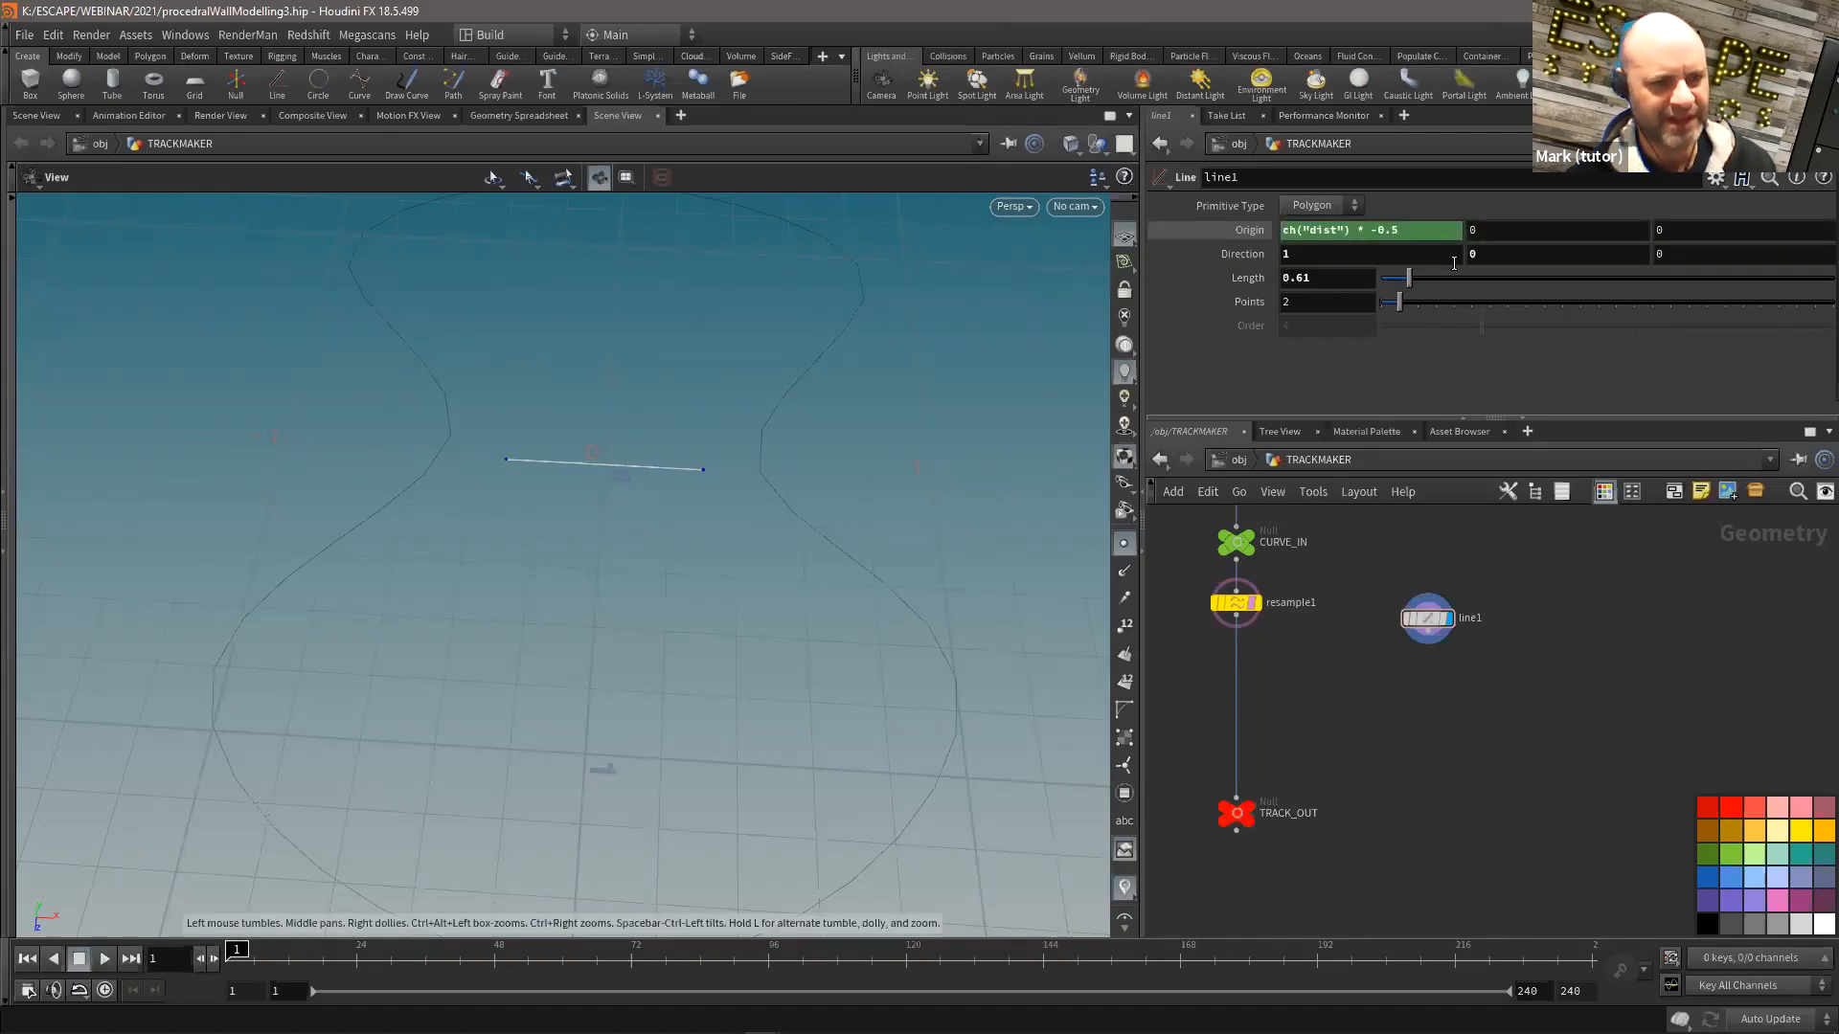
Step: Set line1's length to 0.38 and colour its node yellow
mouse_move(1409, 277)
left_mouse_down()
mouse_move(1392, 275)
mouse_move(1407, 284)
left_mouse_up()
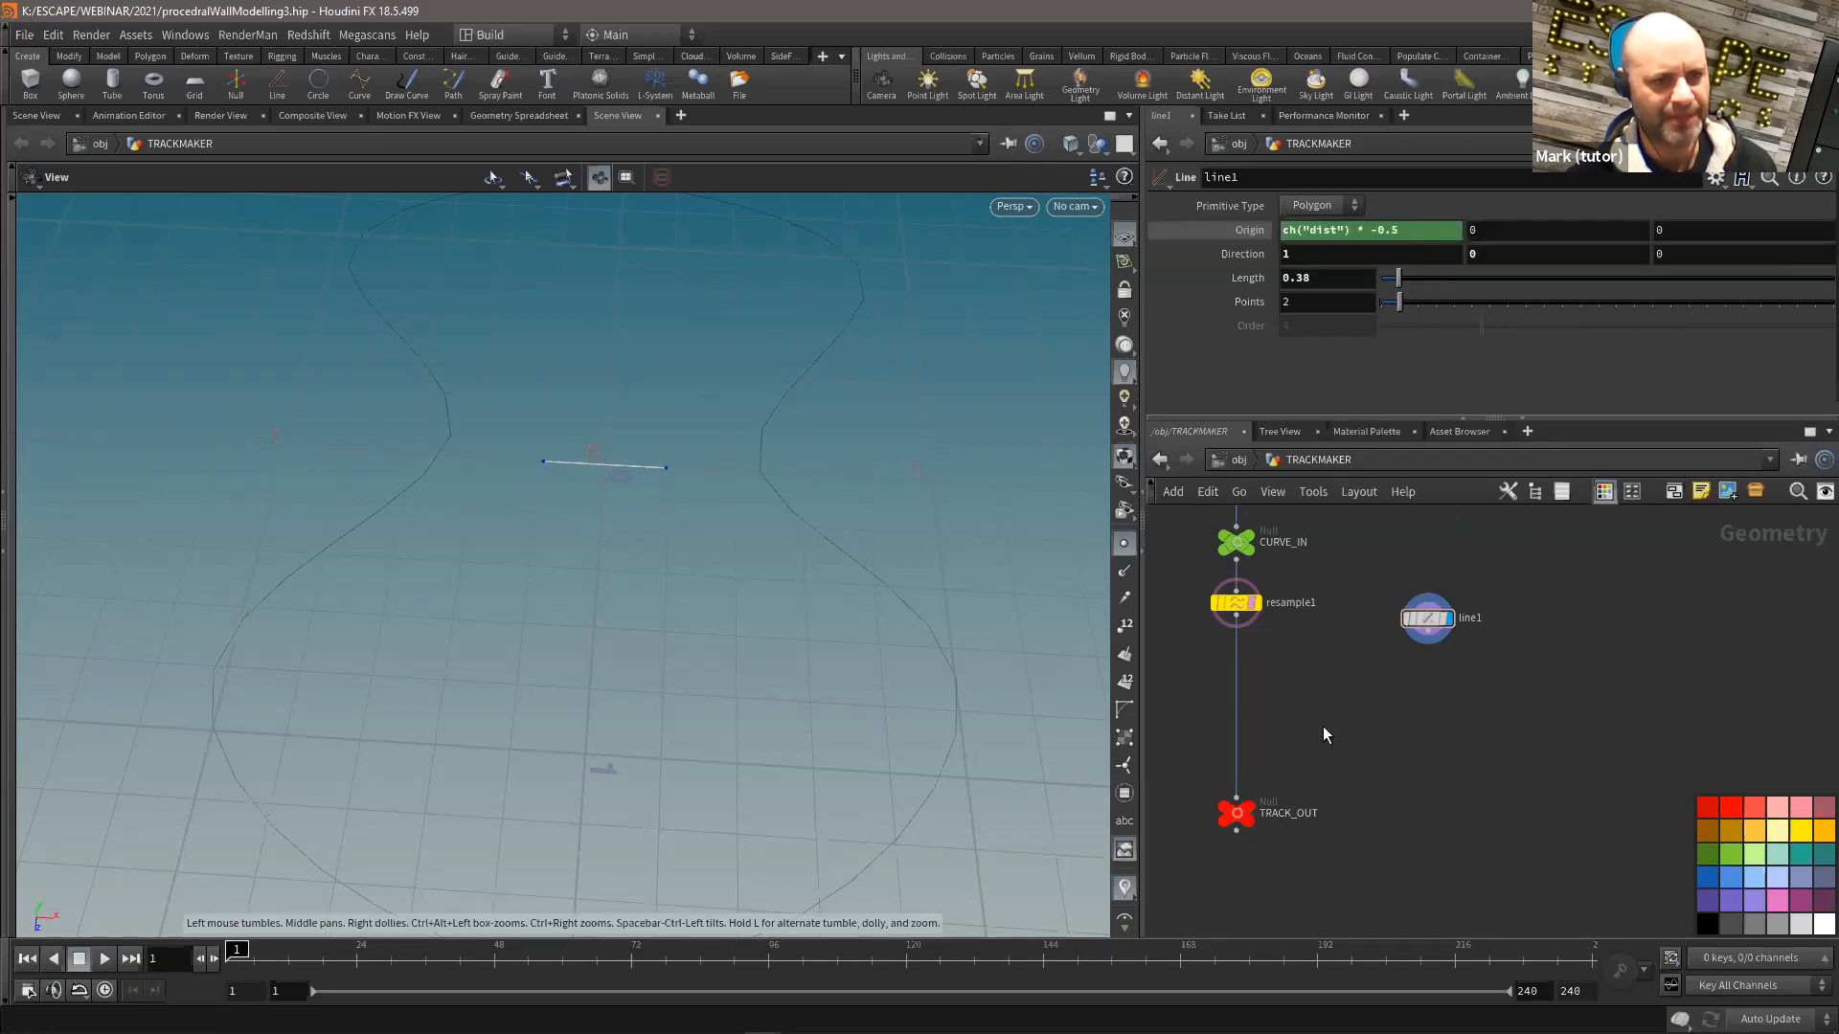
left_click(1428, 618)
left_click_drag(1430, 618, 1420, 602)
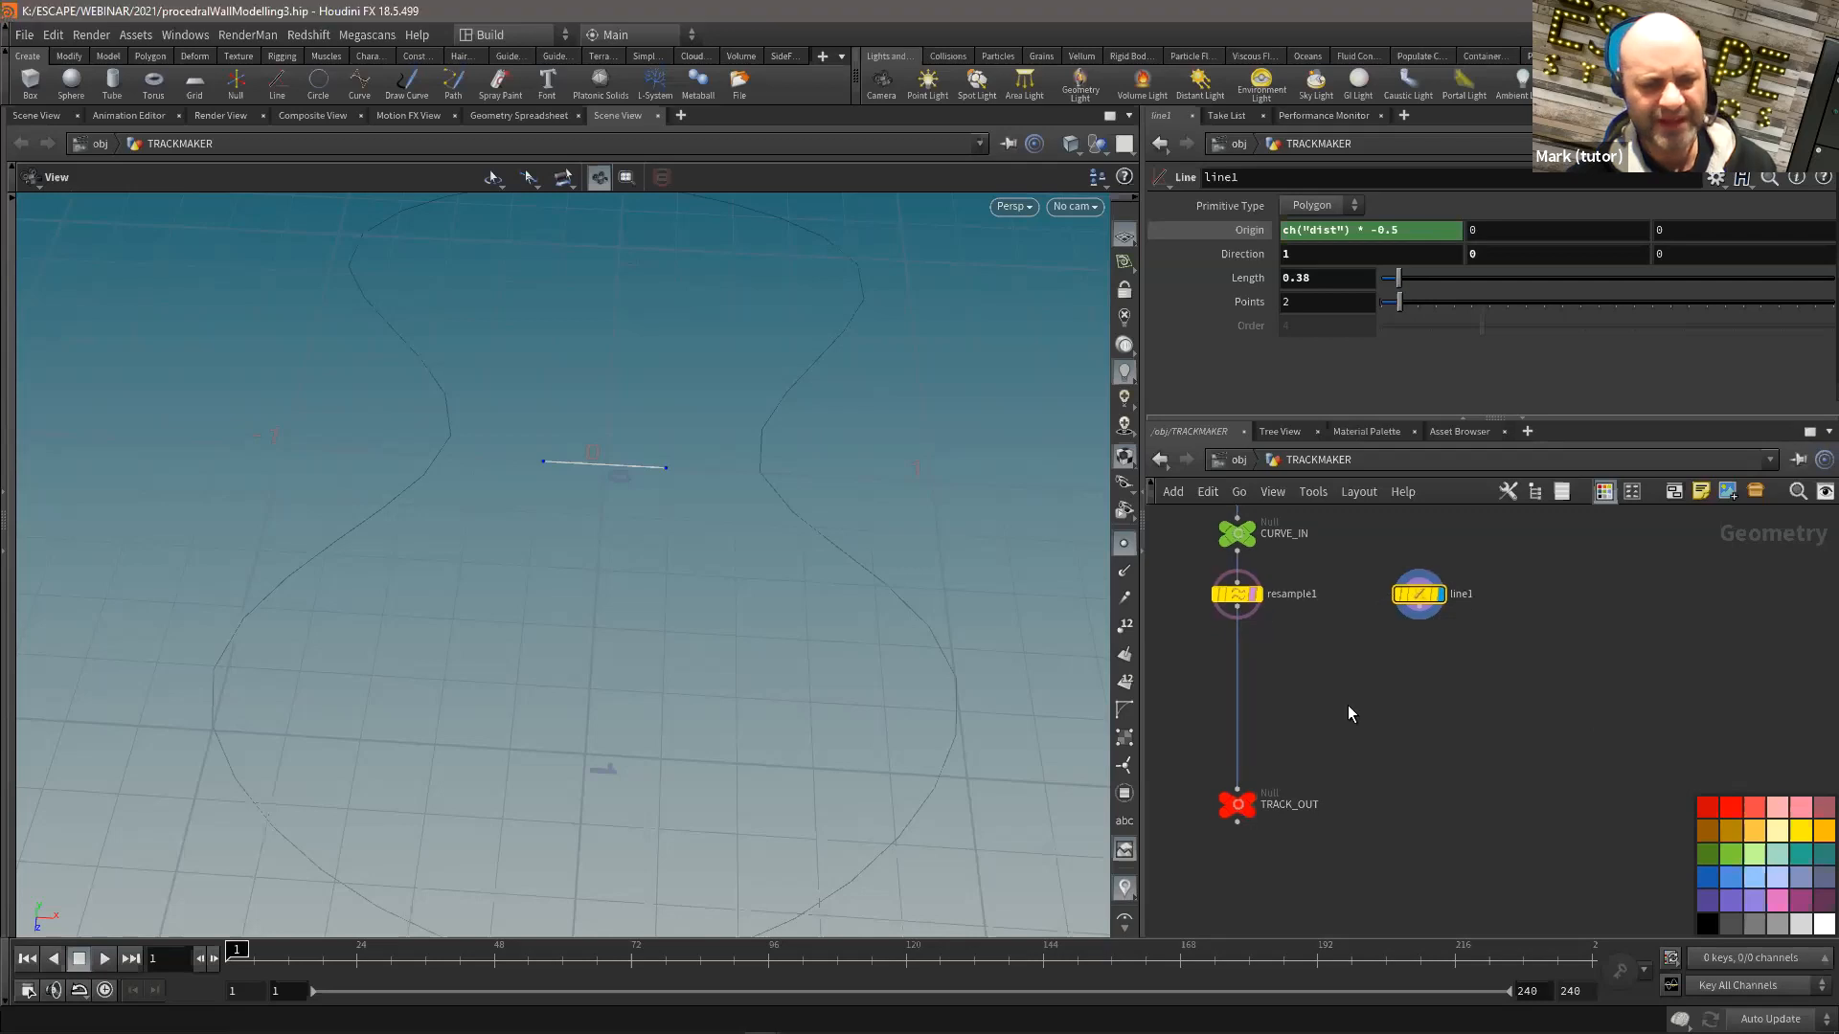
Step: Add a Sweep node using resample1 as backbone and line1 as cross section, feeding TRACK_OUT, and display it
key("Tab")
type("sw")
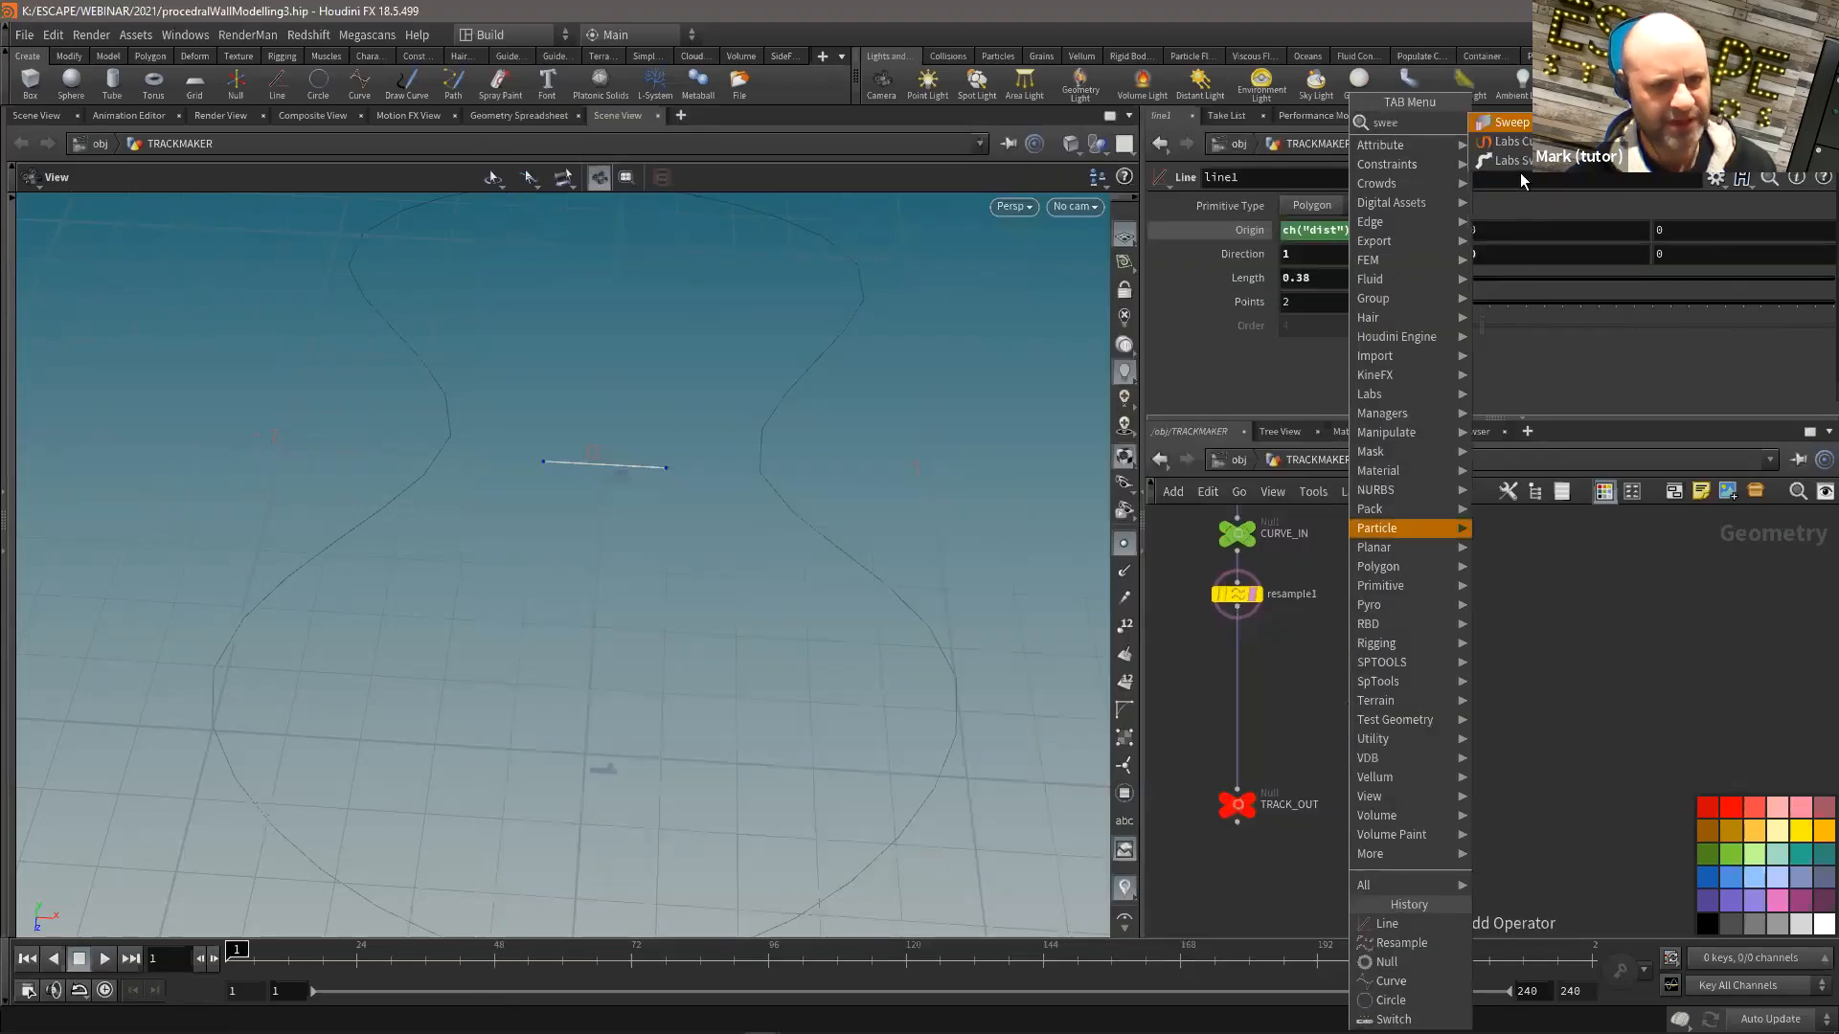
key("Return")
left_click(1313, 695)
left_click_drag(1236, 609, 1304, 683)
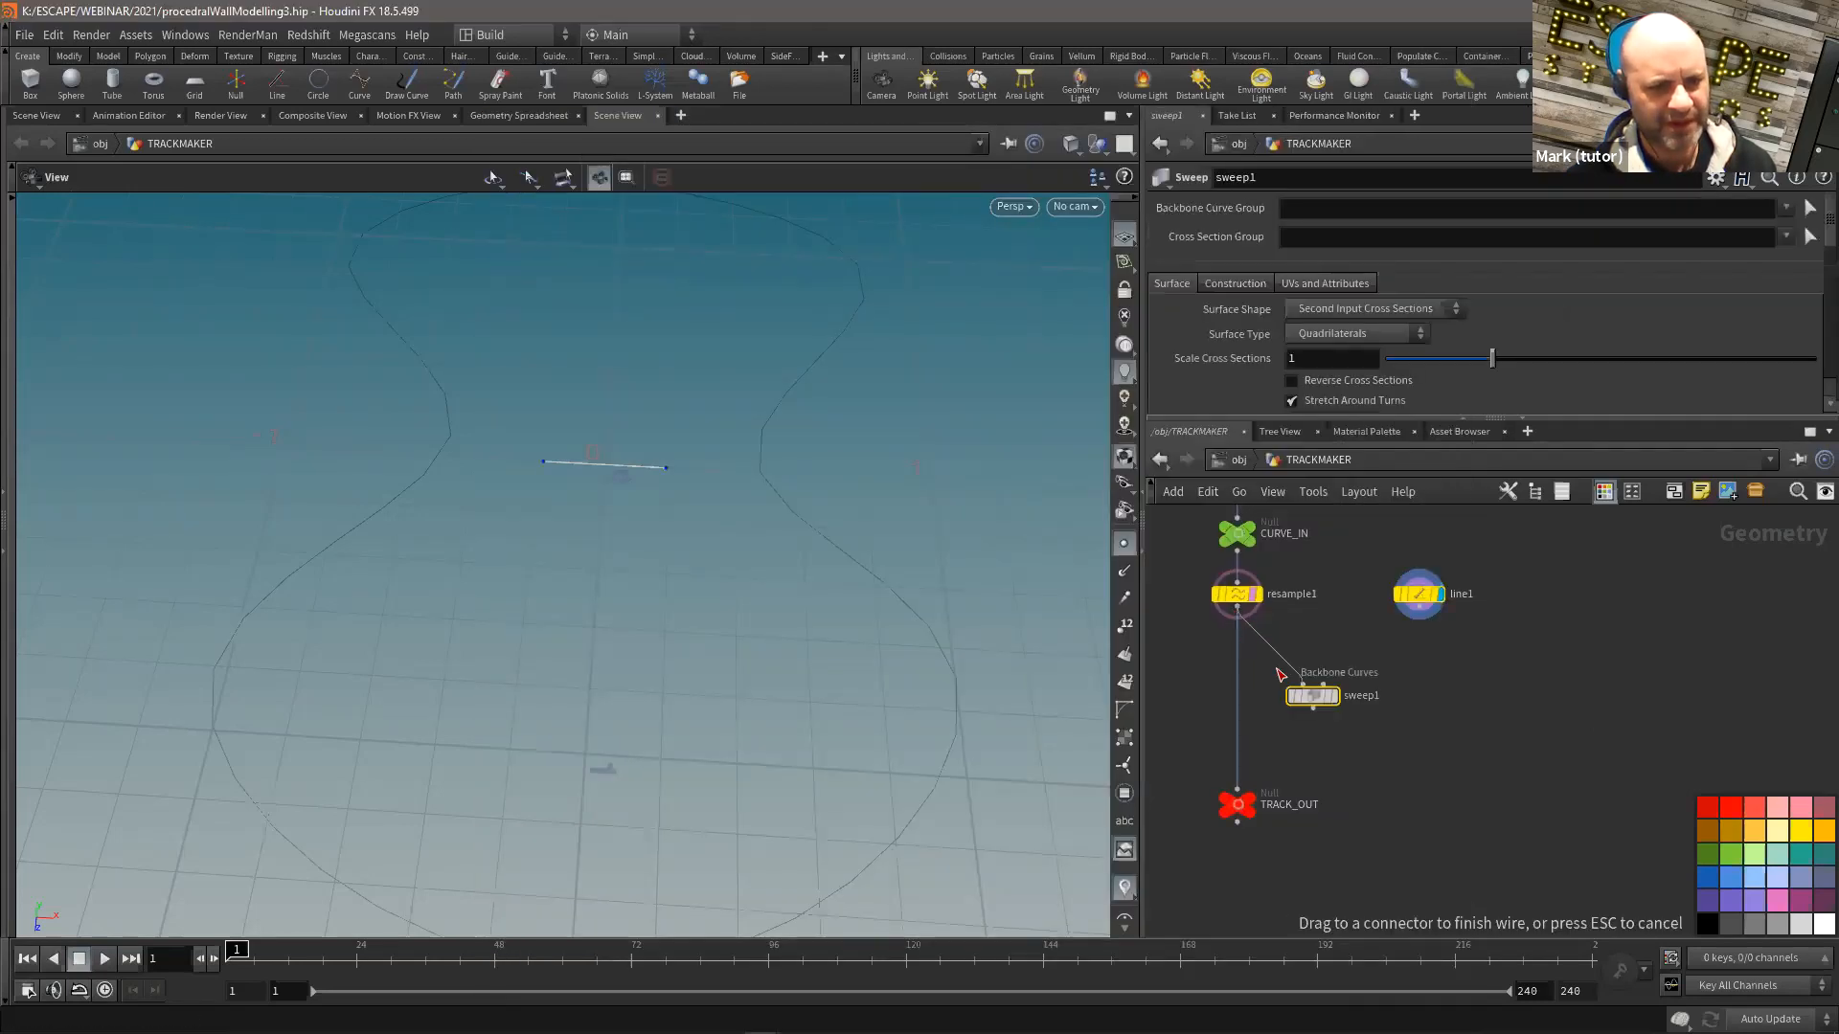
left_click_drag(1418, 618, 1313, 822)
left_click(1334, 695)
mouse_move(764, 457)
left_mouse_down()
mouse_move(689, 456)
mouse_move(773, 515)
mouse_move(817, 517)
mouse_move(776, 490)
left_mouse_up()
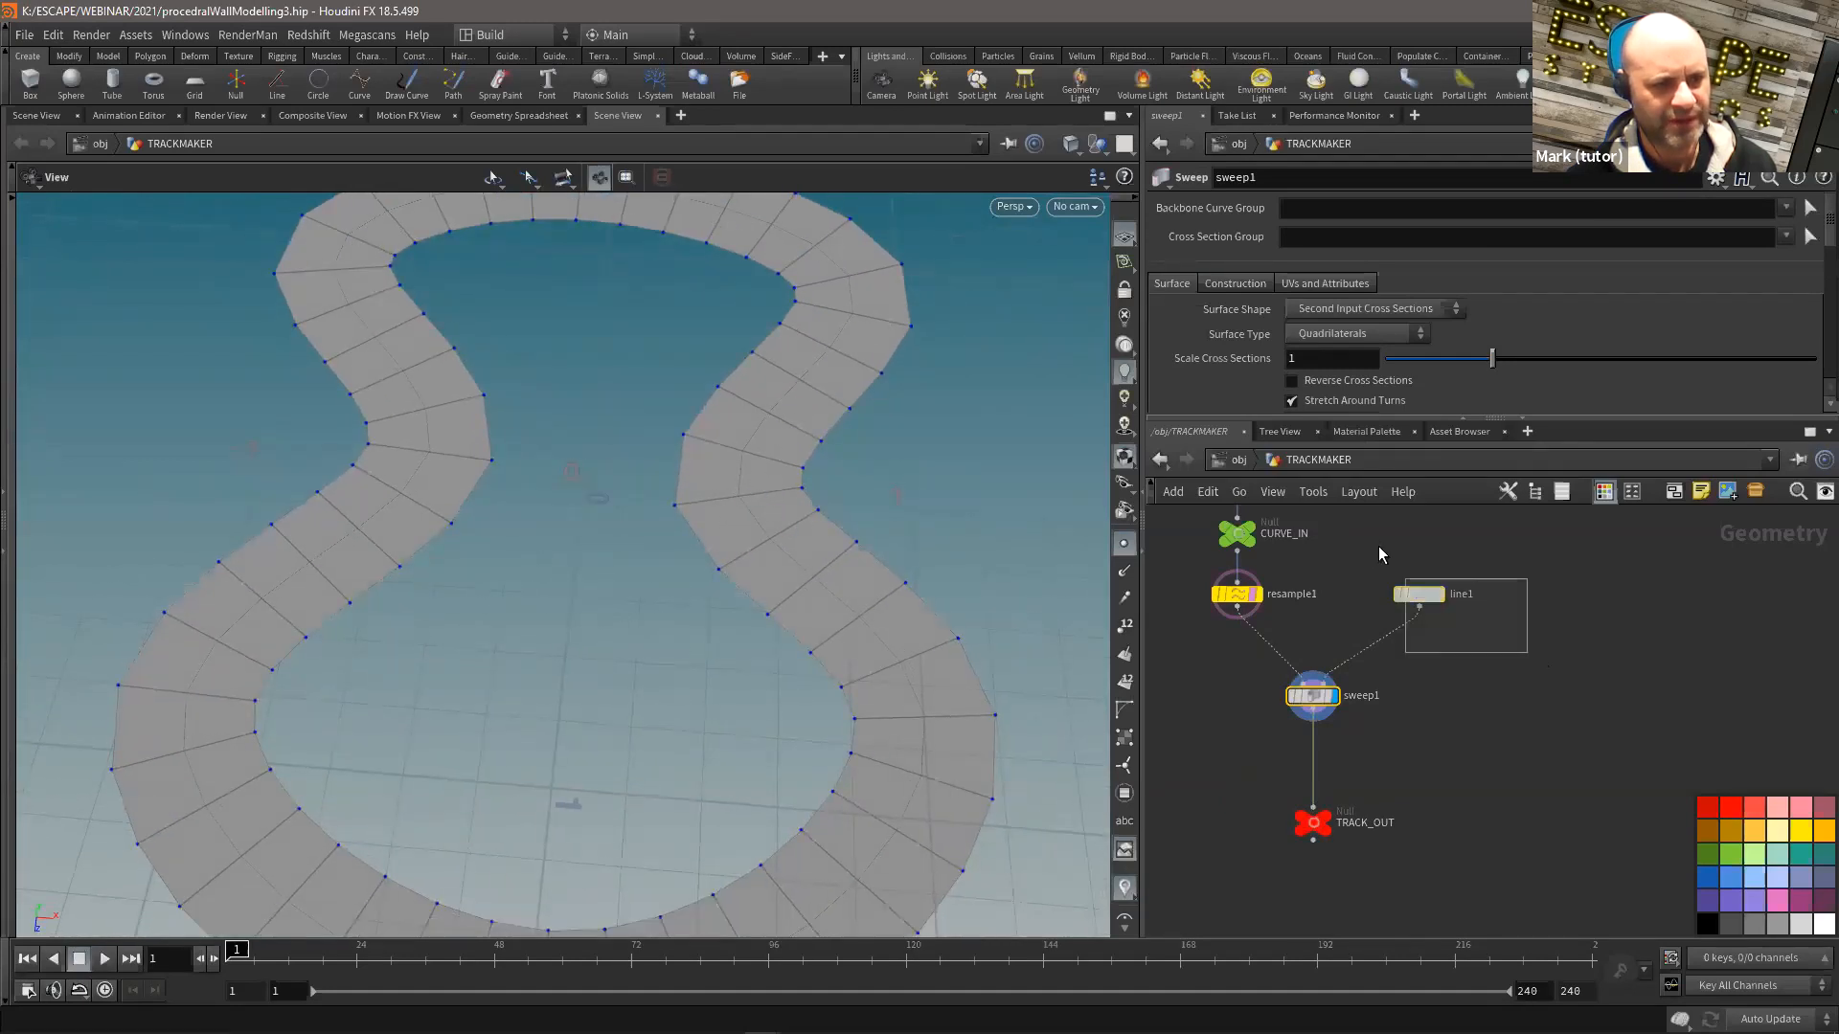
Step: Set line1's length to 0.11 and resample1's maximum segments to 50
left_click(1418, 594)
middle_click_drag(1349, 279, 1111, 321)
left_click(1237, 593)
mouse_move(1312, 316)
middle_mouse_down()
mouse_move(1720, 317)
mouse_move(1311, 319)
middle_mouse_up()
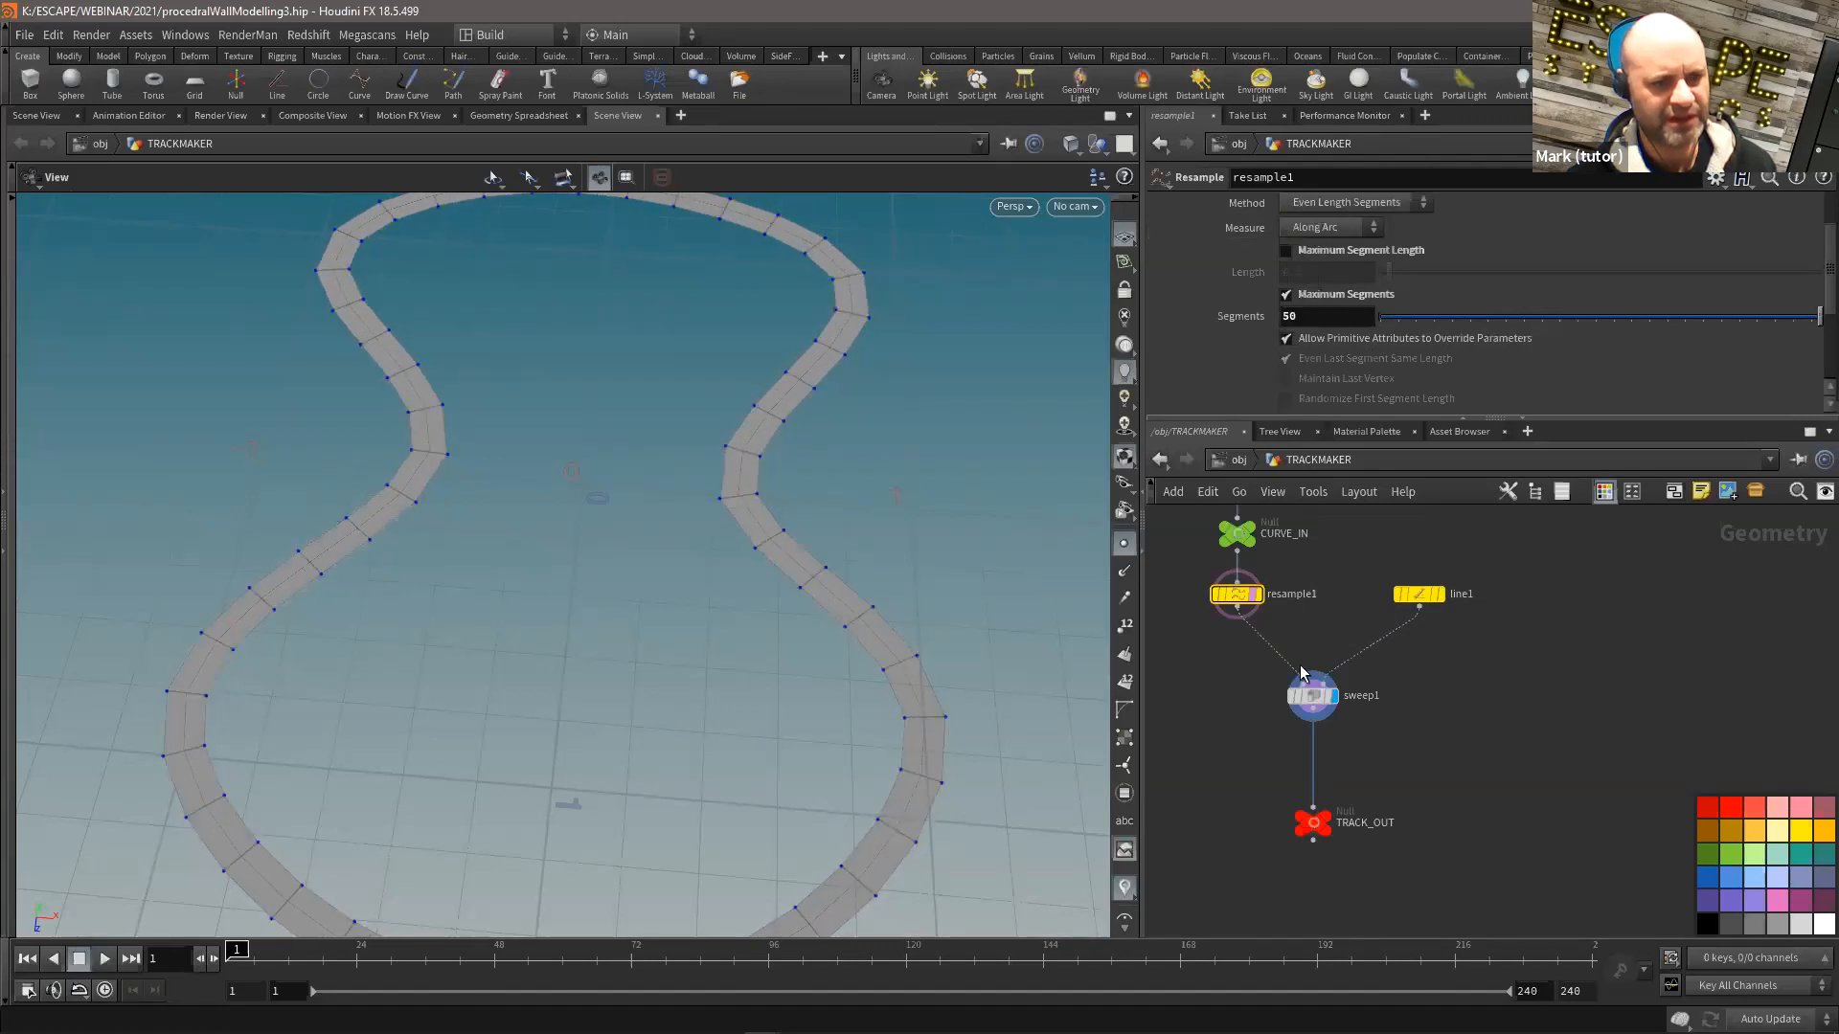
Step: Turn on Compute UVs for sweep1 and check the layout in the UV view before returning to perspective
left_click_drag(1420, 672, 1241, 747)
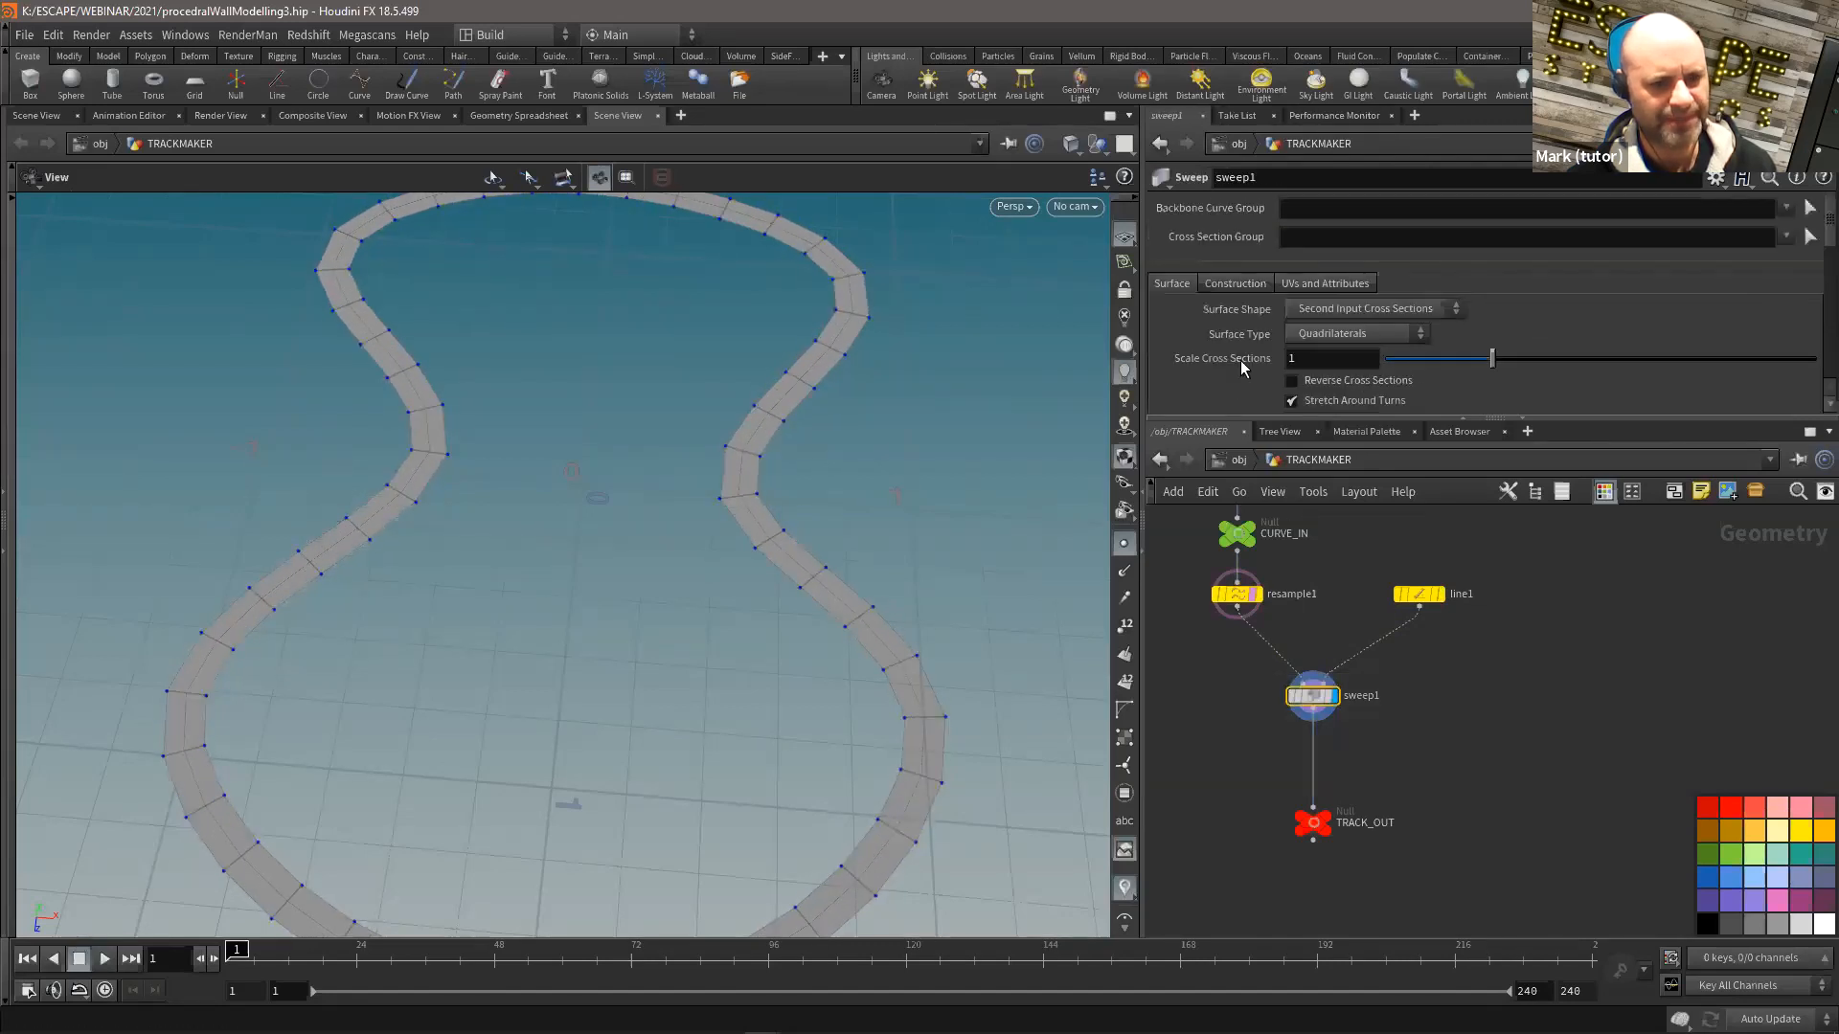
left_click(1329, 284)
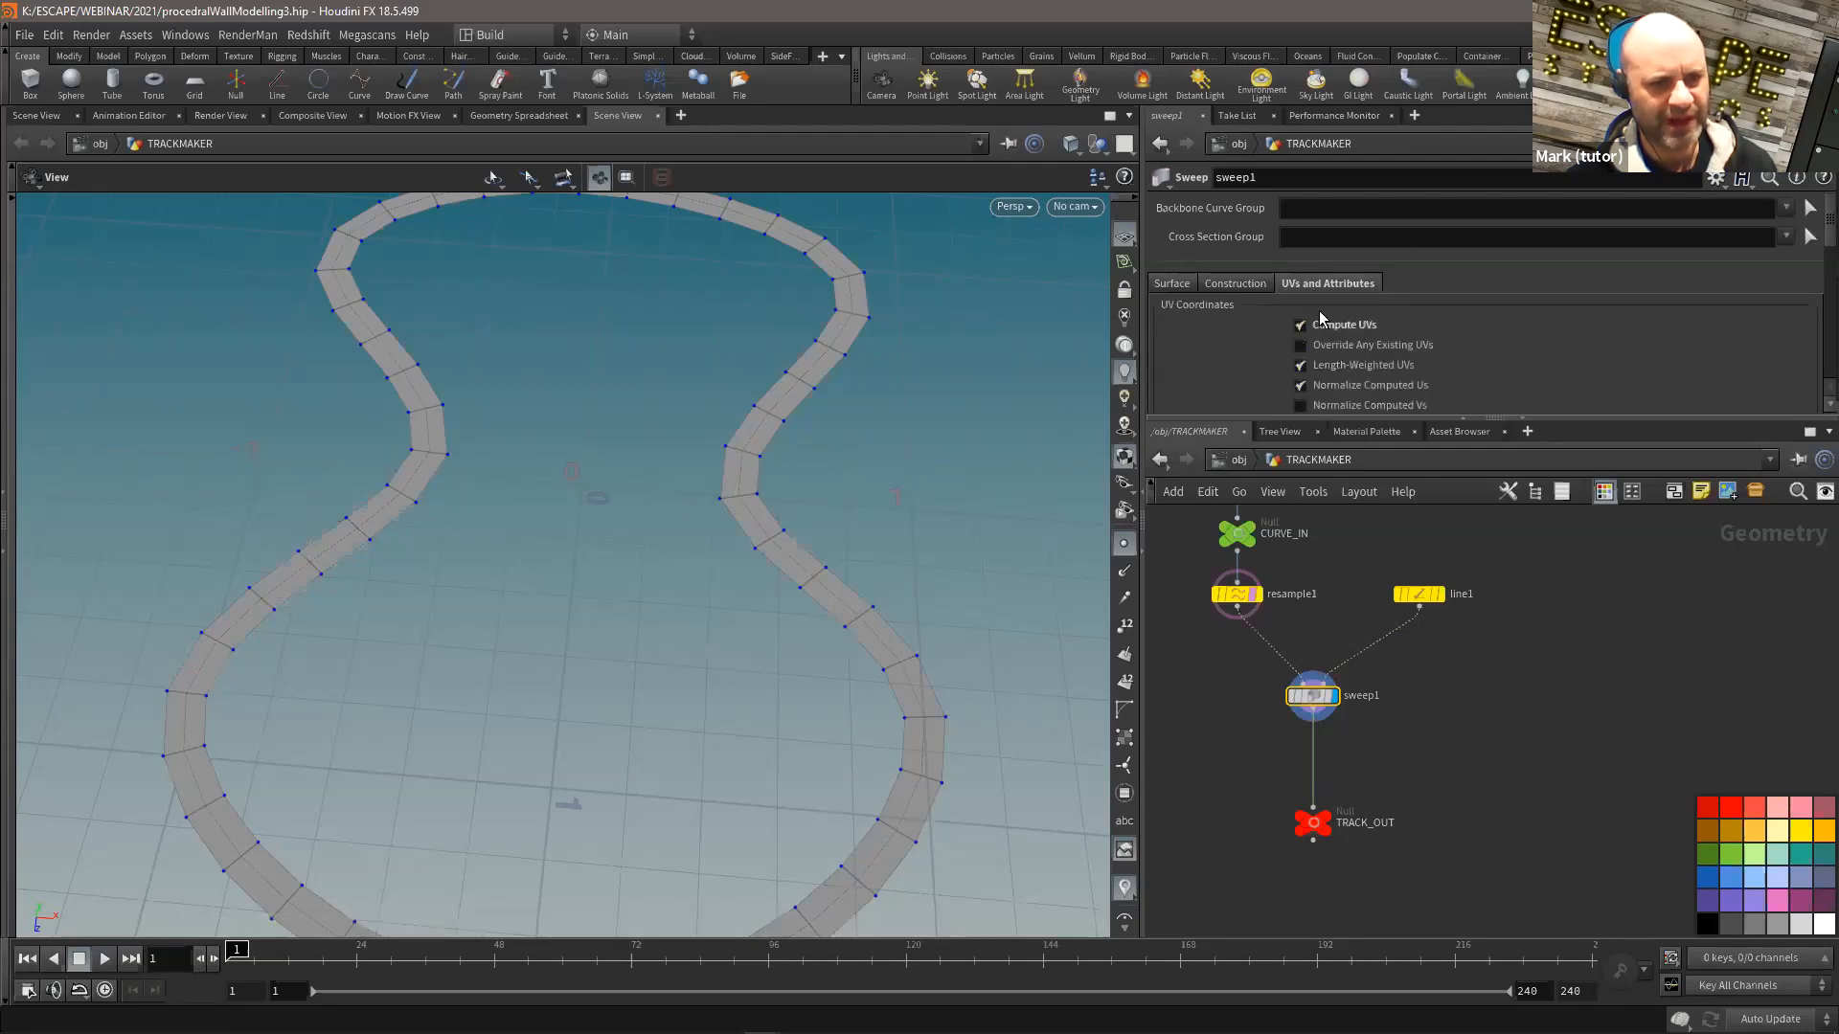
scroll(1312, 278, "down", 2)
scroll(1376, 732, "up", 2)
left_click_drag(779, 575, 787, 511)
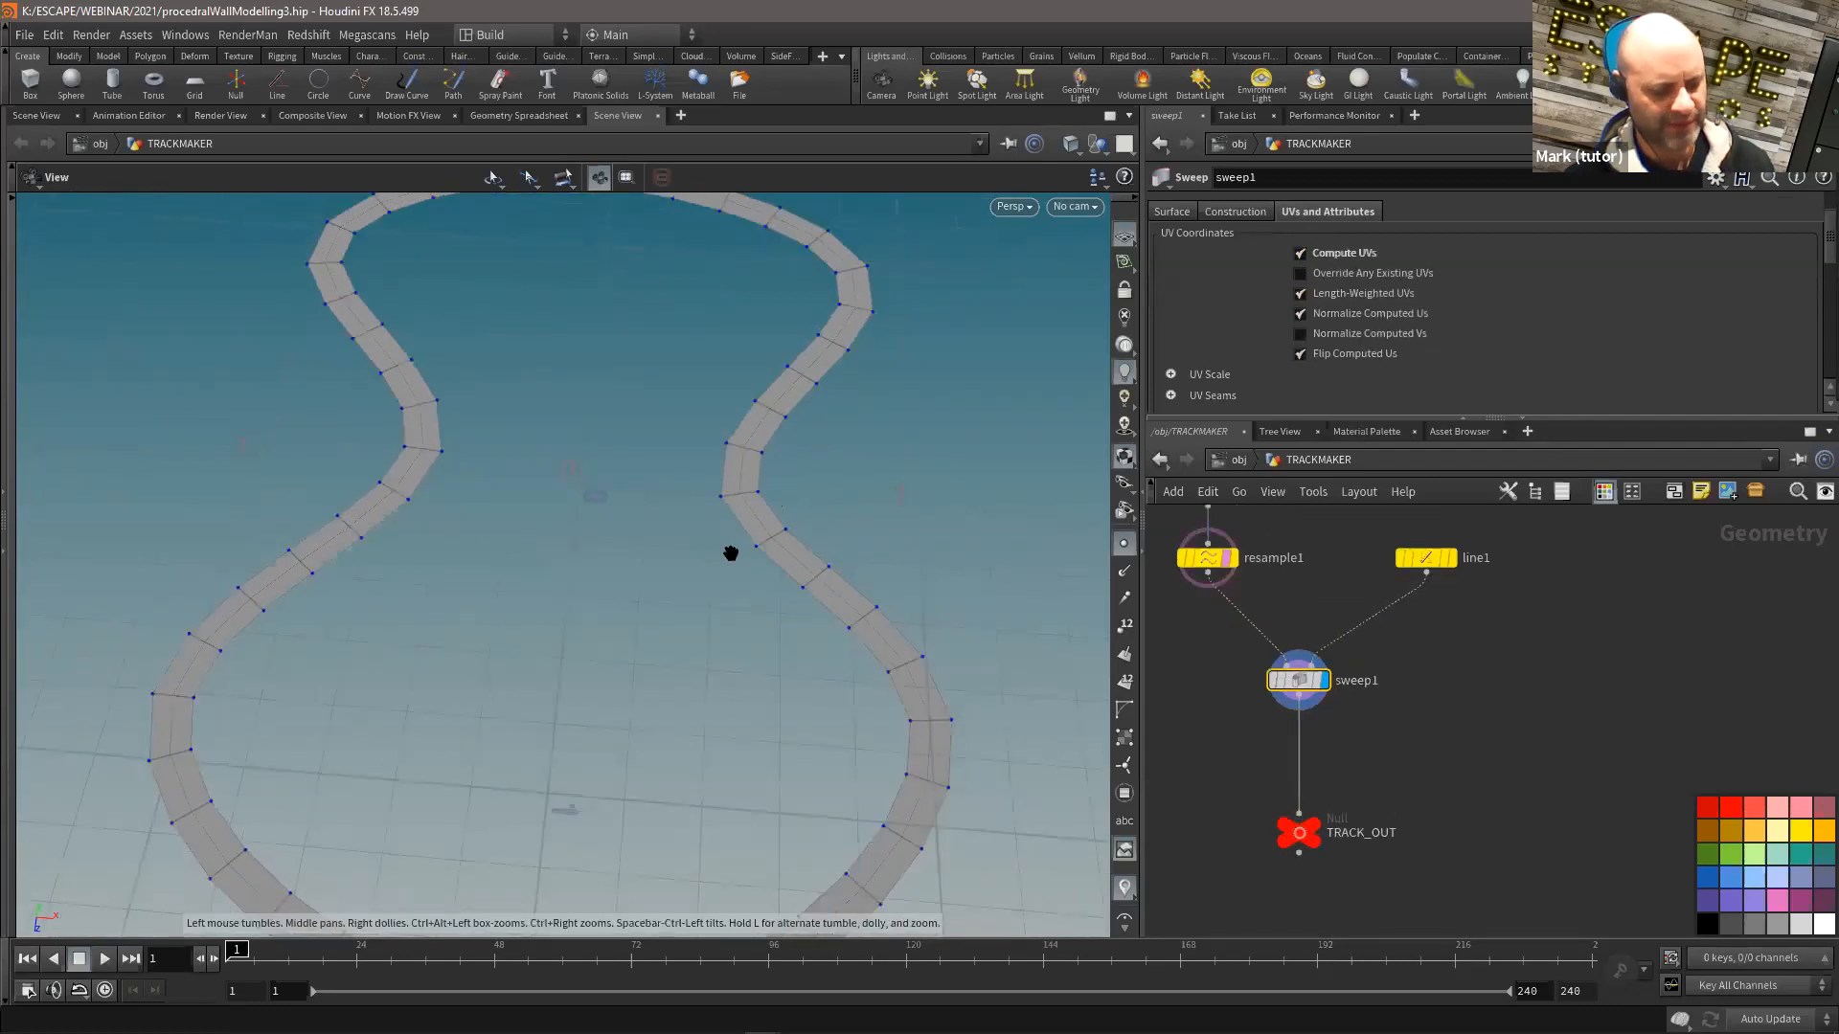
key("space+5")
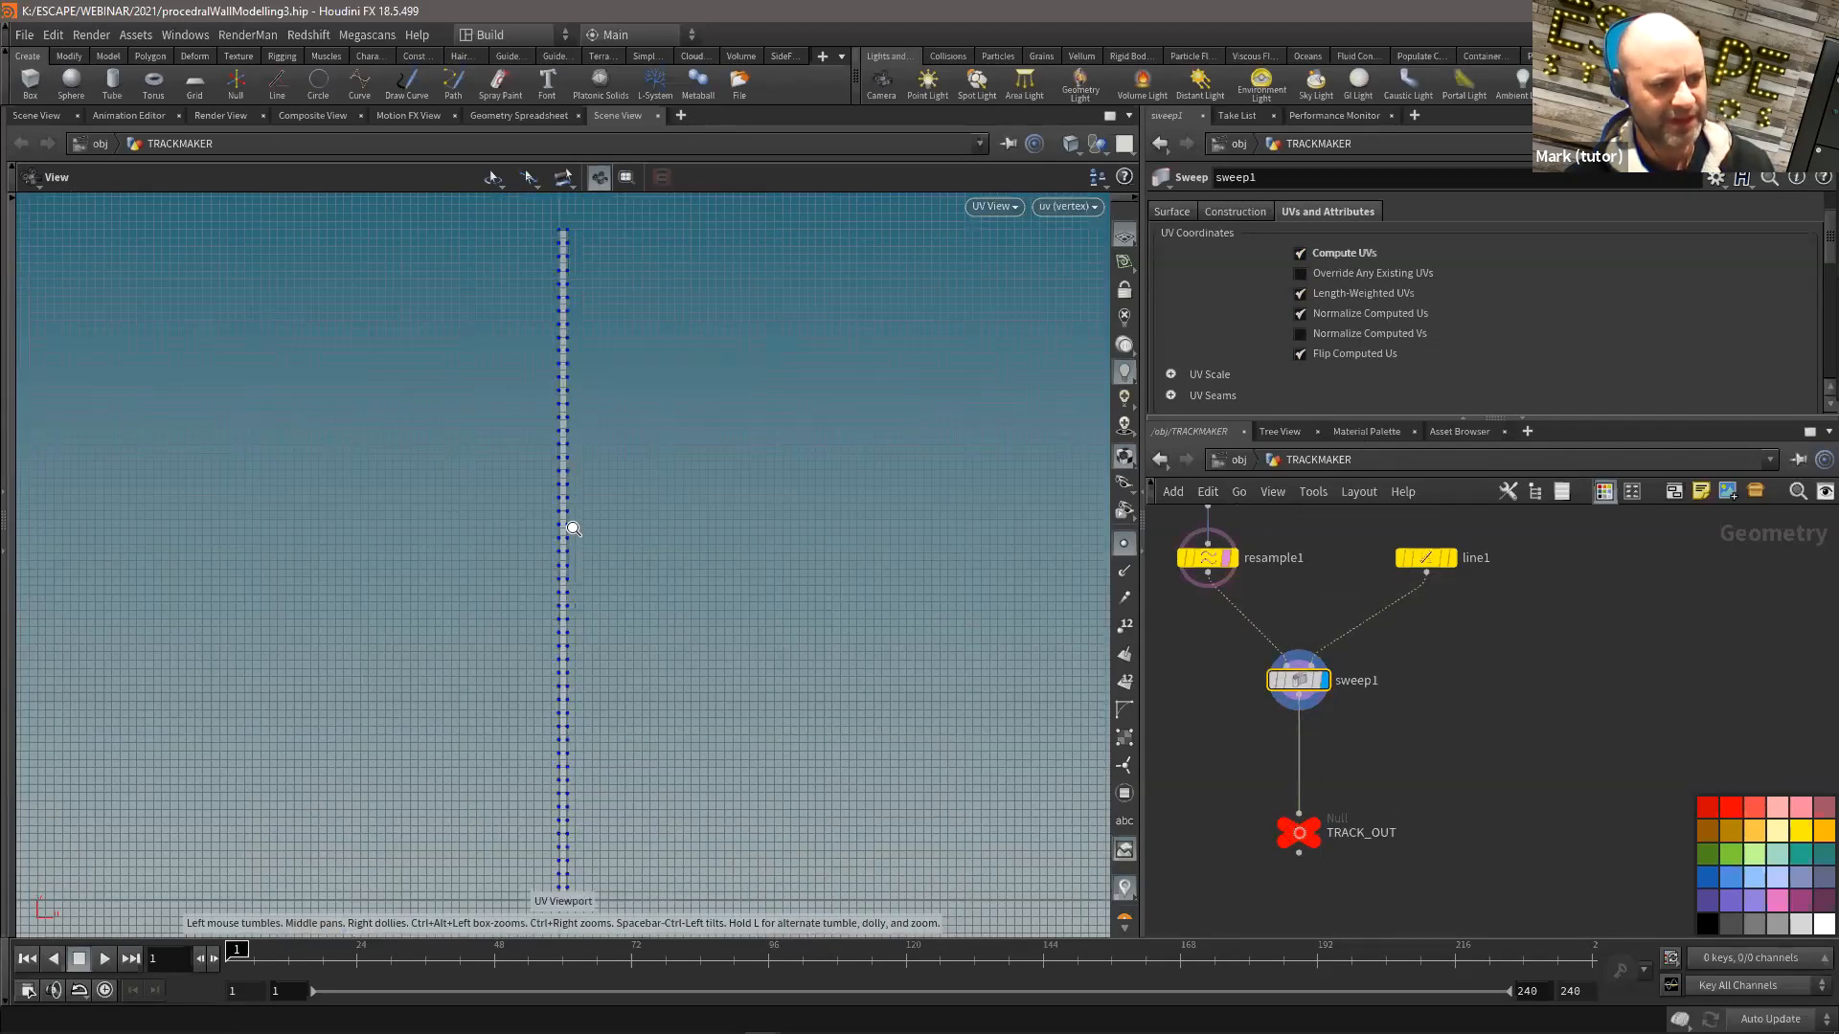
key("space+1")
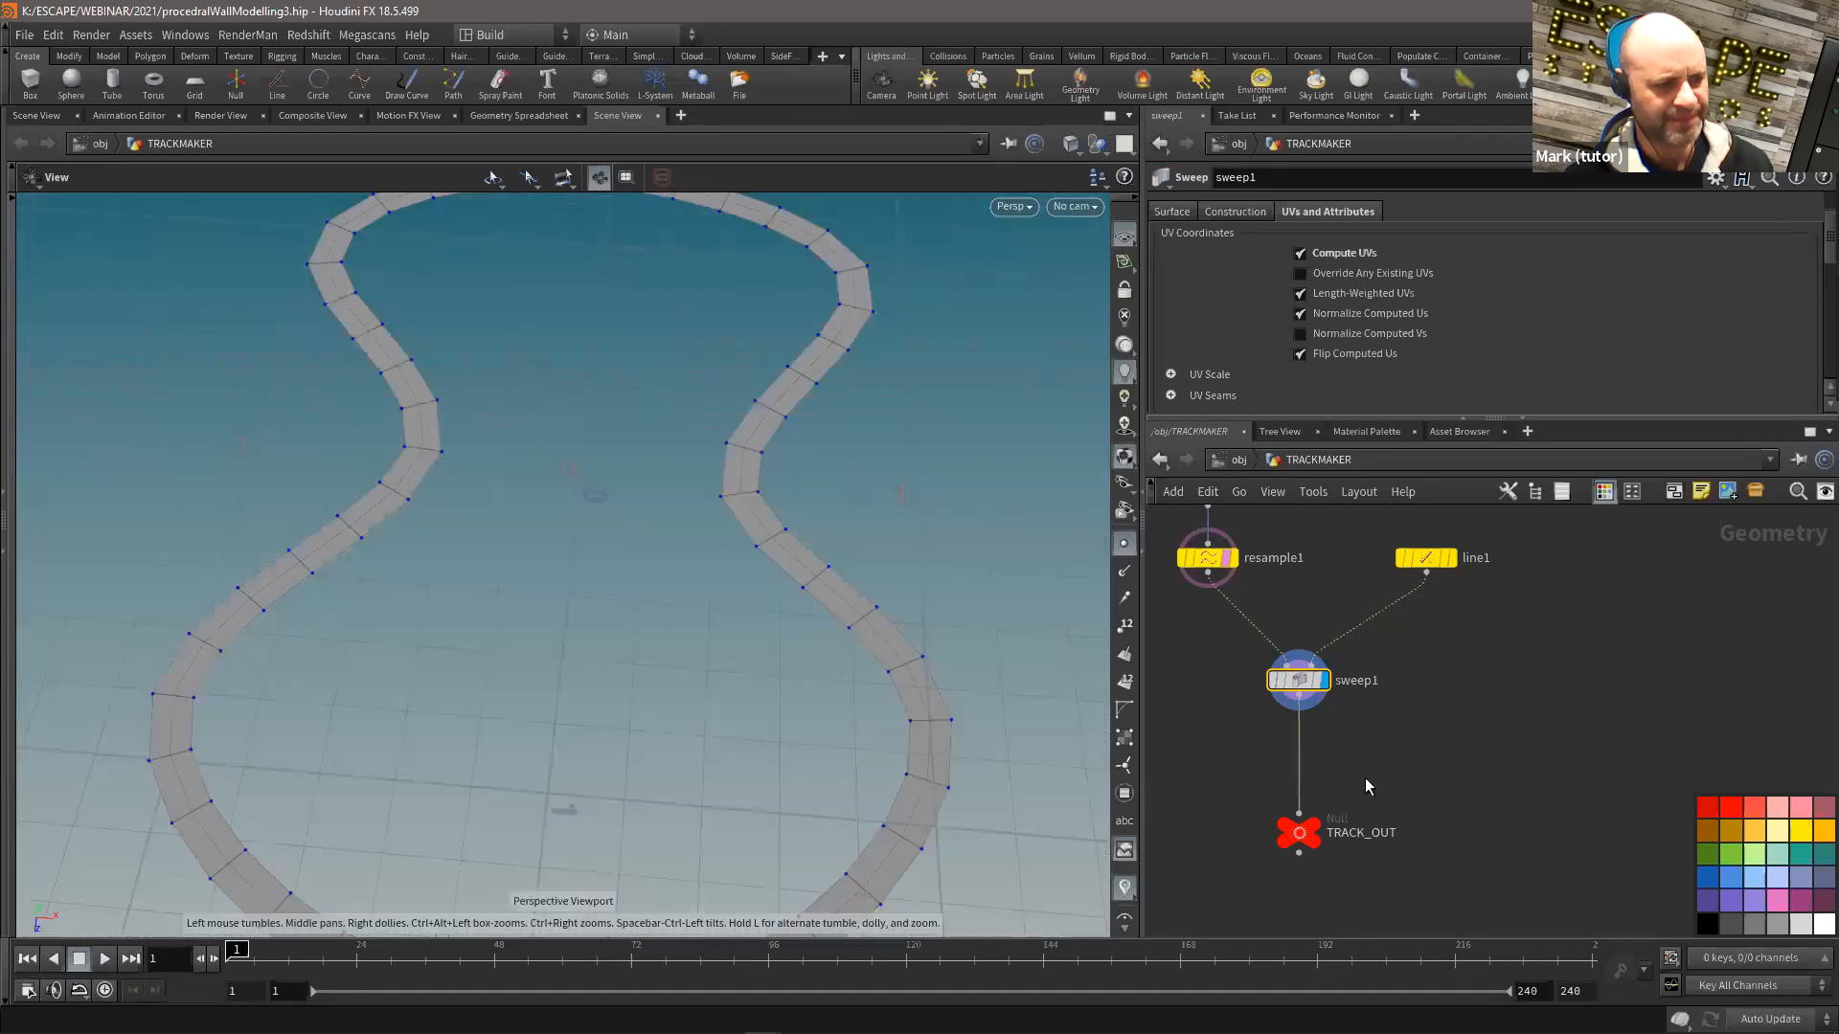
Step: Add a UV Quick Shade node branching off sweep1 and display it
scroll(1445, 741, "down", 2)
key("Tab")
type("uvq")
left_click(1609, 124)
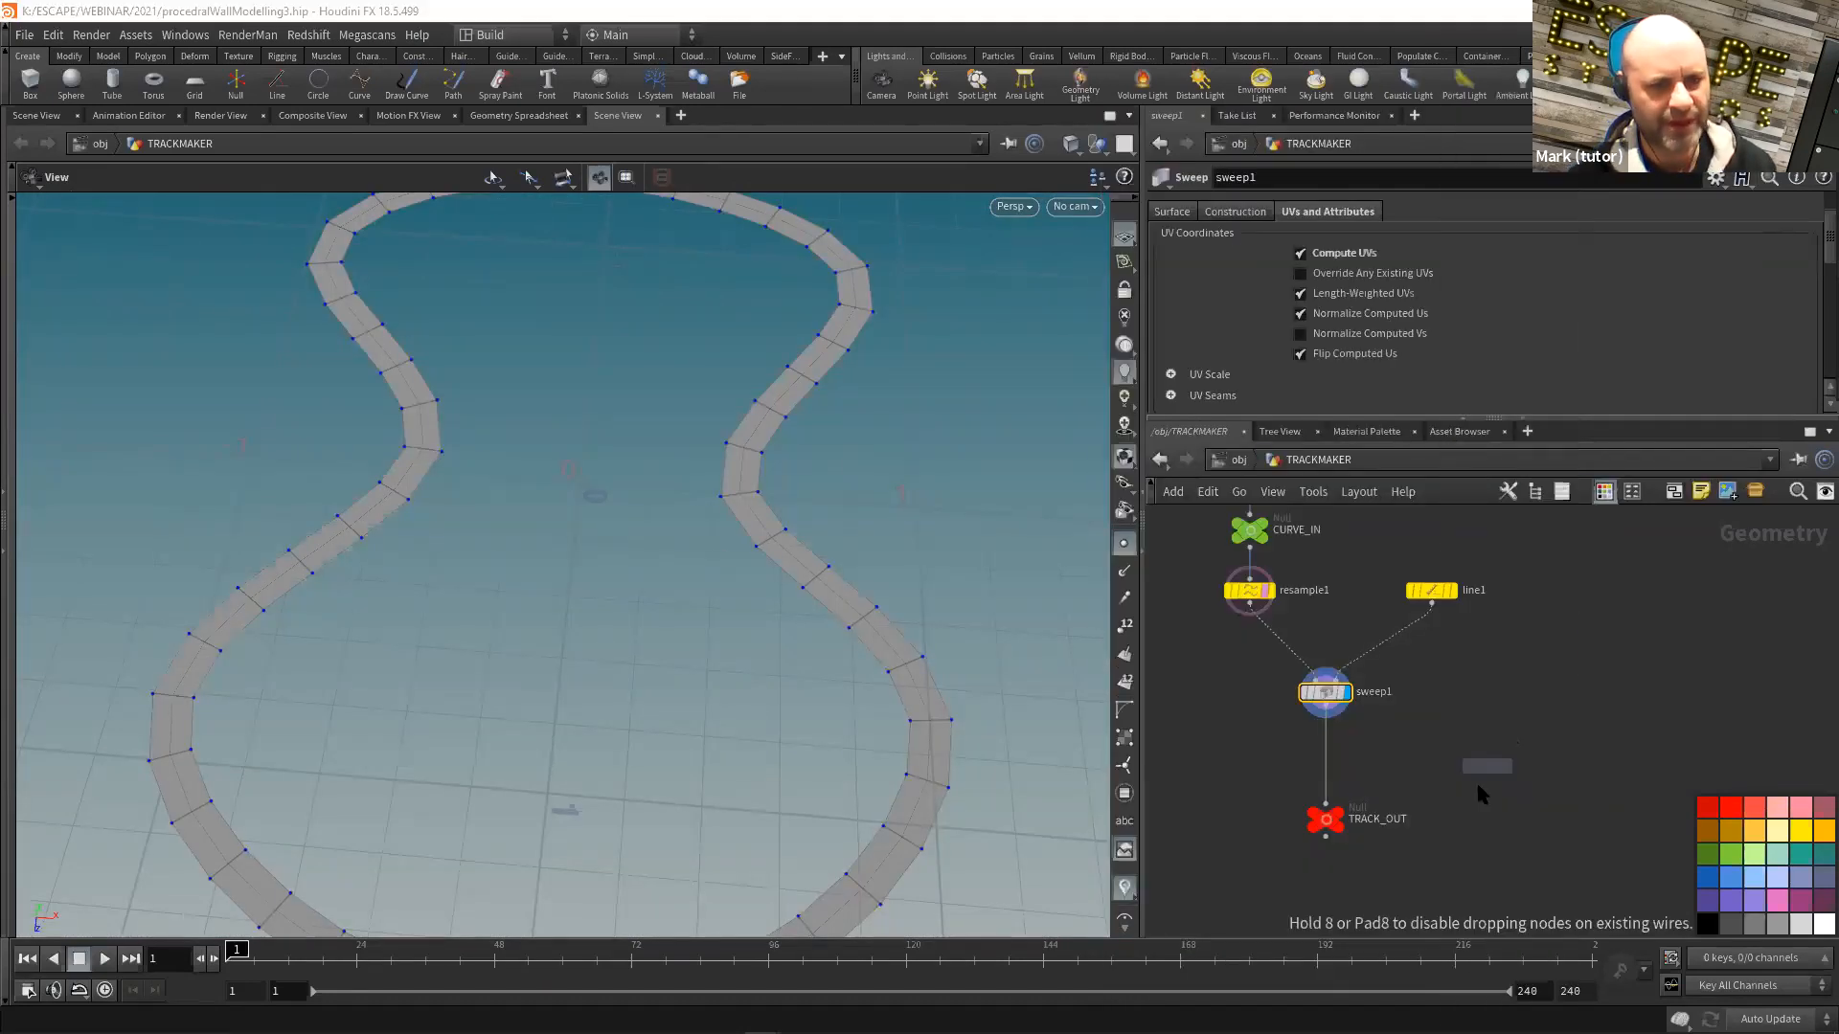
left_click(1496, 766)
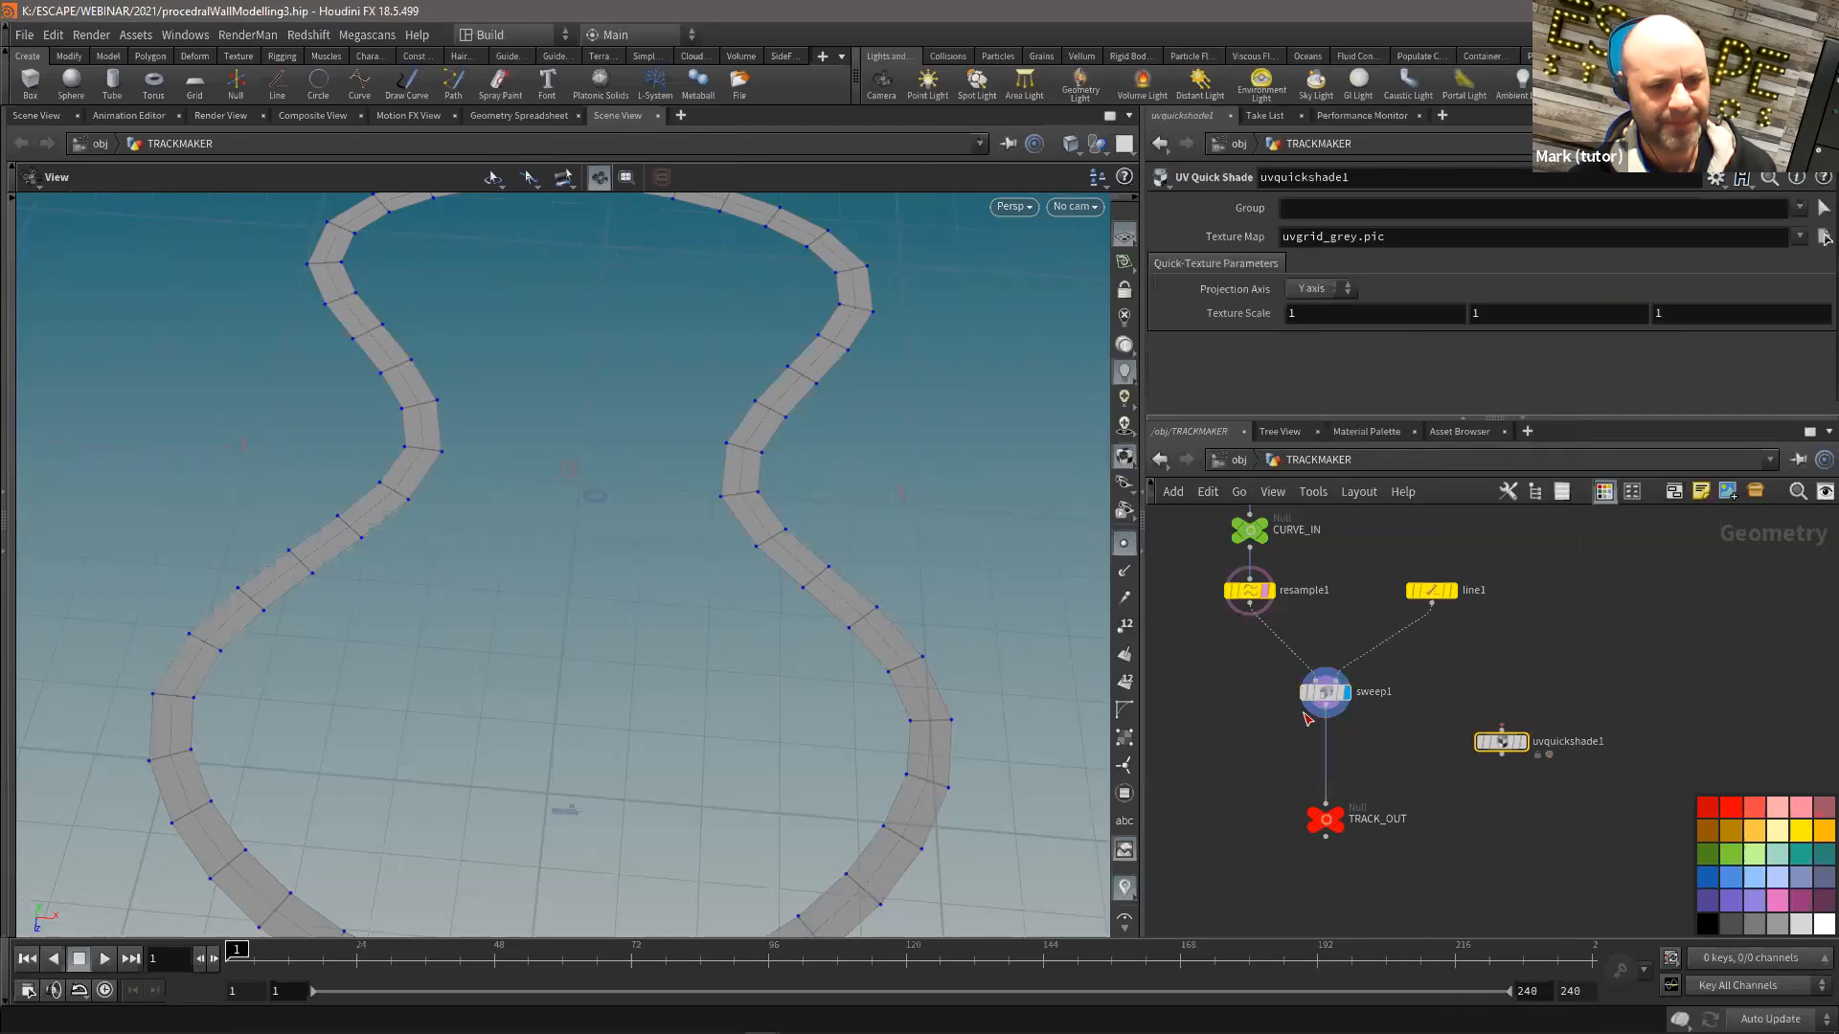
left_click(1523, 743)
Step: Examine the grid texture along the swept track up close
left_click_drag(923, 690, 819, 563)
left_click_drag(776, 643, 735, 505)
right_click_drag(735, 504, 763, 463)
middle_click_drag(763, 464, 513, 677)
middle_click_drag(919, 384, 697, 530)
right_click_drag(698, 530, 949, 553)
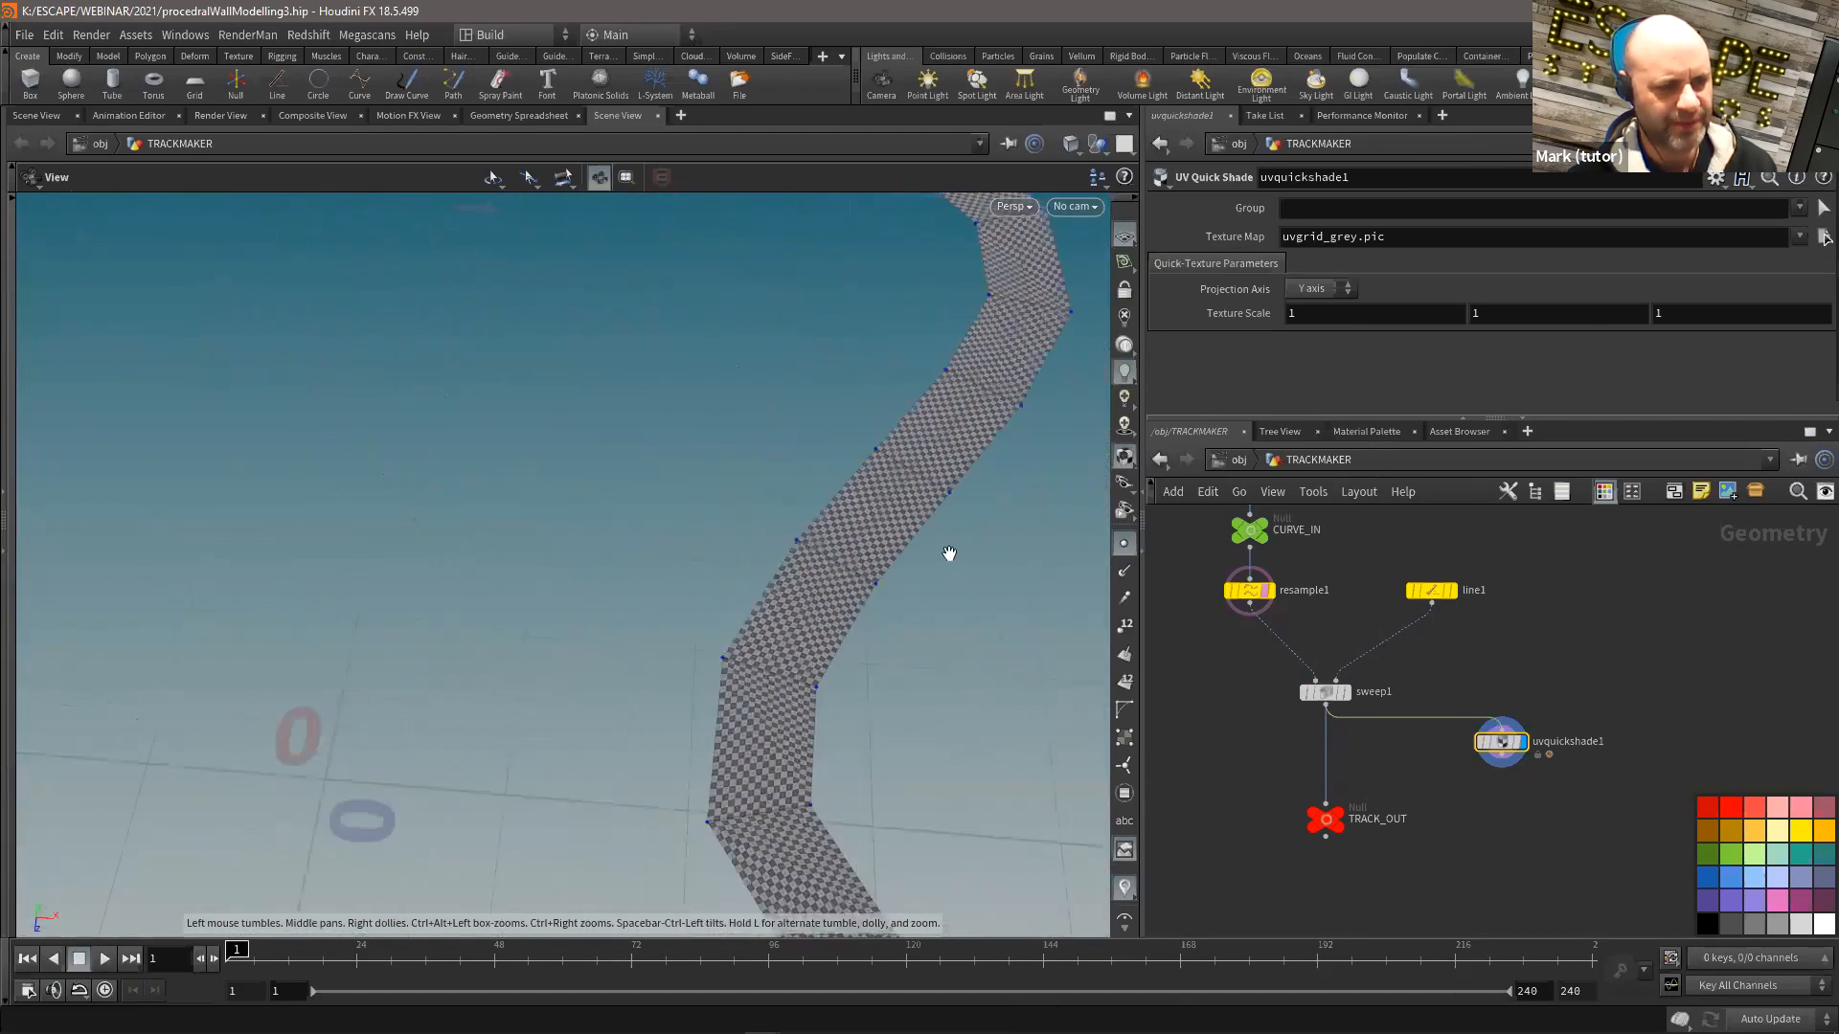
right_click_drag(874, 718, 862, 628)
Step: Set resample1's maximum segments to 110
left_click(1249, 590)
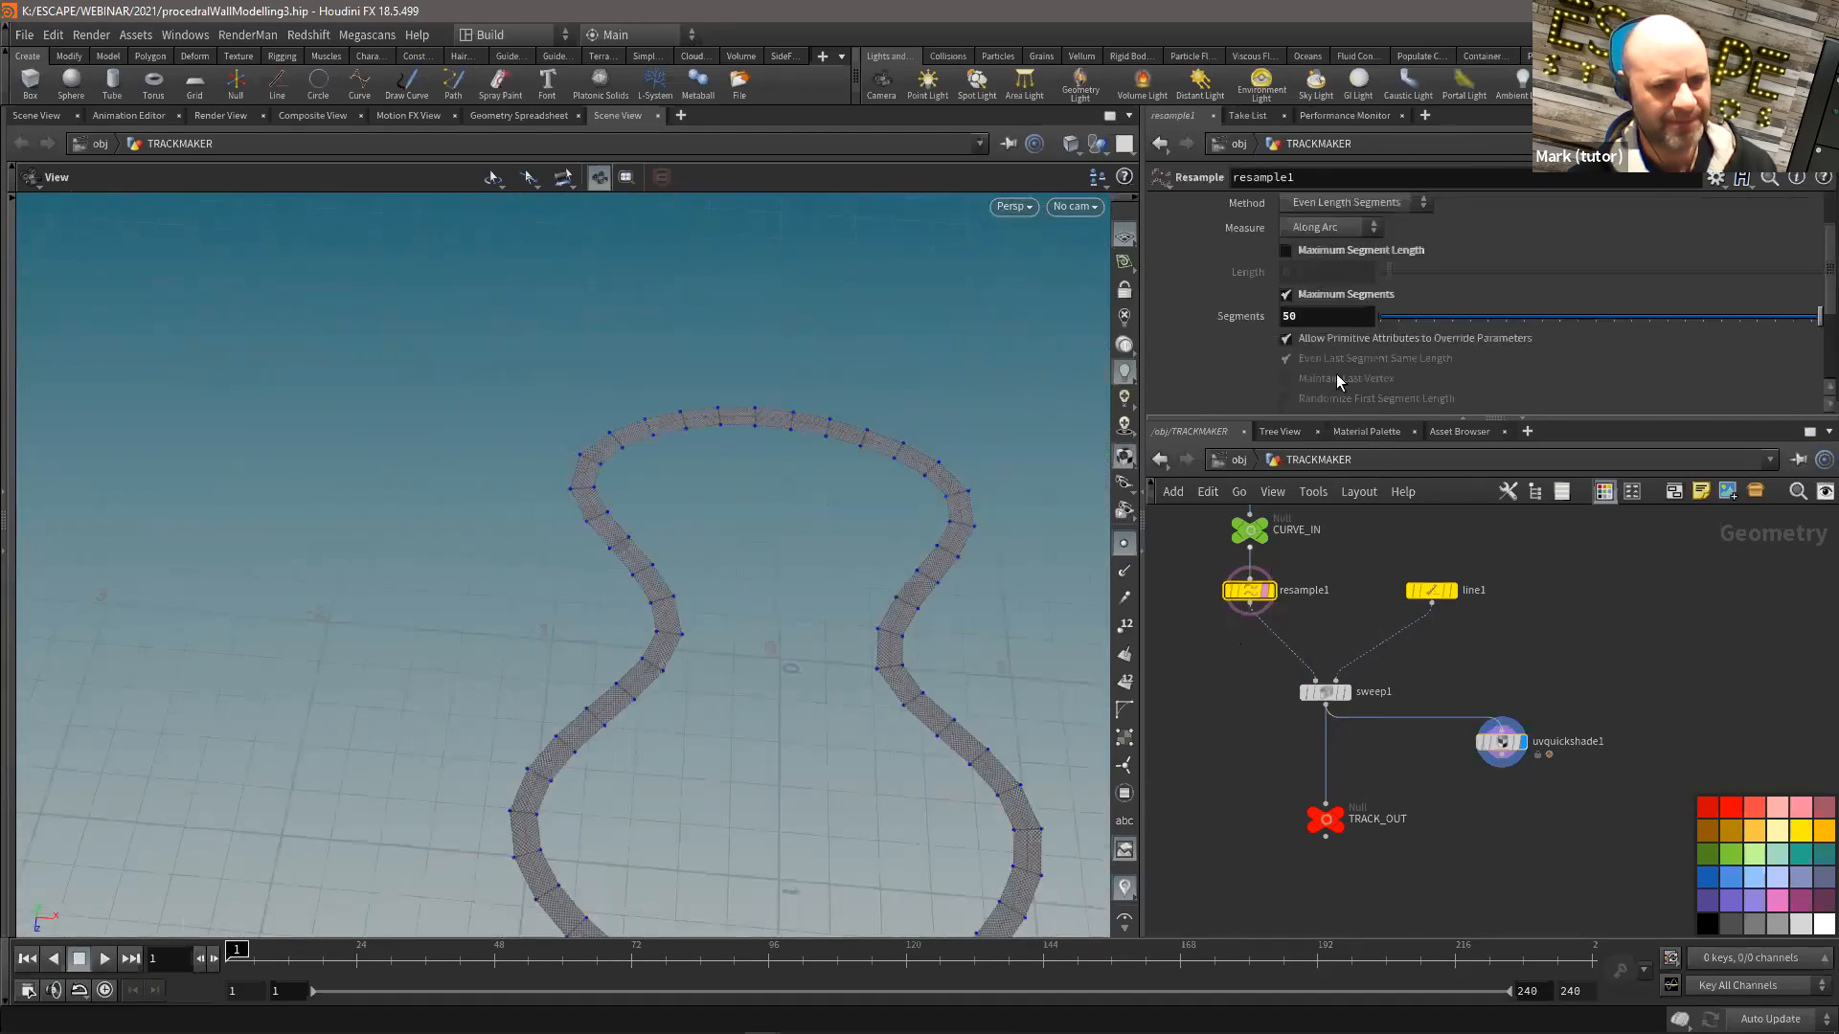
middle_click_drag(1312, 320, 1379, 320)
right_click_drag(488, 534, 440, 570)
middle_click_drag(1332, 318, 584, 315)
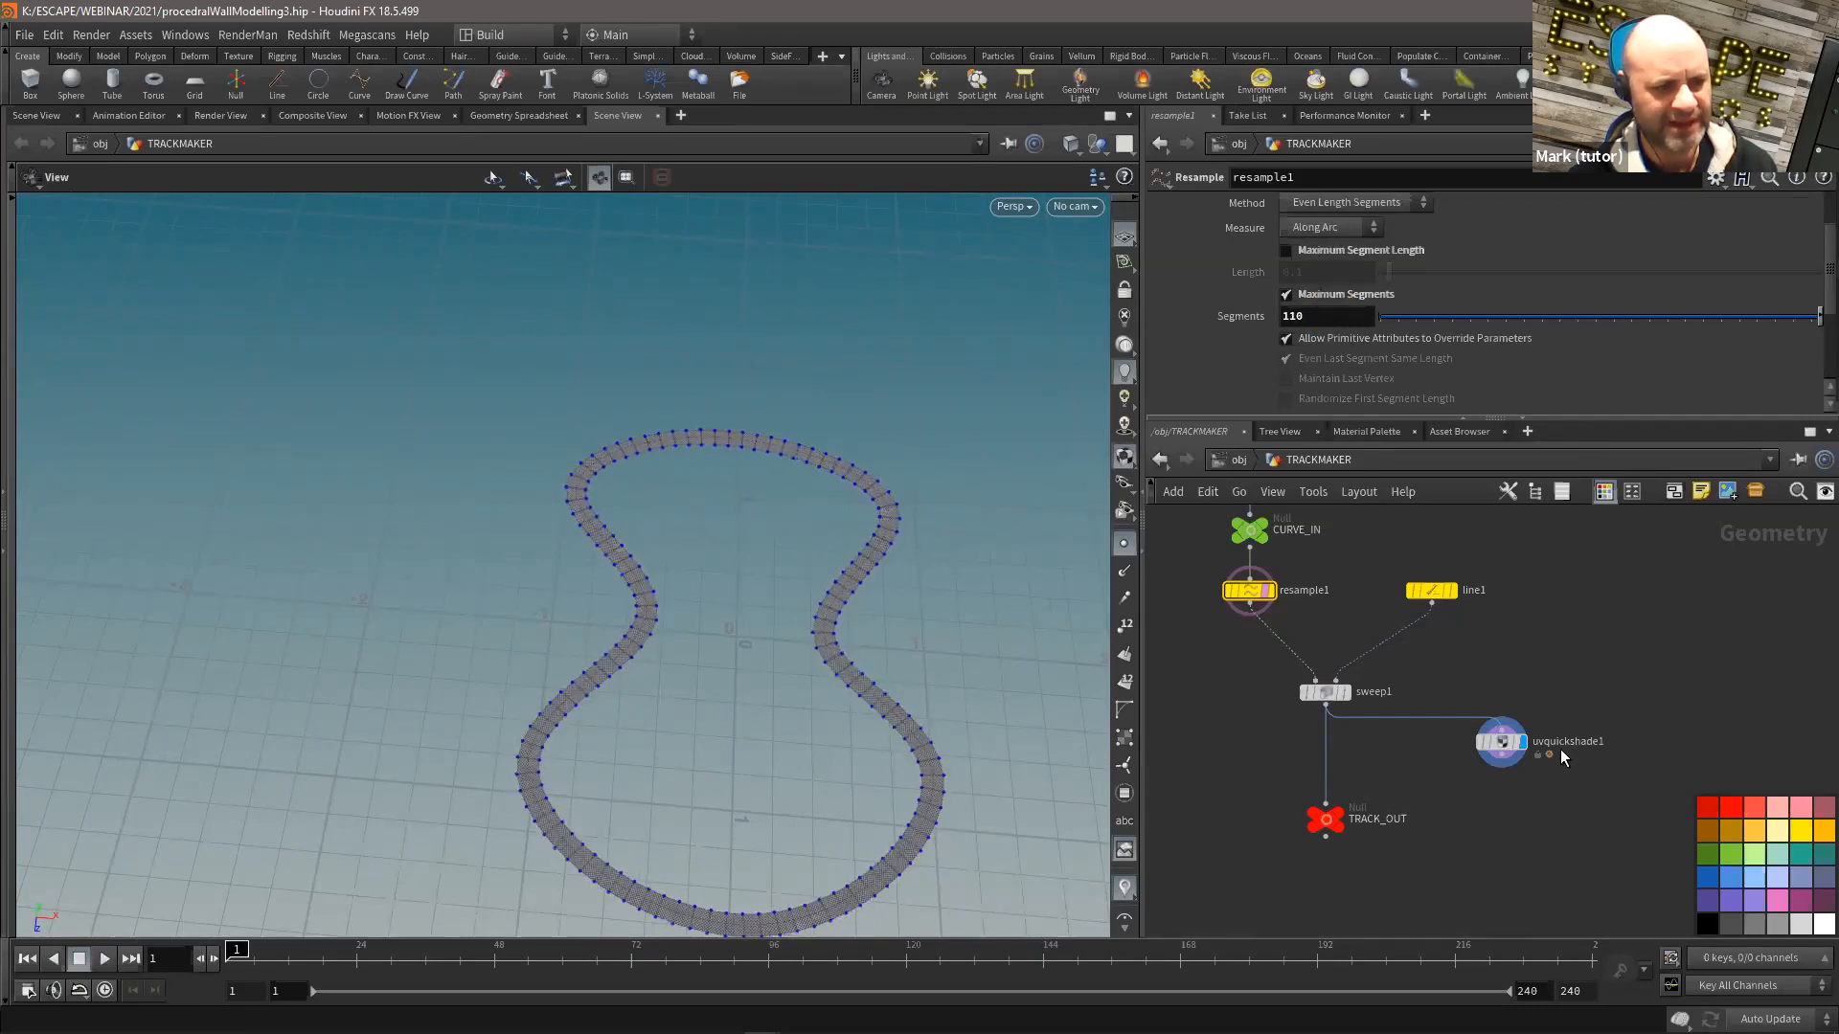
Step: Check sweep1's node information and examine the textured track up close with the point markers hidden
middle_click(1334, 701)
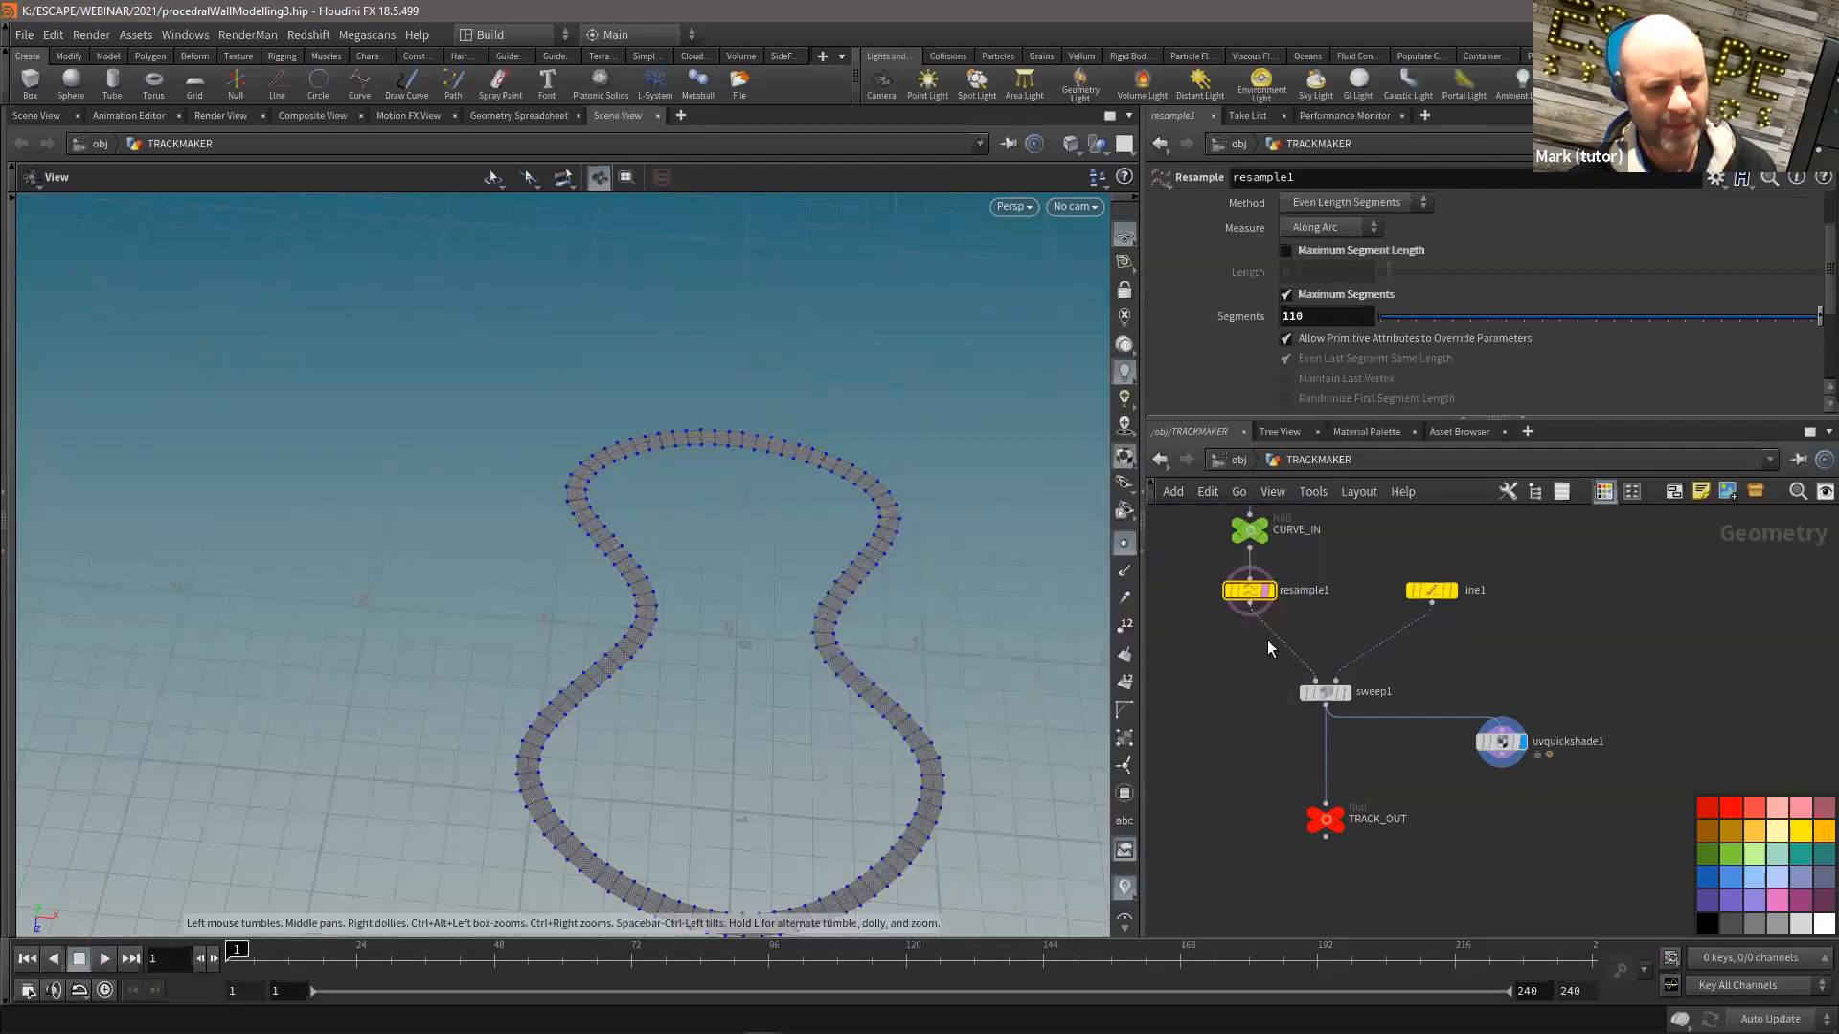
mouse_move(911, 539)
right_mouse_down()
mouse_move(948, 501)
mouse_move(943, 522)
right_mouse_up()
left_click(1126, 545)
middle_click_drag(663, 602, 607, 546)
right_click_drag(627, 511, 694, 505)
Step: Display line1, frame it in the viewport and turn the point markers back on
left_click(1458, 563)
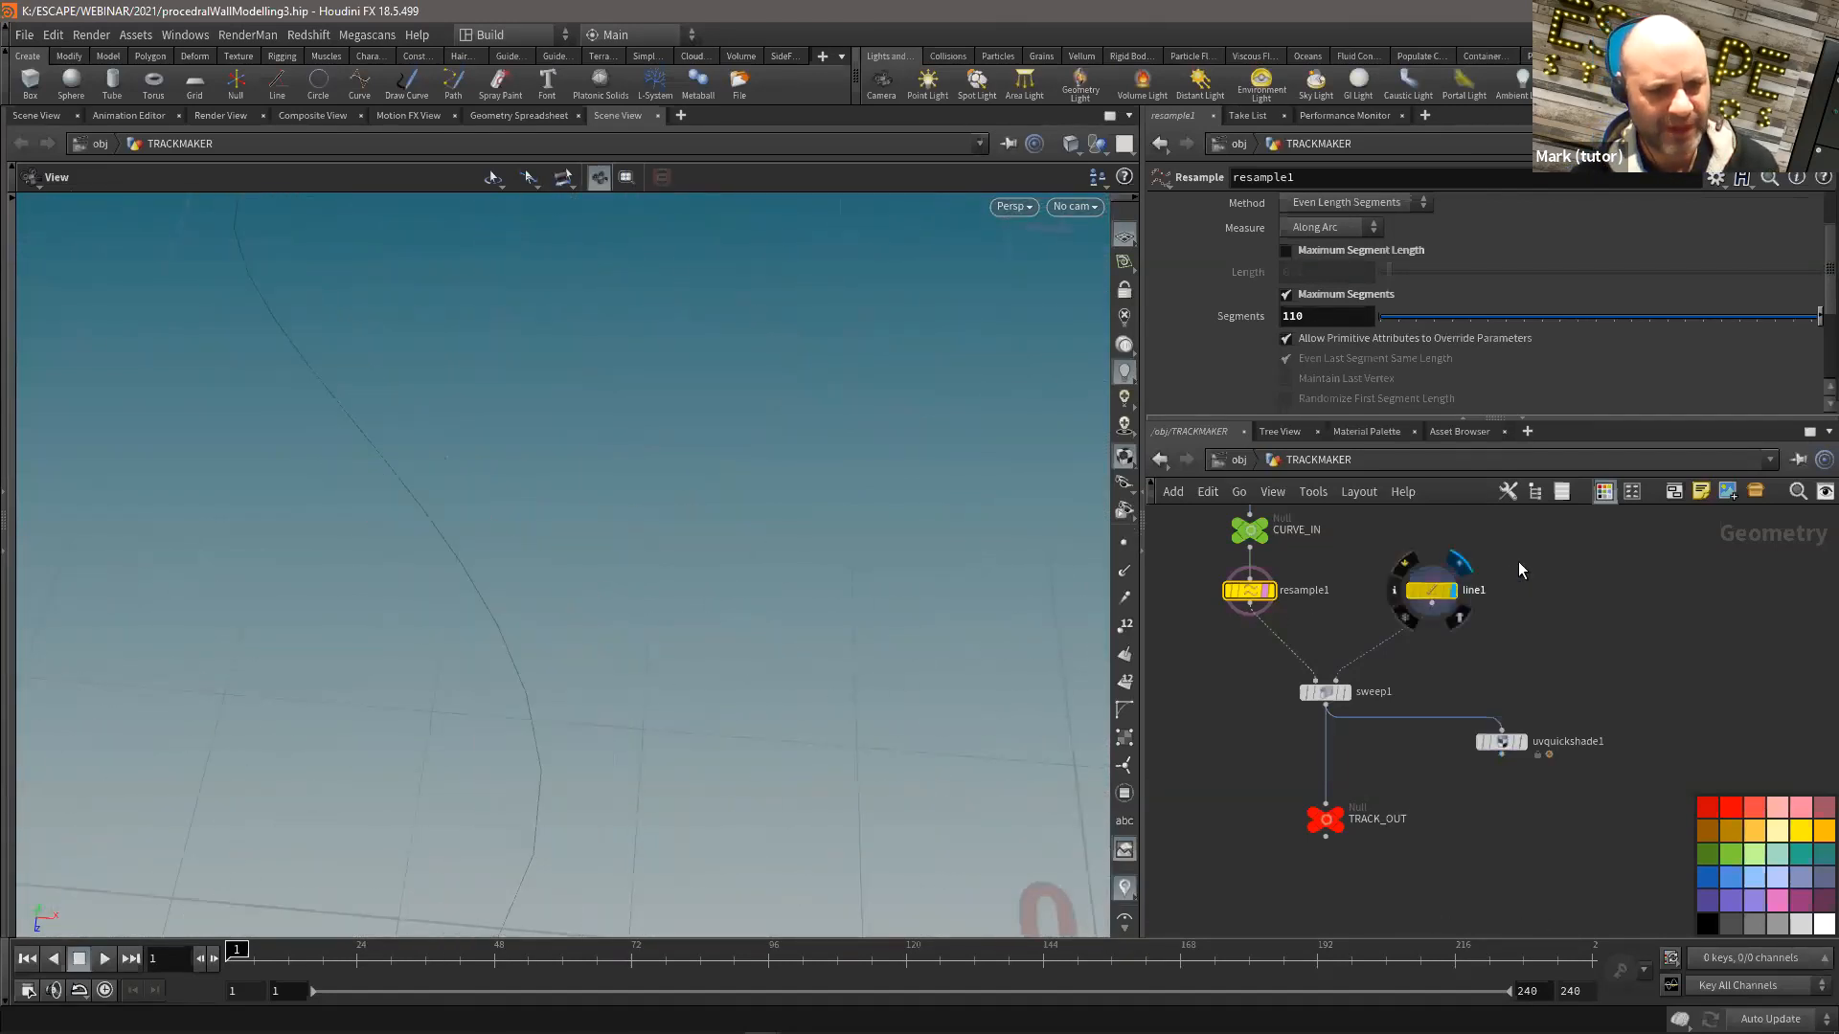
key("space+g")
left_click_drag(796, 546, 967, 522)
left_click(1125, 543)
left_click_drag(746, 571, 427, 538)
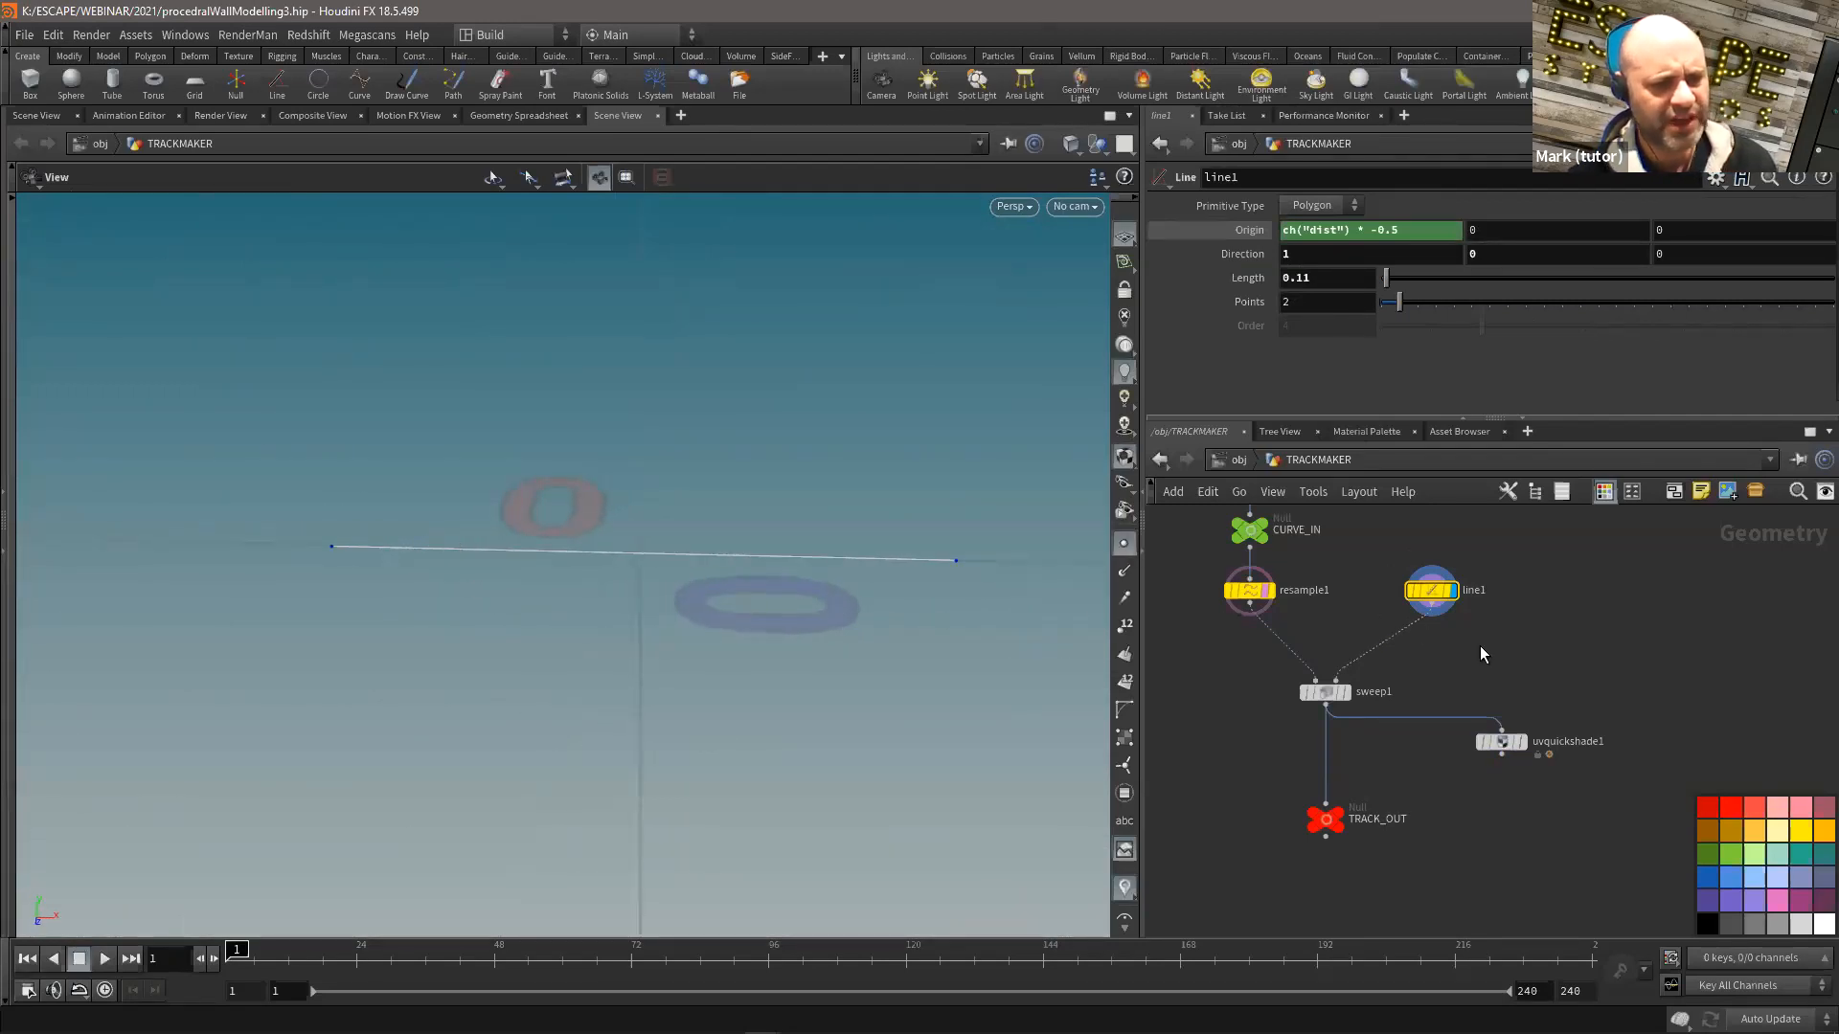
Step: Make room below line1, insert a Group by Range node between line1 and sweep1, and display it
middle_click_drag(1478, 646, 1427, 697)
scroll(1425, 691, "up", 1)
left_click_drag(1387, 640, 1391, 599)
middle_click_drag(1569, 630, 1560, 632)
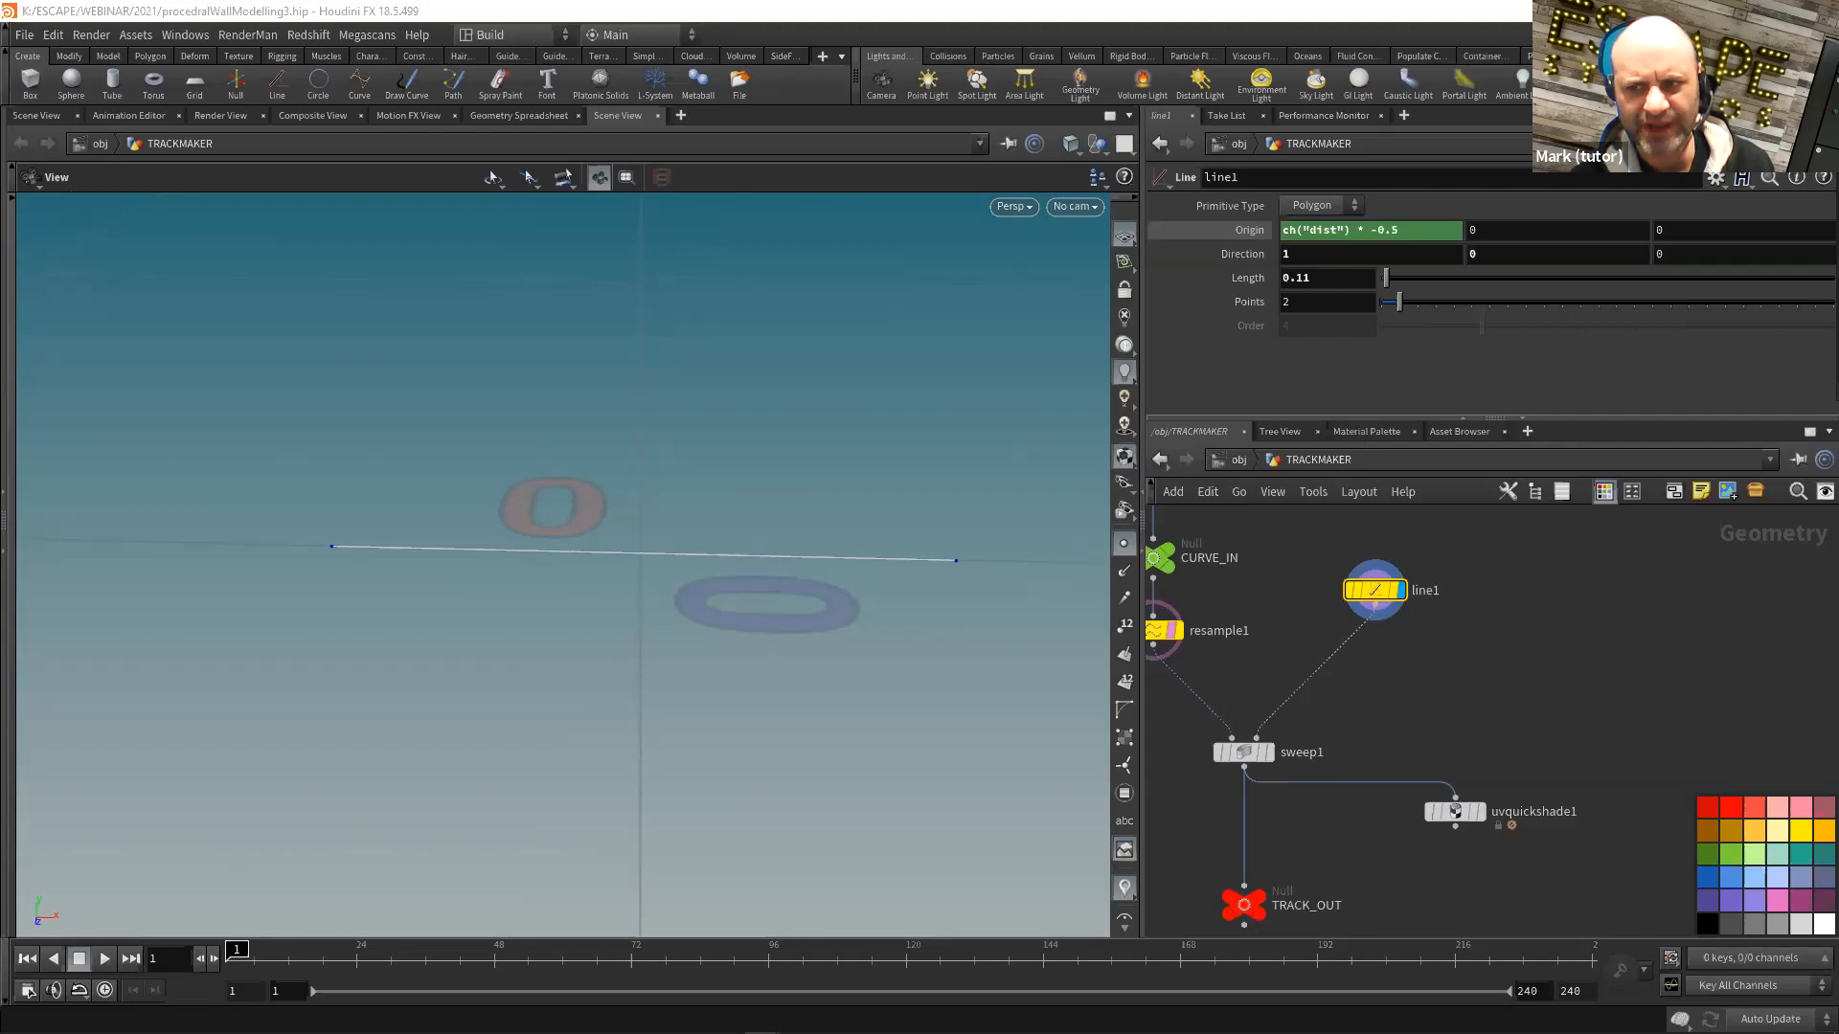
middle_click_drag(1417, 655, 1422, 669)
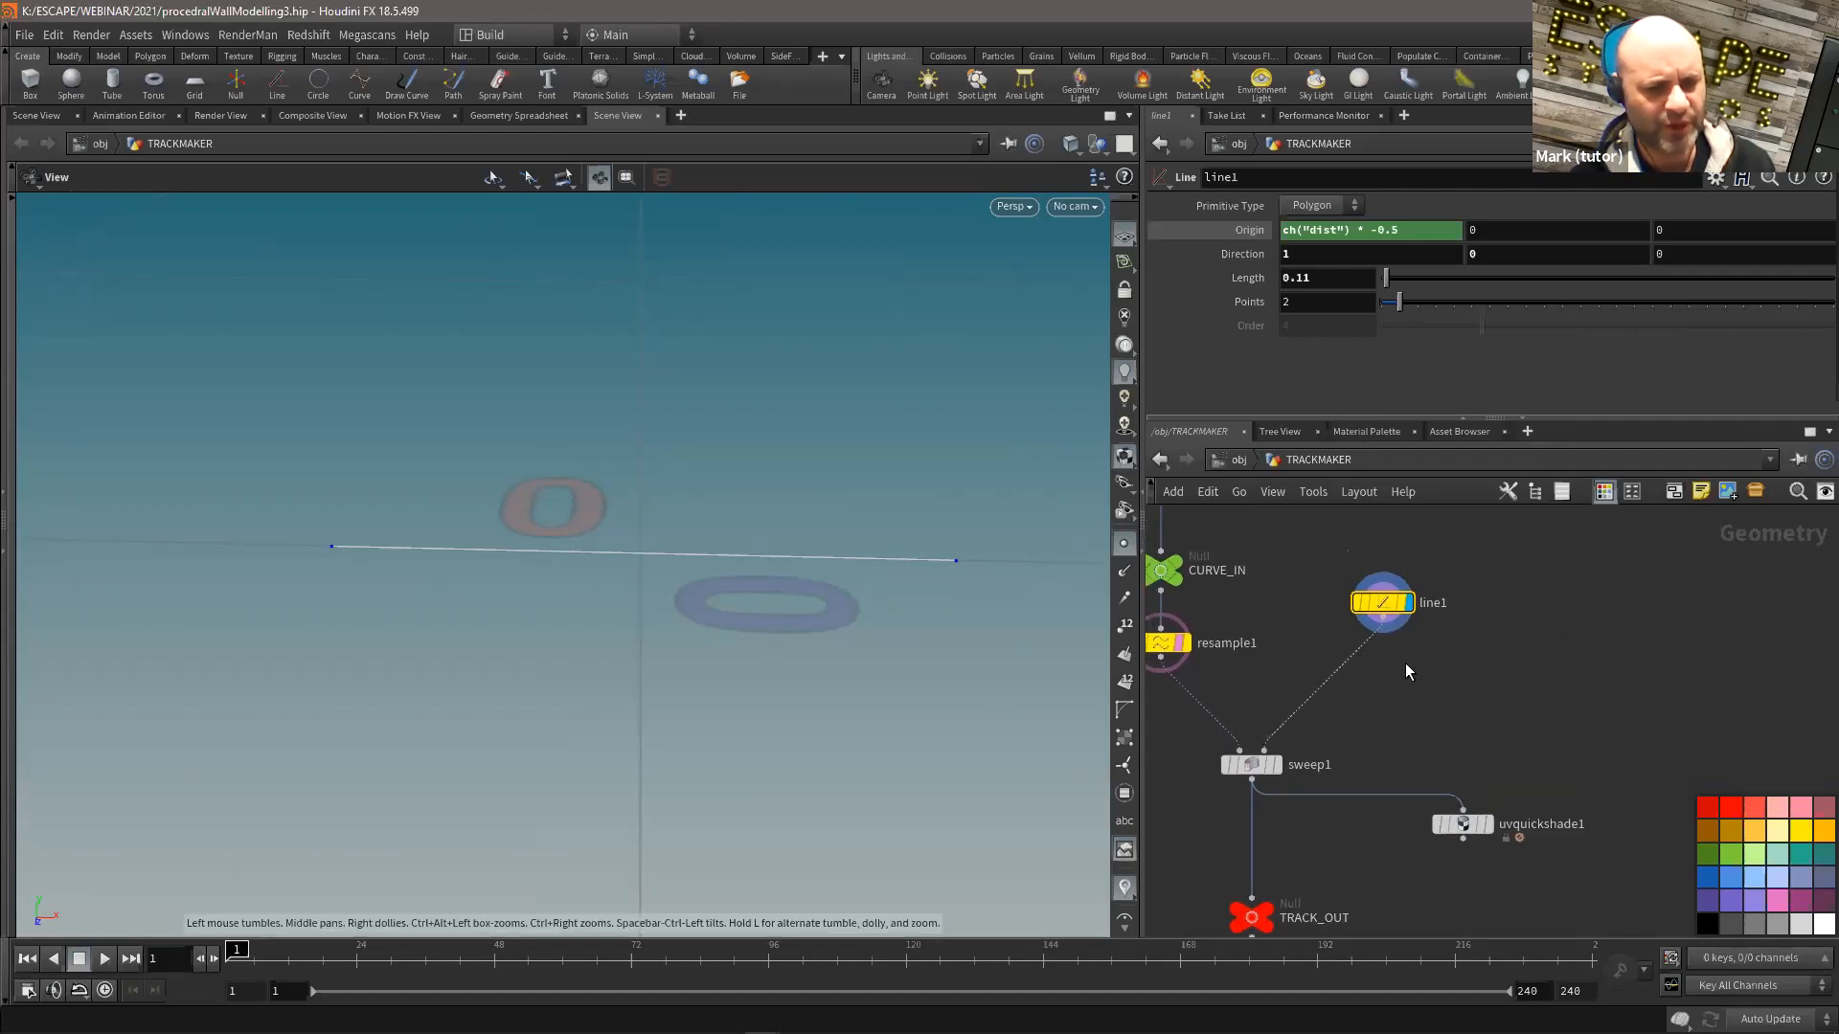
key("Tab")
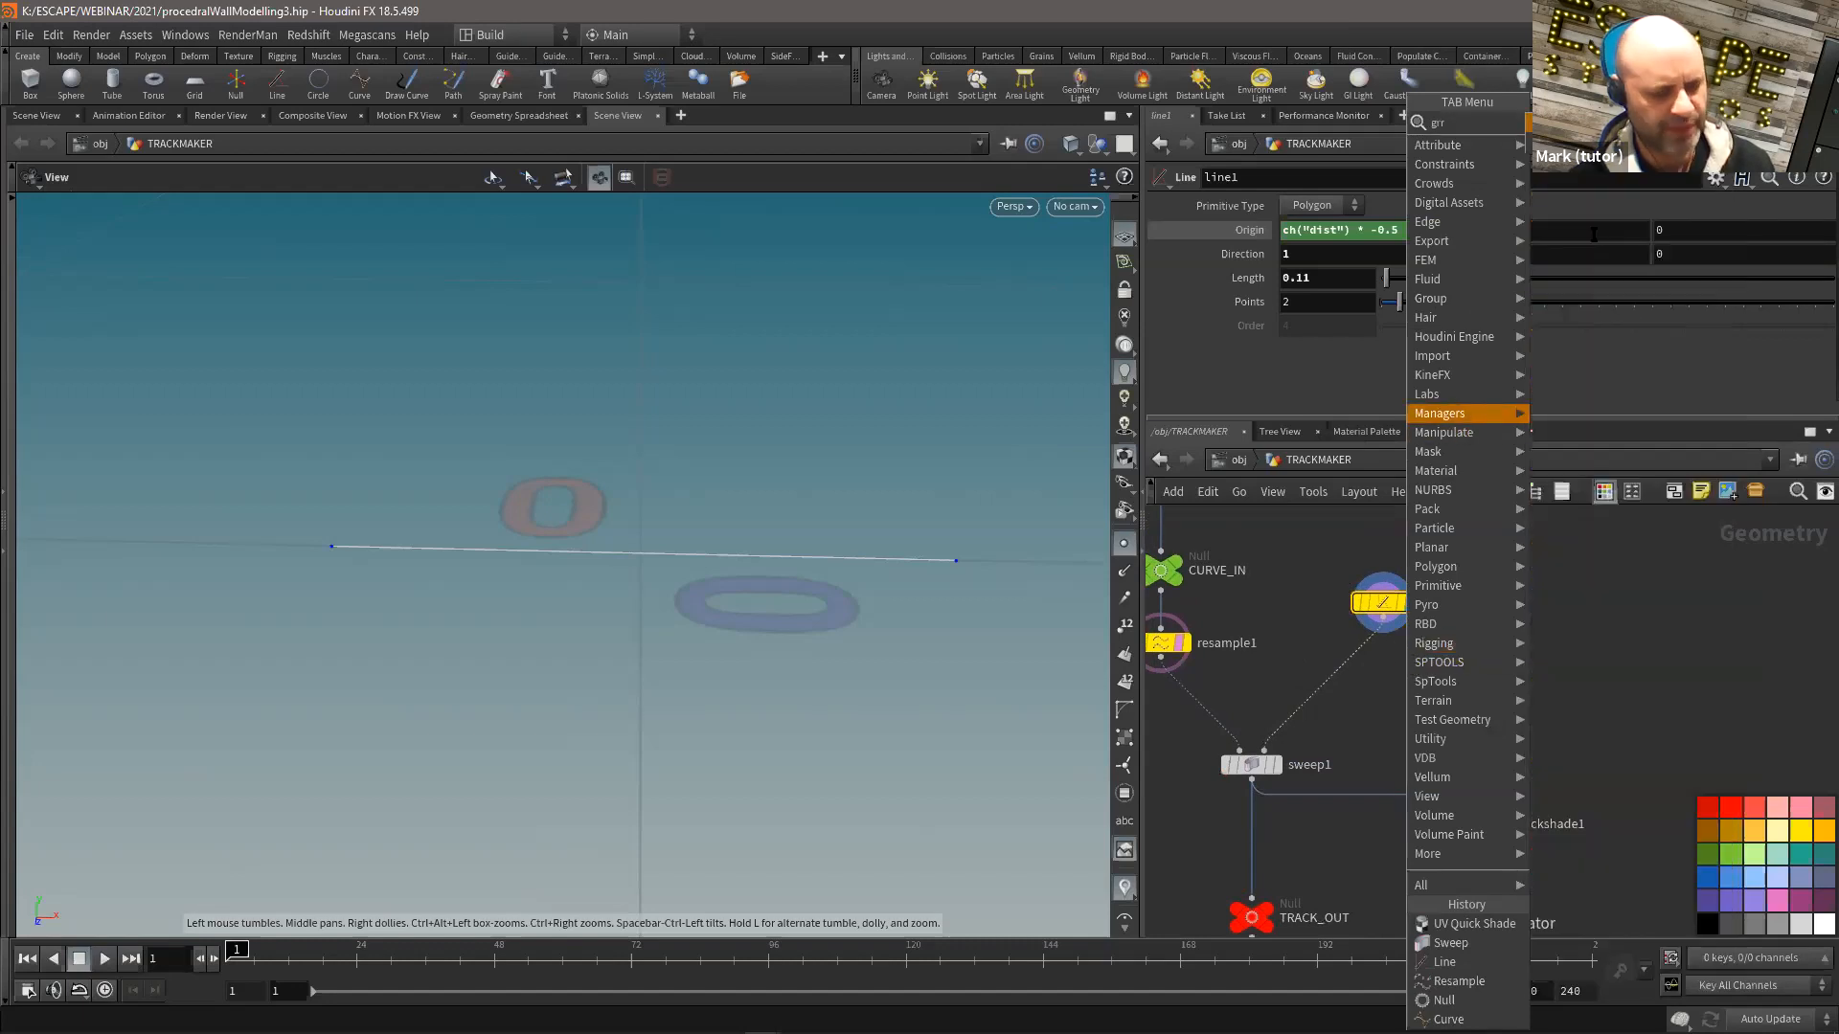
key("Return")
left_click(1369, 667)
left_click_drag(1376, 677, 1390, 677)
left_click(1414, 640)
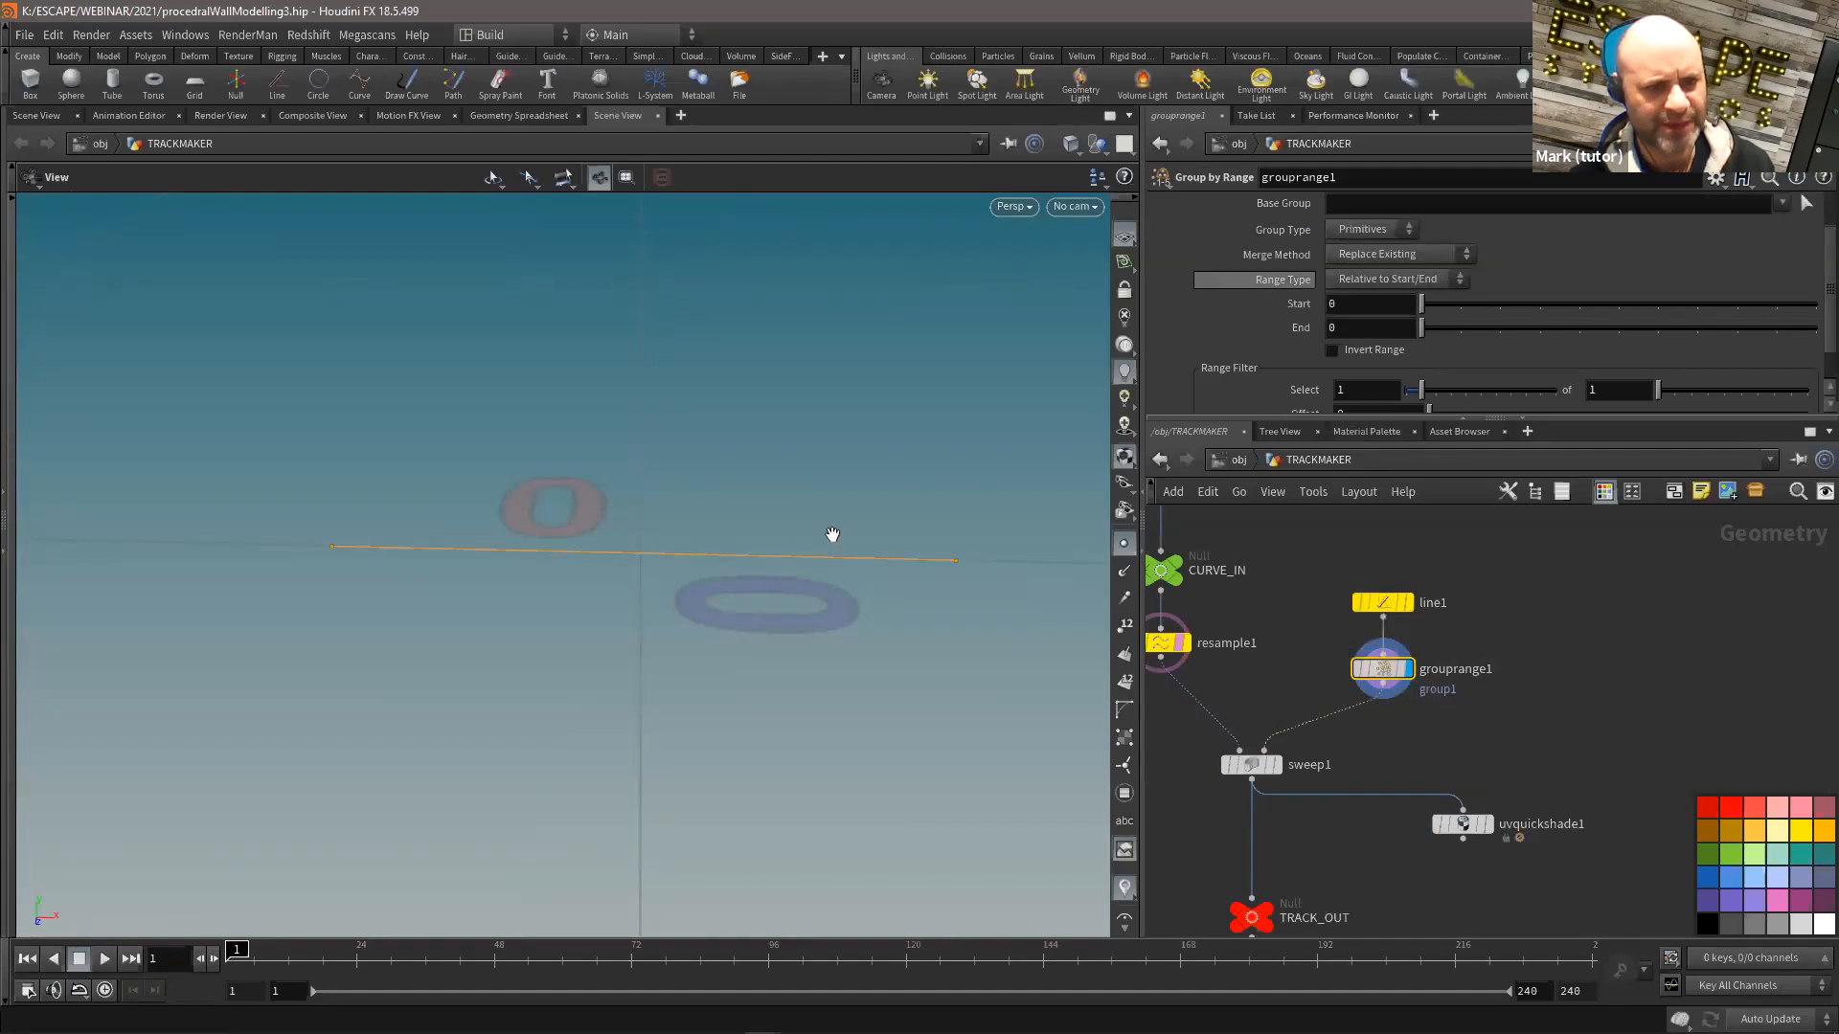
Step: Set grouprange1's group type to Points and line1's point count to 4
left_click(1381, 229)
left_click(1370, 251)
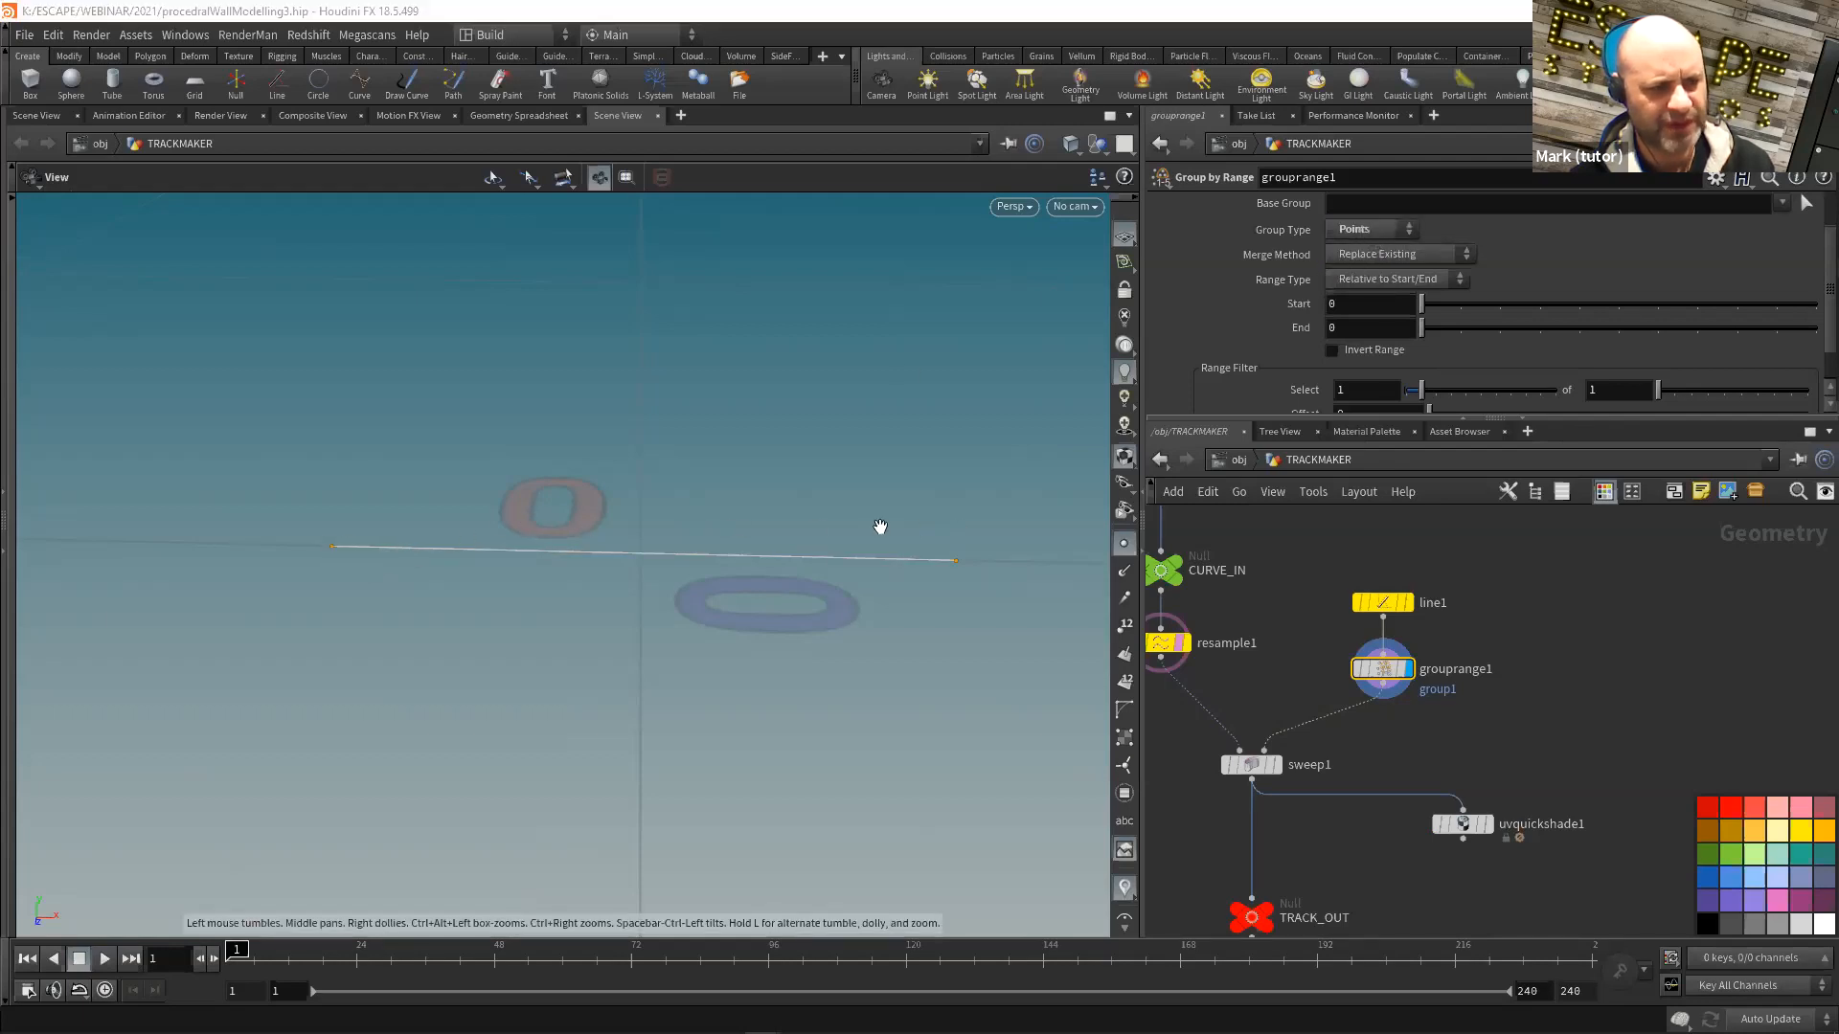
left_click(1382, 602)
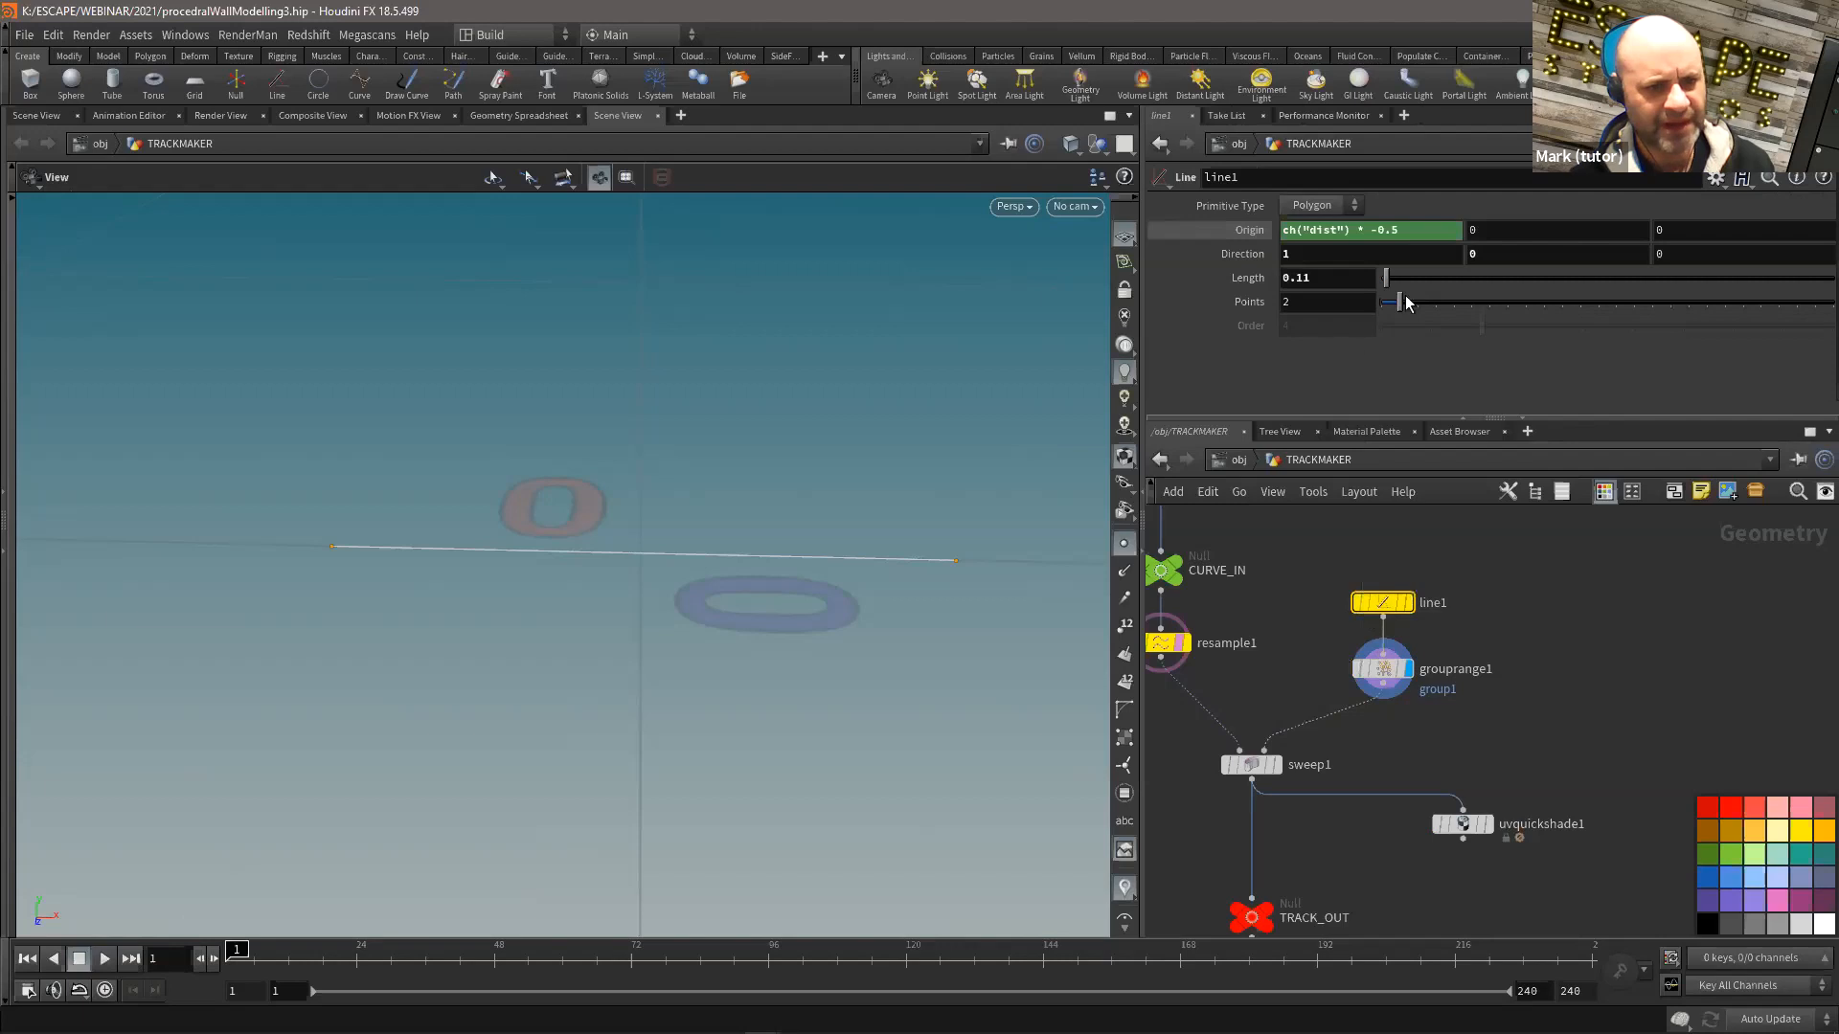
left_click_drag(1413, 309, 1437, 313)
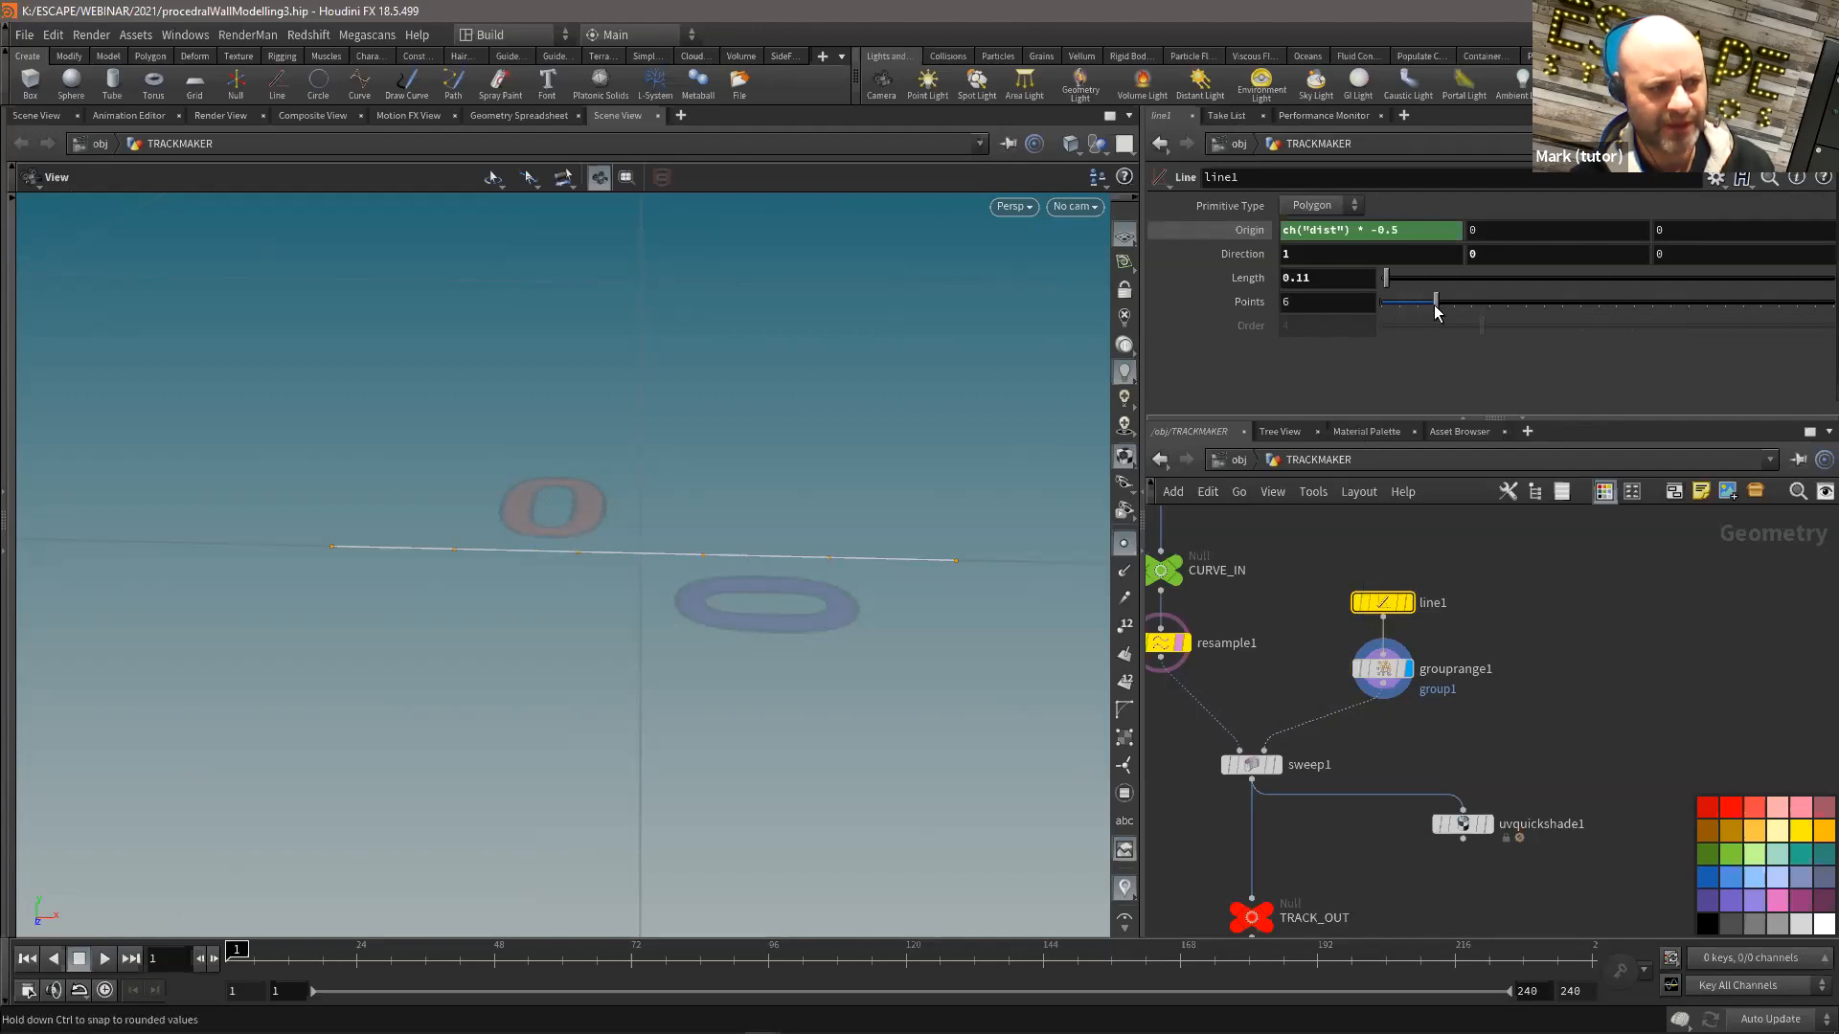
left_click(1341, 300)
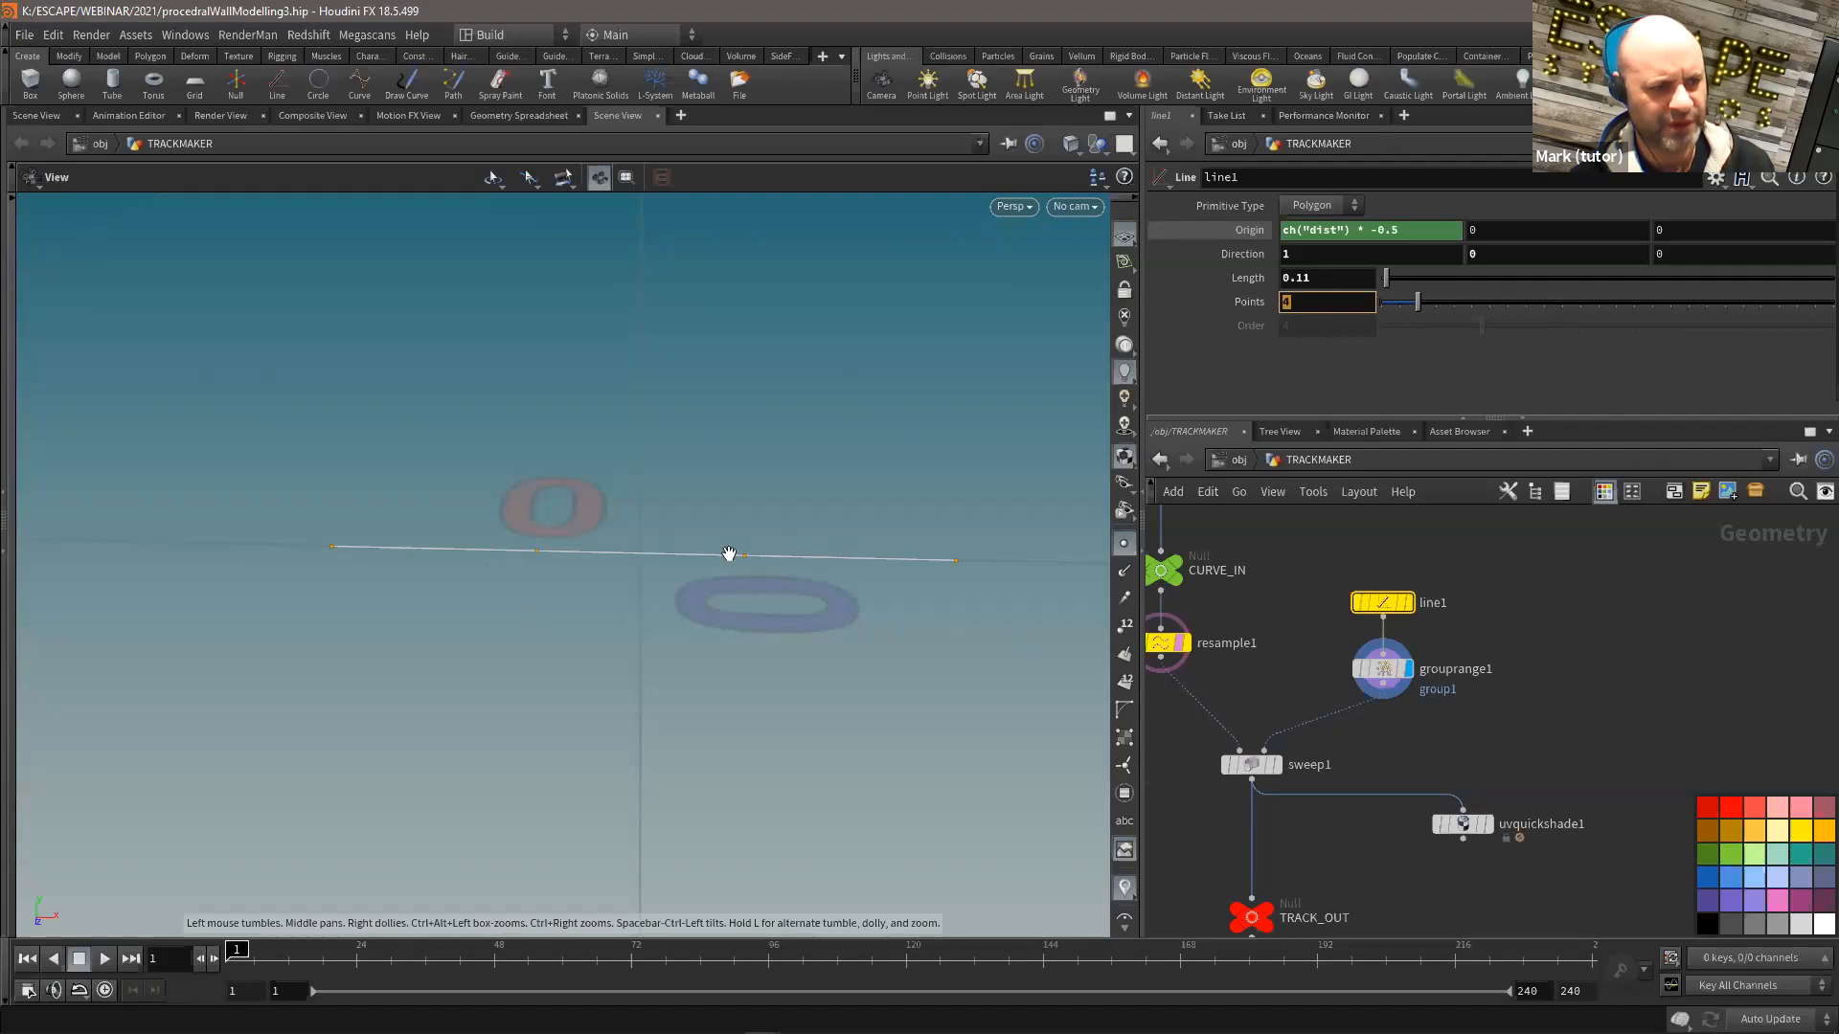
Step: Set grouprange1's range start and end both to 1
left_click(1383, 668)
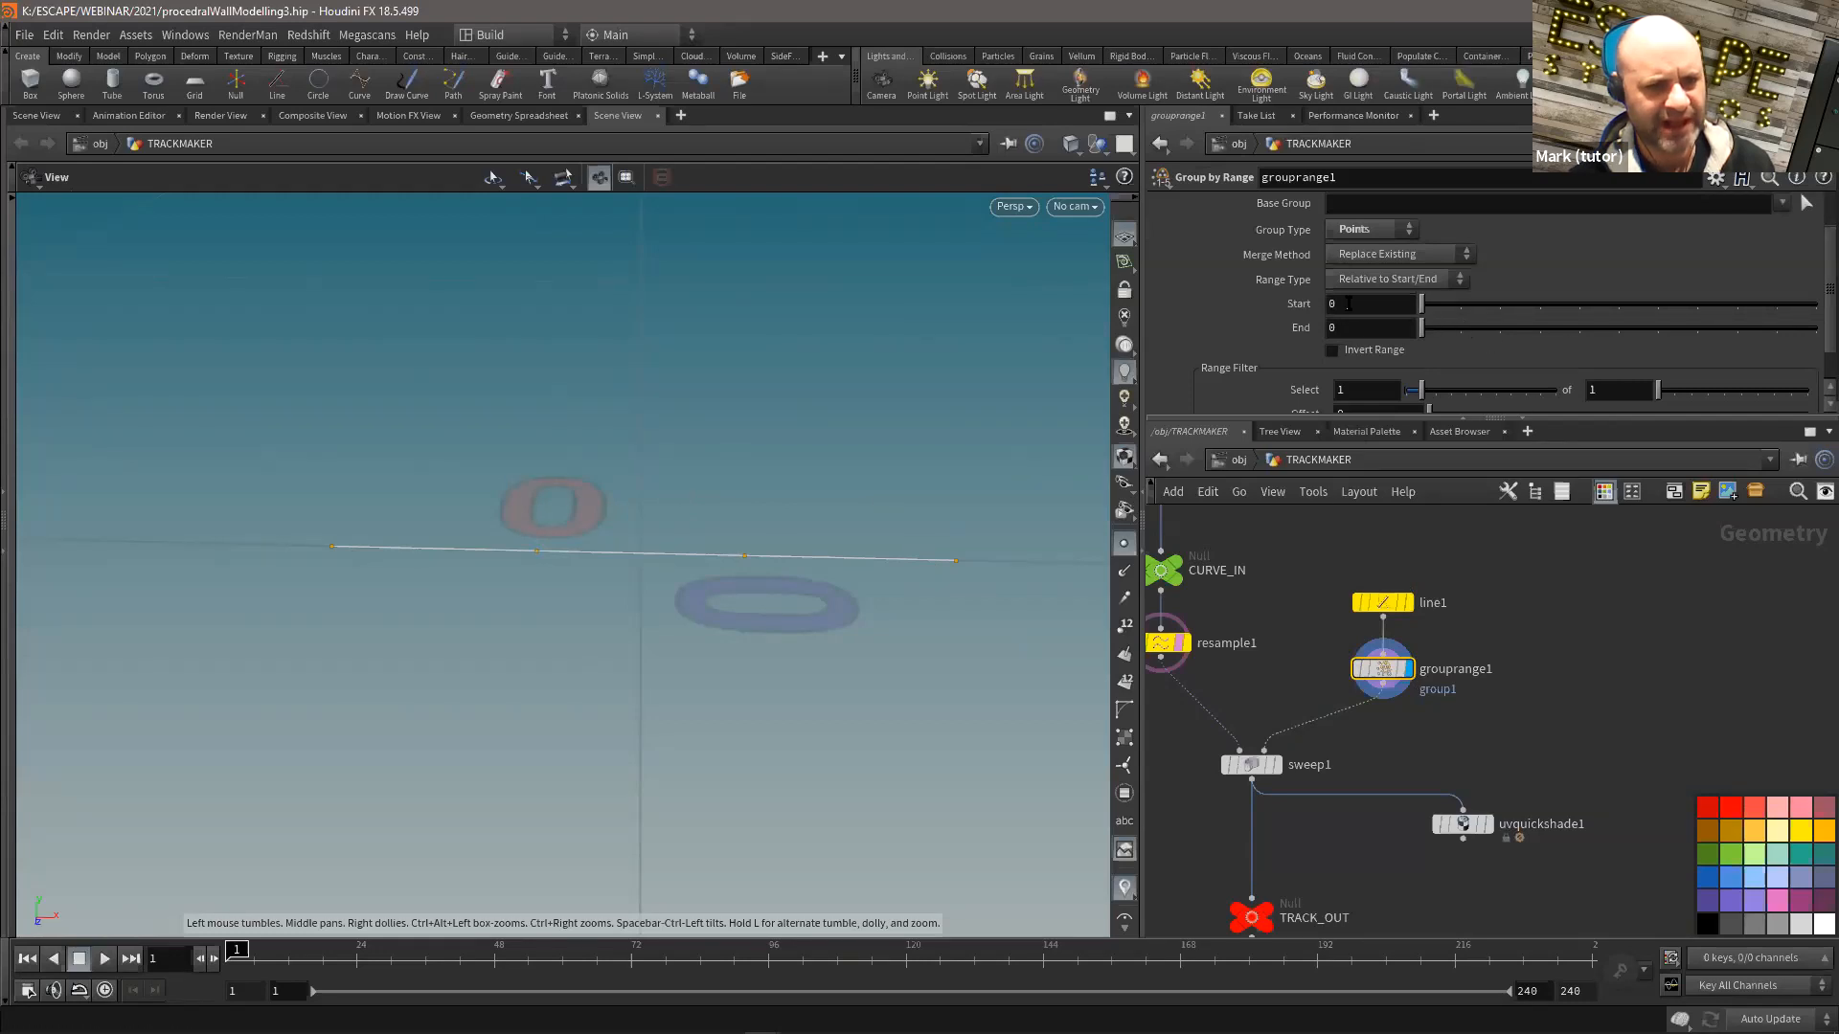
left_click(1458, 305)
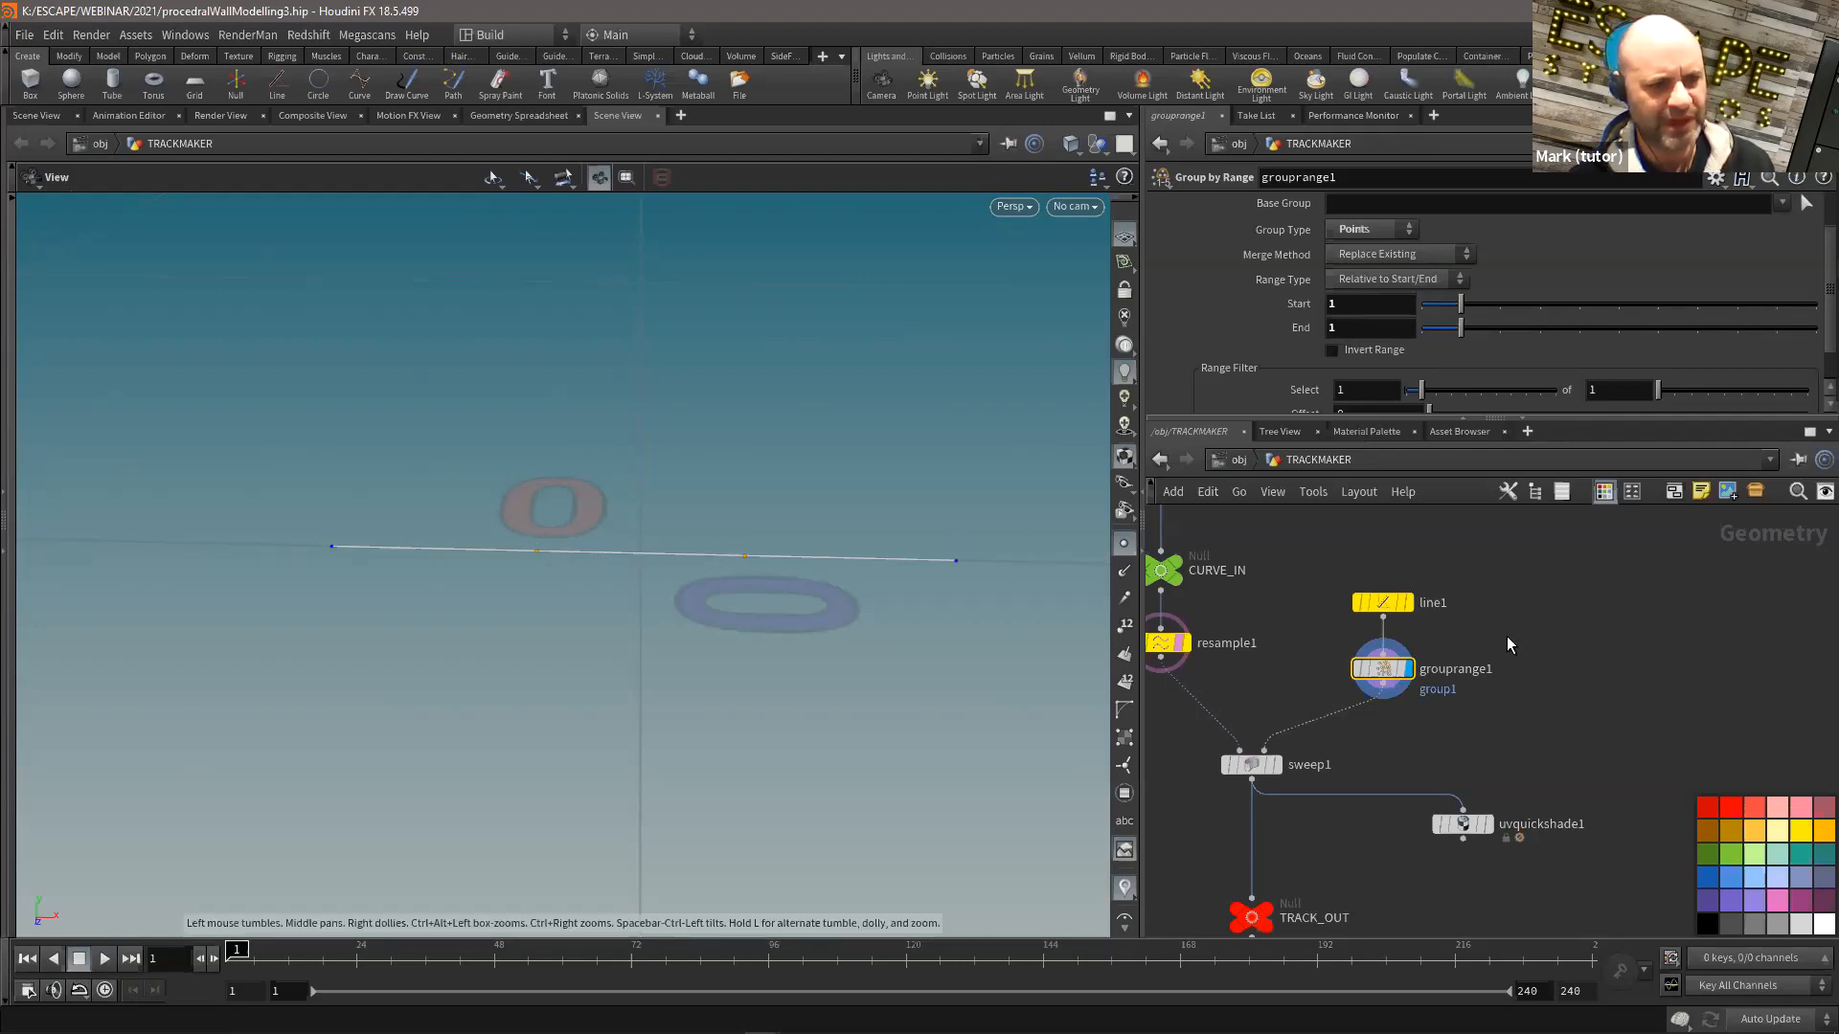
Step: Try different point counts on line1 to test the range group, finishing at 4 points
left_click(1377, 603)
left_click_drag(822, 483, 780, 492)
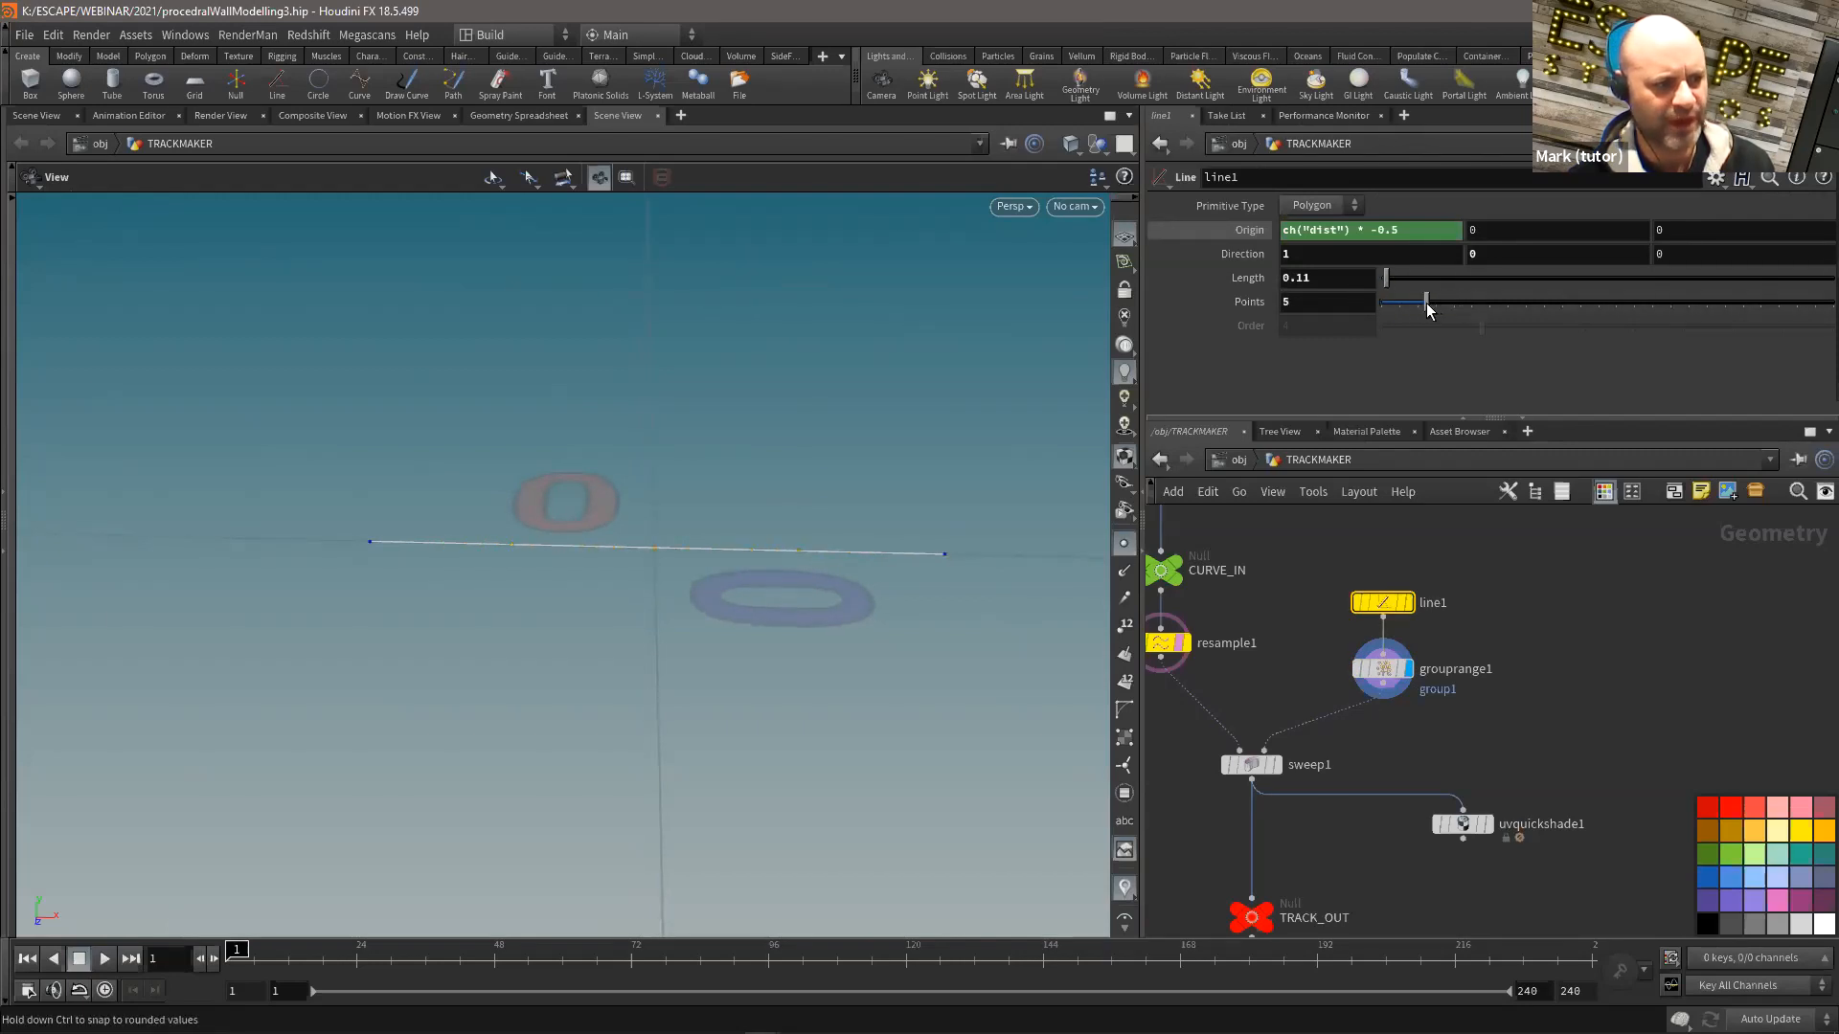
left_click_drag(1461, 303, 1429, 301)
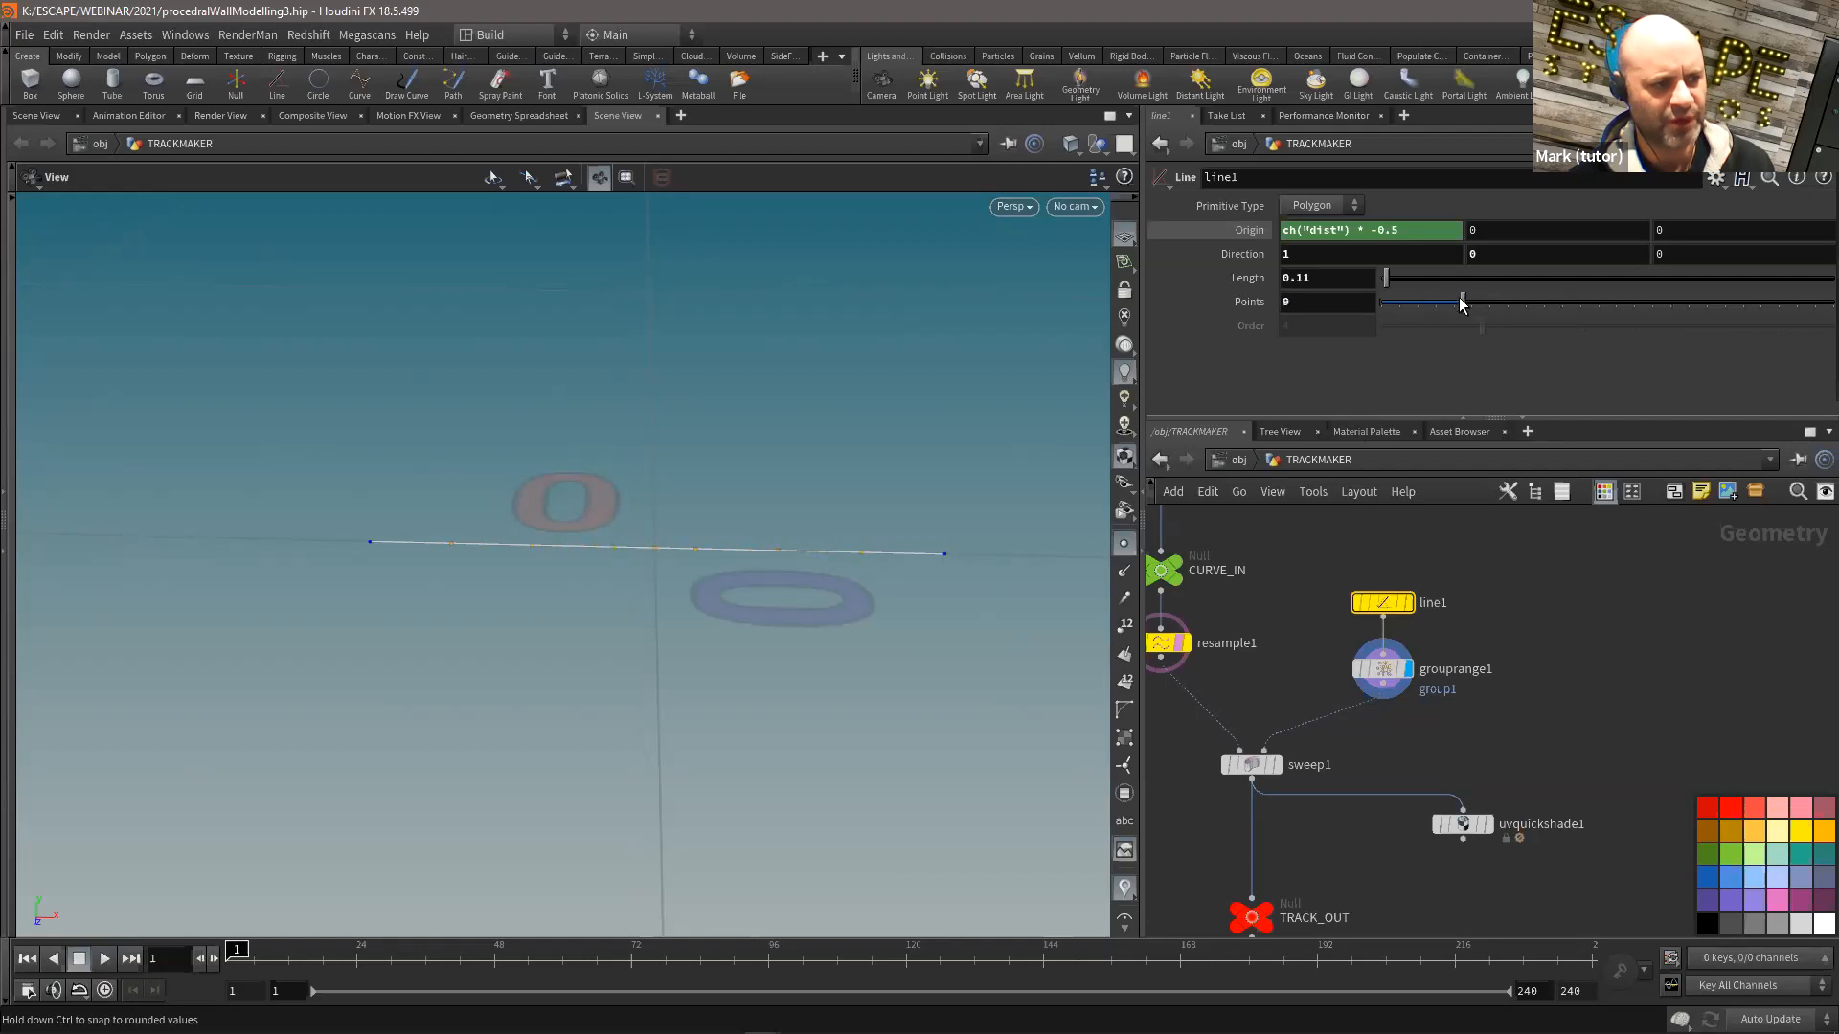
left_click_drag(1423, 304, 1417, 301)
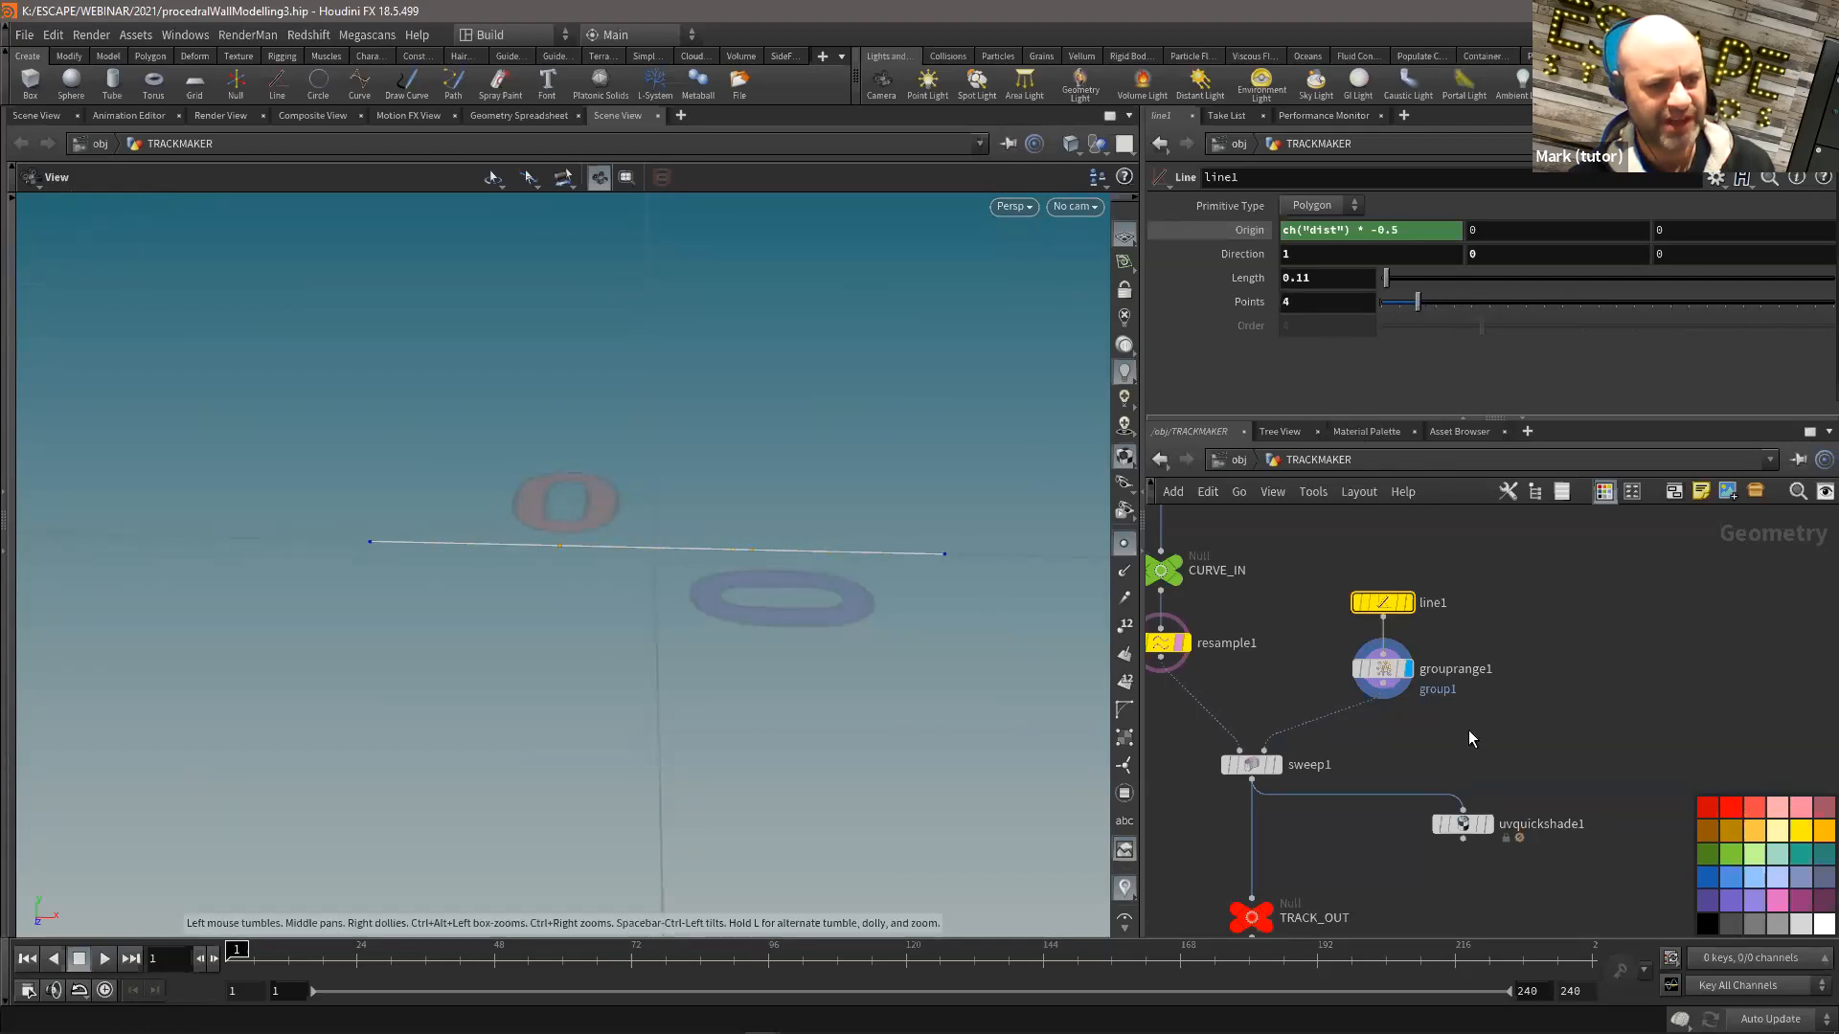
Step: Shift line1 and grouprange1 up in the network, and name the range group "middle"
left_click(1384, 670)
left_click_drag(1384, 670, 1388, 626)
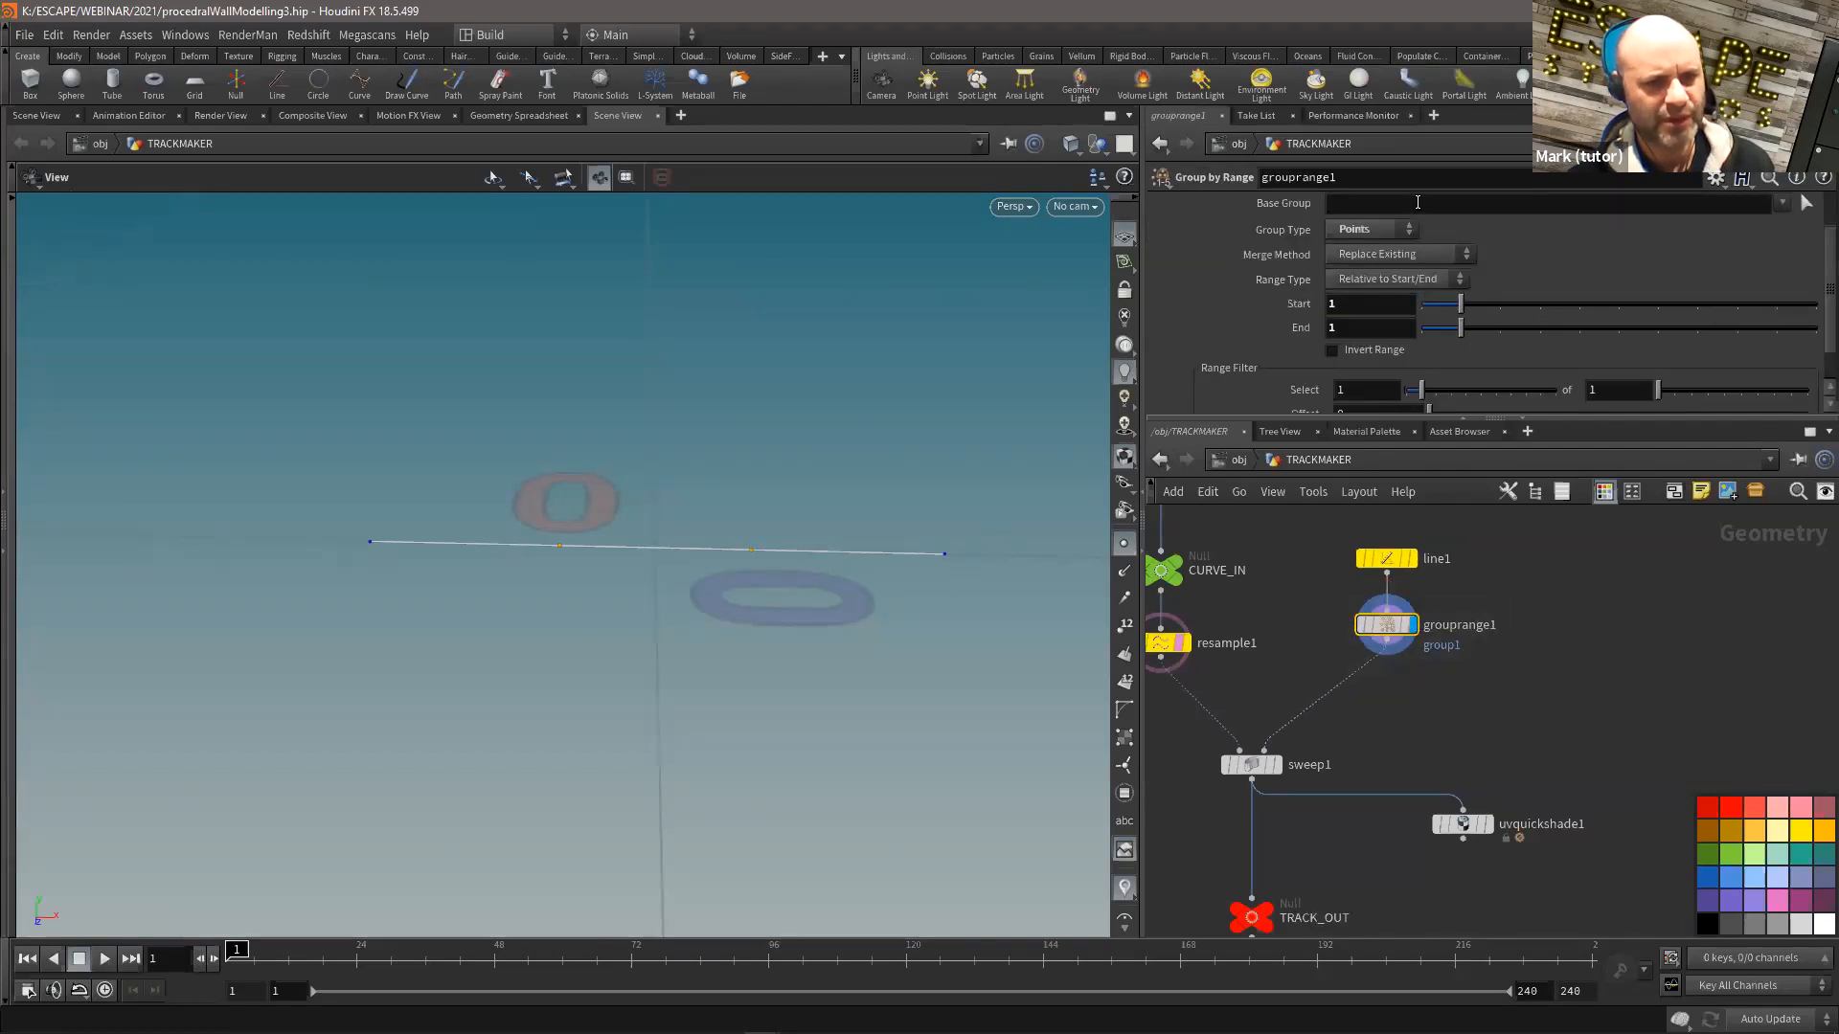
scroll(1431, 234, "up", 2)
left_click(1431, 233)
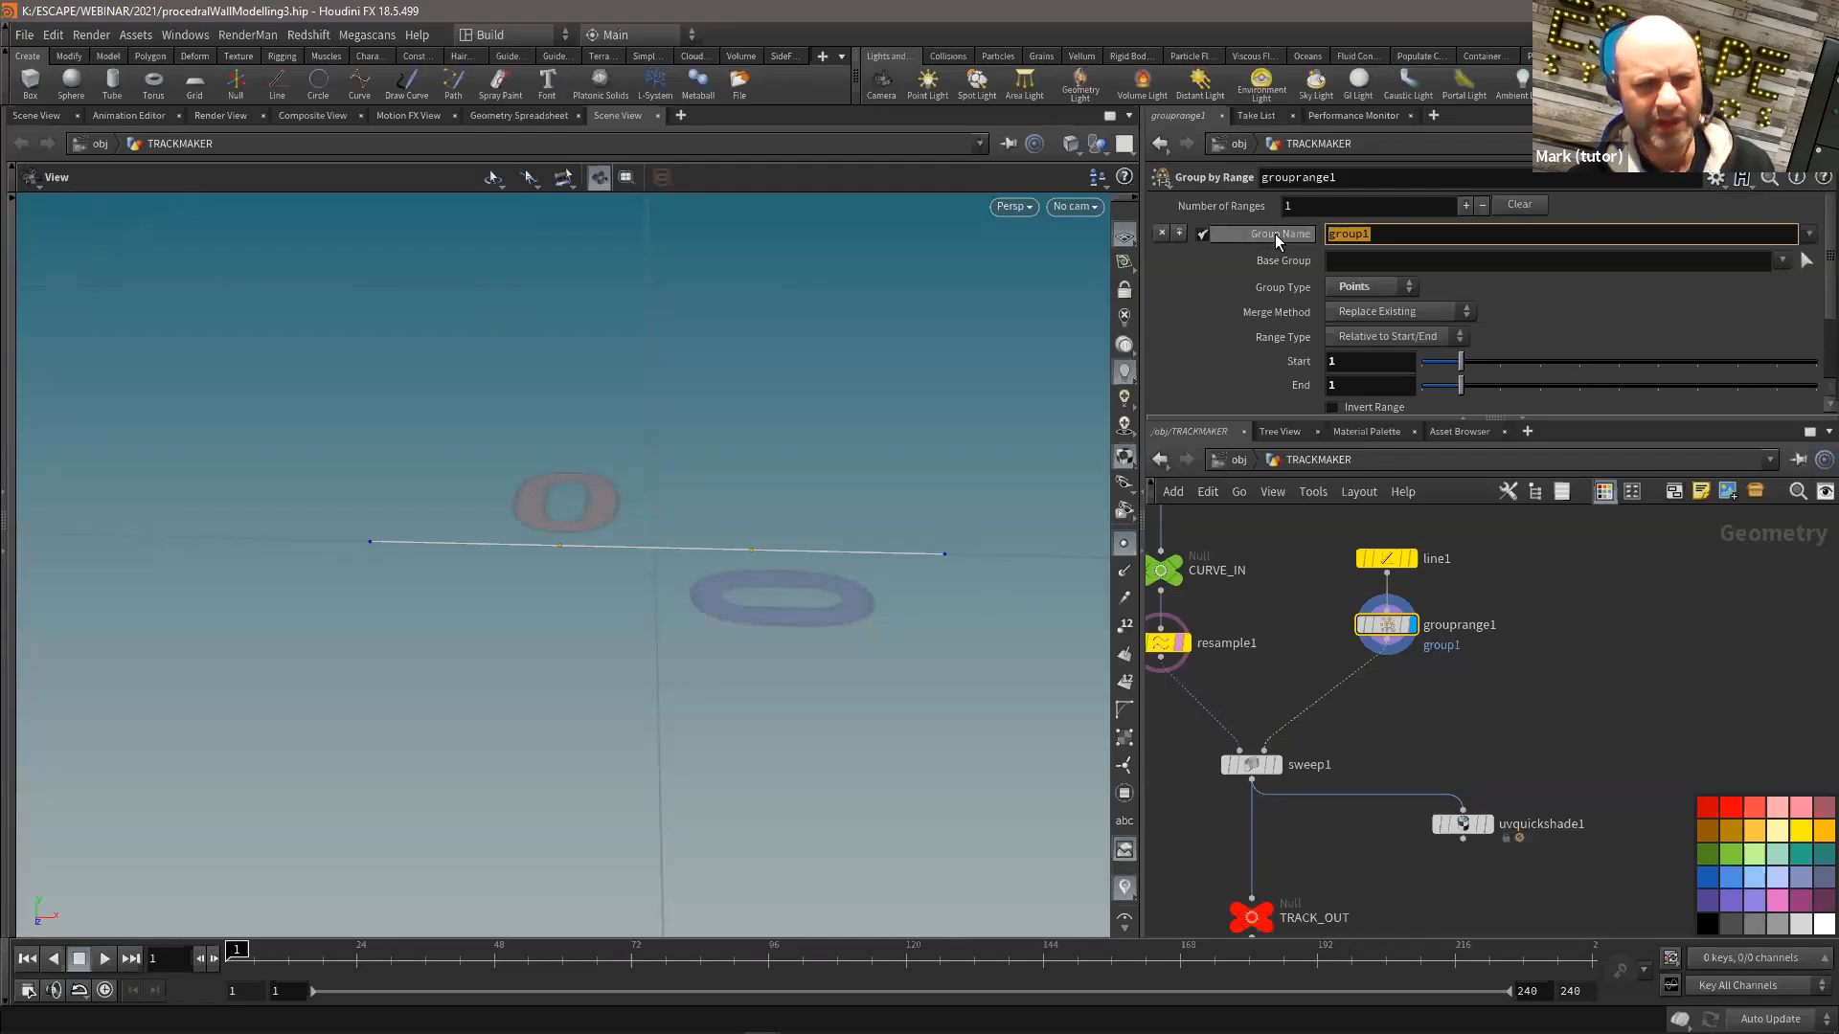
type("middle")
key("Return")
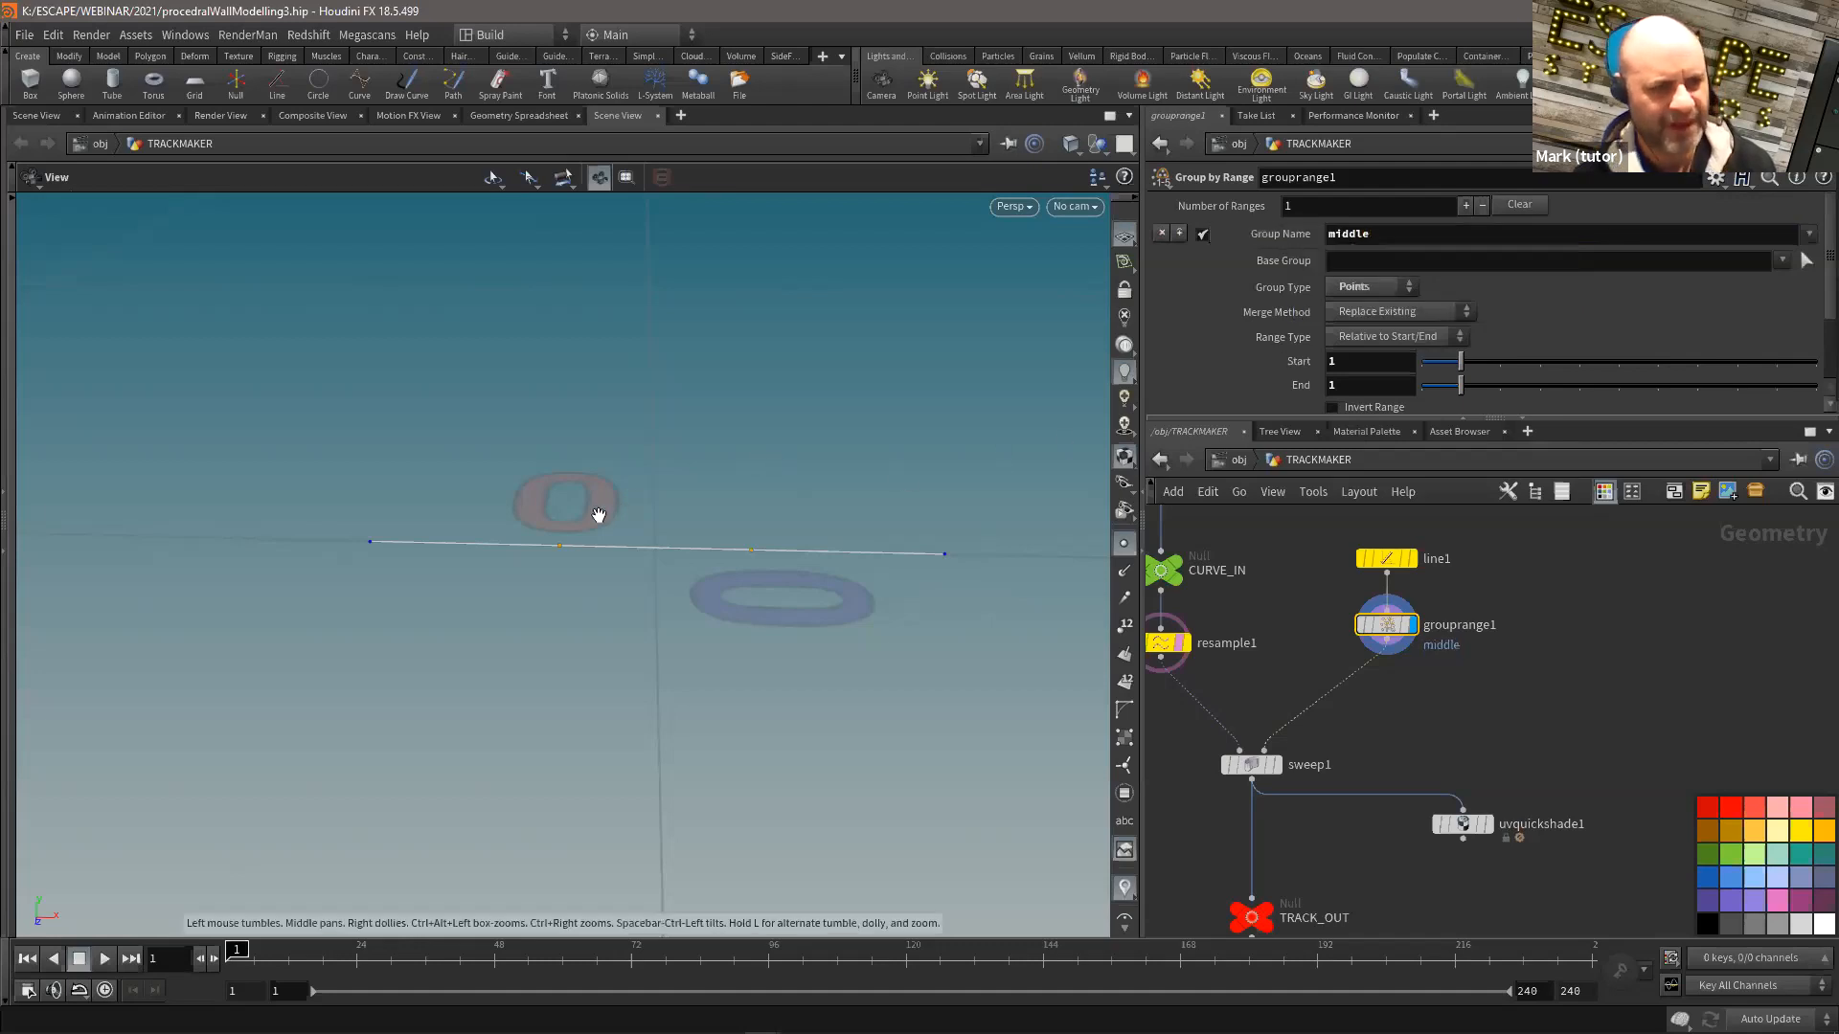
Step: Insert a Transform node between grouprange1 and sweep1 and display it
middle_click(1386, 624)
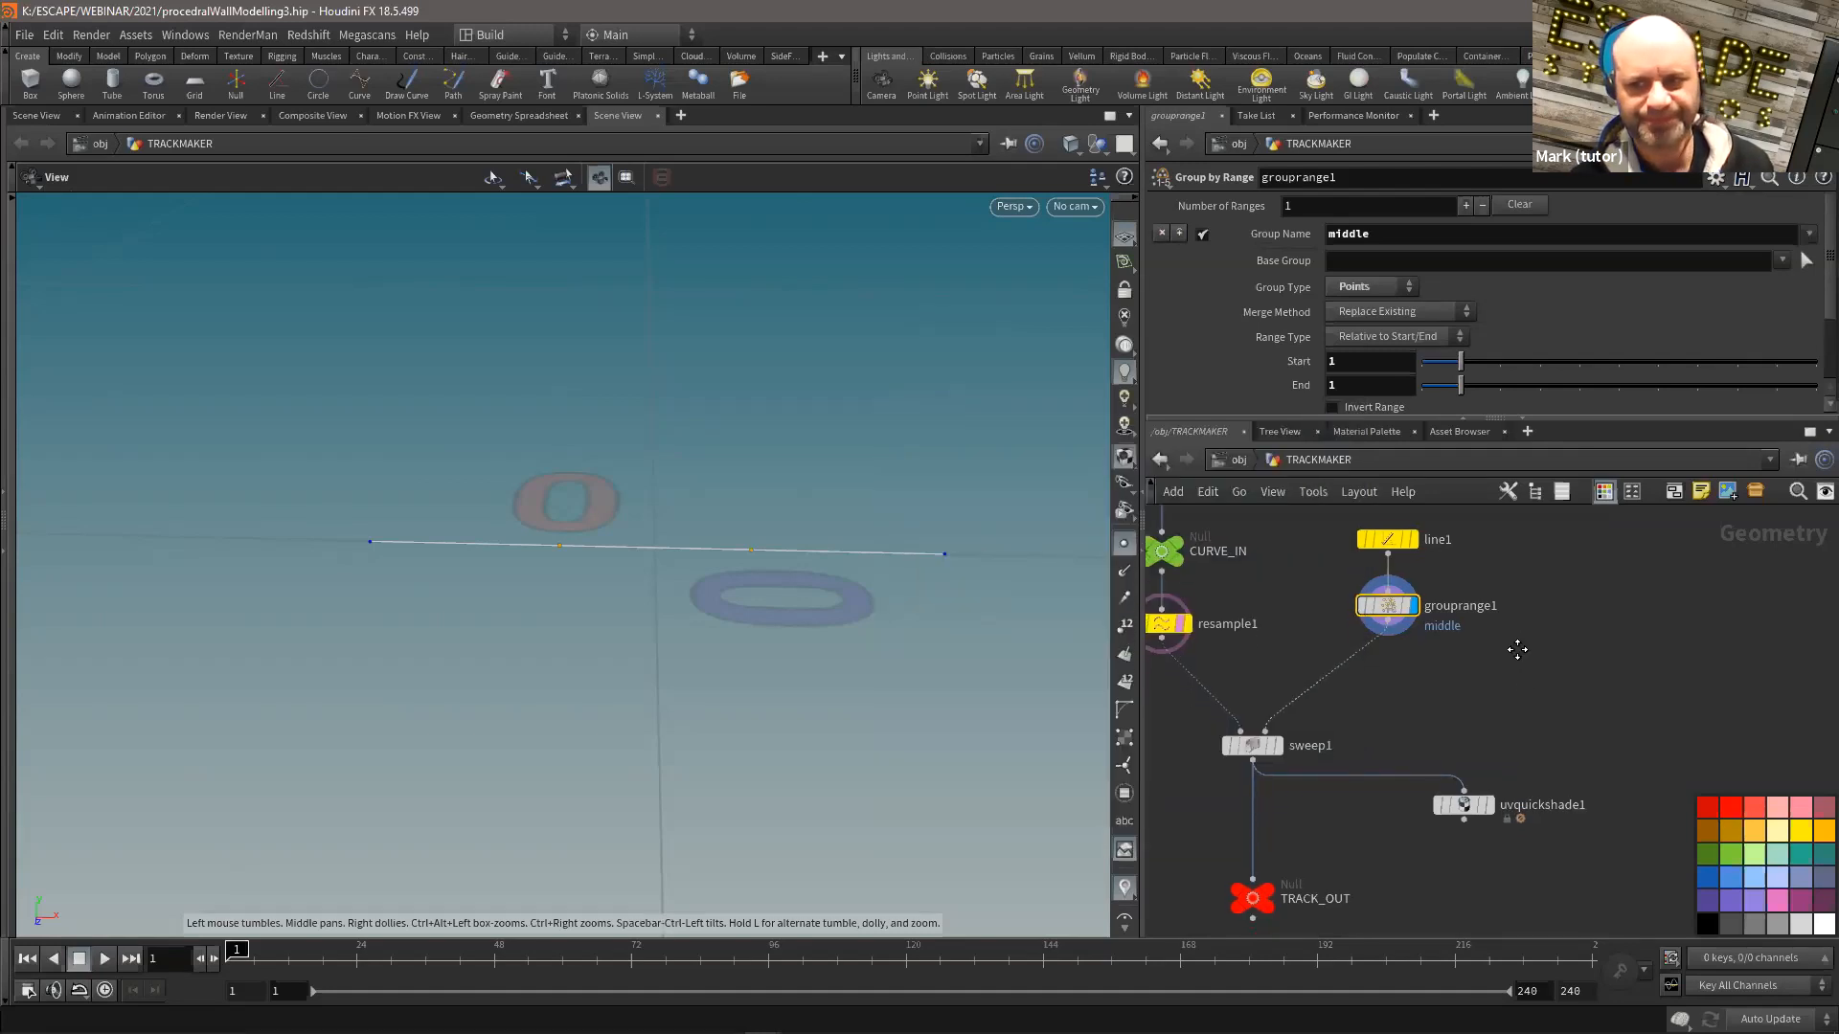
key("Tab")
type("tran")
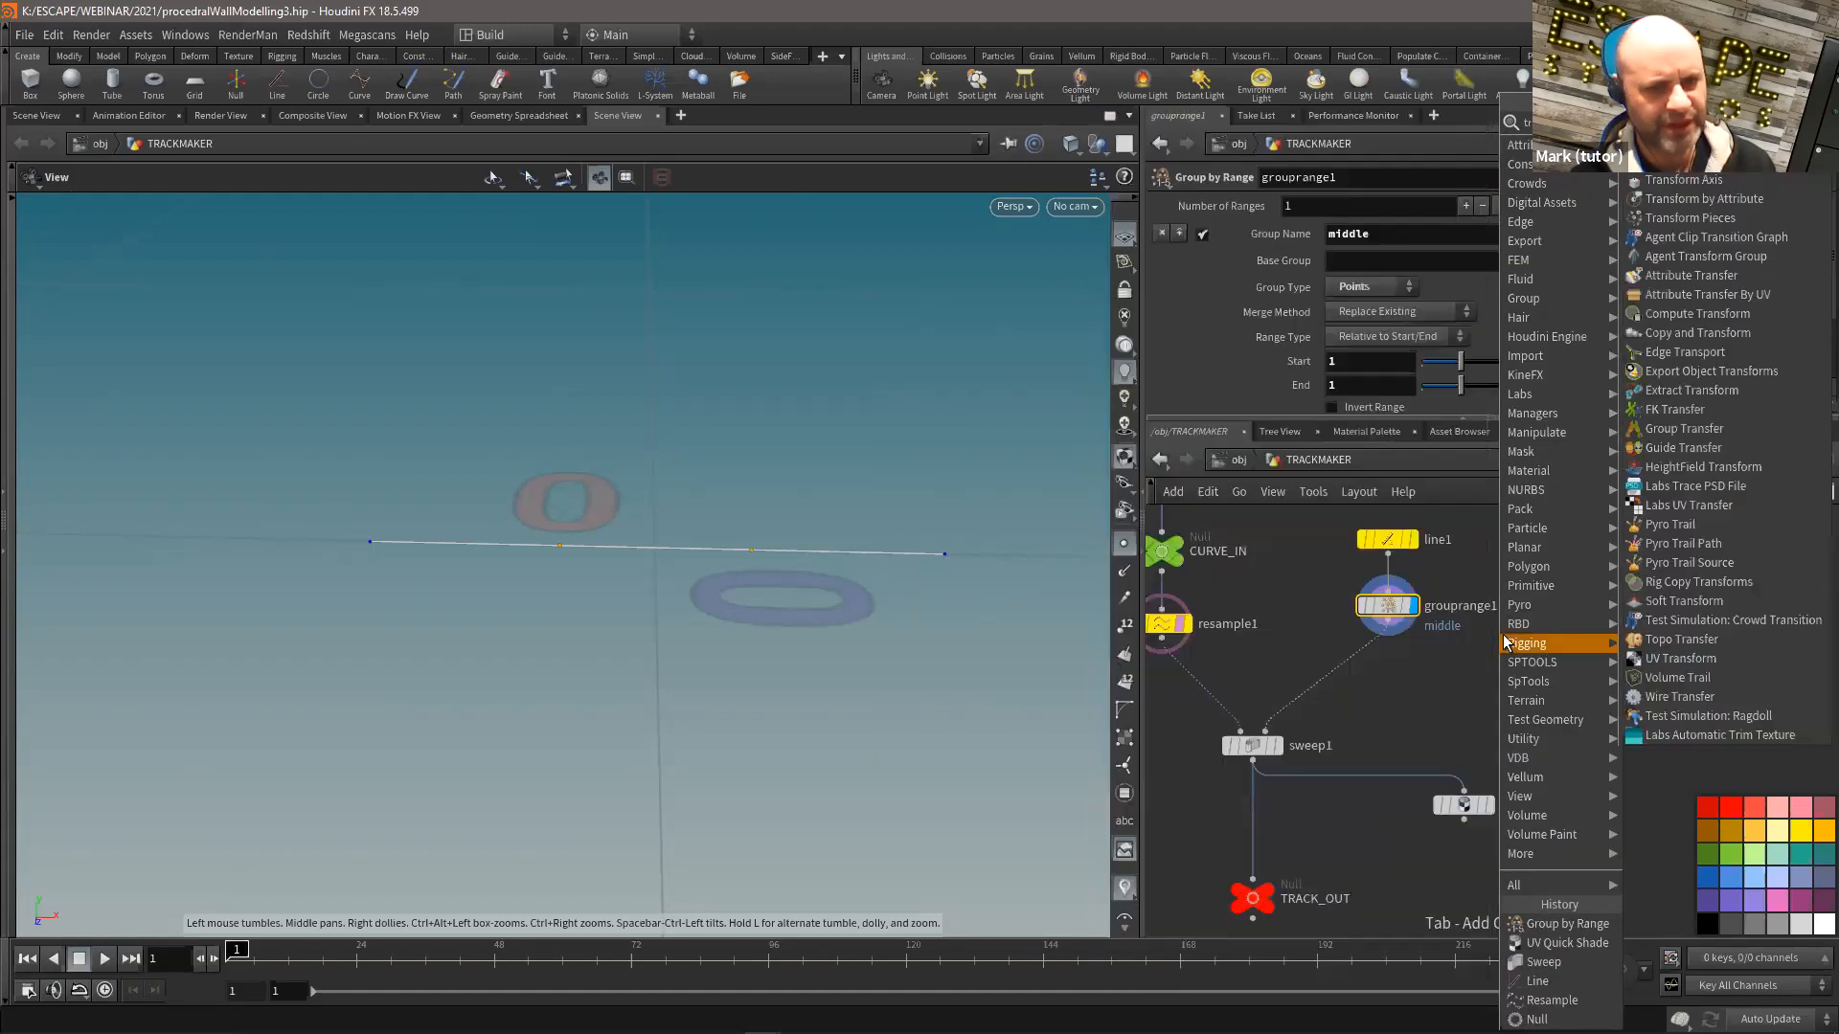
key("Return")
left_click(1381, 676)
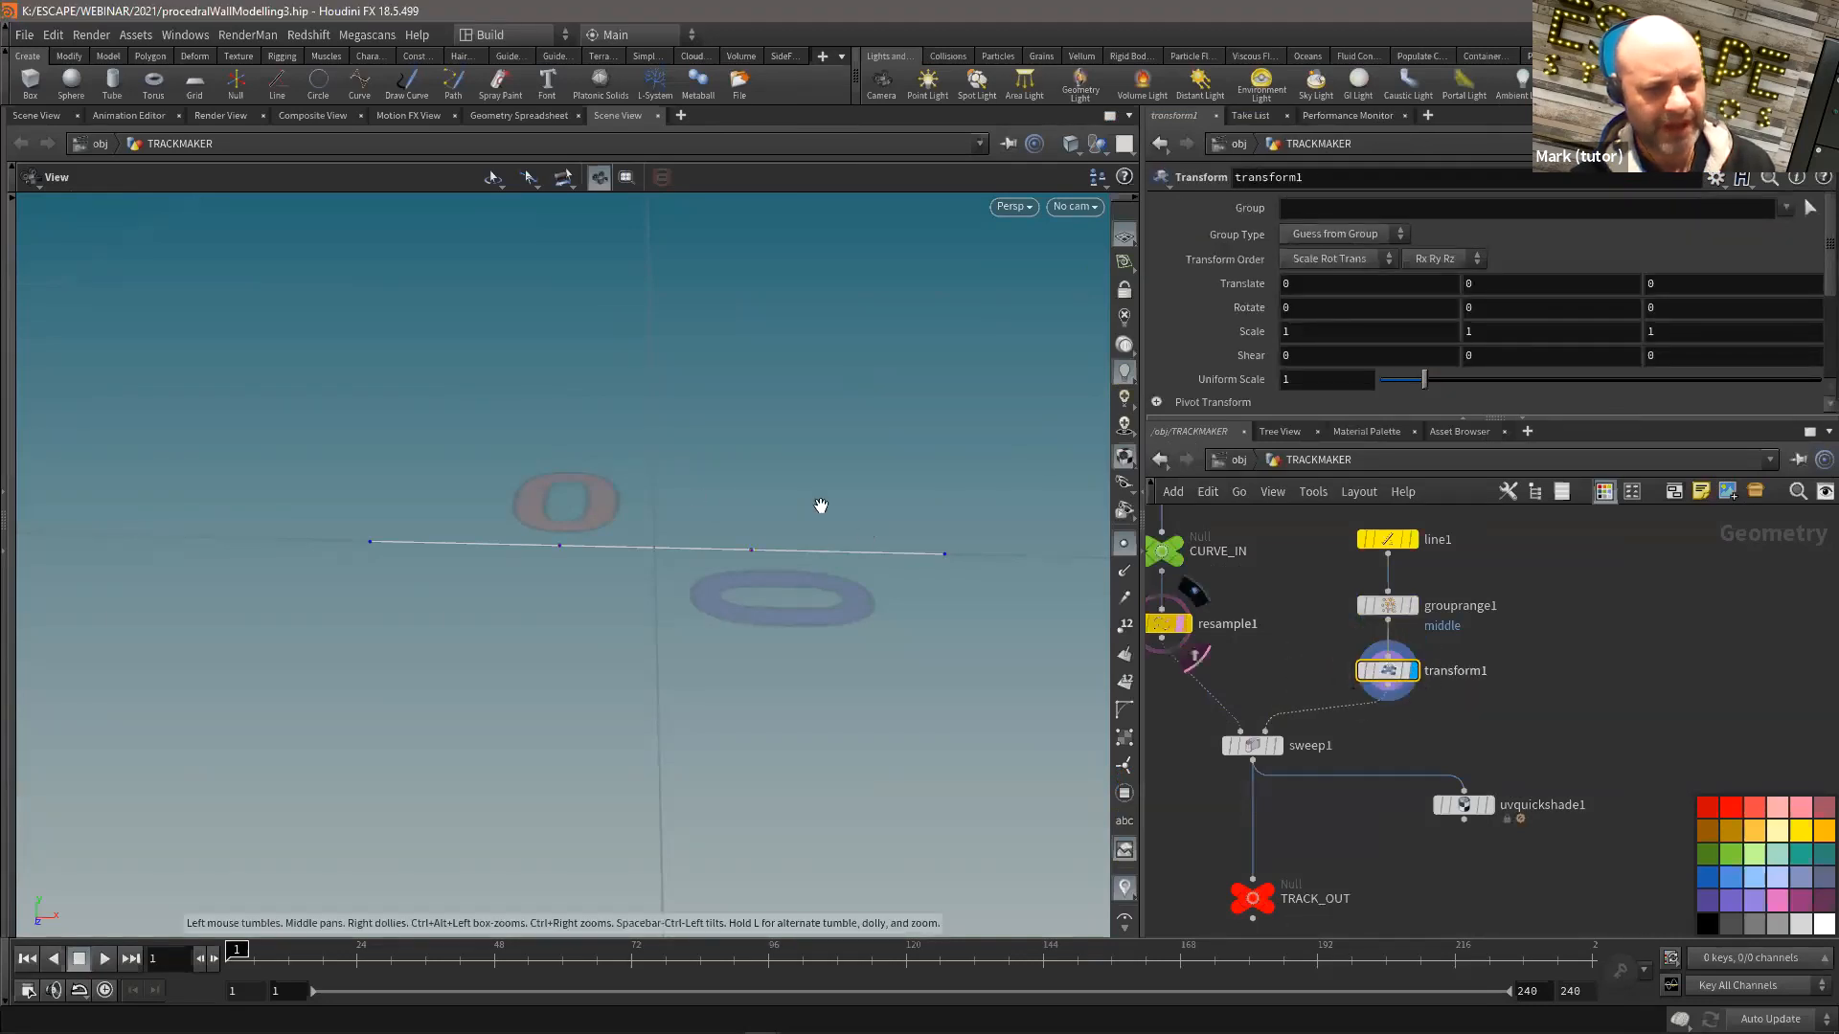
key("Return")
left_click_drag(722, 493, 670, 390, "alt")
key("ctrl+z")
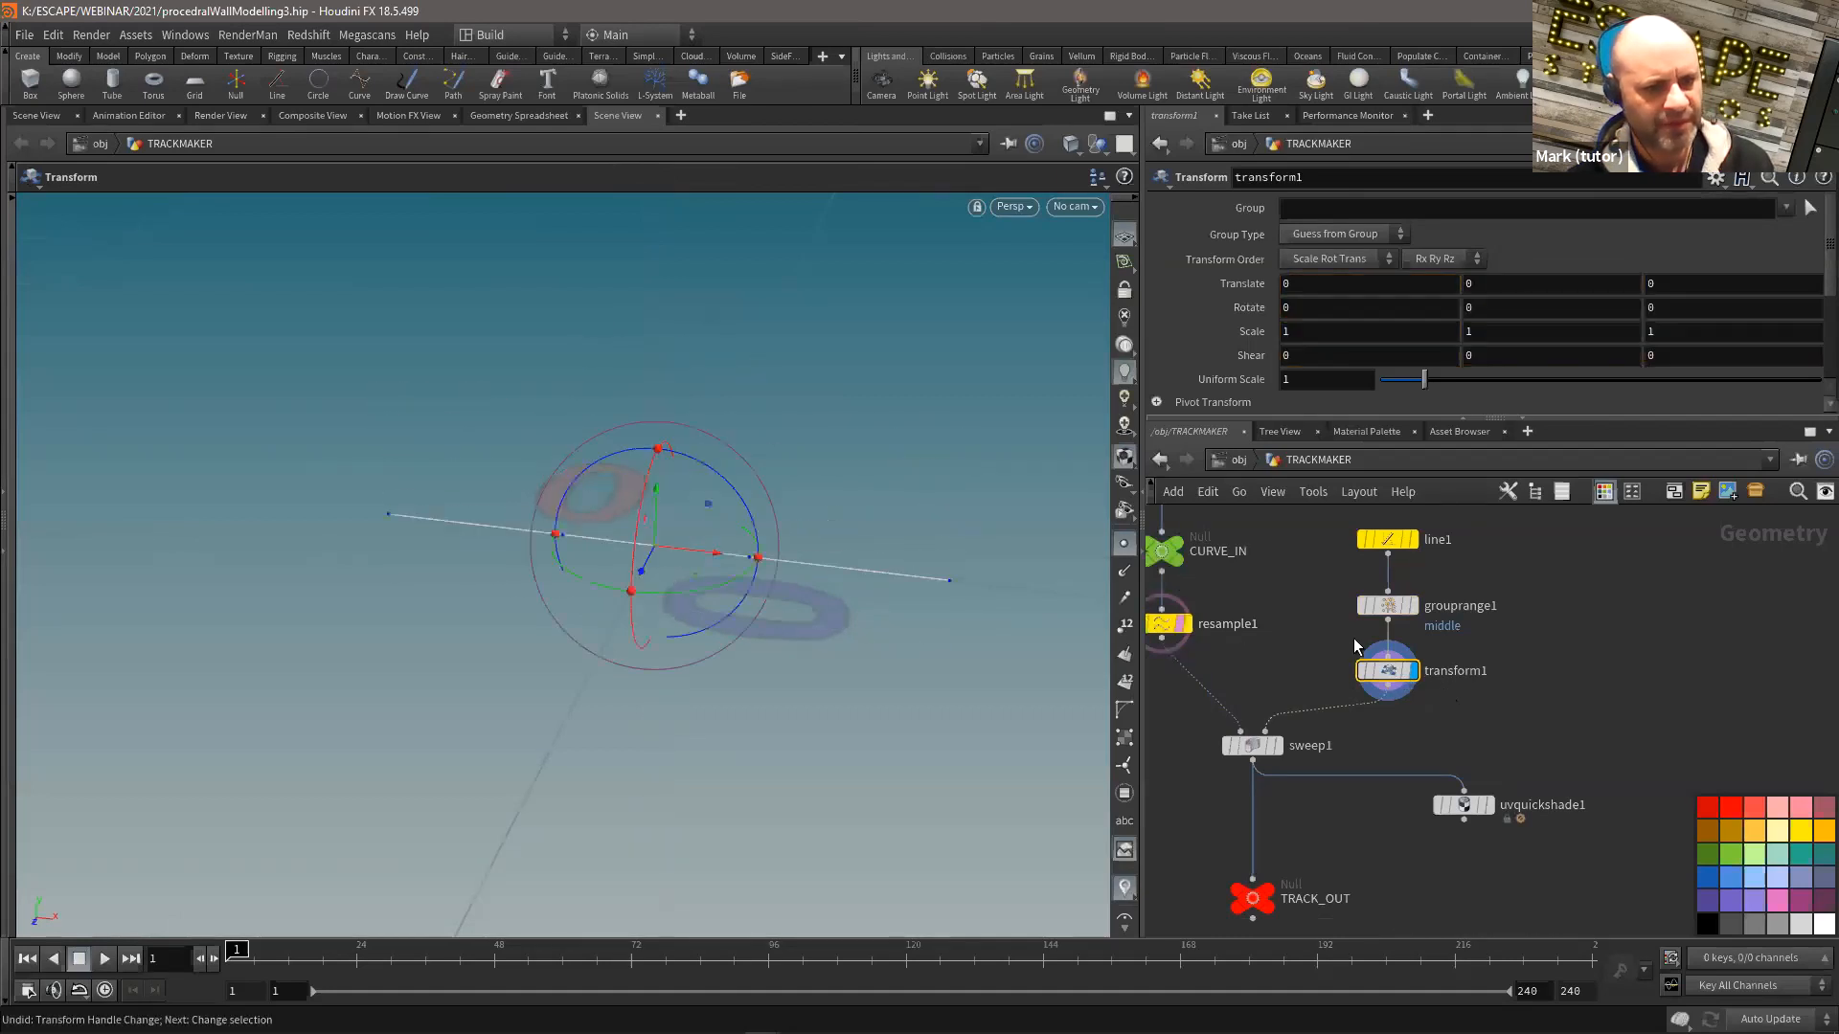
Step: Restrict transform1 to the middle group and move the profile's inner points down in Y
left_click(1347, 206)
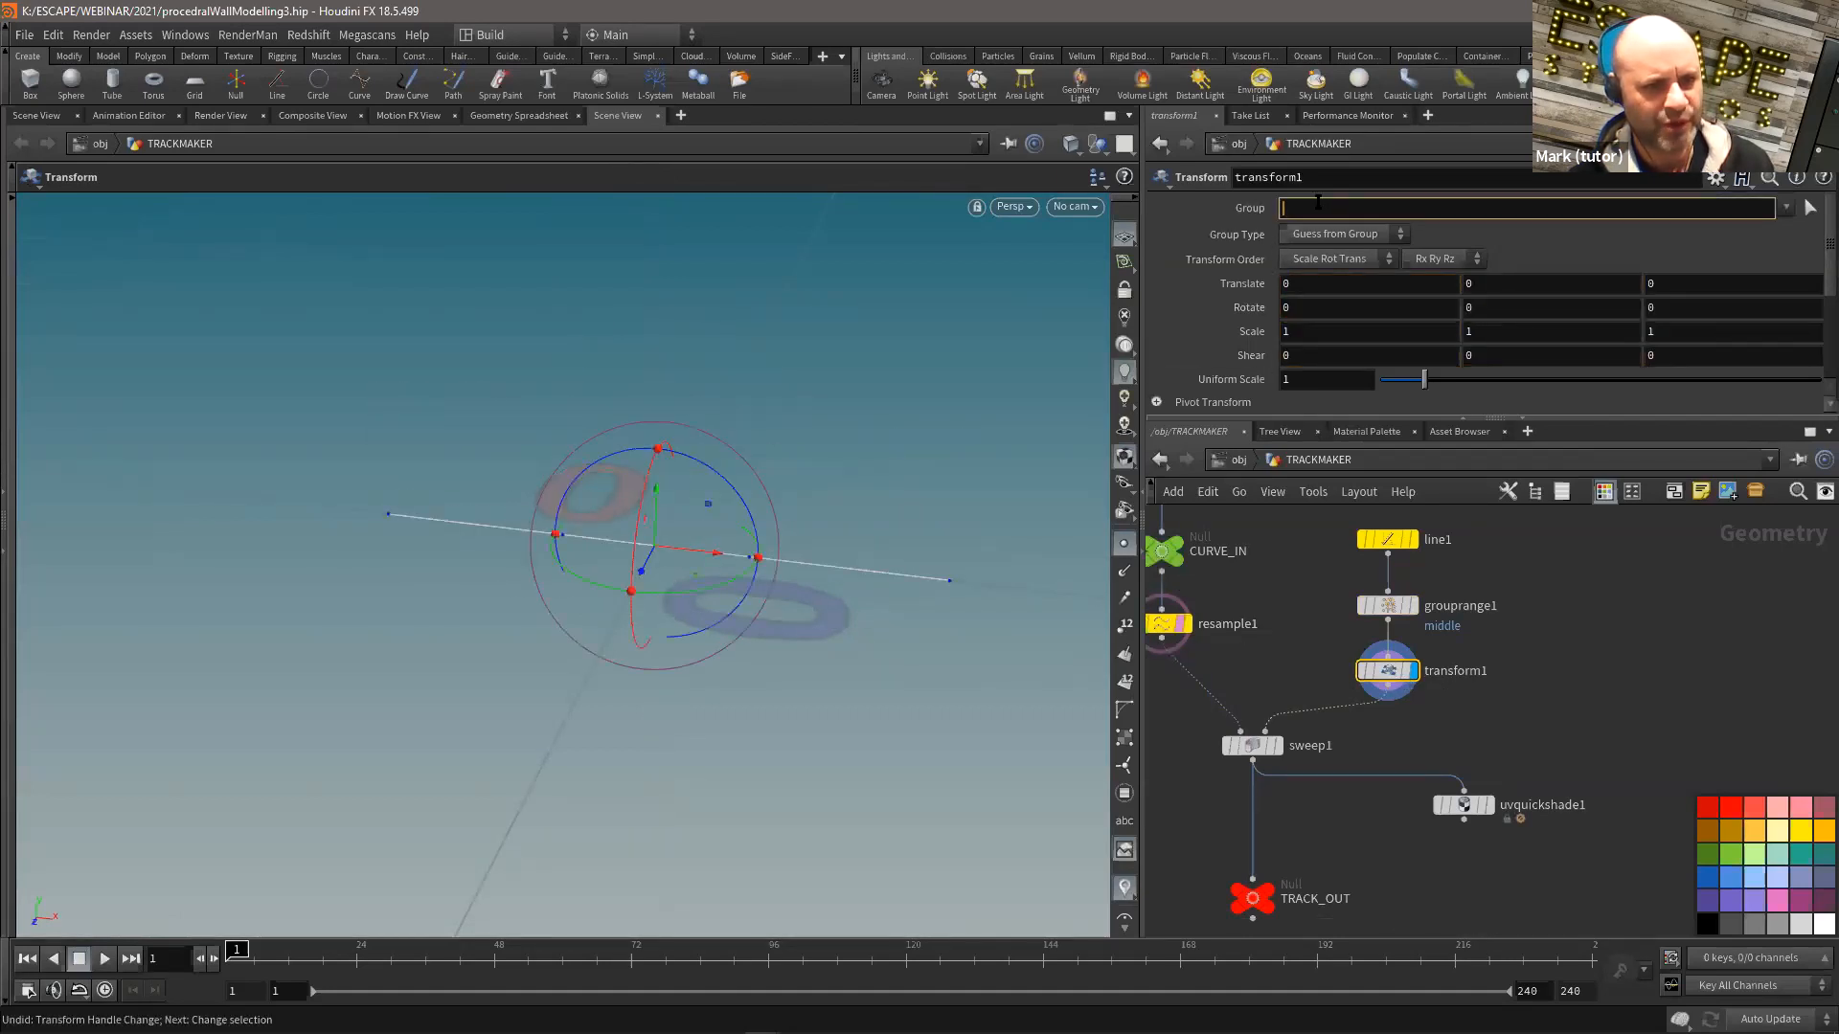
left_click(1783, 209)
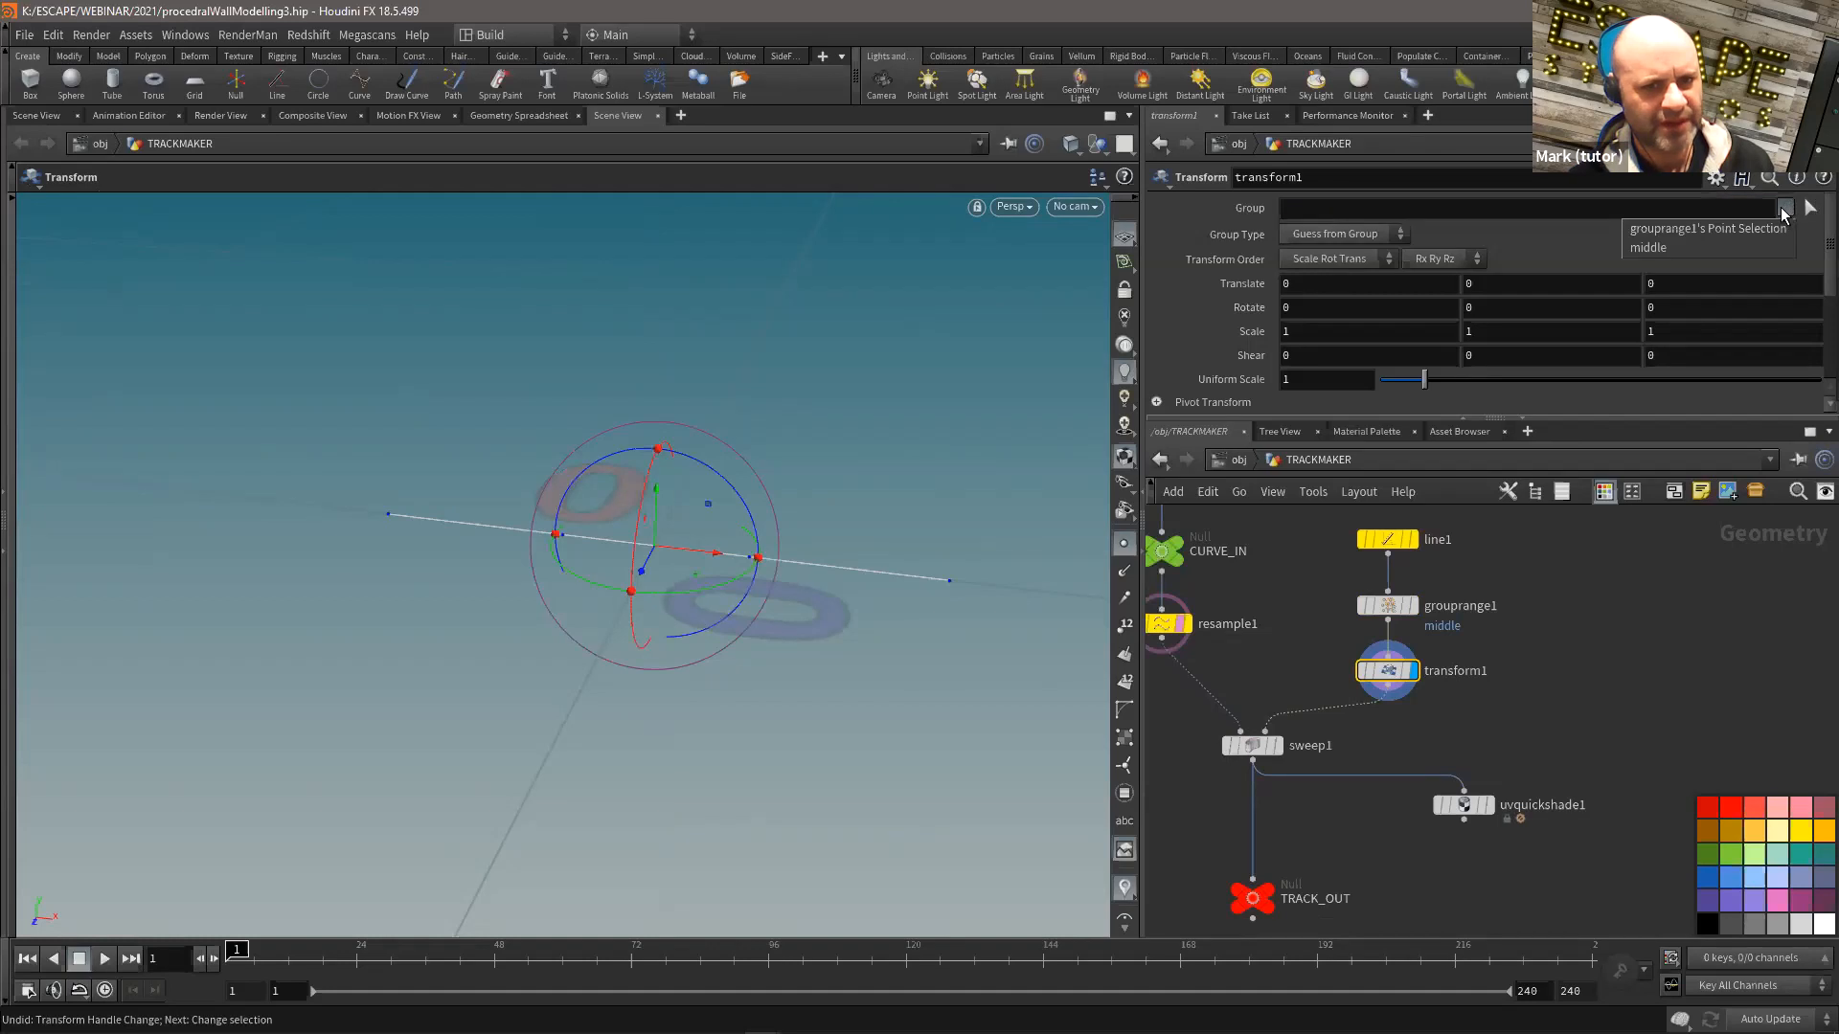
left_click(1681, 245)
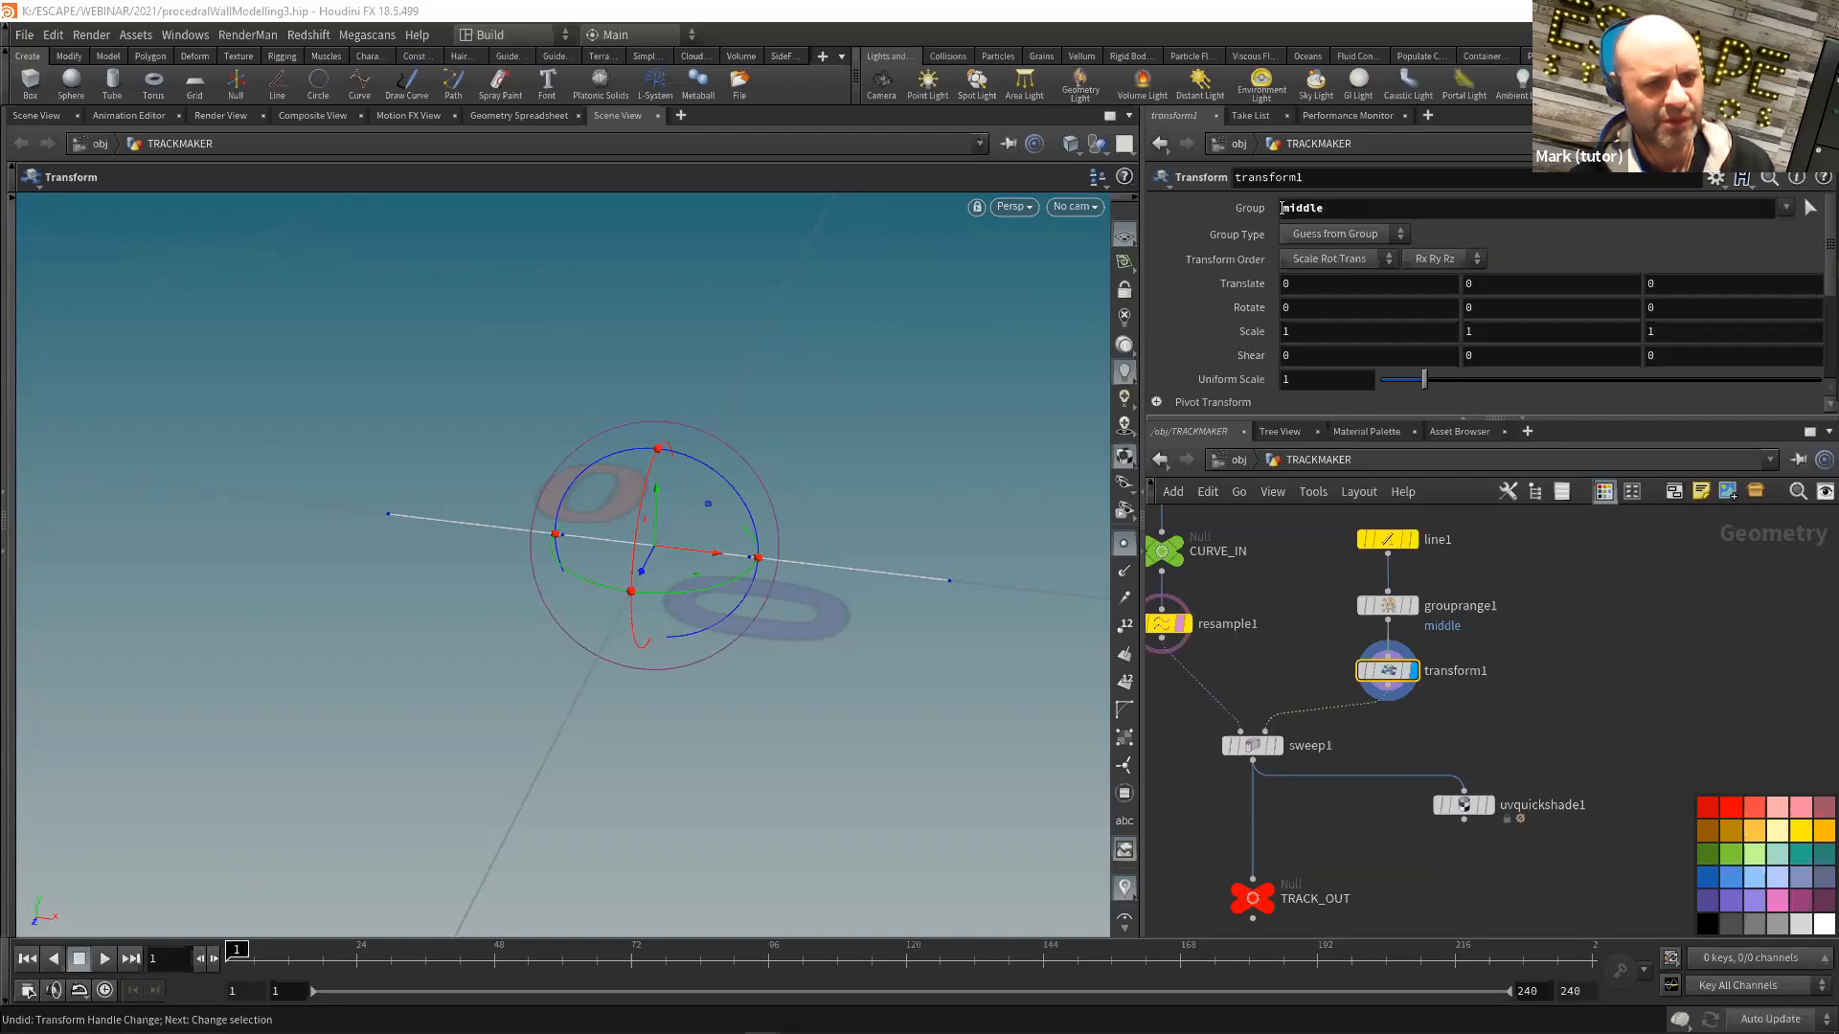
left_click_drag(658, 503, 654, 544)
Step: Vary line1's point count to test the lowered profile, finishing at 4 points
left_click(1387, 539)
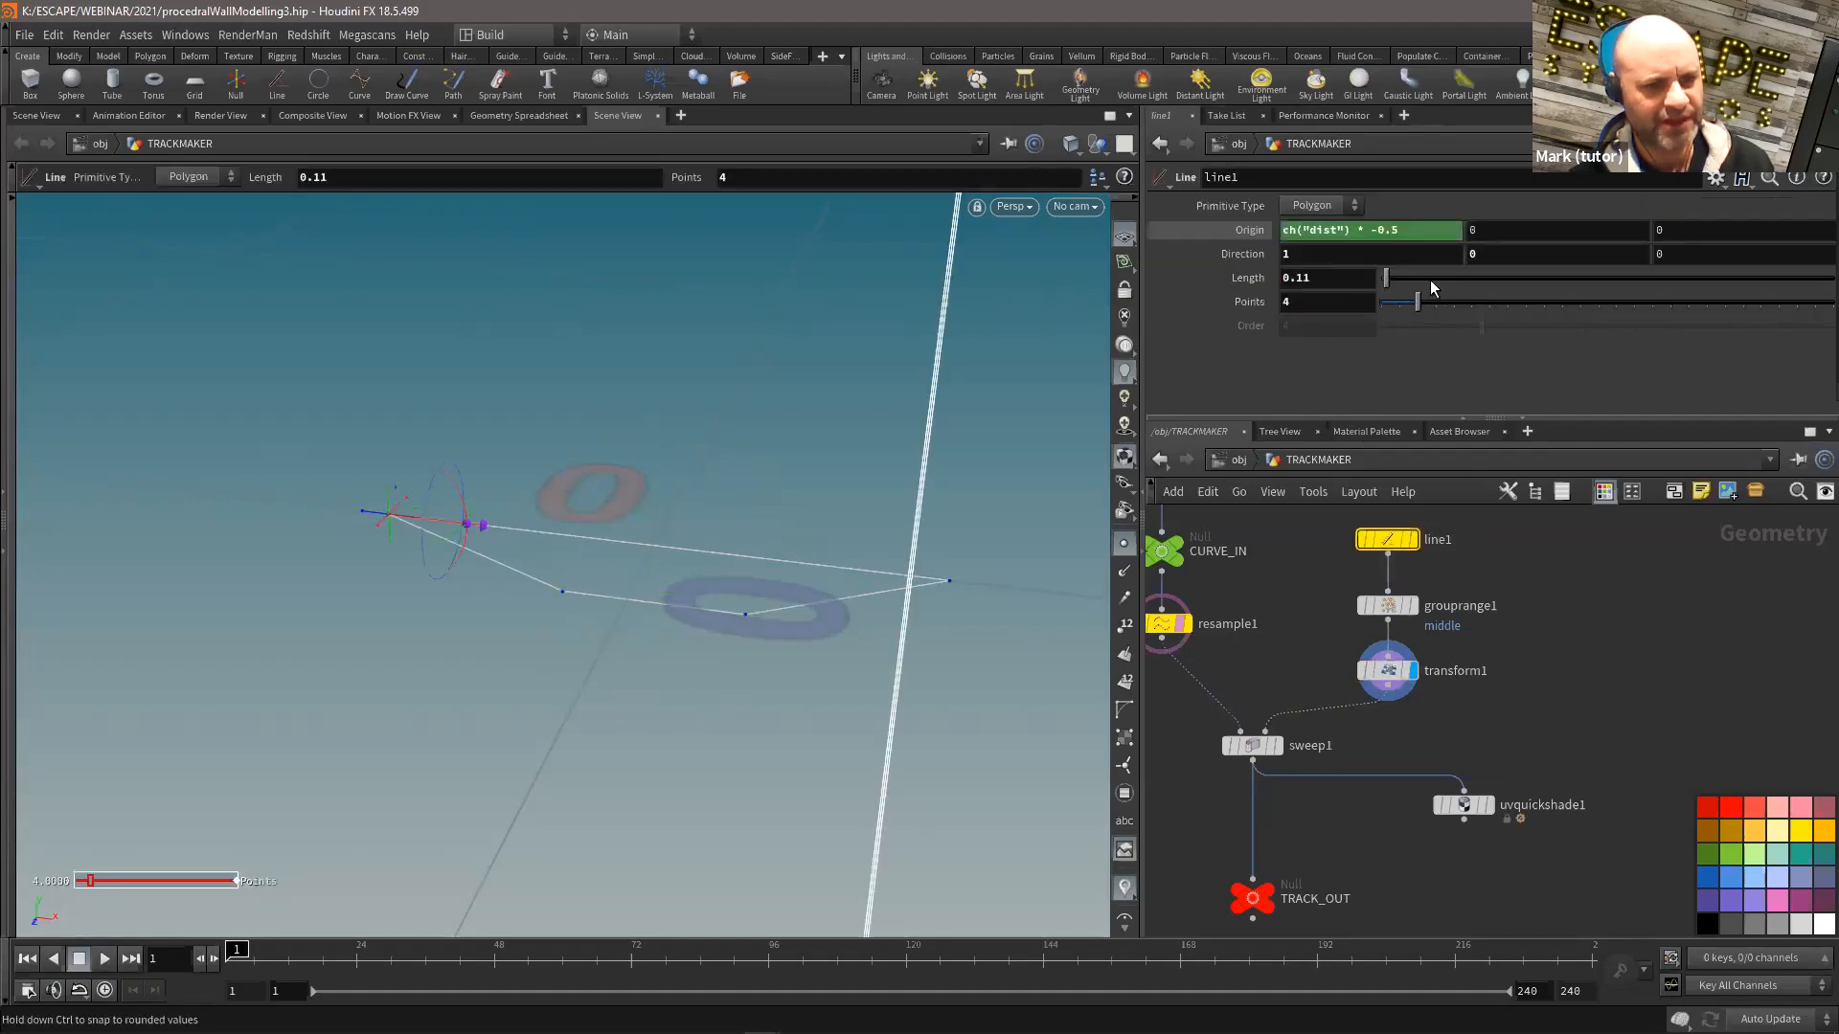
left_click_drag(1418, 300, 1479, 310)
mouse_move(1423, 305)
left_mouse_down()
mouse_move(1457, 308)
mouse_move(1417, 308)
left_mouse_up()
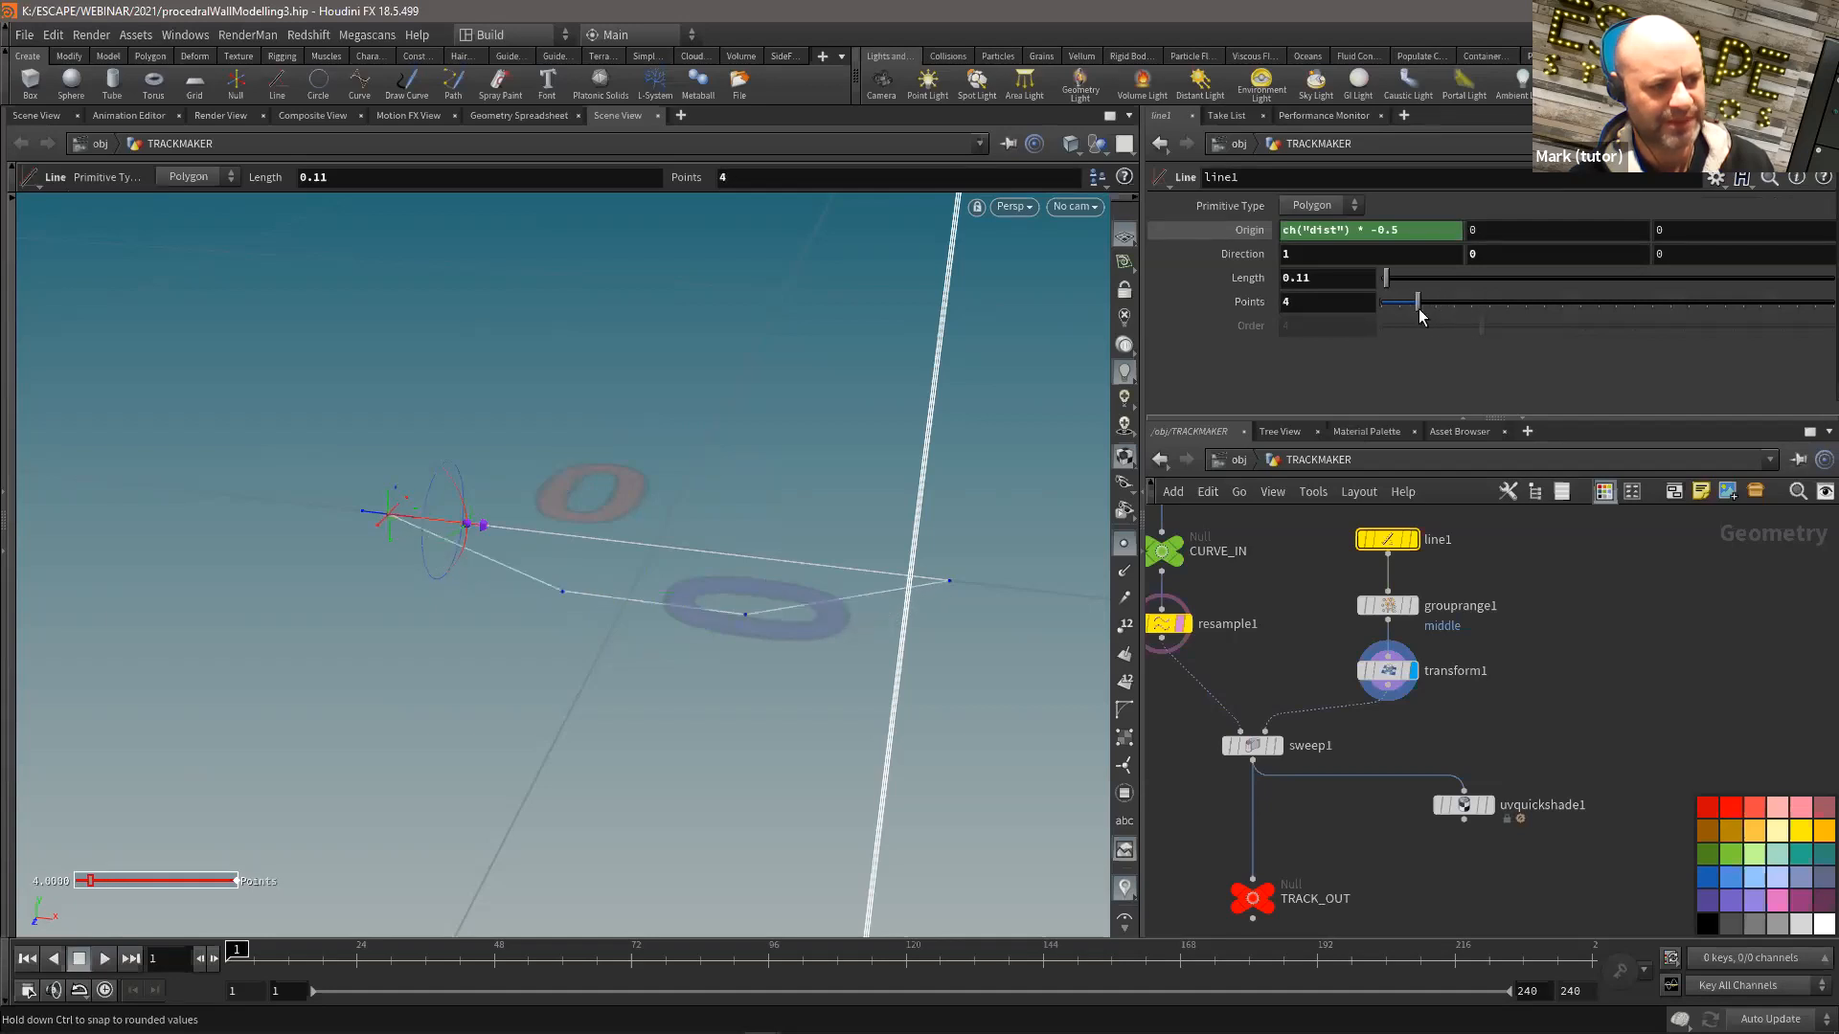
Step: Adjust transform1's Y translation of the middle points to about -0.017
left_click(1382, 675)
mouse_move(658, 560)
left_mouse_down()
mouse_move(659, 532)
mouse_move(673, 586)
left_mouse_up()
scroll(1370, 848, "down", 2)
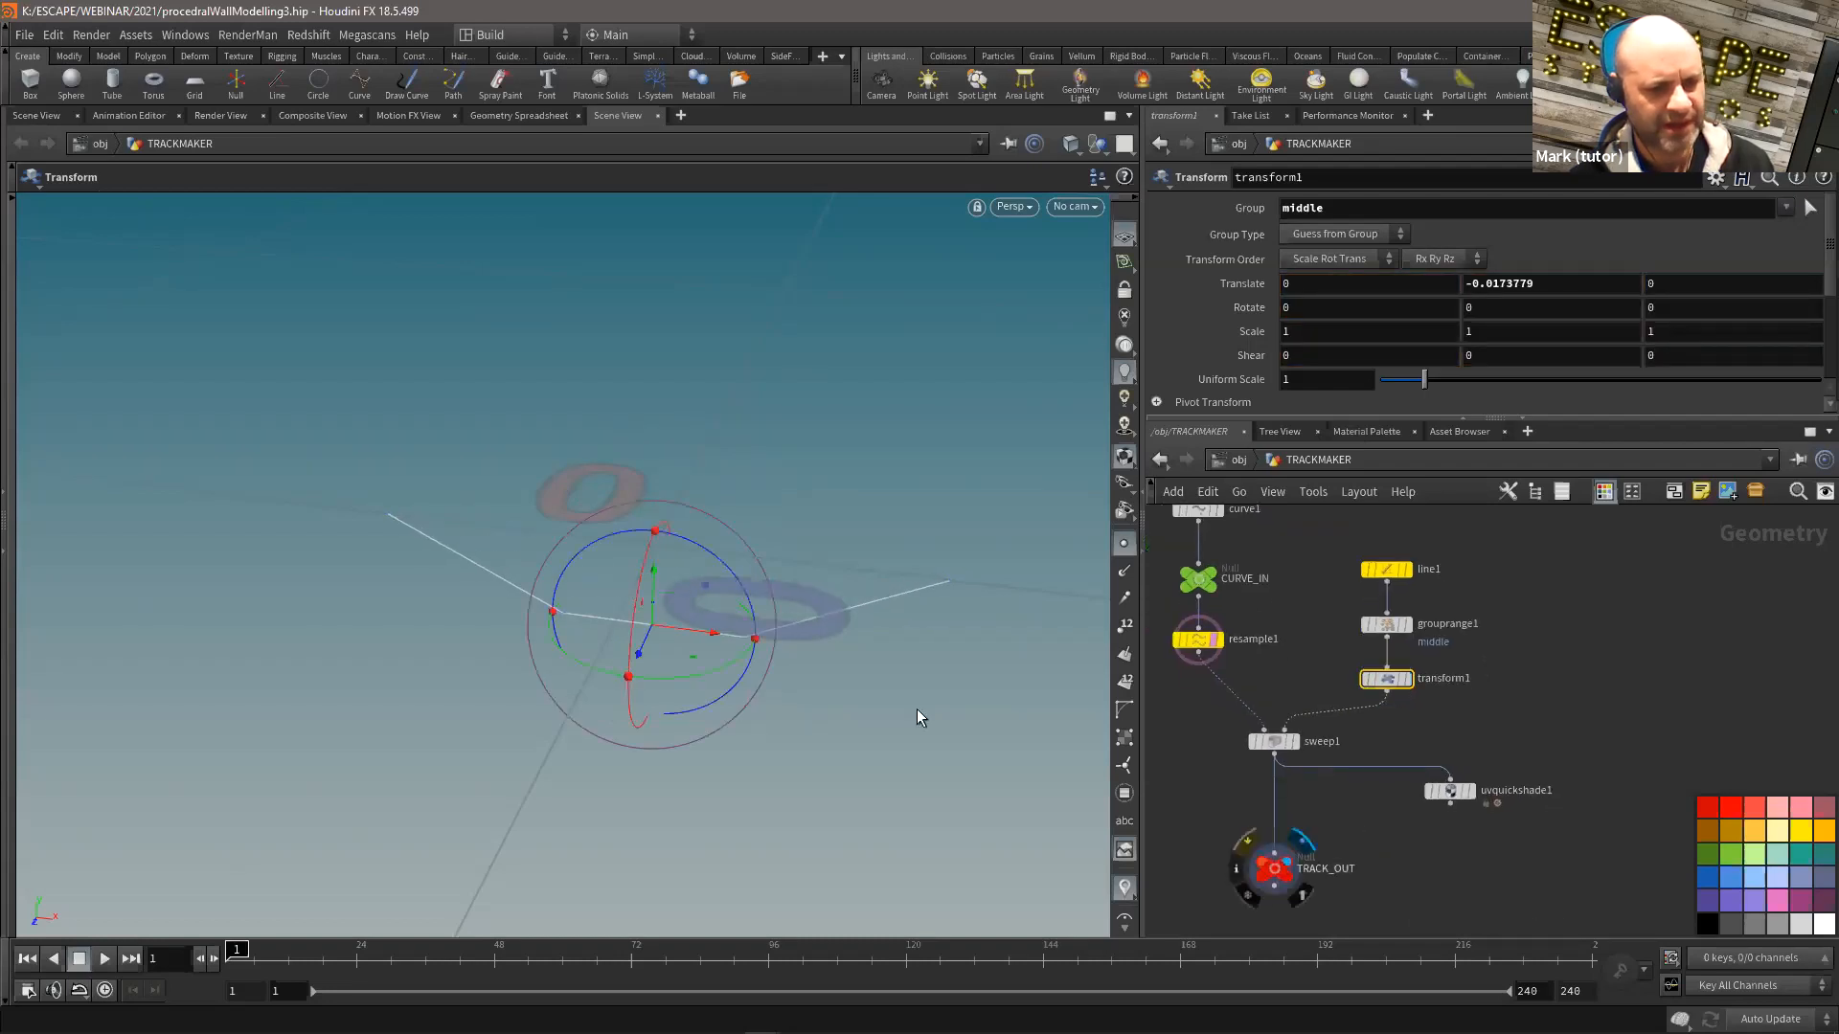
Step: Display TRACK_OUT, frame the whole track and examine its channelled shape up close
left_click_drag(841, 624, 812, 625, "alt")
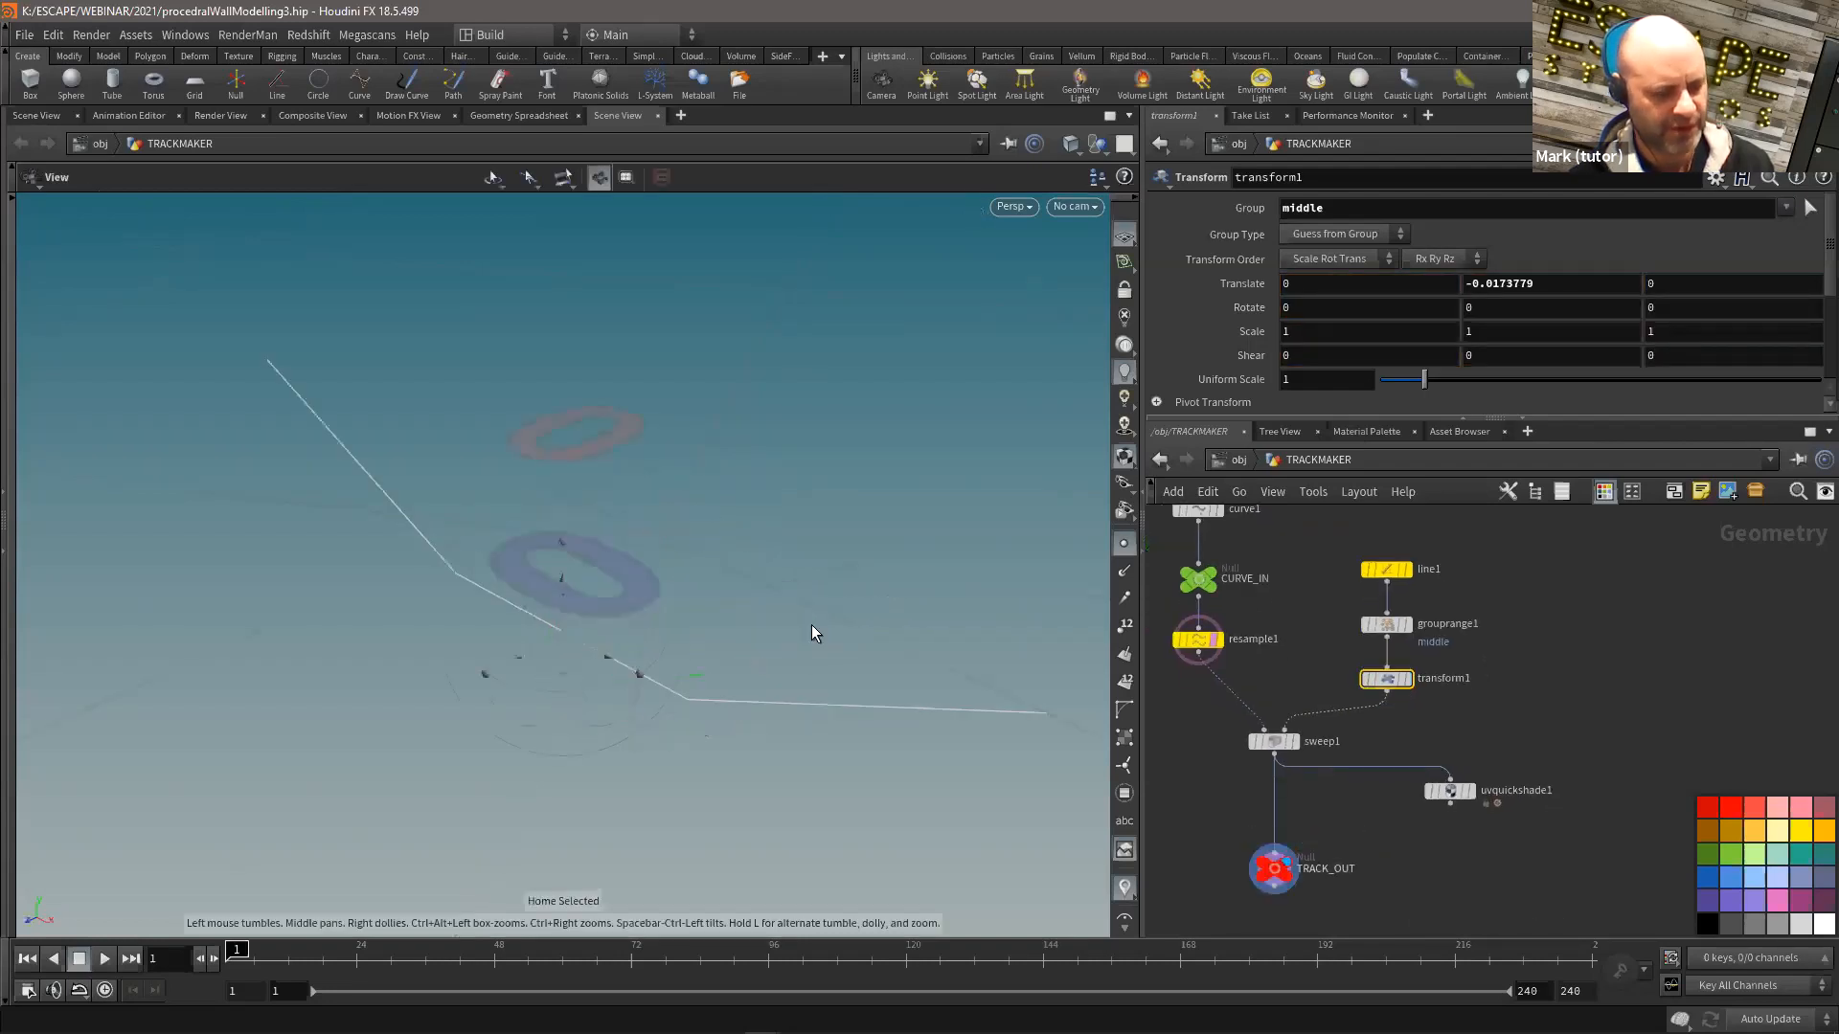
left_click(1279, 874)
key("space+g")
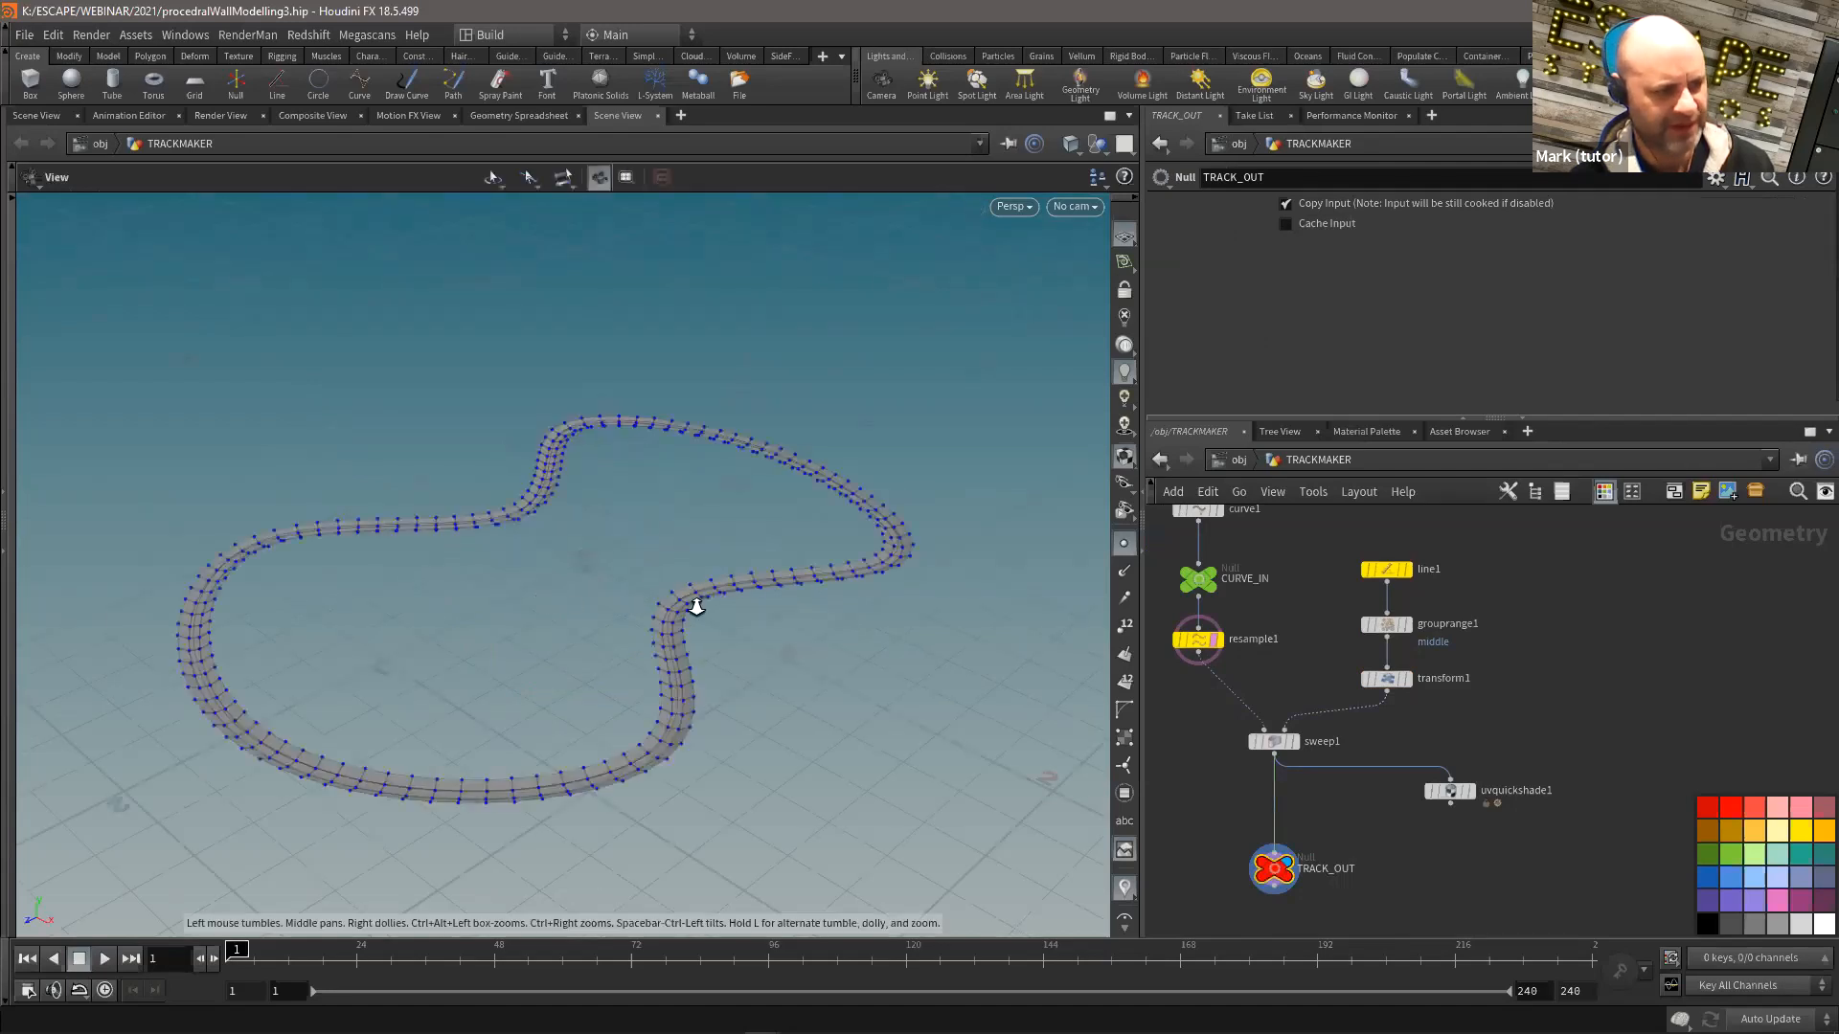
right_click_drag(693, 603, 825, 600, "alt")
left_click_drag(825, 600, 829, 605, "alt")
Step: Lower transform1's middle points to about -0.023 in Y, and display and frame the profile line alone
left_click(1386, 678)
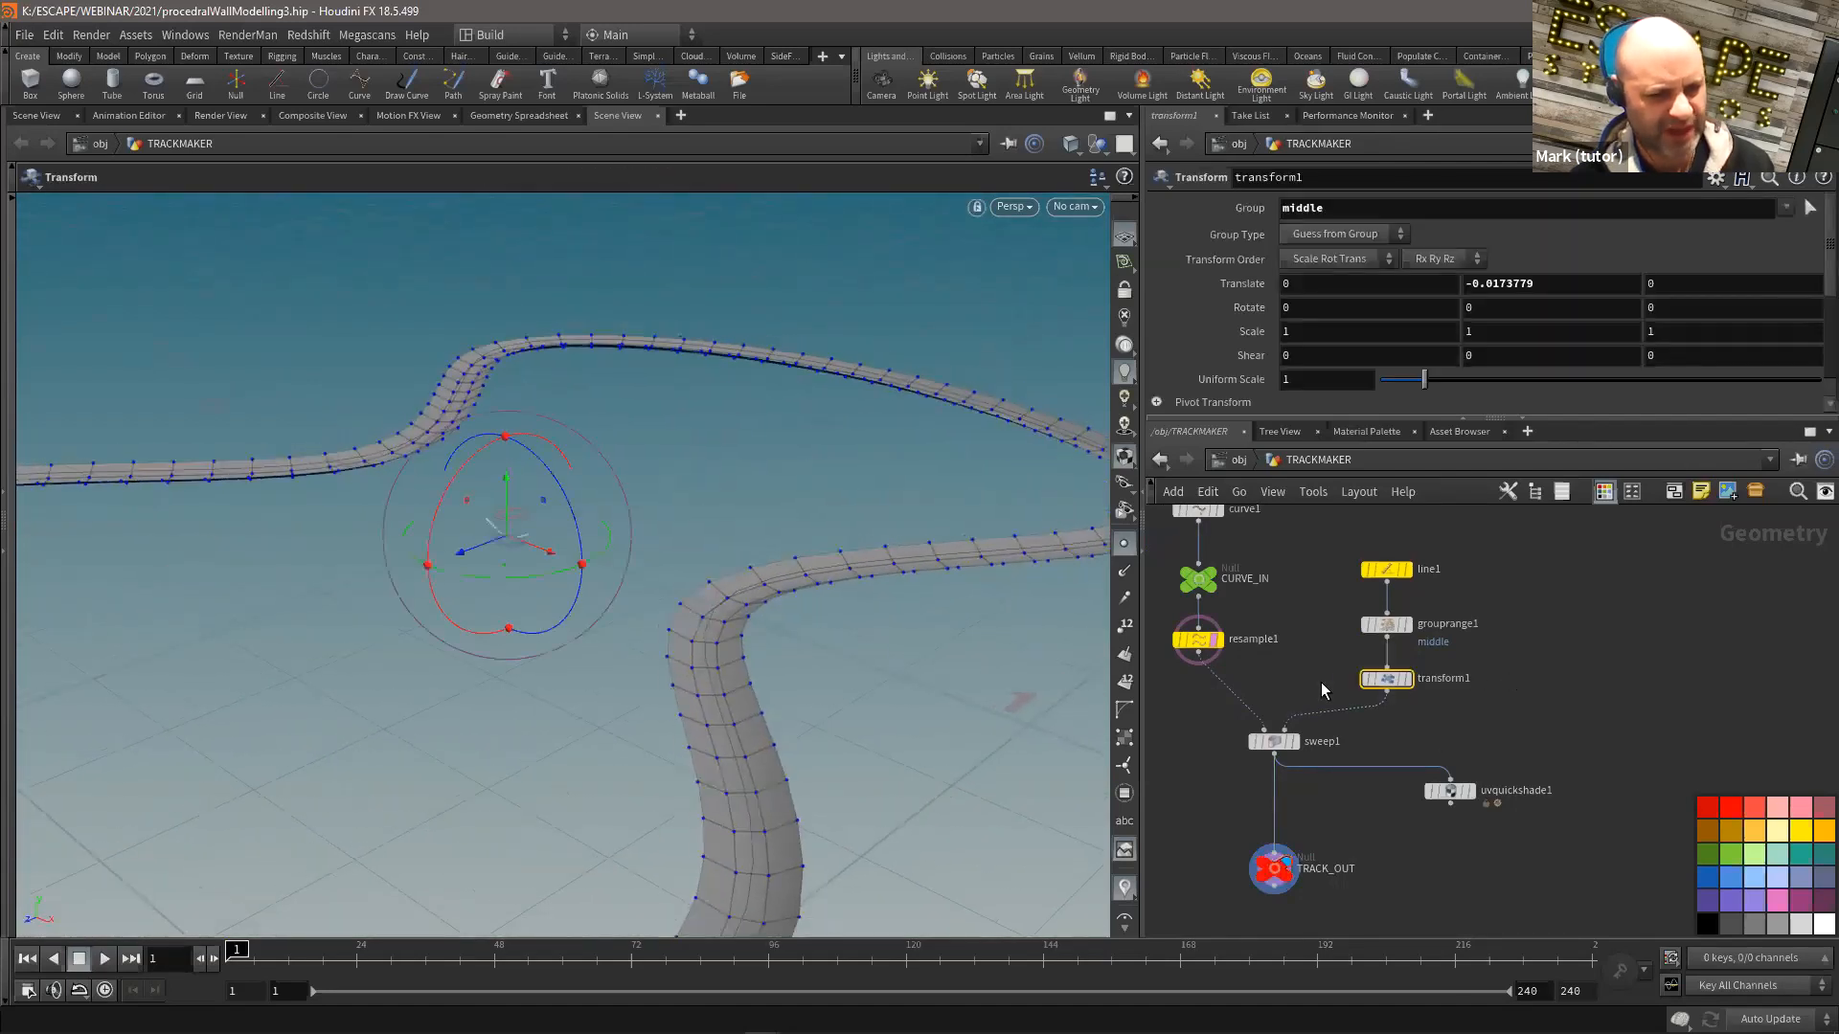
left_click_drag(504, 485, 512, 498)
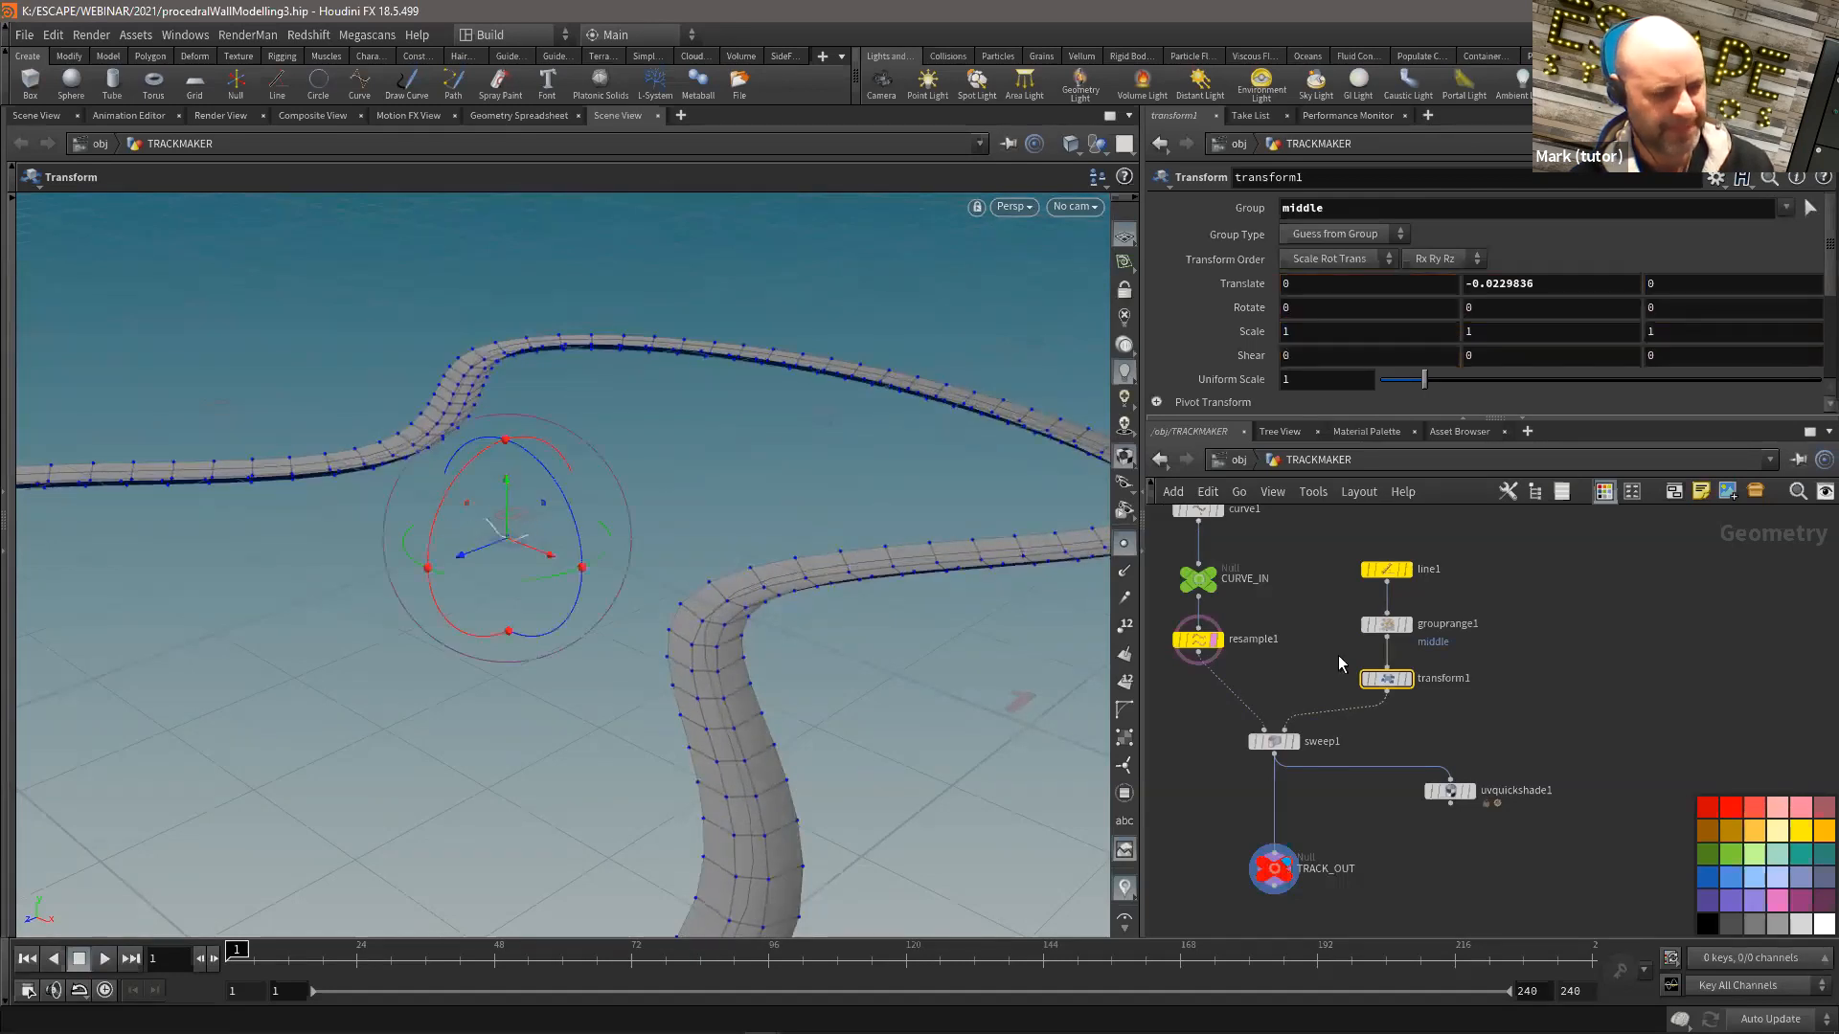
left_click(1404, 682)
key("space+g")
key("Escape")
left_click_drag(504, 550, 714, 534)
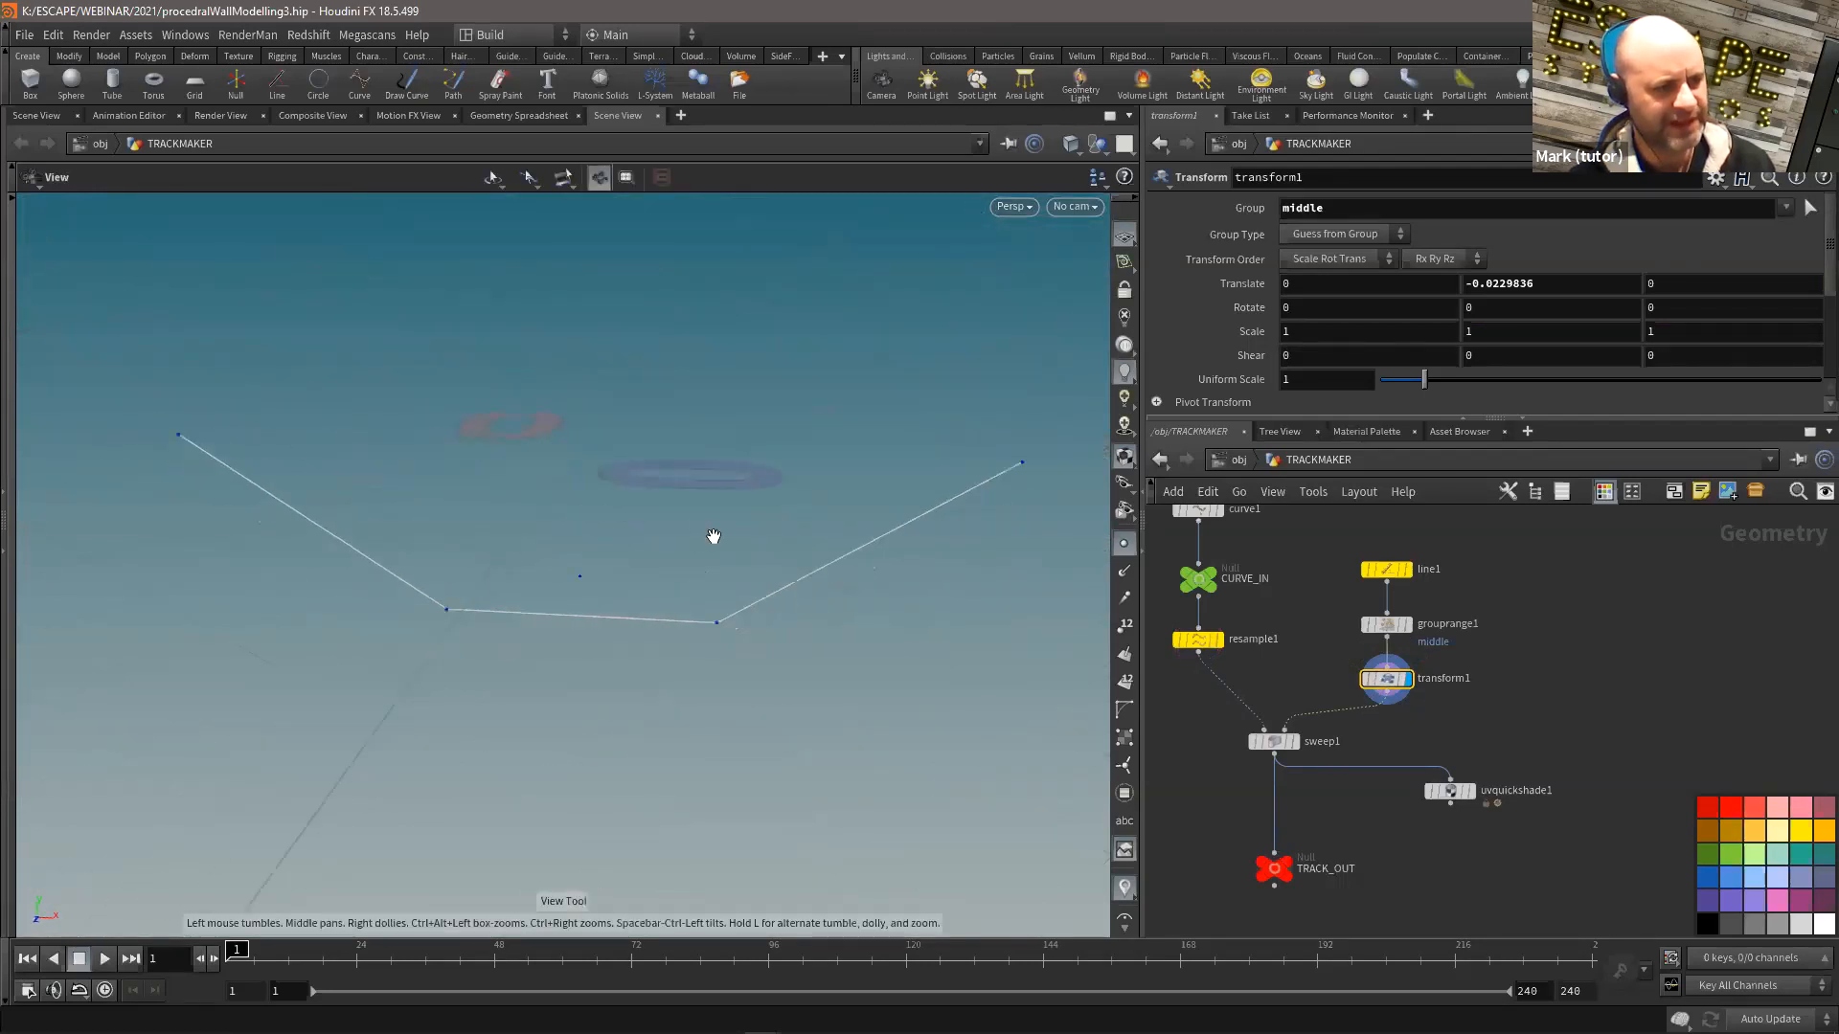
Step: Move the profile nodes up, insert a PolyBevel node between transform1 and sweep1, and display it
middle_click_drag(1413, 737, 1410, 725)
left_click_drag(1386, 665, 1394, 625, "shift")
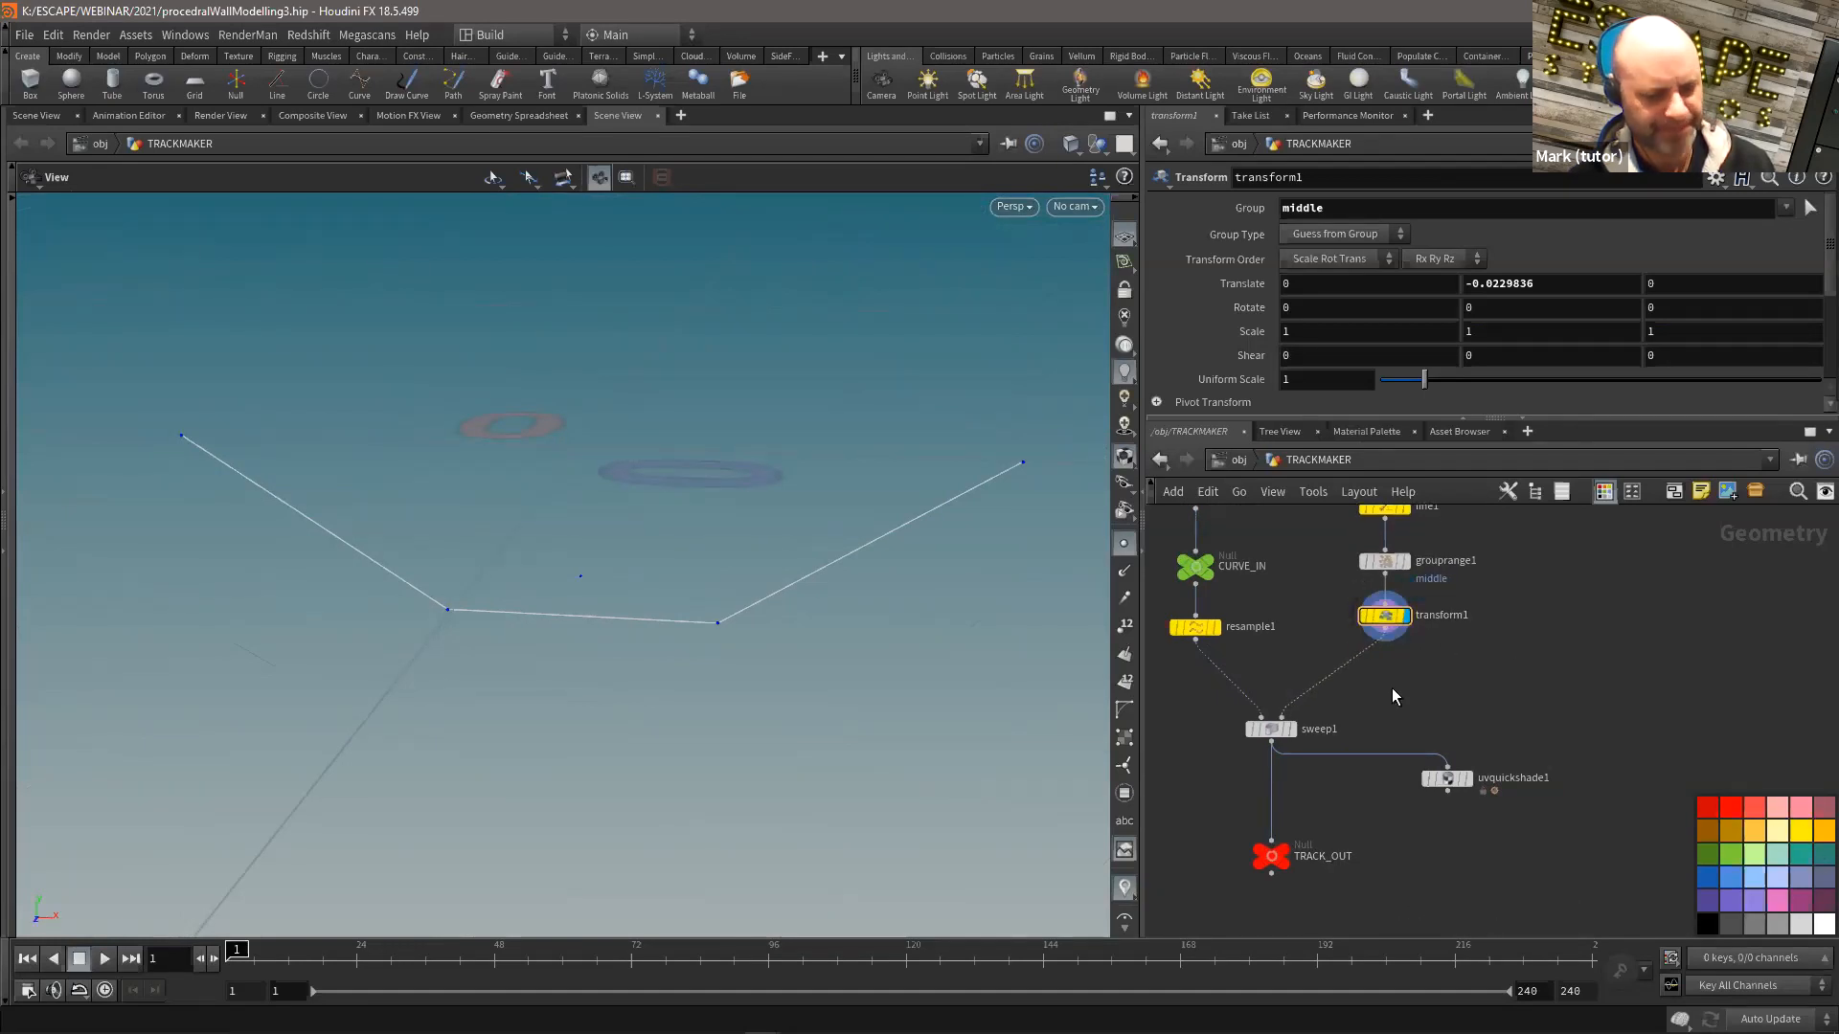
key("Tab")
type("pob")
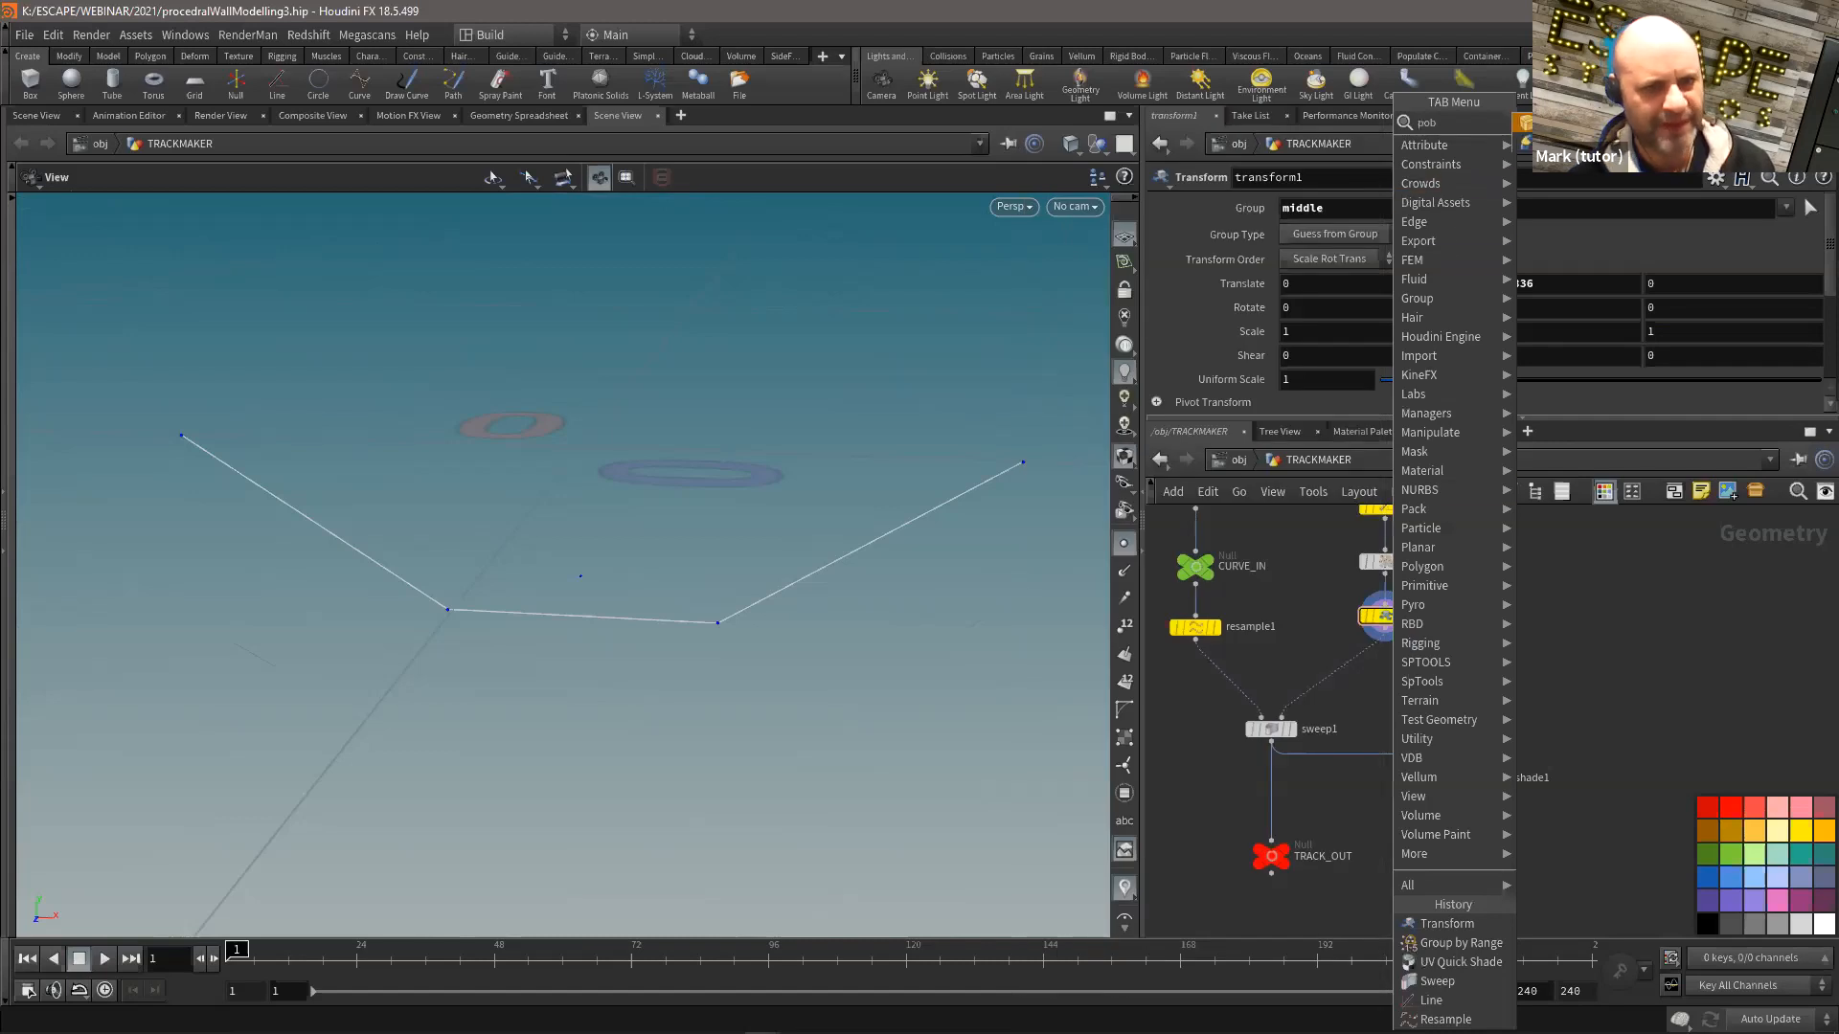
key("Return")
left_click(1393, 673)
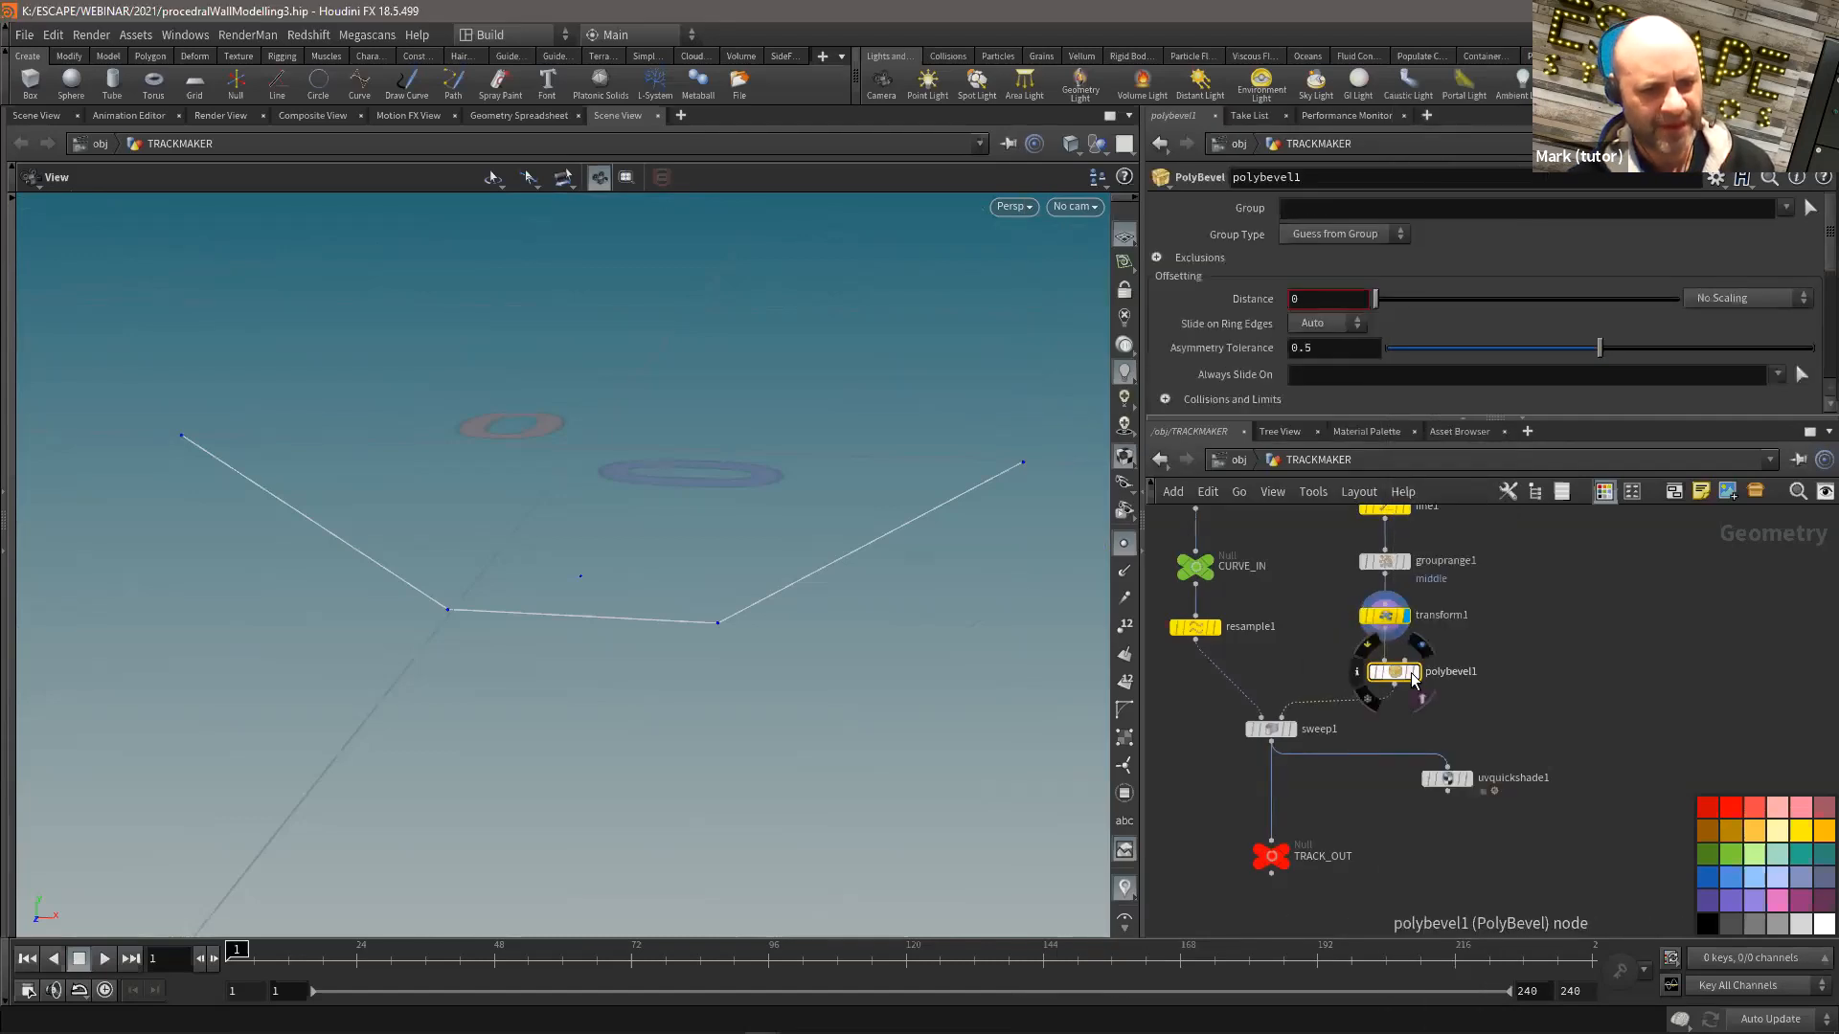
left_click(1416, 673)
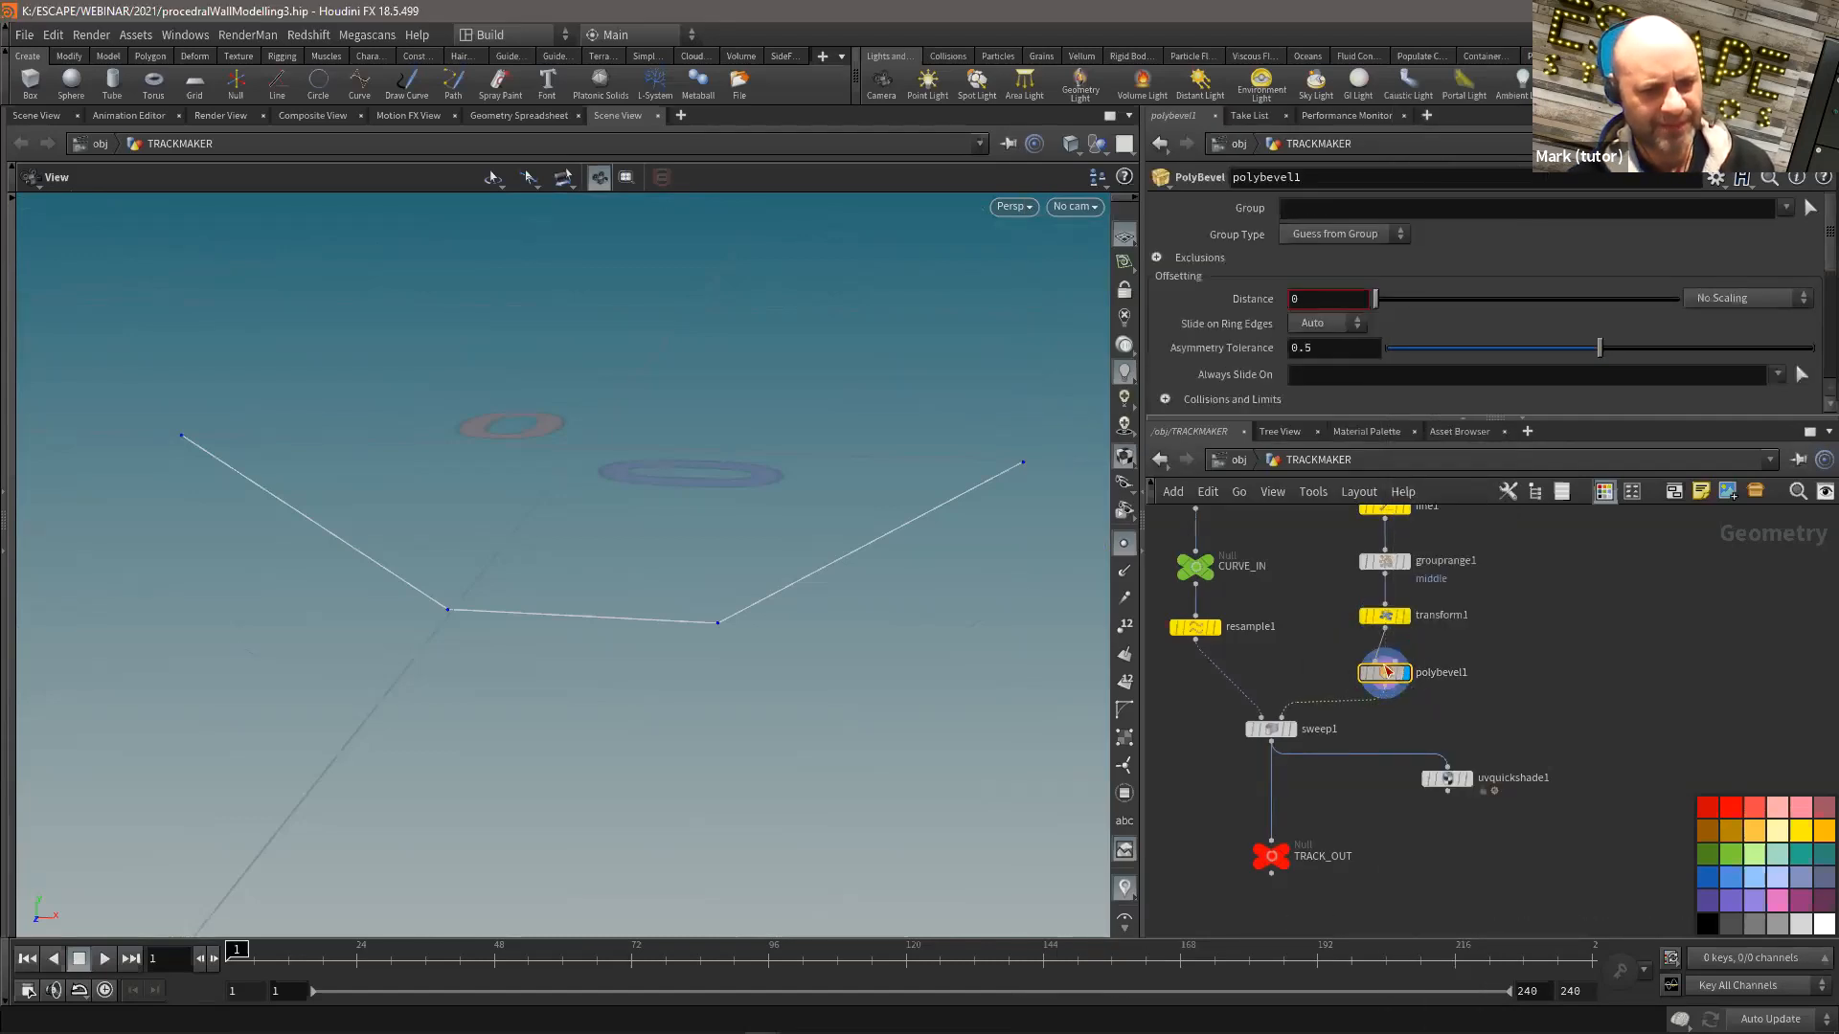
Step: Set polybevel1's group type to Points and its distance to 0.007
left_click(1338, 235)
left_click(1329, 273)
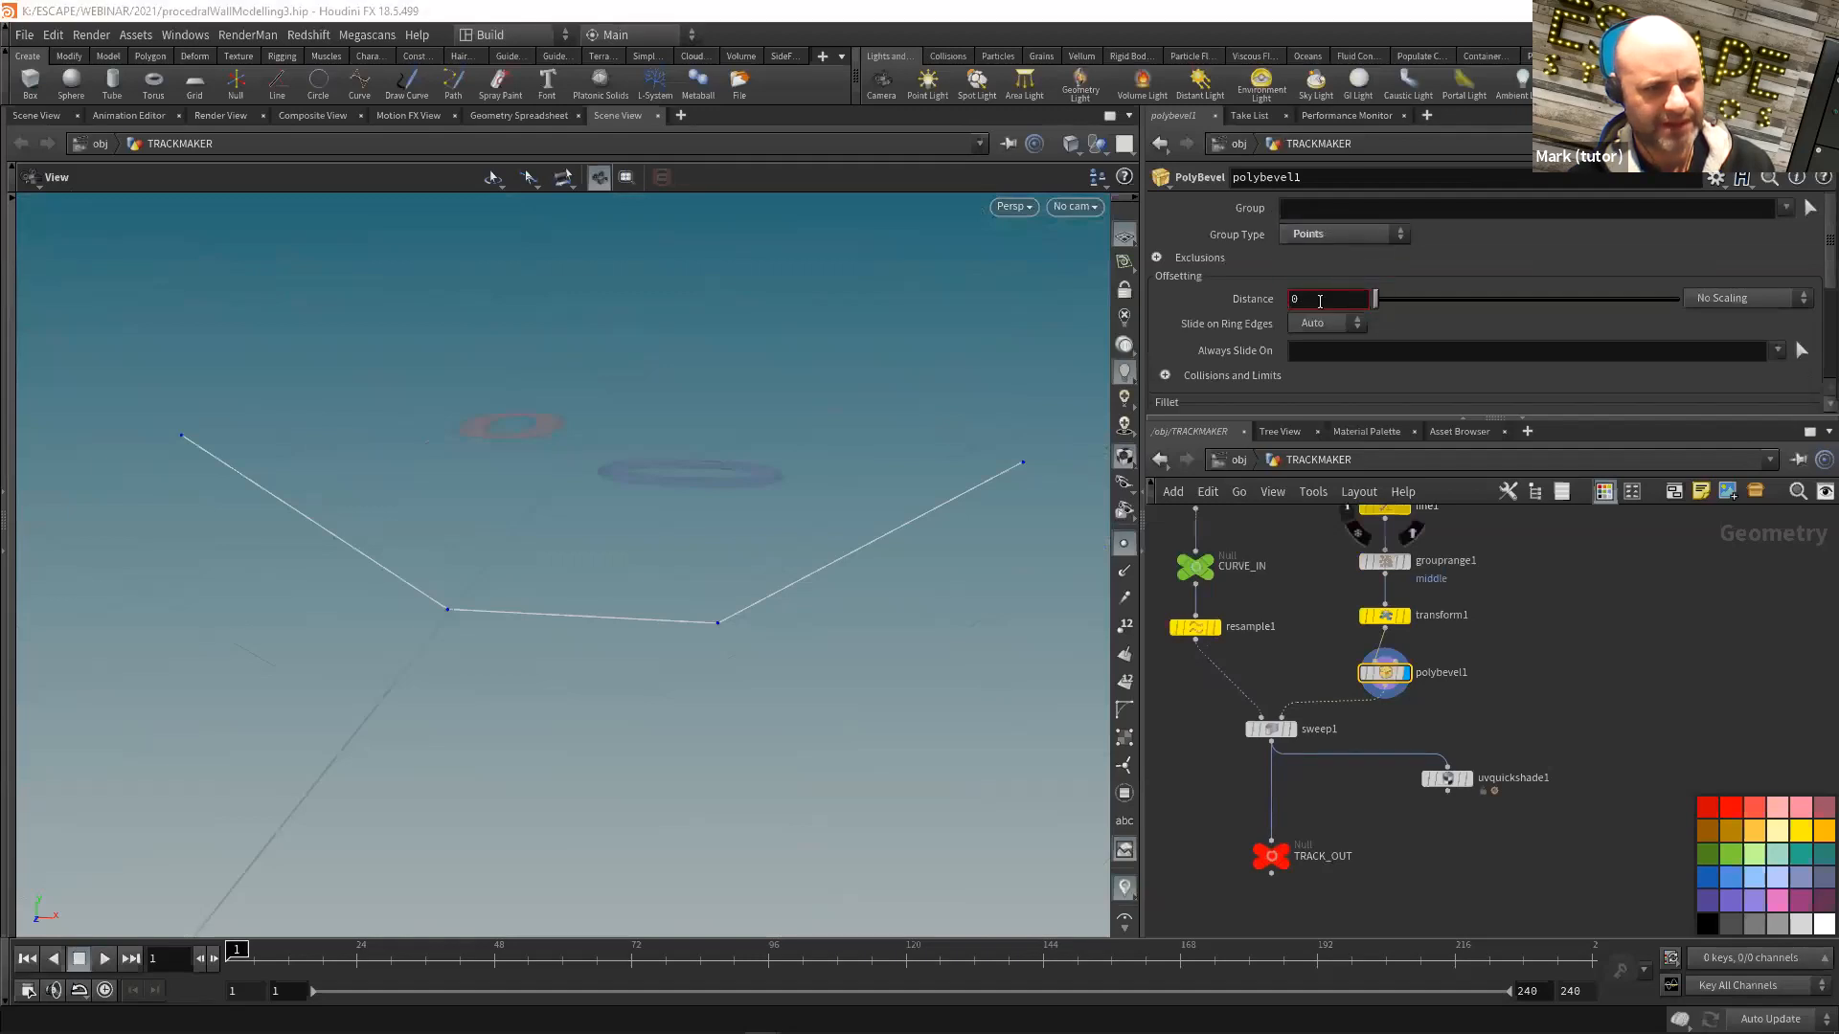
middle_click_drag(1313, 299, 1317, 355)
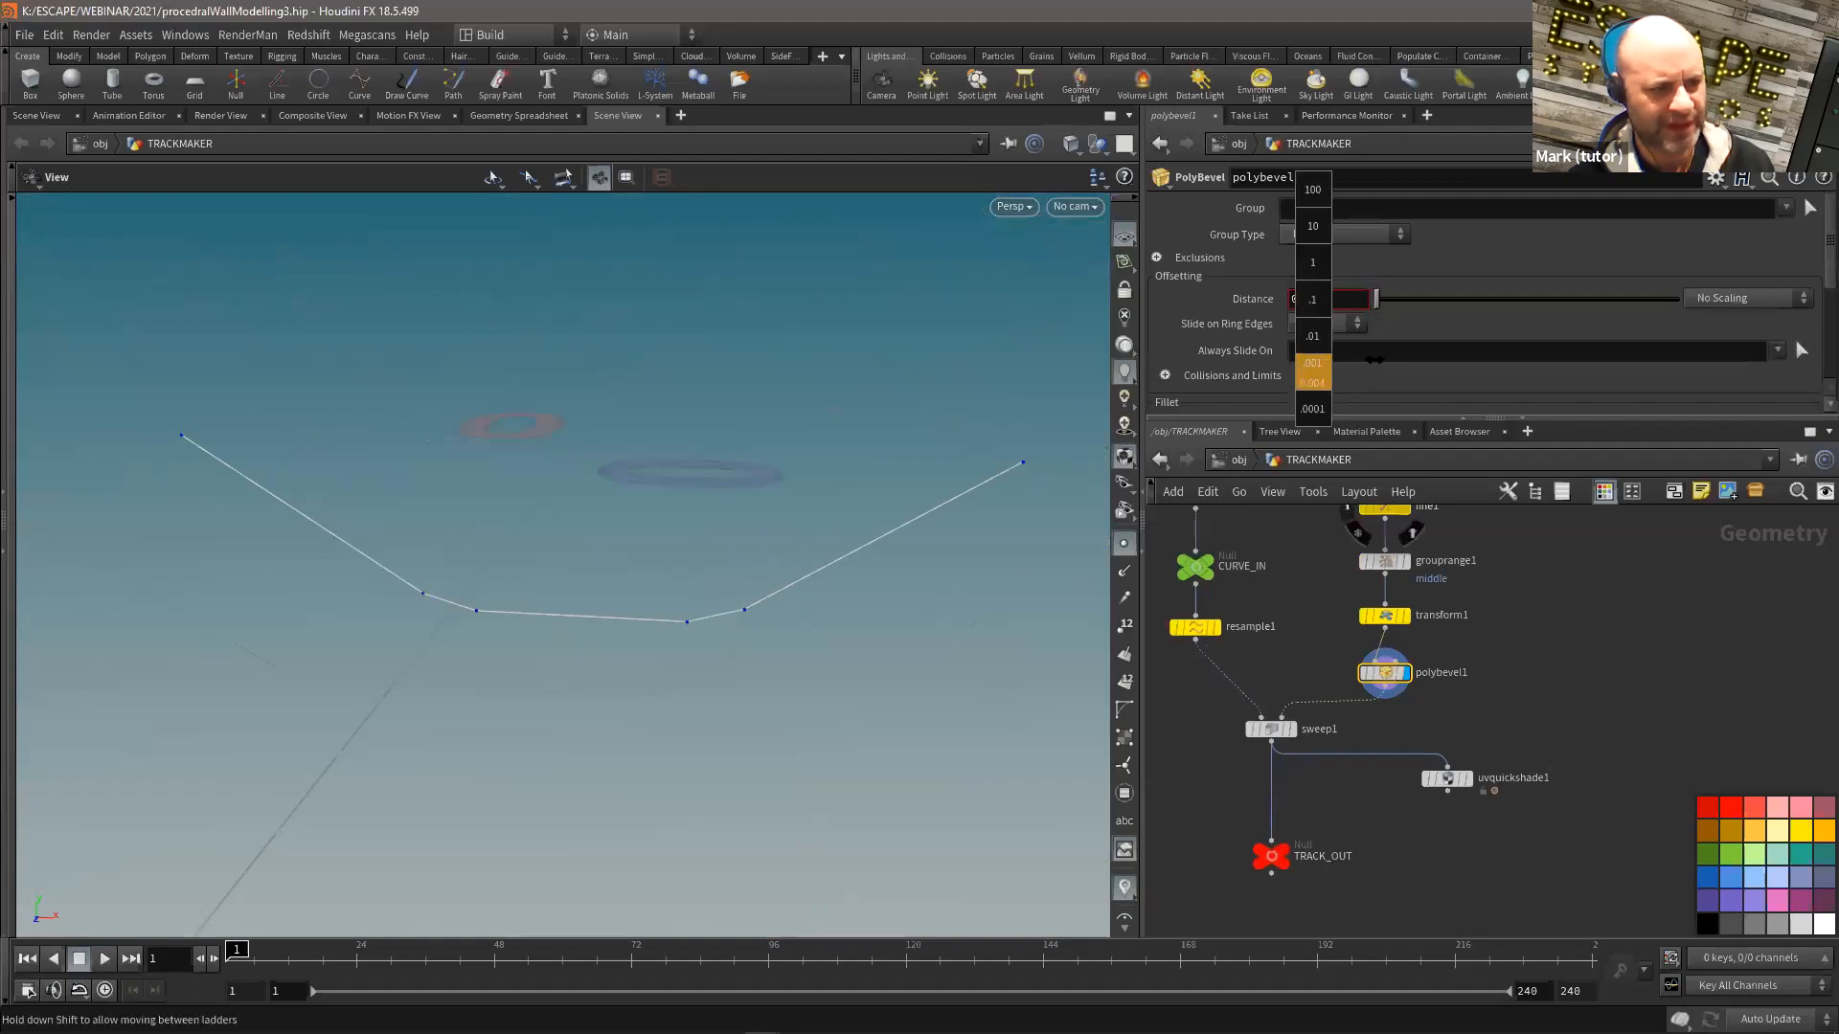
mouse_move(1377, 353)
middle_mouse_down()
mouse_move(1420, 352)
mouse_move(1389, 359)
middle_mouse_up()
Step: Set polybevel1's round fillet to 2 divisions
scroll(1226, 301, "down", 3)
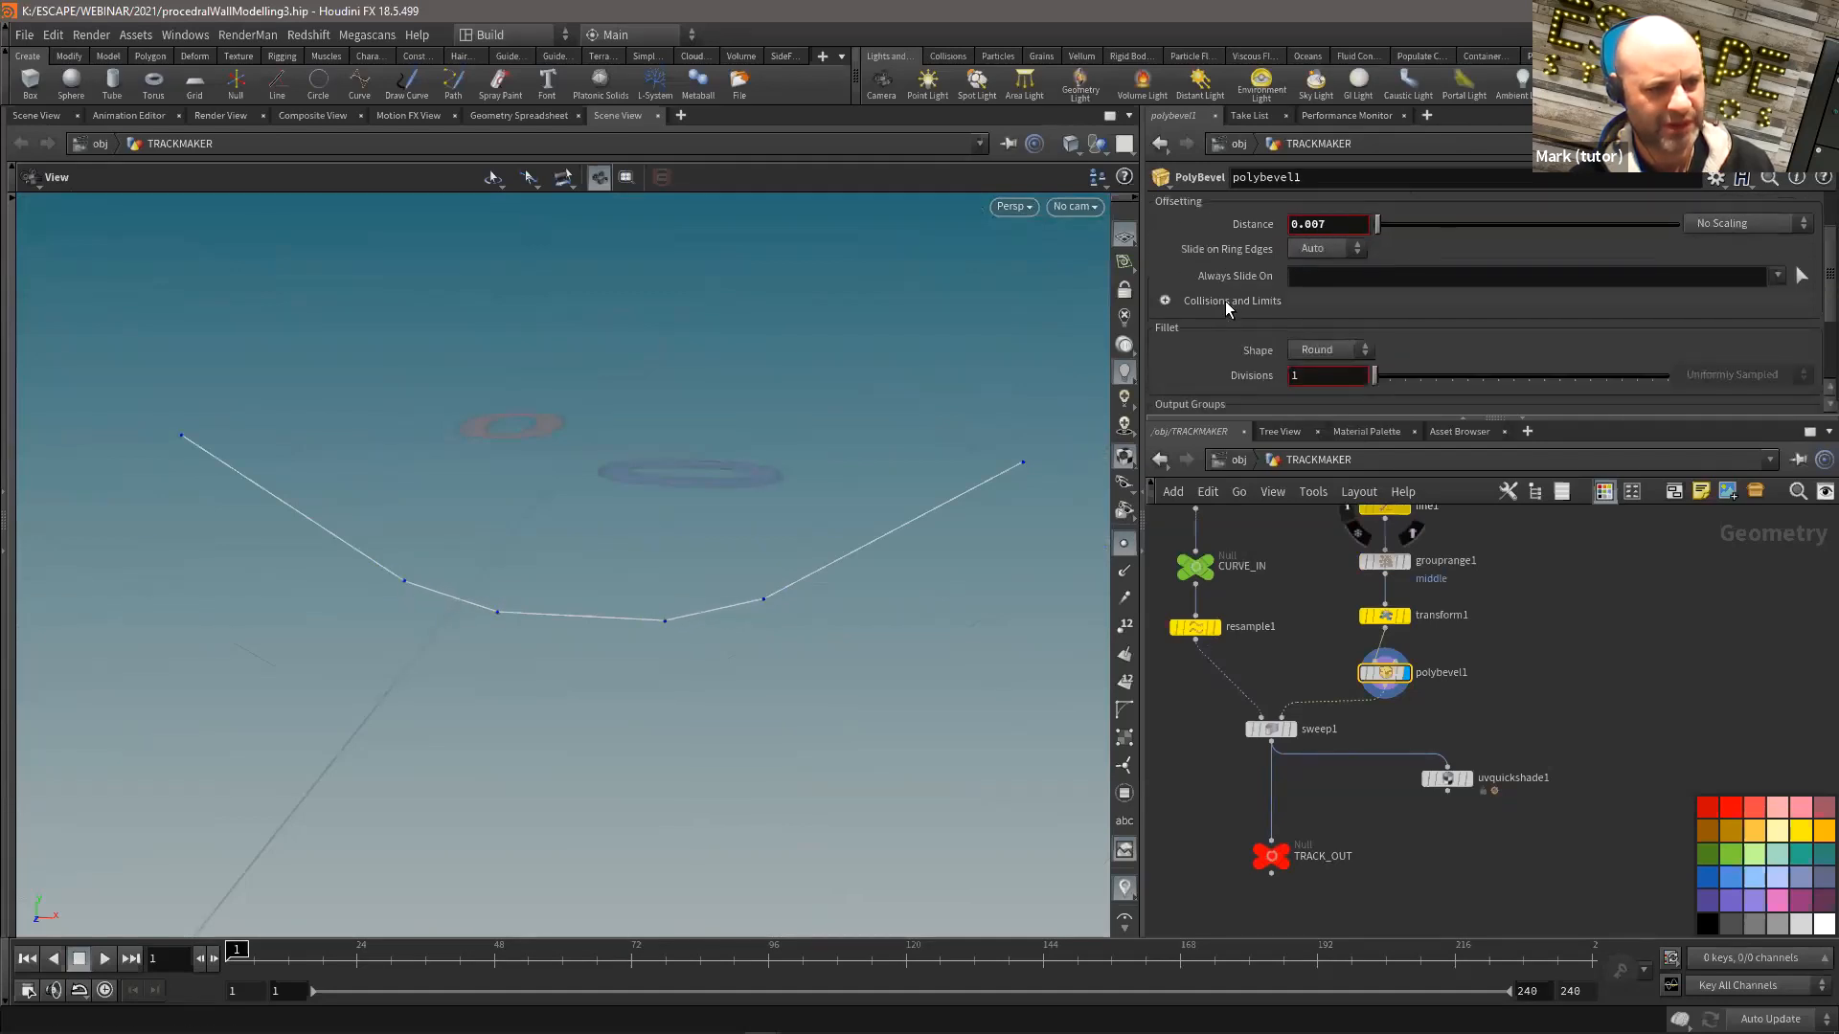
left_click_drag(1396, 351, 1401, 357)
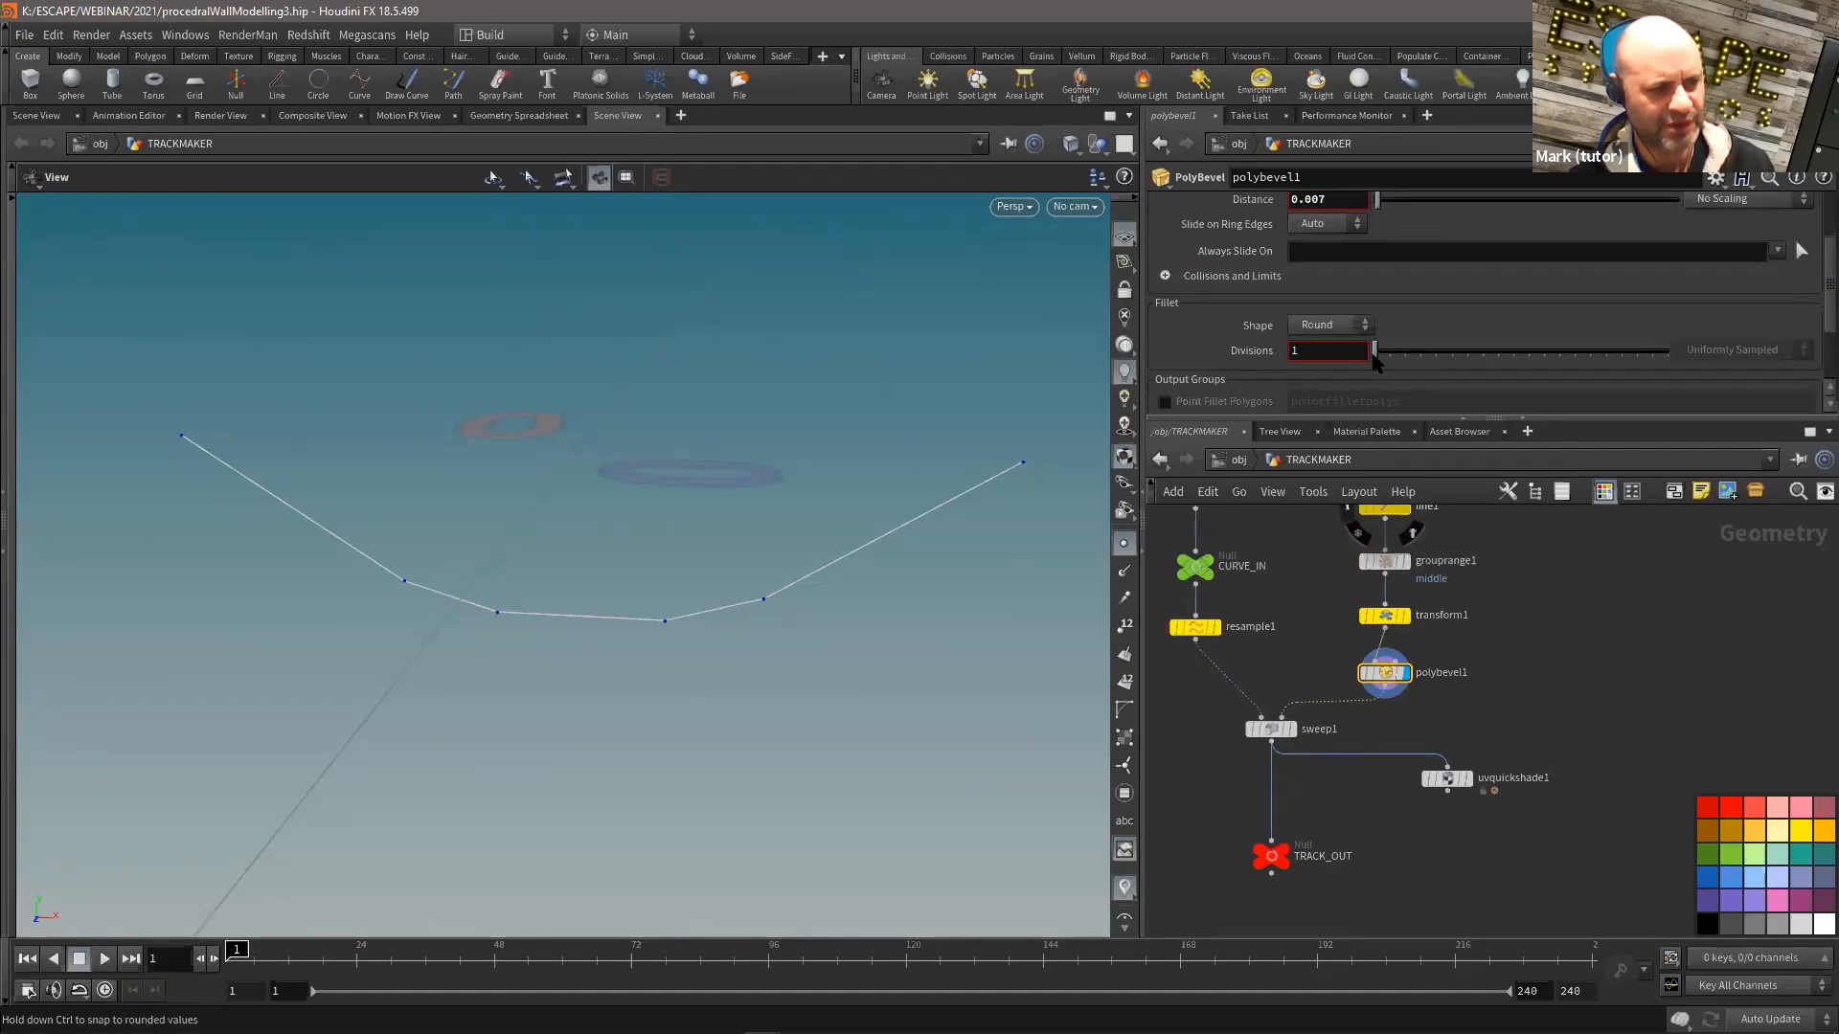
right_click_drag(673, 549, 609, 536)
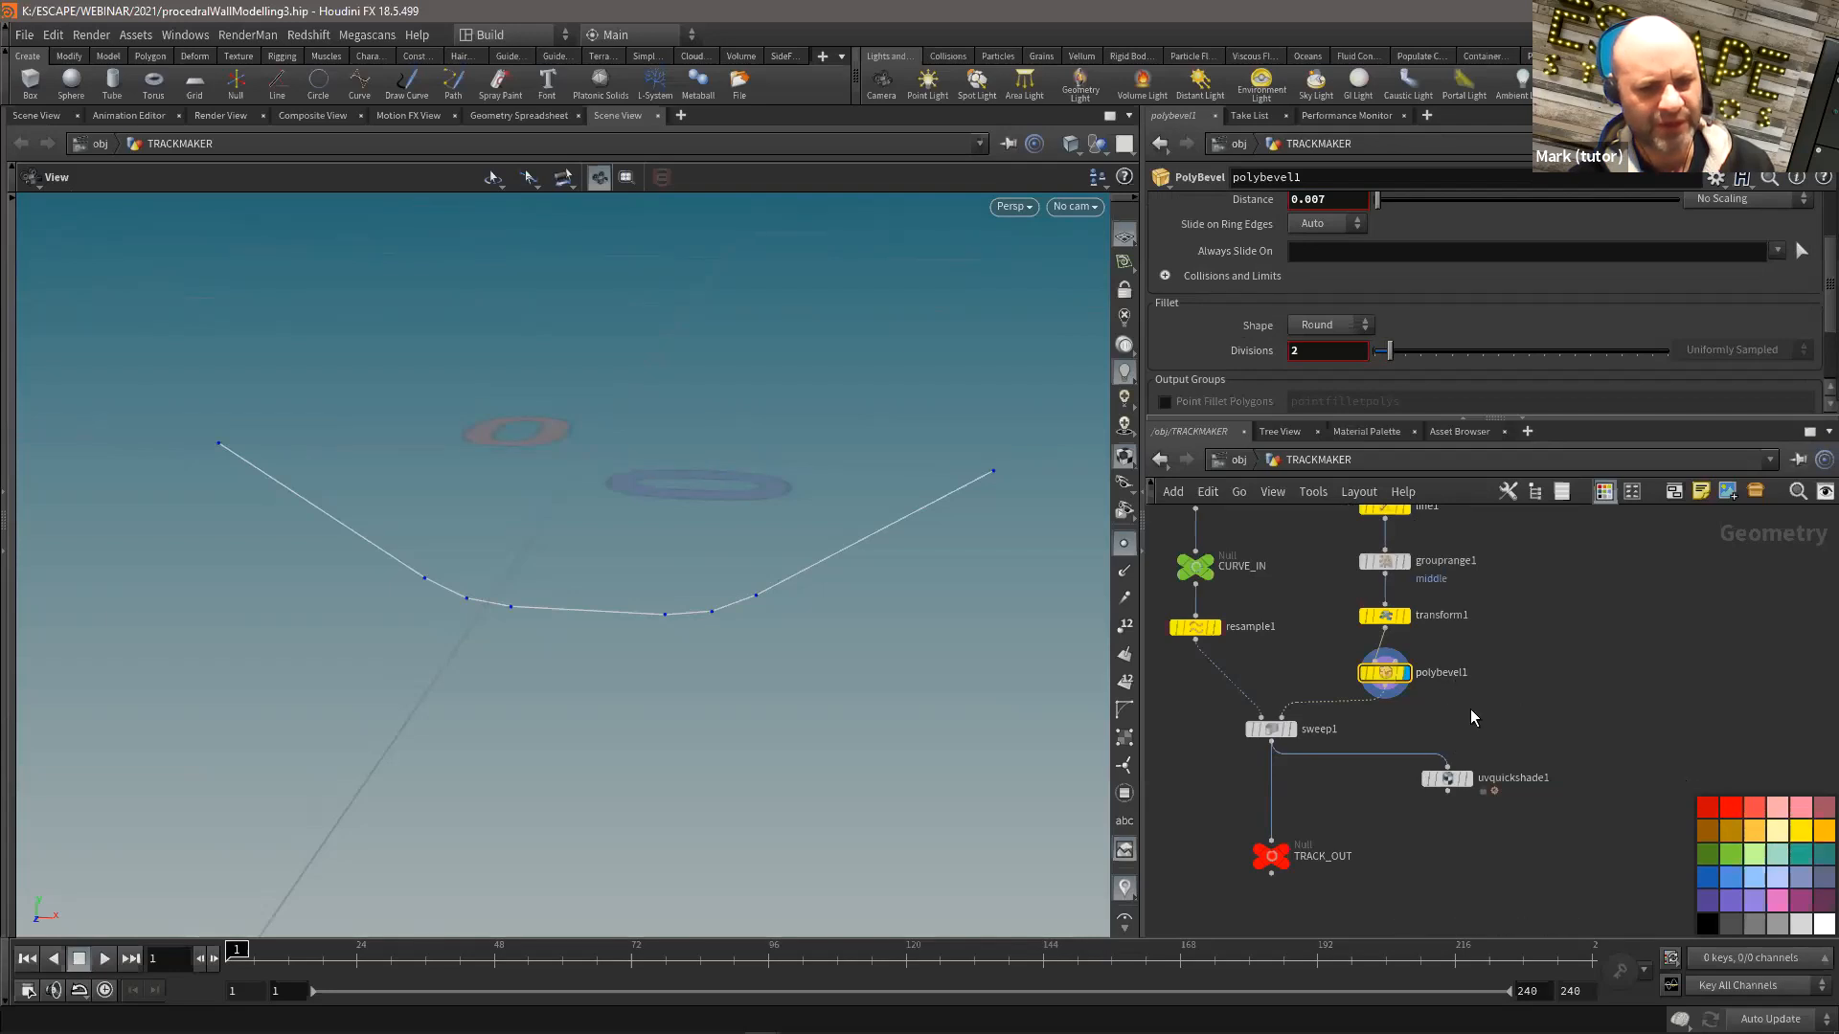
Step: Move curve1 and CURVE_IN up to leave room above resample1, and display sweep1
scroll(1500, 646, "down", 2)
middle_click_drag(1332, 599, 1329, 619)
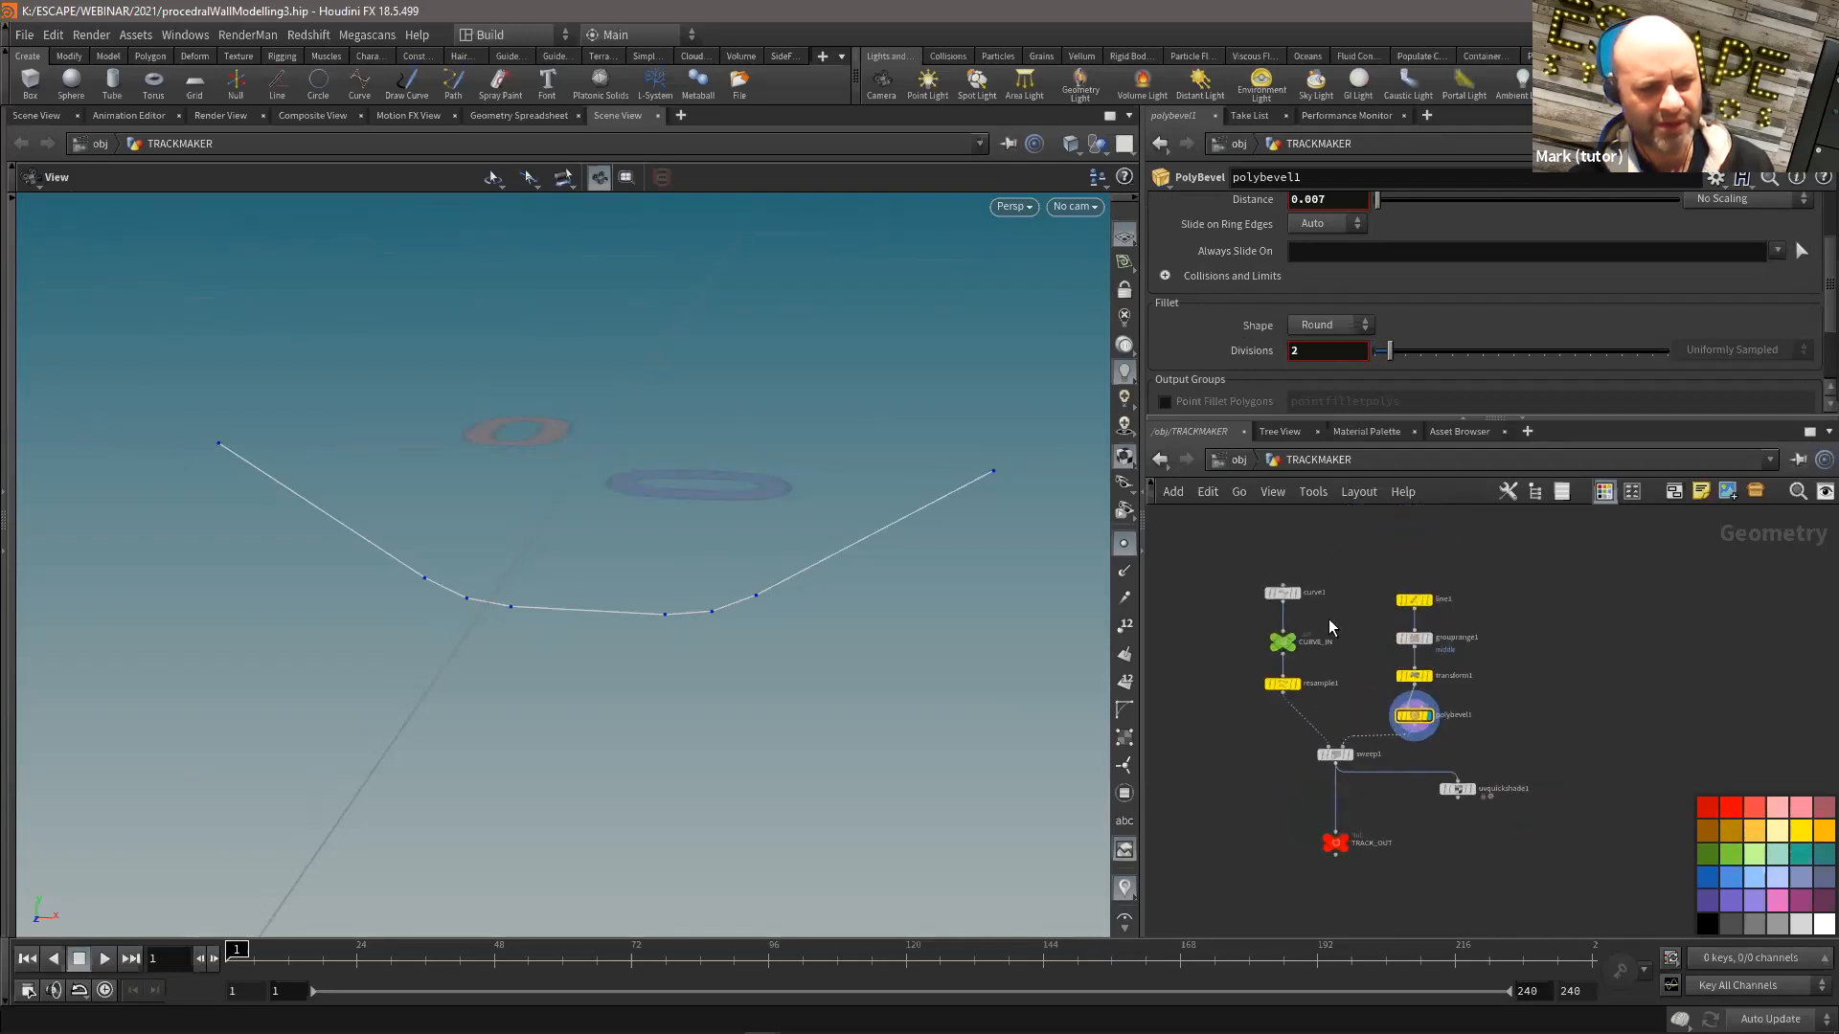
left_click_drag(1292, 627, 1280, 564)
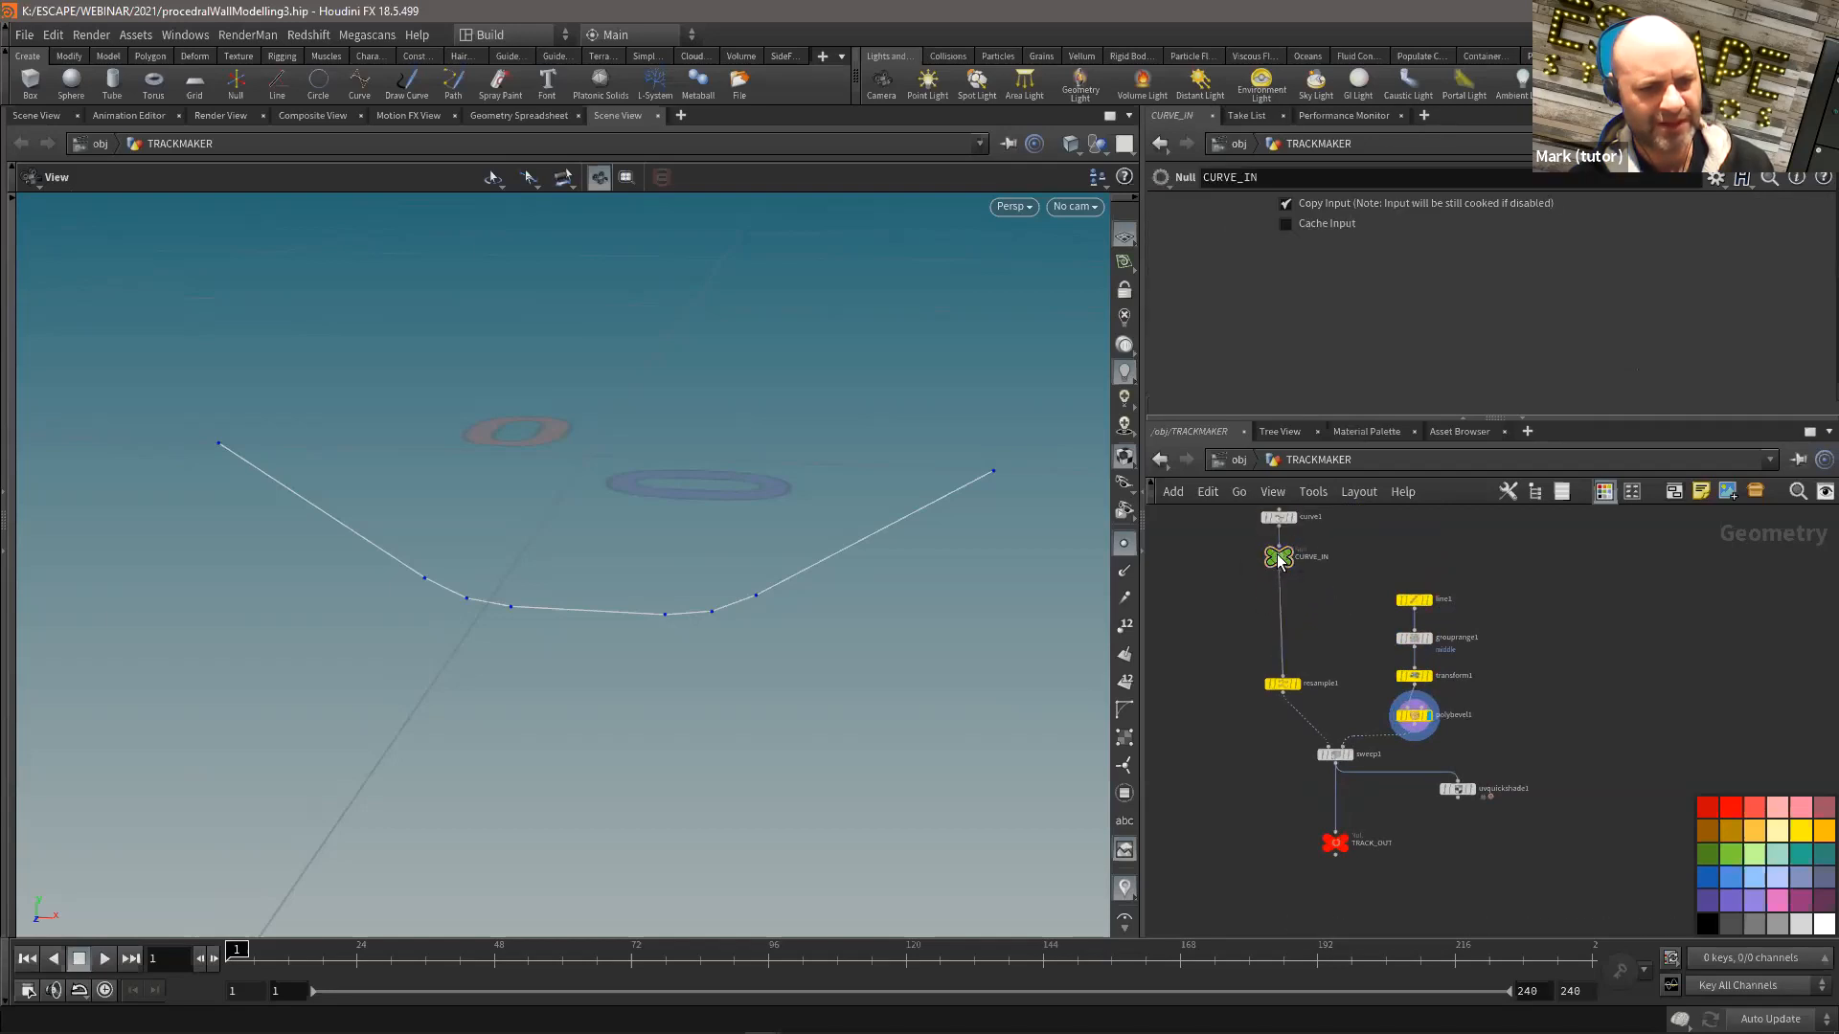
scroll(1337, 679, "up", 2)
left_click(1349, 718)
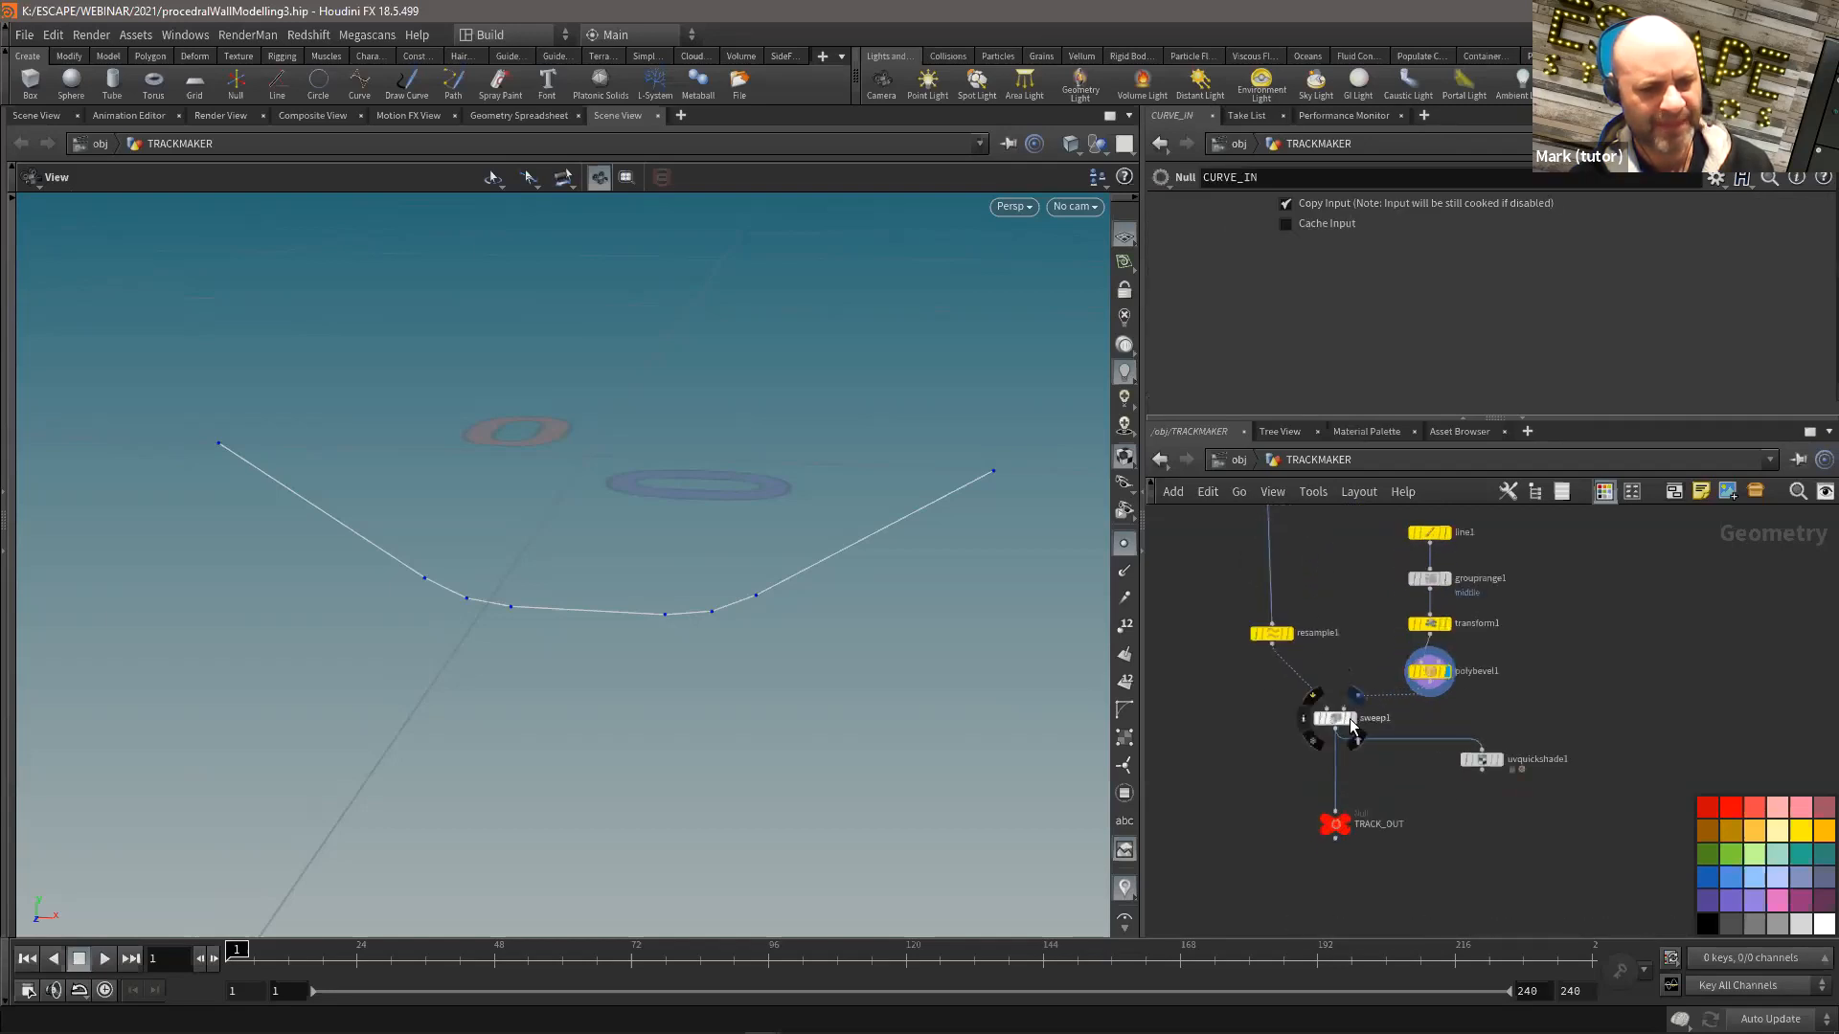
Step: Frame the swept track in the viewport and turn off its point markers
key("space+g")
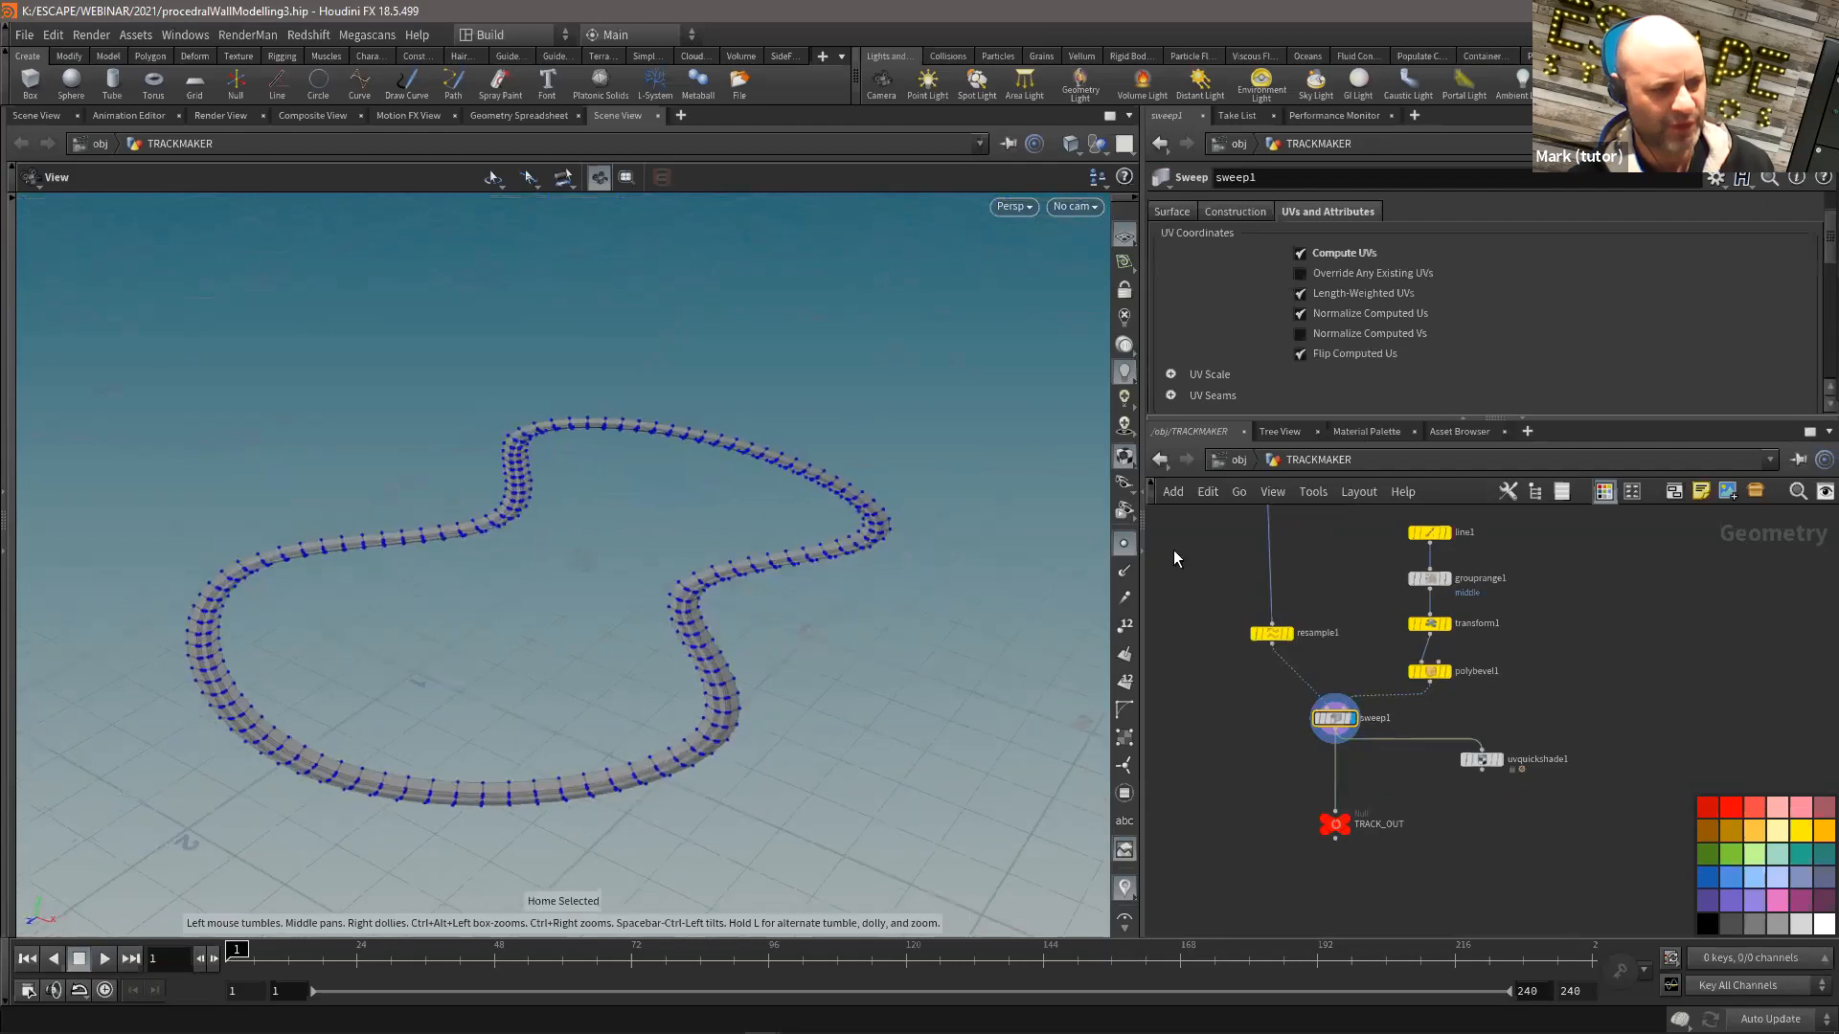
left_click(1125, 544)
left_click_drag(816, 565, 869, 583)
scroll(870, 582, "up", 3)
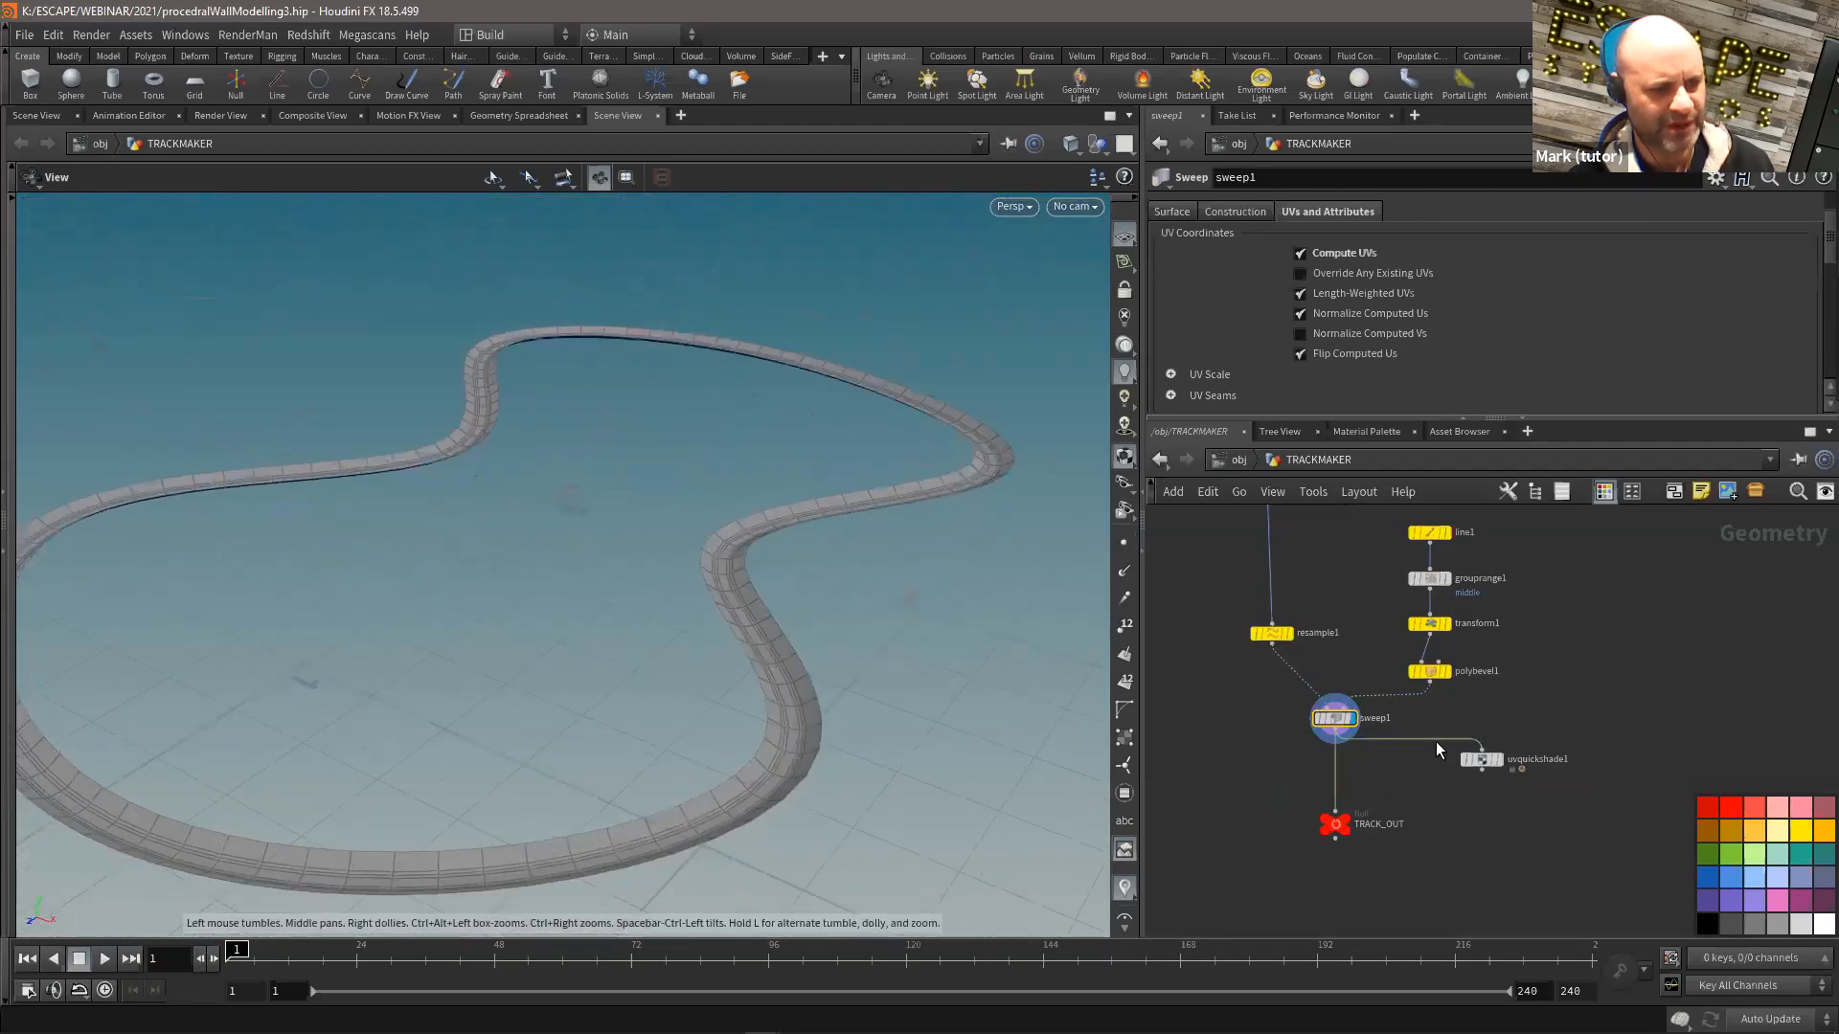
Step: Display uvquickshade1 and examine the checker texture along the track's bends up close
left_click(1492, 759)
scroll(837, 538, "up", 3)
left_click_drag(837, 537, 994, 538)
scroll(616, 584, "up", 5)
left_click_drag(616, 583, 957, 551)
right_click_drag(724, 492, 398, 488)
left_click_drag(398, 489, 693, 455)
right_click_drag(693, 456, 700, 483)
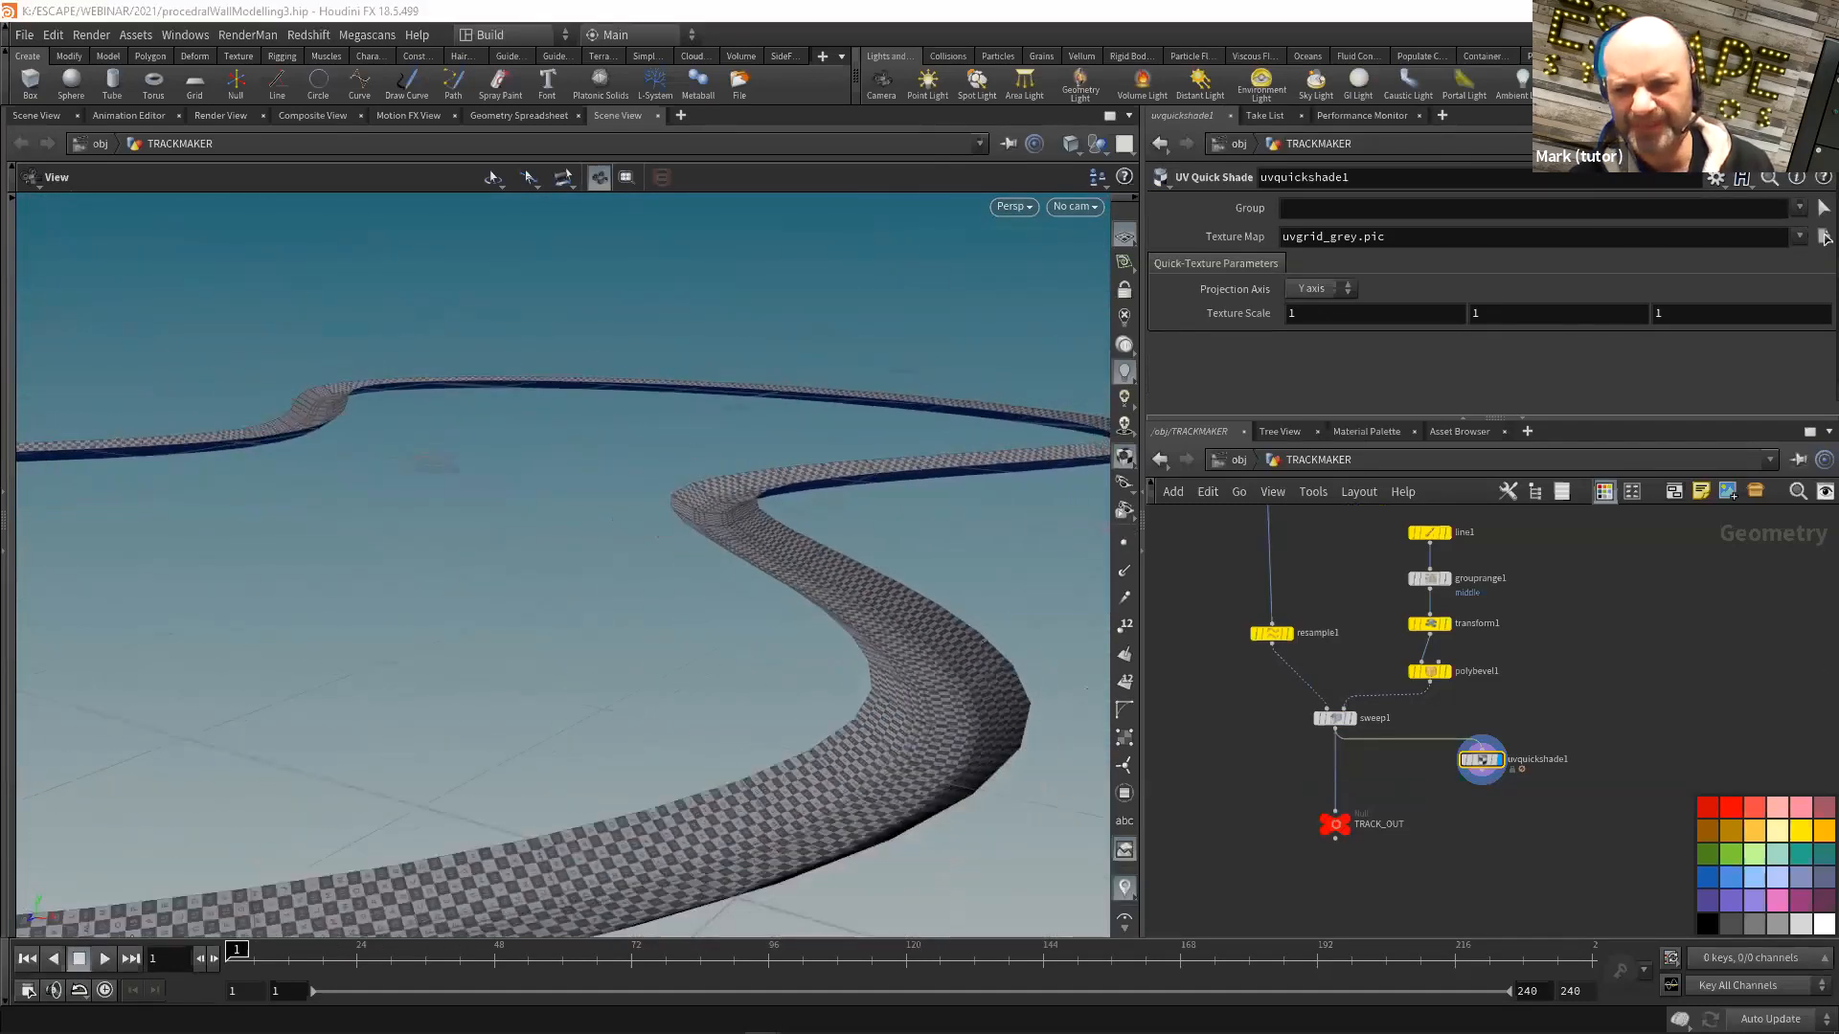
Step: Enclose the resample, profile, sweep, shading and TRACK_OUT nodes in a network box titled TRACK
scroll(1537, 753, "down", 4)
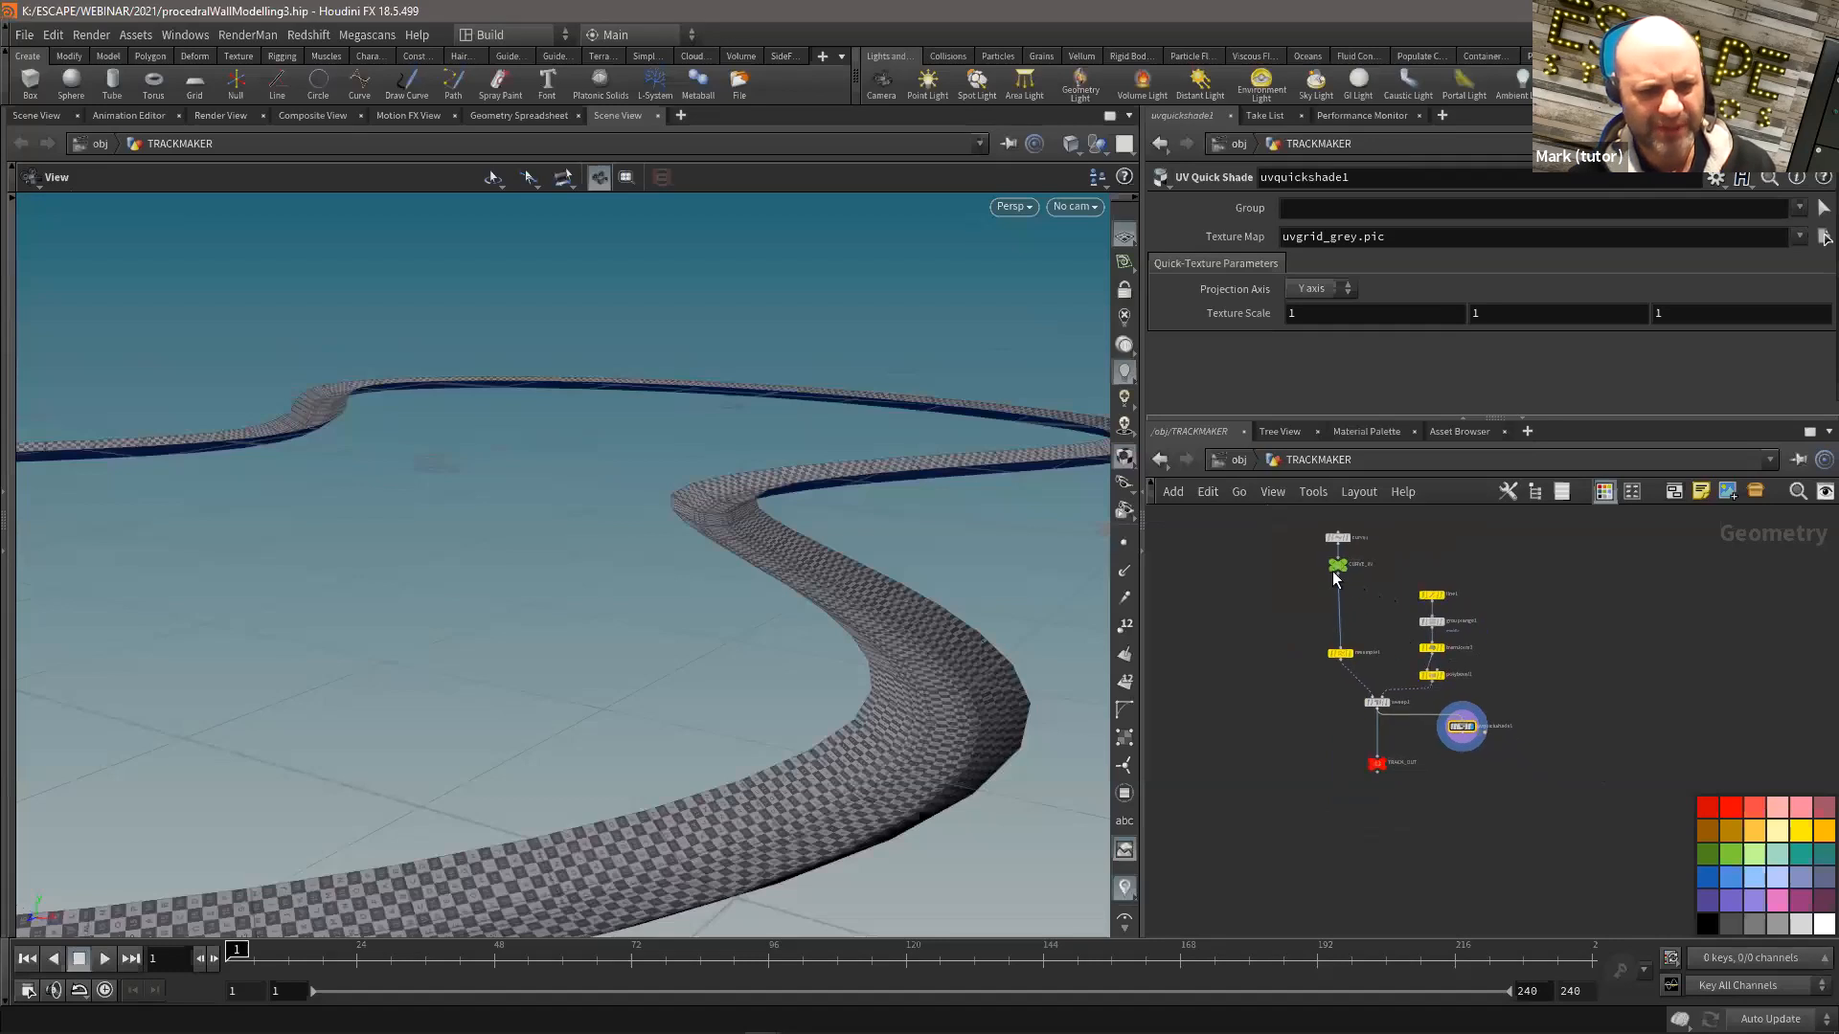
scroll(1373, 774, "up", 3)
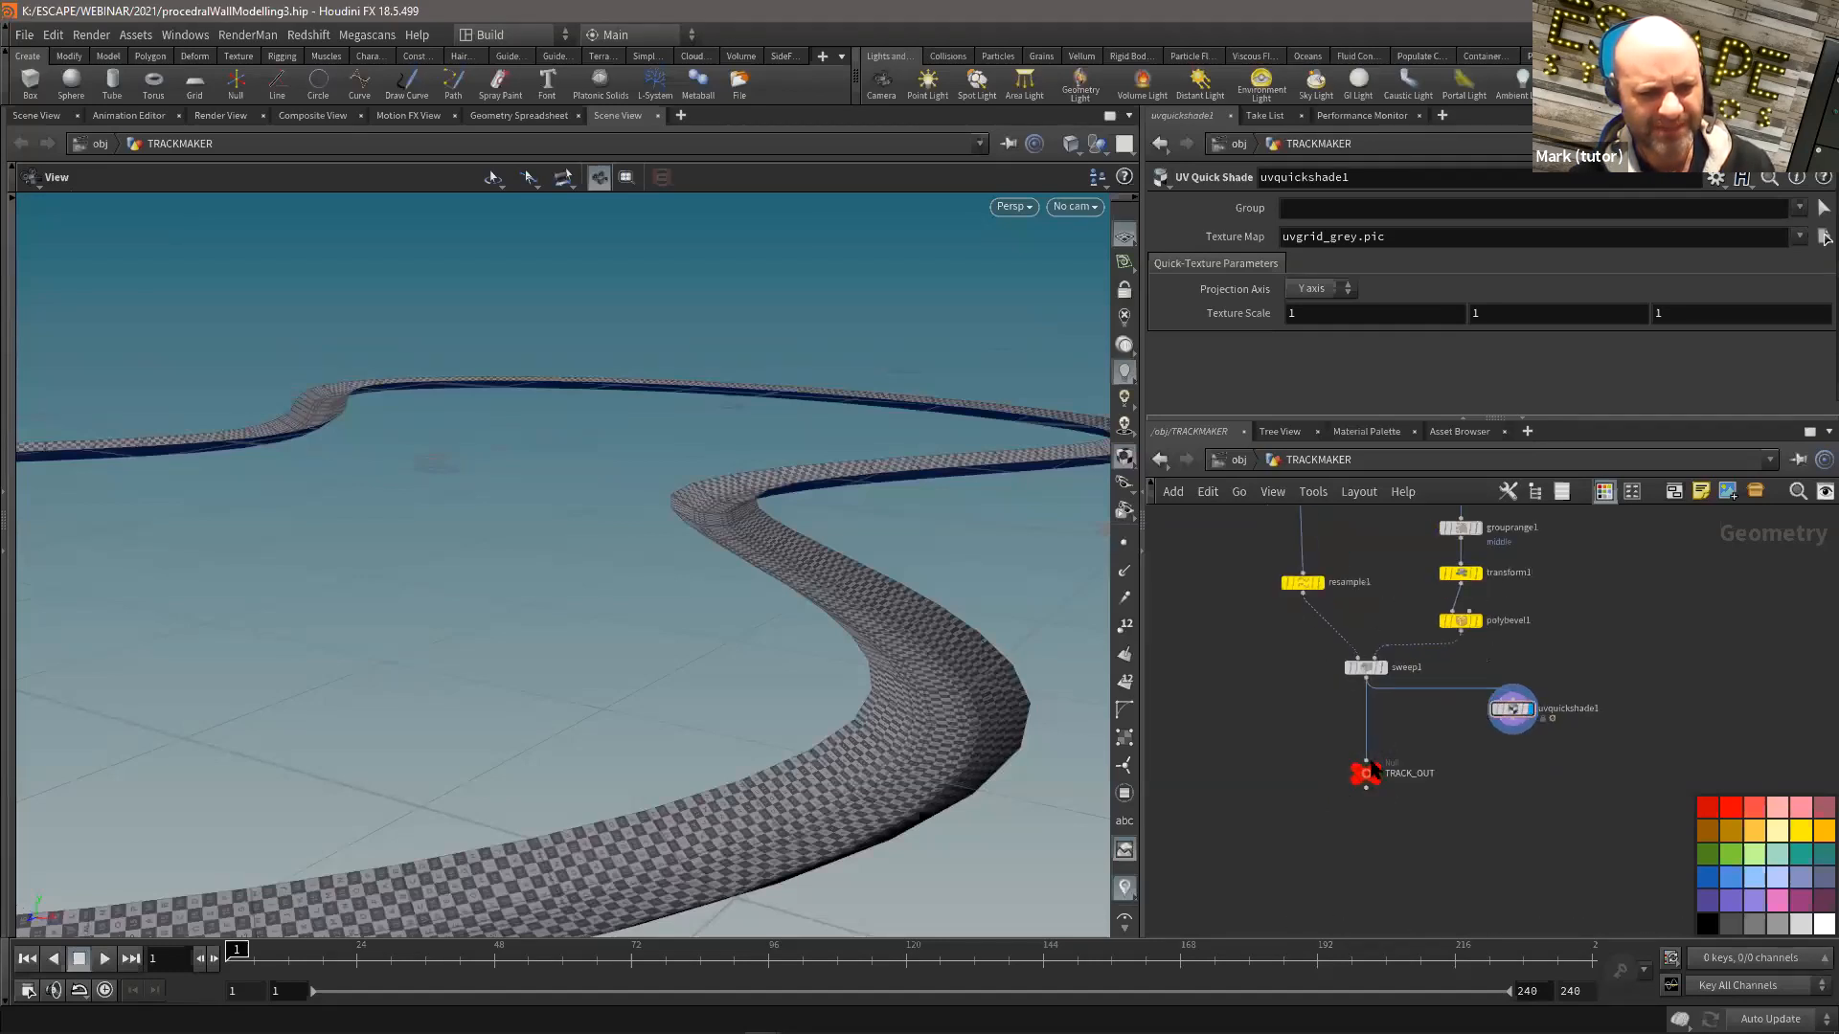
scroll(1313, 718, "down", 3)
left_click_drag(1444, 837, 1456, 833)
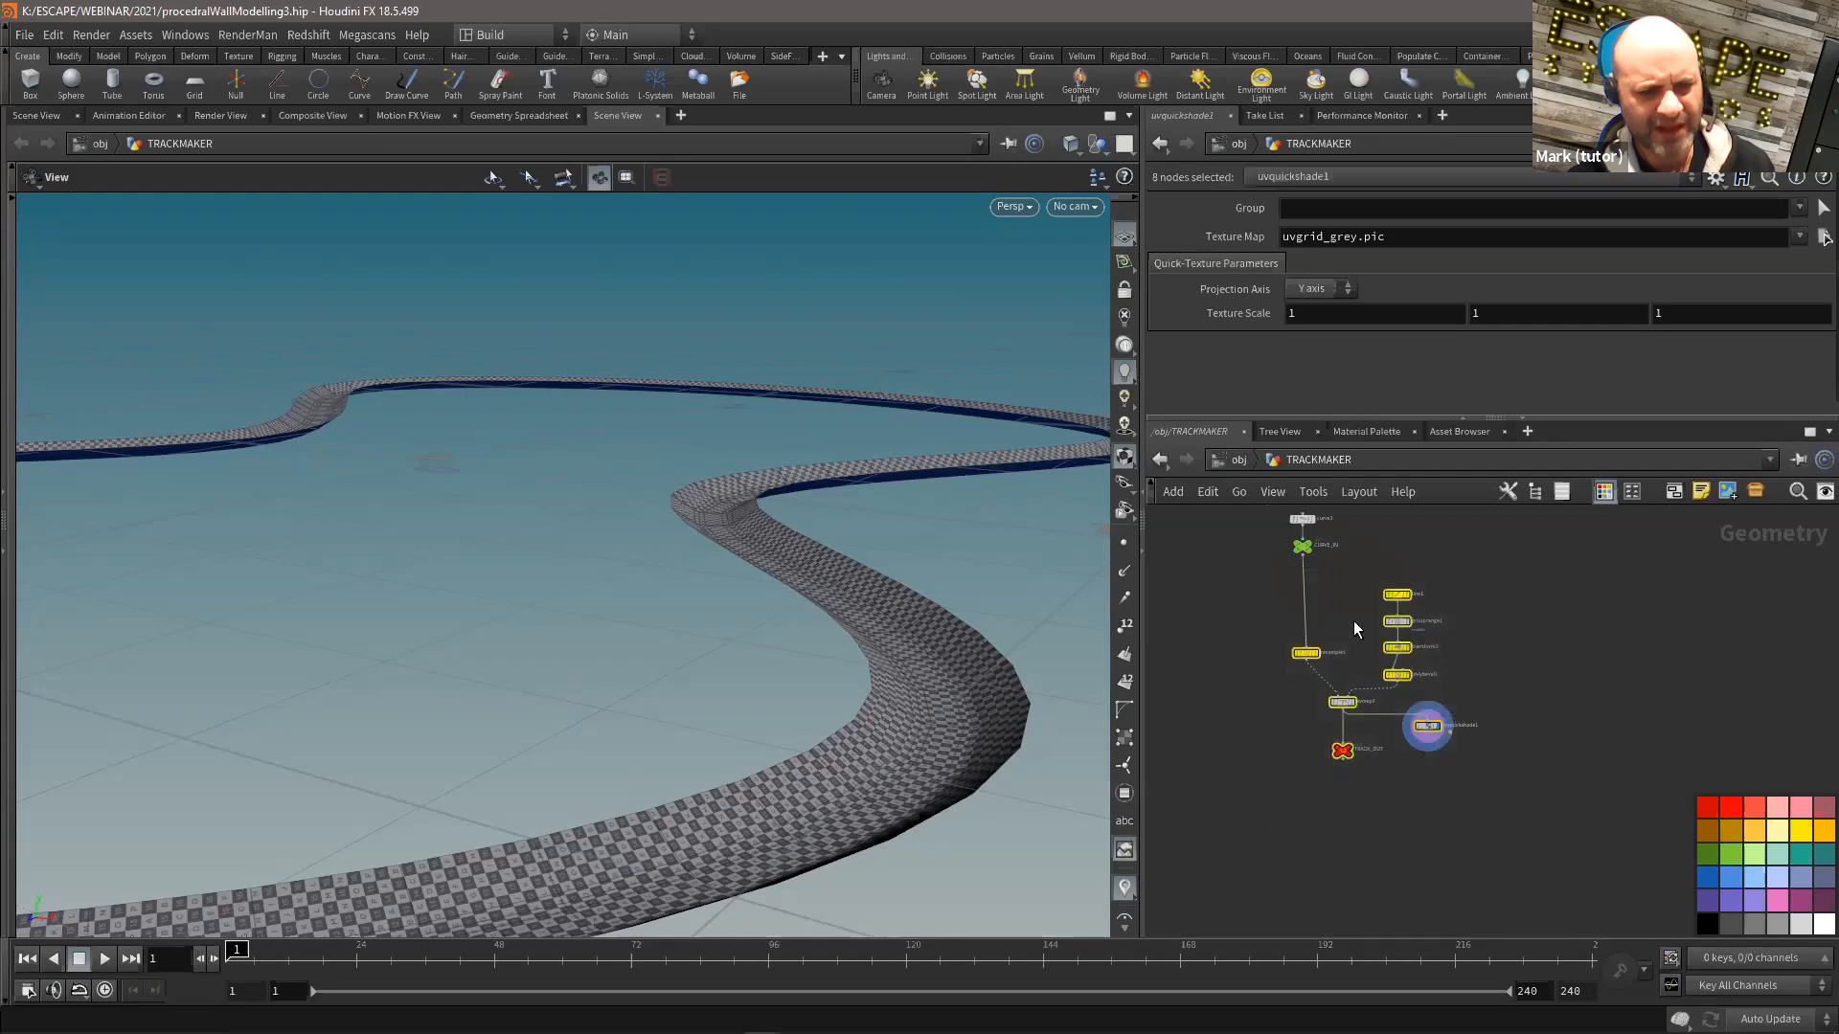
left_click(1675, 493)
scroll(1302, 612, "up", 2)
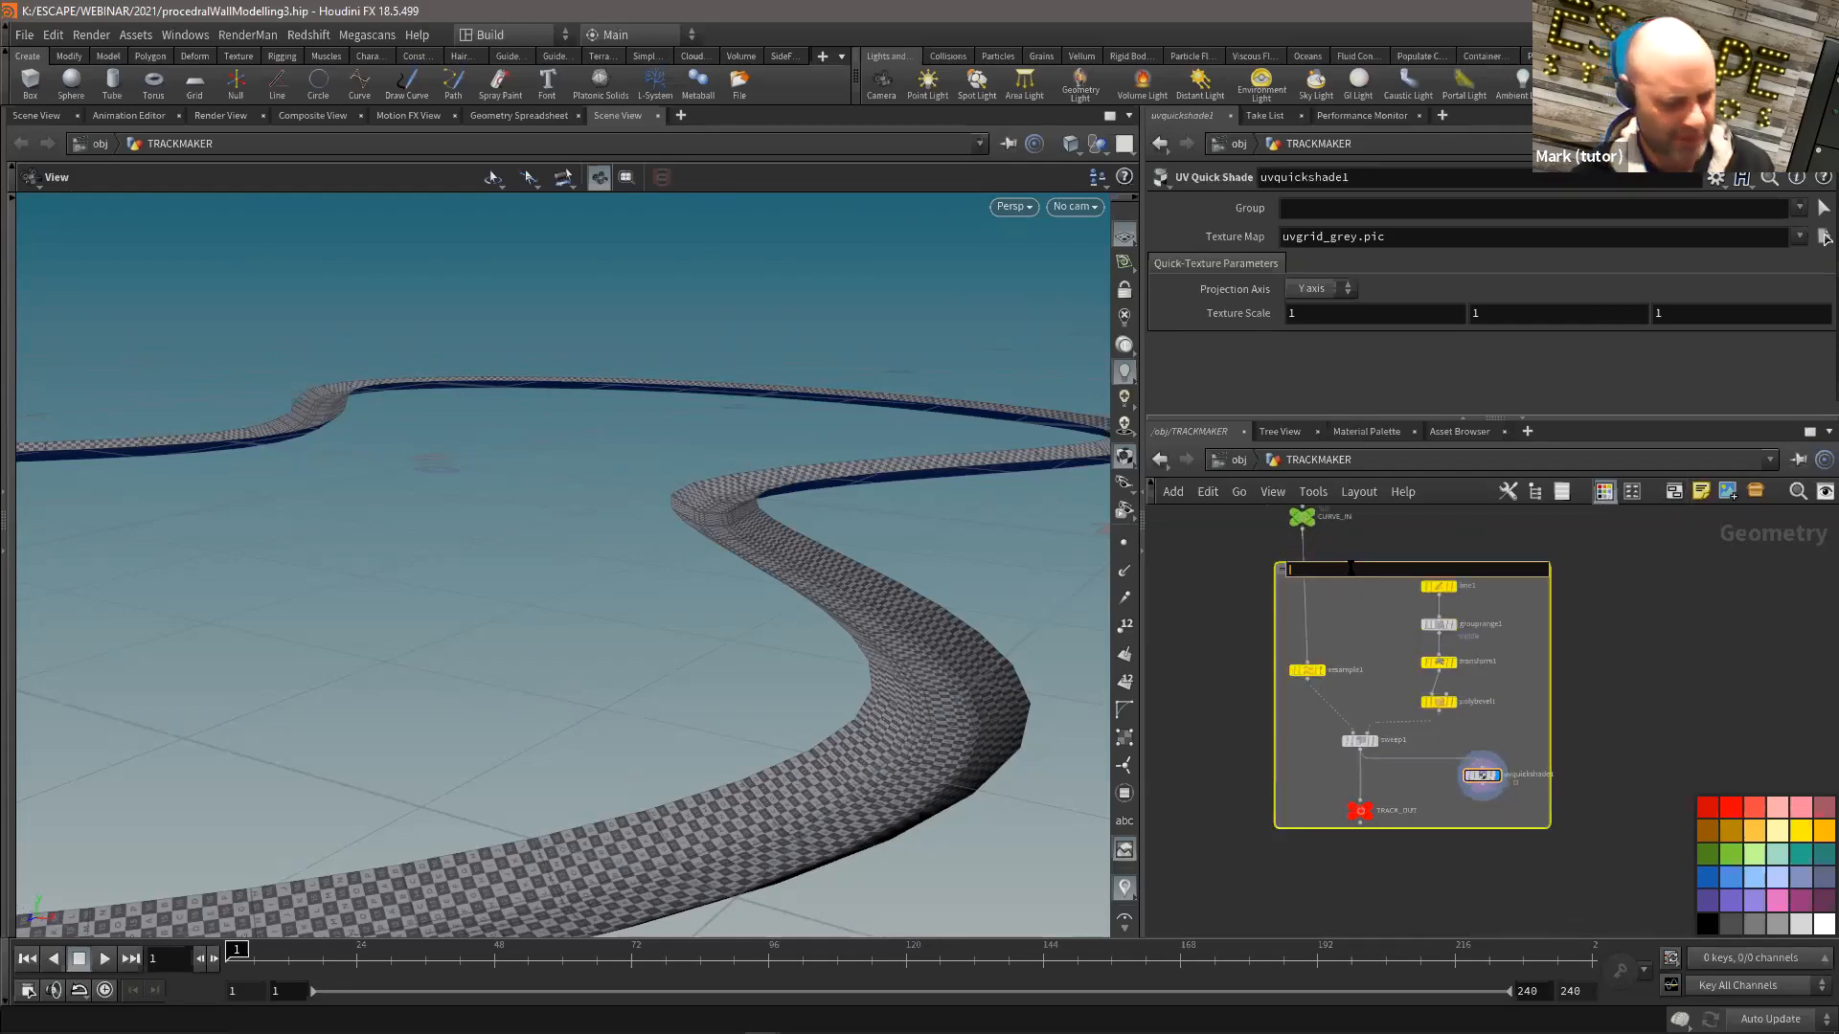
key("Return")
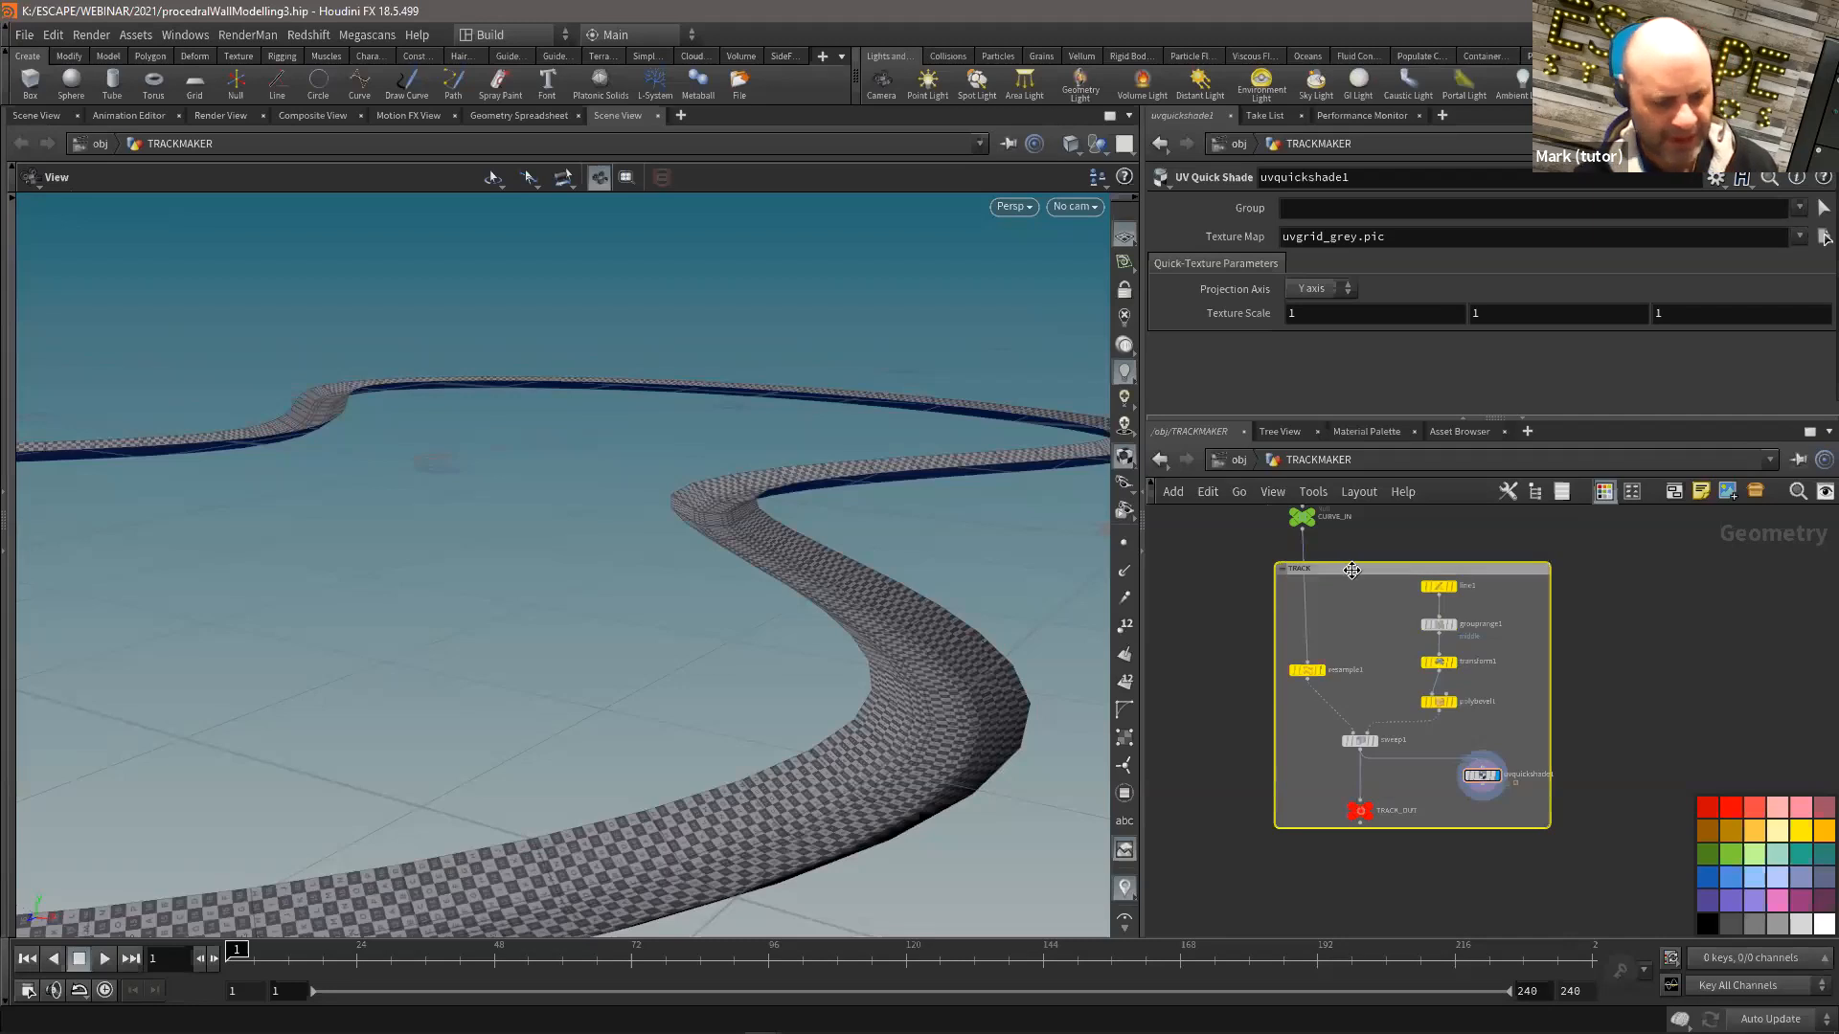
Step: Colour the TRACK network box dark orange, extend it below TRACK_OUT, and save the scene
left_click(1711, 833)
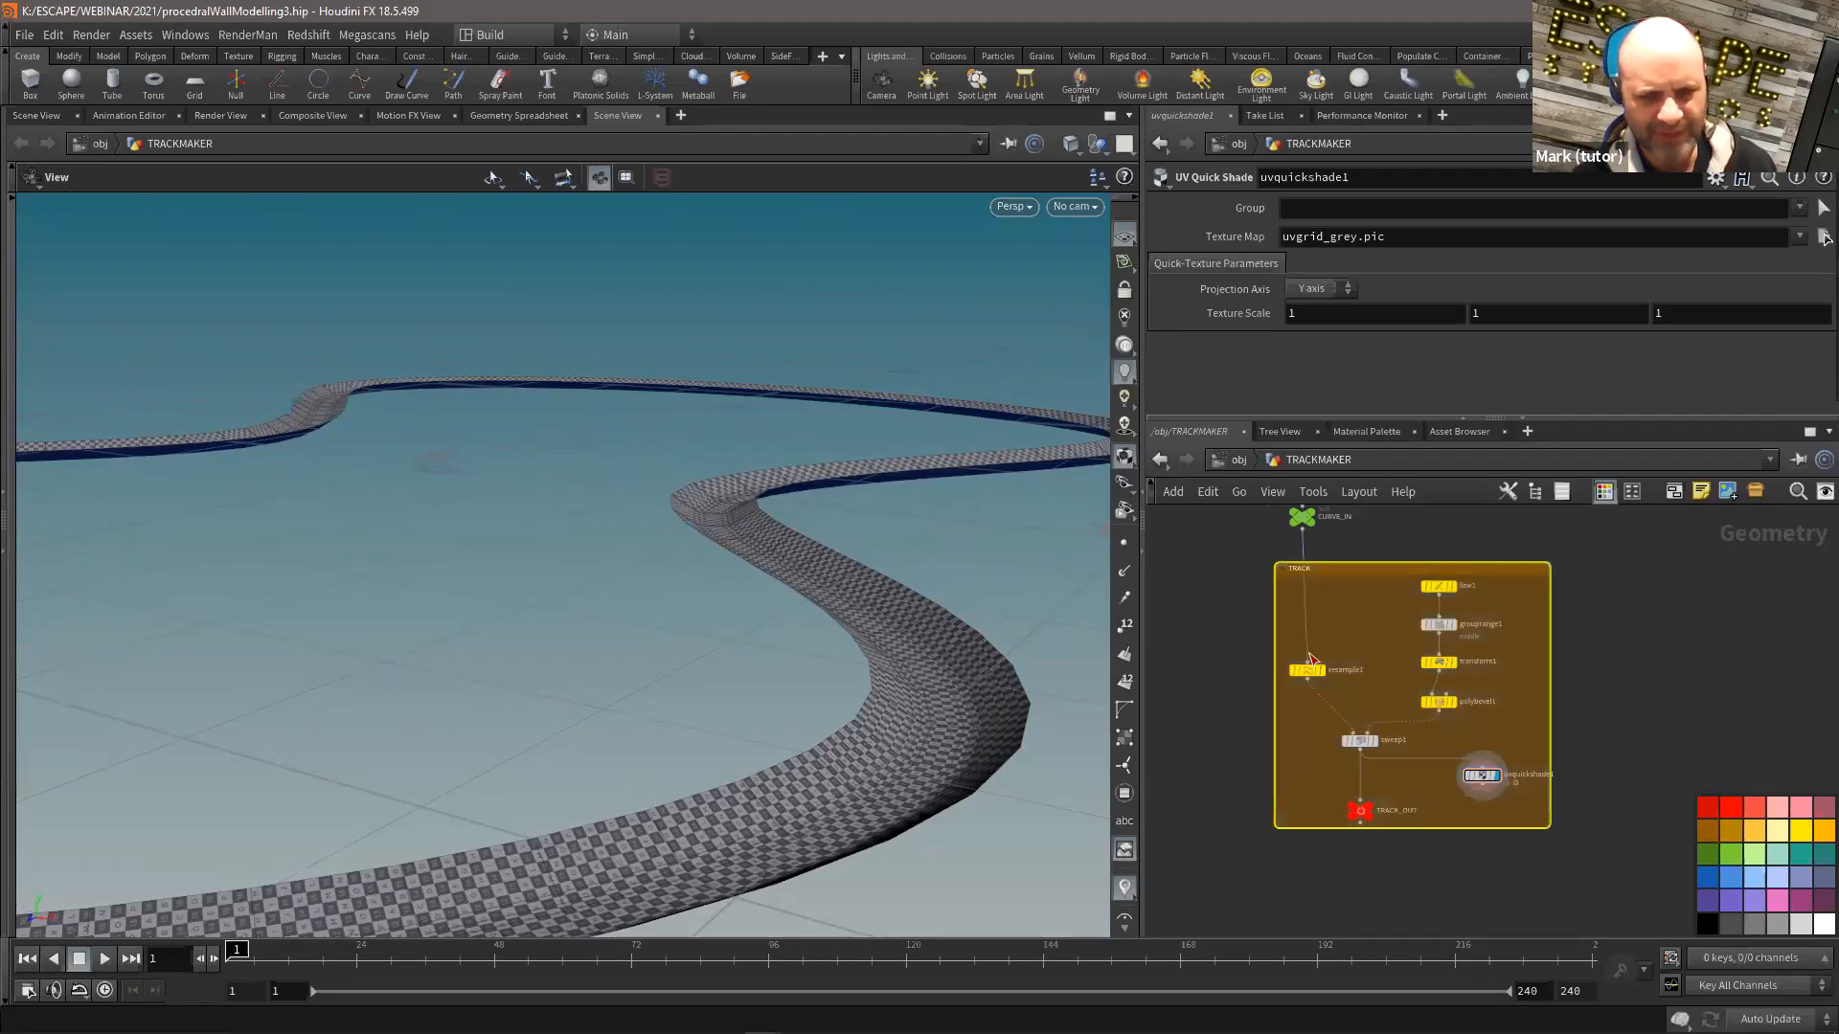
left_click_drag(1504, 829, 1502, 849)
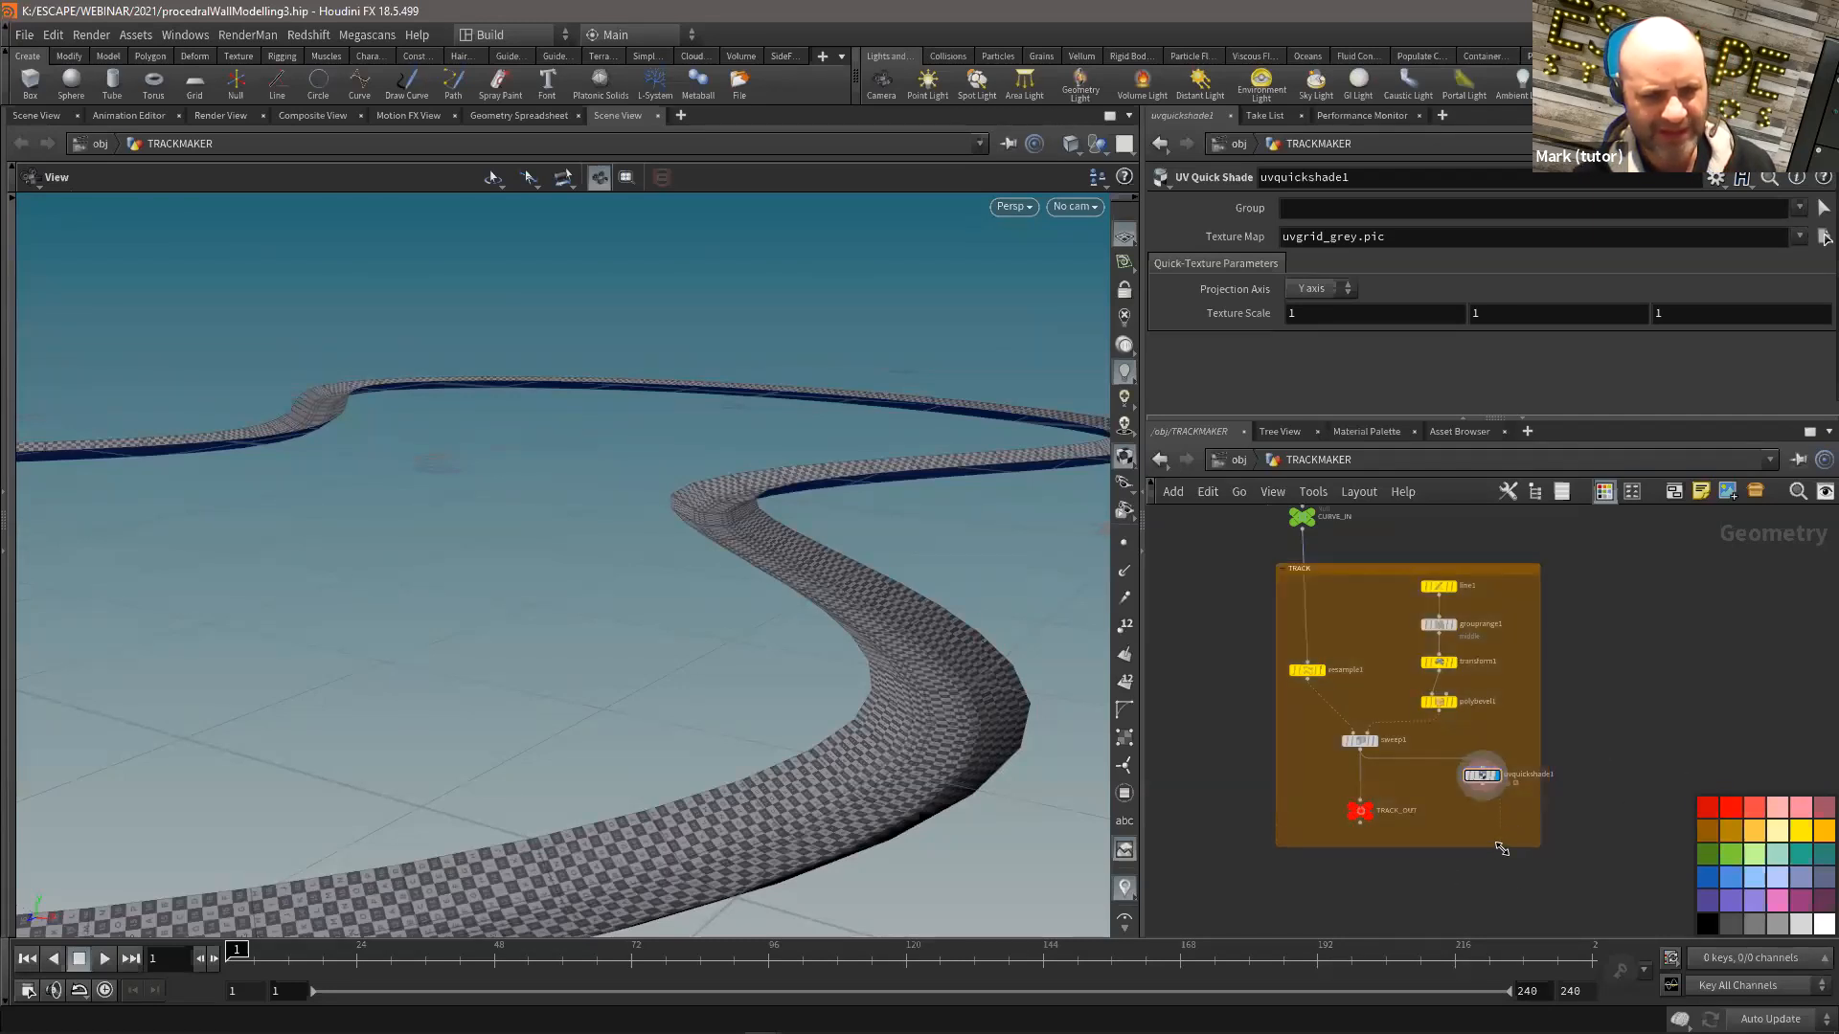
key("ctrl+s")
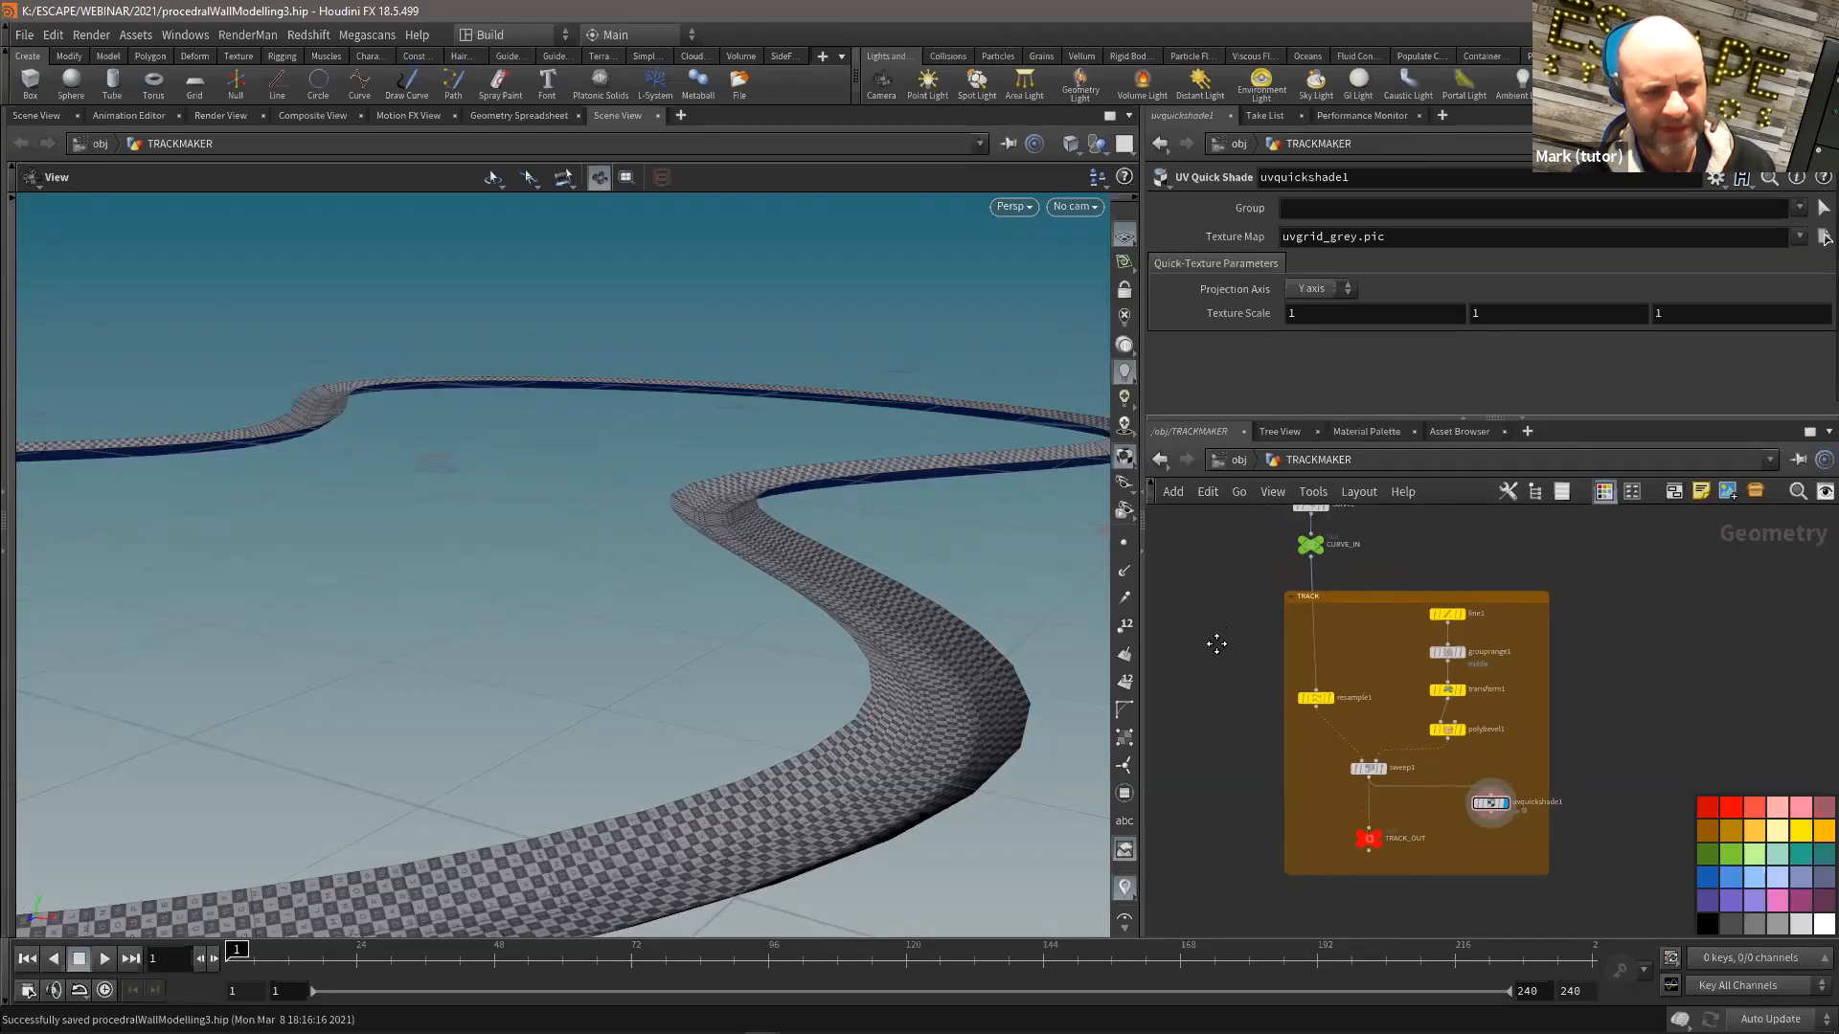
Step: Enlarge the network editor and add a Circle node beside curve1
left_click_drag(880, 527, 834, 521)
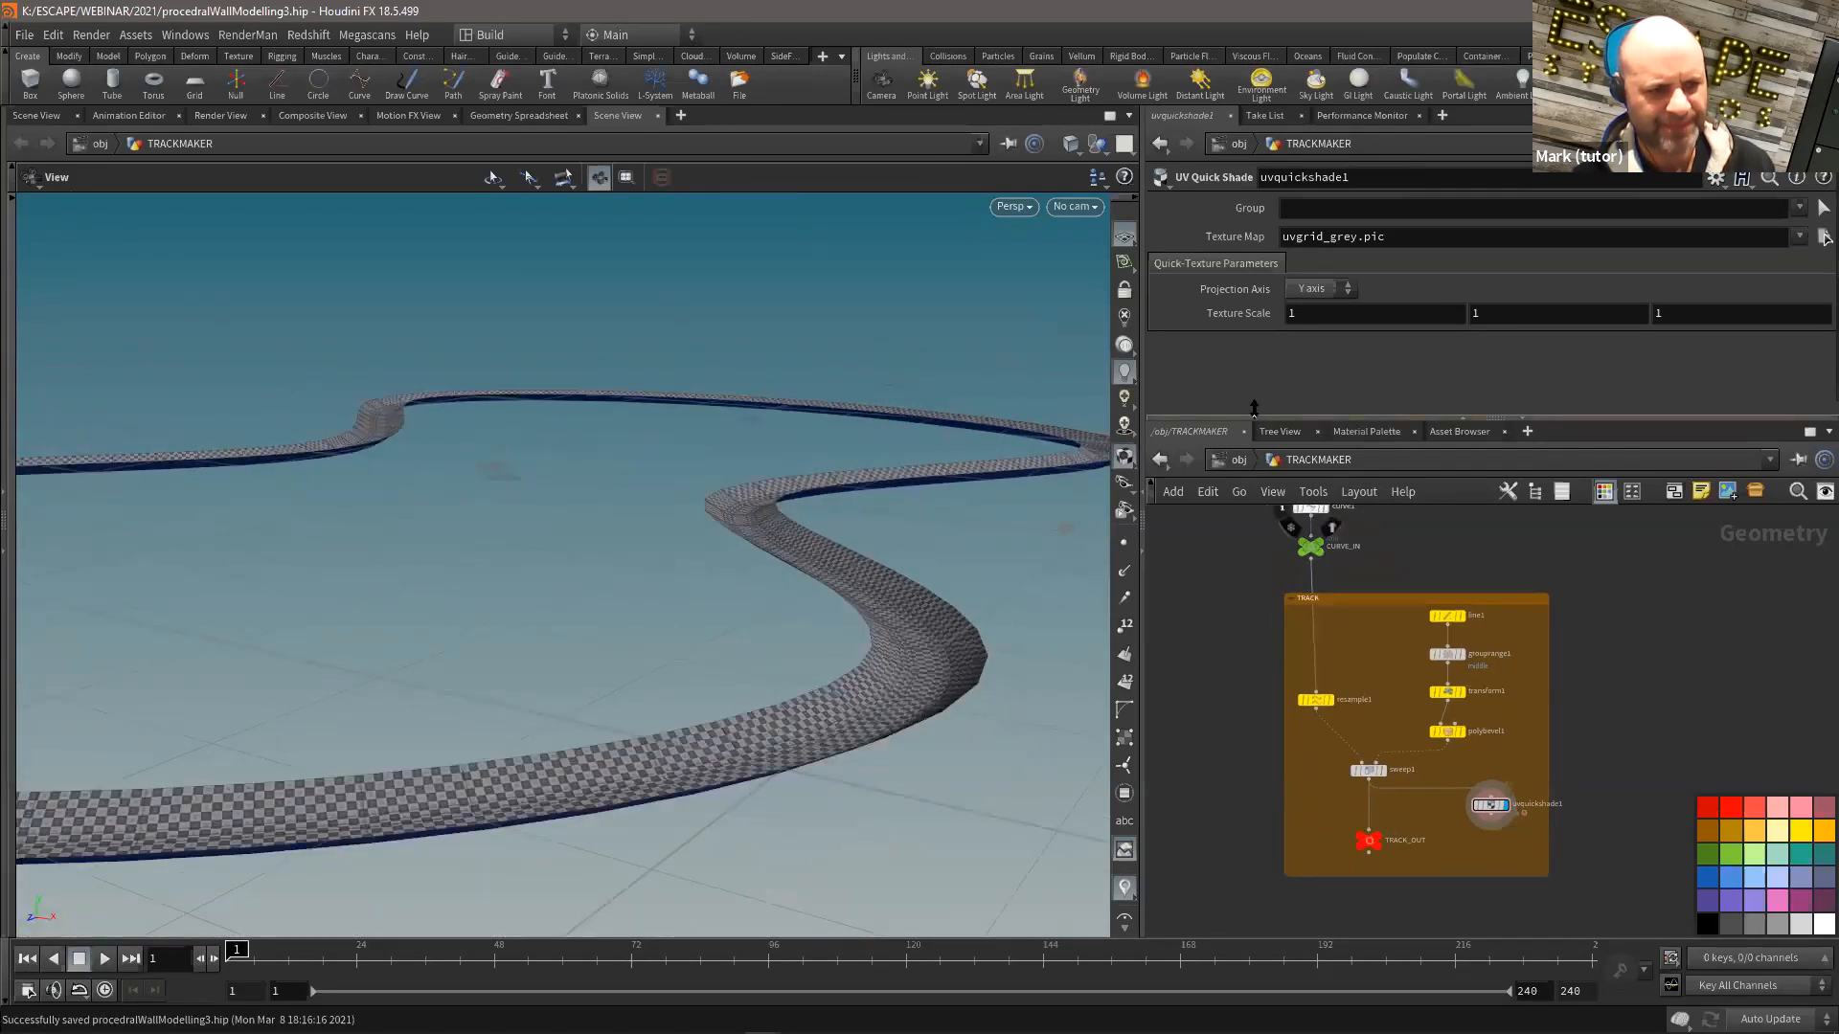
left_click_drag(1254, 409, 1255, 348)
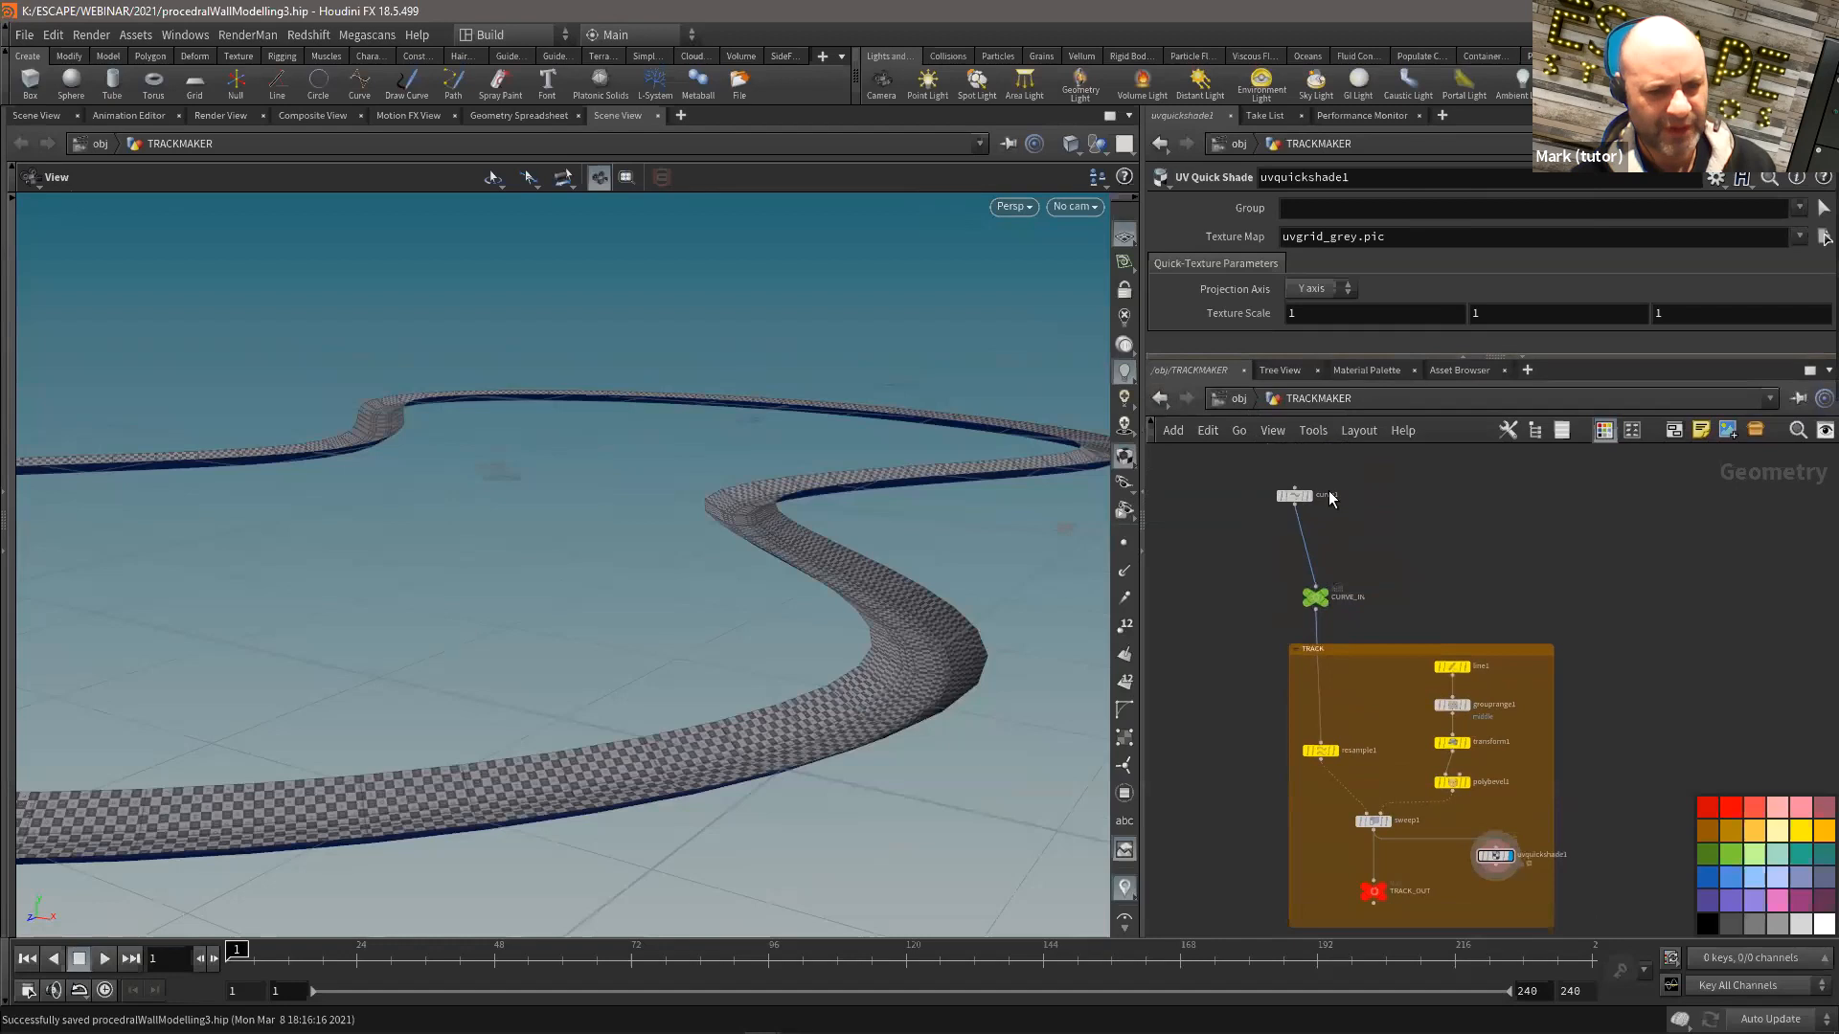
scroll(1360, 517, "up", 2)
right_click_drag(871, 513, 657, 562)
left_click_drag(657, 562, 682, 728)
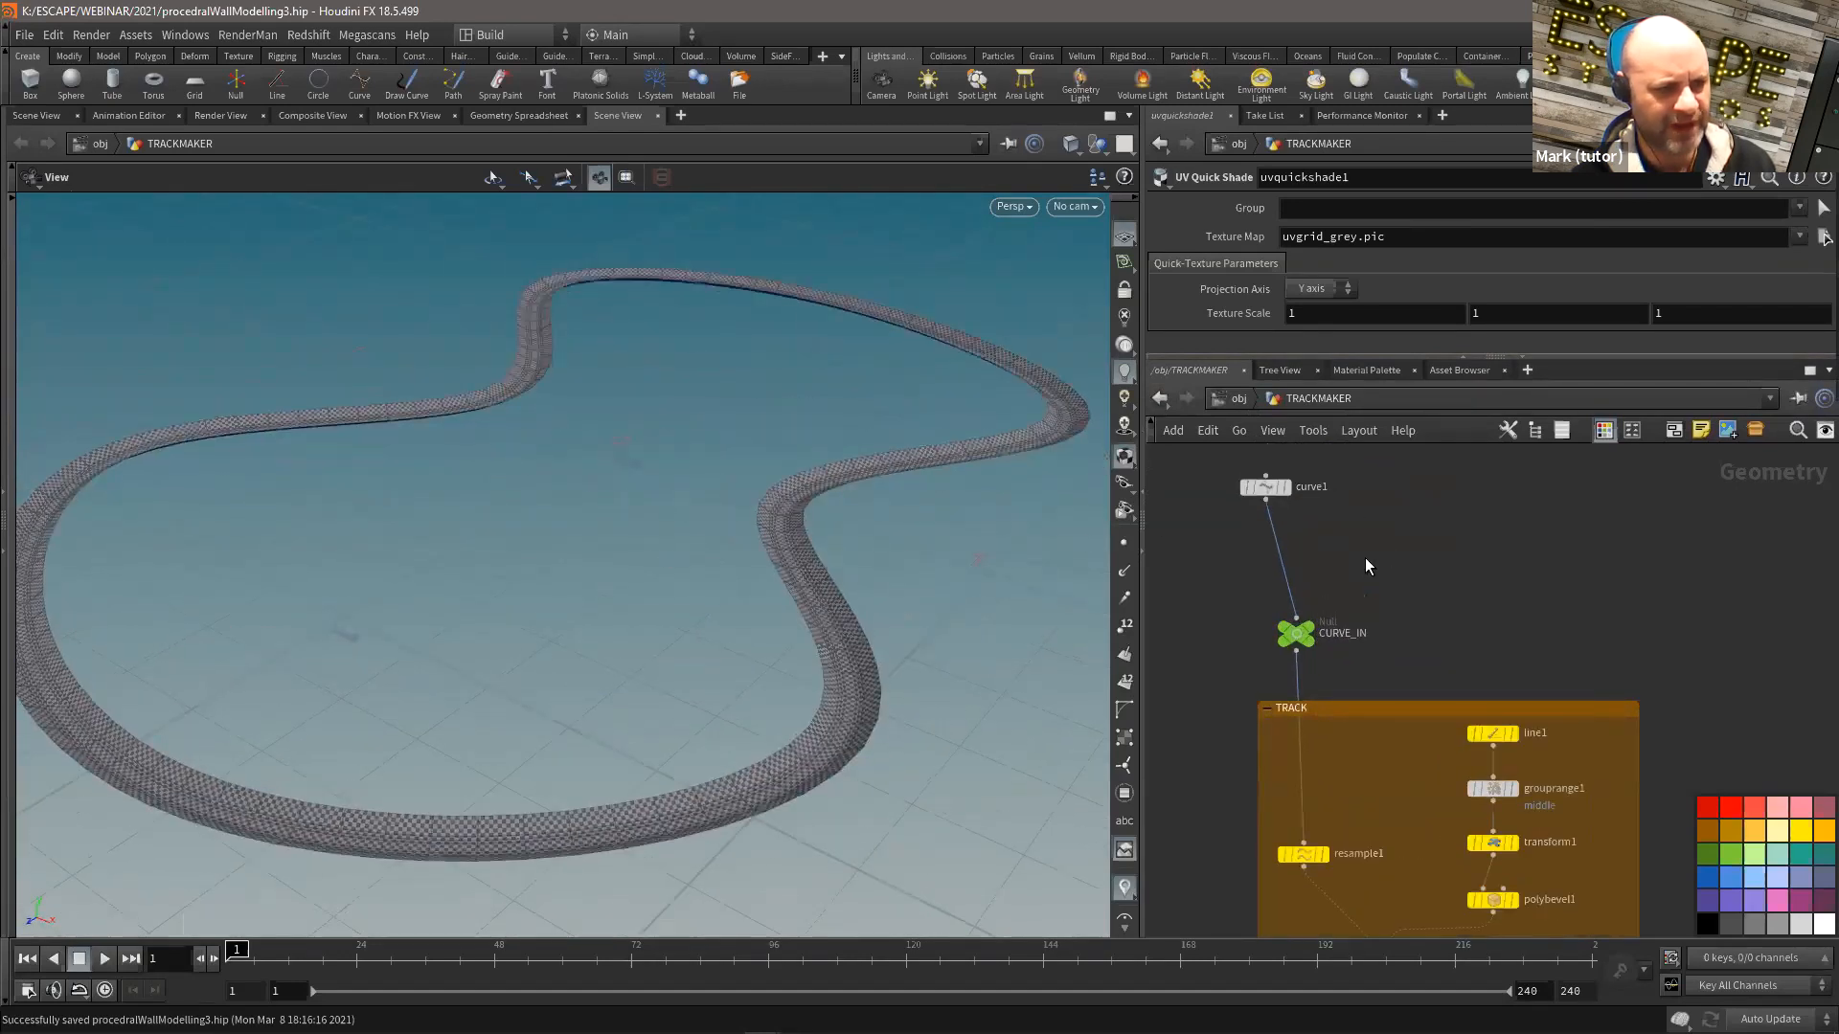
key("Tab")
type("cir")
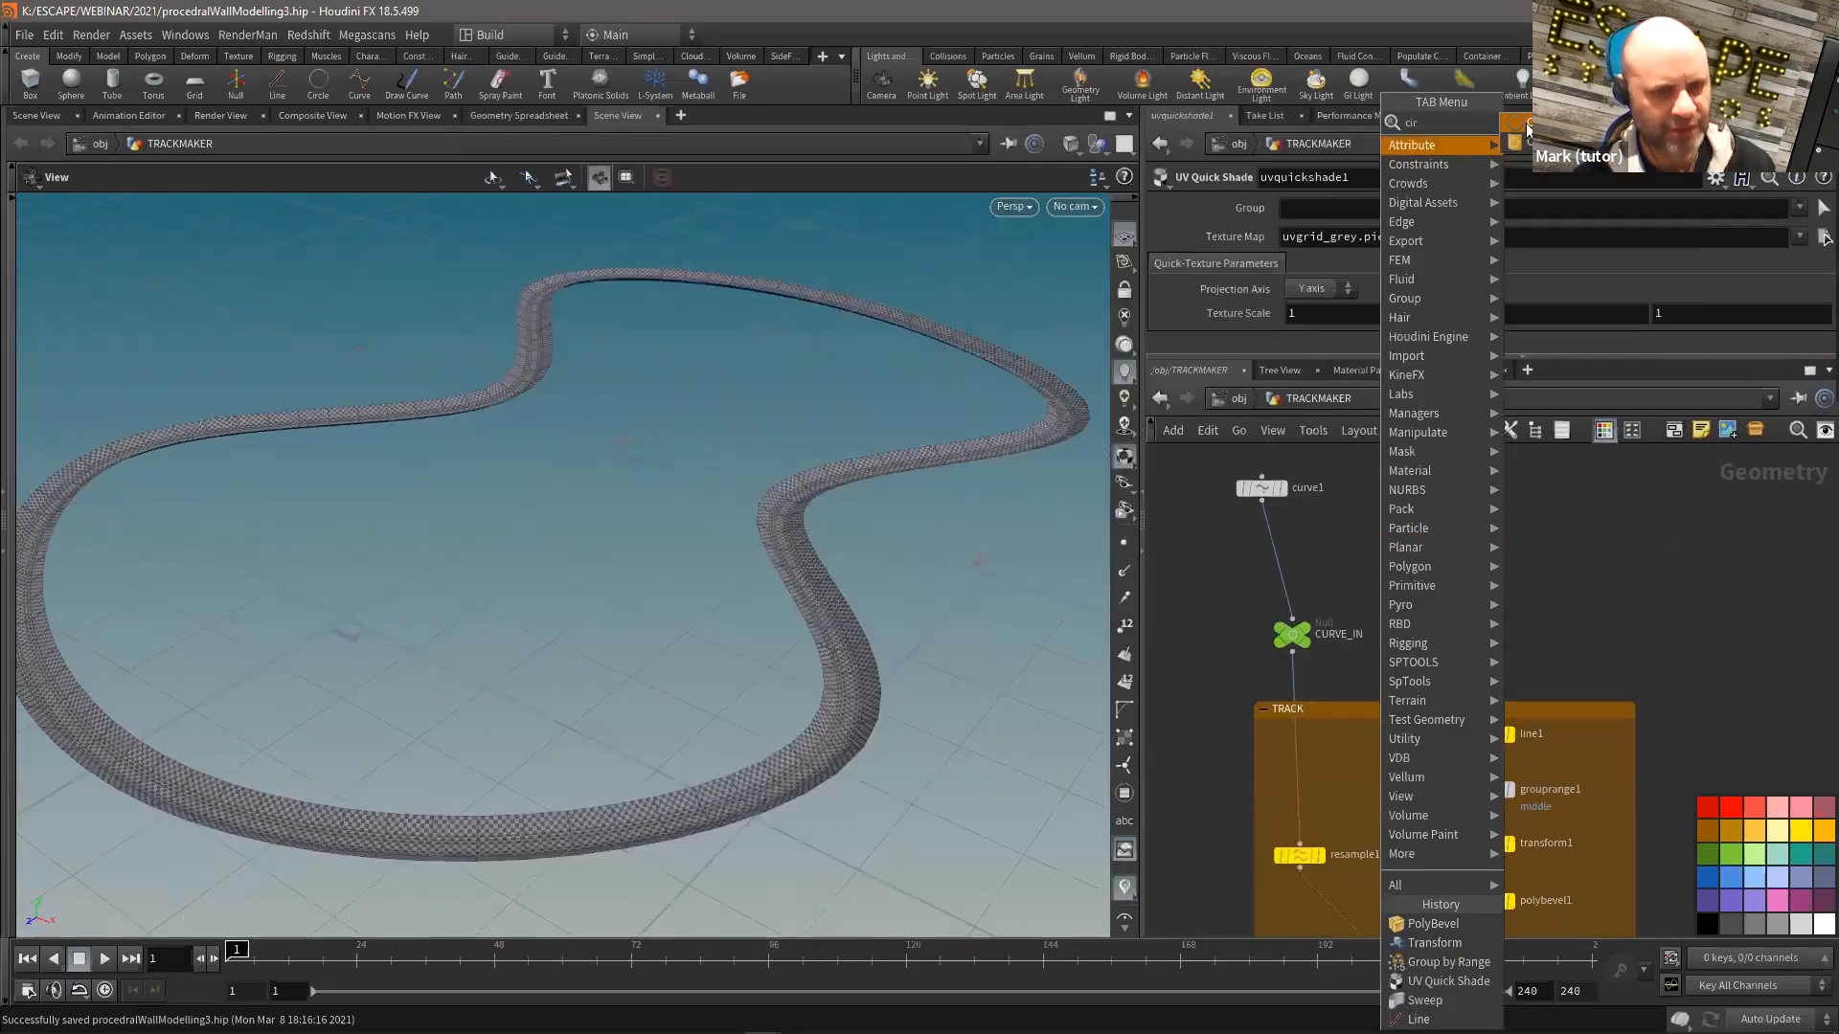
key("Return")
left_click(1360, 544)
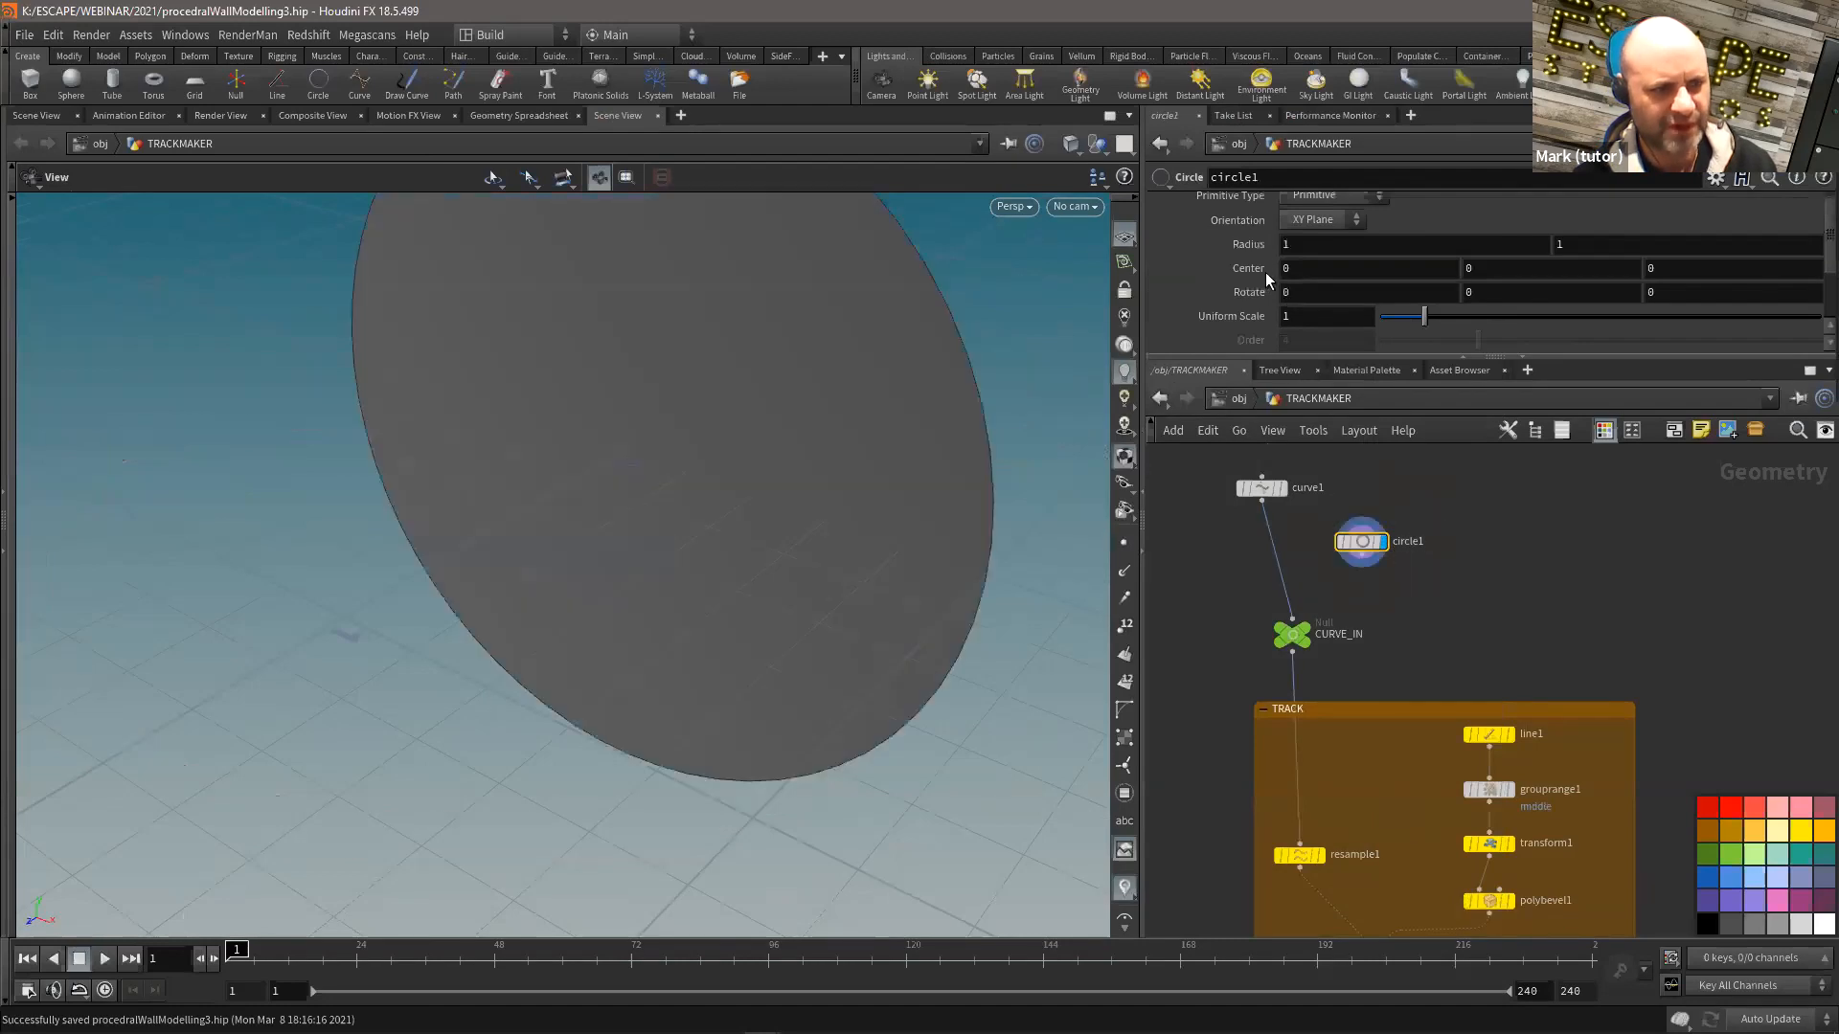
Step: Set circle1's orientation to ZX Plane and its primitive type to NURBS Curve
left_click(1320, 220)
left_click(1312, 277)
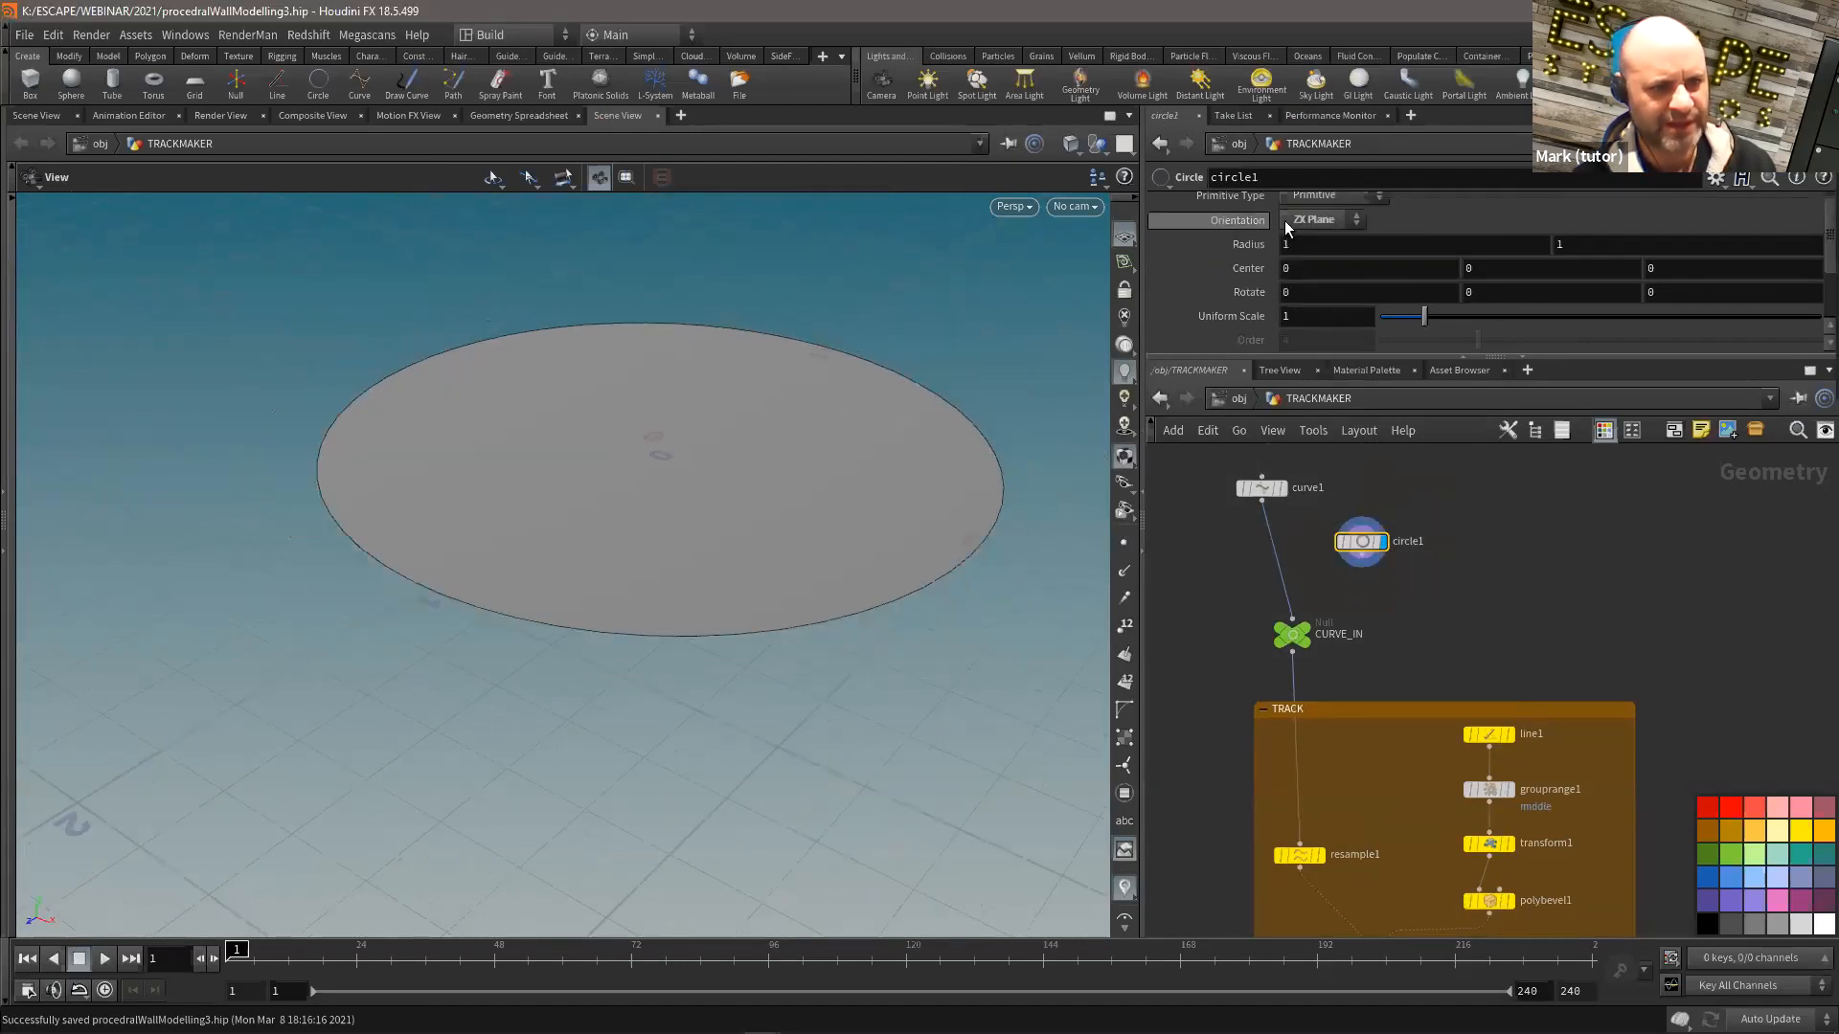
left_click(1331, 196)
left_click(1320, 264)
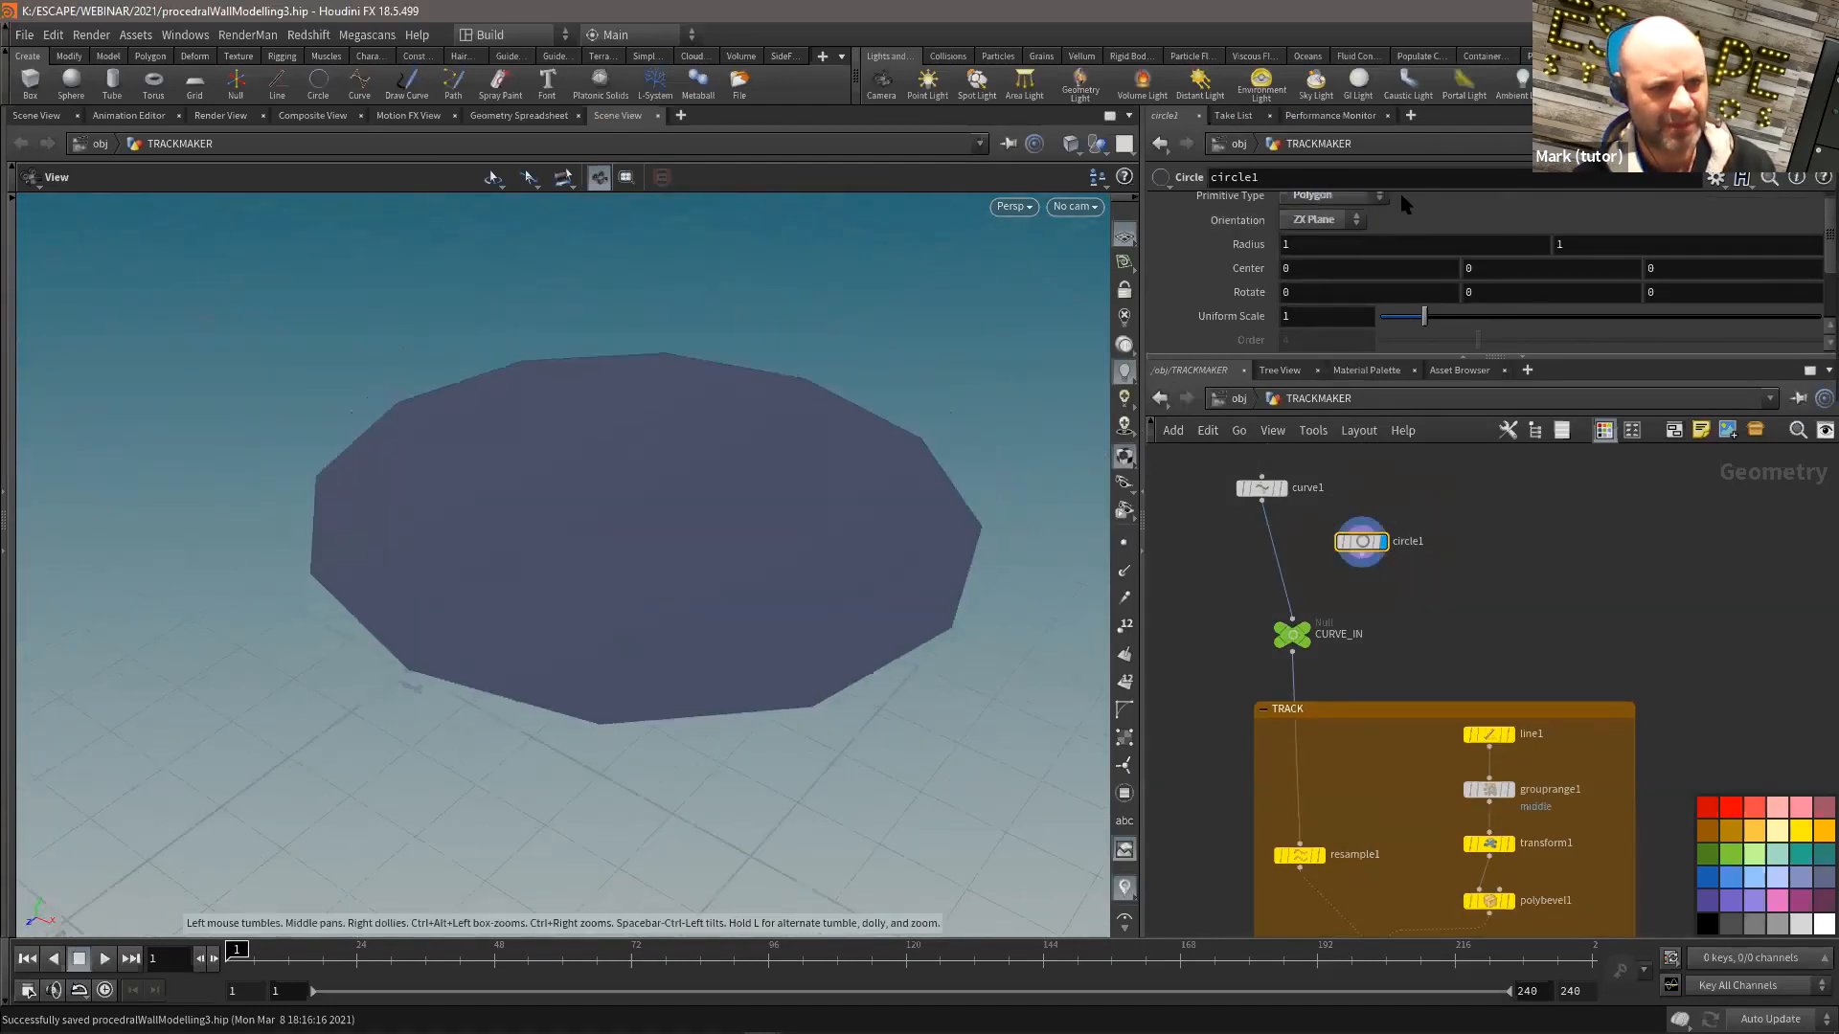
left_click(1330, 251)
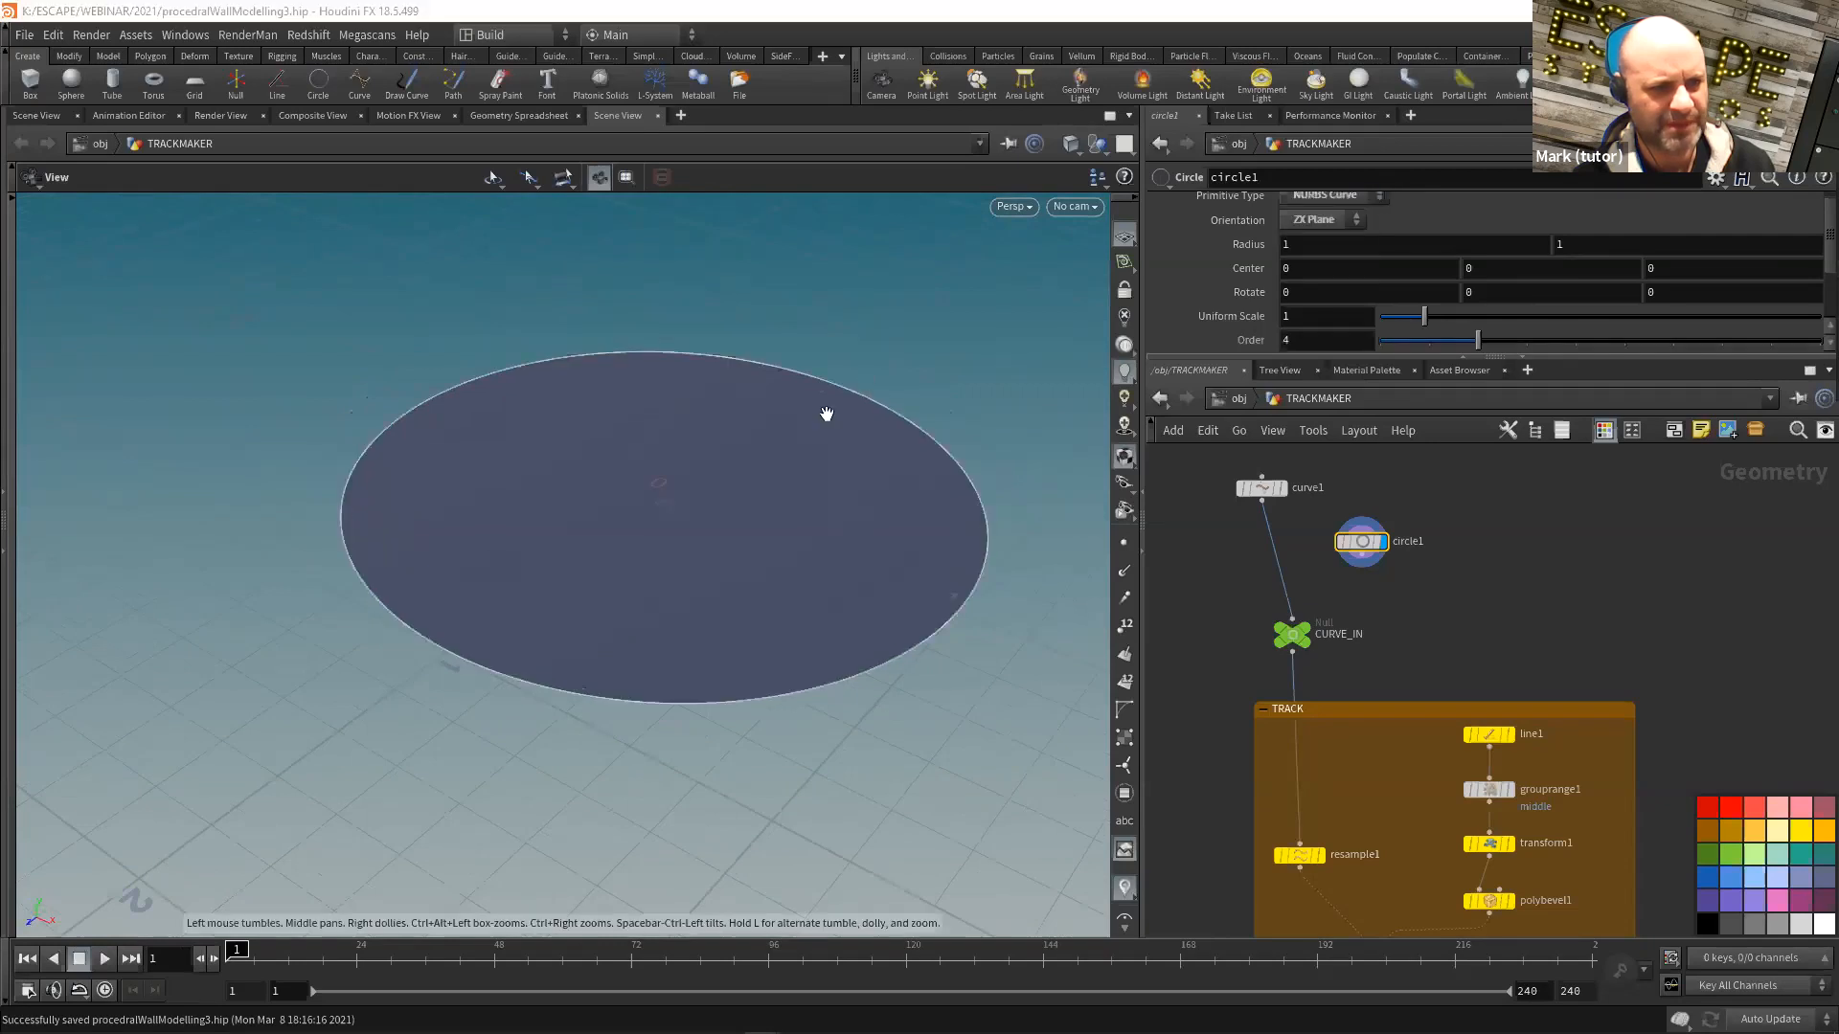
Step: Connect circle1 to CURVE_IN in place of curve1 and display TRACK_OUT
left_click_drag(1361, 567, 1293, 621)
middle_click_drag(1446, 657, 1393, 498)
right_click_drag(1394, 498, 1389, 537)
middle_click_drag(1361, 858, 1348, 742)
right_click_drag(1348, 742, 1348, 781)
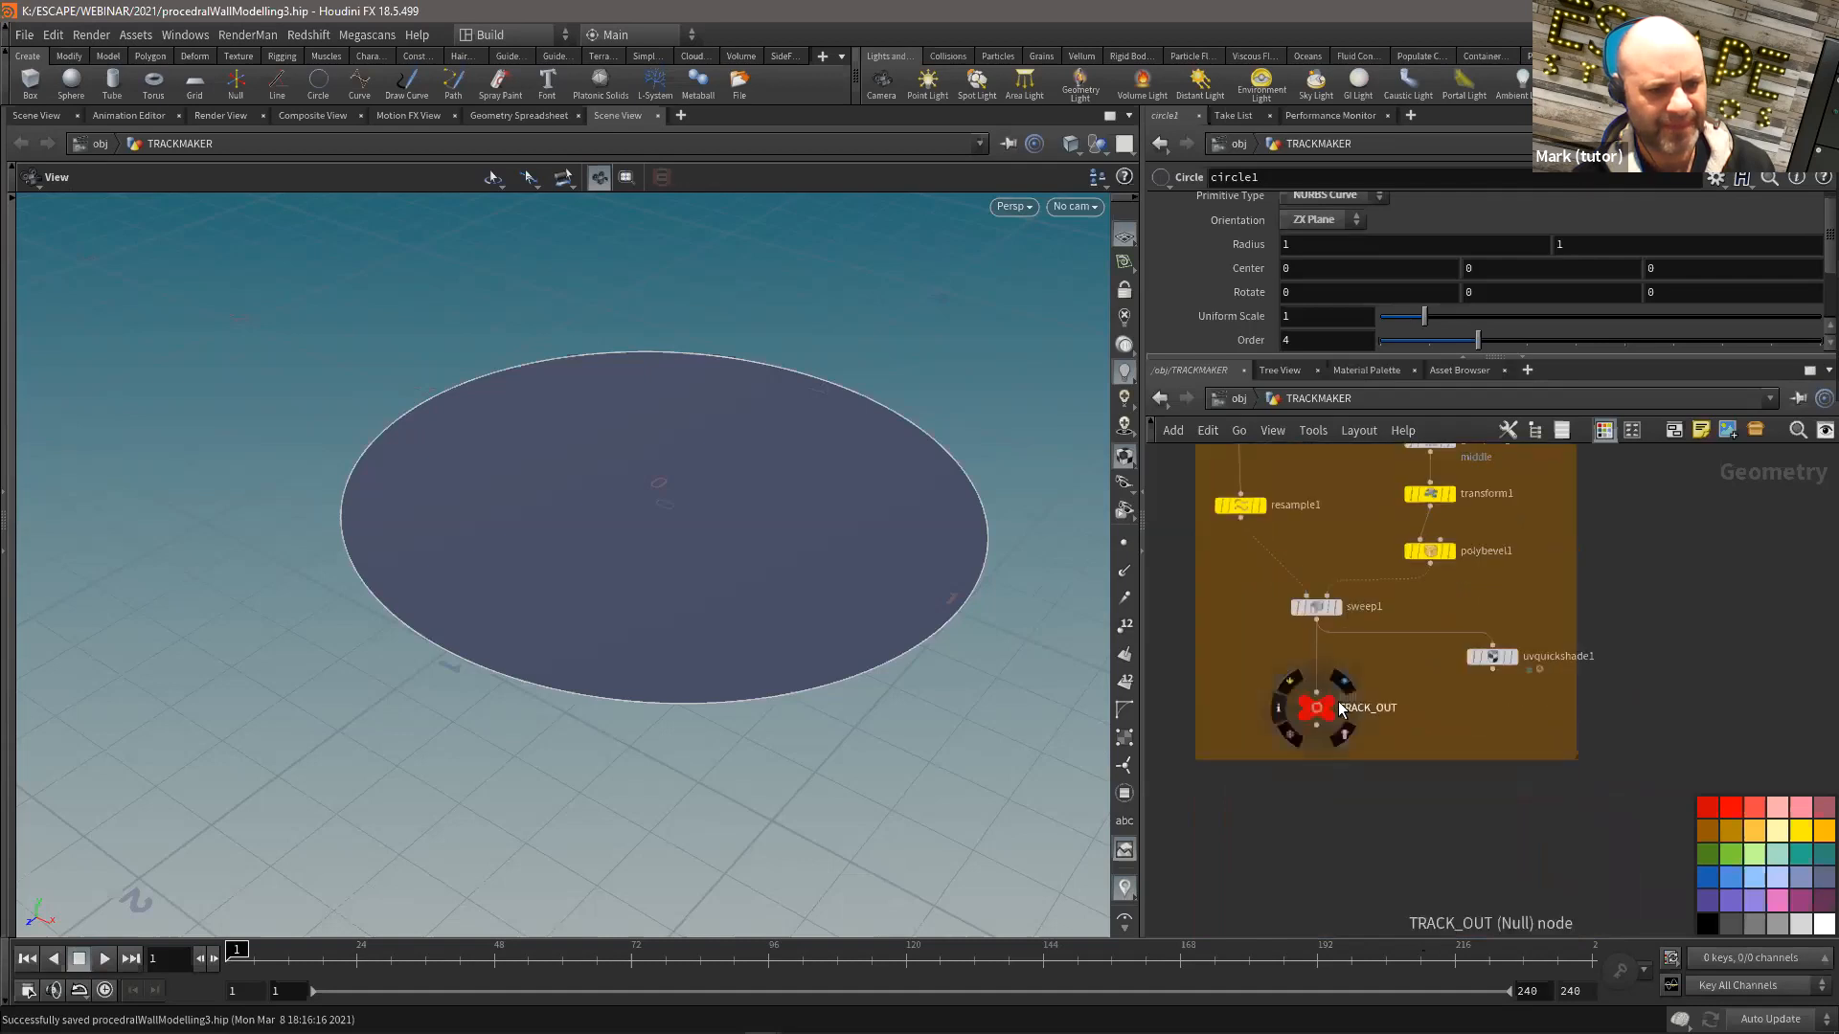
left_click(1345, 681)
left_click(1320, 710)
scroll(853, 616, "up", 3)
mouse_move(854, 616)
left_mouse_down()
mouse_move(882, 544)
mouse_move(873, 613)
left_mouse_up()
Step: Insert a Reverse node between circle1 and CURVE_IN to flip the circular track's direction
middle_click_drag(1337, 484, 1317, 714)
scroll(1313, 657, "down", 1)
left_click(1288, 506)
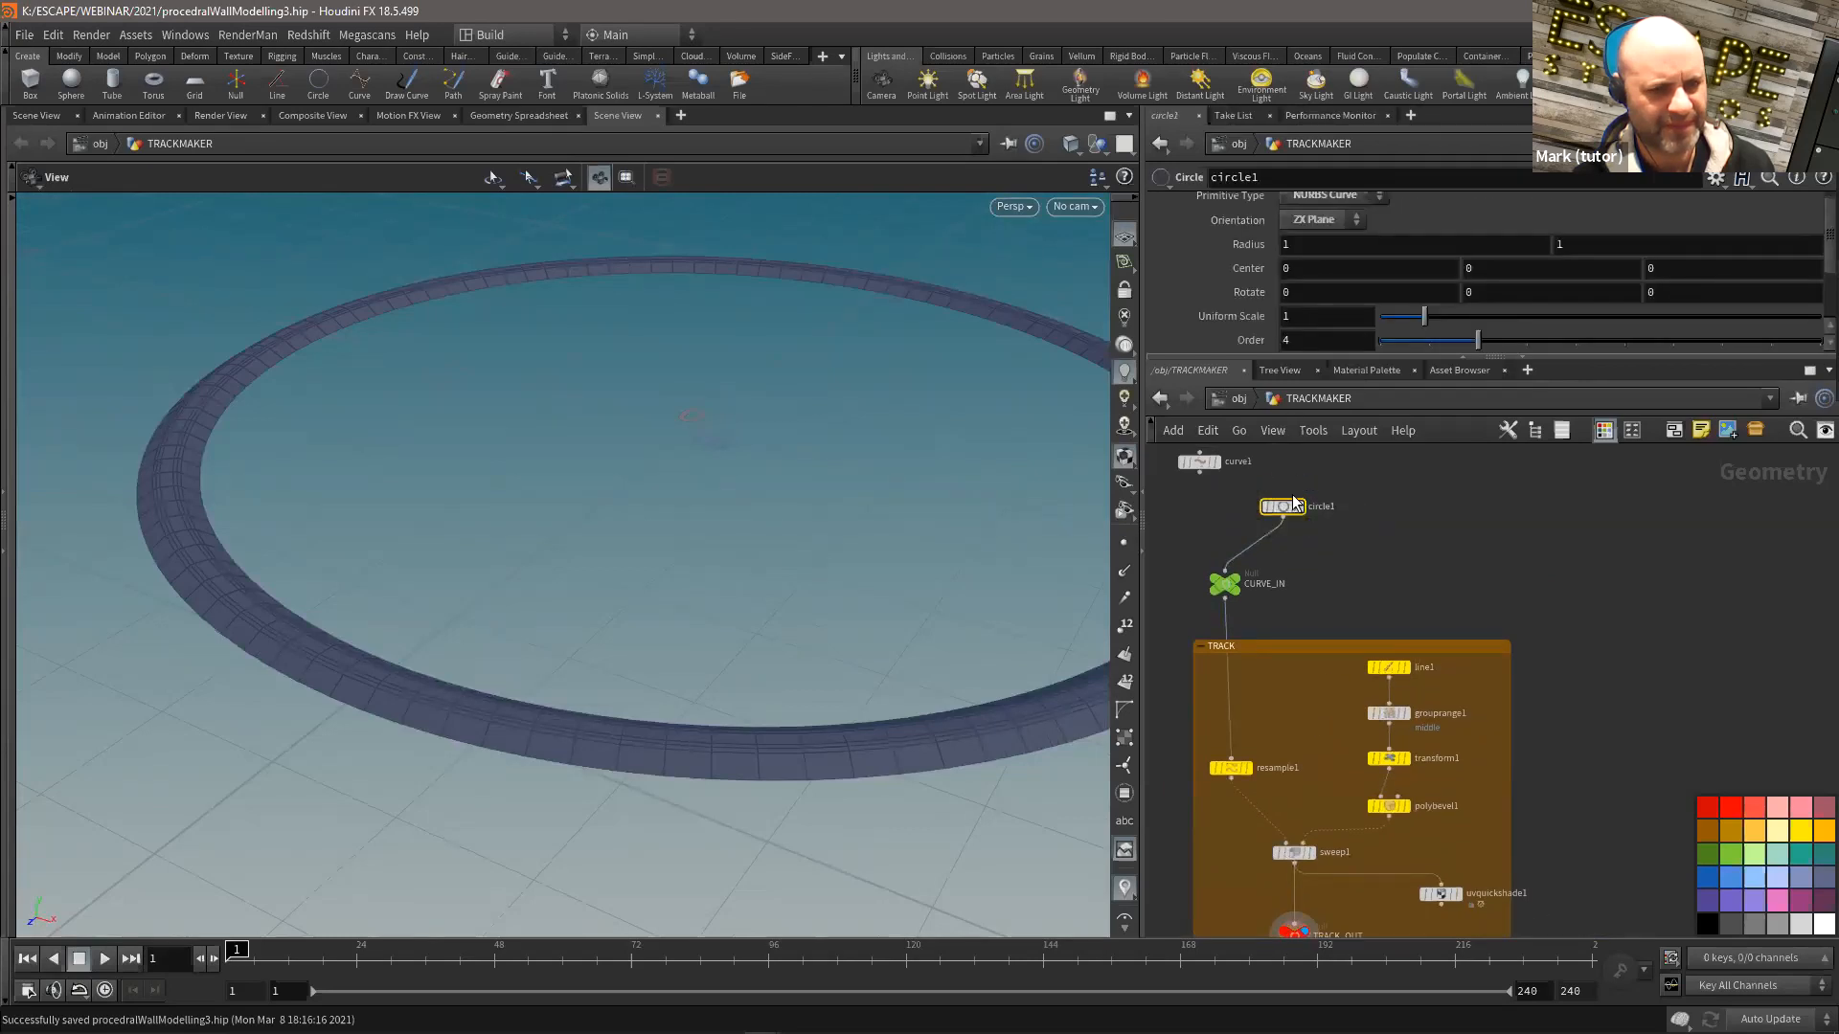
middle_click_drag(1373, 594, 1376, 577)
key("Tab")
type("rev")
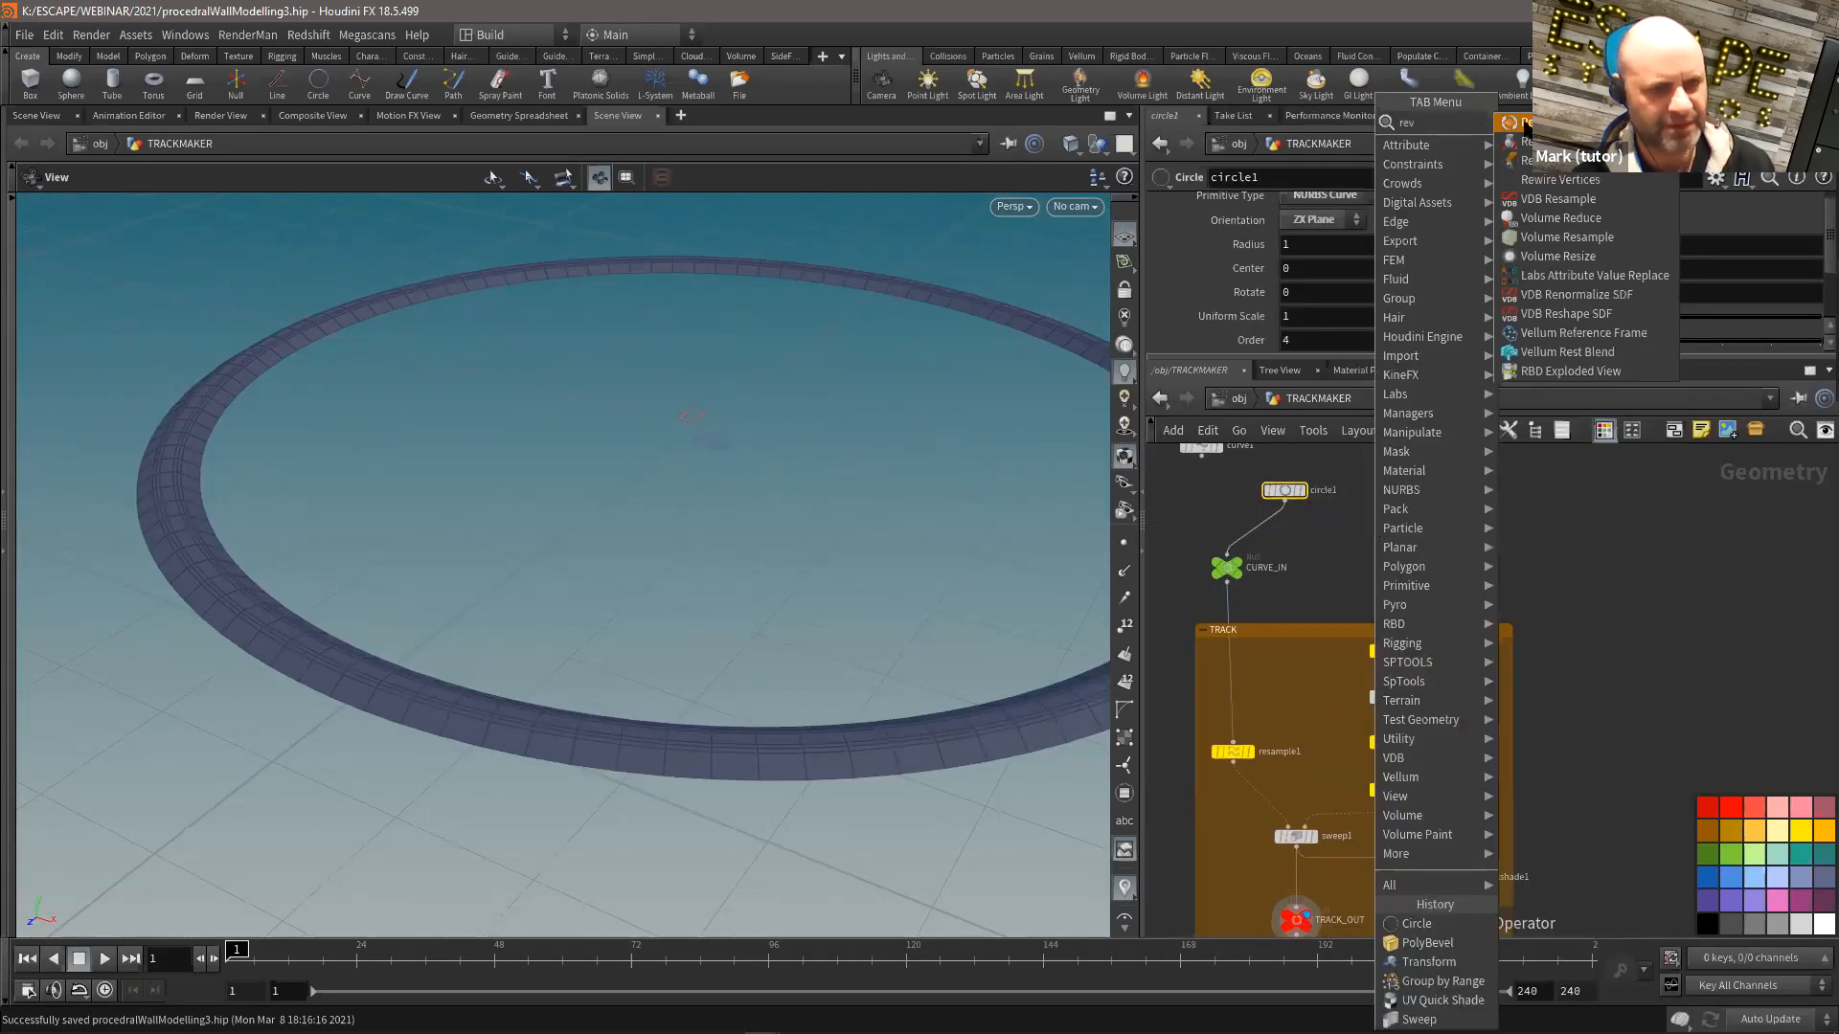
key("Return")
left_click(1264, 527)
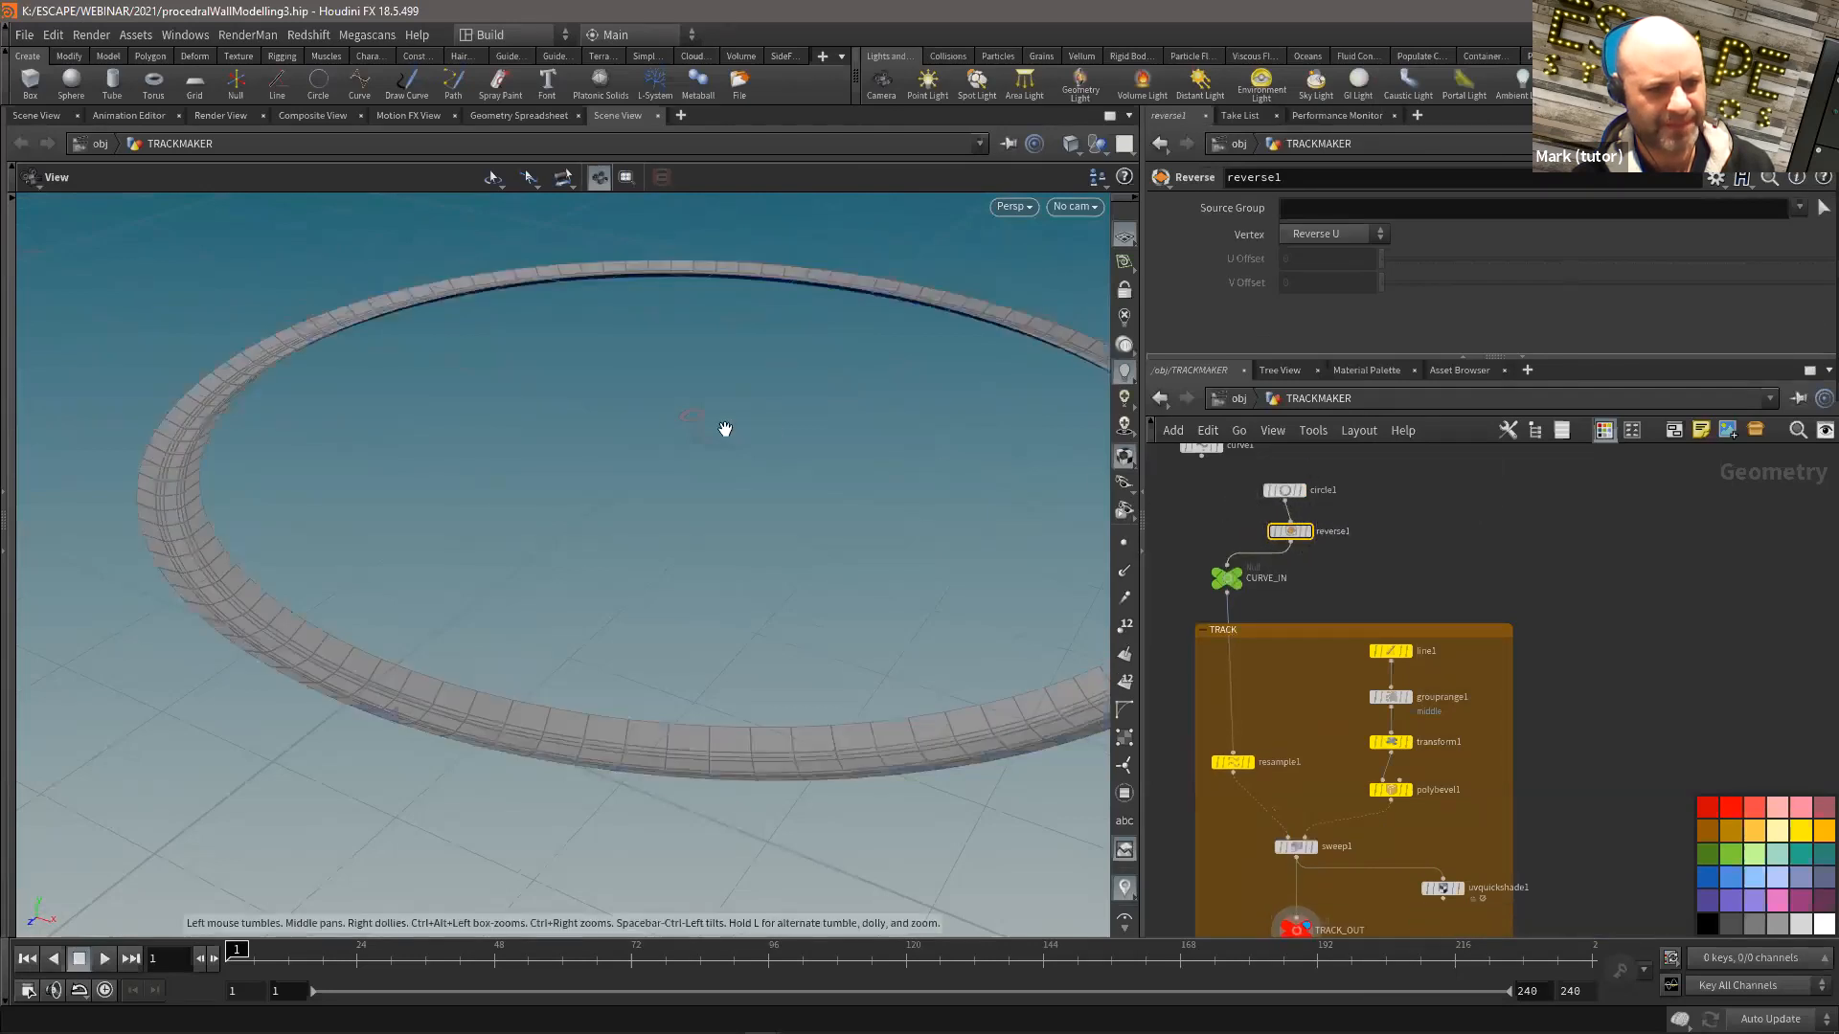
Step: Display uvquickshade1 and examine the checker texture around the circular track
middle_click_drag(1464, 881, 1418, 696)
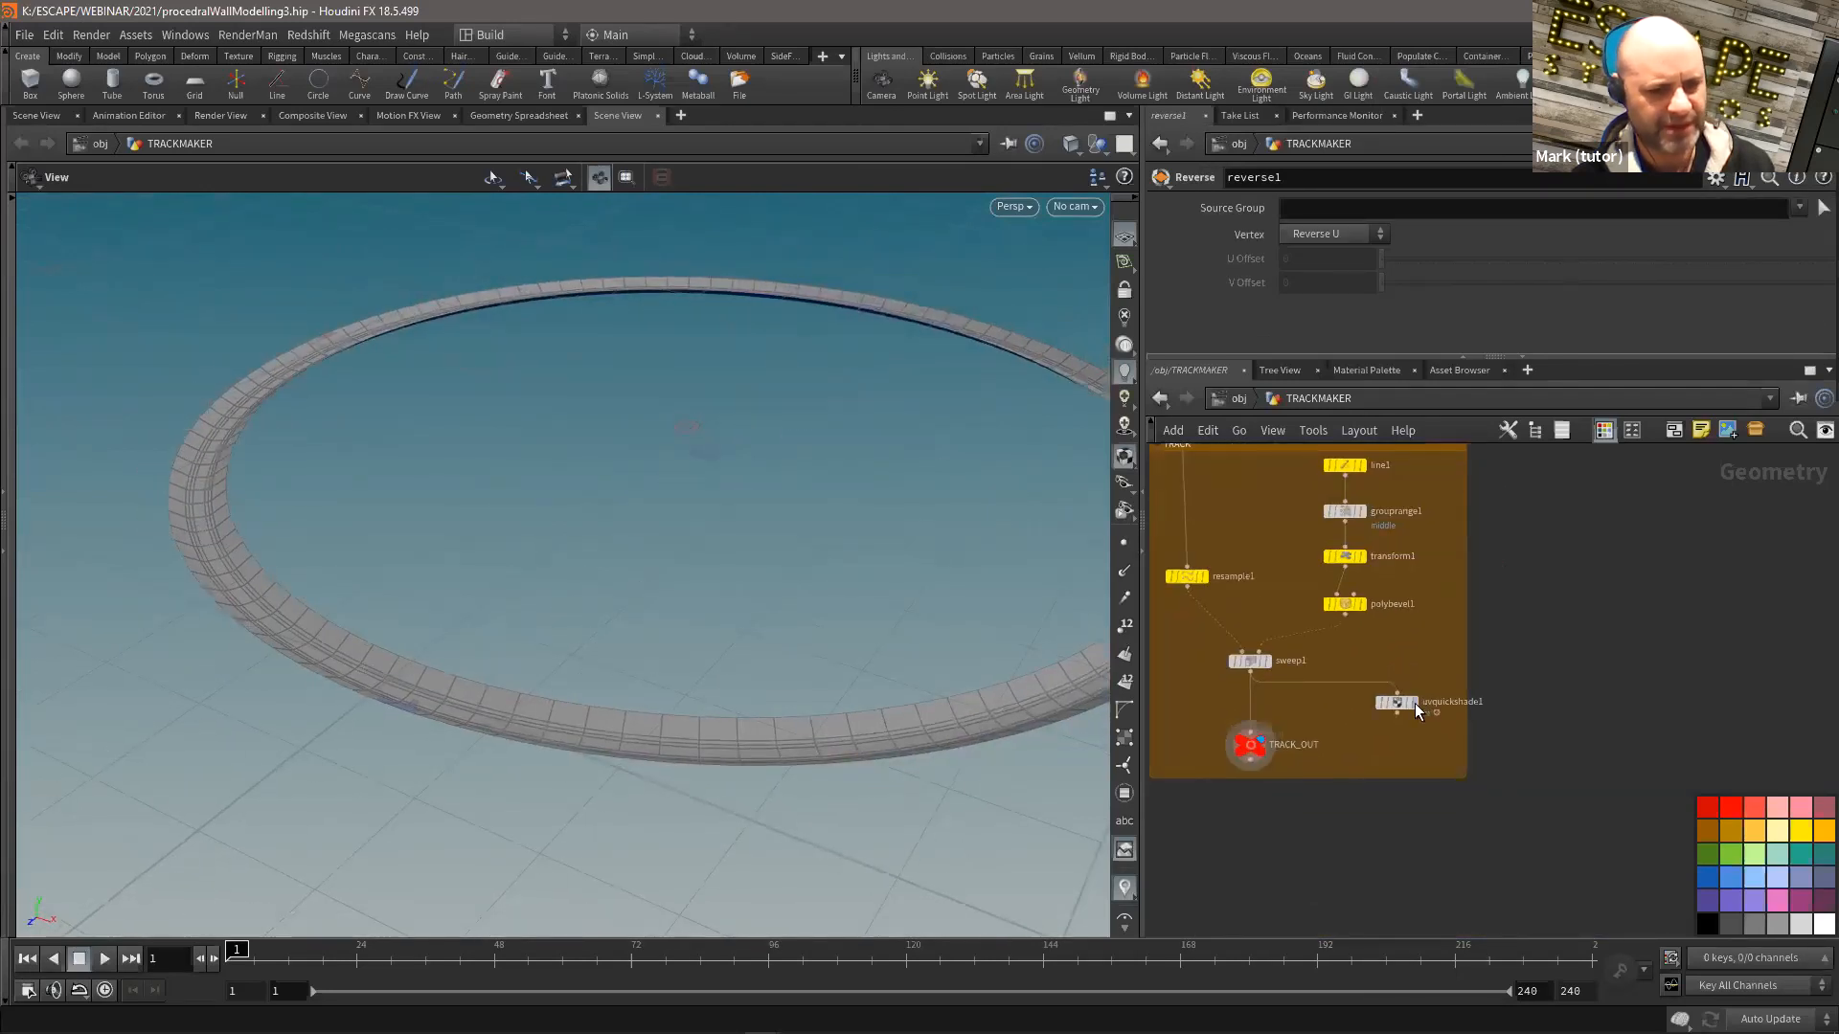
left_click(1400, 704)
left_click(1394, 706)
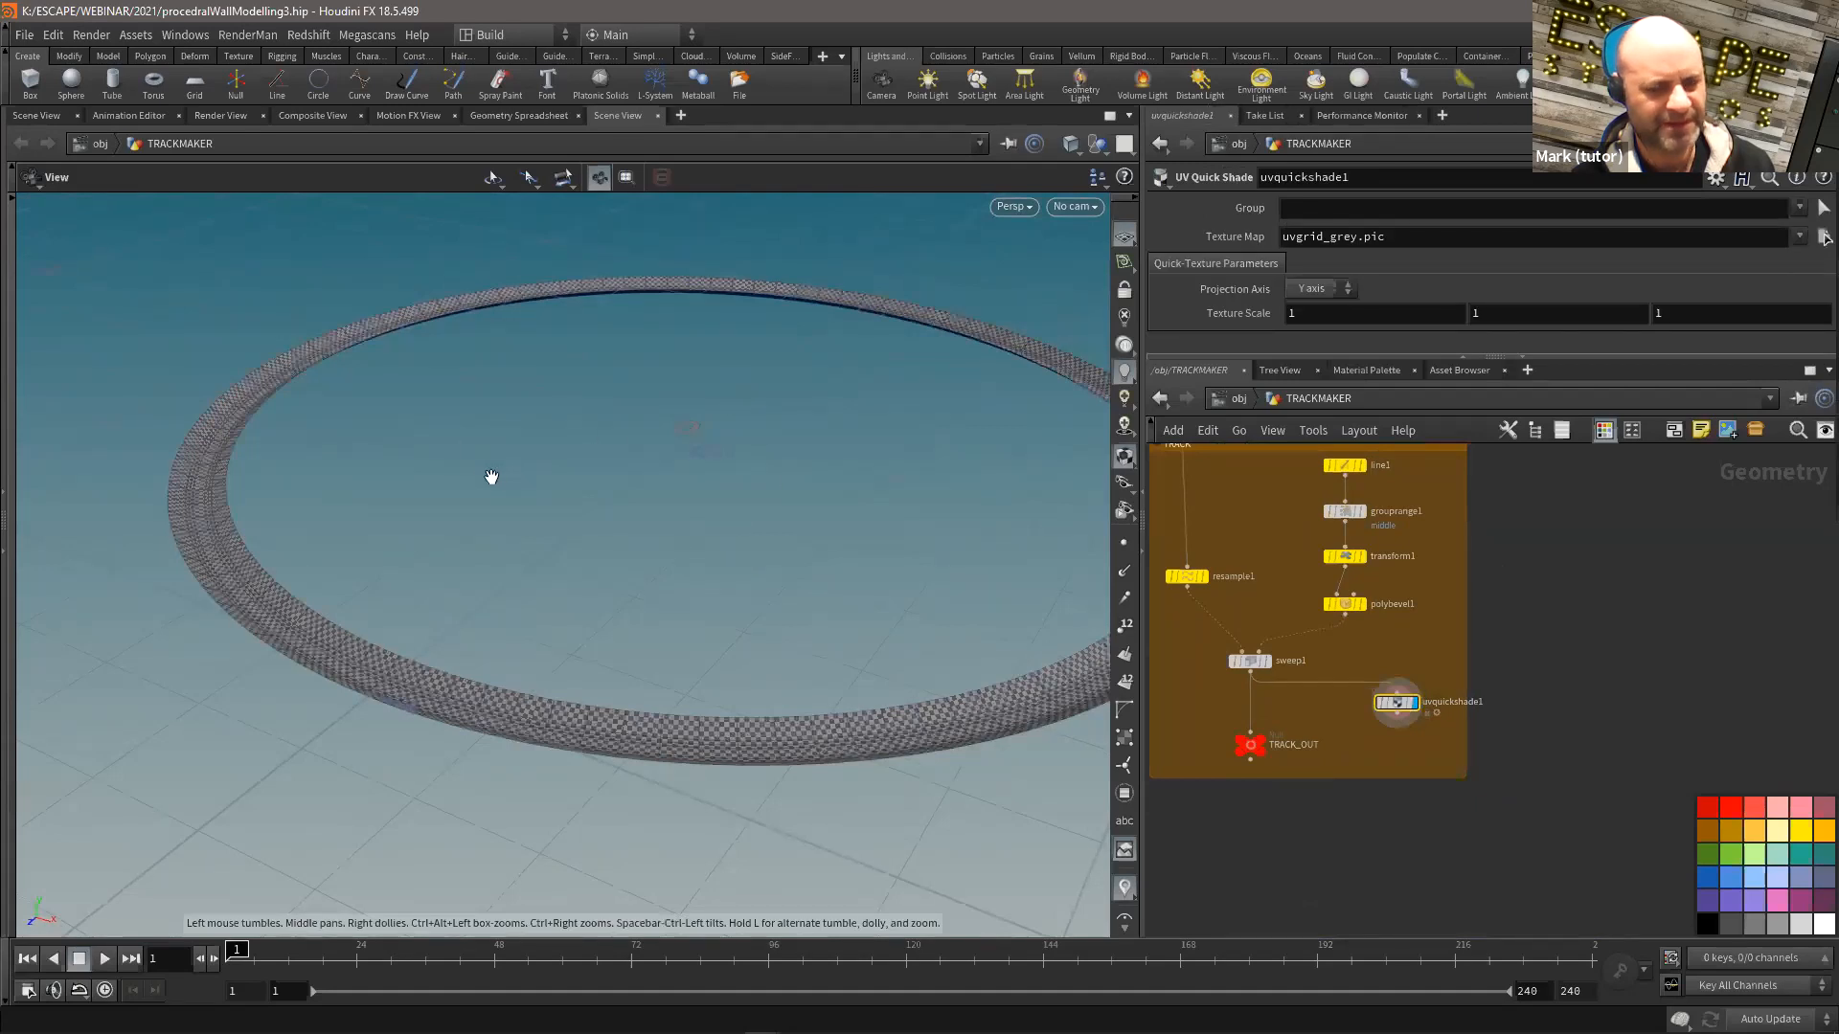
right_click_drag(486, 481, 501, 472)
mouse_move(501, 472)
left_mouse_down()
mouse_move(440, 453)
mouse_move(521, 492)
left_mouse_up()
middle_click_drag(521, 493, 661, 522)
right_click_drag(661, 522, 1022, 571)
Step: Reconnect curve1 to CURVE_IN in place of the reversed circle
middle_click_drag(1235, 412, 1324, 620)
left_click(1220, 448)
left_click(1245, 561)
left_click_drag(727, 526, 658, 519)
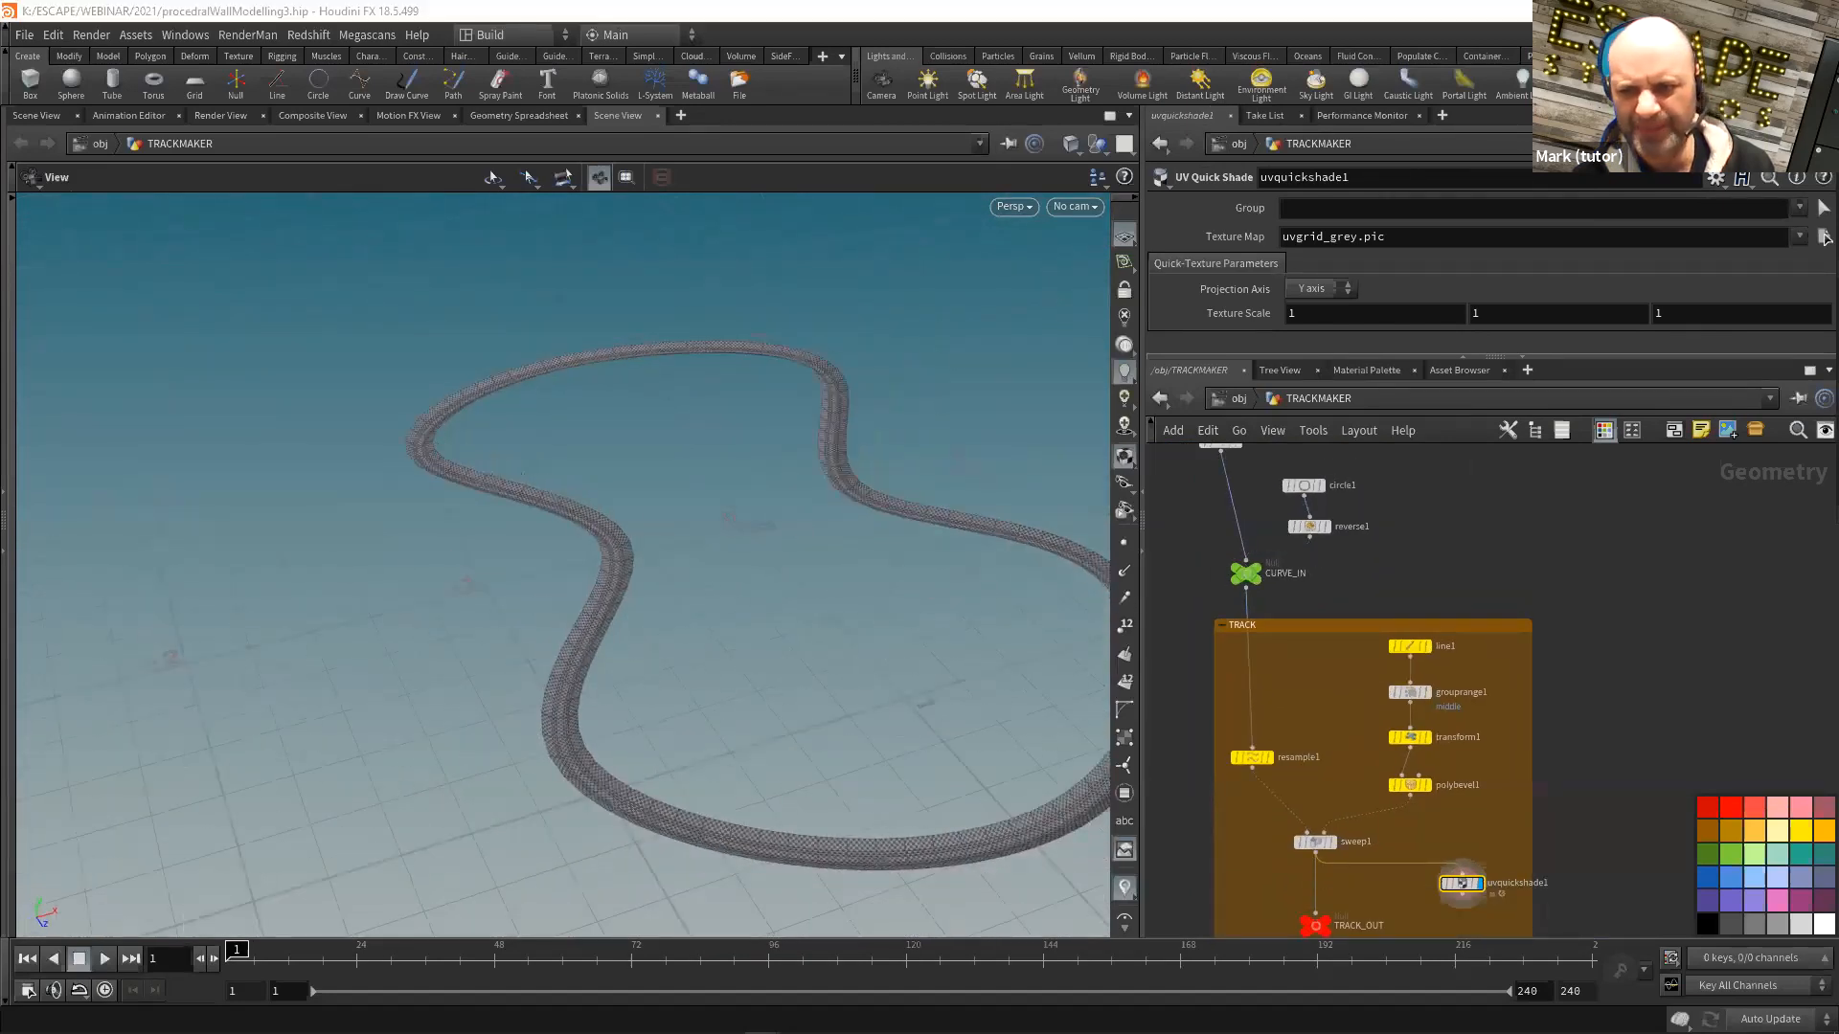
middle_click_drag(772, 490, 693, 506)
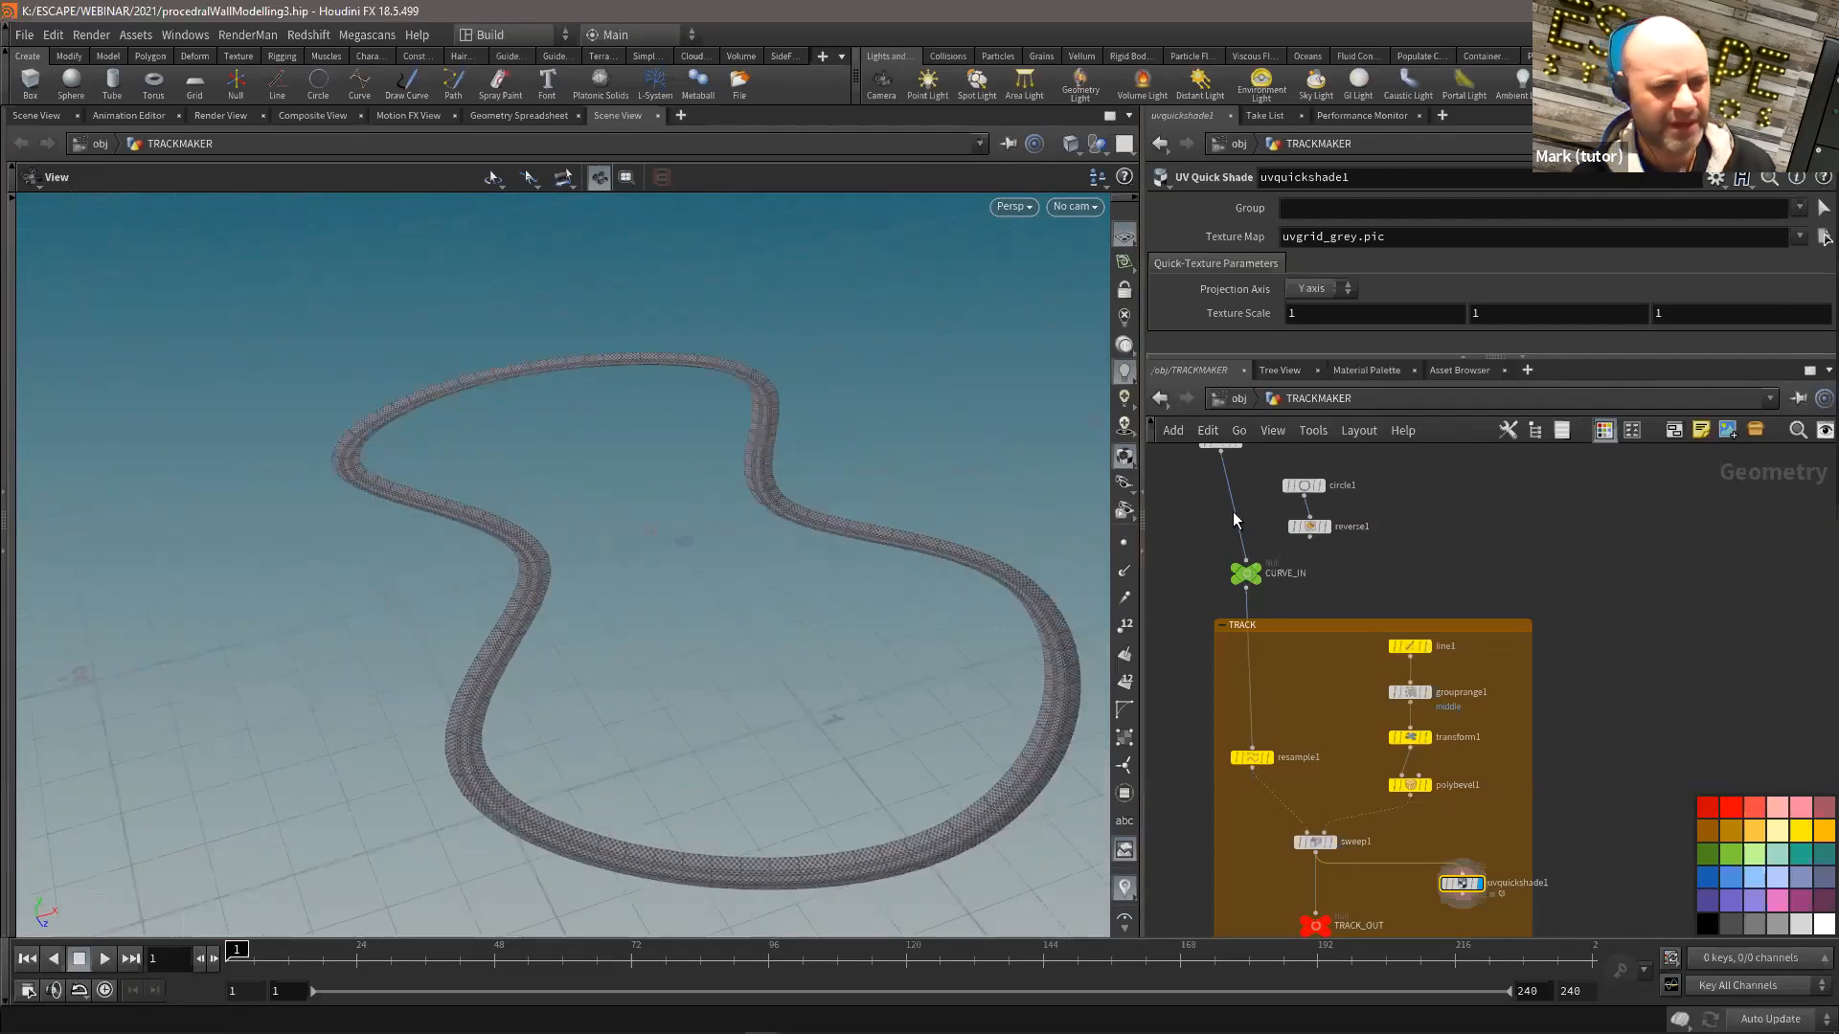
Step: Edit curve1 and raise two neighbouring control points to heights of about 0.54 and 0.45
middle_click_drag(1270, 454, 1308, 555)
key("Return")
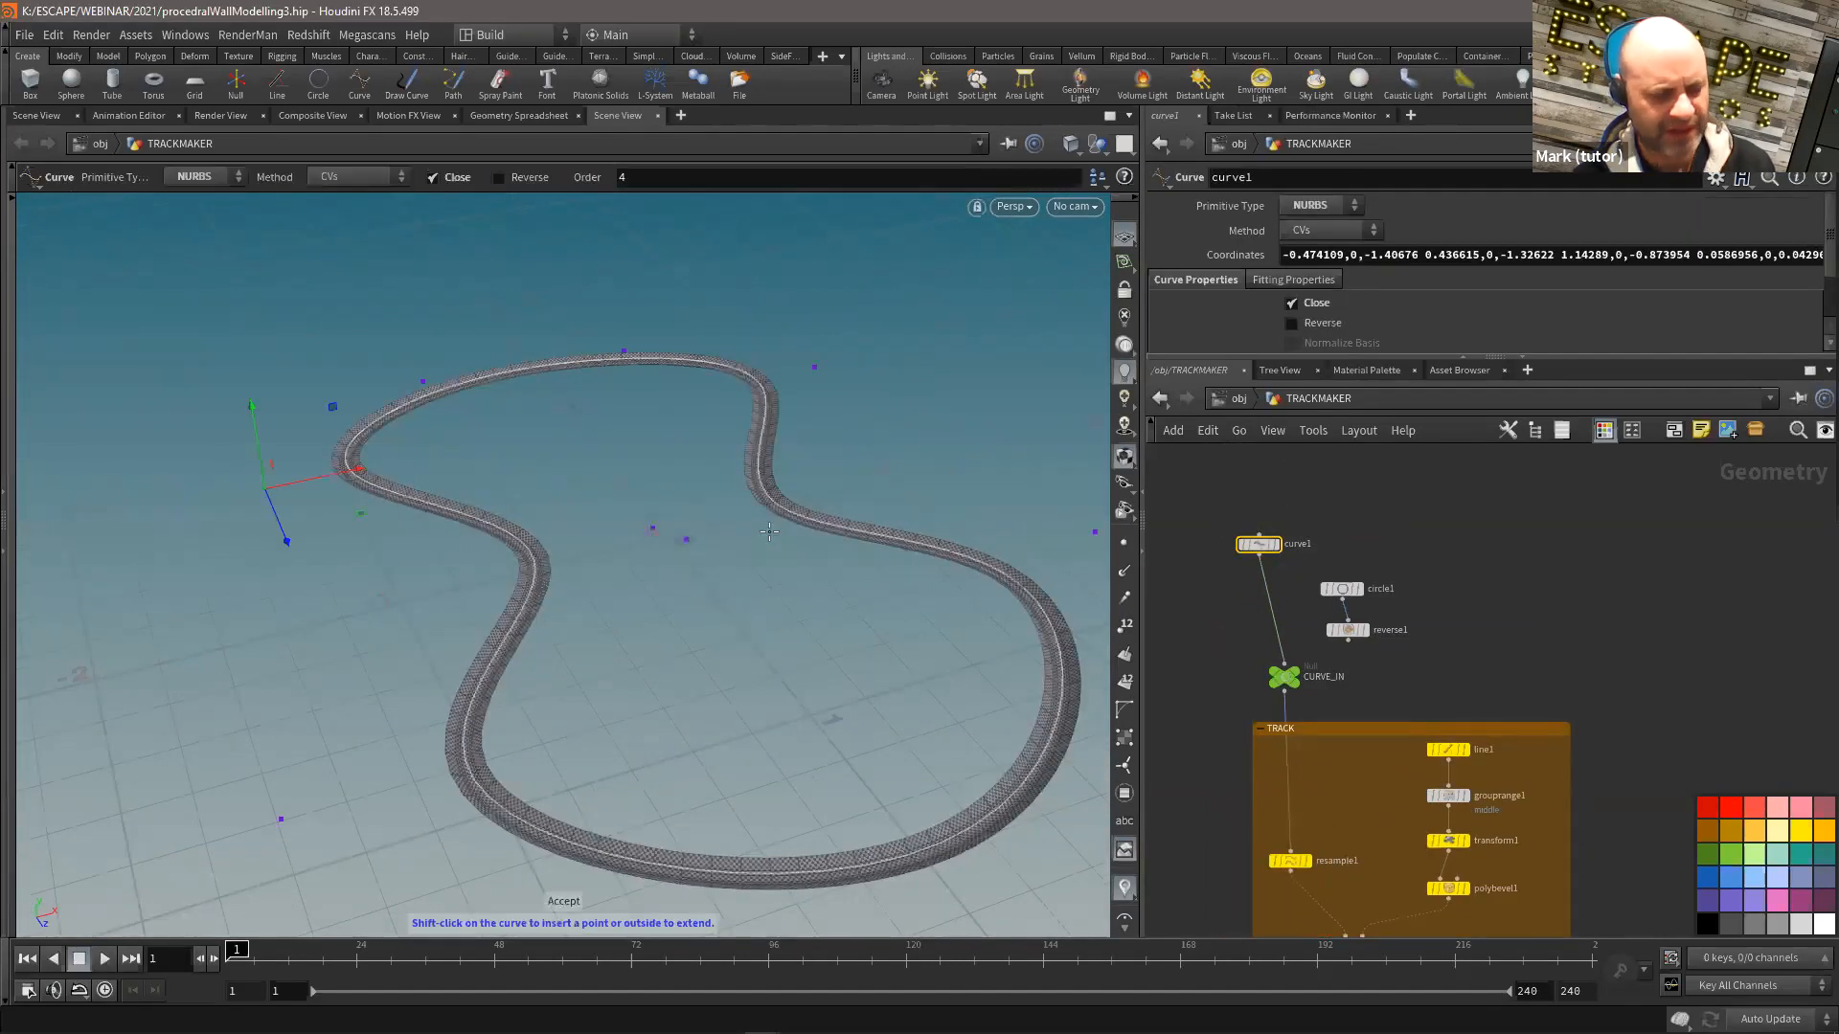
left_click_drag(336, 508, 574, 571, "alt")
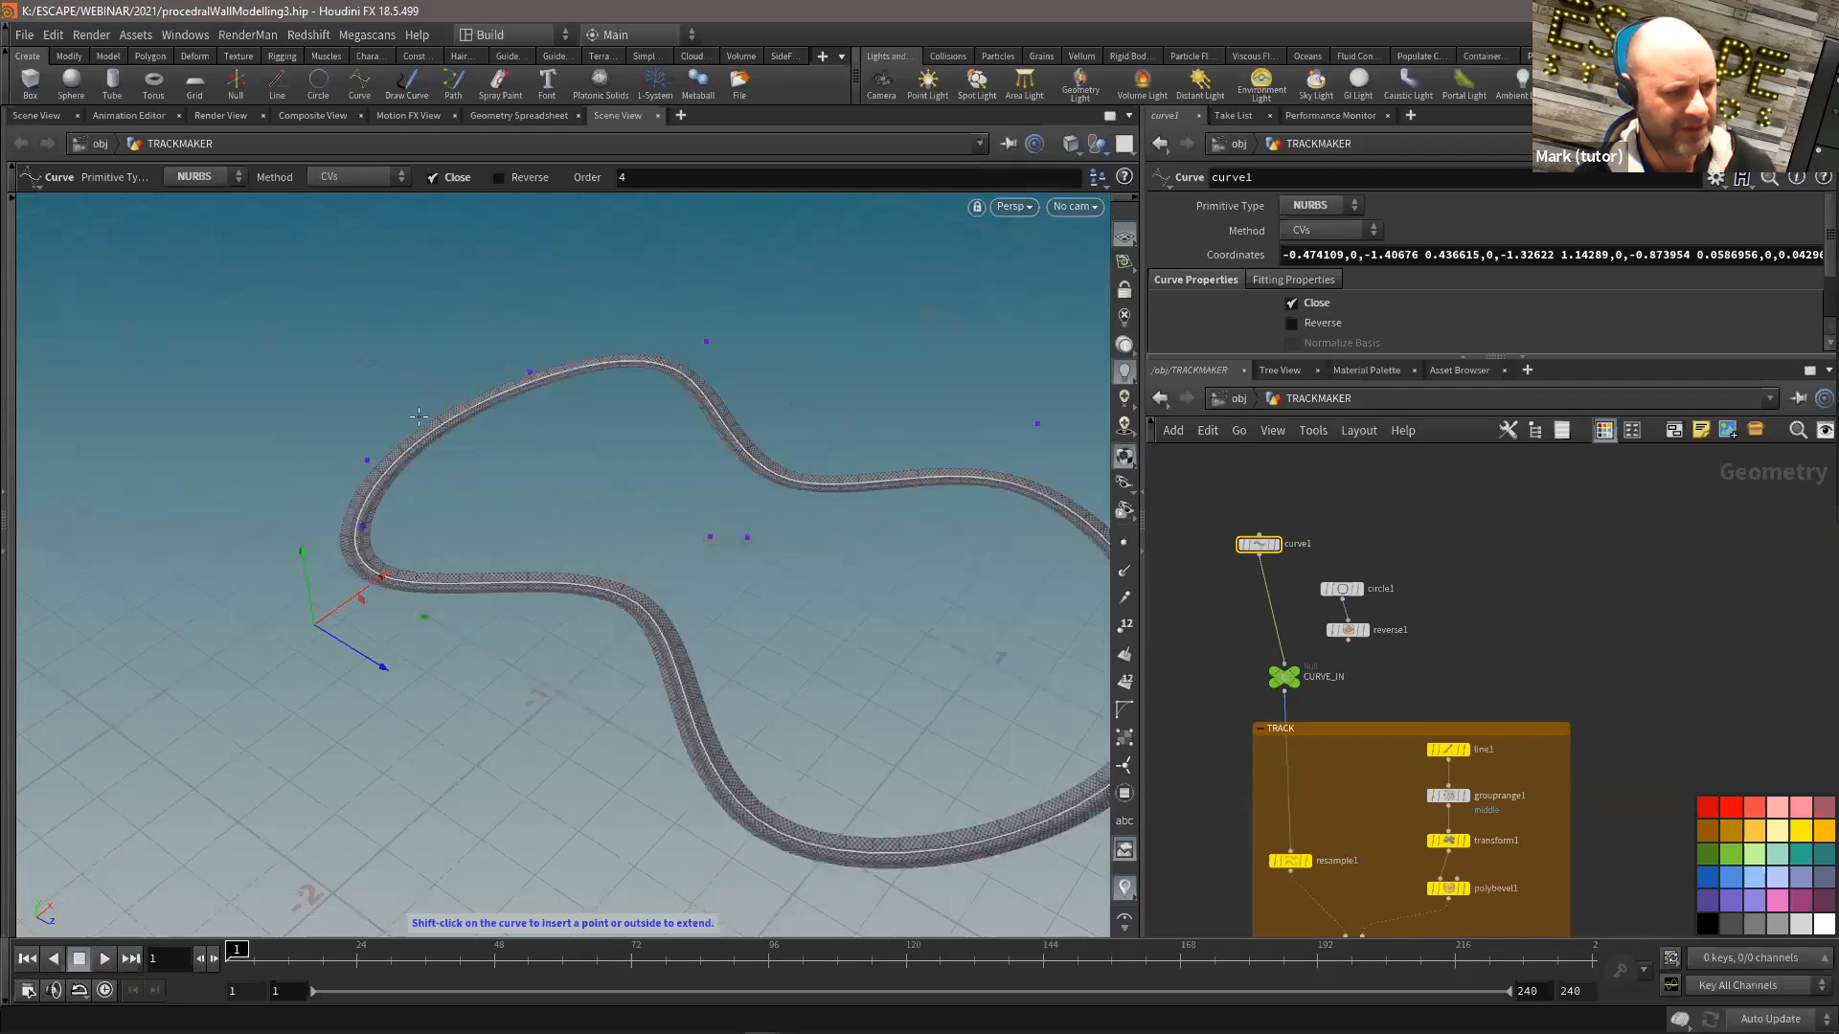
left_click_drag(370, 470, 371, 246, "shift")
left_click(531, 373)
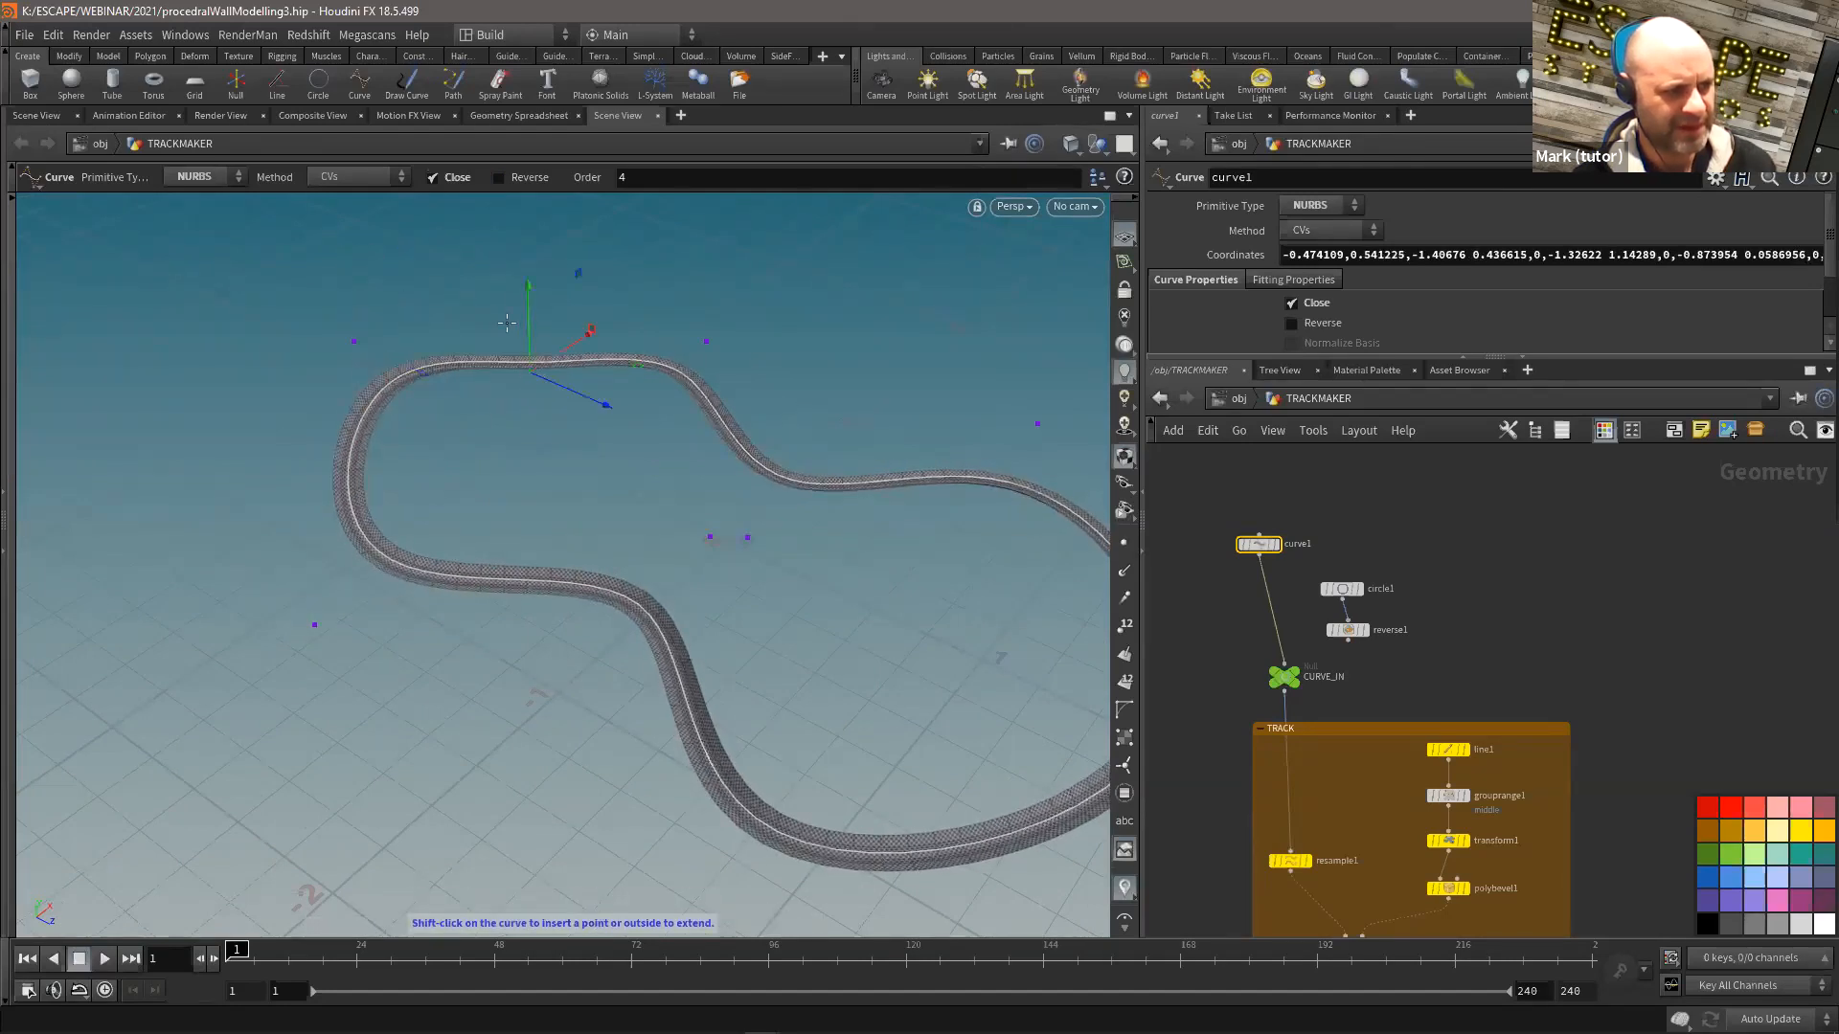
left_click_drag(530, 305, 527, 196)
Step: Examine the raised section of track from several angles
left_click_drag(494, 352, 652, 451, "alt")
right_click_drag(653, 451, 785, 471, "alt")
mouse_move(589, 480)
left_mouse_down("alt")
mouse_move(623, 504)
mouse_move(576, 489)
left_mouse_up("alt")
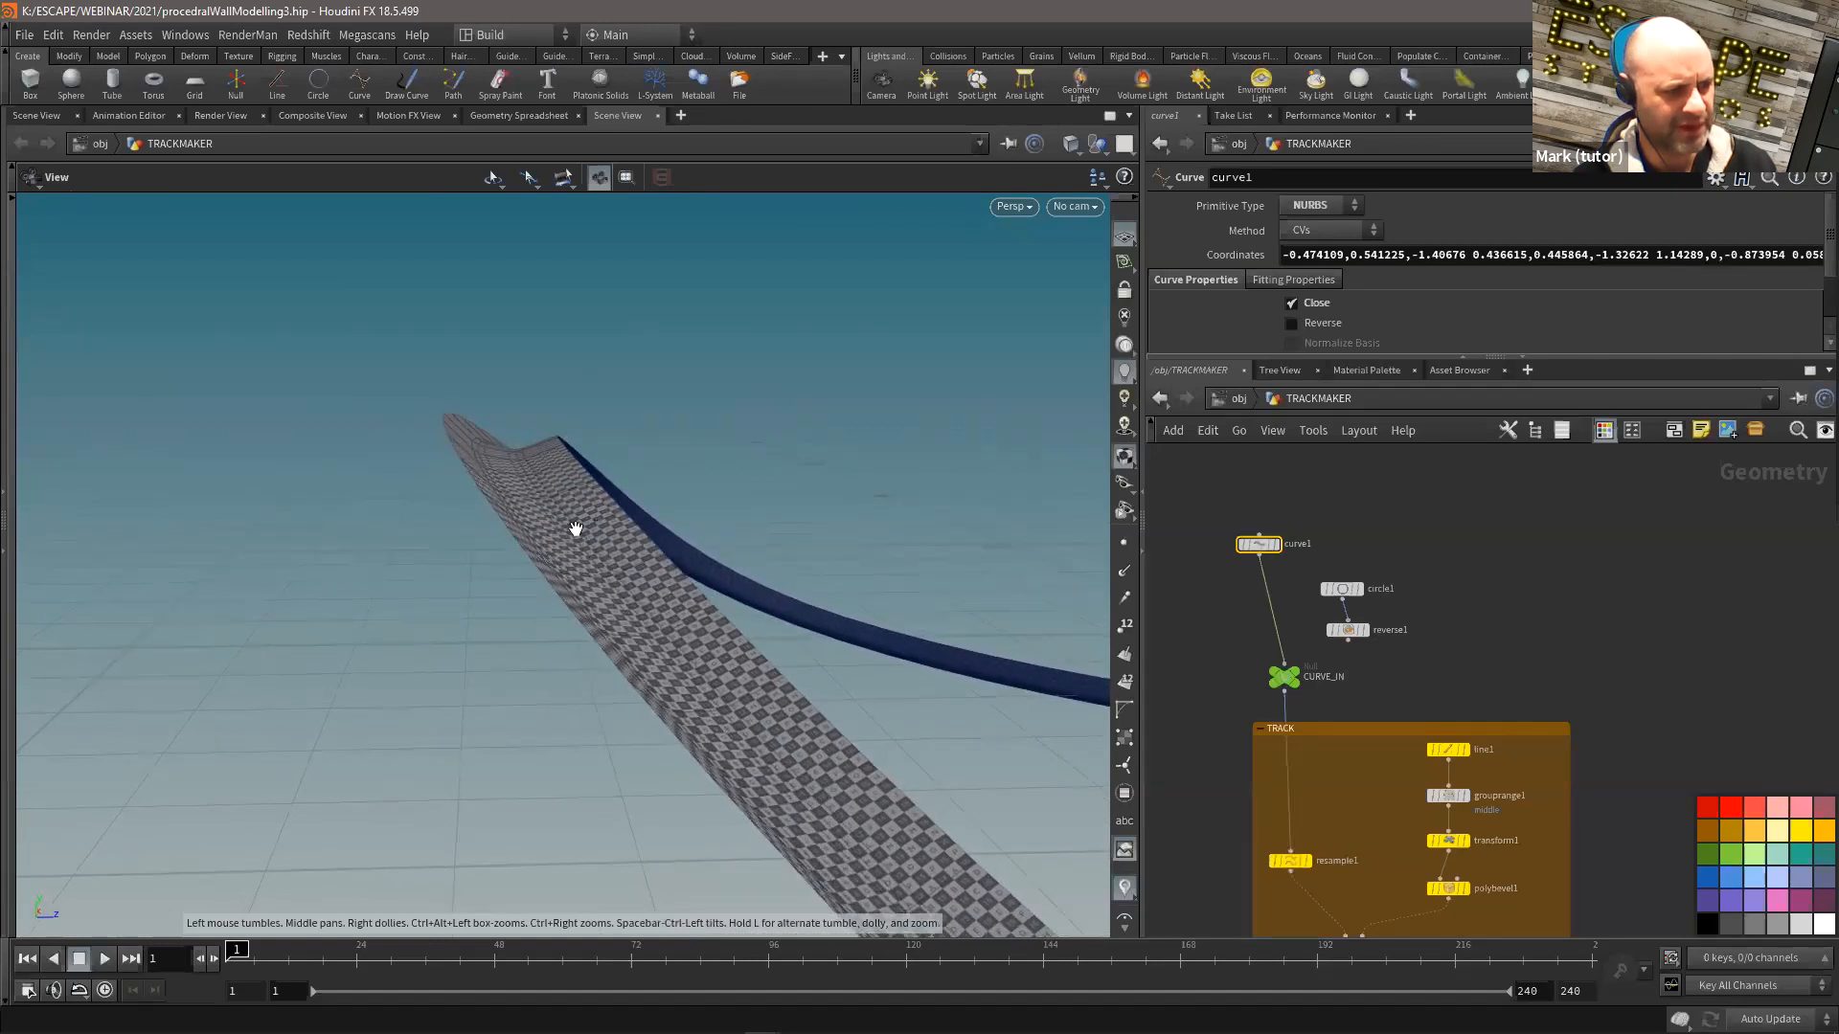
left_click_drag(643, 473, 502, 493, "alt")
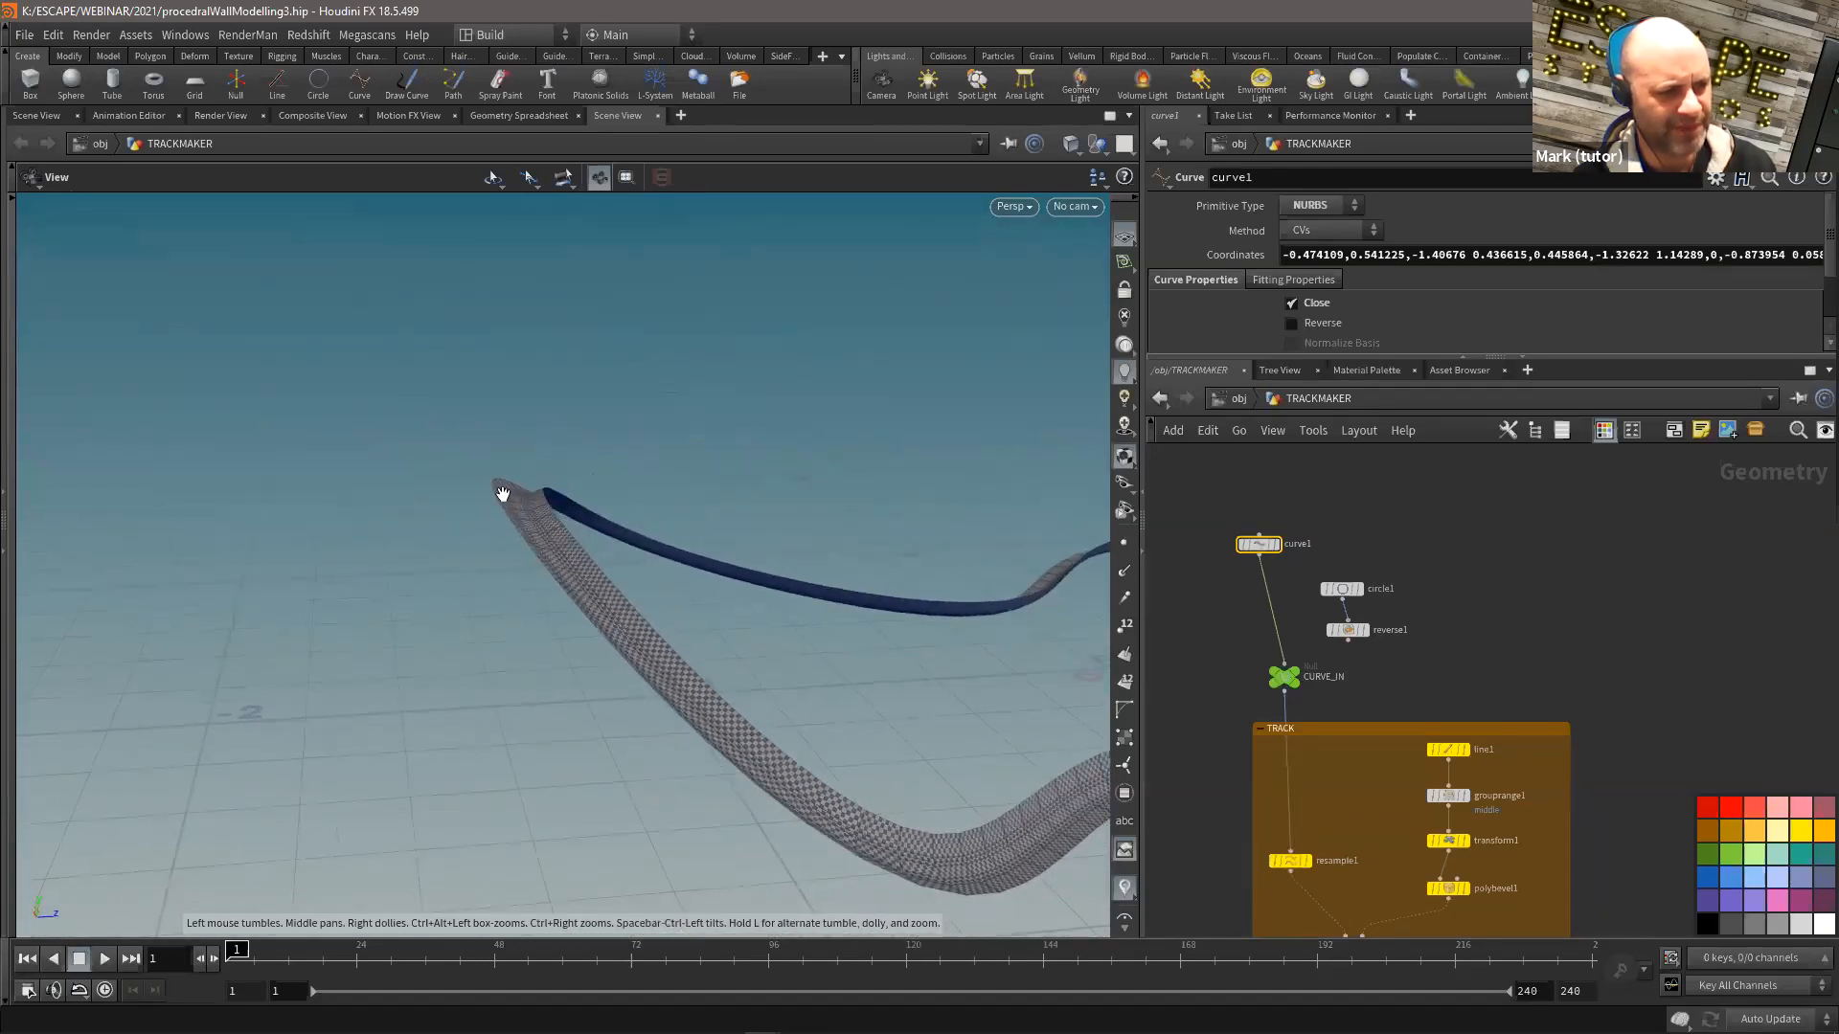
left_click_drag(543, 573, 453, 486, "alt")
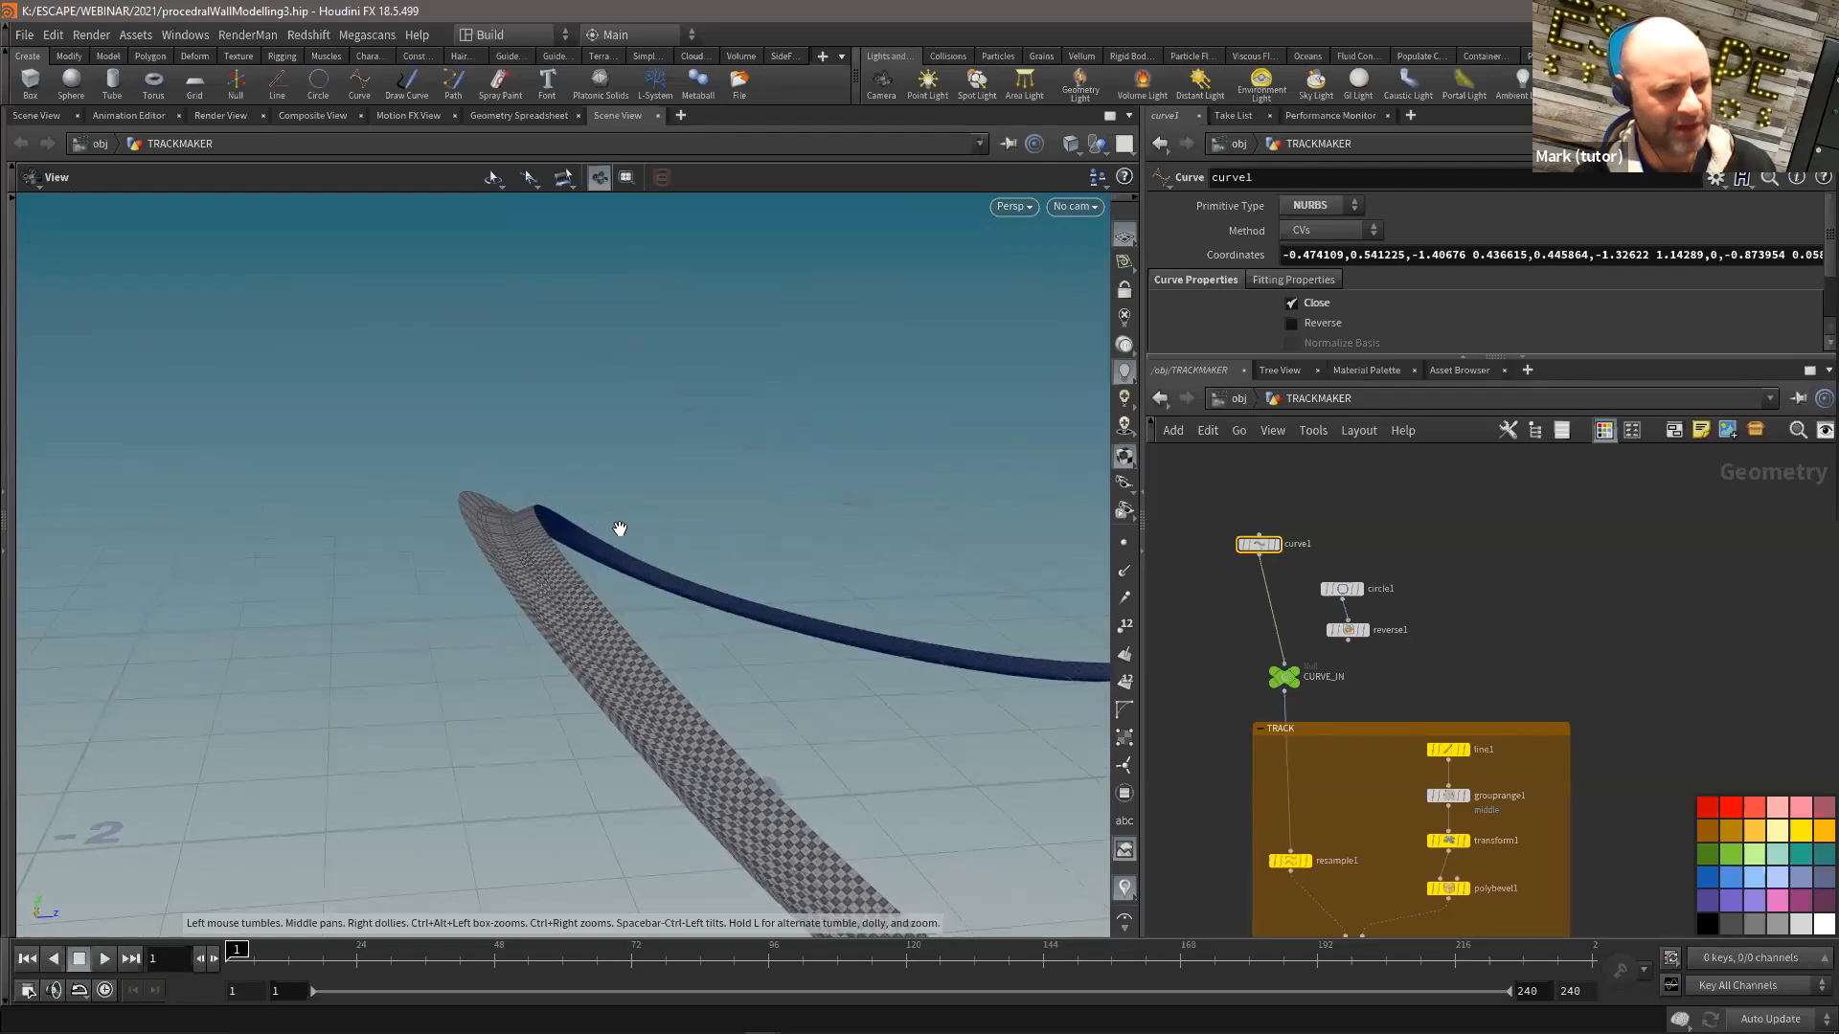
Step: Move the circle1 and reverse1 nodes aside, clear of the curve1 connection to CURVE_IN
left_click_drag(1317, 579, 1365, 547)
left_click(1423, 633)
right_click_drag(666, 653, 713, 493)
middle_click_drag(1540, 696, 1490, 536)
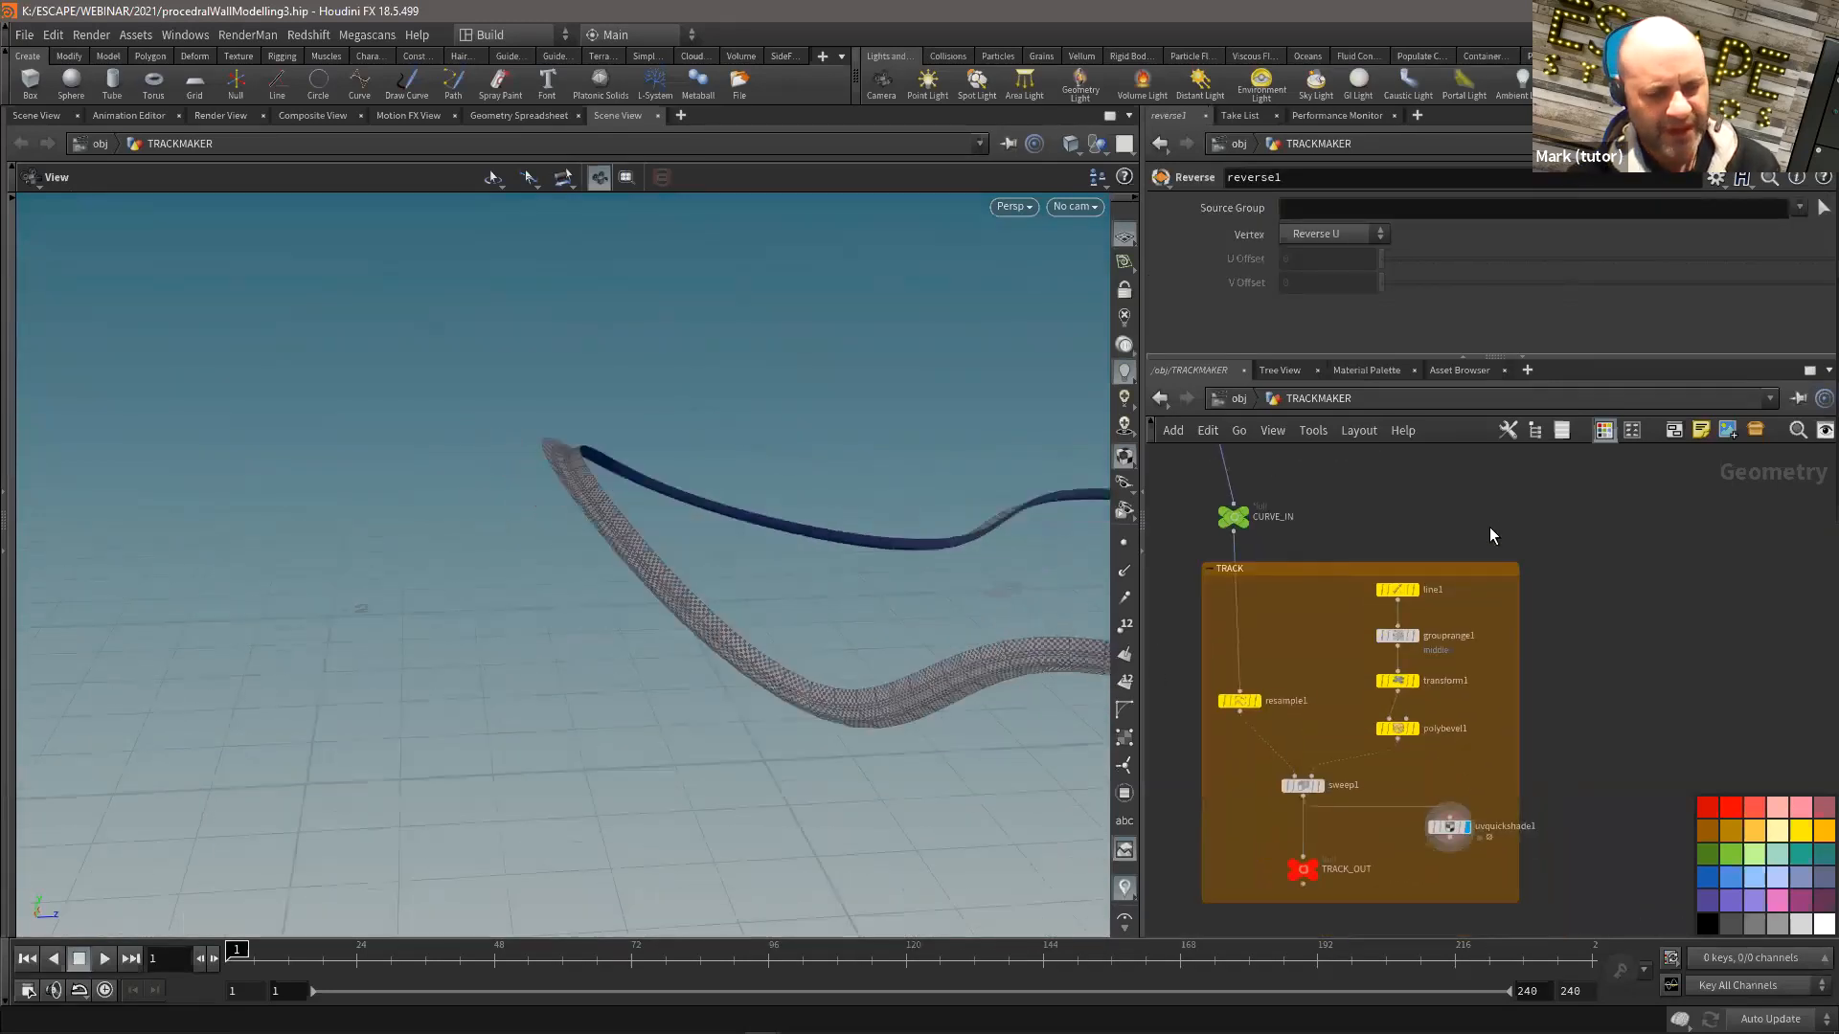
scroll(1419, 707, "up", 1)
middle_click_drag(1259, 762, 1270, 720)
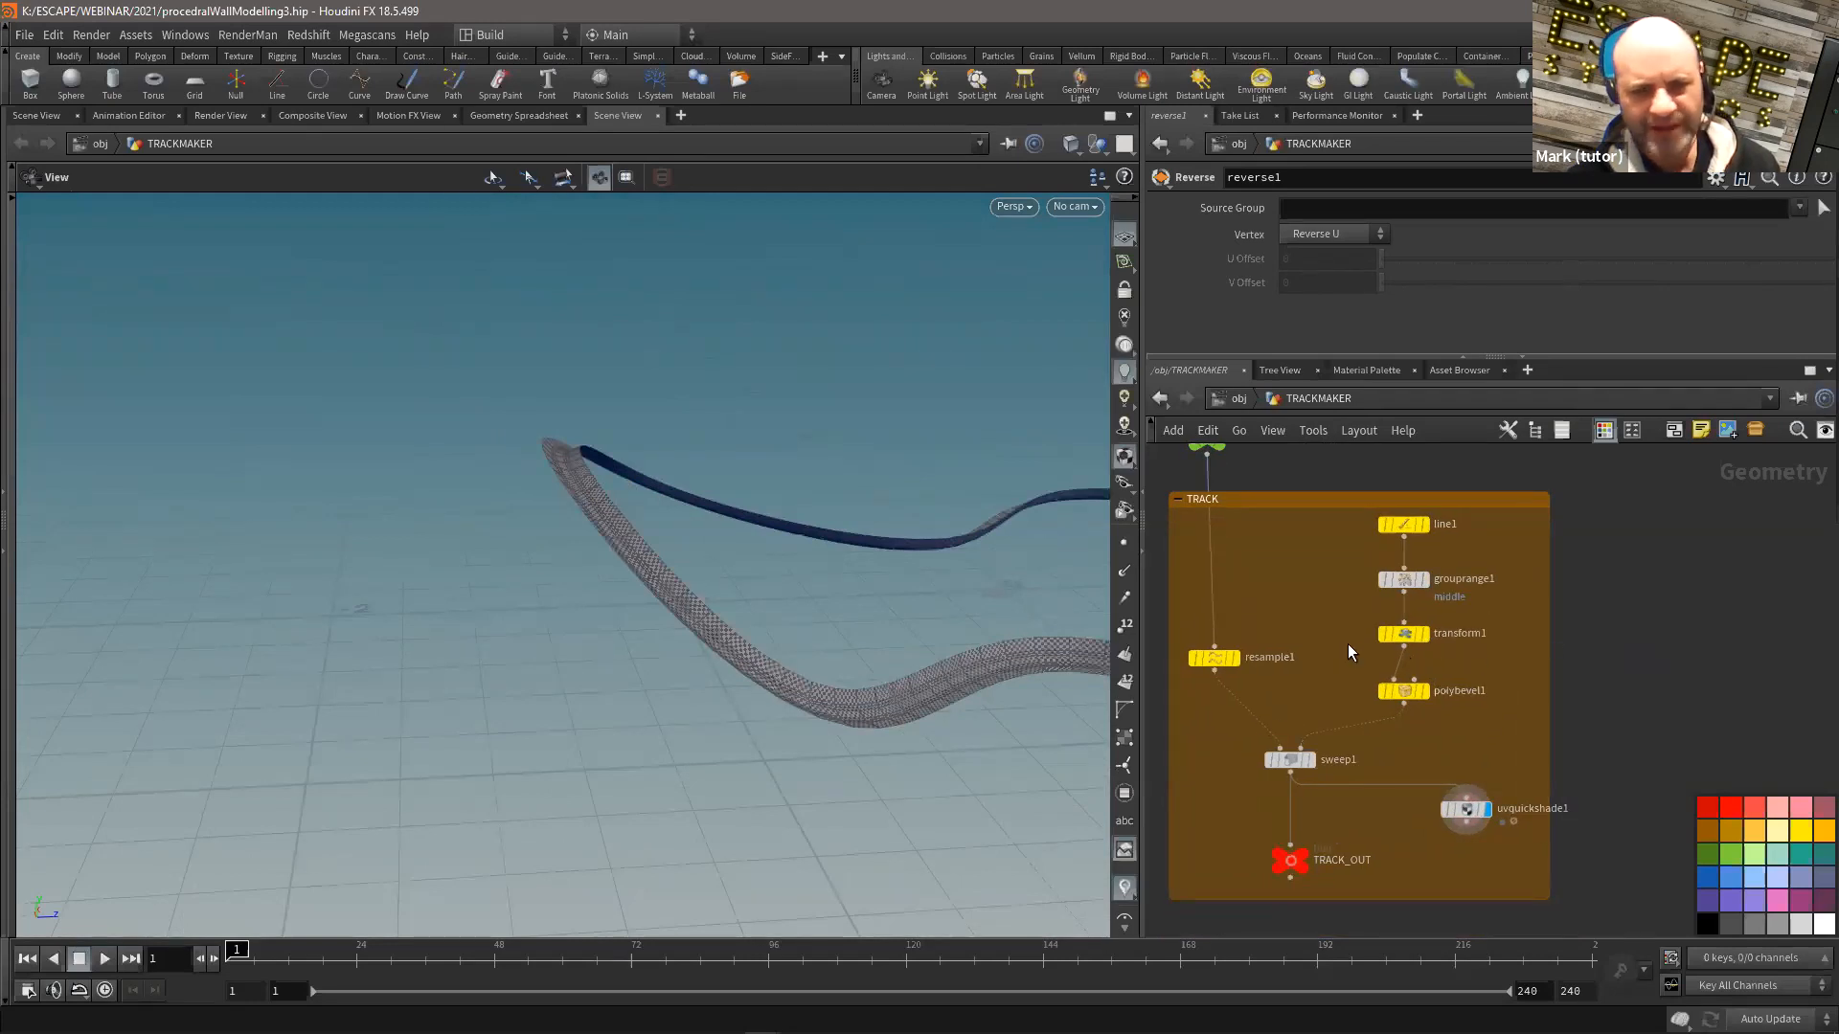
Step: Move resample1 slightly up inside the TRACK box and display its resampled curve with points shown
middle_click_drag(1348, 644, 1344, 657)
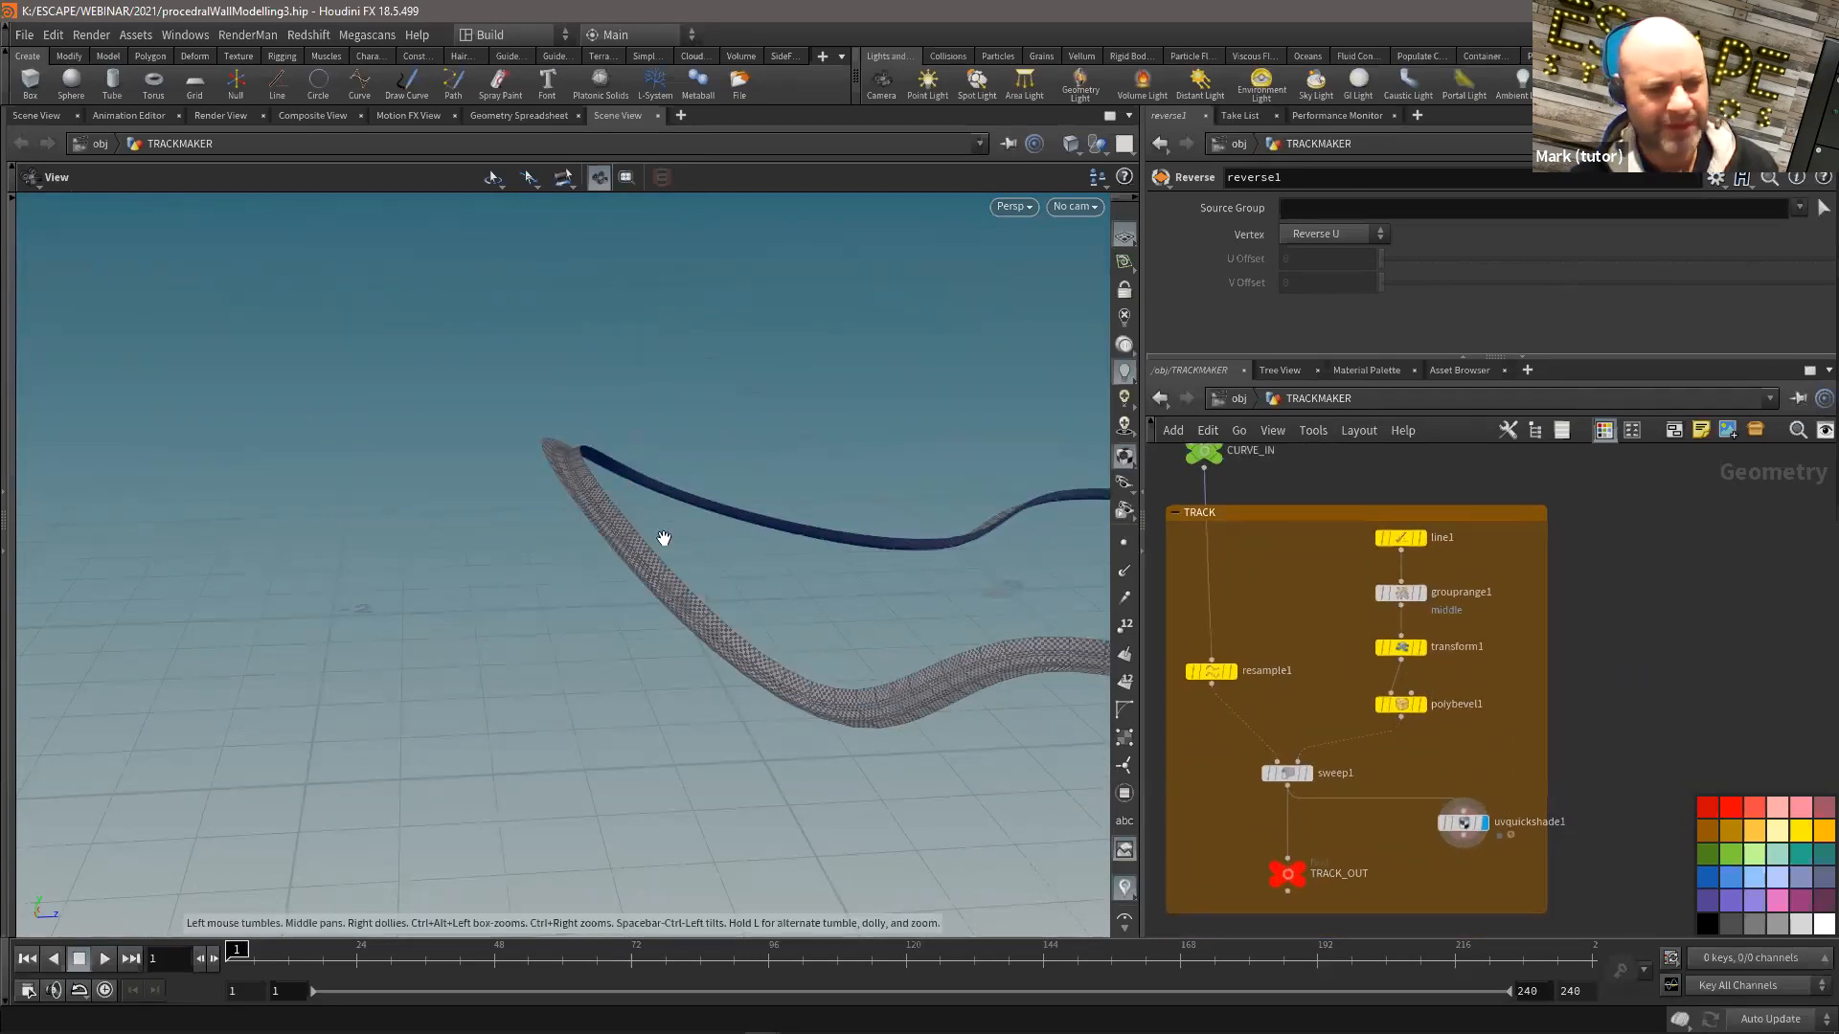
middle_click_drag(616, 492, 611, 525)
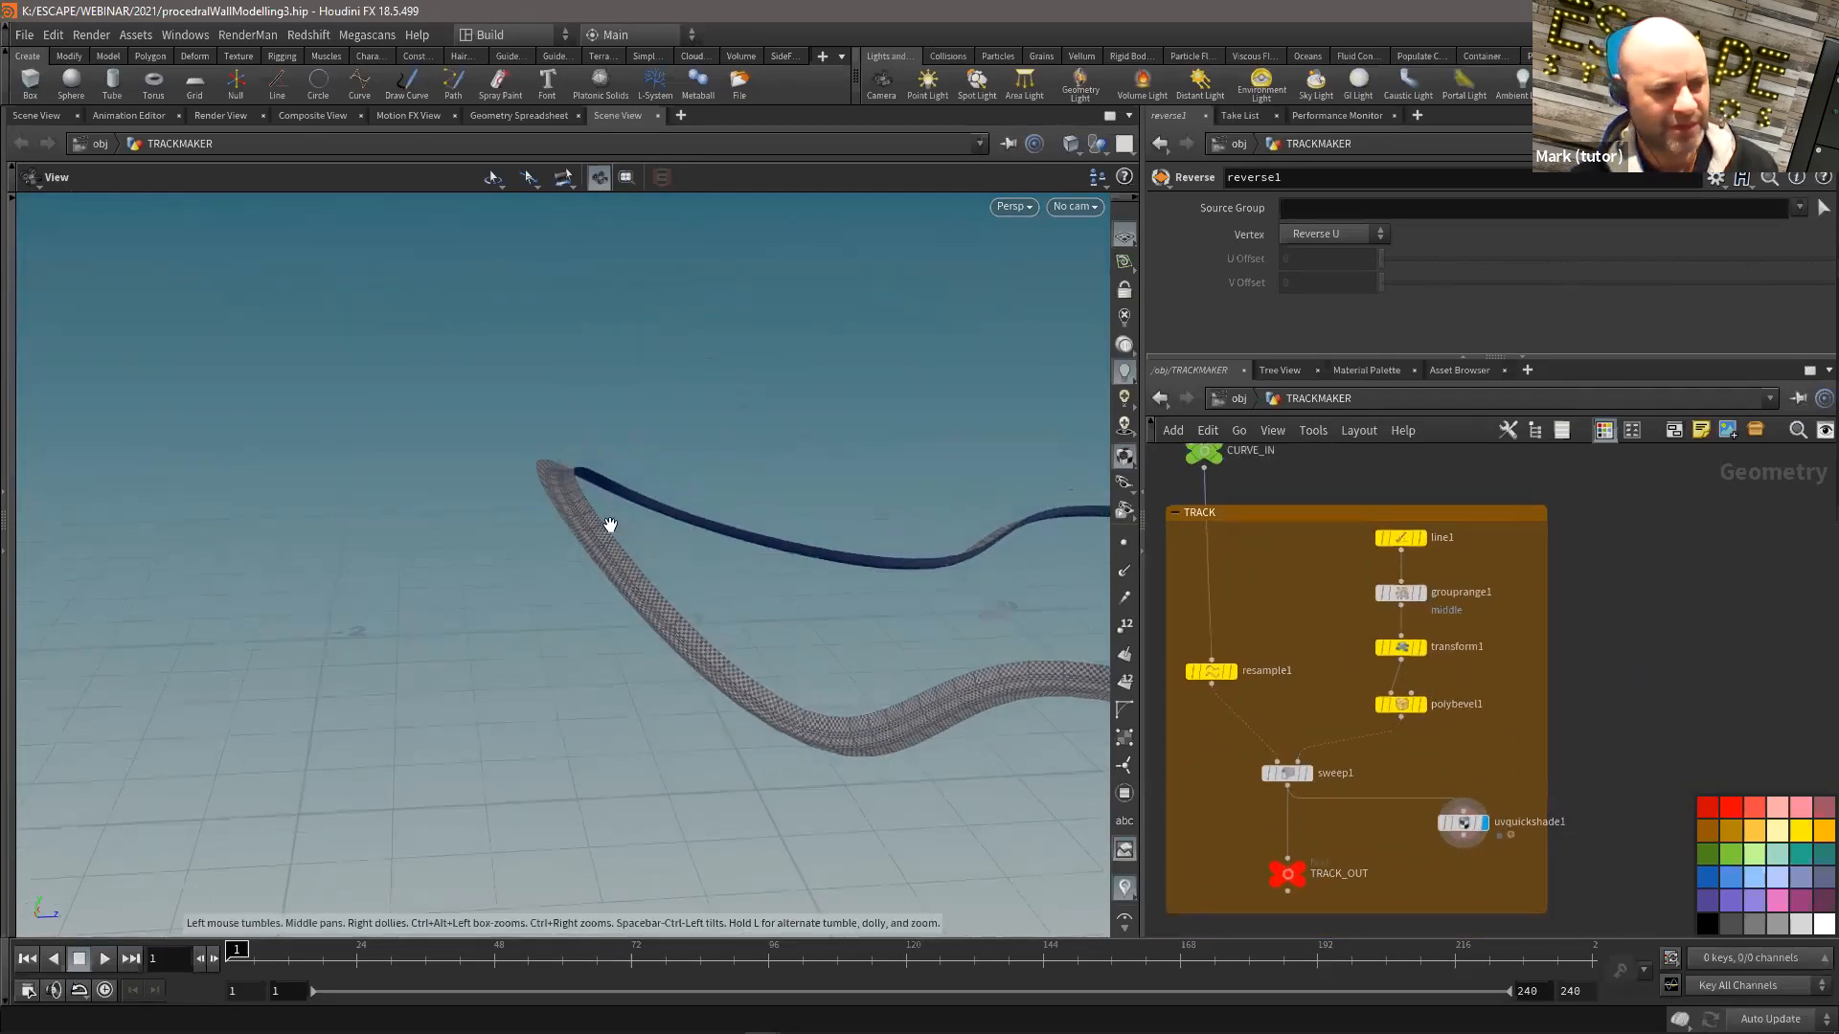
left_click(1401, 538)
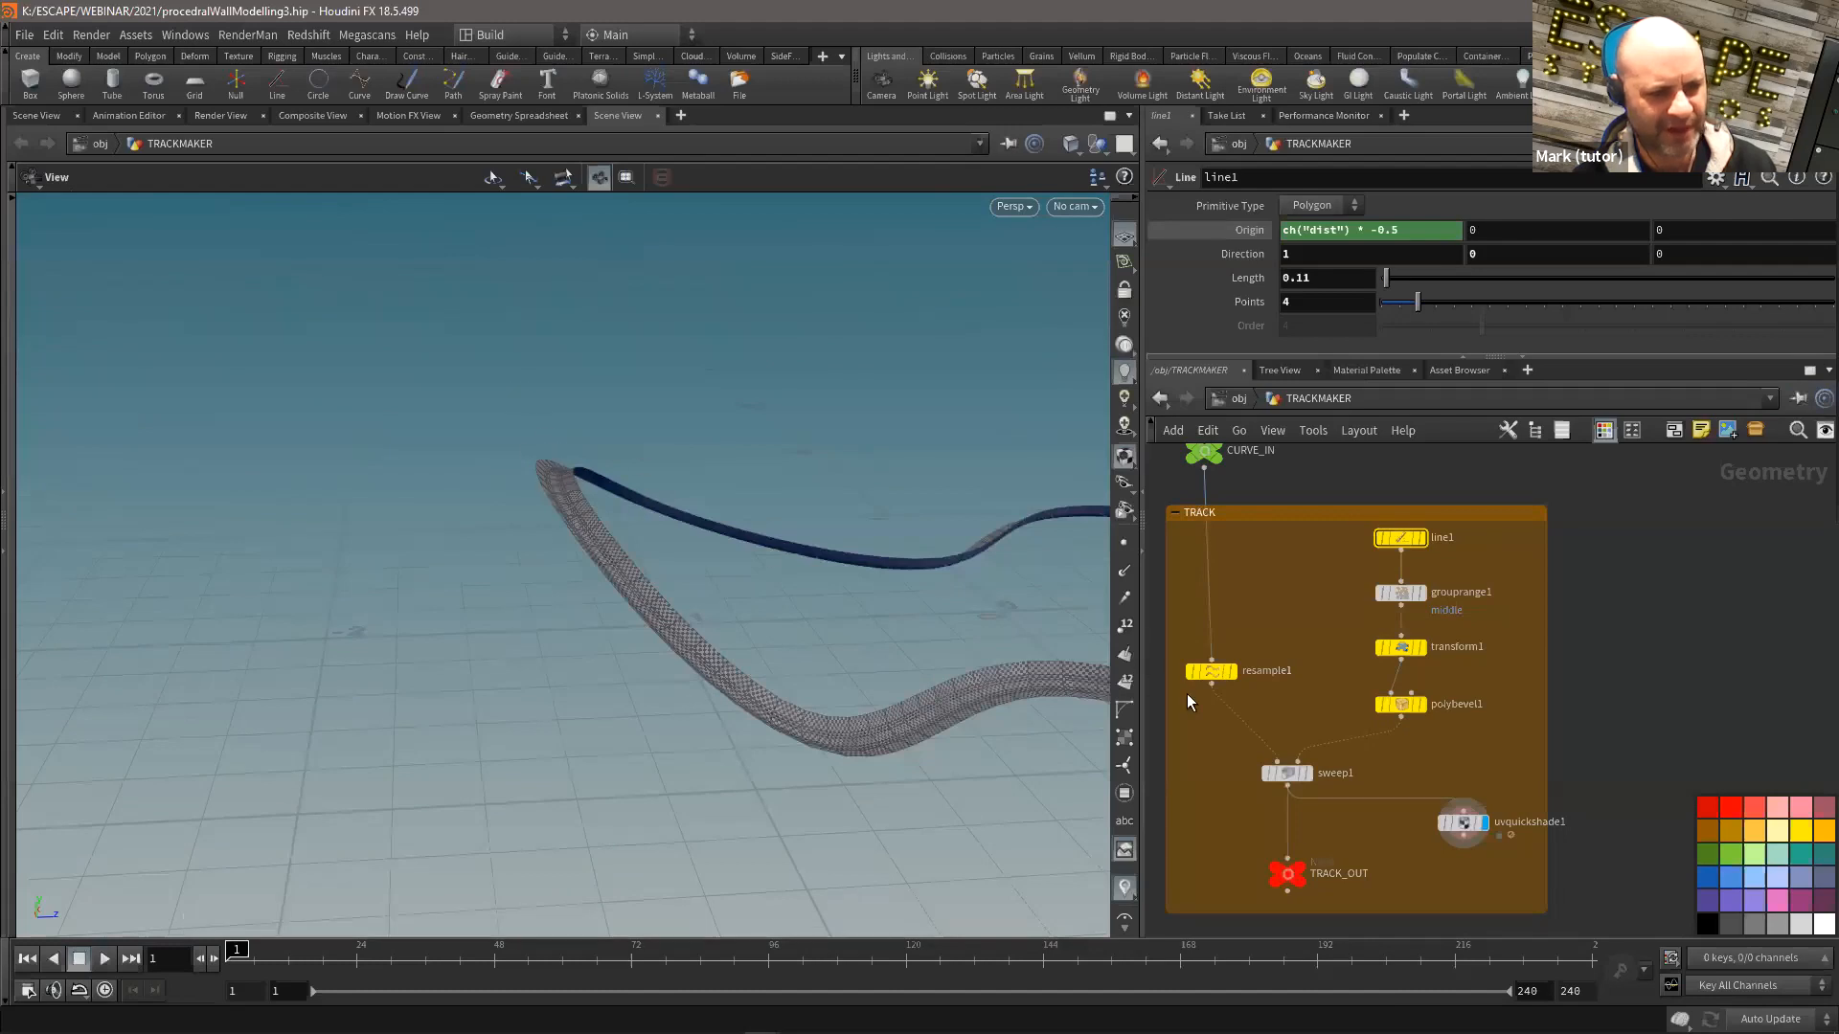
middle_click_drag(1437, 659, 1490, 649)
left_click_drag(1274, 663, 1256, 634)
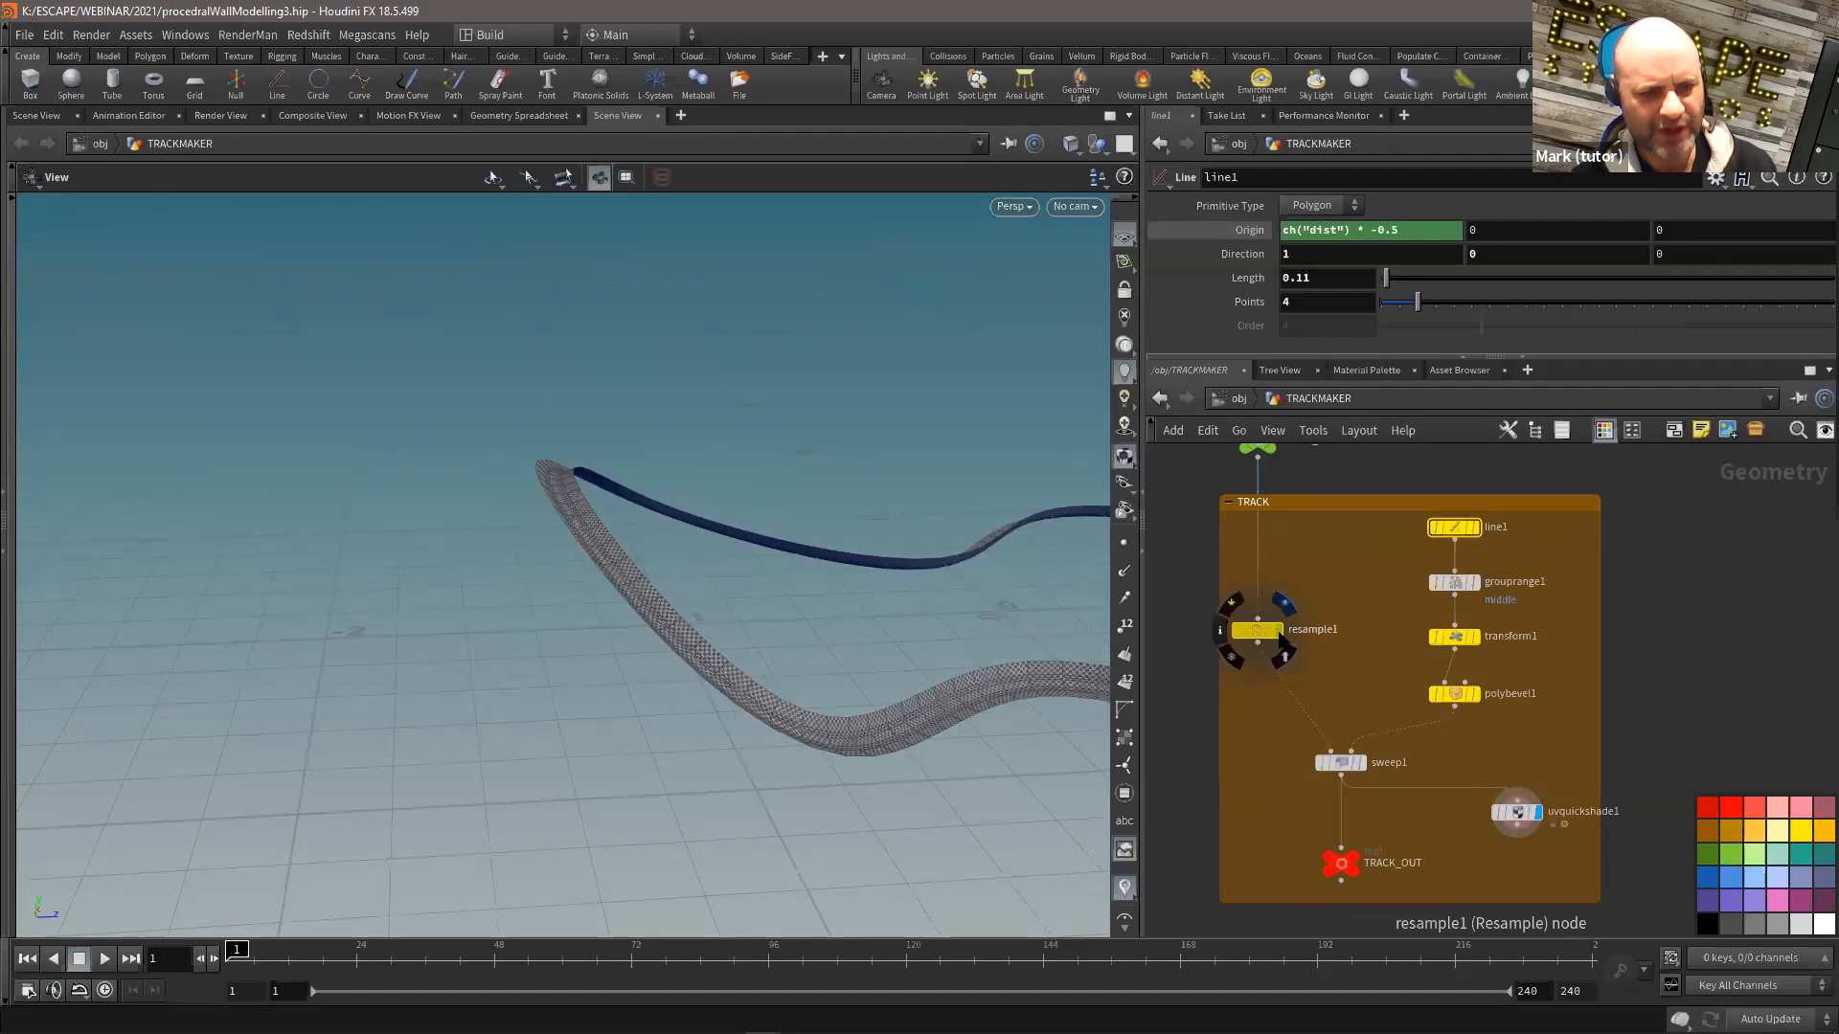
left_click(1279, 629)
left_click(1256, 629)
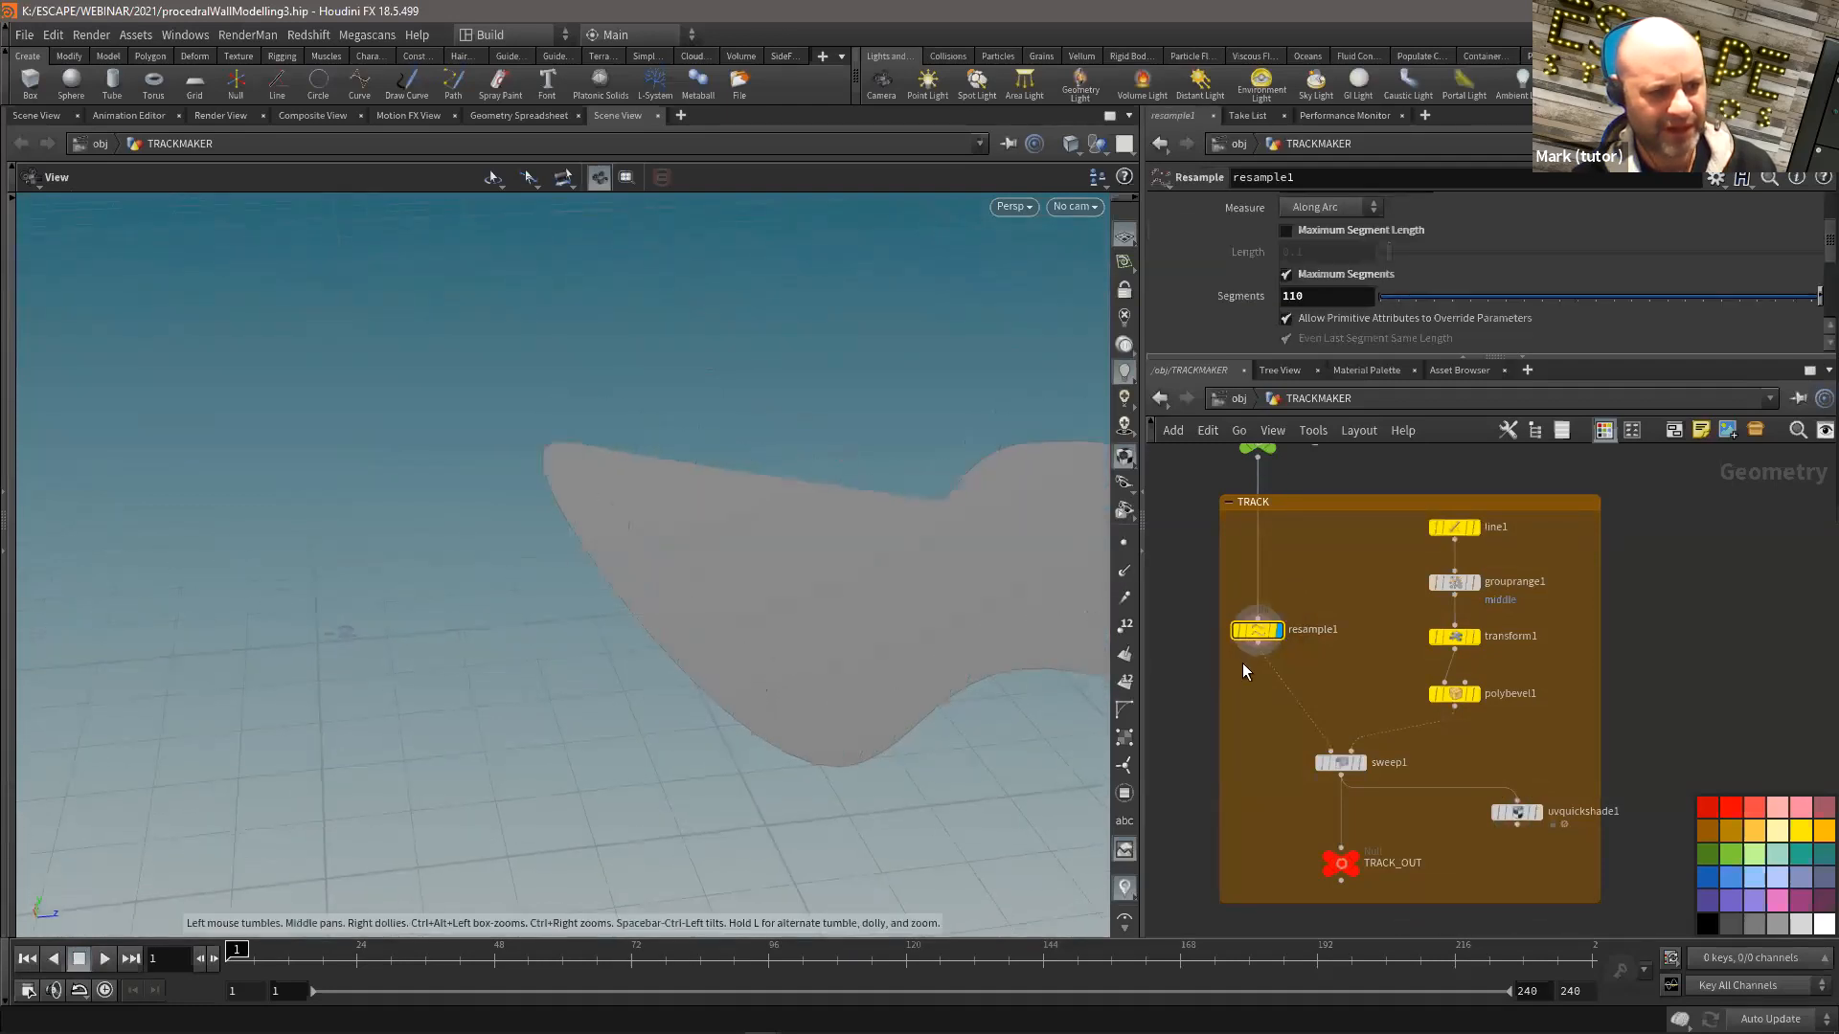
left_click(1125, 543)
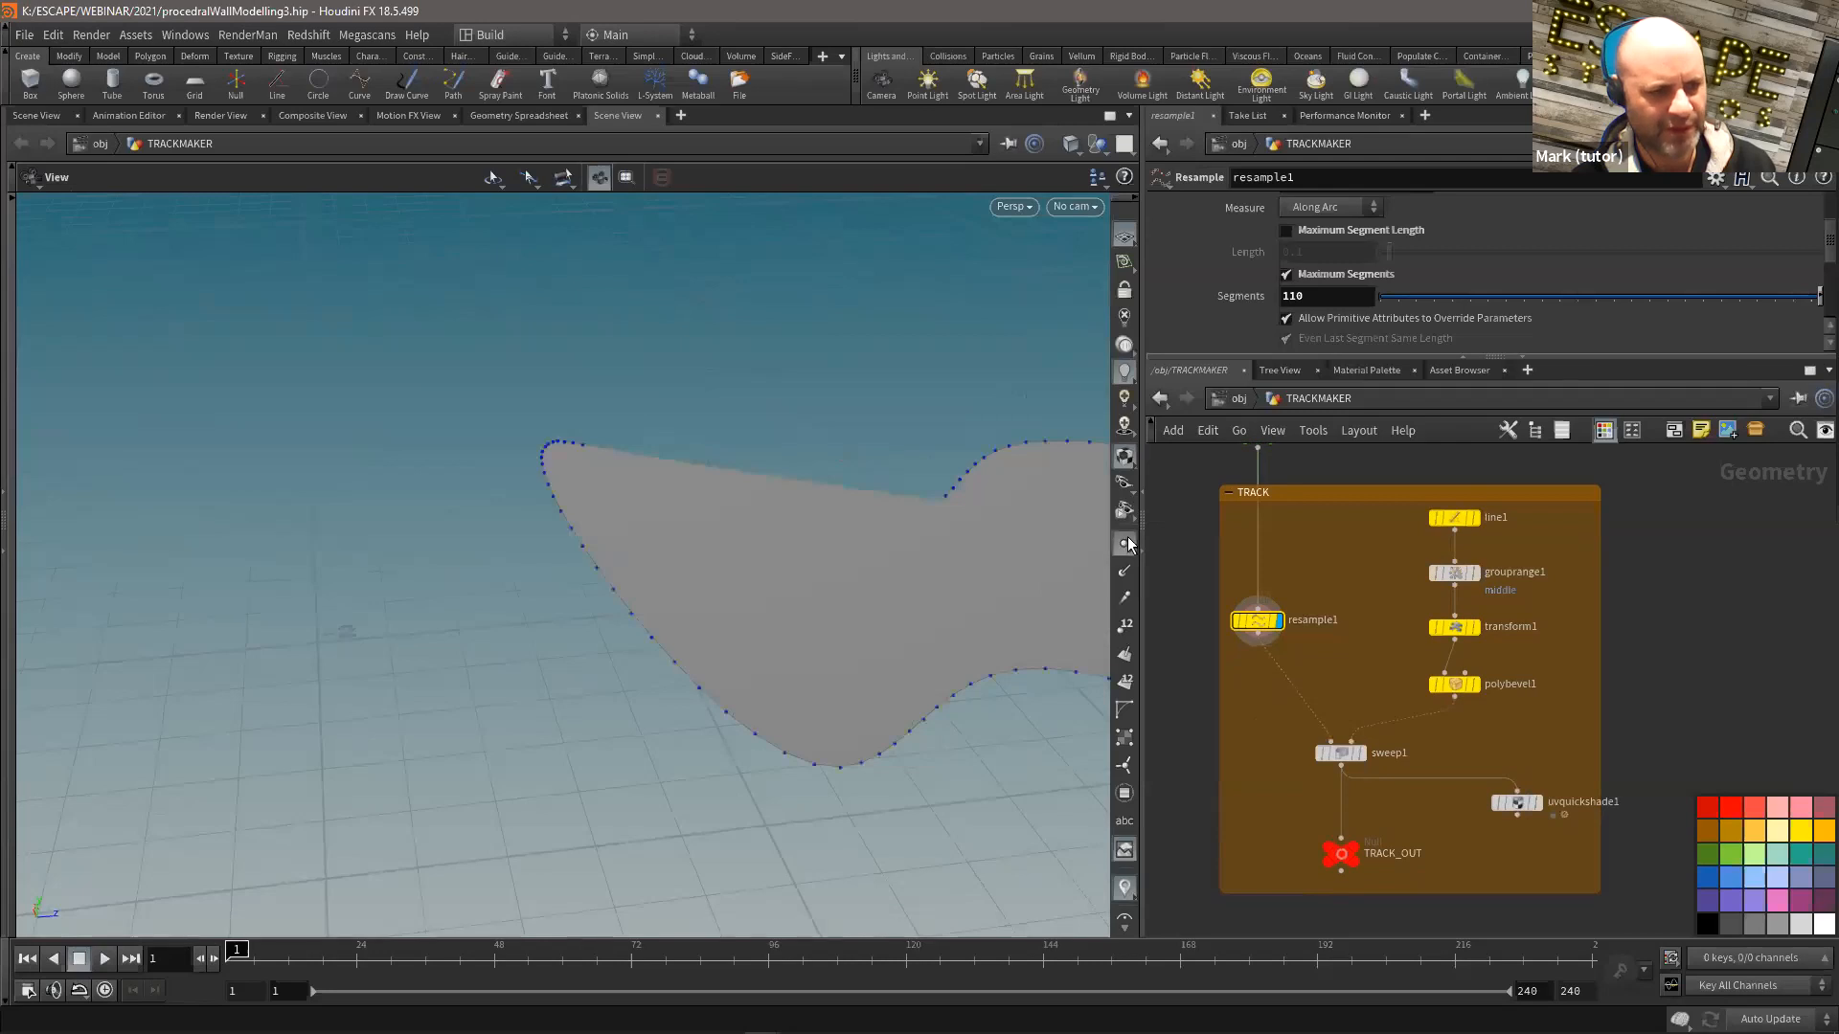
Step: Insert a Point Wrangle between resample1 and sweep1, and display TRACK_OUT
key("Tab")
type("wra")
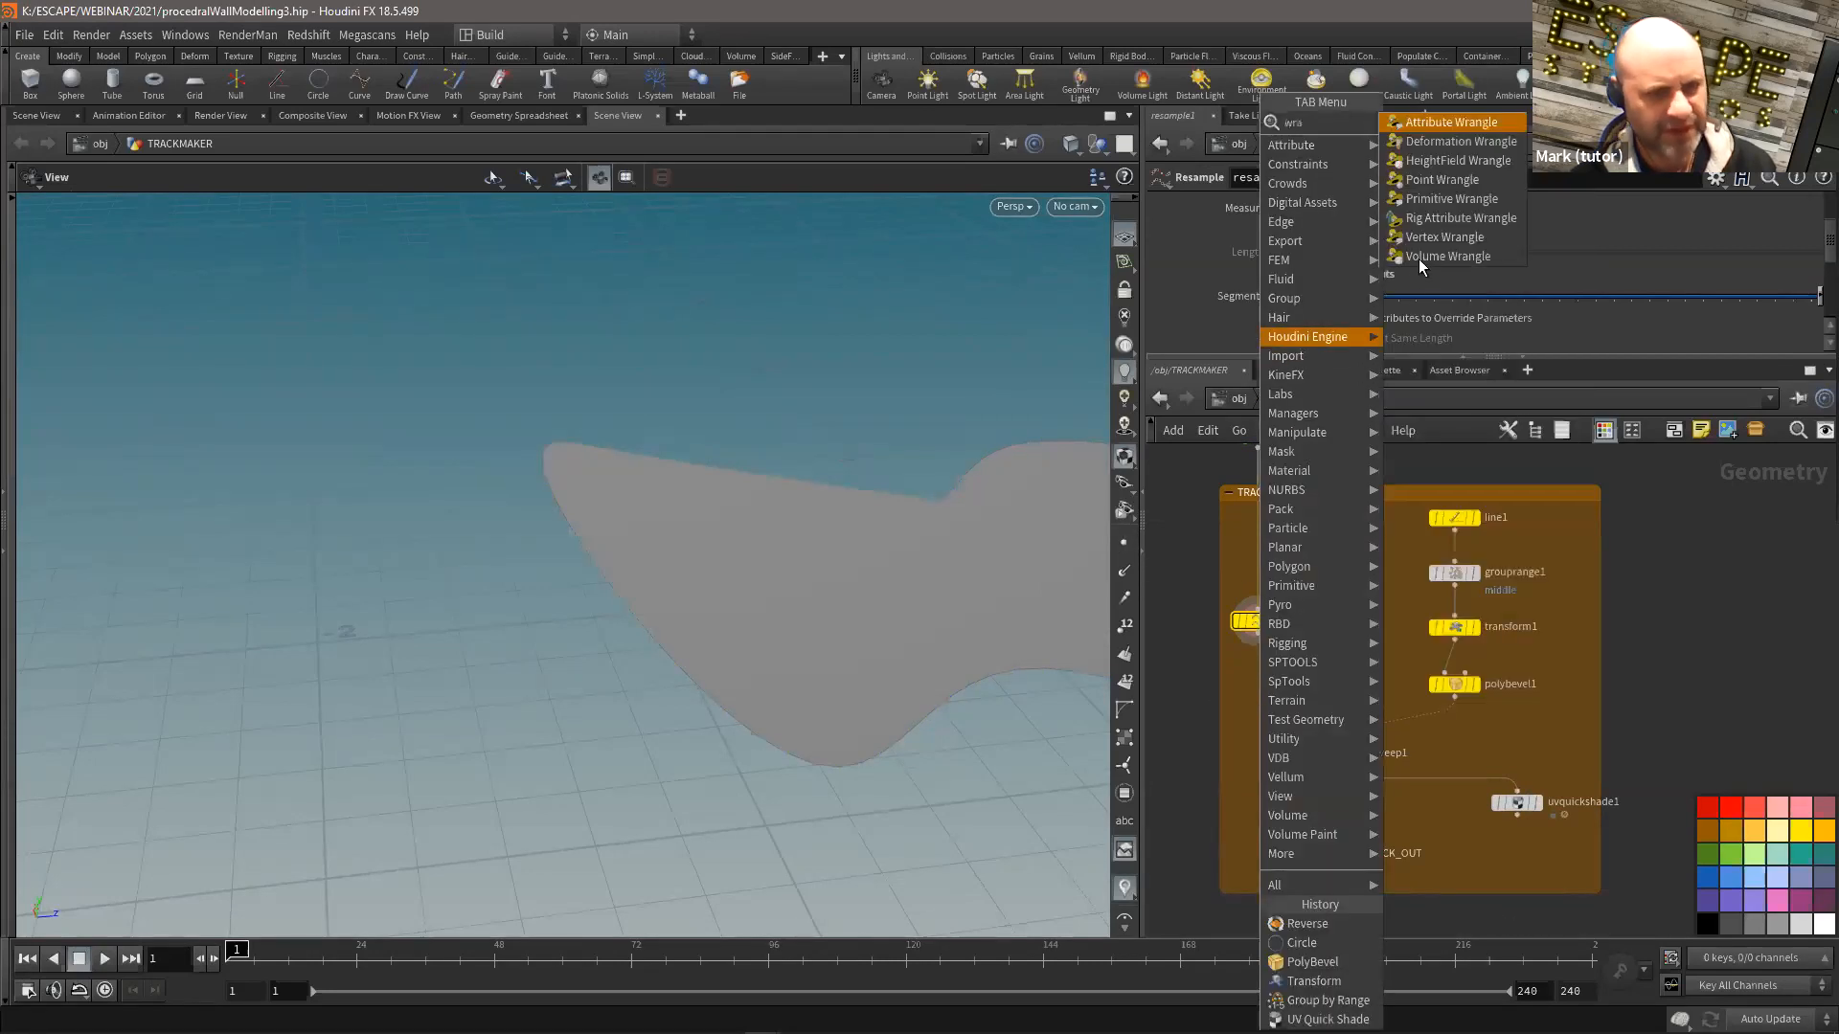
left_click(1447, 179)
left_click(1282, 670)
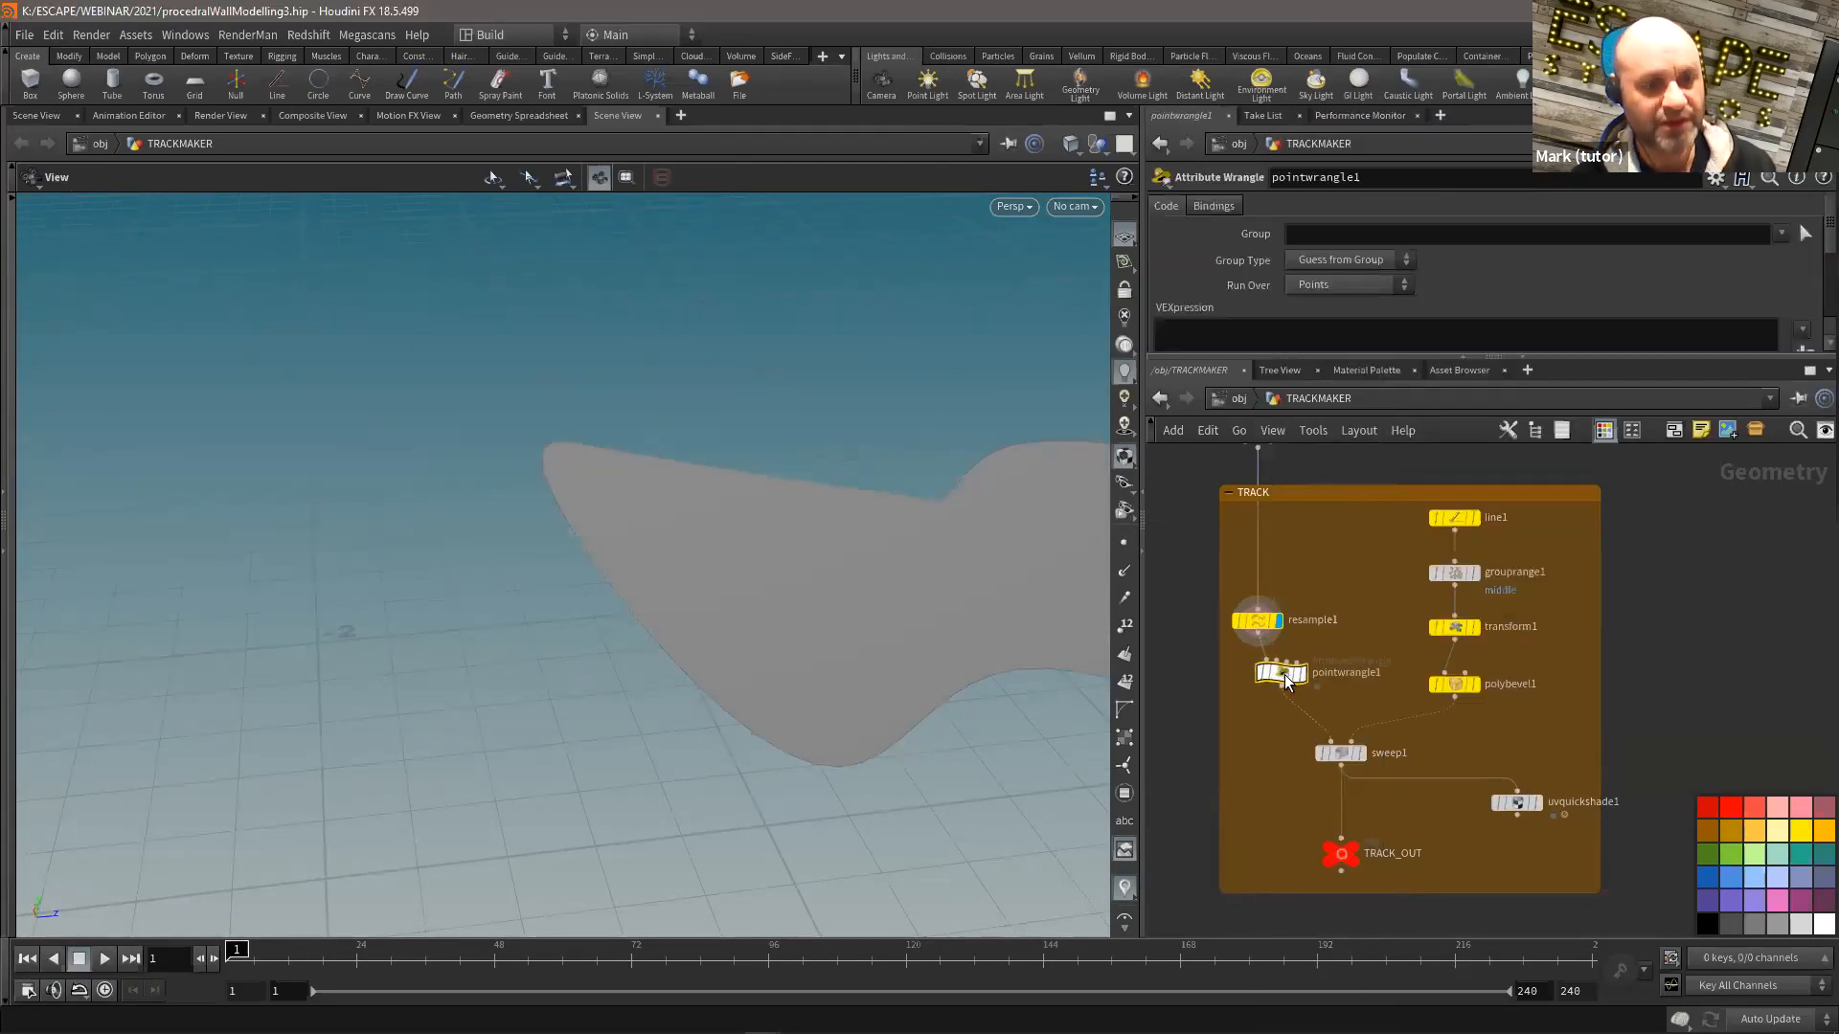
mouse_move(1294, 695)
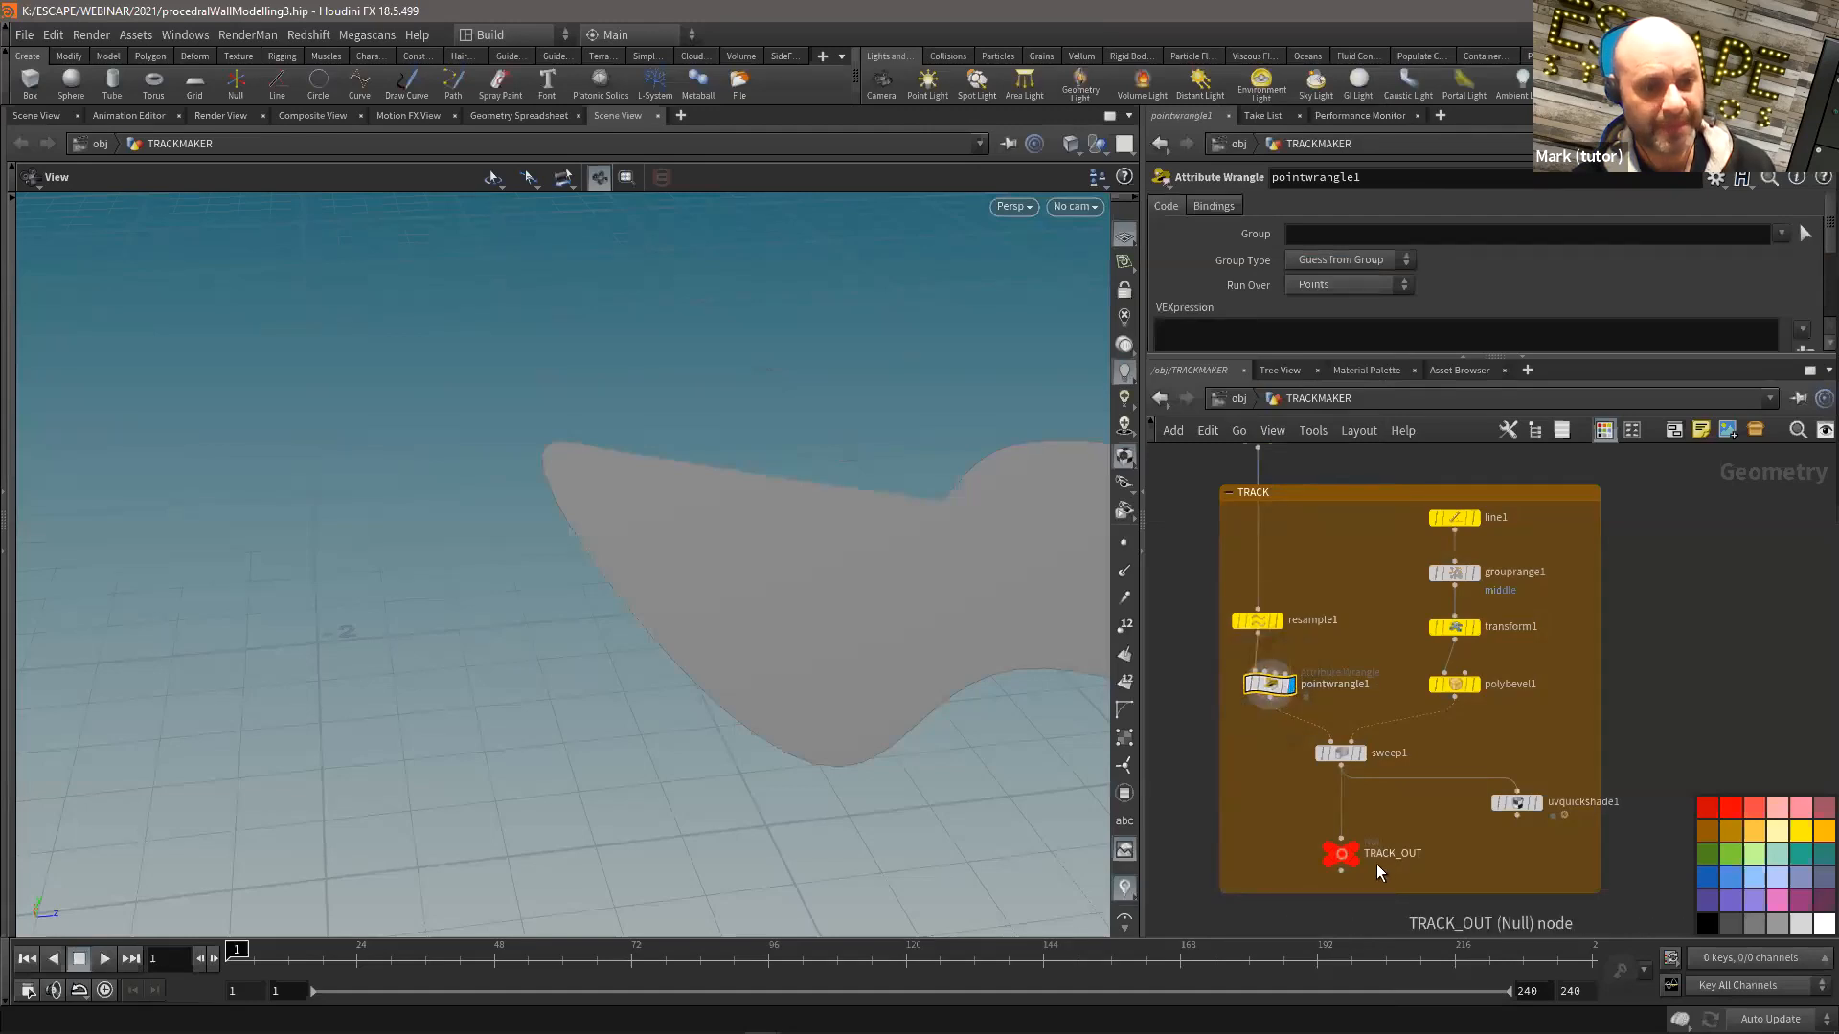
left_click(1358, 852)
left_click_drag(762, 526, 651, 479)
Step: Enter the VEX code v@up = set(0,1,0); in pointwrangle1 and check the swept track
left_click(1269, 684)
left_click(1222, 331)
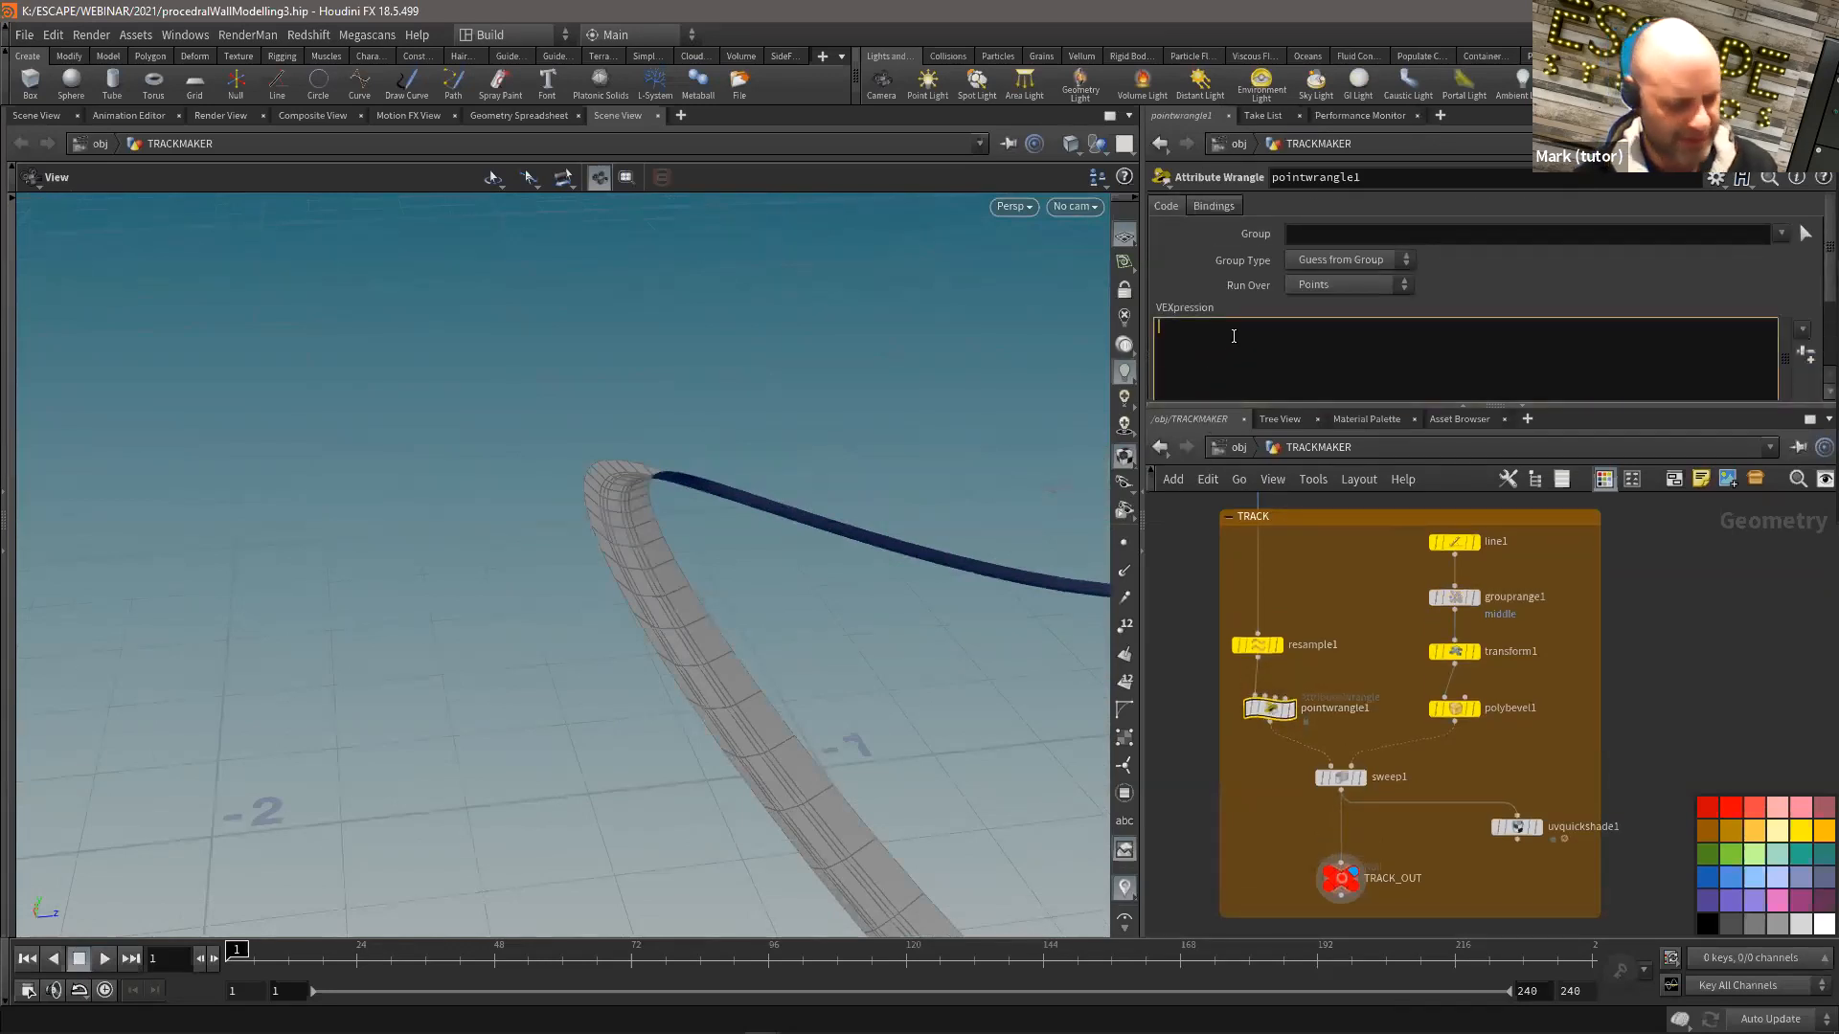
type("v@")
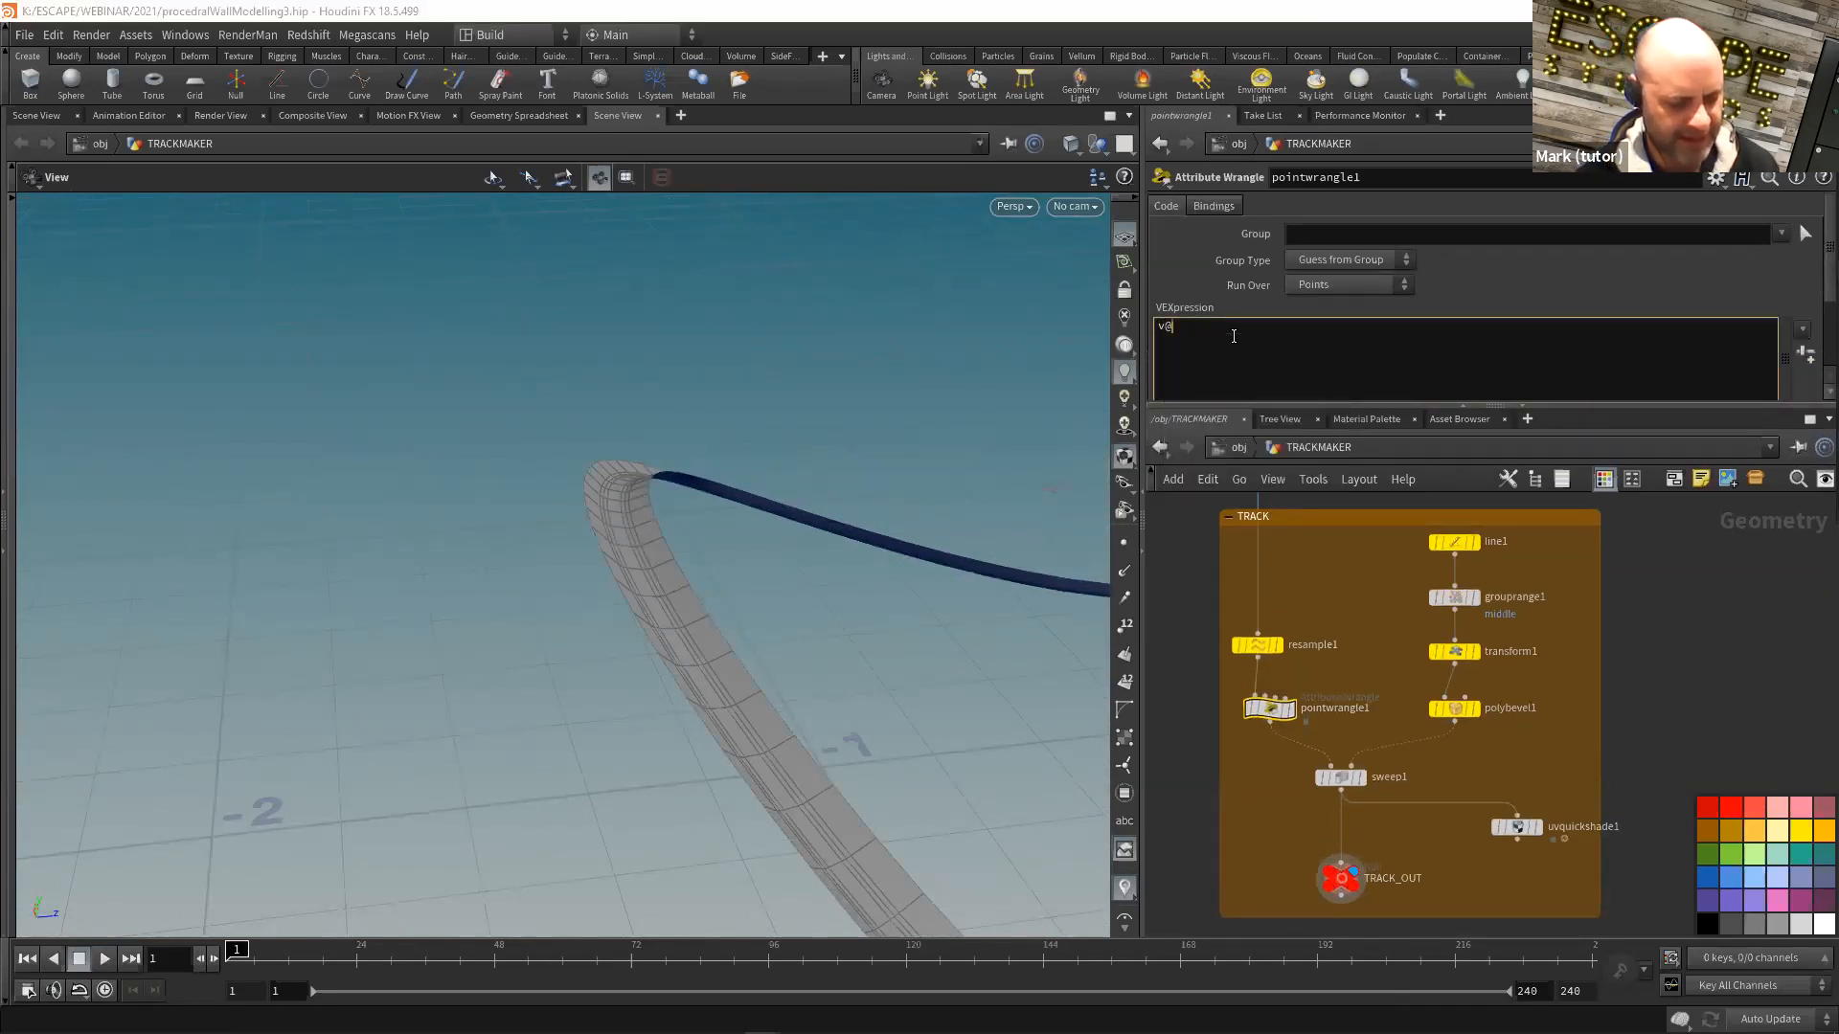
type("up = set")
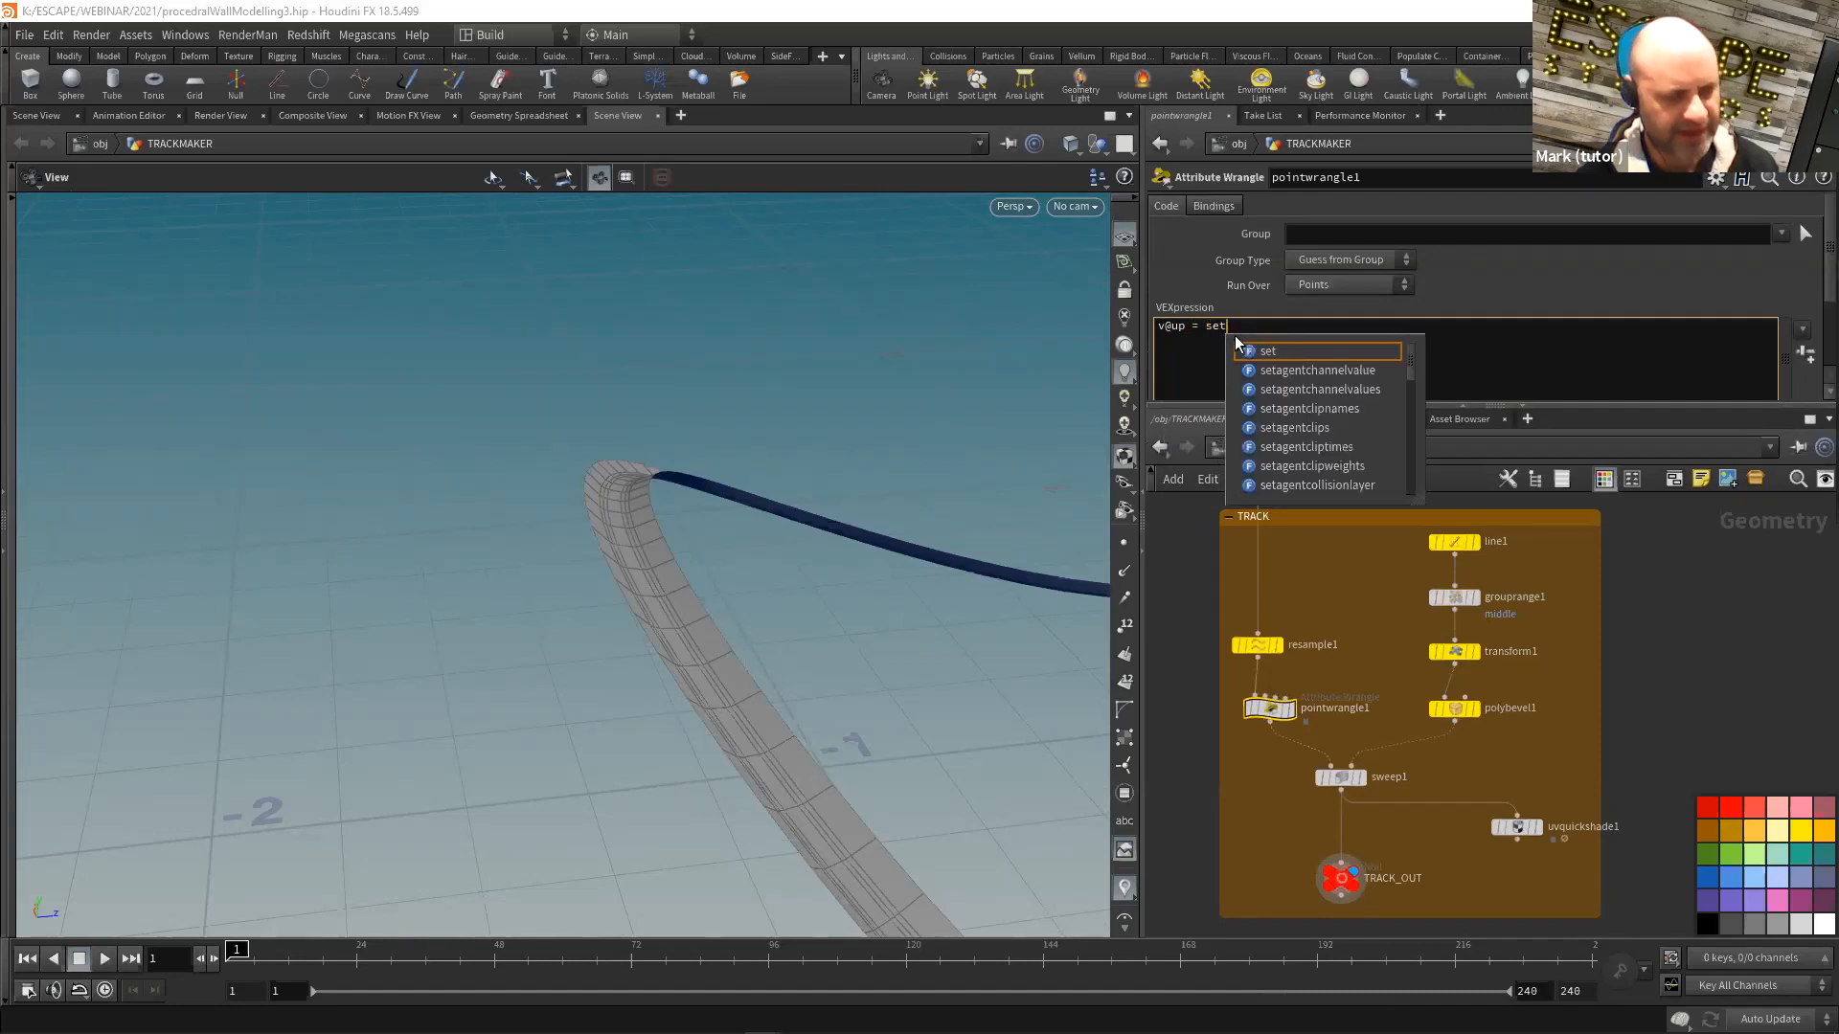
type("(0,1,0);")
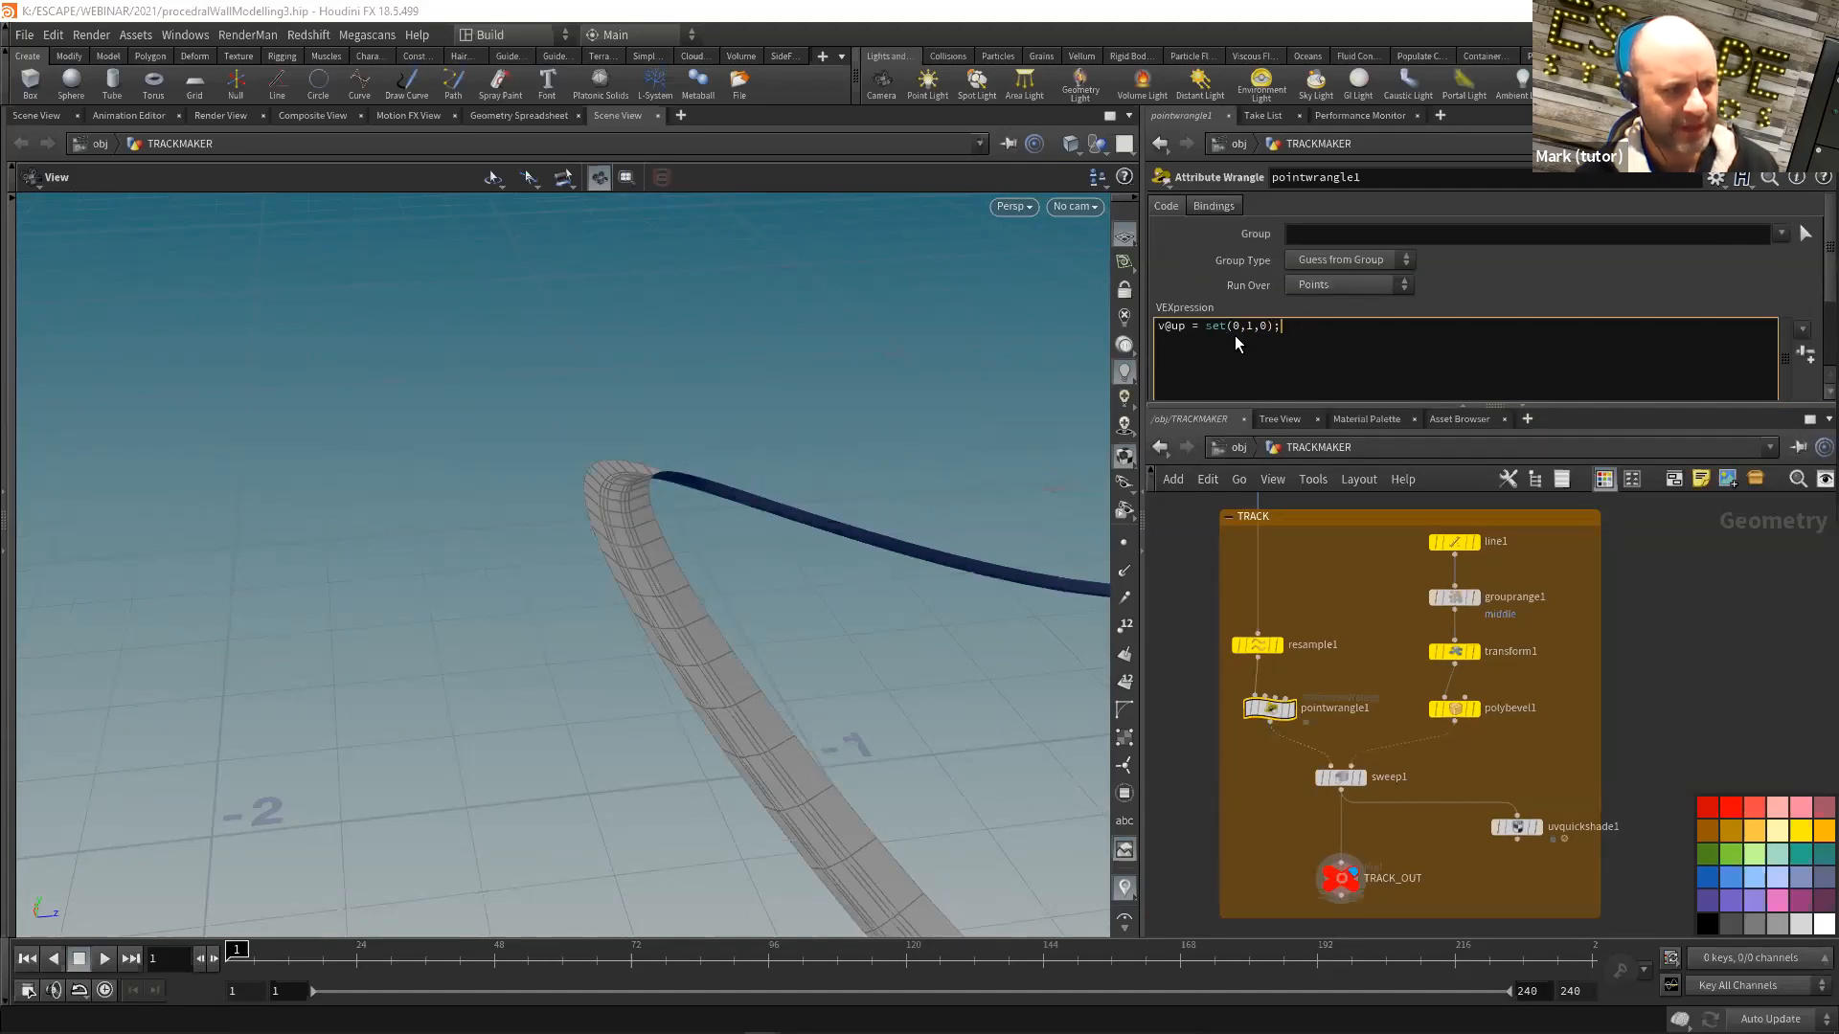
key("ctrl+Return")
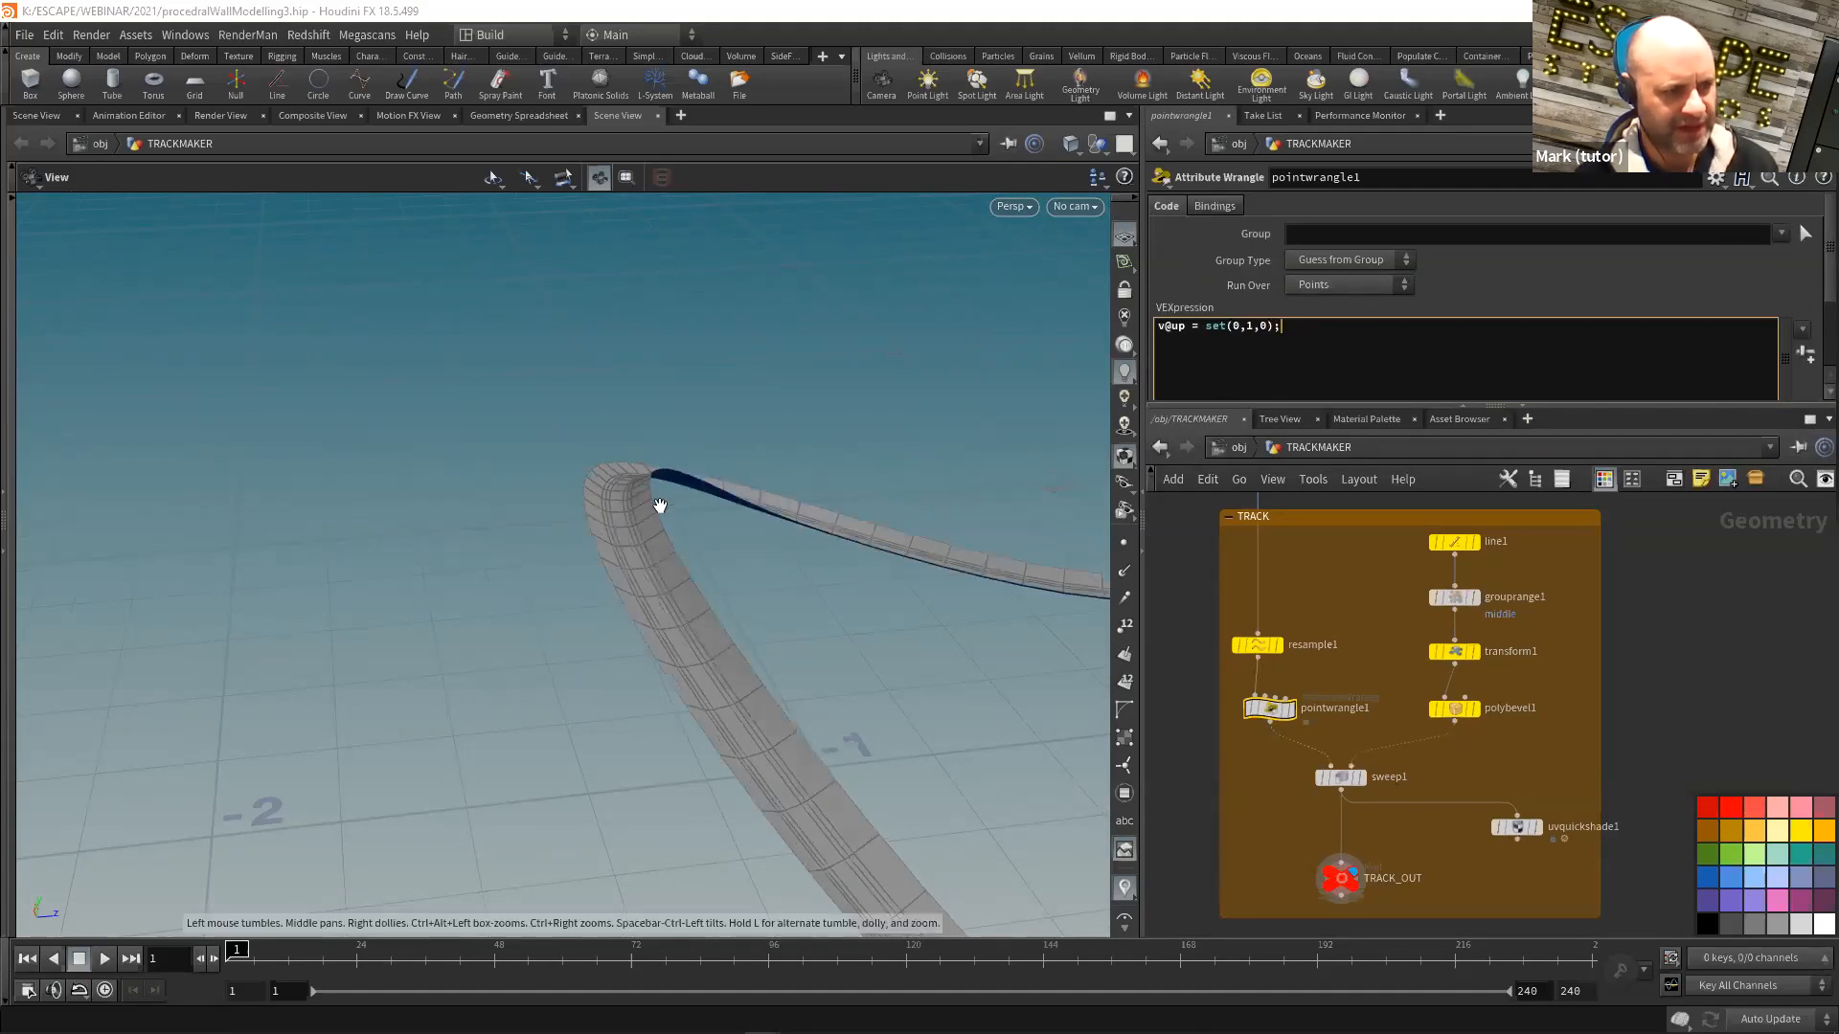
left_click_drag(658, 504, 565, 448)
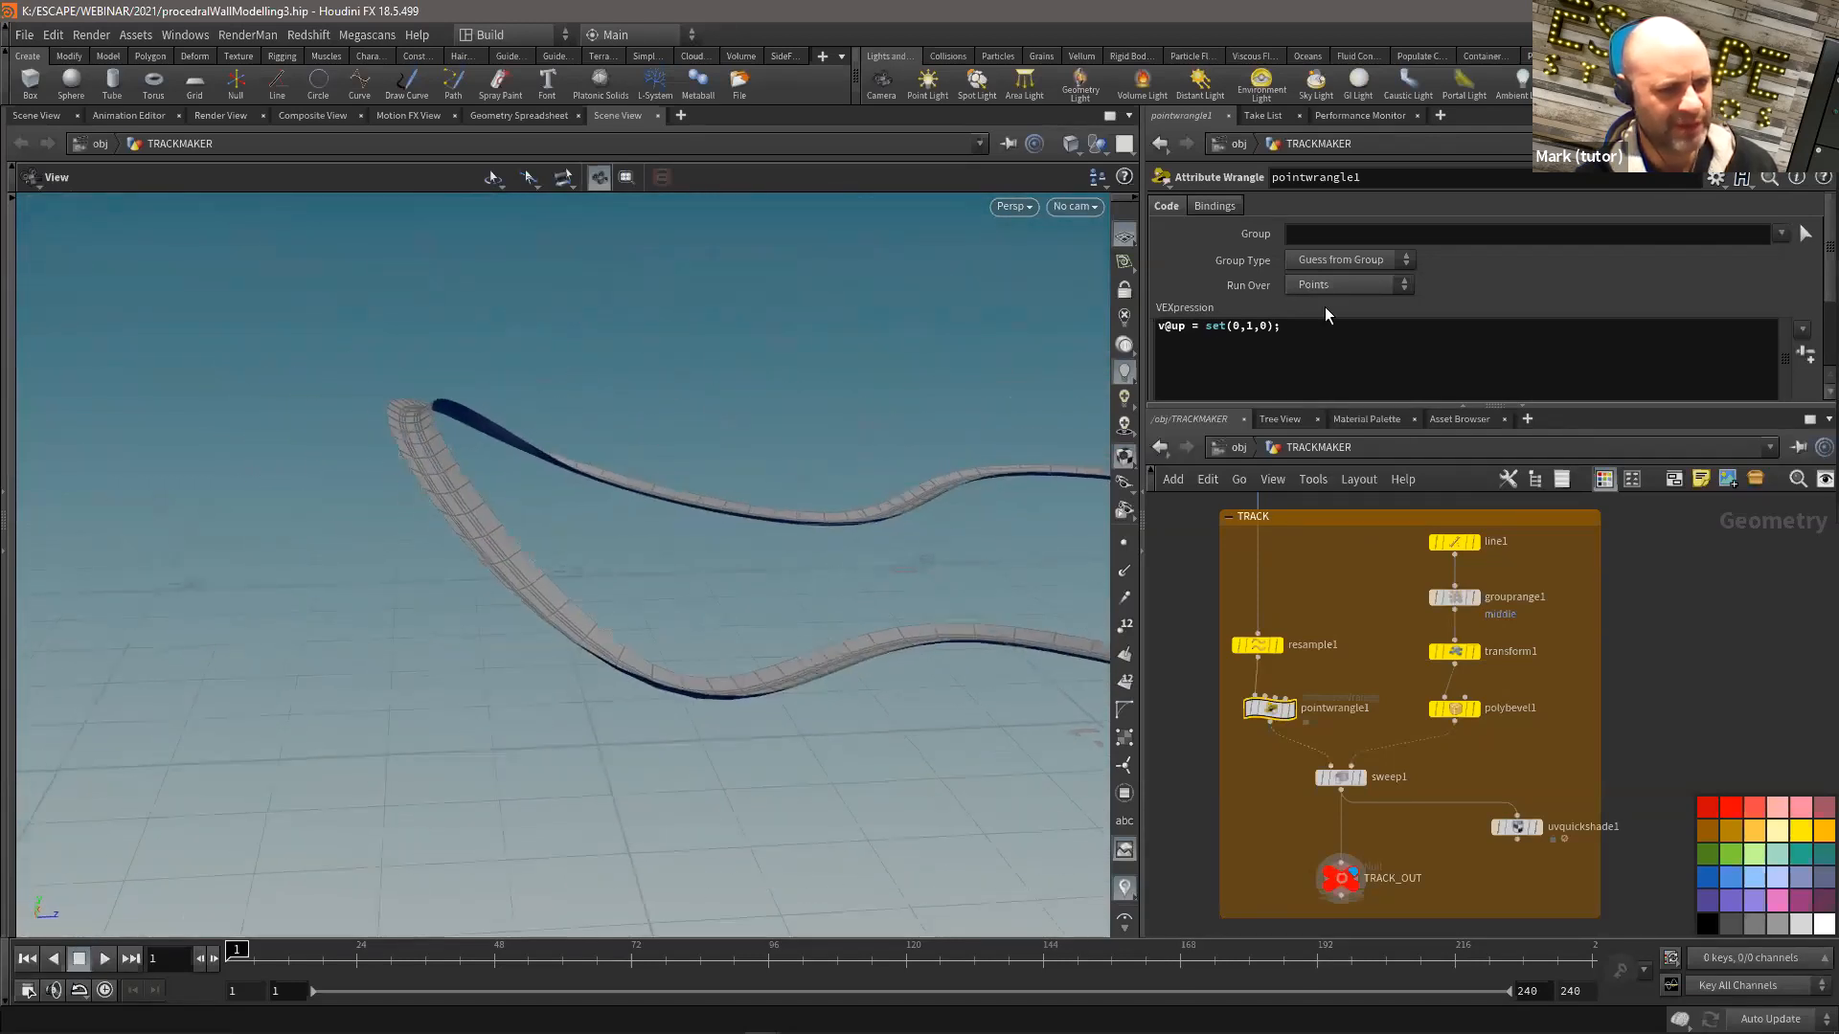
Step: Replace the fixed vector in the wrangle code so it reads v@up = chv("upVector");
left_click_drag(1227, 400, 1227, 473)
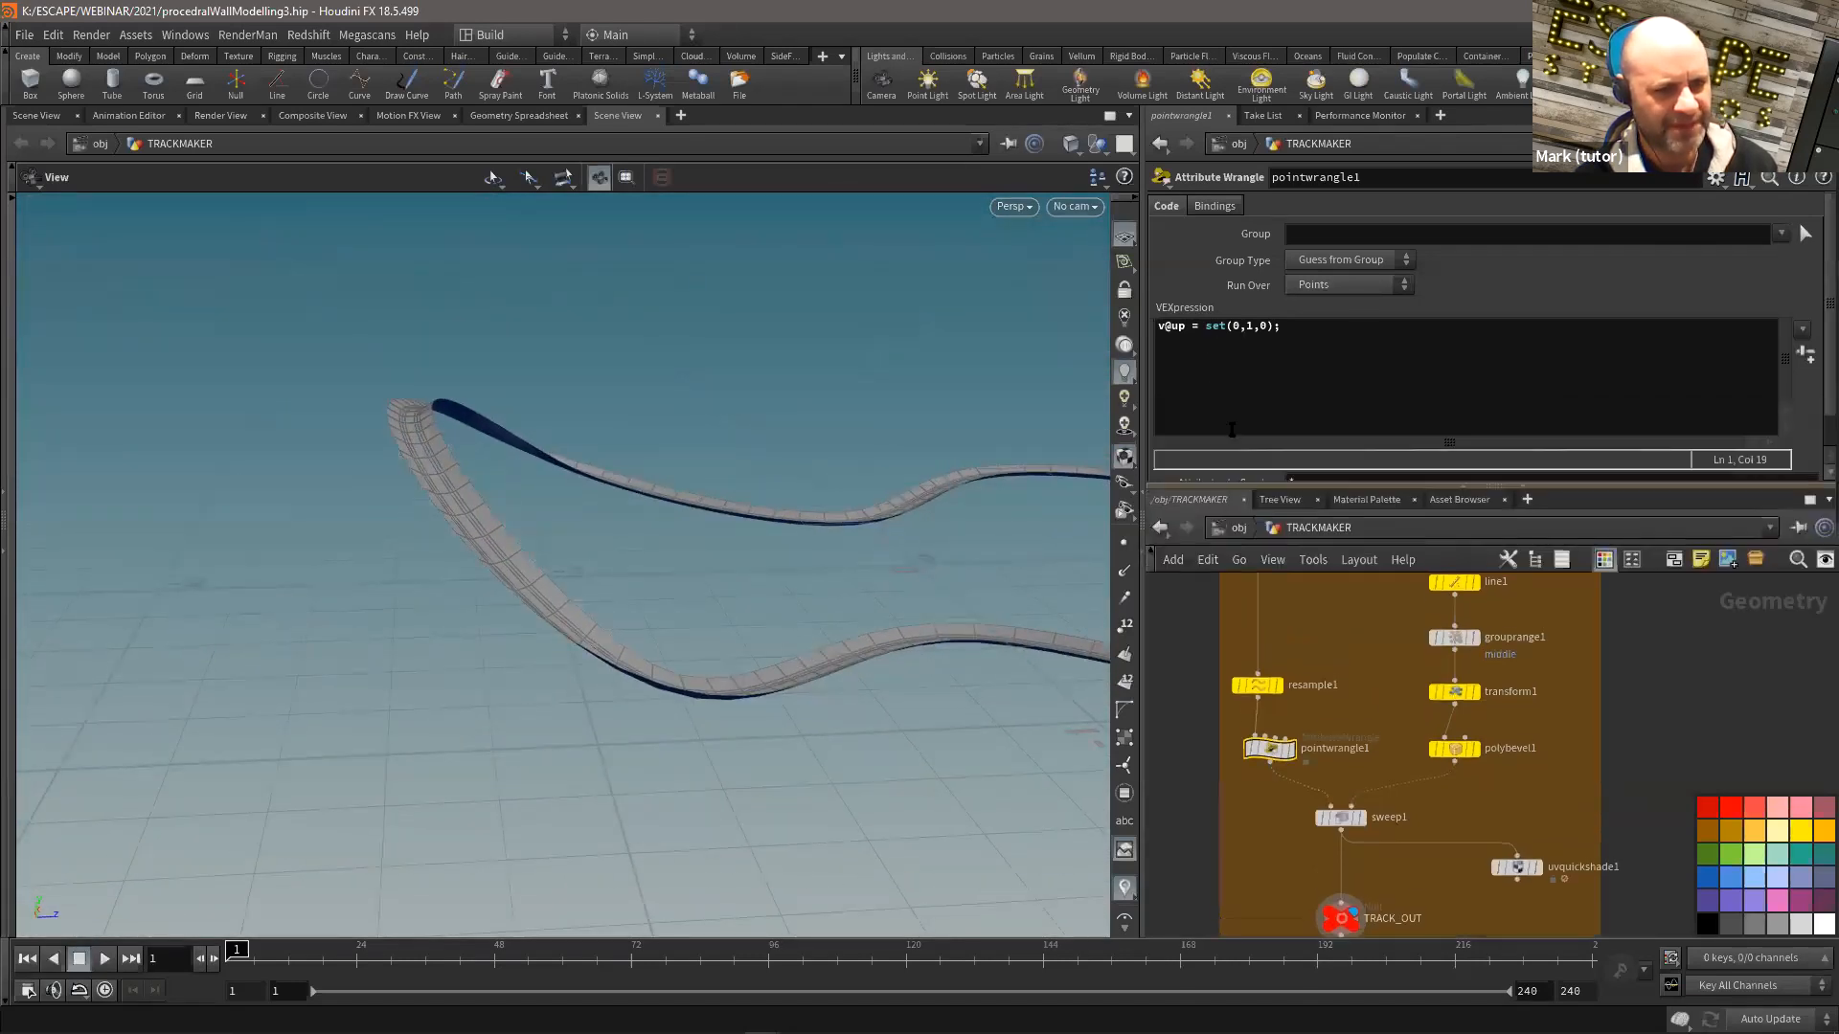
left_click_drag(1205, 327, 1255, 329)
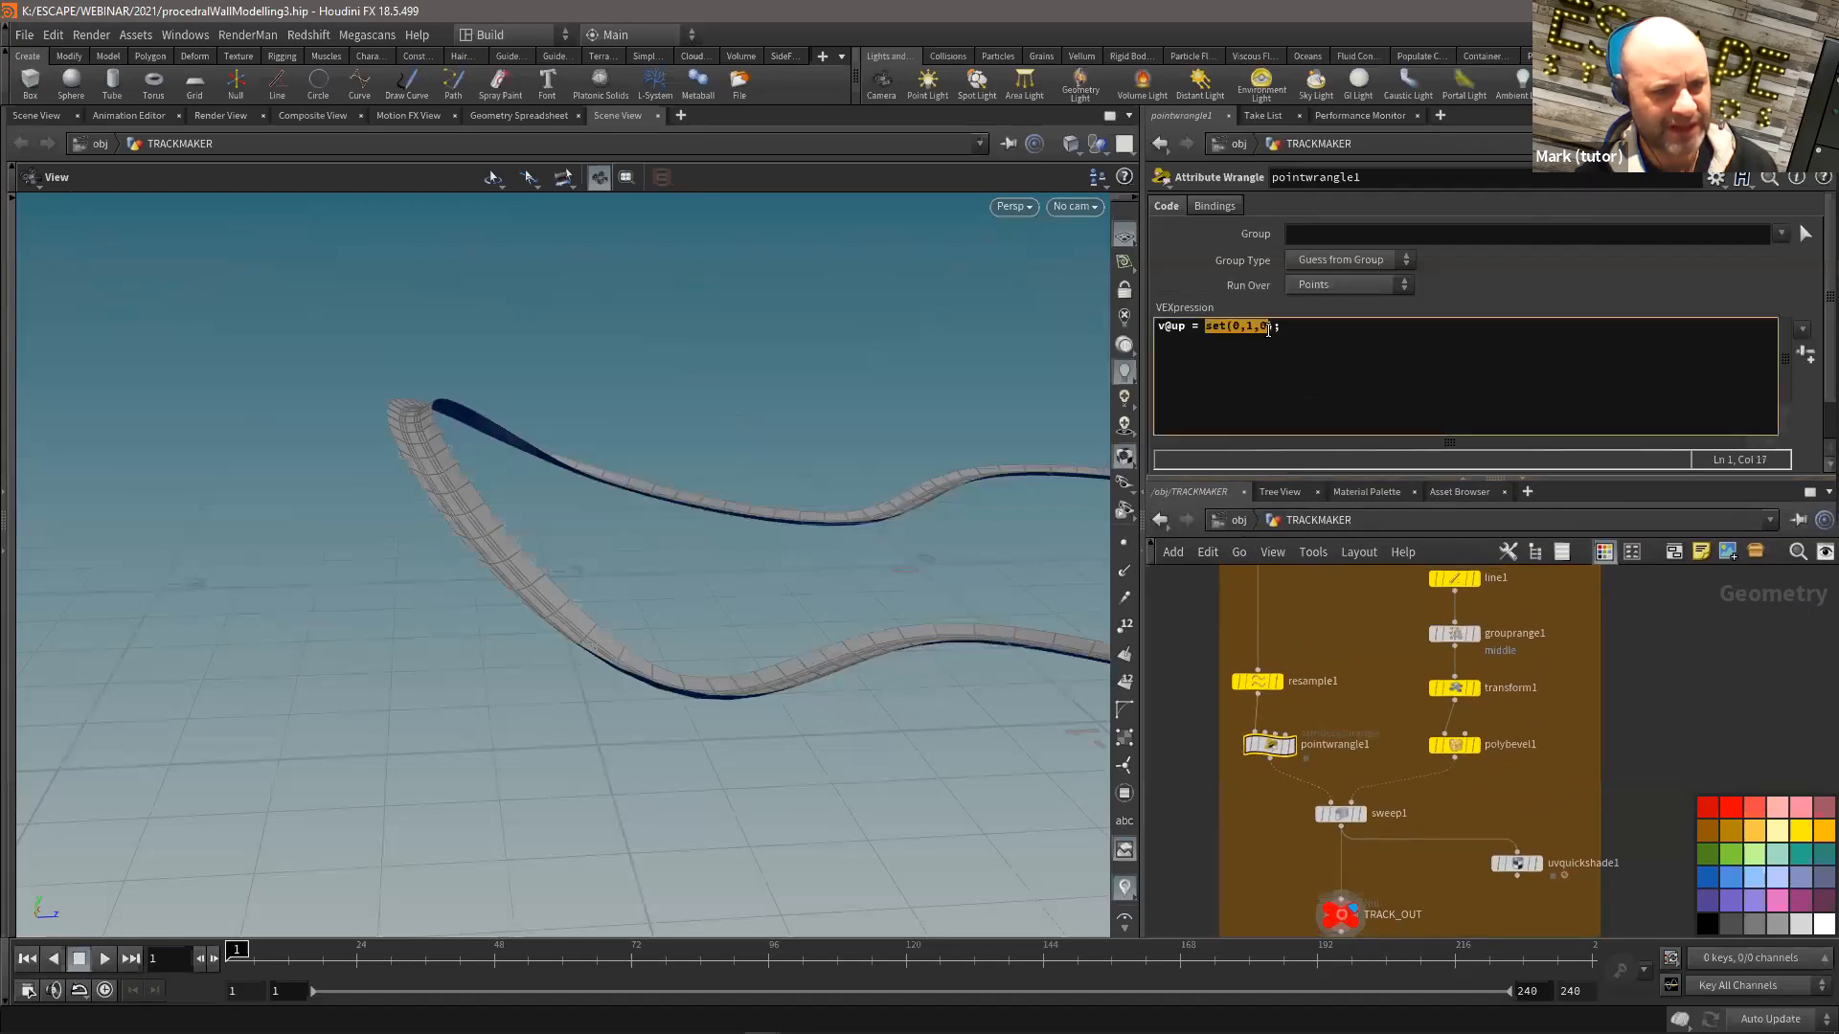
type("ch")
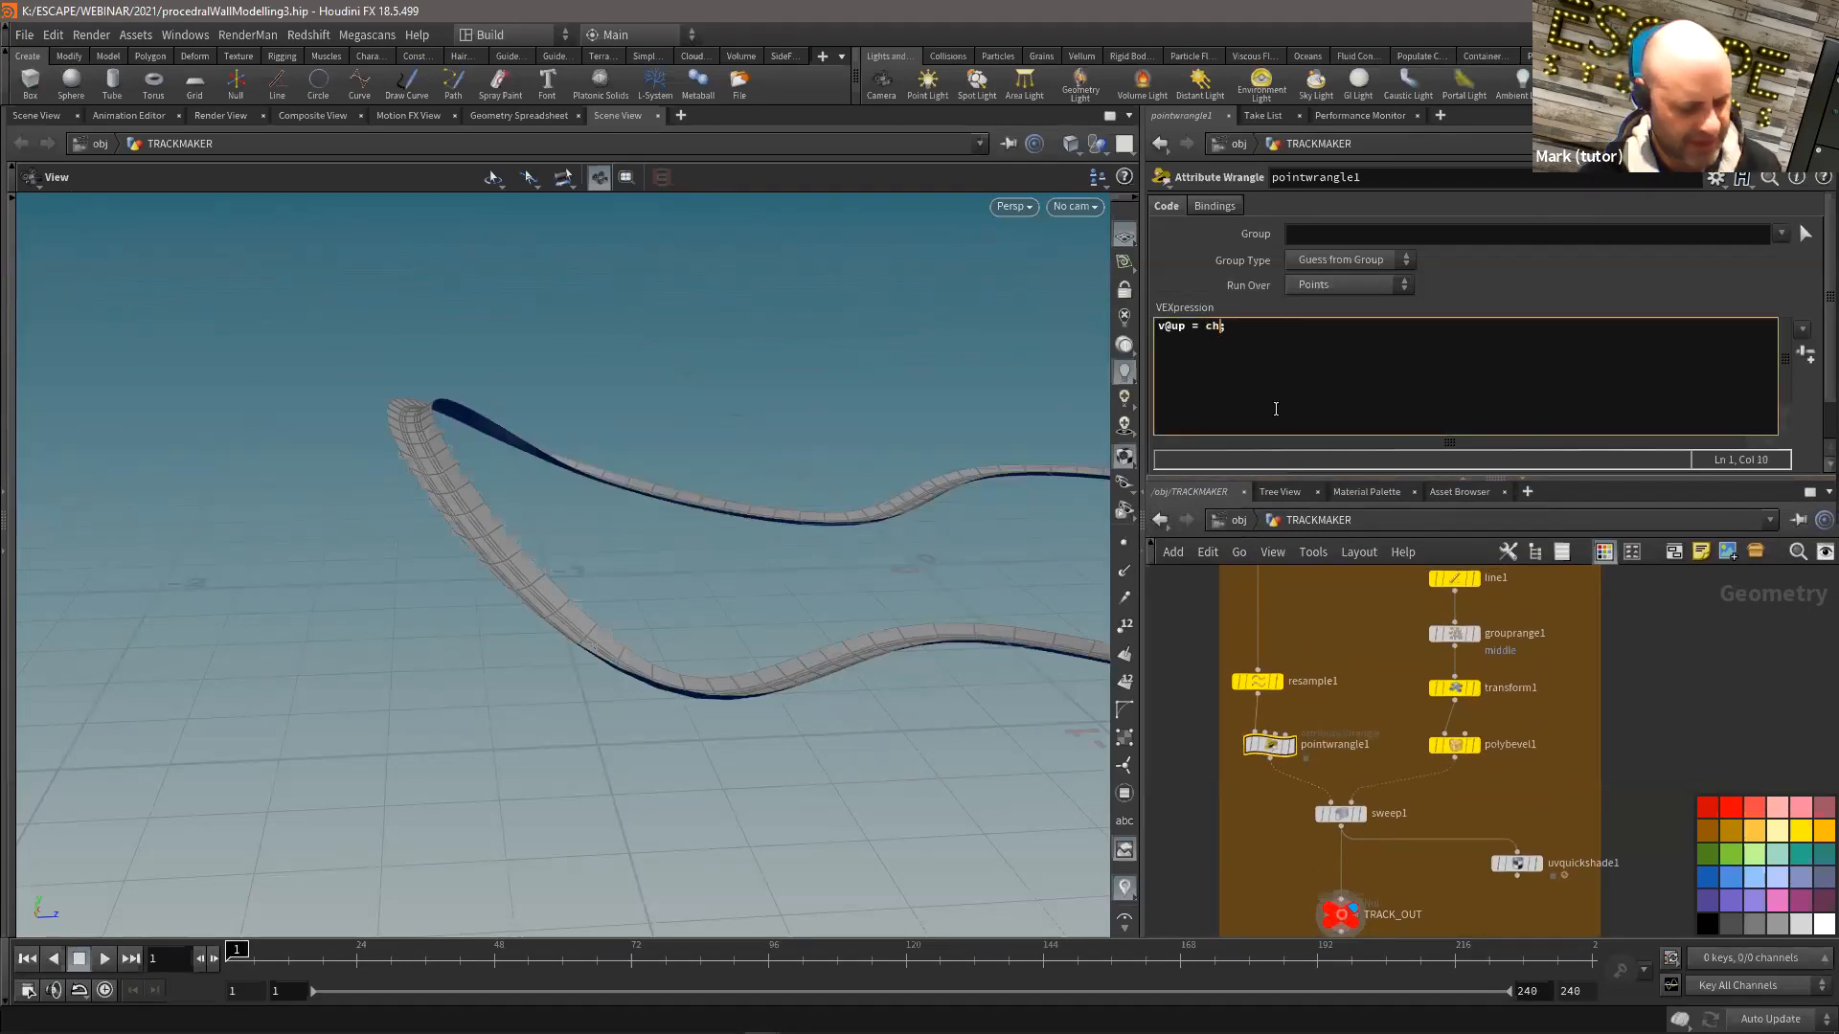
type("v(\"upVector\");")
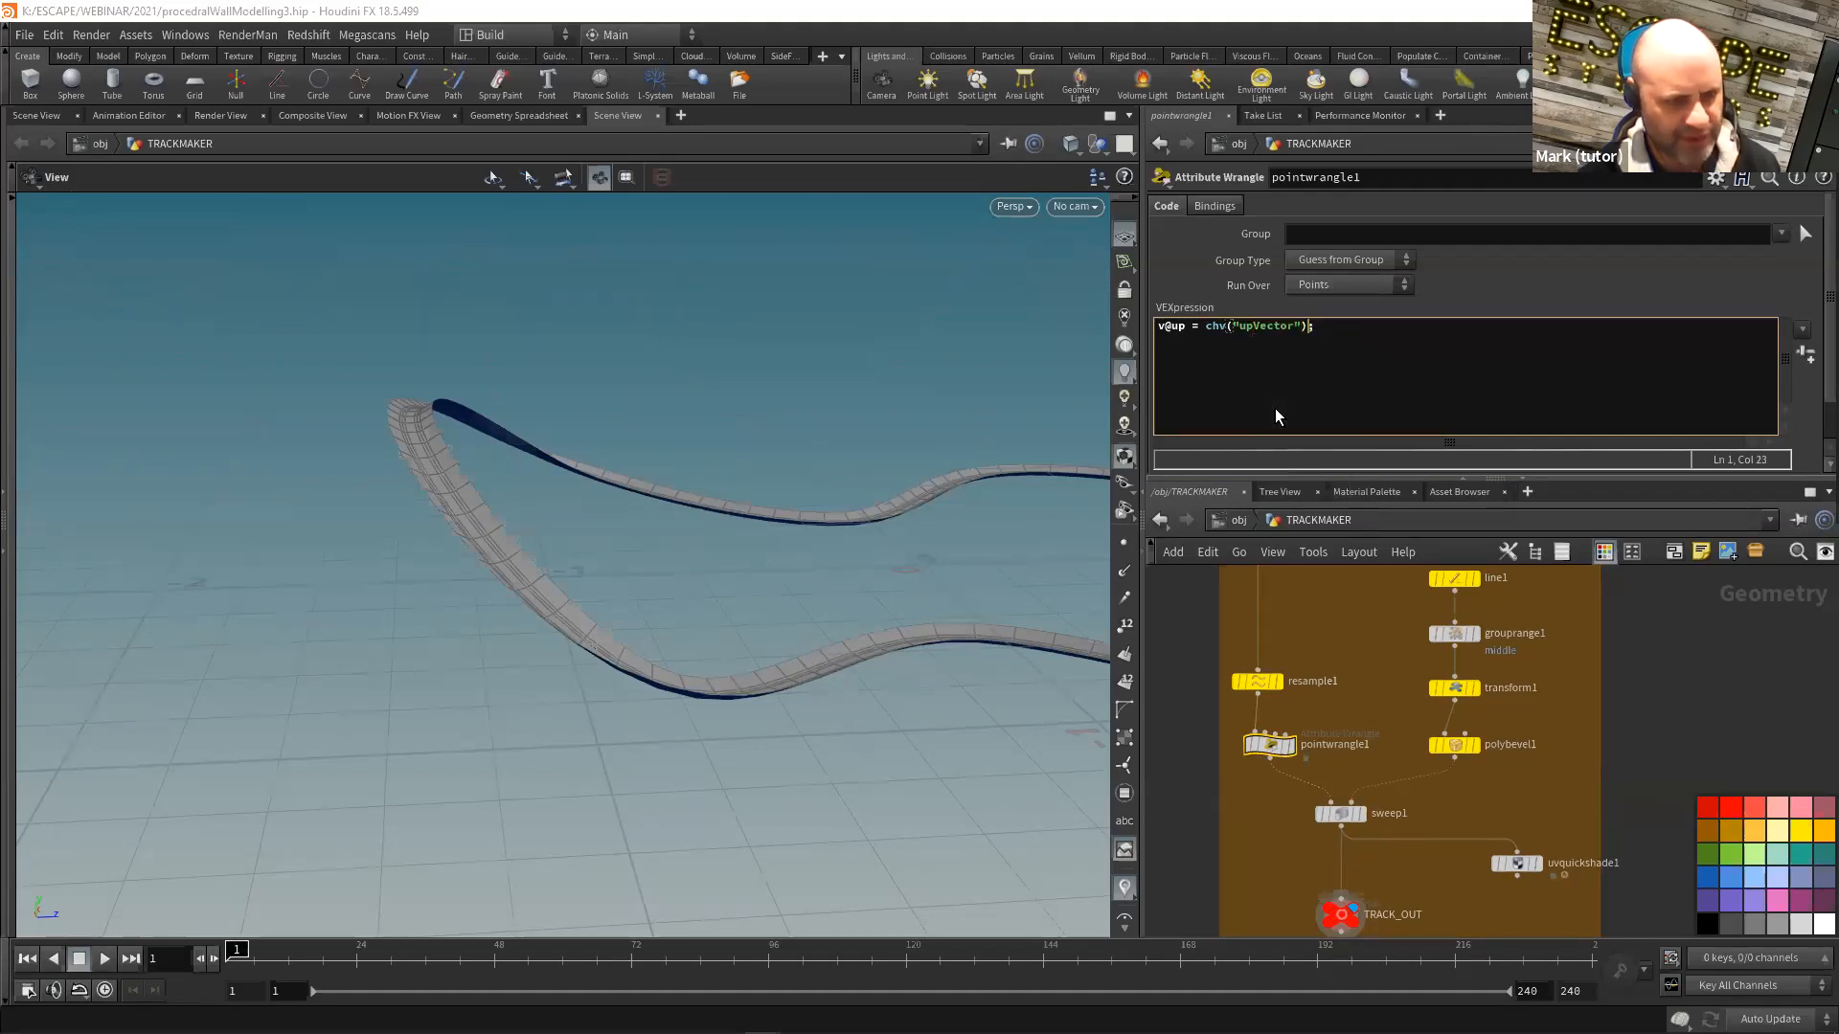
left_click(1732, 666)
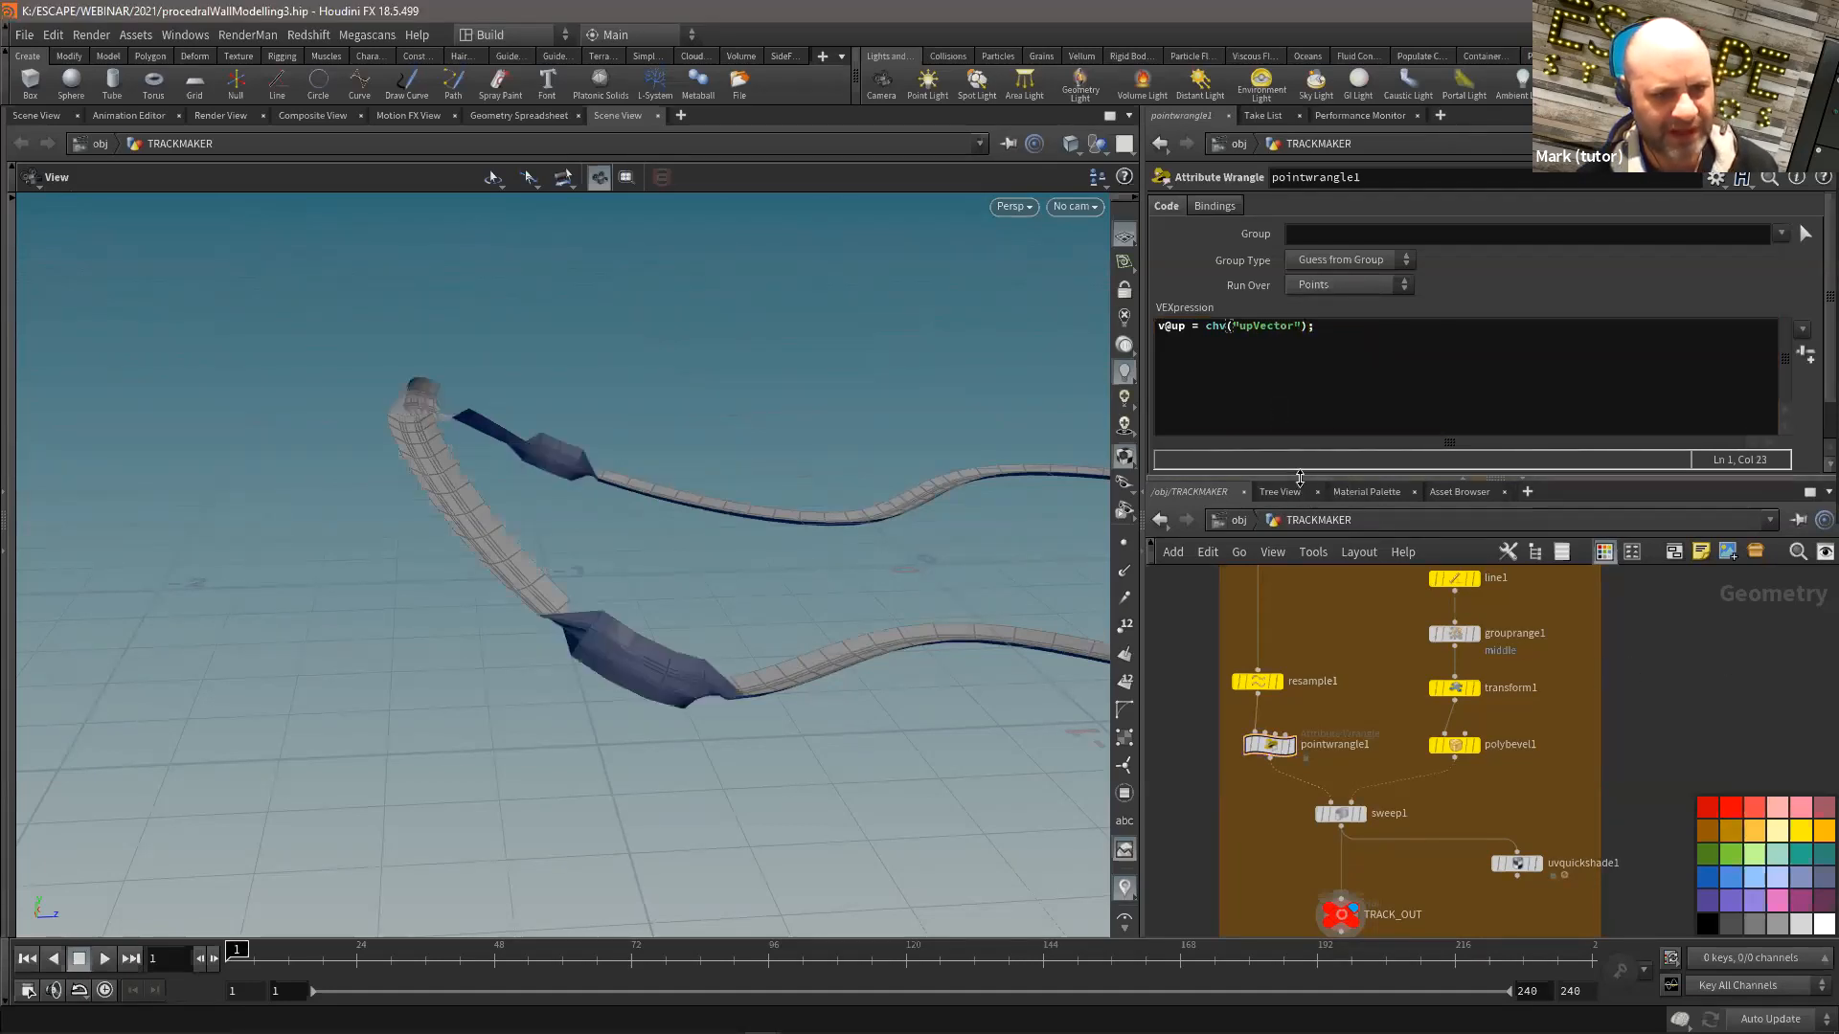
Step: Create the Upvector parameter from the wrangle code and set its Y component to 1
left_click_drag(1305, 478, 1326, 650)
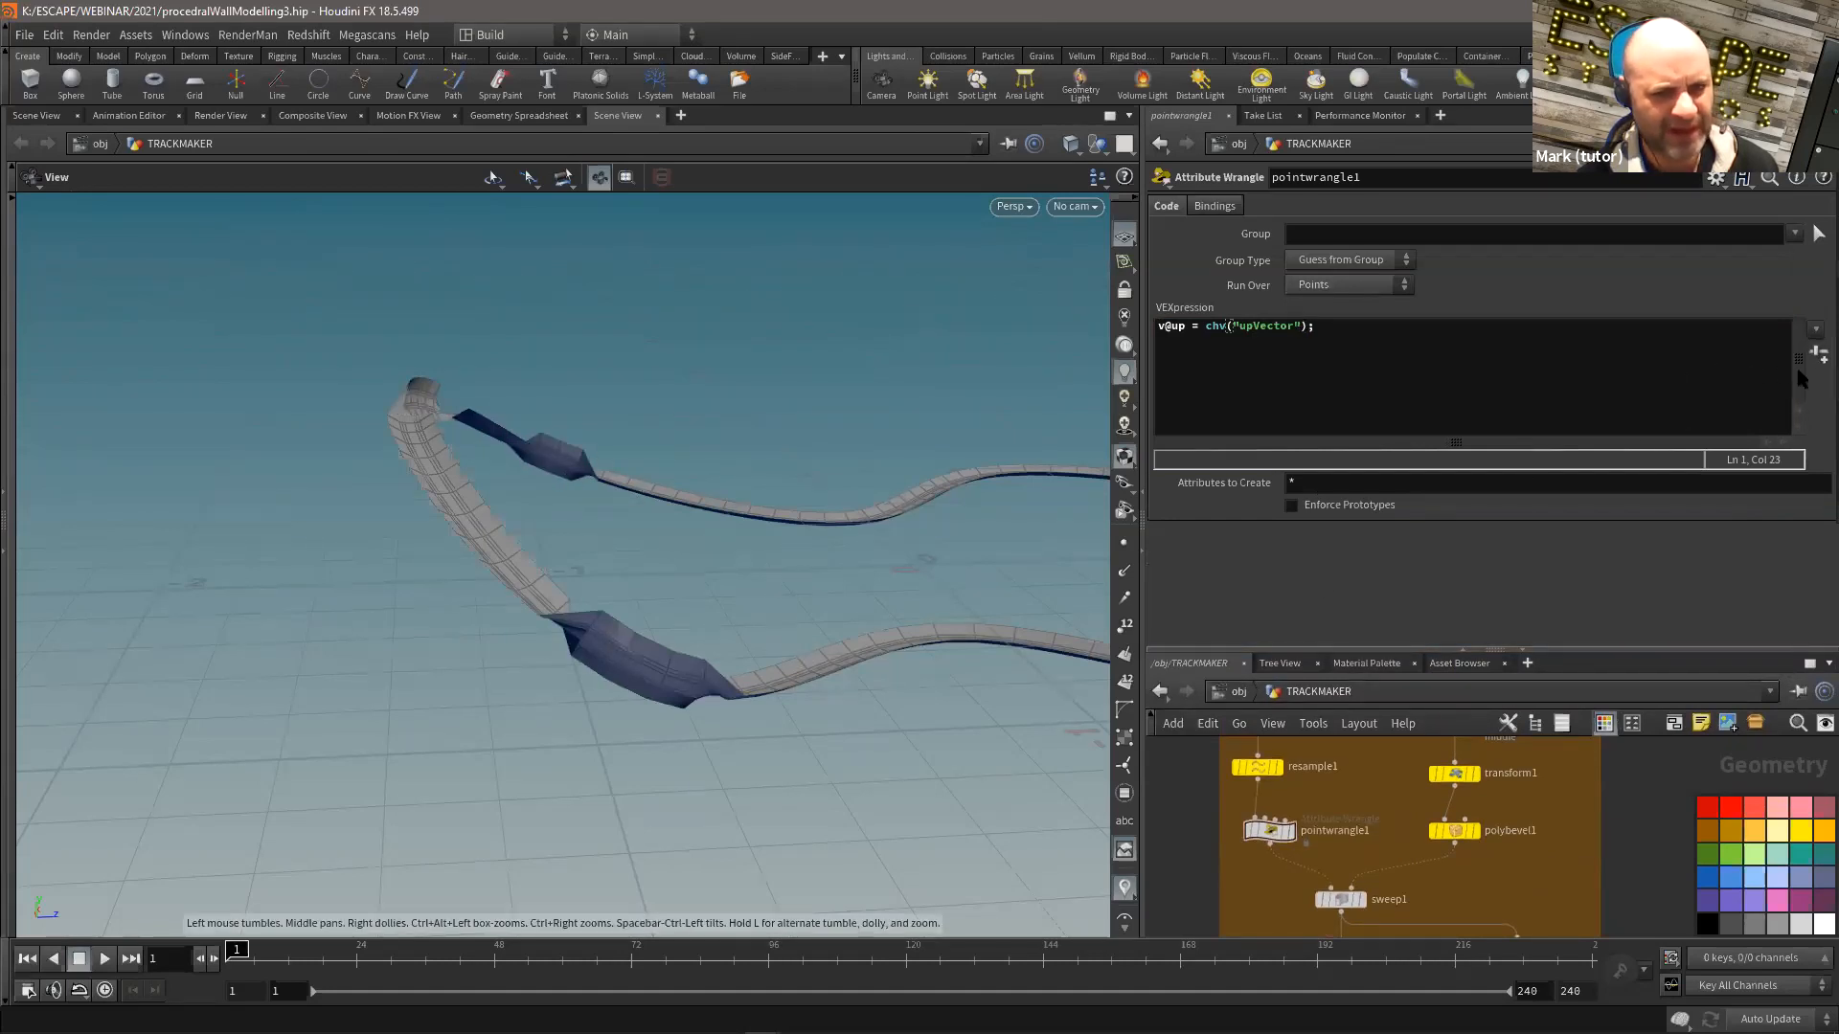
left_click(1819, 354)
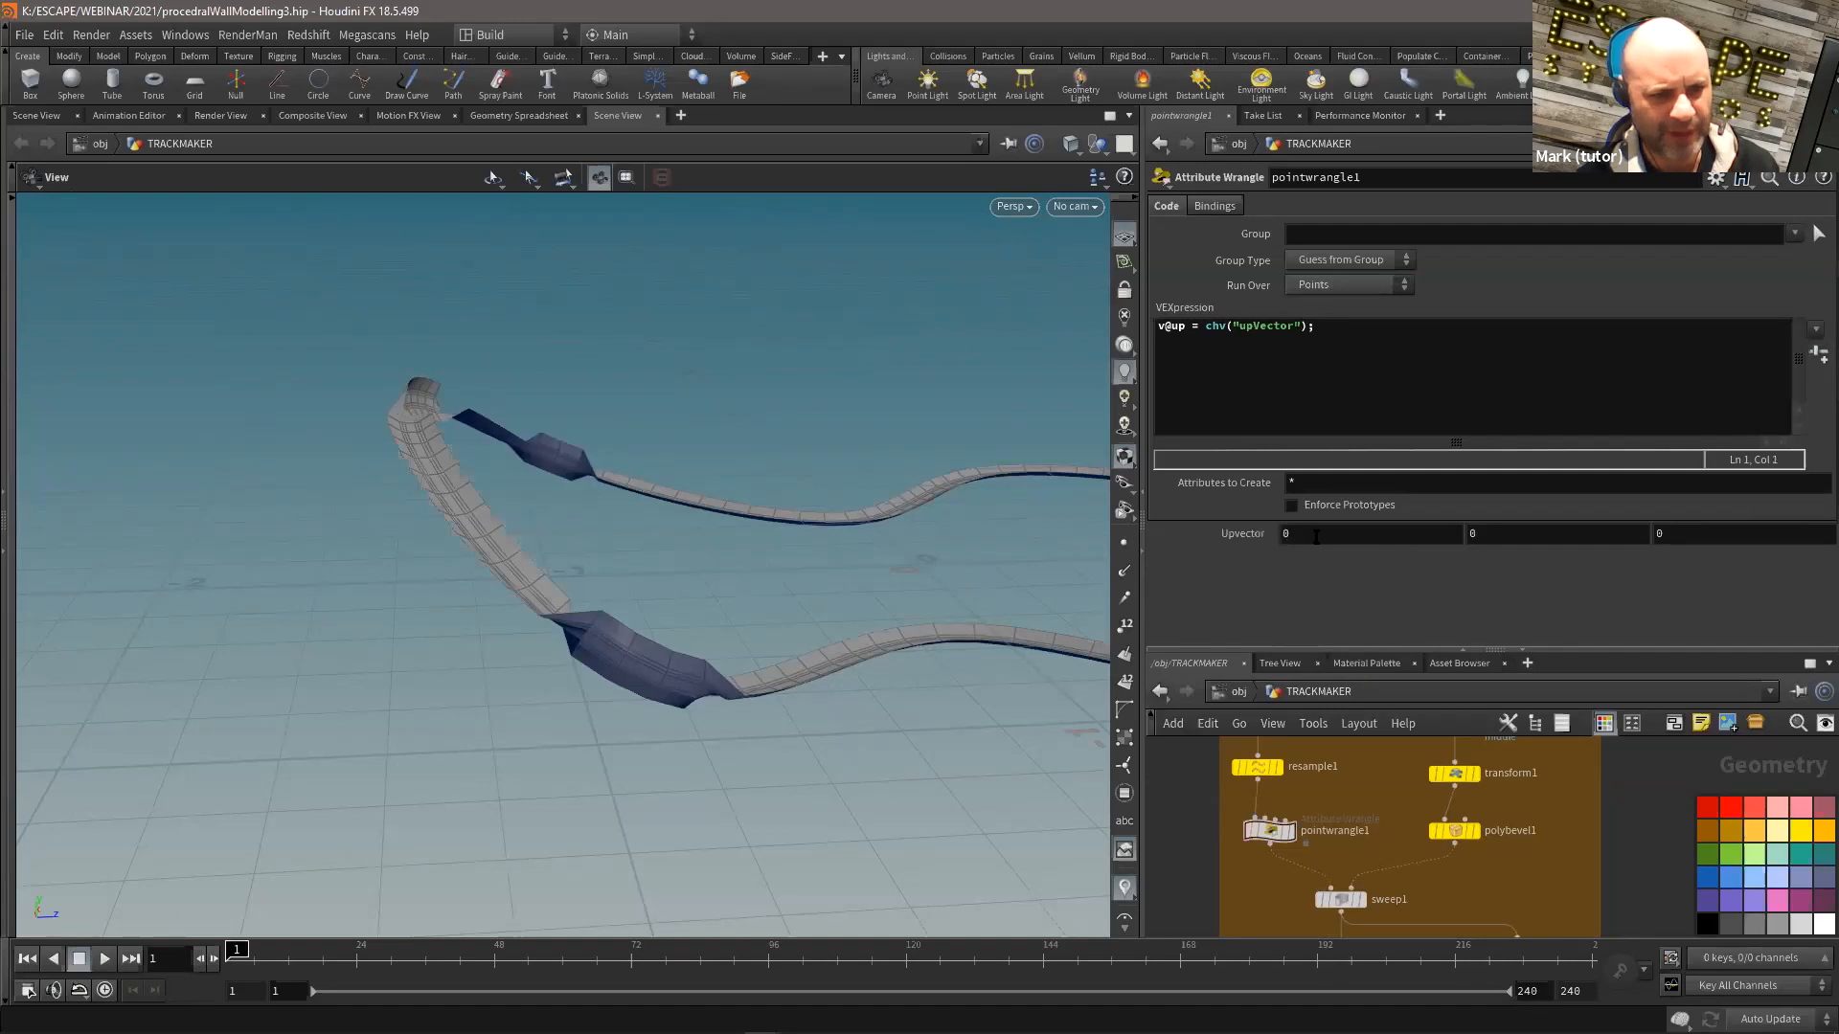
double_click(1569, 536)
type("1")
key("Return")
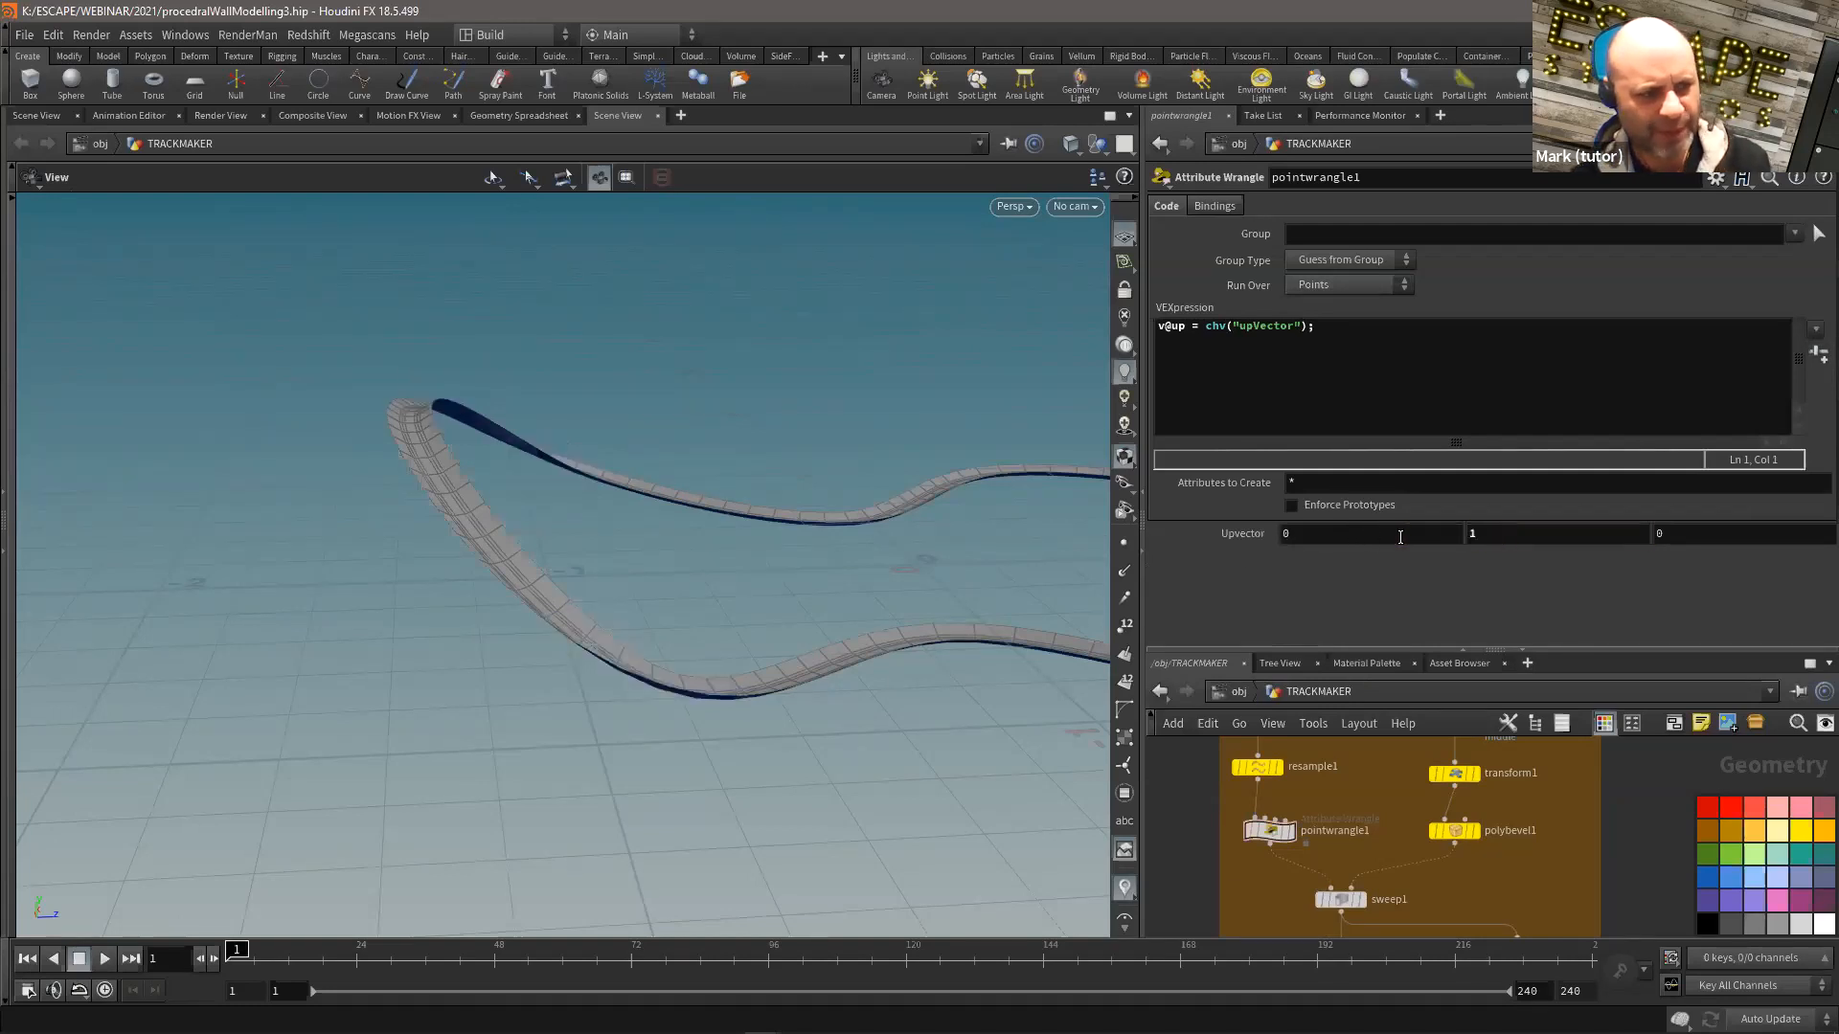
mouse_move(554, 485)
left_mouse_down()
mouse_move(651, 483)
mouse_move(533, 484)
left_mouse_up()
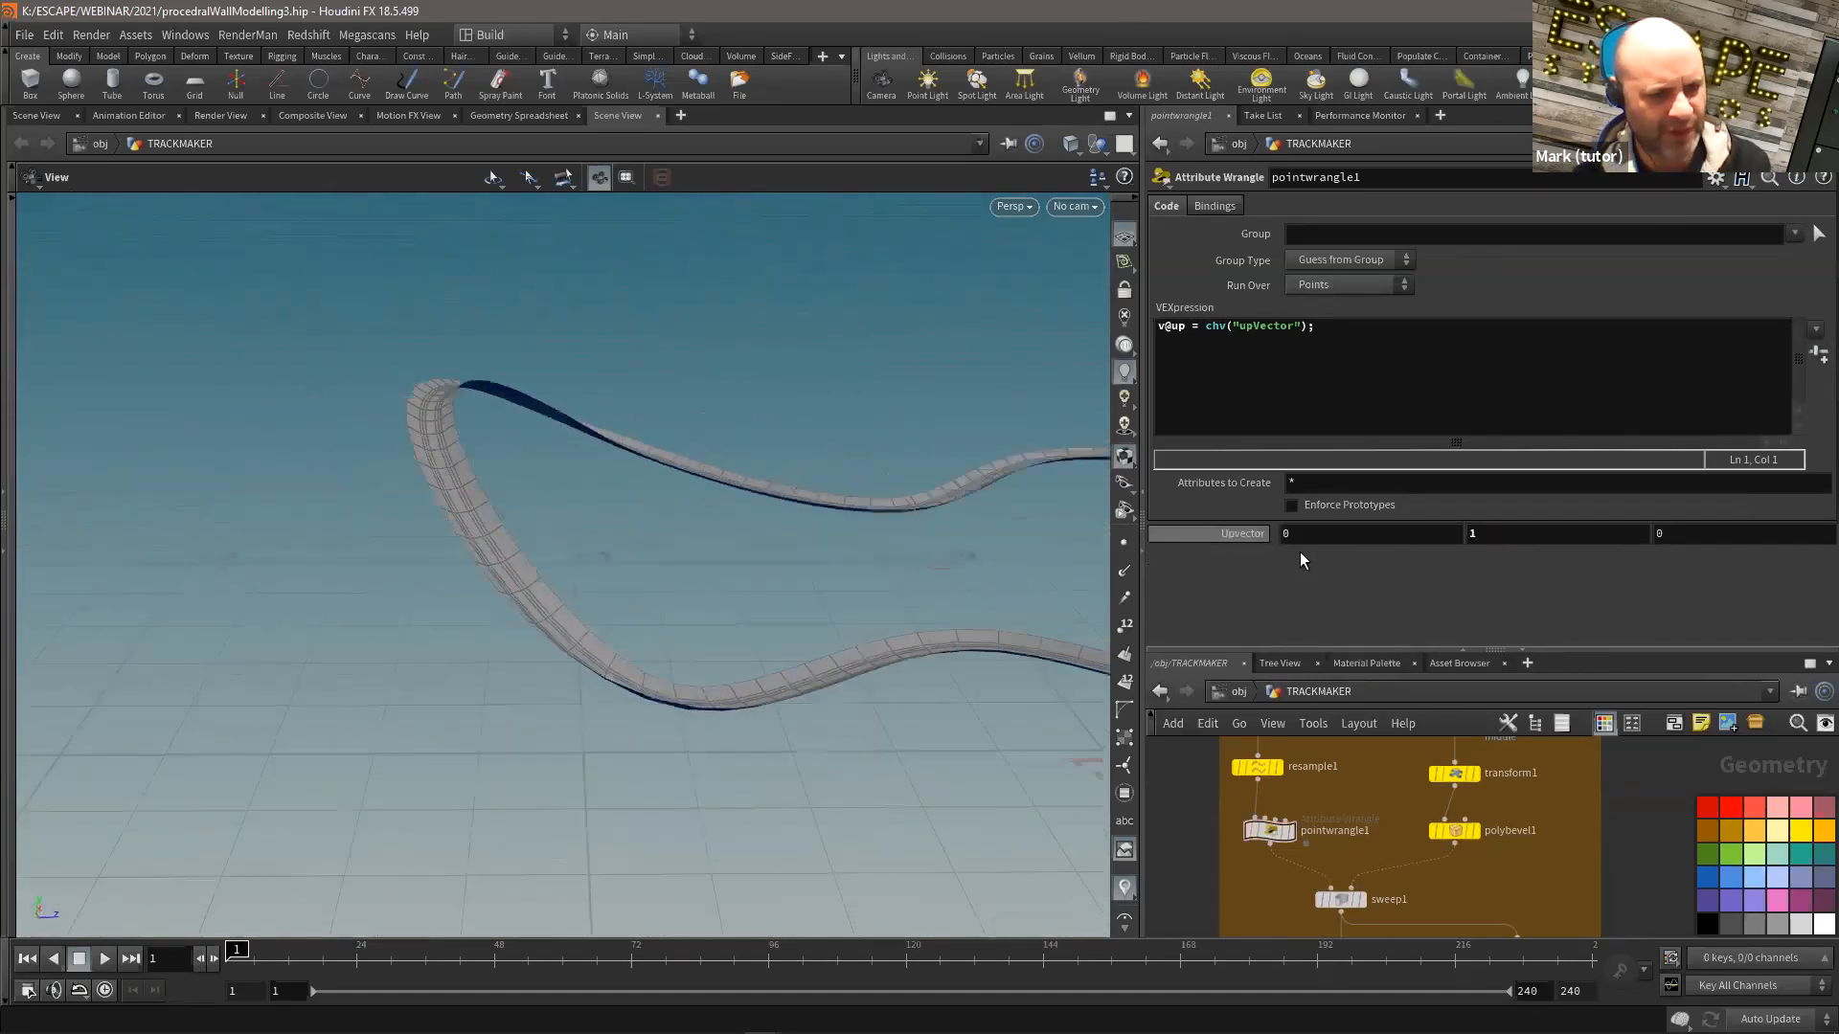
Step: Try an up vector of 1, 0, 0 on the track and restore it to 0, 1, 0
middle_click_drag(1317, 532, 1313, 604)
left_click_drag(1347, 538, 1279, 536)
type("1")
left_click_drag(1487, 543, 1187, 536)
left_click_drag(390, 439, 874, 308)
left_click_drag(1313, 537, 1217, 533)
type("0")
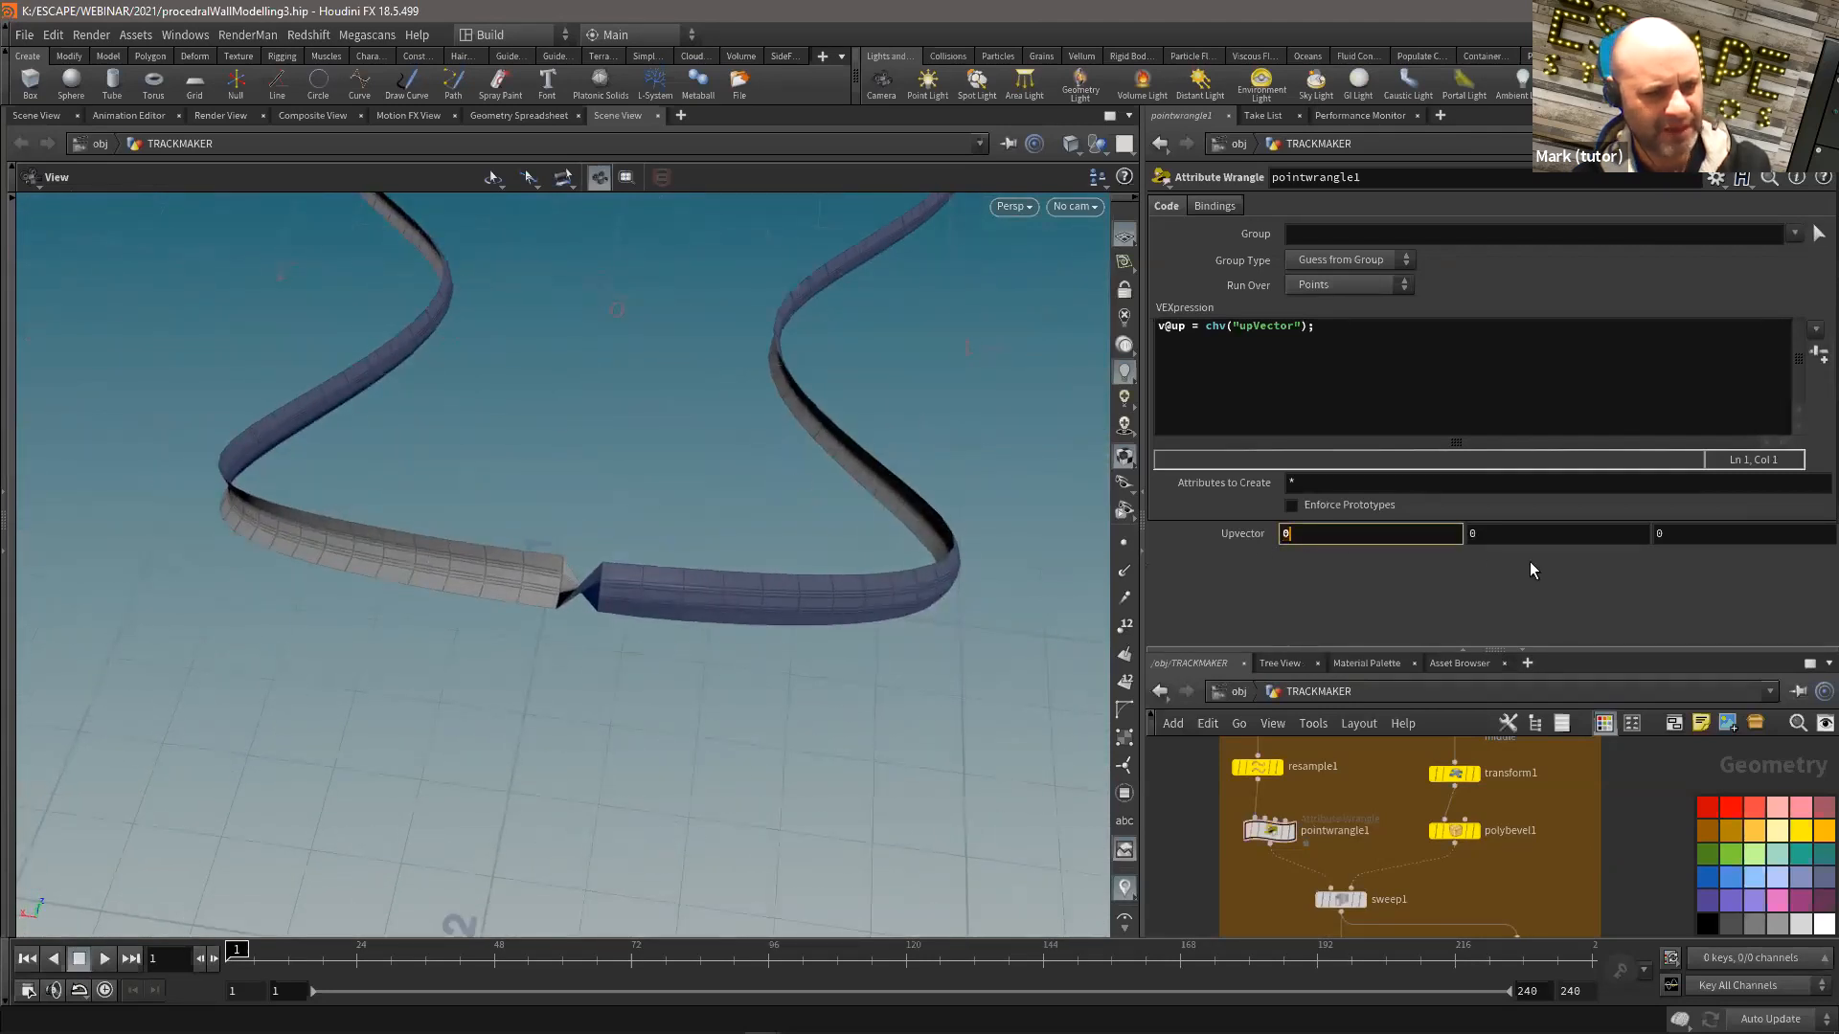
left_click_drag(1495, 539, 1236, 532)
type("1")
left_click_drag(791, 579, 737, 522)
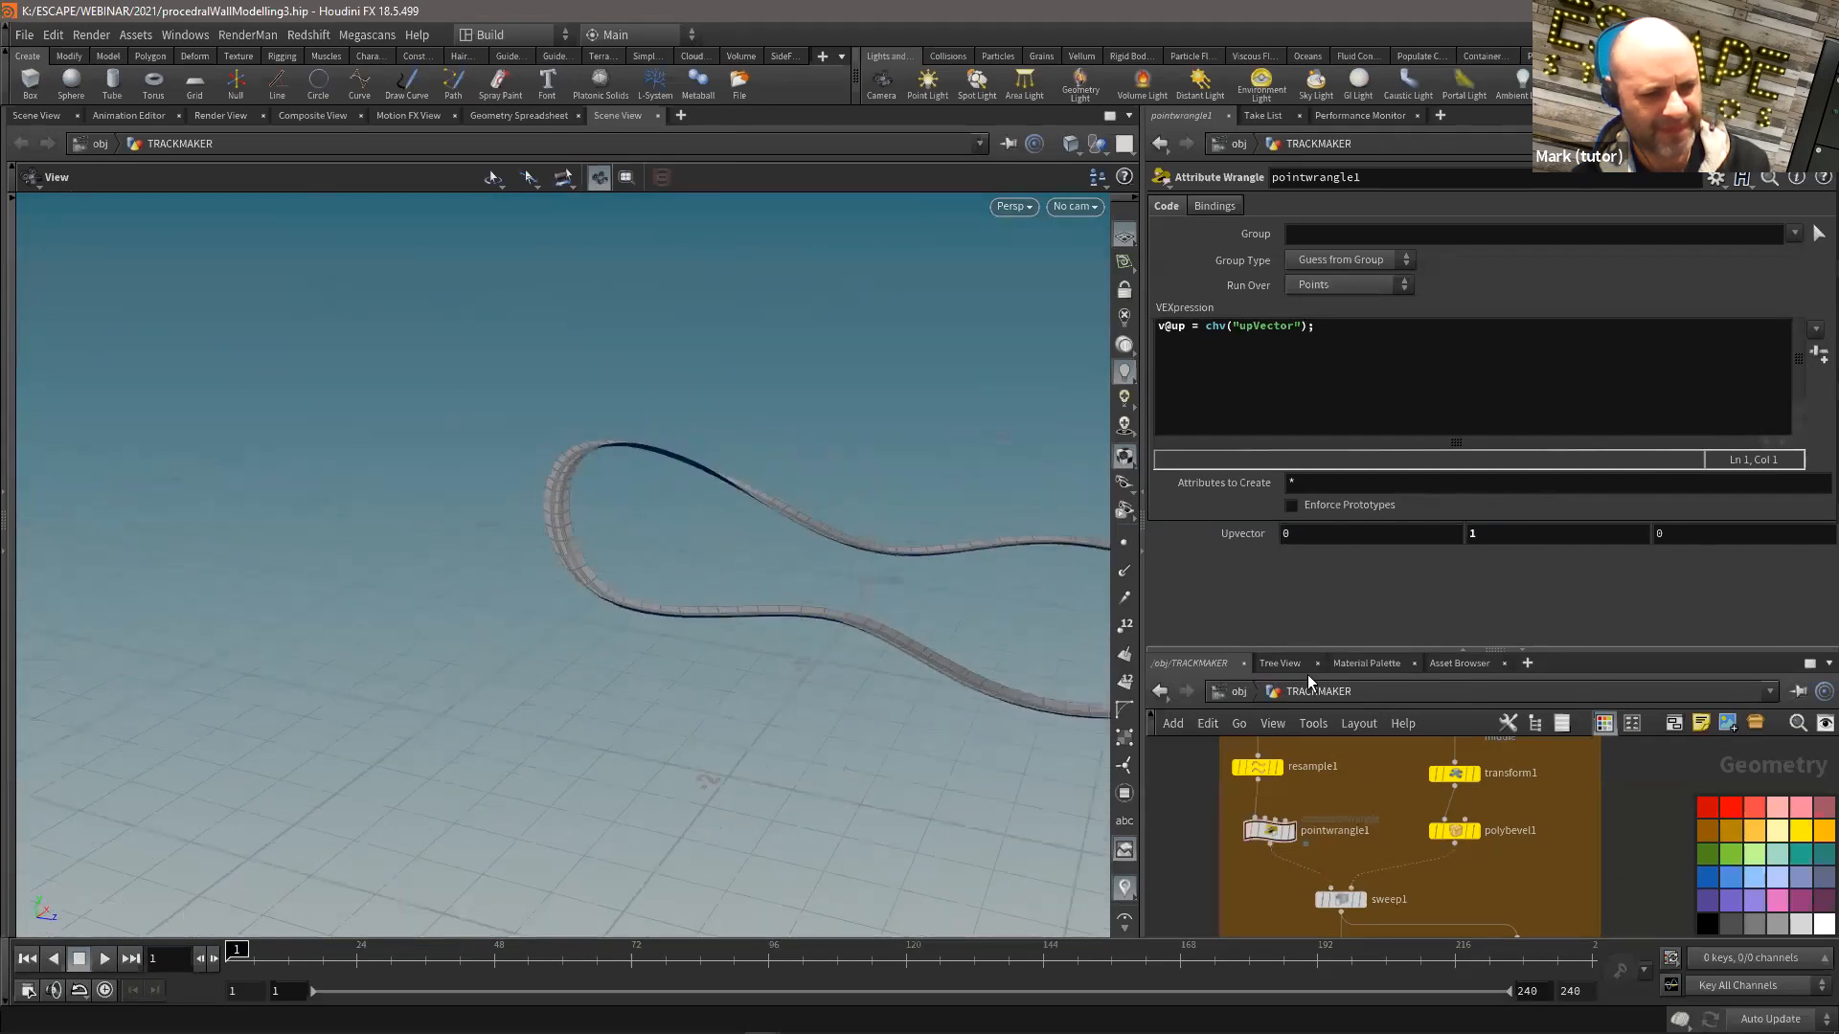
Step: Inspect the whole track from several angles and save the scene file
left_click_drag(1311, 651, 1280, 358)
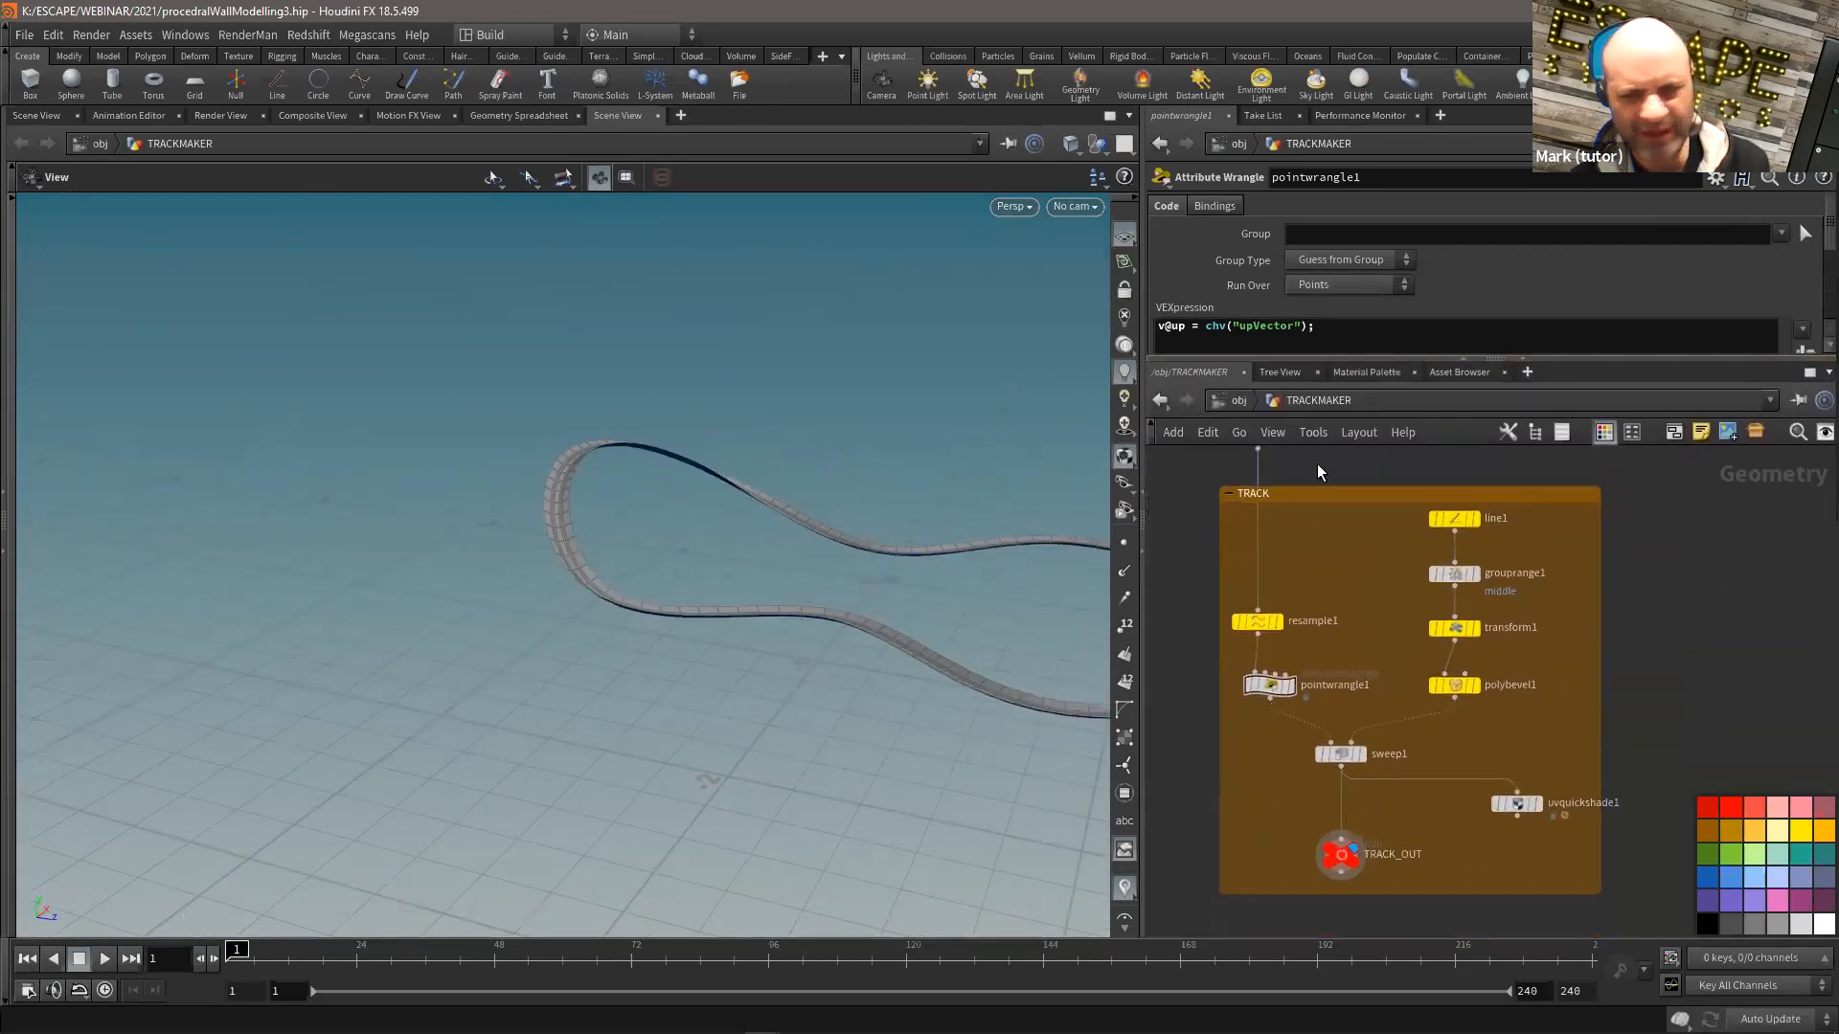
left_click_drag(723, 501, 595, 678)
left_click_drag(620, 575, 668, 560)
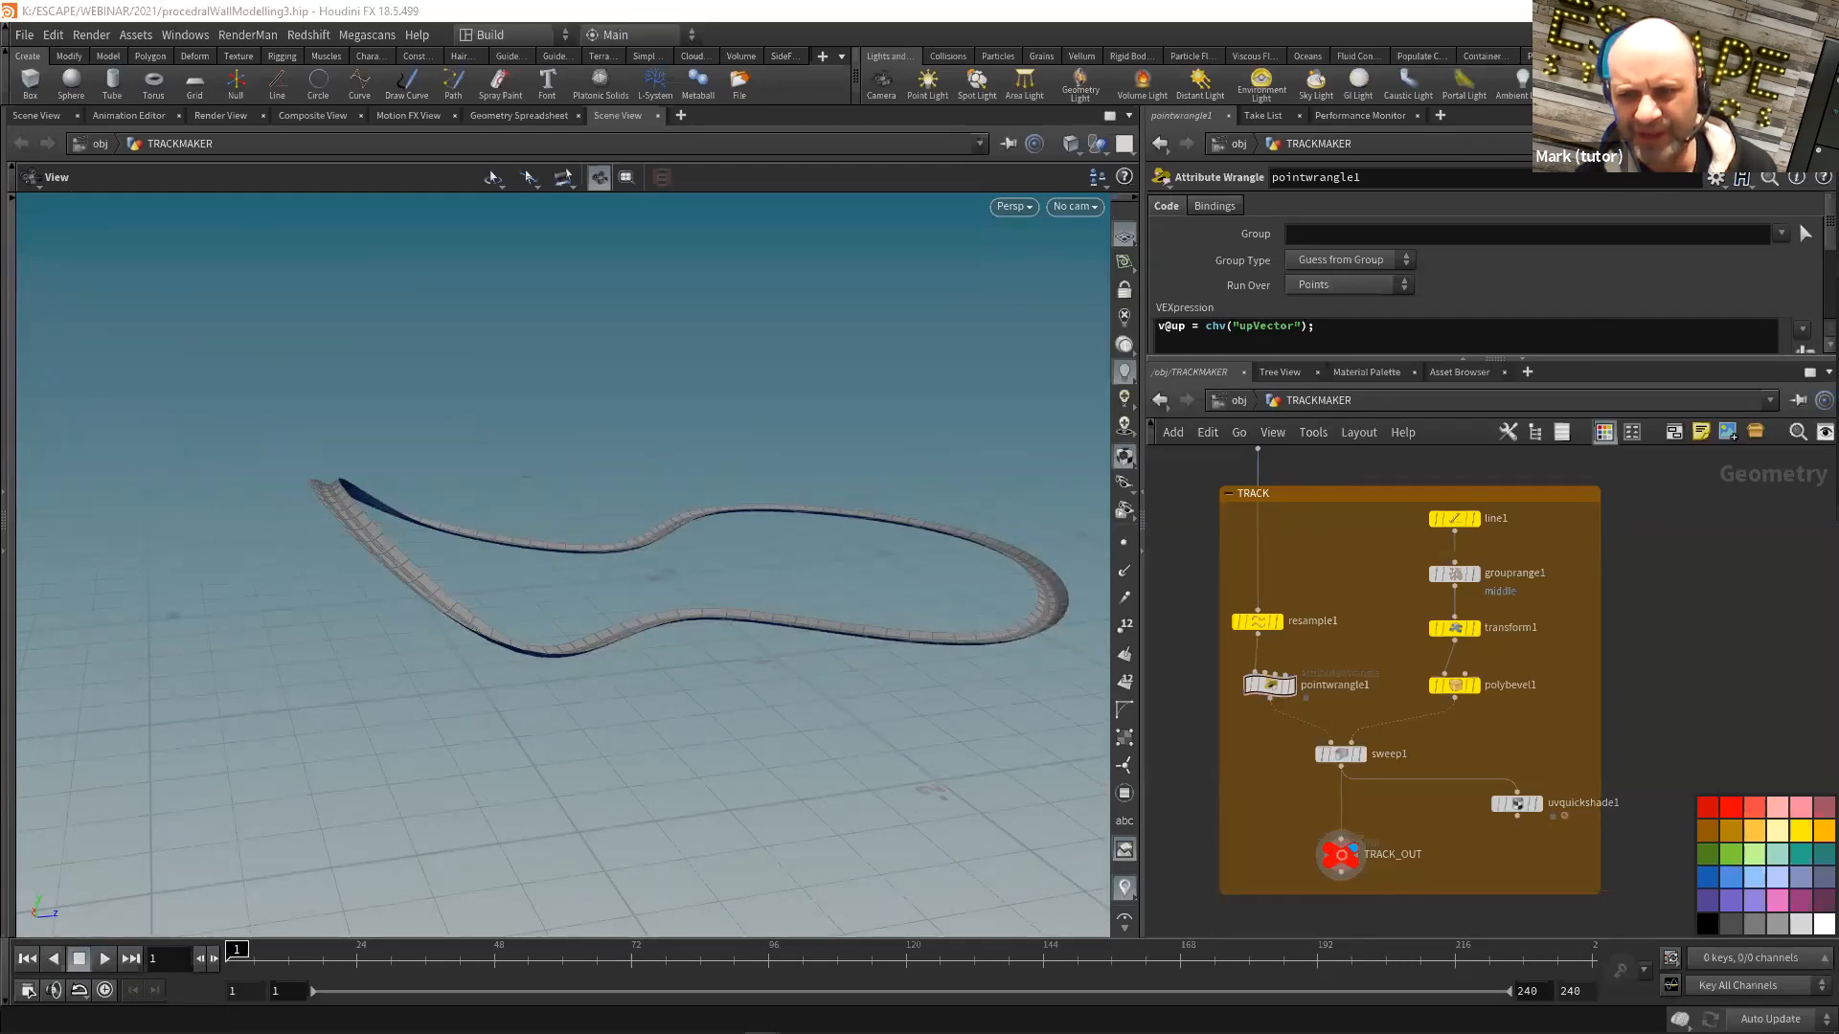
left_click_drag(797, 520, 690, 668)
scroll(1228, 819, "down", 3)
mouse_move(1212, 833)
middle_mouse_down()
mouse_move(1416, 649)
mouse_move(1205, 815)
middle_mouse_up()
scroll(1333, 655, "up", 1)
key("ctrl+s")
scroll(1622, 604, "down", 1)
Step: Line up curve1 above CURVE_IN and add an Output node below the TRACK network box
middle_click_drag(1412, 519, 1375, 638)
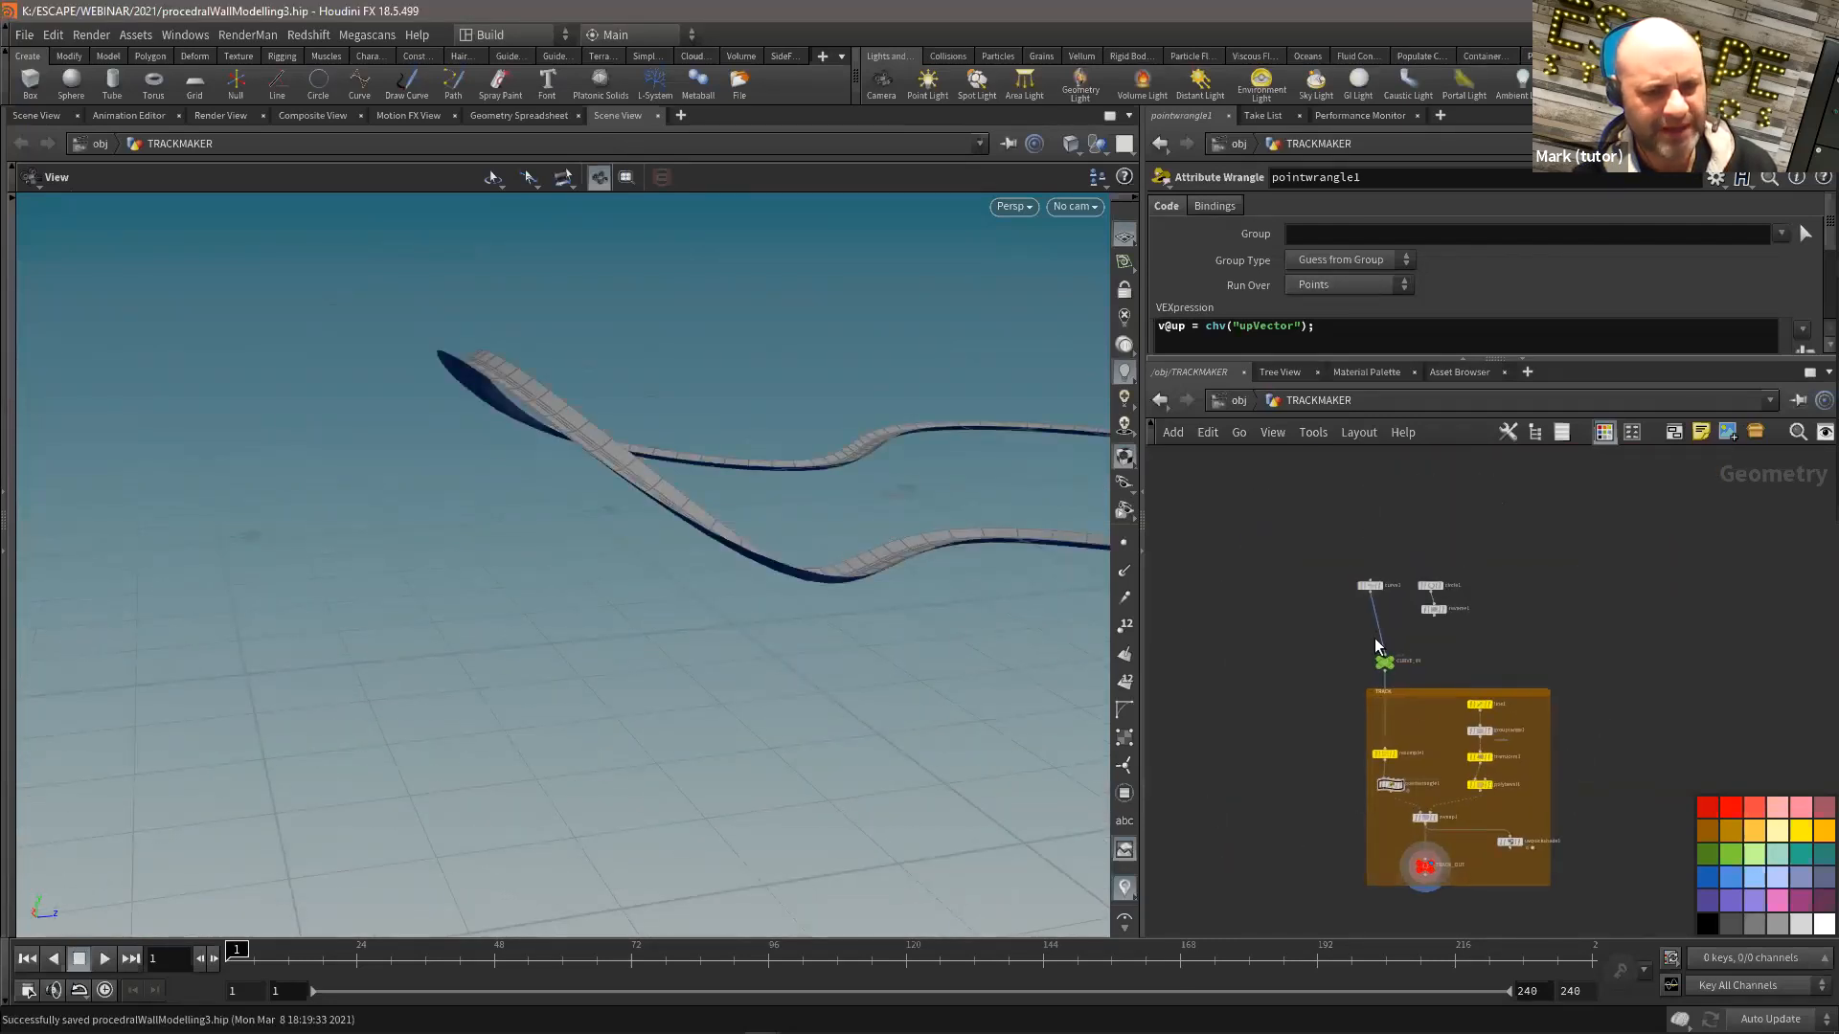
left_click_drag(1398, 639, 1503, 615)
left_click_drag(1372, 587, 1387, 604)
middle_click_drag(1489, 924, 1427, 790)
scroll(1424, 813, "up", 1)
key("Tab")
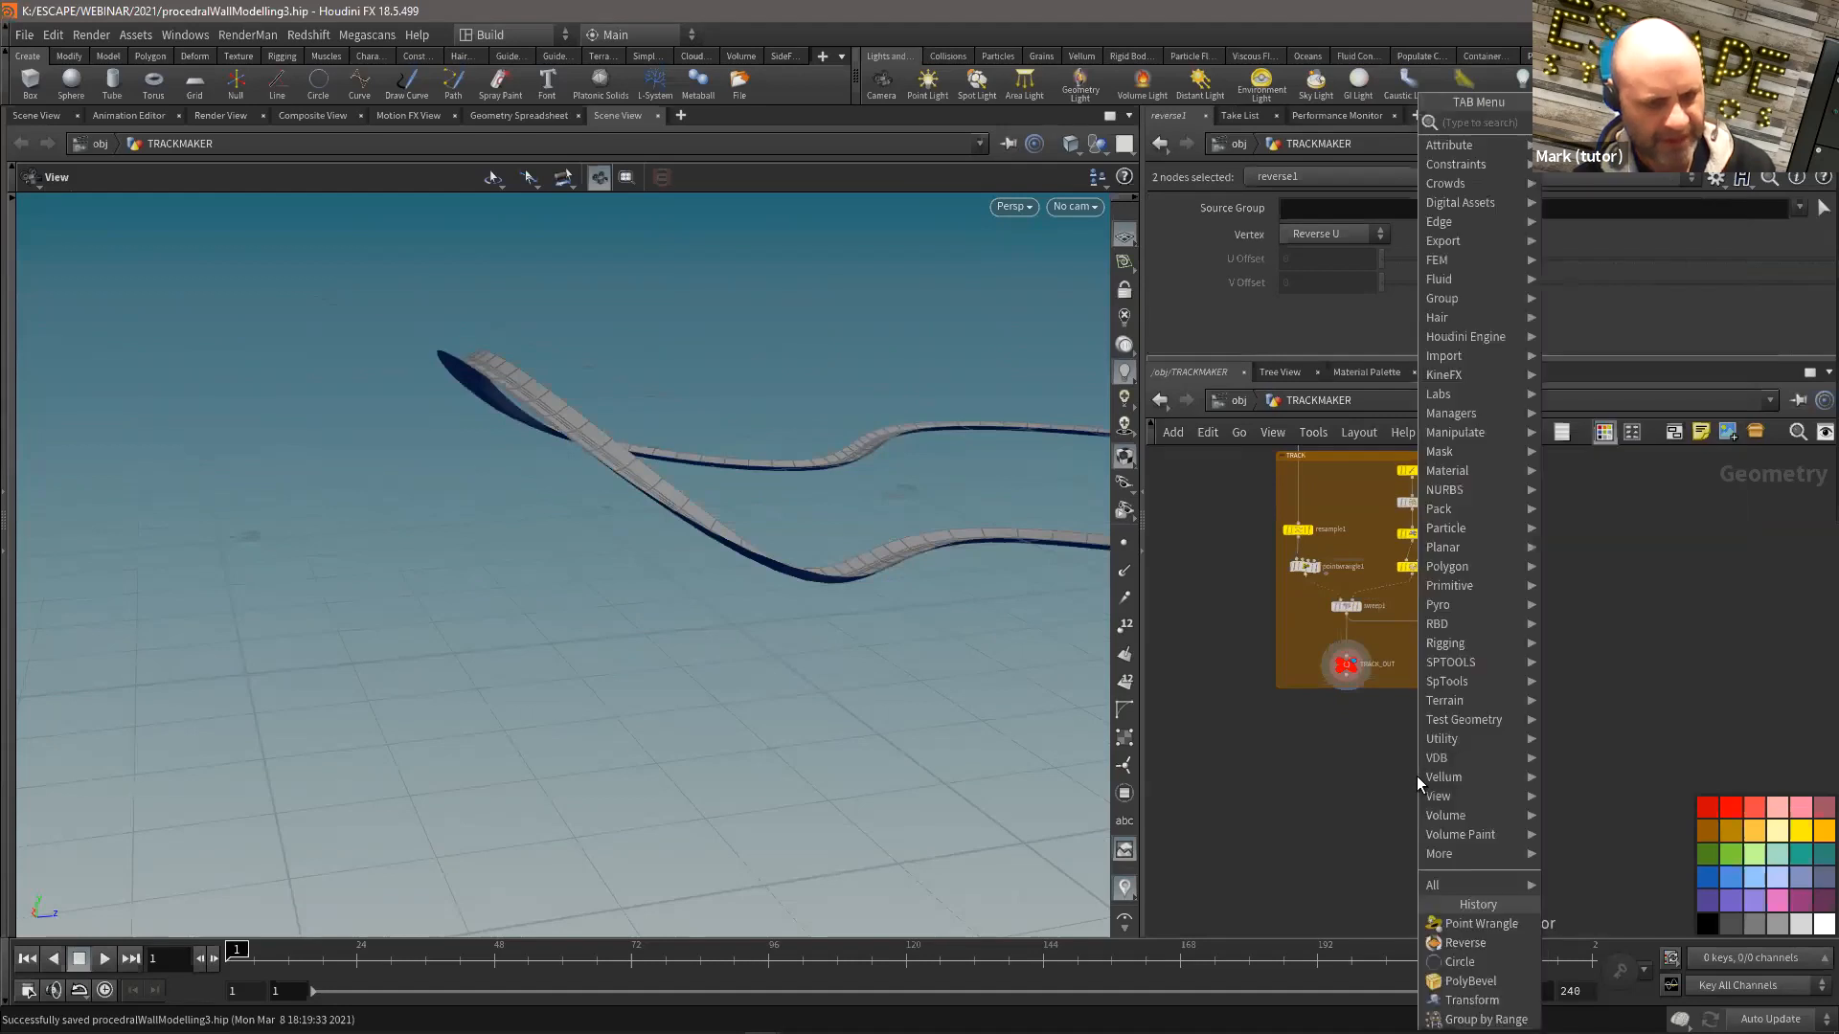
type("ou")
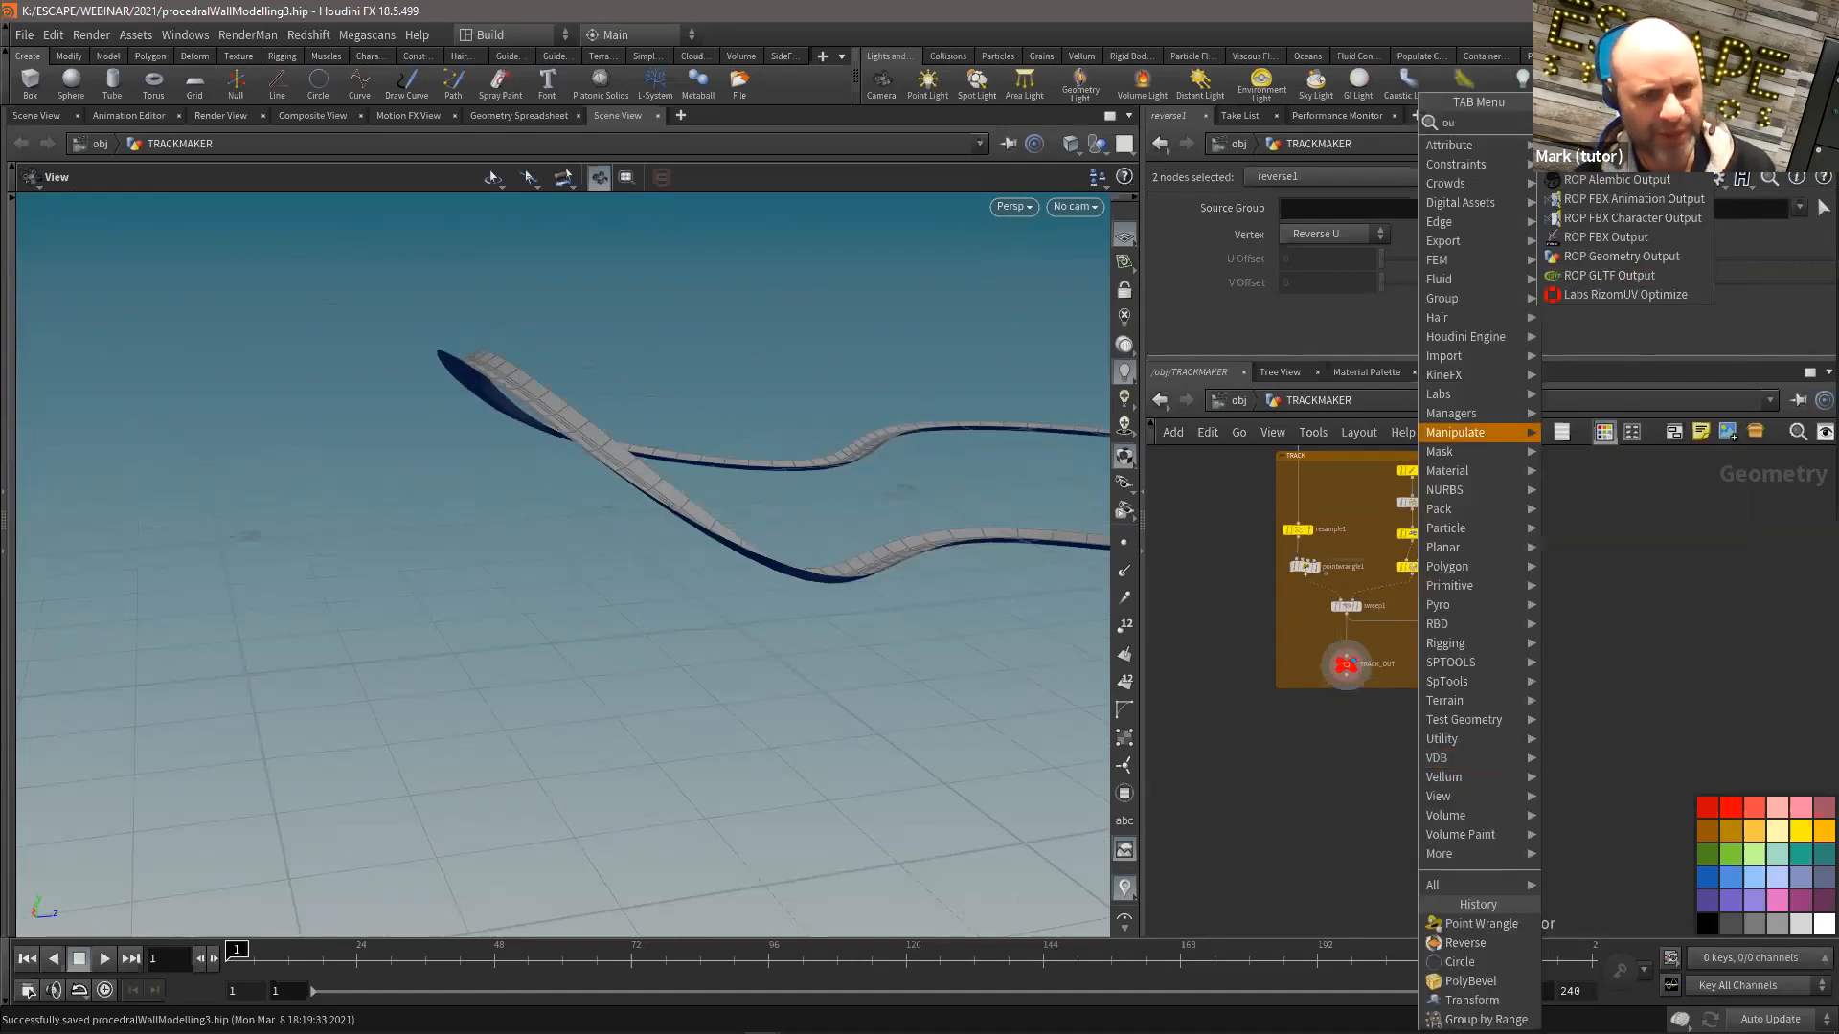
key("Return")
left_click(1360, 817)
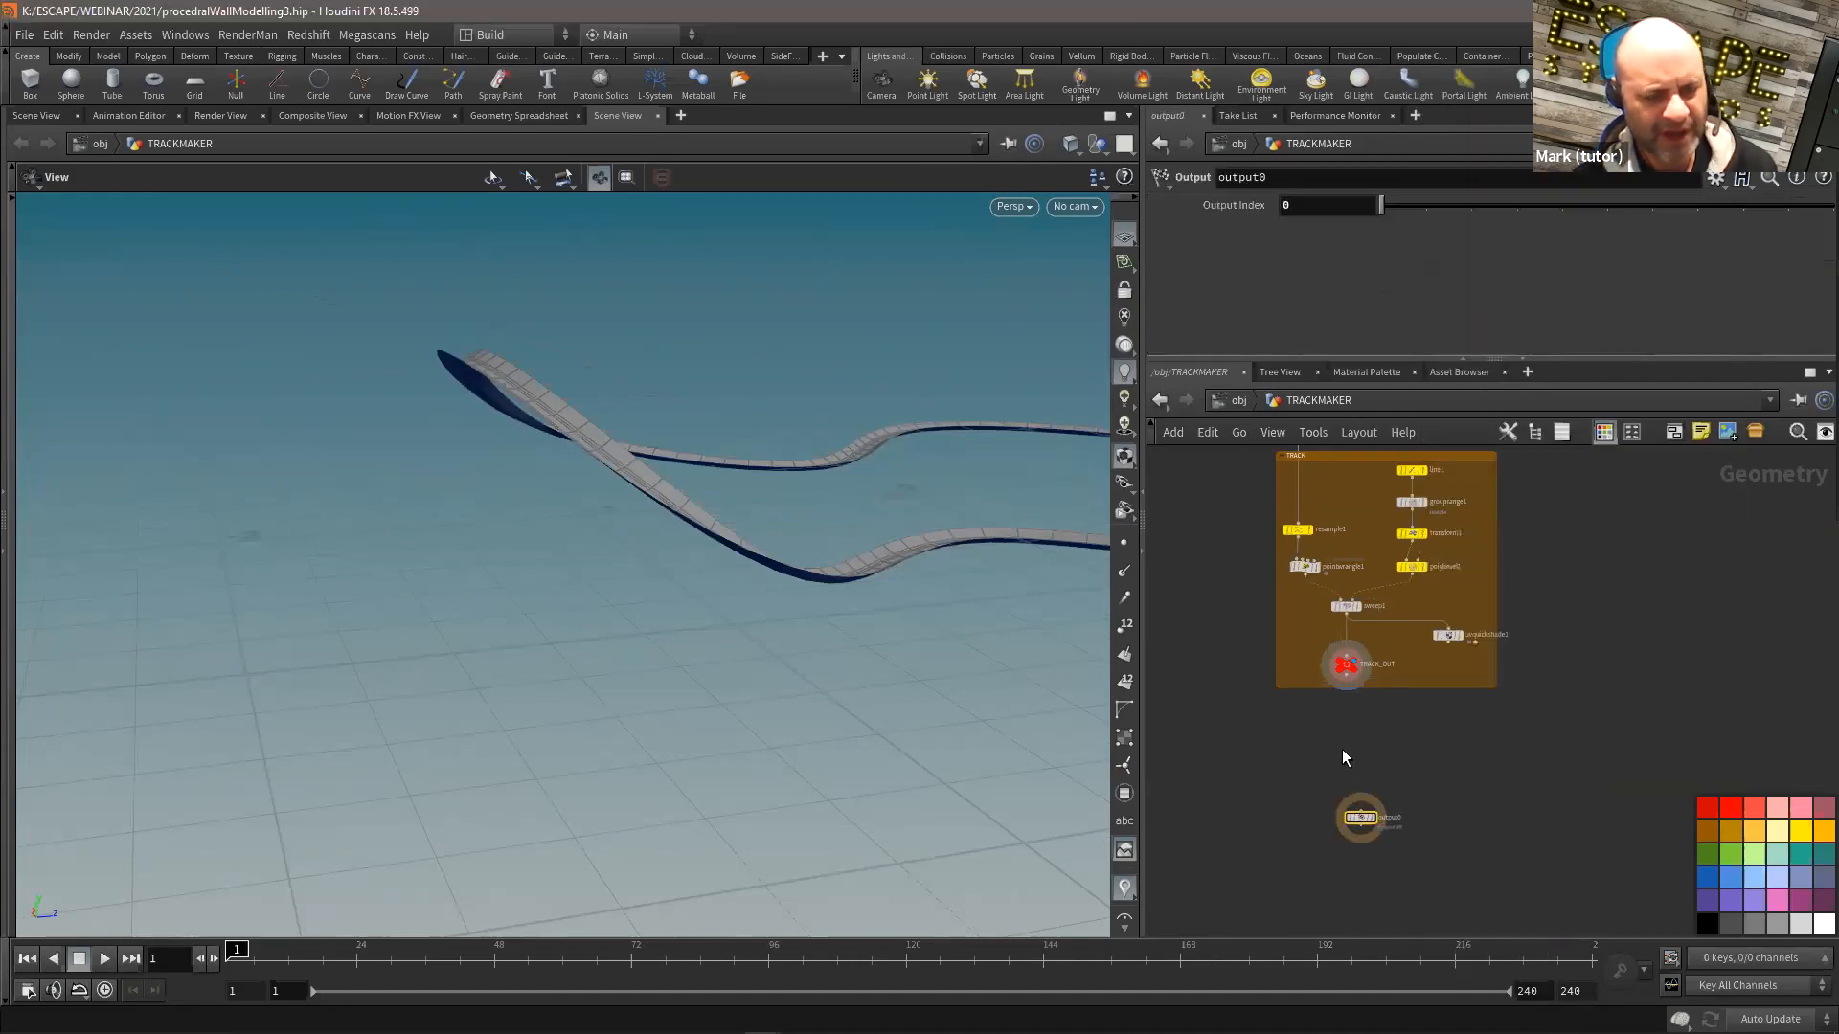
Step: Connect TRACK_OUT to the Output node, and switch the display to the Output node and back to TRACK_OUT
scroll(1342, 750, "up", 3)
left_click_drag(1351, 623, 1378, 873)
scroll(1379, 874, "up", 2)
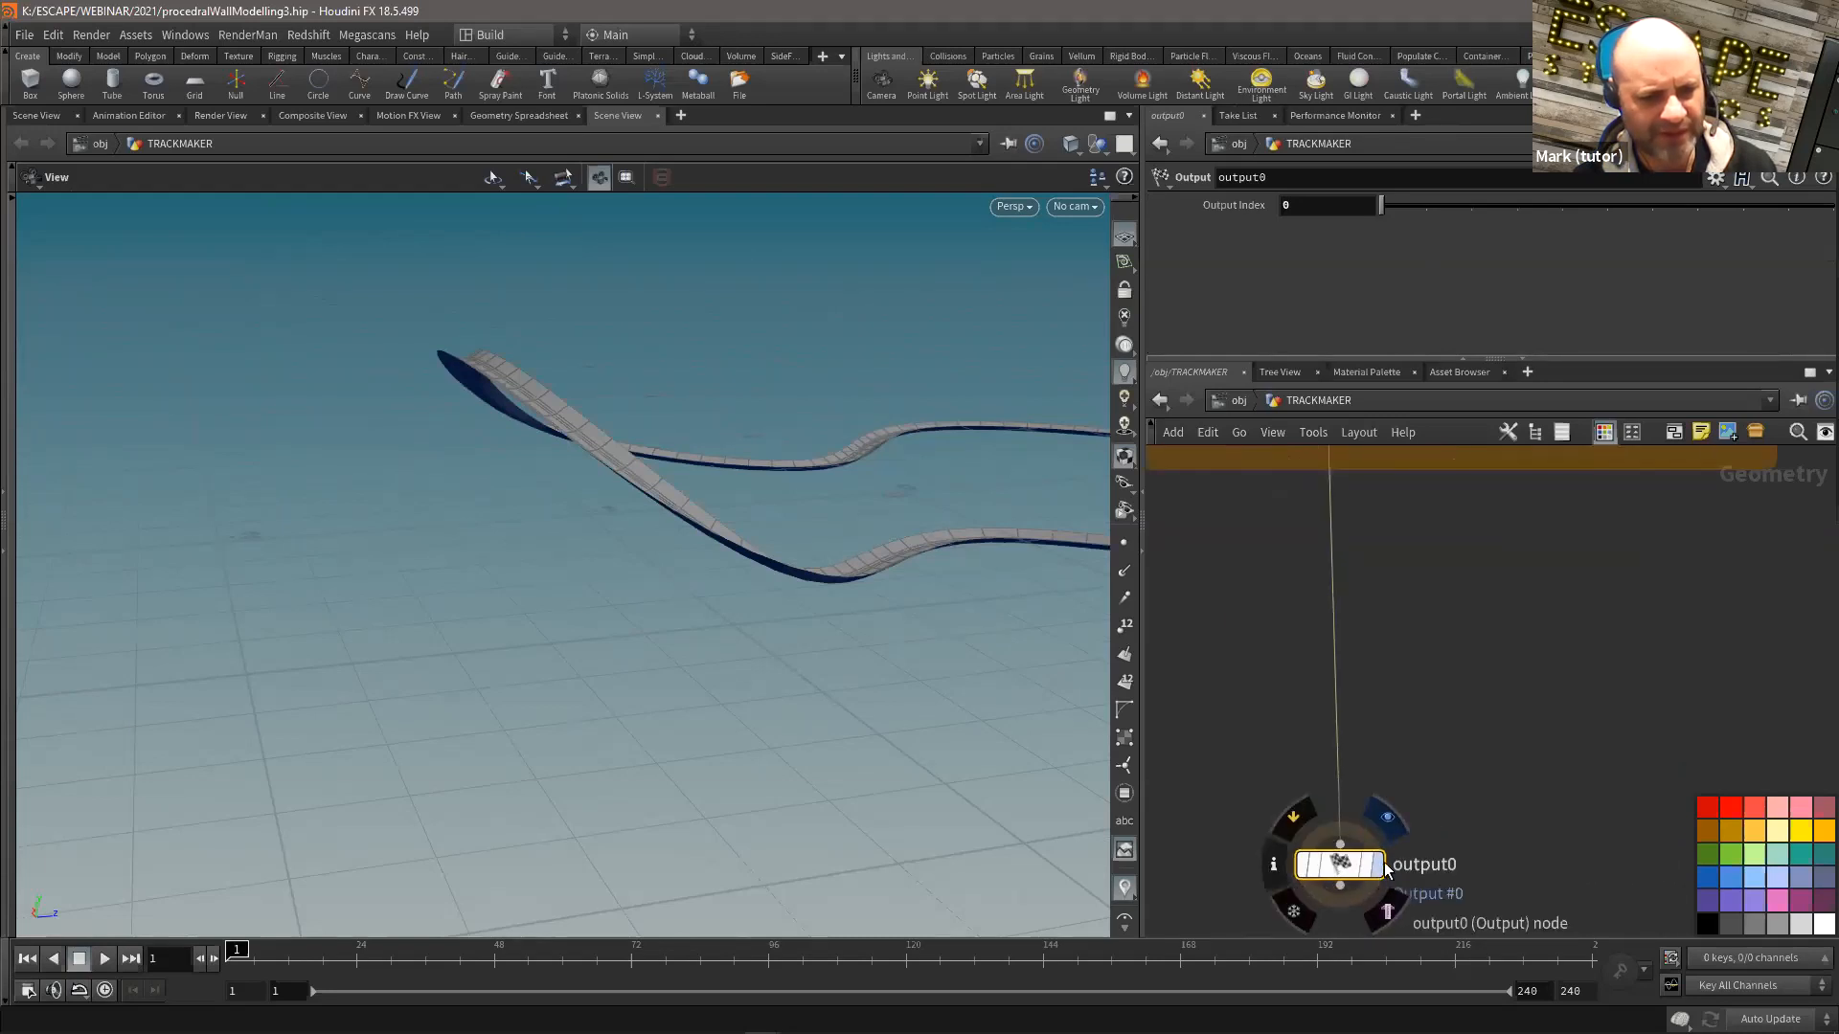
left_click(1389, 817)
scroll(1468, 613, "down", 3)
middle_click_drag(1468, 613, 1447, 750)
scroll(1434, 735, "up", 1)
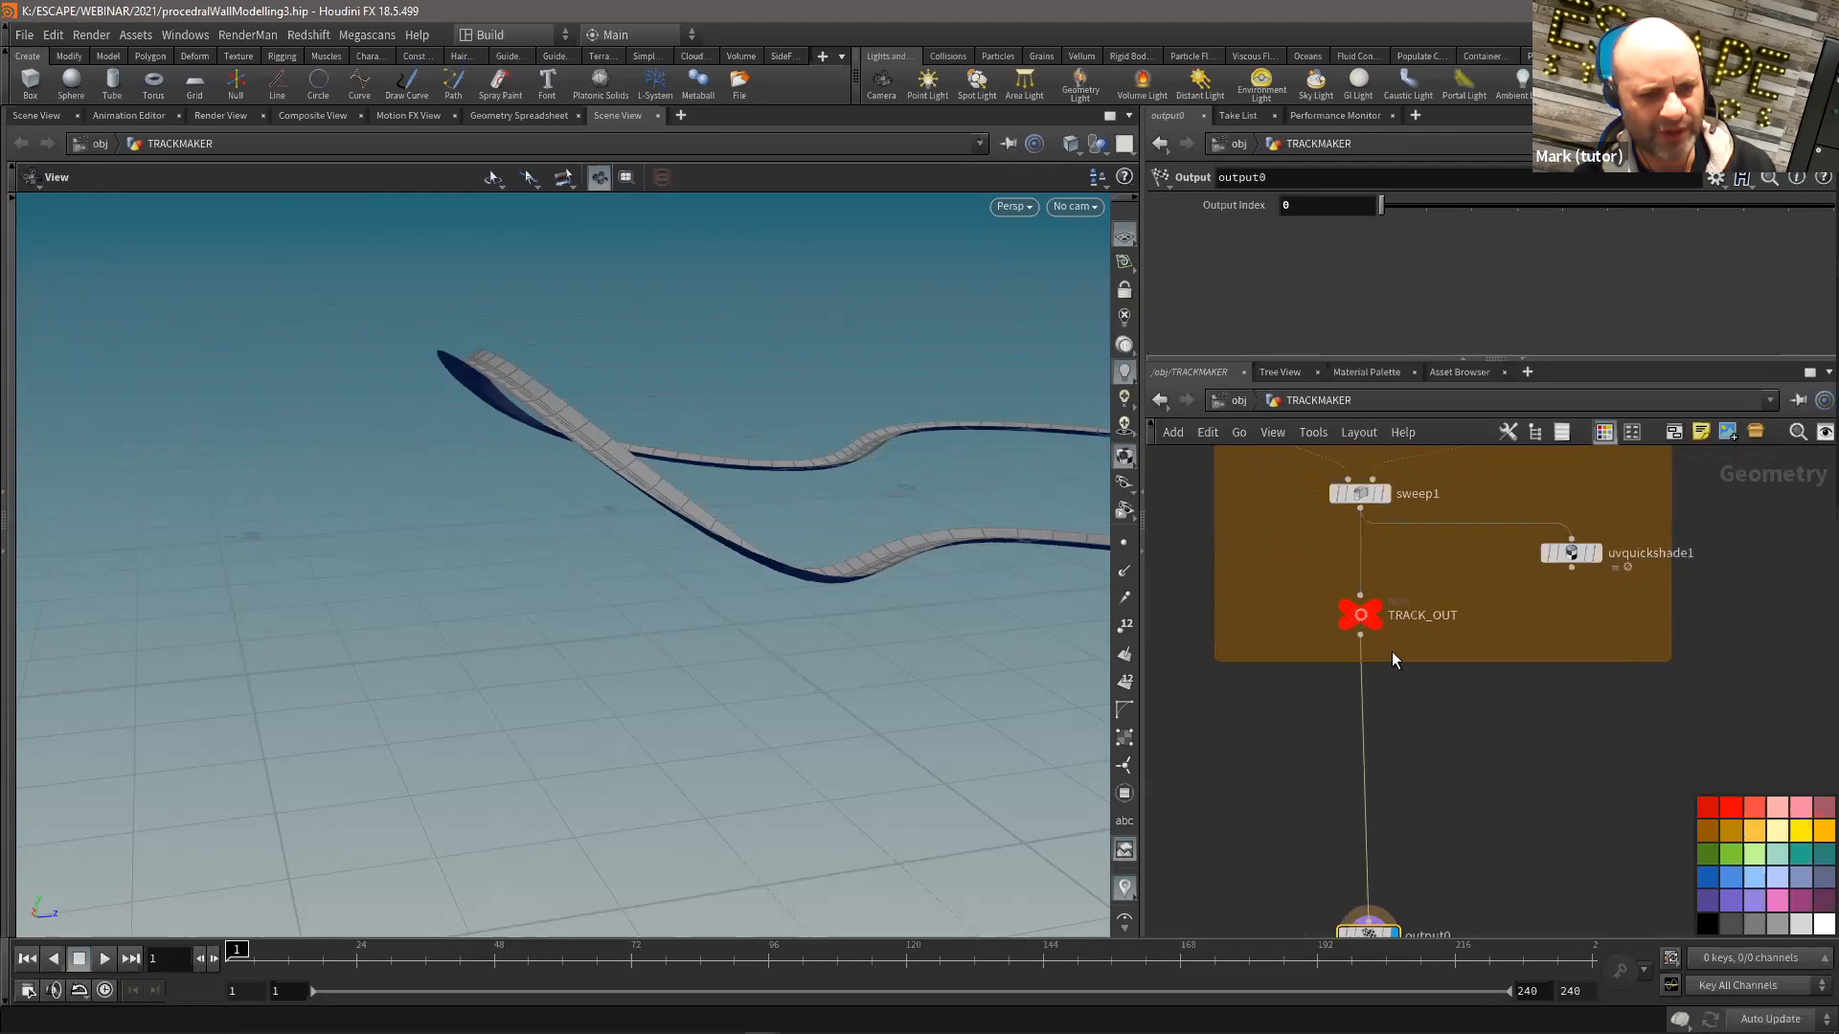
scroll(1433, 716, "down", 2)
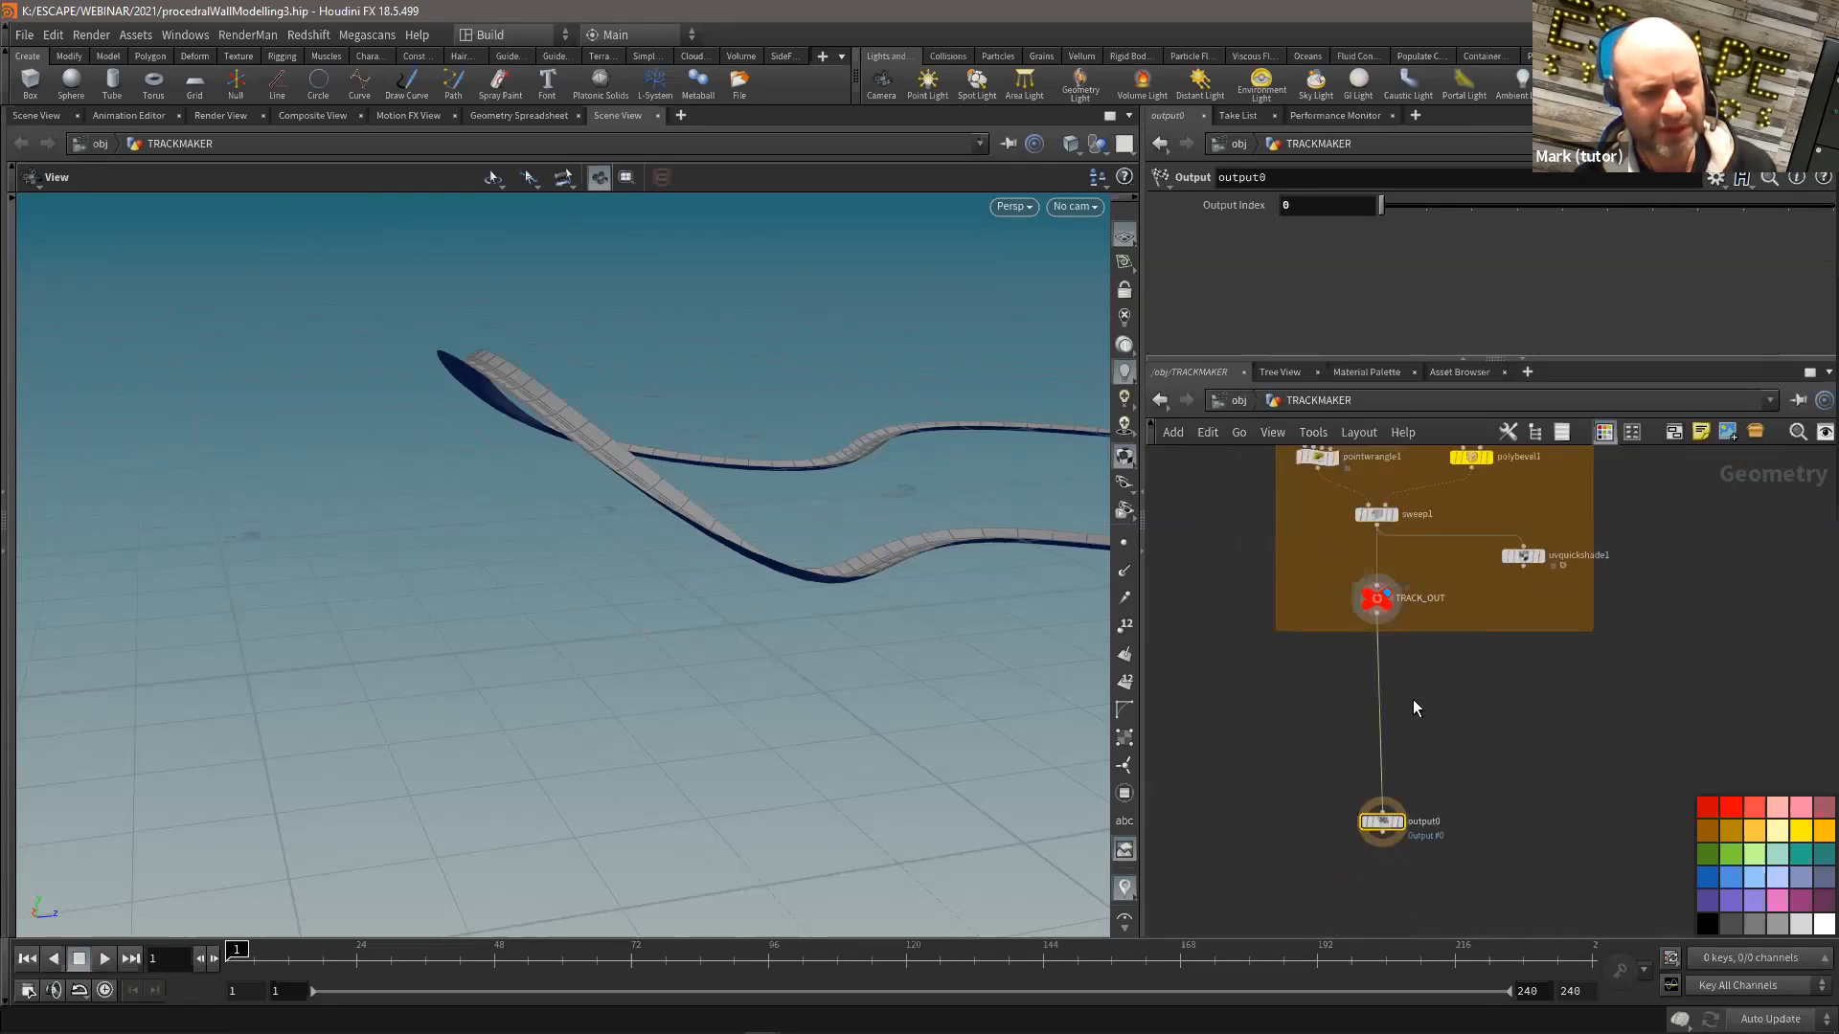
Step: Collapse CURVE_IN, the TRACK network box with its nodes and the Output node into a single subnetwork
scroll(1411, 699, "down", 1)
middle_click_drag(1425, 769, 1400, 835)
scroll(1462, 668, "down", 2)
scroll(1405, 787, "up", 4)
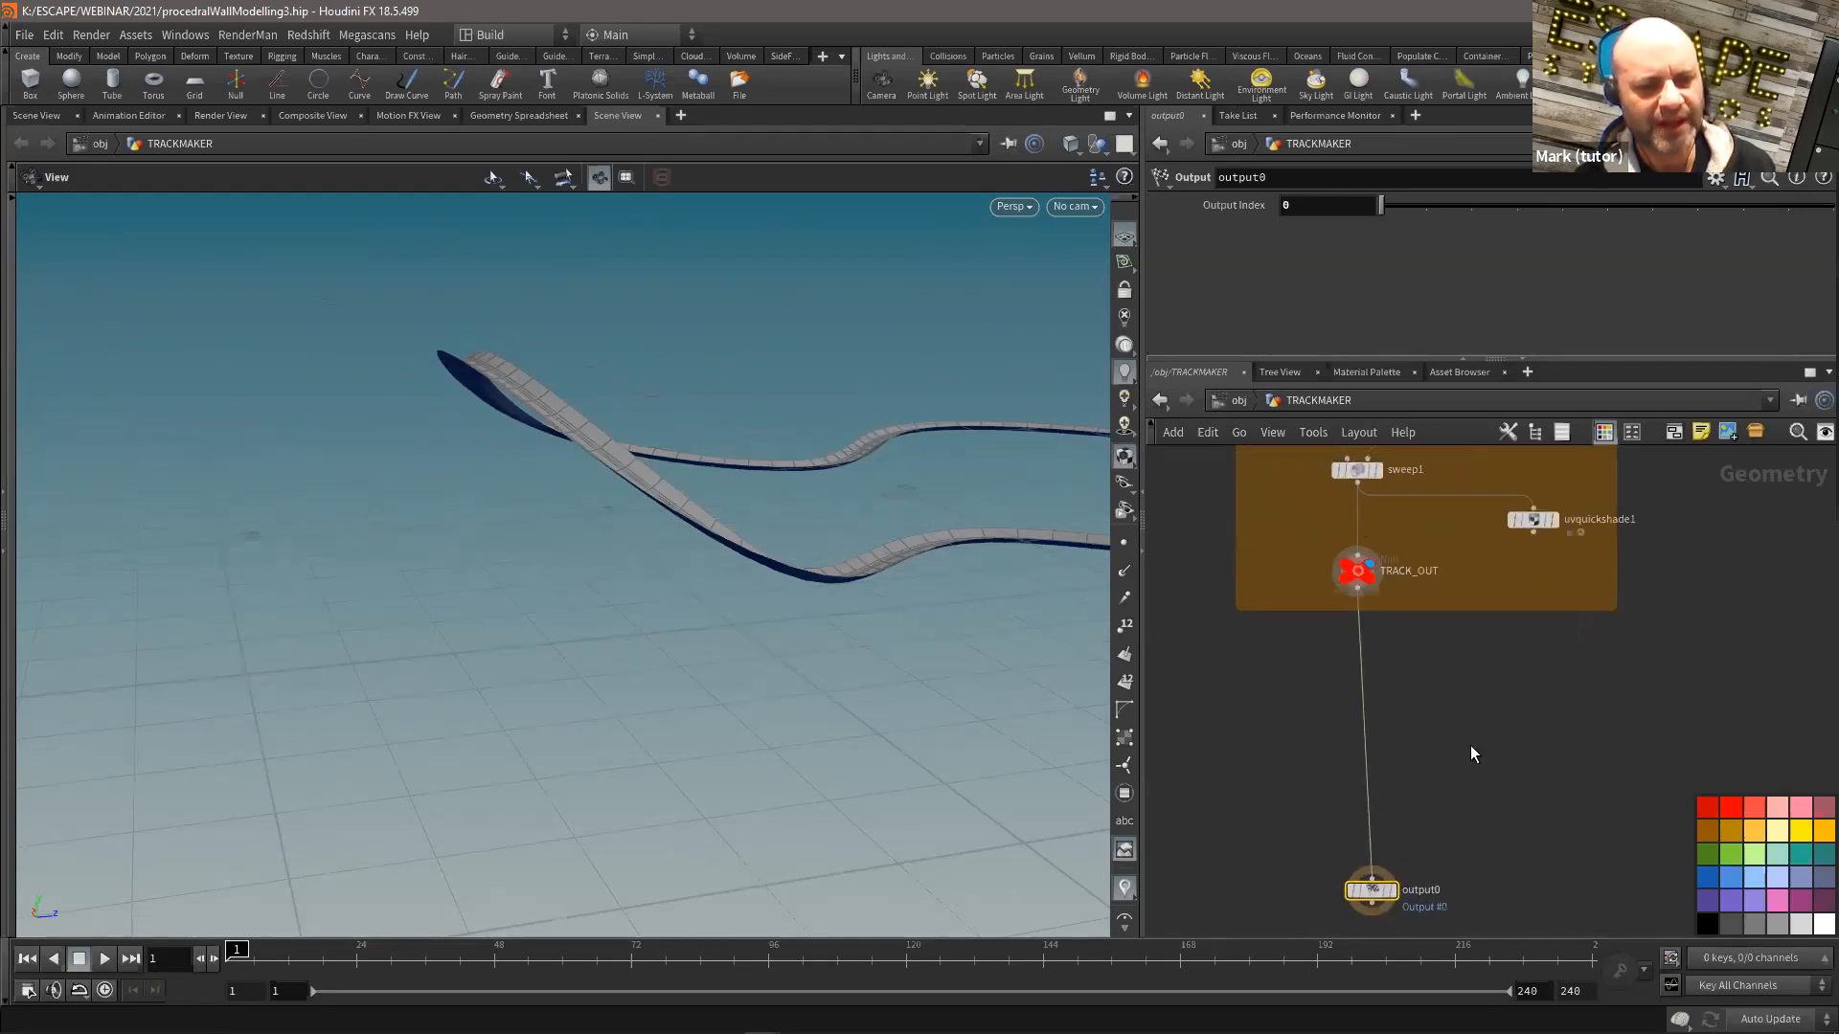
scroll(1475, 733, "down", 3)
scroll(1471, 838, "down", 1)
left_click_drag(1511, 584, 1301, 501)
left_click_drag(1252, 566, 1632, 963)
scroll(1377, 735, "up", 1)
scroll(1306, 531, "down", 1)
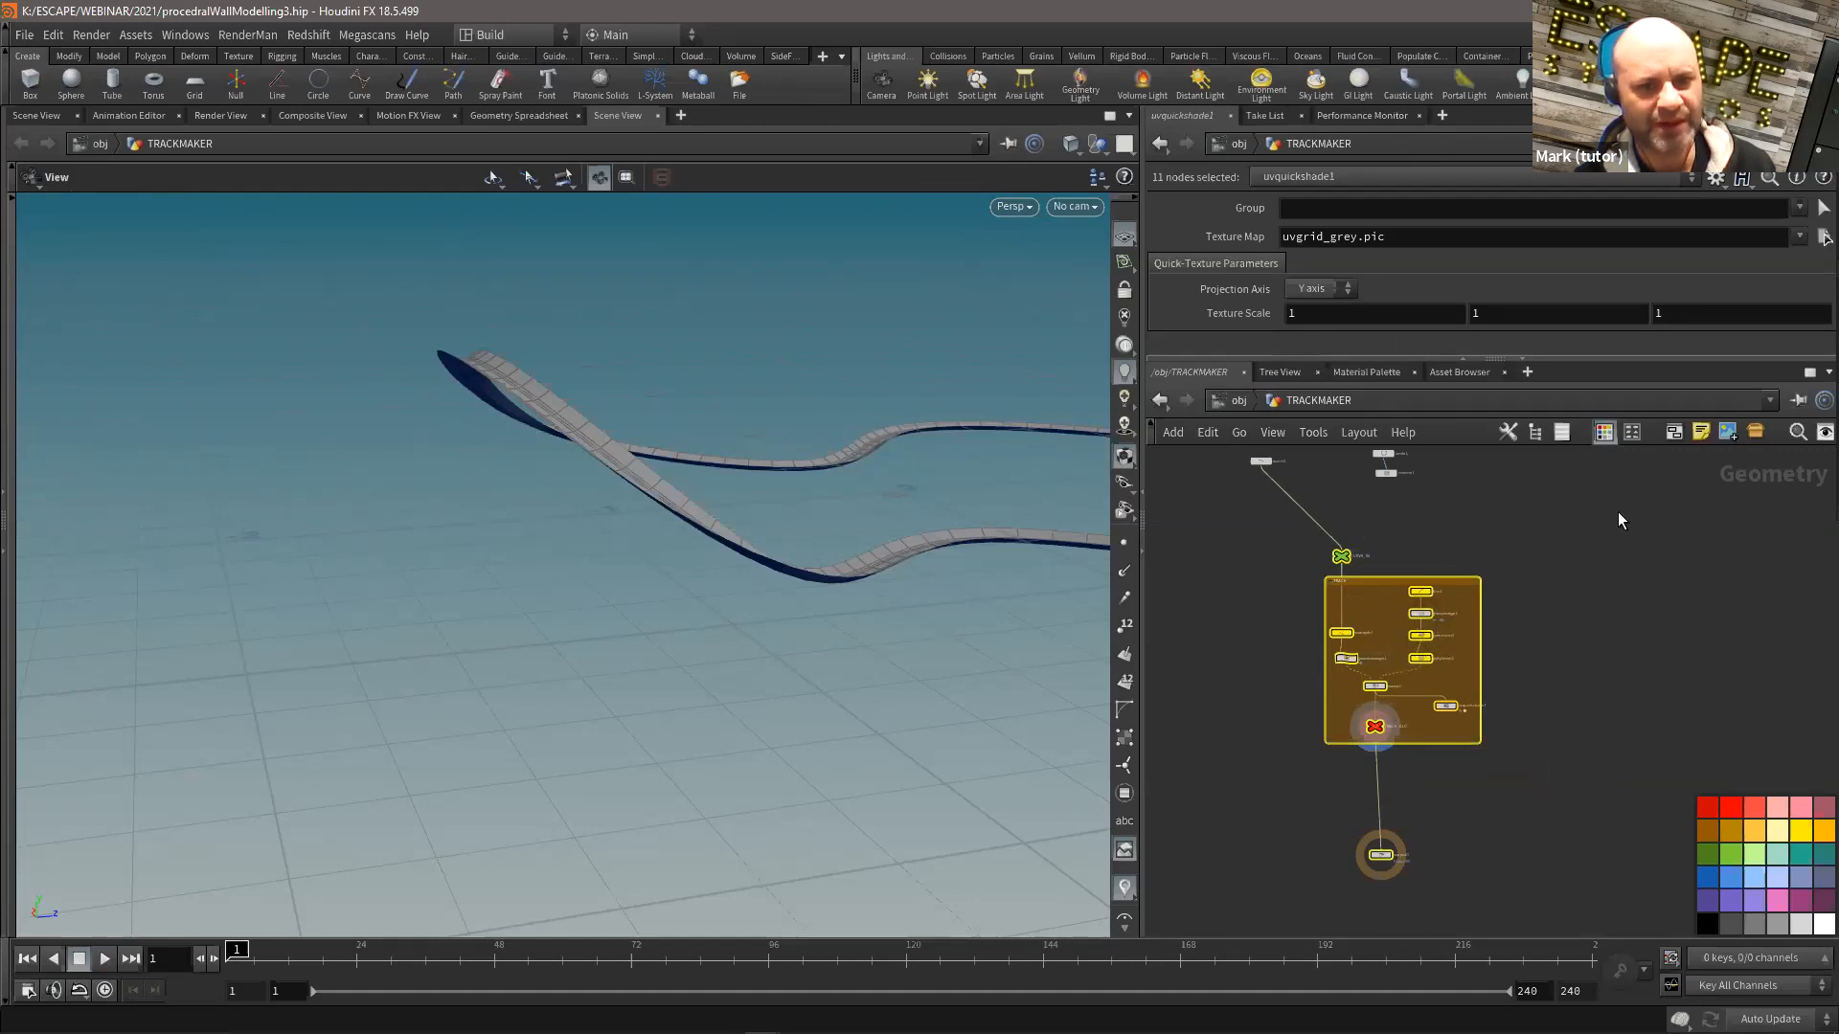
key("ctrl")
key("ctrl")
left_click(1759, 433)
Step: Place the new subnetwork close below curve1 and rename it wbTrackAsset2
left_click_drag(1502, 783, 1239, 548)
middle_click_drag(1397, 576, 1475, 711)
scroll(1320, 521, "up", 3)
left_click_drag(1229, 511, 1303, 633)
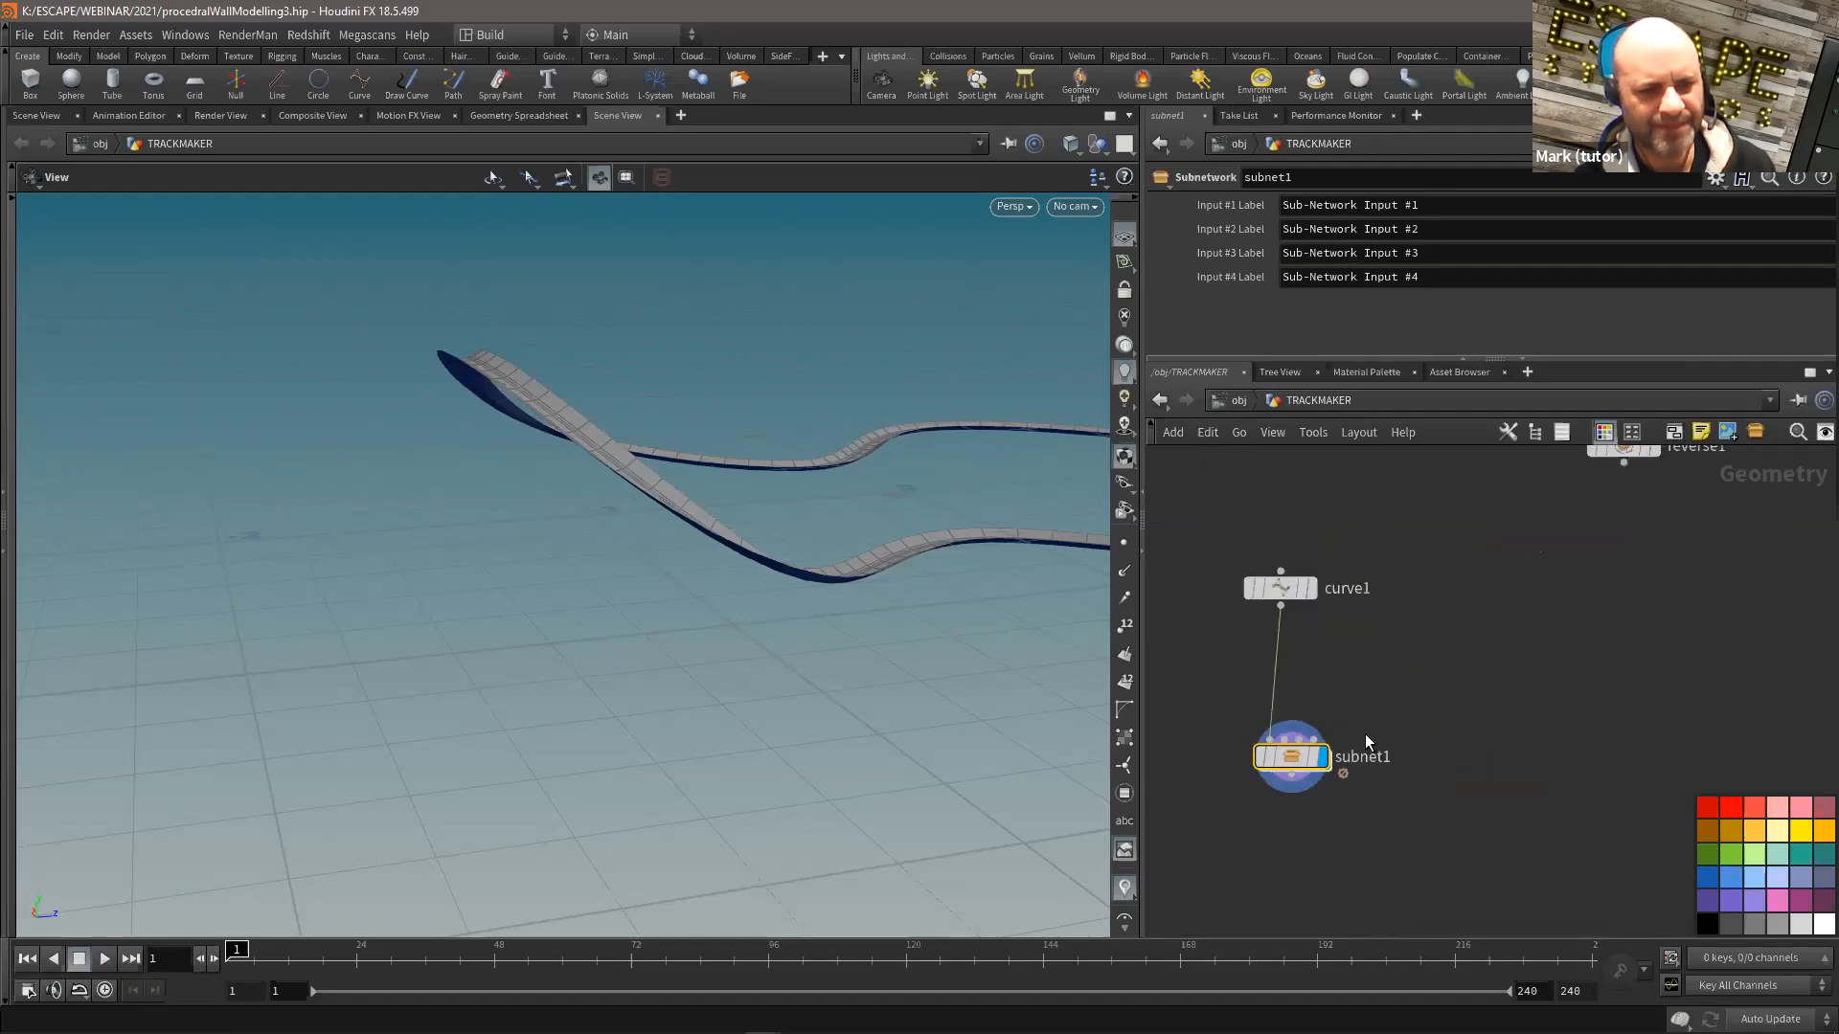
scroll(1365, 734, "up", 2)
double_click(1408, 717)
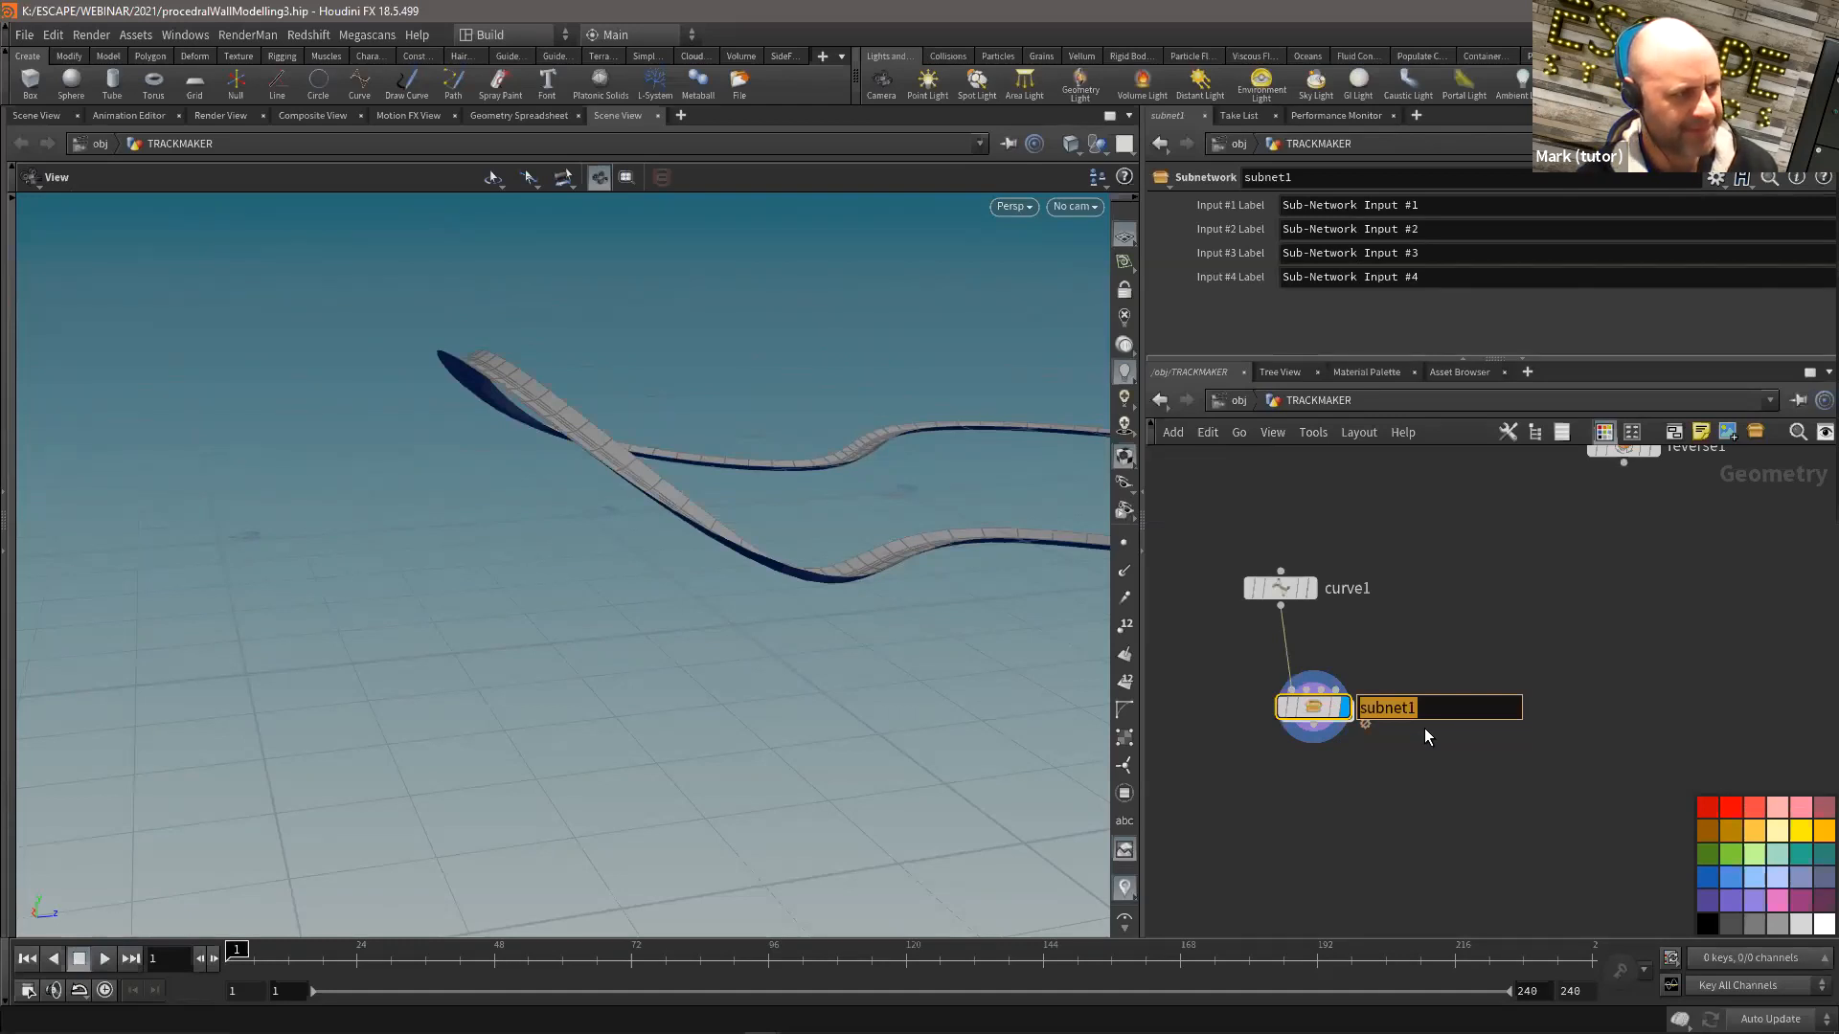
type("W")
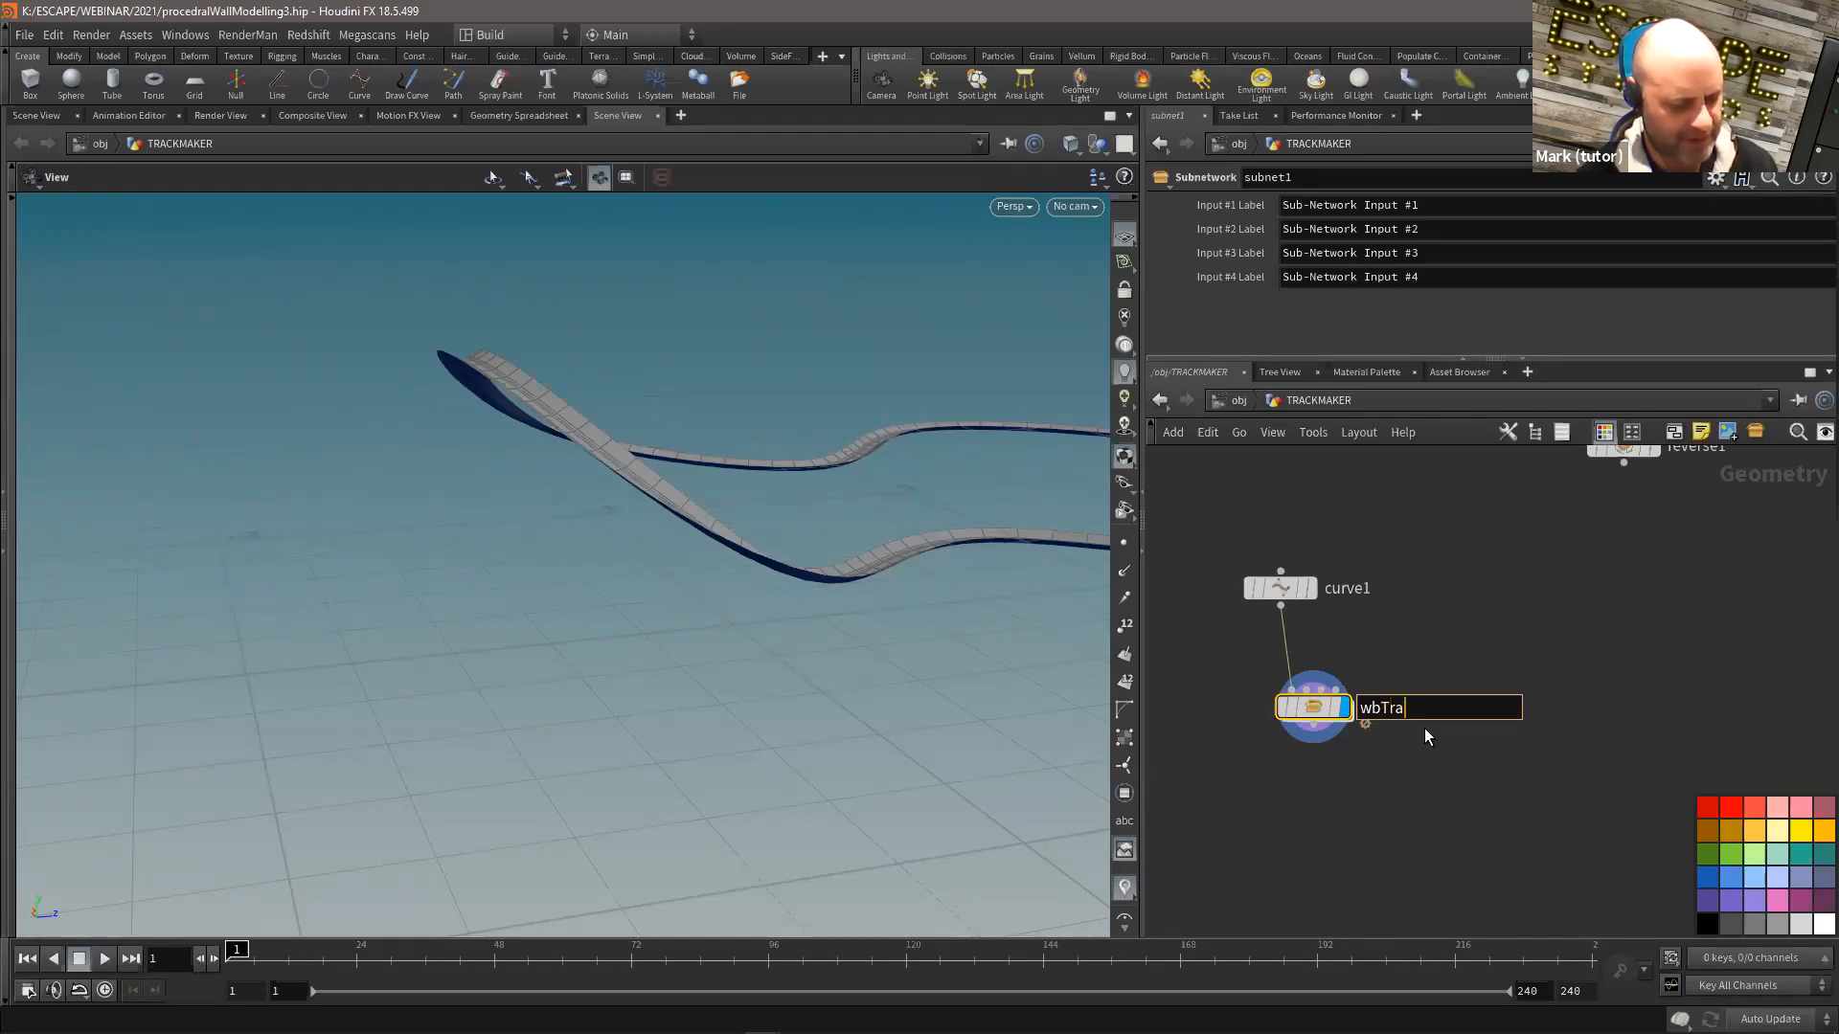
type("bTrackAsset2")
key("Return")
Step: Label the first input of wbTrackAsset2 as CurveIn
left_click(1470, 207)
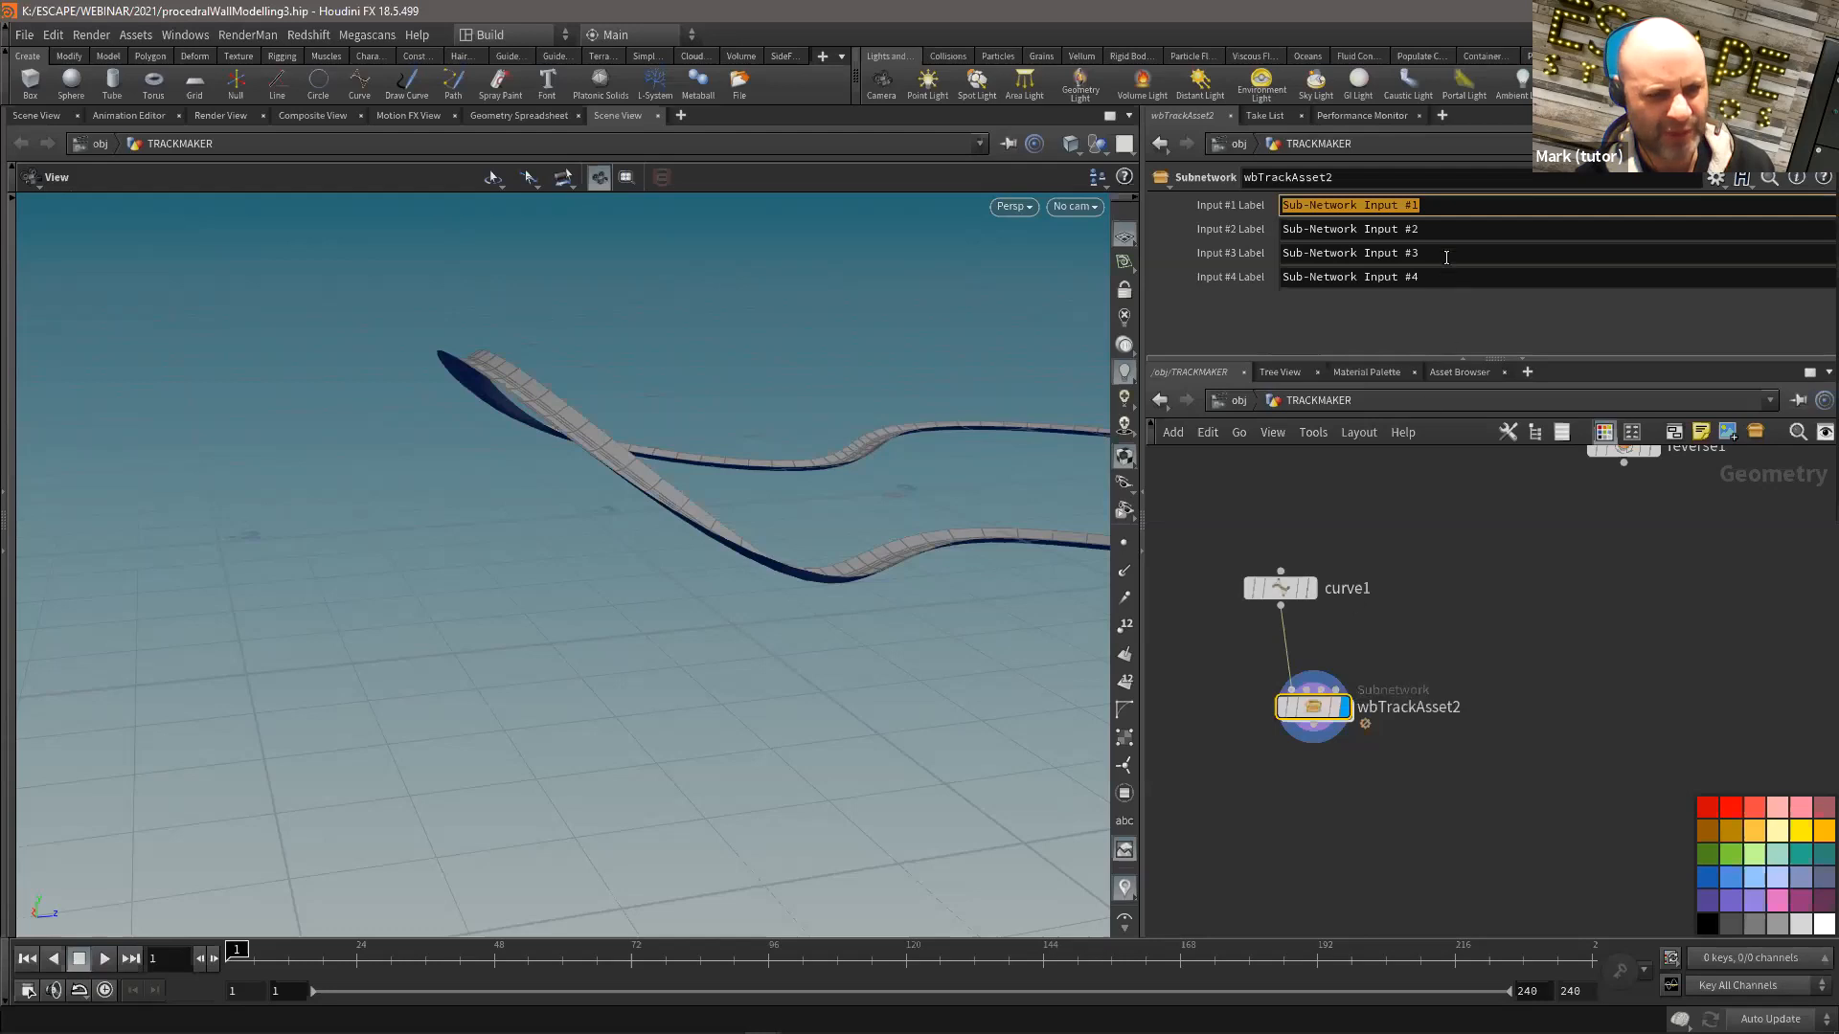
type("CUrveIn")
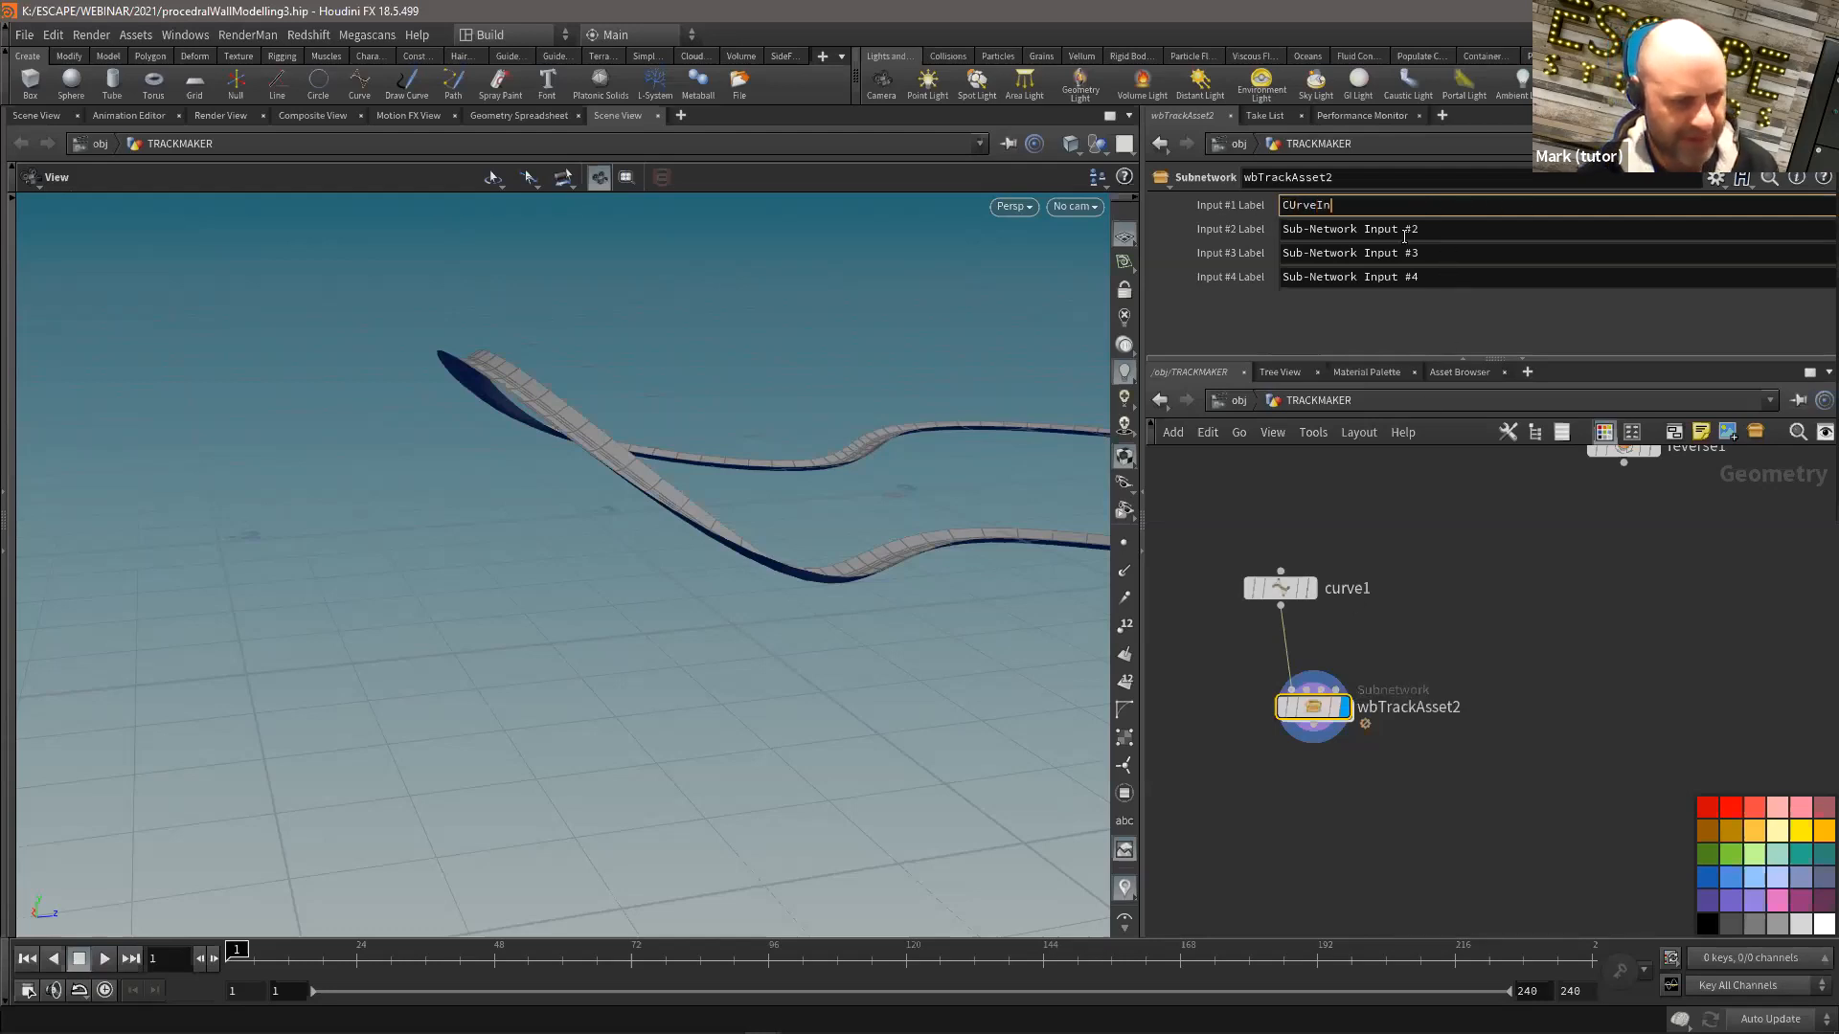
key("Return")
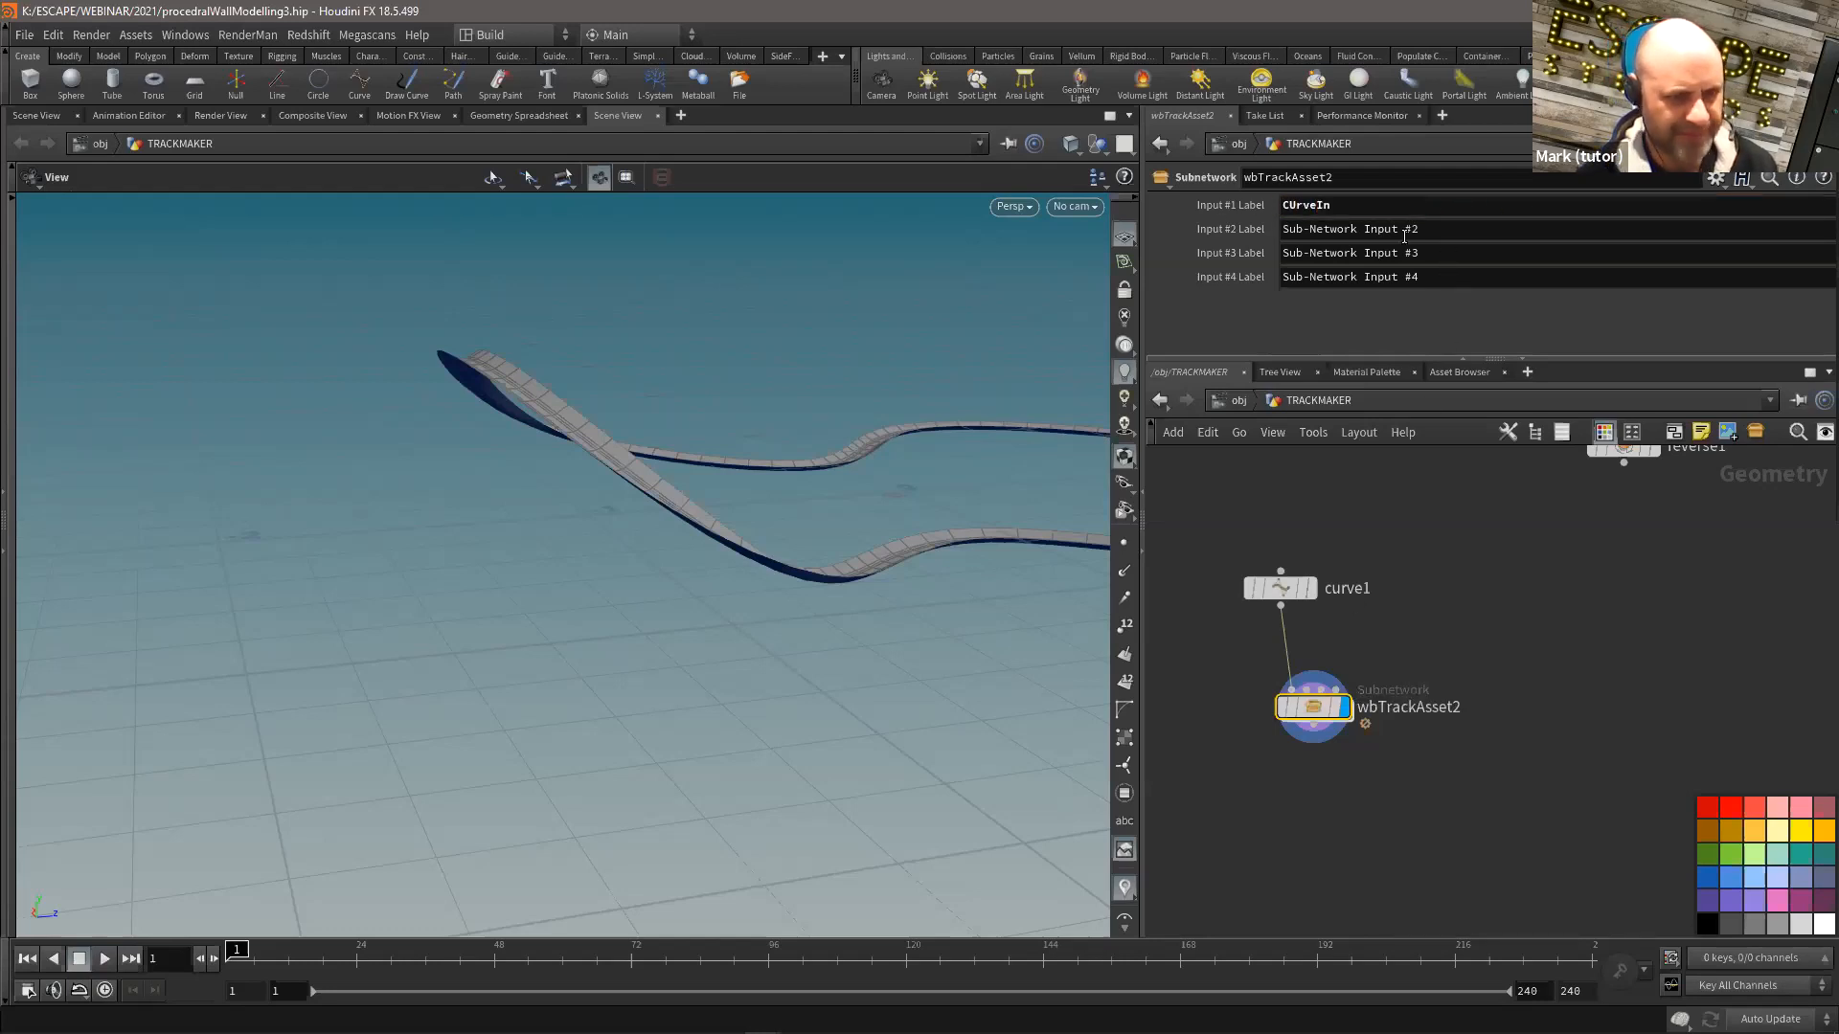
left_click(1293, 205)
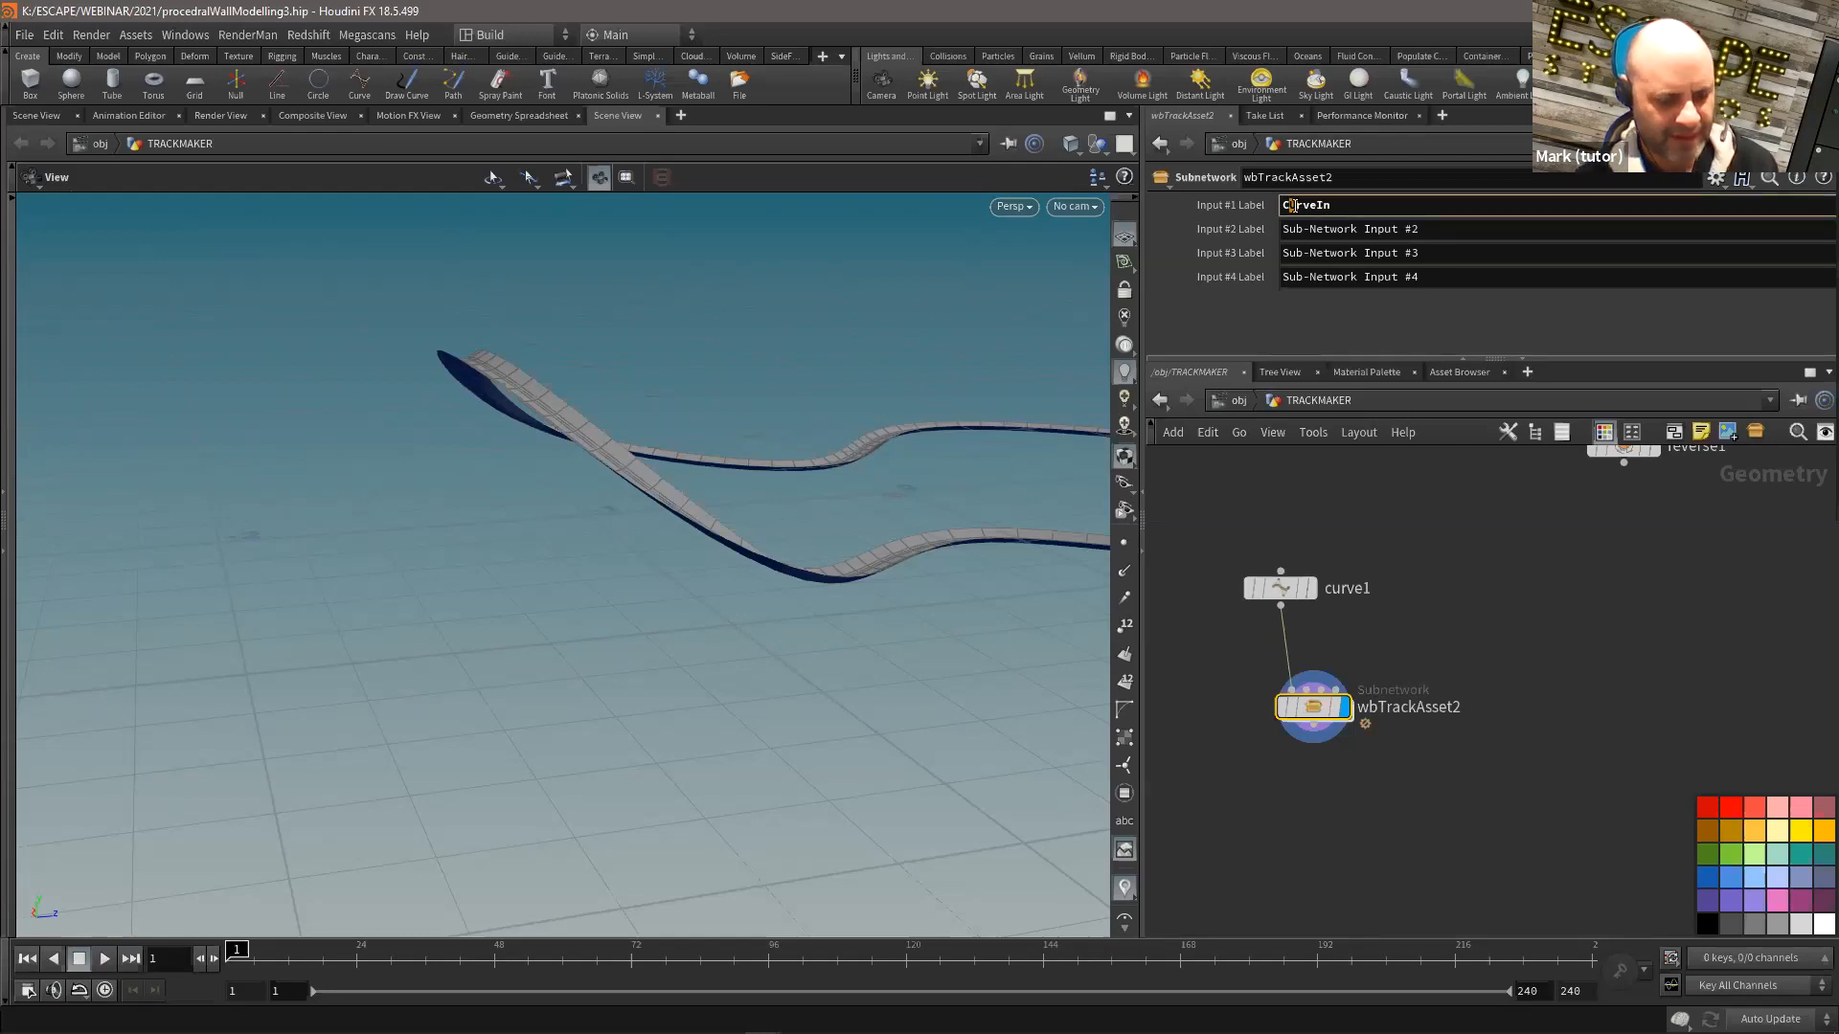
key("Tab")
type("q")
left_click(1548, 568)
key("ctrl+z")
key("ctrl+z")
mouse_move(1292, 686)
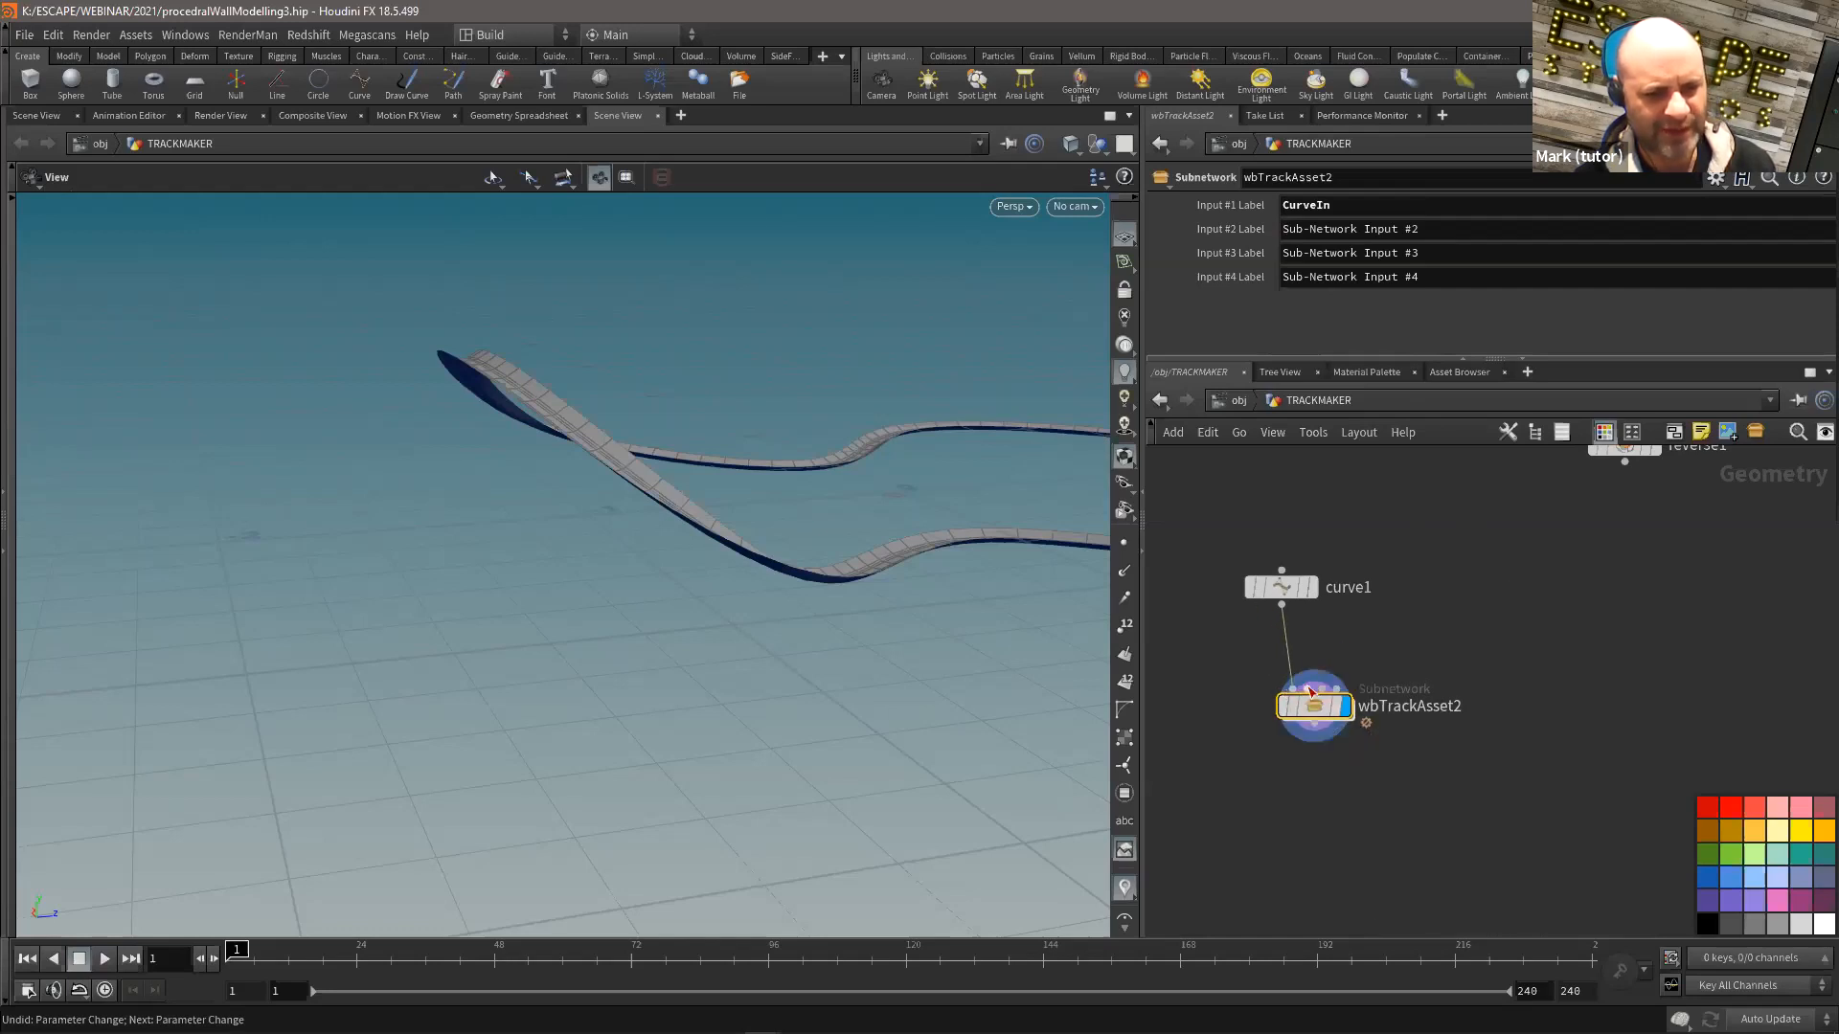
Step: Create a digital asset from wbTrackAsset2 with the operator name wbtrackasset2, label Wbtrackasset2 and library file wbtrackasset2.hda
left_click_drag(1305, 704, 1299, 688)
middle_click_drag(1385, 684, 1377, 629)
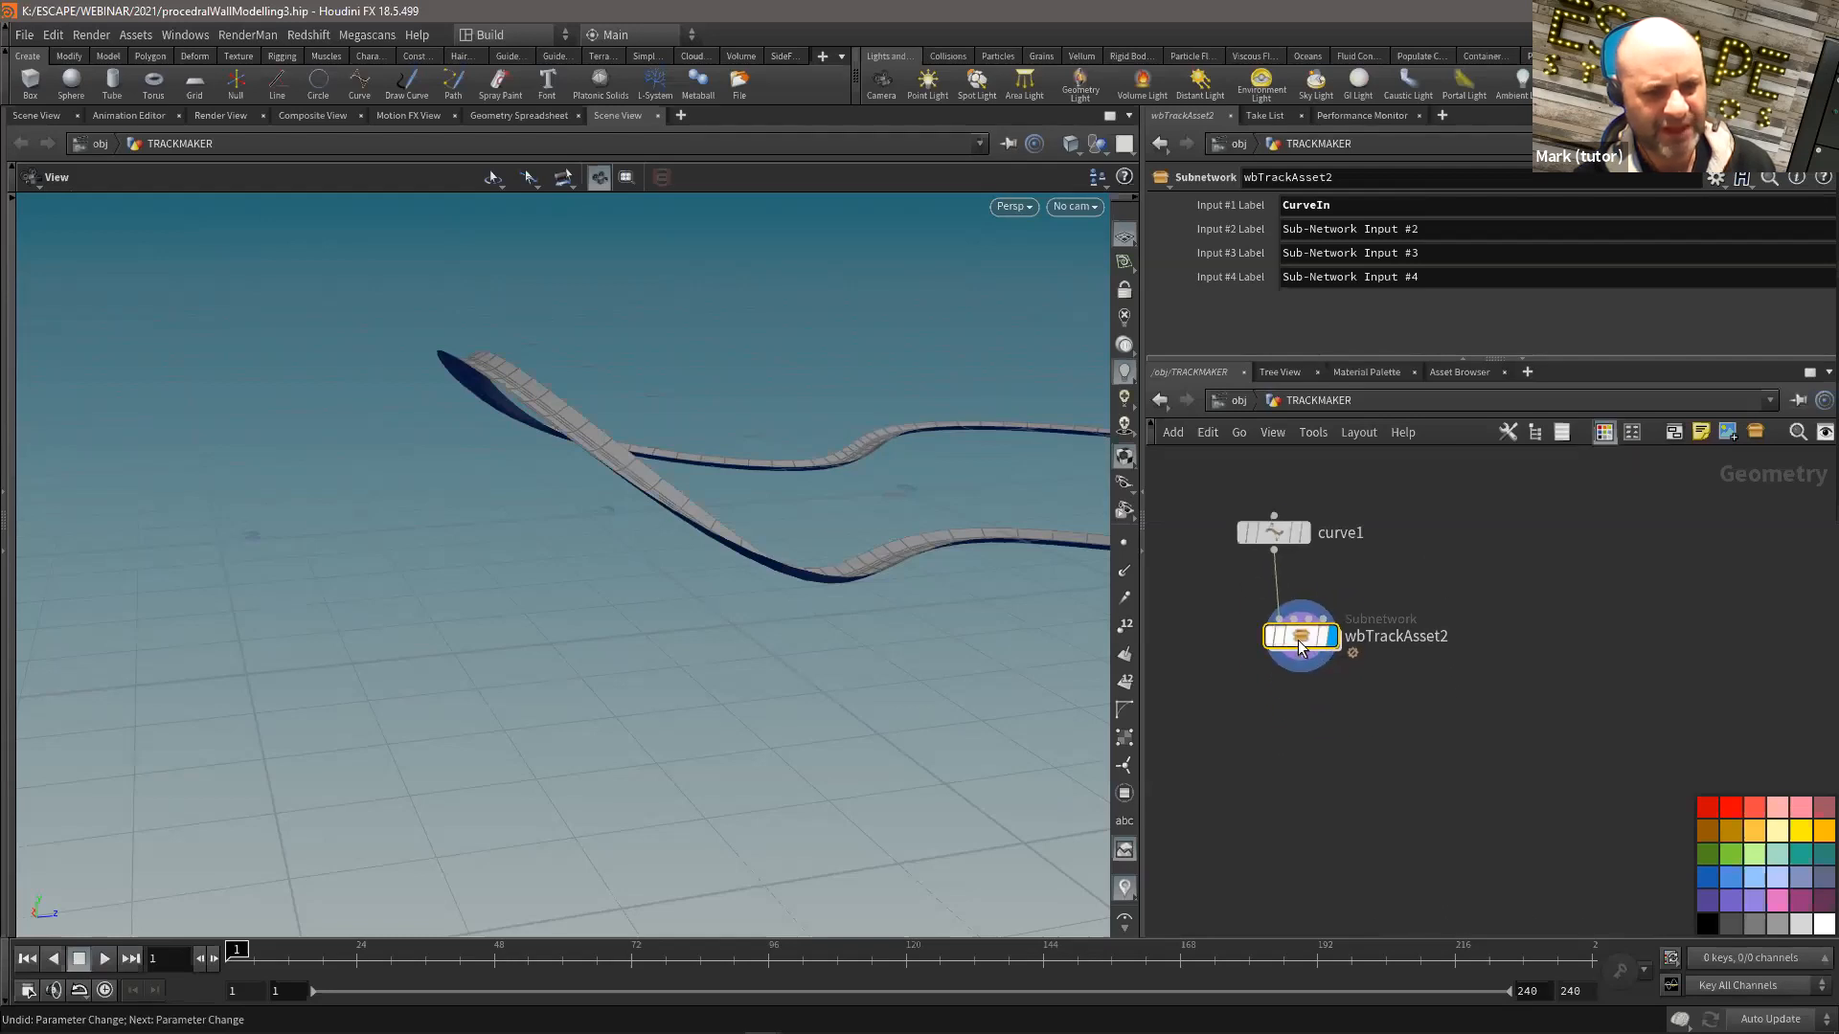
right_click(1296, 641)
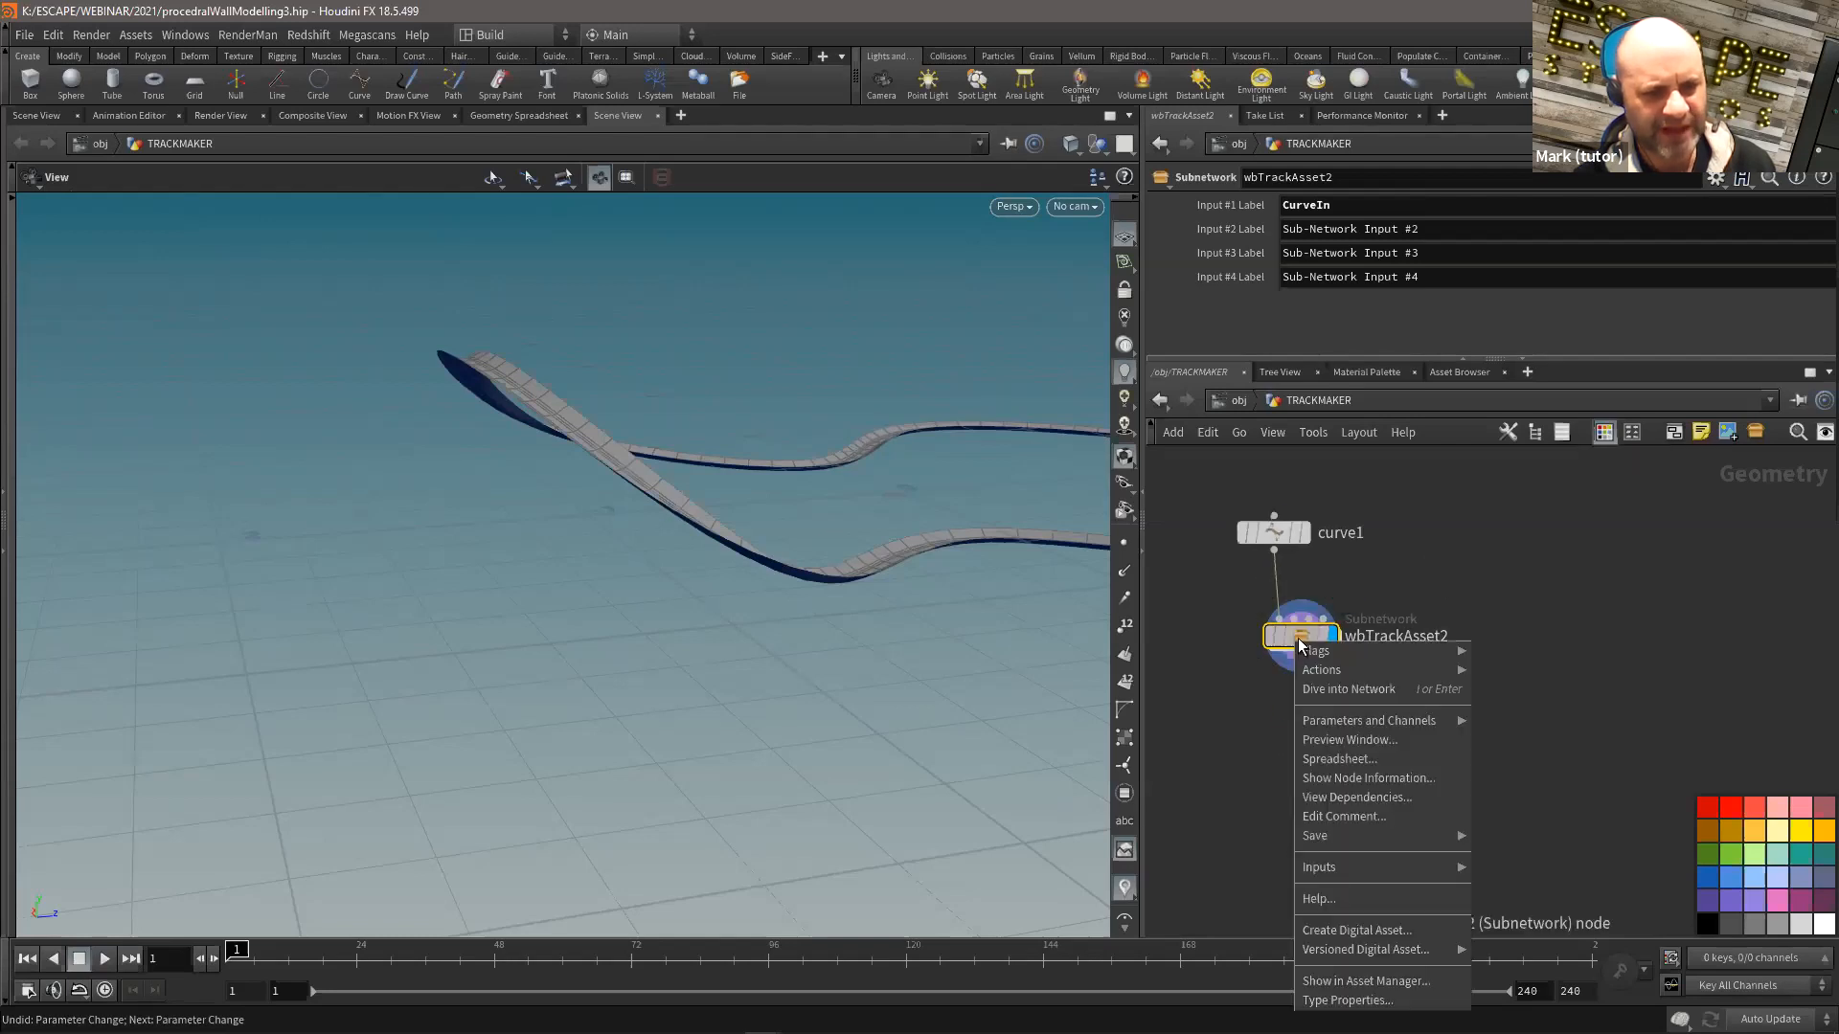
left_click(1330, 929)
left_click_drag(1284, 846, 1034, 623)
left_click_drag(1006, 688, 910, 682)
key("BackSpace")
key("ctrl+a")
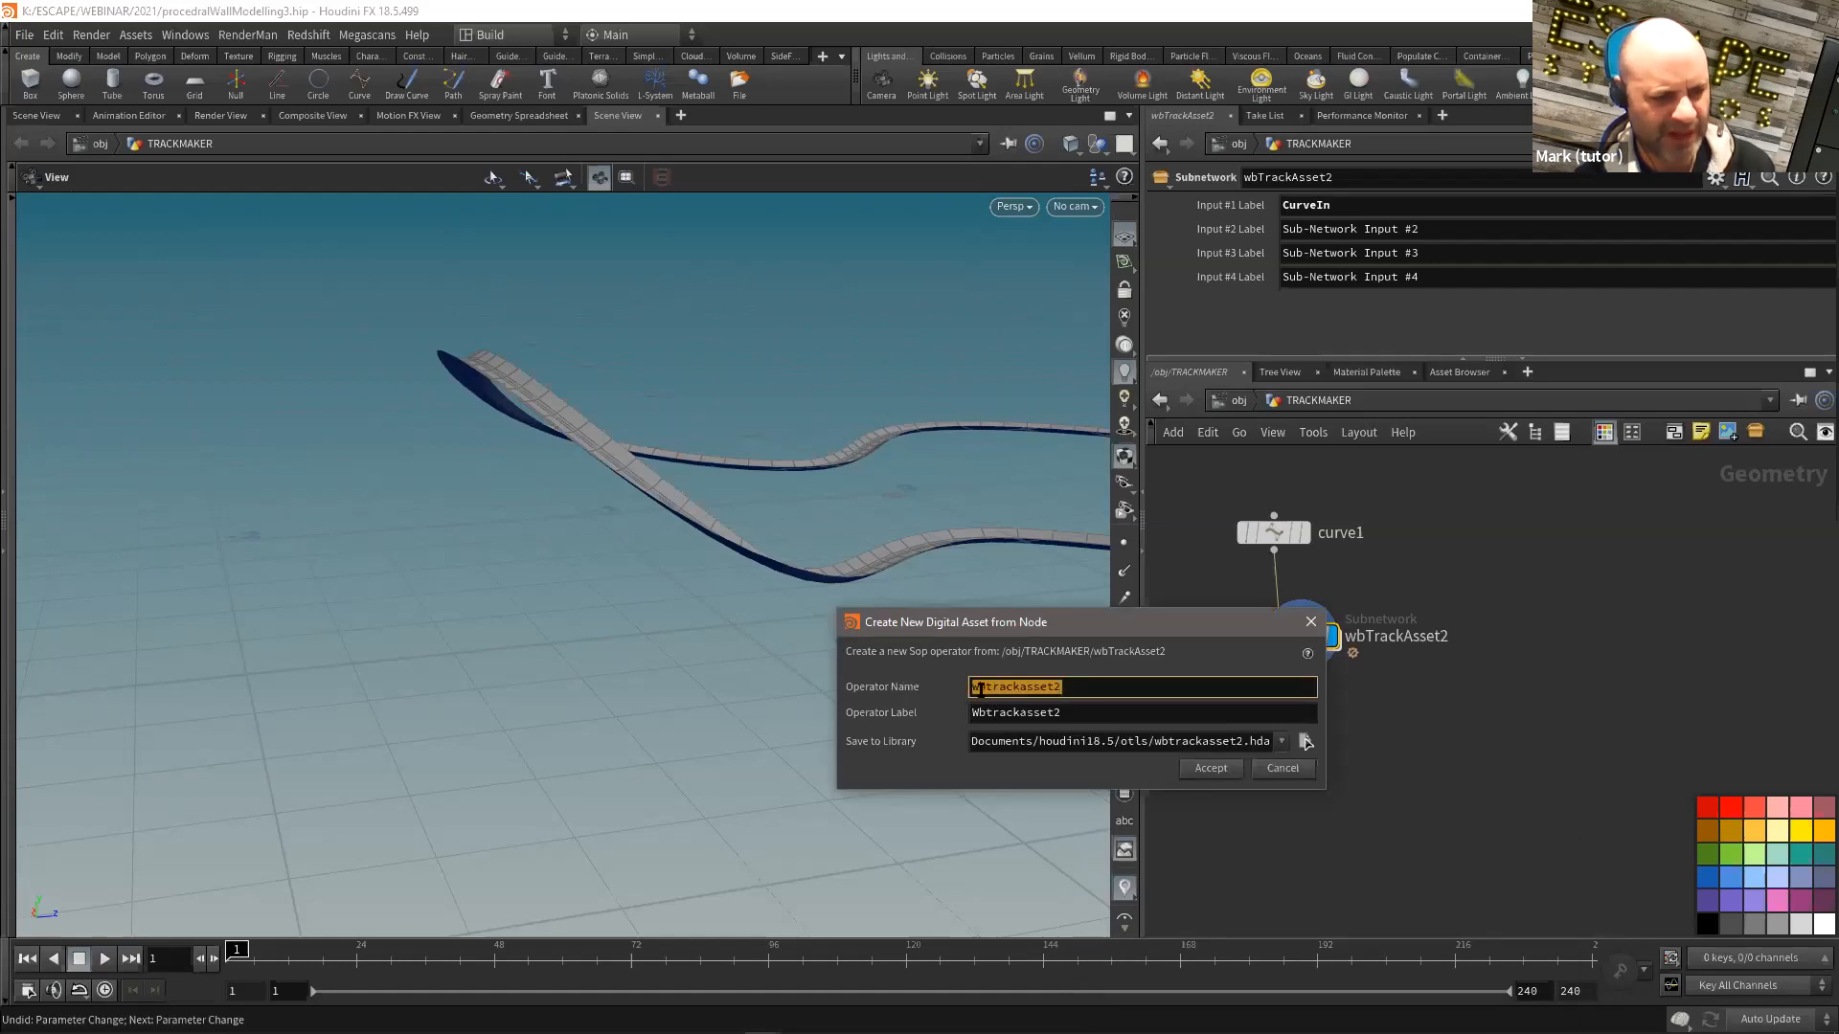
left_click(1210, 771)
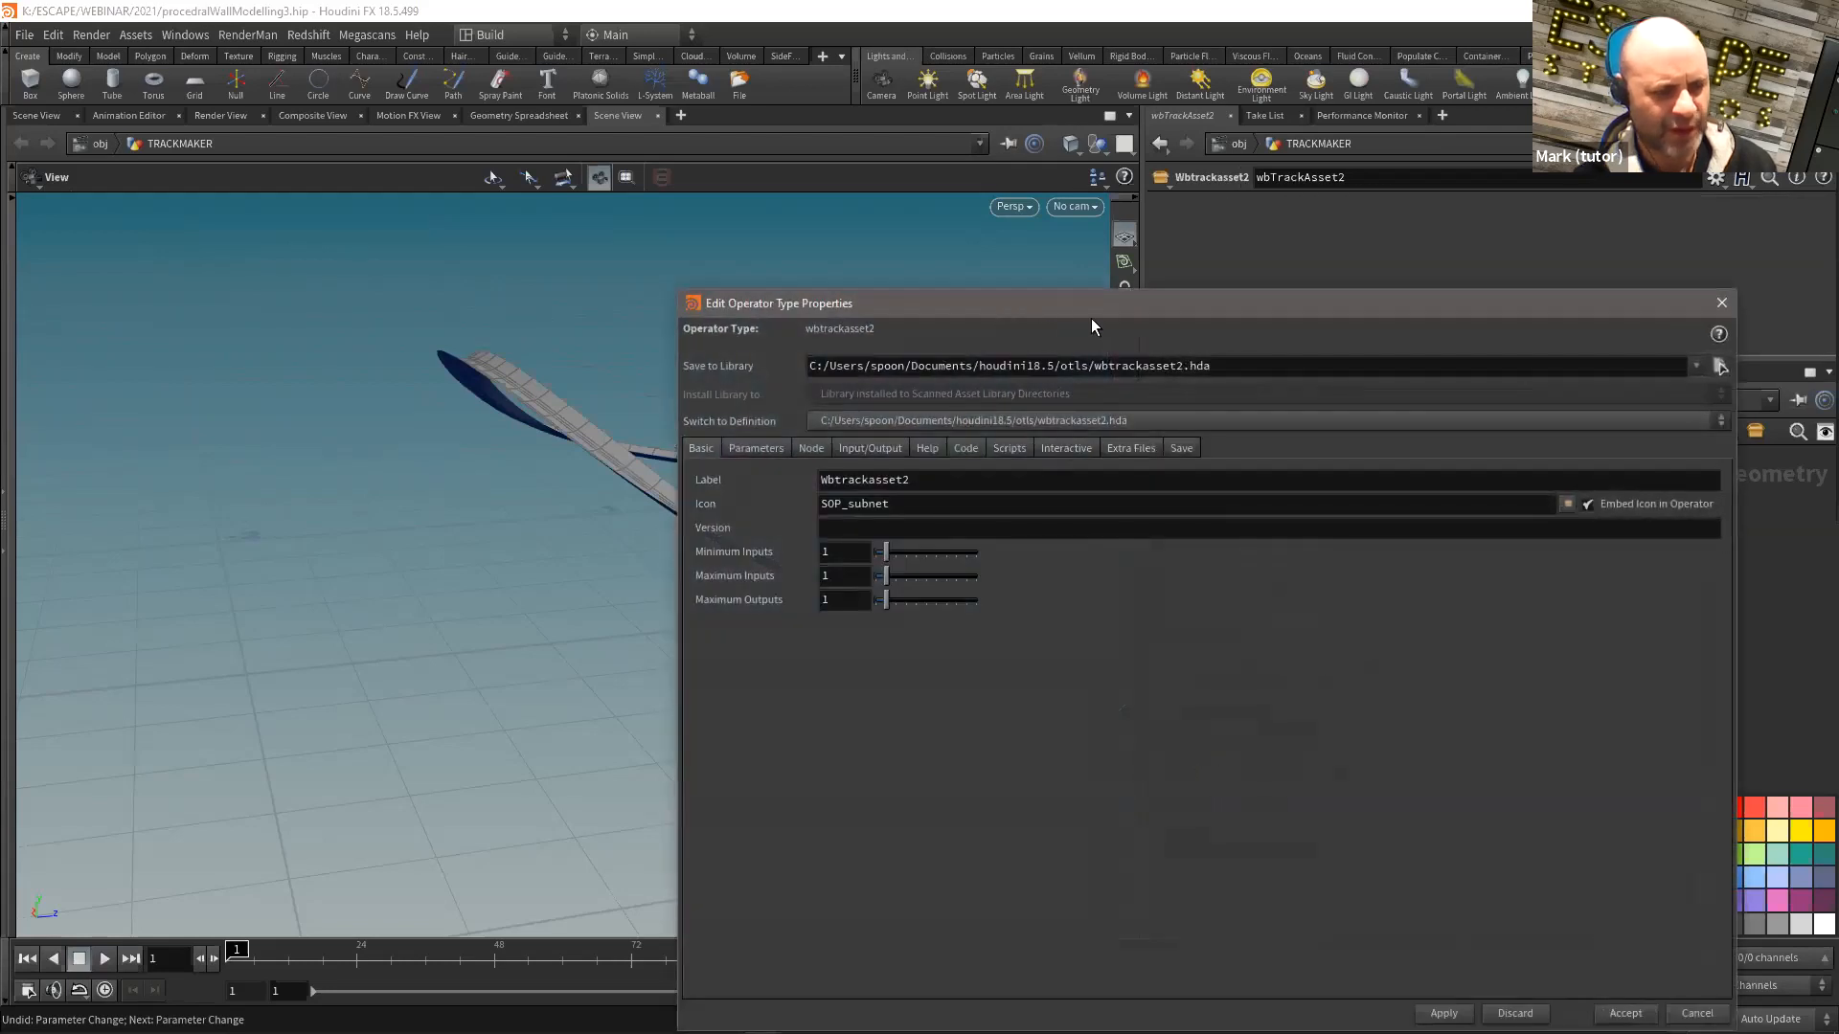
Step: Show the asset's parameter definitions beside the network, align wbTrackAsset2 under curve1 and open its internal network
left_click_drag(1083, 311, 458, 213)
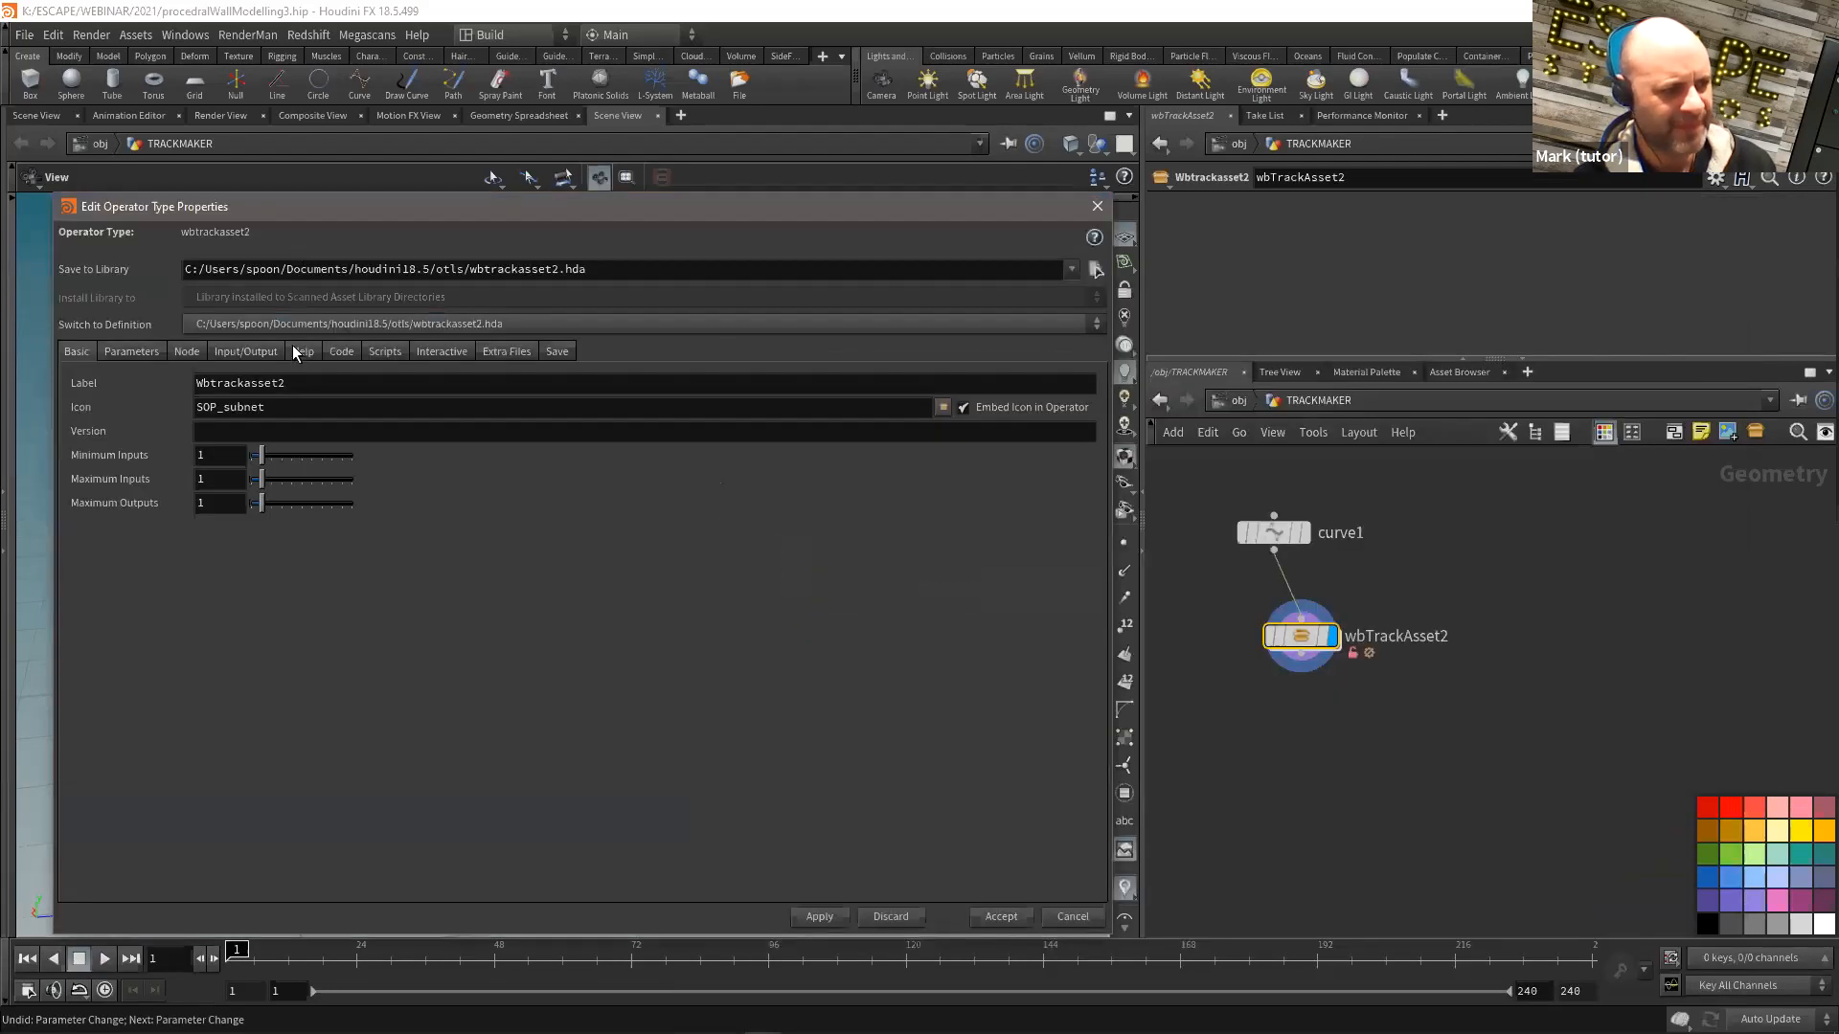
left_click(127, 352)
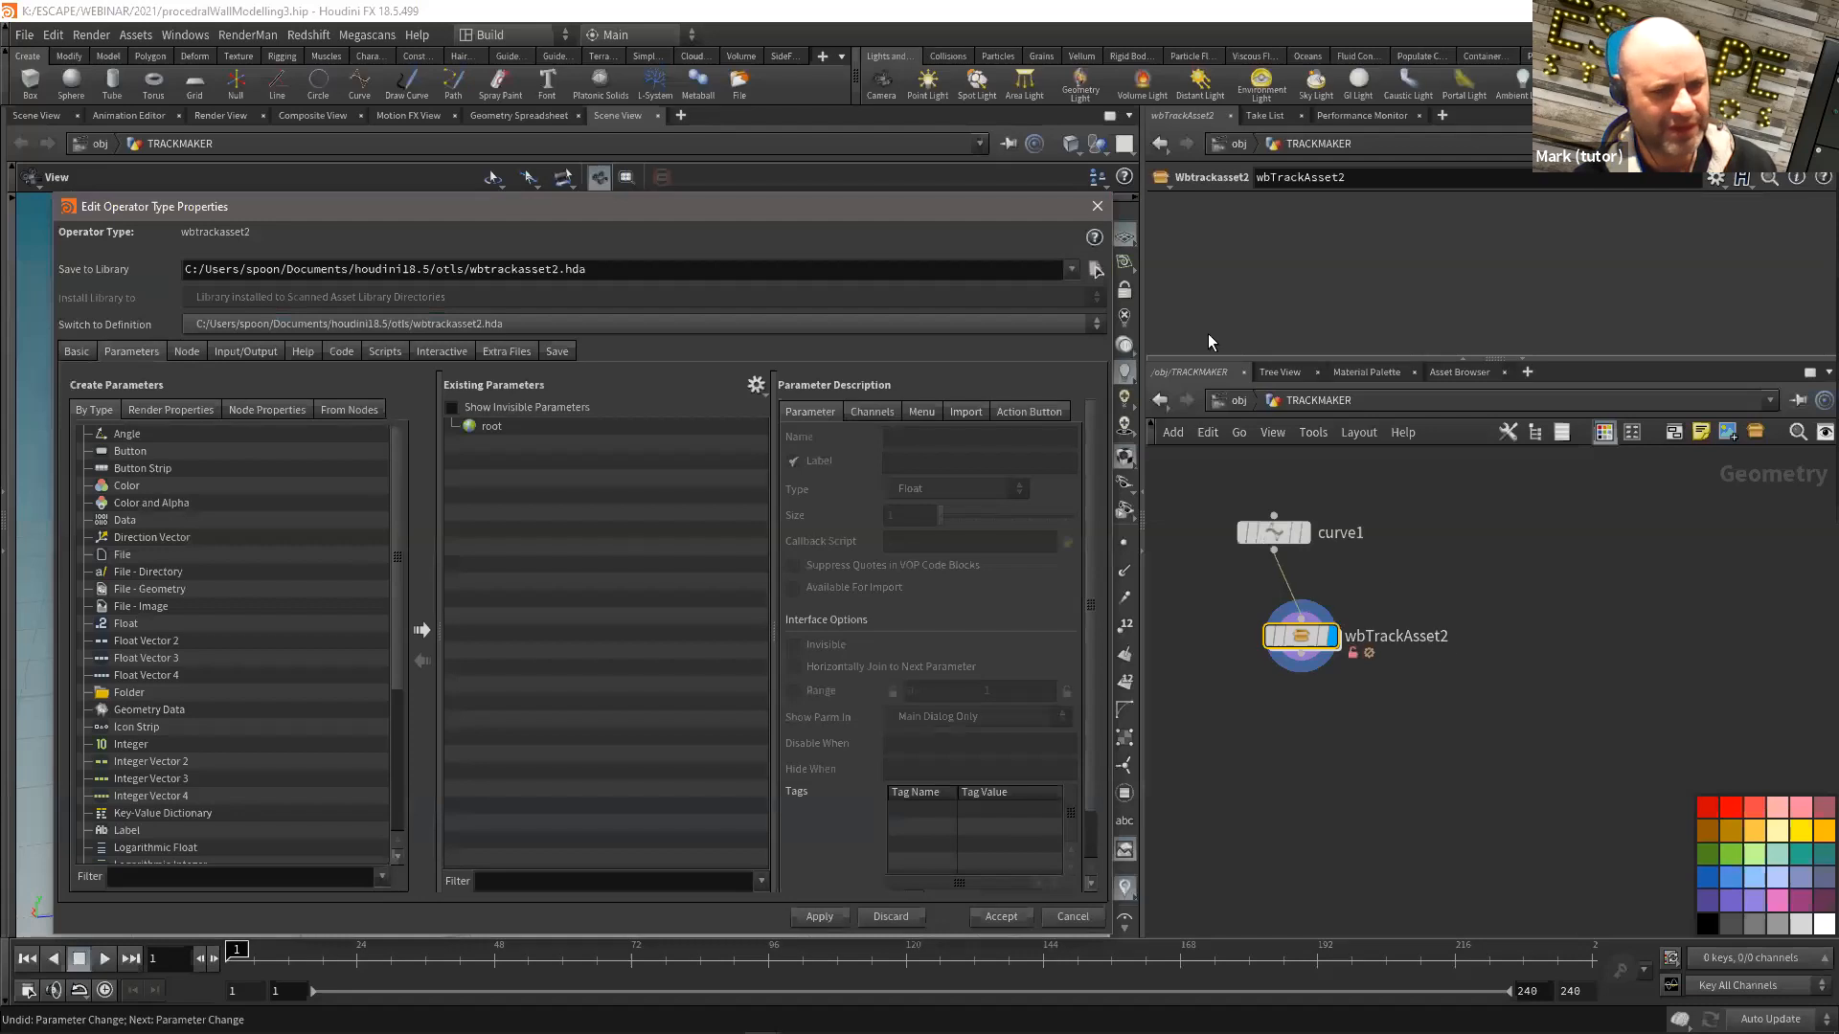
left_click_drag(1209, 360, 1209, 419)
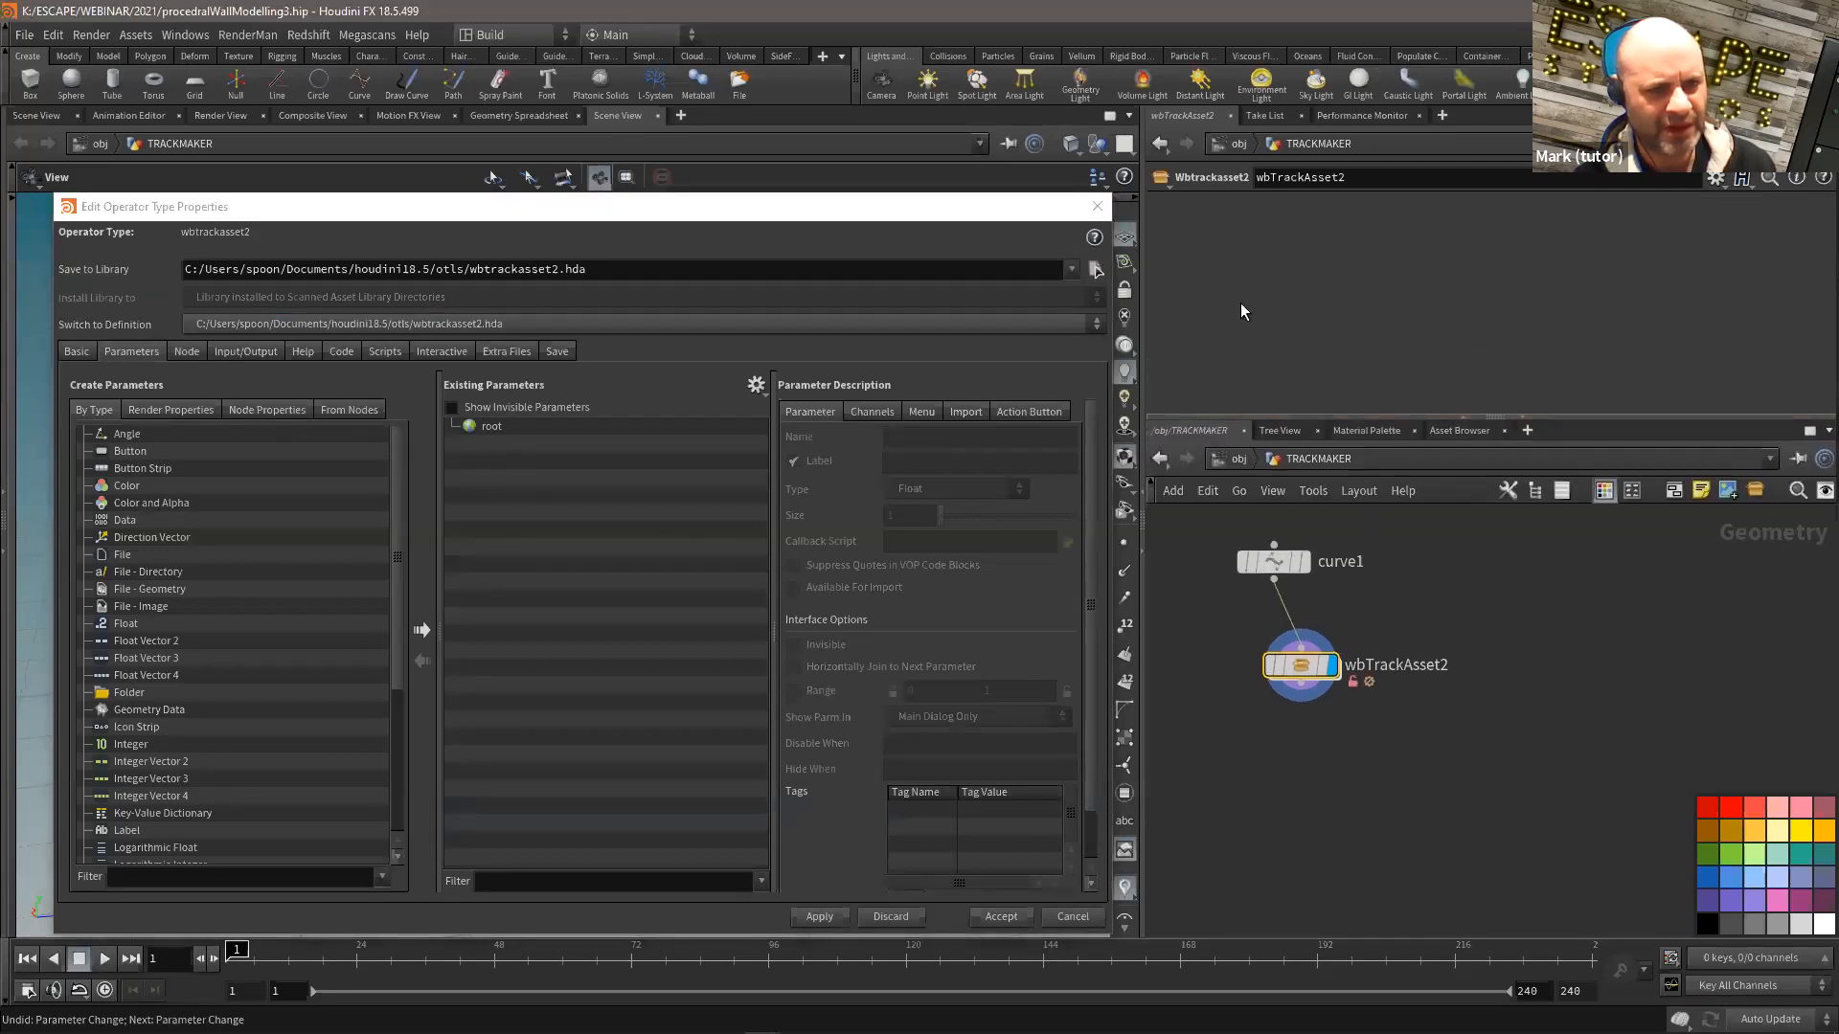
left_click_drag(1306, 663, 1279, 645)
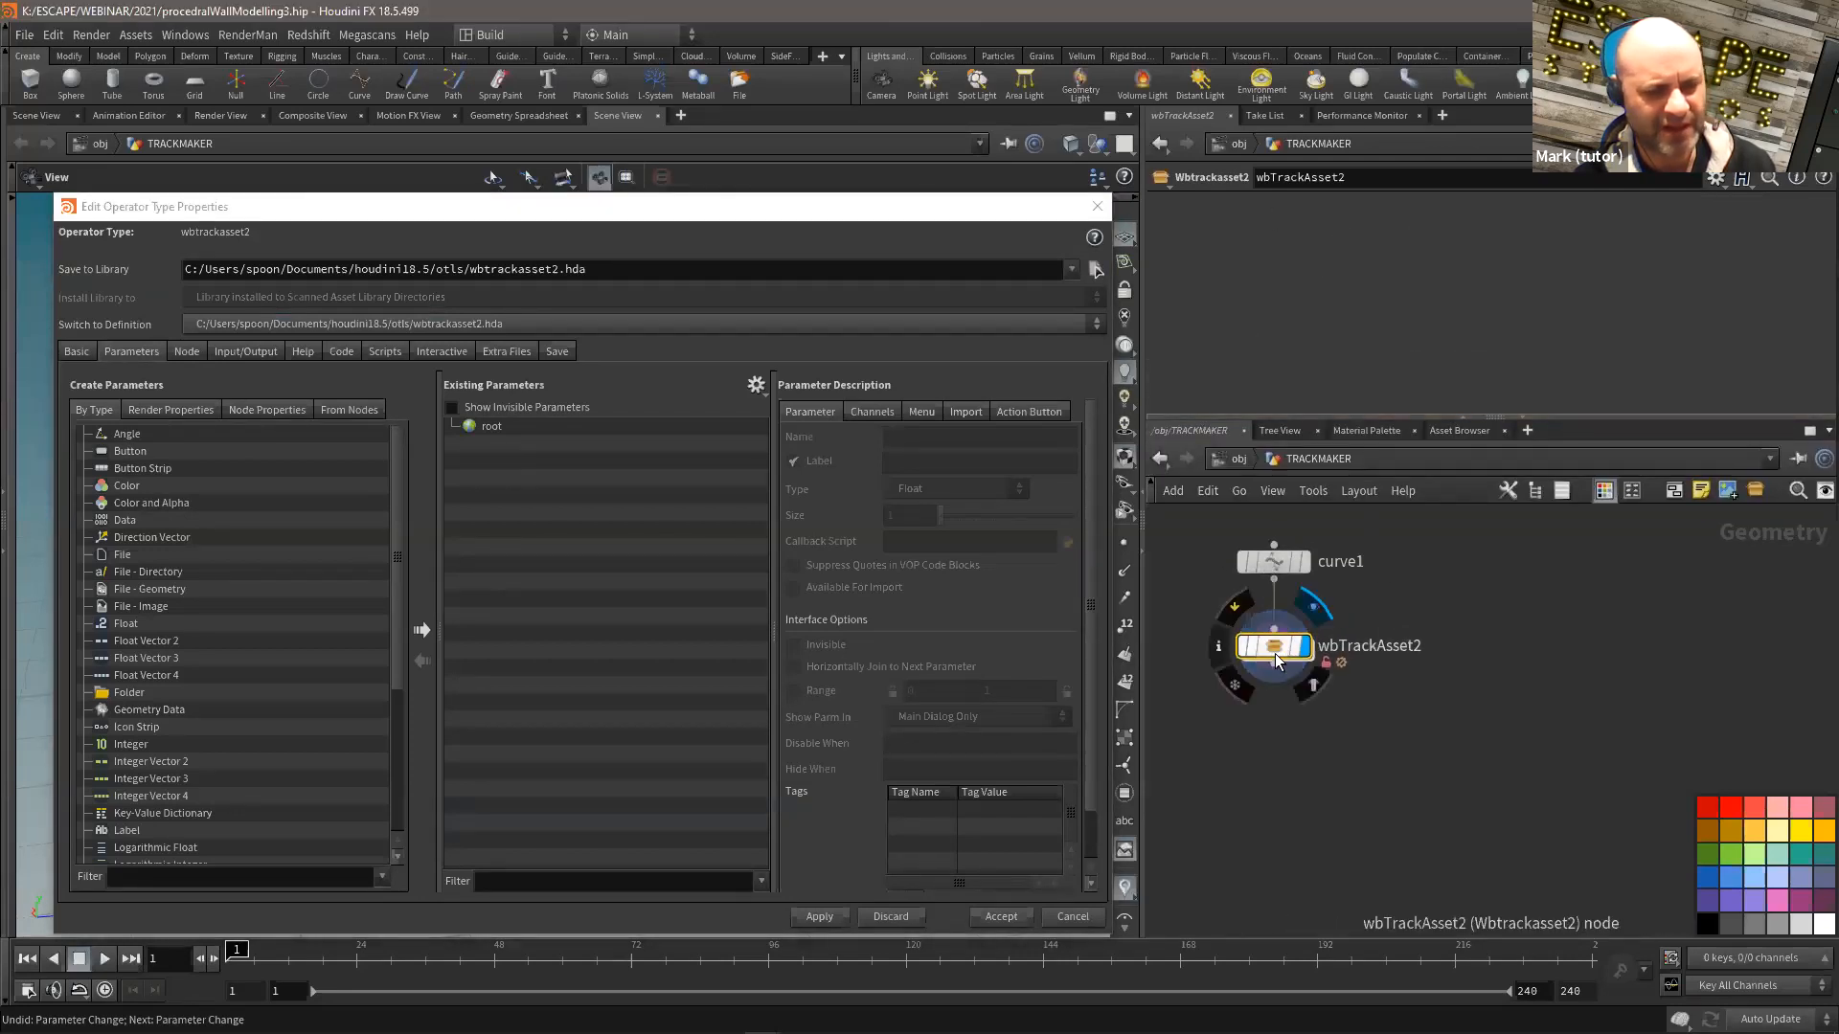
double_click(1274, 653)
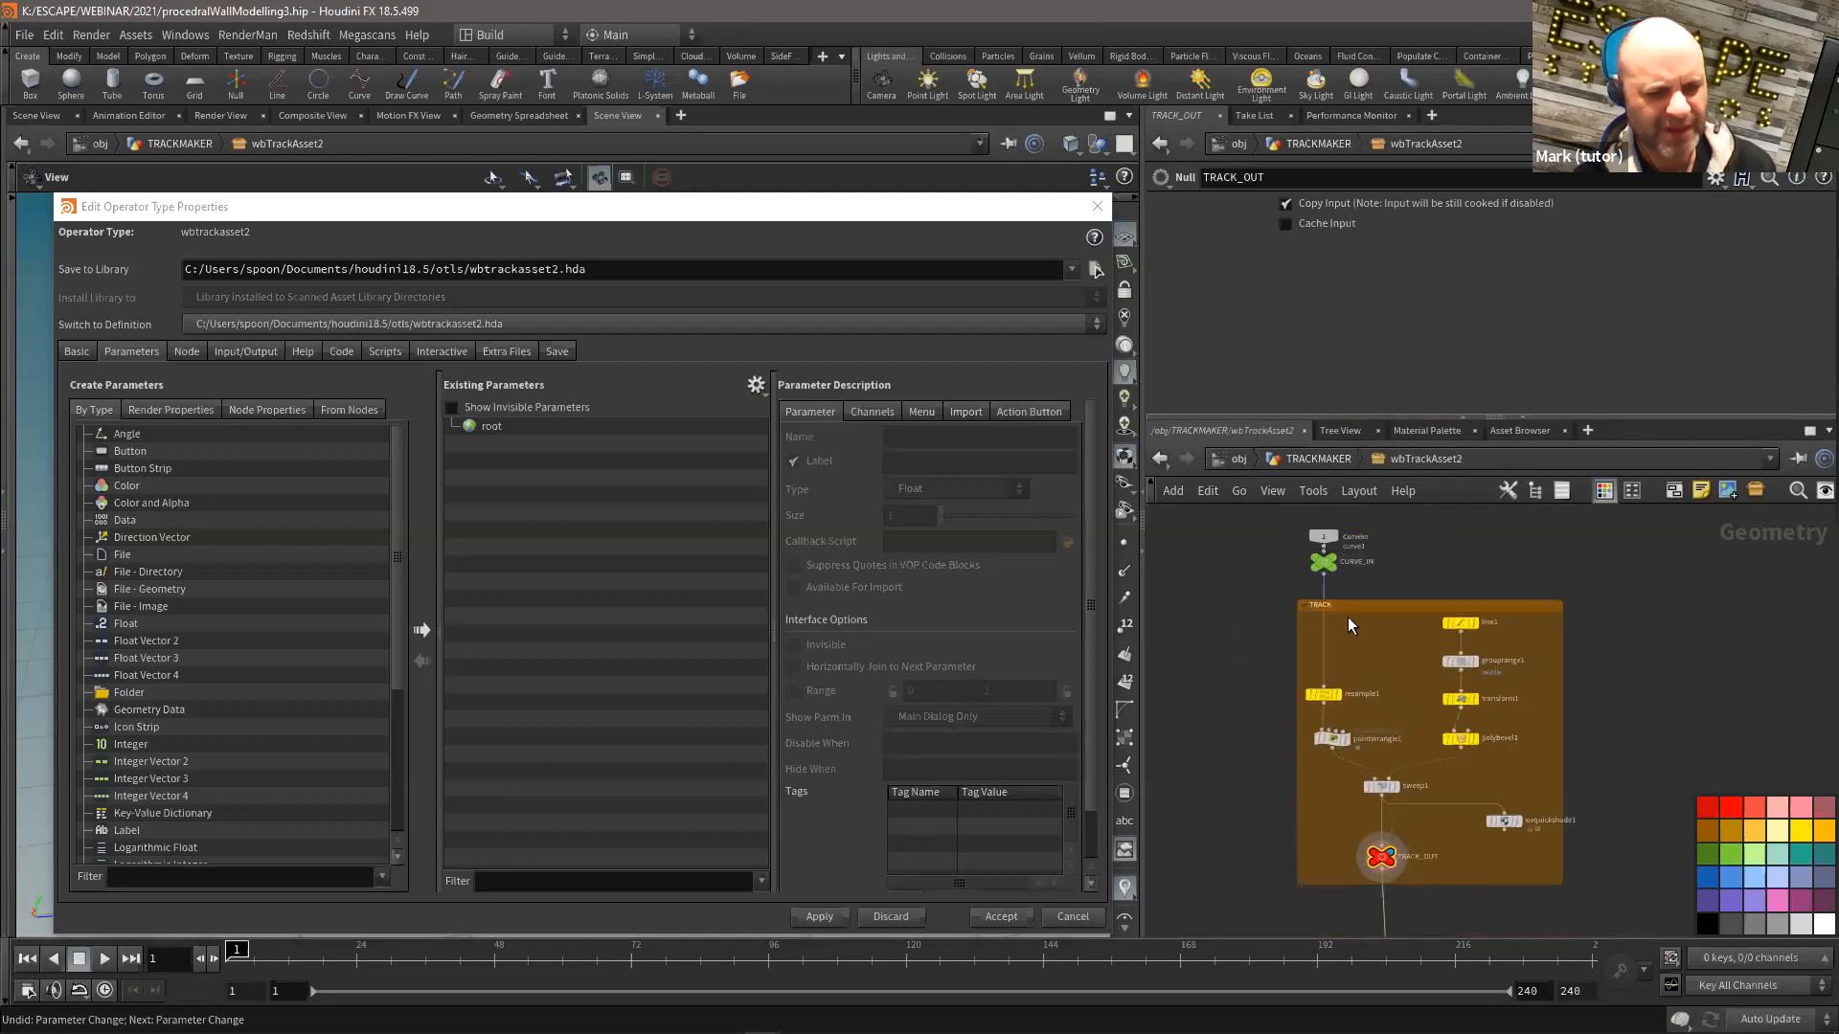
scroll(1288, 671, "up", 3)
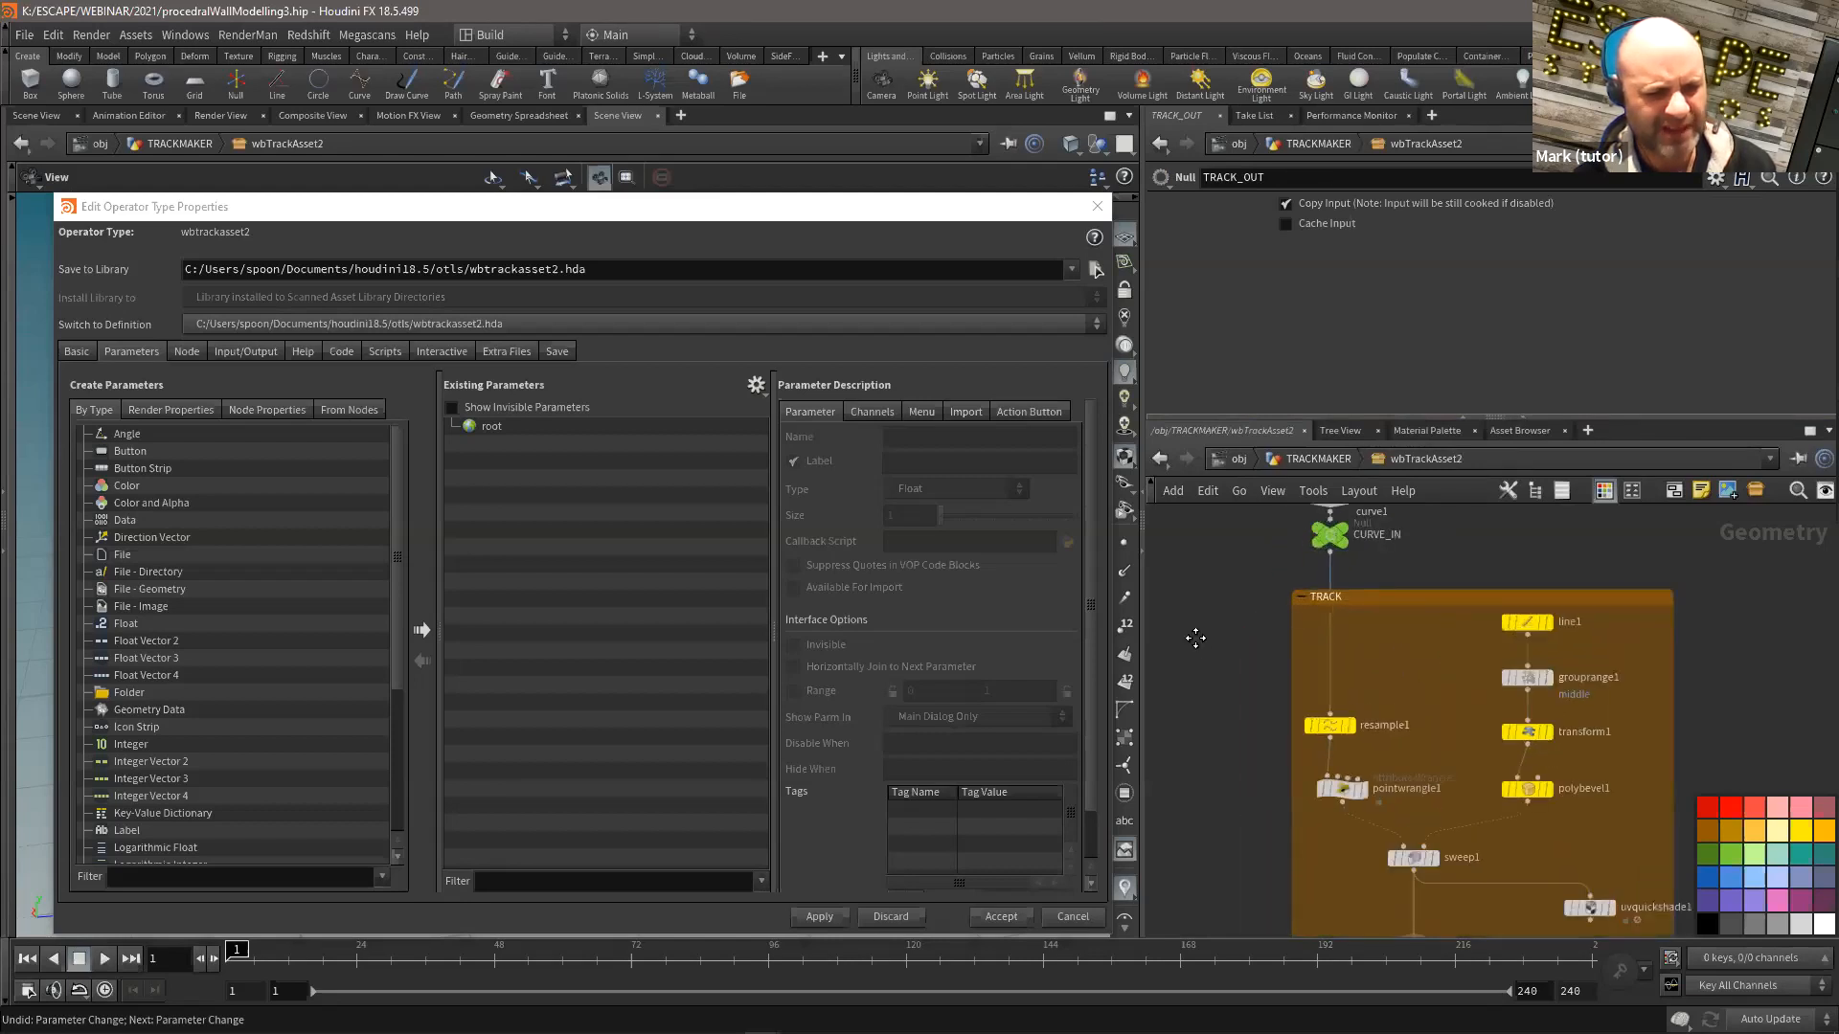
Step: Add a folder named and labelled Track to the asset's parameters, apply it and return to the TRACKMAKER level
left_click(130, 691)
left_click(419, 628)
double_click(992, 436)
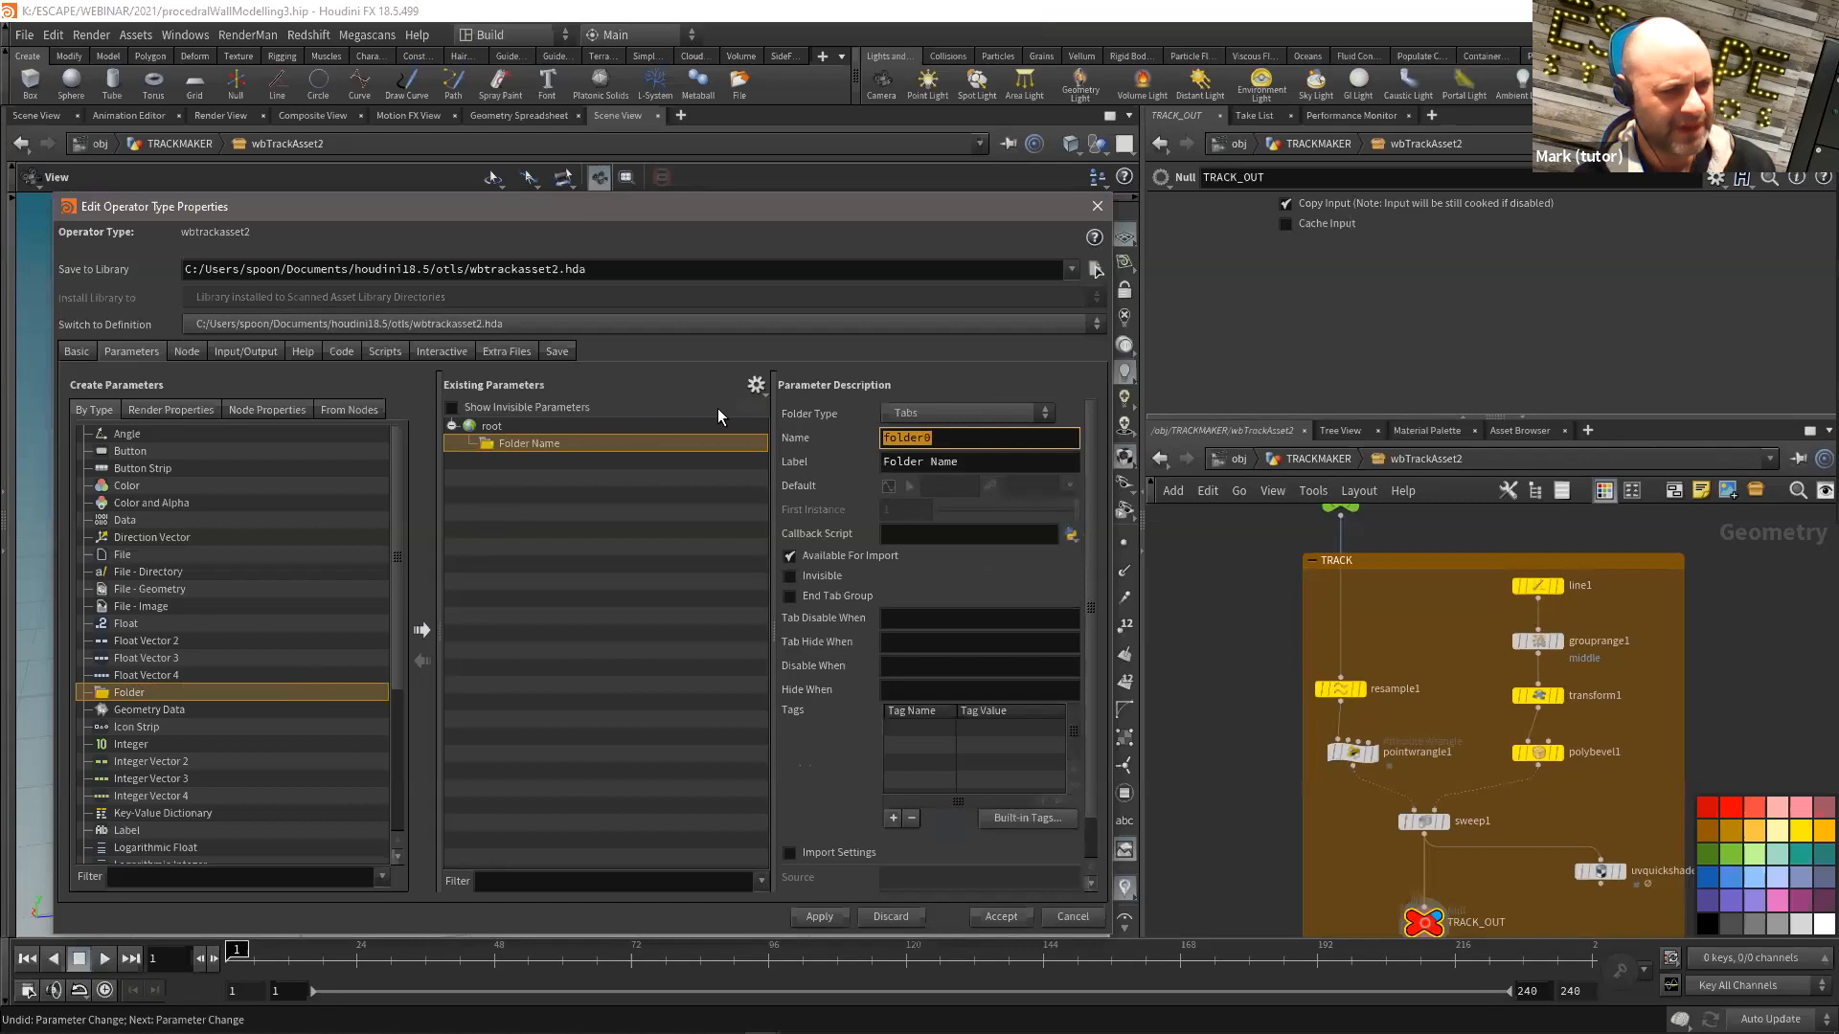
type("Tra")
key("Tab")
type("Track")
key("Return")
left_click(833, 914)
left_click(1319, 457)
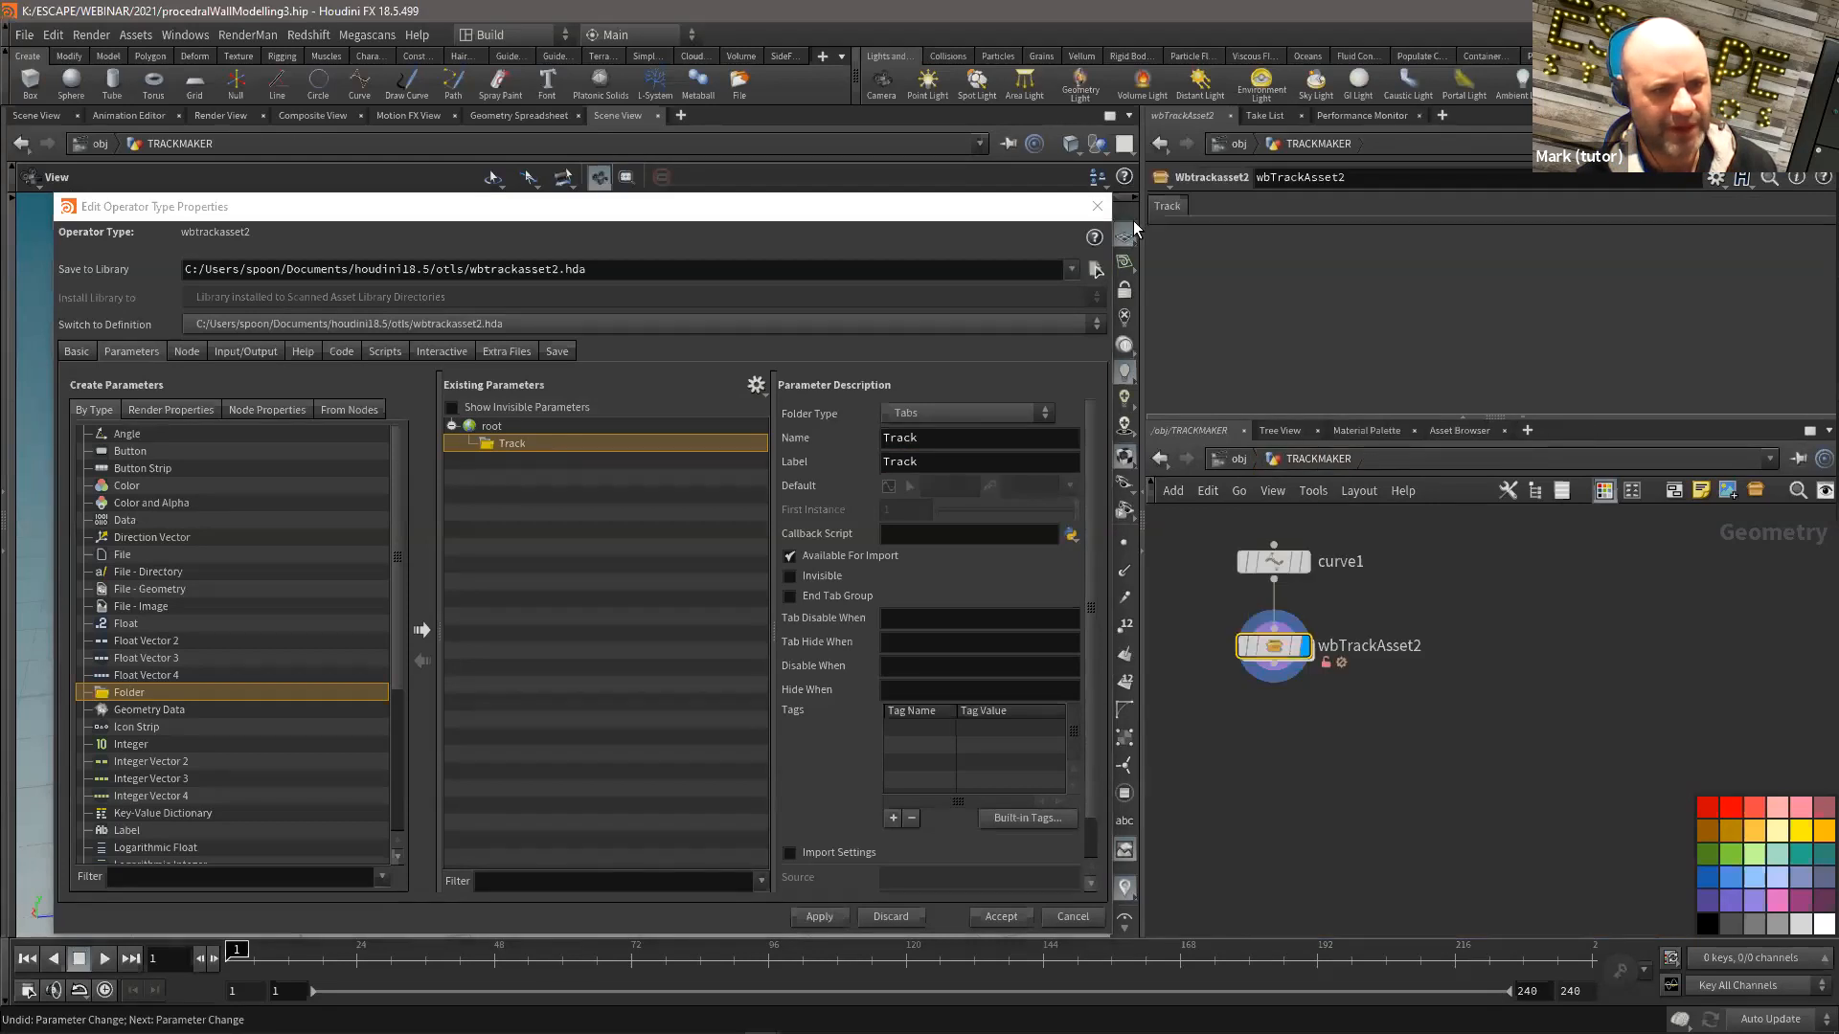
Step: Export the Segments parameter of resample1 inside wbTrackAsset2 to the asset's type properties
double_click(1272, 650)
middle_click_drag(1434, 657, 1375, 619)
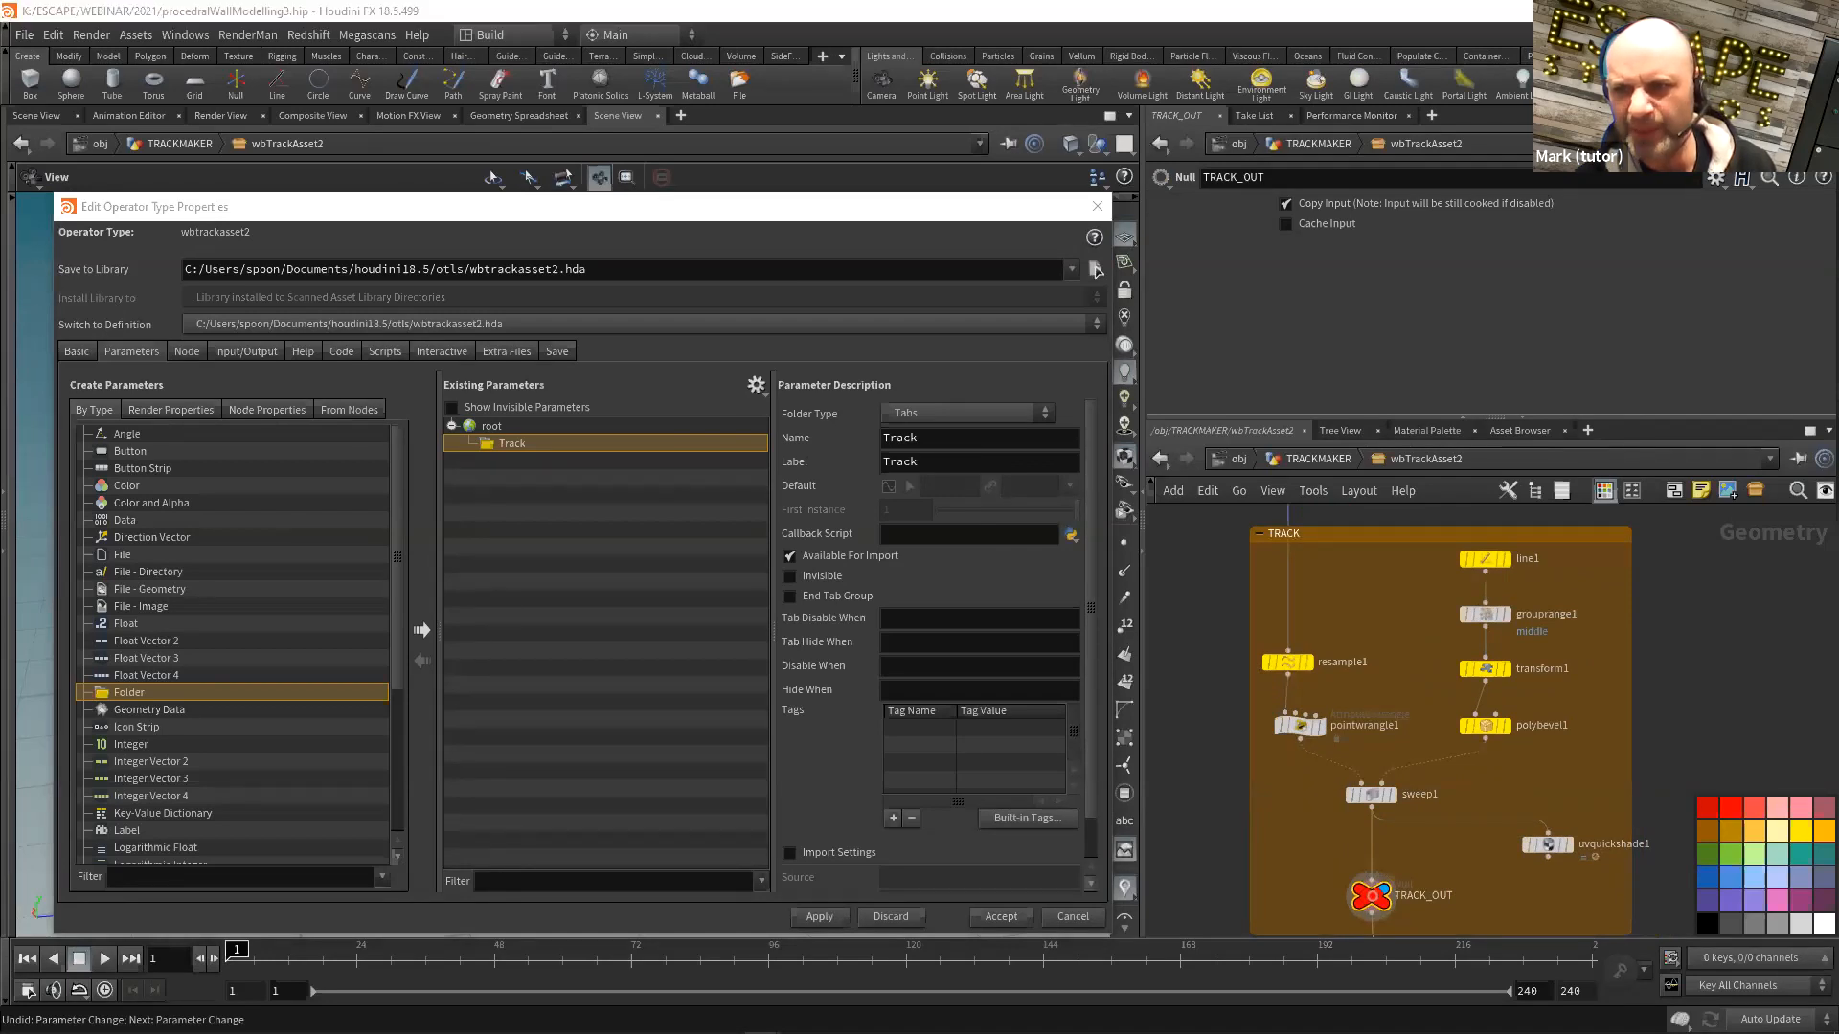
left_click_drag(1345, 661, 1313, 613)
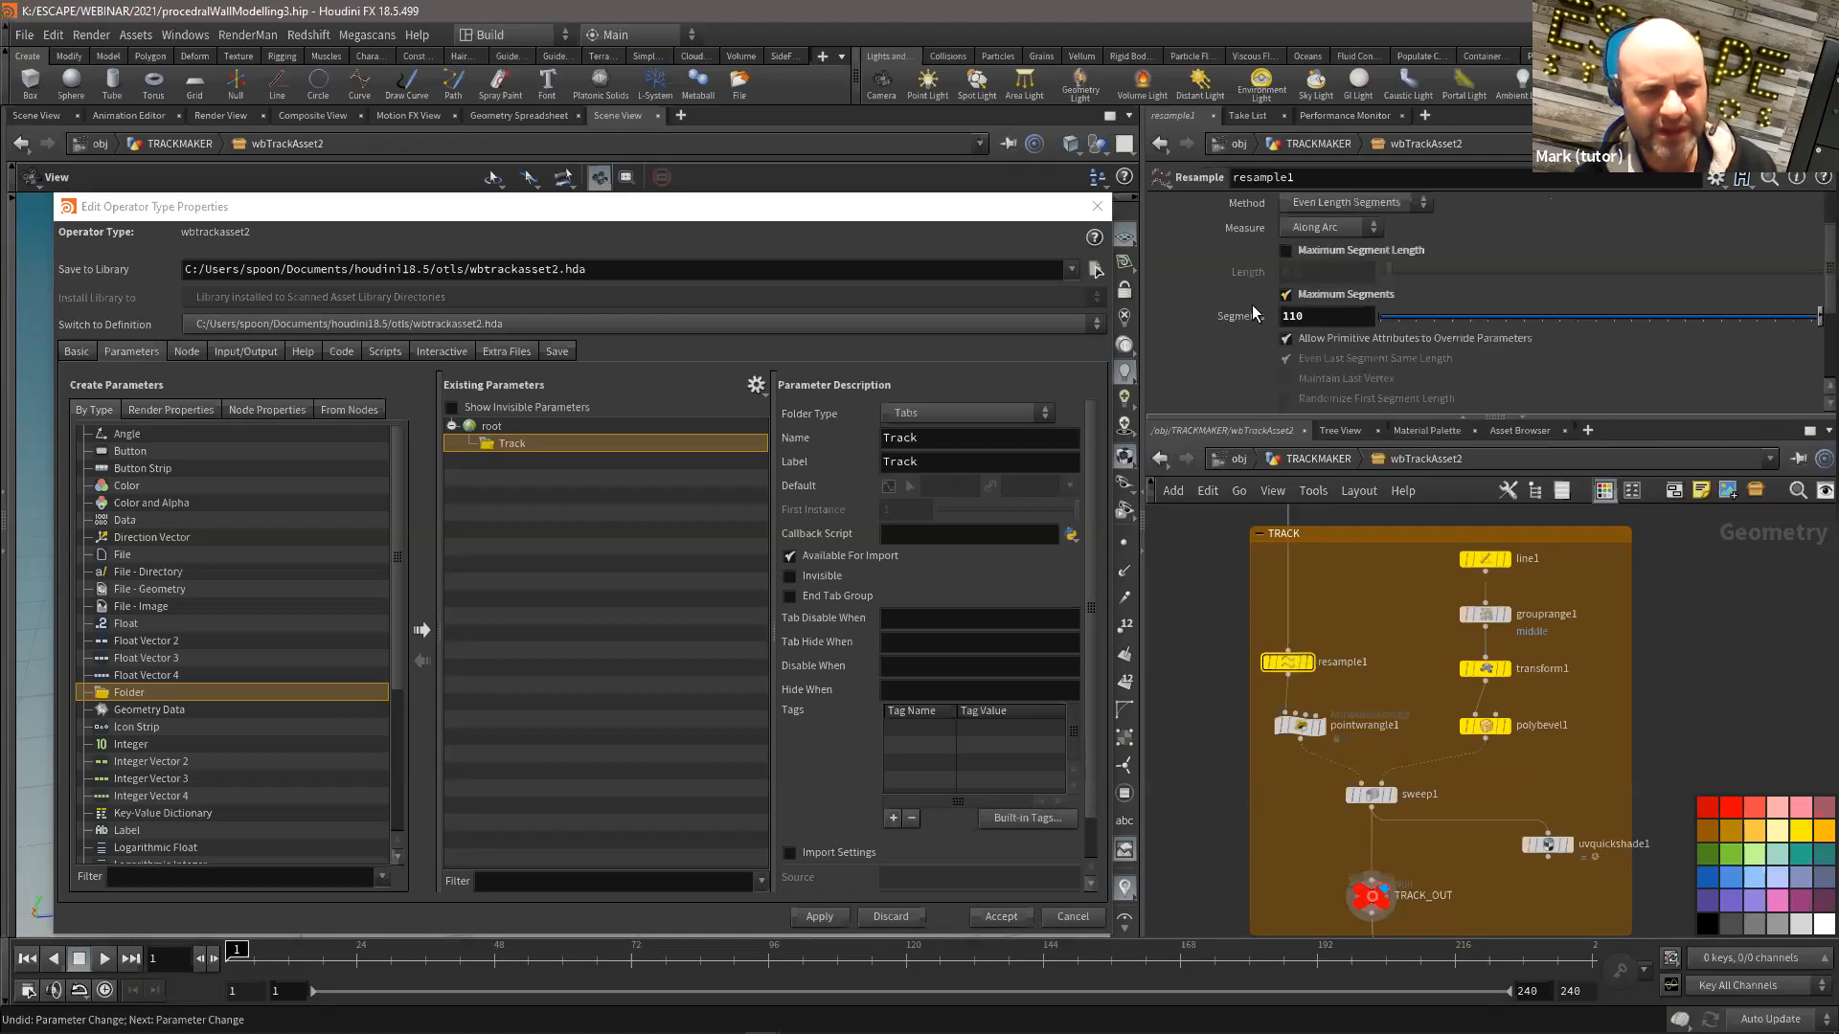
right_click(1227, 316)
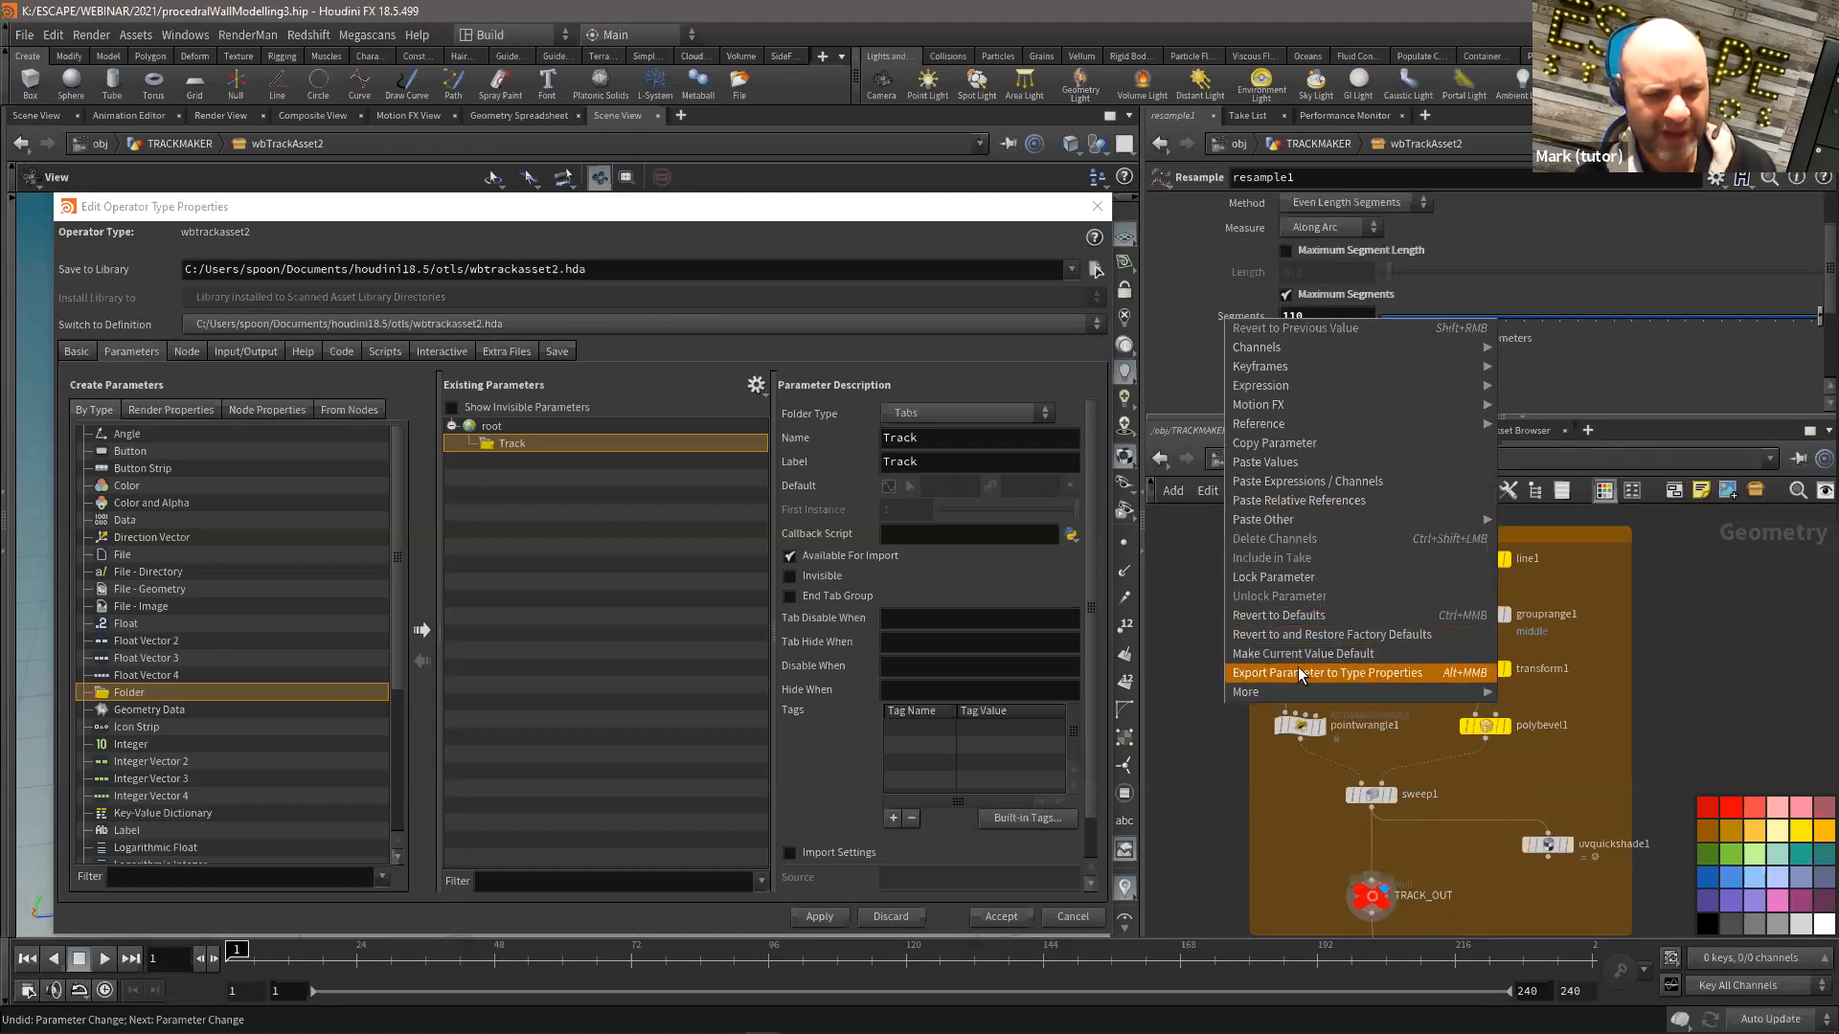
left_click(1388, 672)
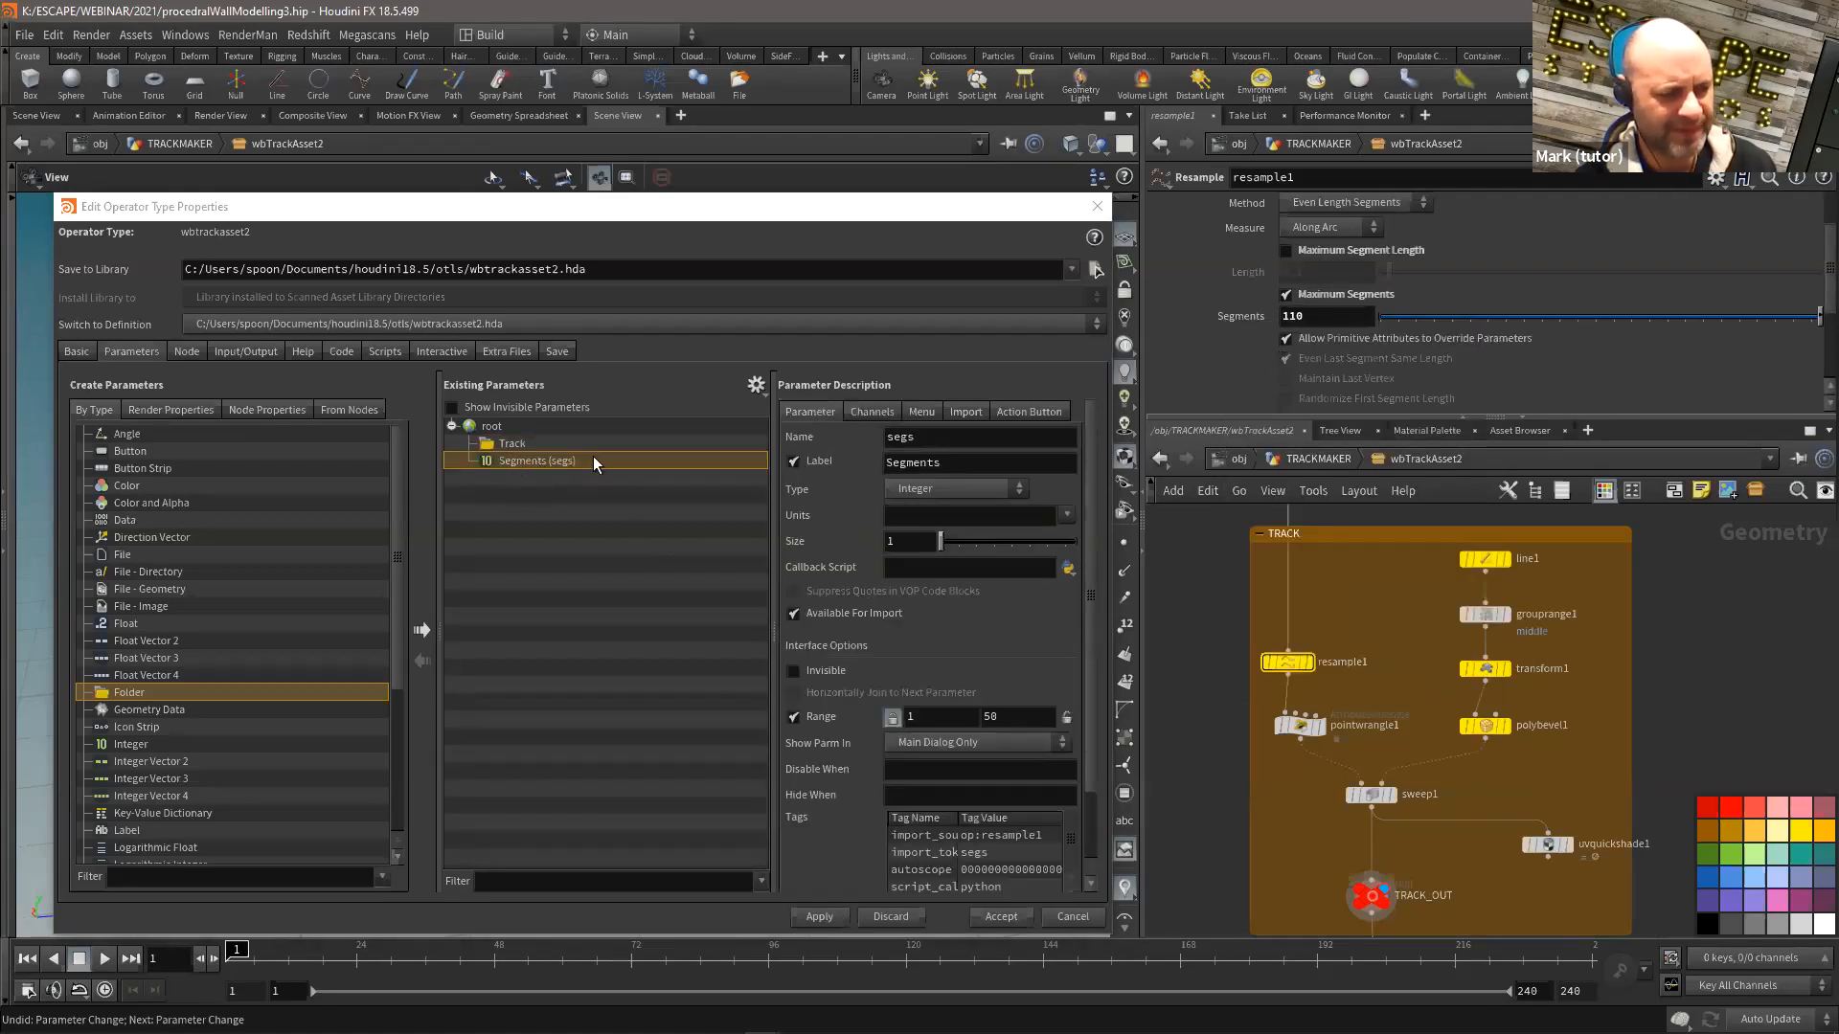
Step: Name the exported segments parameter res with the label Resolution, put it in the Track folder and apply the change
double_click(992, 440)
type("res")
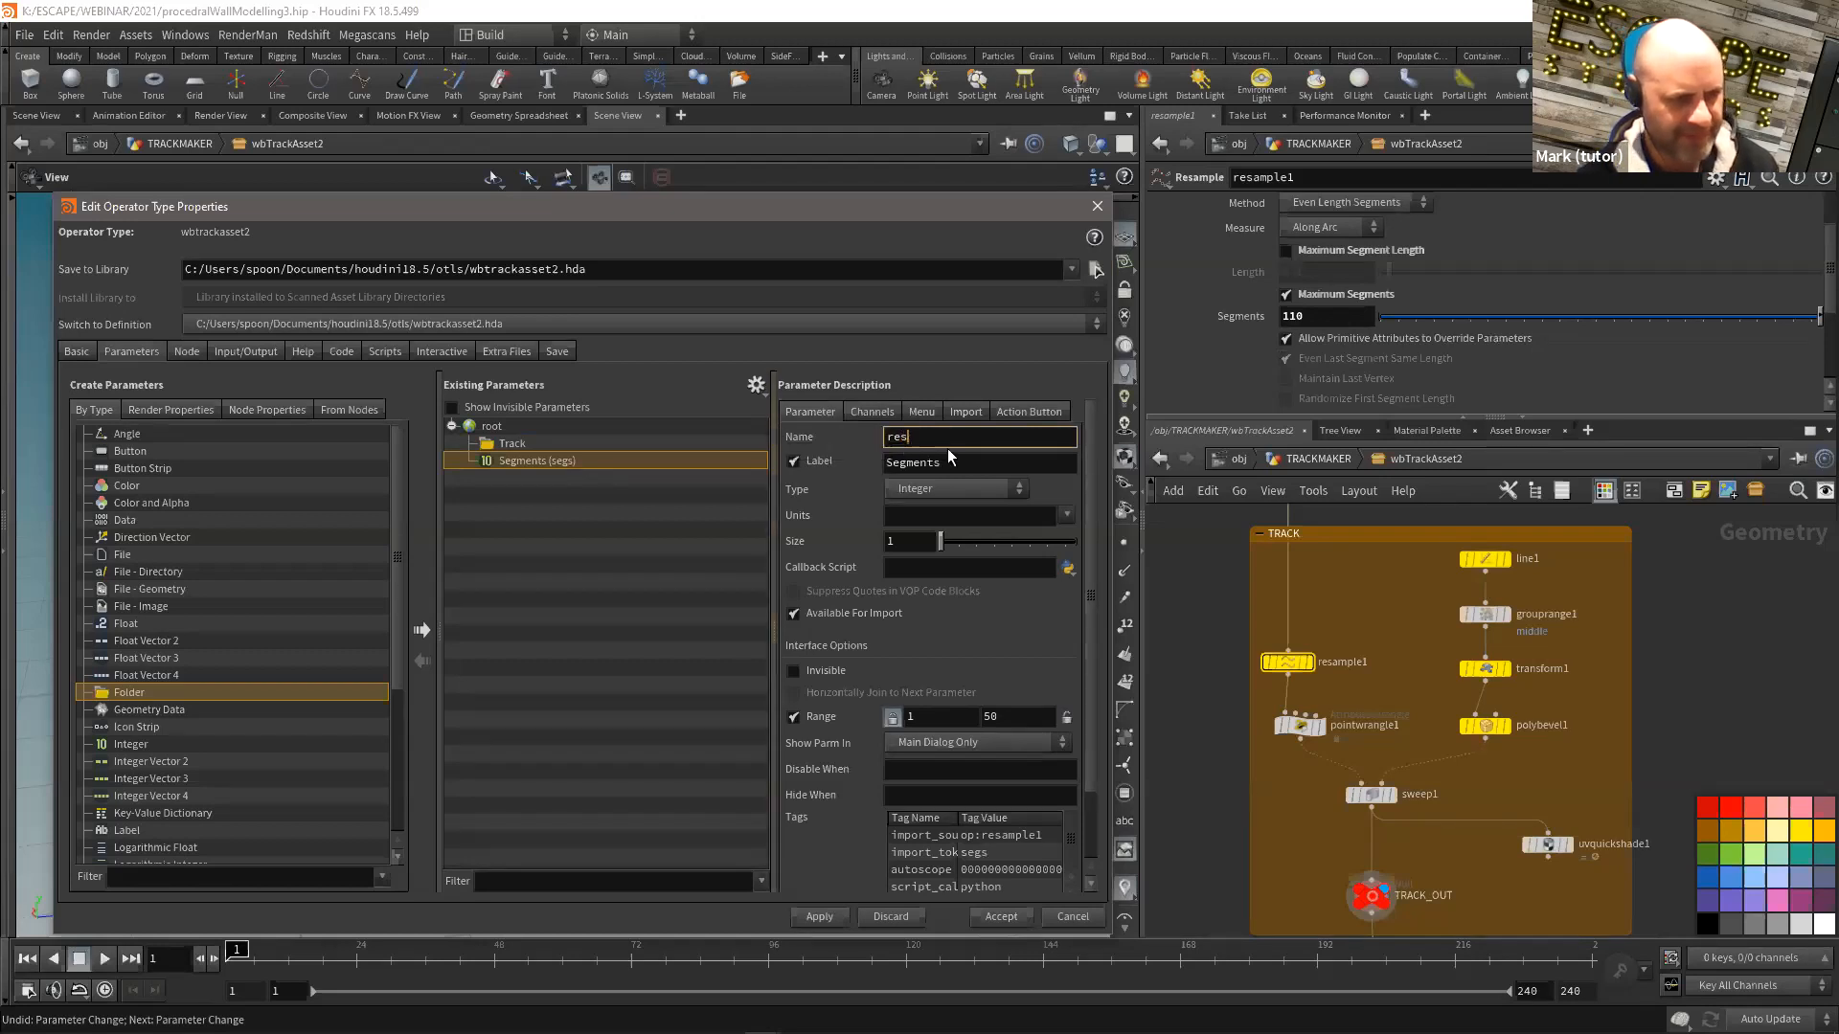
key("Tab")
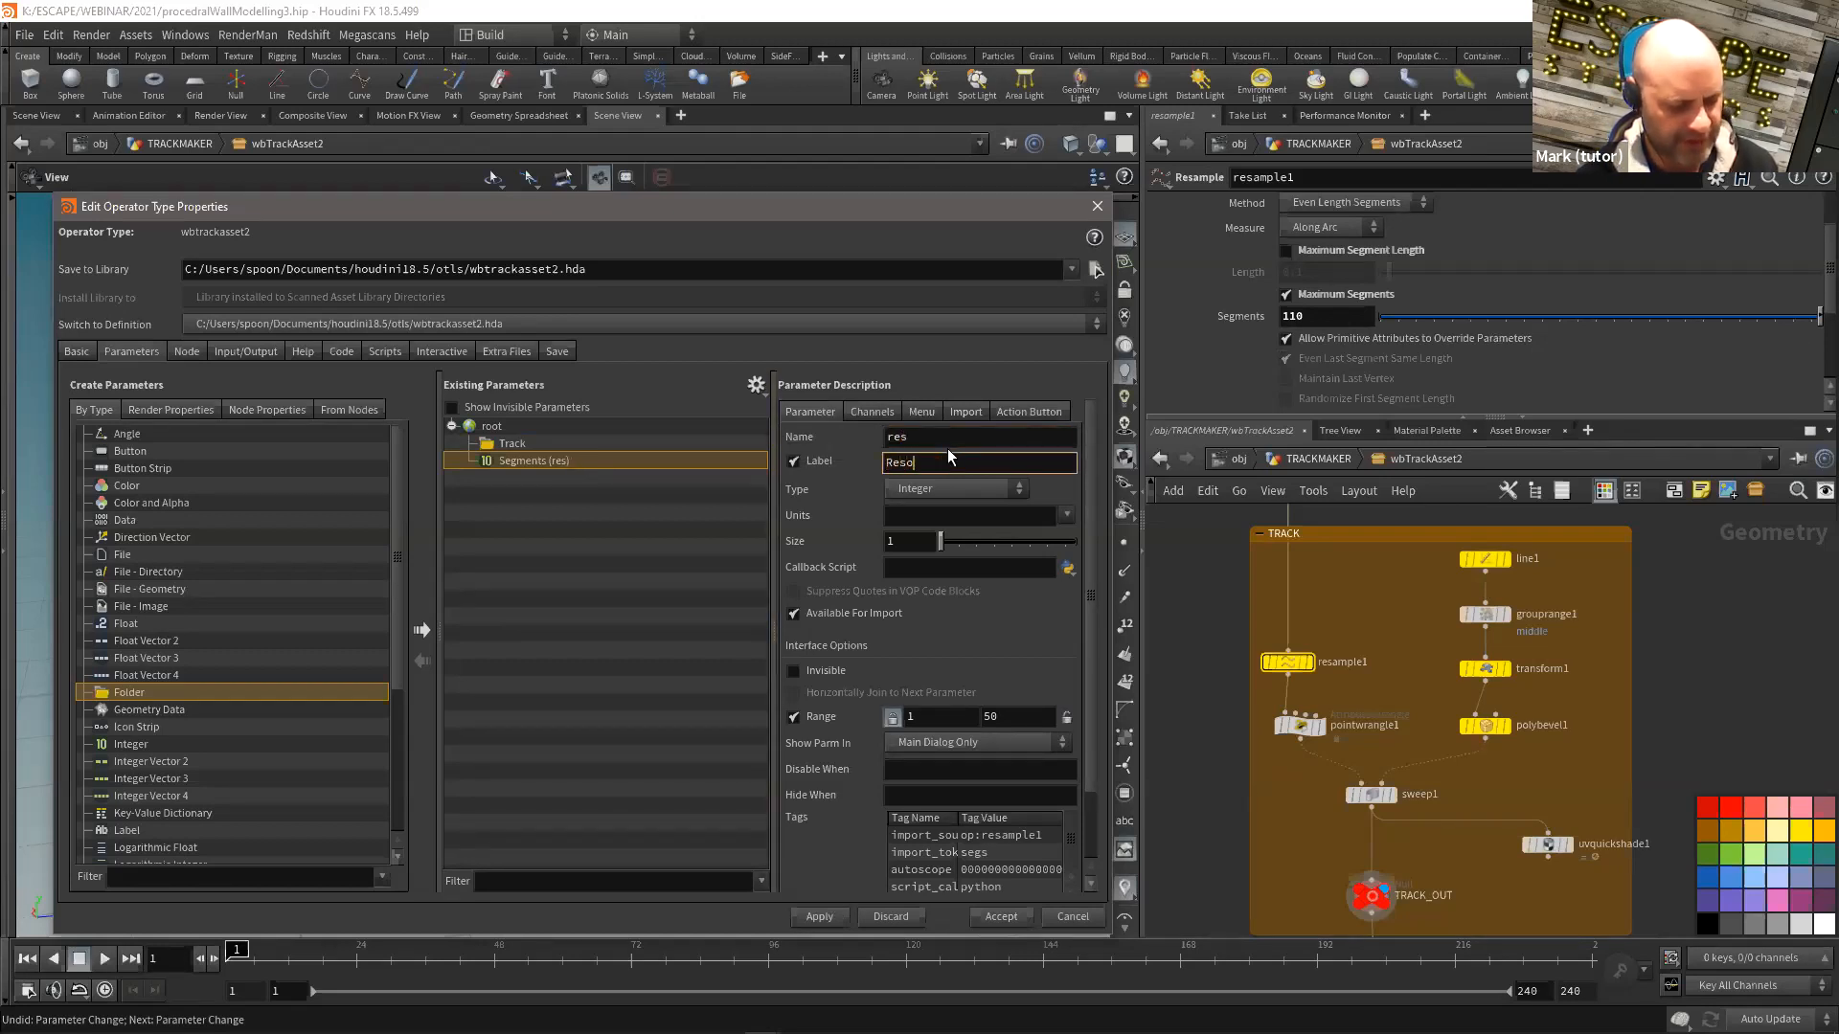
type("Resolution")
key("Tab")
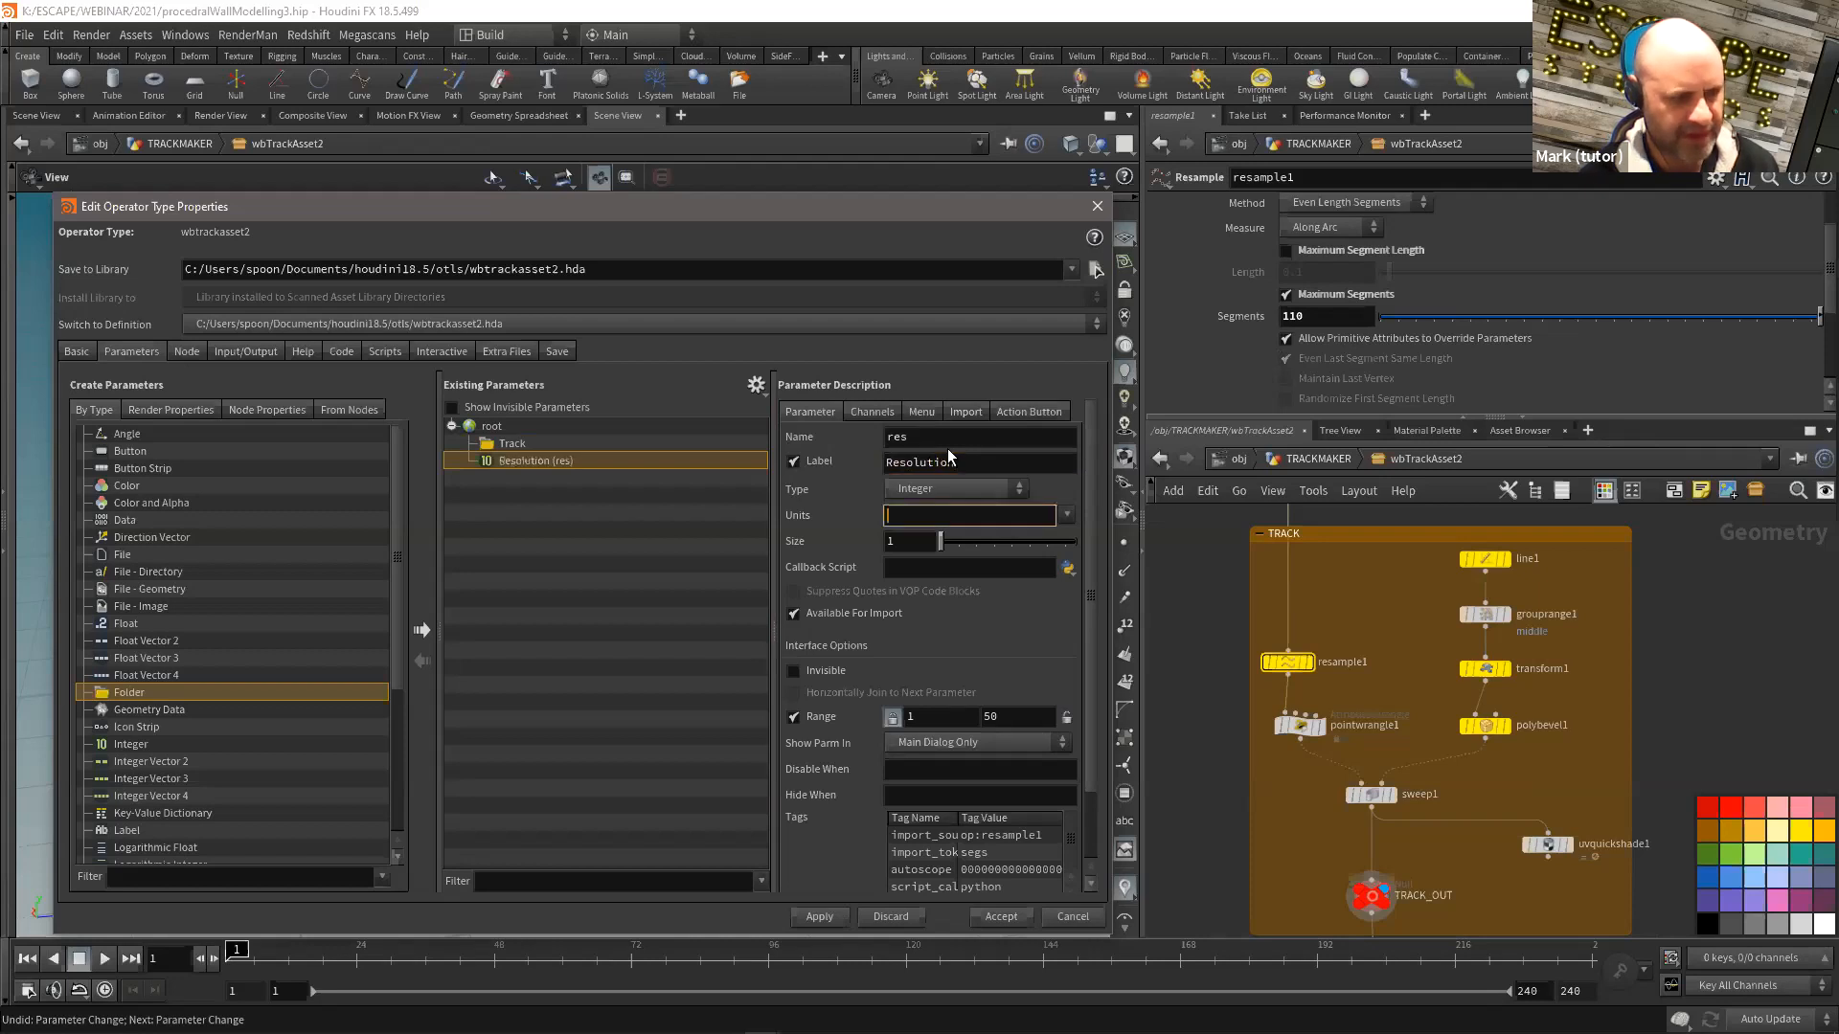
left_click_drag(497, 460, 526, 448)
left_click(821, 918)
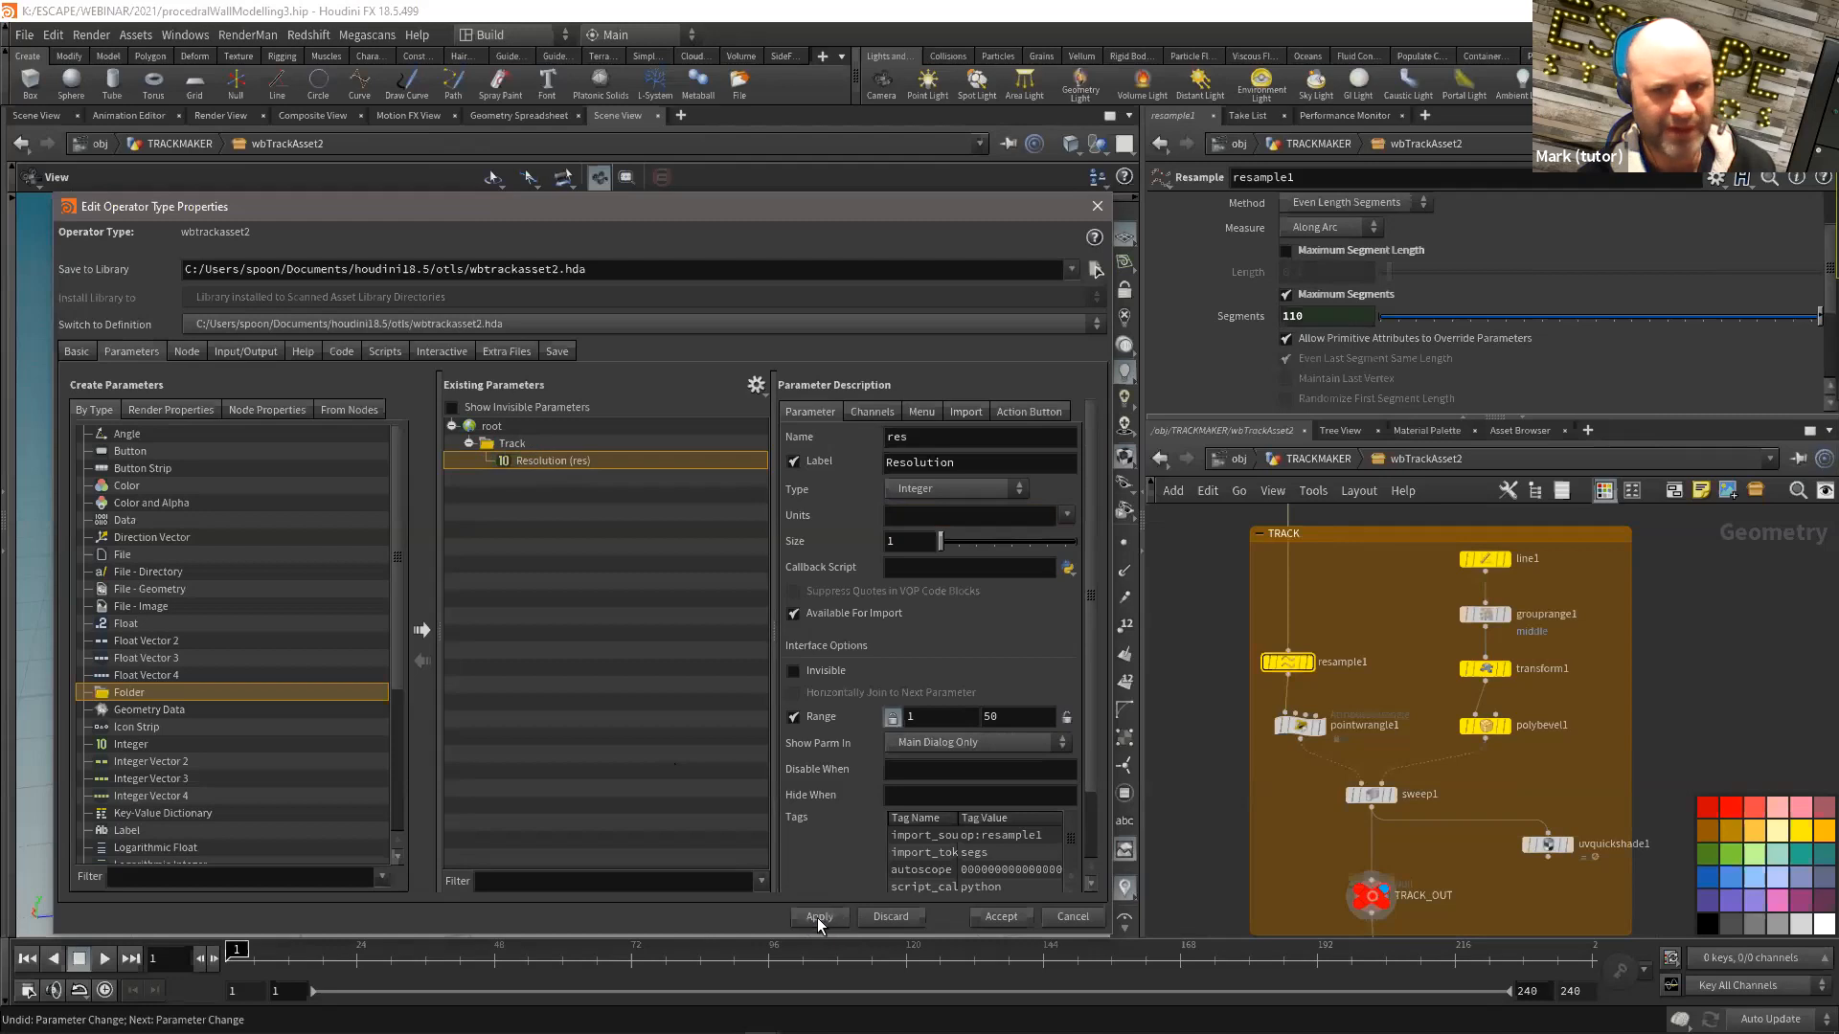
Step: Return to the TRACKMAKER level, uncover the viewport and test the asset's Resolution, ending at 65
left_click(1286, 457)
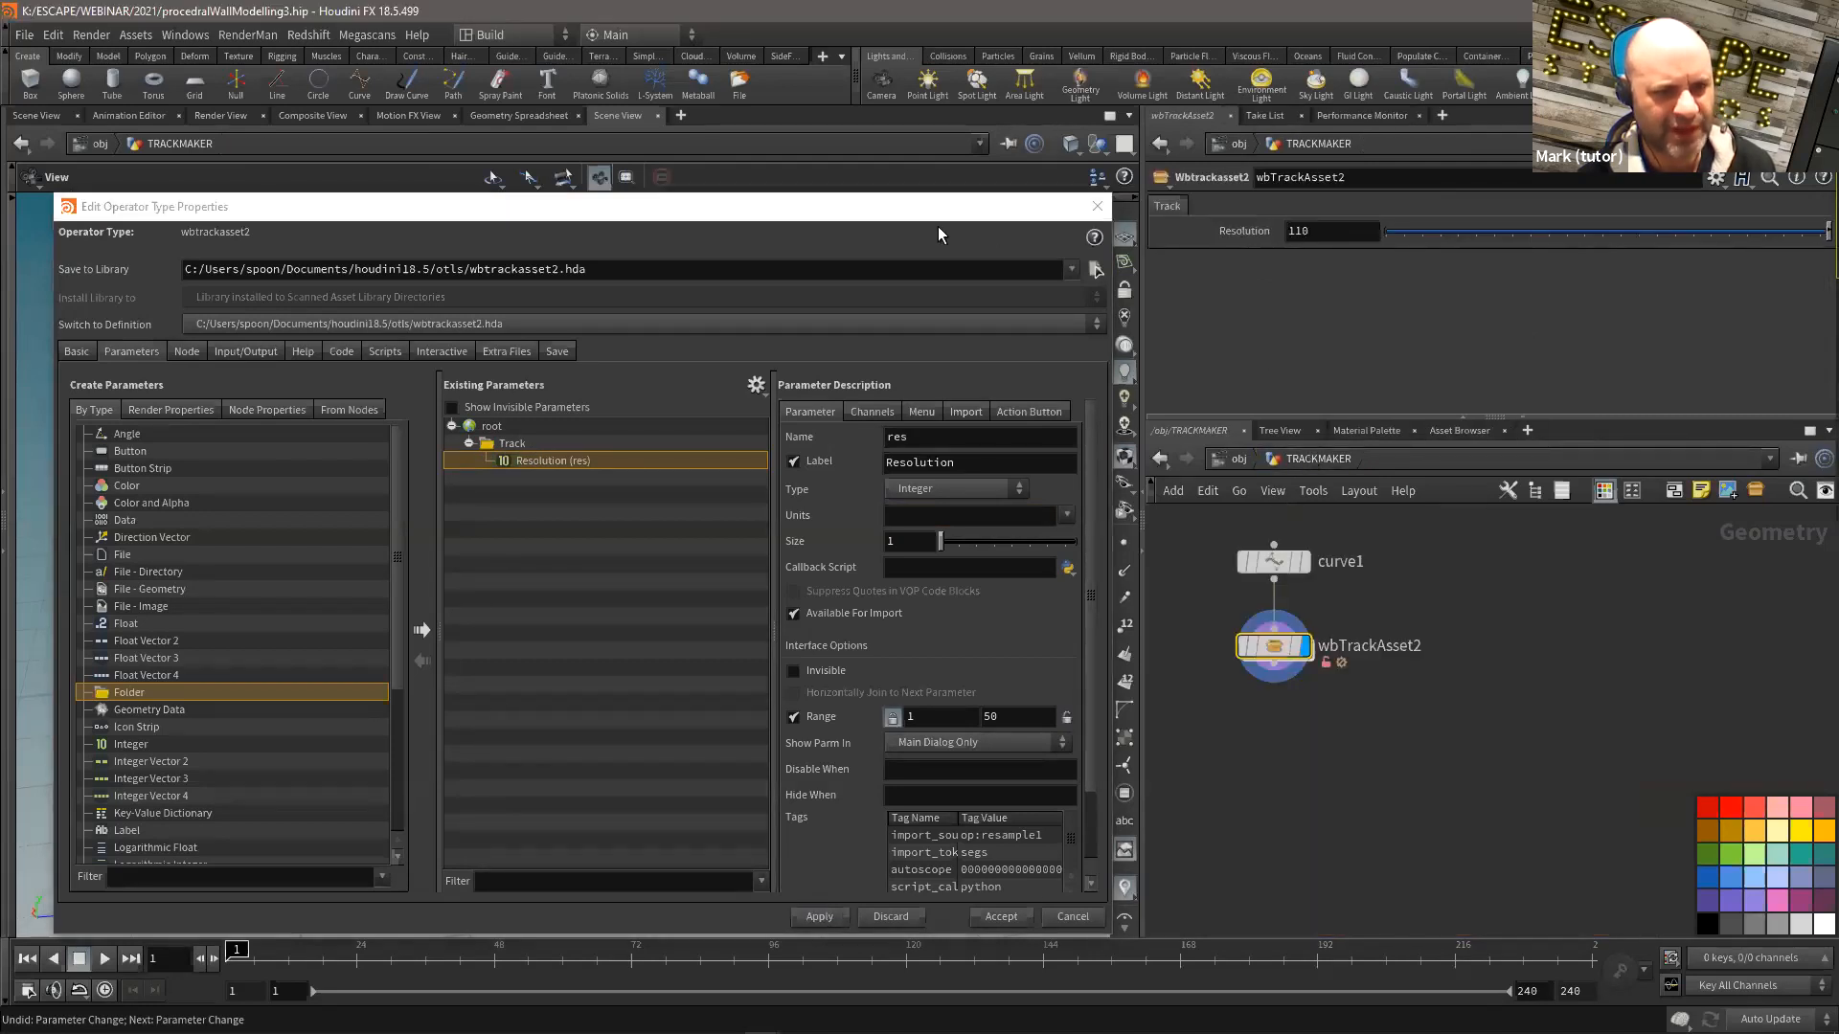
left_click_drag(933, 211, 1041, 665)
left_click_drag(1753, 240, 1830, 240)
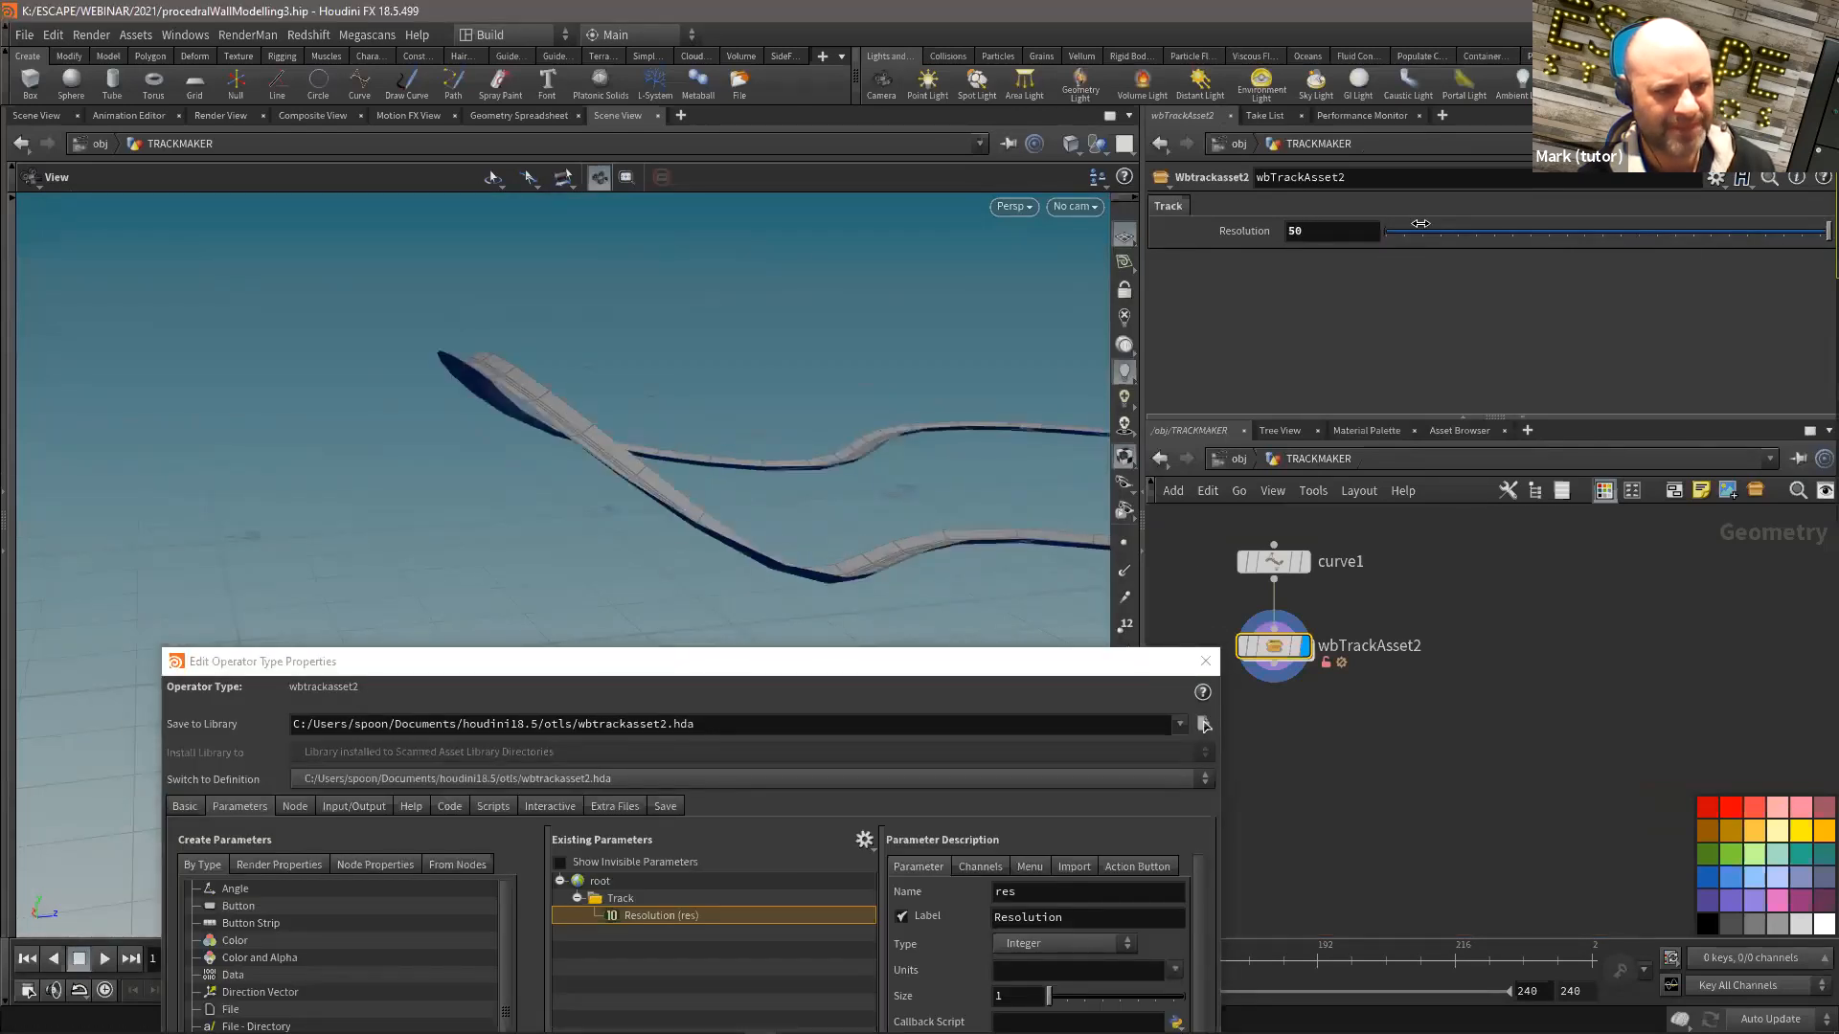
Step: Go back inside wbTrackAsset2 to resample1 and reposition the type properties window so its parameter description is fully visible
double_click(1272, 648)
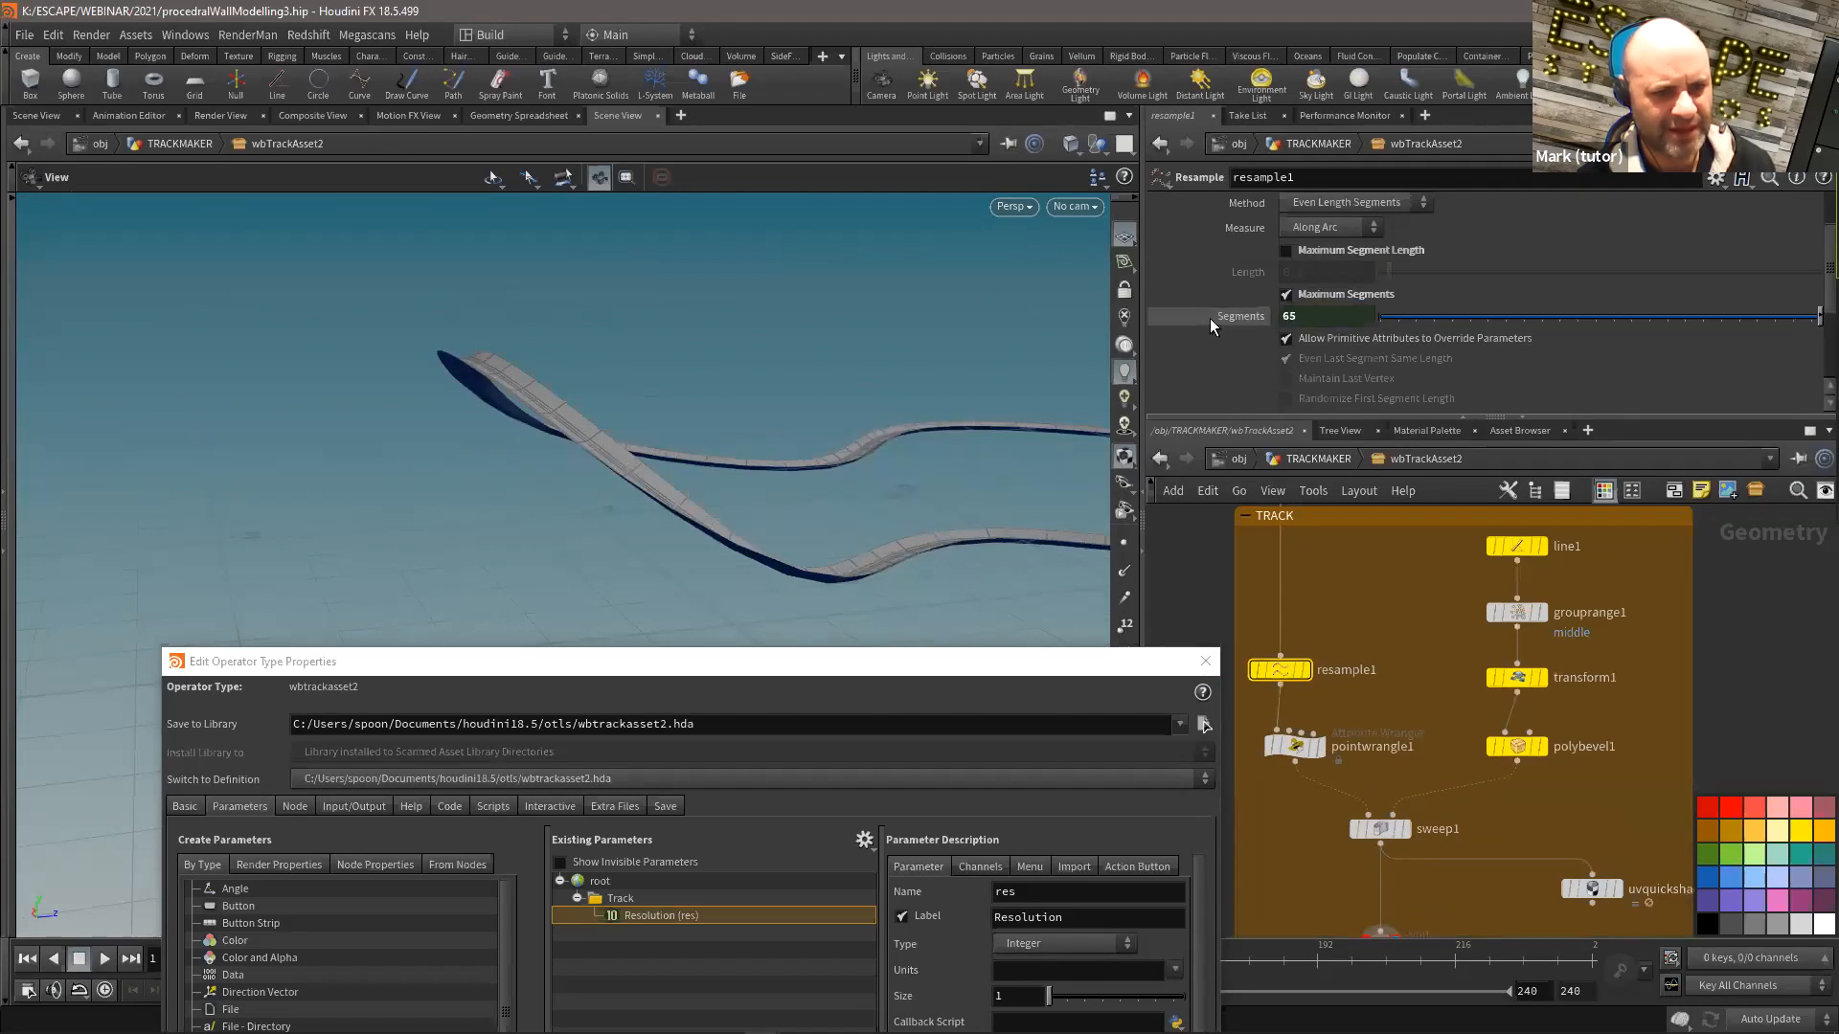
left_click(957, 650)
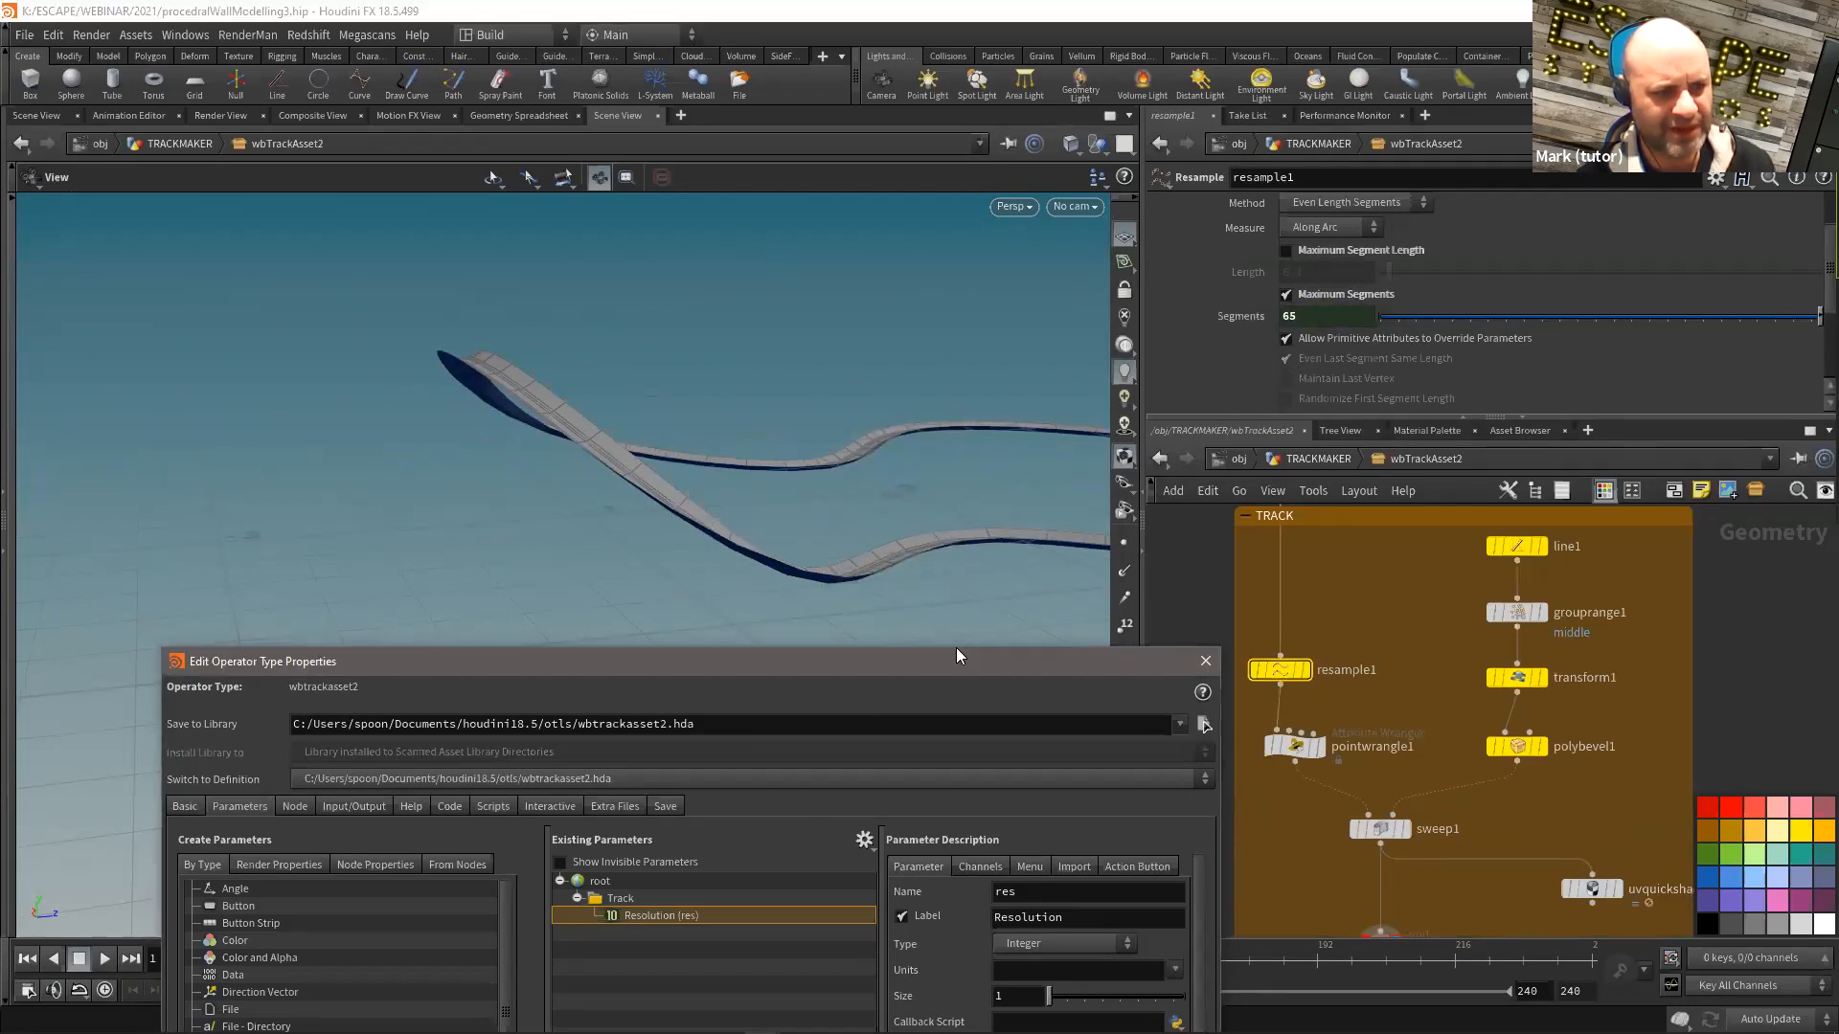
left_click_drag(957, 650, 570, 186)
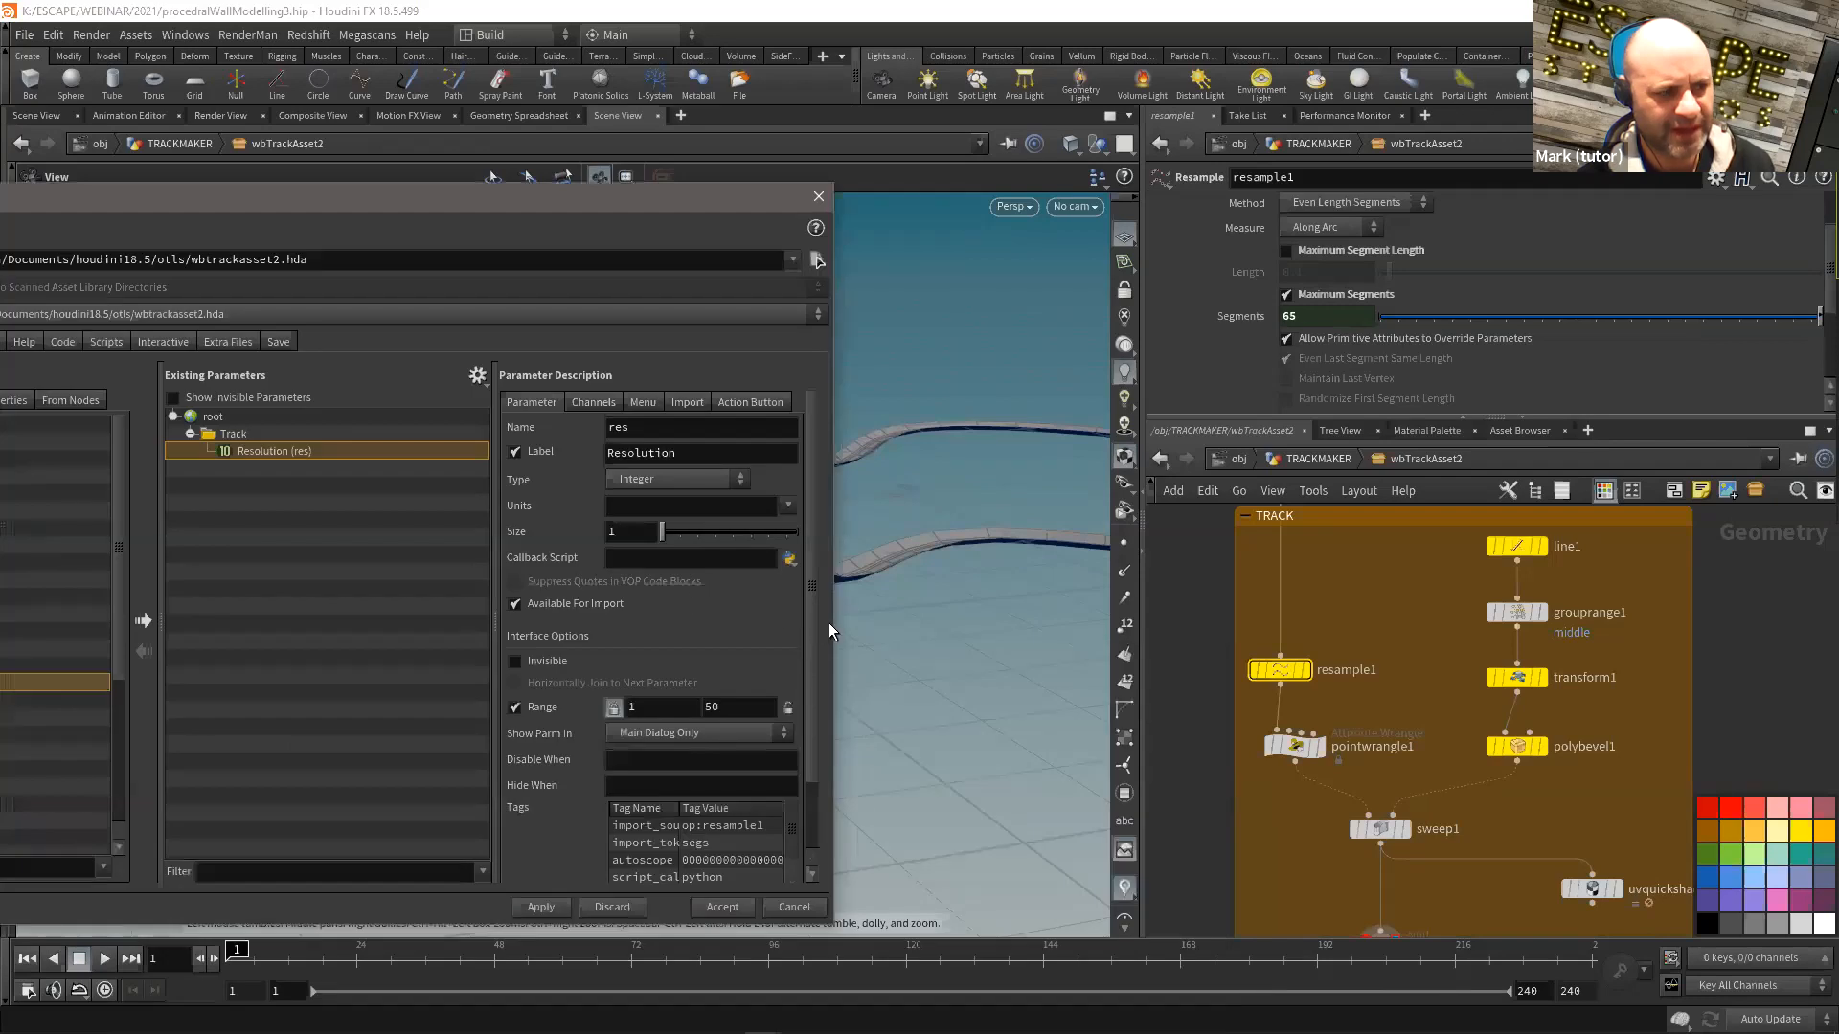
Step: Narrow the type properties window and export the Length parameter of line1 into the asset's Track folder
left_click_drag(834, 624, 613, 623)
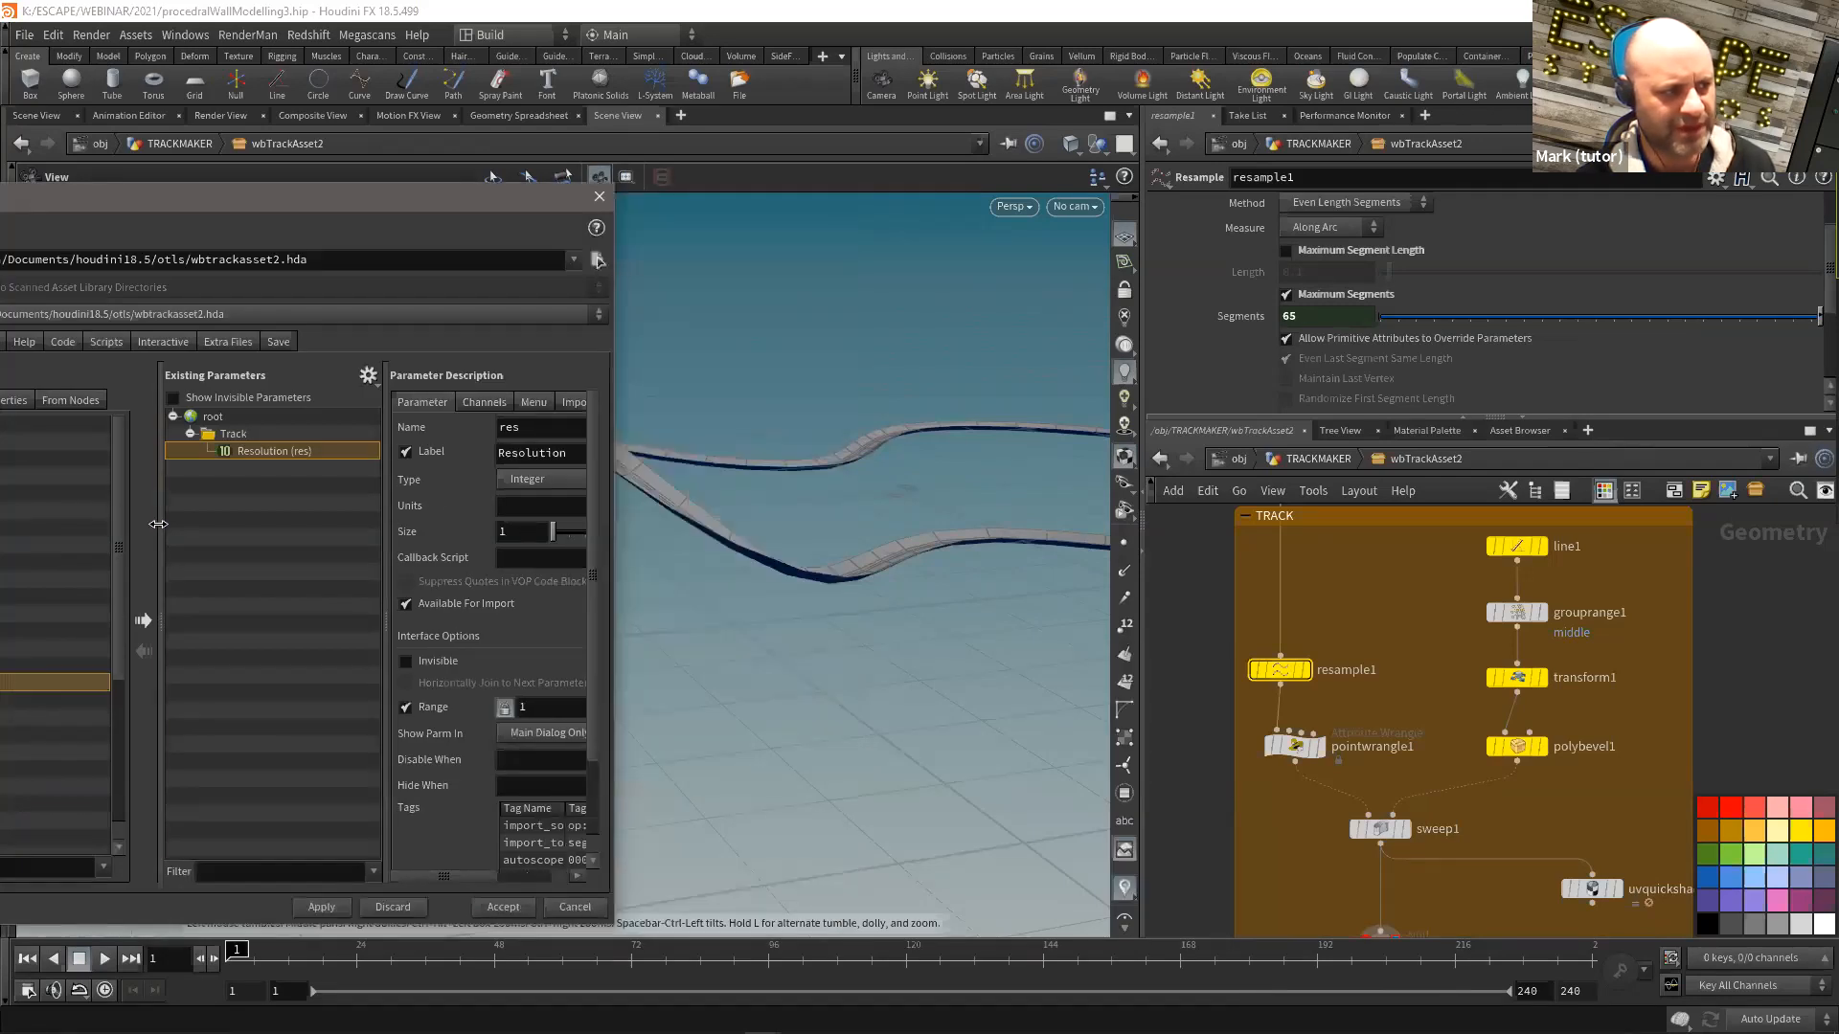
middle_click_drag(1422, 670, 1416, 701)
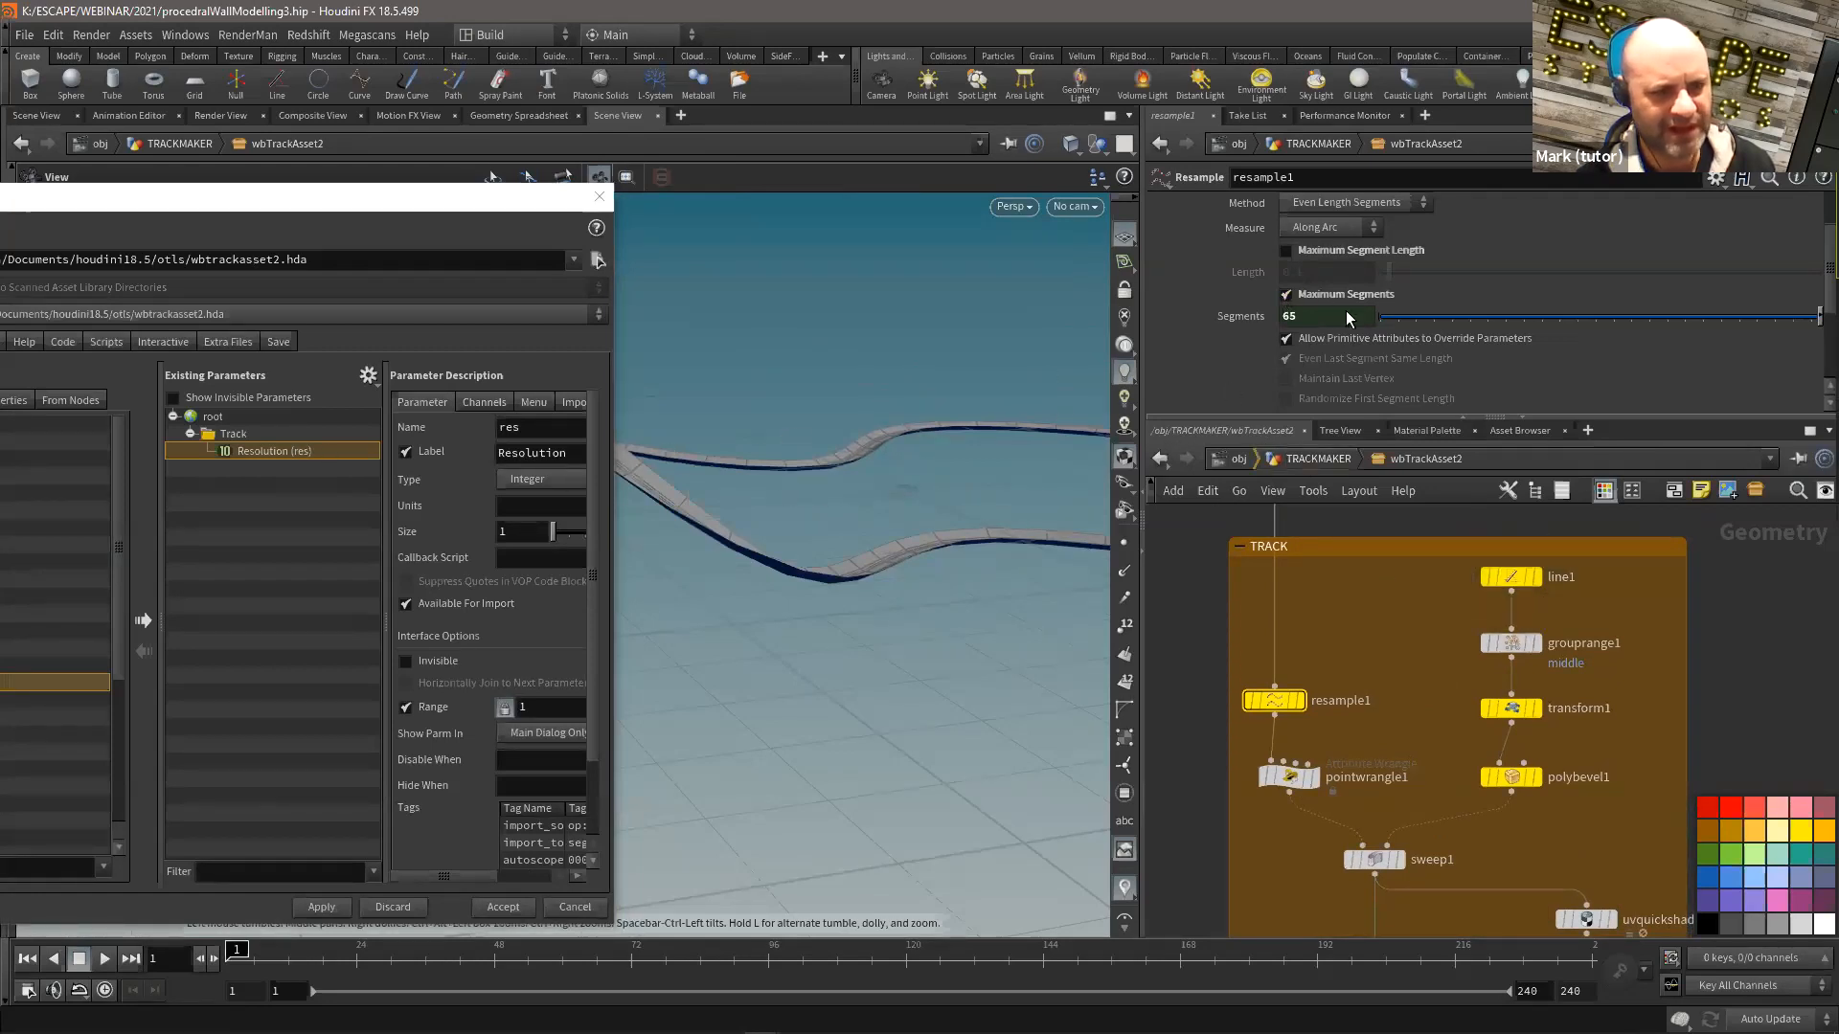
left_click(1318, 458)
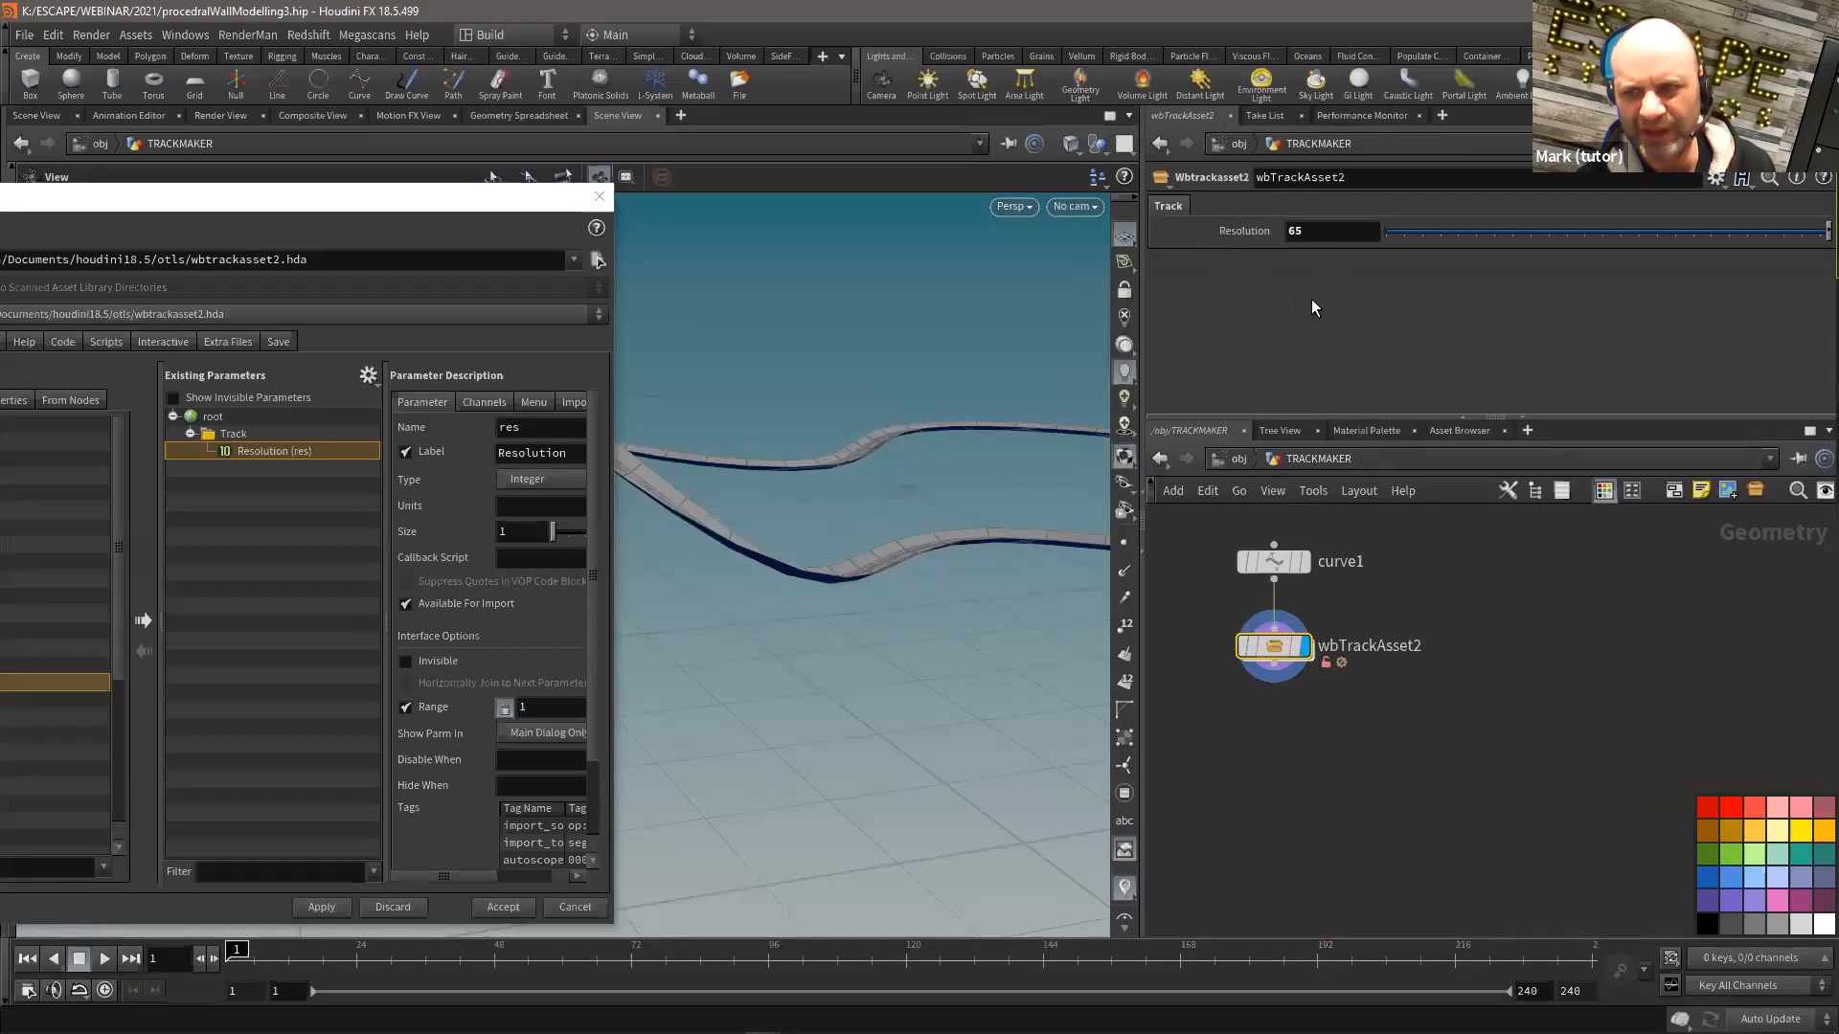
double_click(1273, 640)
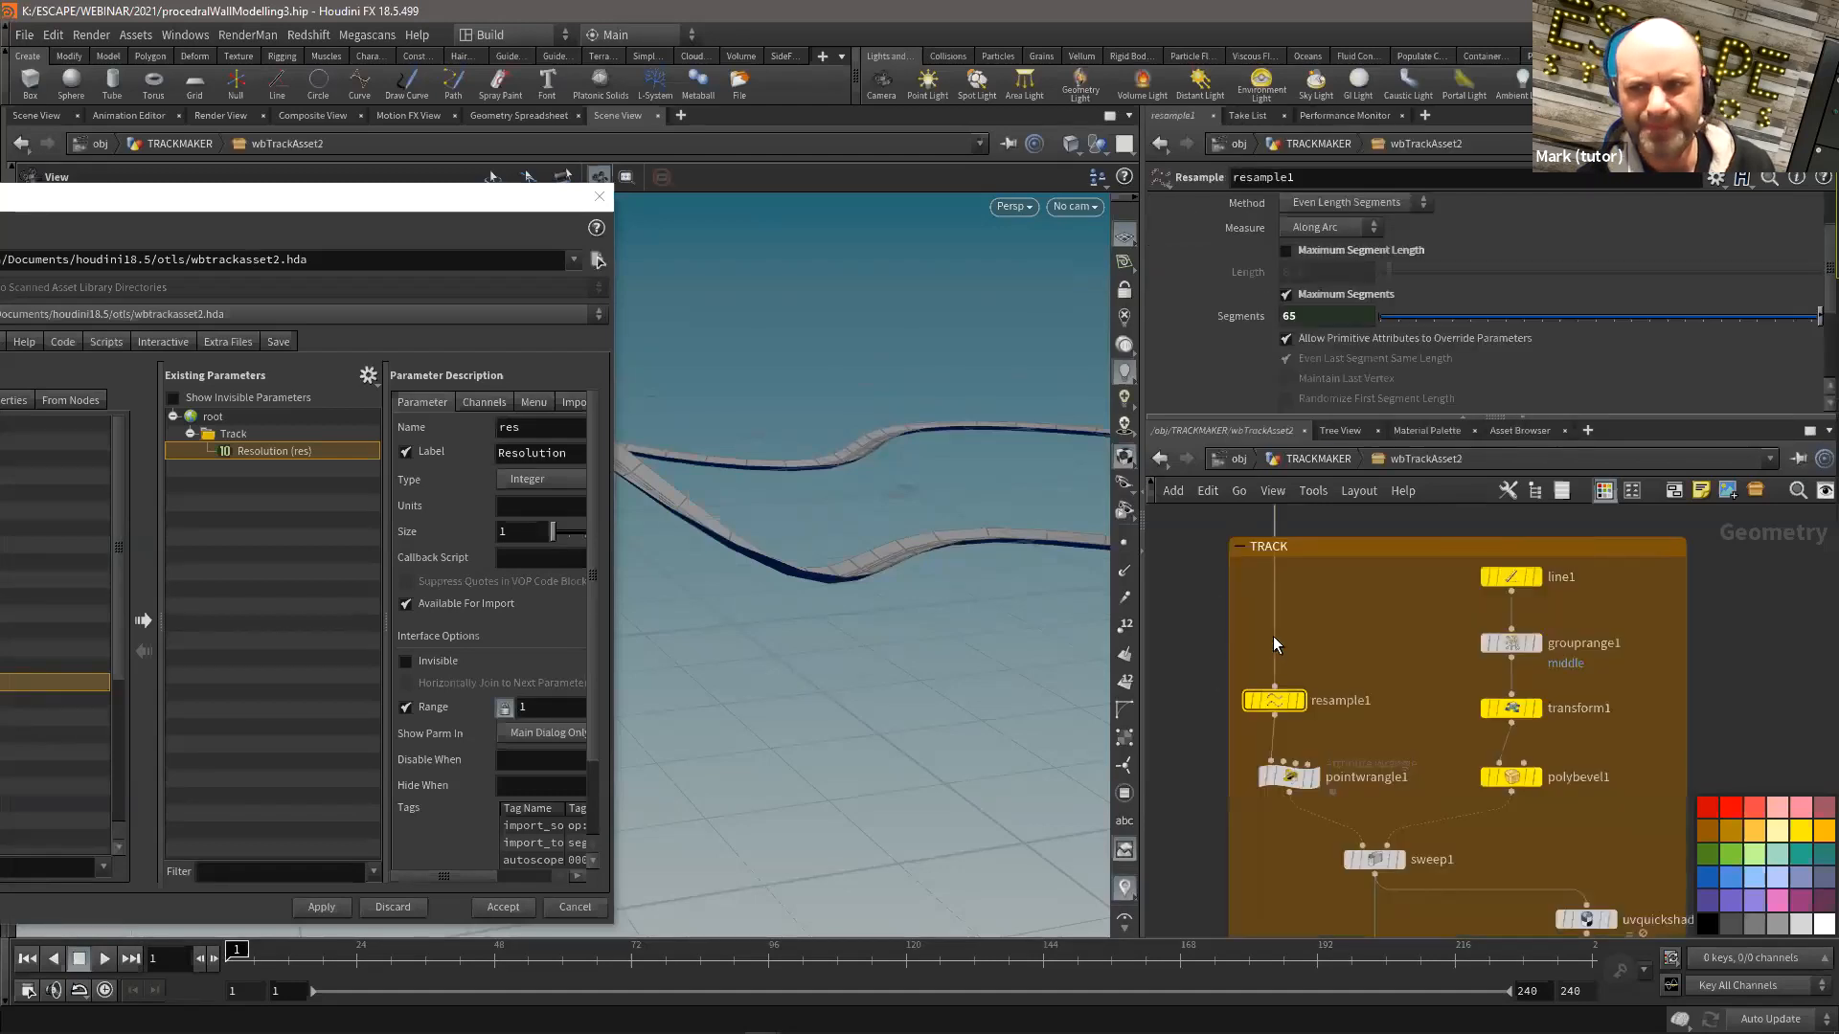
left_click(1509, 576)
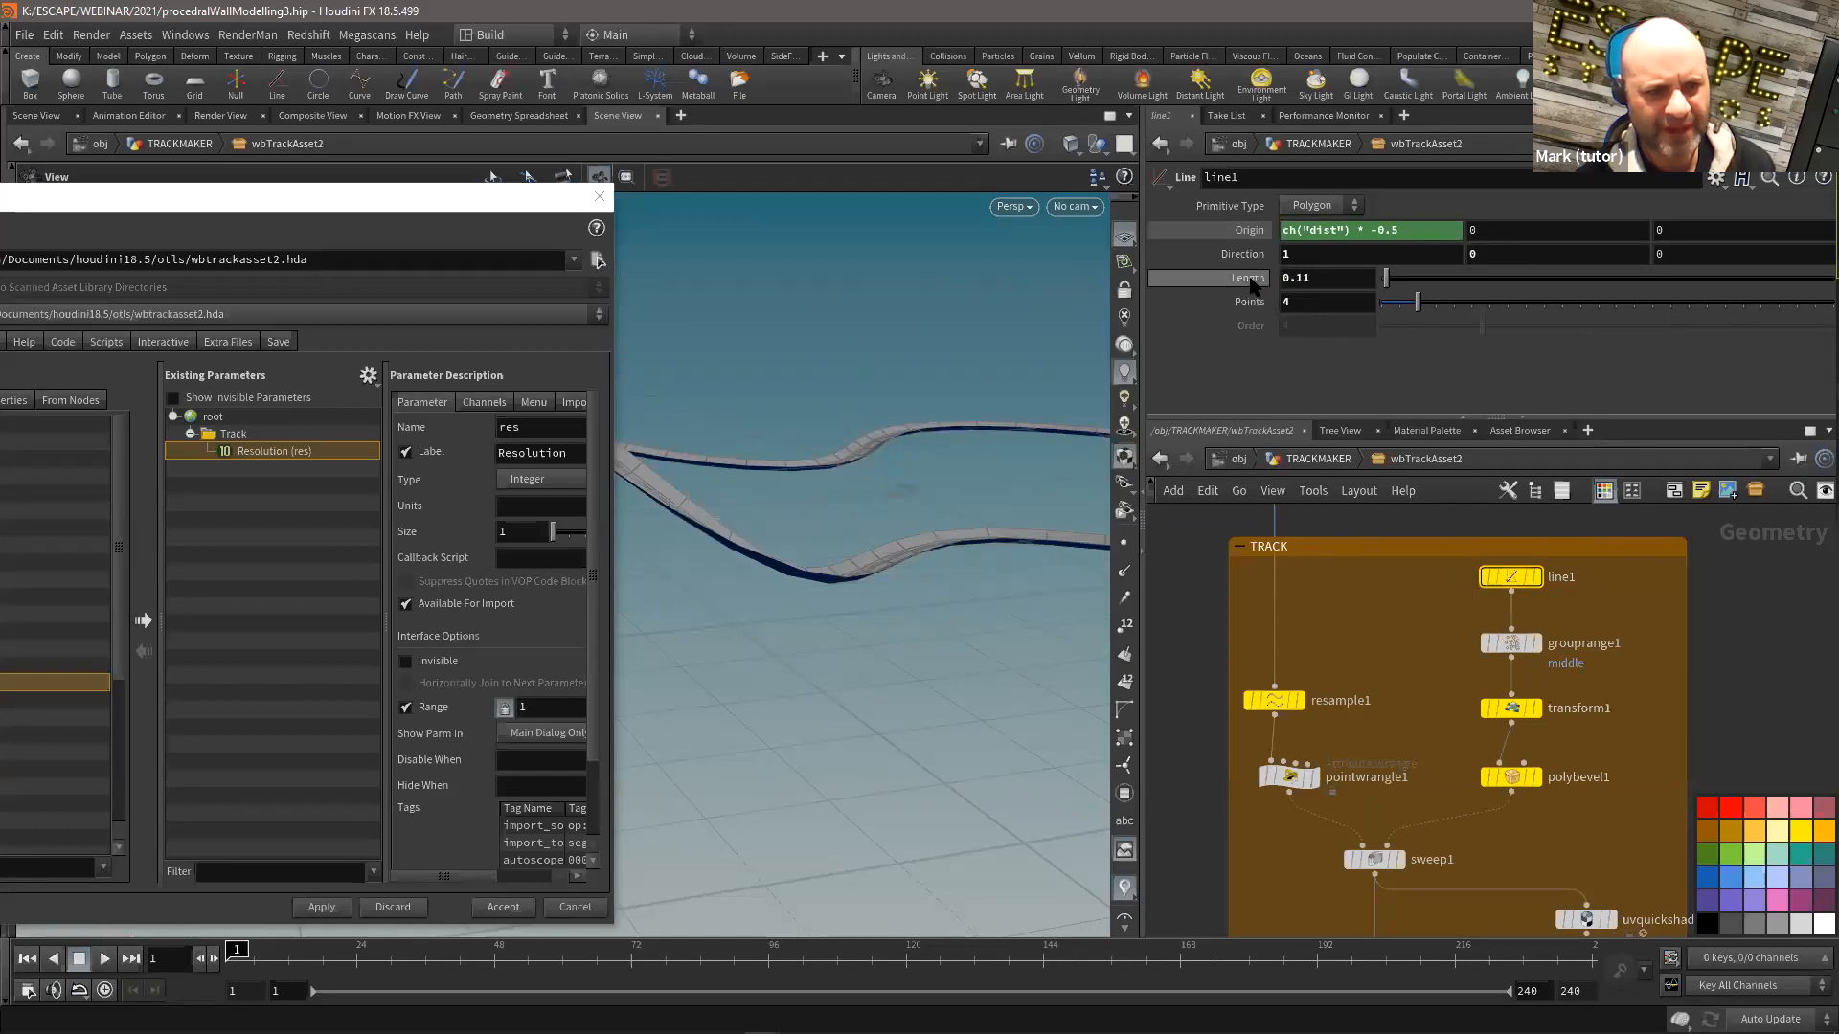
left_click_drag(1245, 276, 225, 462)
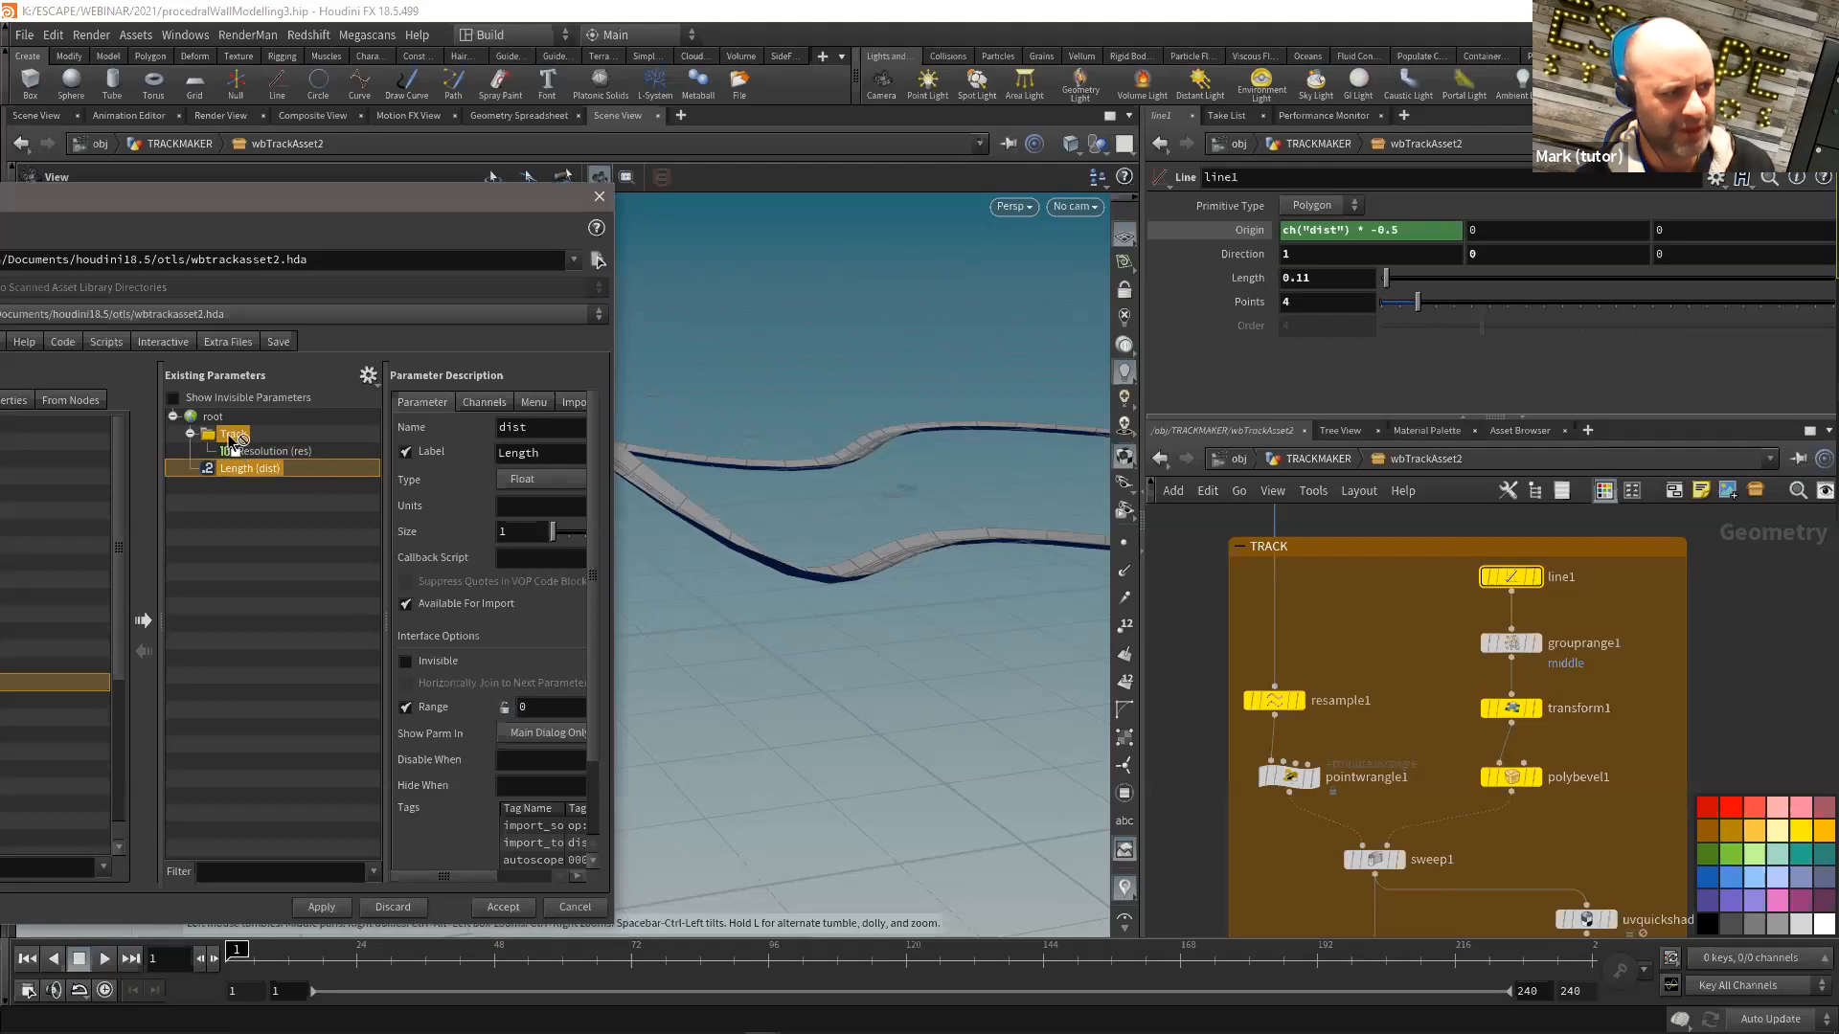
Step: Name the exported length parameter width with the label Width and apply the change
double_click(547, 427)
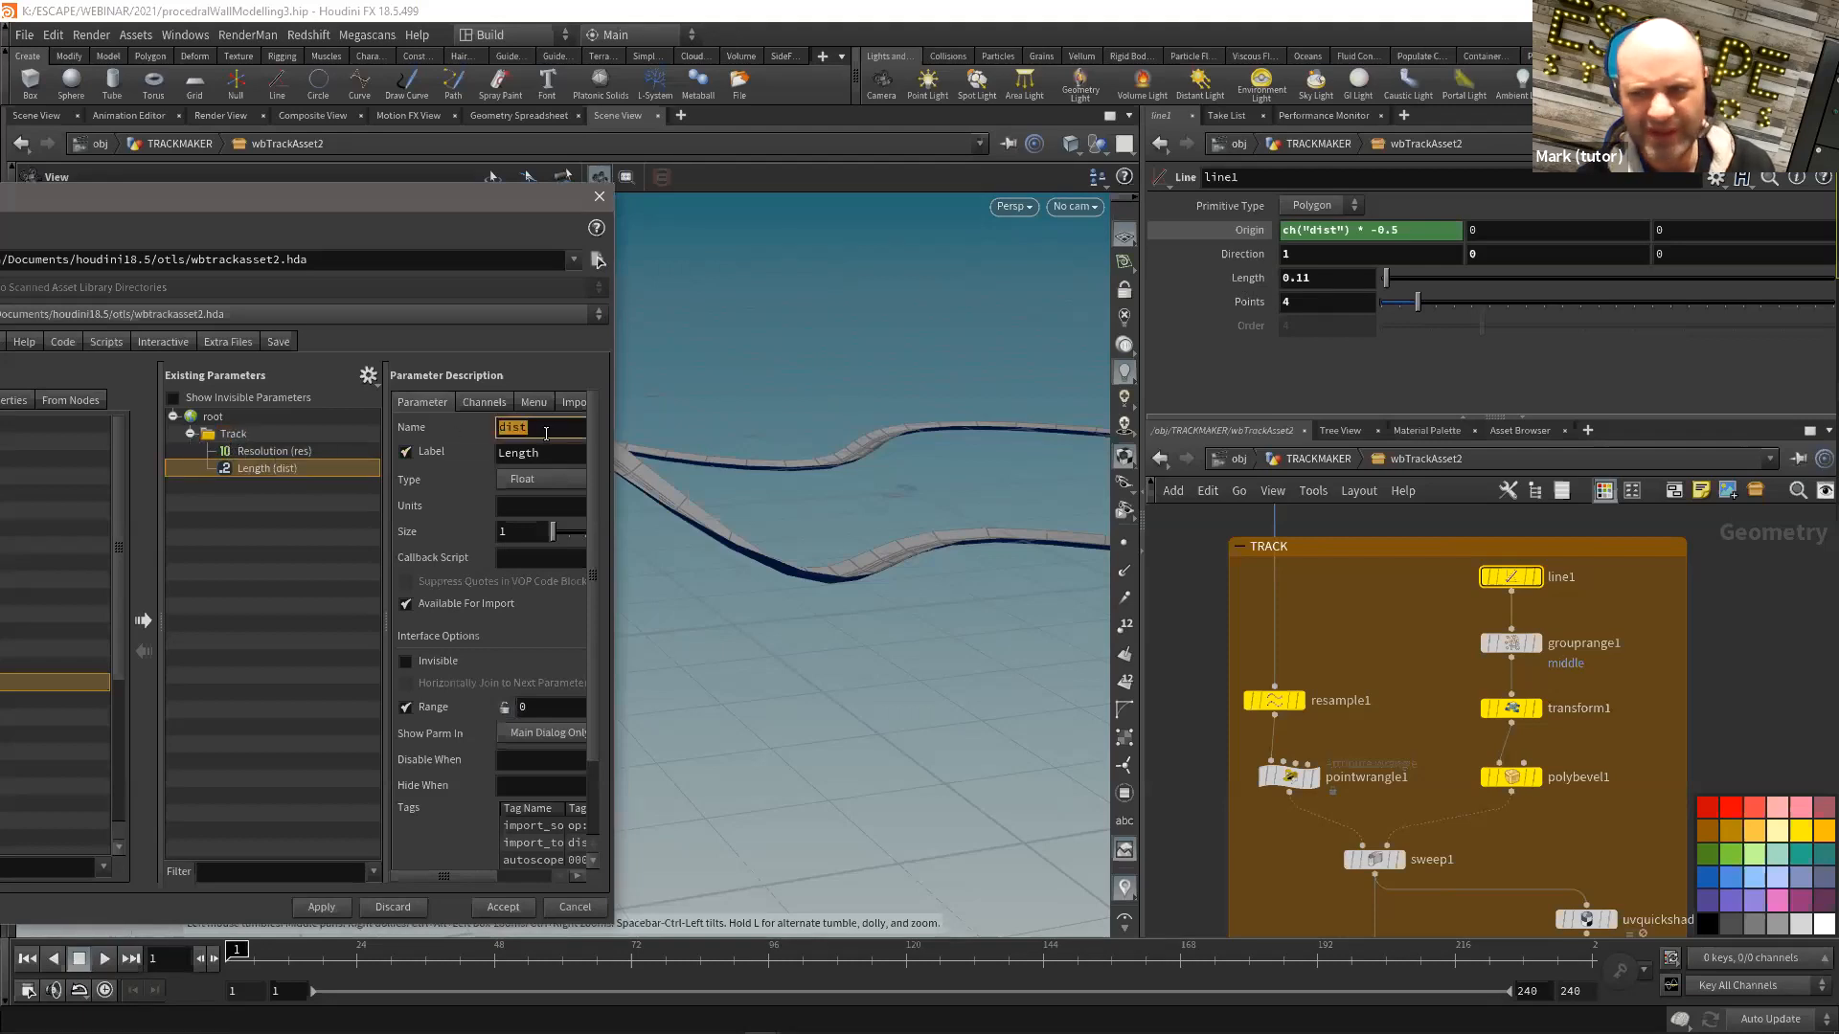
type("wi")
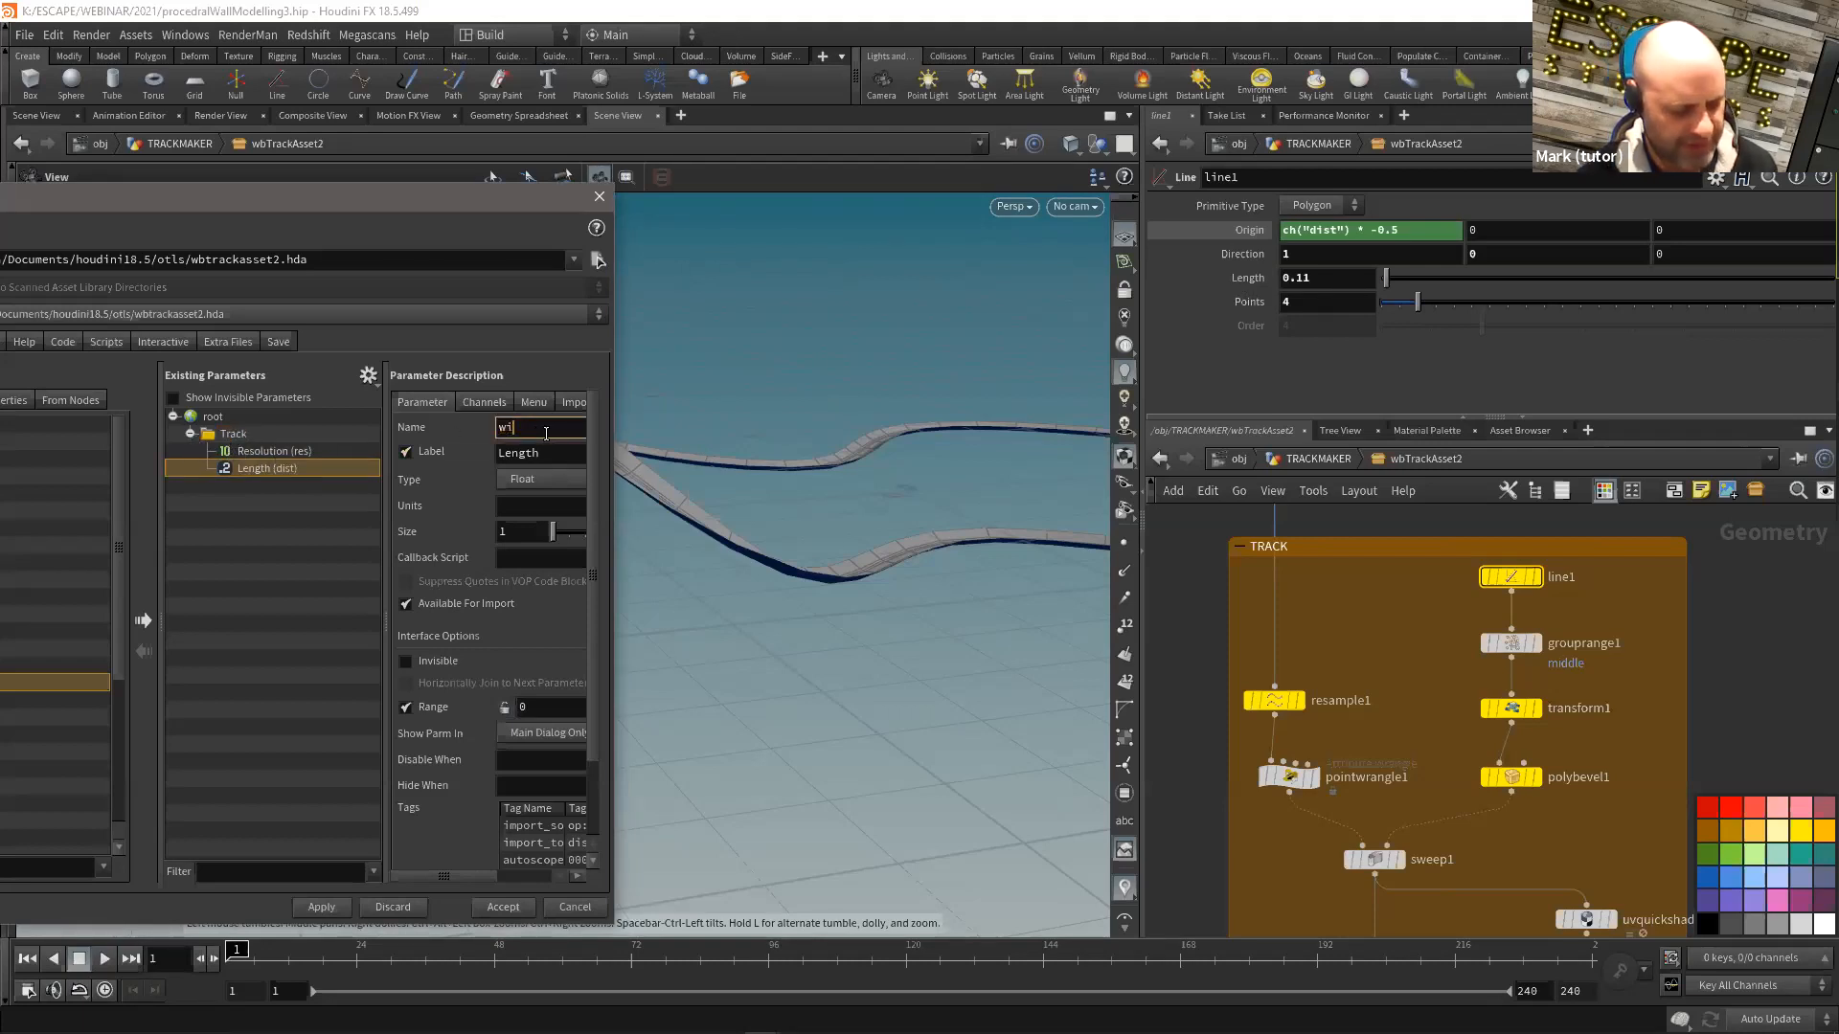
type("dth")
key("Tab")
type("Width")
key("Tab")
left_click(341, 906)
Step: Return to the TRACKMAKER level, try out the asset's Width control and undo the change
left_click(1319, 459)
left_click_drag(920, 480, 967, 483)
middle_click_drag(1304, 255, 1442, 286)
key("ctrl+z")
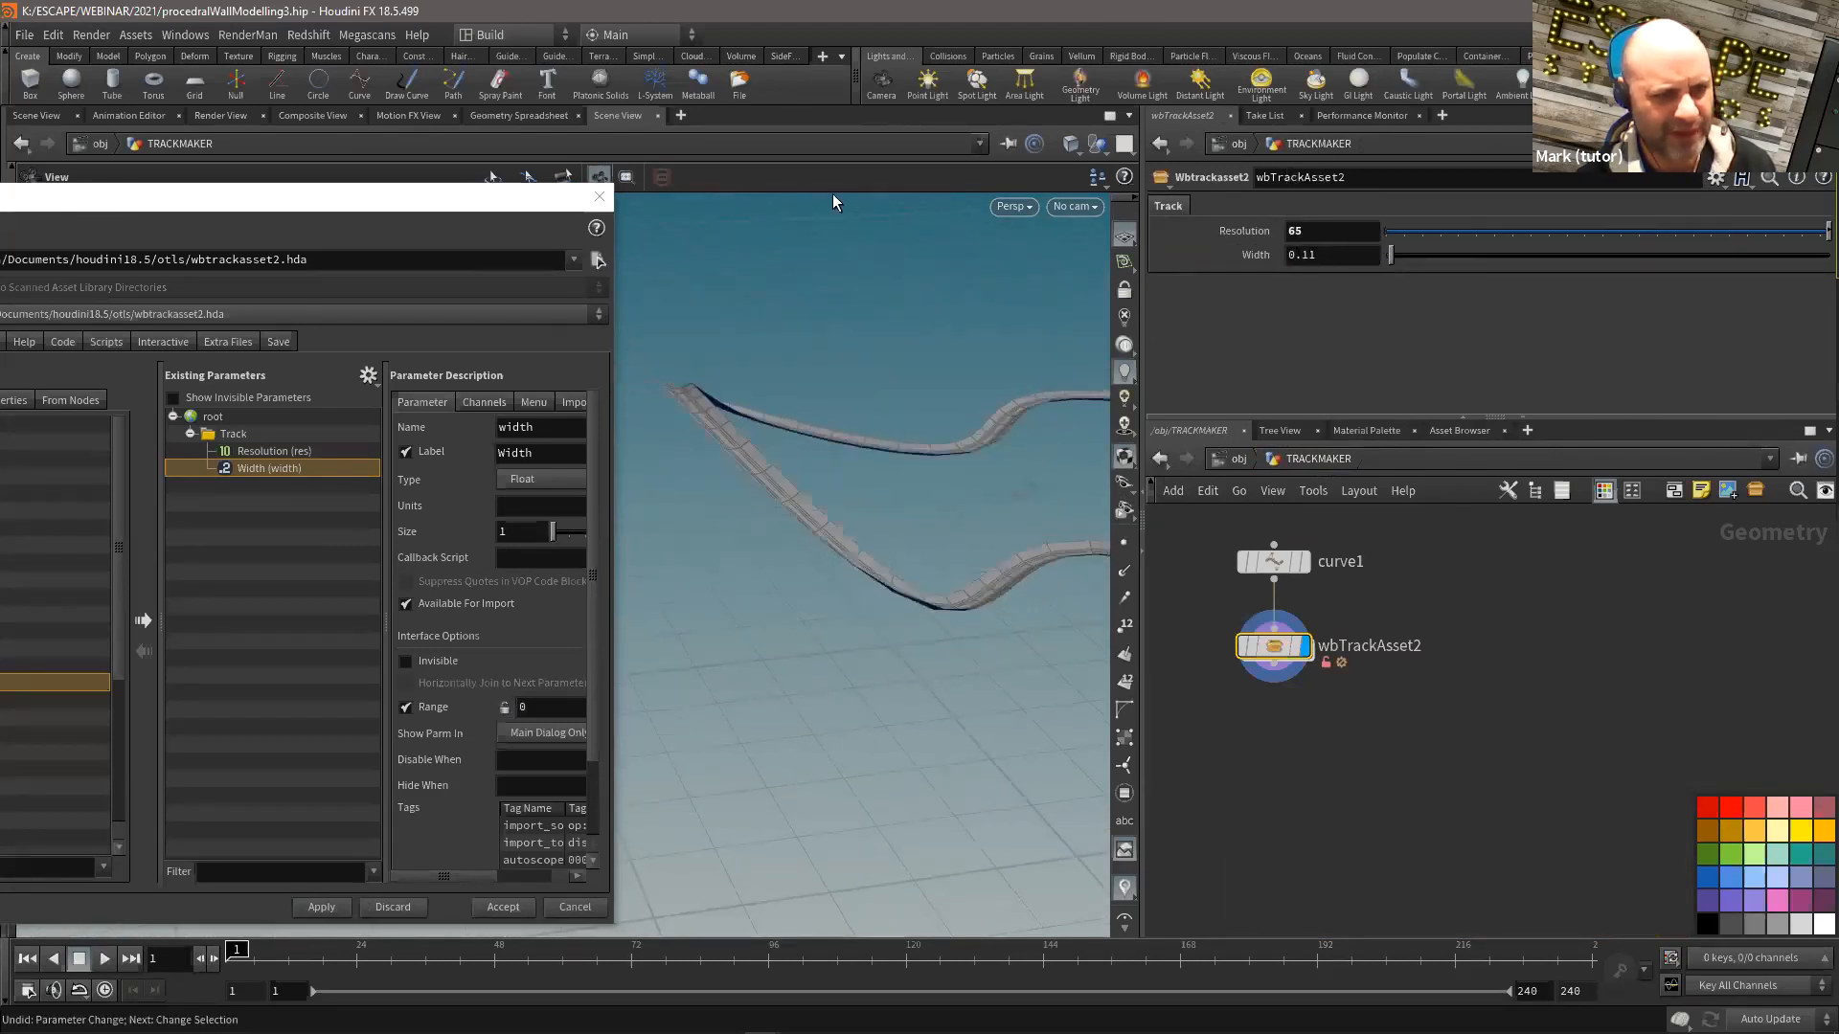
Step: Go back inside wbTrackAsset2 and export the Translate Y parameter of transform1 into the Track folder
double_click(1272, 649)
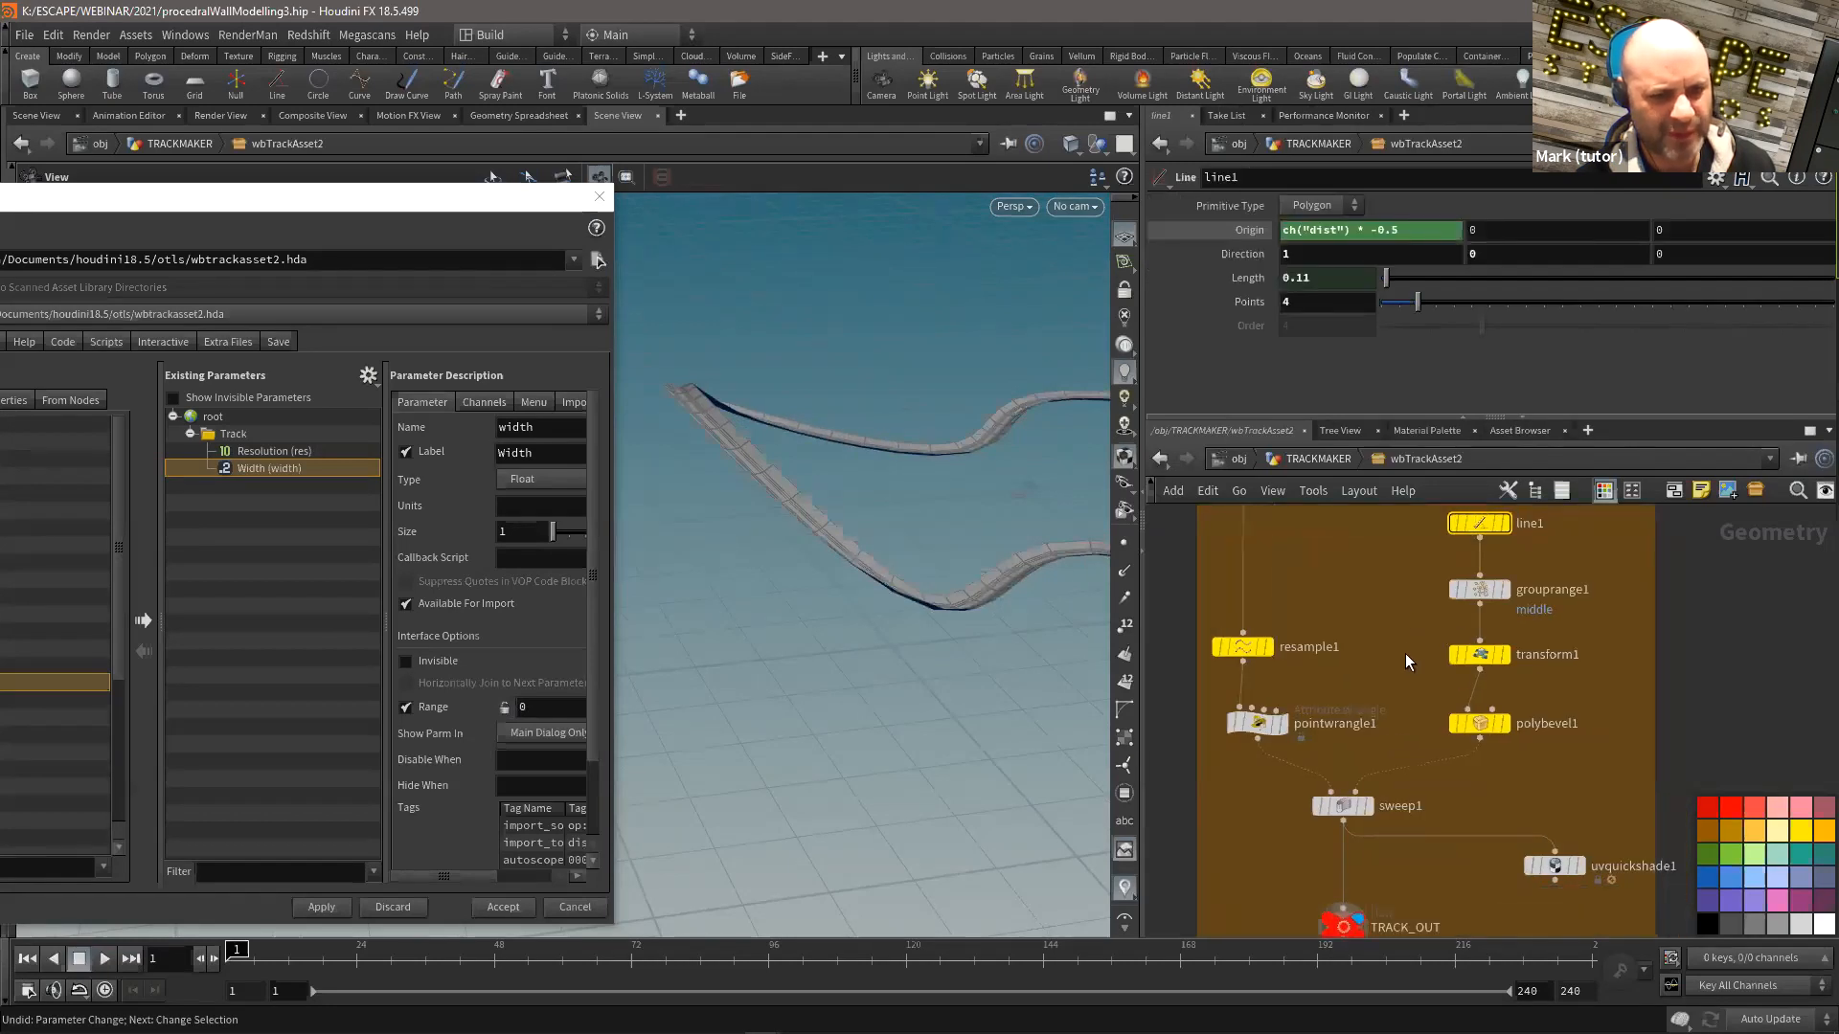
left_click(1490, 656)
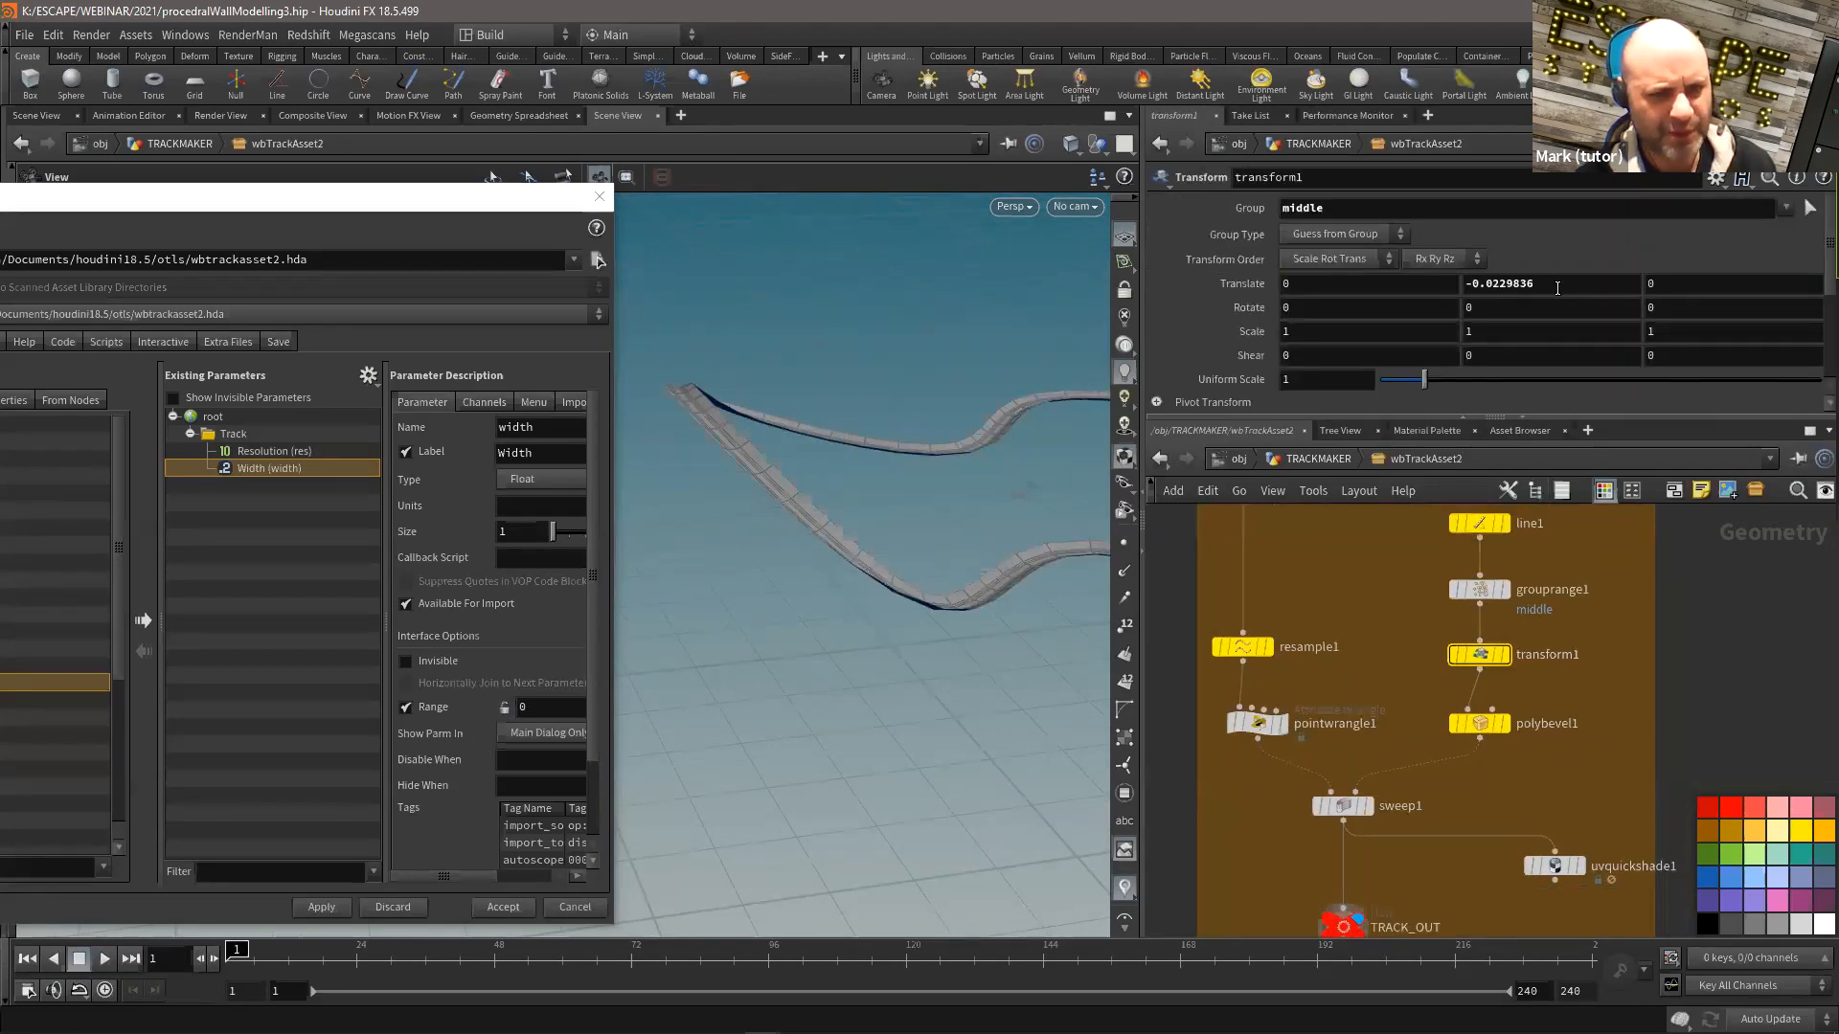
left_click_drag(1510, 284, 273, 484)
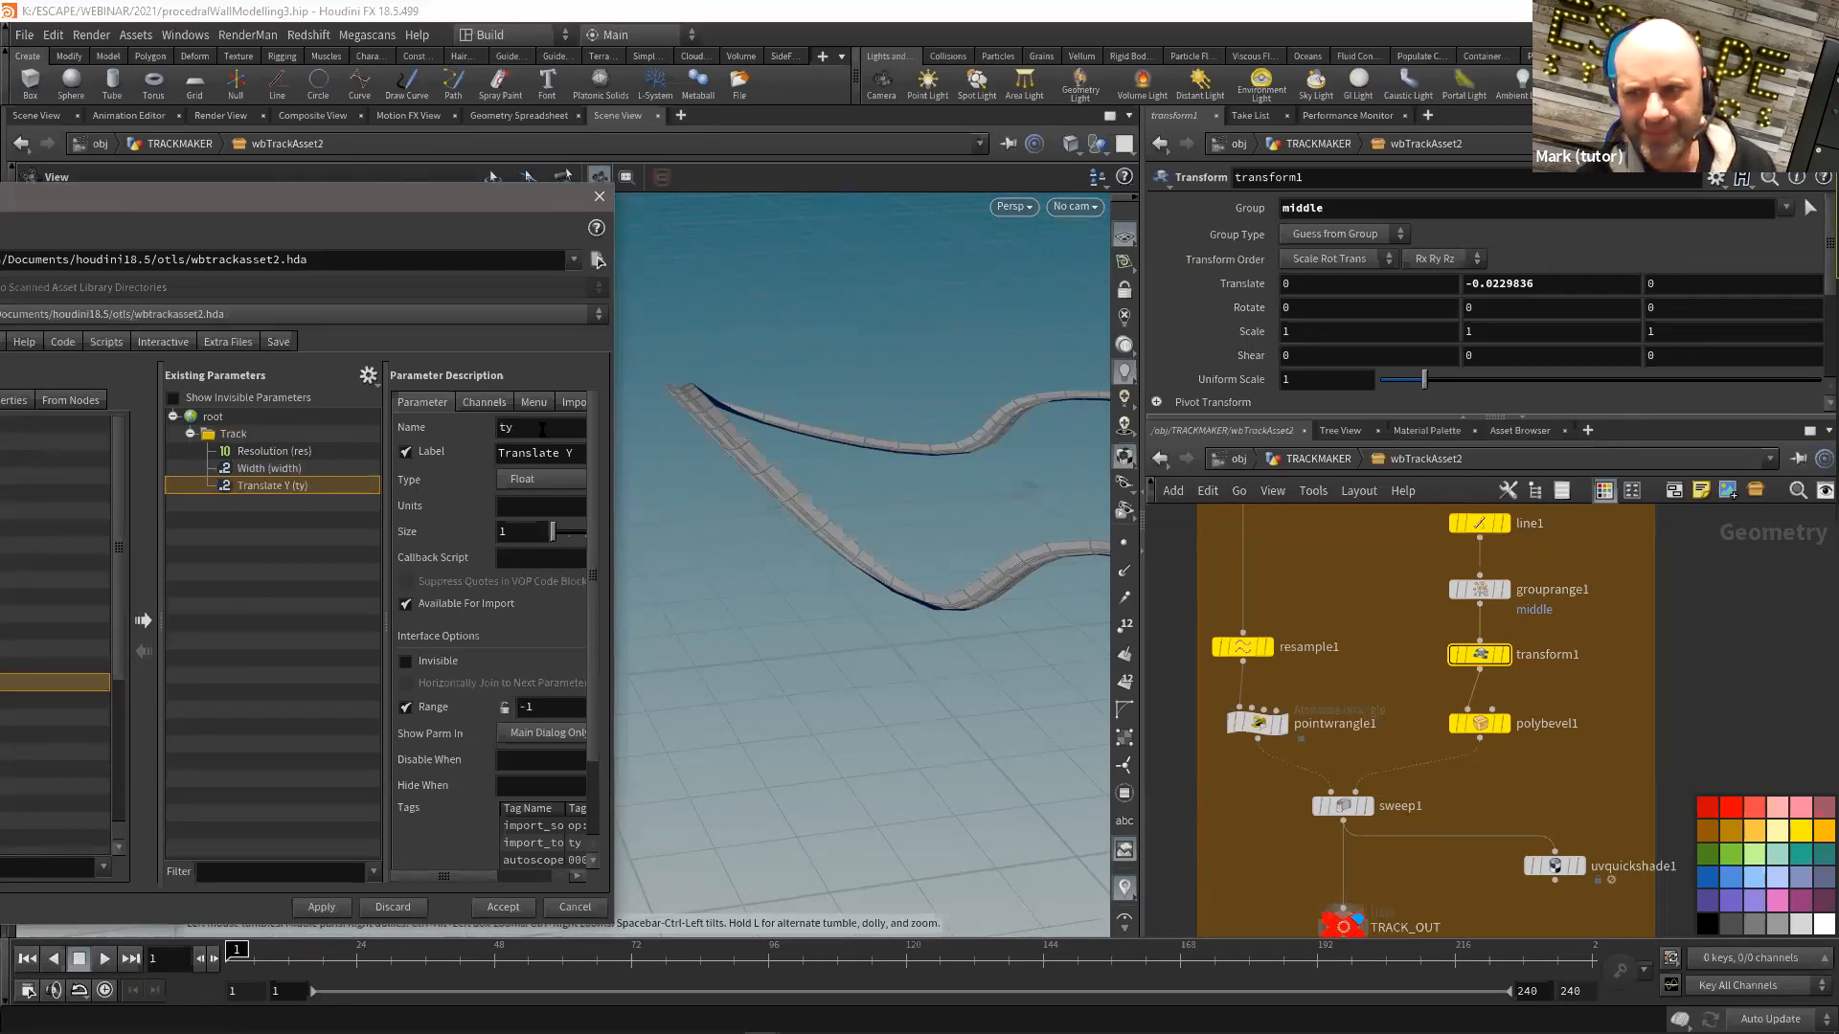
Step: Give the exported Translate Y parameter the name depth and the label depth, and apply the change
type("depth")
key("Tab")
type("depth")
key("Tab")
left_click(322, 907)
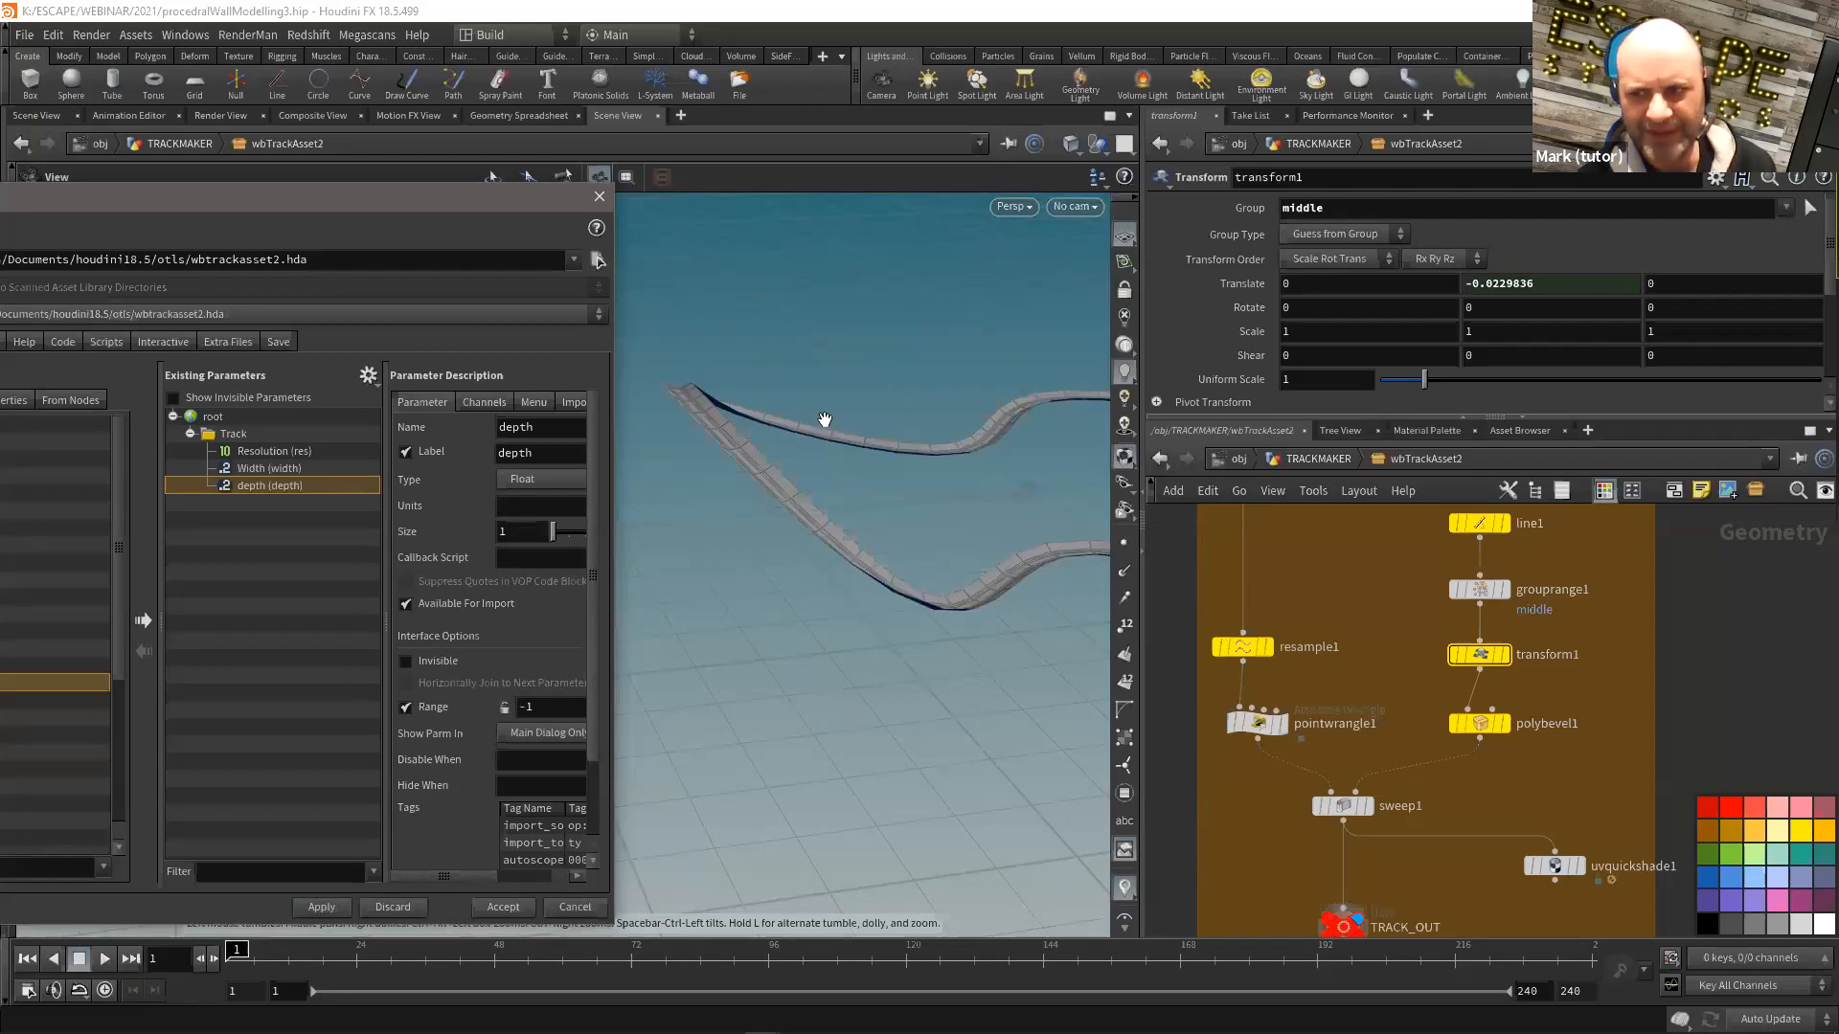
Step: Try out the Distance of polybevel1 with a closer view of the track and set it to 0.0058
left_click(1480, 723)
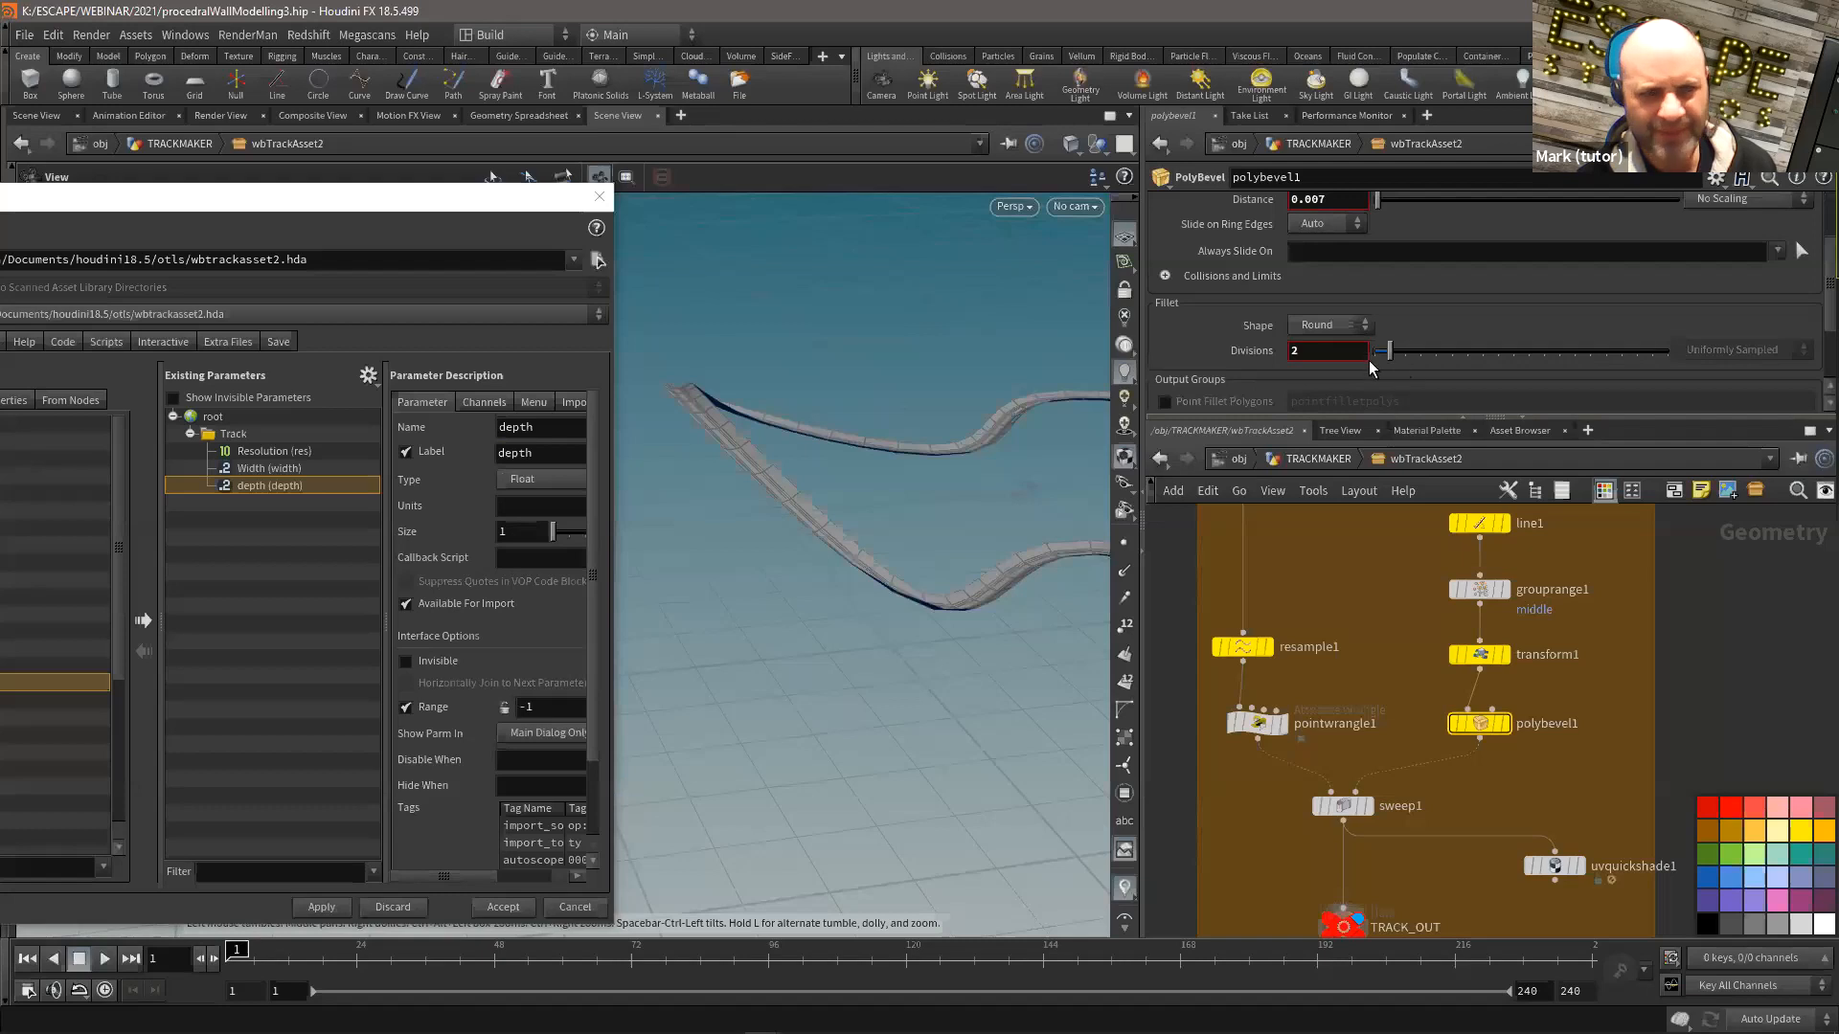
scroll(1427, 268, "up", 2)
middle_click_drag(1329, 272, 1330, 272)
left_click_drag(809, 388, 874, 399)
key("ctrl+z")
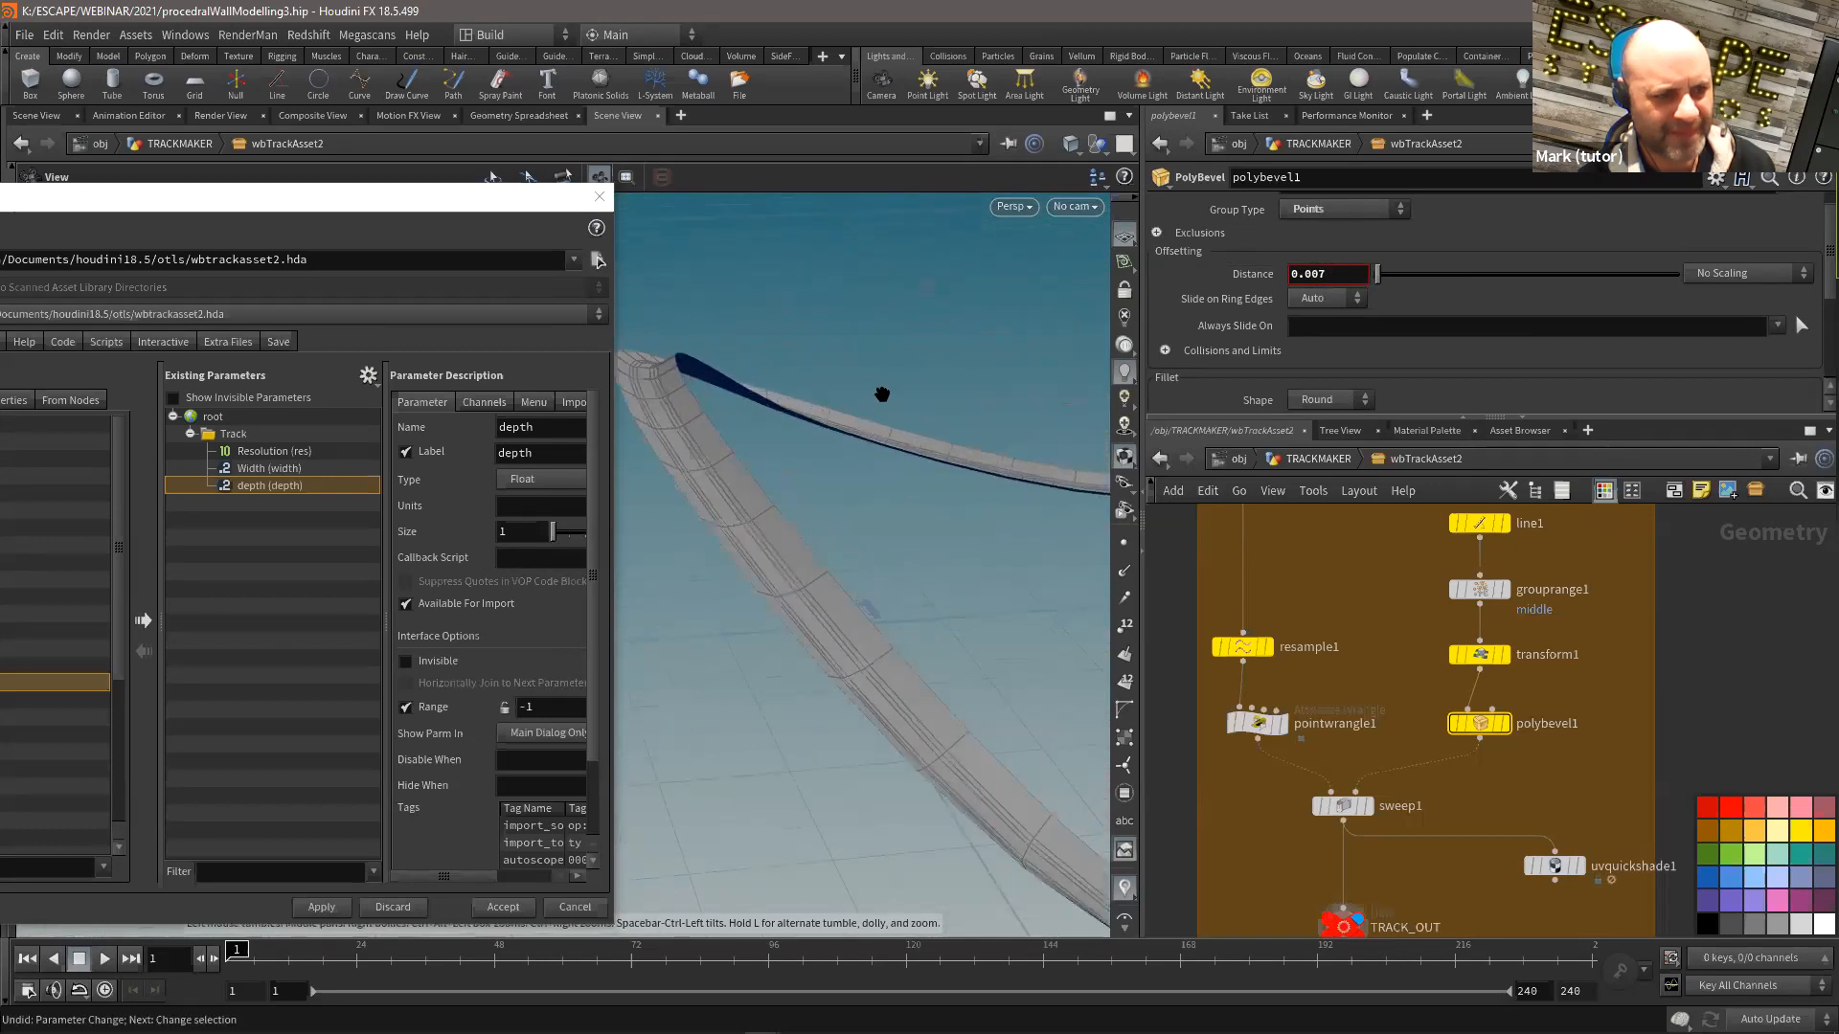
key("ctrl+z")
left_click(1475, 730)
middle_click_drag(1324, 273, 1352, 326)
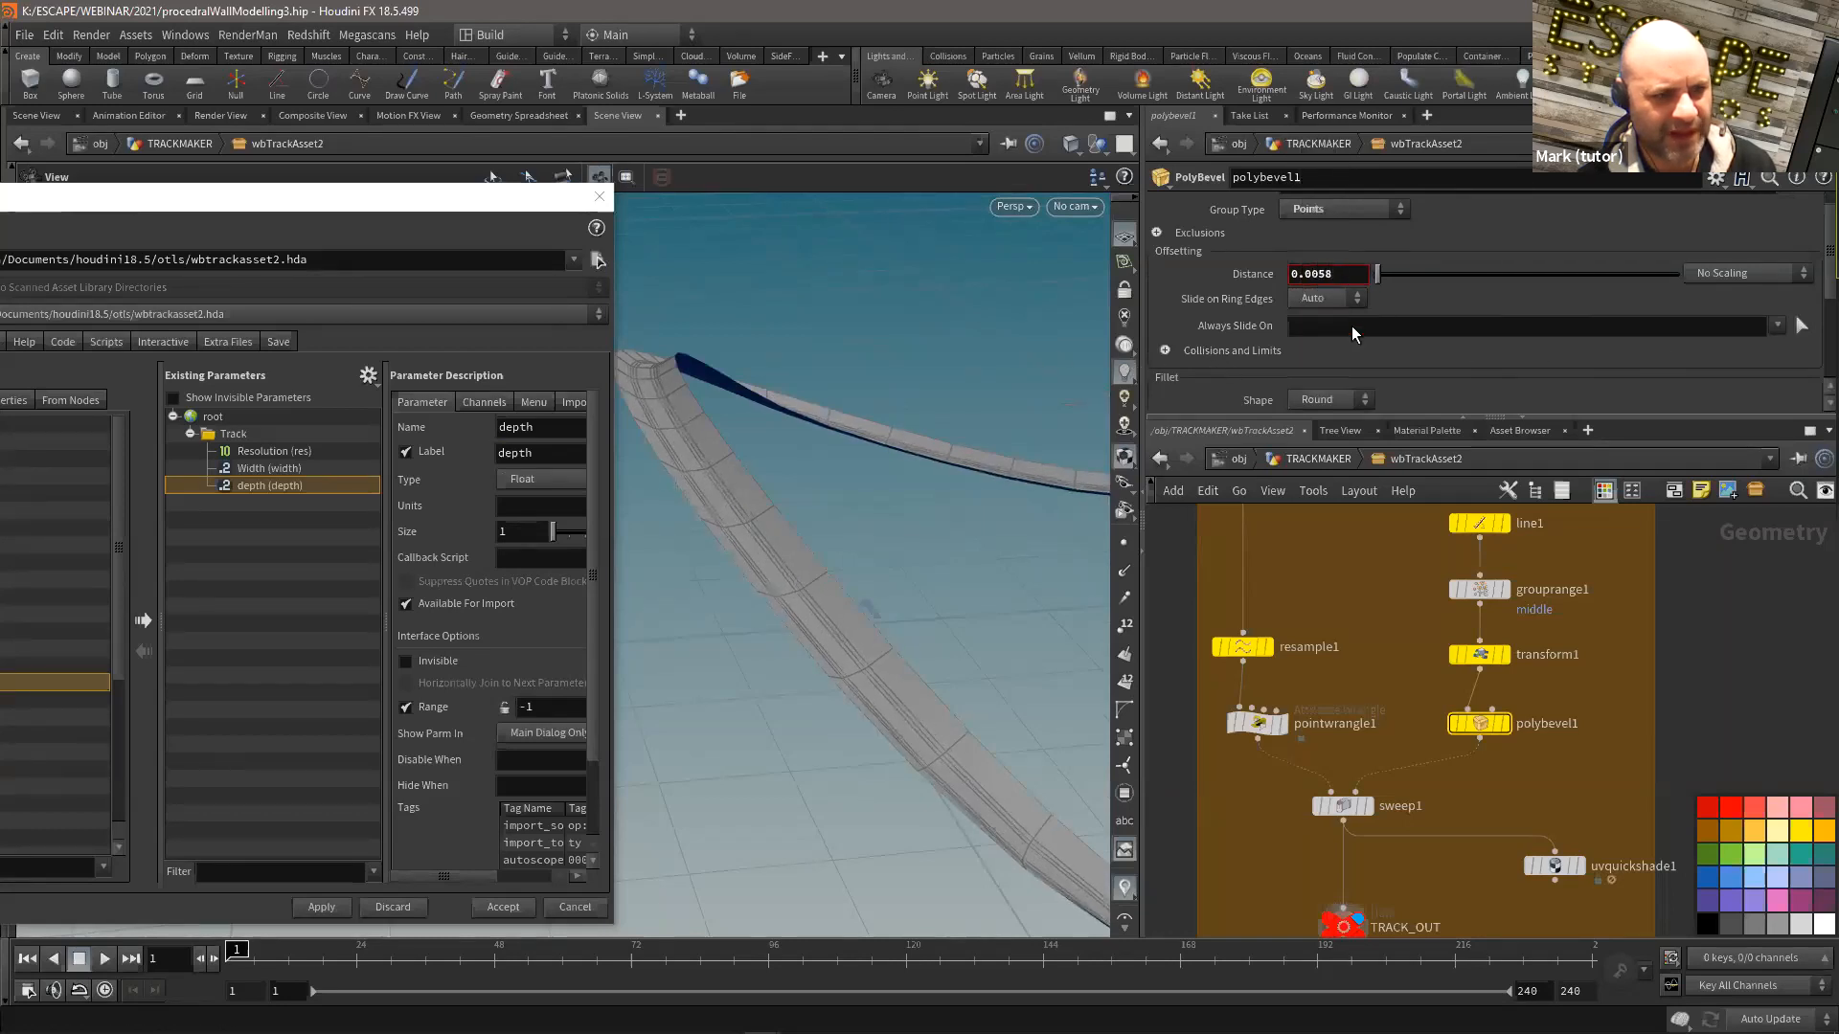
Step: Reduce the fillet Divisions of polybevel1 to 1
scroll(1462, 347, "down", 3)
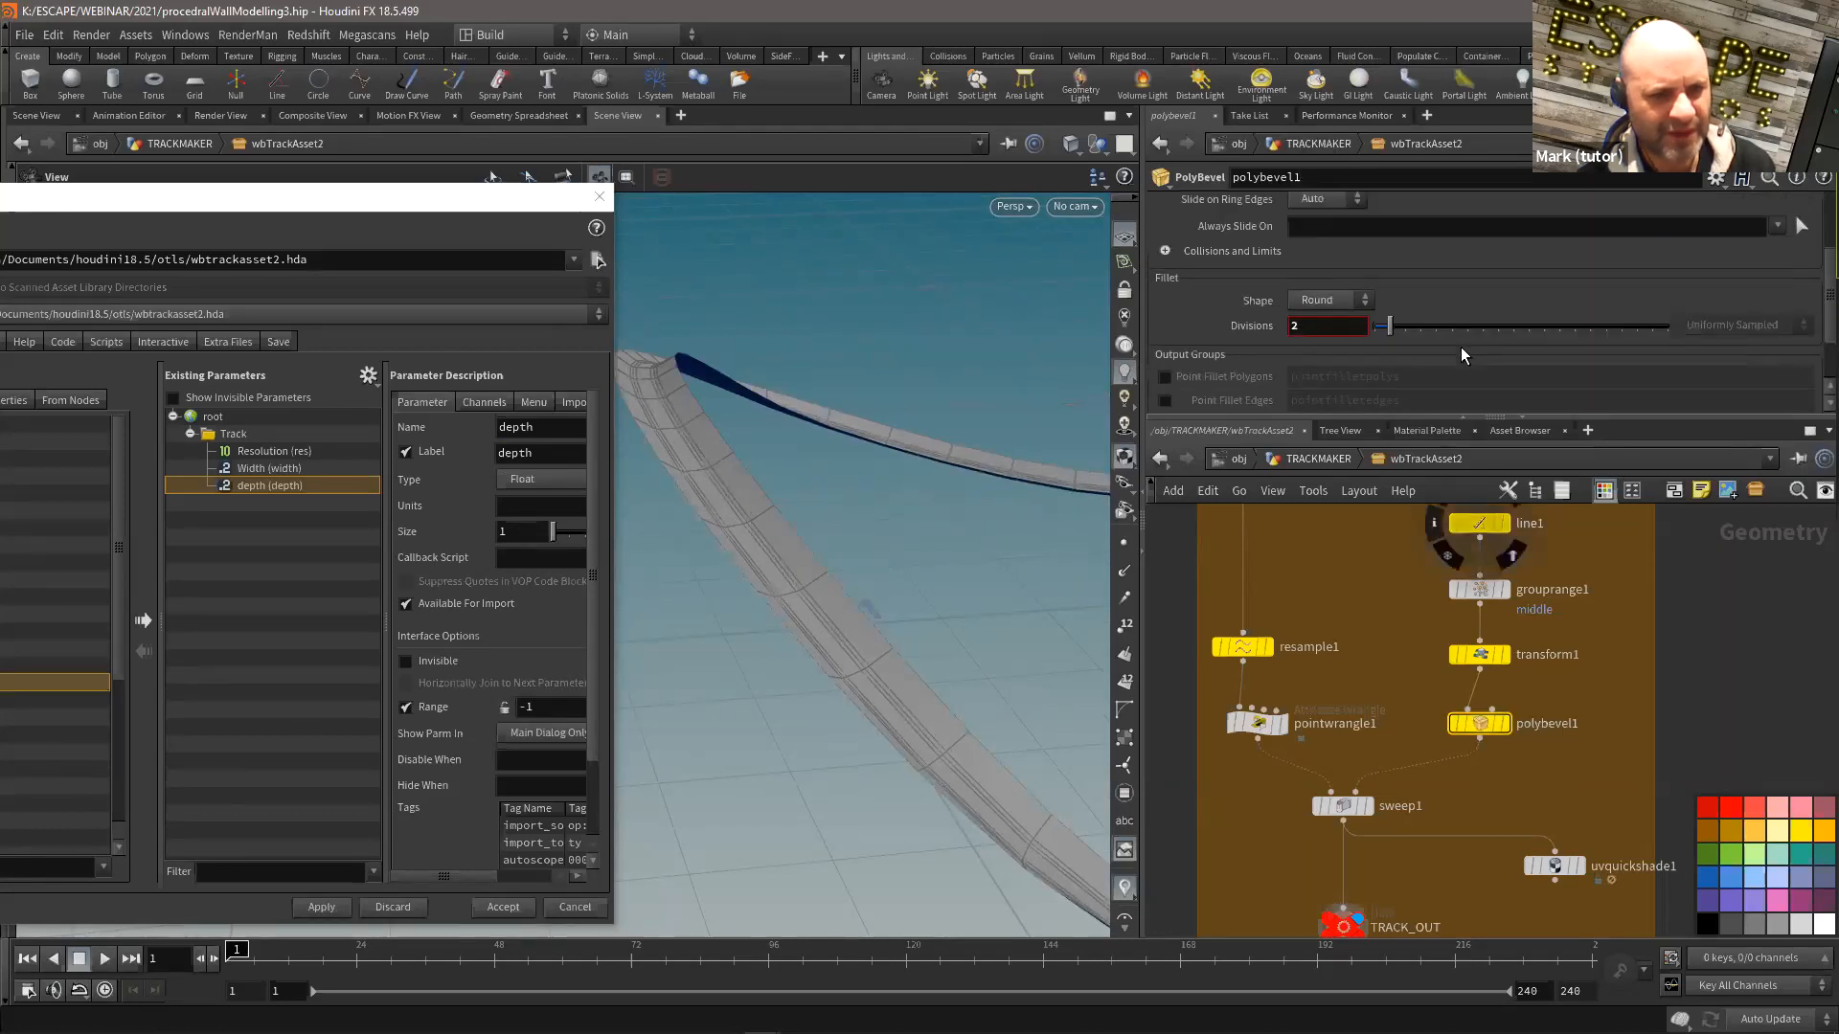
scroll(1462, 347, "down", 2)
left_click_drag(1430, 279, 1332, 284)
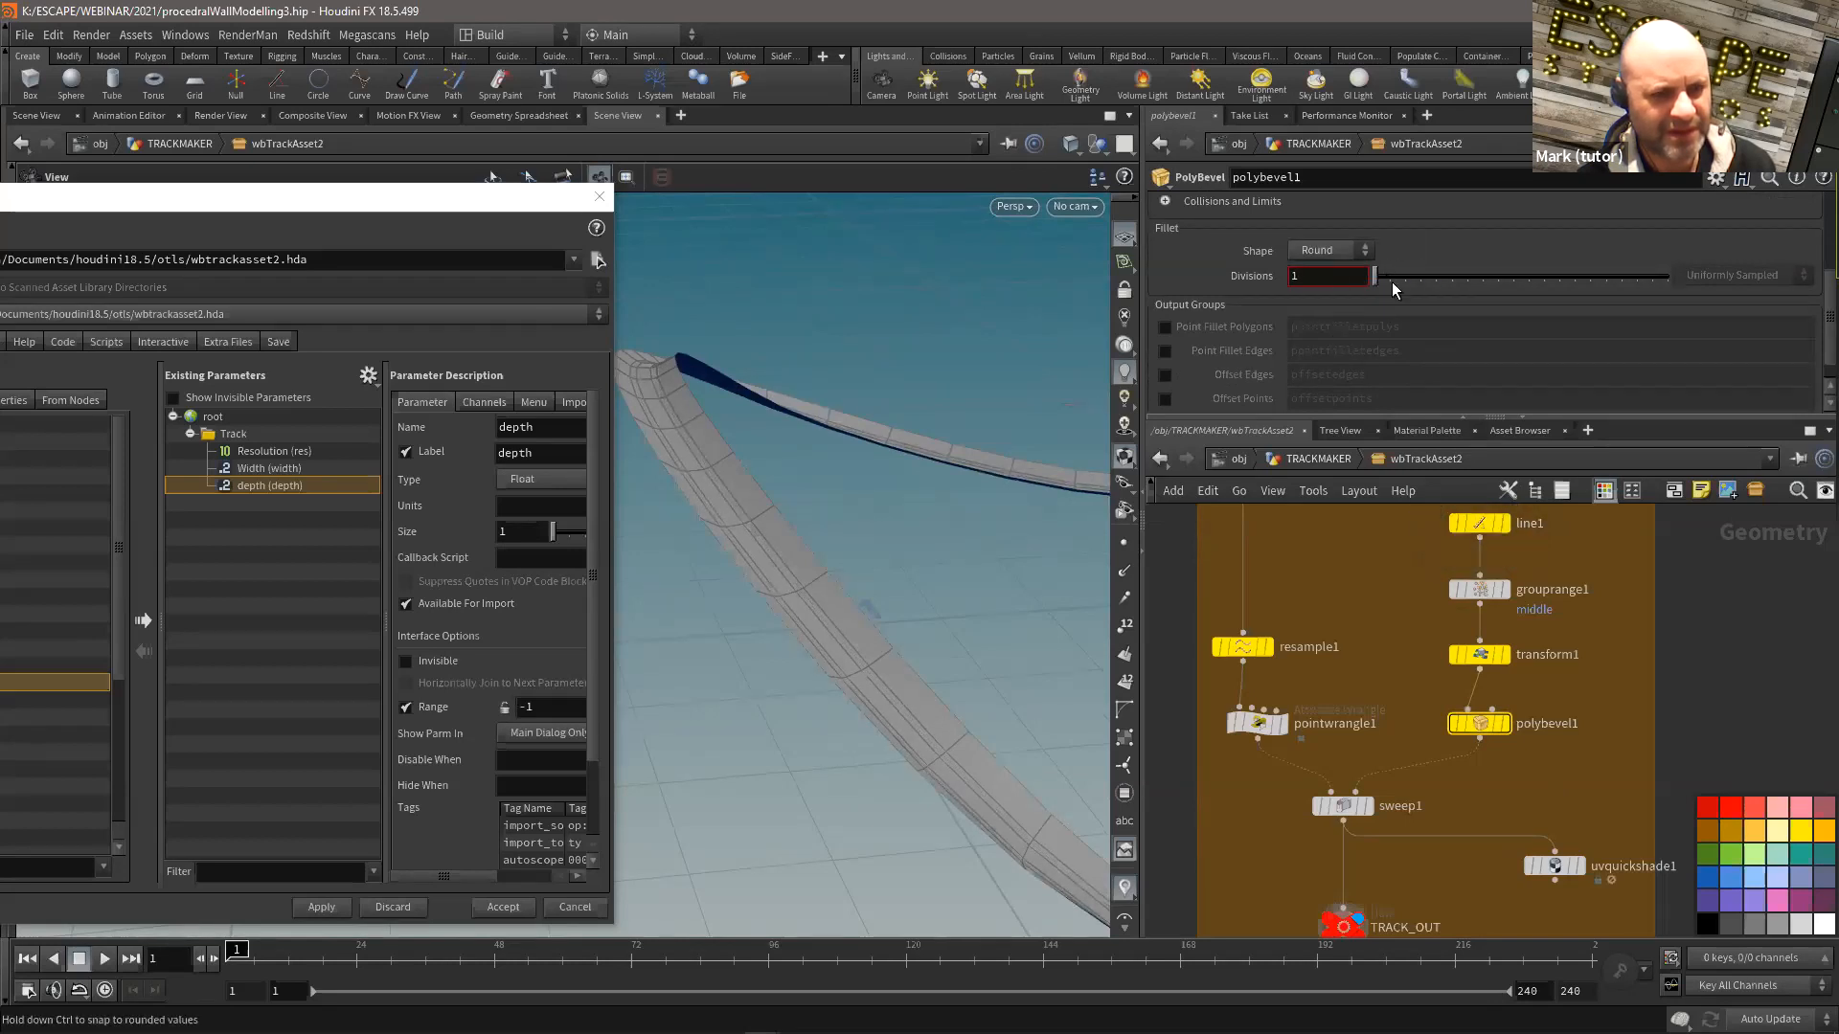
Step: Recheck the Distance of polybevel1 at 0.0058 and export that parameter into the asset's Track folder
scroll(1326, 242, "up", 5)
middle_click_drag(1325, 246, 1333, 285)
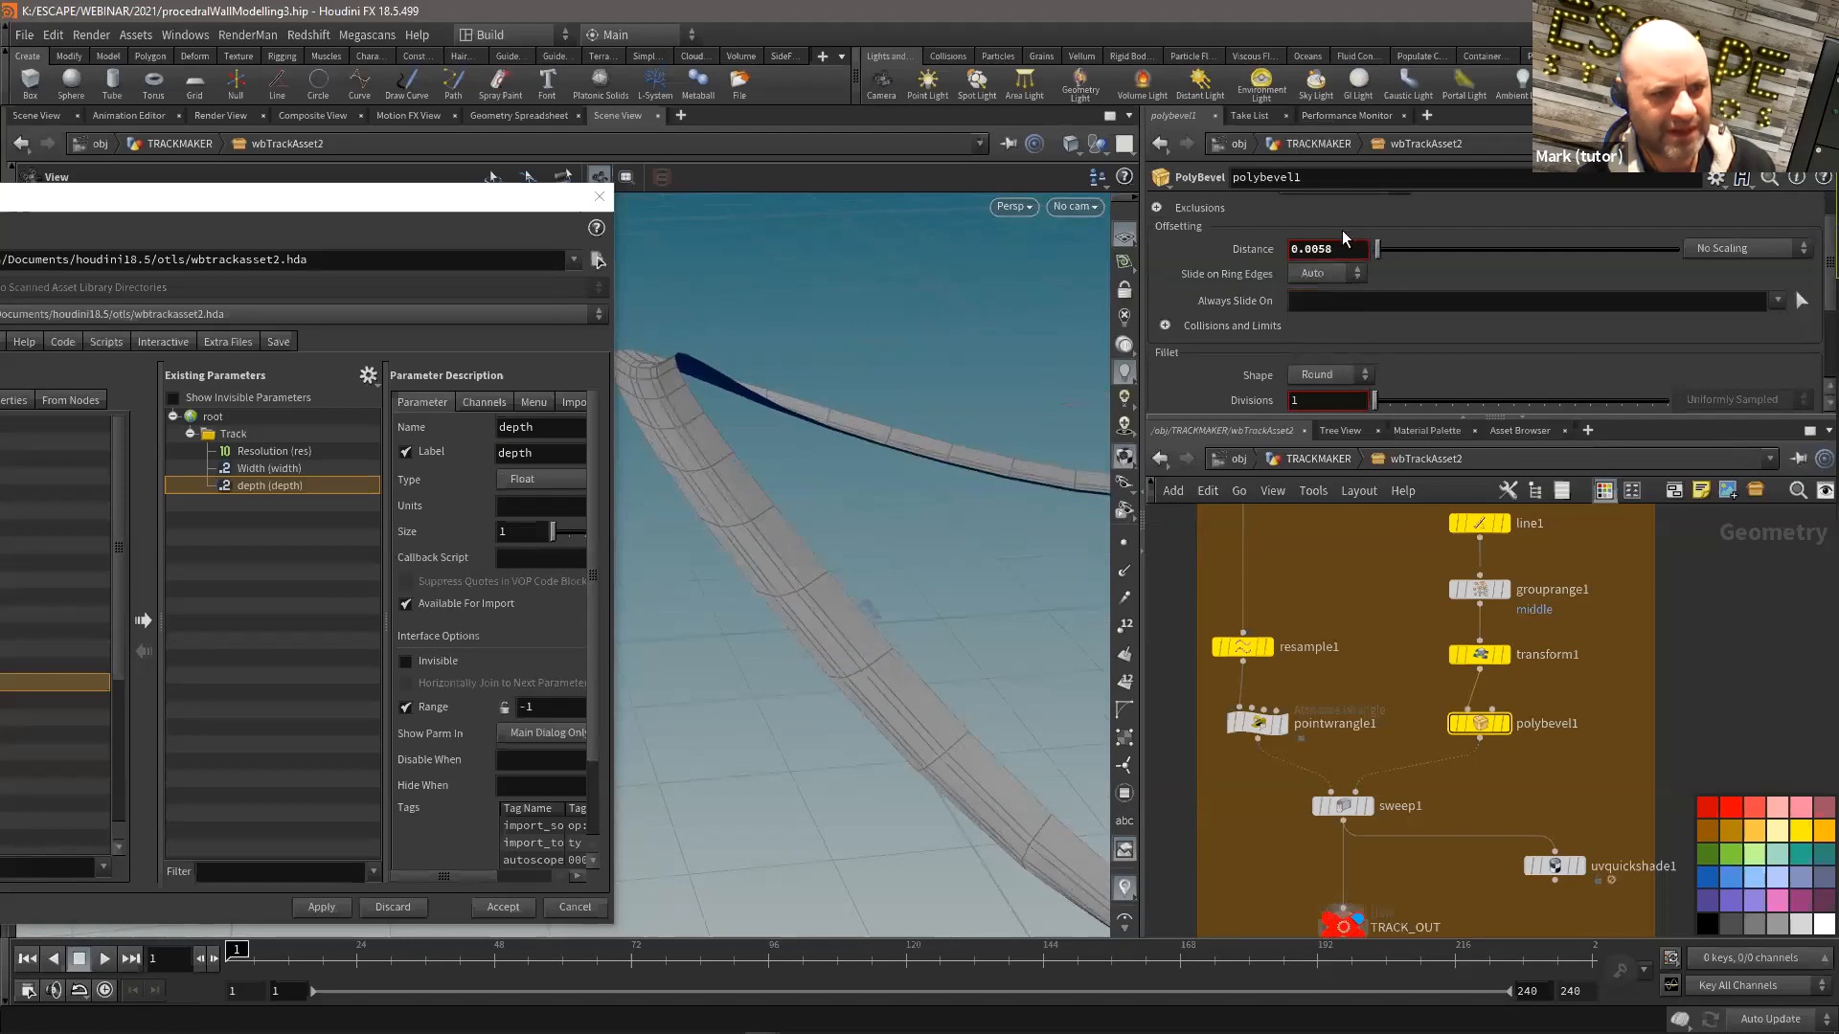
left_click_drag(1251, 249, 253, 434)
Step: Name the exported distance parameter soften with the label Soften and apply the change
left_click_drag(549, 428, 444, 429)
type("soften")
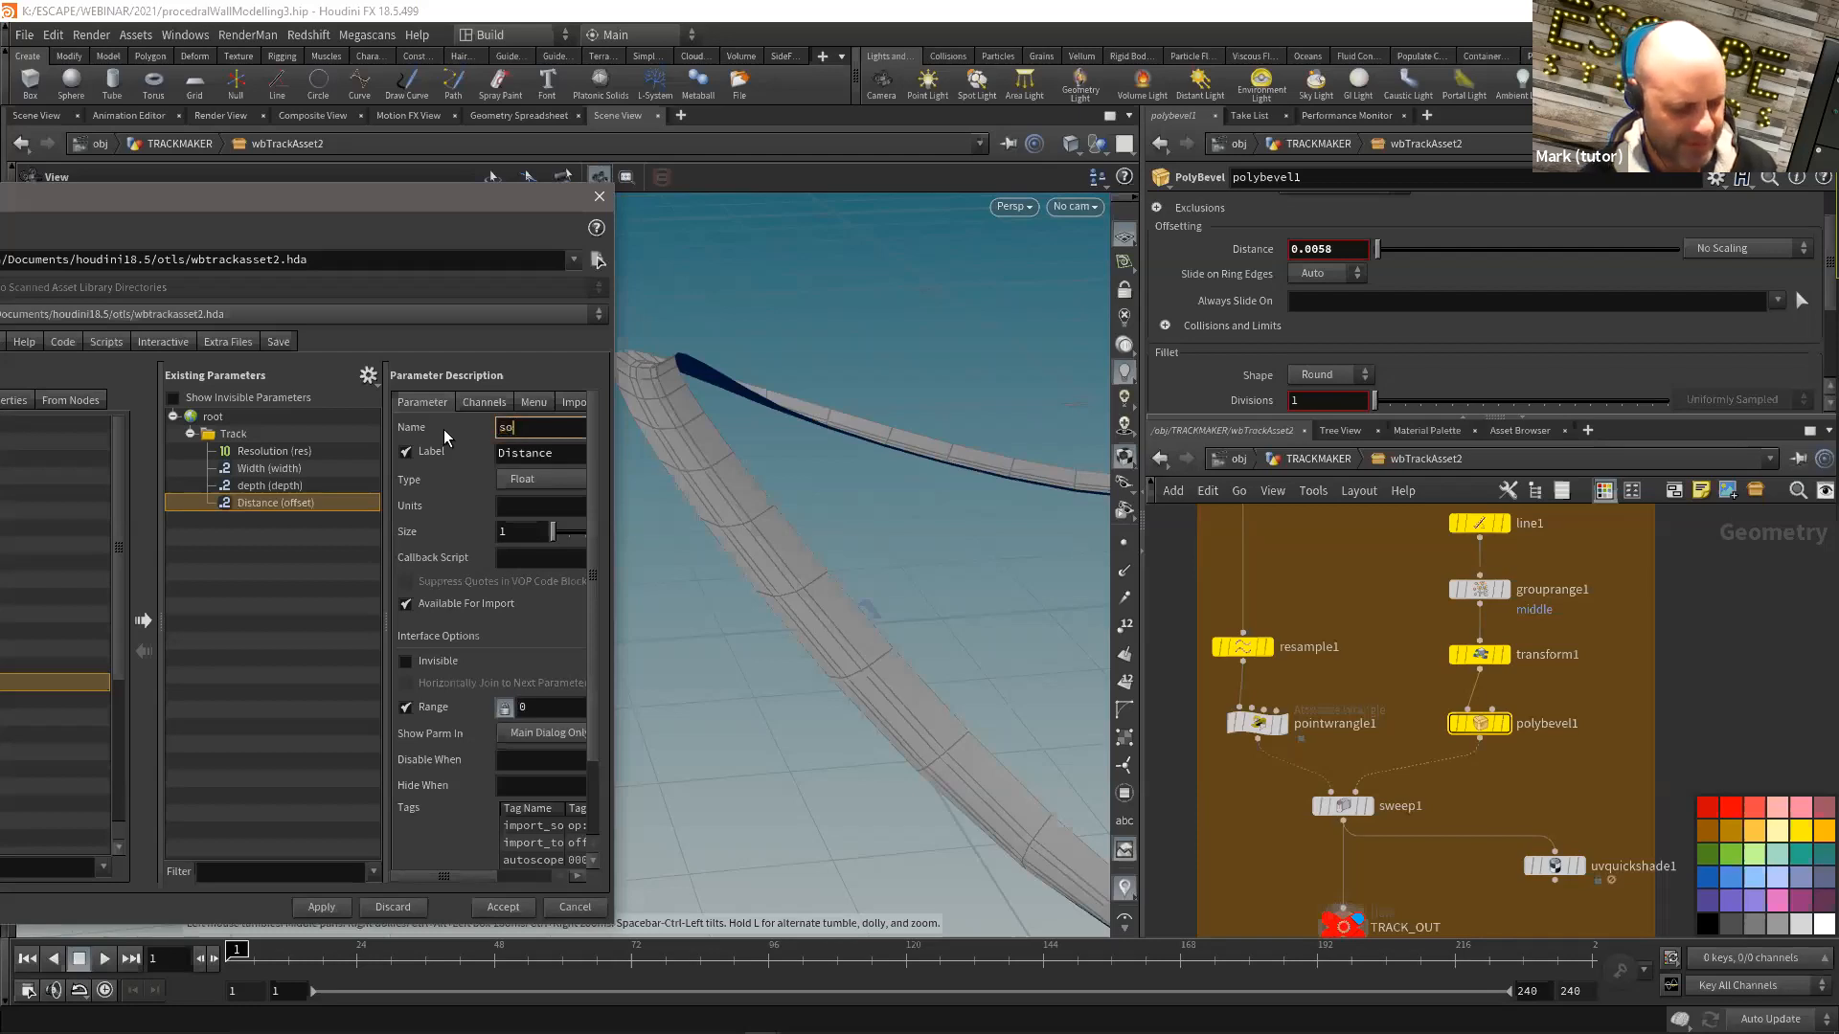
key("Tab")
type("Soften")
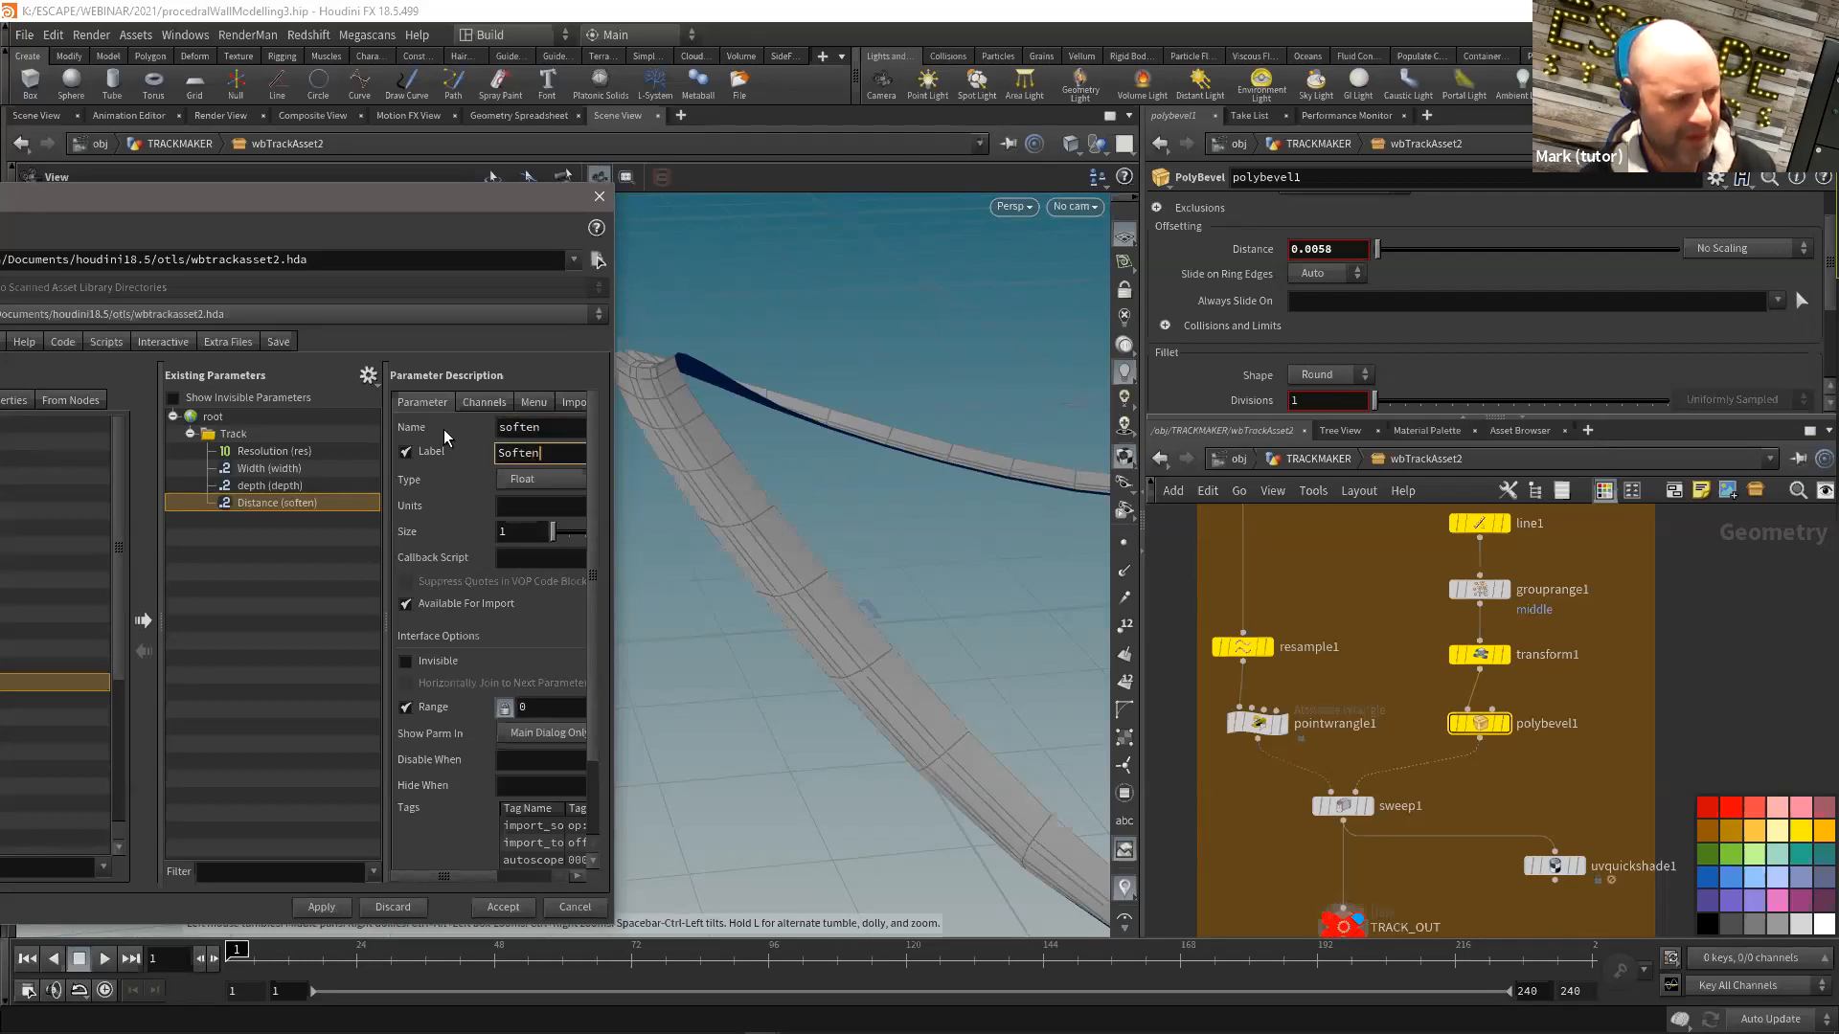
key("Tab")
left_click(322, 907)
Step: Return to the TRACKMAKER level and raise the asset's Resolution to 233
left_click(1320, 460)
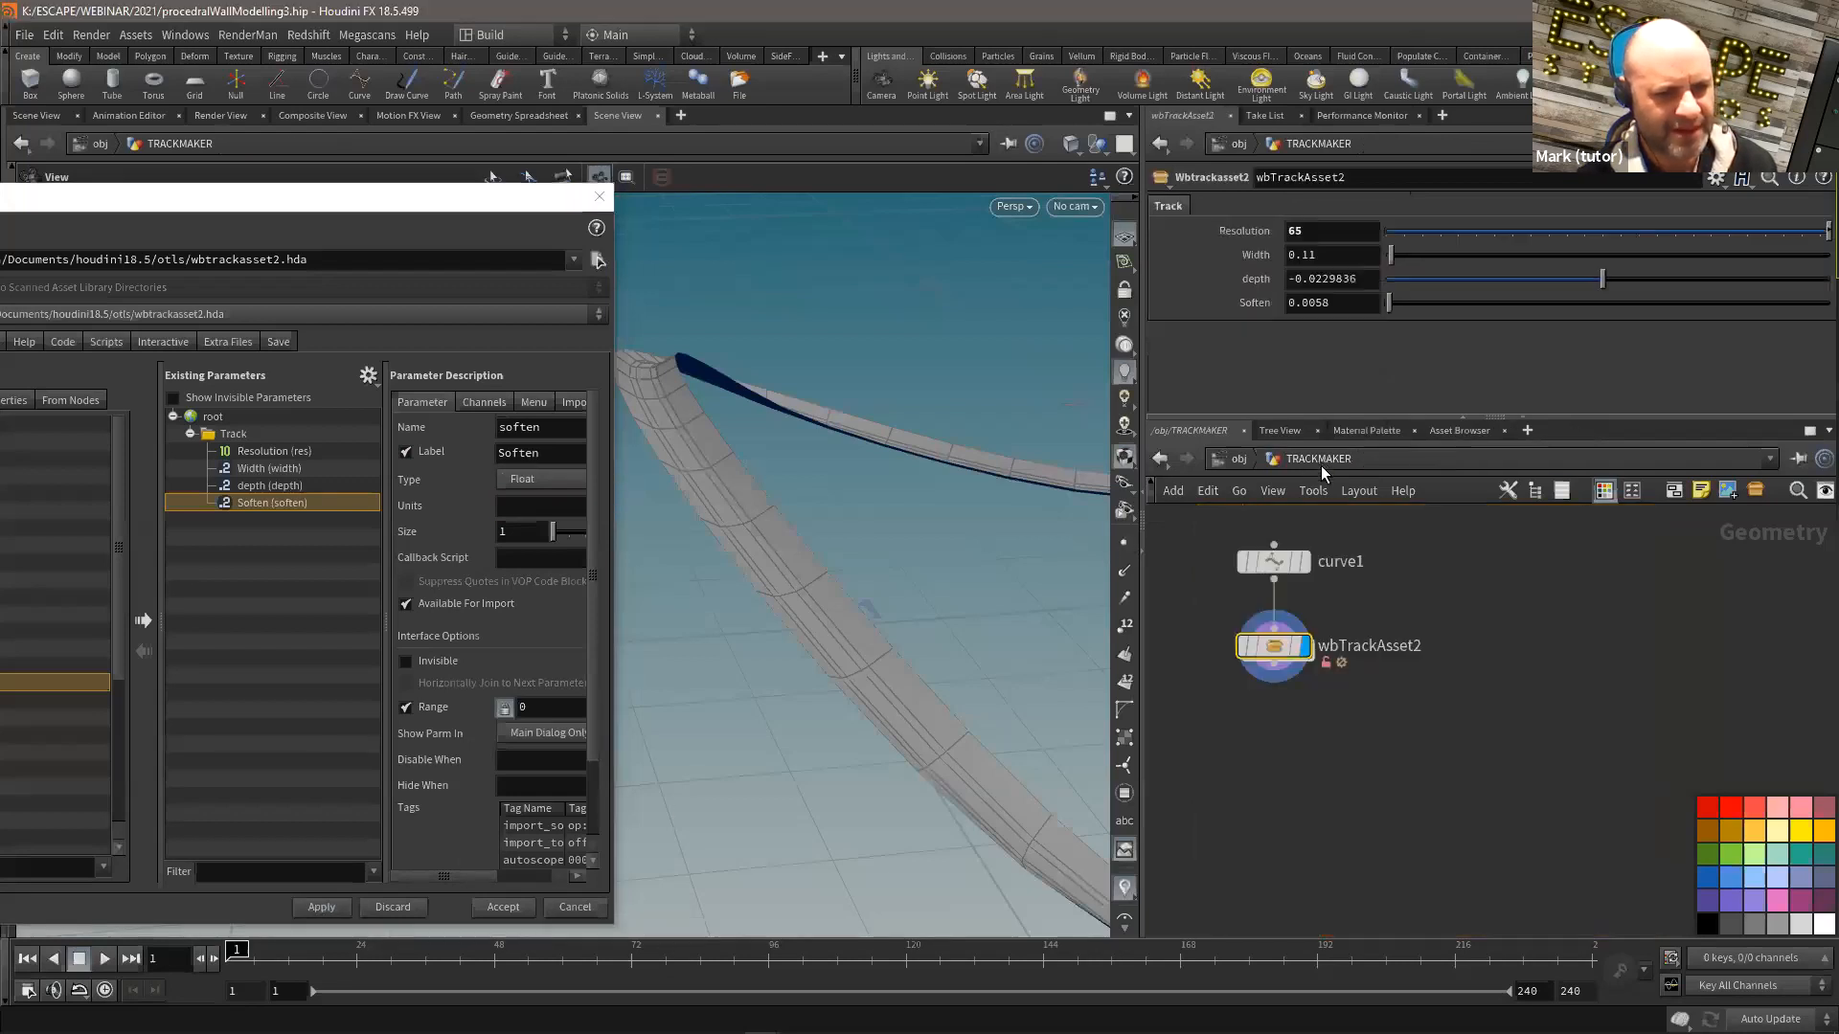
middle_click_drag(1337, 289, 1834, 226)
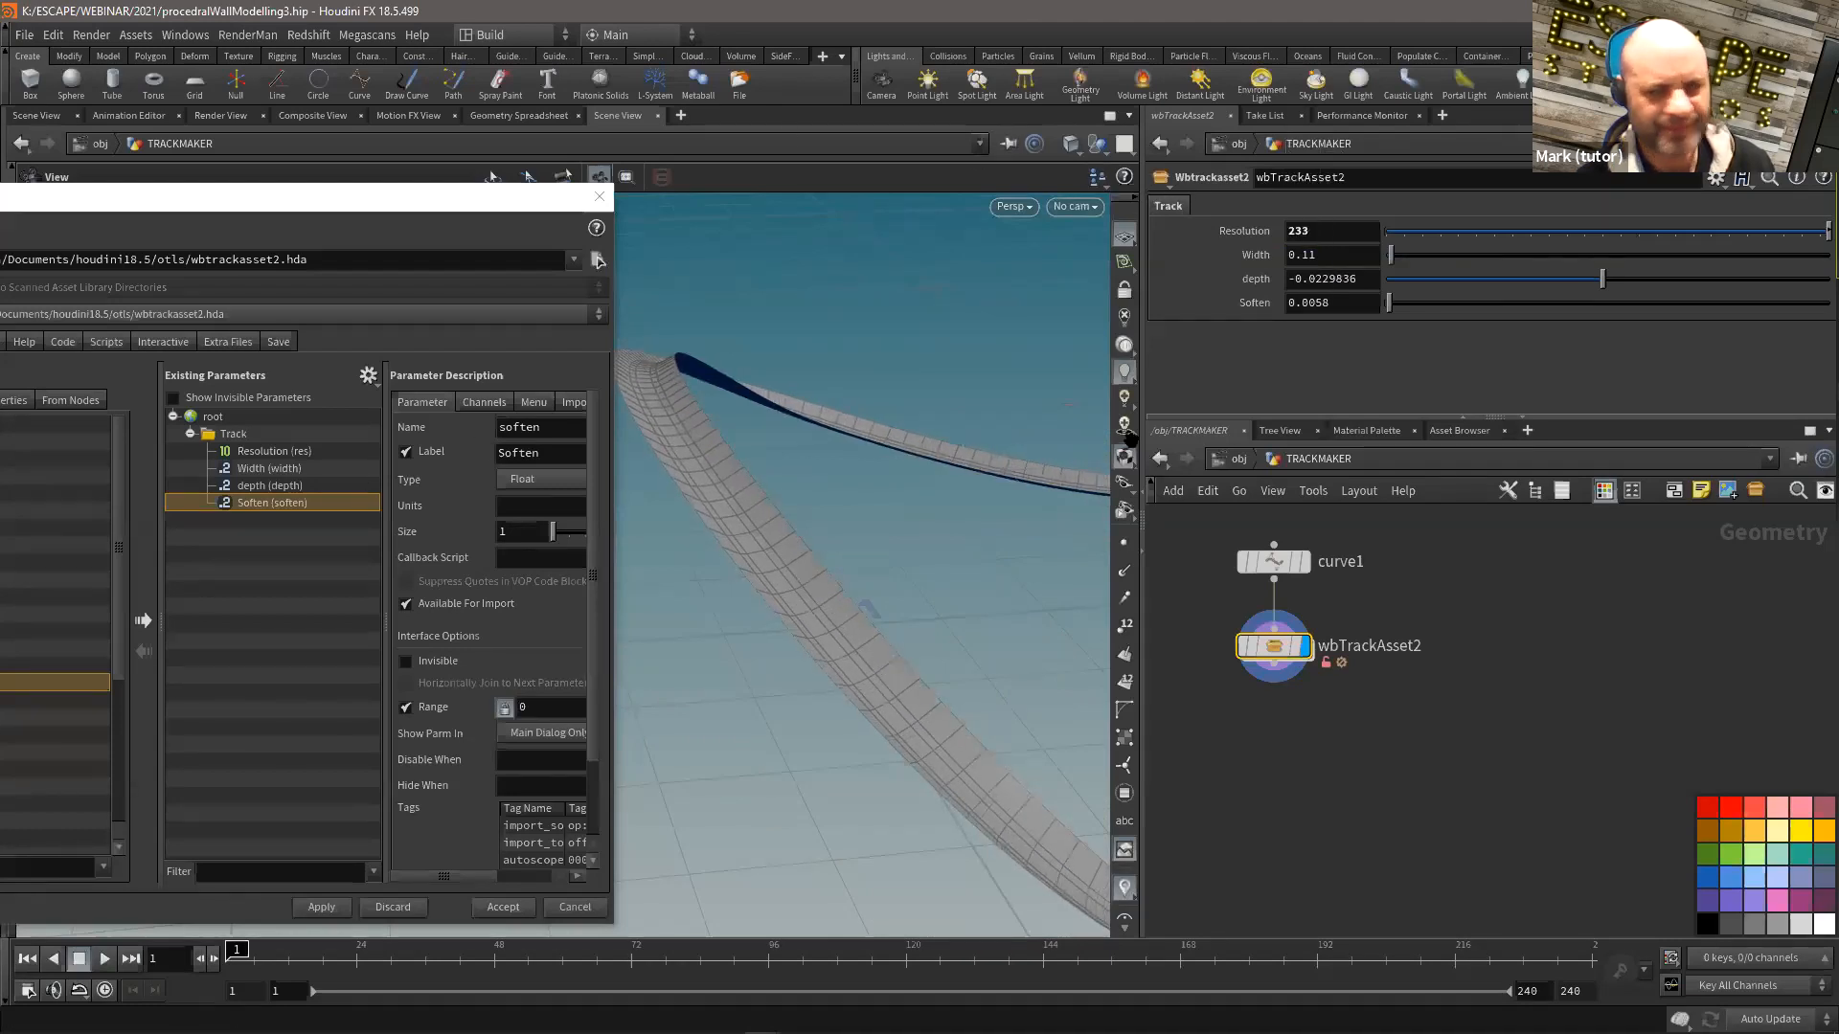
Step: Inside wbTrackAsset2, add a Null node beside the output wire below the TRACK box, fed by TRACK_OUT
double_click(1273, 647)
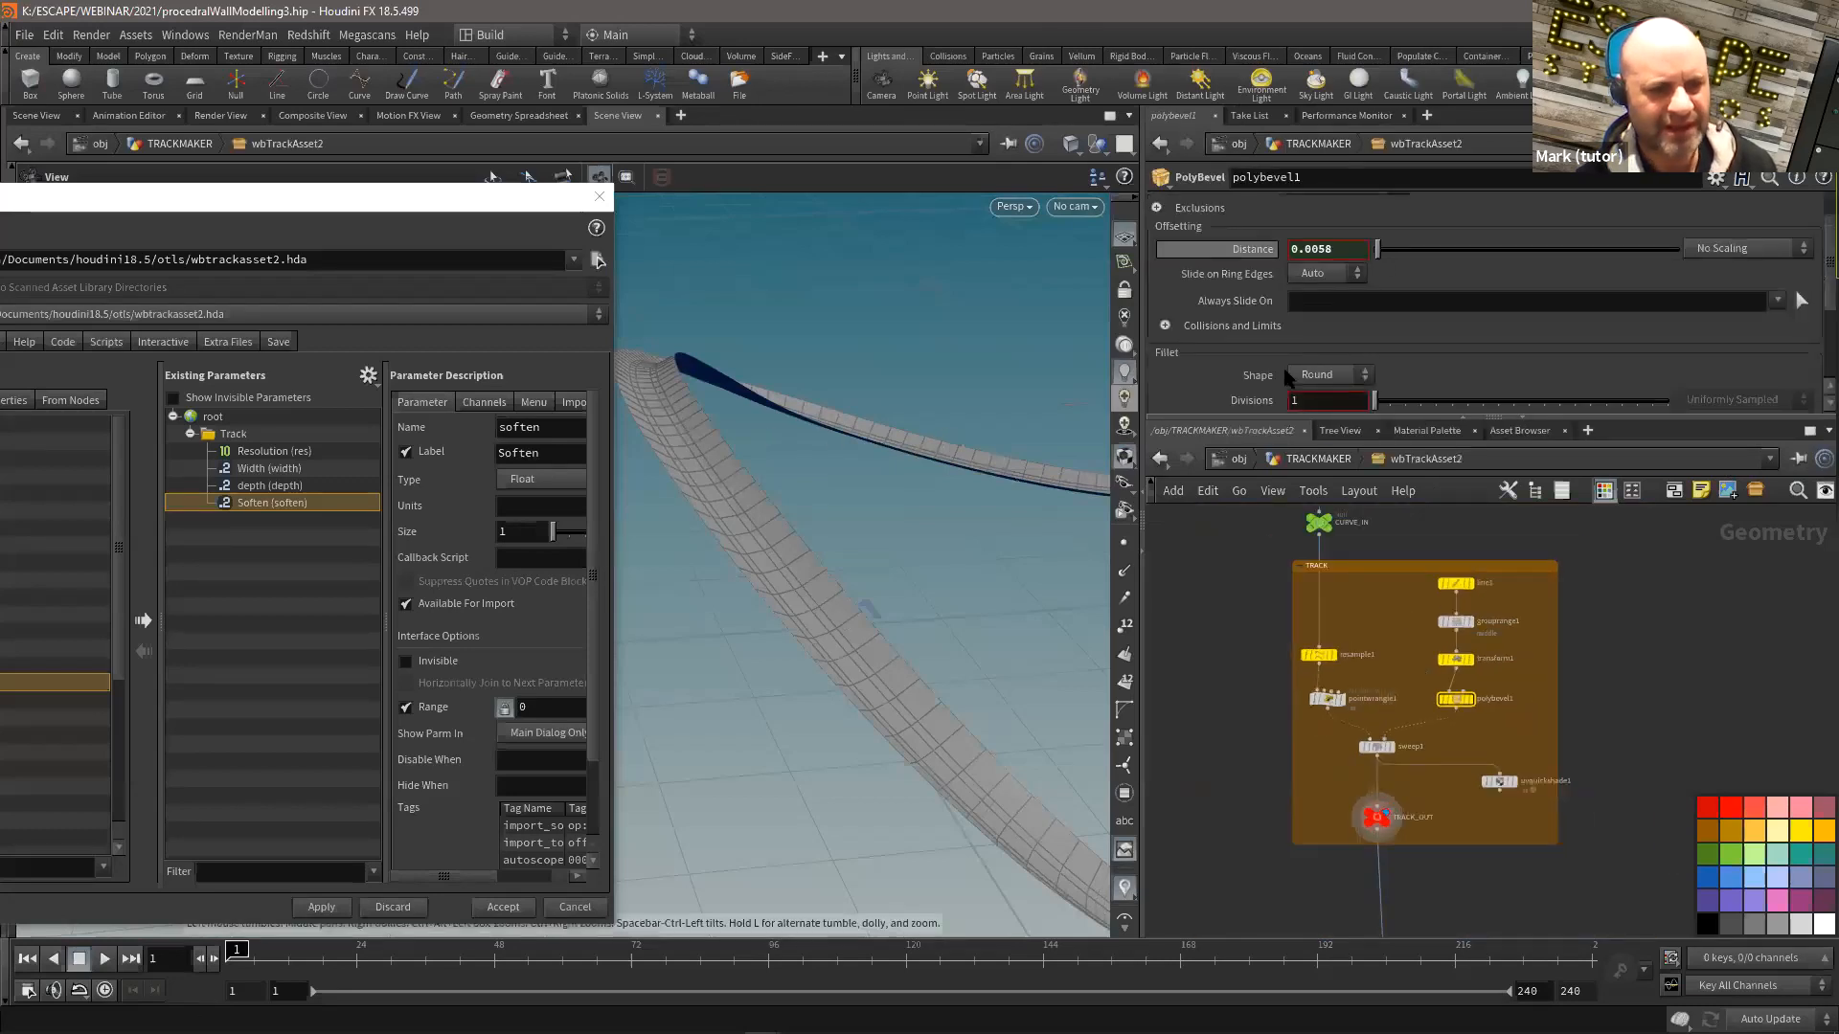
scroll(1250, 756, "down", 1)
middle_click_drag(1250, 756, 1320, 579)
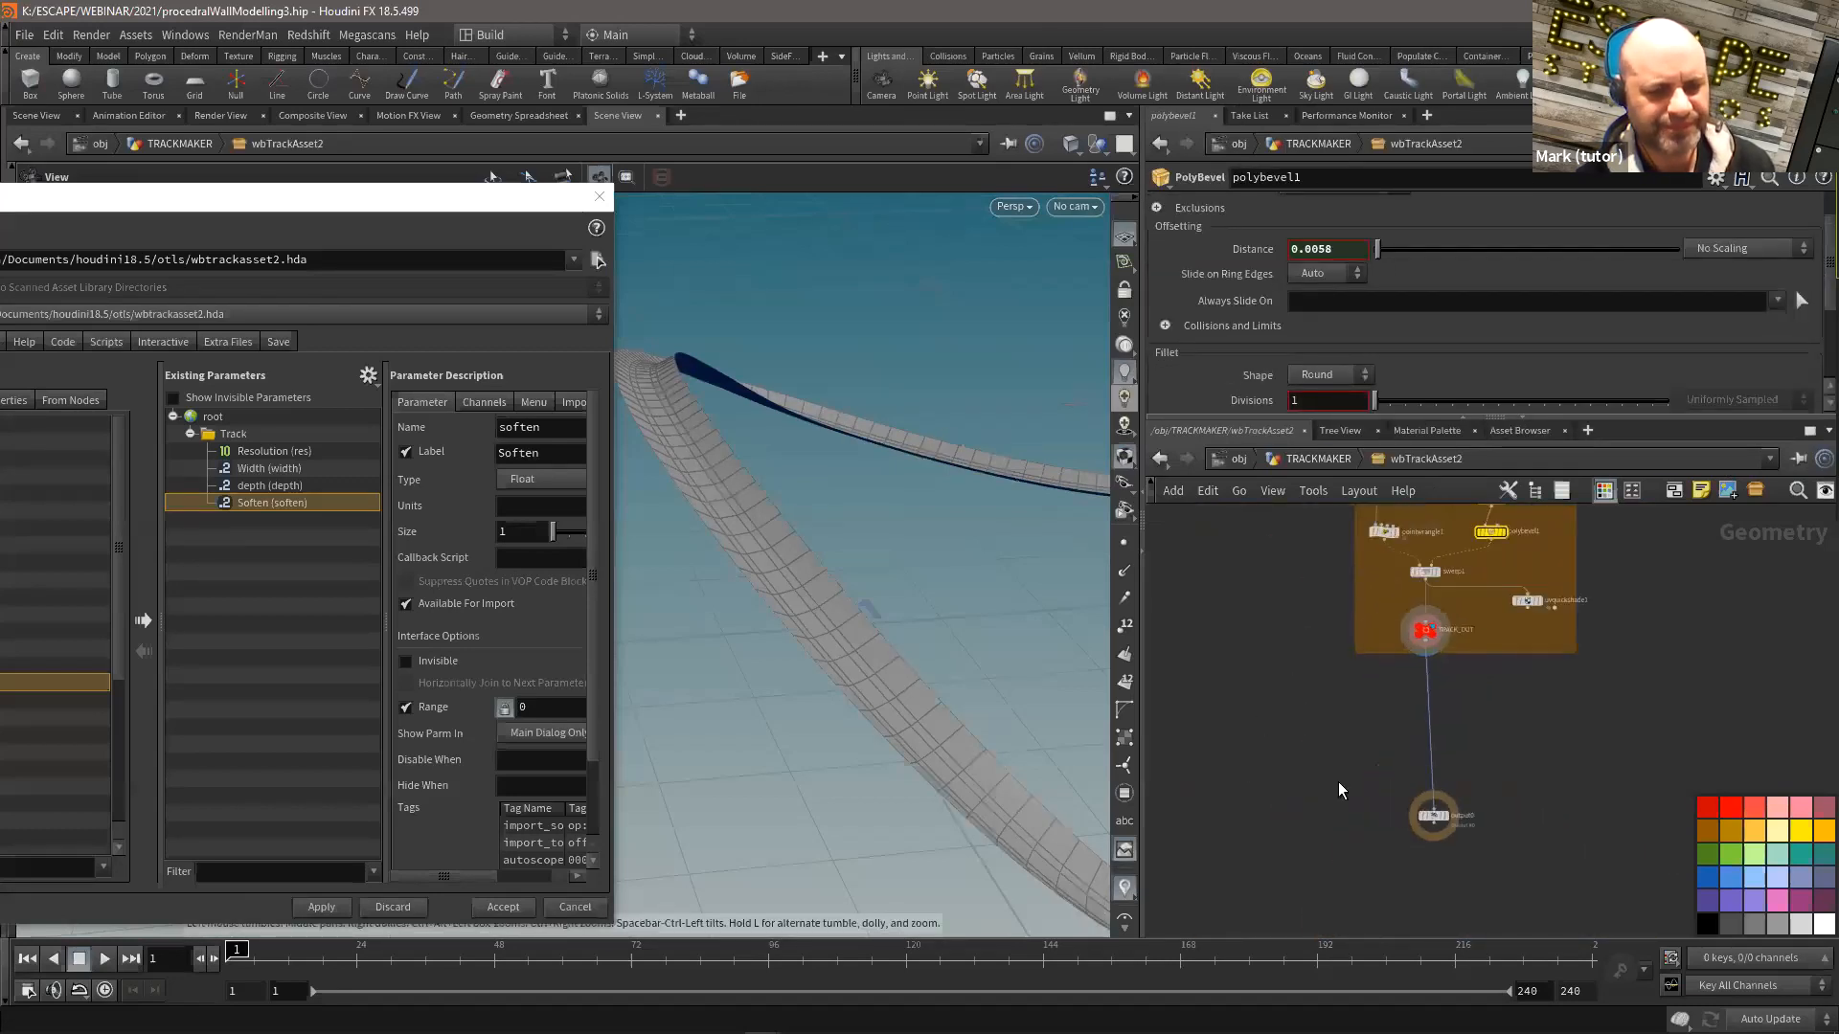
middle_click_drag(1199, 665, 1239, 669)
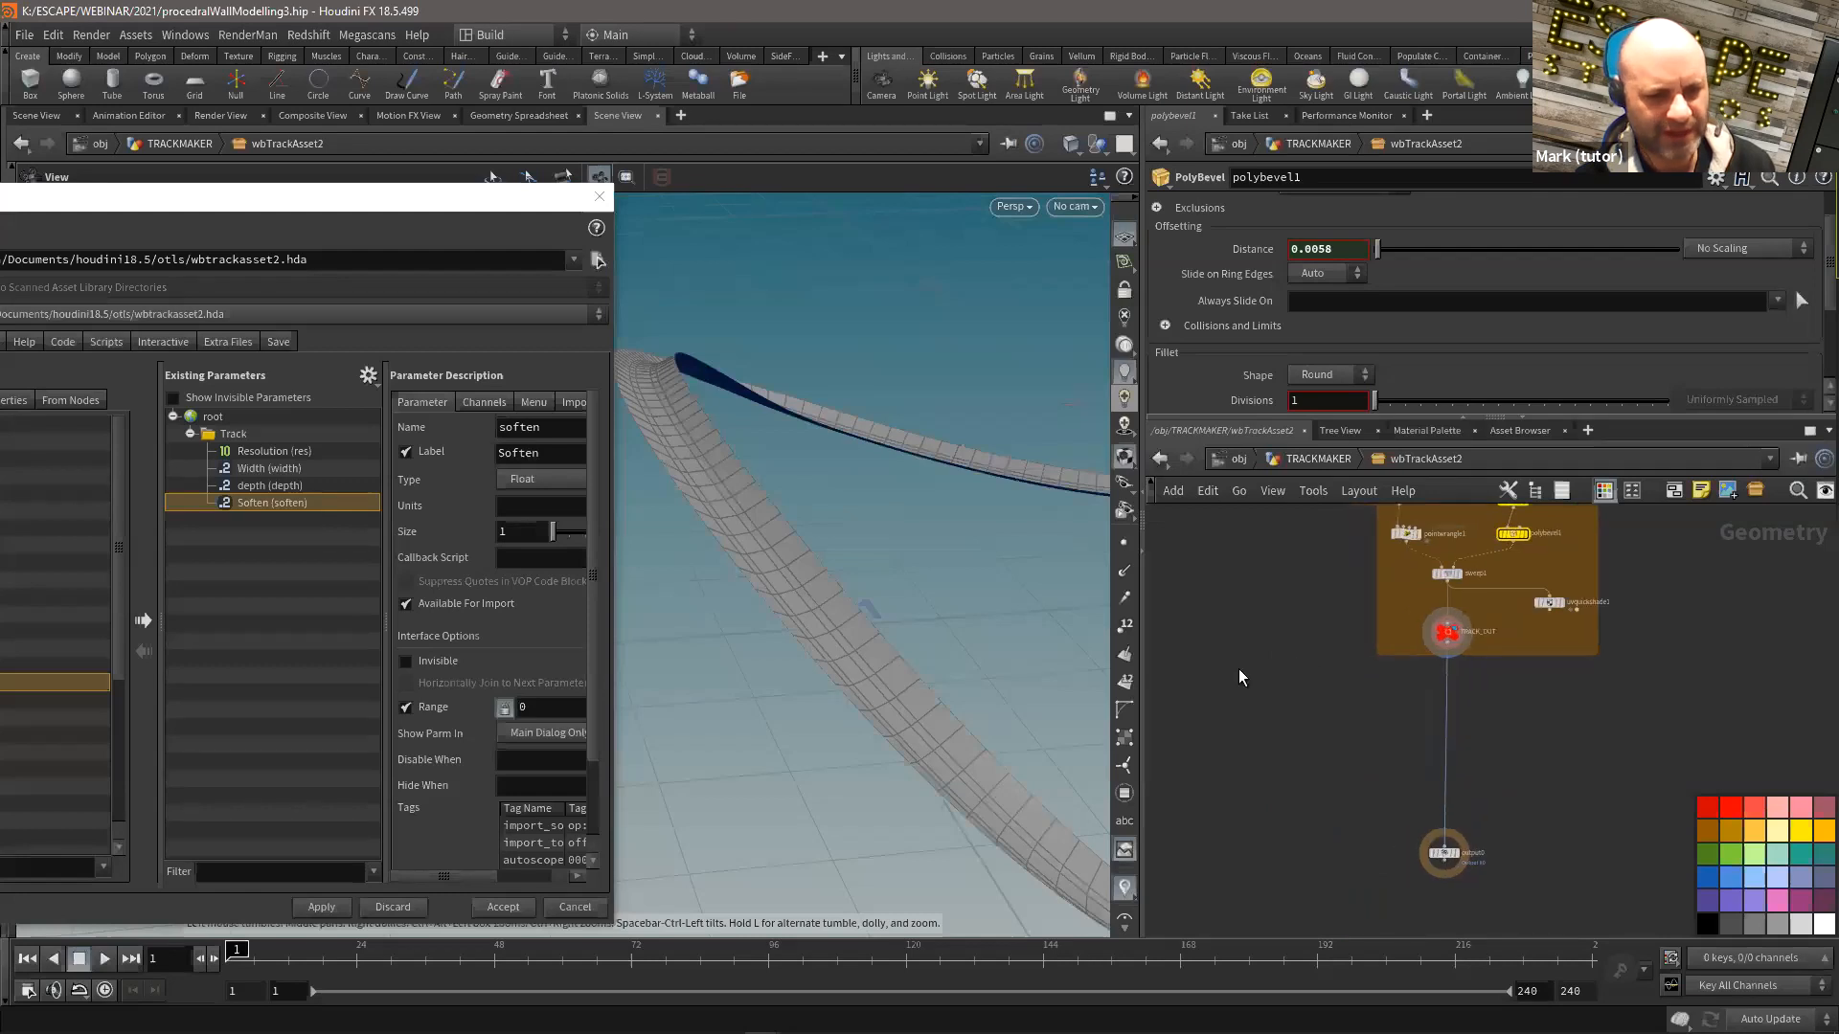
key("Tab")
type("nul")
left_click(1386, 121)
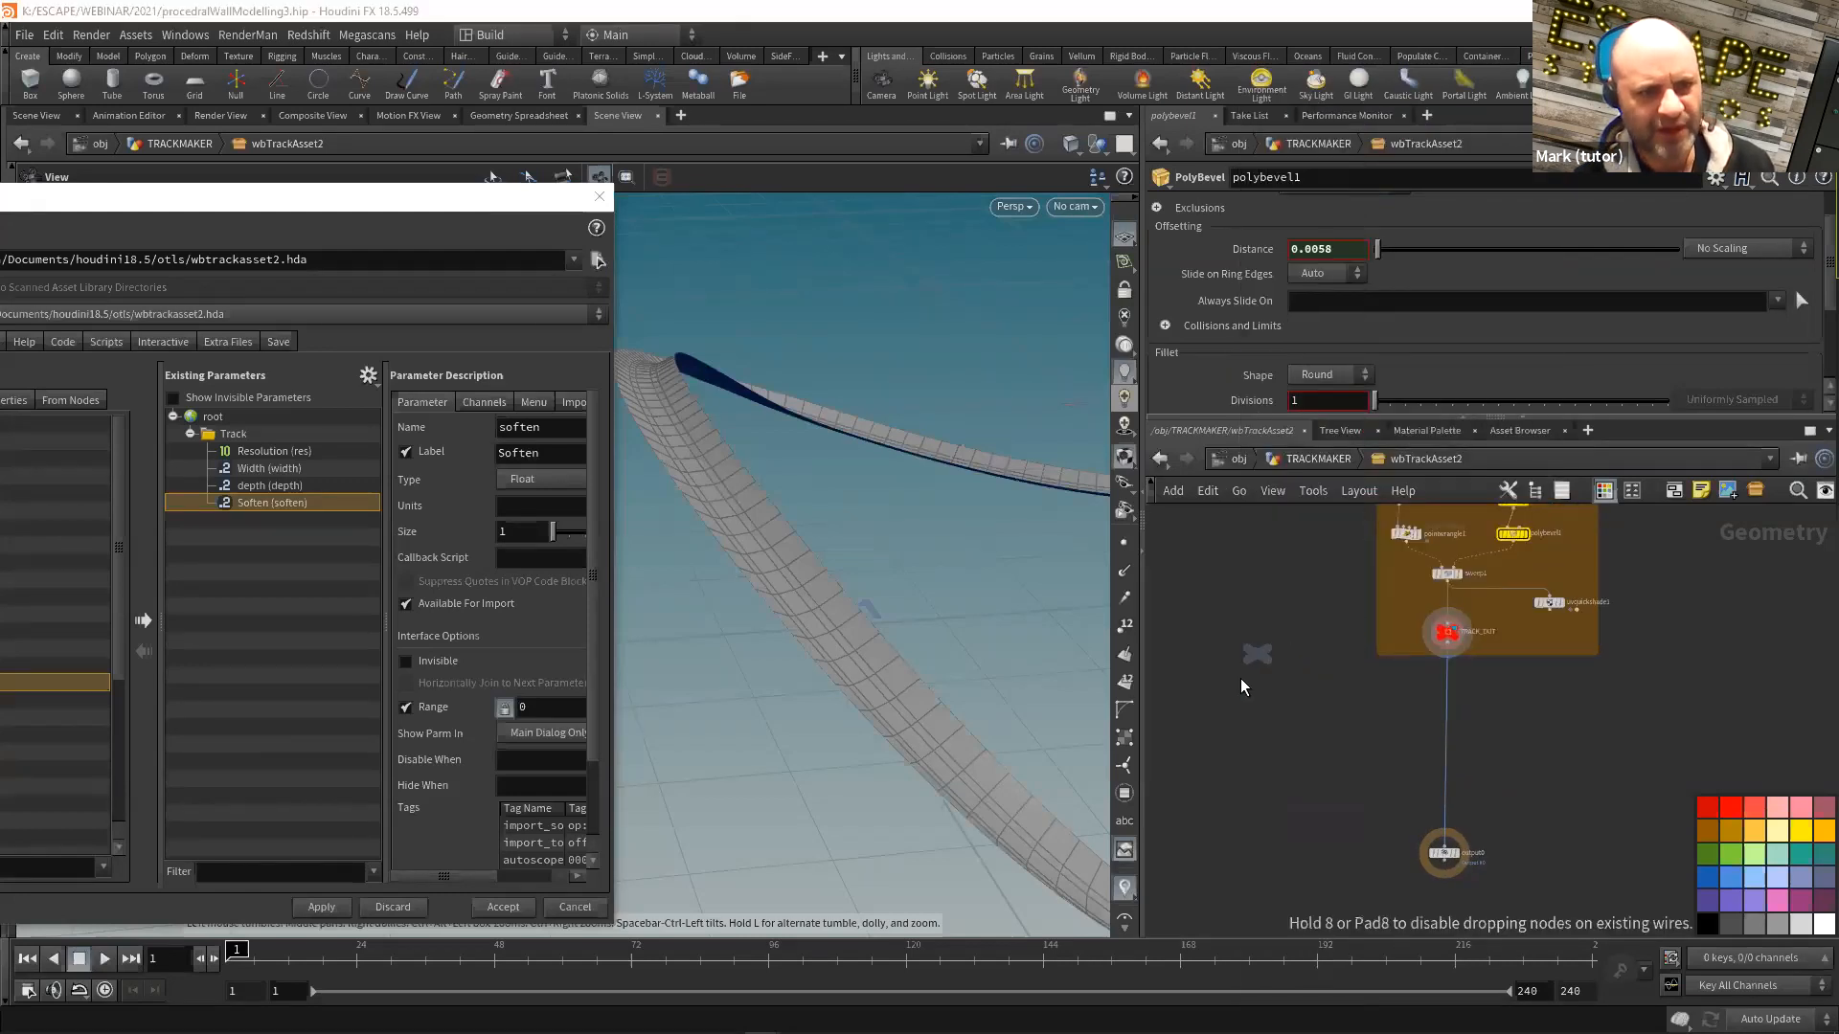
left_click(1231, 694)
scroll(1337, 688, "up", 3)
middle_click_drag(1197, 661, 1272, 645)
Step: Rename the new null node to BARRIERS_IN
double_click(1237, 699)
type("BARRIE")
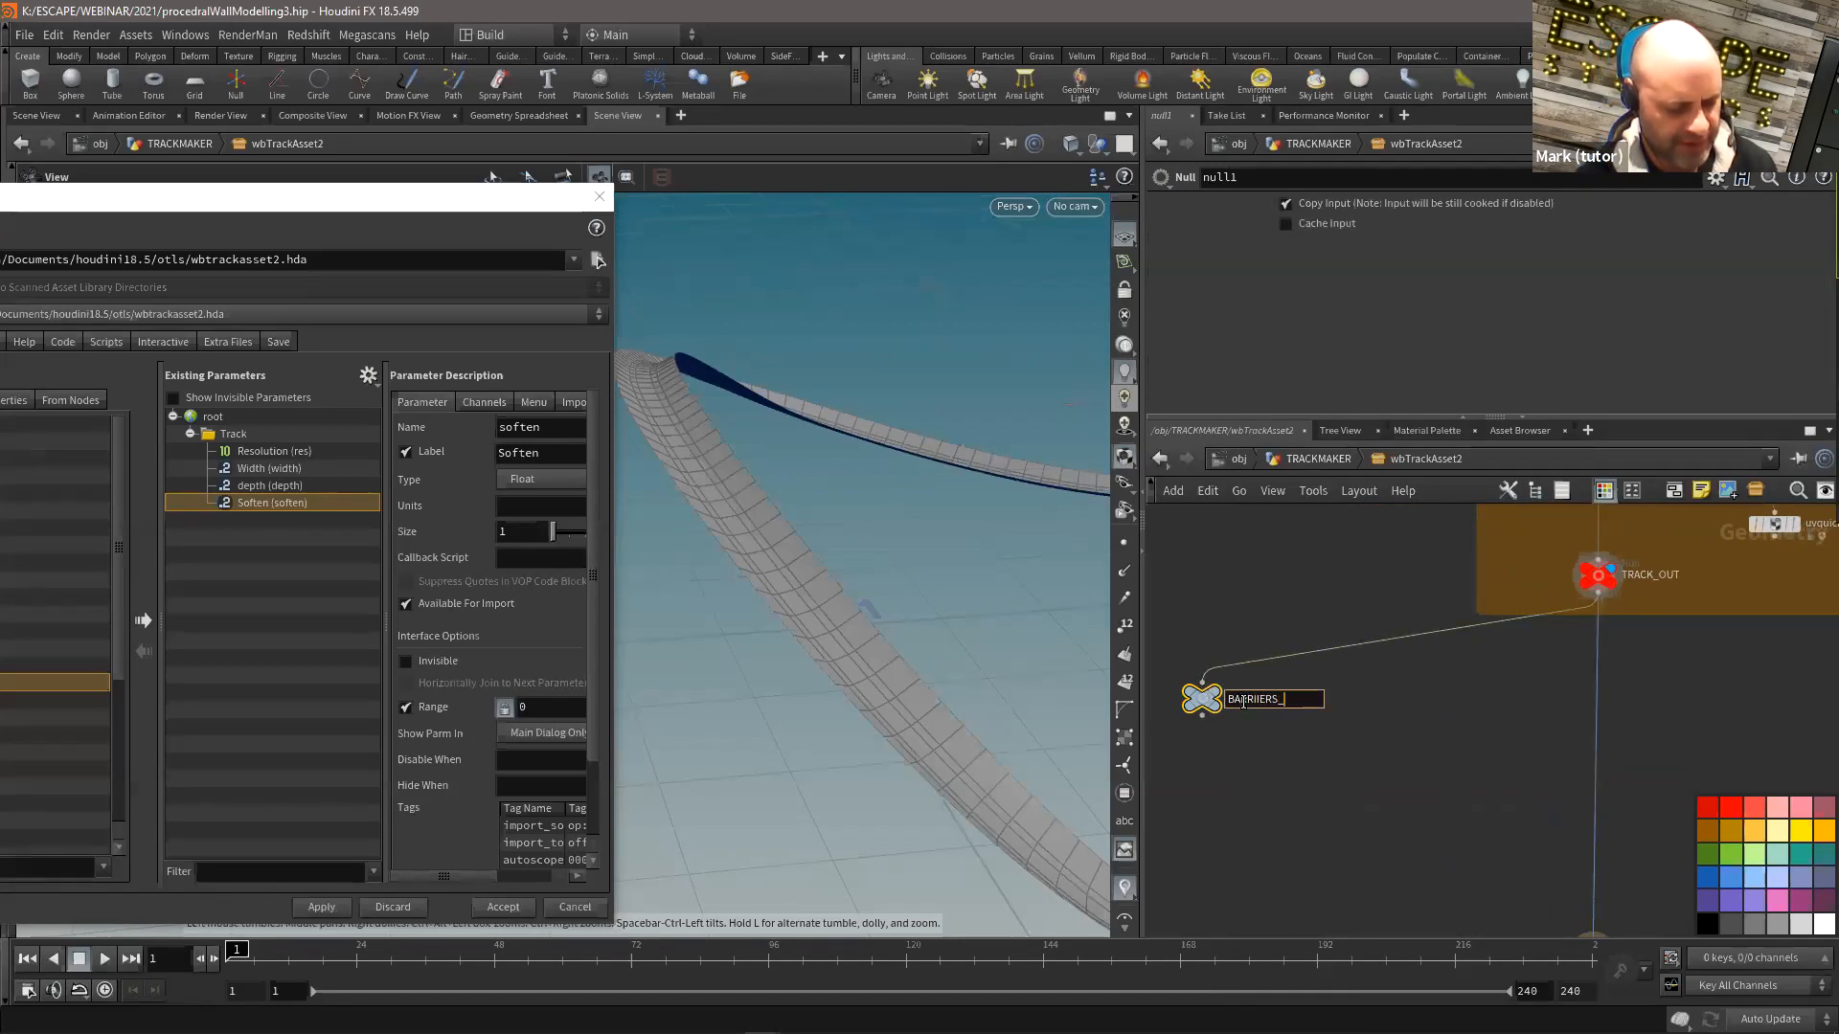
key("Return")
scroll(1269, 699, "up", 2)
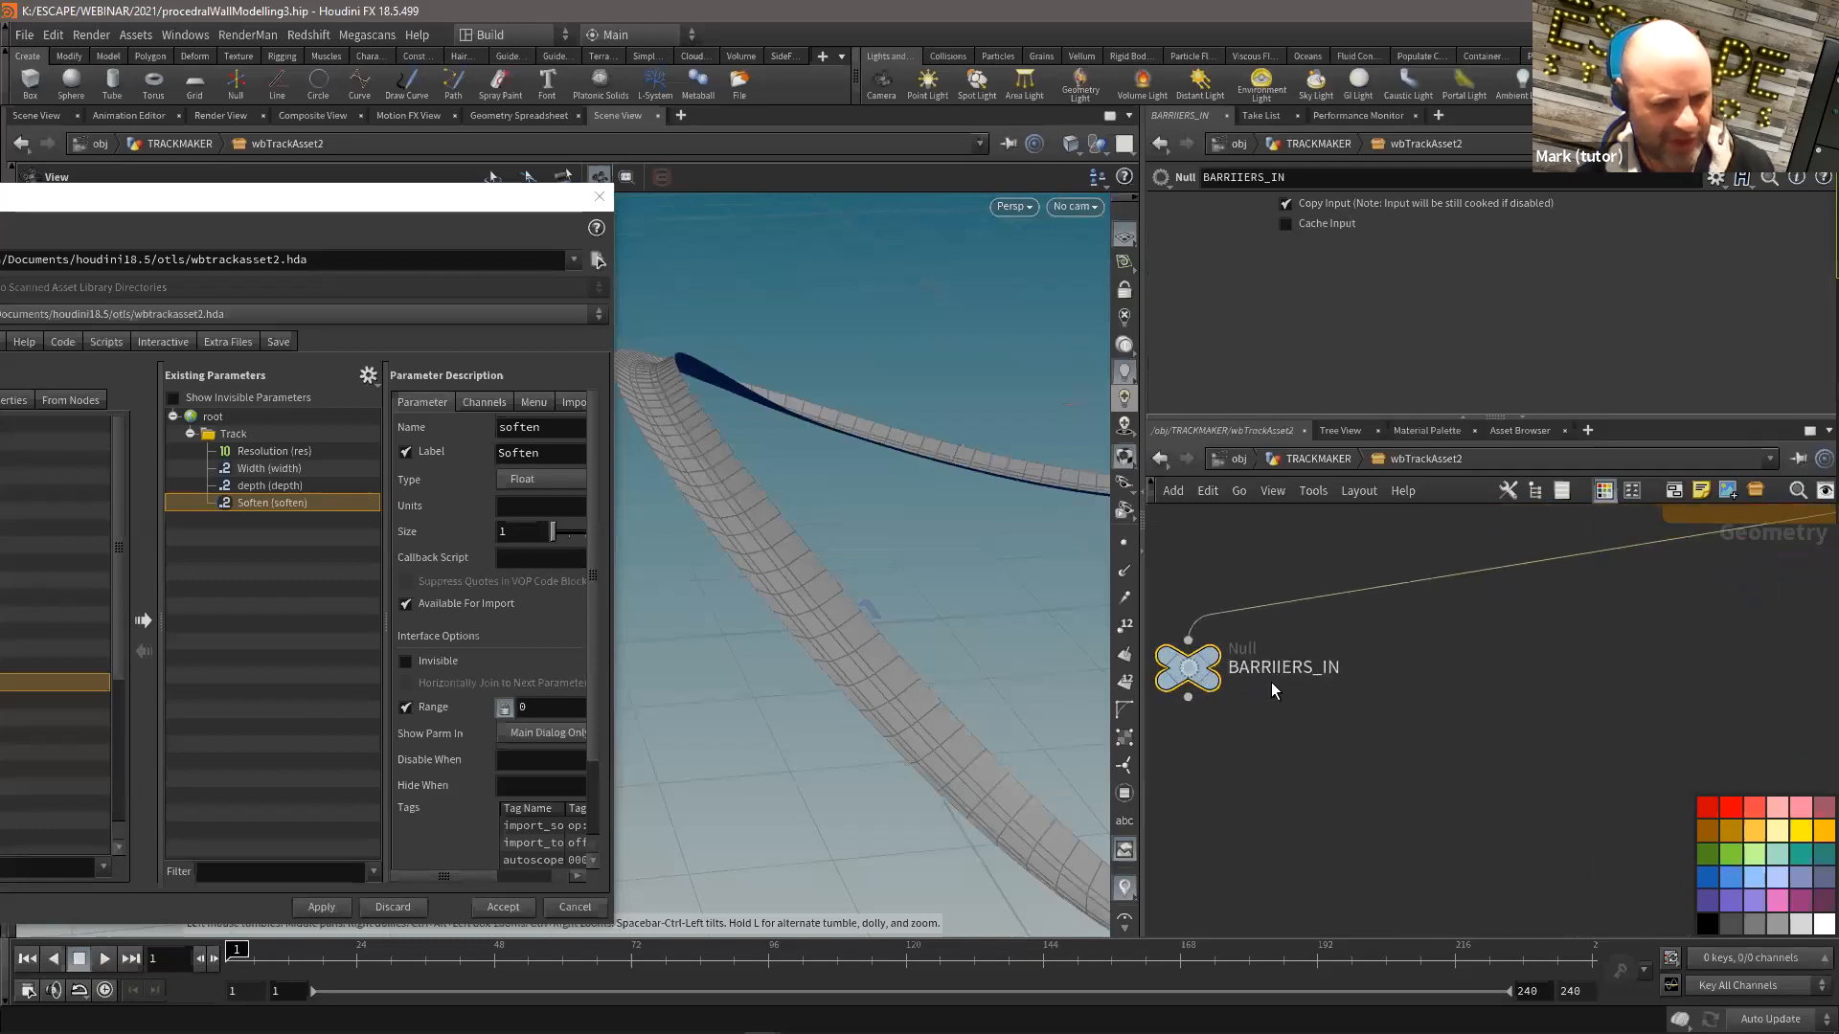
left_click(1281, 667)
key("BackSpace")
left_click(1317, 774)
scroll(1312, 770, "down", 2)
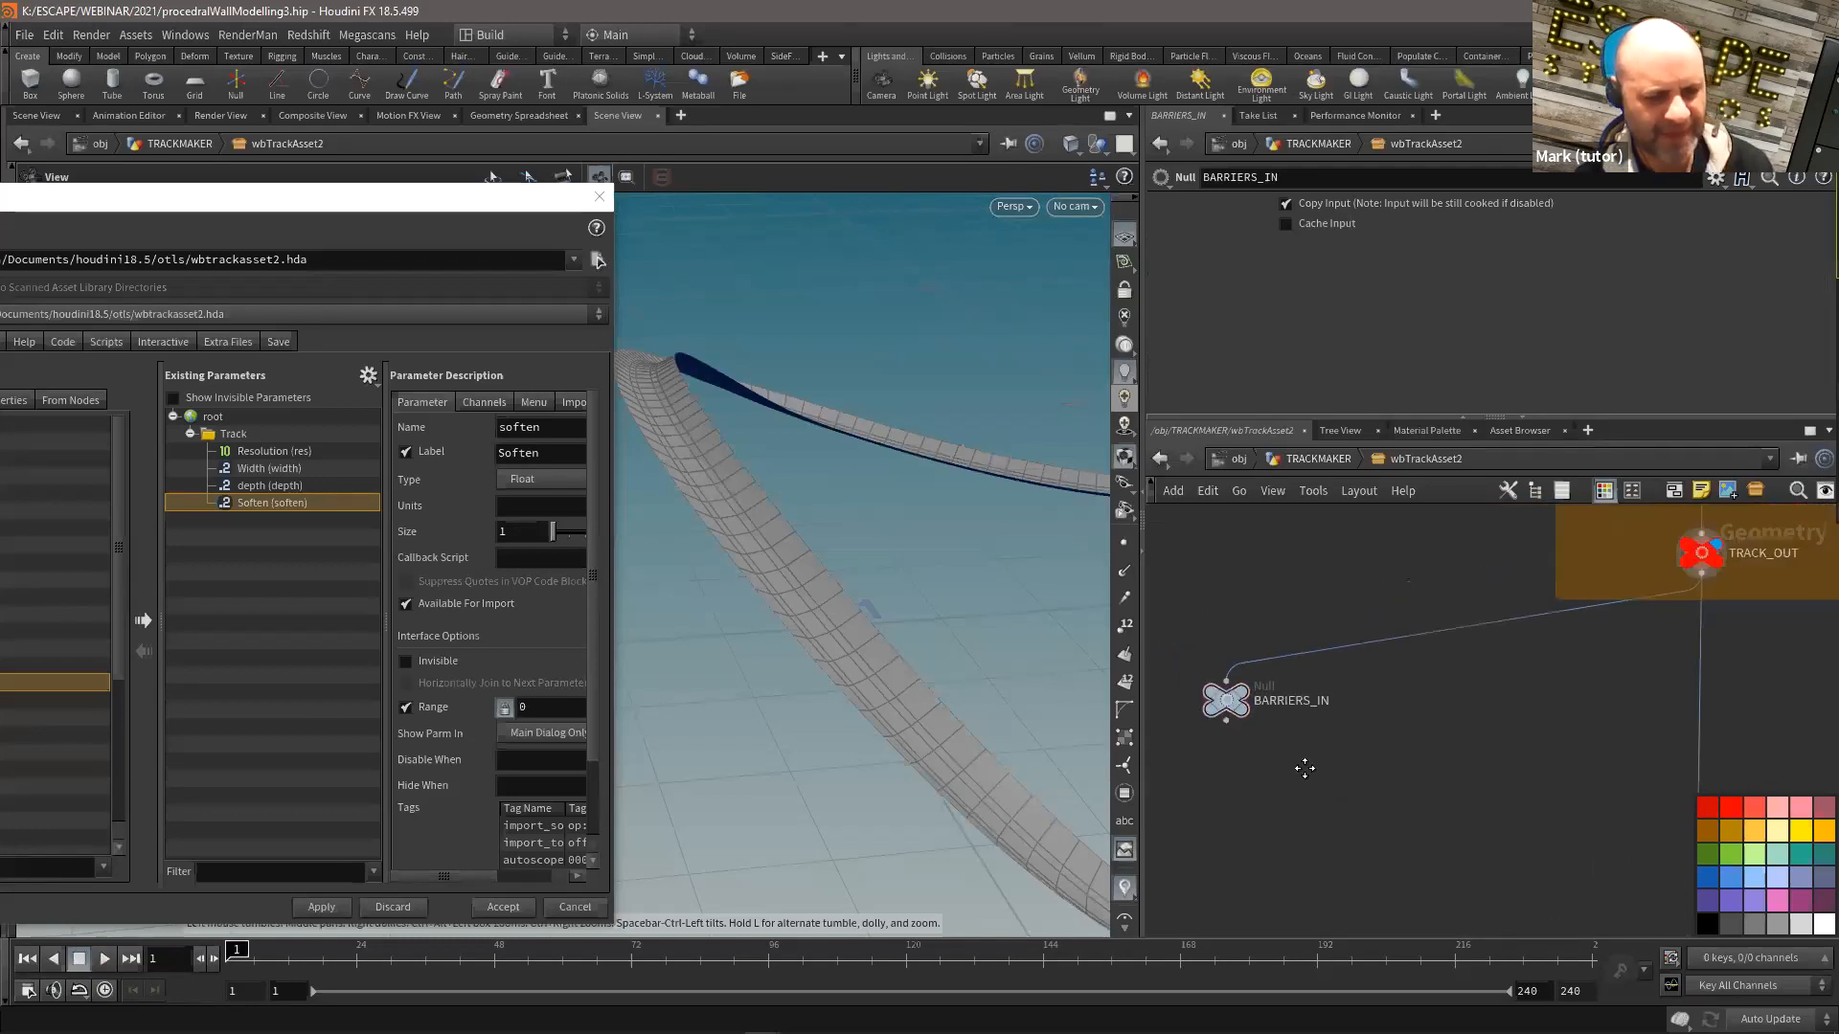
Step: Turn on display for BARRIERS_IN, colour the node green and save the scene
middle_click_drag(1249, 706, 1260, 652)
scroll(1261, 651, "up", 1)
left_click_drag(1260, 649, 1265, 651)
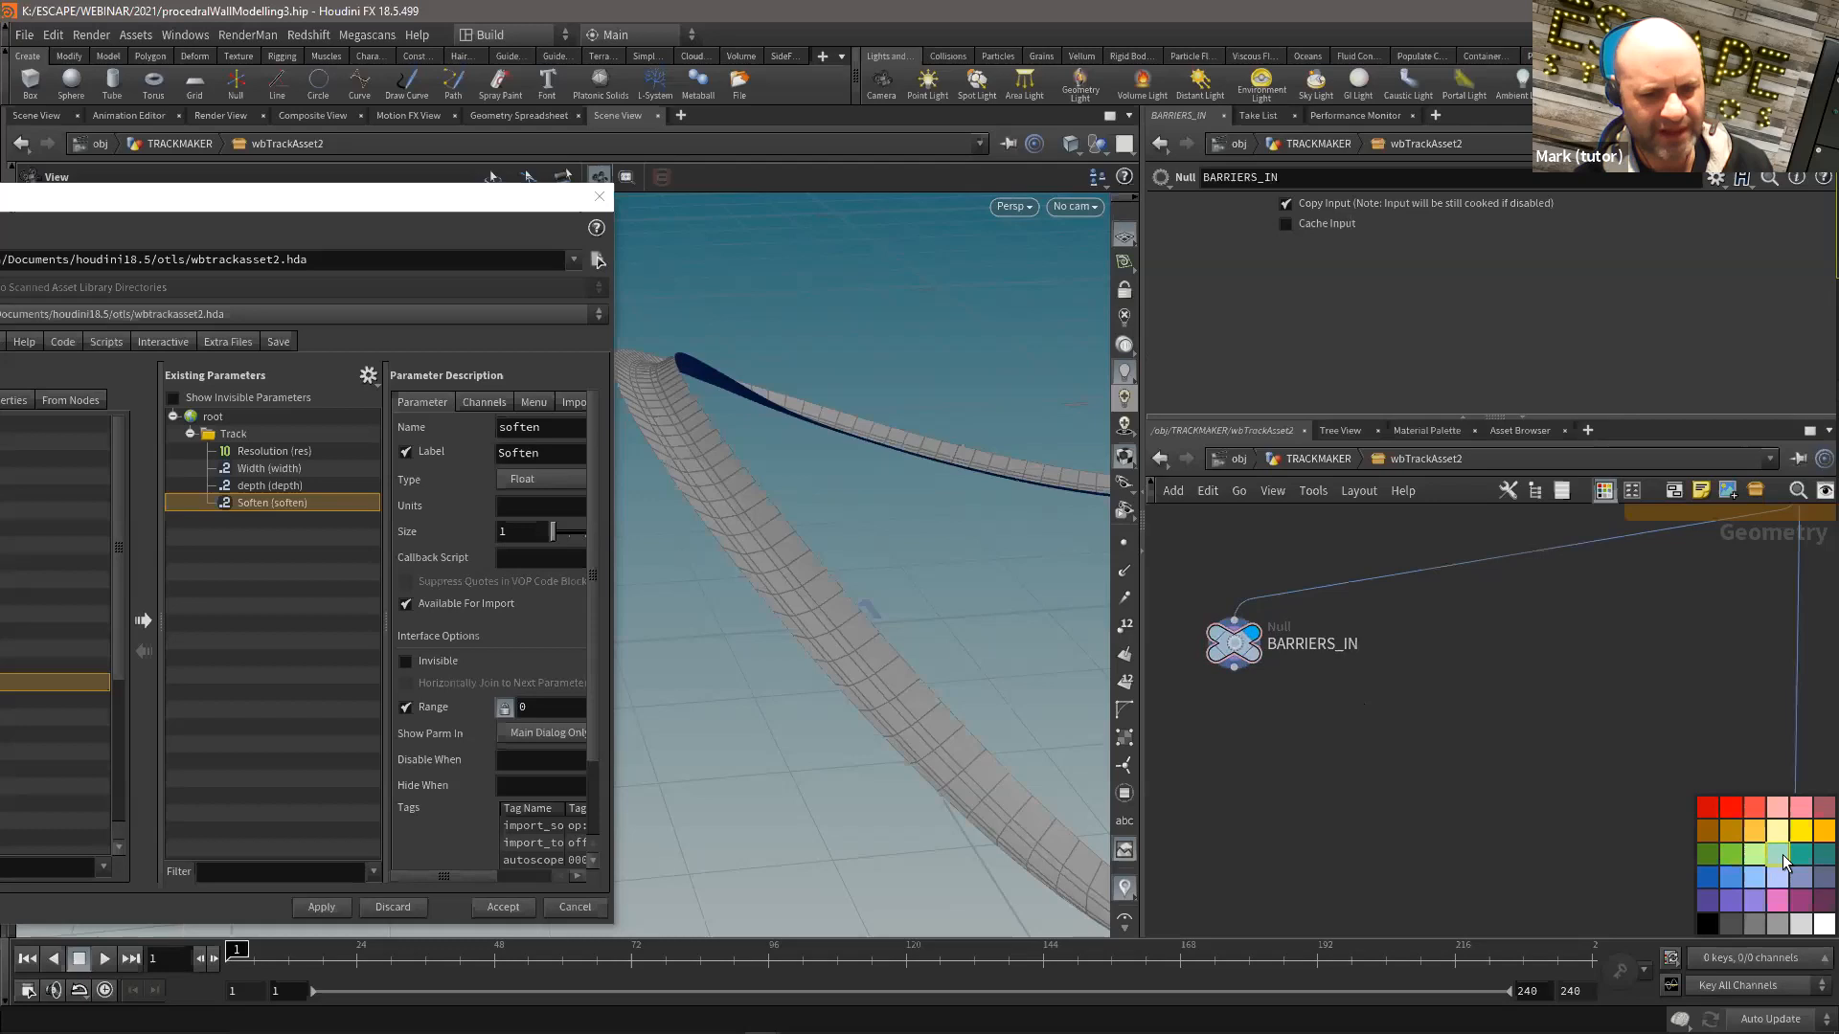
left_click(1229, 644)
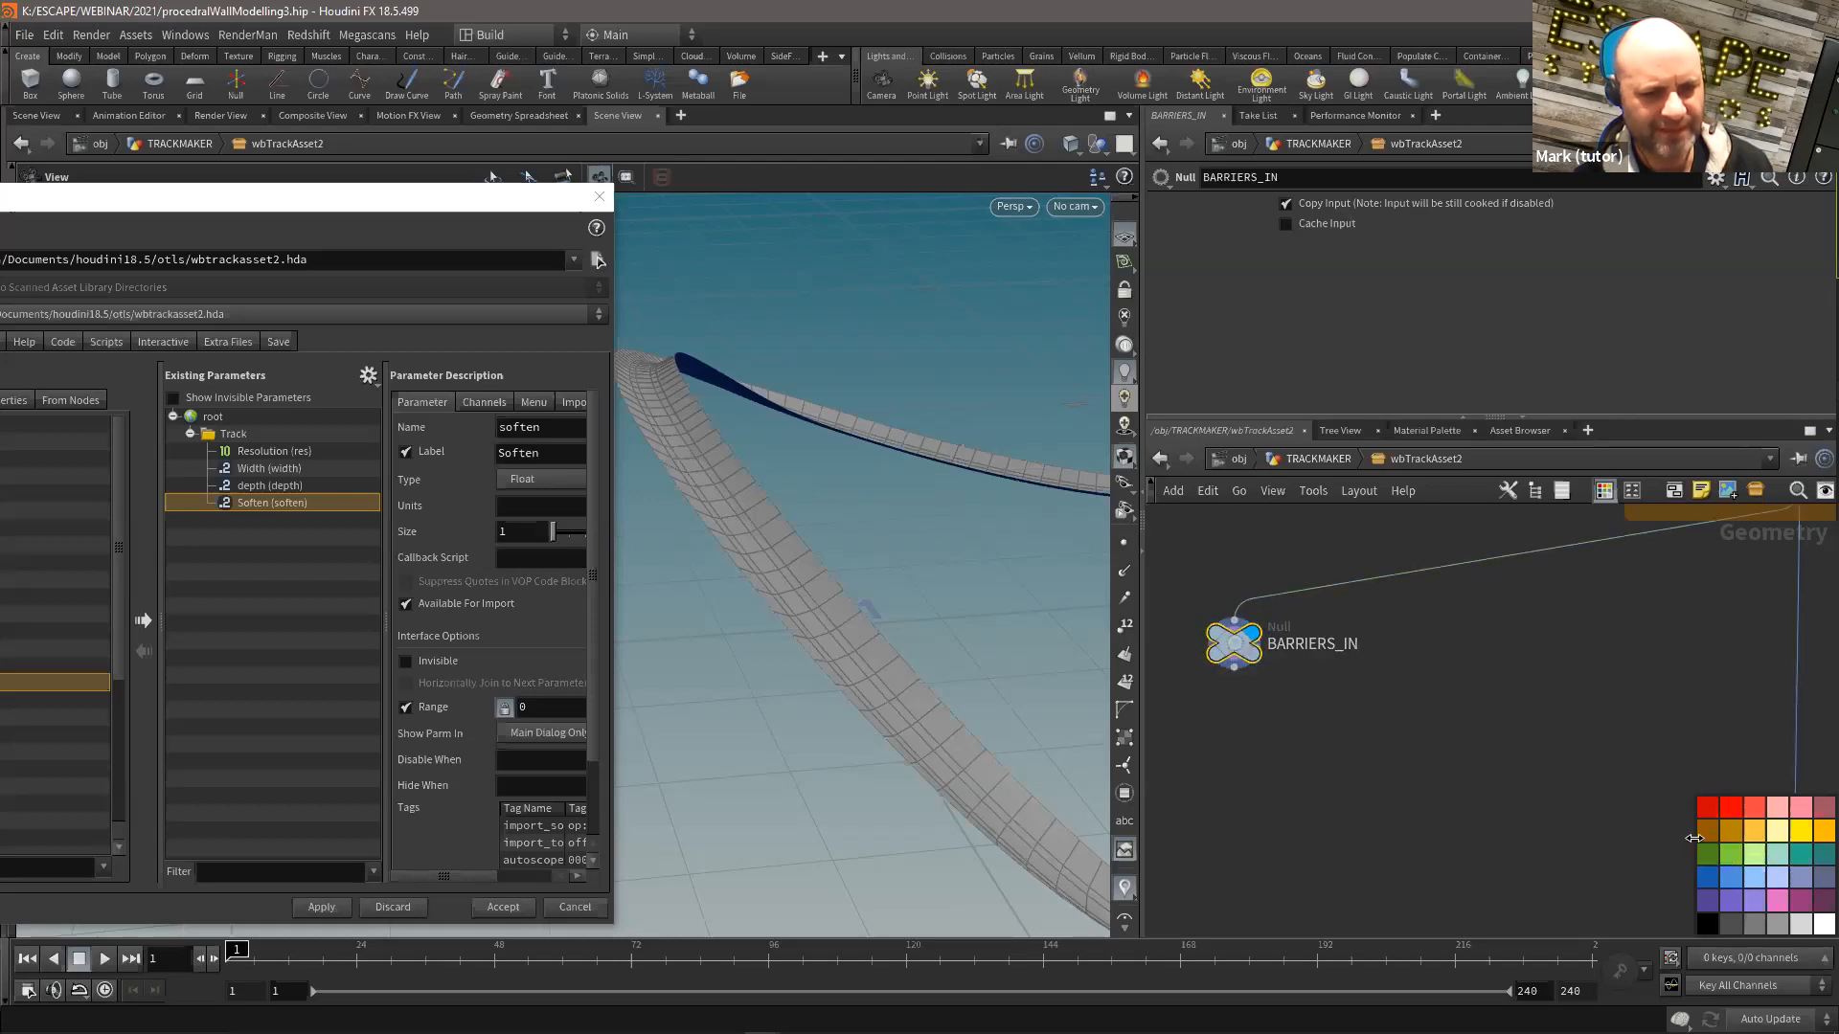
scroll(1306, 720, "down", 1)
key("ctrl+s")
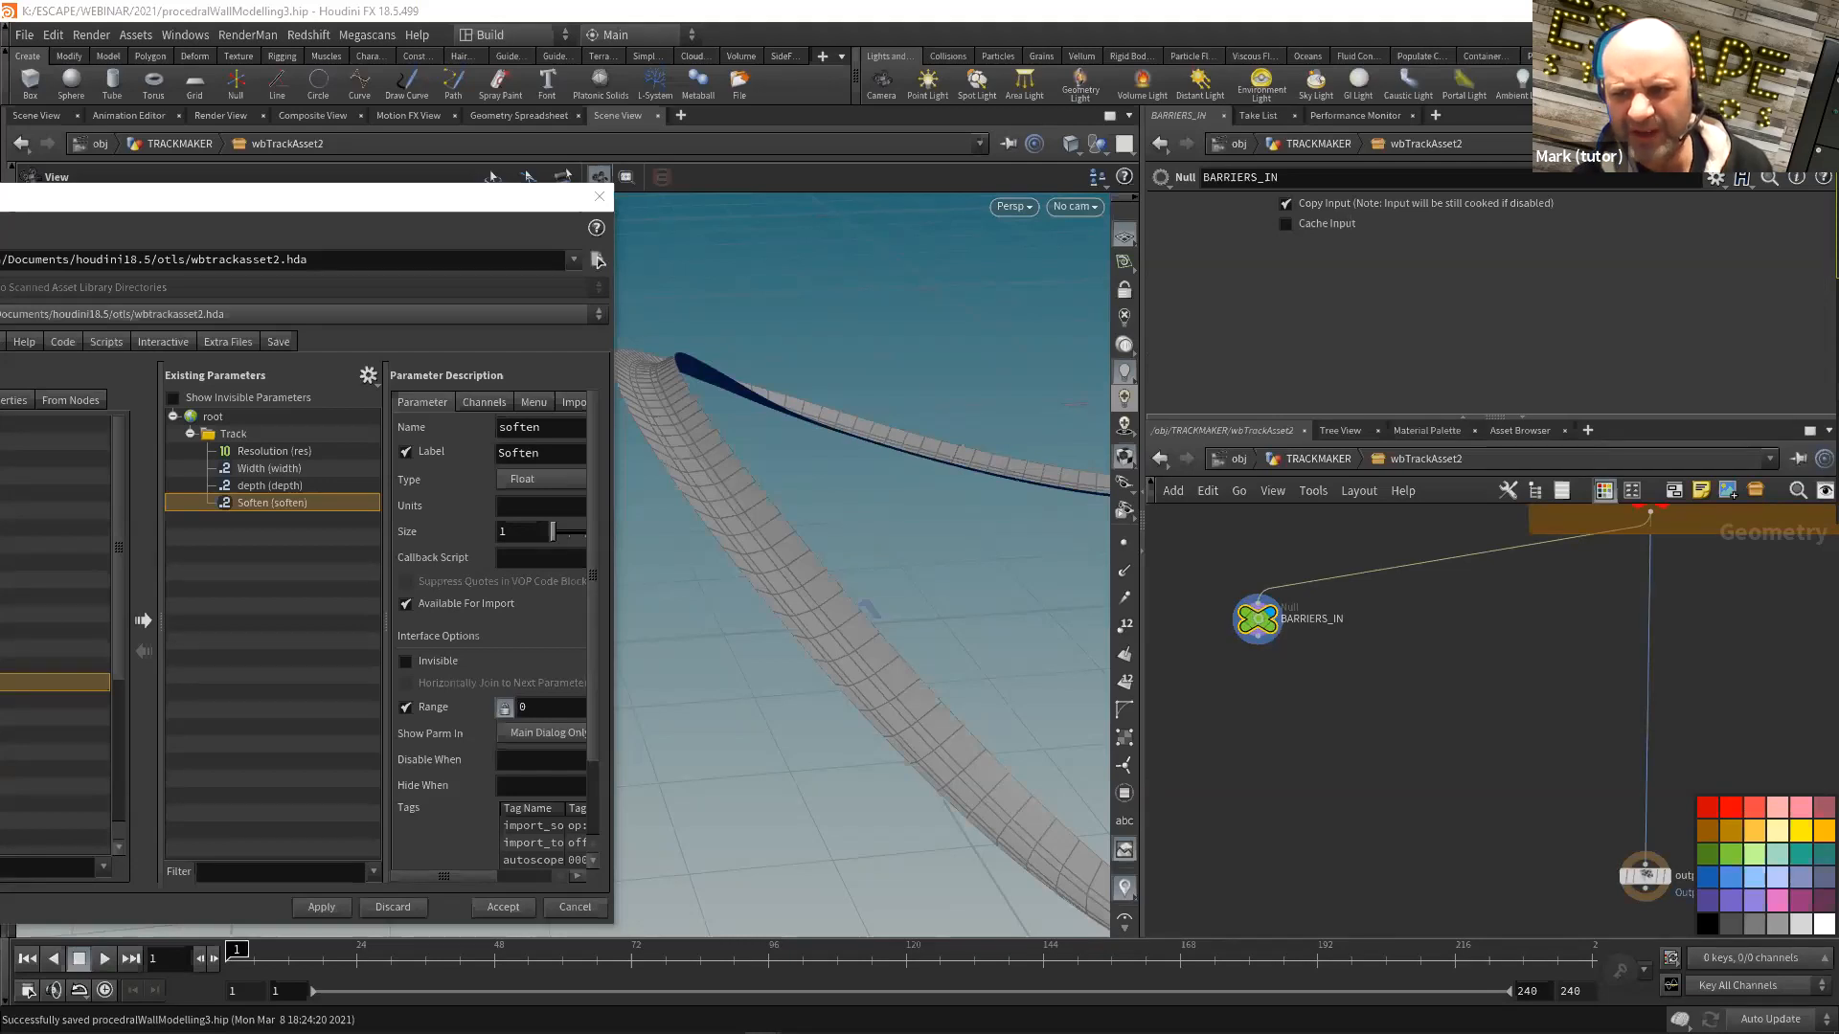
Step: Turn on point display in the viewport and frame the track's curved section to show its edge points
left_click_drag(804, 521, 772, 501)
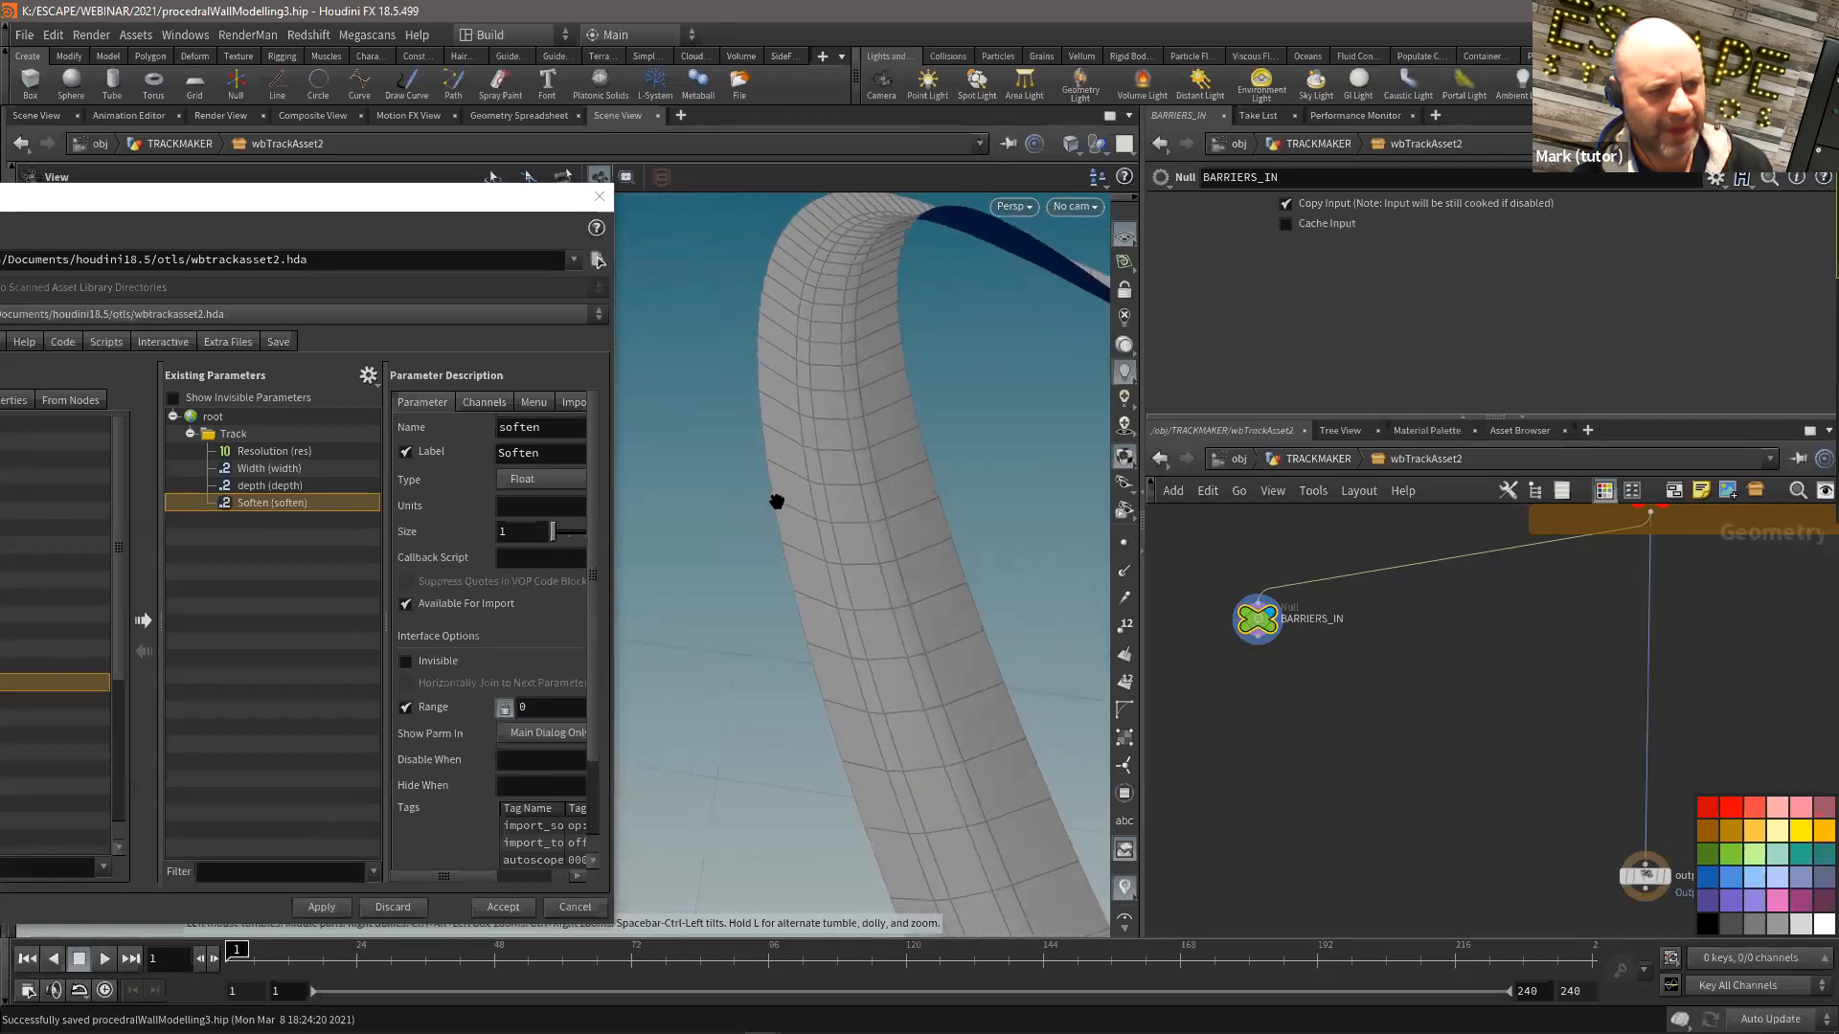
left_click(1122, 541)
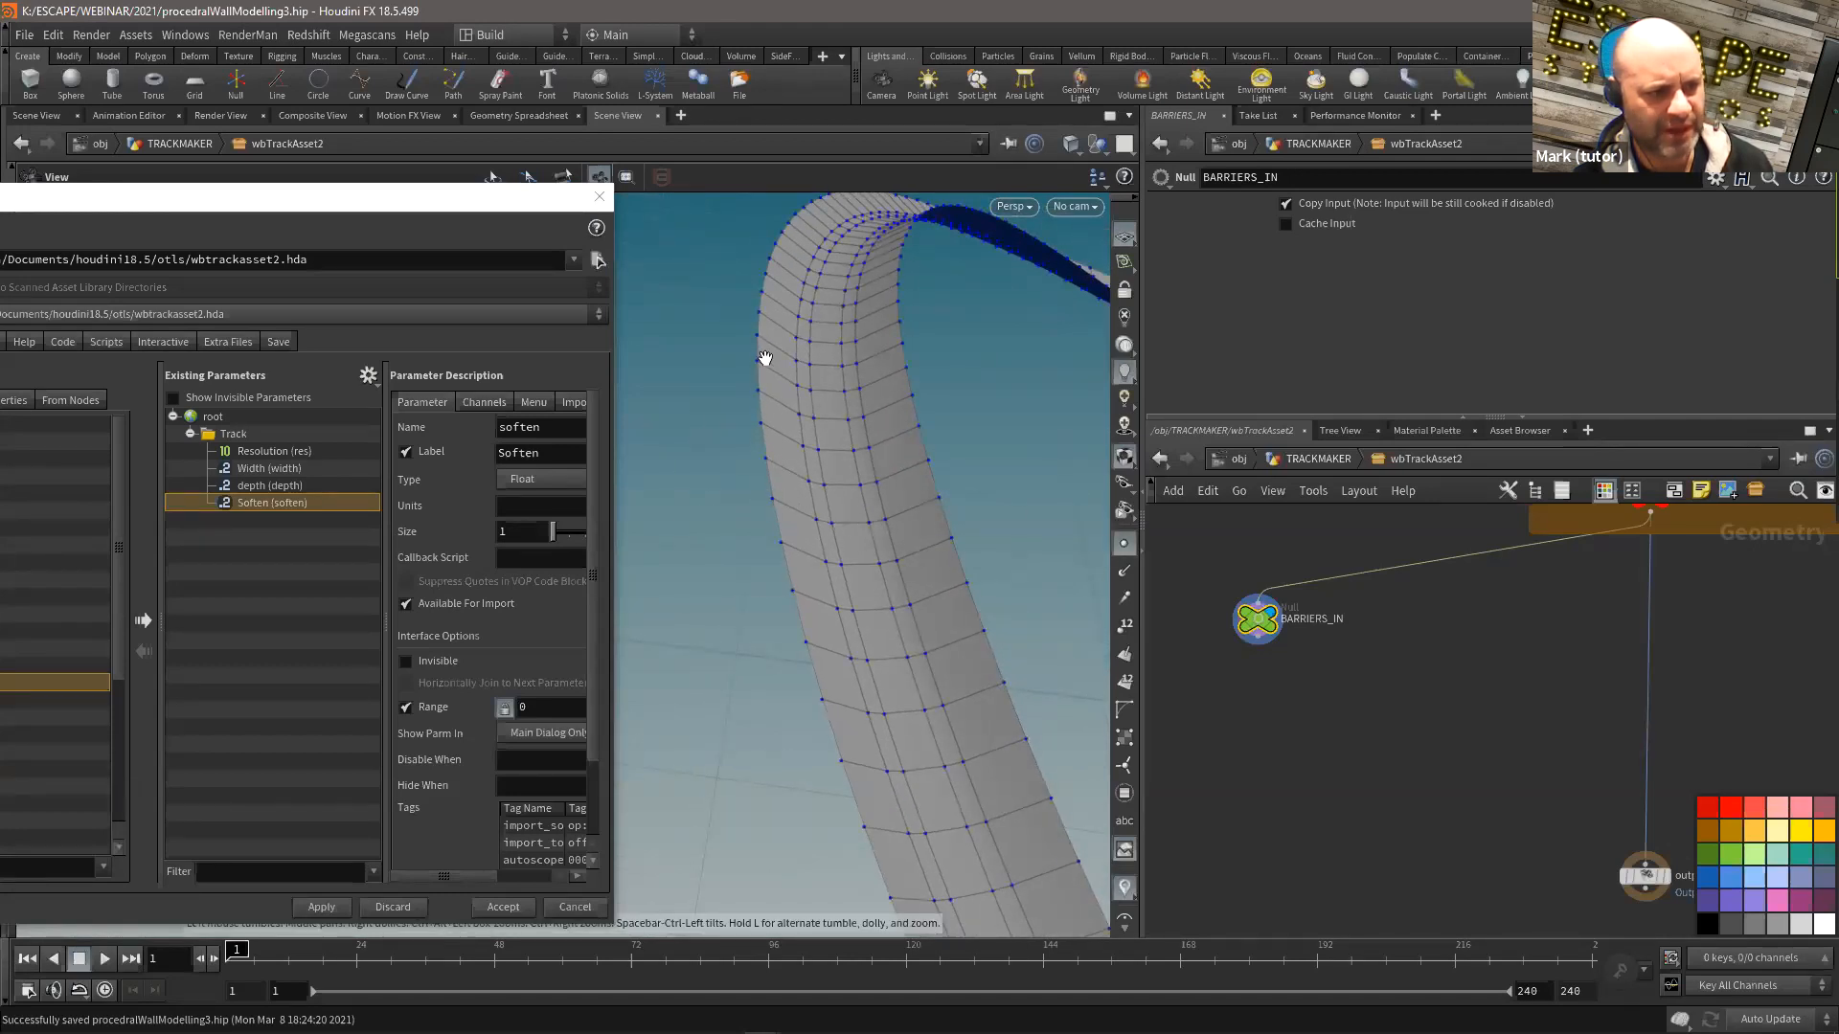
middle_click_drag(739, 509, 817, 557)
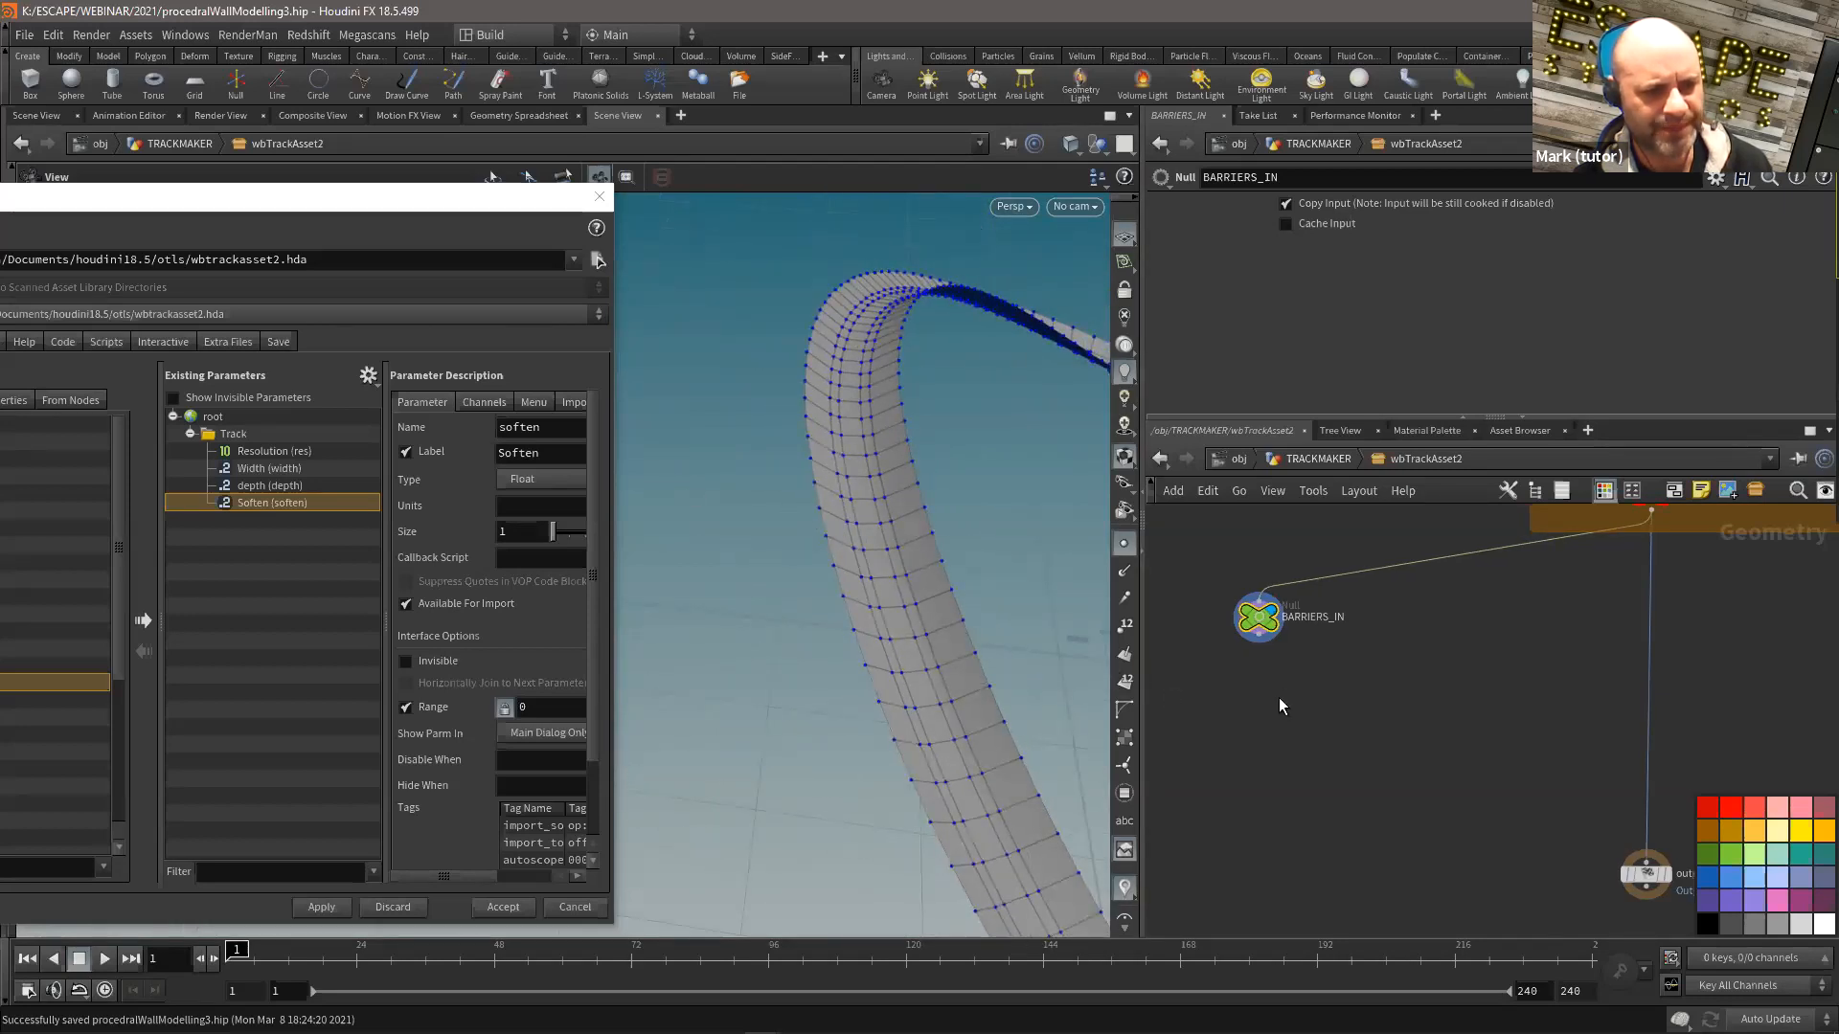
Step: Add a Split node below BARRIERS_IN
key("Tab")
type("spl")
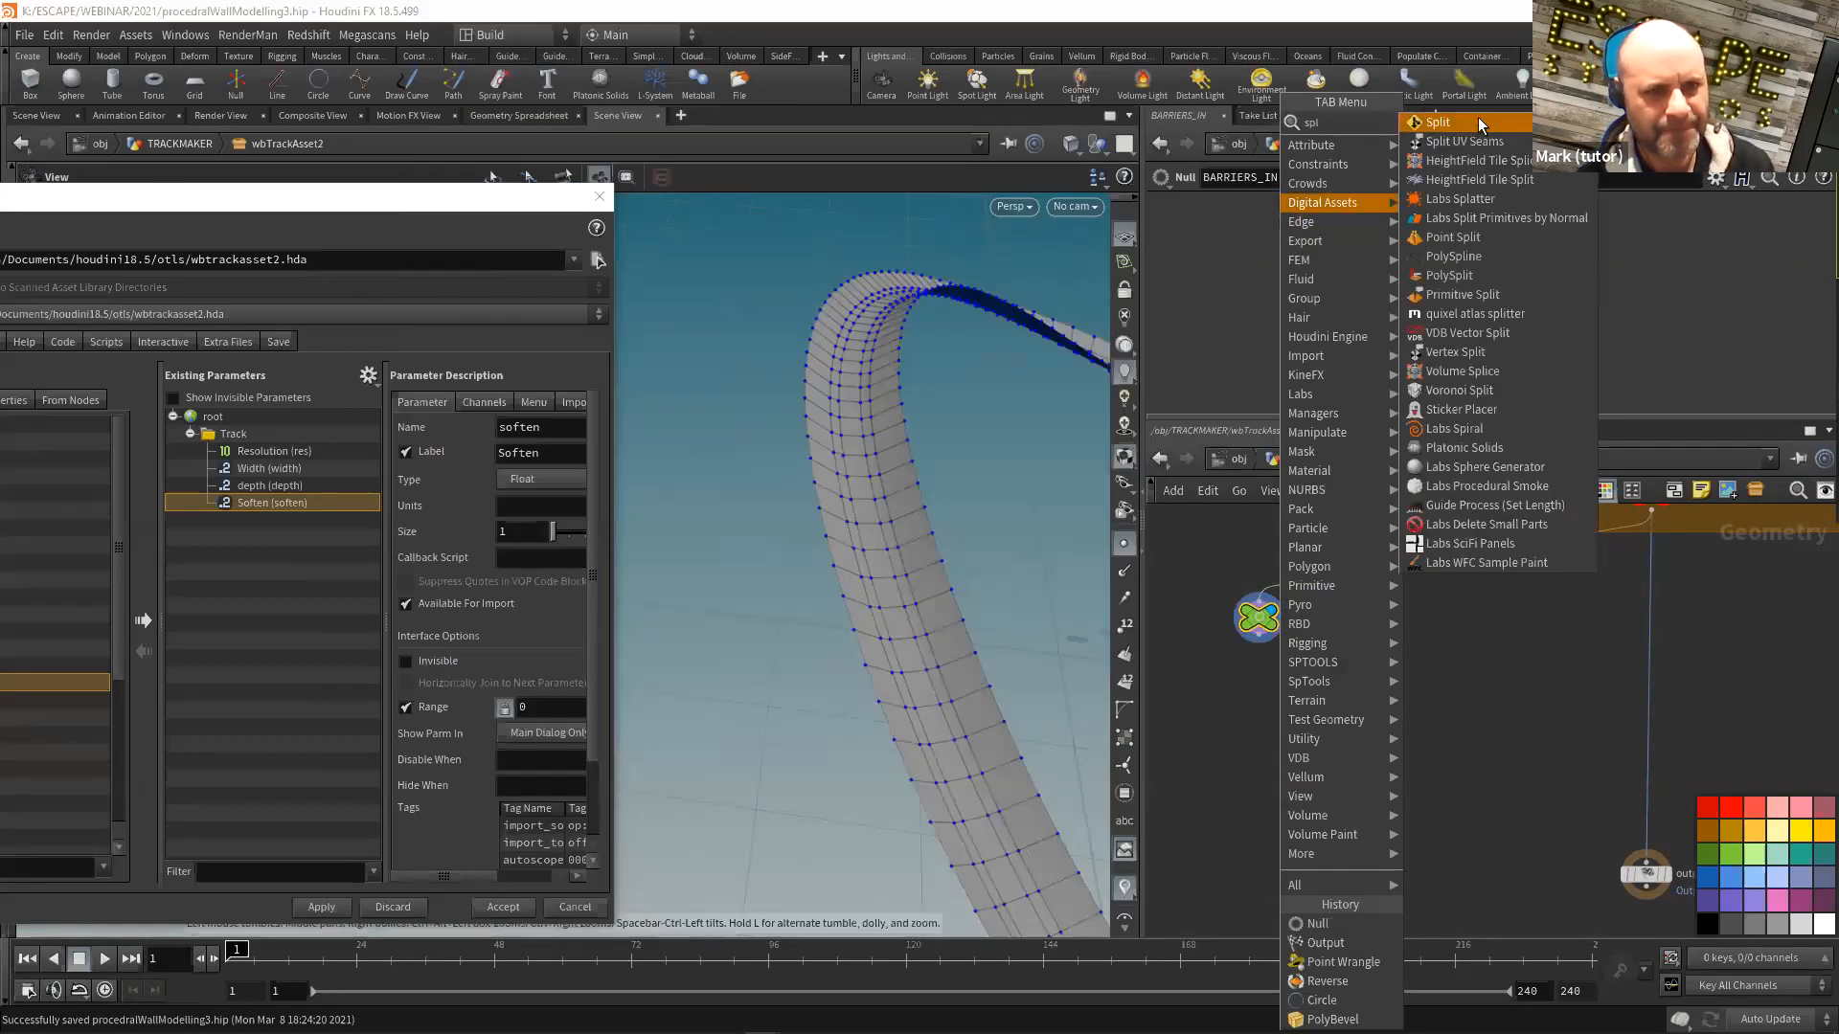
Step: Add a Split node connected below BARRIERS_IN in the wbTrackAsset2 network and display its output
left_click(1479, 117)
left_click(1274, 714)
left_click_drag(1275, 717, 1262, 703)
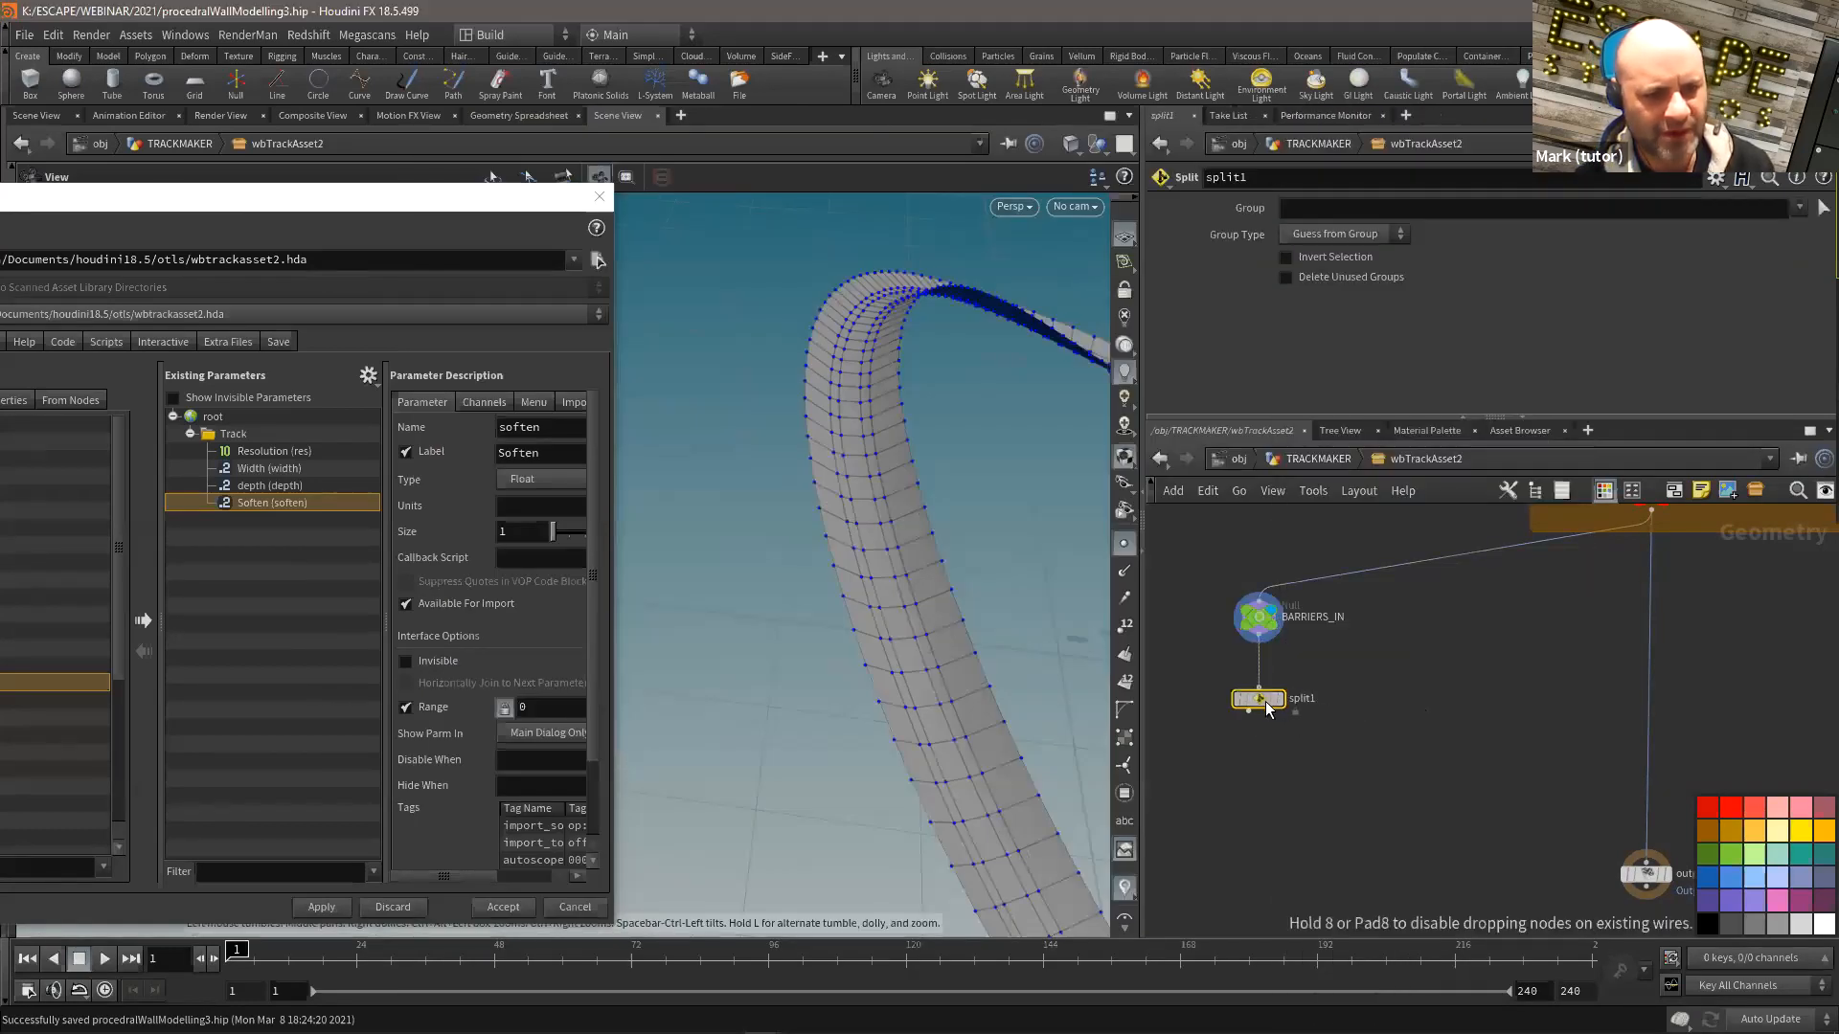
left_click(1282, 704)
left_click_drag(895, 592, 957, 590)
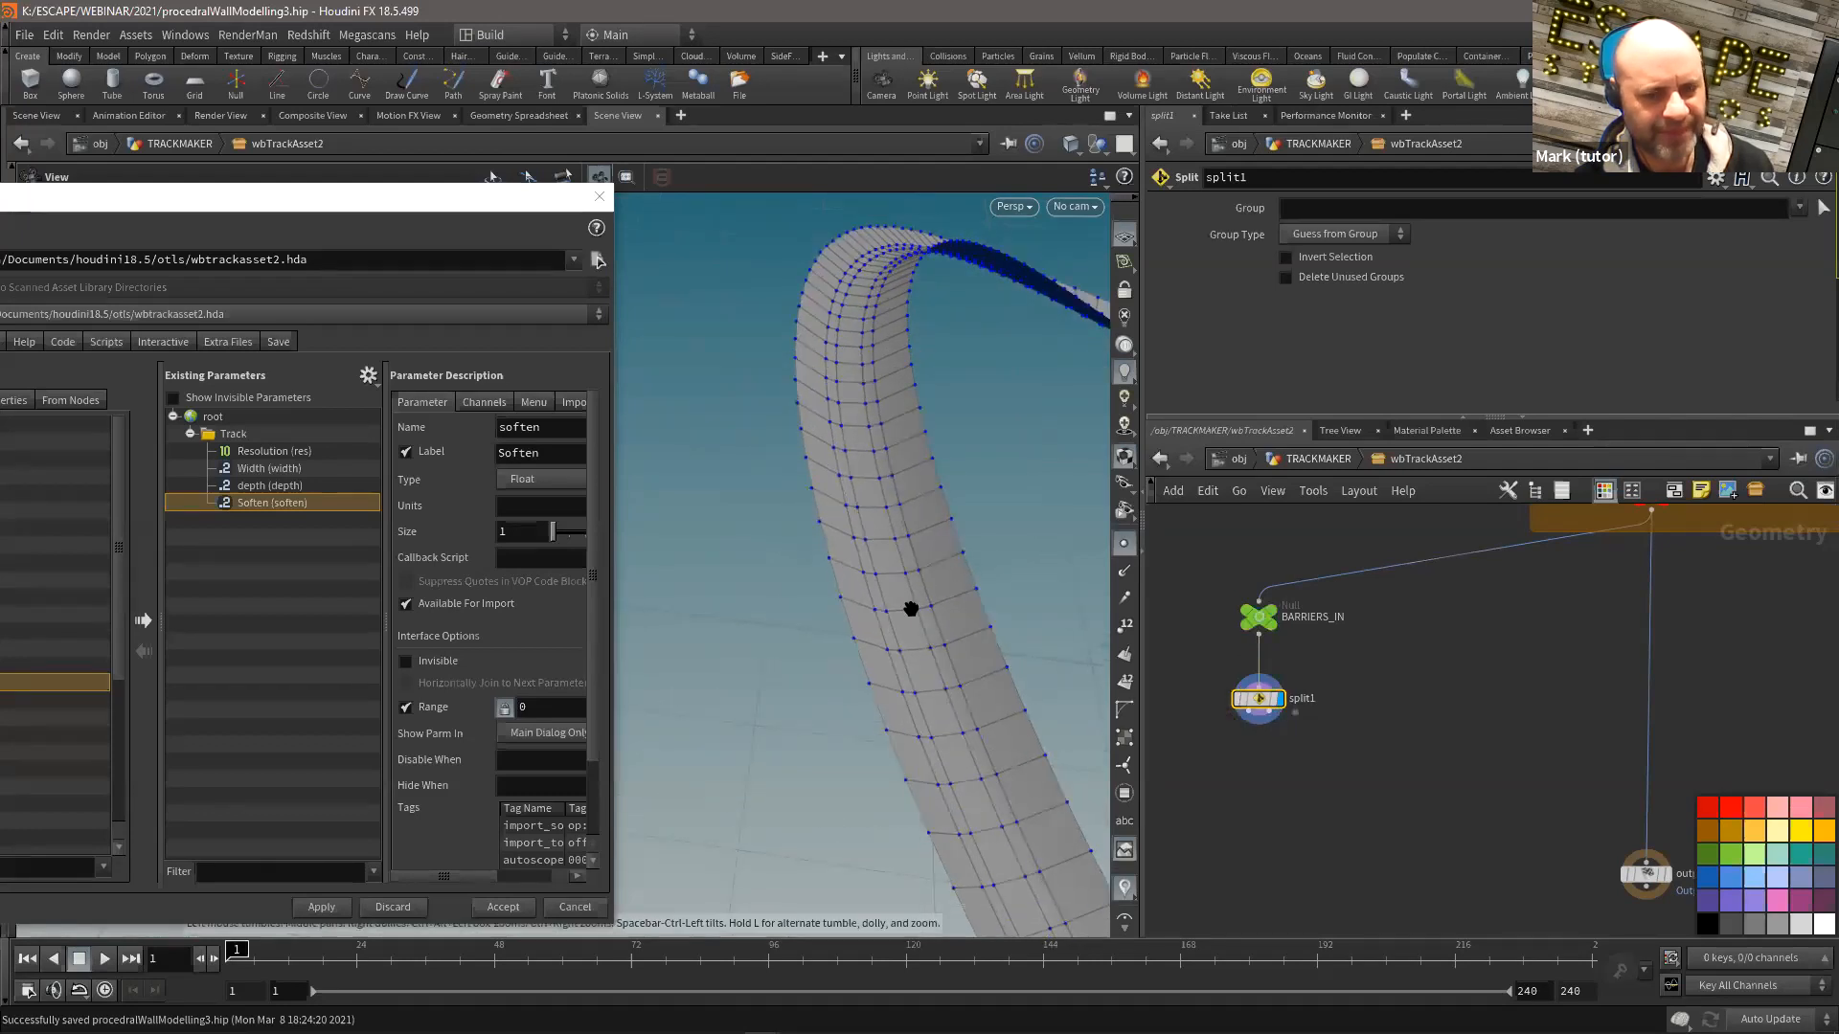
Step: Check the BARRIERS_IN node information, then restrict the Split node to the middle group and invert its selection
middle_click(1250, 619)
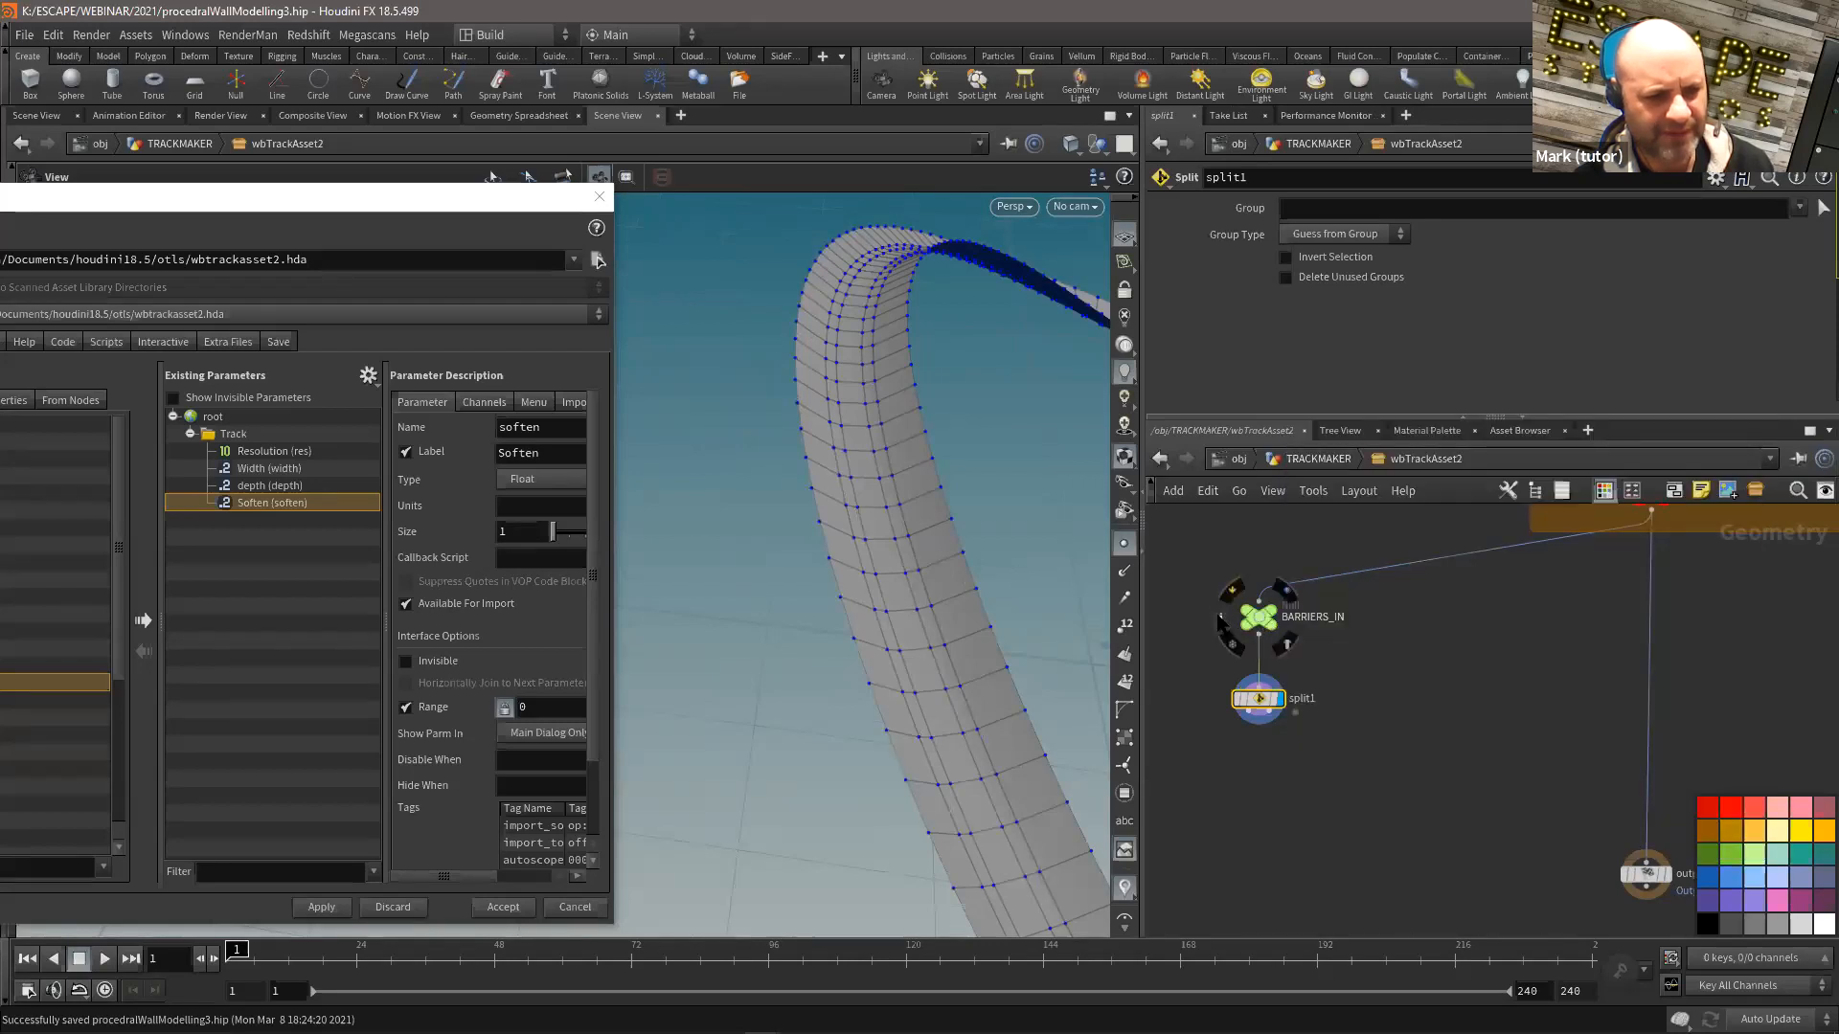
left_click(1220, 618)
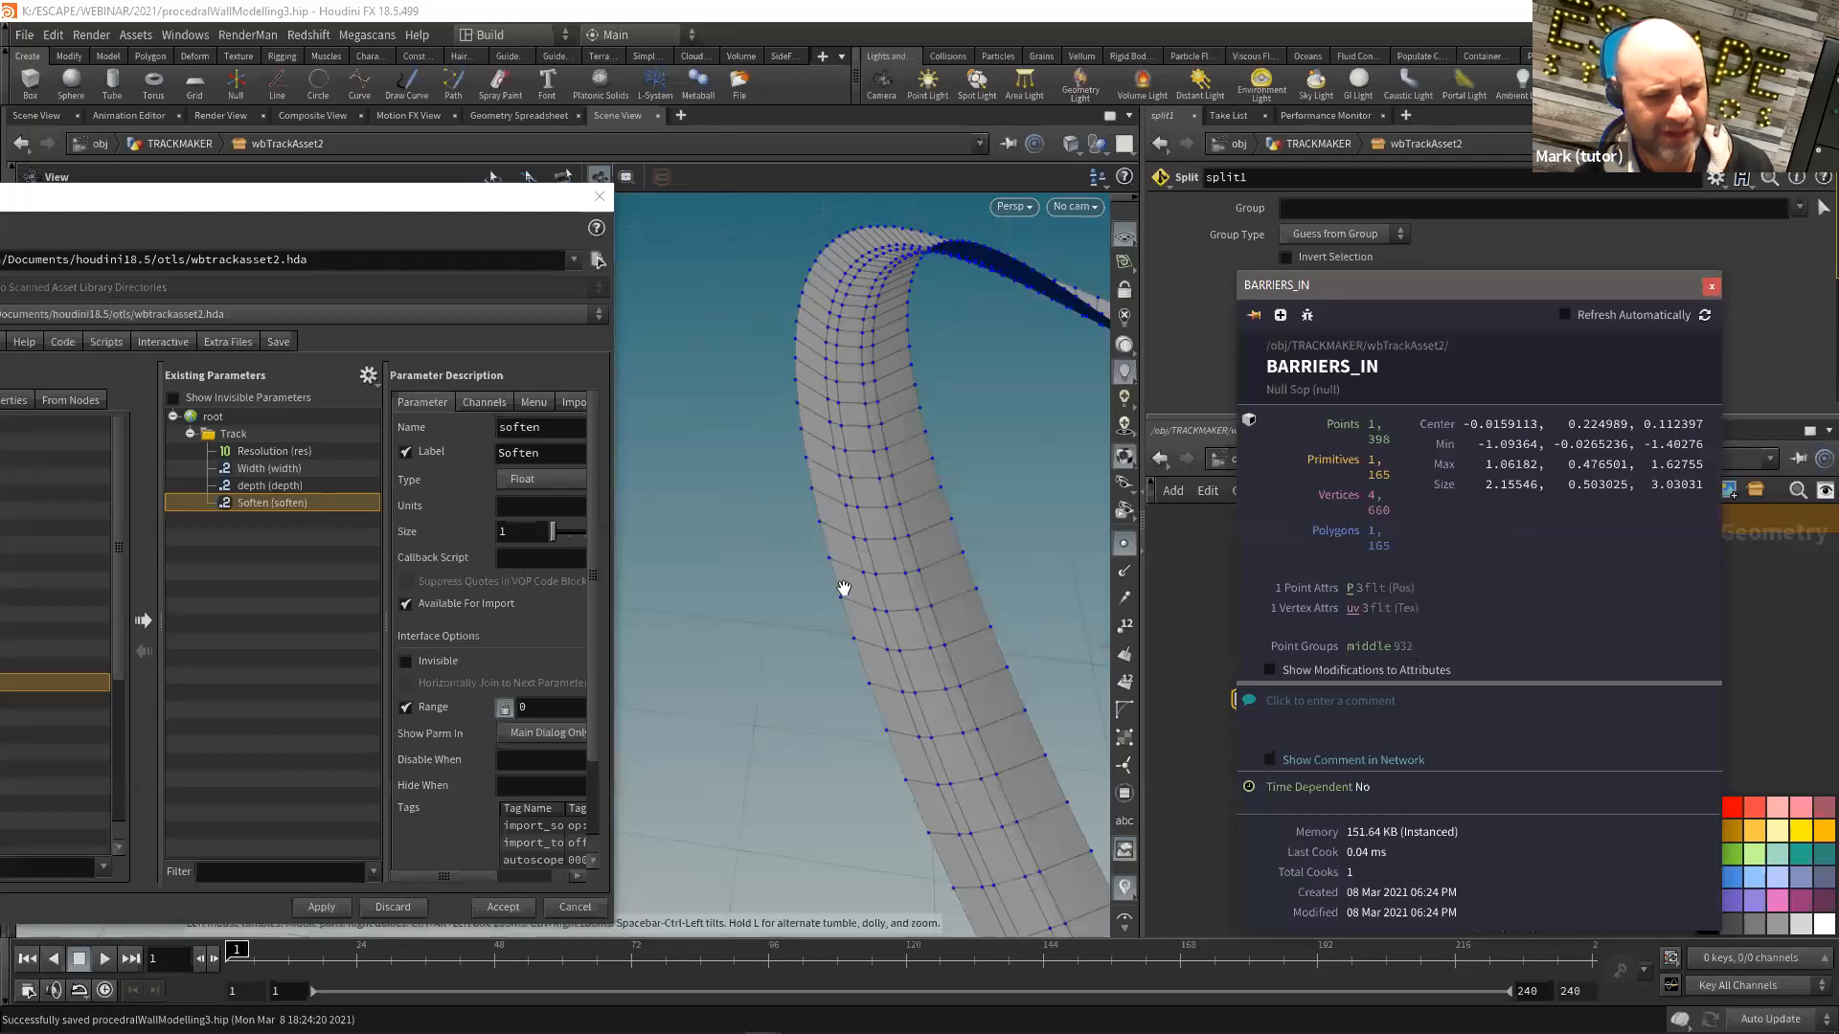
left_click(1711, 286)
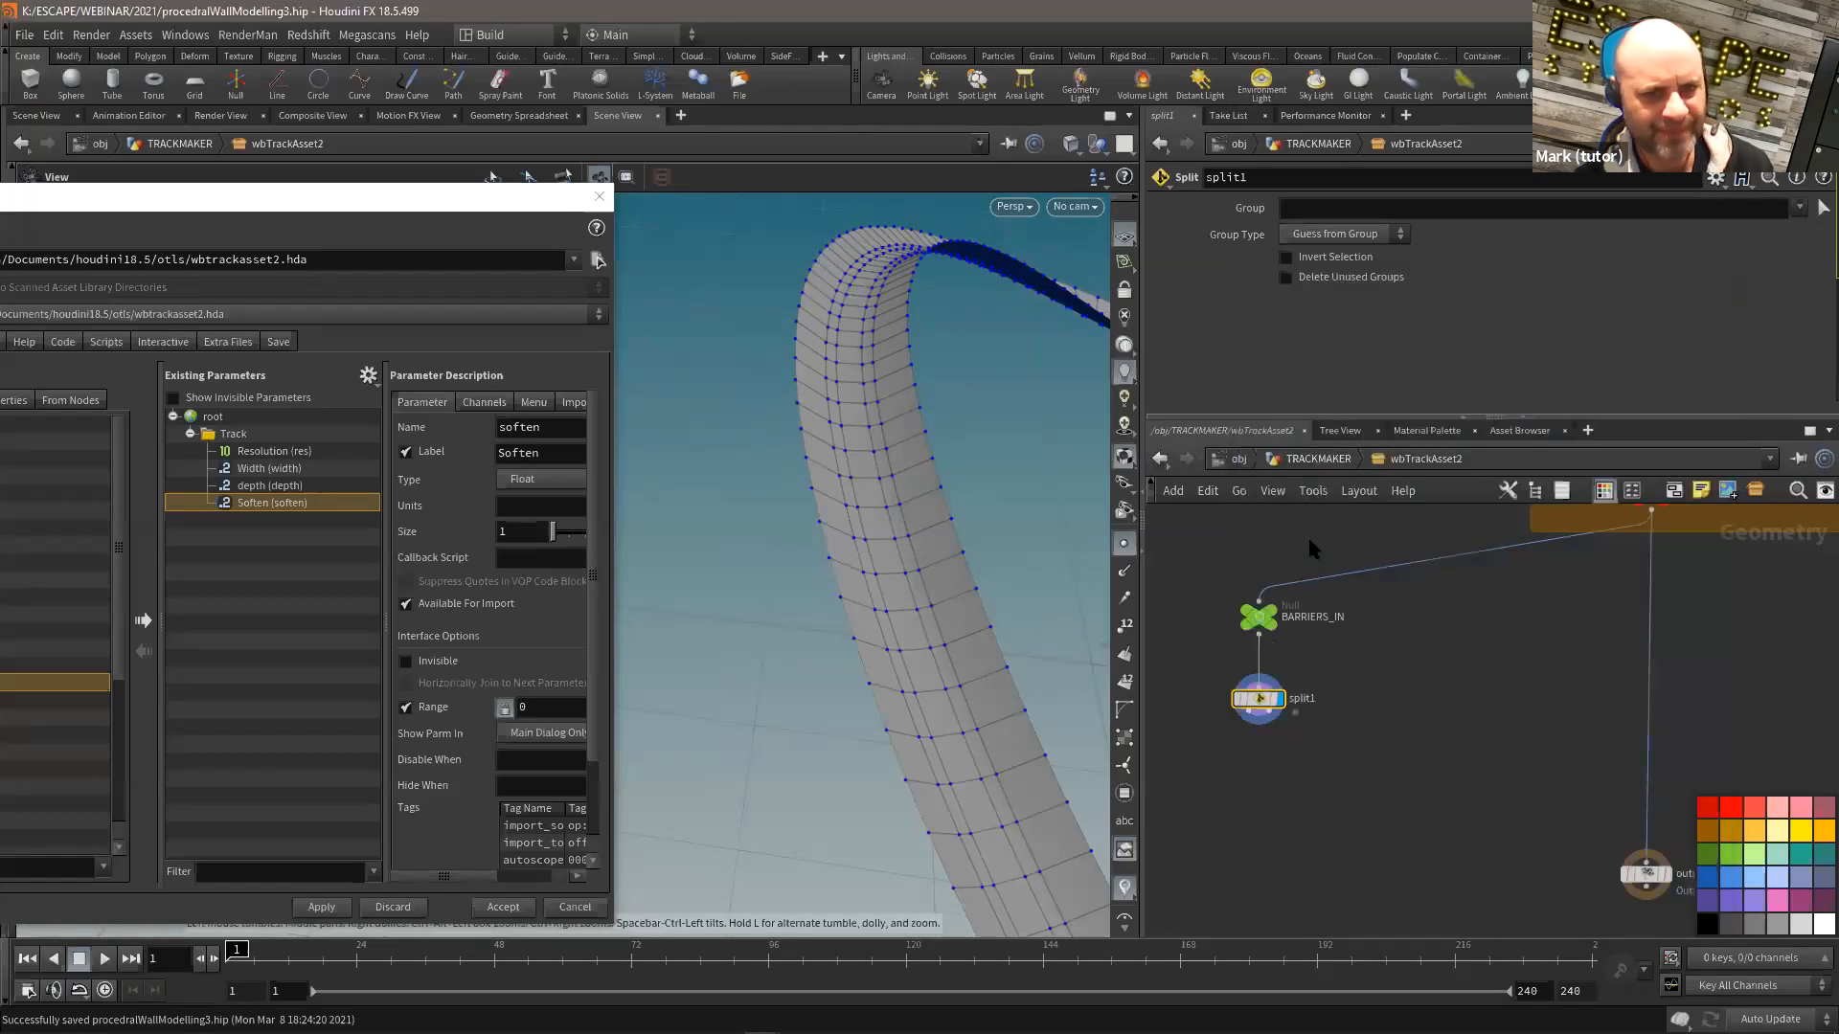
left_click(1800, 209)
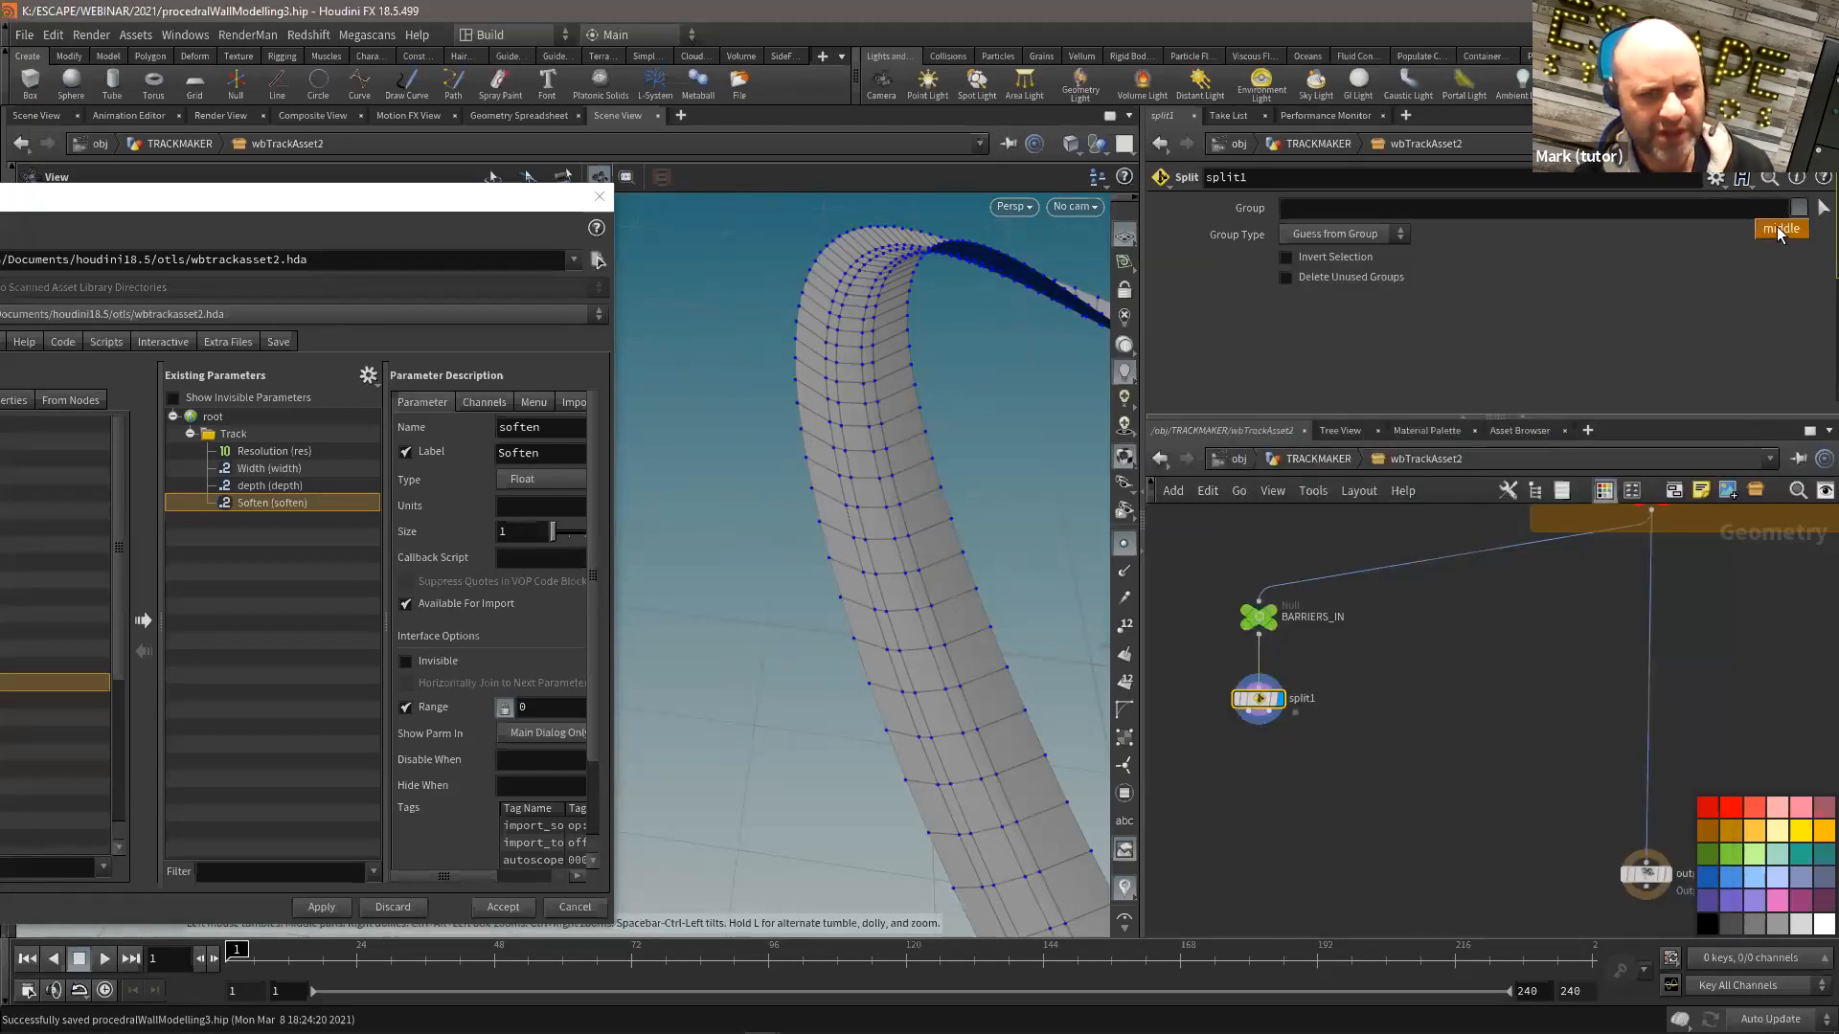
left_click(1746, 231)
left_click(1287, 257)
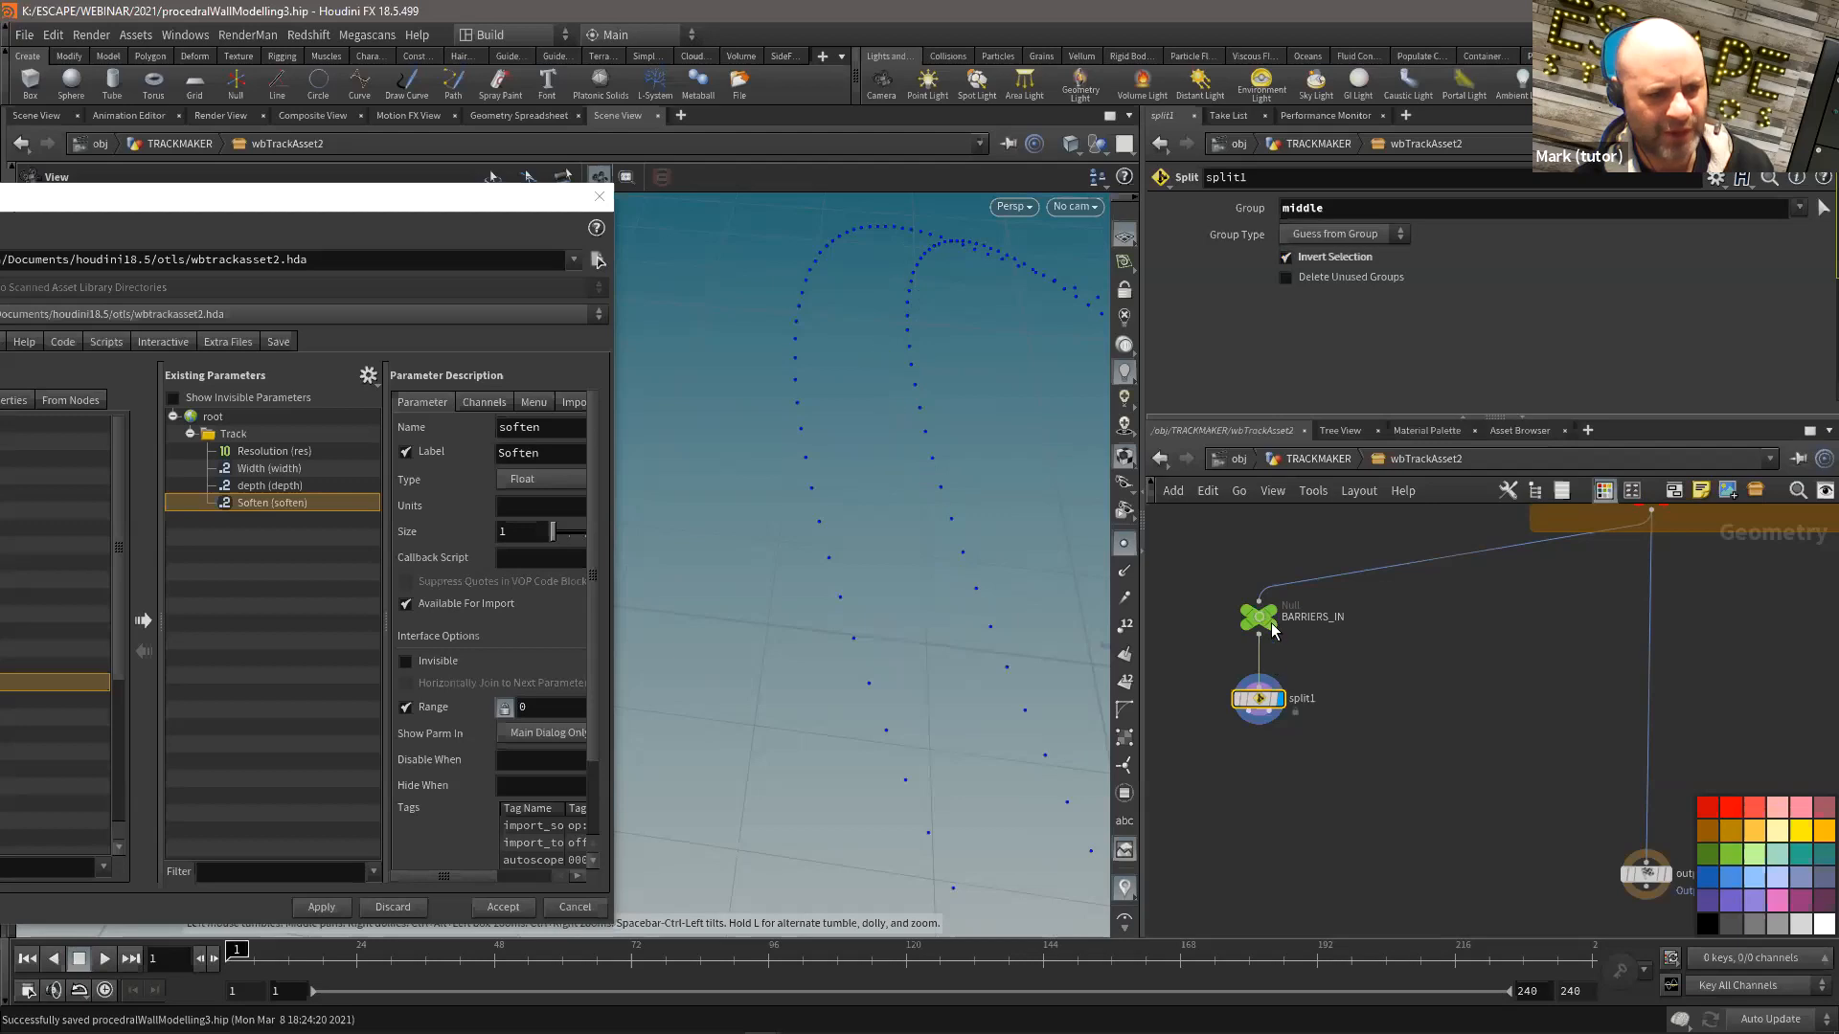
left_click_drag(954, 475, 854, 489)
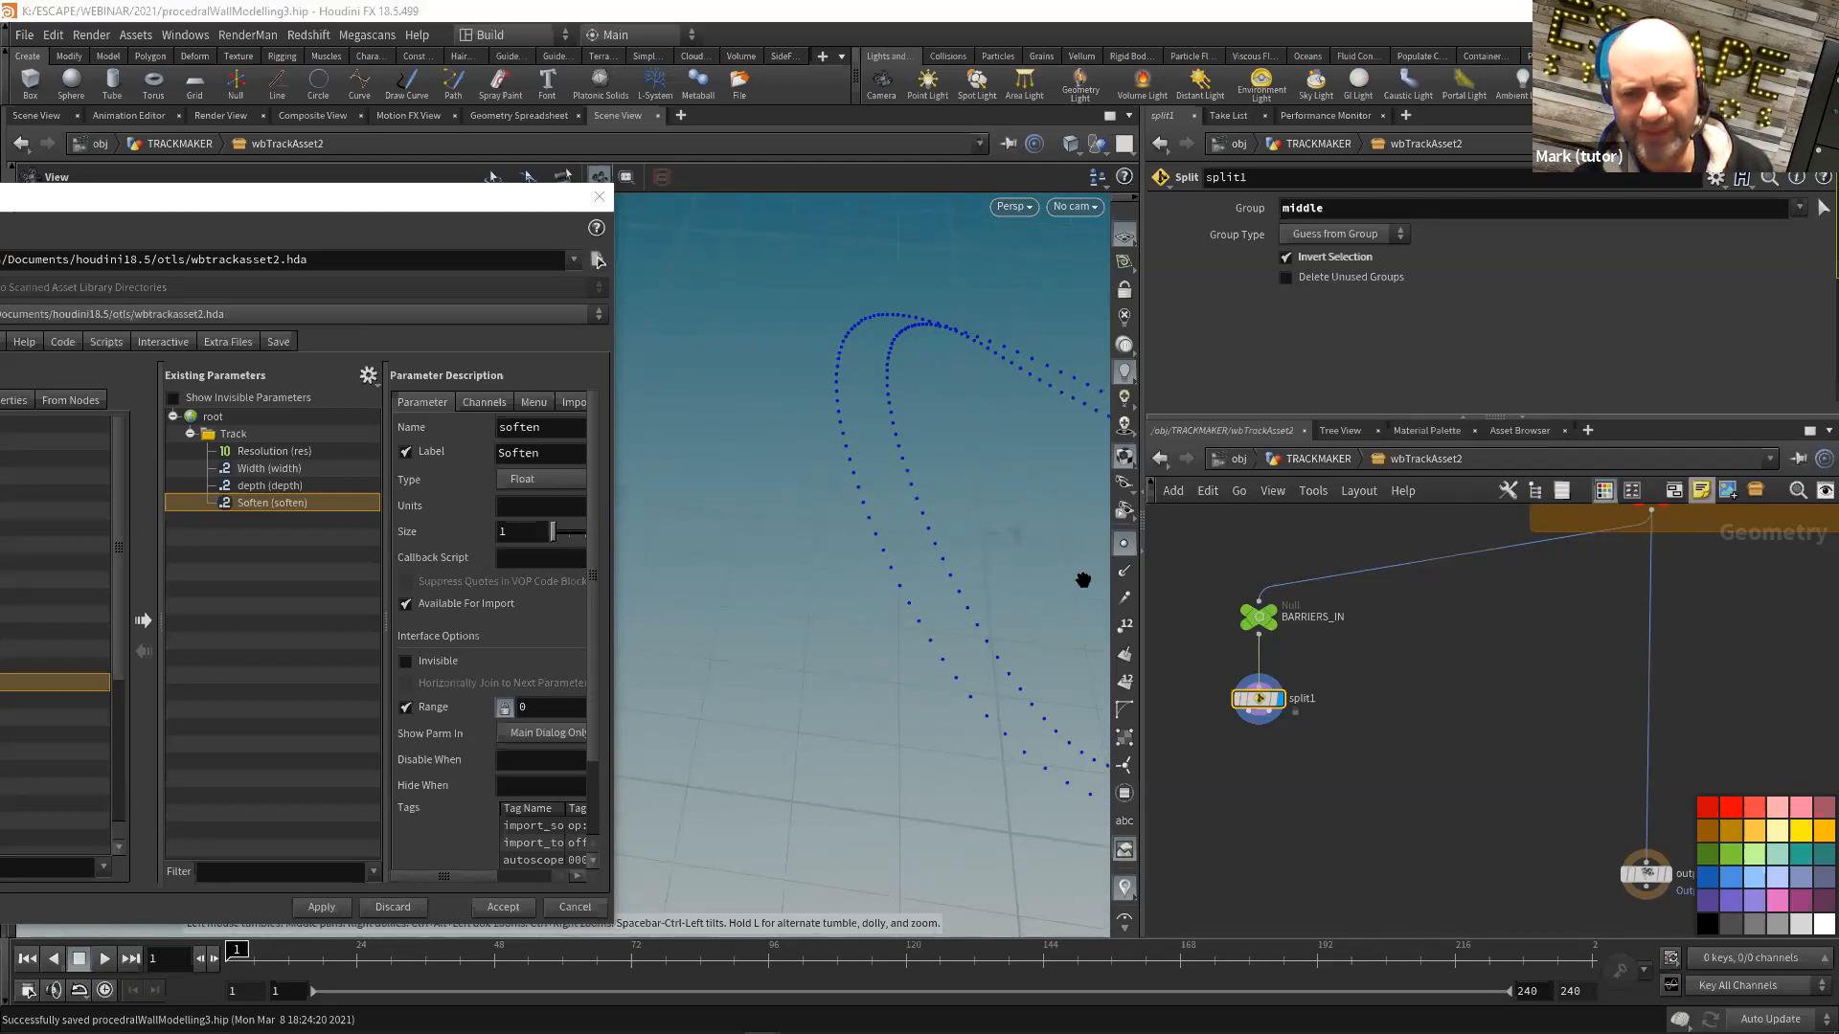
left_click_drag(907, 519, 923, 484)
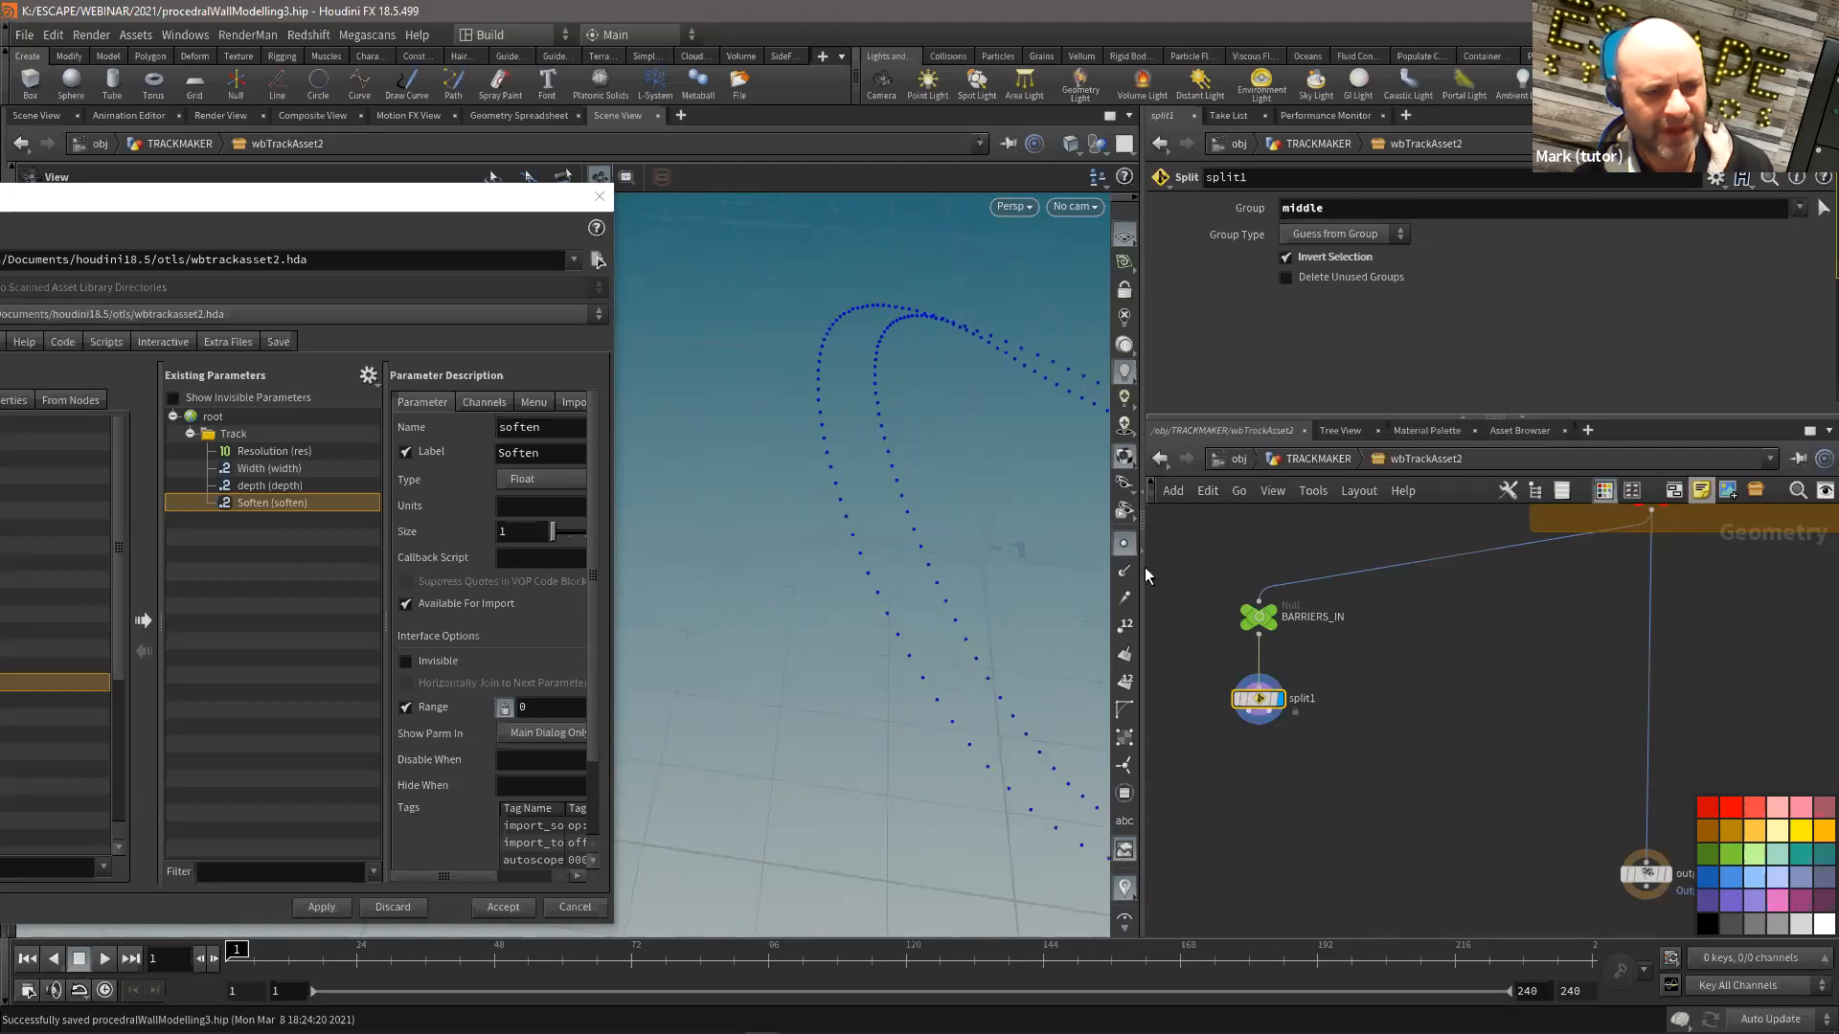
left_click_drag(829, 441, 879, 381)
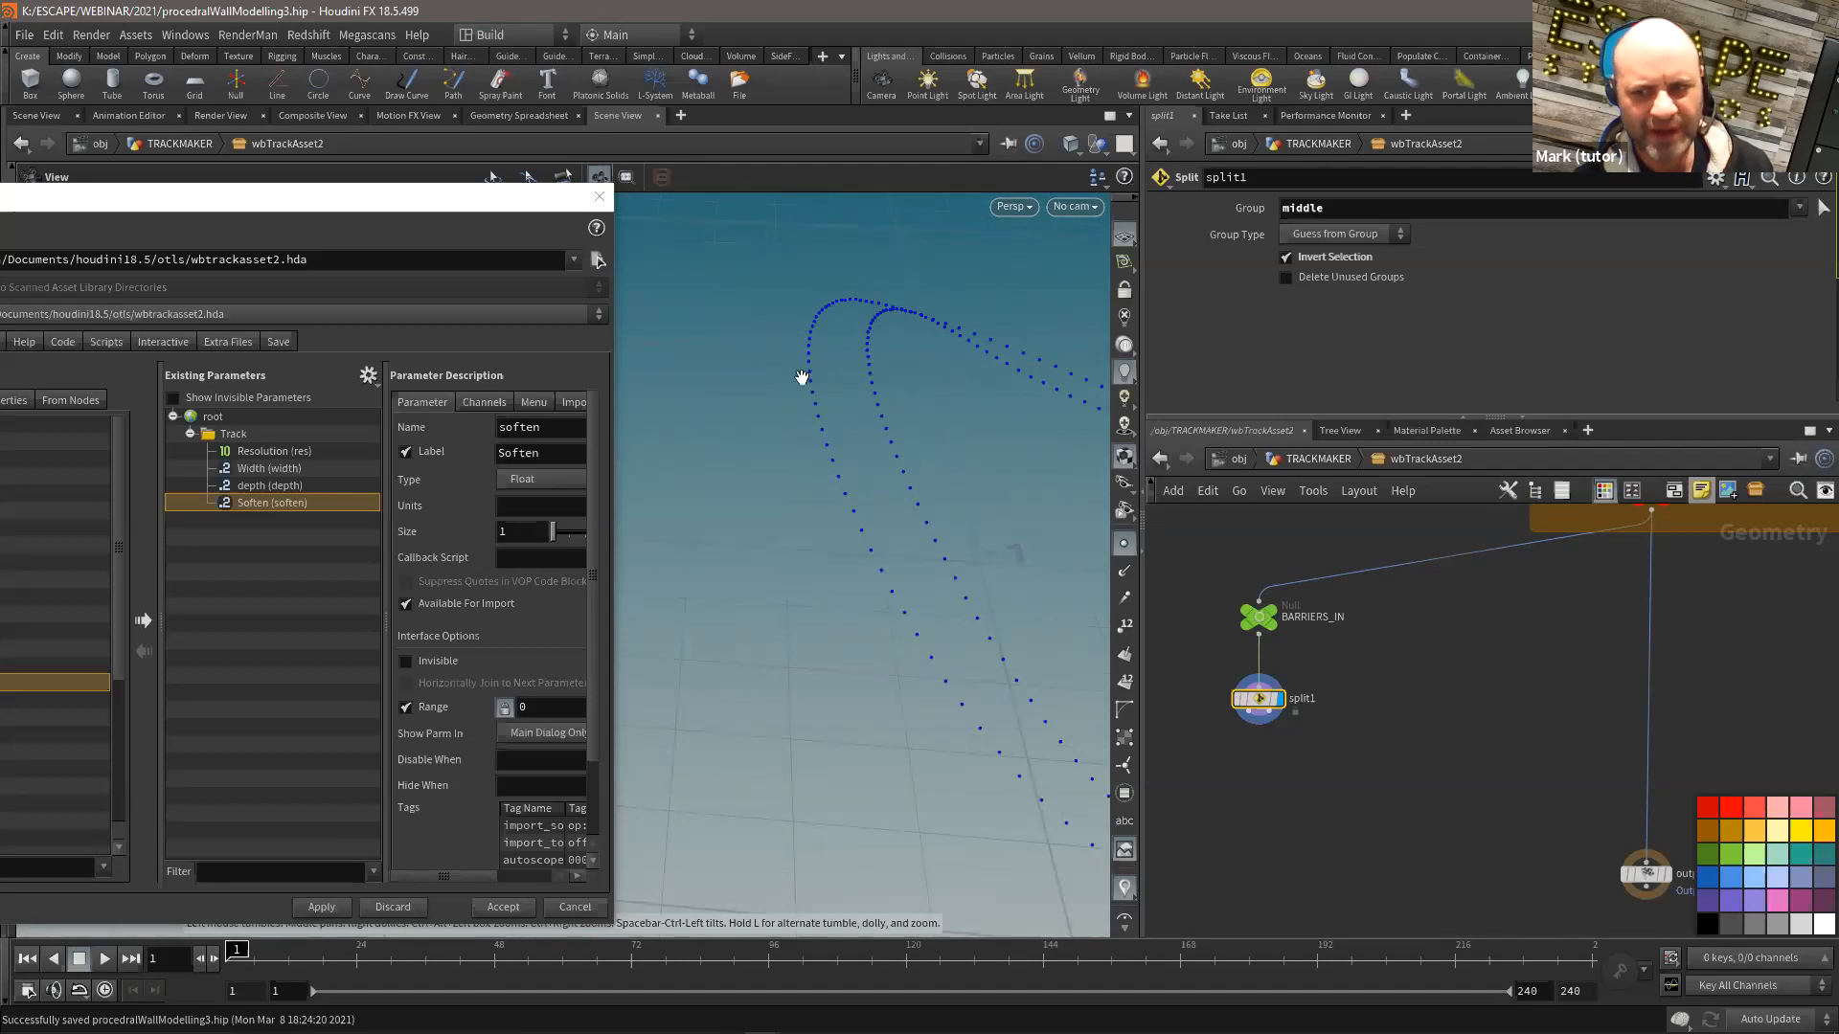
left_click_drag(915, 427, 821, 480)
left_click_drag(891, 351, 831, 402)
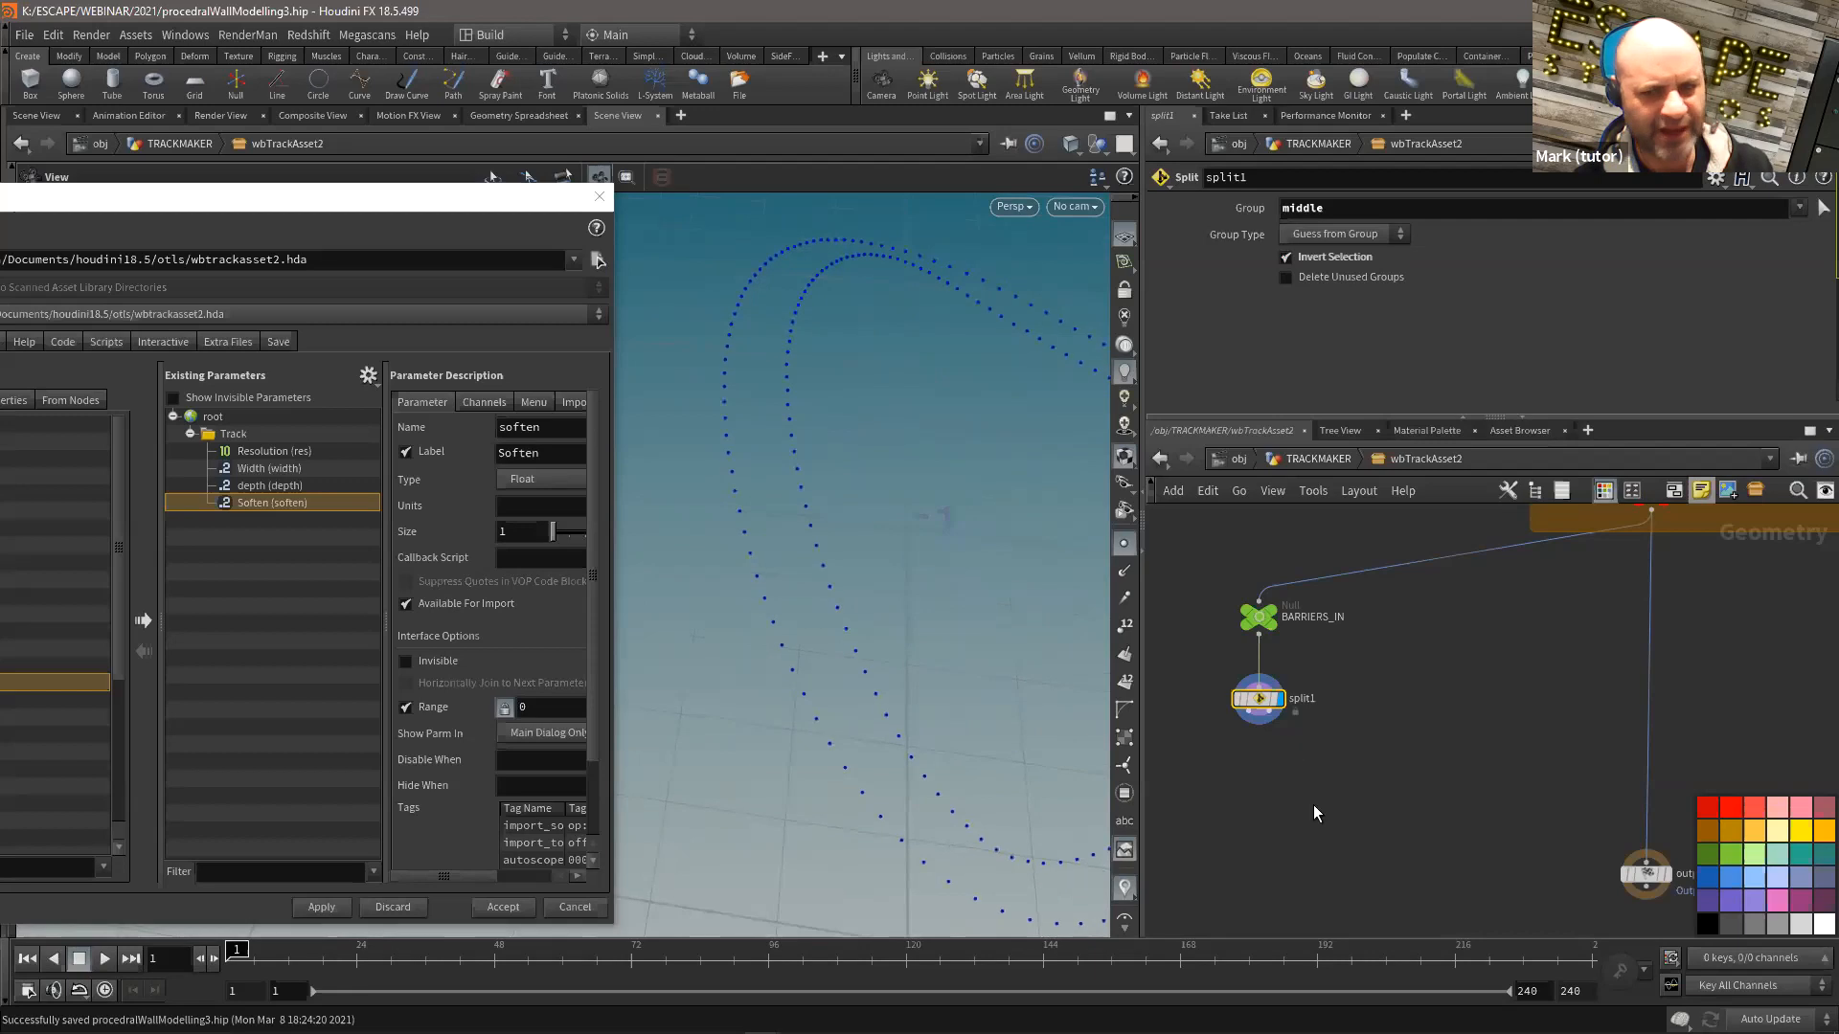
Step: Connect an Add node to the first output of split1, display it and place it just below the split
middle_click_drag(1313, 805, 1315, 770)
key("Tab")
type("add")
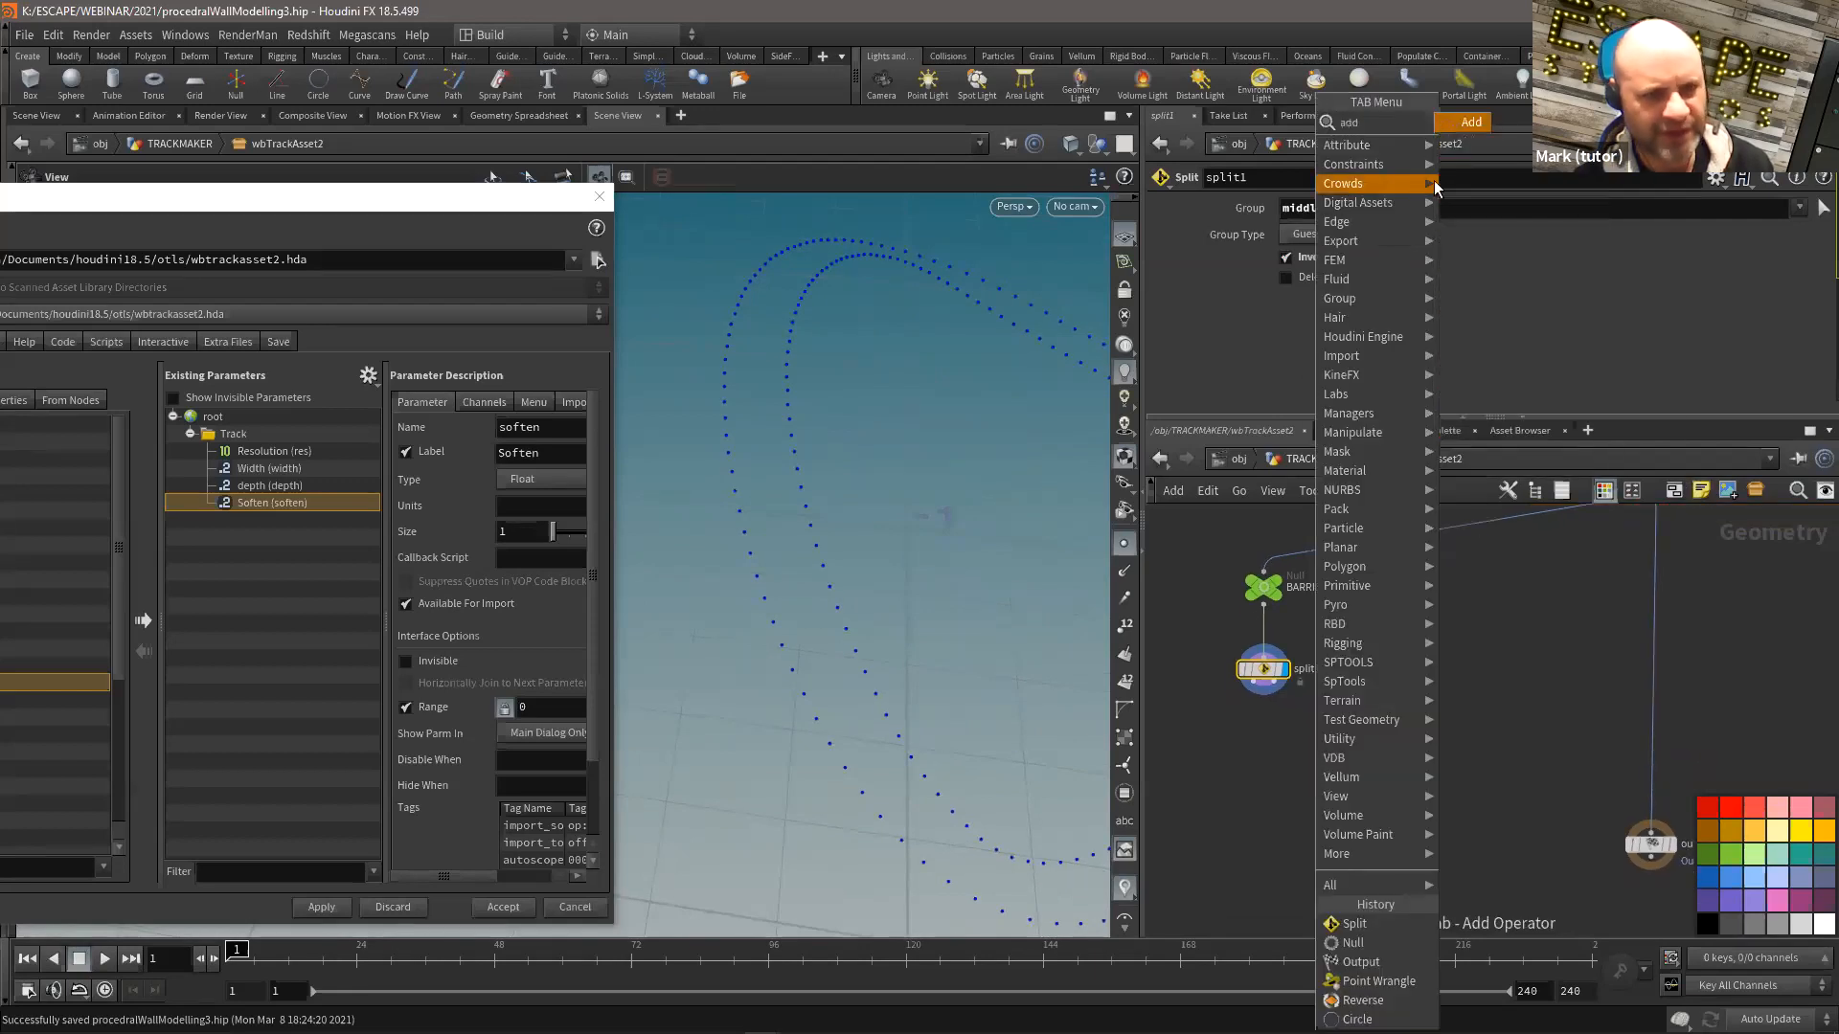
left_click(1462, 139)
left_click(1255, 744)
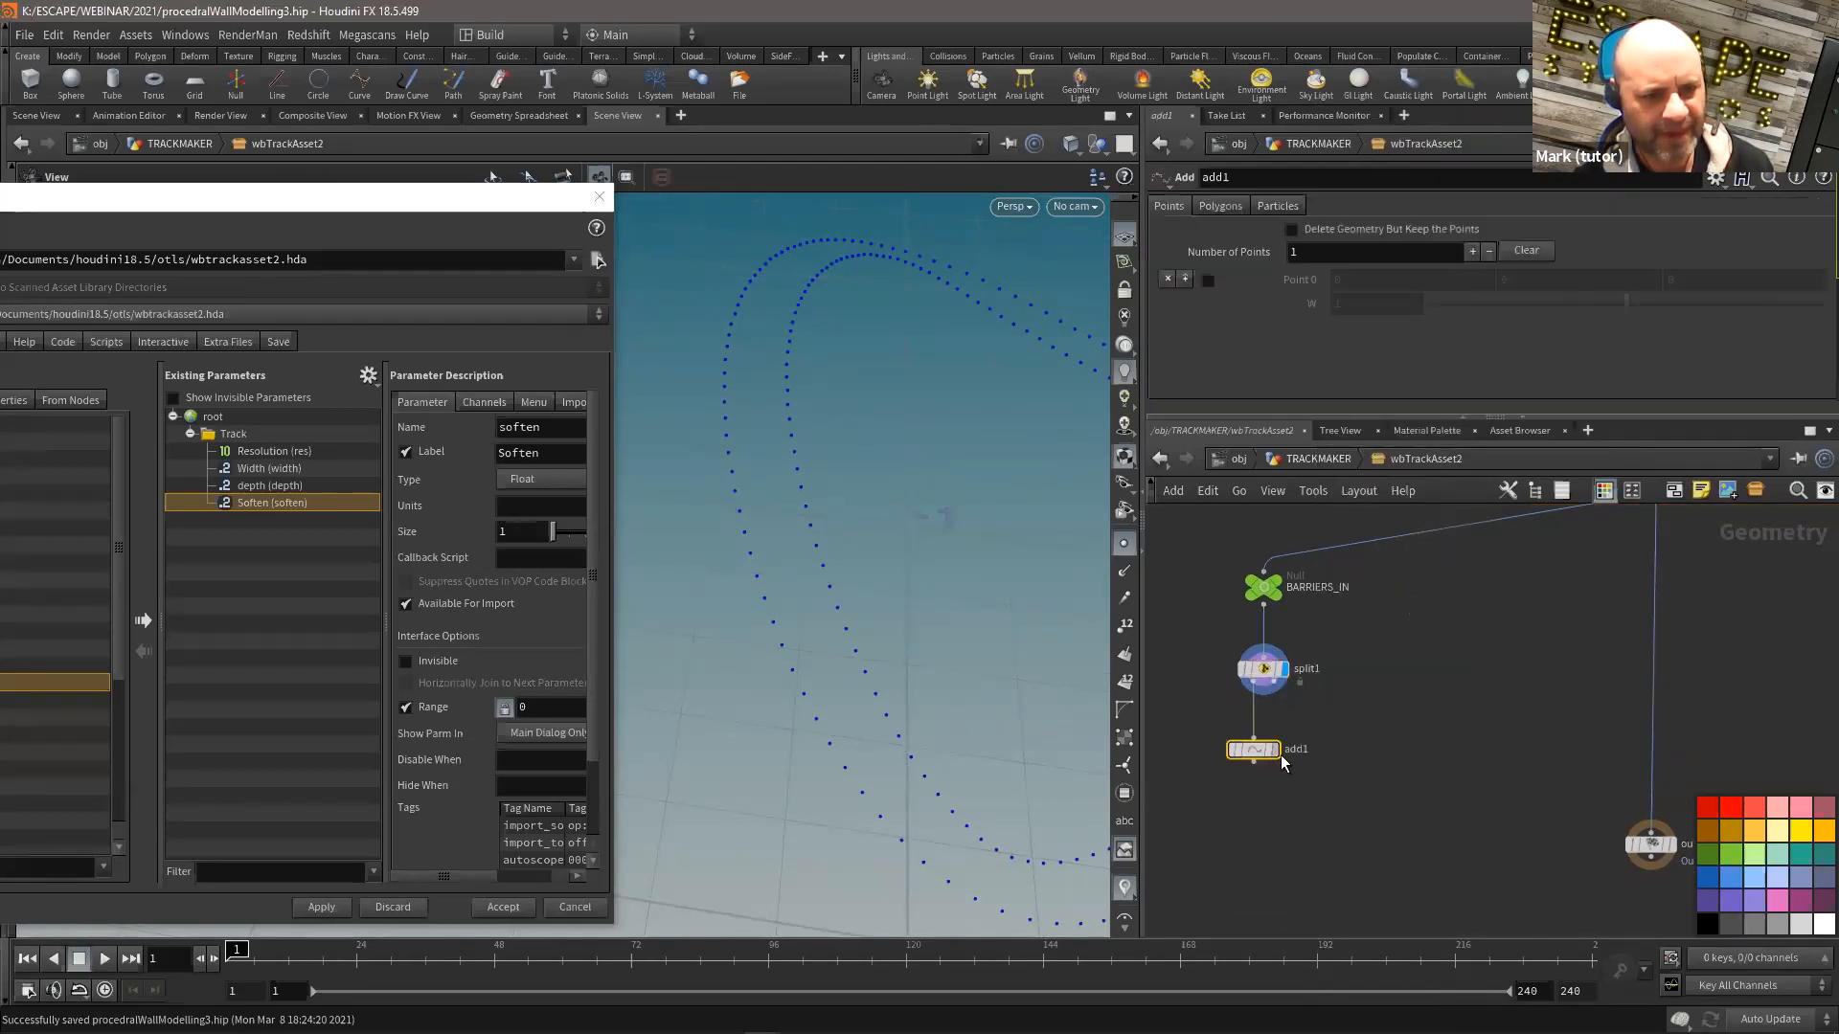
left_click(1276, 750)
left_click_drag(1257, 750, 1226, 742)
middle_click_drag(1300, 710, 1347, 707)
scroll(1347, 707, "up", 1)
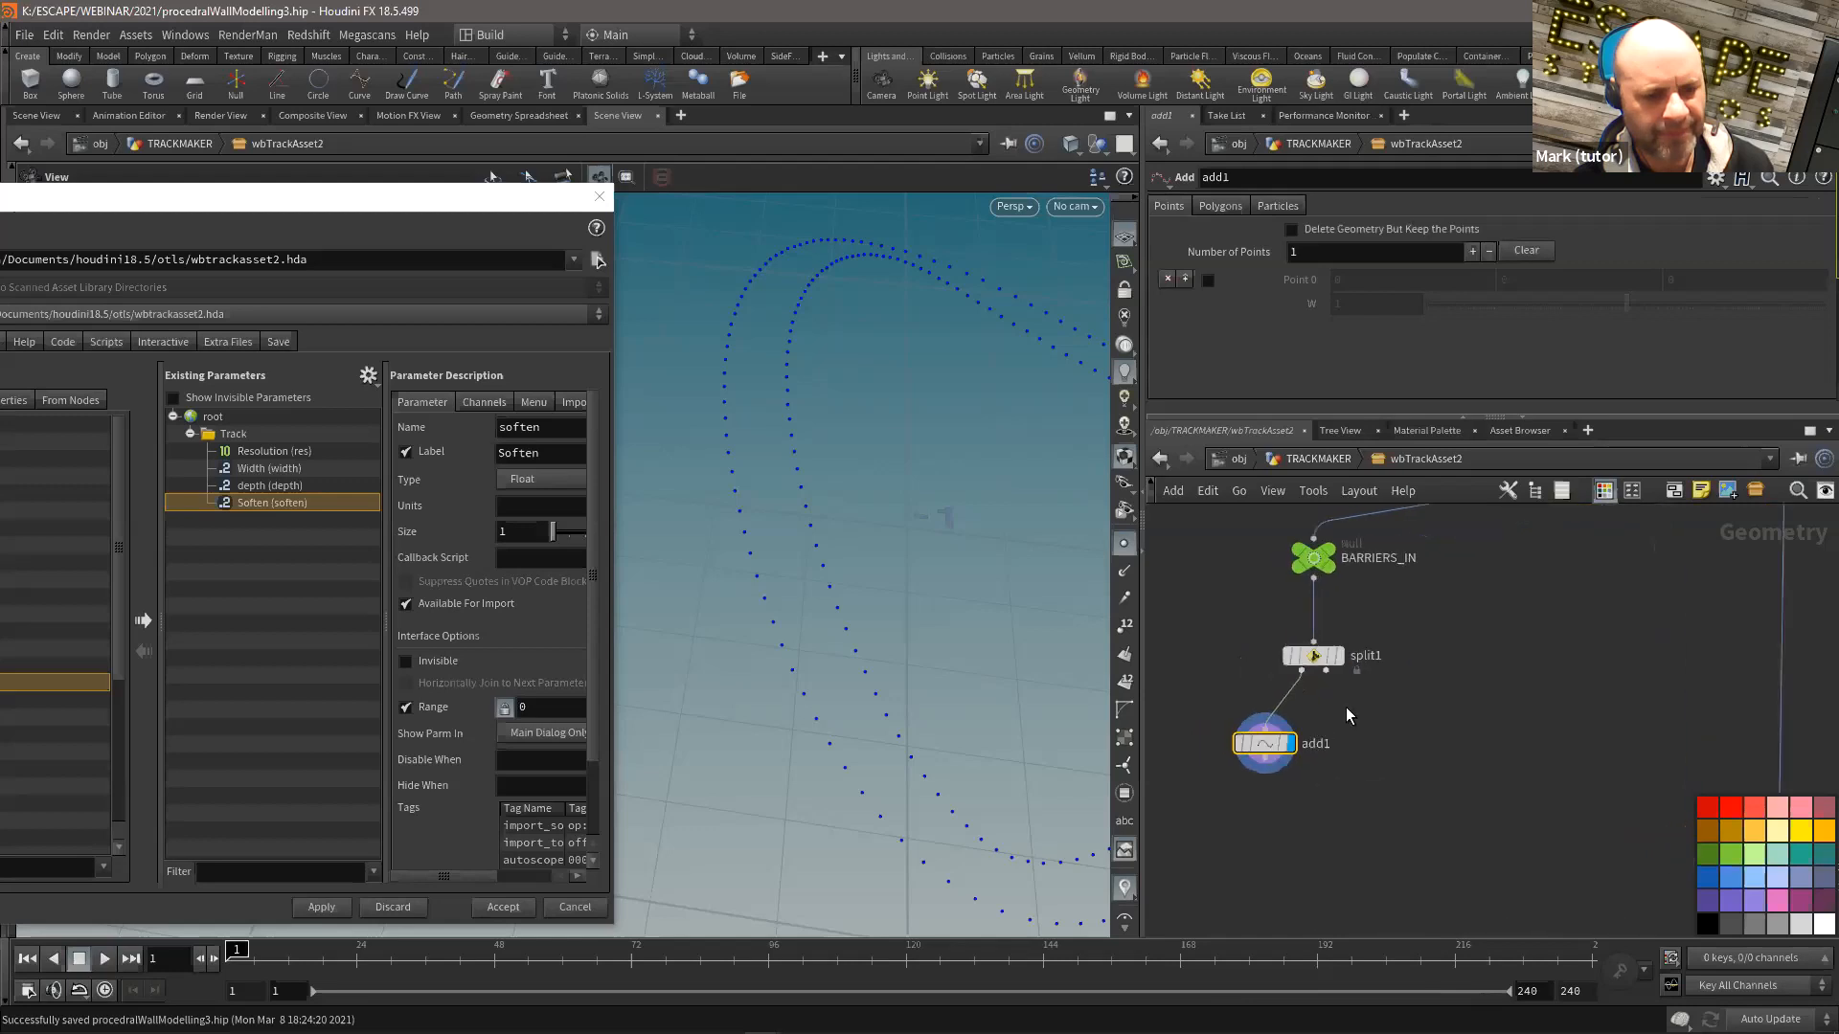
scroll(1346, 707, "up", 1)
left_click_drag(1252, 752, 1249, 737)
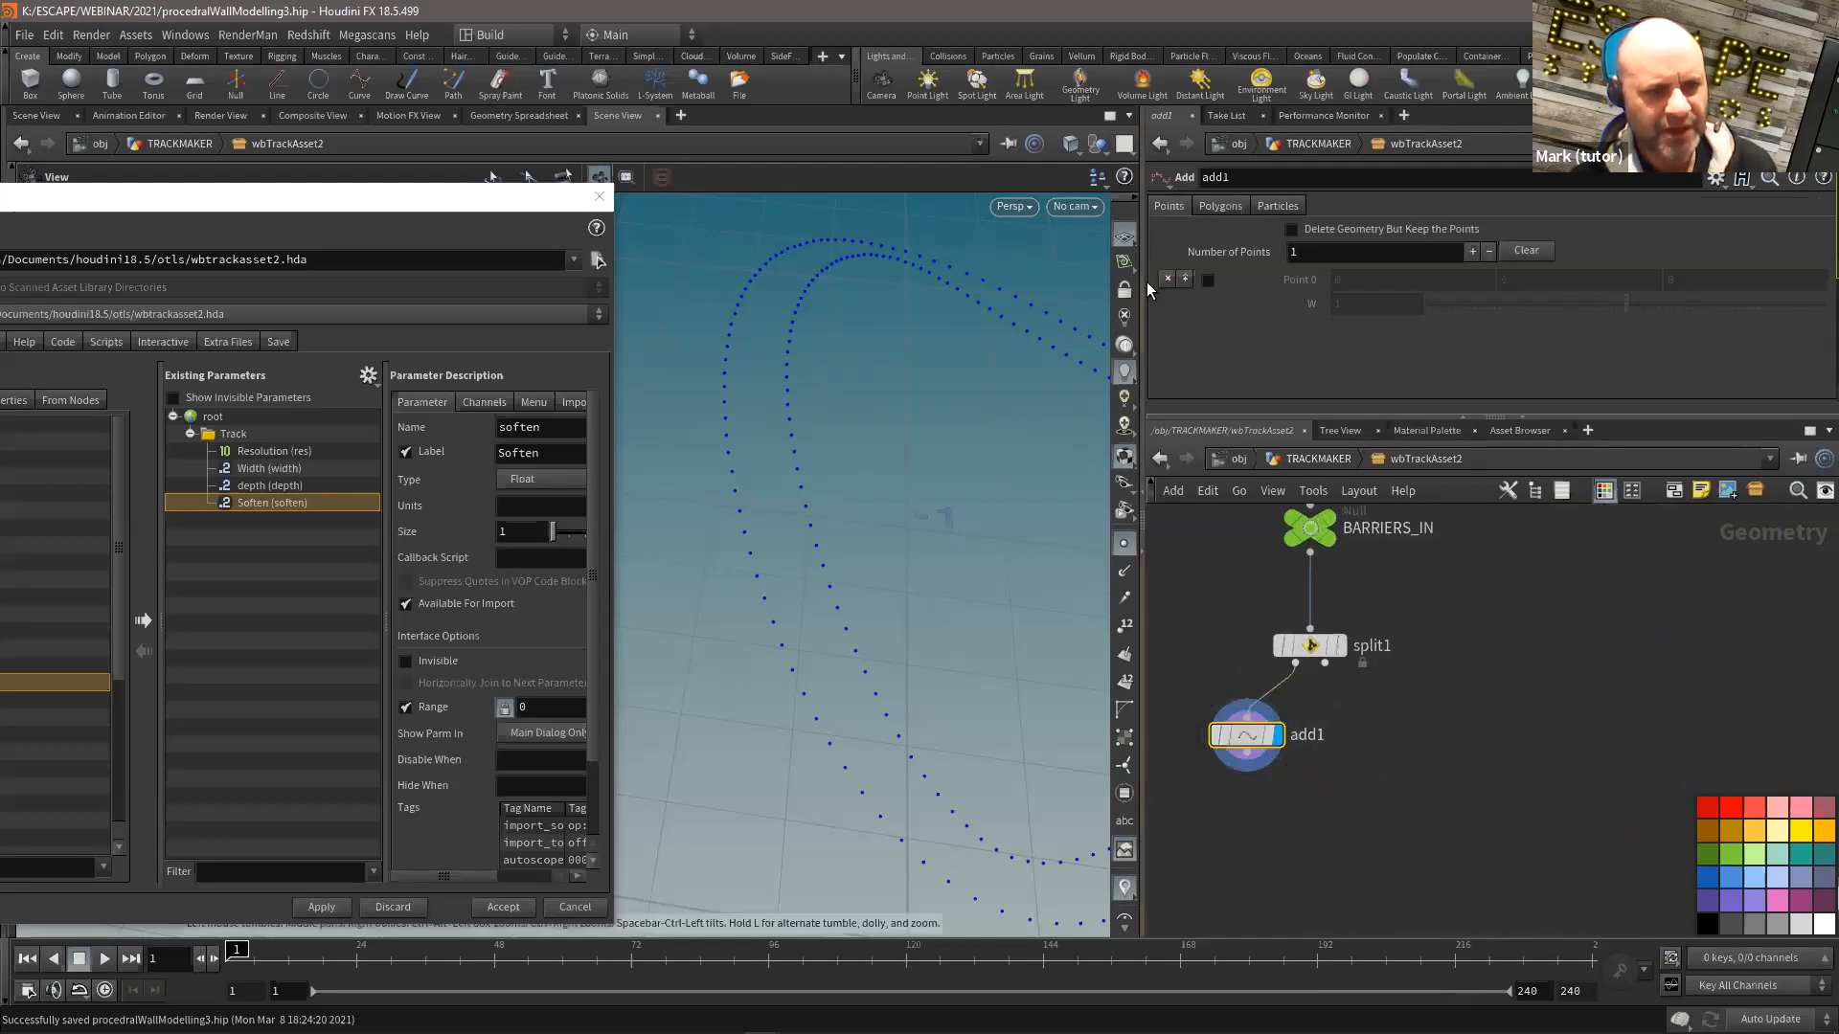
Step: Set the Add node to build polygons By Group from all points and check the resulting lines along the track
left_click(1221, 206)
left_click(1279, 256)
left_click_drag(846, 414, 877, 491)
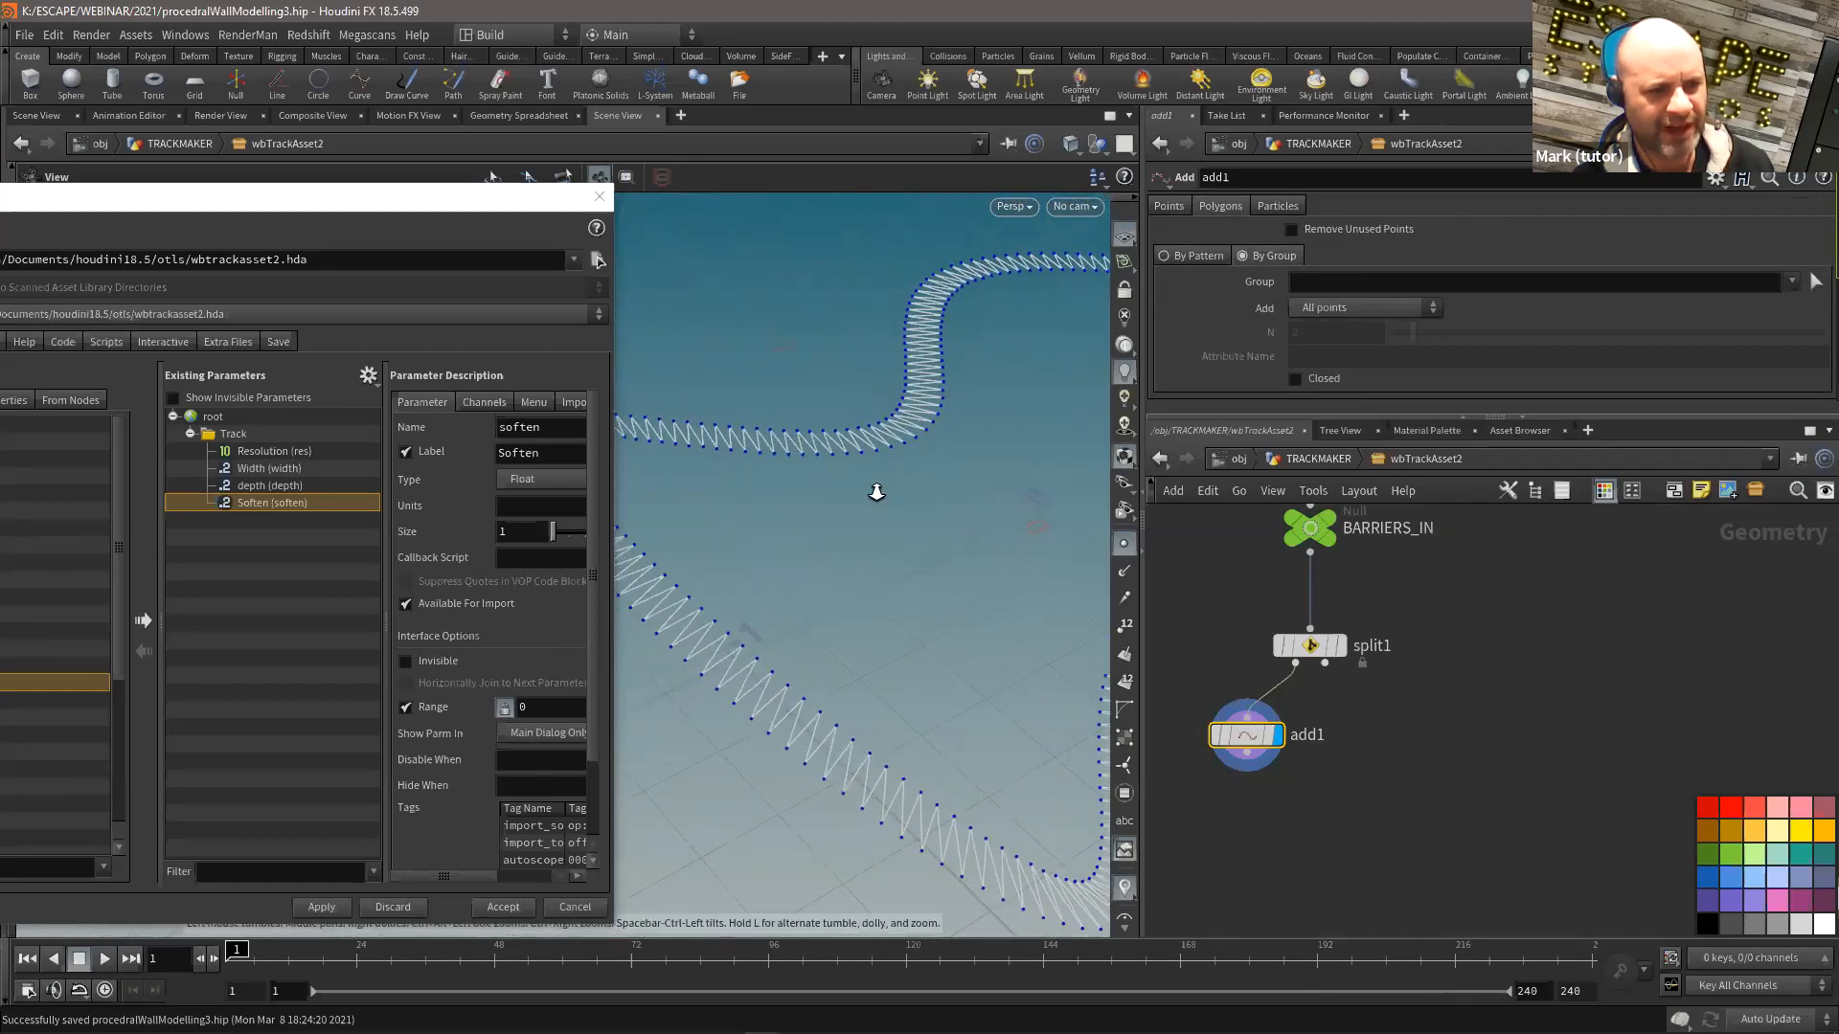
right_click_drag(876, 491, 809, 504)
middle_click_drag(774, 666, 817, 620)
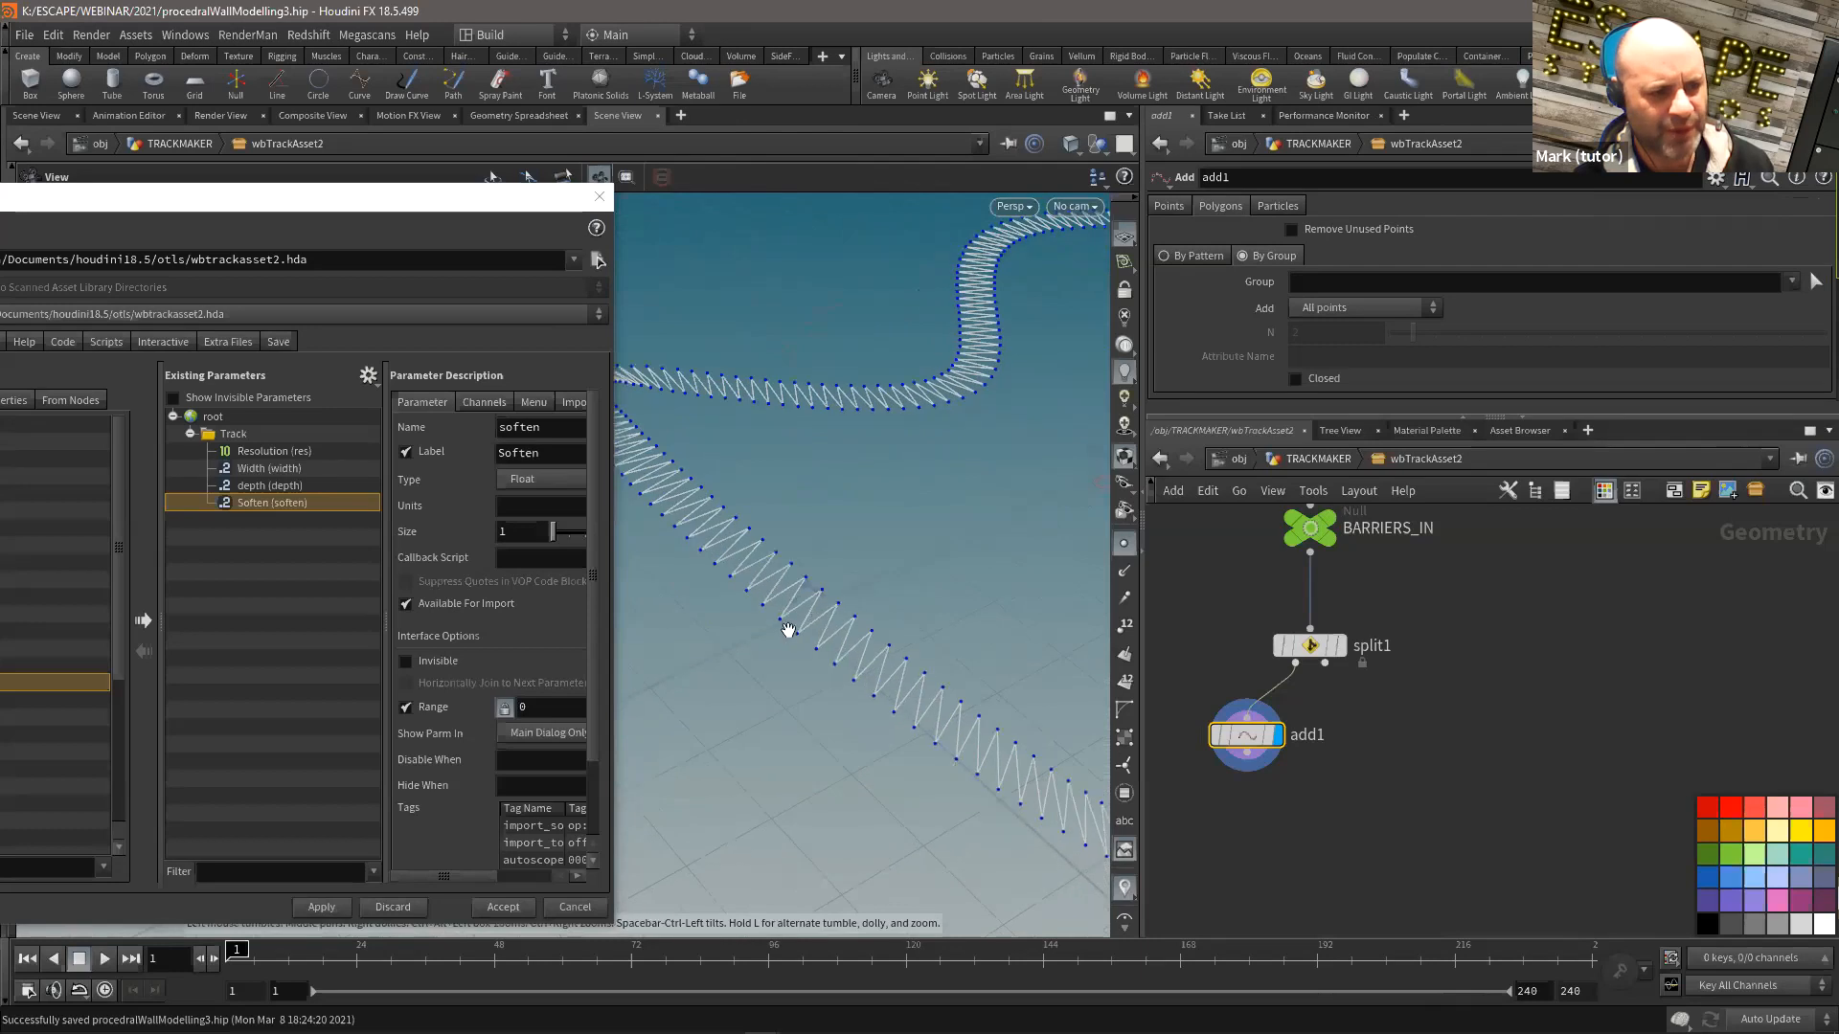
right_click_drag(821, 497, 806, 526)
middle_click_drag(949, 367, 904, 433)
scroll(1435, 634, "down", 3)
middle_click_drag(978, 529, 897, 756)
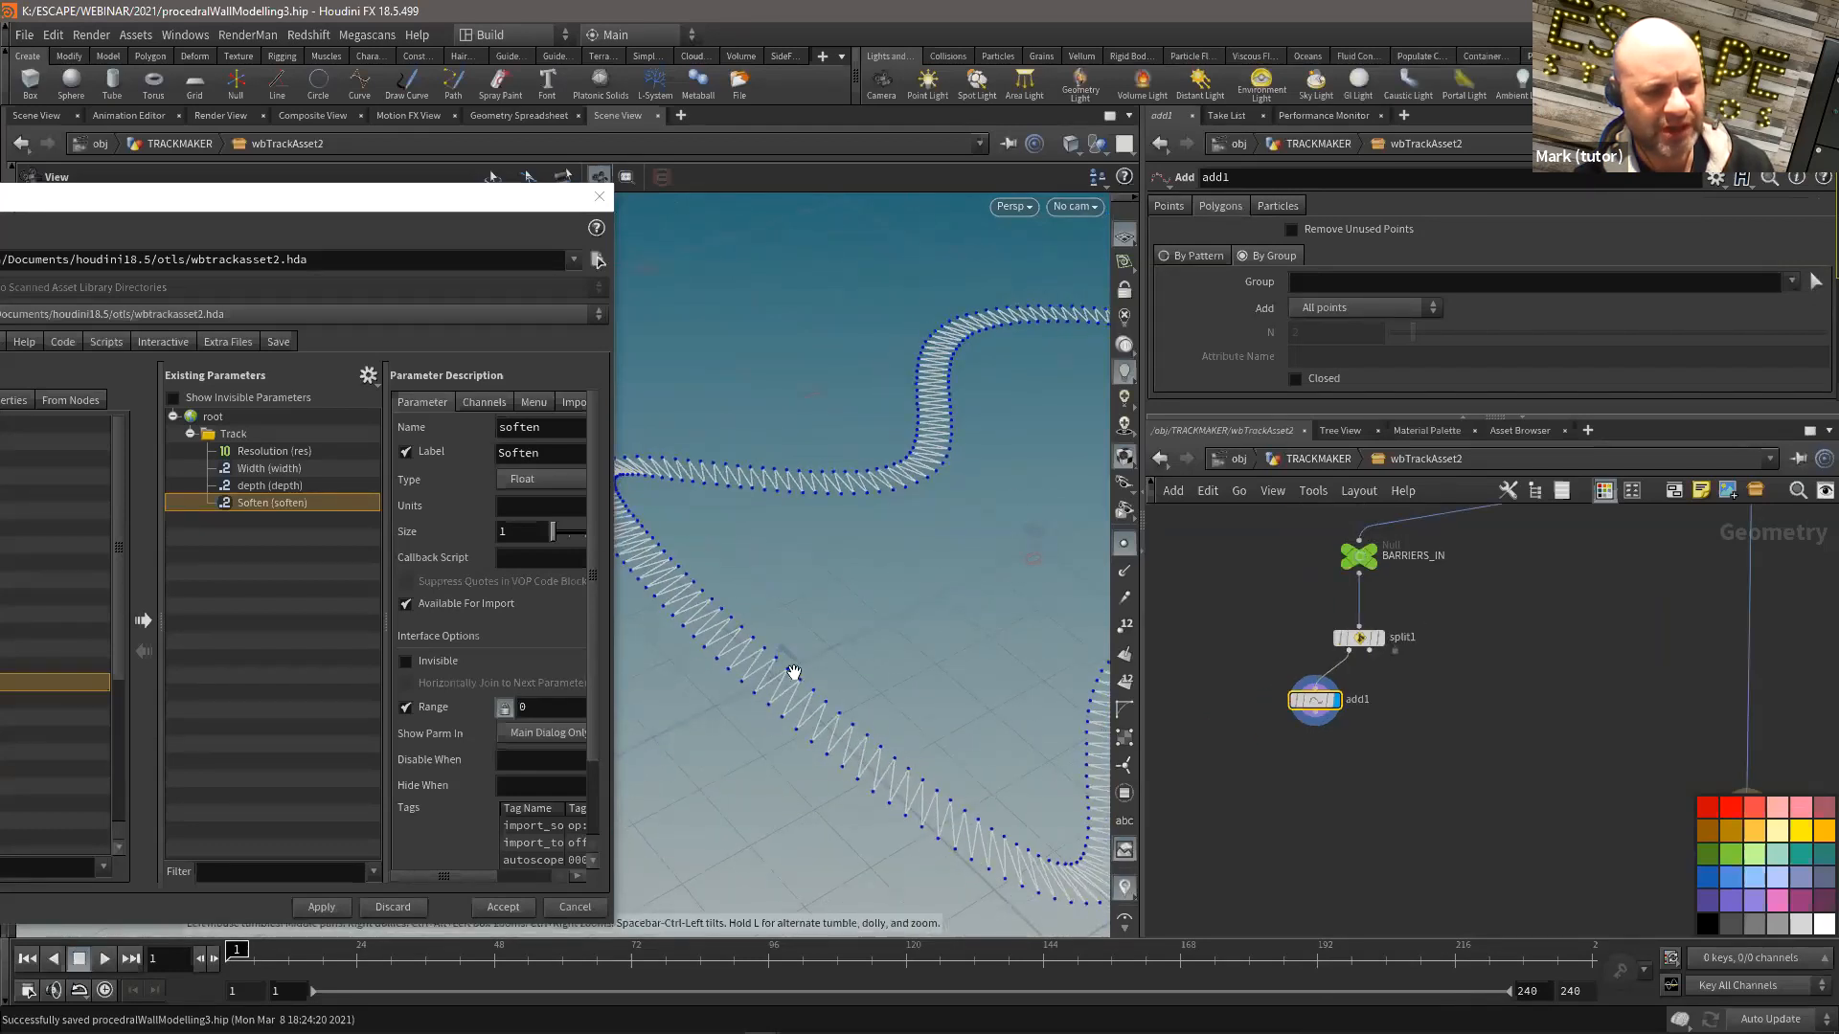
Step: Select the line1 node at the start of the track profile chain and display its output
middle_click_drag(1567, 561, 1274, 910)
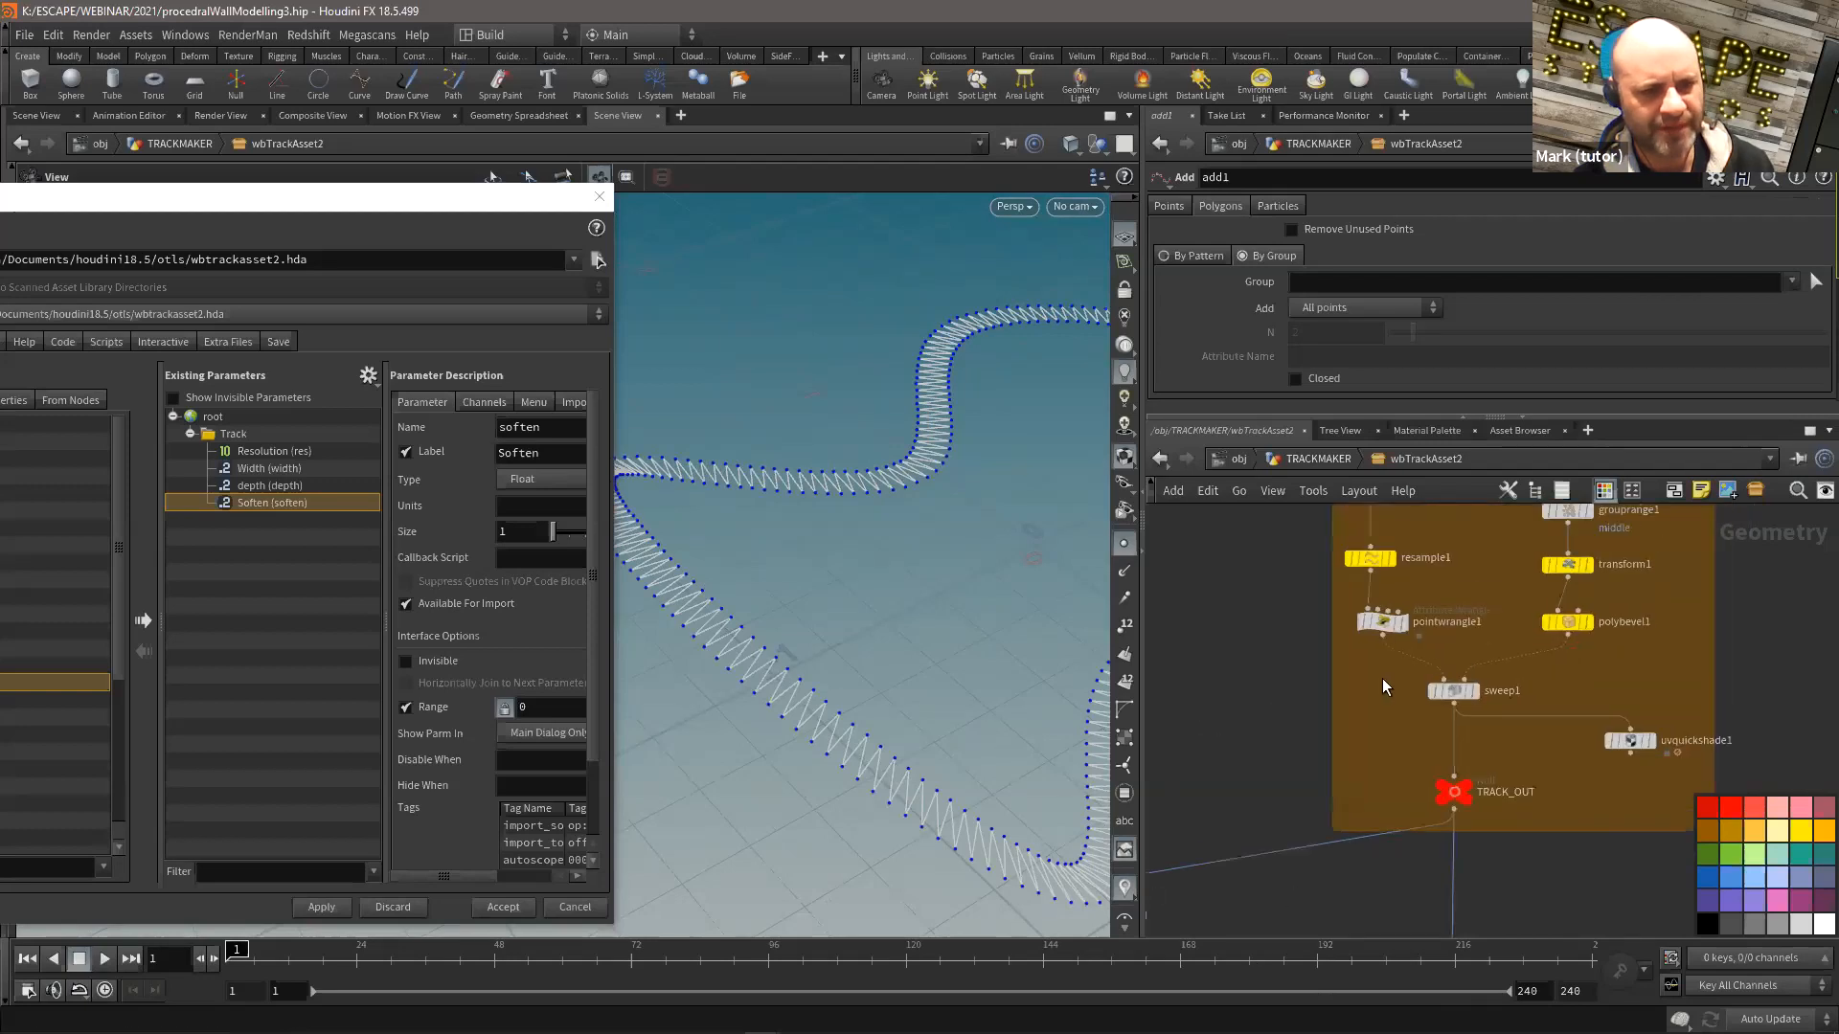
middle_click(1464, 692)
middle_click_drag(1641, 571, 1435, 784)
scroll(1435, 783, "up", 3)
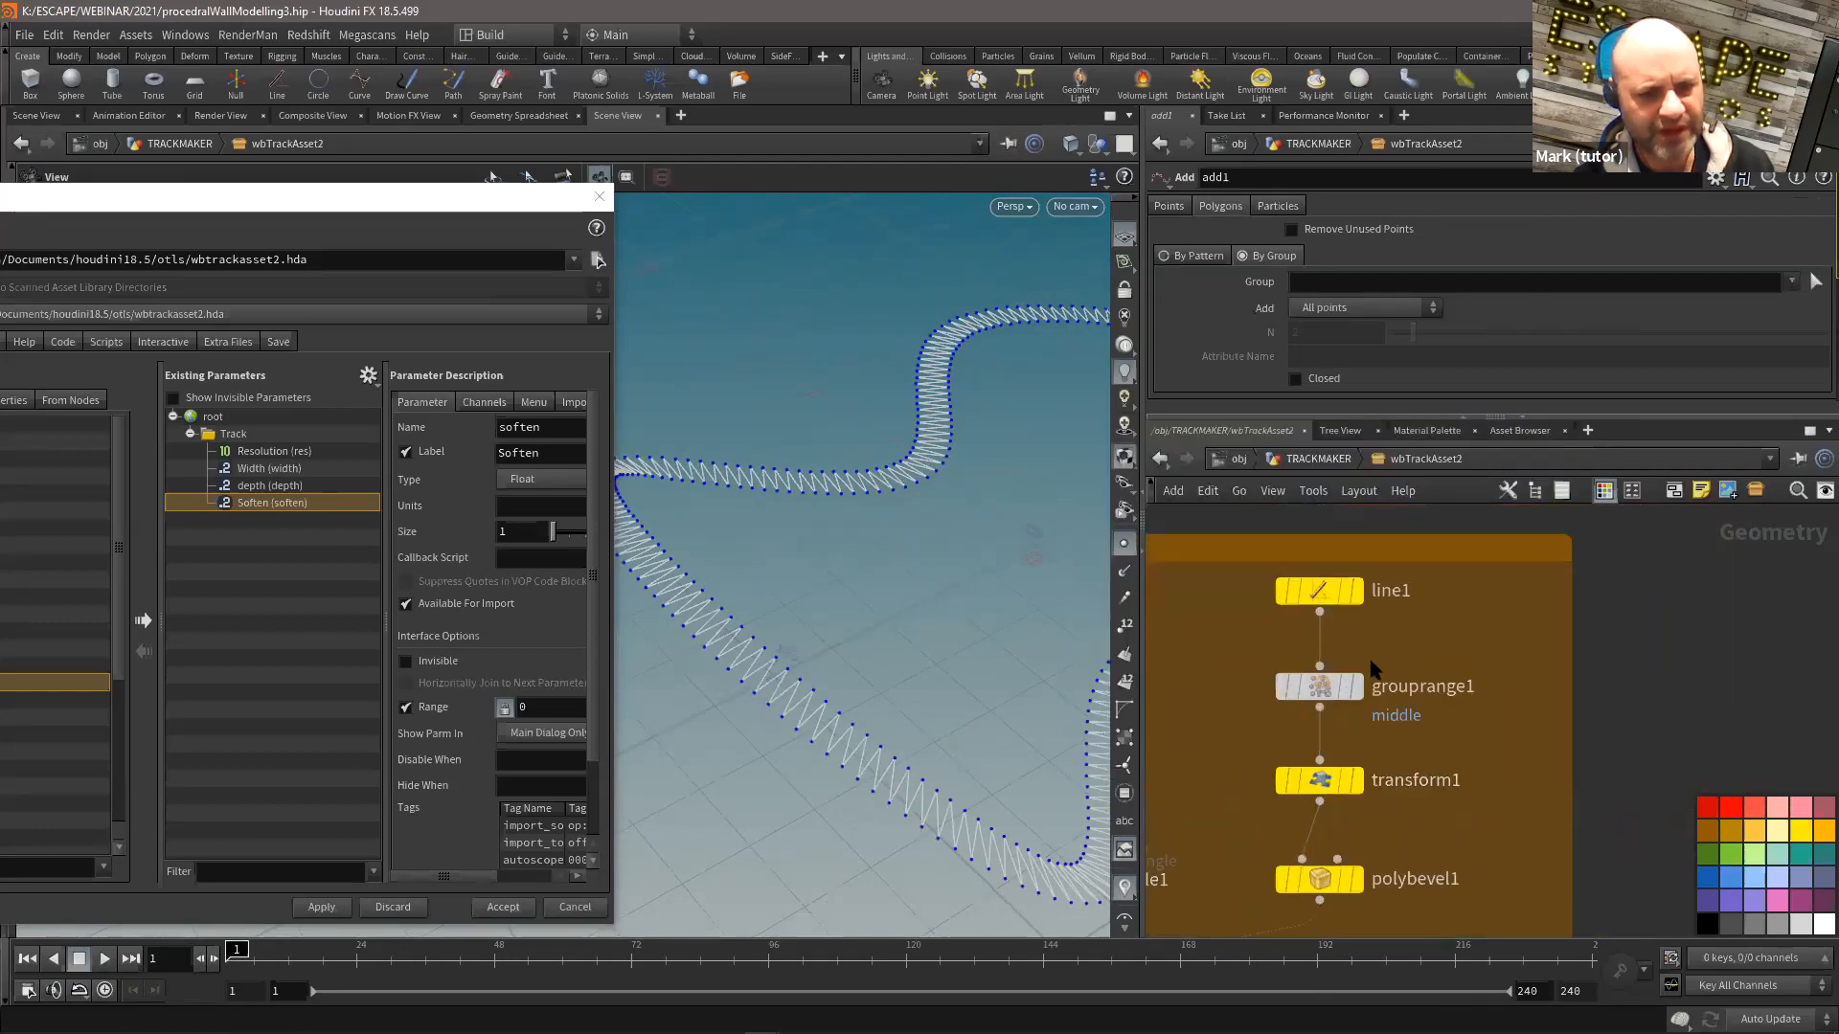
left_click(1358, 591)
left_click(1308, 586)
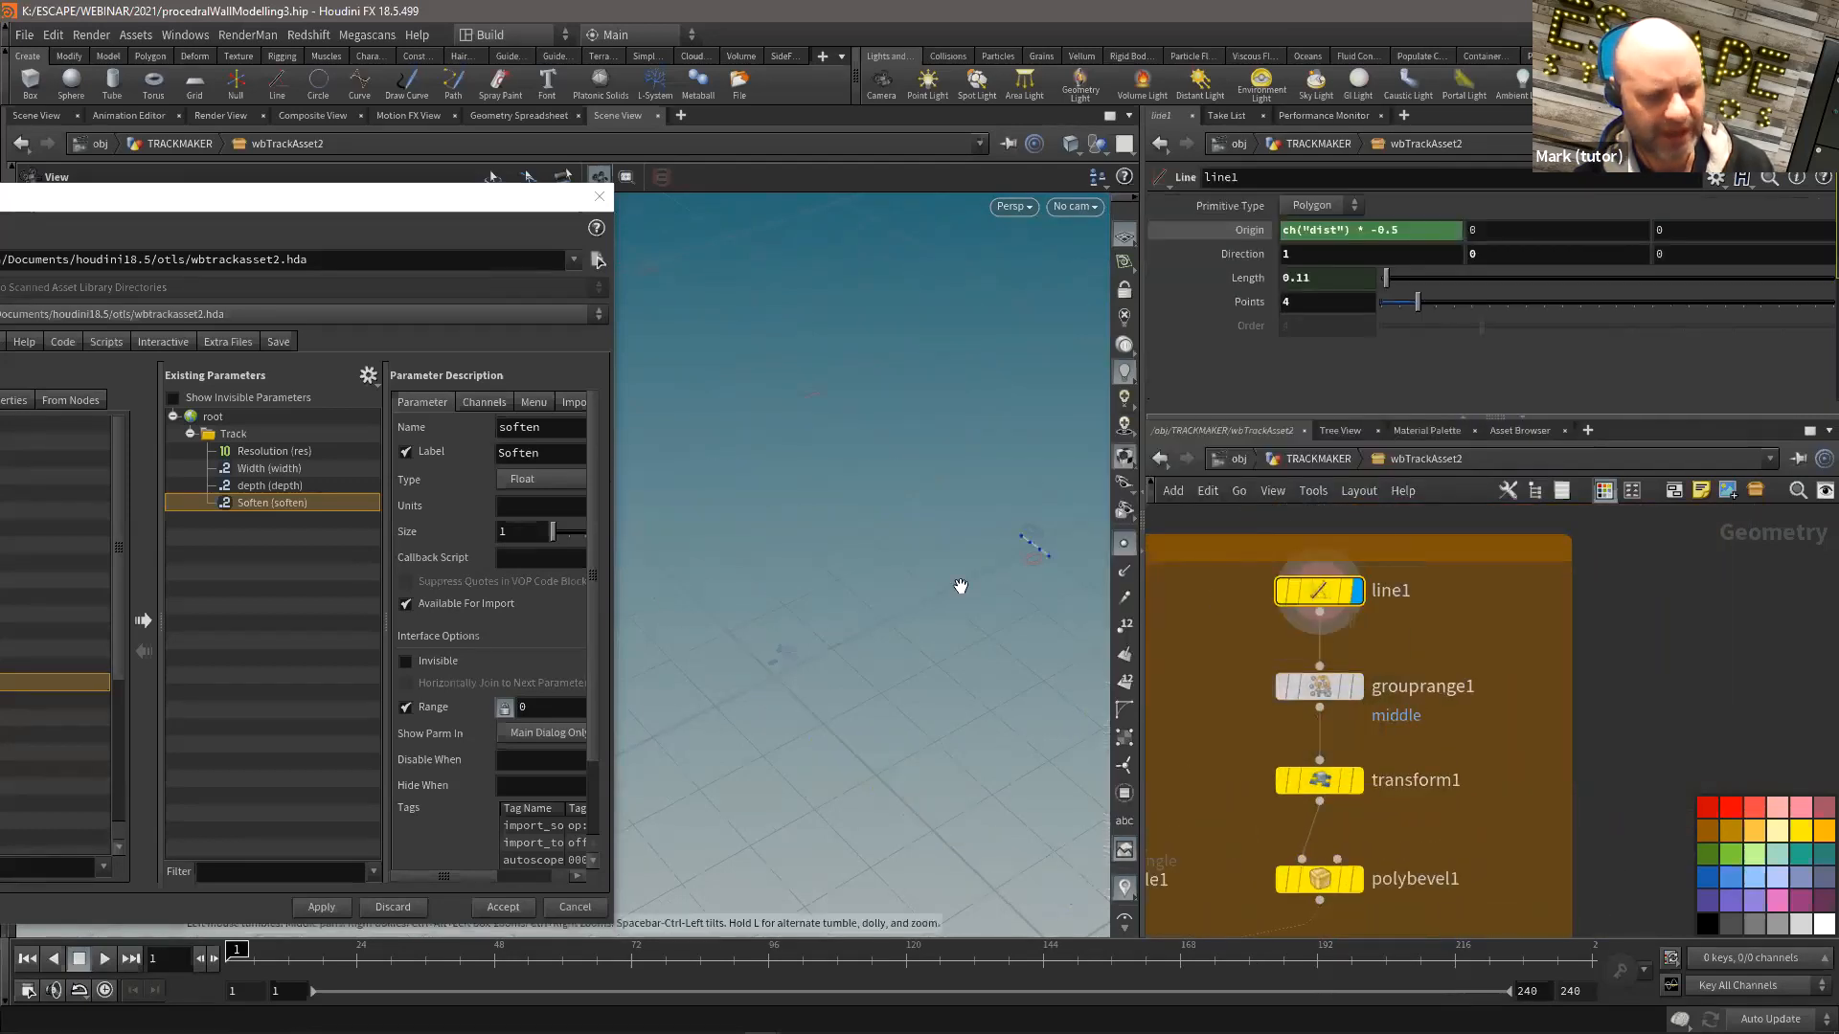
Step: Turn on point number display in the viewport for a close view of the profile line
right_click_drag(757, 632, 898, 659)
left_click_drag(872, 646, 913, 588)
left_click(1124, 626)
right_click_drag(815, 573, 862, 581)
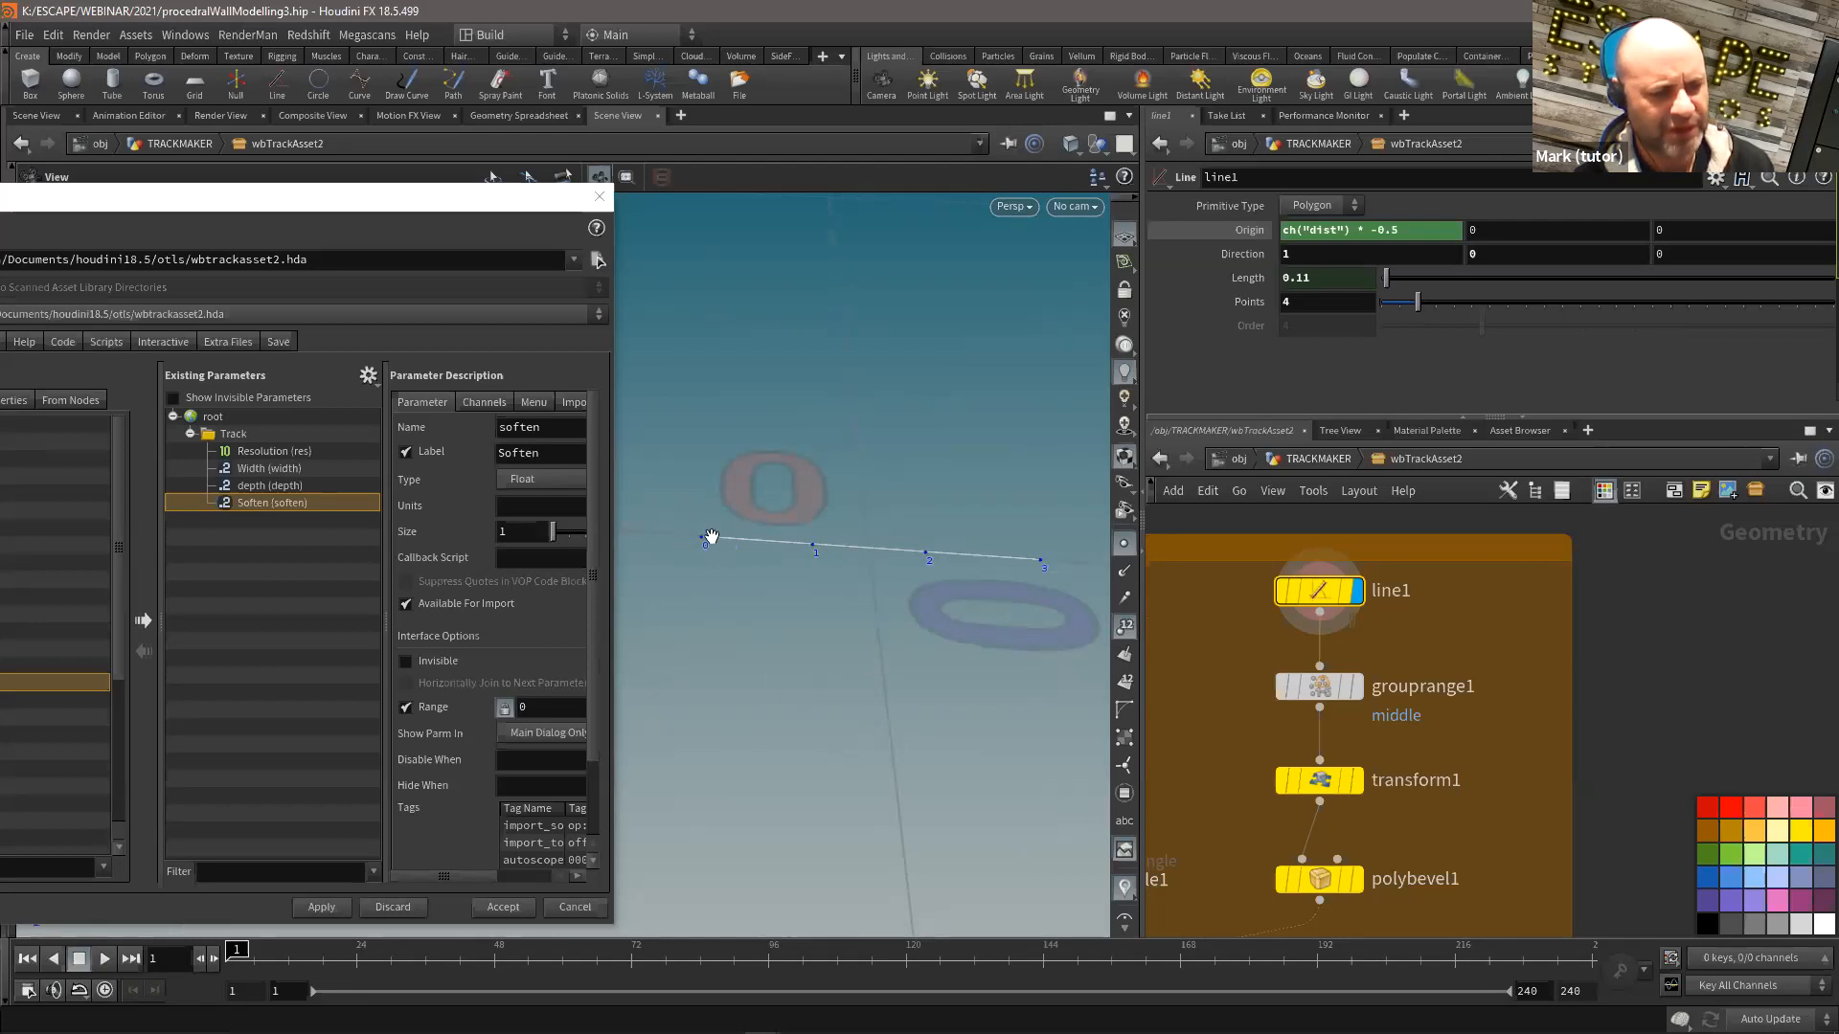
right_click_drag(1014, 546, 946, 514)
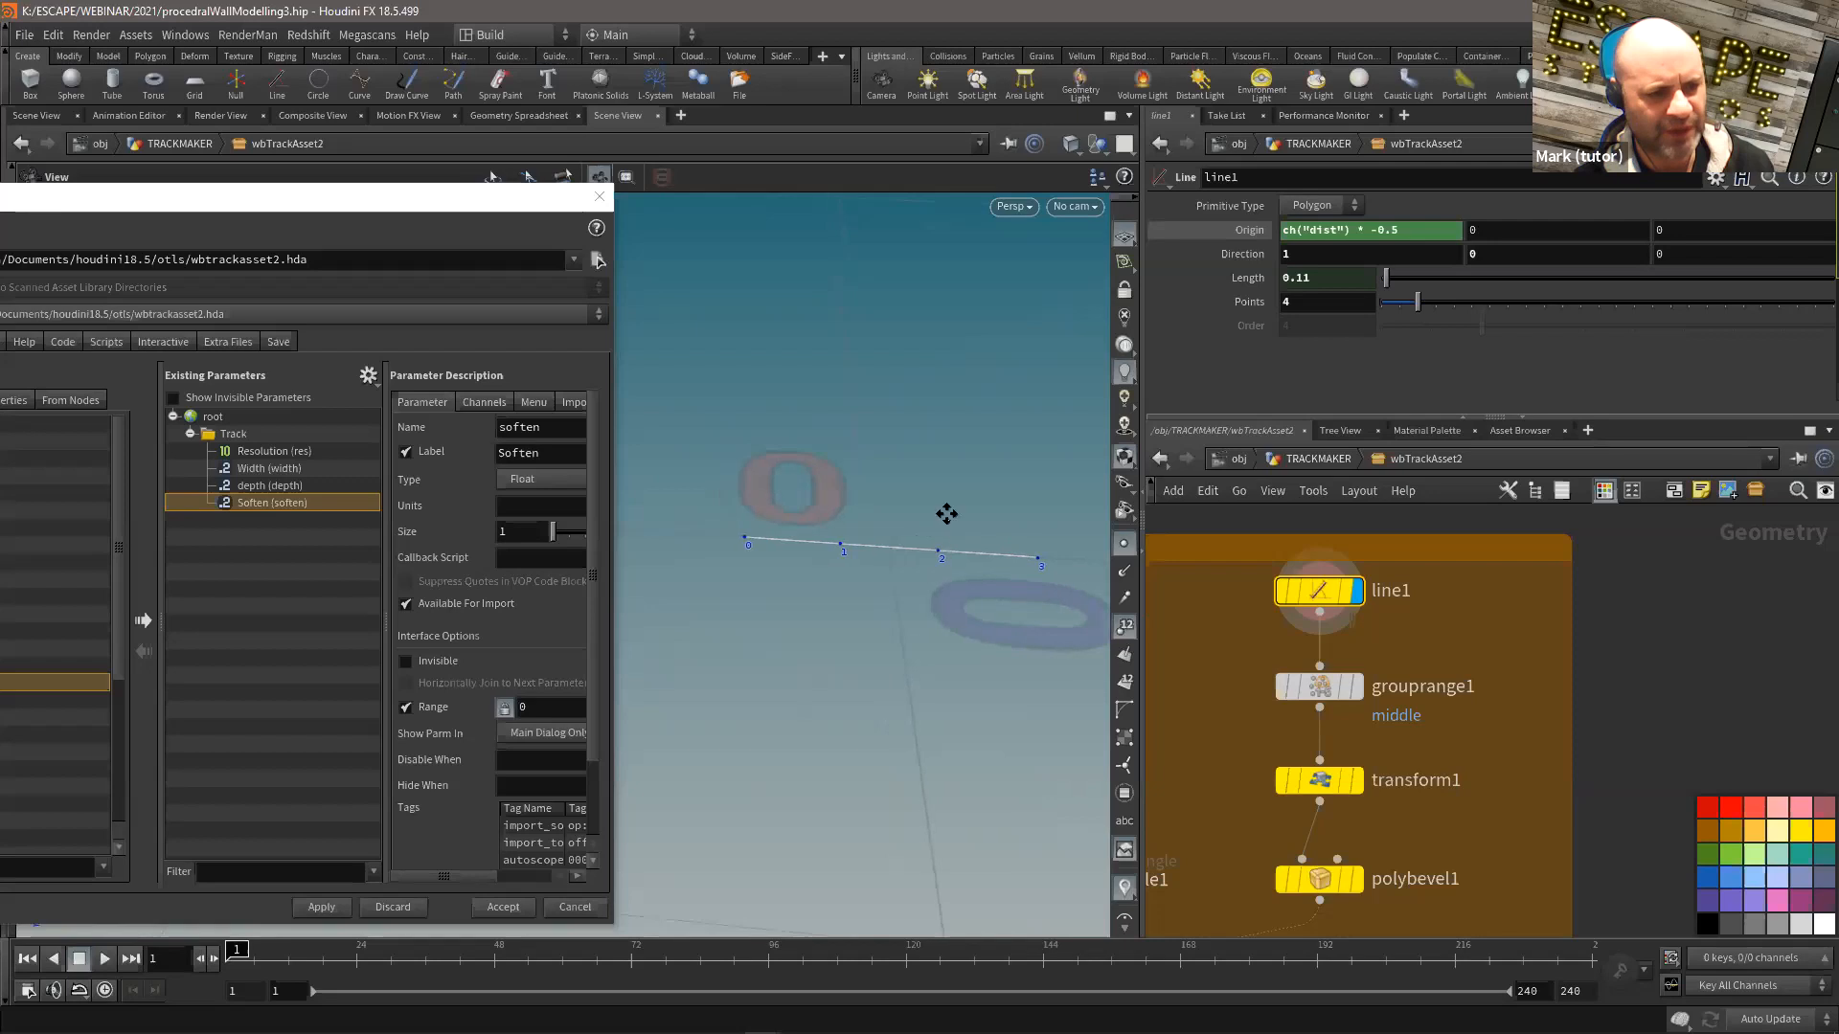
middle_click_drag(946, 514, 955, 495)
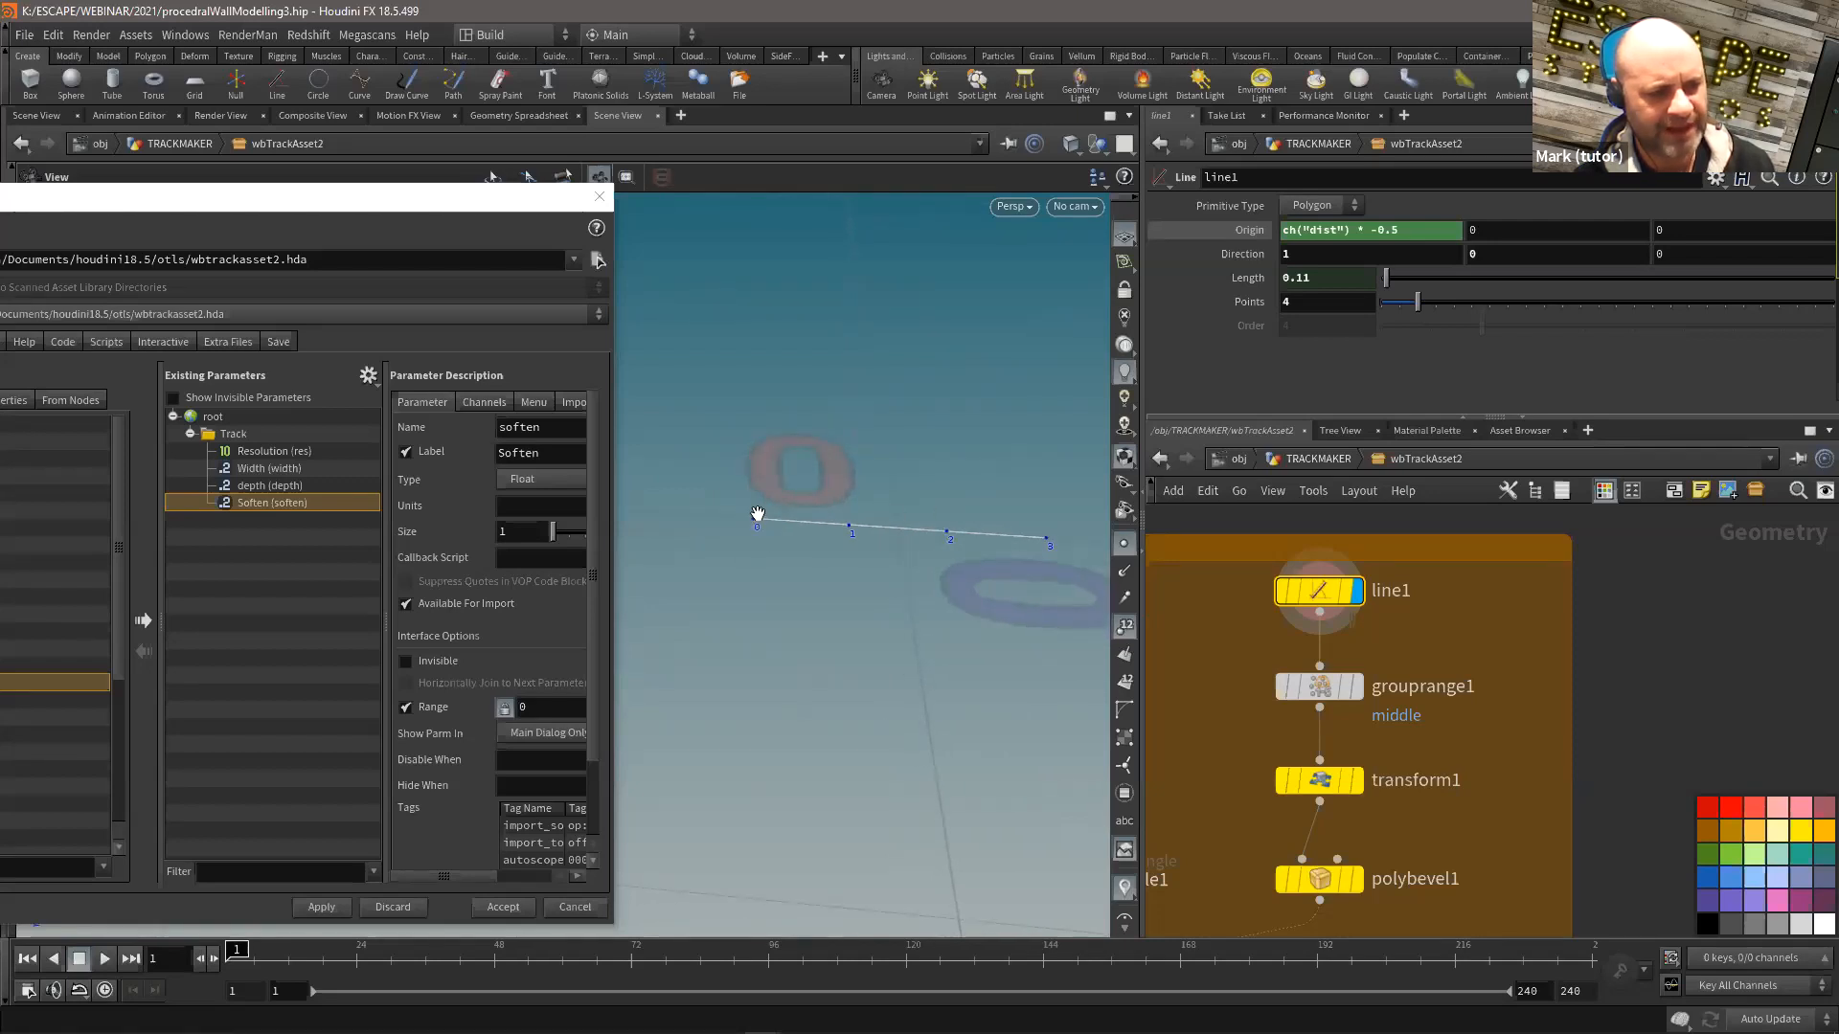
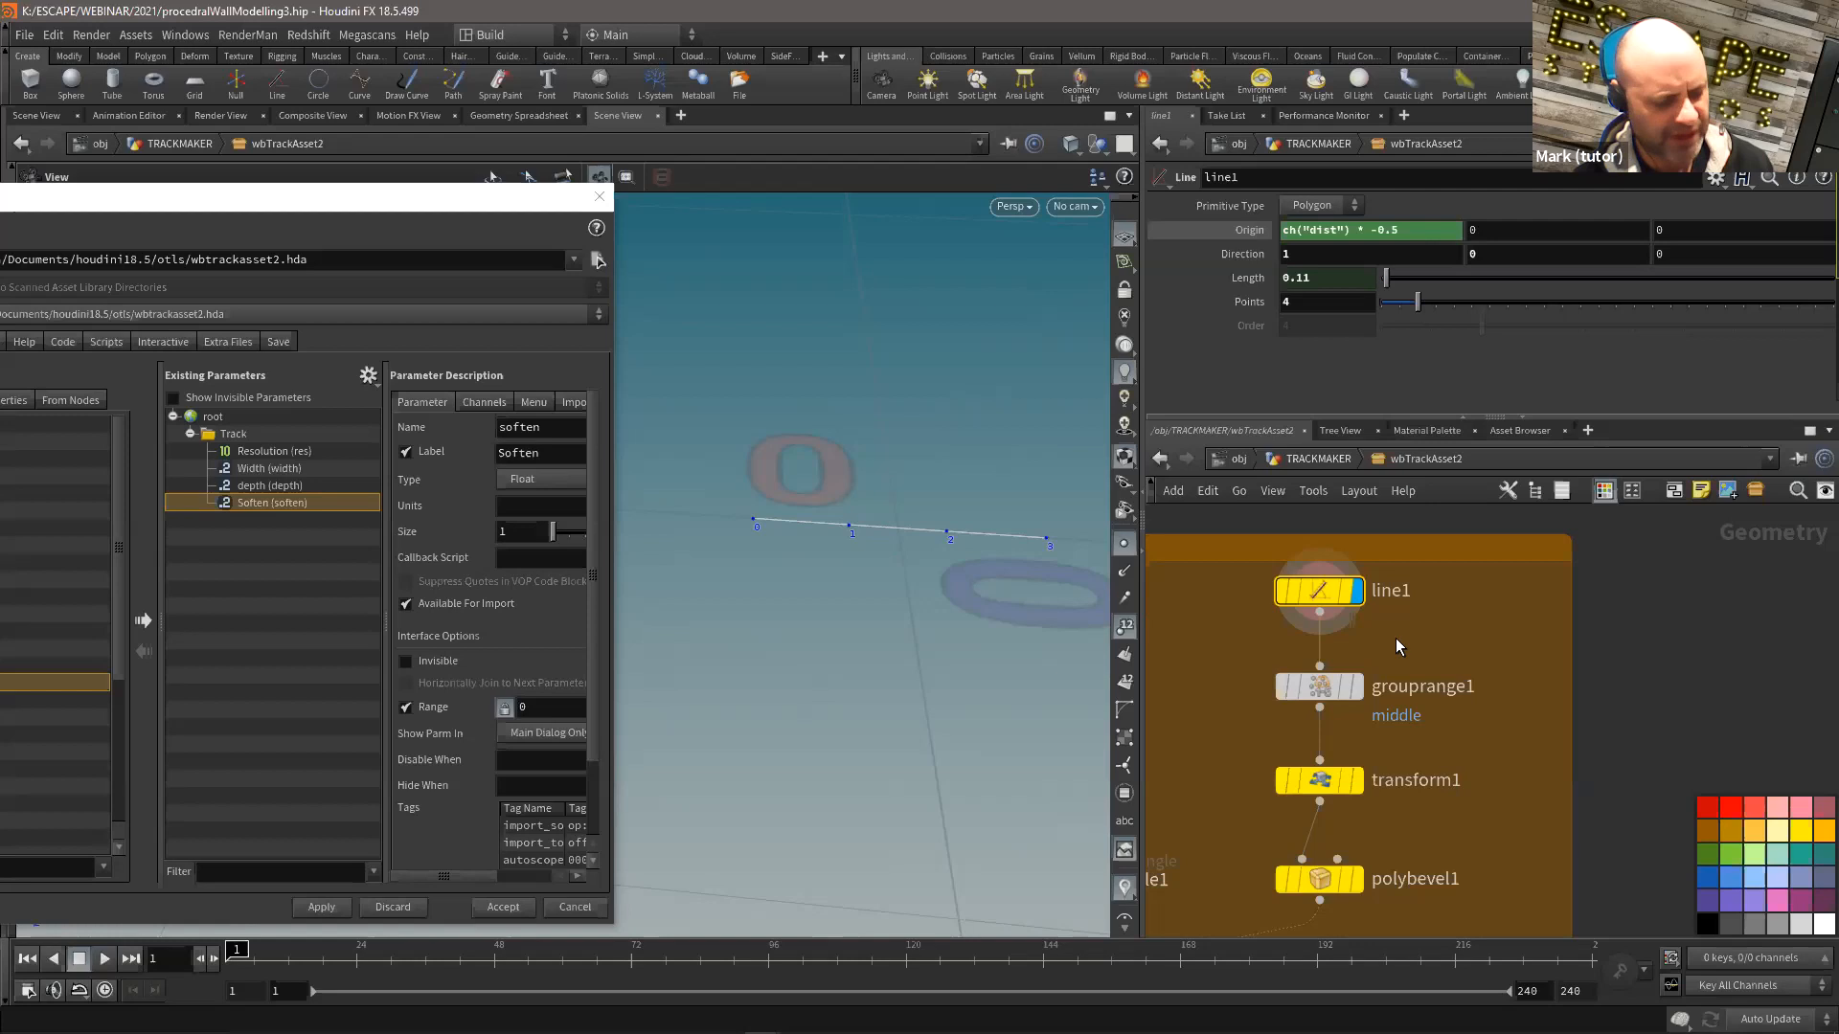
Step: Insert a Point Wrangle node between line1 and grouprange1 and display it
key("Tab")
type("wra")
key("Return")
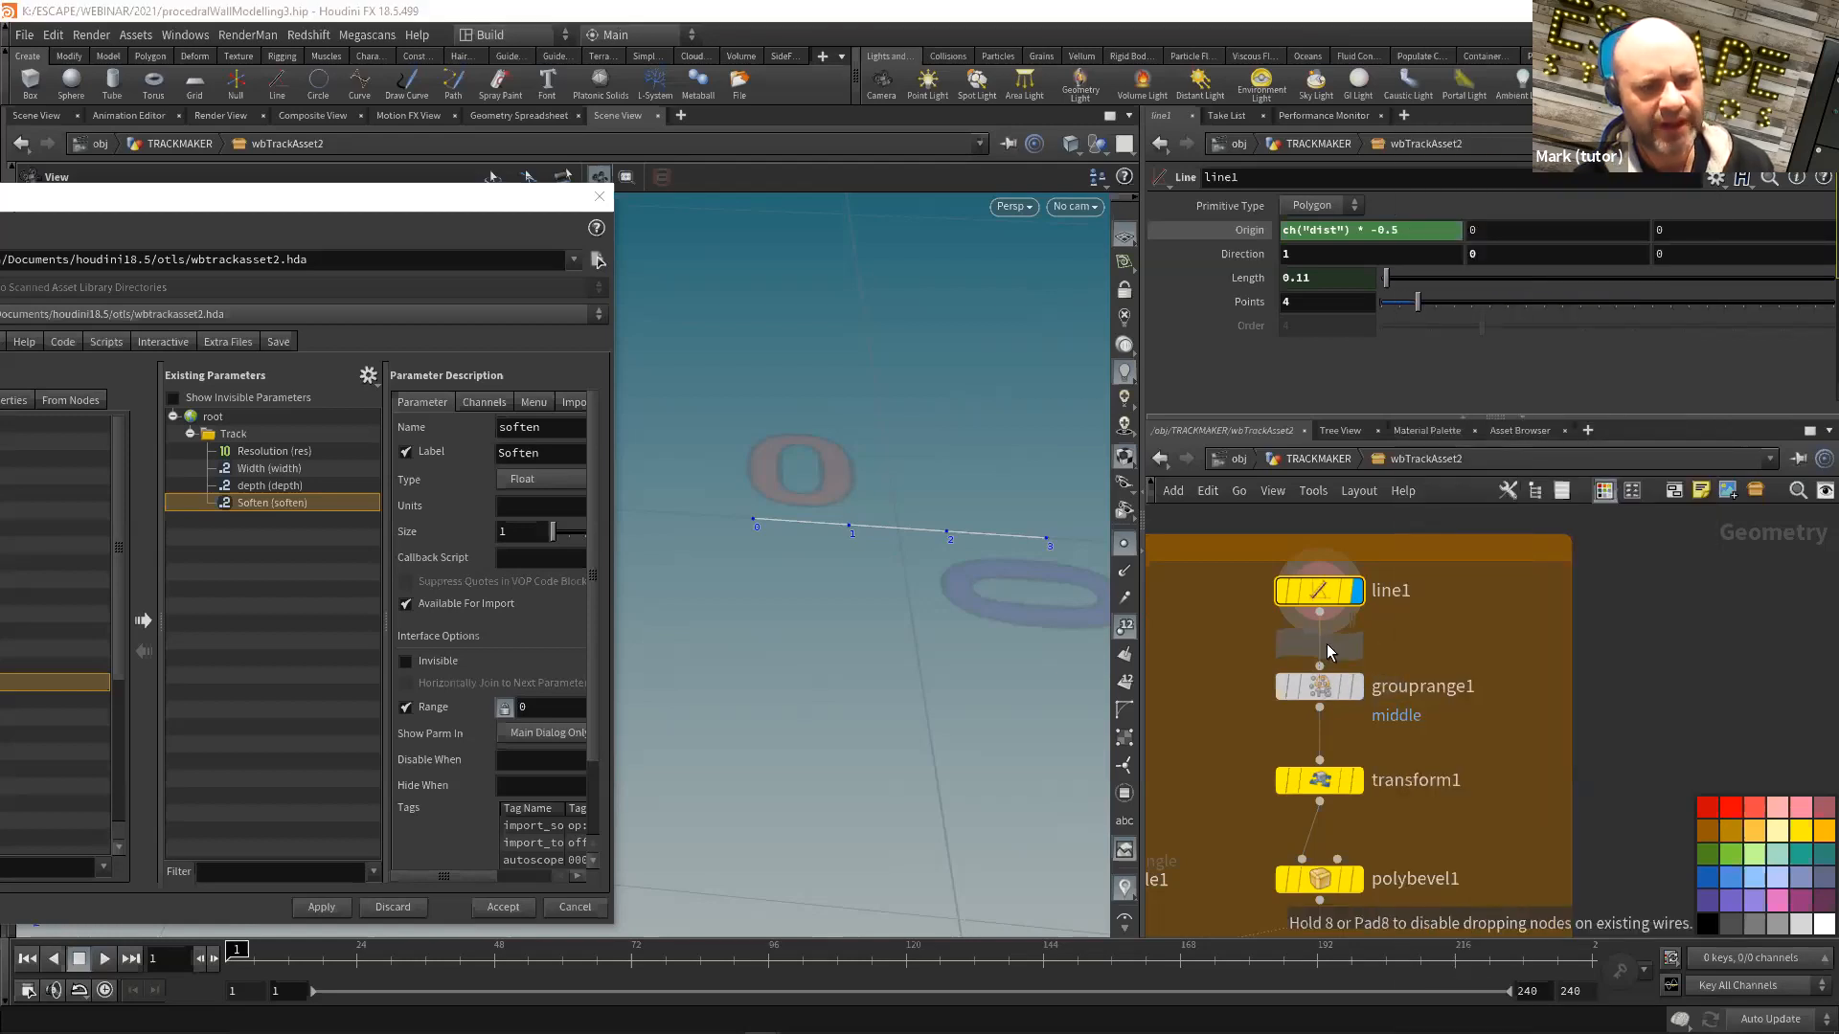
left_click(1351, 680)
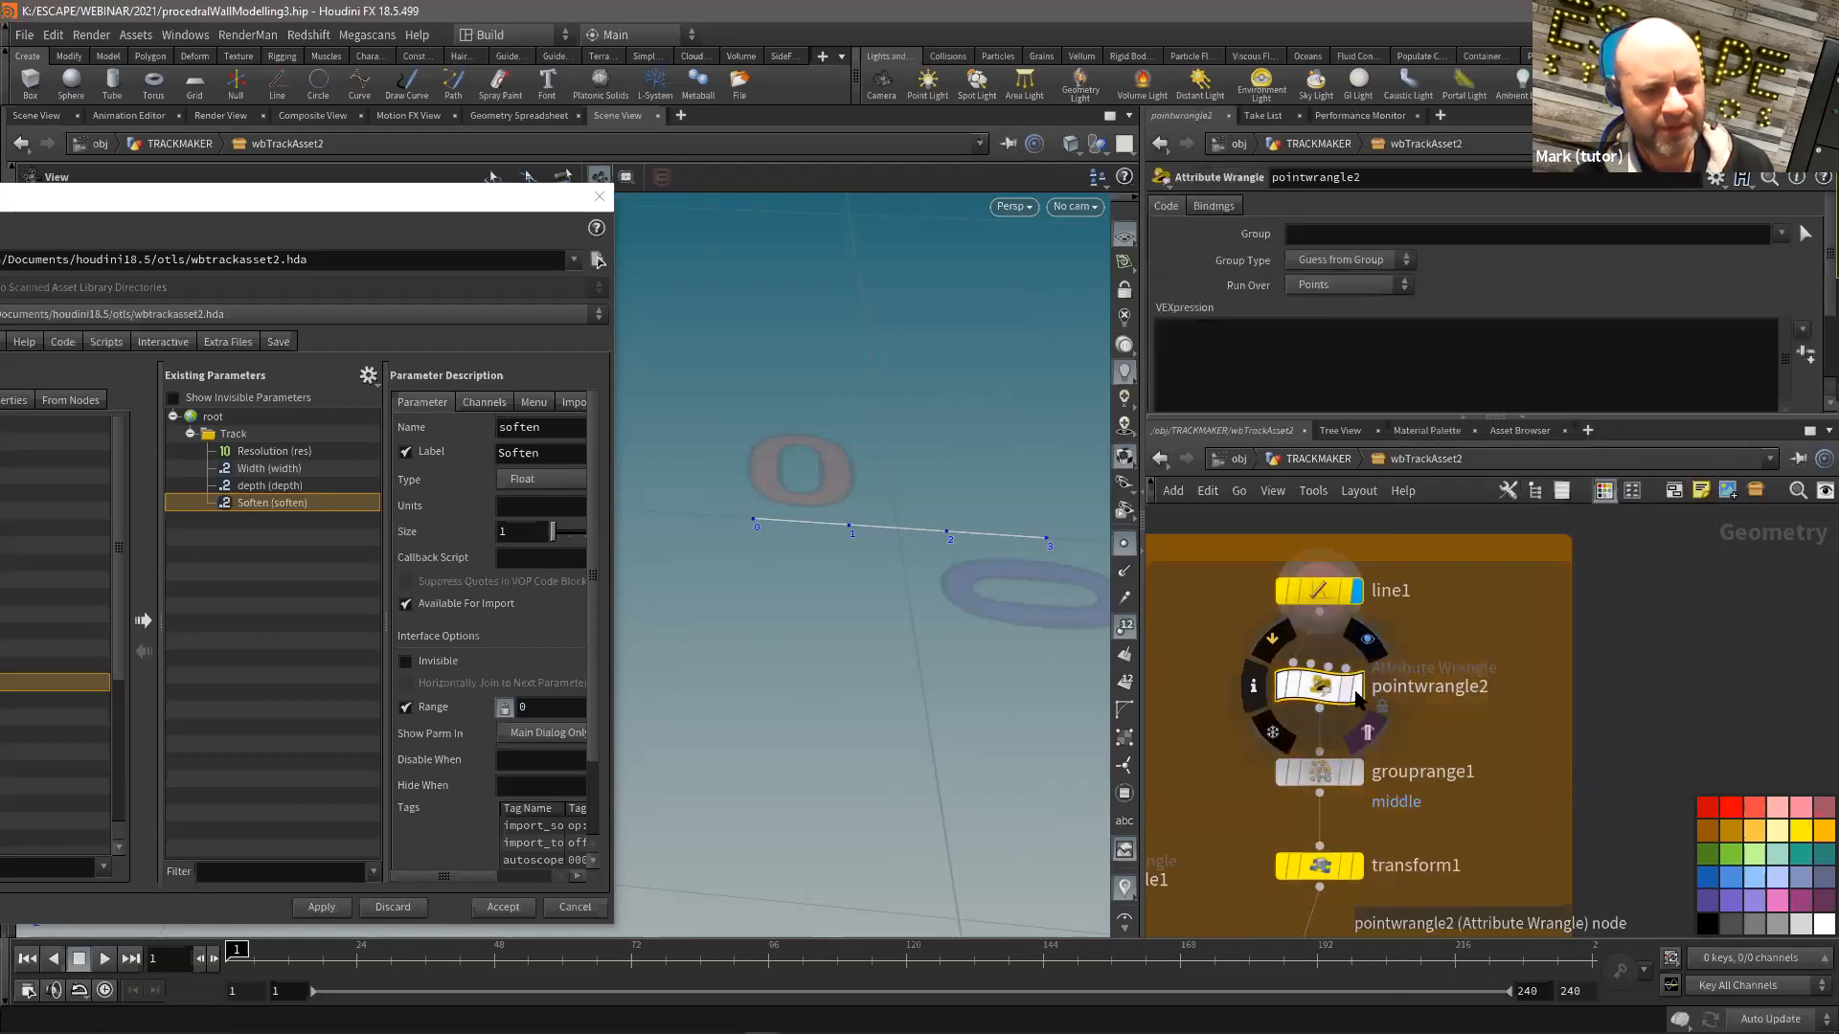
left_click(1357, 634)
Step: Write the VEX expression "i@id = i@ptnum;" in the new wrangle to store each profile point's number as an id
left_click(1262, 361)
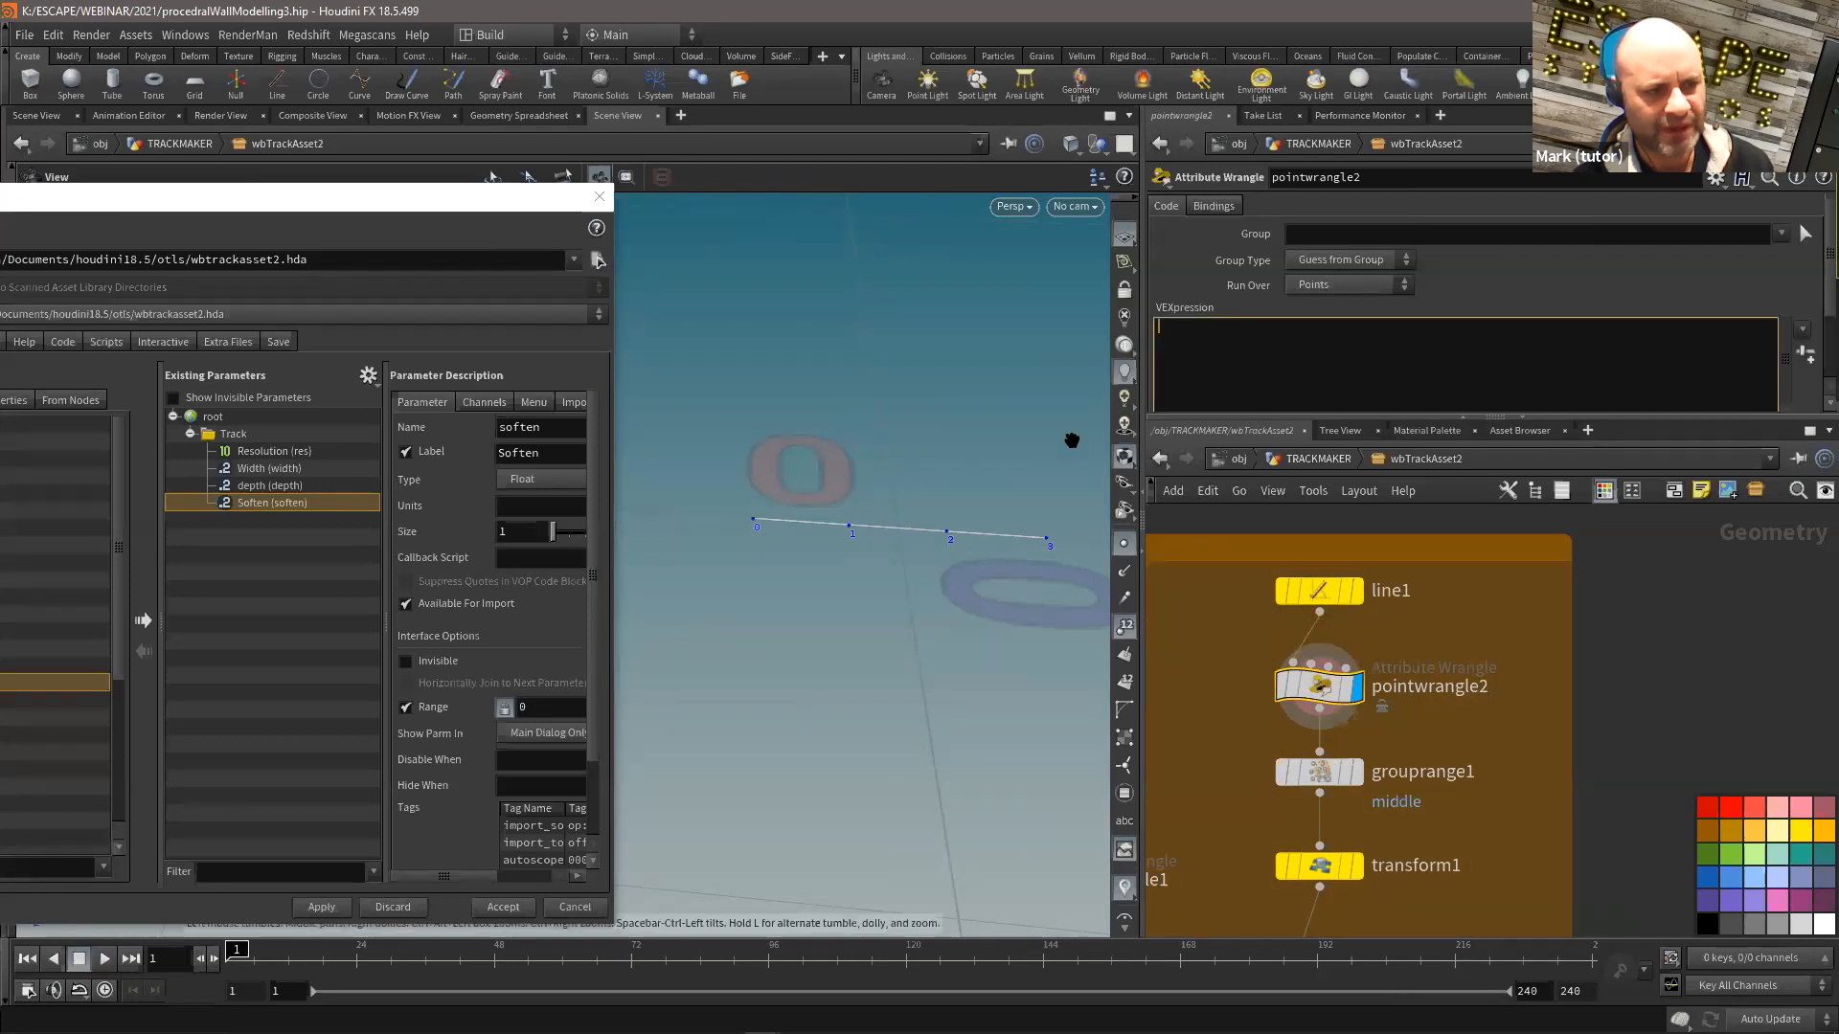
type("i@id = ")
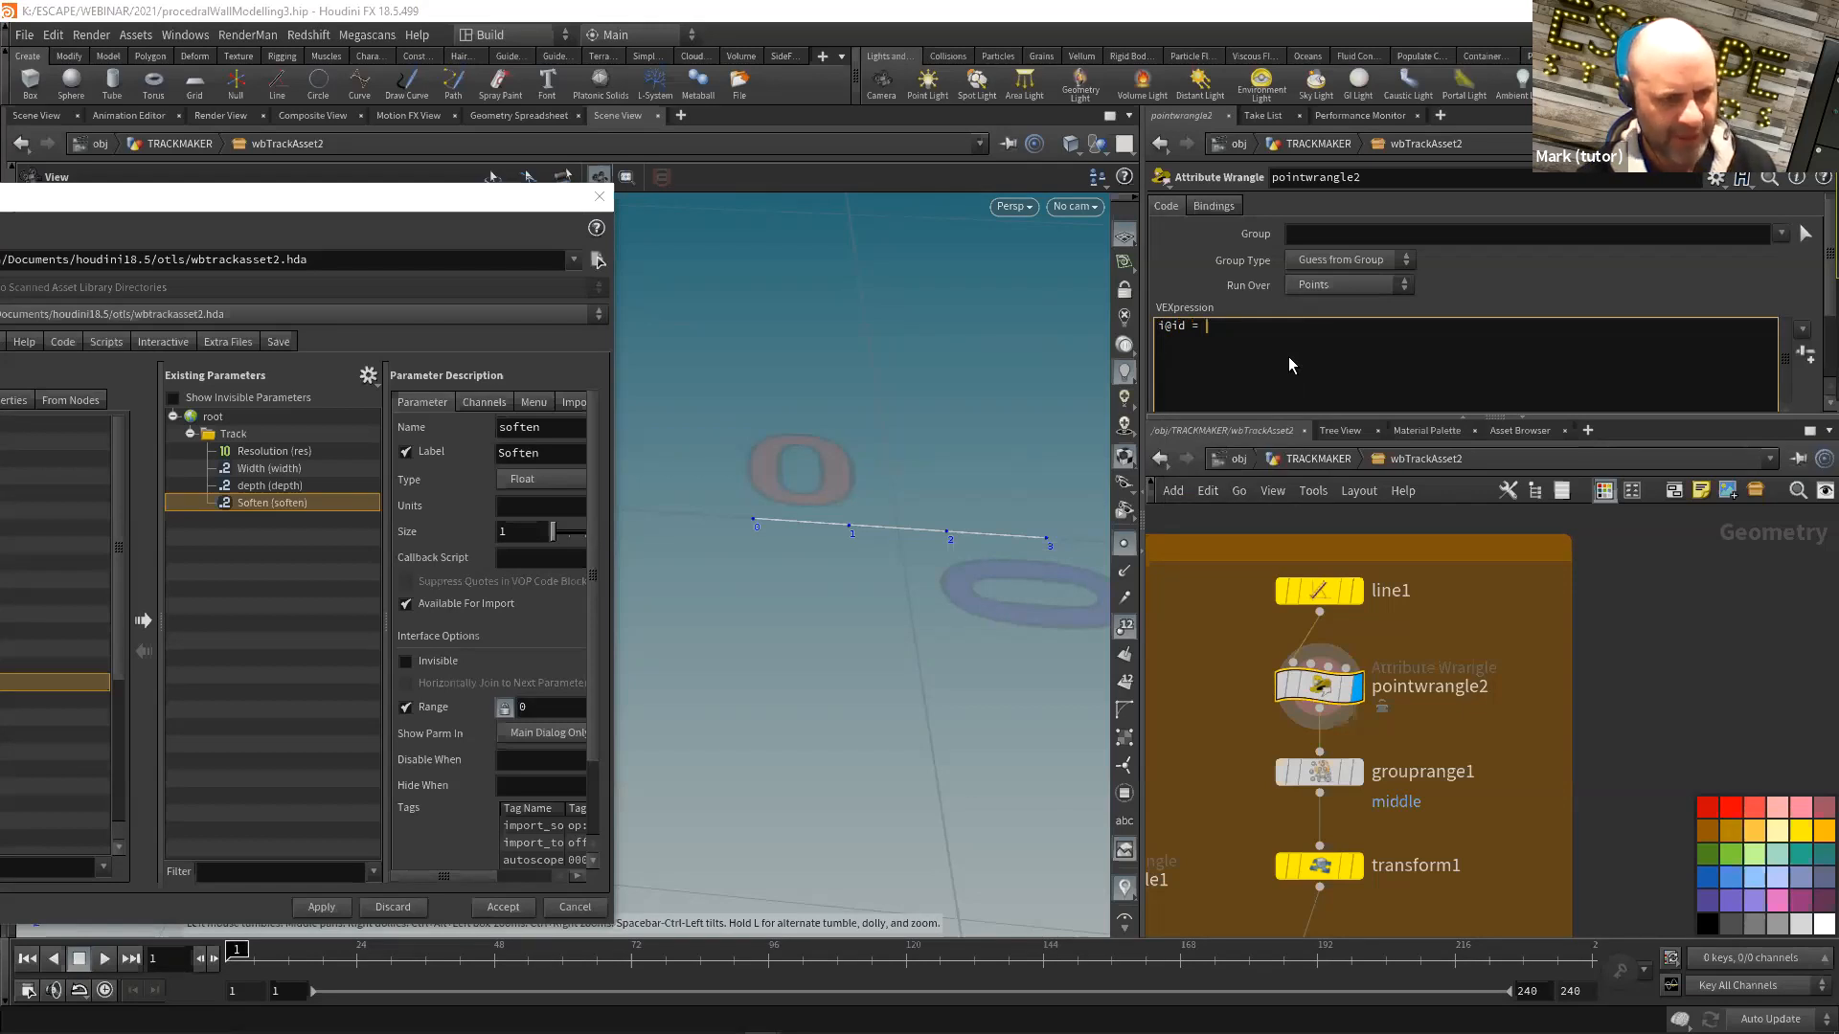
type("i@p")
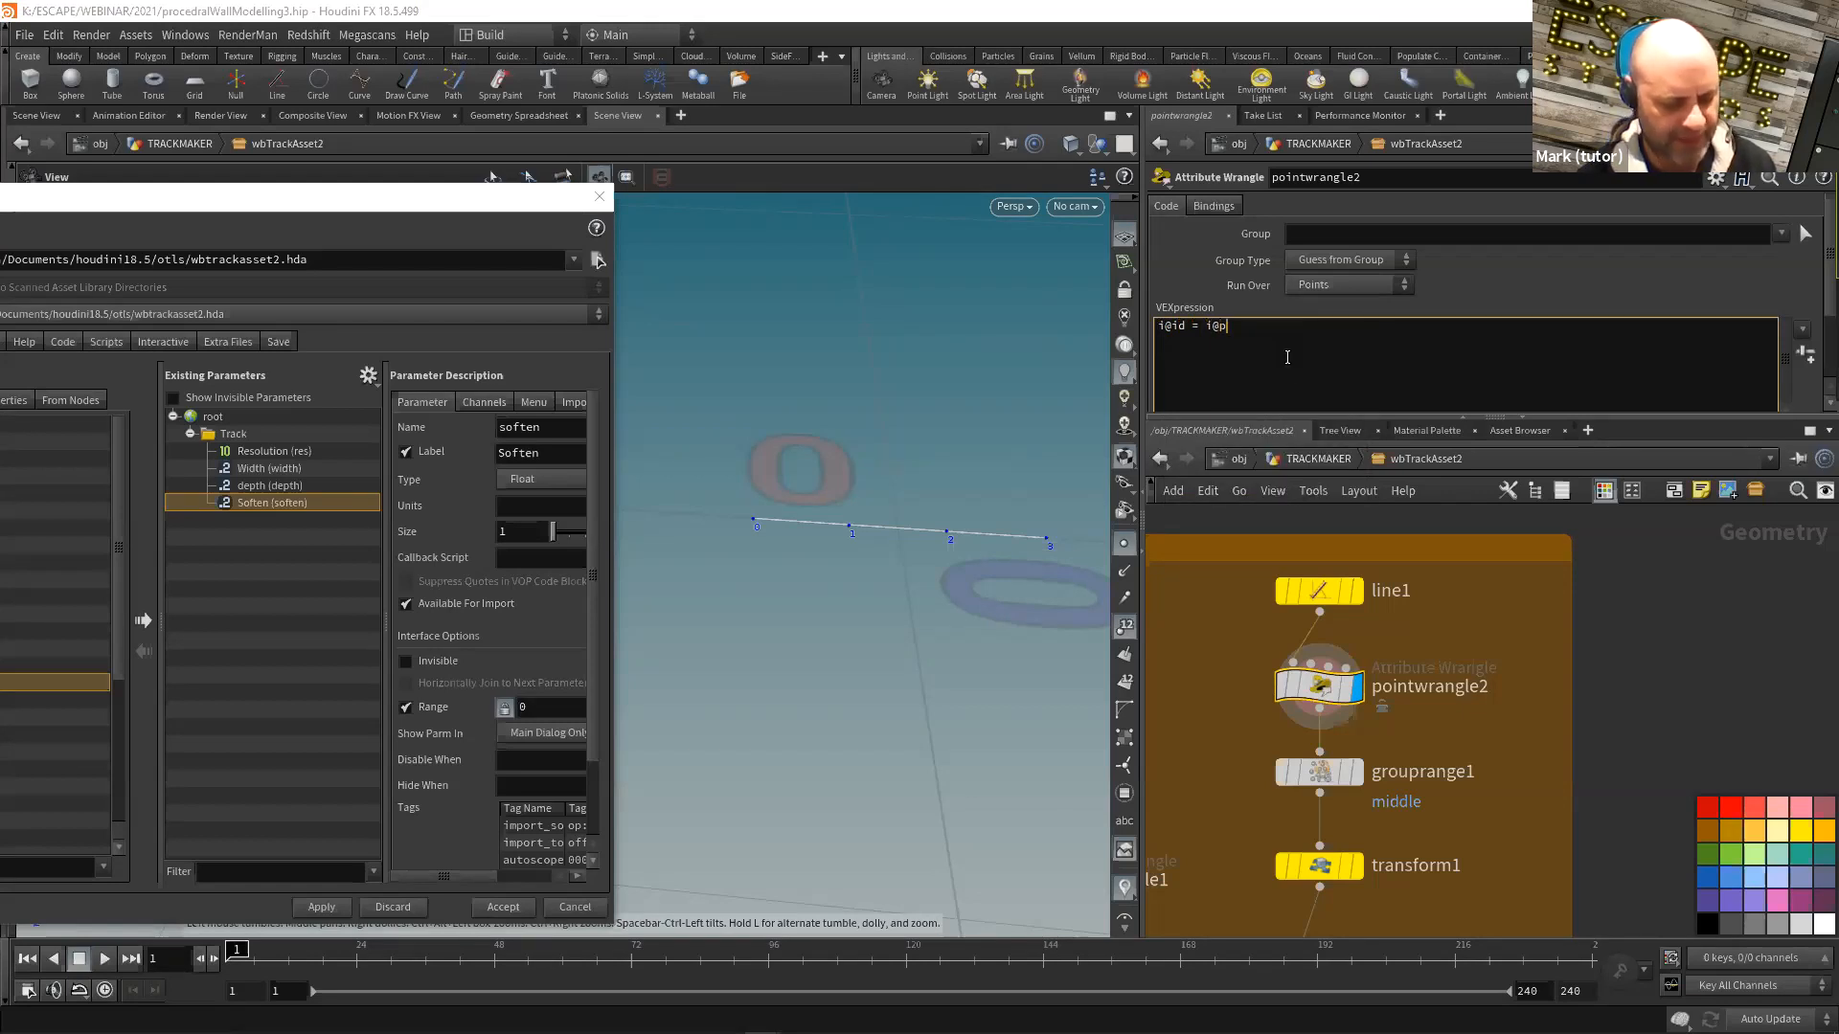
type("tnum;")
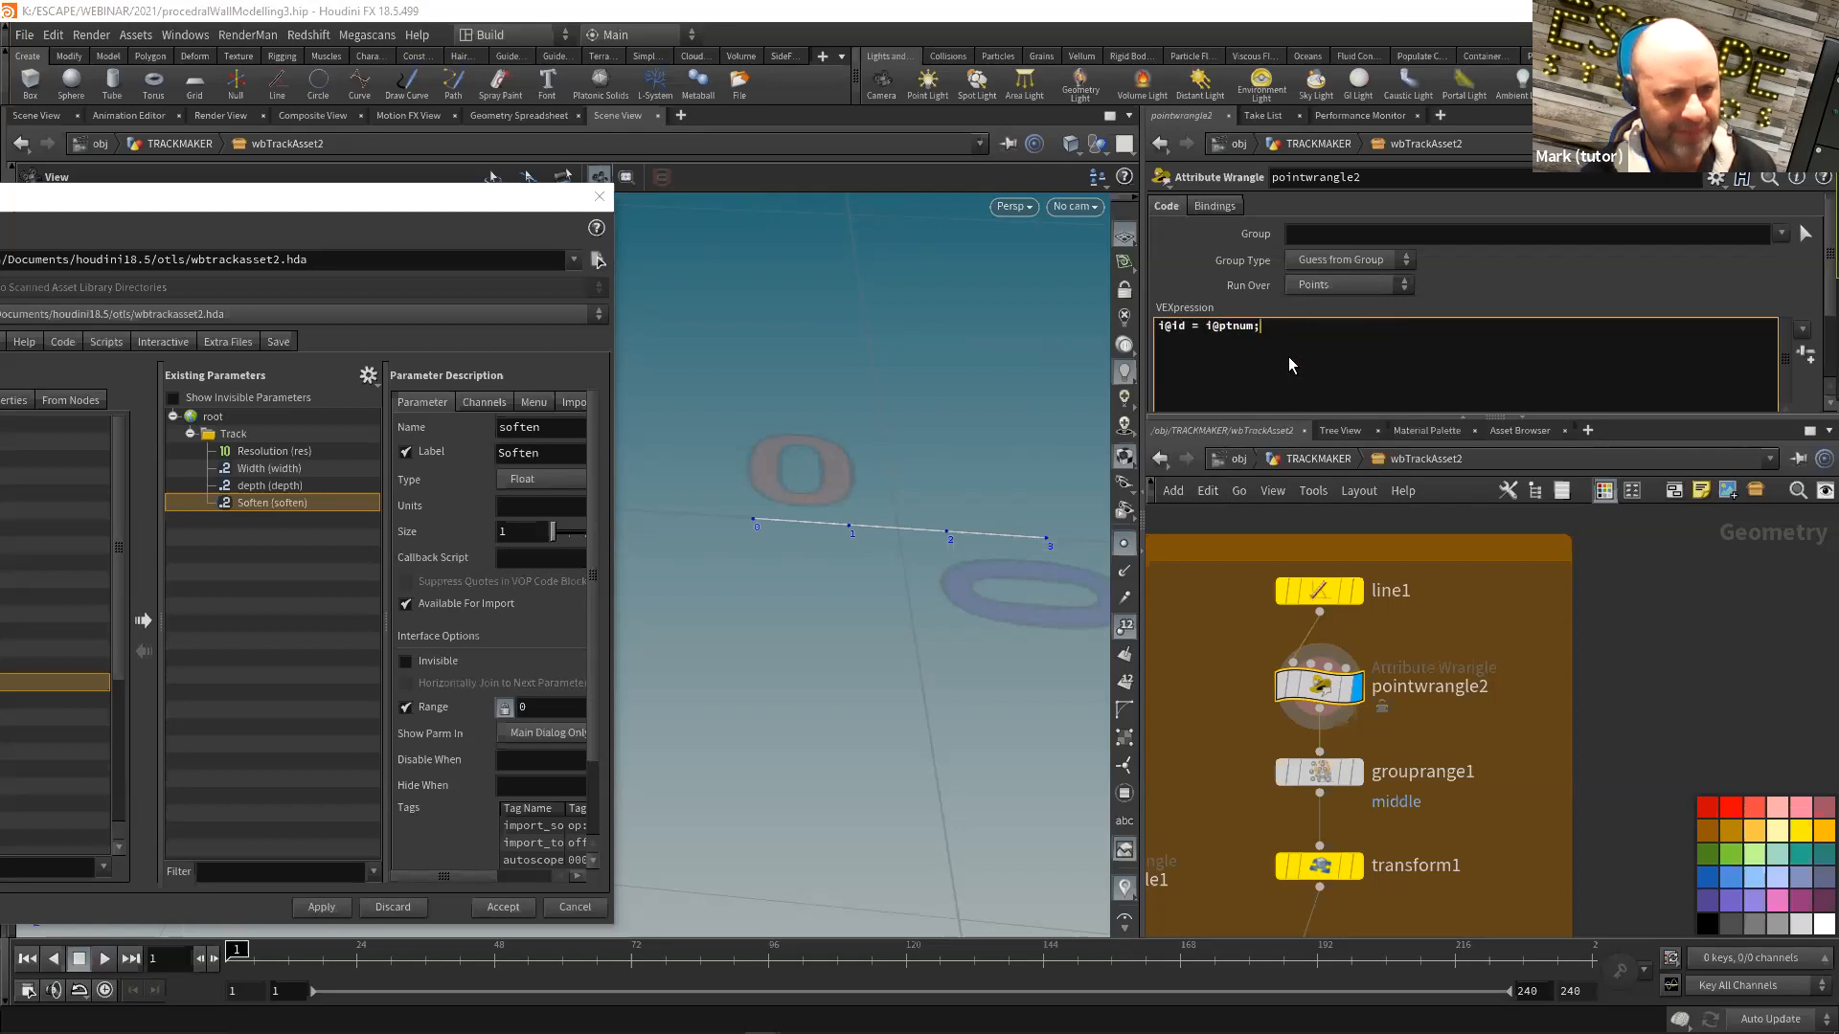
left_click(1636, 588)
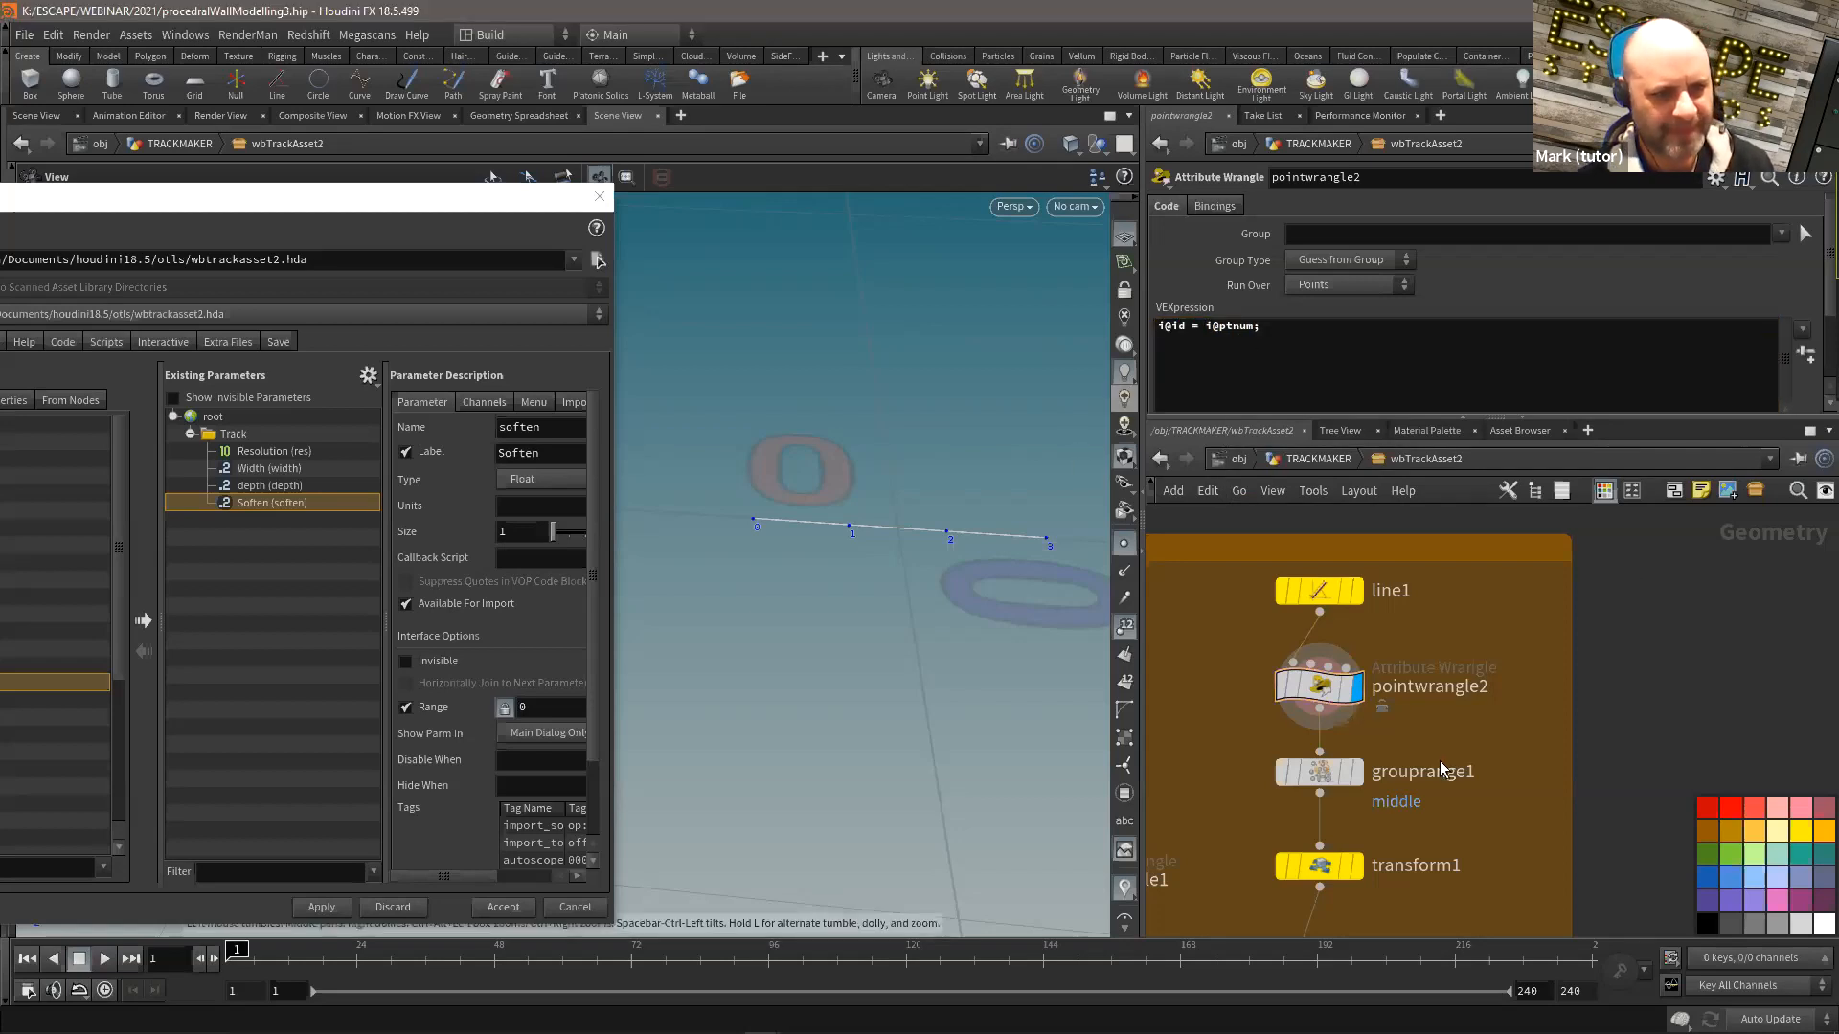
Step: Select and display the sweep1 node and frame the swept track in the viewport
middle_click_drag(1554, 685, 1514, 546)
middle_click_drag(1235, 855, 1360, 651)
scroll(1341, 690, "down", 2)
scroll(1289, 783, "up", 1)
left_click(1277, 704)
left_click(1249, 704)
key("space+g")
Step: Examine the point numbering across and along the swept track surface up close
left_click_drag(915, 579, 1045, 574)
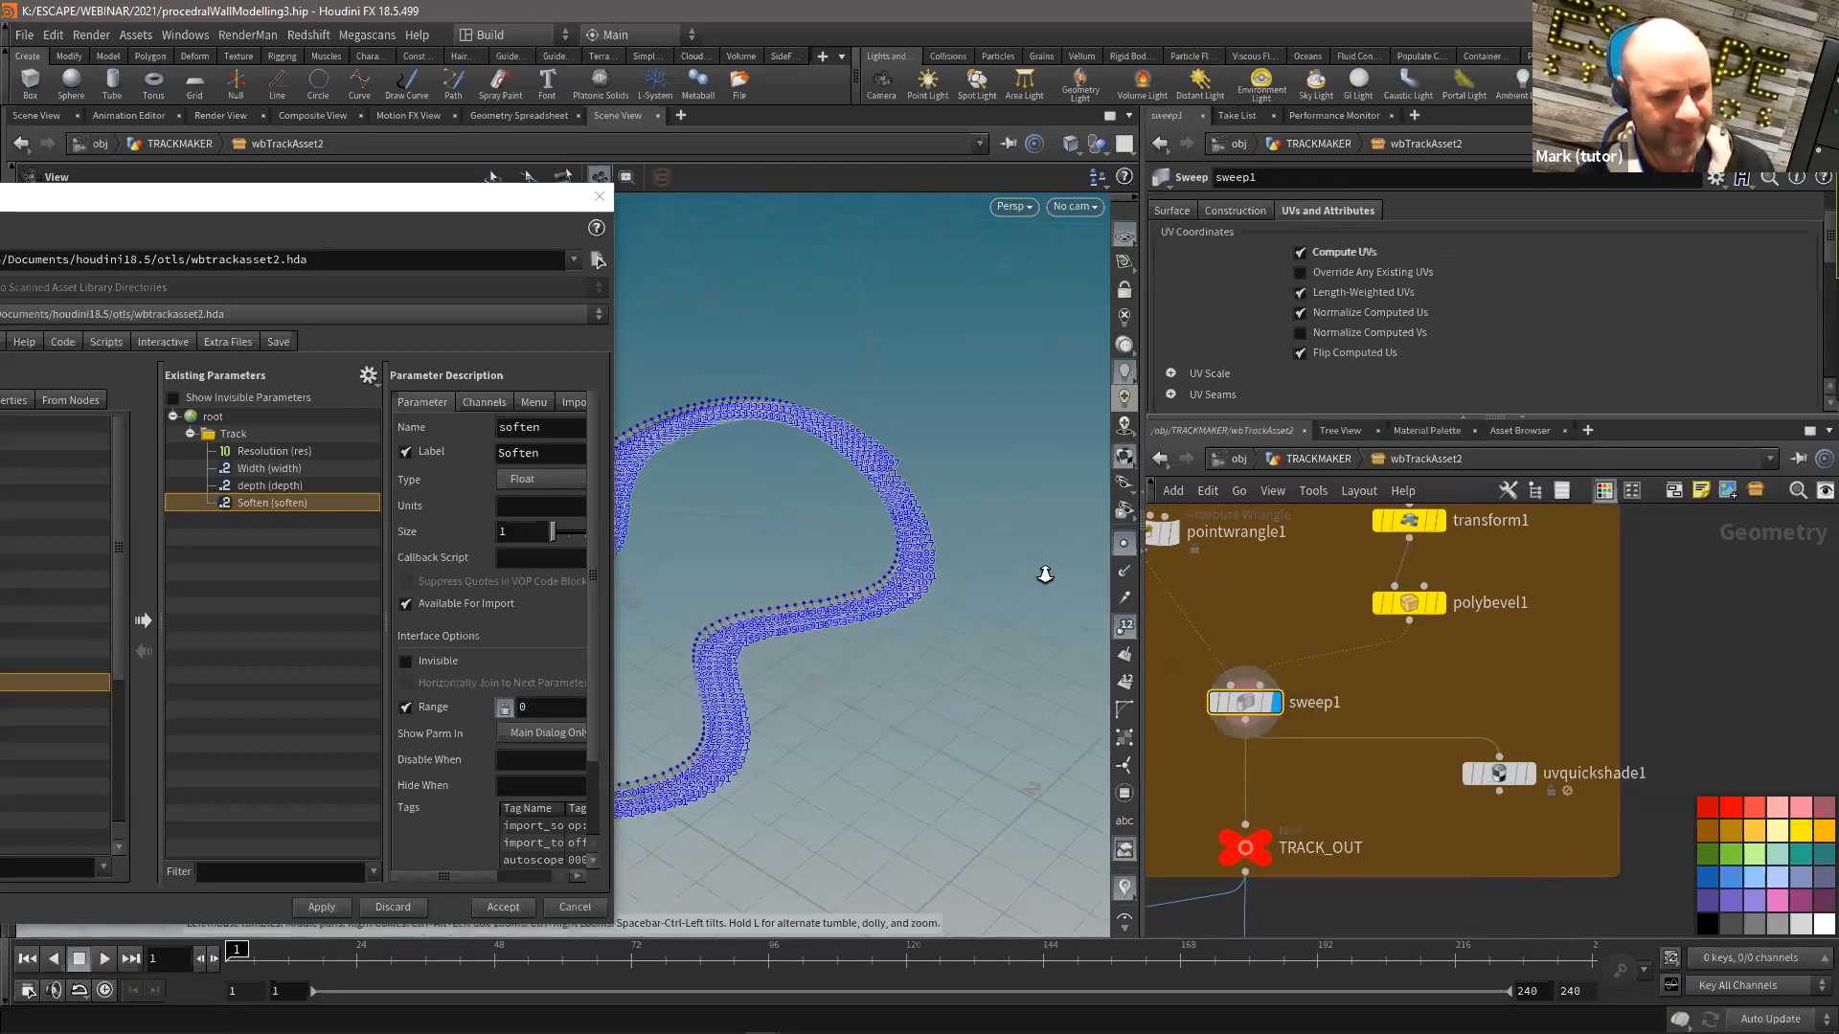
right_click_drag(1044, 574, 1063, 575)
middle_click_drag(1063, 575, 853, 562)
right_click_drag(853, 562, 945, 526)
middle_click_drag(829, 340, 865, 547)
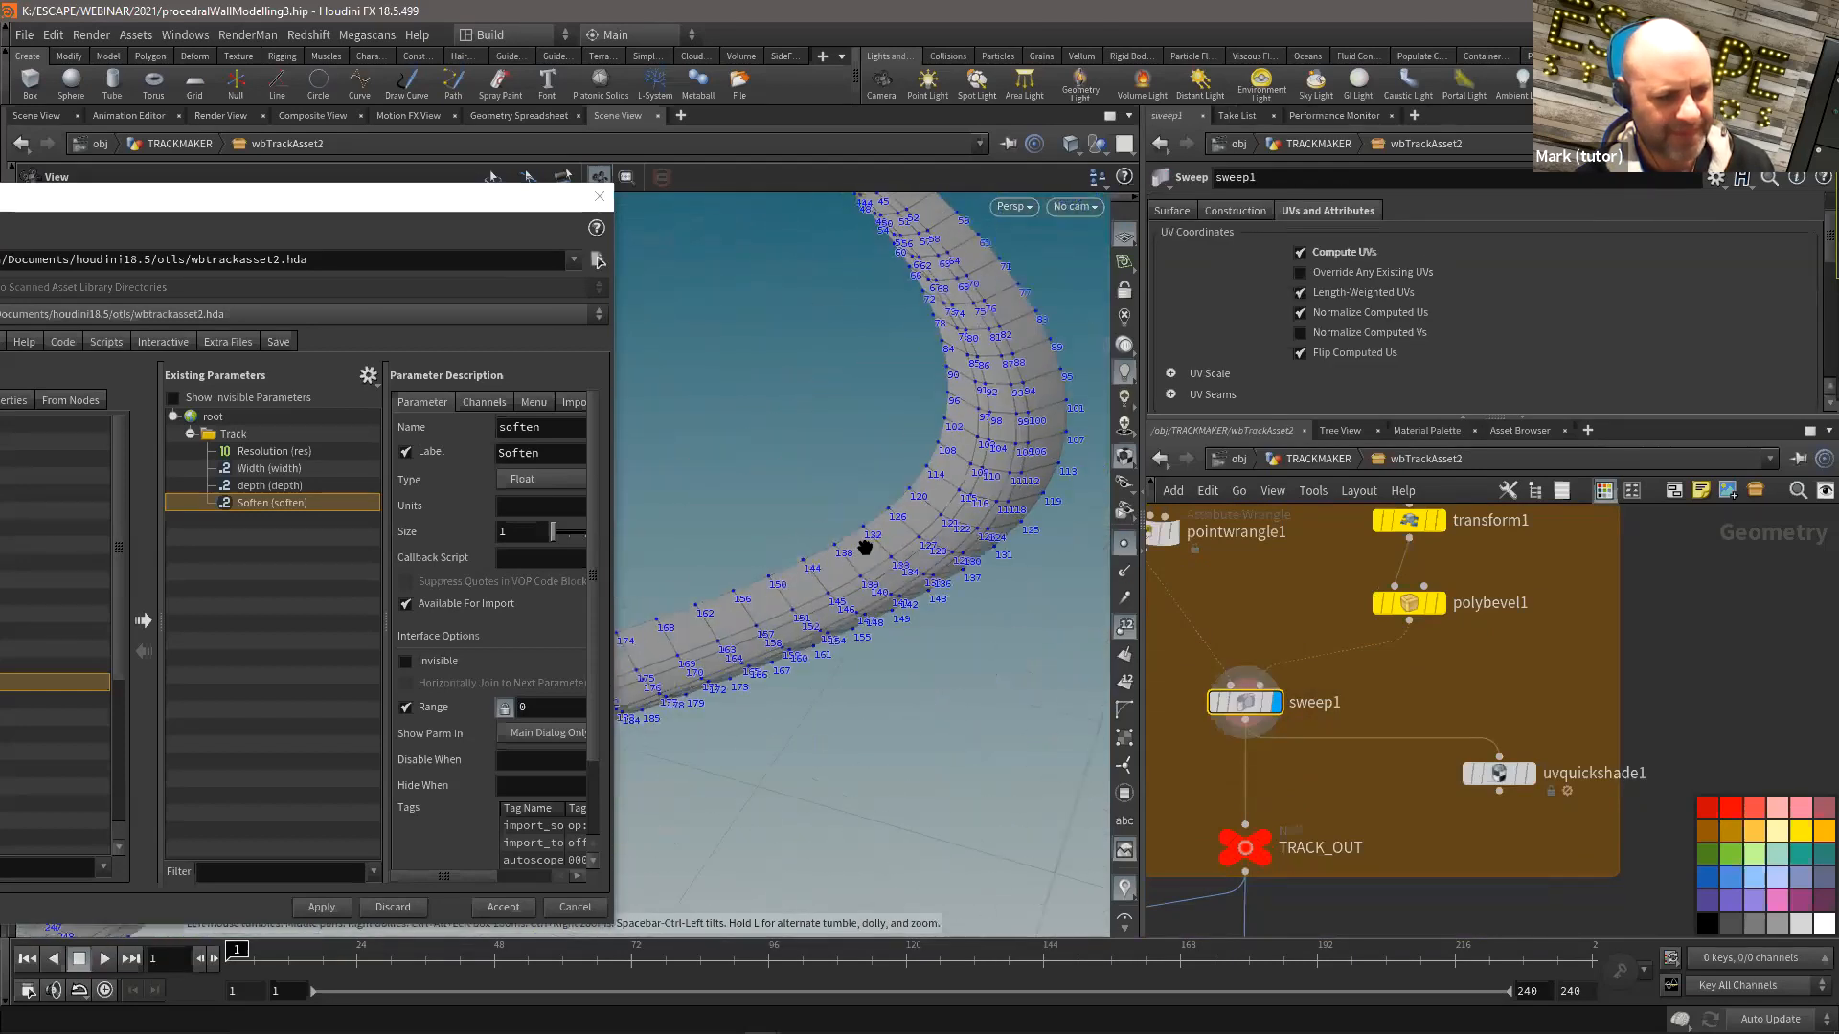
left_click_drag(865, 547, 915, 534)
right_click_drag(915, 534, 1006, 556)
middle_click_drag(1342, 709, 1371, 657)
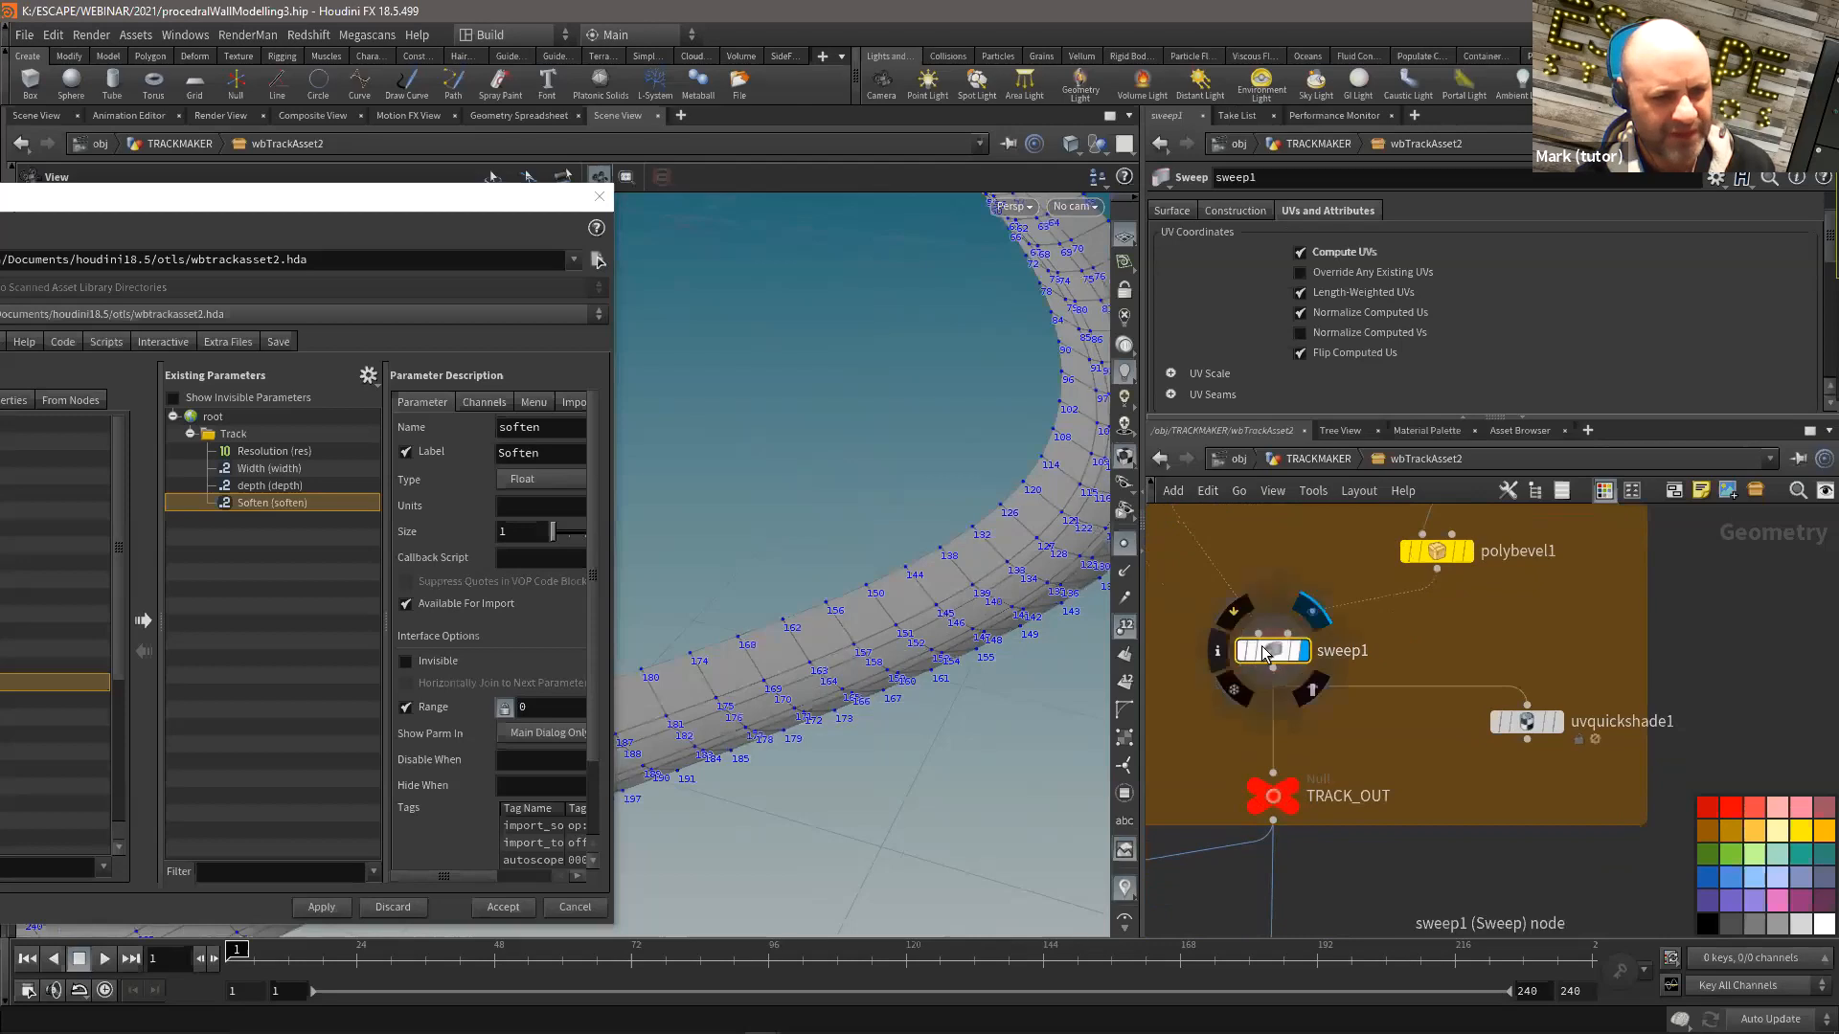
Step: Visualize the id point attribute from sweep1's node information in the viewport
left_click(1217, 651)
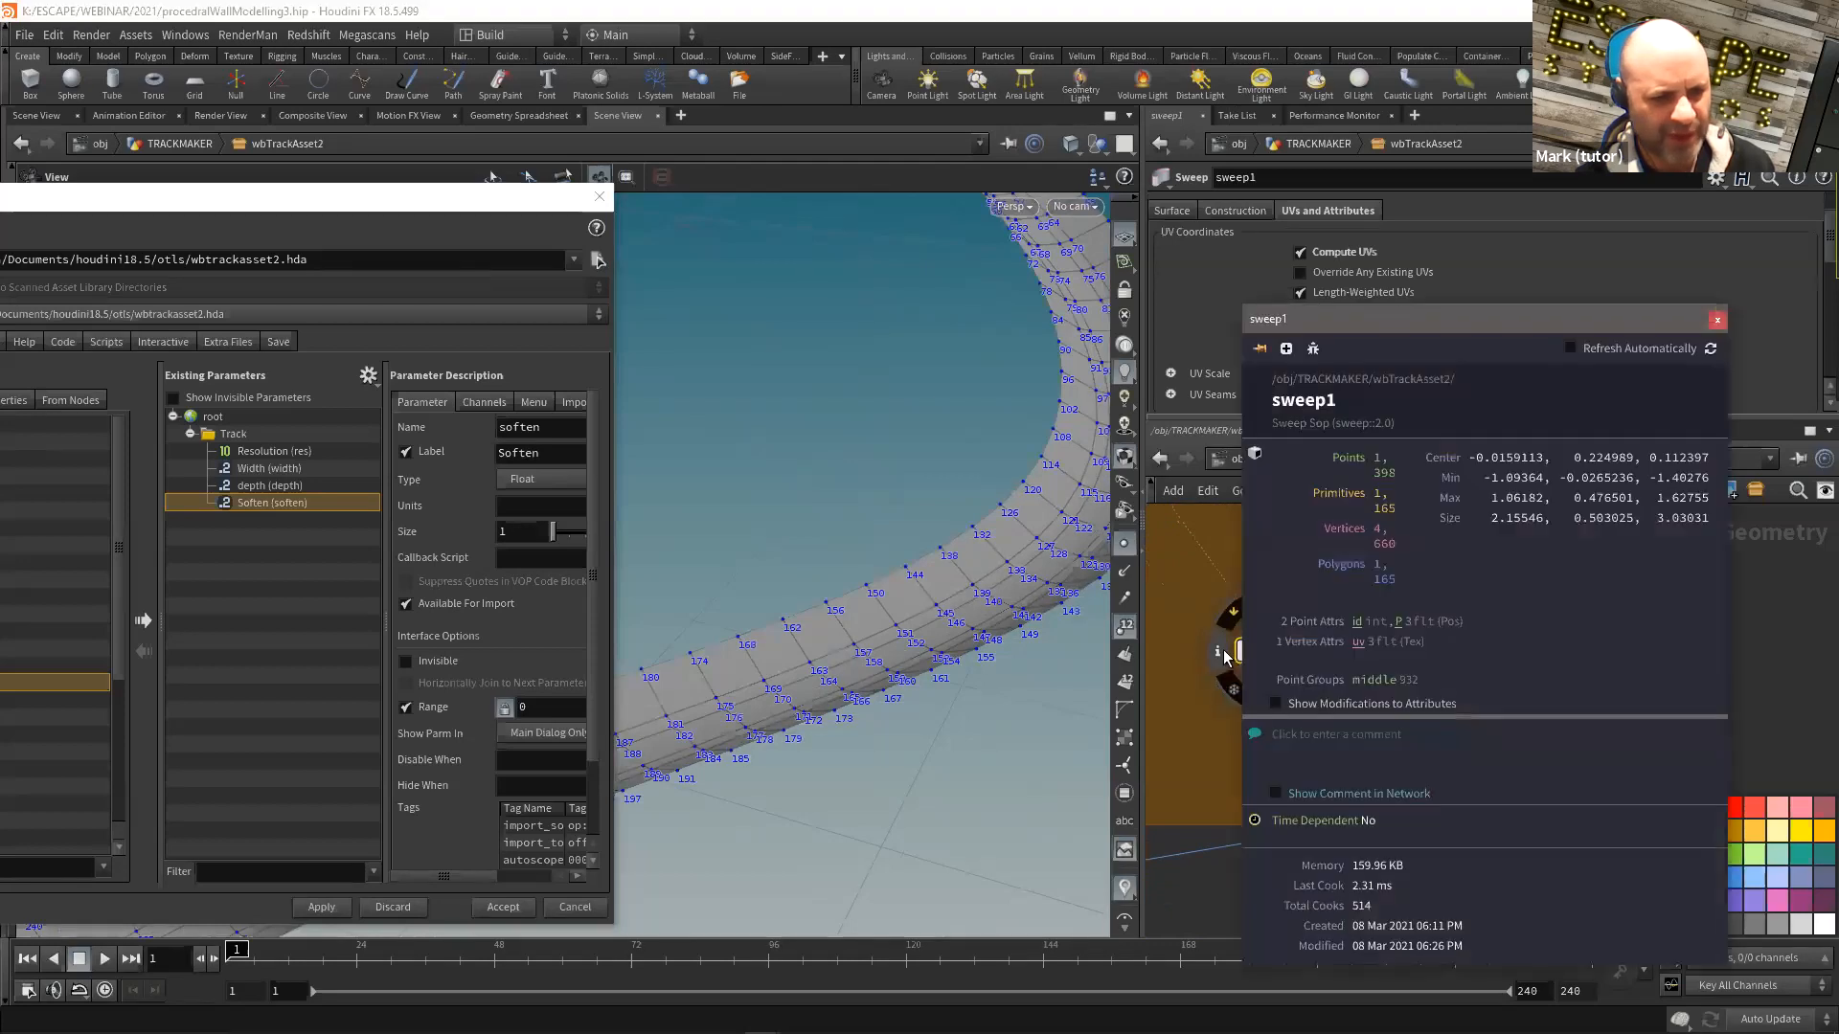
left_click(1359, 628)
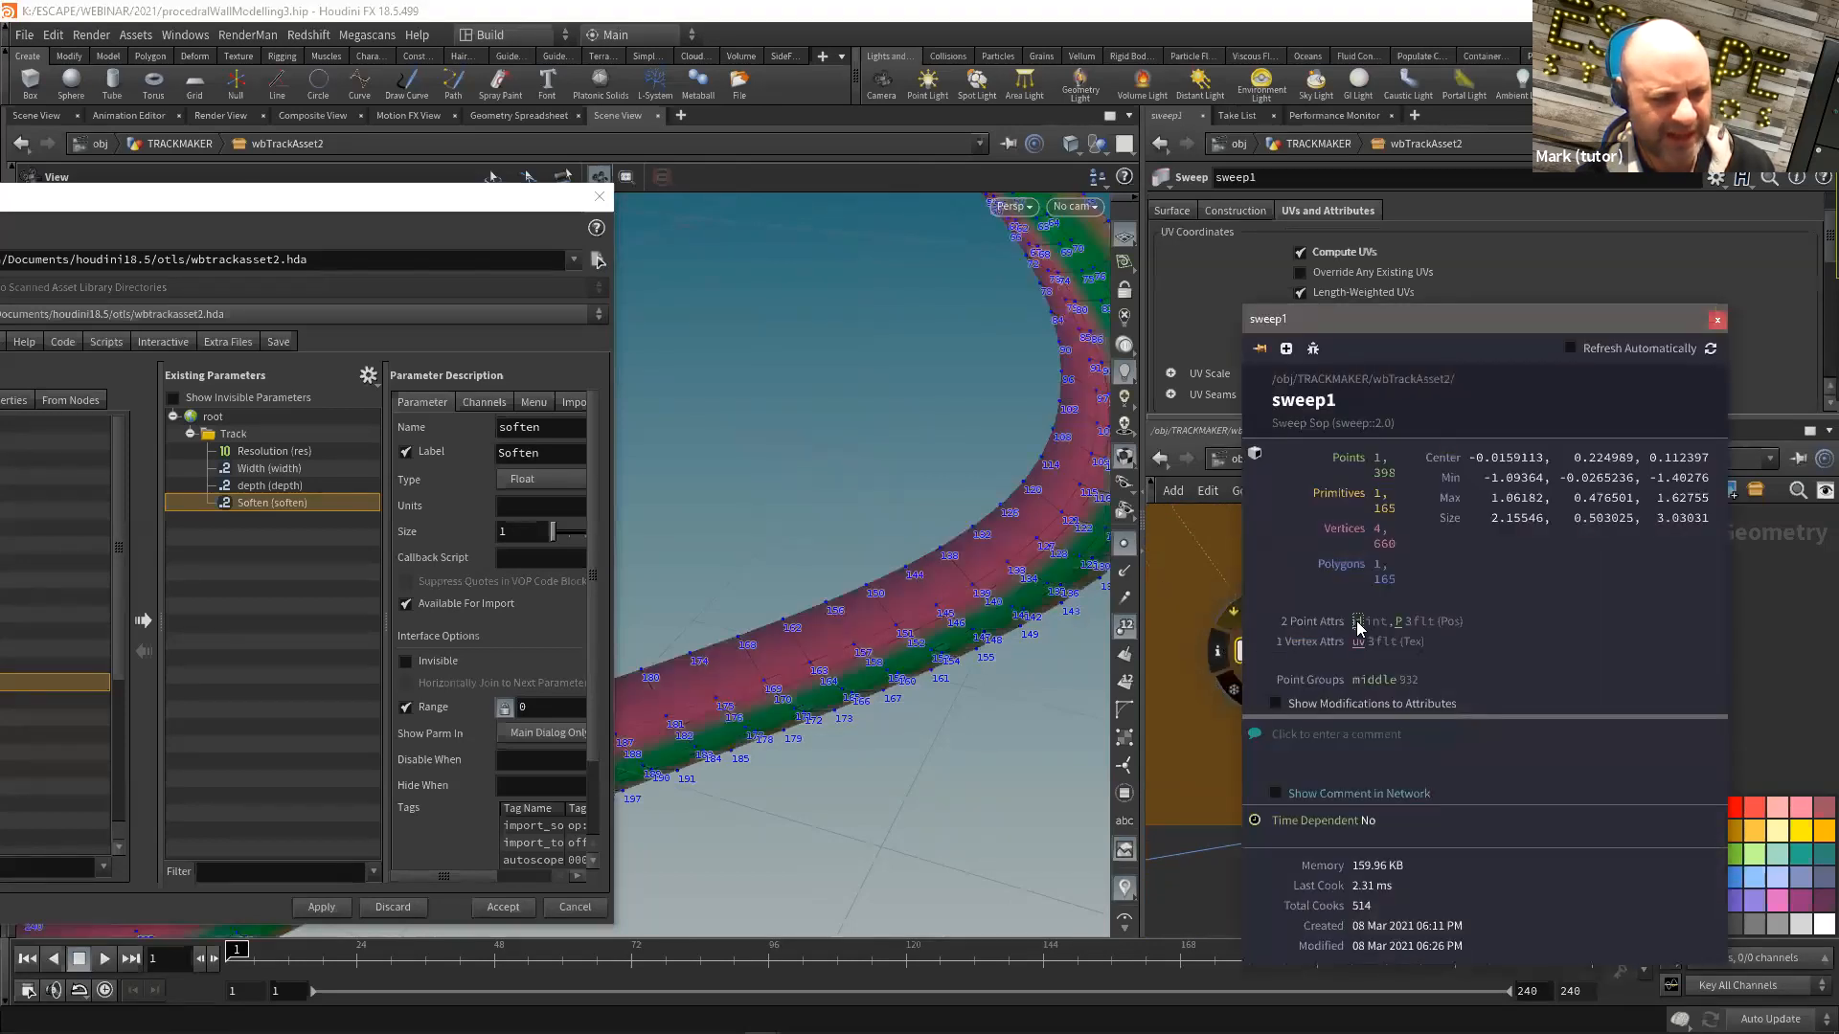
left_click(1720, 323)
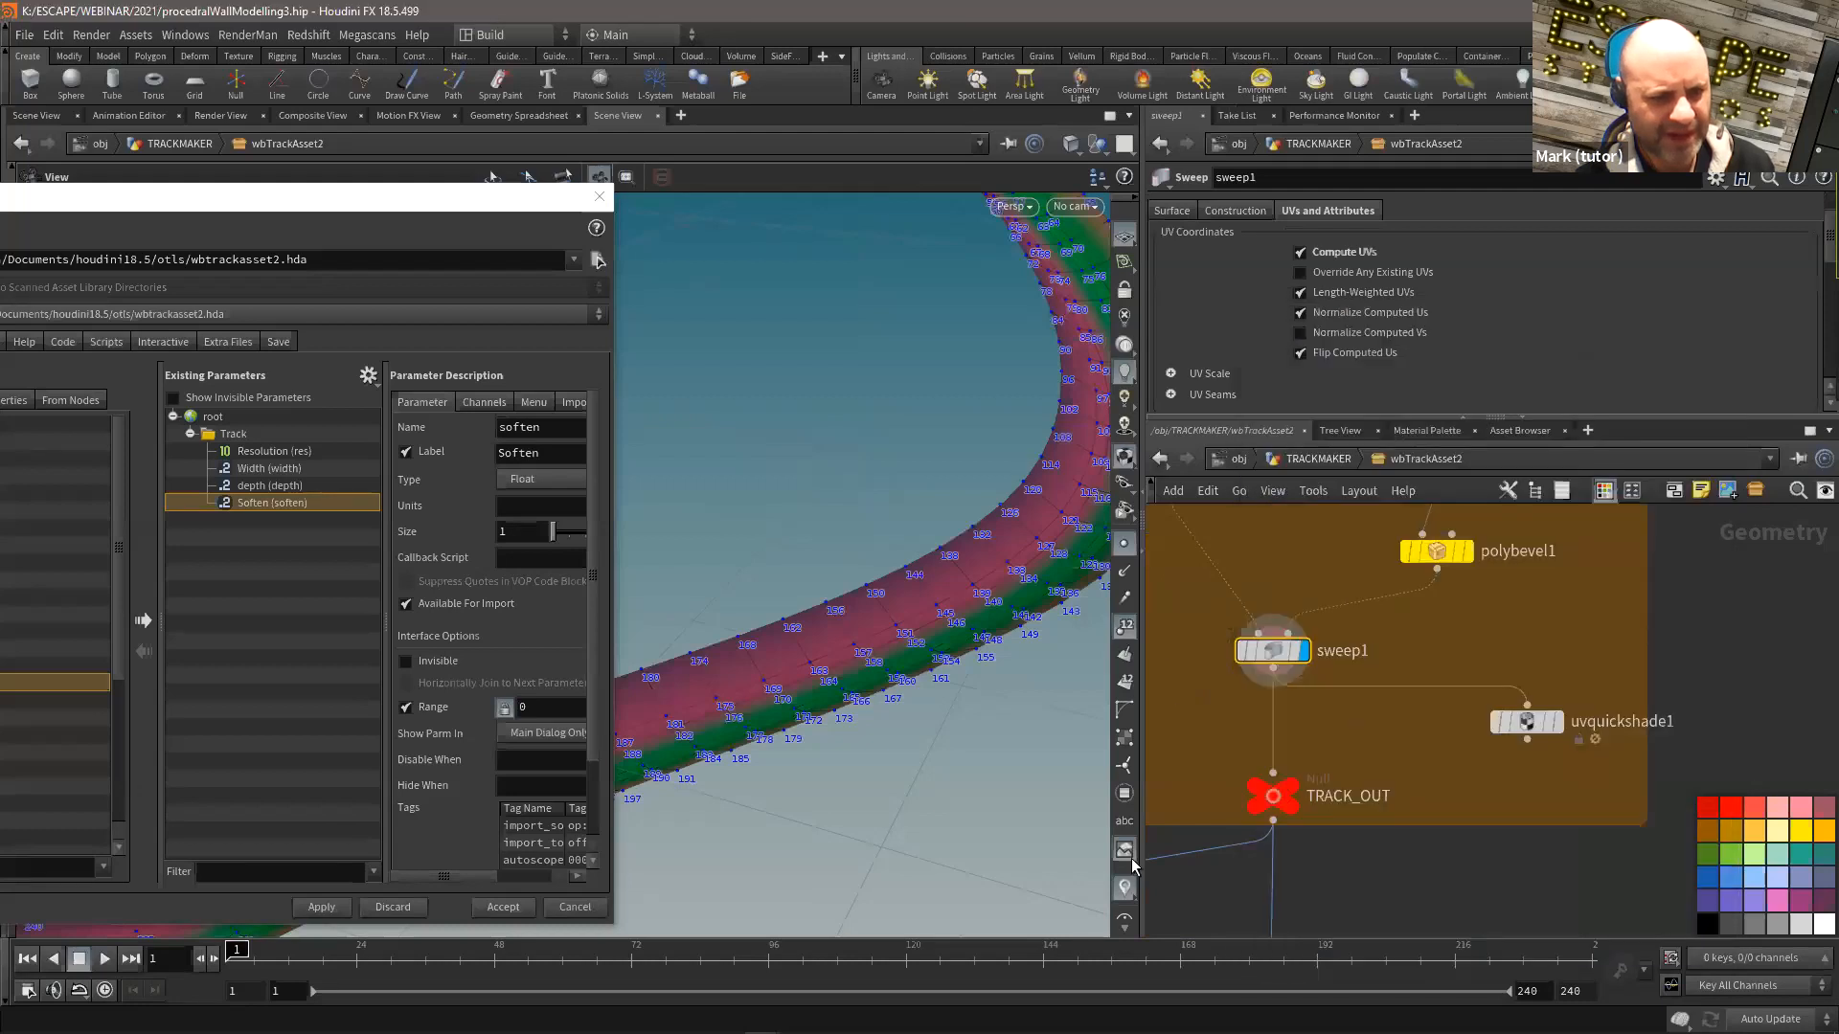
Step: Change the id visualizer's type to Marker so it shows id values as text, and turn off the regular point numbers
left_click(1131, 816)
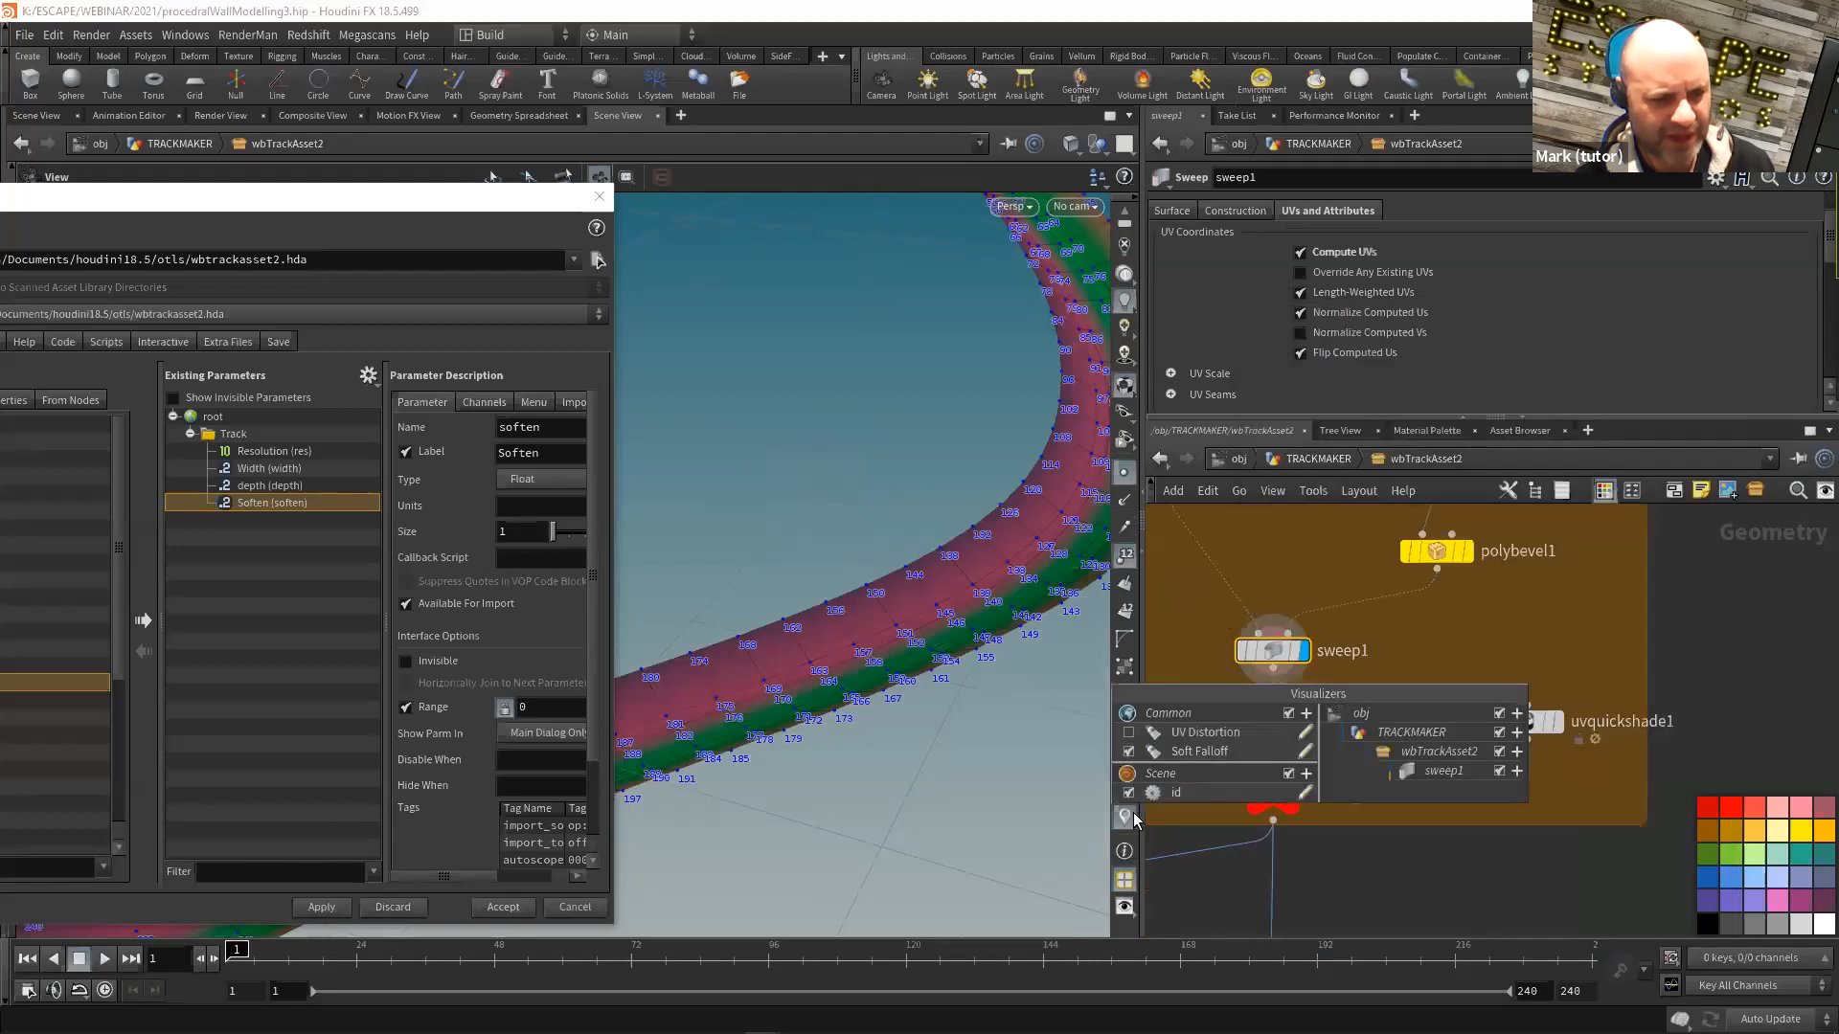
left_click(1305, 792)
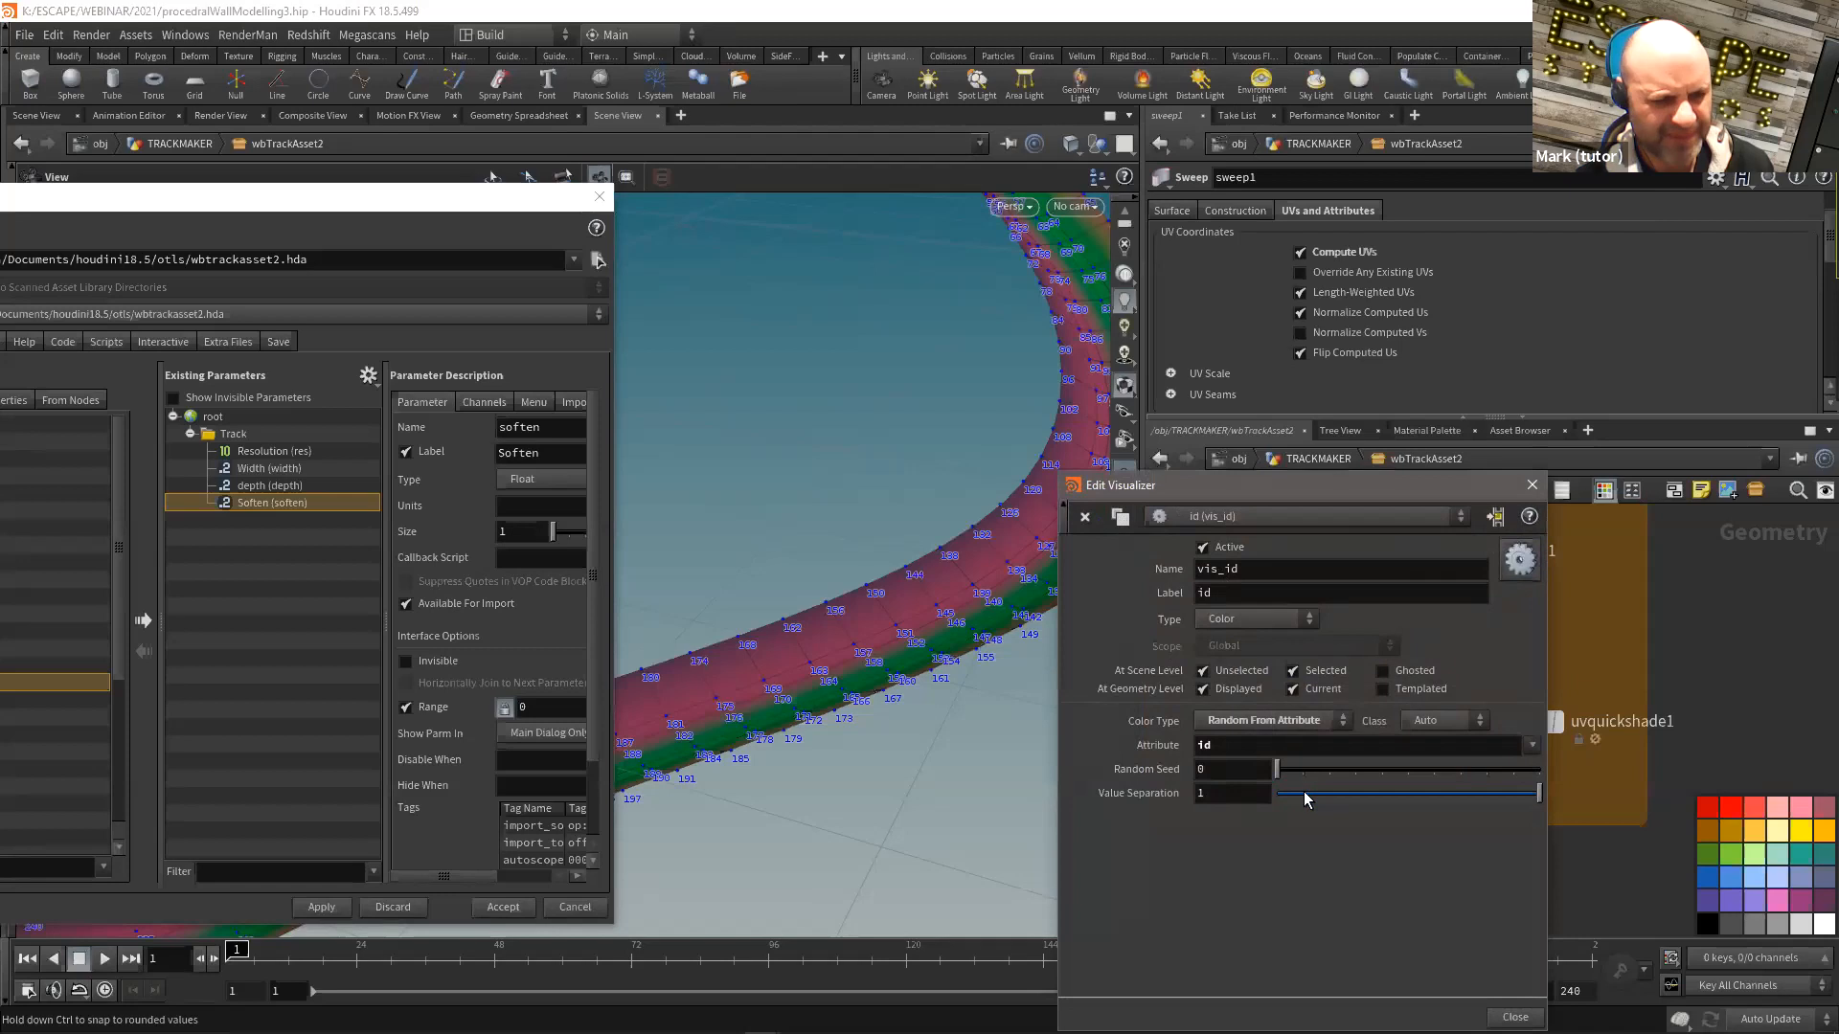
left_click(1263, 621)
left_click(1221, 637)
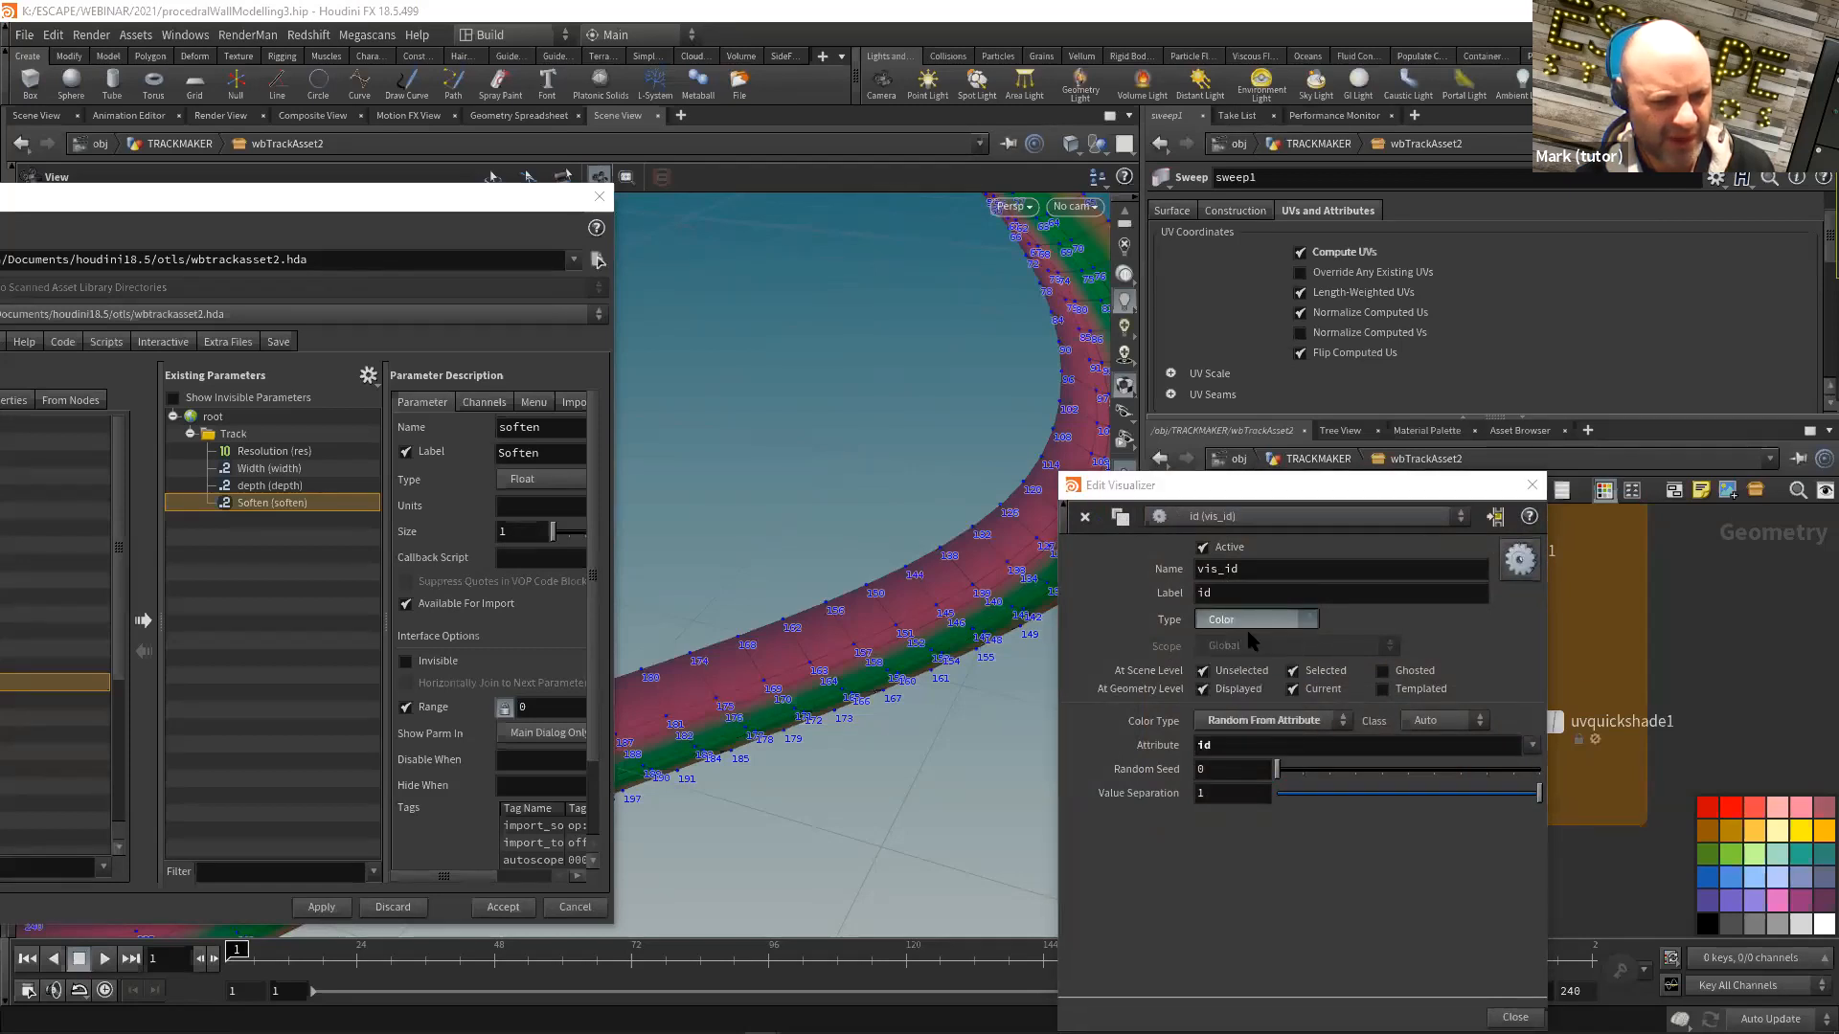
left_click_drag(1103, 482, 1274, 655)
left_click(1125, 553)
left_click_drag(975, 549, 858, 406)
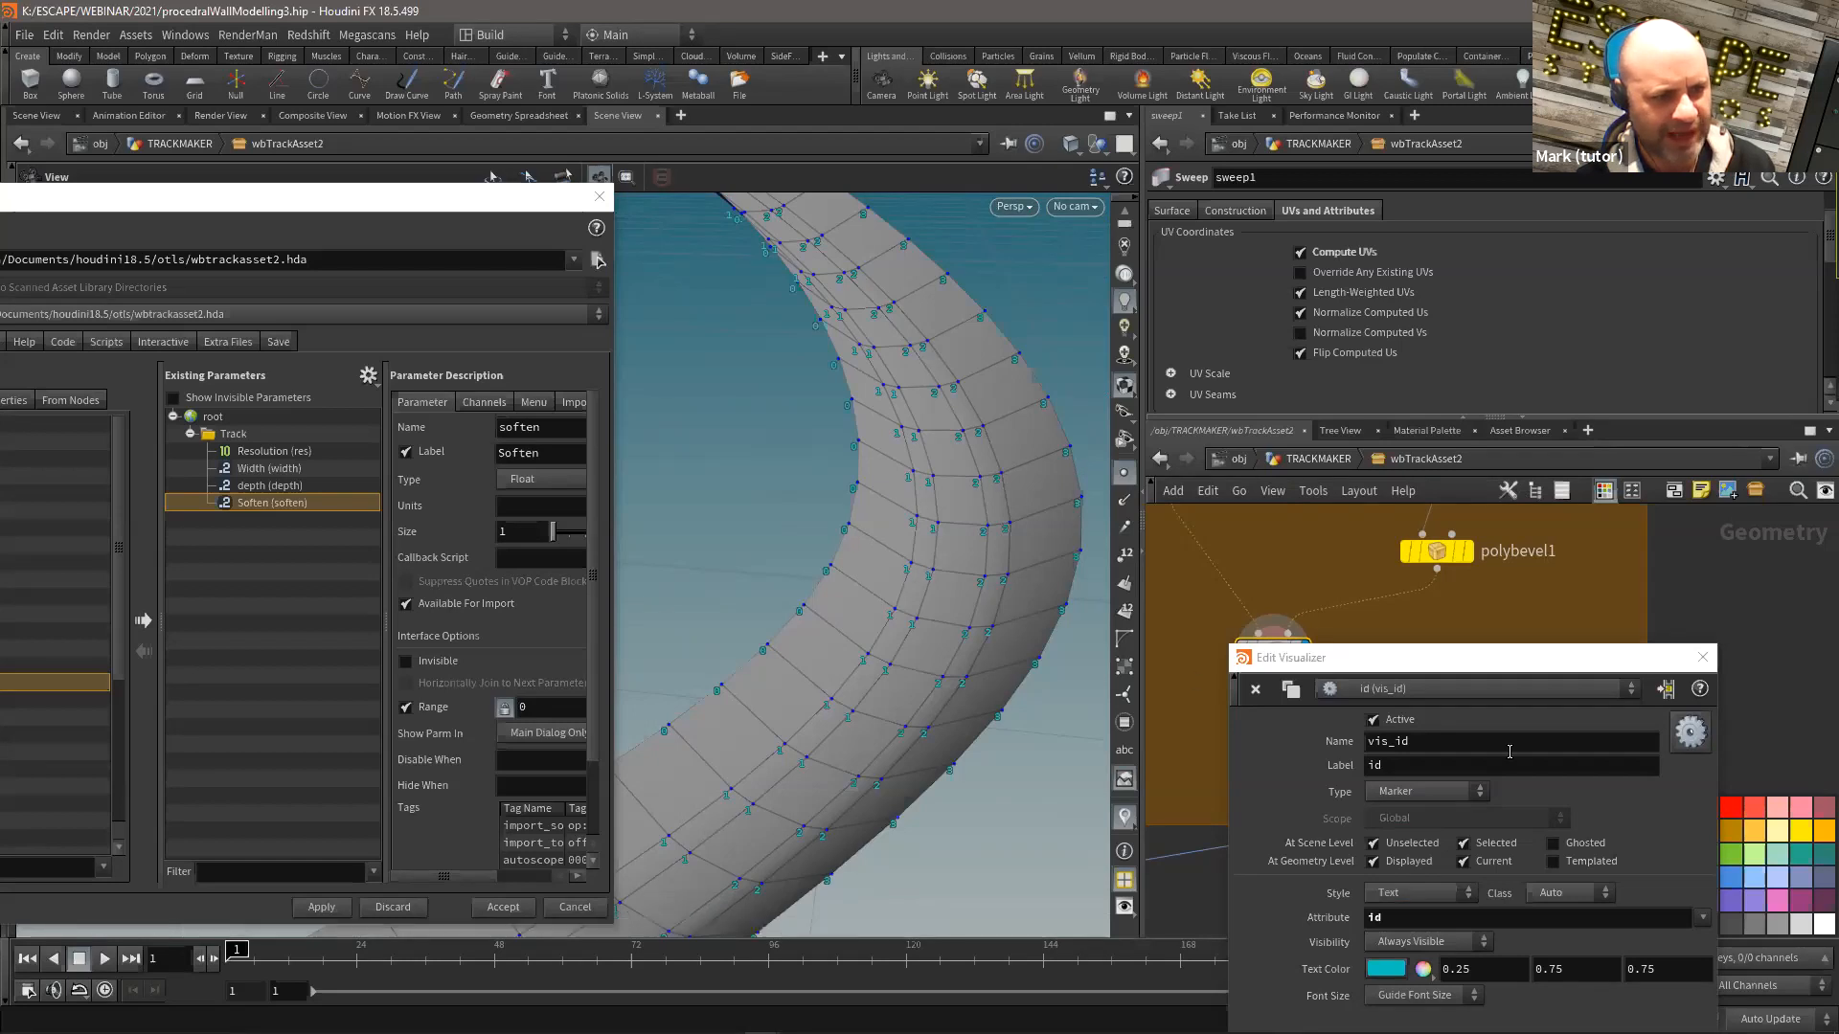
left_click(1702, 657)
Step: Display add1 and make it build polygons By Attribute, using id as the attribute name
scroll(1396, 708, "down", 4)
middle_click_drag(1400, 736, 1542, 450)
scroll(1305, 699, "down", 4)
scroll(1324, 724, "up", 4)
left_click(1358, 737)
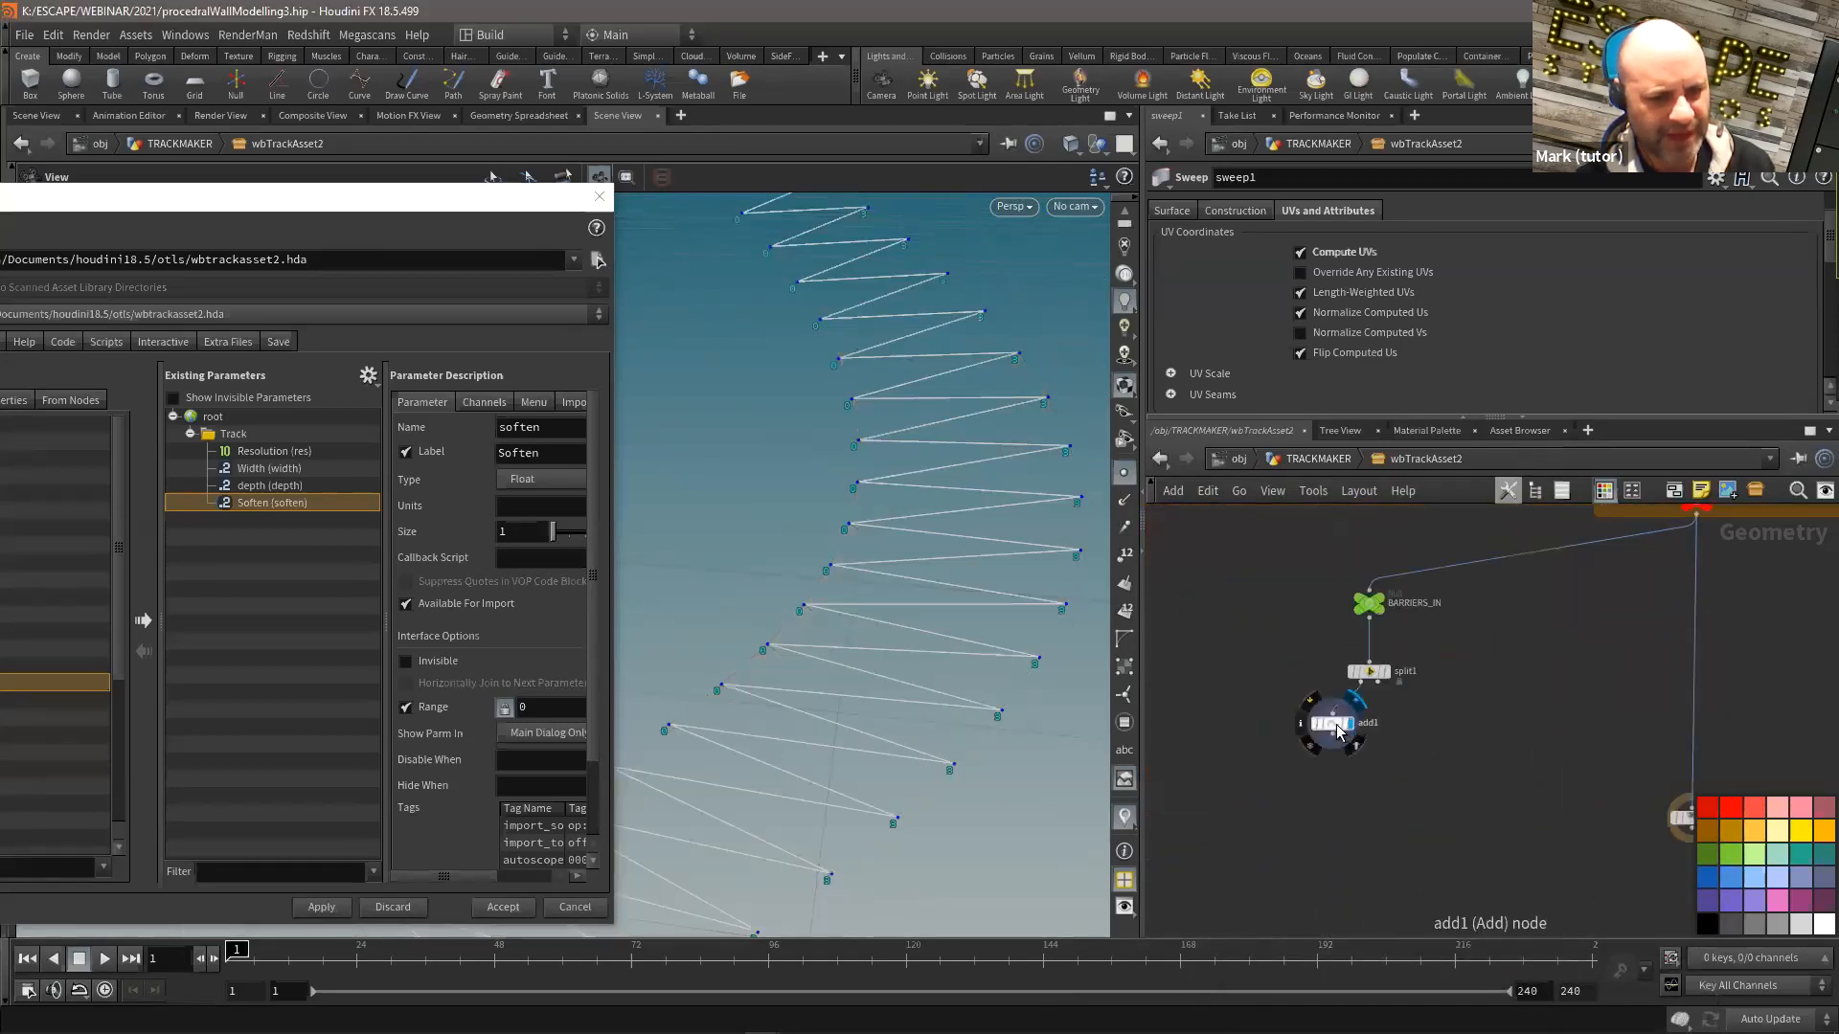
left_click(1331, 723)
left_click(1330, 306)
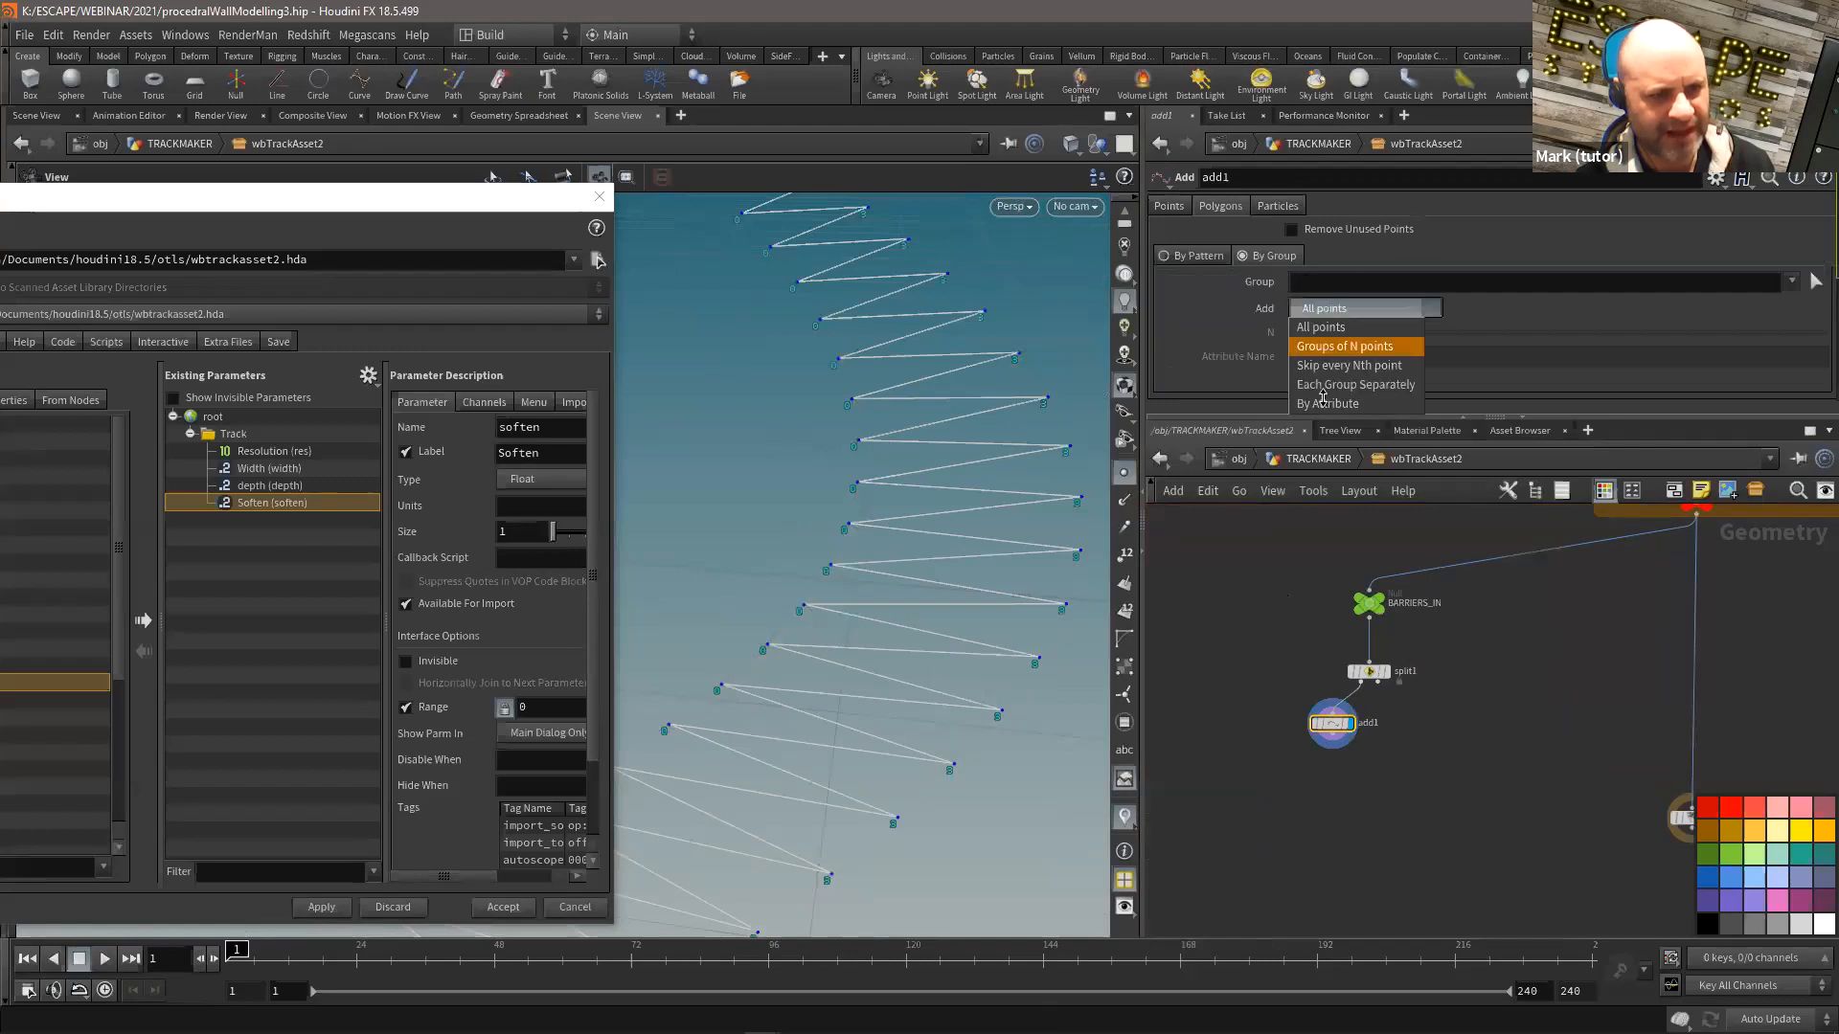
left_click(1341, 399)
left_click(1337, 356)
type("id")
key("Return")
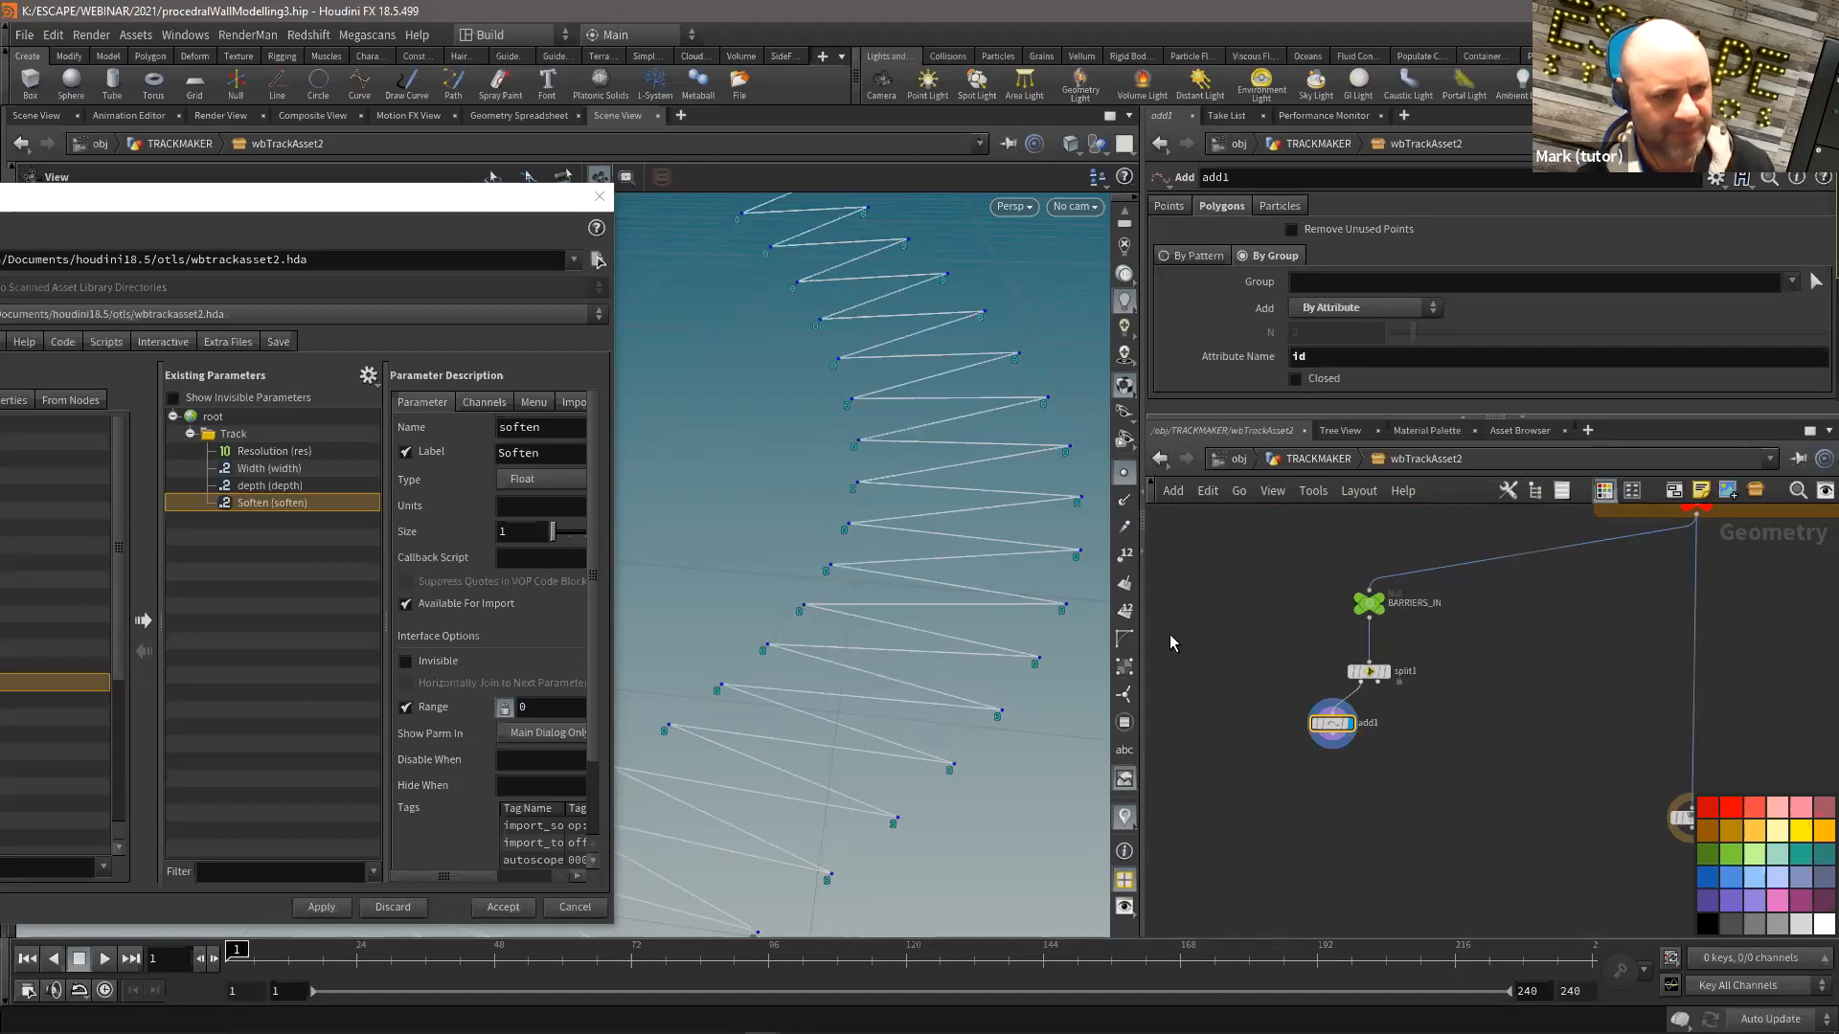
Step: Check the node information of TRACK_OUT and BARRIERS_IN for the id point attribute
middle_click_drag(1283, 541, 1263, 558)
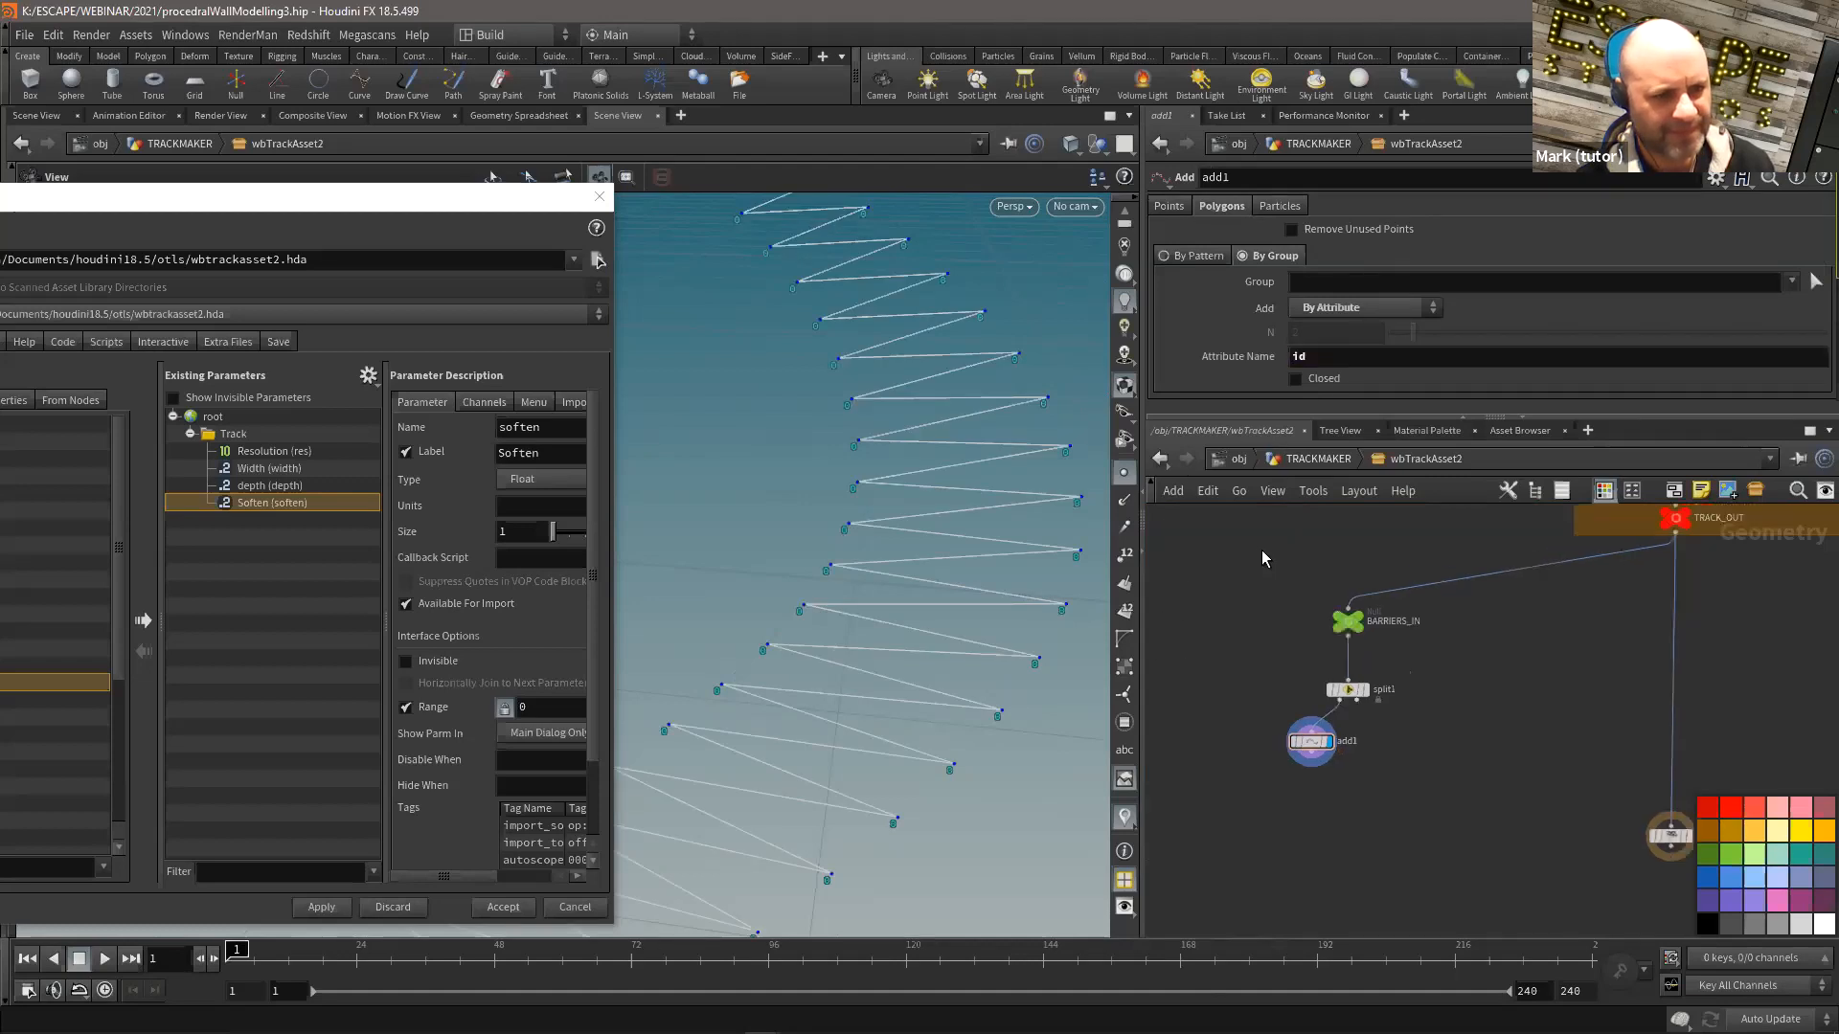
middle_click_drag(1658, 517, 1428, 628)
scroll(1426, 626, "up", 3)
middle_click(1460, 649)
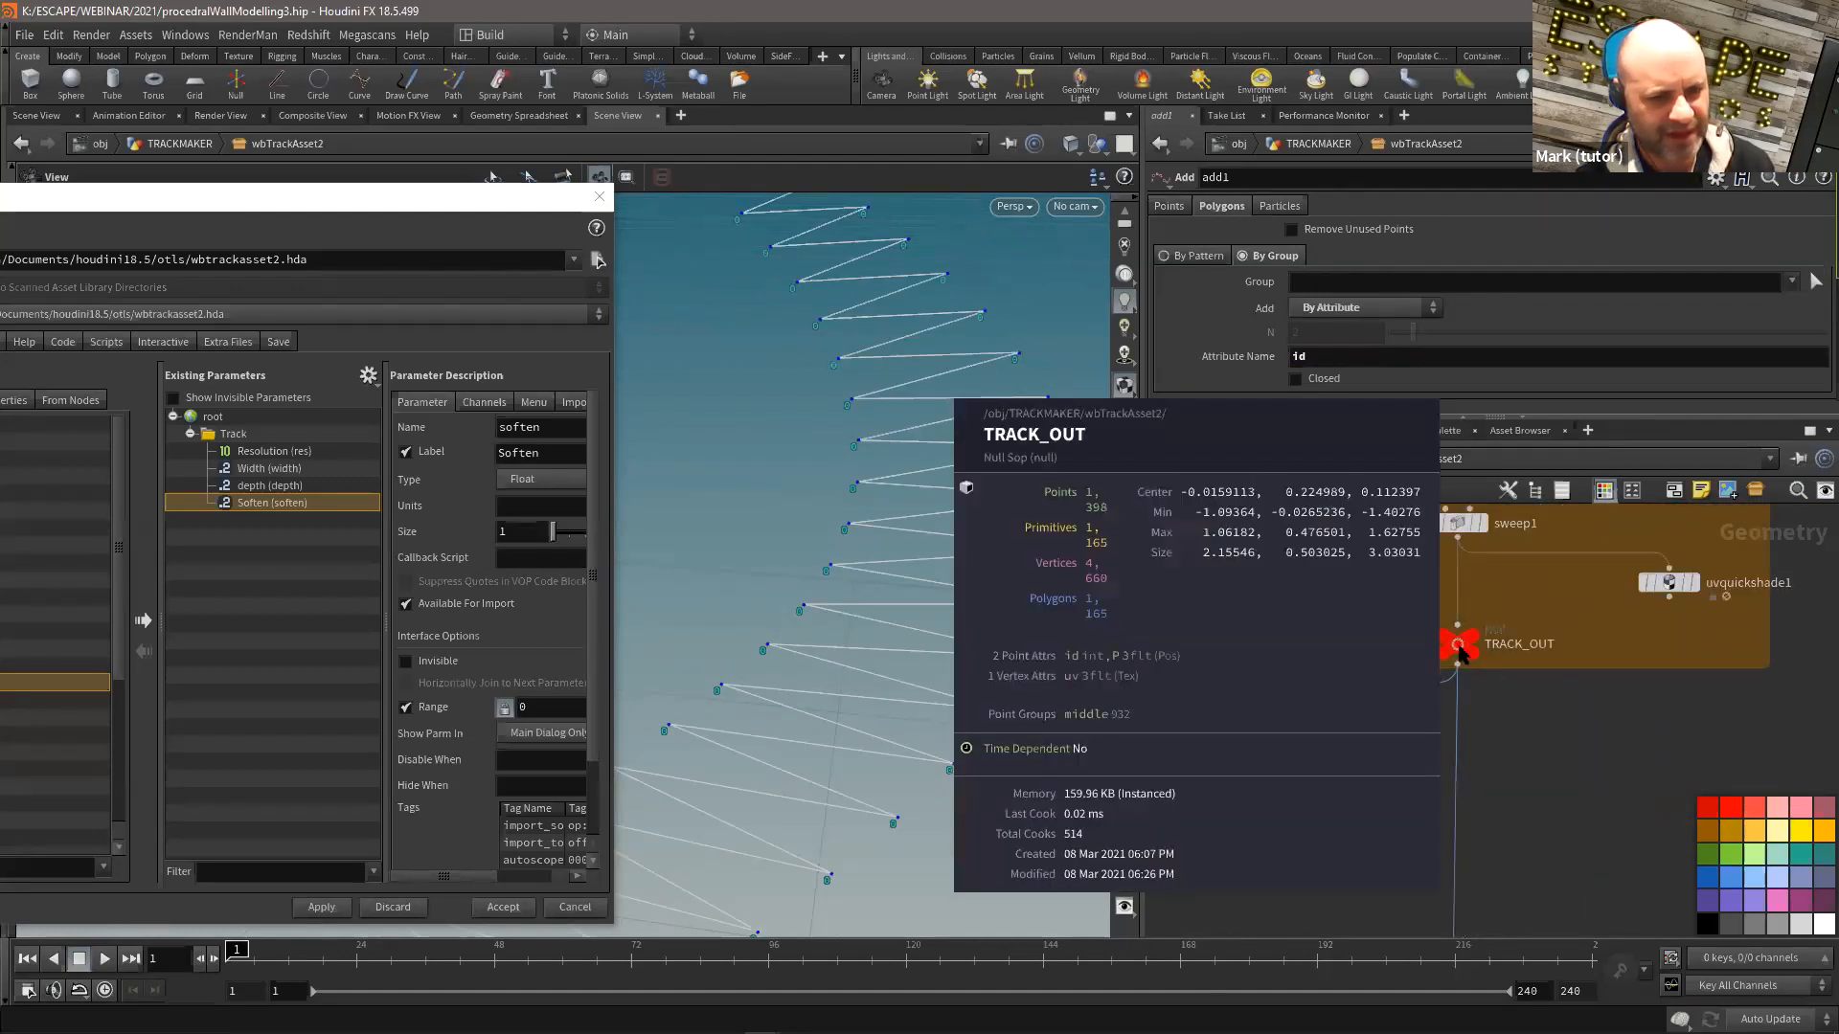
left_click(1460, 650)
mouse_move(1463, 646)
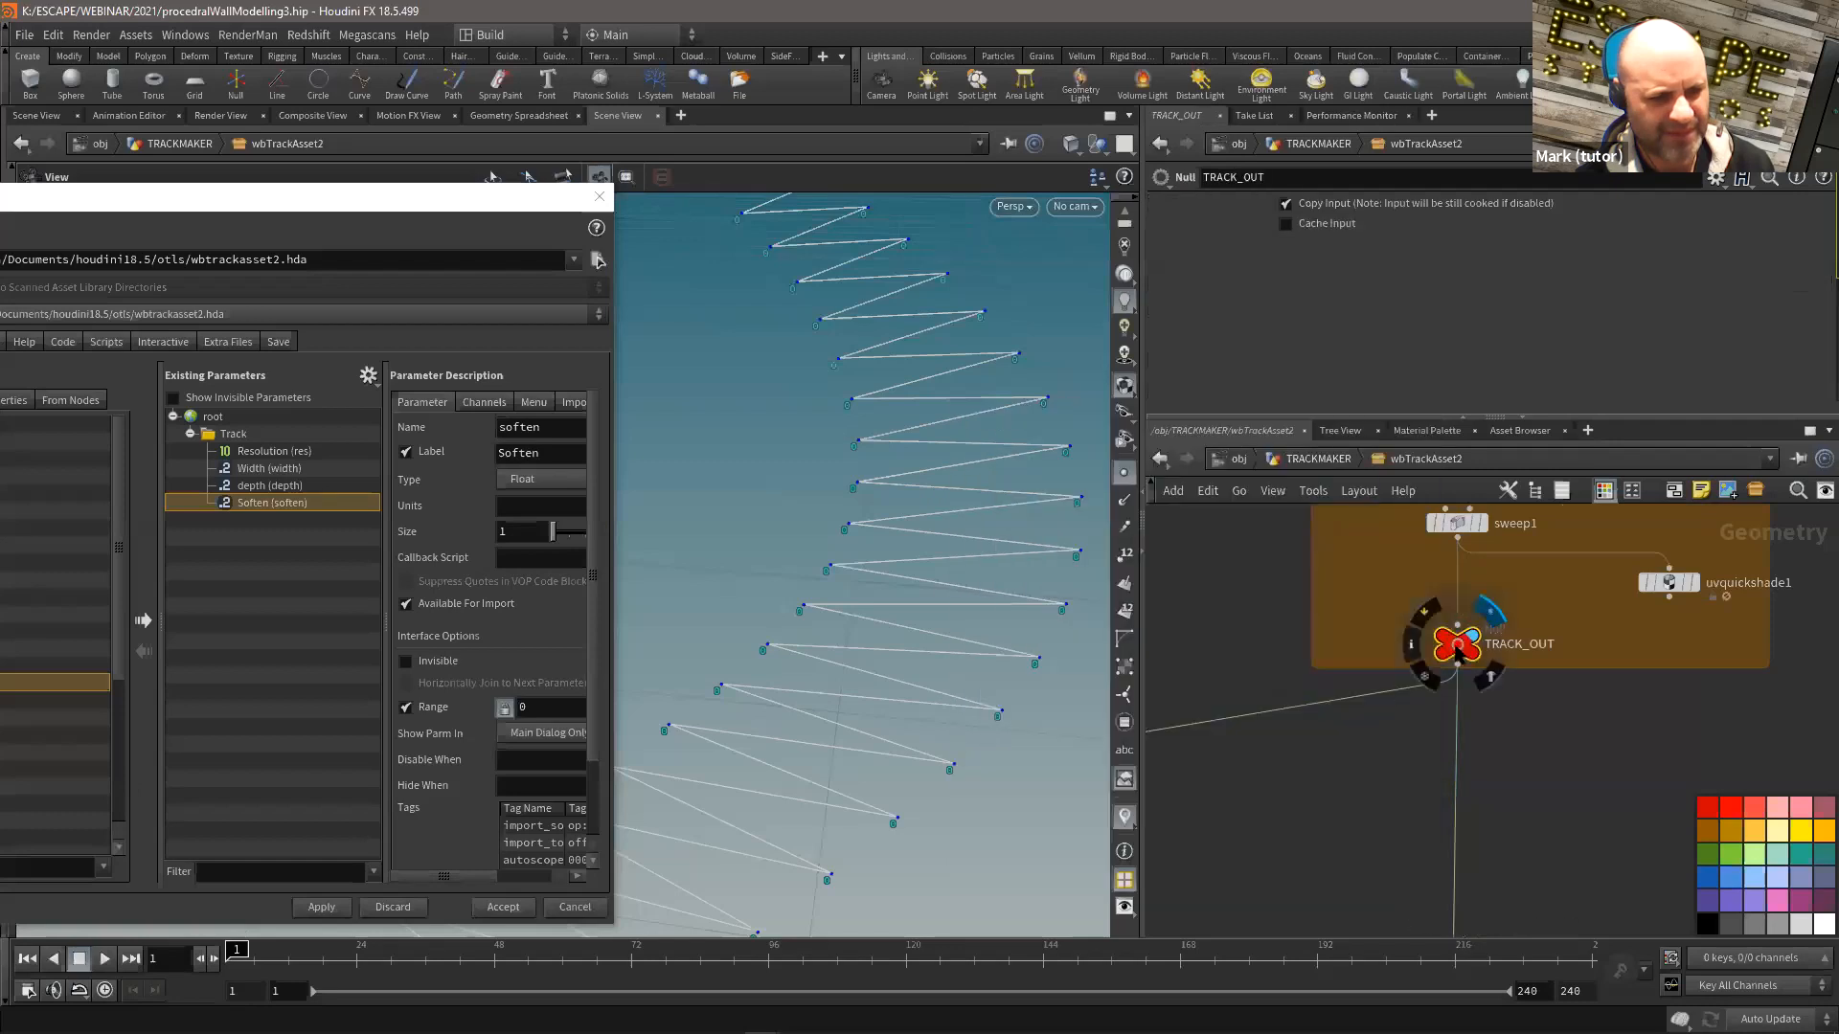
left_click(1490, 614)
middle_click(1458, 653)
middle_click_drag(1271, 772, 1445, 678)
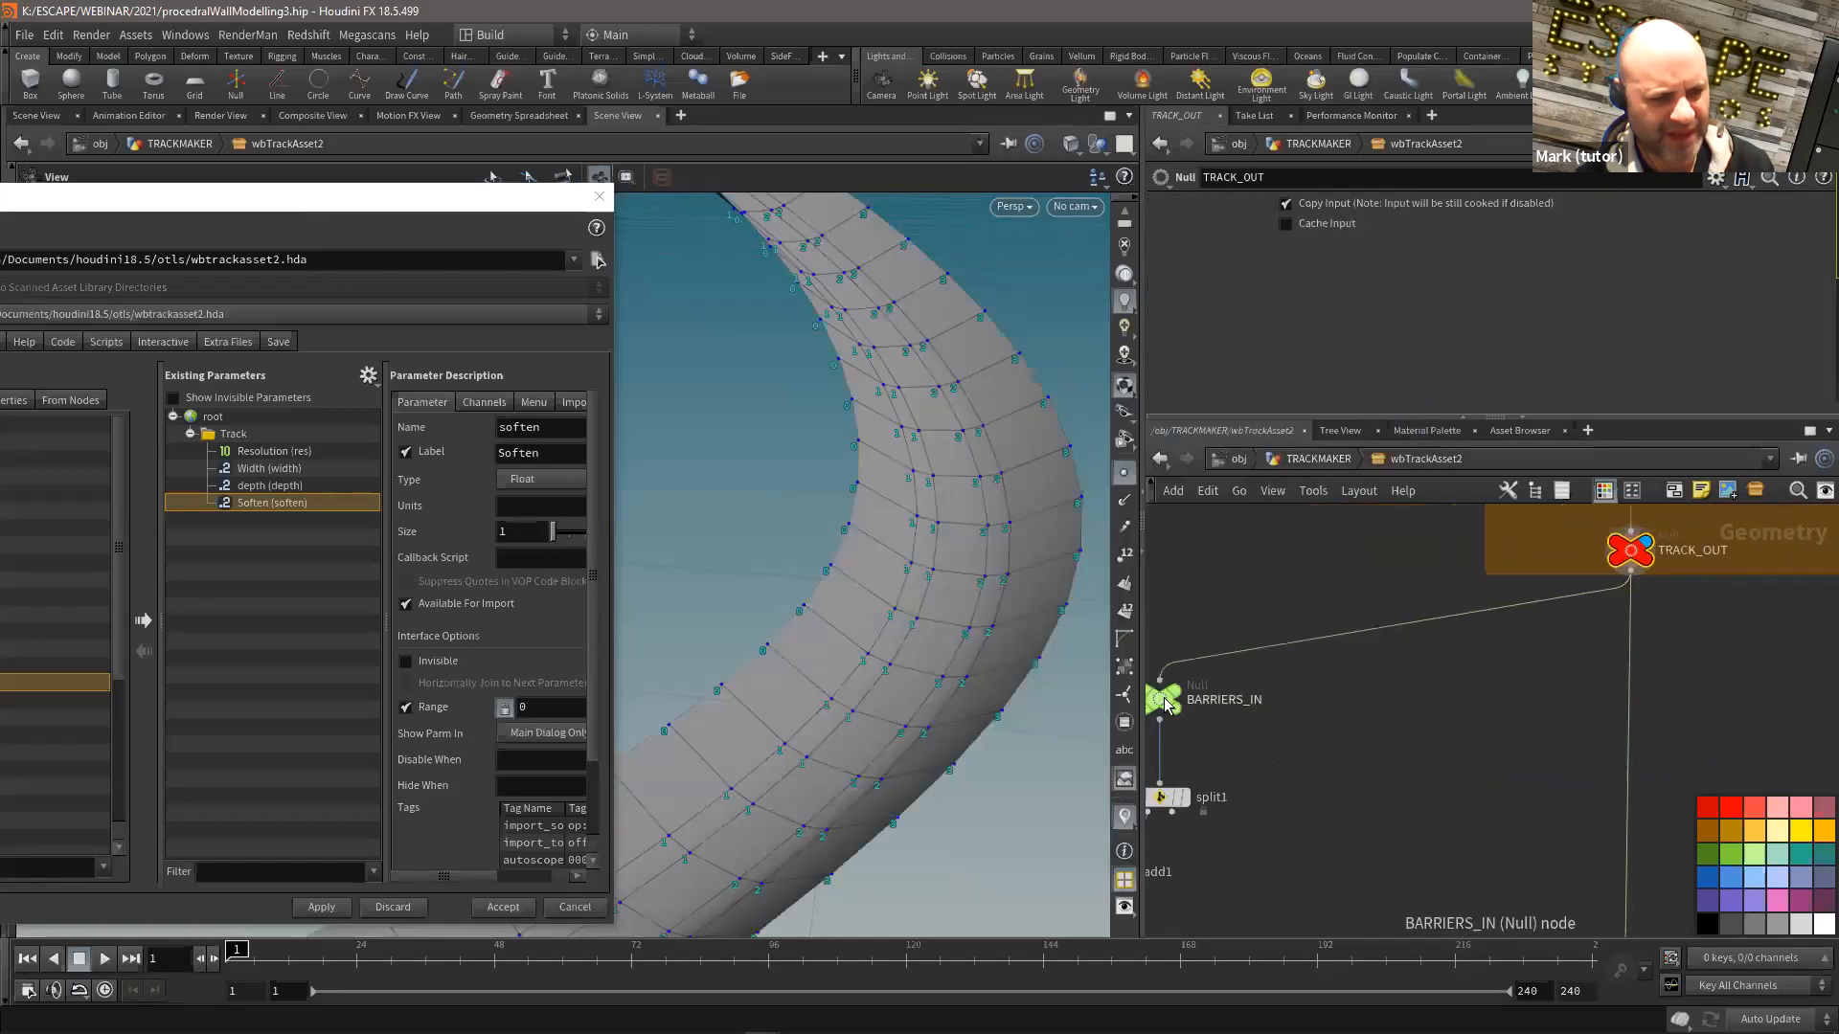
left_click(1168, 707)
middle_click(1169, 707)
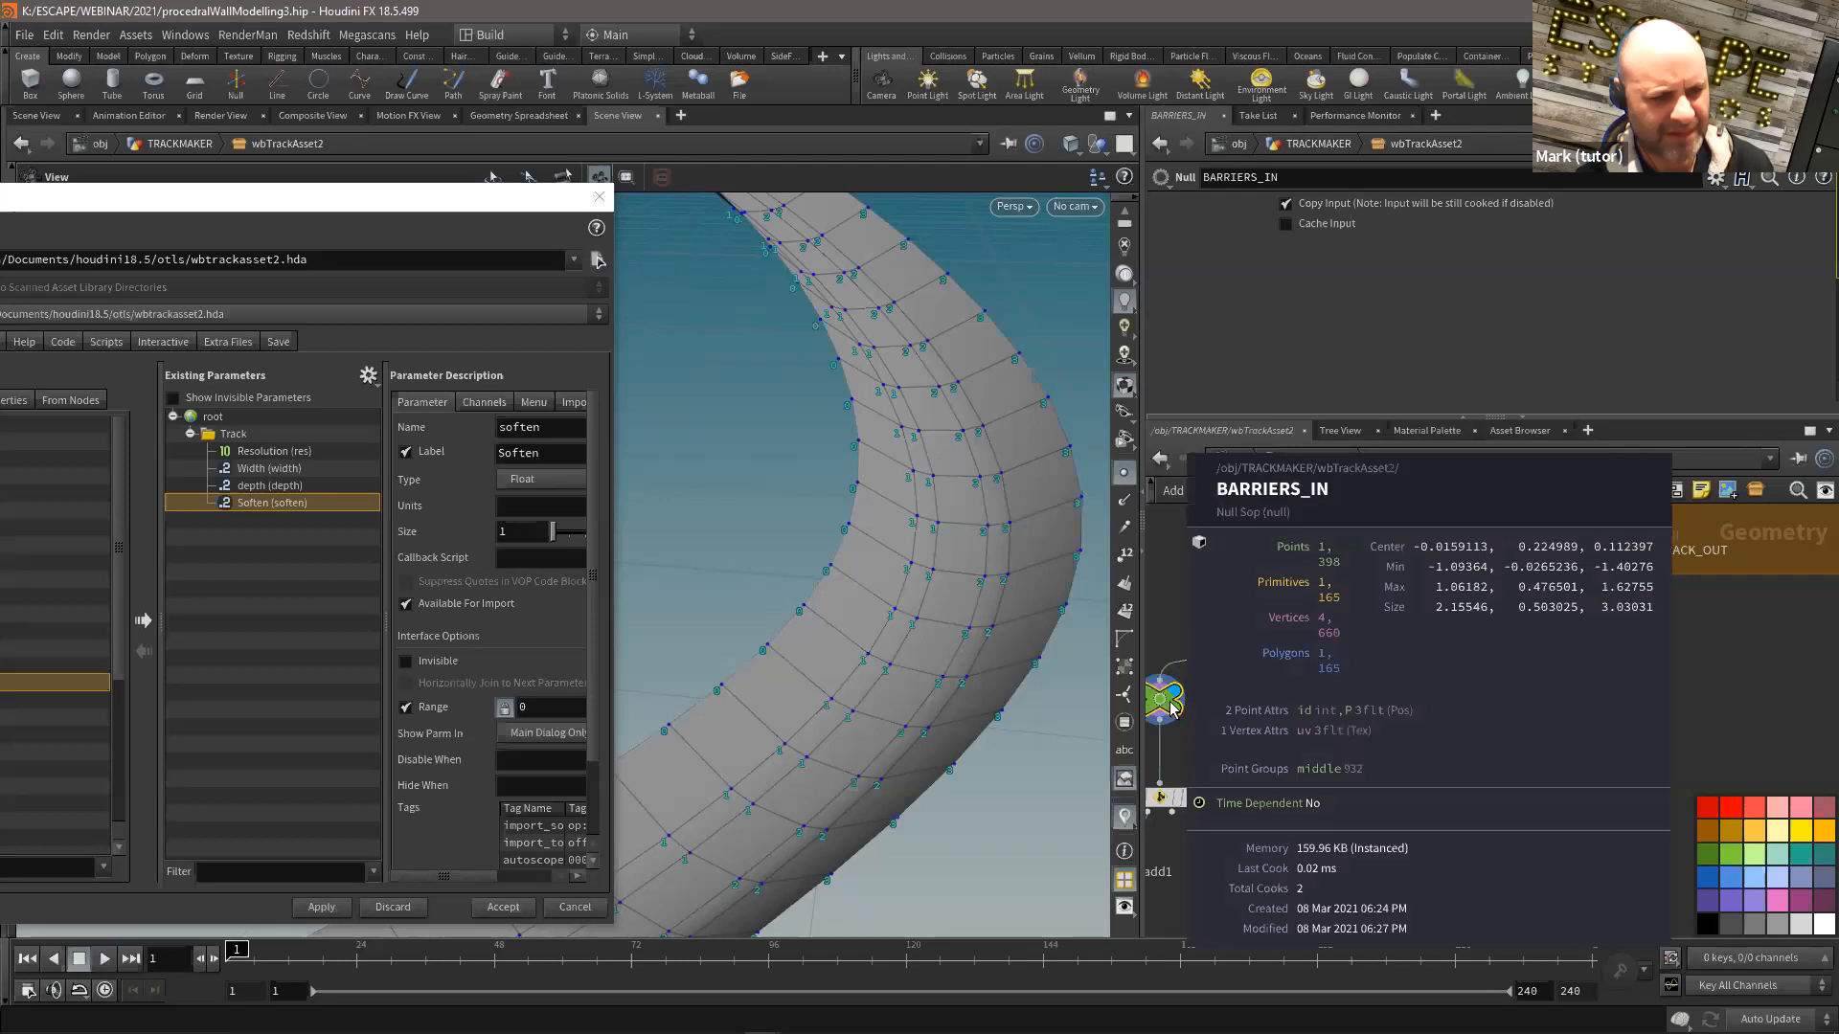
Step: Compare the displayed output of split1 and add1, and recheck the attributes on BARRIERS_IN
middle_click_drag(1197, 814, 1354, 701)
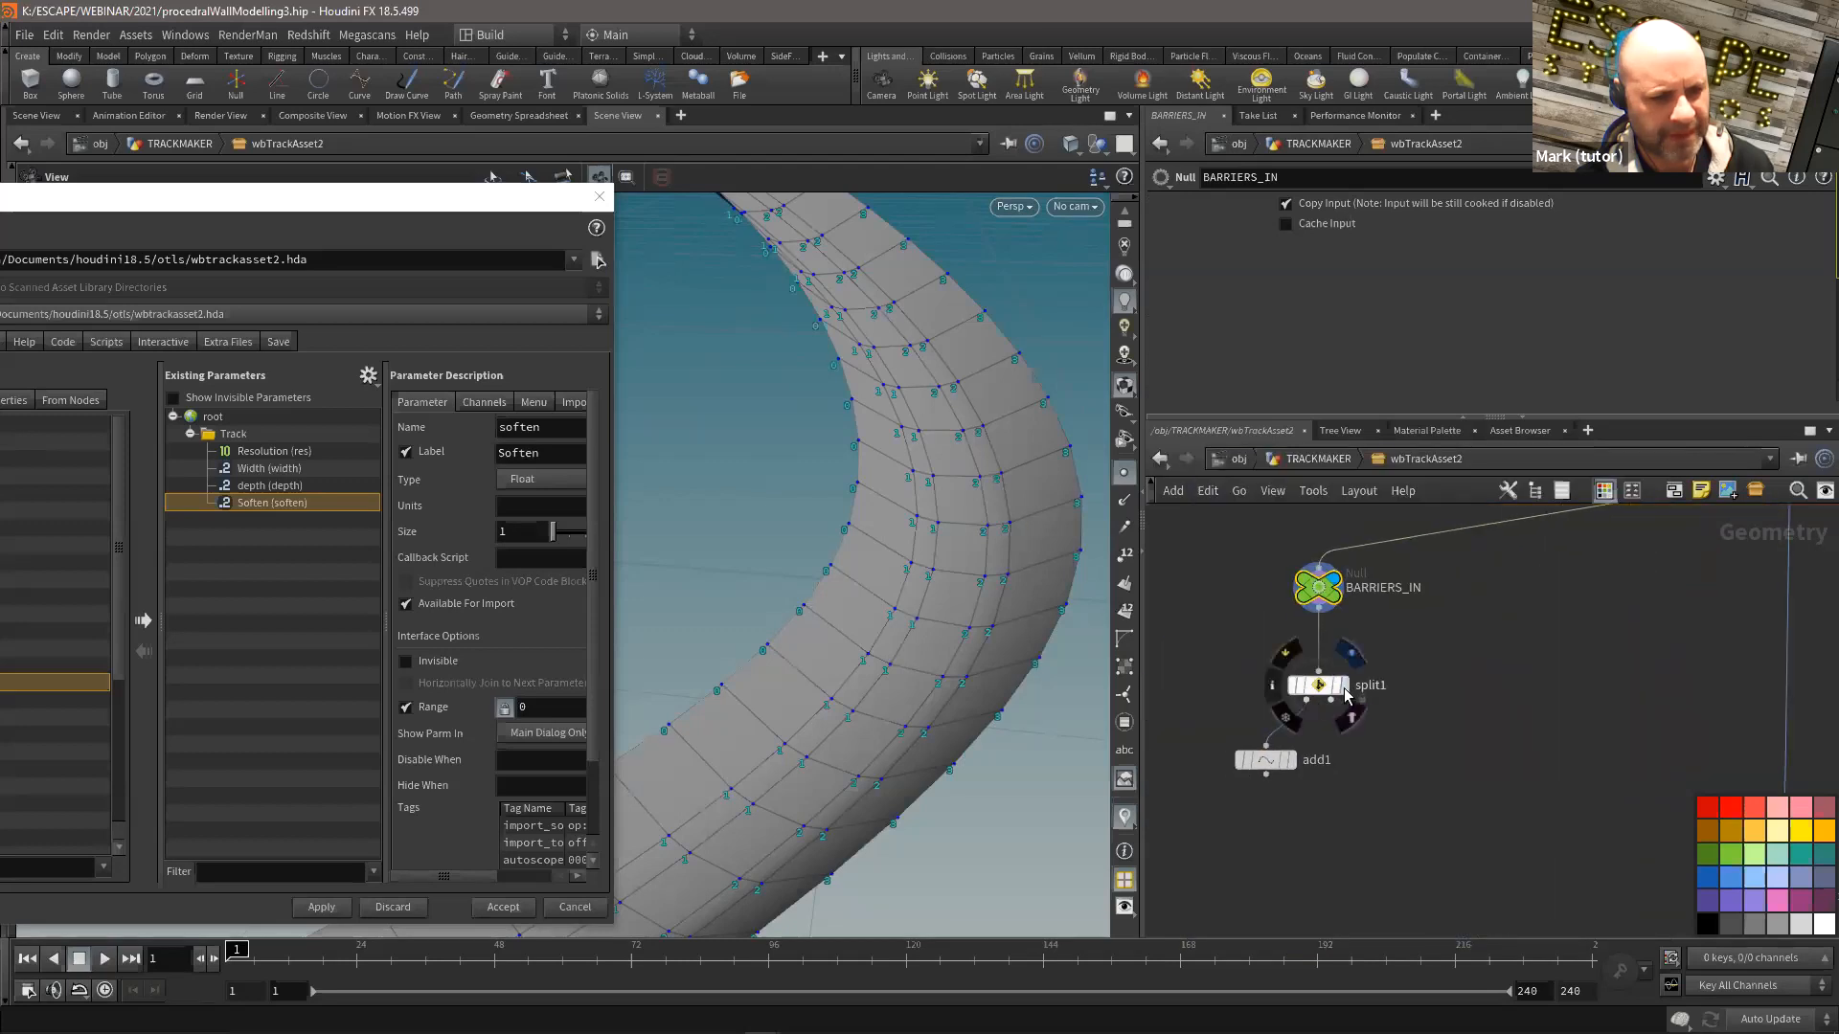
left_click(1345, 688)
left_click(1321, 688)
left_click_drag(892, 604, 871, 425)
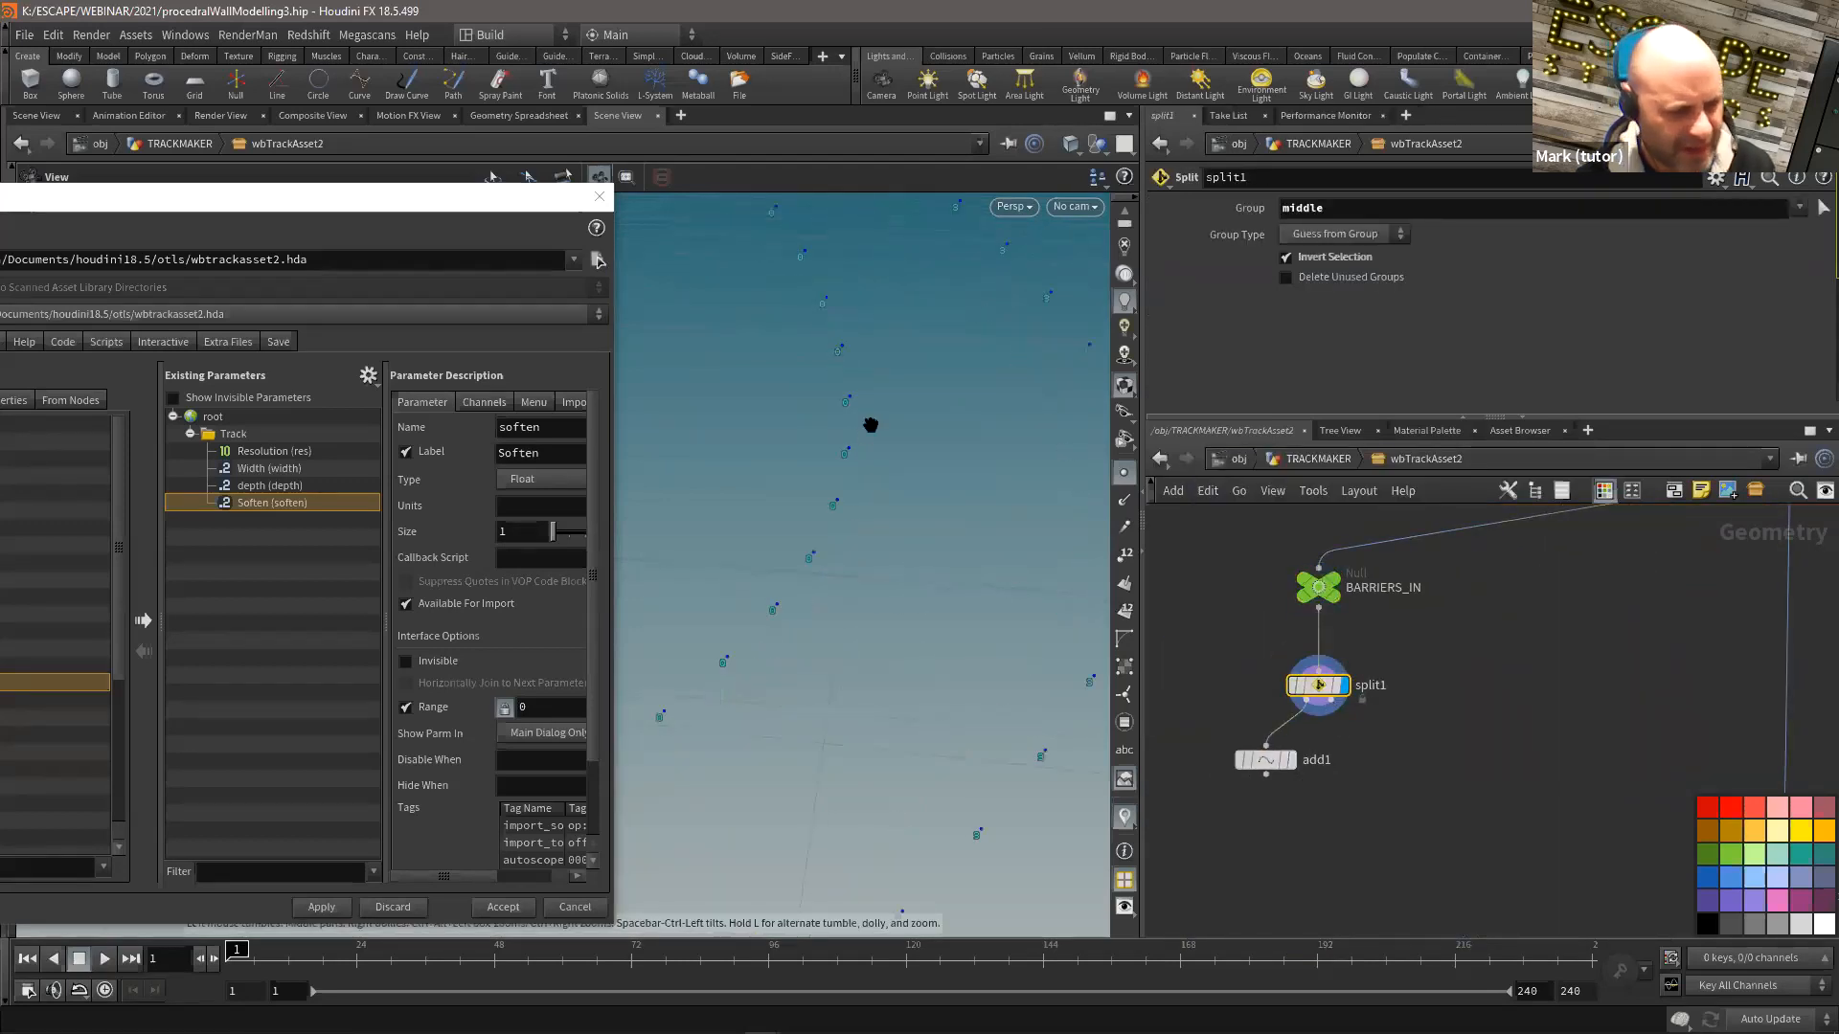
left_click(1292, 761)
left_click(1268, 761)
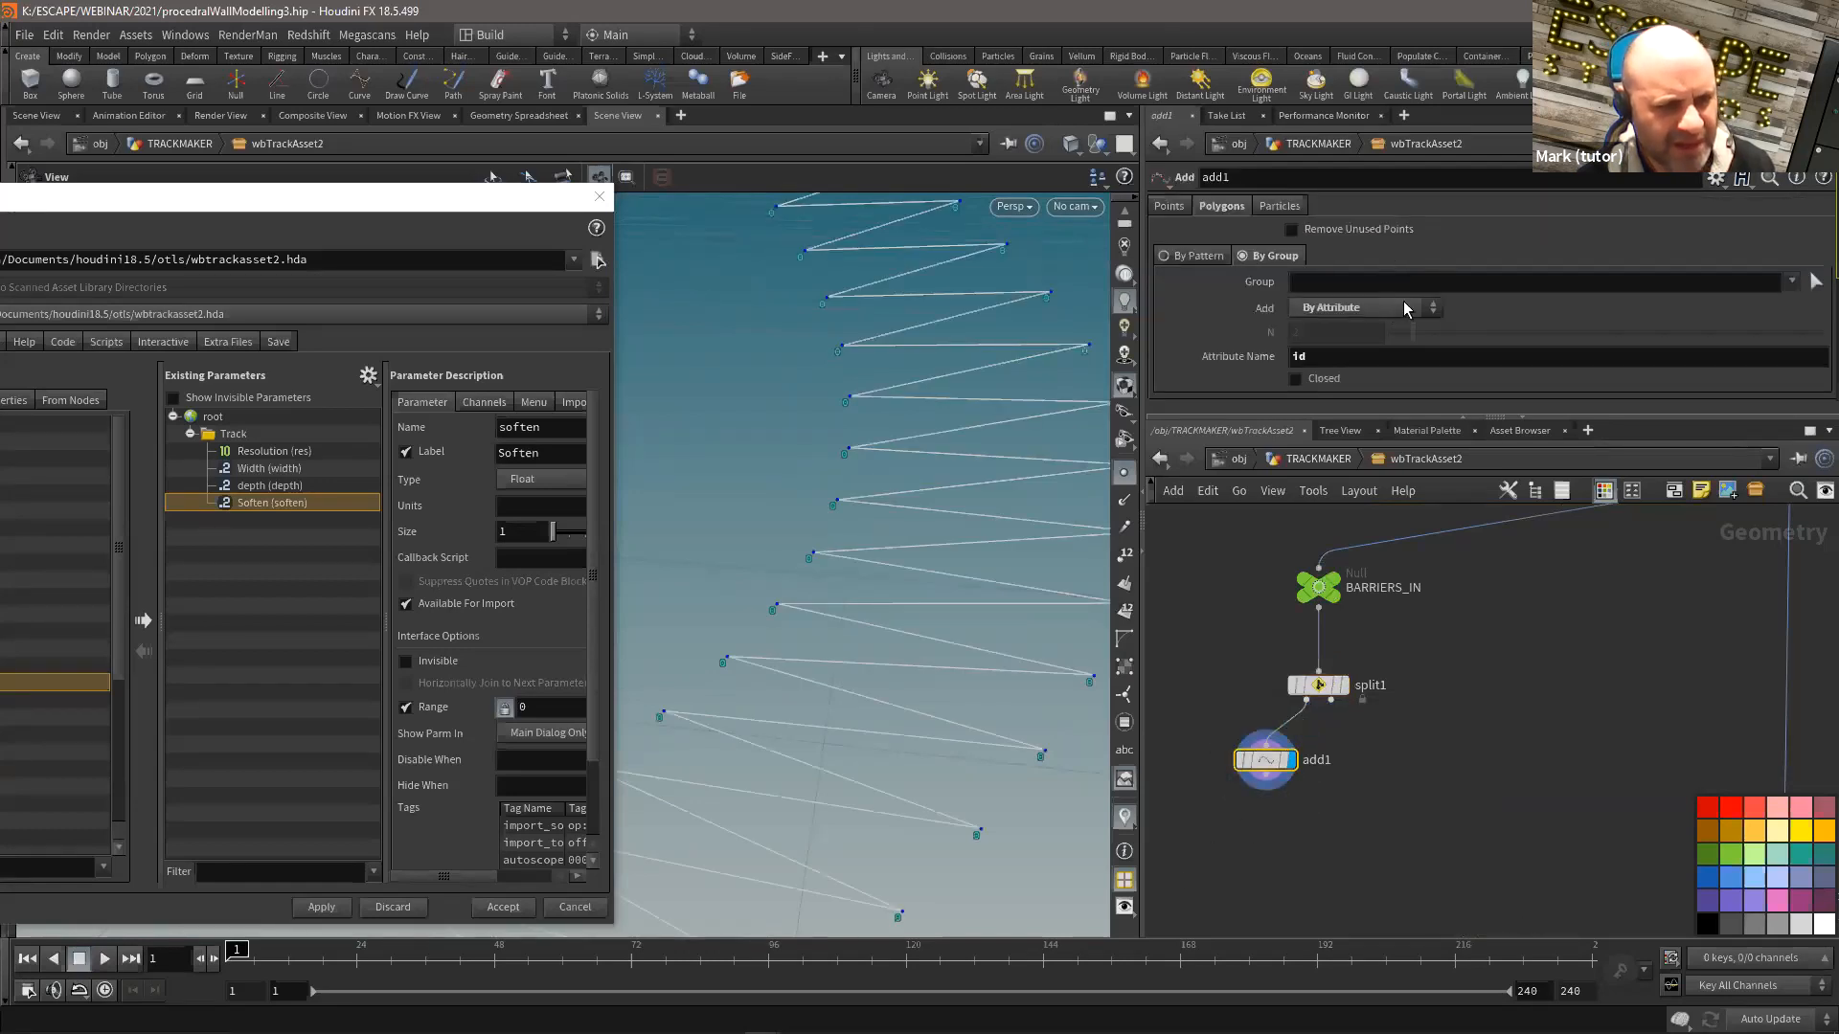
middle_click(1330, 594)
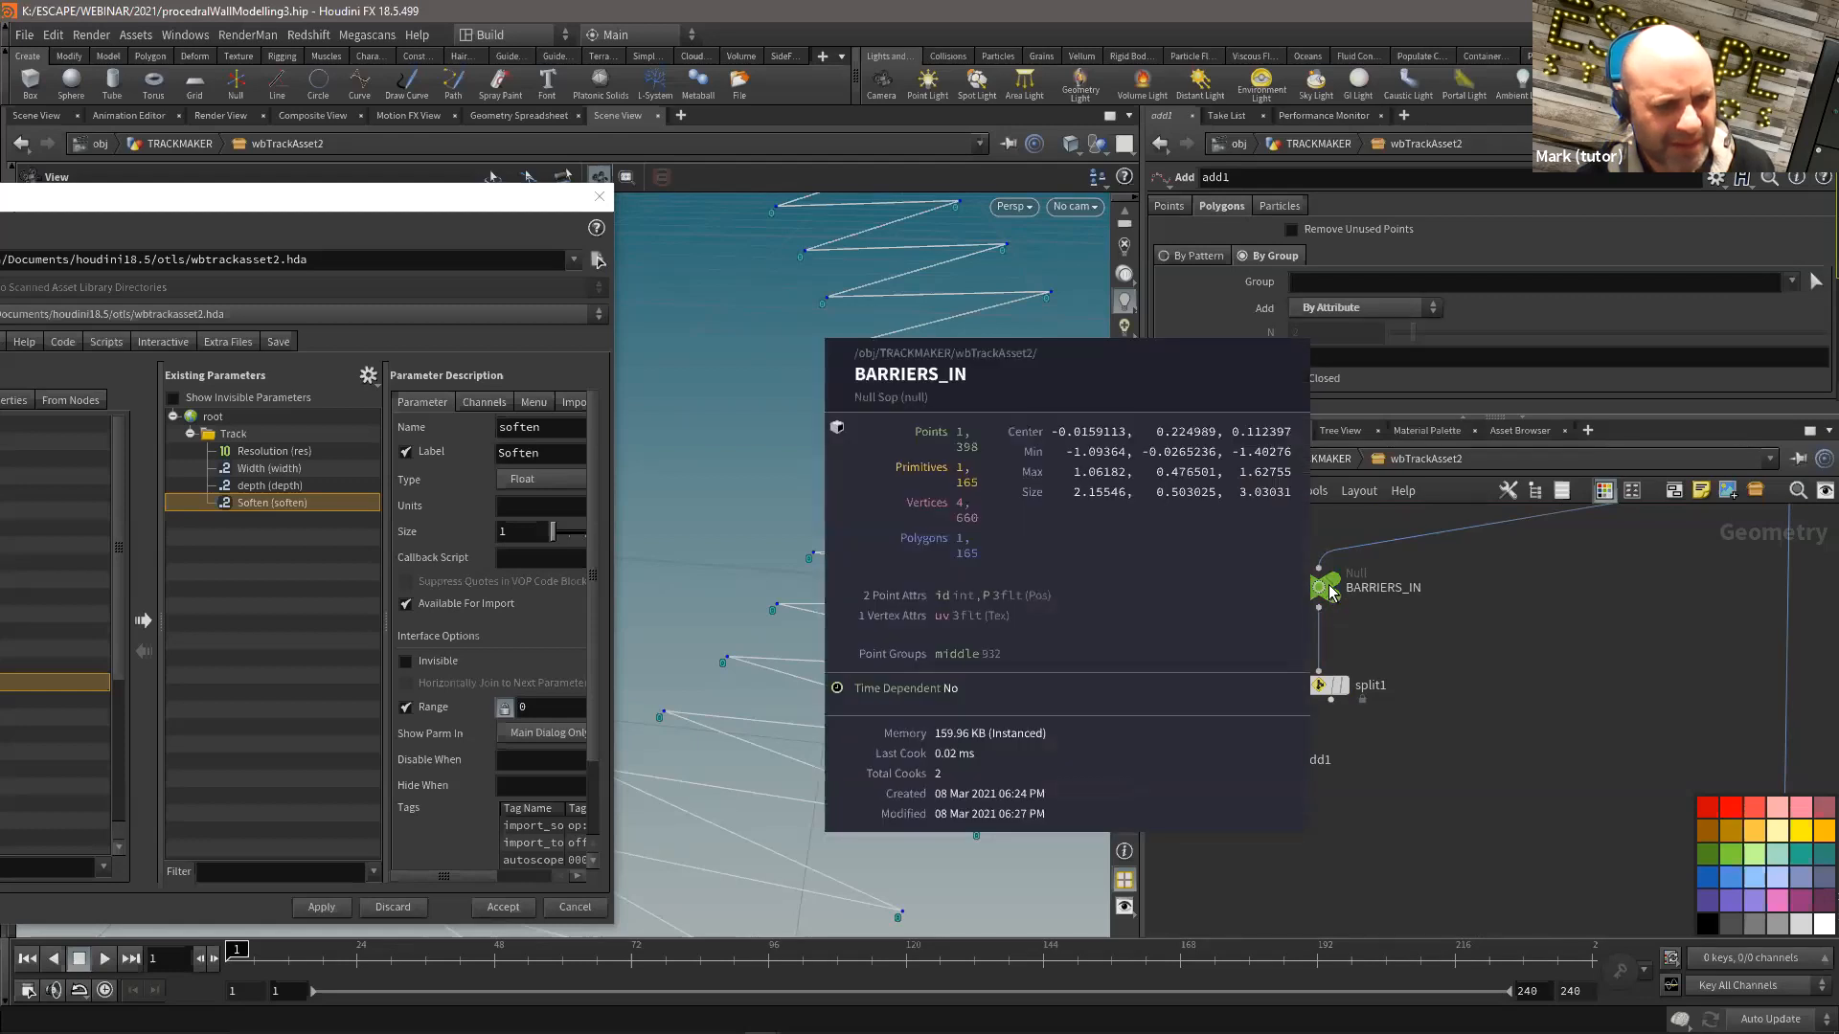
Step: Enable Closed for add1's polygons and compare the closed and open results around the whole track
left_click(1324, 380)
scroll(850, 418, "down", 6)
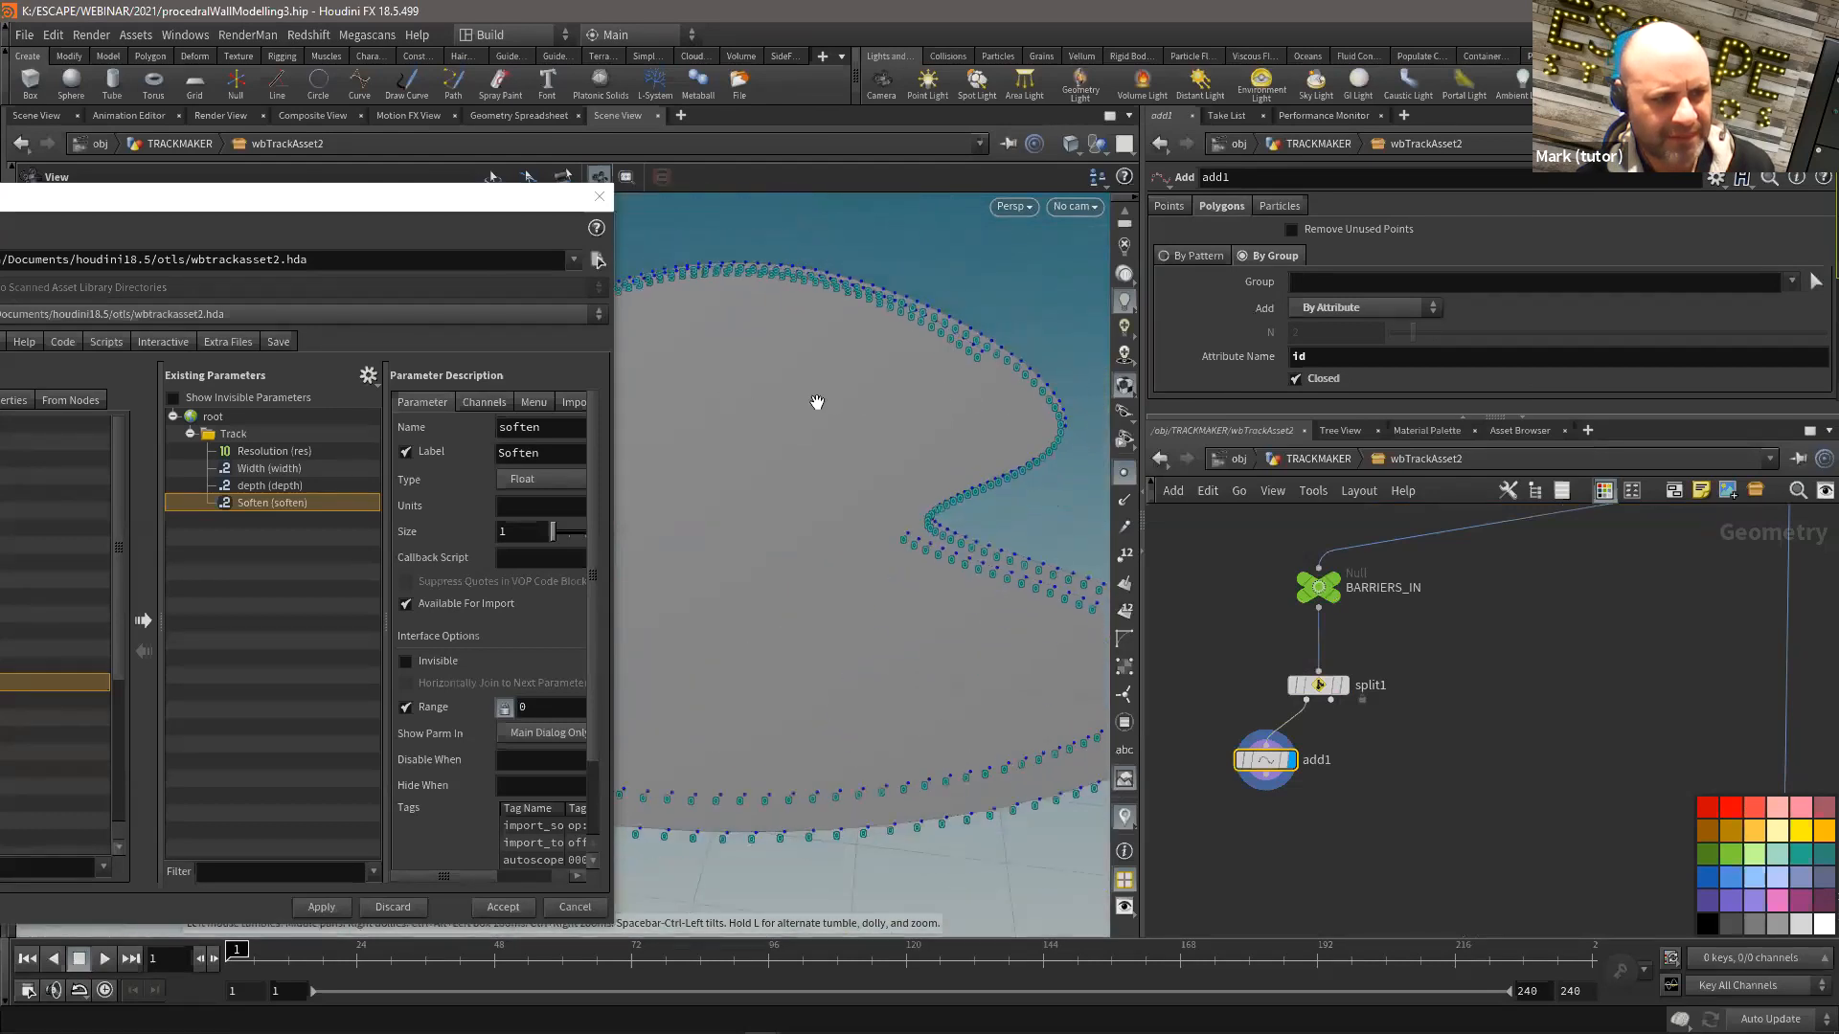
scroll(826, 408, "down", 3)
left_click_drag(821, 410, 900, 383)
left_click(1323, 380)
left_click(1323, 380)
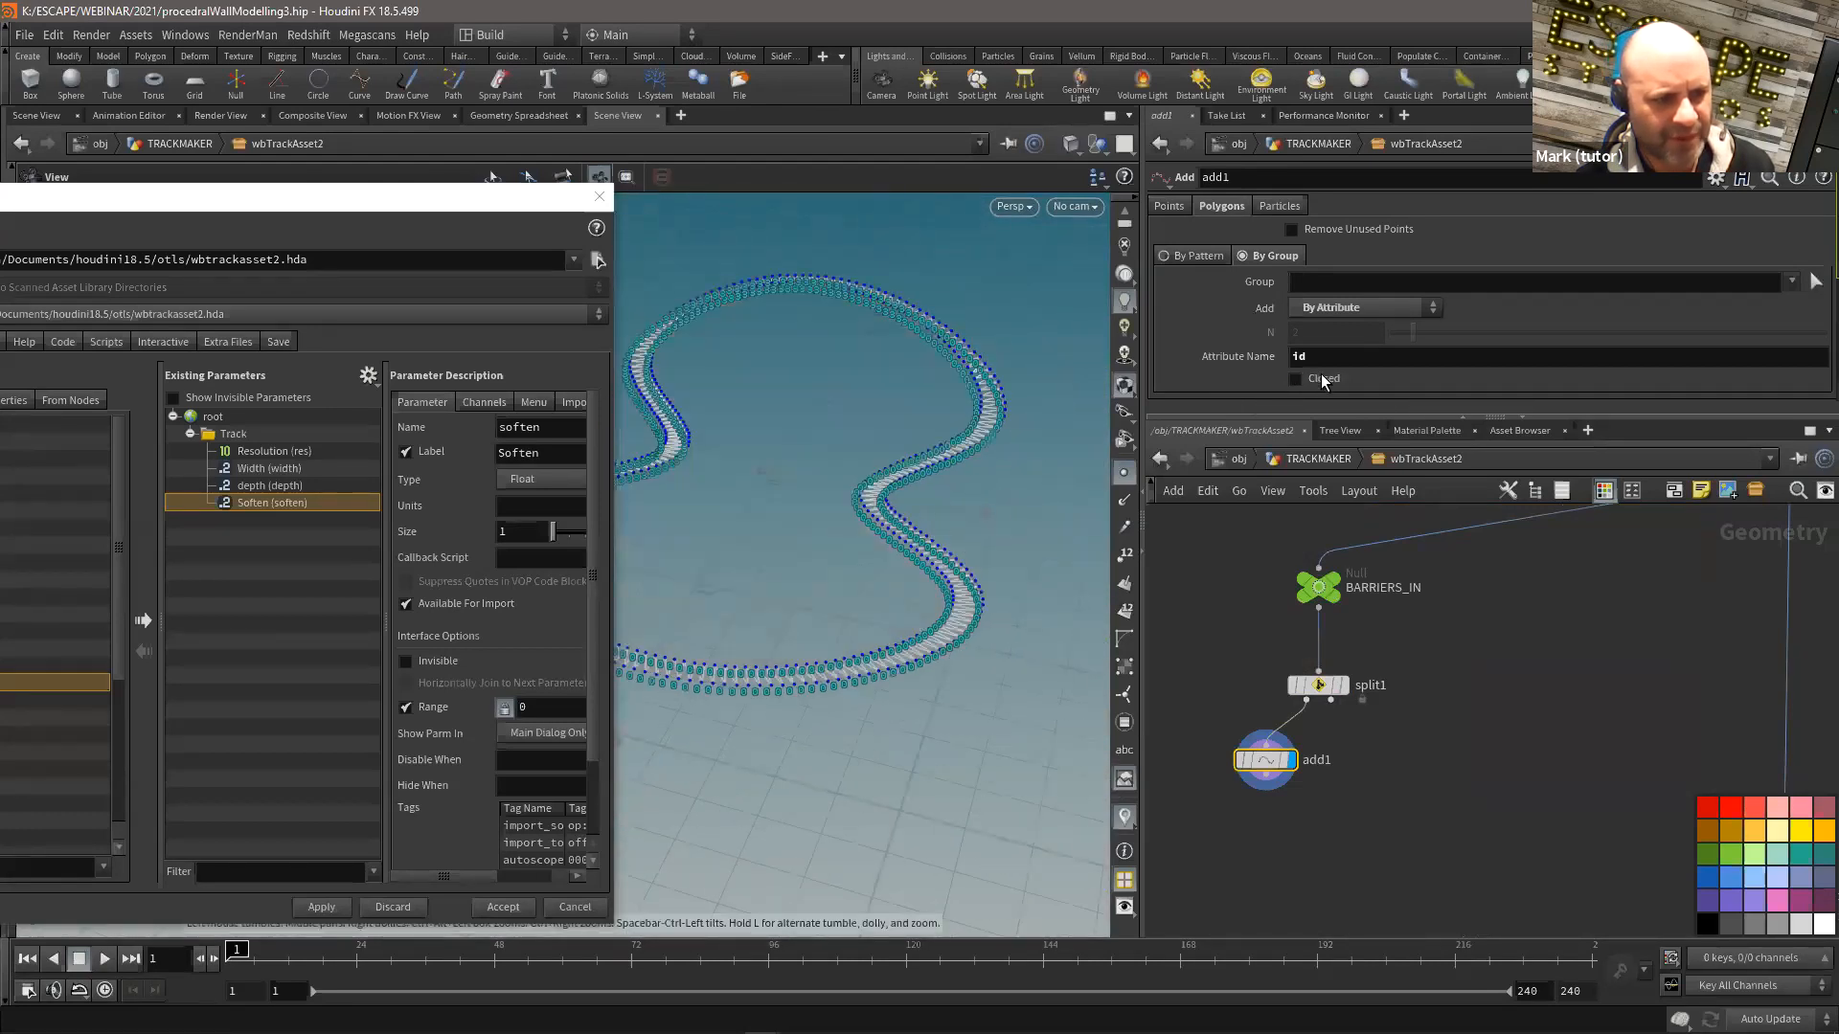
scroll(814, 437, "up", 2)
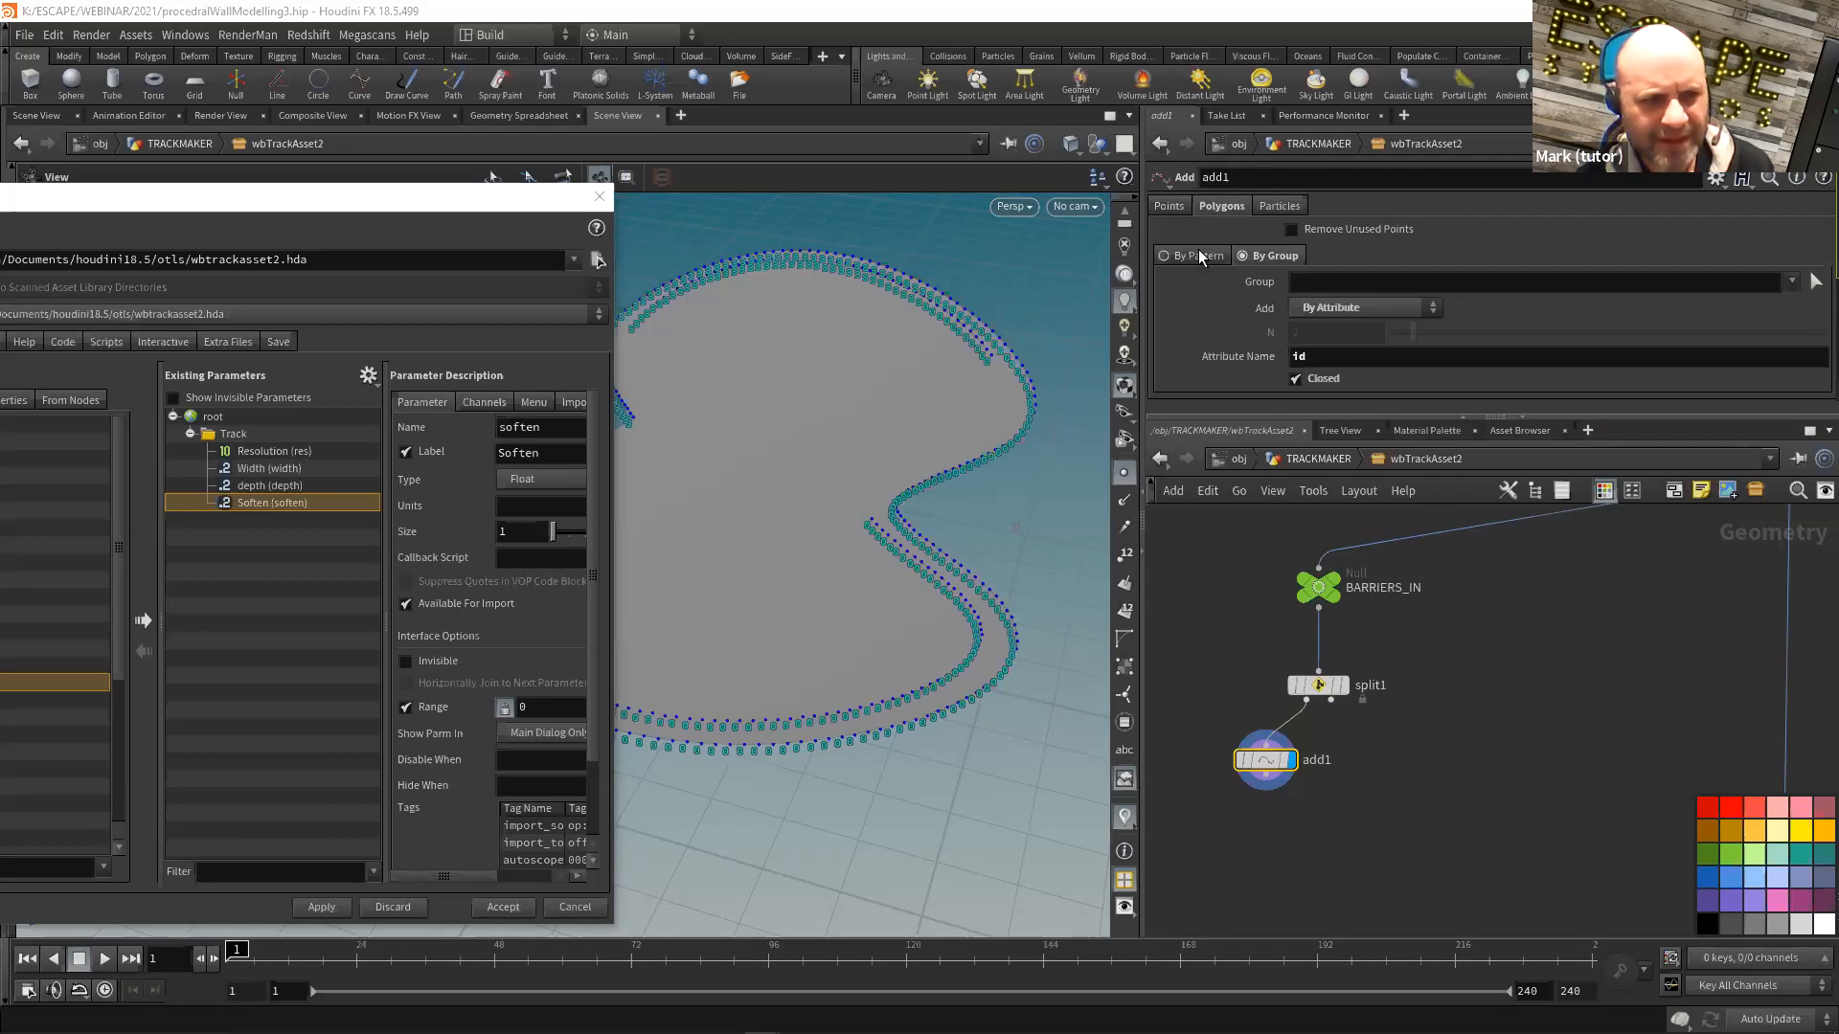
Step: Try the Skip every Nth point mode on add1 and return it to By Attribute
left_click(1181, 205)
left_click(1210, 204)
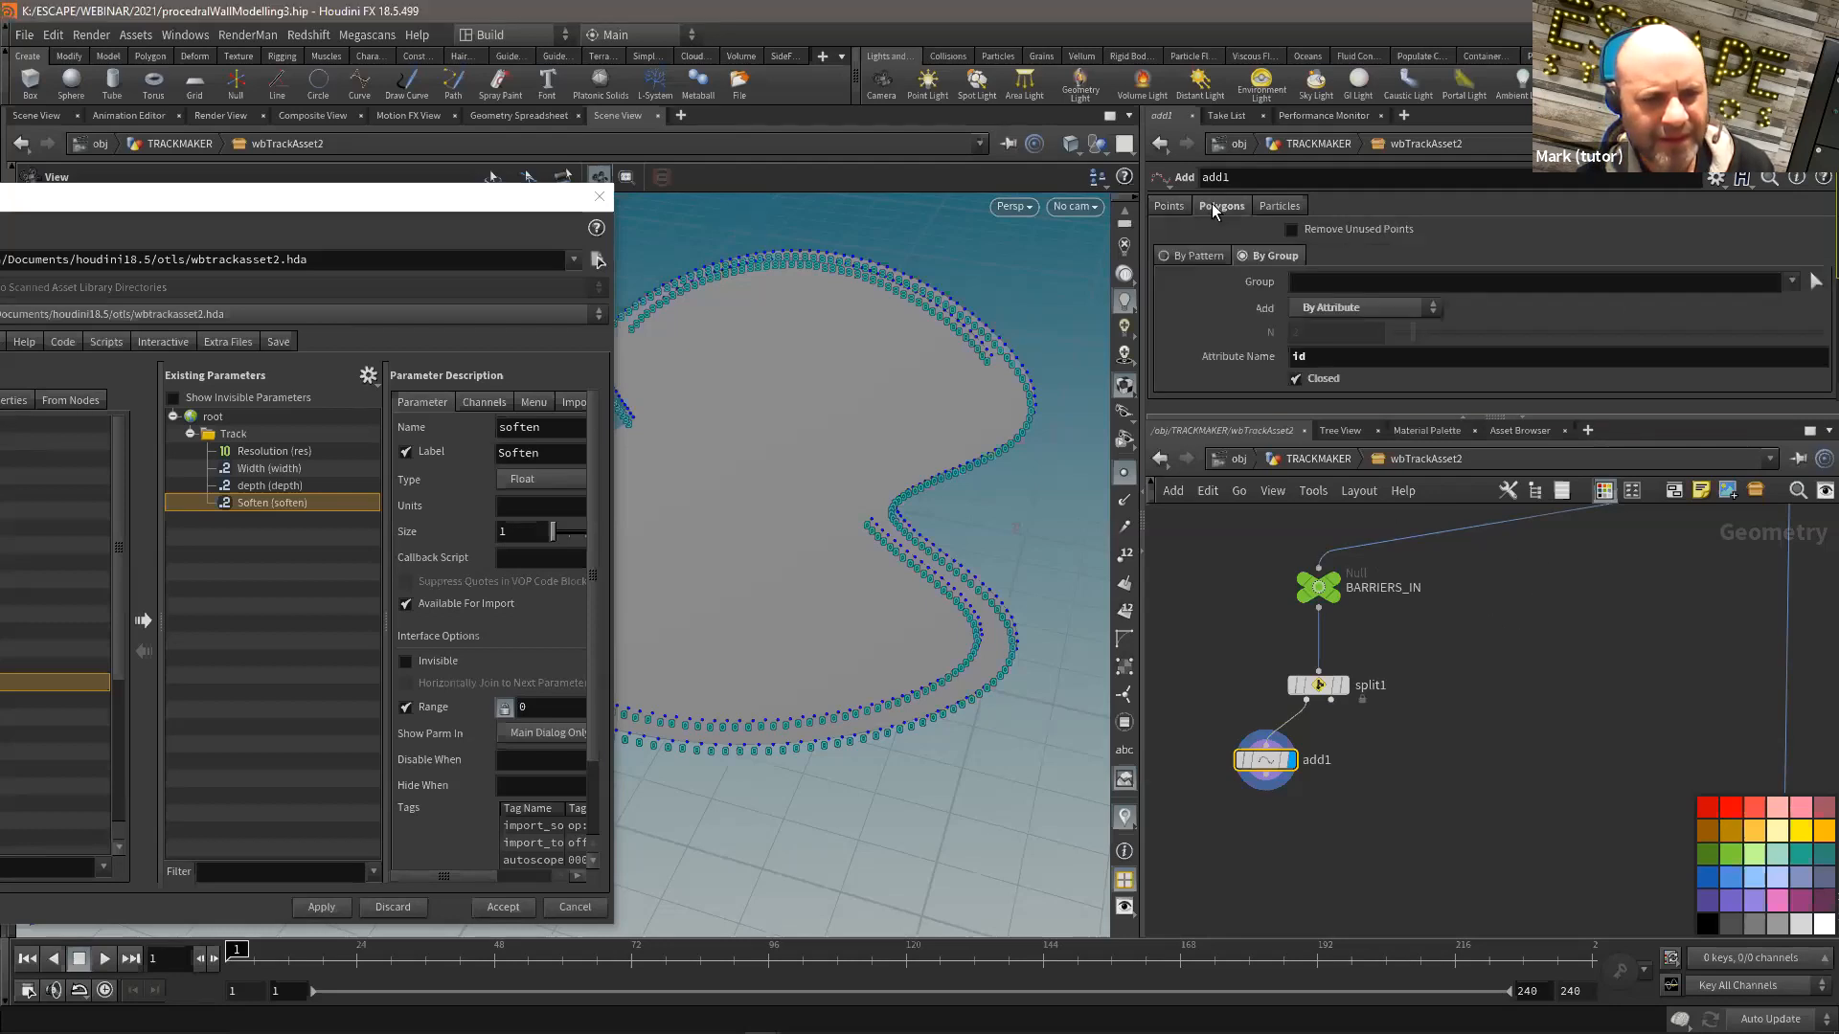
left_click(1323, 379)
left_click(1325, 381)
left_click(1341, 307)
left_click(1353, 360)
left_click(1353, 310)
left_click(1349, 402)
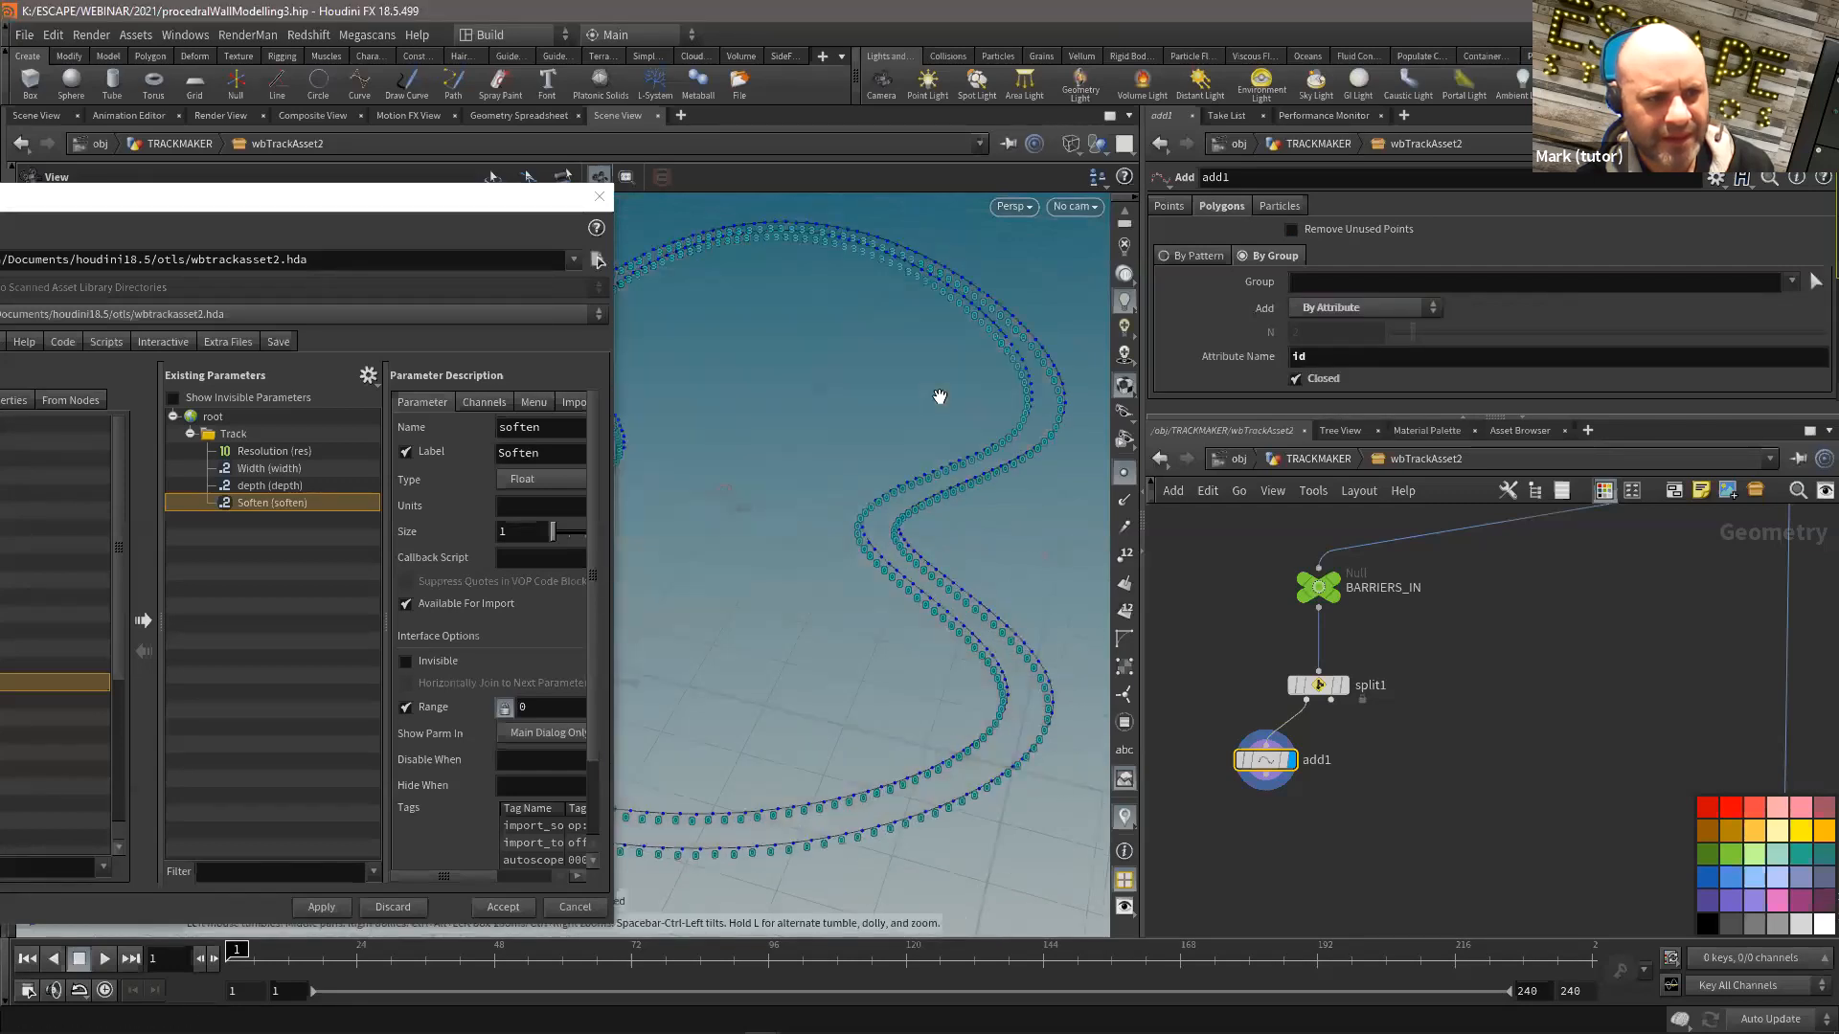
Step: Show the edge curves in wireframe, and turn off the id visualizer and the point markers
mouse_move(952, 411)
left_mouse_down()
mouse_move(792, 447)
mouse_move(821, 492)
mouse_move(751, 526)
left_mouse_up()
key("shift+w")
right_click_drag(756, 525, 957, 517)
mouse_move(957, 518)
left_mouse_down()
mouse_move(875, 566)
mouse_move(758, 447)
mouse_move(842, 587)
mouse_move(919, 491)
mouse_move(996, 613)
left_mouse_up()
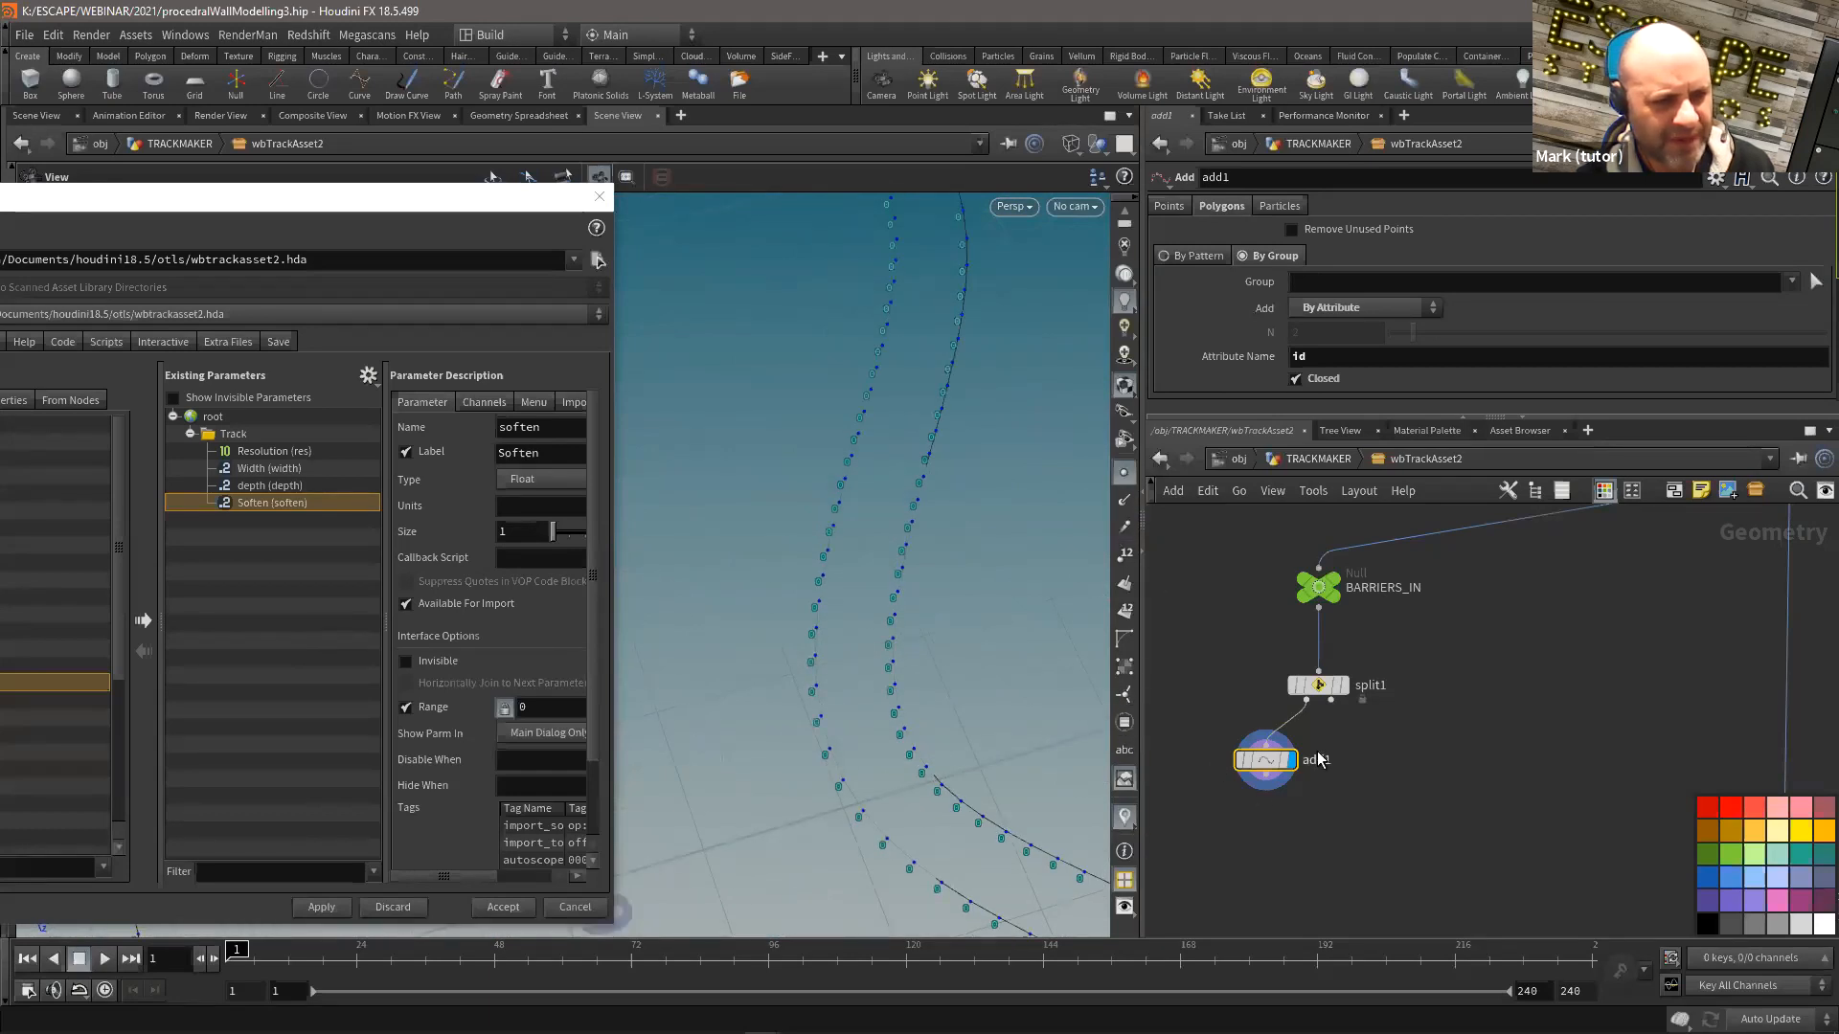
key("h")
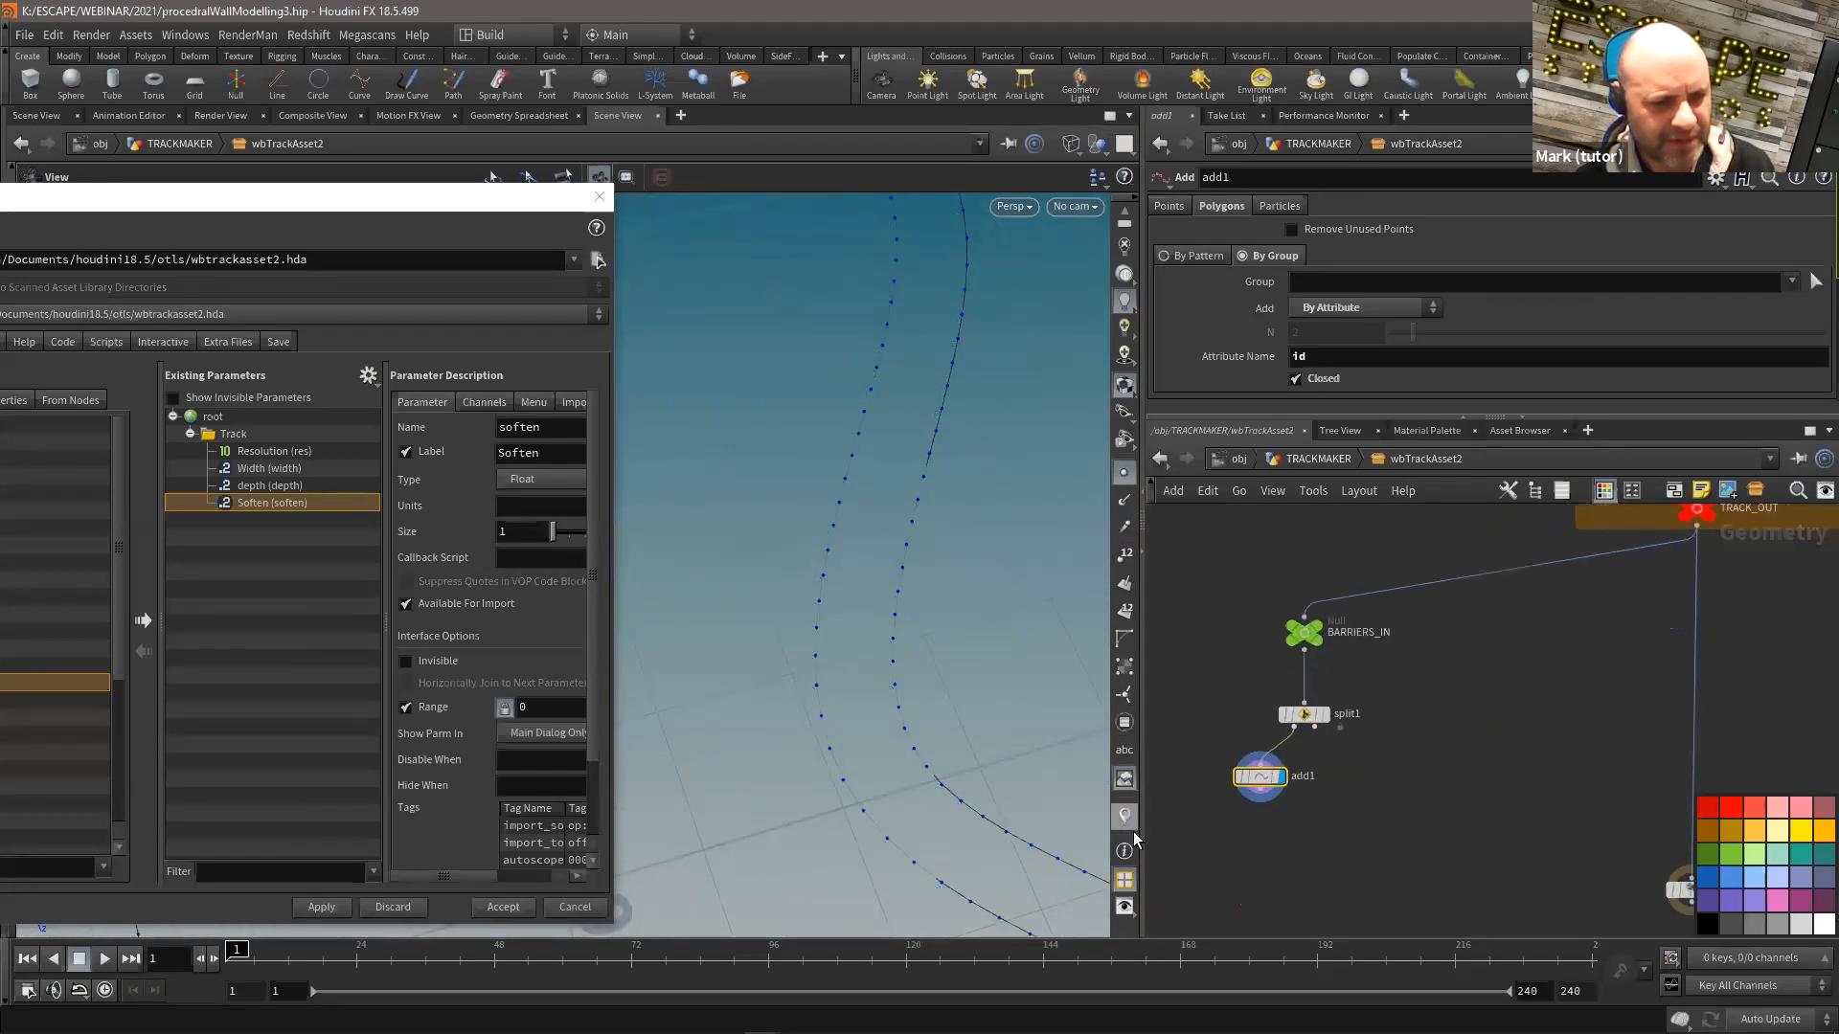
left_click_drag(1081, 831, 862, 554)
left_click(1124, 472)
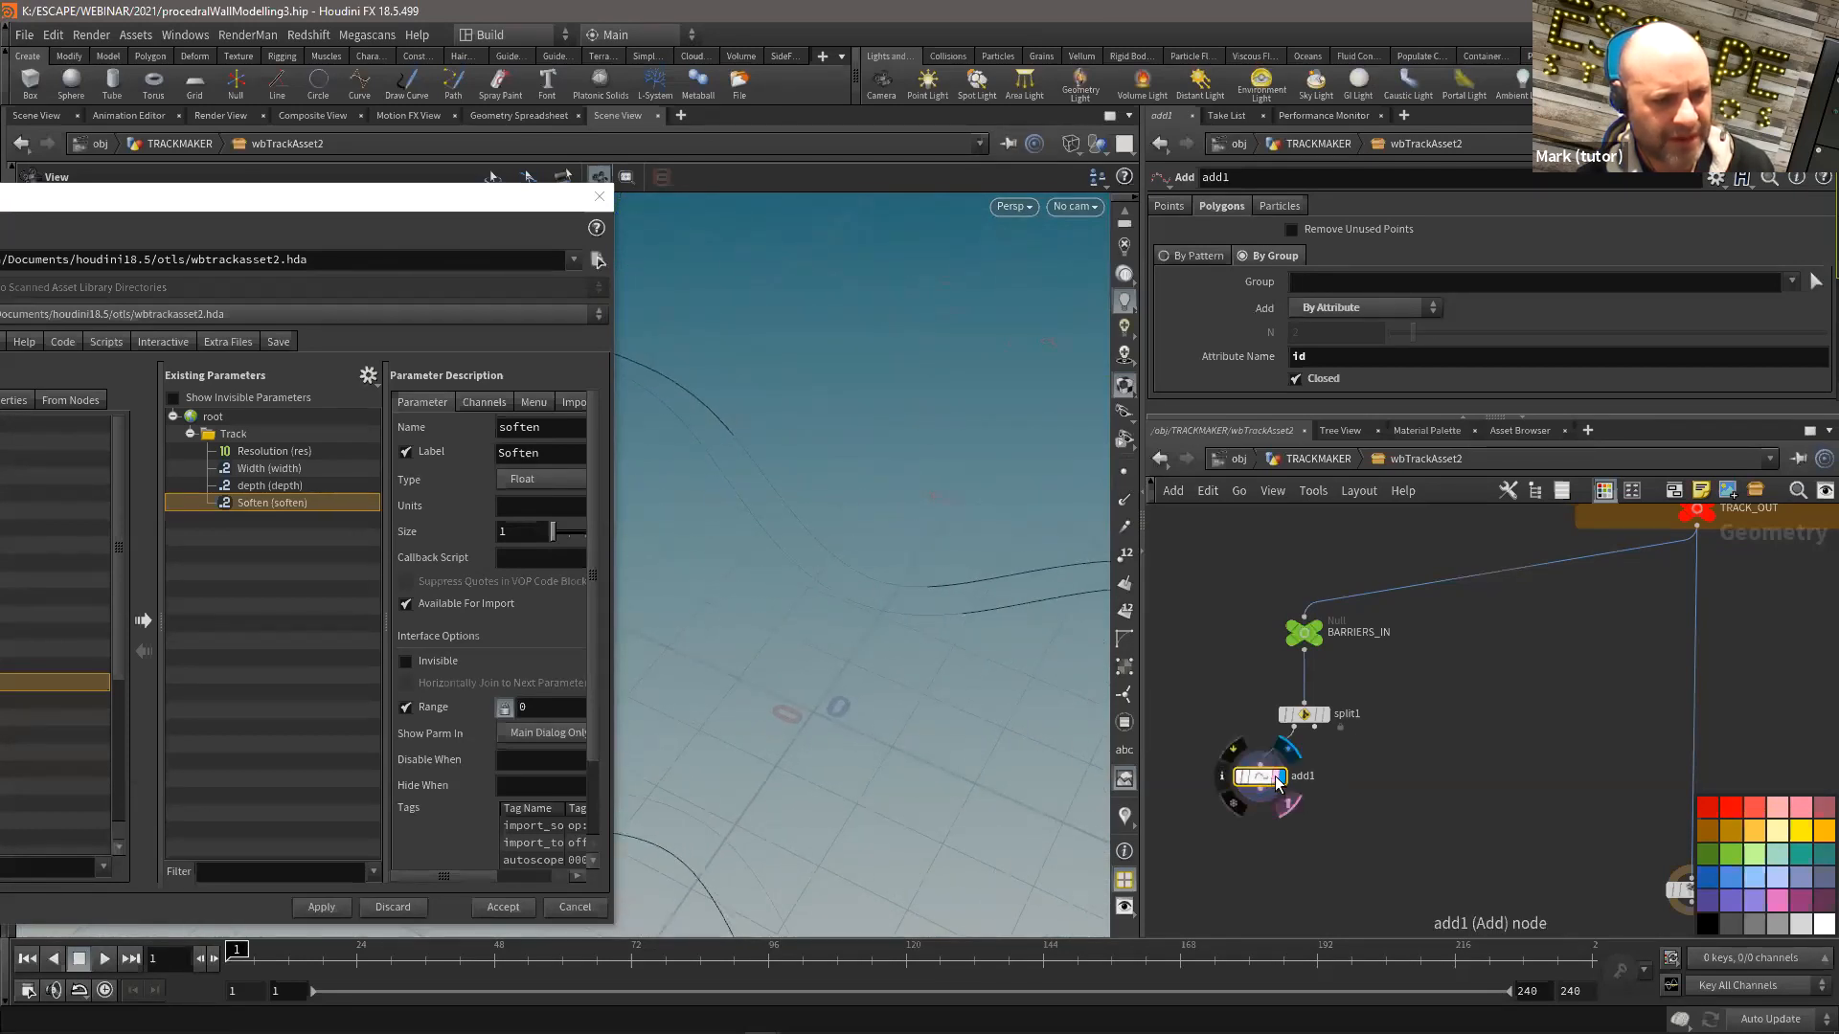
Step: Examine the point order along both edge curves with points and numbers temporarily shown, and return the viewport to shaded display
left_click_drag(1053, 695, 991, 567)
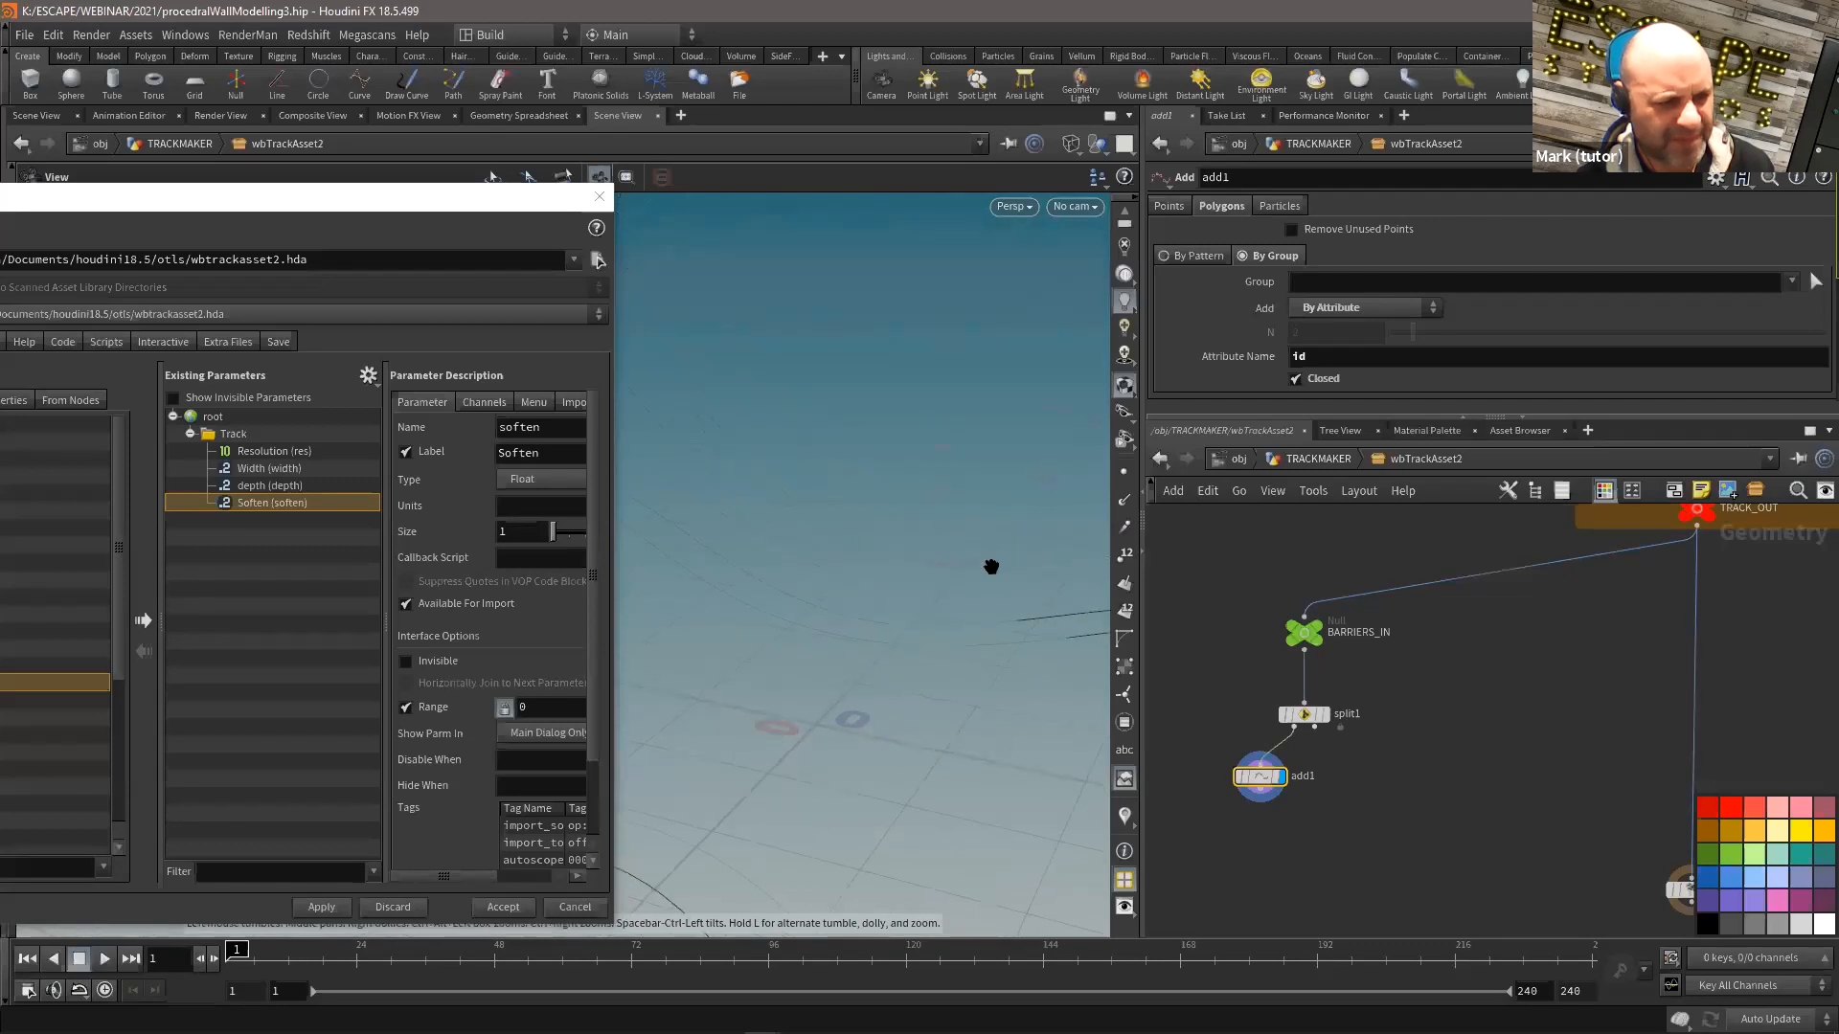
left_click_drag(737, 553, 1103, 237)
left_click(1125, 242)
left_click(1125, 241)
left_click_drag(841, 603, 1002, 636)
left_click(1125, 552)
left_click(1125, 622)
left_click_drag(1102, 609, 924, 554)
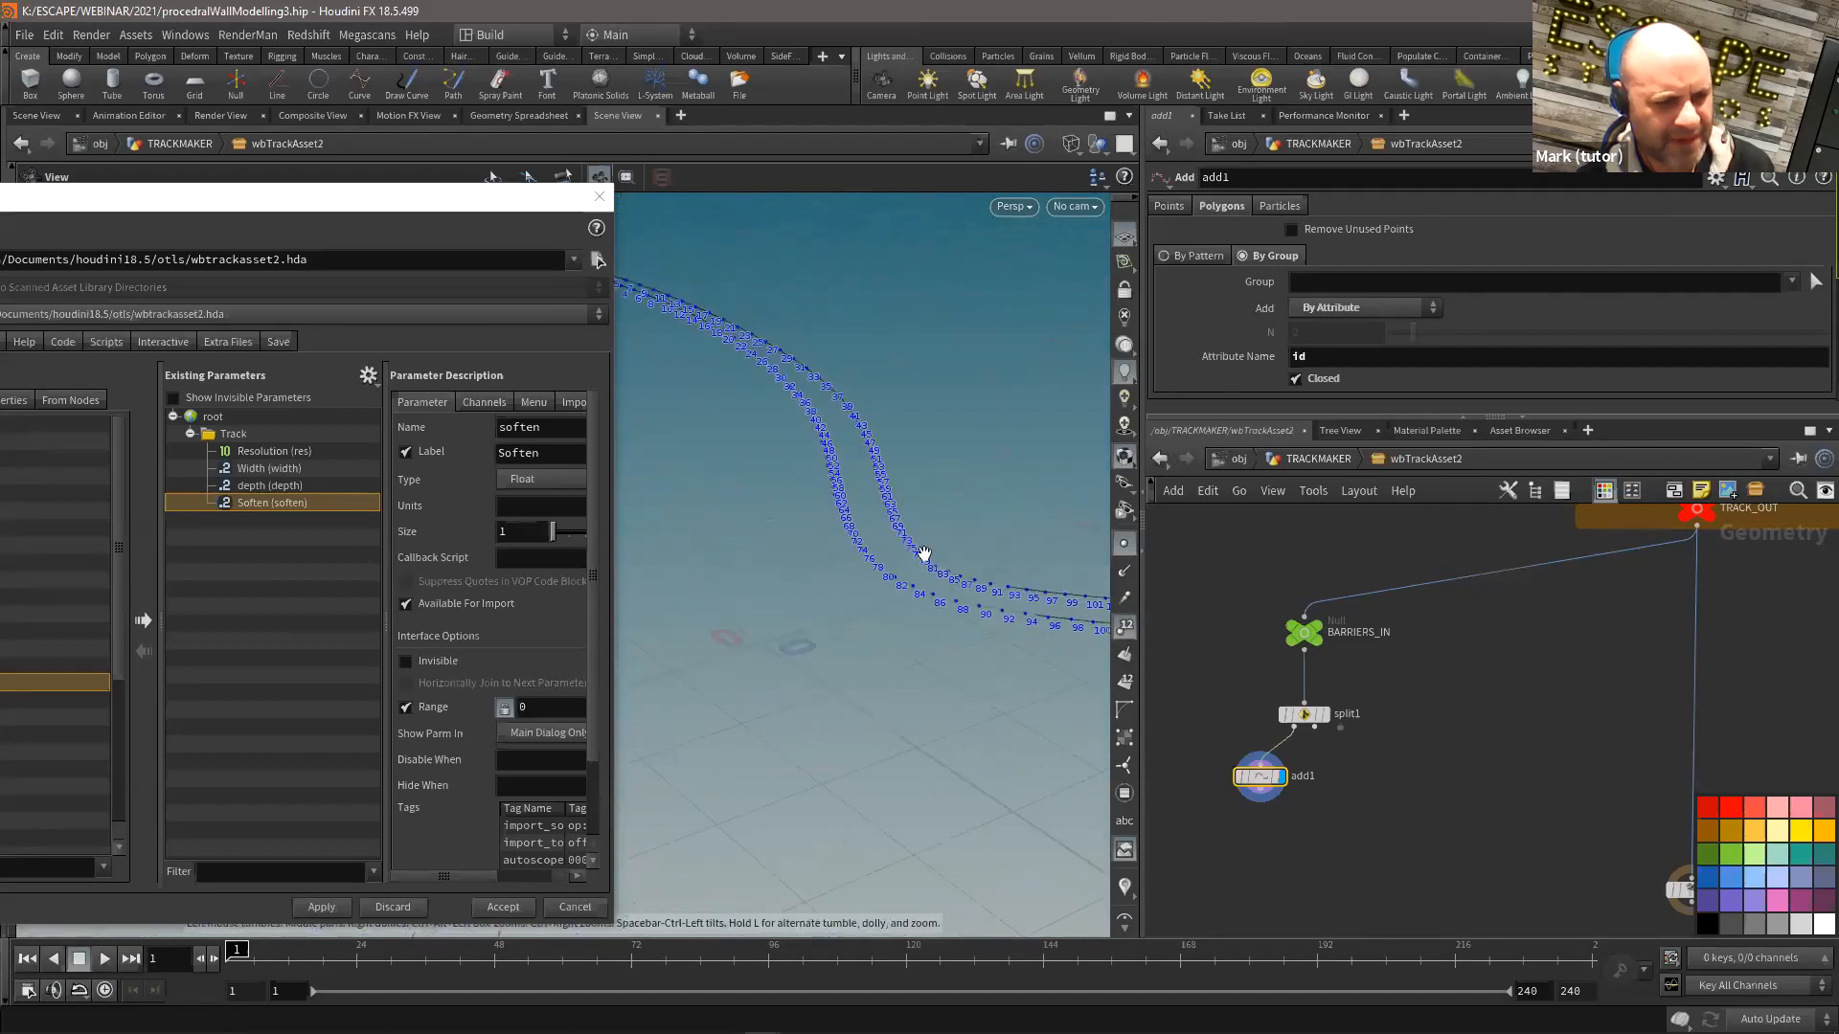
left_click(1124, 622)
left_click(1124, 543)
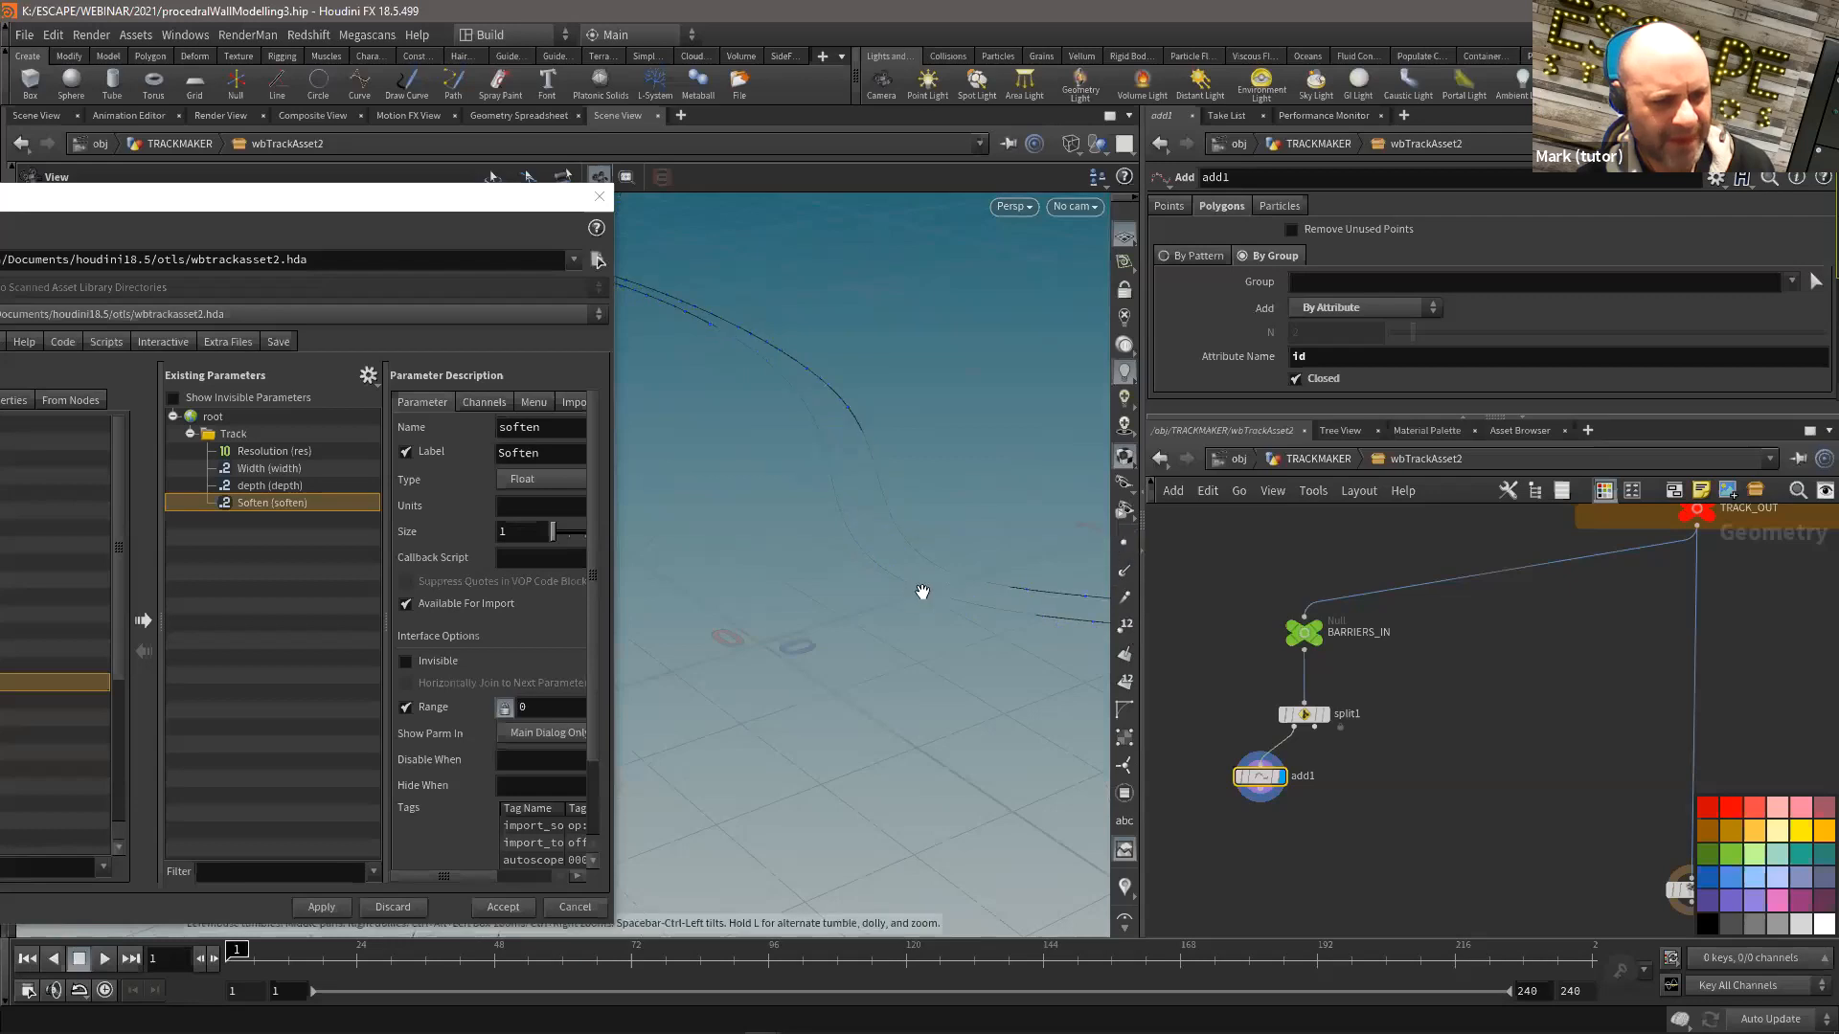
key("shift+w")
Step: Add an Ends node below add1 and display it
scroll(948, 569, "down", 3)
middle_click_drag(1261, 859, 1283, 805)
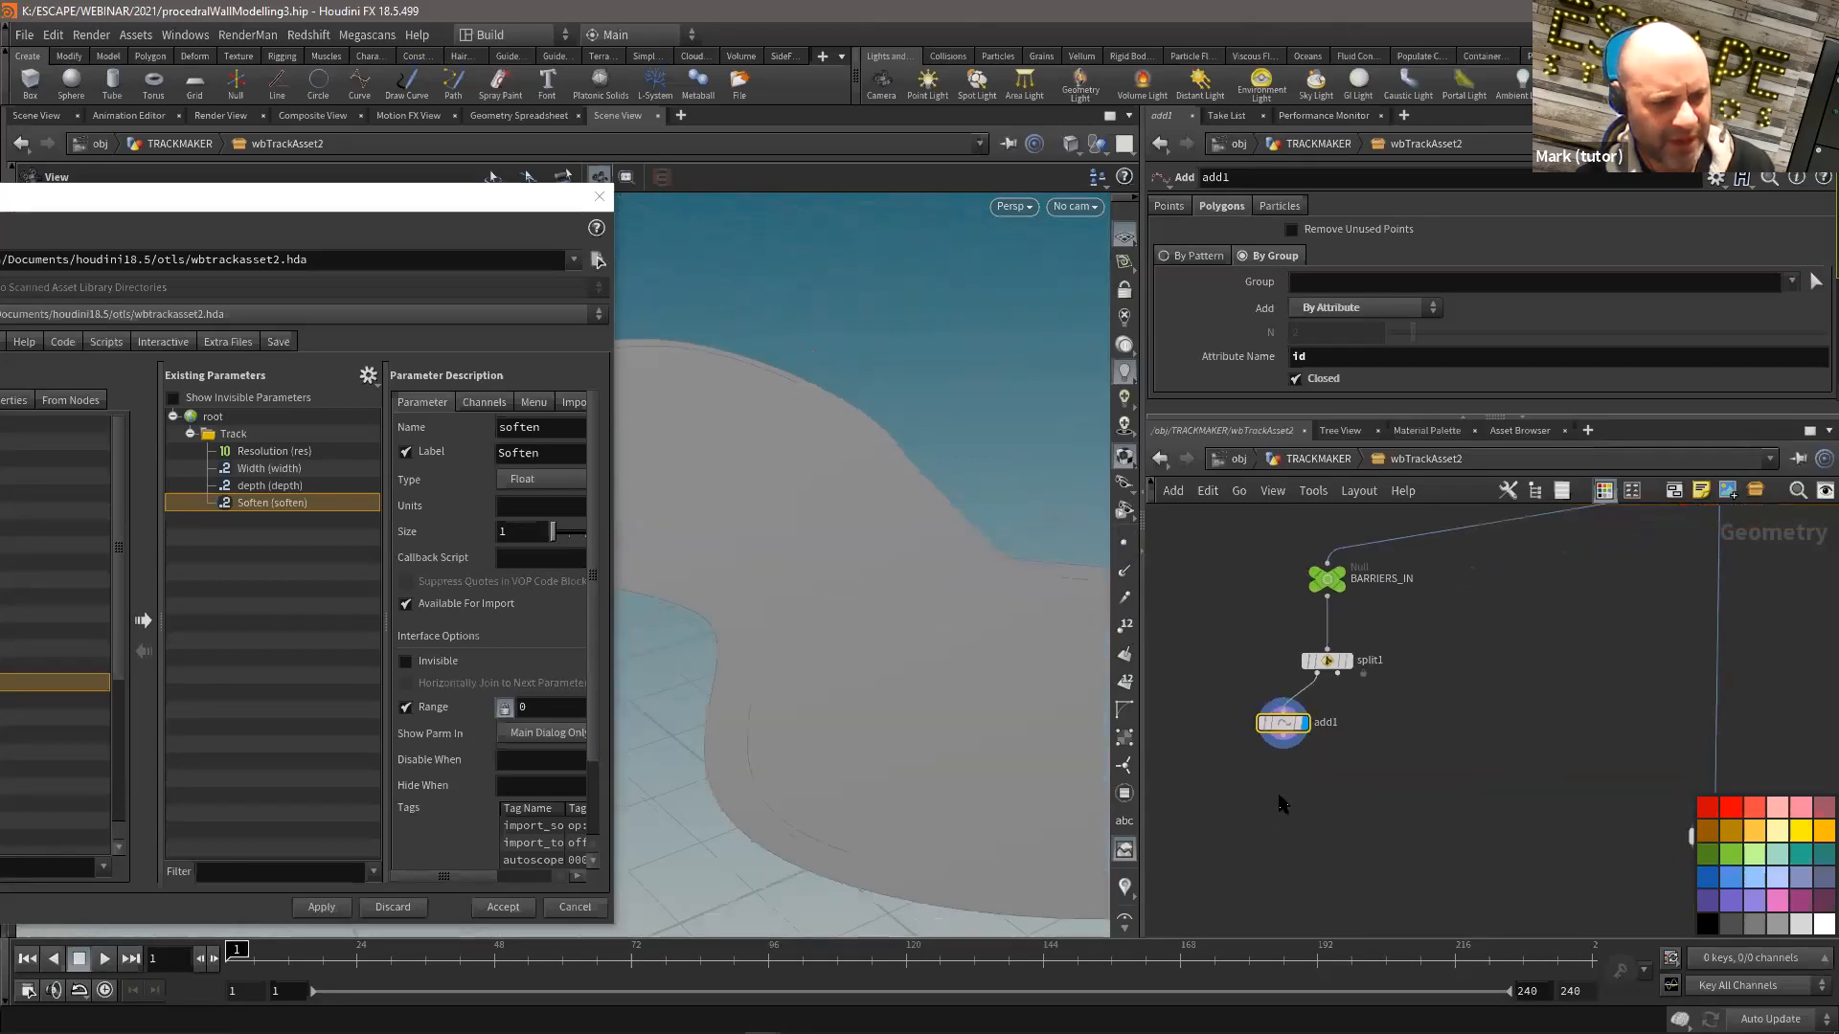
key("Tab")
left_click(1465, 122)
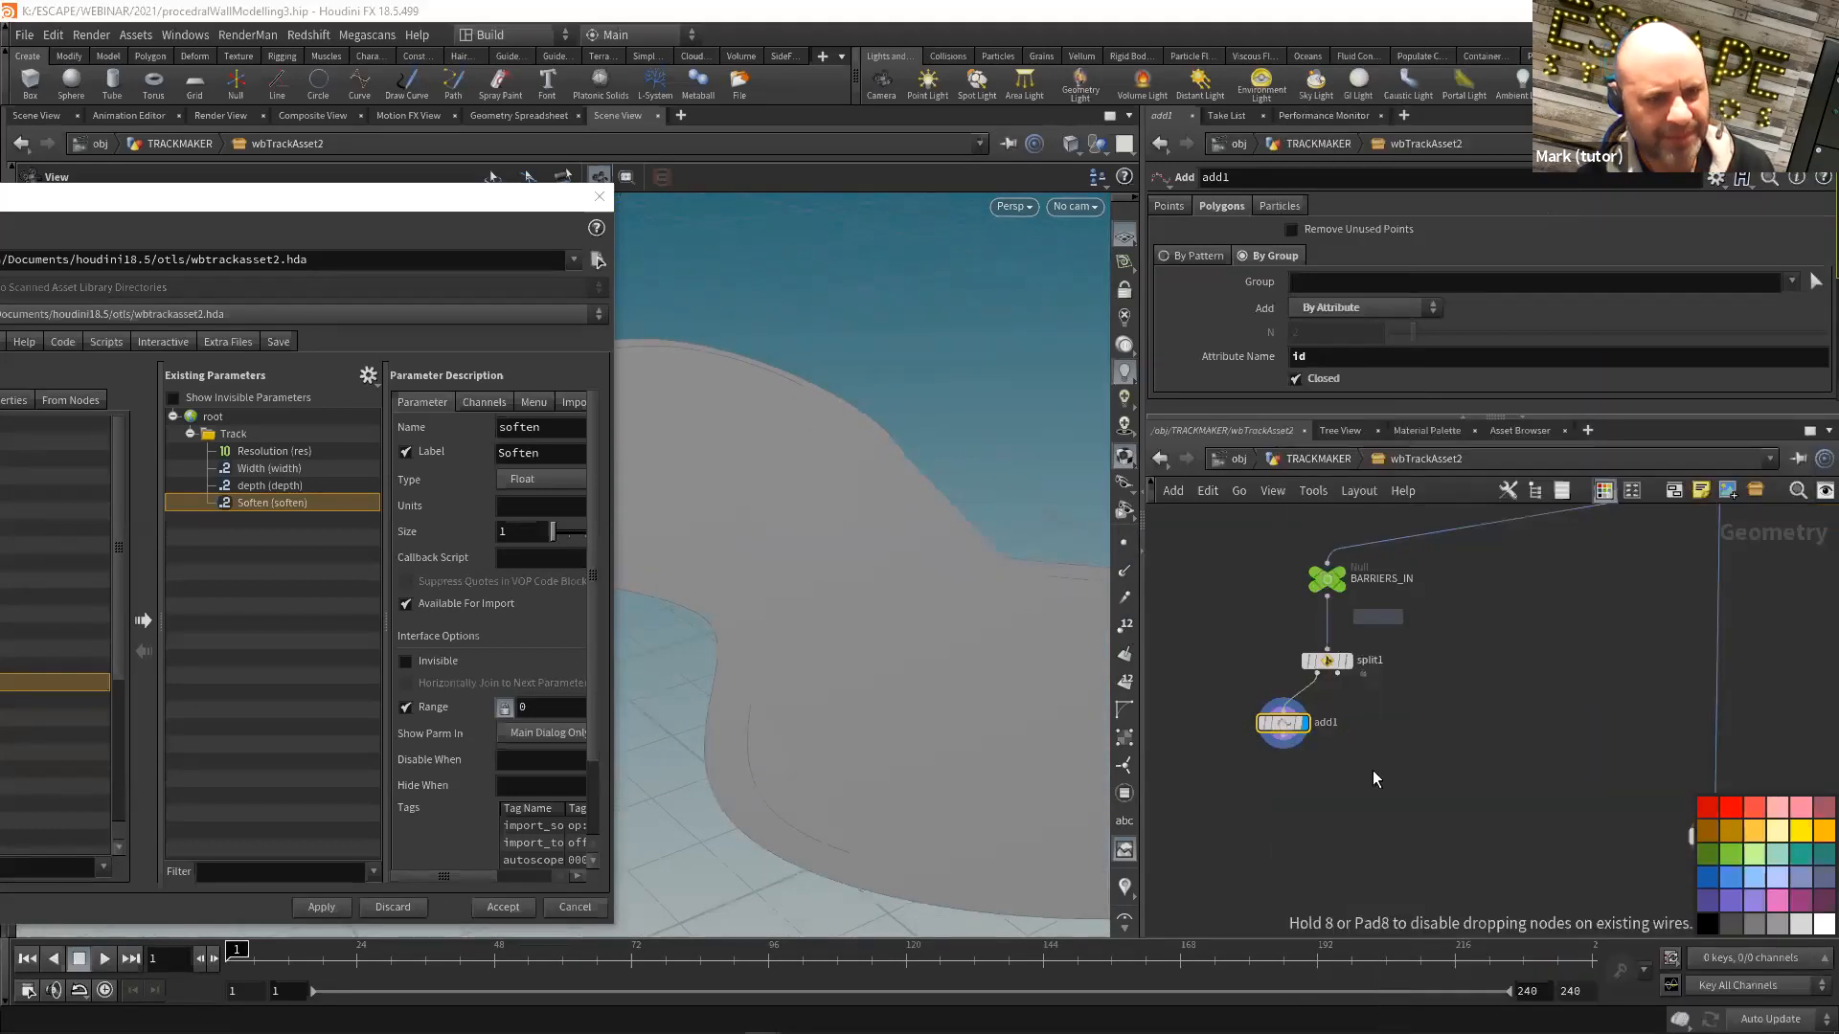
left_click(1285, 751)
left_click(1304, 796)
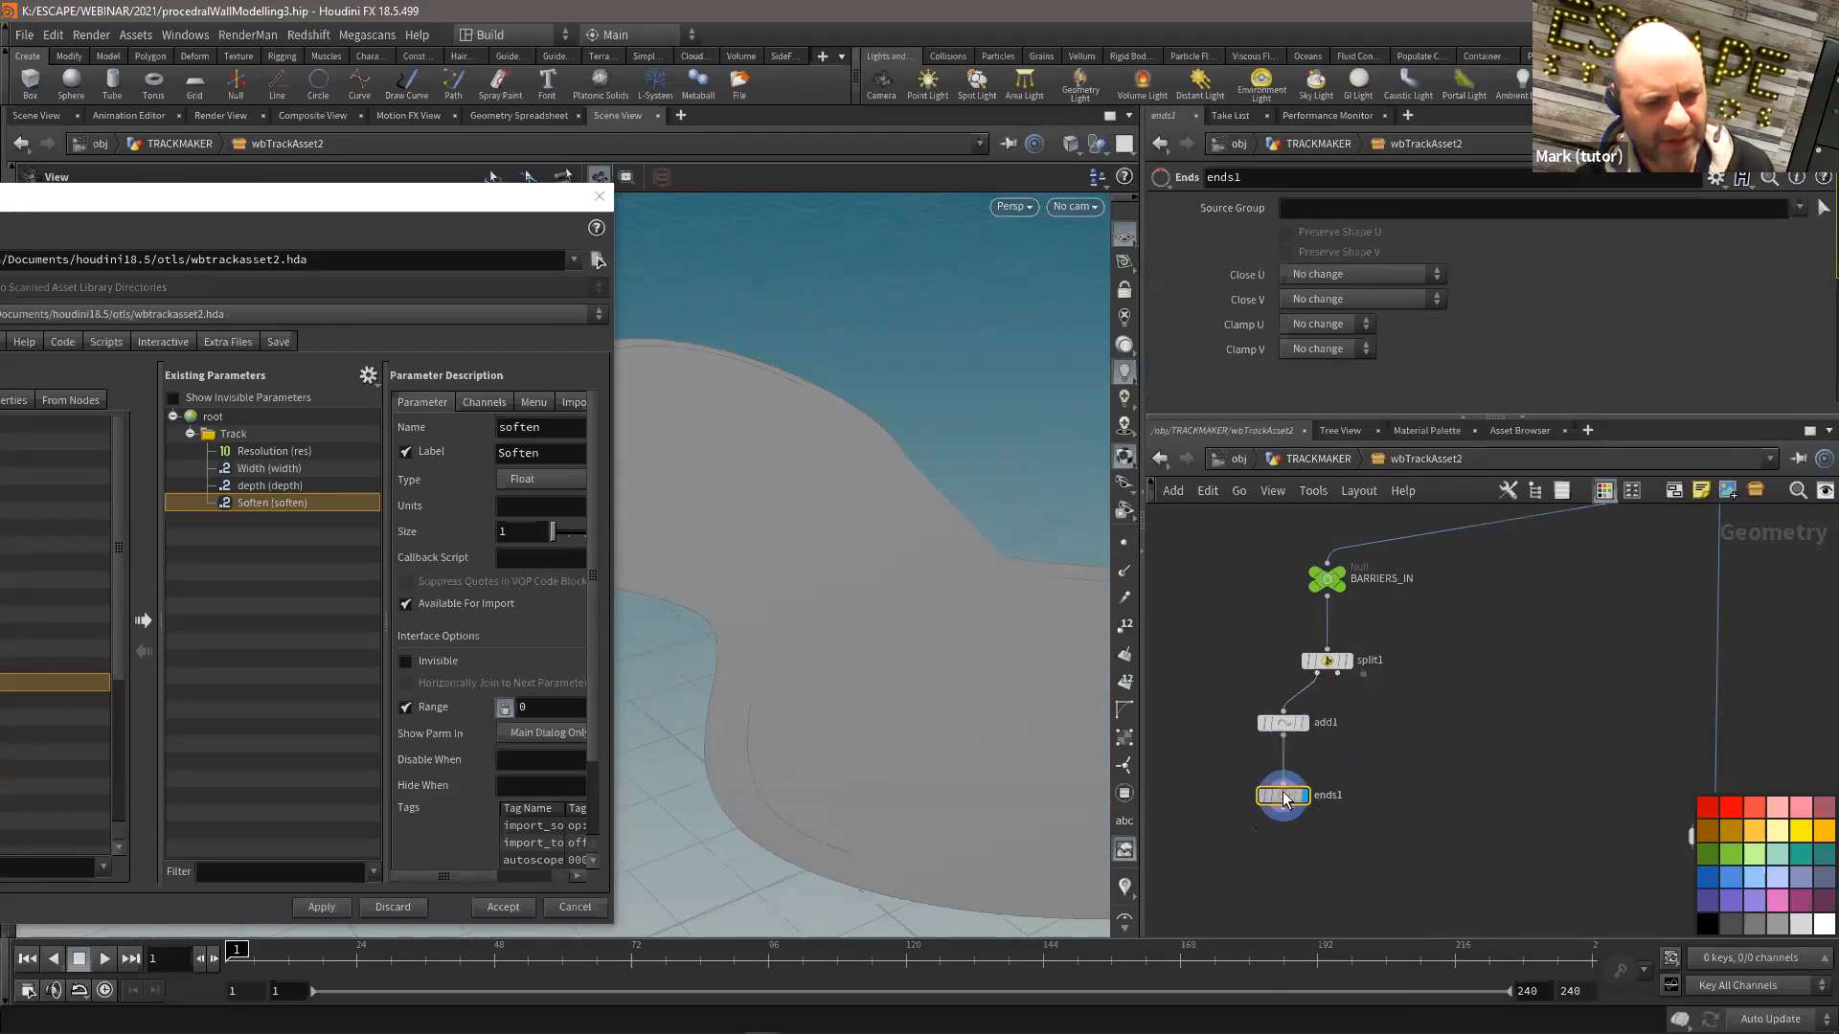
Step: Set Close U on ends1 to Unroll with New Points, and show the point markers to inspect both edge curves
left_click(1368, 274)
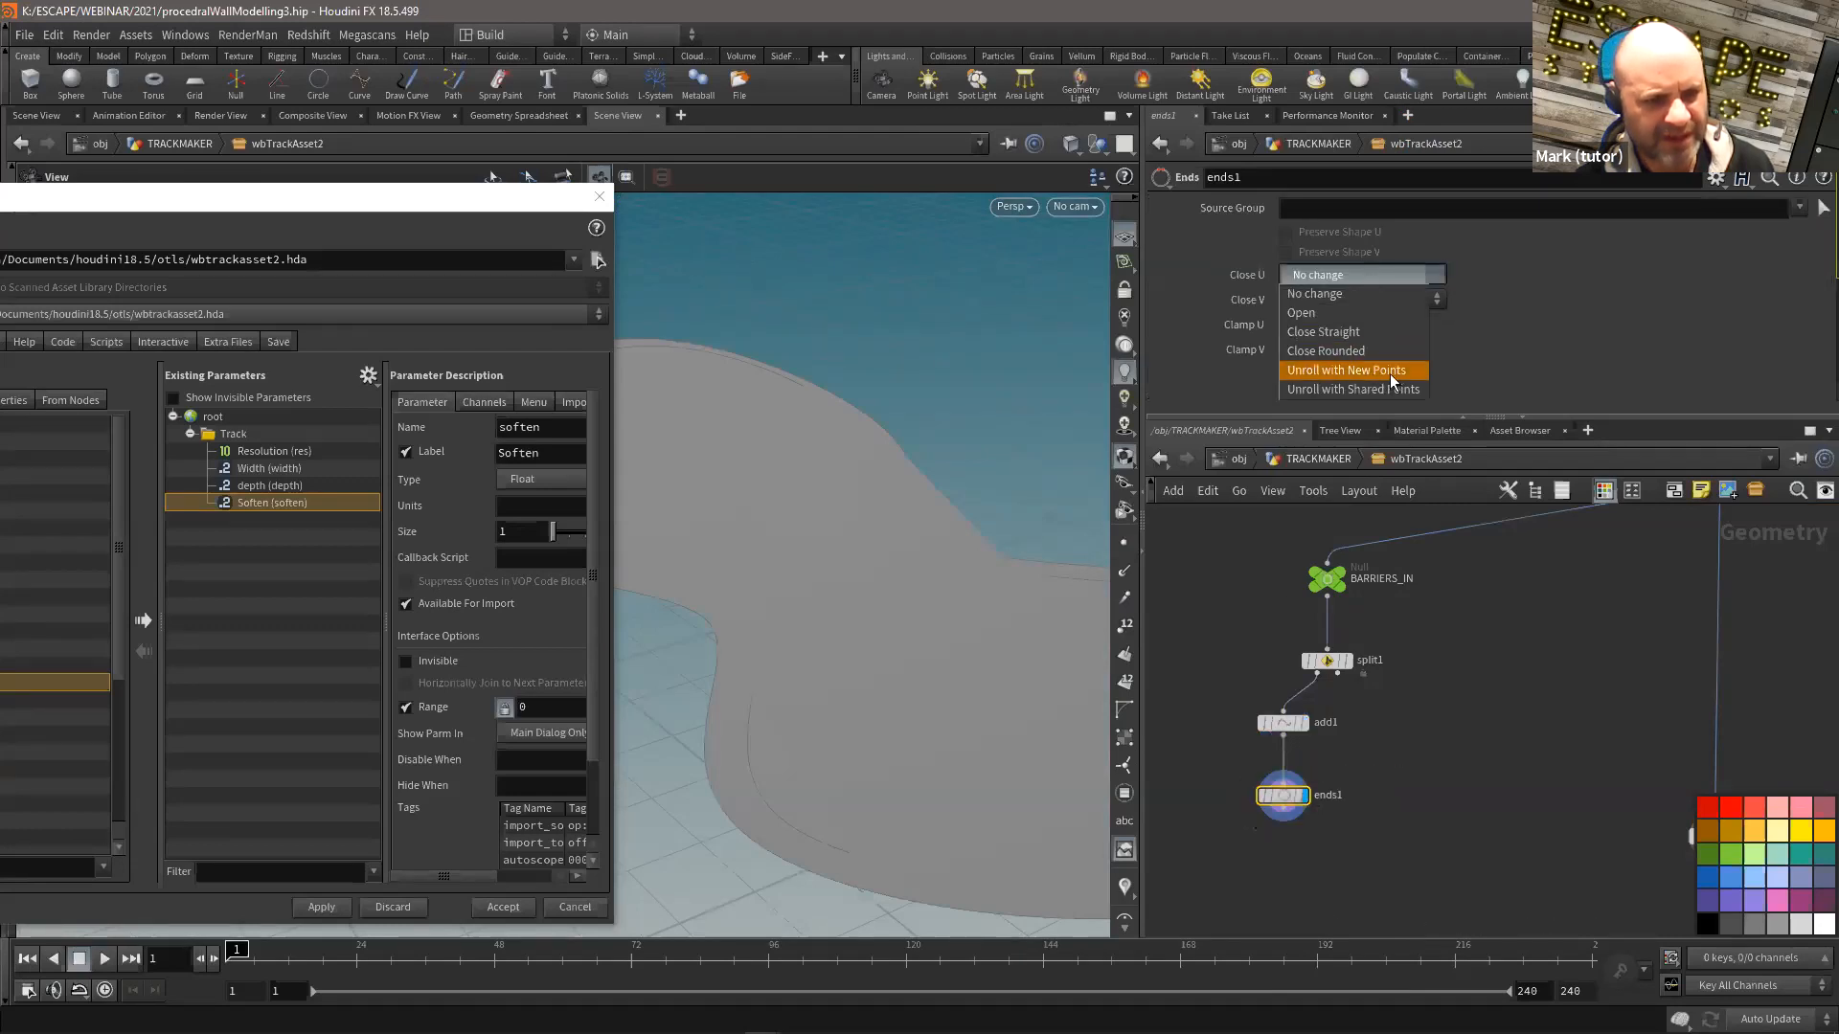
left_click(1355, 374)
scroll(997, 537, "down", 2)
left_click(1125, 543)
scroll(990, 546, "down", 4)
middle_click_drag(989, 546, 834, 521)
left_click_drag(834, 521, 813, 616)
middle_click_drag(814, 616, 830, 550)
scroll(874, 554, "up", 2)
scroll(1007, 644, "up", 3)
left_click_drag(1006, 644, 802, 521)
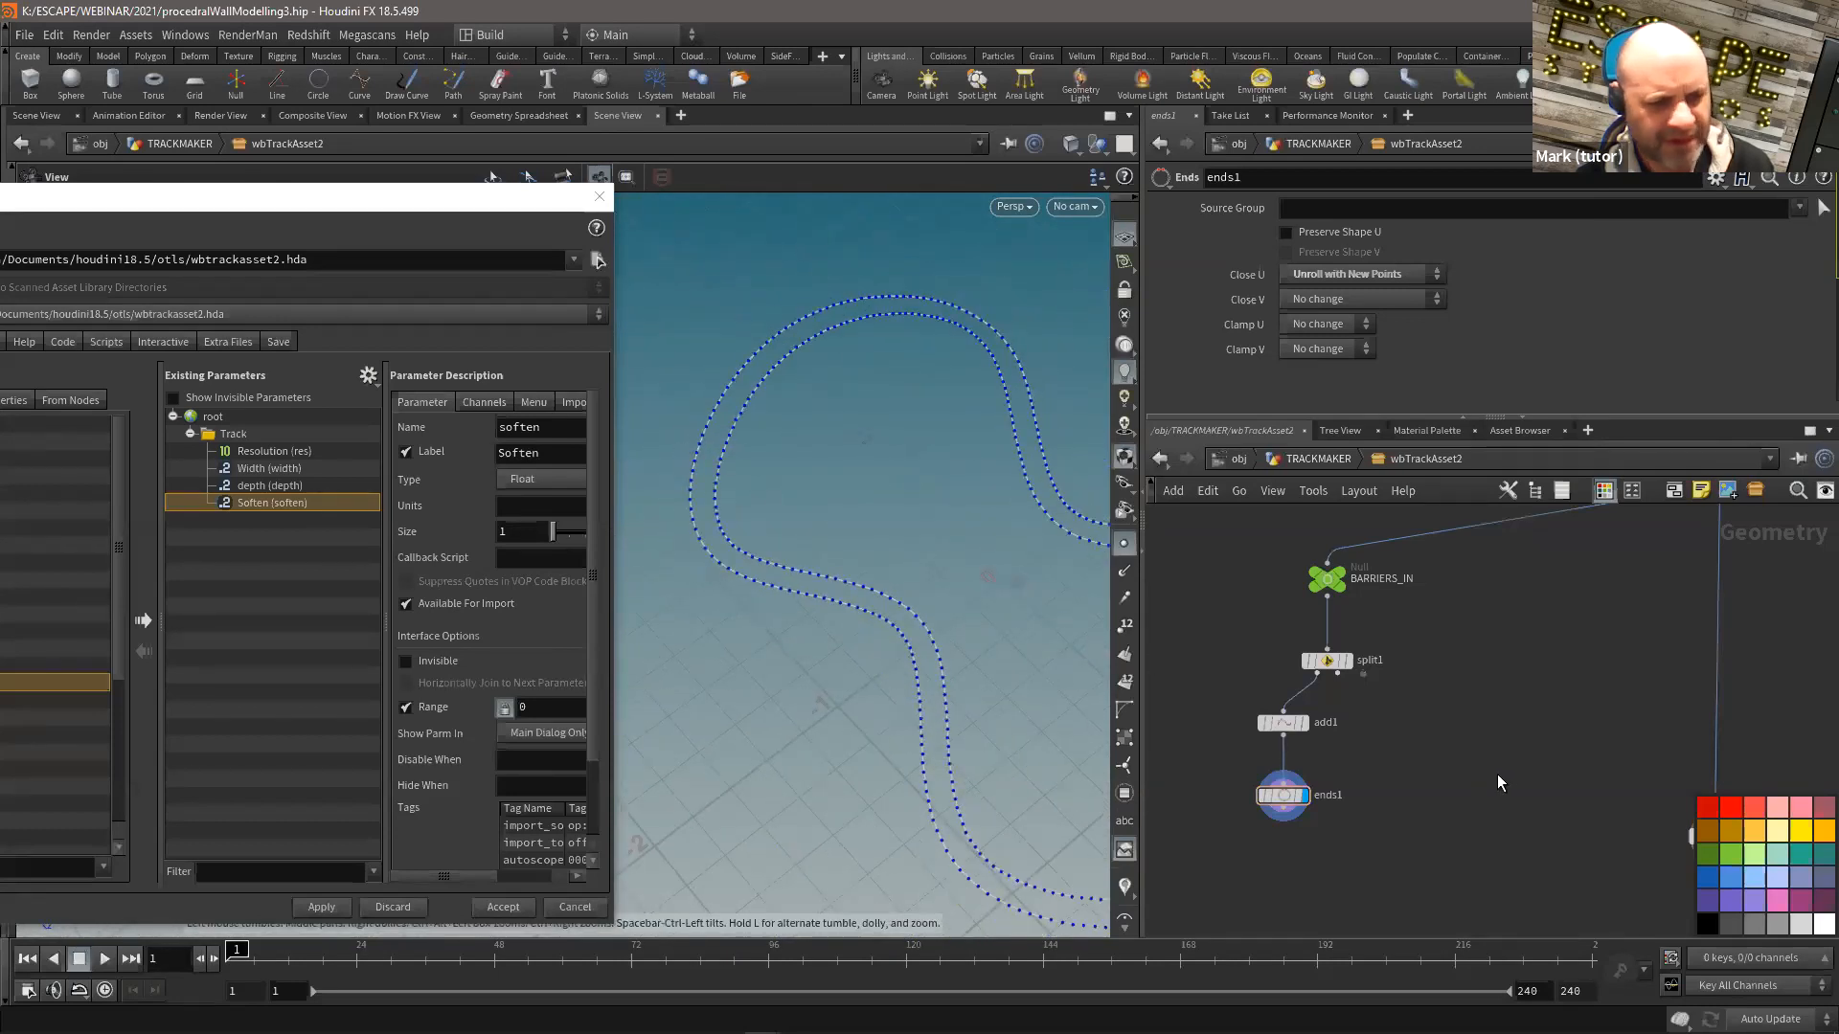
Step: Lay out the nodes from BARRIERS_IN to ends1 in a tidy column and check the point information on ends1
left_click_drag(1333, 741, 1238, 818)
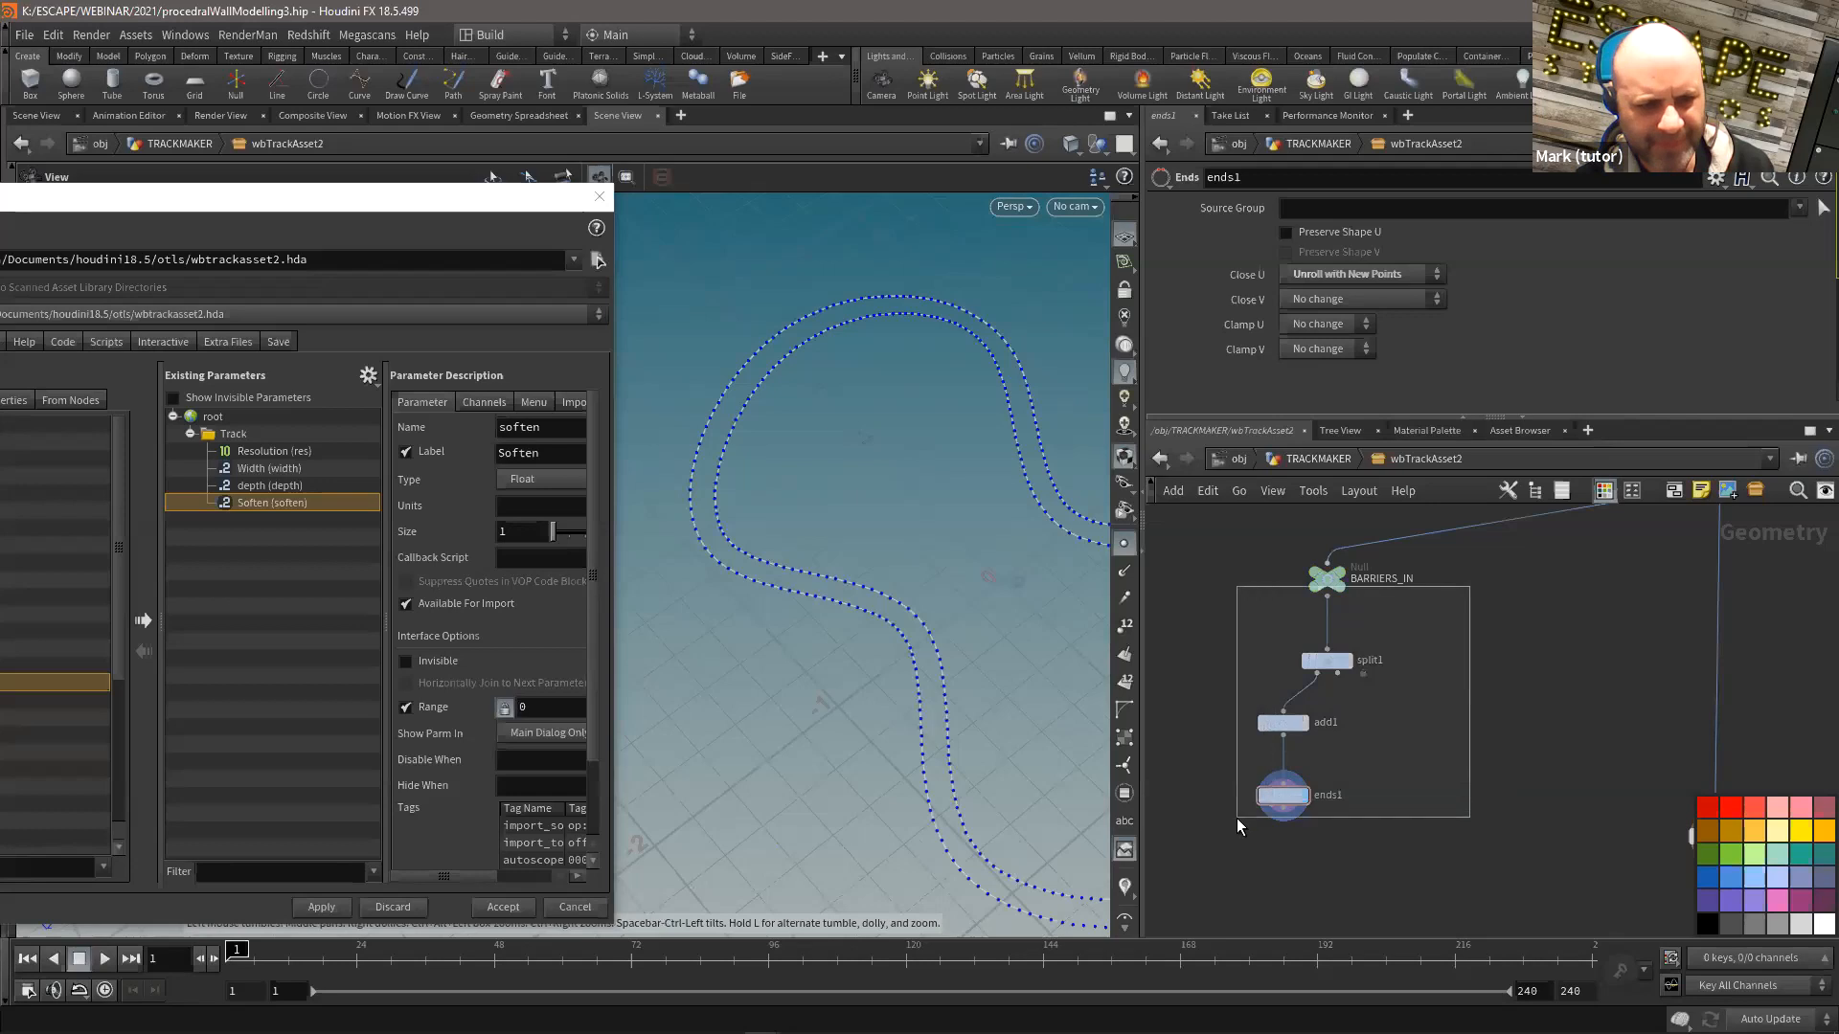
key("shift+l")
left_click(1434, 737)
mouse_move(867, 614)
right_mouse_down()
mouse_move(1013, 620)
mouse_move(1054, 649)
mouse_move(914, 630)
mouse_move(853, 587)
right_mouse_up()
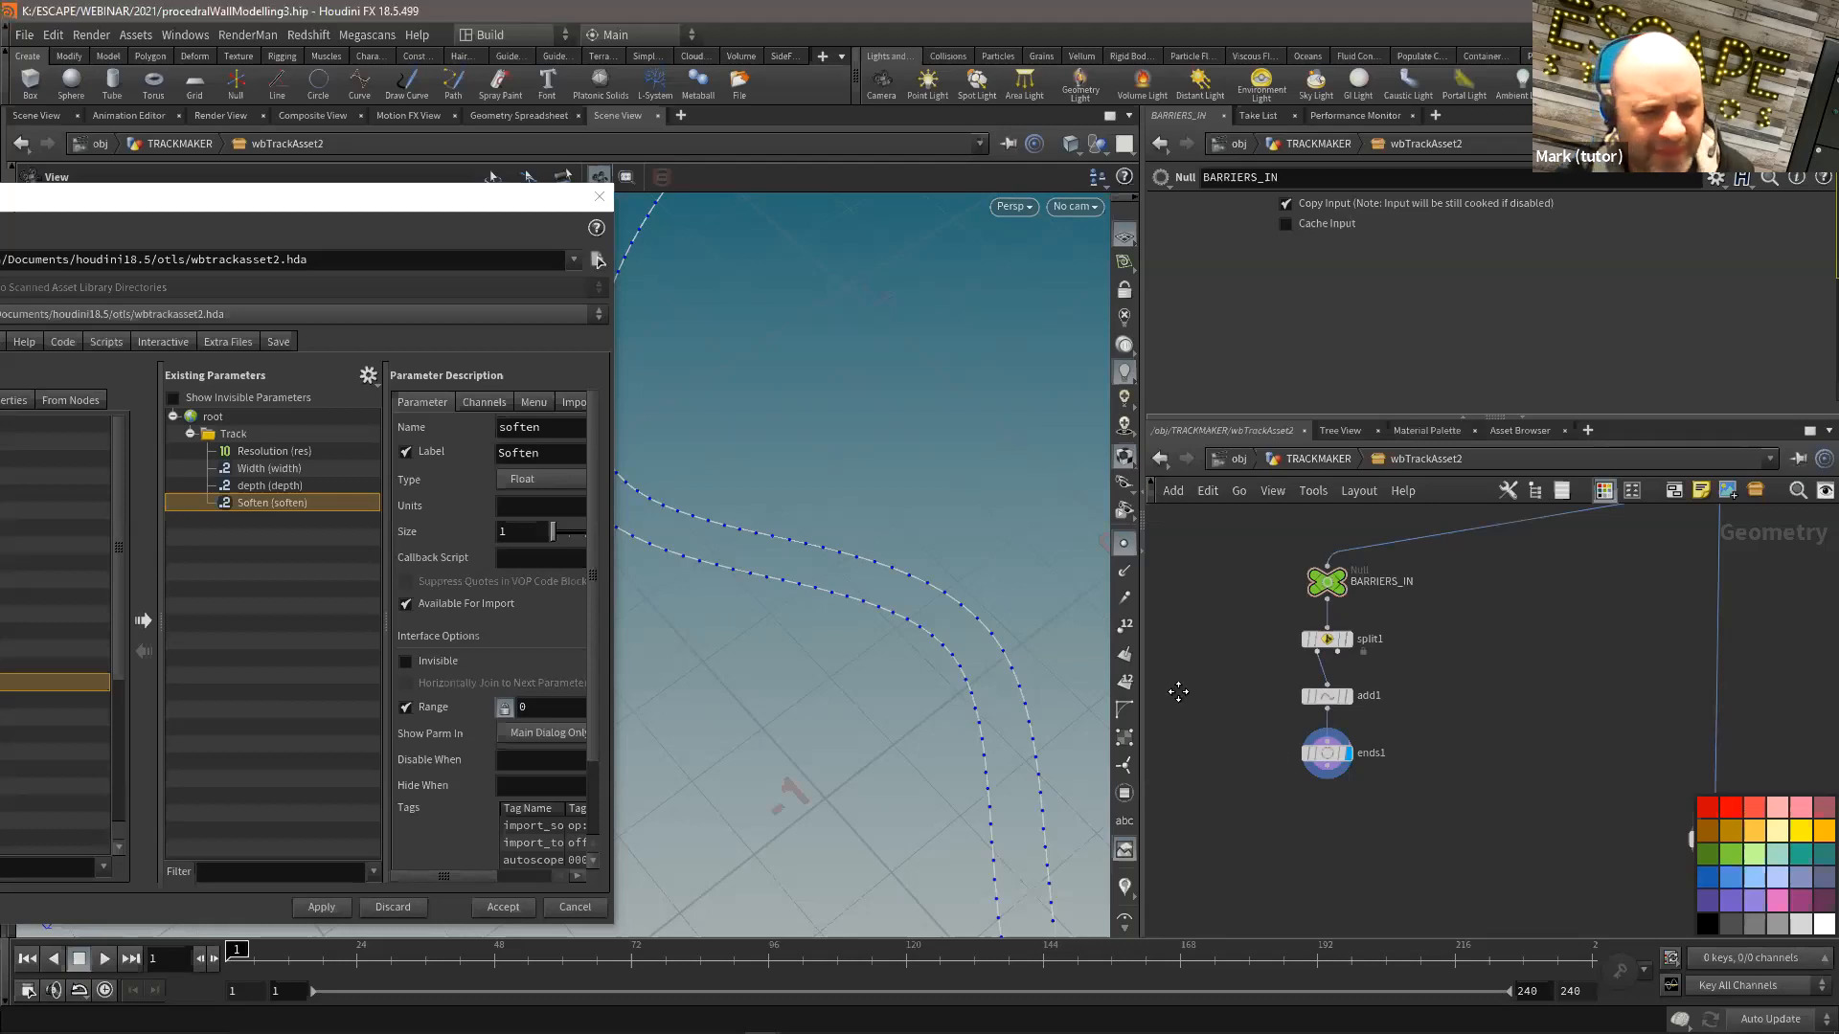
middle_click(1339, 752)
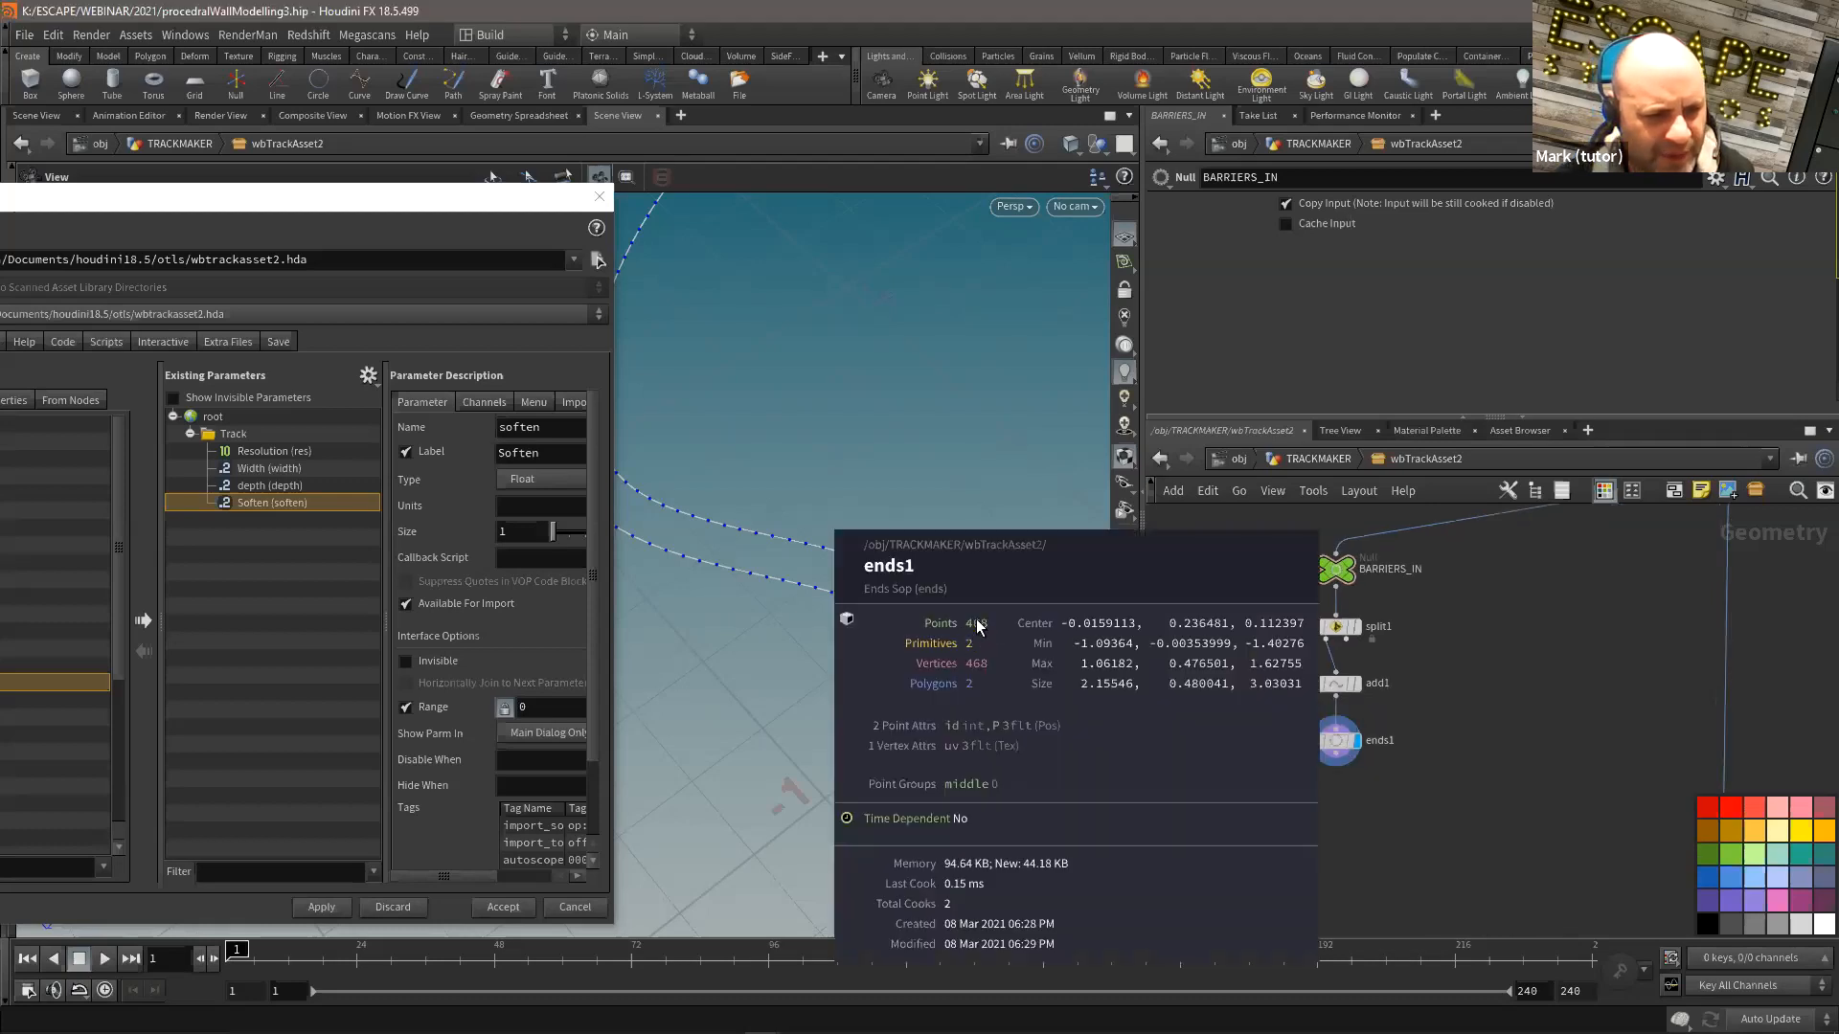
middle_click_drag(810, 565, 874, 543)
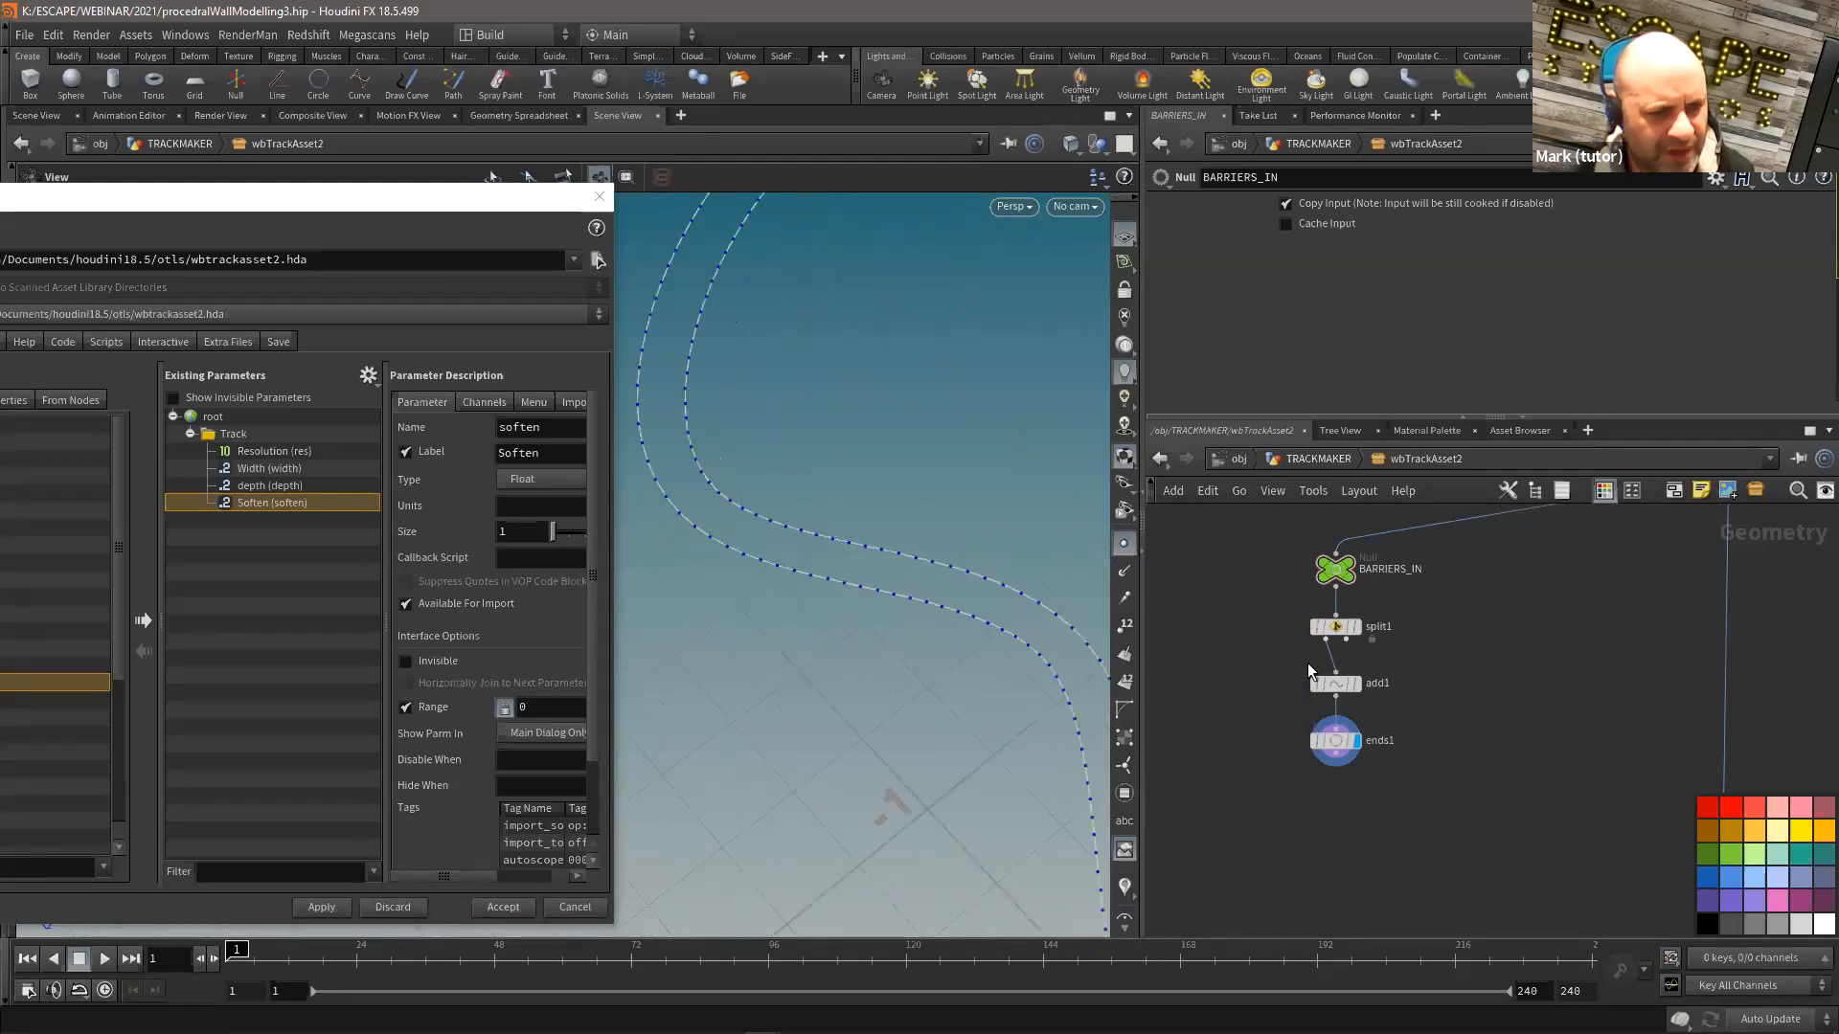
Step: Add a Fuse node below ends1, display it, and compare its point count with that of ends1
key("Tab")
type("fu")
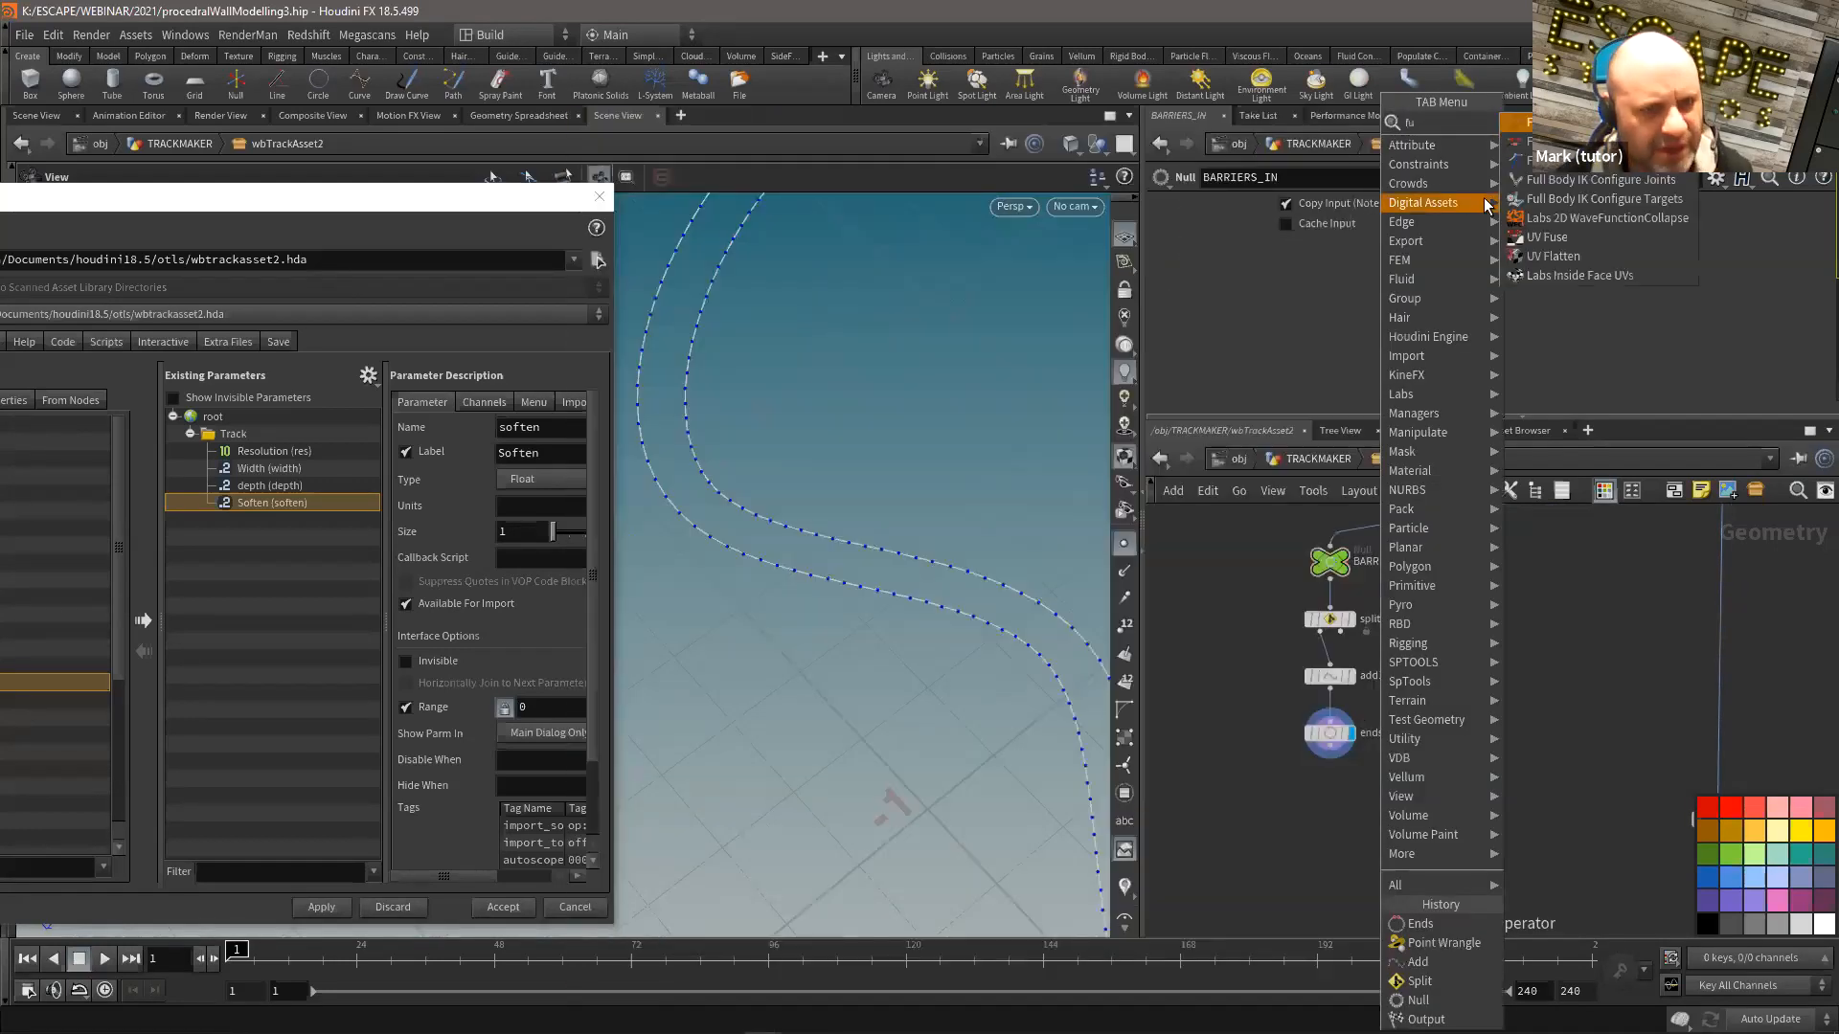
key("Return")
left_click(1330, 802)
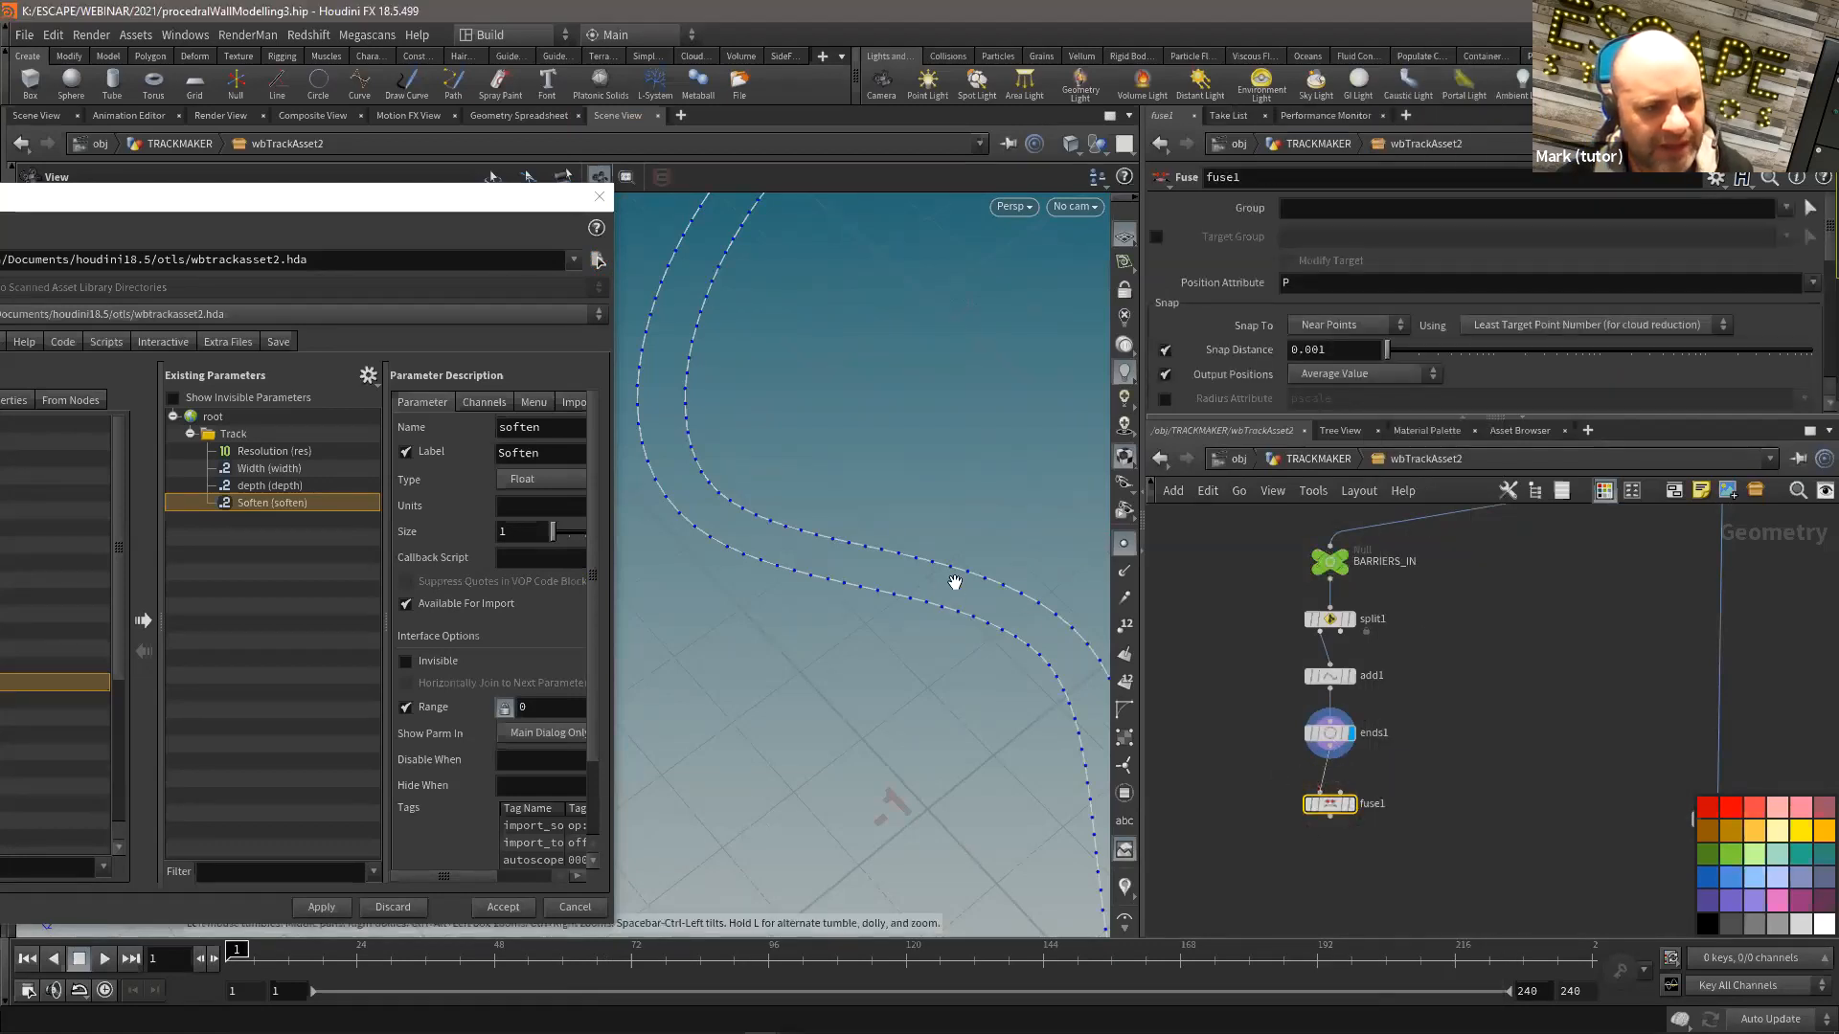
left_click(1352, 804)
middle_click(1327, 807)
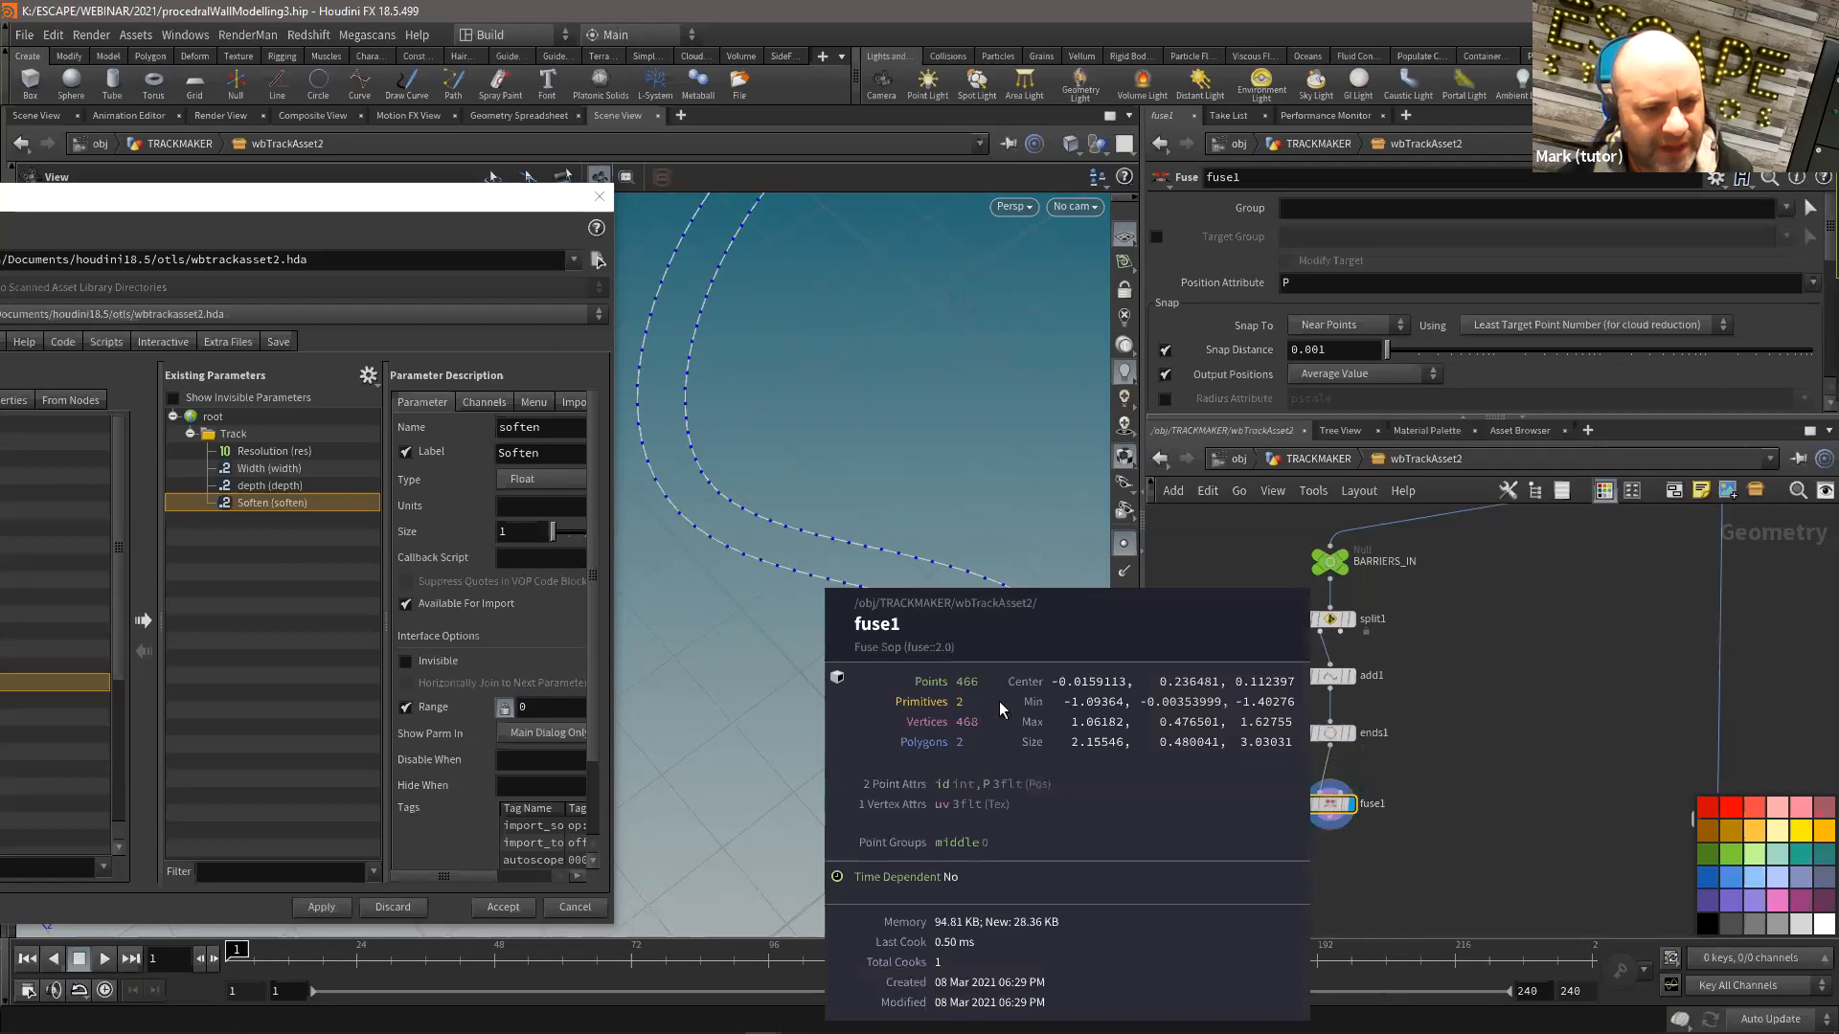
middle_click(1331, 737)
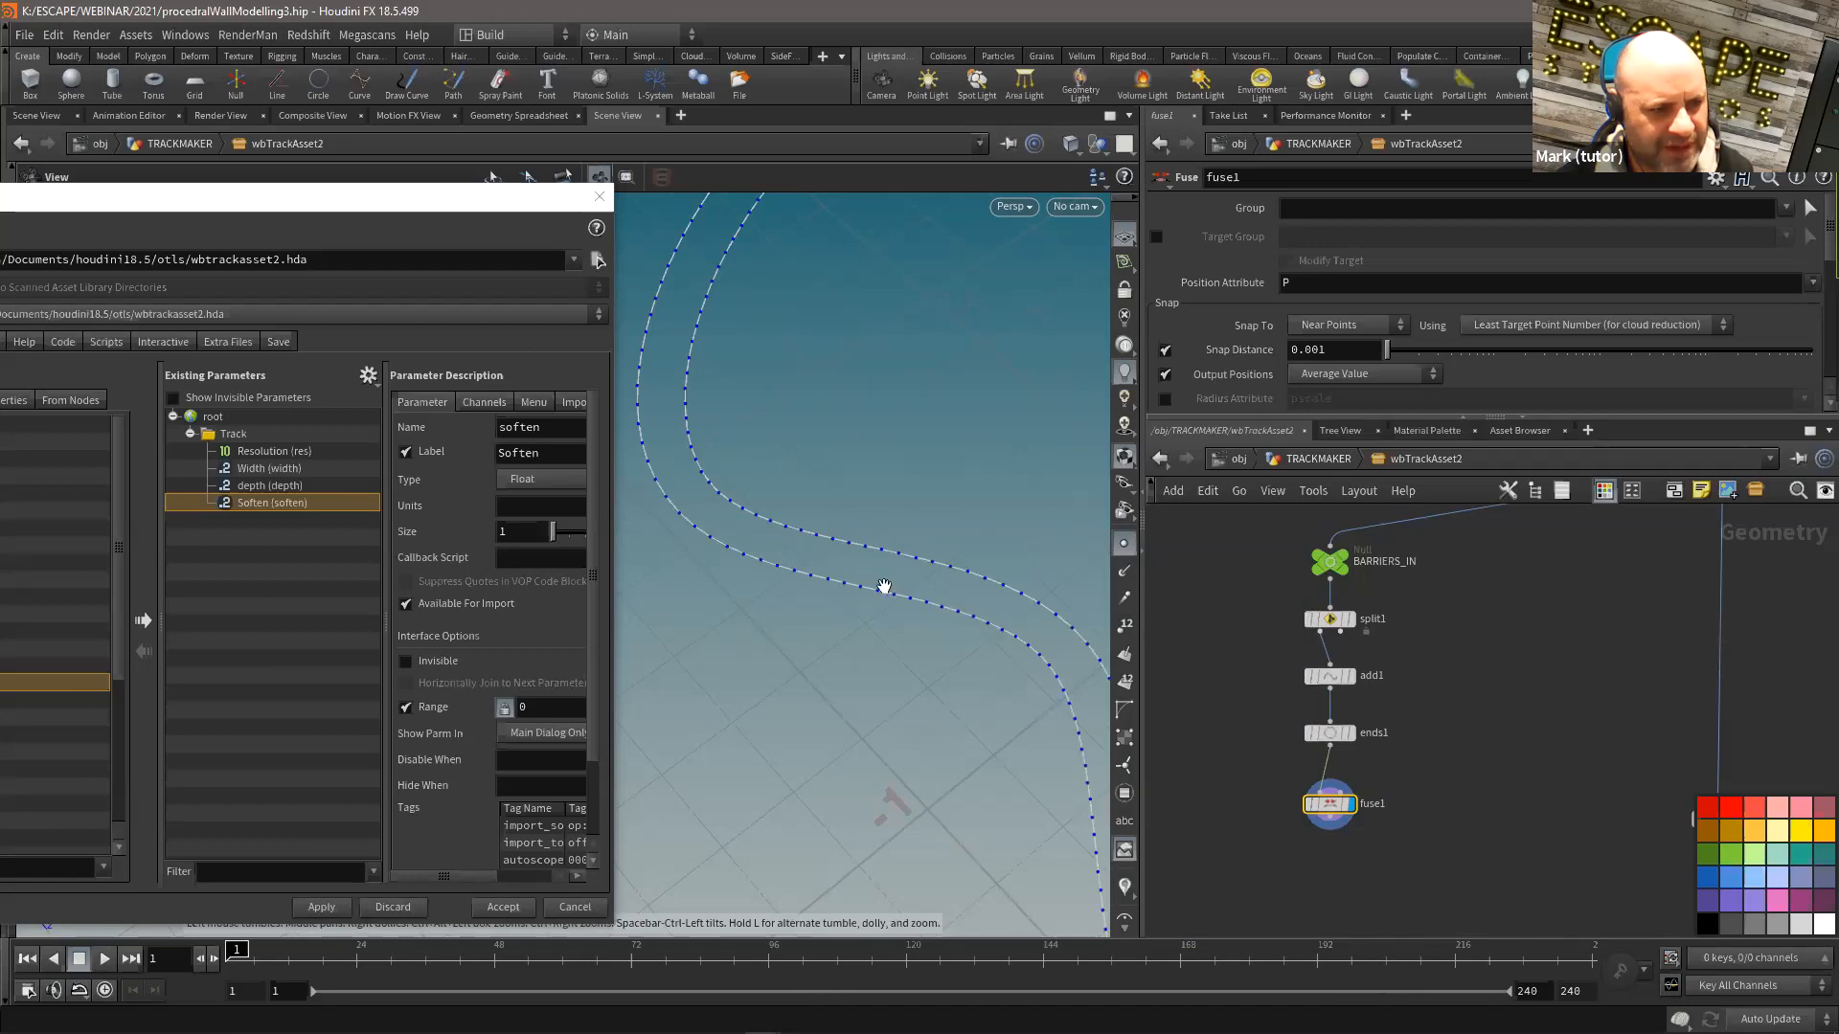
Step: Lay out the barrier chain again so that fuse1 lines up below ends1
left_click_drag(1330, 804, 1329, 791)
left_click_drag(1221, 563, 1417, 797)
key("shift+l")
left_click(1479, 767)
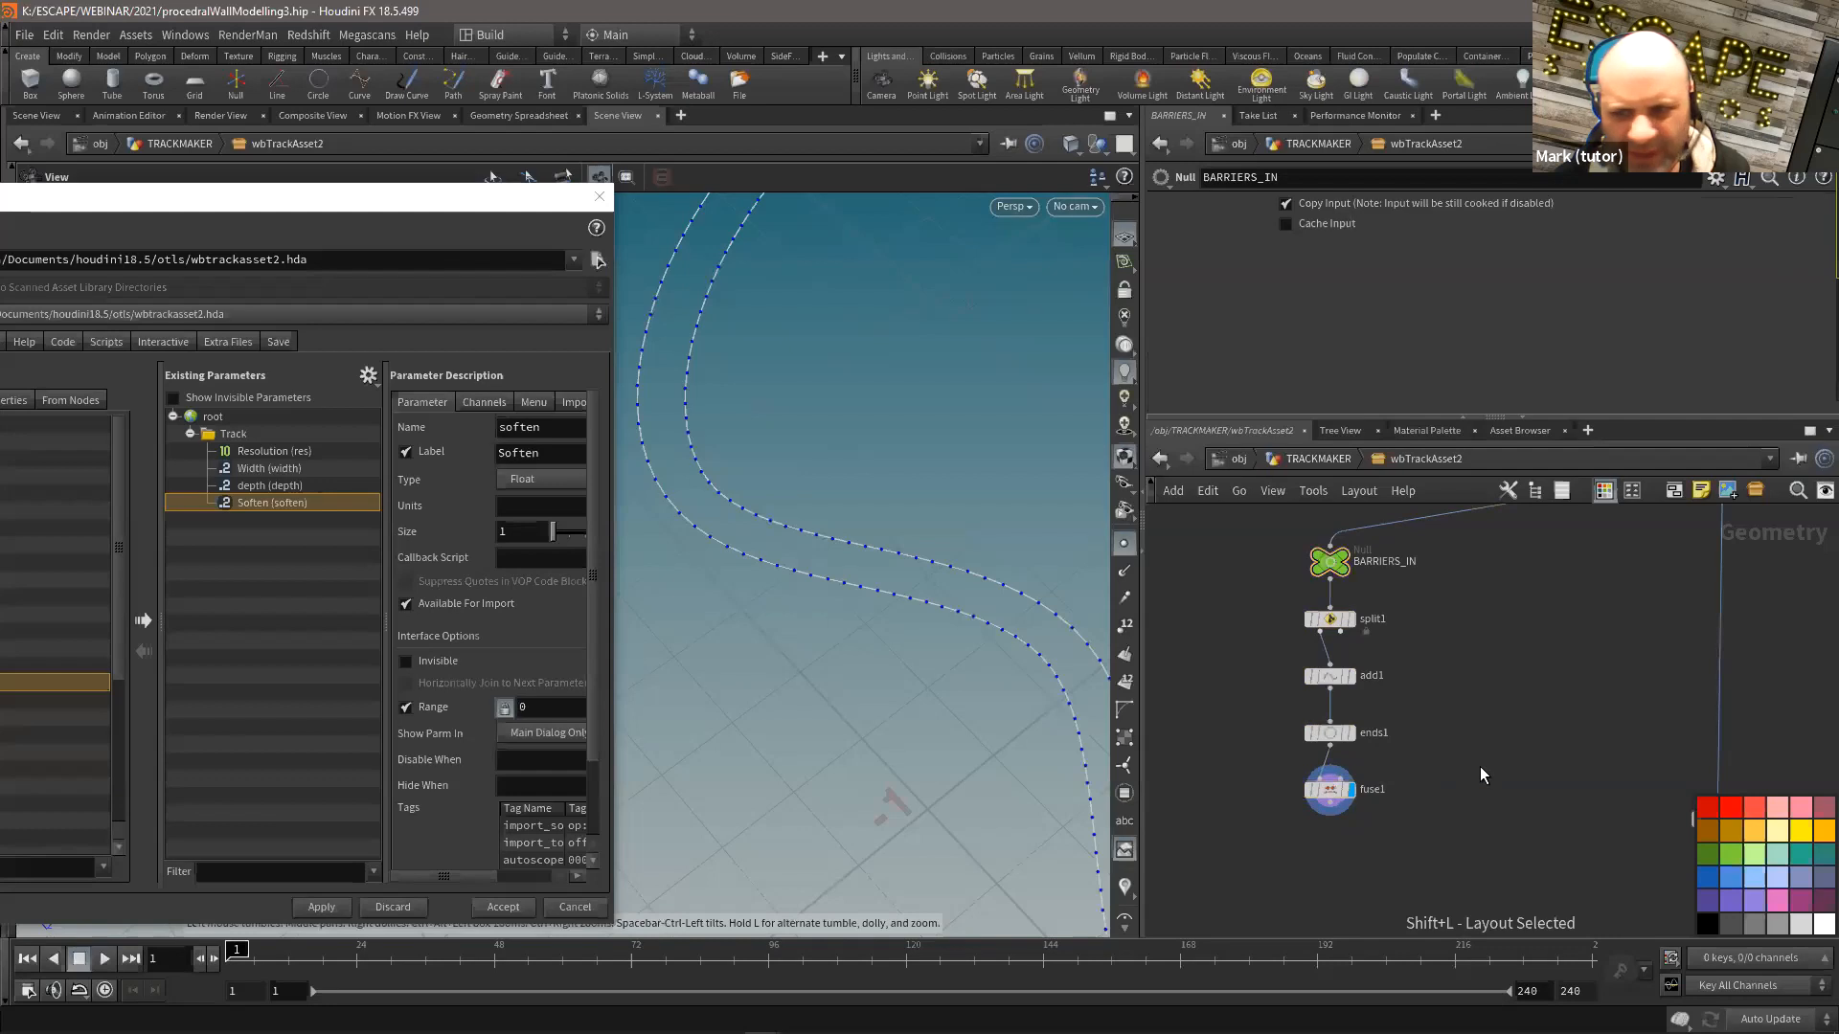
Step: Add an Assemble node below fuse1, display it, and enable Create Groups
middle_click_drag(1473, 772, 1468, 743)
key("Tab")
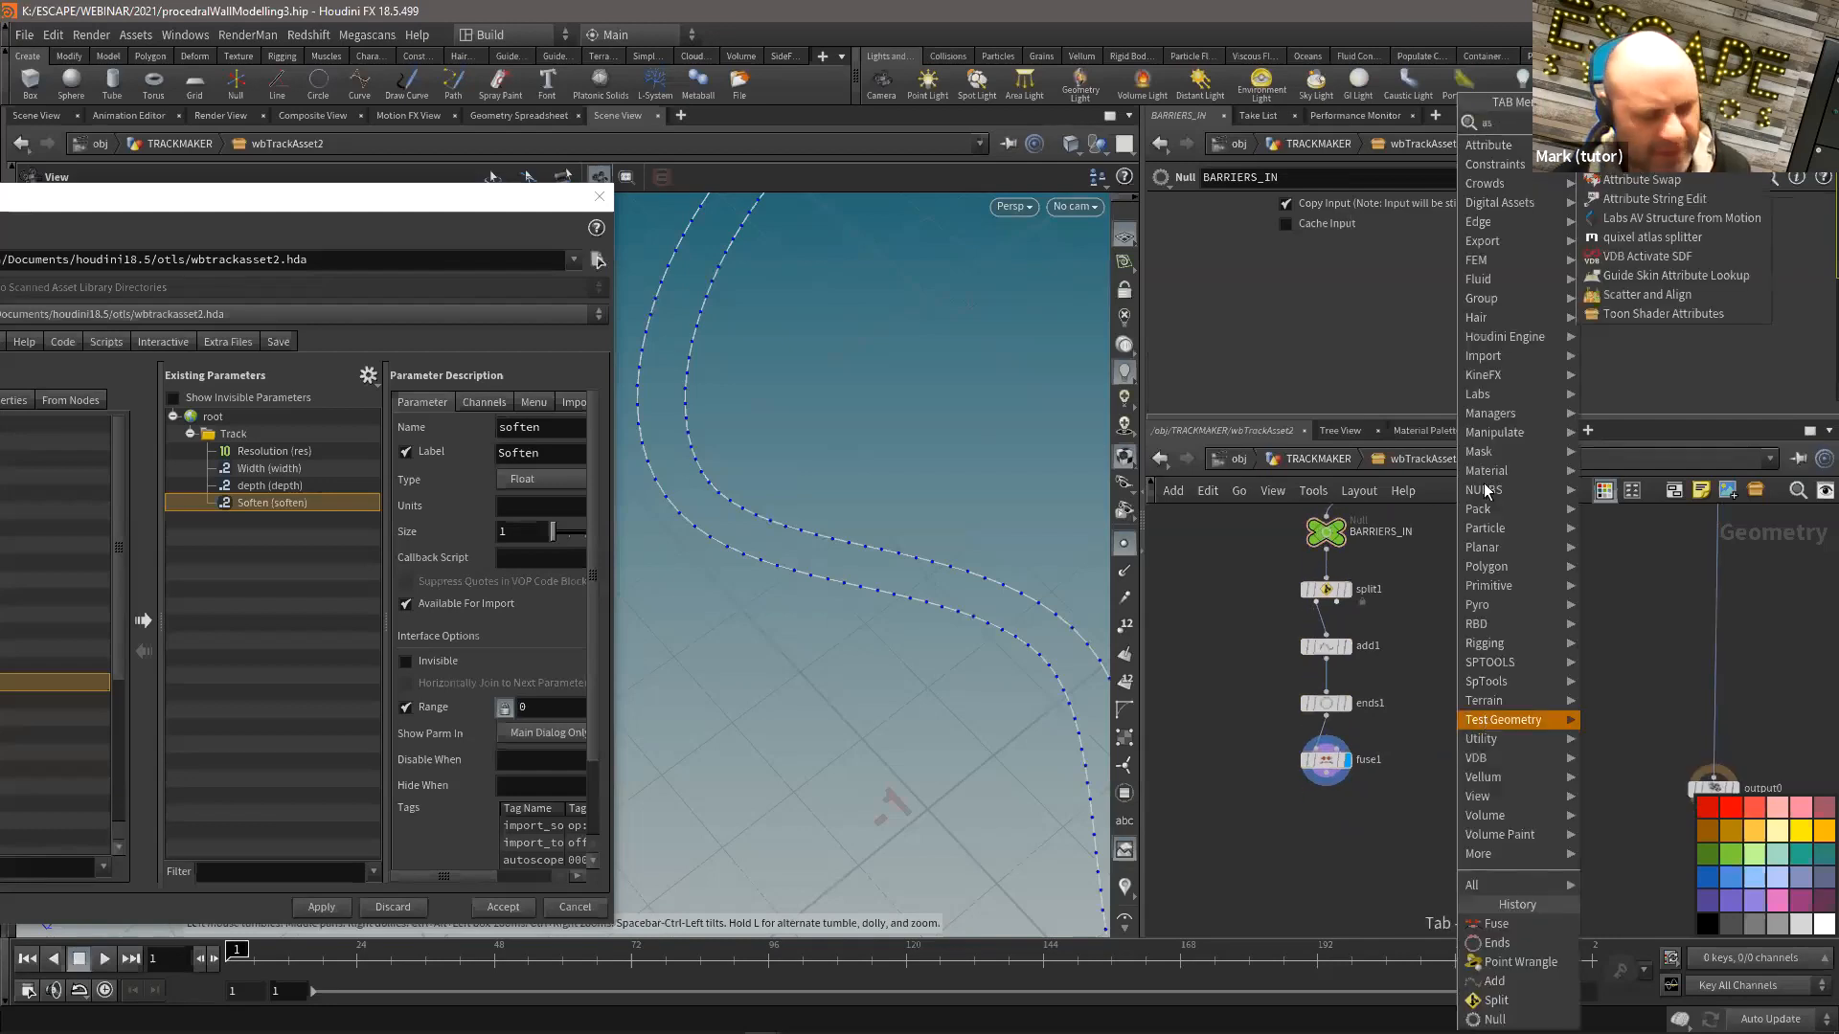
left_click(1607, 254)
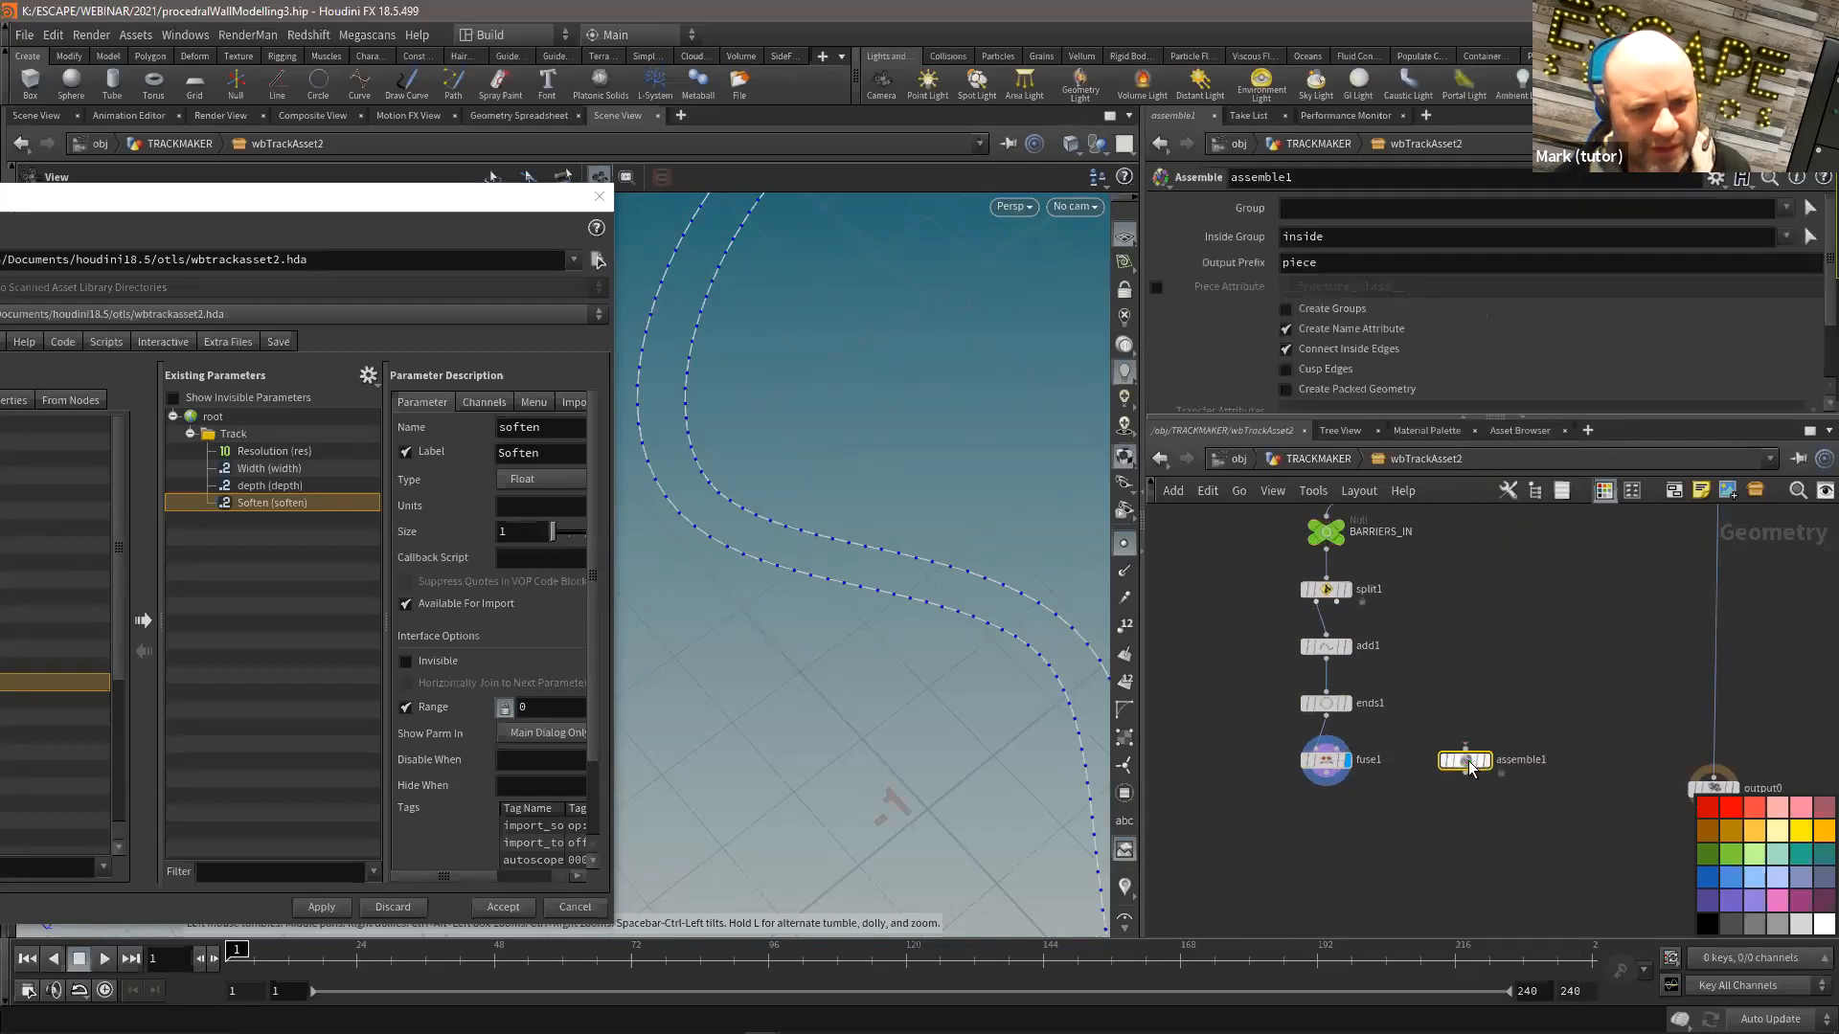
left_click(1306, 812)
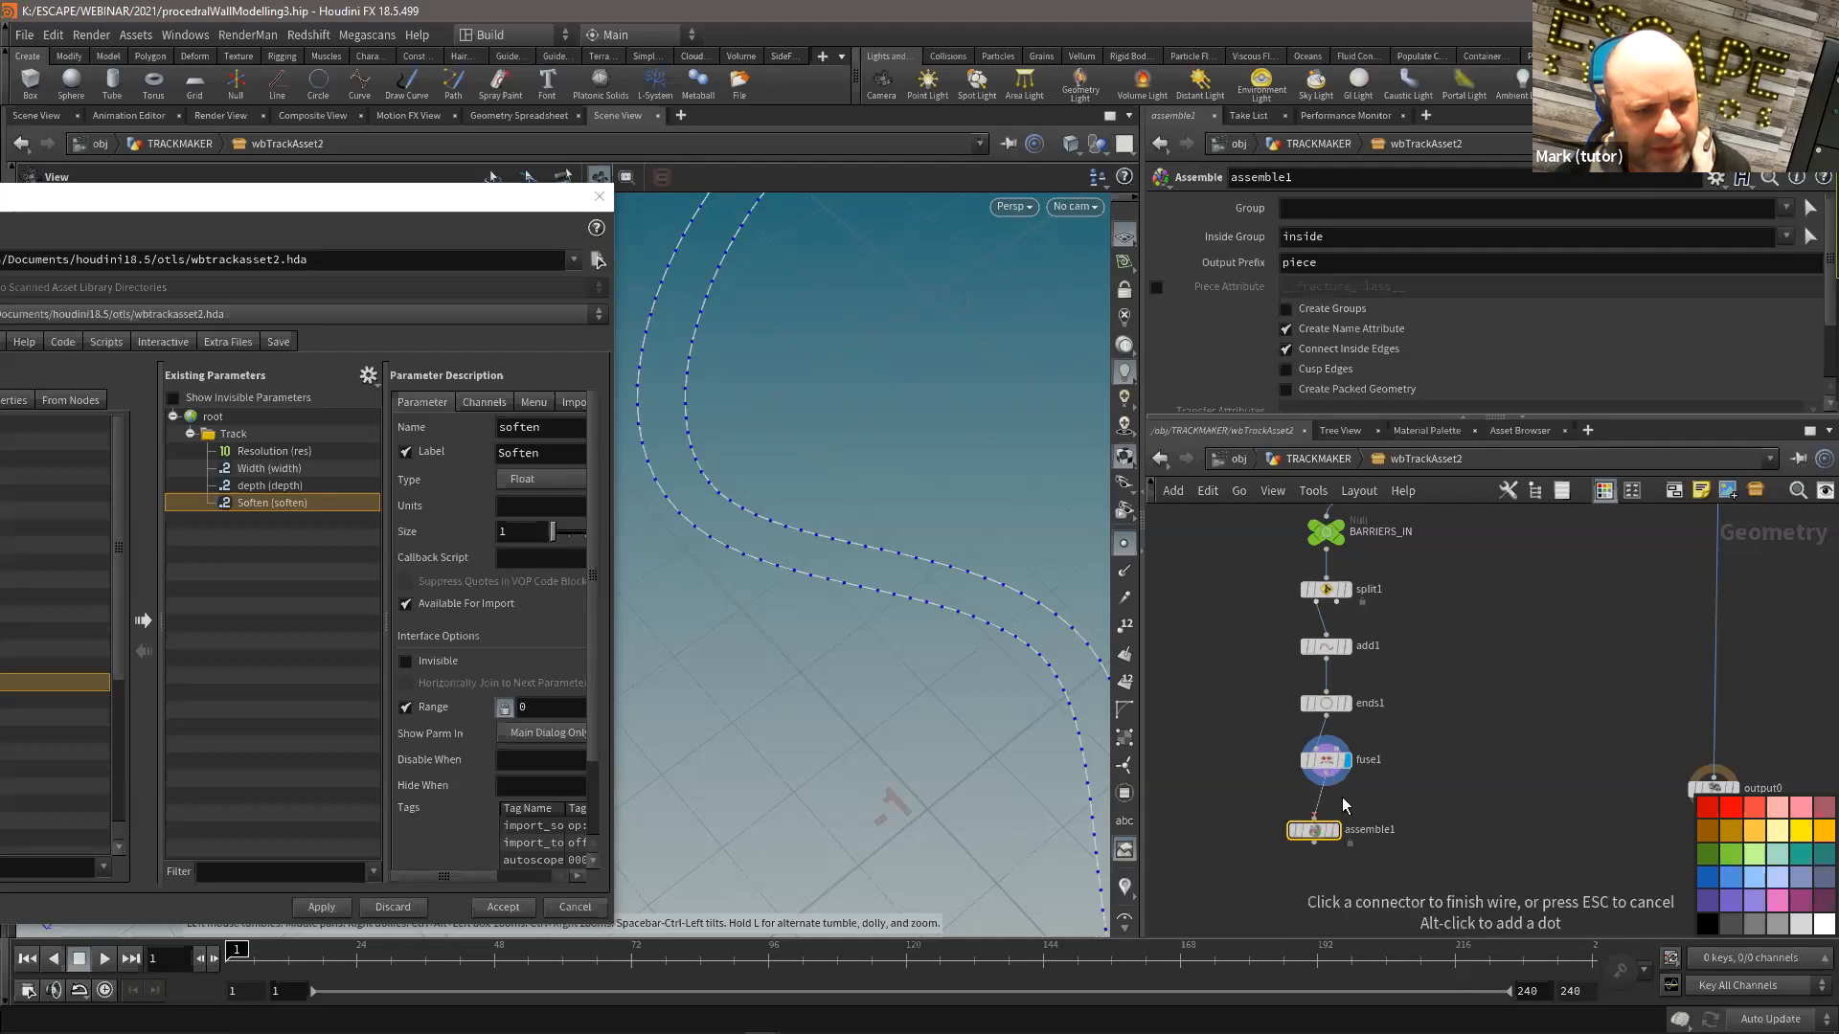
left_click(1335, 830)
left_click_drag(1318, 830, 1331, 821)
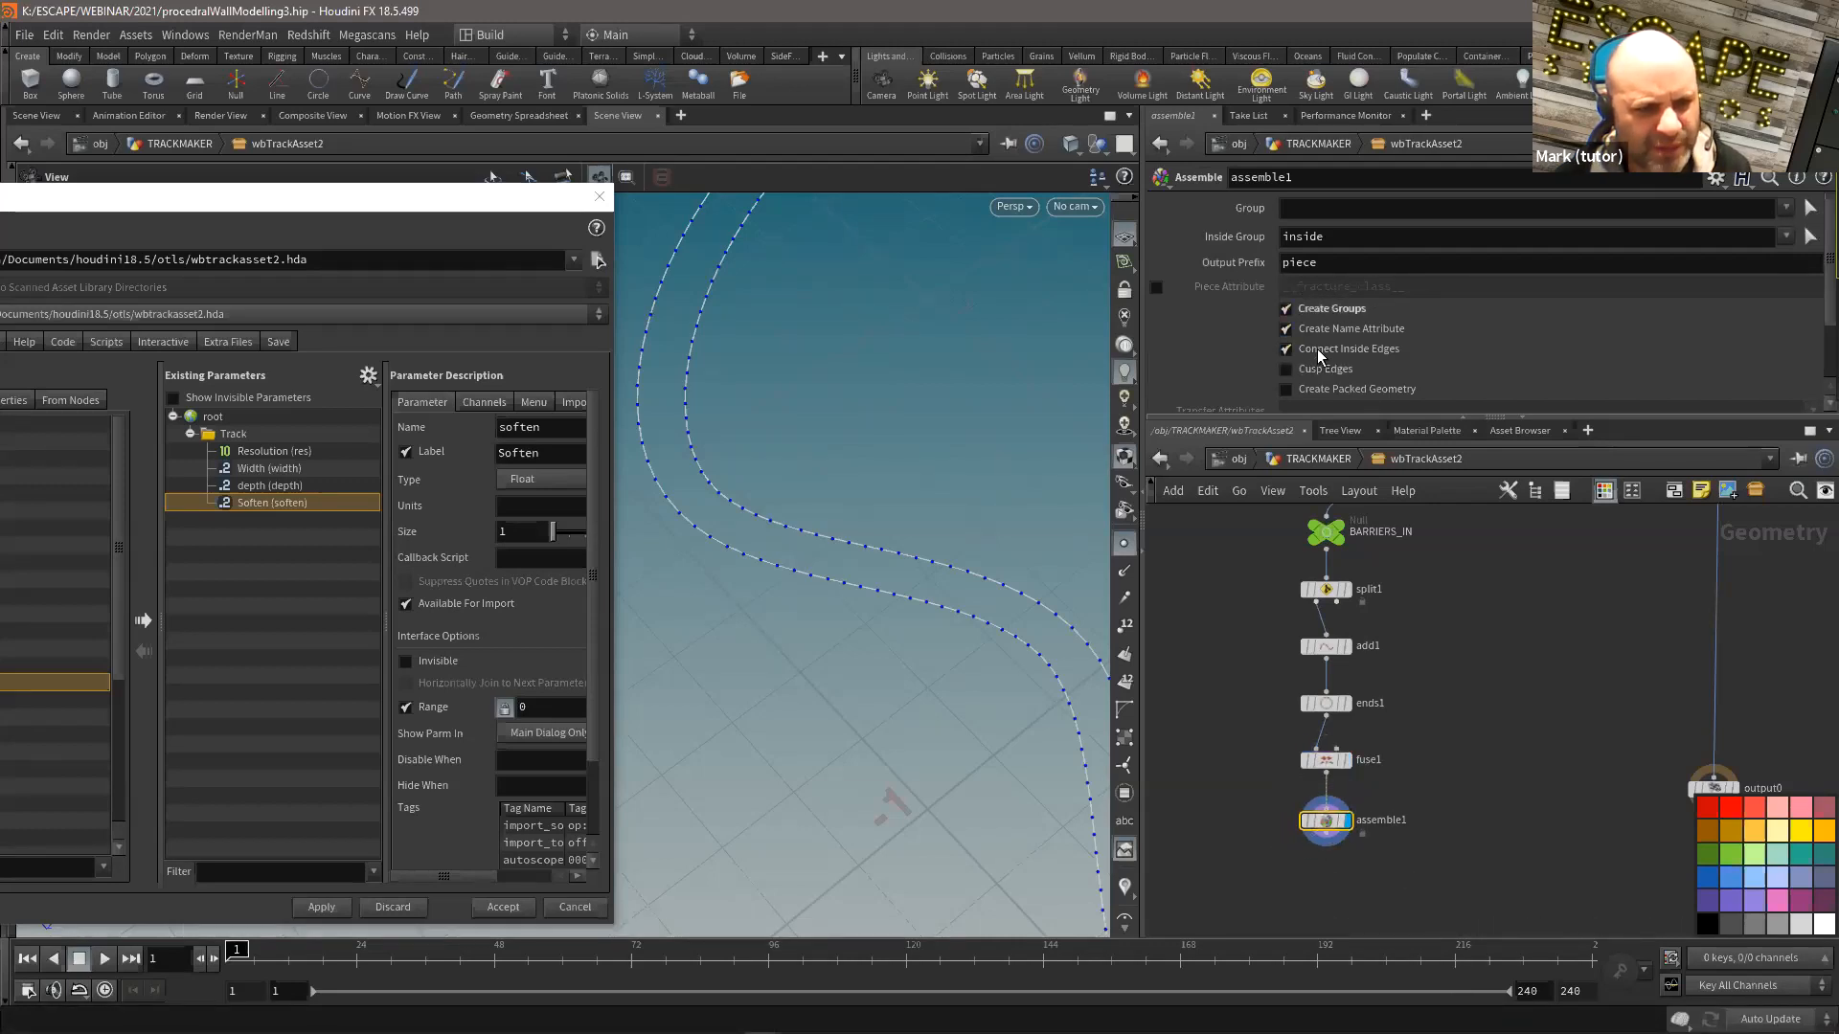
Step: Set assemble1's Output Prefix to curve and check the resulting primitive groups in the node information
type("curve")
key("Return")
middle_click(1326, 833)
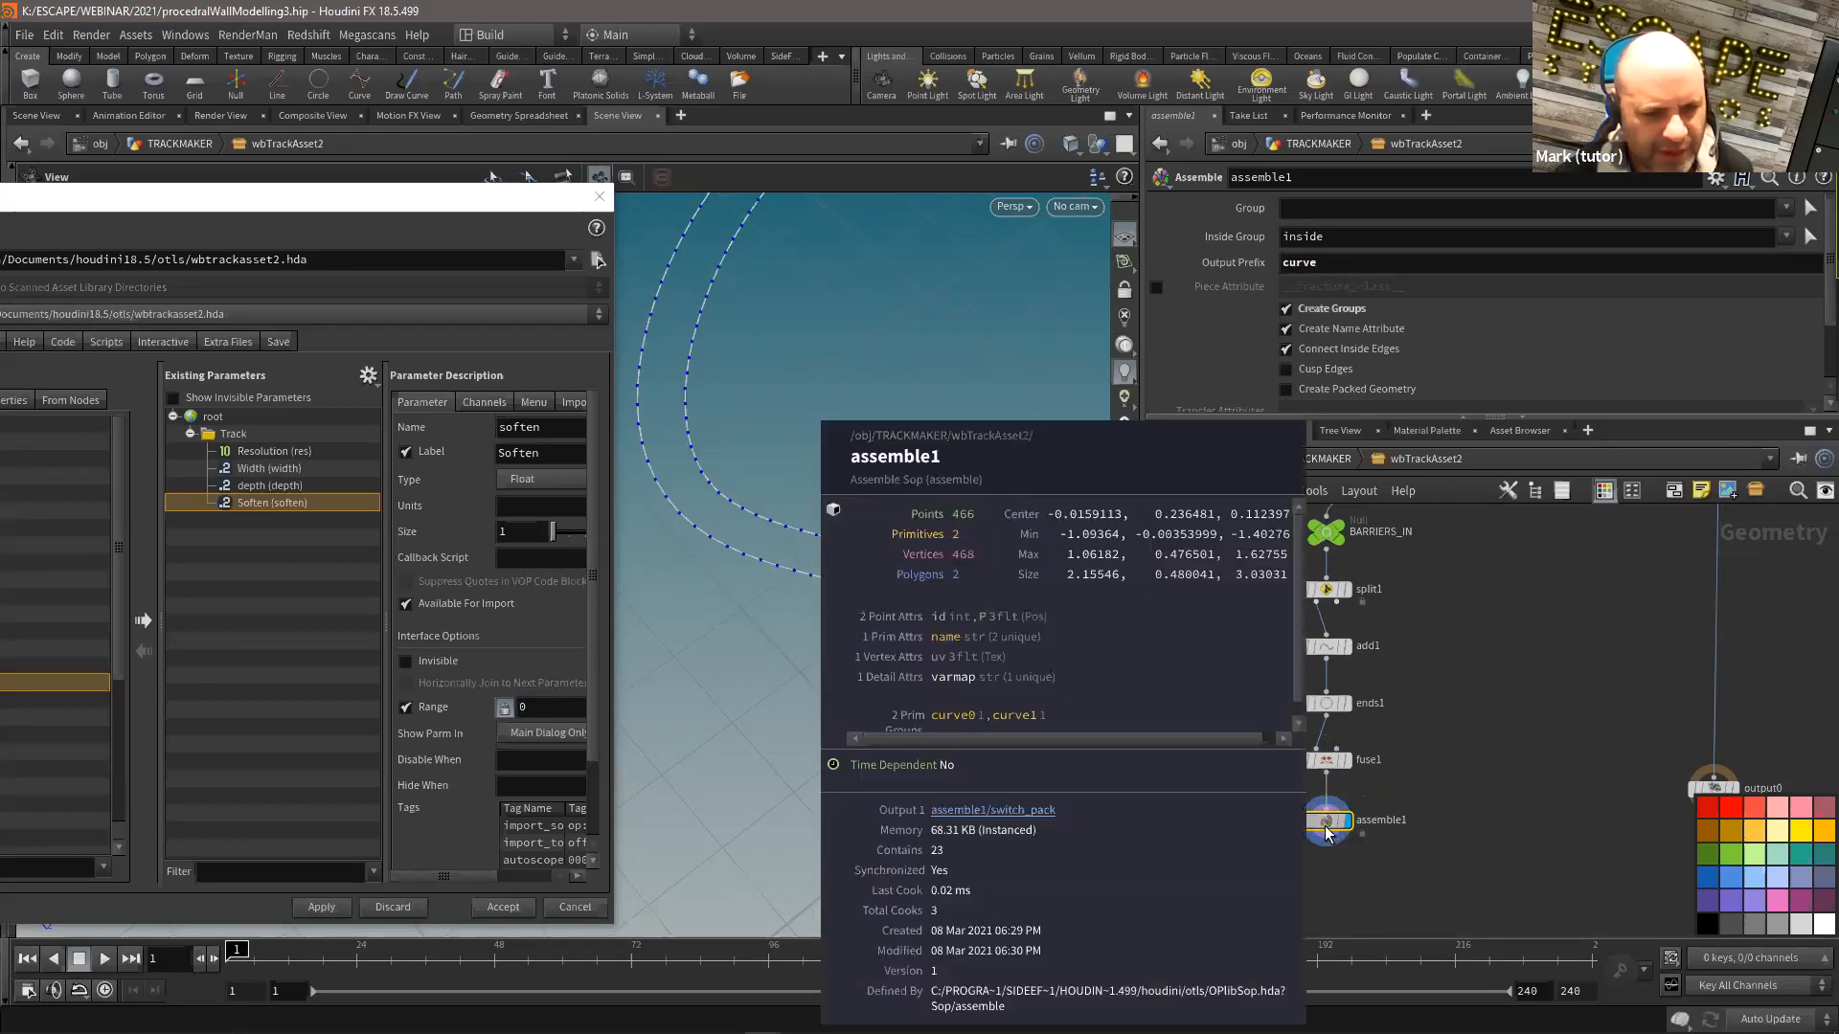
middle_click(1324, 820)
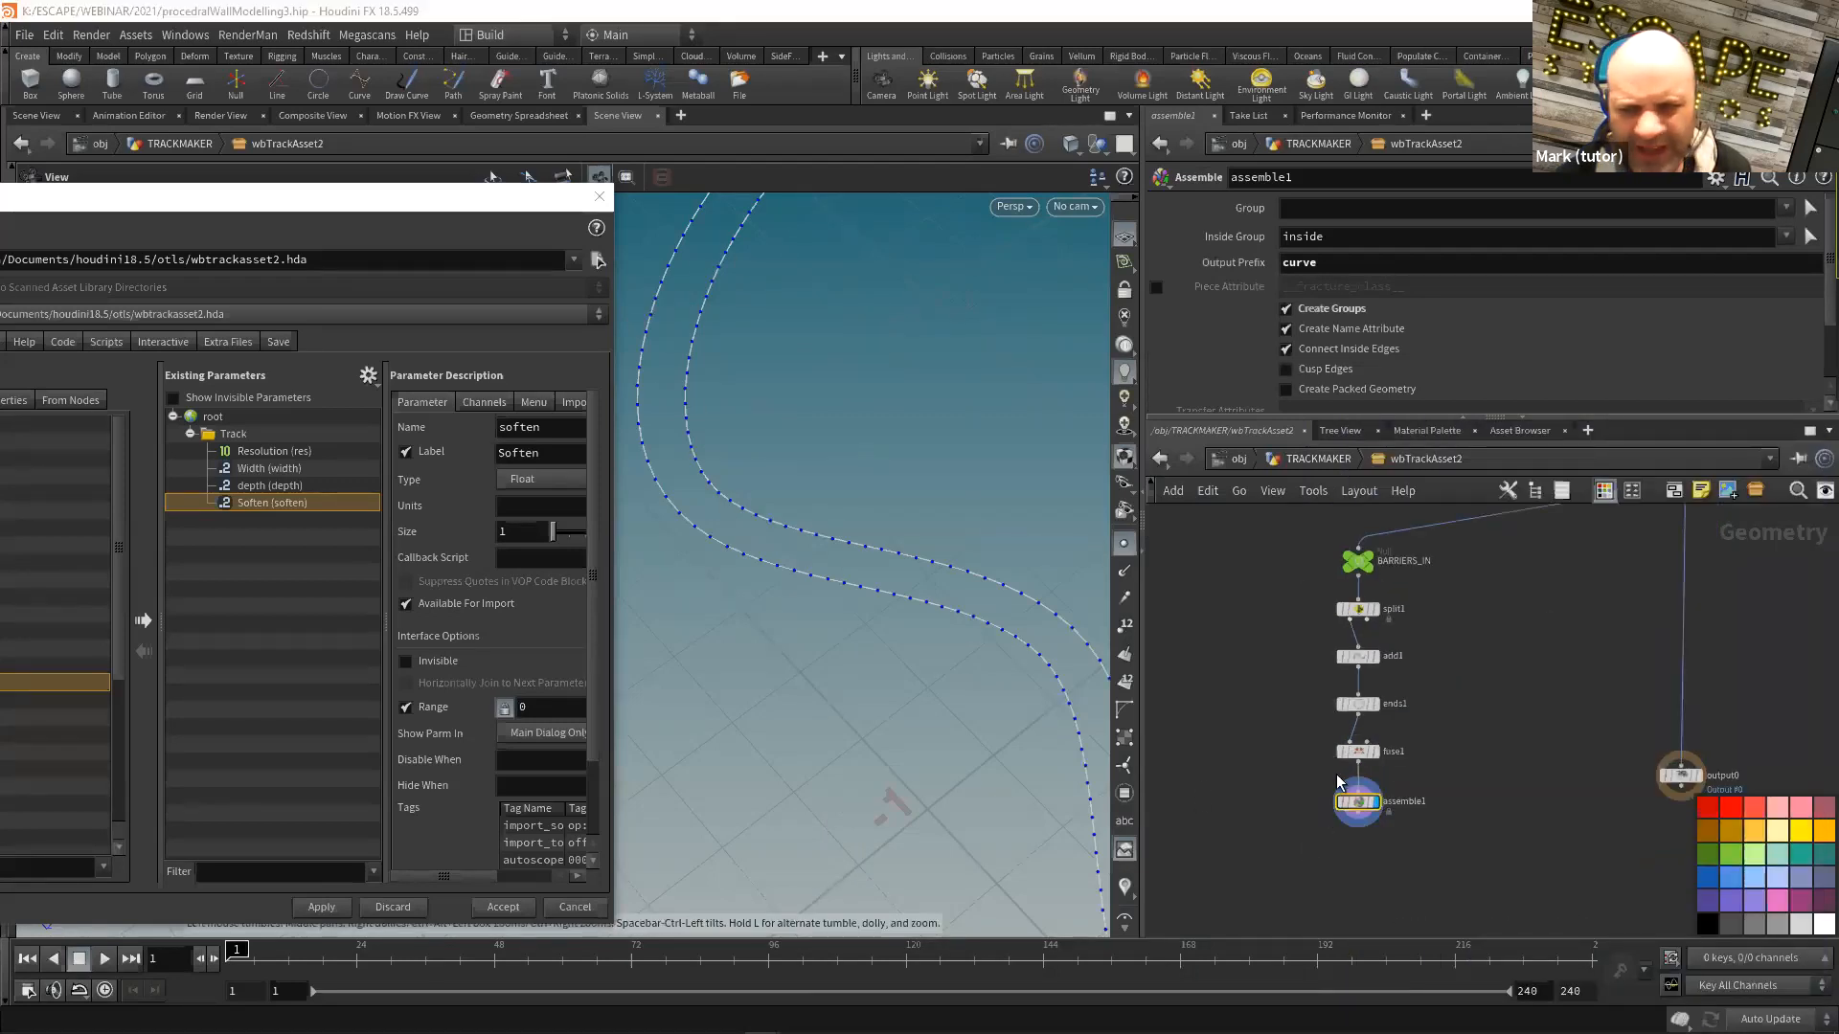
Step: Add a displayed Split node directly below assemble1 and set its Group to curve0 to isolate one edge curve
key("Tab")
type("spli")
left_click(1446, 121)
left_click(1390, 807)
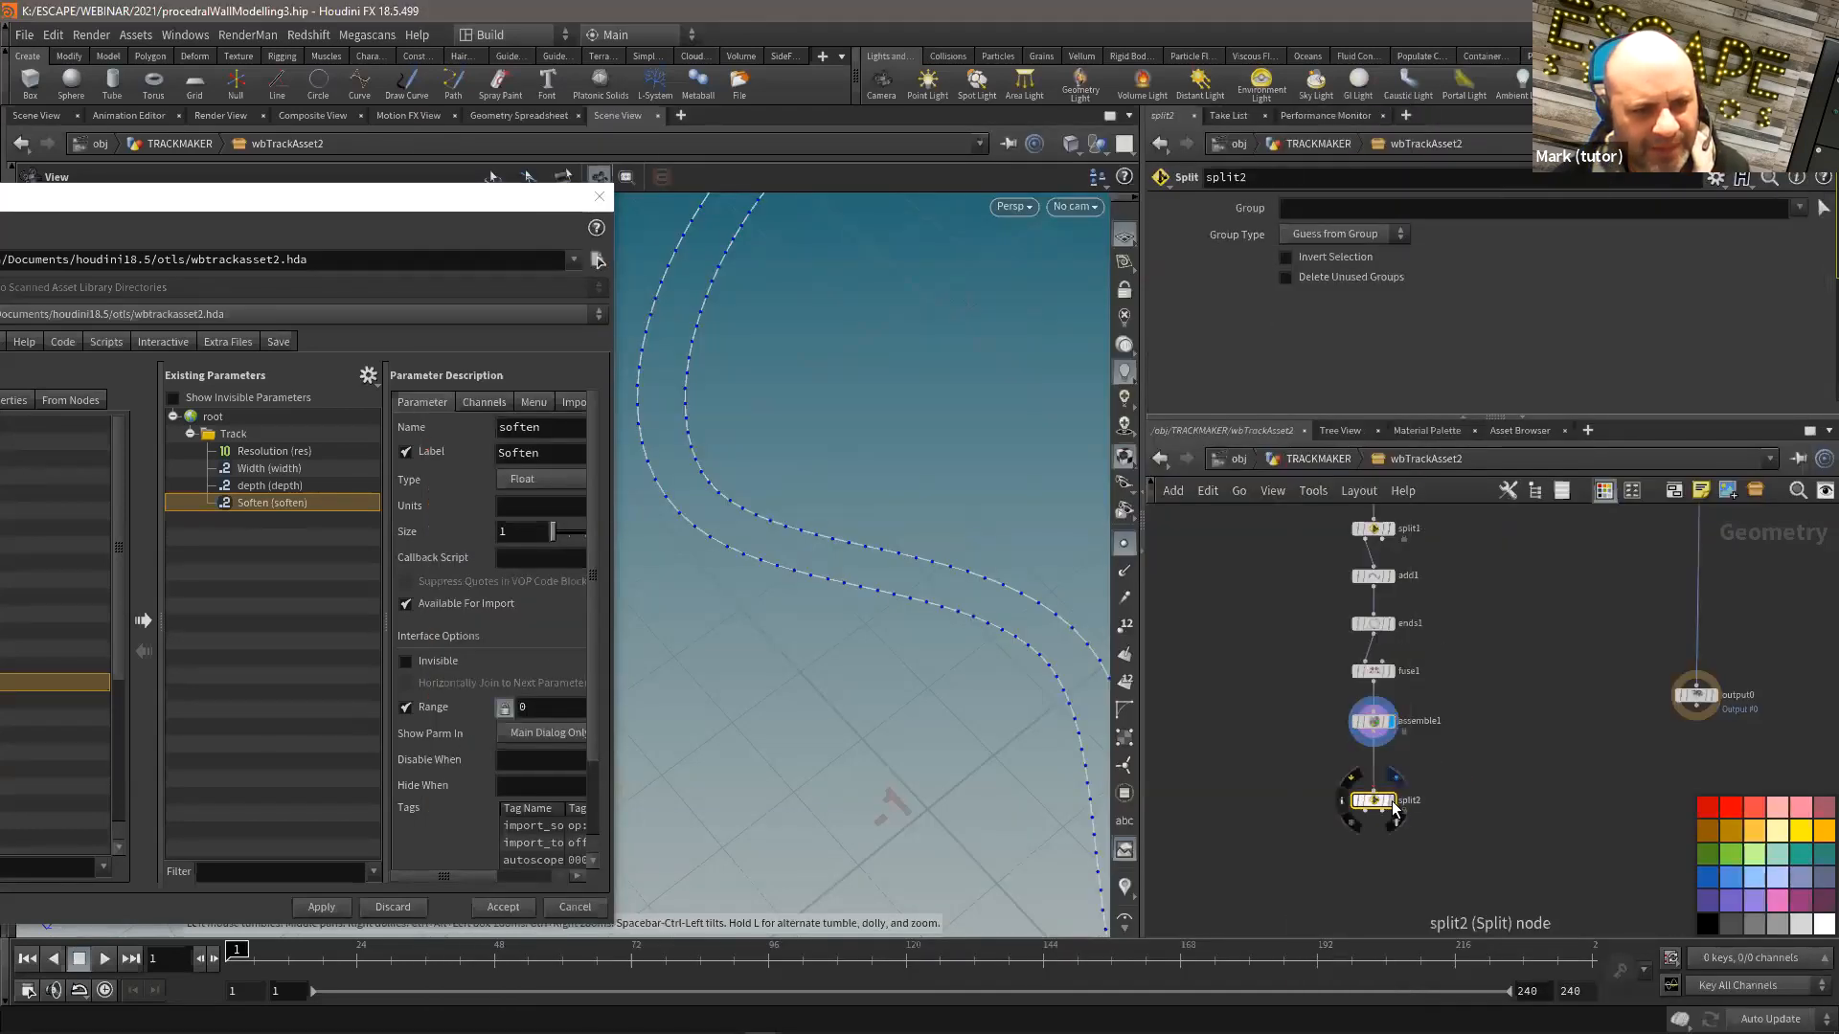
left_click(1394, 805)
left_click(1799, 208)
left_click(1792, 230)
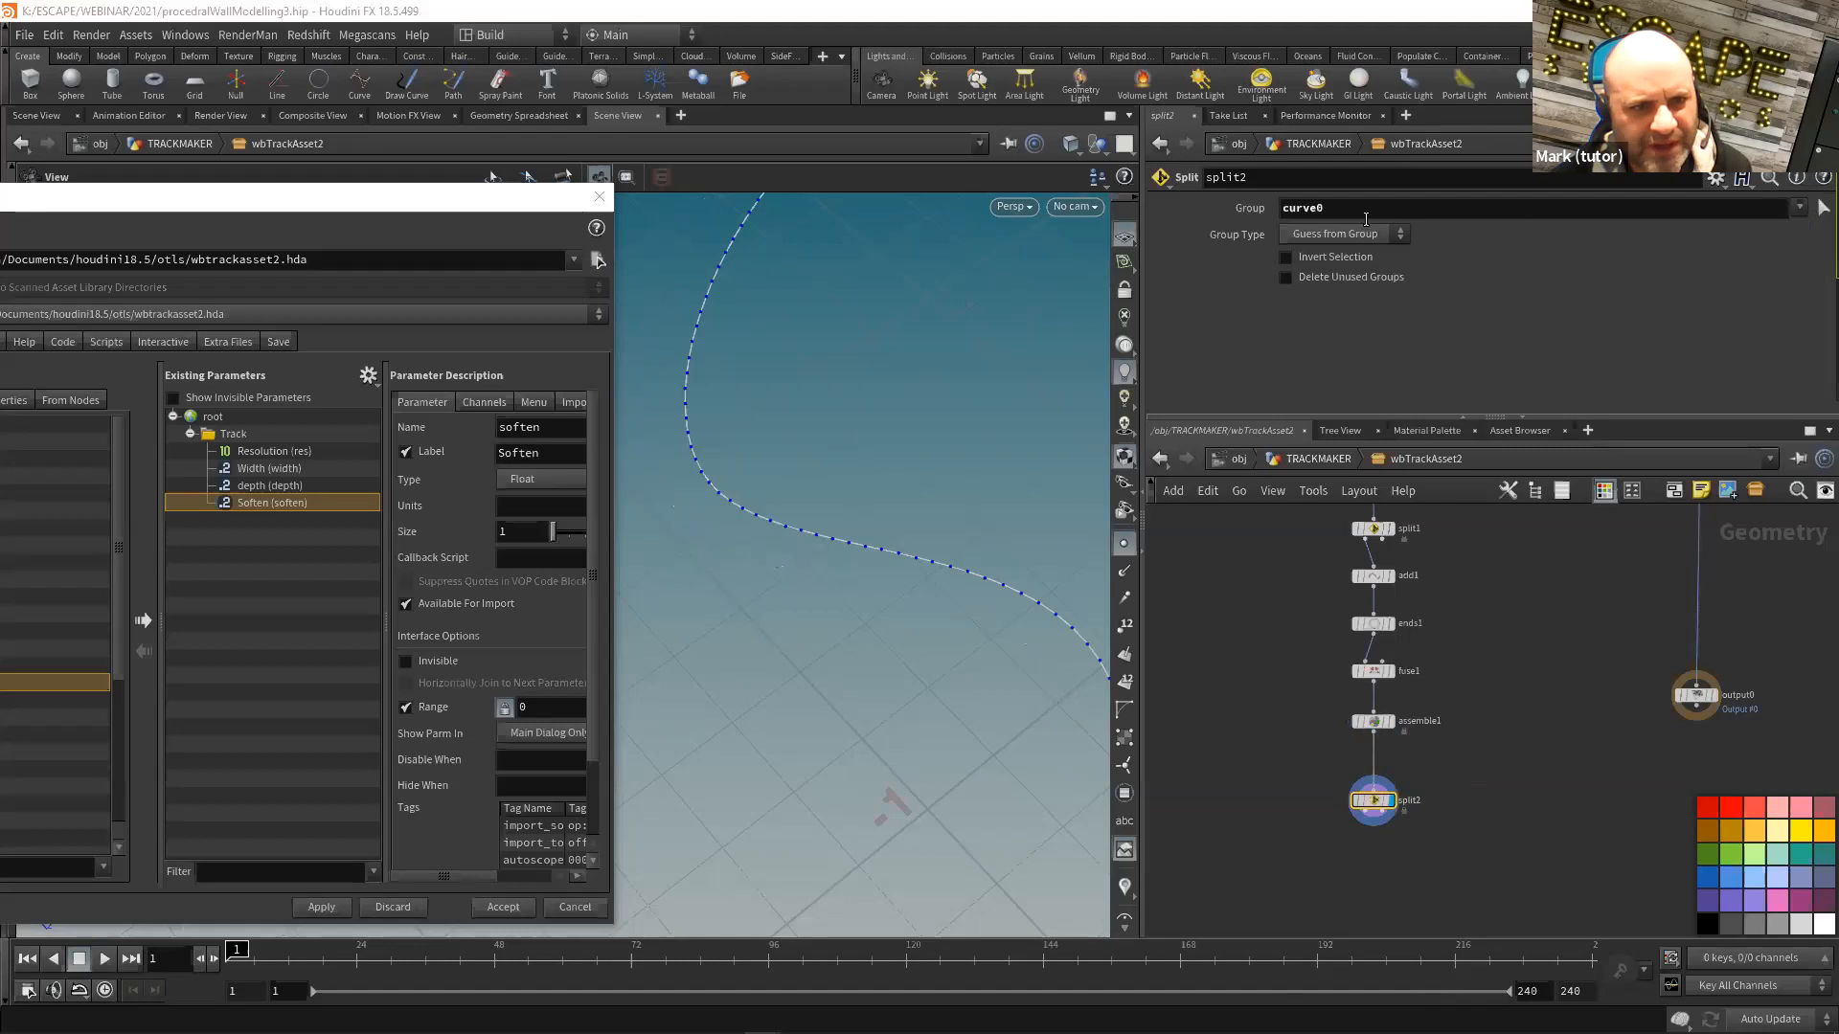
left_click_drag(891, 563, 925, 555)
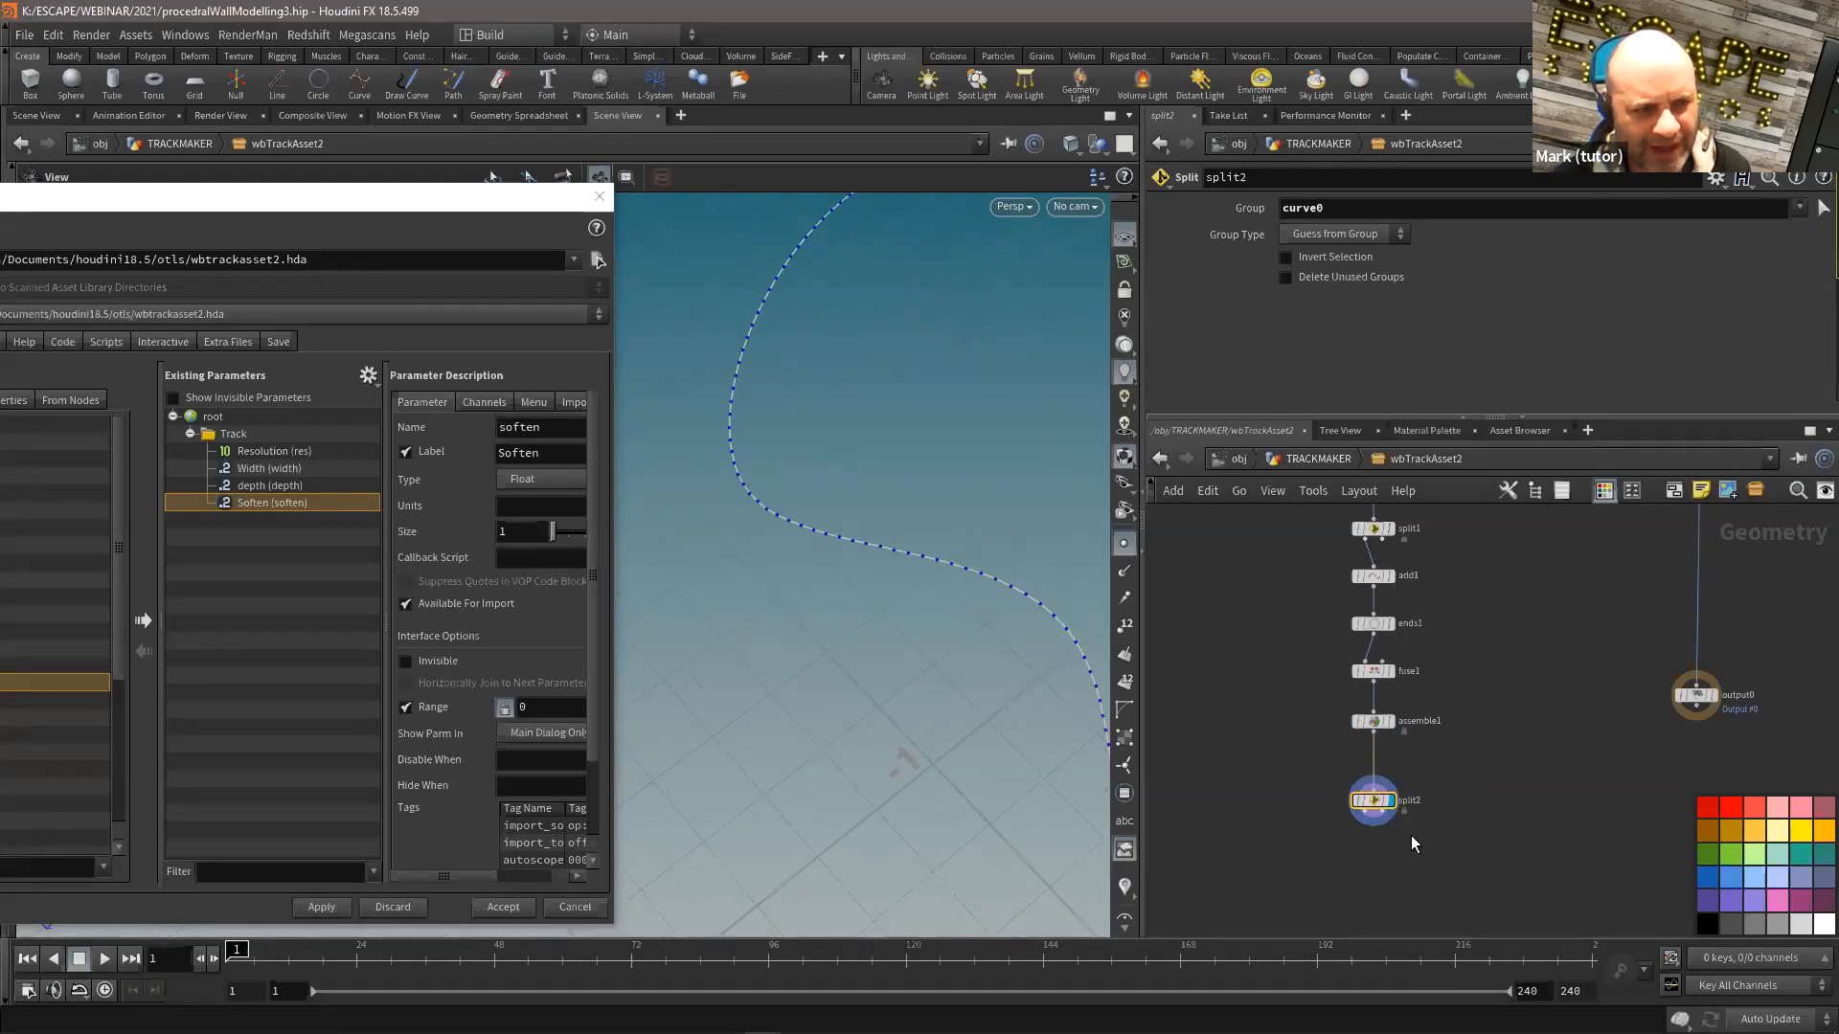
scroll(1278, 758, "up", 2)
left_click_drag(1388, 751, 1389, 720)
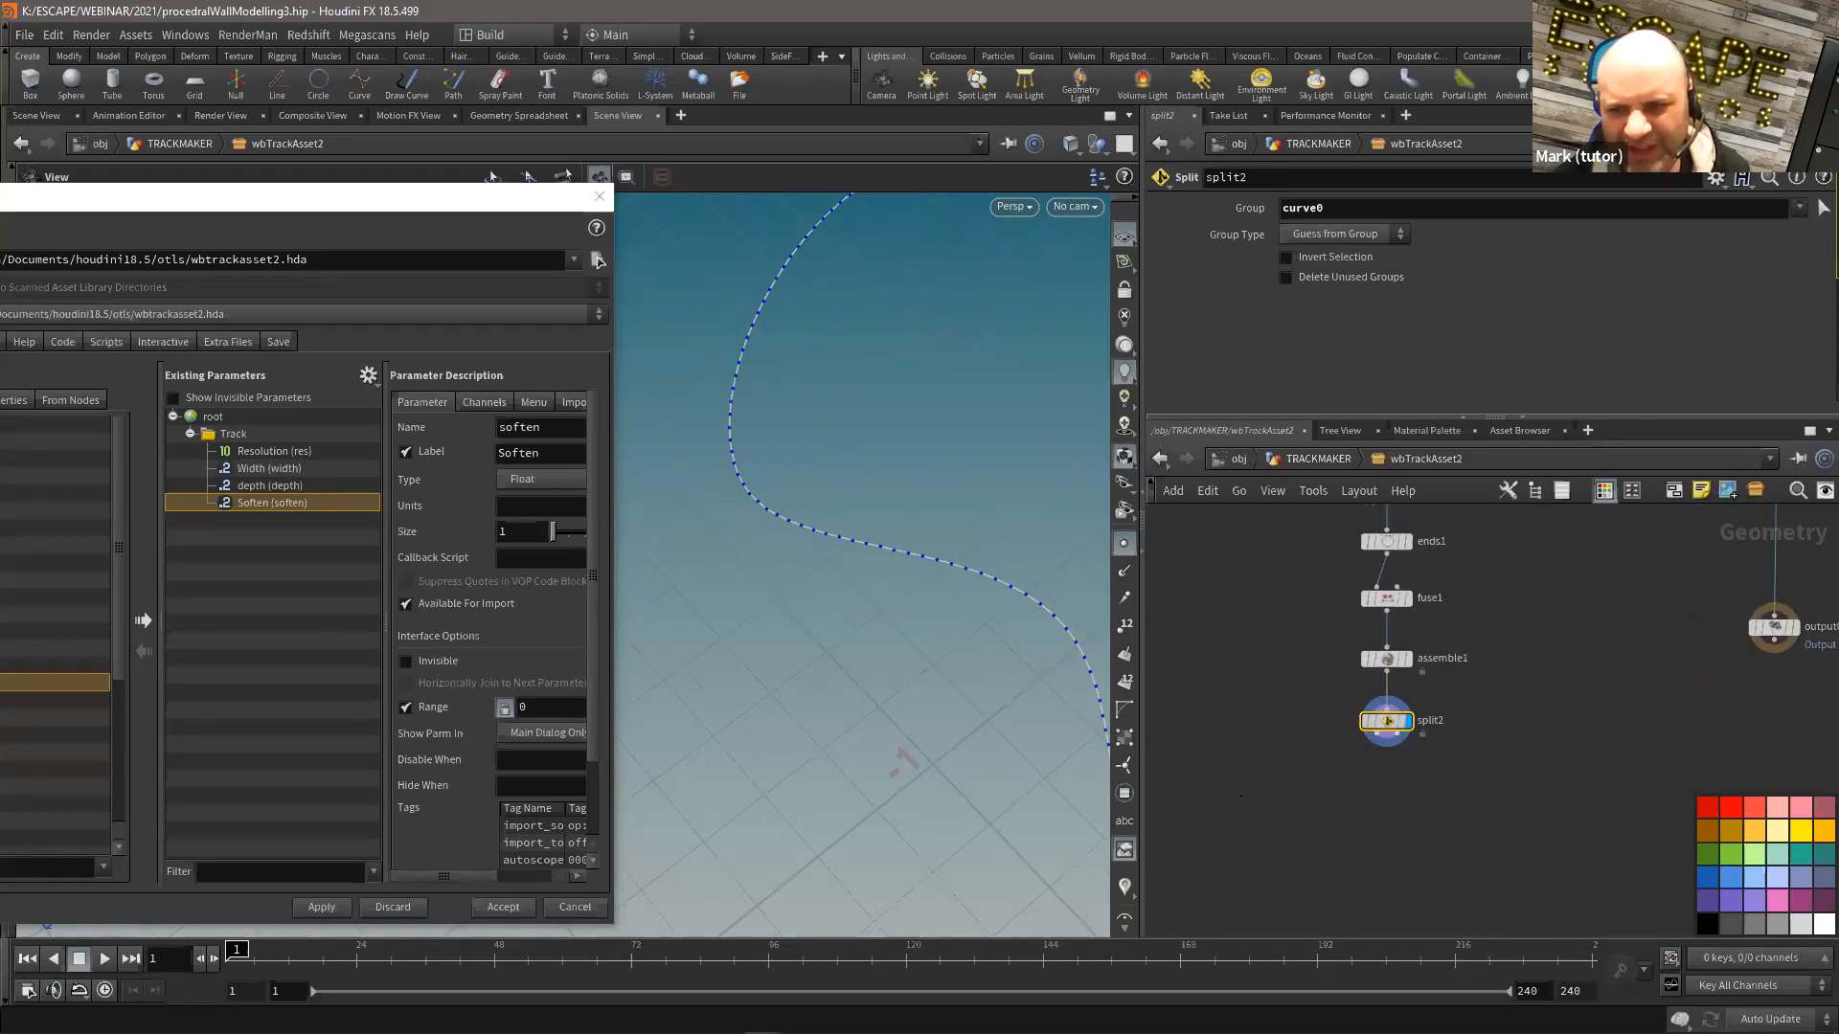
Step: Add a Line node beside split2, display it, and move the type properties window clear of the viewport
middle_click_drag(1551, 768, 1423, 787)
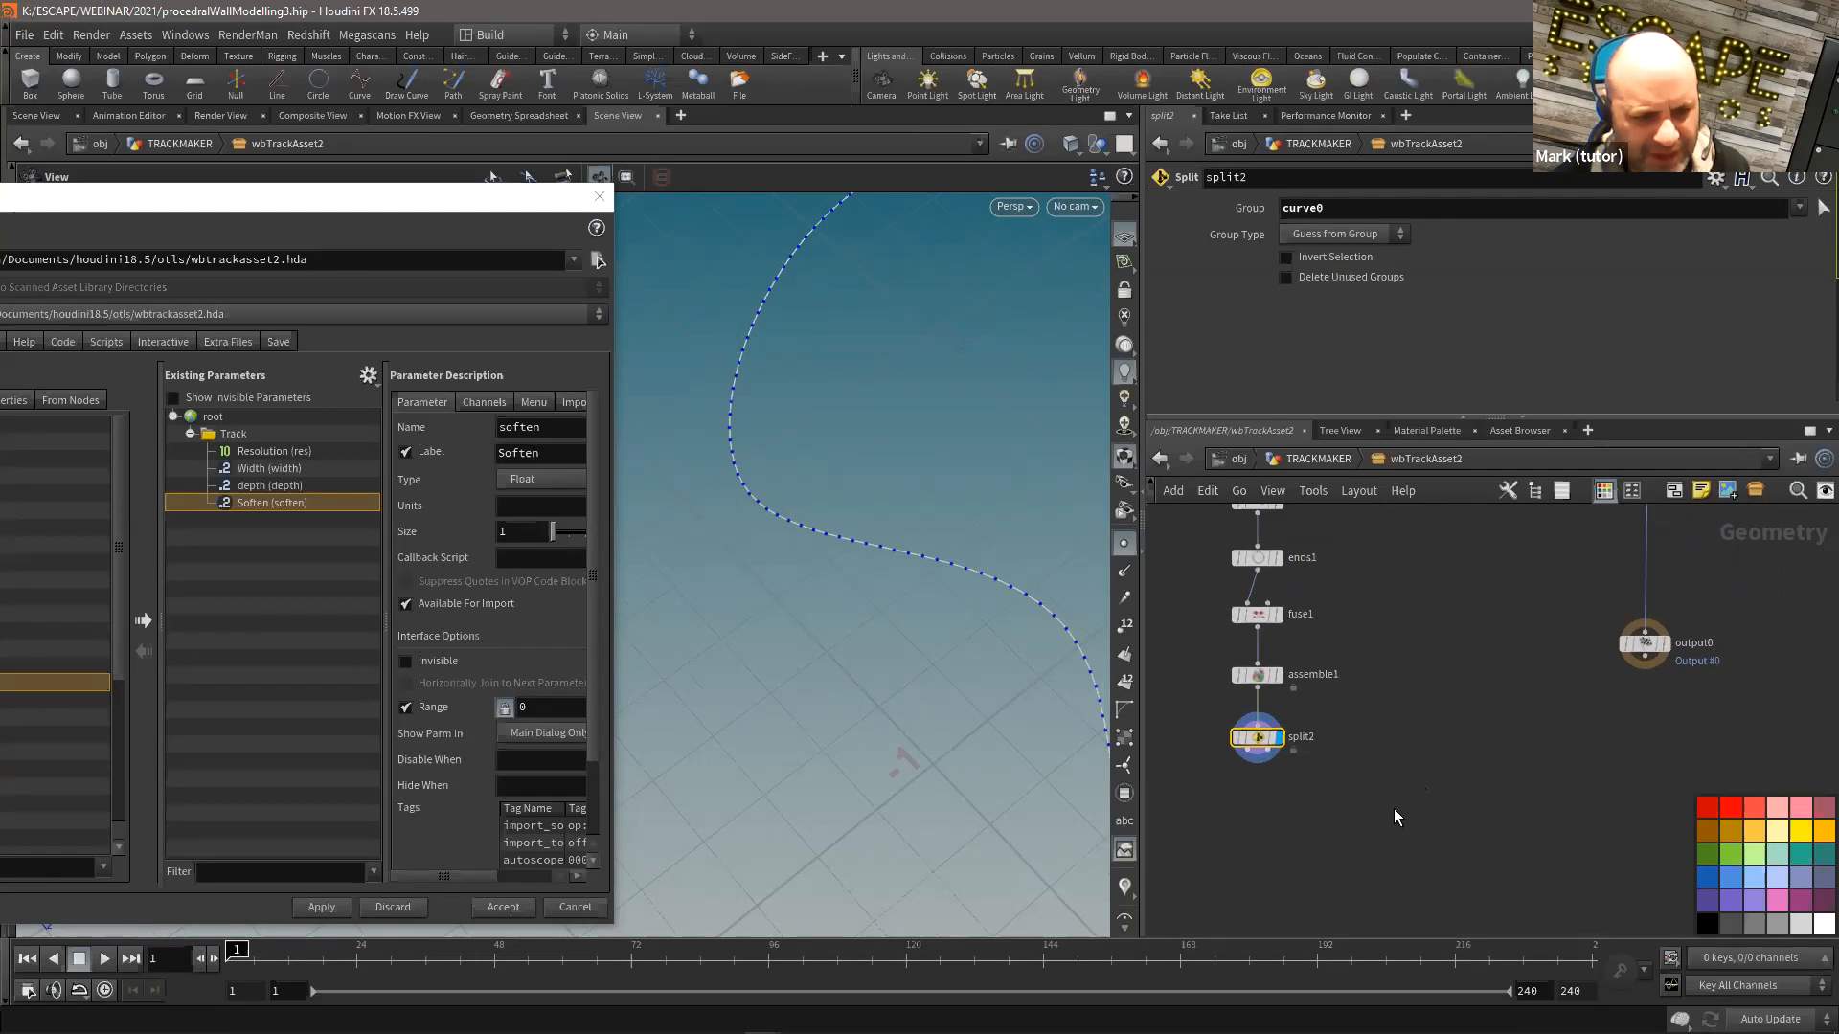
key("Tab")
left_click(1609, 288)
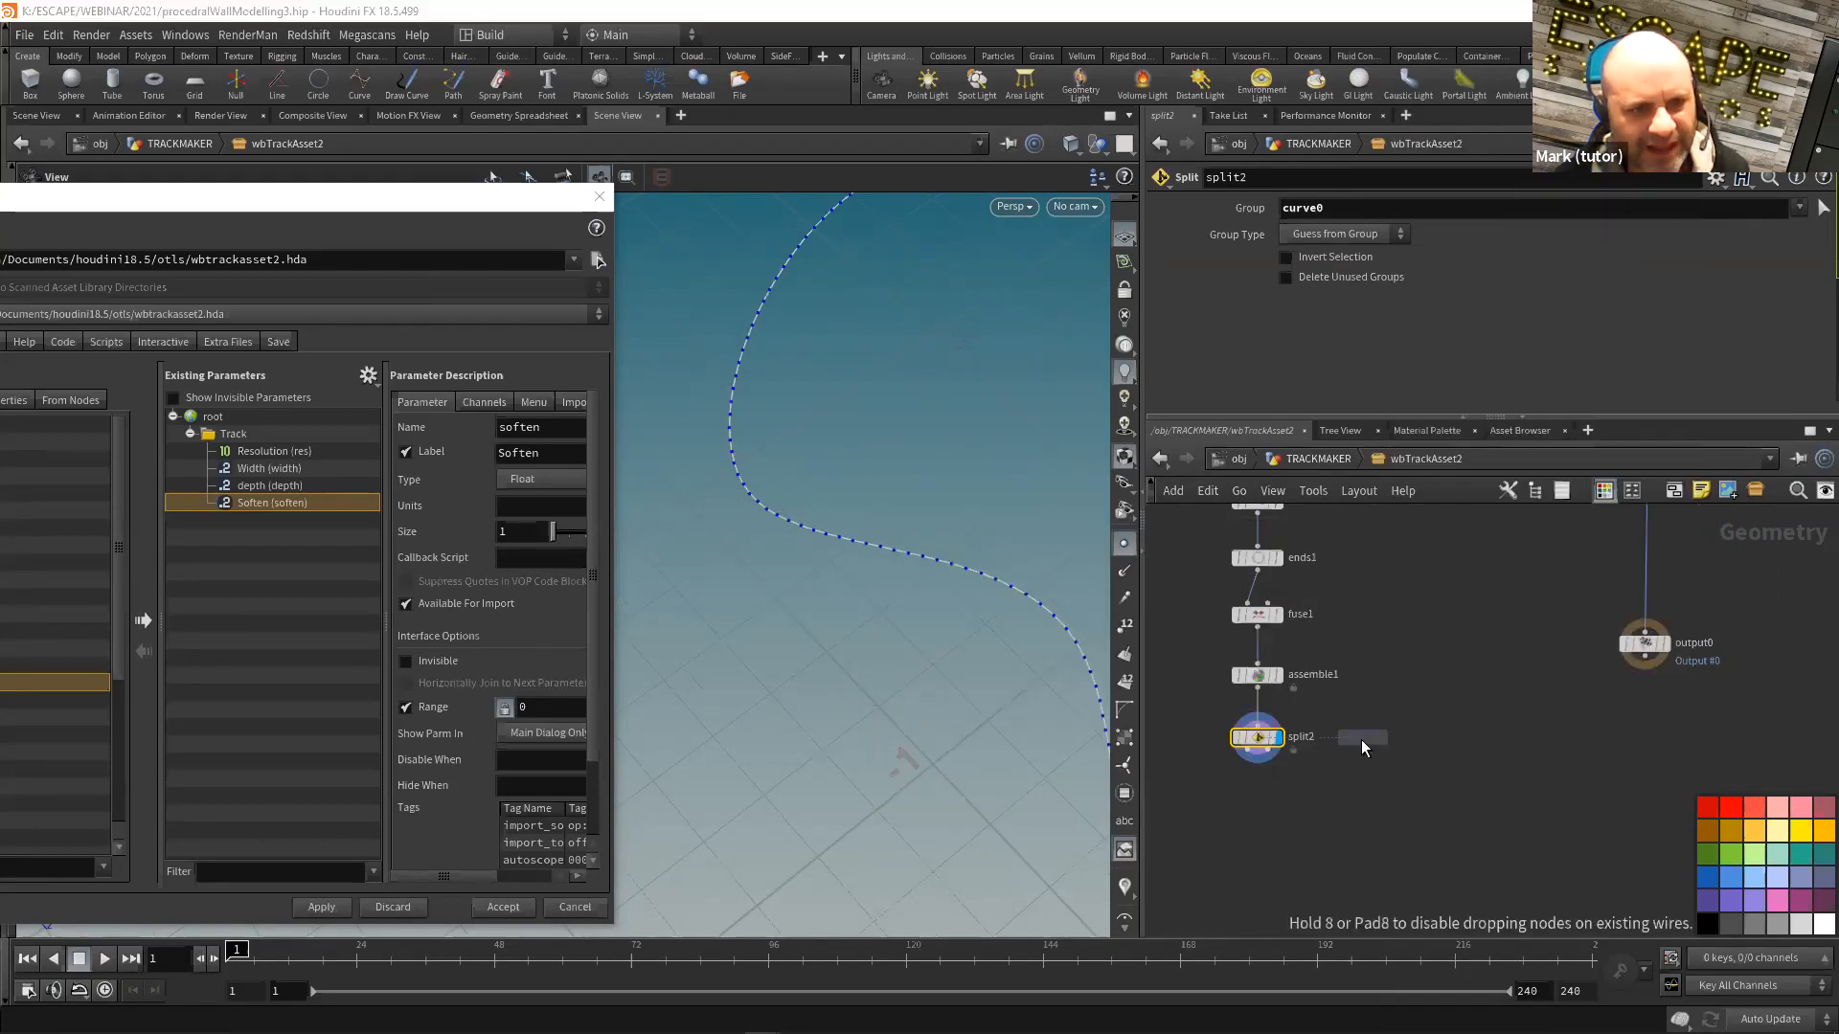
left_click(1391, 735)
left_click(1412, 733)
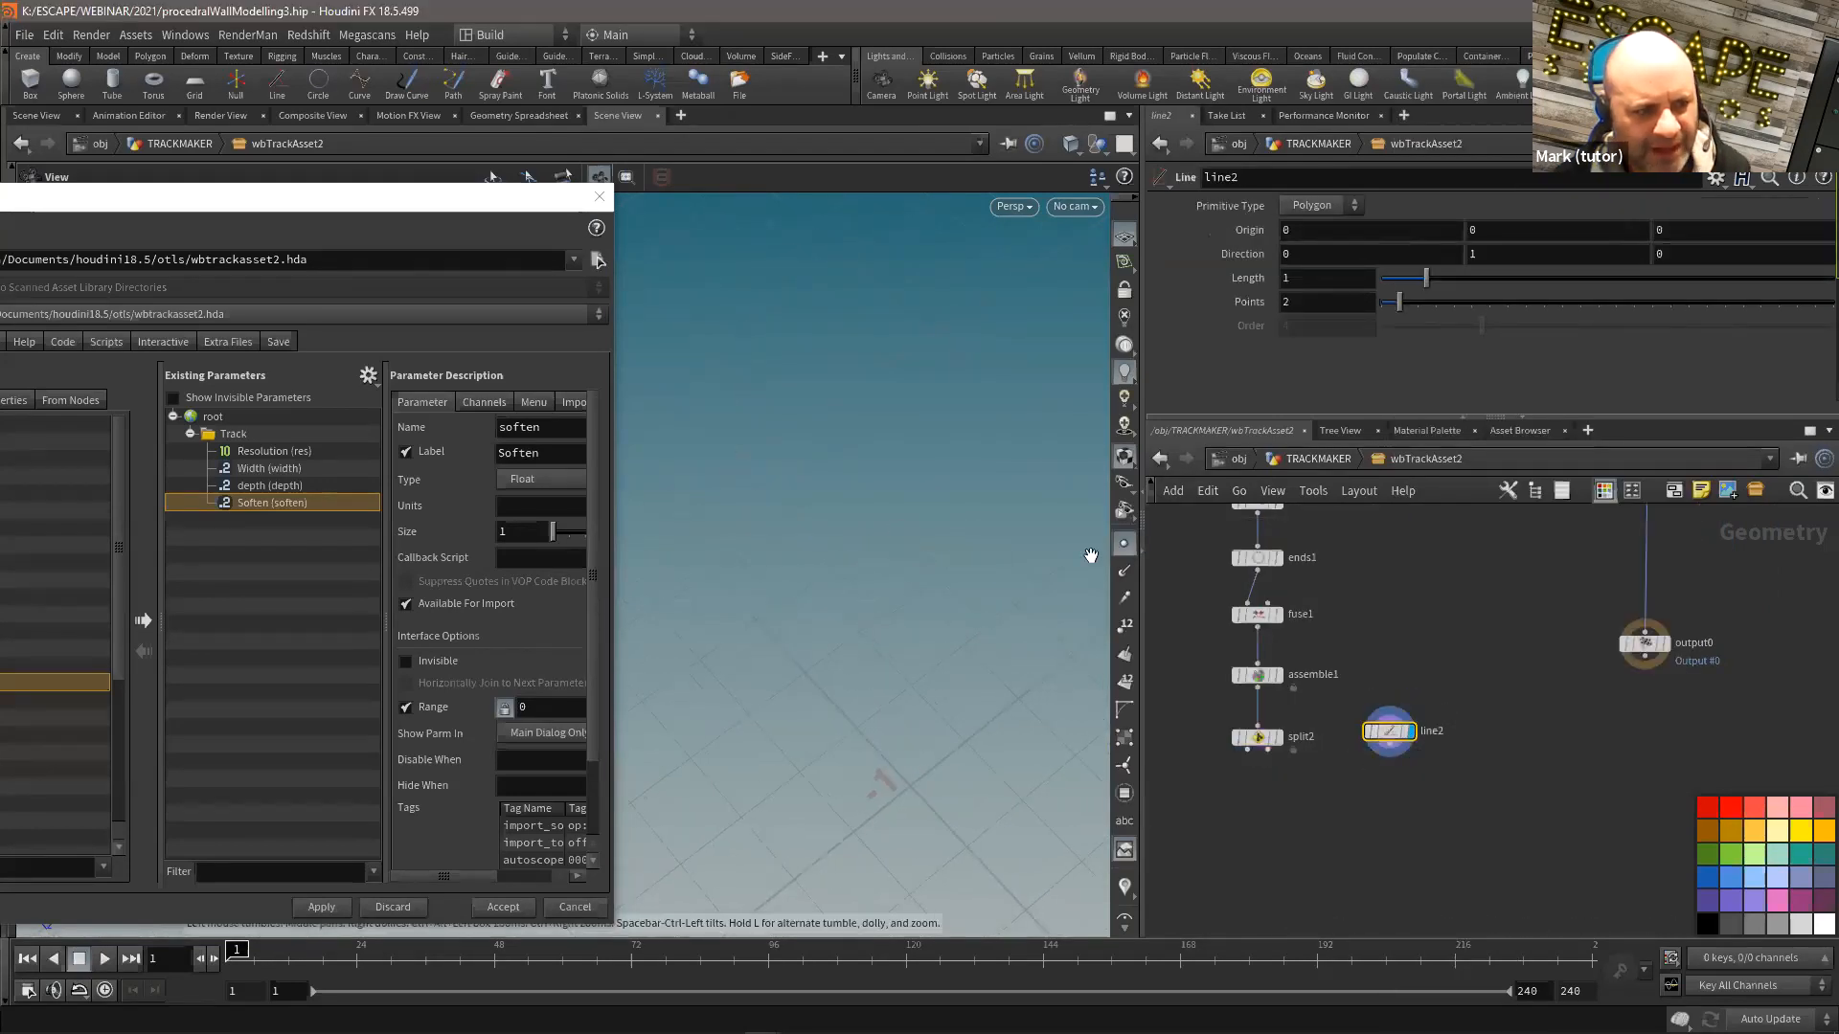
left_click_drag(455, 197, 332, 537)
middle_click_drag(728, 576, 825, 430)
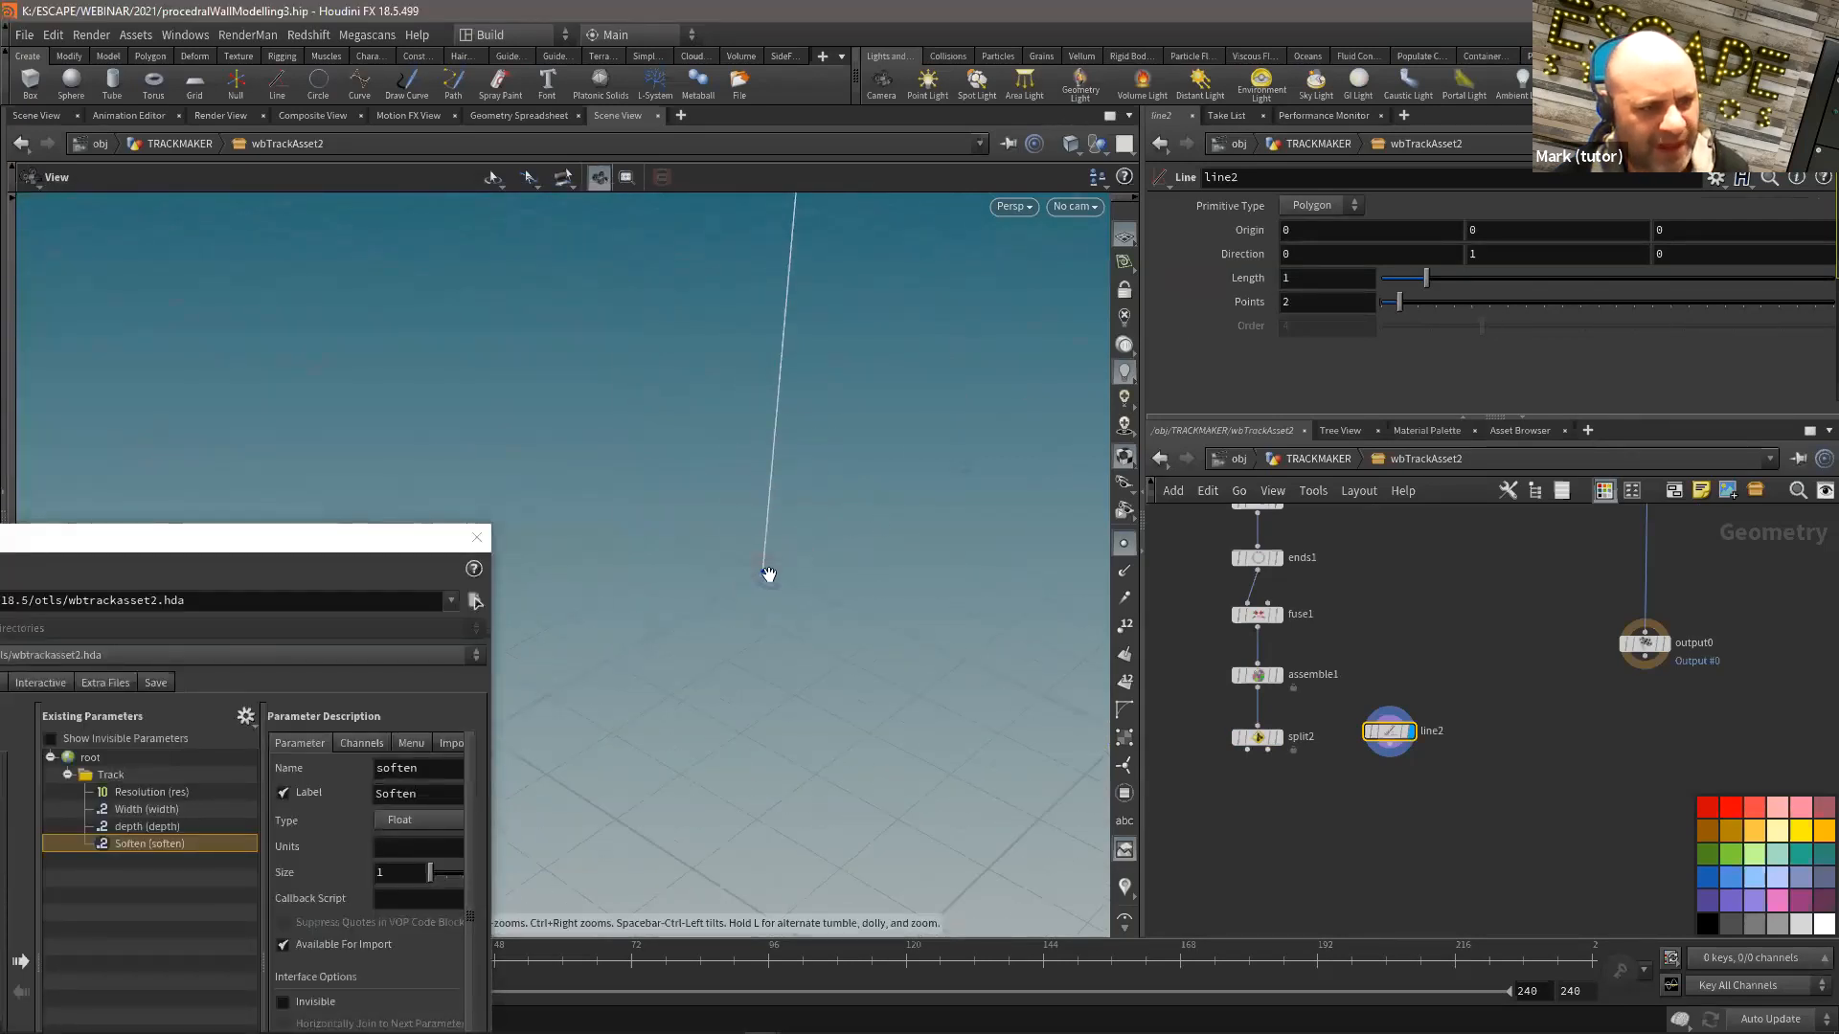
Step: Set line2's Direction to 1, 0, 0 and its Length to 0.21, and color the node yellow
left_click_drag(1308, 262, 1271, 259)
type("1")
key("Tab")
type("0")
key("Return")
middle_click_drag(910, 515, 768, 470)
left_click_drag(768, 470, 654, 573)
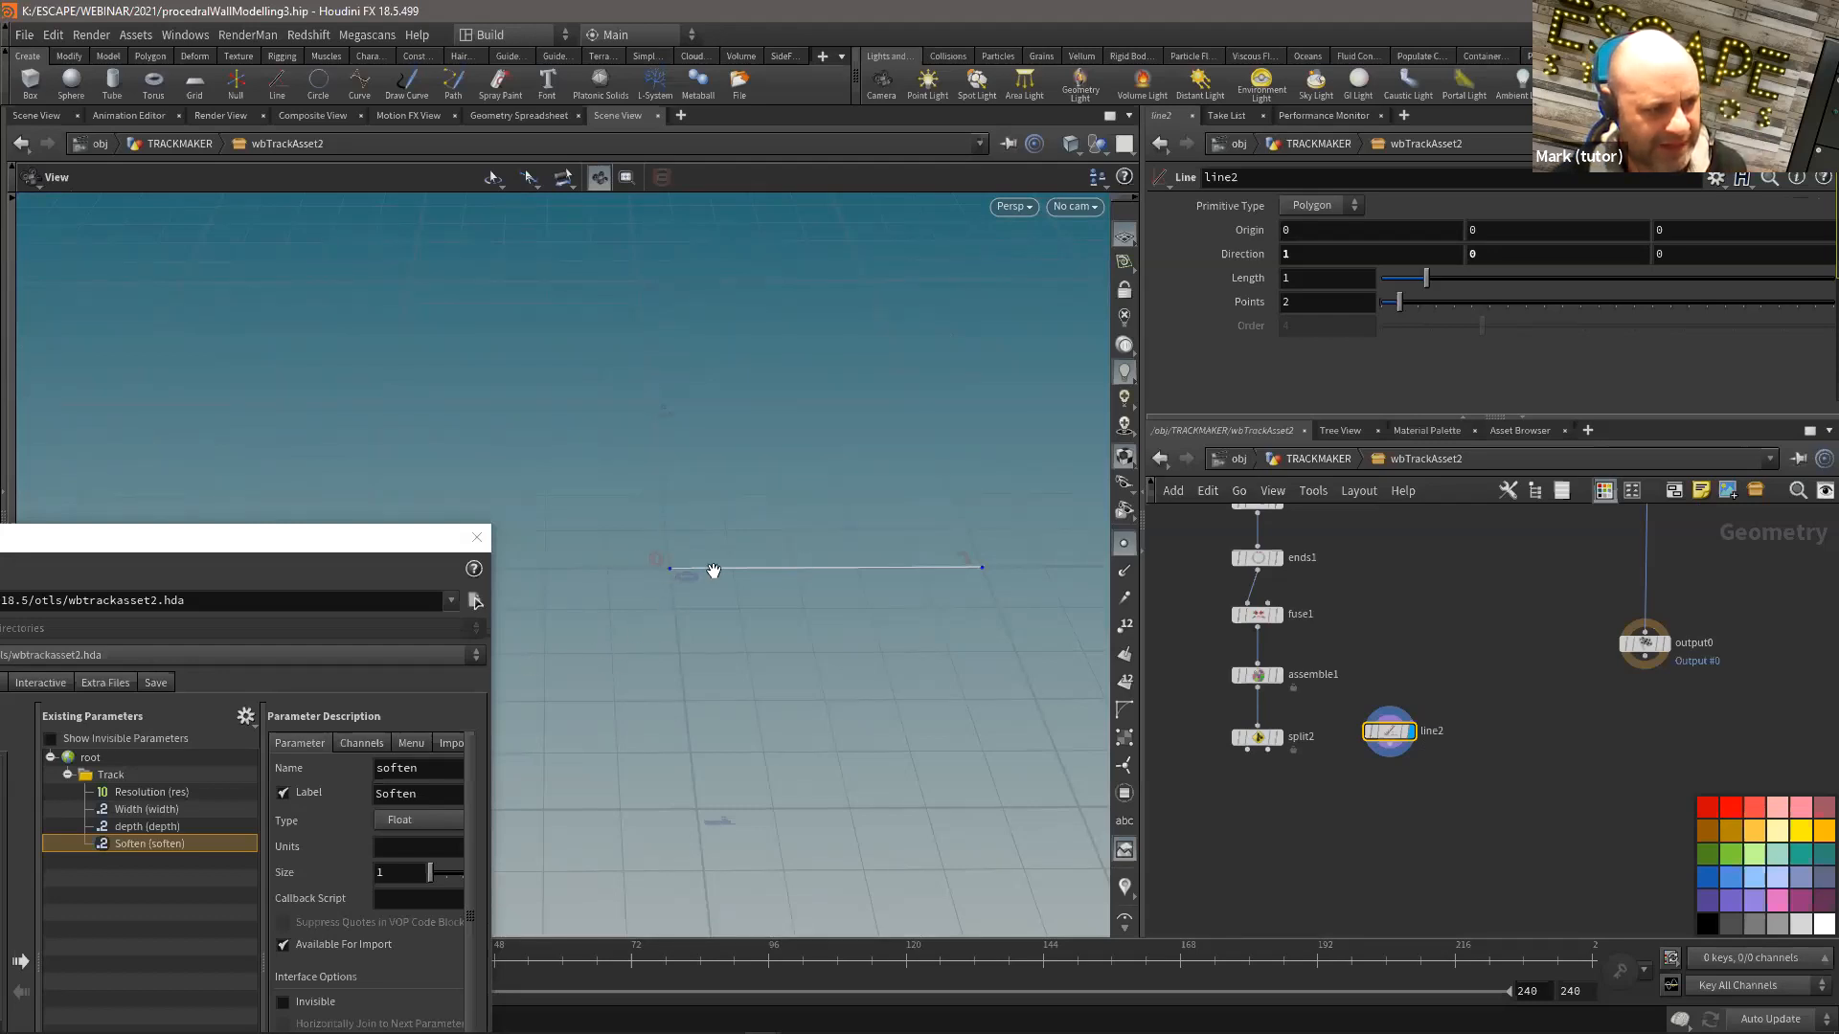
left_click_drag(1423, 280, 1389, 274)
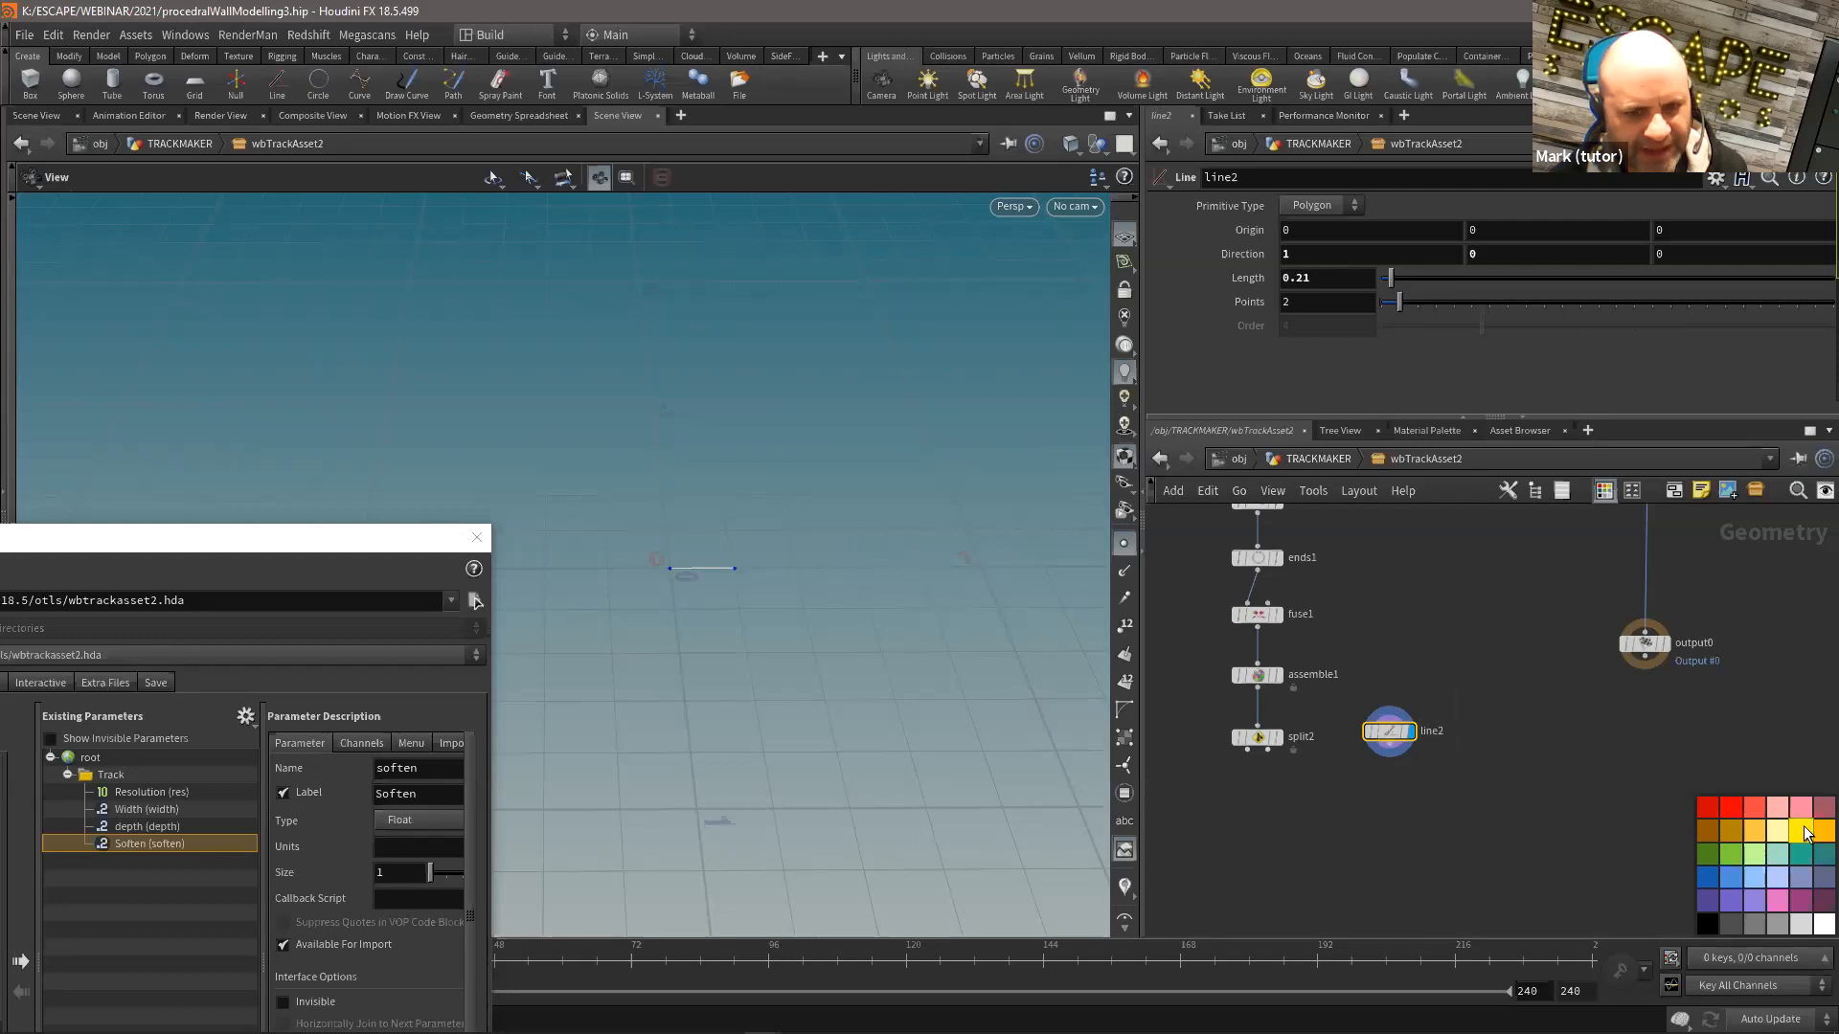
Step: Add a Sweep node with split2 as the backbone and line2 as the cross section, and display it to inspect the strip
middle_click_drag(1354, 802, 1377, 757)
key("Tab")
type("swe")
key("Return")
left_click(1285, 831)
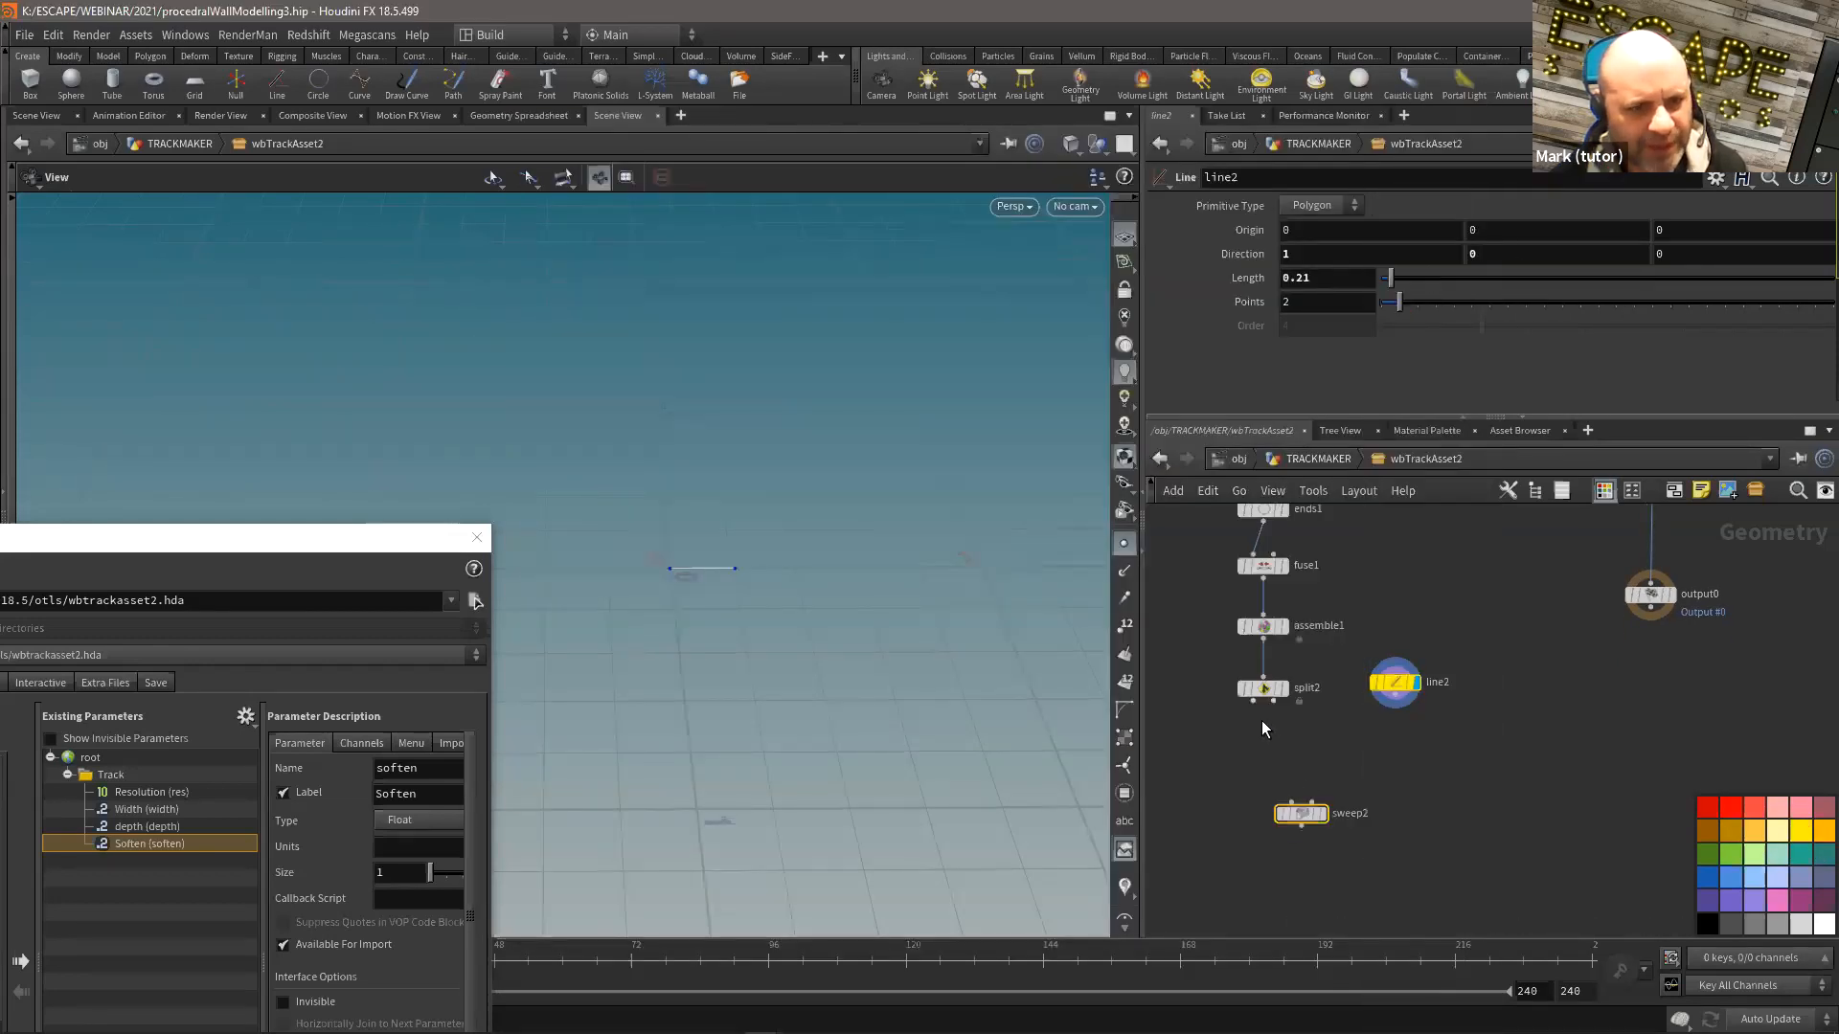
left_click_drag(1264, 690, 1249, 821)
left_click_drag(1394, 694, 1264, 808)
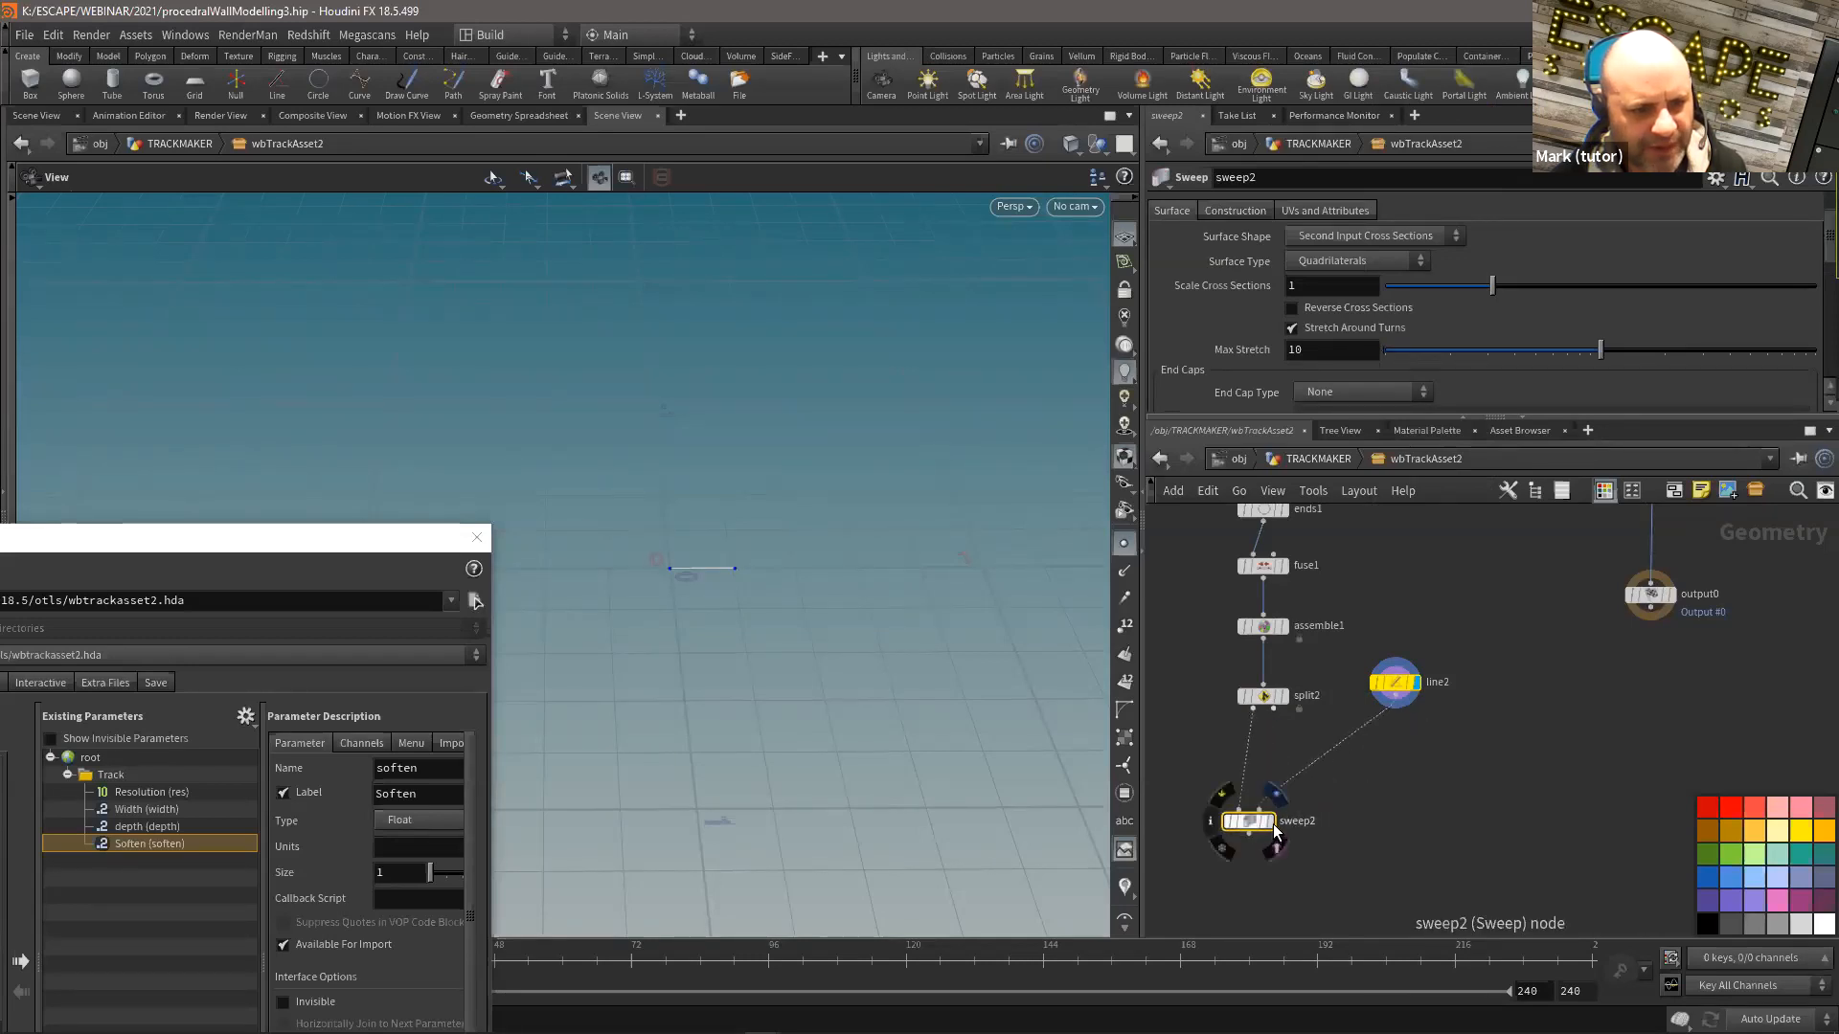
scroll(886, 587, "up", 3)
left_click_drag(886, 587, 796, 529)
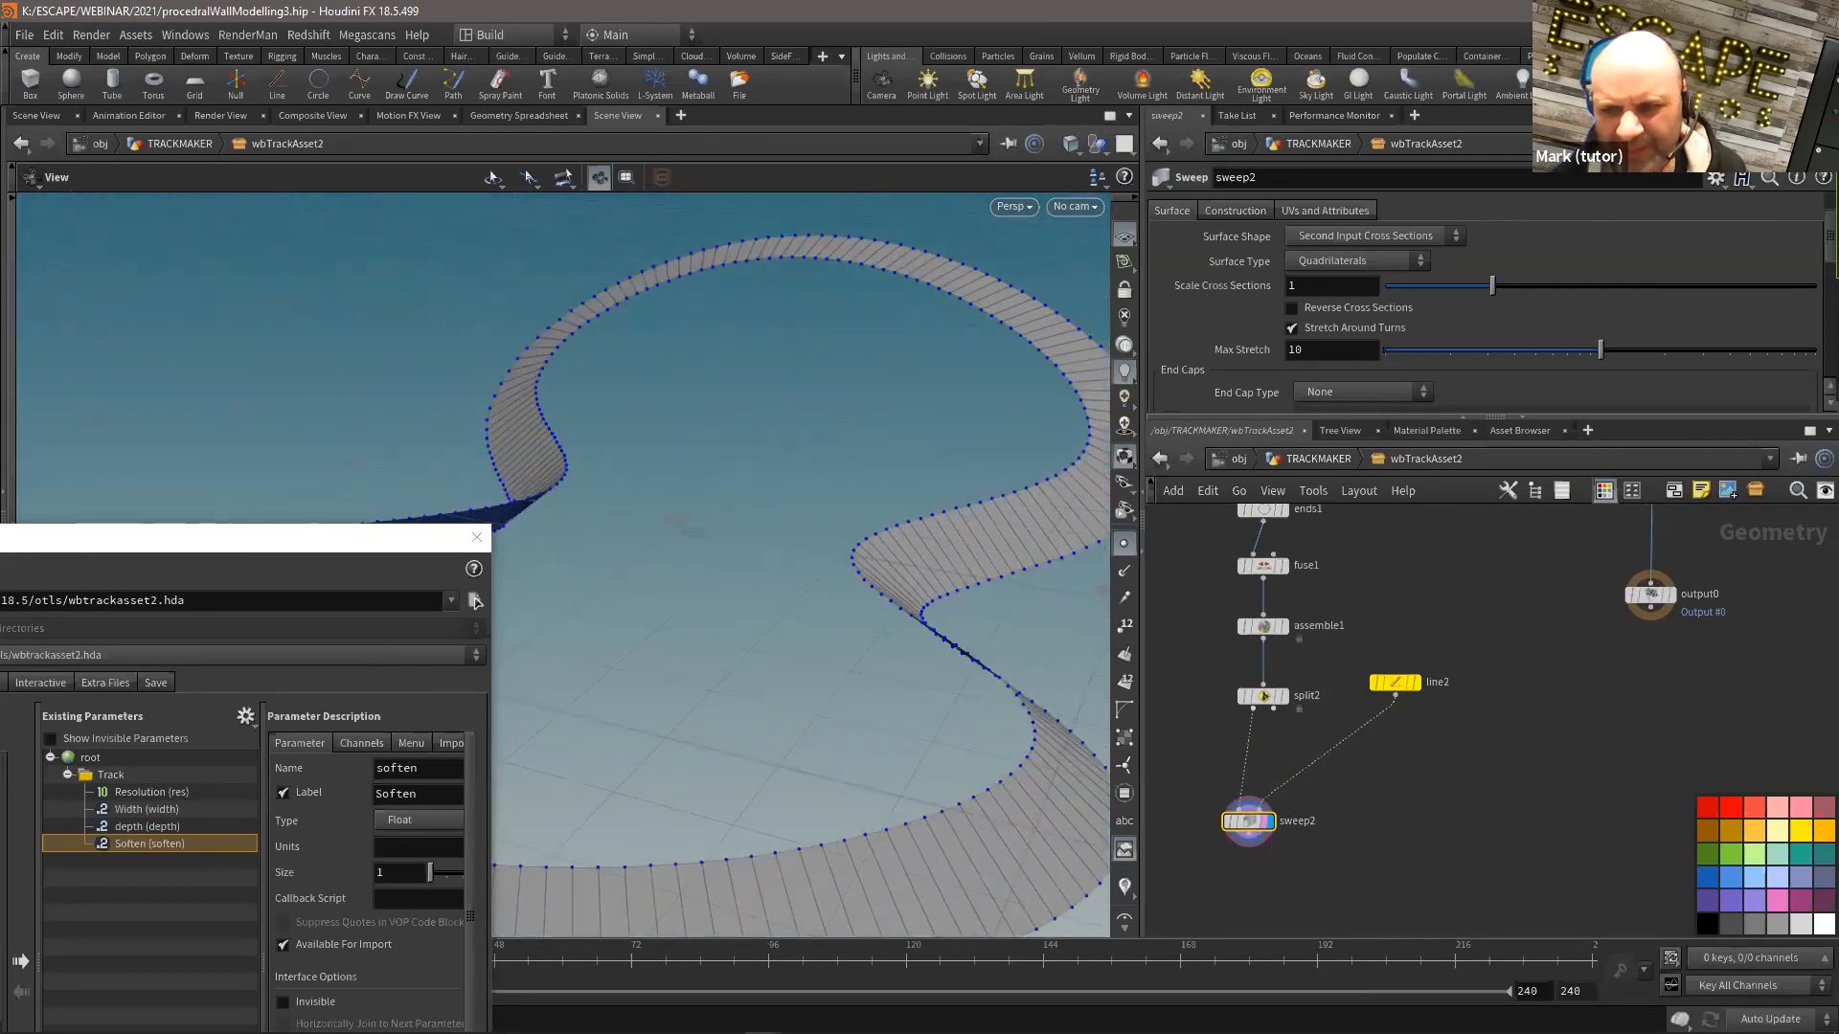
left_click_drag(792, 560, 942, 647)
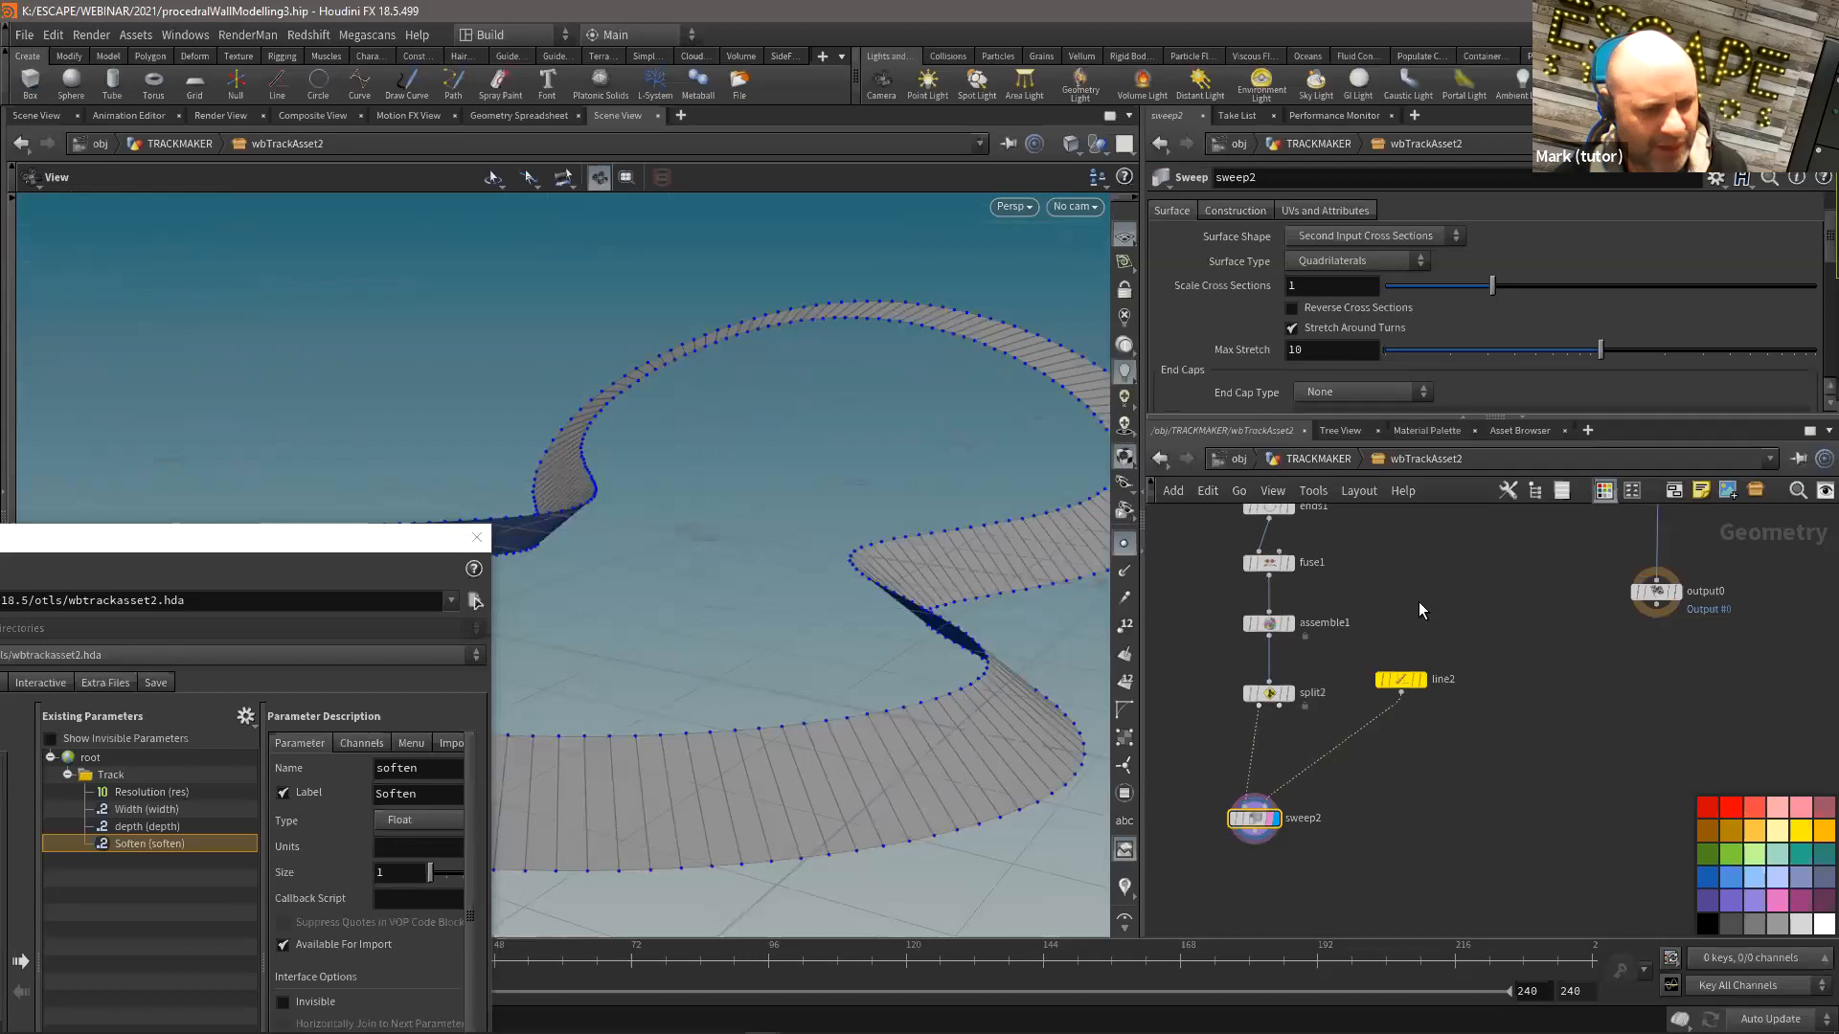
Step: Copy the up-vector wrangle pointwrangle1 from the TRACK network and insert the copy between assemble1 and split2
scroll(1302, 632, "down", 3)
middle_click_drag(1302, 617, 1312, 774)
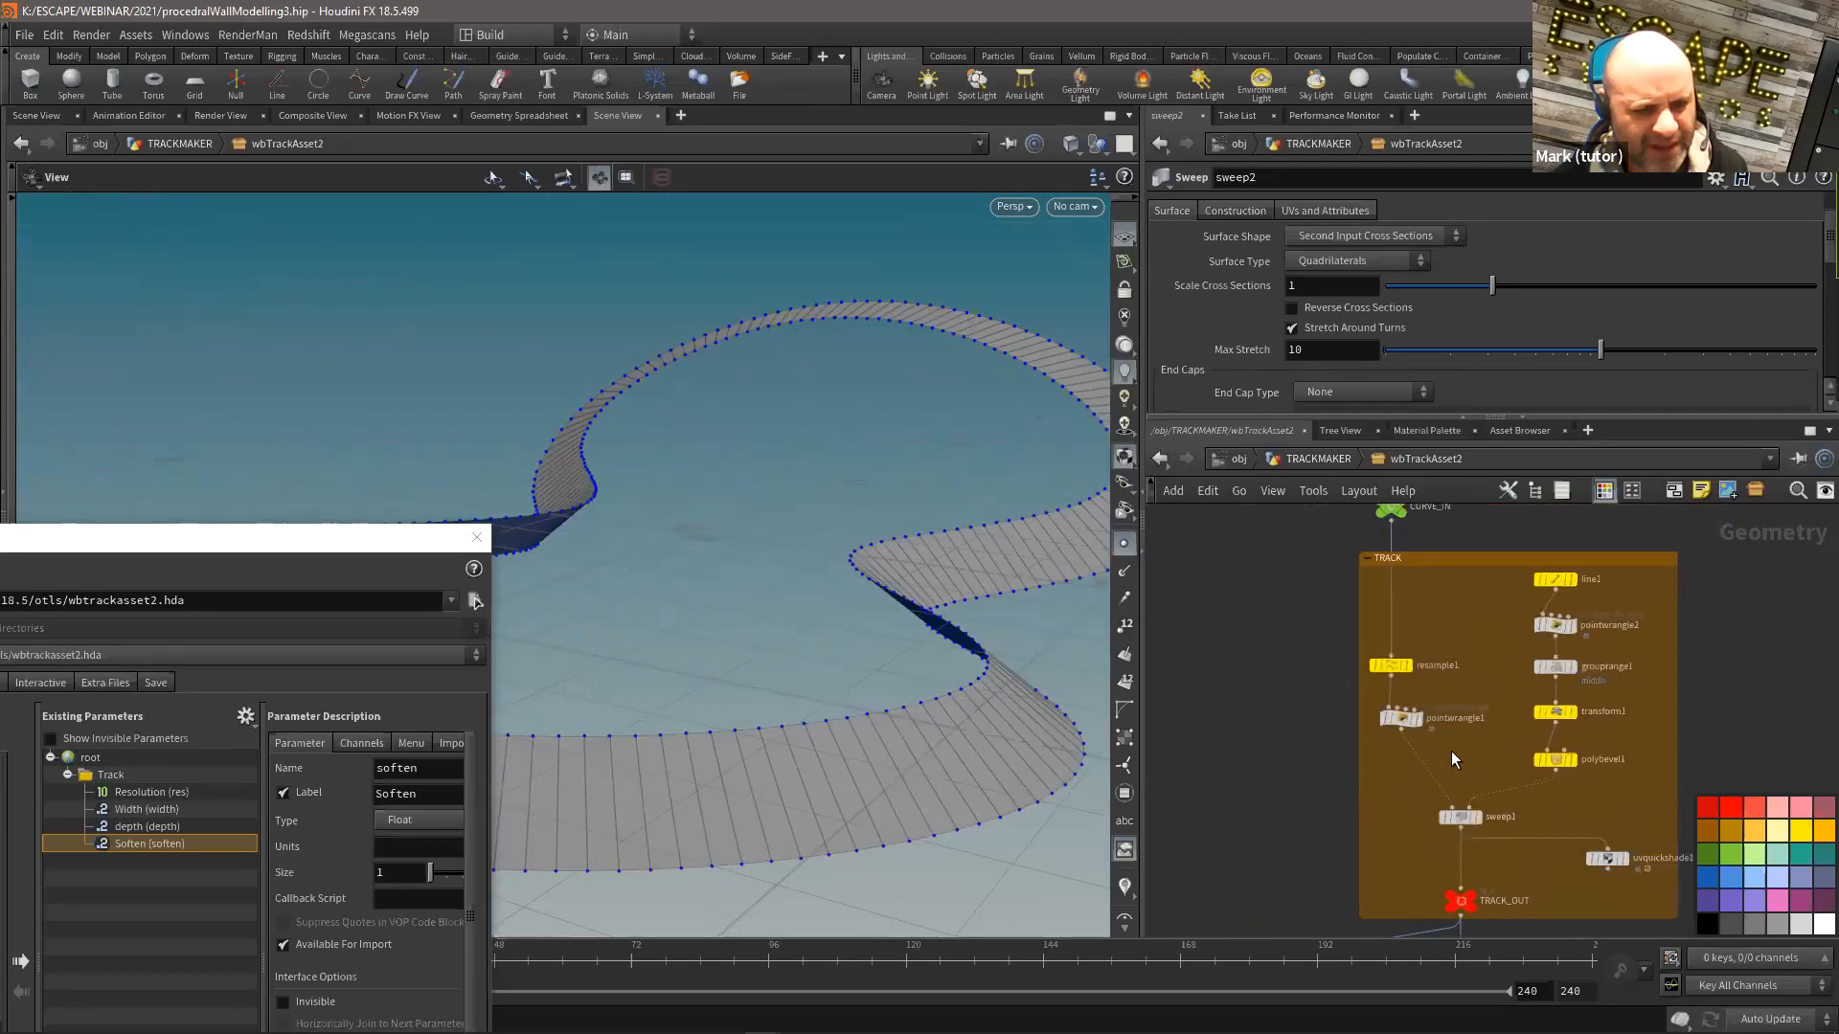
left_click(1399, 717)
middle_click_drag(1410, 766, 1465, 485)
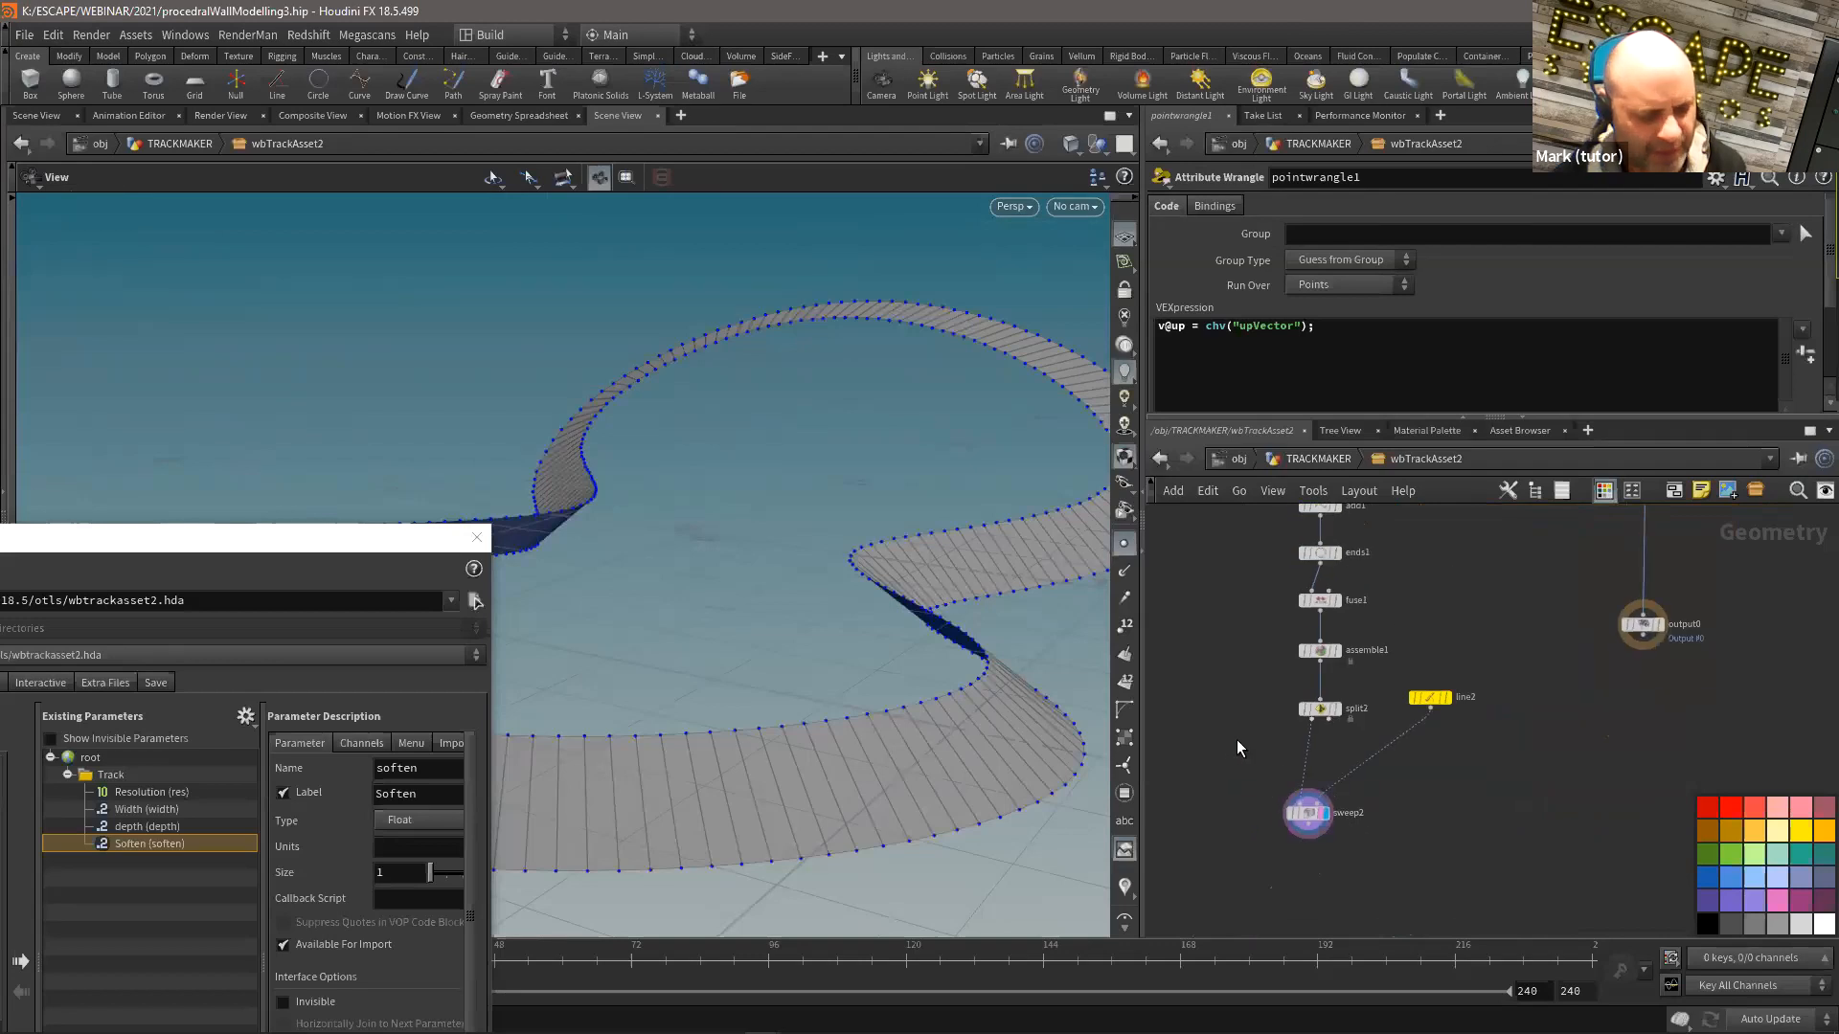
key("ctrl+v")
left_click_drag(1238, 740, 1288, 707)
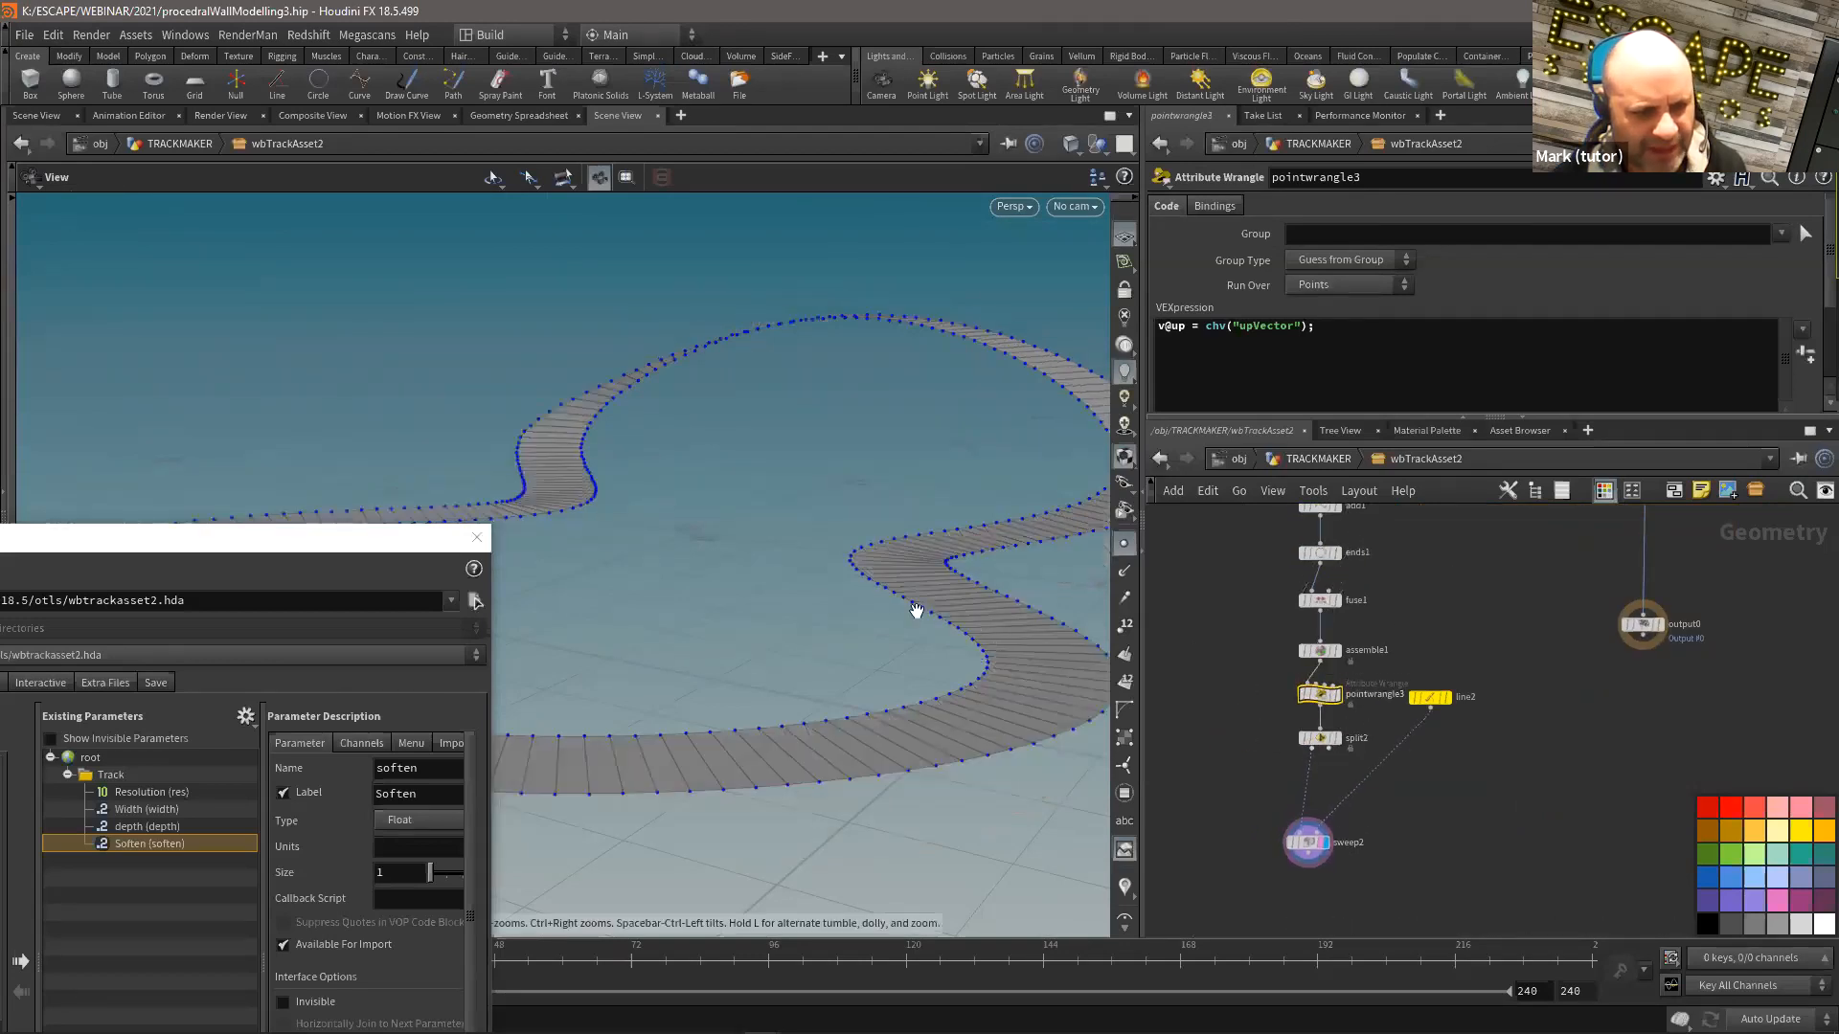
left_click_drag(741, 508, 766, 474)
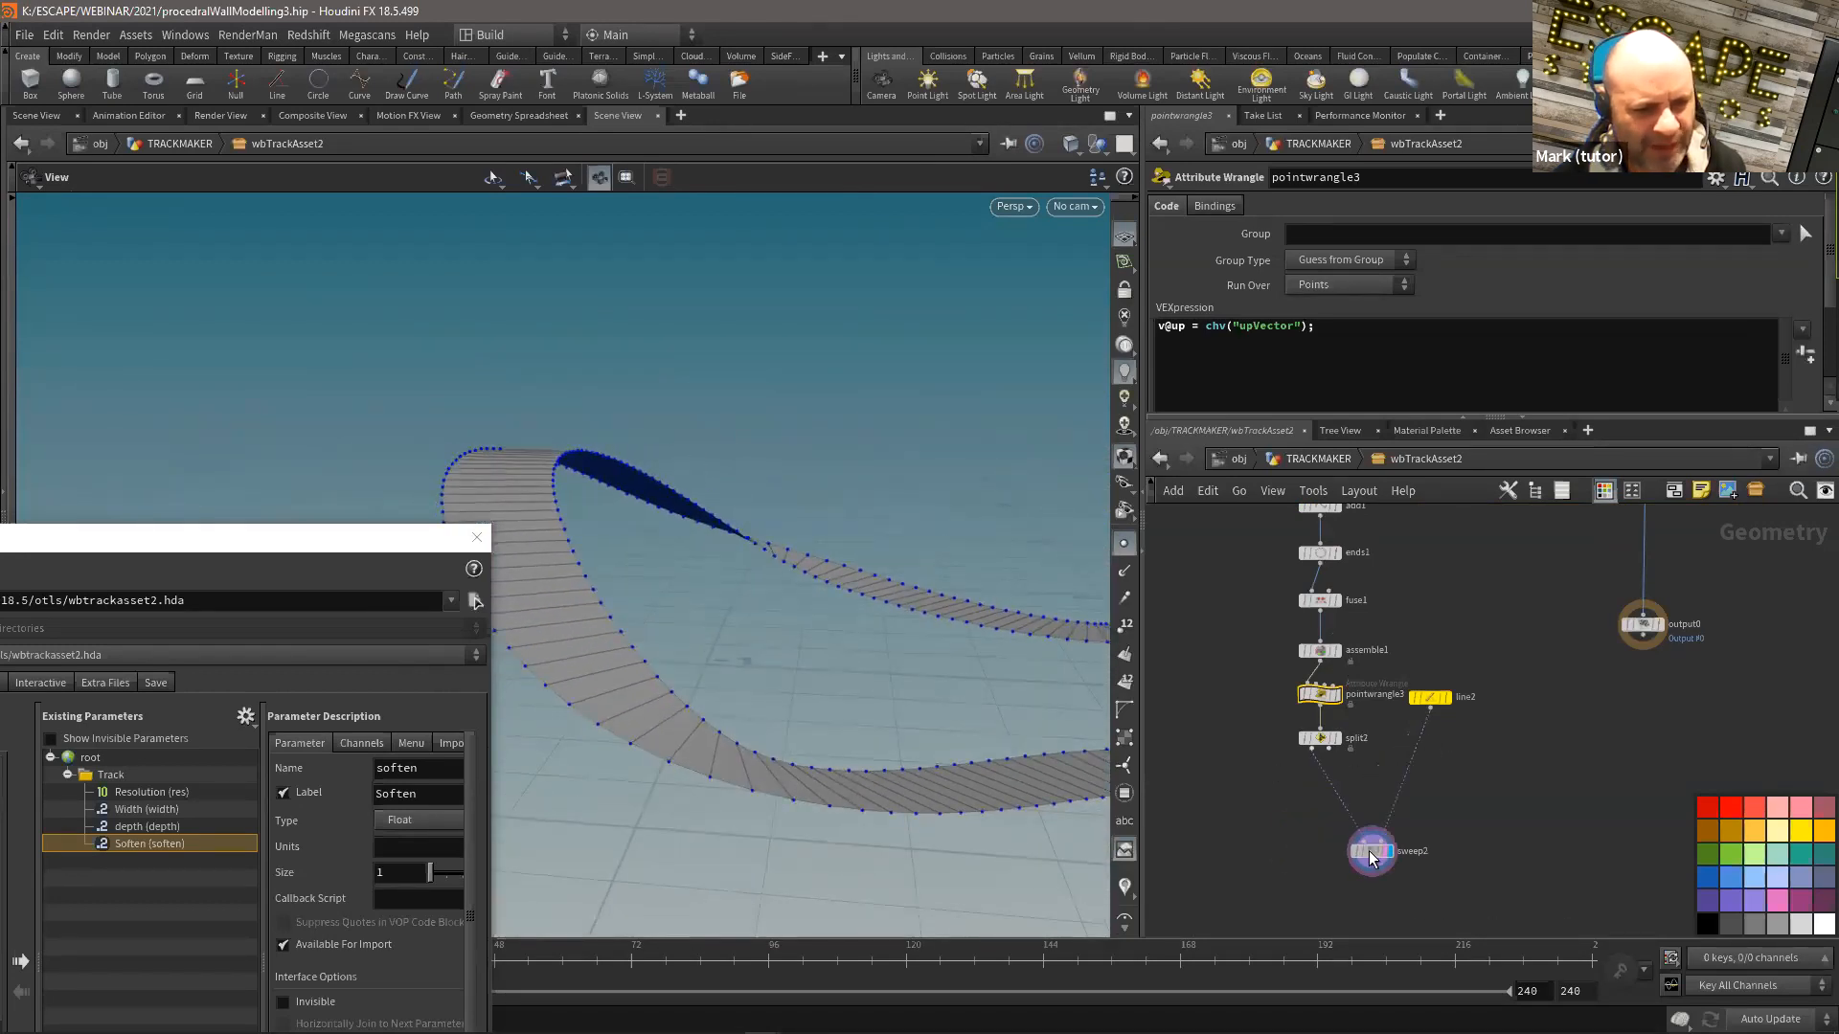
Step: Enable Compute UVs on sweep2 and move line2 closer to it
left_click(1371, 852)
left_click(1342, 209)
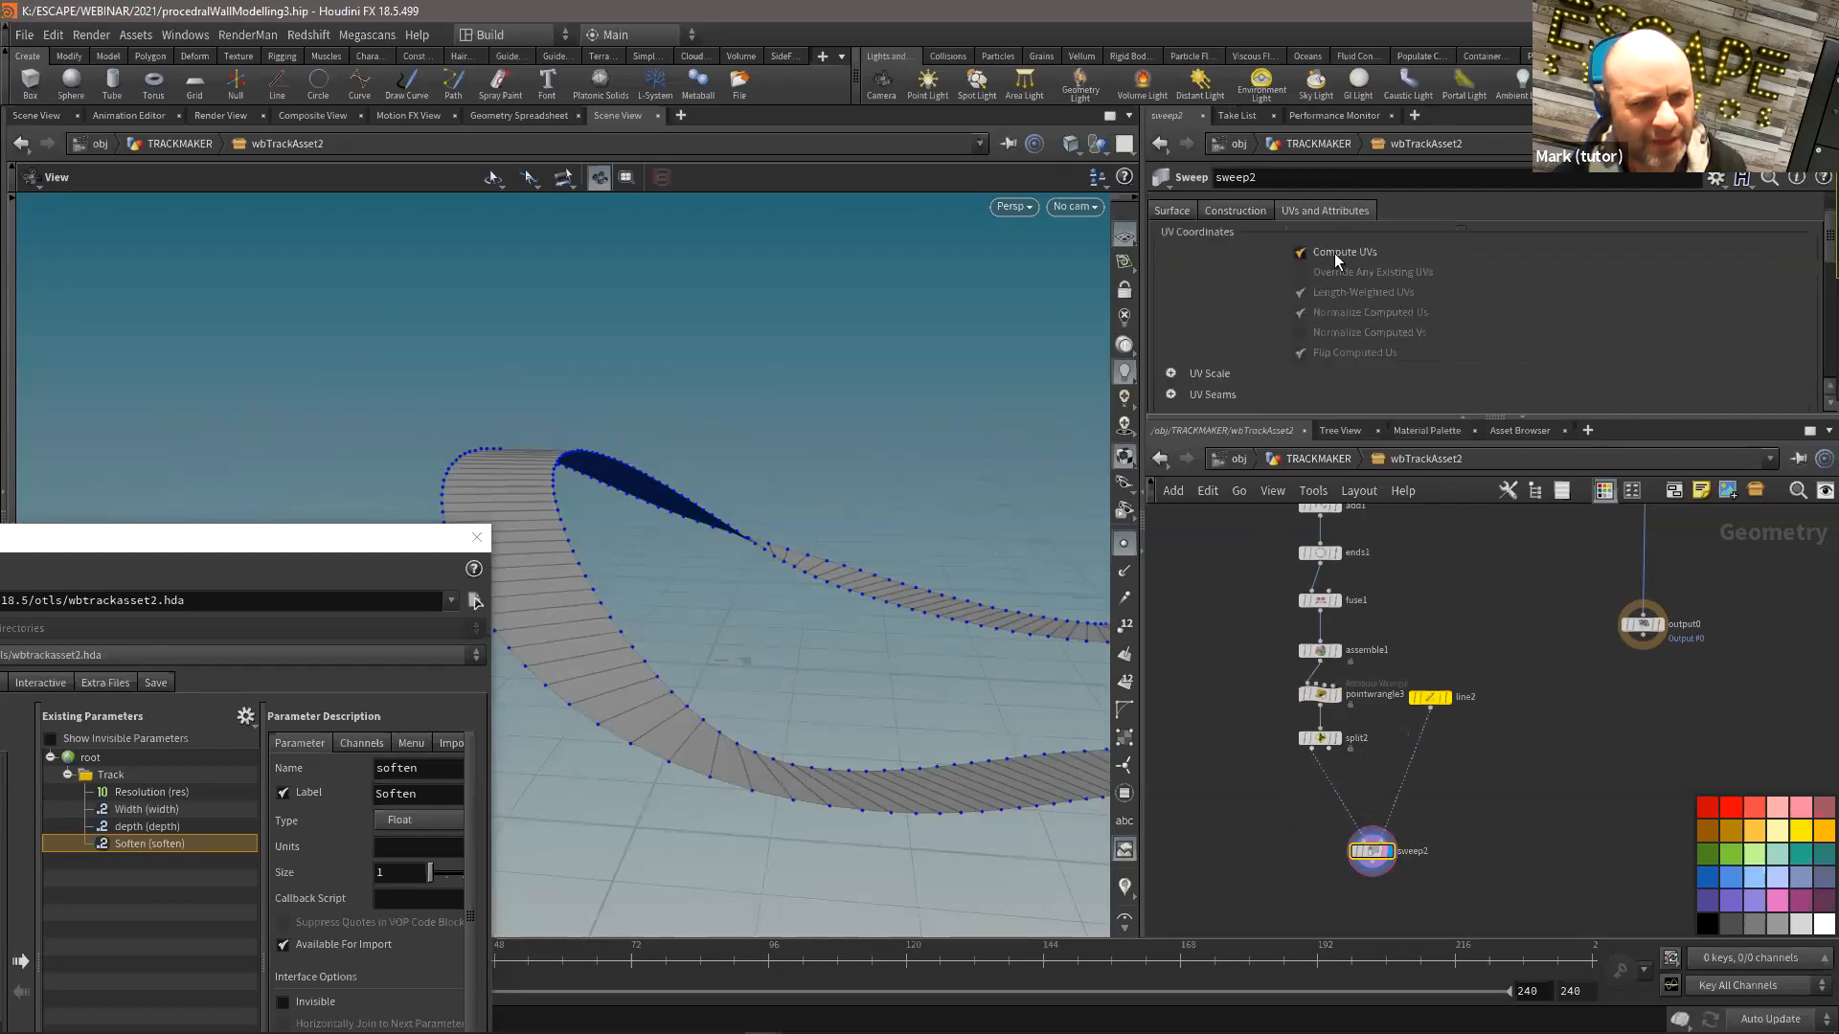
left_click_drag(817, 501, 705, 496)
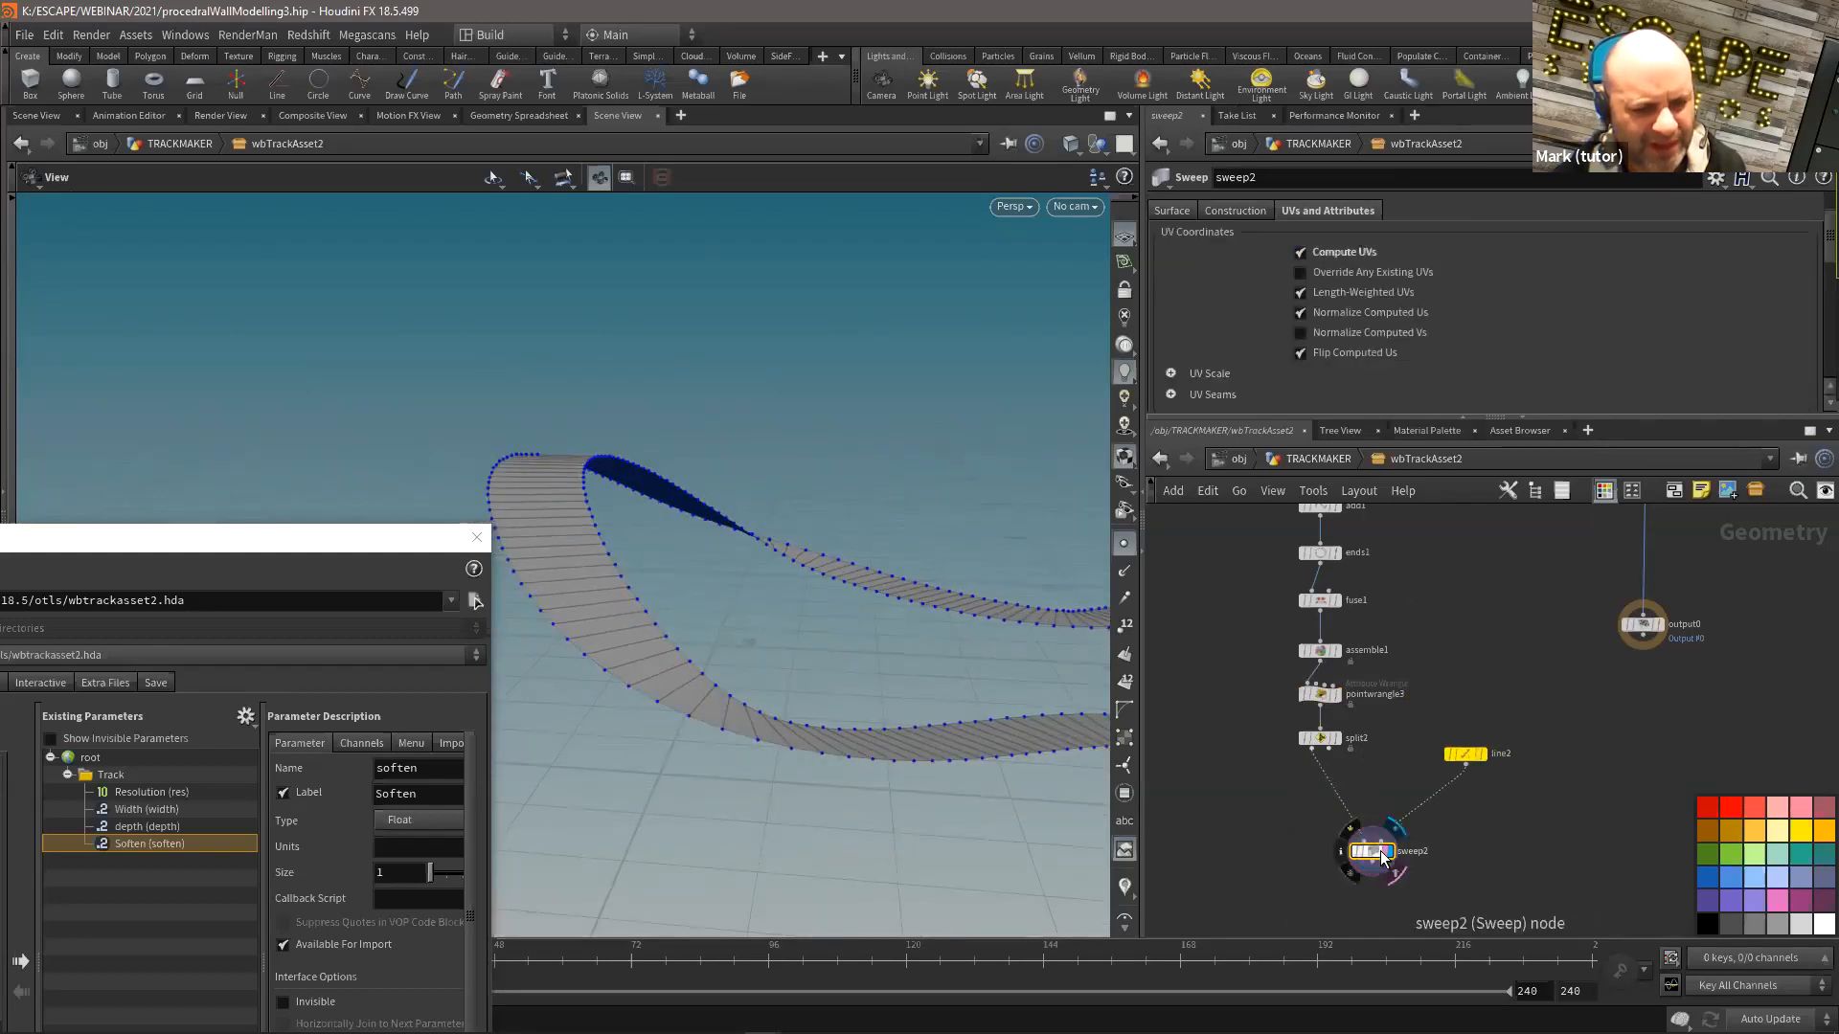
Step: Align sweep2 beneath split2 and display the TRACK_OUT node's geometry
left_click_drag(1377, 851, 1323, 851)
middle_click_drag(1457, 582, 1423, 763)
scroll(1294, 580, "up", 3)
left_click(1298, 605)
left_click_drag(714, 470, 707, 567)
middle_click_drag(1477, 734, 1265, 883)
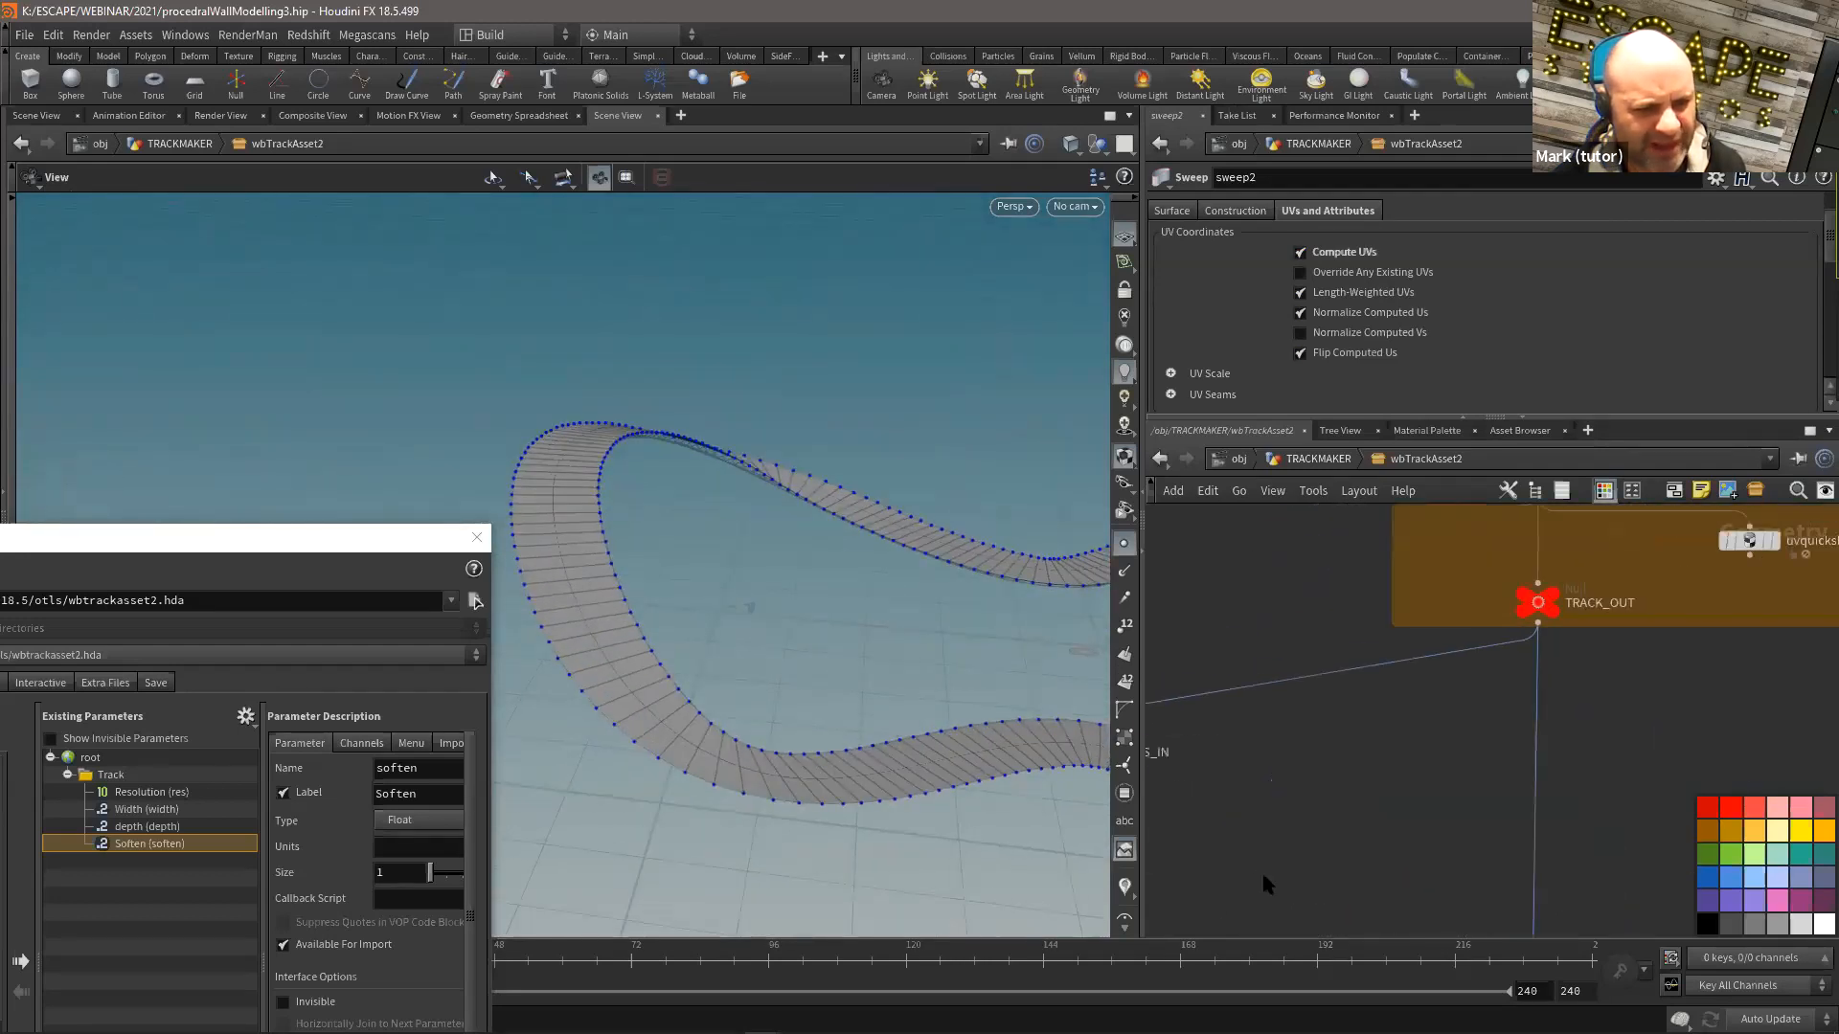
left_click(1554, 612)
middle_click_drag(1386, 731, 1367, 587)
left_click(1537, 621)
Step: Template sweep2 so its strip shows as wireframe against the displayed track
scroll(1371, 751, "up", 2)
scroll(1314, 670, "down", 5)
scroll(1347, 707, "up", 5)
middle_click_drag(1347, 707, 1423, 586)
scroll(1393, 651, "up", 1)
left_click(1262, 852)
right_click_drag(691, 479, 669, 555)
Step: Set line2's Length to 0.04 to narrow the barrier strip along the track edge
left_click(1439, 724)
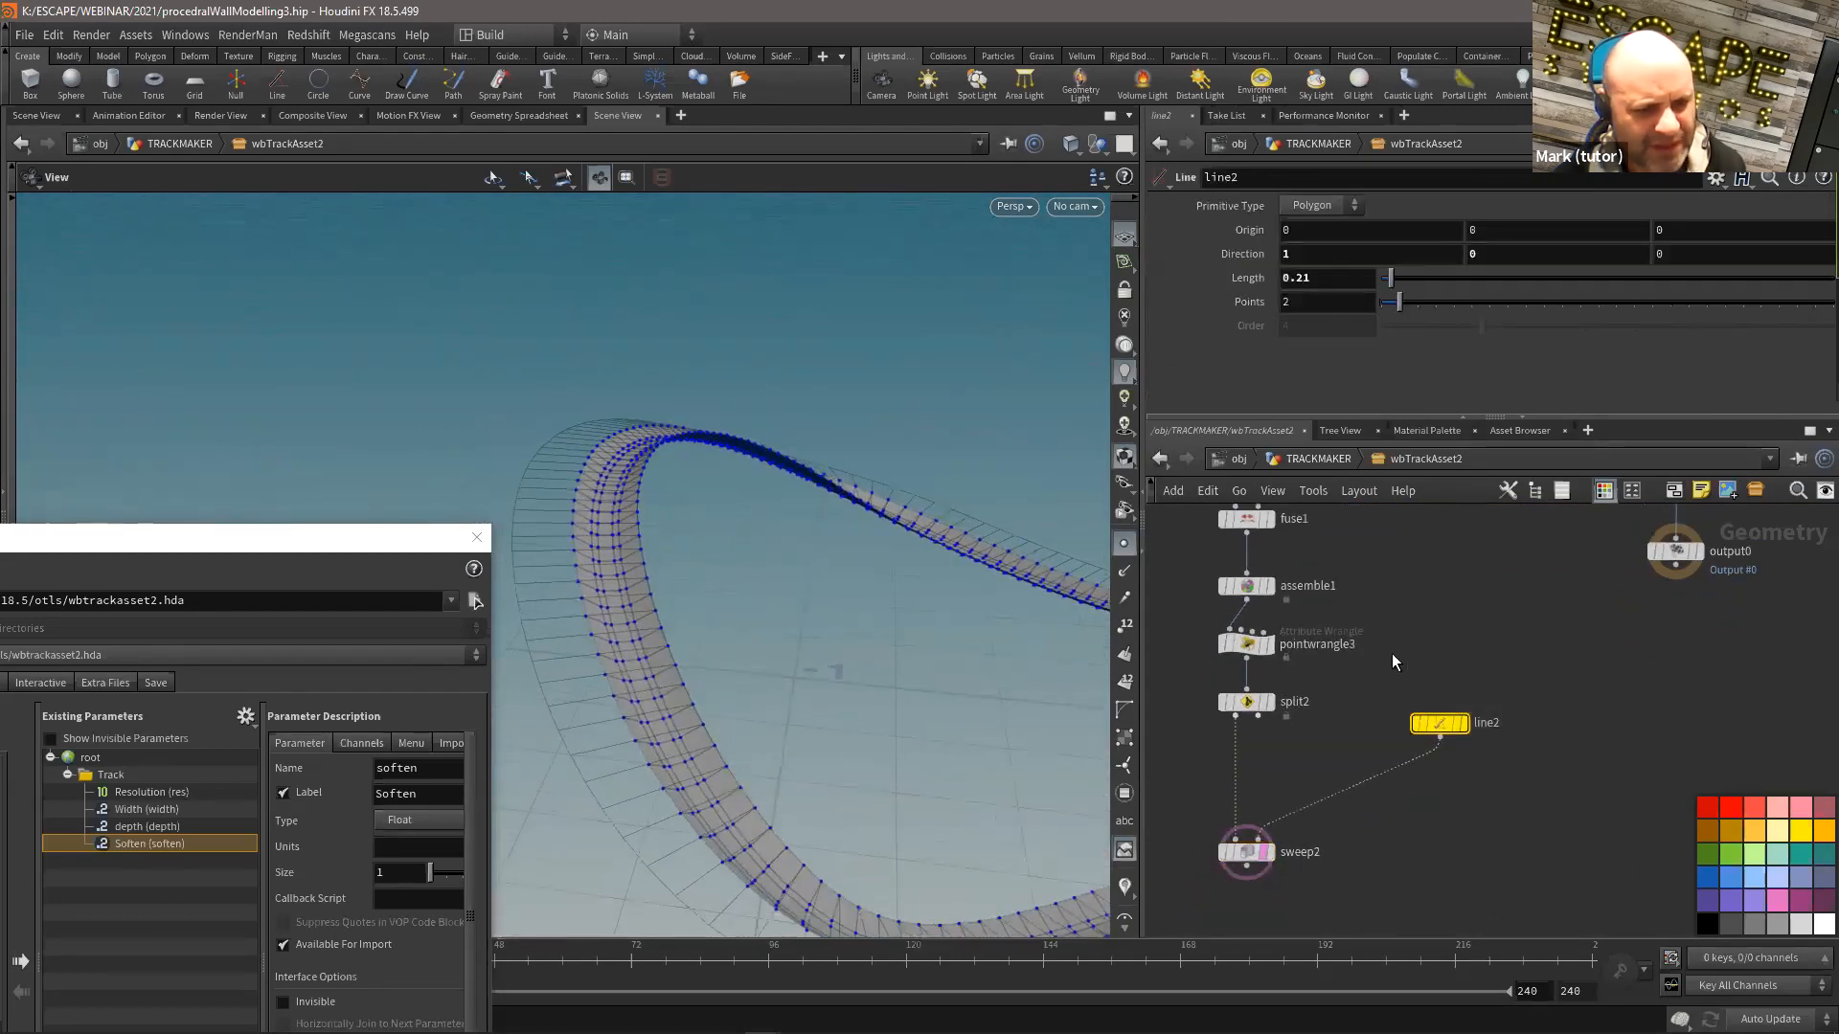
left_click_drag(1389, 282, 1385, 285)
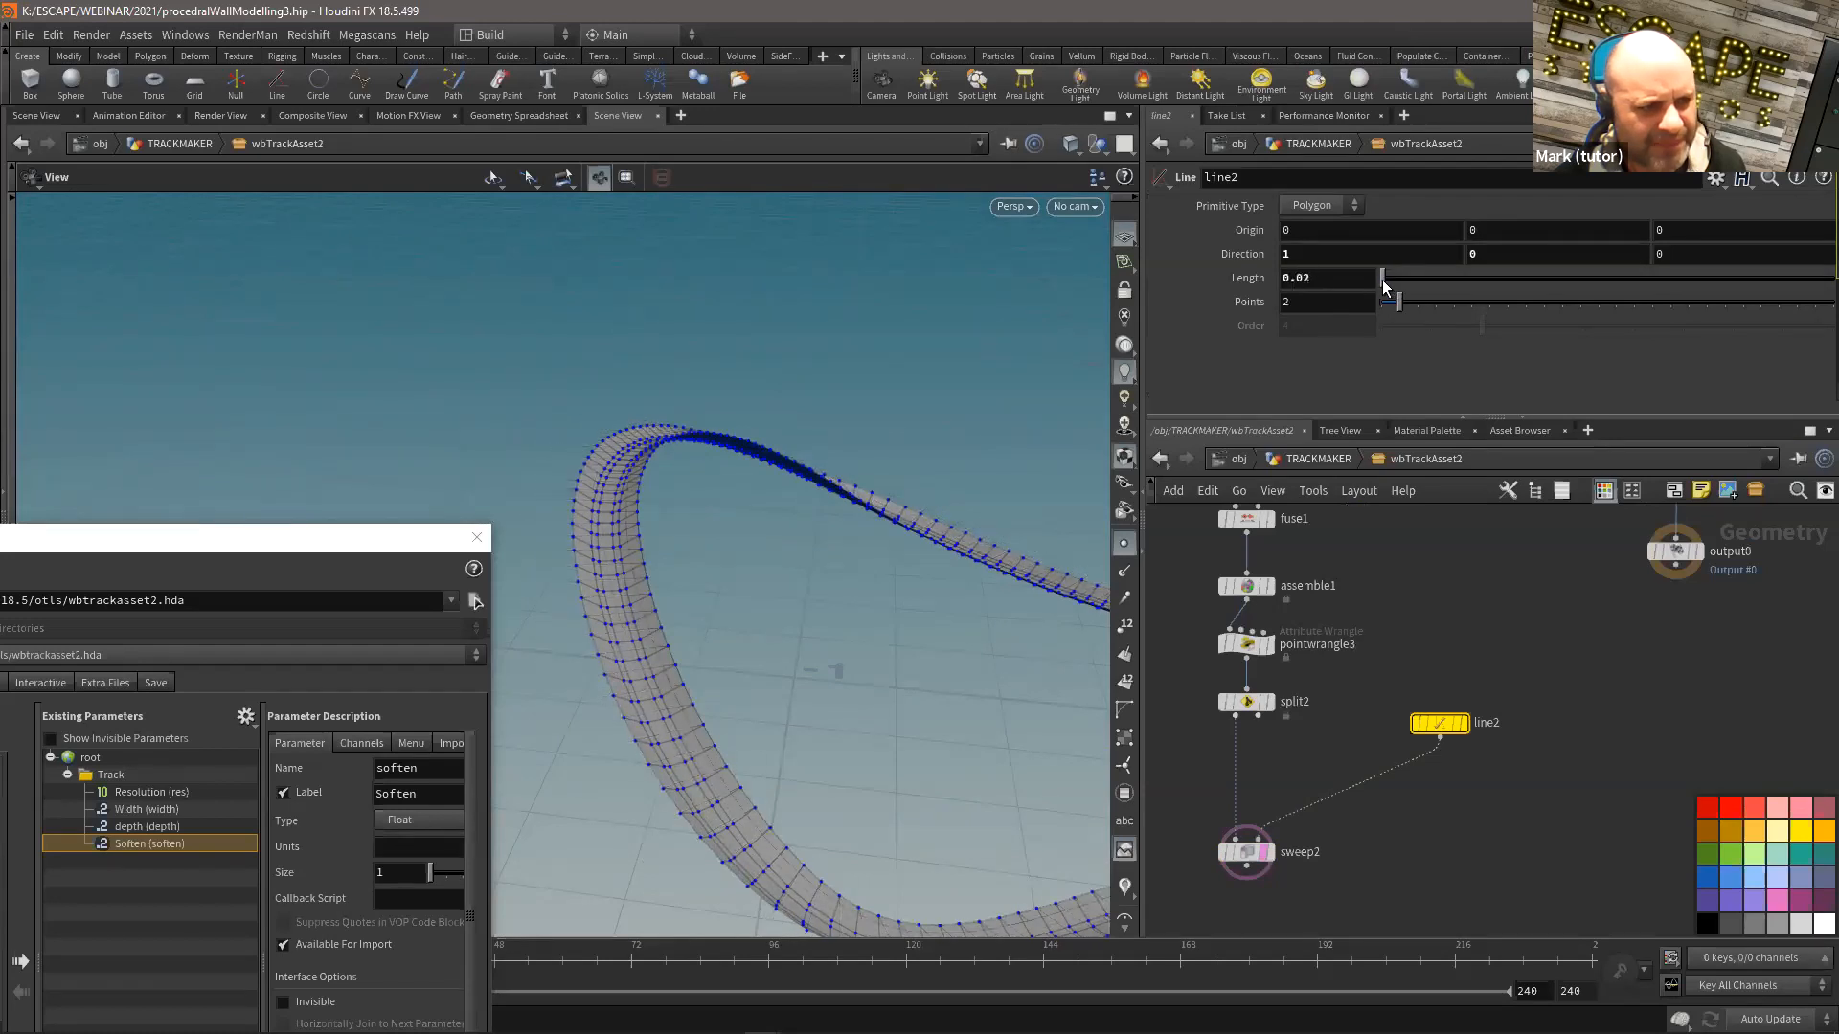
right_click_drag(791, 536, 874, 526)
left_click_drag(875, 526, 953, 604)
Step: Insert a Transform node between split2 and sweep2 and try a Y rotation of 180
key("Tab")
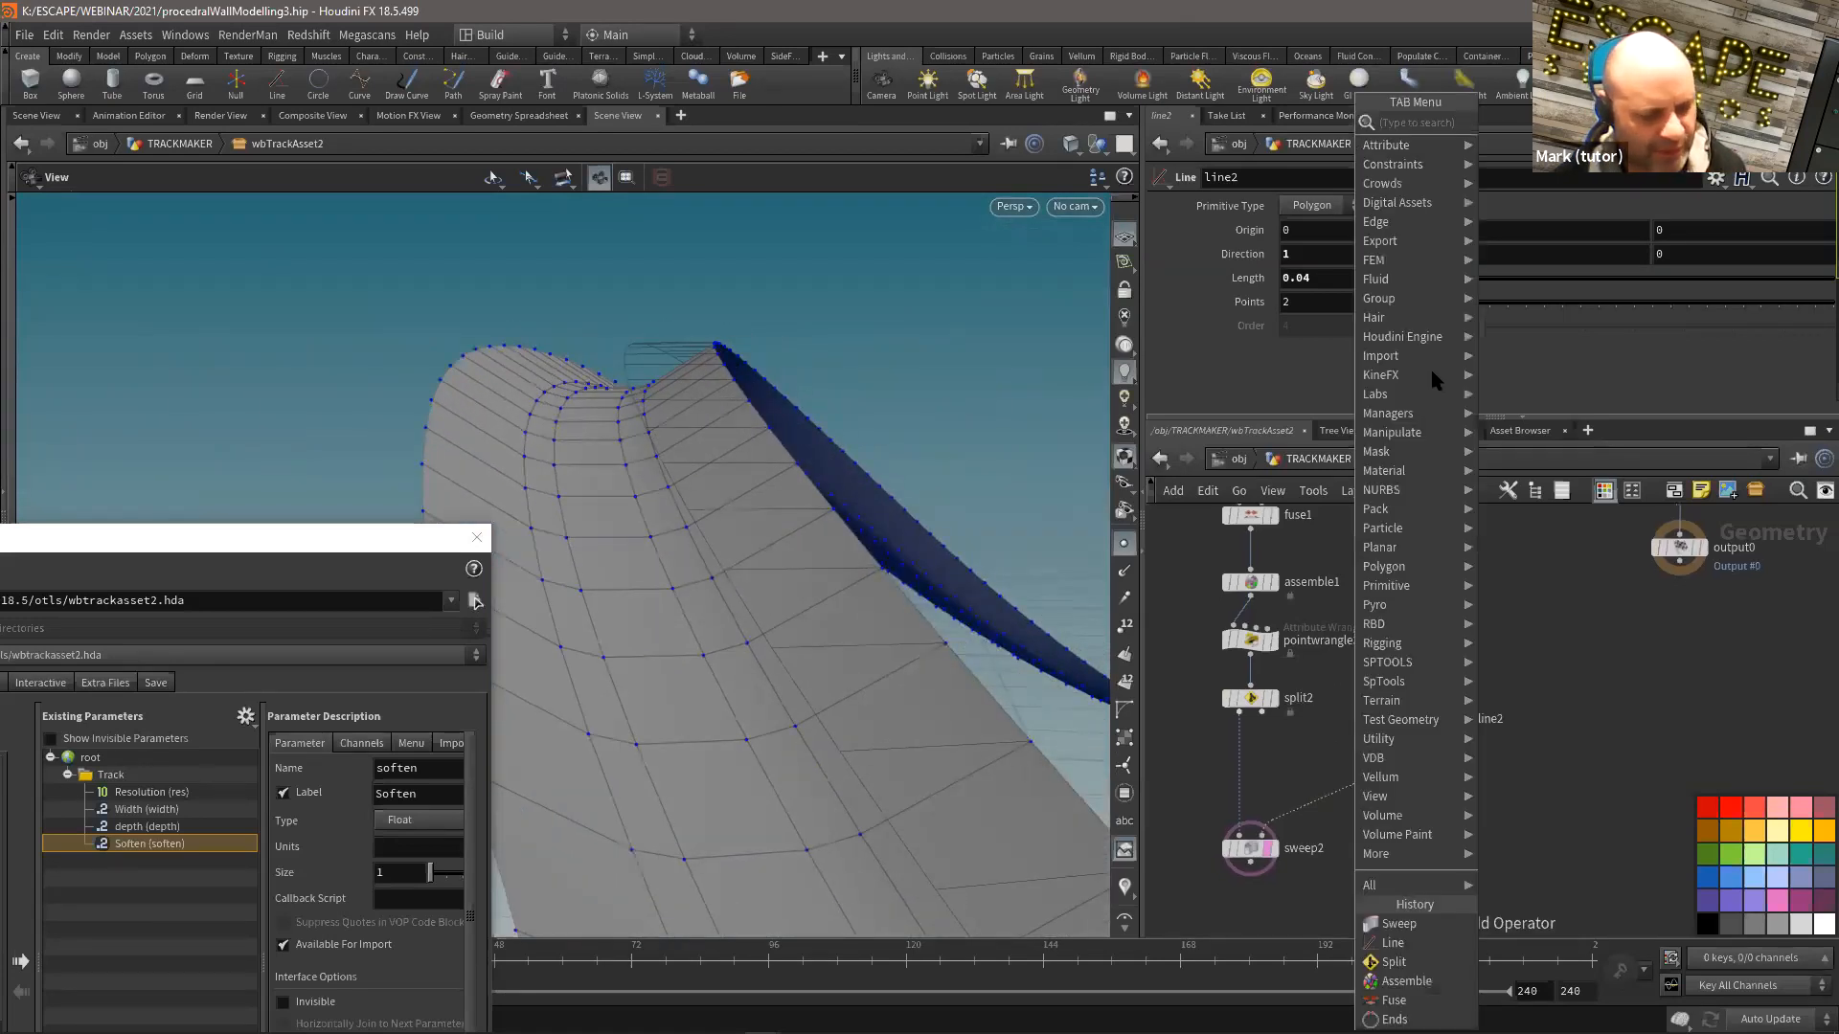
type("tr")
left_click(1112, 163)
left_click(1239, 756)
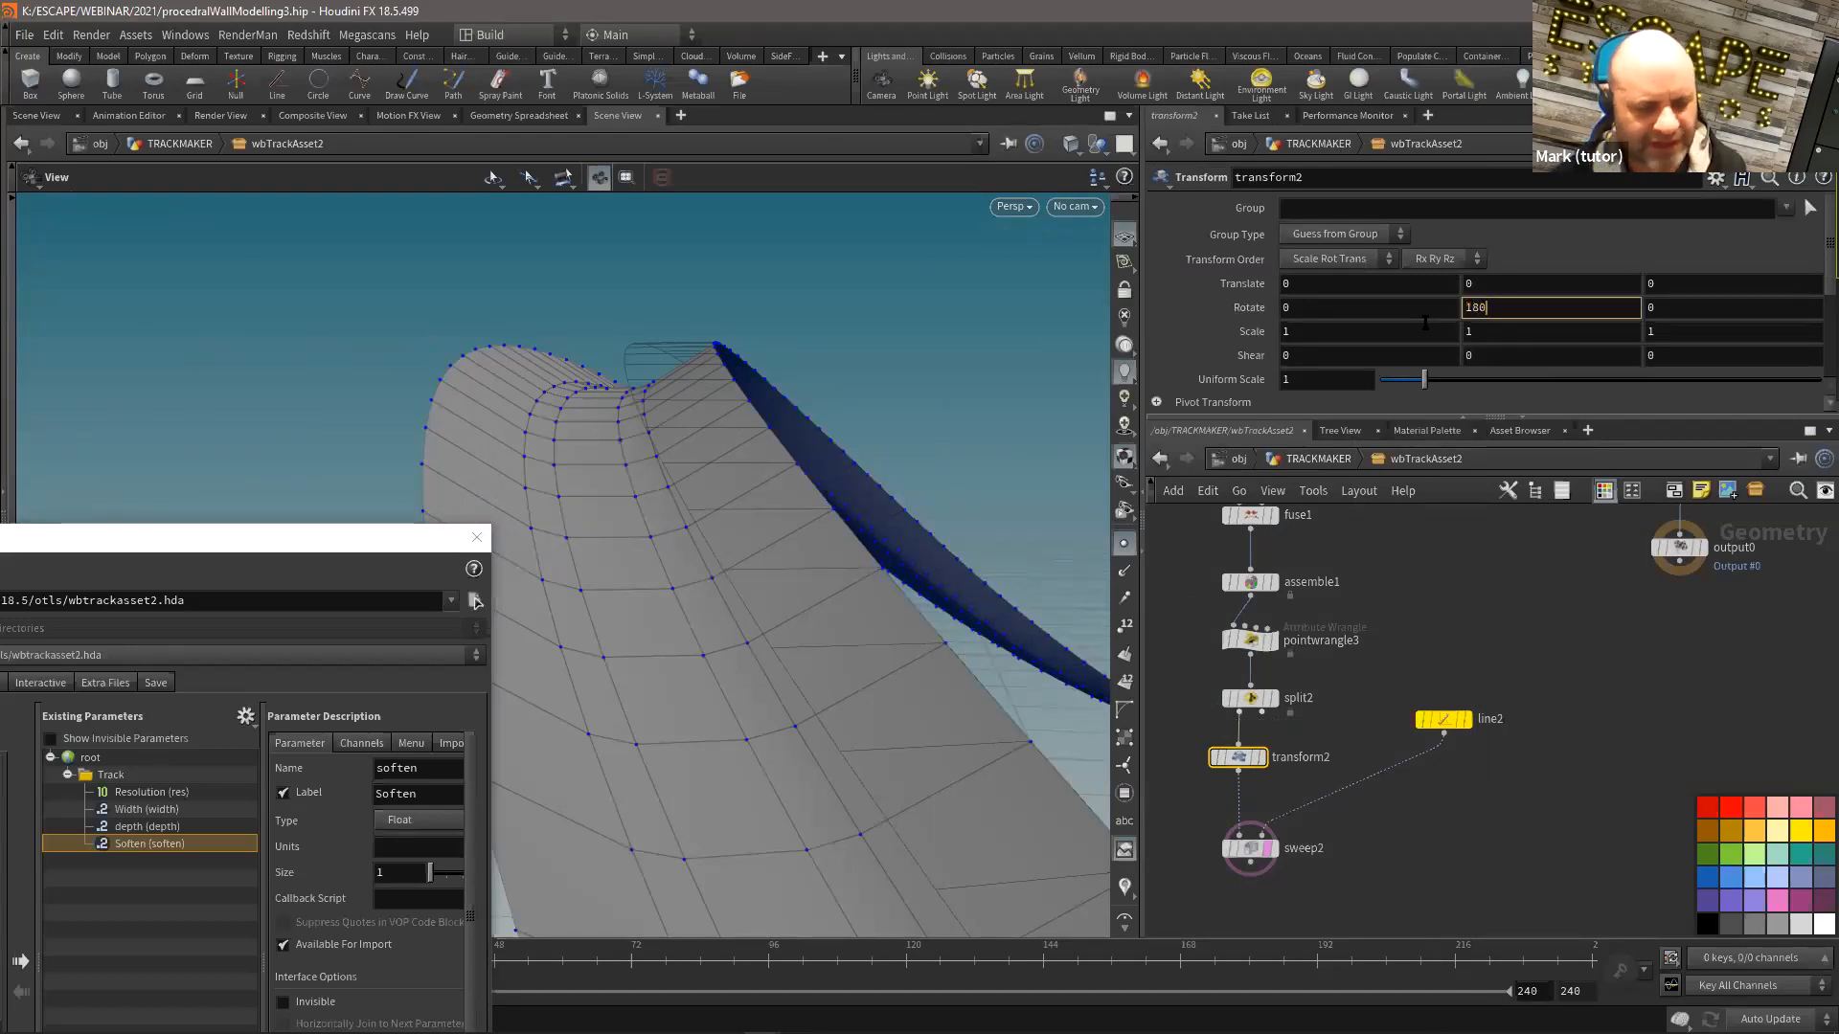
left_click_drag(752, 531, 578, 514)
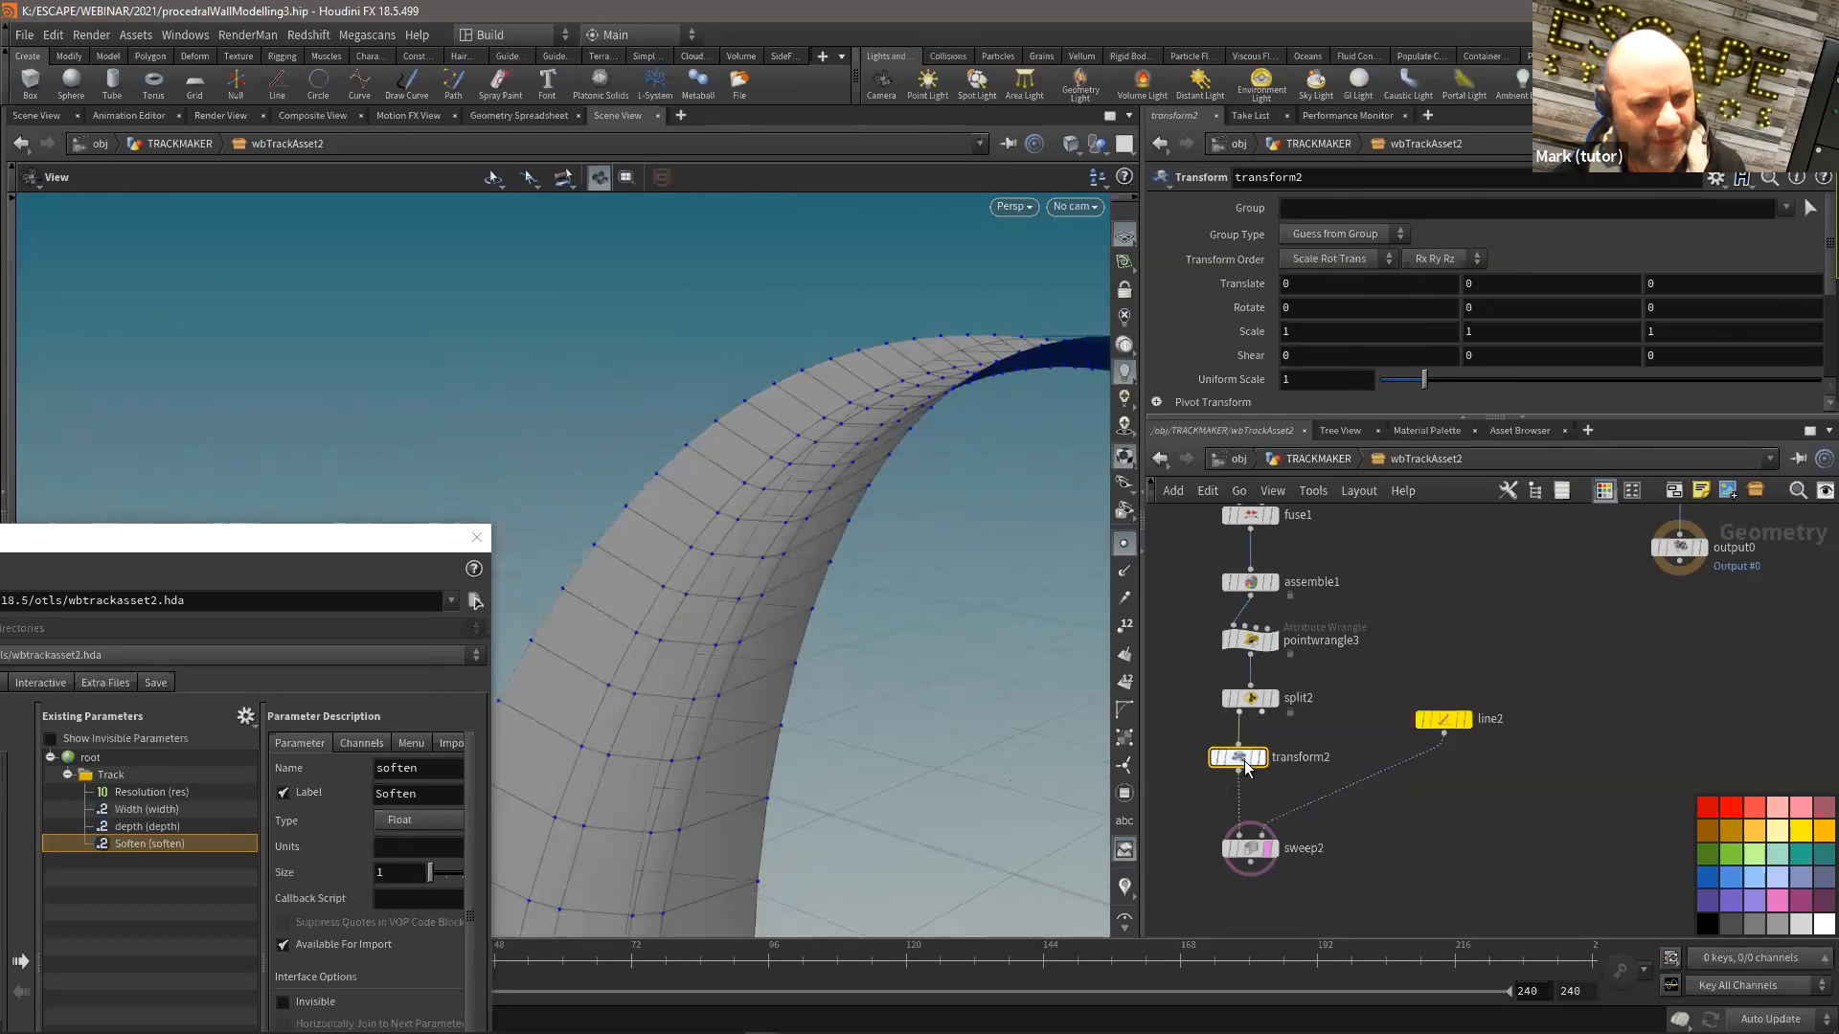
Step: Rewire transform2 between line2 and sweep2 and set its Y rotation to 180
left_click_drag(1239, 757, 1467, 802)
left_click_drag(1346, 800, 1341, 803)
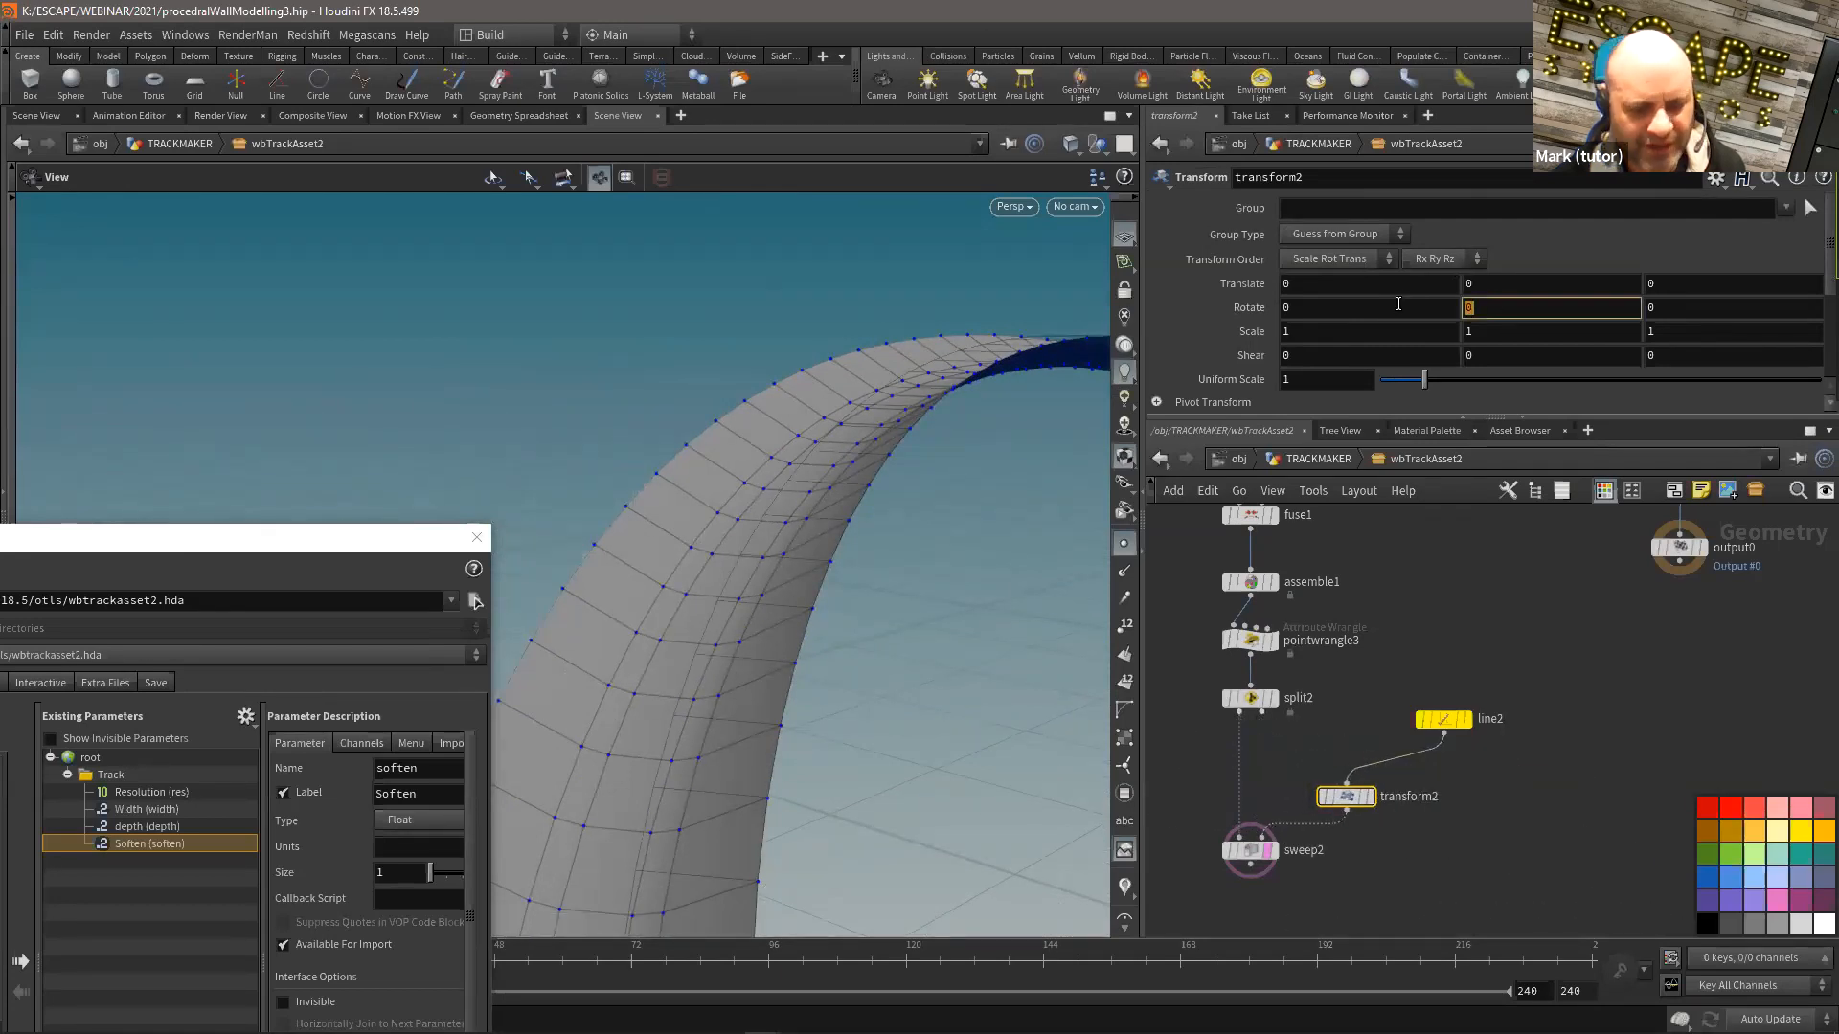
left_click_drag(919, 489, 795, 603)
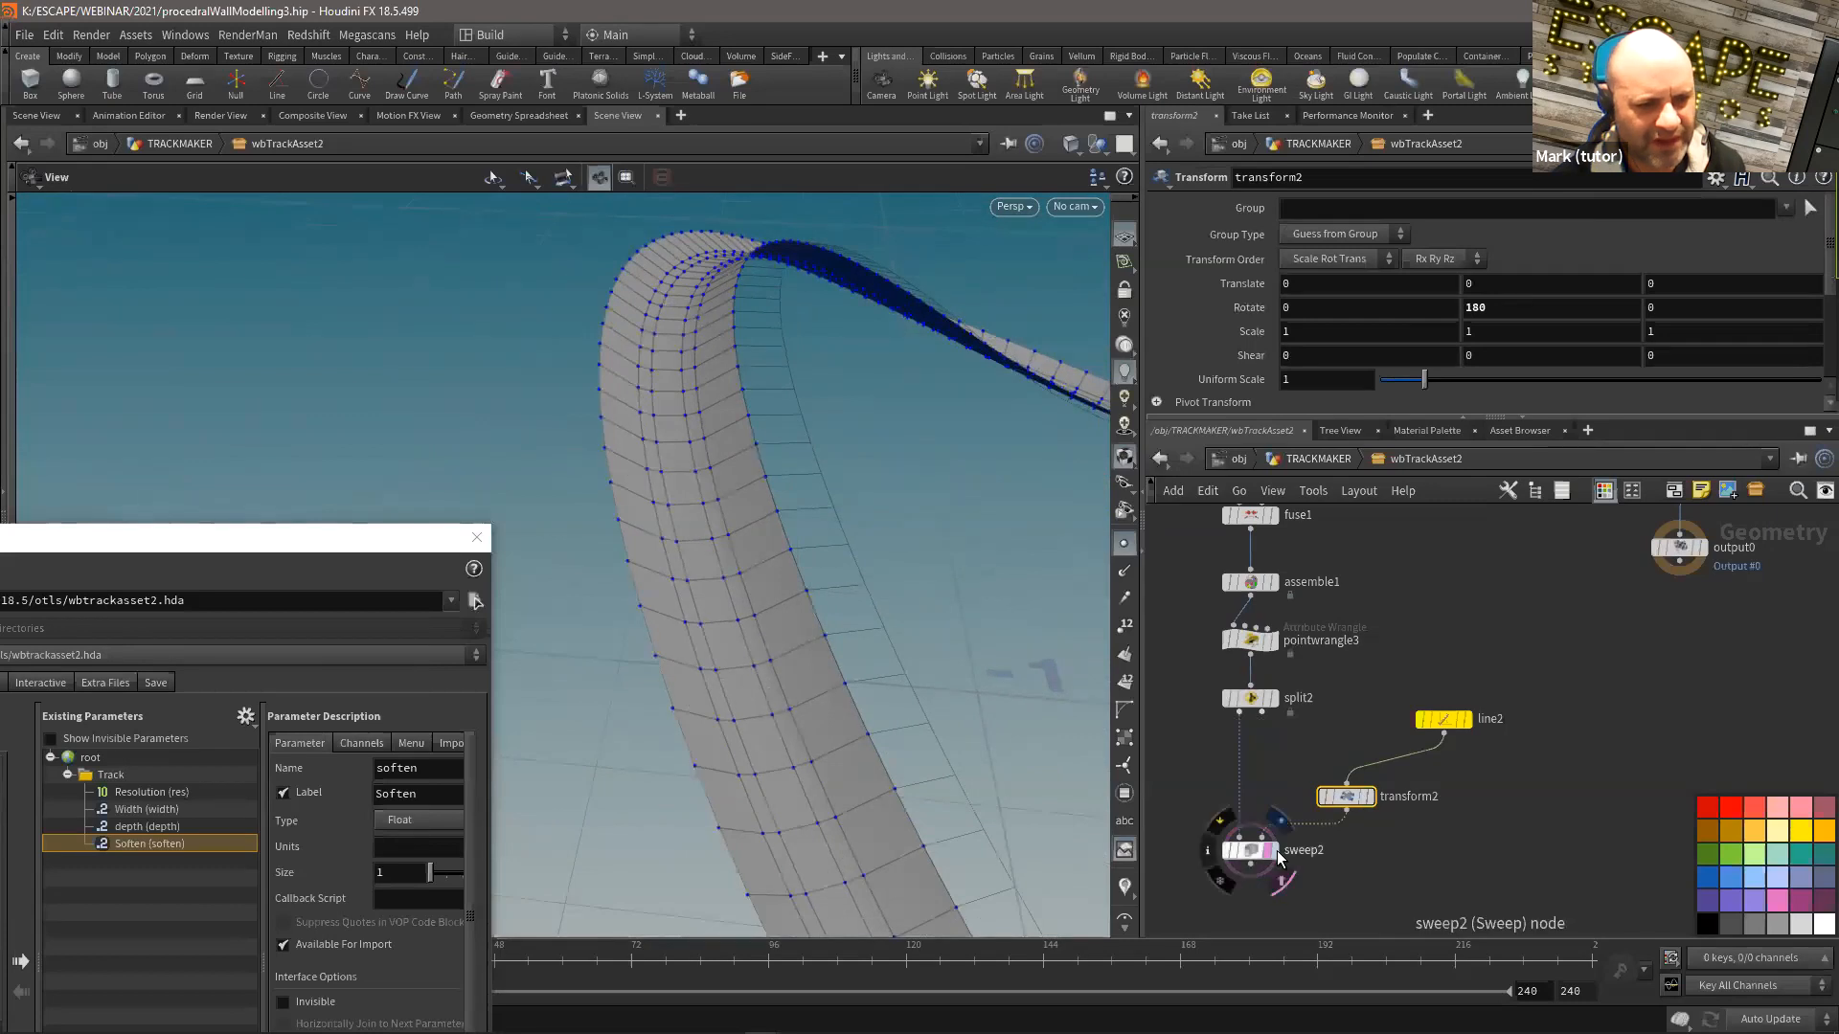
Step: Display sweep2 and enable Reverse Cross Sections in its surface settings
left_click(1273, 851)
left_click(1248, 850)
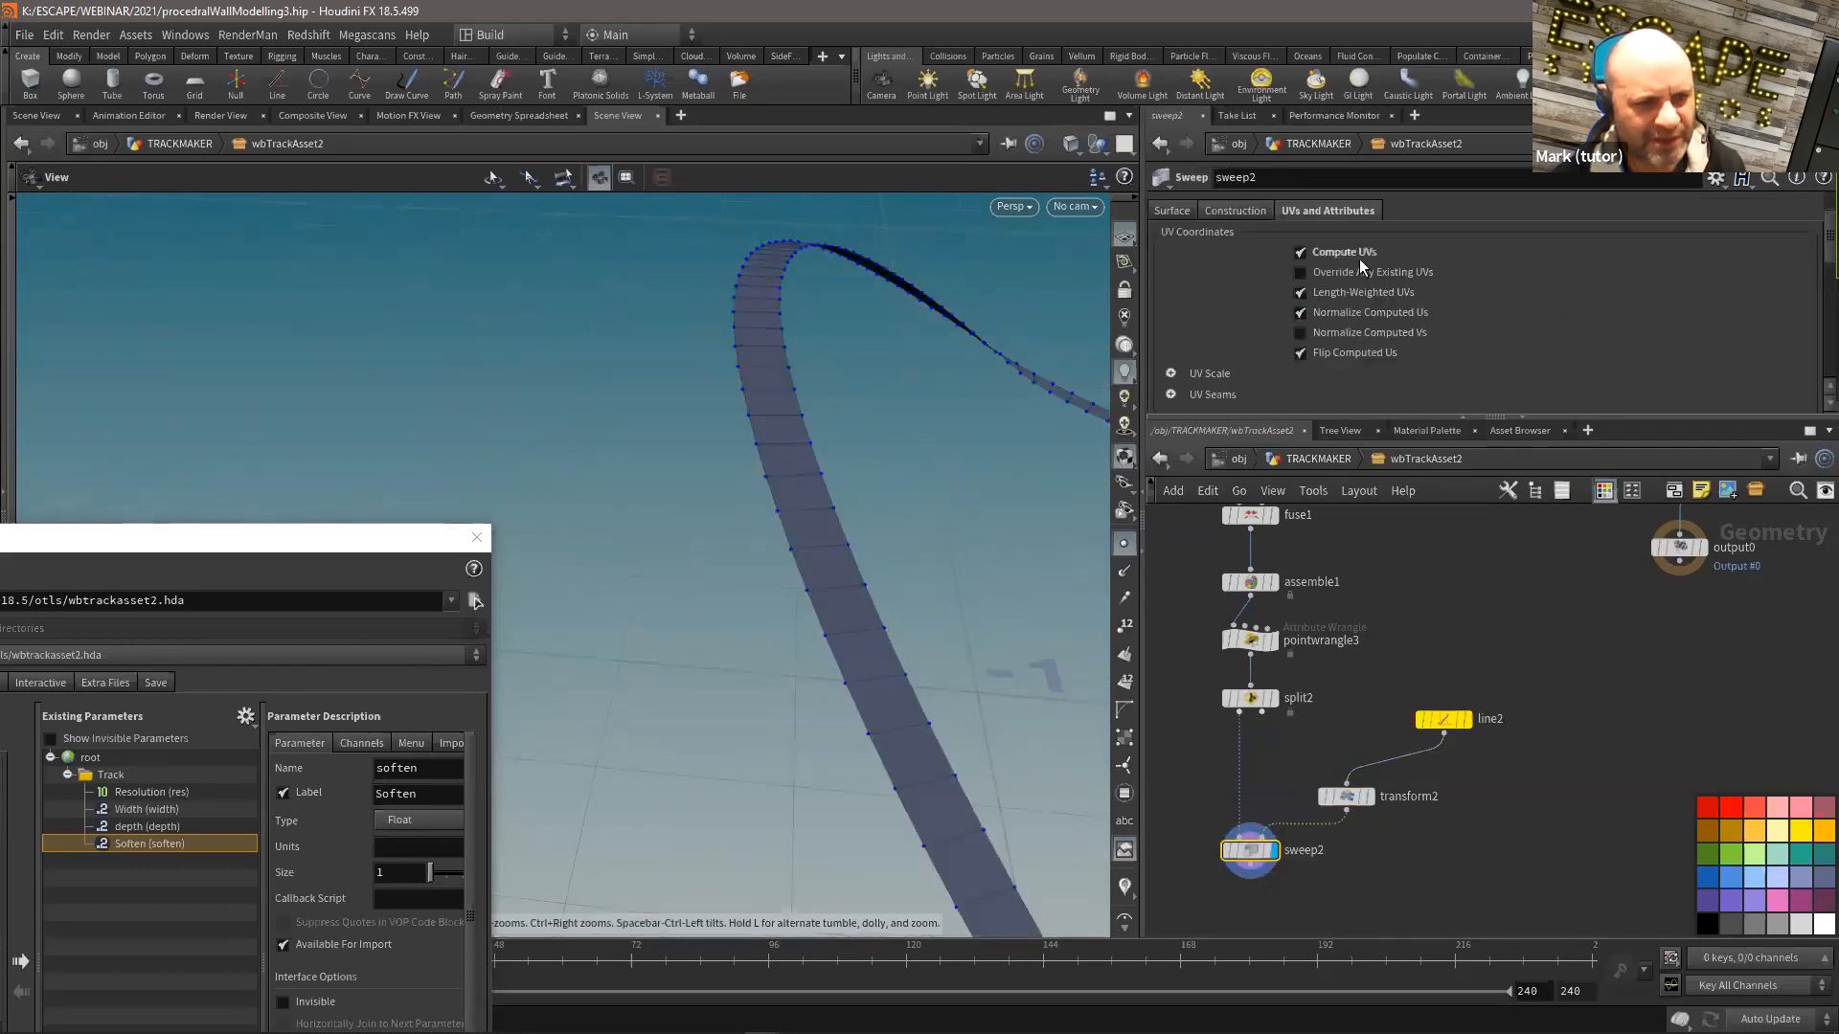
left_click(1203, 211)
left_click(1317, 309)
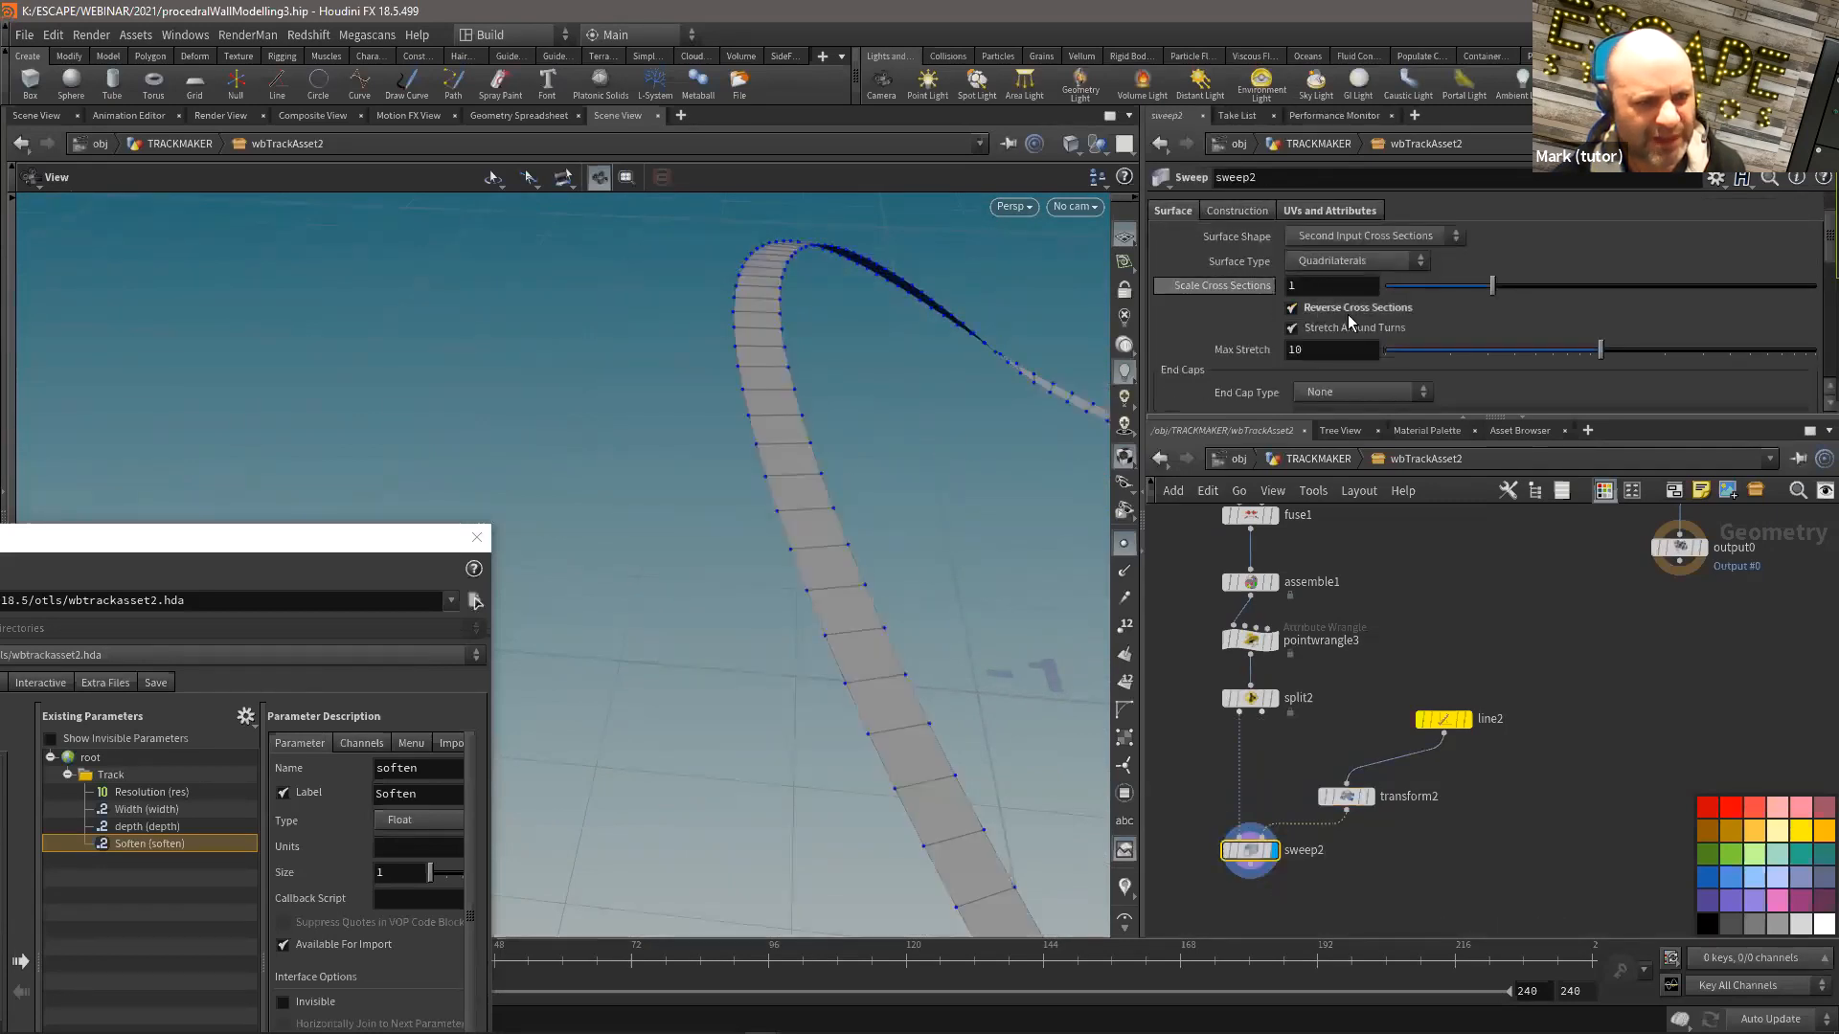
left_click_drag(1026, 456, 713, 434)
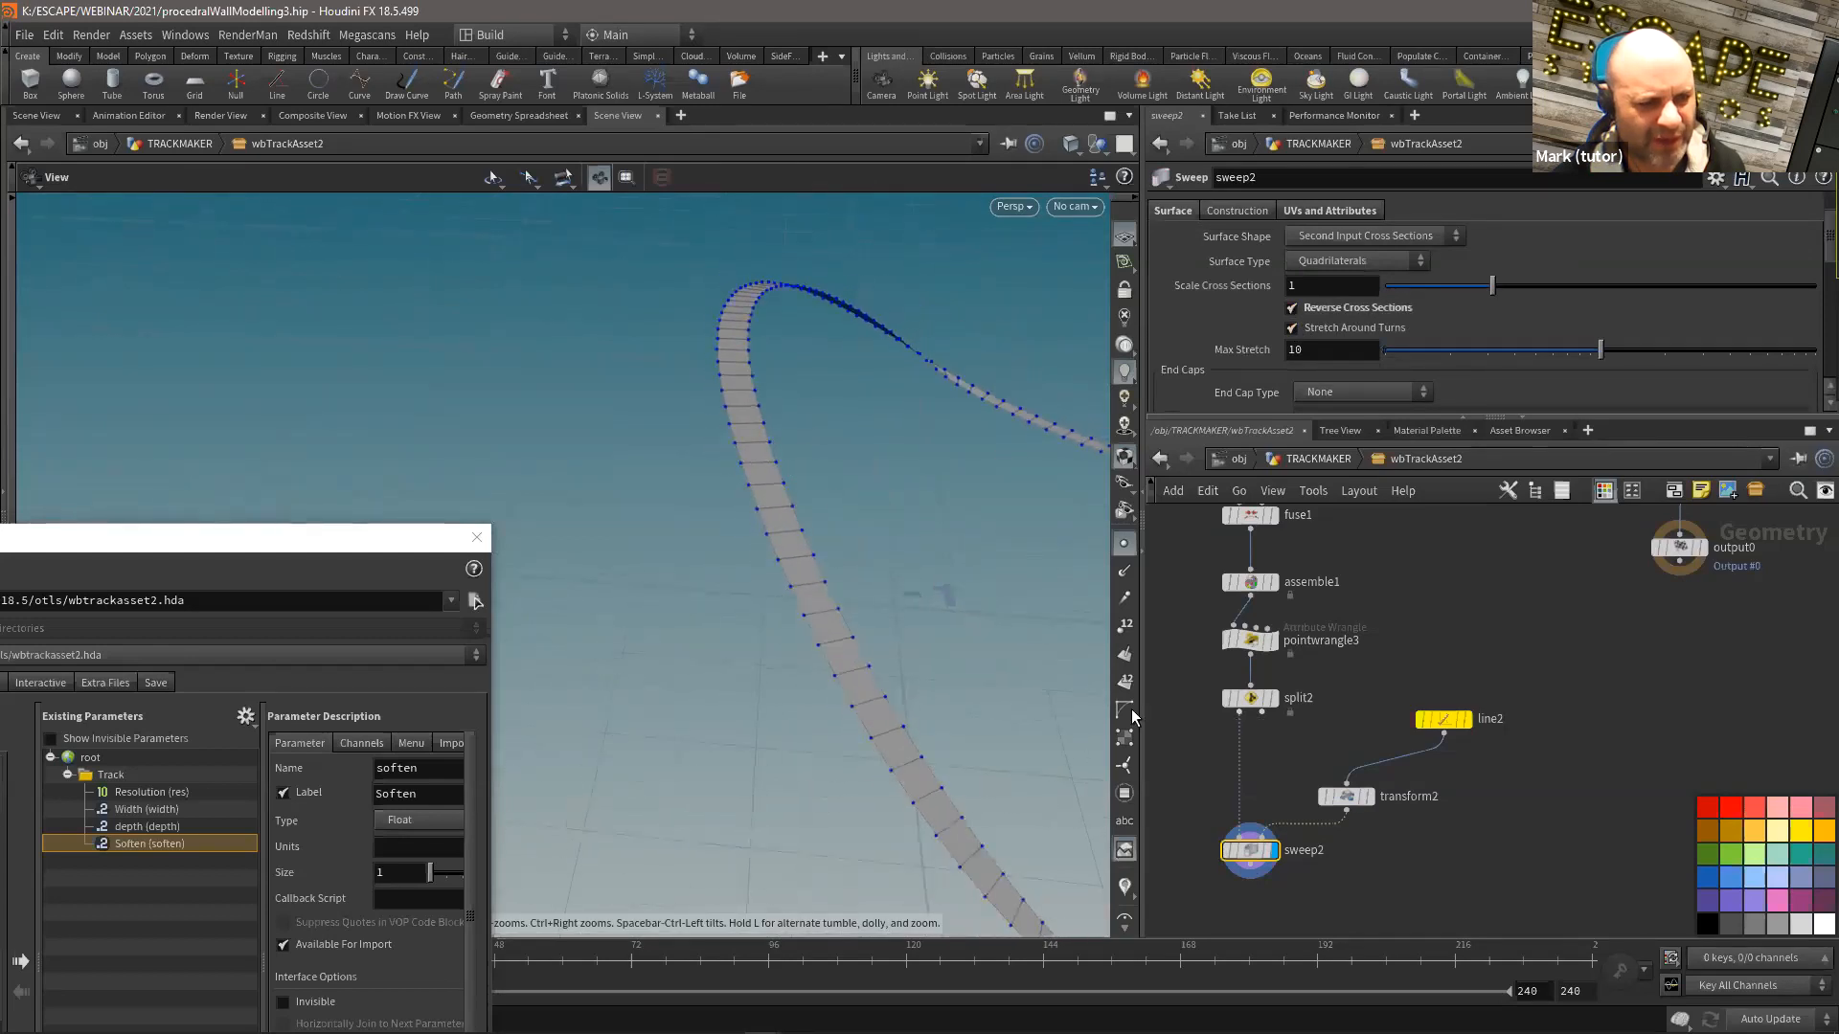
Step: Duplicate sweep2, feed the copy from split2's second output and line2 directly, and turn off its Reverse Cross Sections
left_click_drag(1254, 854, 1360, 714, "alt")
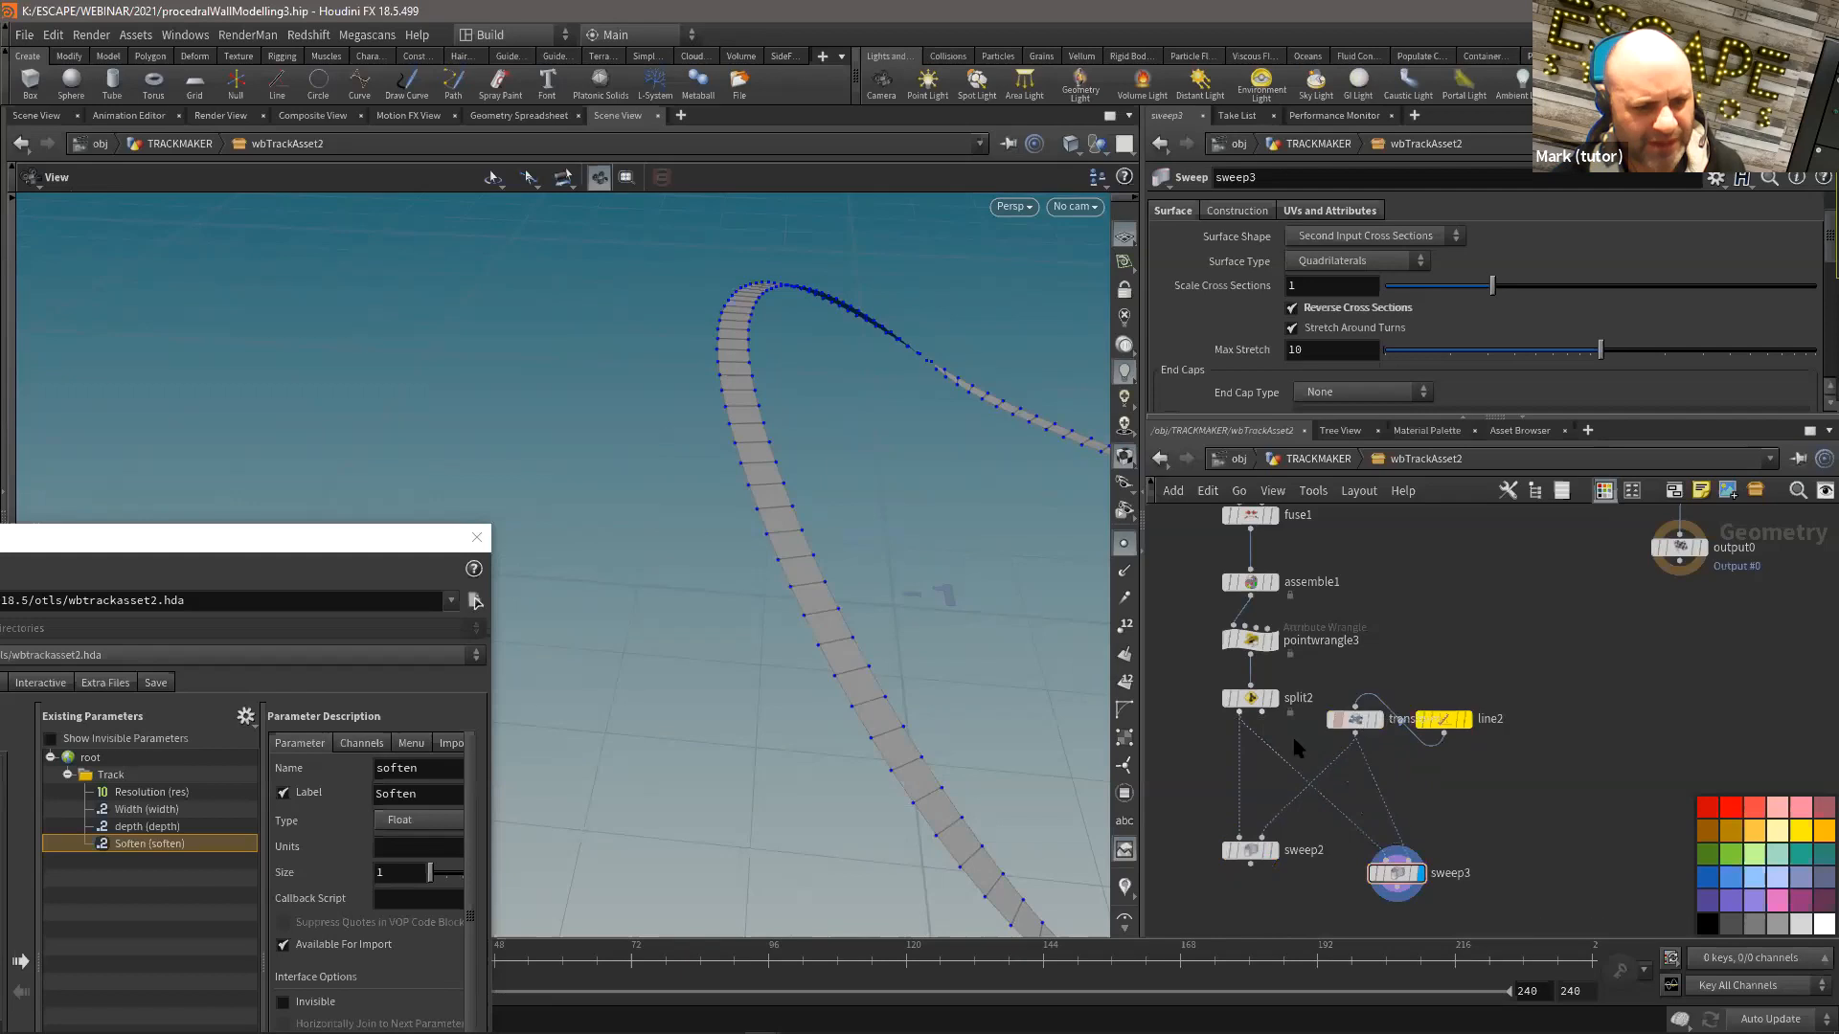
left_click_drag(1379, 850, 1414, 841)
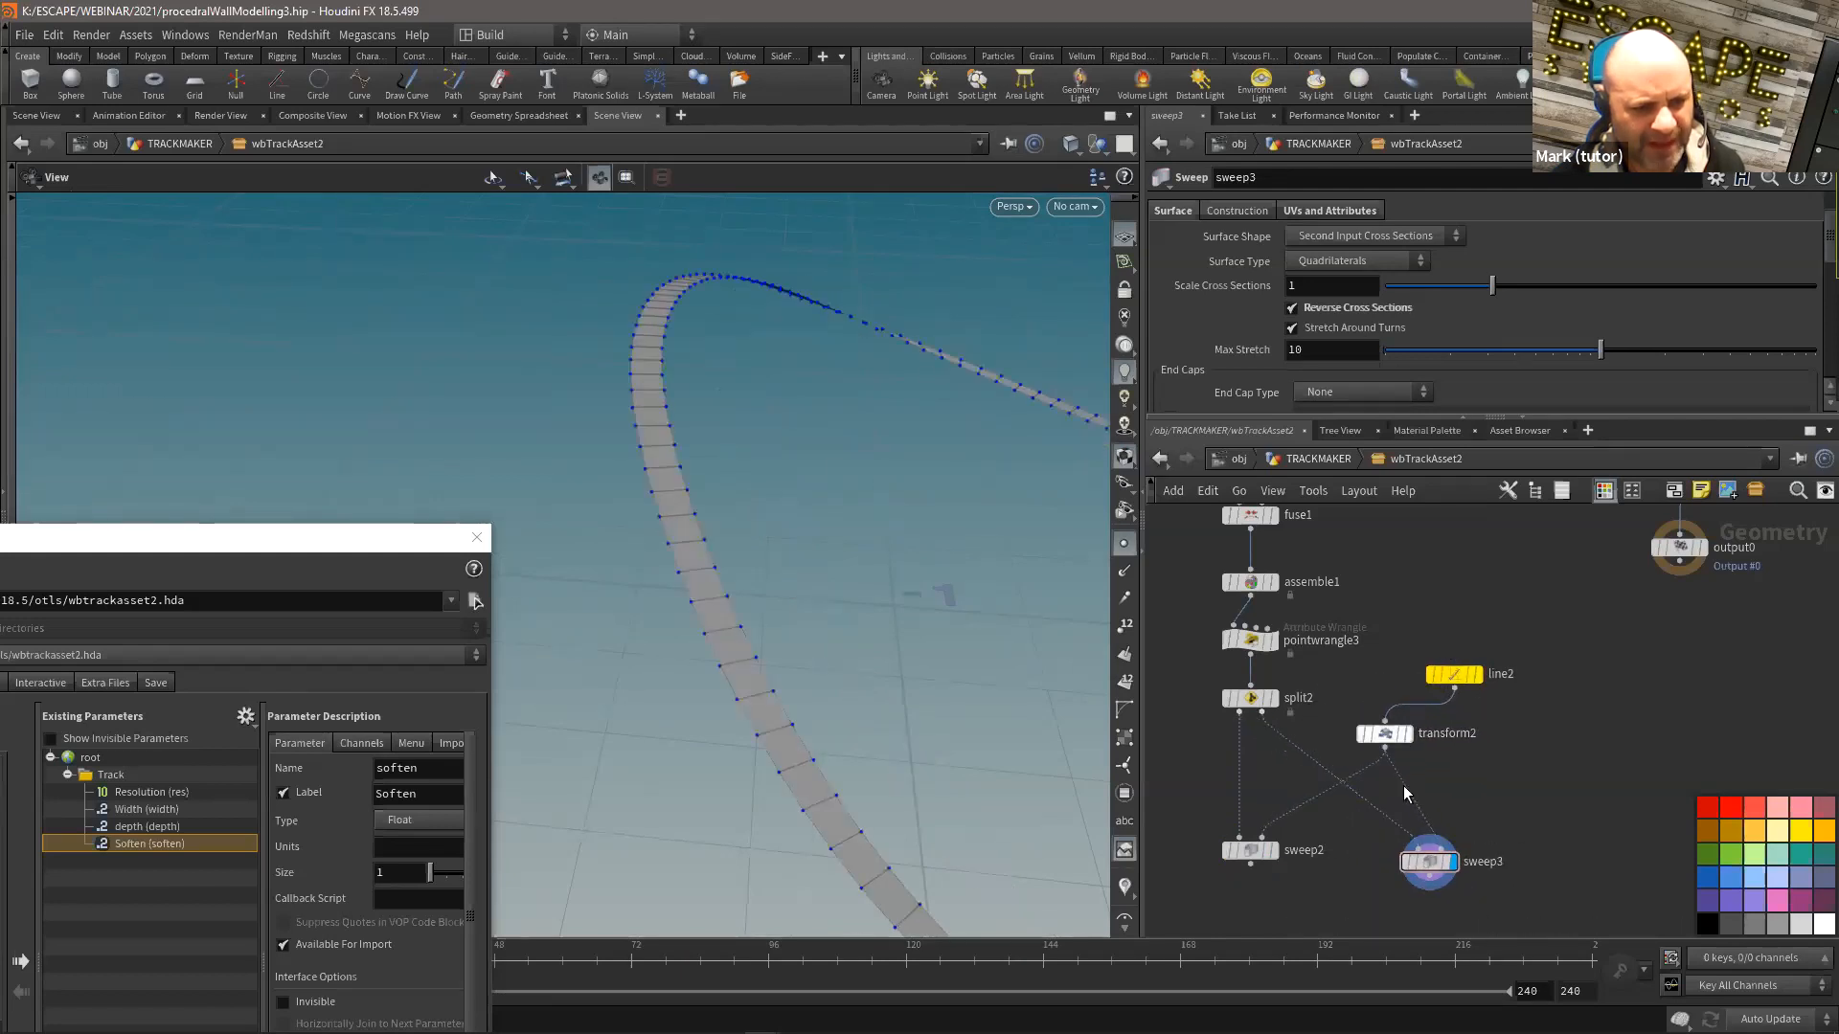
left_click_drag(1382, 721, 1456, 814)
left_click(1323, 310)
middle_click_drag(1502, 799, 1451, 804)
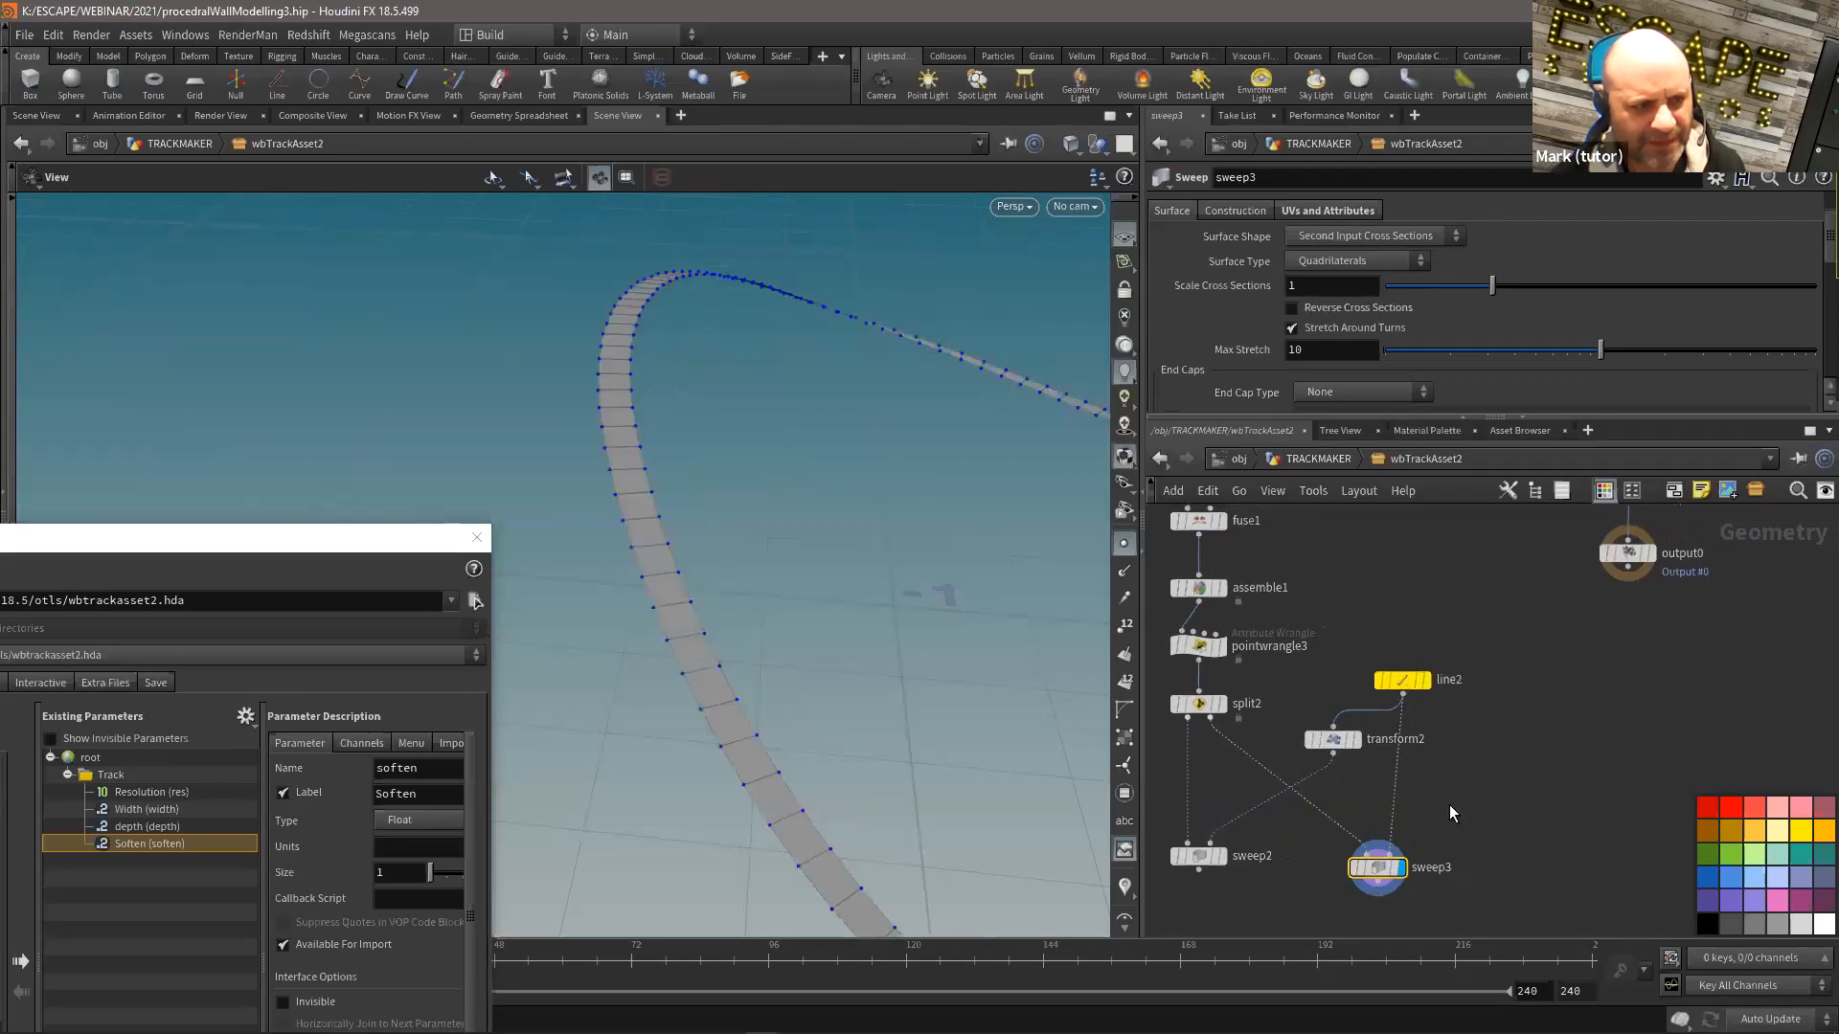
left_click_drag(1342, 743, 1317, 746)
left_click_drag(1395, 868, 1425, 863)
Step: Template sweep2 and TRACK_OUT as wireframe references alongside the displayed sweep3
middle_click_drag(1316, 882, 1353, 834)
left_click(1252, 808)
middle_click_drag(759, 463, 745, 529)
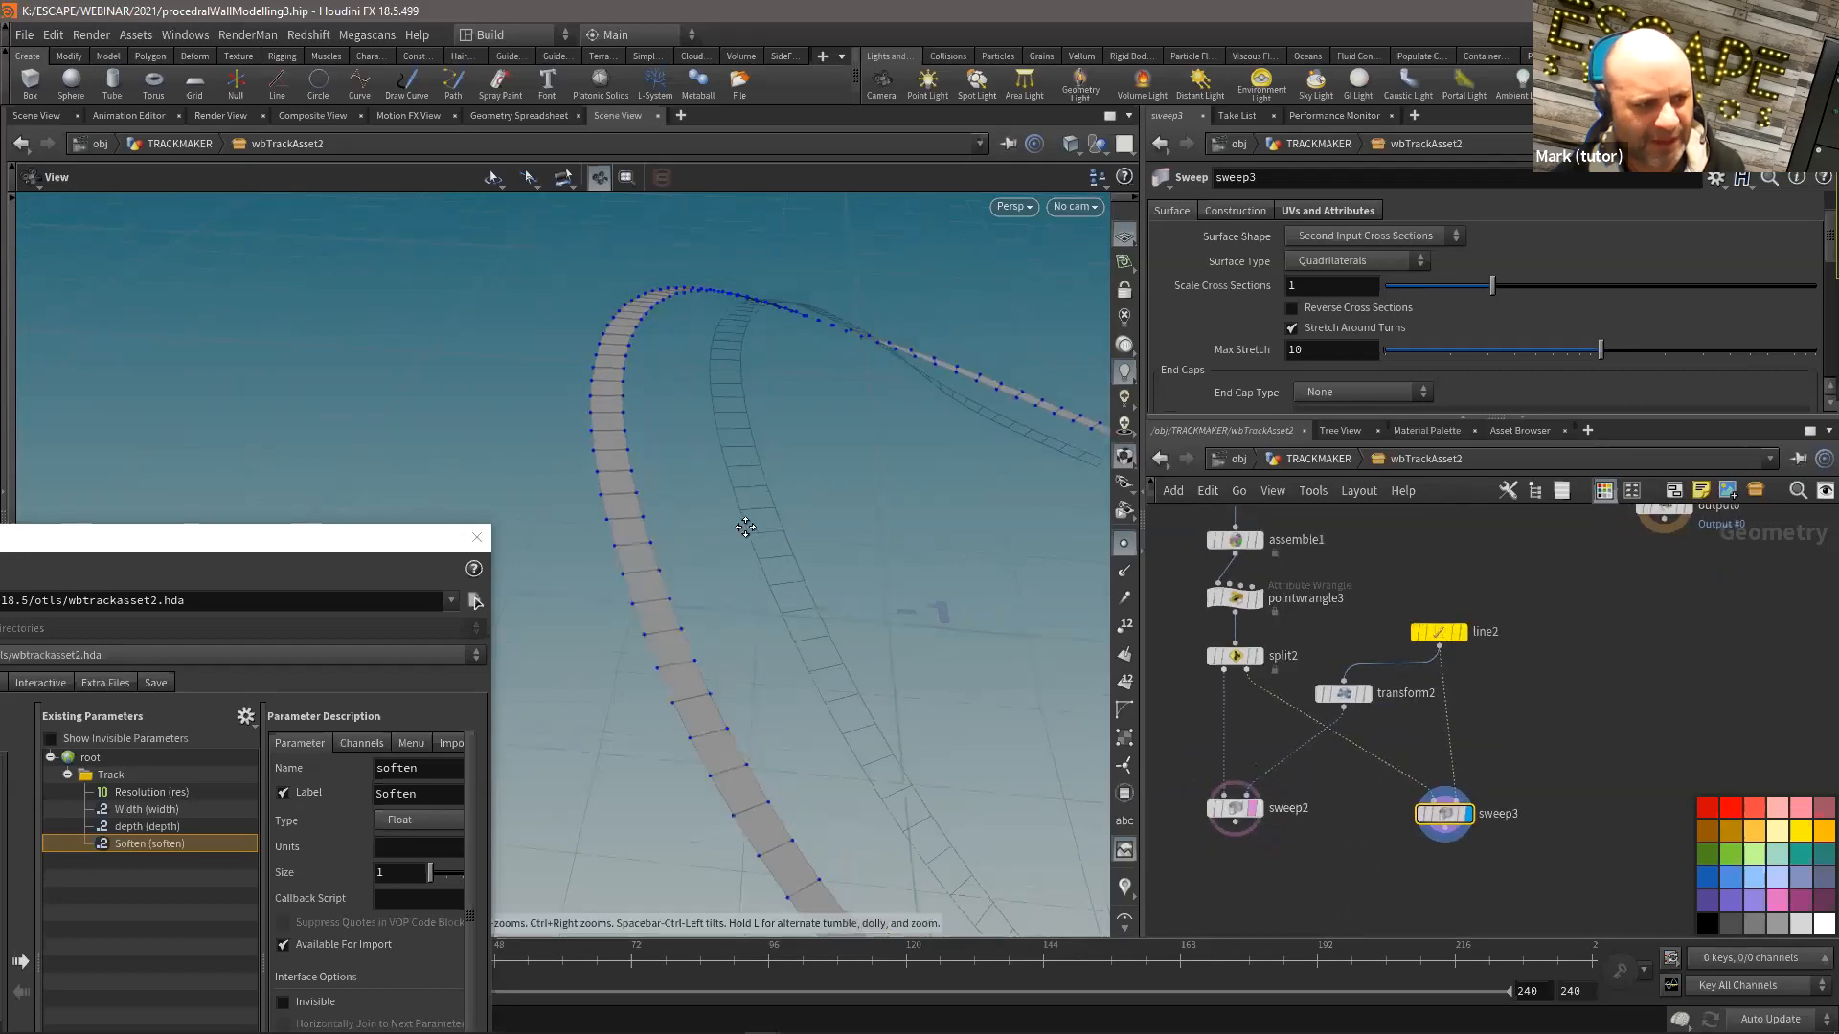
middle_click_drag(1364, 661, 1350, 864)
scroll(1453, 640, "down", 3)
middle_click_drag(1452, 639, 1456, 783)
scroll(1456, 784, "up", 4)
left_click(1602, 682)
left_click_drag(623, 460, 772, 613)
Step: Go up to the TRACKMAKER network to view the asset's output and re-enter wbTrackAsset2
scroll(1366, 591, "down", 1)
middle_click_drag(1367, 591, 1256, 1031)
left_click(1313, 460)
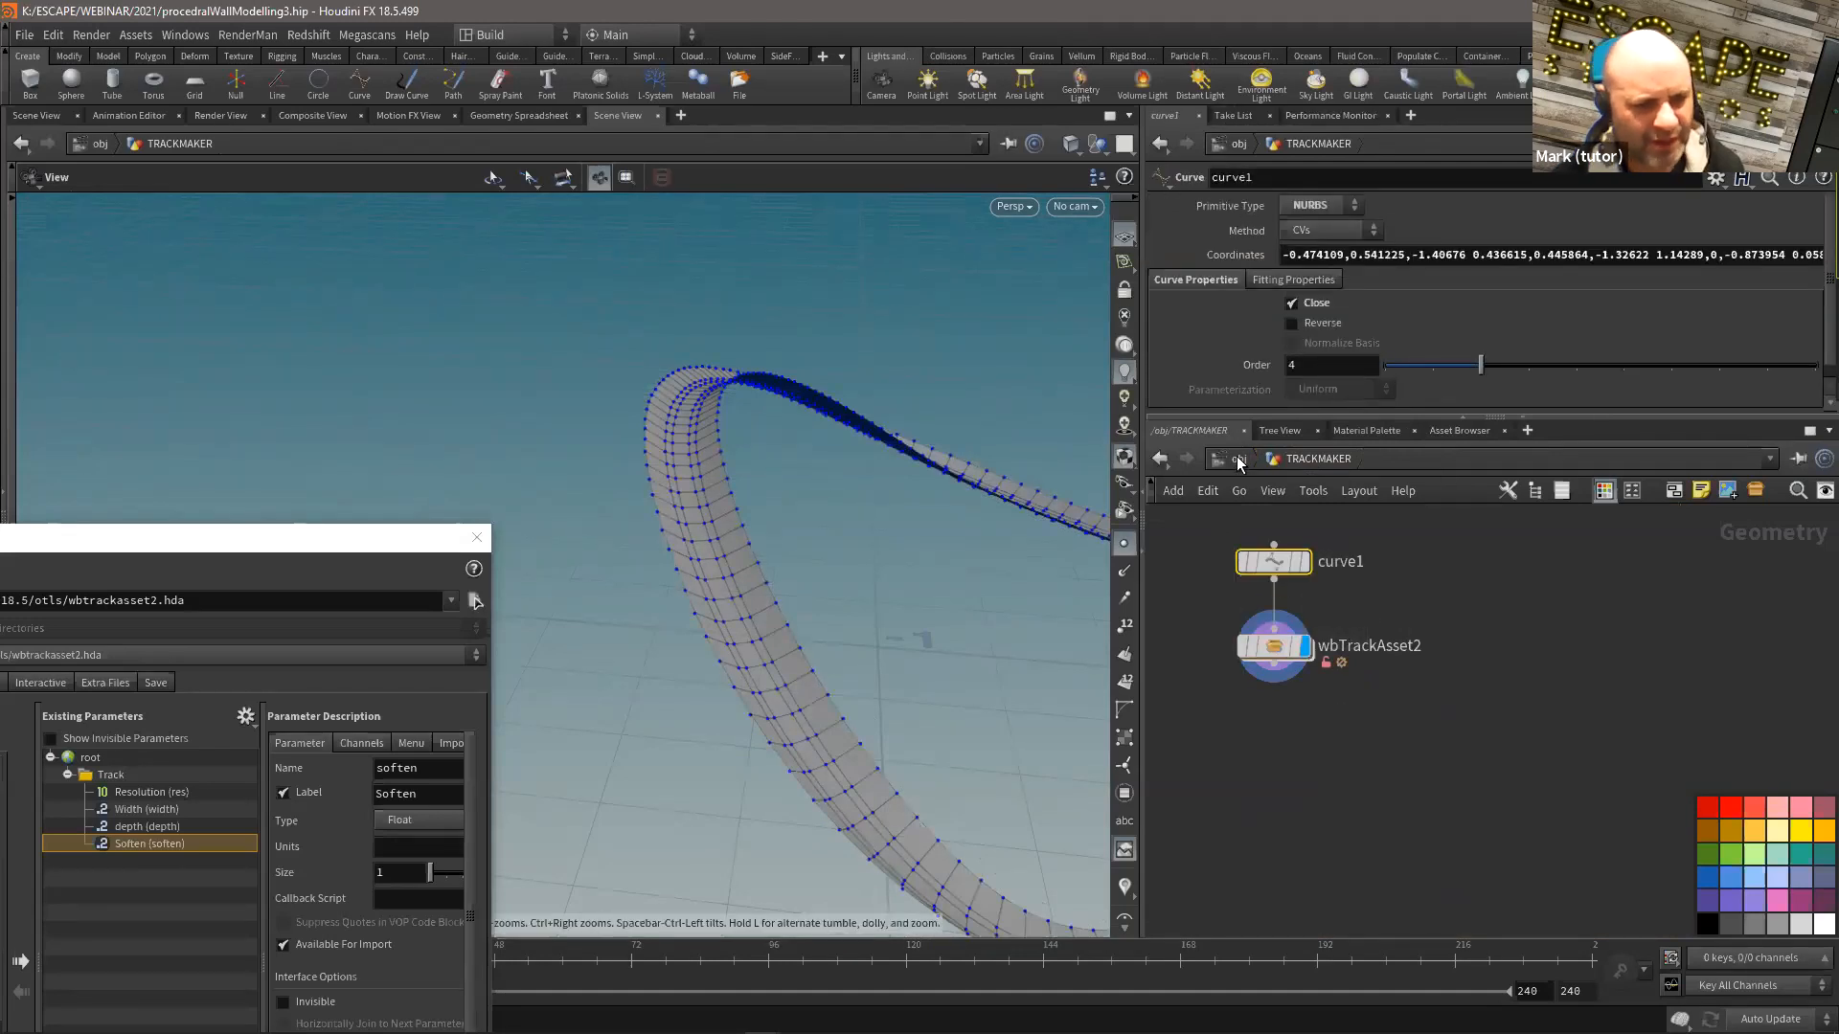
key("u")
double_click(1338, 706)
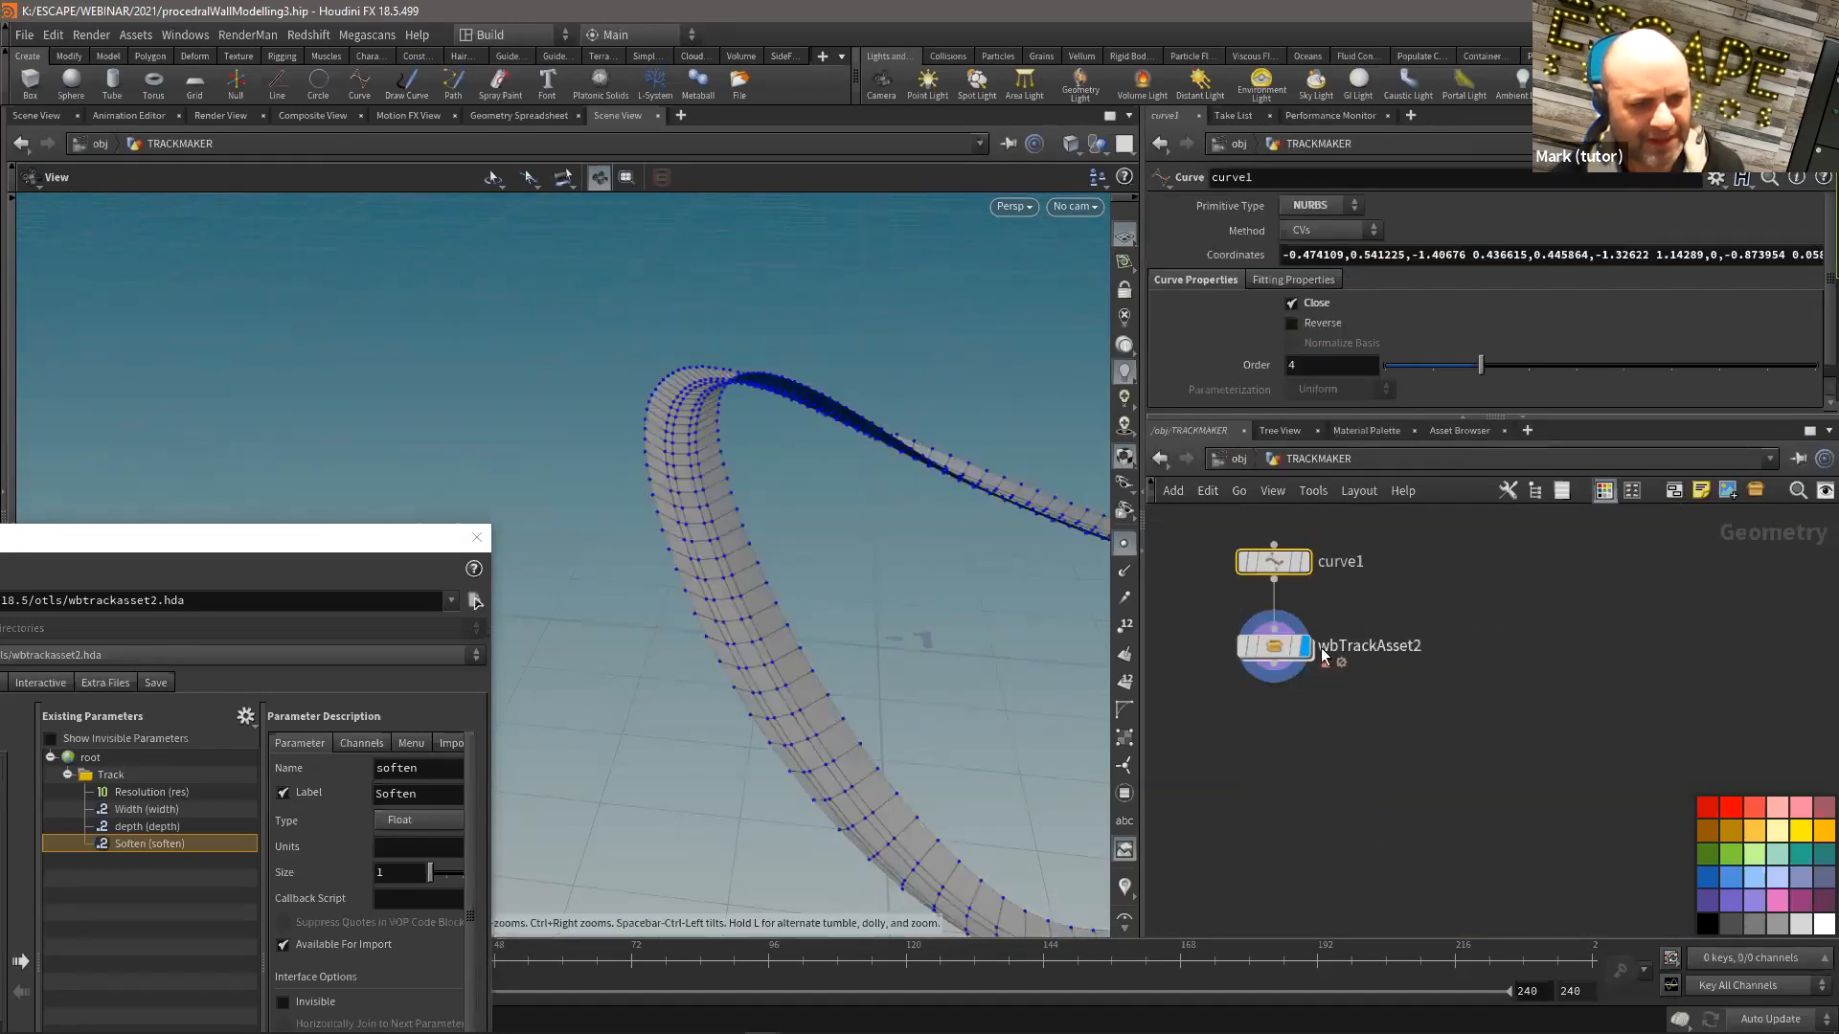
double_click(1283, 656)
Step: Add a Merge node combining sweep2 and sweep3, and display both edge strips
middle_click_drag(1385, 735, 1484, 461)
scroll(1353, 671, "up", 2)
middle_click_drag(1207, 742, 1393, 759)
scroll(1395, 756, "down", 1)
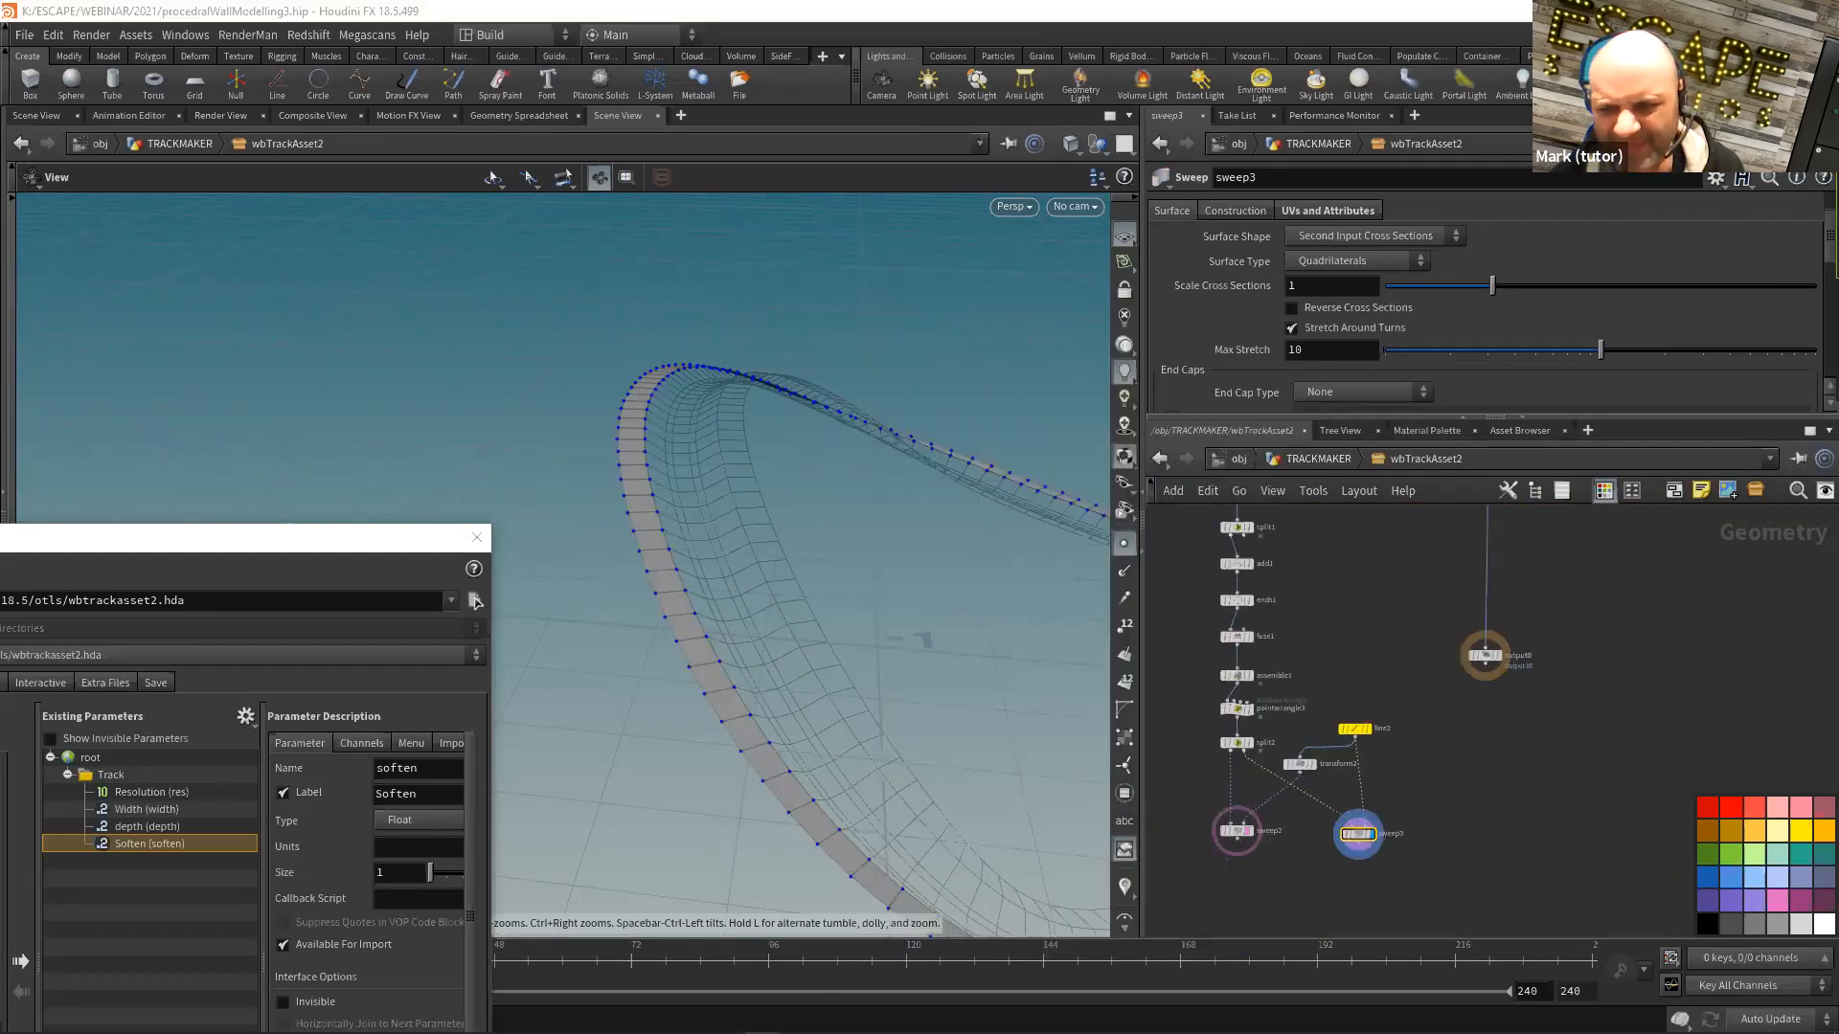
key("Tab")
type("m")
mouse_move(1300, 853)
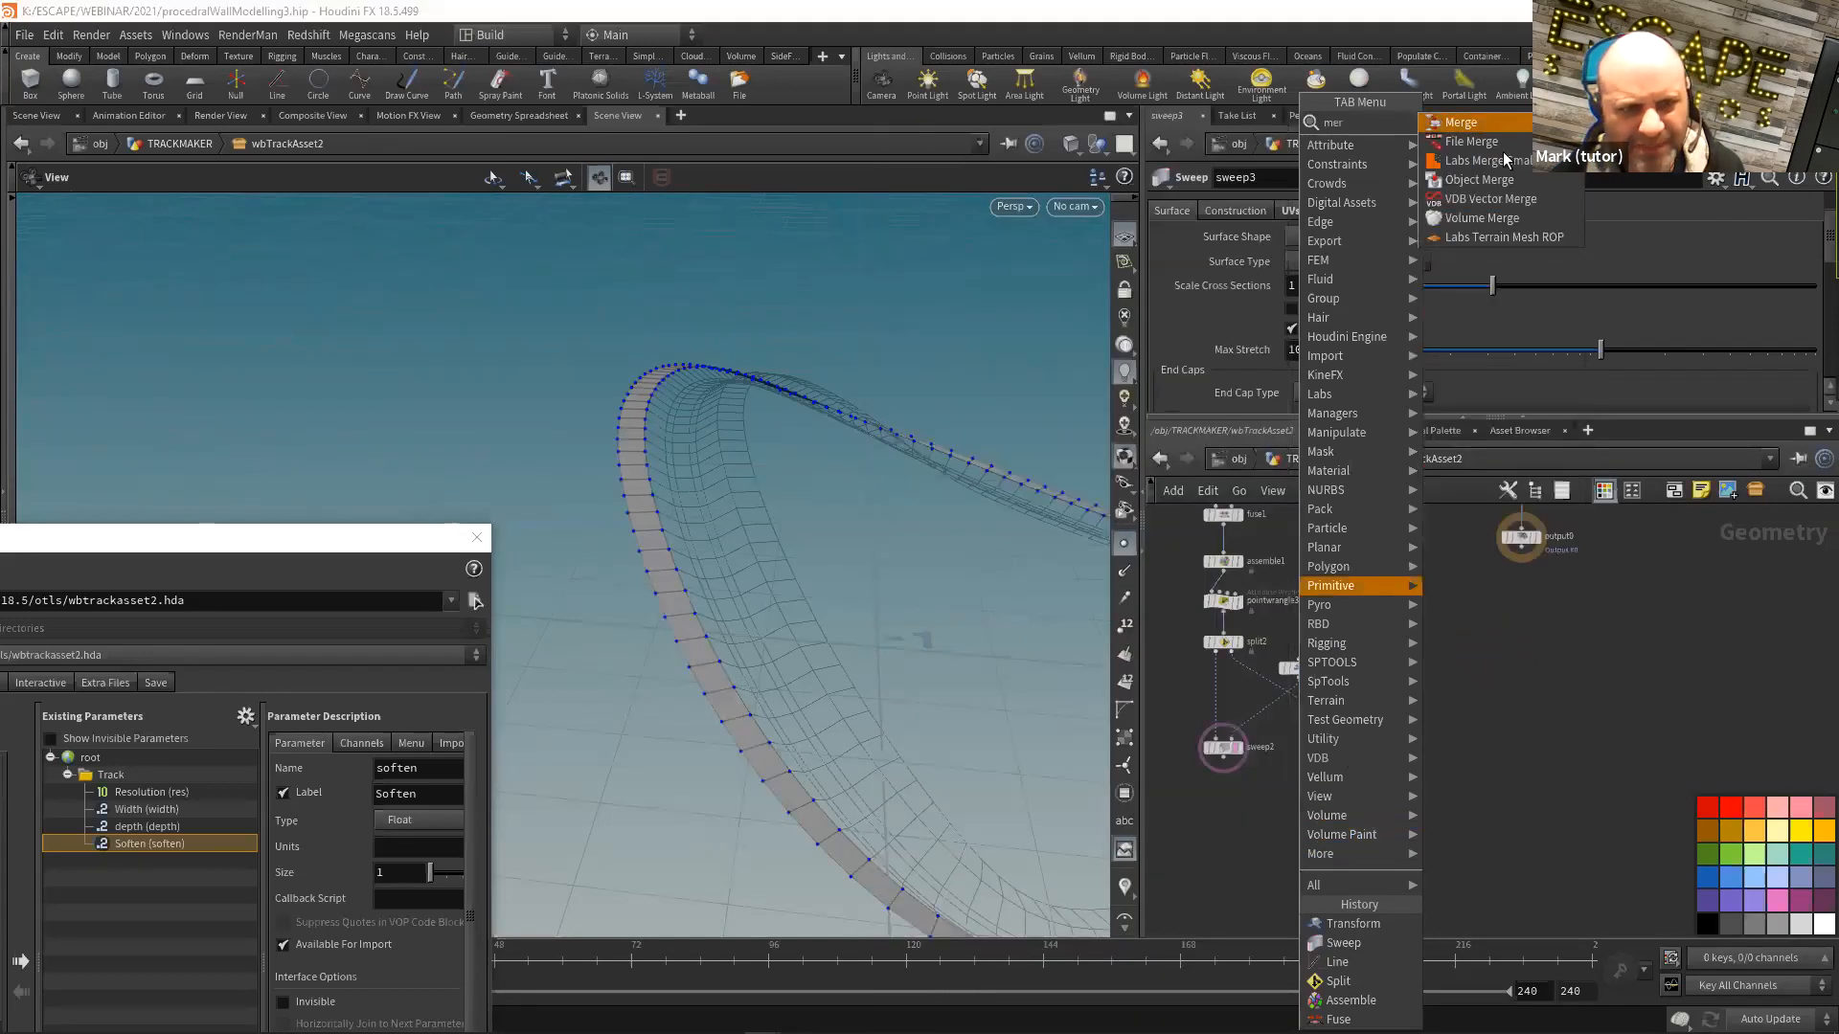
left_click(1503, 151)
left_click(1281, 821)
left_click_drag(1370, 764, 1295, 856)
left_click_drag(807, 602, 775, 605)
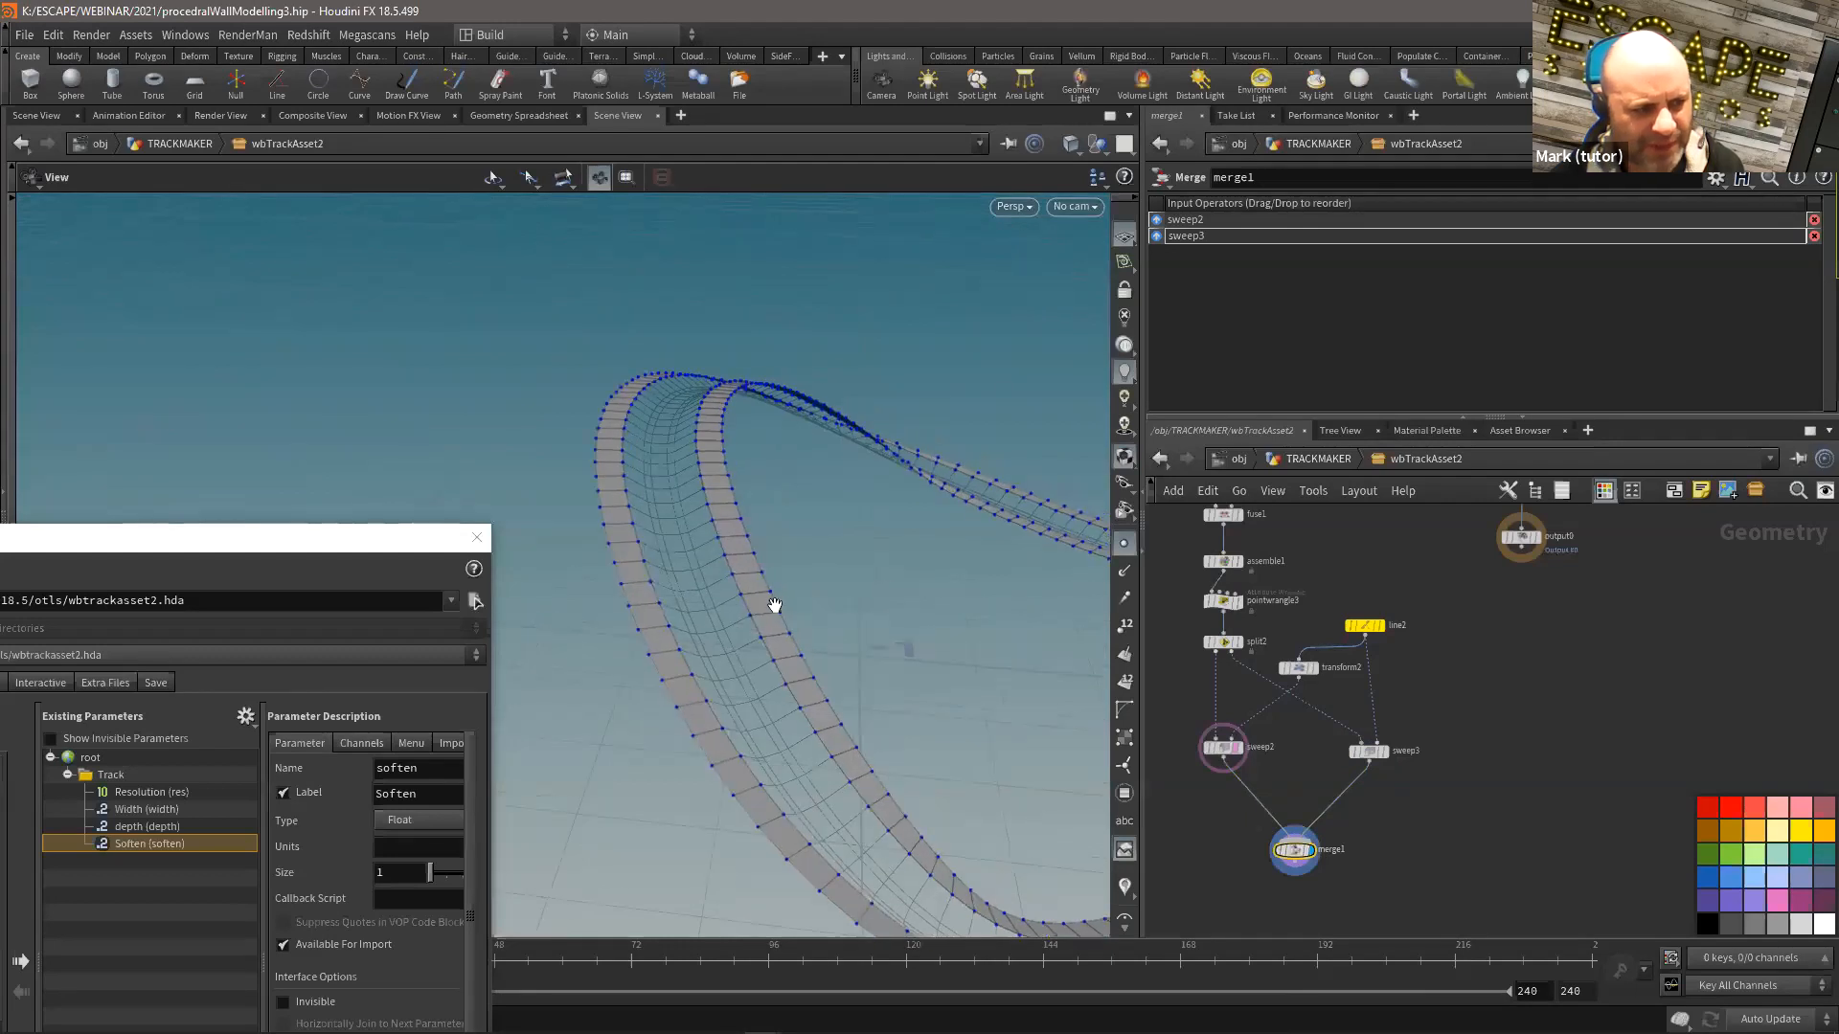
Step: Move output0 down and insert a Merge node above it that combines TRACK_OUT with merge1
scroll(1511, 753, "down", 2)
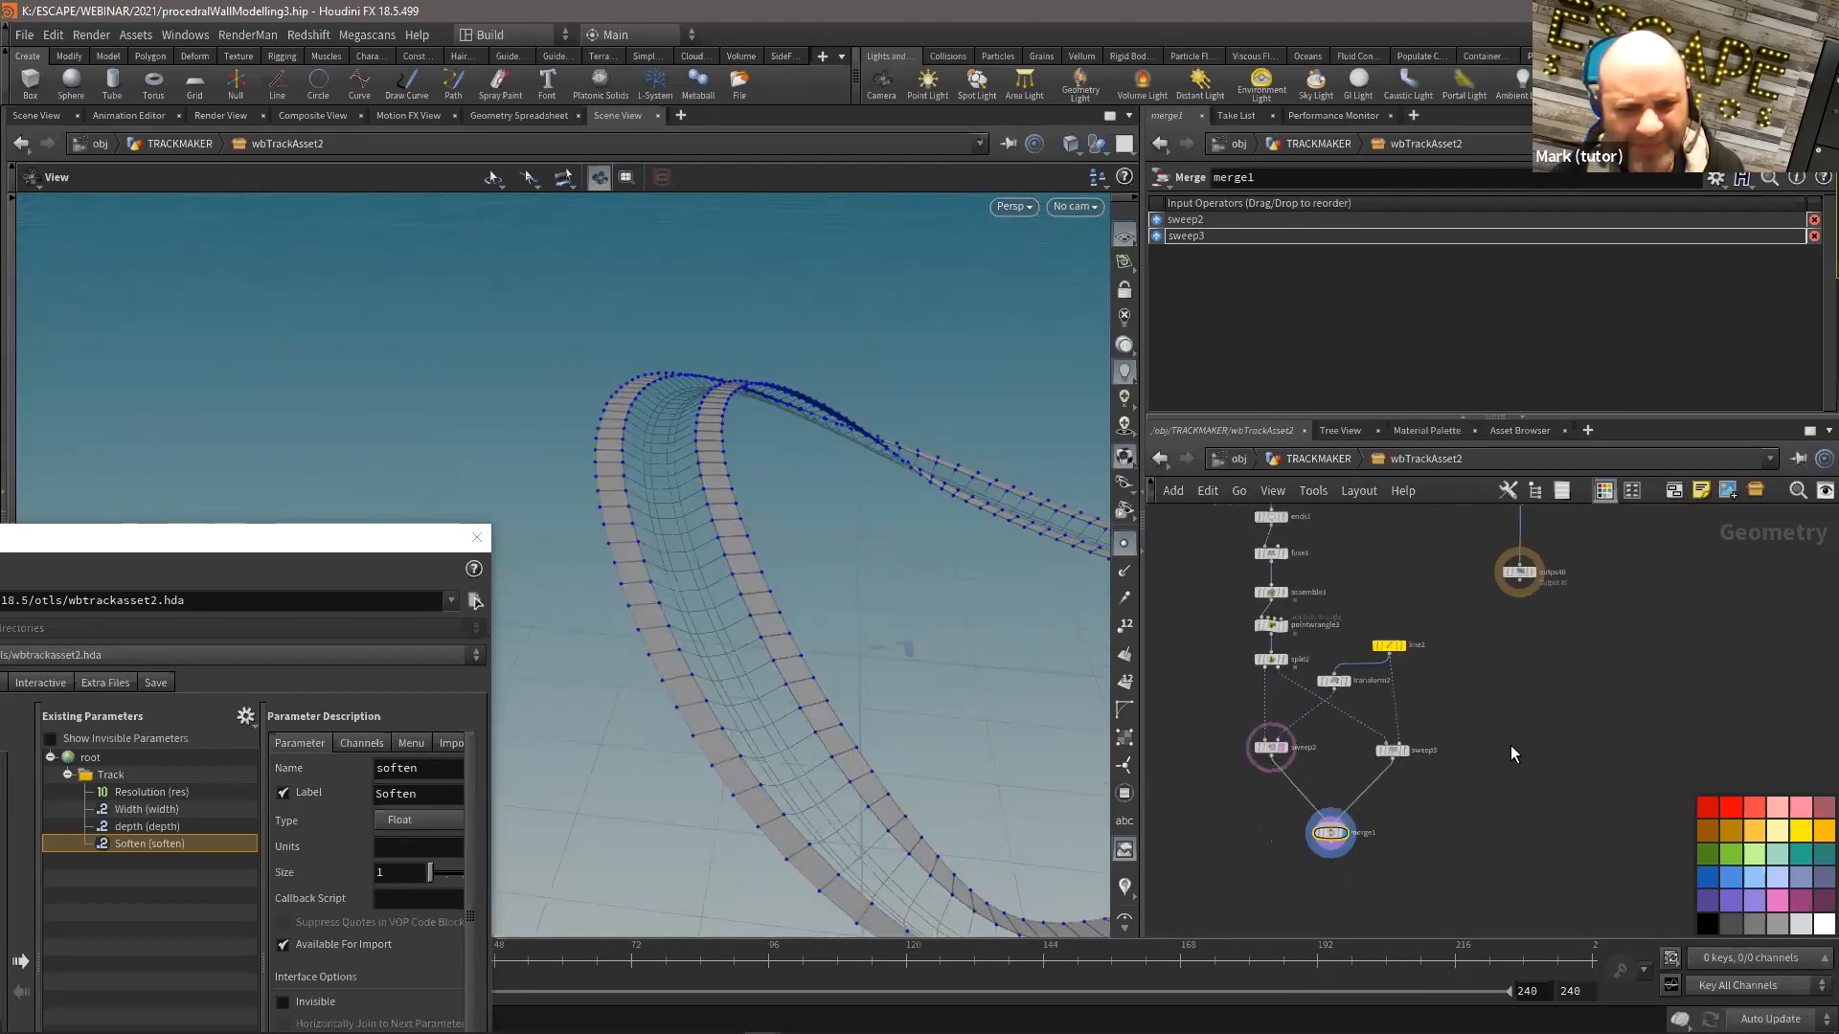
left_click_drag(1520, 573, 1535, 916)
middle_click_drag(1471, 820, 1453, 783)
key("Tab")
type("mer")
key("Return")
left_click(1496, 752)
left_click_drag(1497, 754, 1510, 786)
left_click(1513, 786)
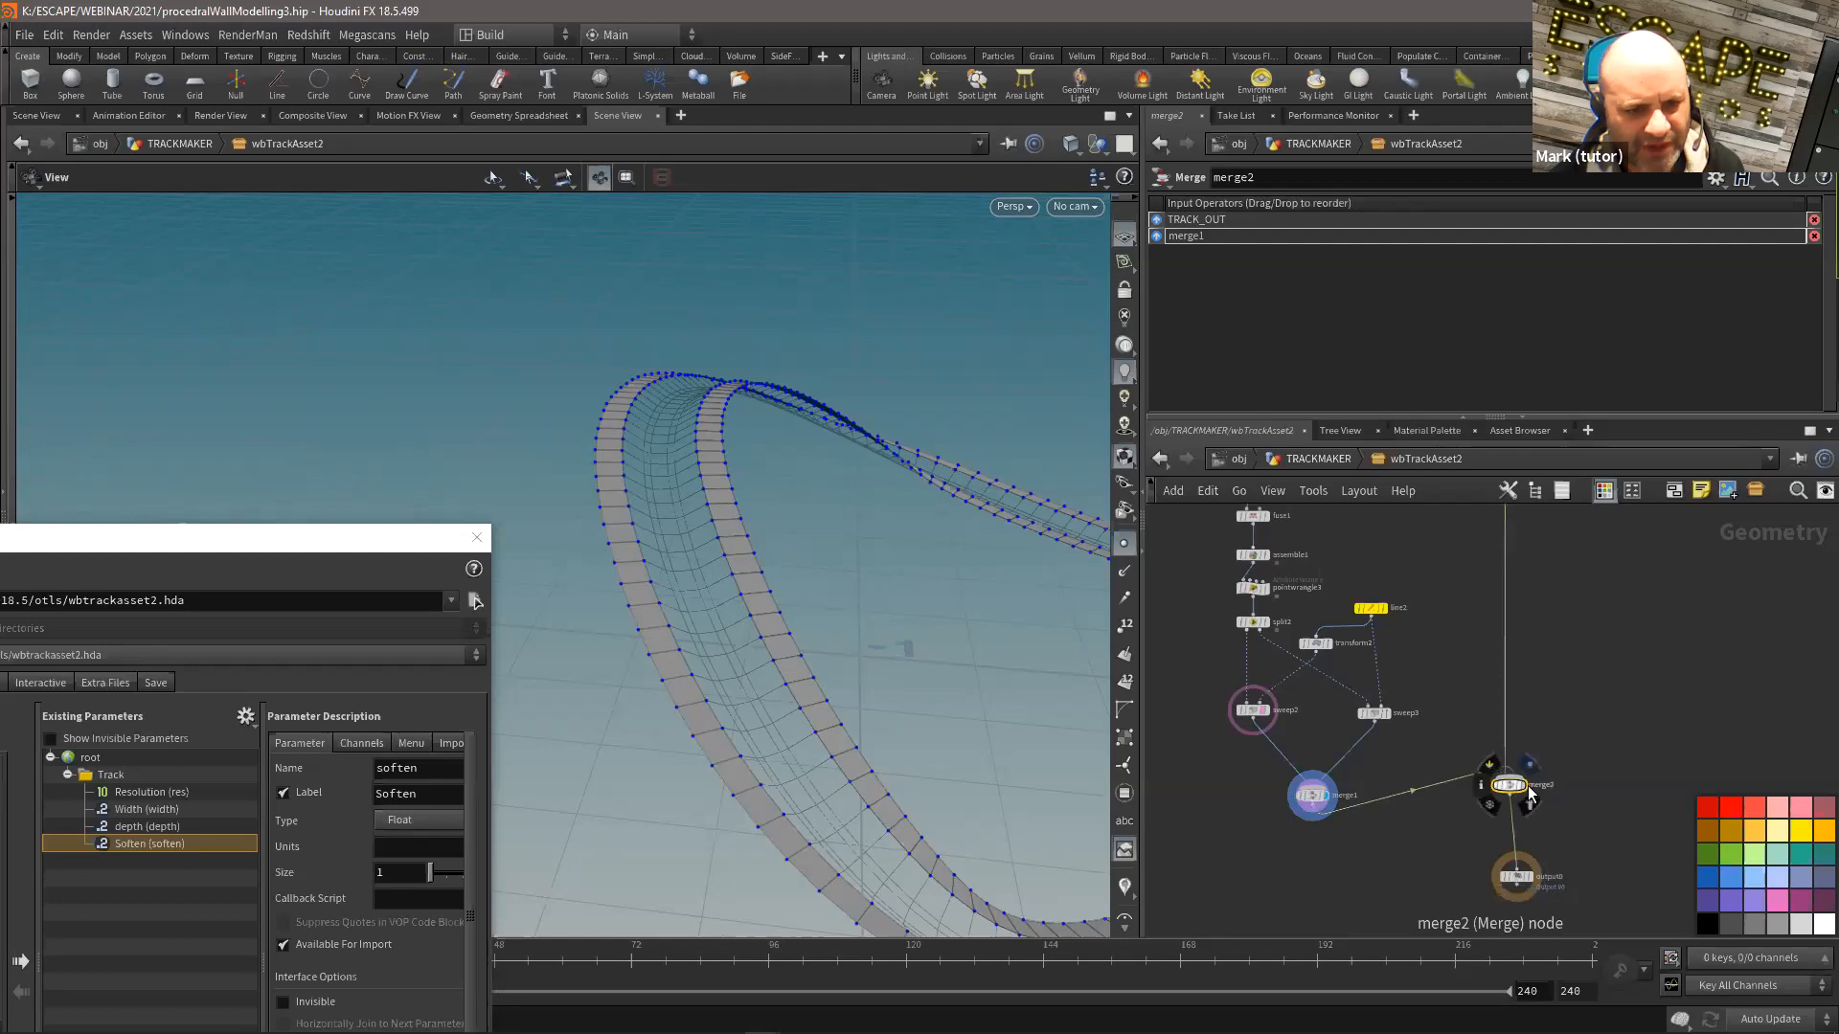
Step: Display merge2 and turn off the point display in the viewport
left_click(1525, 786)
left_click_drag(554, 484, 721, 398)
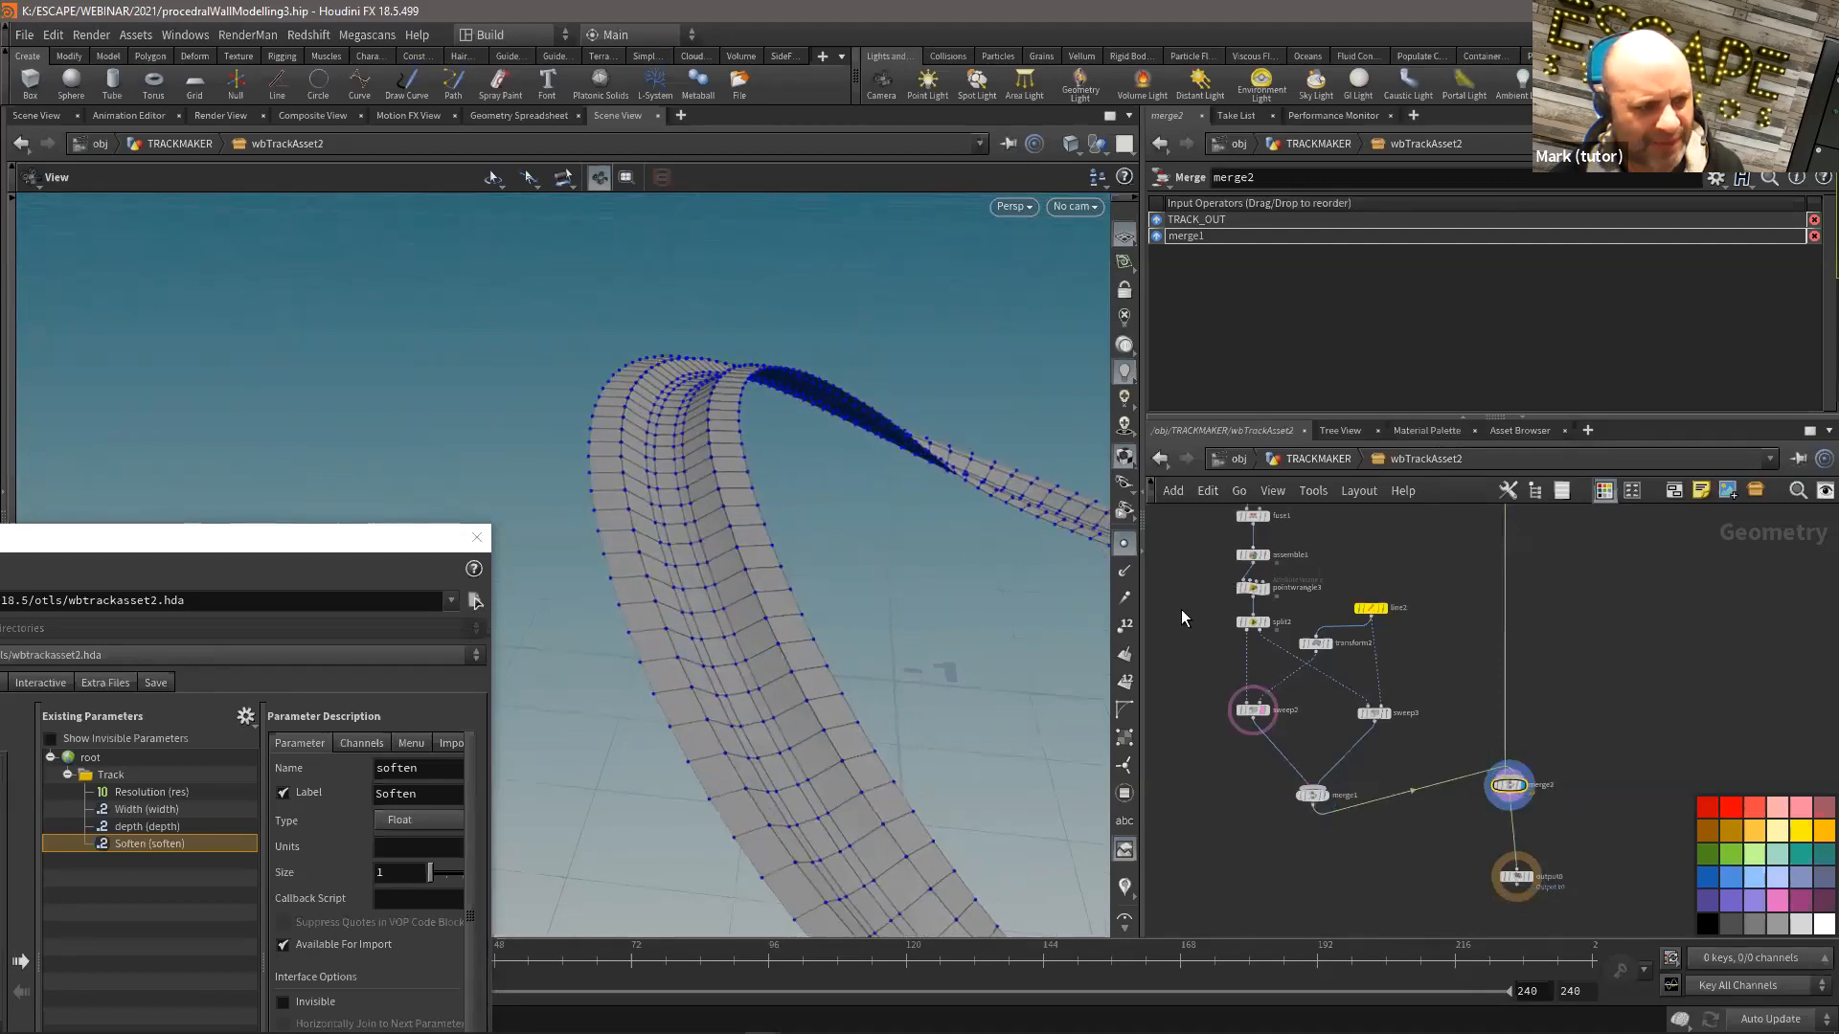
left_click(1124, 546)
left_click_drag(704, 498, 663, 472)
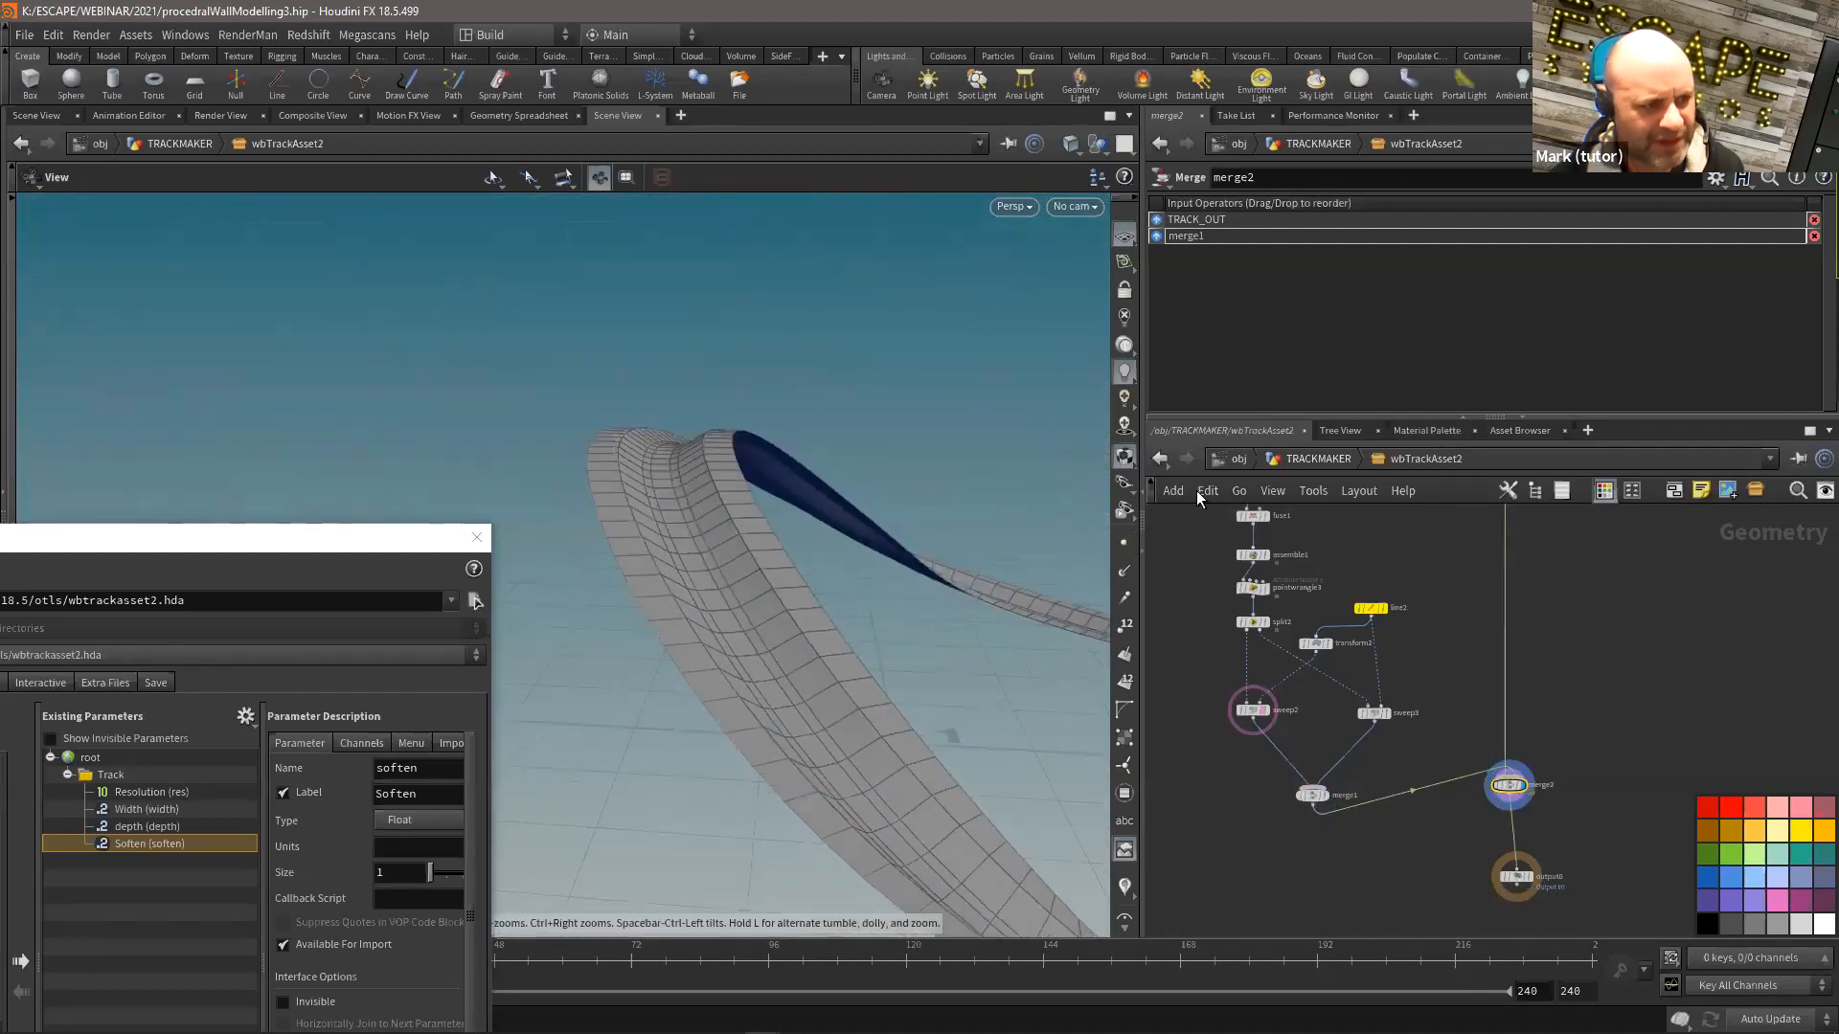
Step: In the TRACKMAKER network, move a control point of curve1 near the track's crest to reshape the track
left_click(1291, 464)
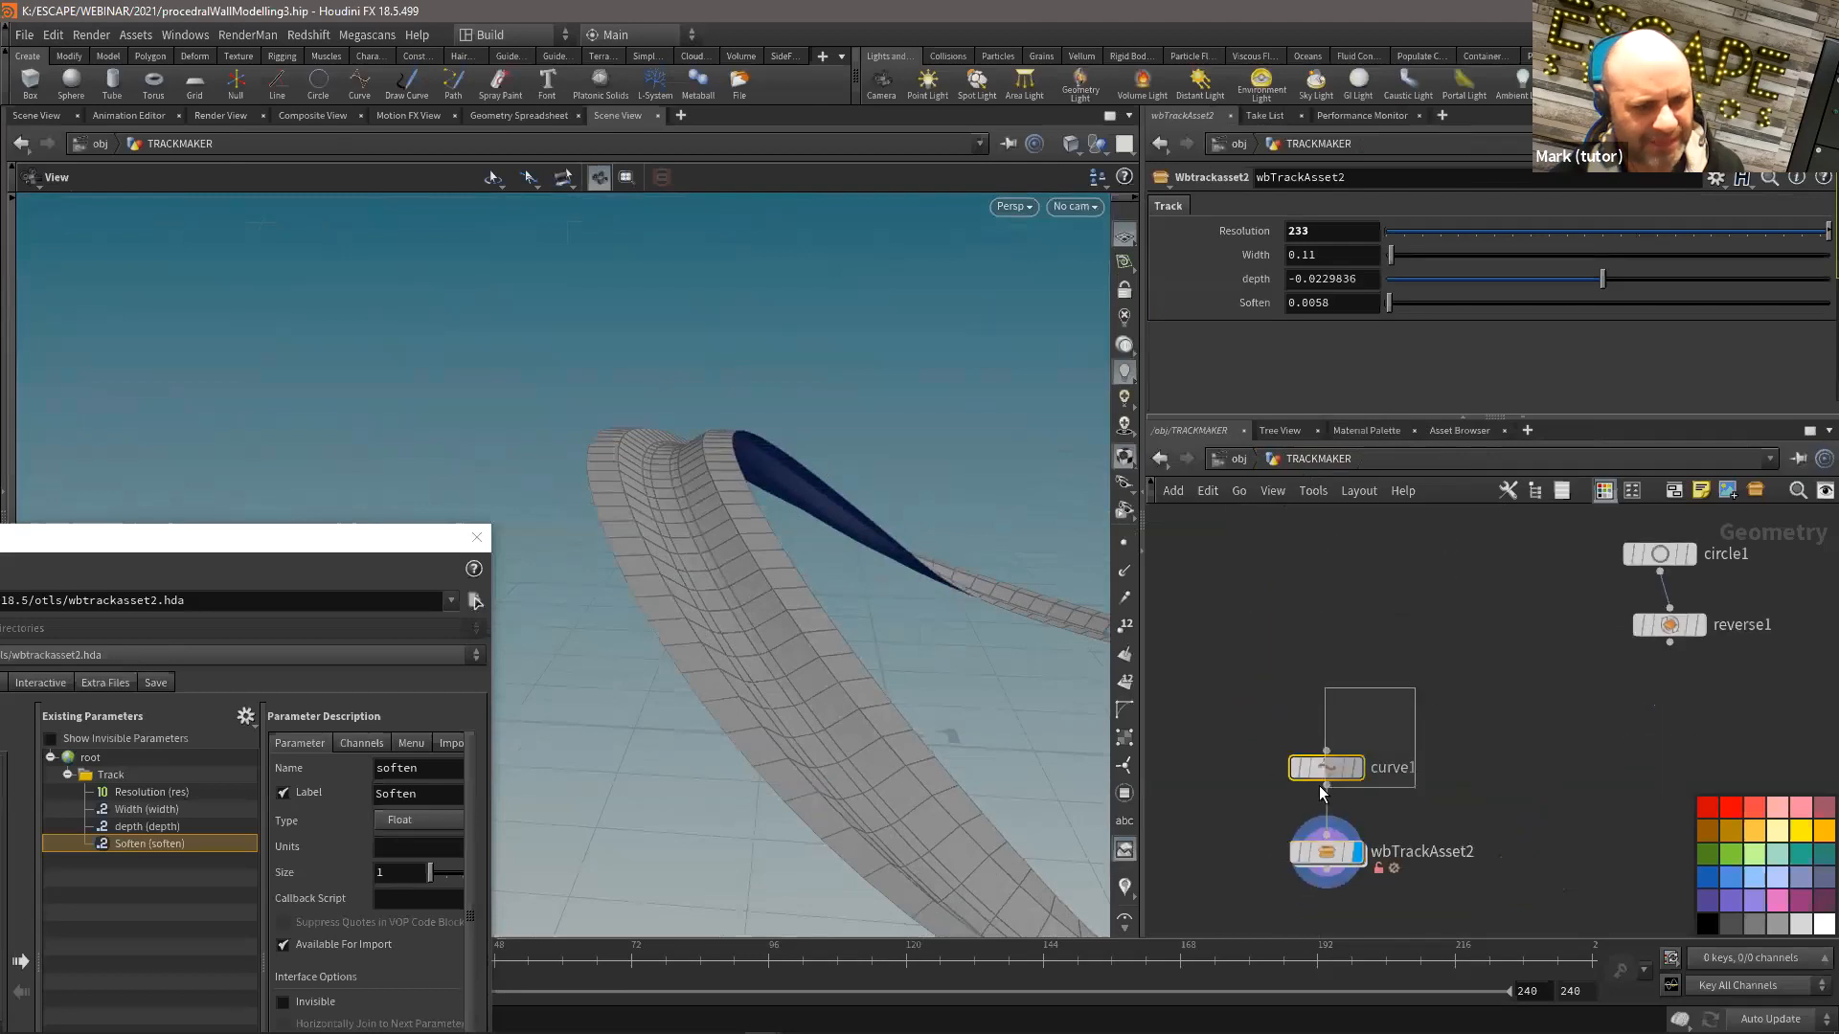
left_click(1321, 767)
key("Return")
left_click(710, 420)
left_click_drag(707, 366, 750, 450)
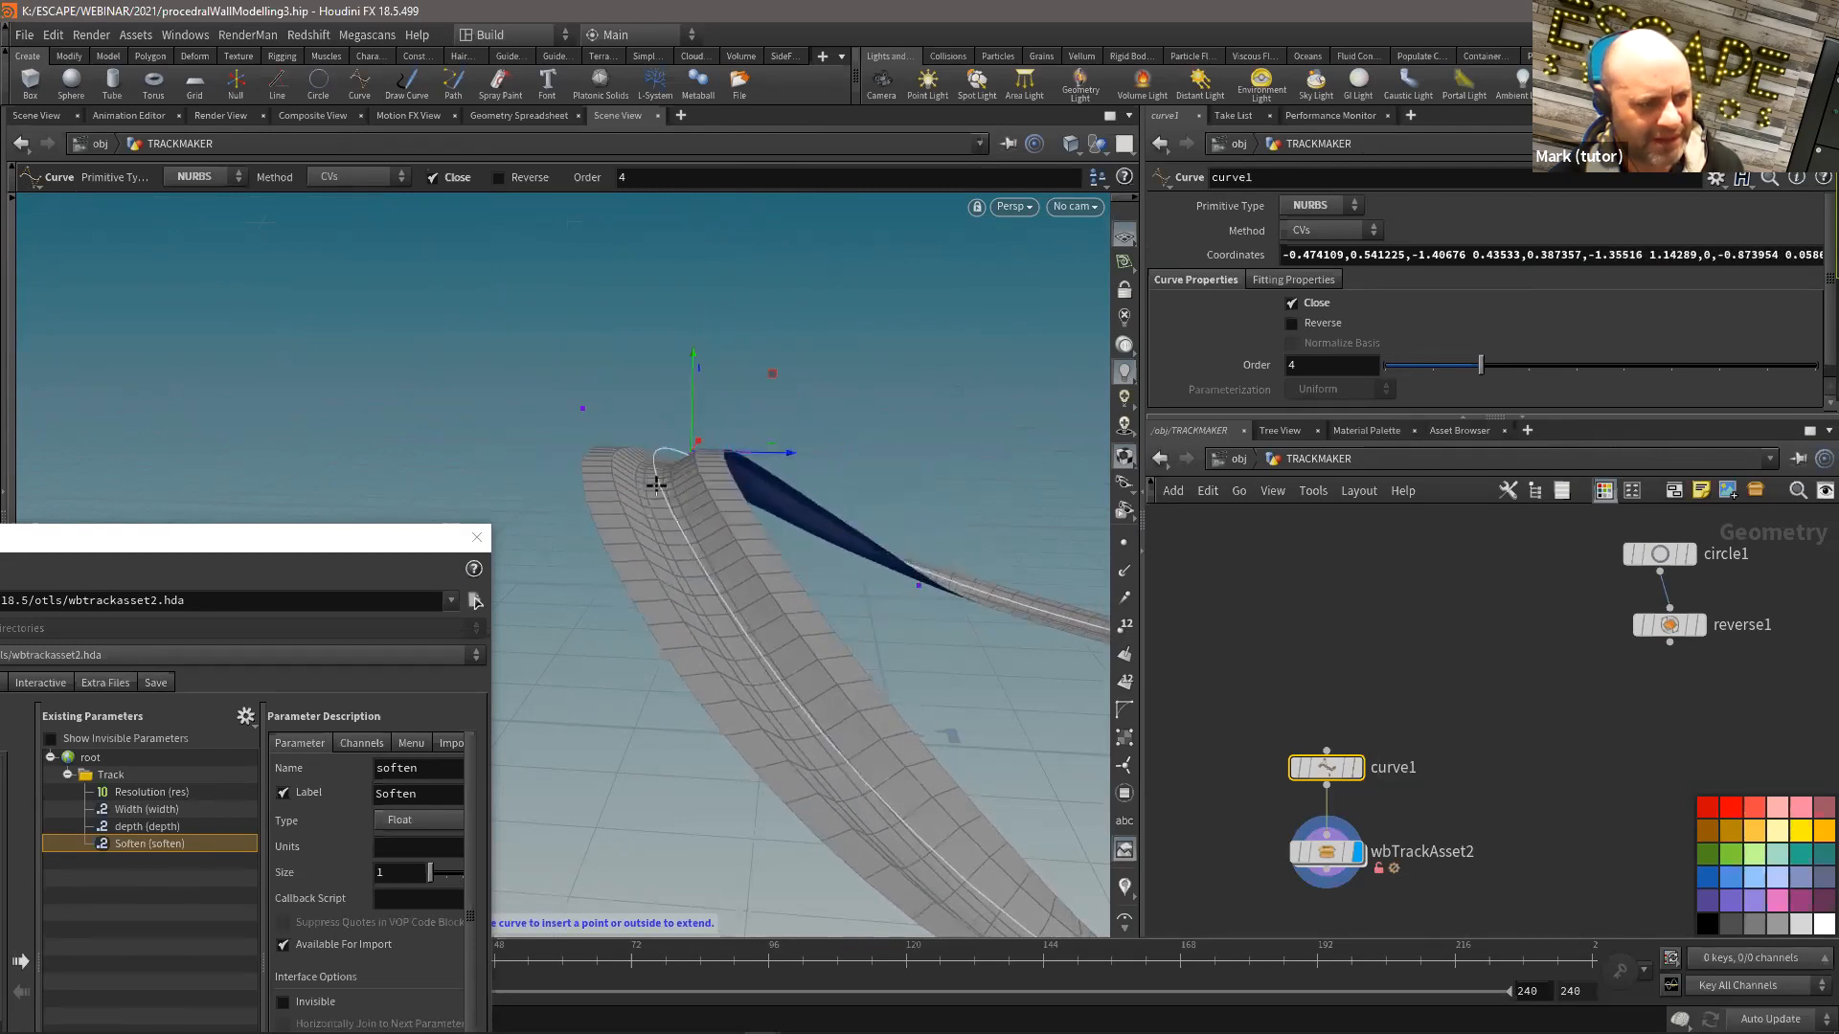
key("Escape")
mouse_move(710, 550)
left_mouse_down()
mouse_move(747, 532)
mouse_move(730, 533)
left_mouse_up()
Step: Re-enter wbTrackAsset2 and reposition merge1 closer beneath the two sweeps
middle_click_drag(1517, 779, 1521, 655)
double_click(1333, 728)
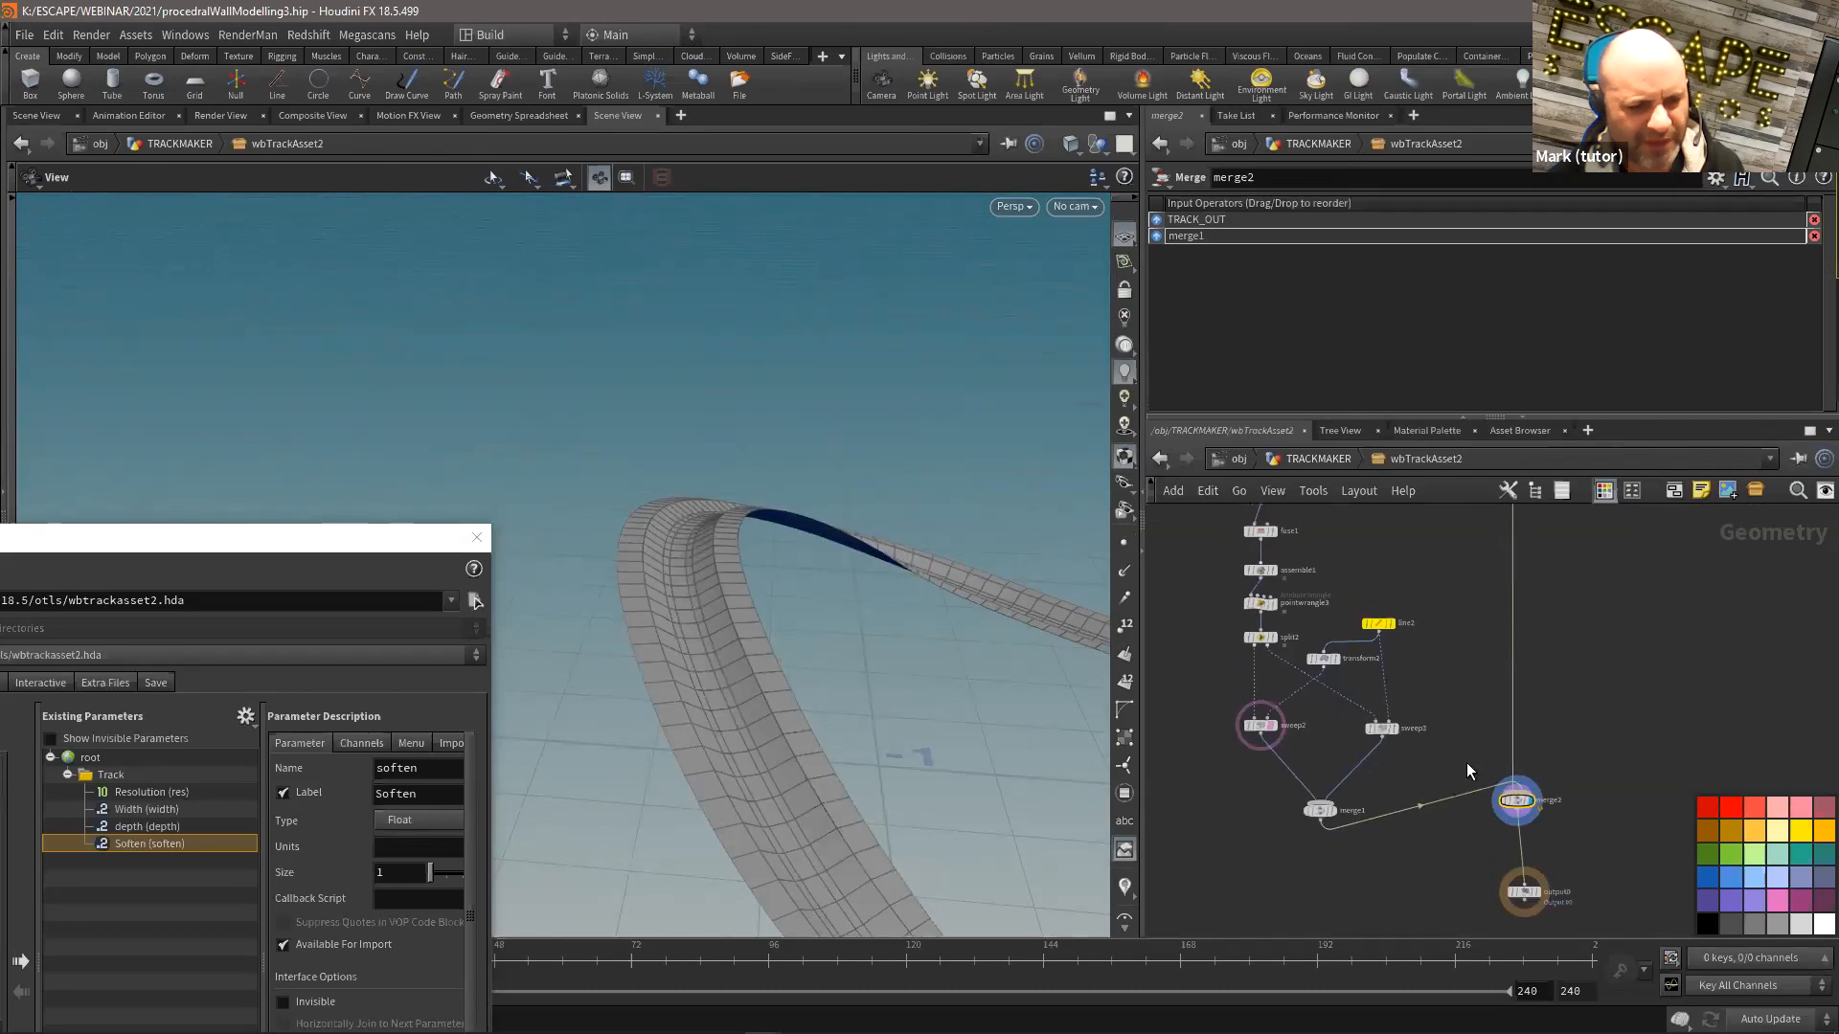
scroll(1445, 805, "up", 3)
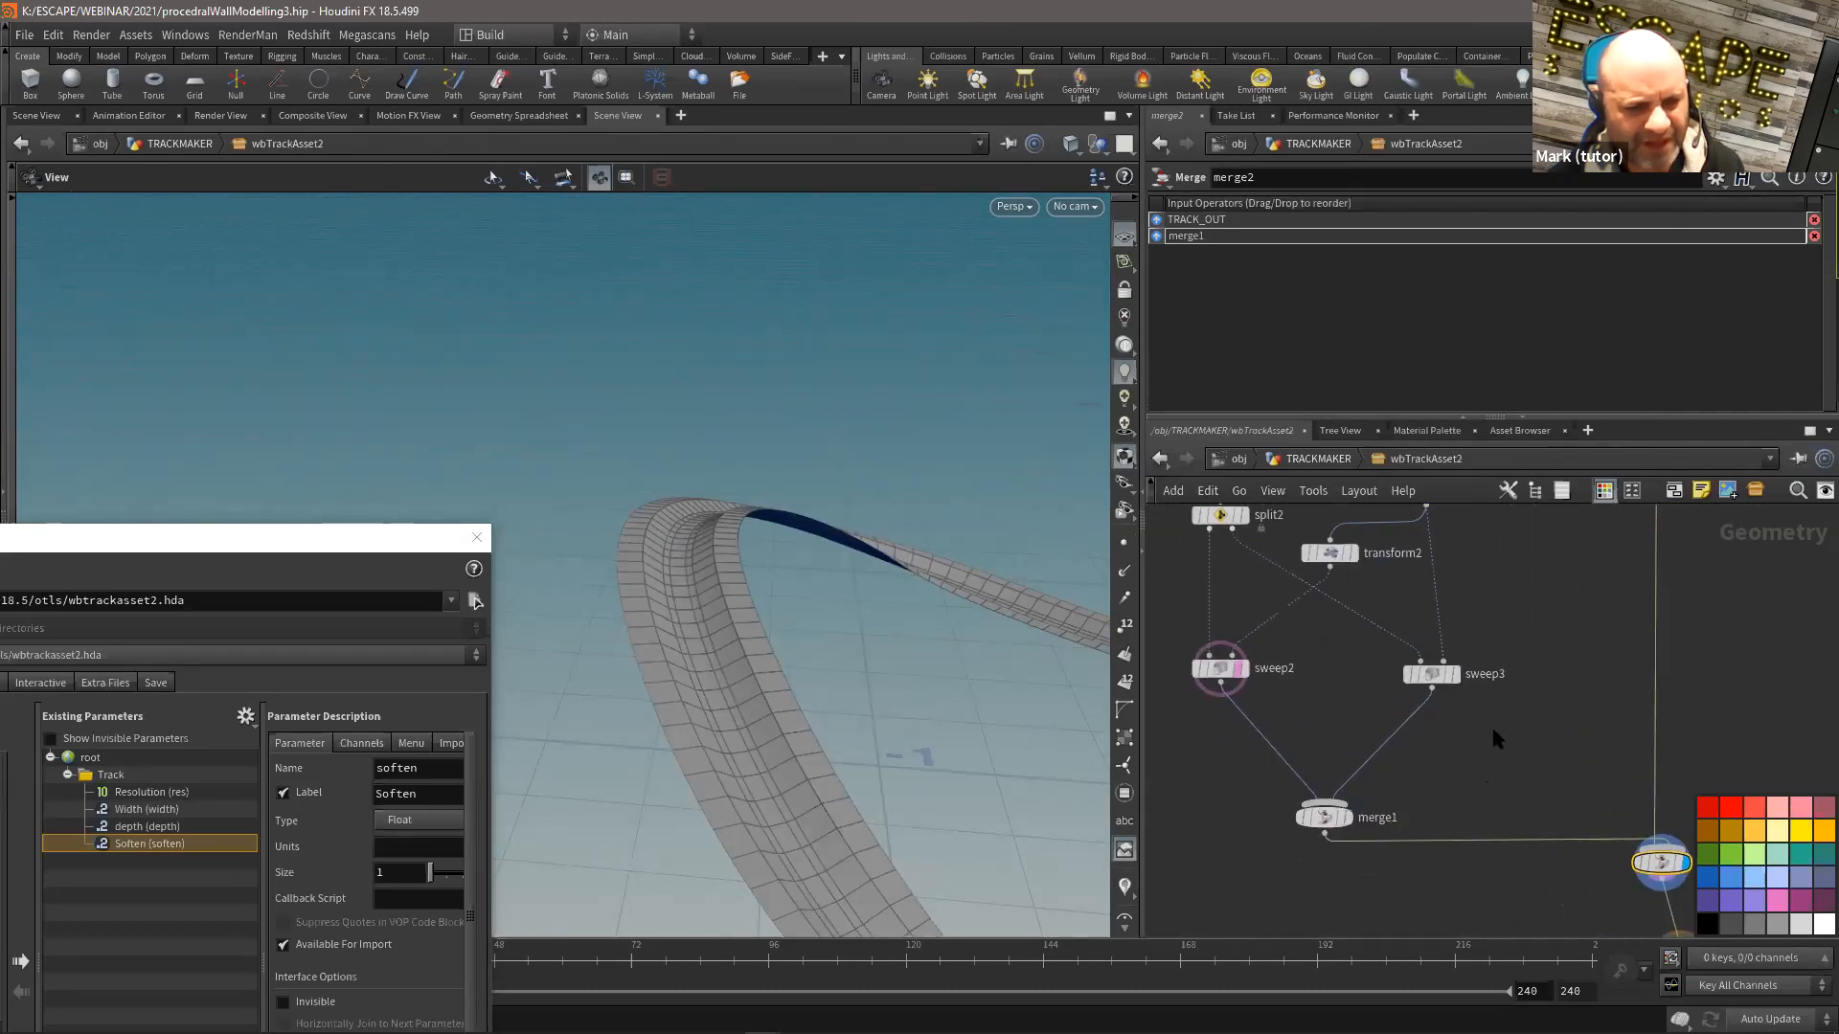
left_click_drag(1326, 823, 1312, 765)
left_click_drag(766, 596, 870, 607)
left_click_drag(1319, 756, 1316, 784)
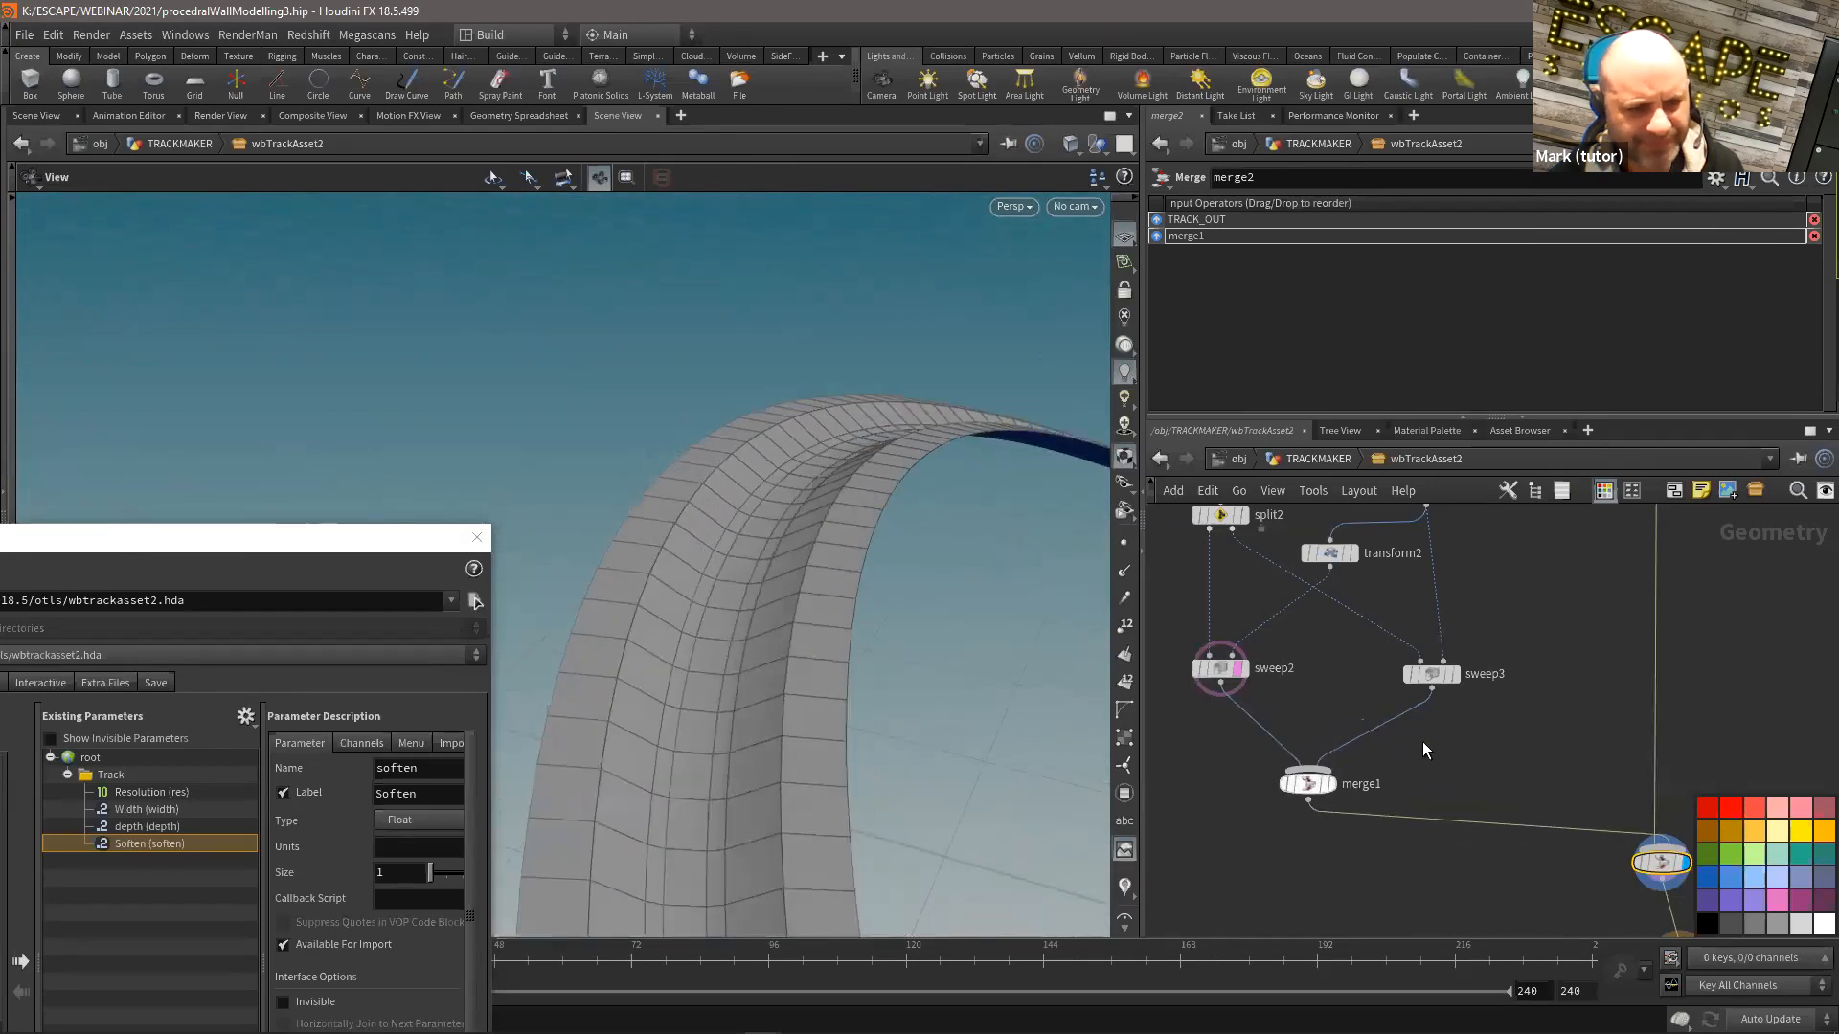
Step: Insert a PolyExtrude node between merge1 and merge2 and display it
key("Tab")
type("pex")
left_click(1628, 142)
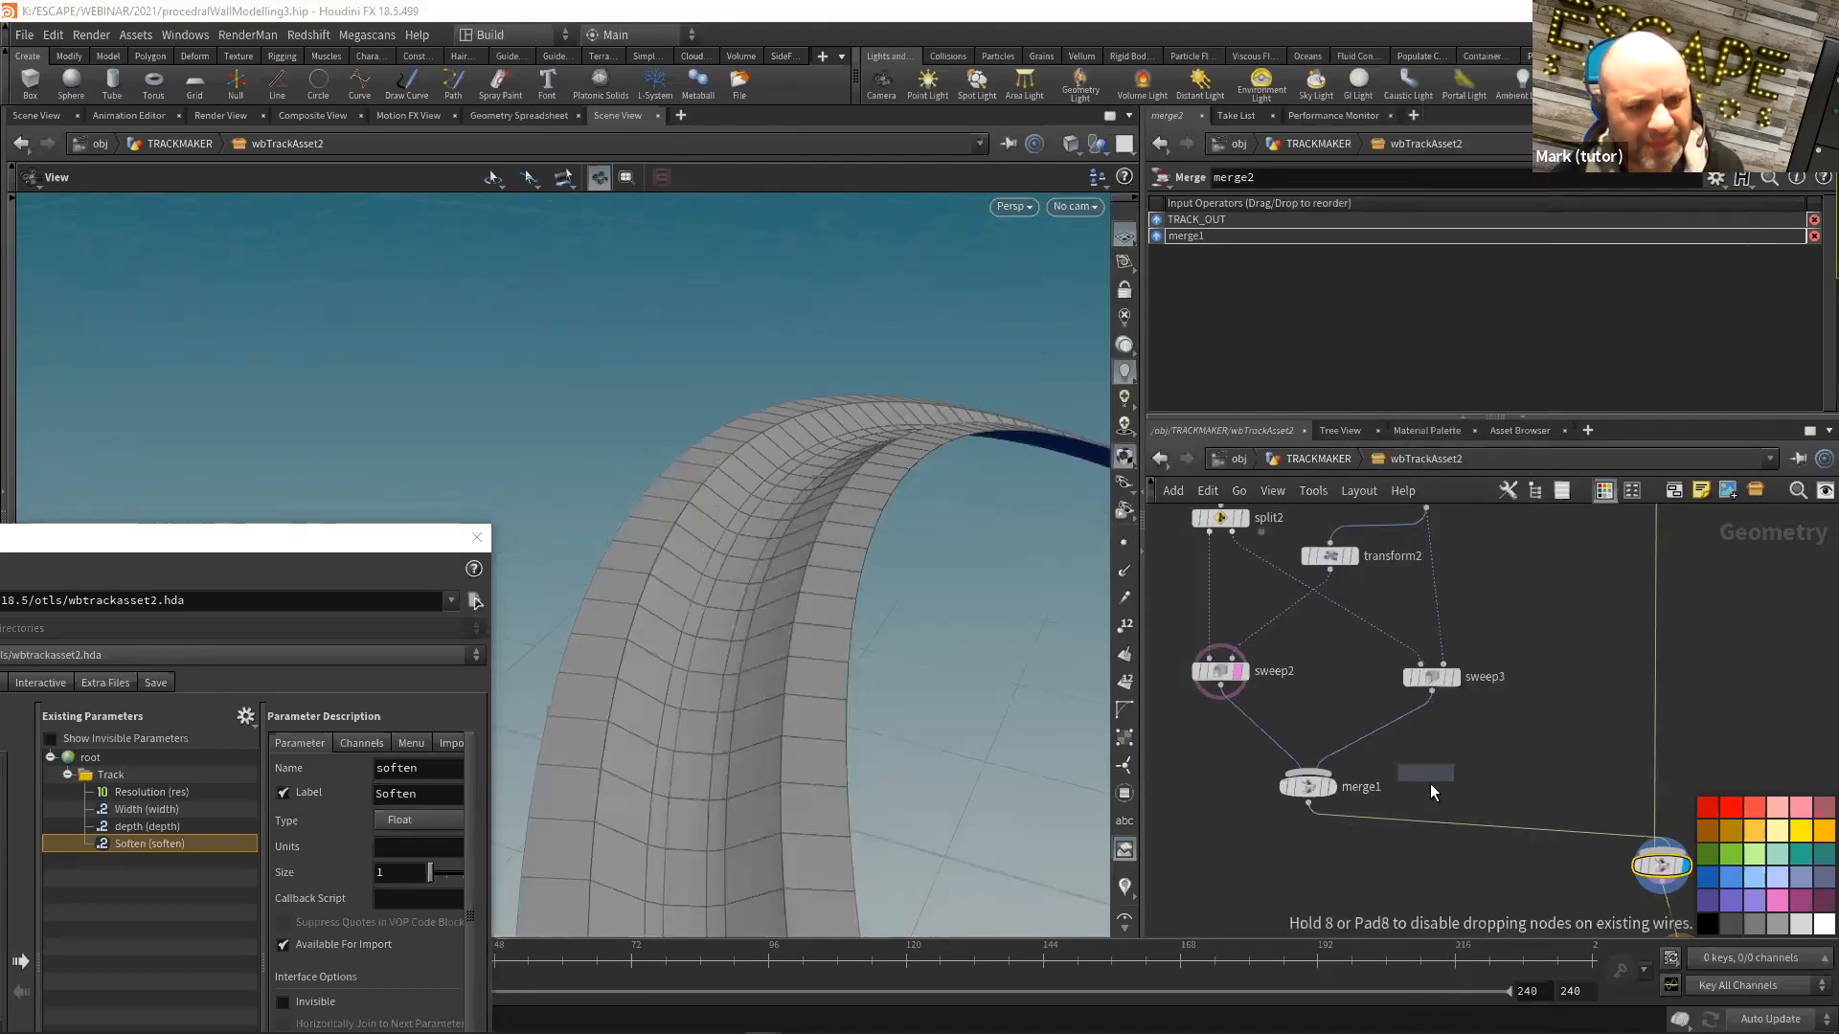
left_click(1396, 841)
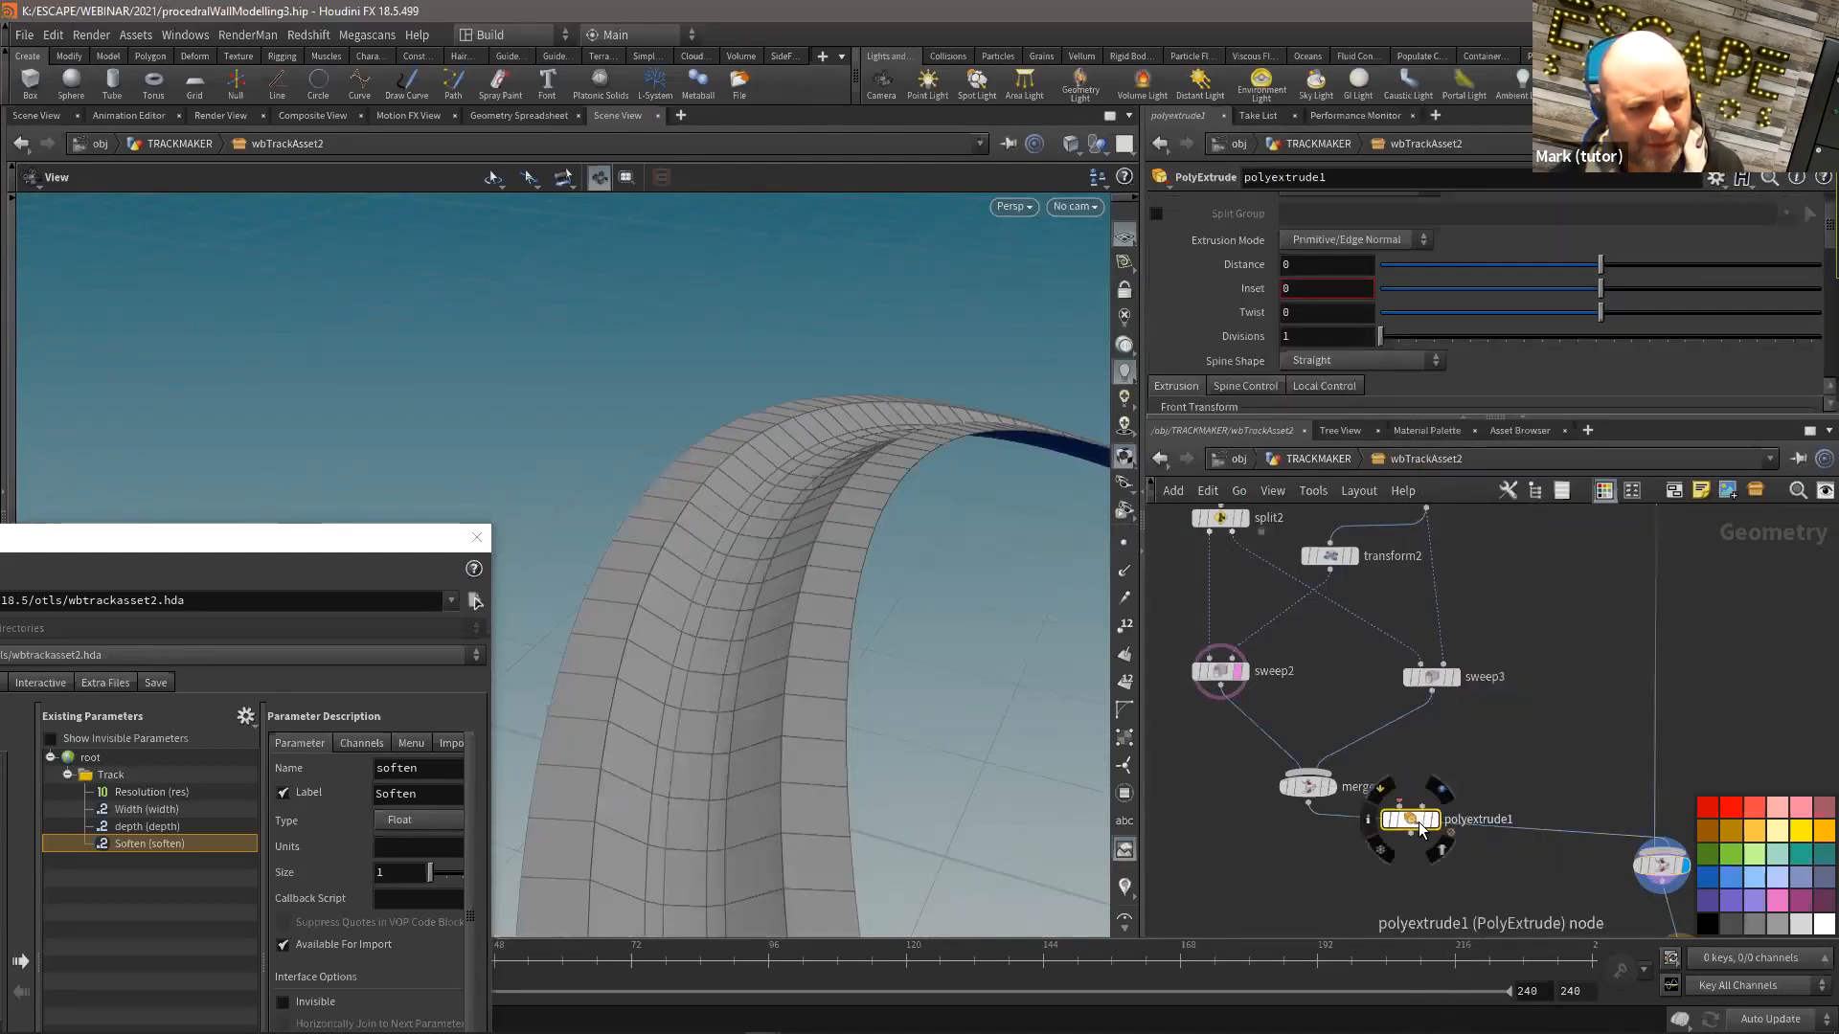
left_click(1413, 844)
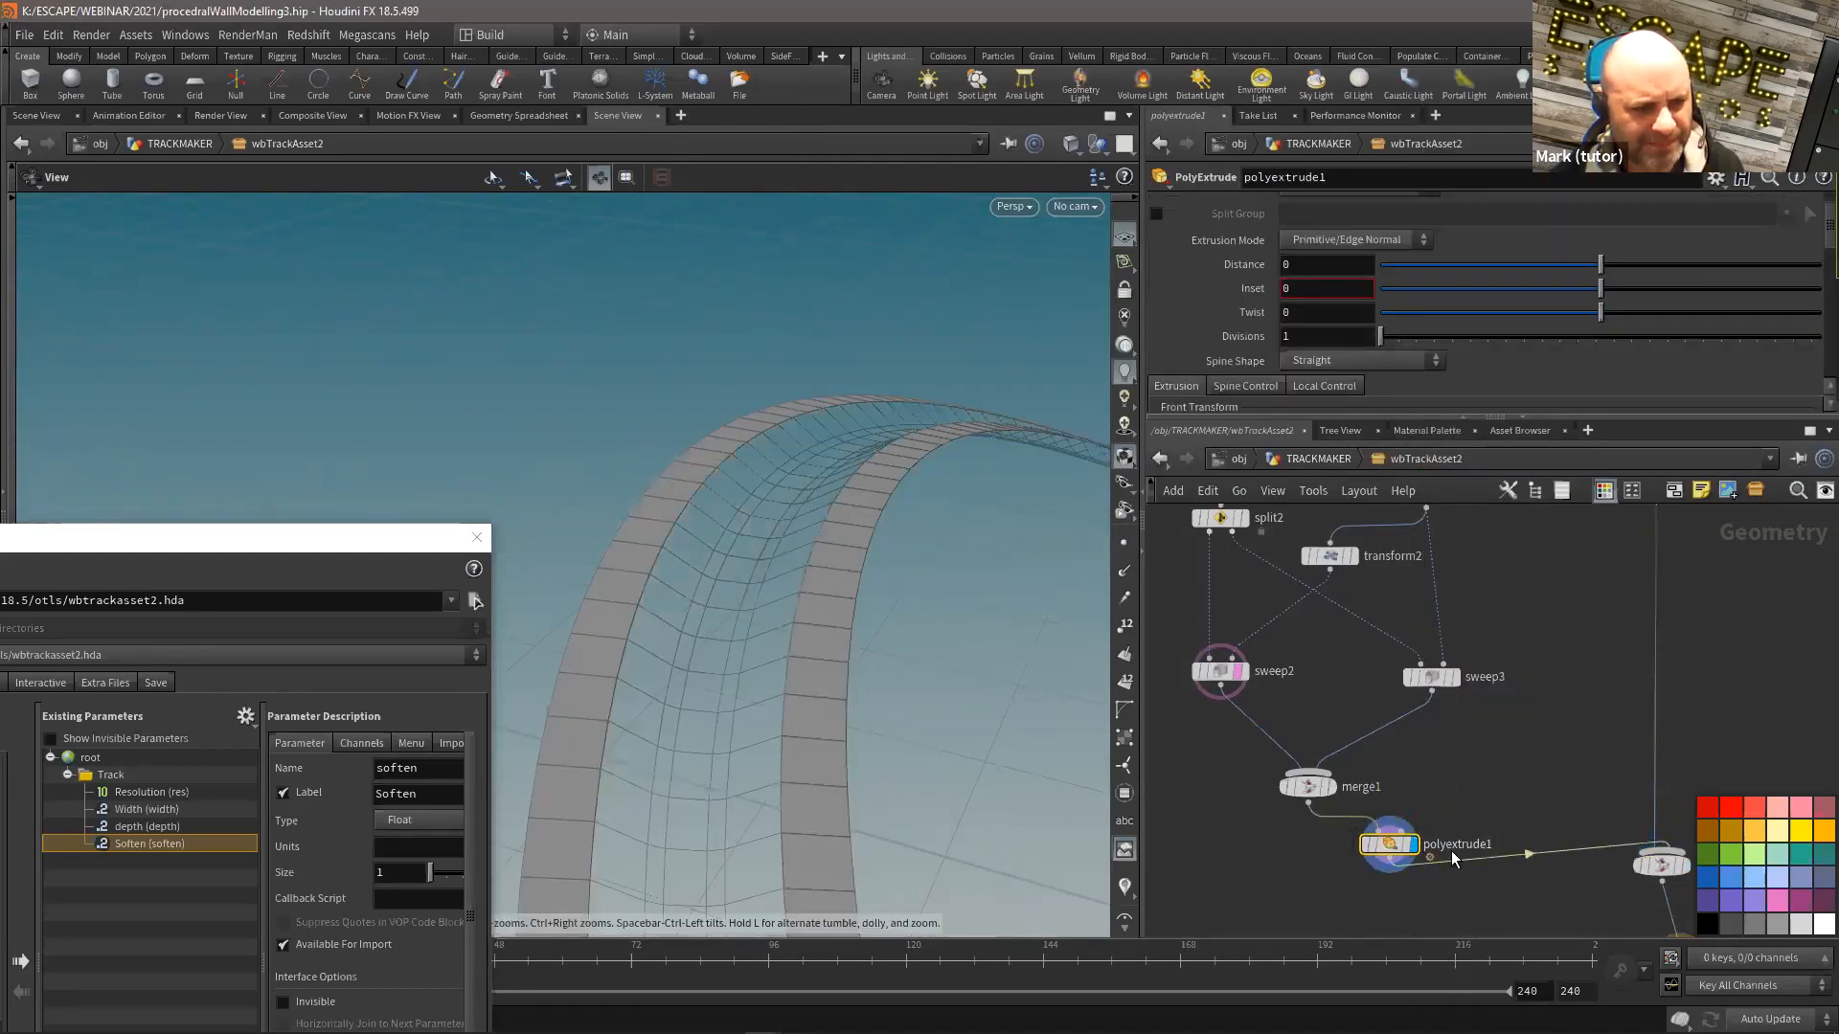
Step: Set polyextrude1's Divide Into to Individual Elements and its Inset to 0.003
left_click(1353, 240)
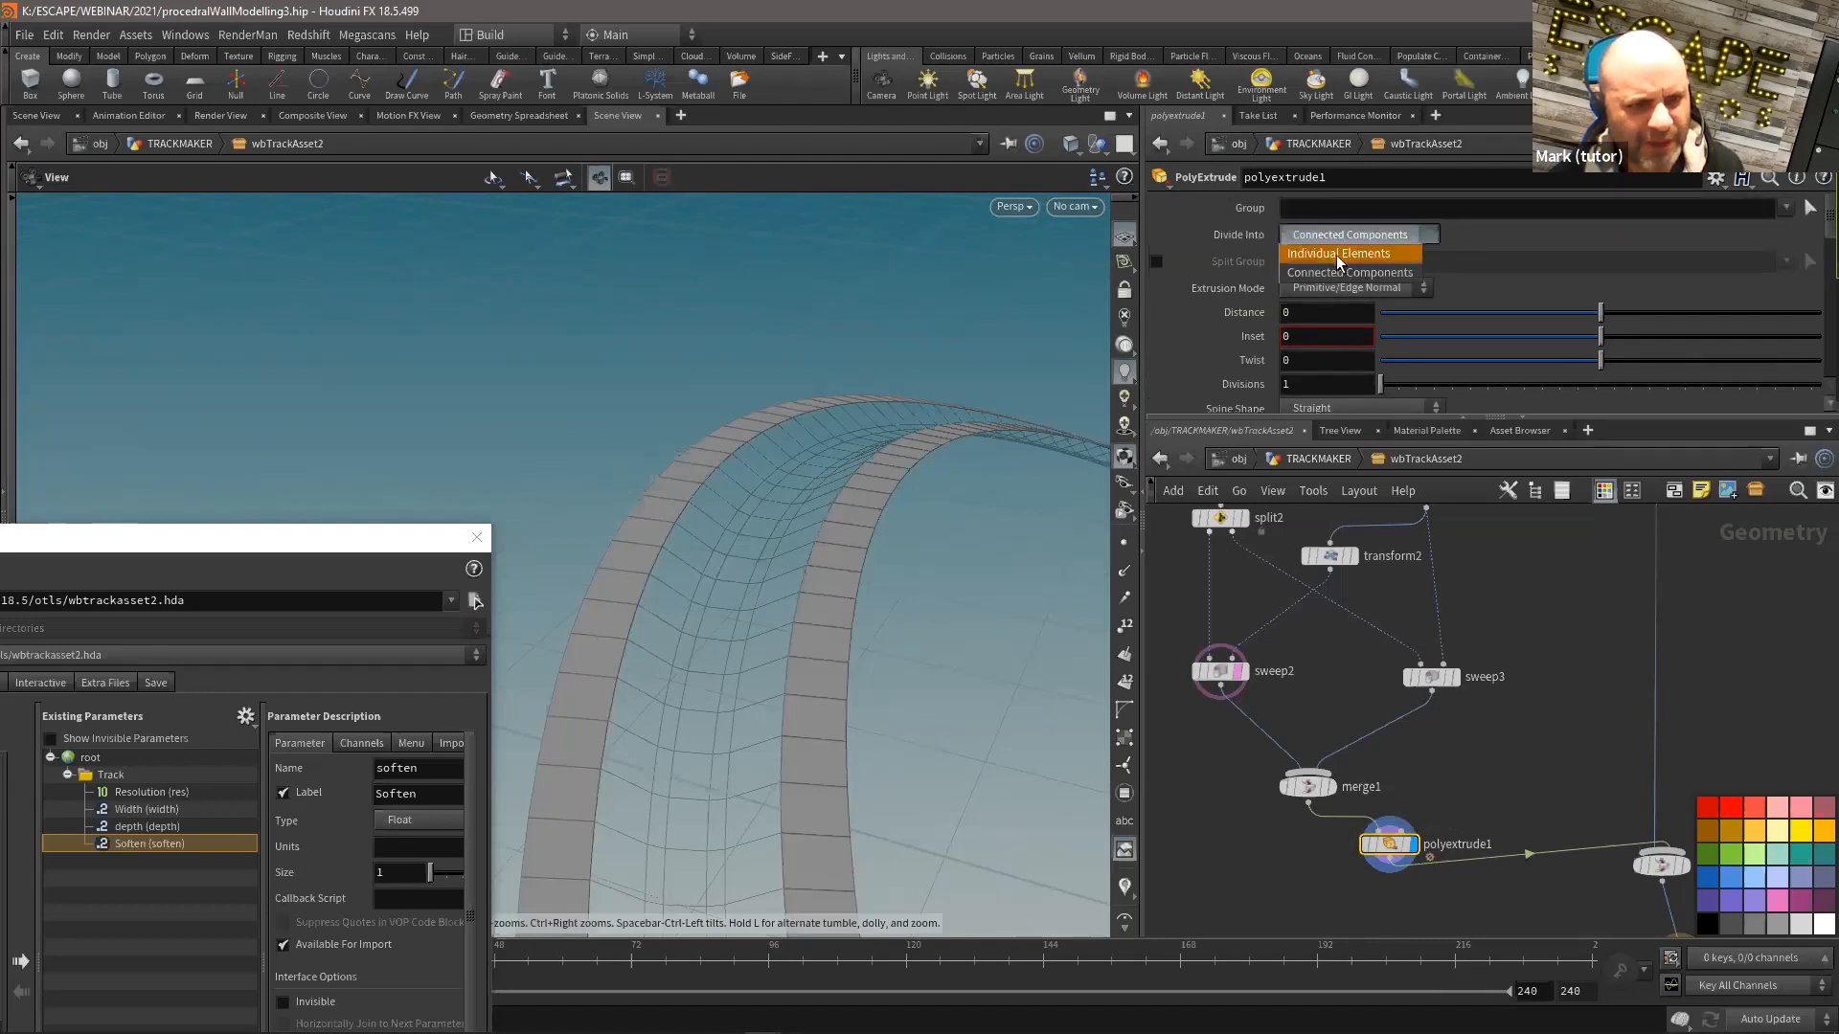
scroll(1507, 335, "up", 2)
middle_click_drag(1306, 337, 1341, 411)
left_click_drag(718, 587, 898, 601)
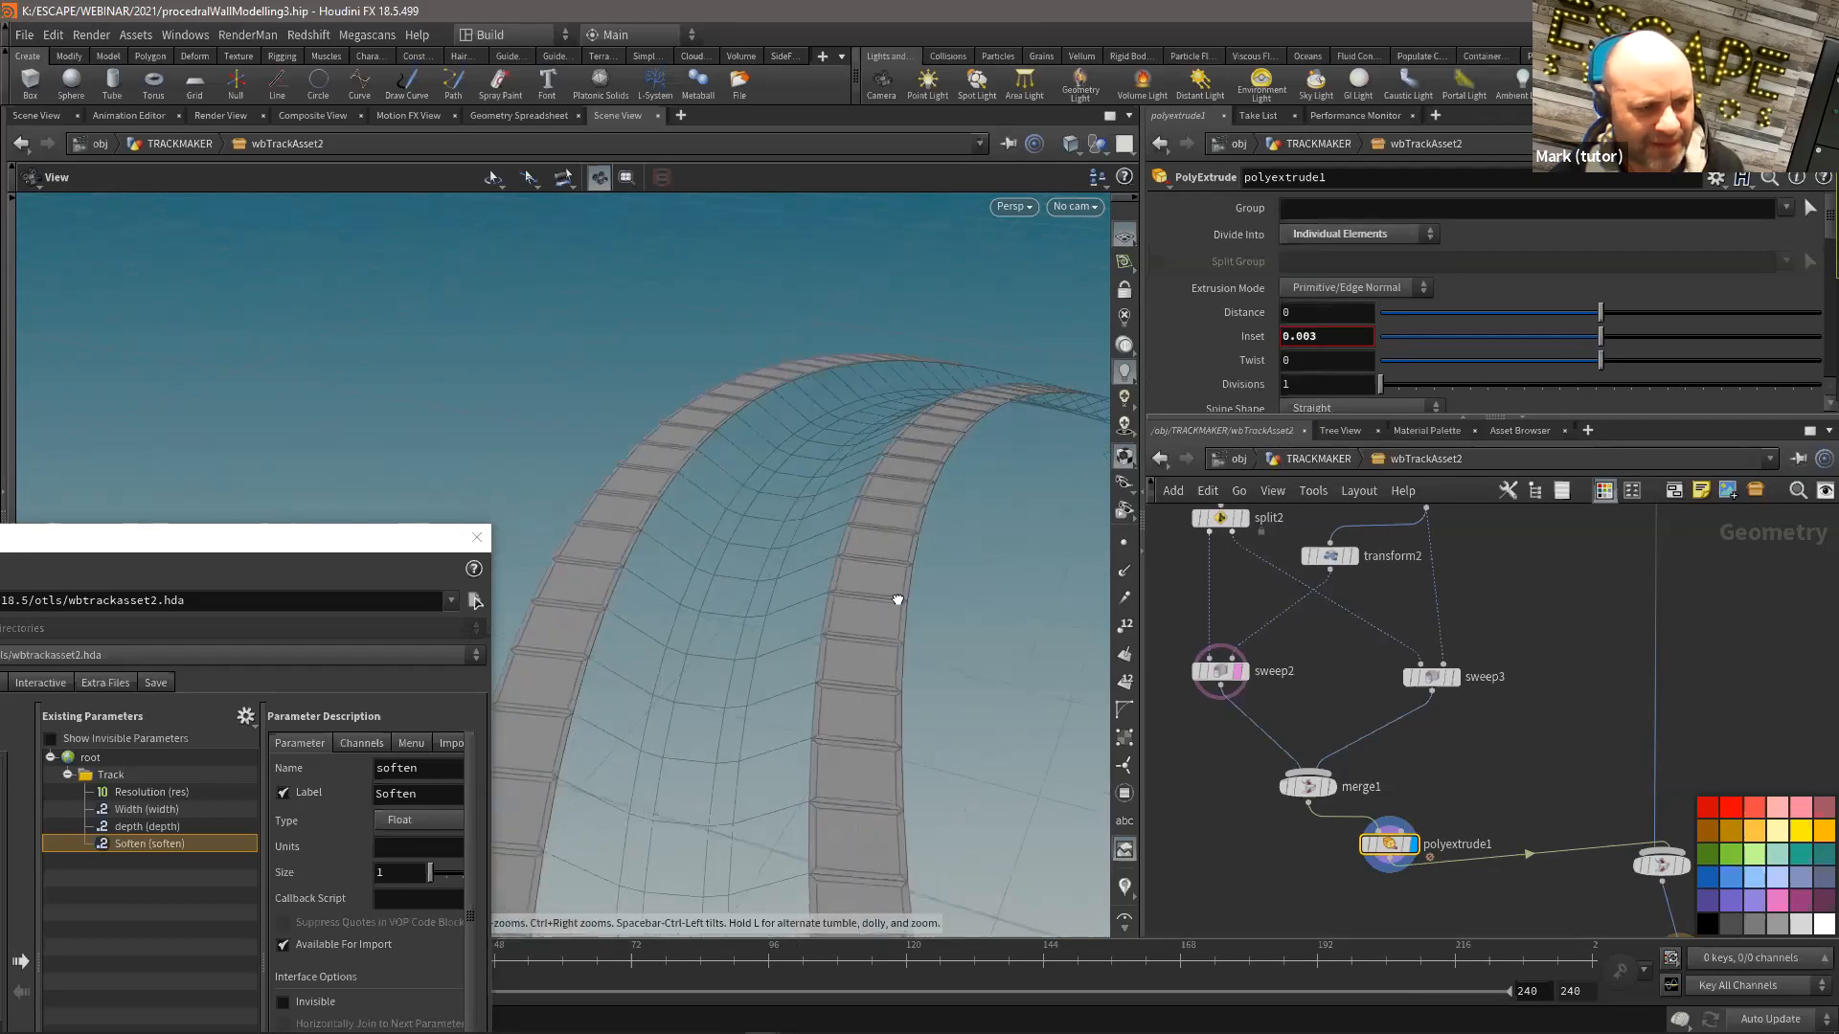
scroll(905, 613, "up", 5)
scroll(1320, 332, "down", 10)
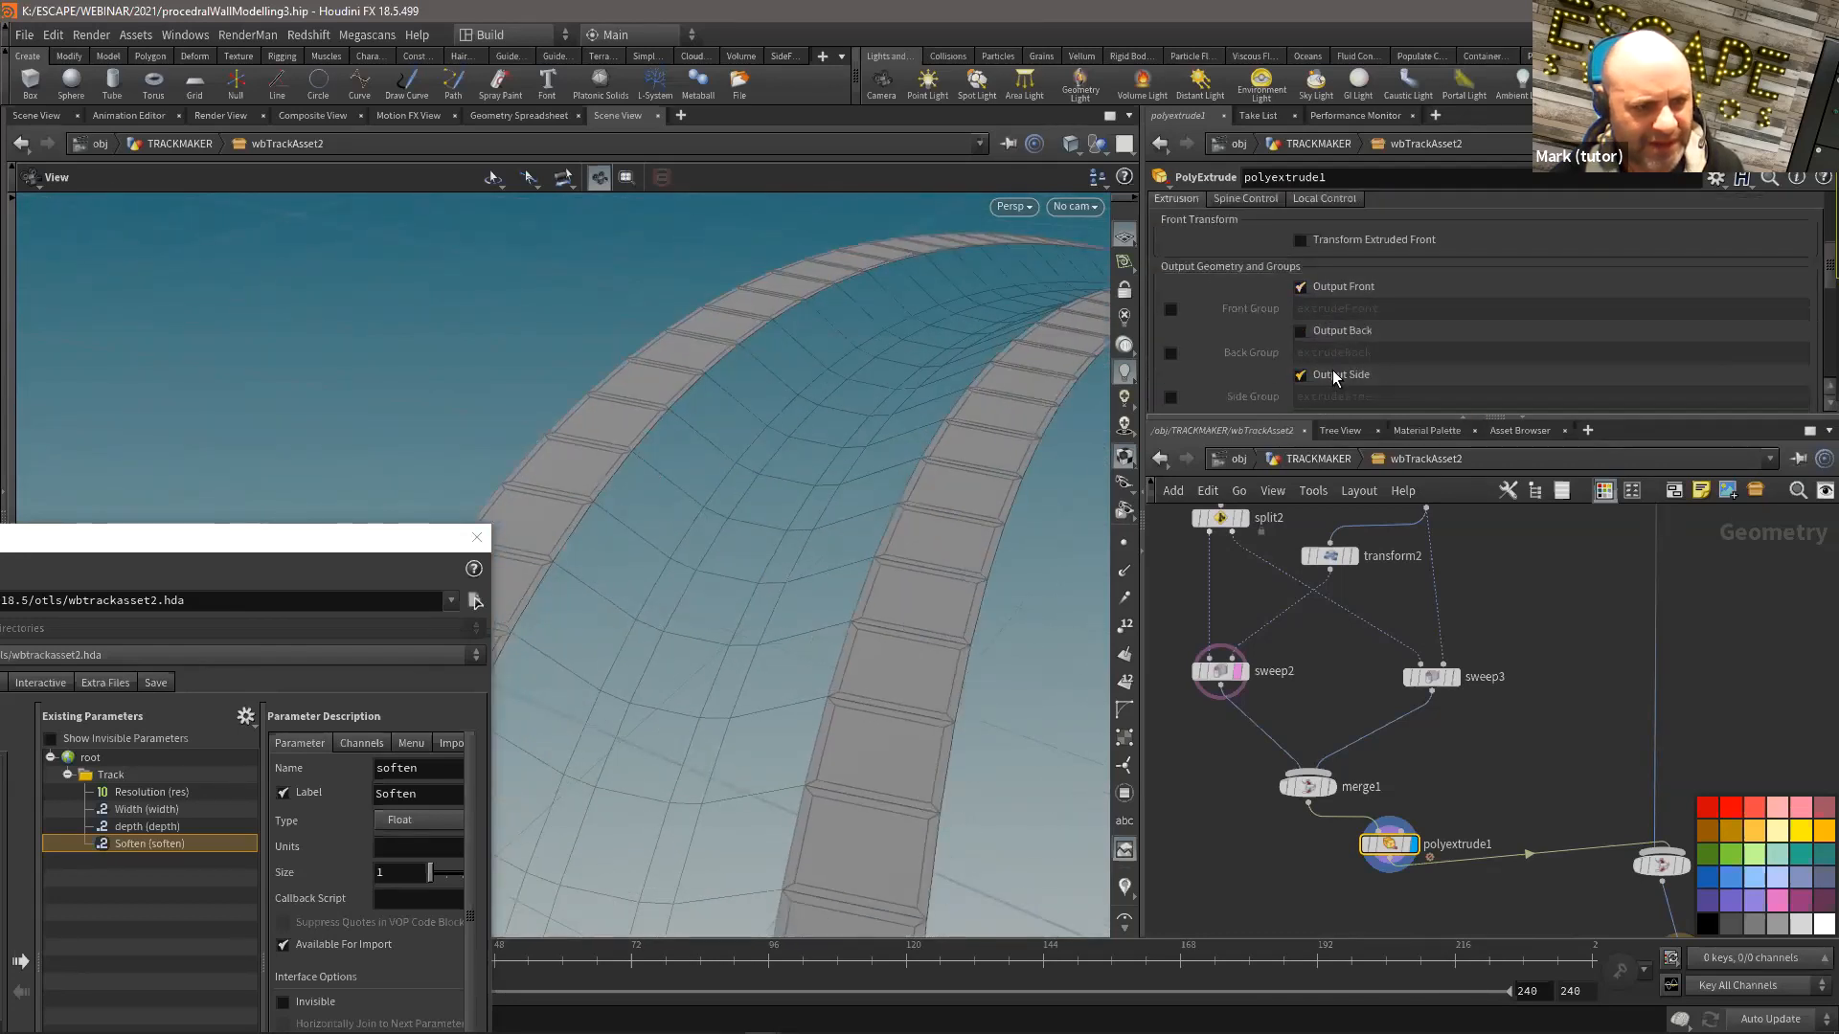
Step: Turn off Output Side on polyextrude1, set its Inset to 0.002, and line the node up beneath merge1
left_click(1333, 376)
left_click_drag(870, 550, 834, 571)
scroll(1405, 279, "up", 10)
middle_click_drag(1329, 312, 1319, 373)
middle_click_drag(1298, 819, 1296, 736)
left_click_drag(1391, 766, 1324, 766)
middle_click_drag(1381, 752, 1380, 689)
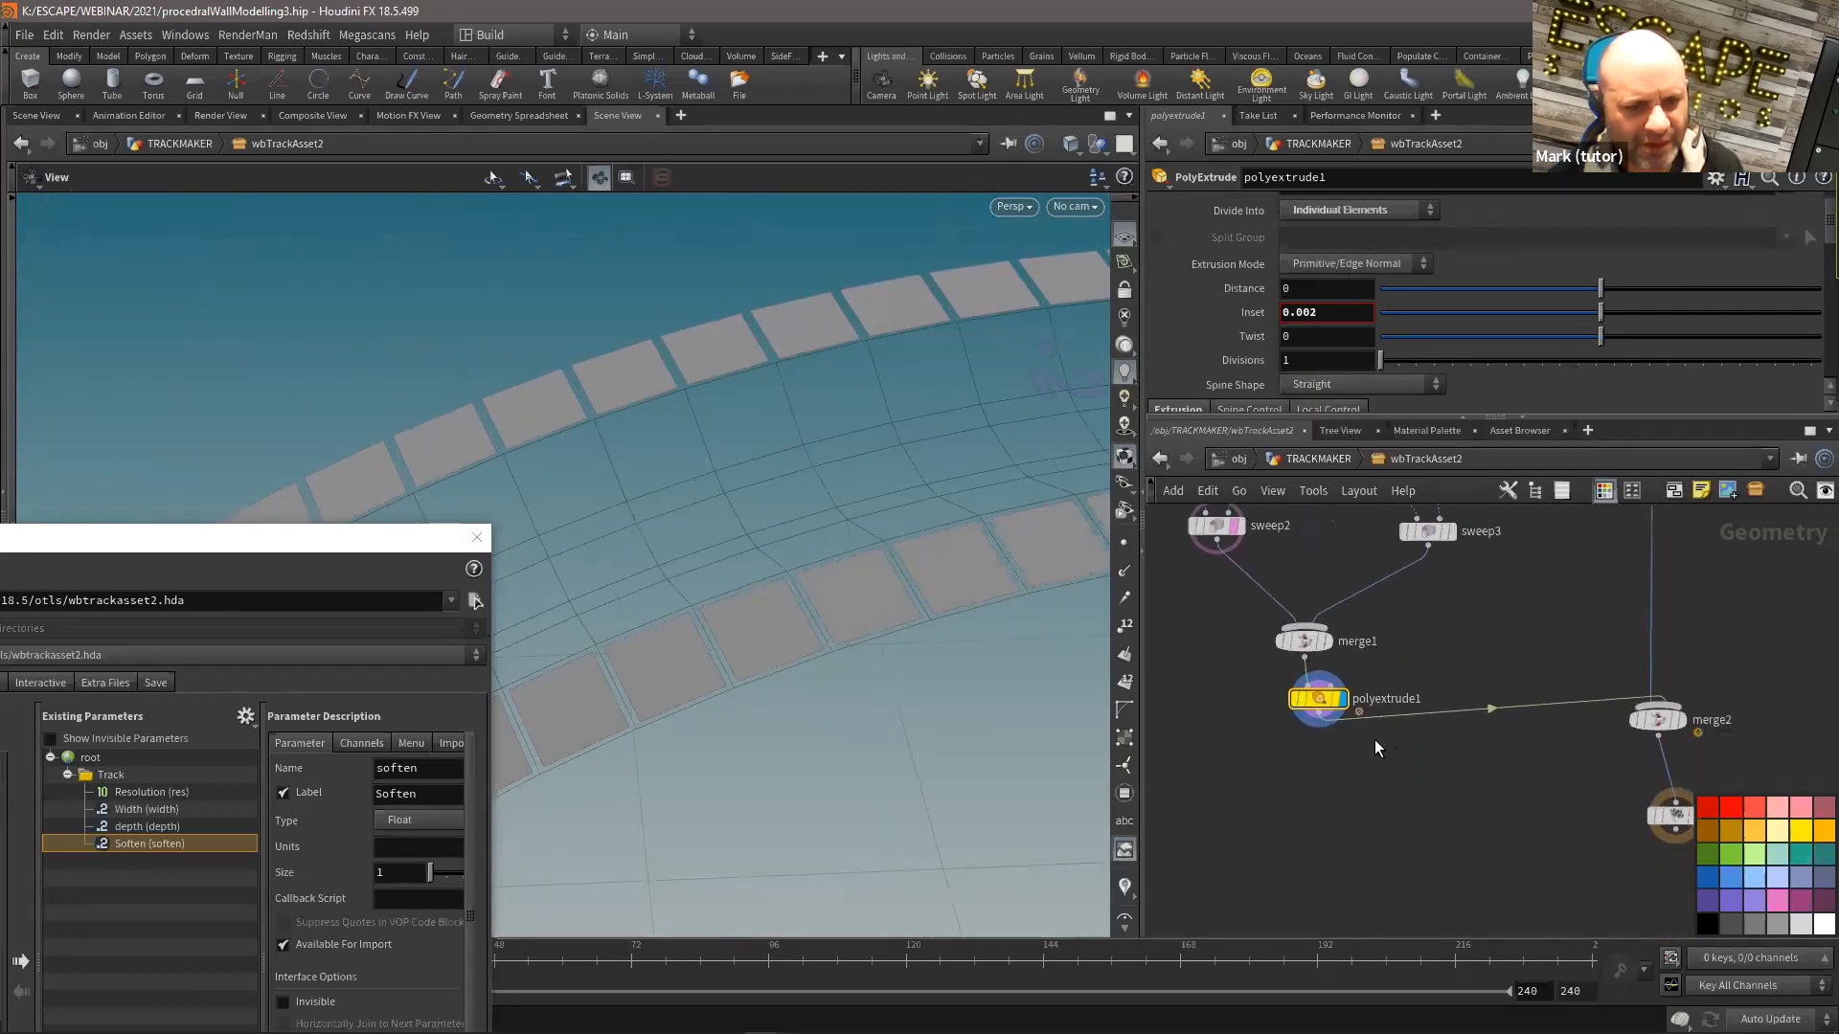
Step: Insert a second PolyExtrude between polyextrude1 and merge2, display it, and set its Distance to 0.028
key("Tab")
left_click(1408, 924)
left_click(1395, 757)
left_click_drag(1396, 764, 1343, 763)
left_click(1367, 757)
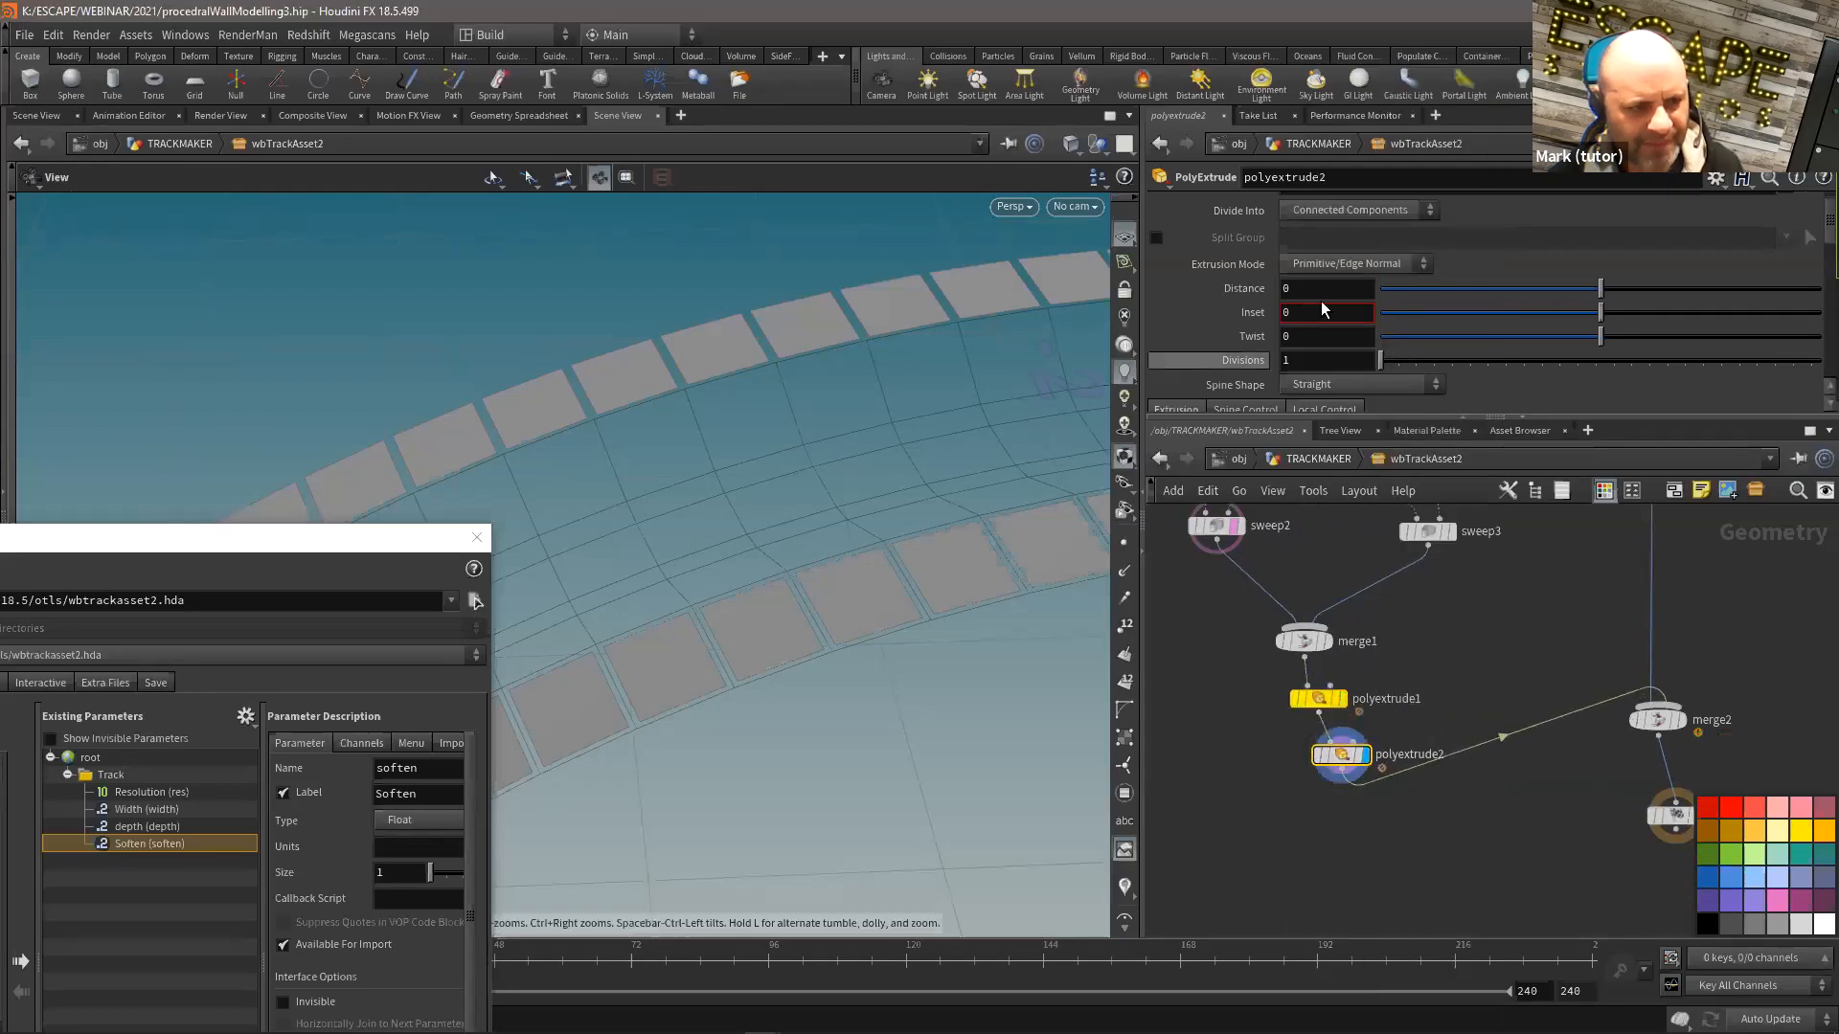
left_click_drag(1600, 291, 1606, 292)
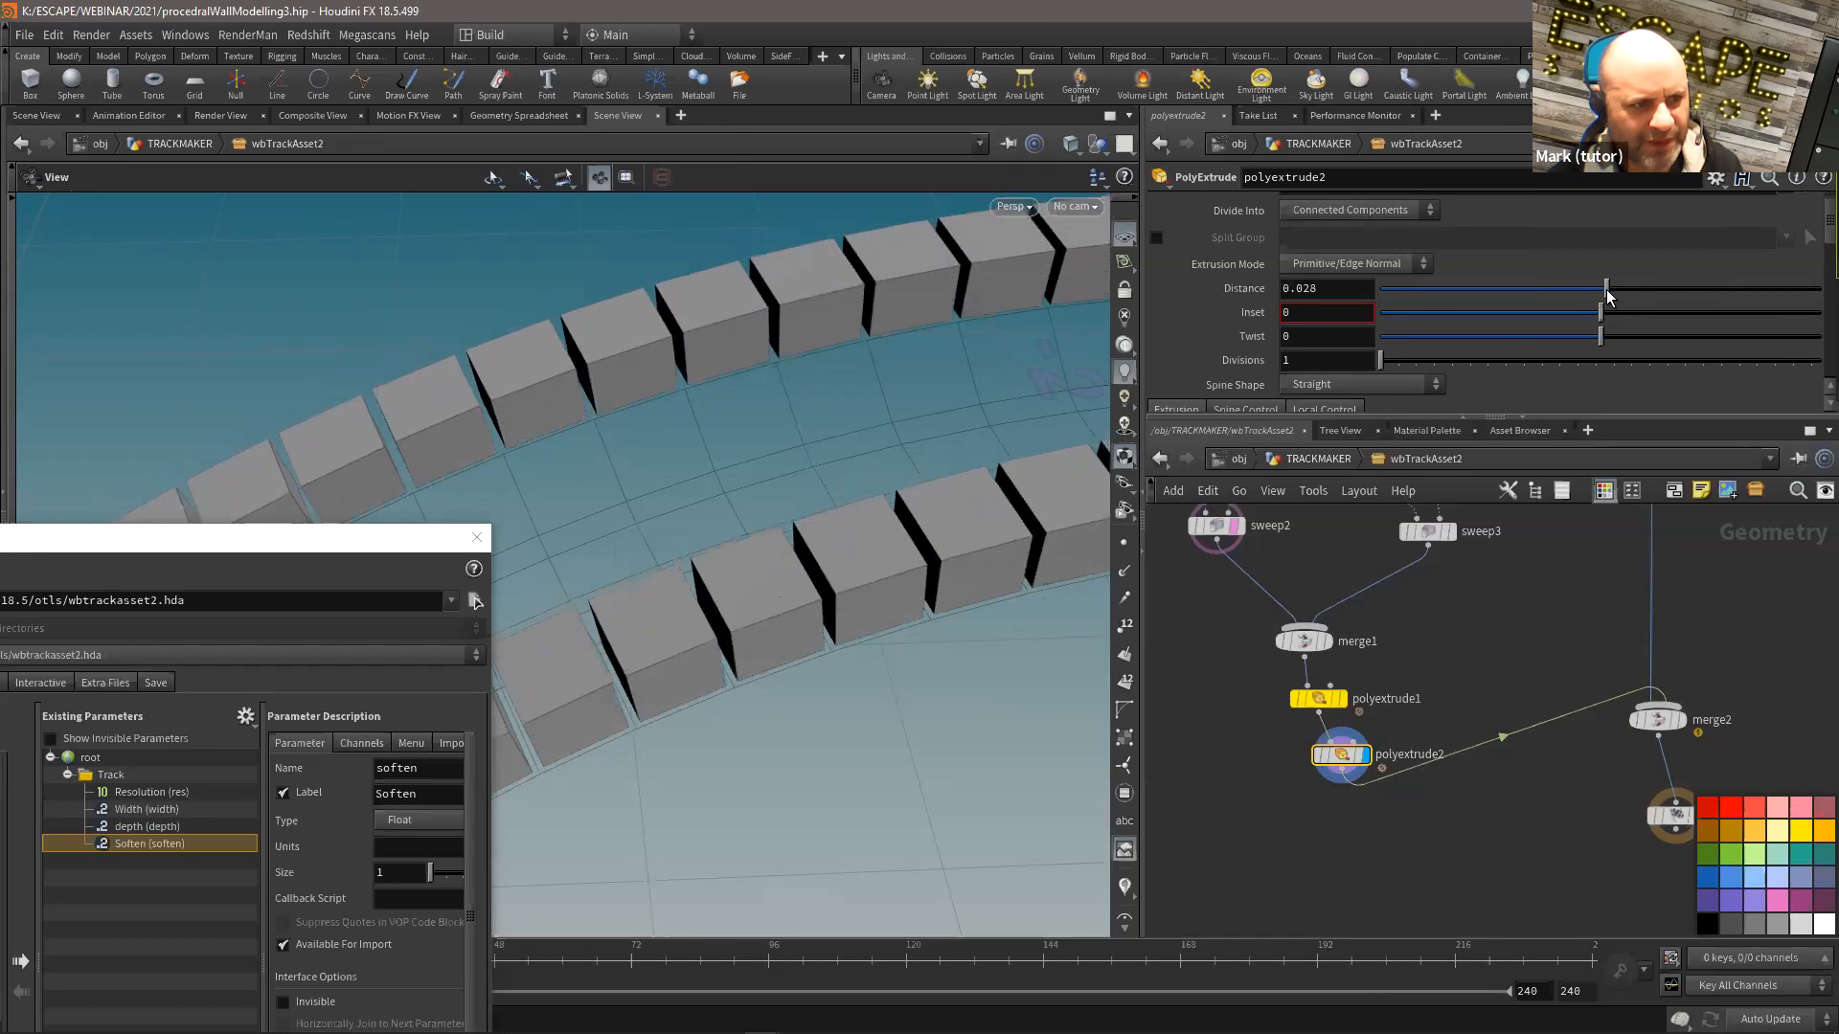
Step: Turn on Output Back for polyextrude2, then align the node beneath polyextrude1 and shift merge2 slightly down
left_click_drag(747, 455, 1314, 253)
scroll(1331, 314, "down", 5)
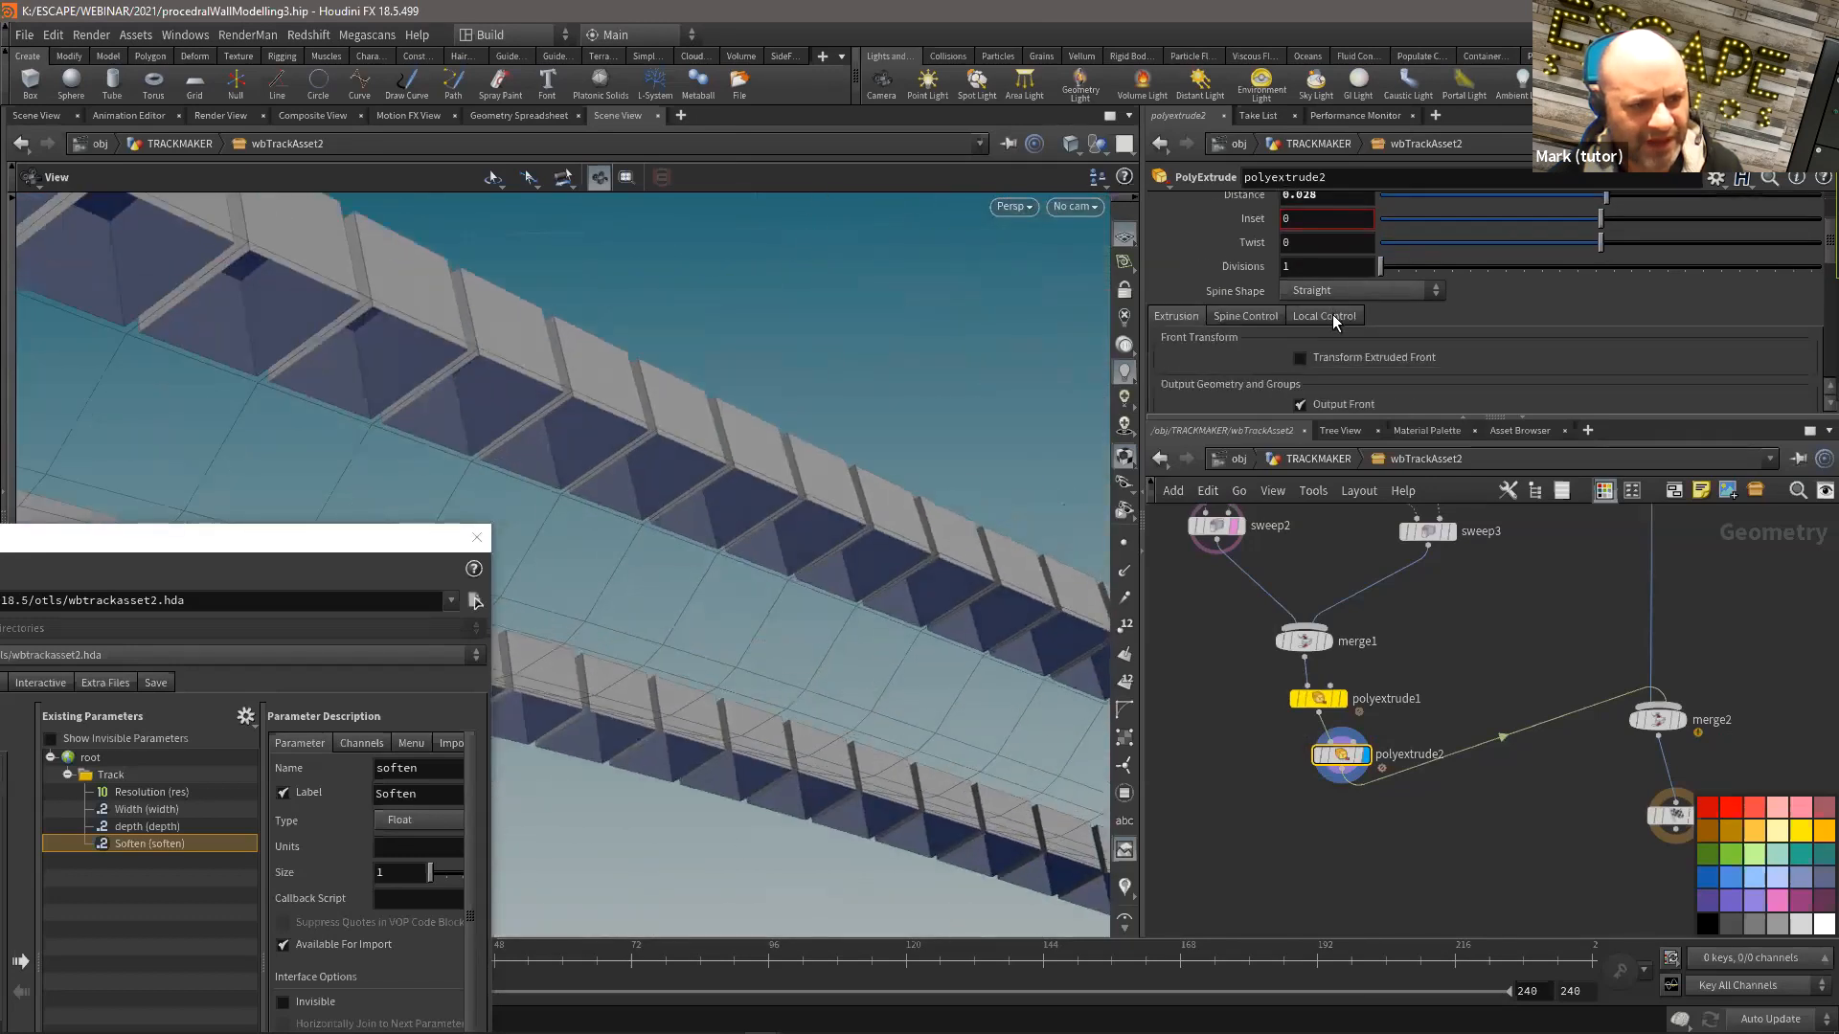
left_click_drag(786, 360, 764, 599)
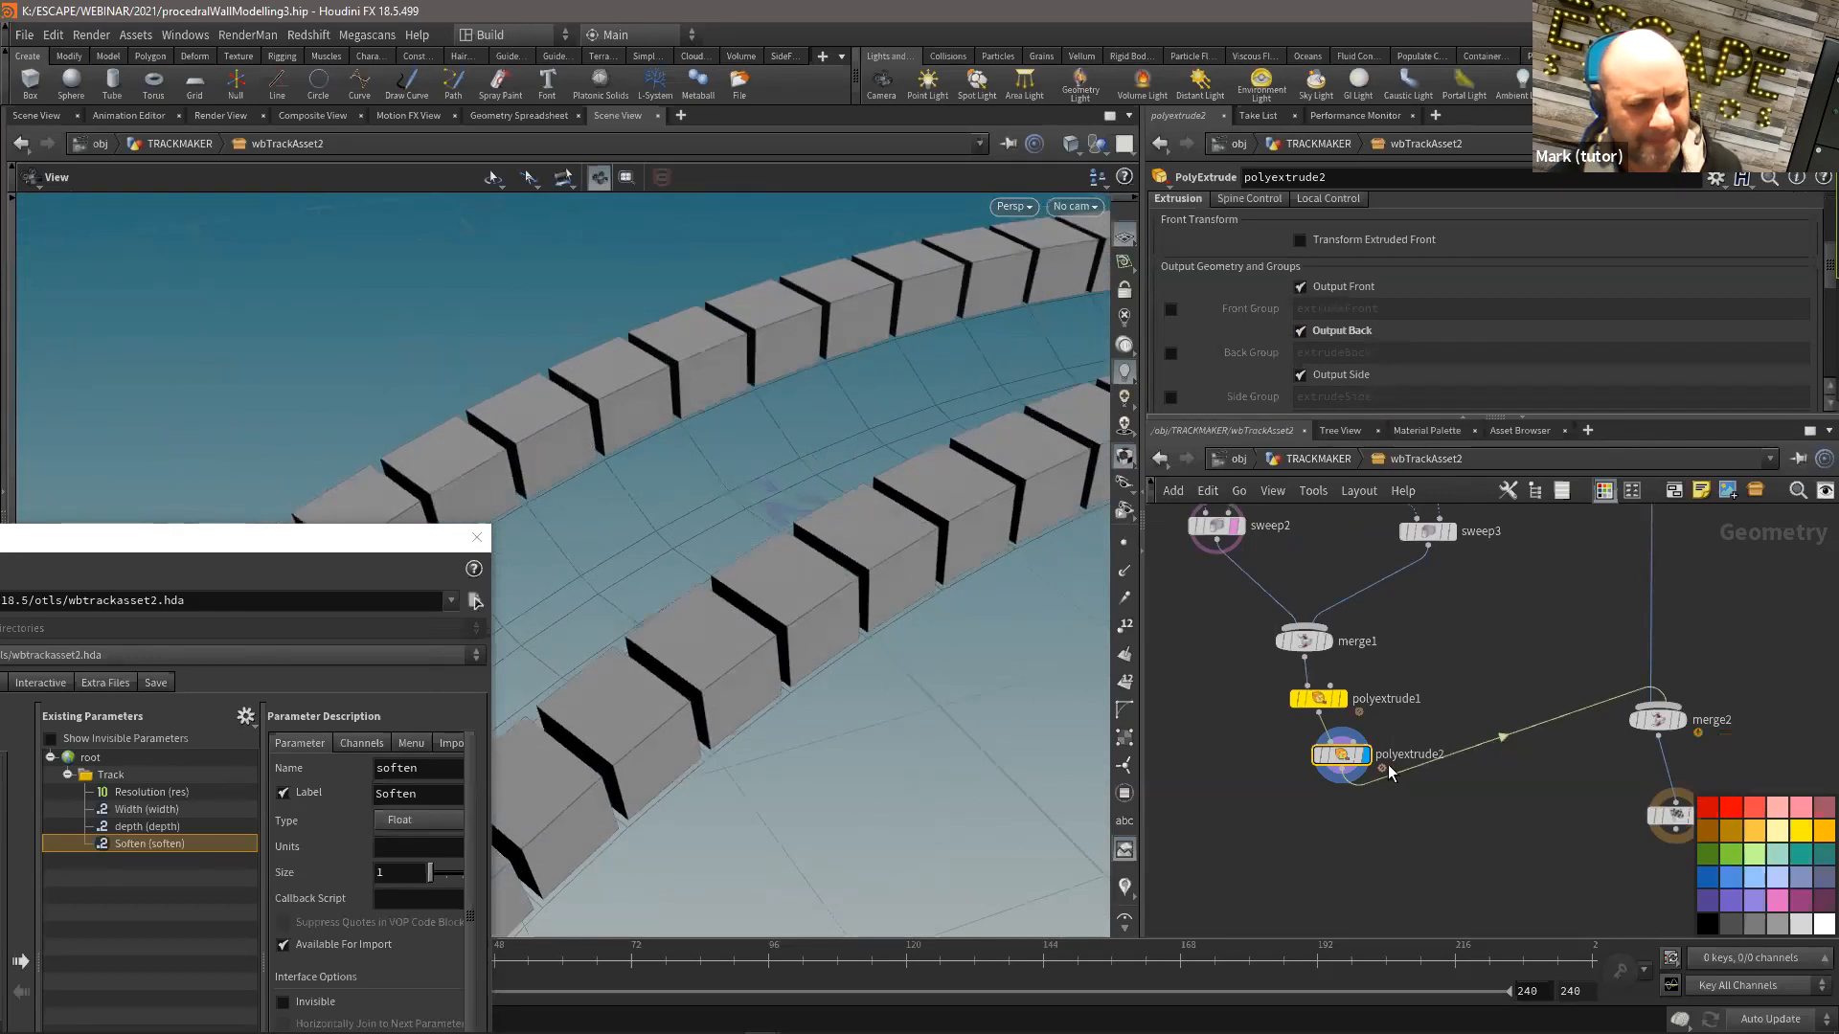
left_click_drag(1387, 764, 1366, 772)
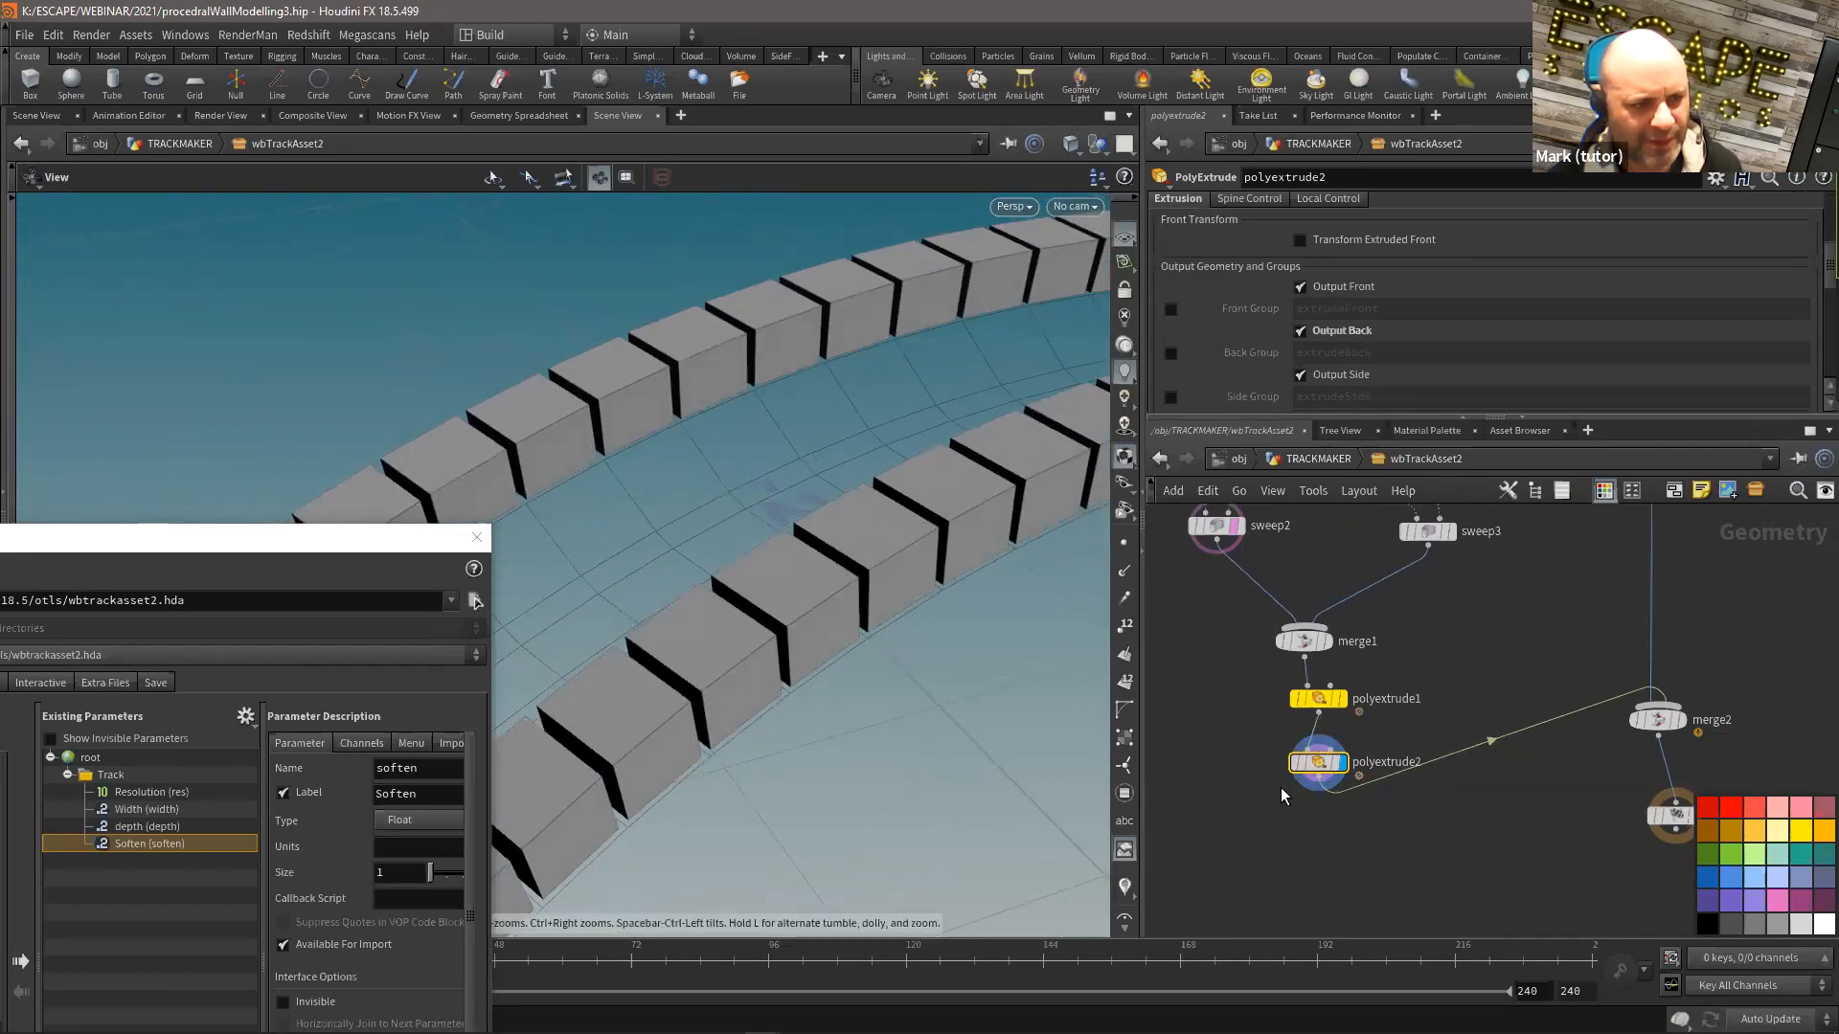
left_click_drag(1673, 723, 1679, 757)
Step: Insert a PolyBevel node between polyextrude2 and merge2, display it, and set its Distance to 0.002
left_click_drag(958, 541, 1005, 565)
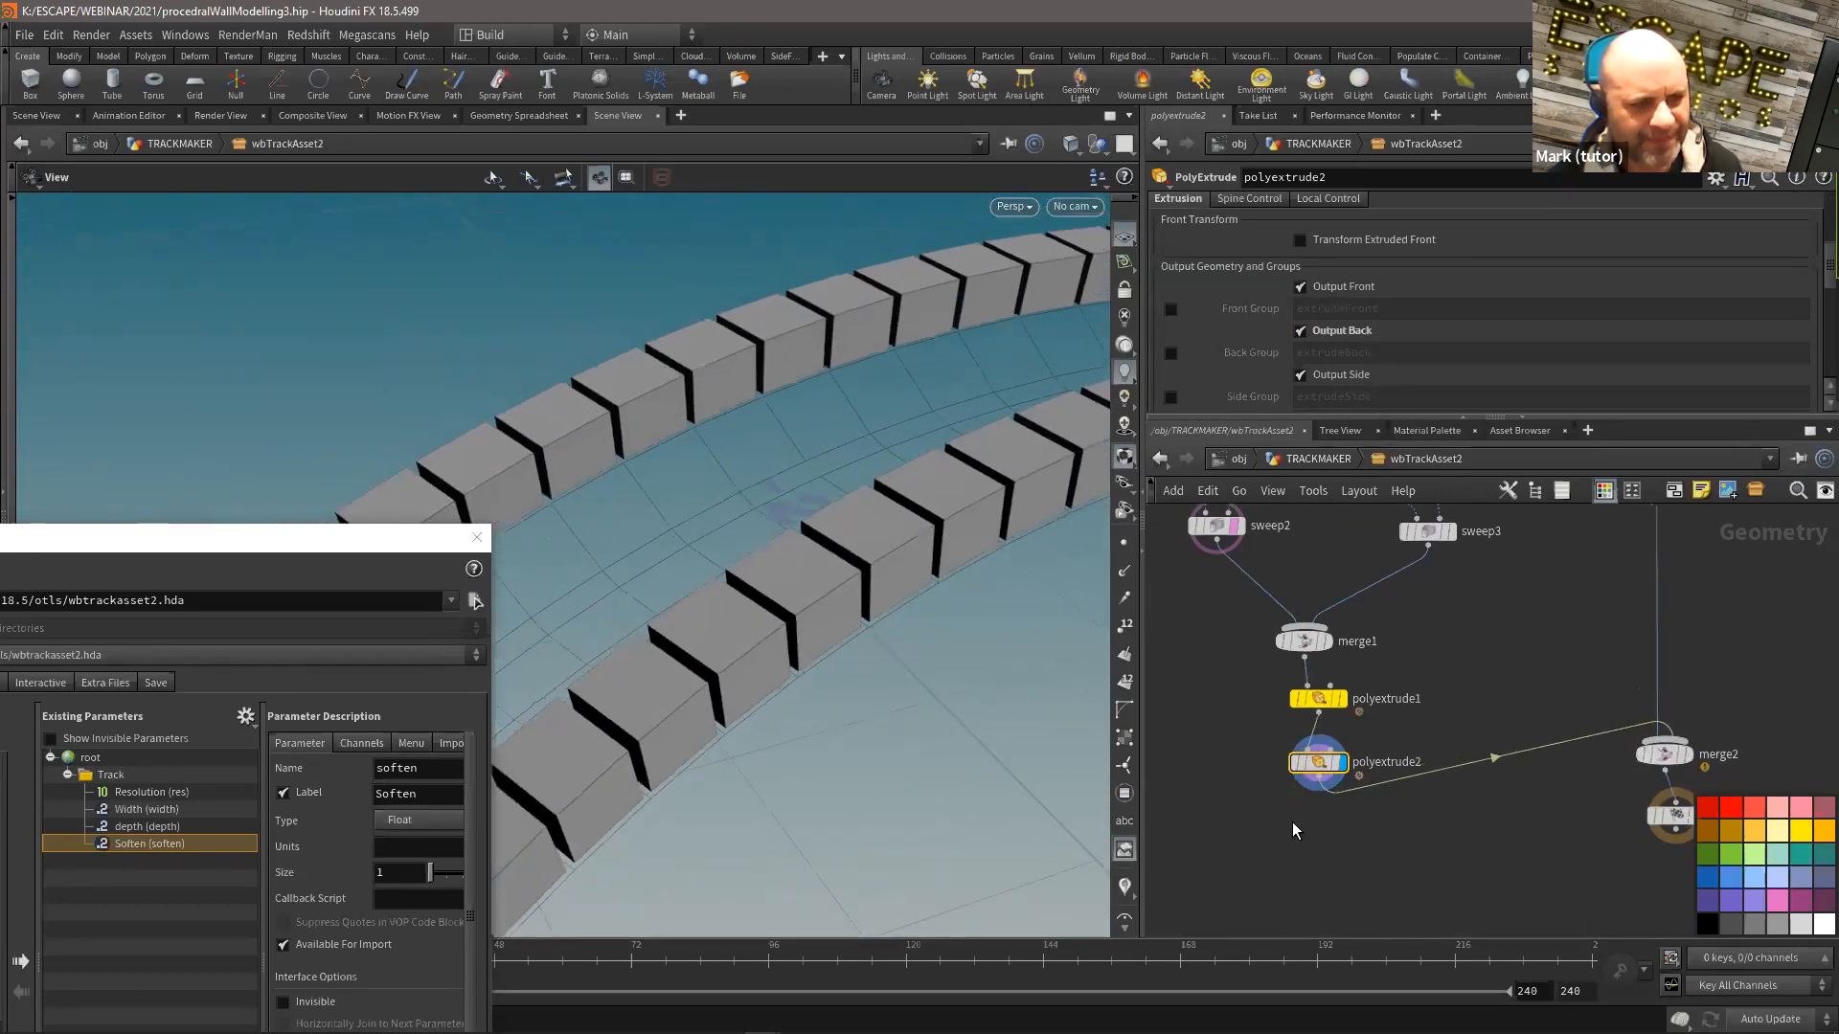
key("Tab")
type("pov")
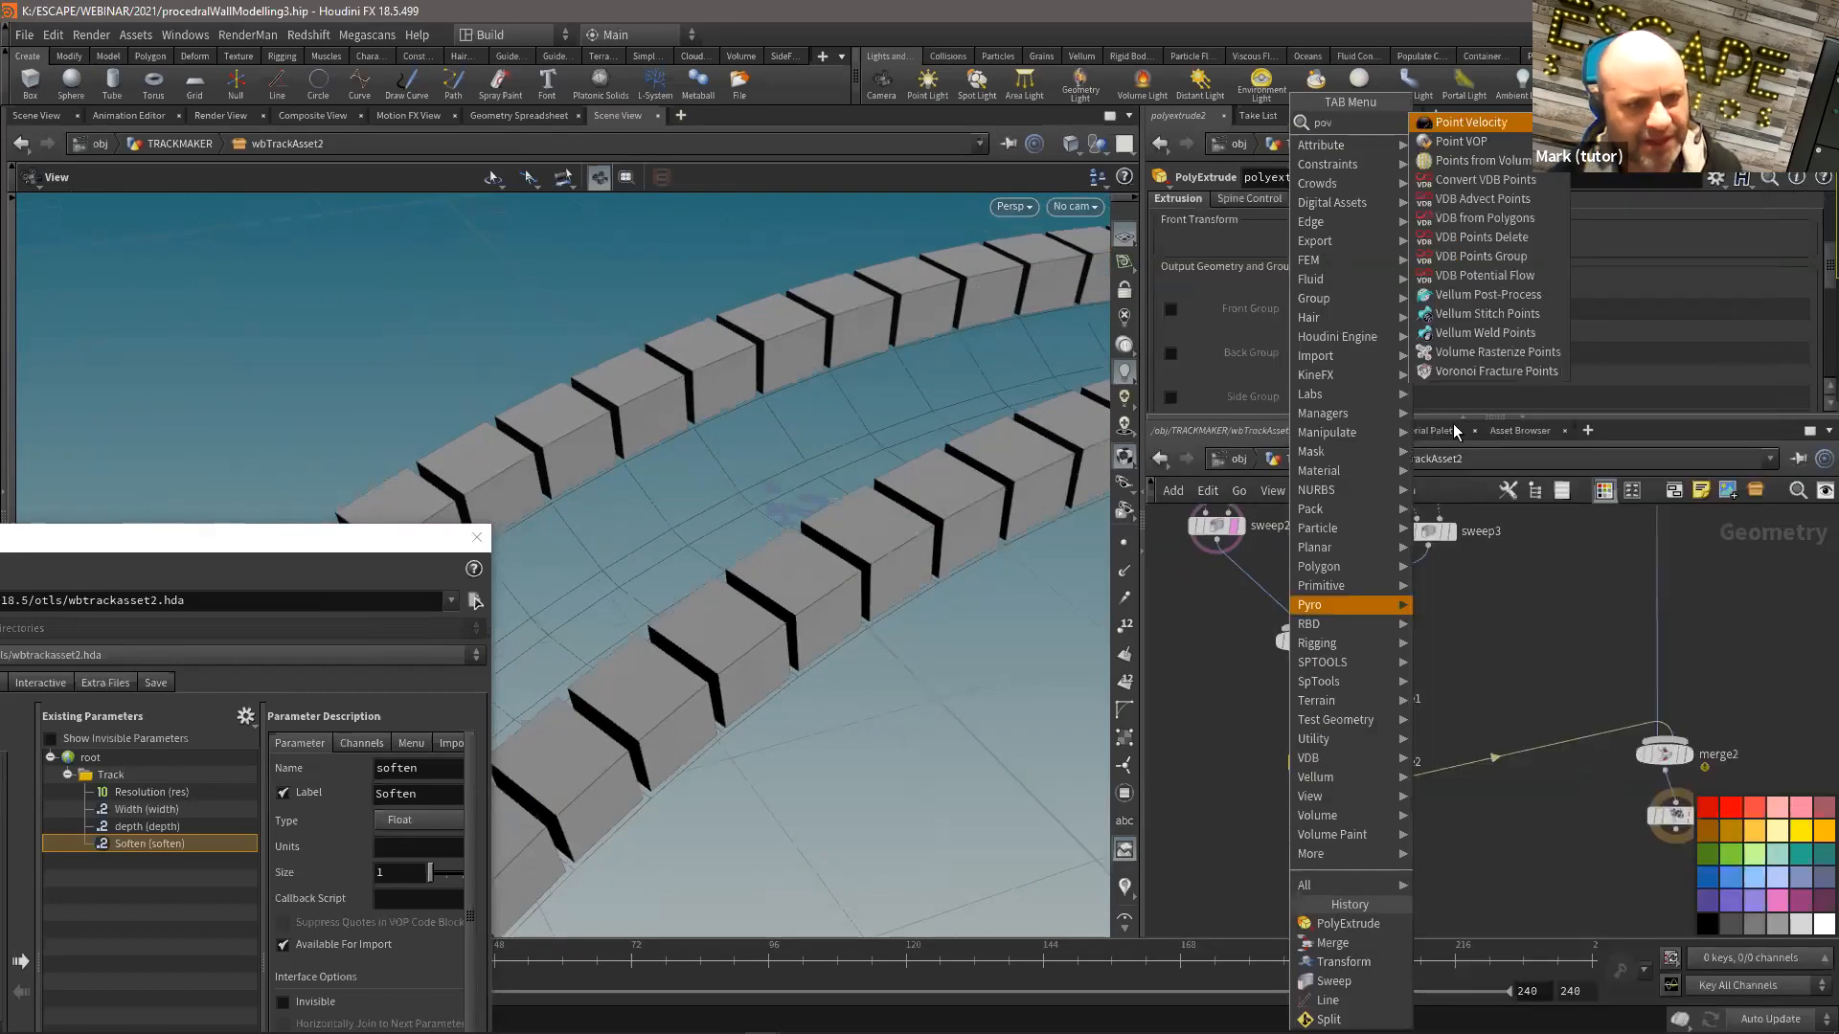
key("BackSpace")
type("b")
left_click(1475, 125)
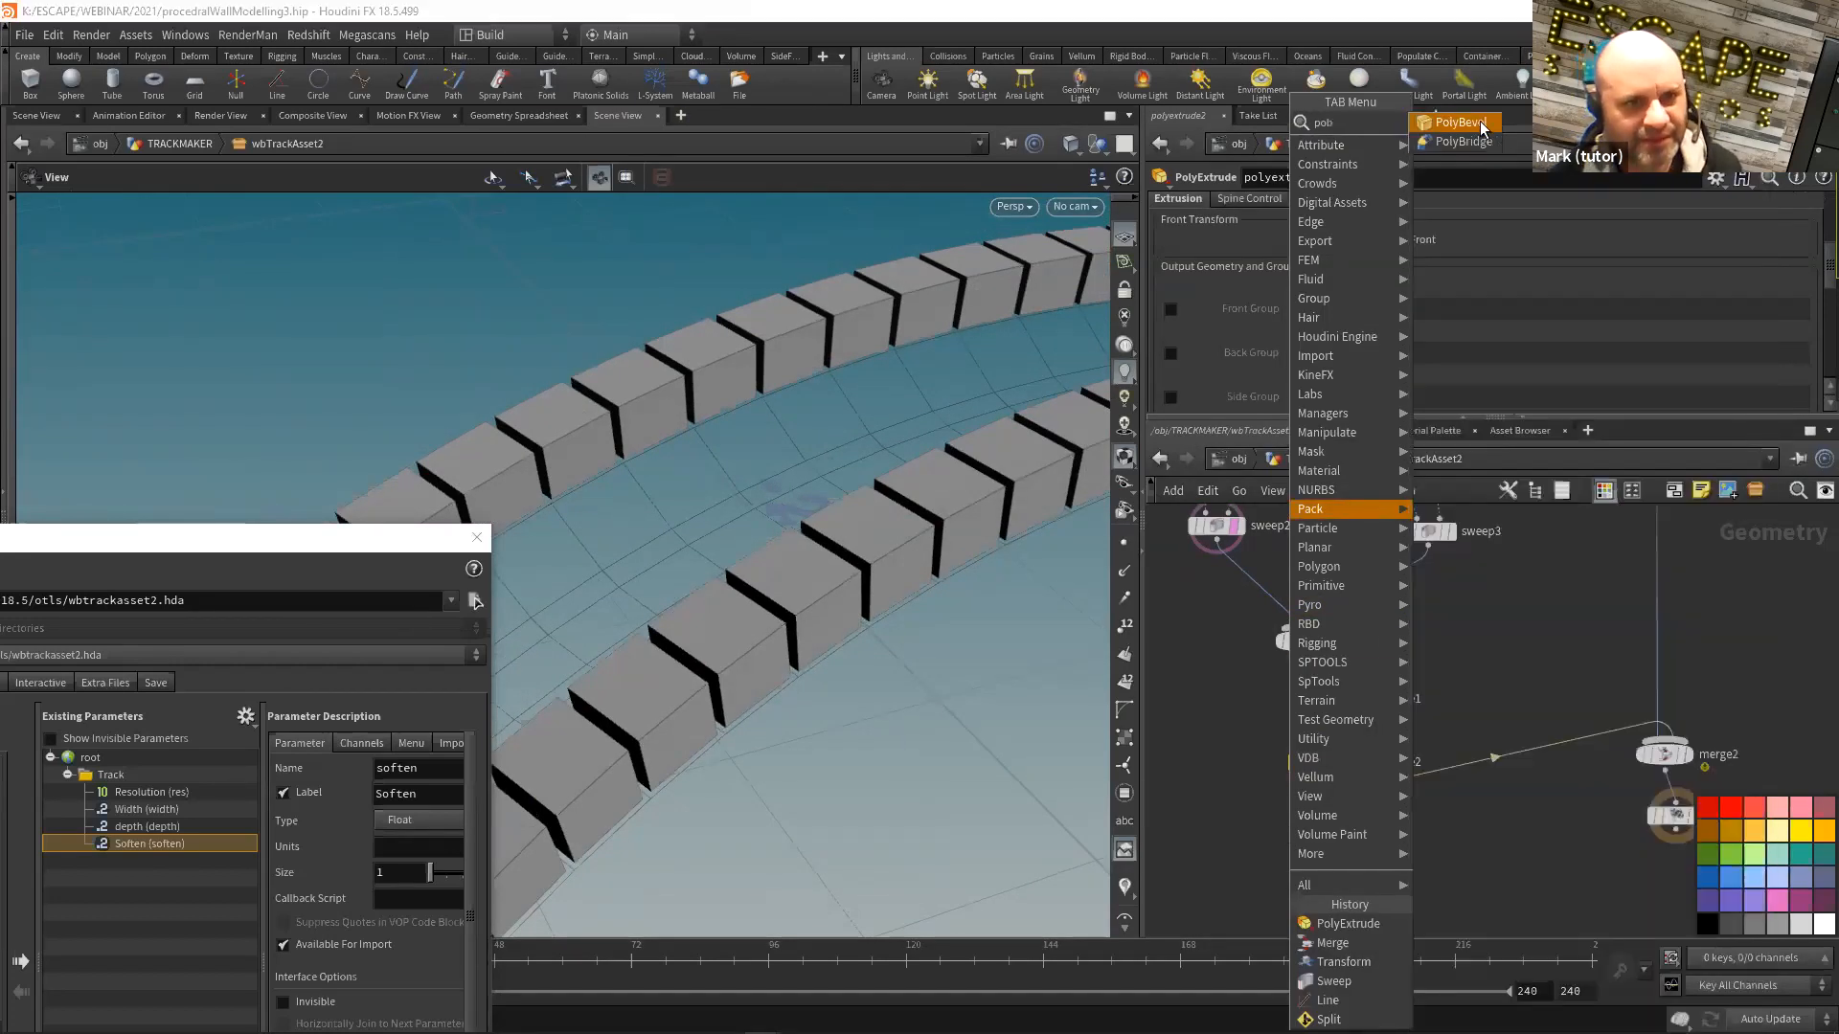
left_click(1403, 764)
left_click_drag(1403, 763, 1395, 824)
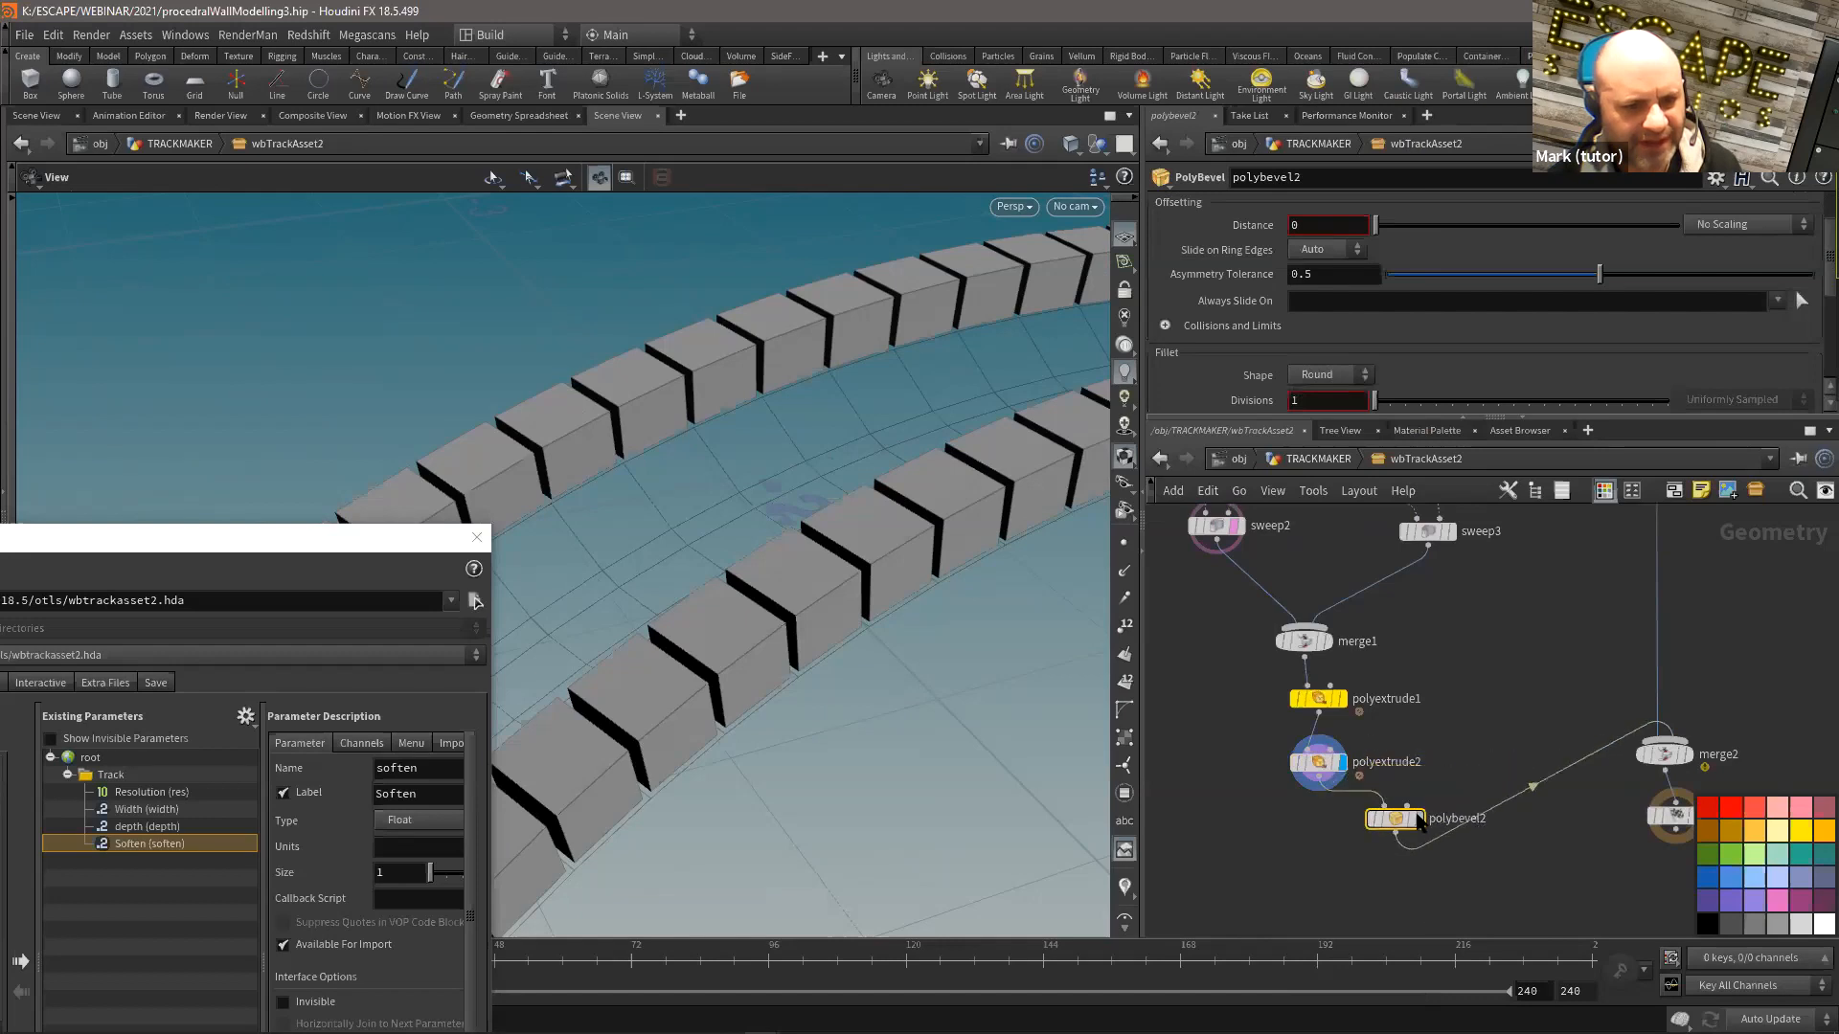
left_click(1420, 819)
middle_click_drag(1320, 225, 1360, 295)
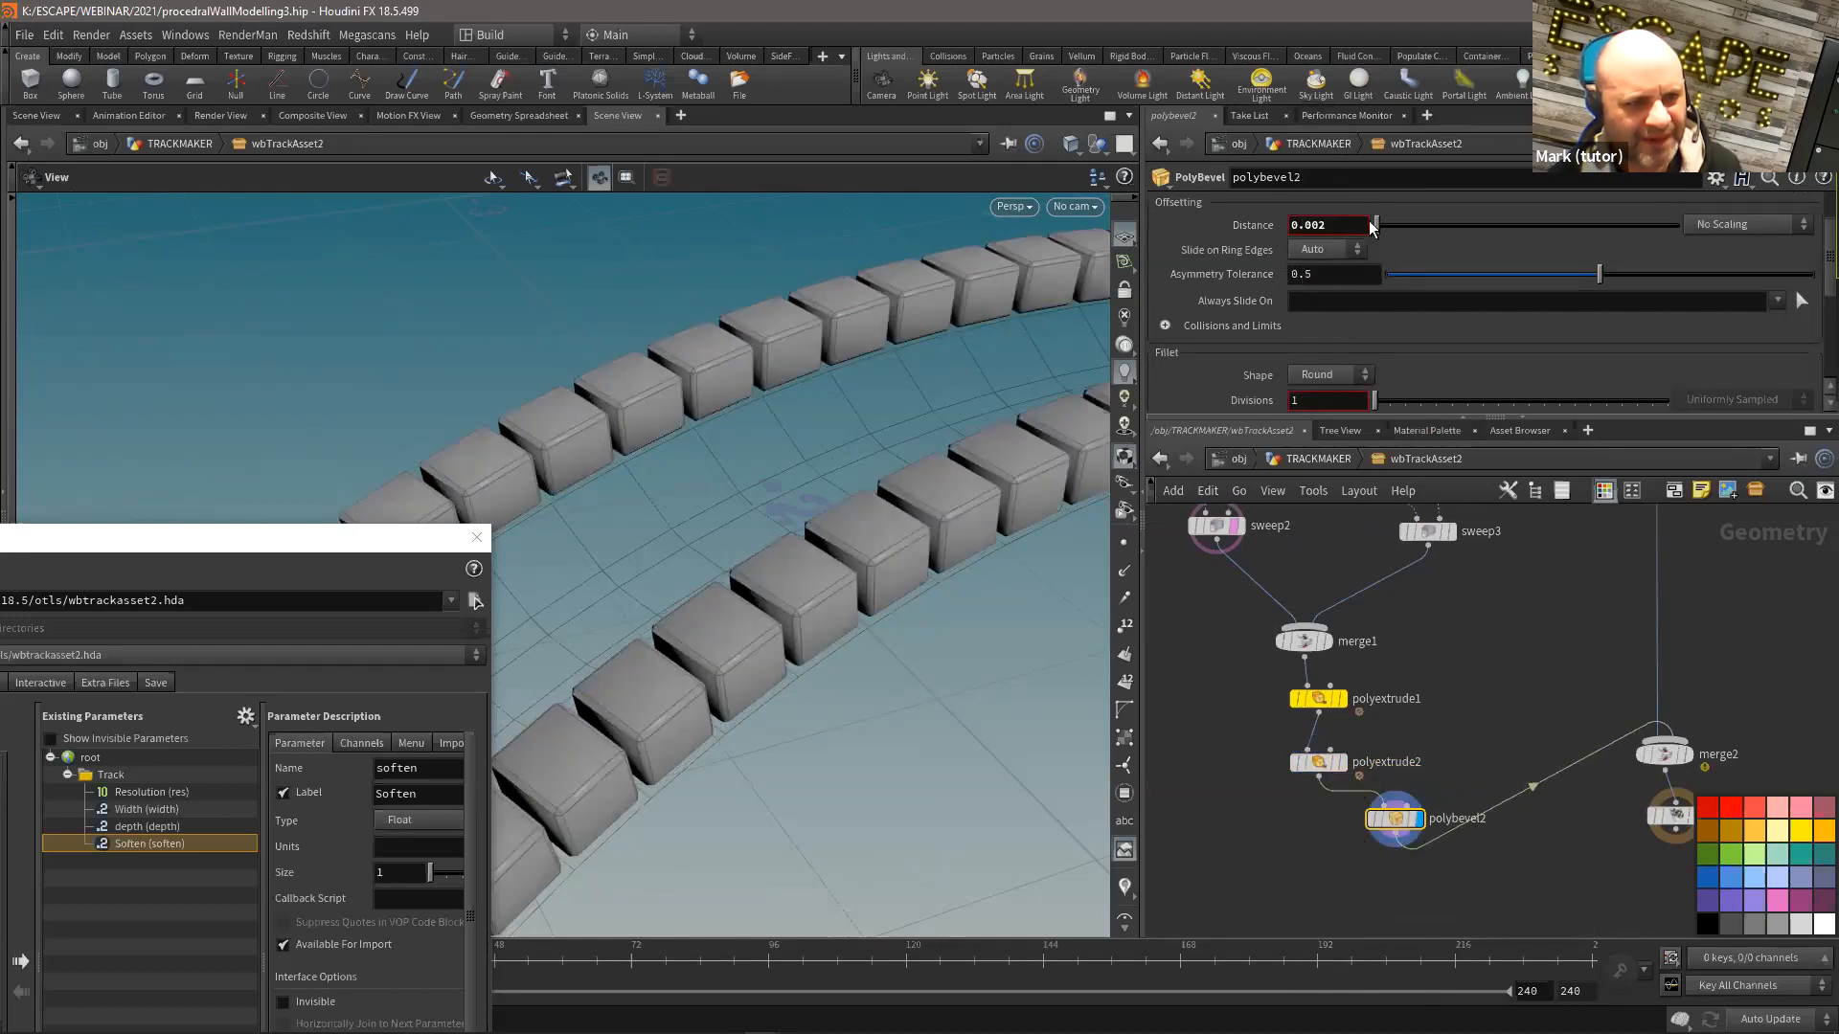
left_click_drag(900, 522, 920, 483)
Step: Insert a UV Unwrap node between polybevel2 and merge2 and display it
scroll(1399, 837, "down", 2)
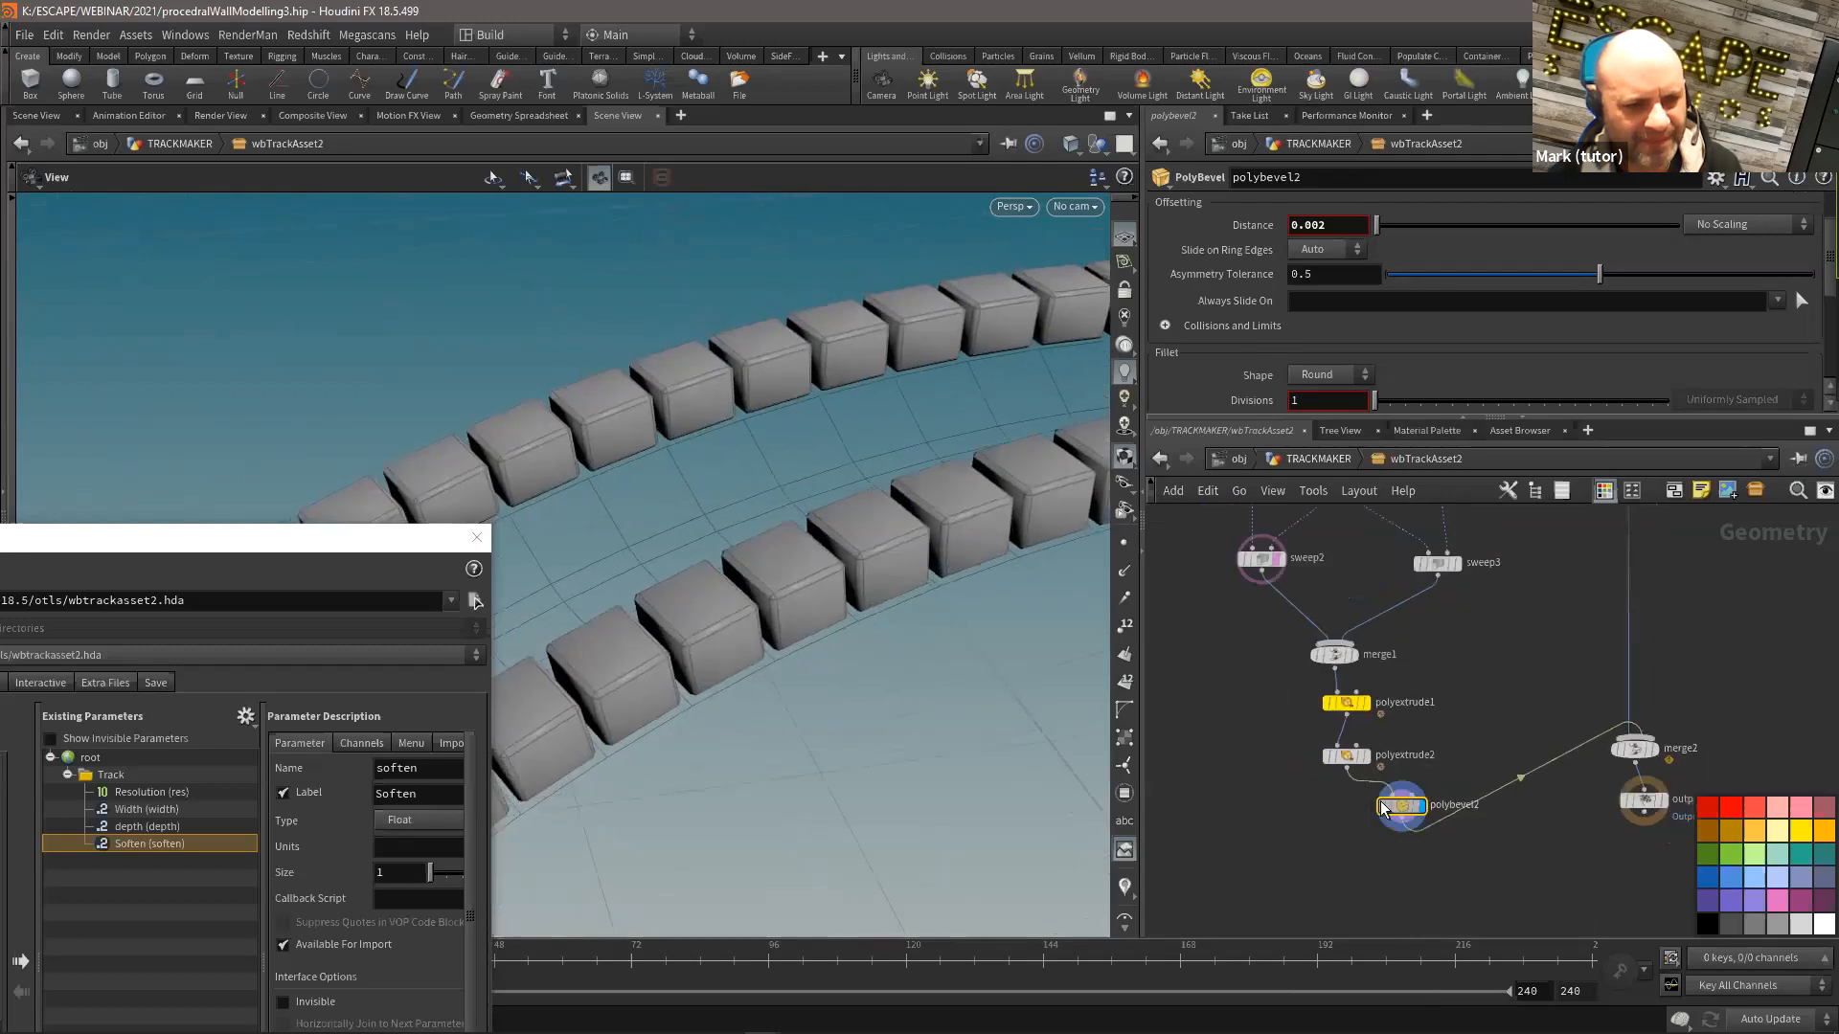
key("Tab")
type("uvu")
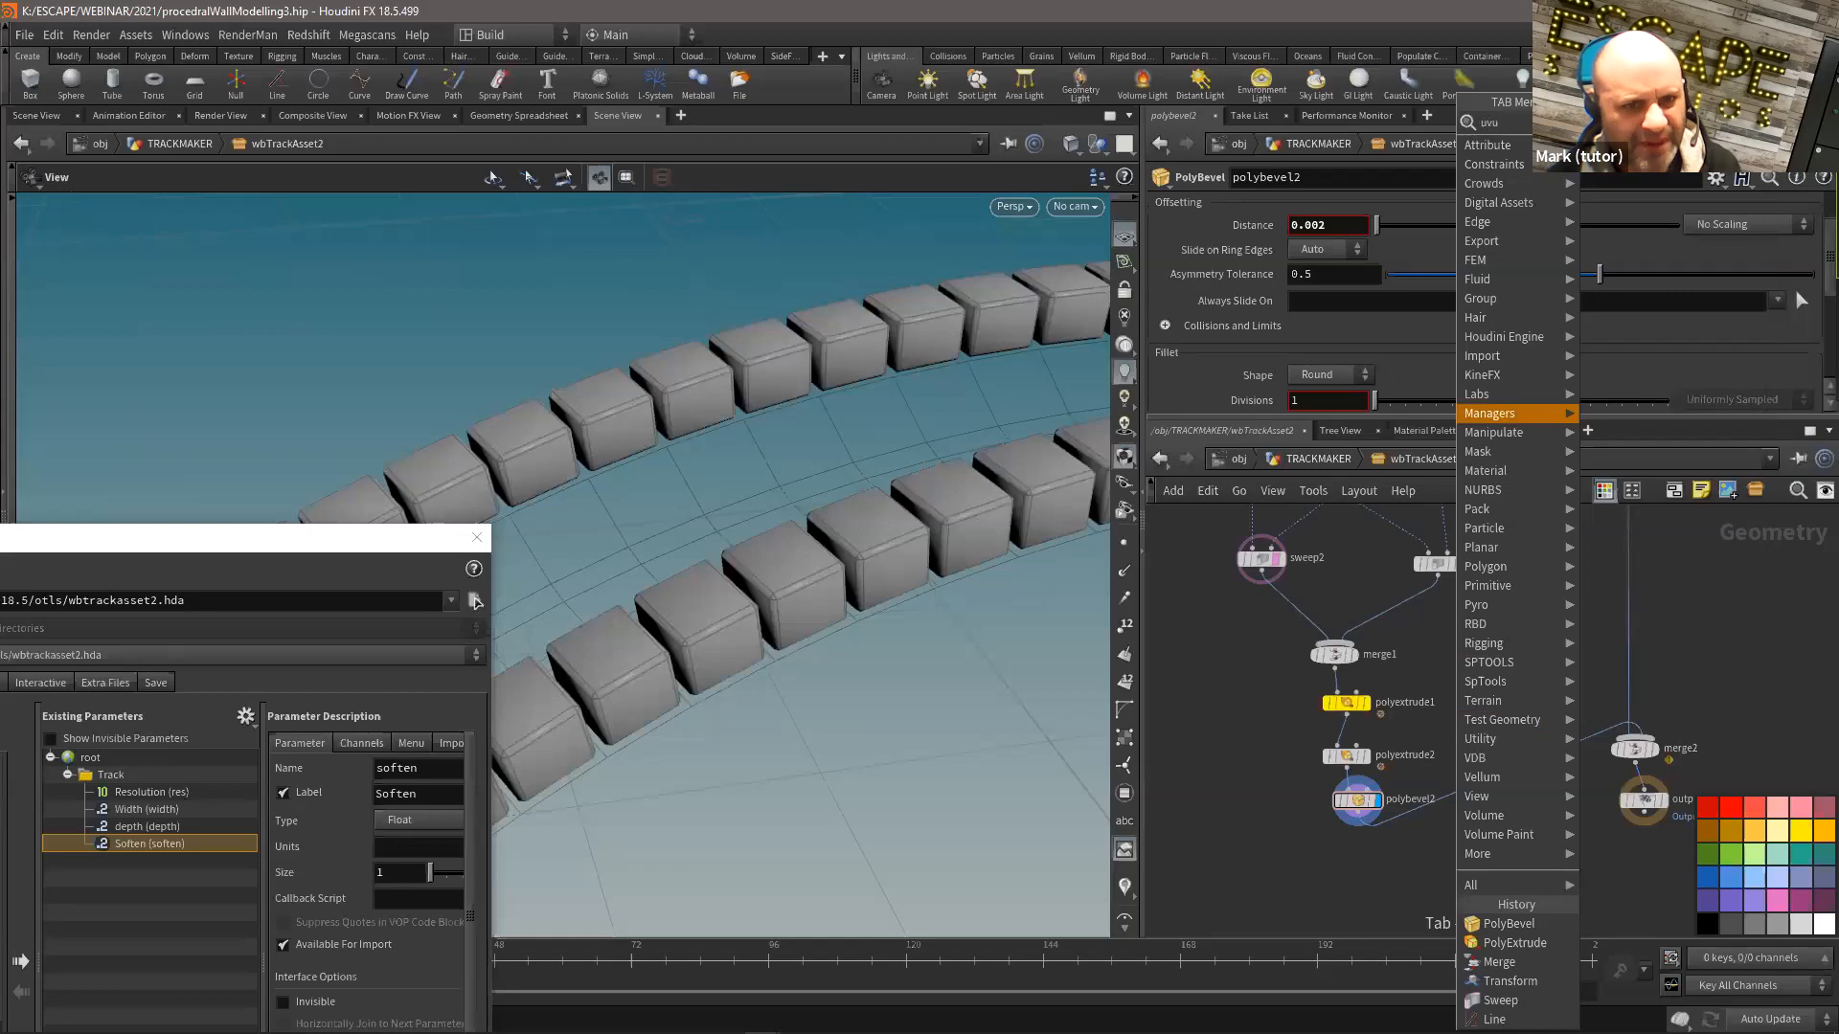
key("Return")
left_click(1460, 805)
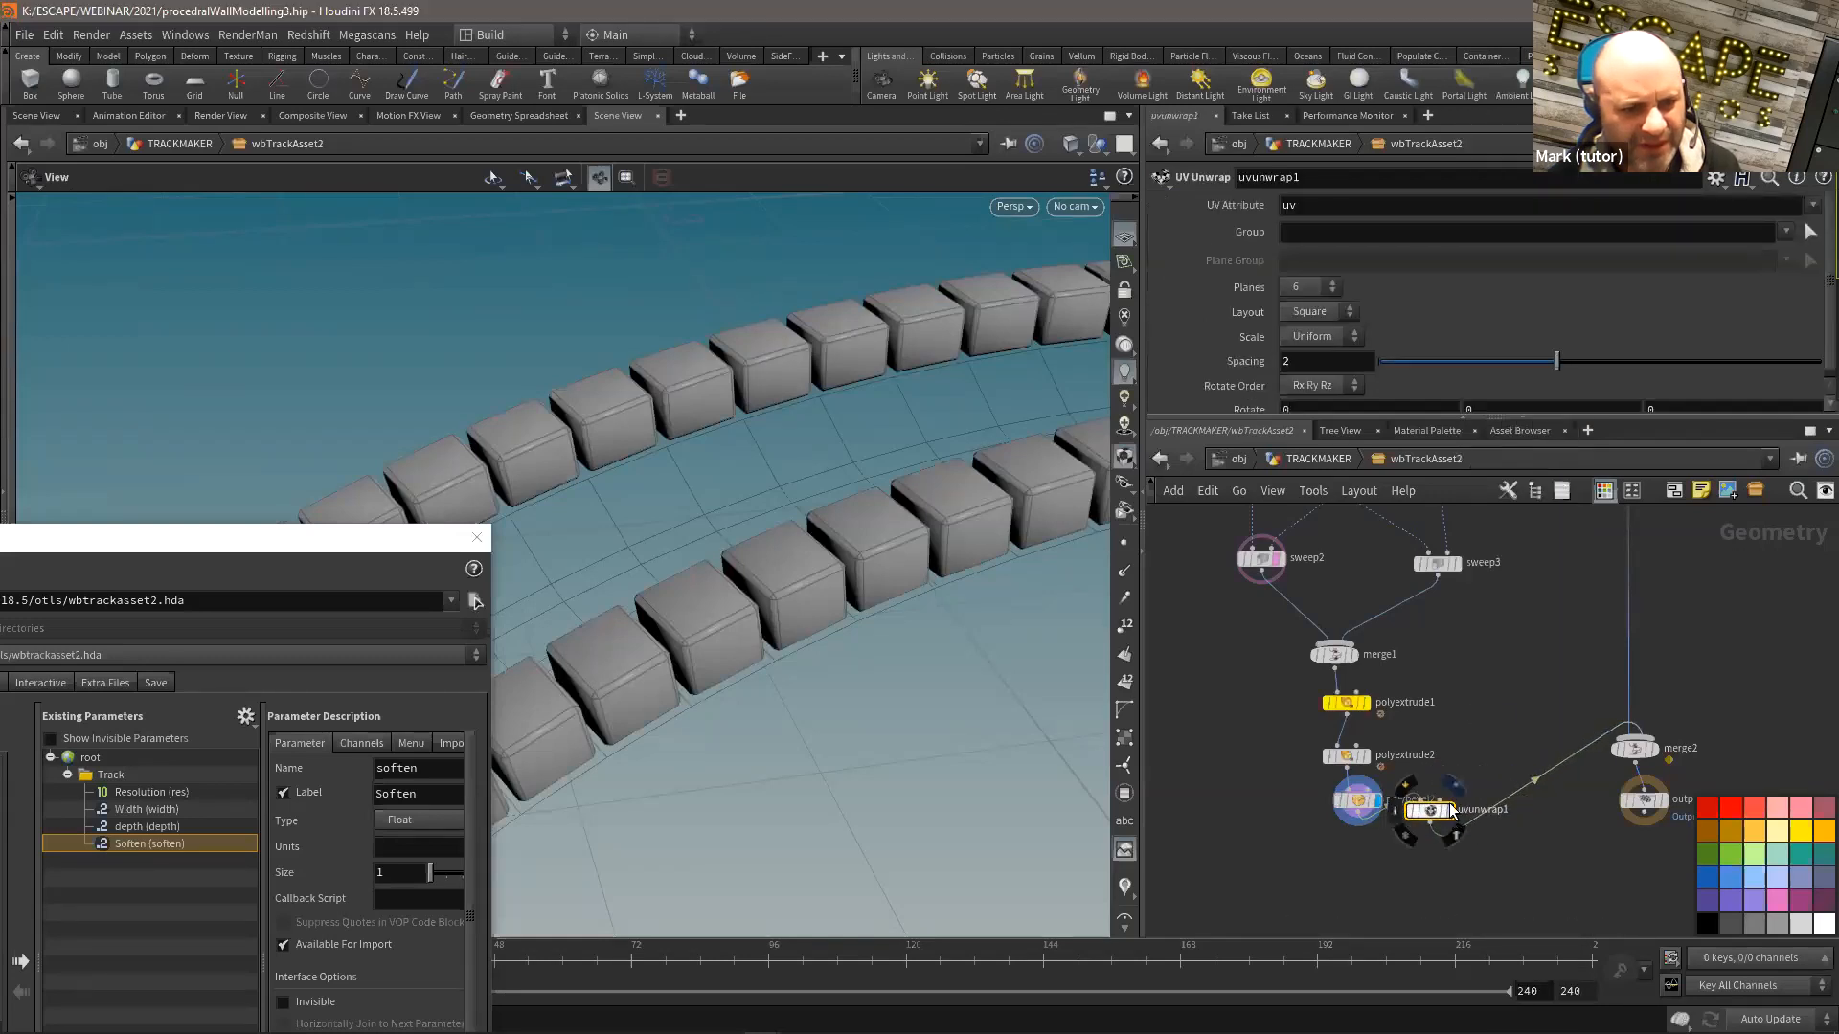
left_click(1449, 811)
Step: Add a UV Quick Shade node, wire merge2 into it, and display the checker texture on the track and barriers
key("Tab")
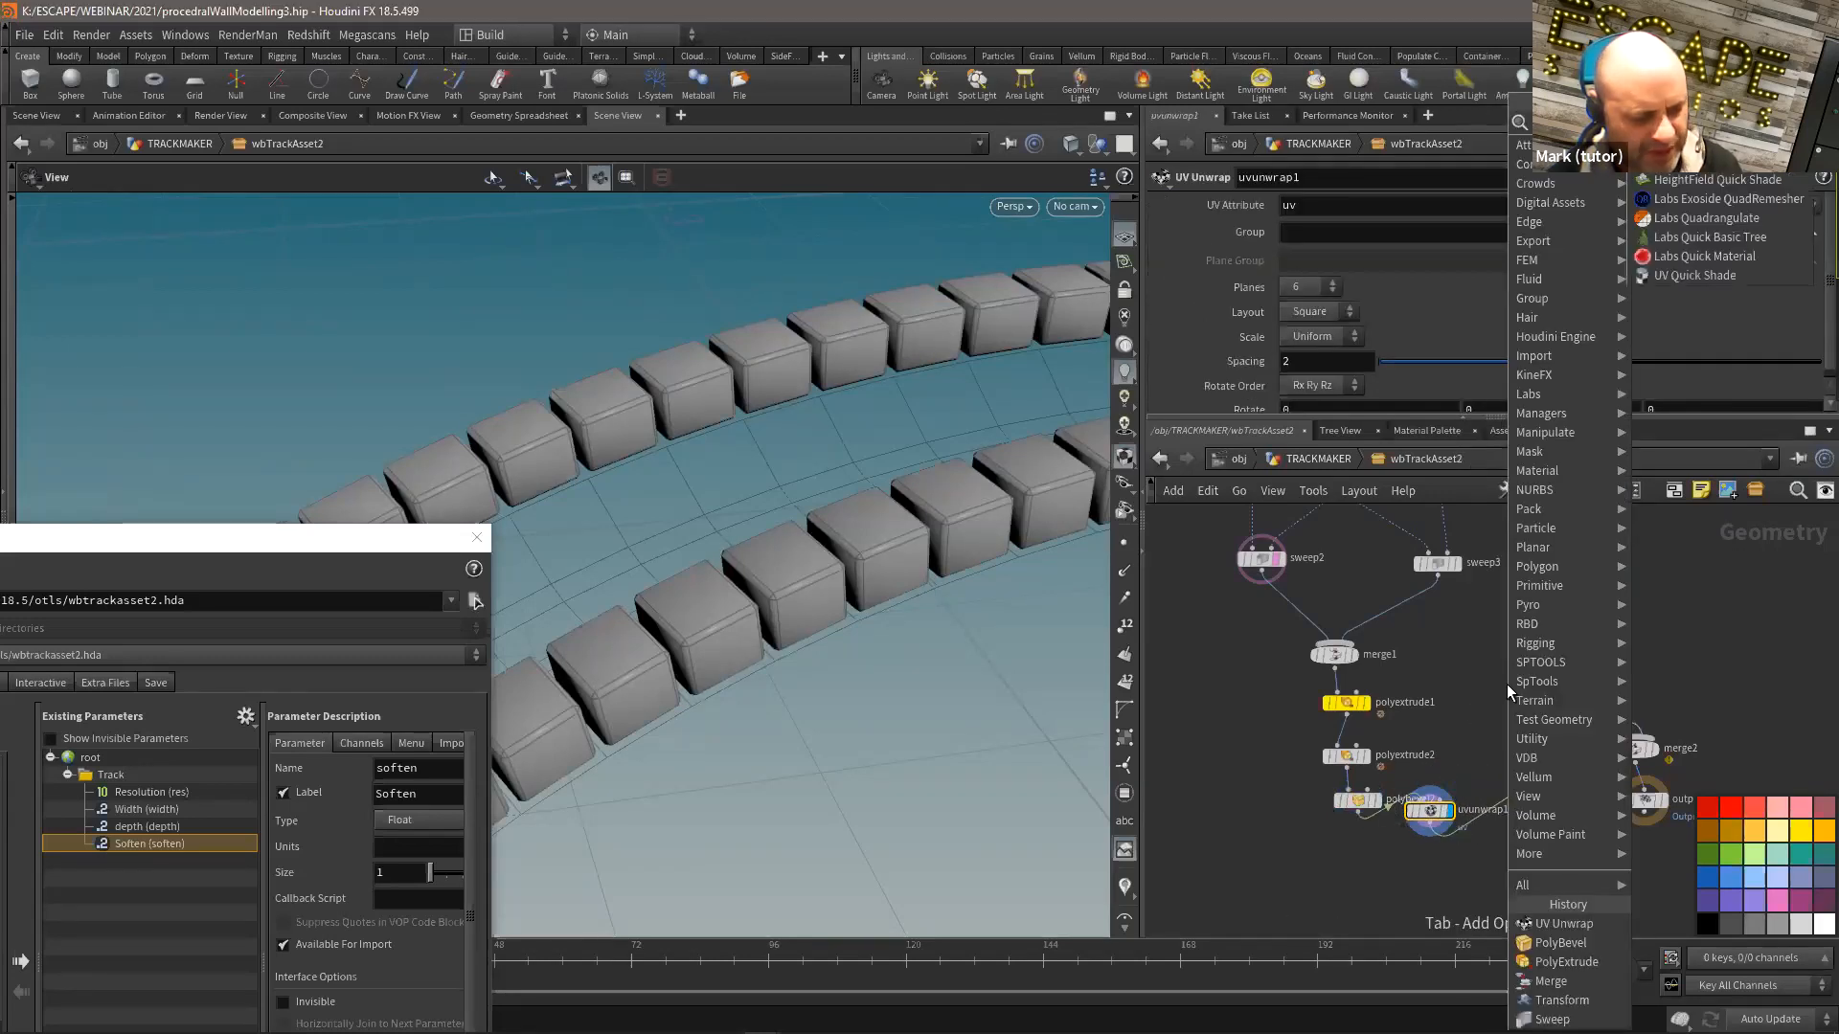
left_click(1698, 274)
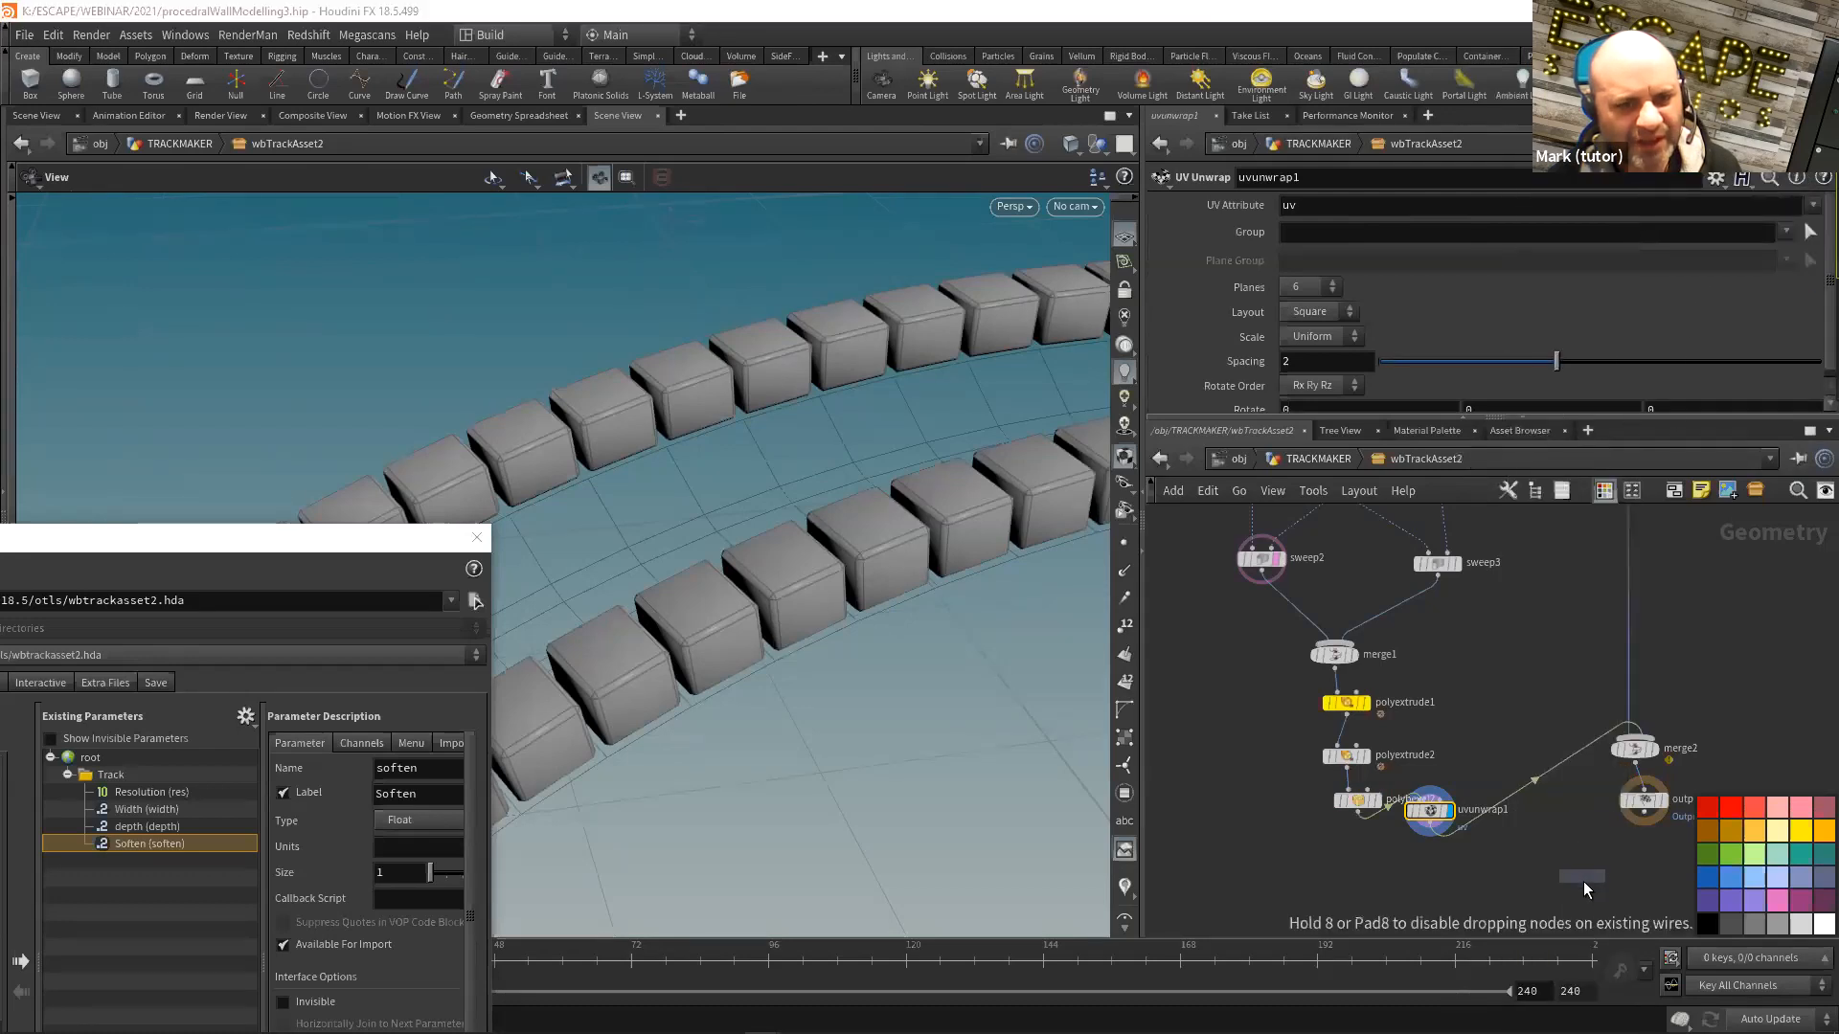
left_click(1583, 881)
middle_click_drag(1581, 797, 1412, 708)
left_click(1462, 677)
left_click(1408, 784)
left_click(1479, 660)
left_click(1431, 796)
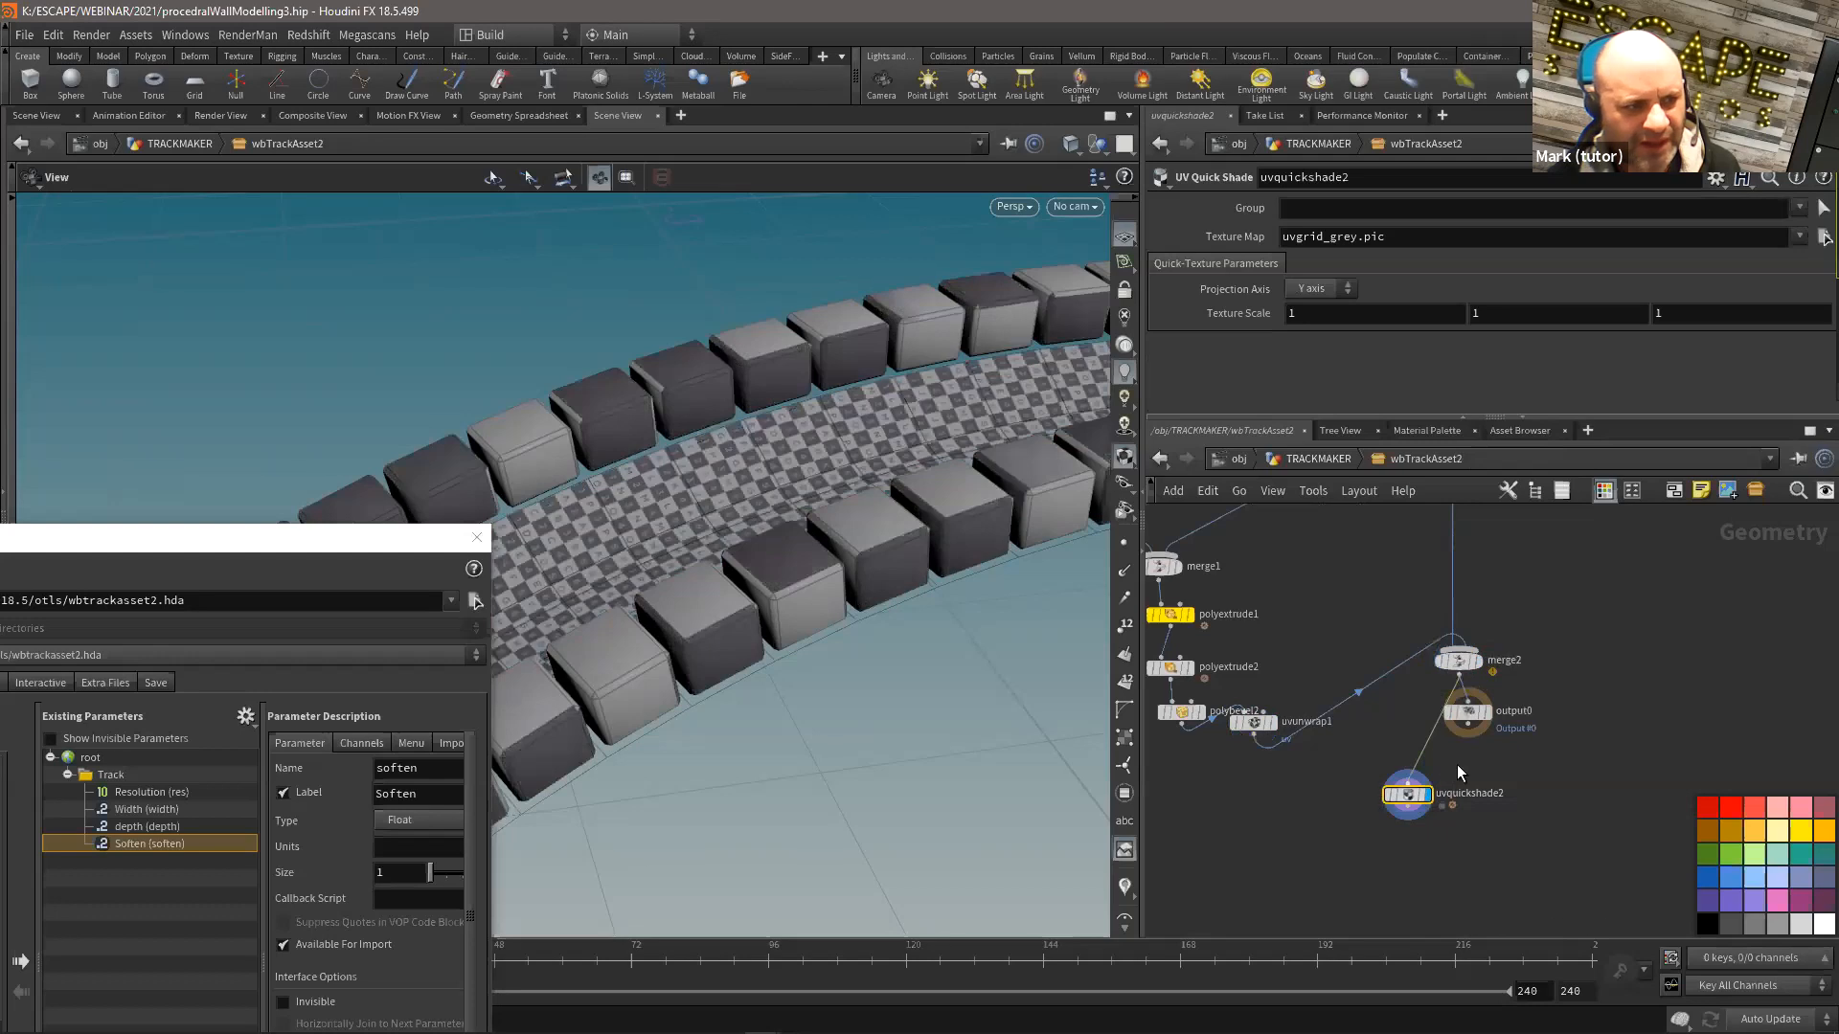
Step: Reposition output0 to the side of uvquickshade2 and move uvunwrap1 lower, clear of polybevel2
left_click_drag(1469, 714, 1543, 760)
left_click(1254, 720)
left_click_drag(1267, 717, 1279, 754)
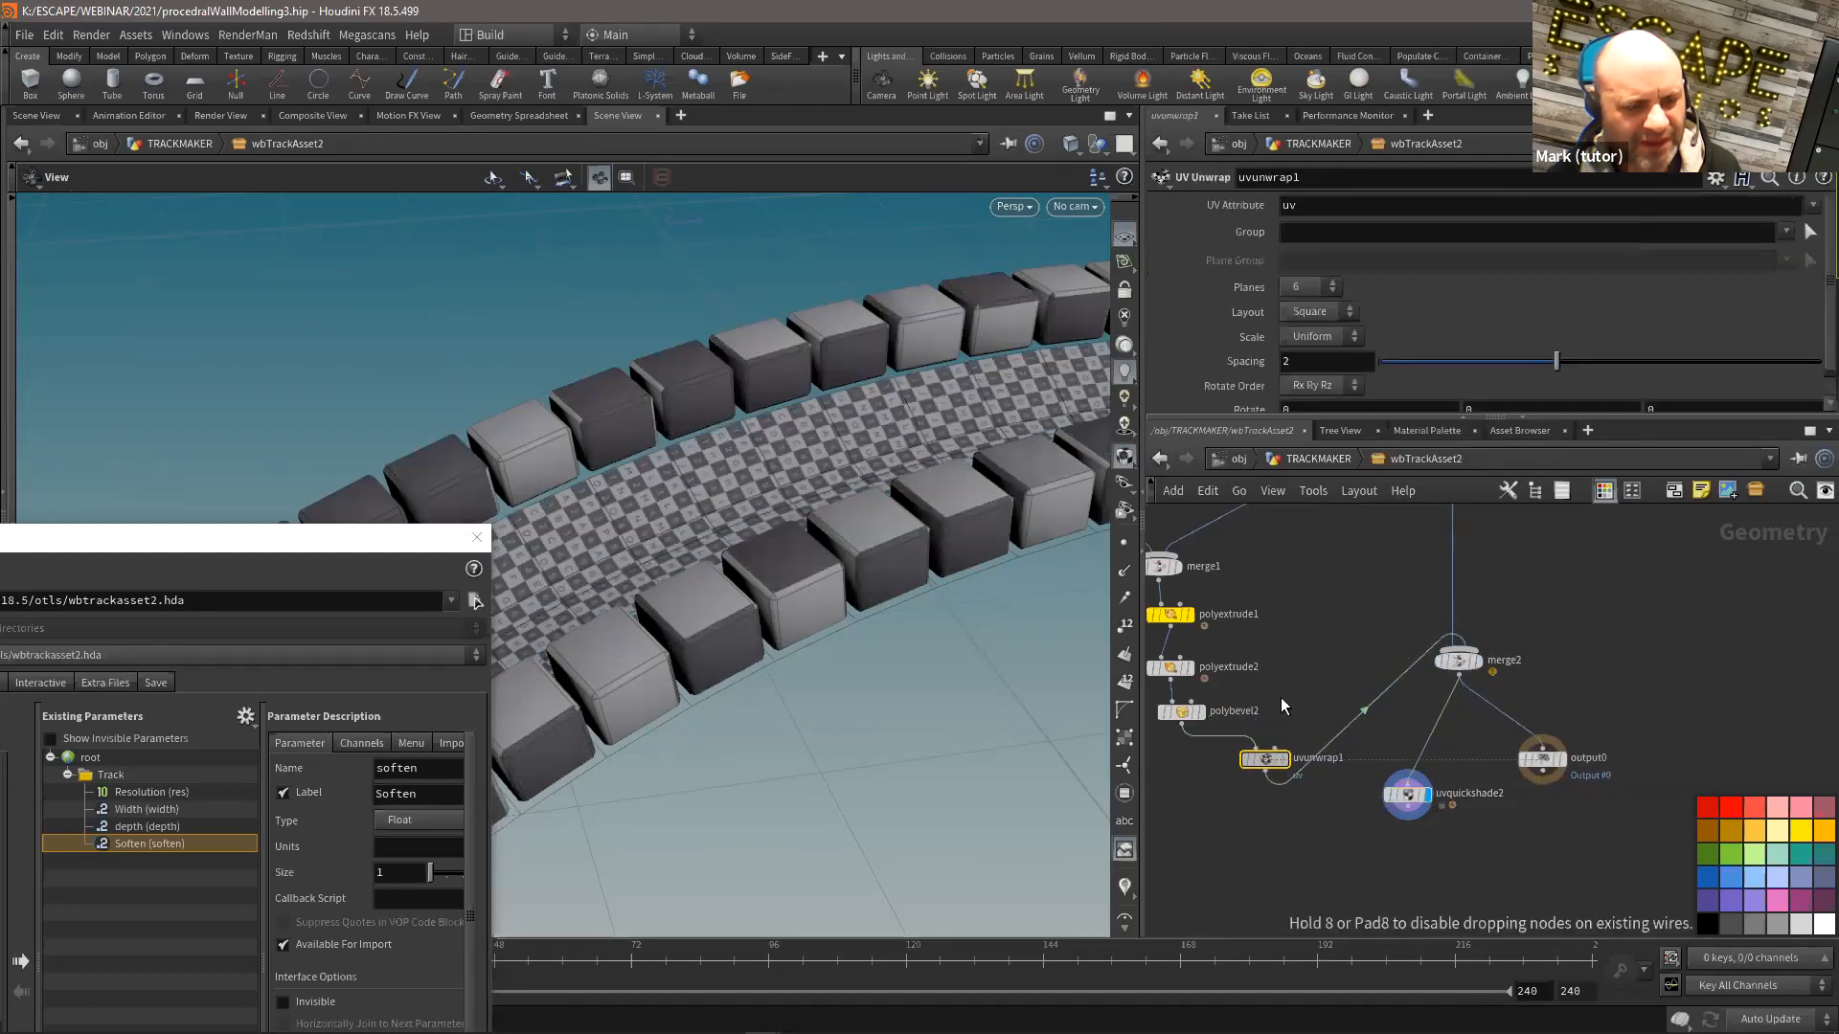
middle_click_drag(1293, 614, 1377, 699)
right_click_drag(819, 538, 852, 507)
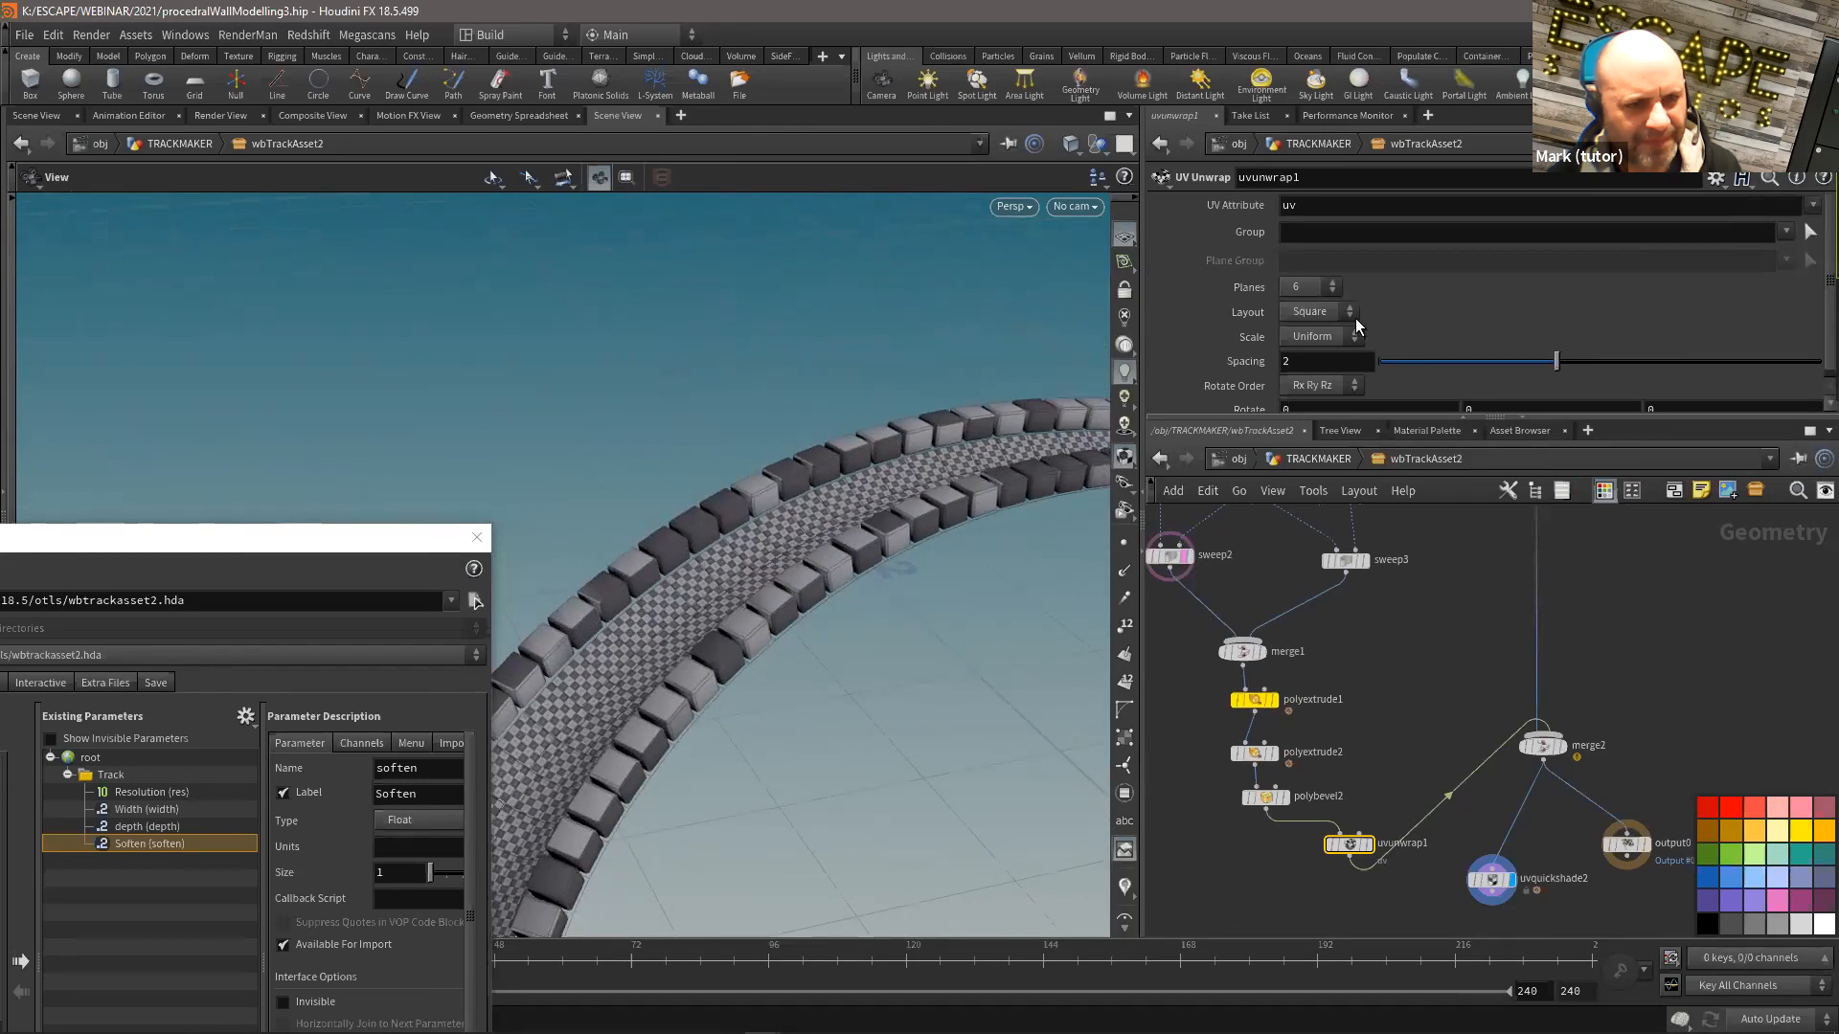
middle_click_drag(1365, 735, 1378, 726)
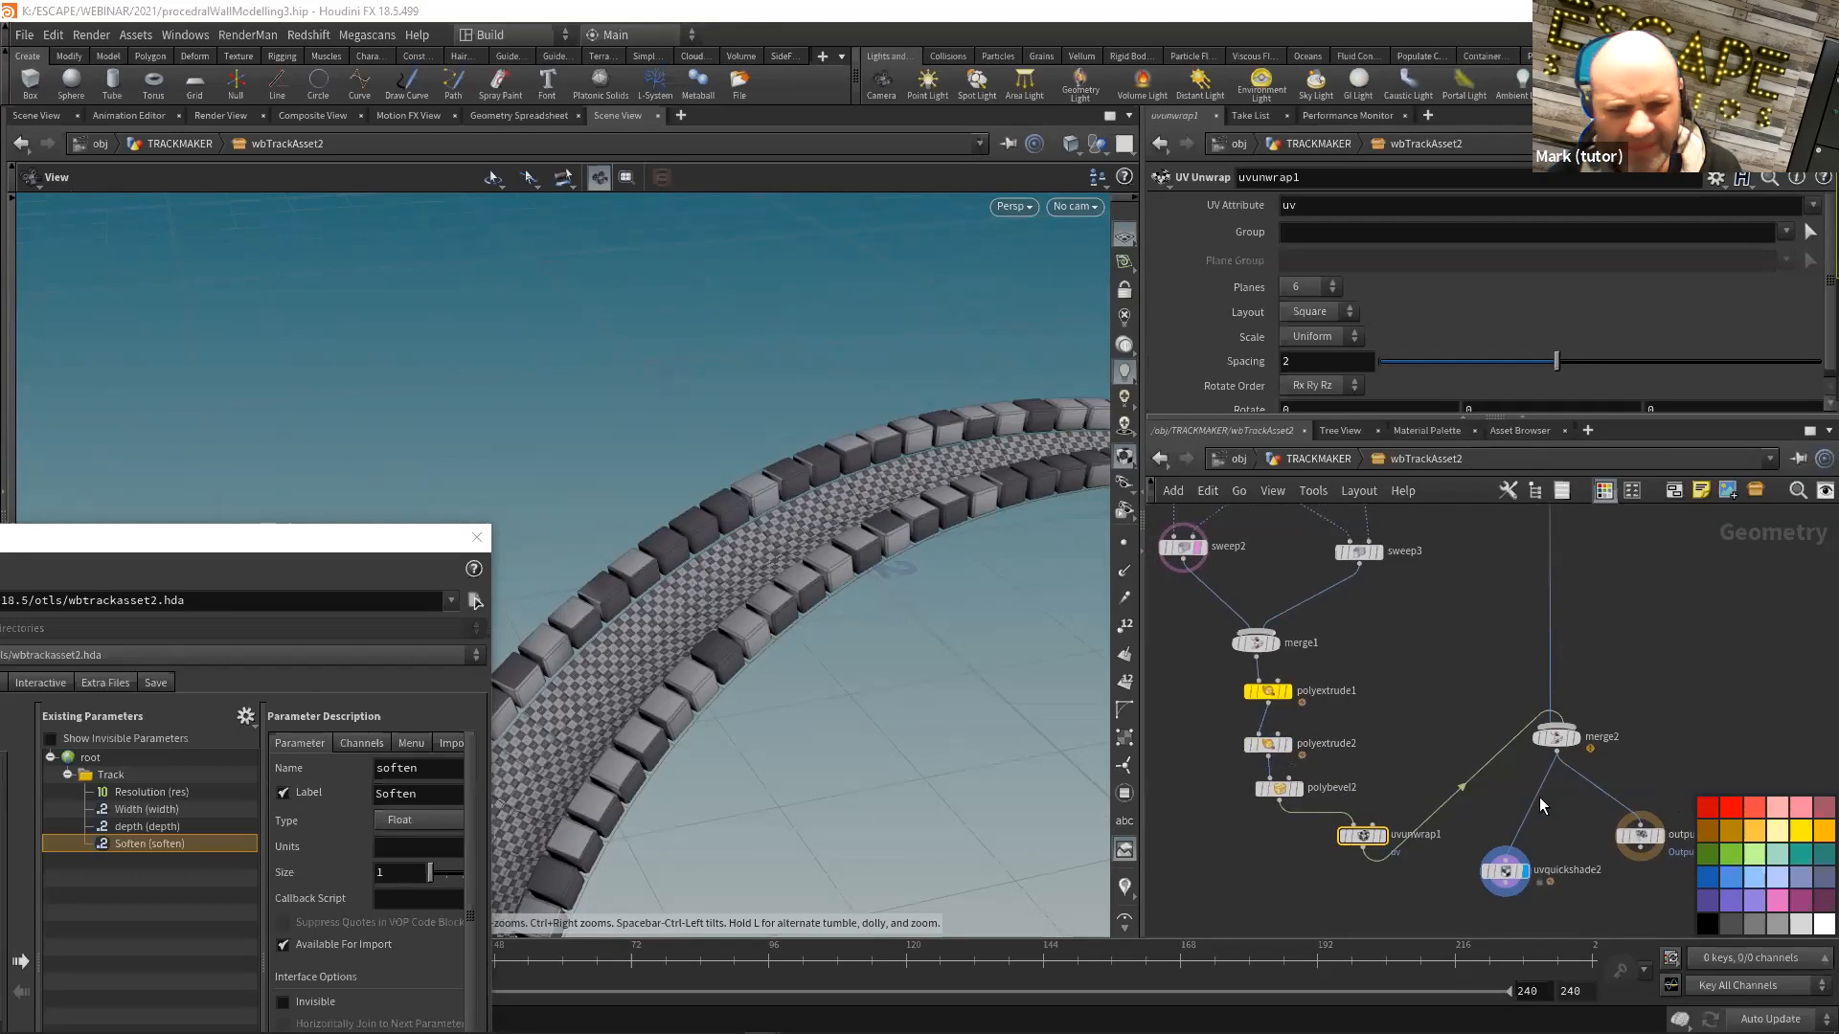
middle_click_drag(1540, 799, 1568, 722)
left_click_drag(1399, 759, 1376, 786)
Step: Colour polyextrude2 and polybevel2 yellow and display the polybevel2 result
left_click_drag(1233, 658, 1296, 718)
left_click(1807, 834)
left_click(1306, 715)
left_click(1305, 714)
right_click_drag(848, 544, 456, 440)
left_click_drag(455, 440, 936, 550)
mouse_move(936, 549)
right_mouse_down()
mouse_move(986, 531)
mouse_move(722, 428)
right_mouse_up()
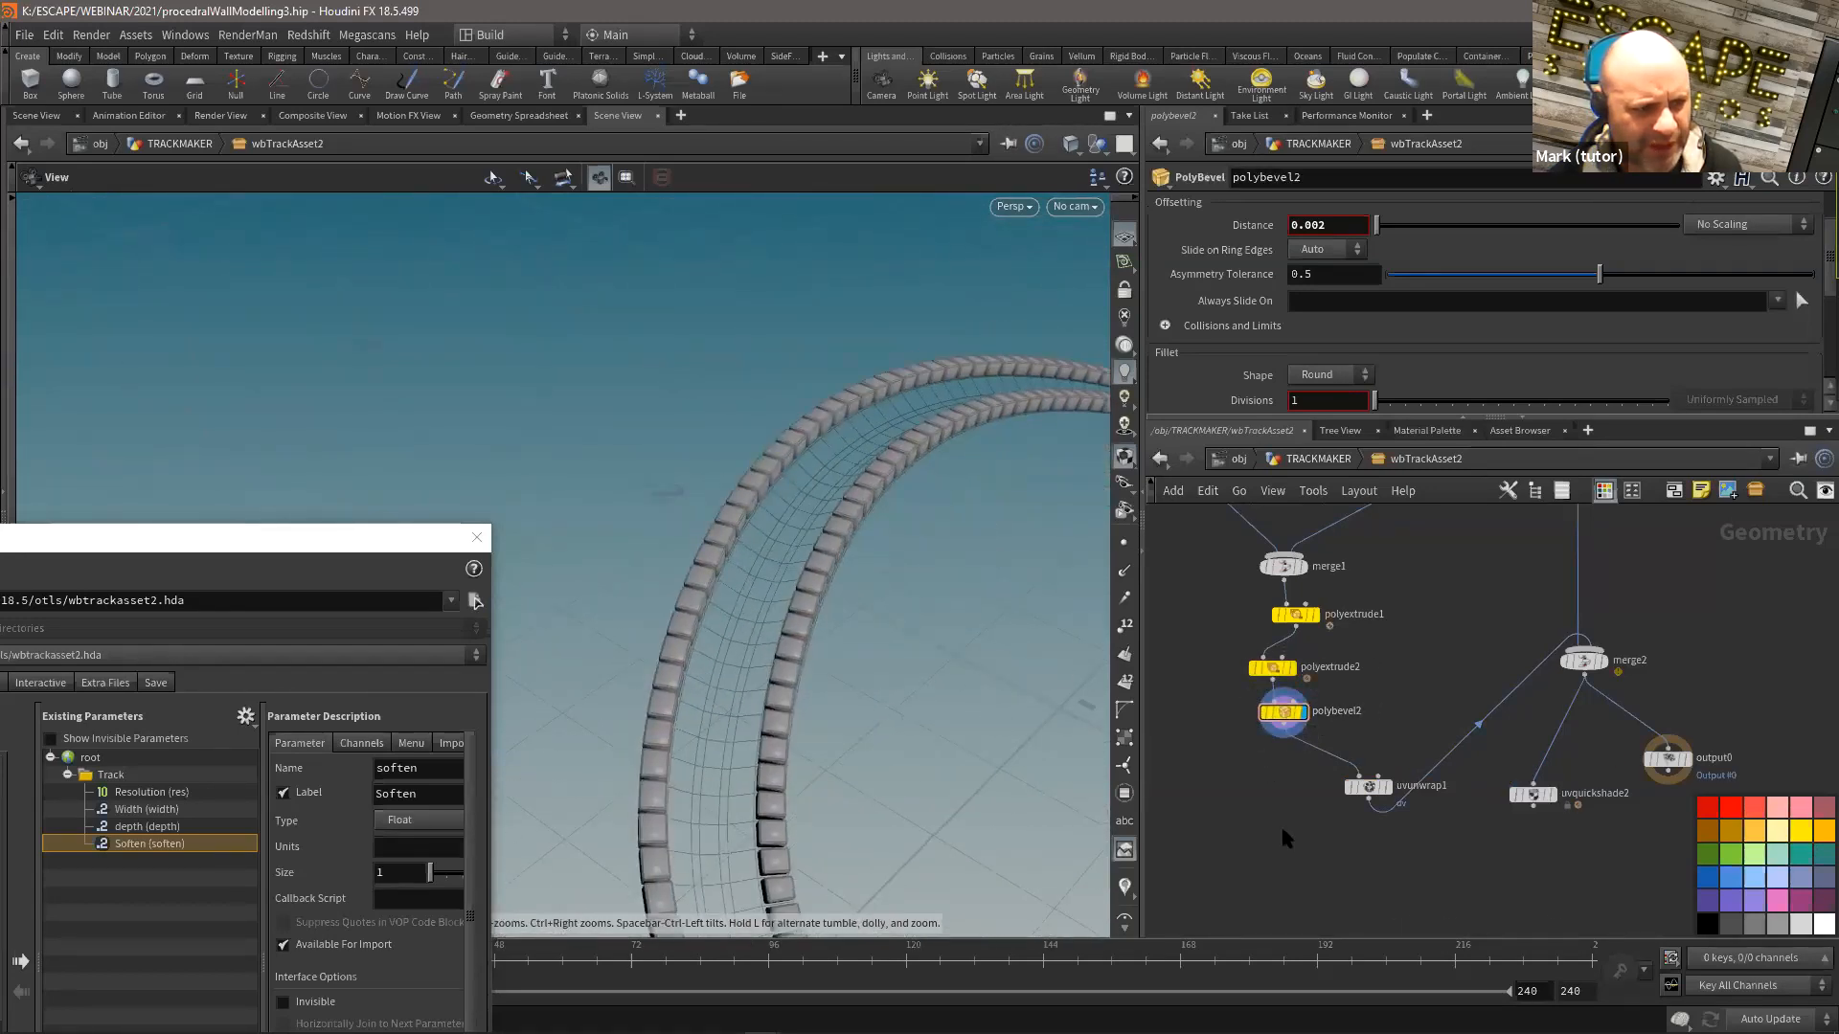
Step: Move uvunwrap1 aside and add a For-Each Connected Piece block beneath polybevel2
left_click_drag(1373, 789, 1391, 828)
key("Tab")
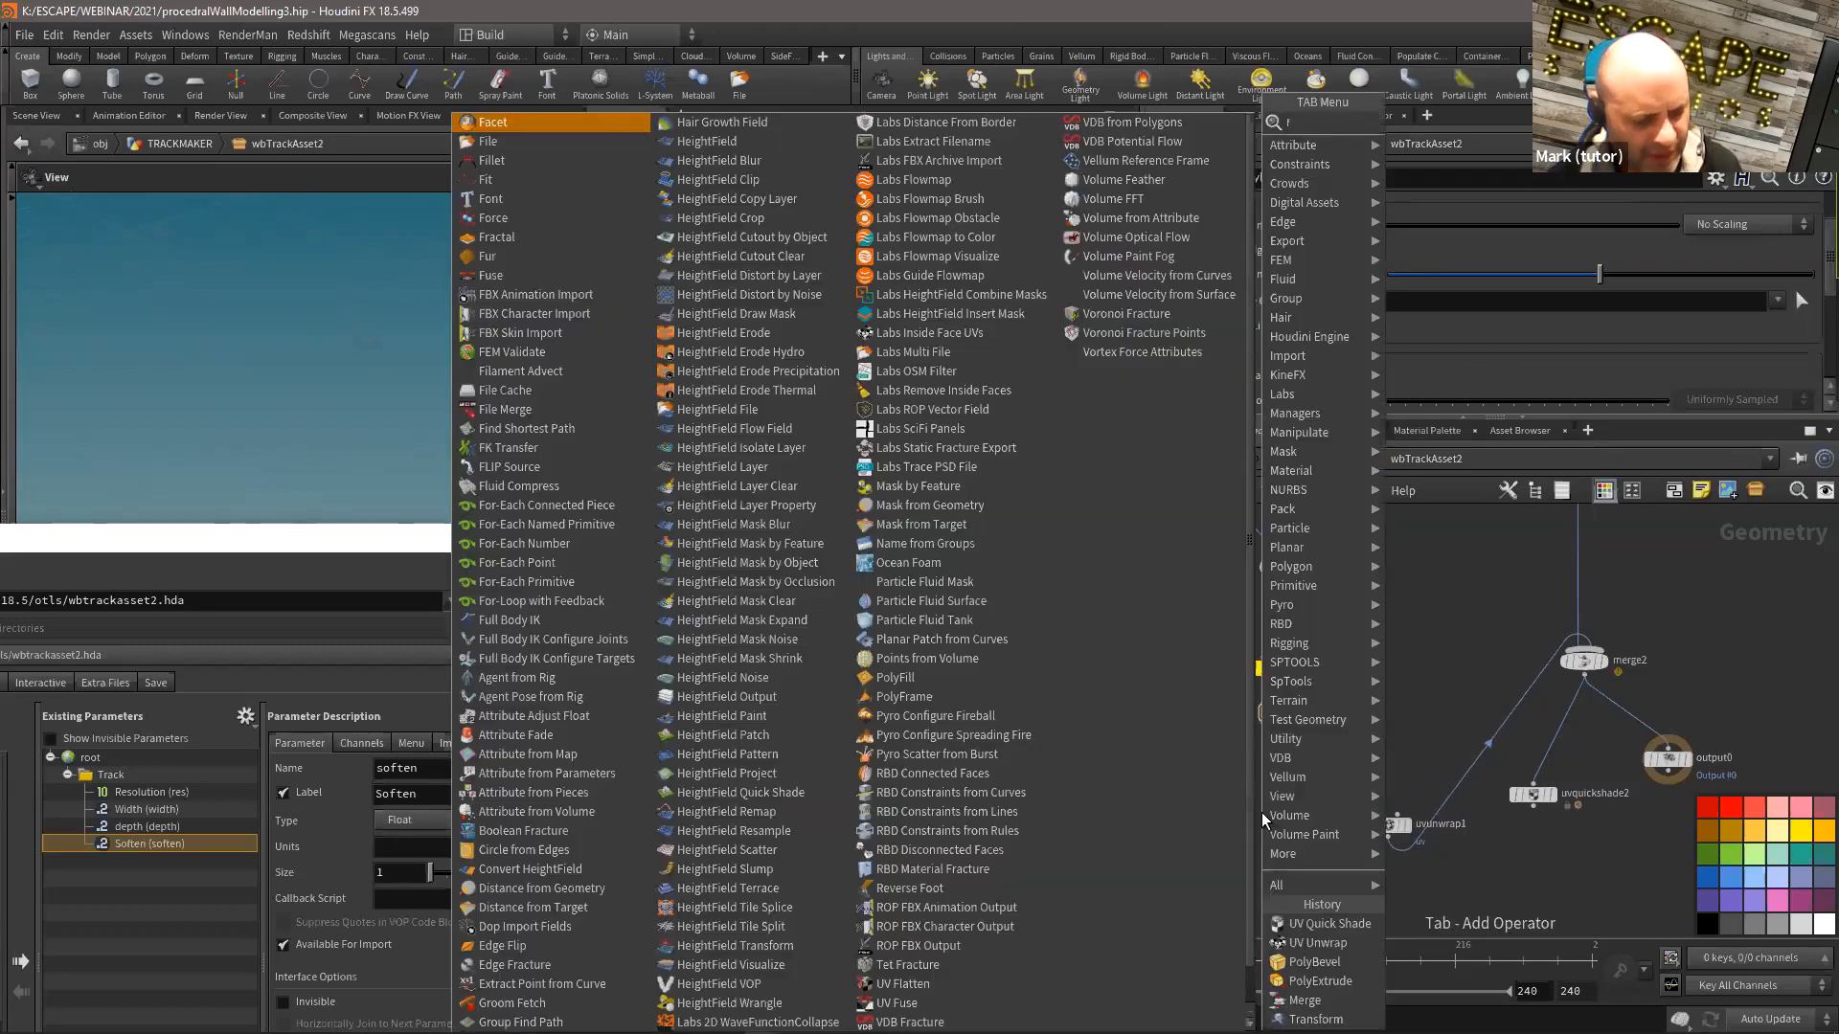
type("fo")
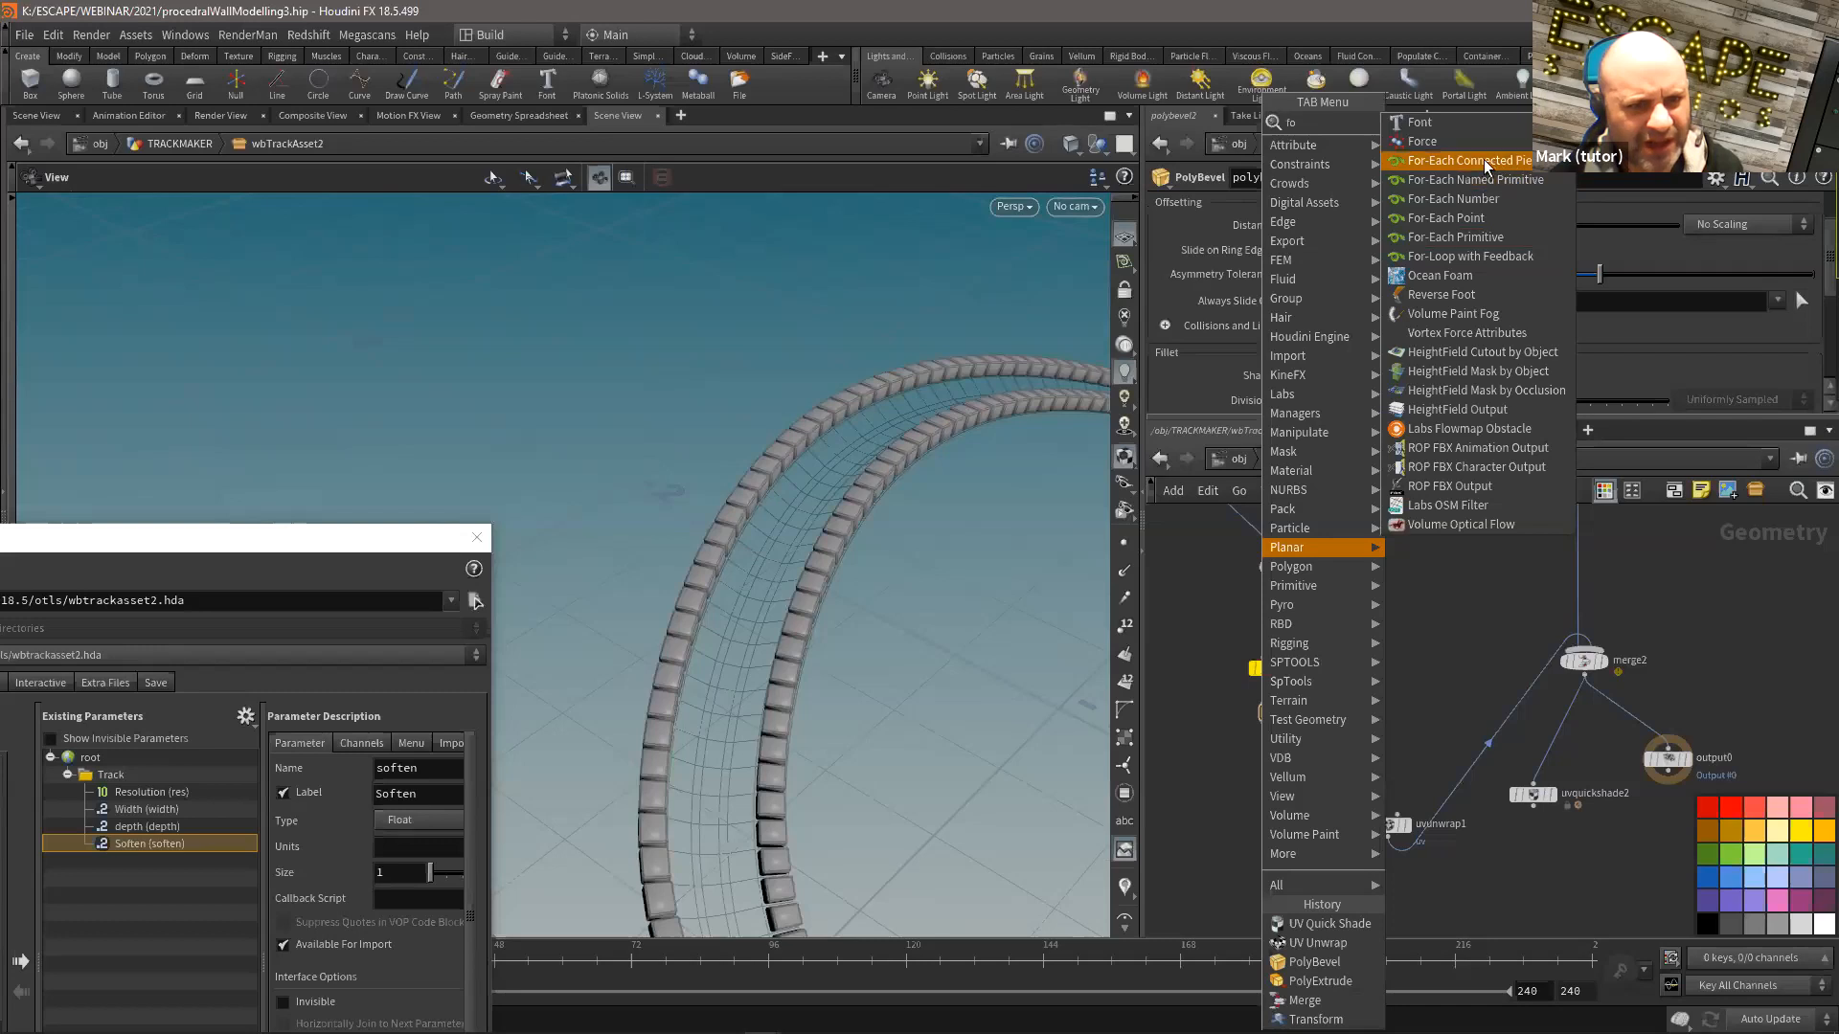
left_click(1509, 163)
left_click(1237, 752)
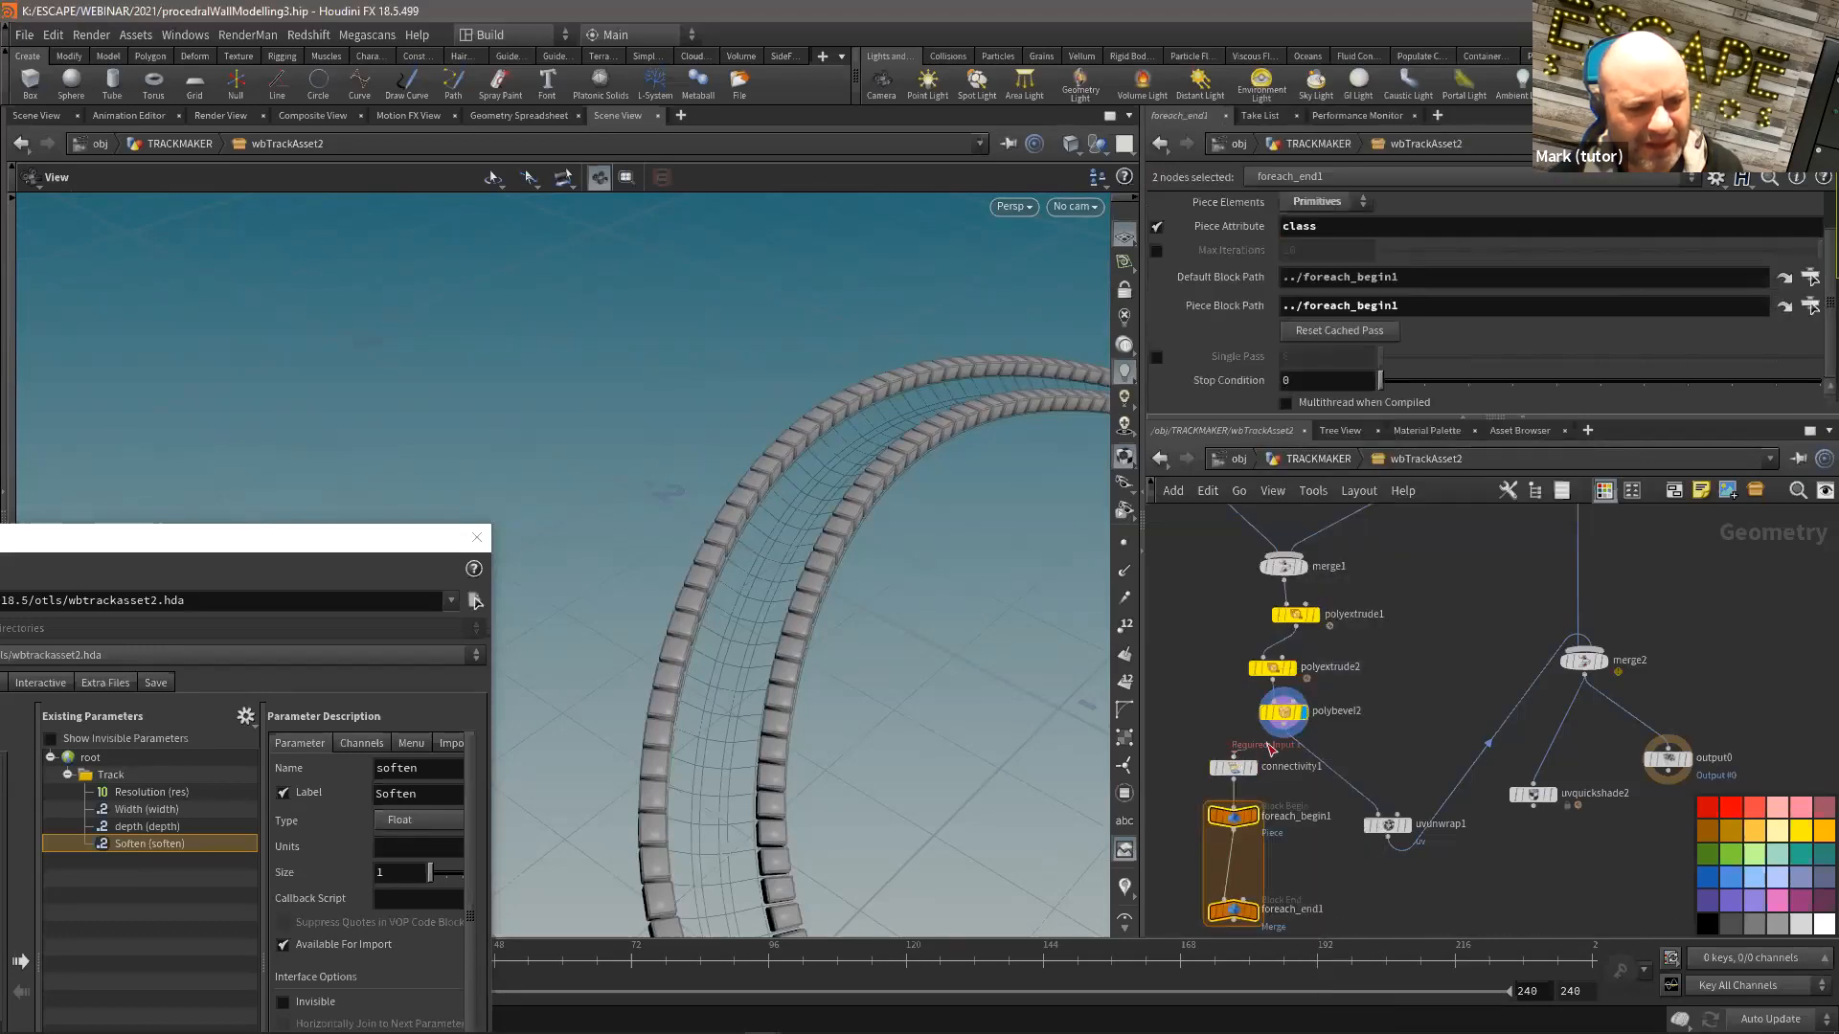
Step: Place uvunwrap1 inside the for-each block fed by polybevel2, and rewire merge2's barrier input to foreach_end1
middle_click_drag(1411, 752, 1417, 595)
left_click(1389, 751)
left_click_drag(758, 594, 888, 642)
left_click_drag(1393, 669, 1243, 720)
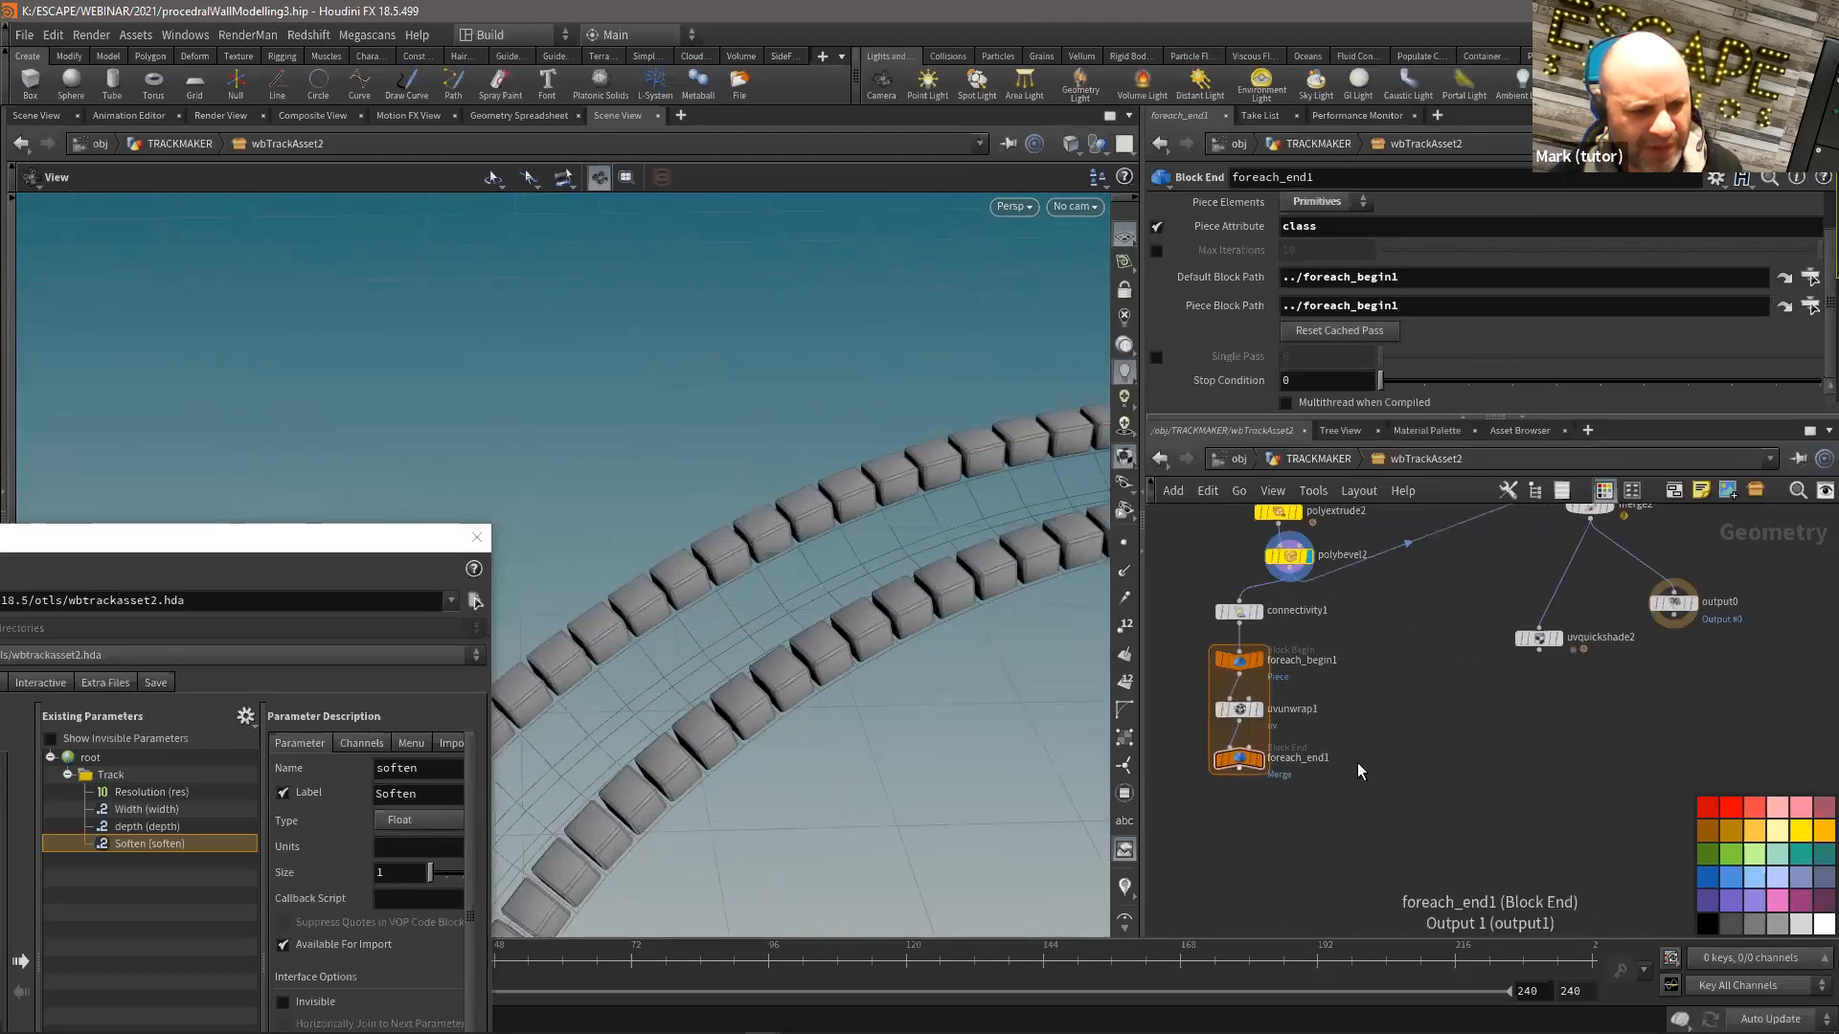
middle_click_drag(1422, 645, 1405, 700)
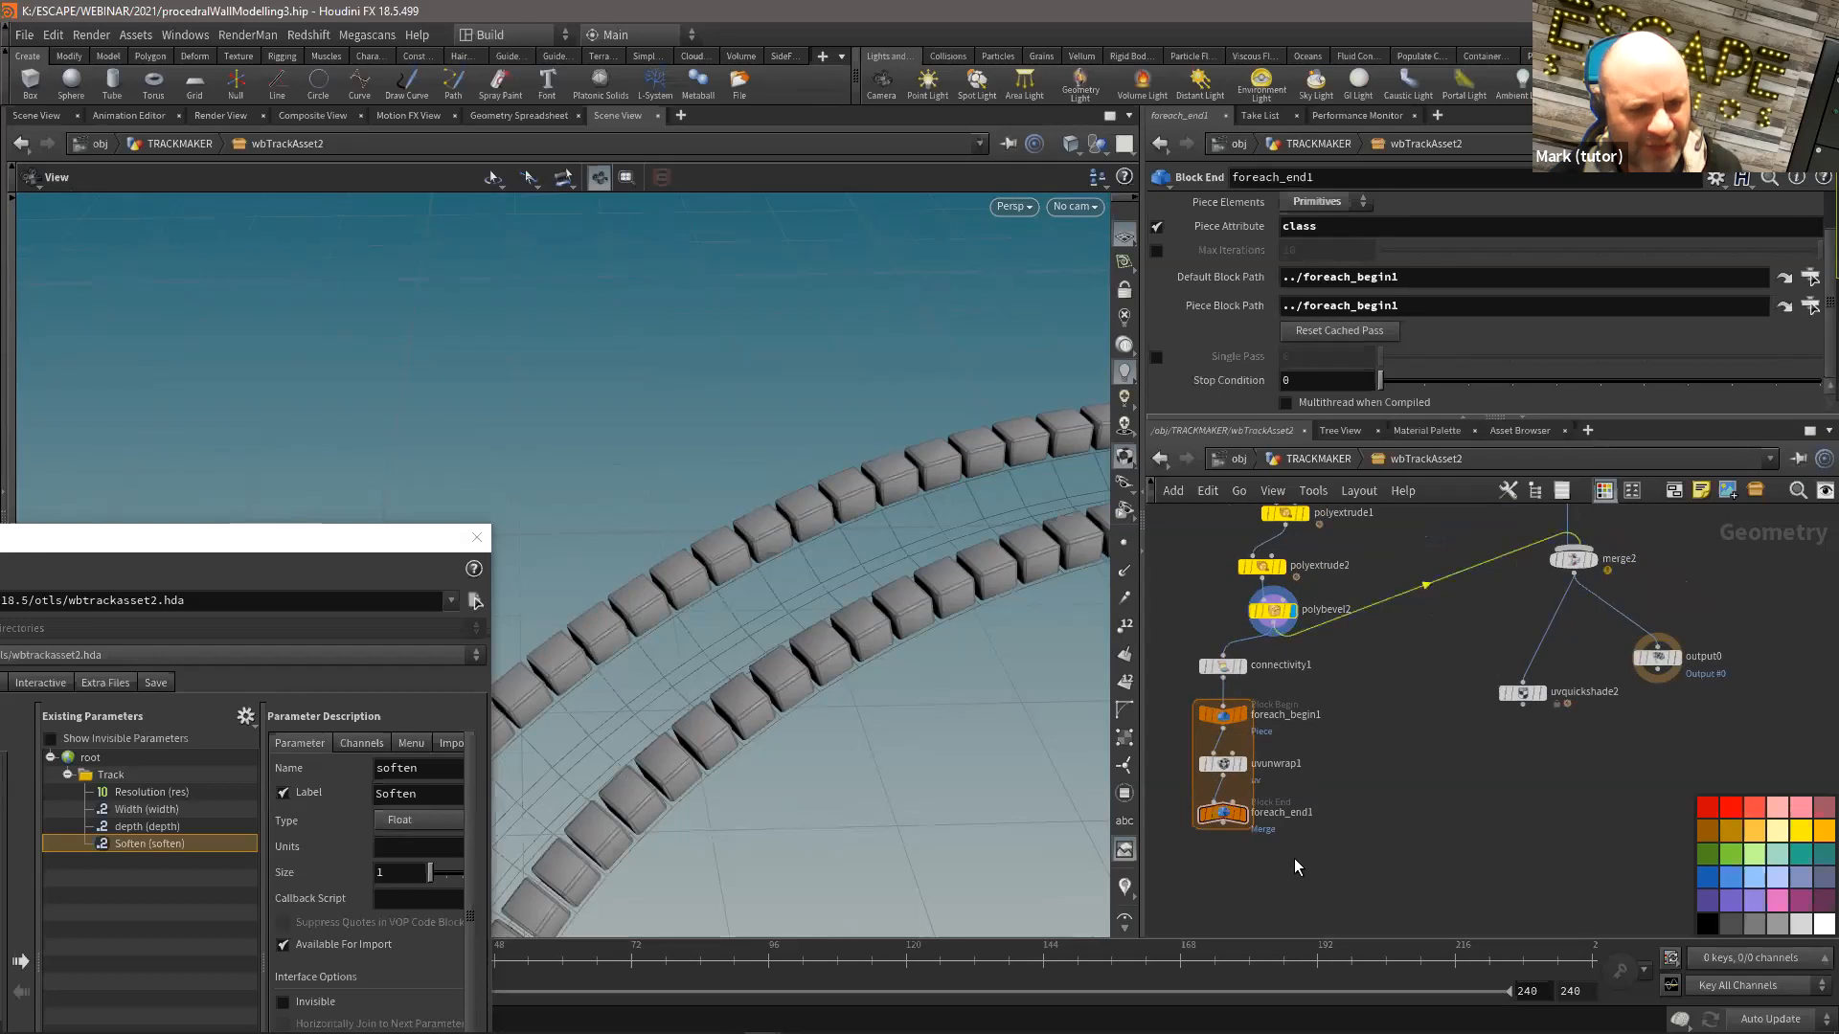
left_click_drag(1407, 600, 1224, 830)
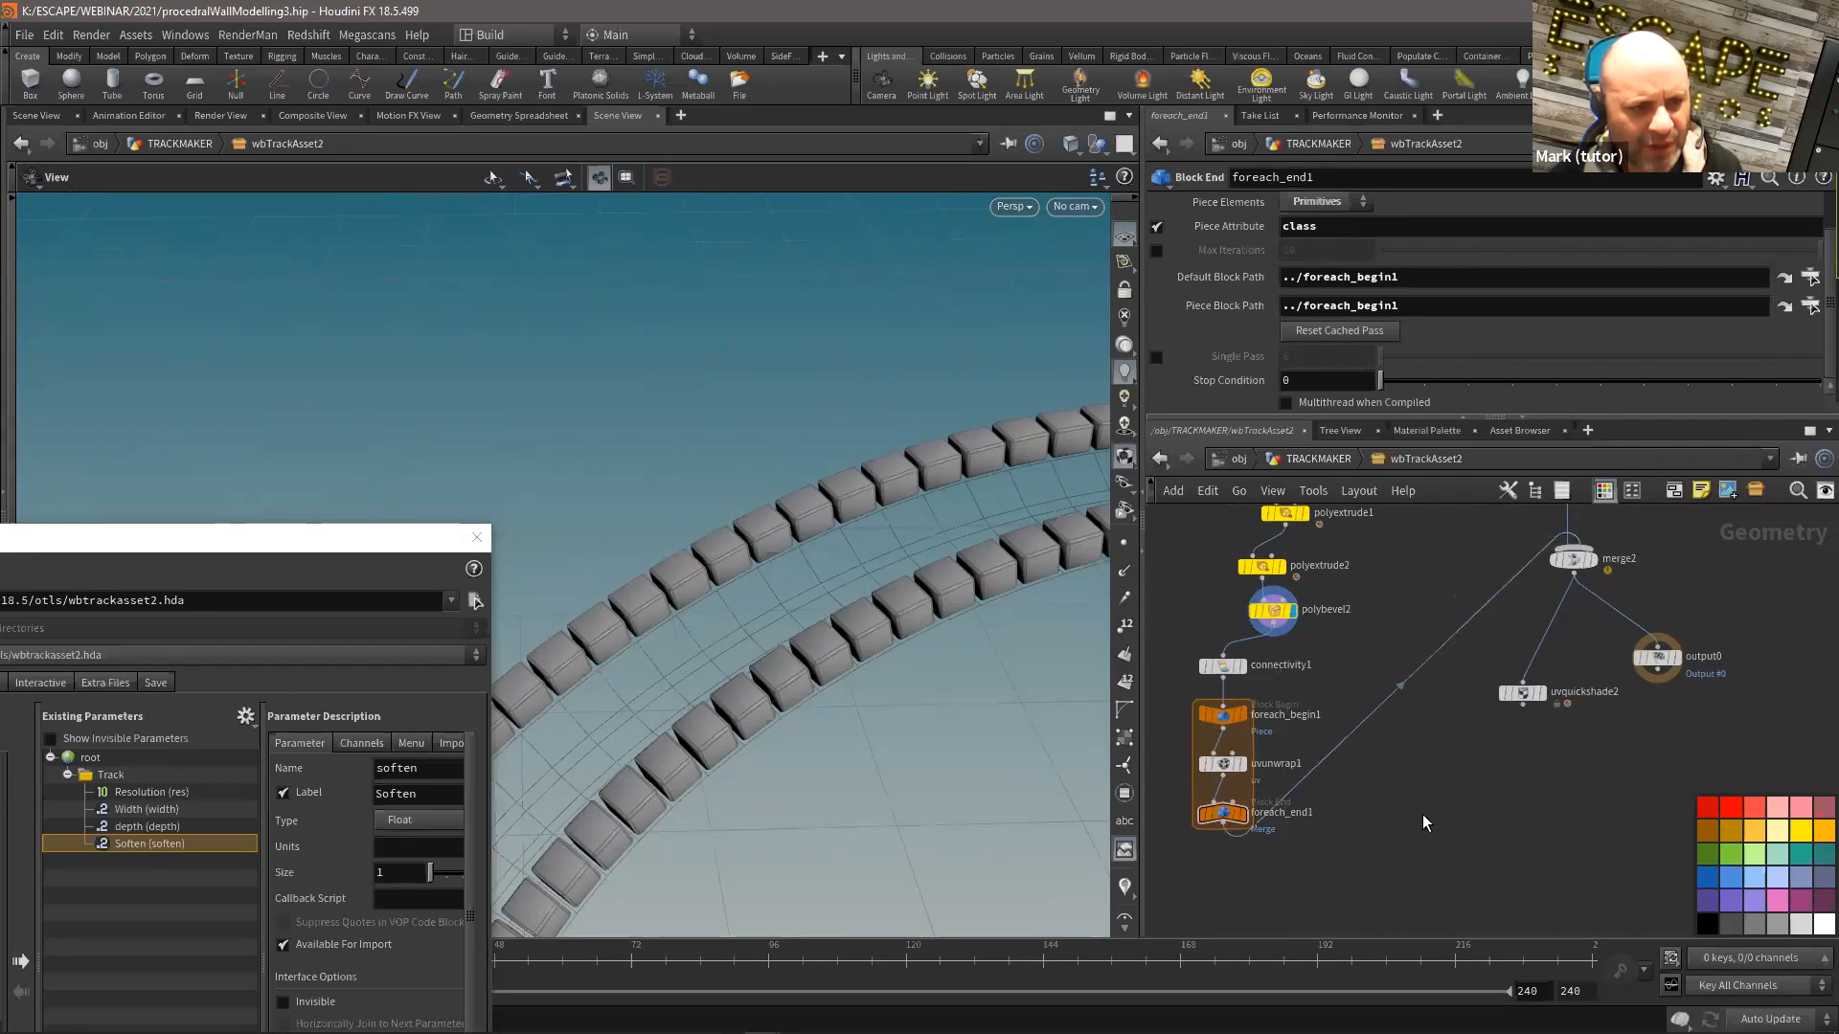
Step: Display uvquickshade2 and check the checker pattern on the individually unwrapped barrier blocks
left_click(1534, 696)
right_click_drag(783, 485, 801, 572)
left_click_drag(801, 572, 816, 471)
right_click_drag(907, 420, 854, 391)
left_click_drag(854, 391, 842, 497)
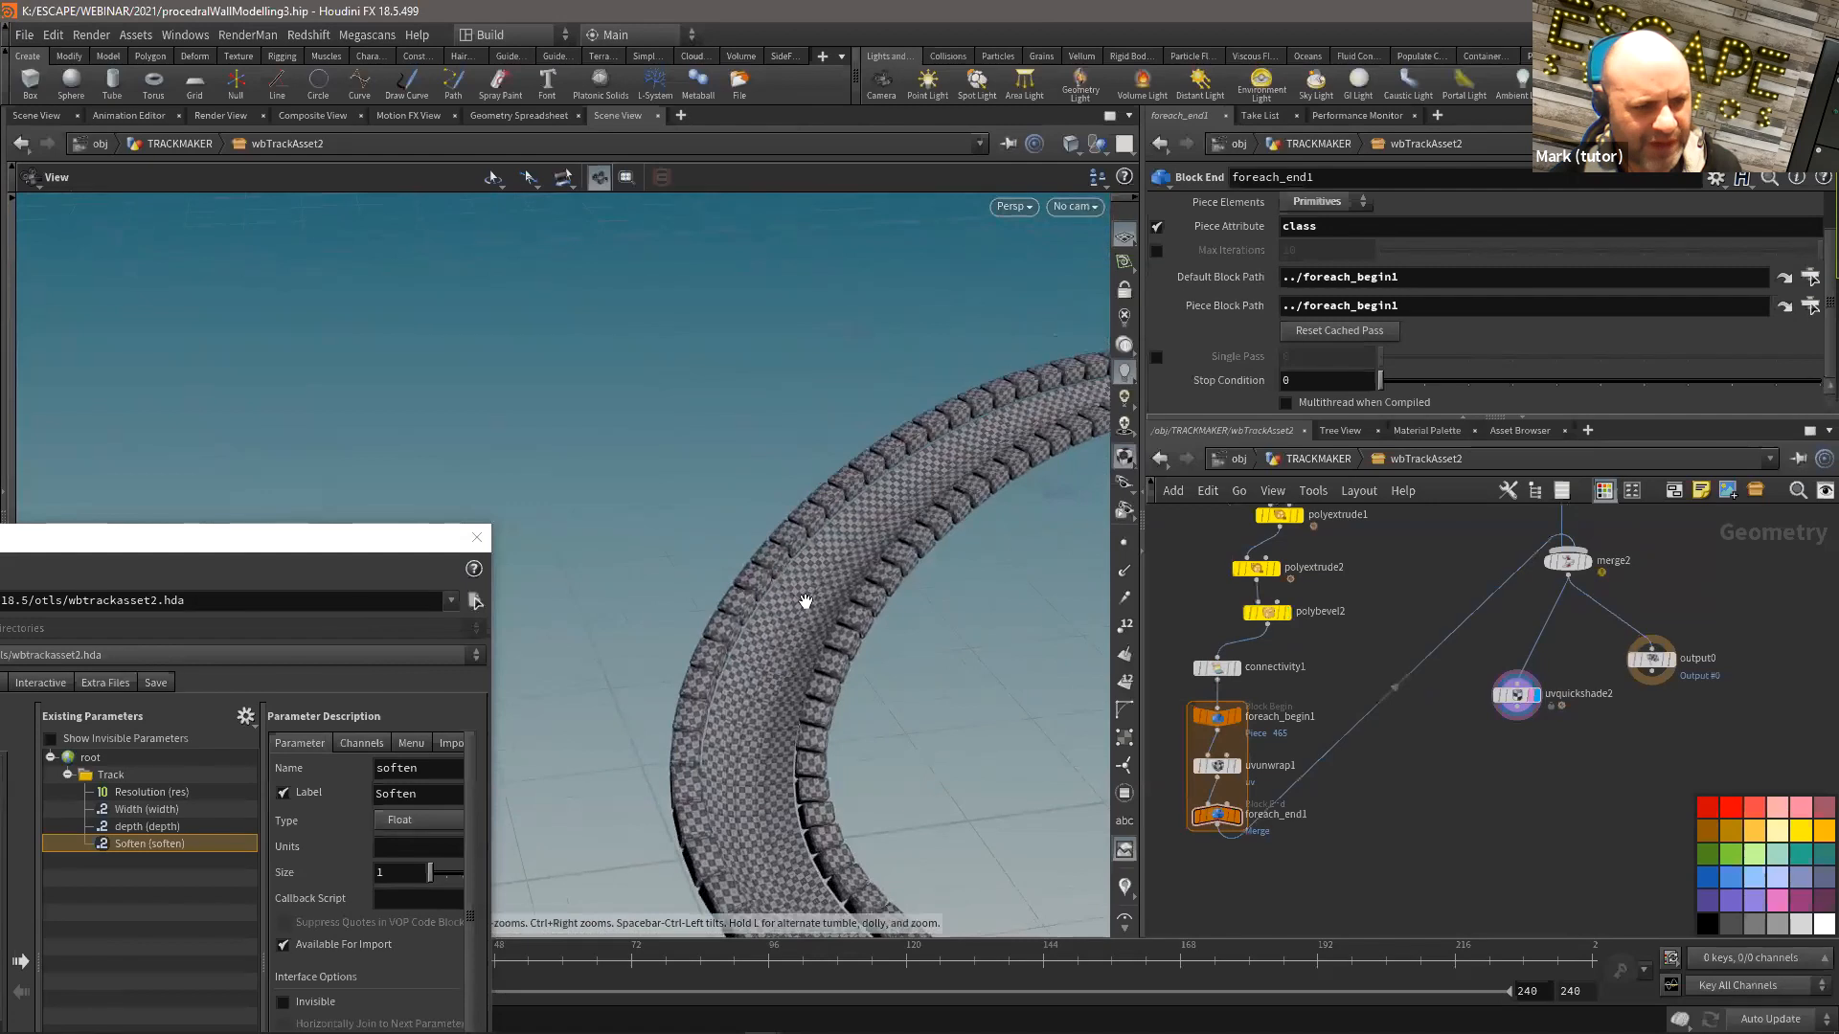
left_click_drag(1000, 615, 979, 624)
Step: Lay out the selected barrier nodes neatly and move merge2, uvquickshade2 and output0 below the chain
scroll(1208, 594, "down", 5)
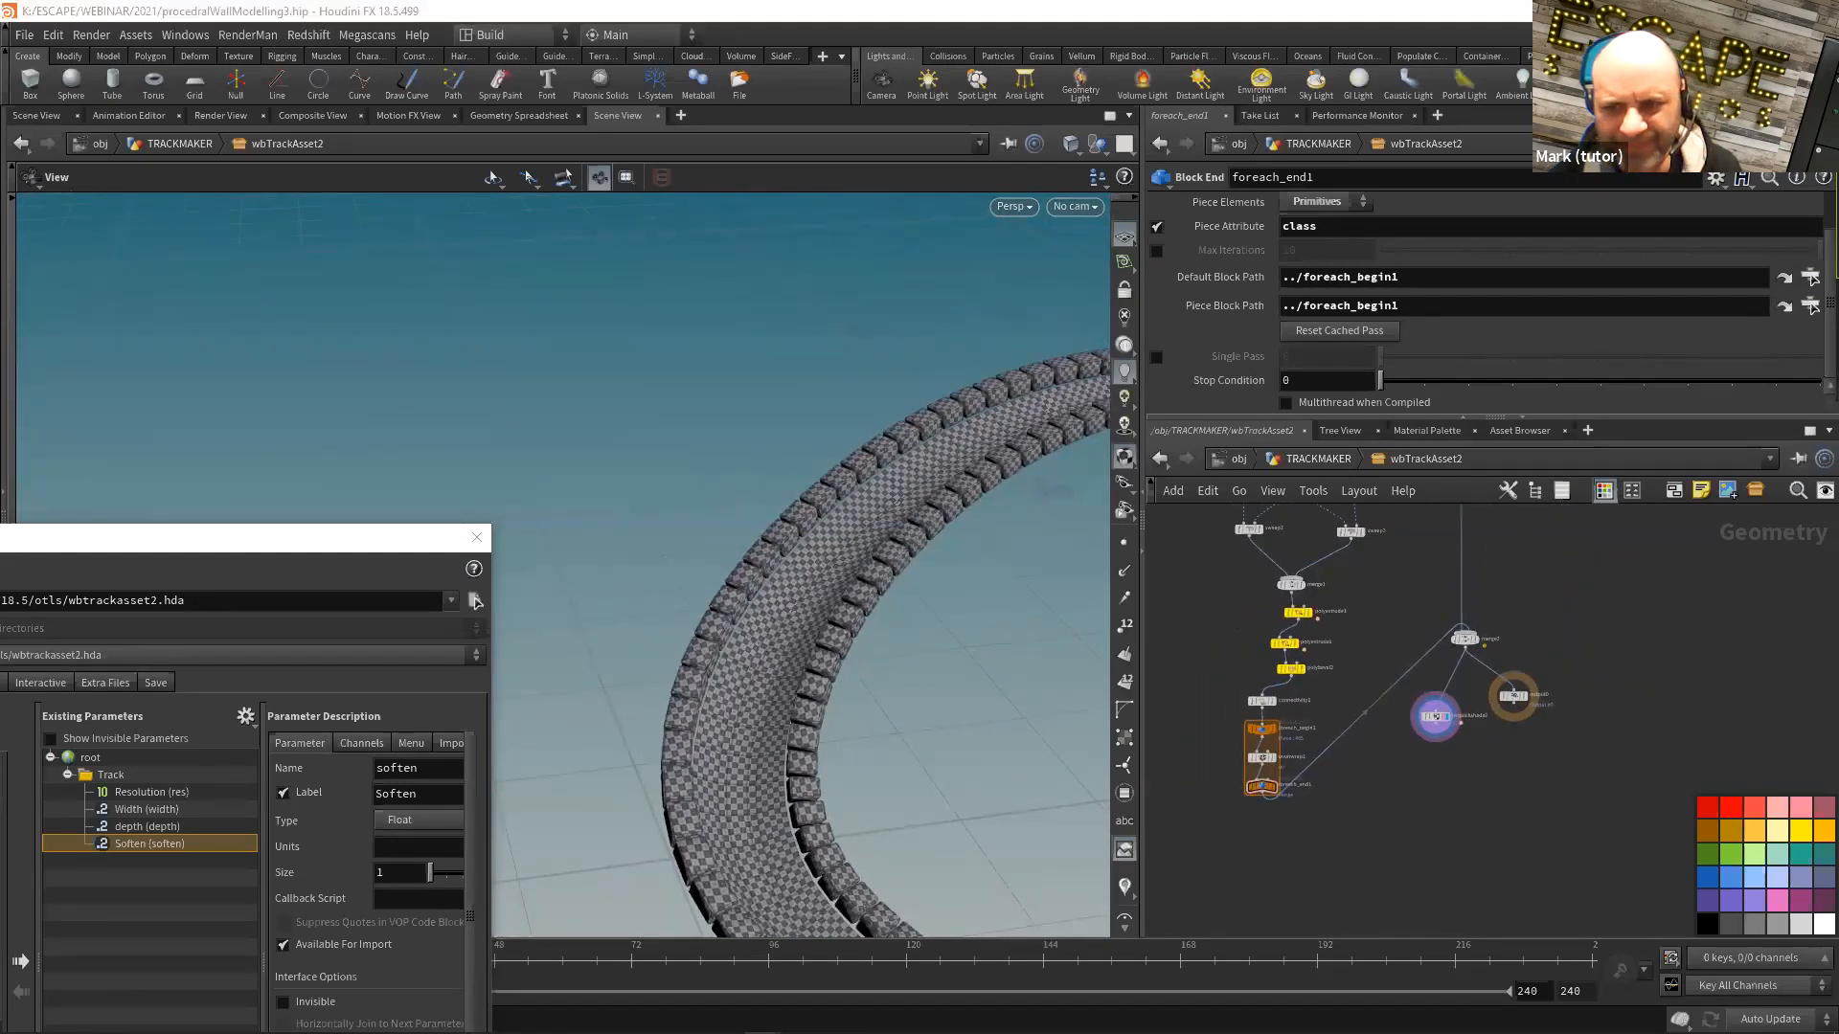
left_click_drag(1190, 593, 1320, 822)
key("shift+l")
scroll(1344, 726, "down", 3)
scroll(1423, 728, "up", 3)
left_click_drag(1533, 741, 1381, 588)
left_click_drag(1405, 691, 1440, 893)
left_click(1423, 685)
Step: Enclose the whole barrier node chain, down to the for-each block, in a network box
scroll(1421, 689, "down", 3)
middle_click_drag(1406, 768, 1403, 856)
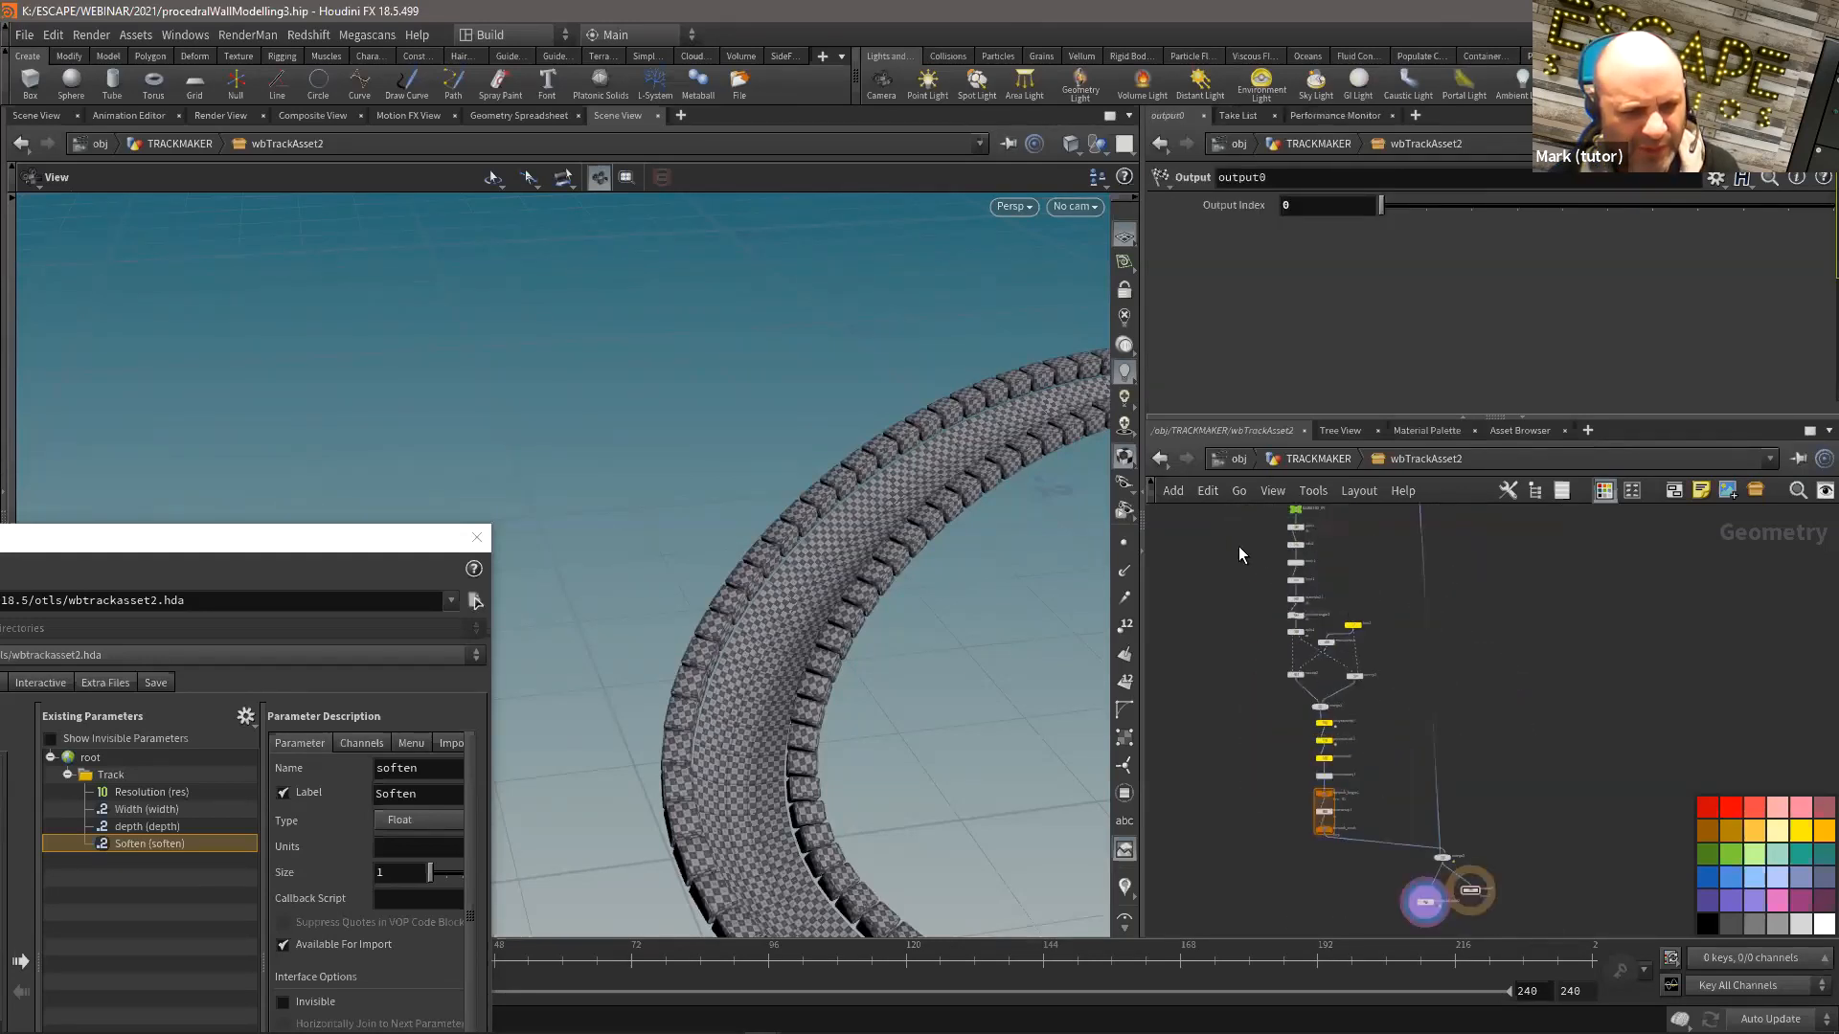
scroll(1239, 544, "down", 1)
middle_click_drag(1237, 515, 1234, 543)
left_click_drag(1234, 542, 1385, 882)
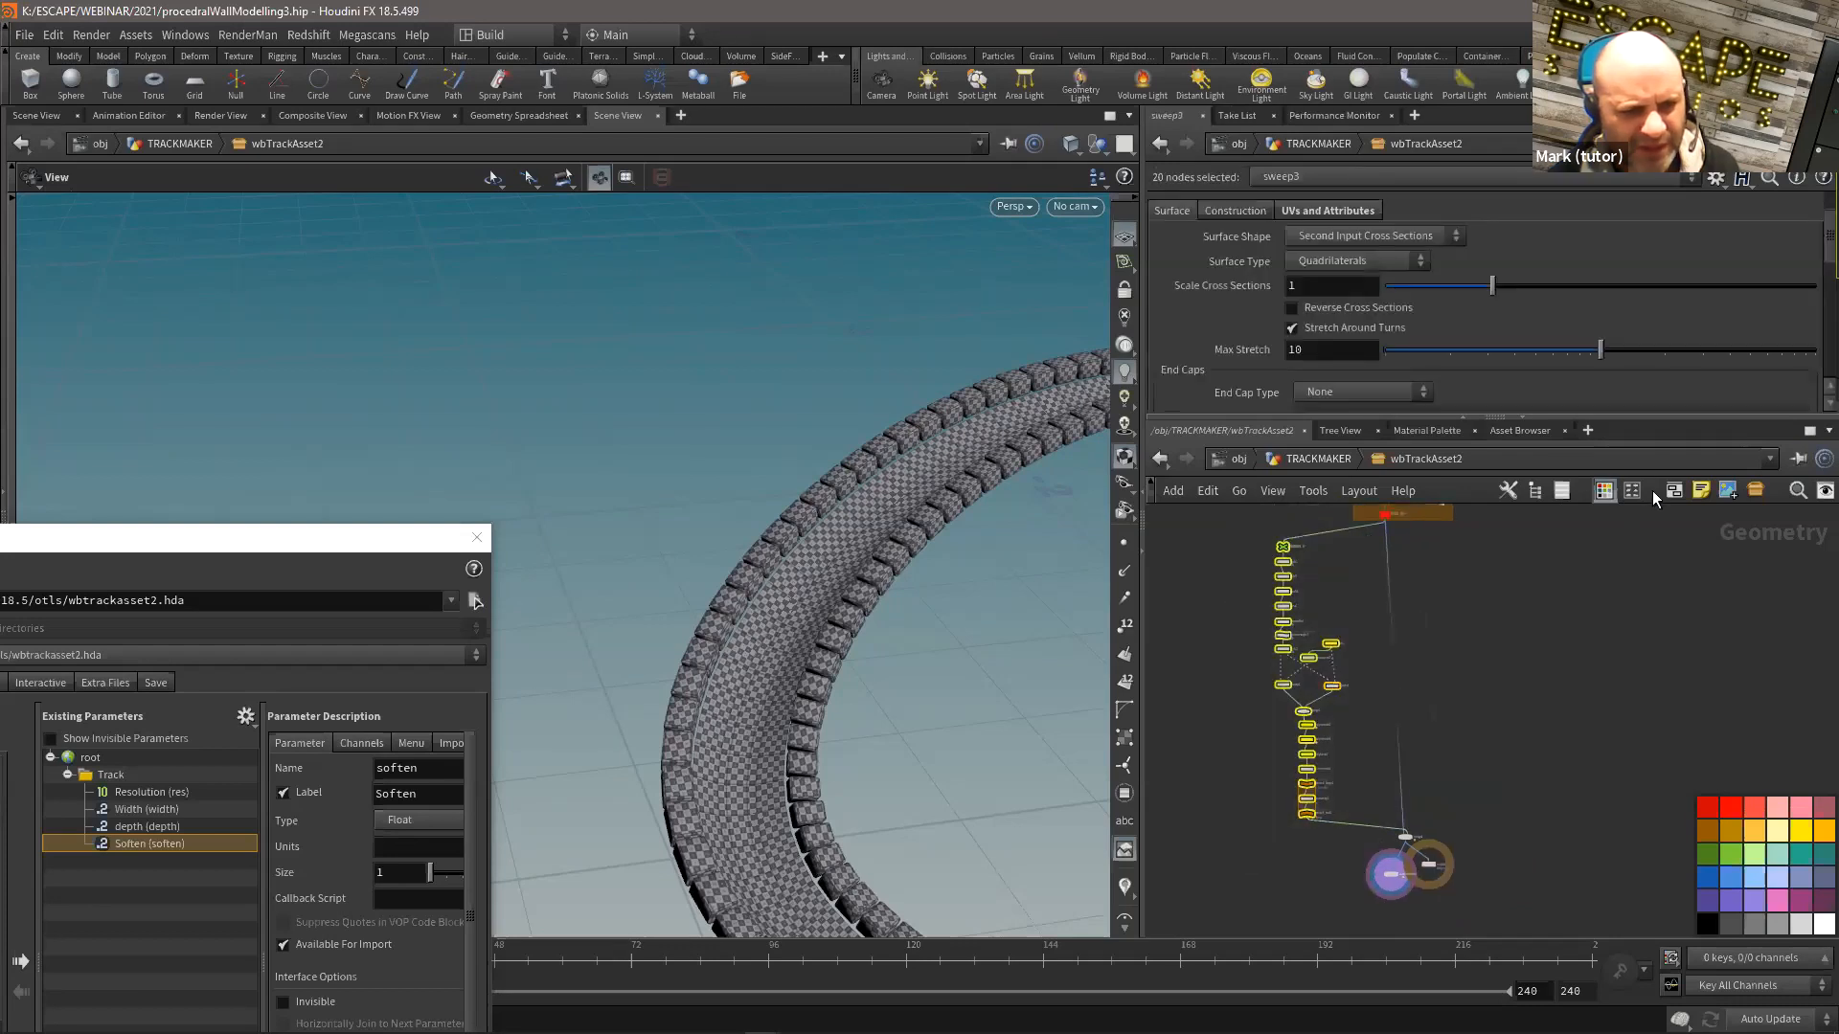
left_click(1673, 493)
Step: Give the barrier network box a title and colour it dusty red
double_click(1343, 544)
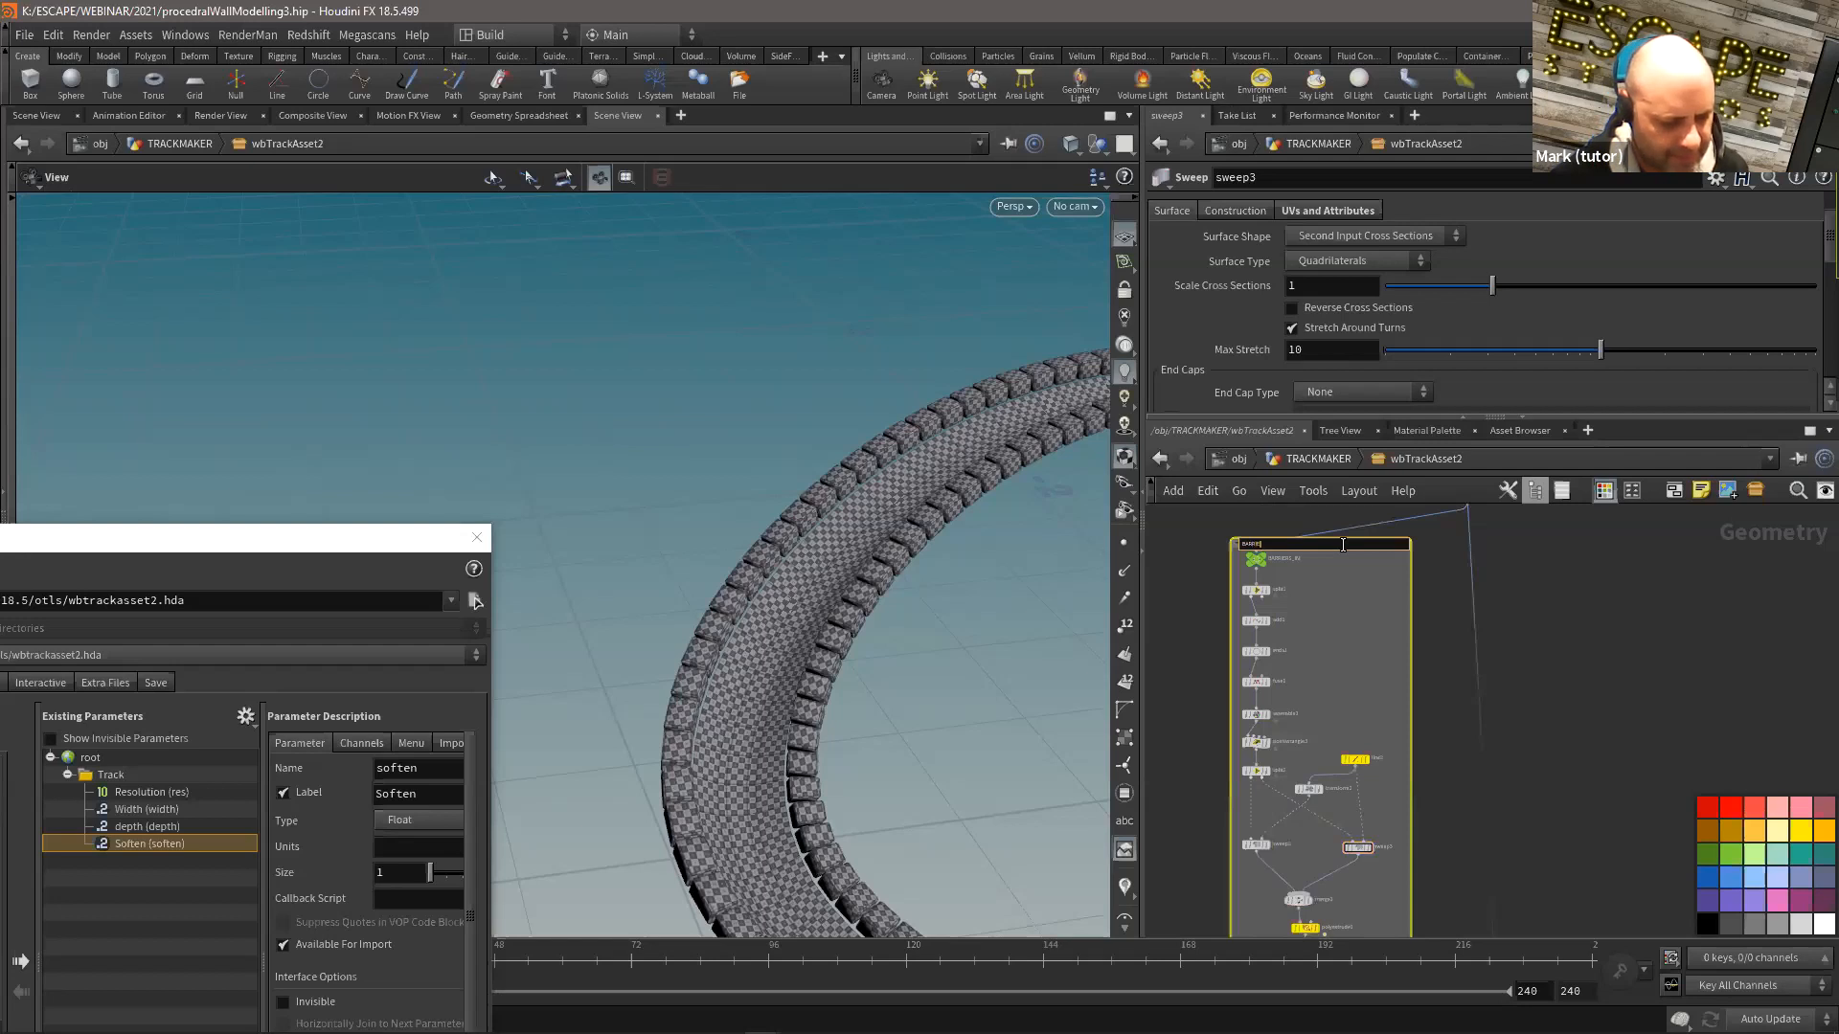
key("Return")
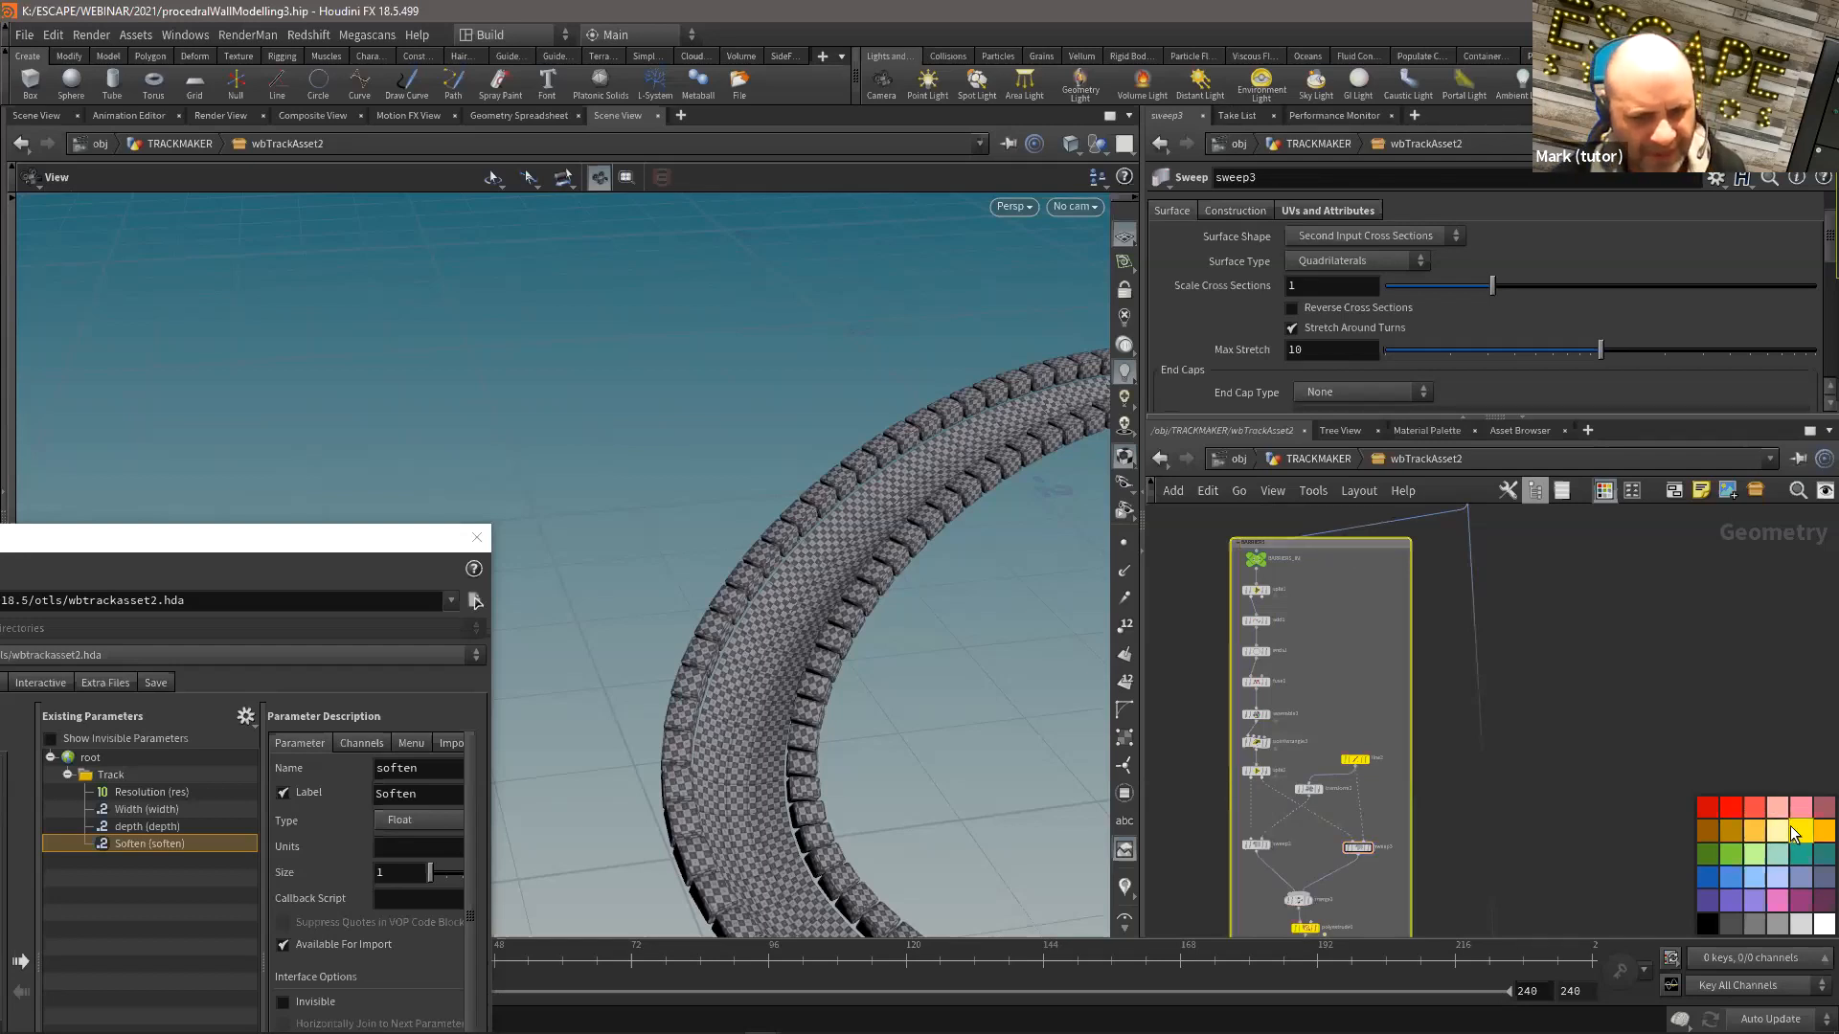
left_click(1824, 807)
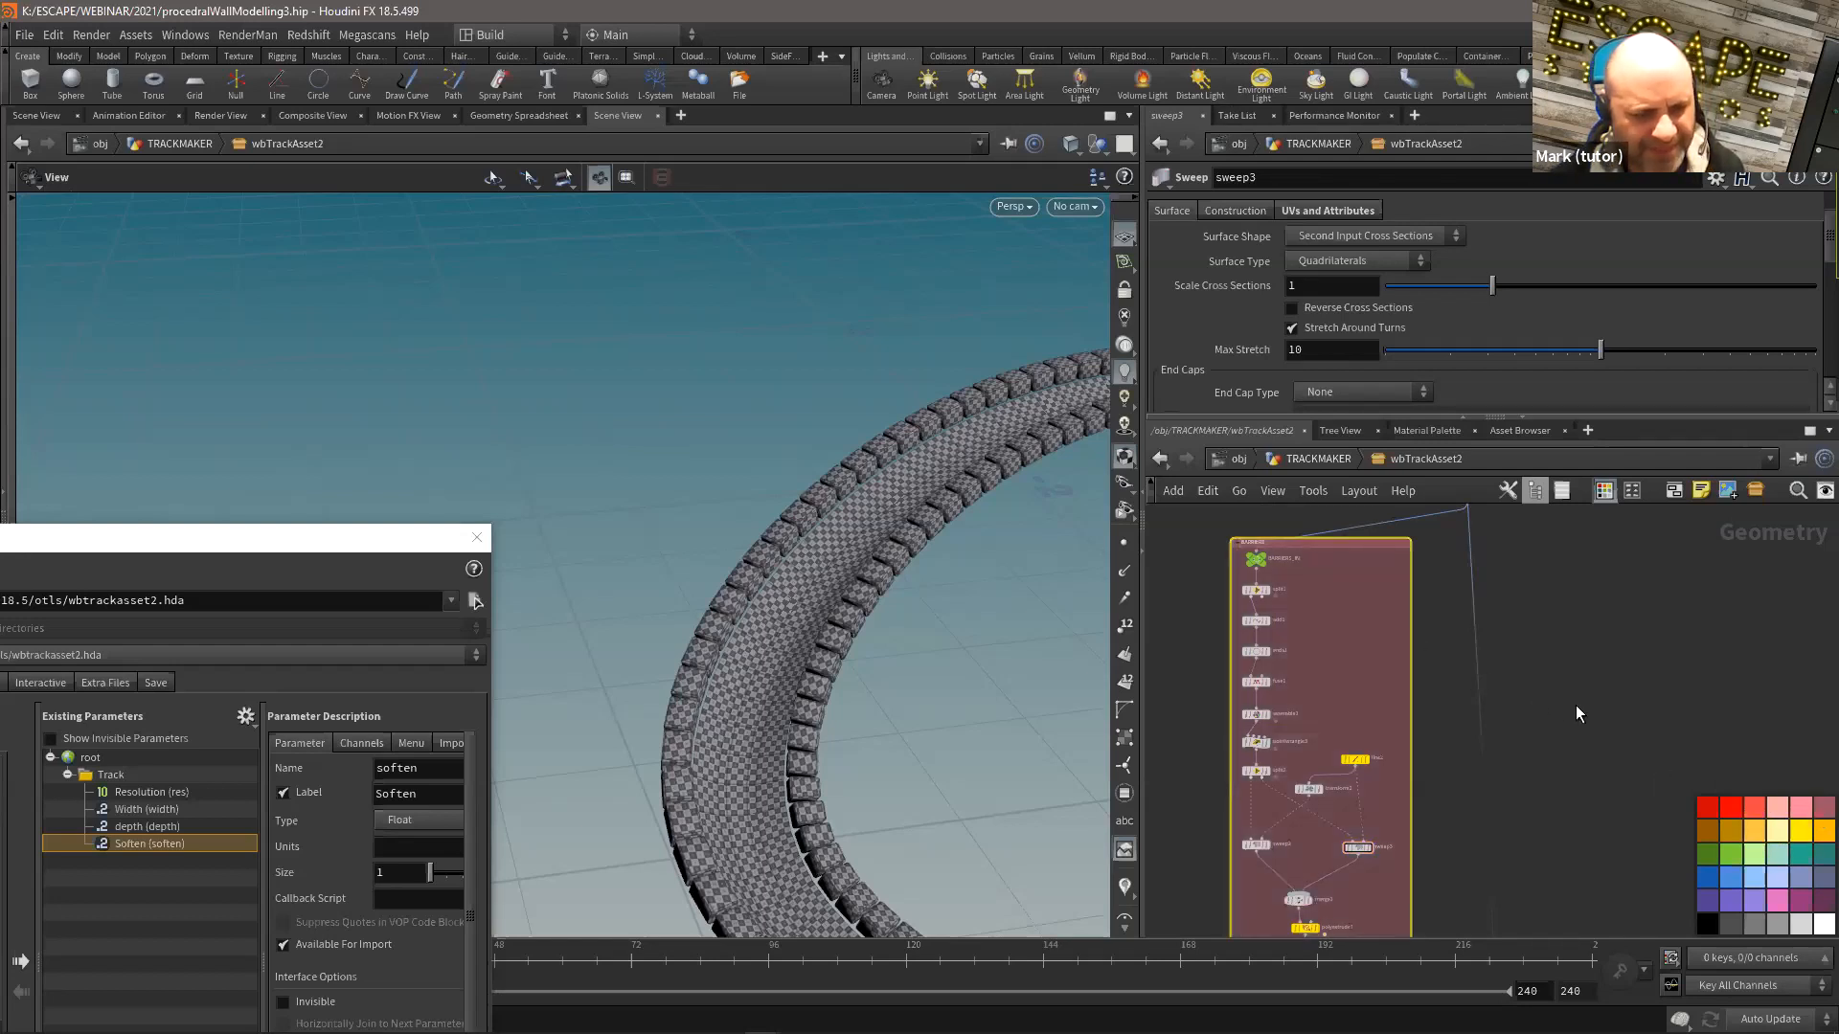
middle_click_drag(1578, 680, 1584, 624)
scroll(1585, 625, "down", 2)
middle_click_drag(1512, 701, 1516, 669)
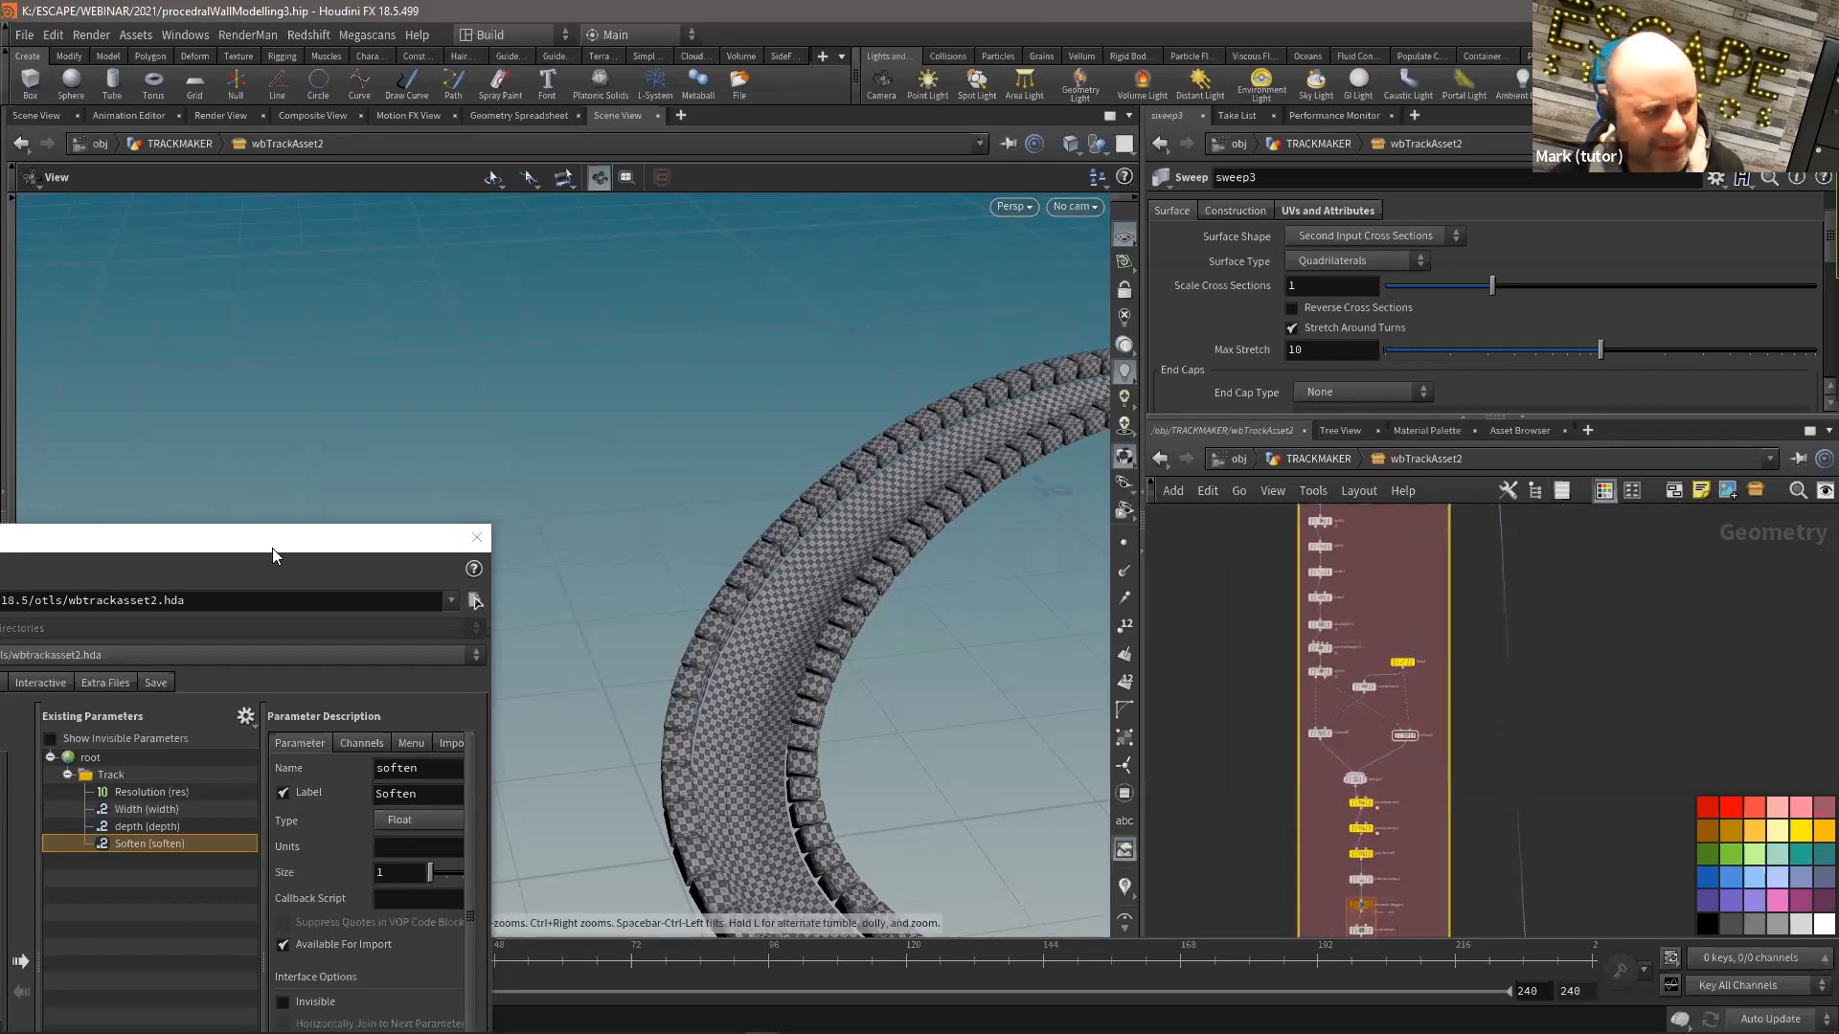
Step: Add a folder labelled Barriers beneath the Track folder in the asset's existing parameters
left_click_drag(272, 548, 323, 530)
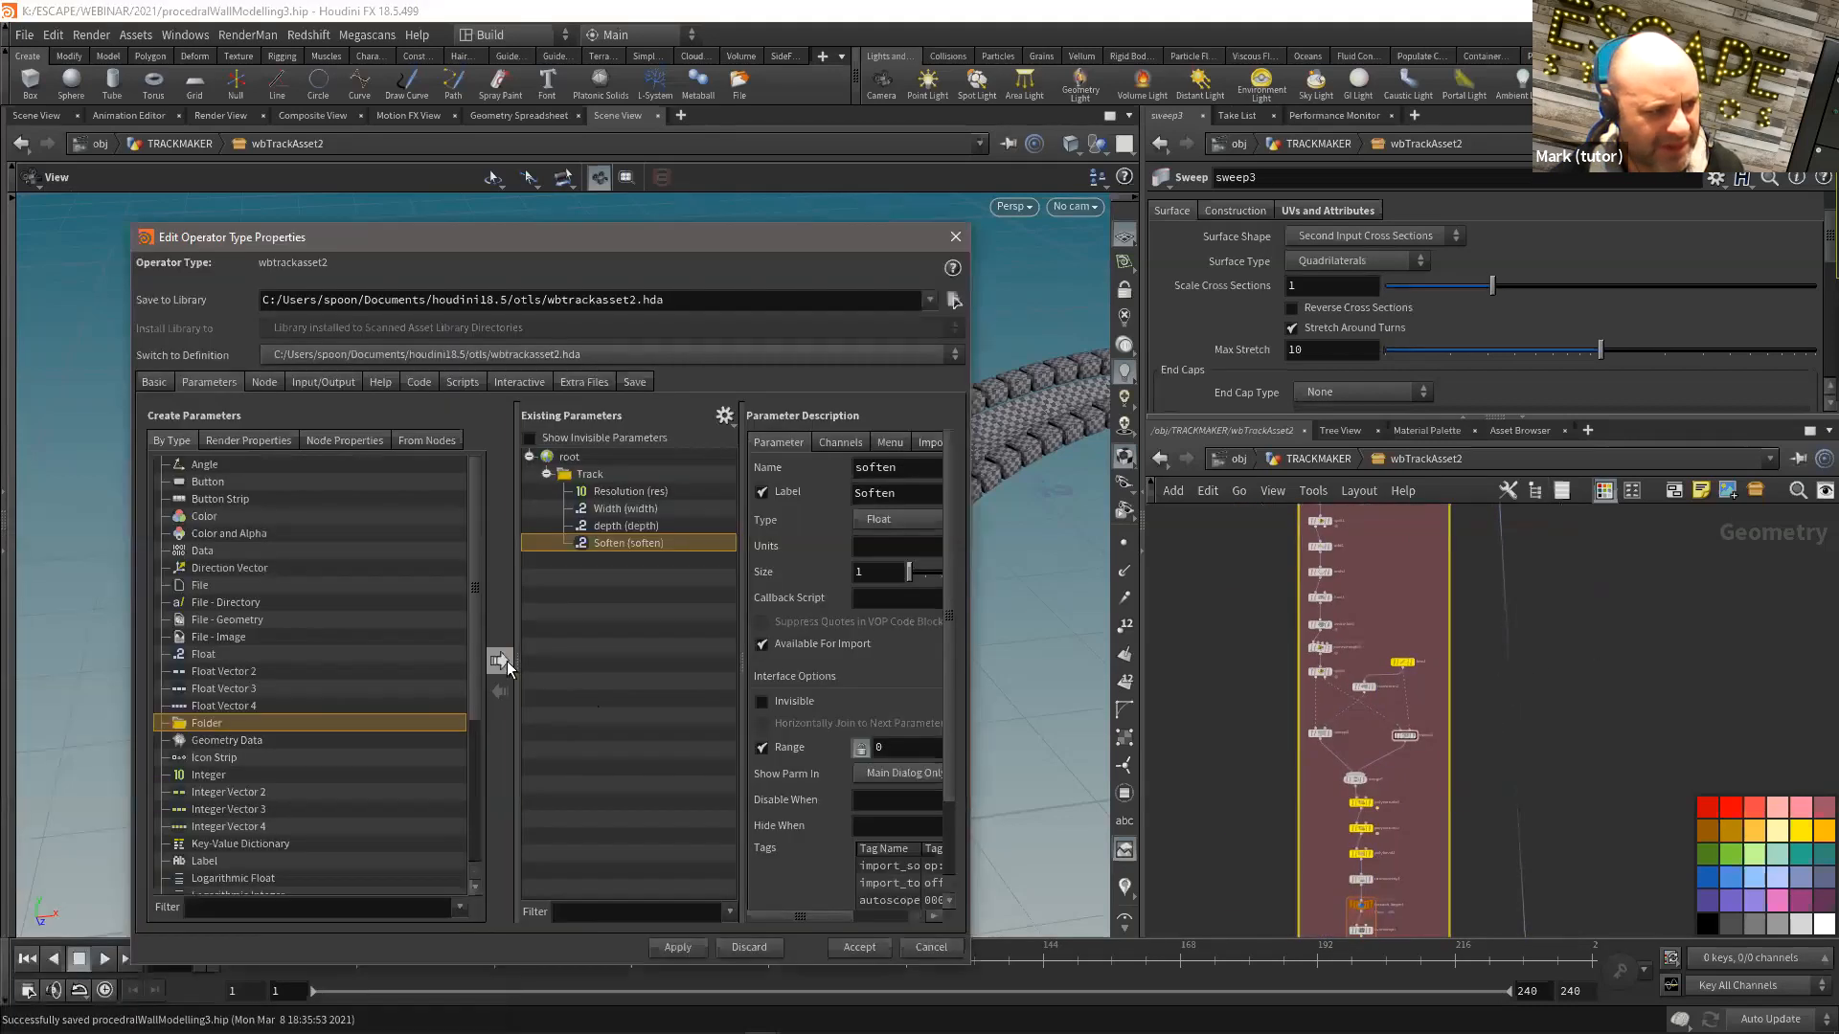
left_click(504, 661)
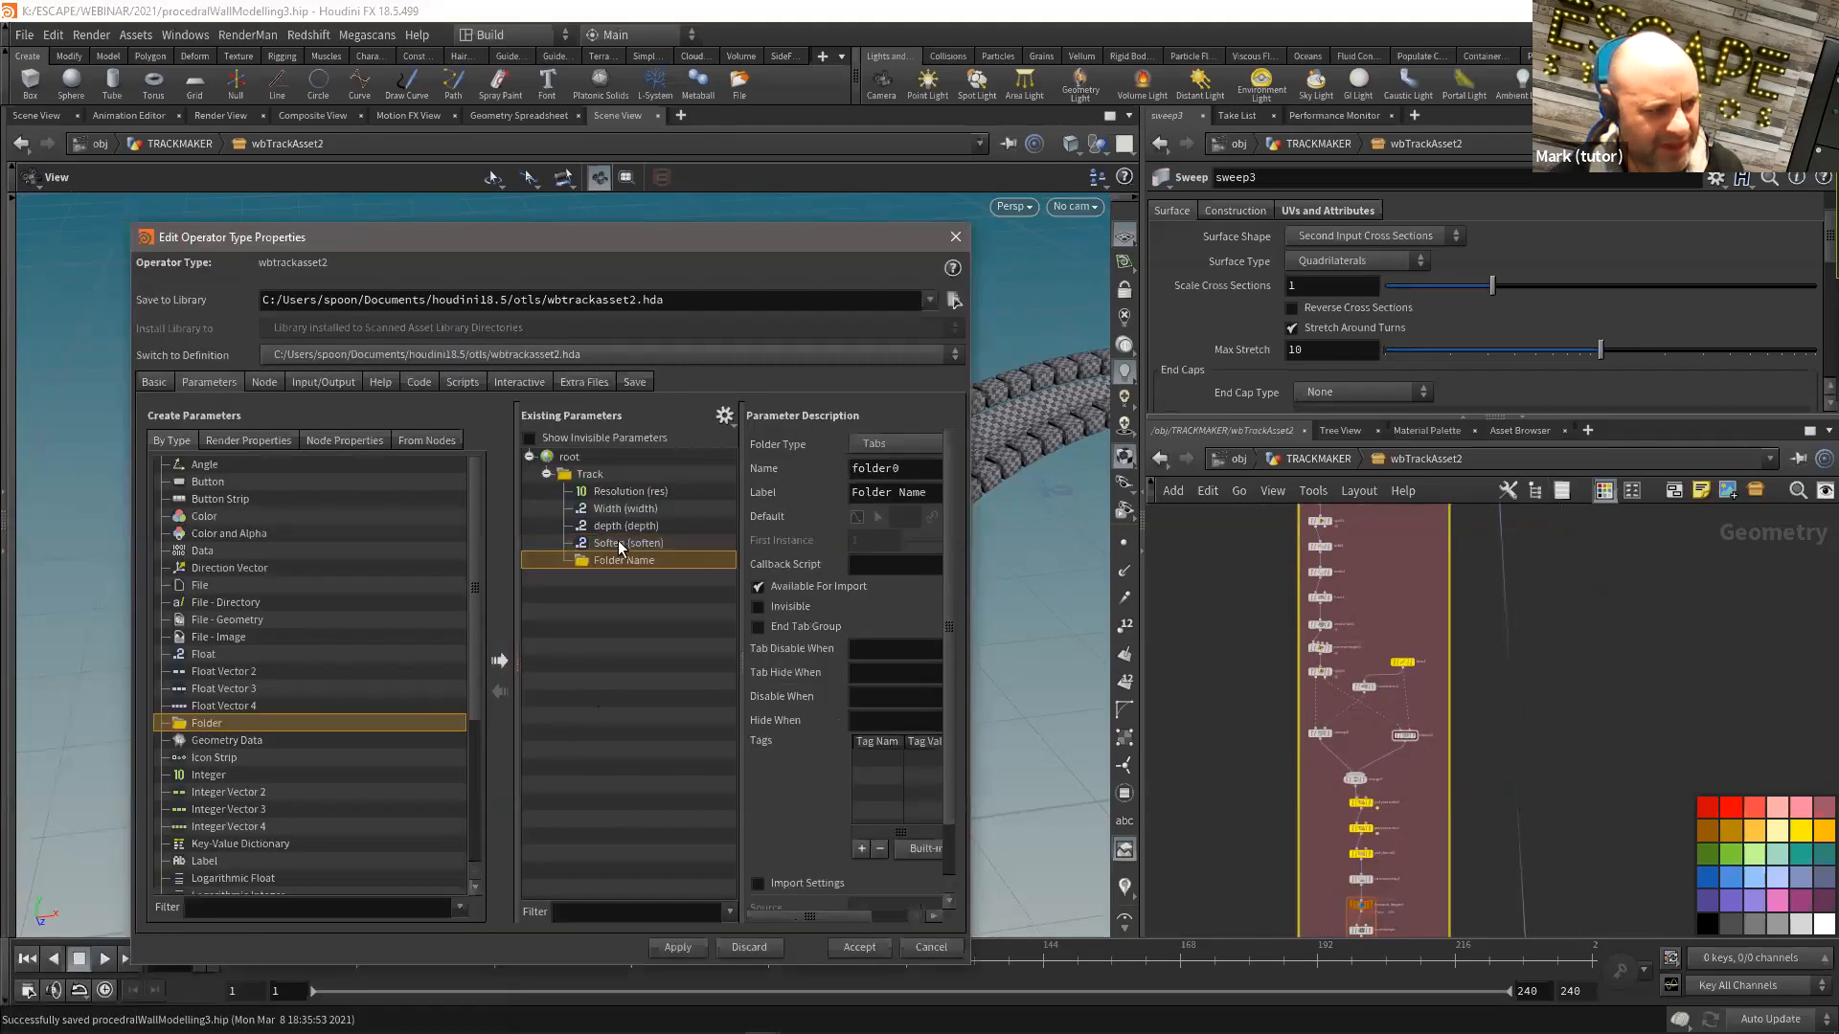
left_click_drag(571, 473, 641, 468)
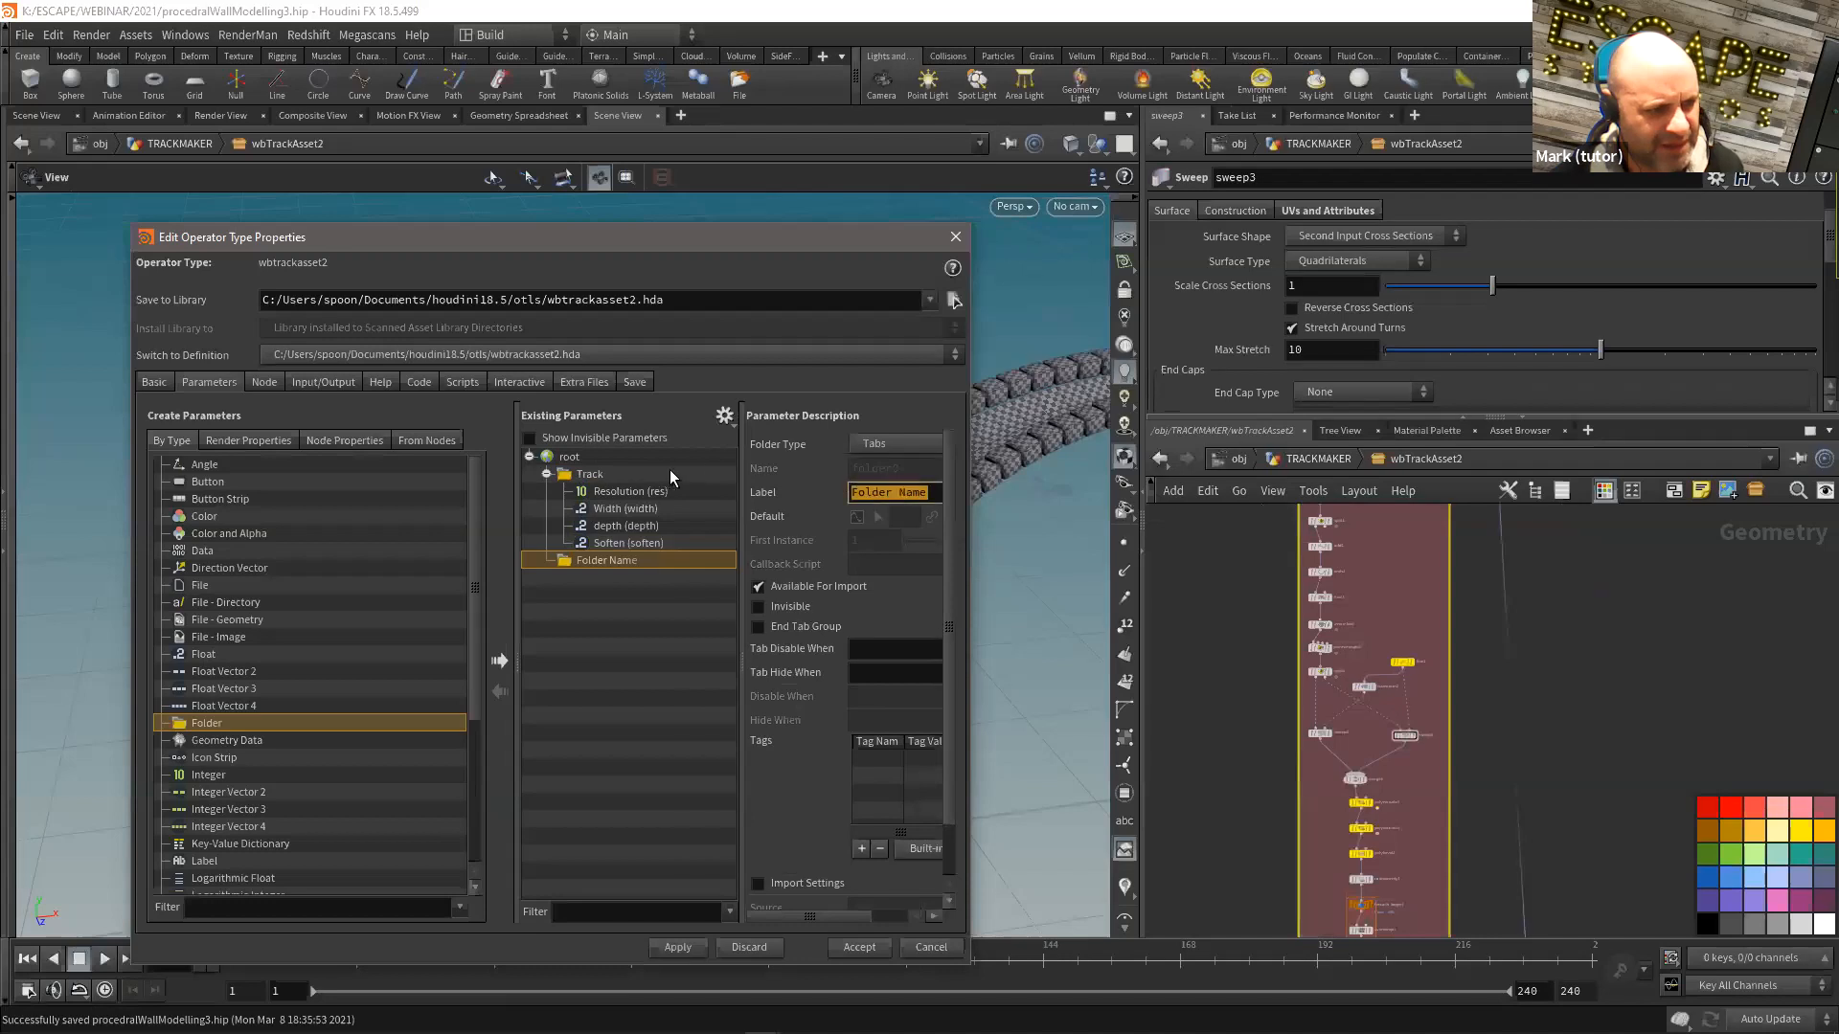
type("Barriers")
key("Return")
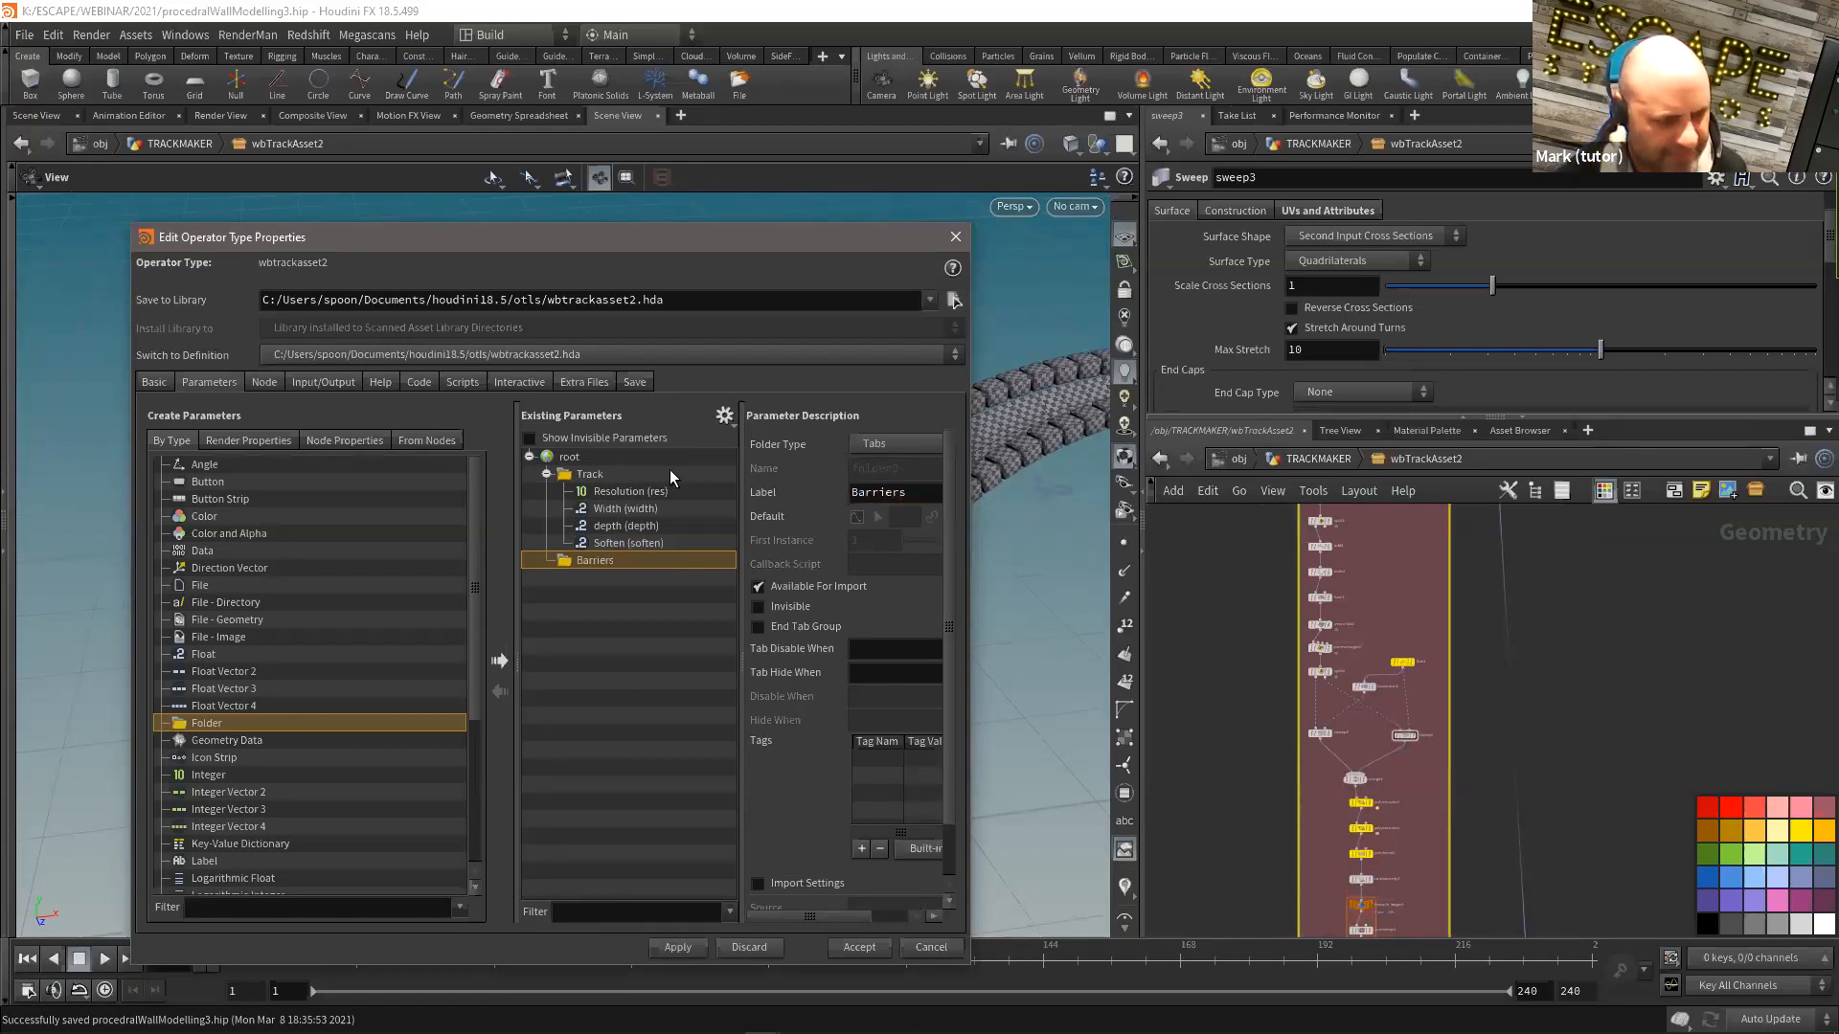
Step: Promote line2's Length into the Barriers folder with the name width2 and label width, and apply it
scroll(1434, 761, "up", 3)
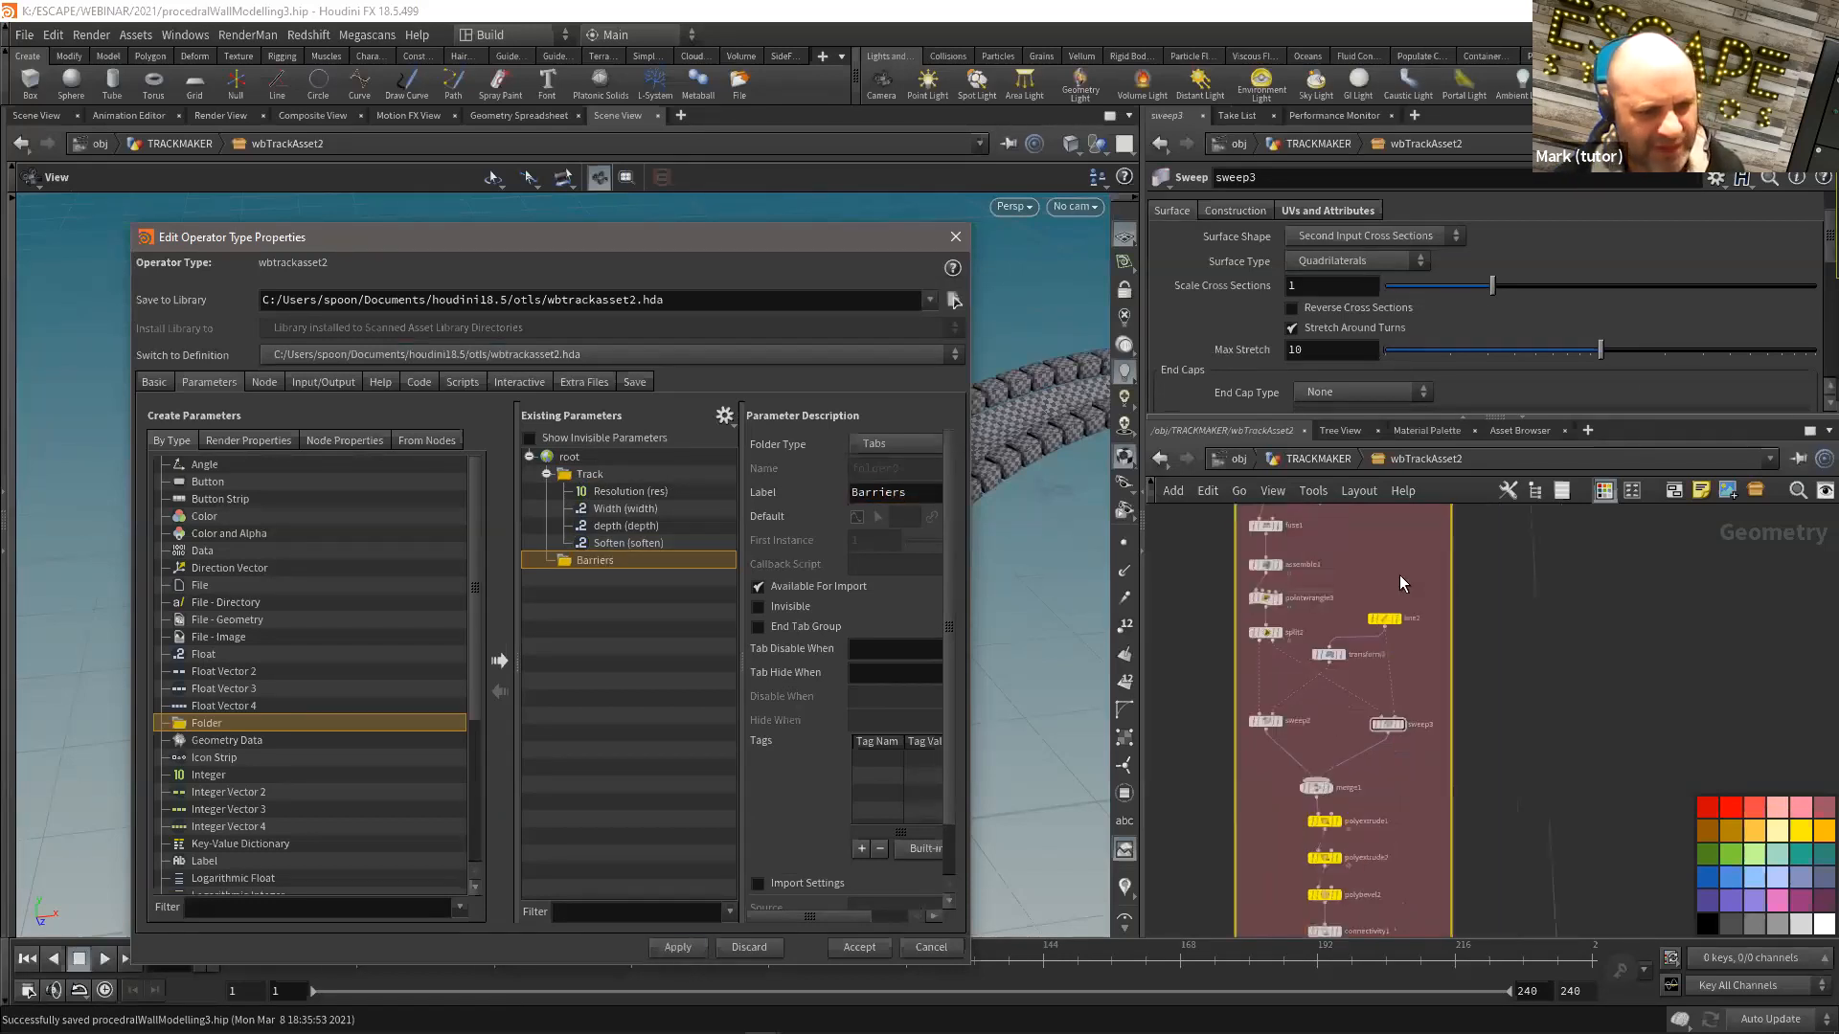
left_click_drag(1382, 610, 1380, 613)
left_click_drag(1227, 280, 606, 560)
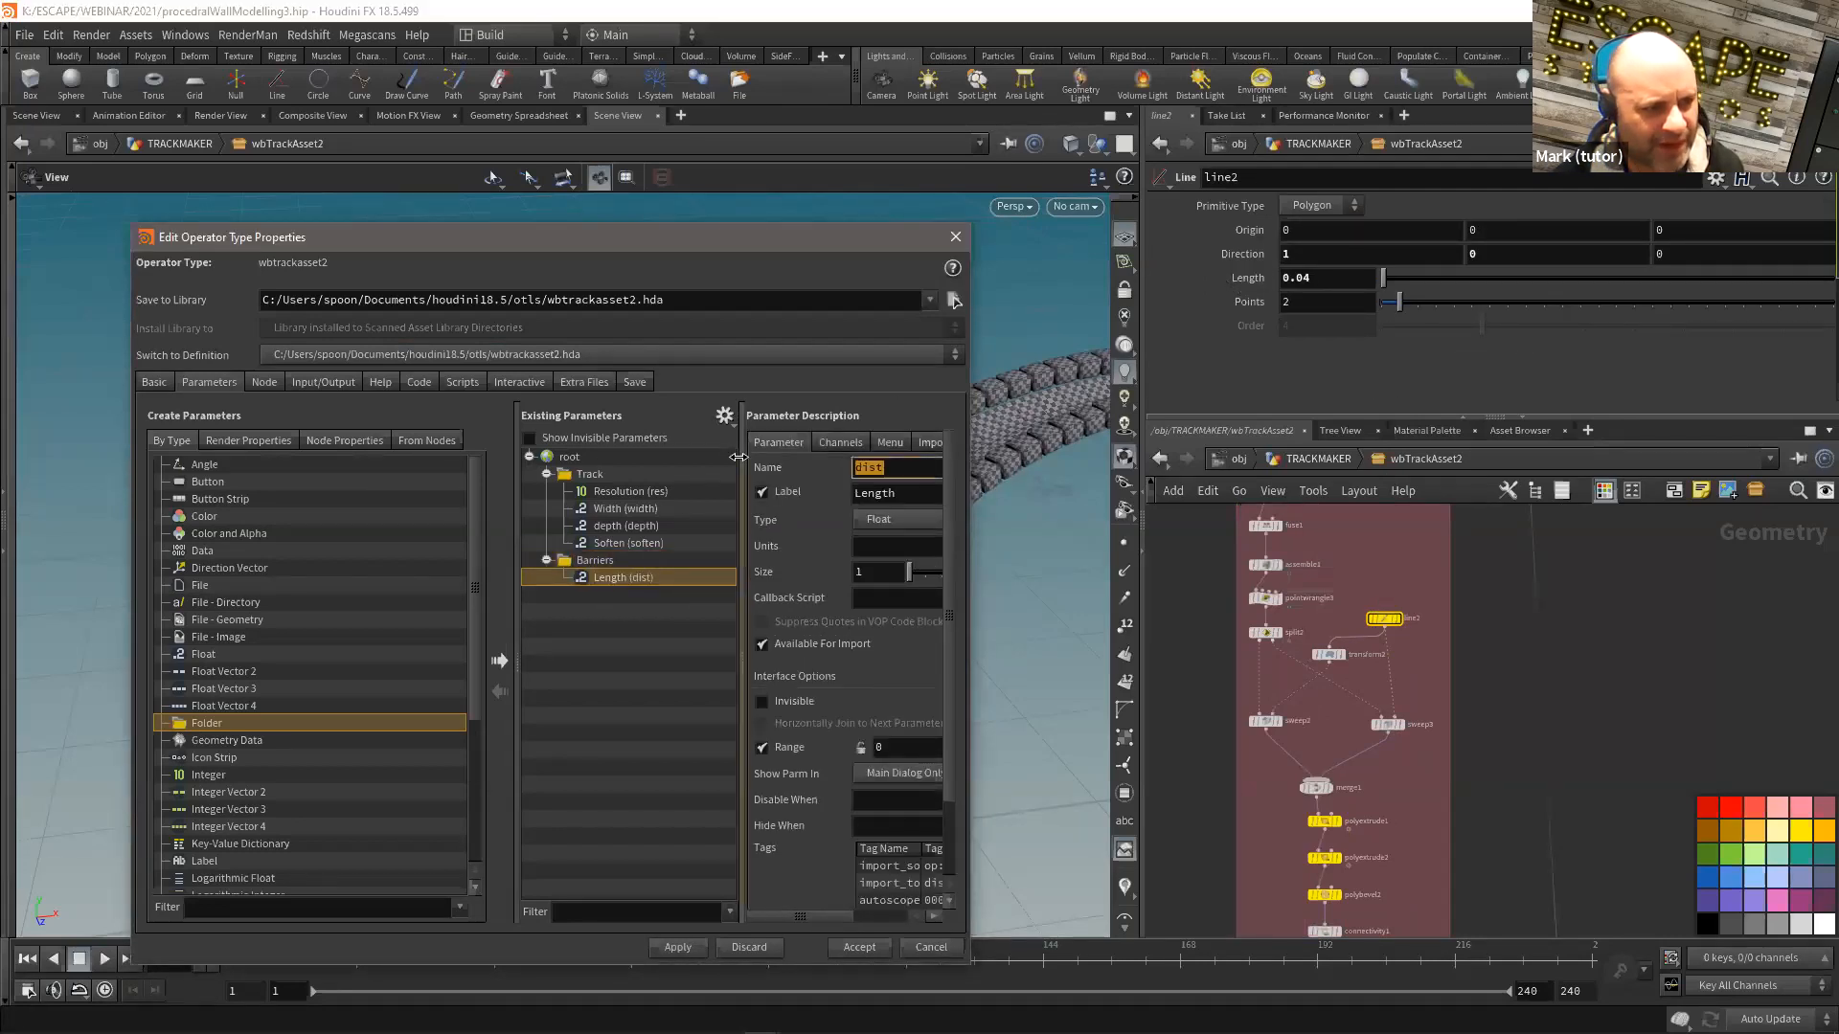
type("width2")
key("Tab")
type("width")
key("Tab")
left_click(676, 951)
Step: Promote polyextrude1's Inset into the Barriers folder with gaps as both name and label, and apply it
scroll(1415, 802, "up", 1)
middle_click_drag(1424, 743, 1448, 660)
scroll(1447, 659, "down", 1)
left_click(1348, 729)
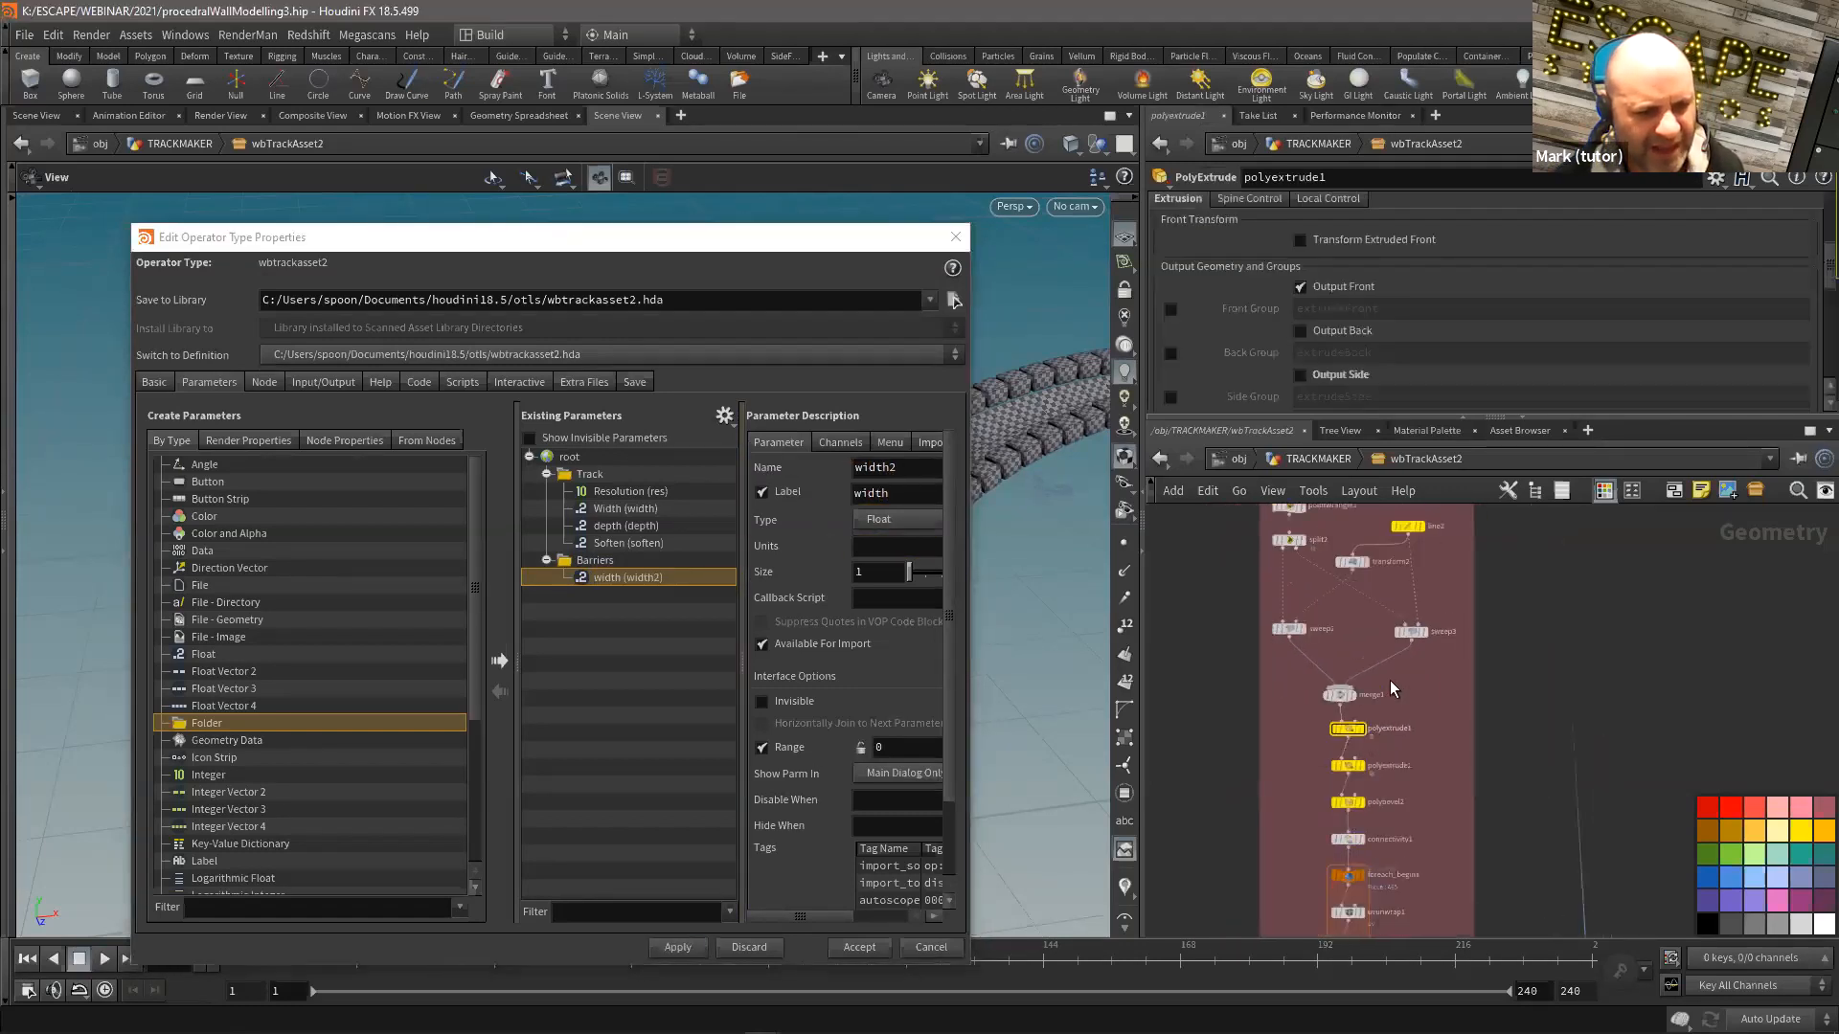
scroll(1260, 358, "up", 3)
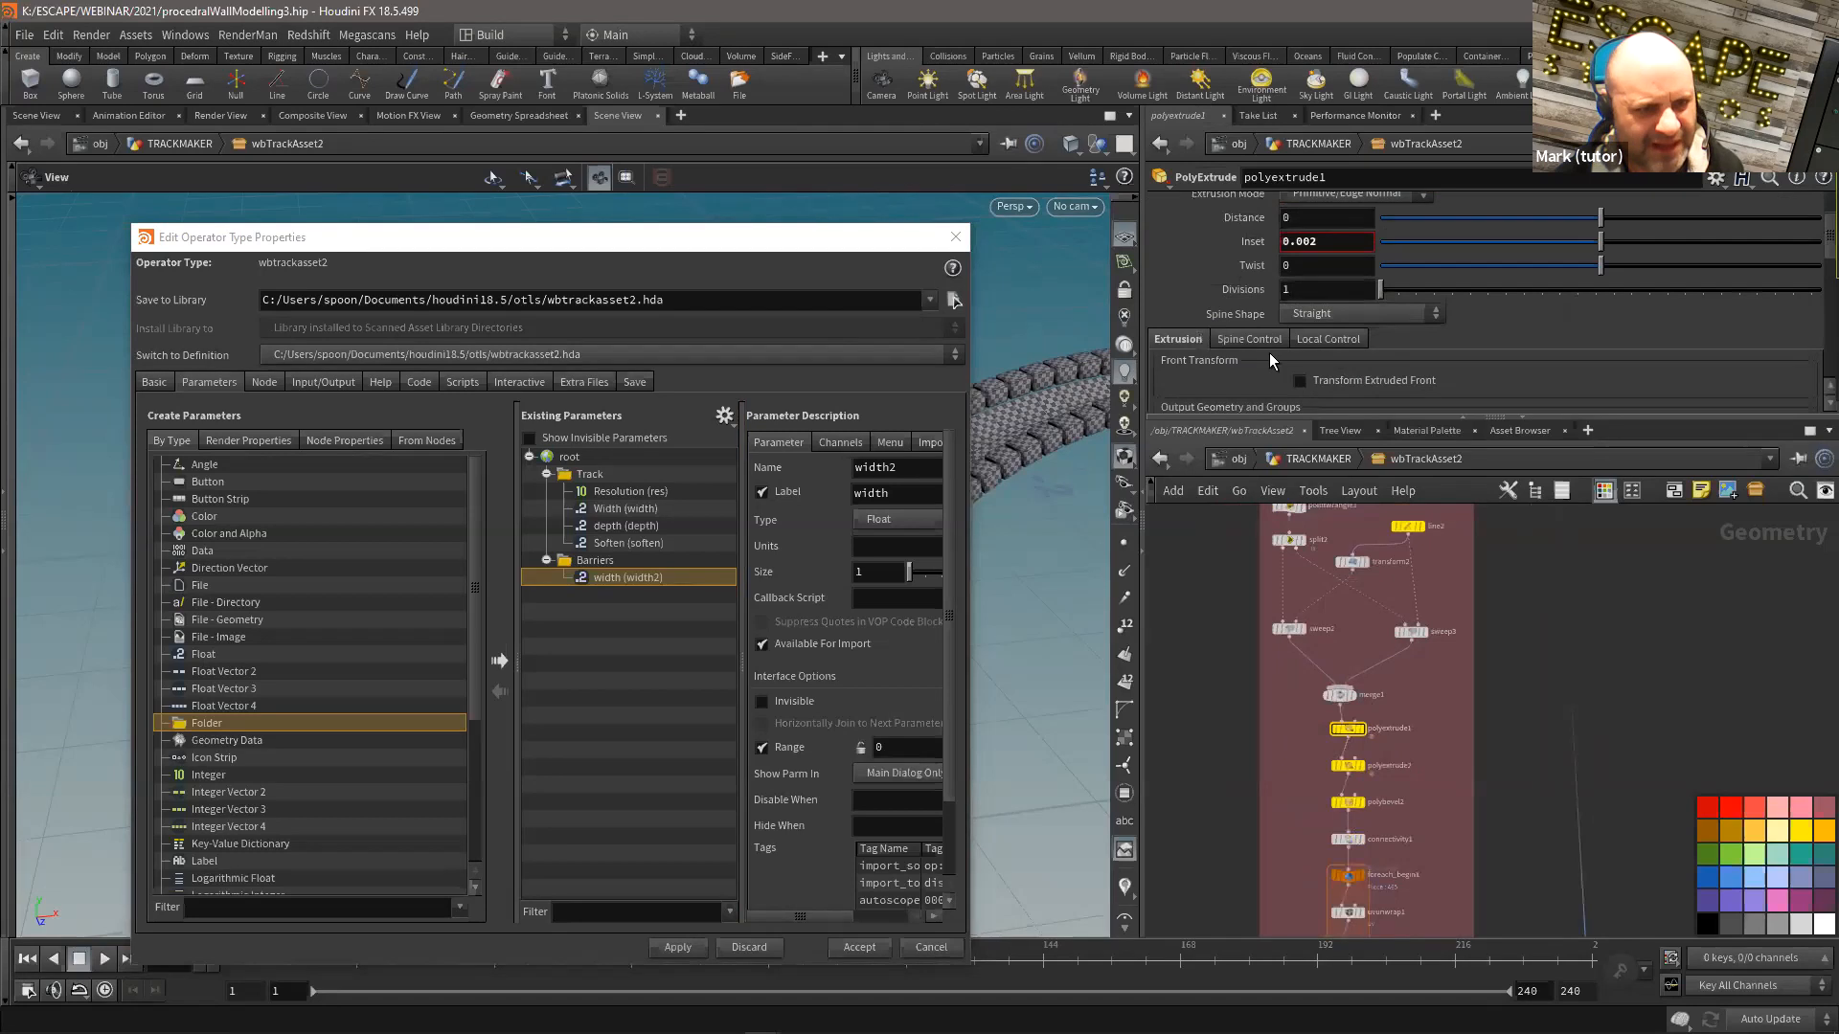
middle_click(1245, 242, "alt")
left_click_drag(599, 596, 607, 563)
left_click_drag(899, 469, 747, 464)
type("gaps")
key("Tab")
type("gaps")
key("Tab")
left_click(675, 947)
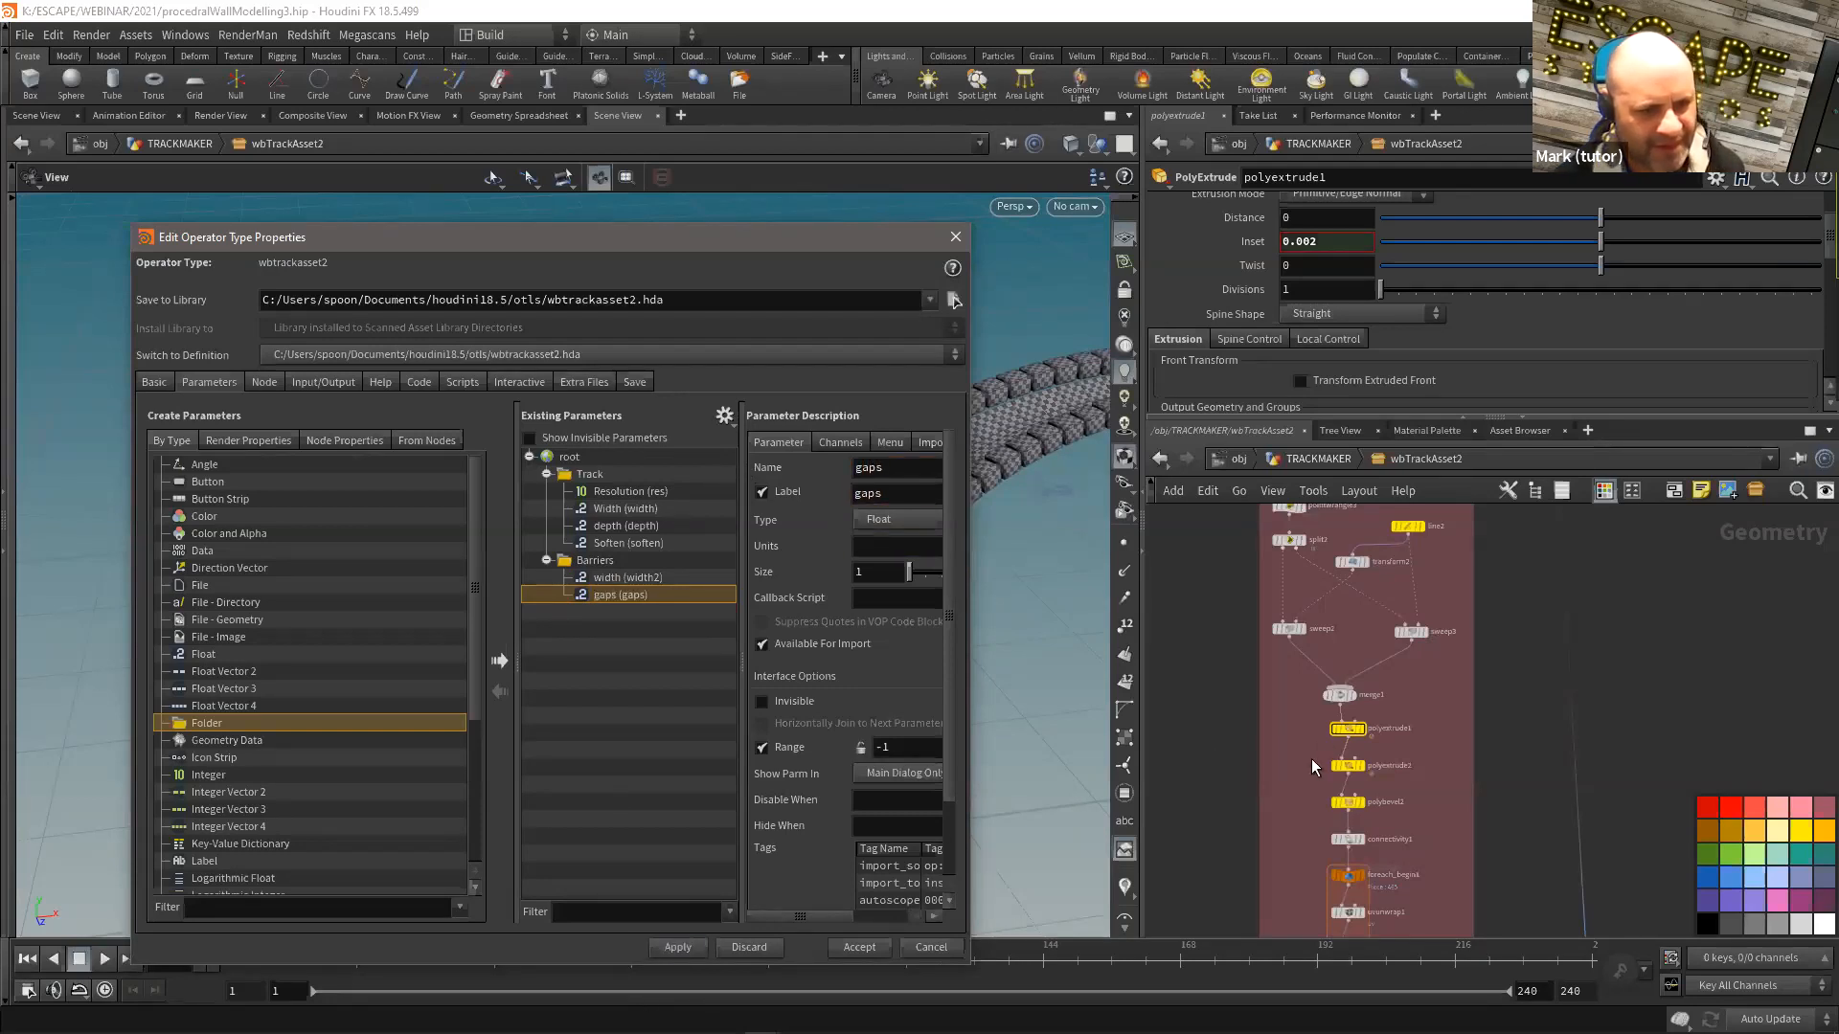
Step: Promote polyextrude2's Distance into the Barriers folder with height as both name and label, and apply it
left_click(1346, 765)
left_click_drag(1238, 222, 1179, 247)
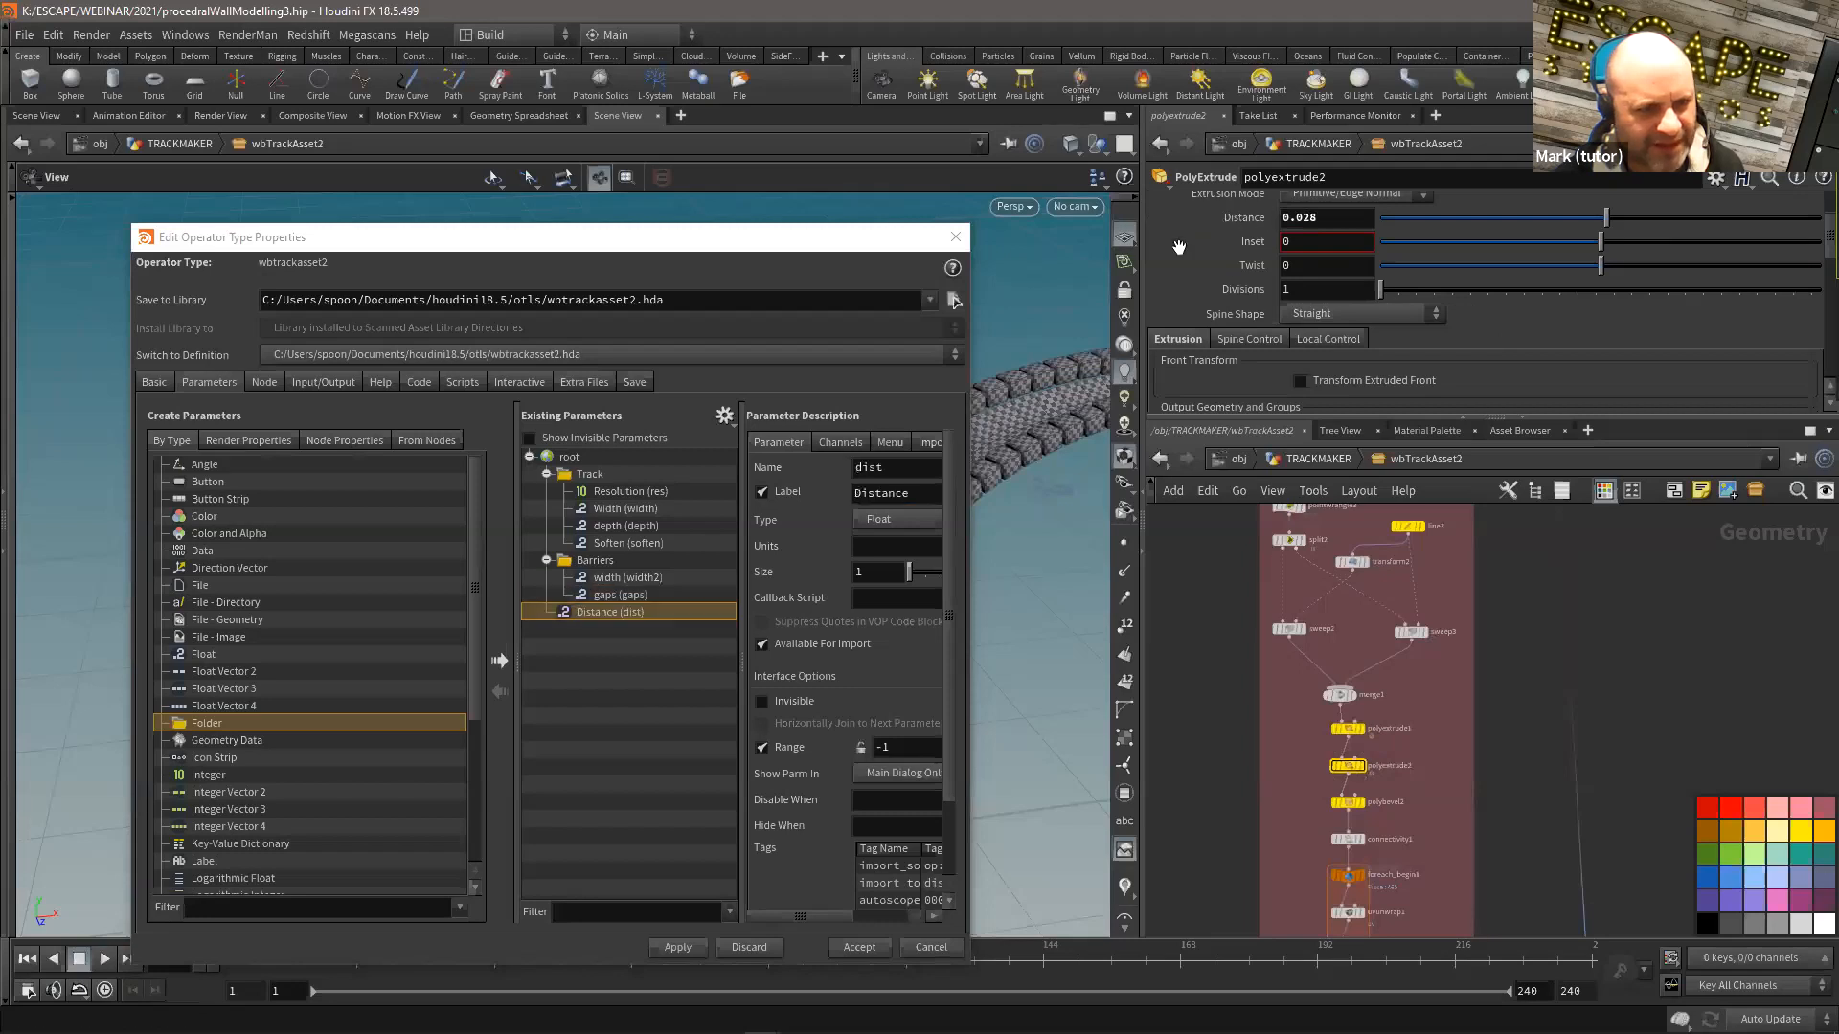
left_click_drag(634, 611, 613, 563)
left_click_drag(926, 472, 766, 466)
type("h")
key("Tab")
type("height")
key("Tab")
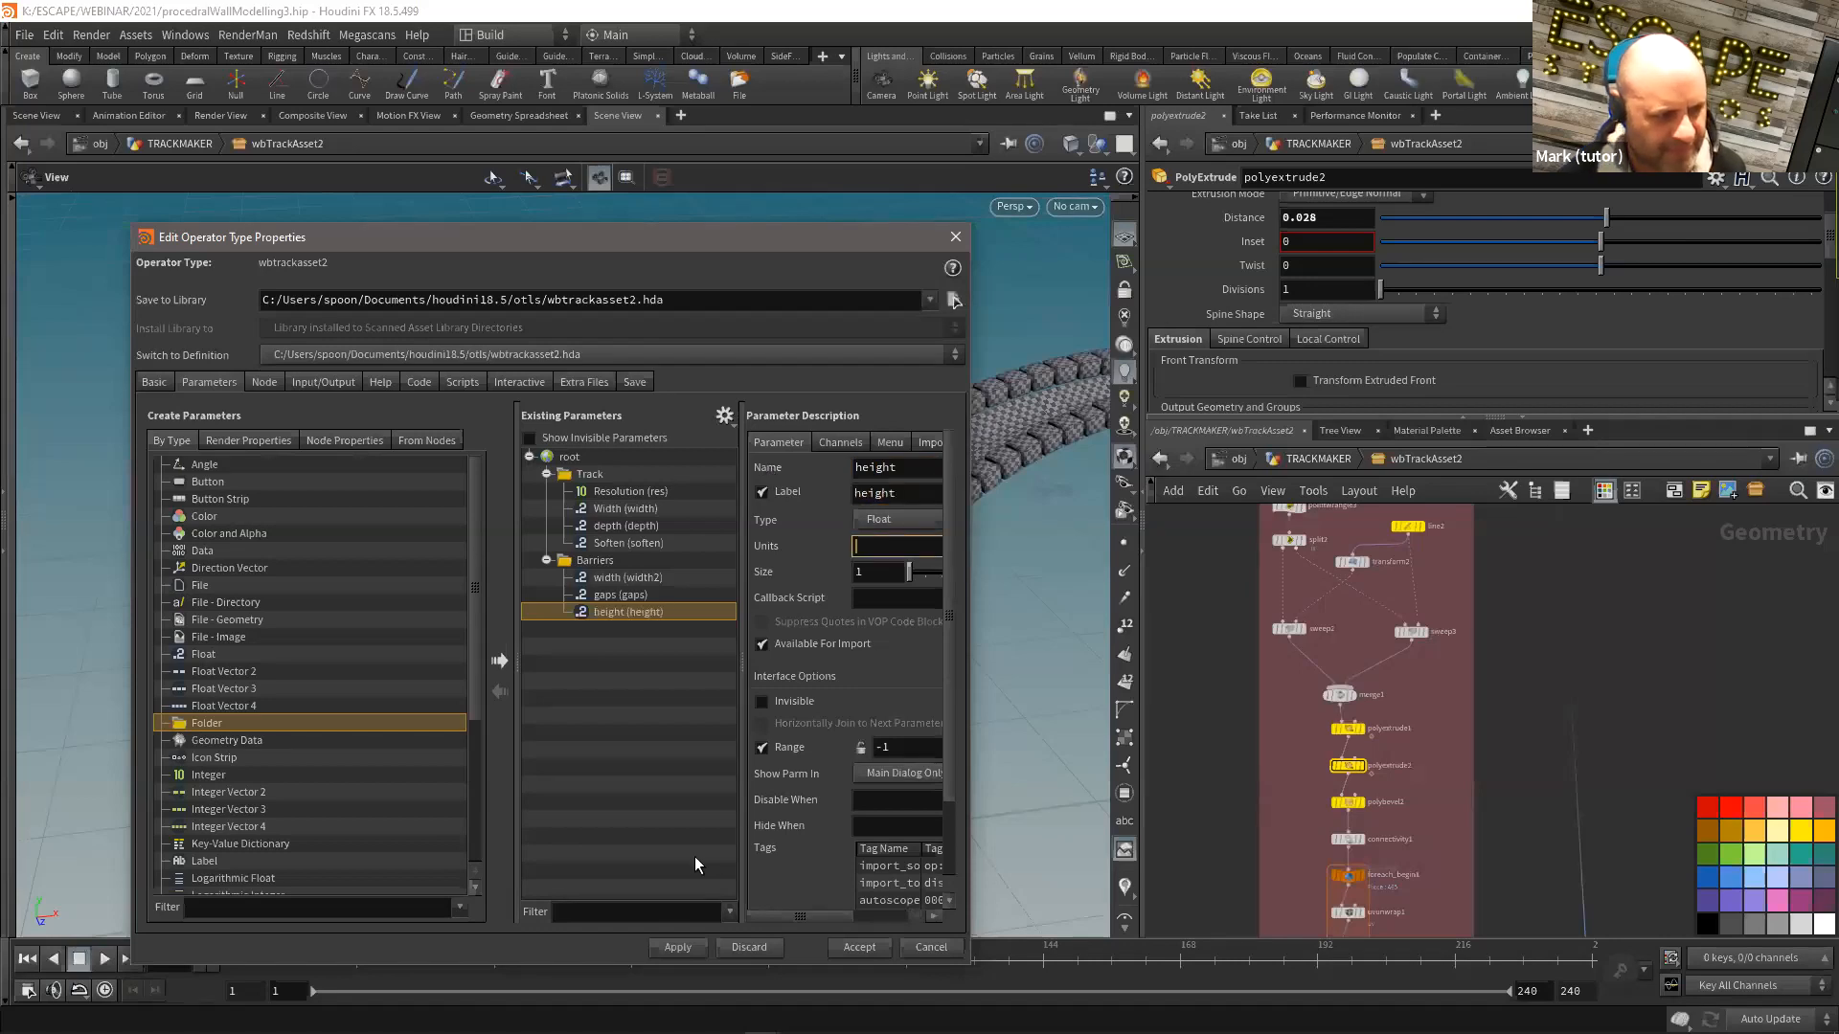
left_click(677, 948)
Step: Promote polybevel2's Distance and Divisions and group both in a new folder nested inside Barriers
left_click(1348, 801)
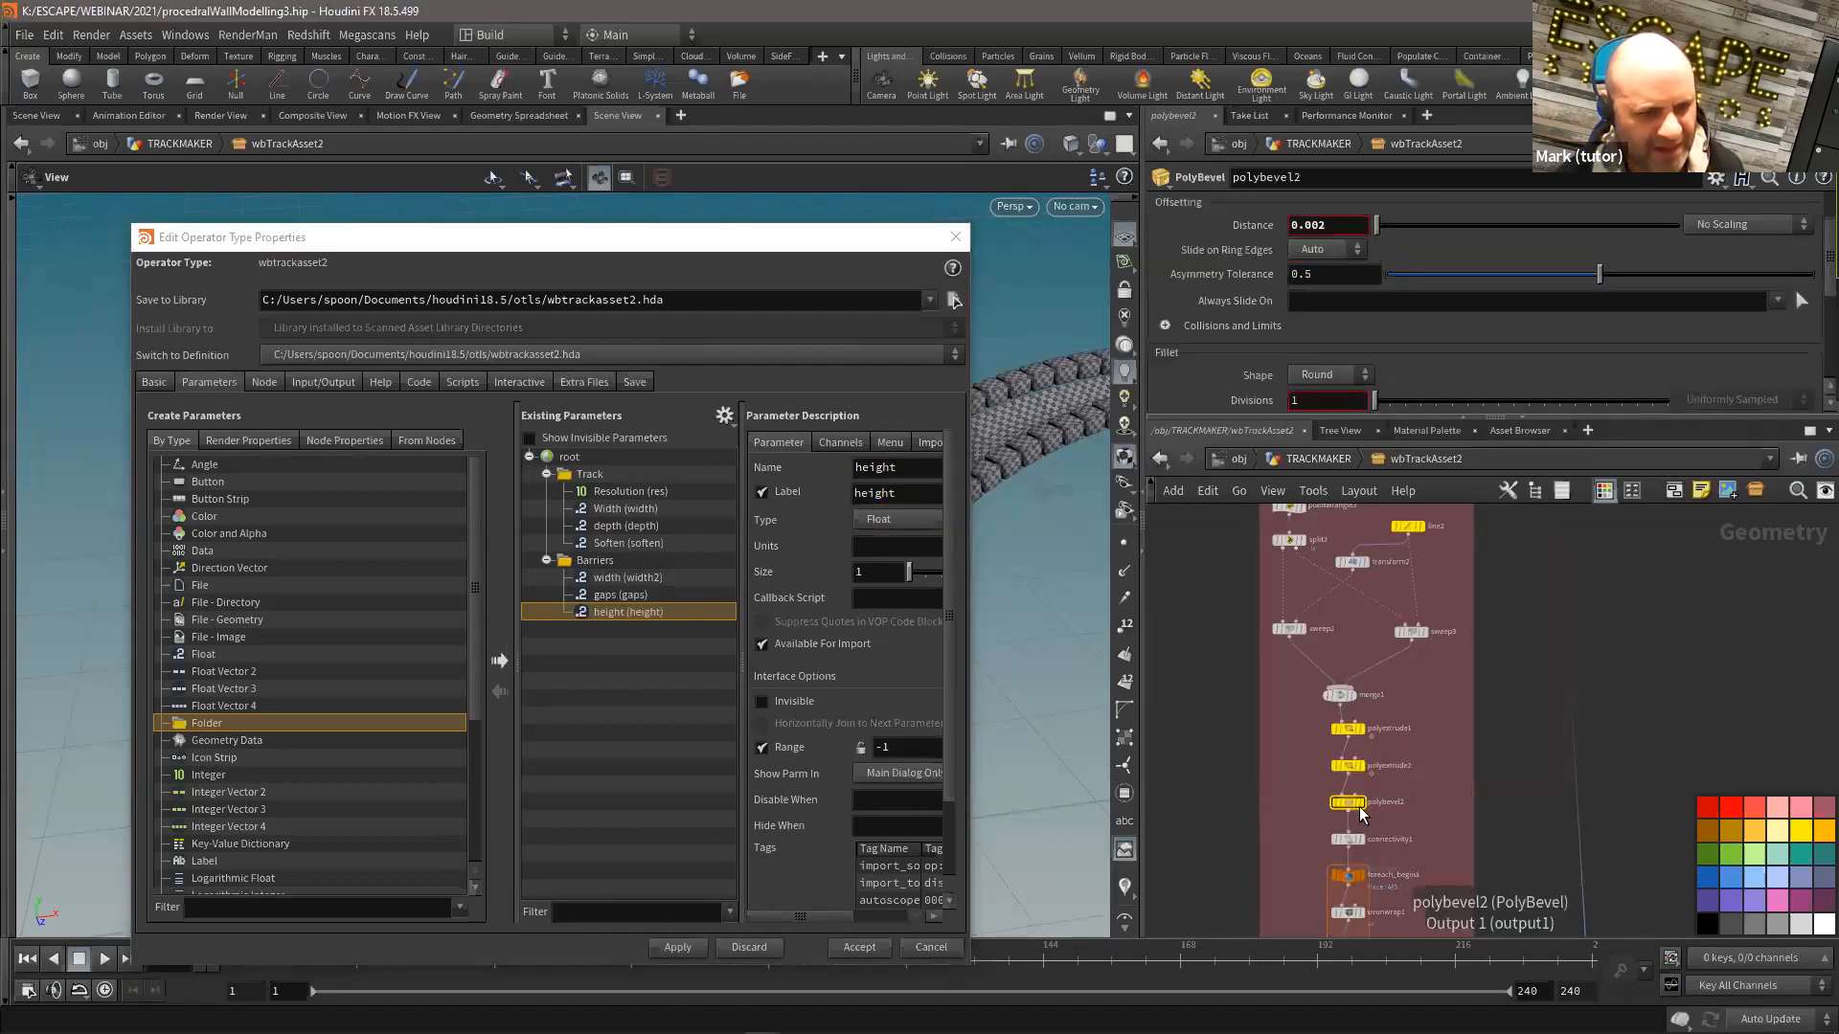
middle_click(1248, 225, "alt")
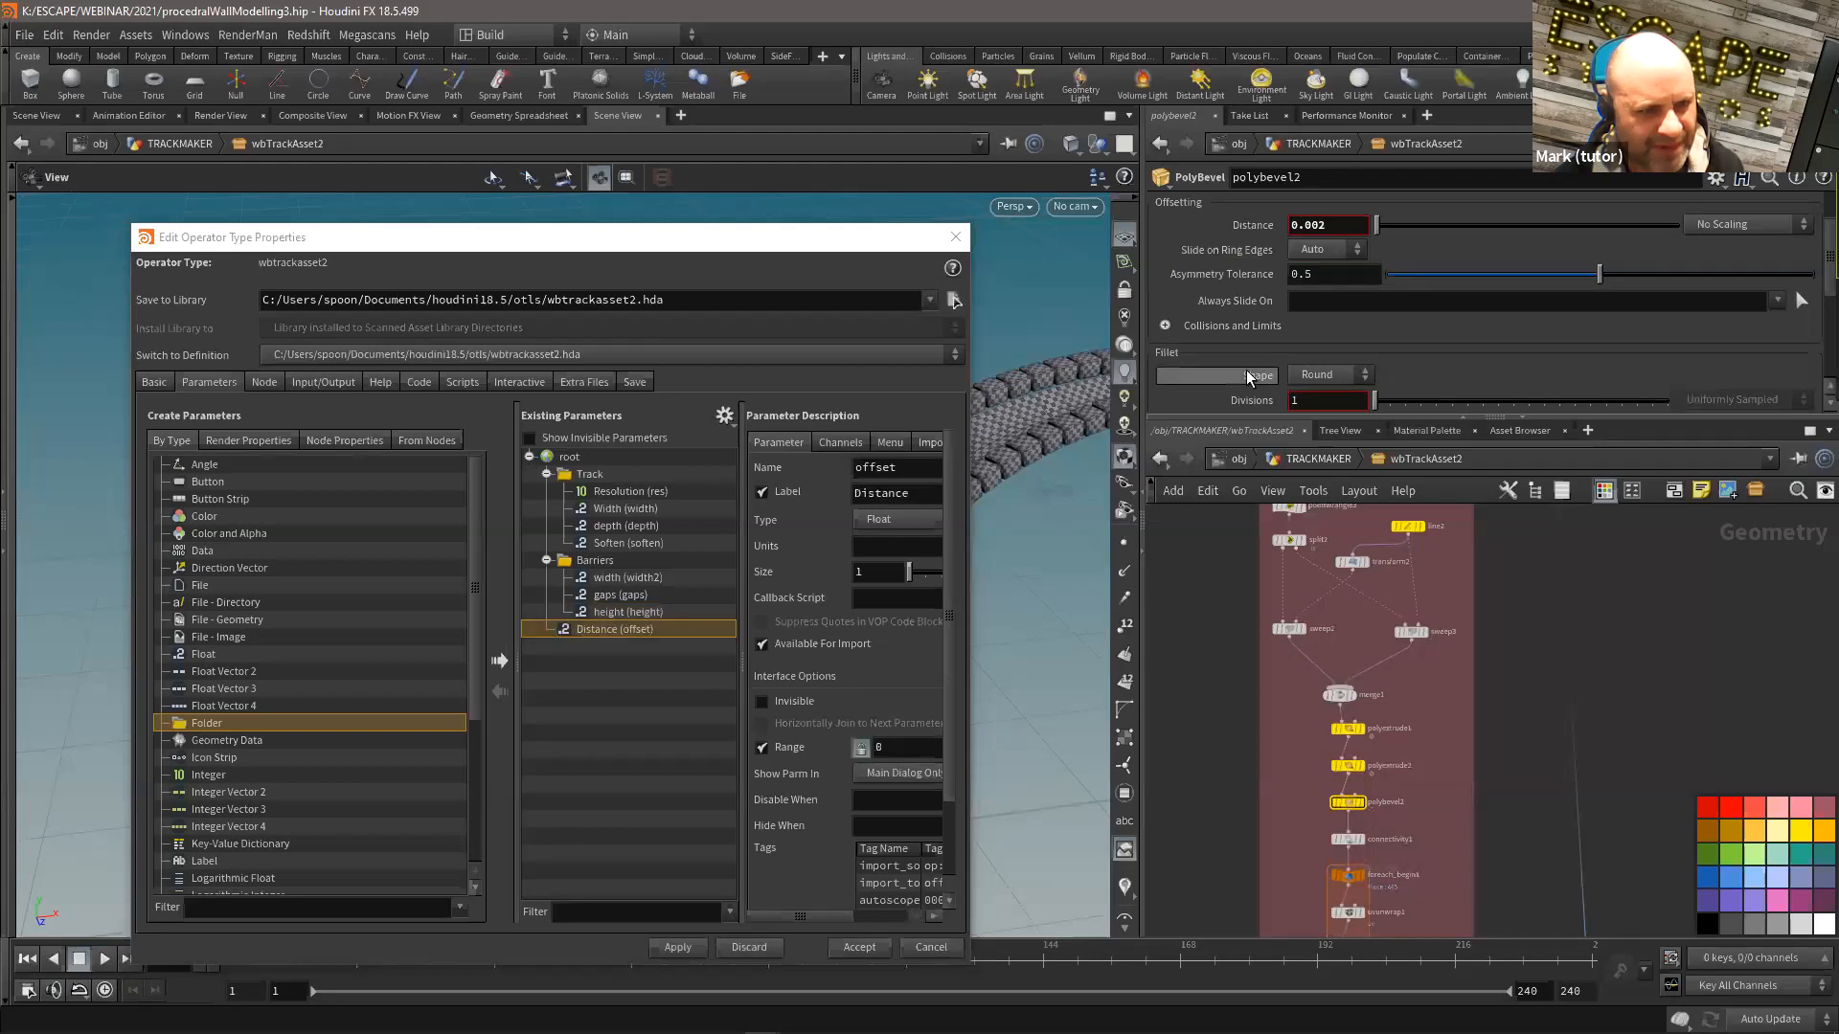
left_click_drag(1241, 399, 602, 563)
left_click(607, 629, "shift")
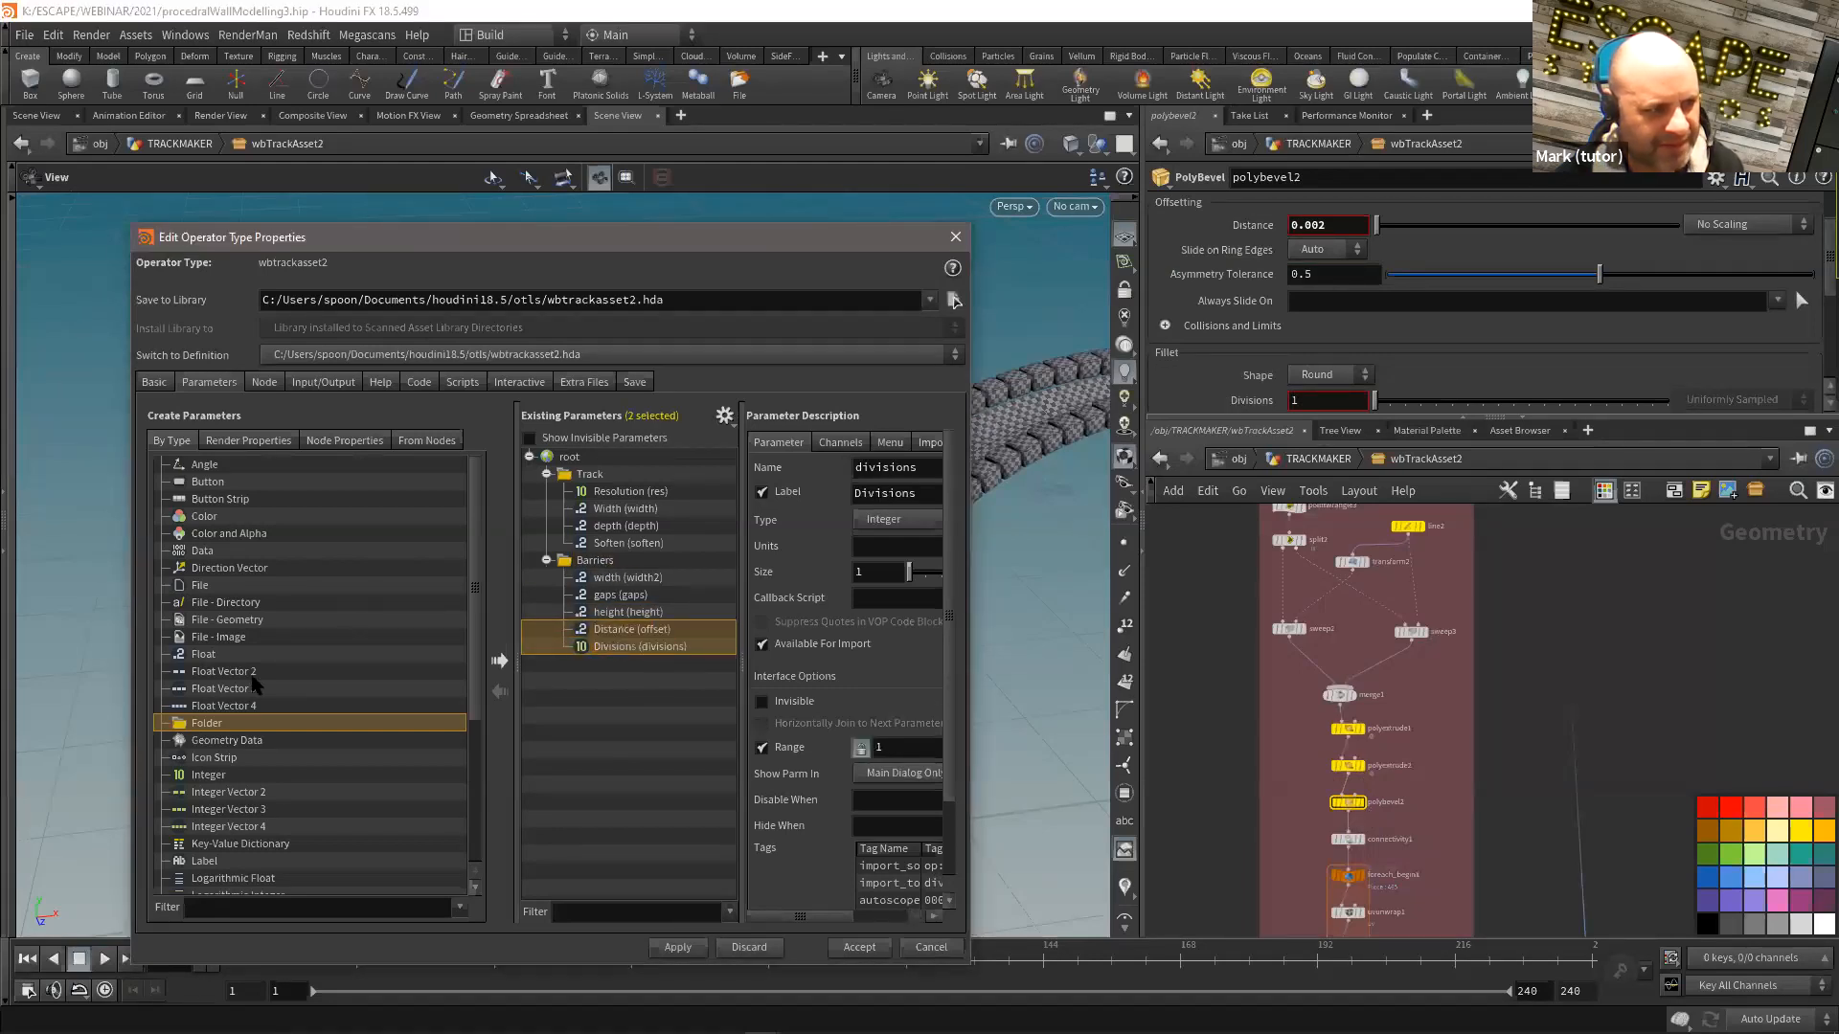
left_click_drag(206, 725, 612, 661)
left_click(624, 644)
left_click(622, 628, "shift")
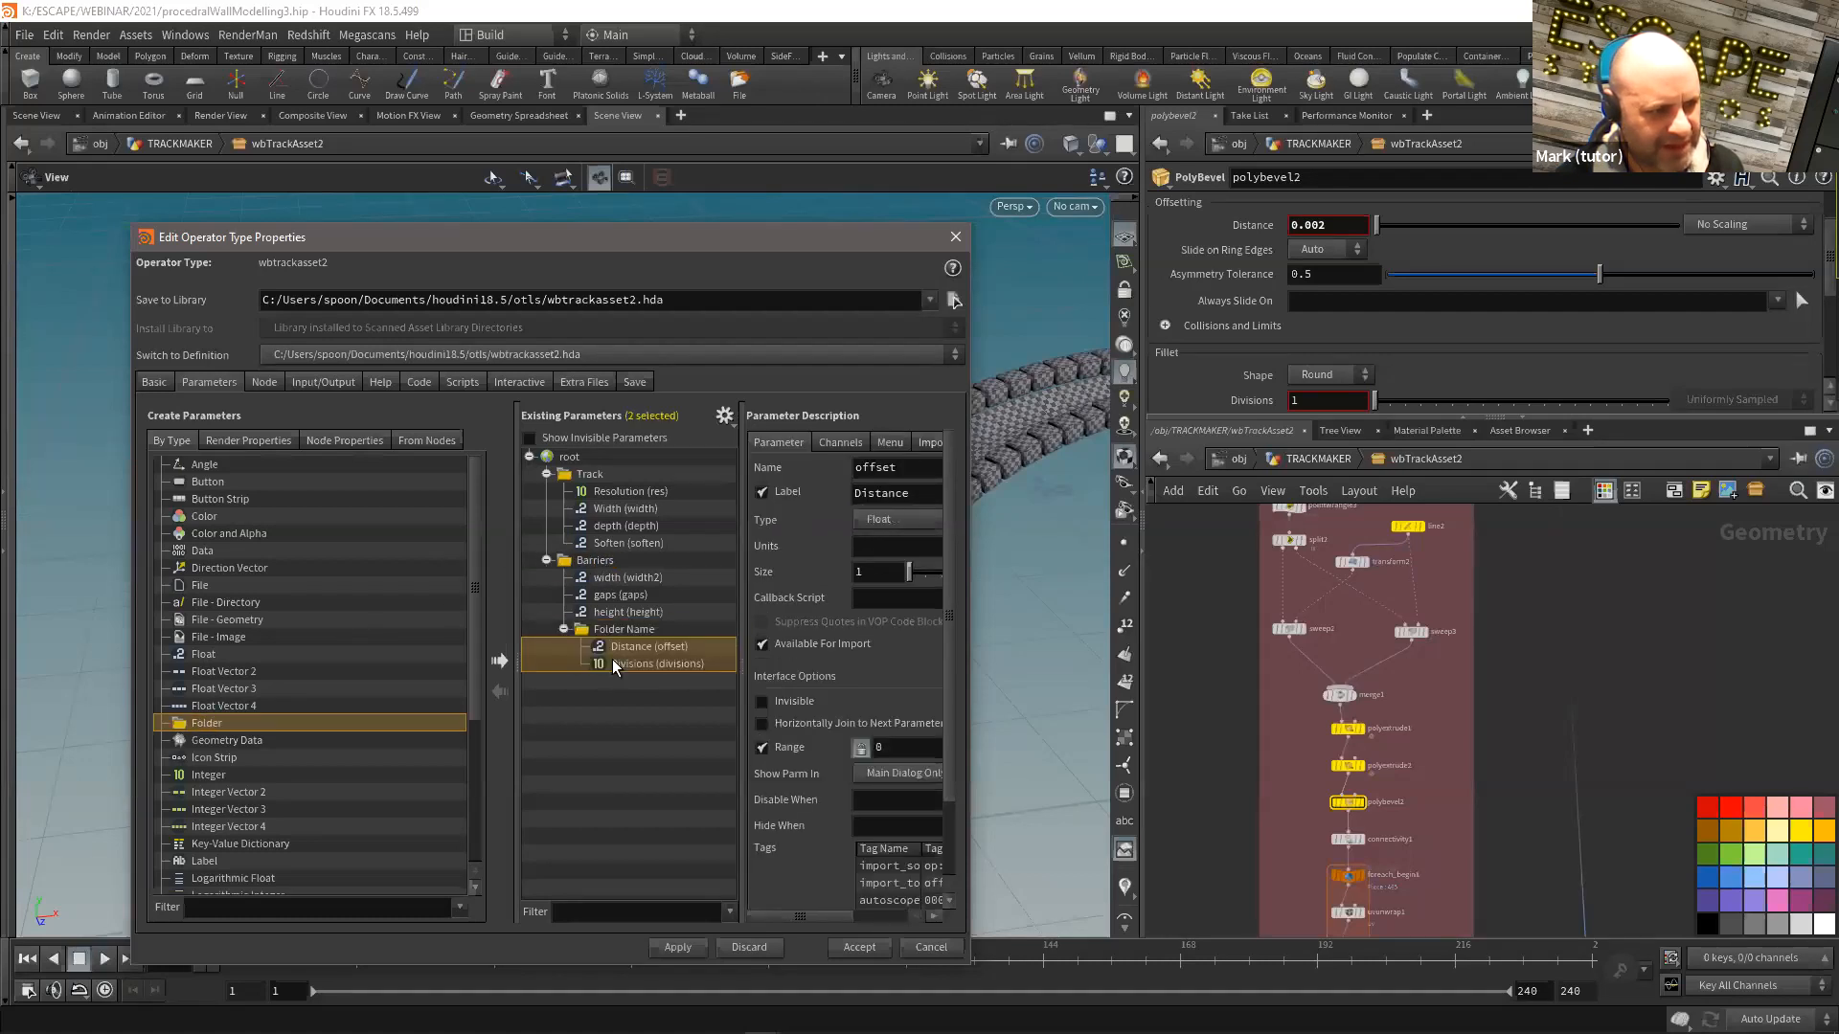
Step: Set the nested folder's name and label to Bevel and apply the parameter changes
left_click(617, 628)
left_click_drag(910, 467, 692, 458)
type("Bevel")
key("Tab")
type("Bevel")
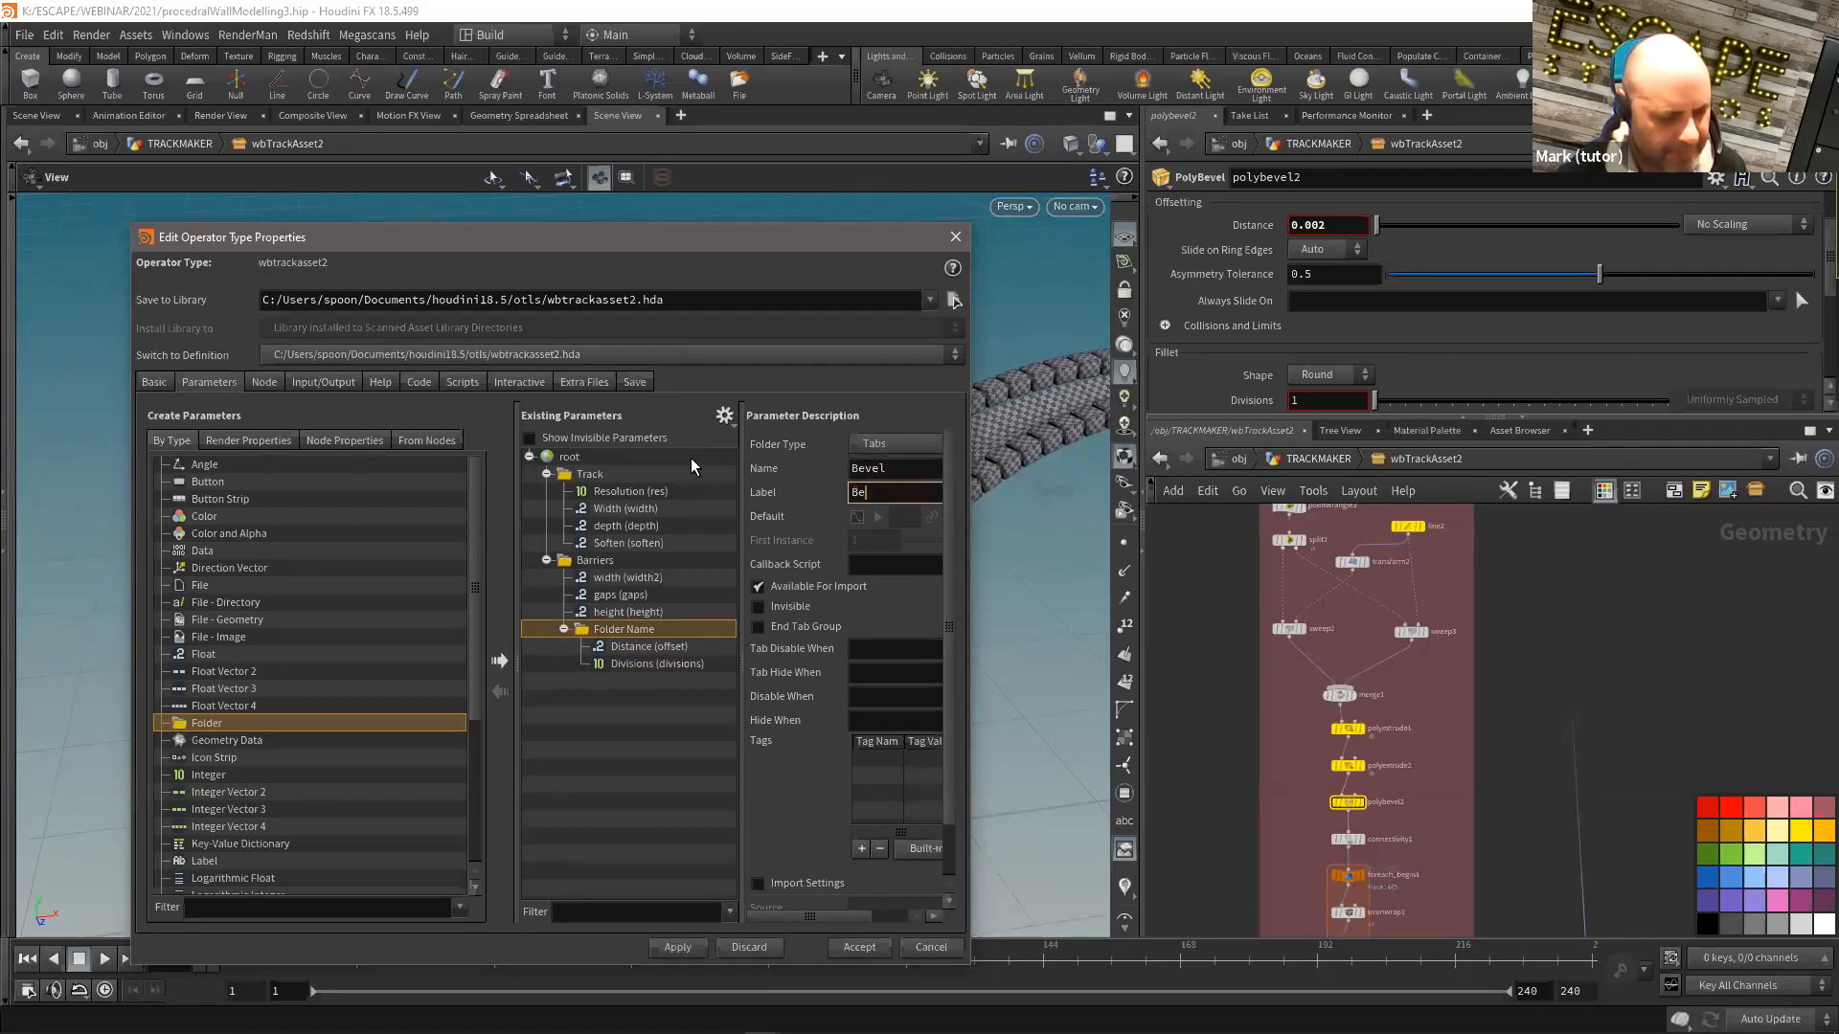
key("Tab")
left_click(678, 948)
Step: Show wbTrackAsset2's Barriers parameters at the TRACKMAKER level and set the bevel Divisions to 2
left_click(1313, 462)
left_click_drag(833, 254, 653, 517)
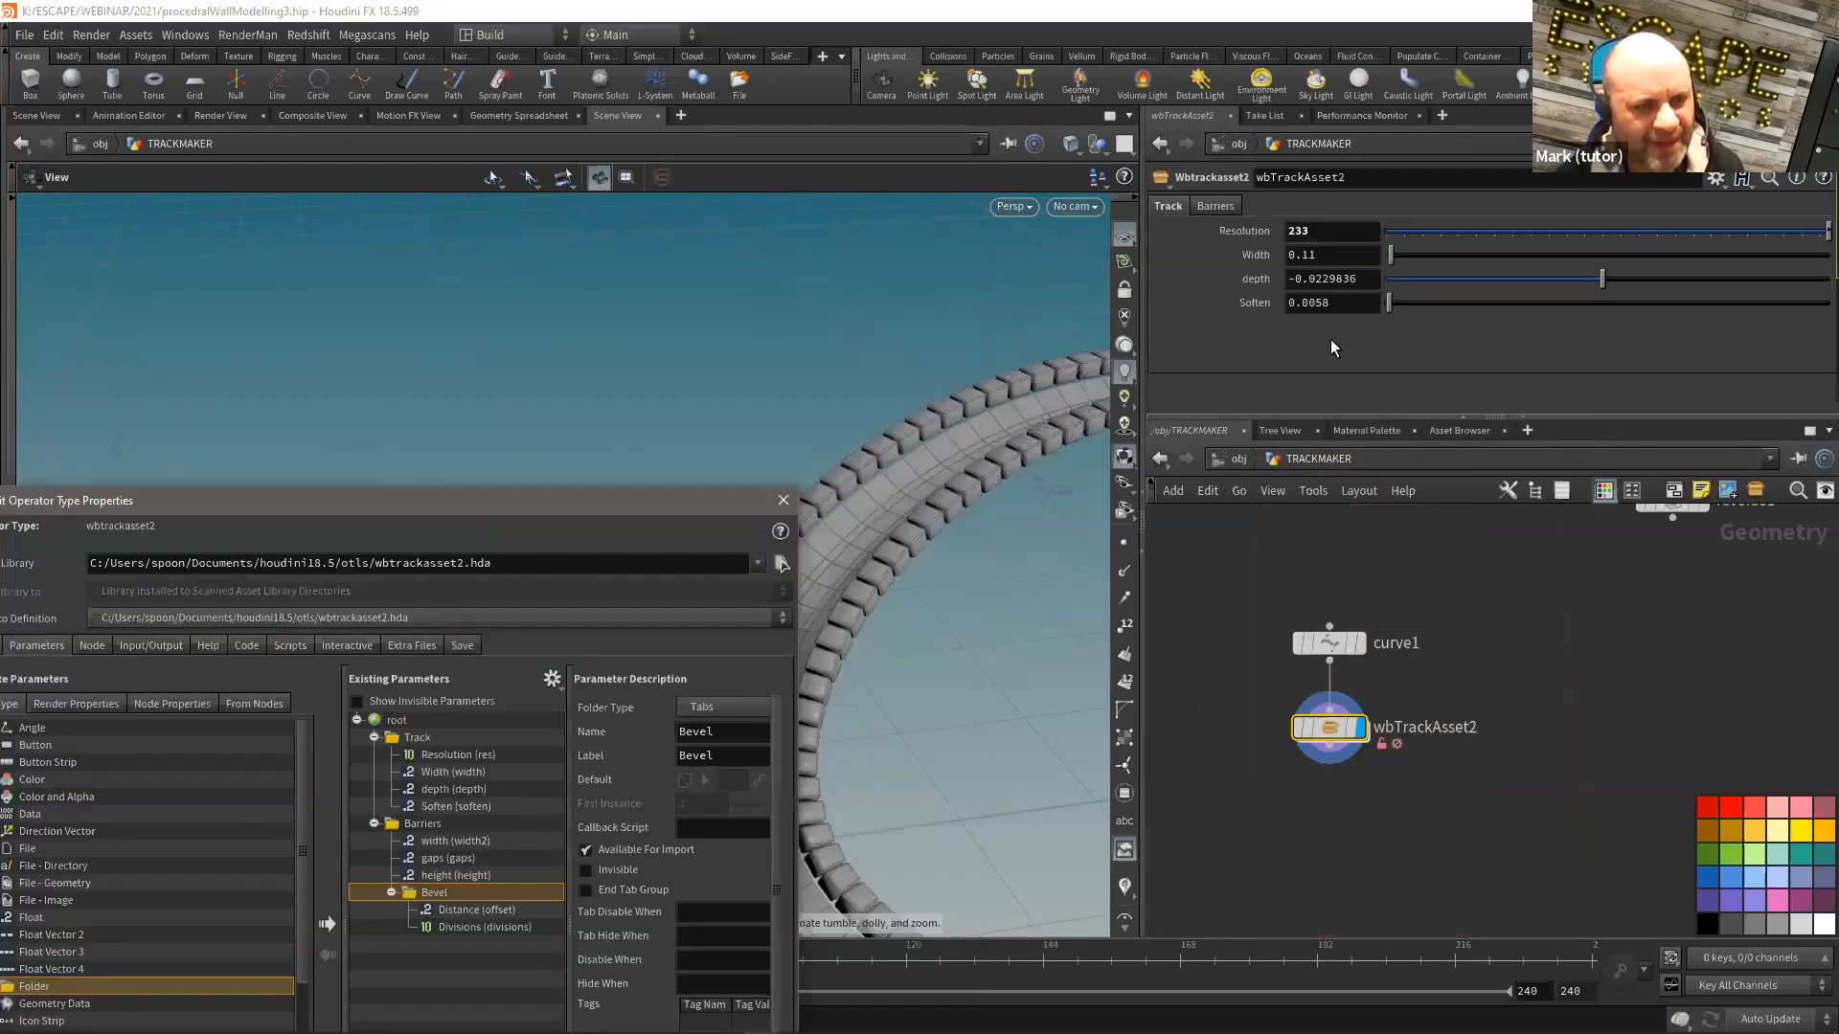
left_click(1211, 205)
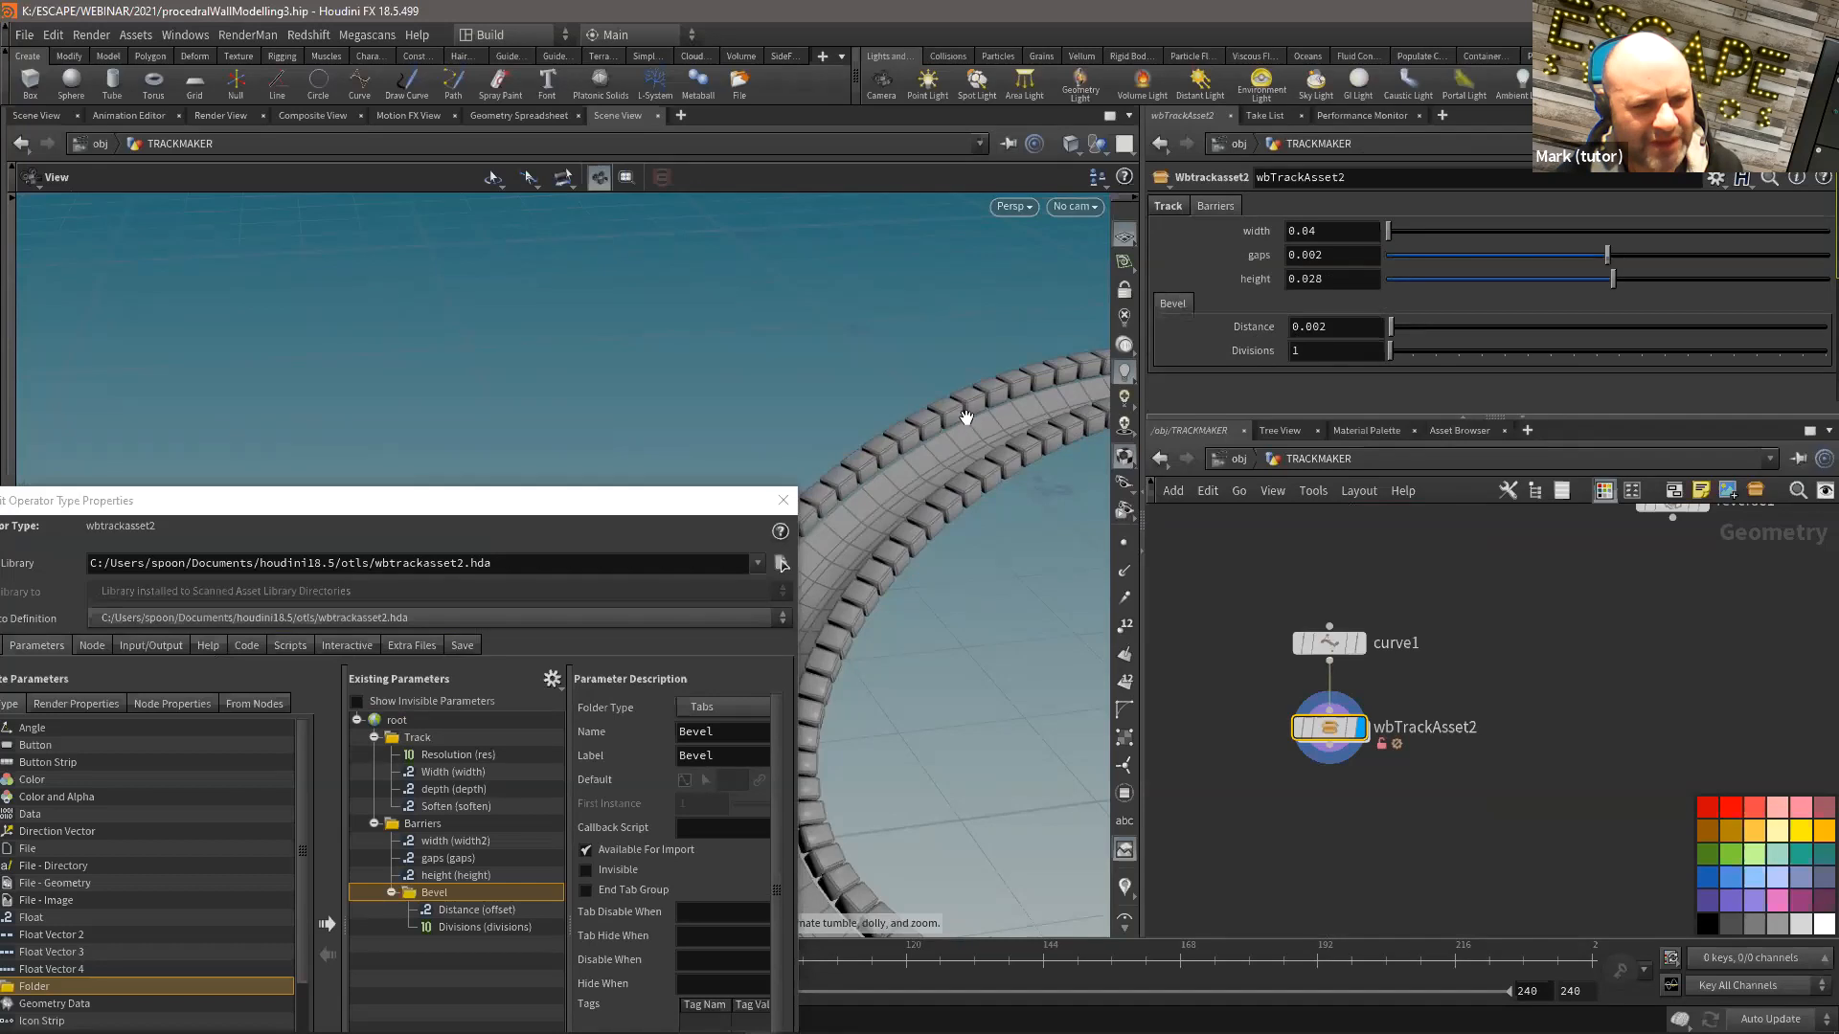
scroll(965, 417, "up", 5)
middle_click_drag(1333, 231, 1395, 352)
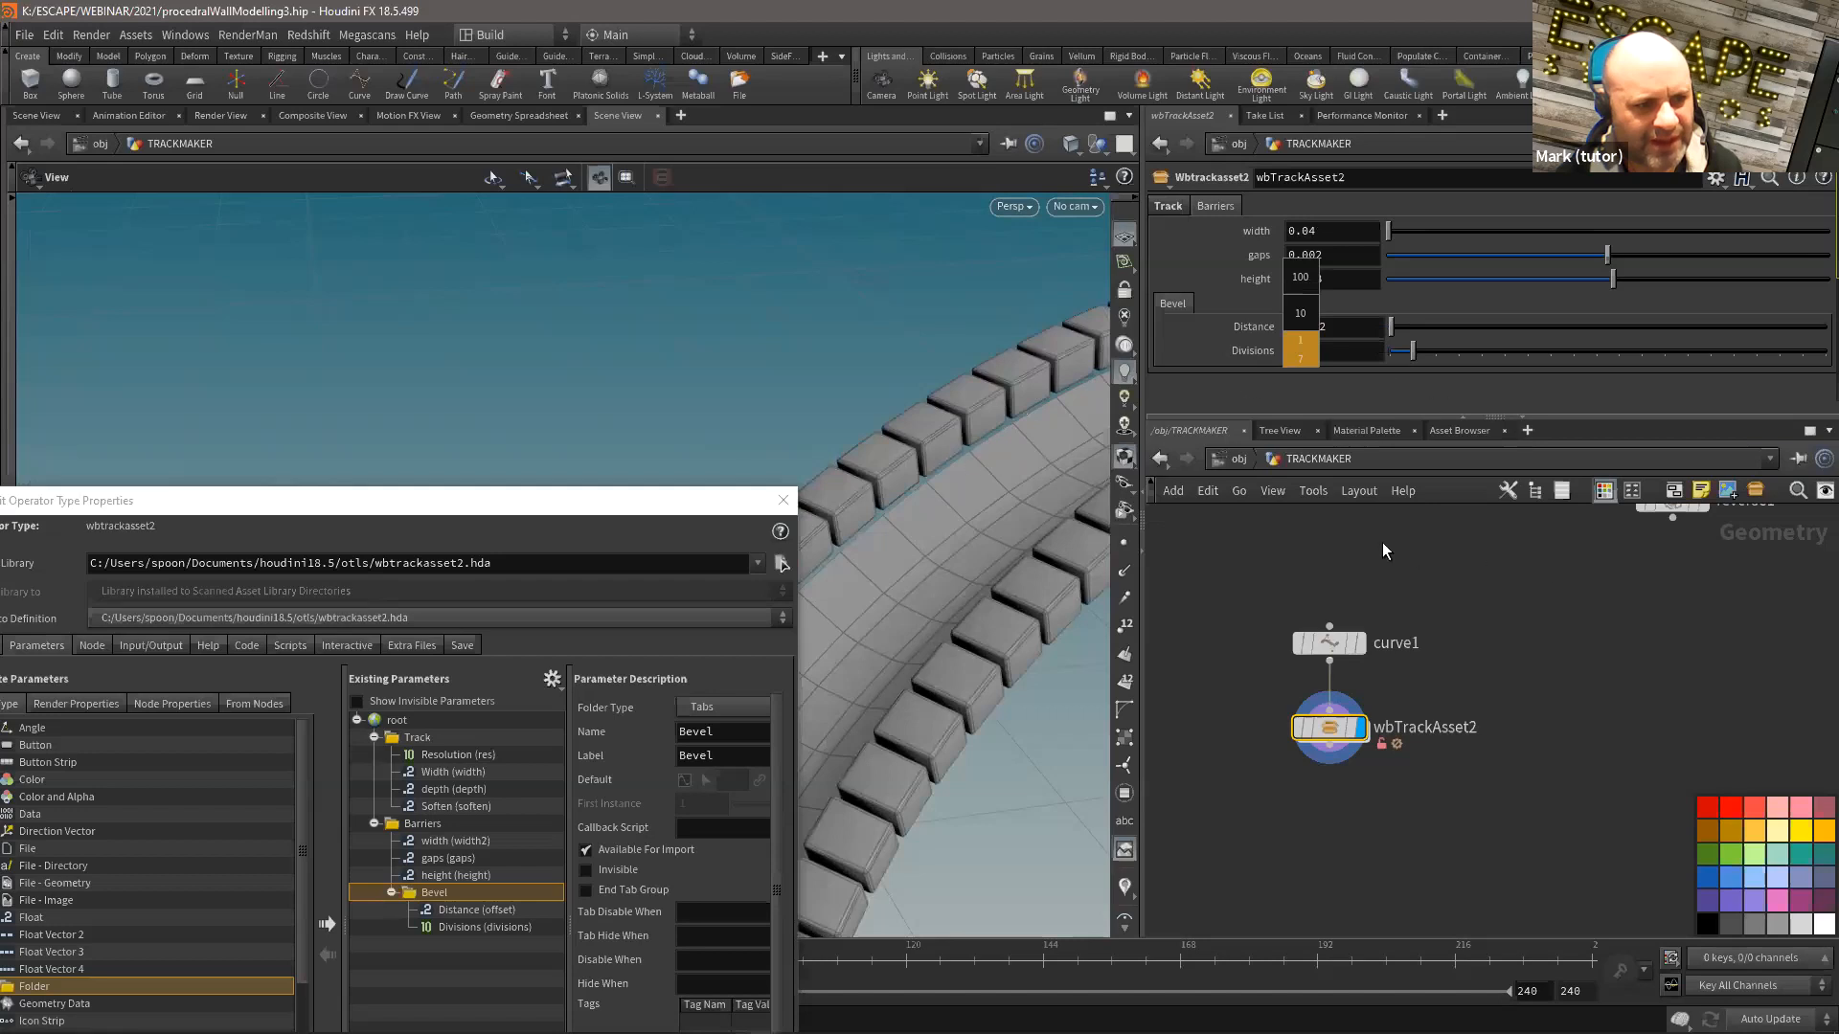
left_click_drag(1312, 352, 1265, 351)
type("2")
key("Return")
middle_click_drag(1418, 623, 1416, 570)
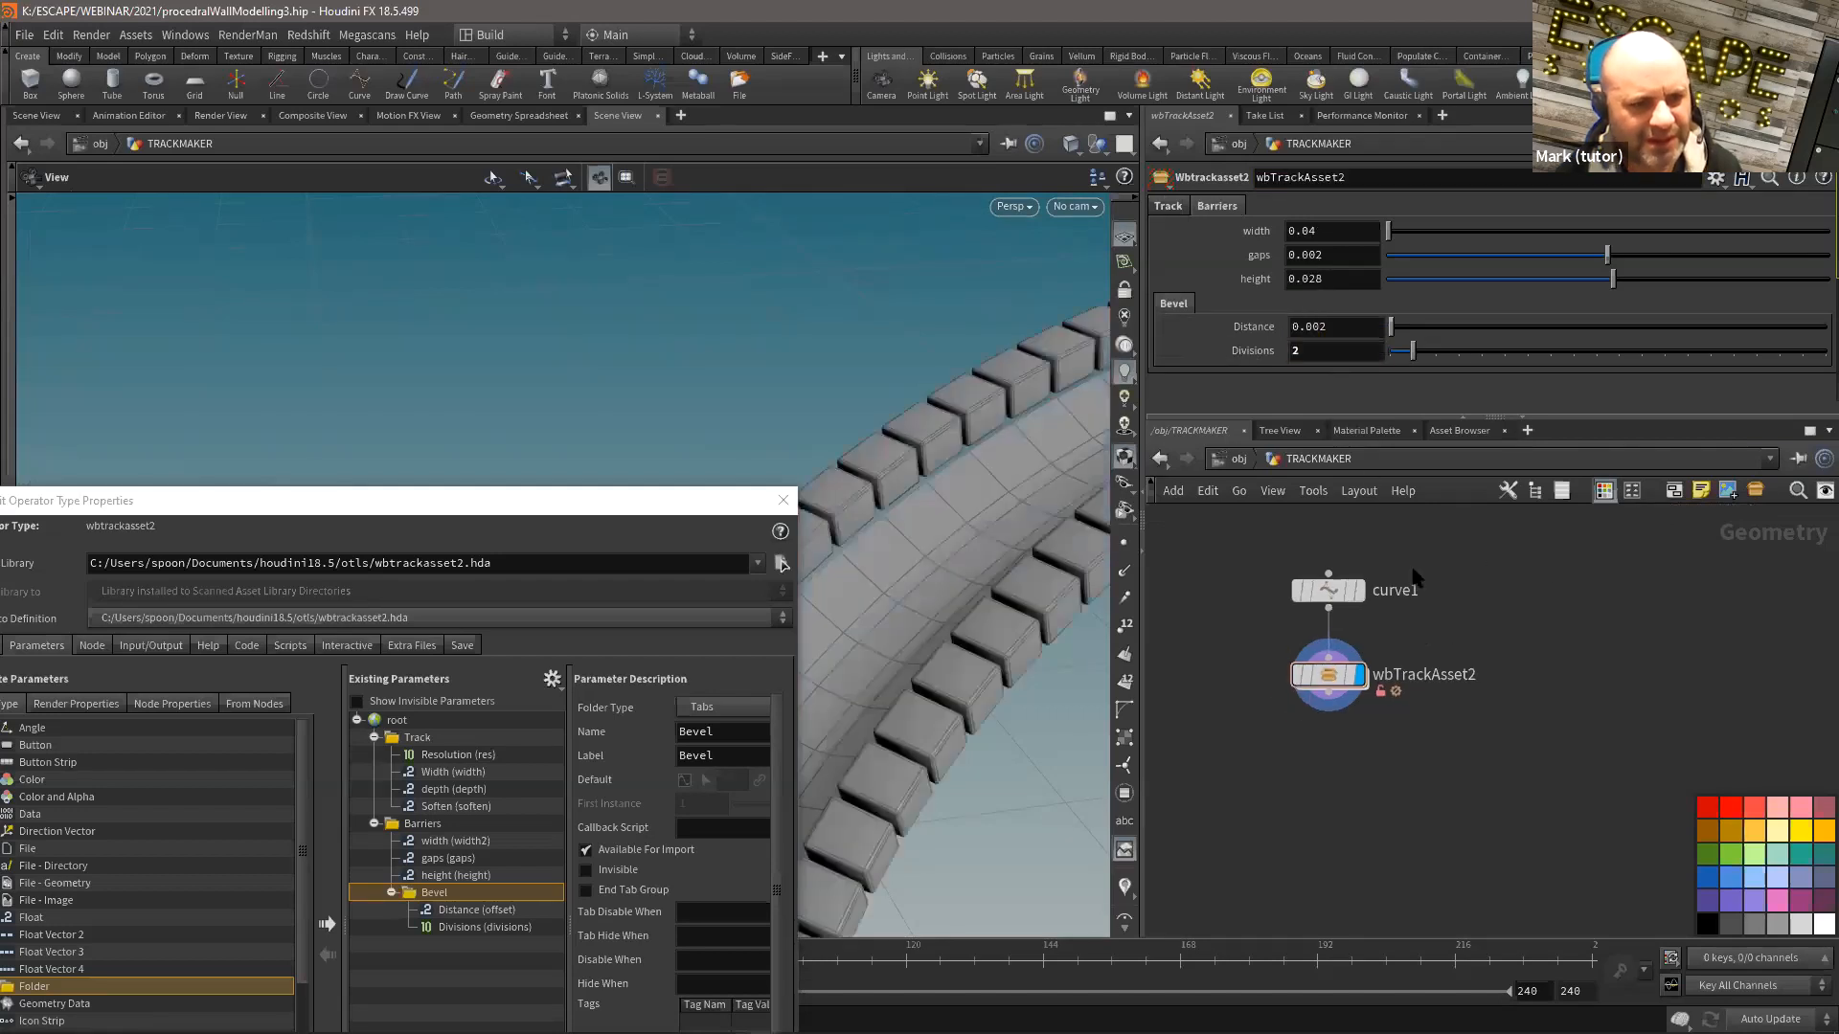
Step: Go back inside wbTrackAsset2 and extend the barrier network box to leave room below foreach_end1
scroll(1415, 575, "up", 1)
double_click(1312, 697)
middle_click_drag(1498, 872, 1463, 843)
scroll(1443, 775, "up", 2)
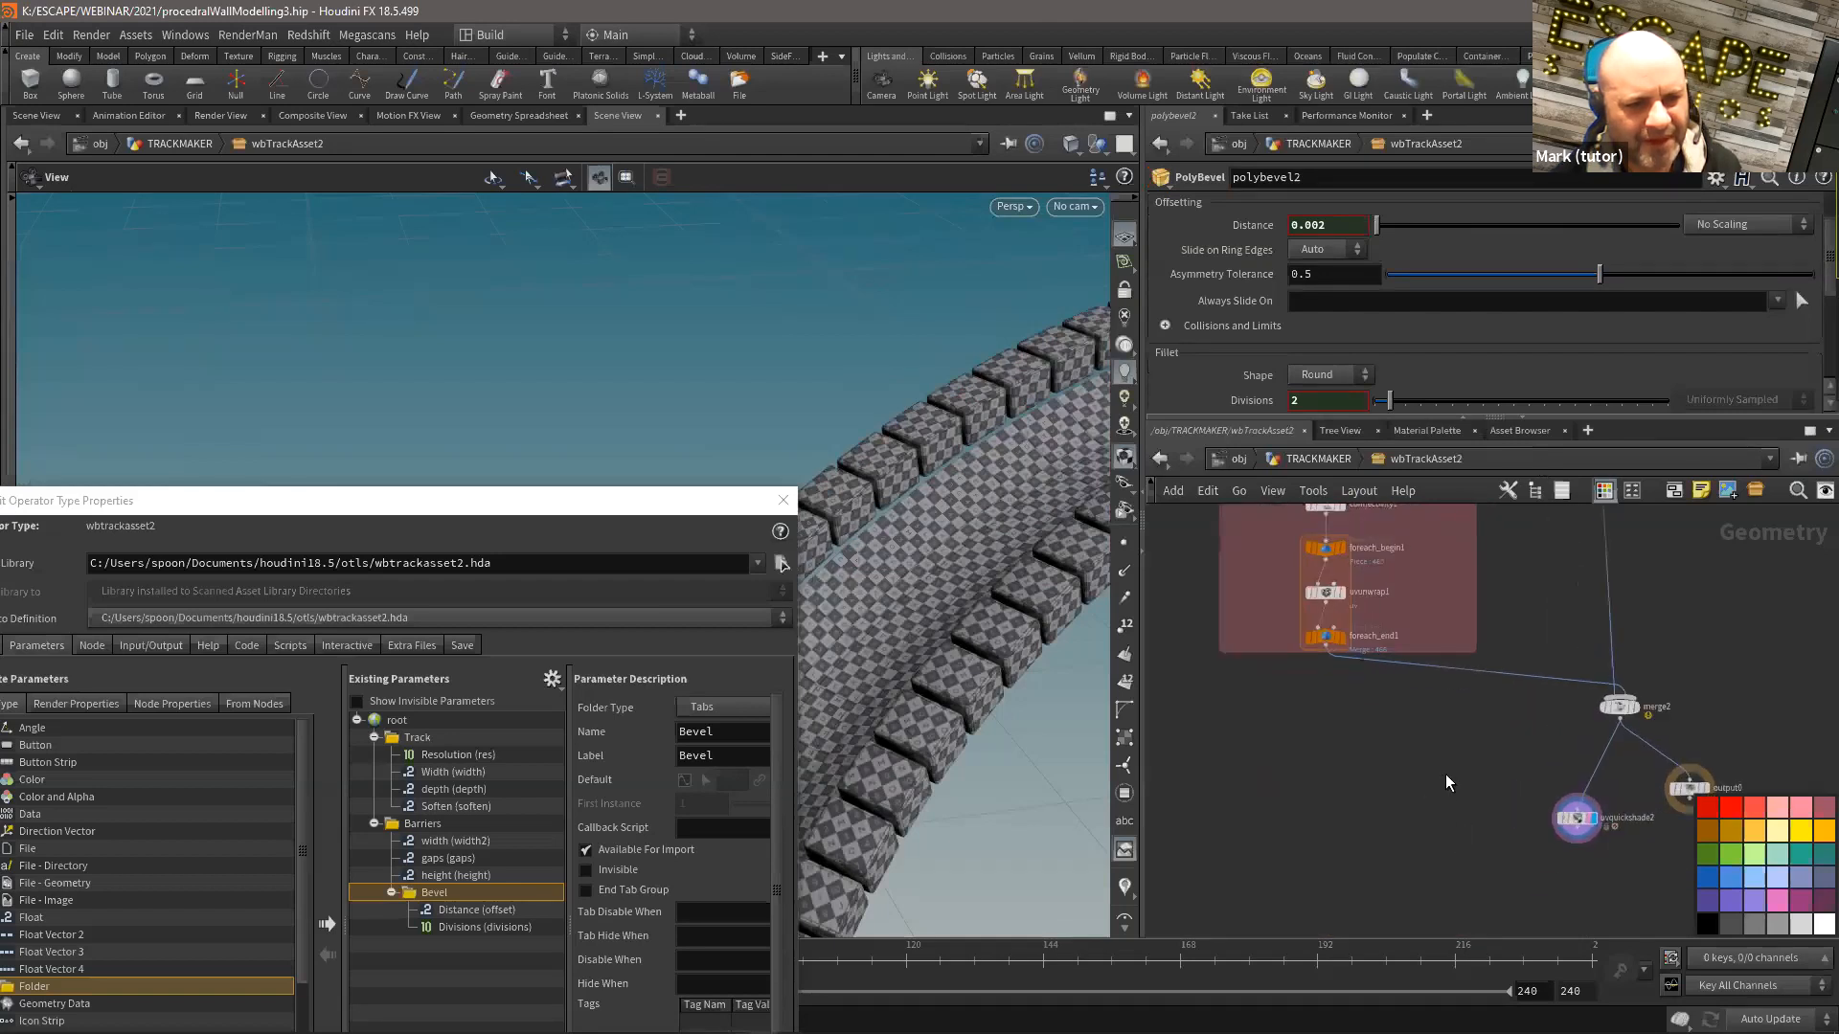
left_click_drag(589, 507, 299, 356)
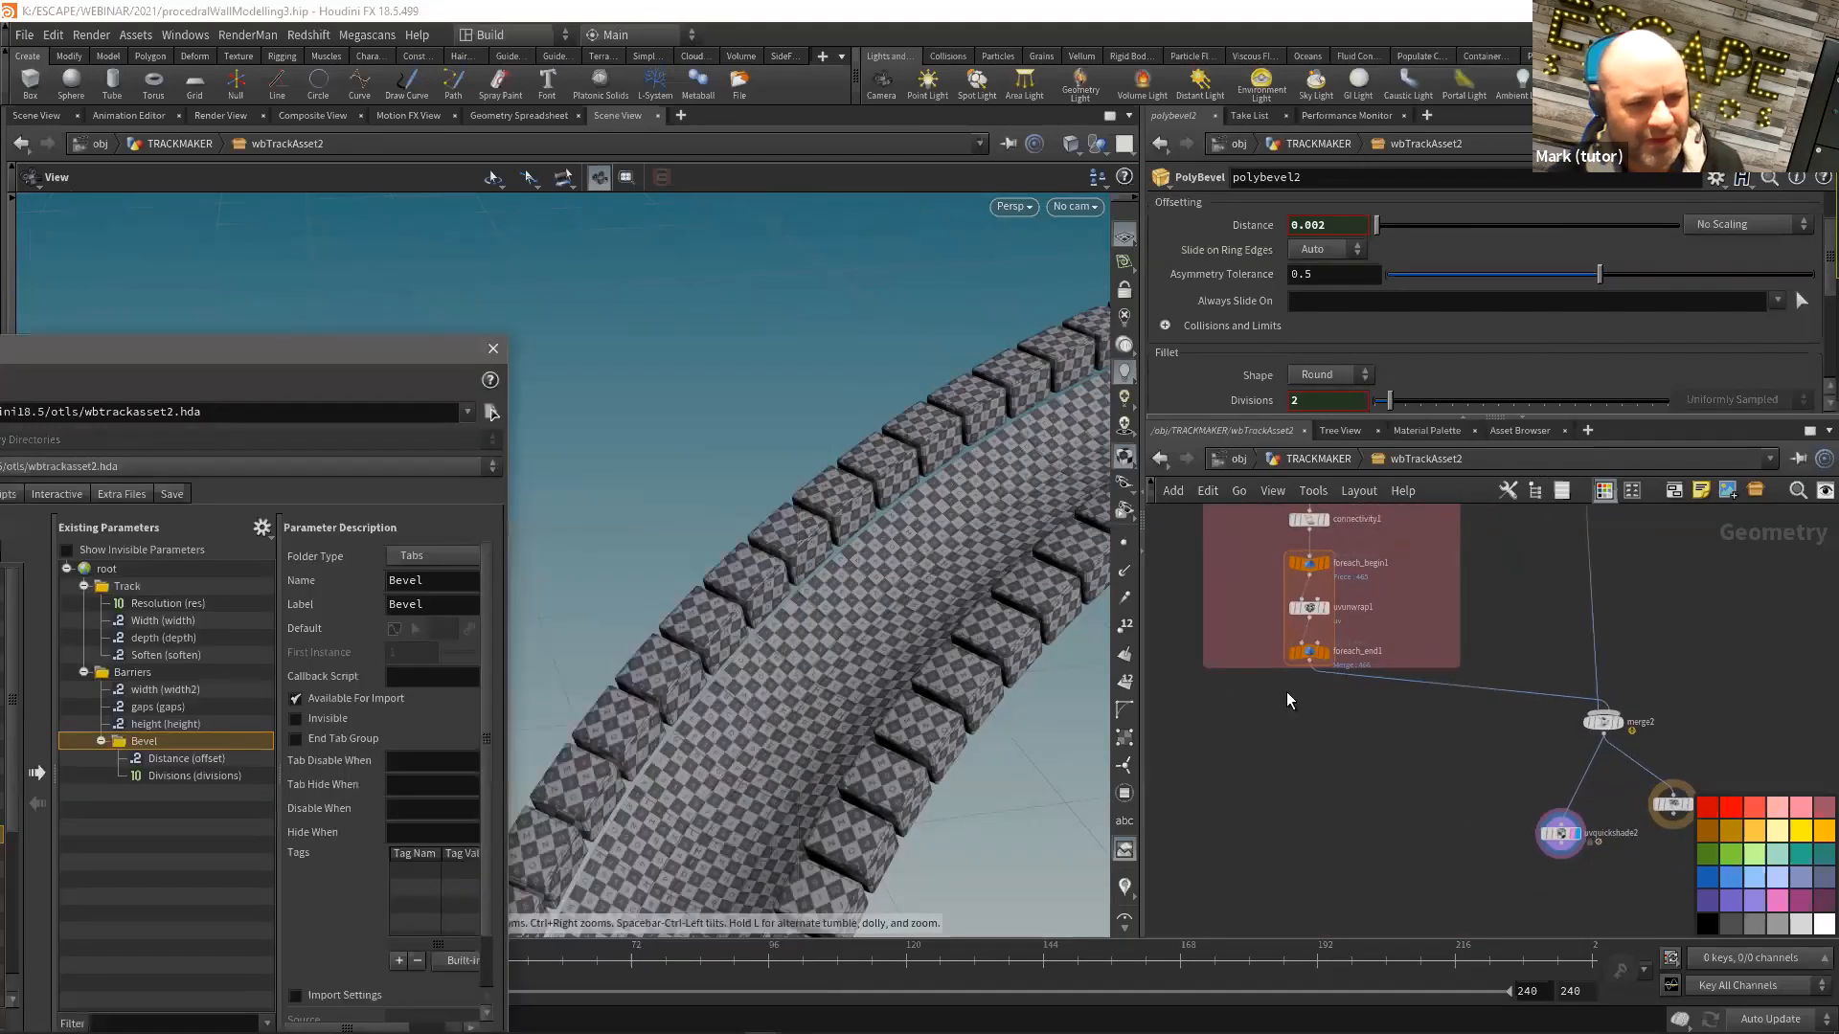
left_click_drag(1392, 668, 1407, 746)
Step: Insert a Null between foreach_end1 and merge2, placed directly under the for-each block inside the network box
right_click(1335, 774)
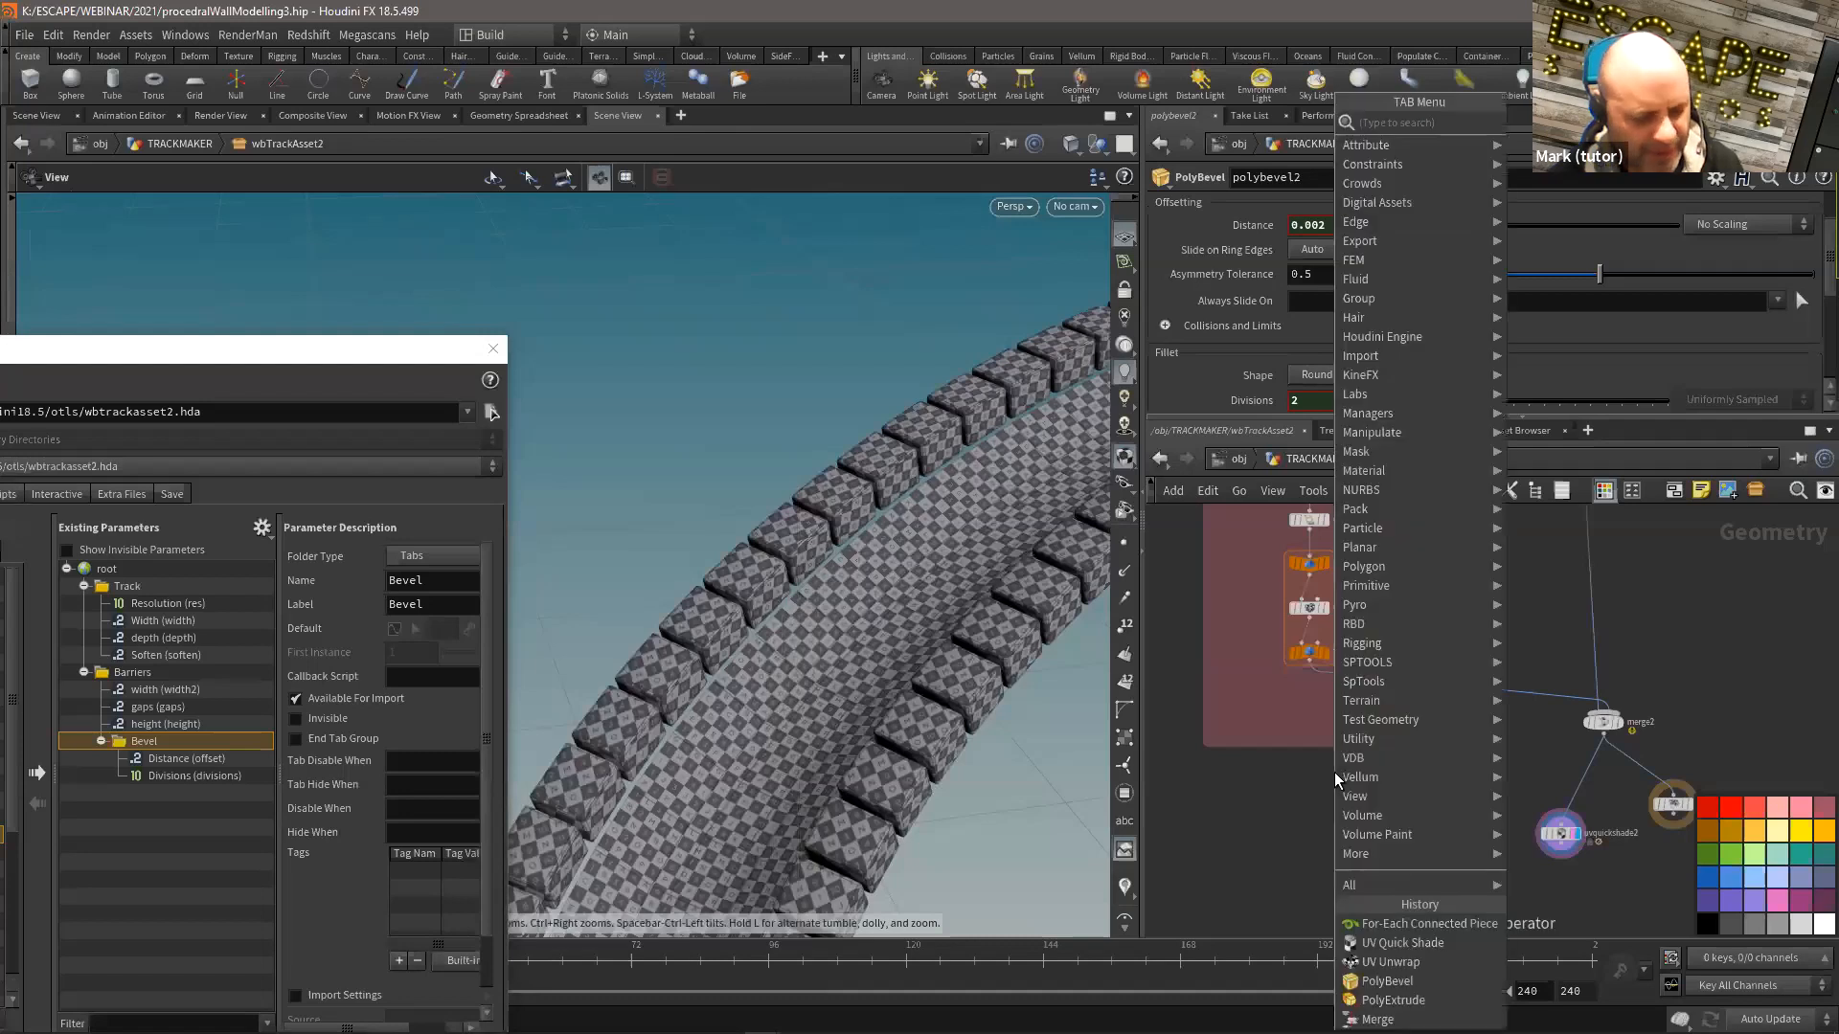
left_click(1410, 373)
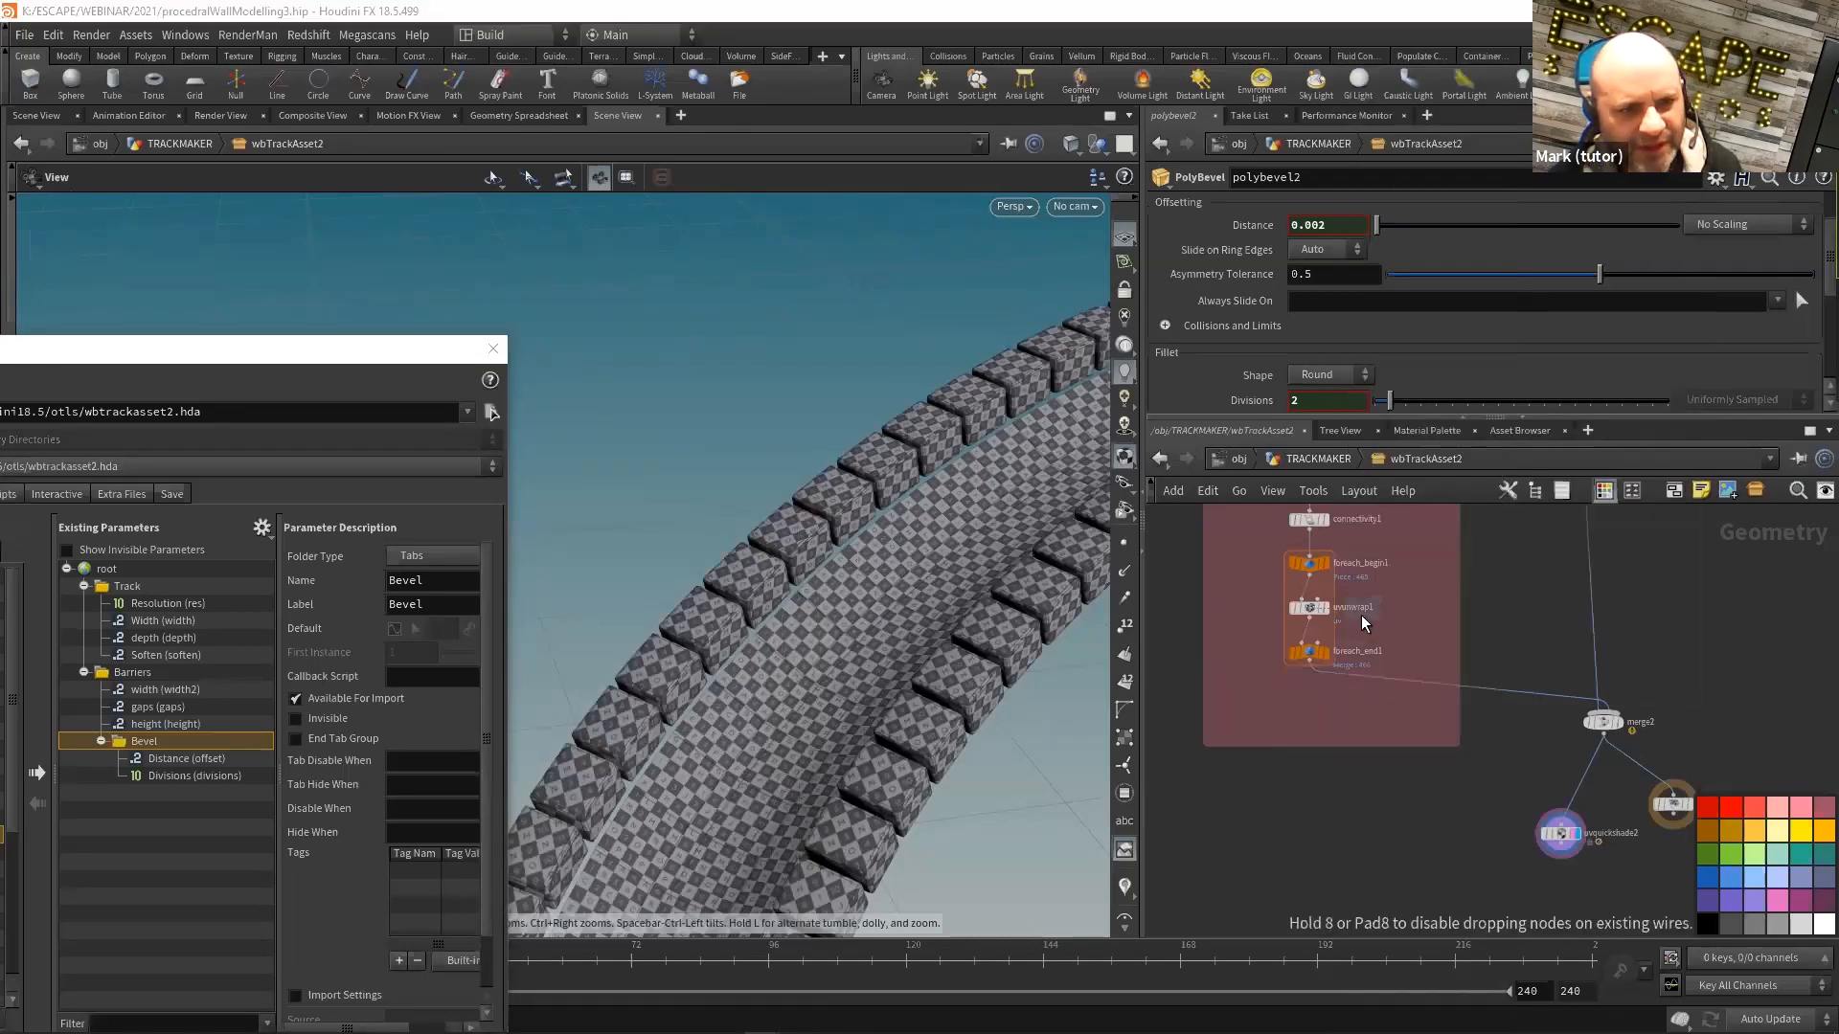
left_click(1388, 696)
left_click(1384, 708)
left_click(1375, 707)
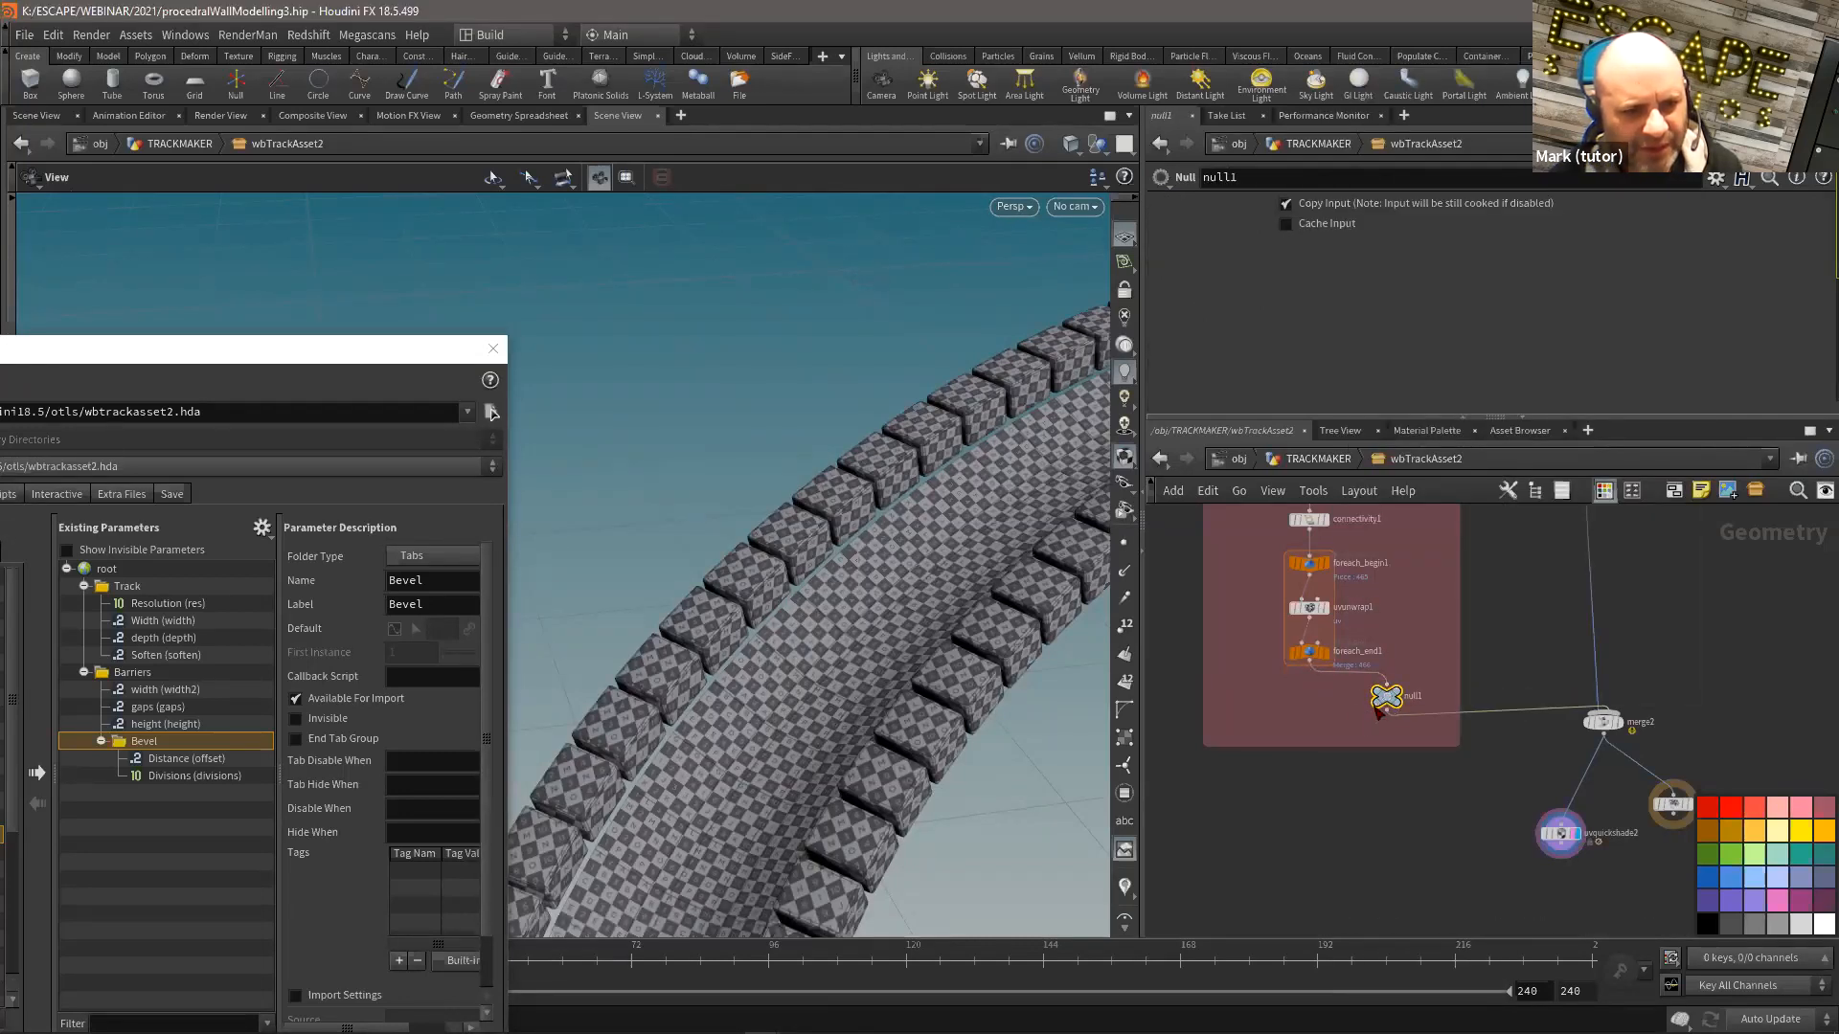
left_click_drag(1386, 697, 1317, 707)
Step: Rename the null under the for-each block to BARRIERS_OUT and colour it red
double_click(1341, 707)
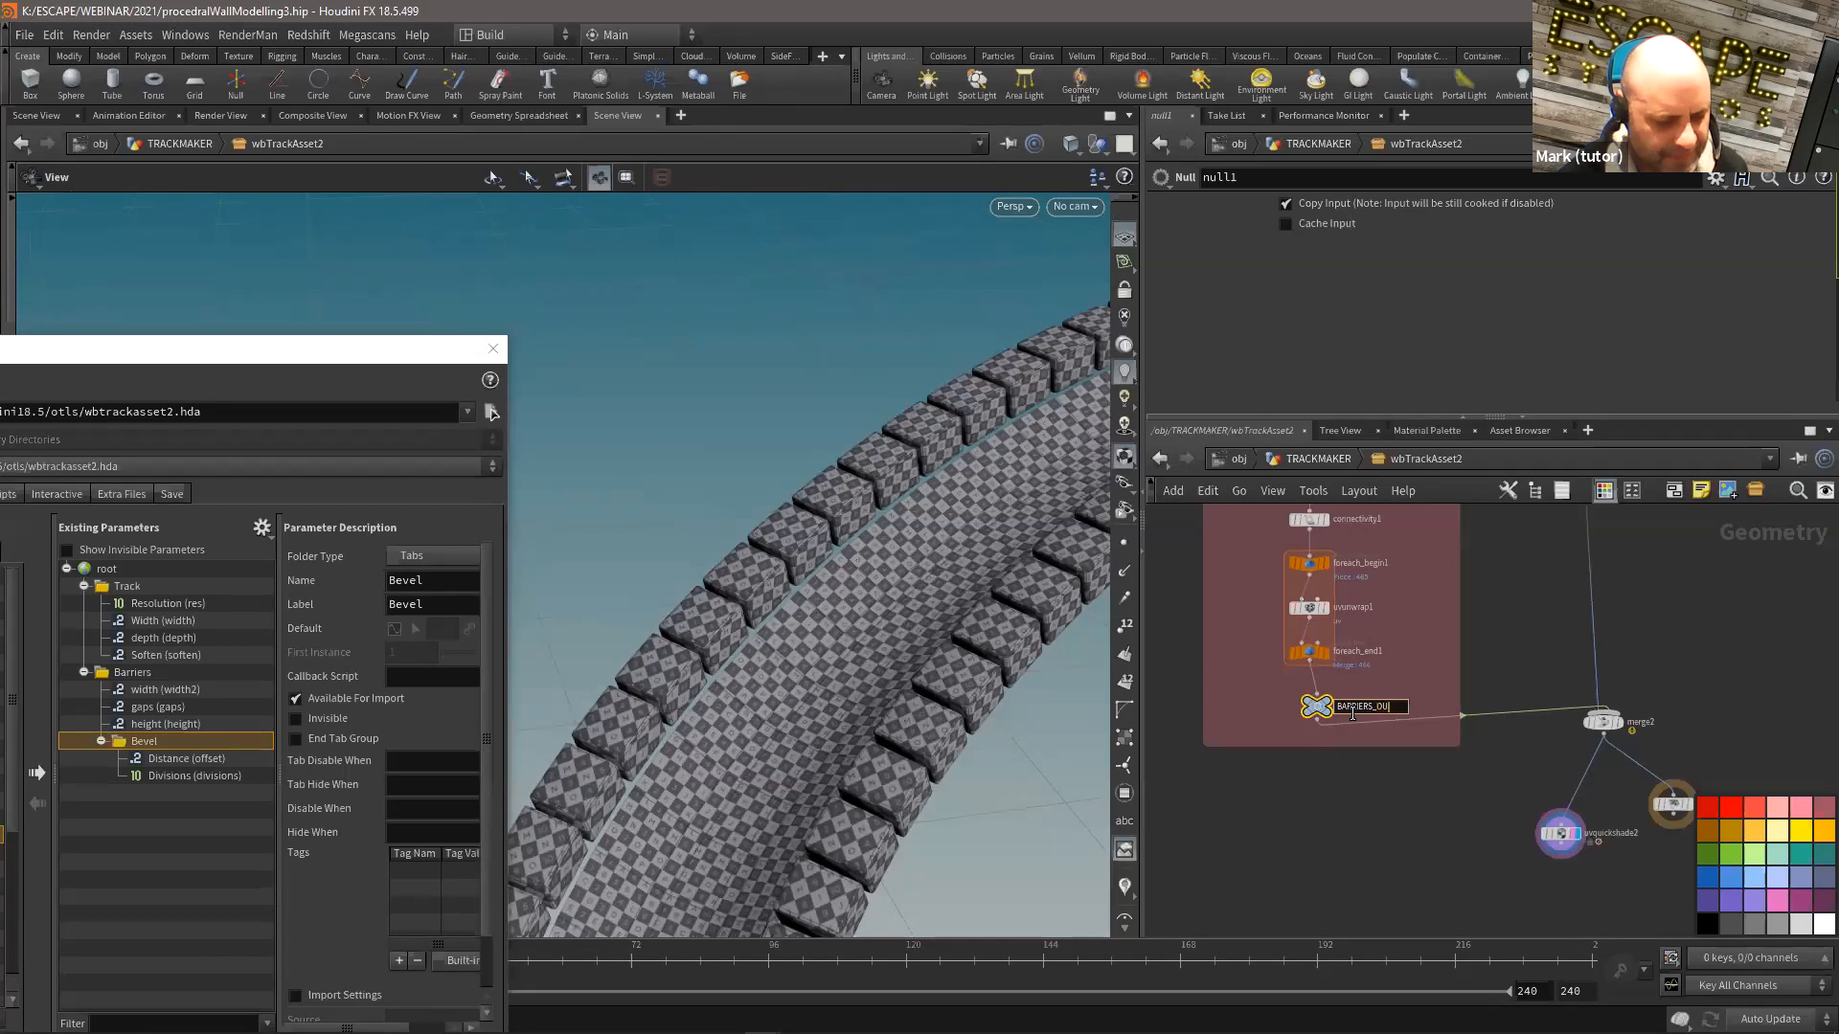
key("Return")
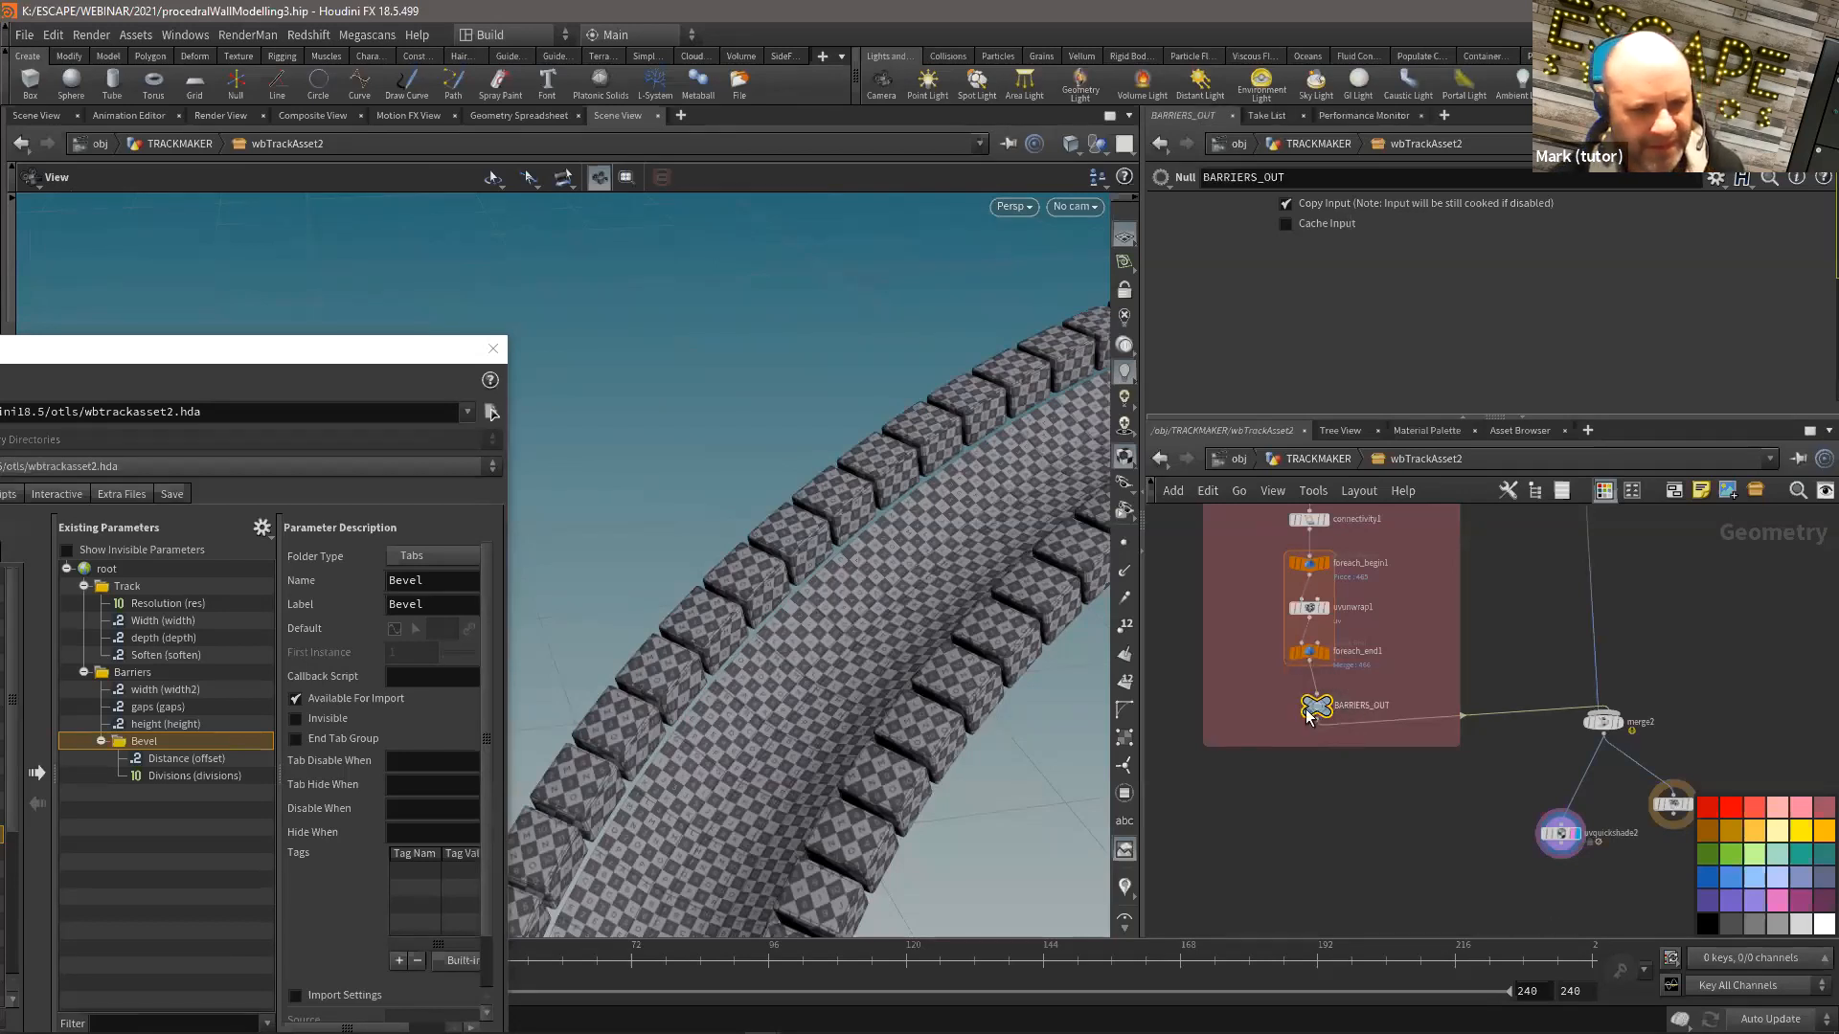
left_click(1732, 810)
Step: Display merge1 and examine the flat barrier strips along both track edges
scroll(1678, 653, "down", 2)
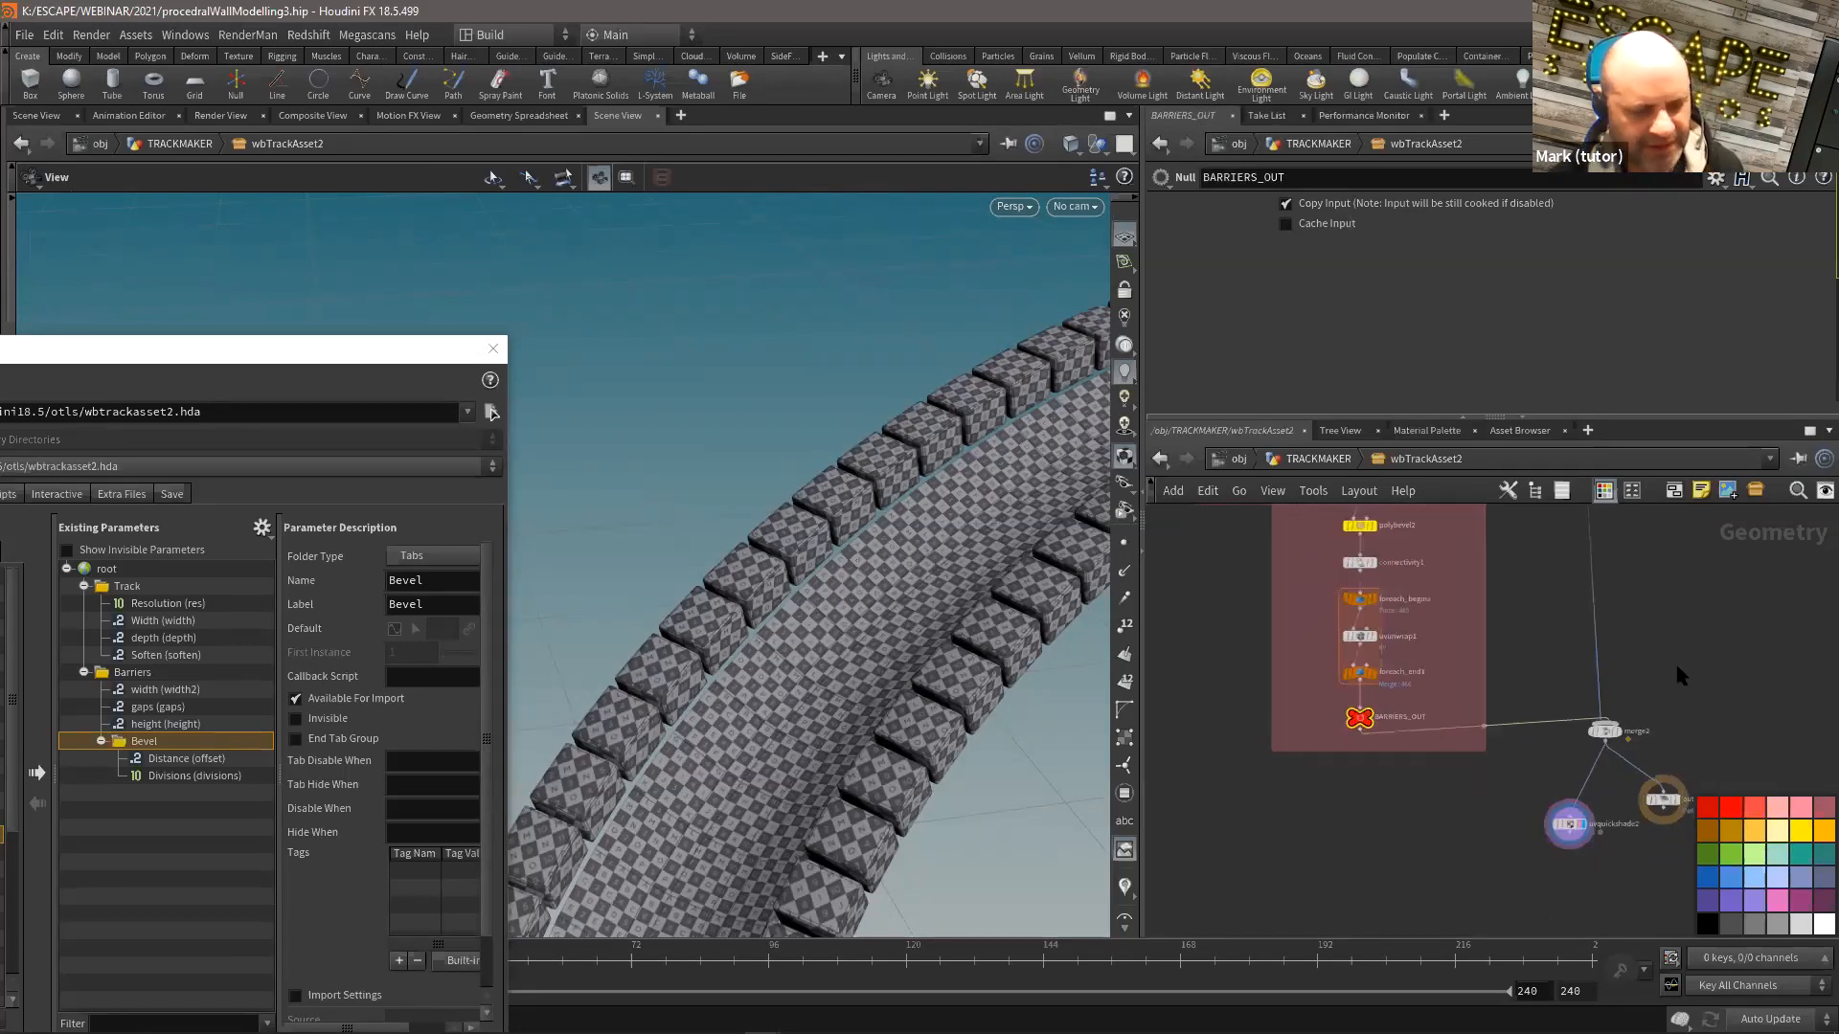
left_click(492, 413)
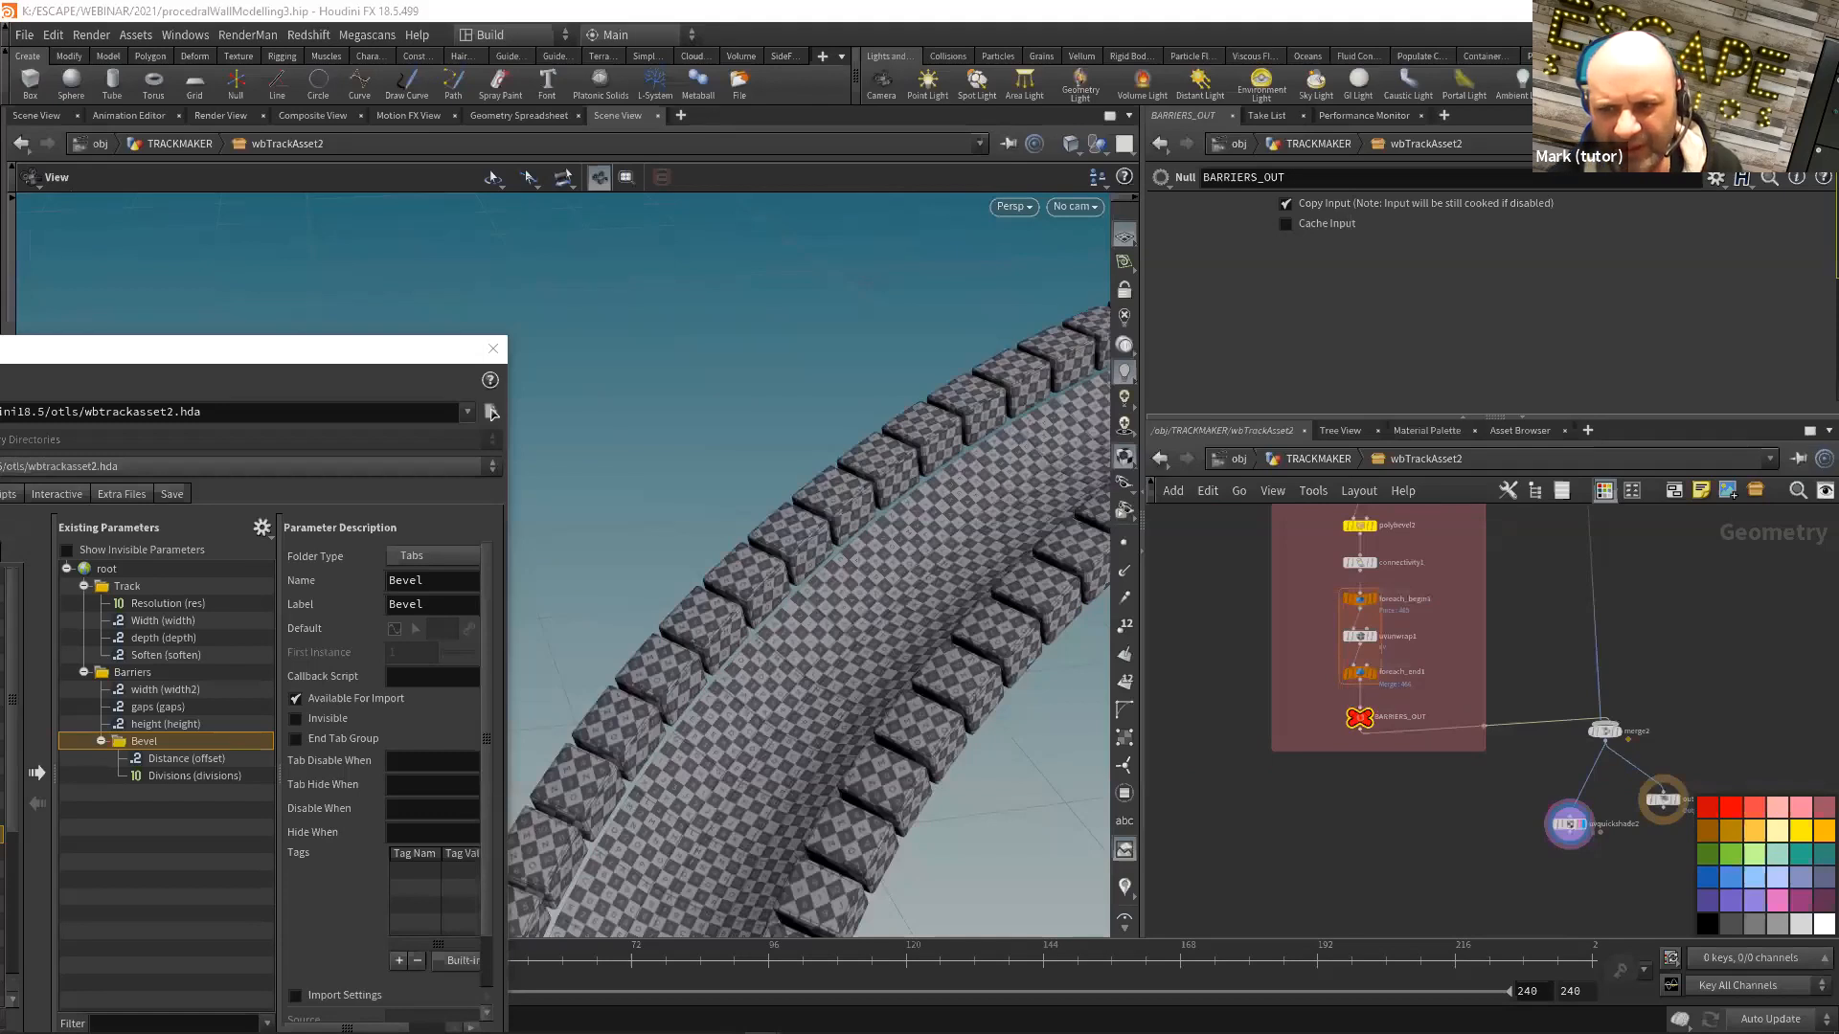
right_click_drag(764, 558, 964, 505)
left_click_drag(965, 505, 948, 584)
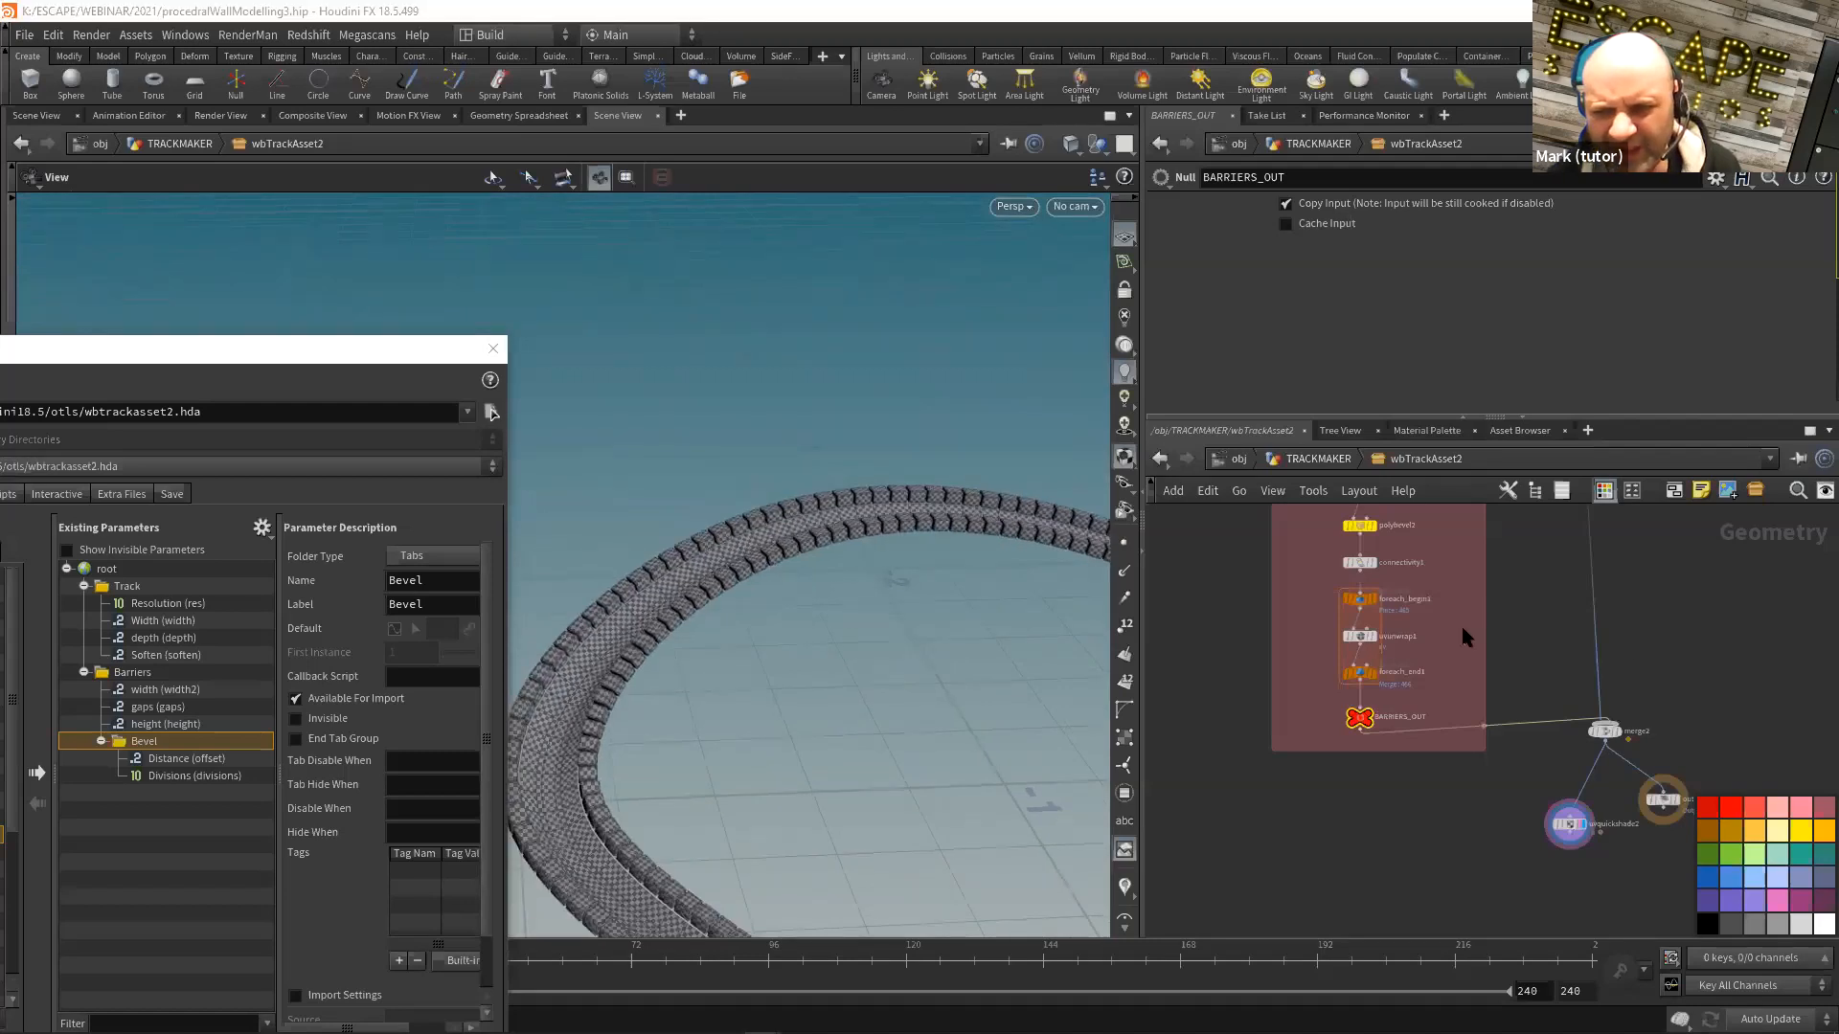
middle_click_drag(1464, 538, 1456, 764)
scroll(1373, 659, "up", 1)
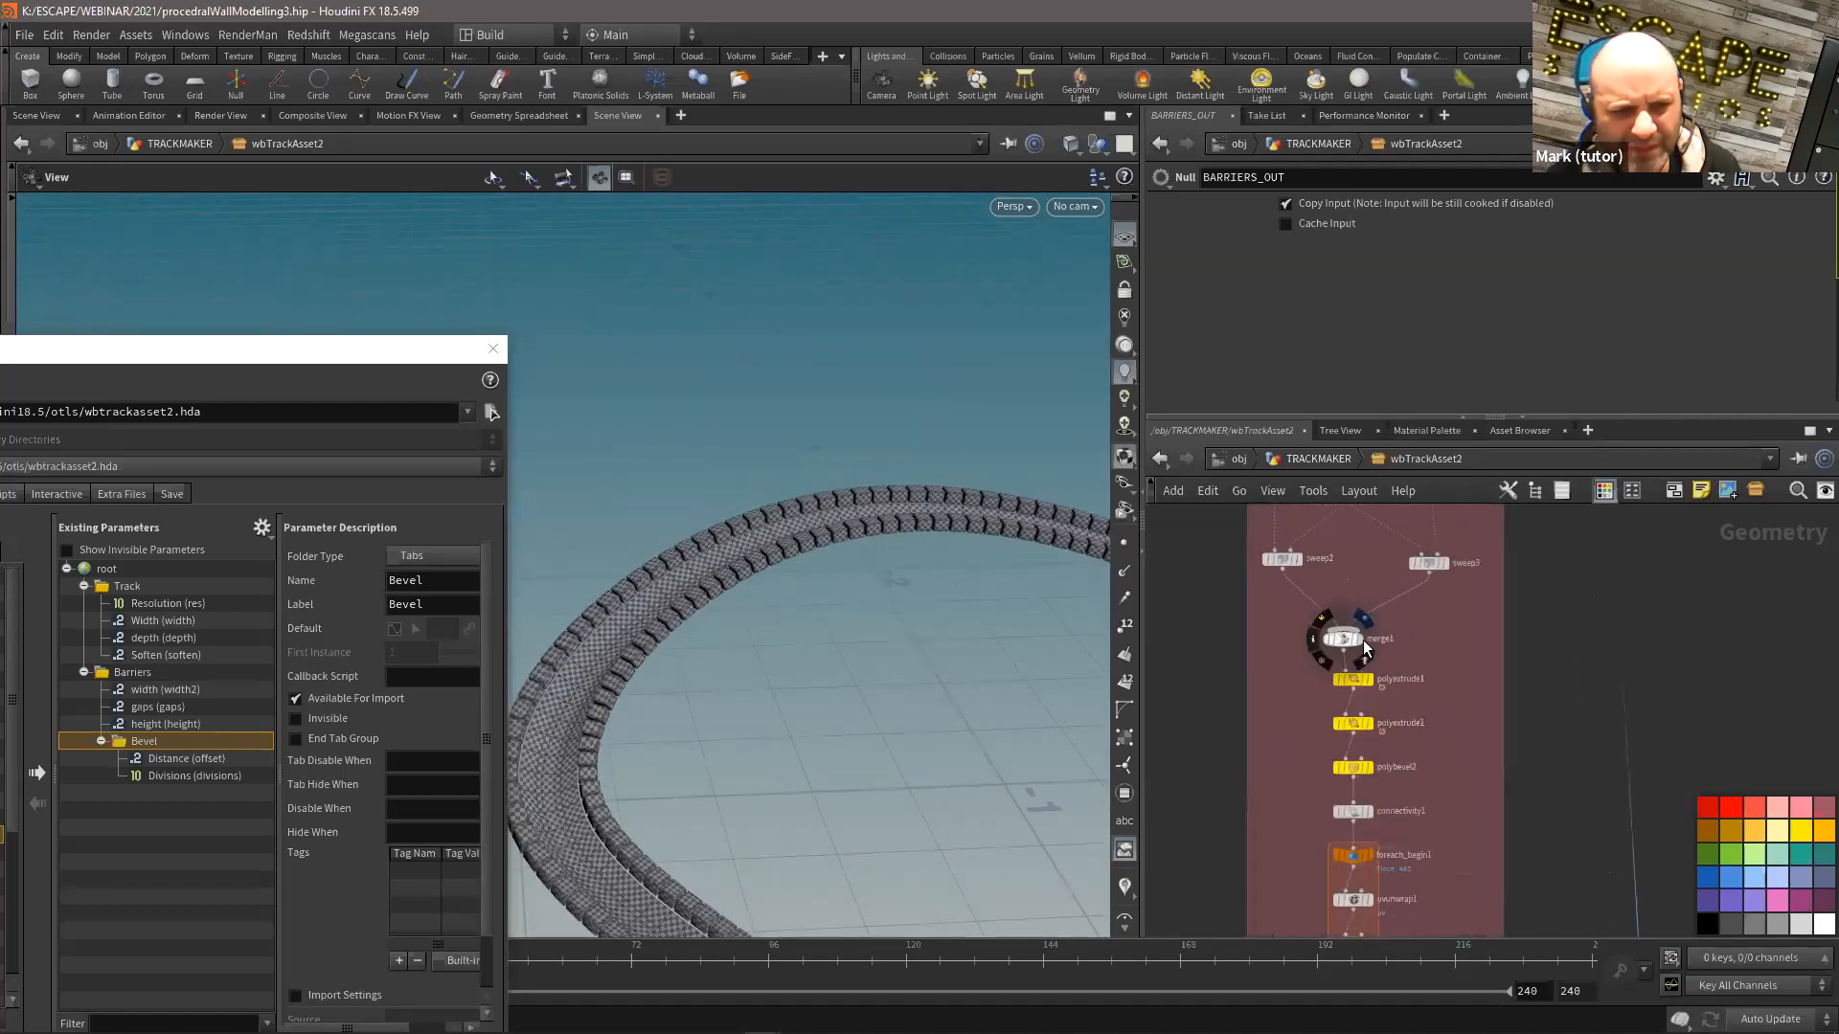
left_click(1362, 639)
left_click(1356, 639)
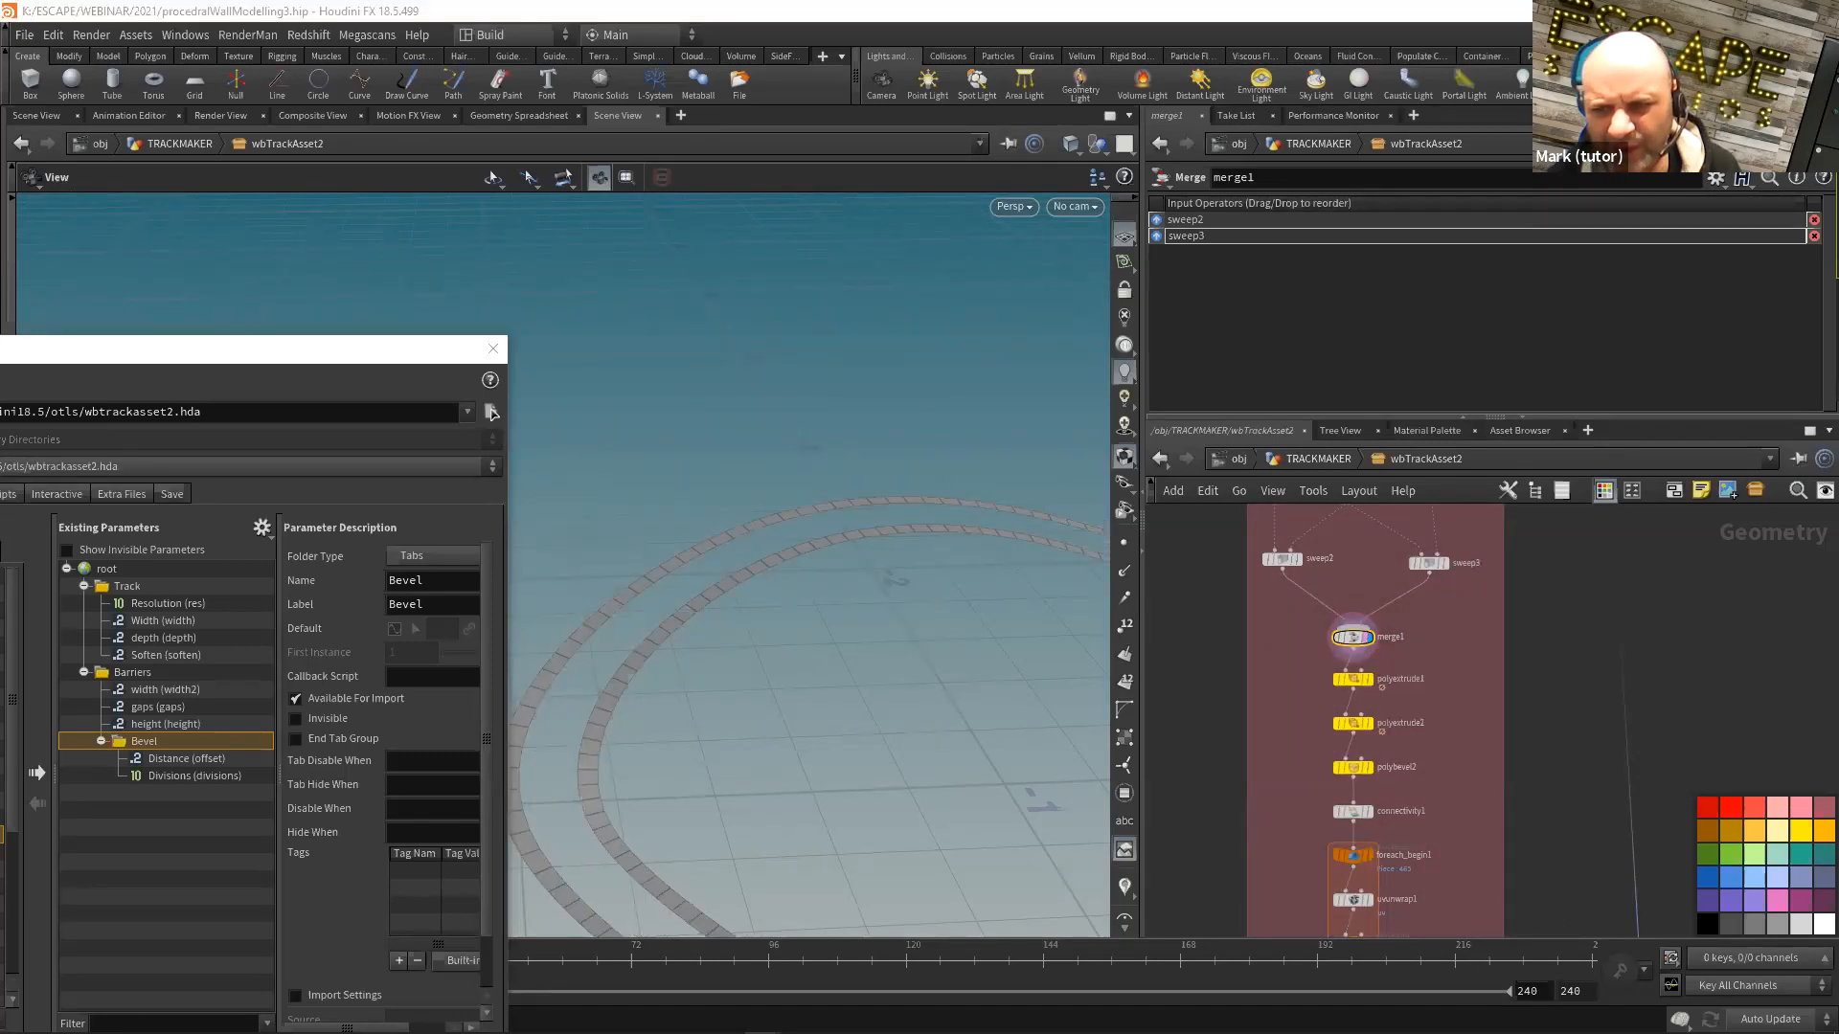
Step: Branch a second Null off merge1 and place it outside the barrier network box
scroll(1467, 615, "down", 2)
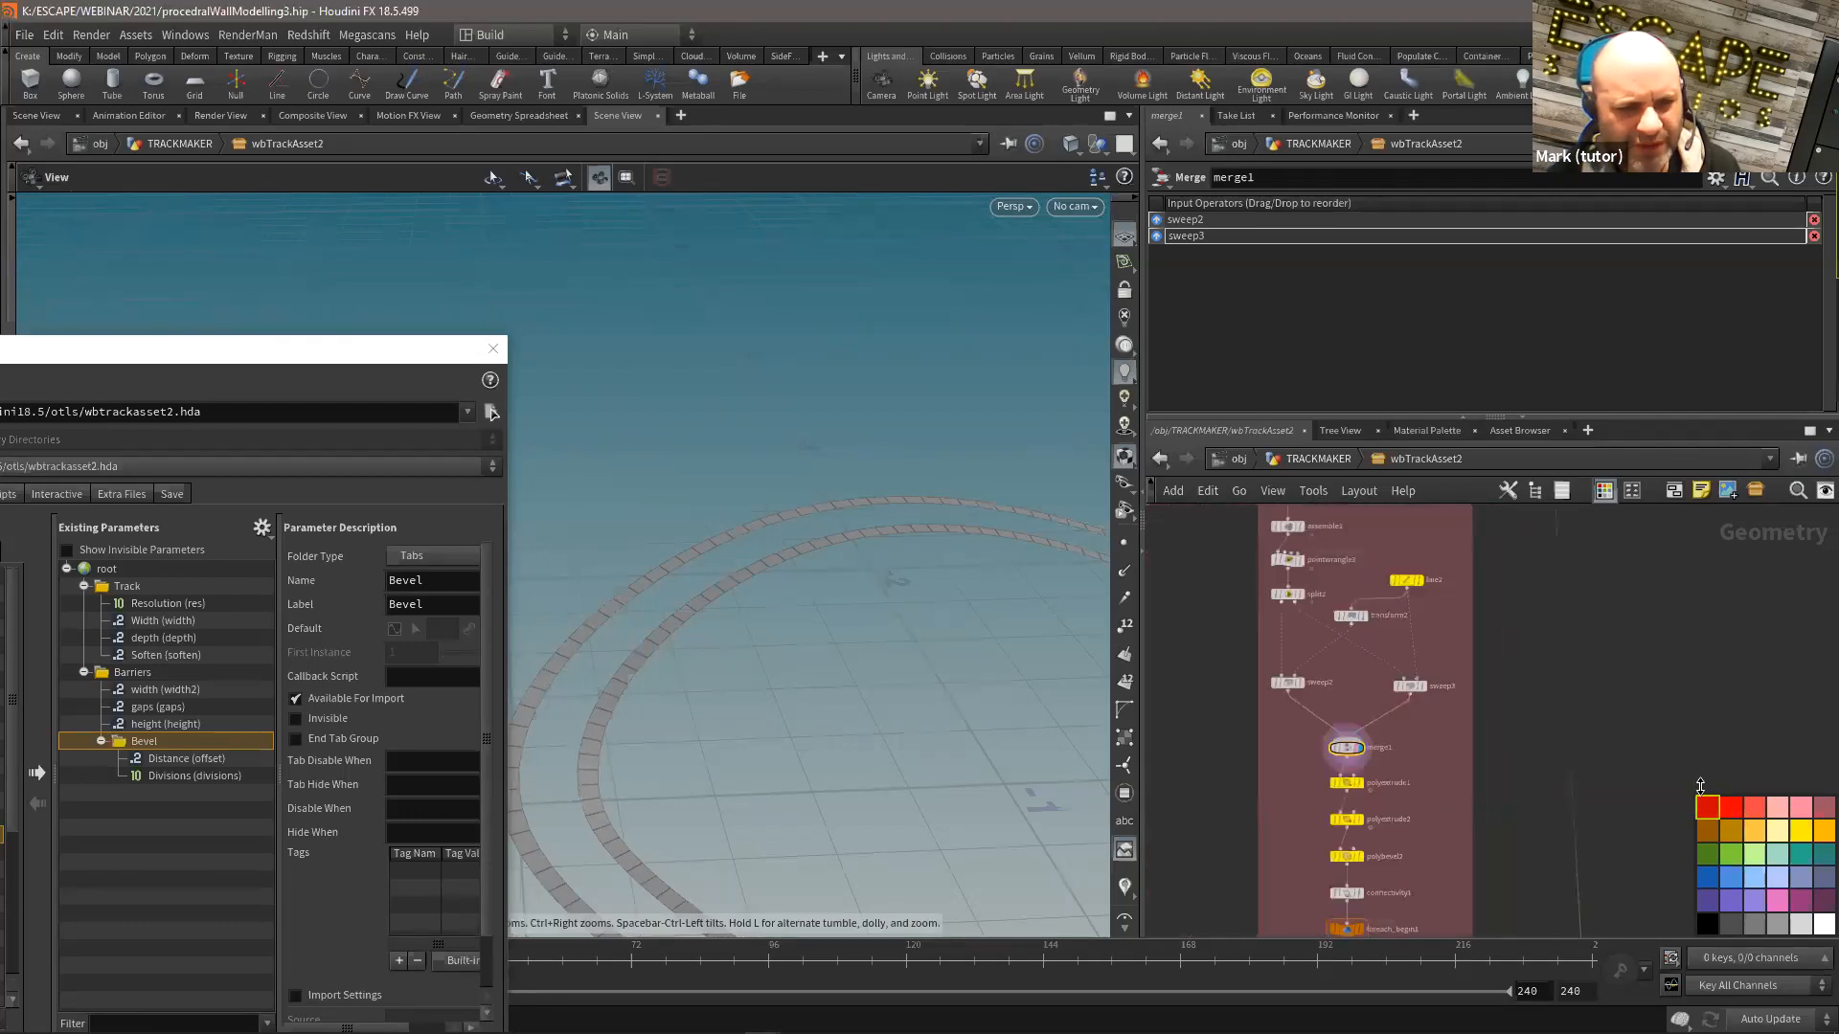
key("Tab")
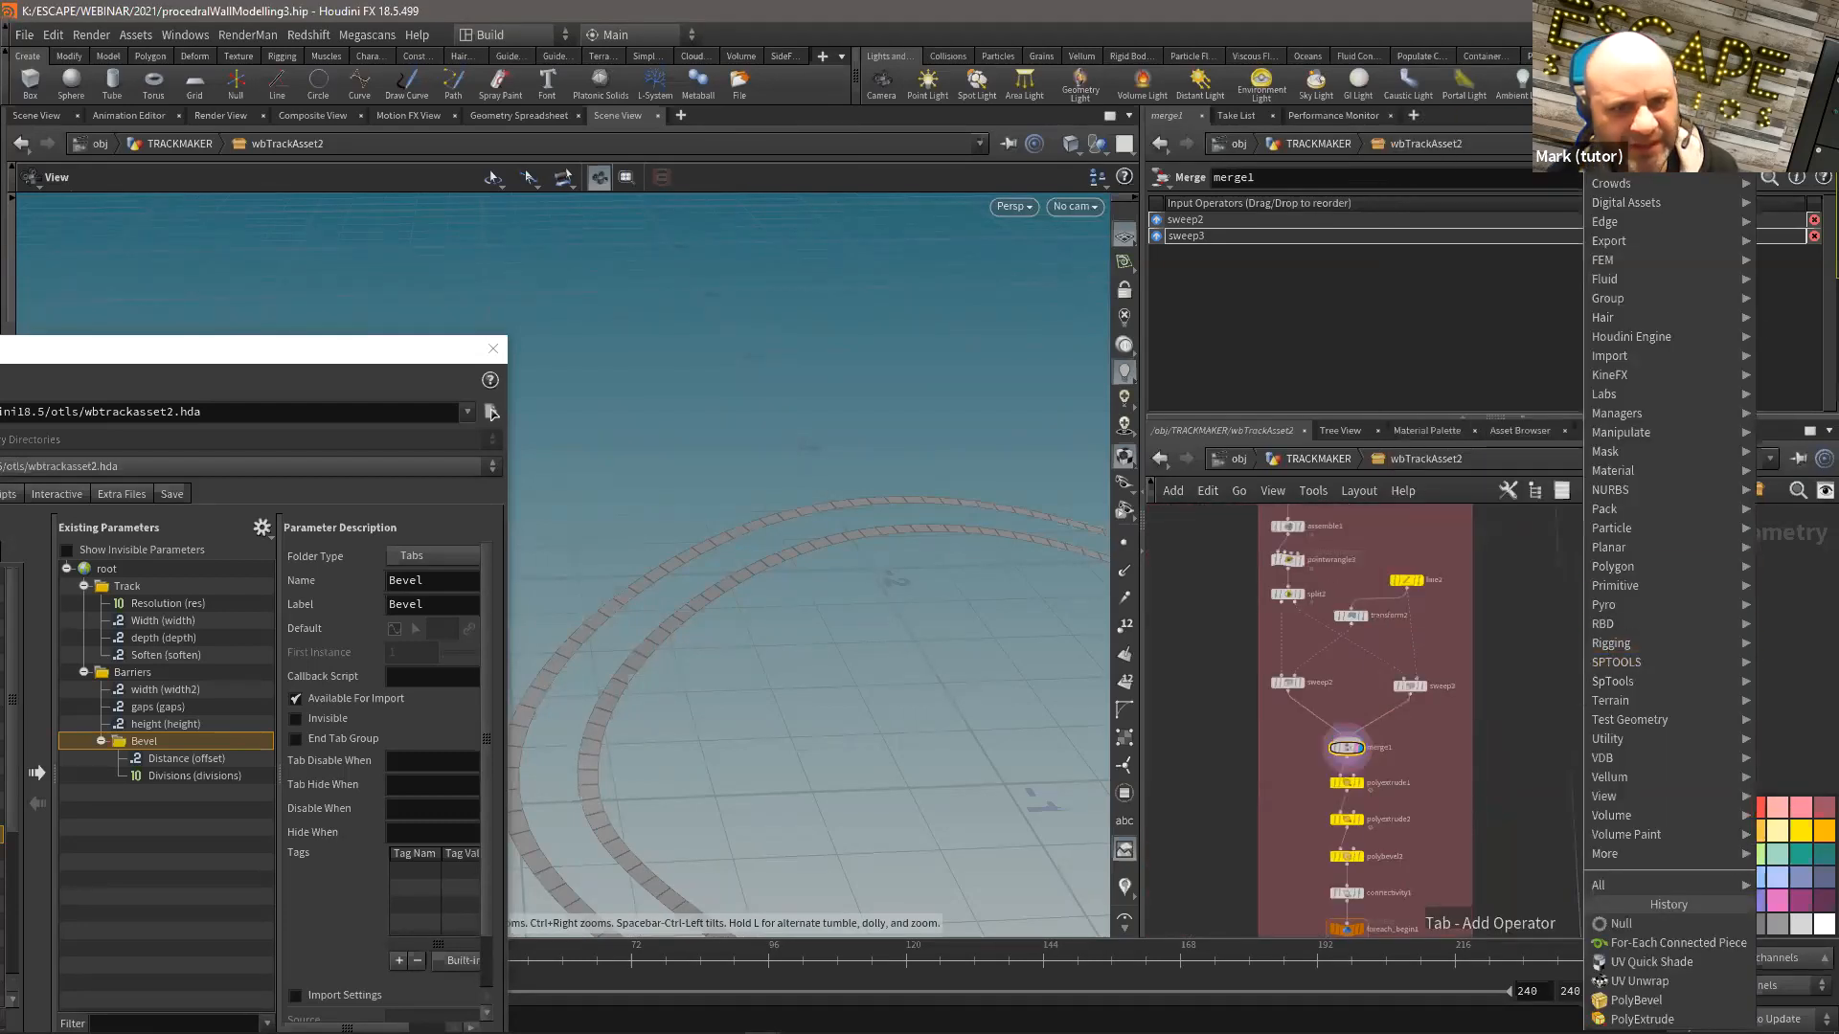
left_click(1620, 923)
left_click(1635, 705)
middle_click_drag(1613, 705, 1427, 645)
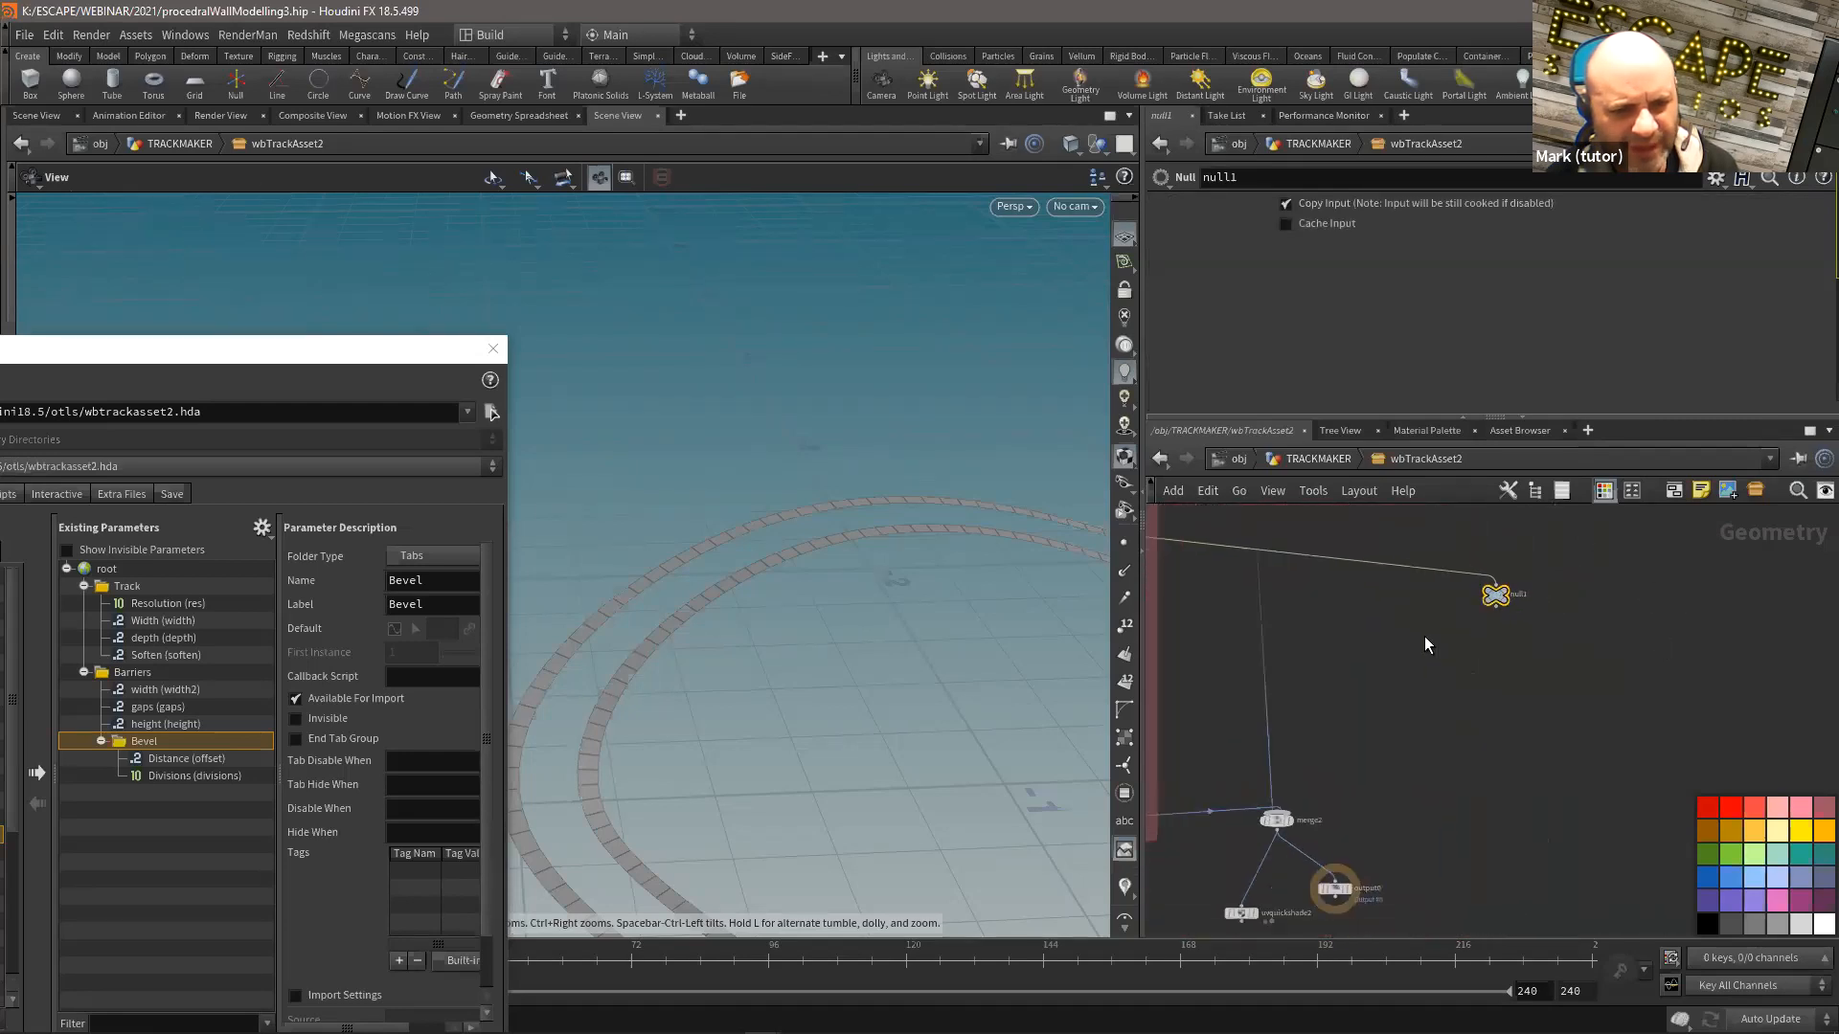
Step: Rename the null branched off merge1 as POSTS and colour it green
left_click_drag(1495, 595, 1600, 583)
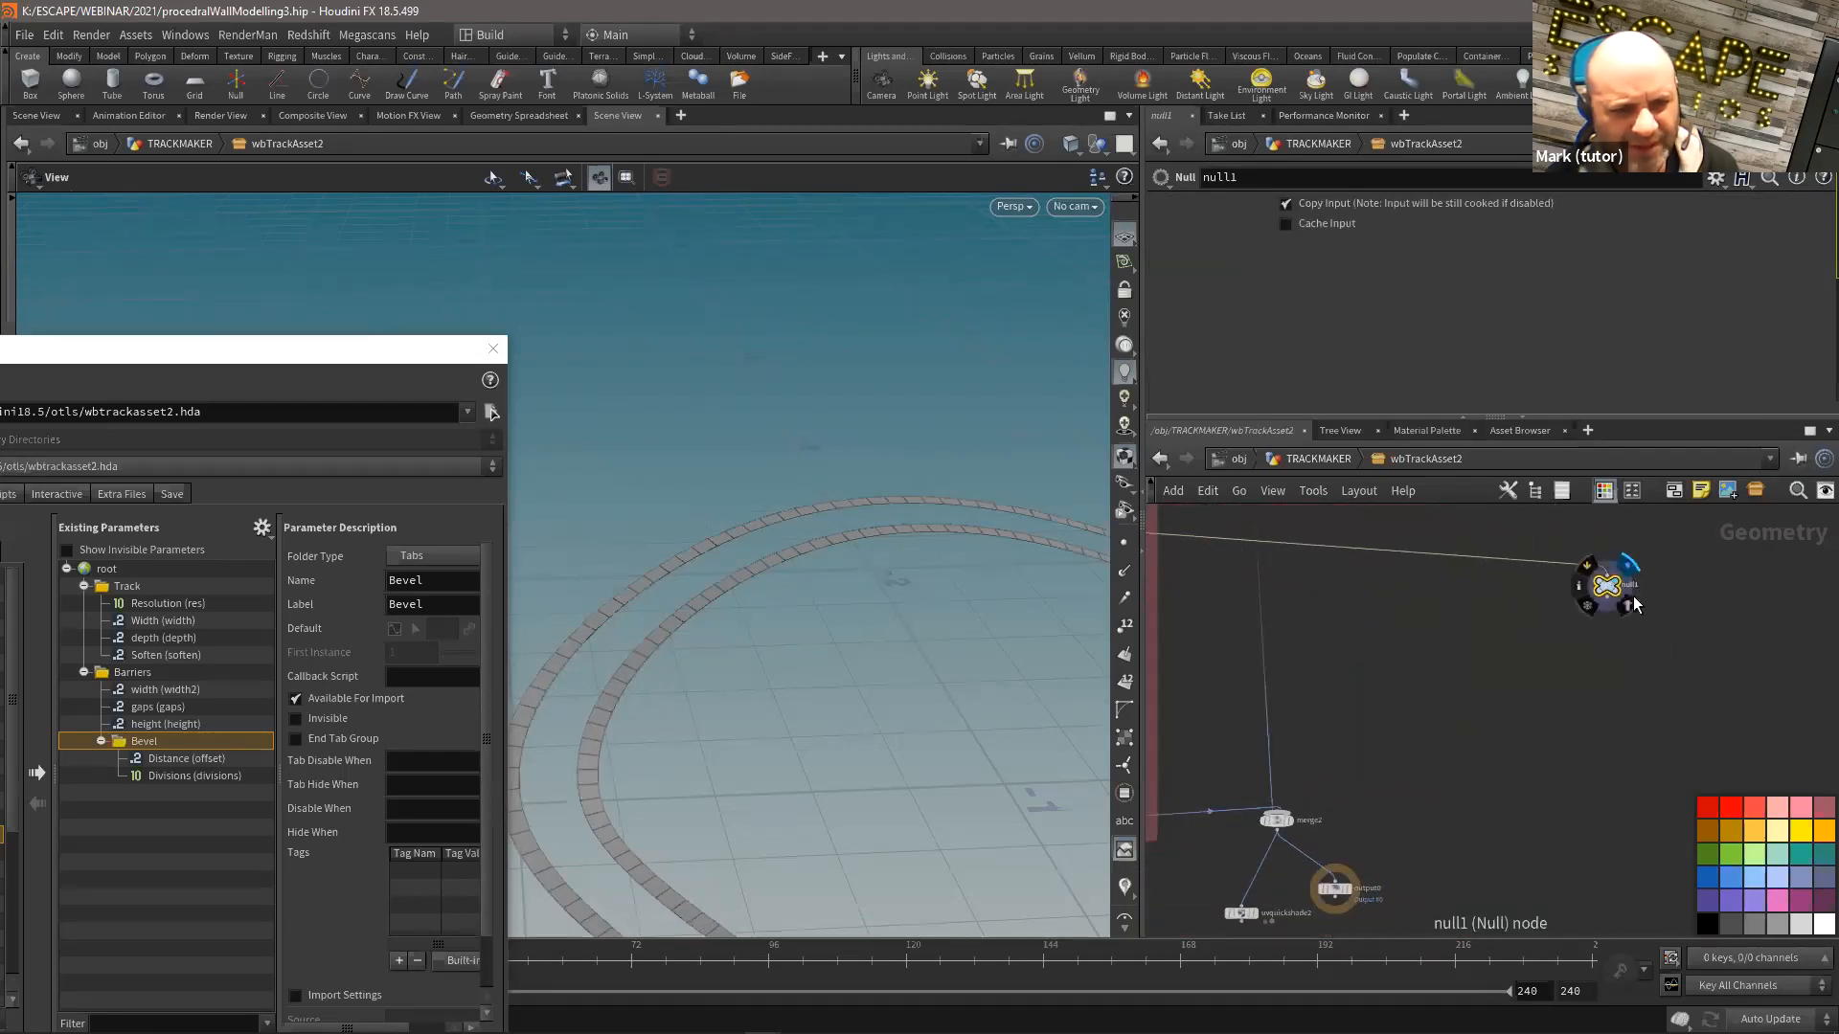
double_click(1628, 583)
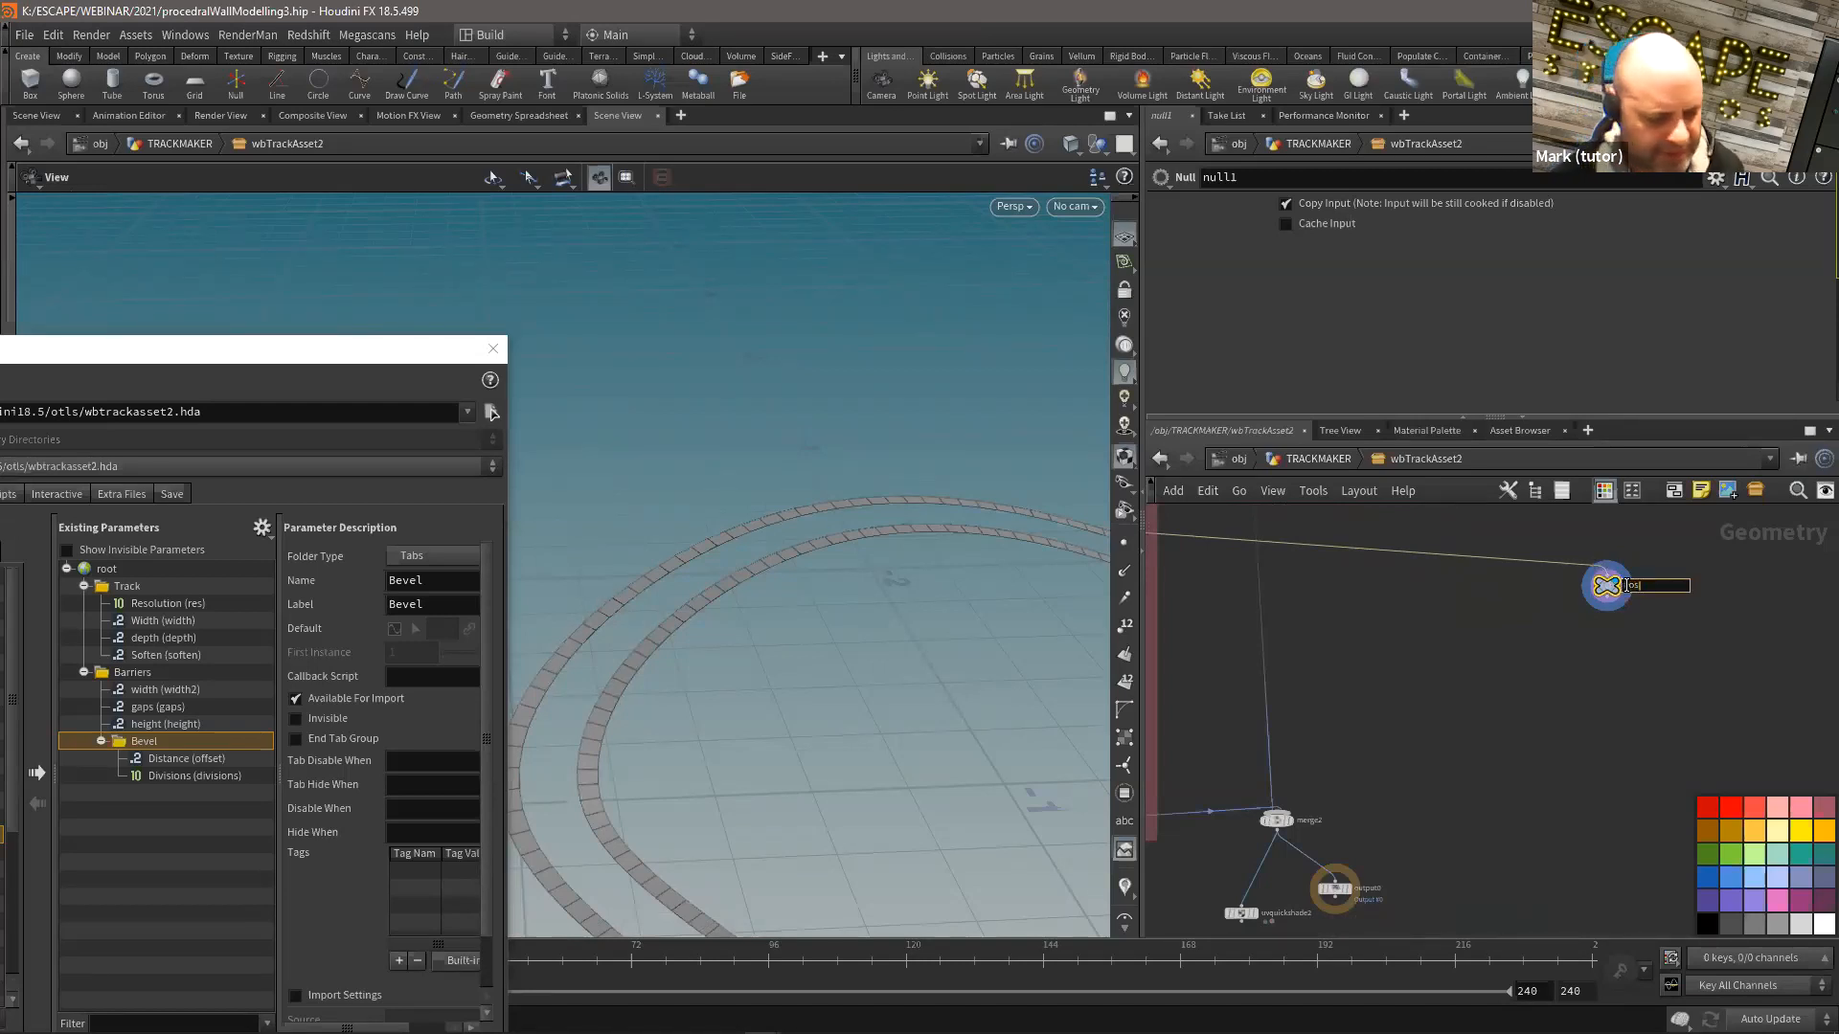
type("POSTS")
key("Return")
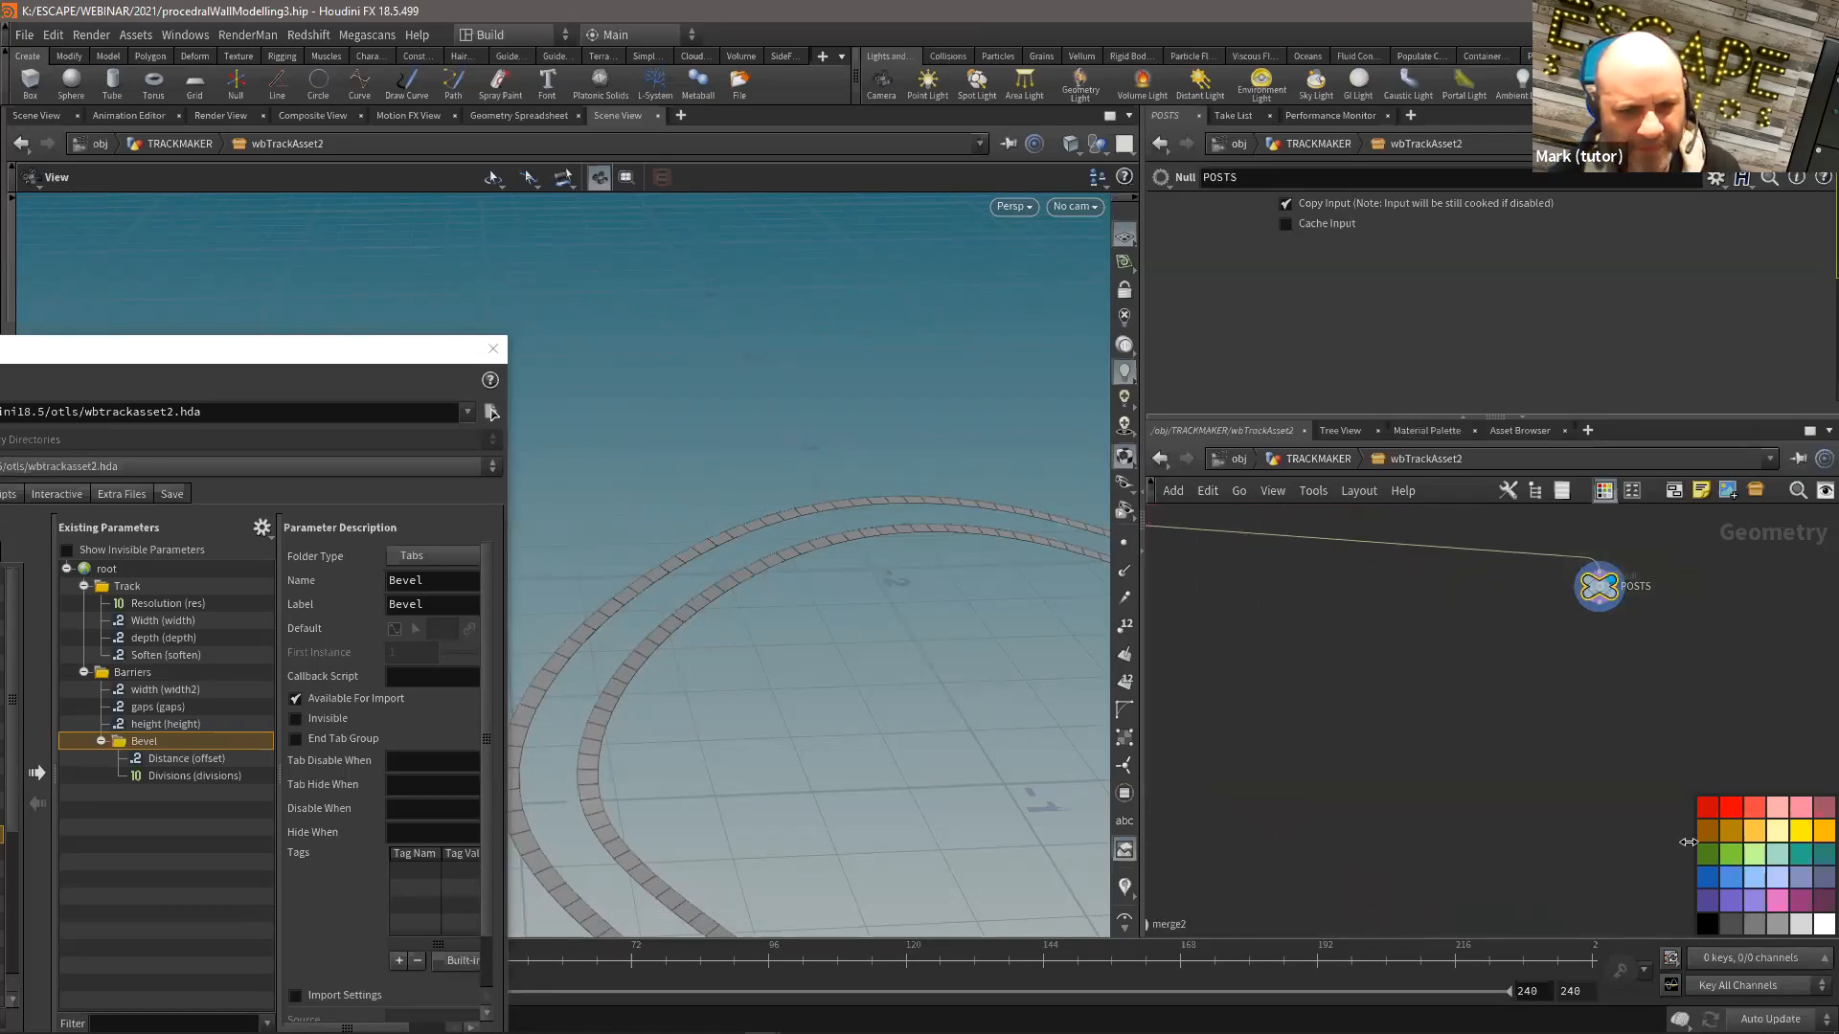
left_click(1728, 852)
Step: Add a Split node below POSTS, display it and set its group to curve0
middle_click_drag(1553, 712, 1458, 732)
key("Tab")
type("spl")
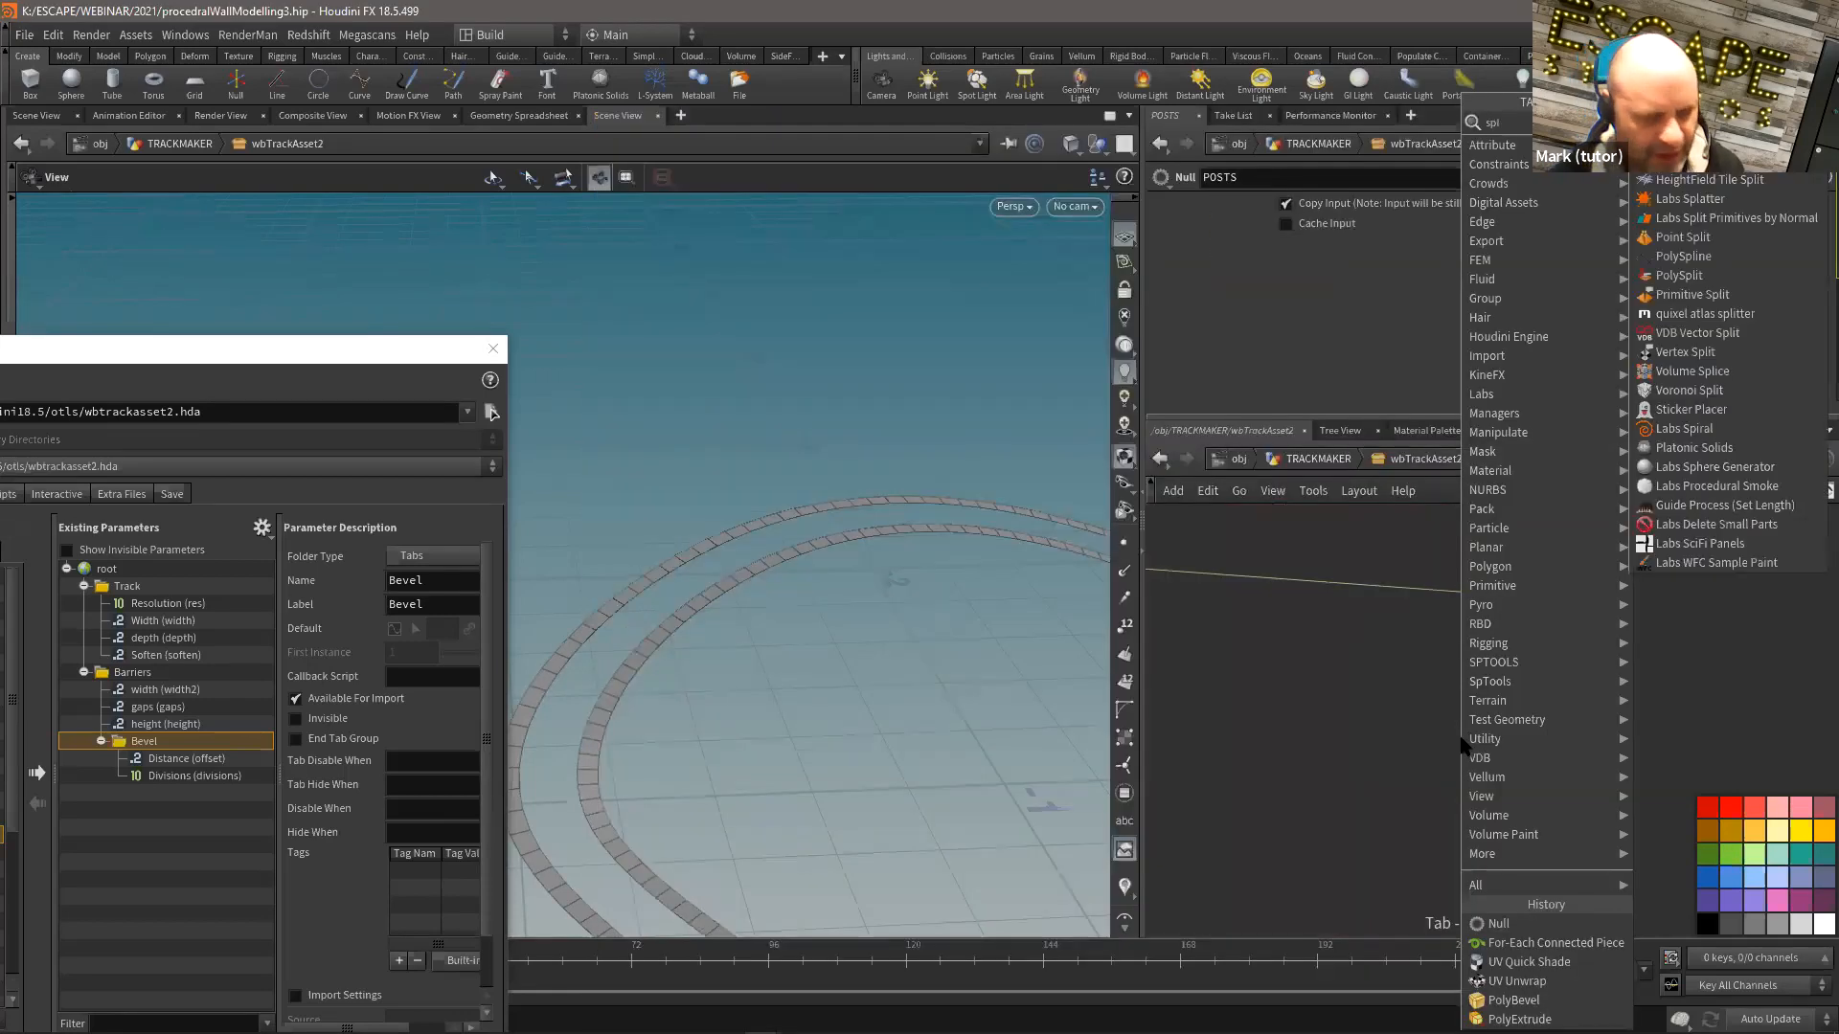
key("Return")
left_click(1520, 740)
left_click_drag(1520, 652, 1541, 737)
left_click(1800, 207)
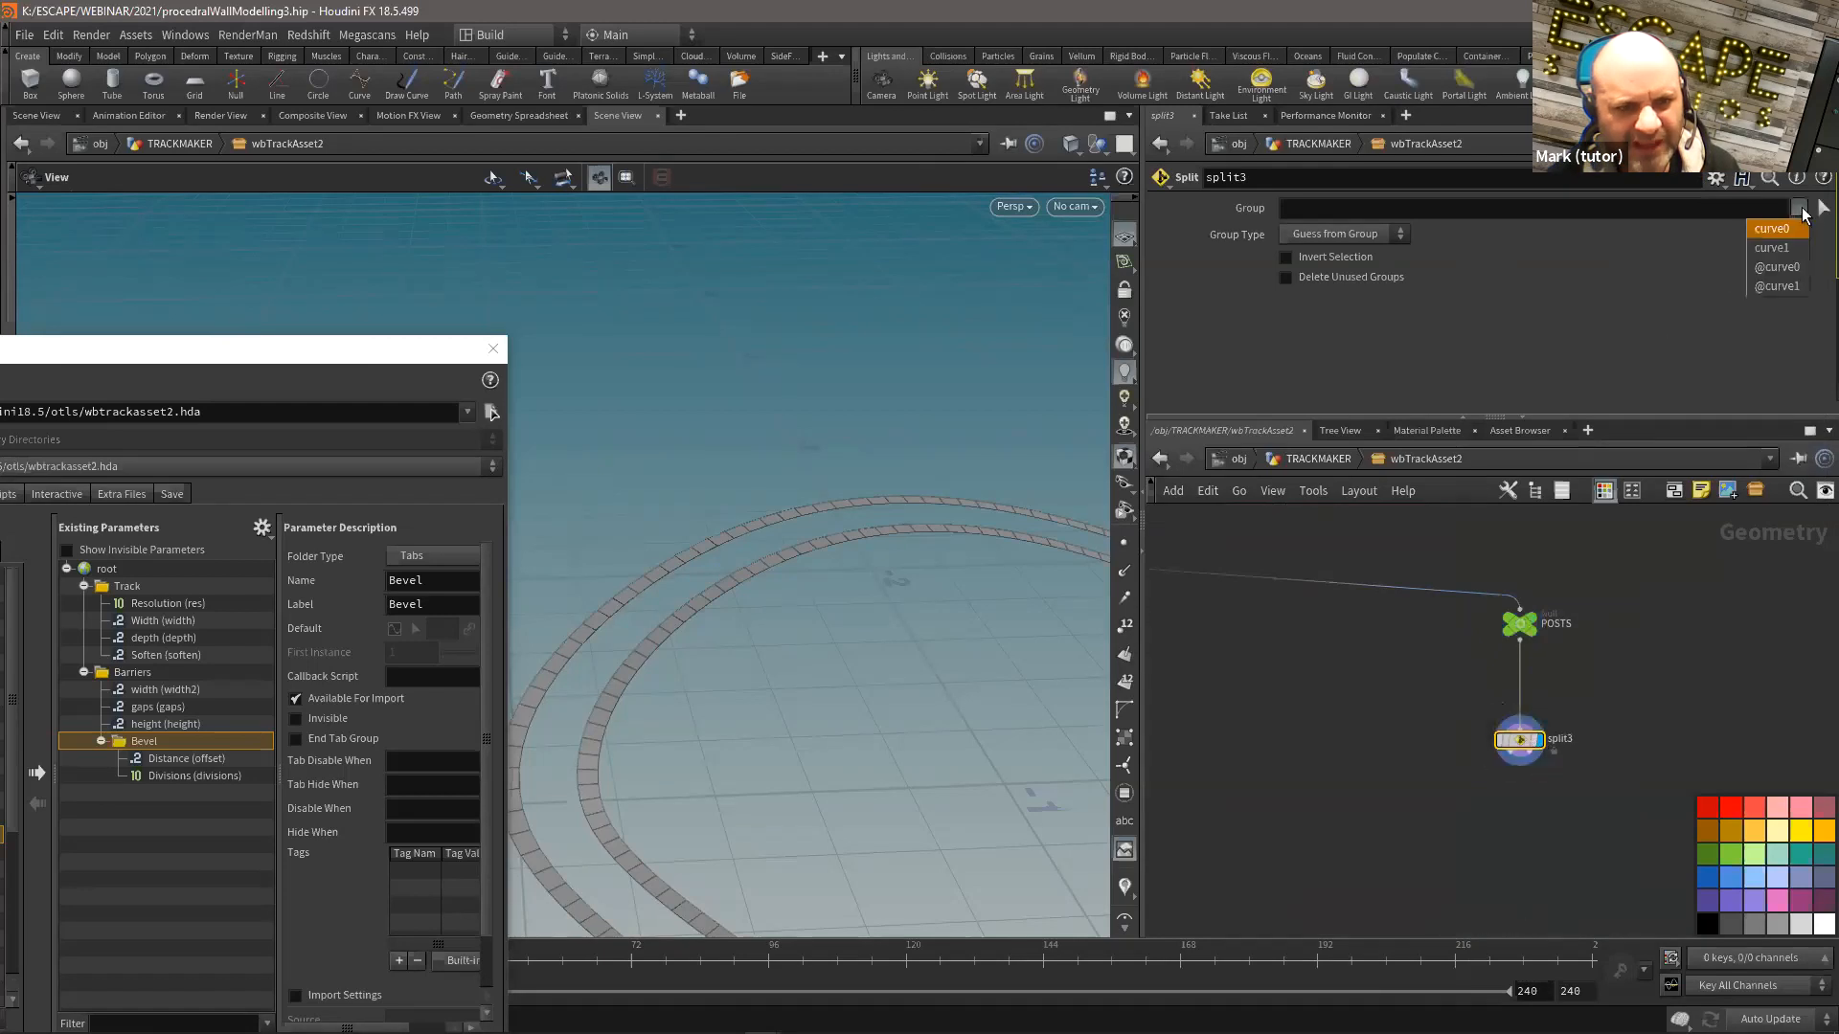
left_click(1777, 239)
right_click_drag(834, 586, 832, 576)
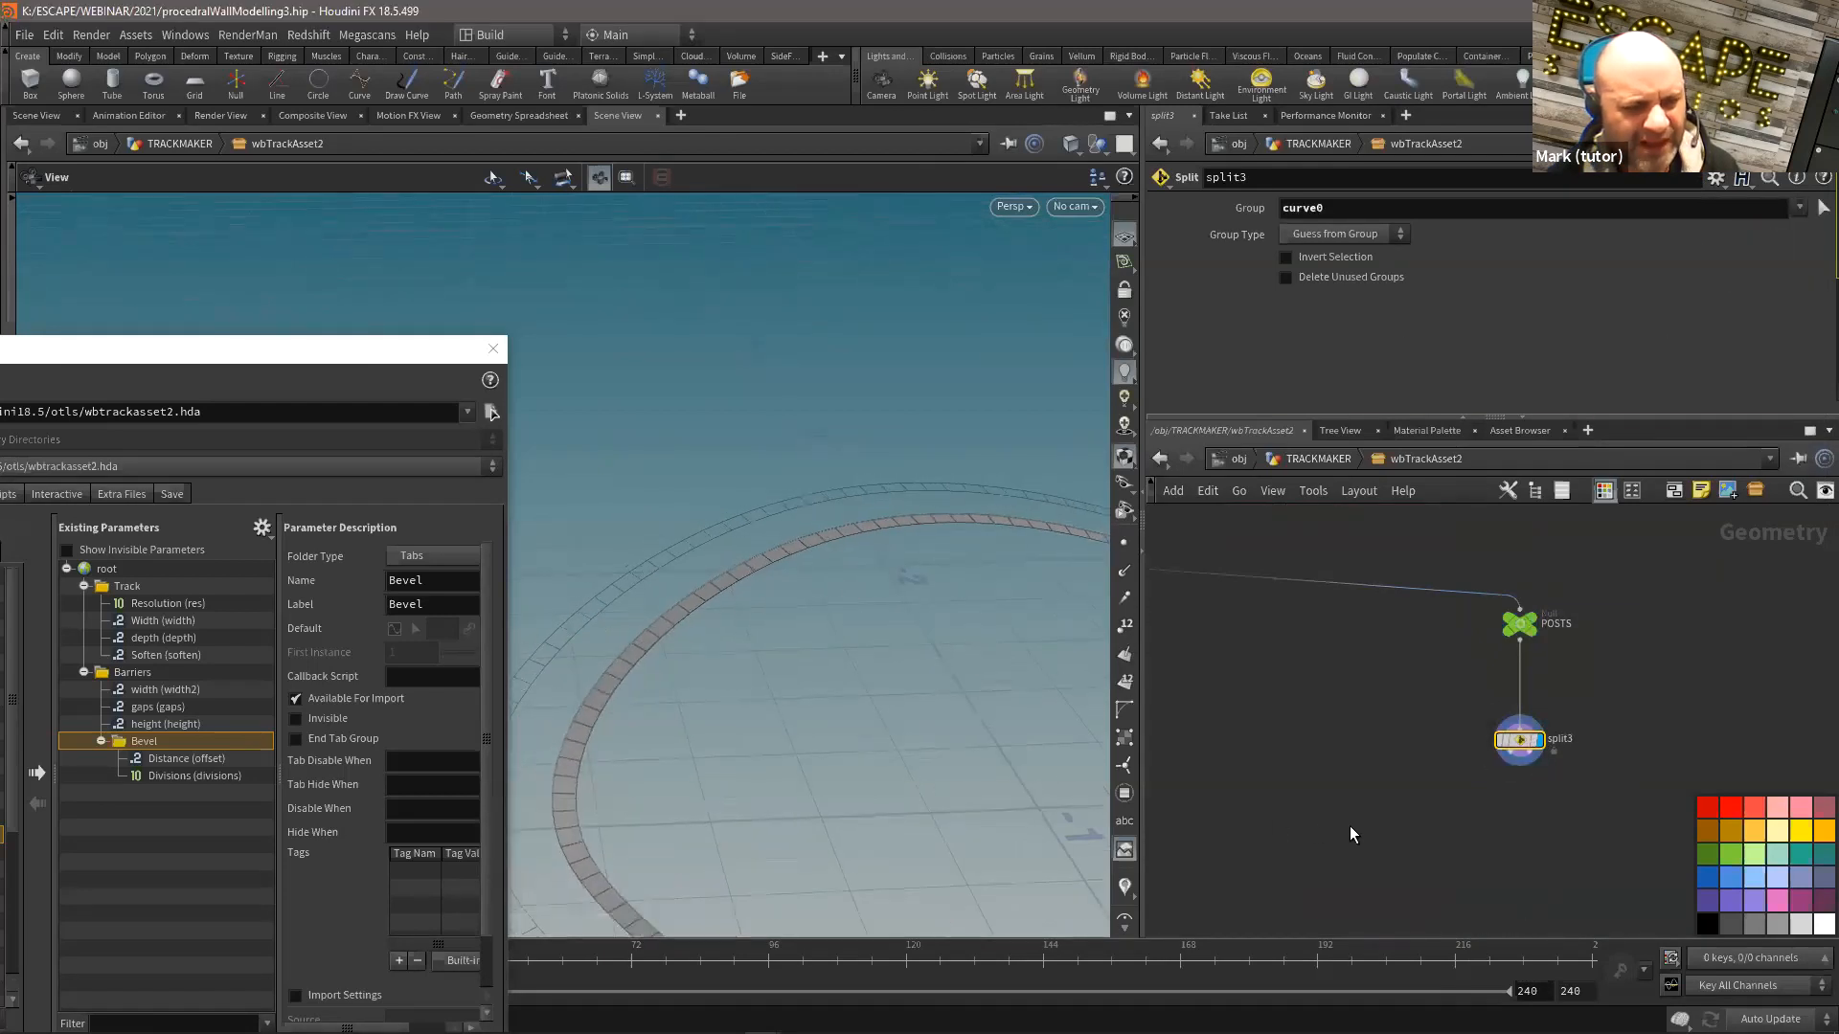
left_click_drag(1542, 746, 1548, 711)
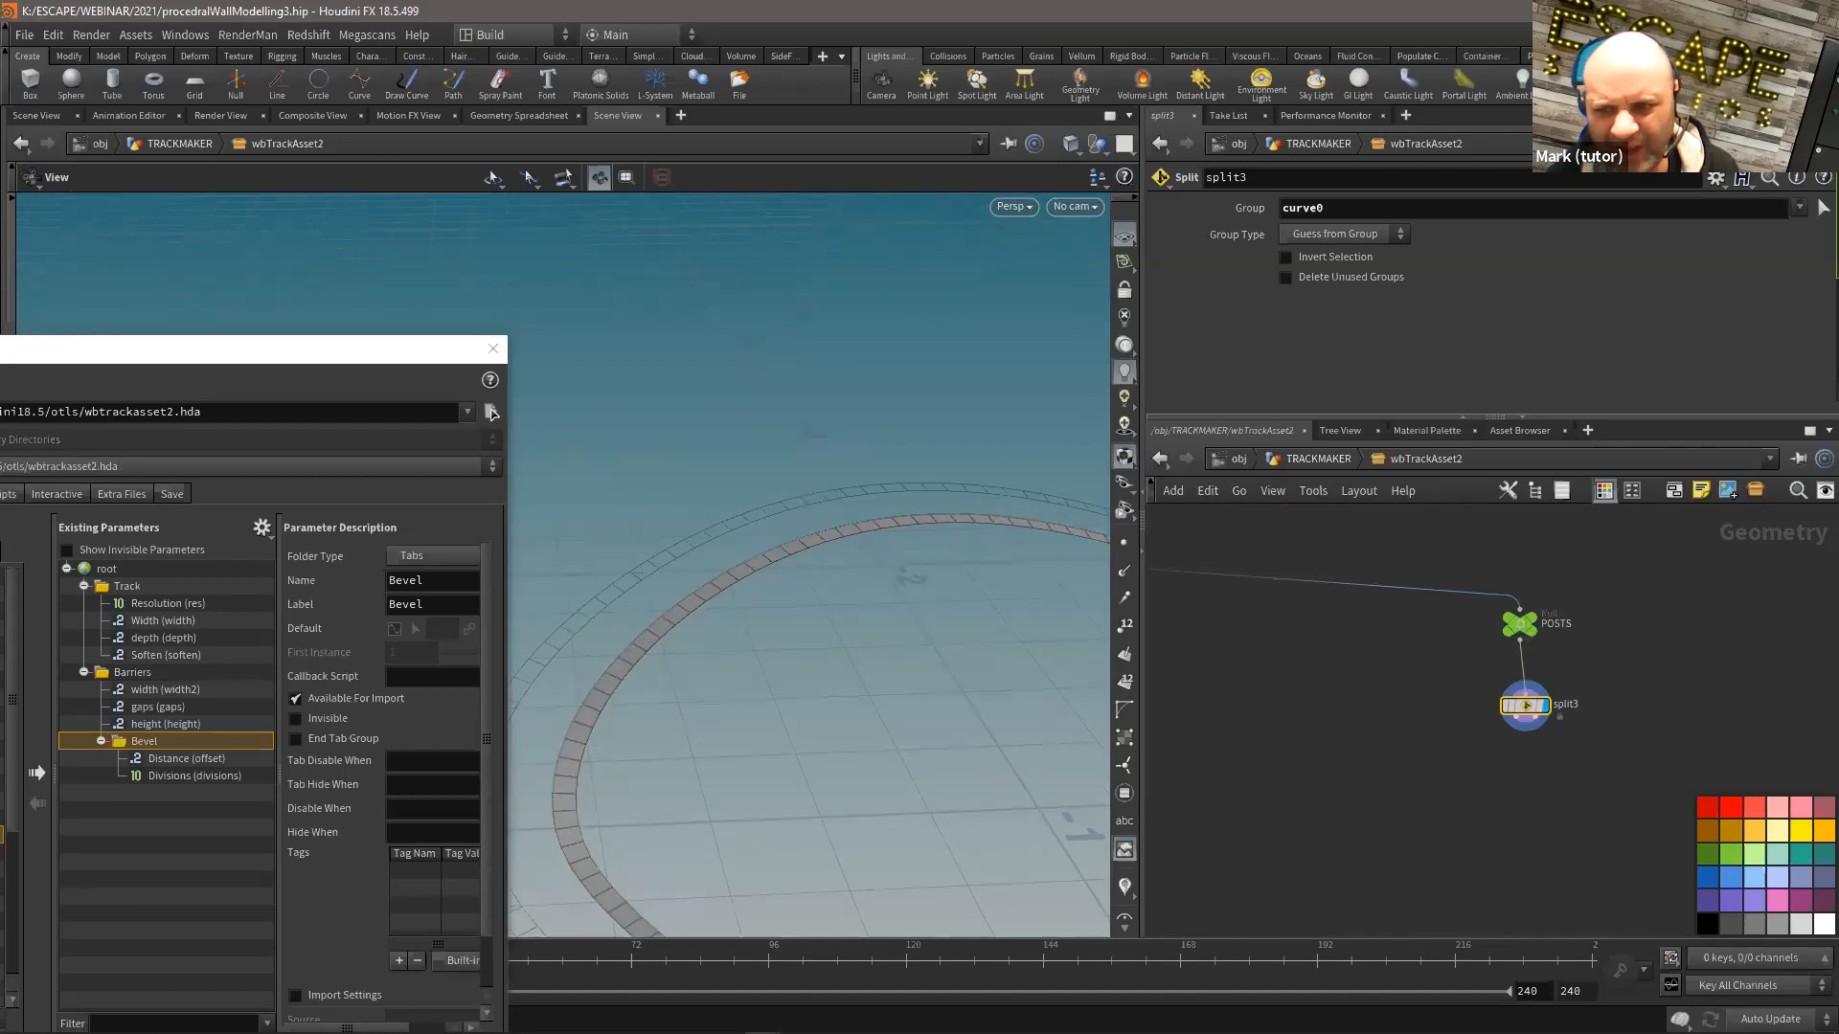
Step: Add a PolyFrame on split3's first output, display it and show point normals in the viewport
scroll(1320, 757, "up", 3)
middle_click_drag(1398, 732, 1319, 730)
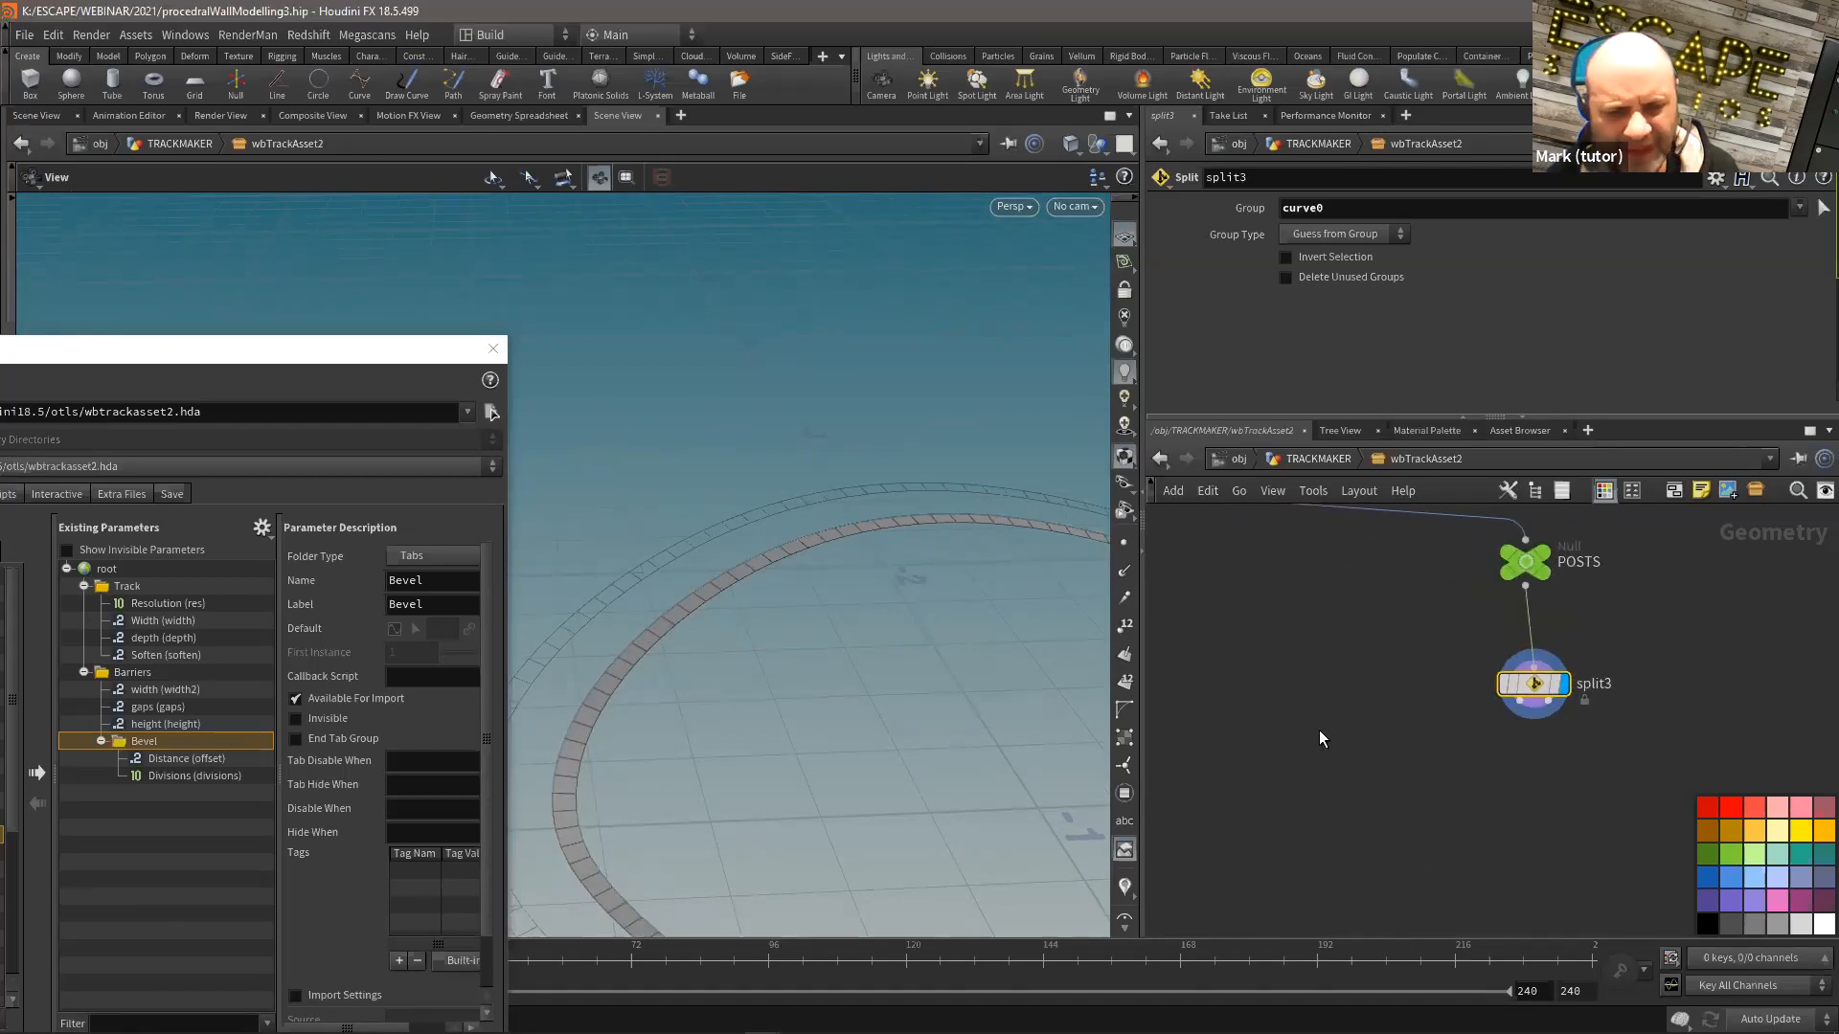
key("Tab")
type("polyex")
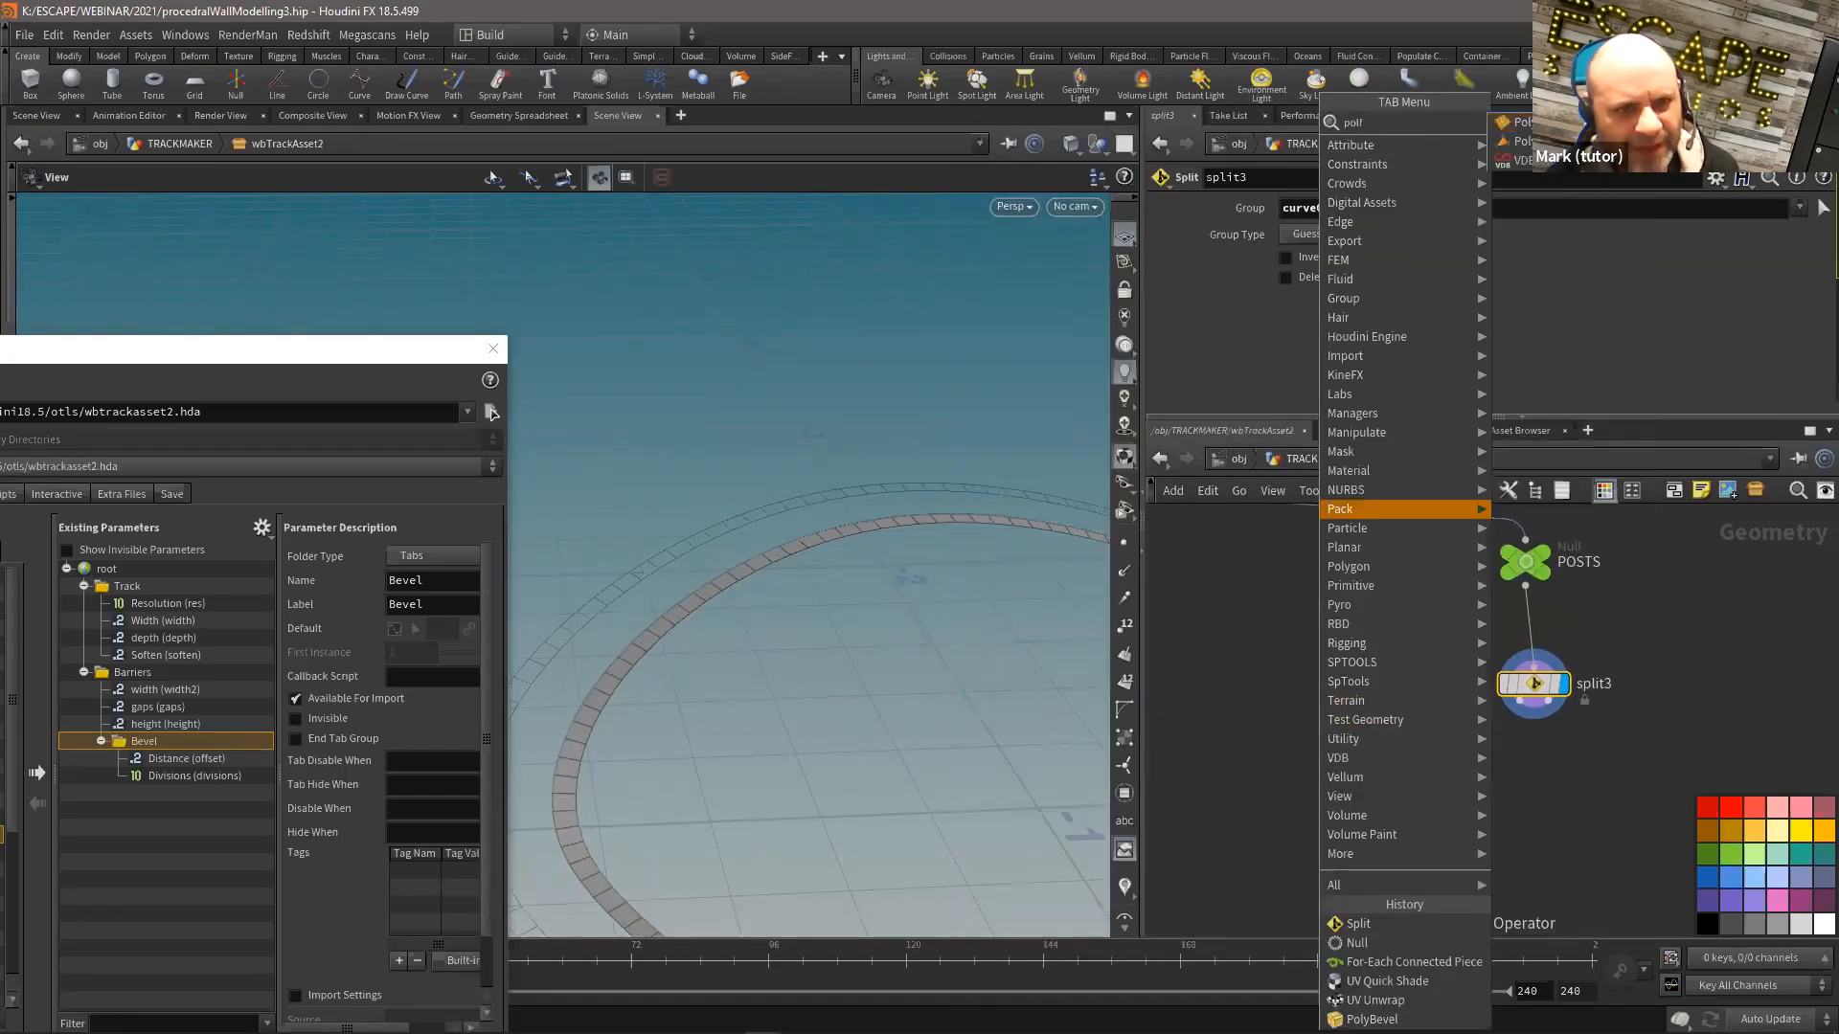
left_click(1547, 142)
left_click(1462, 781)
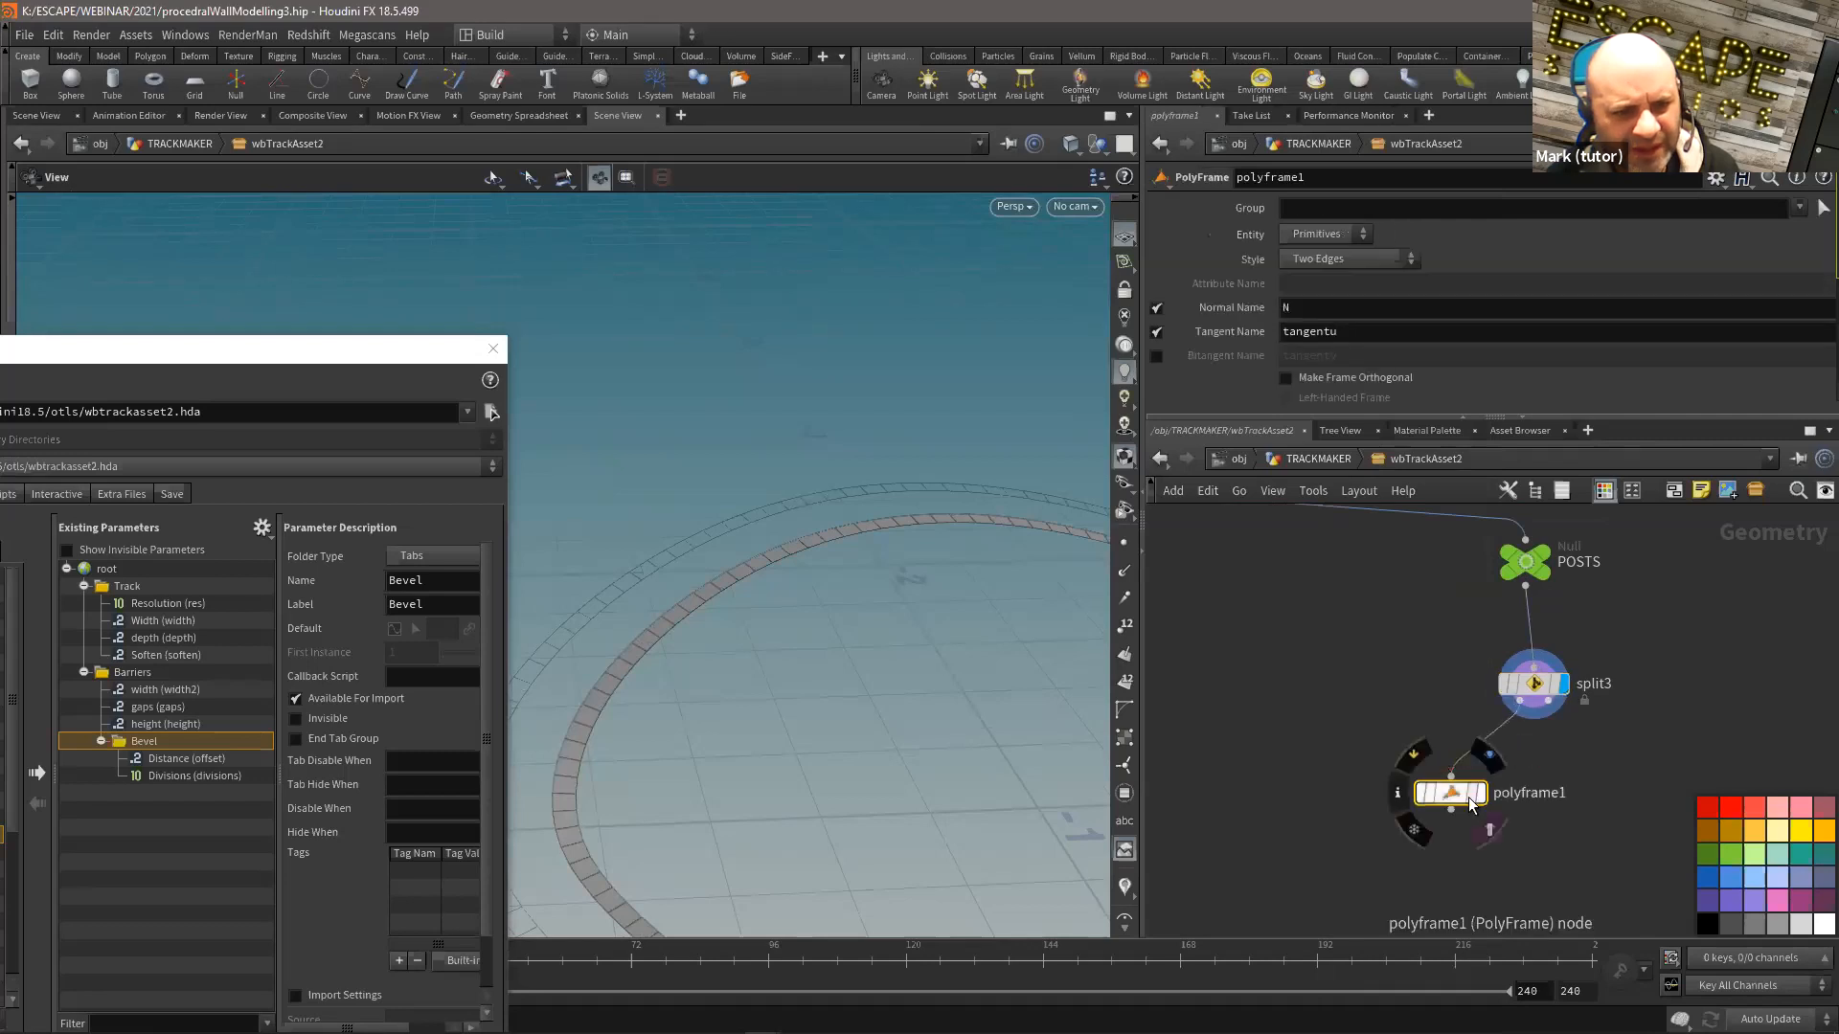
left_click(1126, 572)
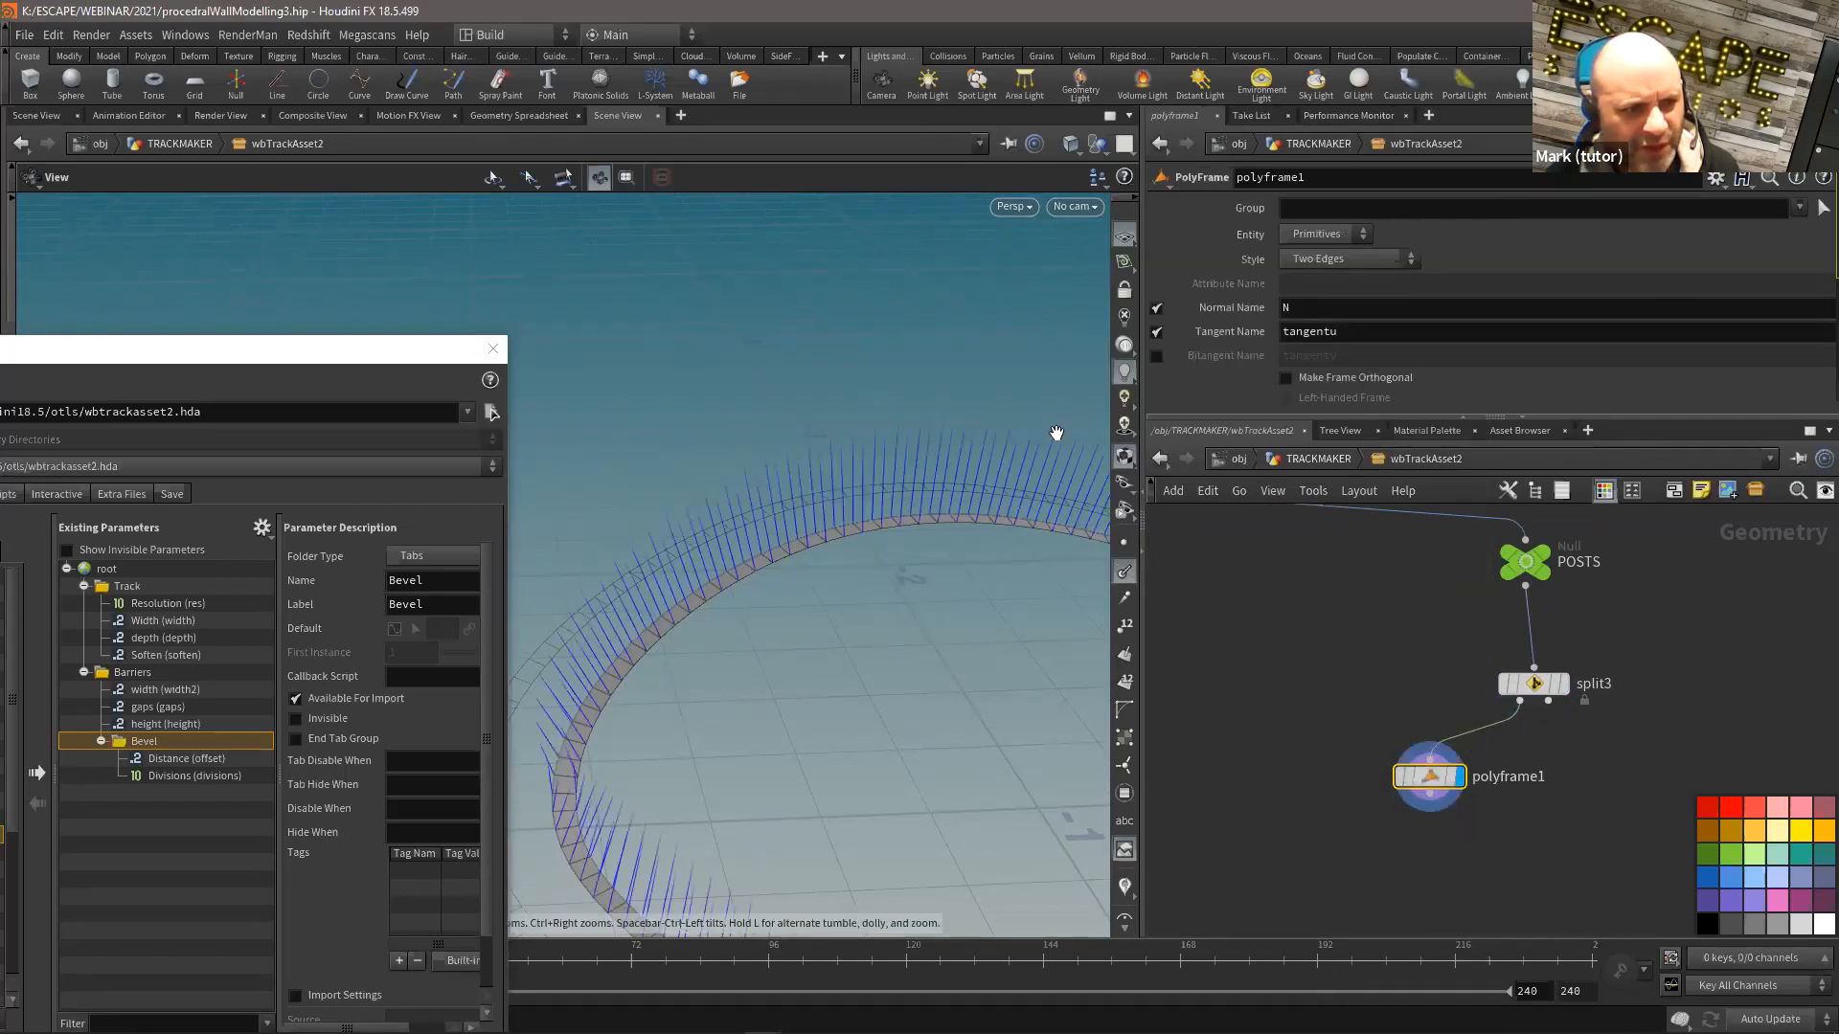
Step: Make polyframe1 output only the tangent, with its Tangent Name set to N
left_click(1157, 331)
left_click_drag(785, 604, 1062, 427)
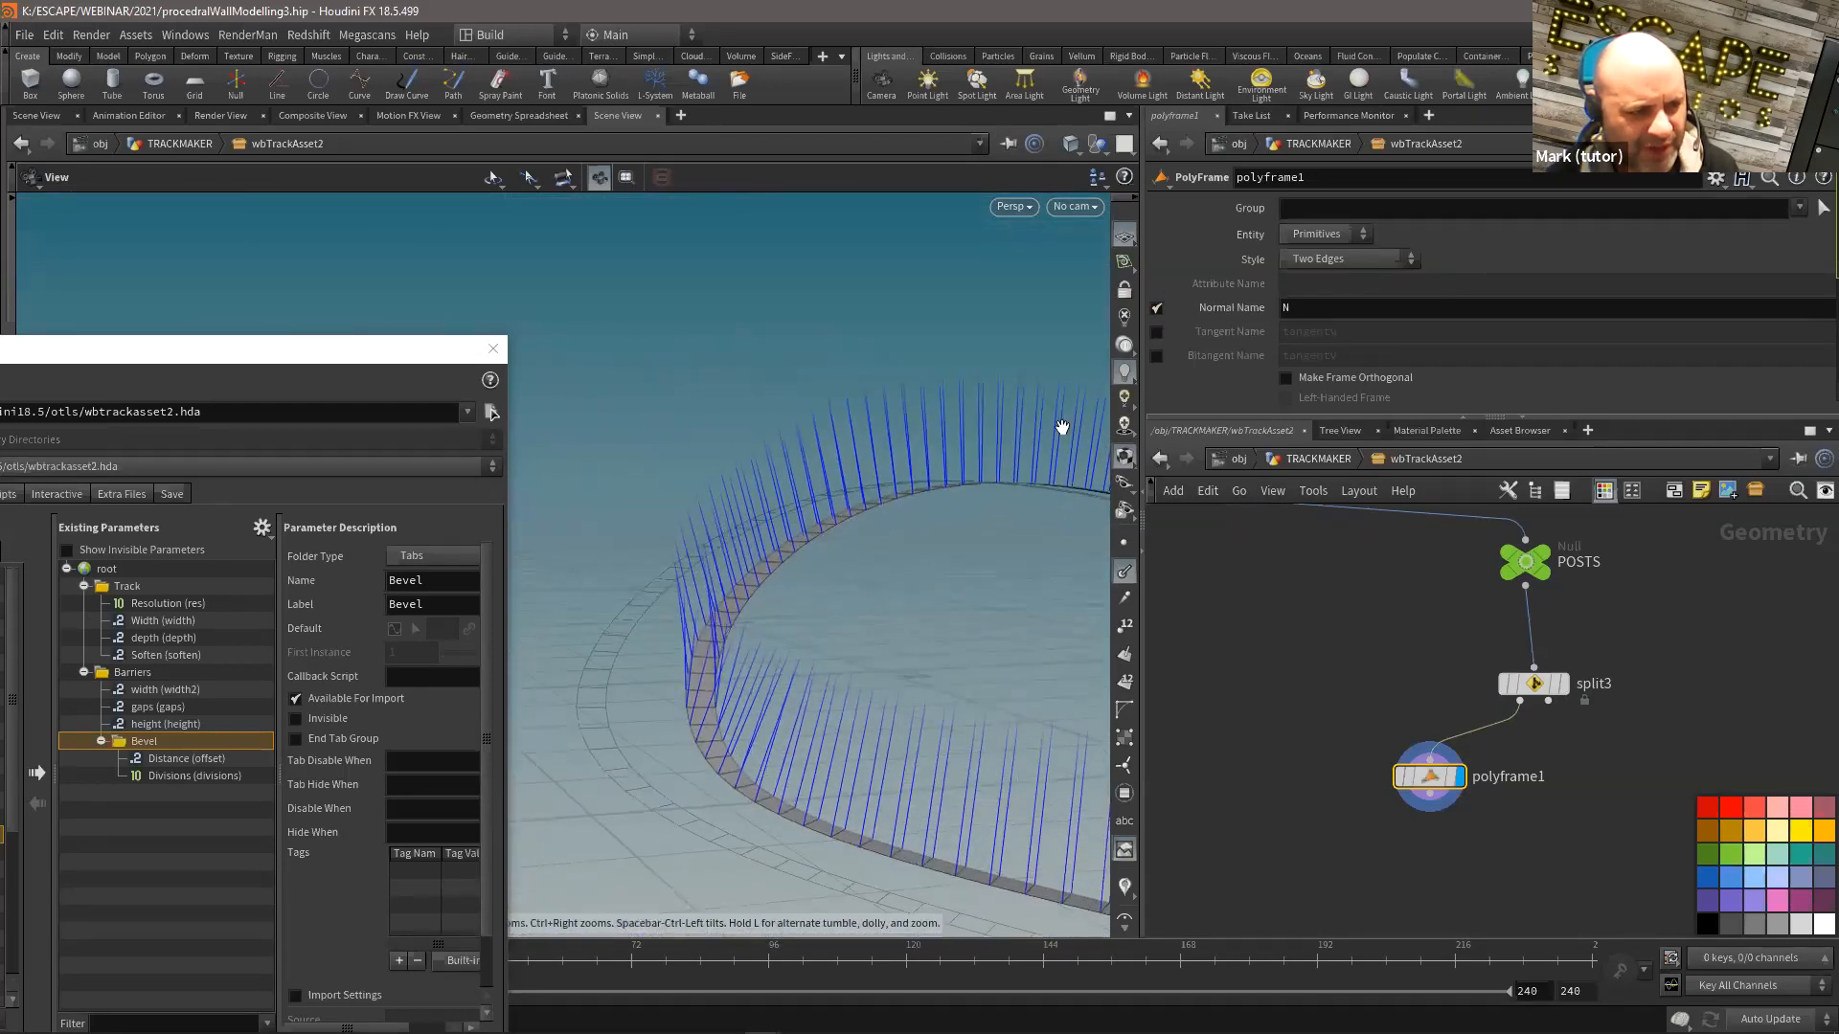
left_click(1157, 307)
left_click(1155, 332)
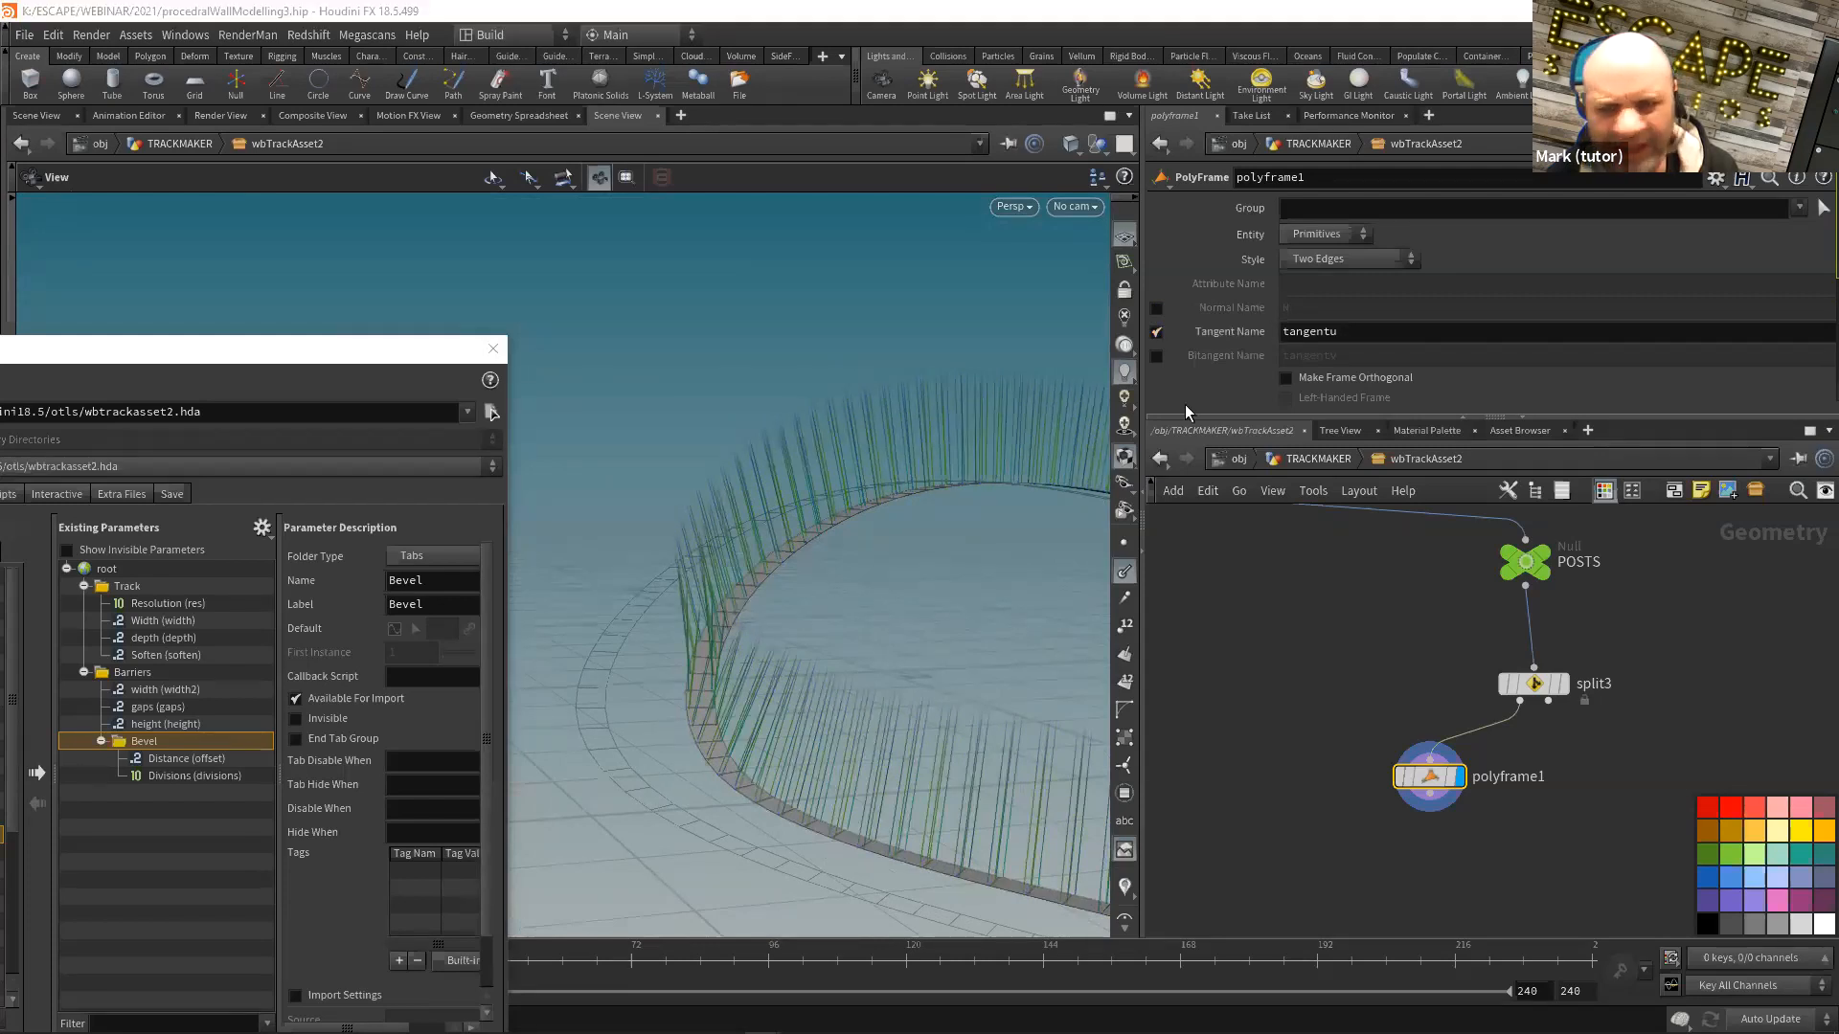
double_click(1310, 331)
type("N")
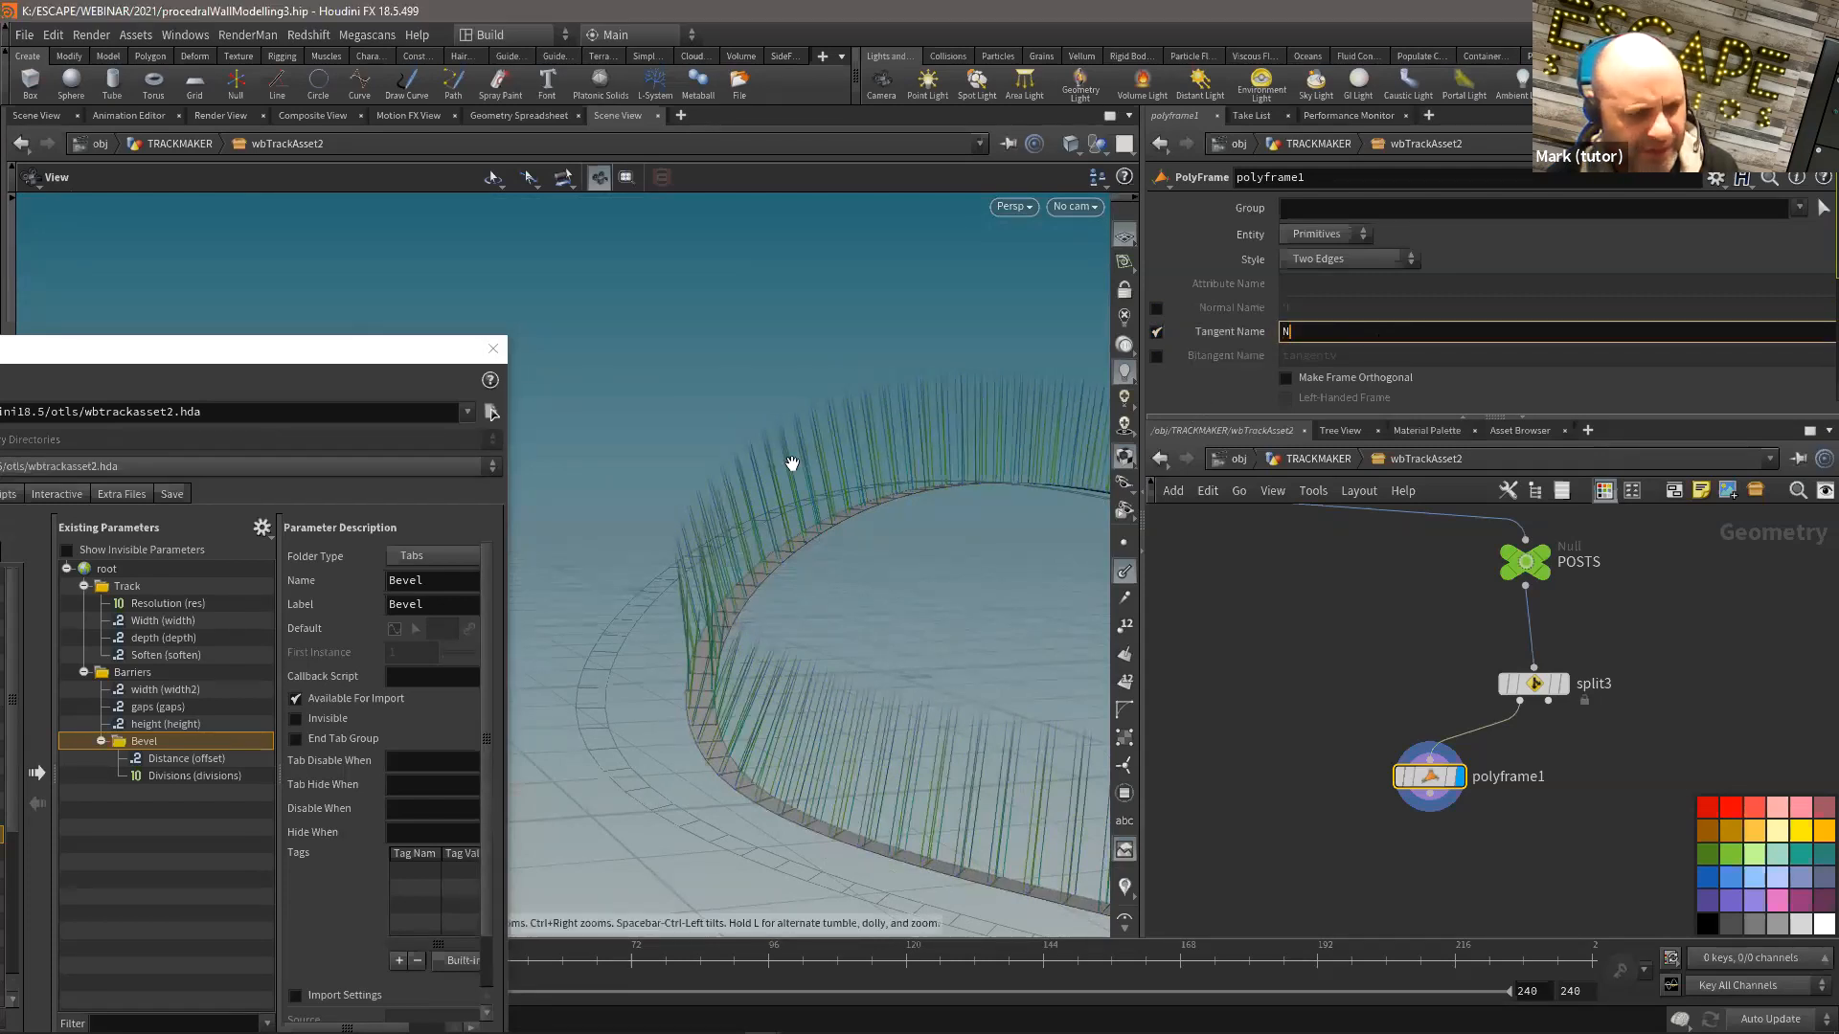
key("Return")
Step: Set polyframe1's Style to First Edge so the normals follow the strip's cross edges
left_click_drag(1026, 612, 798, 546)
right_click_drag(798, 546, 889, 530)
left_click_drag(889, 530, 1092, 433)
left_click_drag(1048, 525, 977, 482)
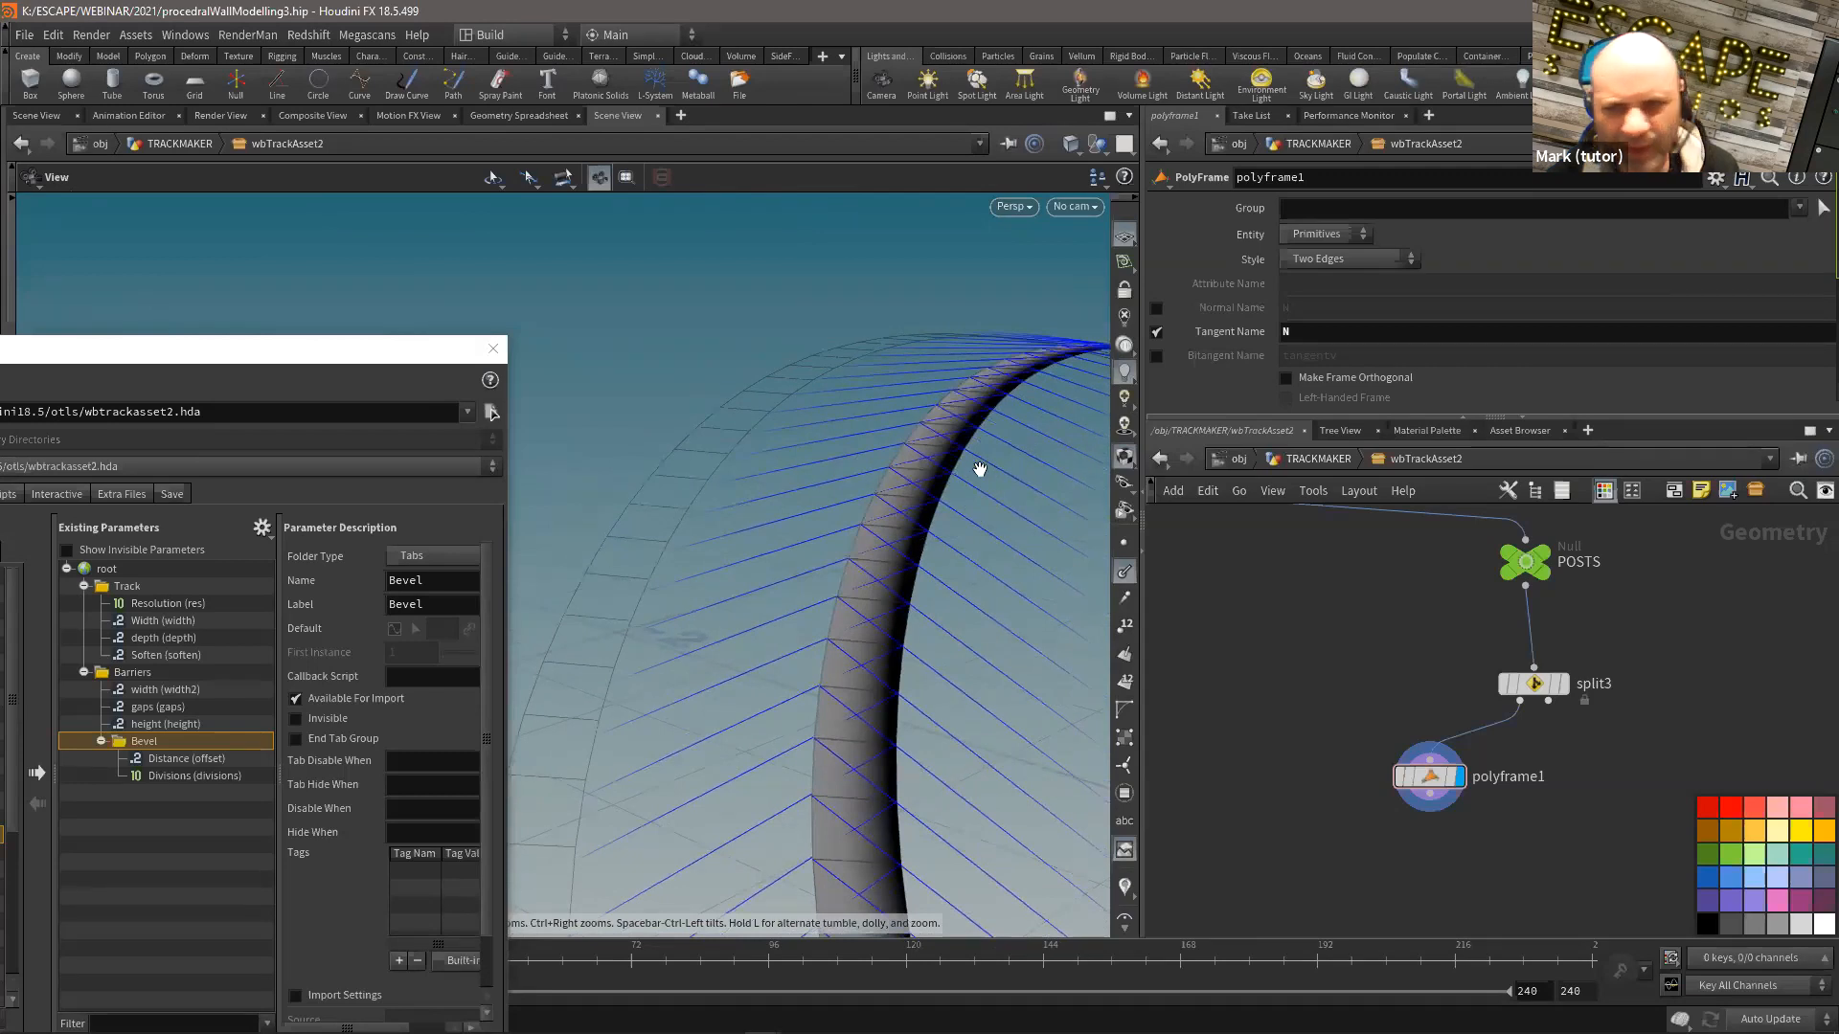
left_click(1356, 260)
left_click(1350, 259)
left_click_drag(961, 403, 960, 472)
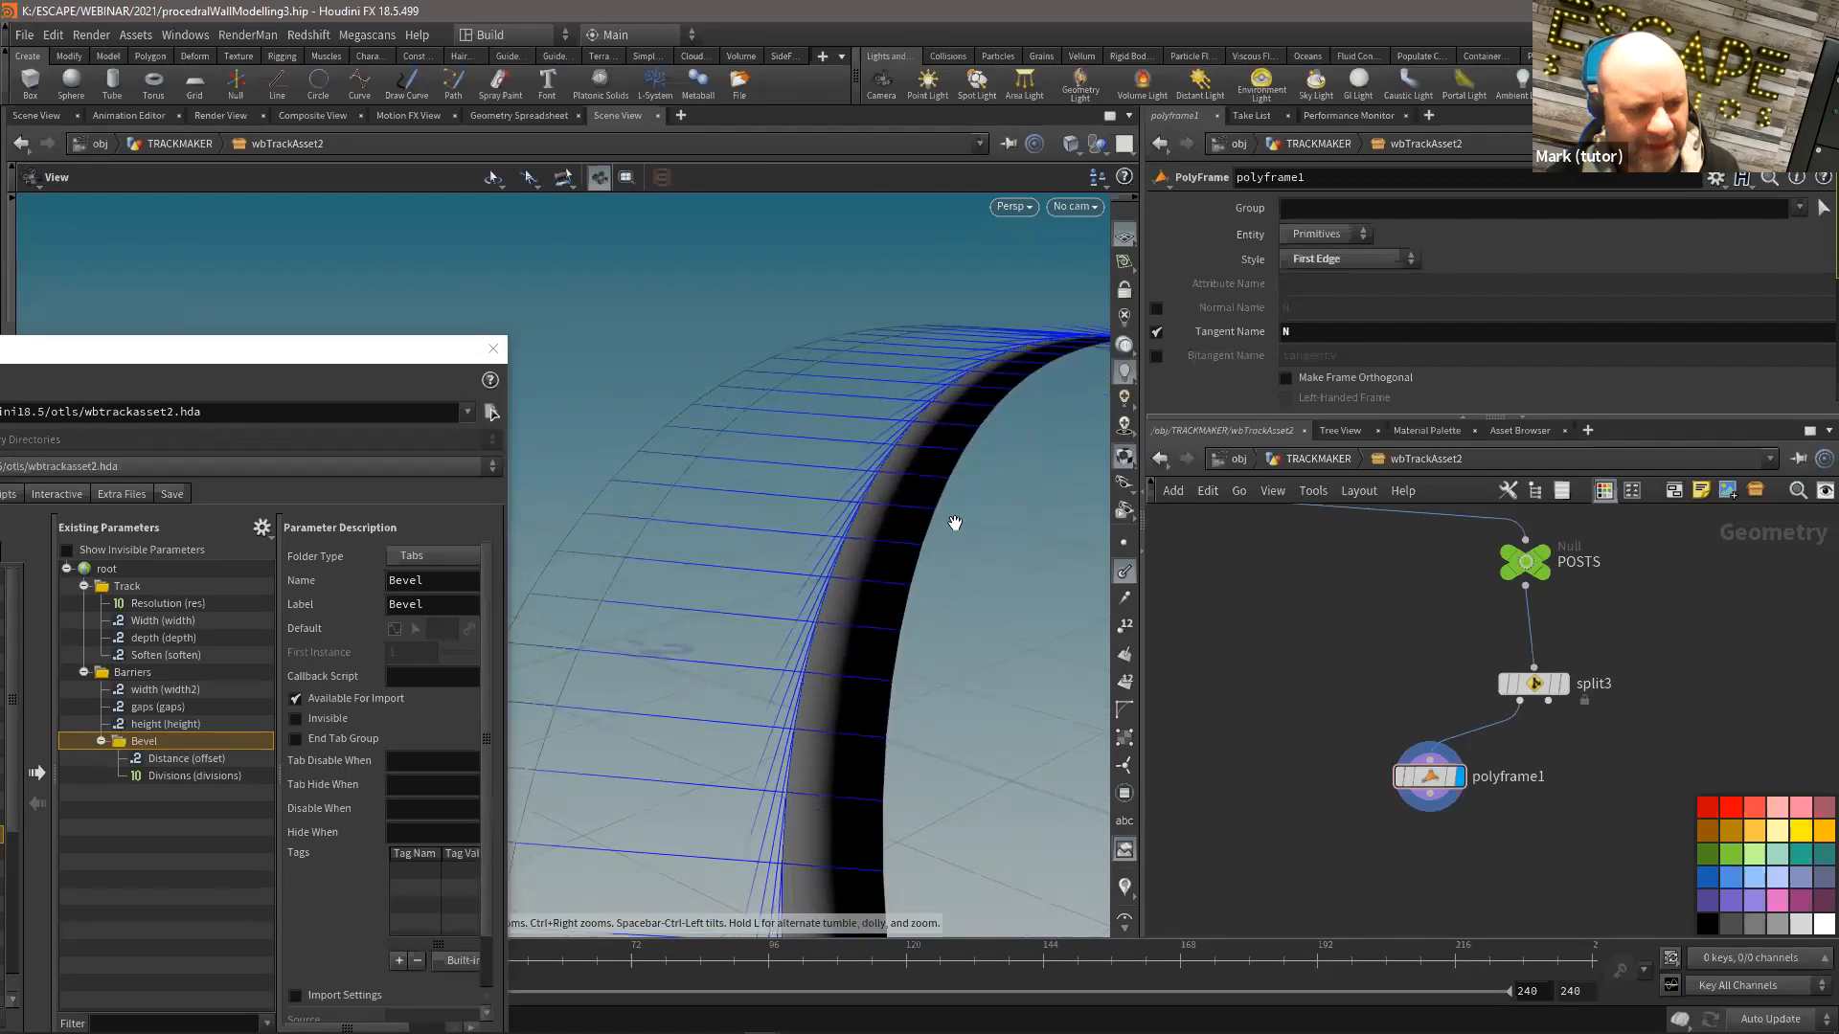
Step: Set the viewport's Scale Normal display option to 0.02
key("d")
left_click_drag(1021, 304, 1440, 282)
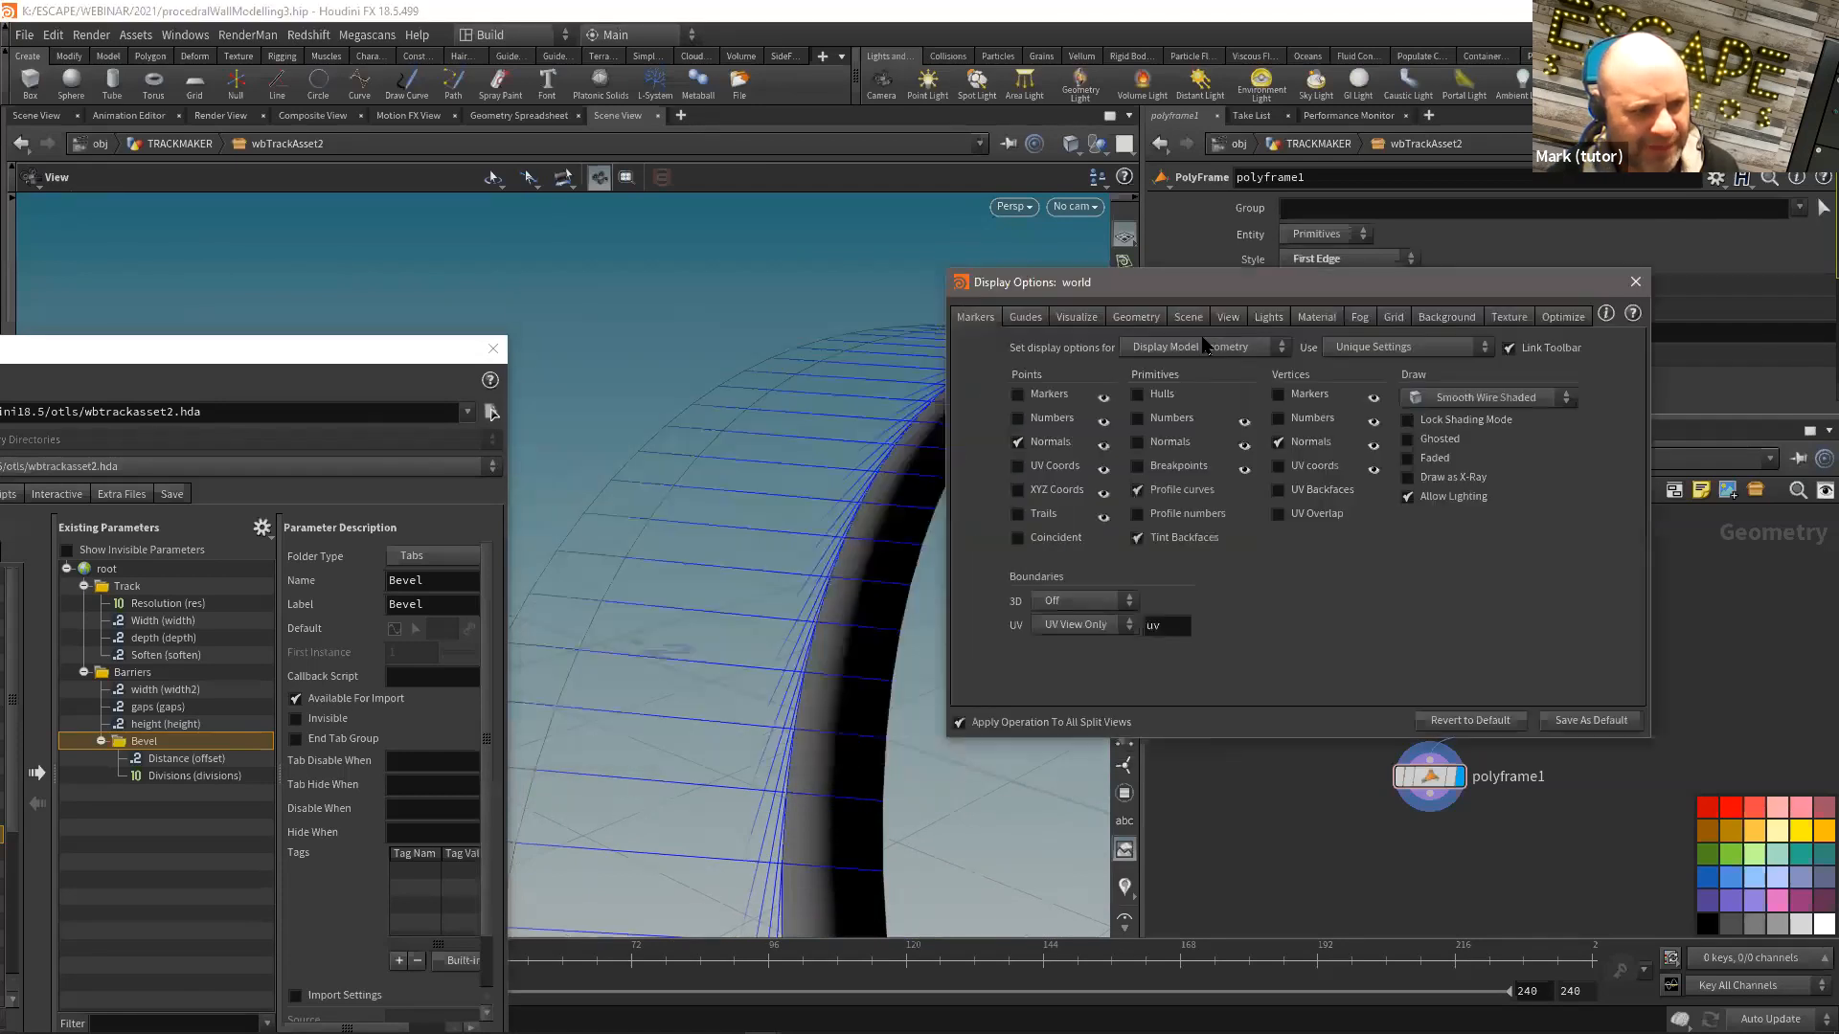
left_click(1134, 314)
left_click(1025, 316)
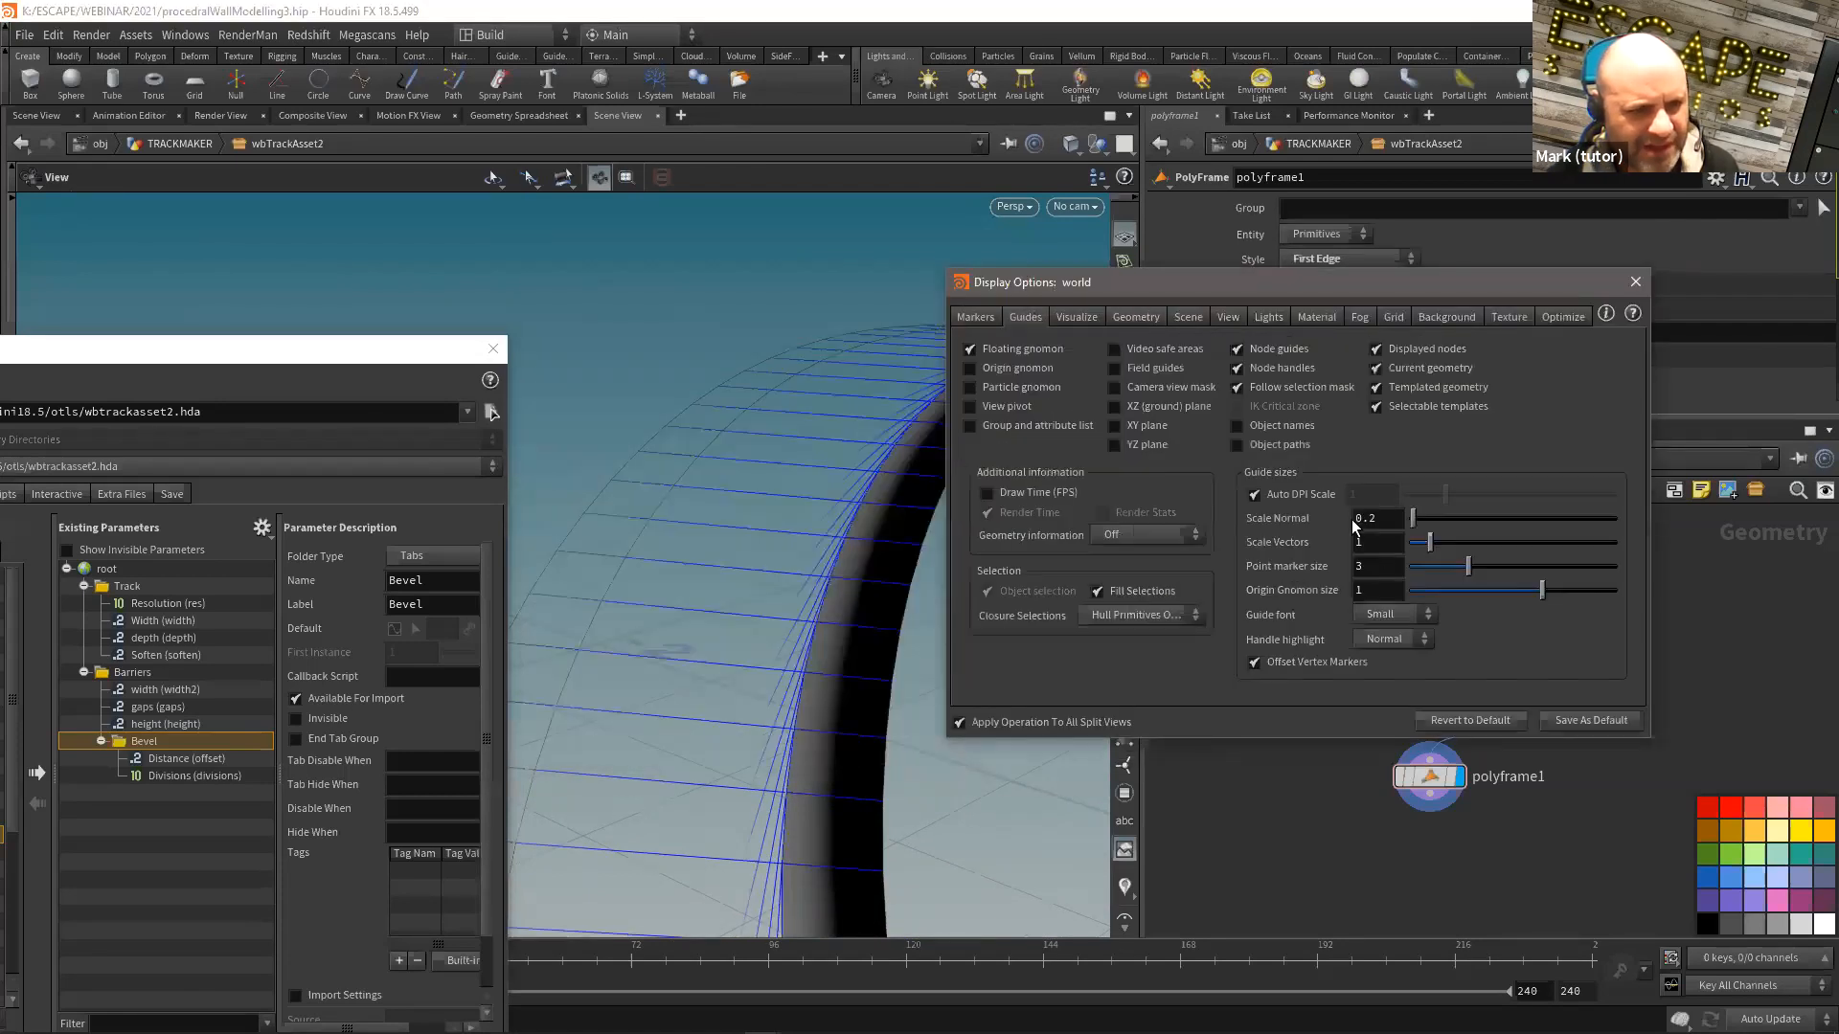
middle_click_drag(1372, 518, 1202, 543)
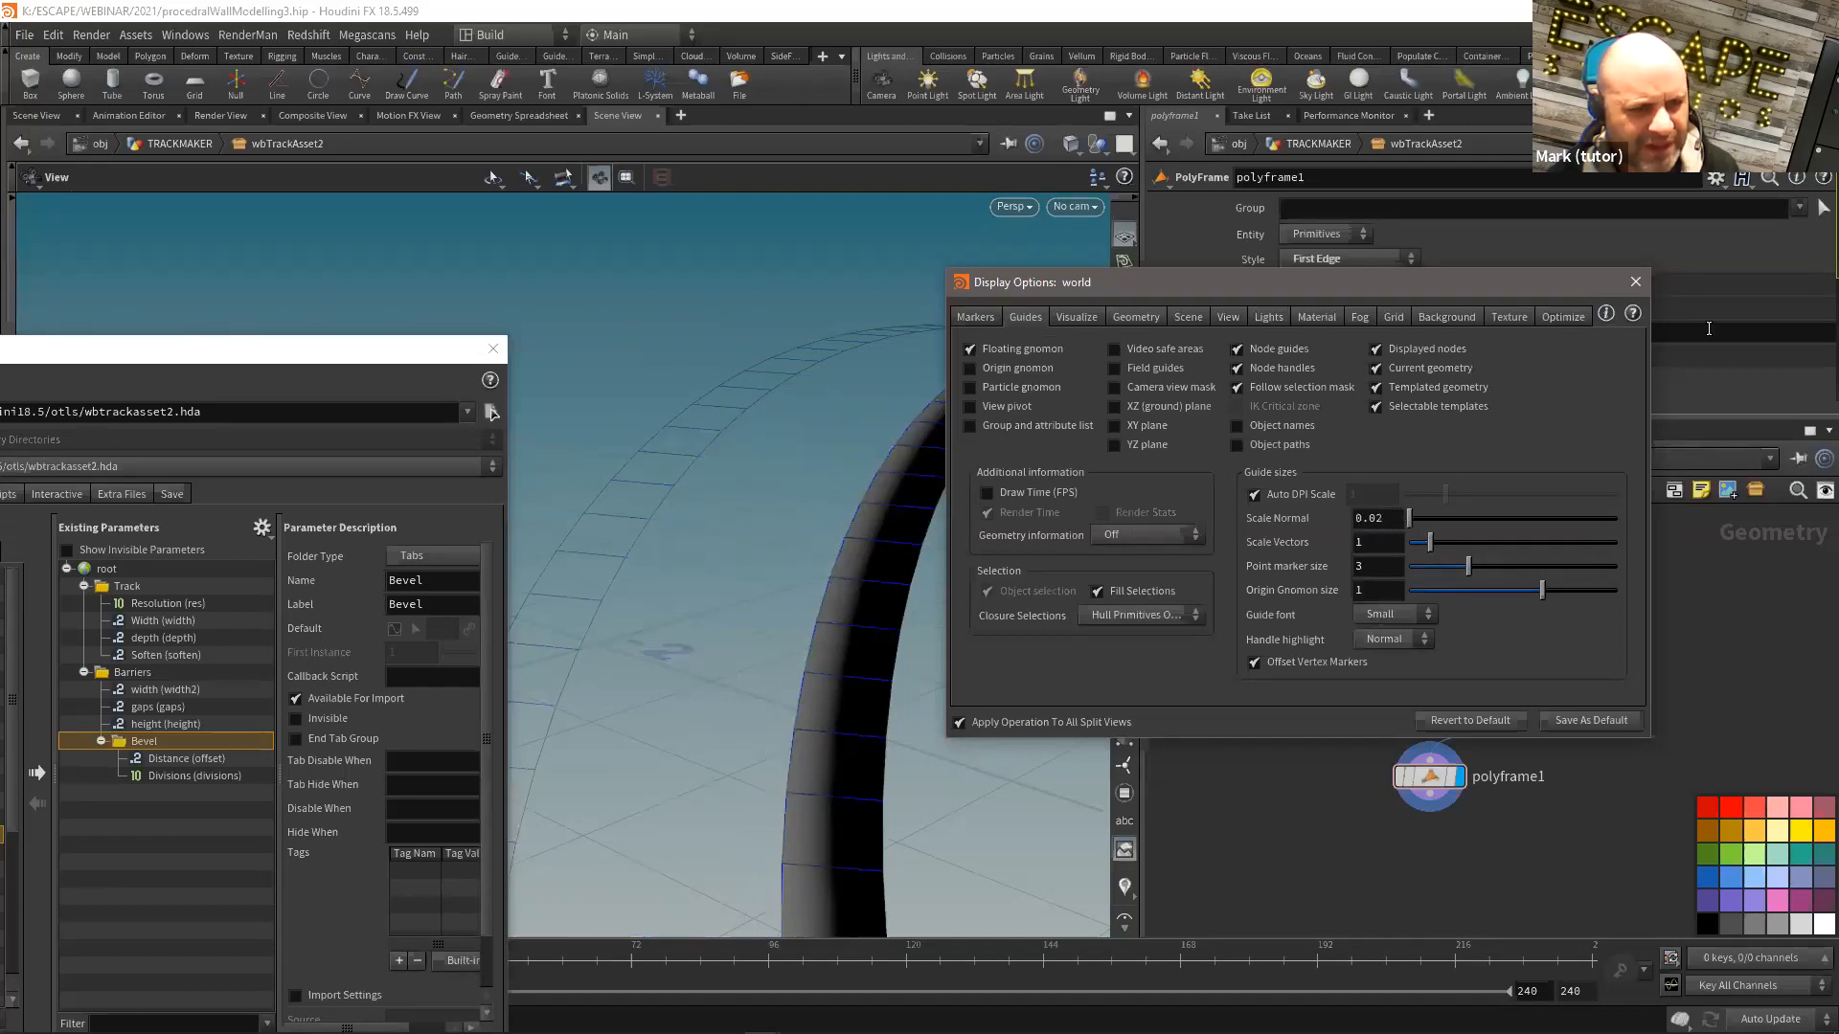
left_click(1635, 282)
left_click_drag(895, 526, 911, 427)
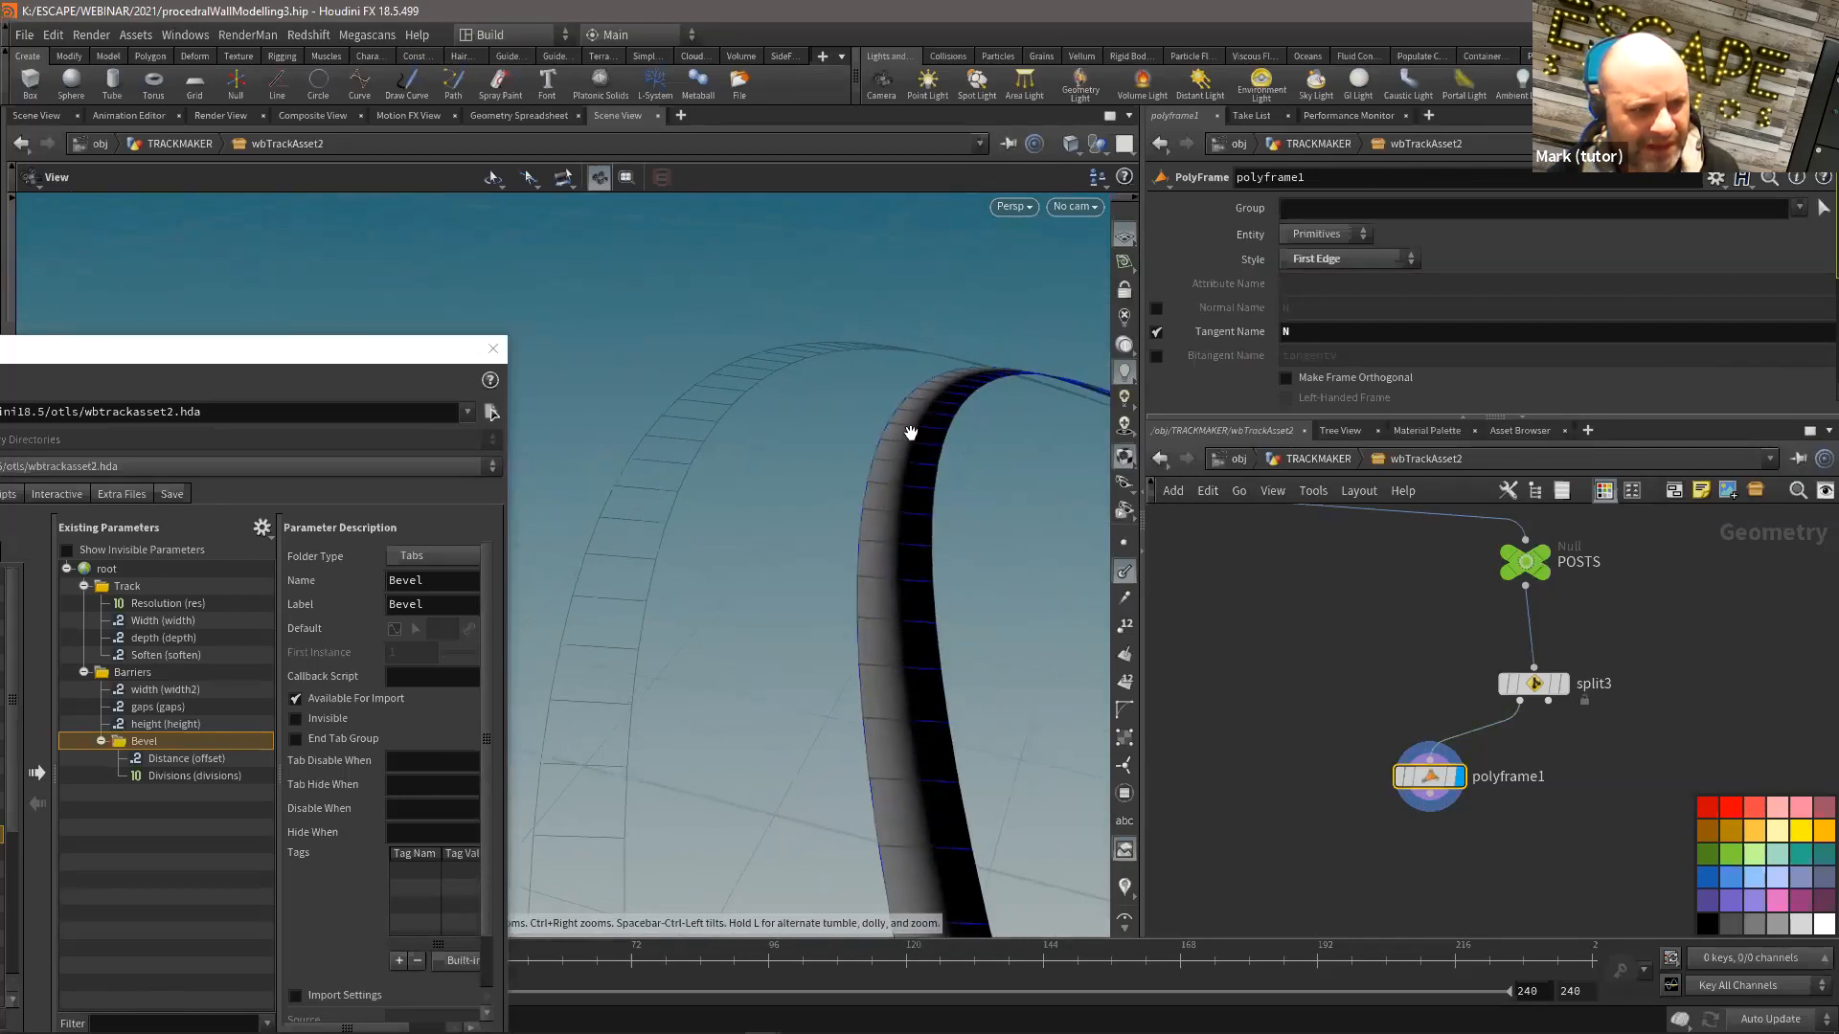
Step: Add a Peak node, wire it below polyframe1 and display it
middle_click_drag(1252, 833, 1227, 797)
key("Tab")
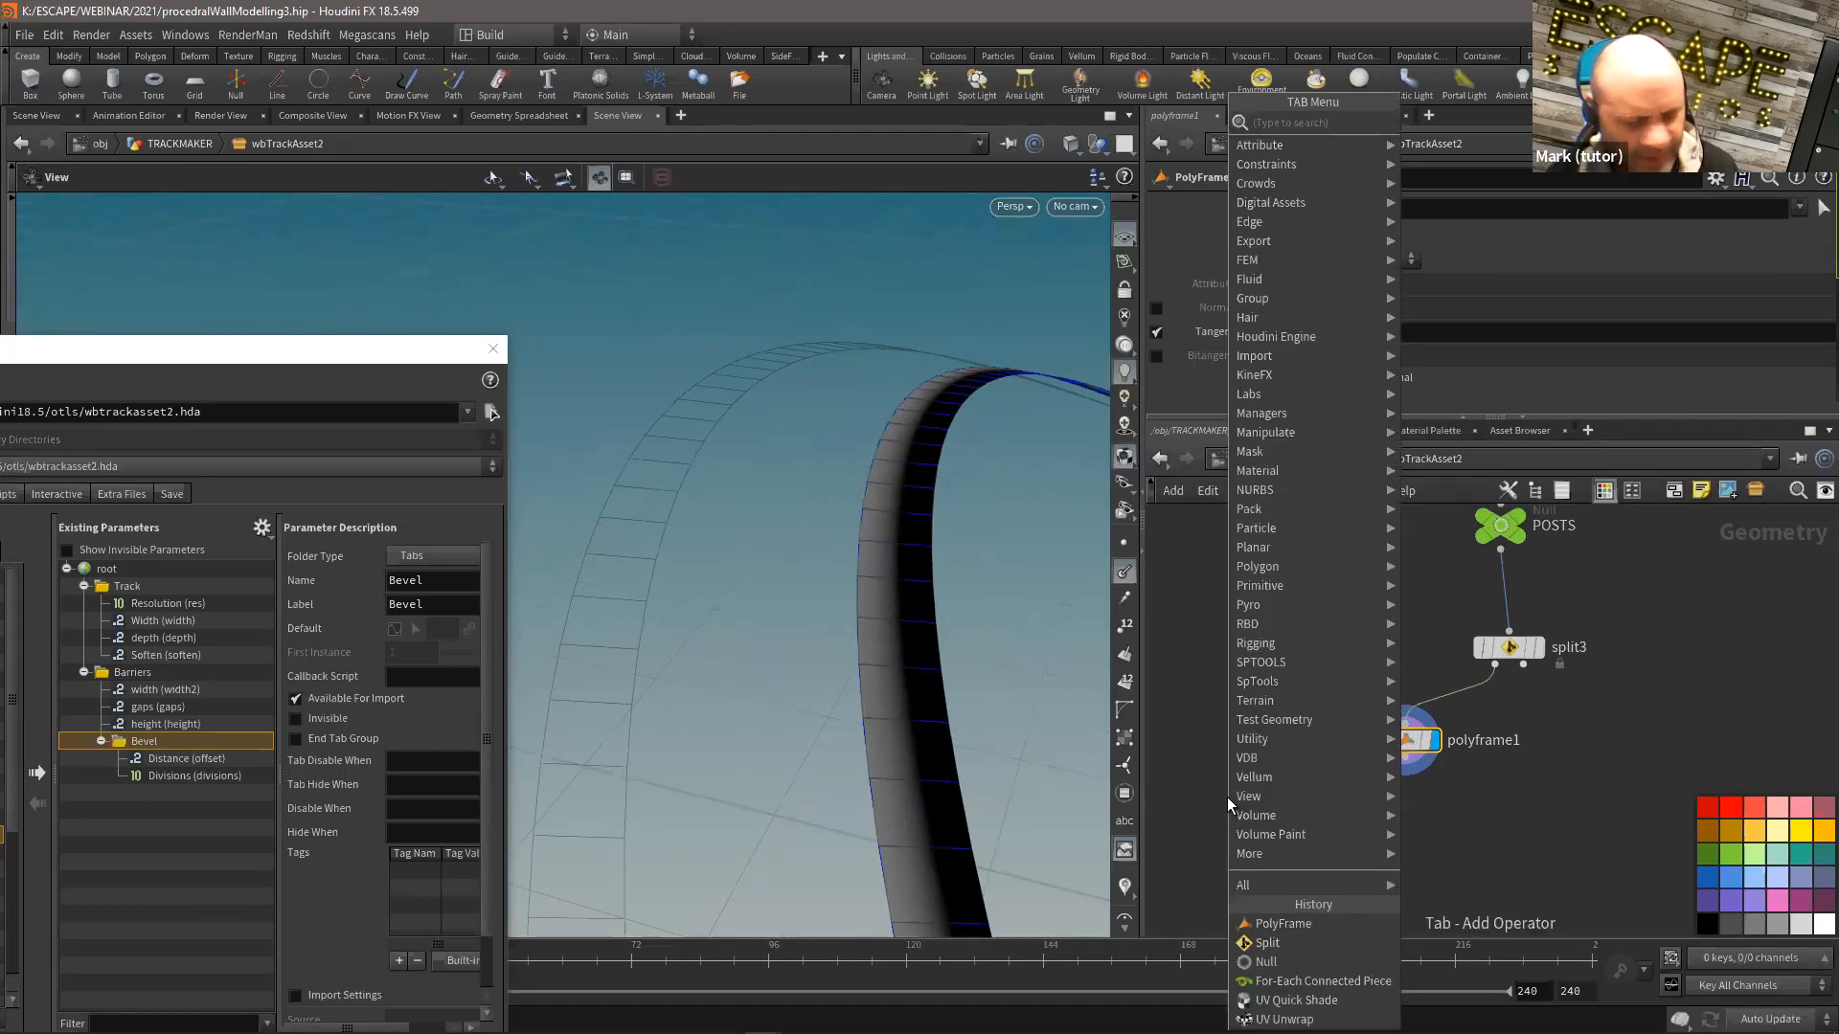
type("pea")
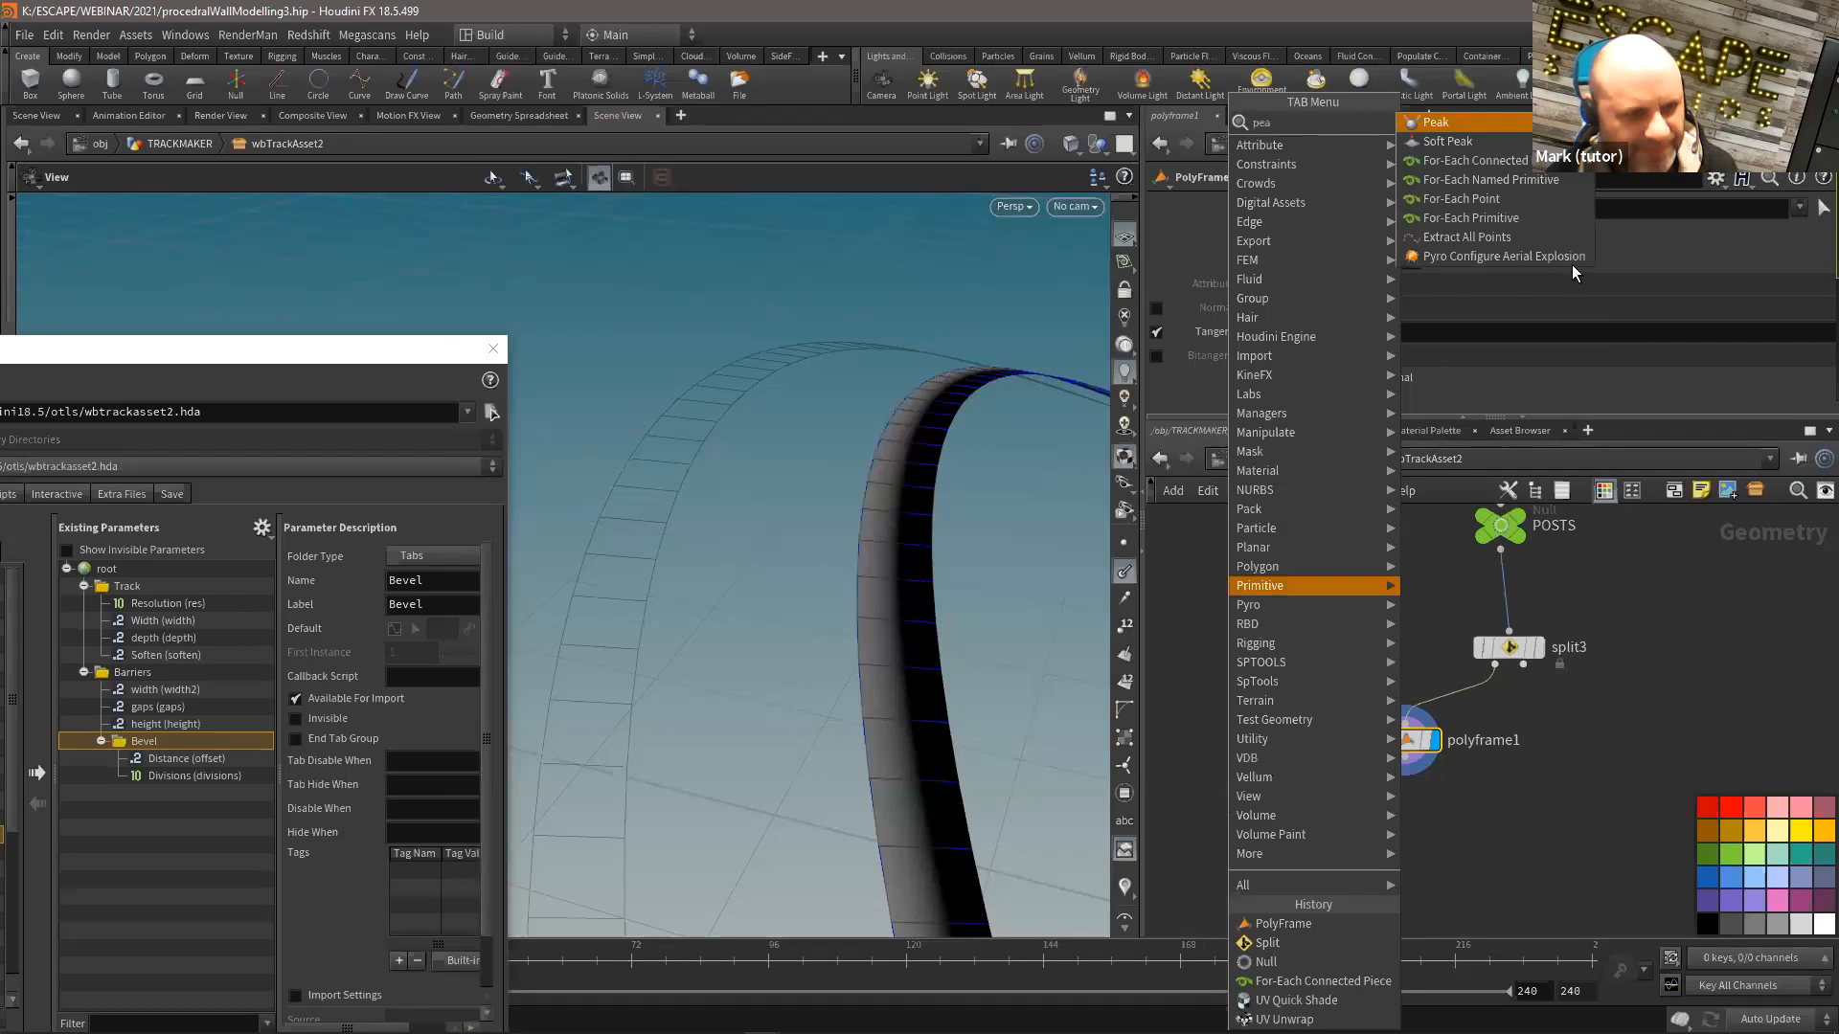
left_click(1473, 123)
left_click(1405, 821)
left_click(1405, 753)
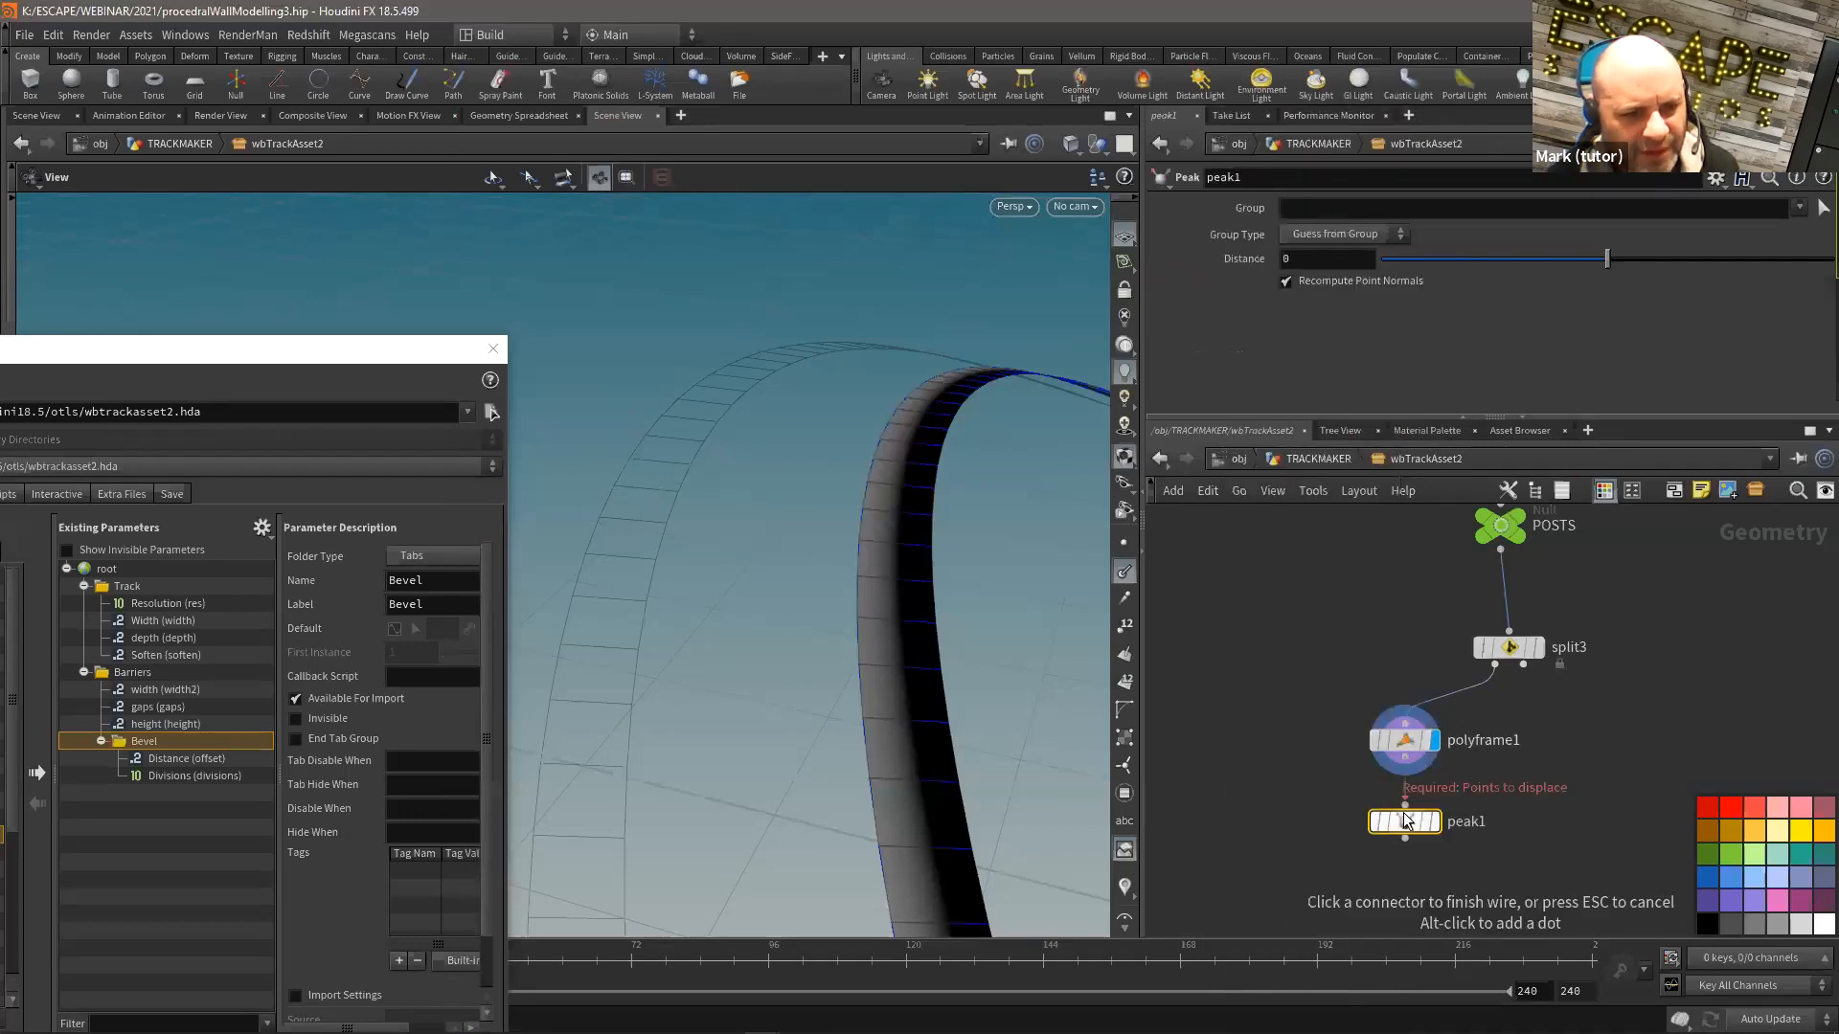
left_click(1405, 802)
left_click(1434, 821)
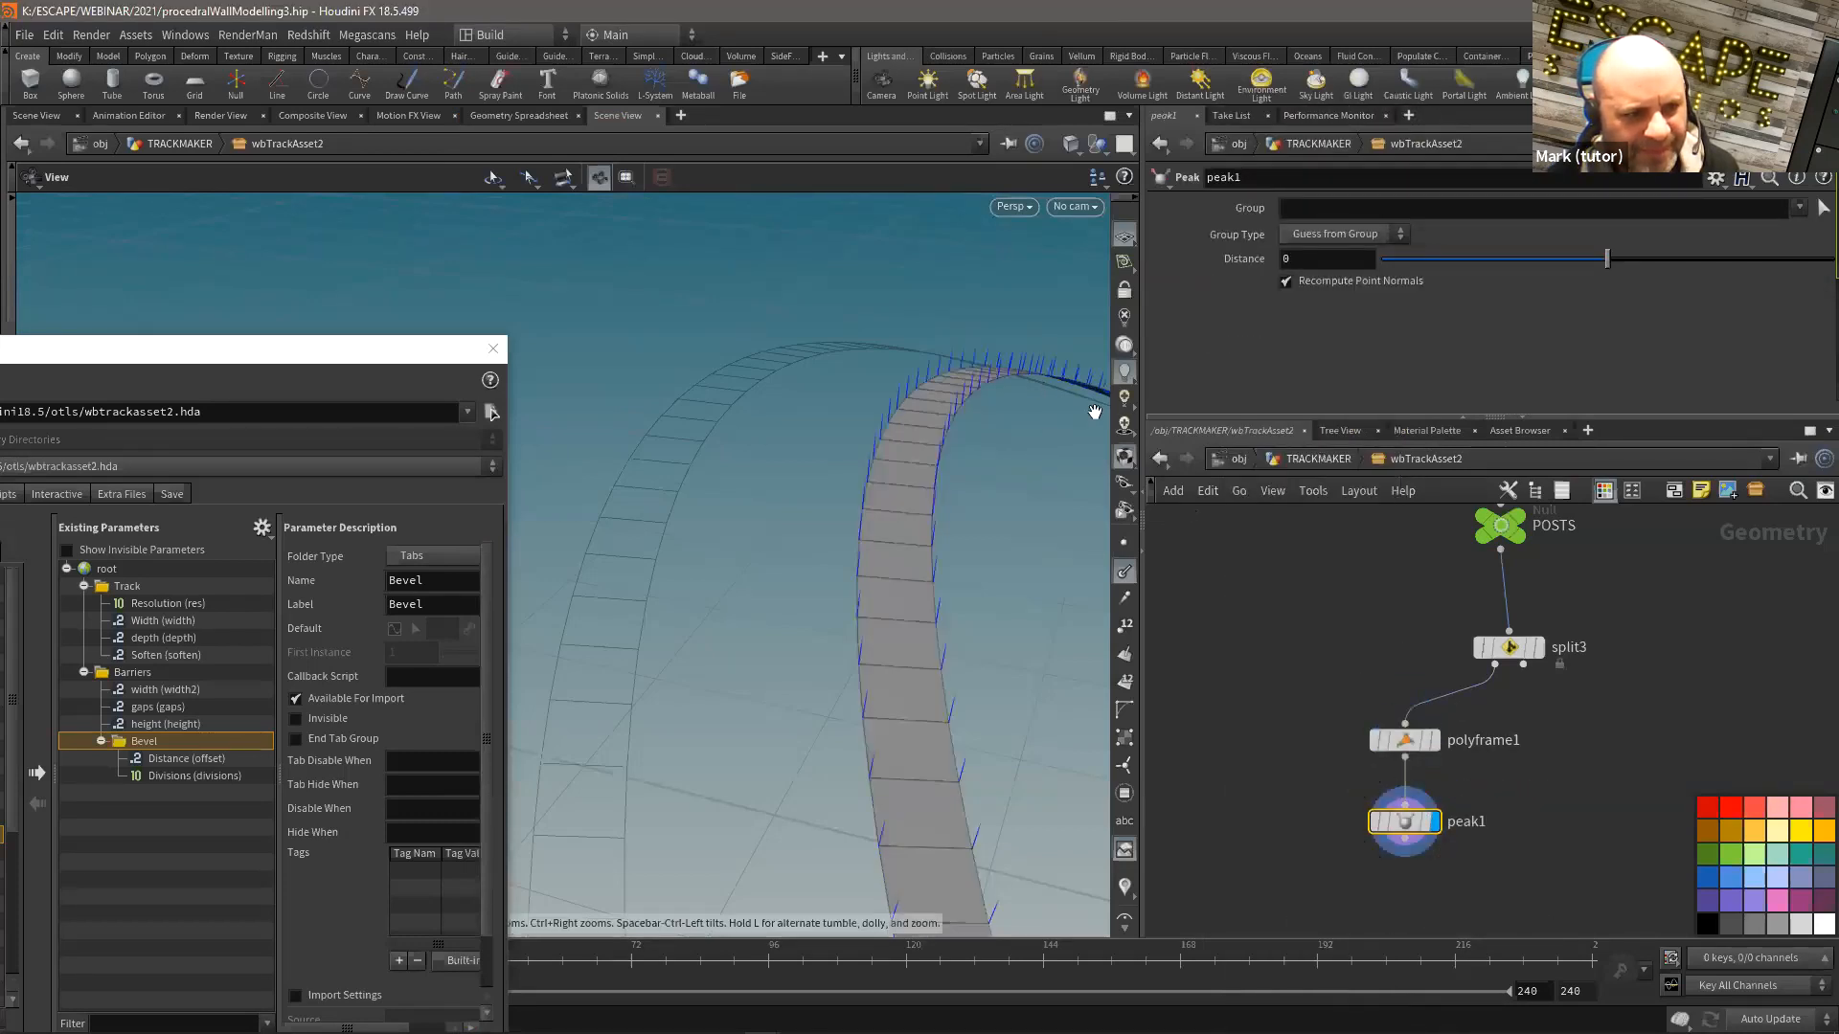
Step: Turn off Recompute Point Normals on peak1 and set its Distance to -0.04
left_click(1348, 282)
middle_click_drag(1322, 260, 1264, 300)
Step: Duplicate polyframe1, wire the copy to split3's second output and display it
middle_click_drag(1242, 790, 1173, 750)
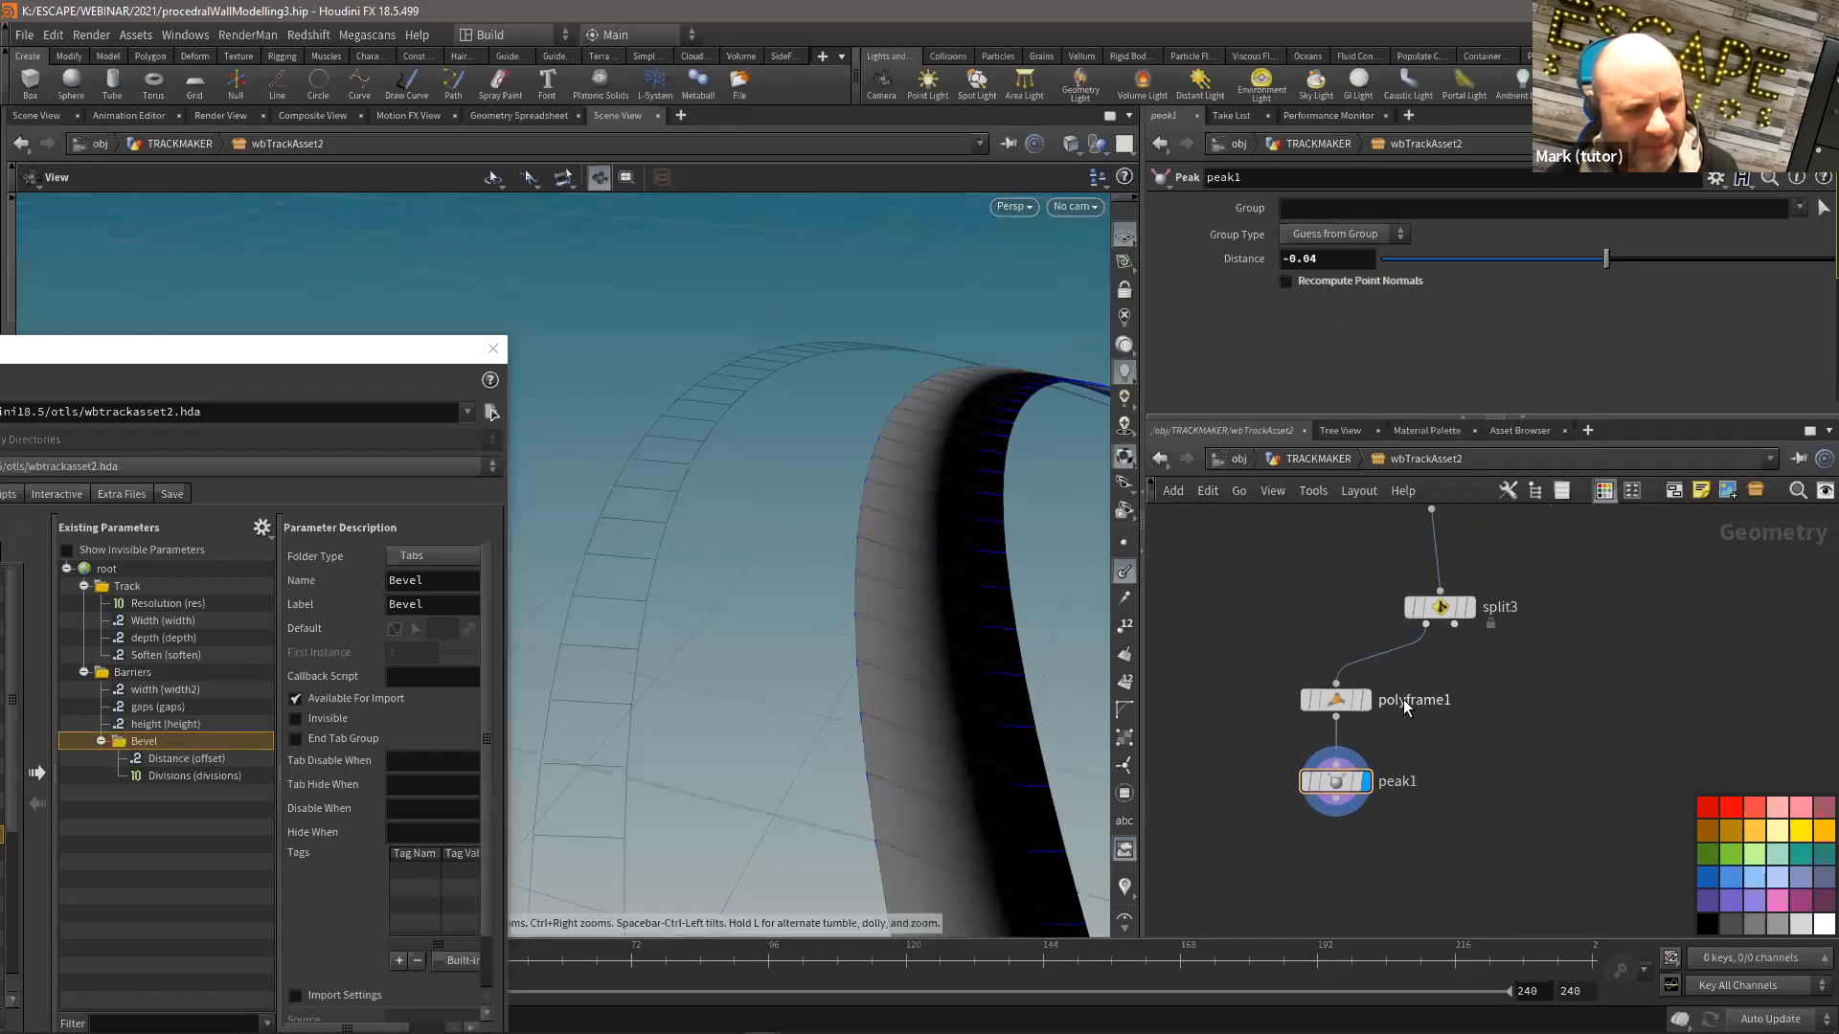
left_click_drag(1335, 697, 1528, 716, "alt")
left_click_drag(1454, 624, 1528, 709)
left_click(1558, 726)
middle_click_drag(1453, 813, 1468, 798)
left_click_drag(661, 600, 791, 427)
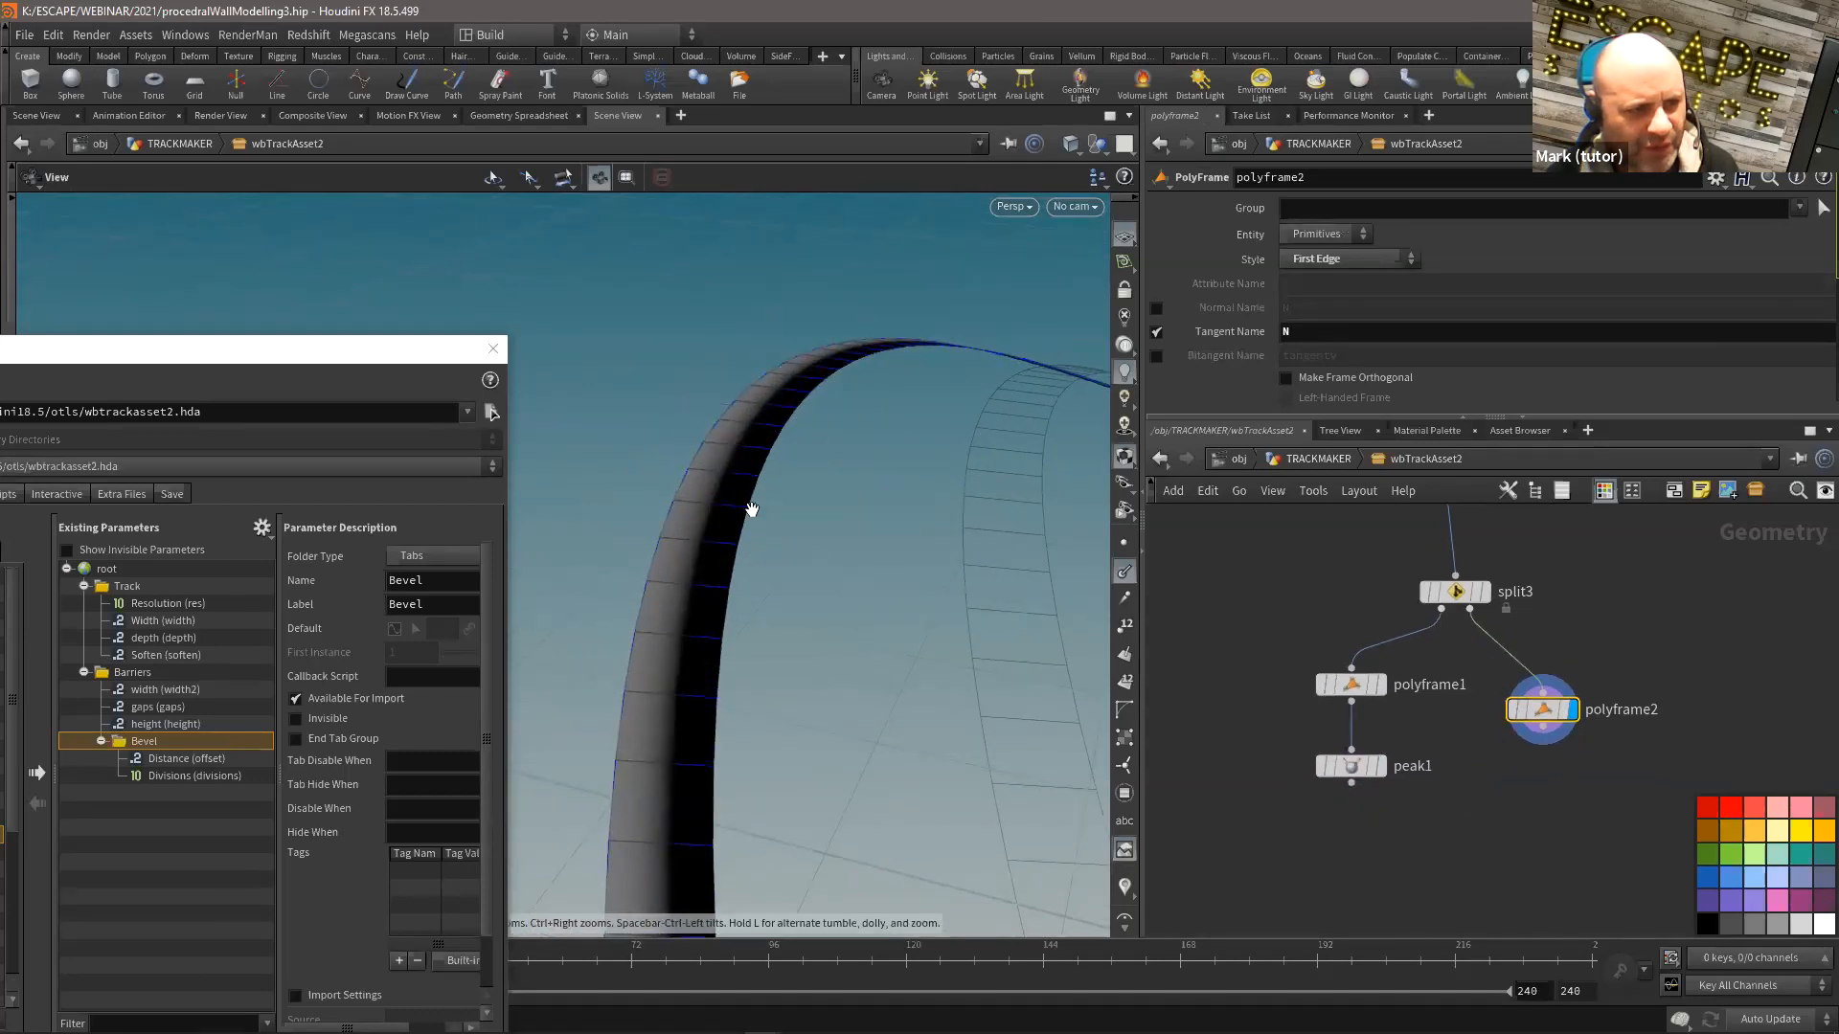
Step: Make polyframe2 output only the bitangent, with its Bitangent Name set to N
left_click(1157, 355)
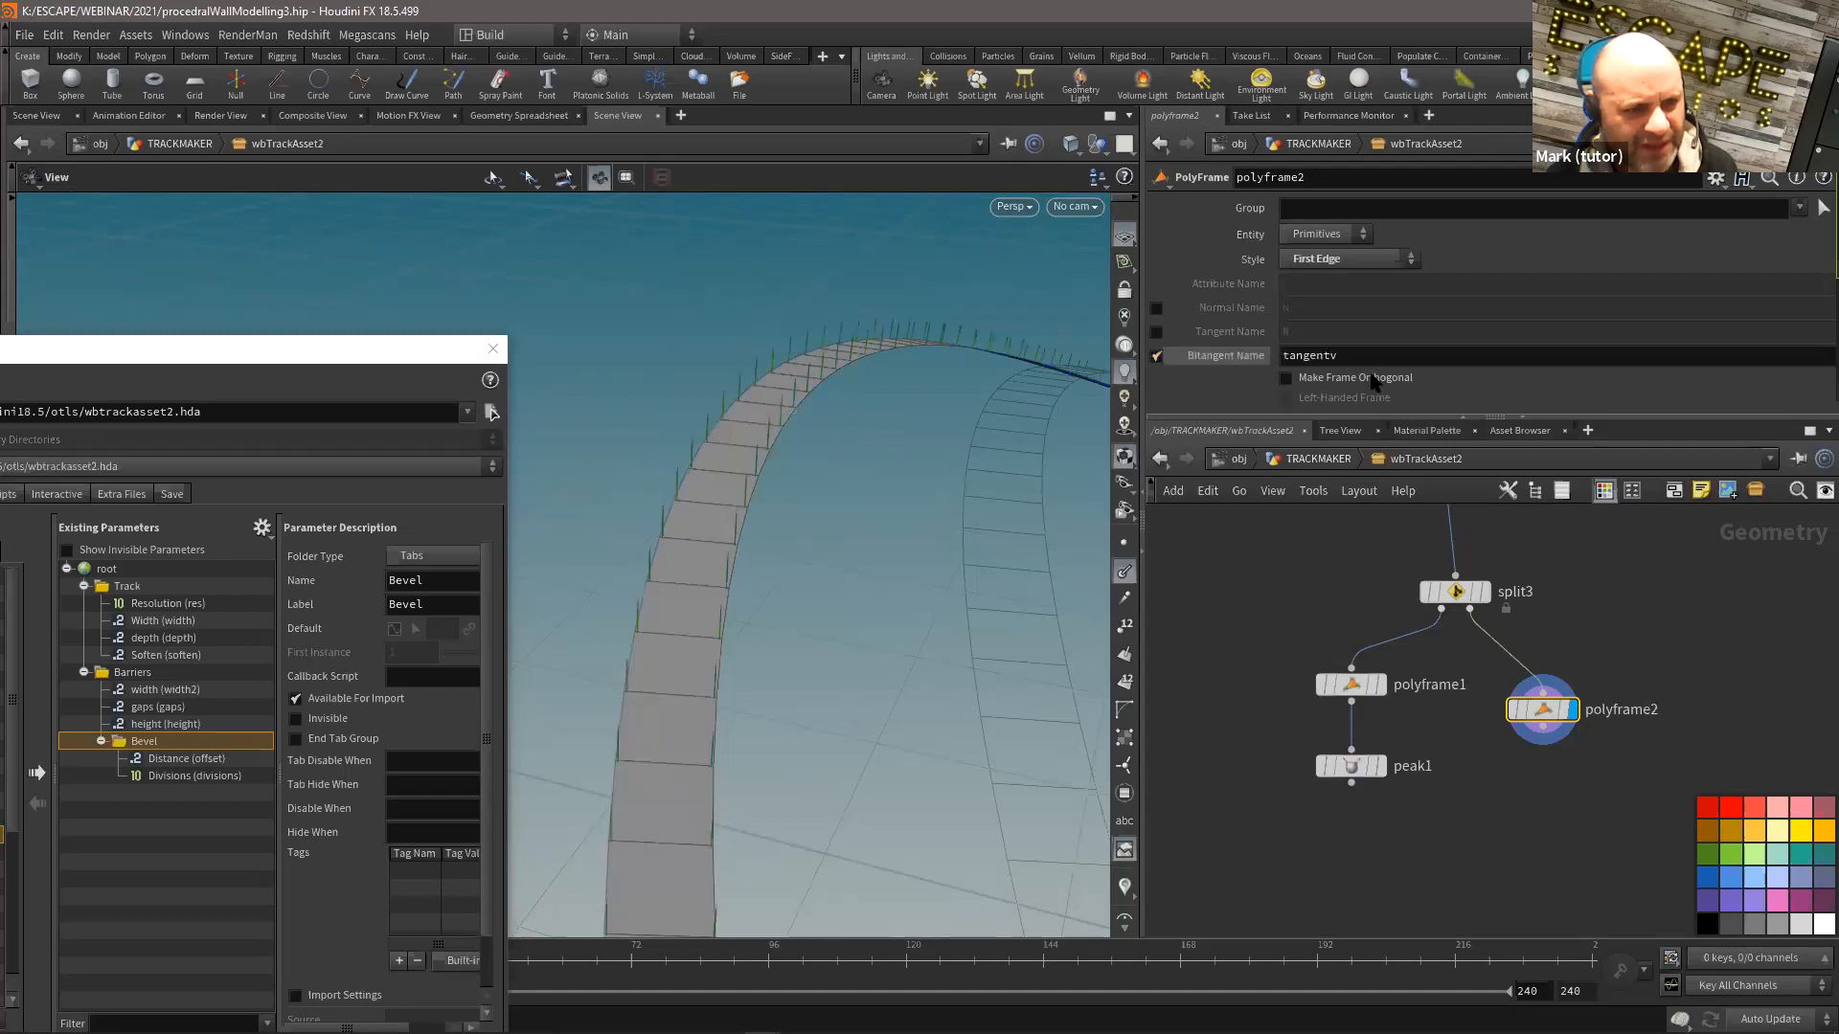
type("N")
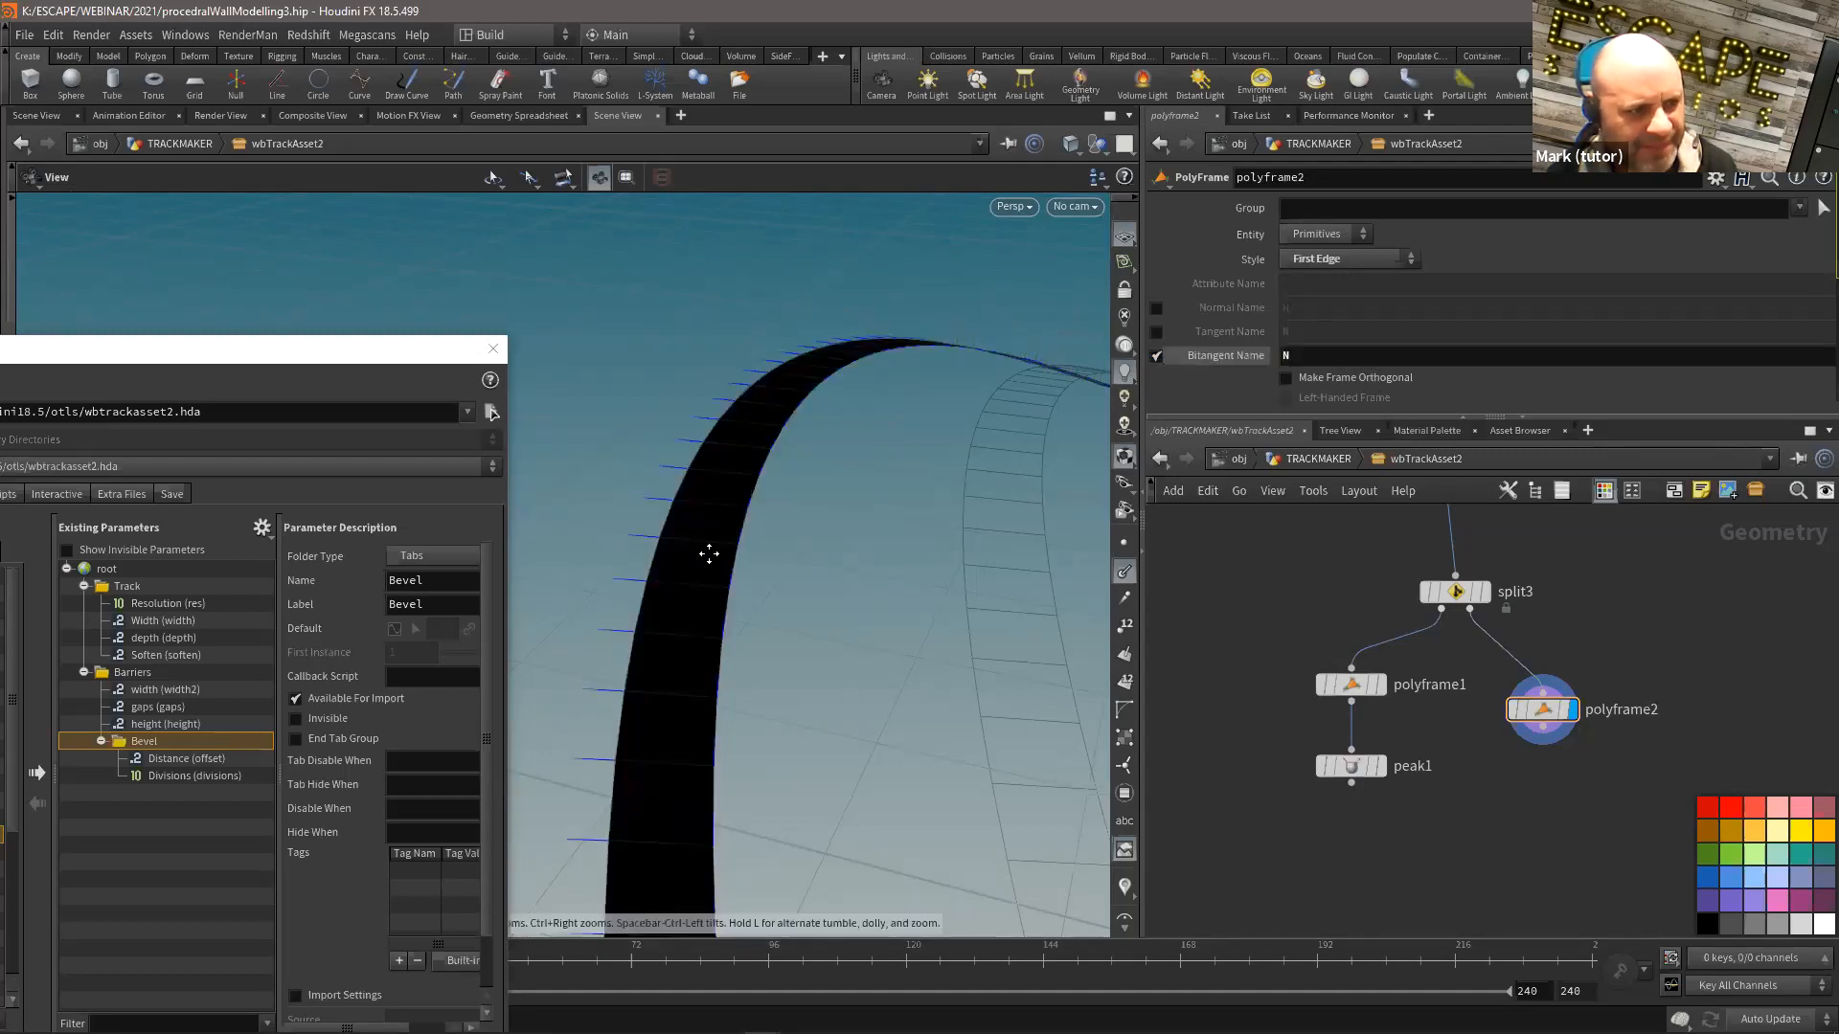
left_click_drag(710, 546, 711, 483)
Step: Duplicate peak1 below polyframe2, display the copy and set its Distance to 0.04
left_click_drag(1350, 770, 1546, 778, "alt")
left_click(1552, 791)
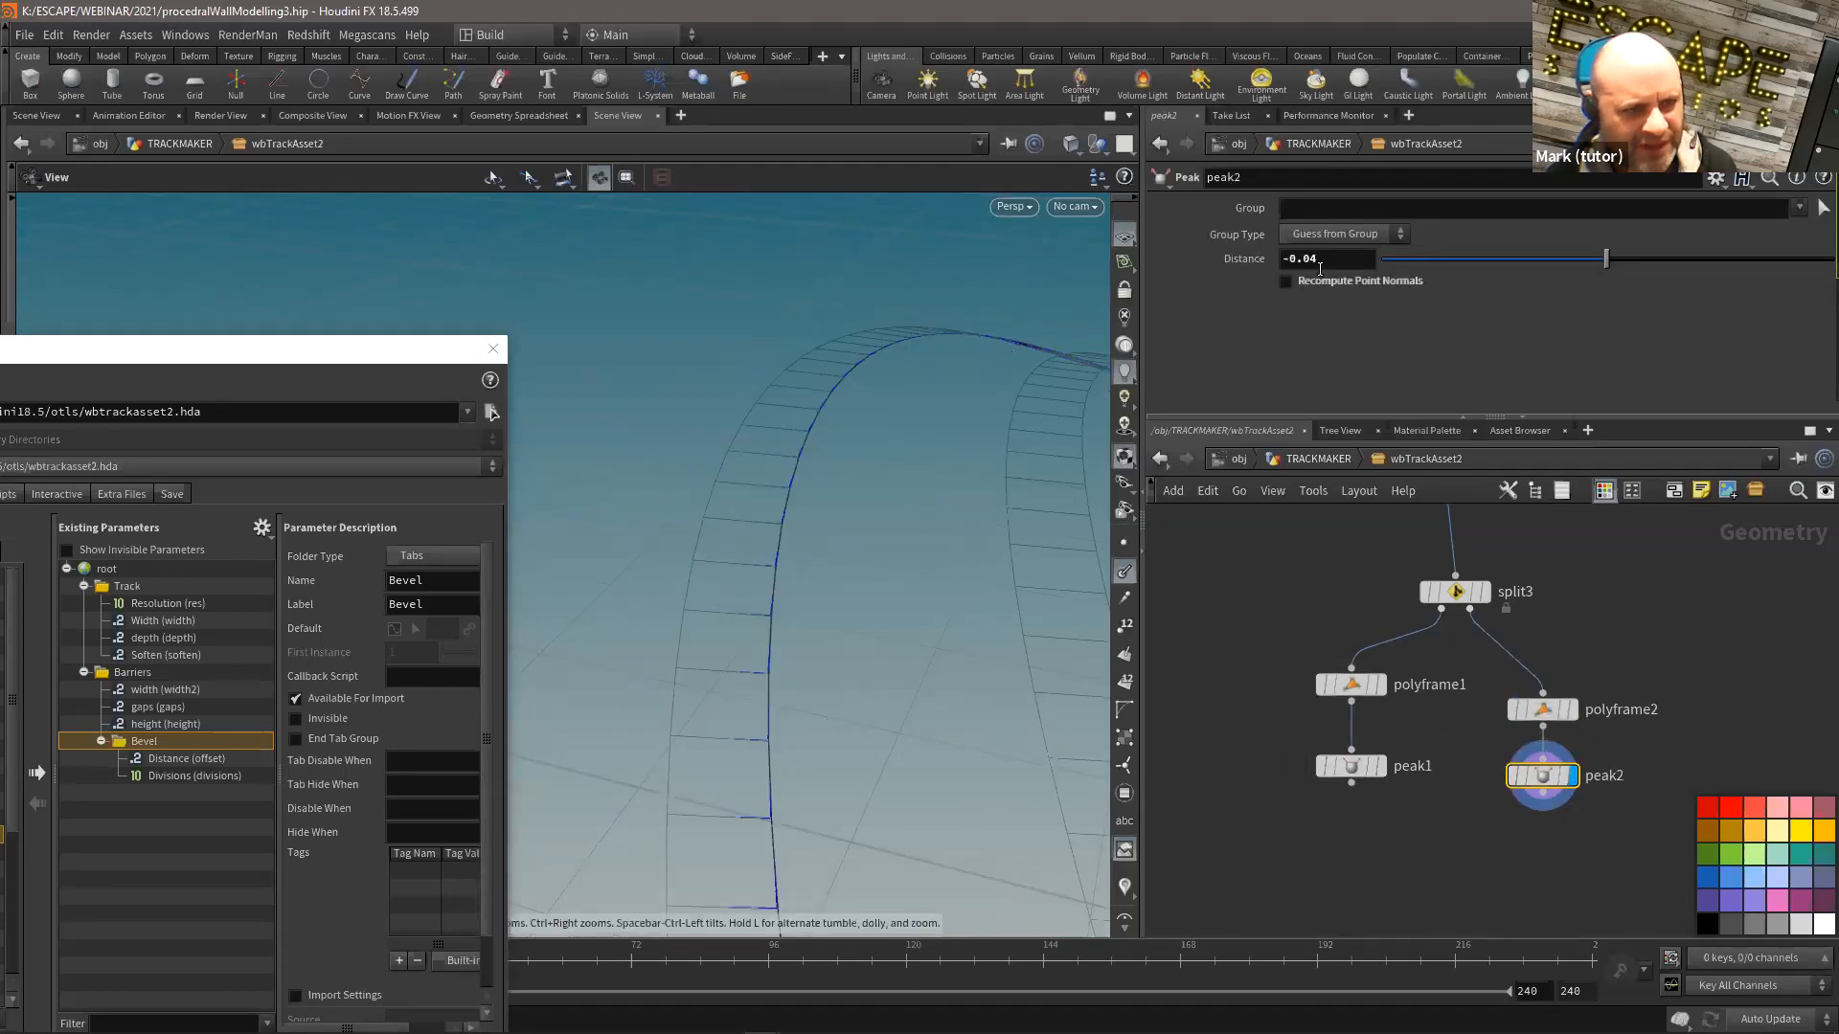
left_click_drag(1604, 257, 1607, 258)
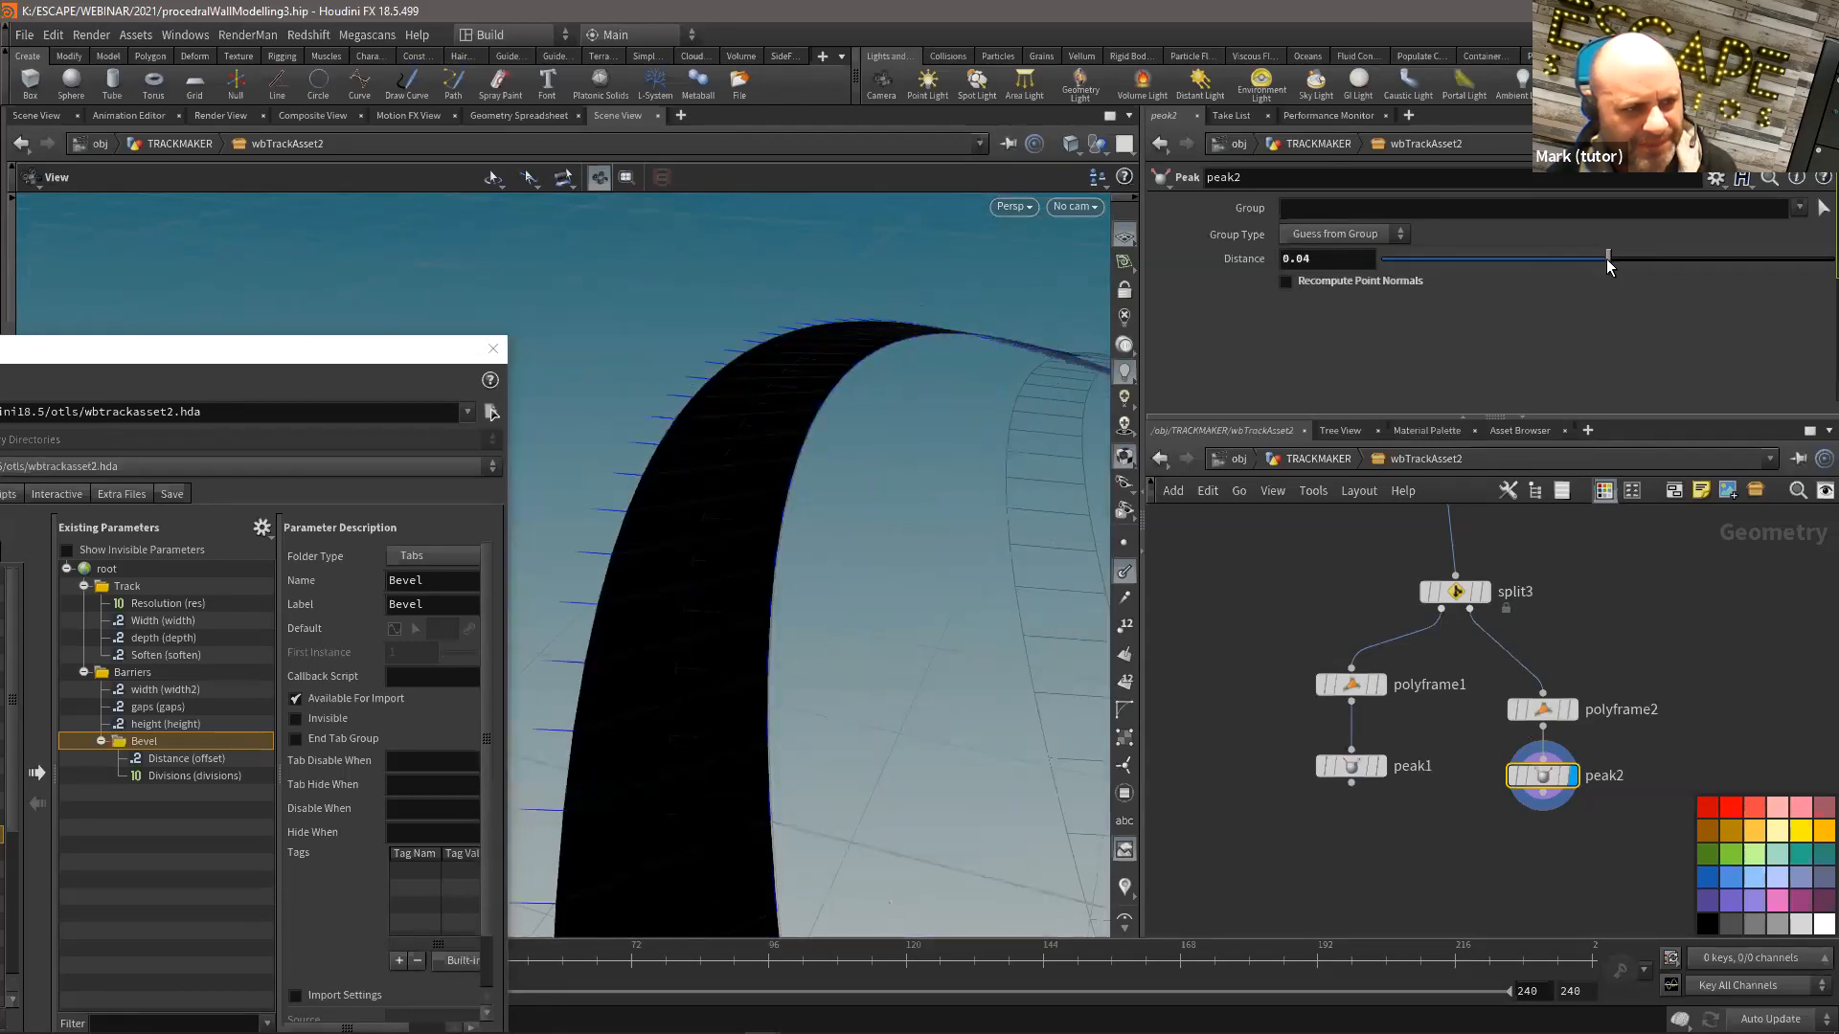
Step: Colour peak2 yellow and link peak1's Distance to peak2's Distance parameter
left_click(1358, 768)
left_click(1514, 763)
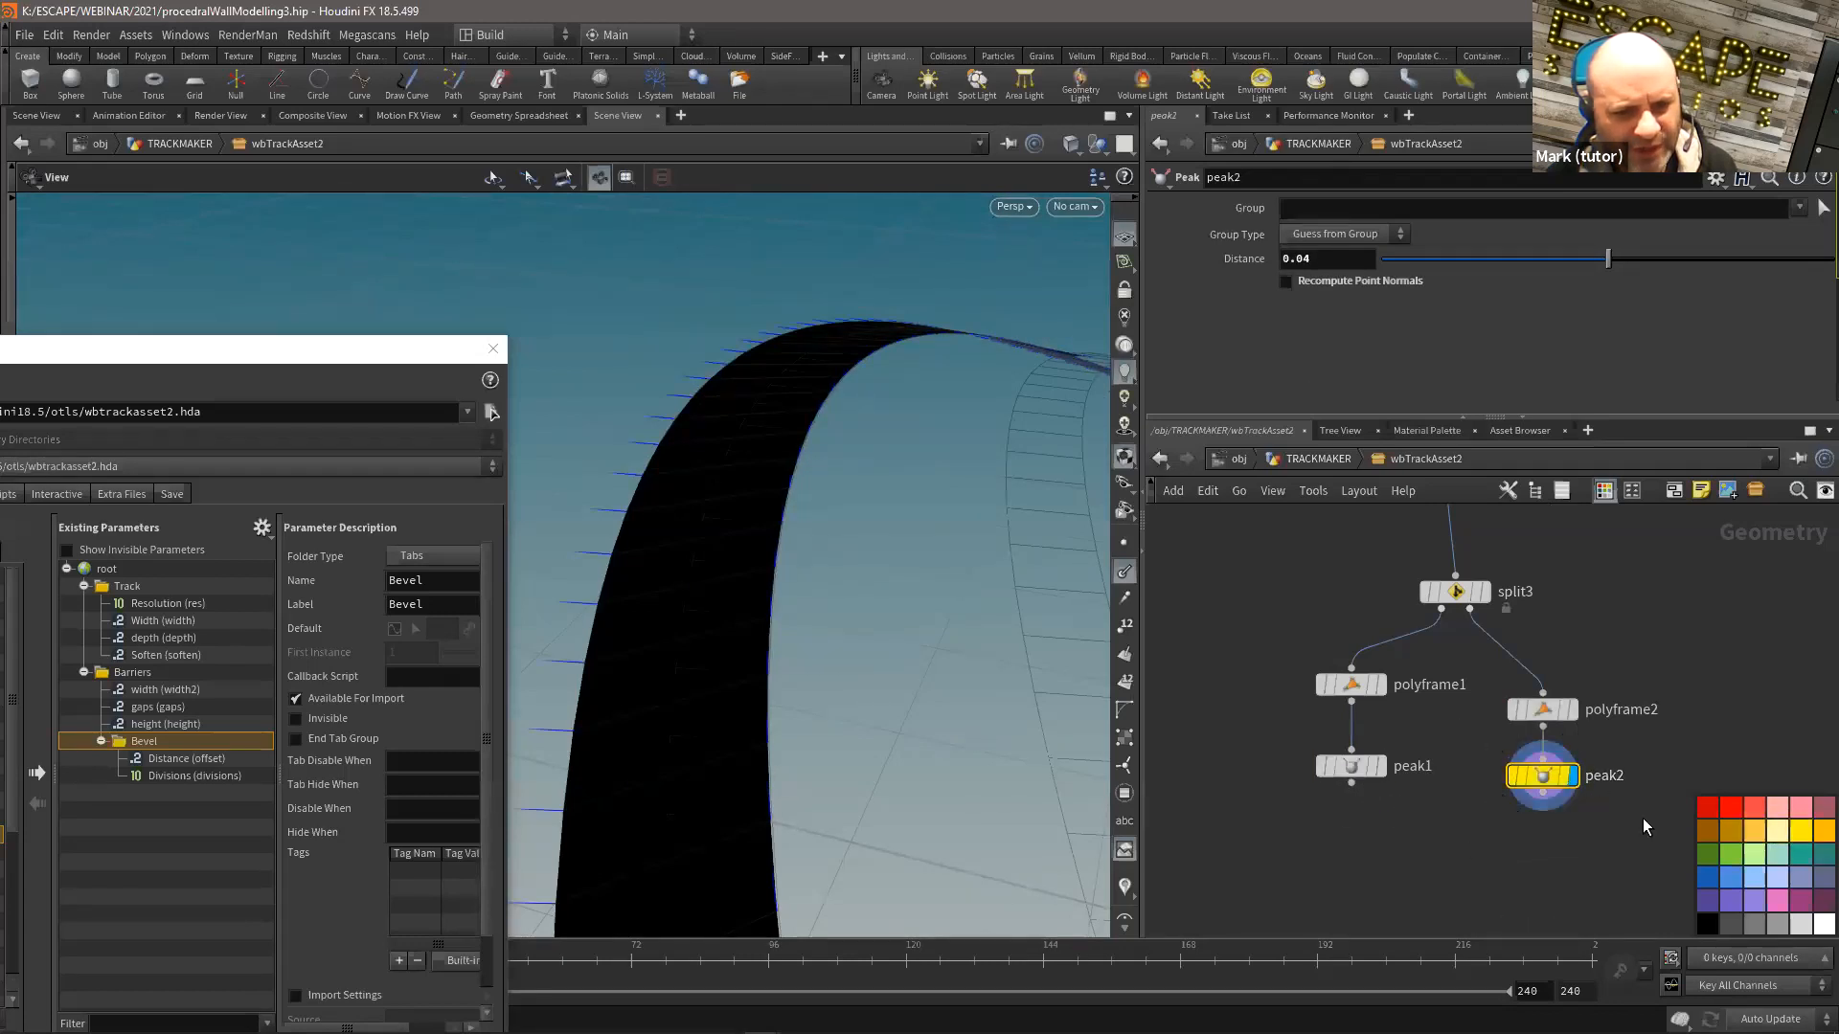
right_click(1250, 258)
left_click(1301, 384)
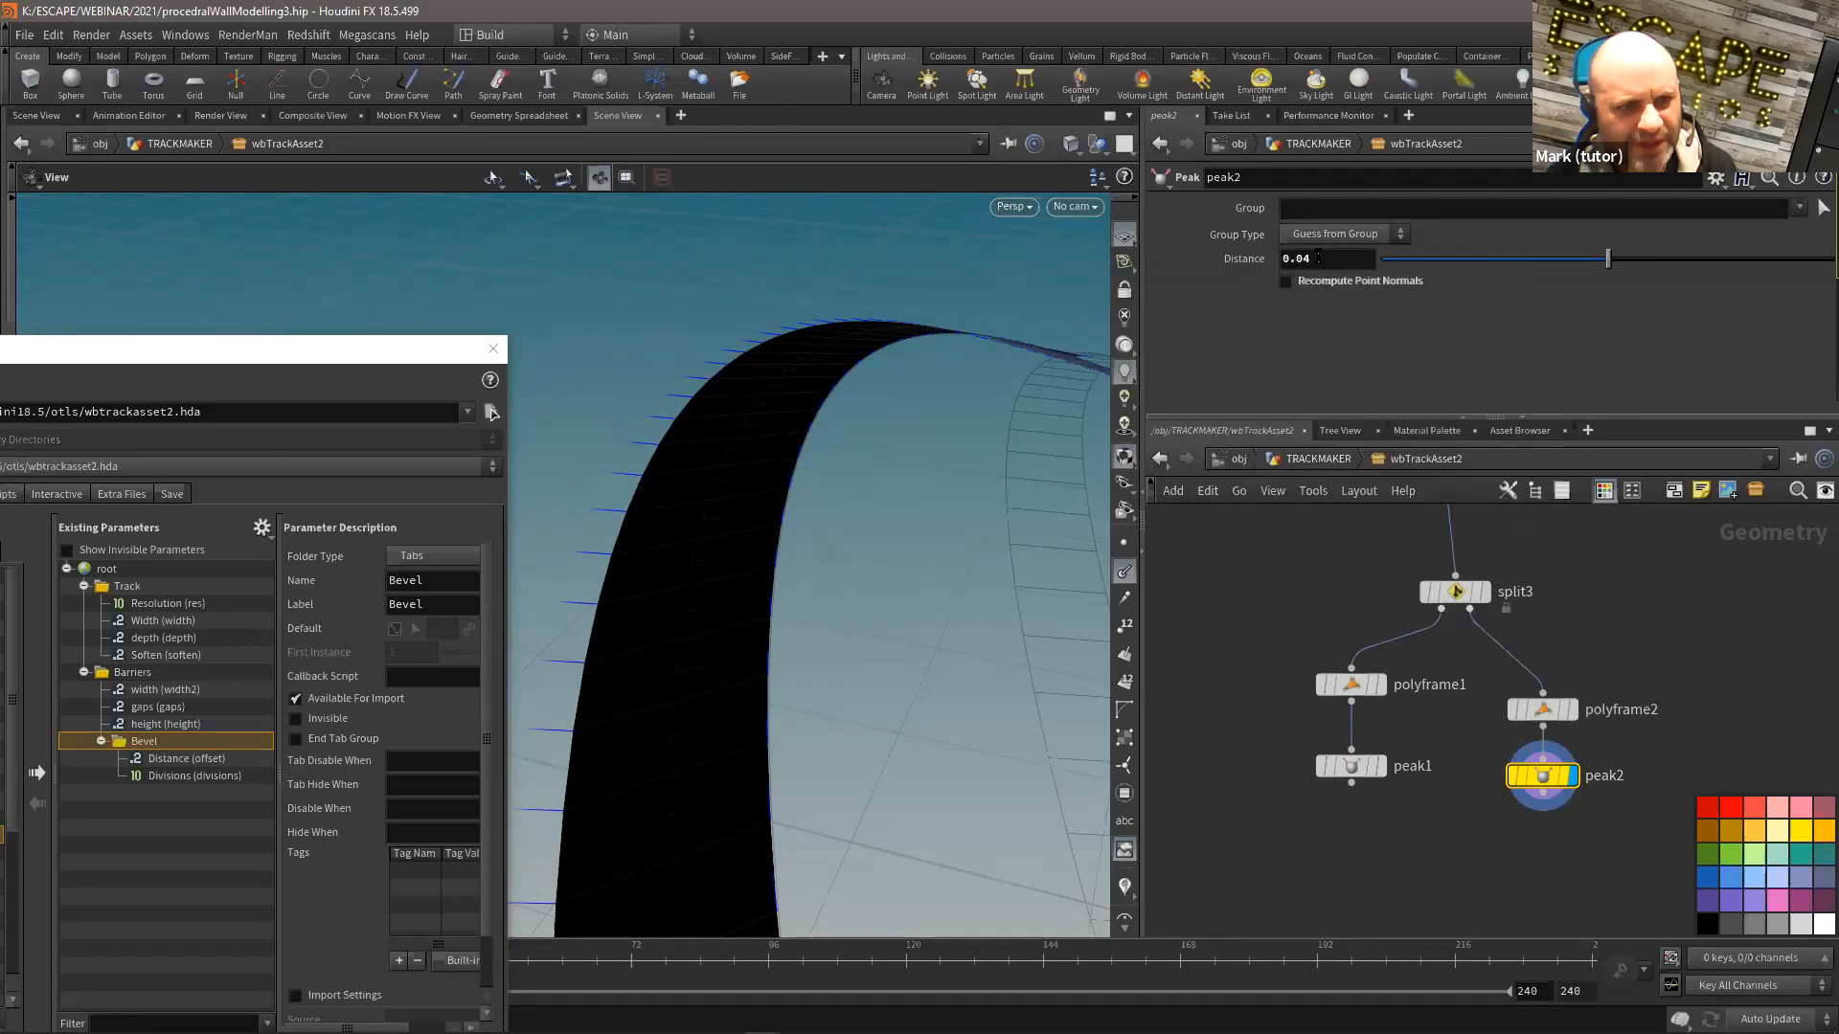
left_click(1351, 766)
right_click(1250, 260)
left_click(1325, 443)
Step: View peak2 in wireframe with peak1 templated and try different Distance values to compare both strips
left_click(1544, 772)
key("shift+w")
right_click_drag(1051, 550, 929, 556)
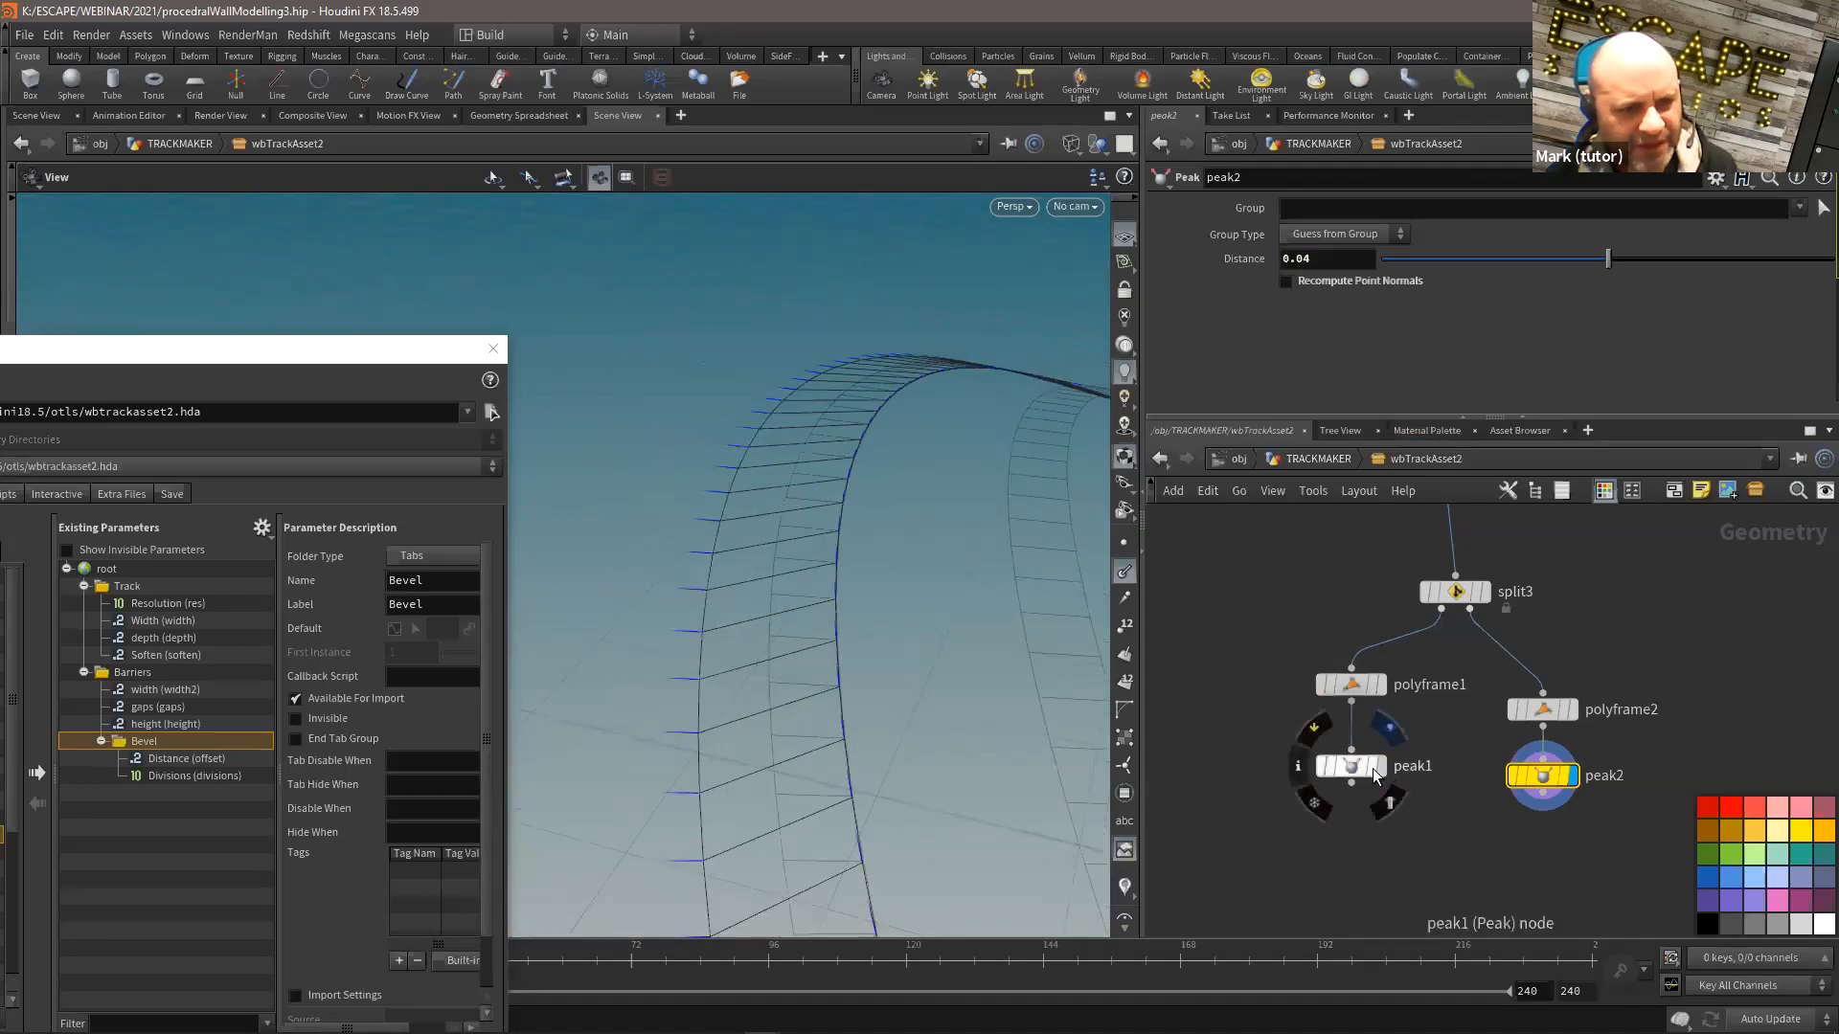
left_click_drag(923, 616, 737, 558)
middle_click_drag(1318, 257, 1375, 325)
Step: Add a Merge node combining peak1 and peak2, and display the merged barrier strips
key("h")
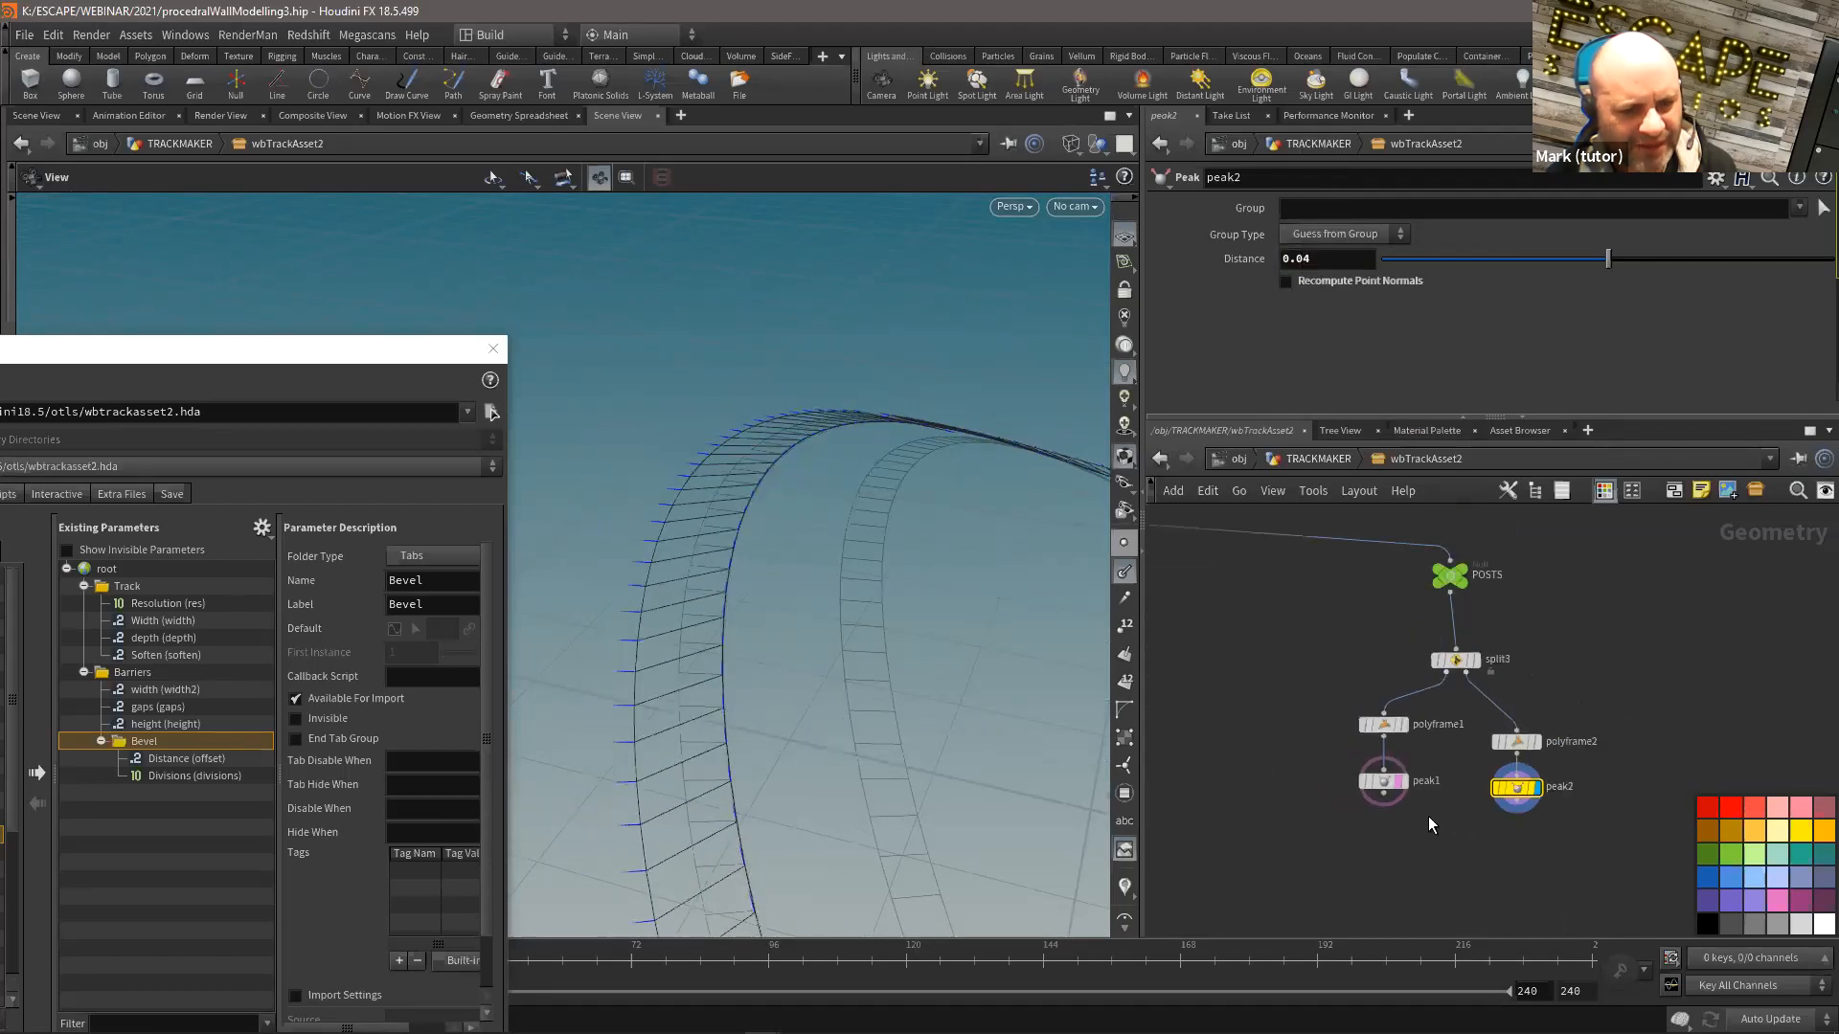
key("Tab")
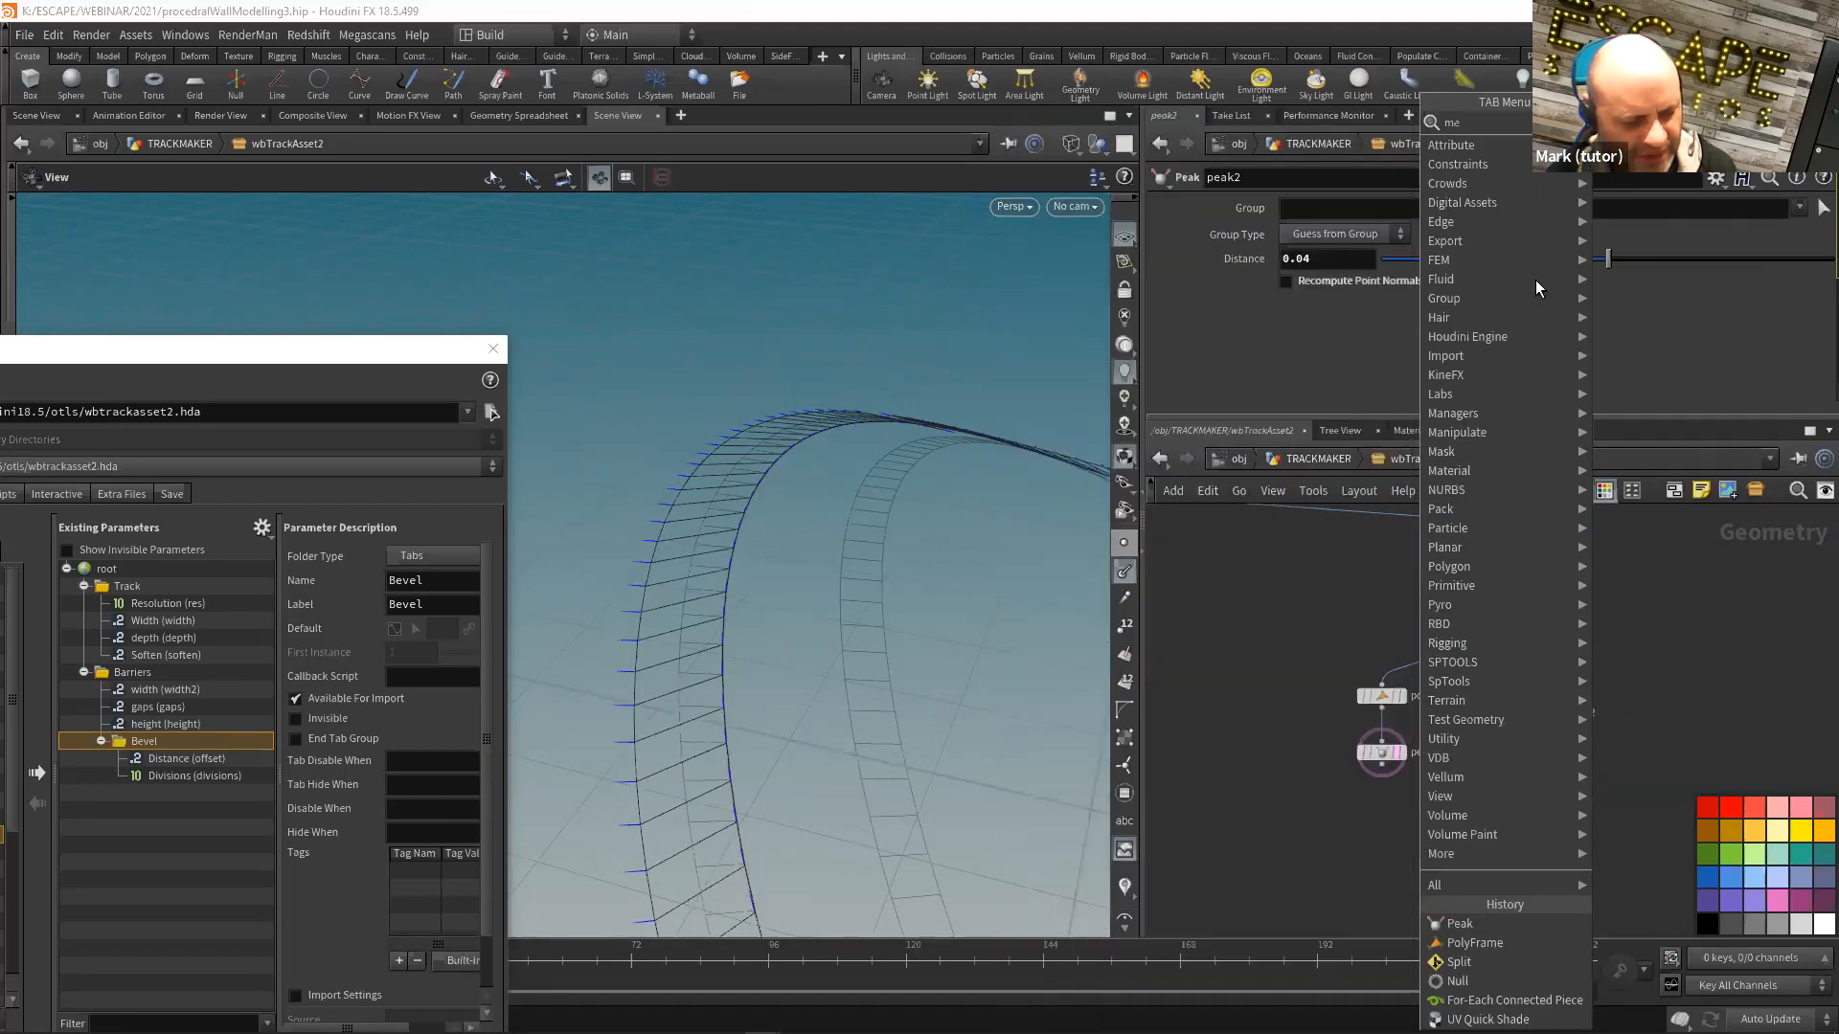
type("merge")
key("Return")
left_click(1494, 862)
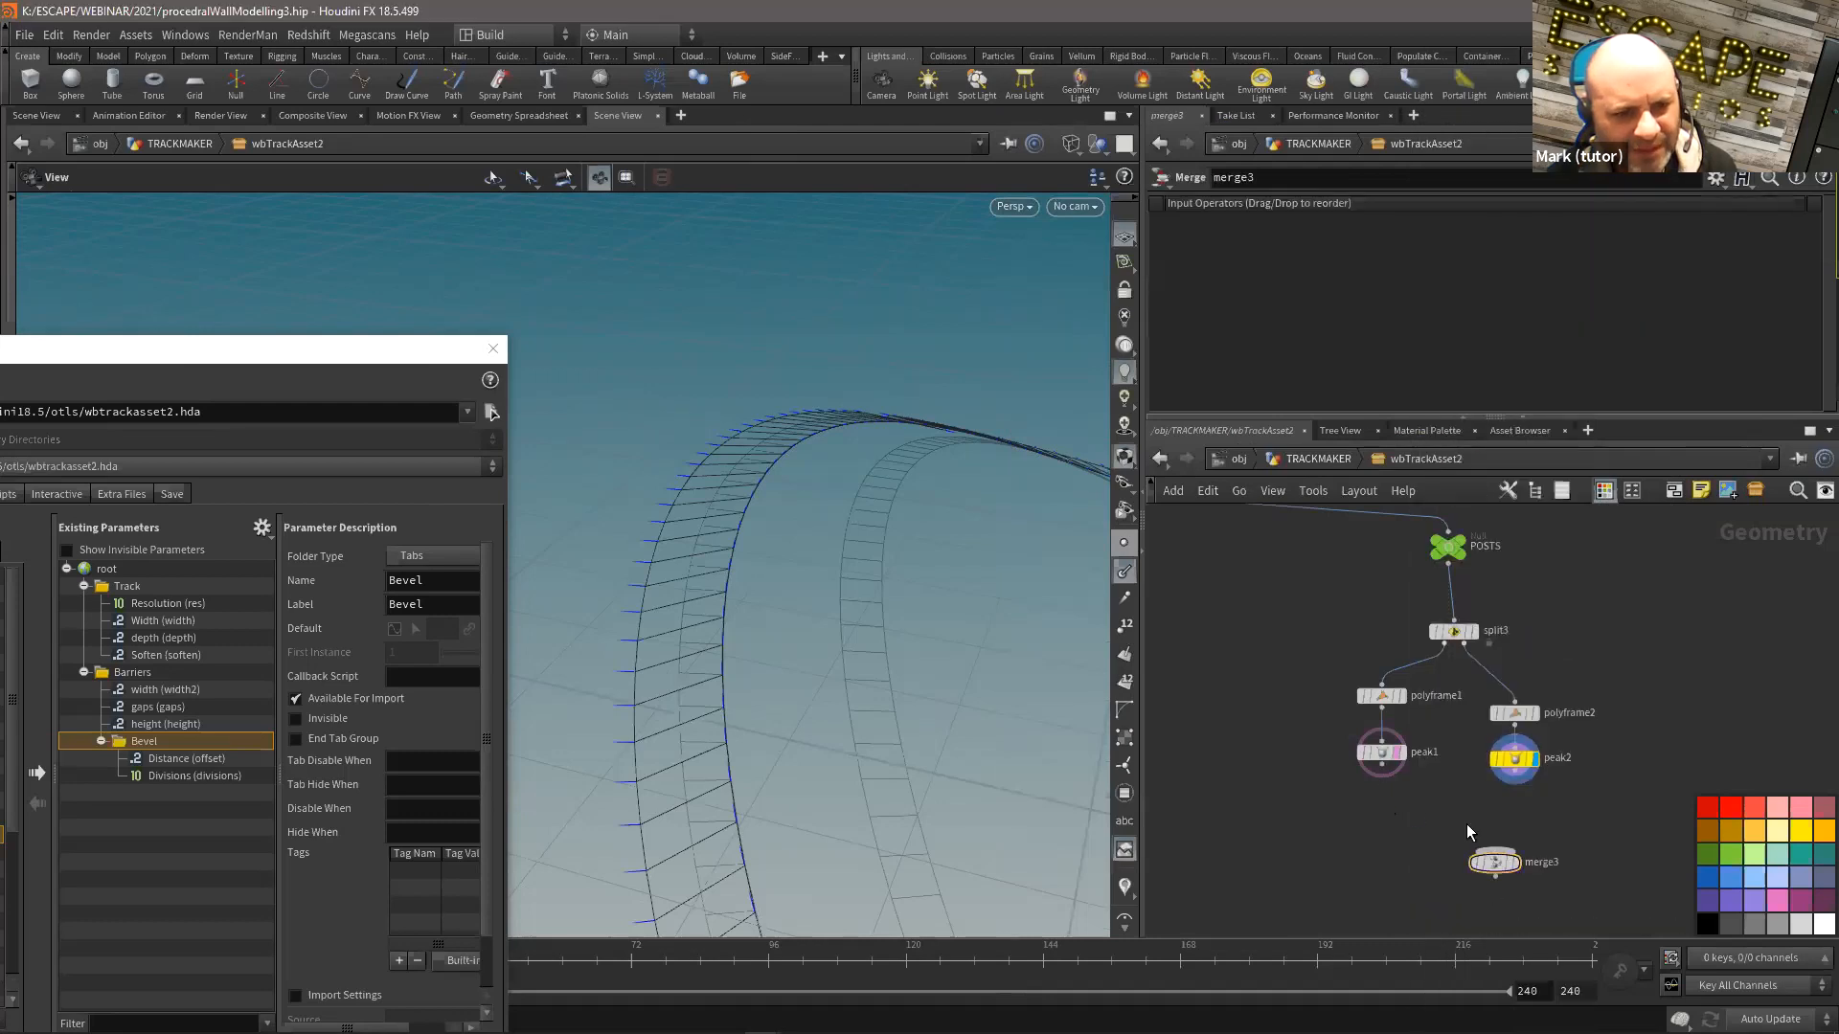
left_click_drag(1383, 769, 1492, 850)
left_click_drag(1514, 770, 1497, 849)
left_click(1515, 862)
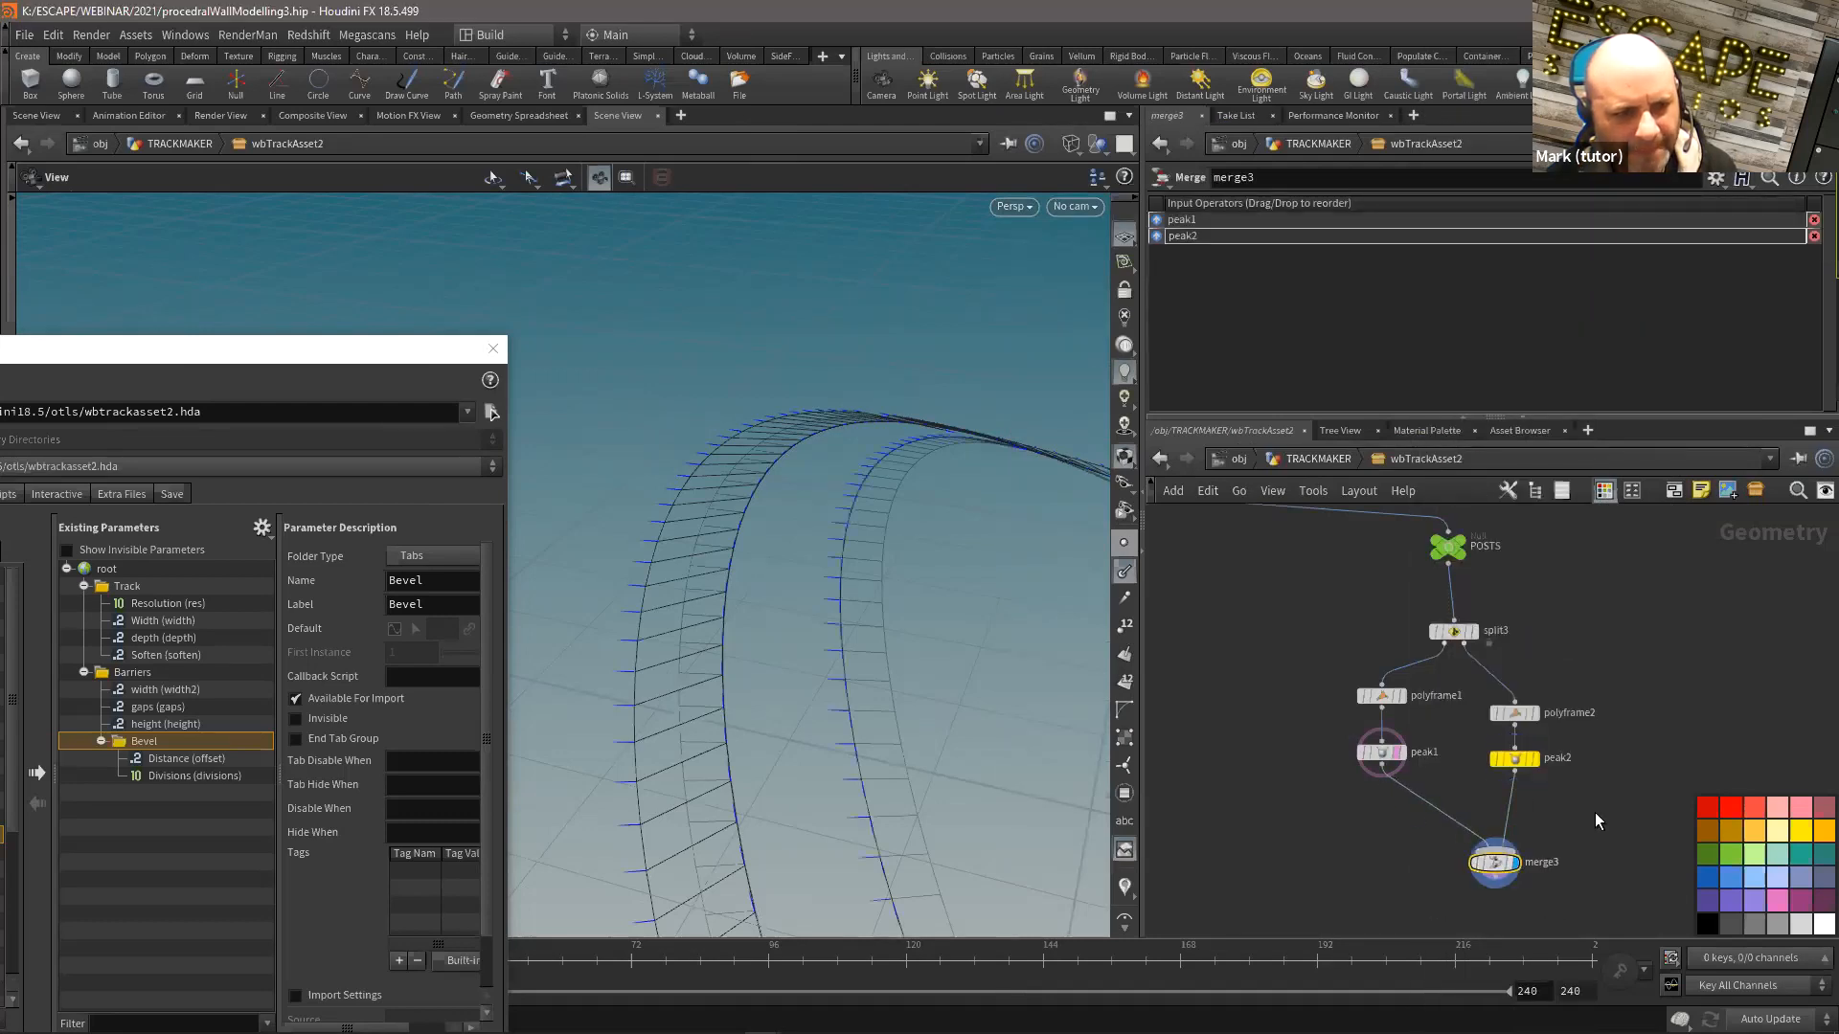
mouse_move(891, 623)
left_mouse_down()
mouse_move(948, 591)
mouse_move(907, 608)
left_mouse_up()
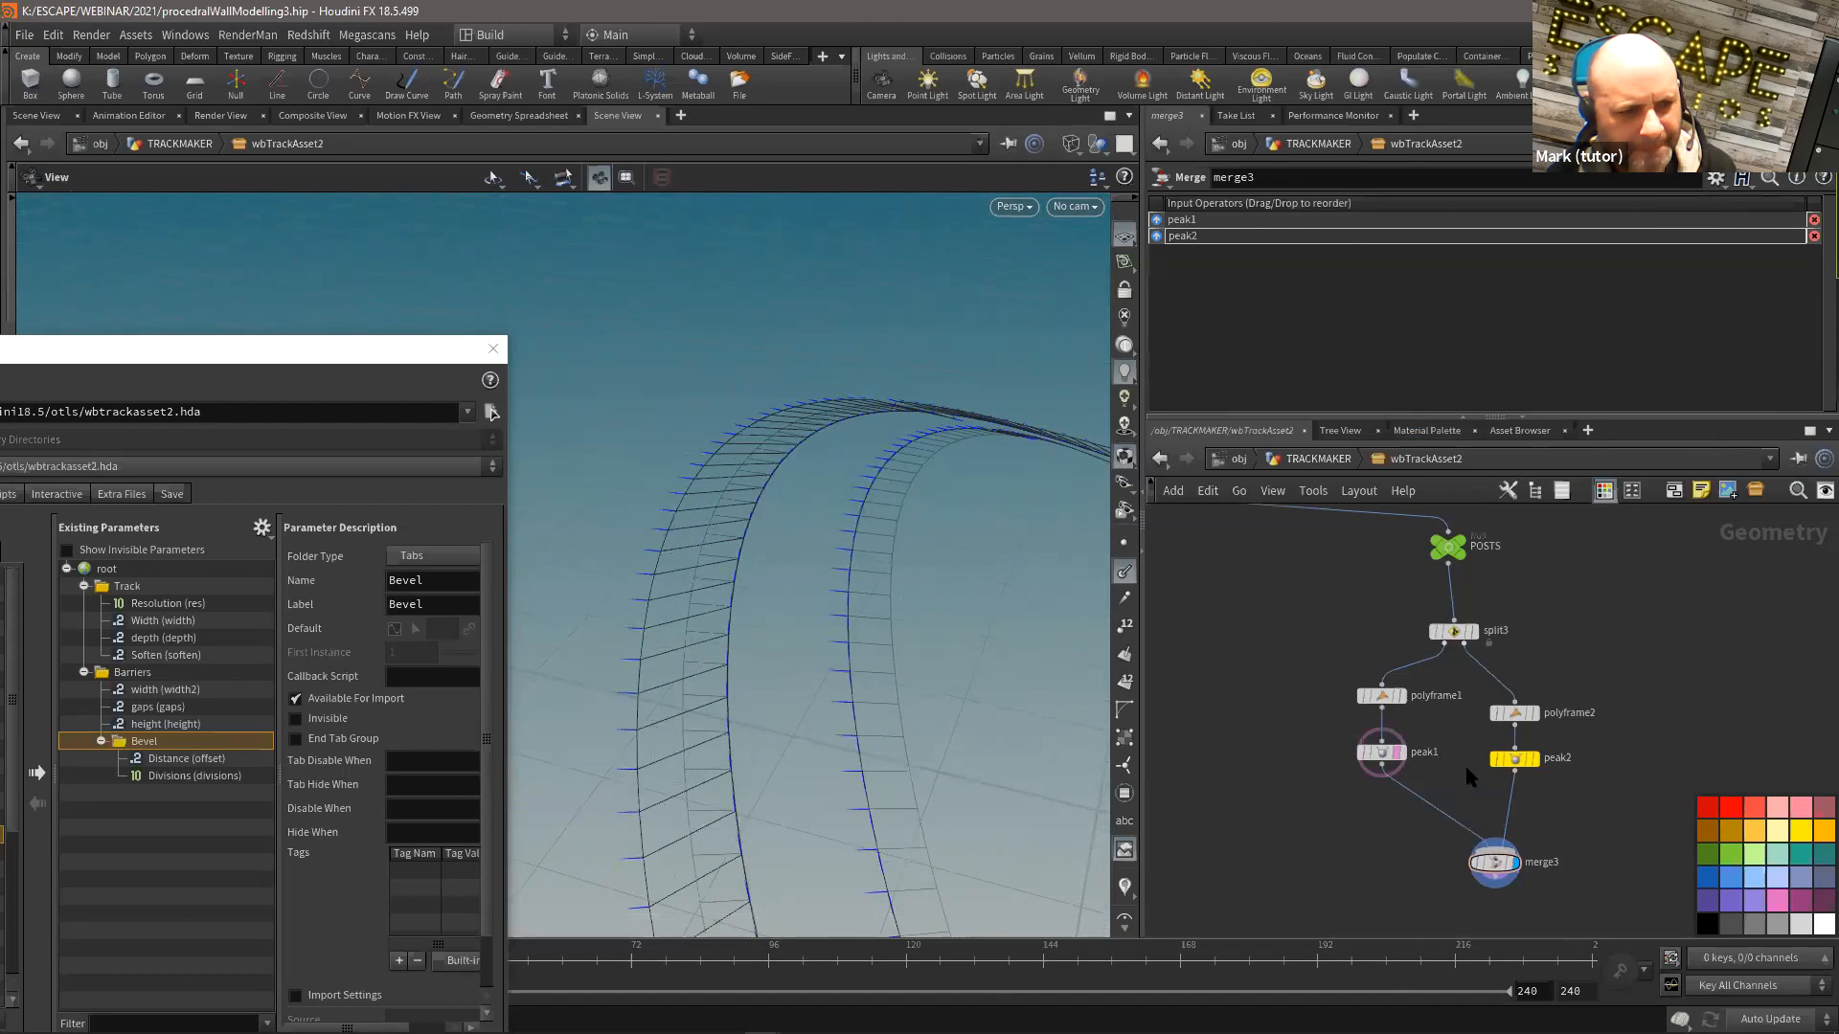
Step: Display polyframe2, polyframe1 and peak1 in turn to inspect the normal directions and offset of each strip
left_click(1514, 876)
middle_click_drag(1515, 825, 1502, 817)
left_click_drag(1009, 675, 795, 574)
left_click(1501, 751)
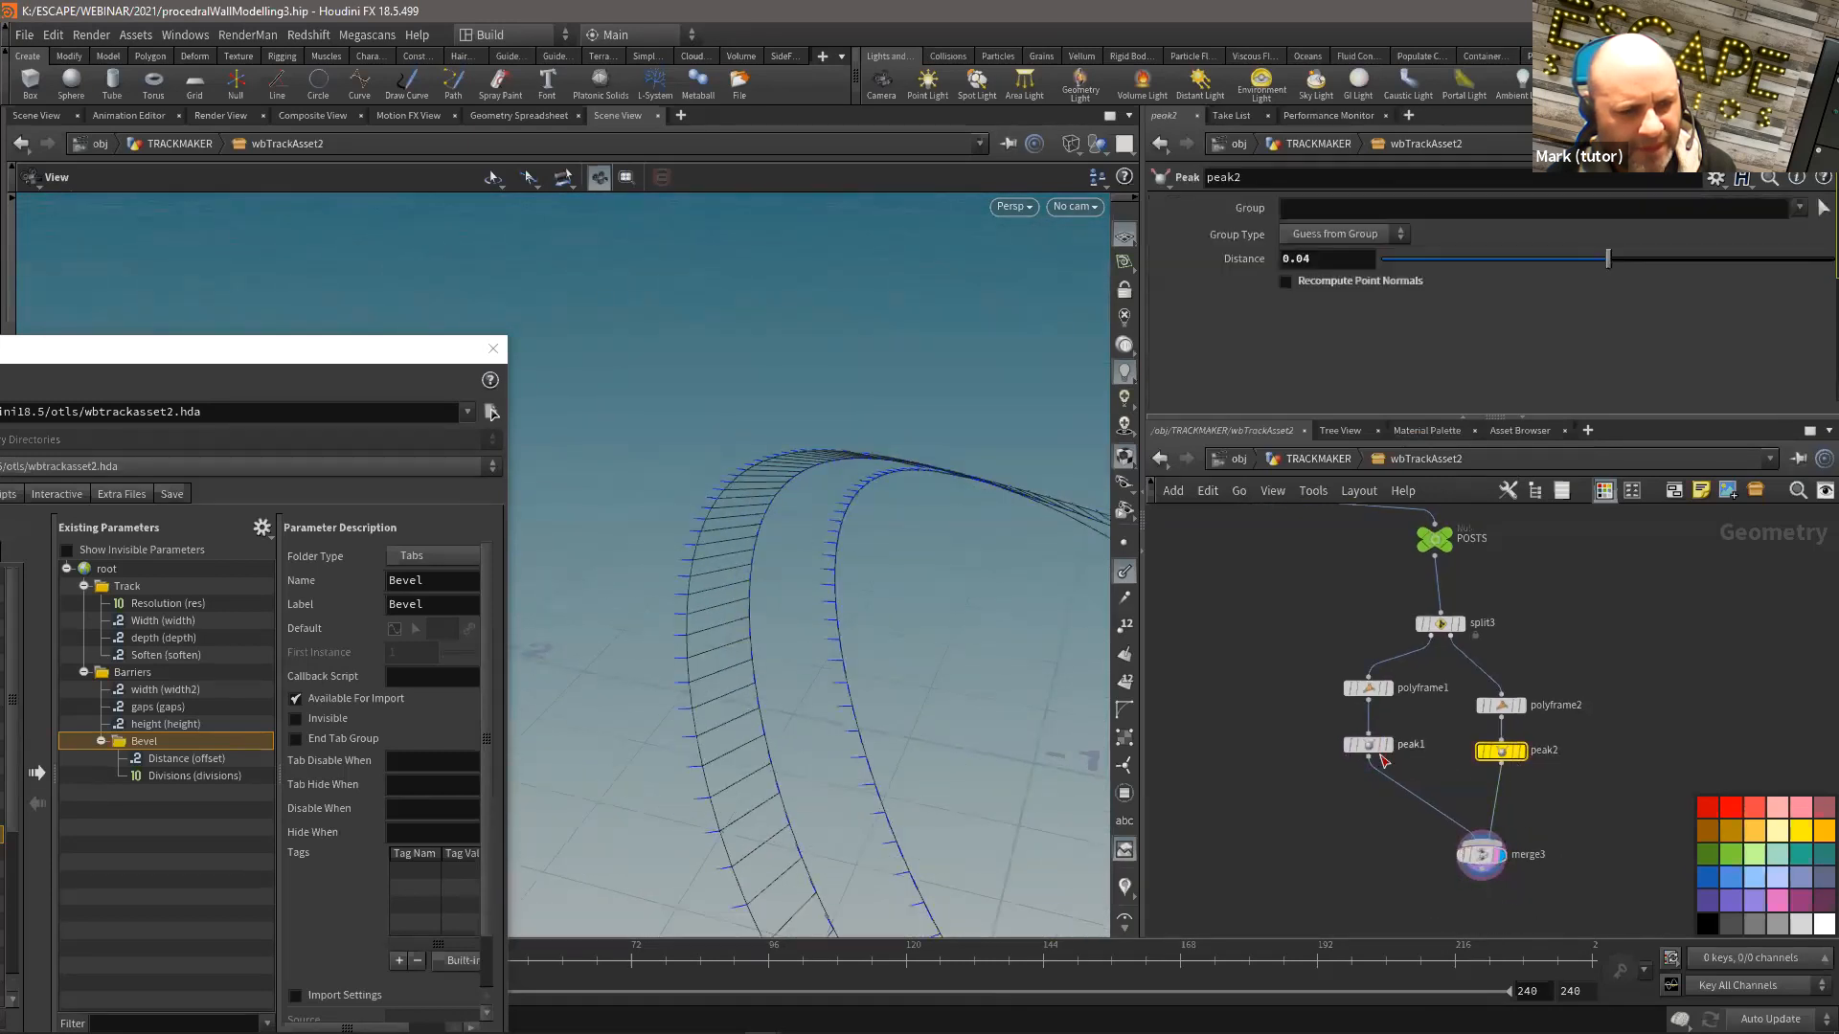
left_click(1522, 705)
left_click(1500, 706)
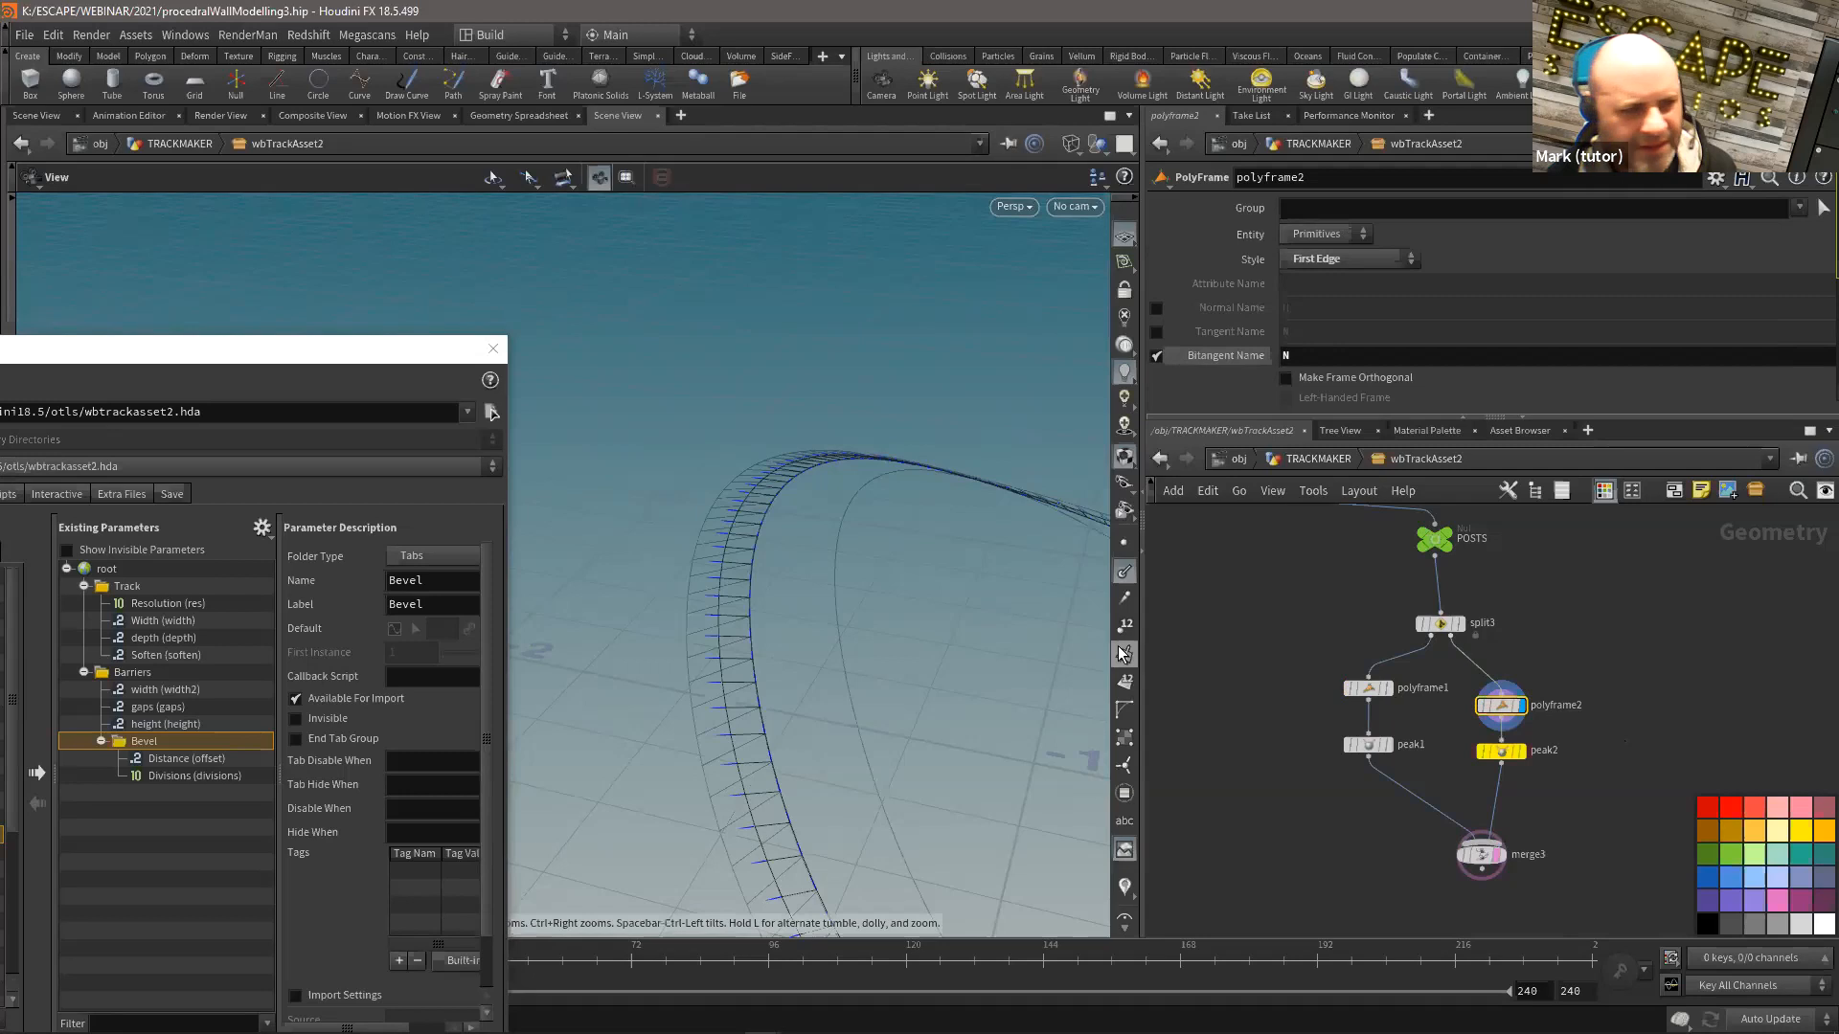
left_click(1386, 688)
left_click(1368, 688)
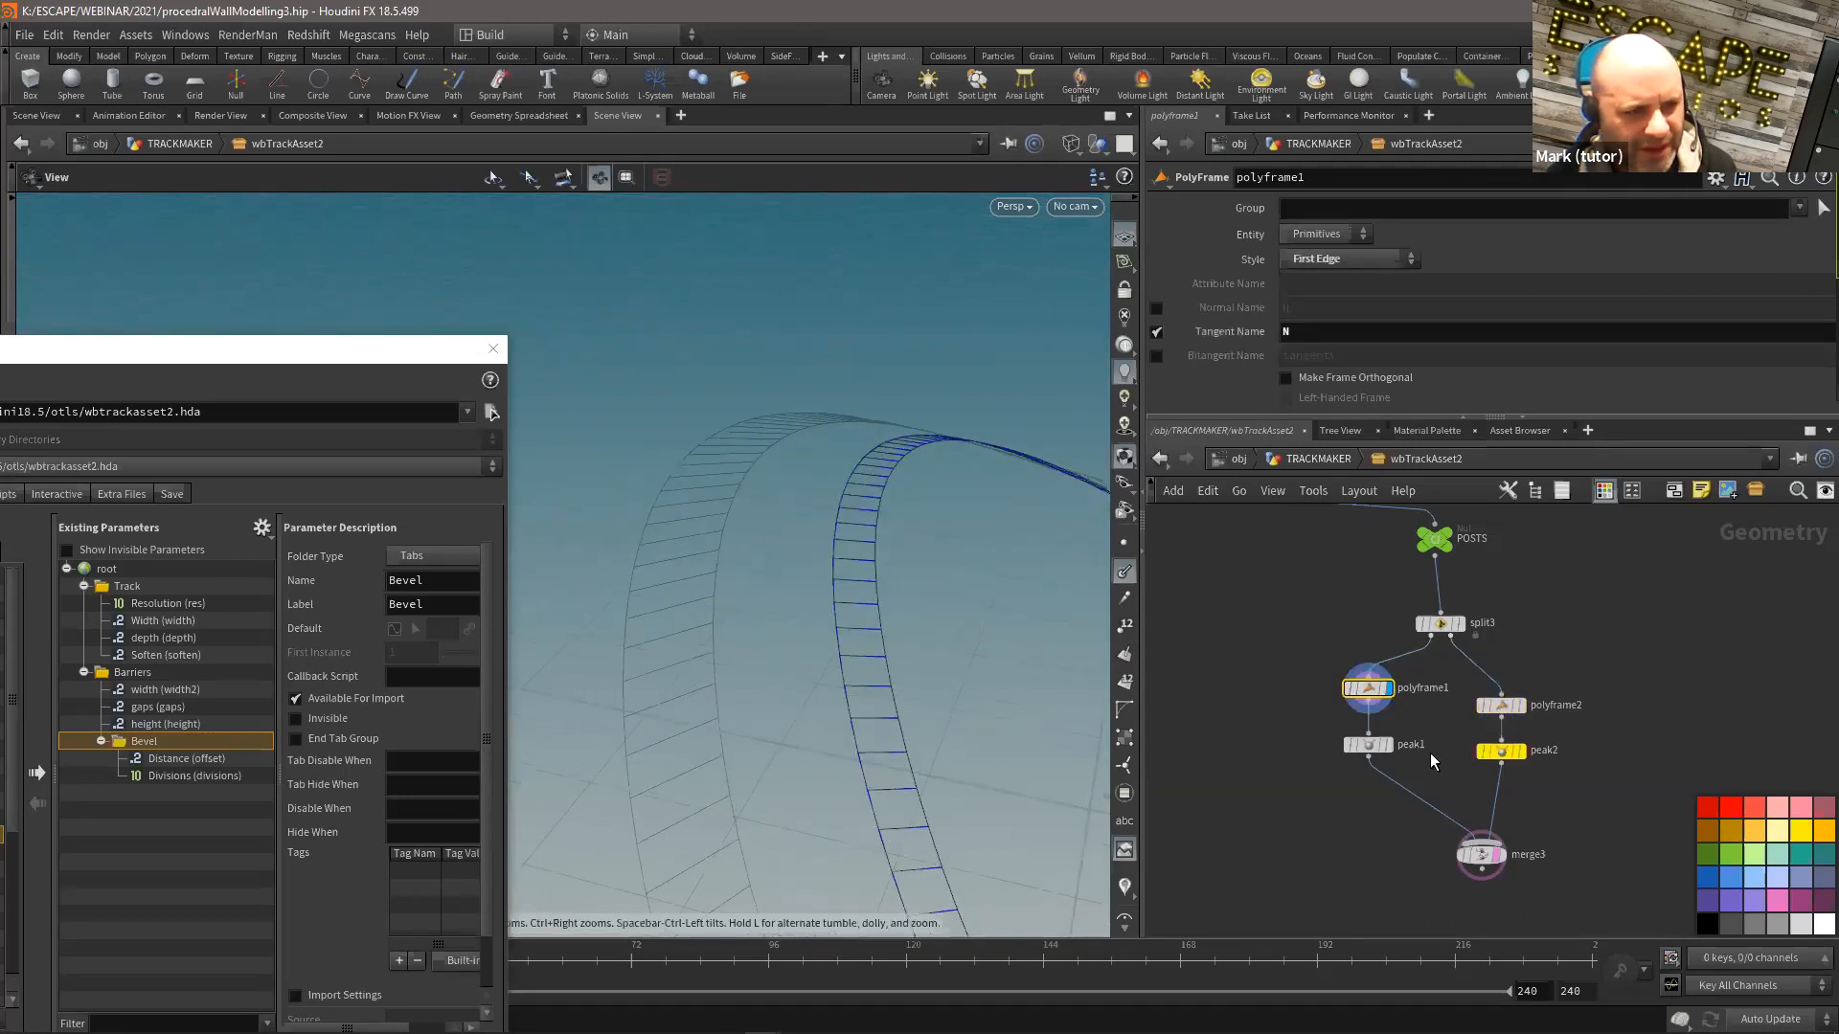
left_click(1367, 745)
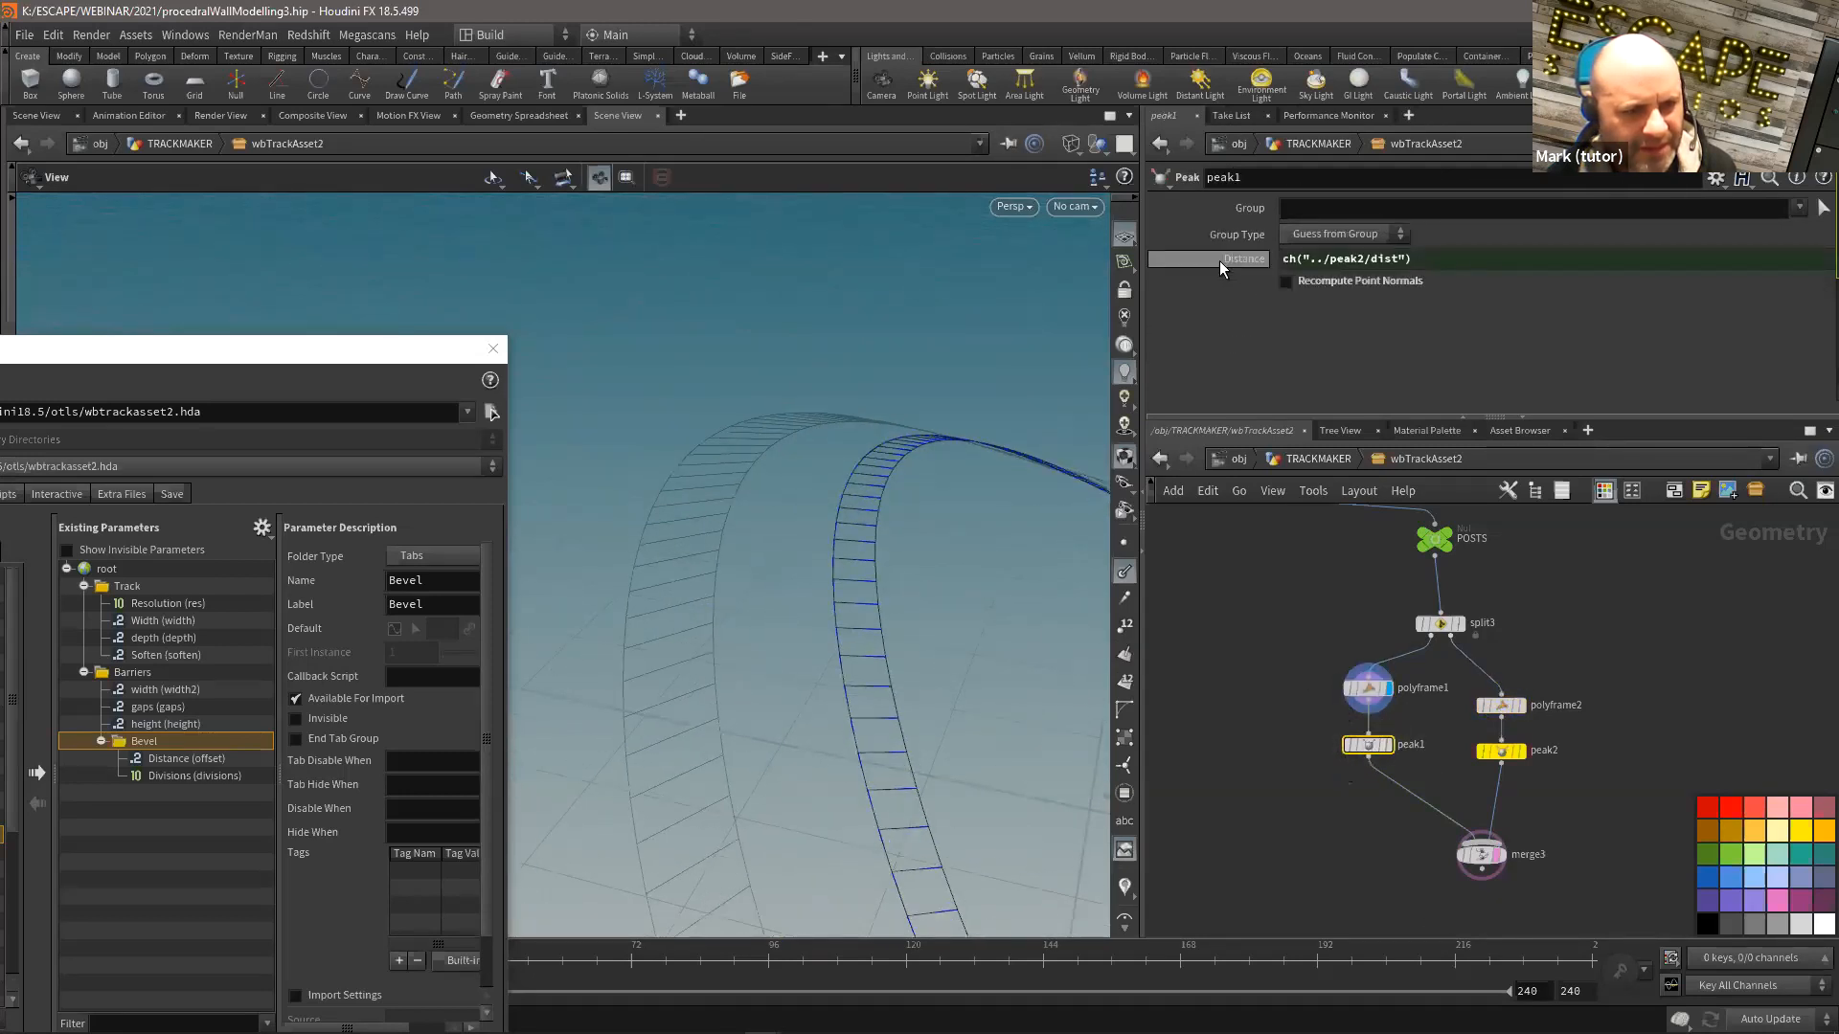
left_click(1389, 744)
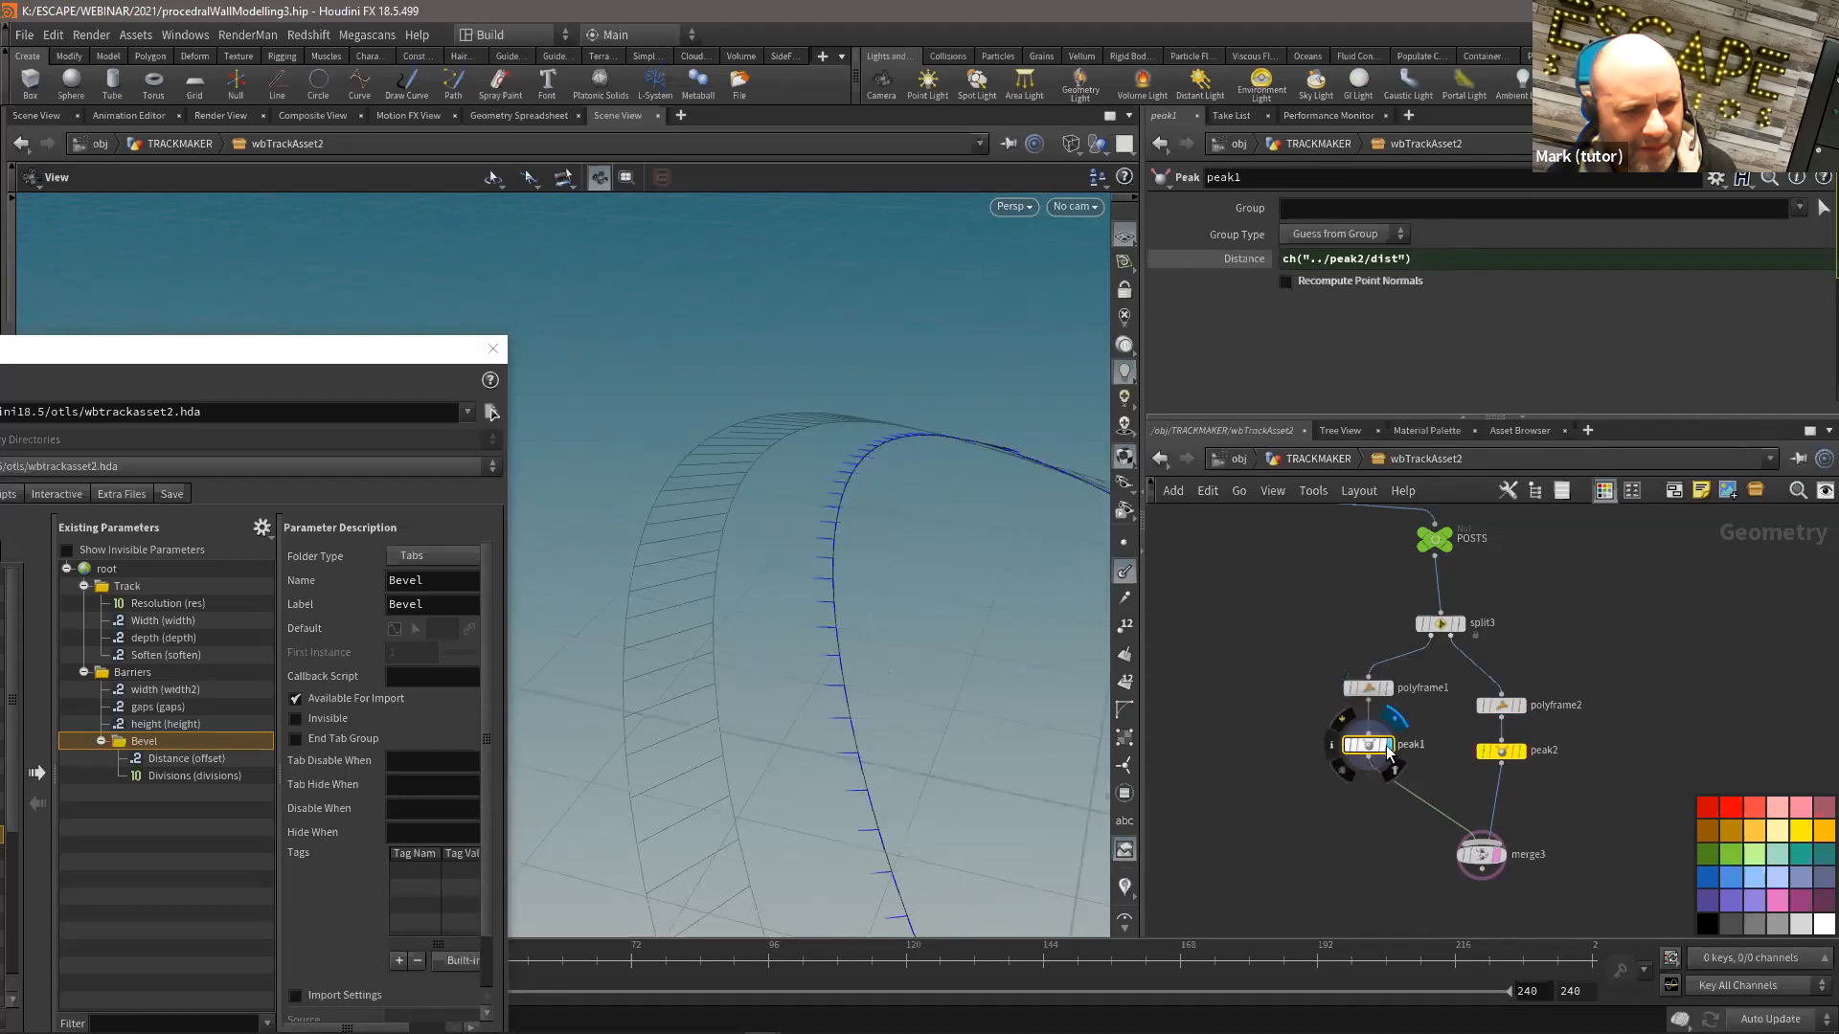
Step: Template POSTS and compare its original strips with polyframe1 and peak1
left_click(1453, 625)
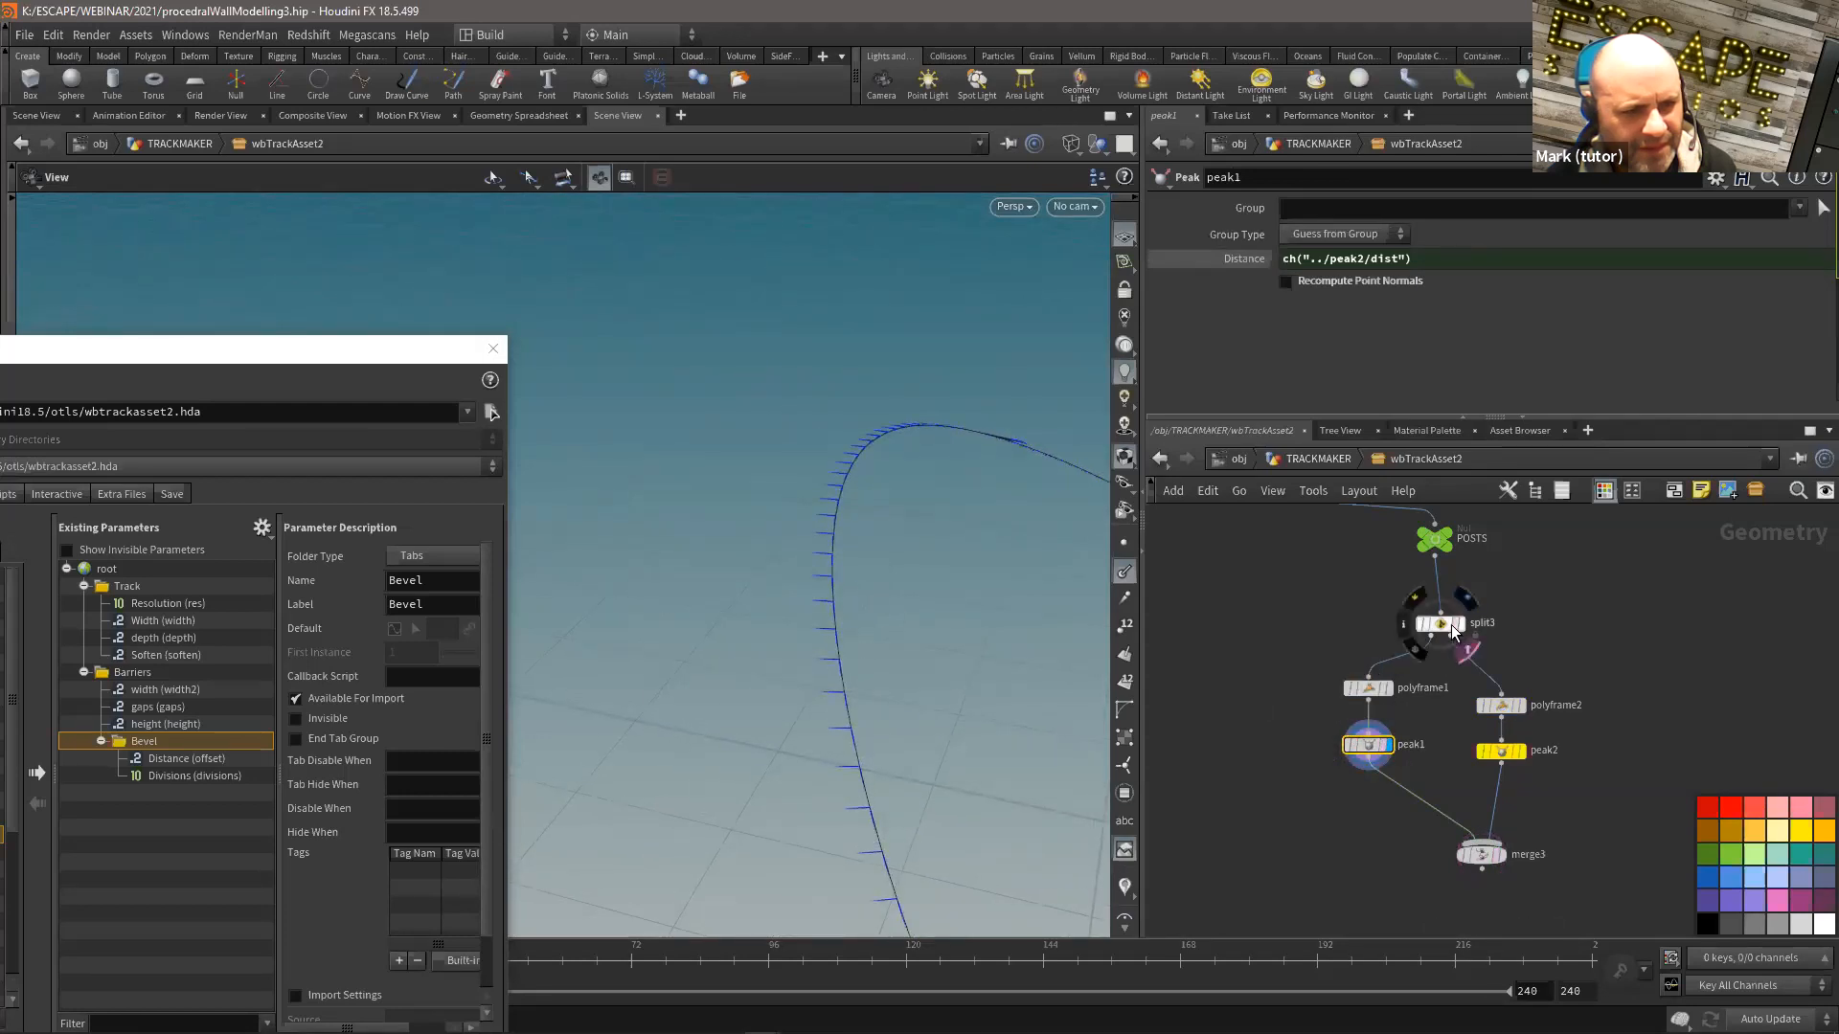
middle_click_drag(1322, 579, 1305, 597)
left_click(1431, 564)
middle_click_drag(1184, 649, 1197, 655)
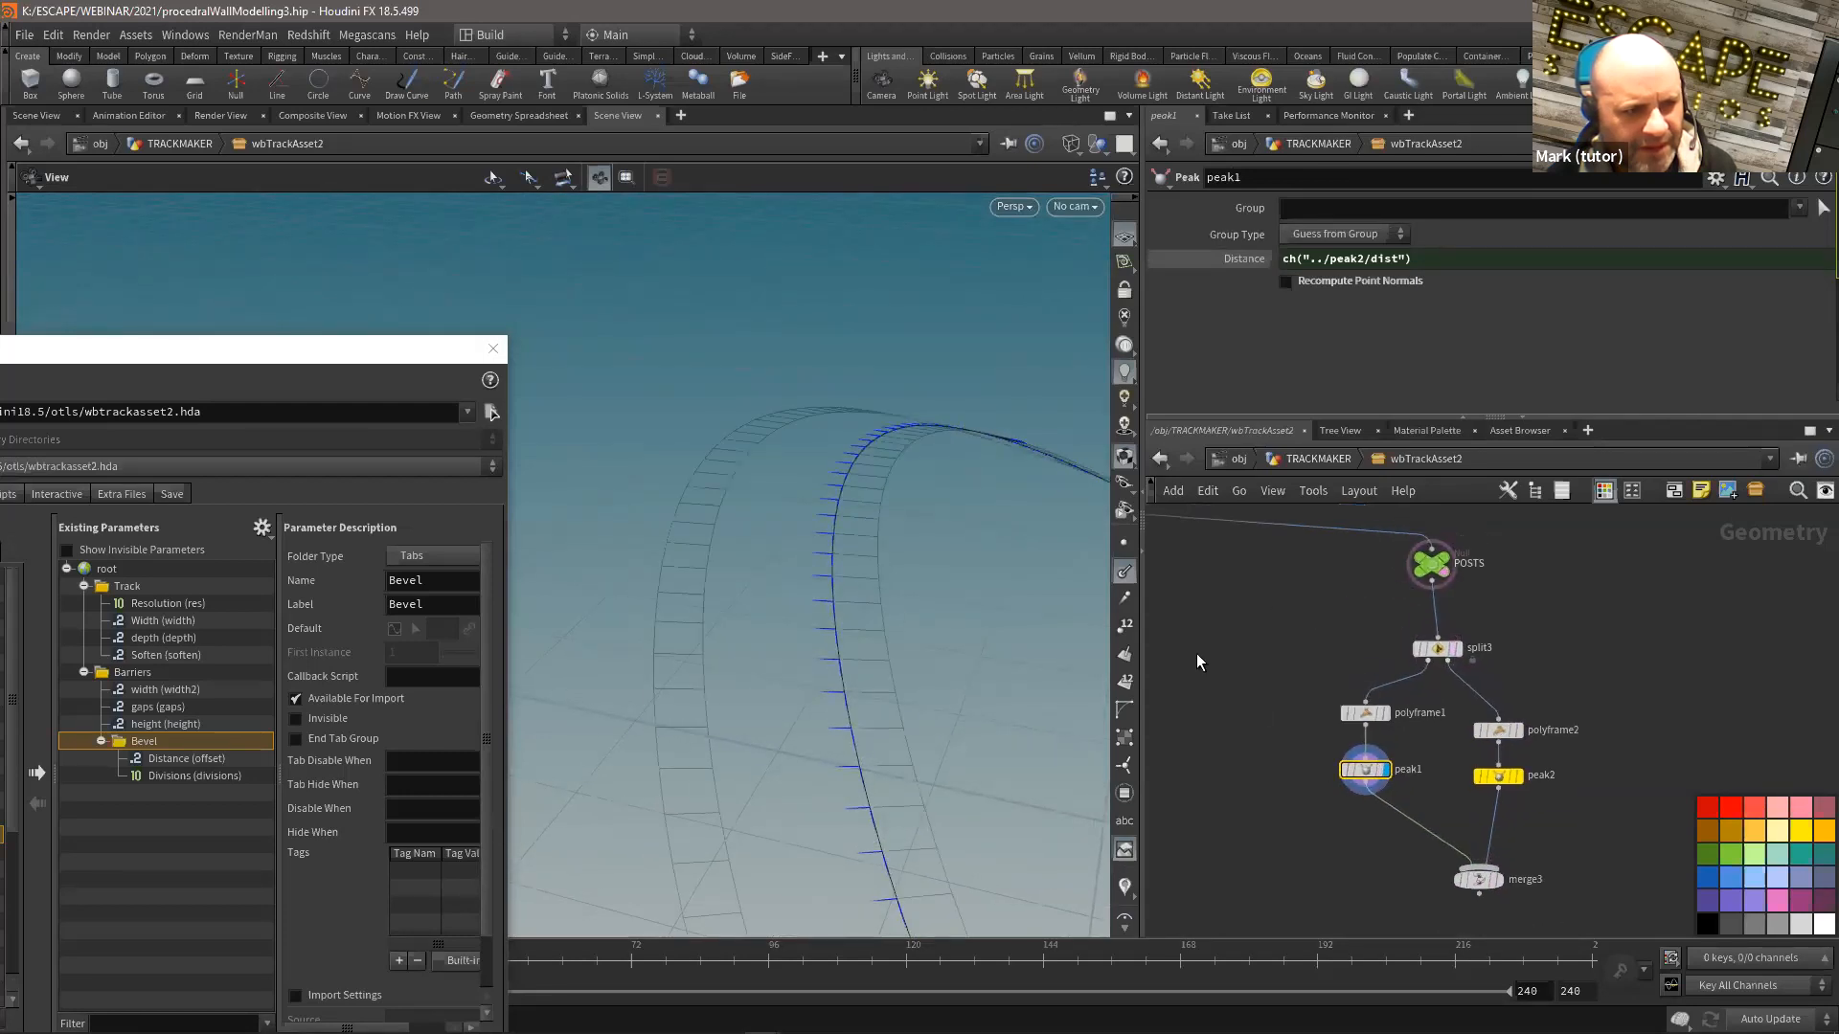
left_click(1381, 714)
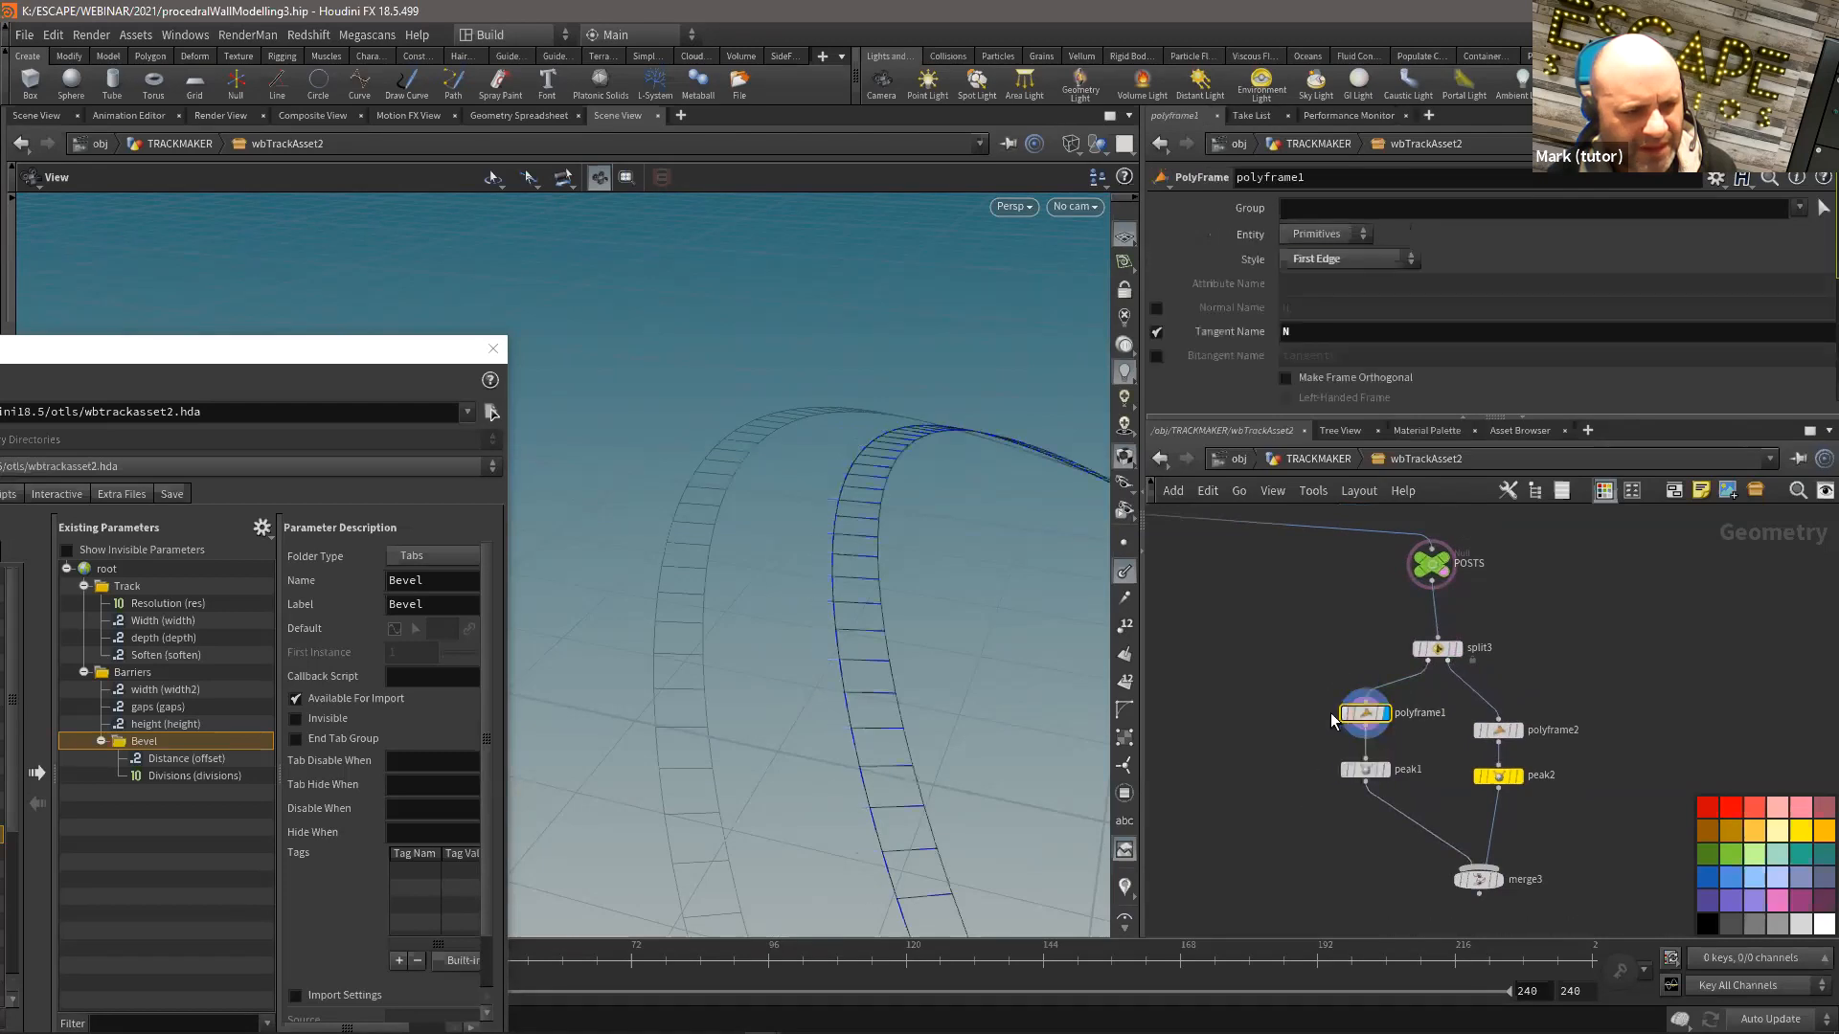
Step: Reverse peak1's offset by setting its Distance to ch("../peak2/dist")*-1, and display merge3
left_click(1381, 772)
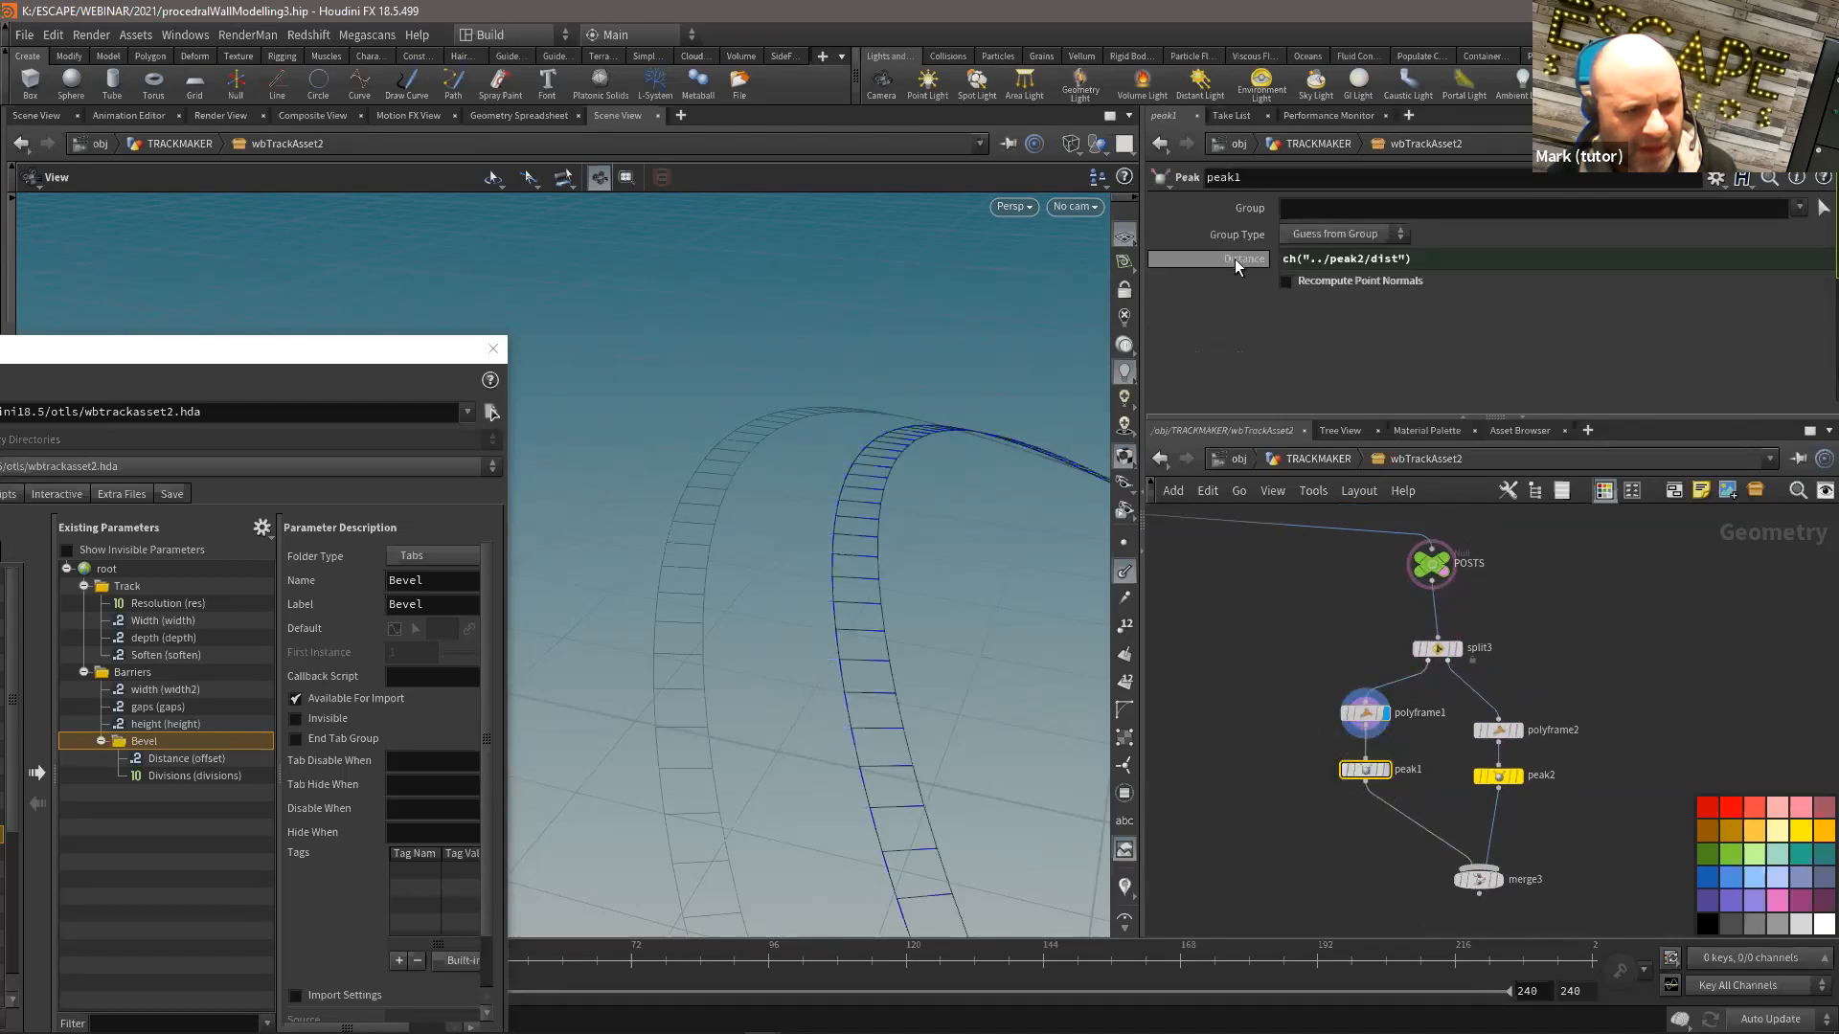
left_click(1450, 255)
type("*")
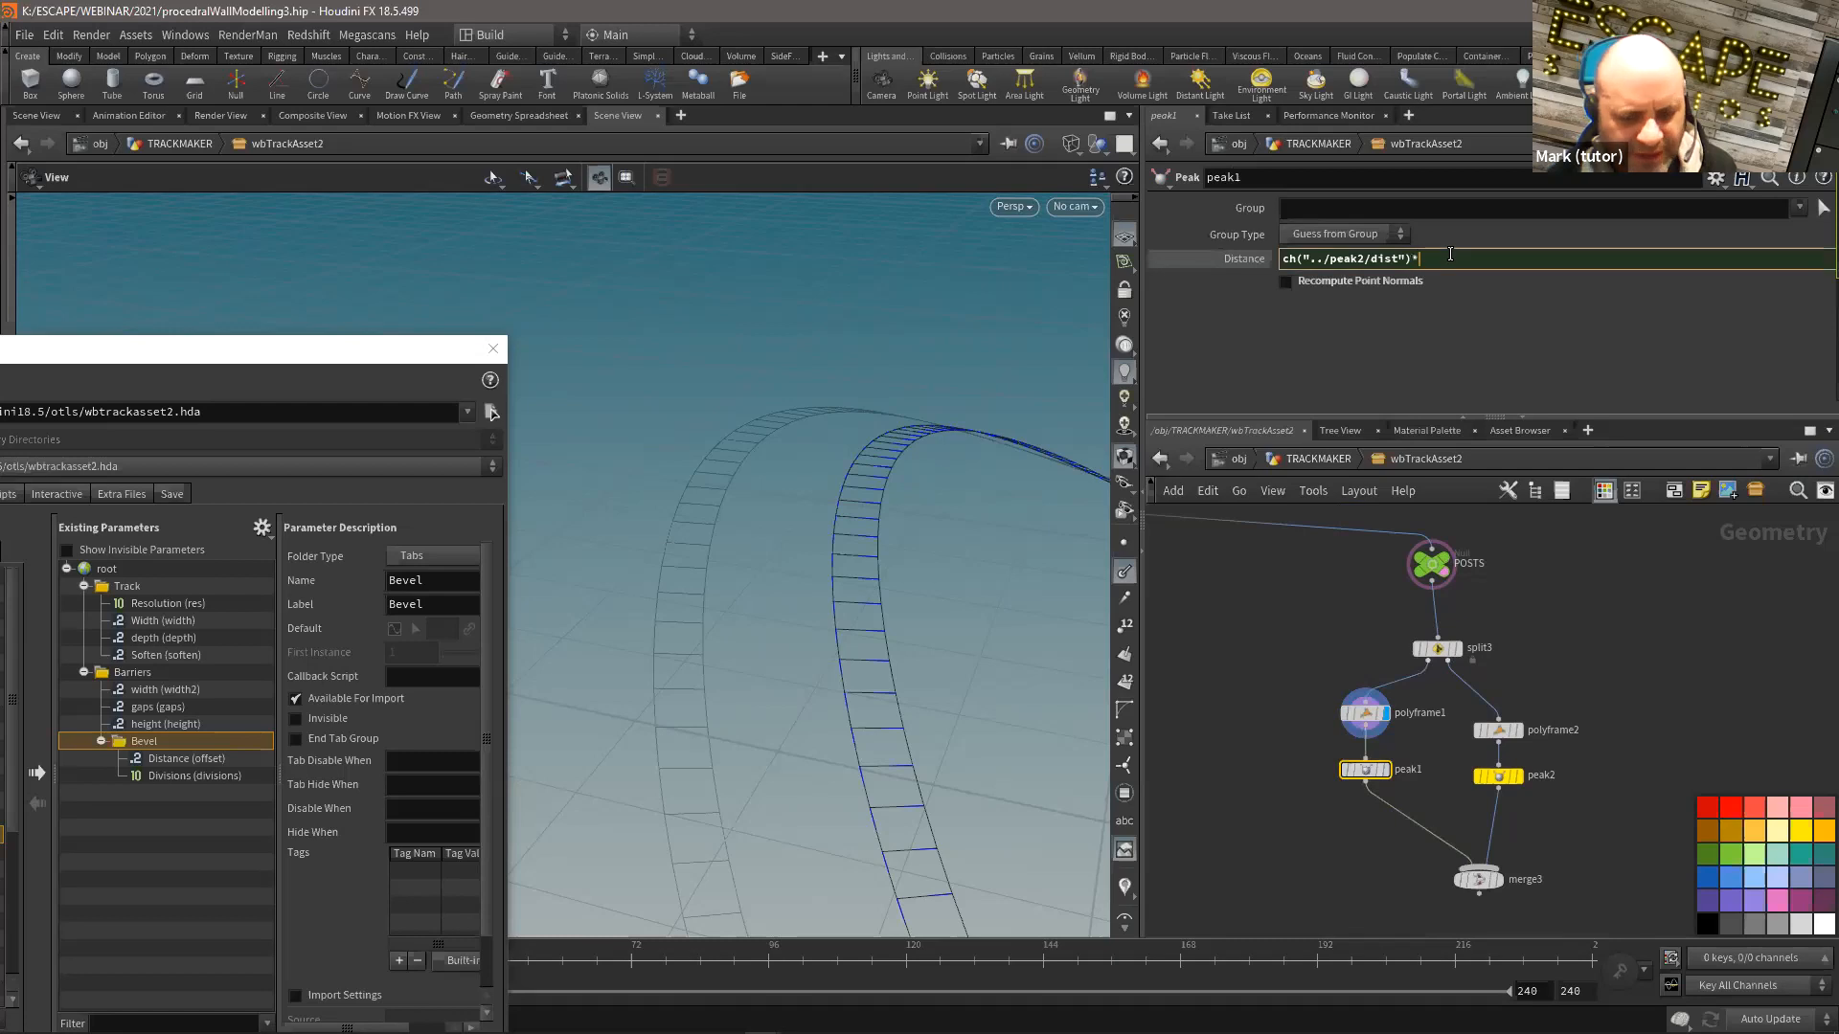
type("-1")
key("Return")
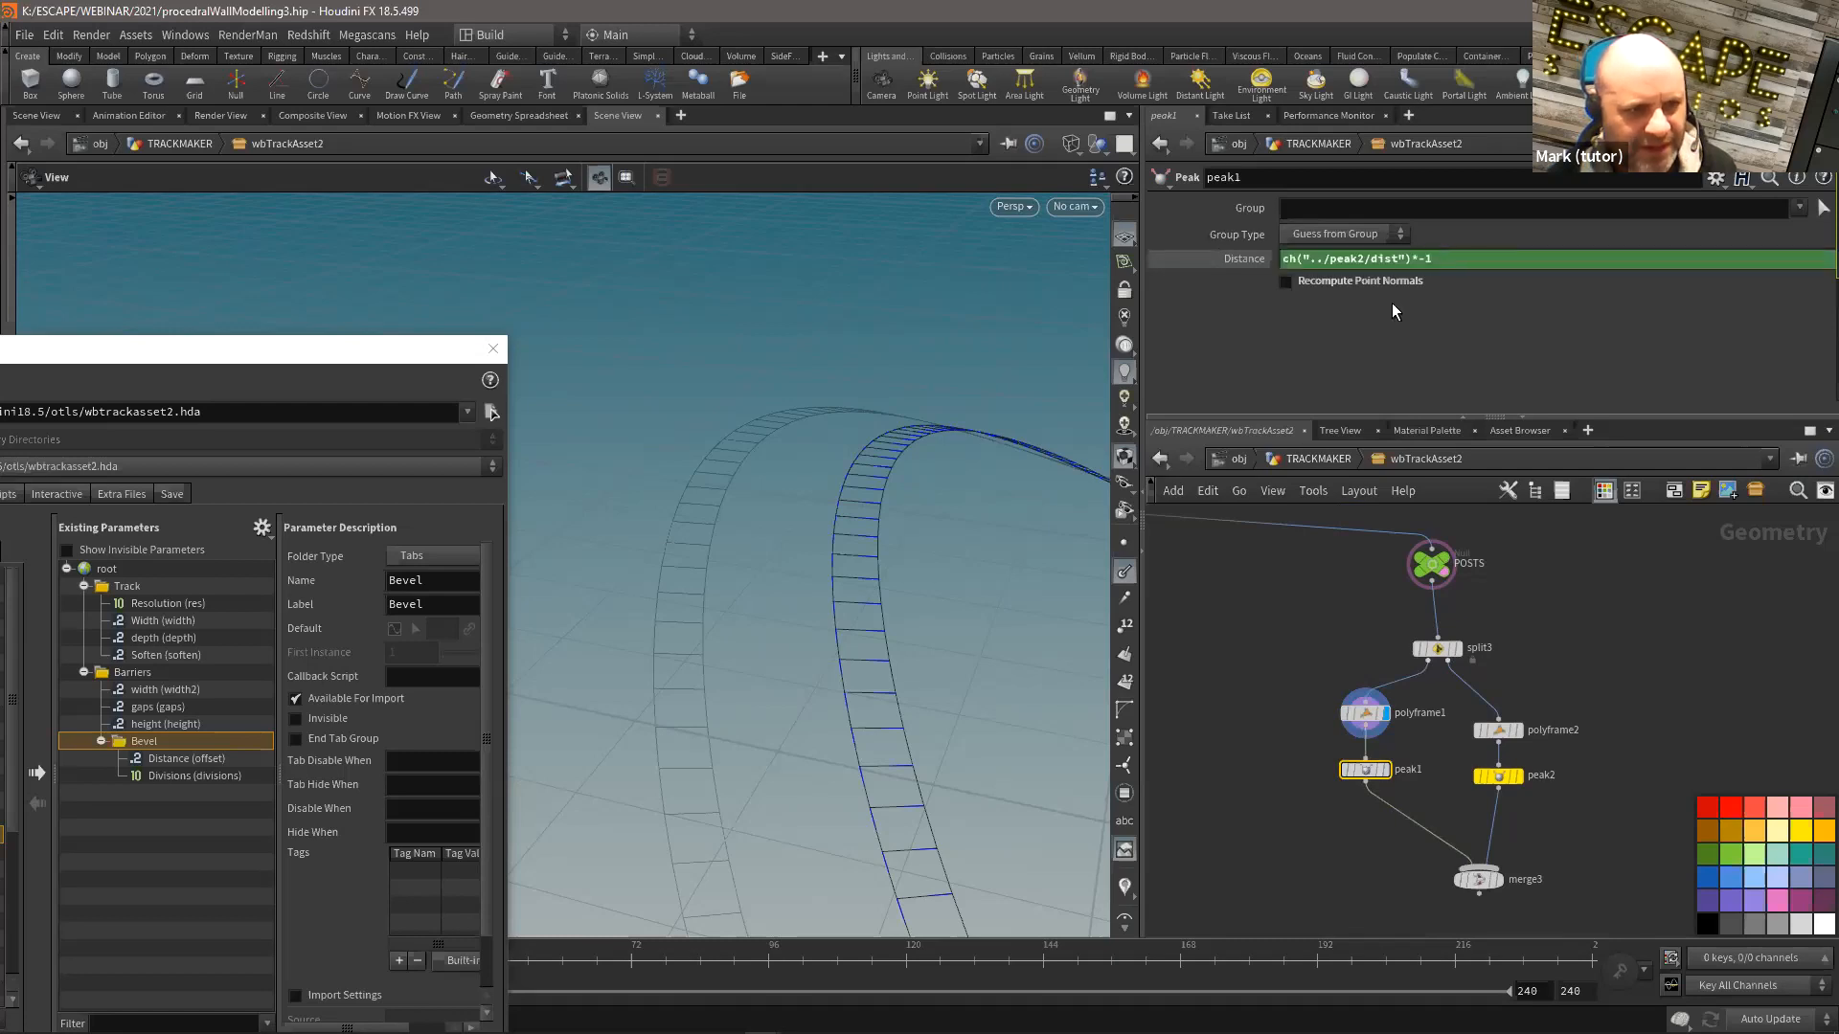
left_click(1494, 879)
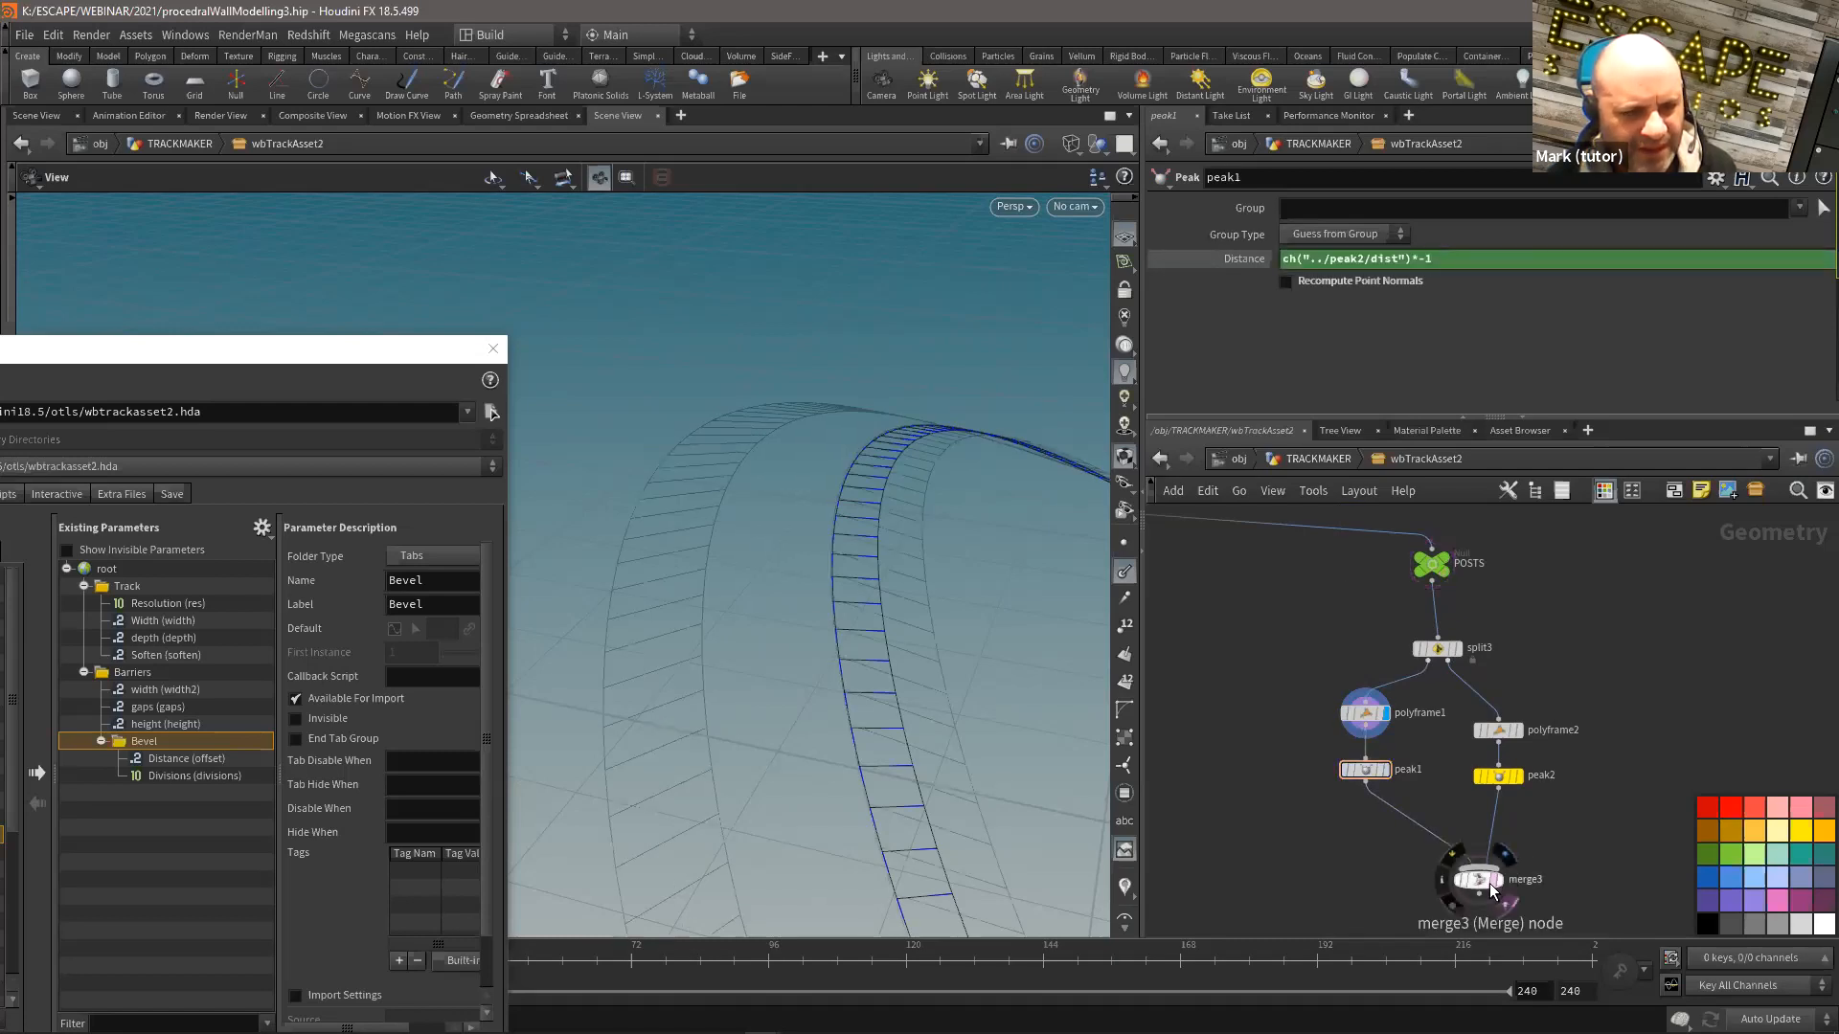
left_click(1476, 891)
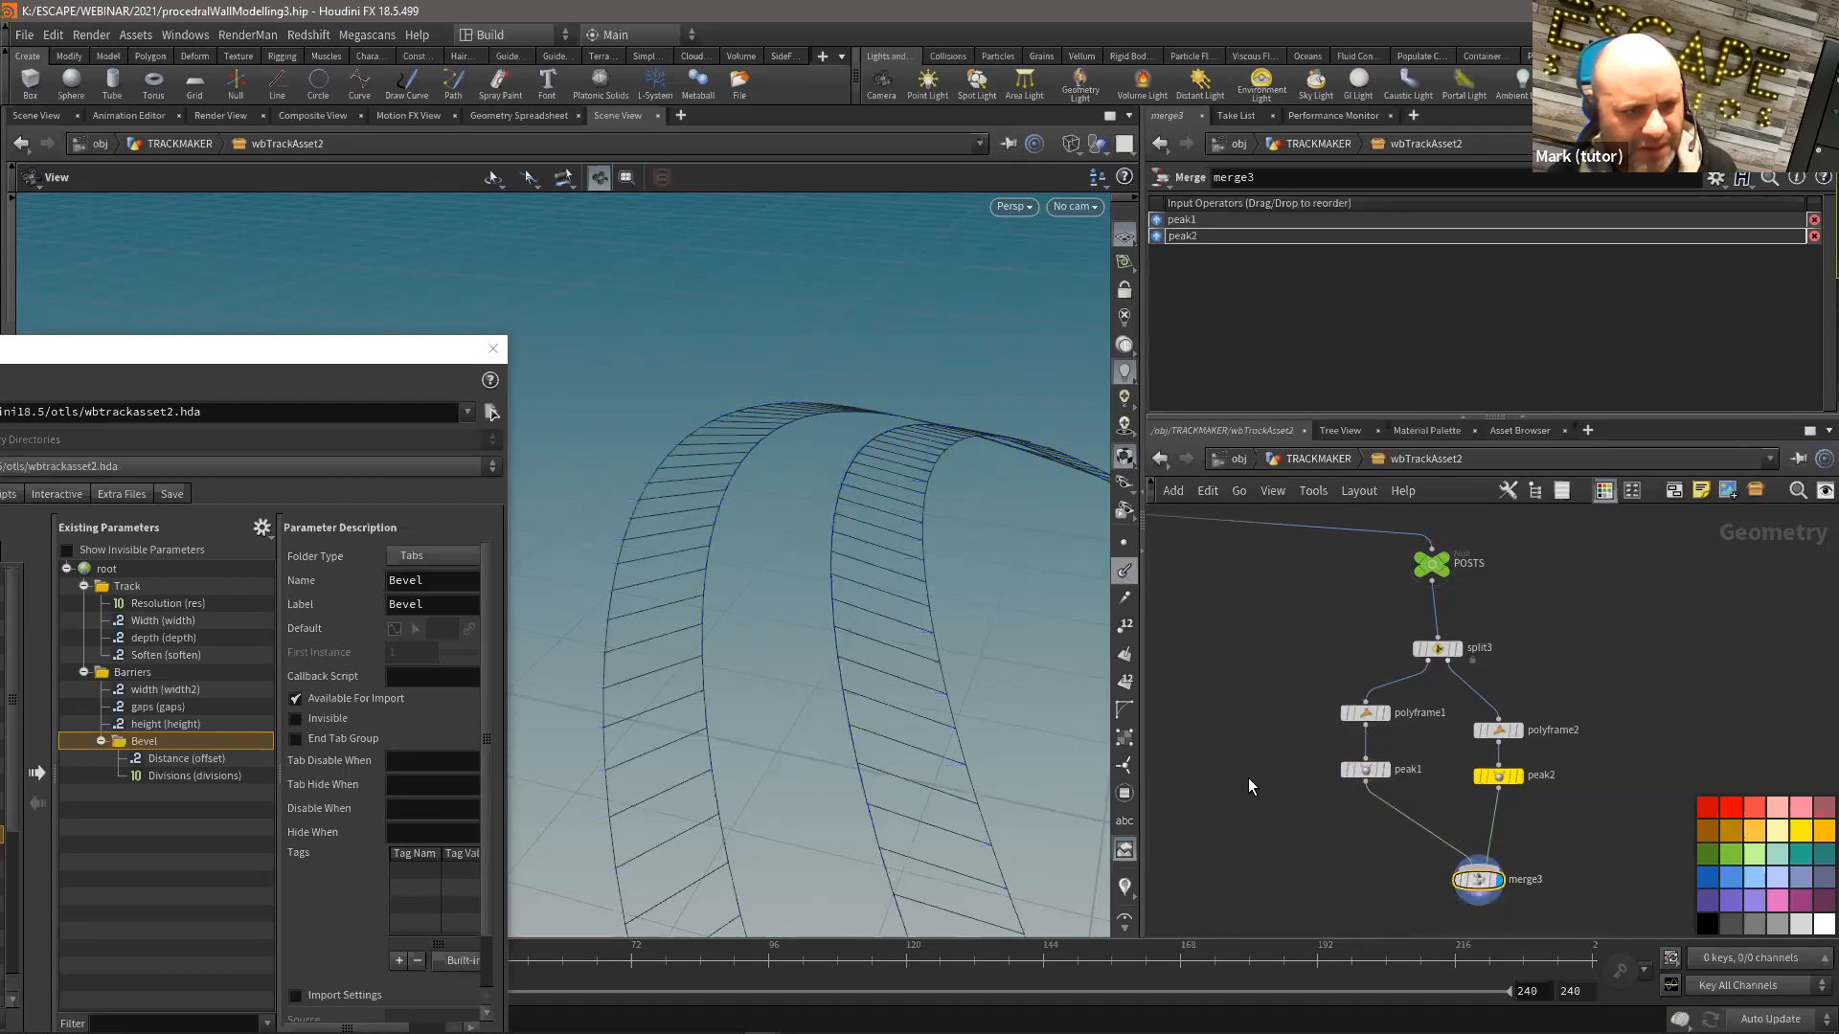
Step: Try other Distance values on peak2 and settle on 0.01
left_click(1498, 776)
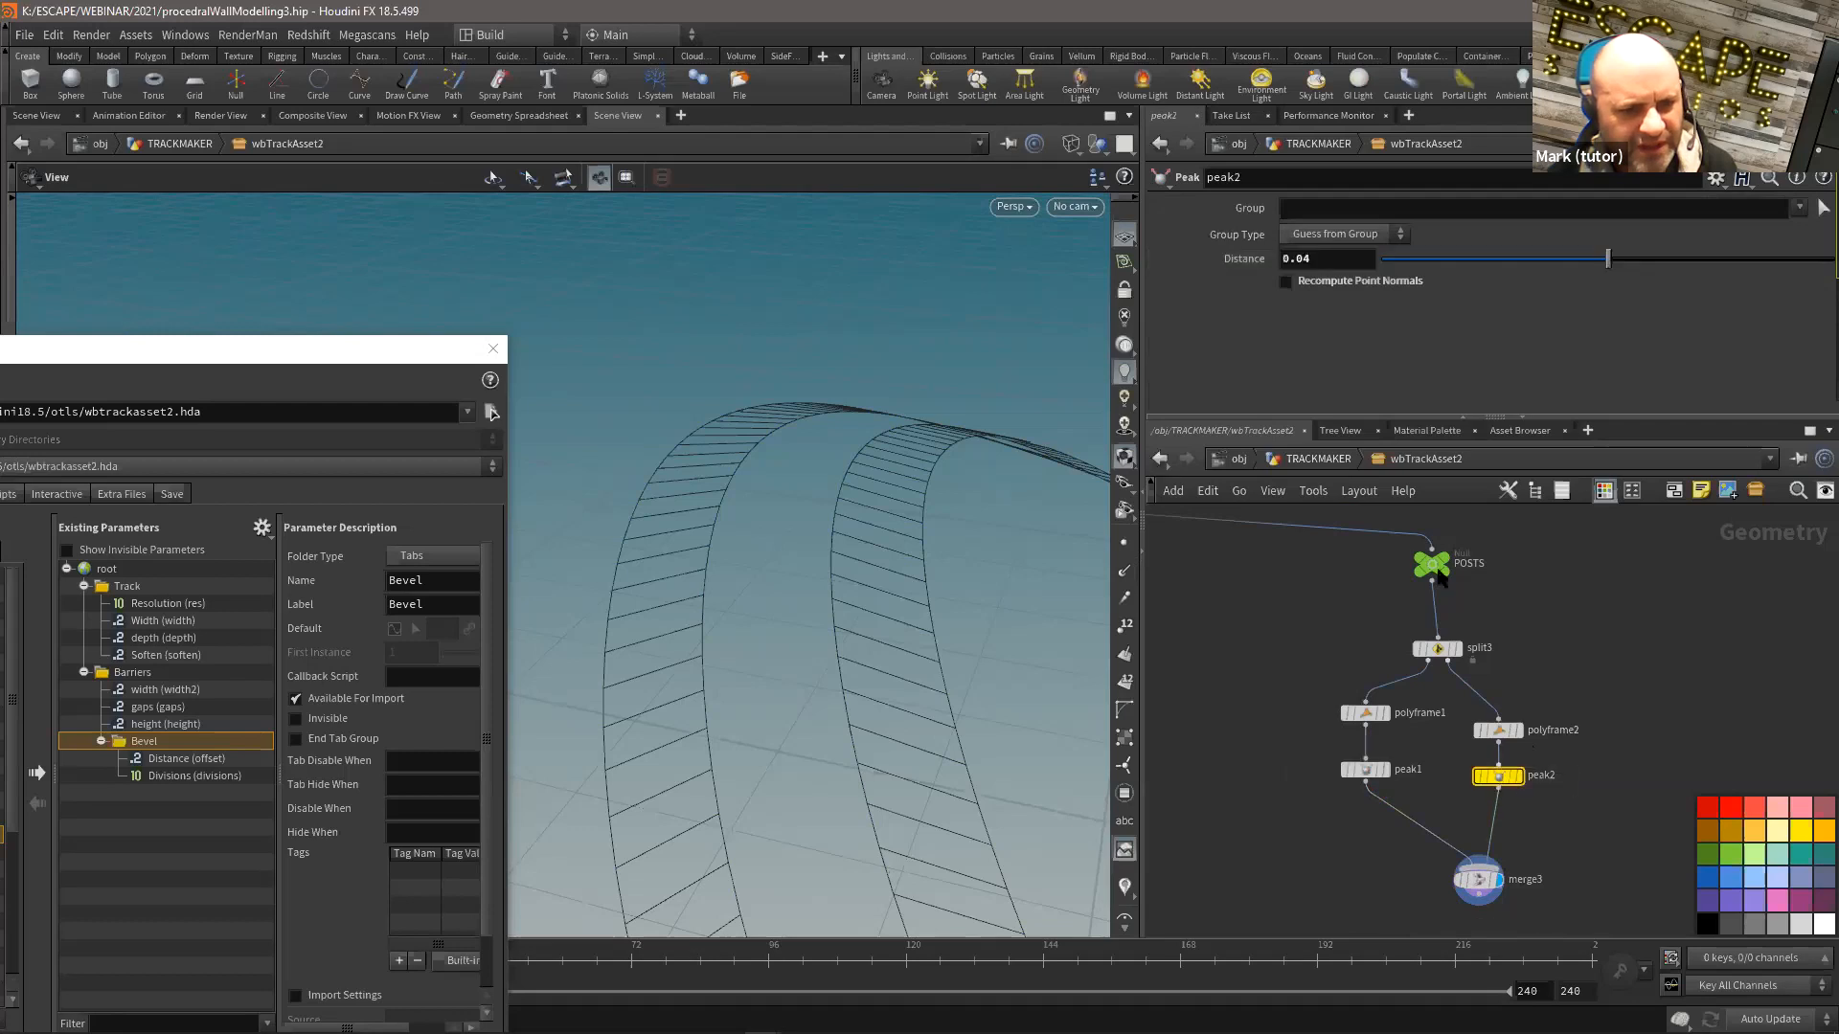
mouse_move(1336, 263)
middle_mouse_down()
mouse_move(1327, 327)
mouse_move(943, 324)
mouse_move(1327, 326)
mouse_move(1336, 255)
middle_mouse_up()
type("0.")
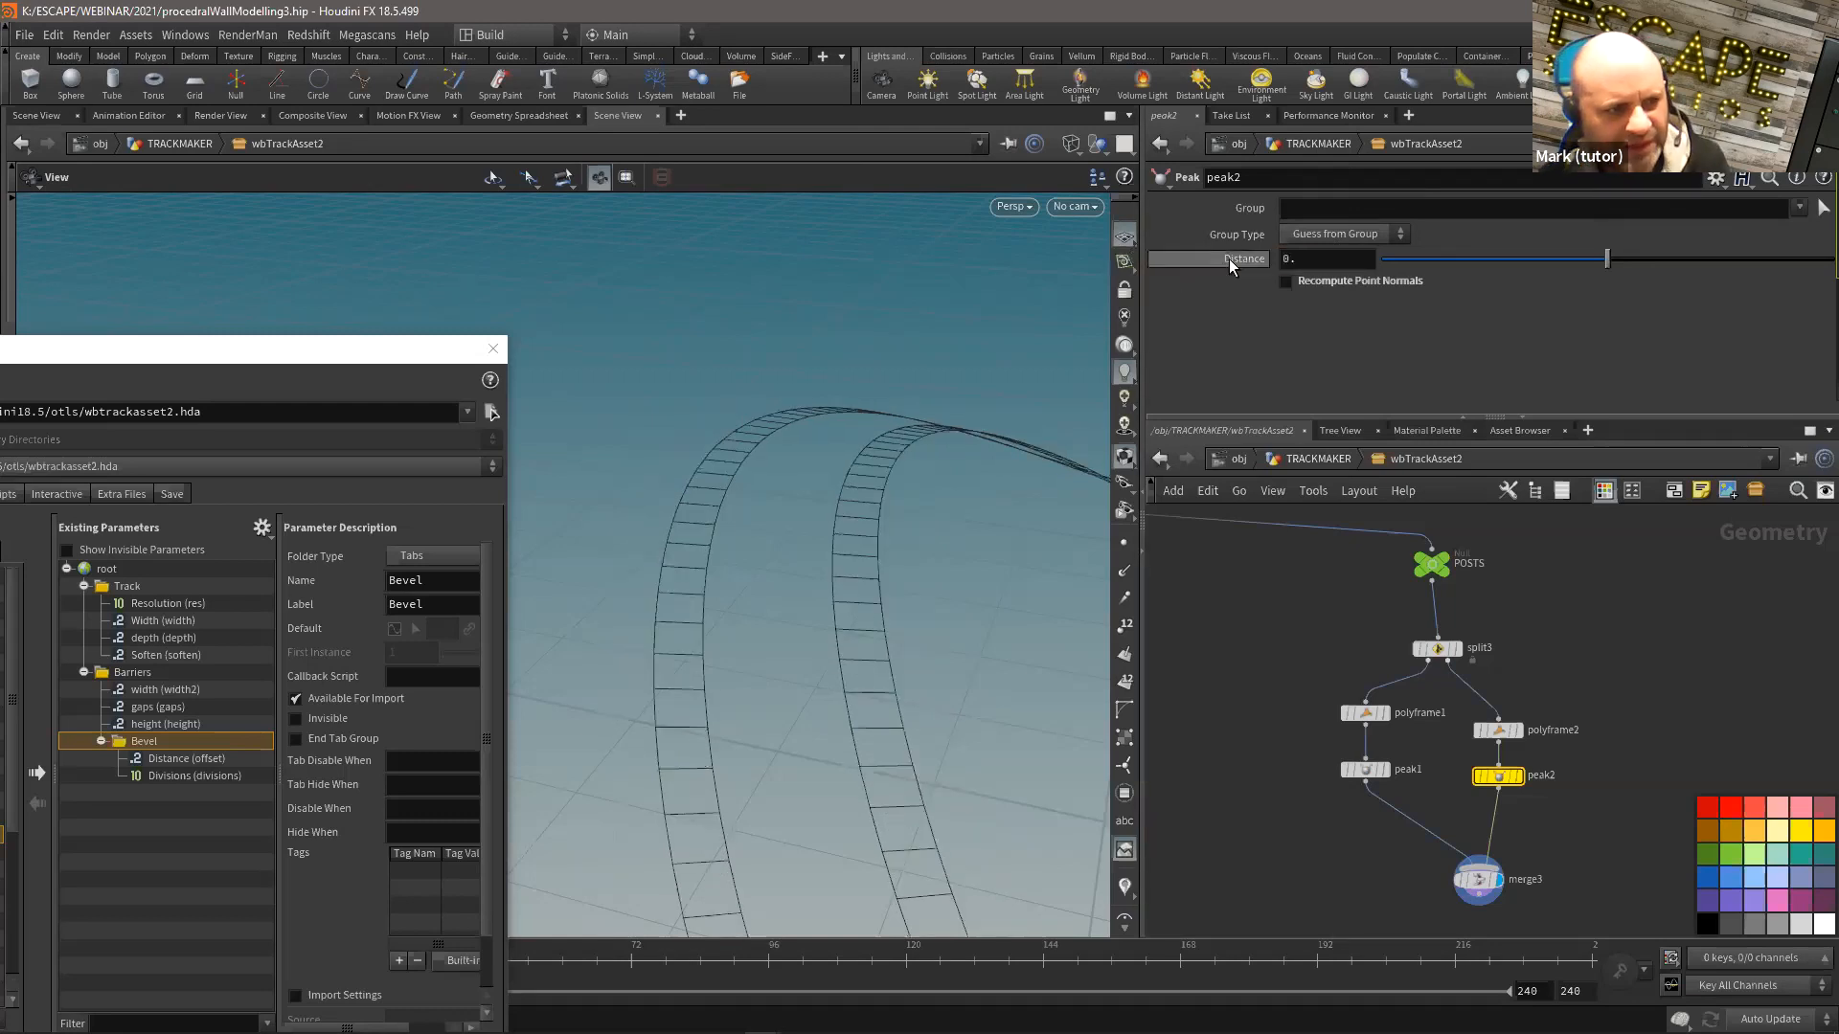
middle_click_drag(1321, 260, 1313, 297)
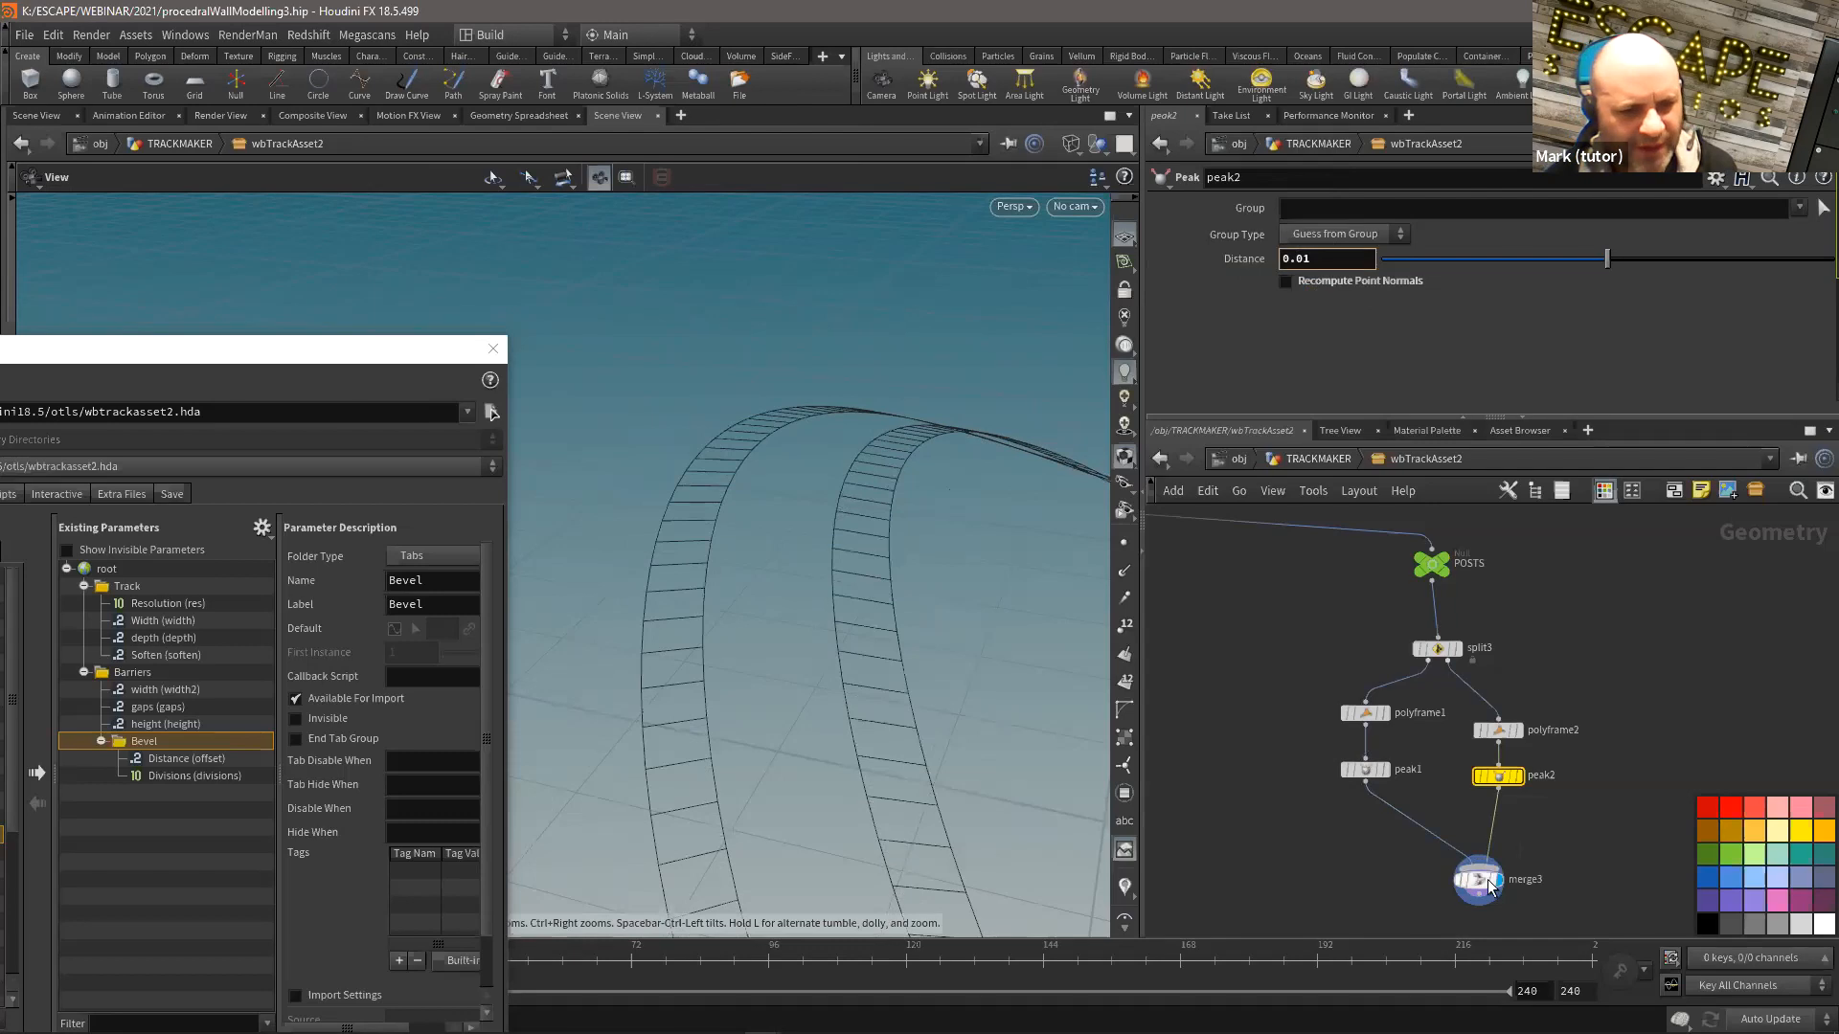
Step: Move merge3 further below the two peaks and place an unconnected Blast node near peak1
left_click_drag(1491, 887, 1457, 872)
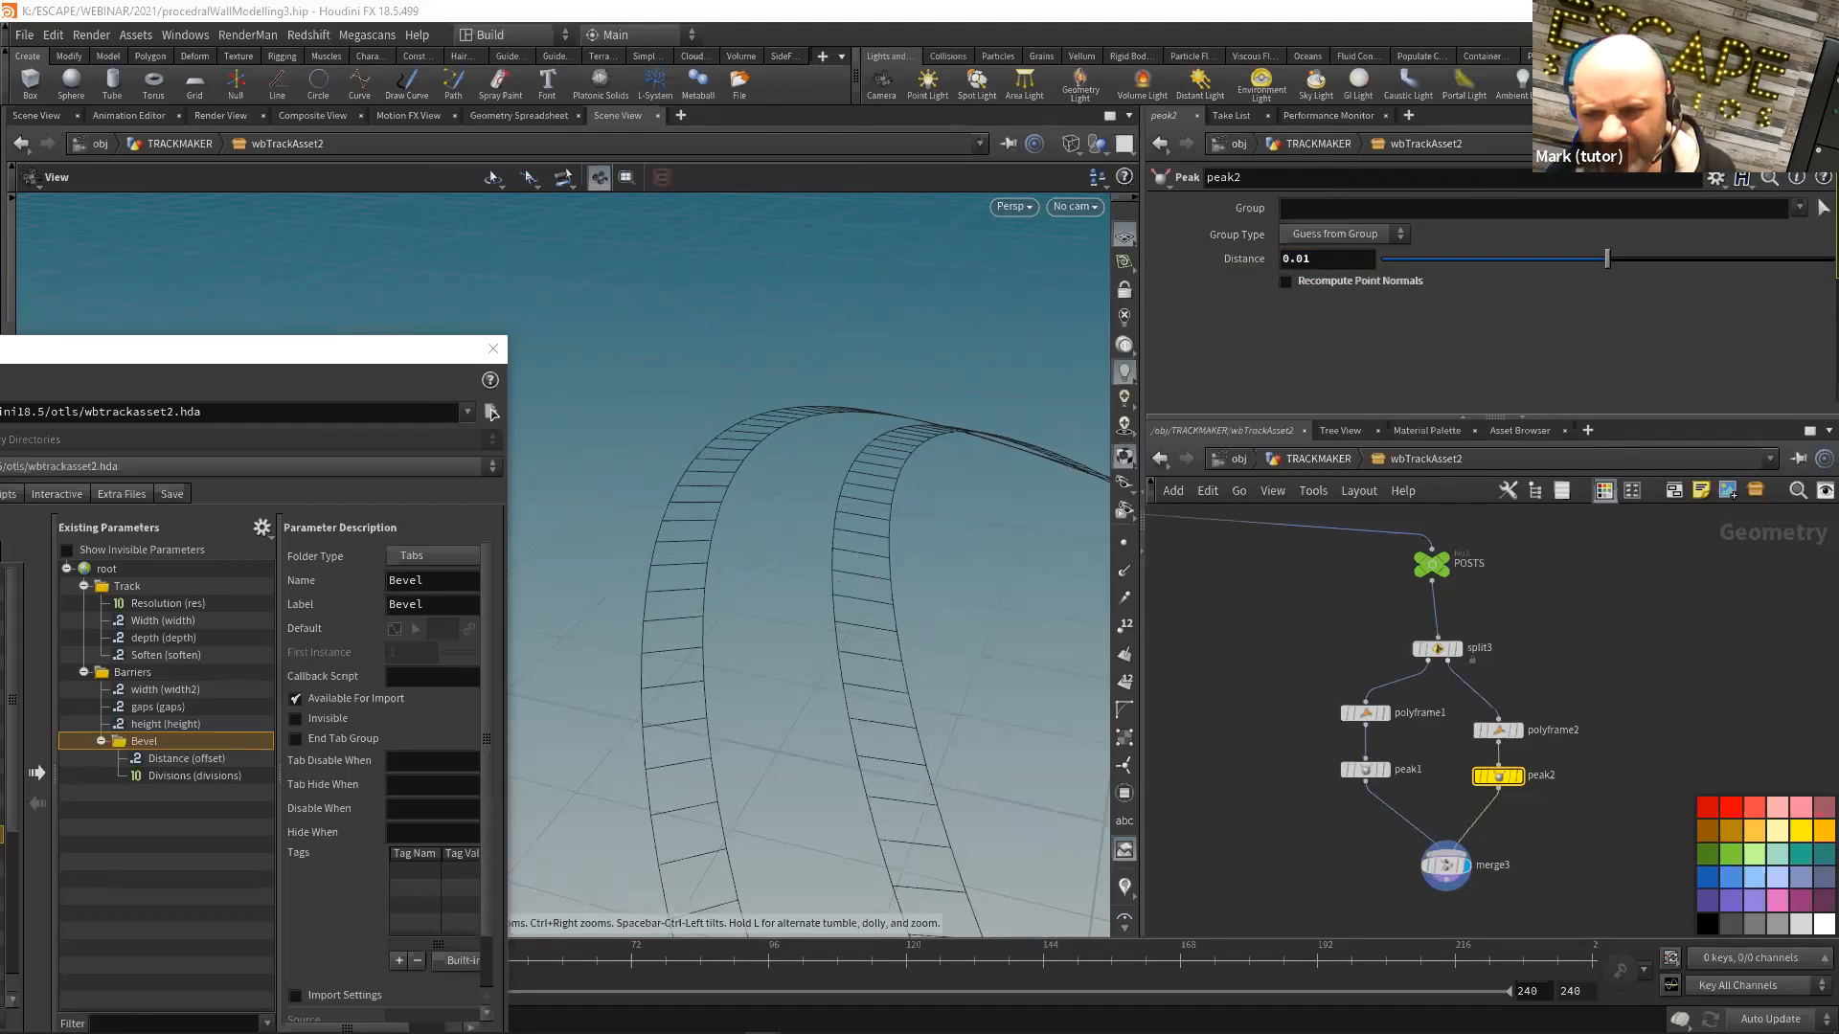
middle_click_drag(1542, 864, 1526, 790)
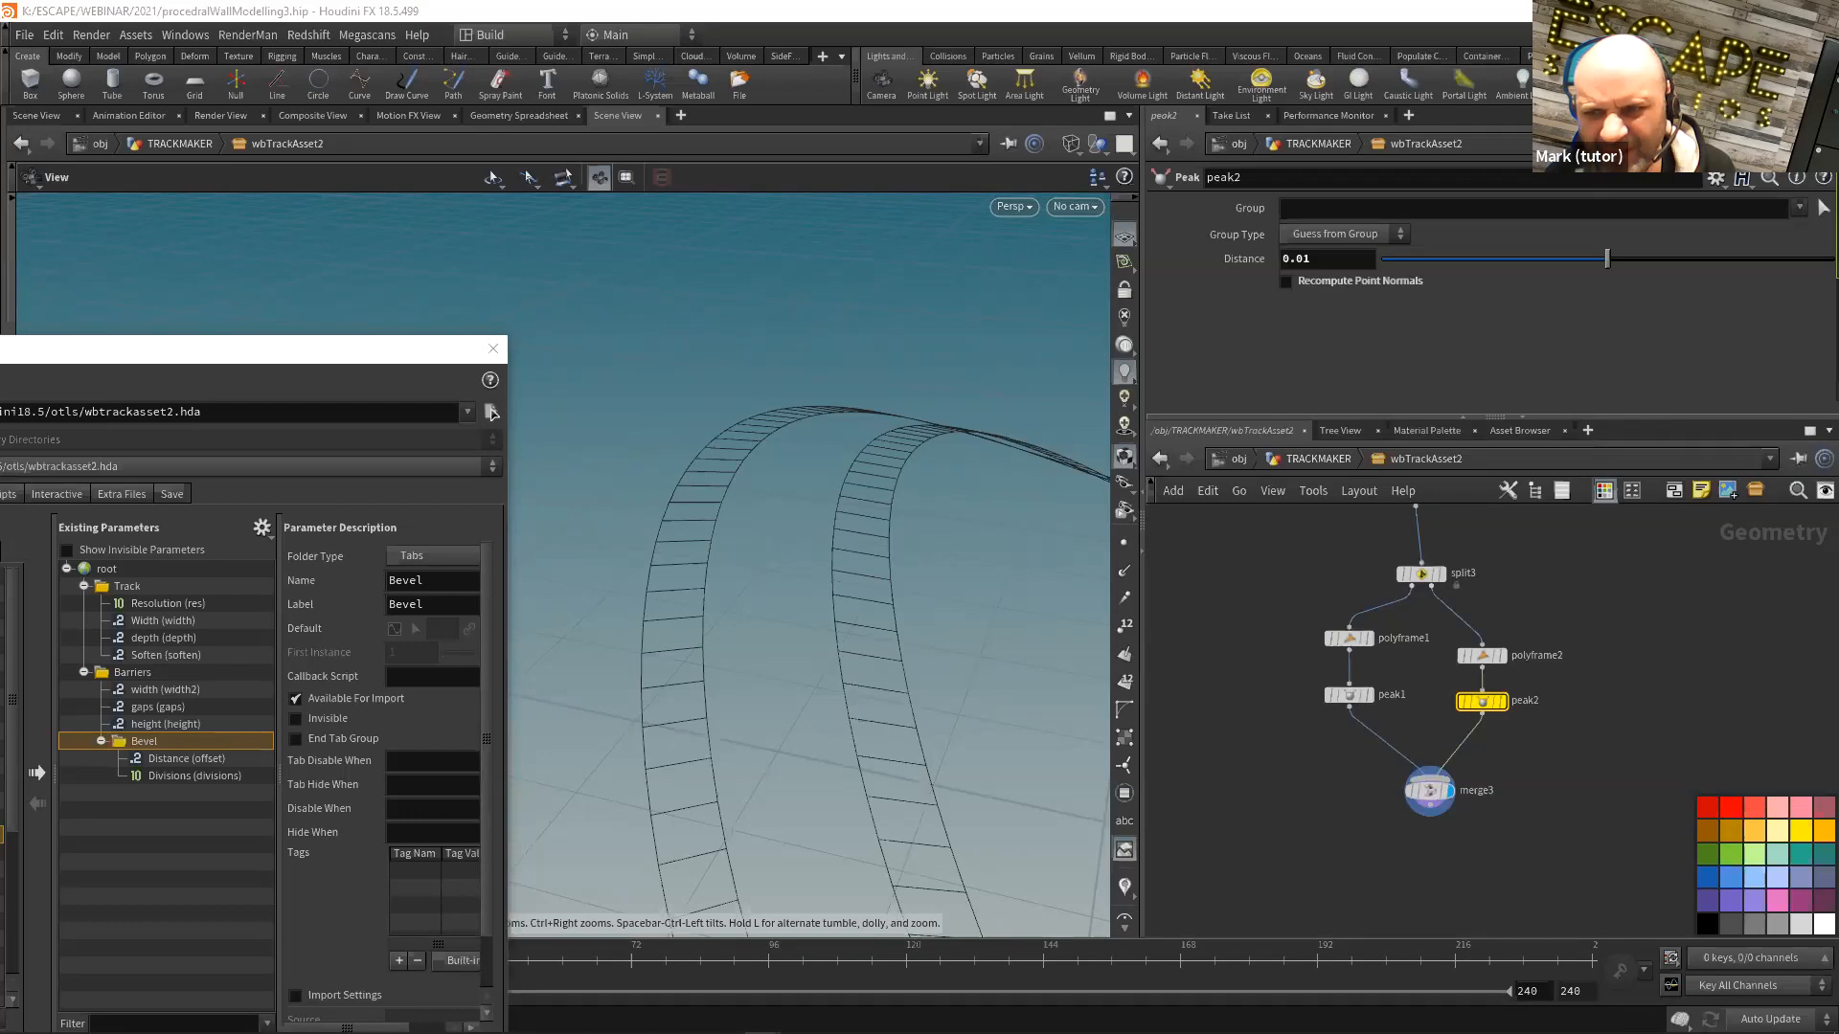
left_click_drag(1429, 790, 1406, 845)
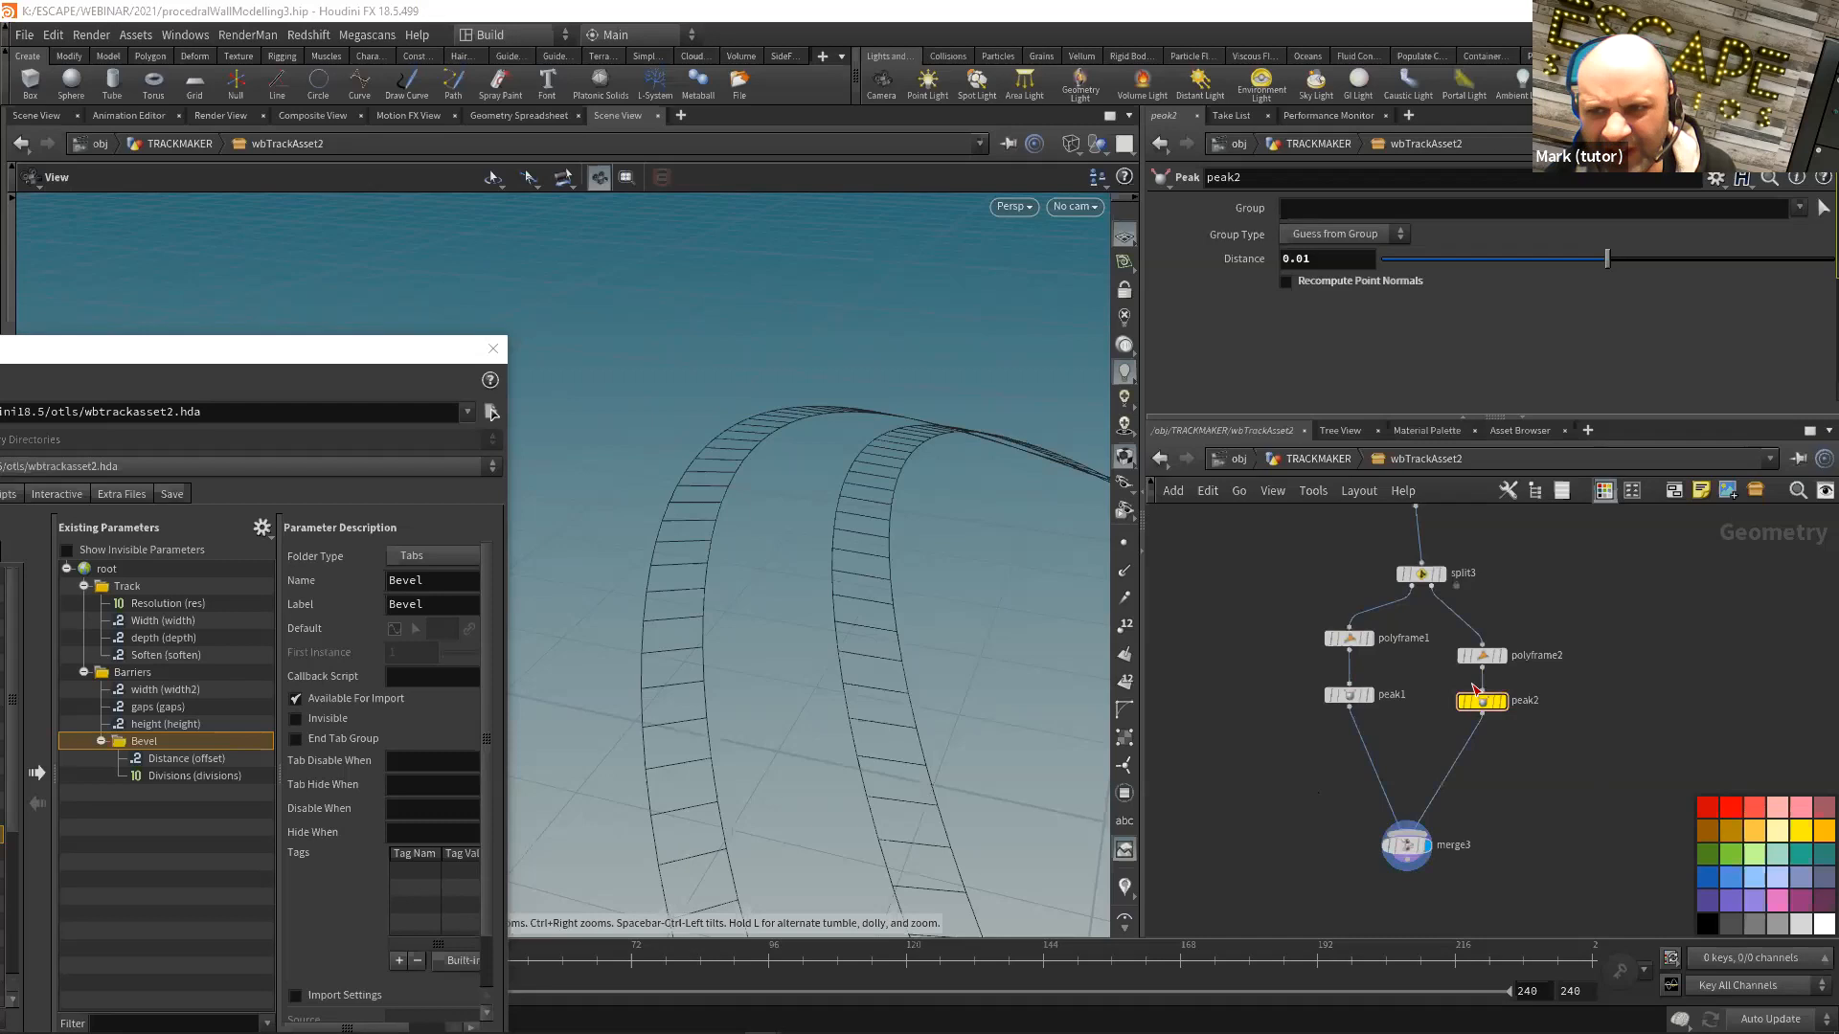
key("Tab")
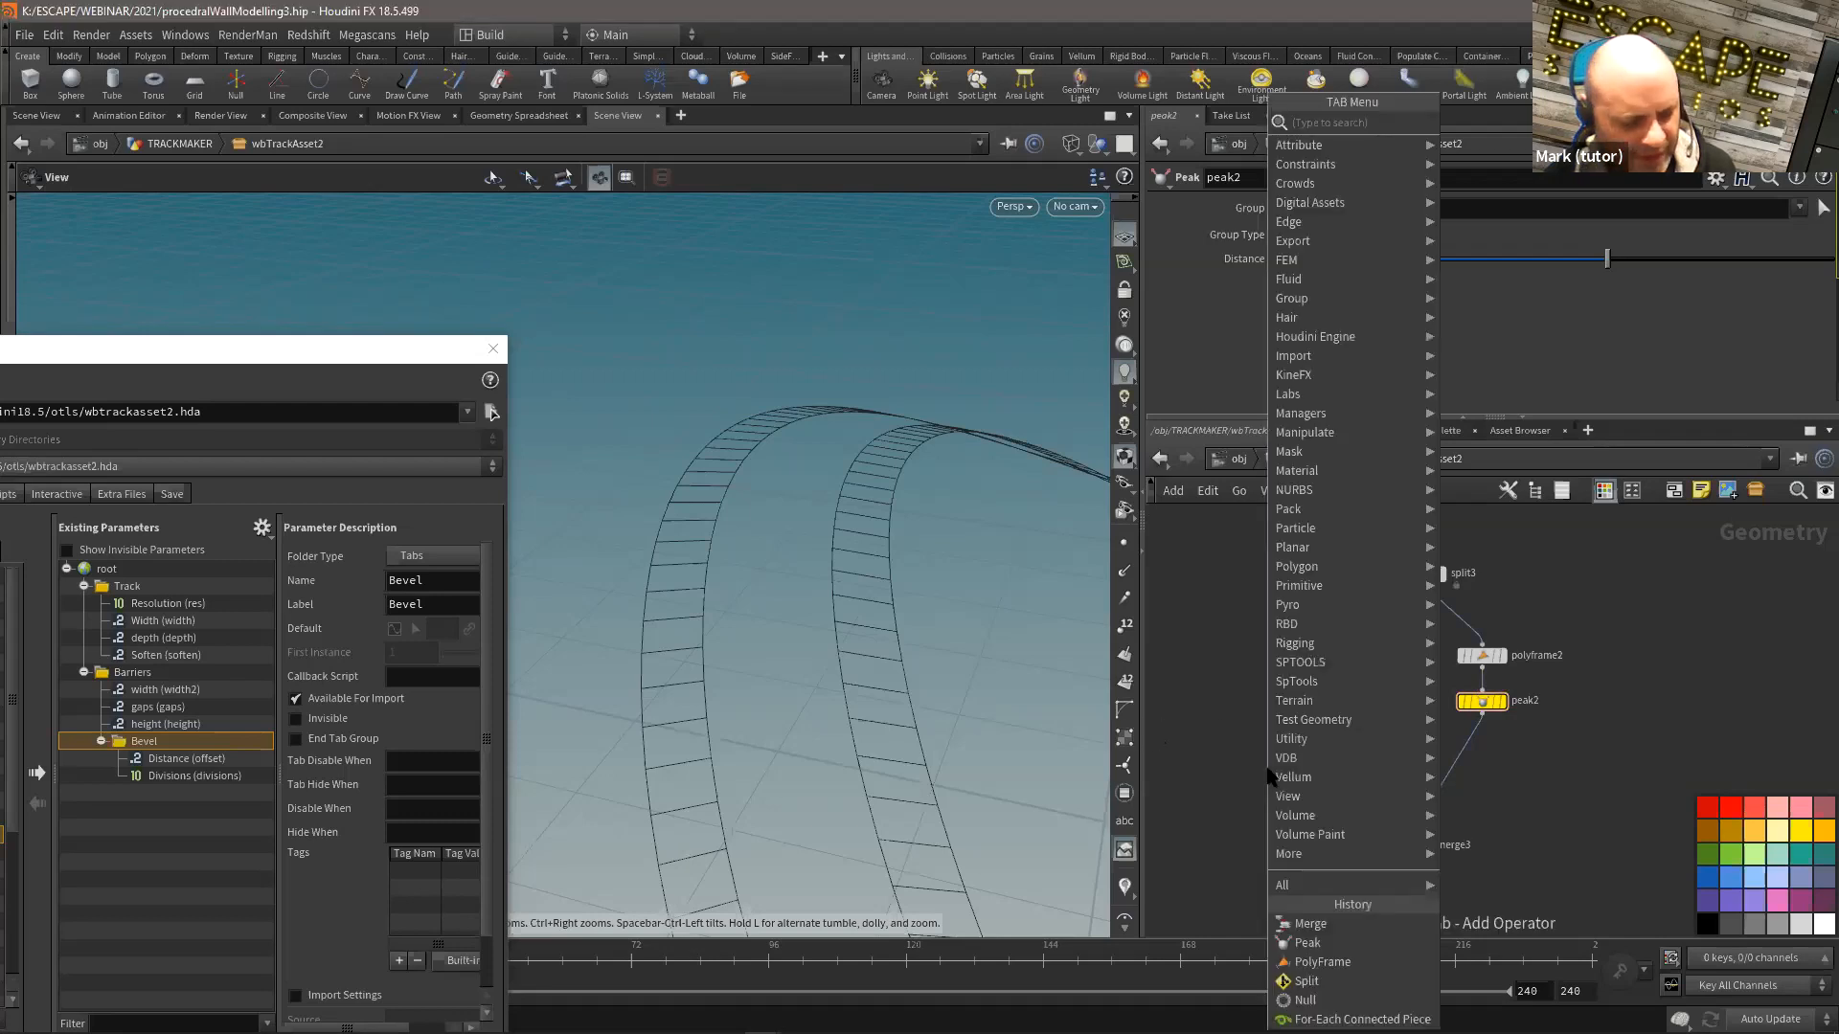
type("blas")
left_click(1493, 123)
left_click(1283, 744)
Step: Locate line2 in the barrier network, move it slightly higher above transform2, and display and frame it
middle_click_drag(1299, 567, 1402, 781)
middle_click_drag(1171, 579, 1398, 627)
scroll(1457, 697, "down", 3)
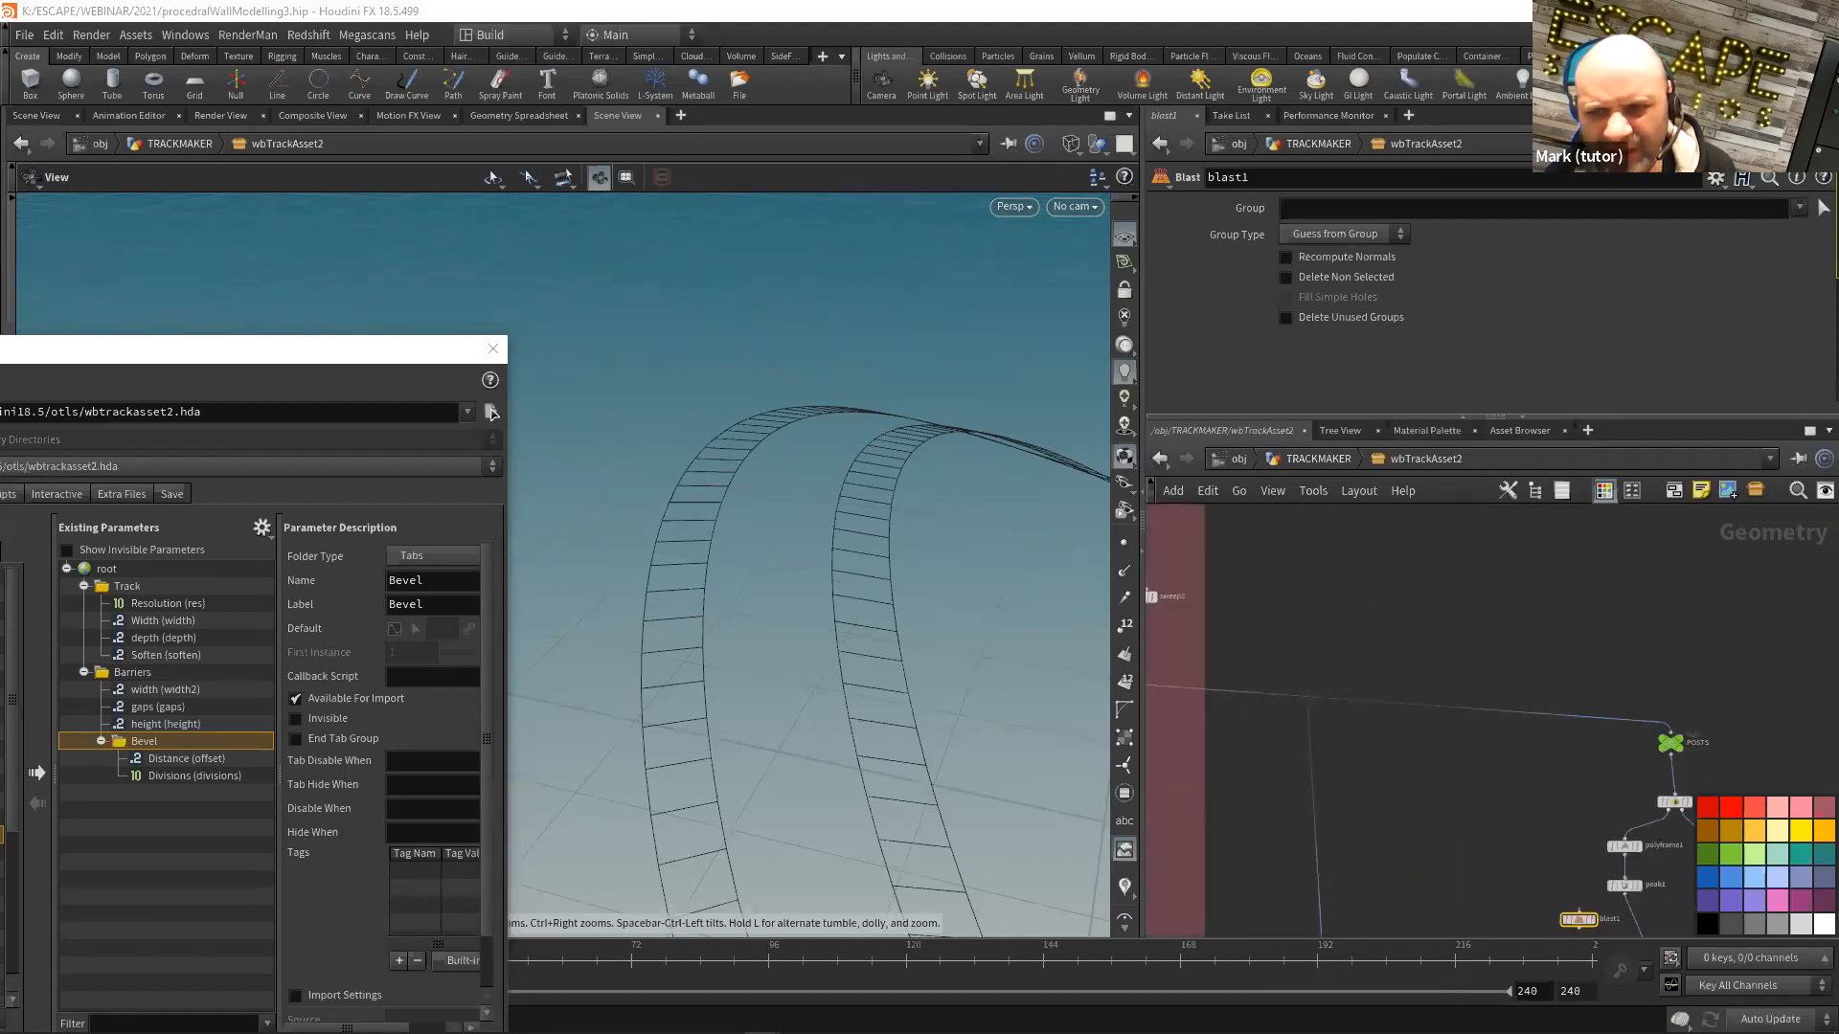
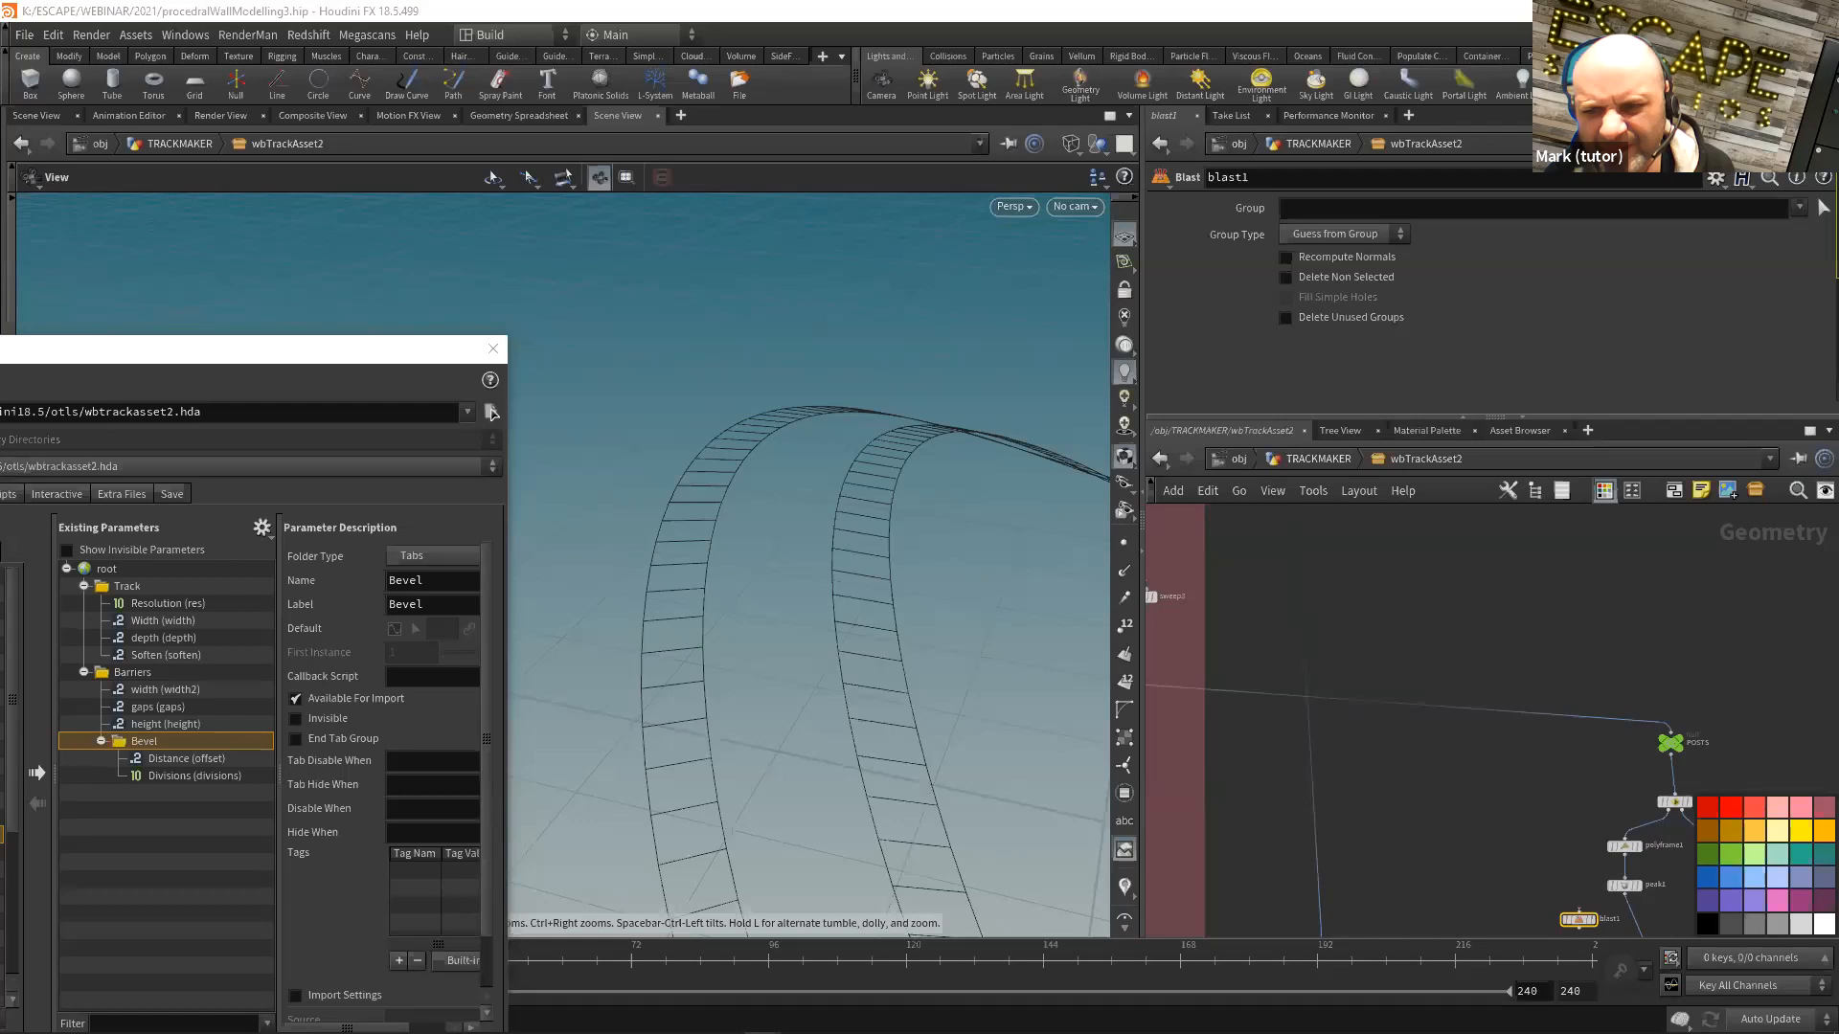
middle_click_drag(1717, 754, 1752, 757)
scroll(1566, 767, "down", 5)
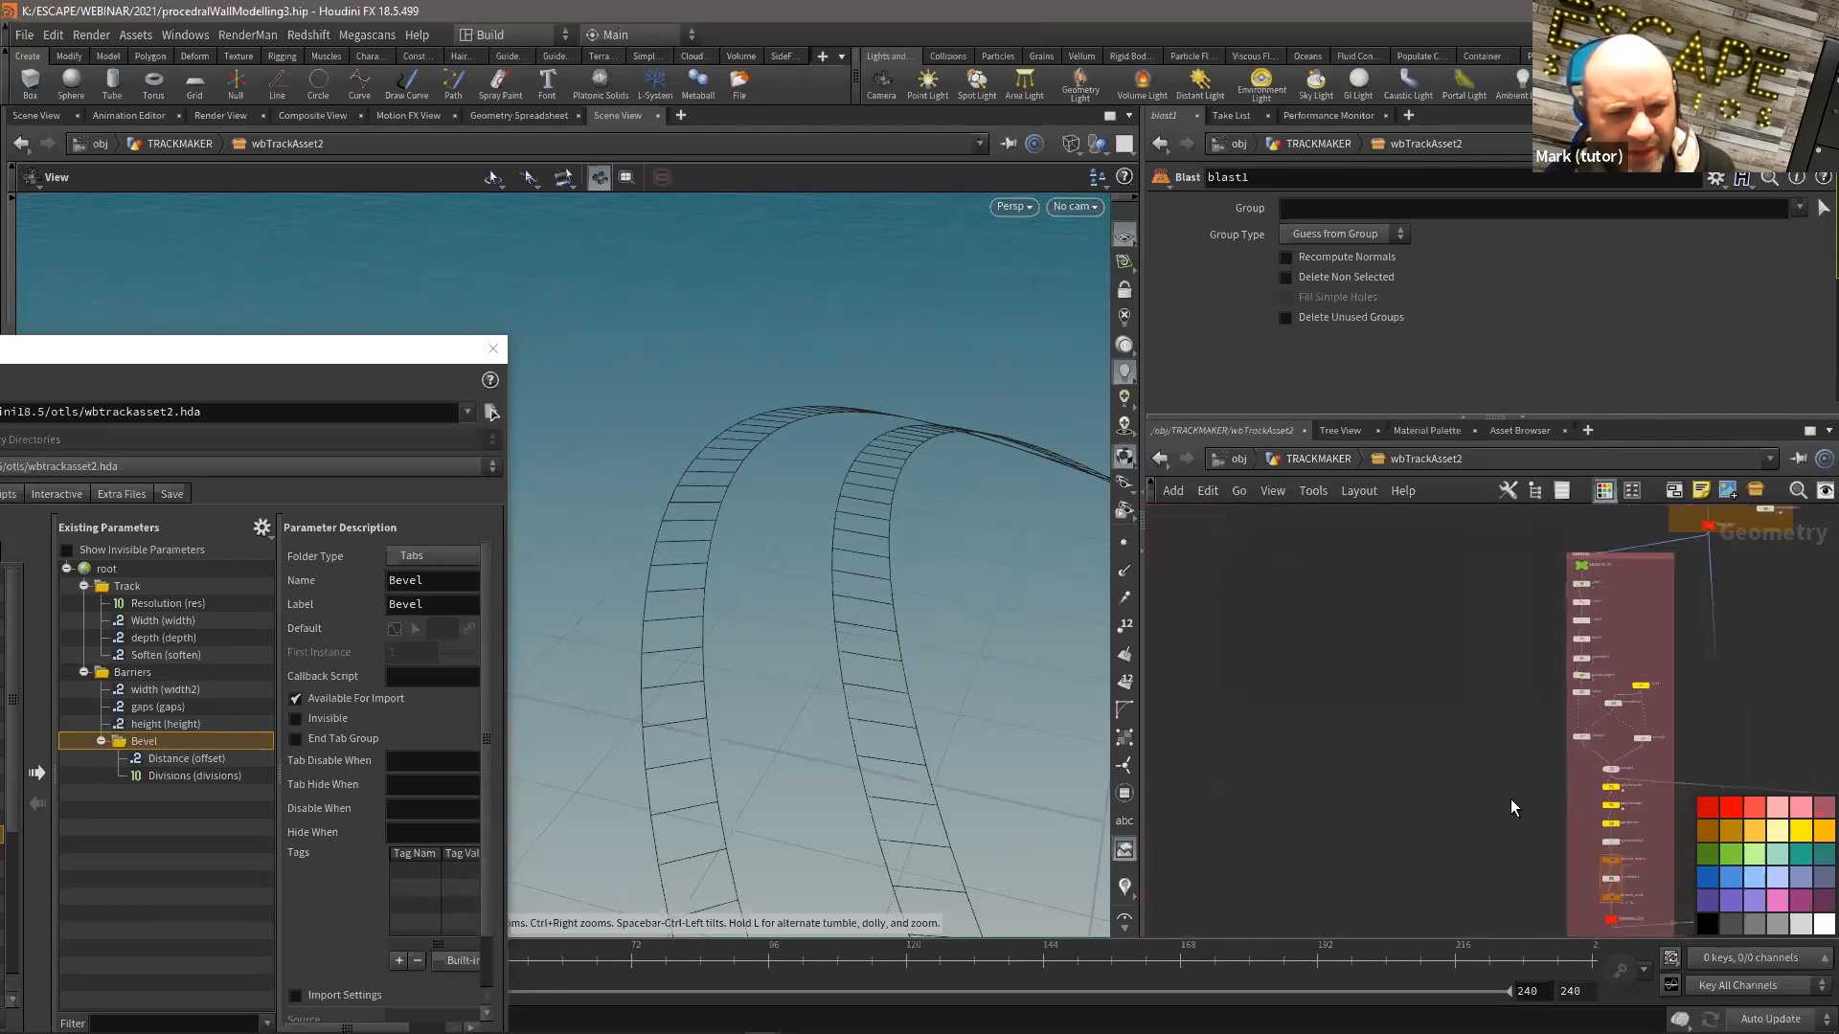
scroll(1638, 651, "up", 6)
scroll(1623, 648, "down", 1)
middle_click_drag(1601, 745, 1486, 619)
scroll(1487, 619, "up", 3)
left_click(1460, 690)
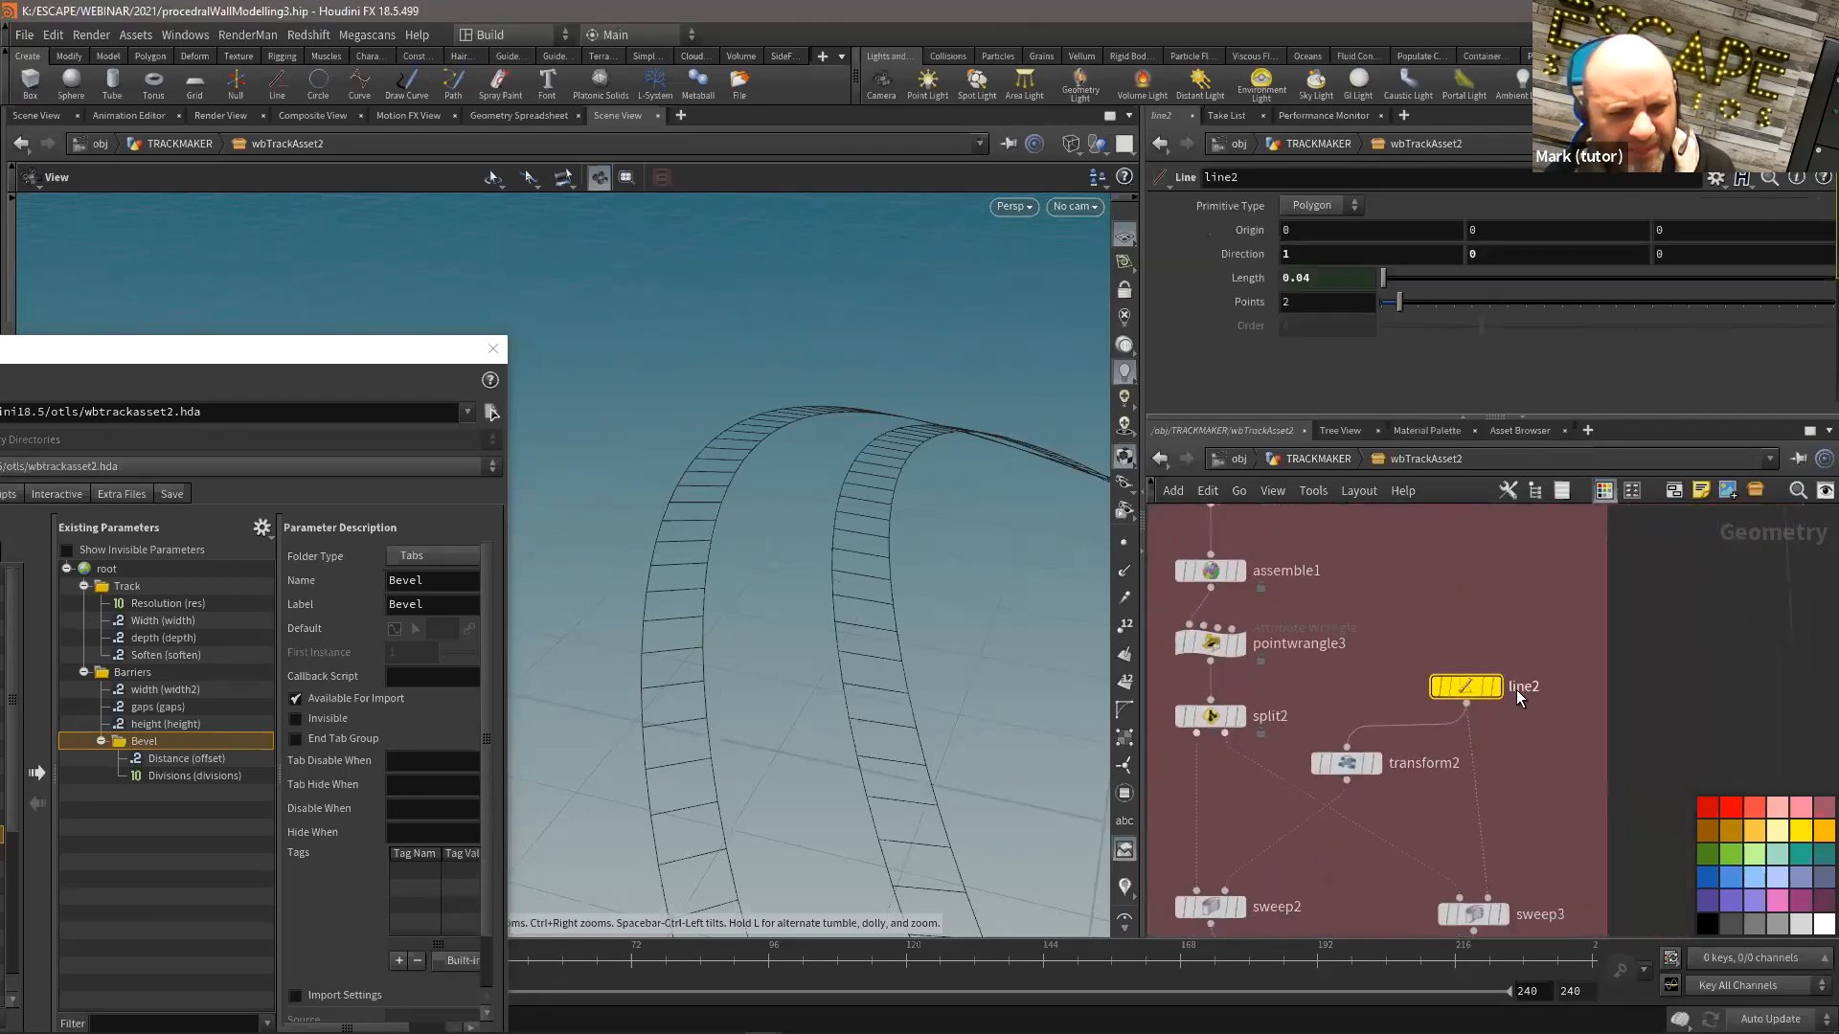
left_click(1491, 670)
key("g")
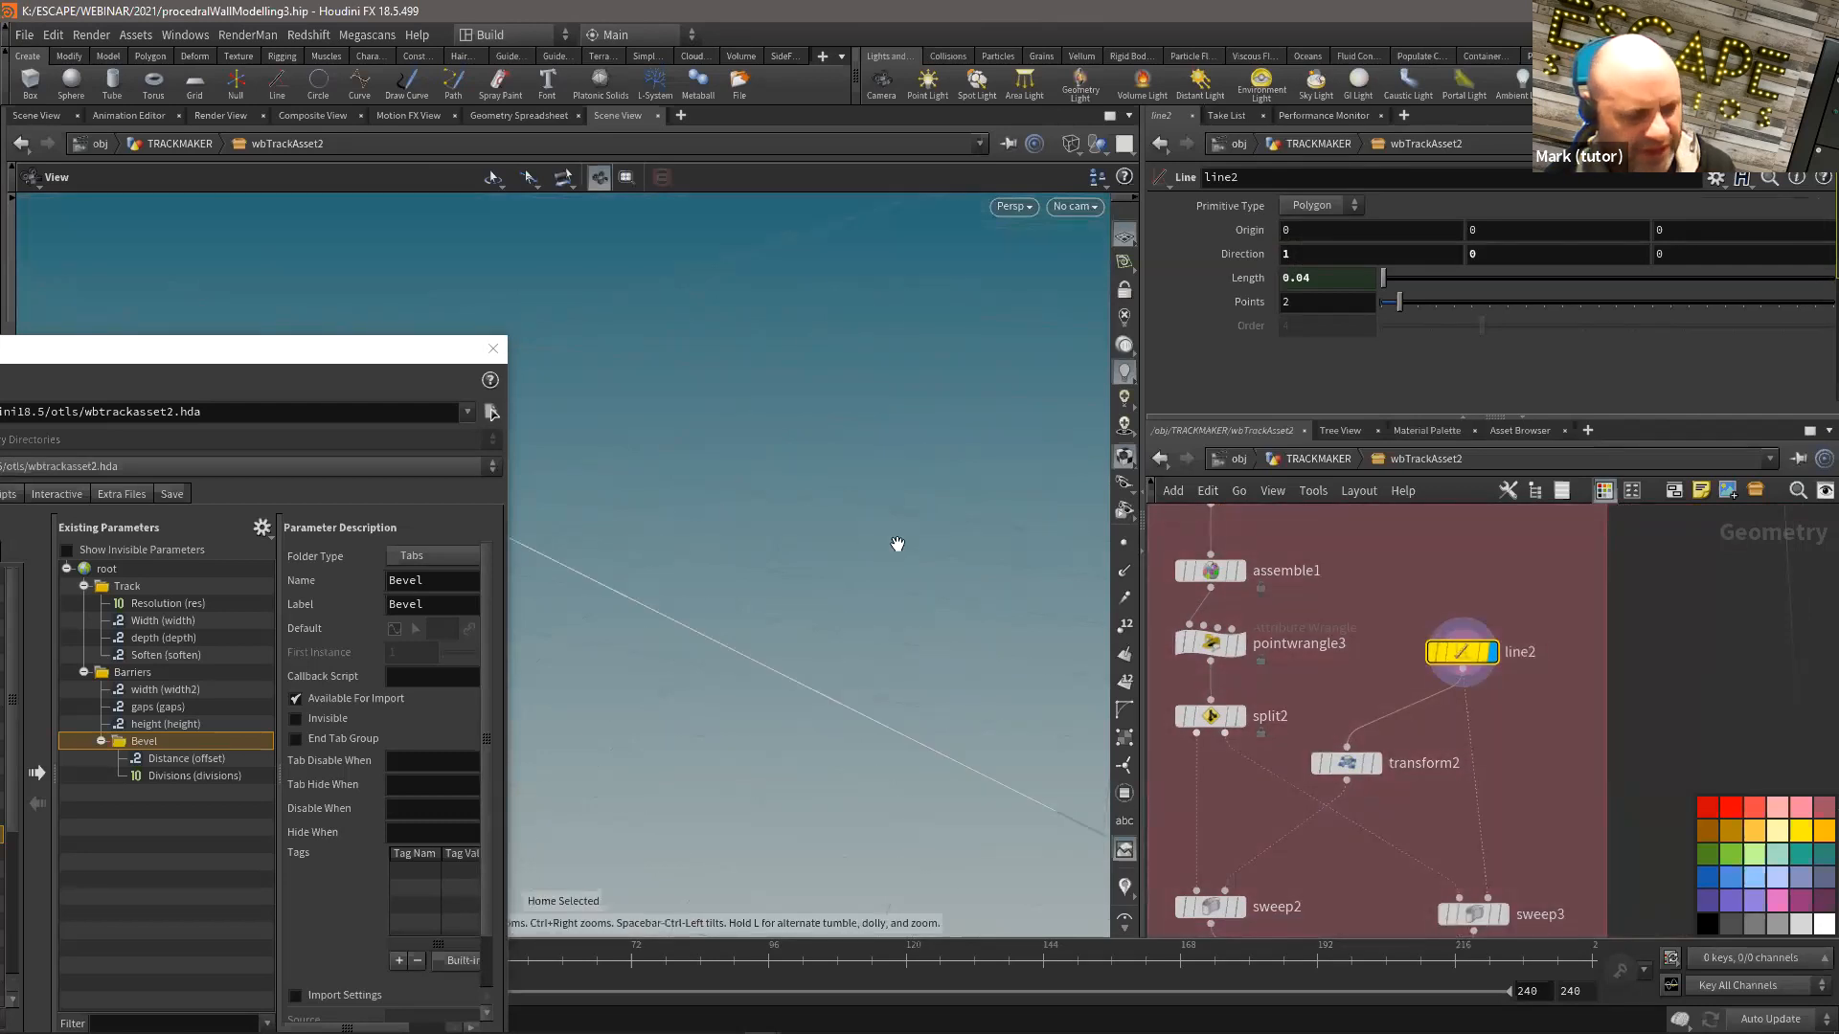
left_click_drag(740, 549, 686, 592)
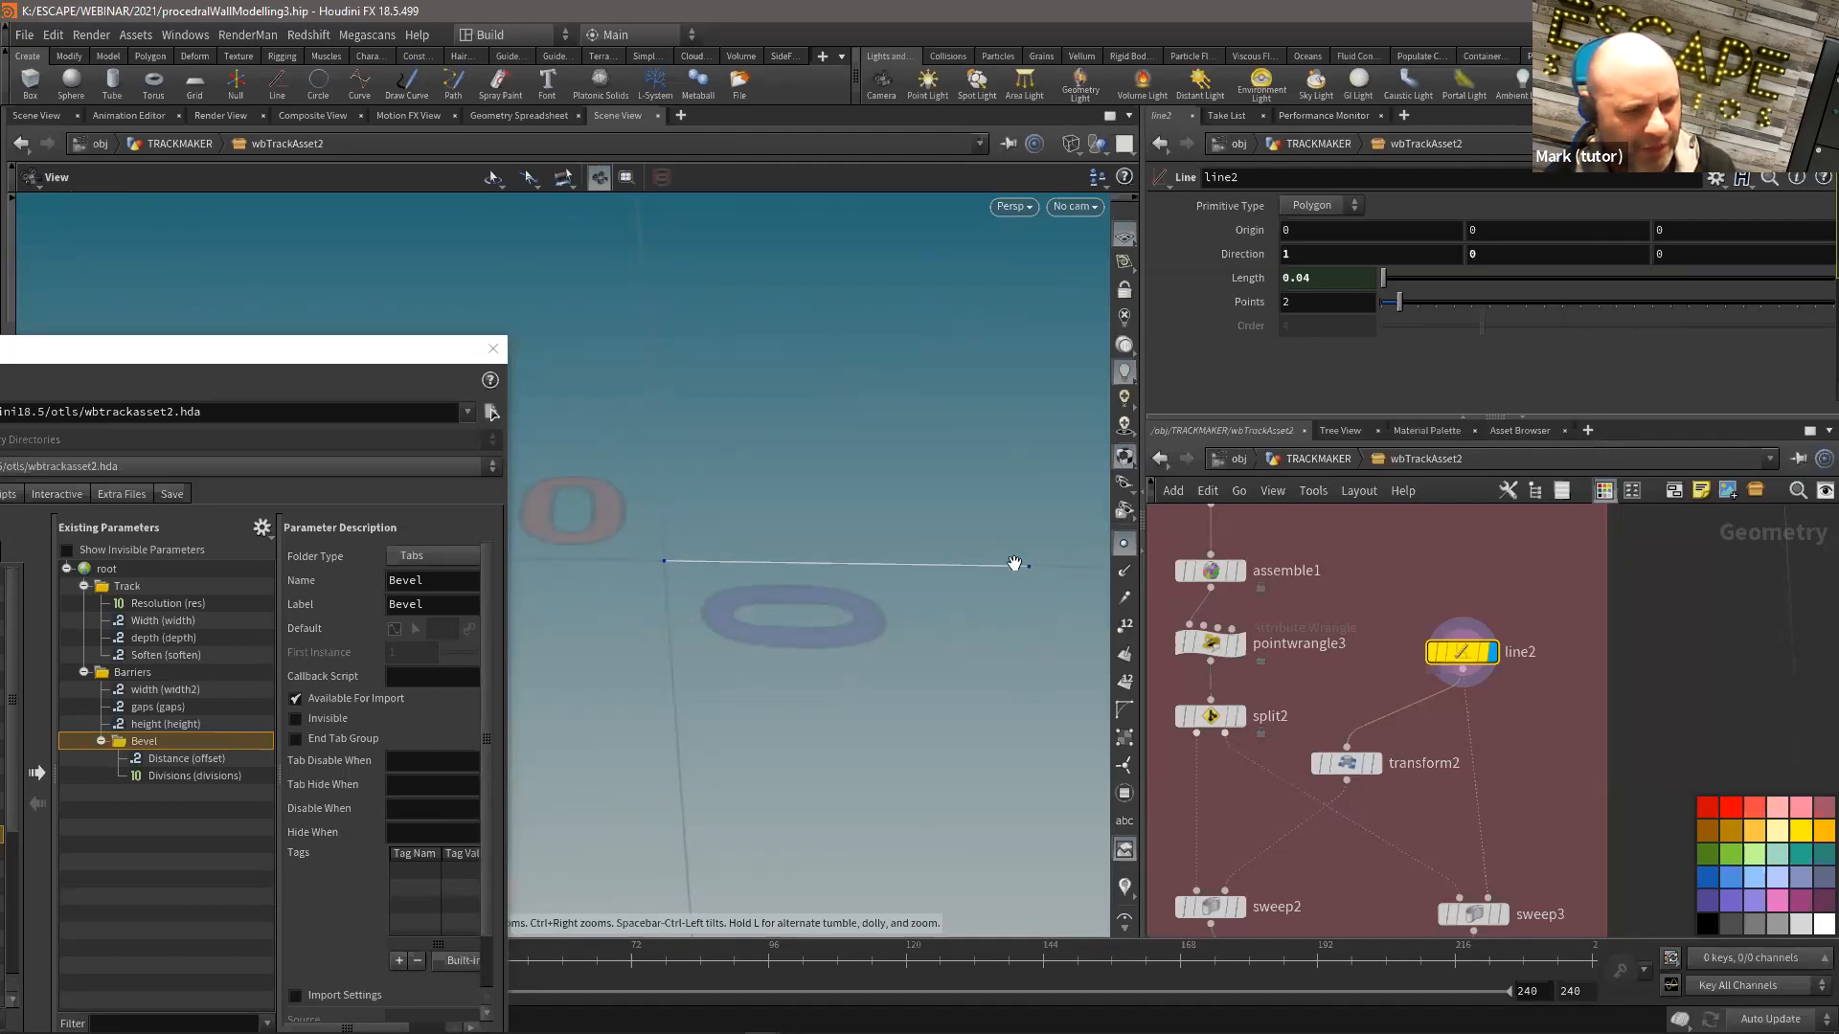
Step: Start adding a new node near line2 in the barrier network
key("Tab")
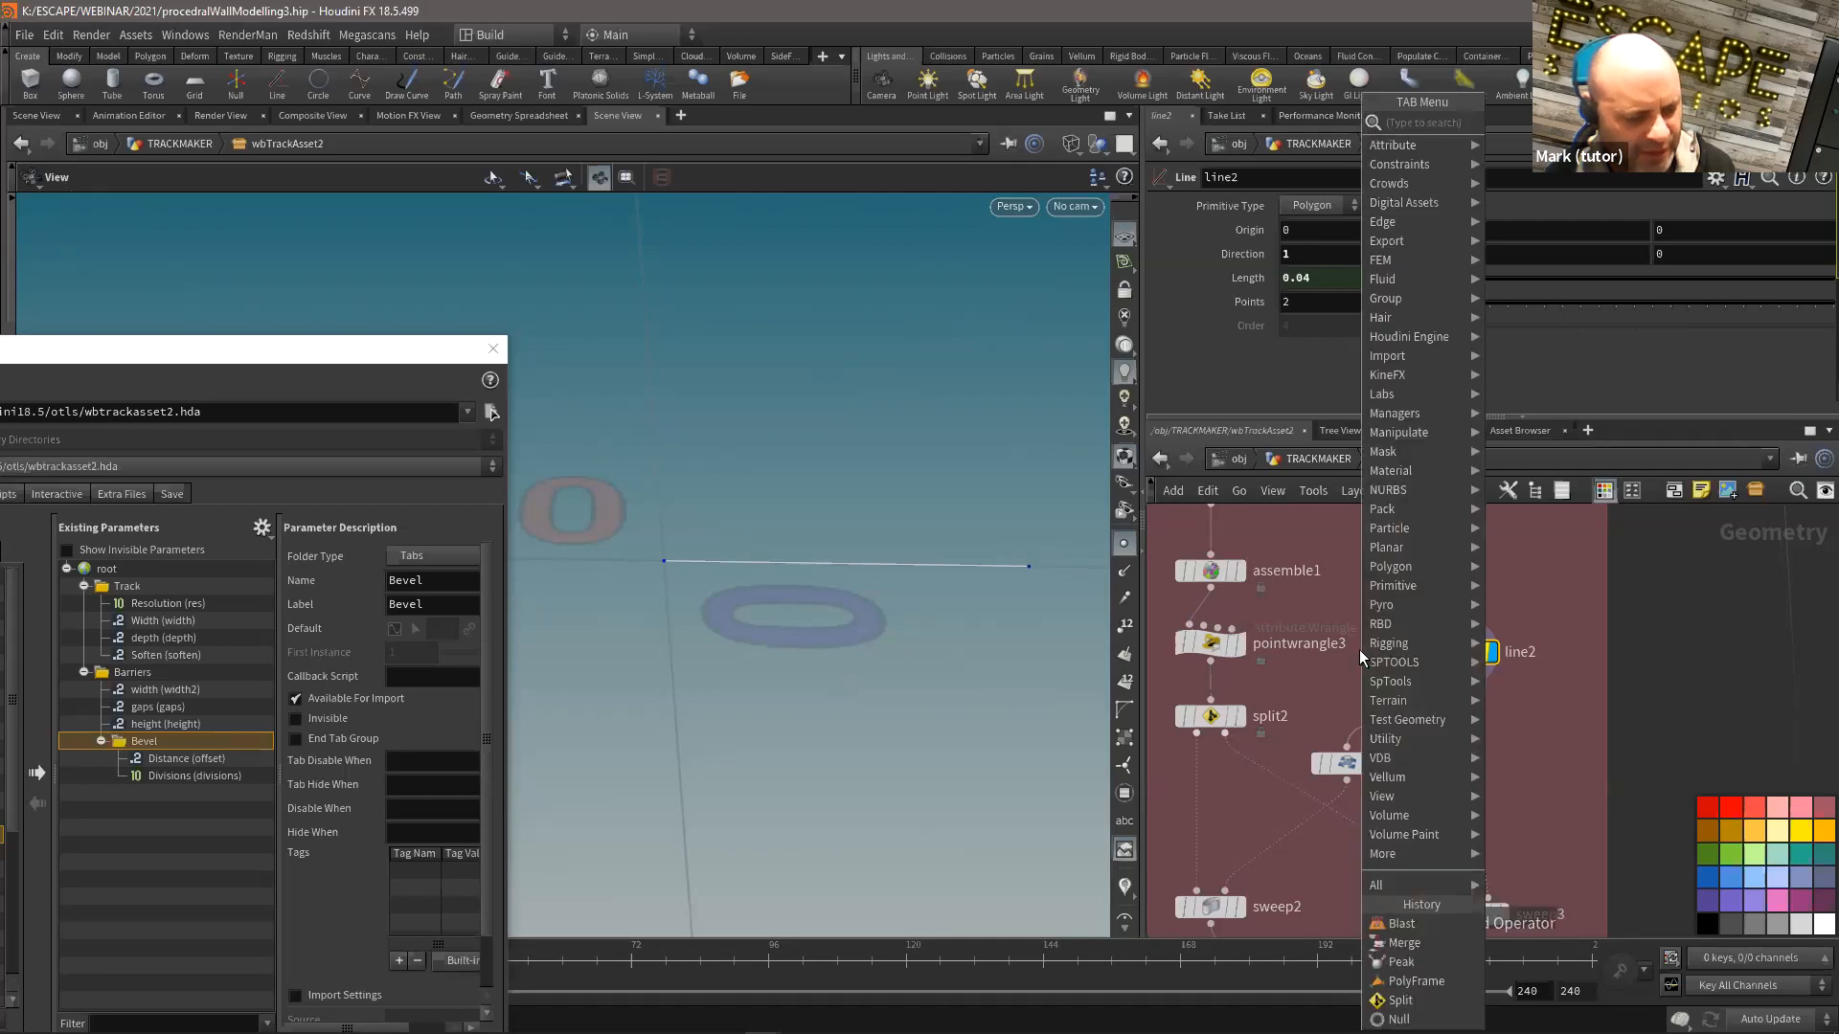
Step: Insert a Group node directly below line2, ahead of transform2 and sweep3, and display it
type("gr")
left_click(1542, 370)
left_click(1456, 708)
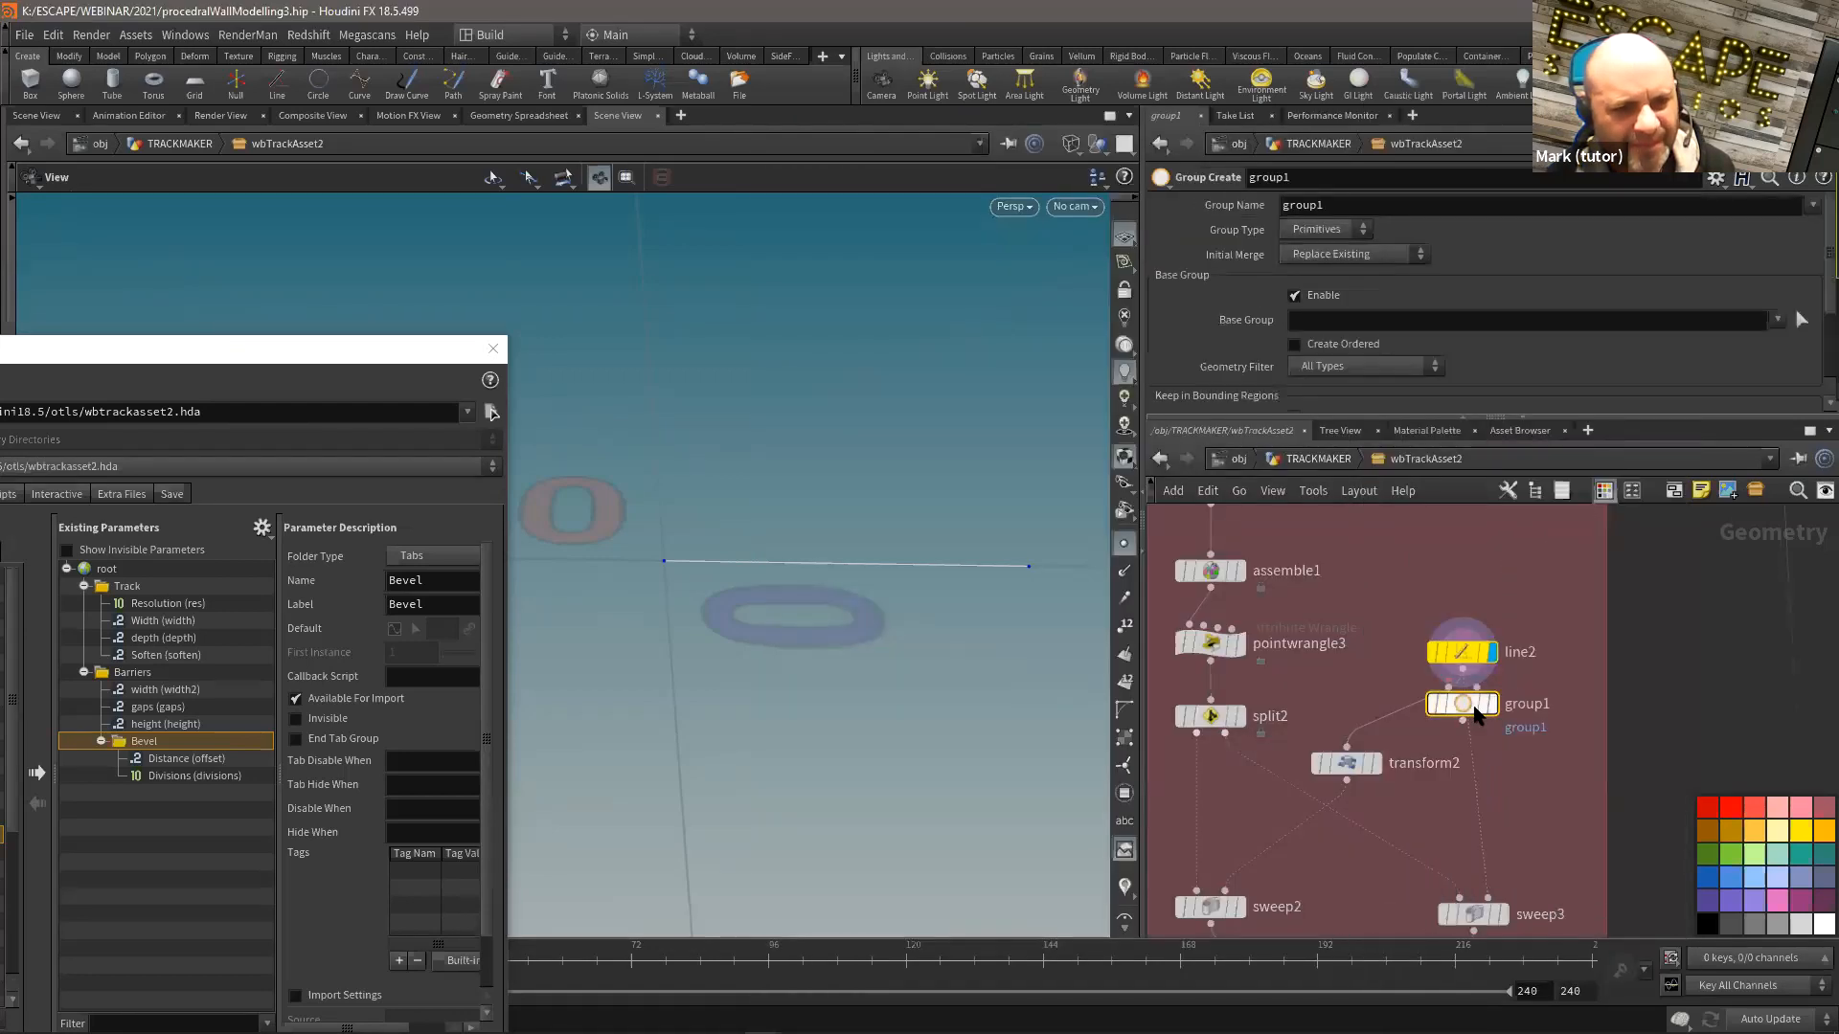
left_click_drag(1435, 738, 1473, 730)
left_click(1436, 739)
left_click(1493, 729)
Step: Name the new Group node's group END and set its group type to Points
left_click_drag(1354, 204, 1186, 206)
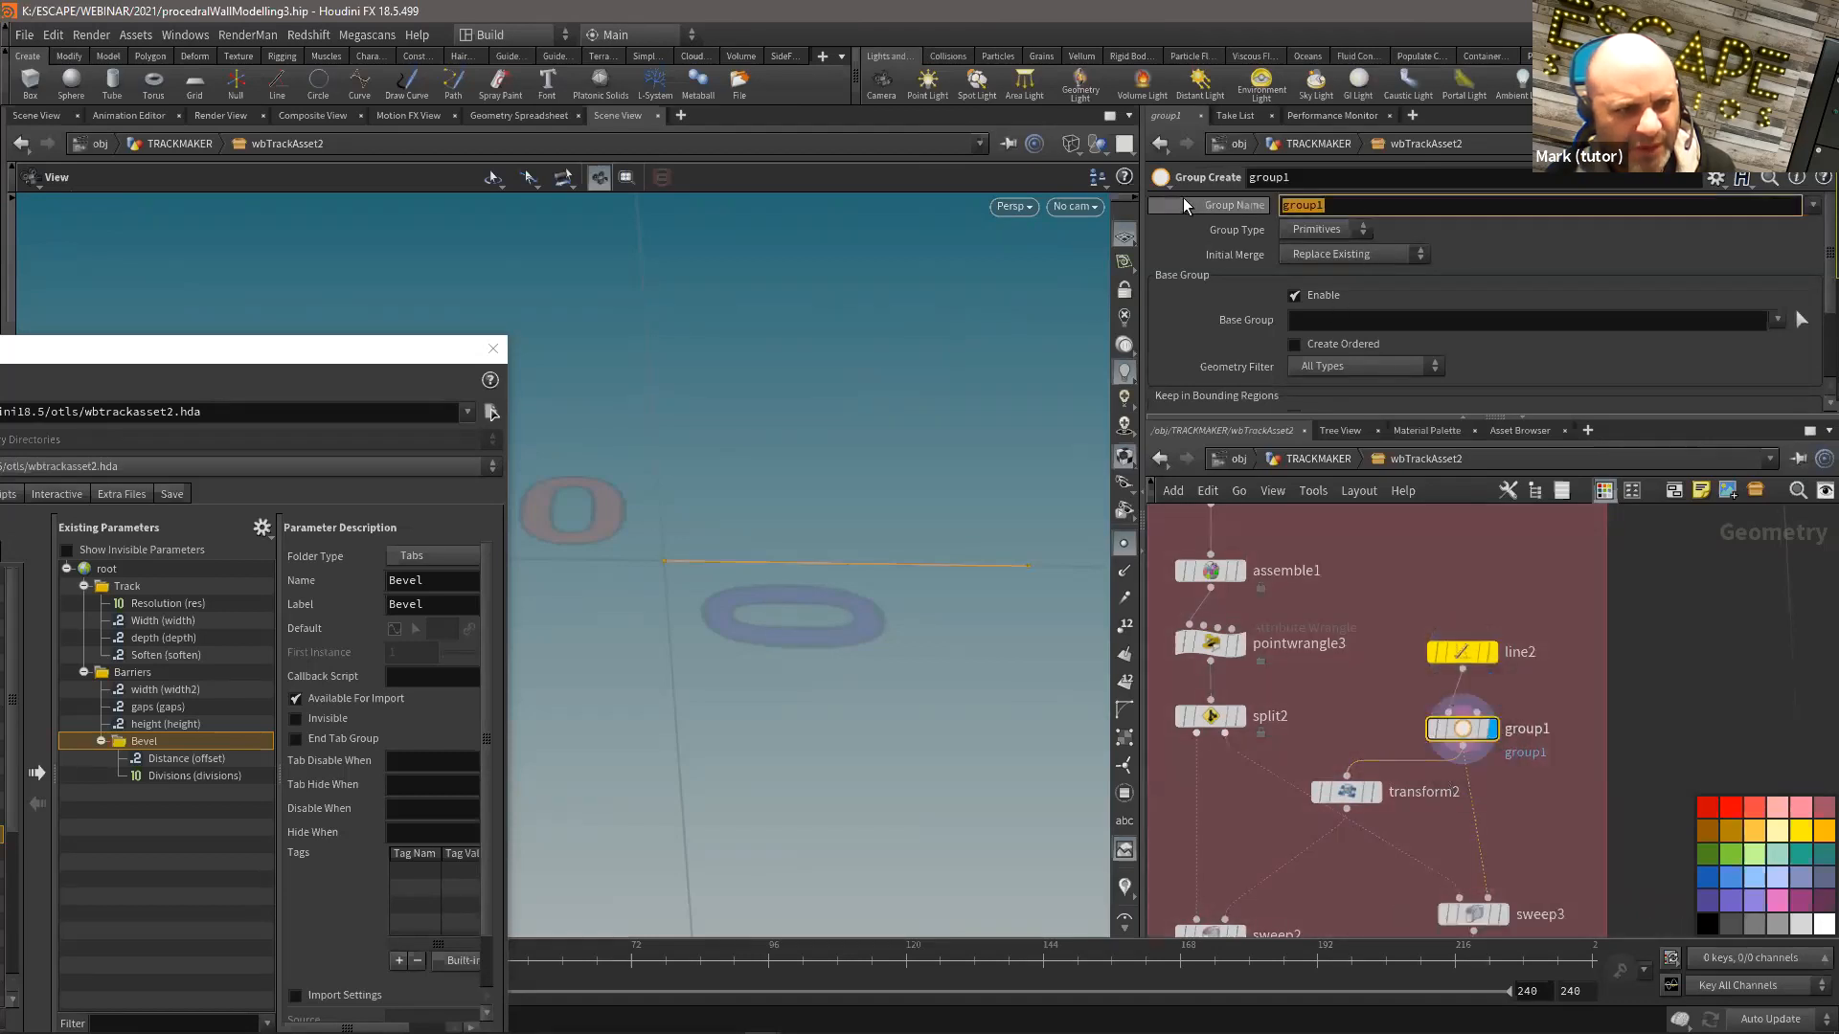
type("END")
key("Return")
left_click(1344, 230)
left_click(1343, 236)
left_click(1344, 232)
left_click(1327, 251)
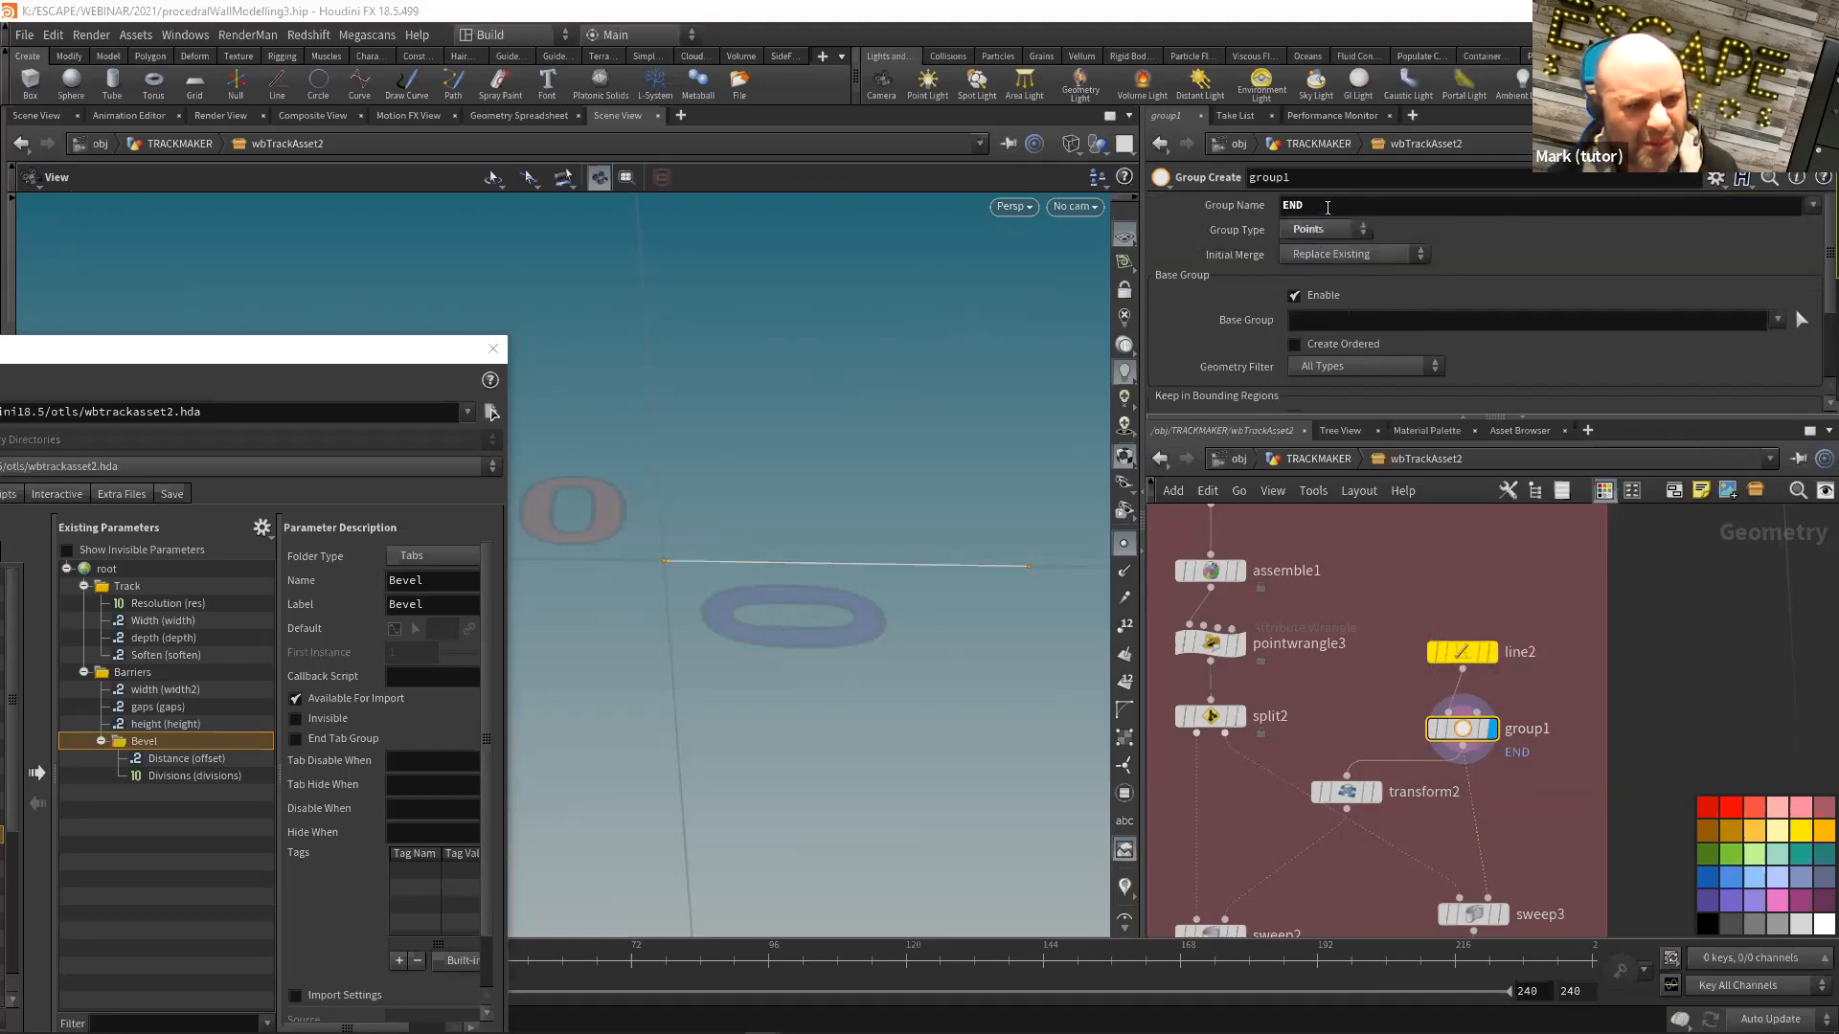
Step: Rename the Group node's group to lowercase end
type("ENS")
key("Return")
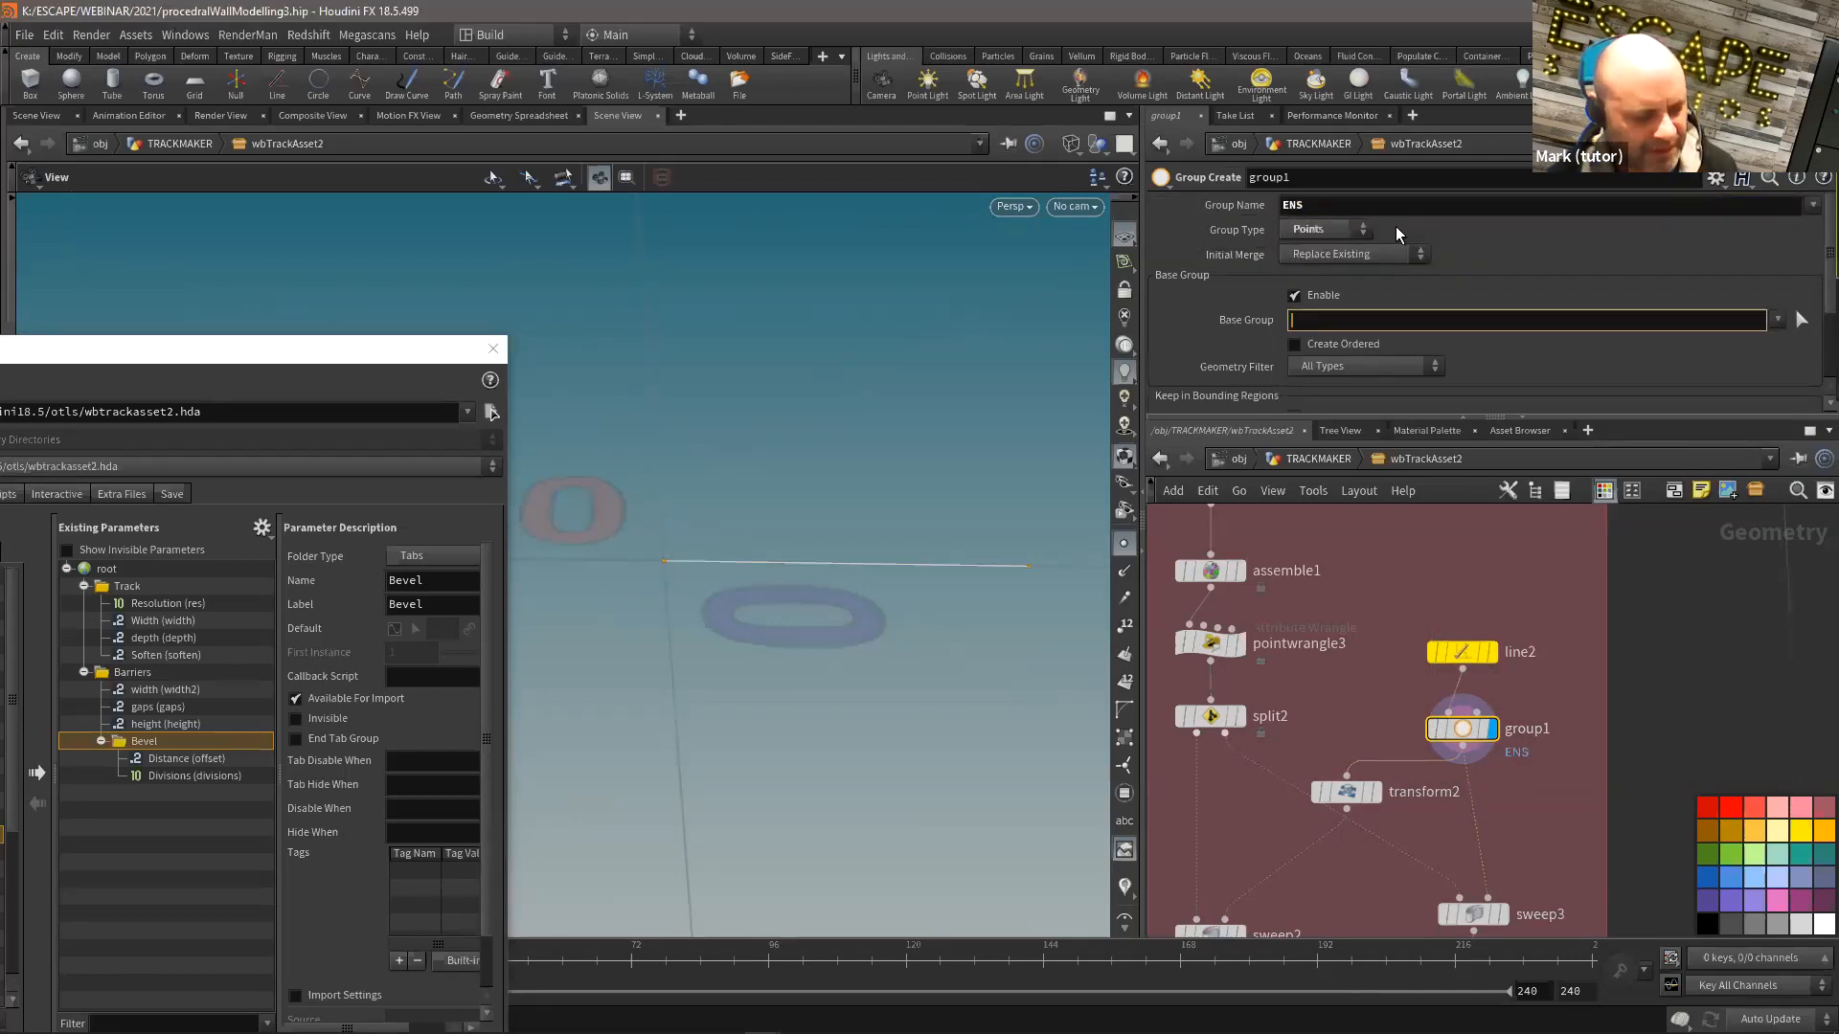
double_click(1301, 204)
type("END")
key("Return")
mouse_move(1322, 206)
left_mouse_down()
mouse_move(1223, 202)
mouse_move(1326, 208)
left_mouse_up()
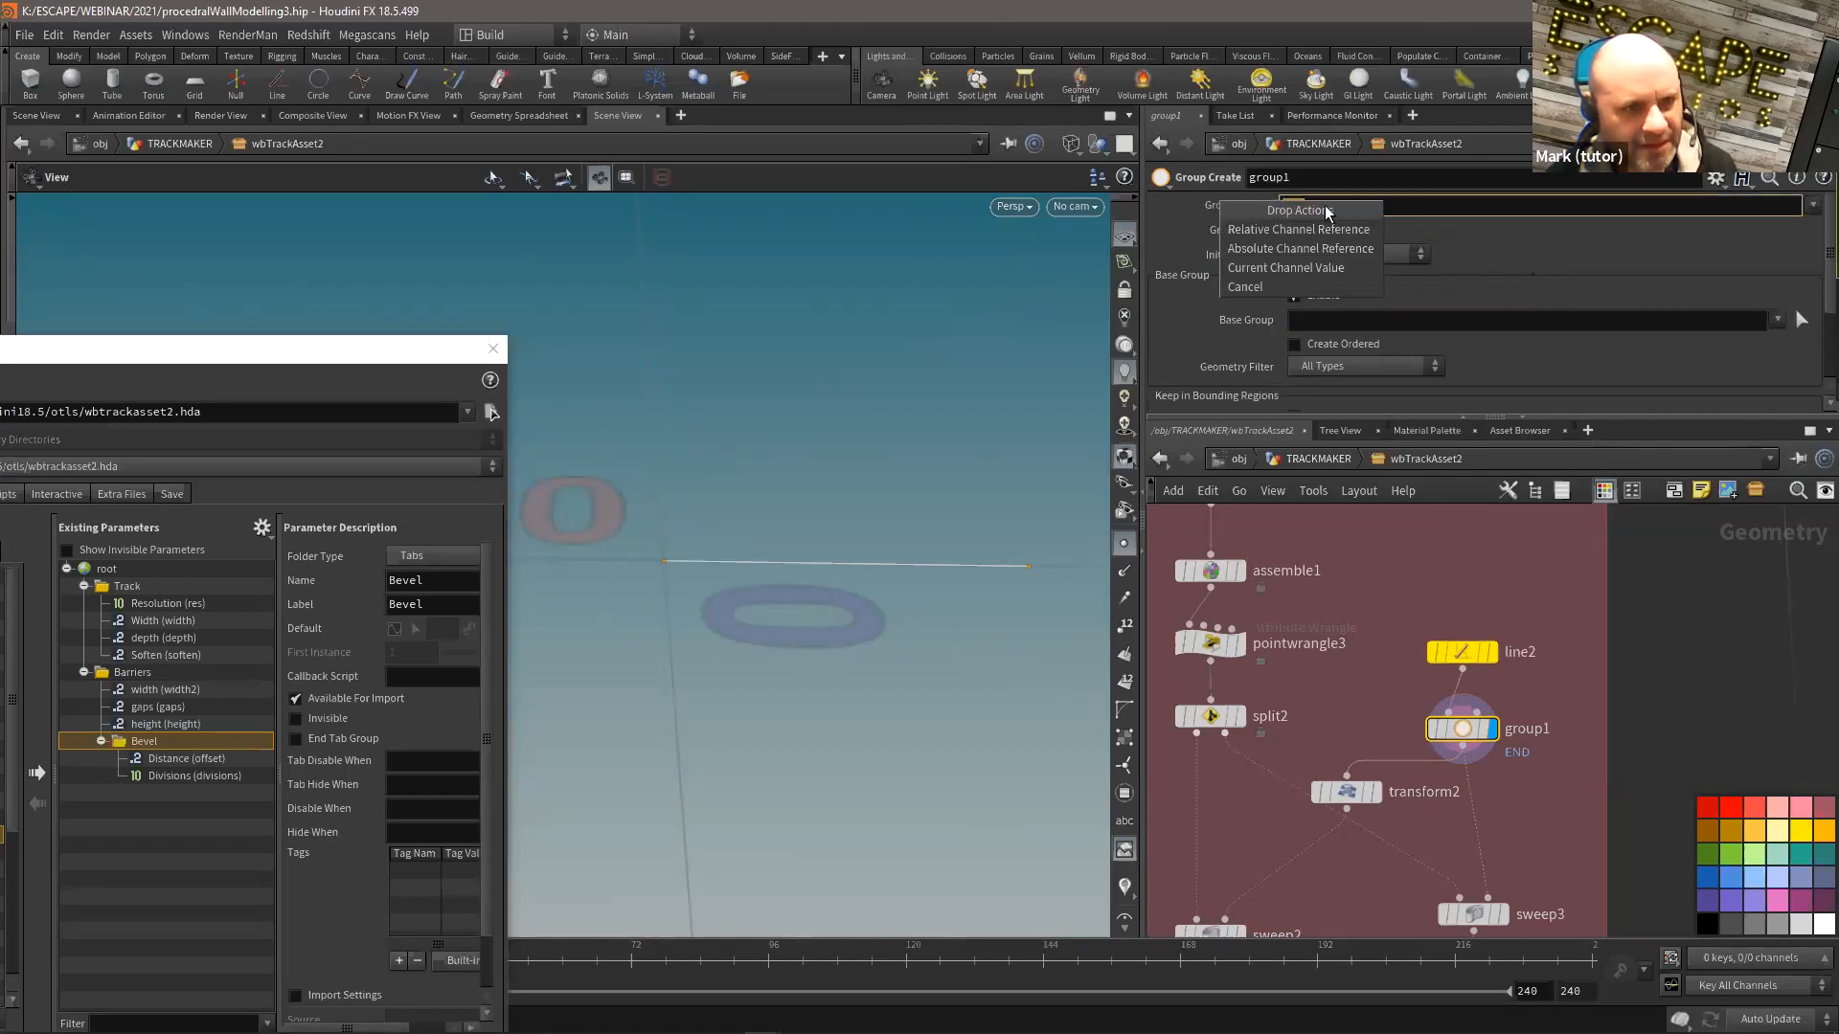
left_click(1663, 272)
type("ens")
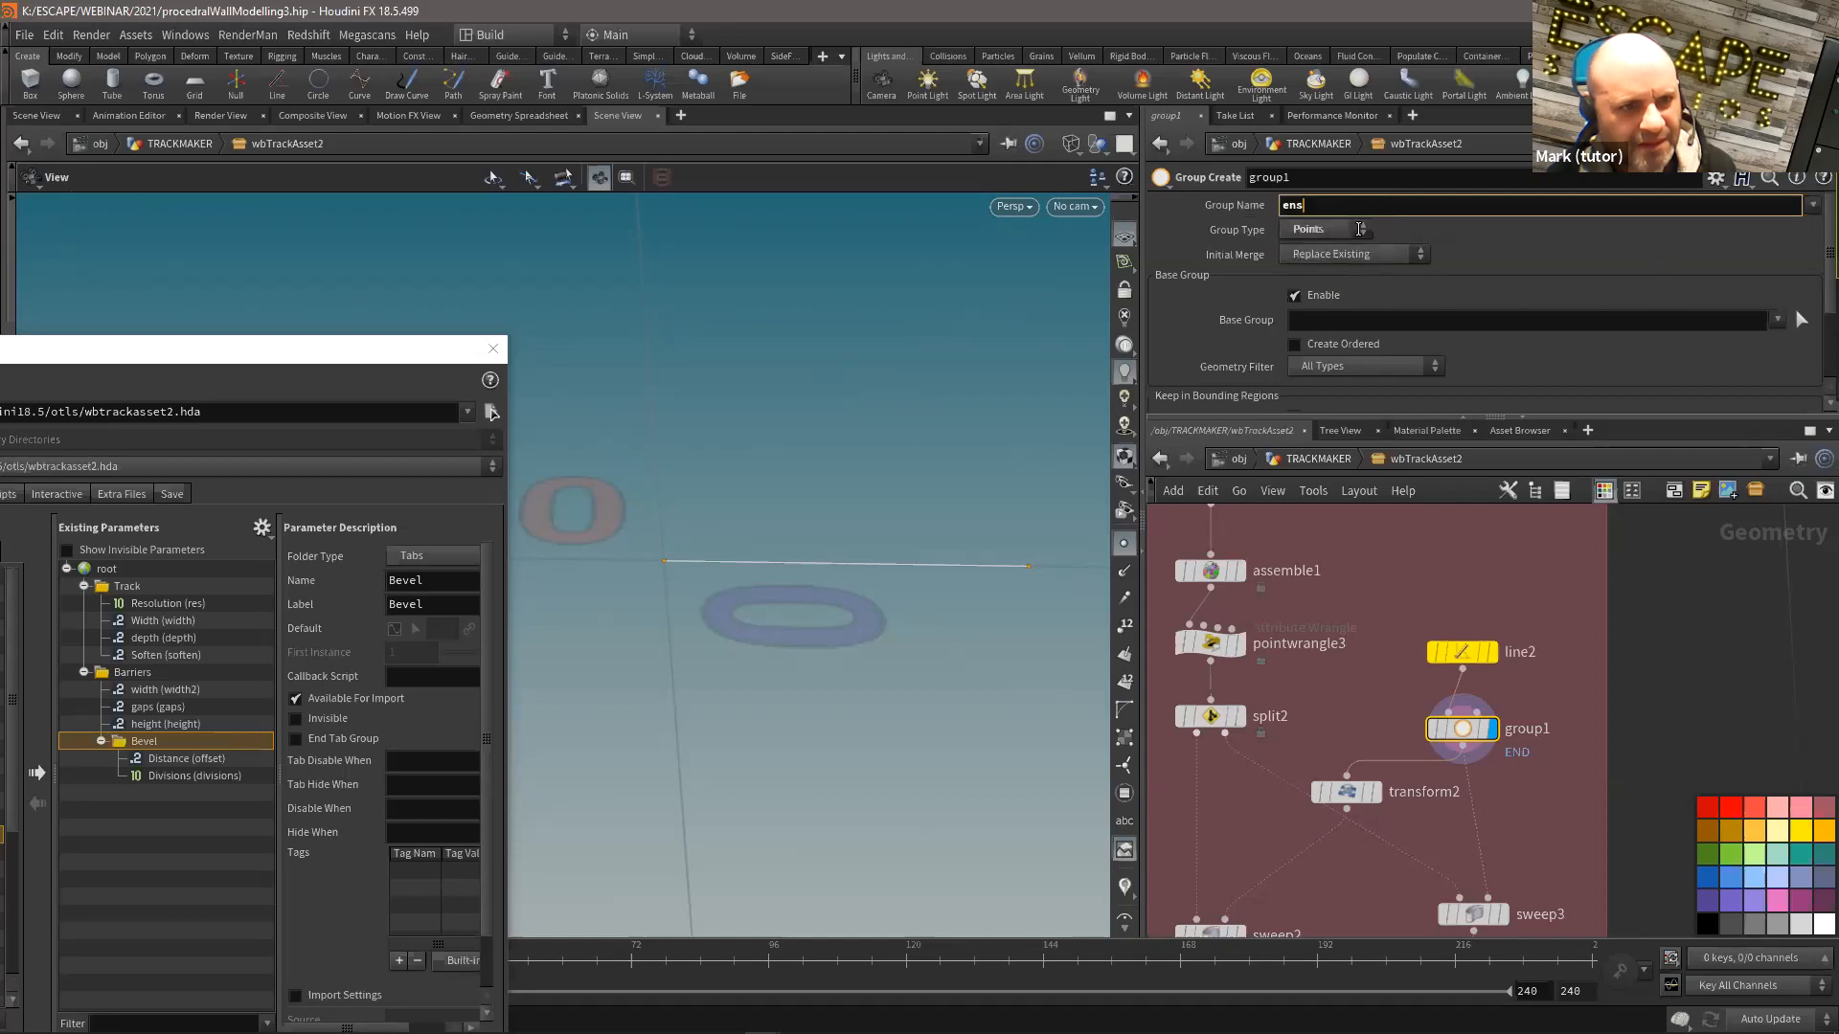
key("BackSpace")
type("d")
key("Tab")
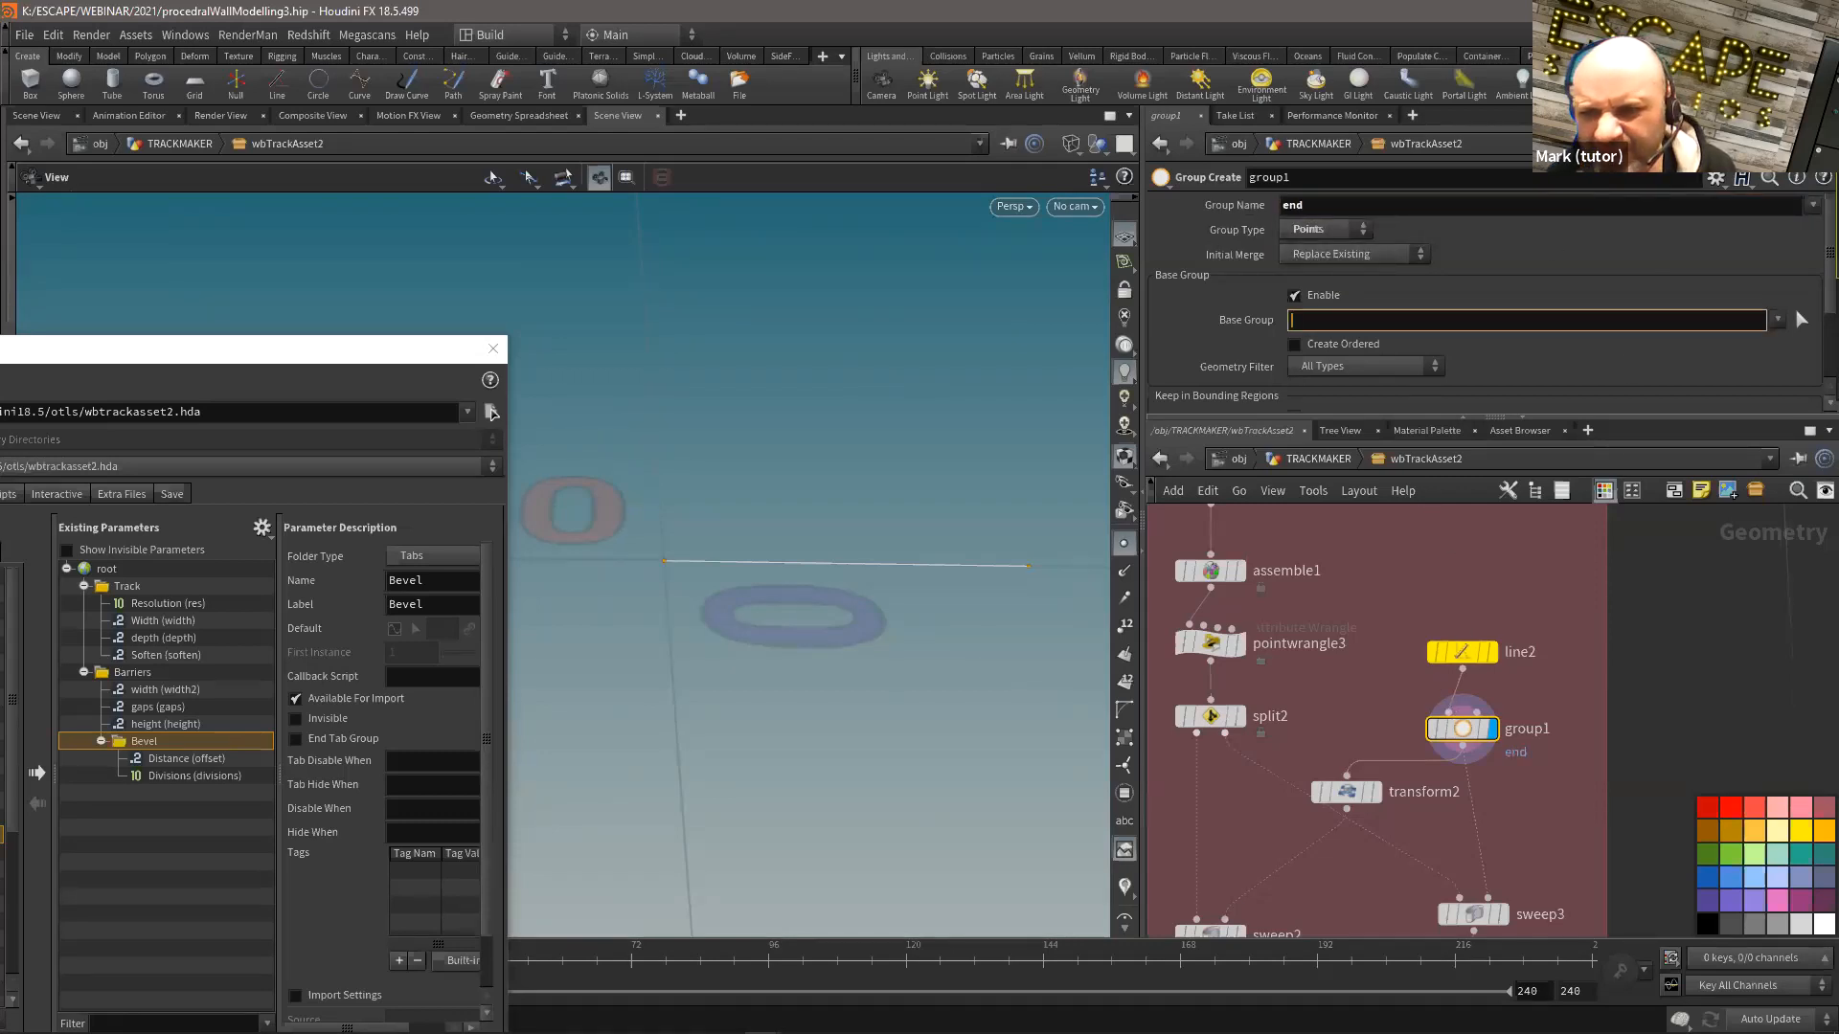
Step: Delete the Group node between line2 and transform2
mouse_move(1553, 728)
middle_click_drag(1487, 739, 1477, 746)
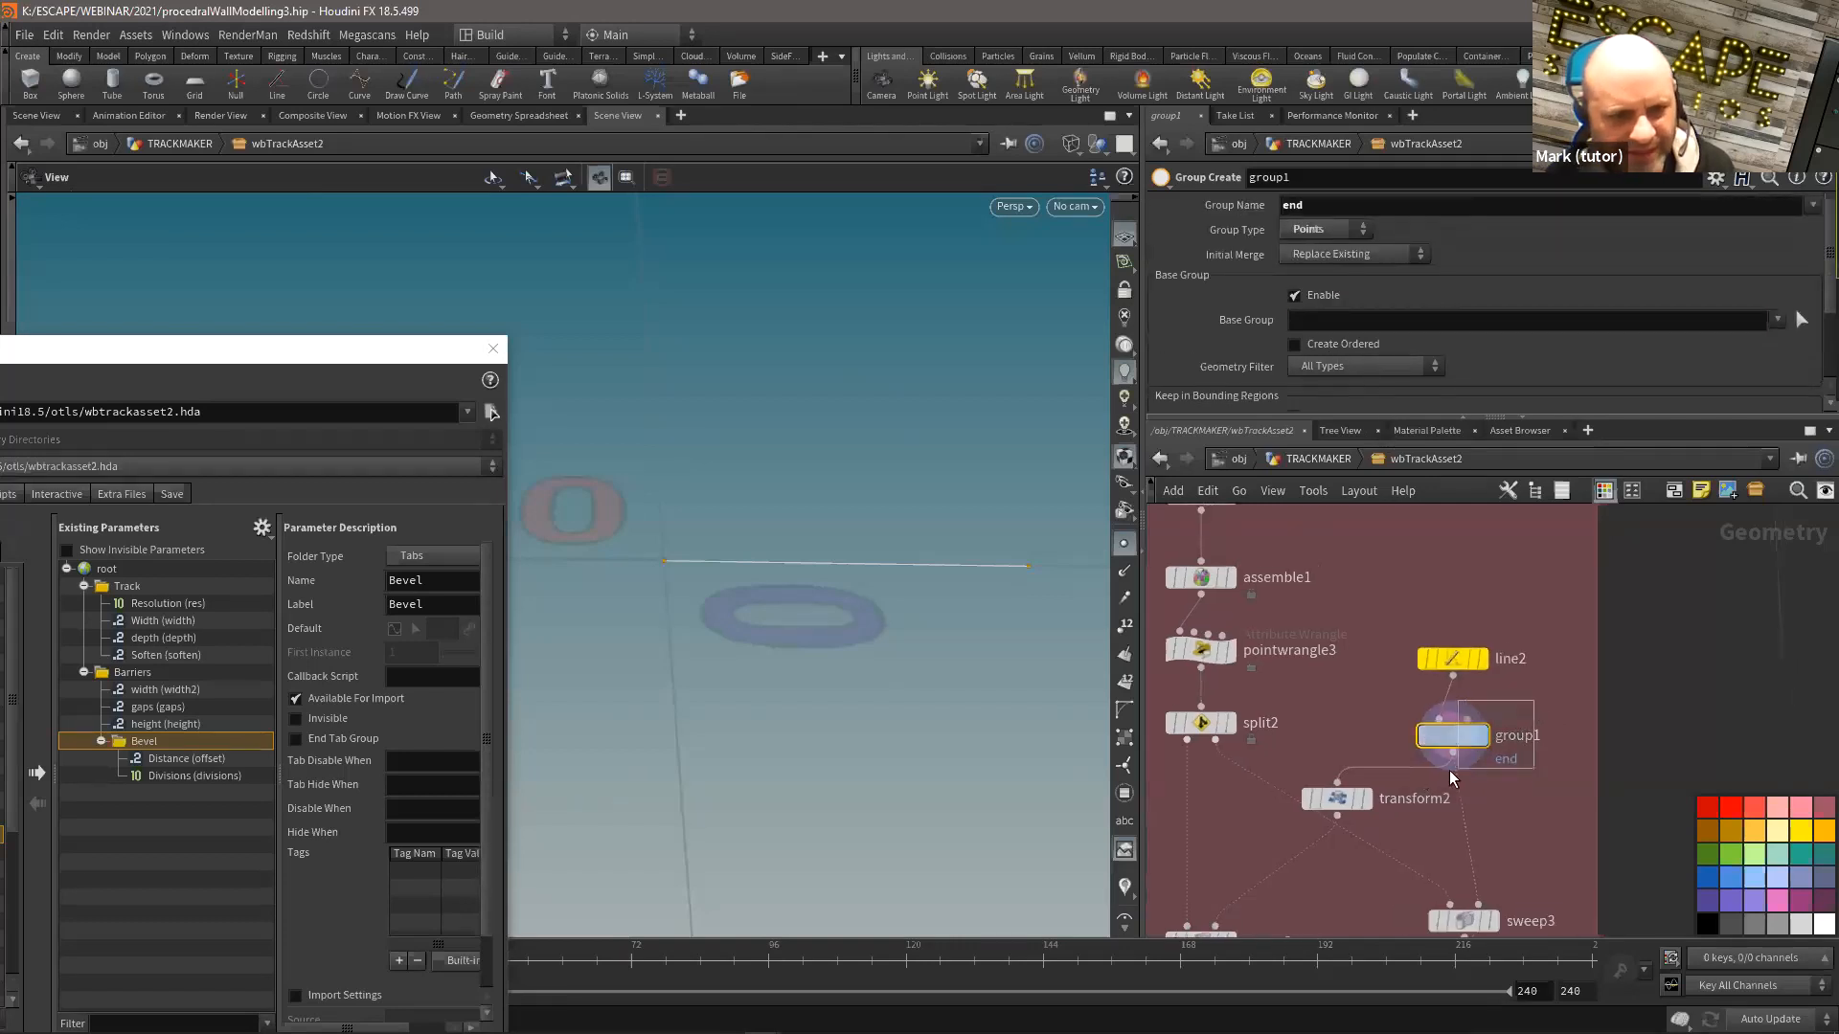
key("Delete")
Step: Insert a Group by Range node directly below line2, feeding transform2 and sweep3, and display it
key("Tab")
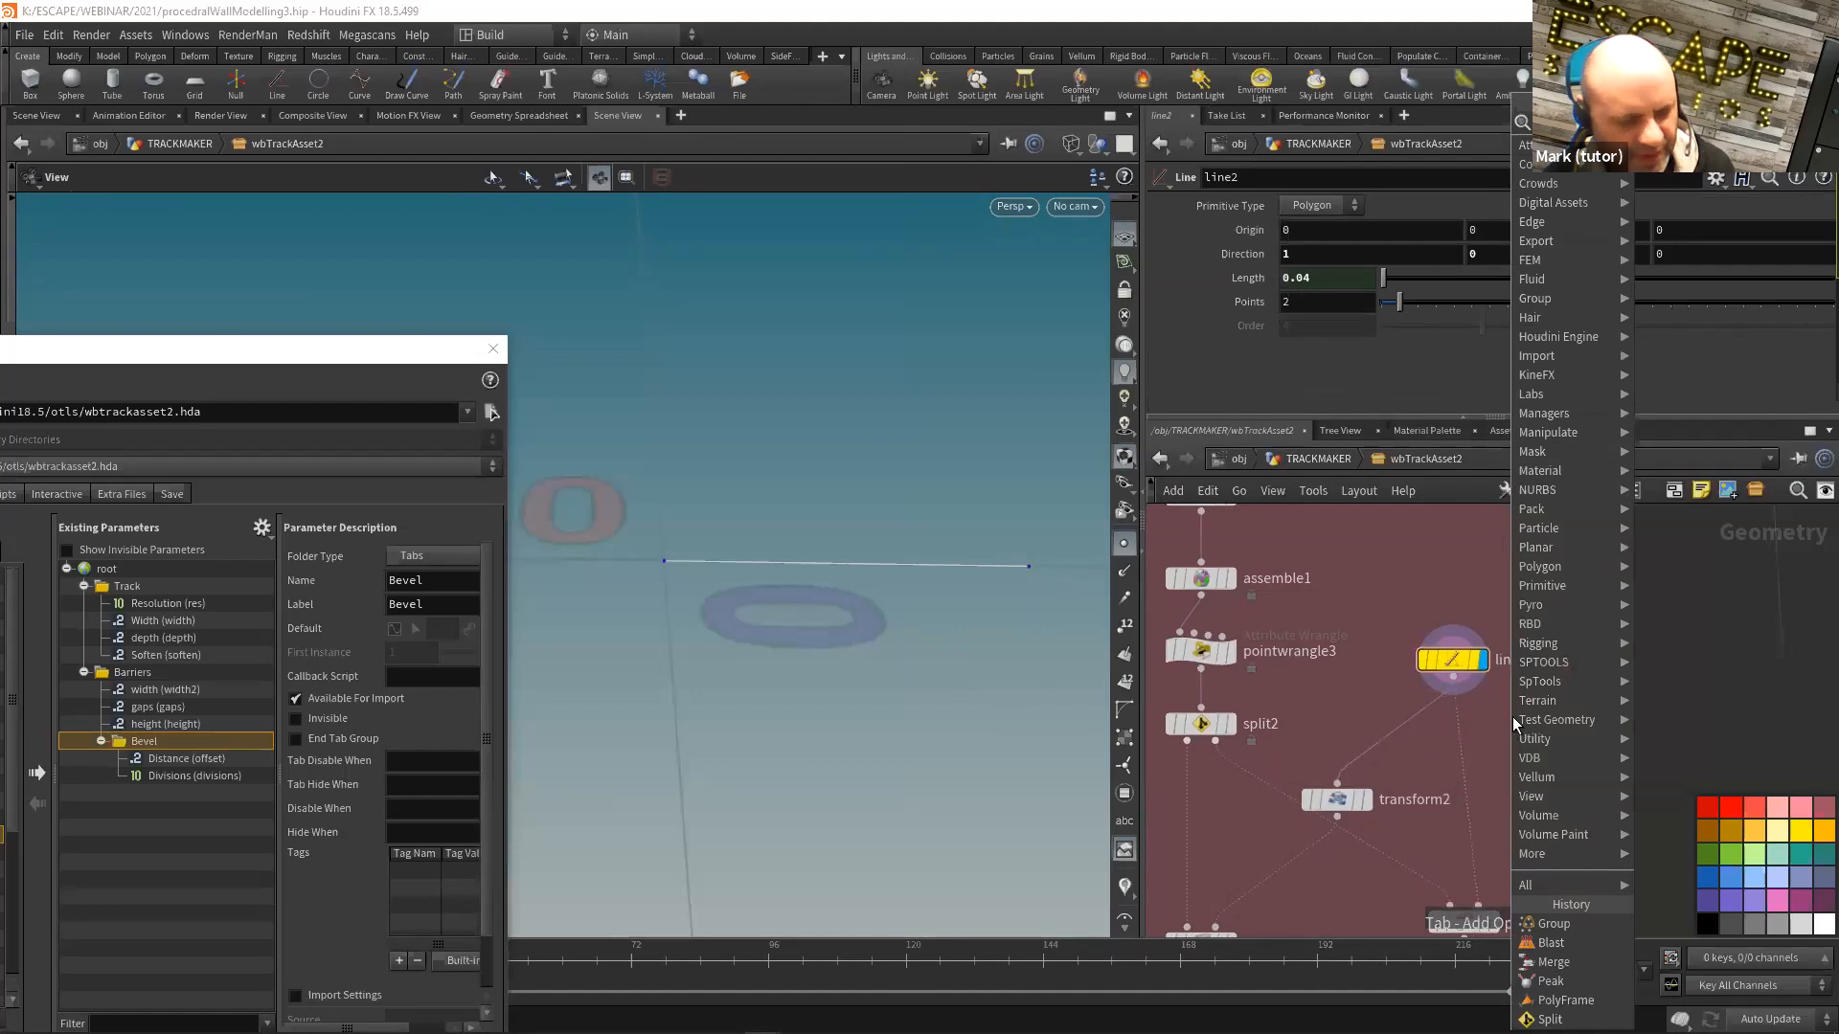
left_click(1739, 237)
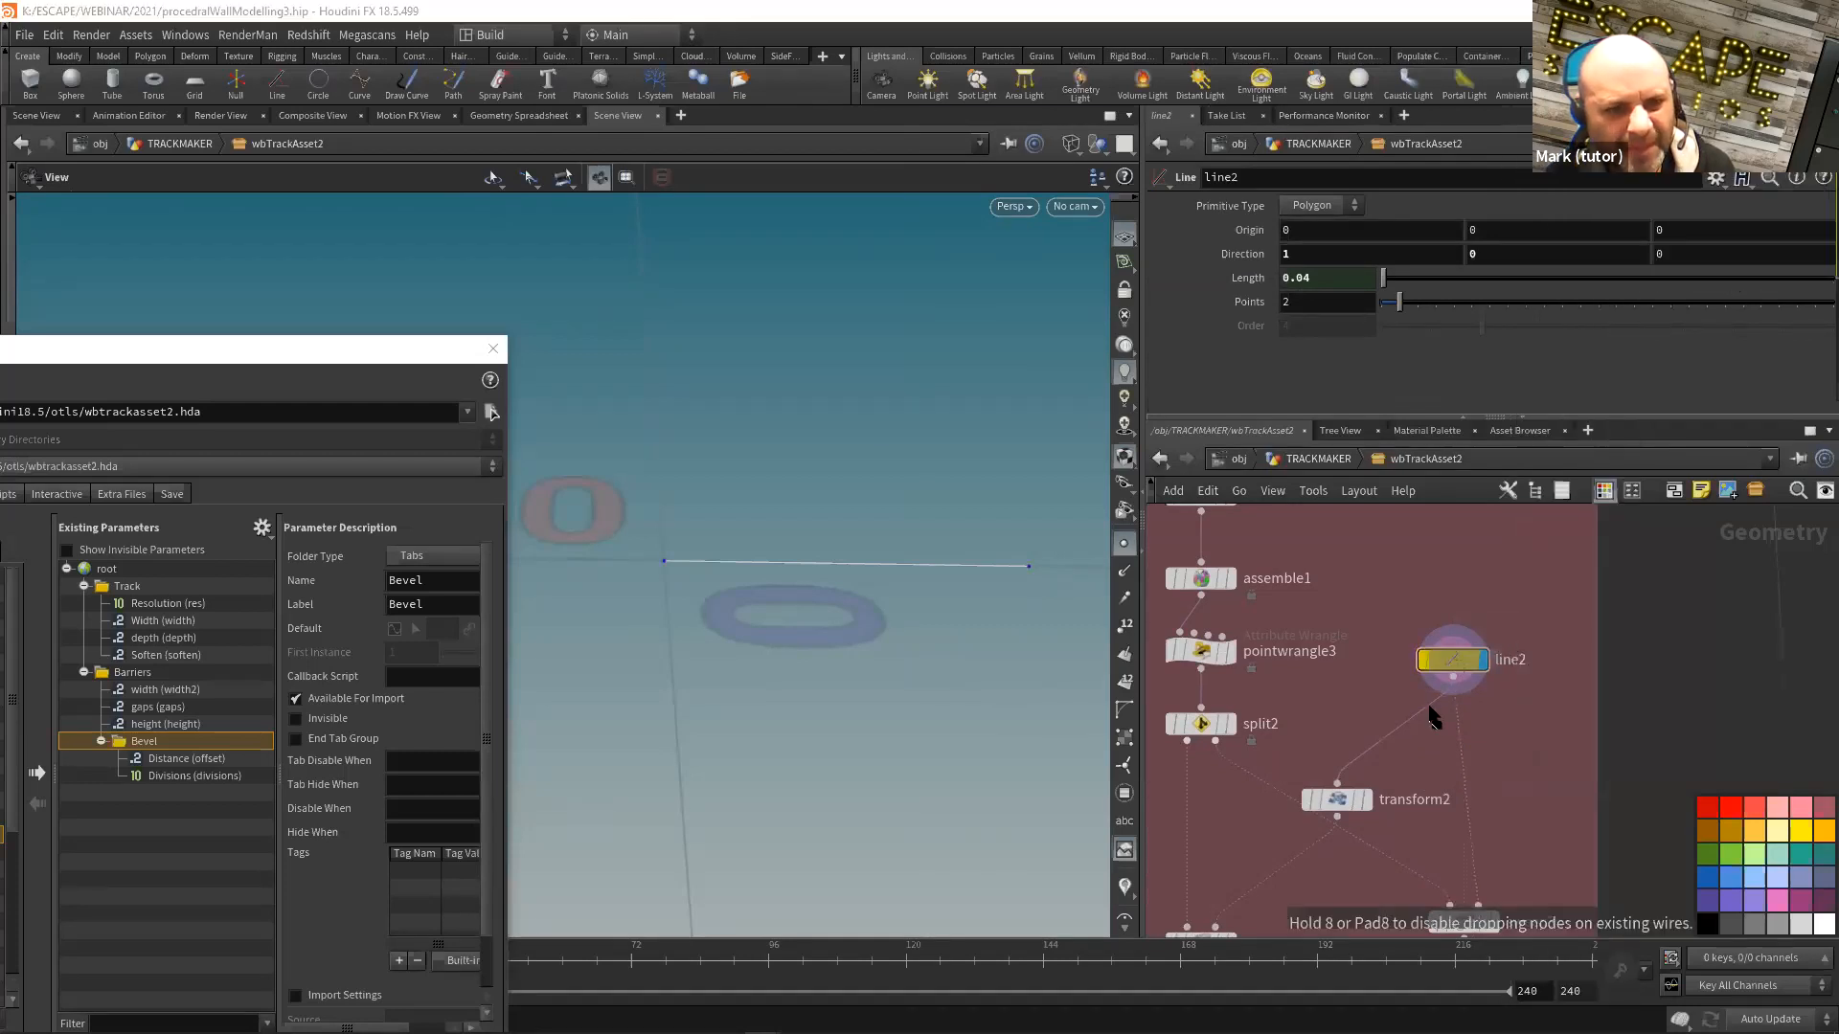
left_click(1428, 730)
left_click(1432, 751)
left_click_drag(1432, 733, 1456, 740)
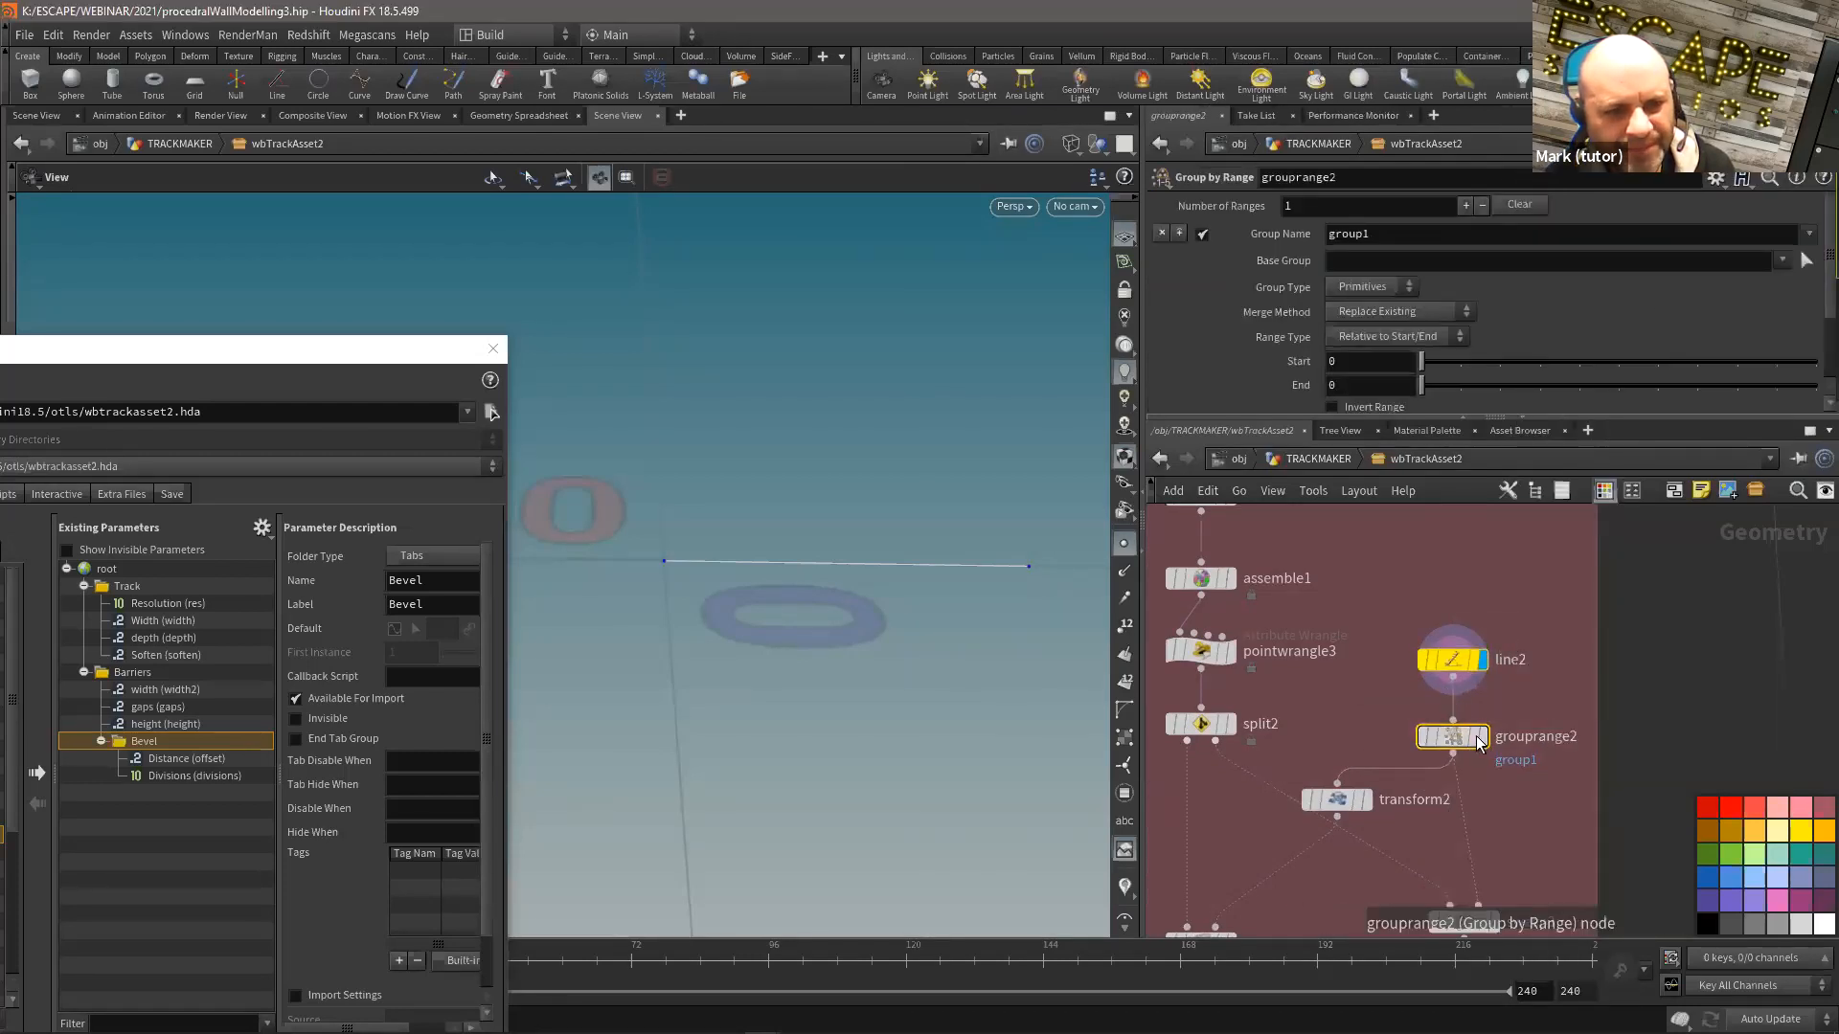
left_click(1481, 736)
Step: Name the range group end, set its group type to Points, and set the range End to 1
double_click(1414, 235)
type("end")
key("Tab")
left_click(1382, 285)
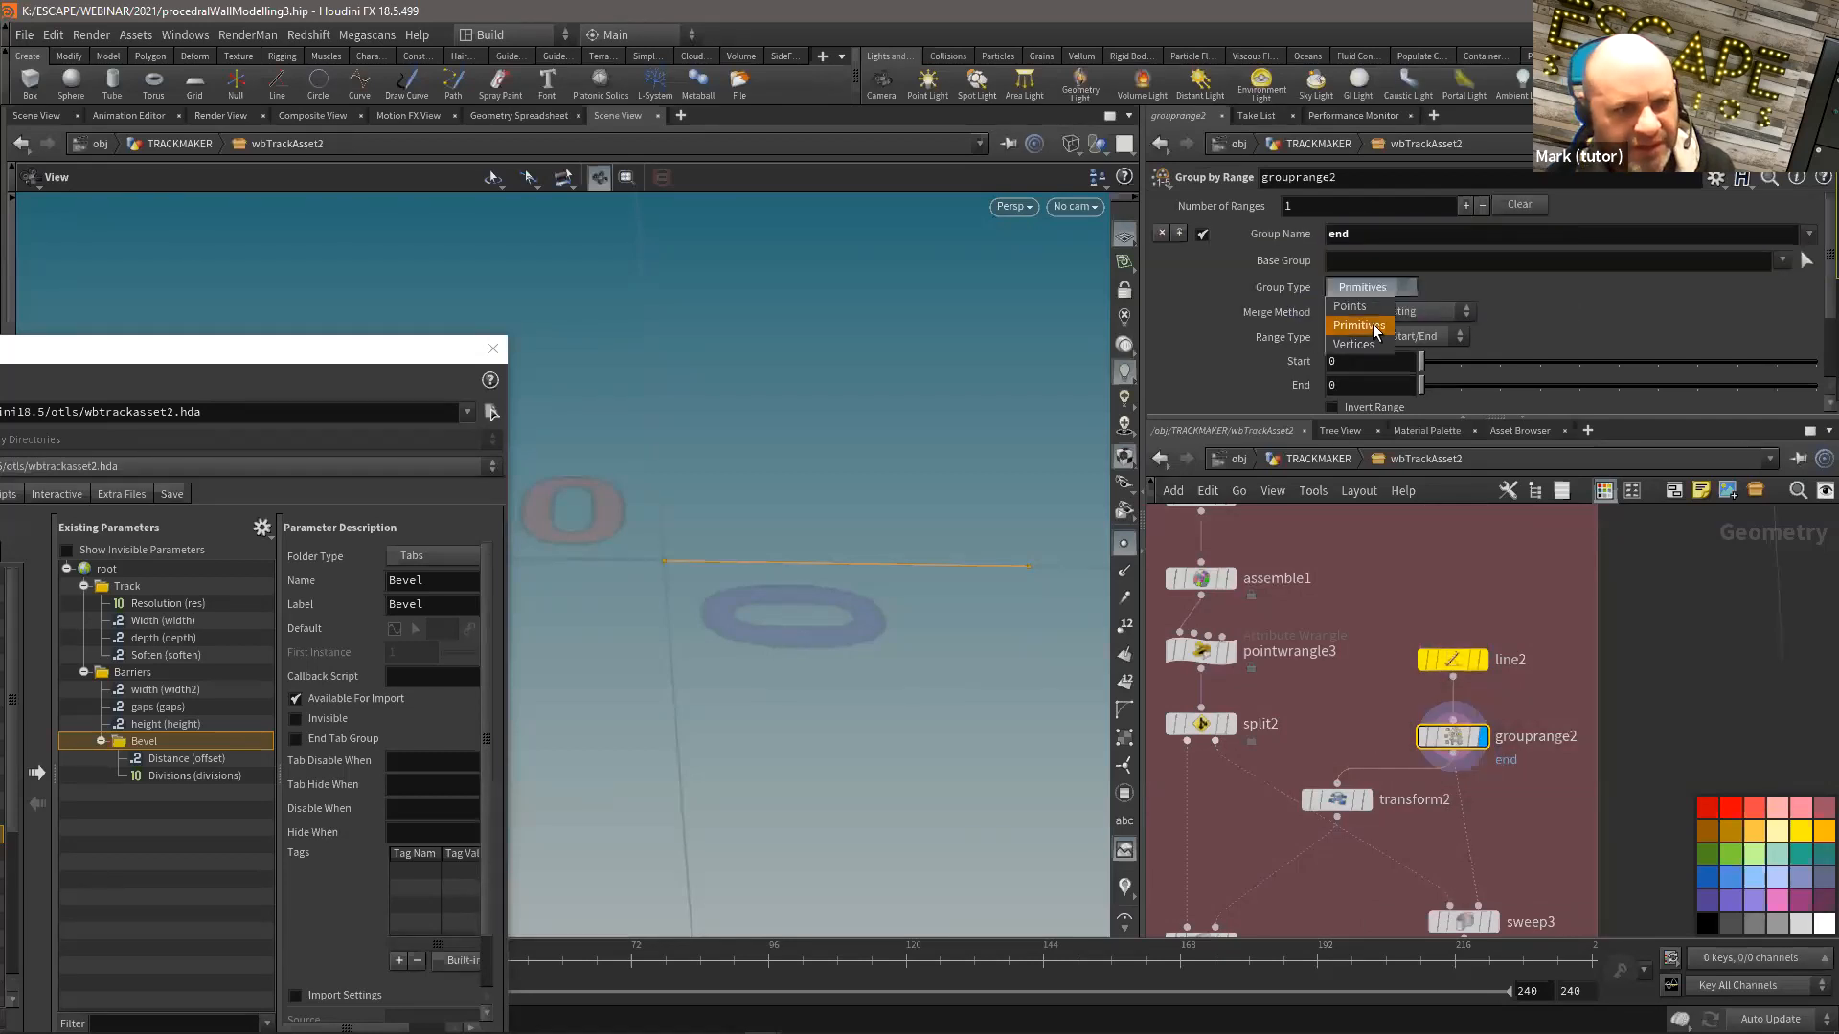
left_click(1360, 348)
left_click_drag(1434, 383, 1460, 385)
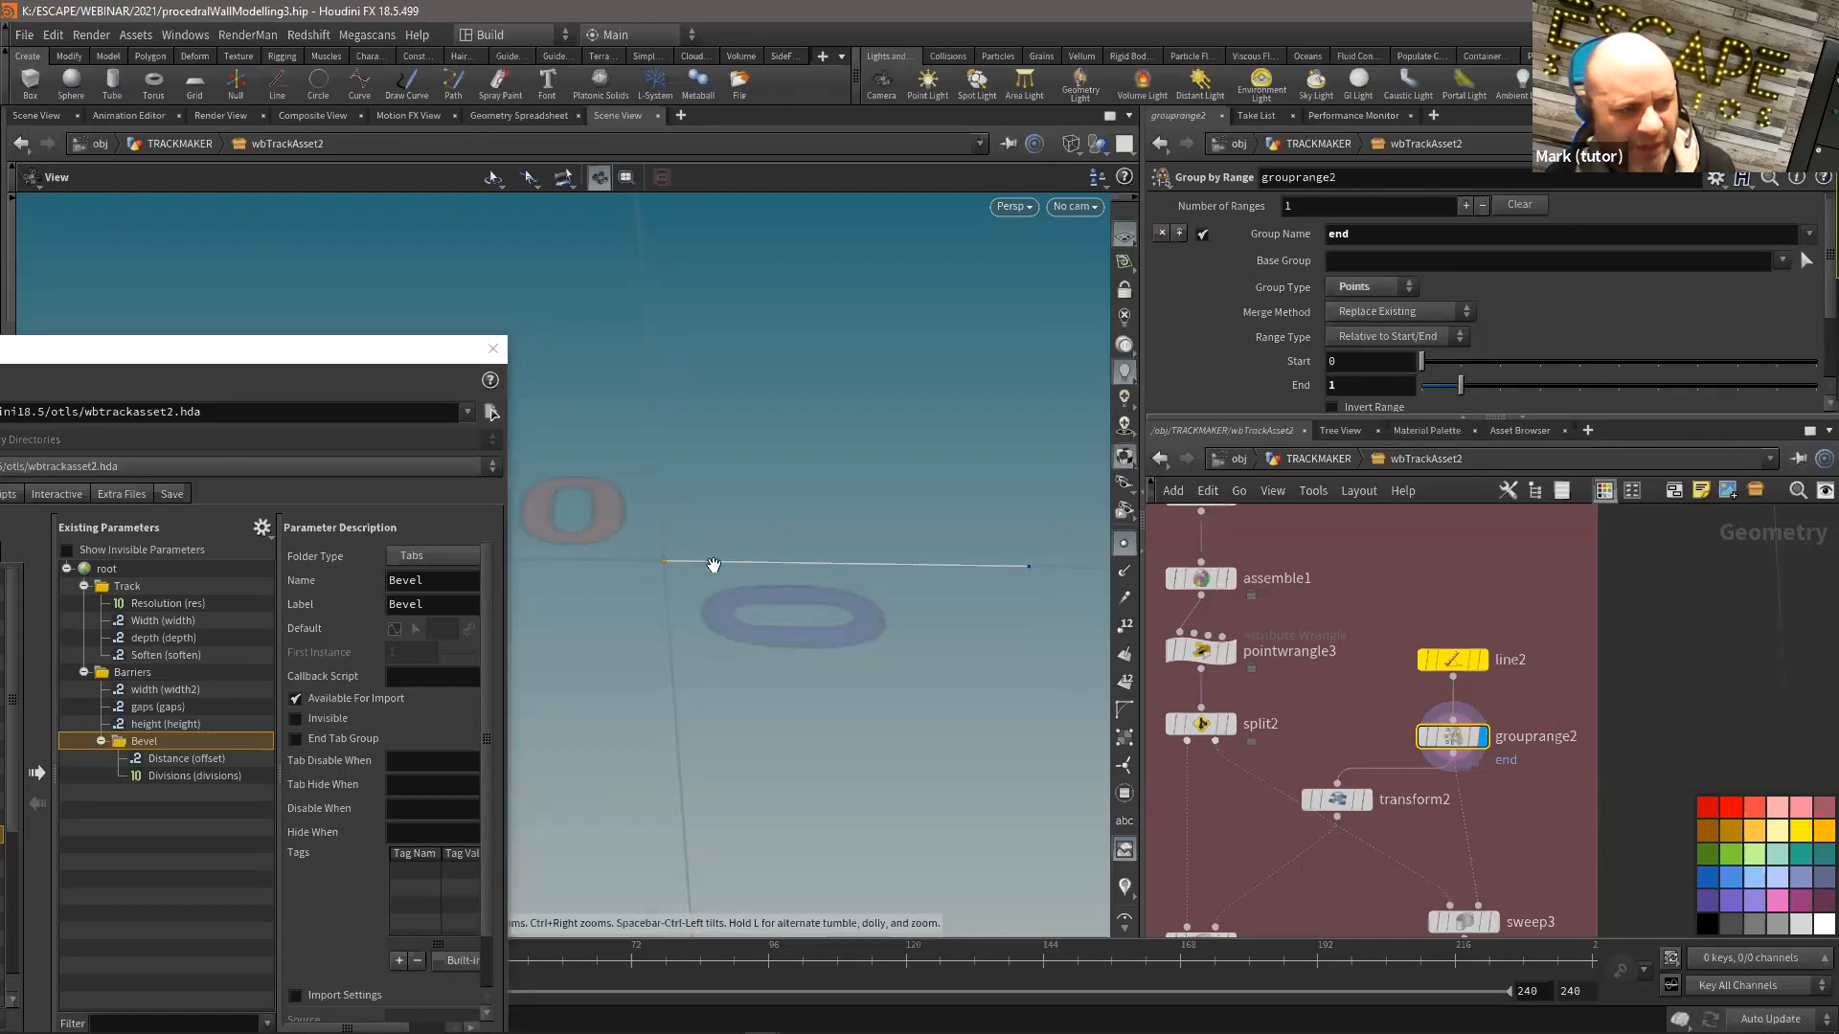
Step: Insert a Blast node between peak1 and merge3, set its group to end, and enable Delete Non Selected
scroll(1682, 829, "down", 3)
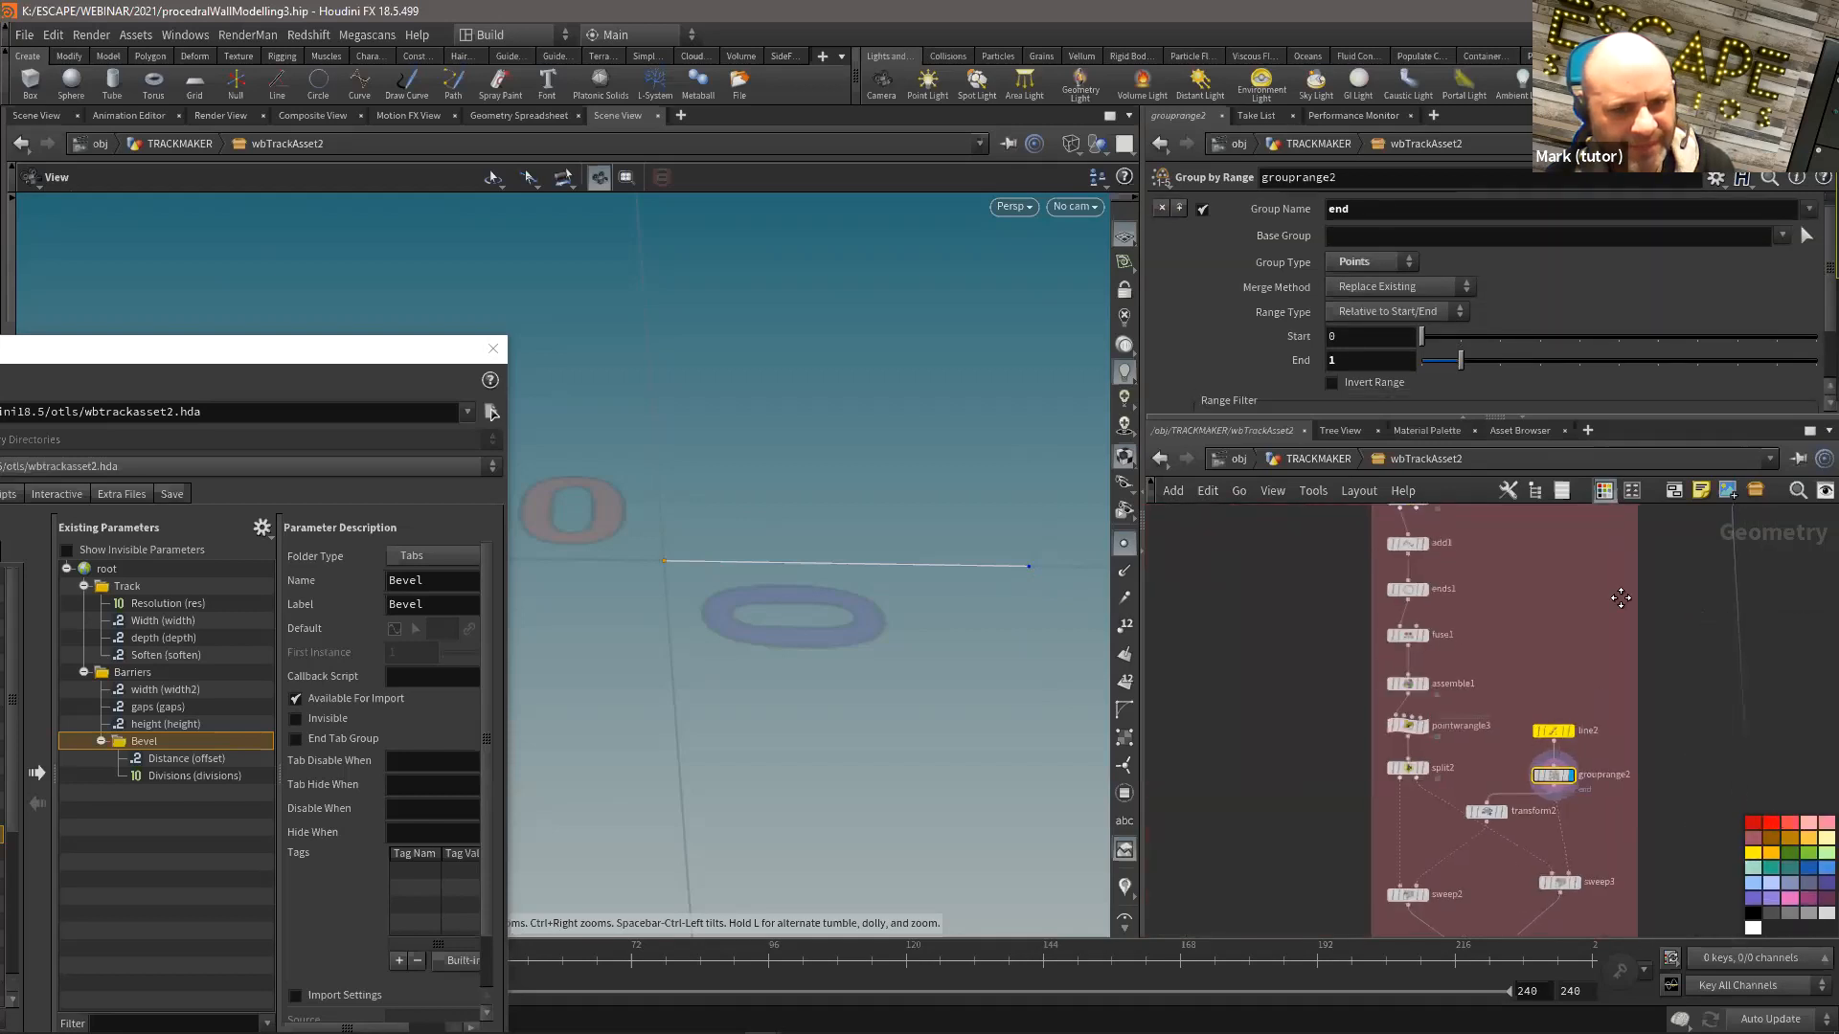
scroll(1572, 764, "down", 3)
scroll(1572, 764, "up", 6)
left_click_drag(1300, 674, 1386, 698)
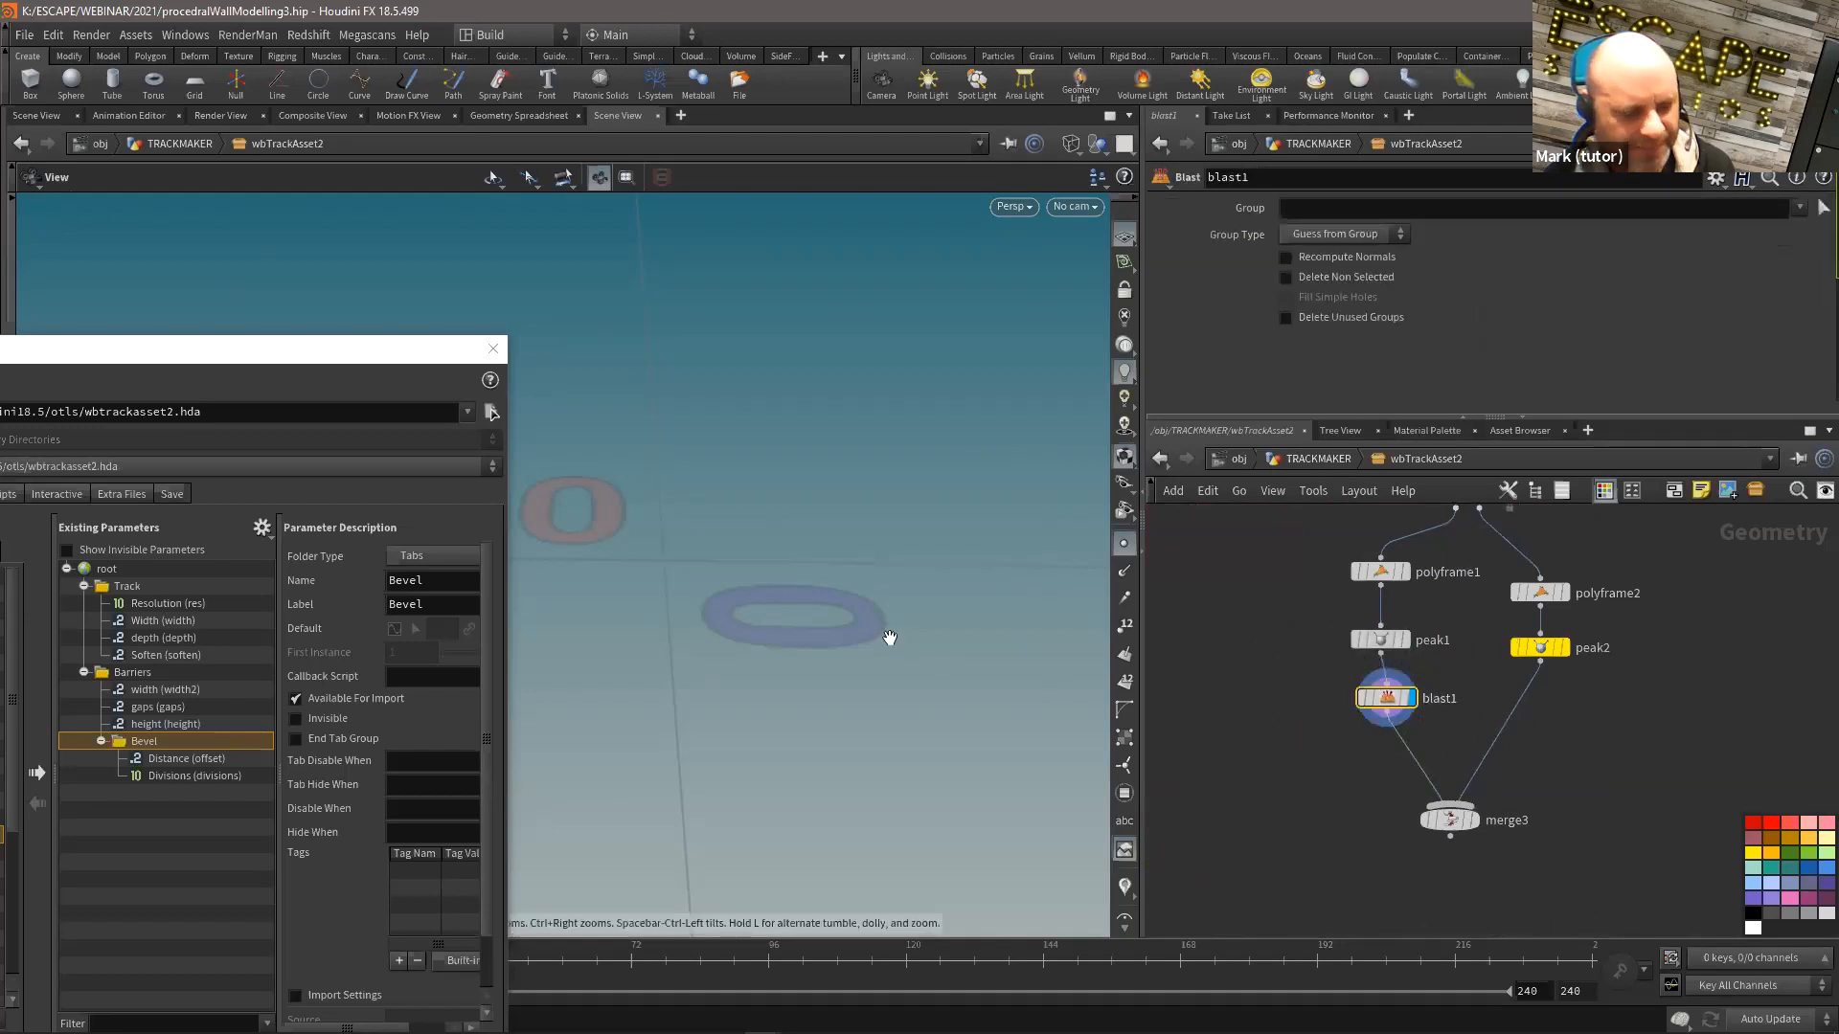
left_click(1800, 208)
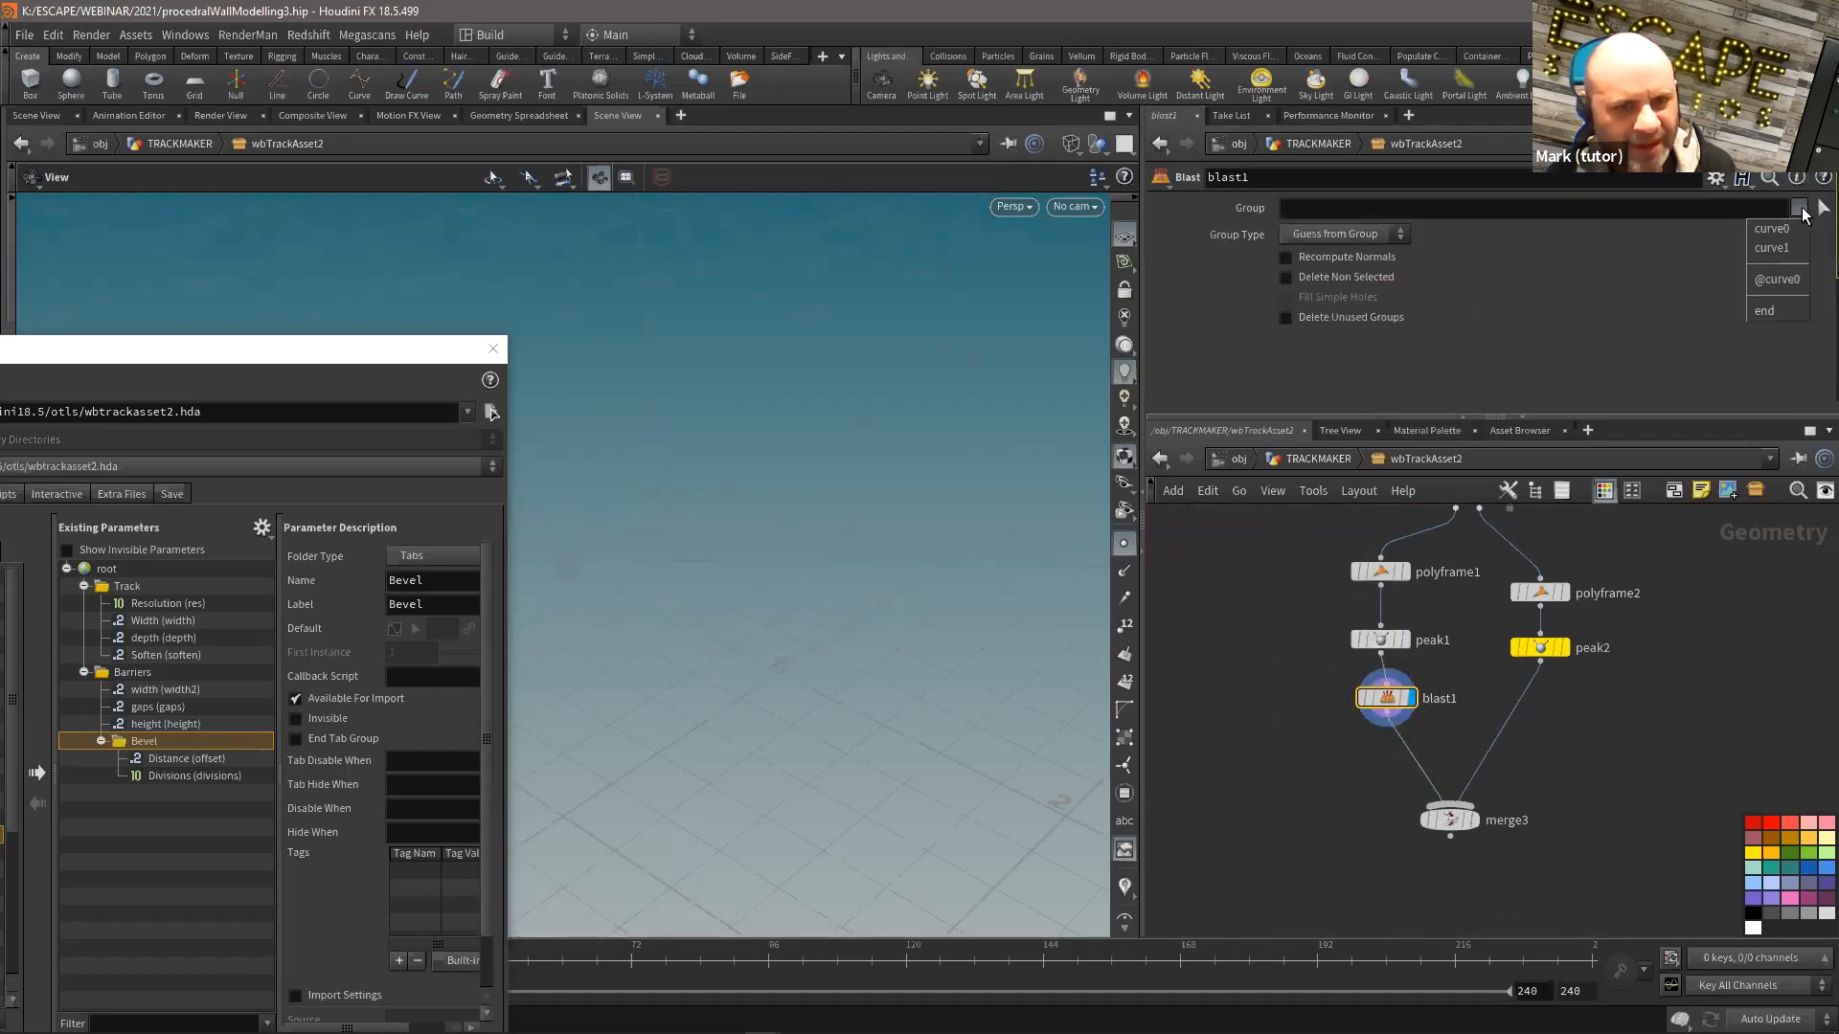
left_click(1777, 312)
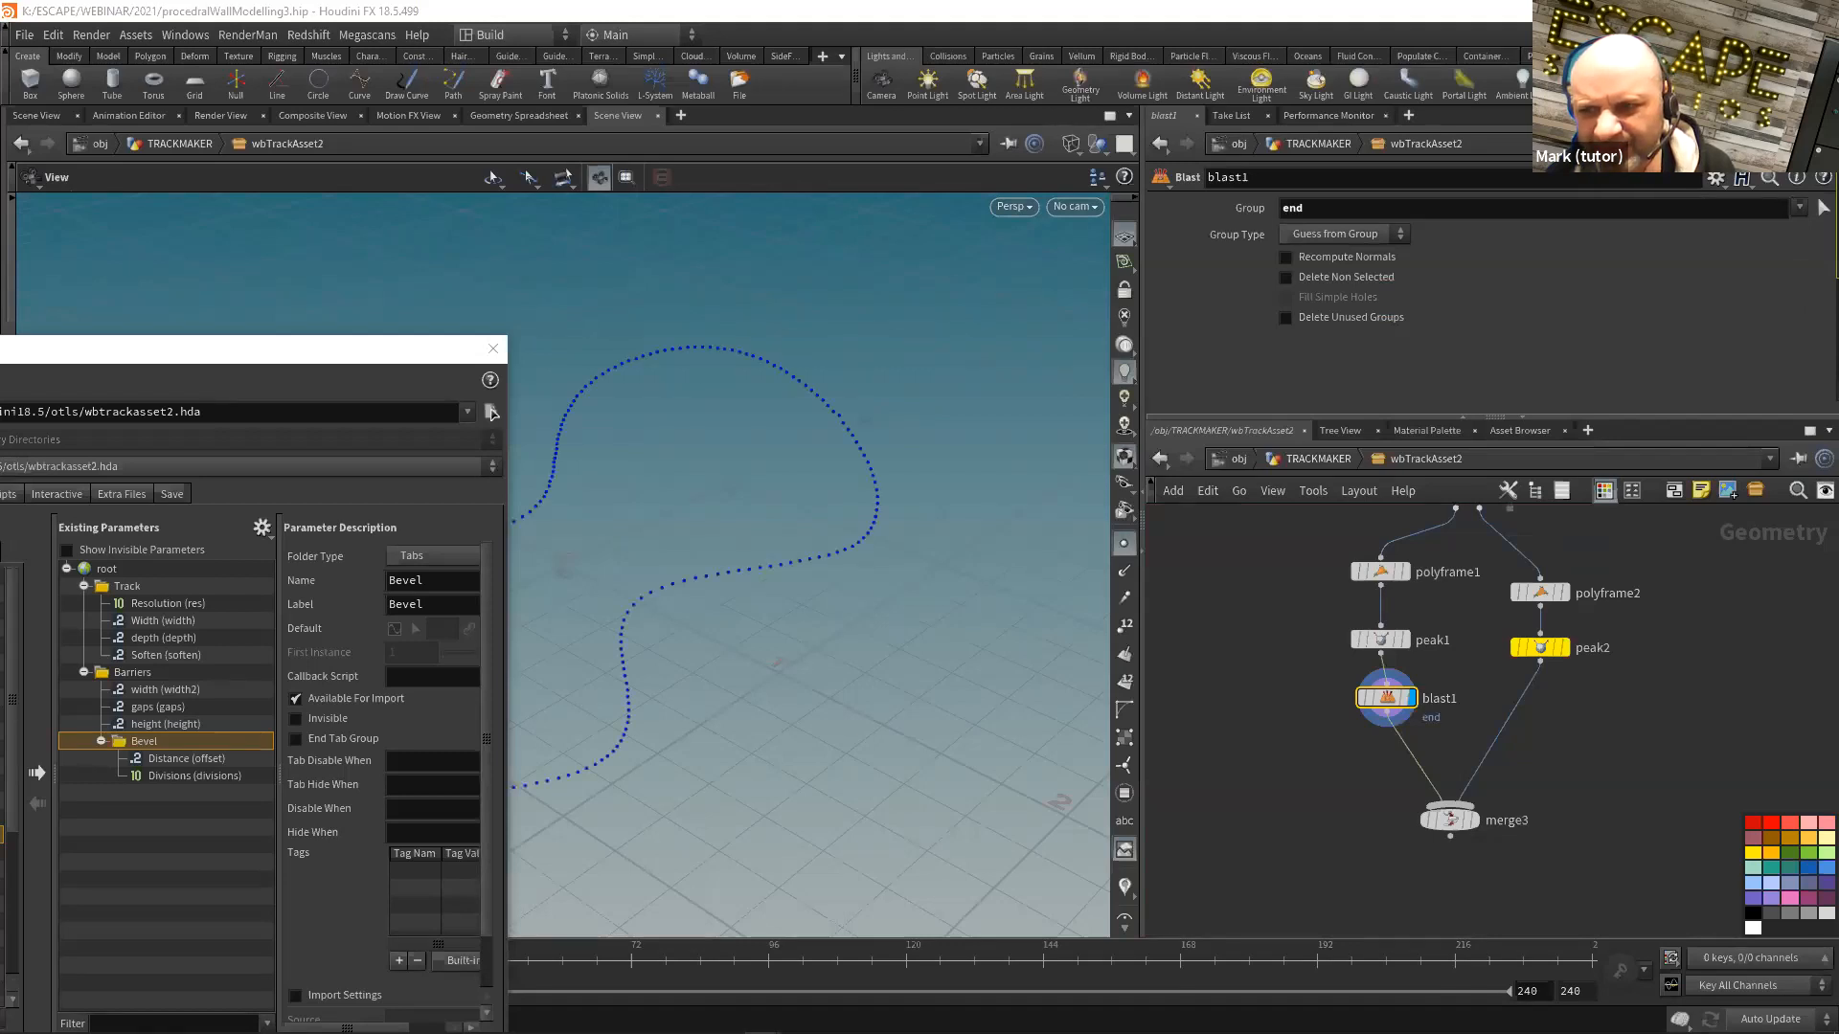
left_click(1337, 275)
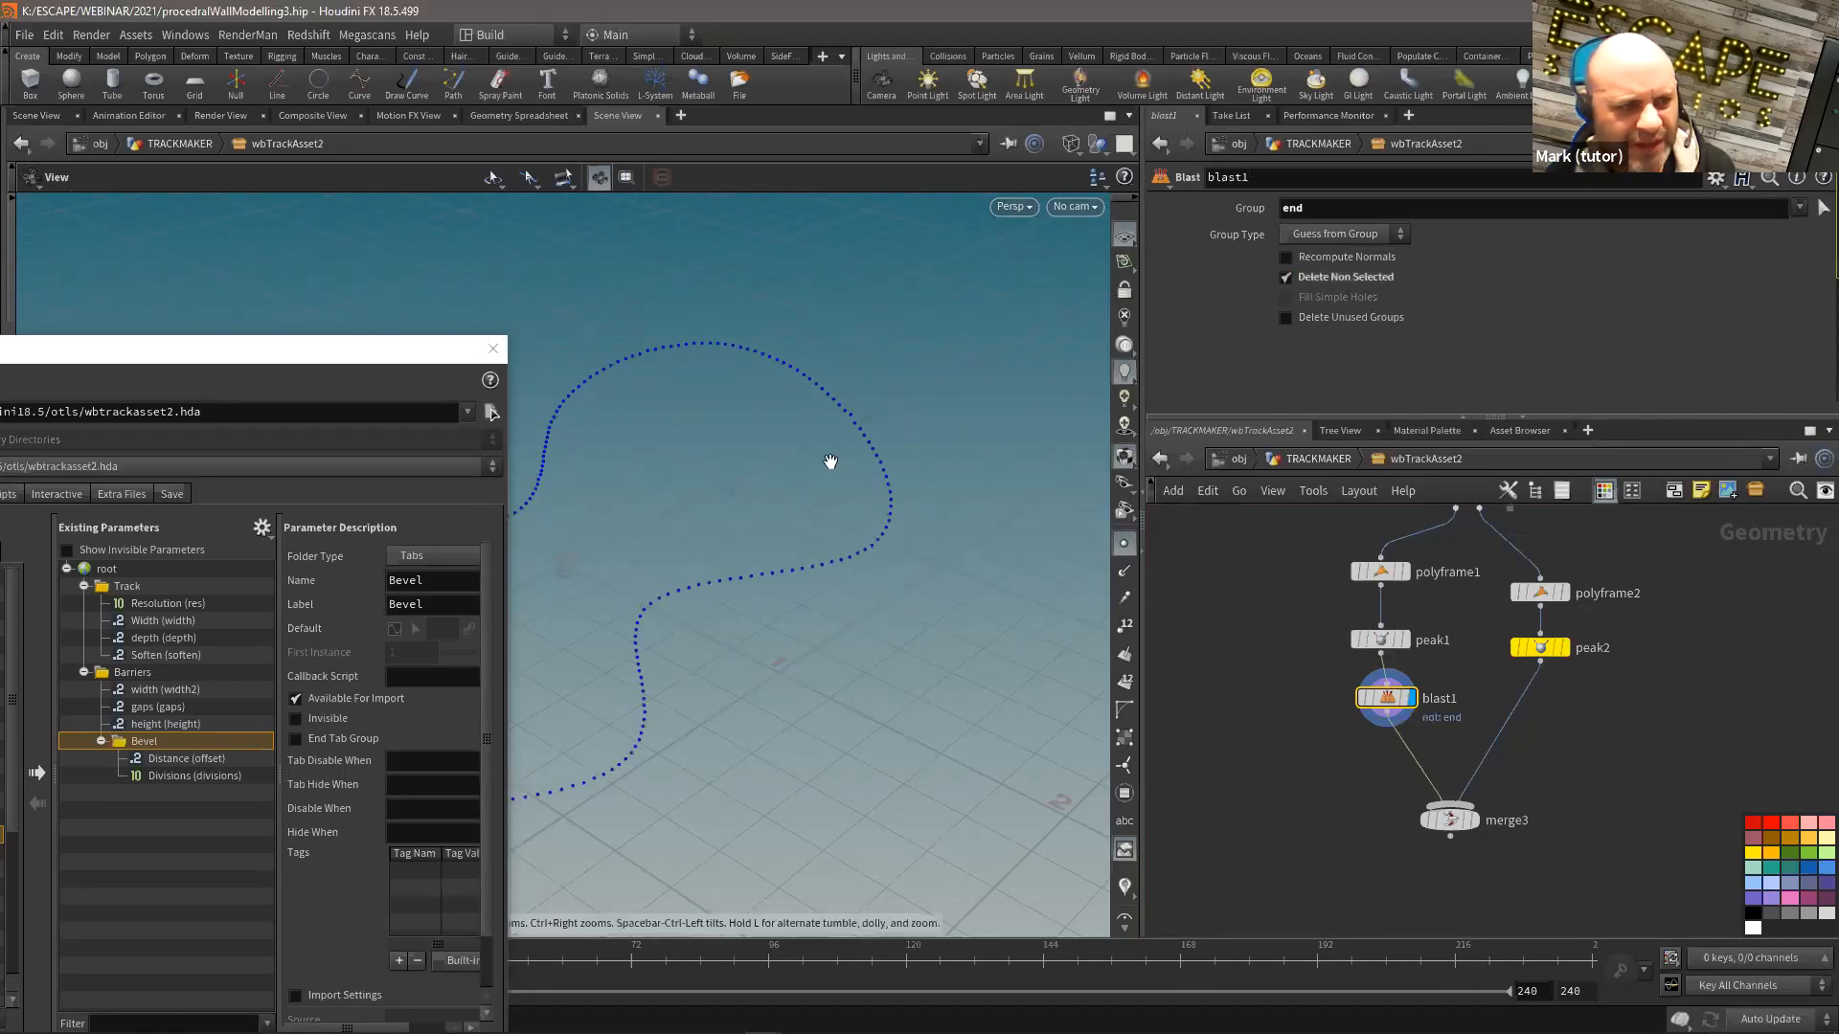
left_click_drag(929, 454, 1006, 582)
Step: Copy the Blast node onto the branch between peak2 and merge3, and display merge3
left_click(1402, 639)
left_click_drag(1391, 701, 1512, 720, "alt")
scroll(927, 556, "down", 2)
left_click(1481, 824)
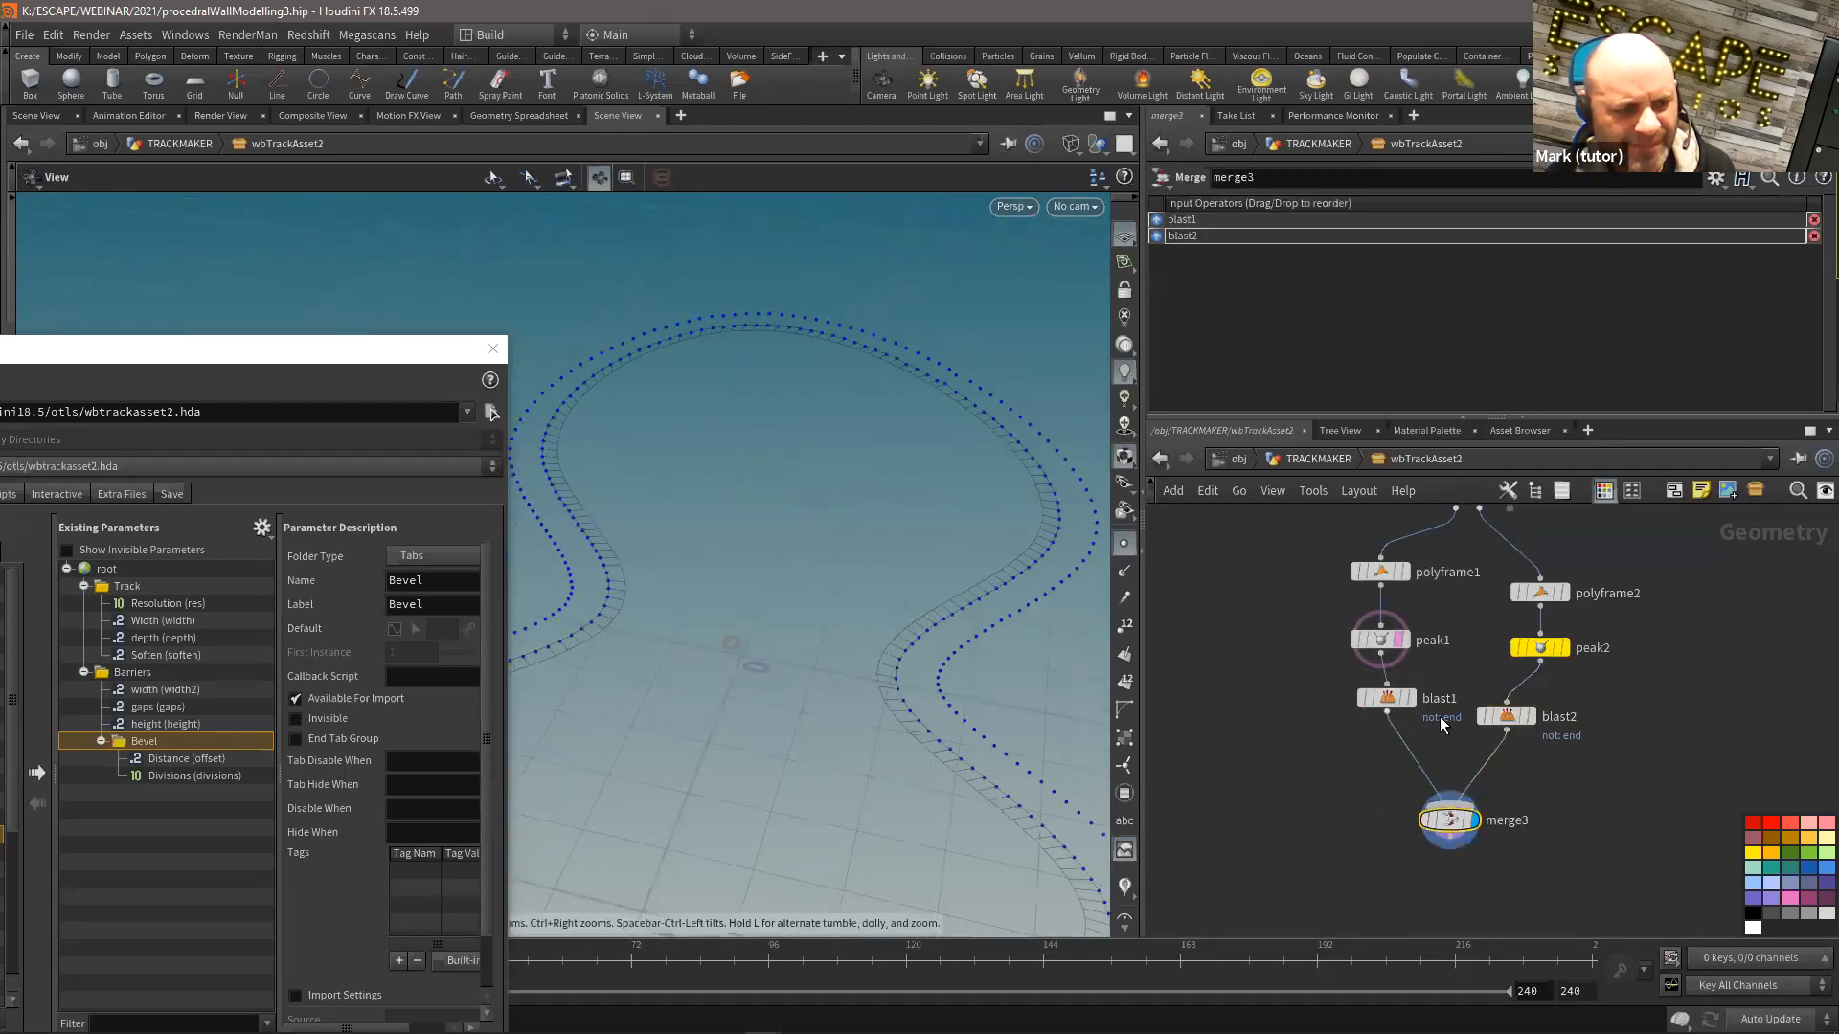
Step: Template the POSTS node to compare its geometry with the merged points
middle_click_drag(1478, 529, 1481, 679)
left_click(1487, 643)
right_click_drag(949, 576, 1001, 565)
left_click(1479, 556)
left_click_drag(1002, 565, 903, 596)
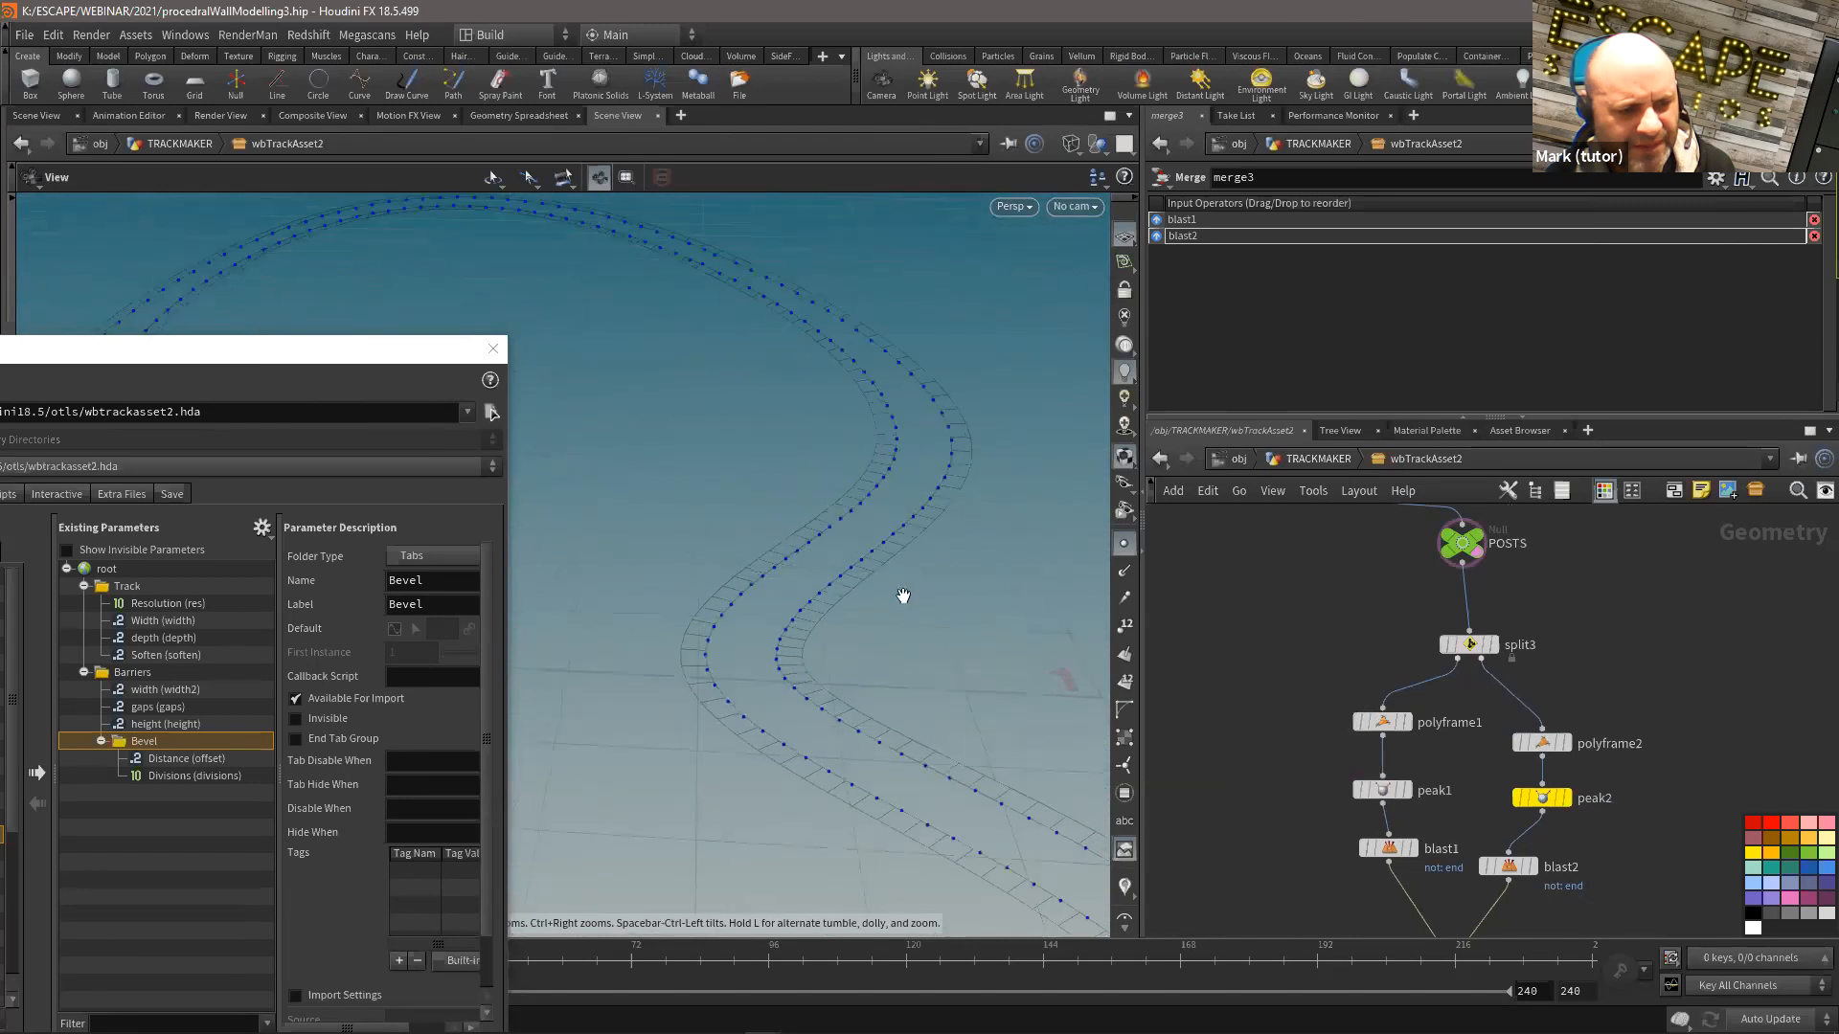
Step: Turn off Delete Non Selected on blast1 and blast2 together
middle_click_drag(1462, 791, 1462, 719)
left_click_drag(1571, 832, 1370, 771)
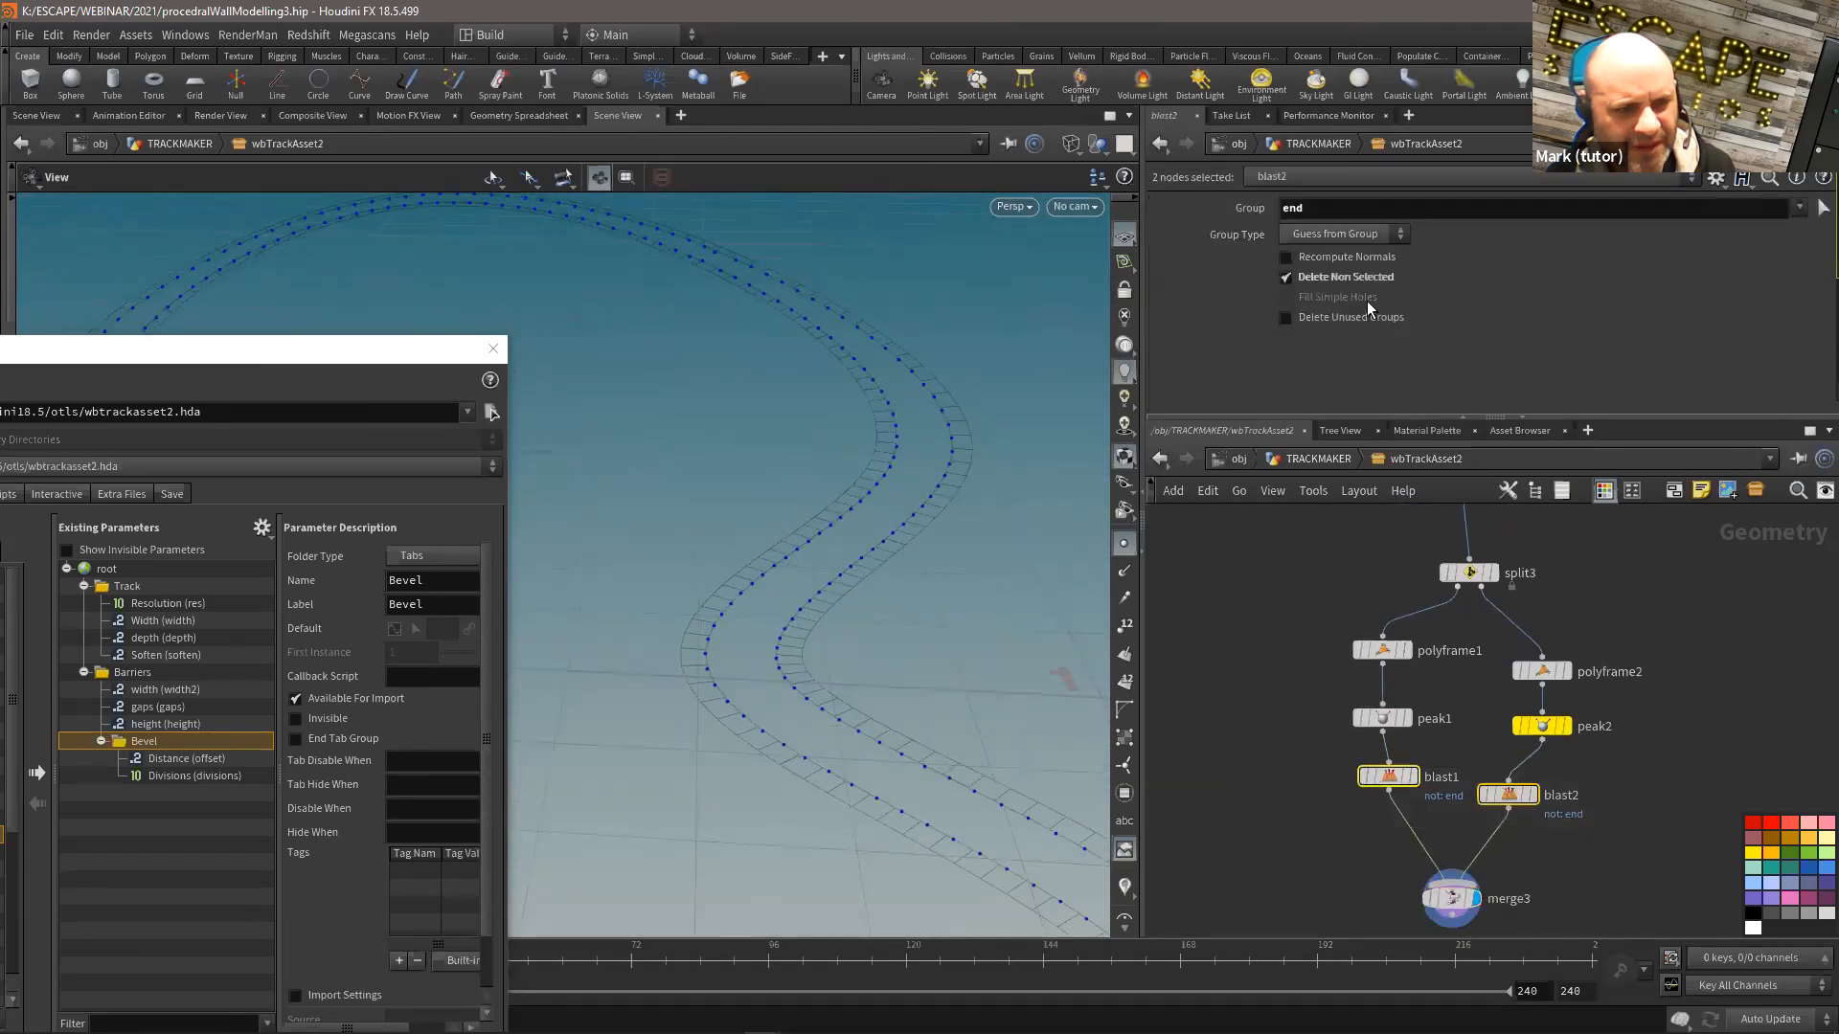
left_click(1329, 279)
left_click_drag(757, 586, 809, 656)
Step: Adjust the peak2 distance slightly to offset the points outward, and space out blast1 and merge3 in the network
left_click(1540, 726)
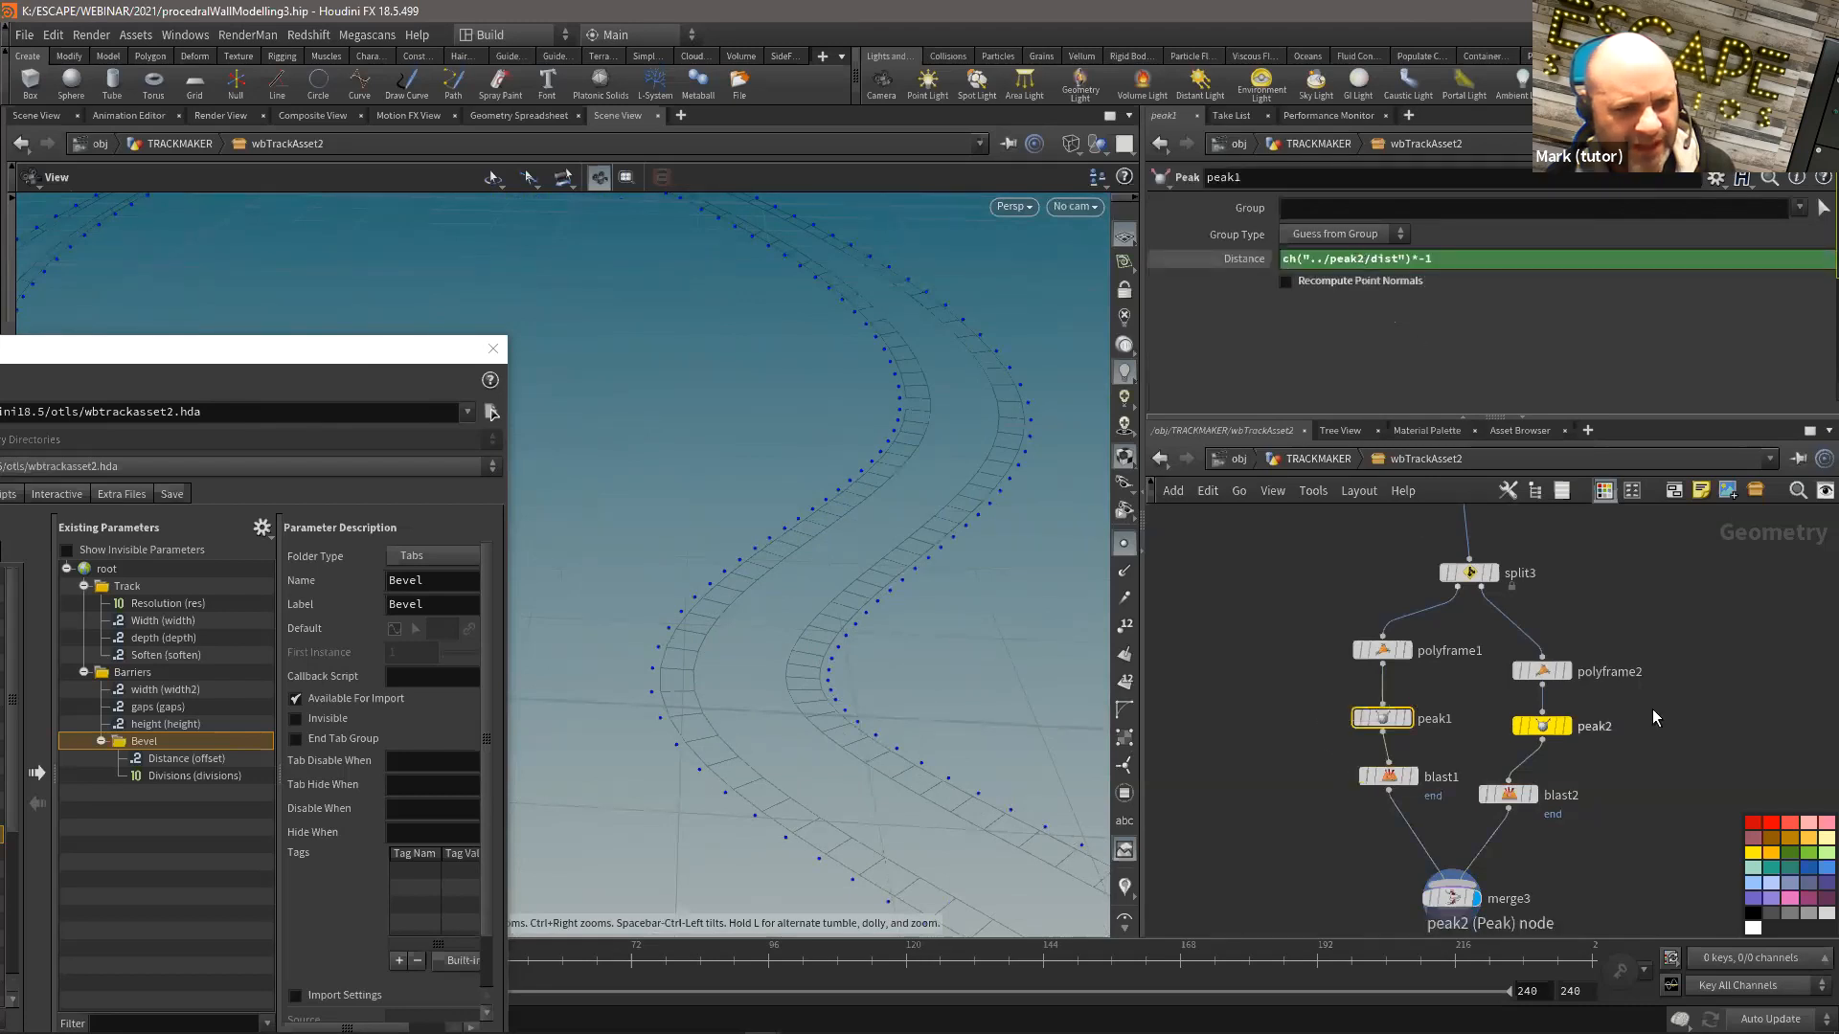
middle_click_drag(1310, 259, 1343, 298)
middle_click_drag(1299, 676, 1265, 511)
left_click_drag(1418, 734, 1413, 784)
left_click_drag(1370, 617, 1363, 635)
Step: Insert a Group by Range node between blast1 and merge3, display it, and align it below blast1
middle_click_drag(1262, 702, 1299, 715)
key("Tab")
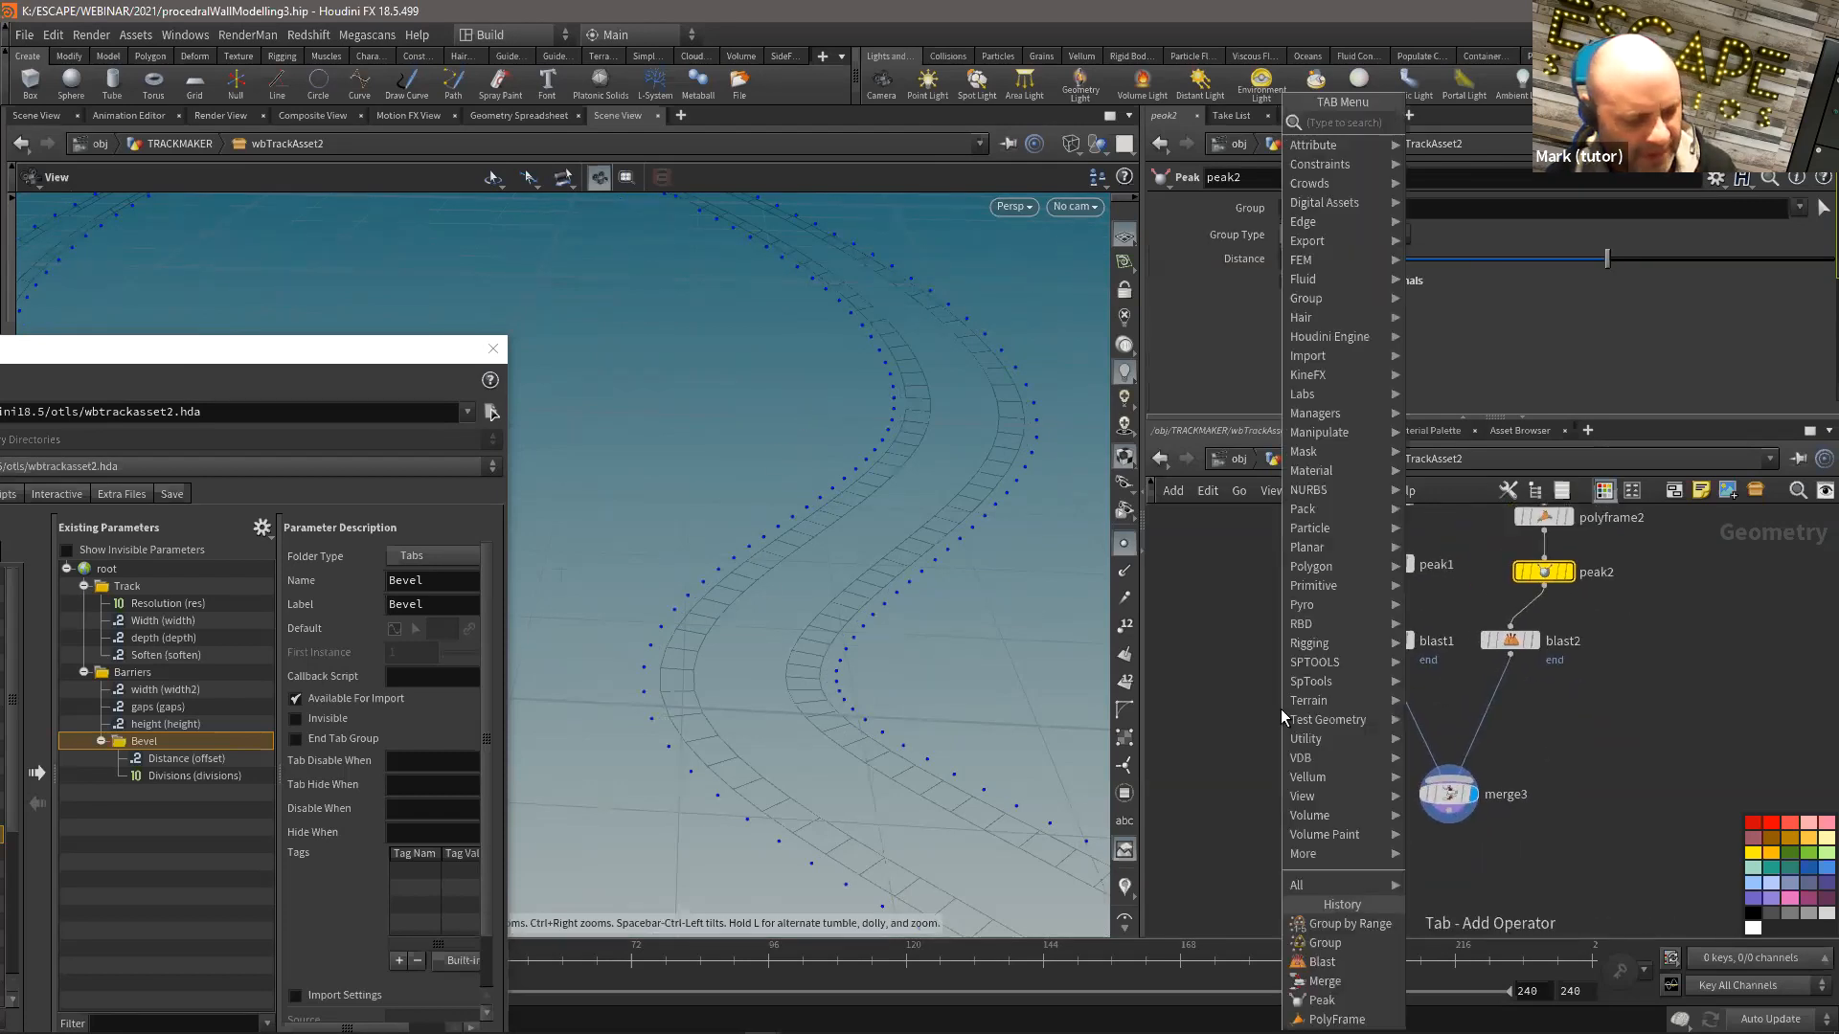
type("gra")
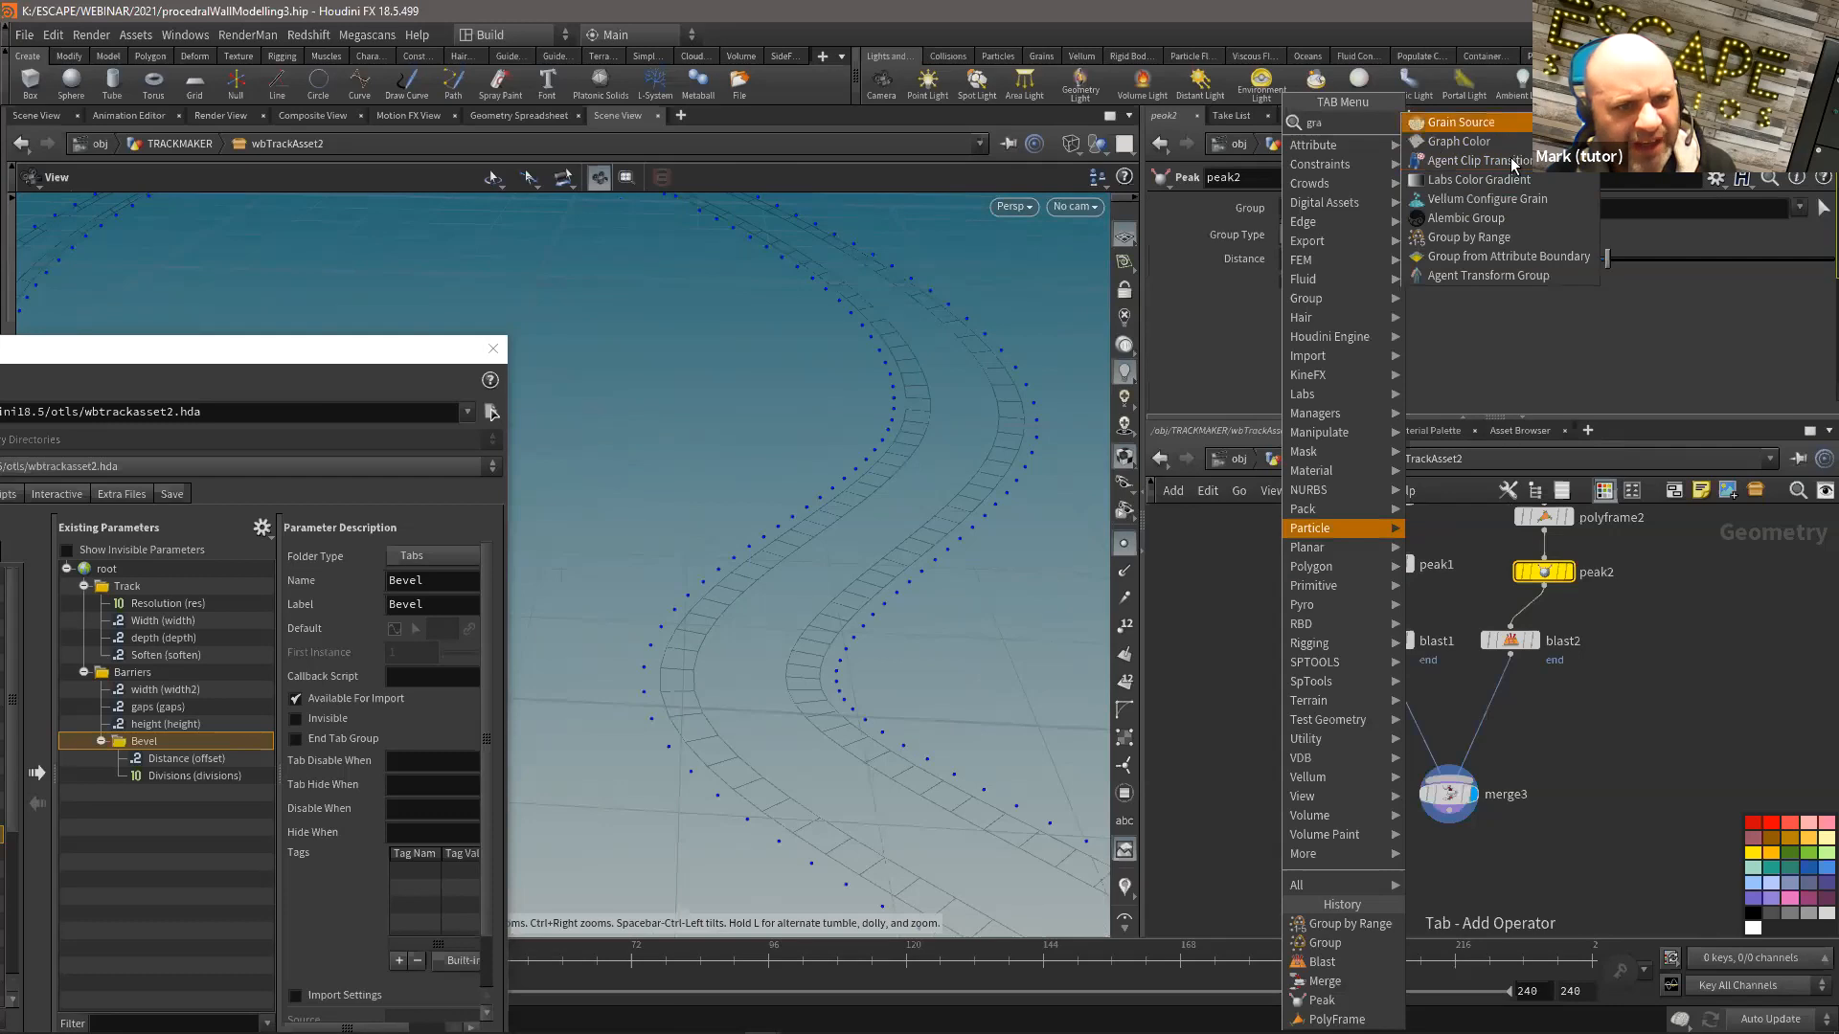
left_click(1519, 236)
left_click(1385, 731)
left_click(1418, 717)
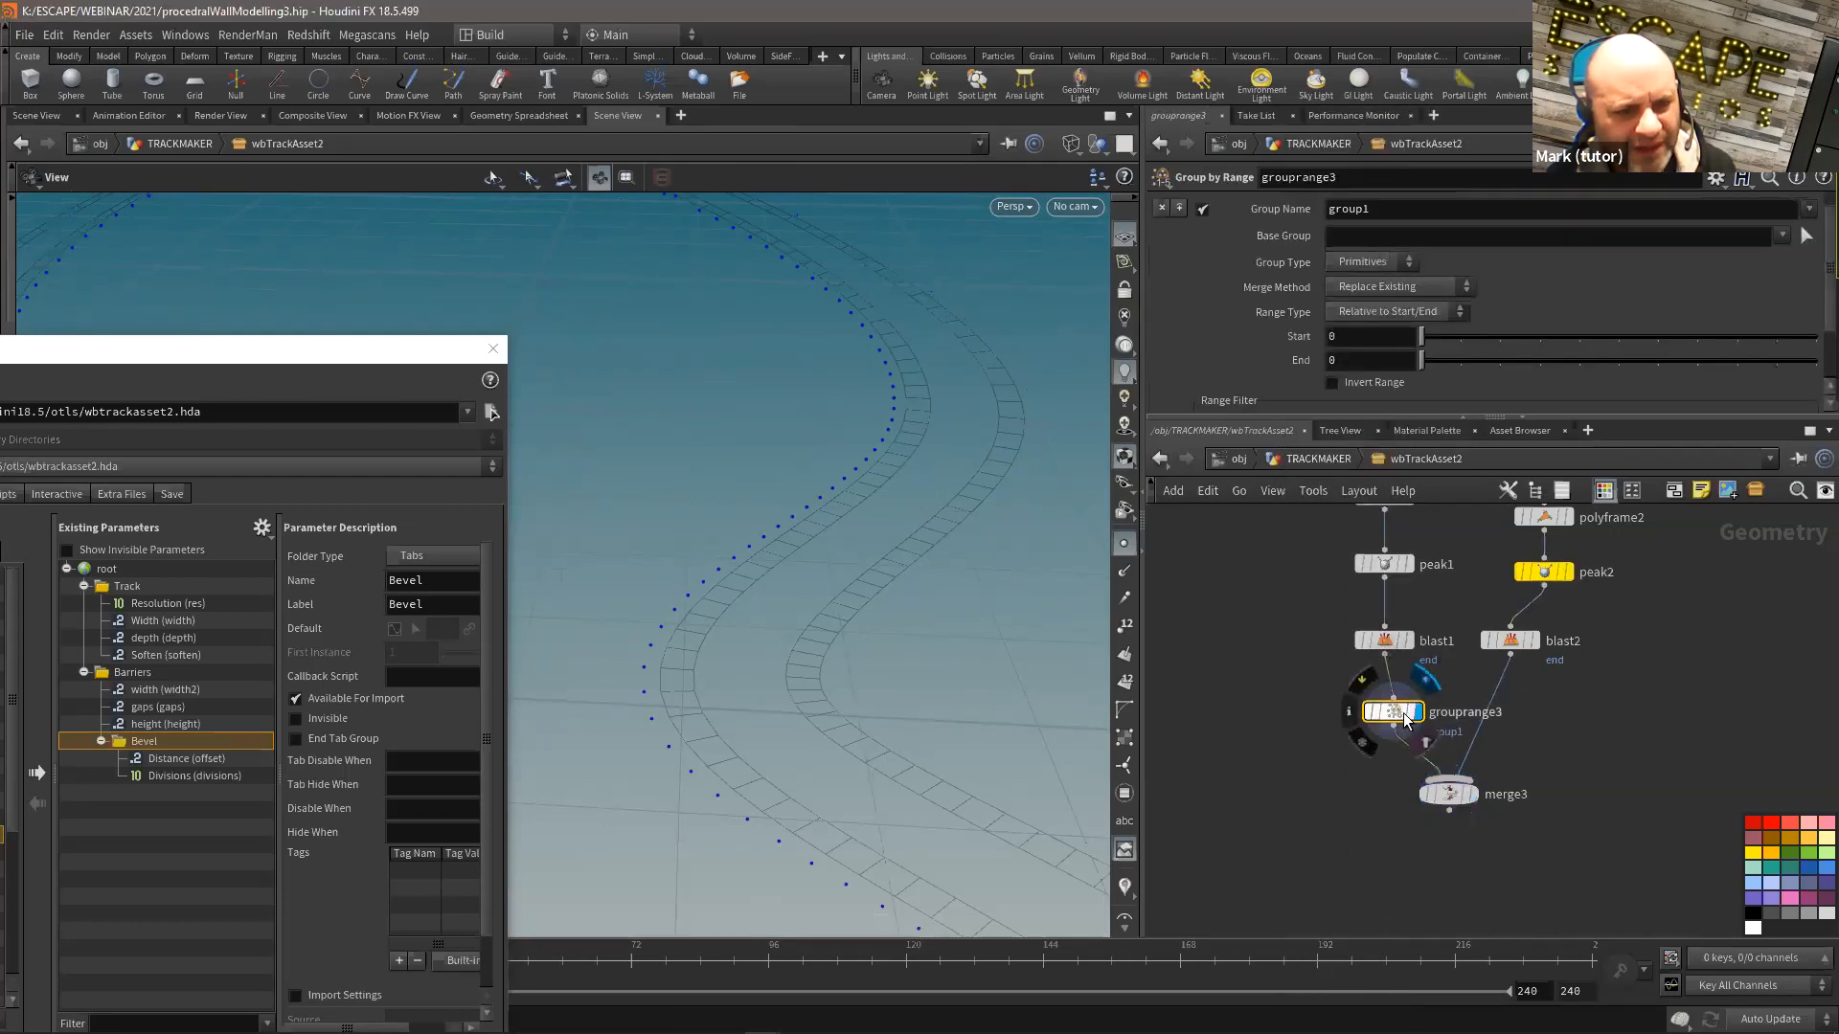
left_click_drag(1458, 809, 1474, 841)
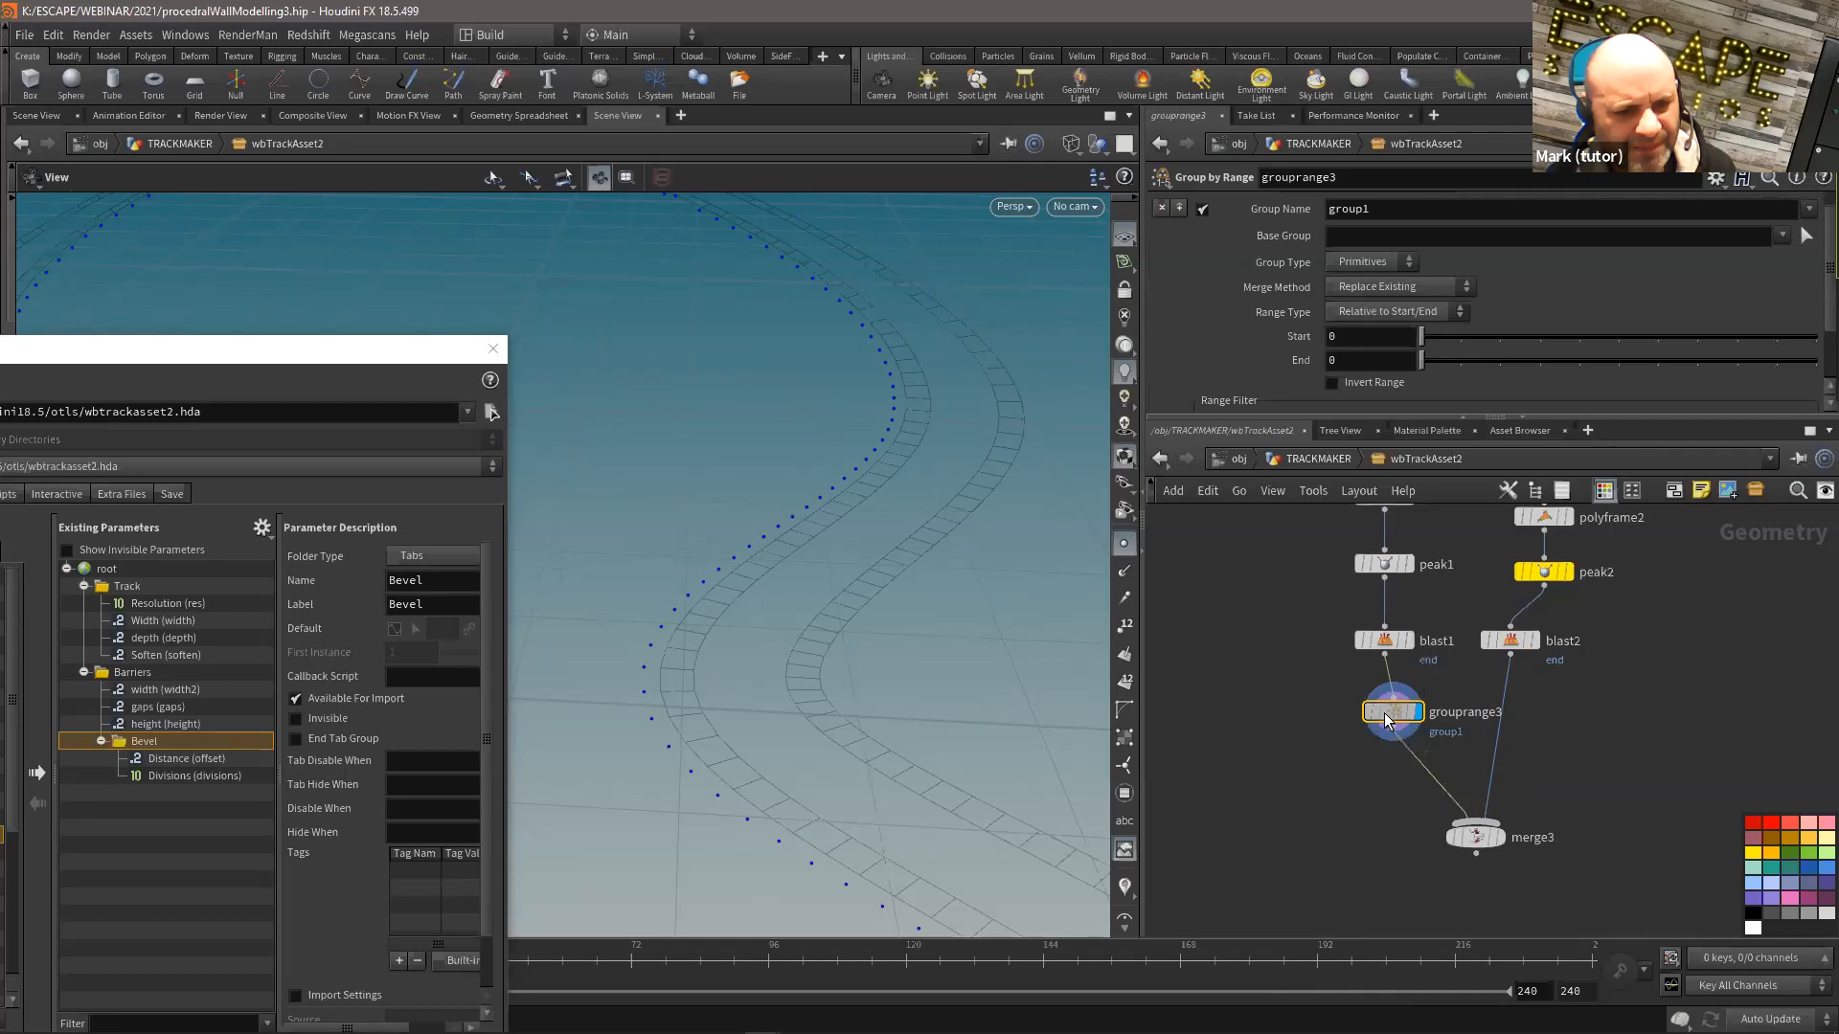
left_click_drag(1395, 713, 1386, 716)
Step: Name the group below blast1 deleteMe and set its group type to Points
left_click_drag(1378, 209, 1230, 207)
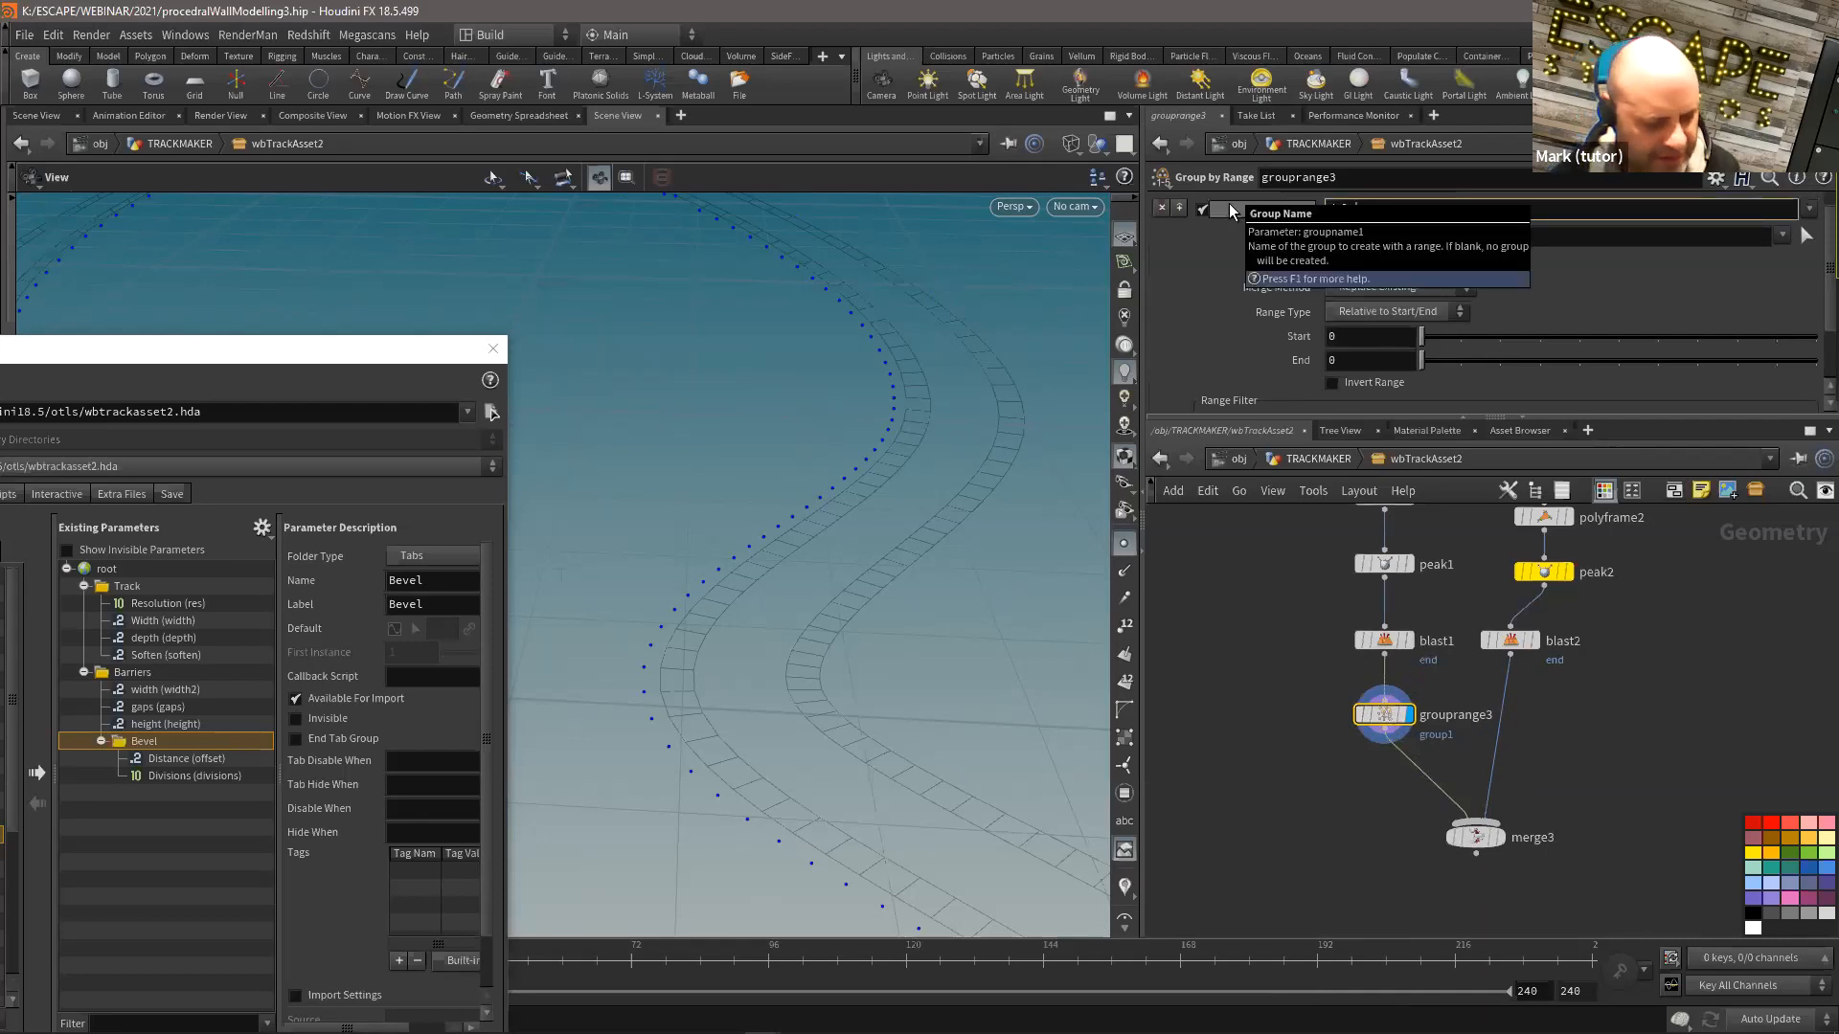
type("deleteMe")
key("Return")
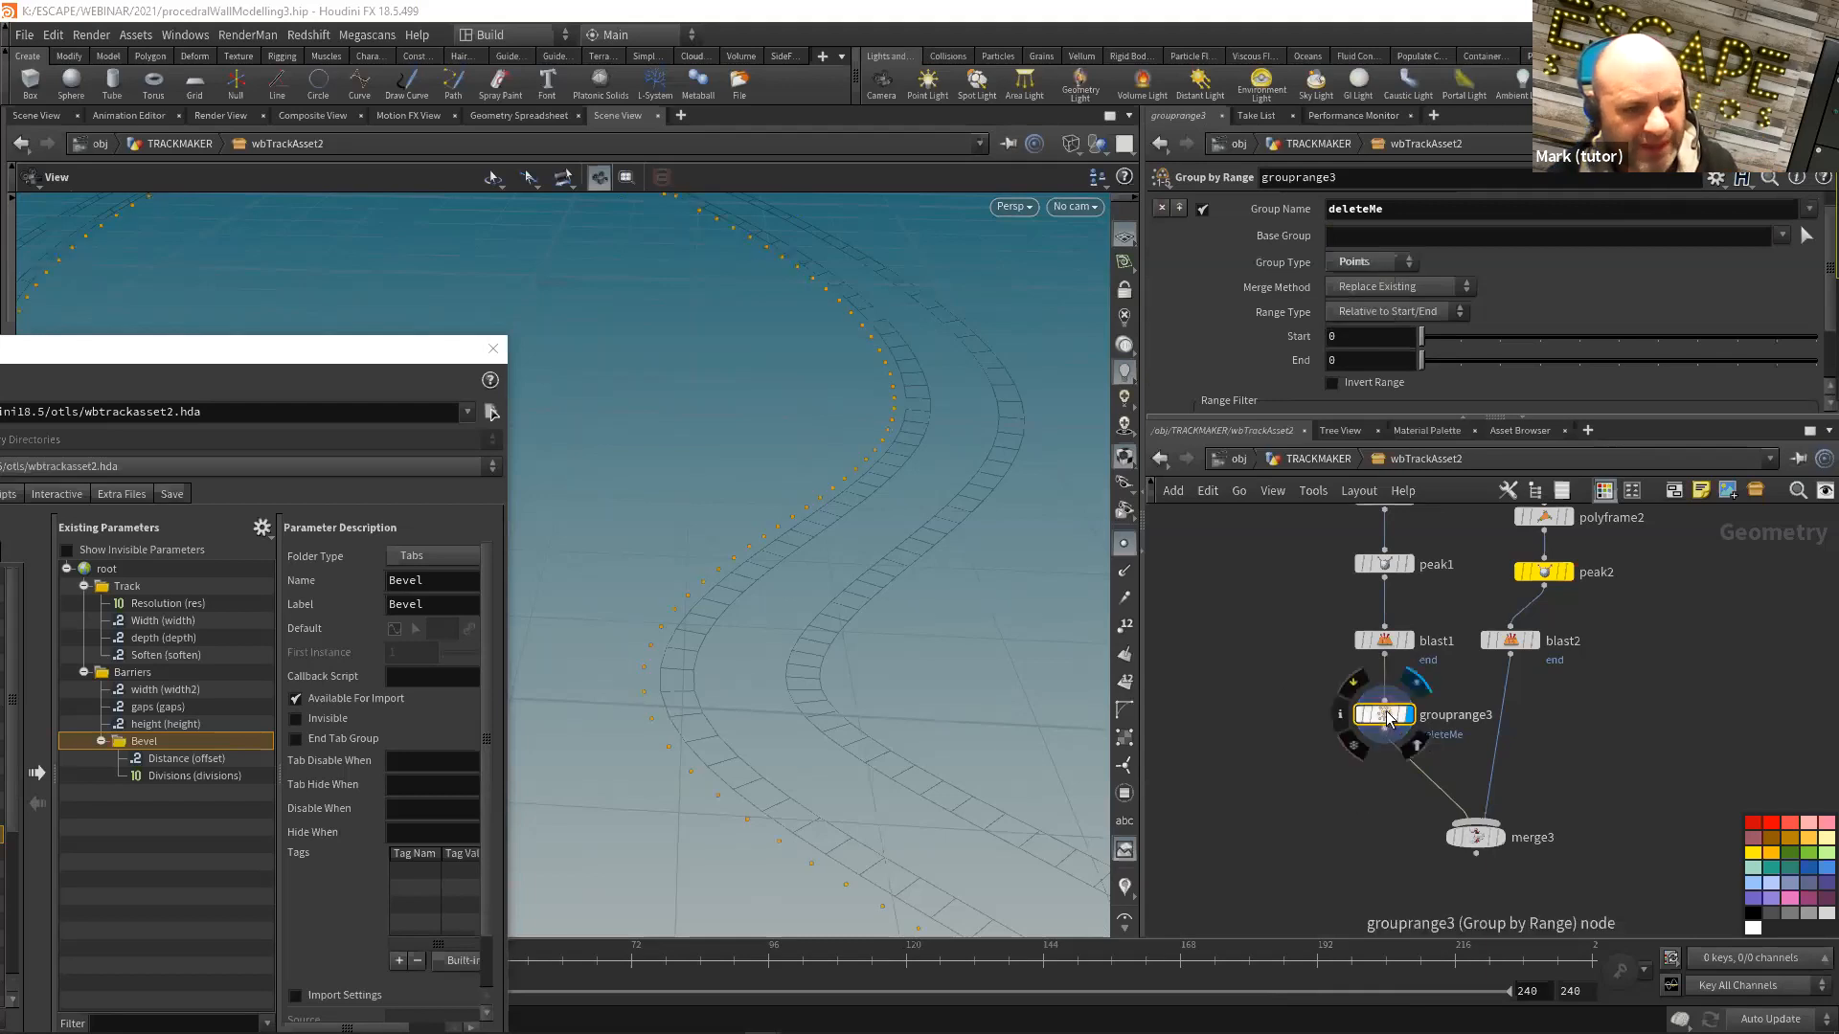
Step: Set the deleteMe group's range filter to select 3 of 4 points
left_click_drag(862, 472, 972, 439)
scroll(1371, 318, "down", 3)
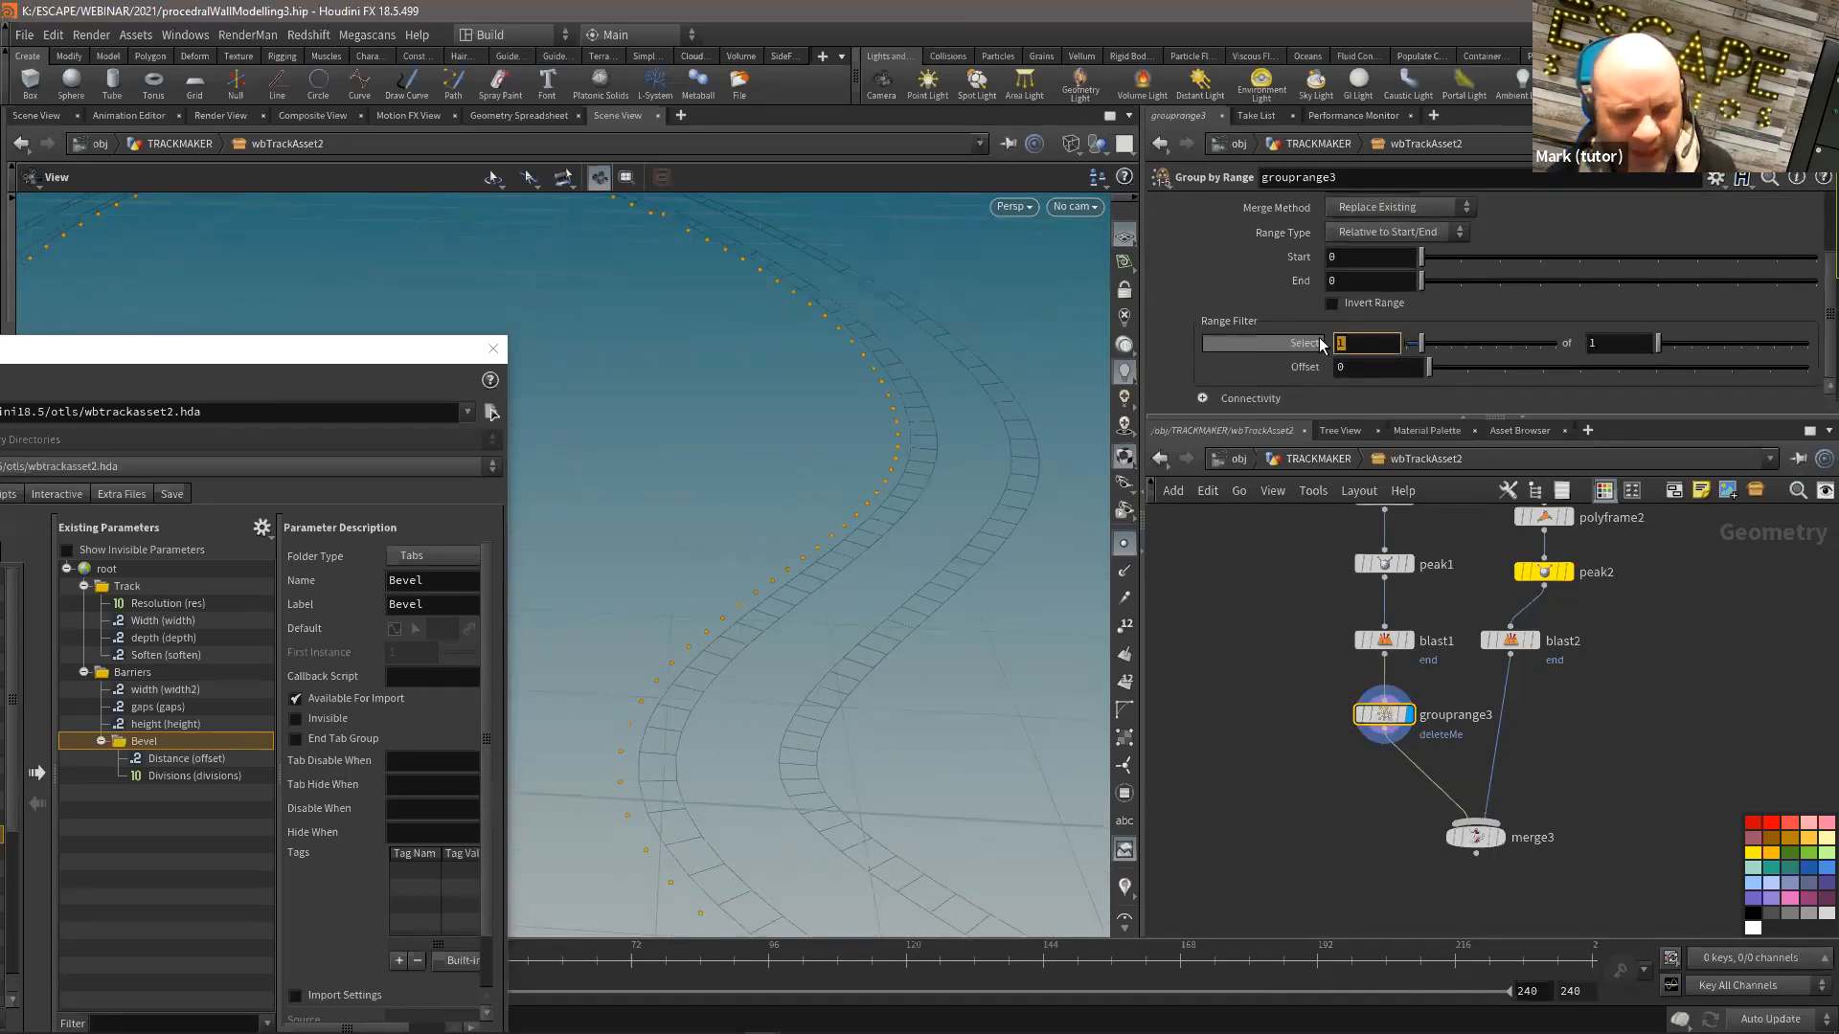
type("3")
key("Tab")
type("4")
key("Tab")
left_click_drag(876, 425, 785, 600)
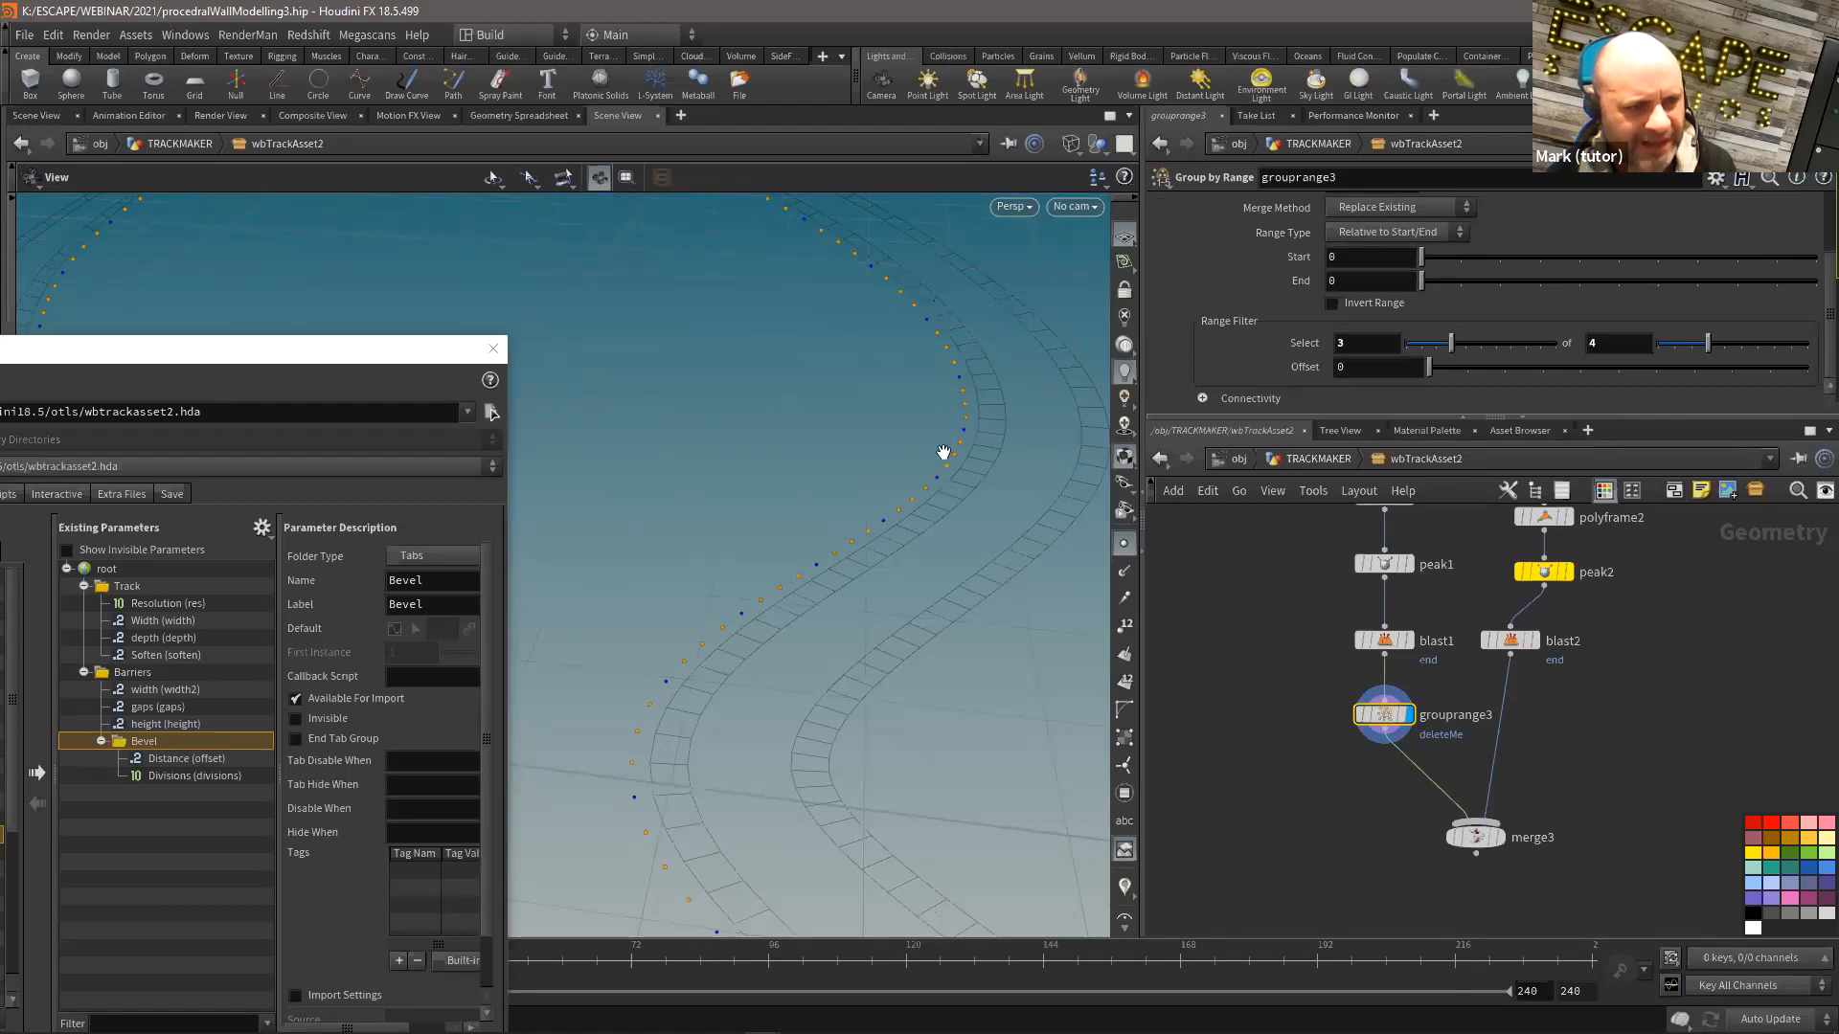
Step: Set the range filter's Select amount to 2 and drive its "of" value with the expression ch("selectamount1")+1
left_click(1435, 343)
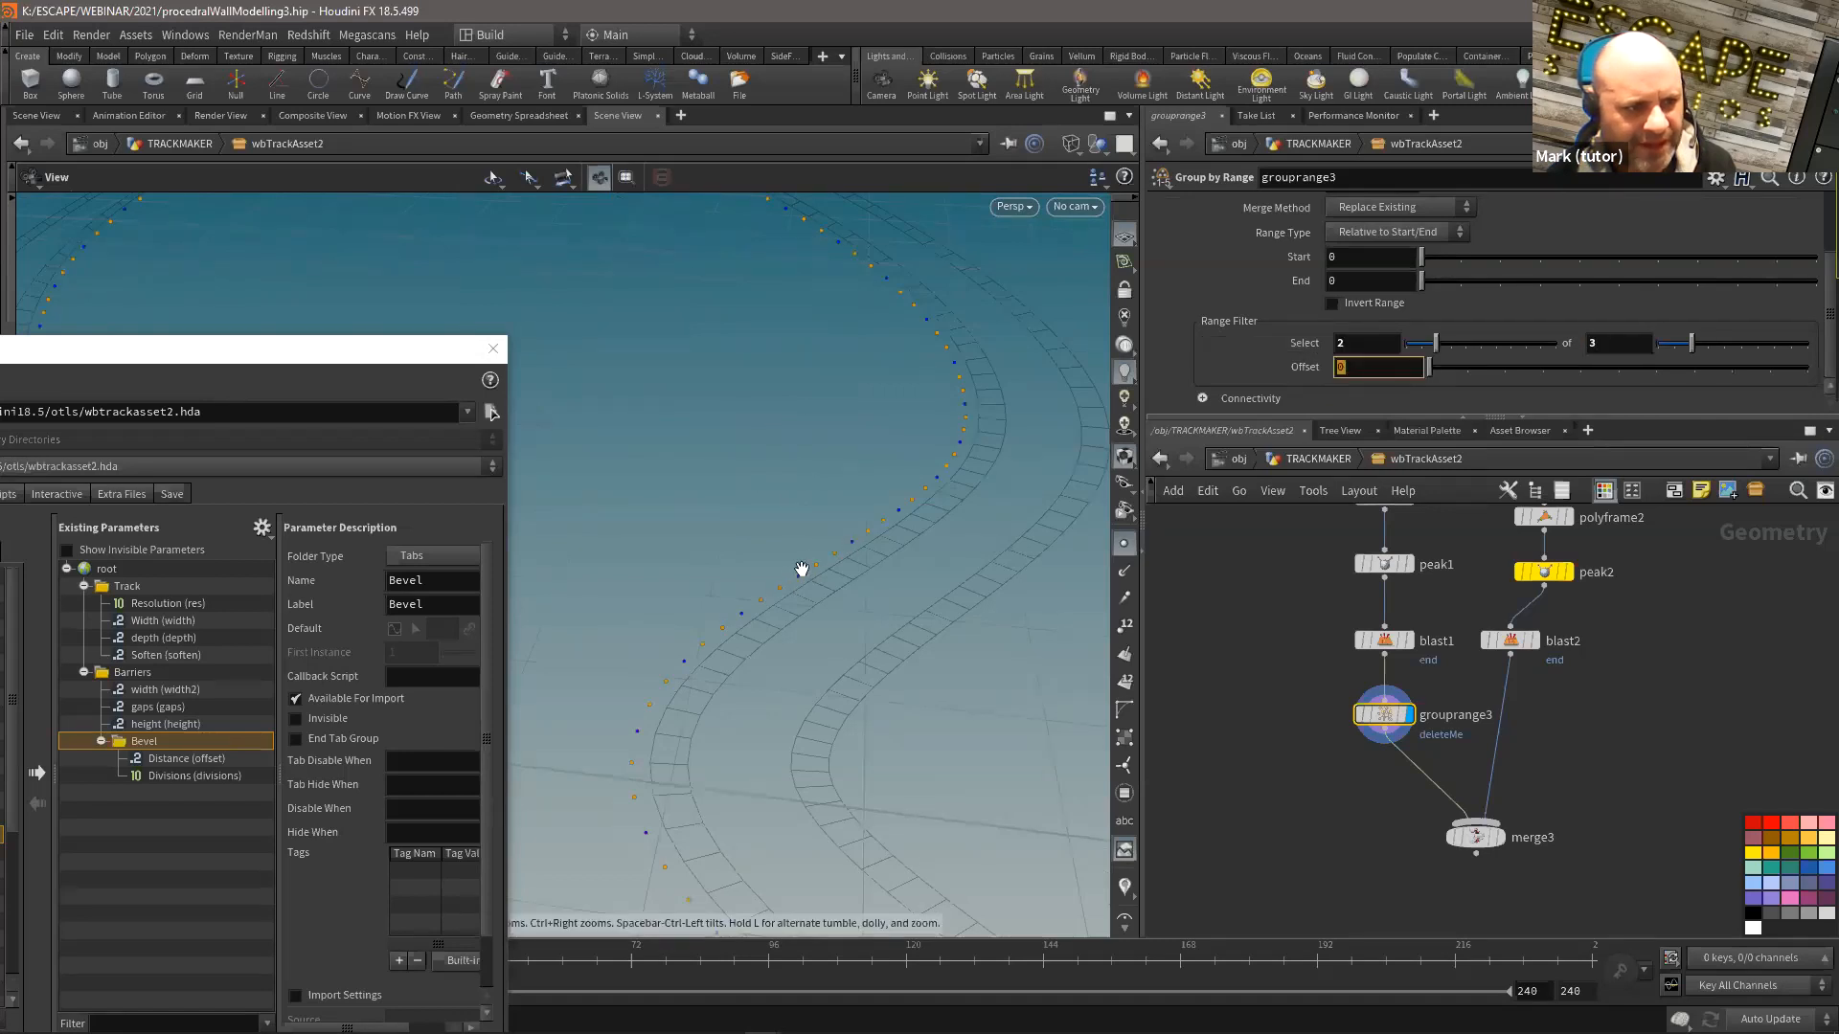
left_click(1366, 343)
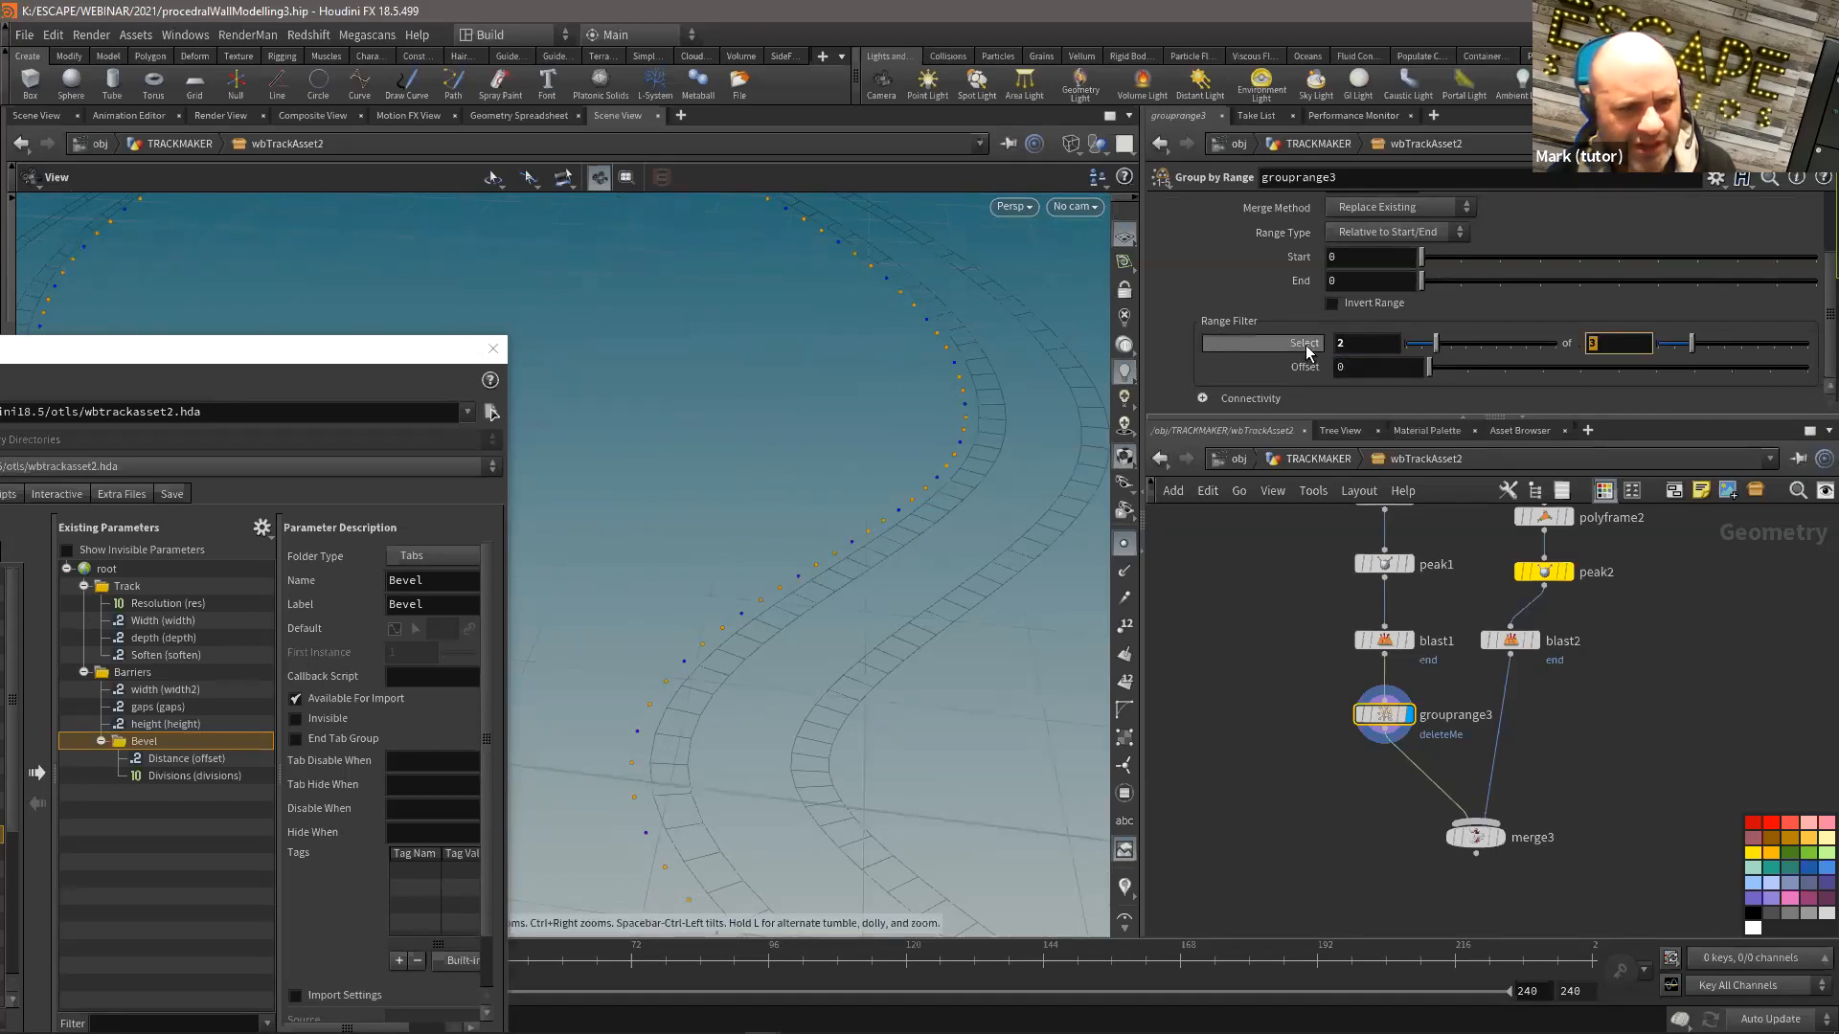
right_click(1356, 343)
left_click(1391, 469)
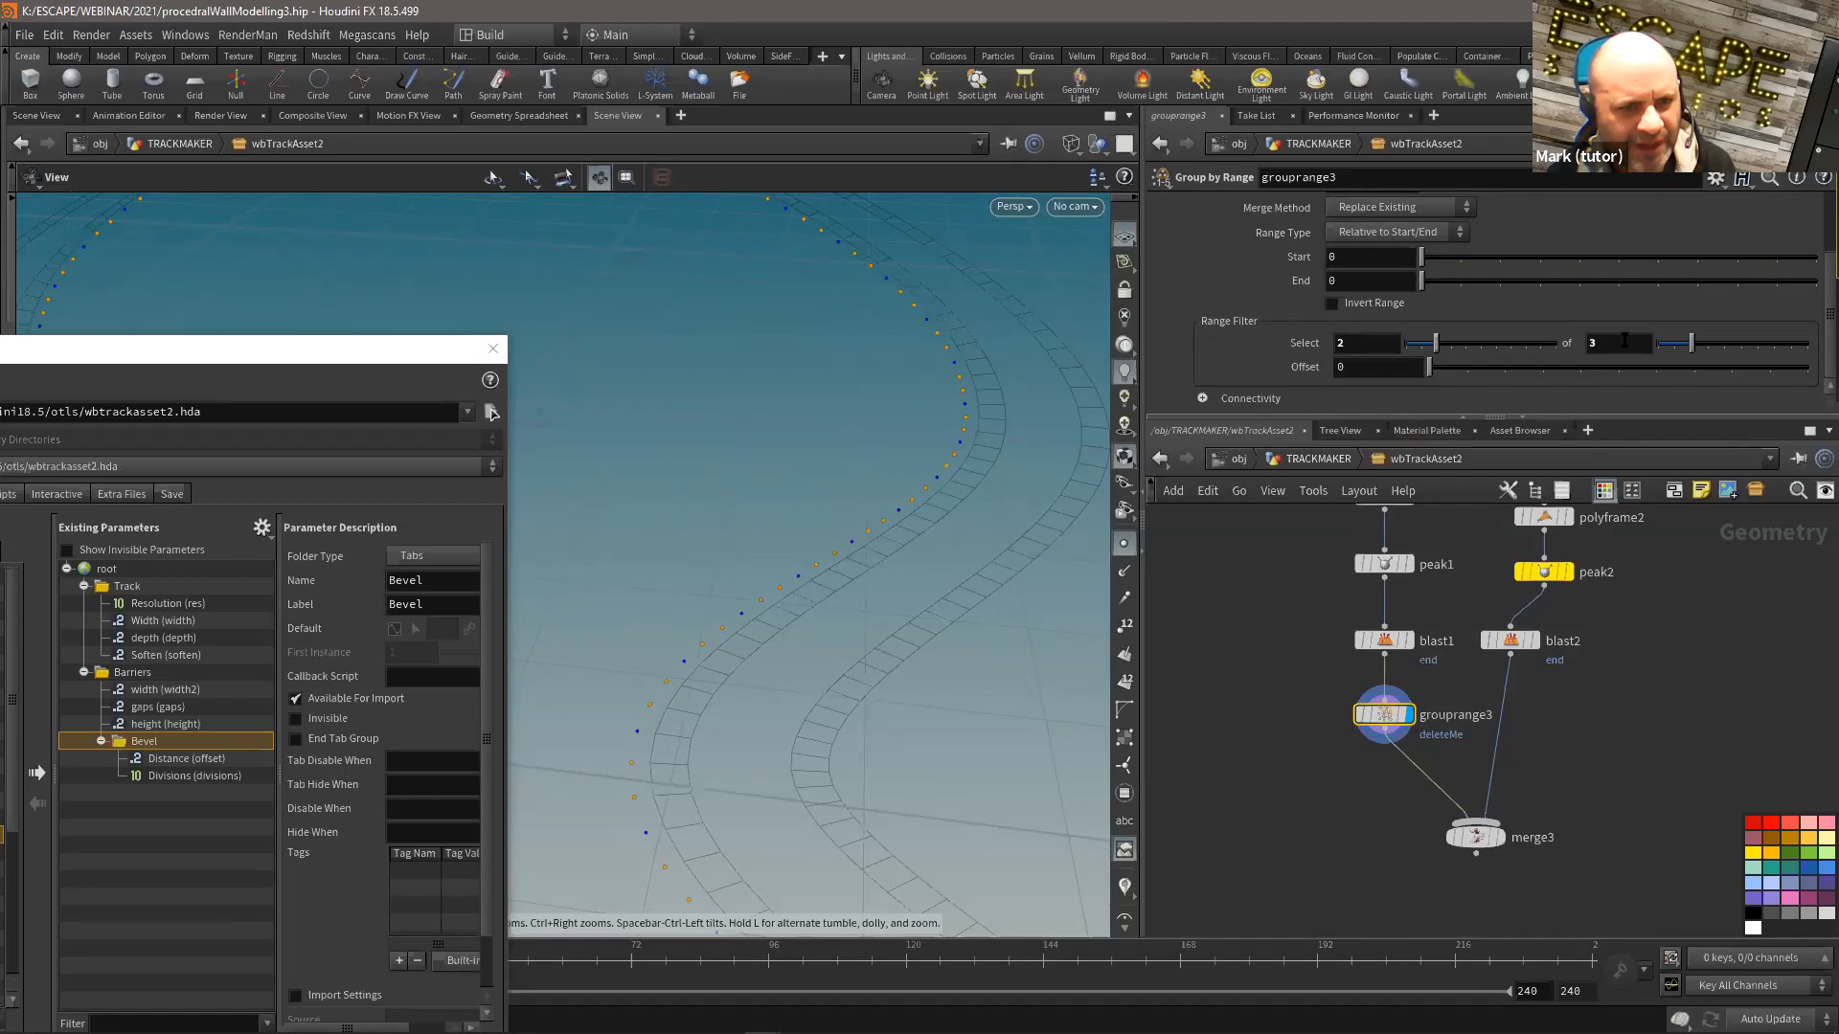
right_click(1624, 342)
left_click(1677, 528)
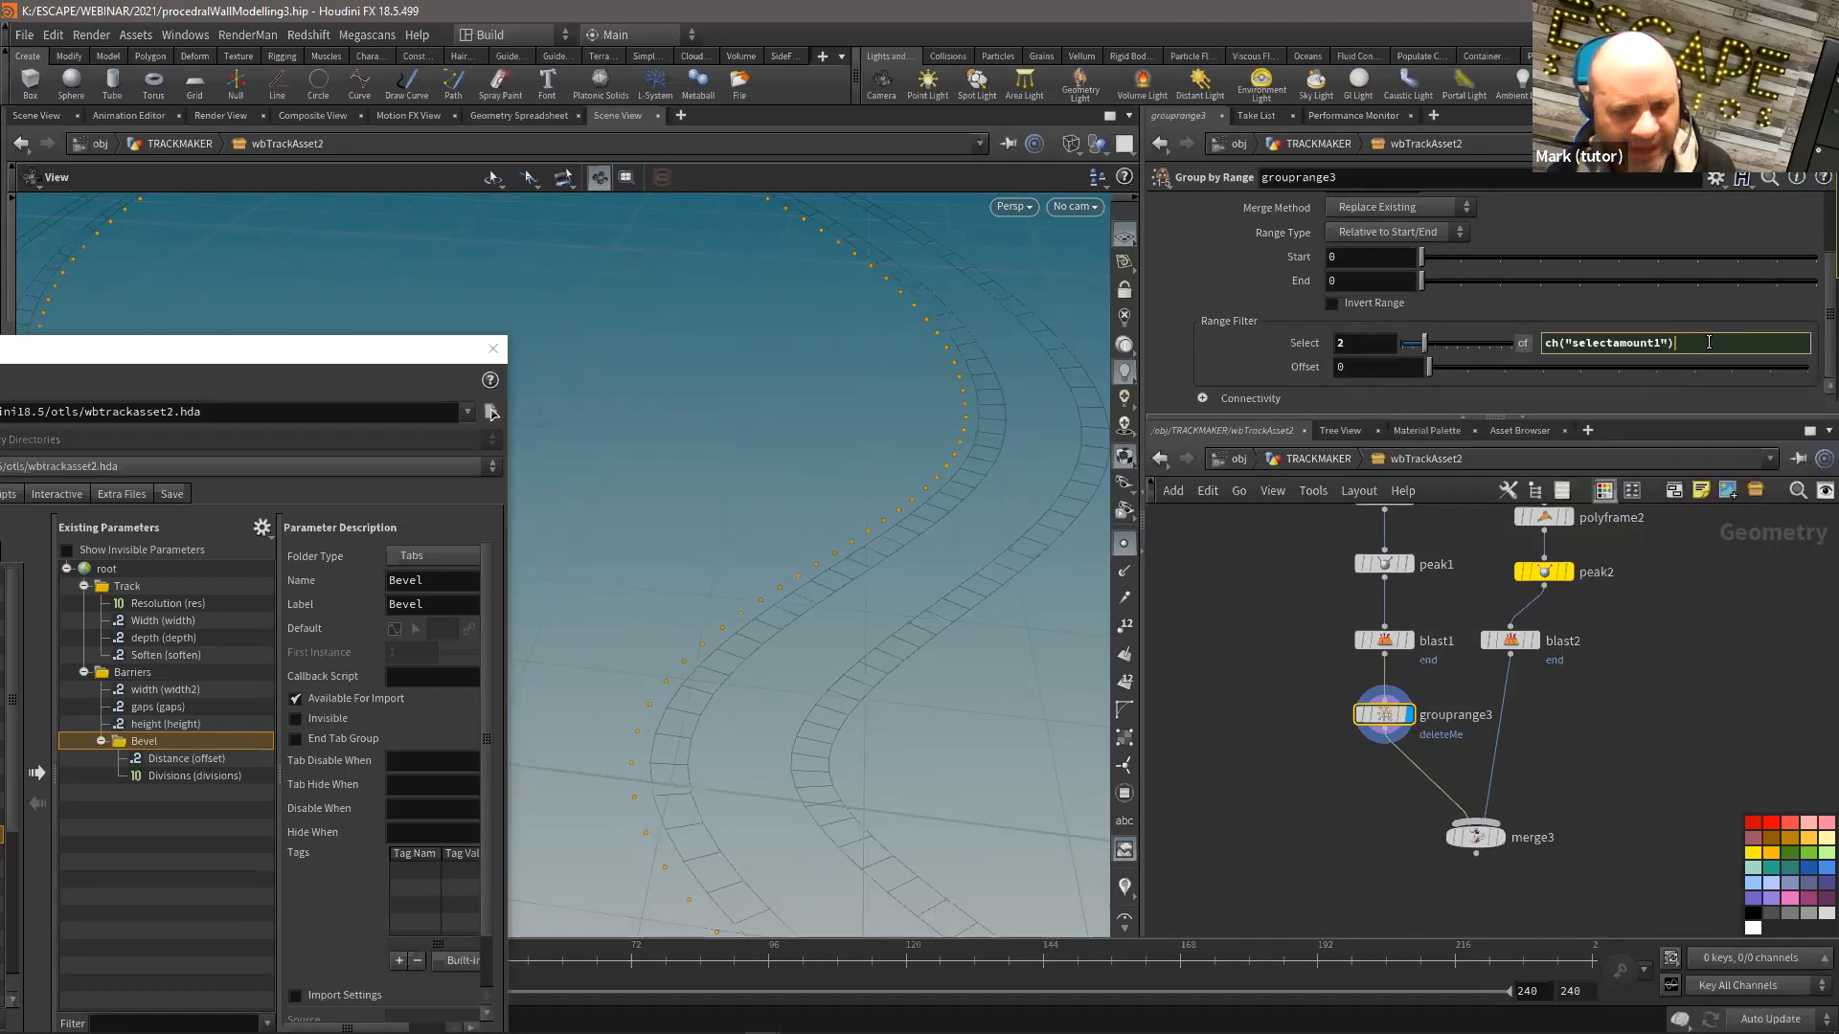
type("+1")
key("Return")
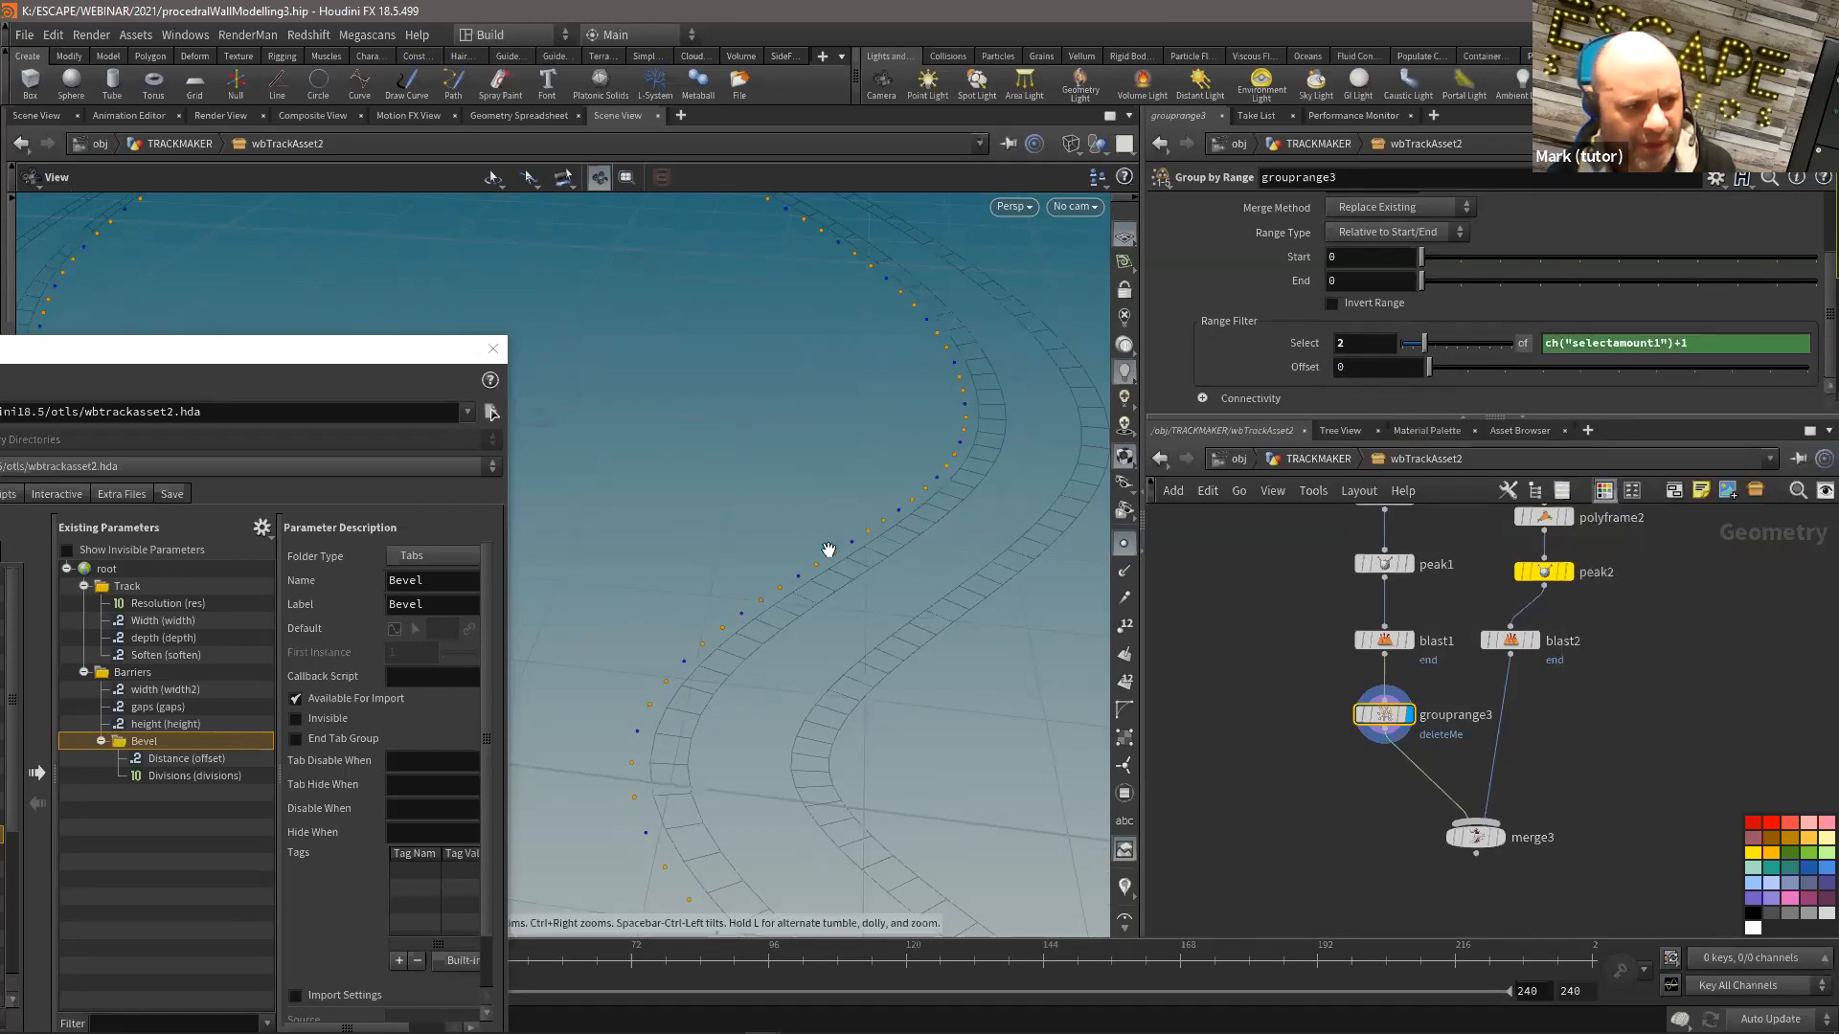
Step: Set the deleteMe group's range filter Select amount to 6 and color the grouprange3 node orange
middle_click_drag(1383, 342, 1426, 348)
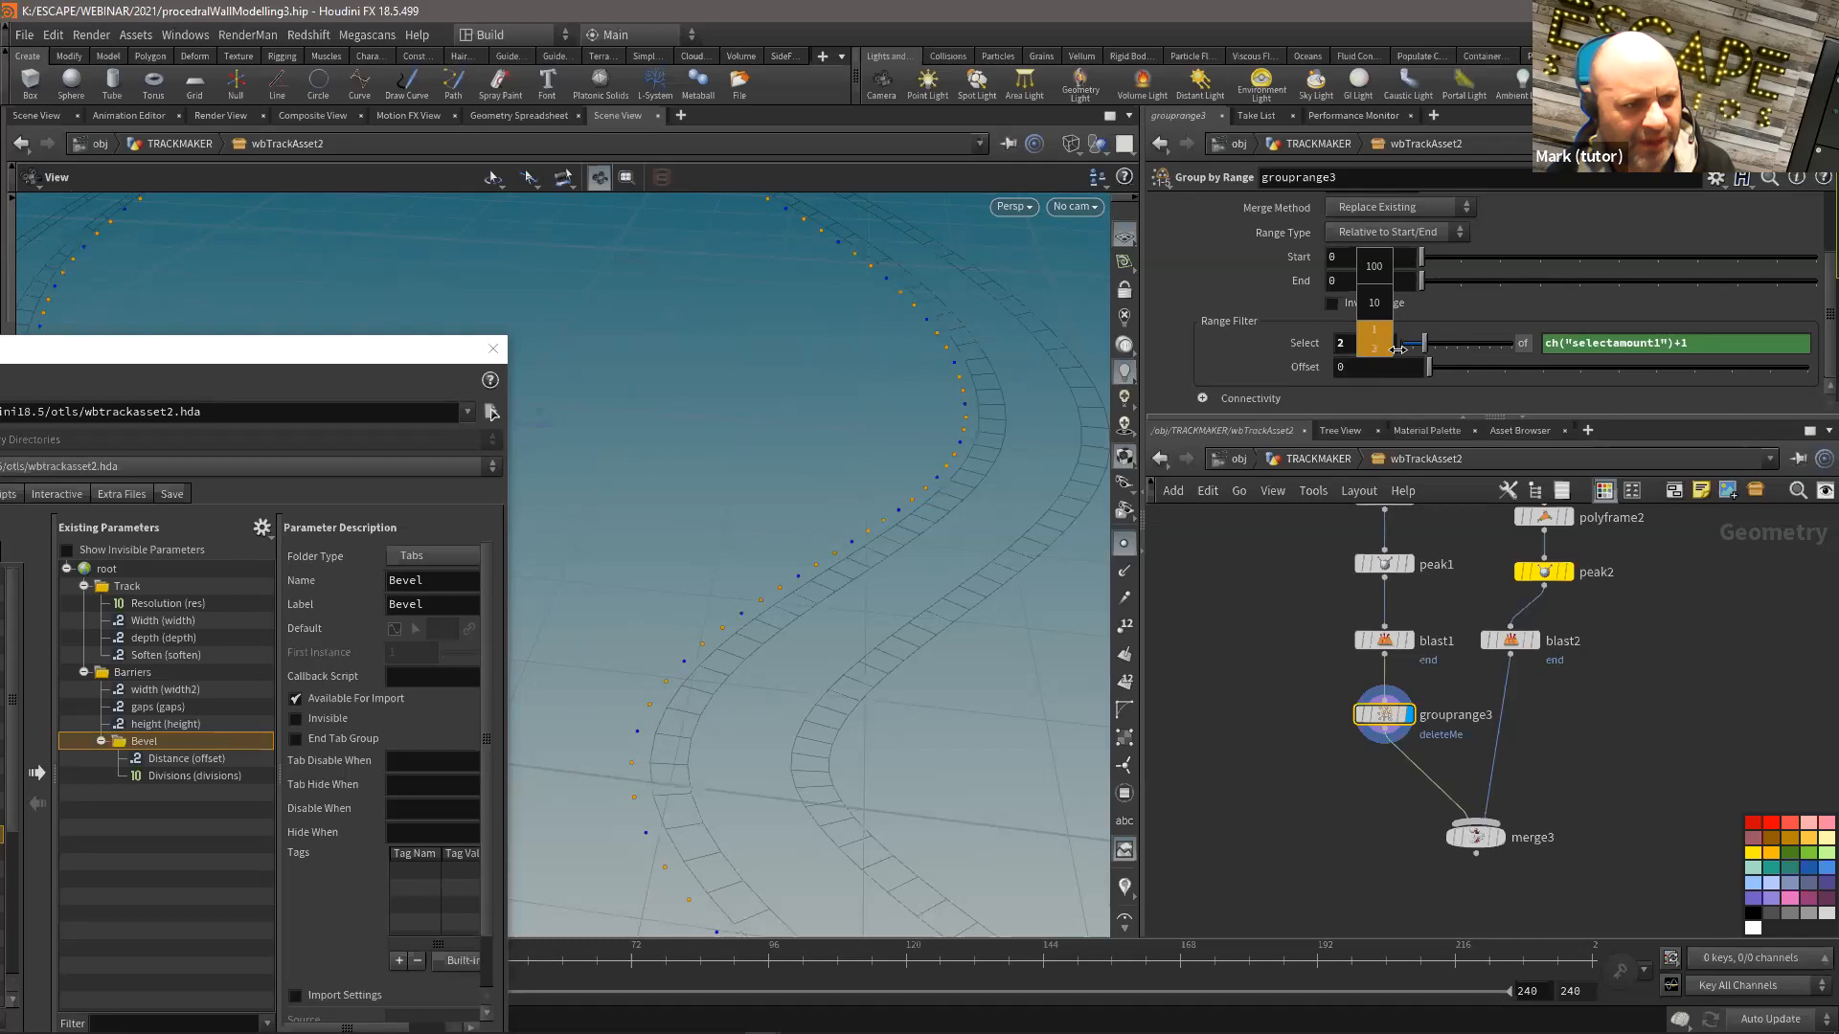
middle_click_drag(1431, 345, 1431, 344)
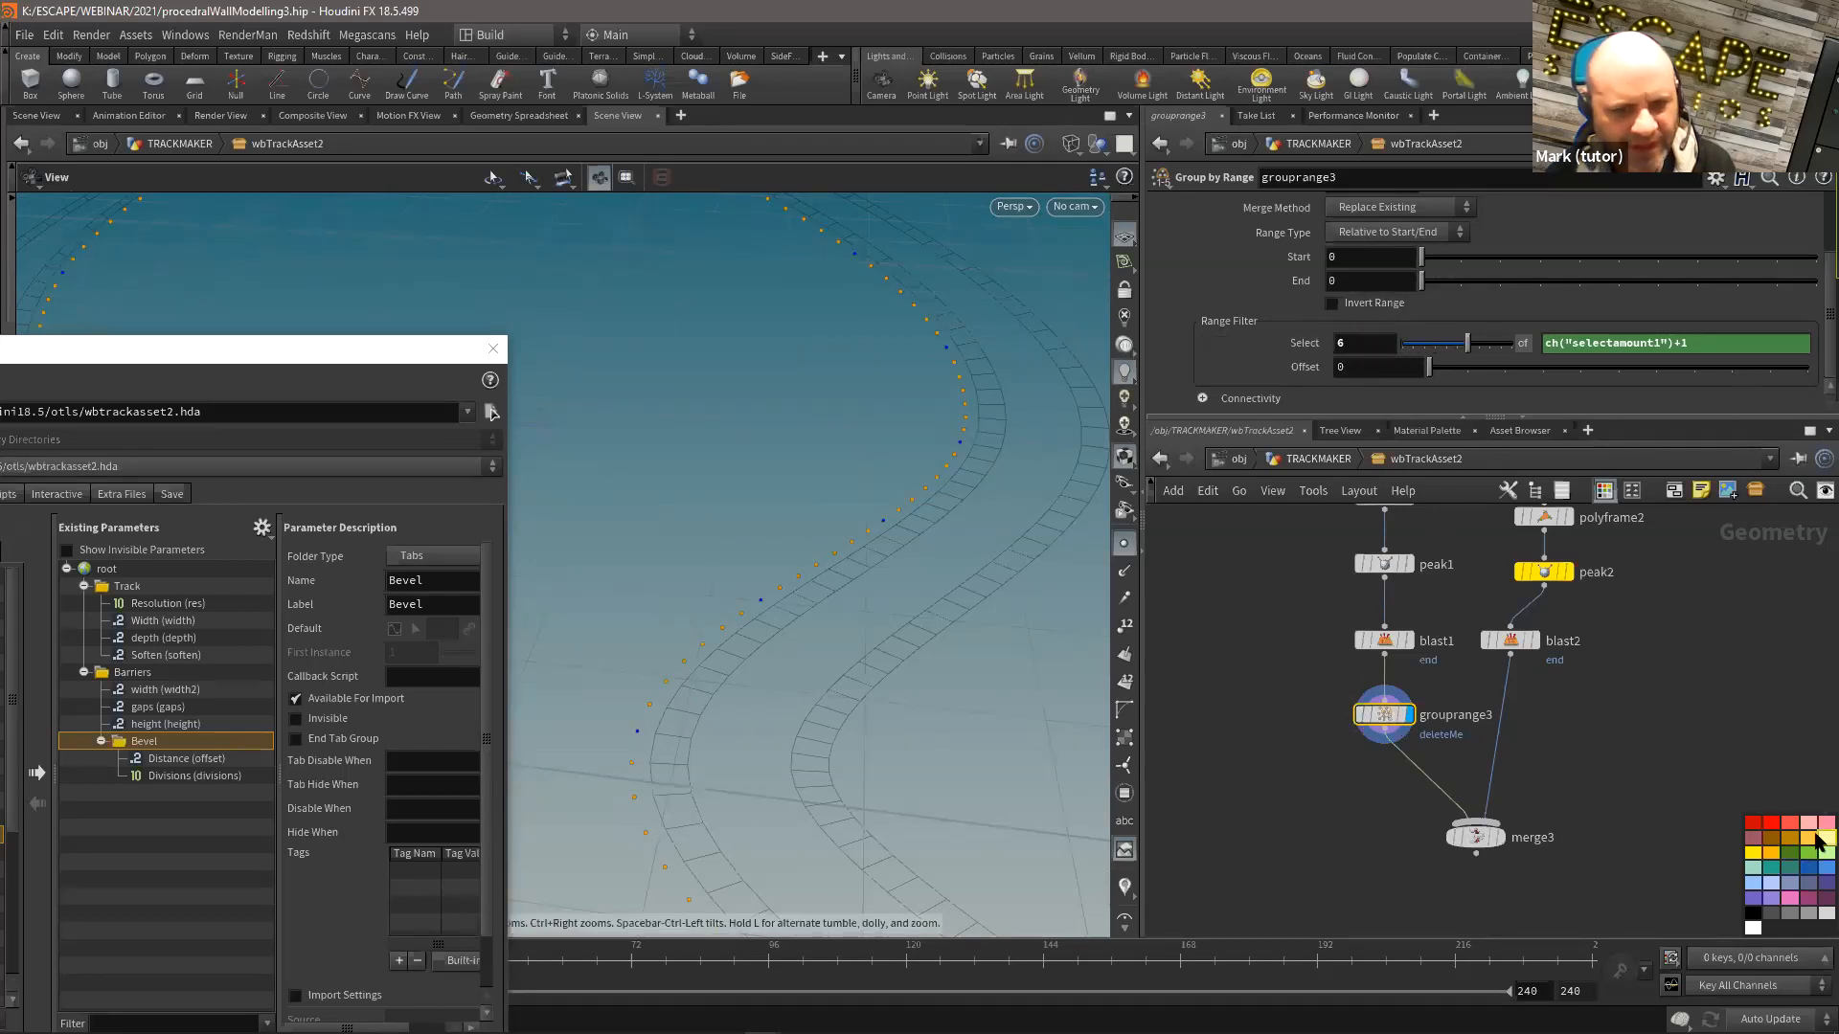
left_click_drag(1745, 812, 1701, 736)
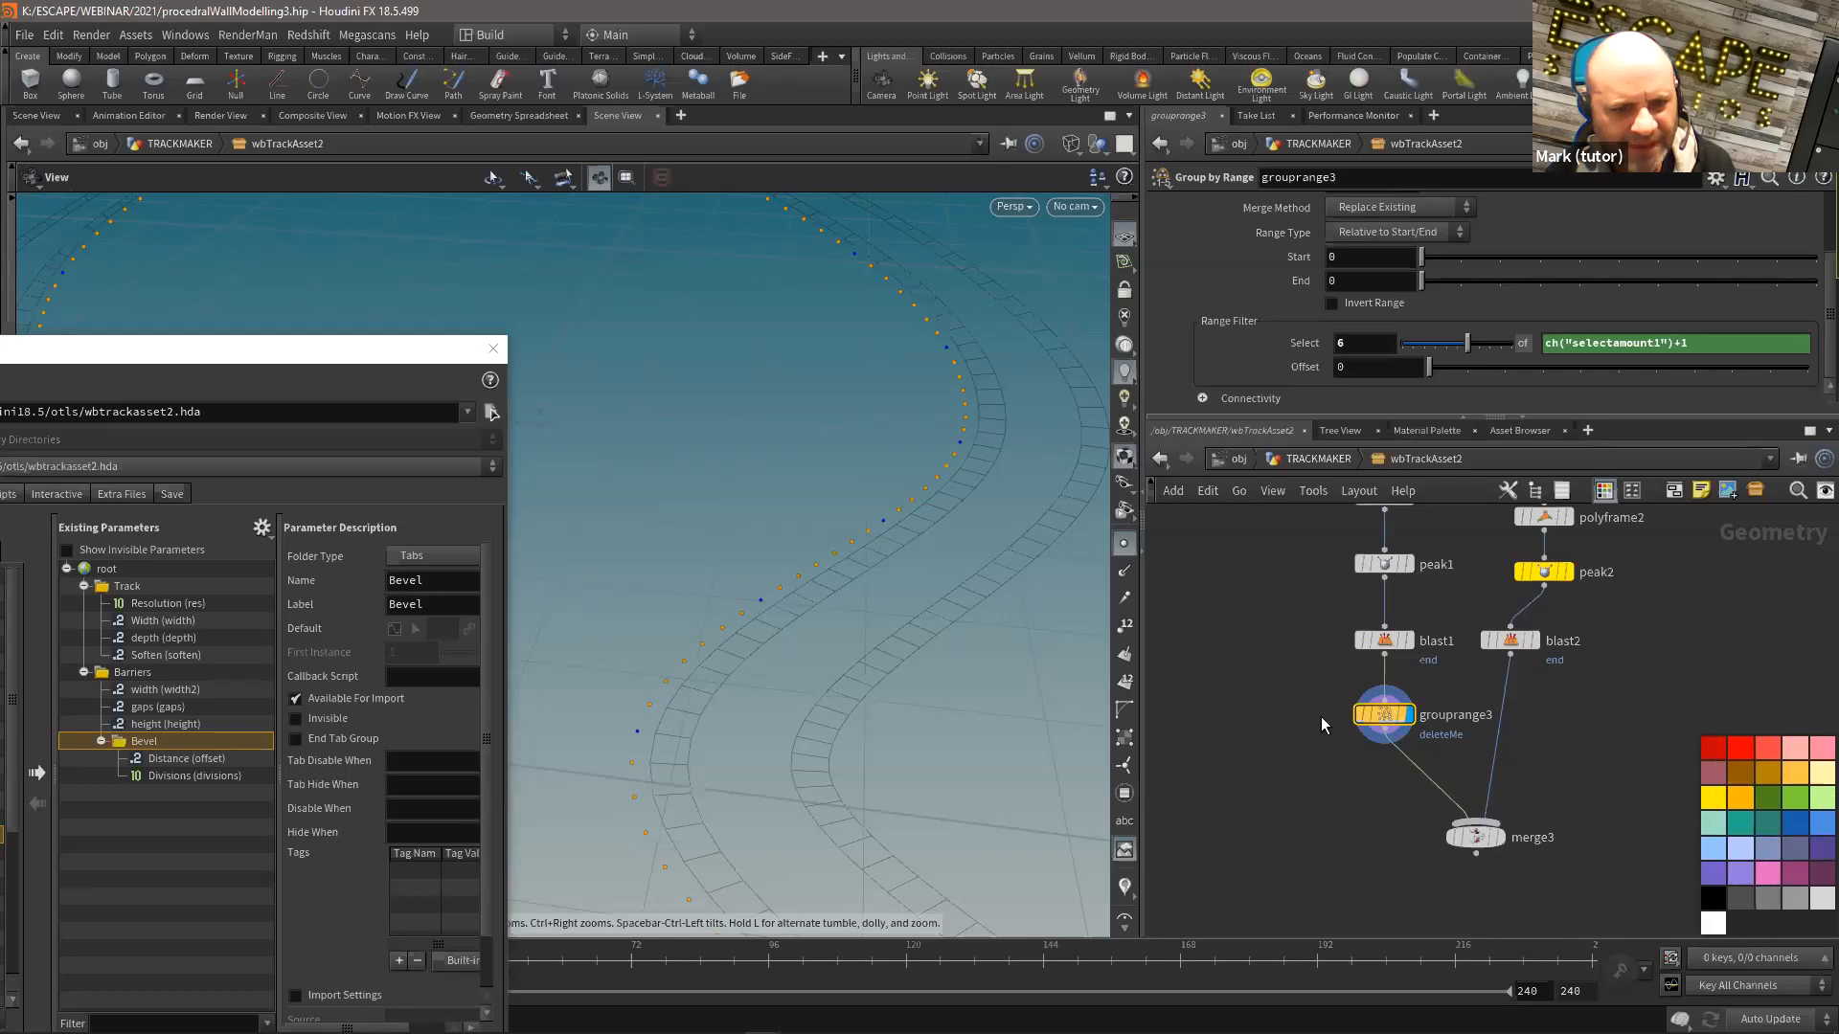
Step: Create a reference copy of grouprange3, insert it between blast2 and merge3, and display it
mouse_move(1390, 727)
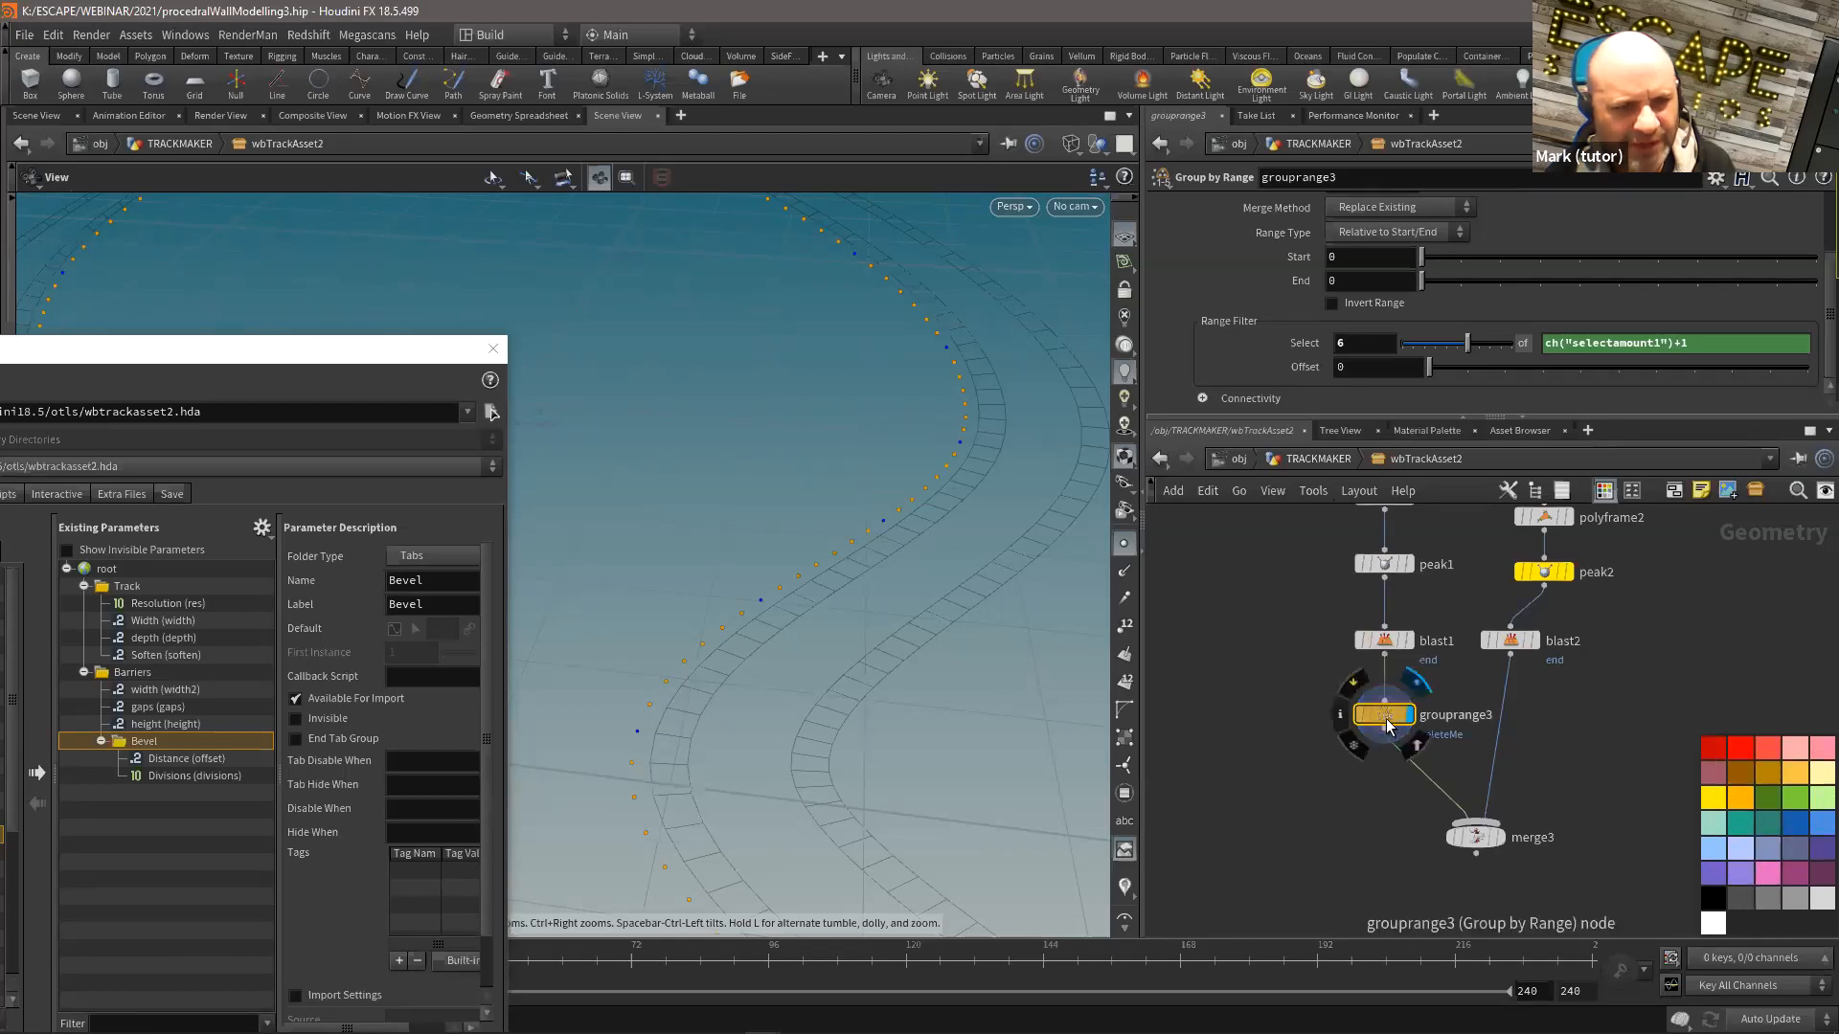
left_click_drag(1388, 727, 1376, 732)
left_click_drag(1458, 836, 1459, 852)
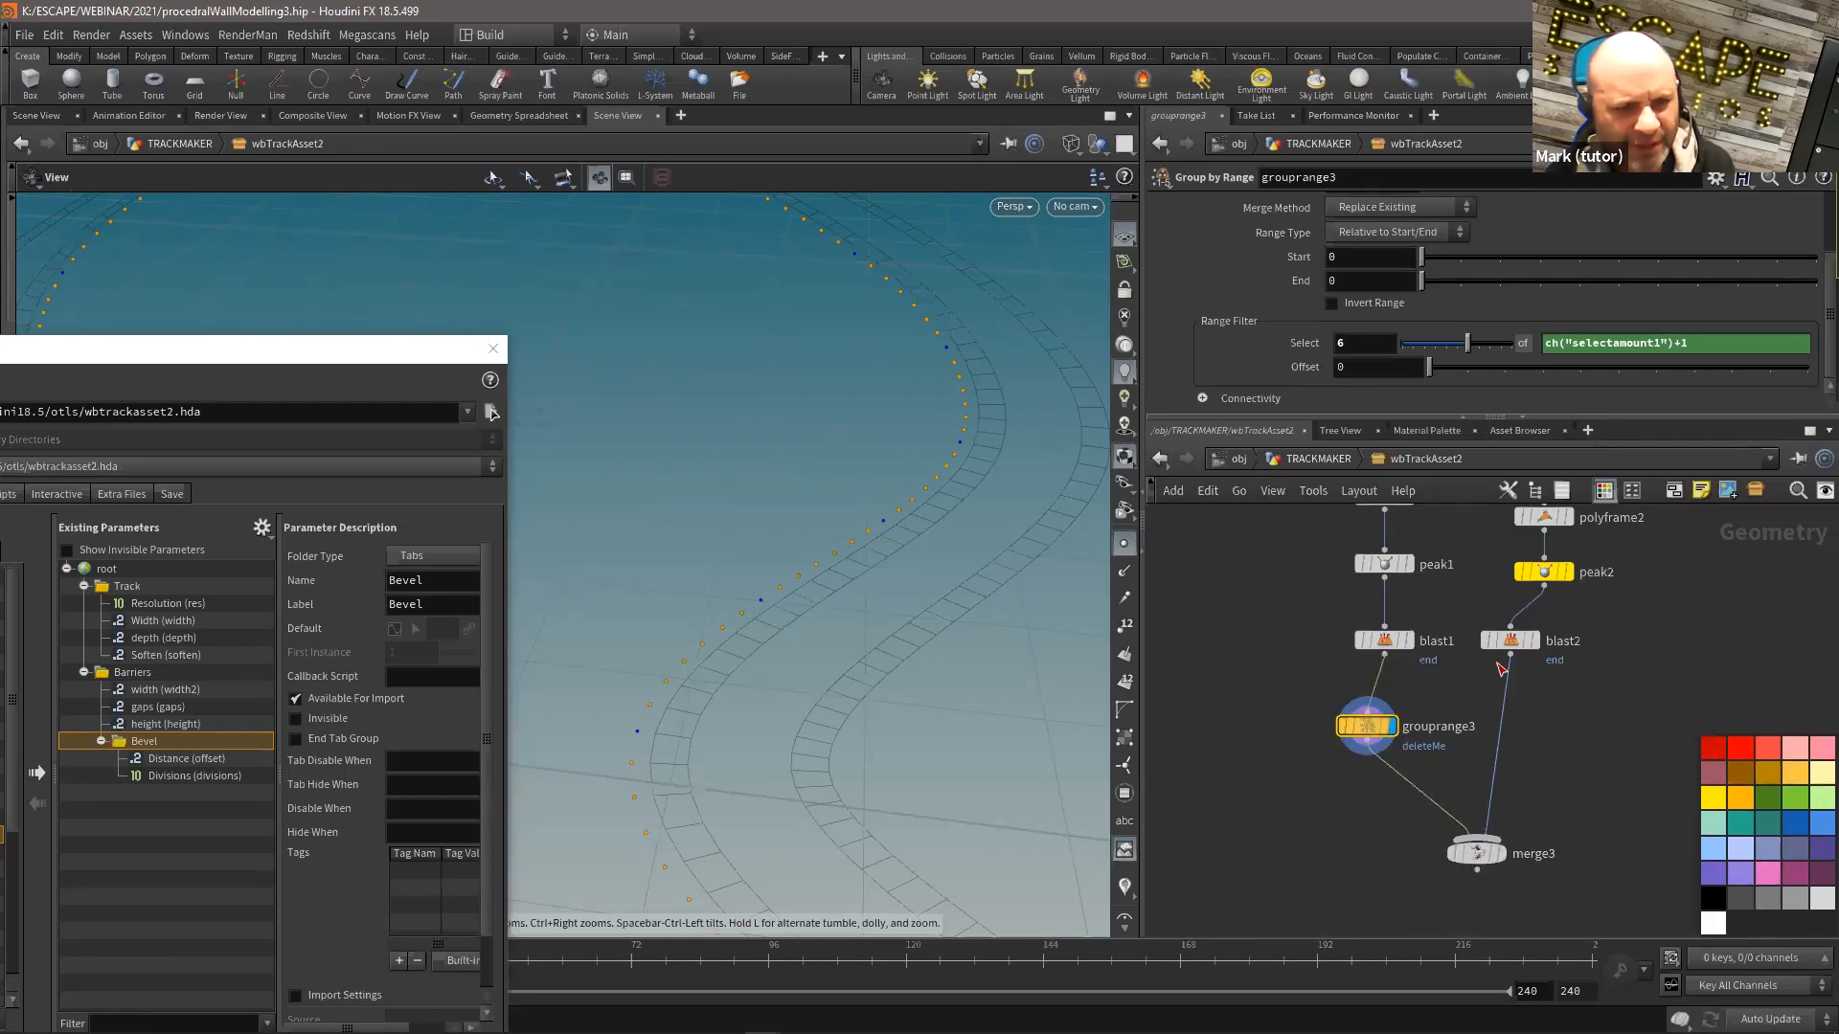
right_click(1368, 719)
mouse_move(1434, 742)
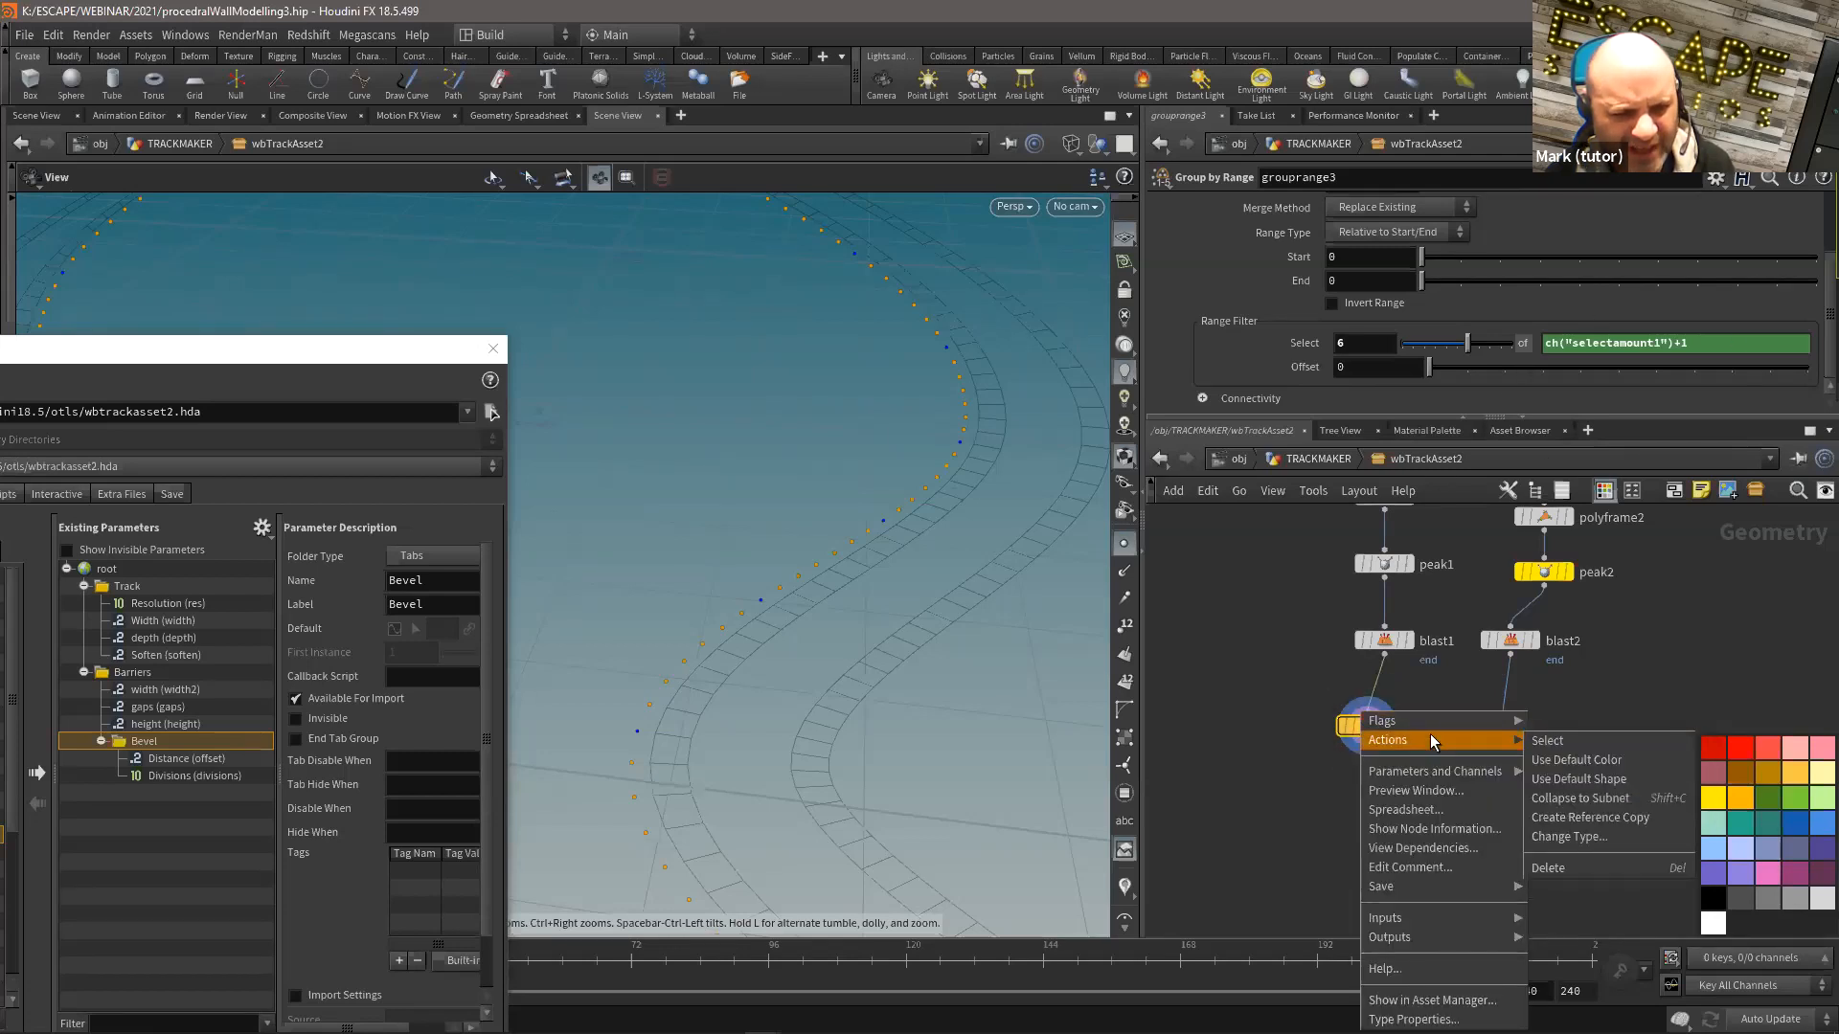
left_click(1590, 818)
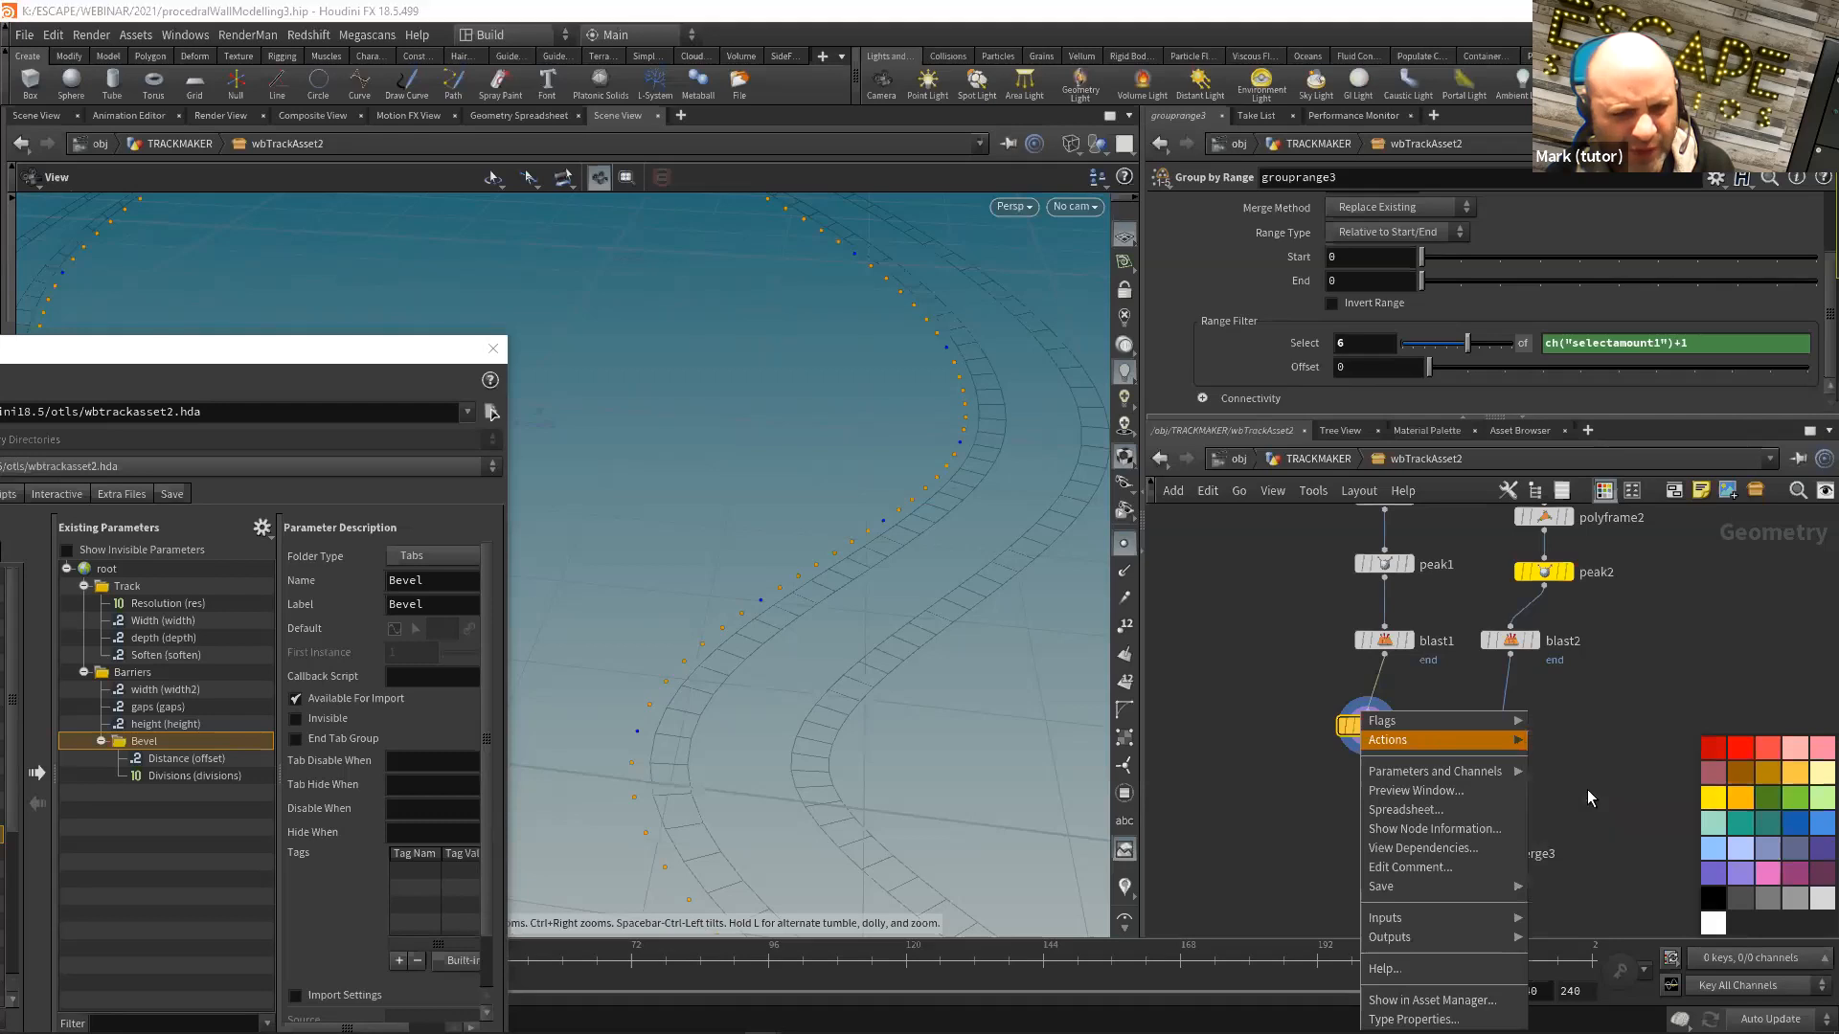
left_click_drag(1412, 707, 1370, 699)
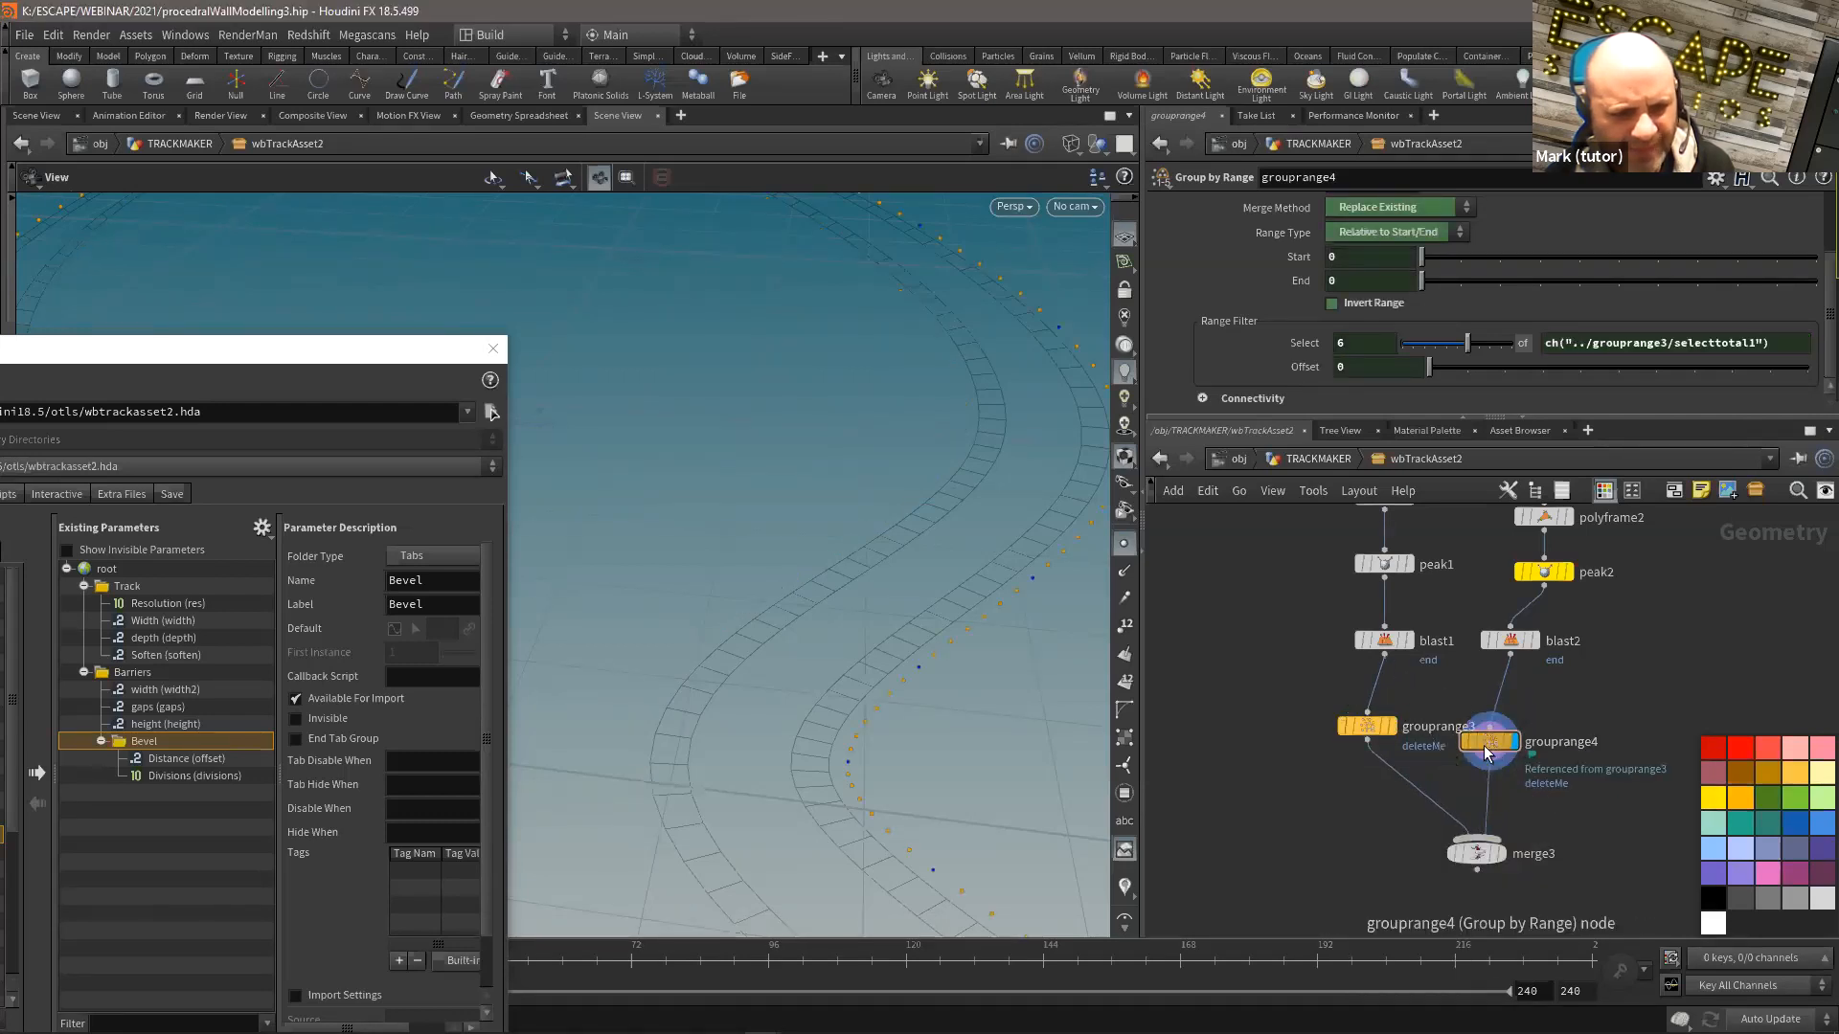
Step: Display merge3 and examine its node information for the combined deleteMe group
left_click(1288, 352)
left_click(1274, 346)
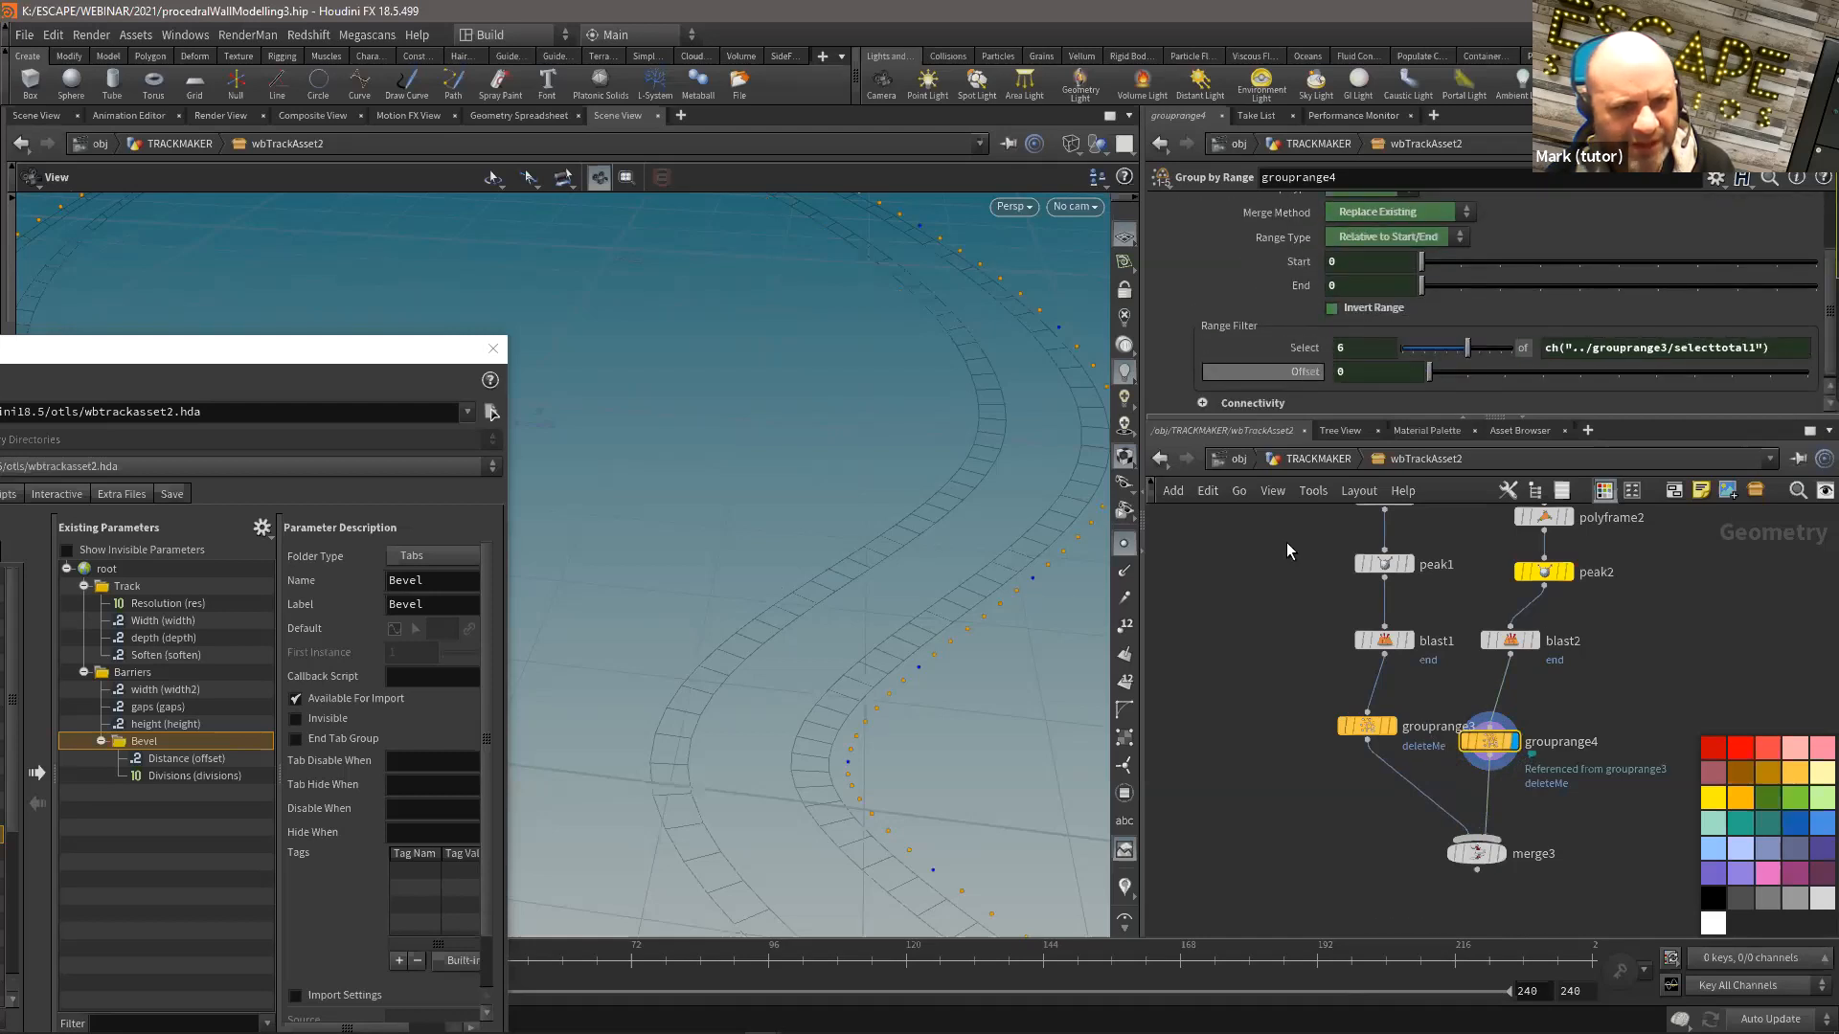
left_click_drag(1499, 862, 1472, 859)
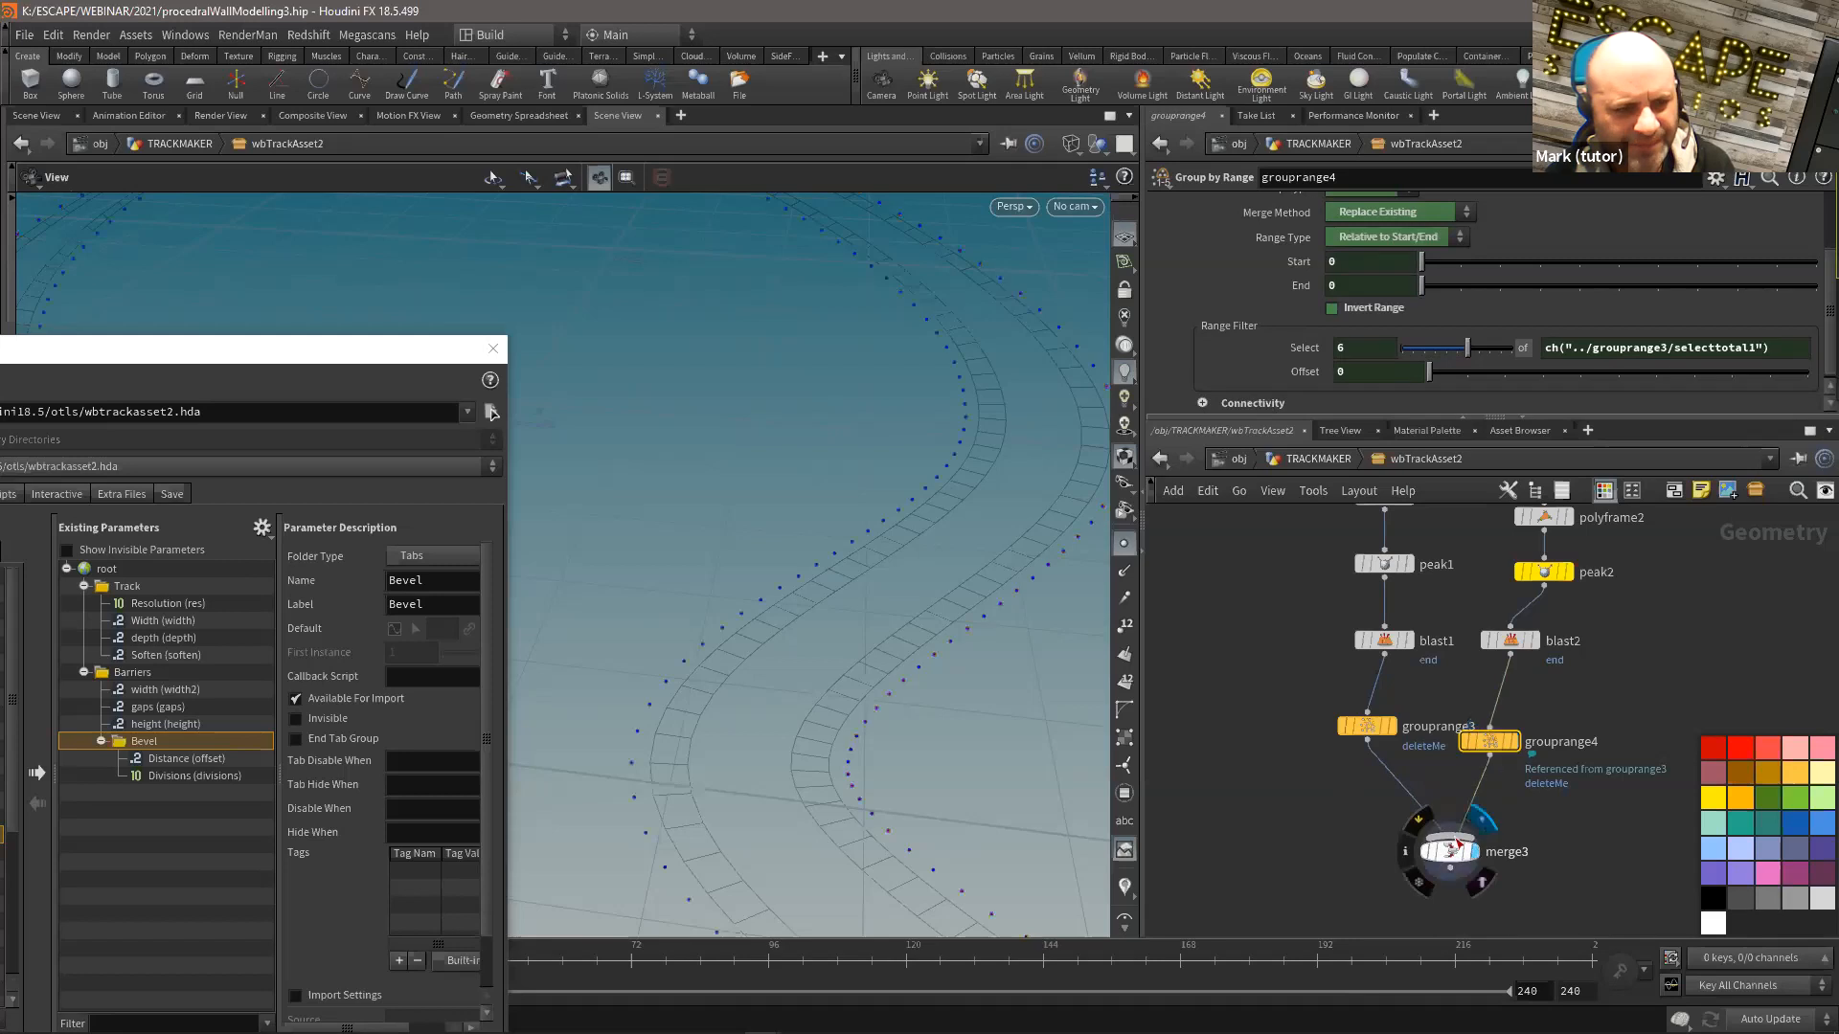
left_click(1389, 728)
middle_click_drag(1475, 870, 1463, 798)
middle_click(1463, 798)
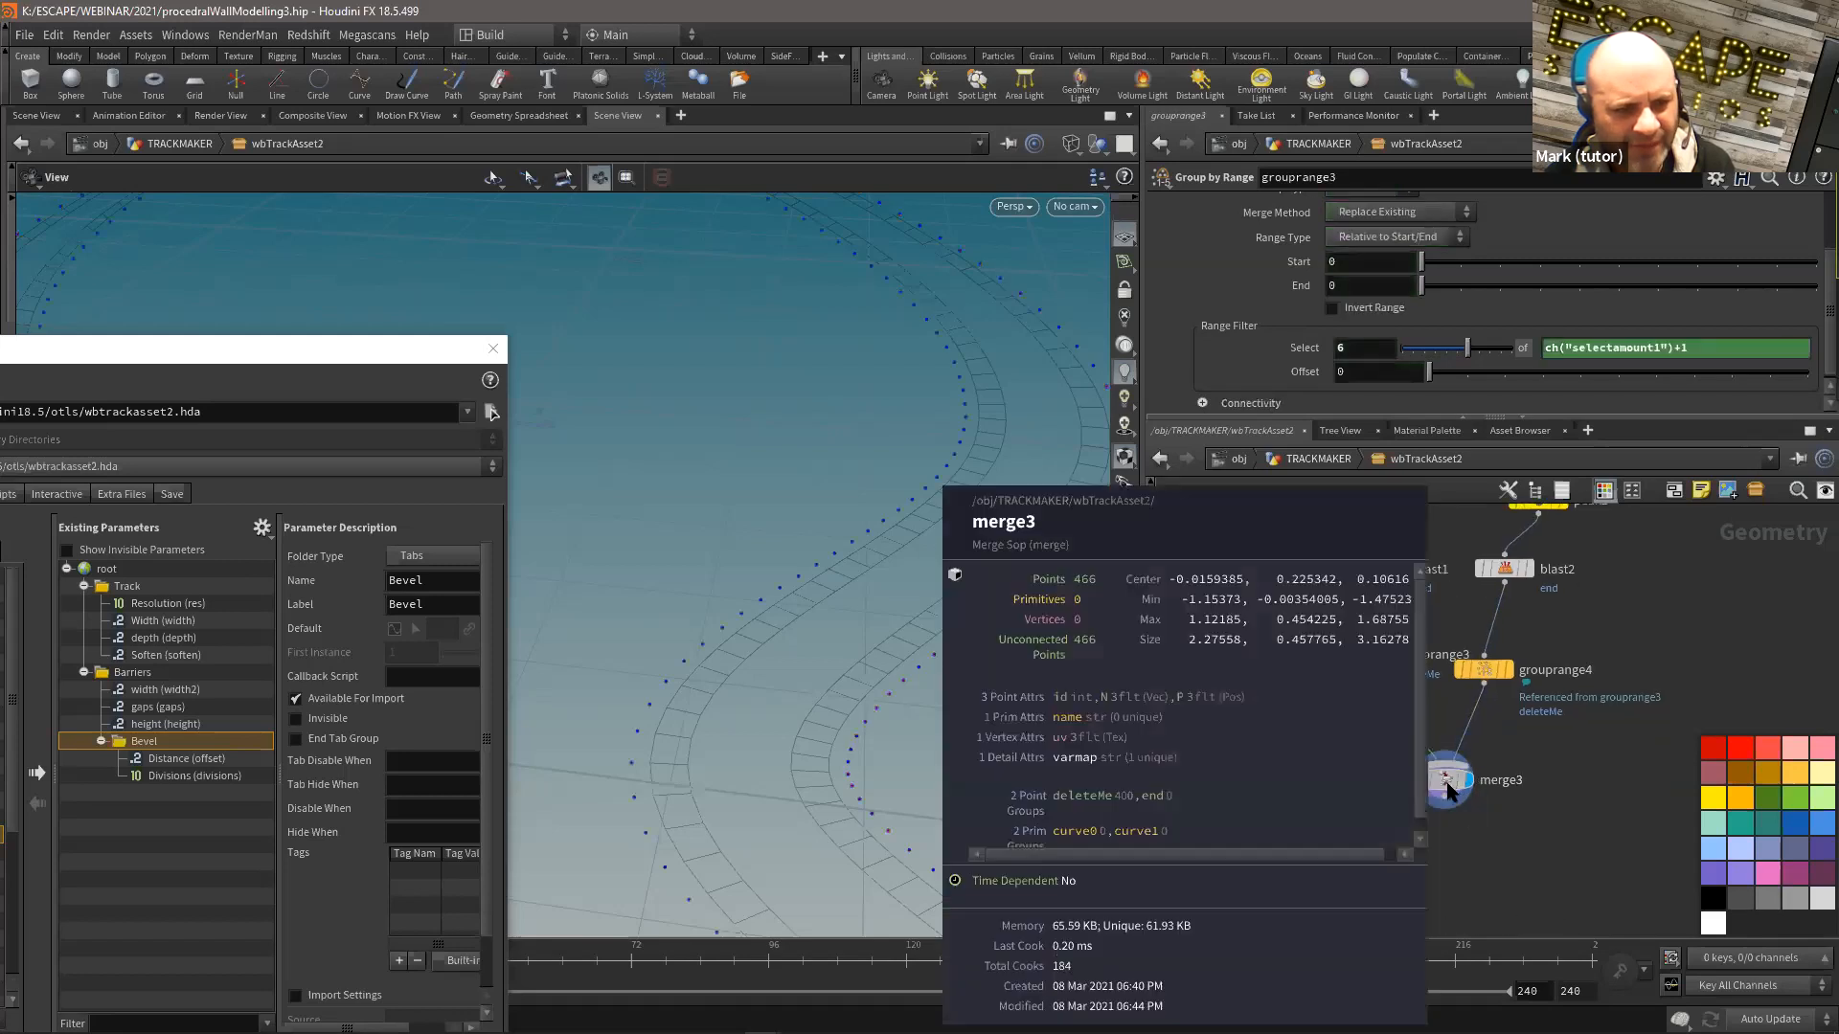
Step: Add a Blast node below merge3, set its group to deleteMe, and display it
key("Tab")
type("blas")
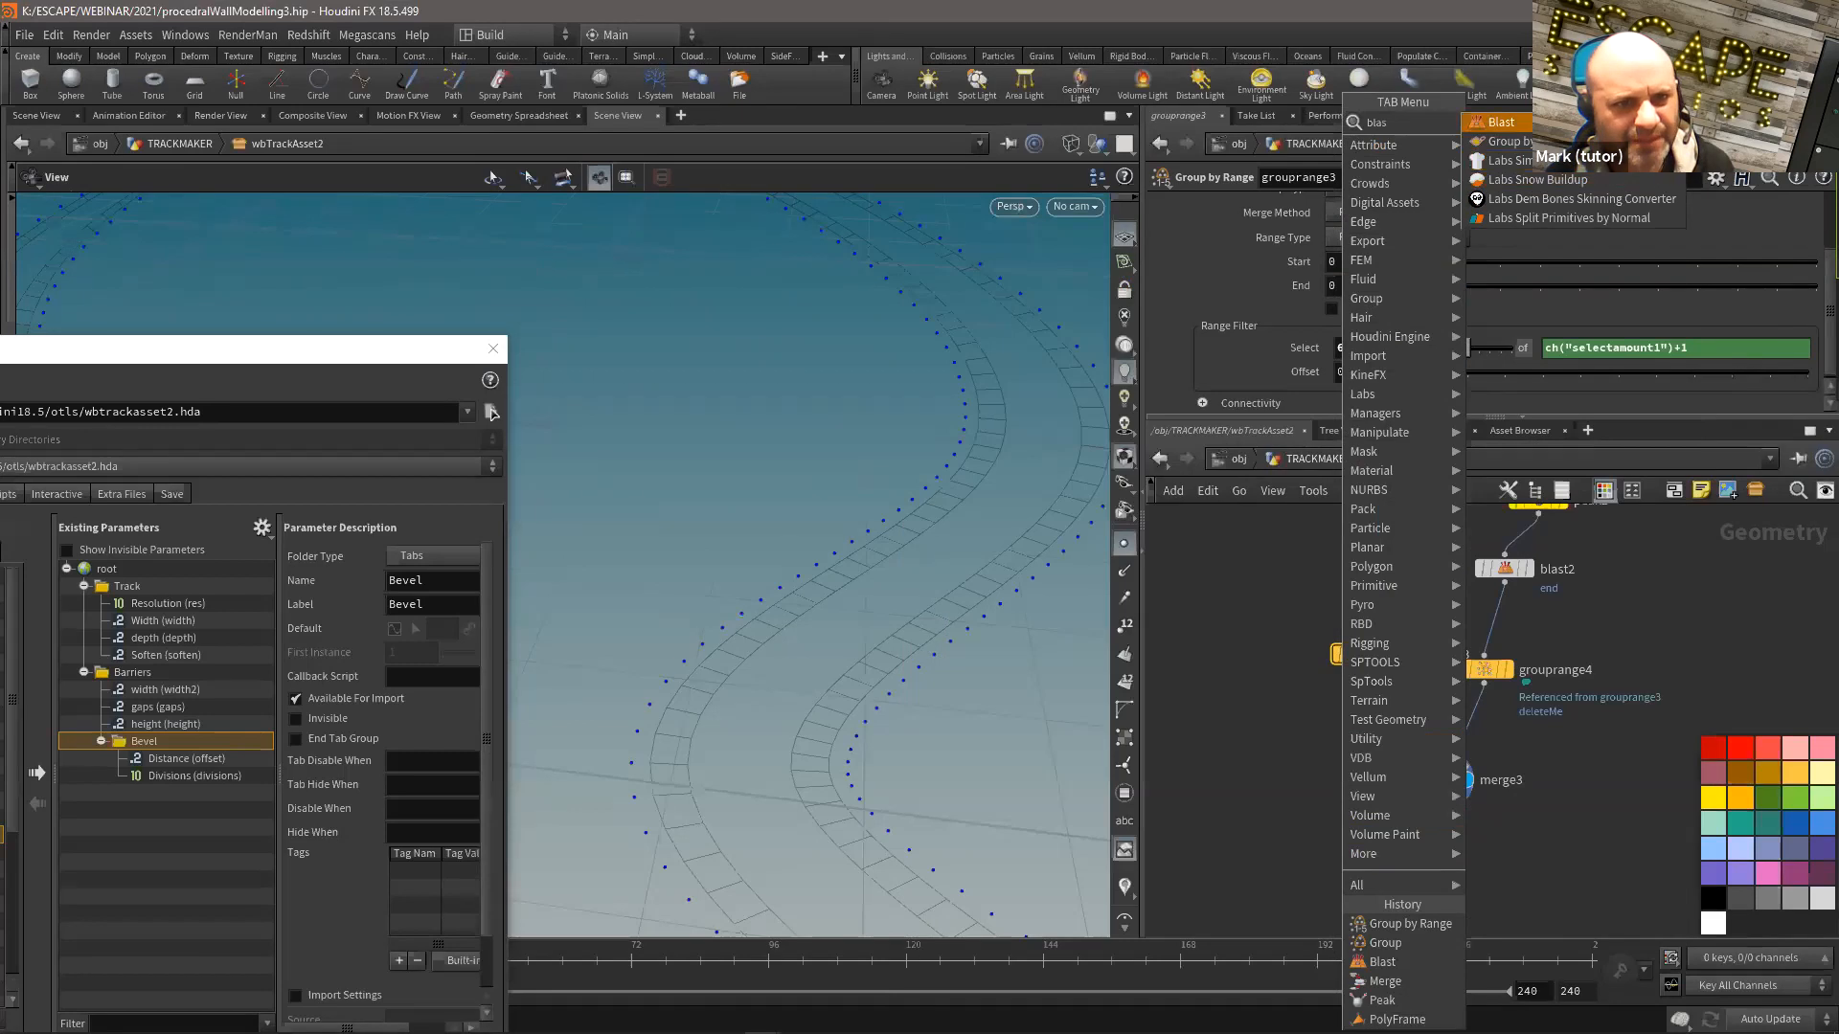
key("Return")
left_click(1451, 867)
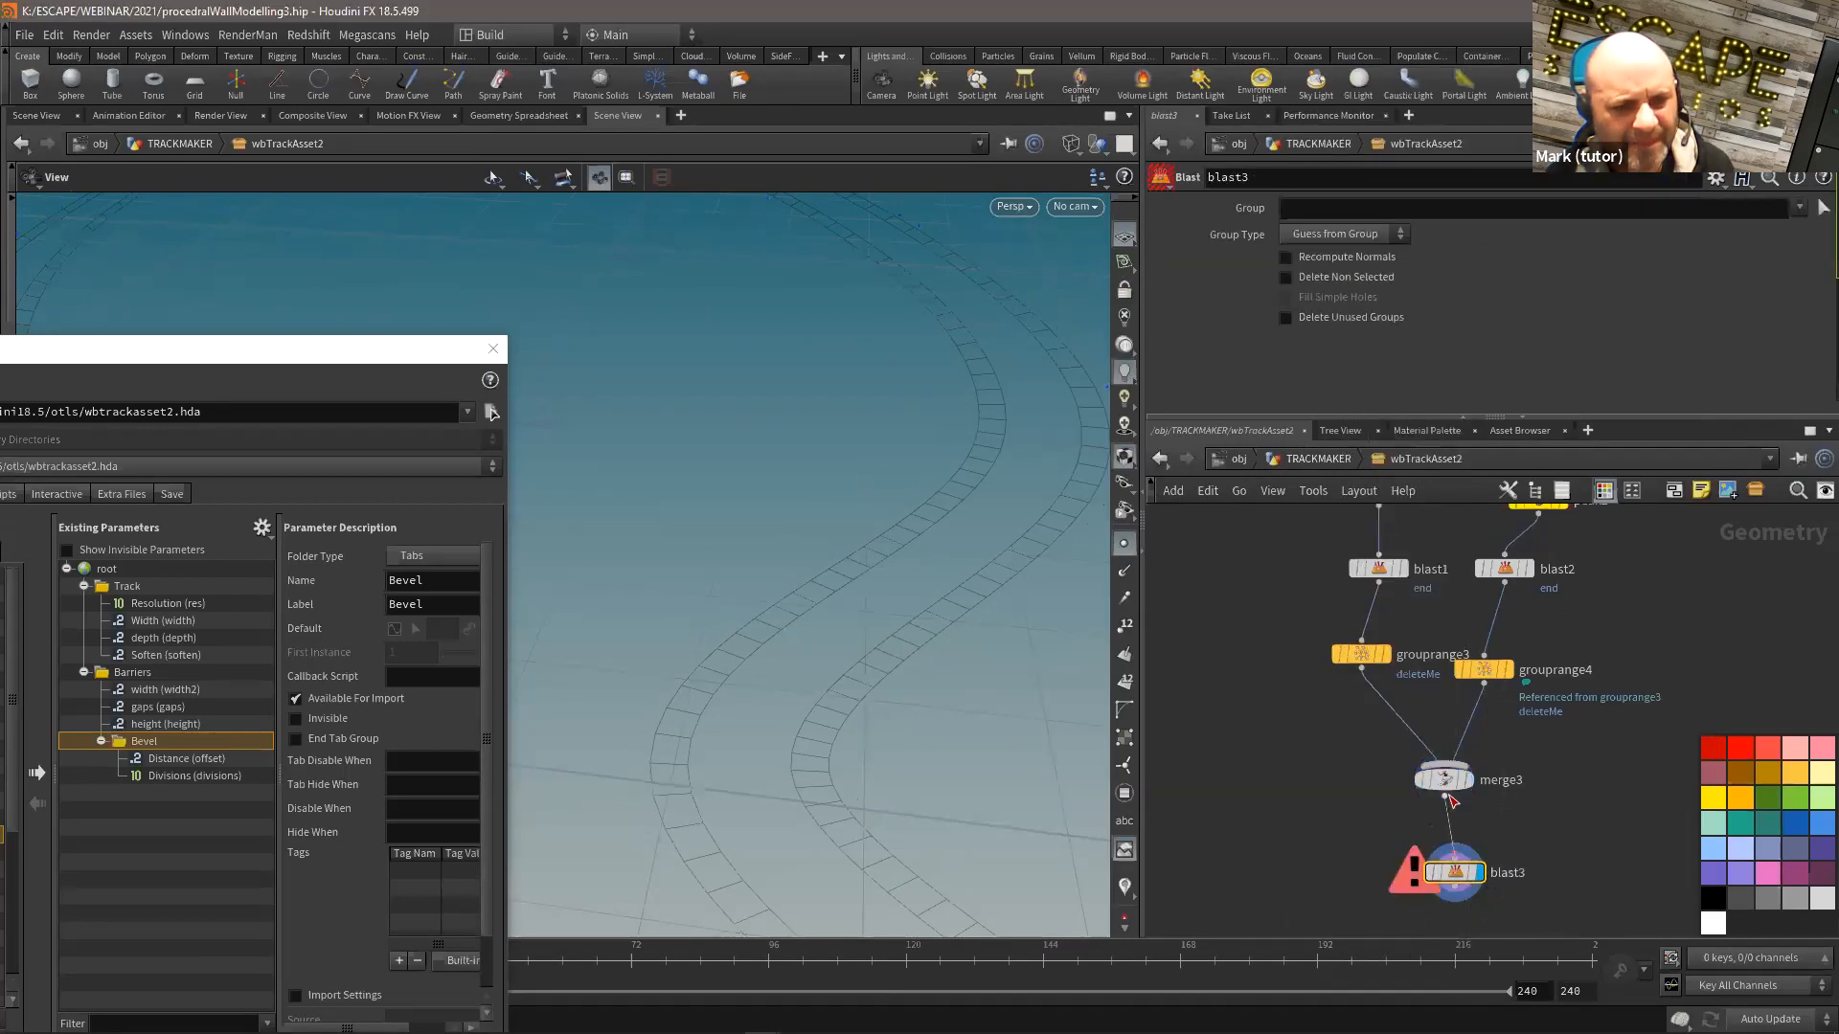
left_click(1823, 208)
left_click(1799, 208)
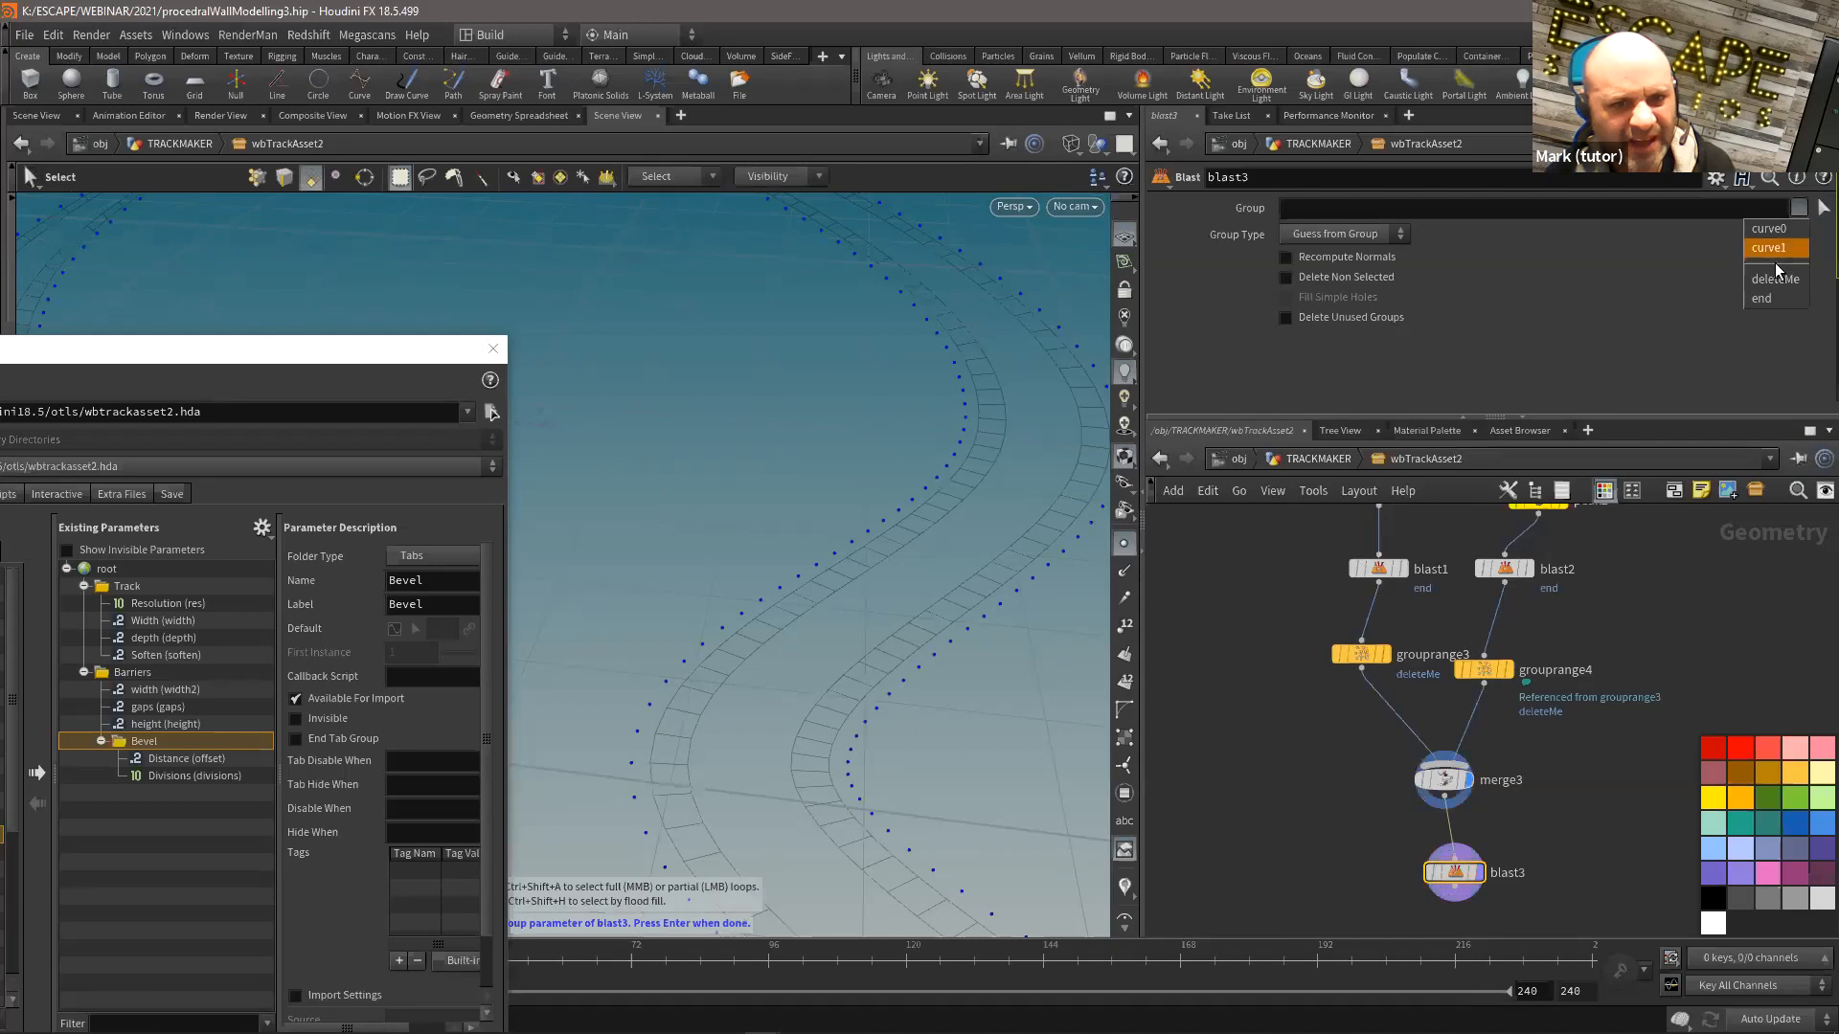
left_click(1745, 271)
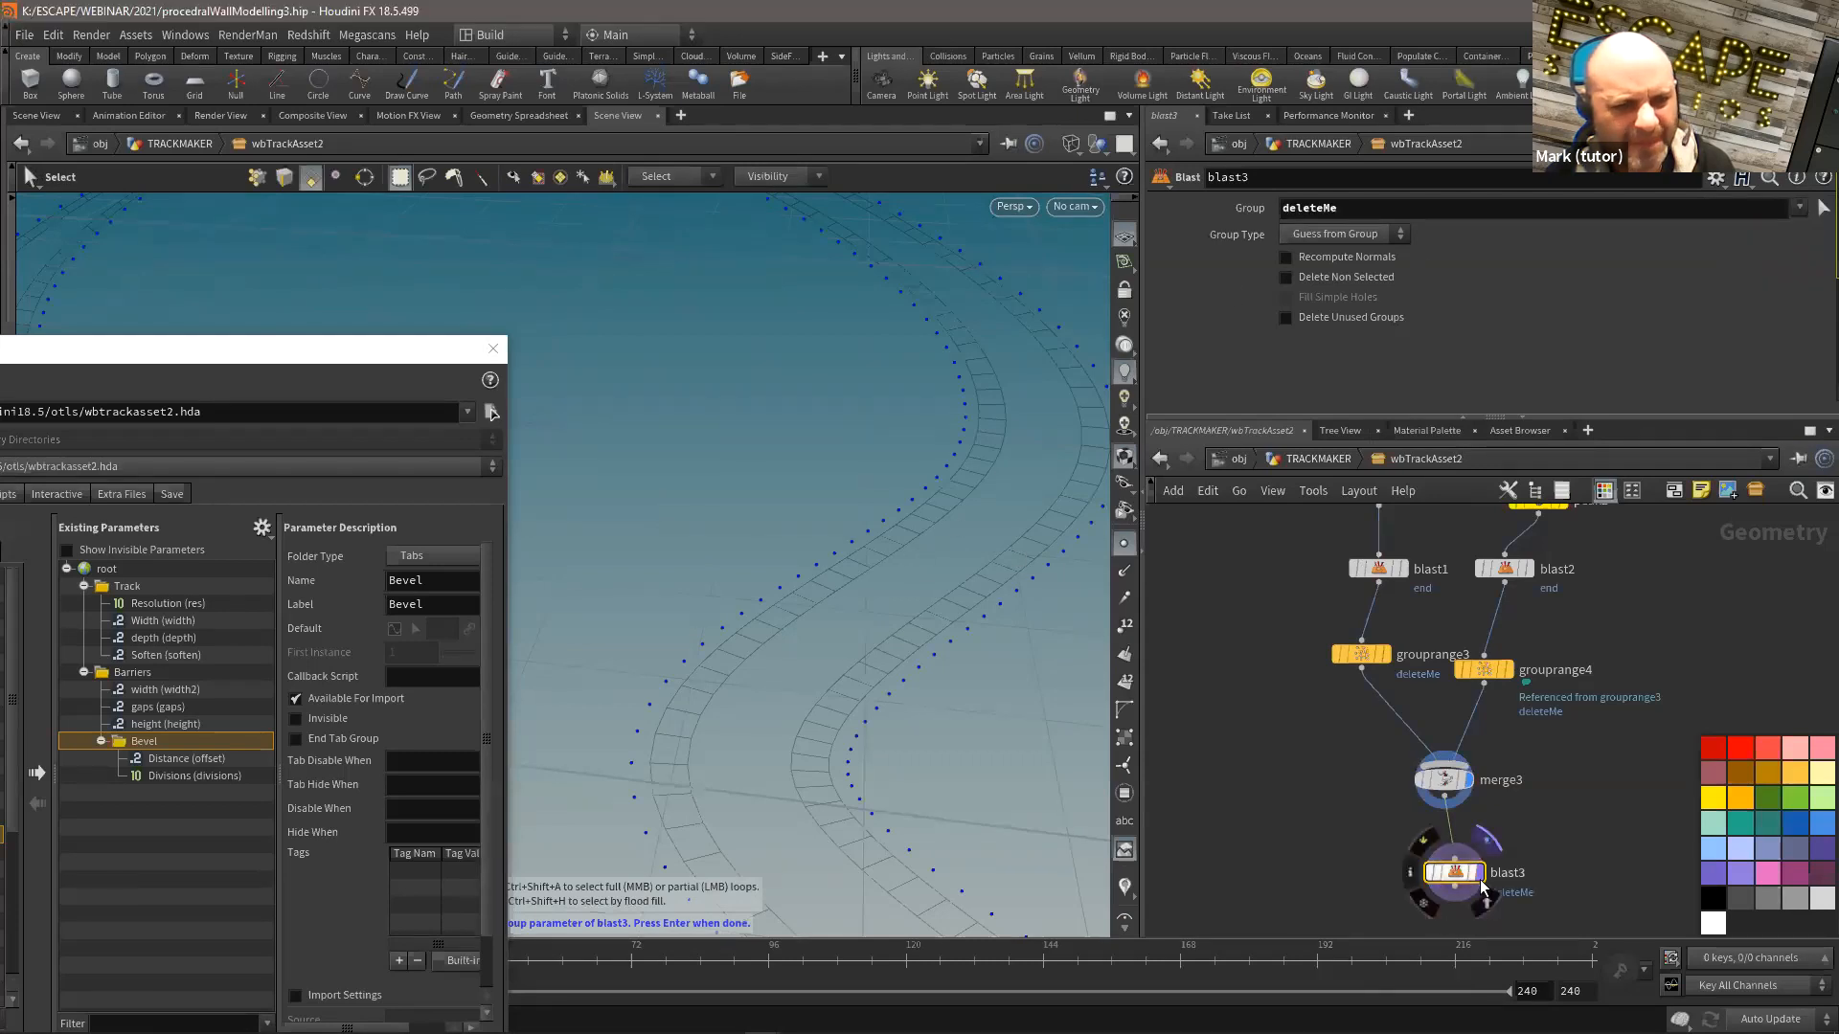
key("Return")
Step: Set the Select amount of grouprange3 to 7 to space the remaining points farther apart along the track
left_click_drag(780, 539, 919, 460)
left_click(1361, 655)
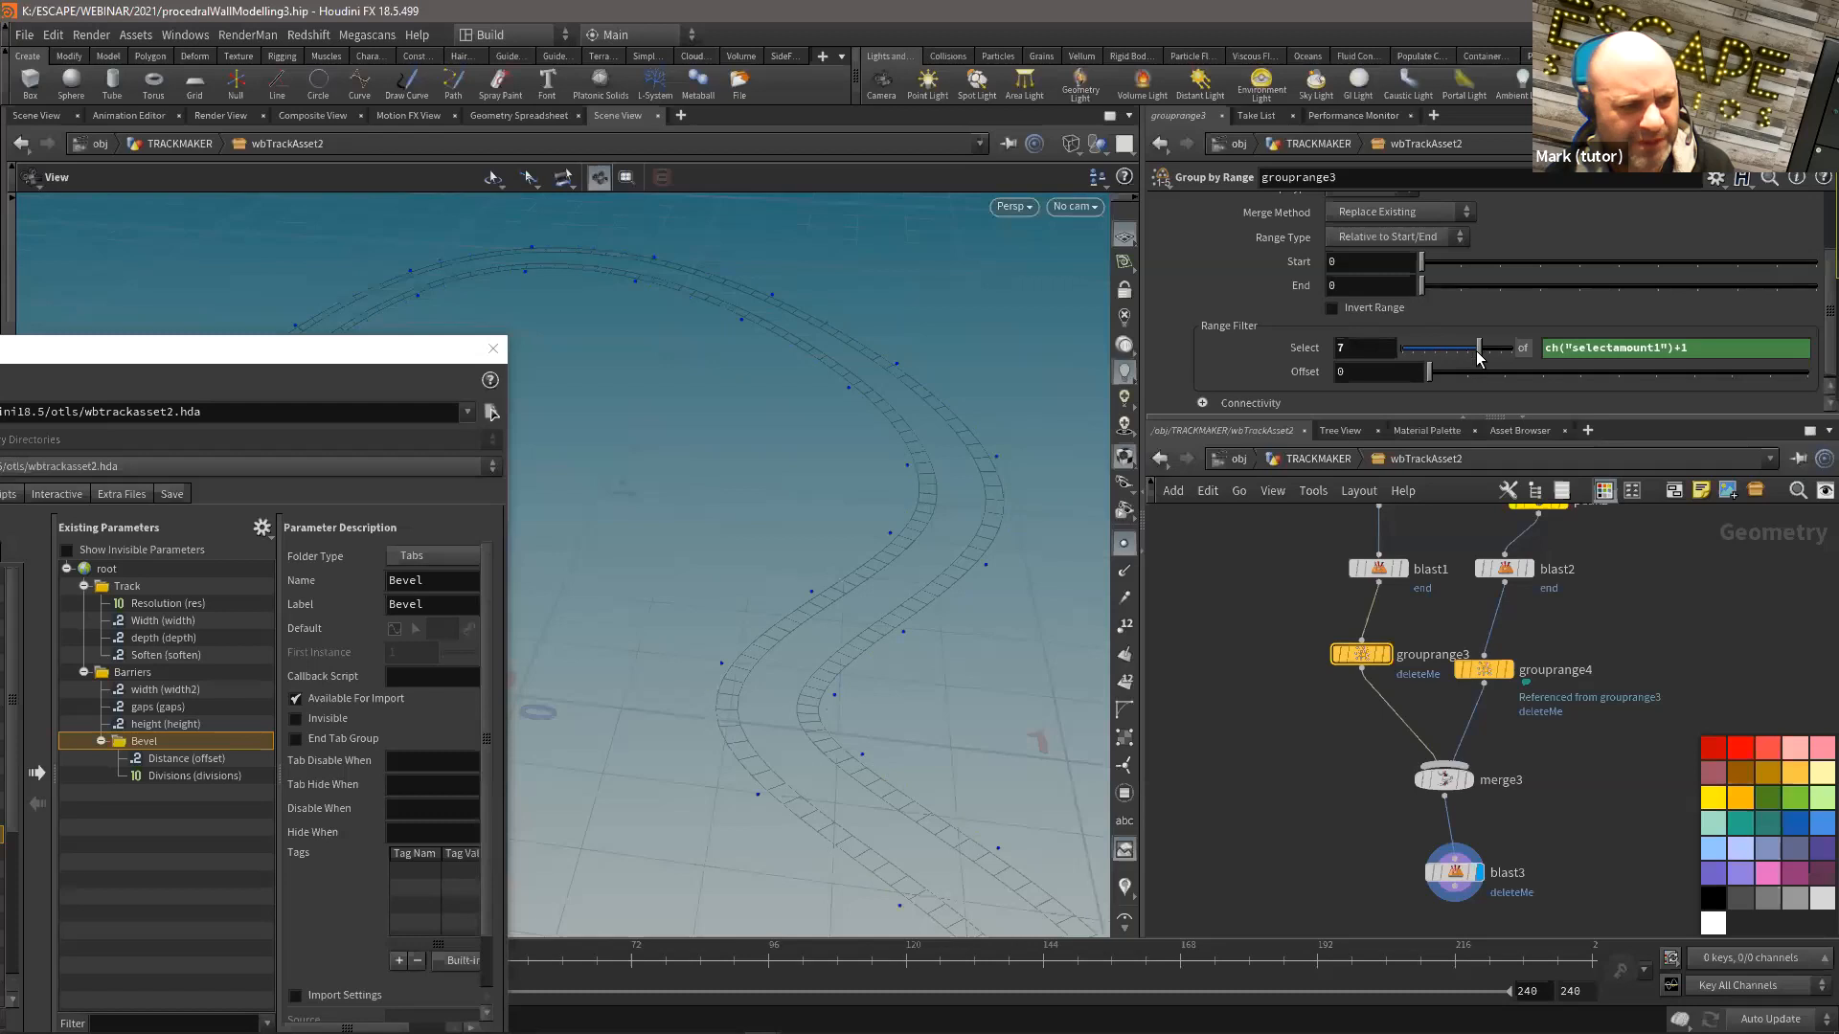
left_click_drag(849, 628, 881, 403)
Step: Add and display a Tube node beside the merge3 branch with a radius scale of 0.02 and a height of 0.22
middle_click_drag(1231, 767, 1296, 727)
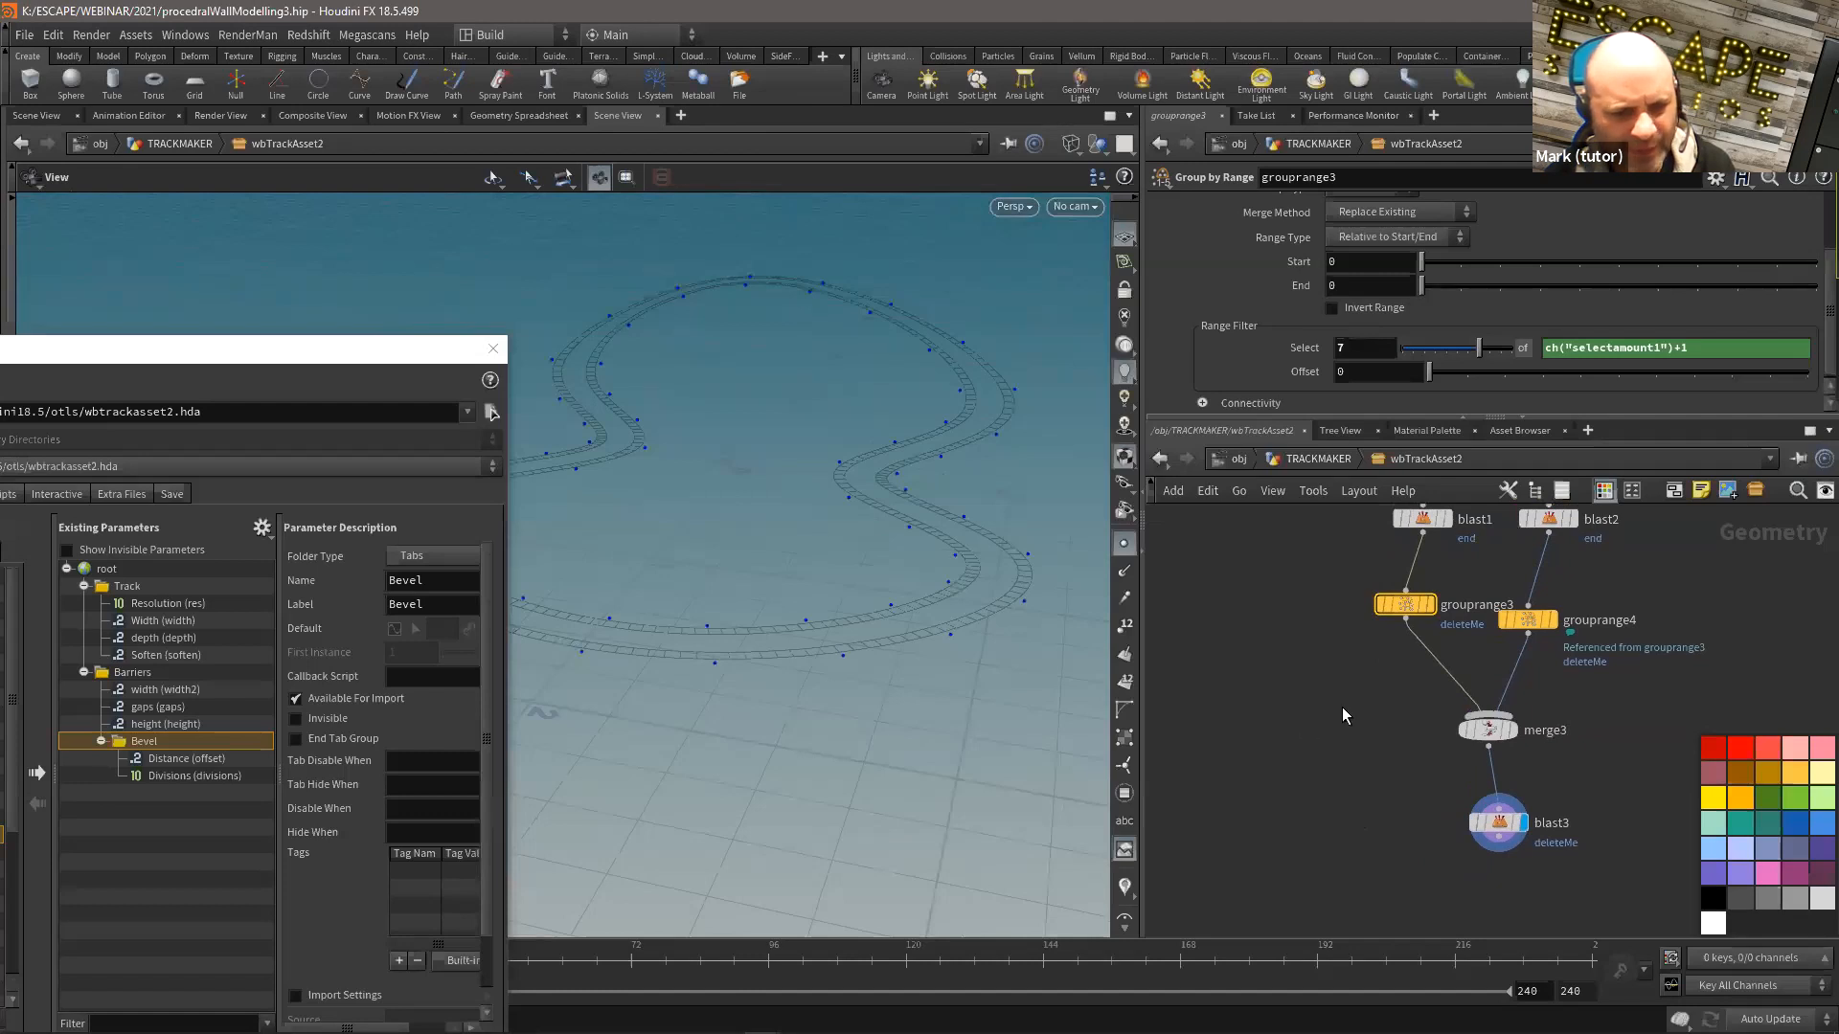
key("Tab")
mouse_move(1379, 238)
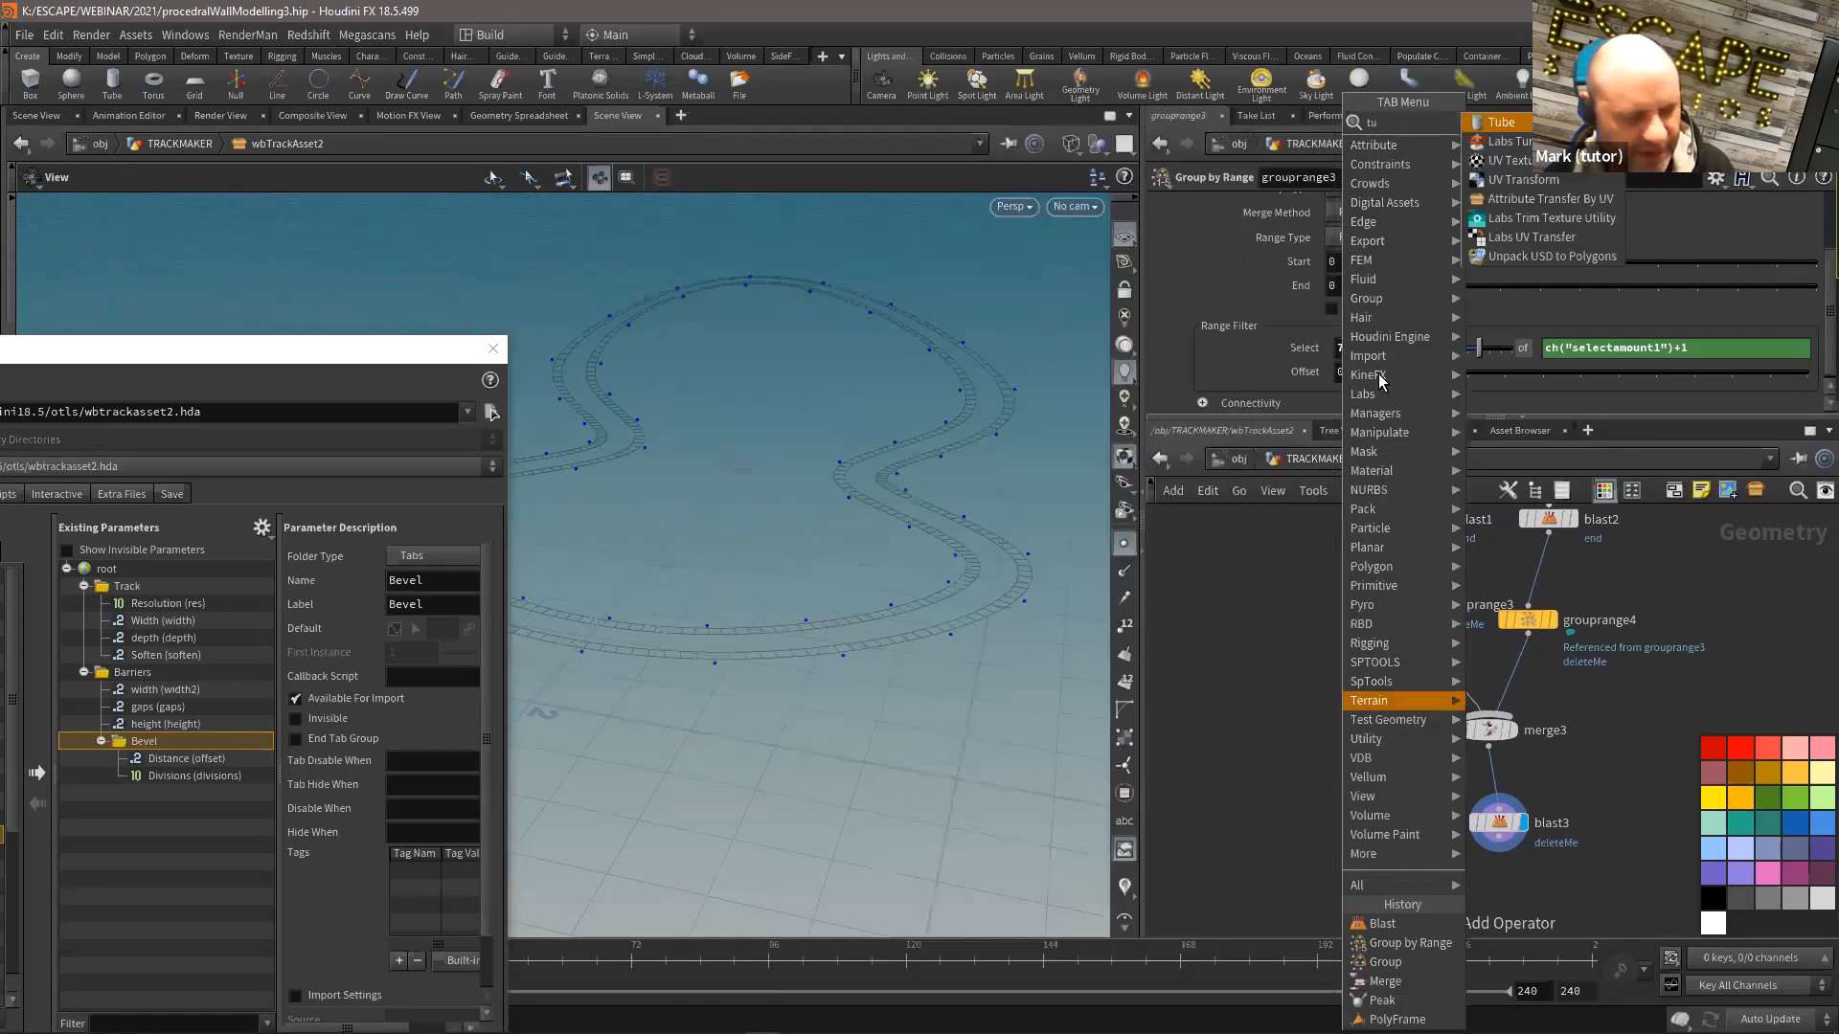
left_click(1494, 125)
left_click(1317, 725)
scroll(1312, 725, "up", 3)
left_click(1333, 727)
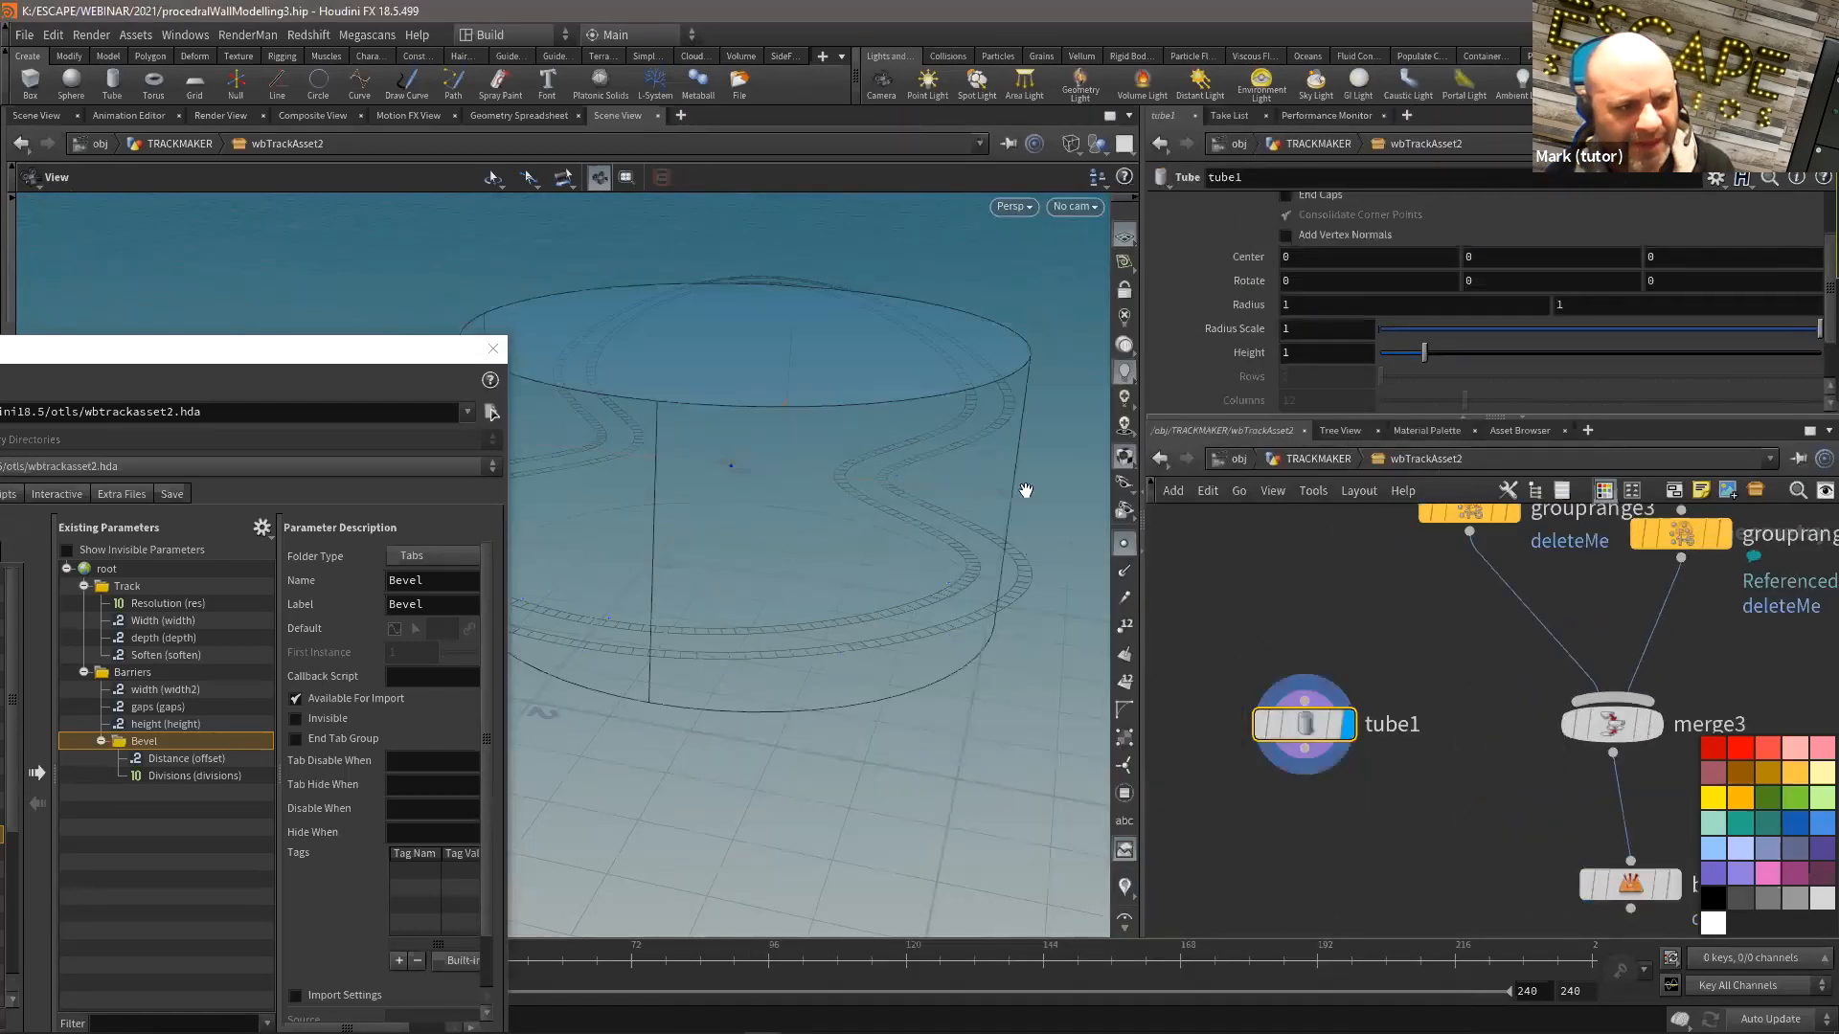
left_click_drag(1532, 337, 1398, 337)
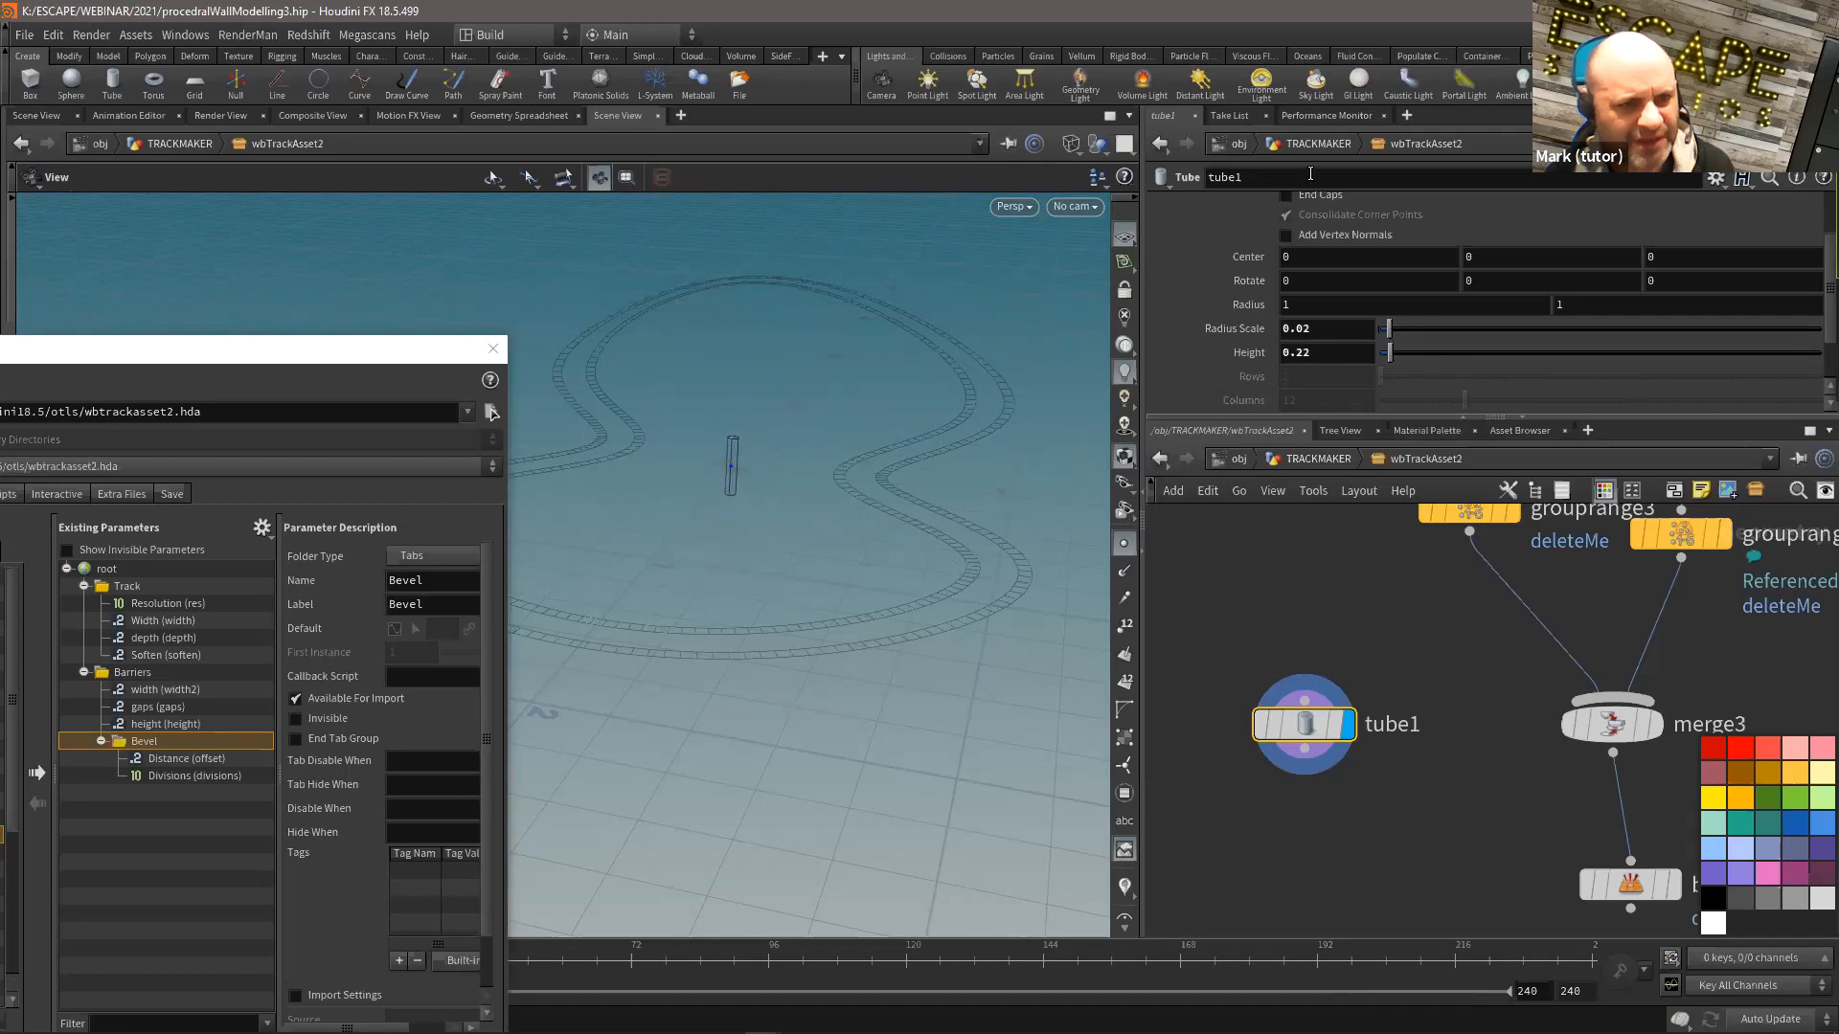
Step: Set the tube's primitive type to Polygon and enable End Caps
scroll(1346, 249, "up", 2)
left_click(1320, 205)
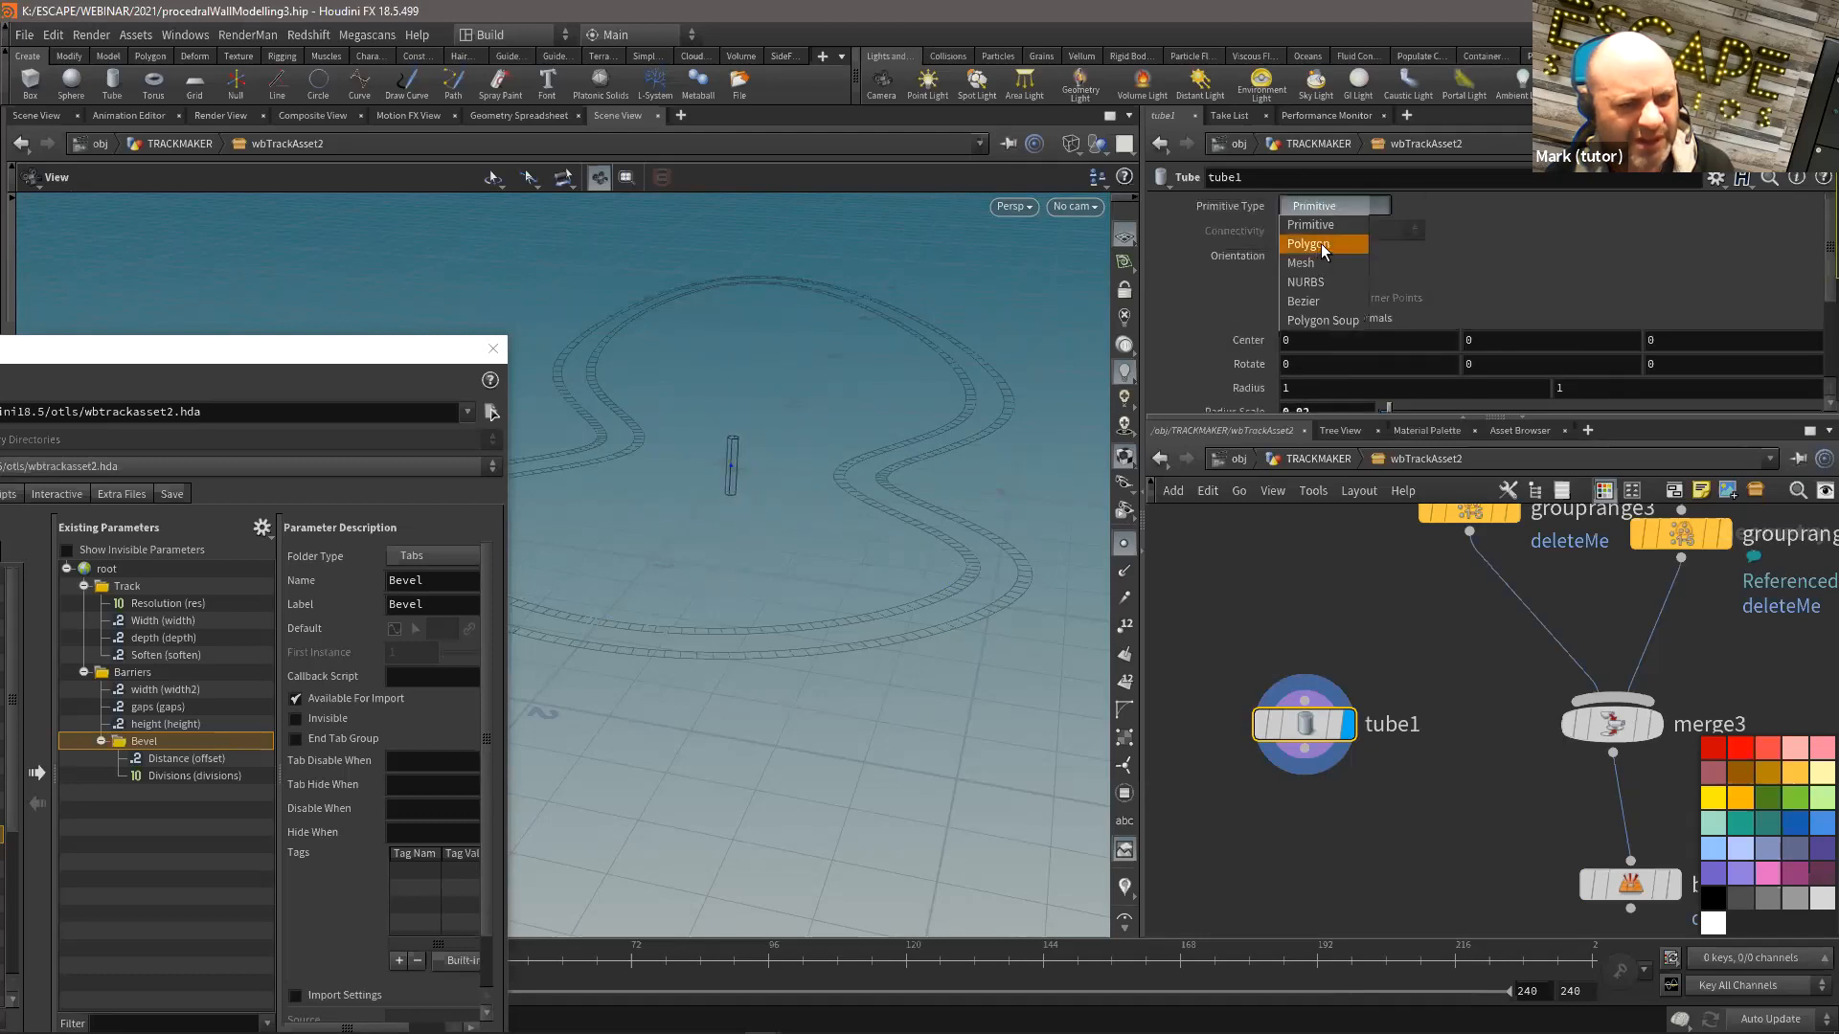
left_click(1320, 243)
left_click(1285, 278)
key("g")
scroll(1352, 362, "down", 3)
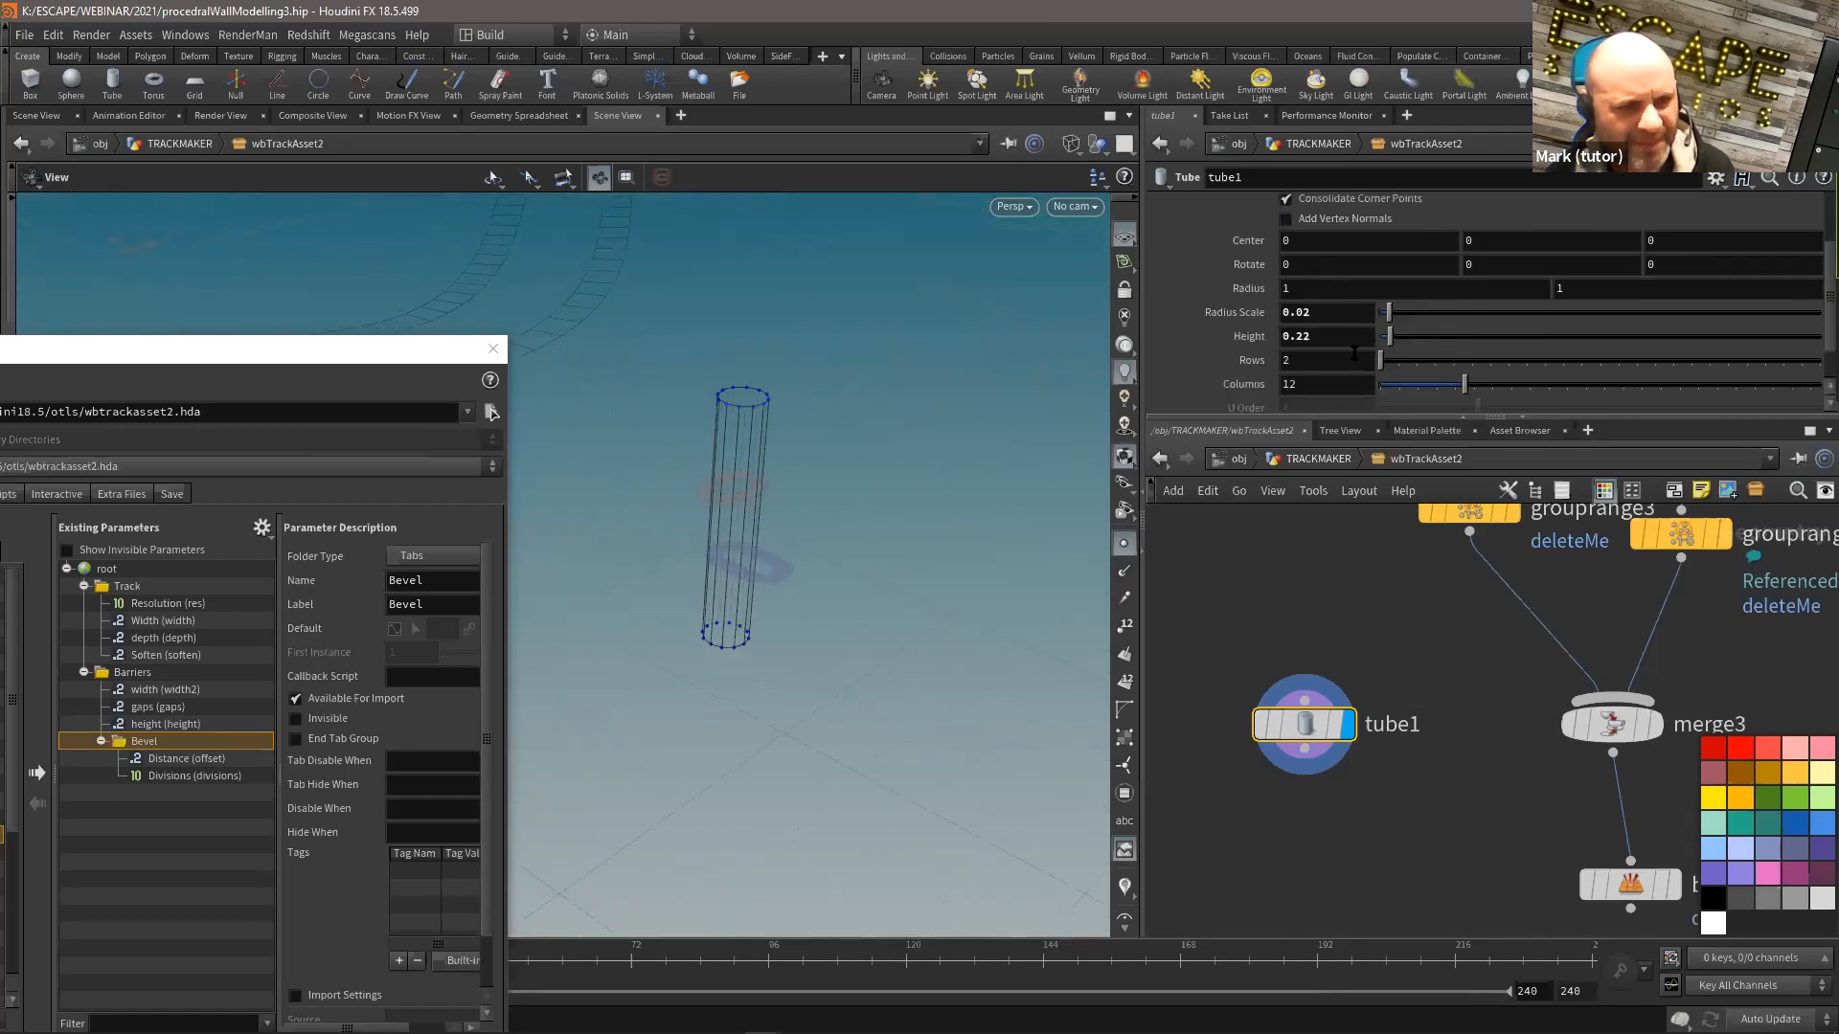
scroll(1353, 354, "up", 3)
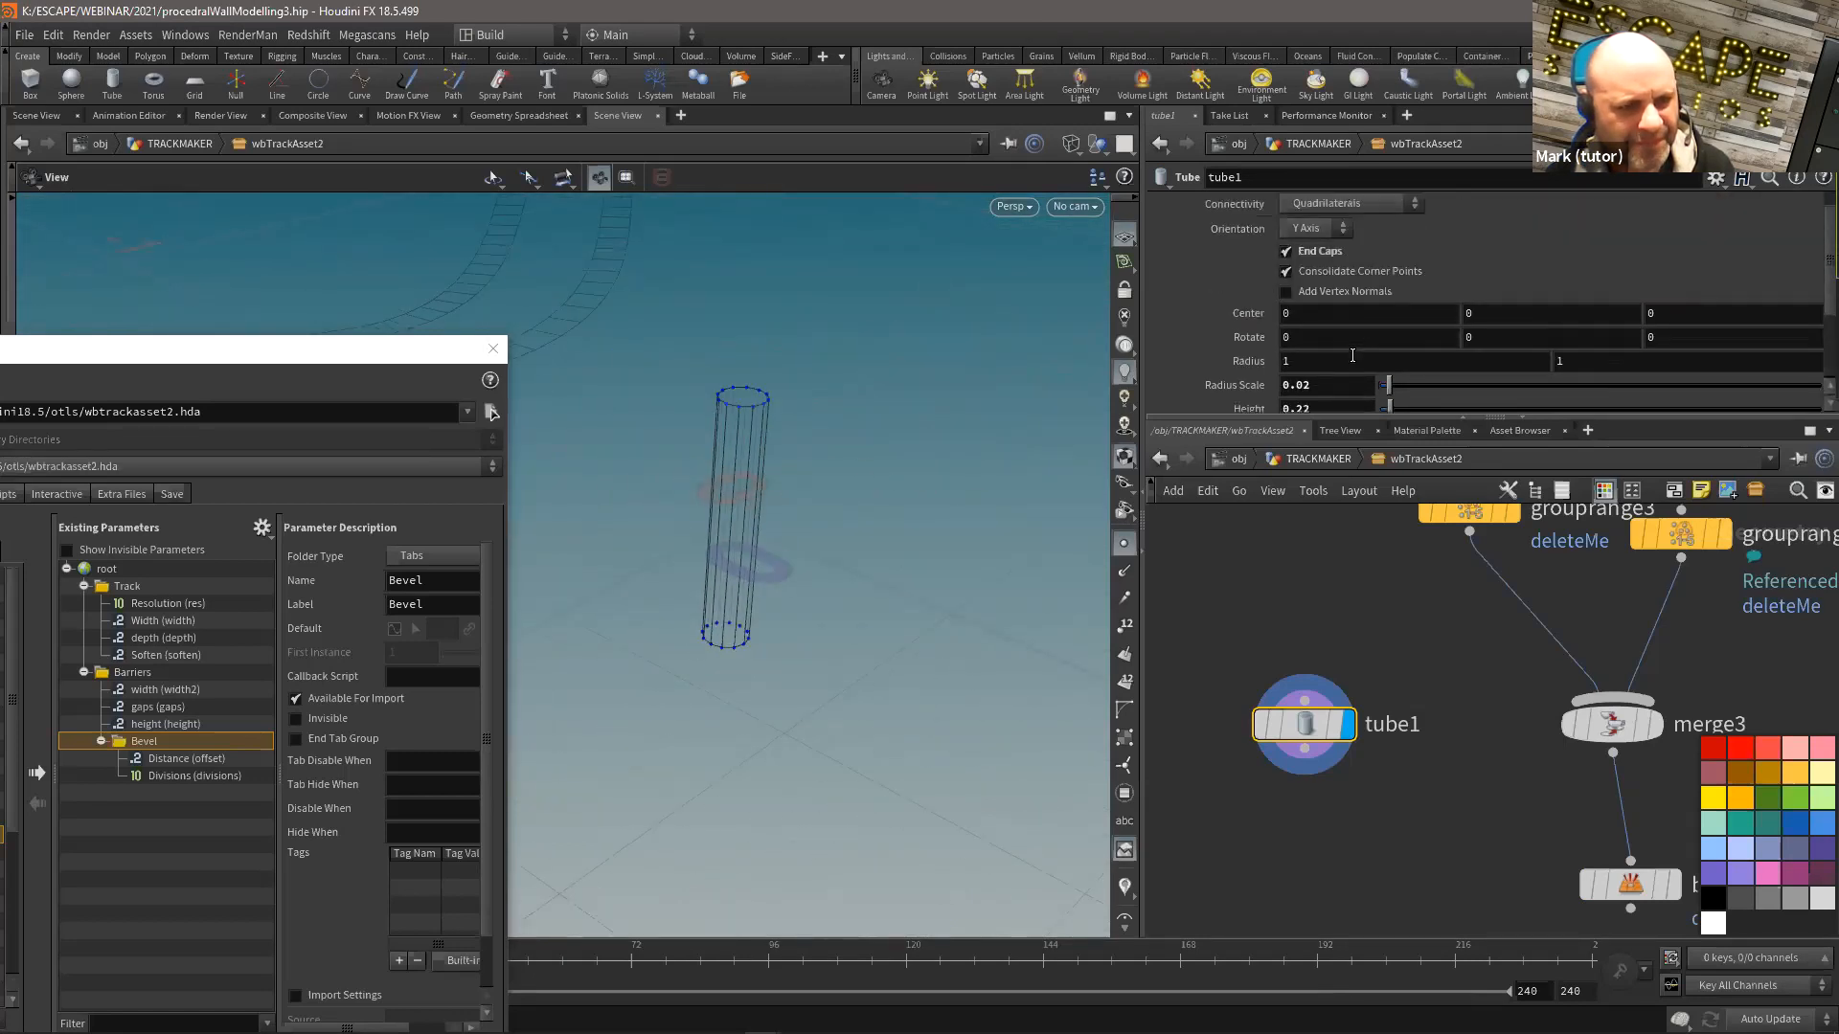
Step: Set the tube's orientation to Z Axis and move the operator type properties window clear of the tube
left_click(1312, 256)
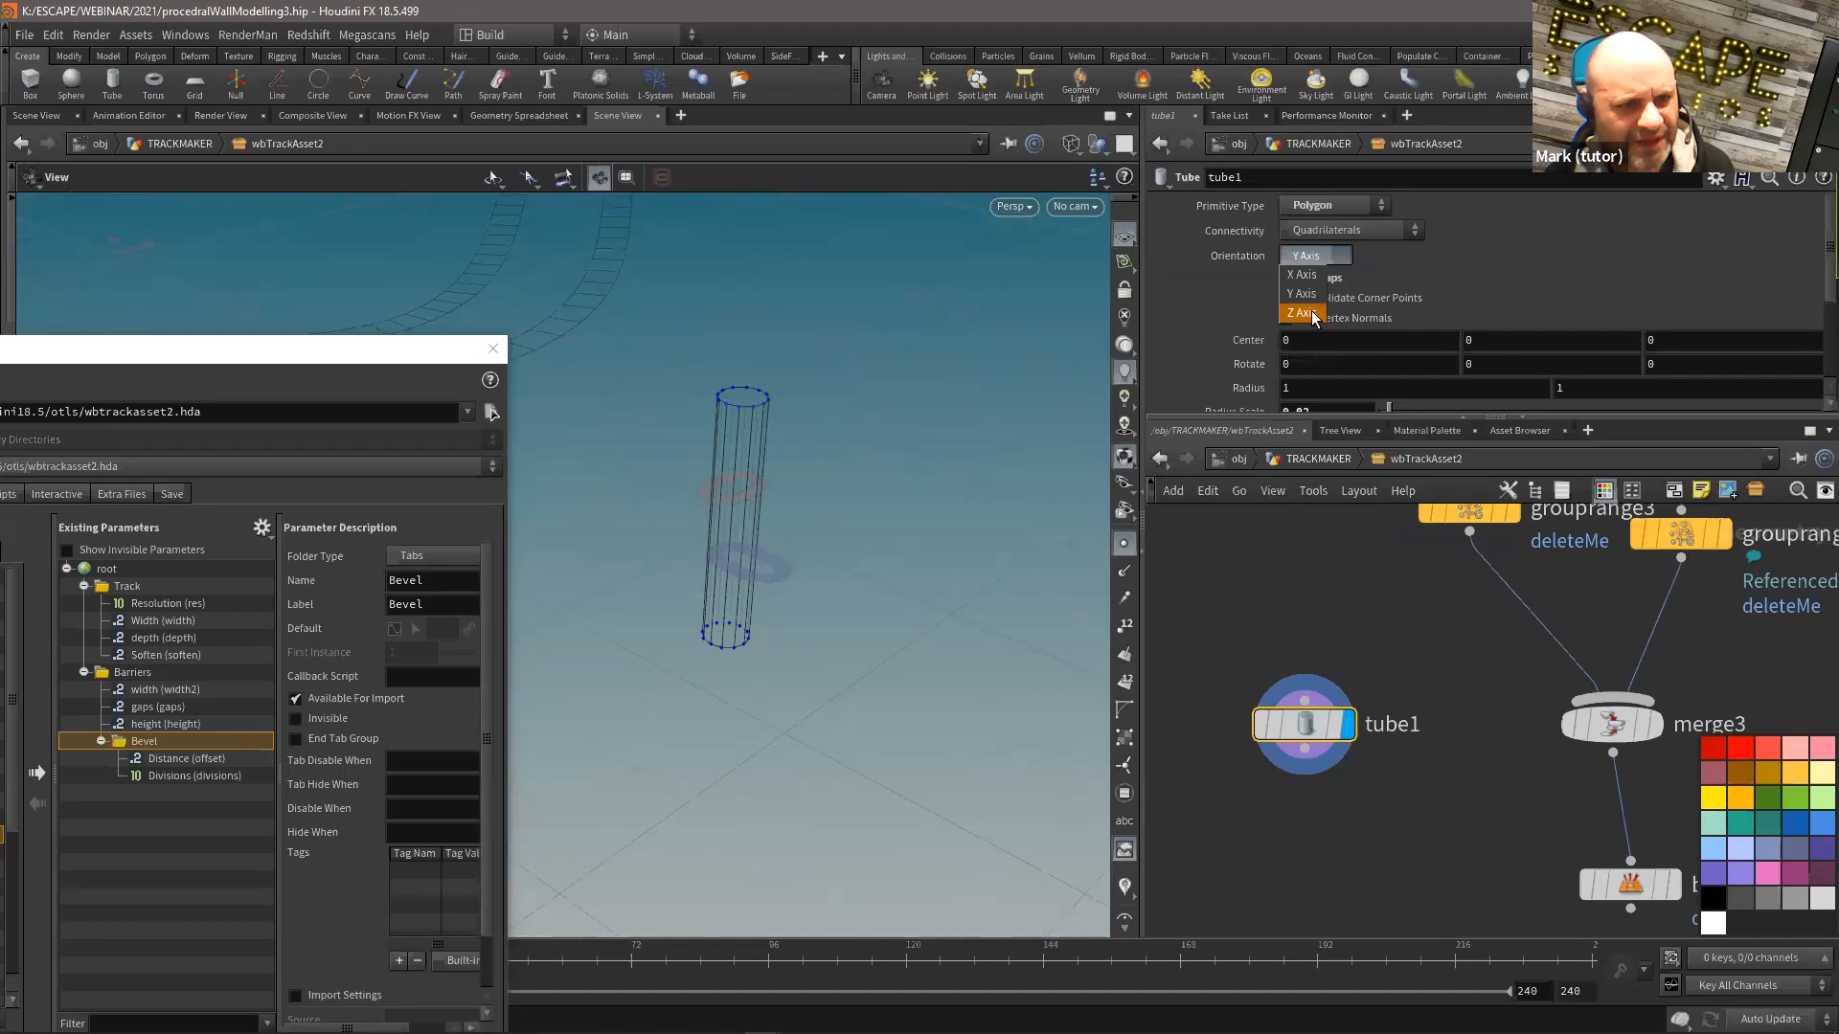
left_click(1303, 314)
left_click_drag(808, 513, 758, 543)
left_click_drag(861, 590, 662, 653)
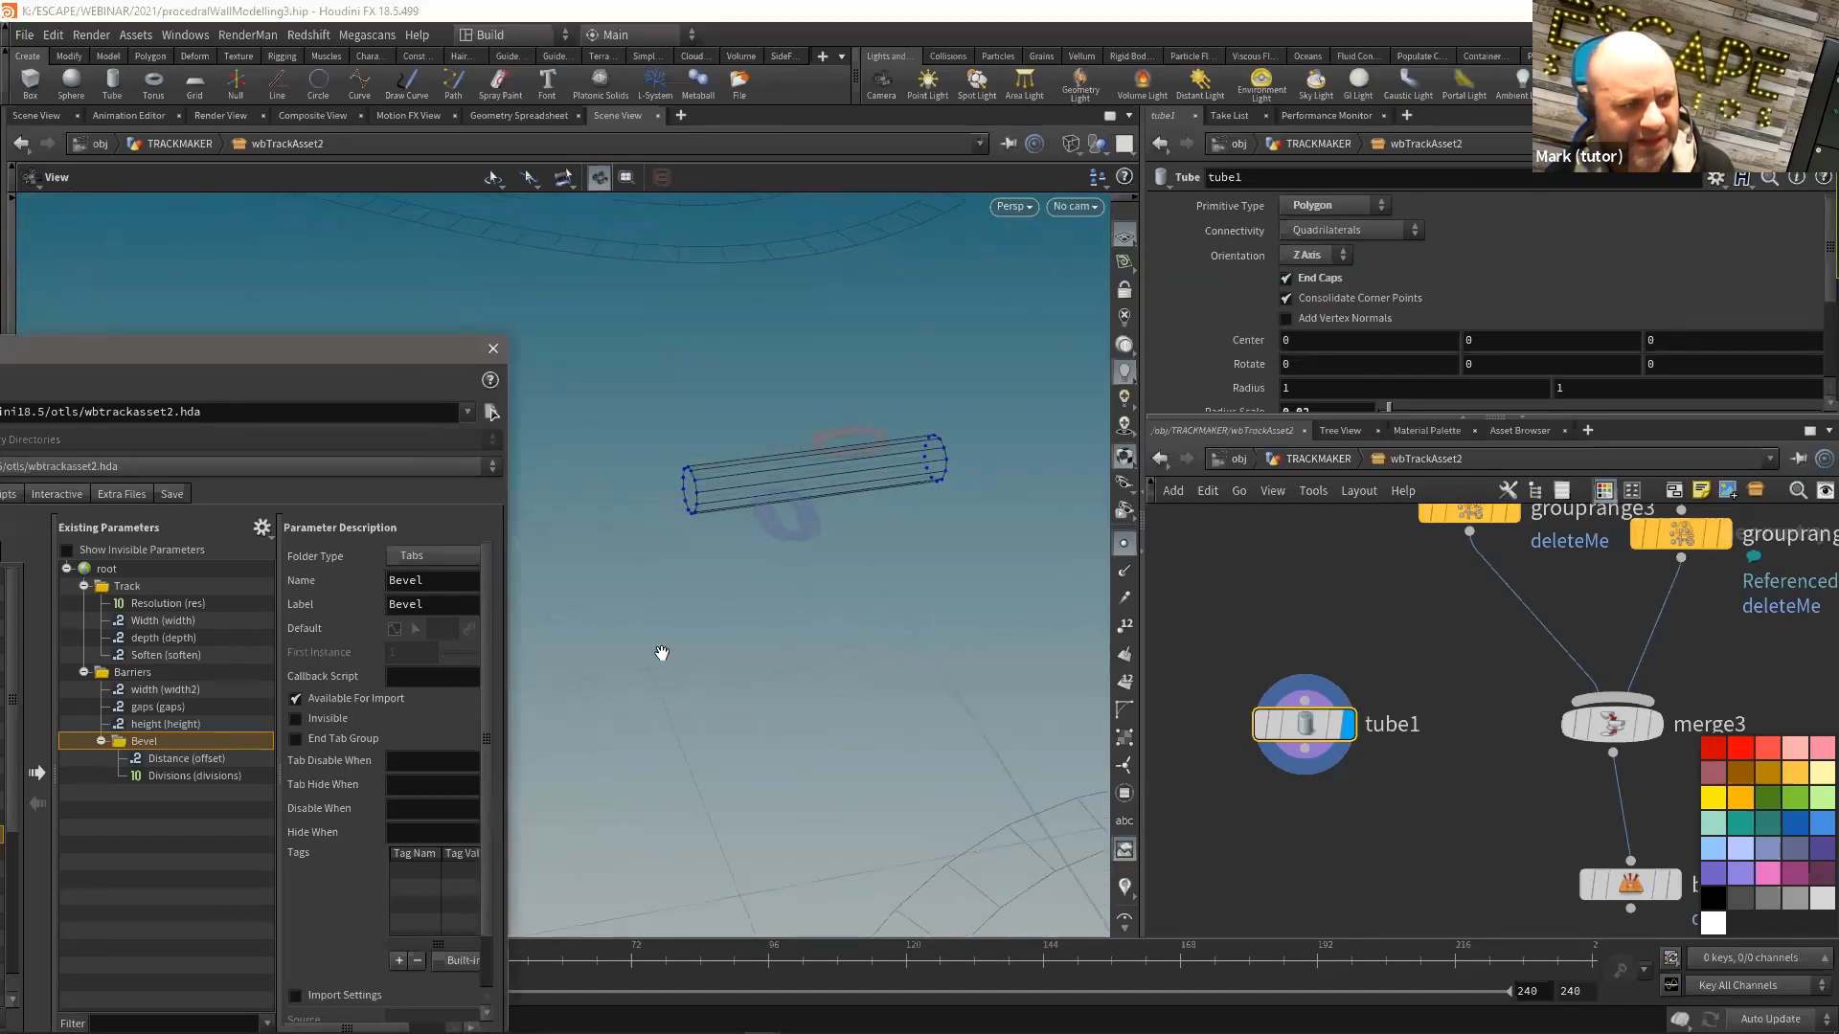
left_click_drag(402, 354, 382, 869)
scroll(766, 550, "down", 2)
middle_click_drag(765, 549, 750, 511)
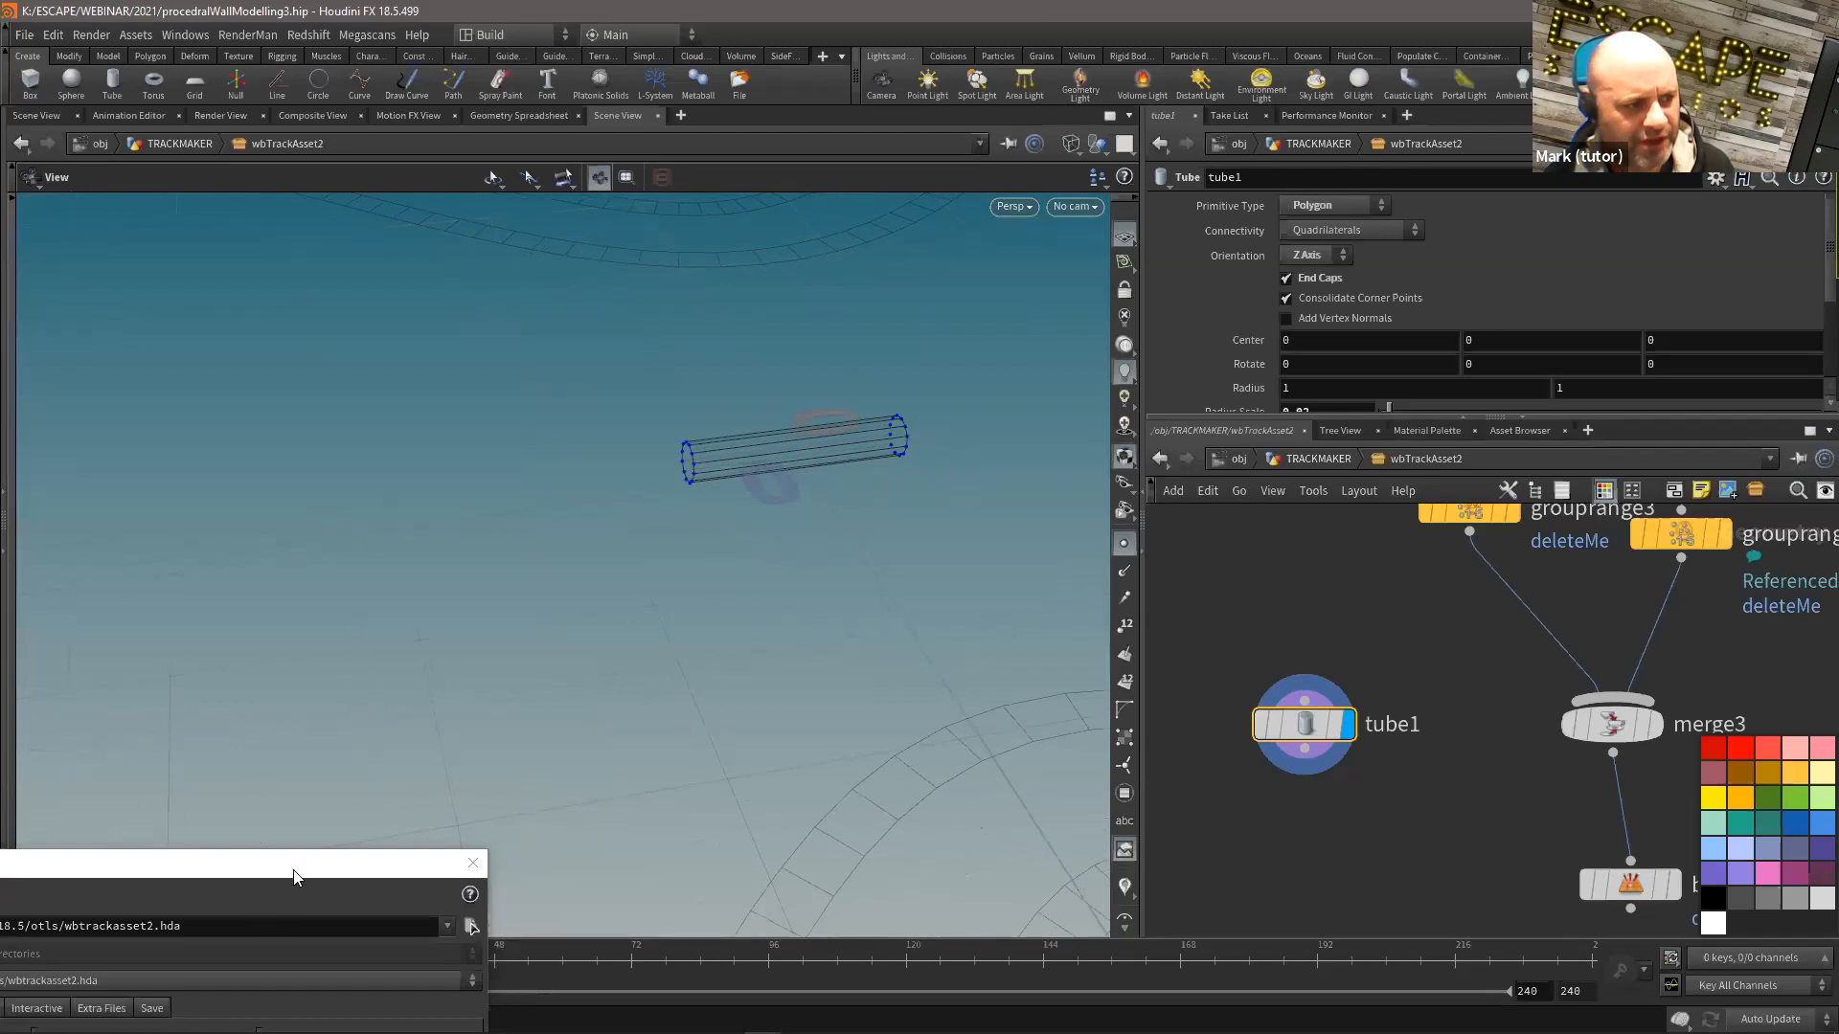
left_click_drag(296, 878, 820, 712)
left_click_drag(710, 558, 691, 452)
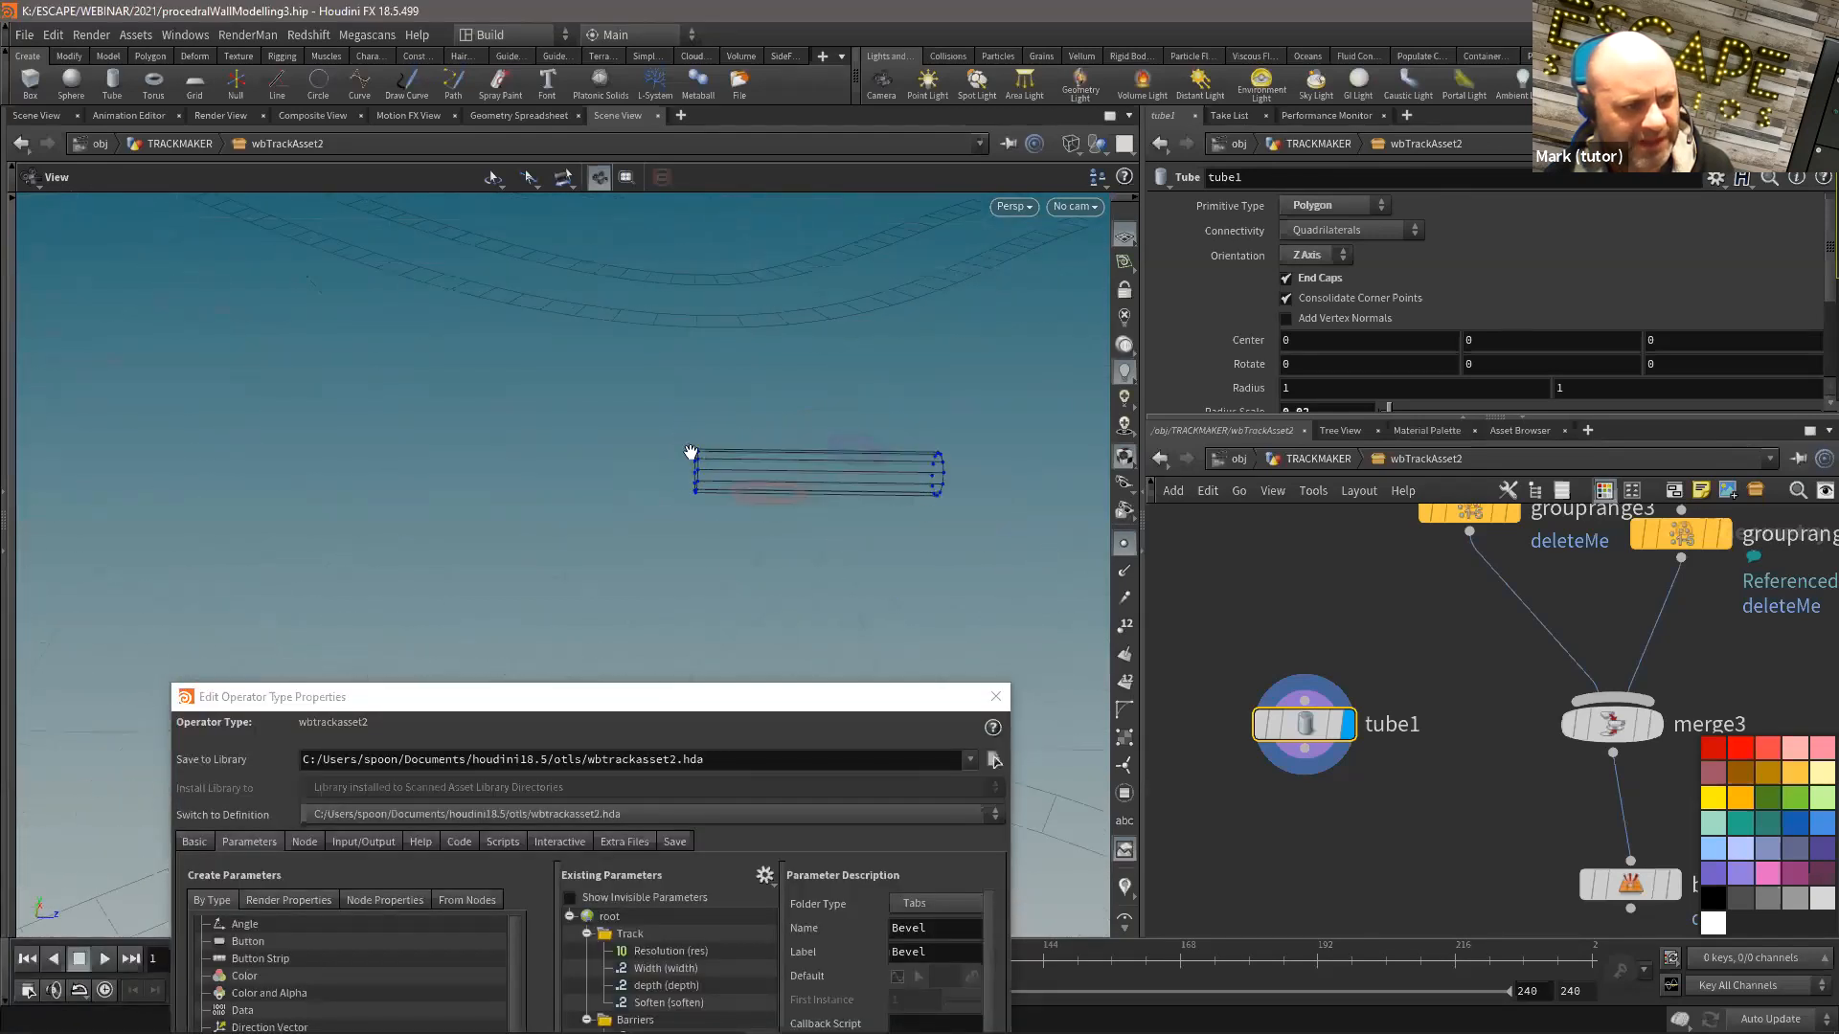
middle_click_drag(823, 473, 731, 477)
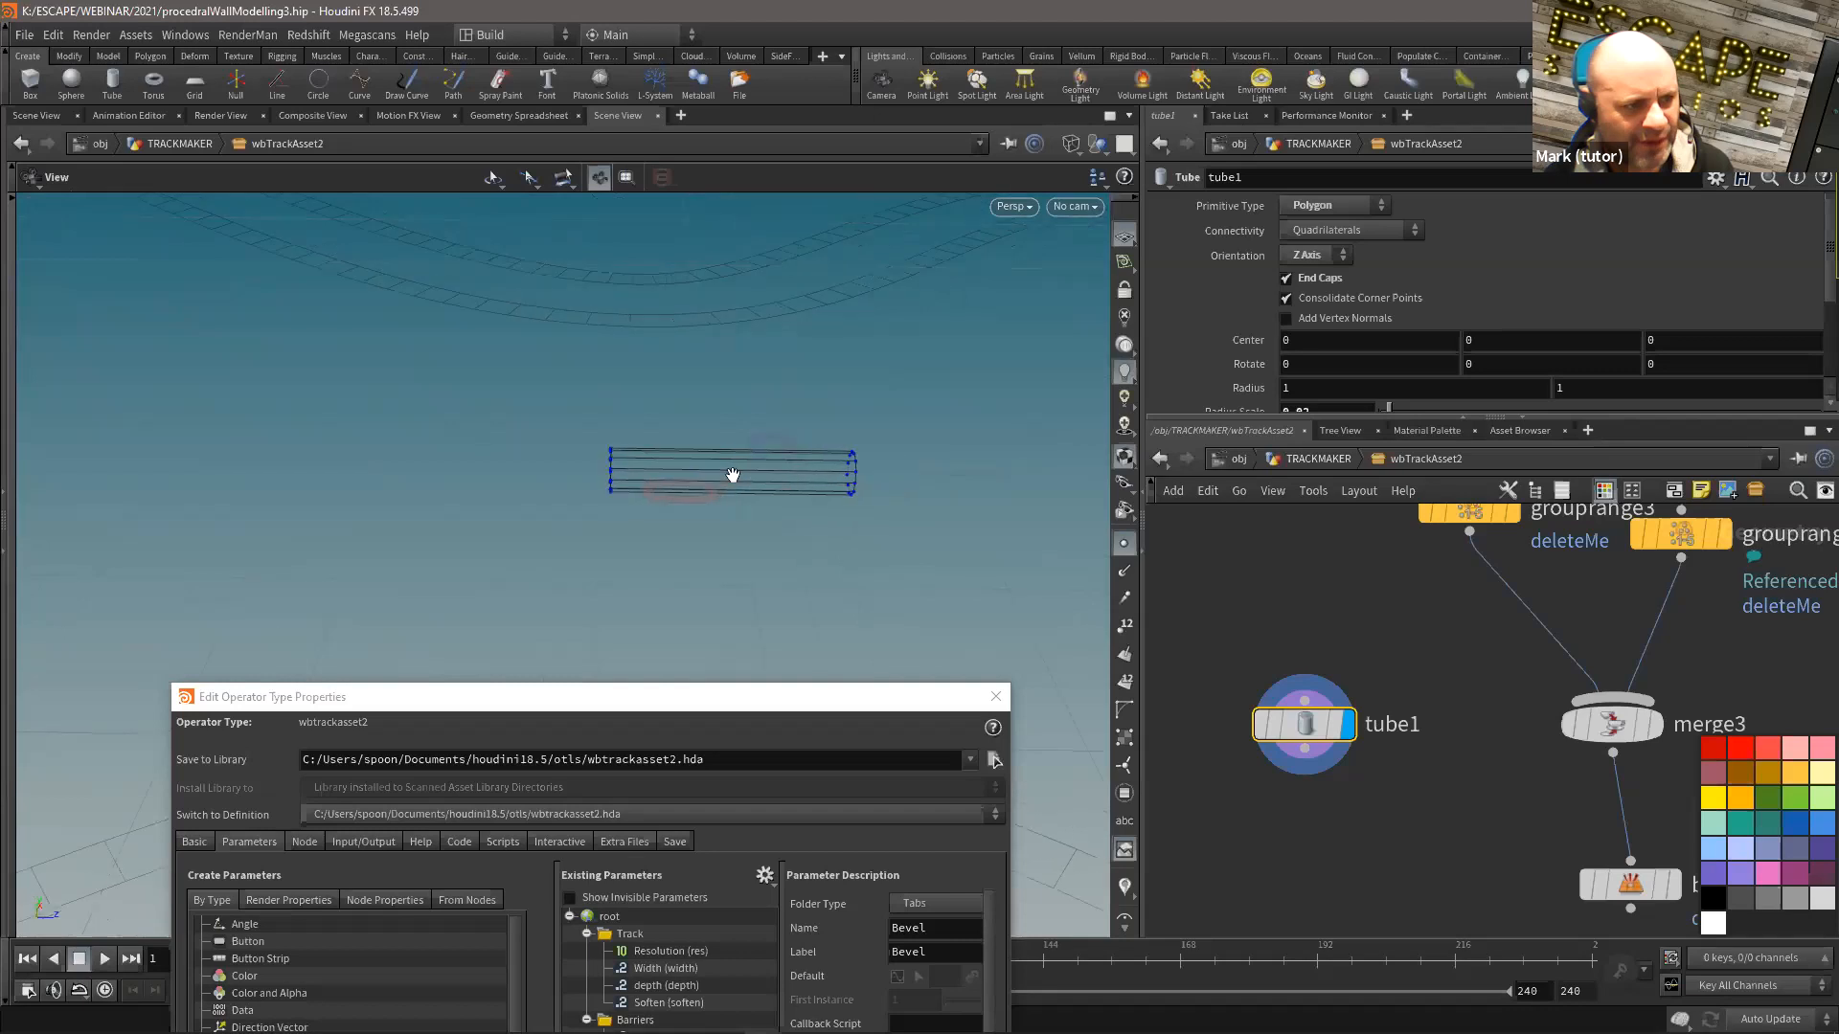
Step: Add a Match Size node below tube1, display it, and set its Justify Z to Min
middle_click_drag(1364, 855, 1353, 806)
key("Tab")
type("mas")
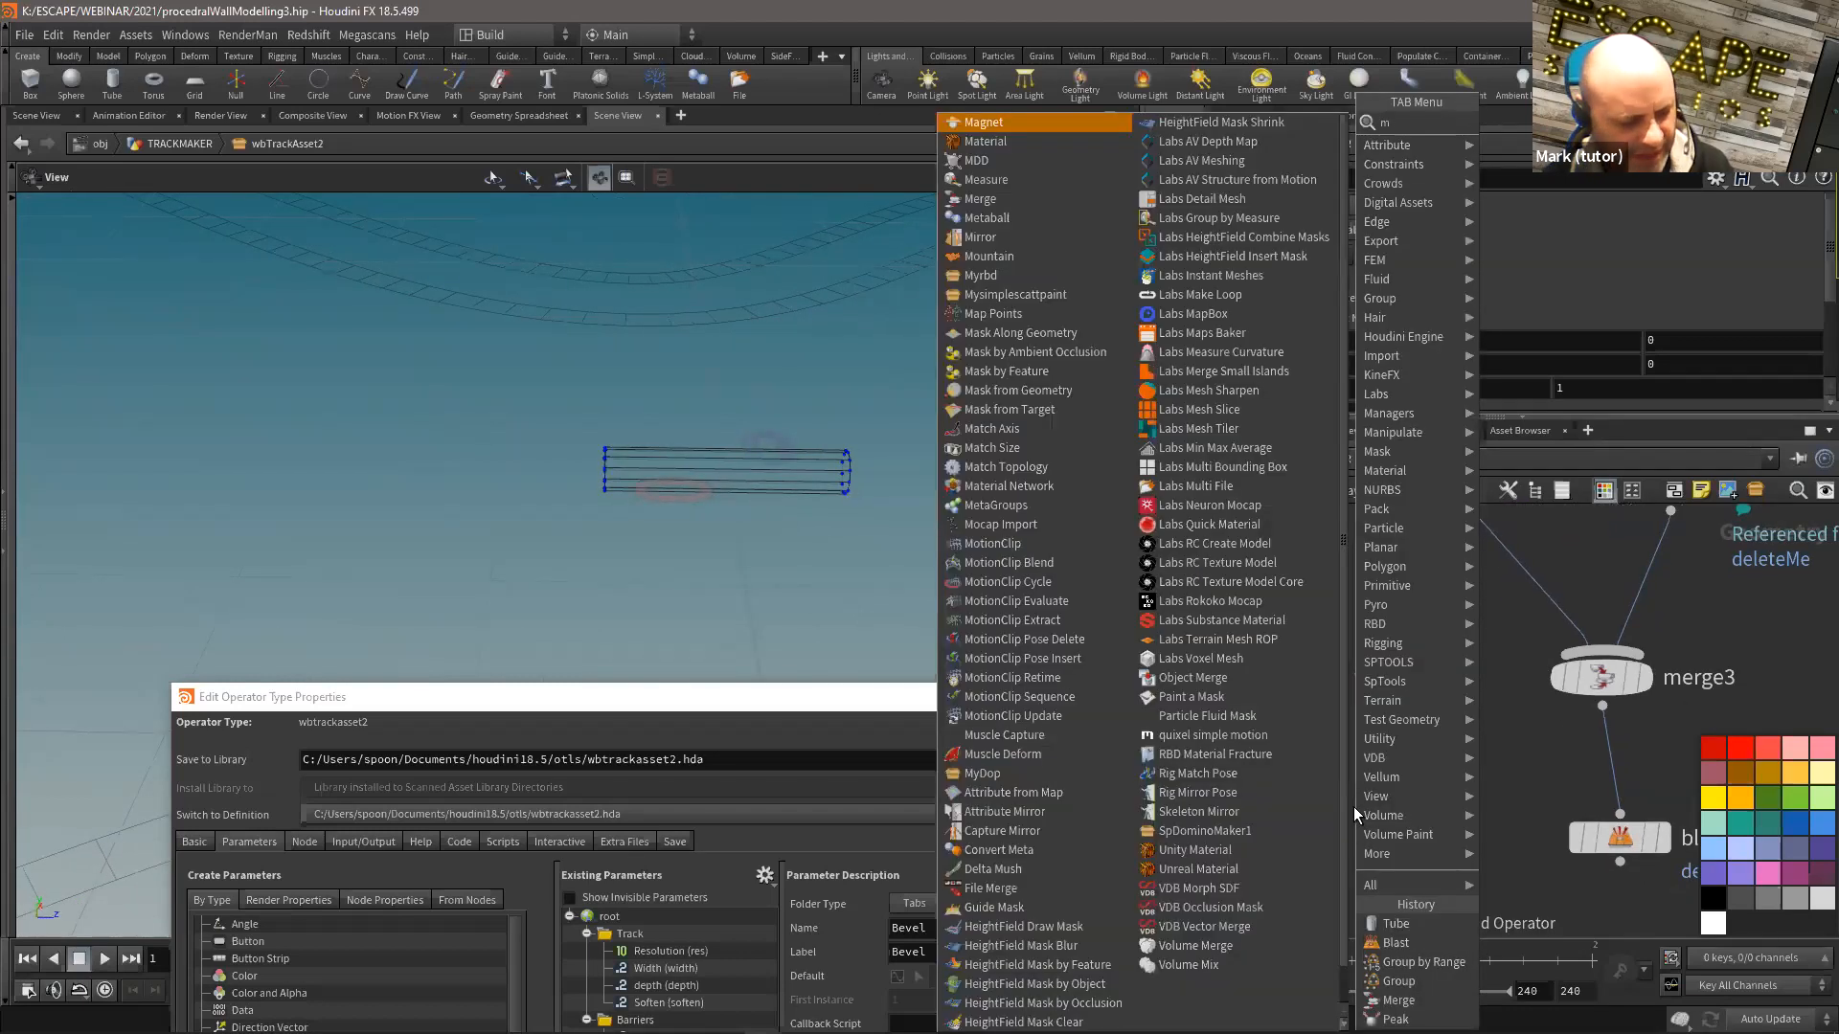
left_click(1530, 505)
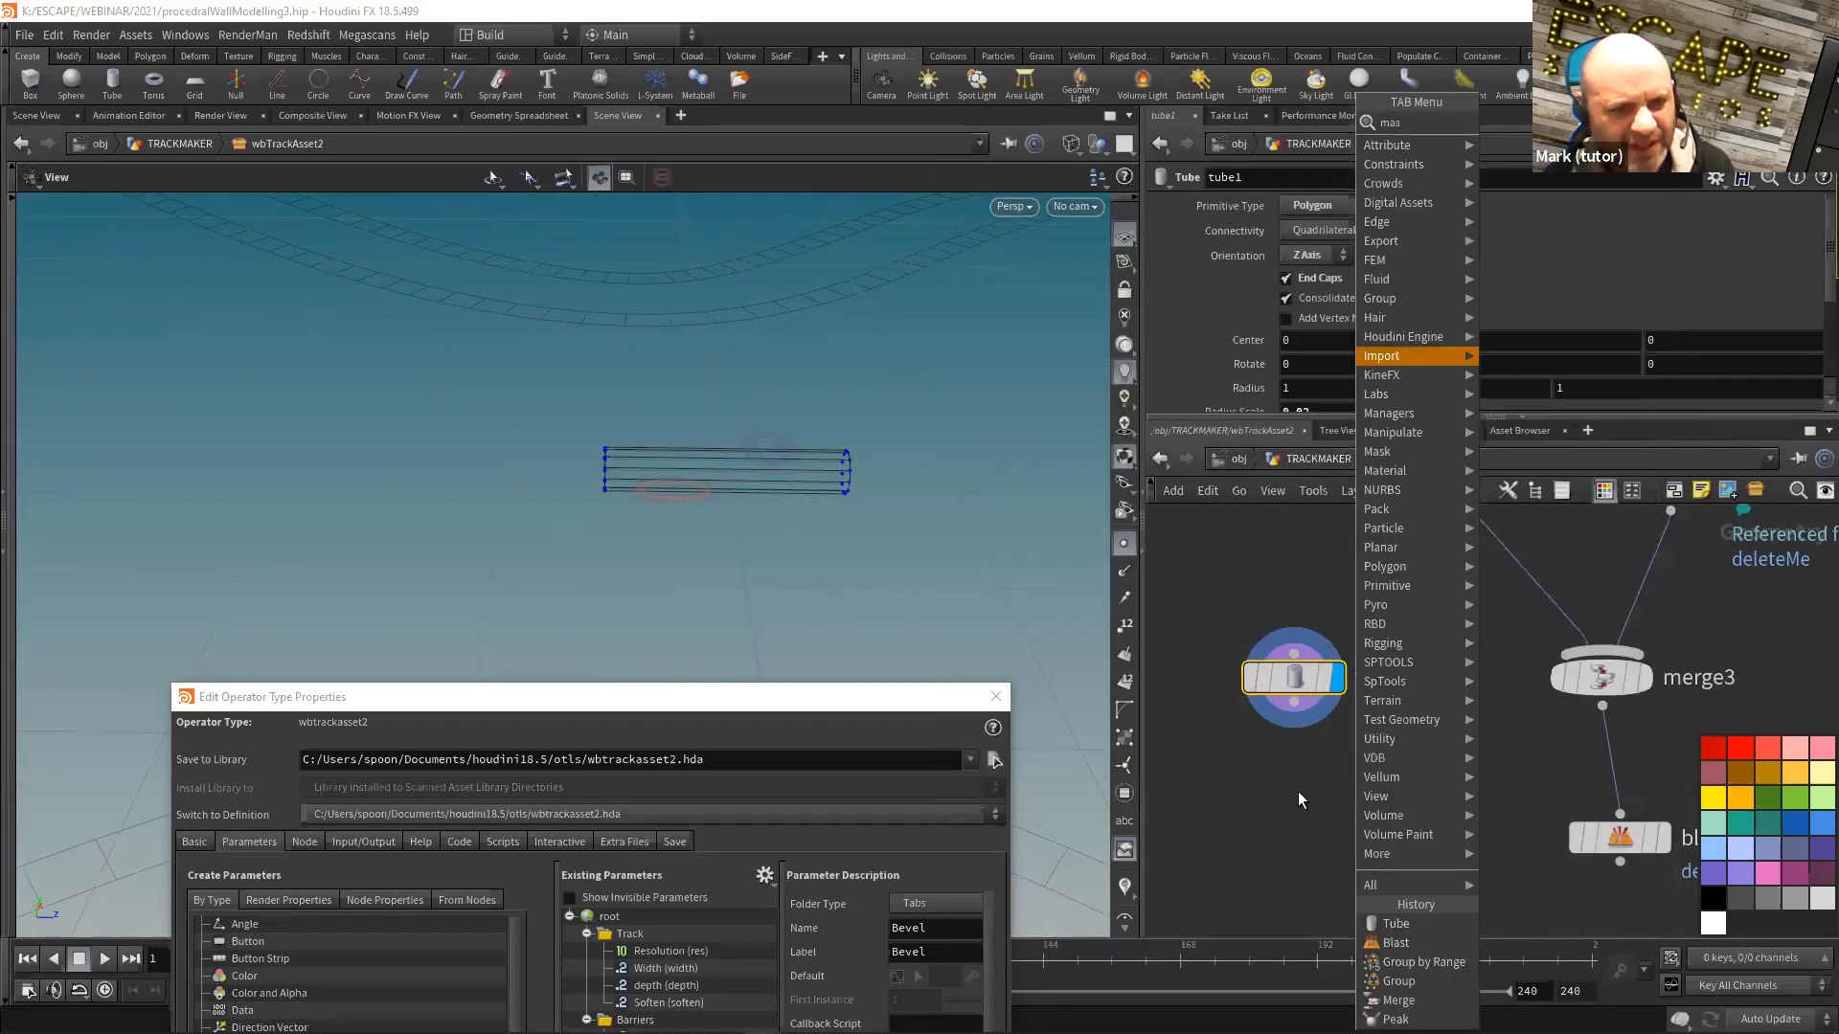
left_click(1297, 805)
left_click(1333, 816)
left_click_drag(1303, 816, 1302, 783)
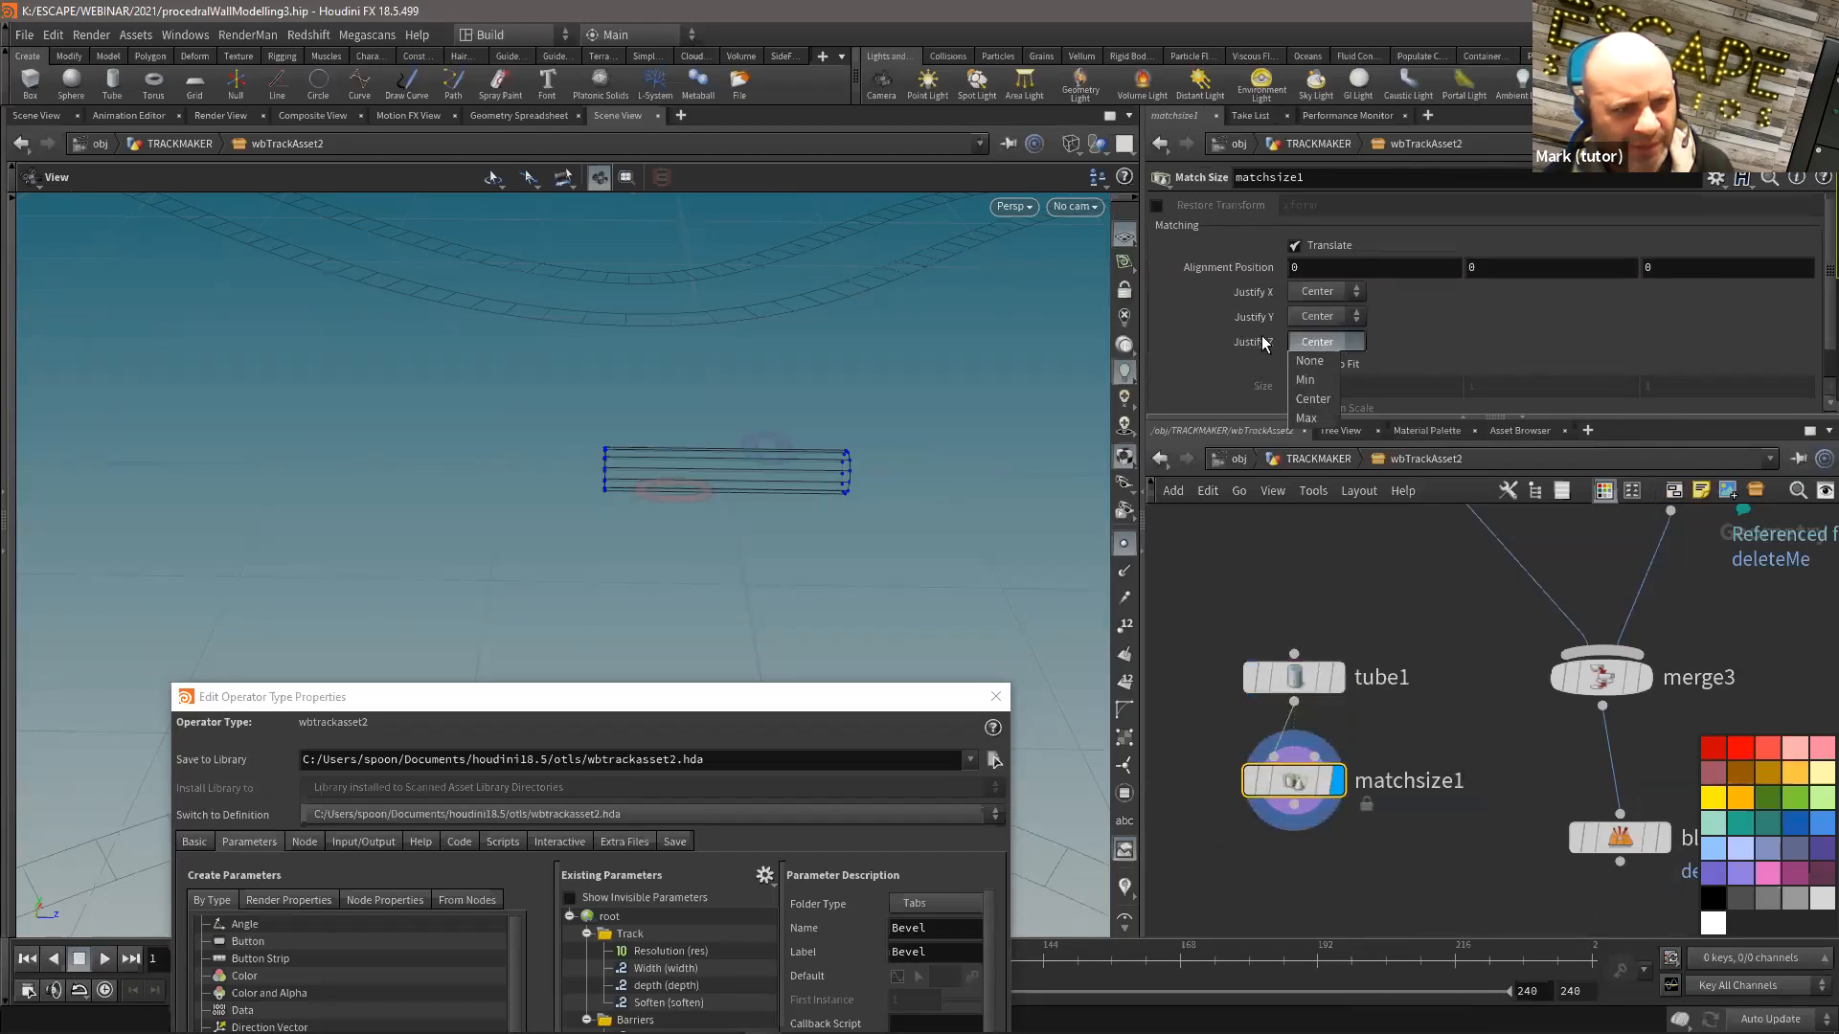
left_click(1322, 382)
left_click_drag(755, 506, 747, 504)
right_click_drag(747, 505, 841, 501)
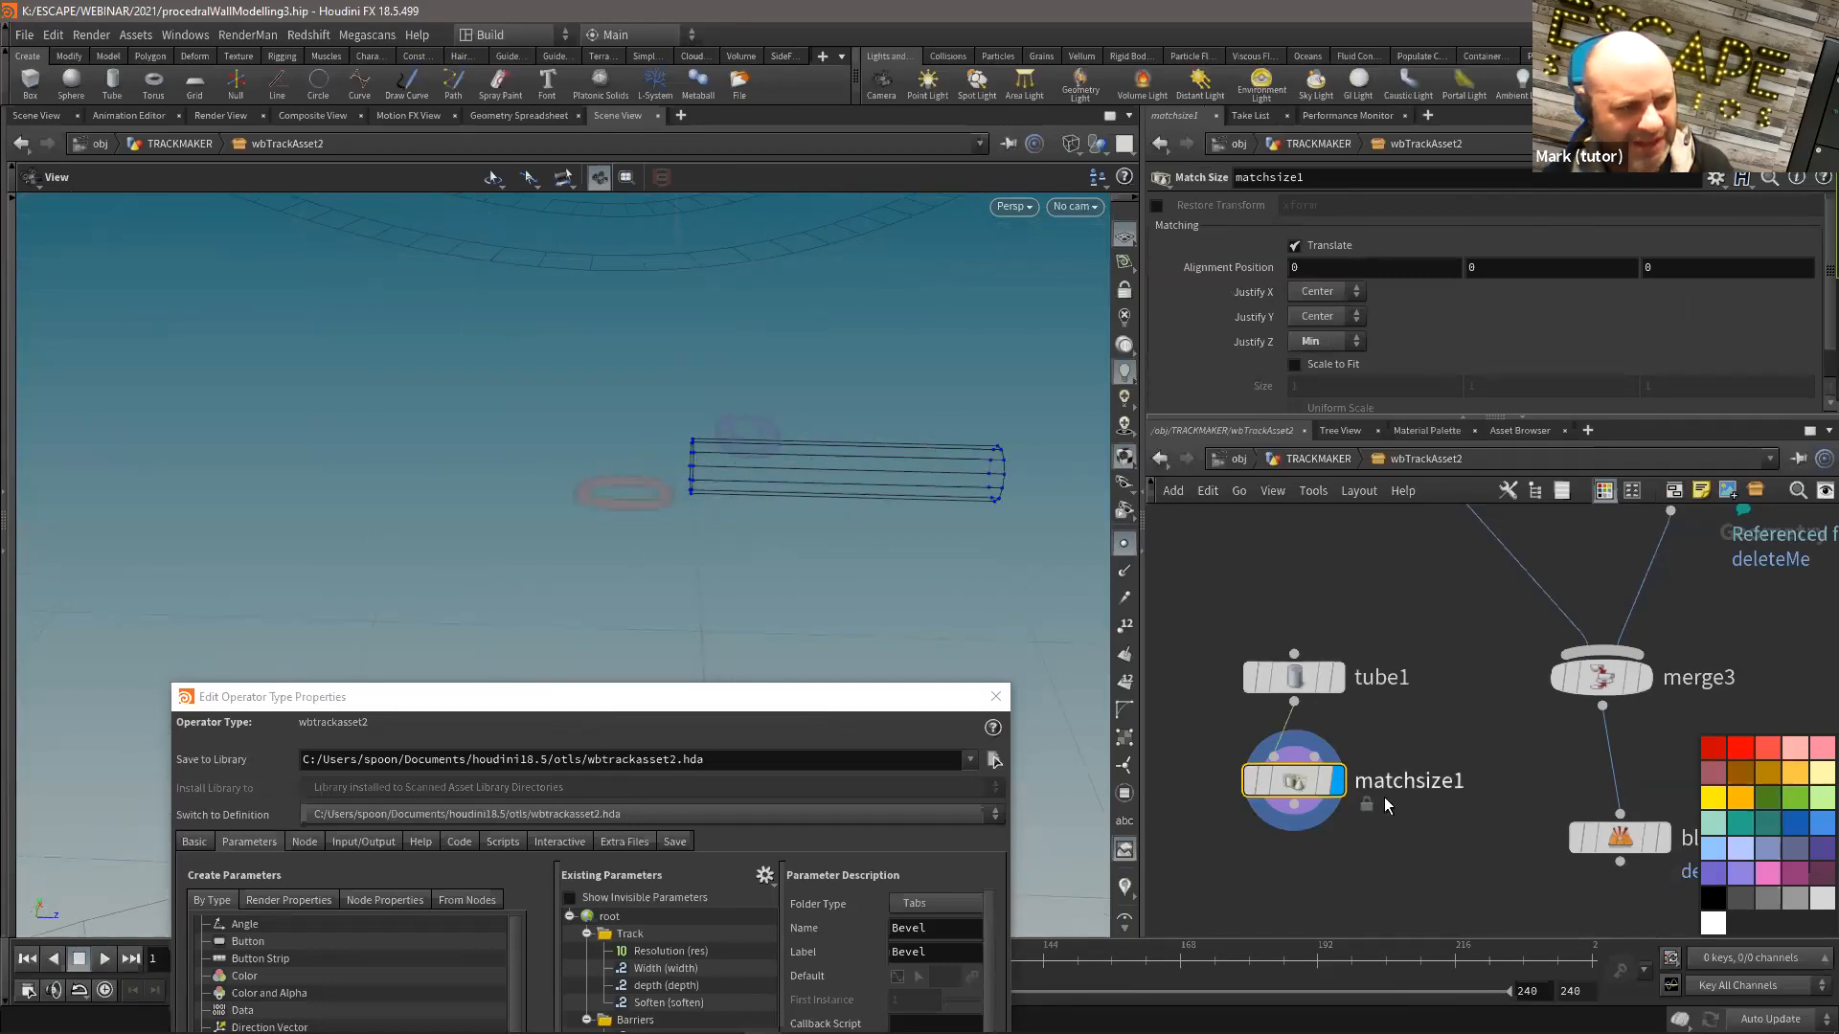
Step: Add a Copy to Points node fed by matchsize1 and merge3, display it, and view the copies around the track
scroll(1386, 806, "down", 3)
key("Tab")
type("co")
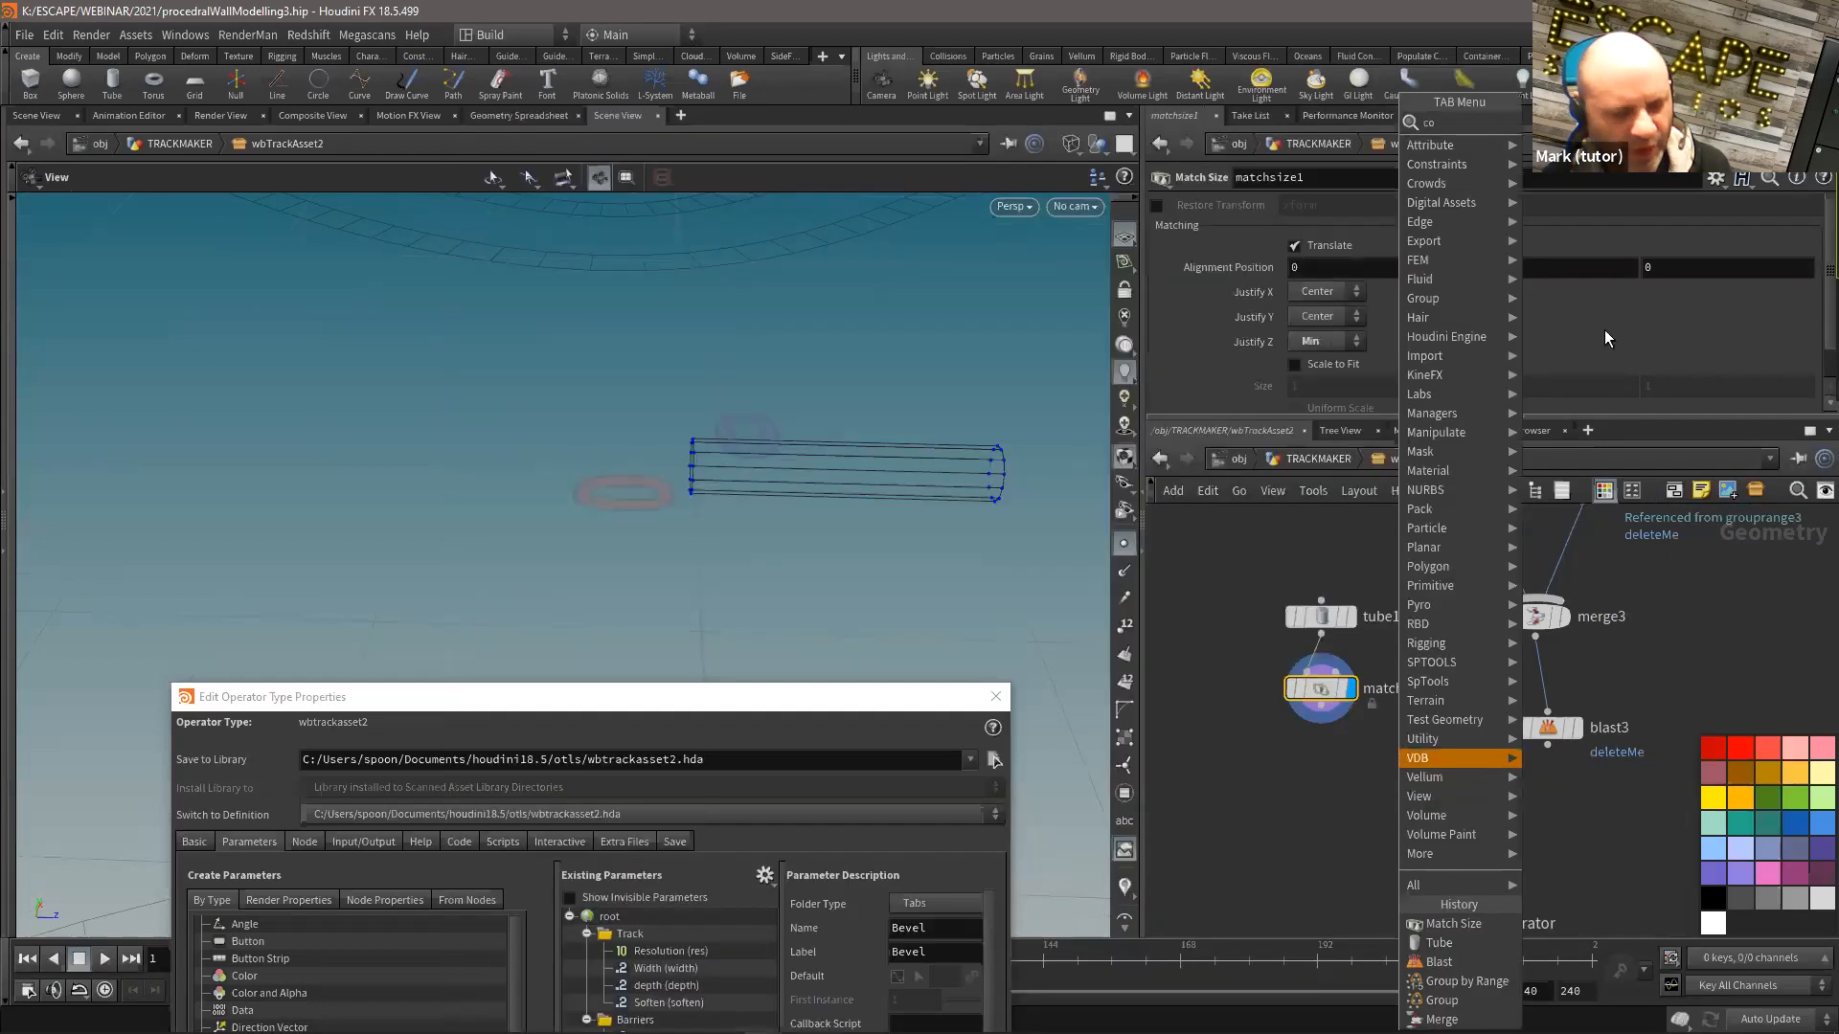
left_click(1647, 195)
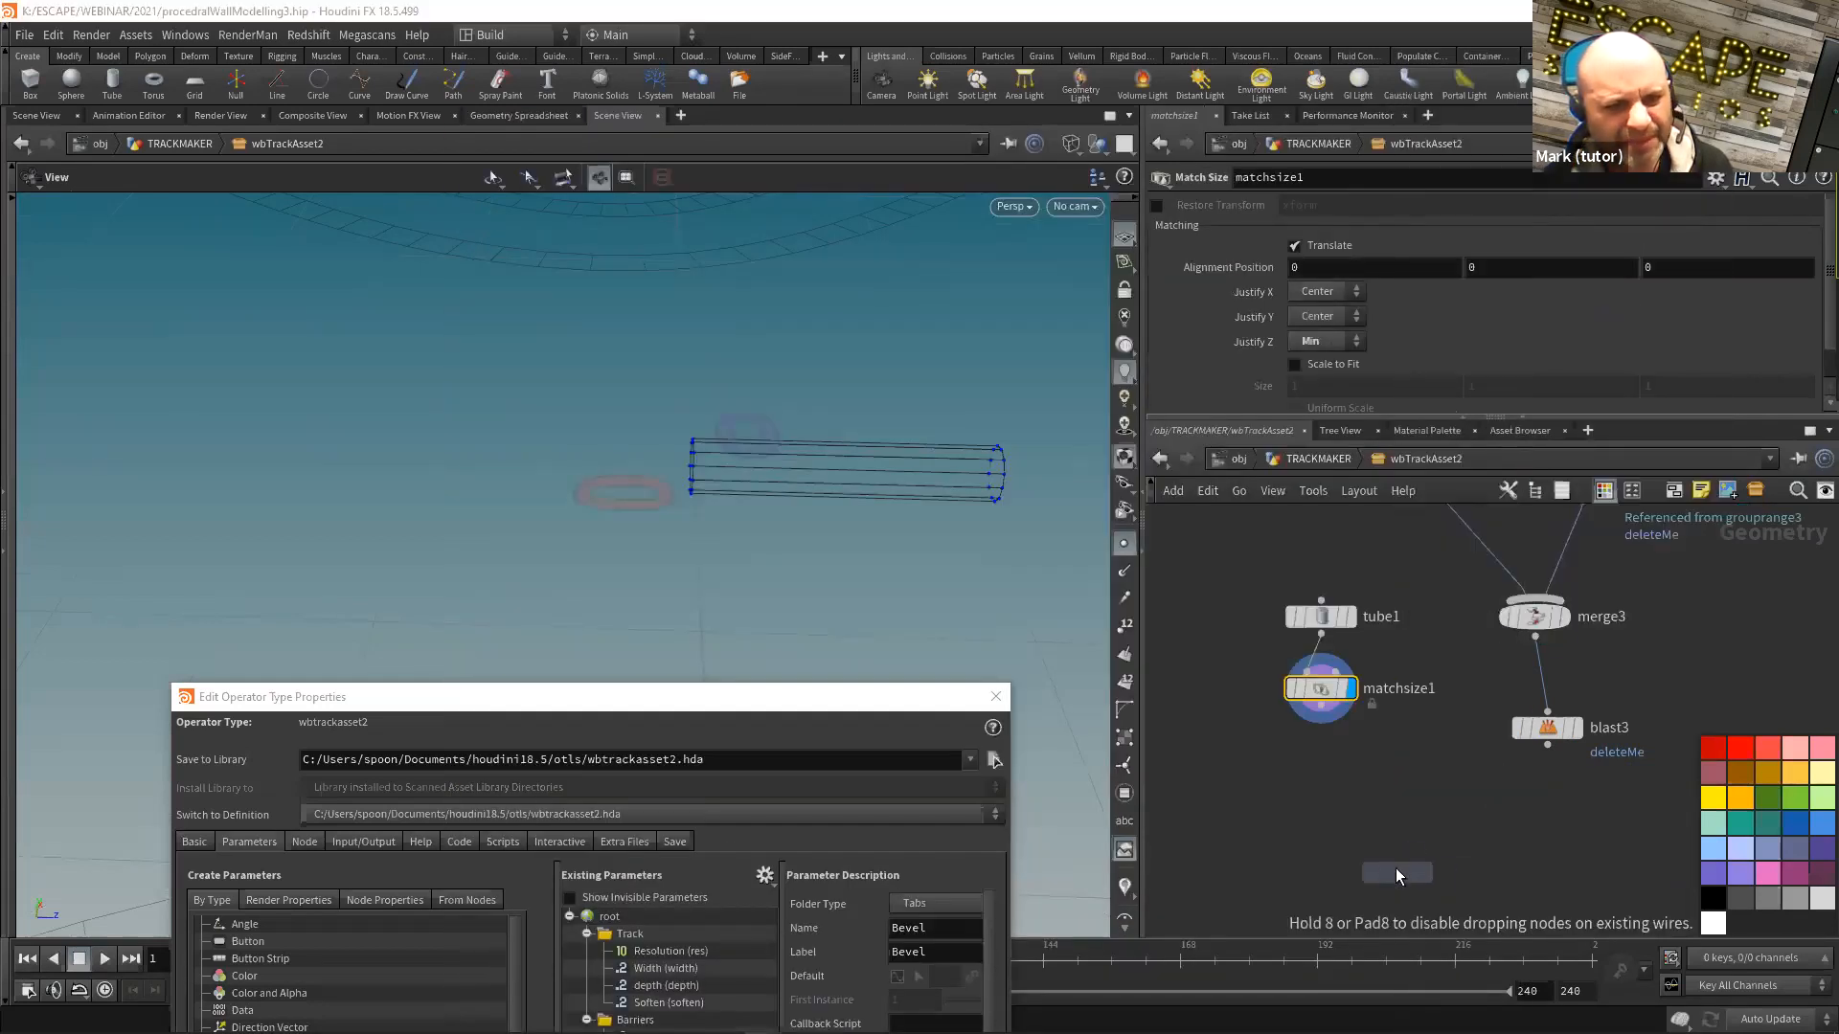
left_click(1396, 867)
left_click_drag(1321, 706, 1384, 849)
left_click_drag(1535, 636, 1415, 850)
key("ctrl+z")
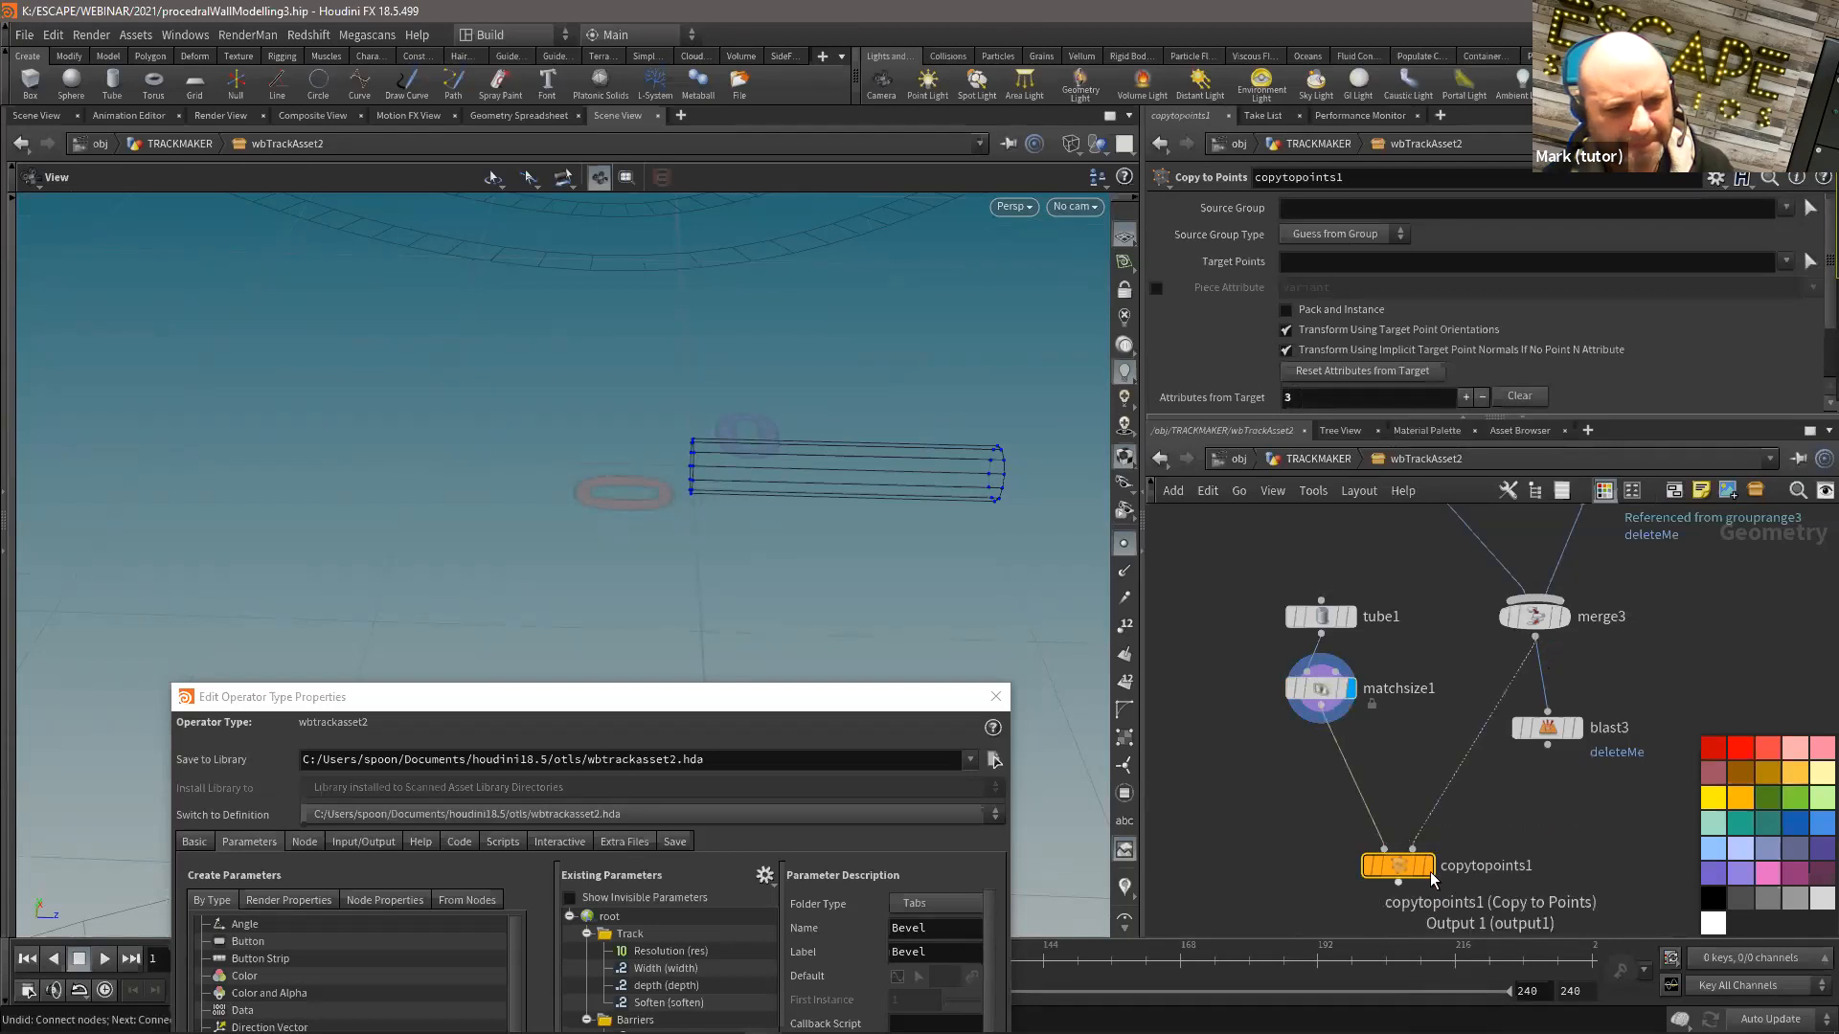
left_click(1428, 866)
left_click_drag(800, 503, 766, 526)
right_click_drag(766, 527, 748, 489)
left_click_drag(748, 488, 867, 450)
Step: Set tube1's orientation to Y Axis
left_click(1321, 616)
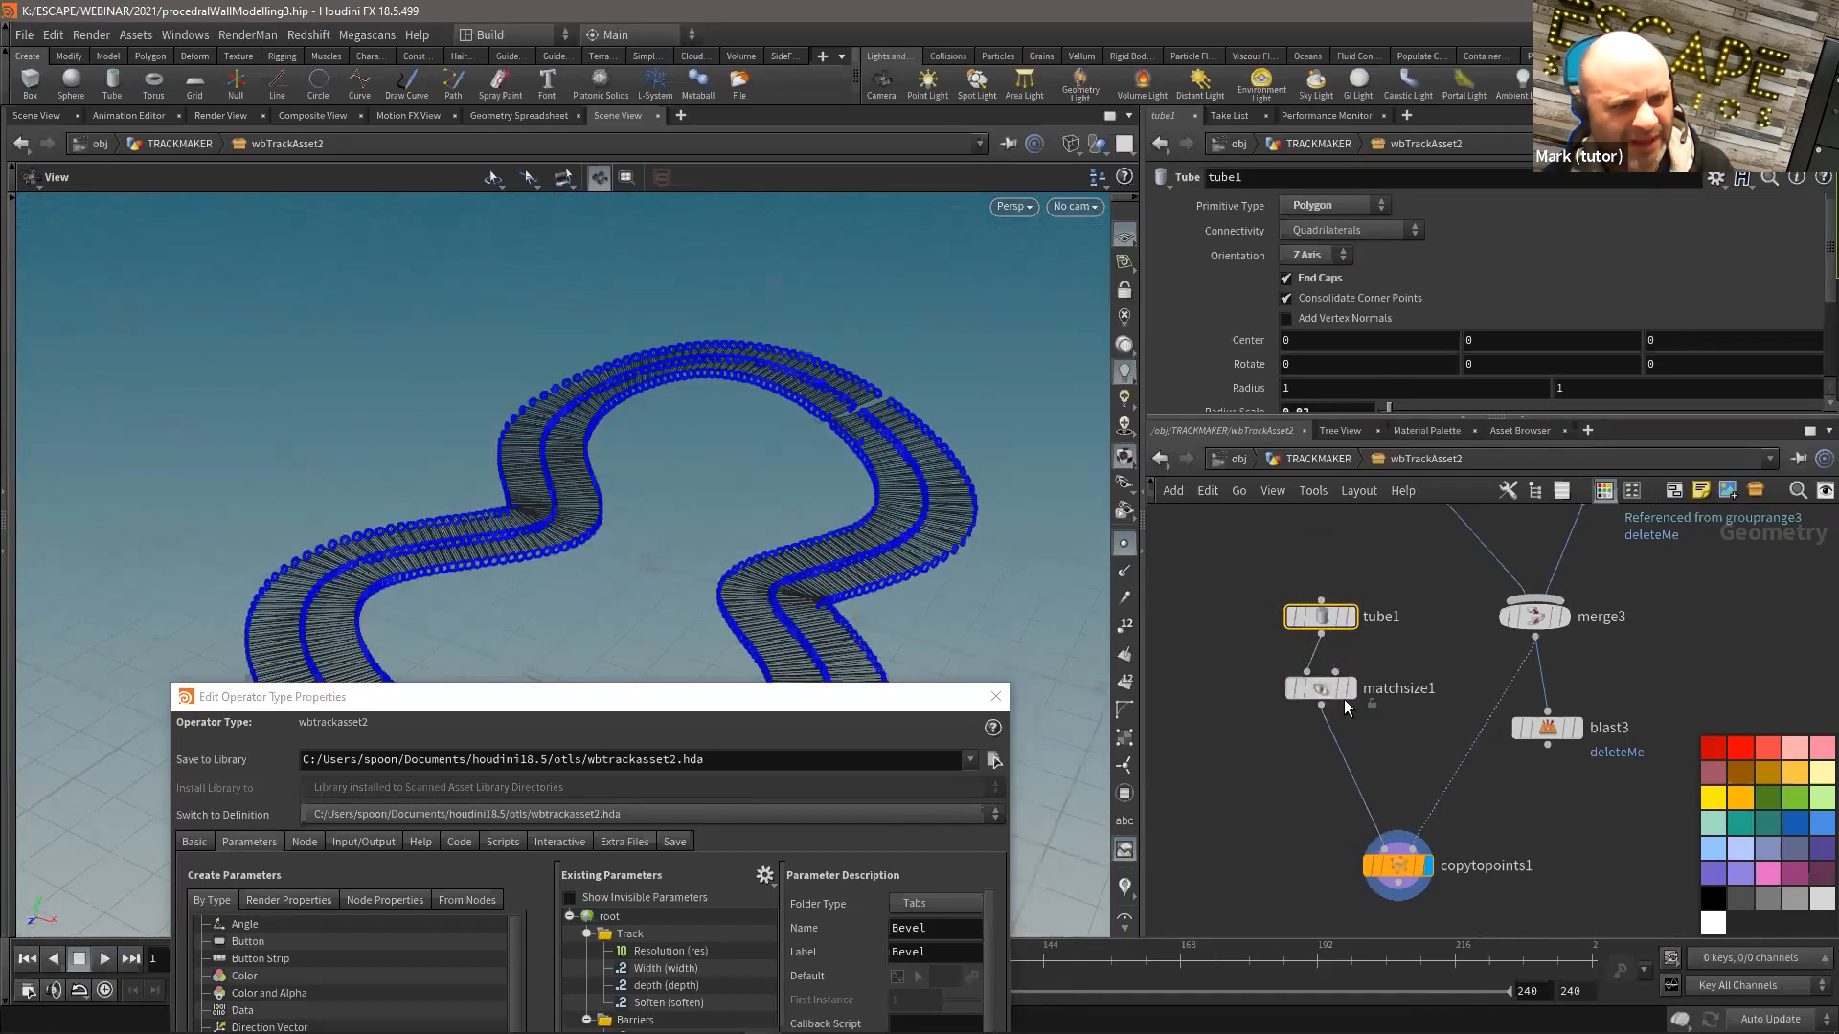
left_click(1339, 695)
scroll(1406, 732, "up", 2)
left_click_drag(738, 503, 838, 506)
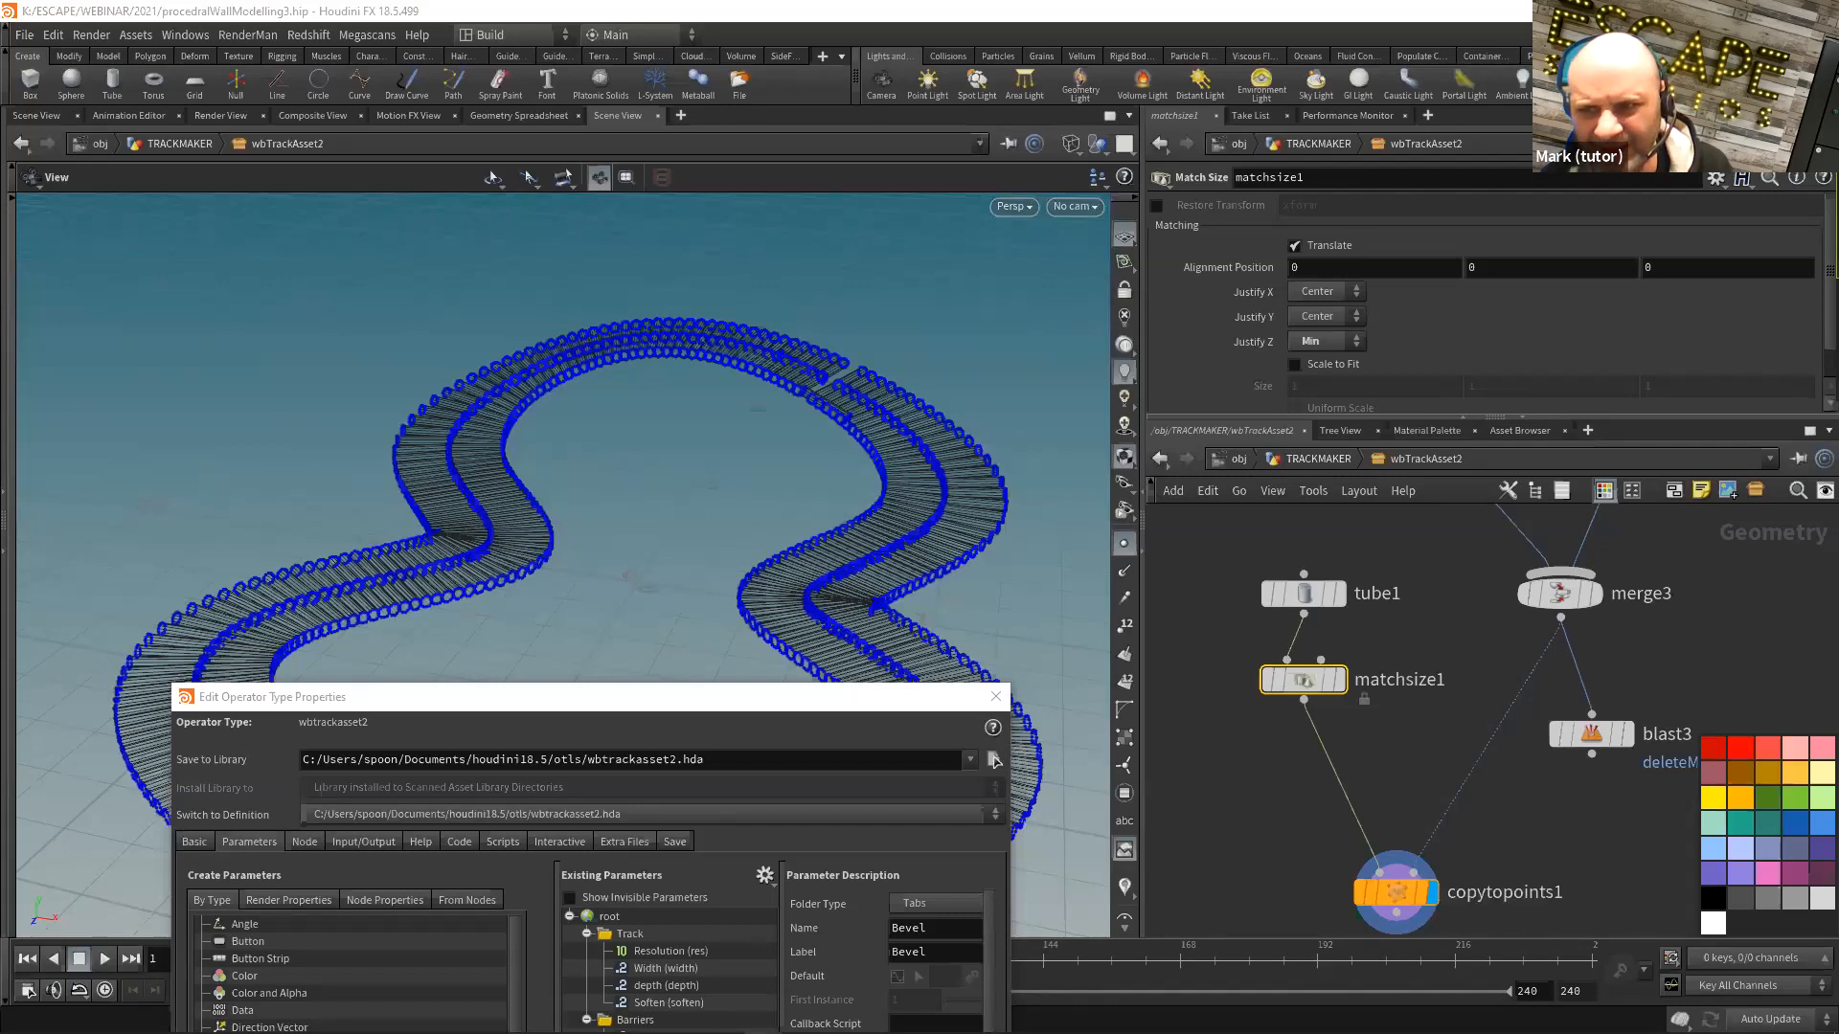
left_click(1303, 593)
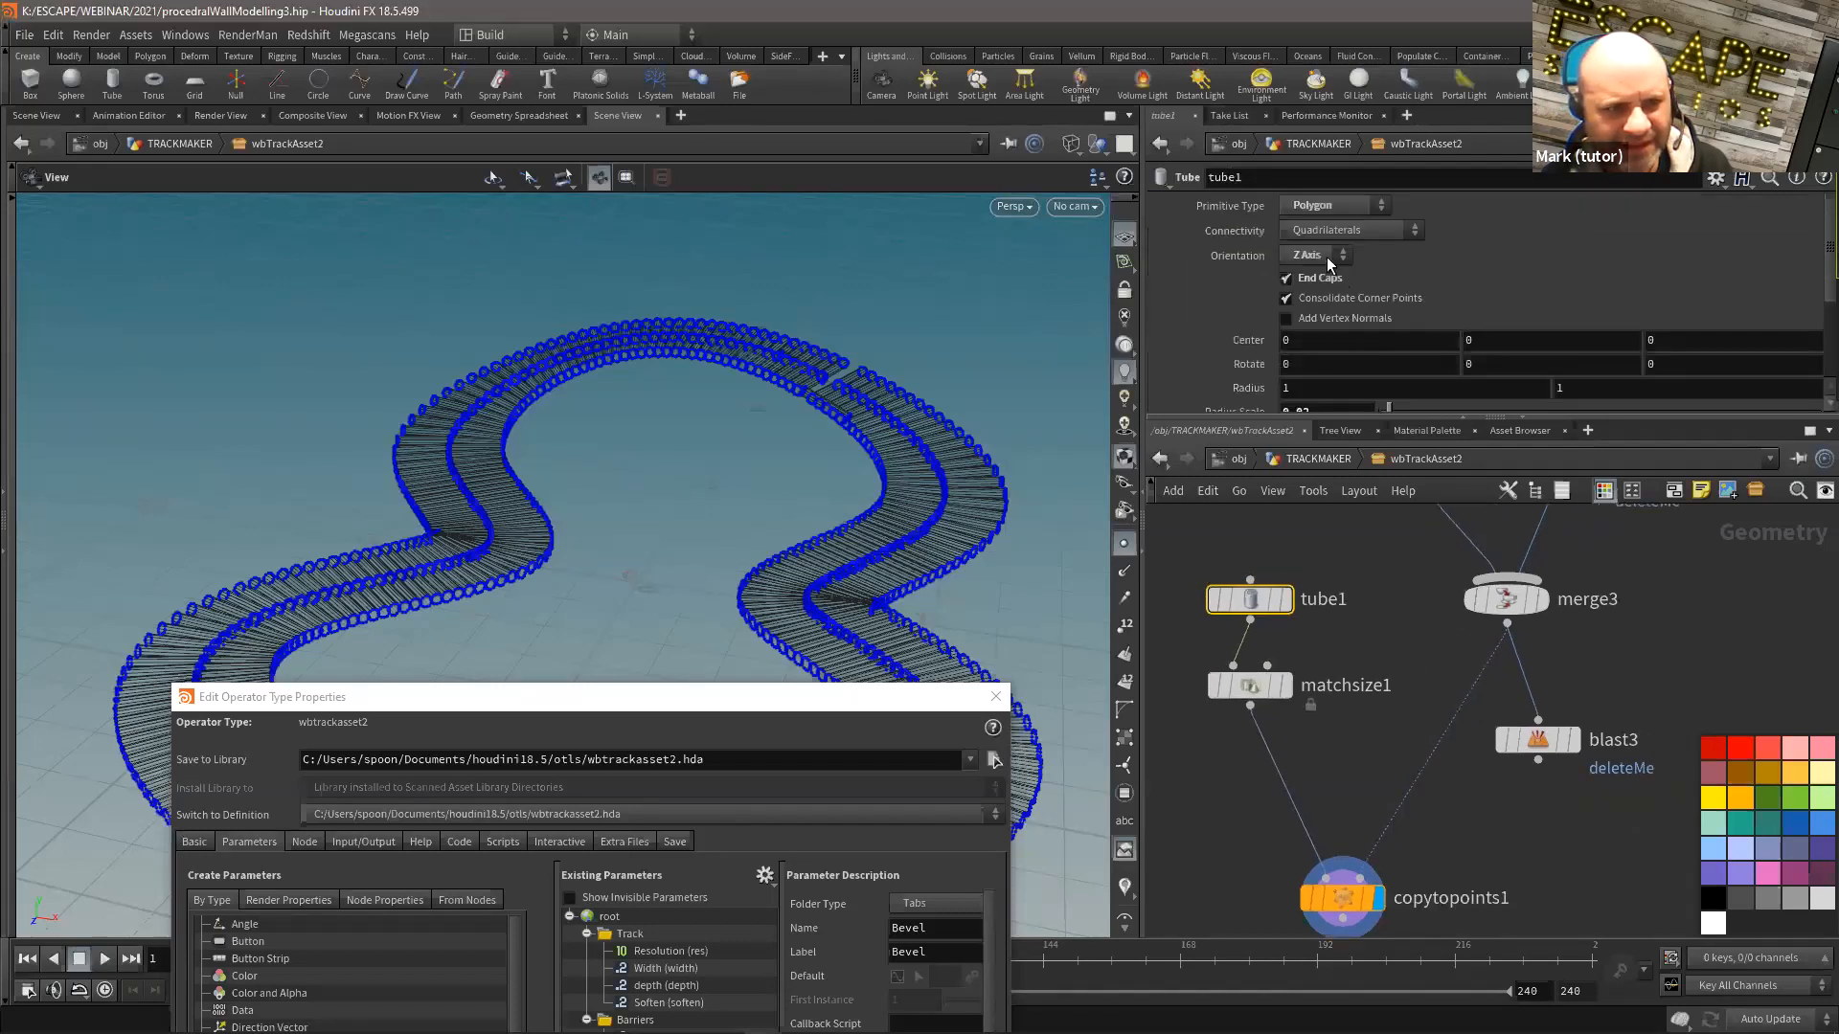
left_click(1303, 294)
Step: On matchsize1, set Justify Z to Center and Justify Y to Min
left_click_drag(1238, 720, 1376, 665)
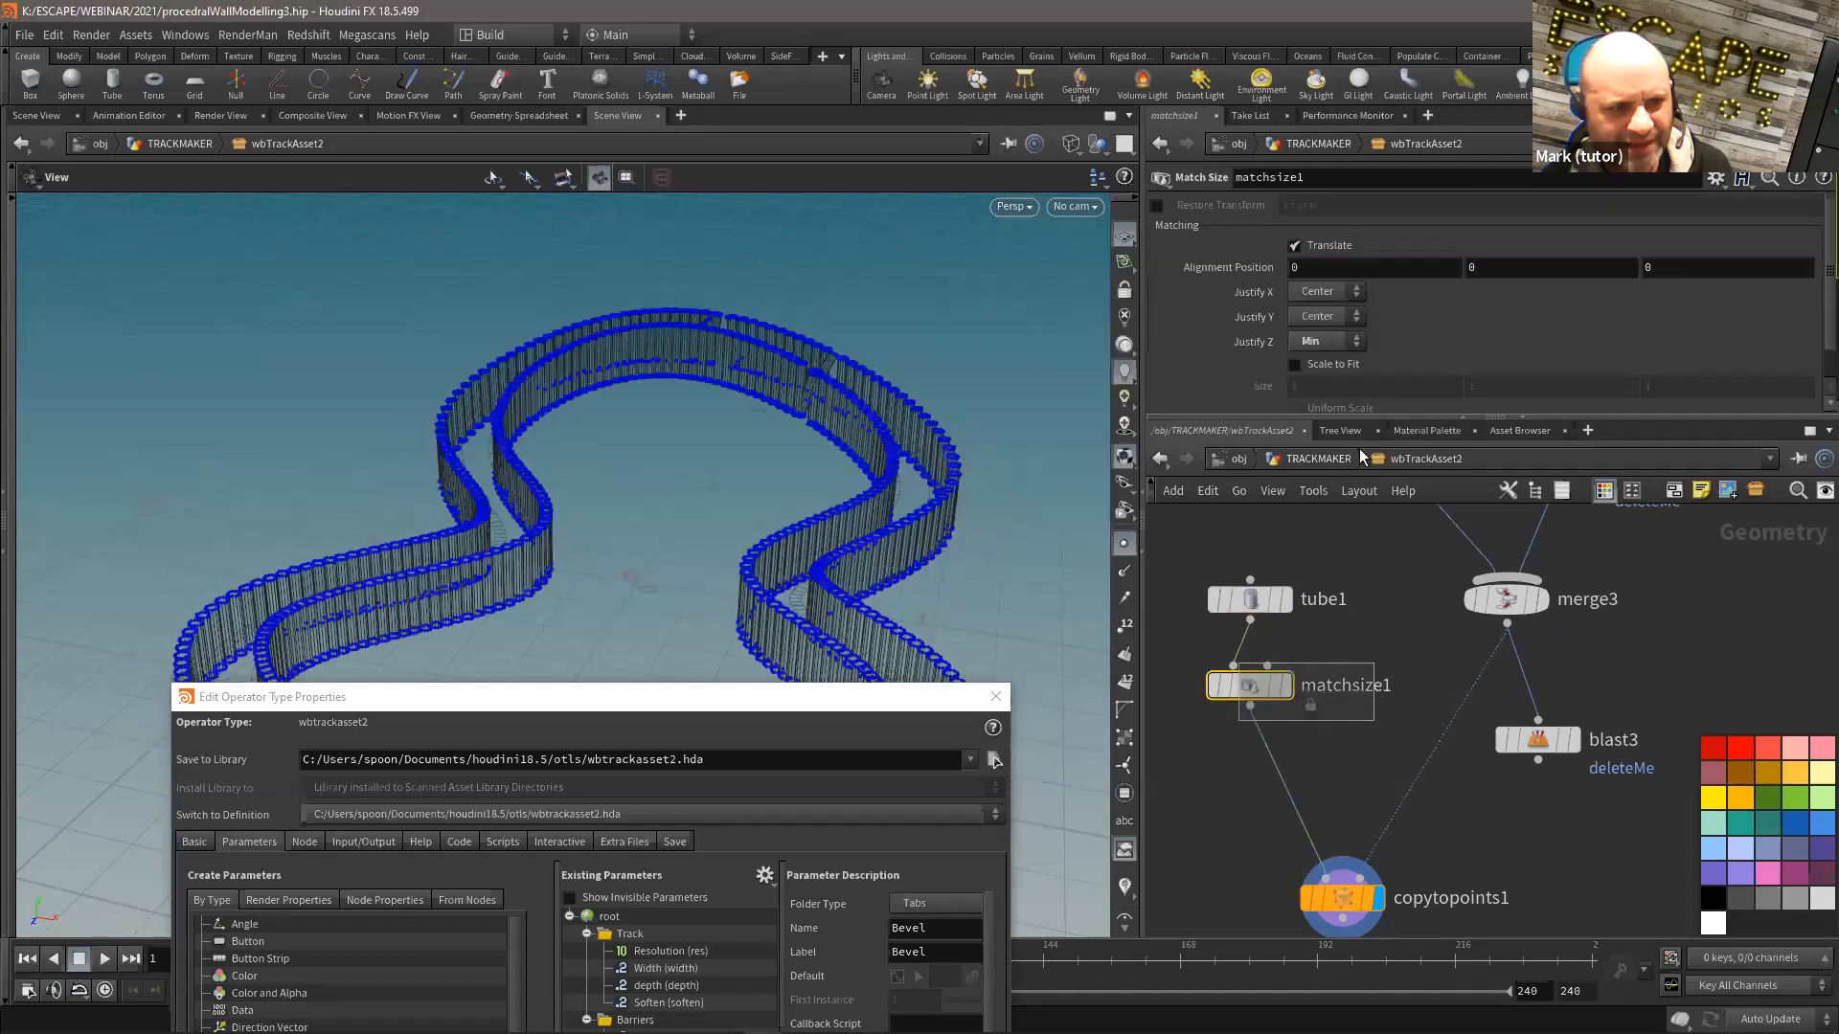
left_click(1310, 361)
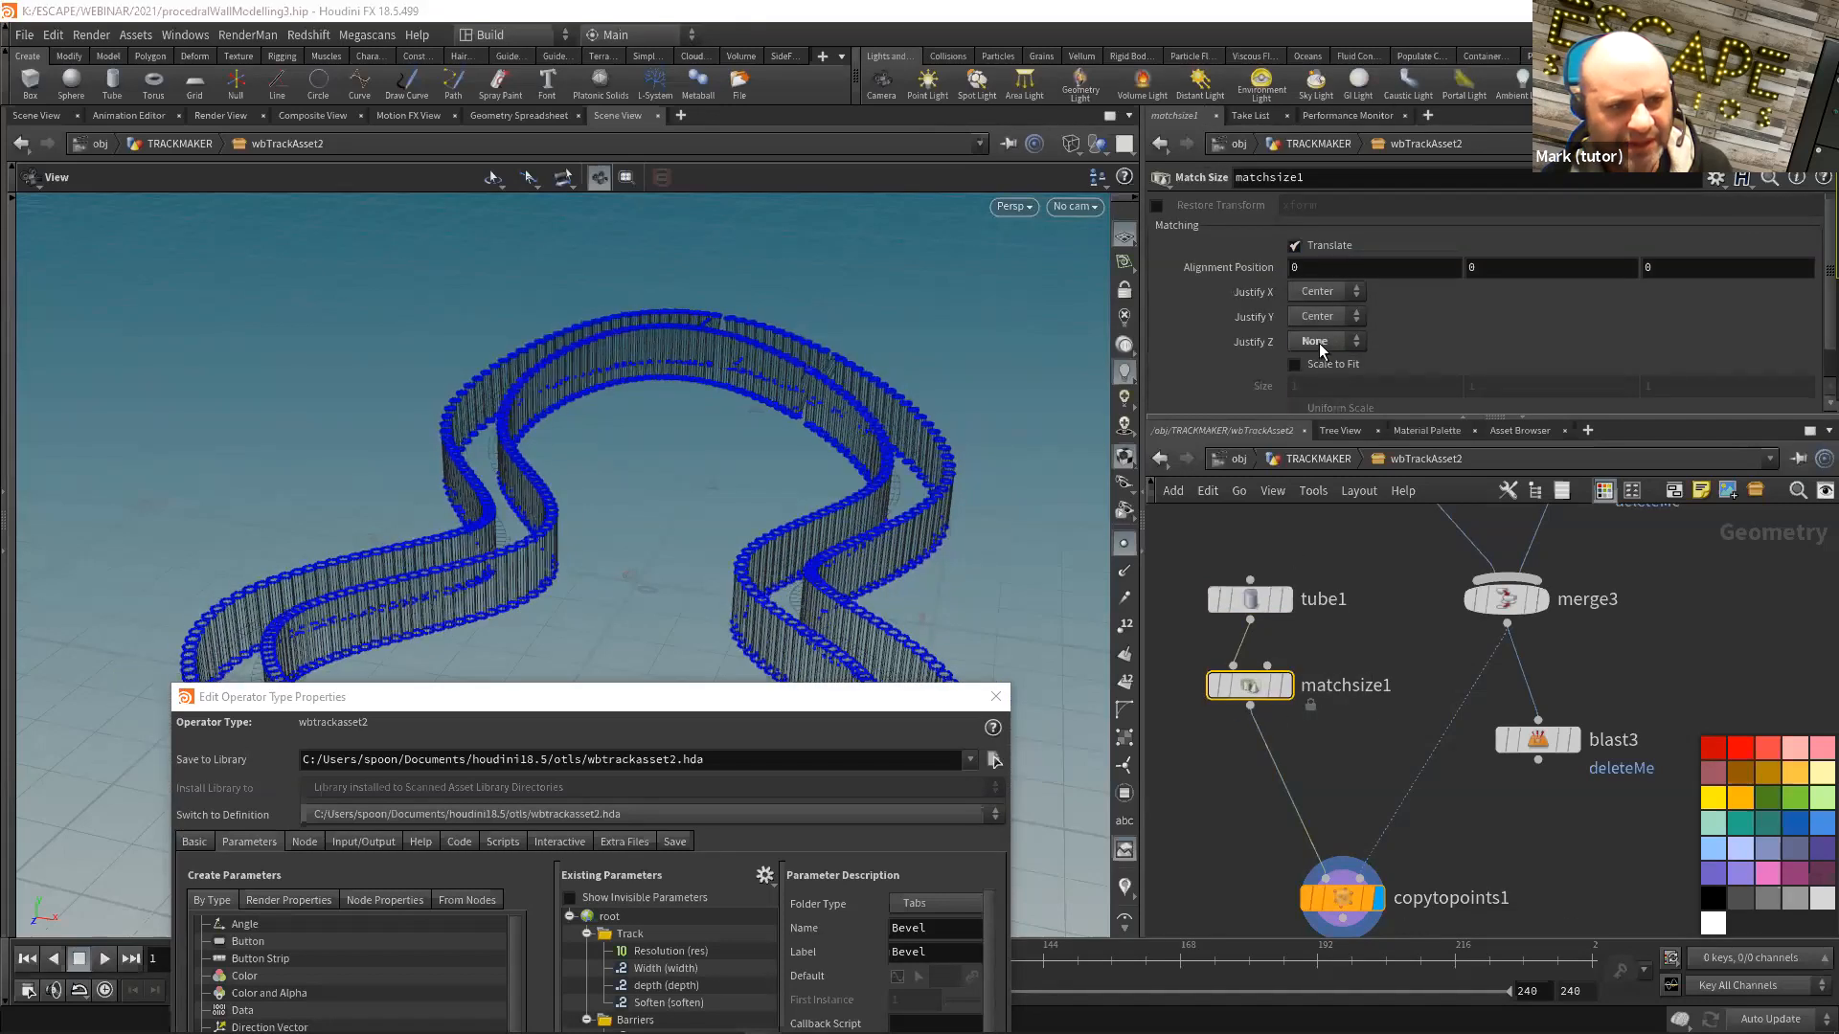
left_click(1327, 316)
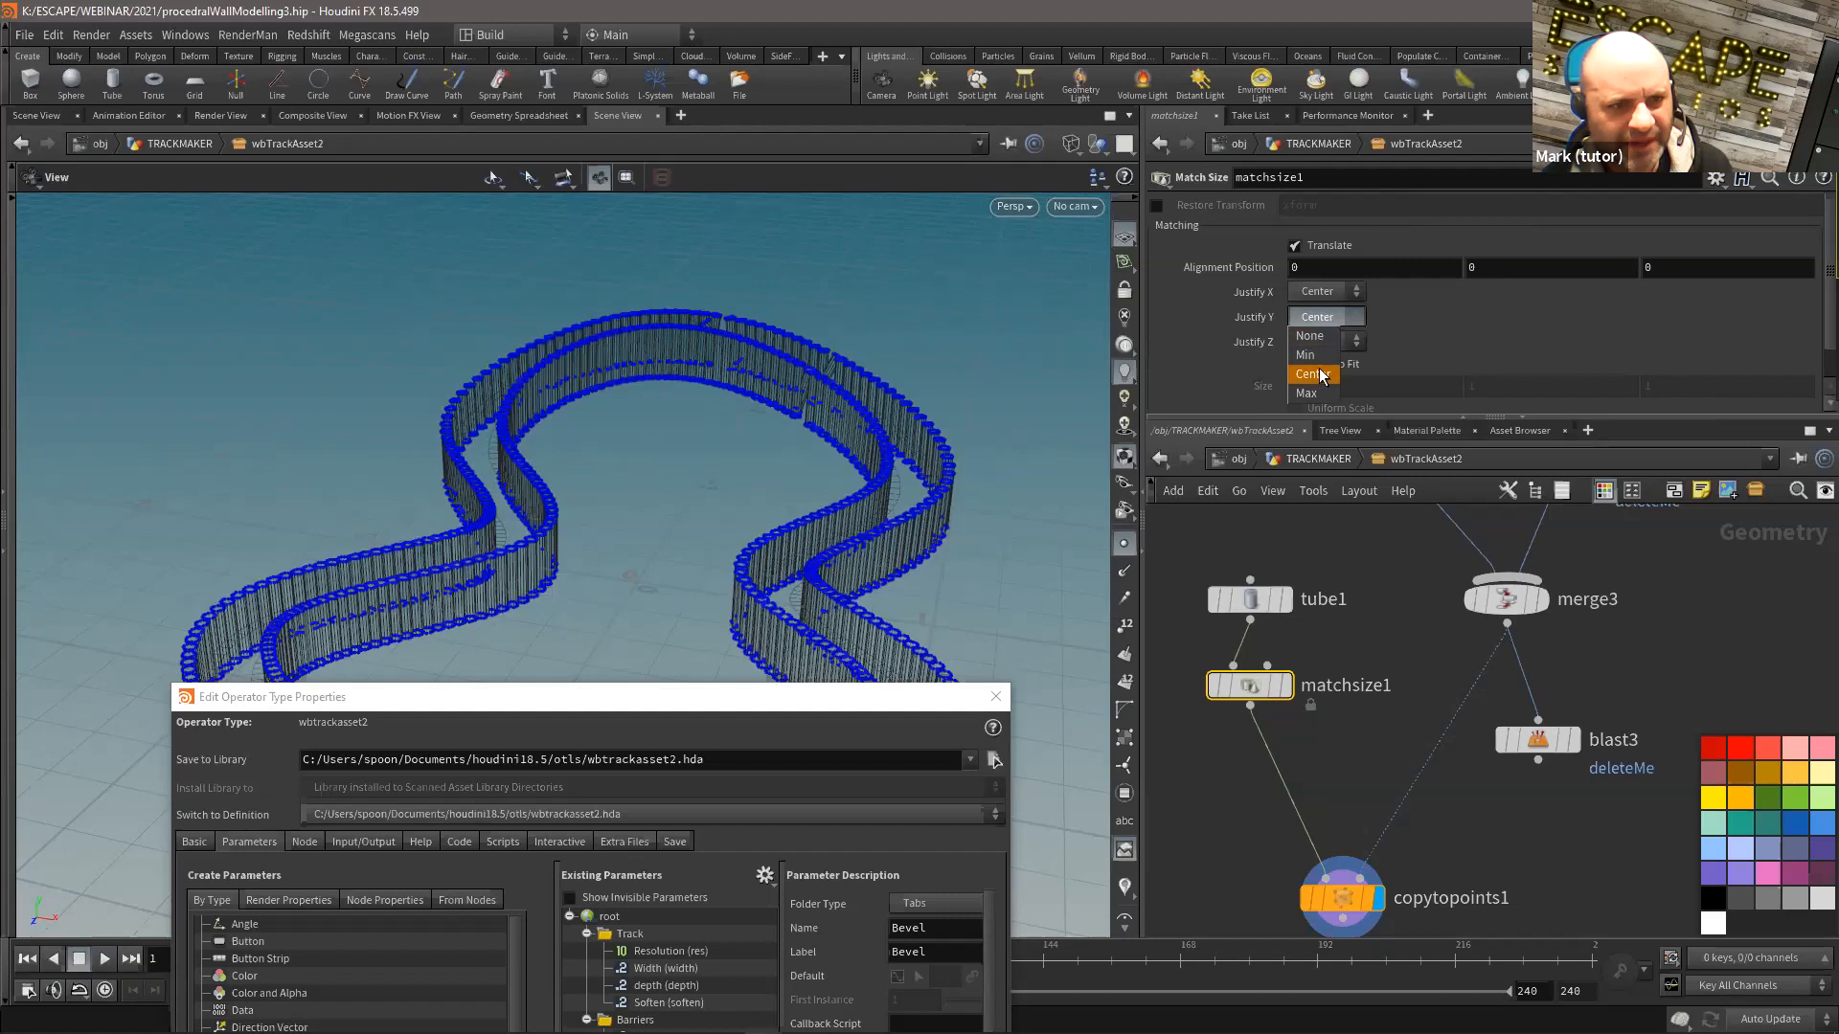
left_click(1305, 354)
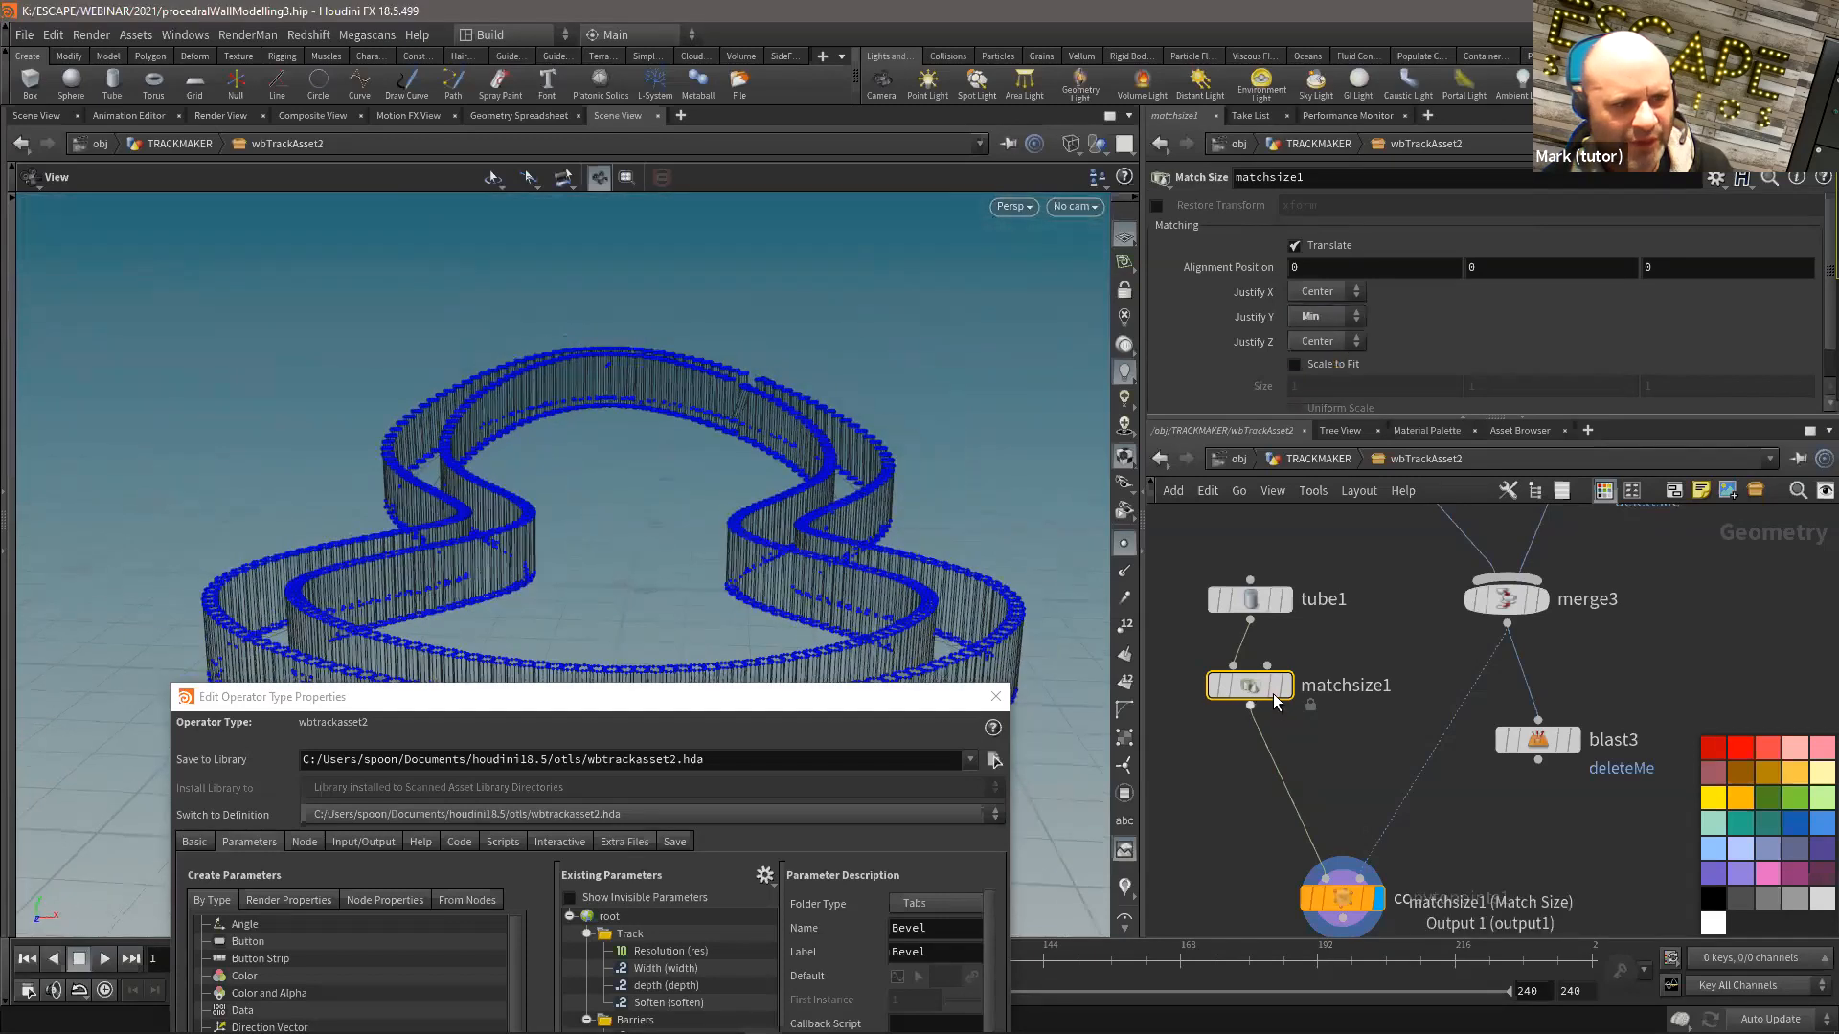
Step: Display matchsize1 and tube1 in turn to compare the tube's base position, moving the operator type properties window out of the way
left_click(1286, 686)
left_click_drag(588, 485, 594, 514)
right_click_drag(594, 514, 754, 671)
left_click_drag(929, 699, 826, 796)
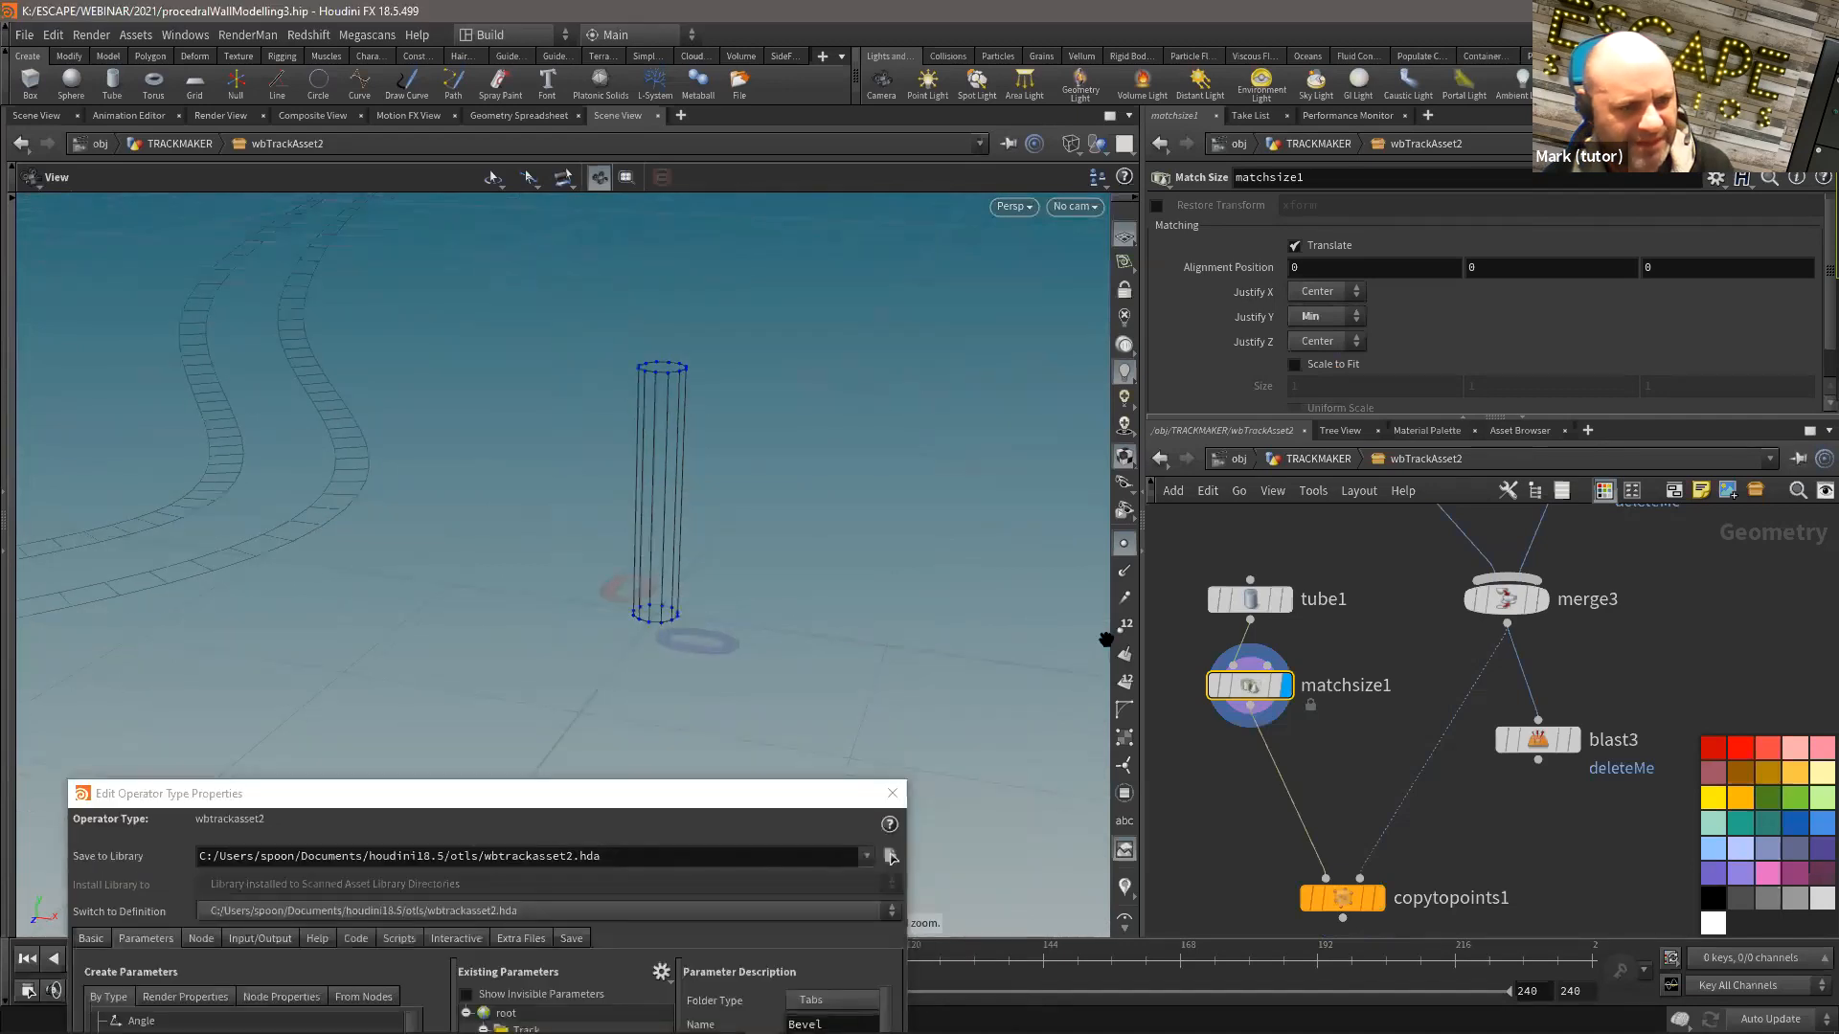
left_click(1282, 599)
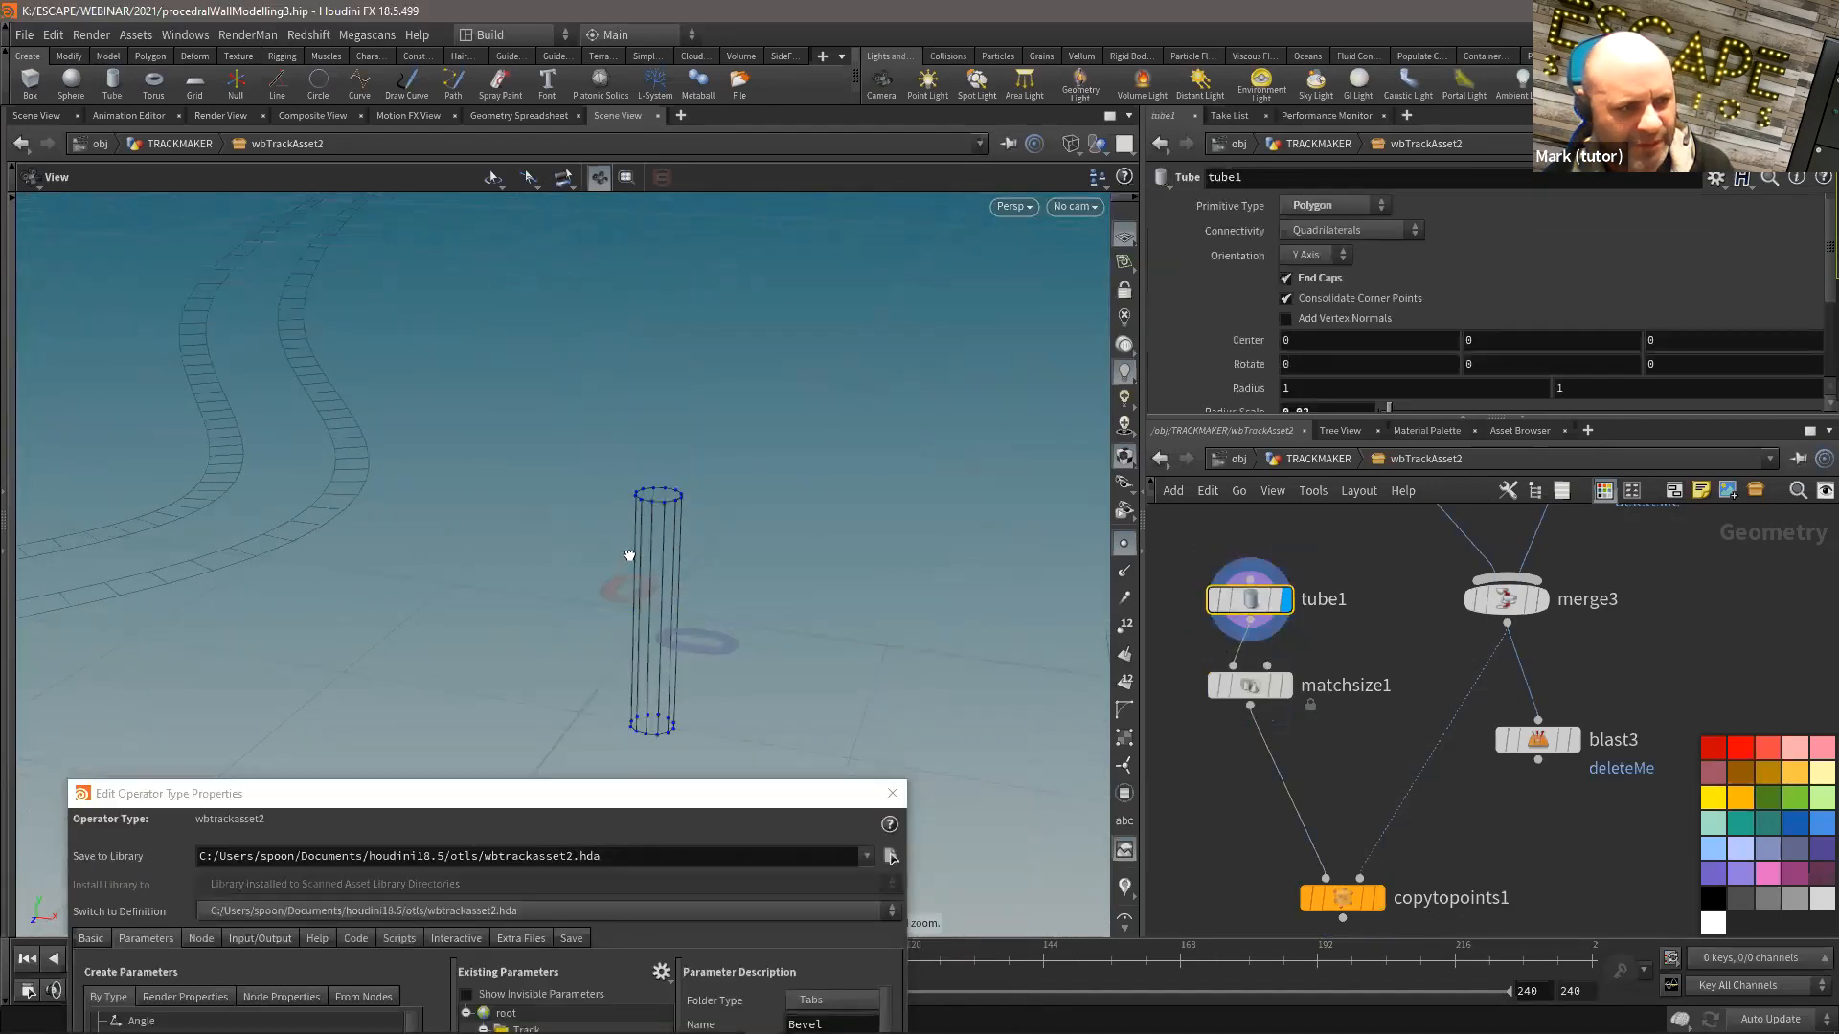
left_click(1288, 685)
middle_click_drag(1370, 925, 1363, 854)
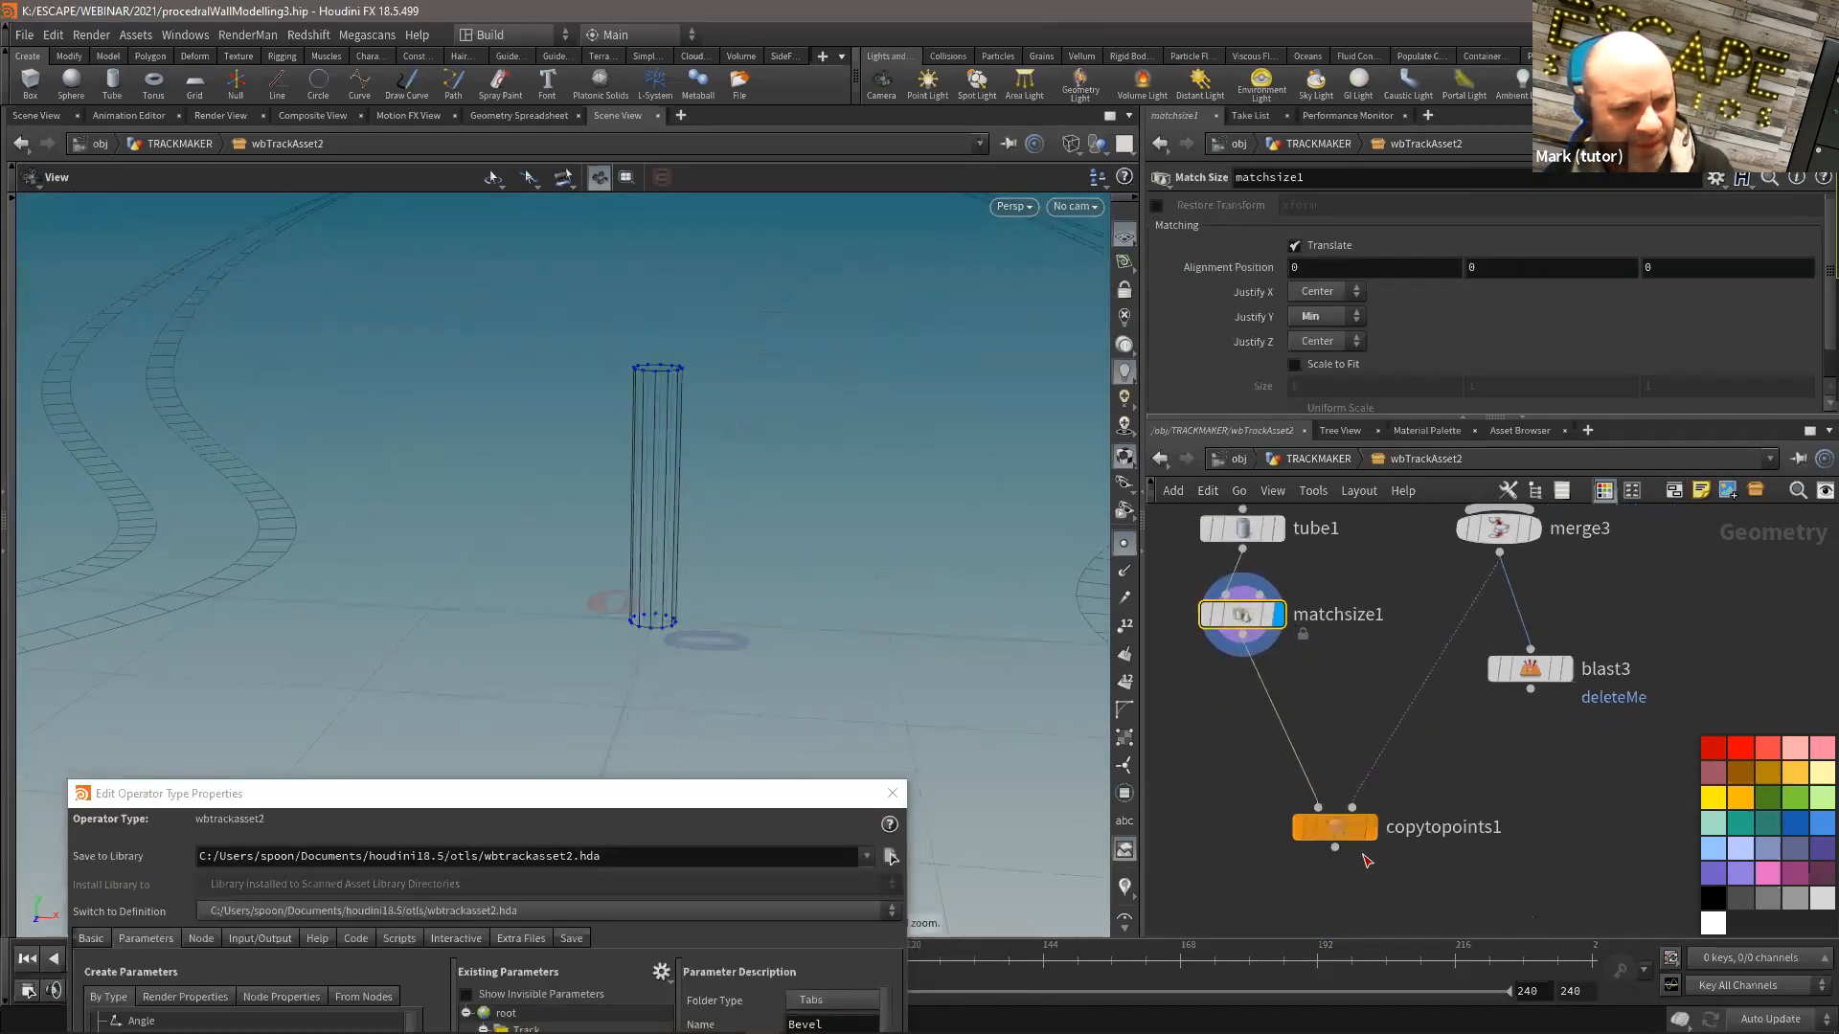
Step: Display copytopoints1 and examine how the copied posts stand along the track from several angles
left_click(1371, 828)
right_click_drag(644, 509, 513, 477)
left_click_drag(513, 476, 252, 447)
right_click_drag(252, 448, 485, 534)
mouse_move(485, 535)
left_mouse_down()
mouse_move(538, 550)
mouse_move(704, 534)
mouse_move(542, 501)
mouse_move(447, 538)
mouse_move(805, 549)
mouse_move(487, 543)
left_mouse_up()
middle_click_drag(487, 543, 476, 503)
left_click_drag(476, 503, 647, 555)
middle_click_drag(647, 556, 848, 541)
middle_click_drag(1380, 670, 1372, 694)
left_click_drag(1523, 695, 1450, 695)
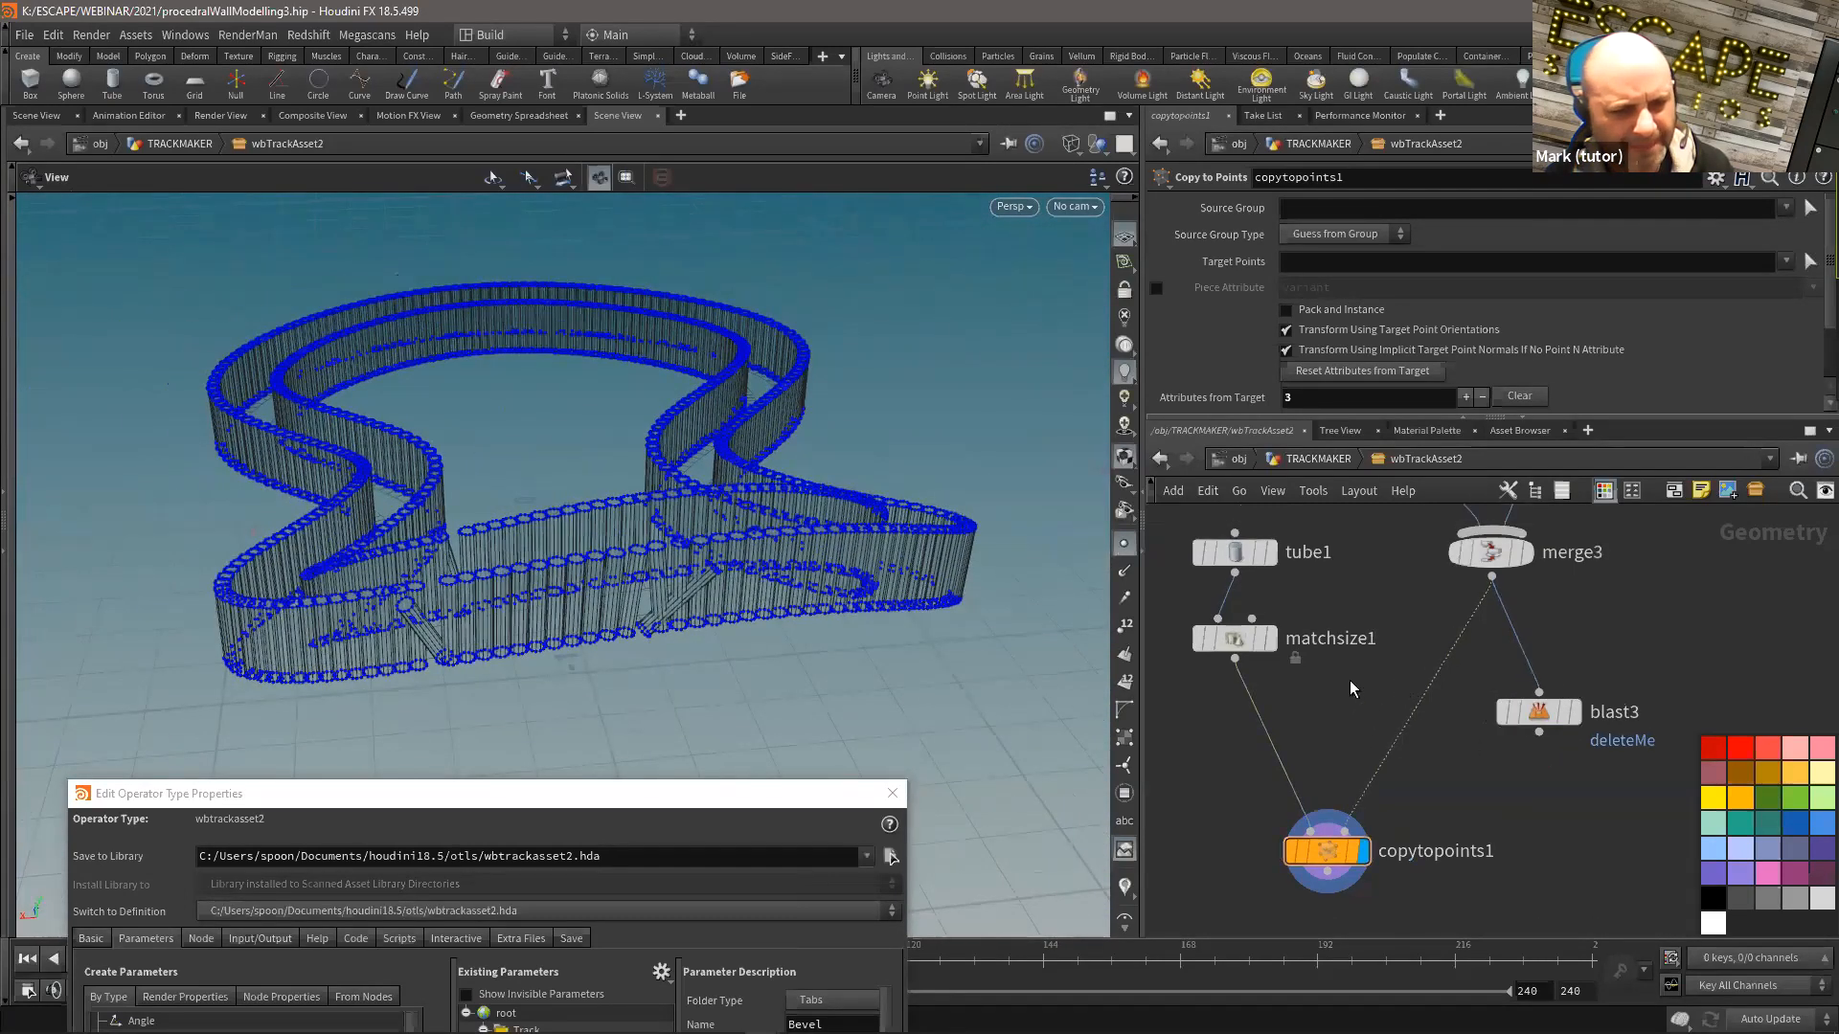
Step: Insert a Point Wrangle node between merge3 and the target input of copytopoints1
scroll(1349, 685, "up", 1)
key("Tab")
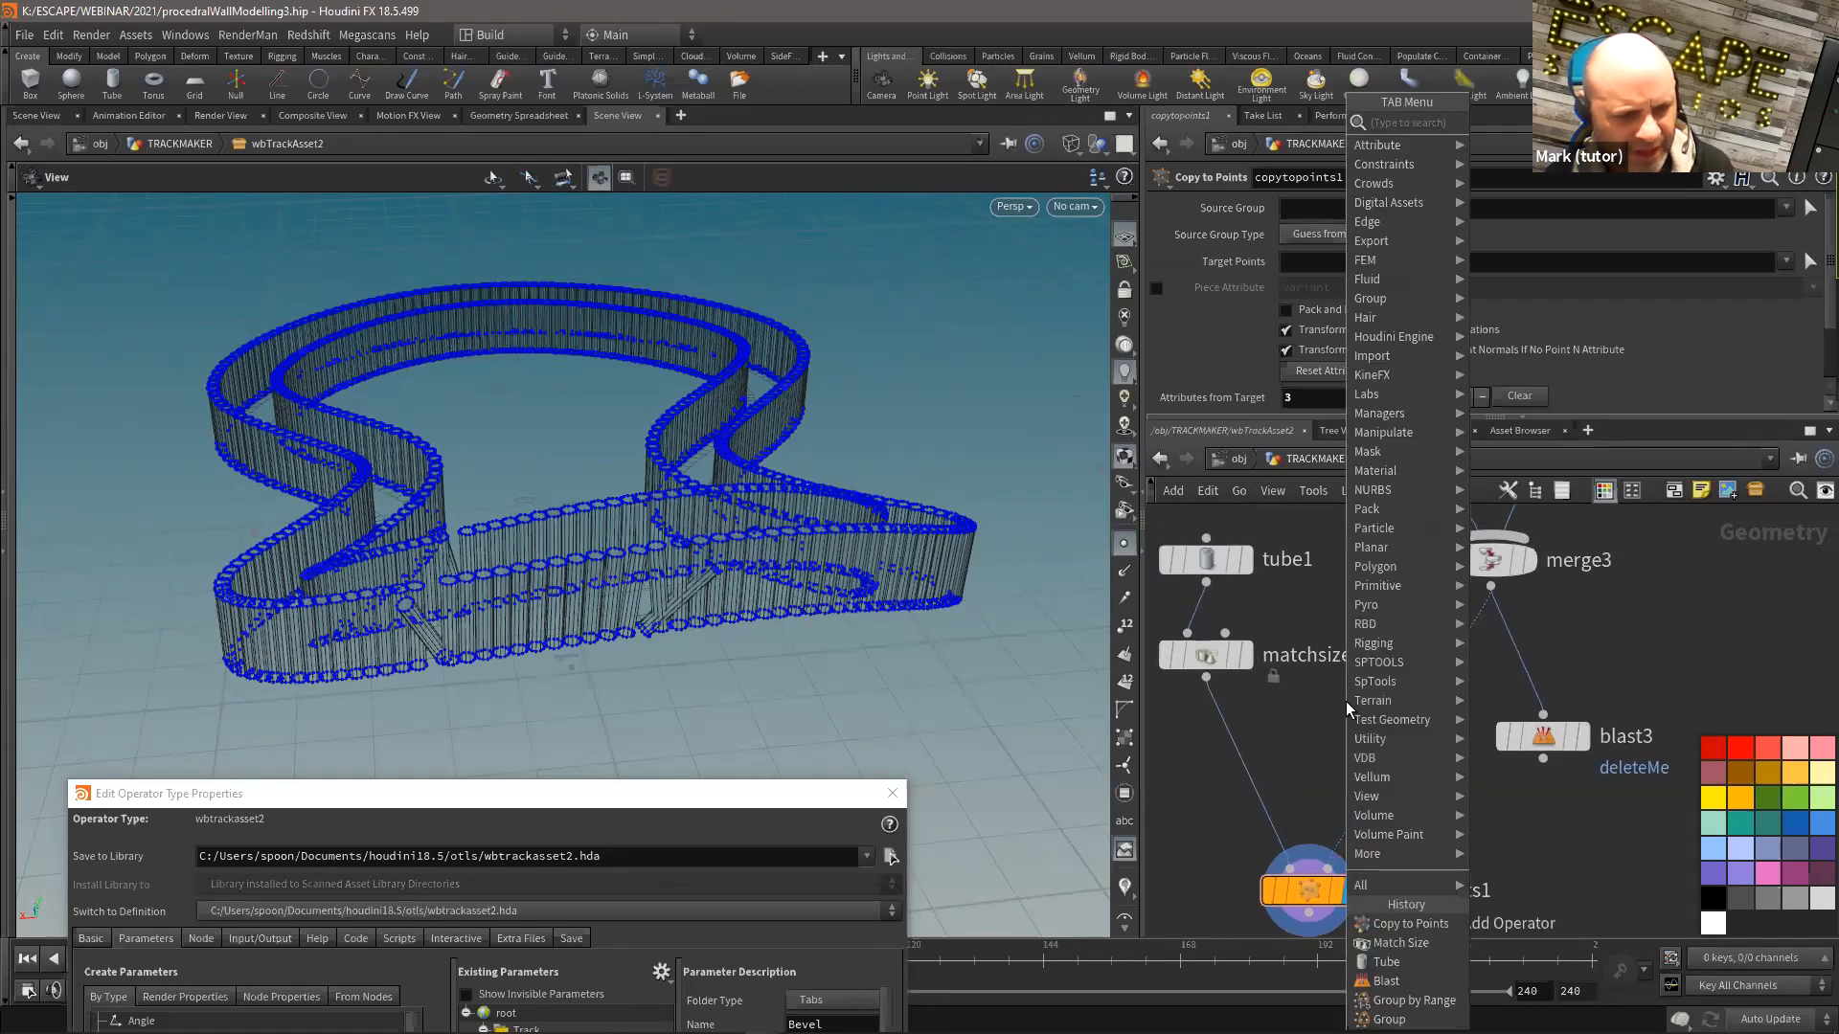
type("wra")
left_click(1525, 182)
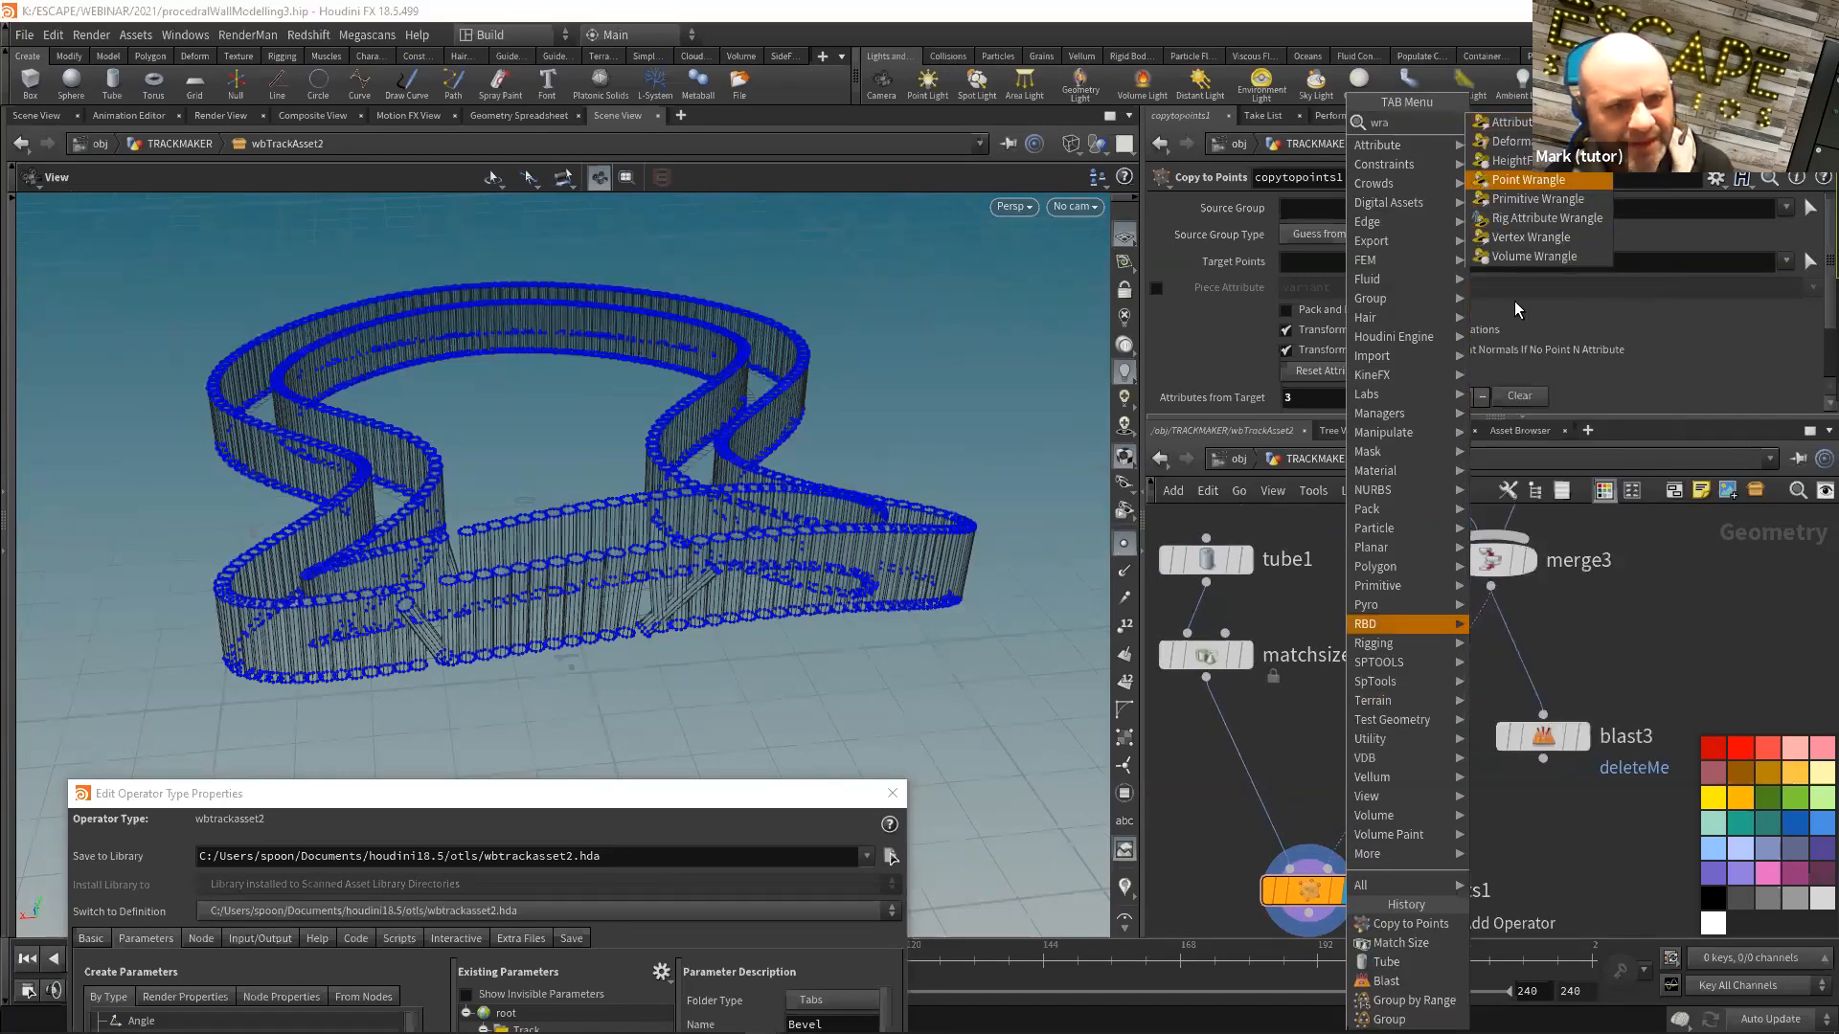
left_click(1391, 746)
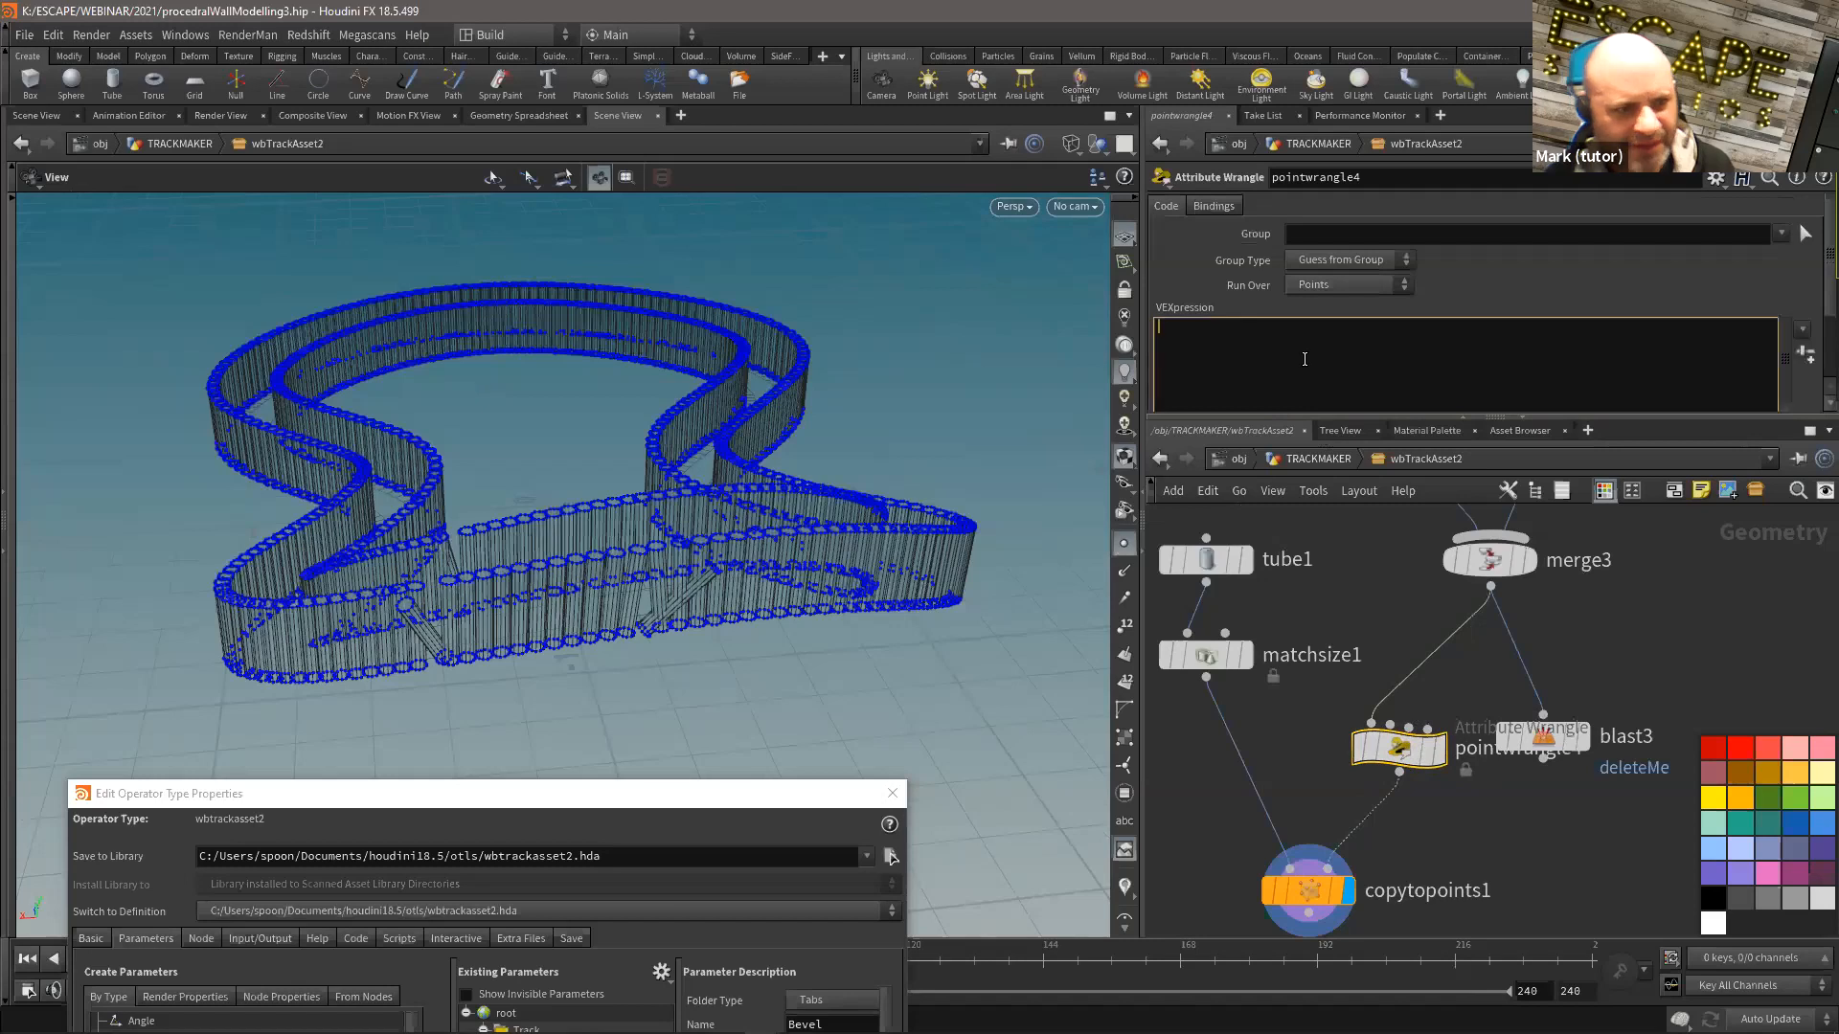
Step: Enter the wrangle expression v@up=set(0,1,0); in pointwrangle4 to define the copies' up direction
type("v")
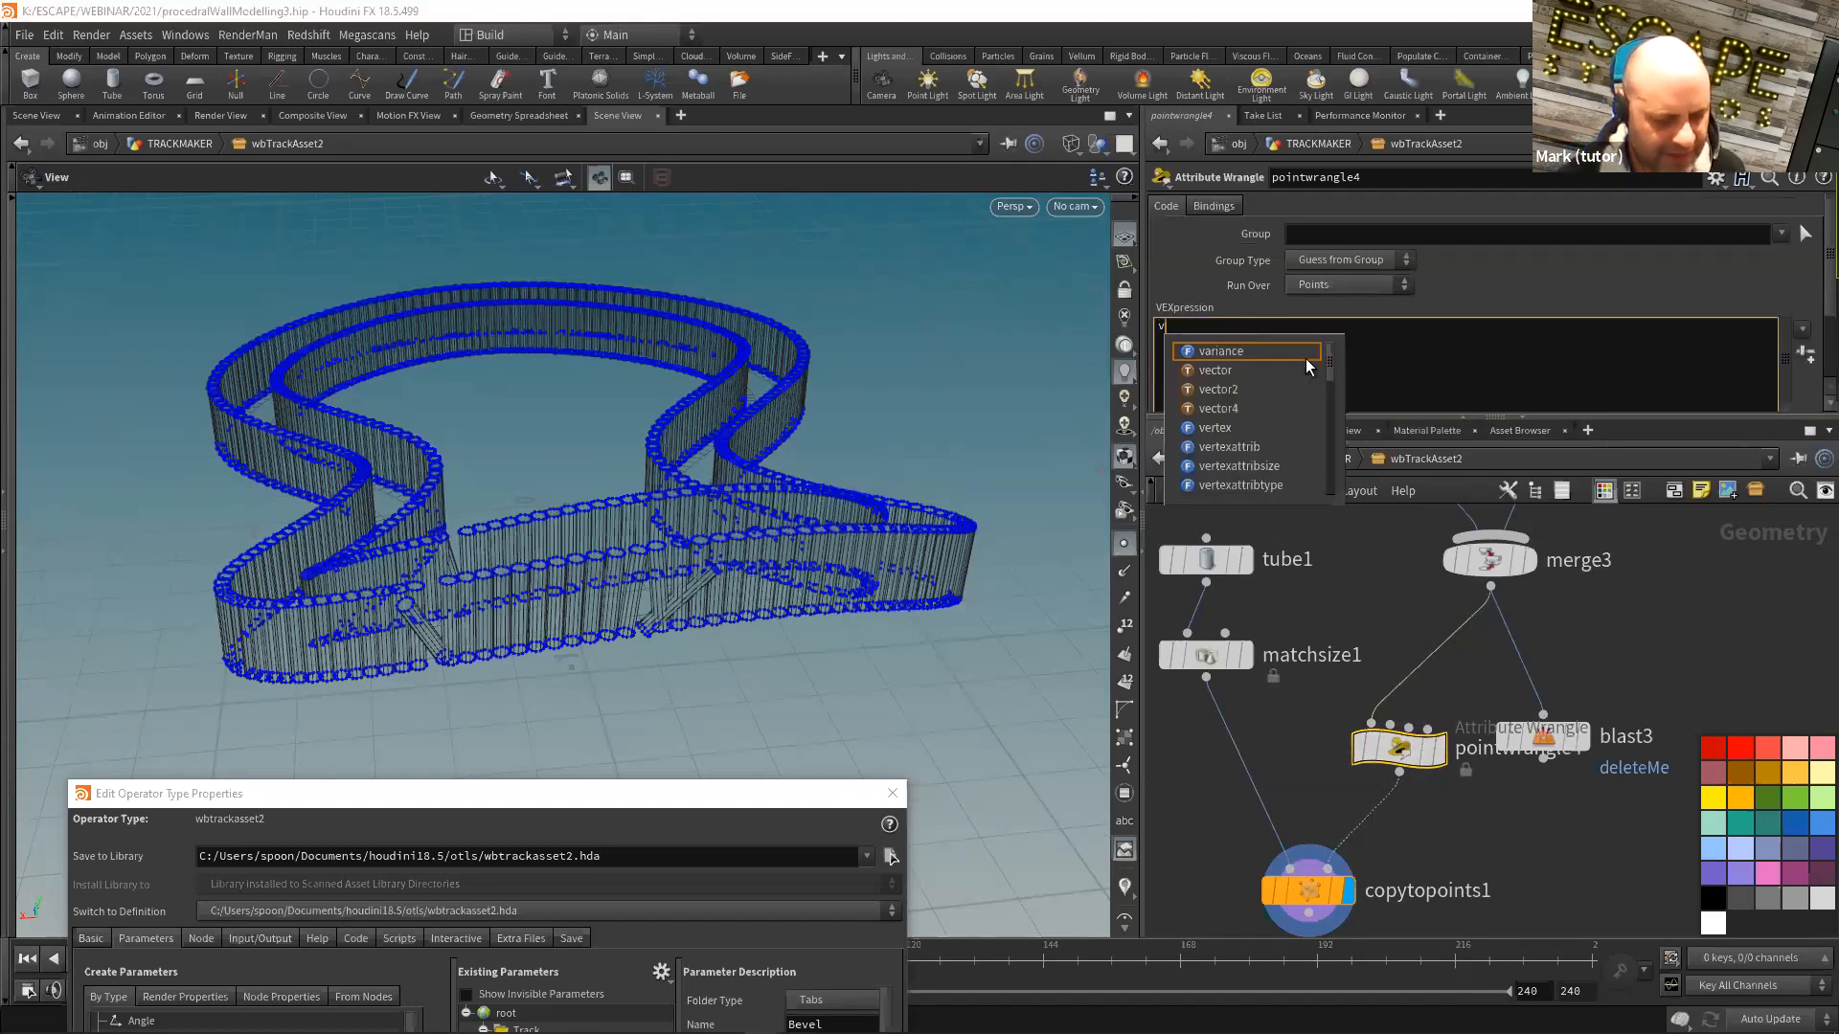
type("@up=set")
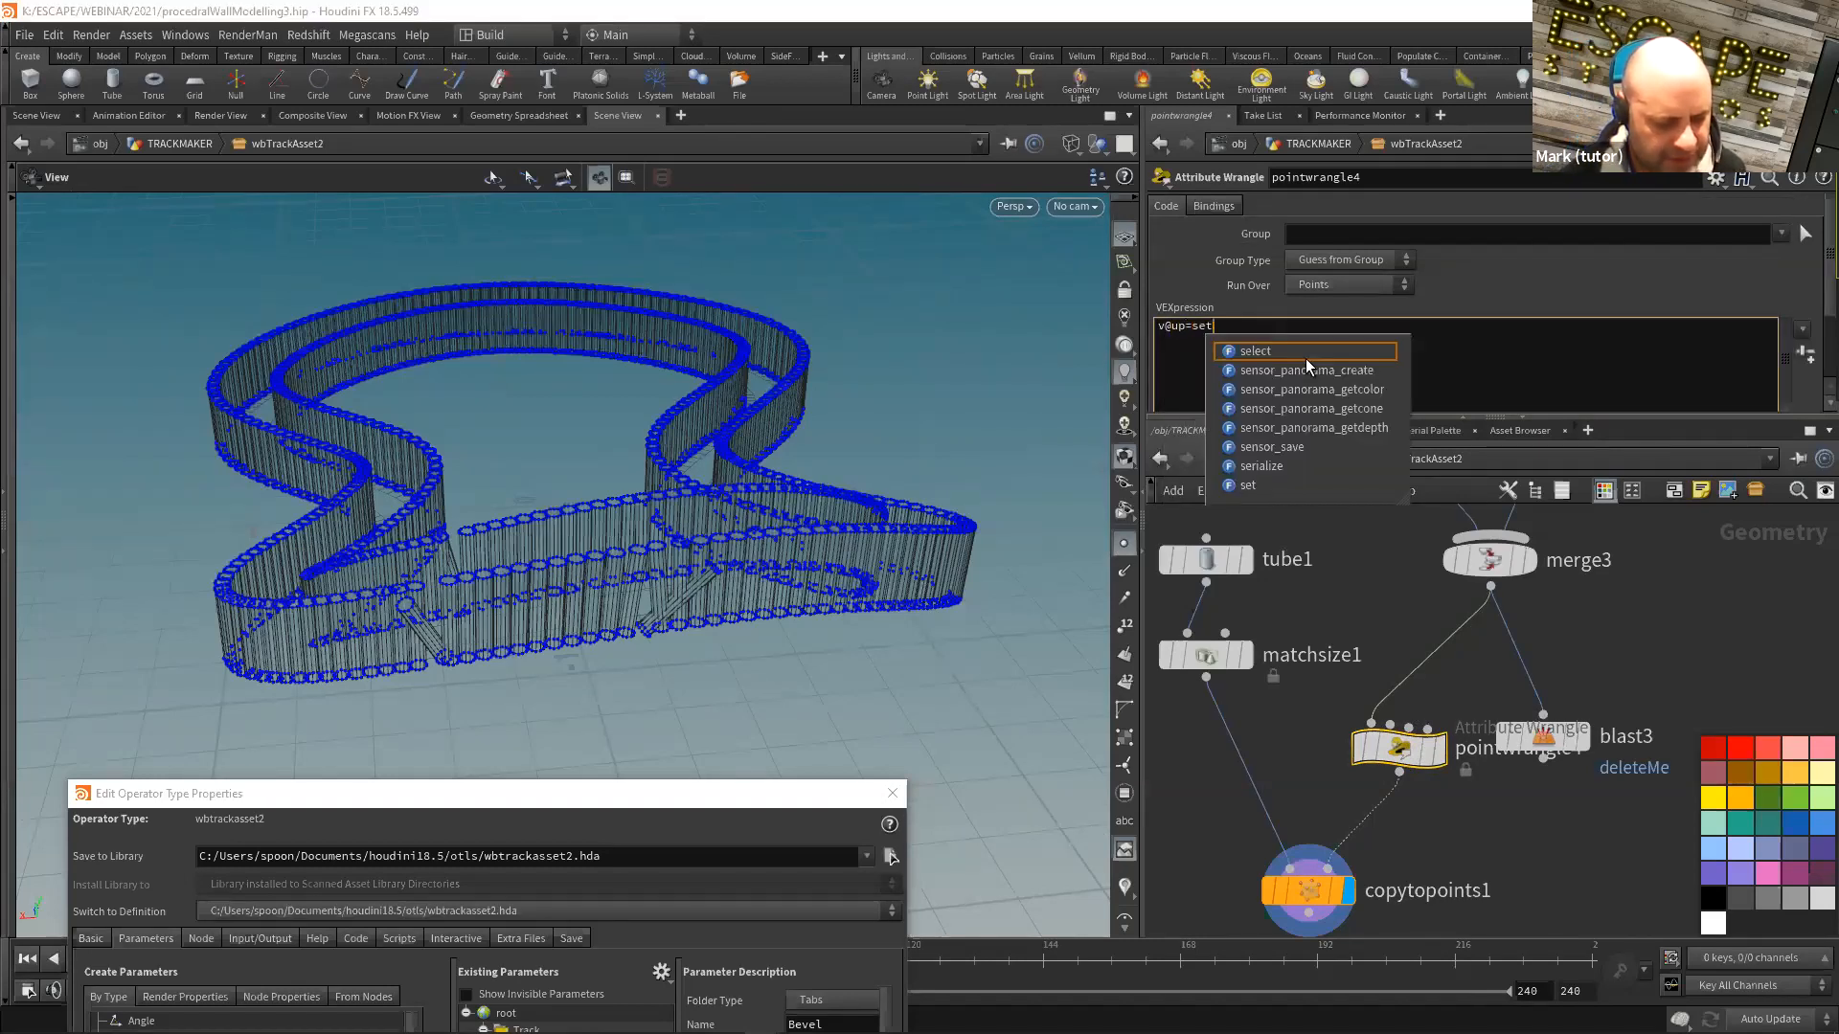
type("(0,1,1")
key("BackSpace")
key("Return")
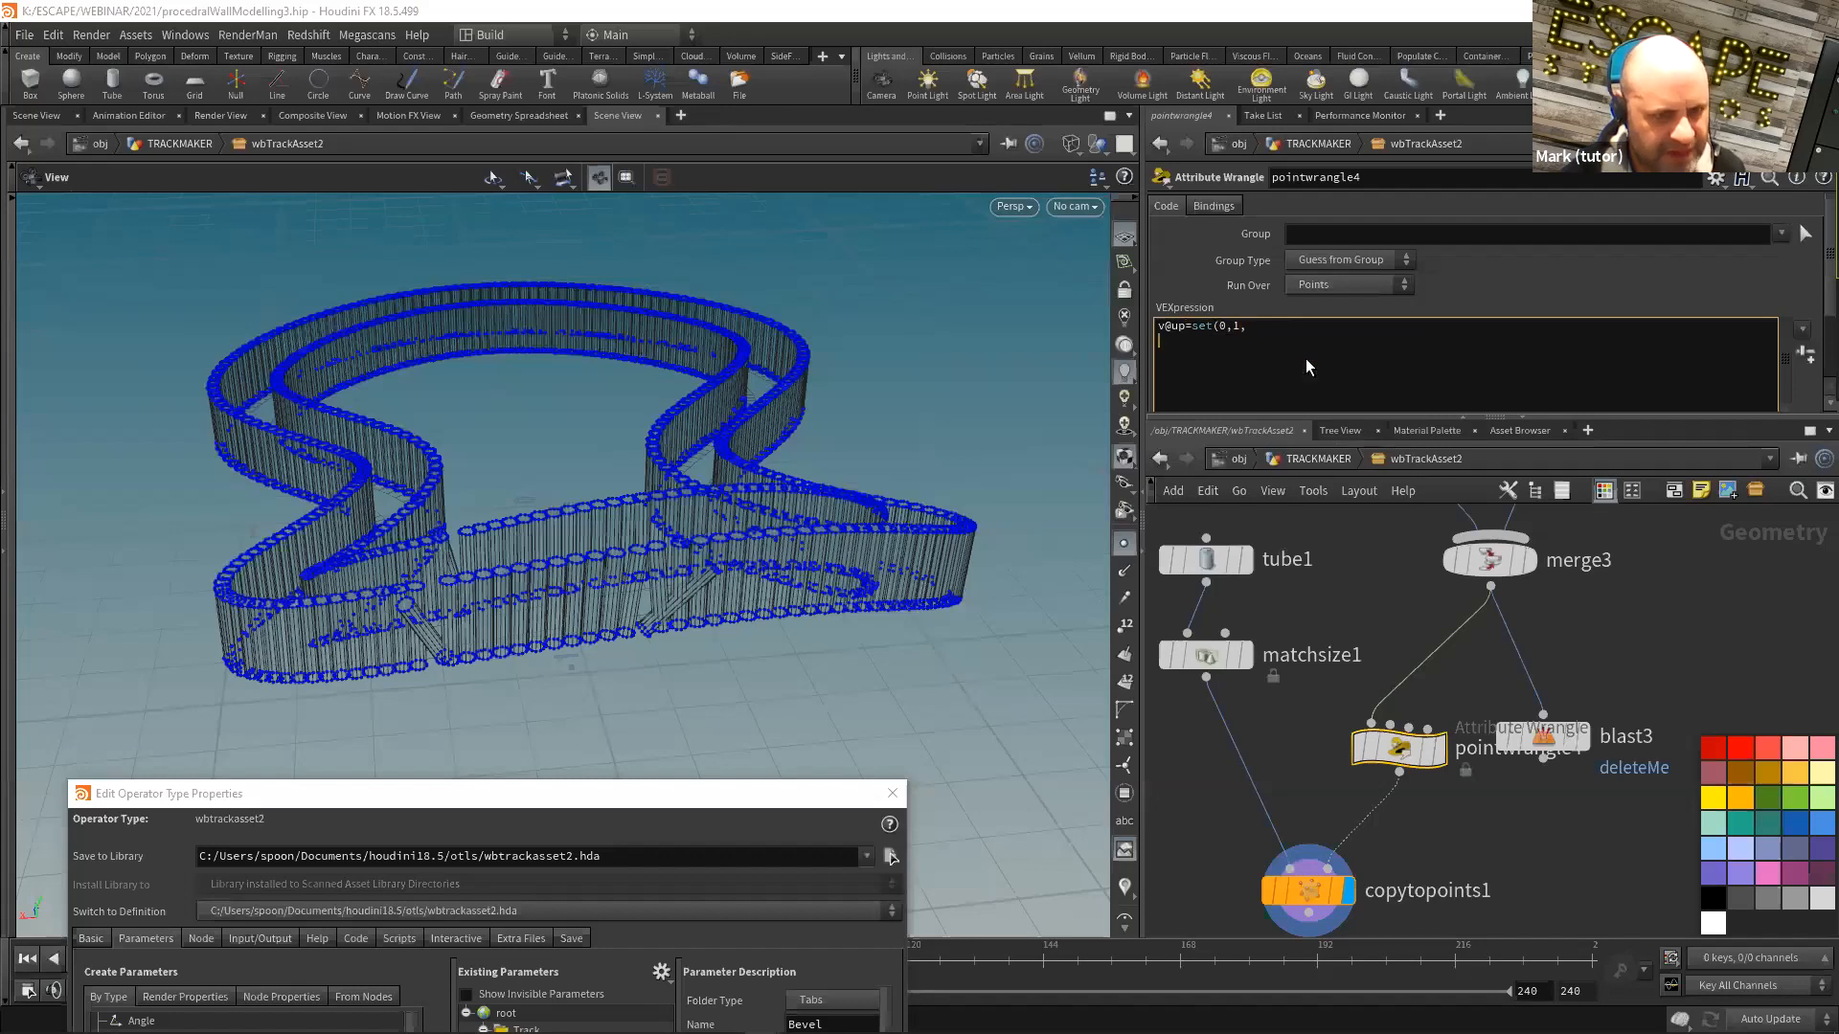
type("0)")
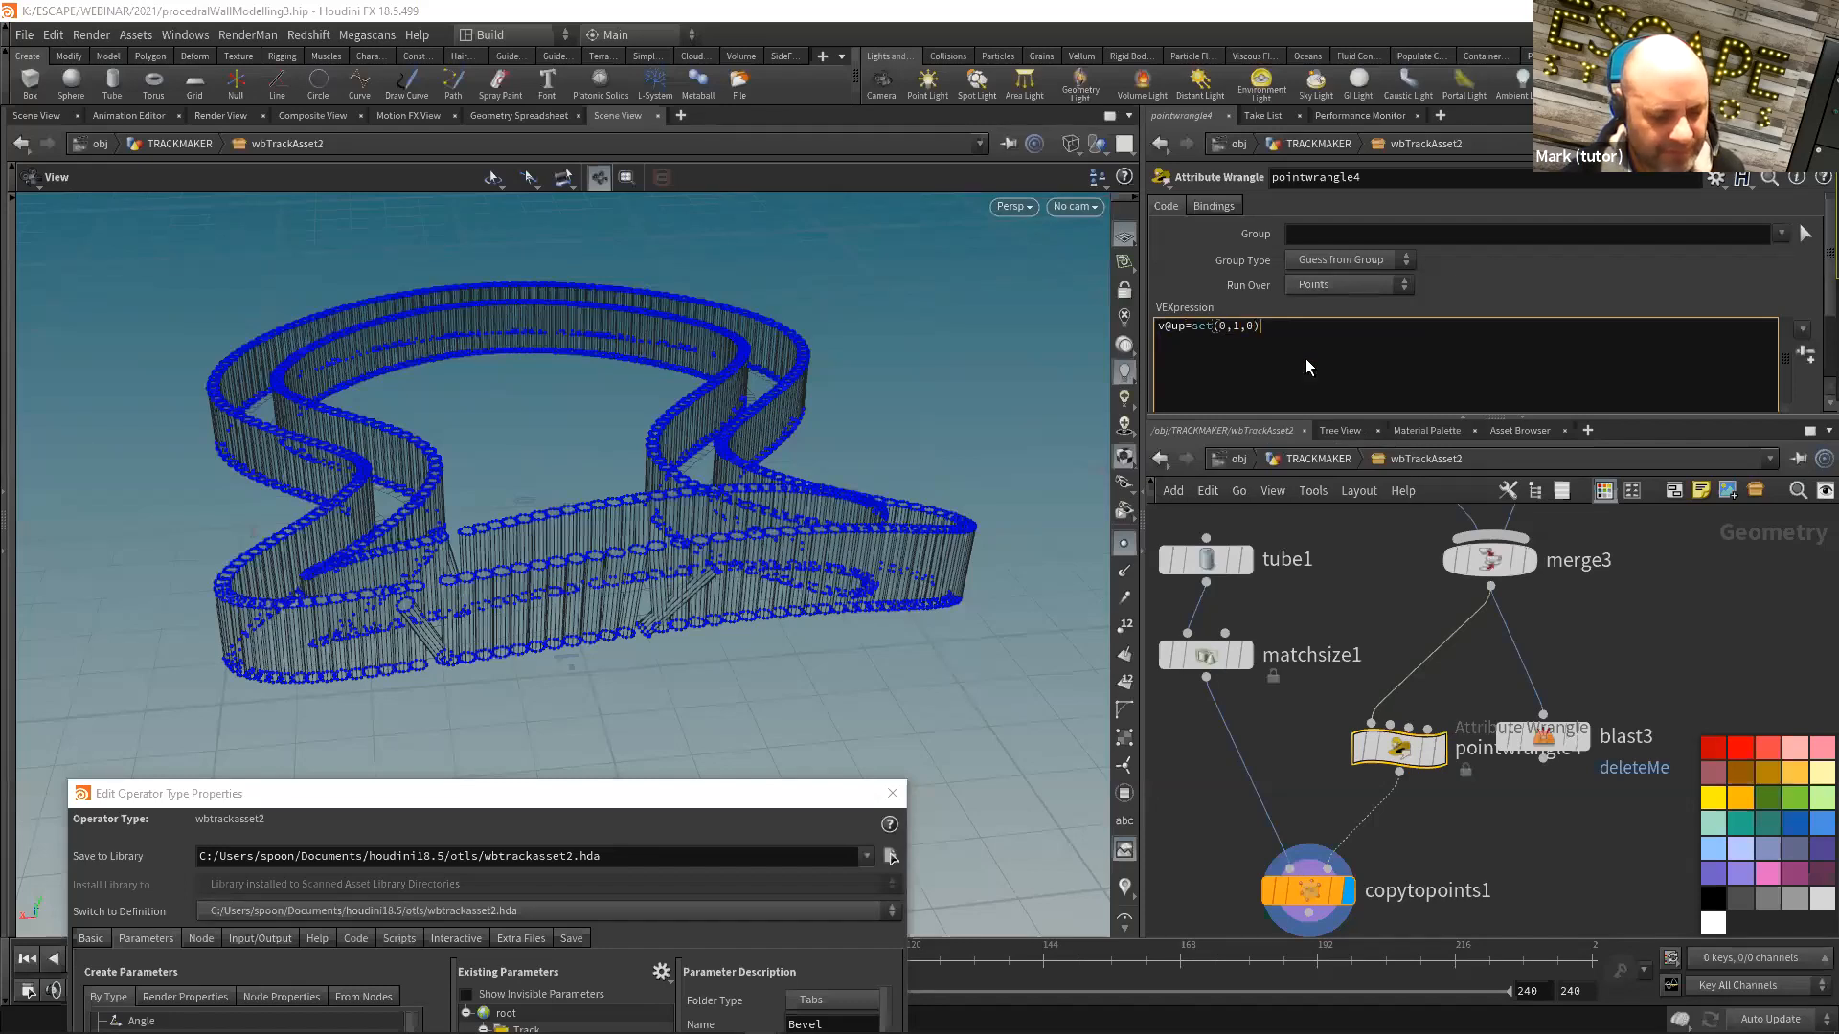
type(";")
right_click_drag(712, 518, 775, 591)
left_click_drag(775, 591, 646, 580)
Step: Set the Select amount in grouprange3's range filter to 7
left_click_drag(1546, 737, 1571, 748)
scroll(1618, 704, "down", 1)
middle_click_drag(1630, 714, 1606, 935)
left_click(1372, 648)
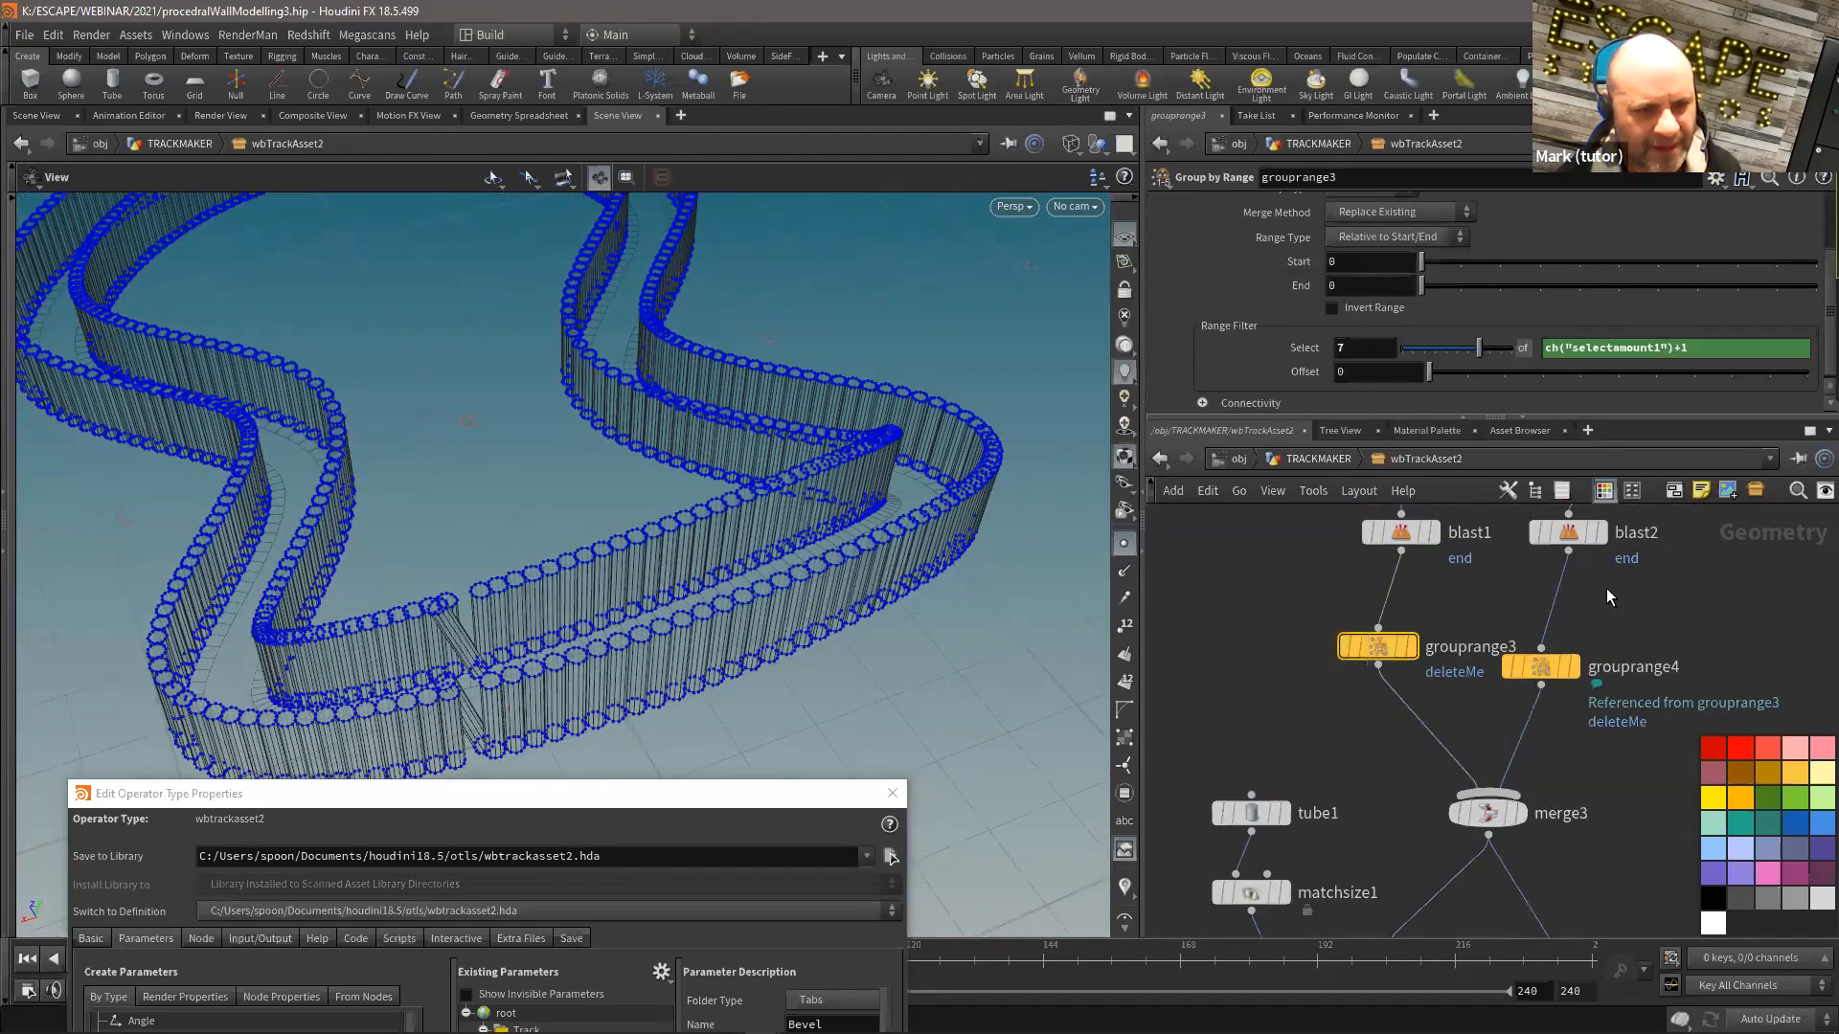
left_click_drag(1449, 351, 1480, 345)
Step: Insert blast3 into the connection between merge3 and pointwrangle4, and display the thinned posts from copytopoints1
middle_click_drag(1312, 788, 1300, 662)
middle_click_drag(1480, 804, 1478, 712)
left_click_drag(1539, 749, 1413, 673)
right_click_drag(880, 514, 608, 469)
left_click_drag(608, 468, 809, 516)
left_click_drag(1422, 676, 1435, 690)
left_click(1320, 895)
left_click_drag(862, 479, 814, 426)
Step: Set tube1's height to 0.17
middle_click_drag(1367, 581, 1363, 615)
left_click(1234, 627)
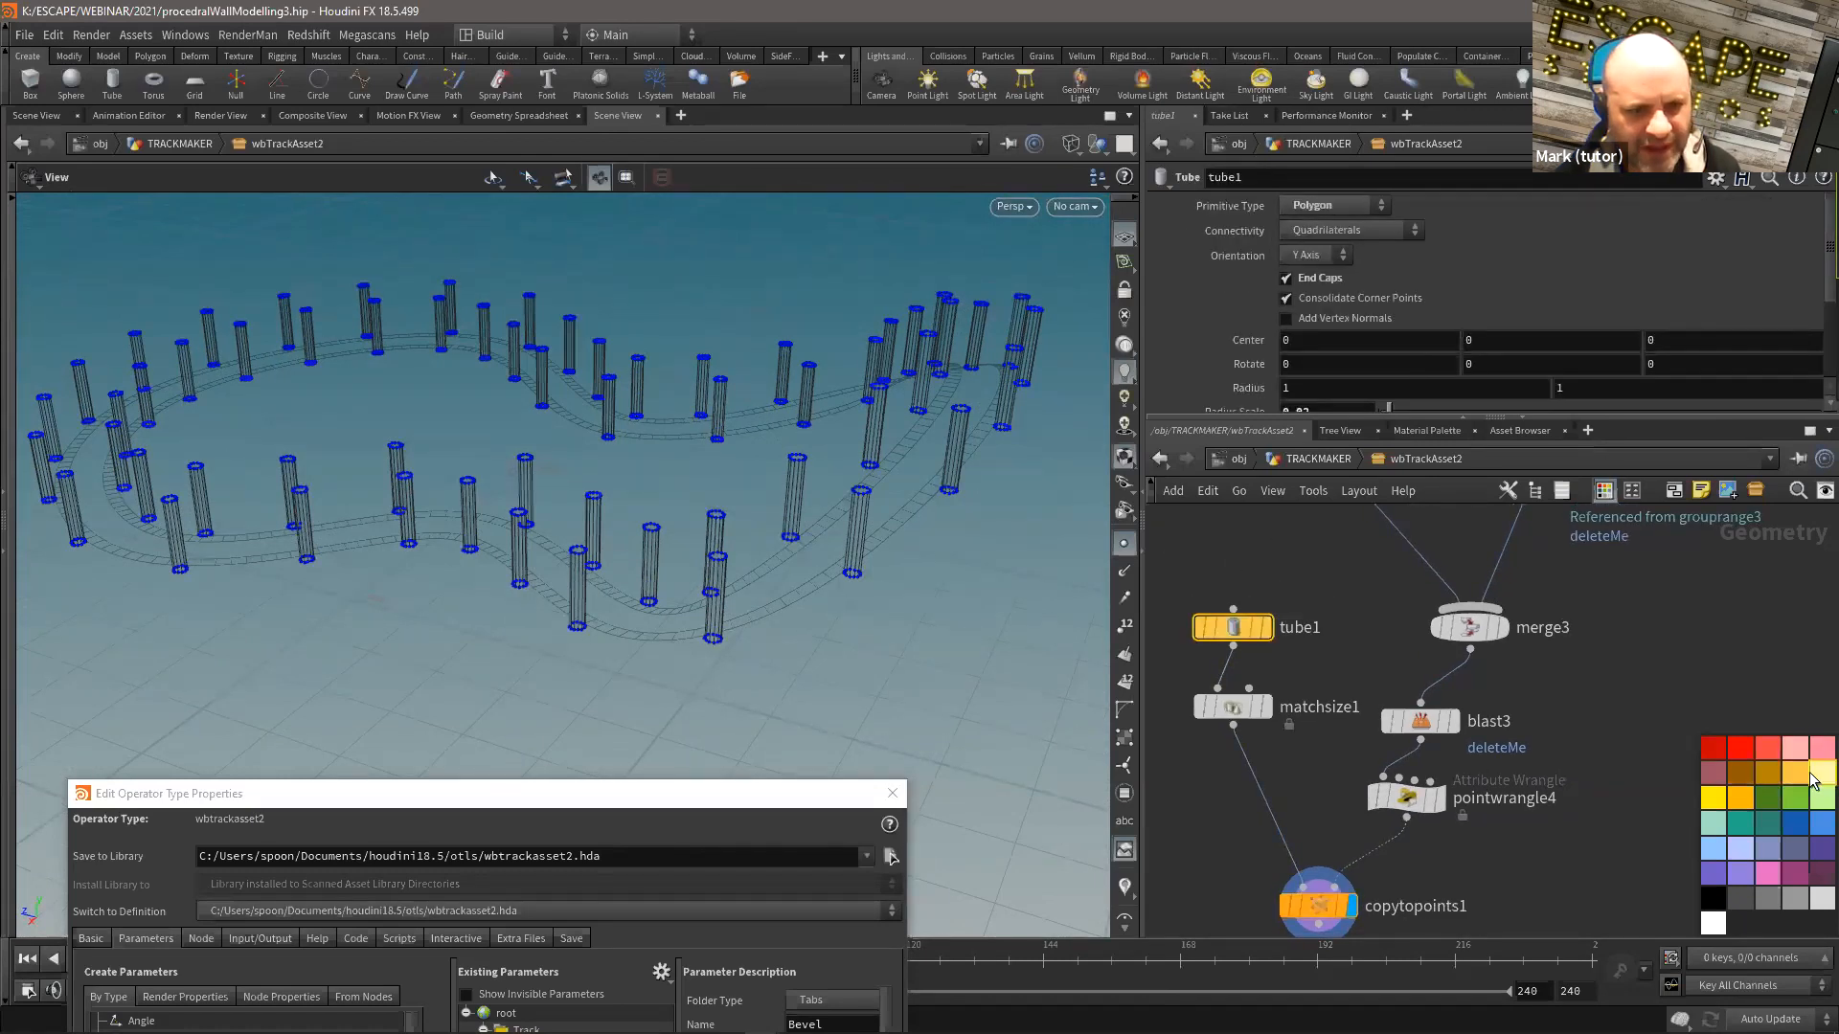
scroll(1340, 308, "down", 5)
middle_click_drag(1335, 290, 1243, 511)
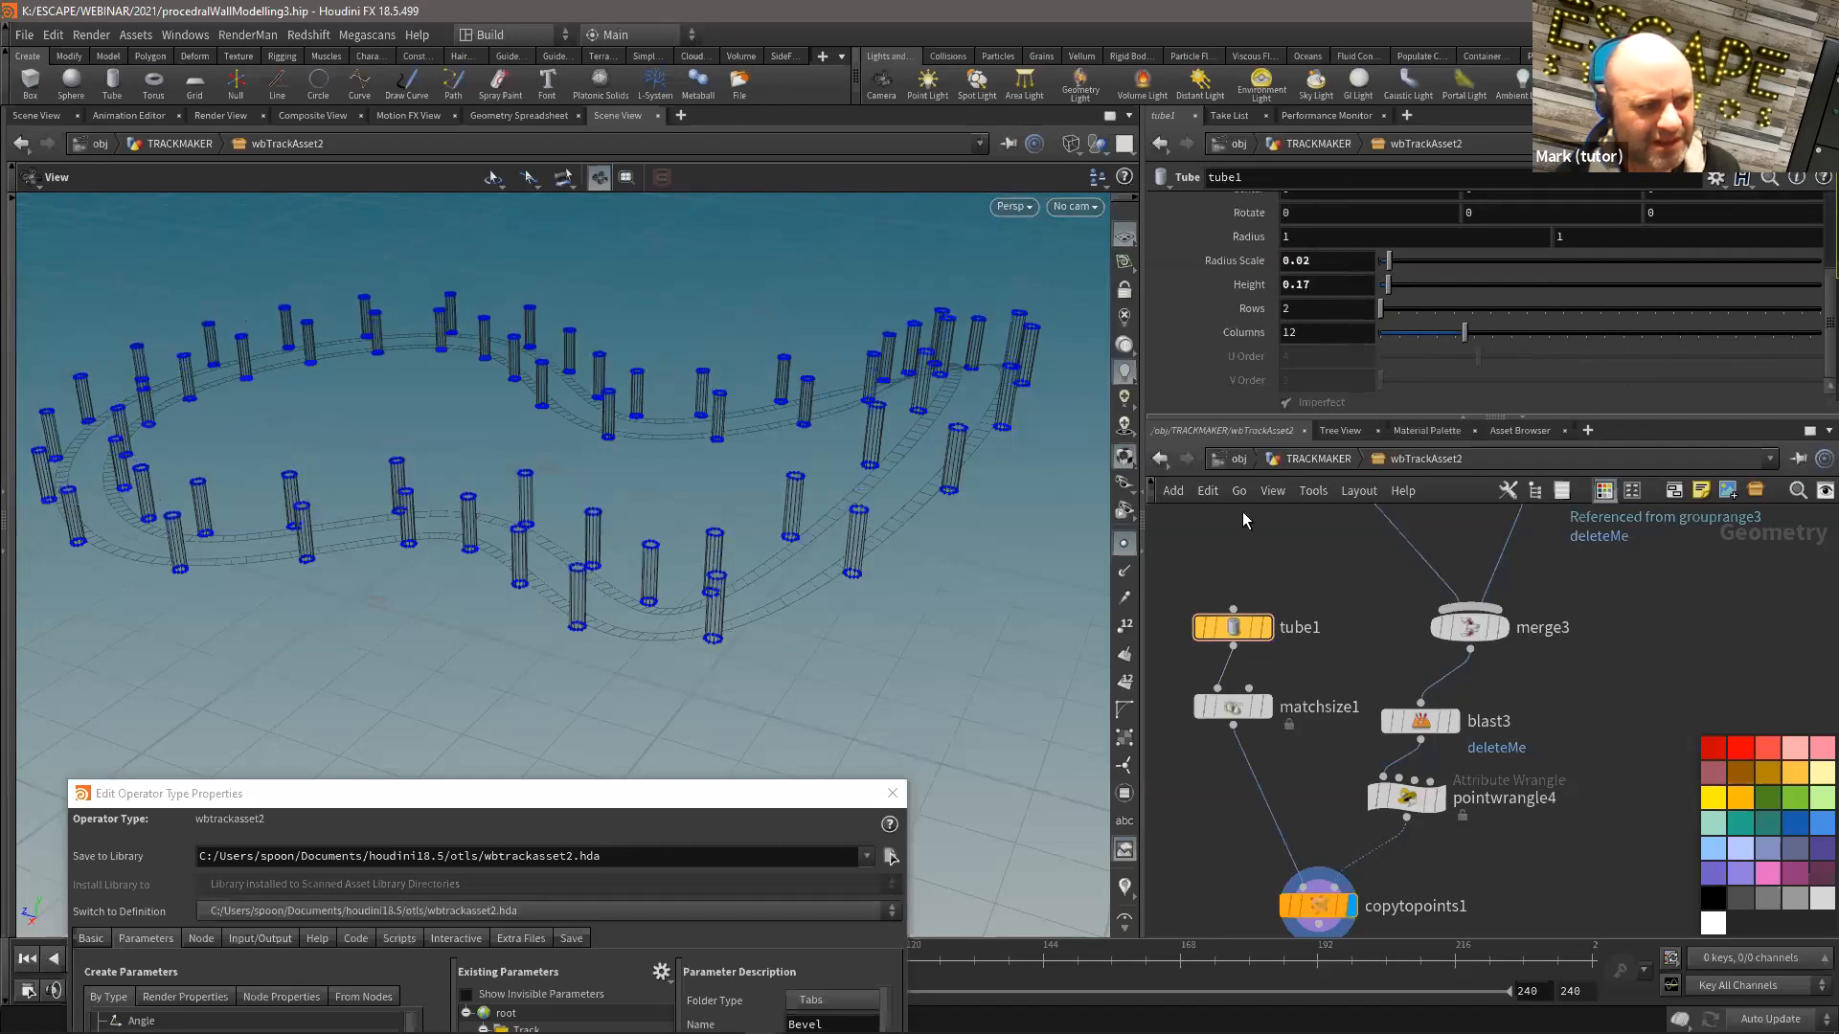
Step: Display matchsize1 up close, then insert a Group Create node between it and copytopoints1 and display that node
left_click(1266, 707)
left_click(1233, 707)
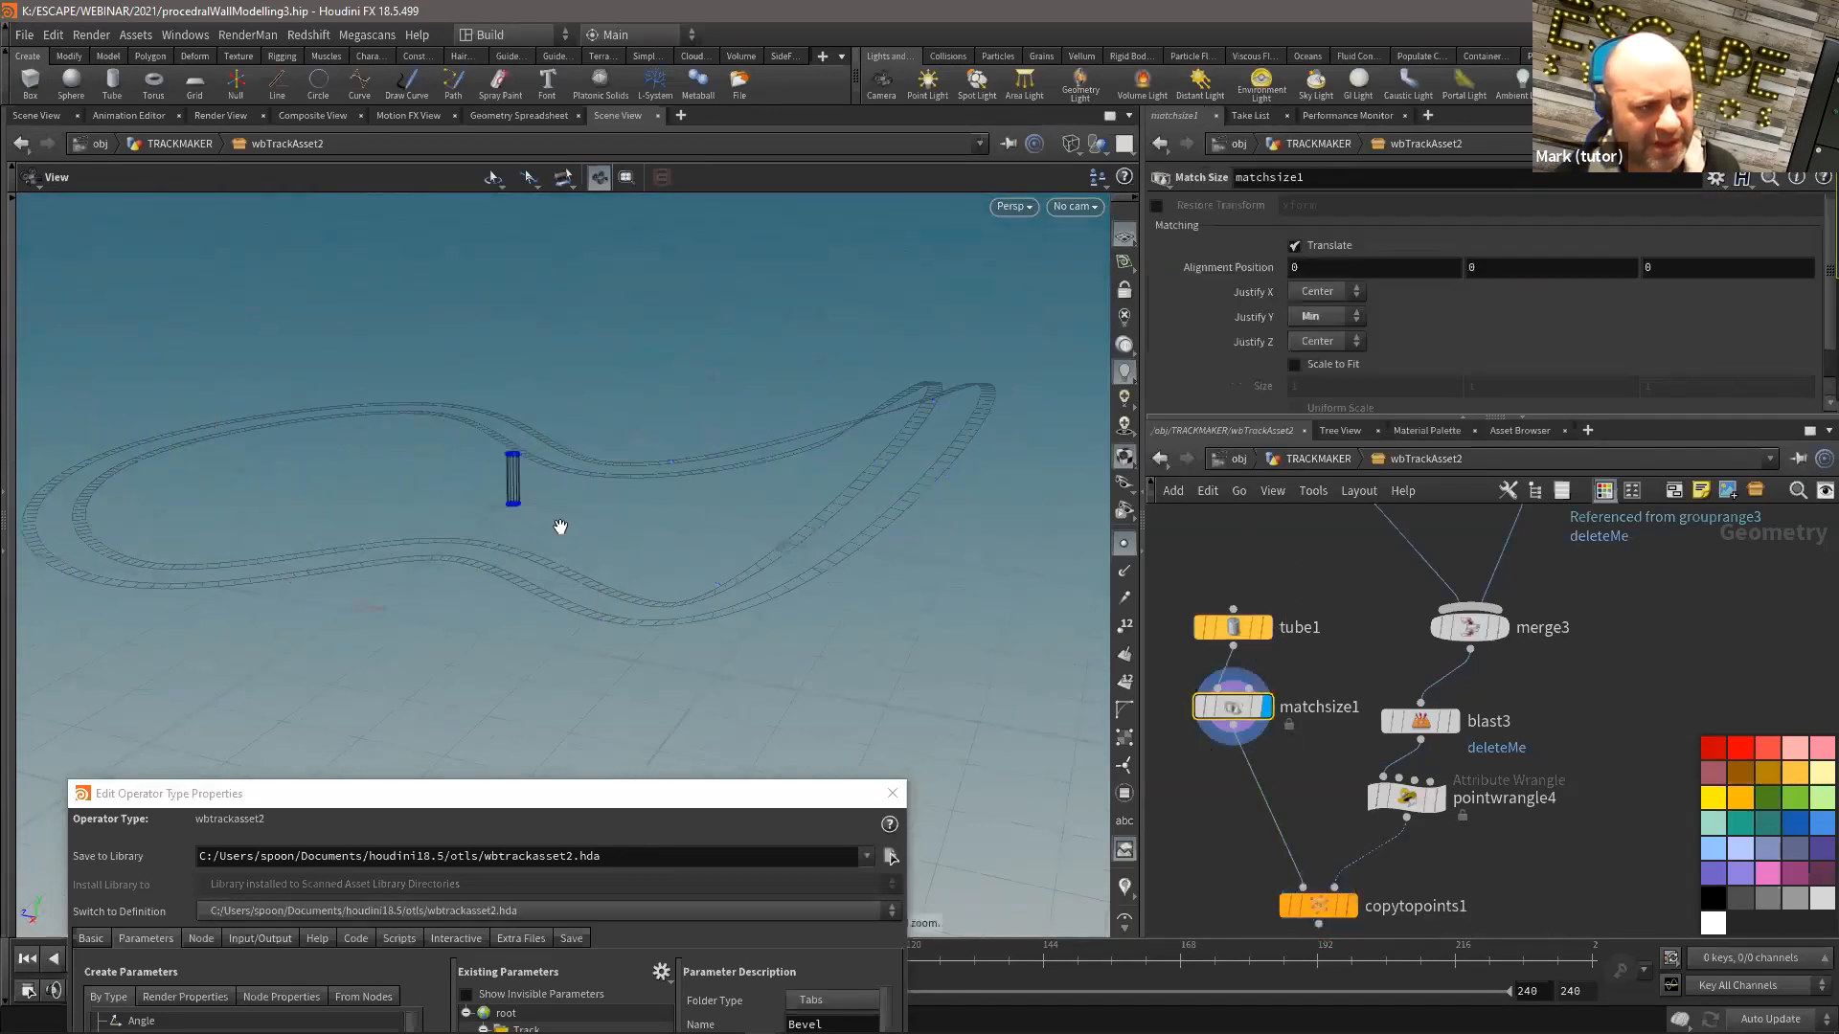
scroll(796, 542, "up", 3)
left_click_drag(825, 511, 874, 546)
middle_click_drag(1184, 797, 1216, 746)
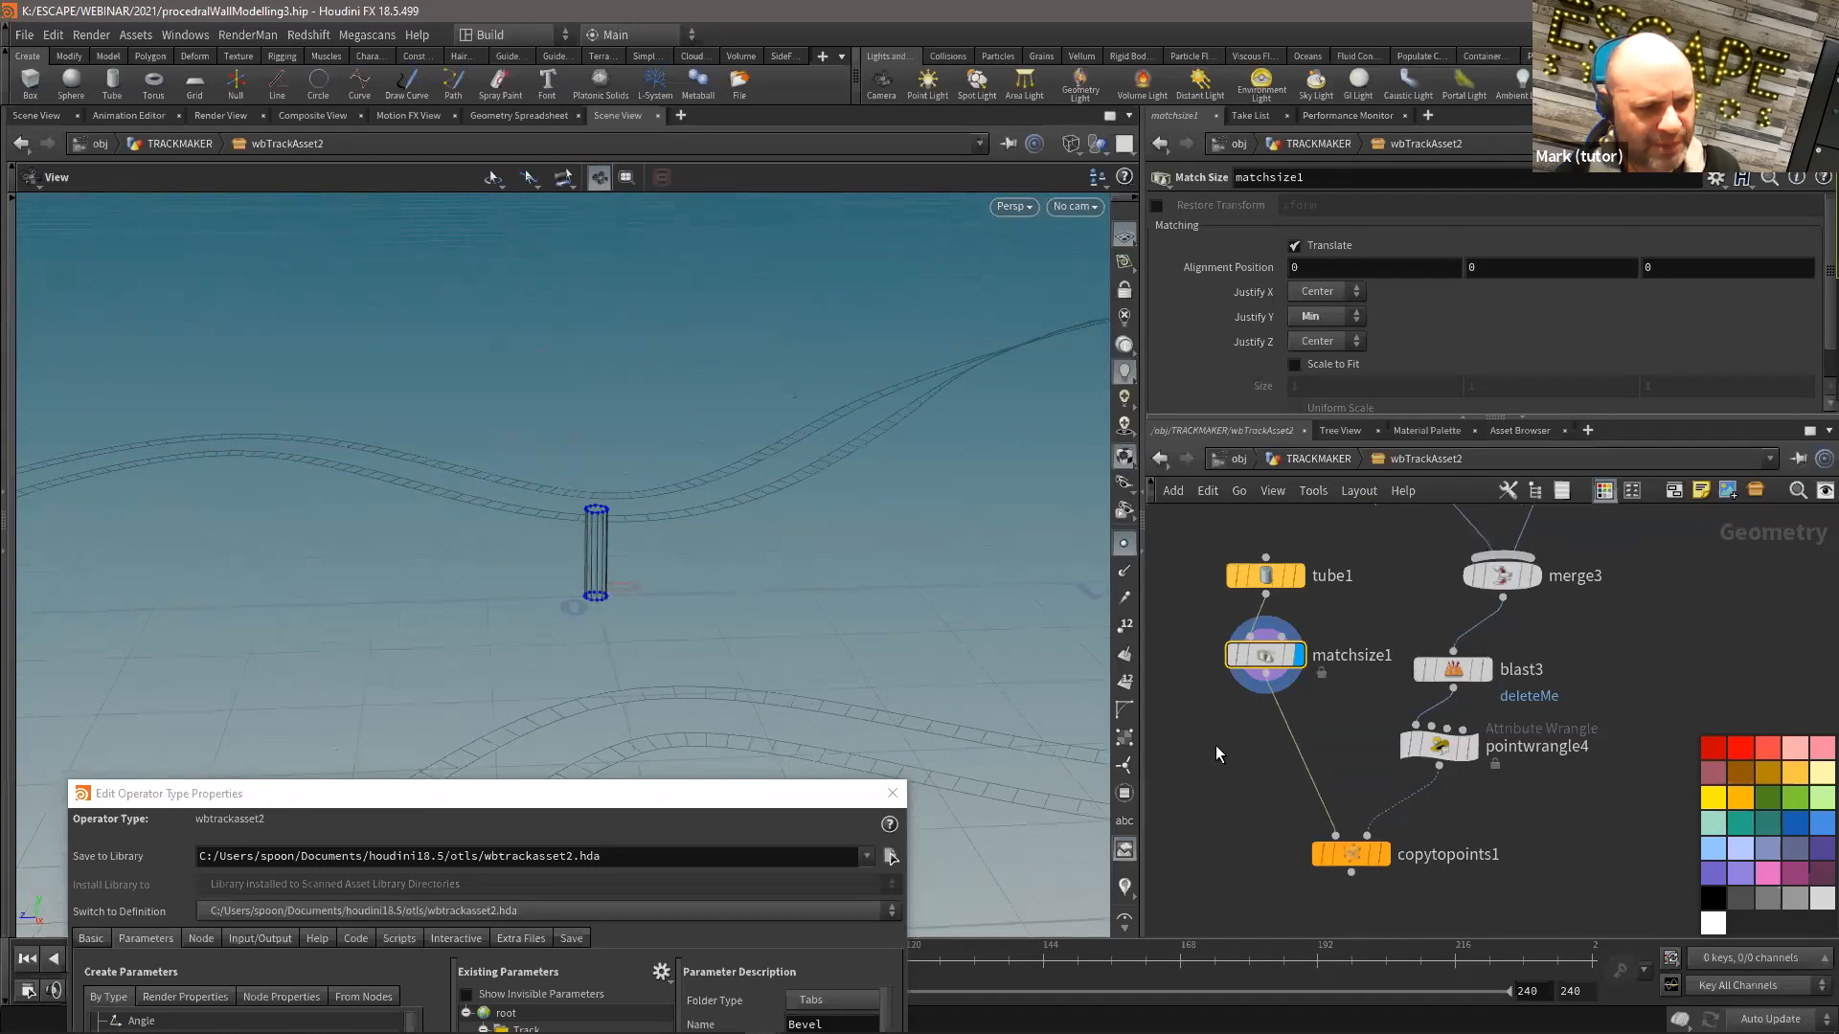
key("Tab")
type("gr")
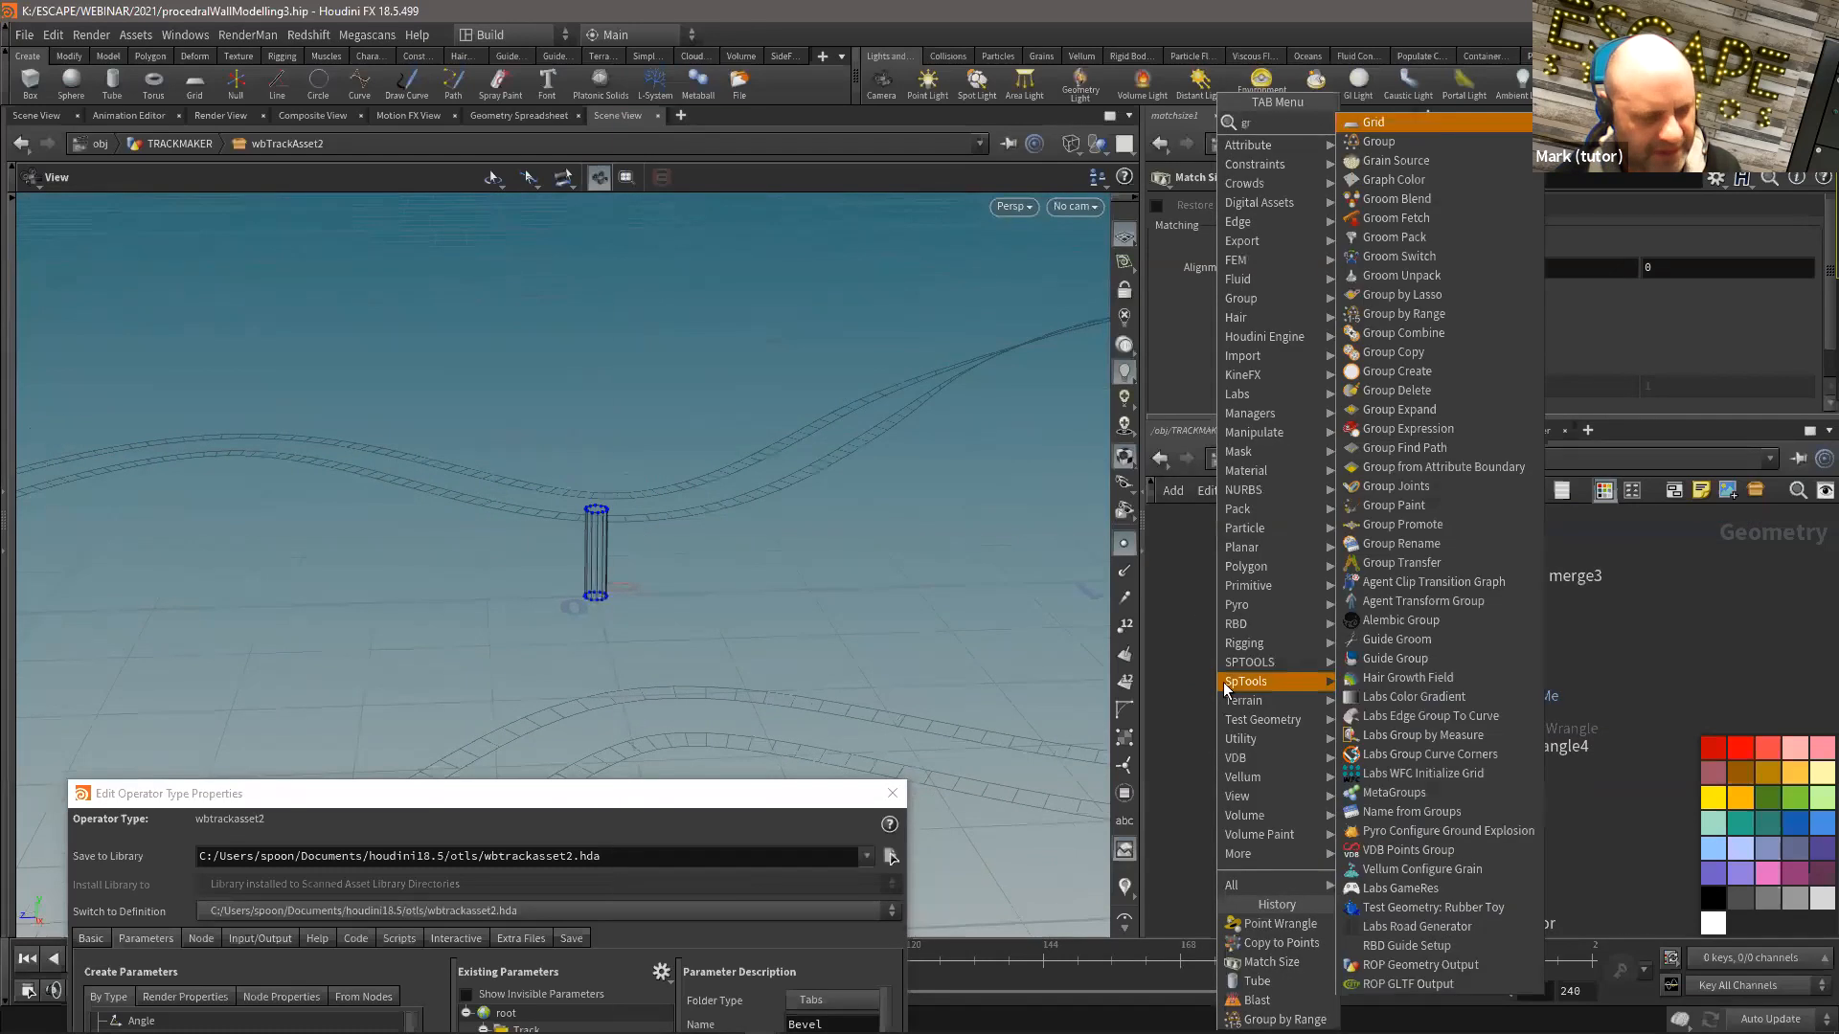
left_click(1423, 141)
left_click(1293, 724)
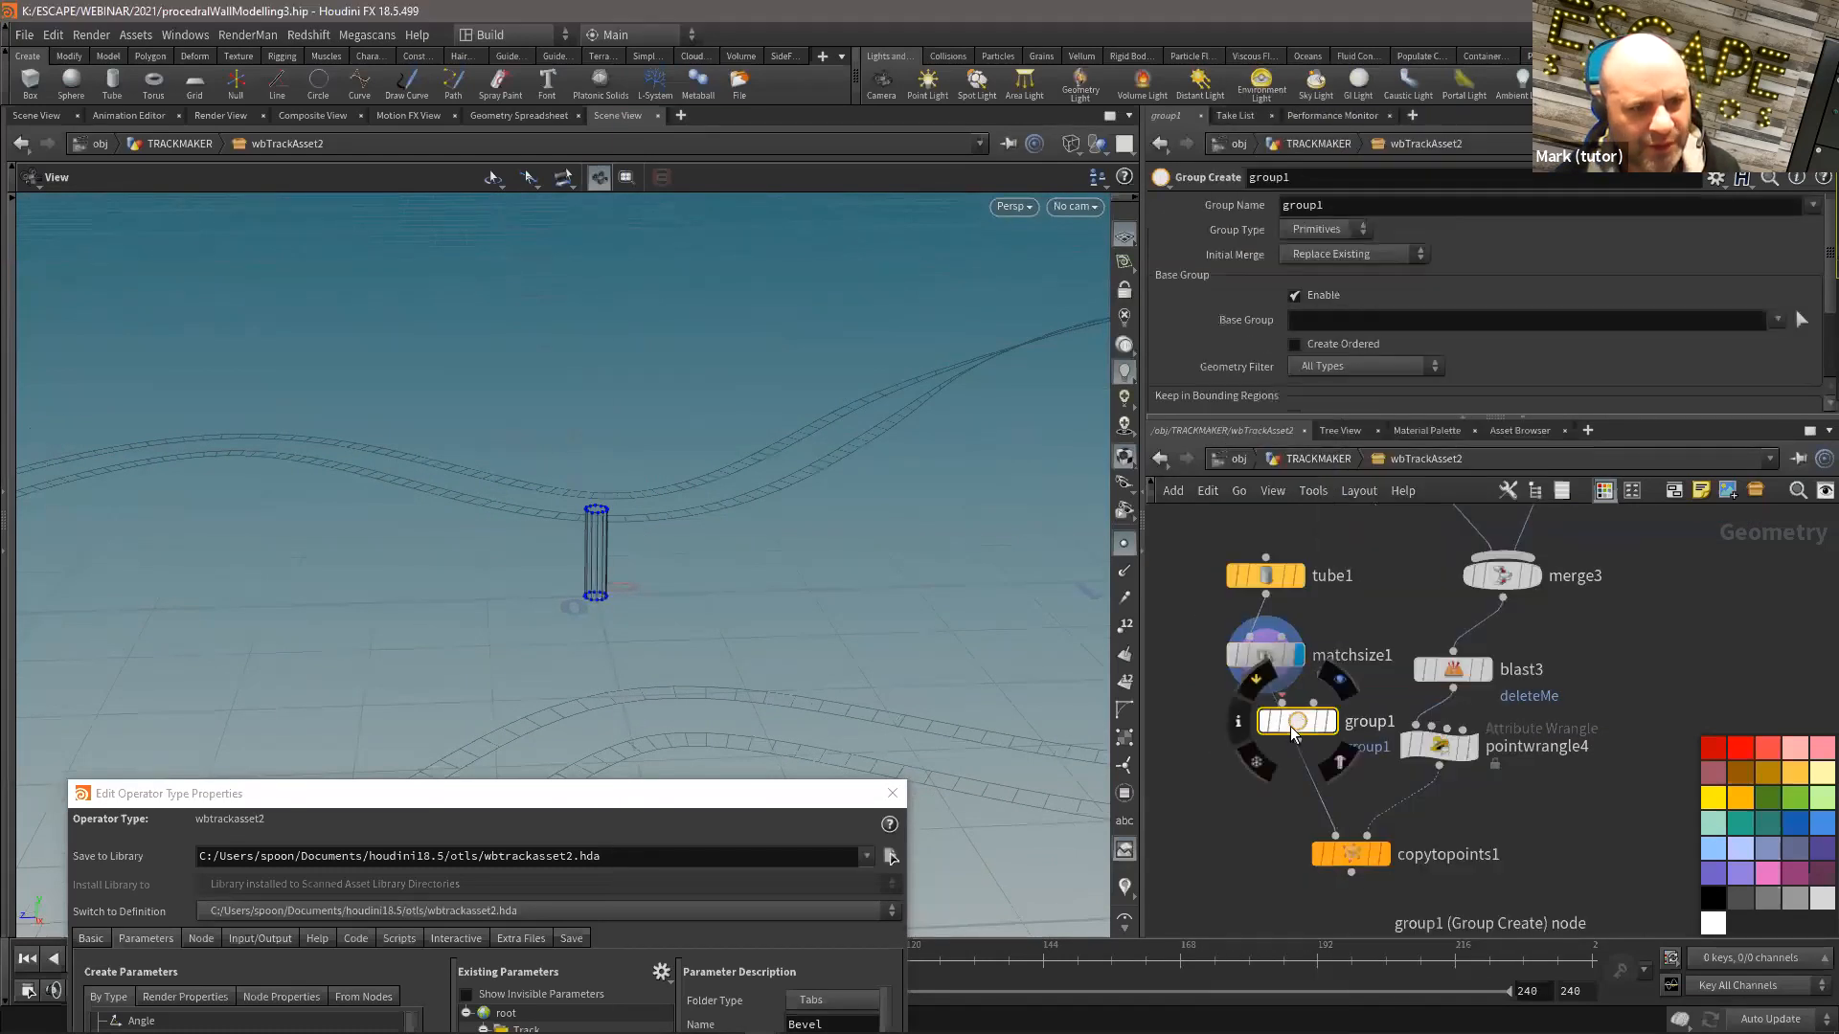
left_click_drag(1300, 726, 1275, 738)
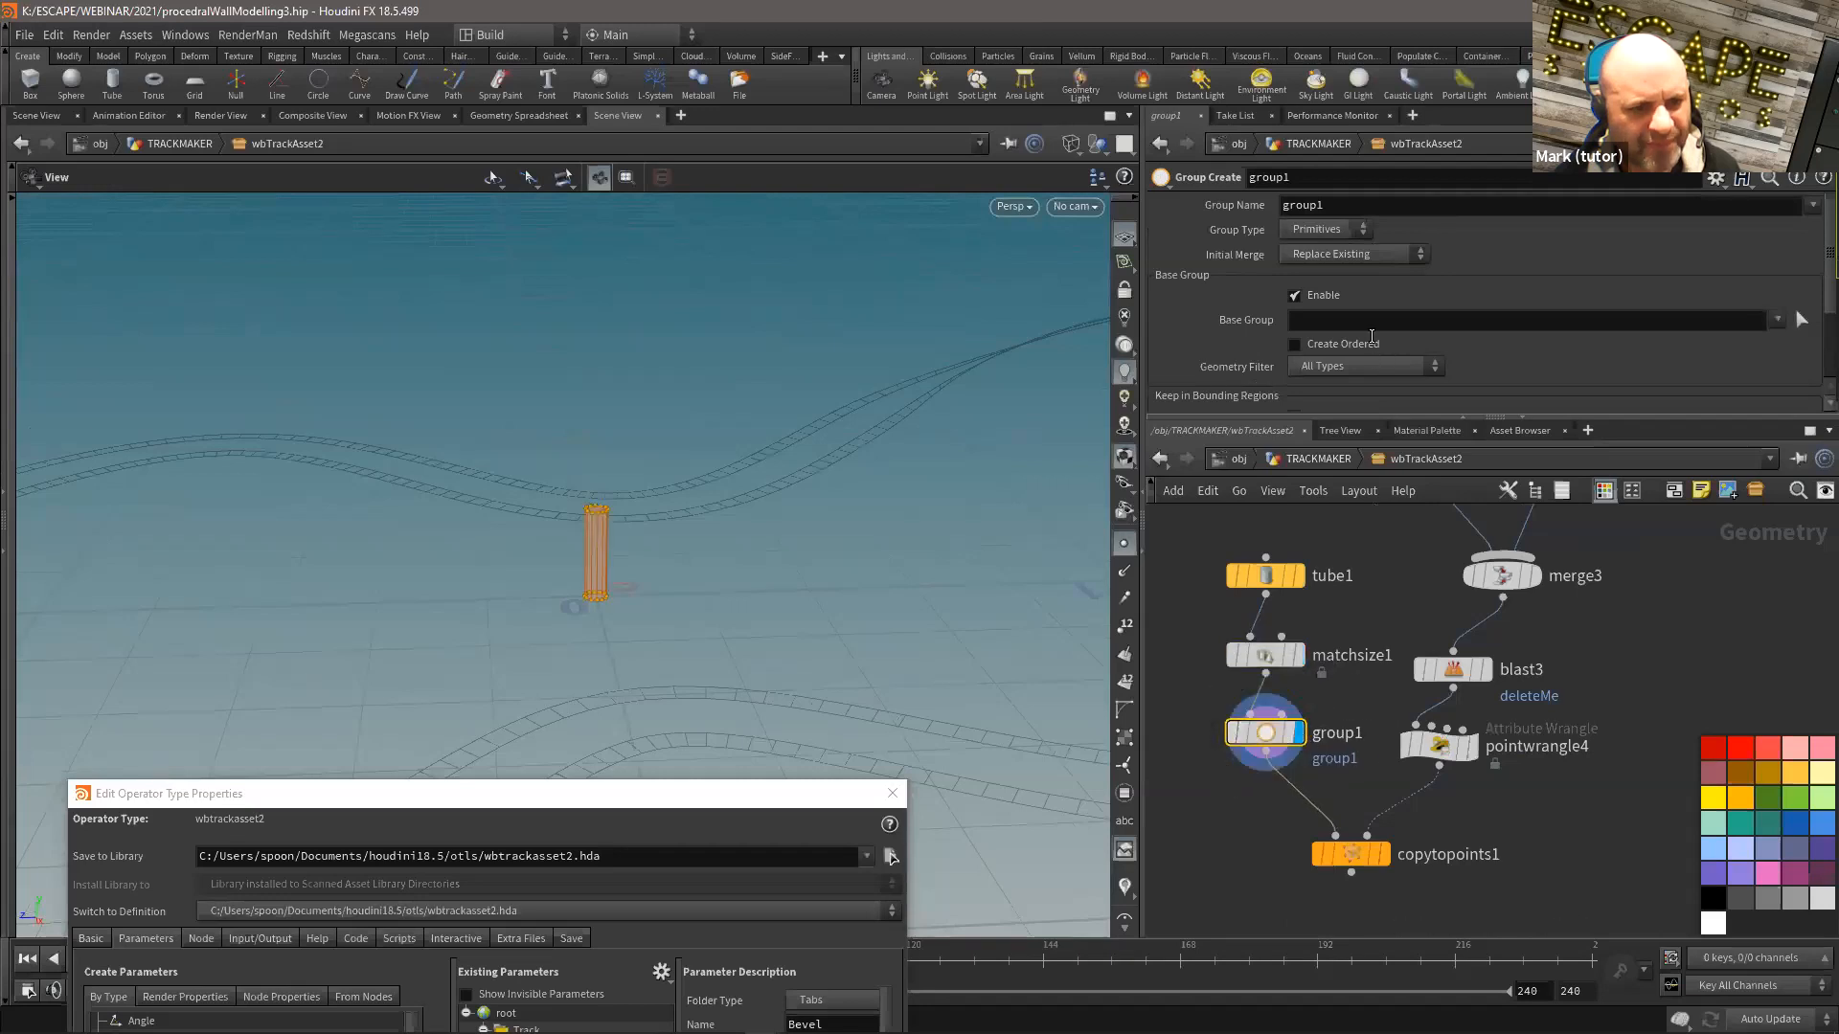
Step: Turn off group1's Base Group, set its group type to Points, and name the group bottom
left_click(1318, 297)
left_click(1316, 245)
left_click_drag(1330, 205, 1176, 204)
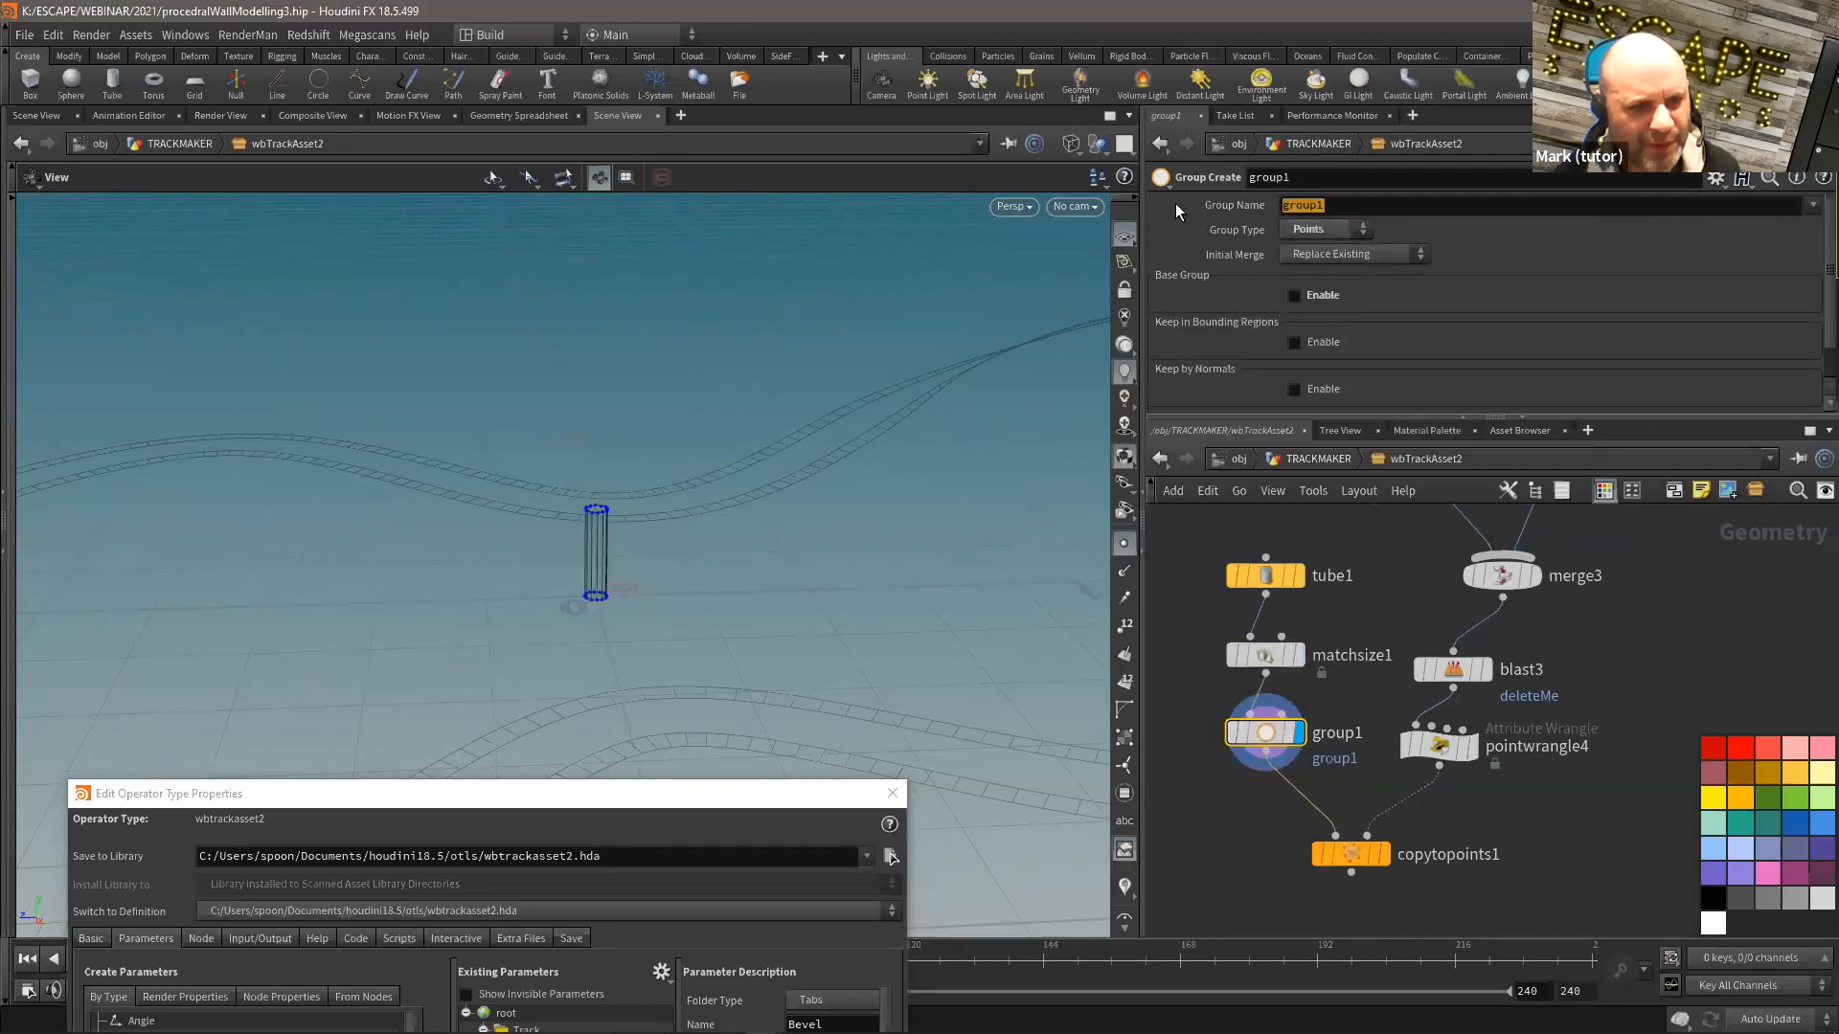
type("bottom")
key("Return")
Step: Enable Keep in Bounding Regions on group1 with a bounding box size of 0.1 on all axes
scroll(1295, 353, "down", 1)
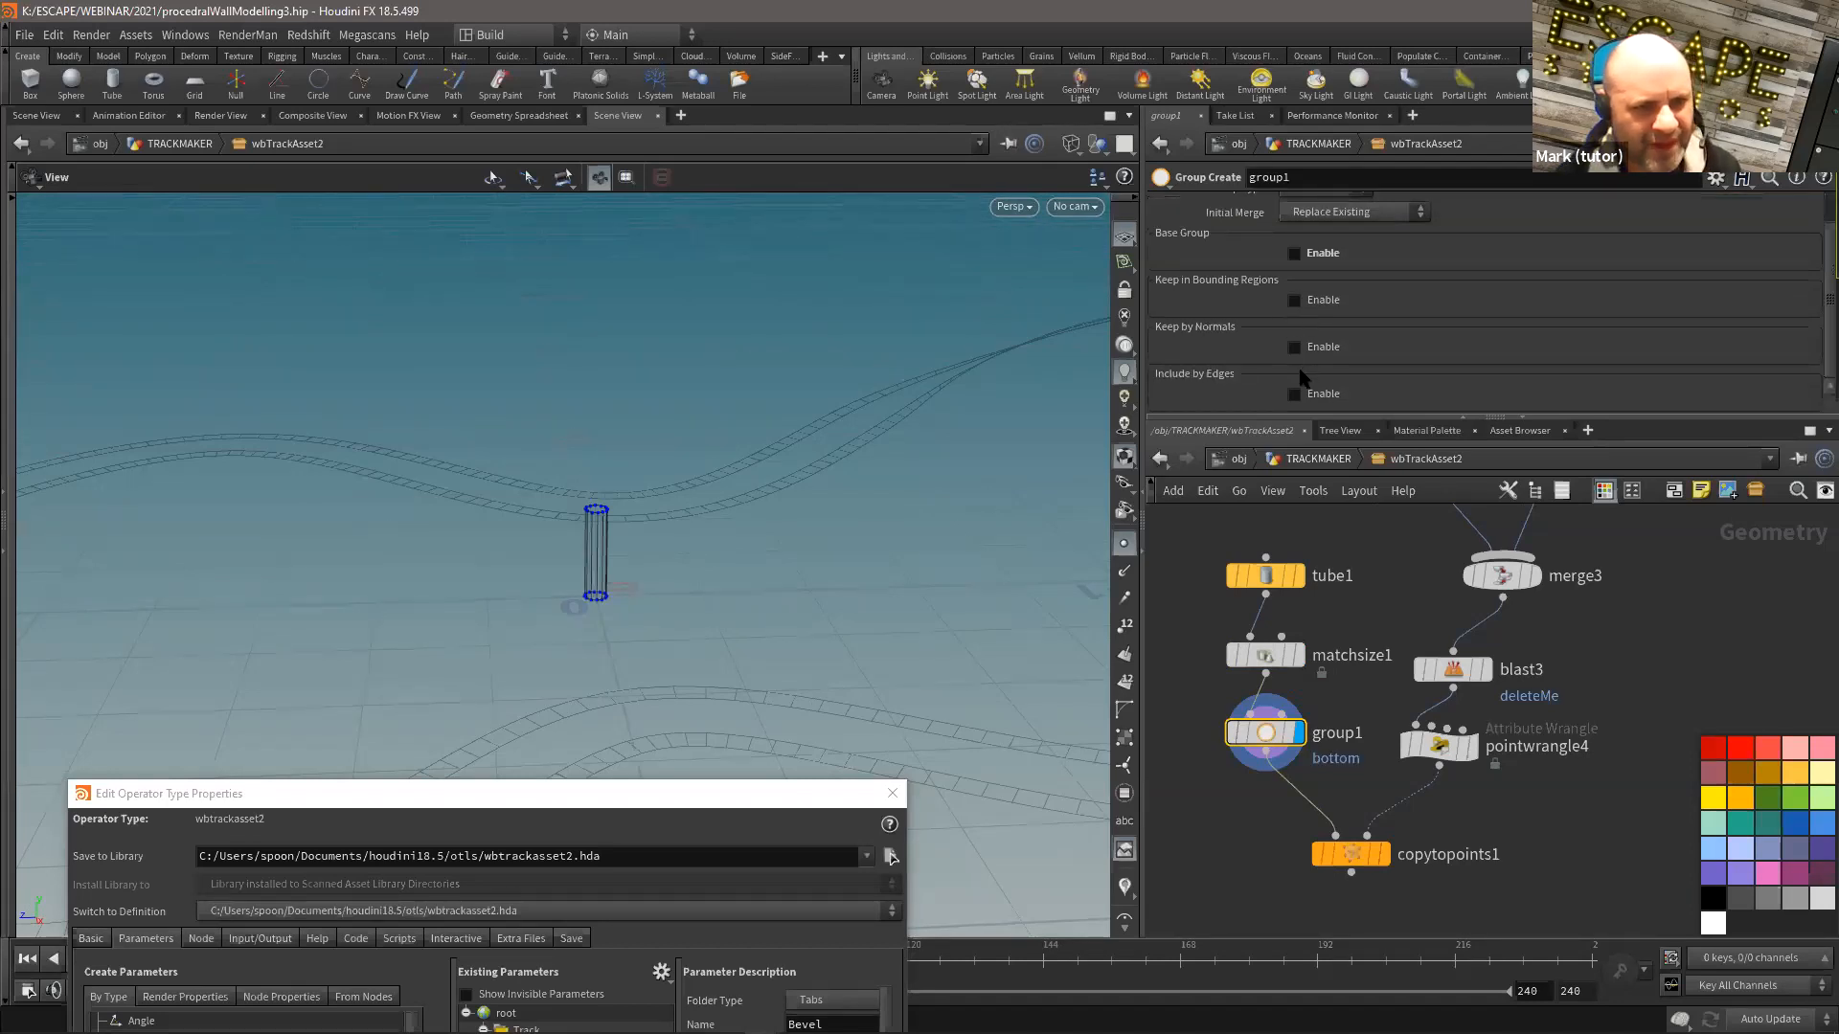
left_click(1303, 298)
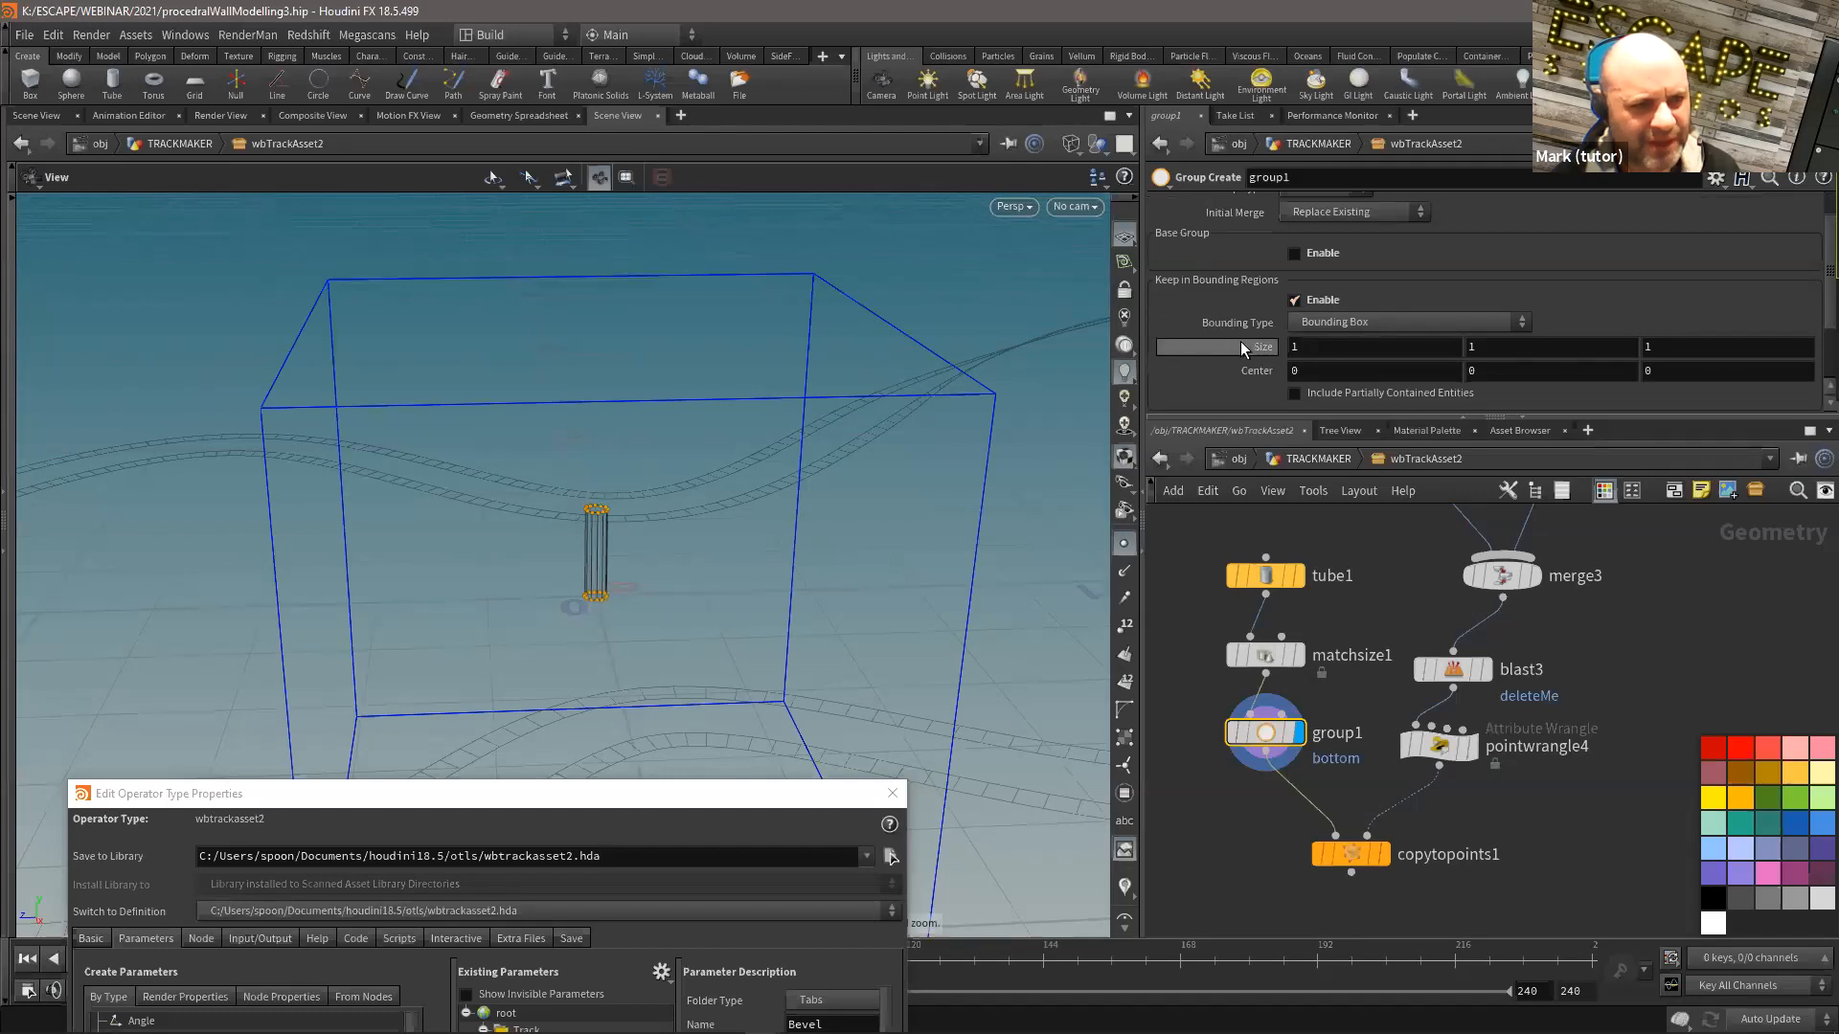
middle_click_drag(1242, 346, 1114, 341)
mouse_move(763, 496)
left_mouse_down()
mouse_move(756, 518)
mouse_move(826, 509)
mouse_move(772, 505)
left_mouse_up()
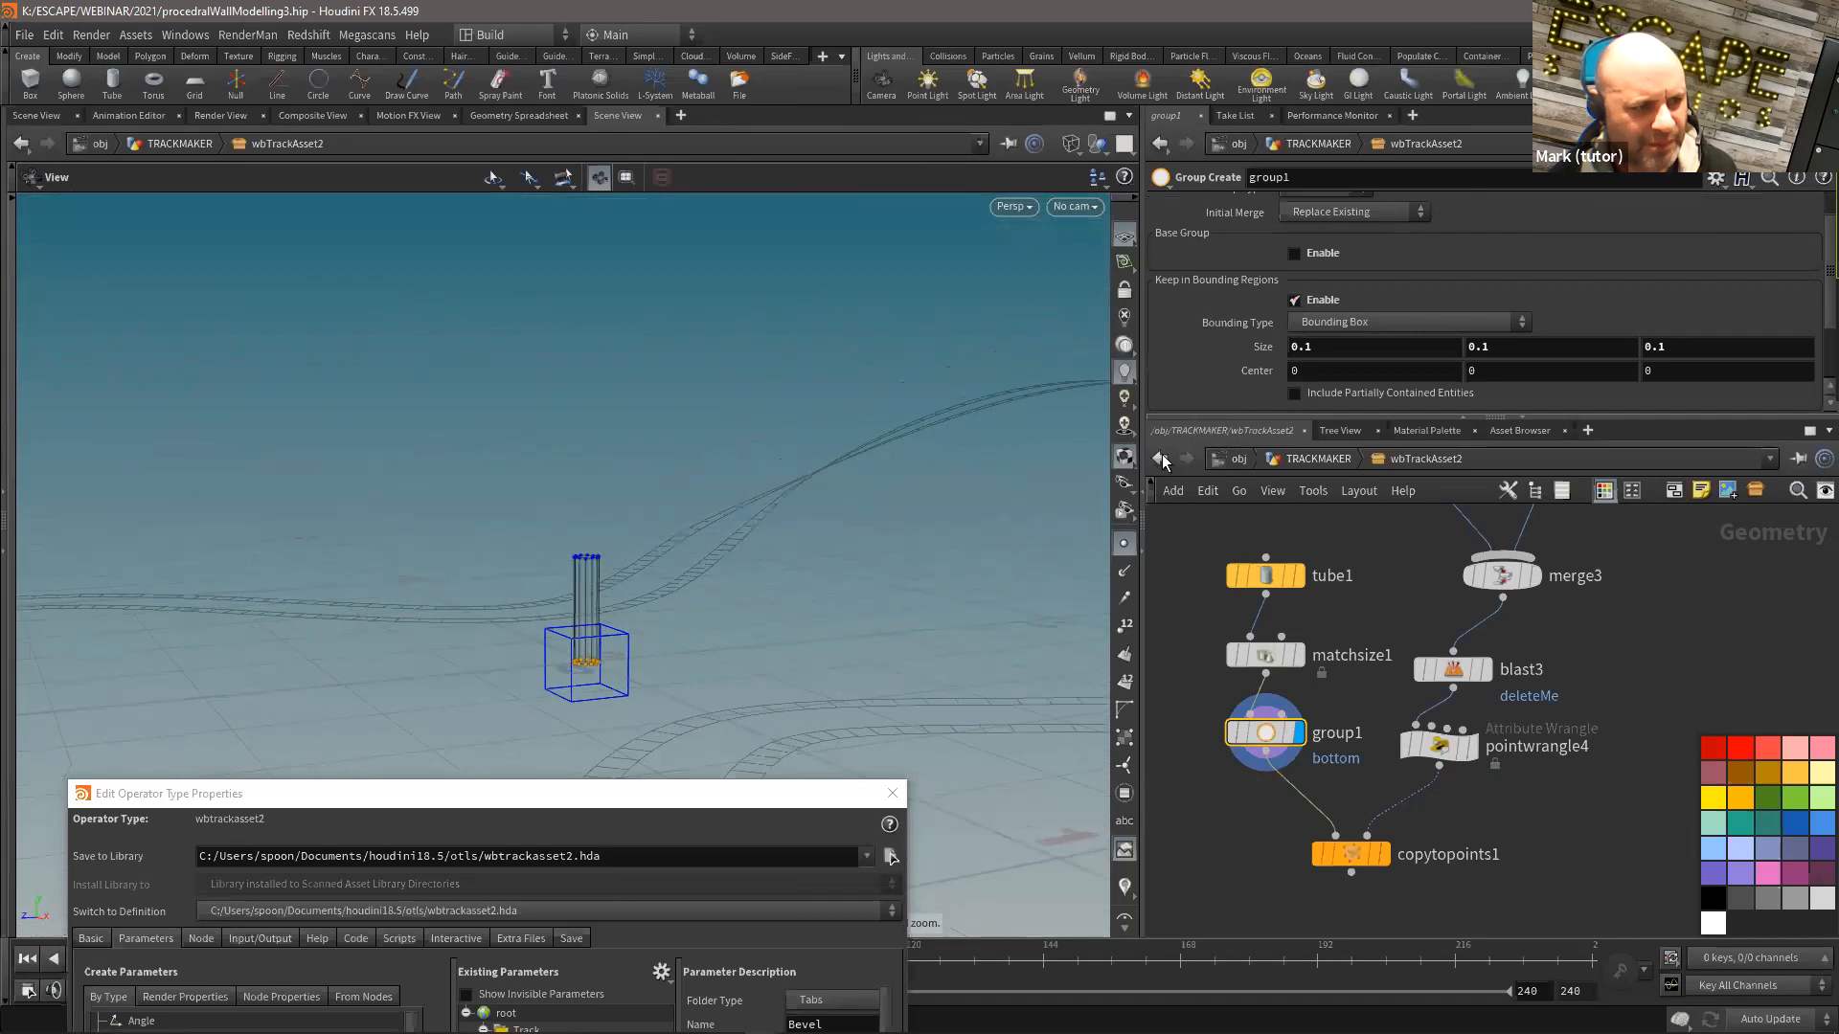
middle_click_drag(1394, 668, 1387, 616)
middle_click_drag(1210, 743, 1221, 739)
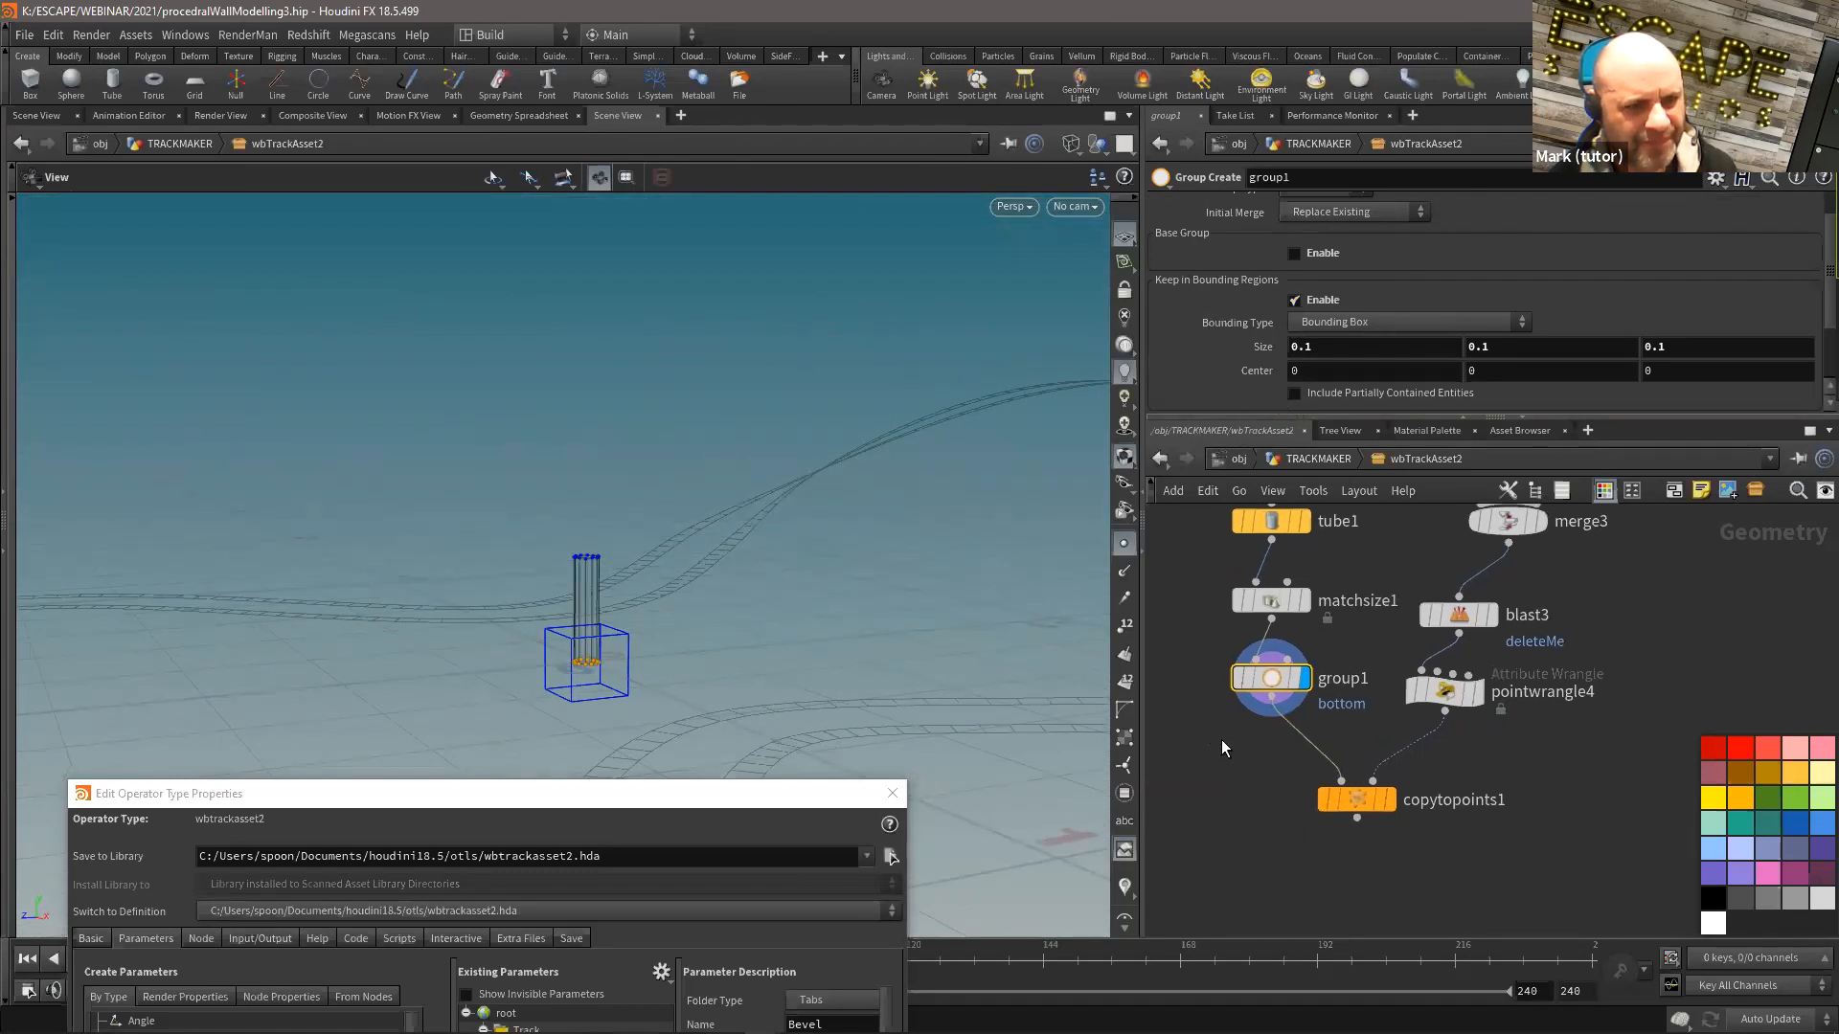
key("Tab")
key("Escape")
key("Tab")
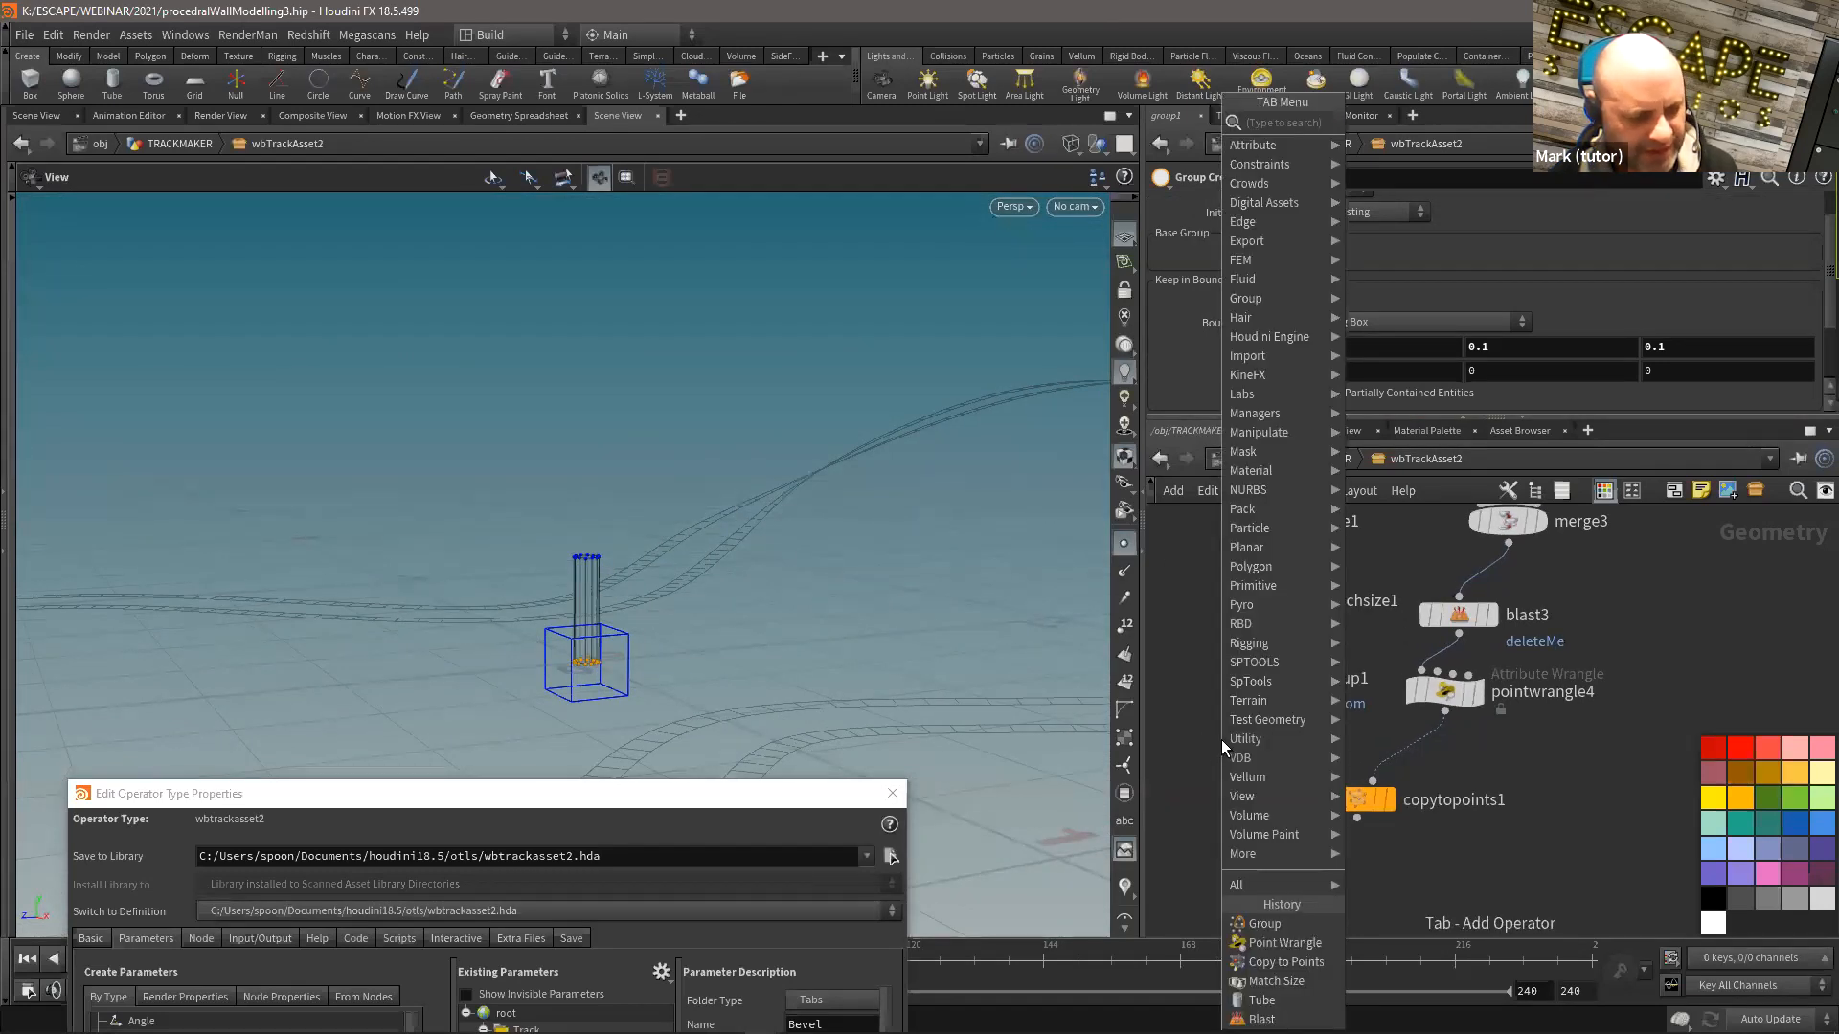
type("tr")
left_click(1508, 160)
left_click(1370, 886)
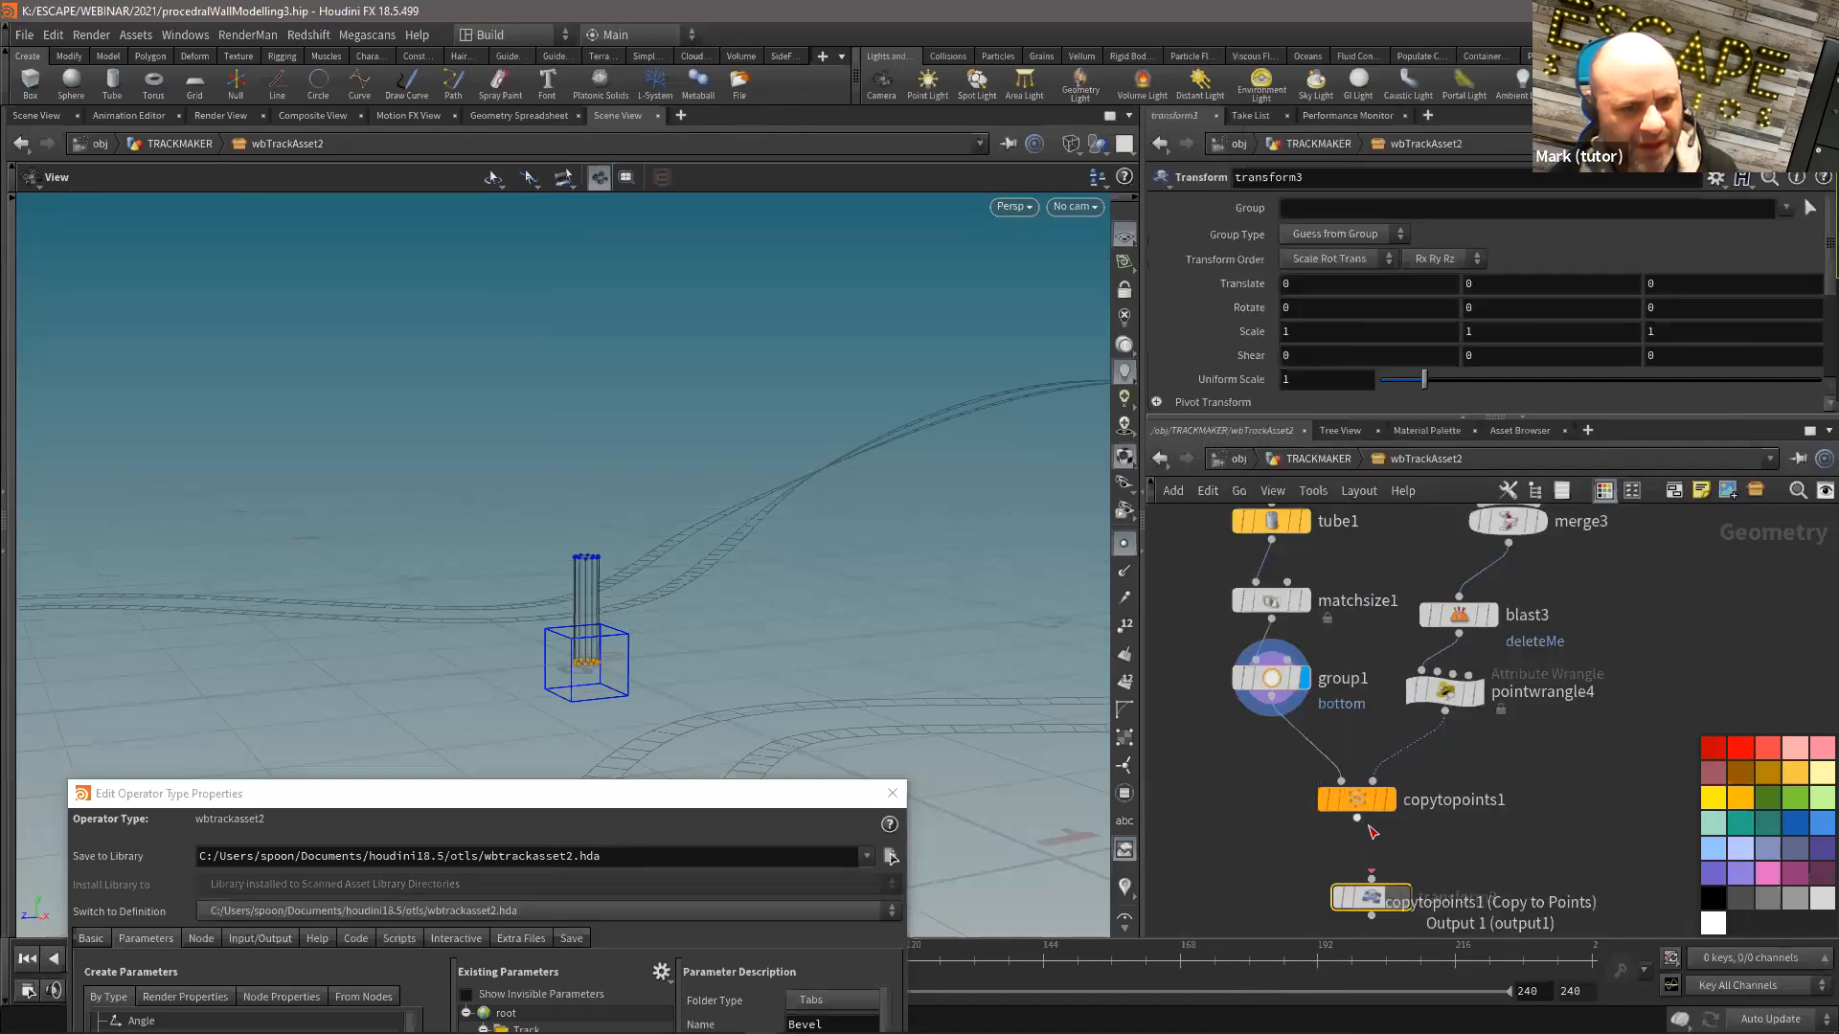
middle_click_drag(1371, 908, 1320, 839)
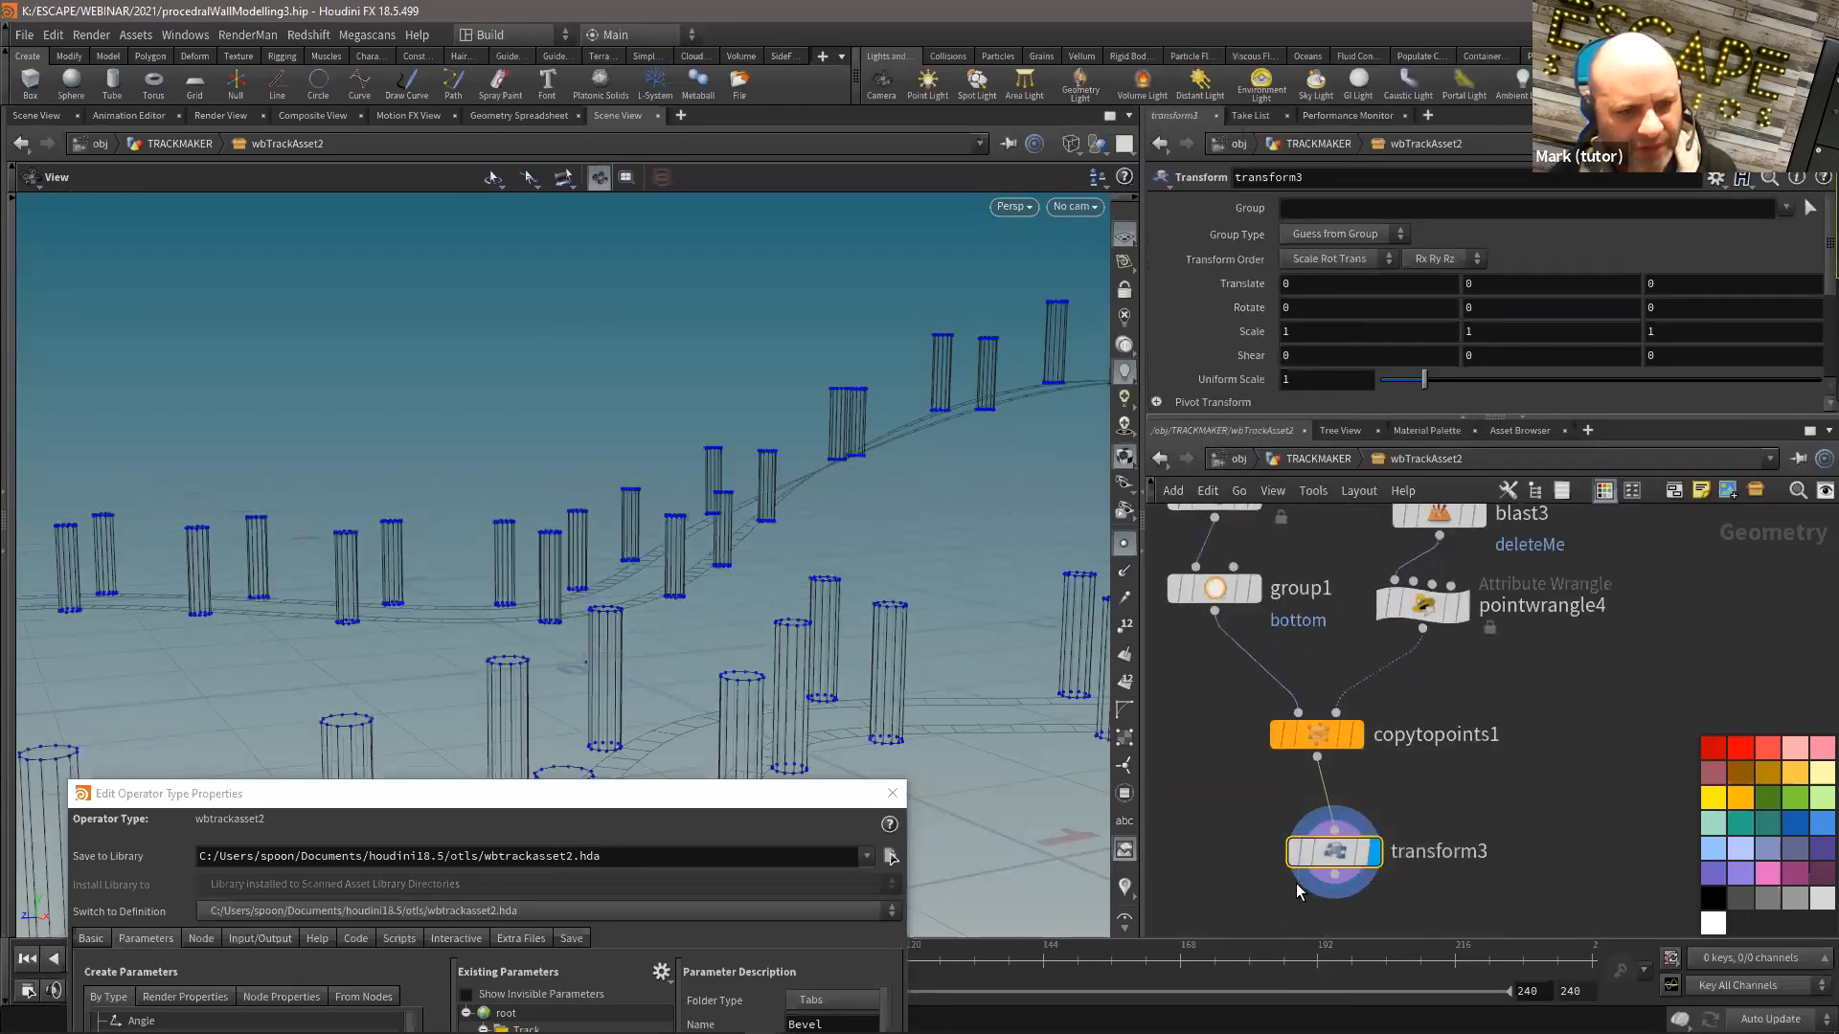
key("Delete")
Step: Add a Point Wrangle beneath copytopoints1, display it, and enter the expression @P.y = 0 ; to flatten point heights
scroll(1308, 795, "up", 2)
key("Tab")
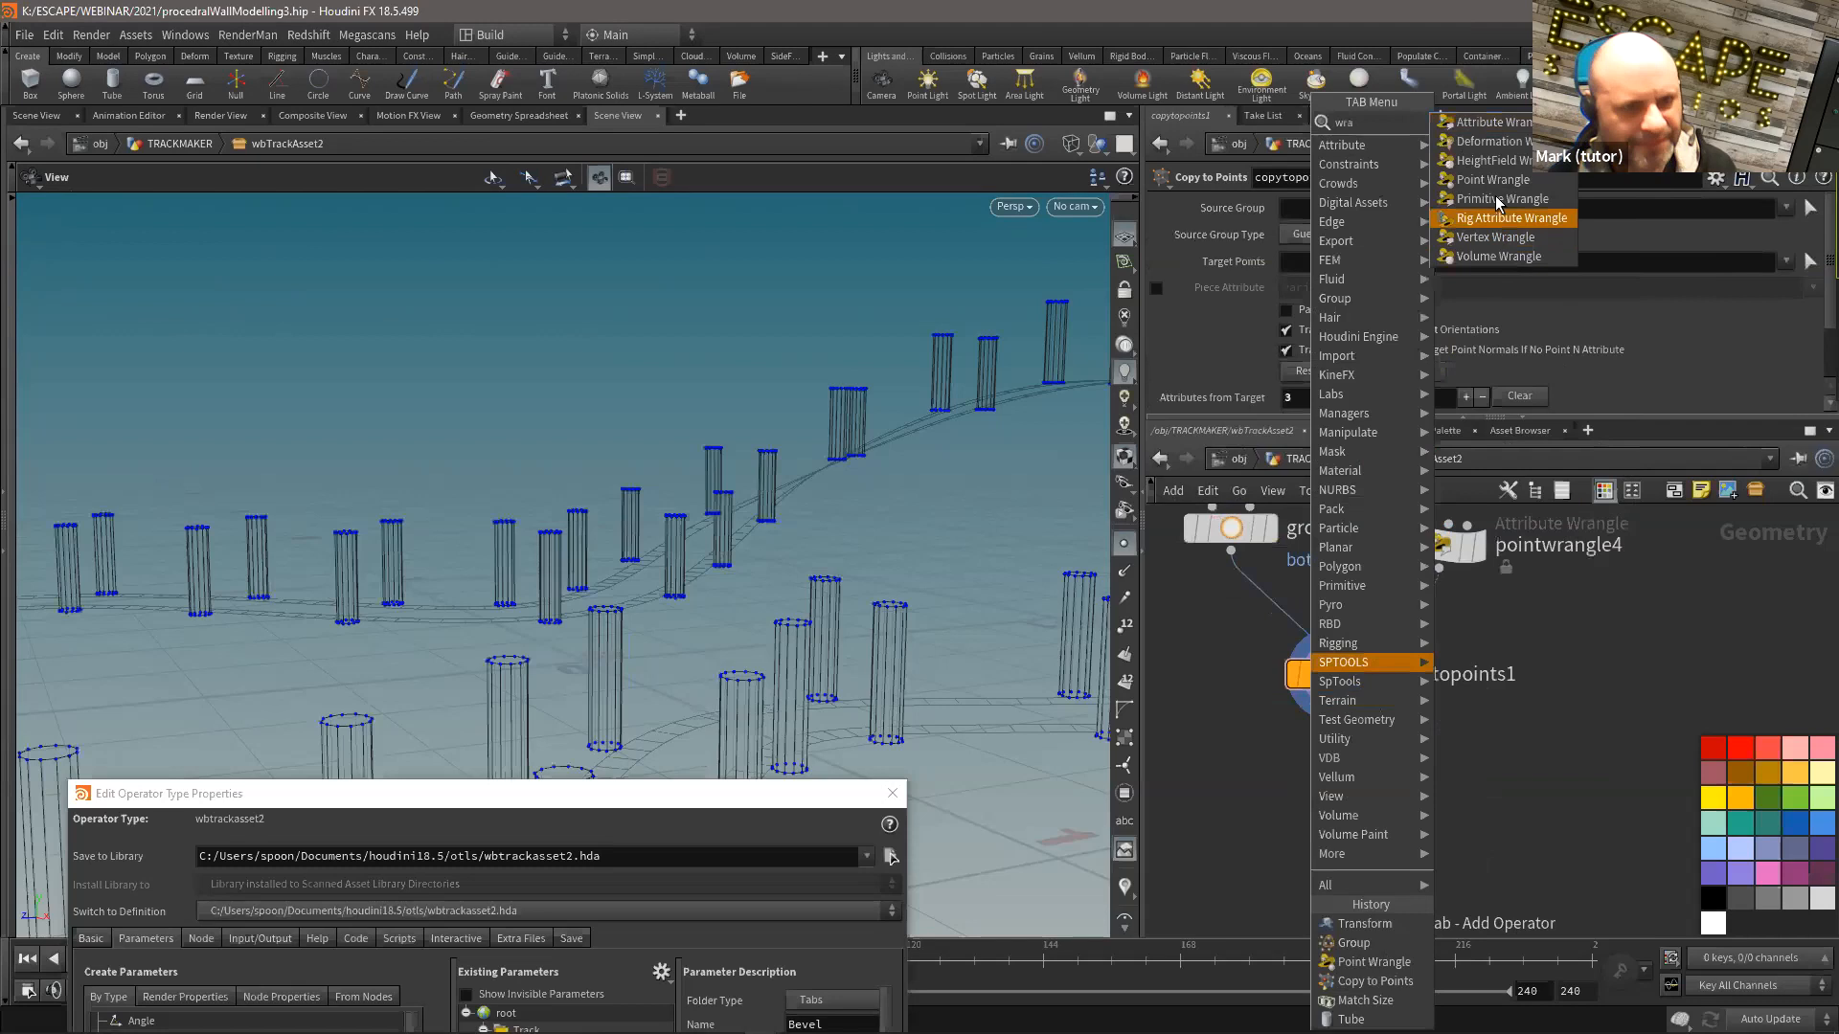
left_click(1504, 172)
left_click(1331, 881)
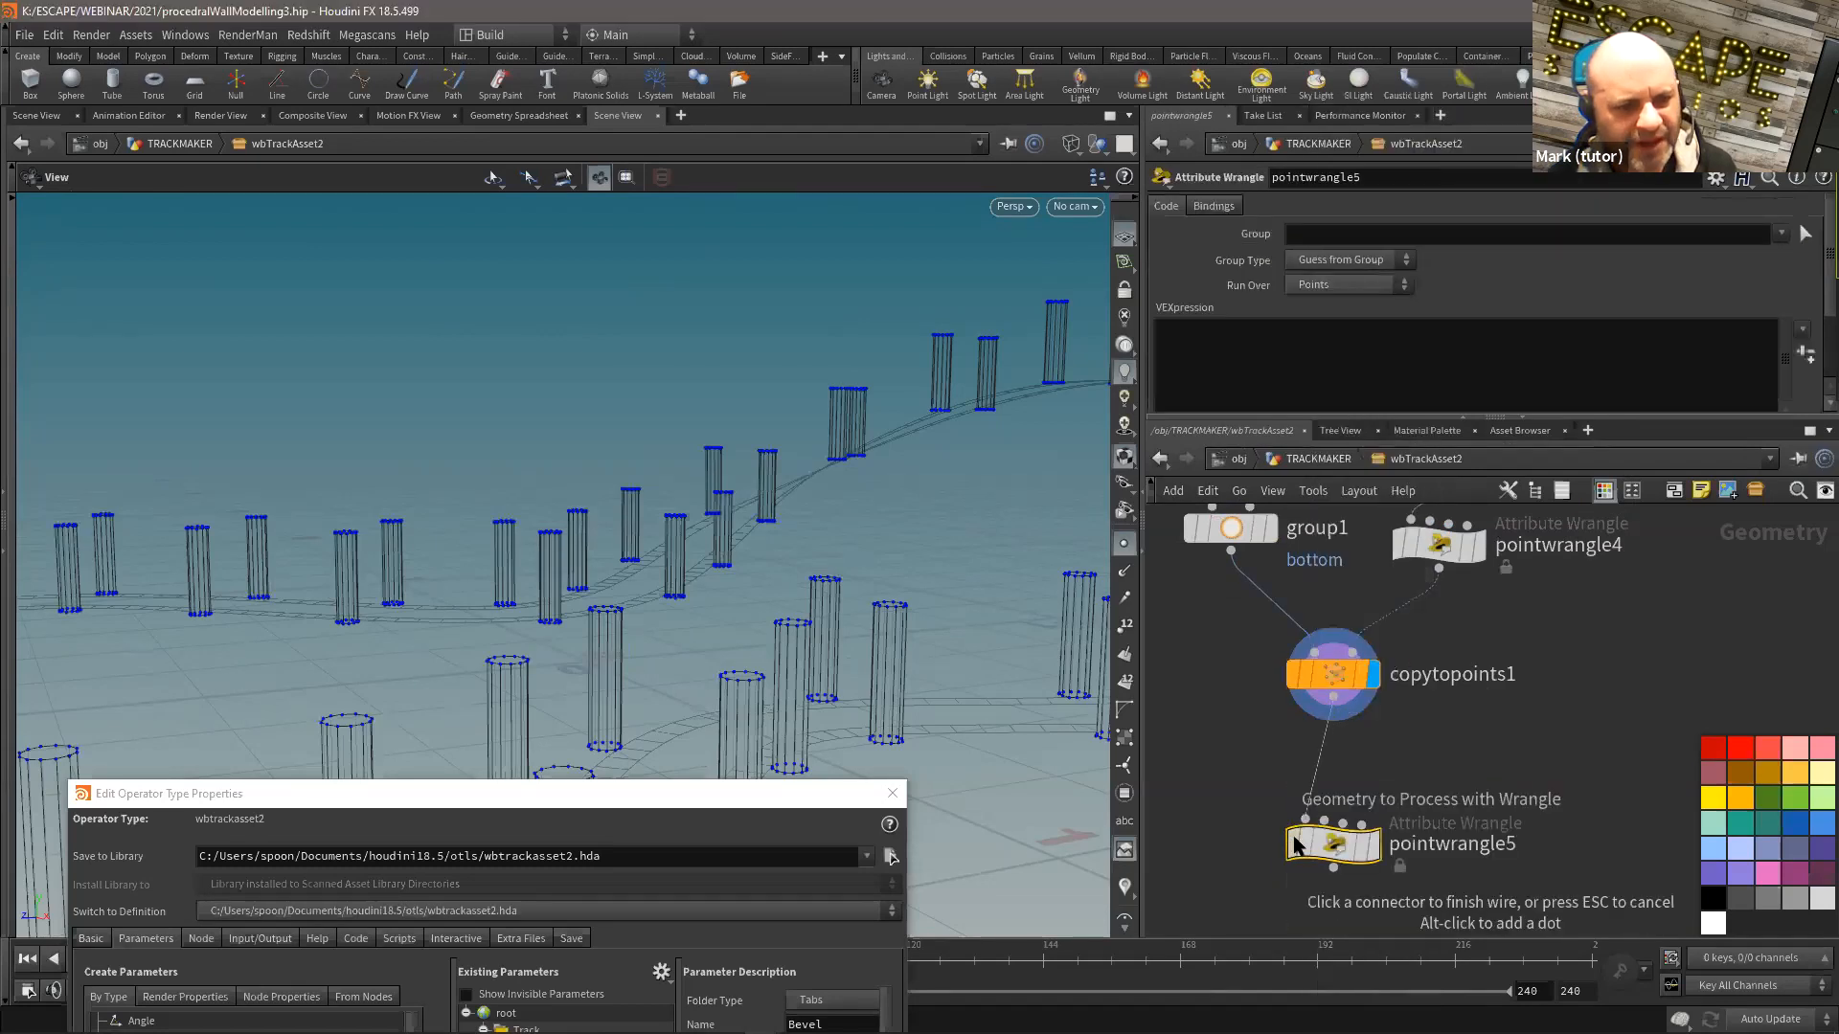
left_click(1266, 378)
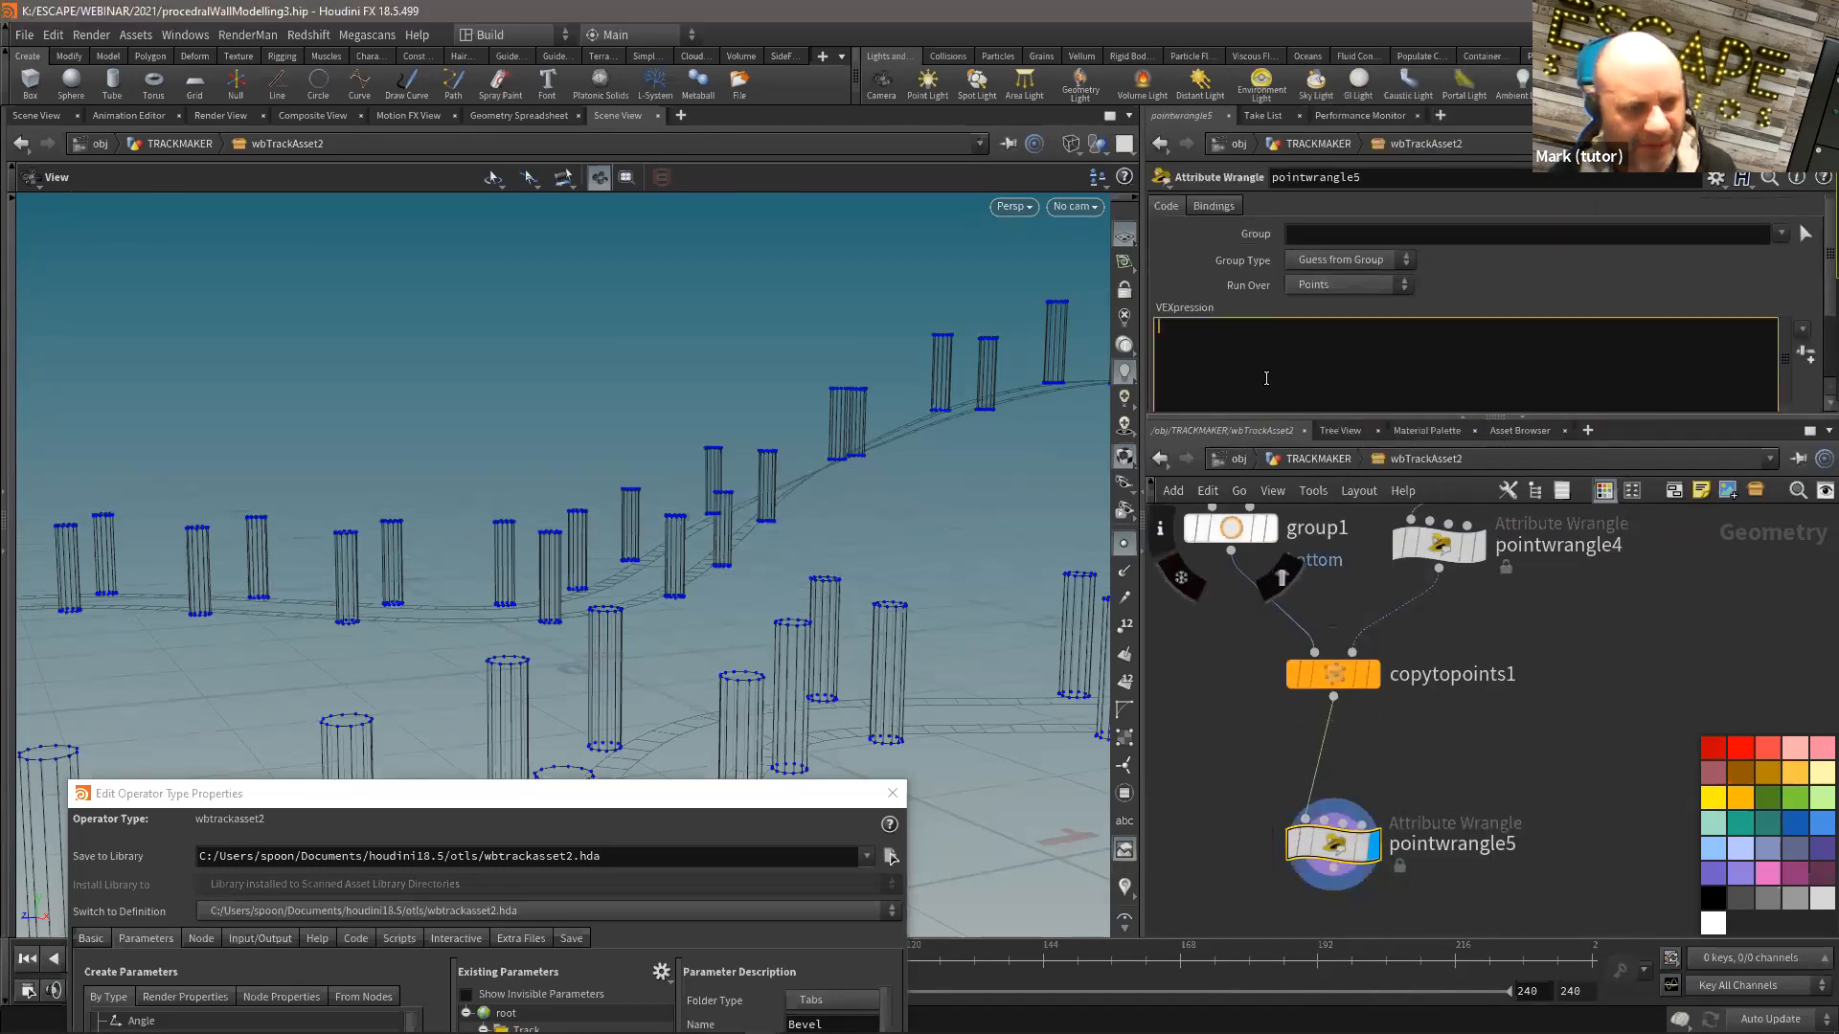
type("@P.y = 0 ;")
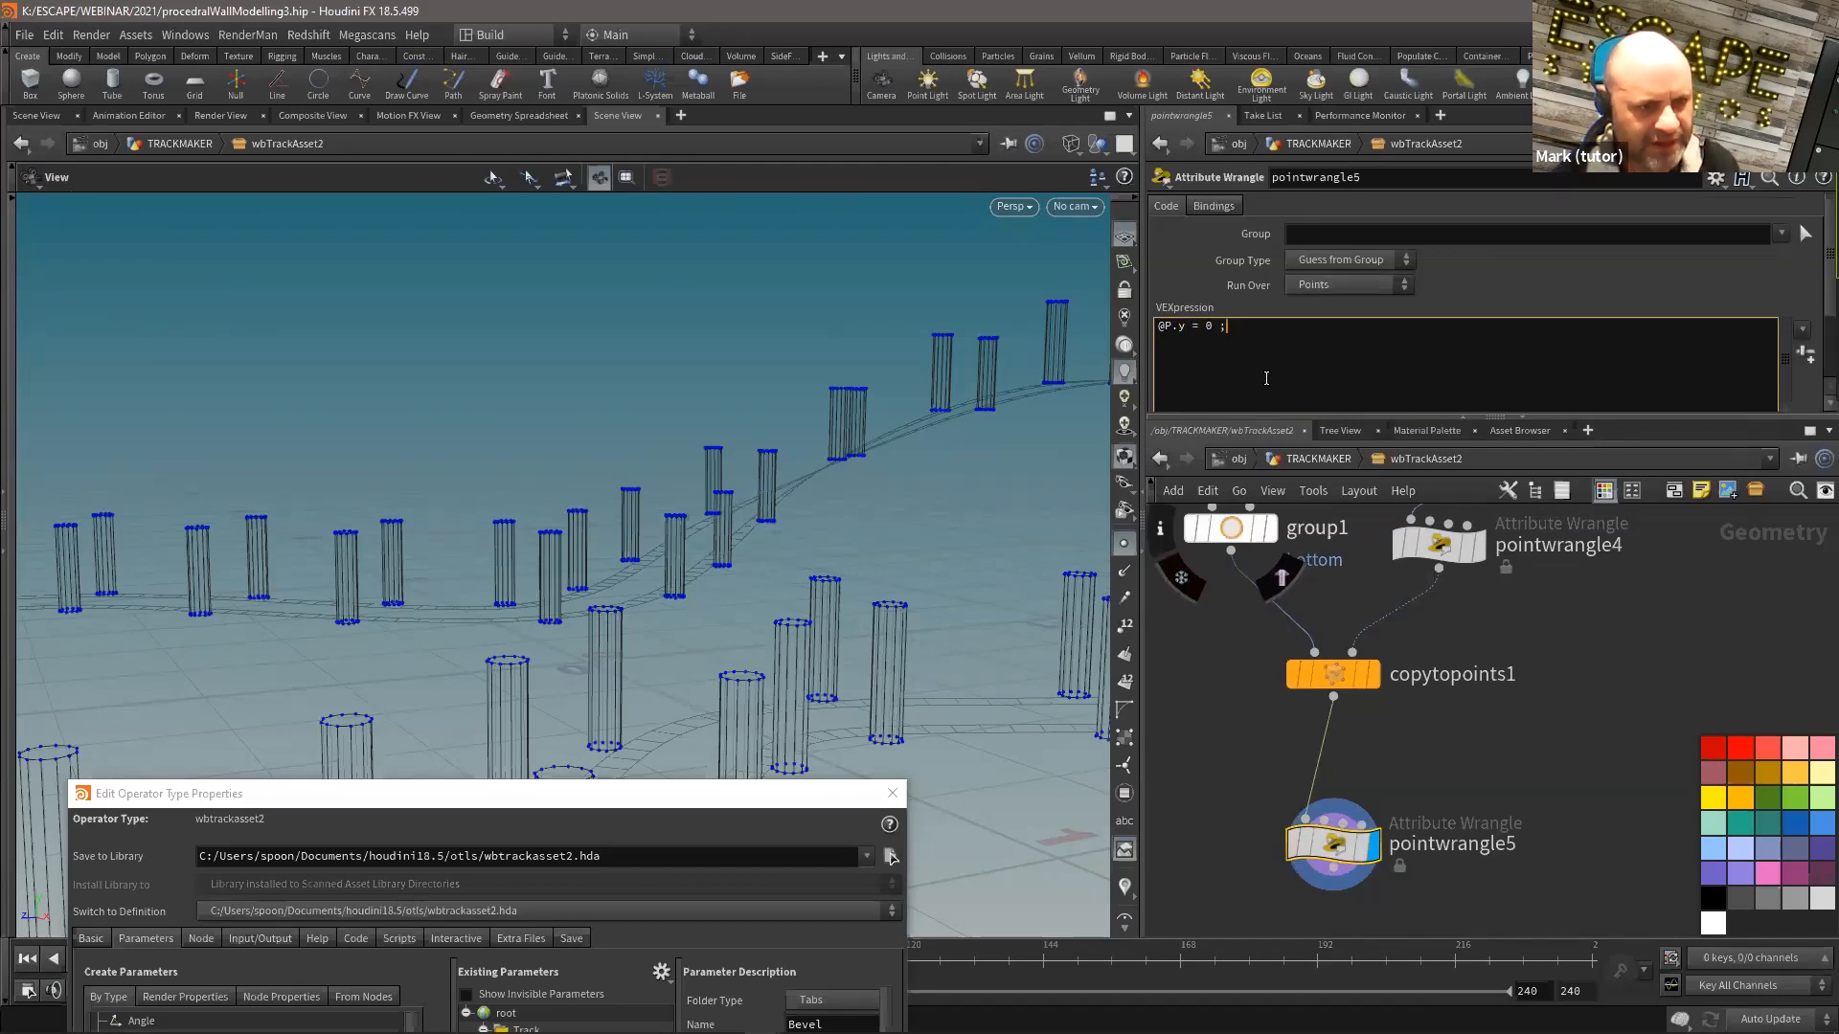
left_click_drag(728, 585, 517, 536)
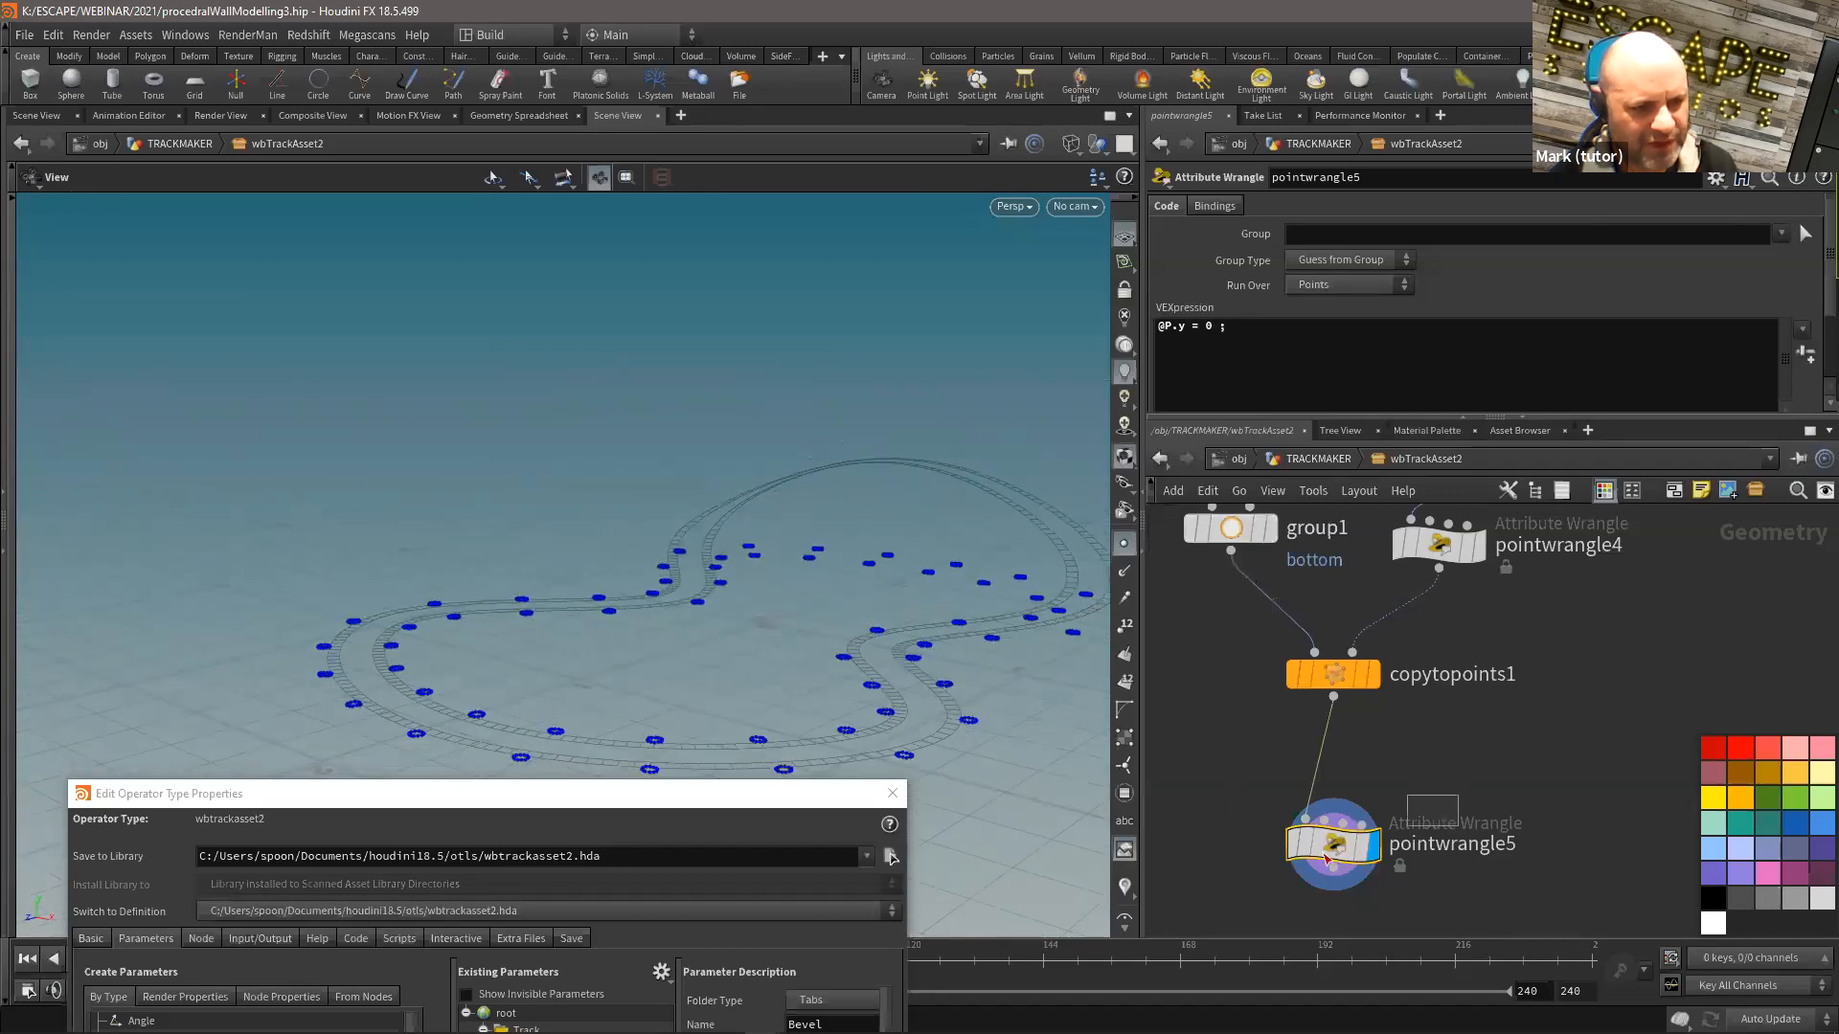
Step: Restrict pointwrangle5 to the bottom group and check the extended posts around the track
left_click(1780, 233)
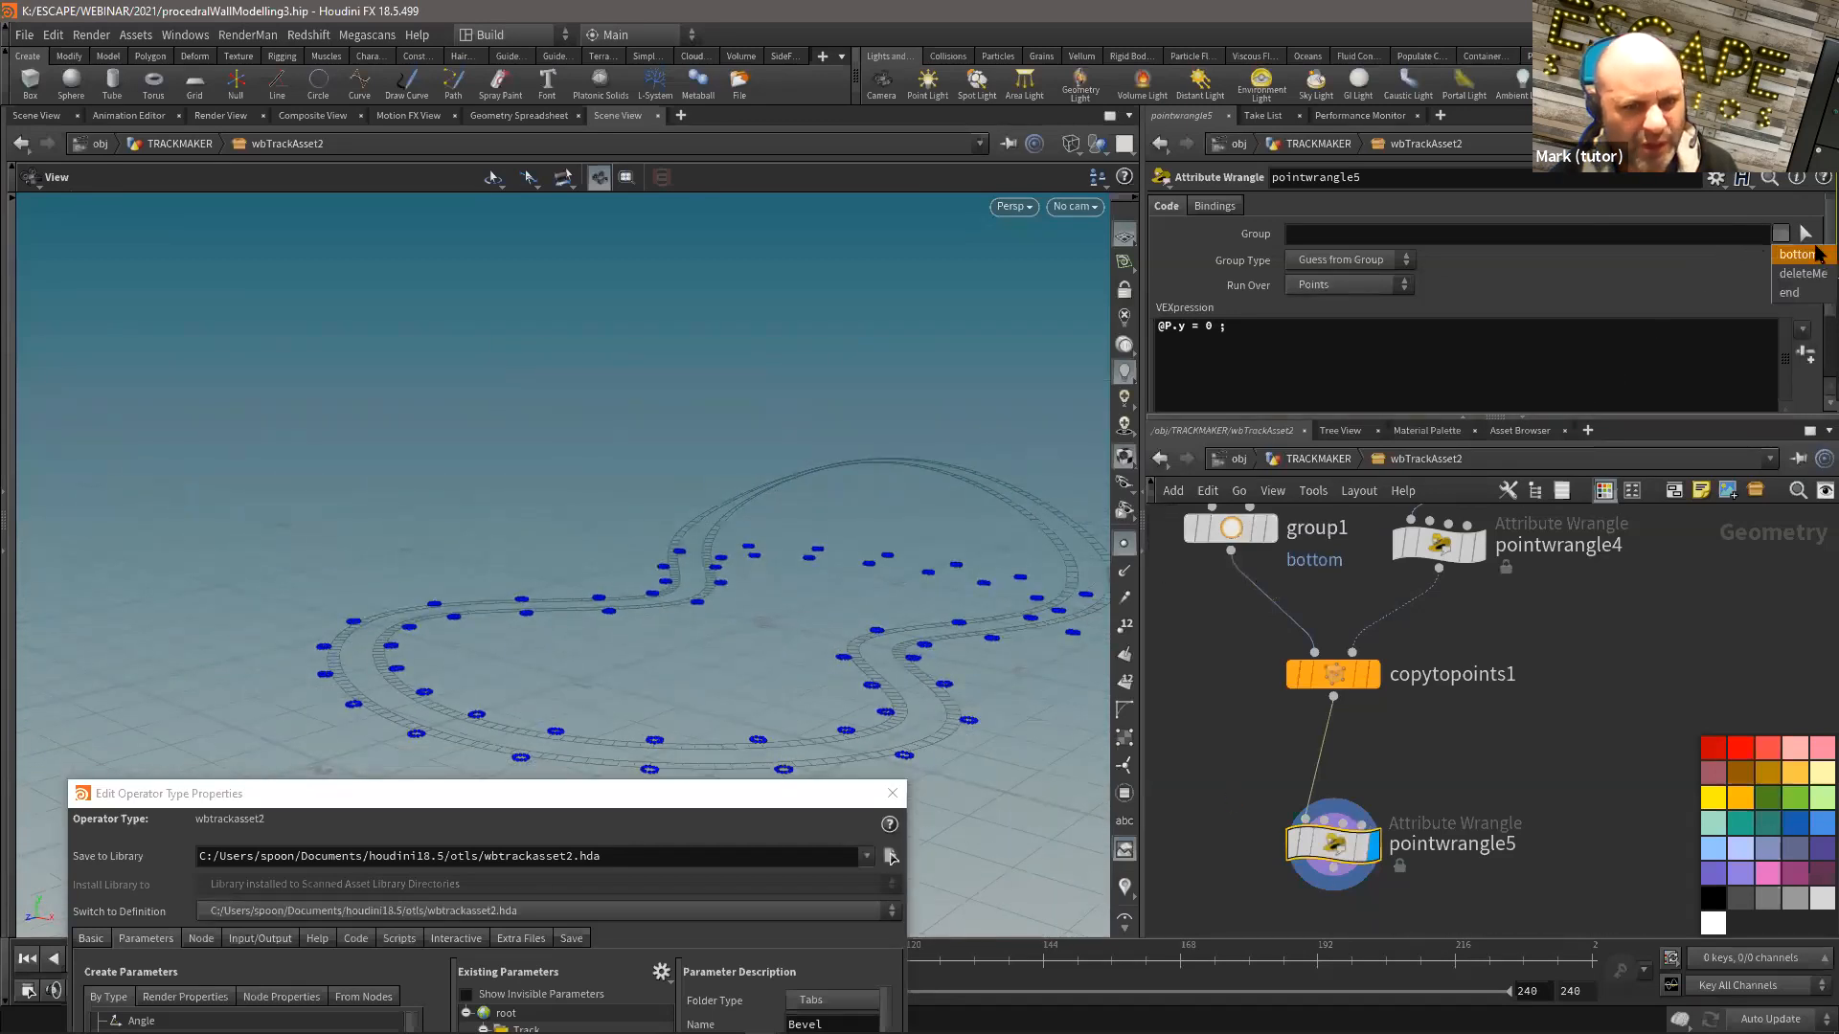
left_click(1797, 253)
left_click_drag(944, 517, 824, 536)
scroll(1193, 625, "down", 3)
Step: Go up to TRACKMAKER, insert a Transform between curve1 and wbTrackAsset2, and raise it about 0.07 in Y
middle_click_drag(1194, 625, 1297, 902)
middle_click_drag(1339, 682, 1782, 890)
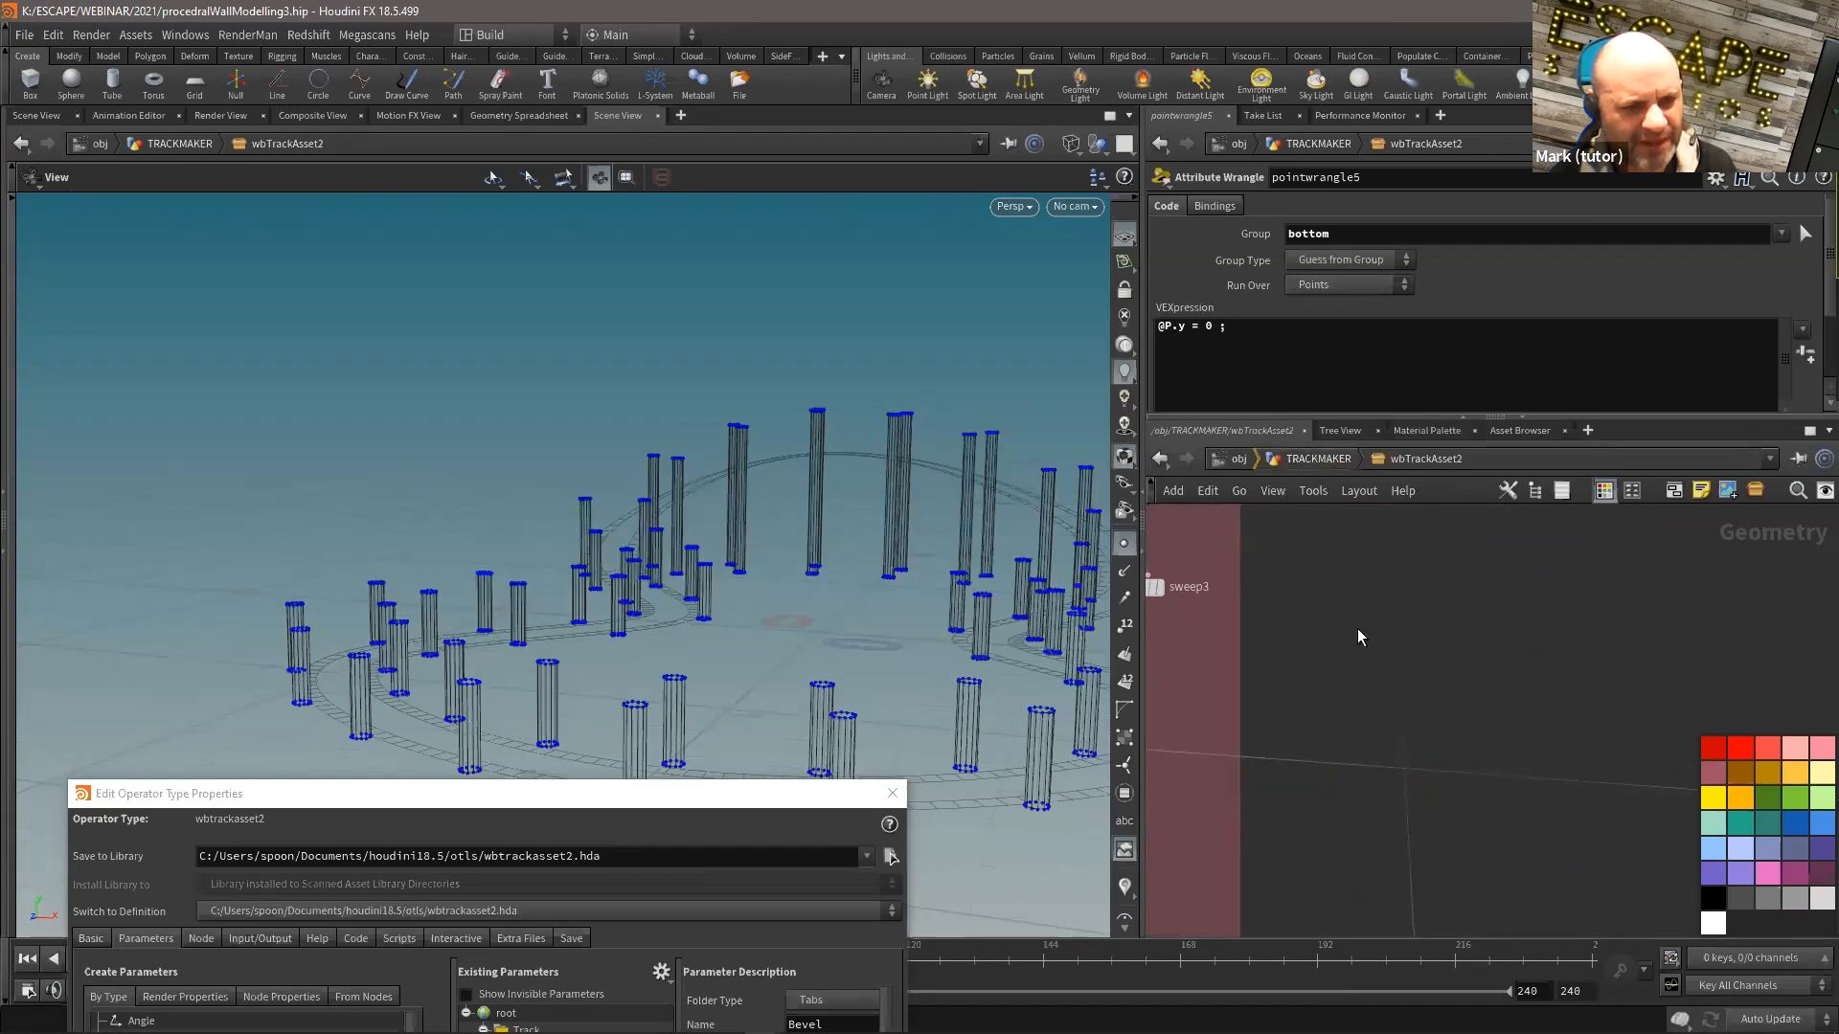
key("u")
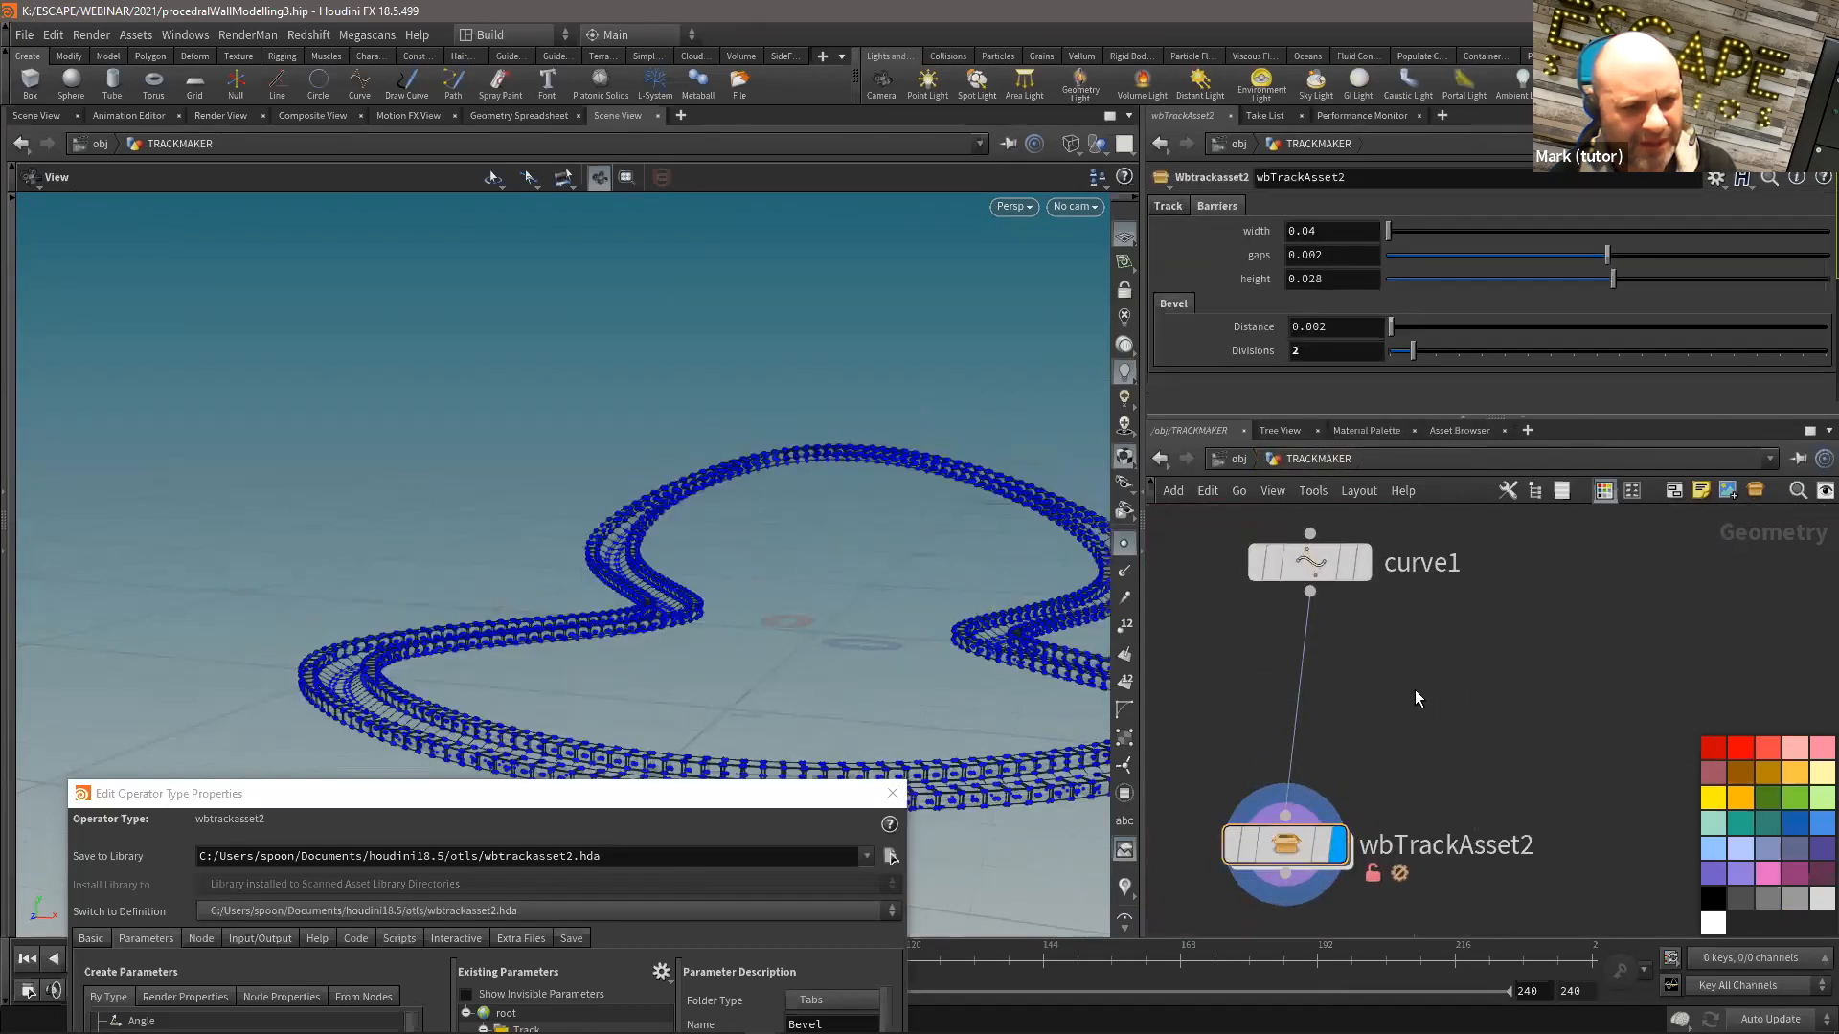
key("Tab")
type("tr")
left_click(1100, 159)
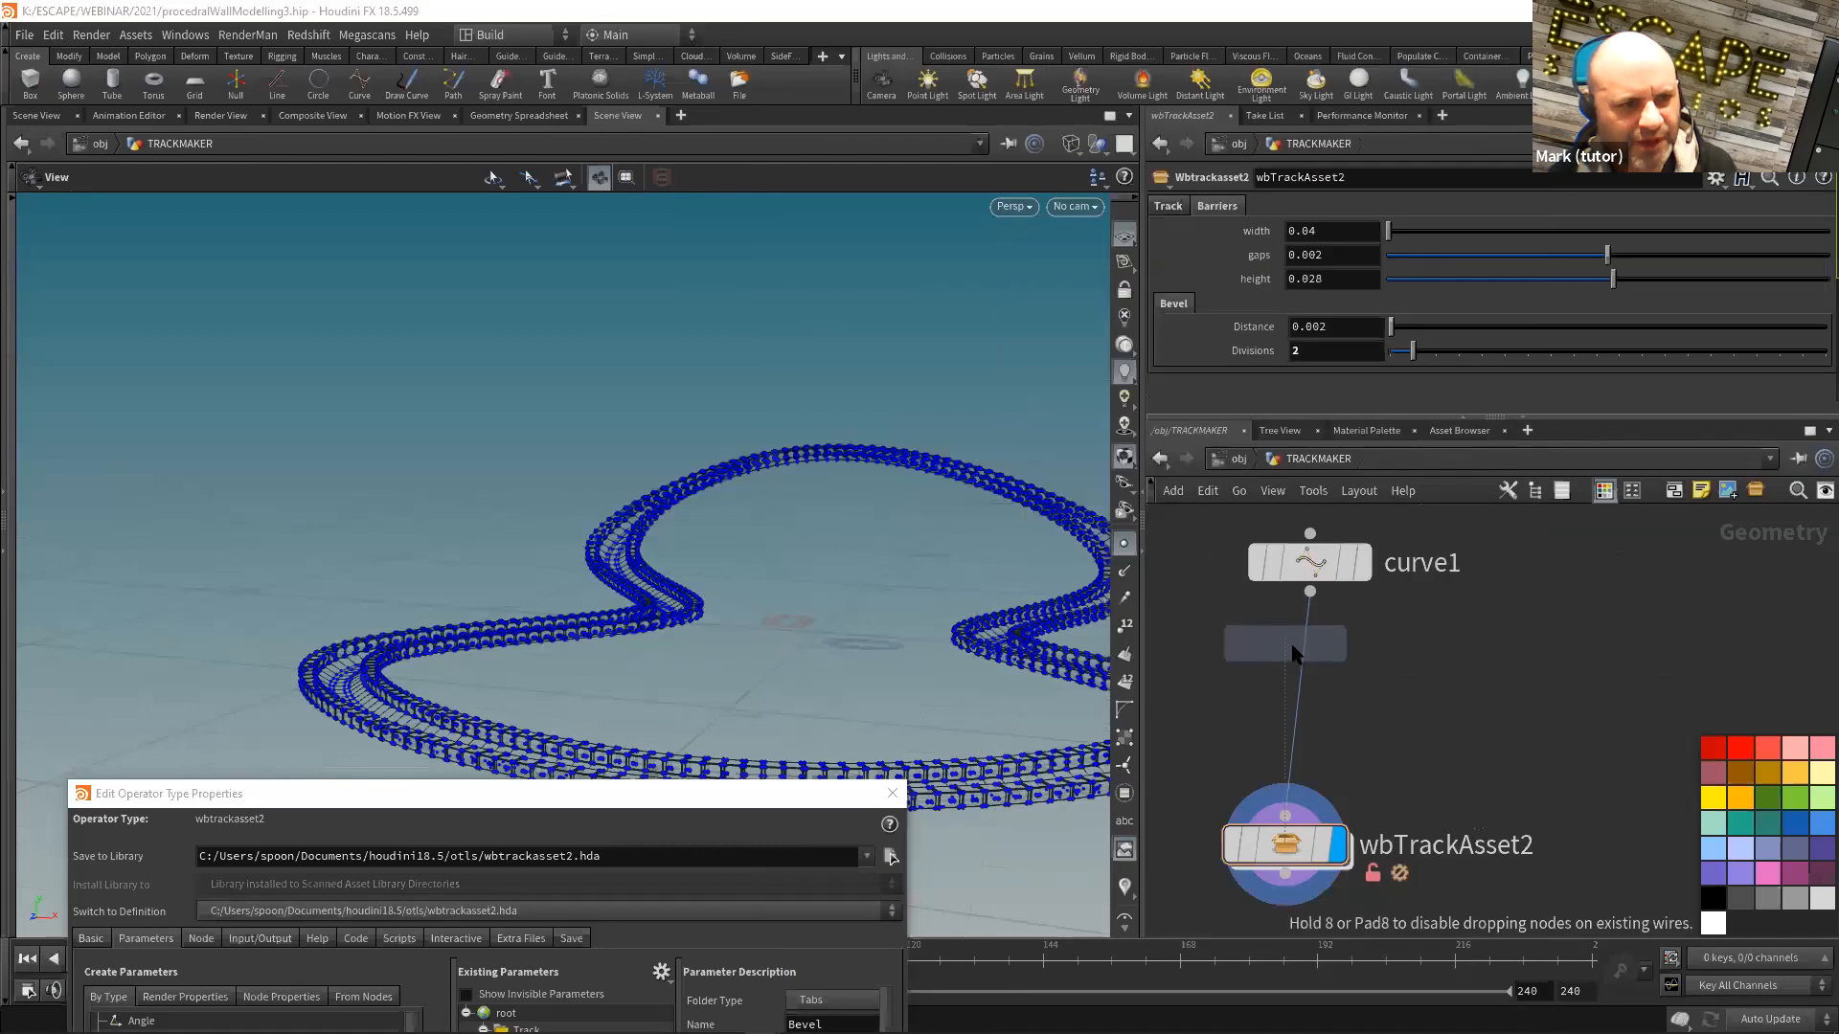
left_click(1293, 654)
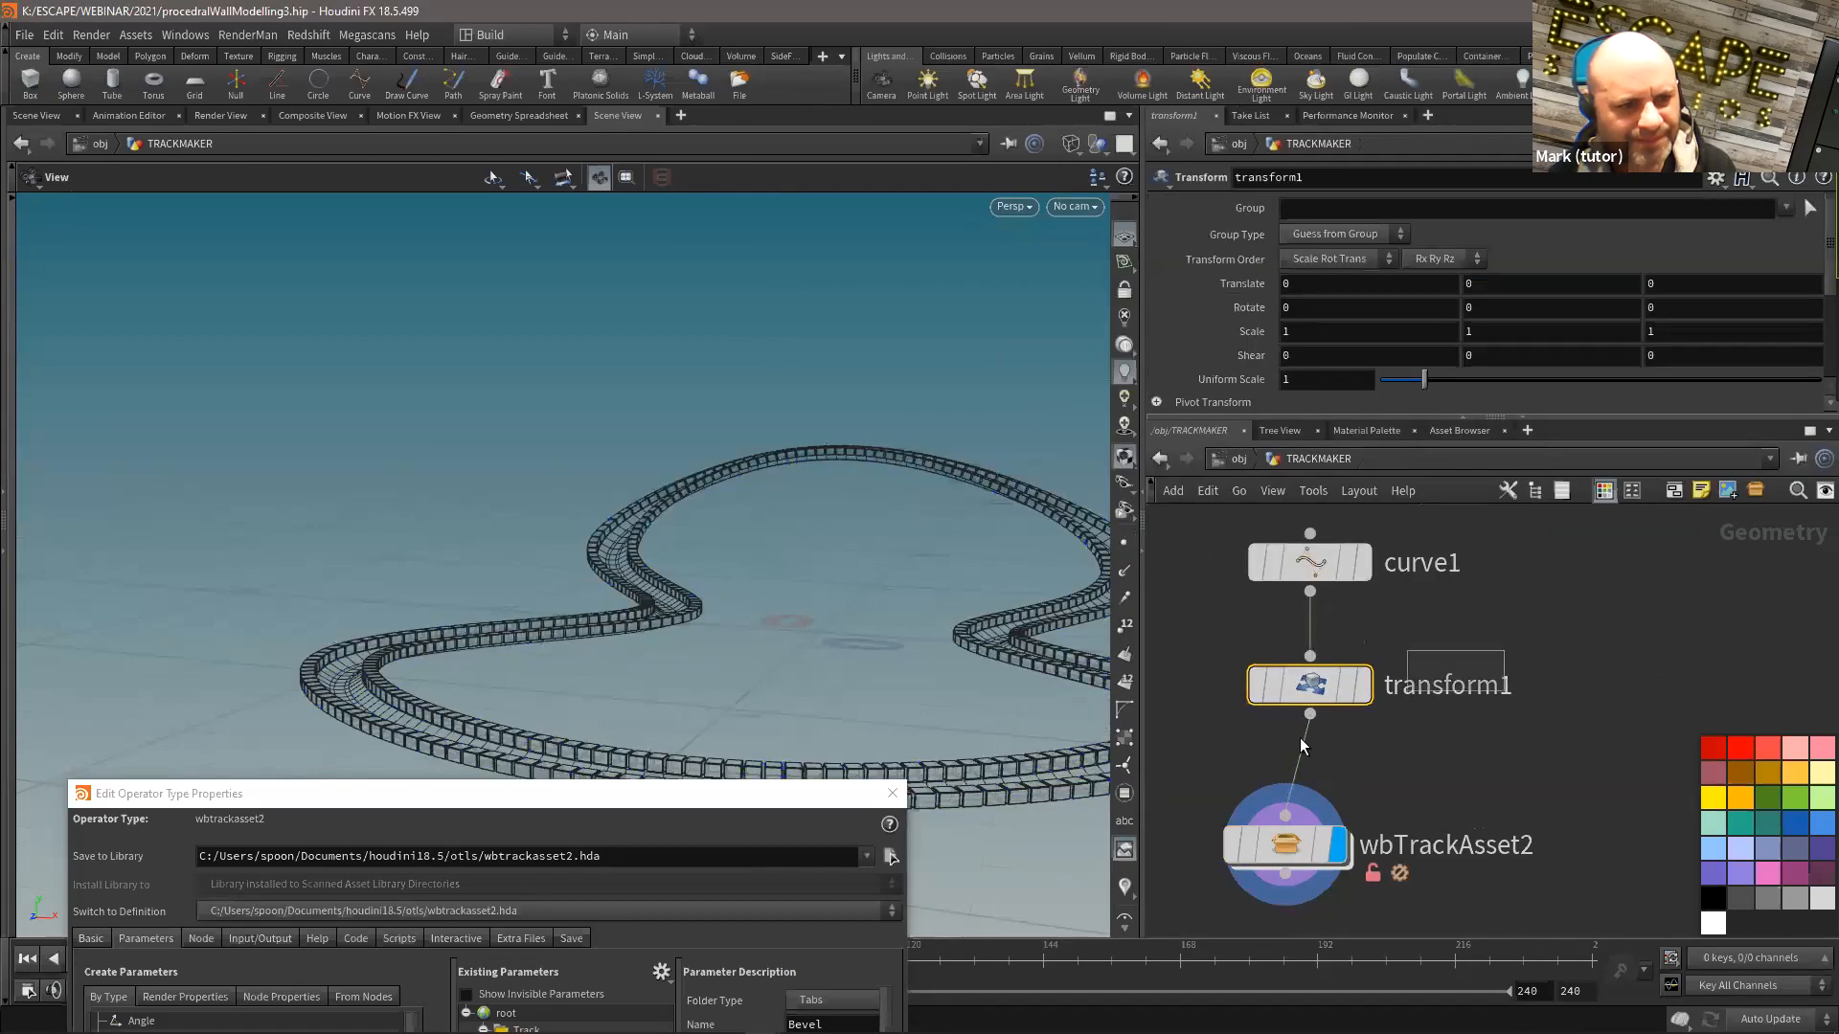
key("Return")
left_click_drag(819, 580, 819, 555)
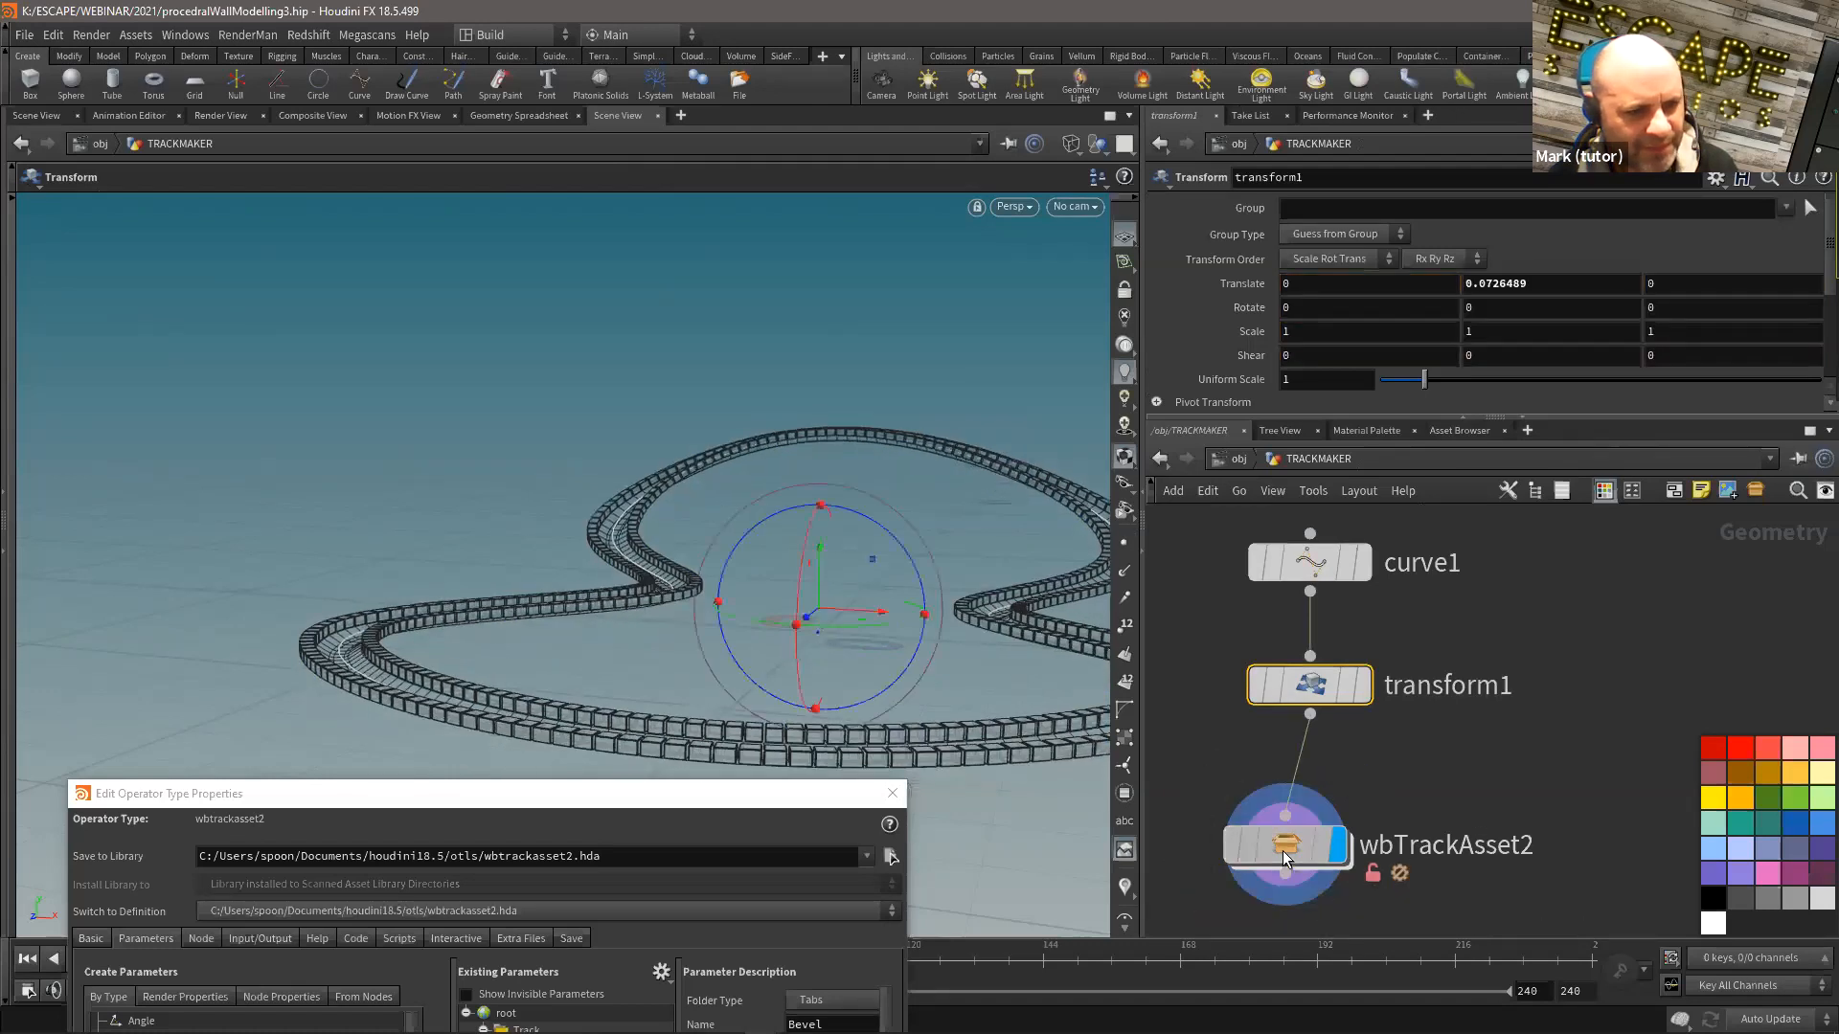
Step: Return inside wbTrackAsset2 and examine the raised posts and tube1's size parameters
double_click(1283, 847)
left_click_drag(641, 532, 728, 575)
scroll(1383, 730, "down", 6)
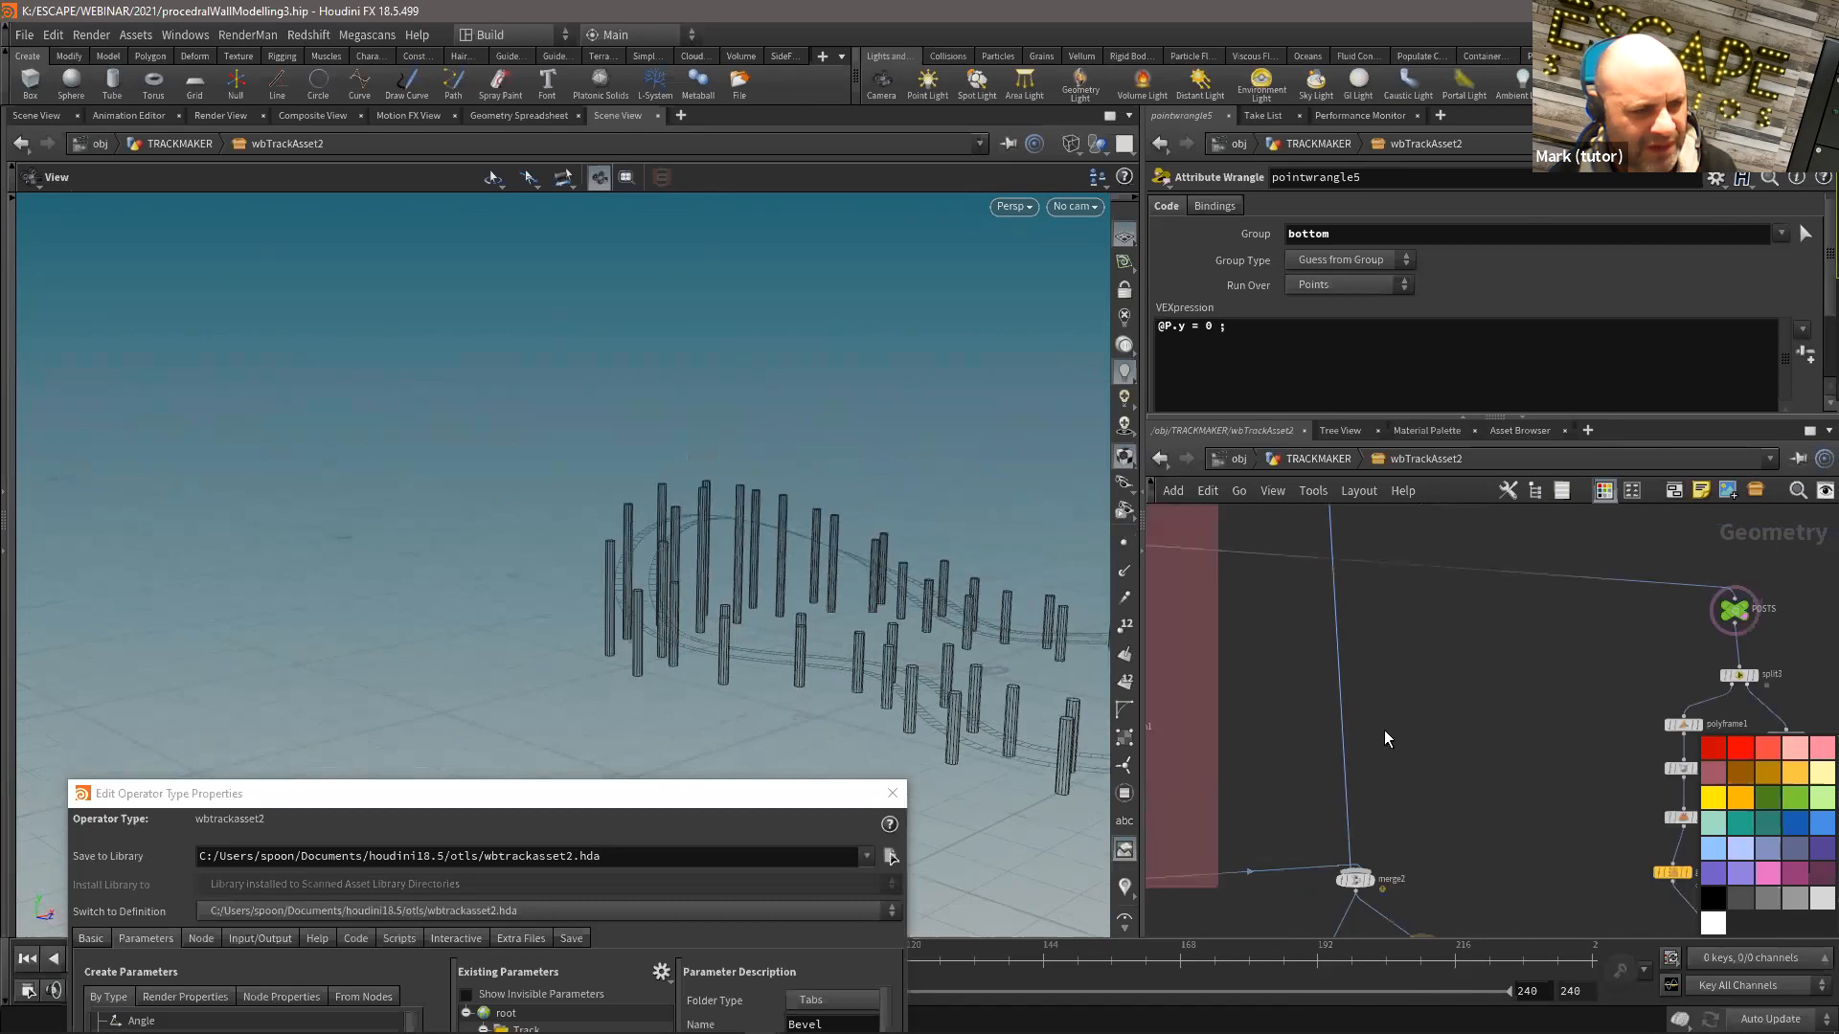
middle_click_drag(1227, 581, 1181, 569)
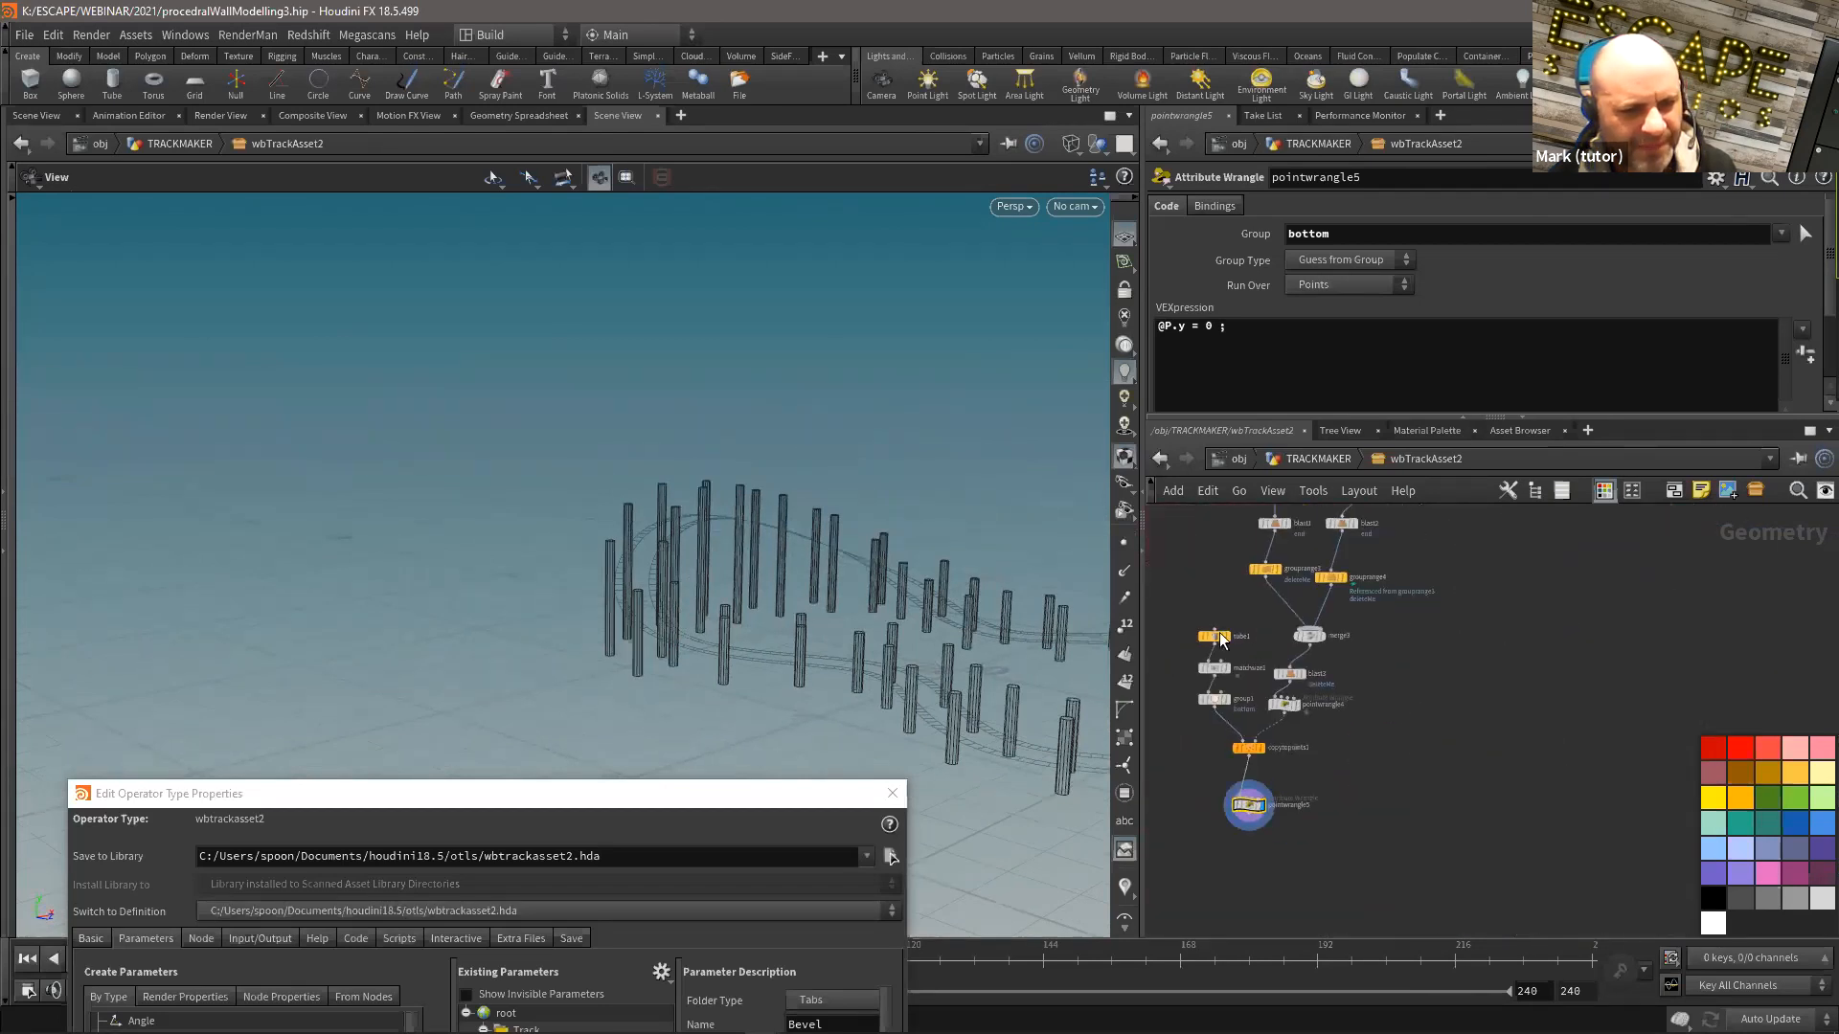
left_click(1214, 636)
middle_click_drag(1329, 309, 1337, 337)
left_click_drag(725, 567, 657, 558)
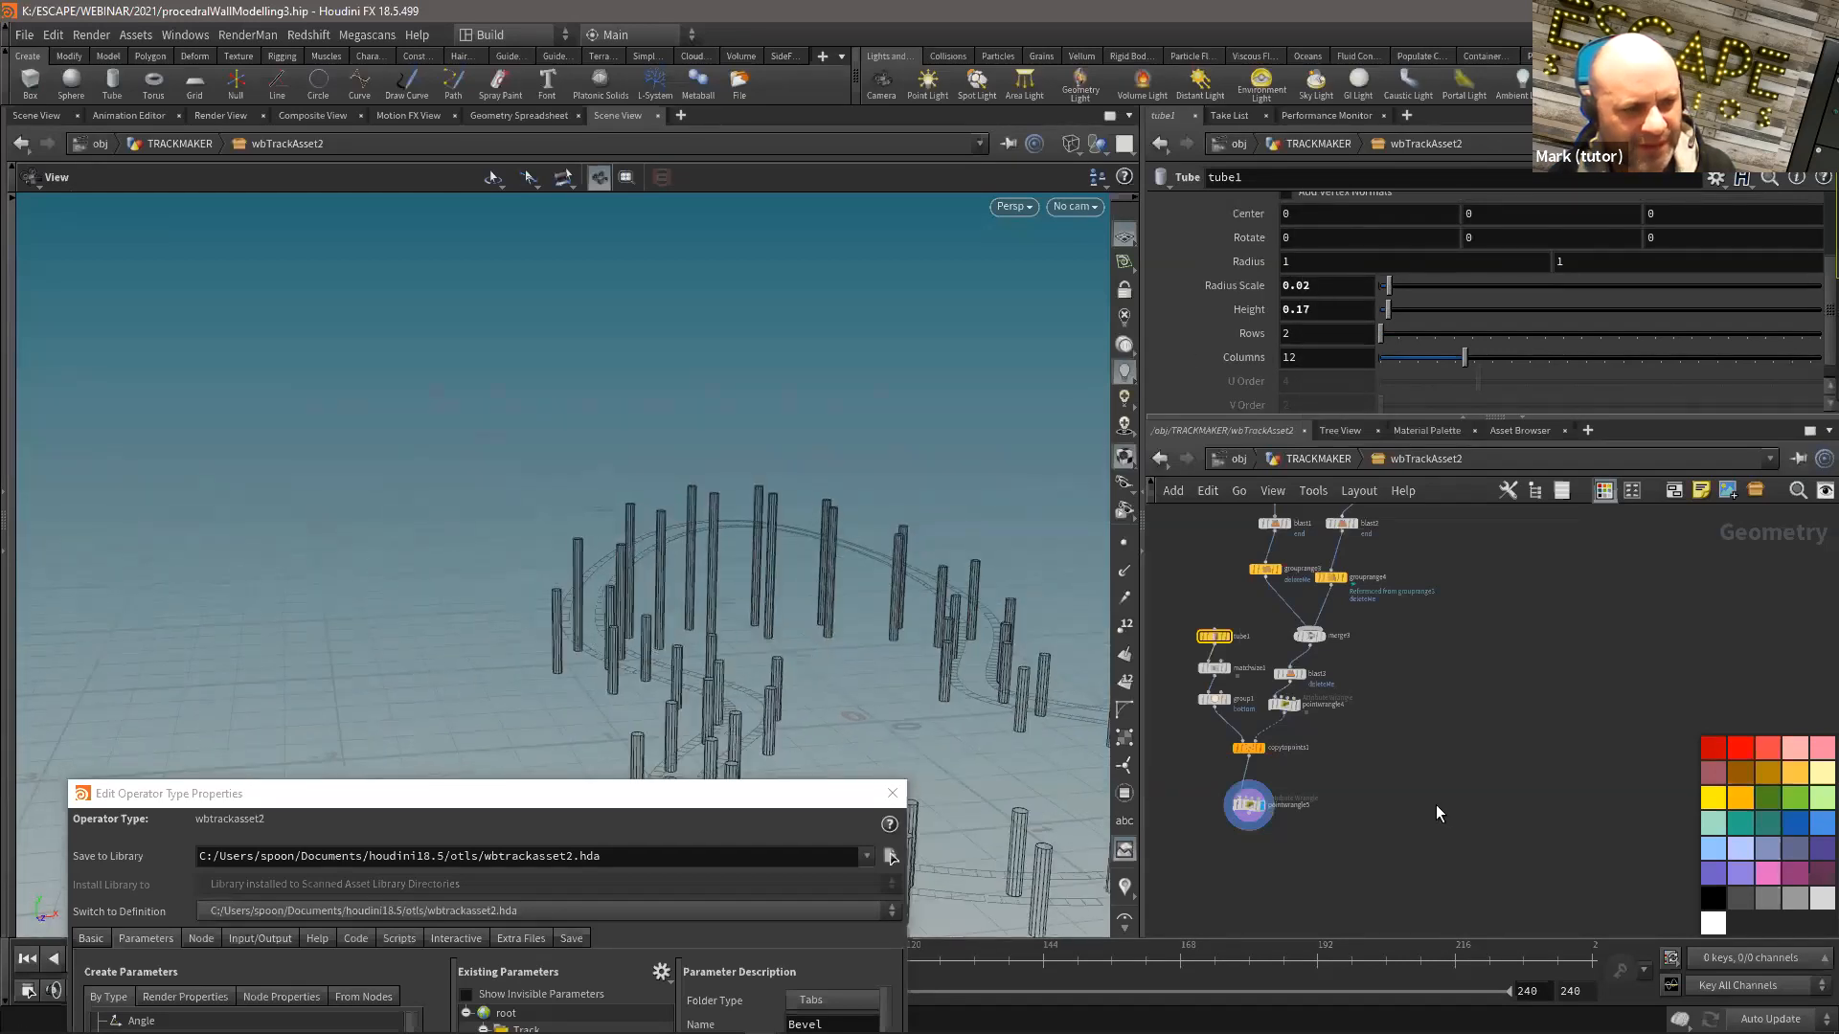
Step: Append a Null node directly beneath pointwrangle5
scroll(1435, 805, "down", 2)
scroll(1388, 801, "up", 3)
scroll(1490, 818, "down", 1)
middle_click_drag(1388, 801, 1427, 743)
key("Tab")
type("null")
key("Return")
left_click(1360, 881)
scroll(1427, 743, "up", 3)
left_click_drag(1357, 657, 1357, 765)
Step: Rename the new Null POSTS1, colour it red, and set it as the displayed node
double_click(1404, 784)
type("PO")
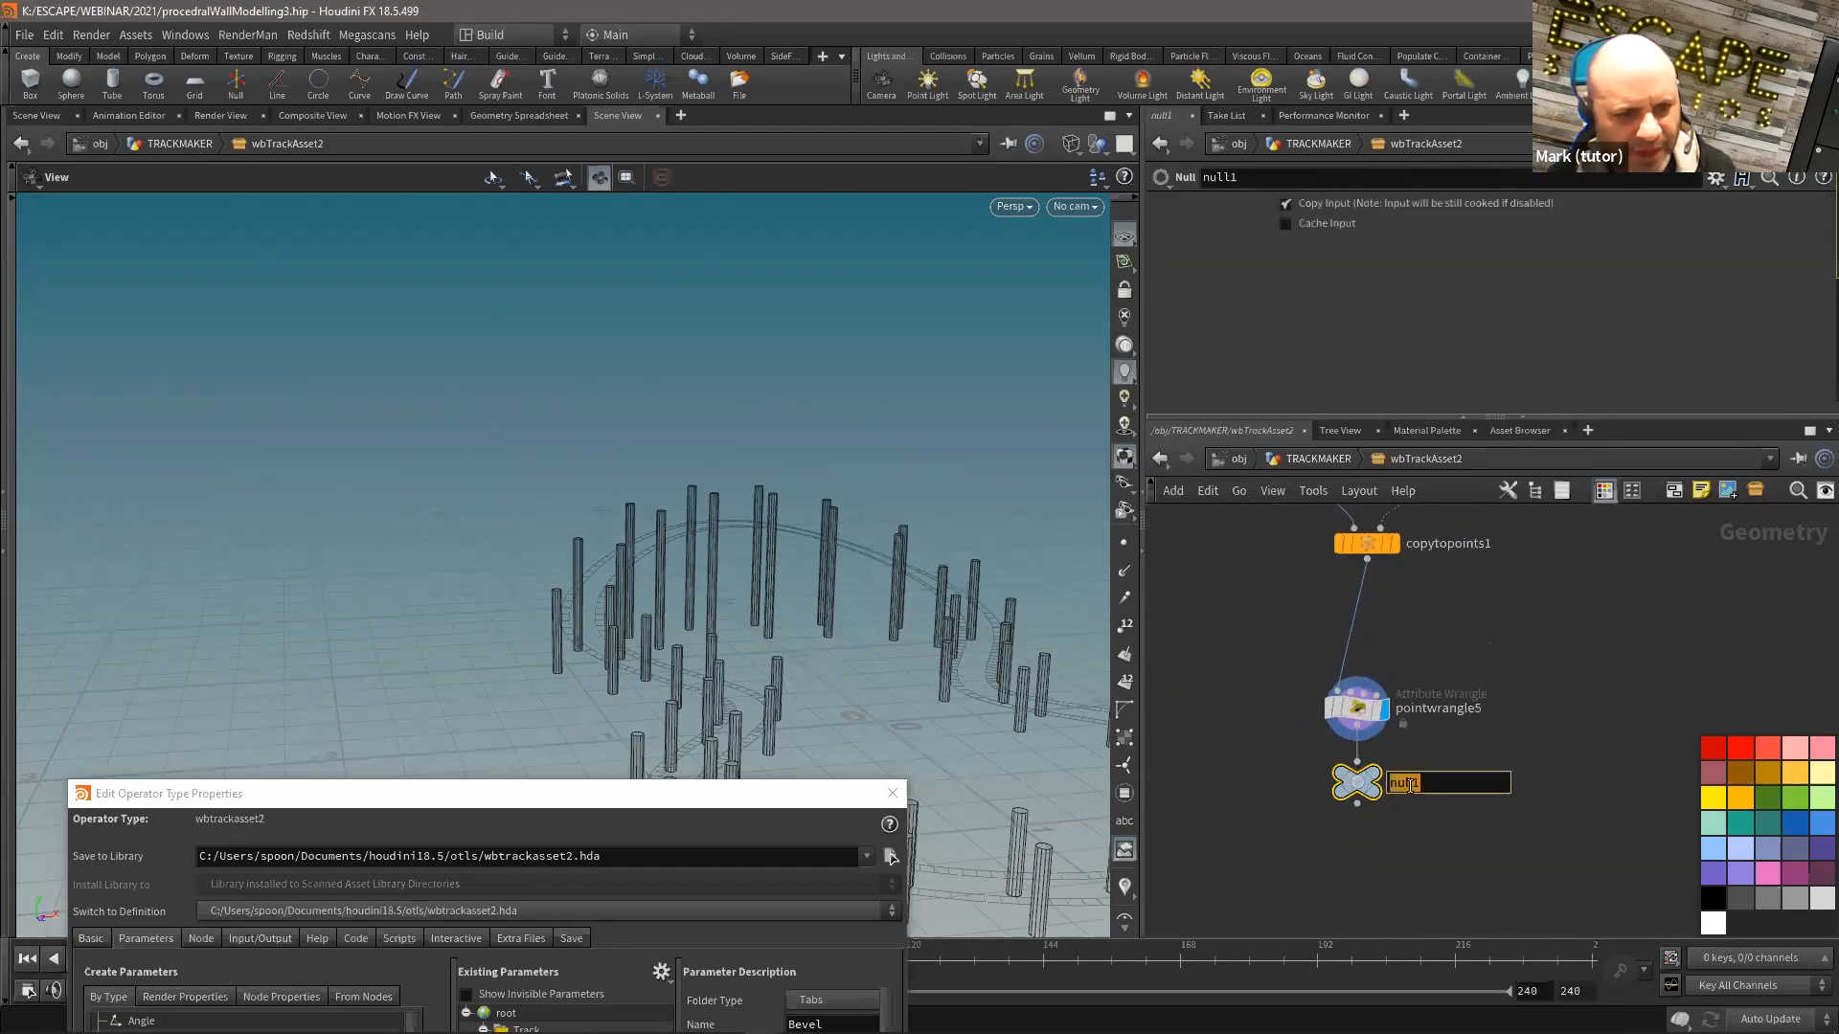
type("STS1")
key("Return")
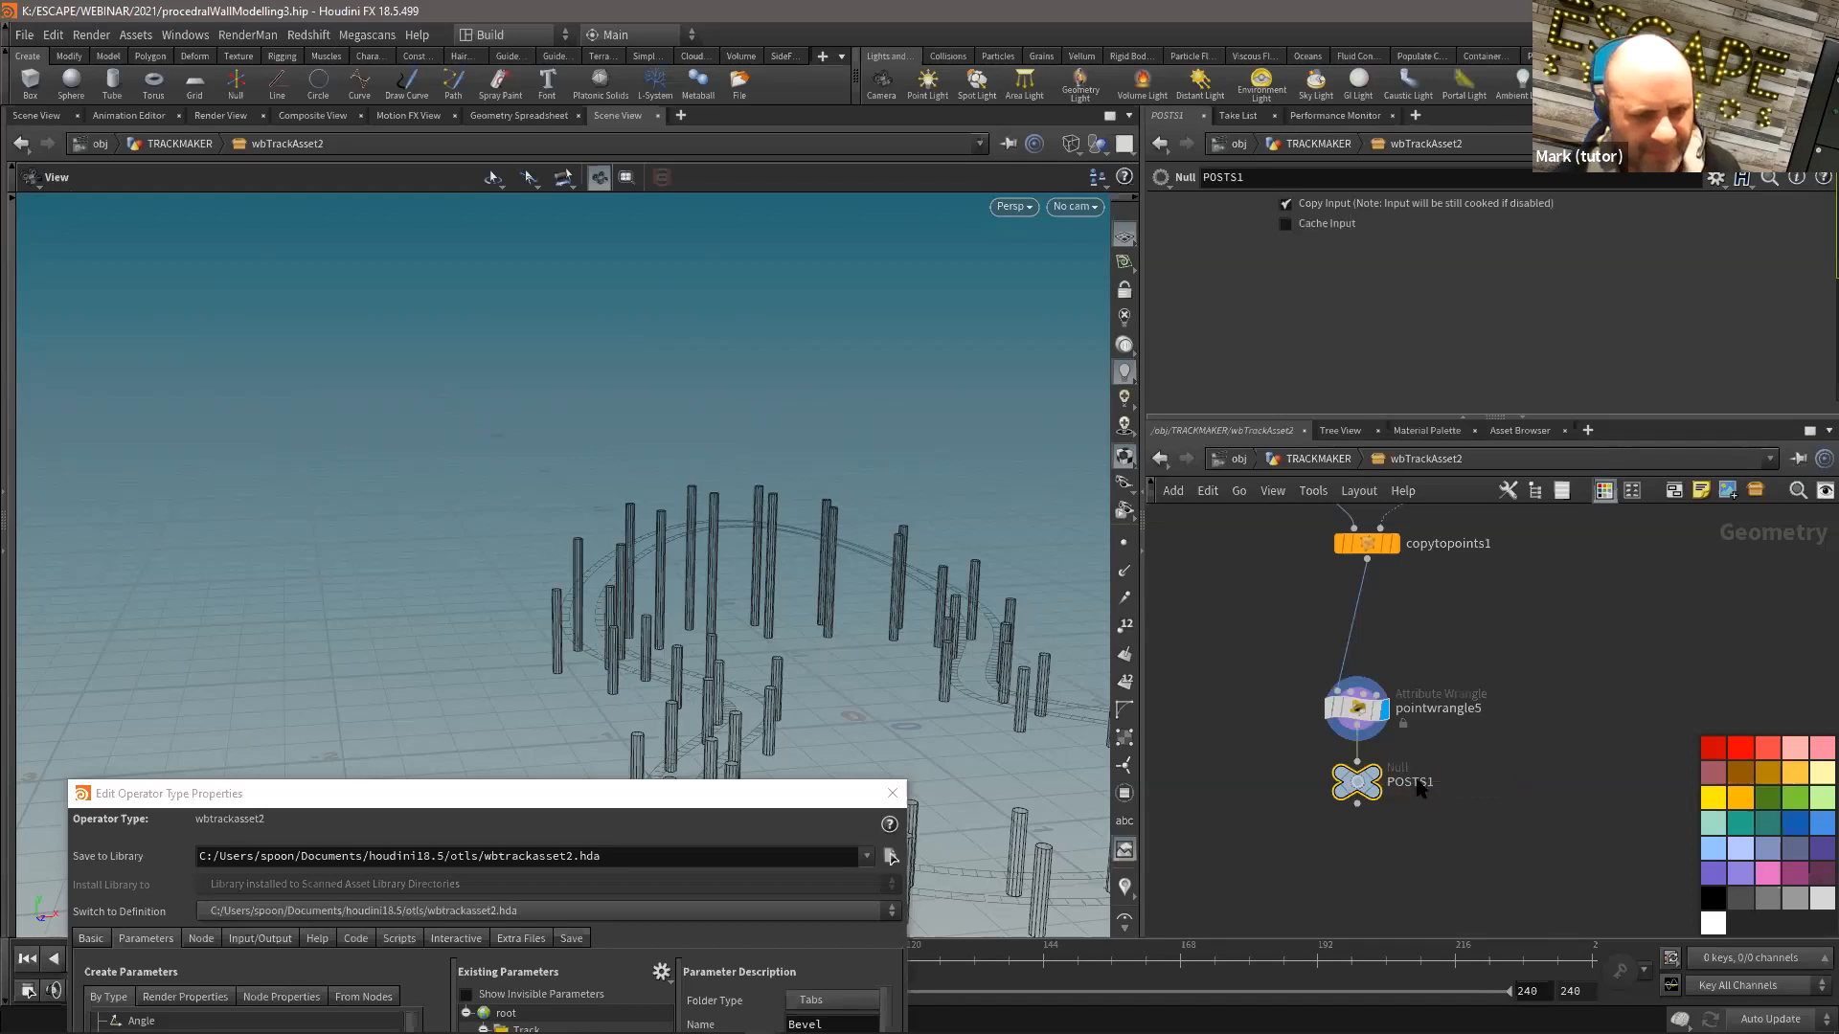
scroll(1411, 786, "up", 1)
left_click(1741, 747)
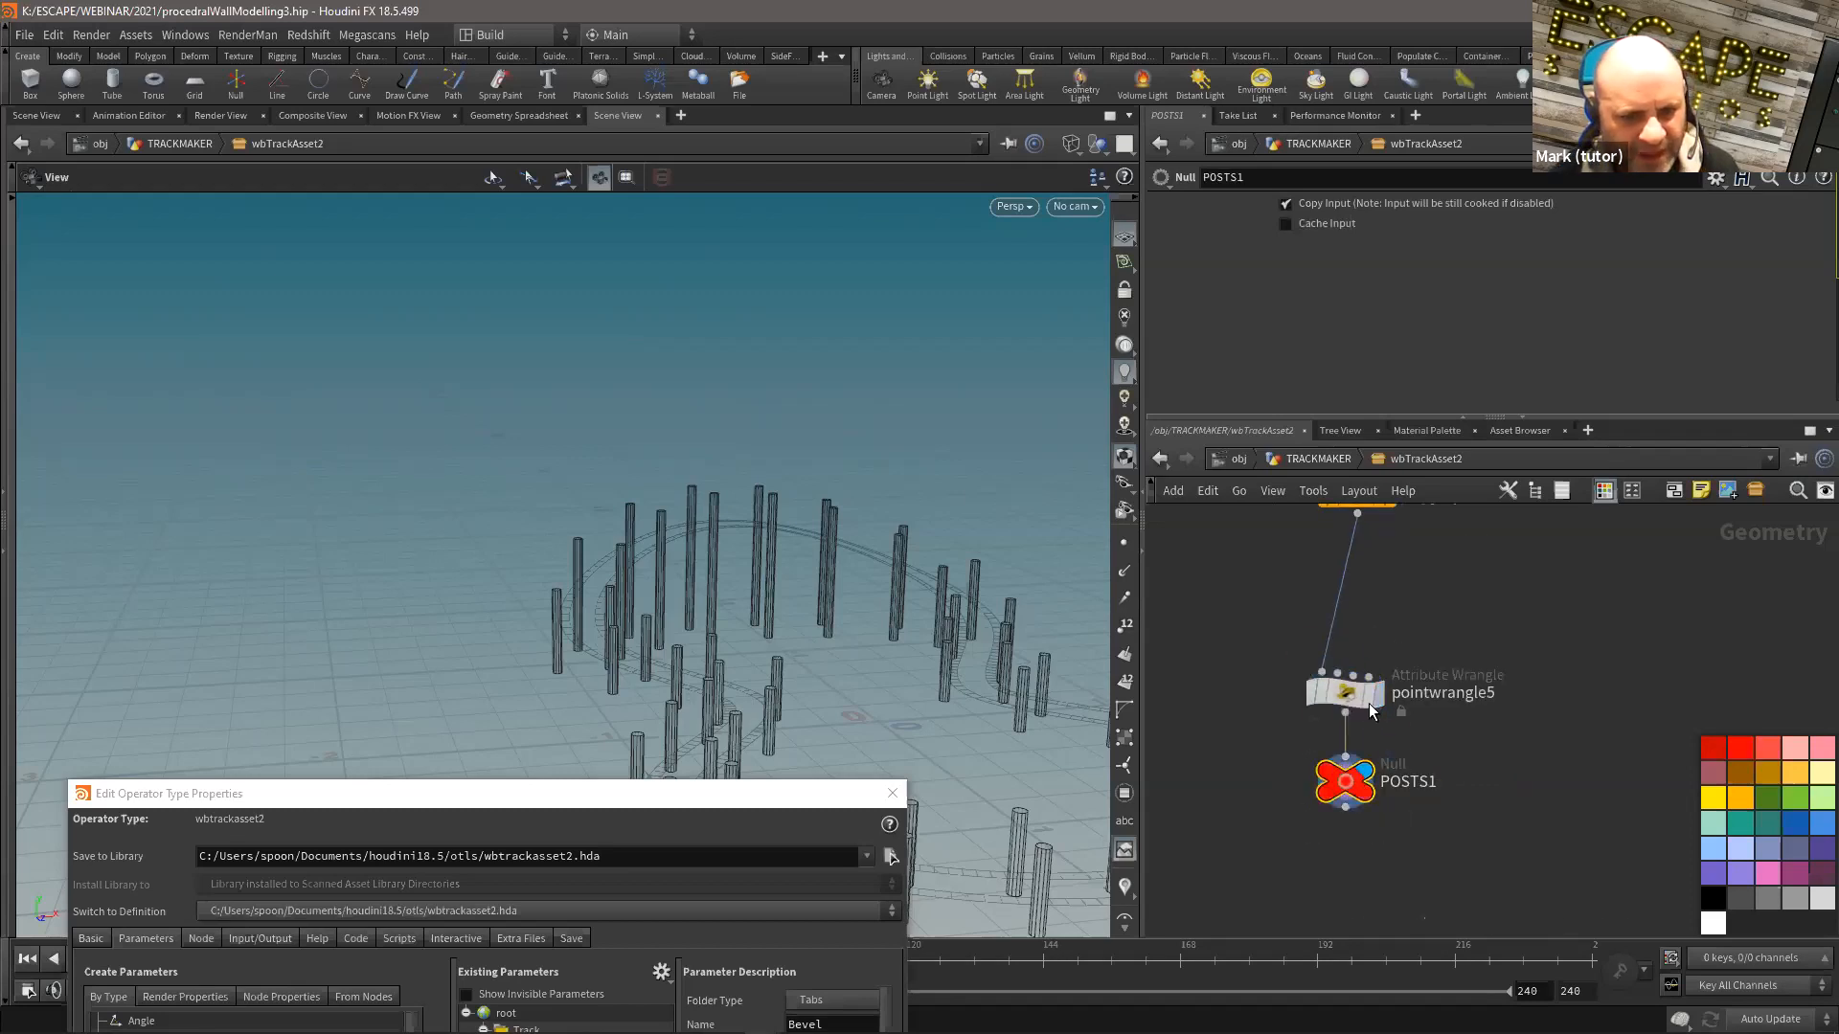
Step: Insert a Group Create node between pointwrangle5 and POSTS1 and name its group posts
left_click_drag(1345, 692, 1357, 624)
key("Tab")
type("gr")
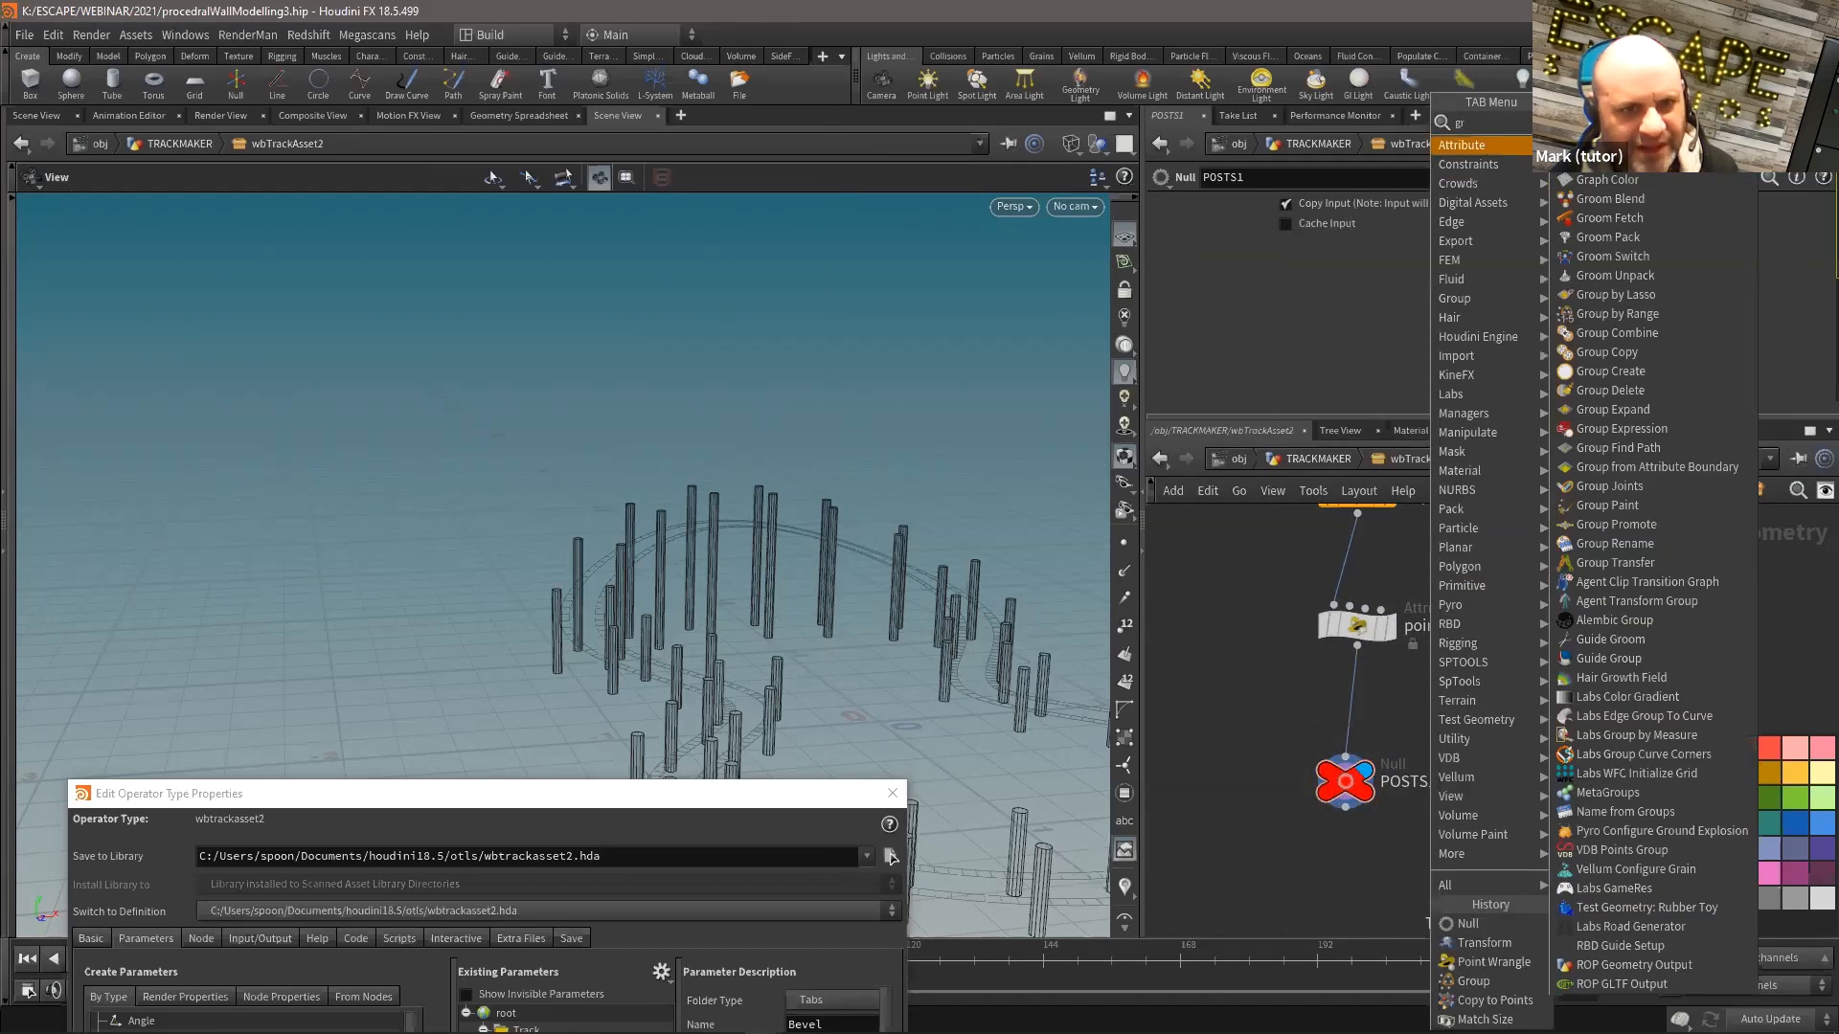
type("oup")
key("Return")
left_click(1346, 707)
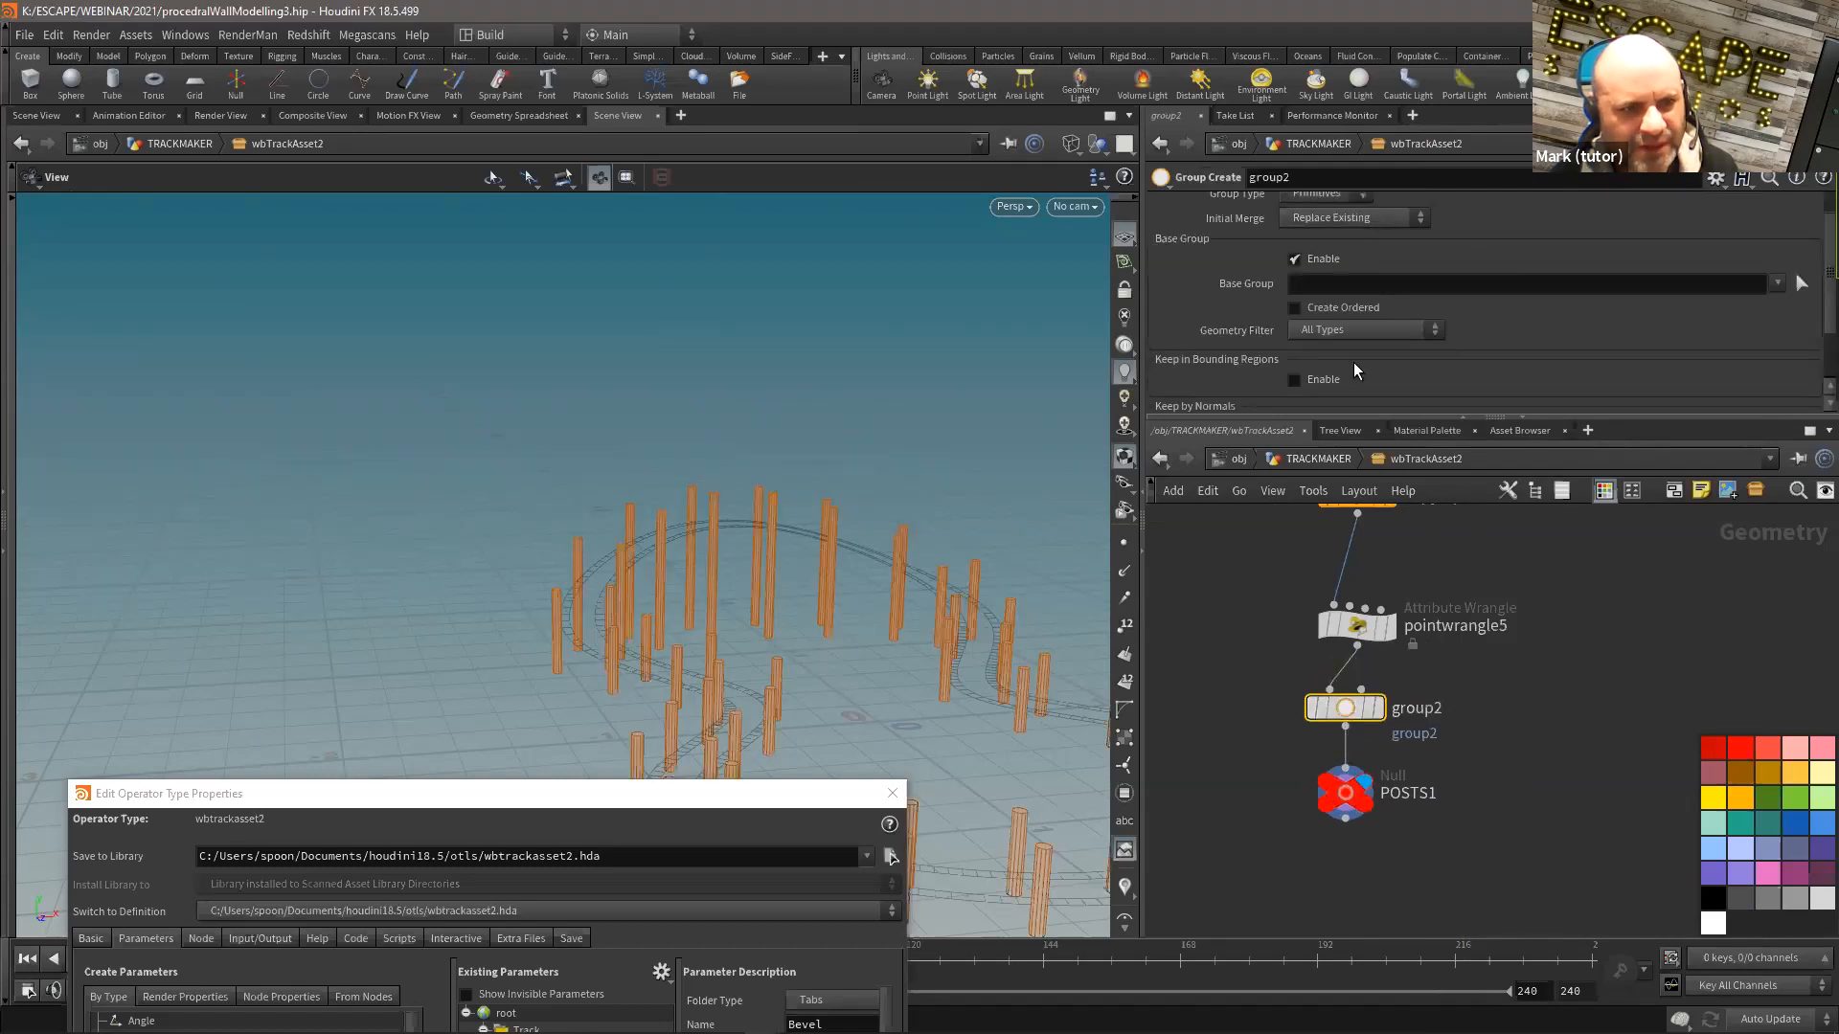
scroll(1354, 372, "up", 1)
left_click(1341, 205)
type("posts")
key("Return")
Step: Copy the posts Group Create node and insert the copy between foreach_end1 and BARRIERS_OUT
scroll(1456, 752, "down", 2)
key("ctrl+c")
scroll(1252, 704, "down", 3)
middle_click_drag(1293, 711, 1533, 759)
scroll(1327, 714, "up", 4)
middle_click_drag(1281, 600, 1467, 814)
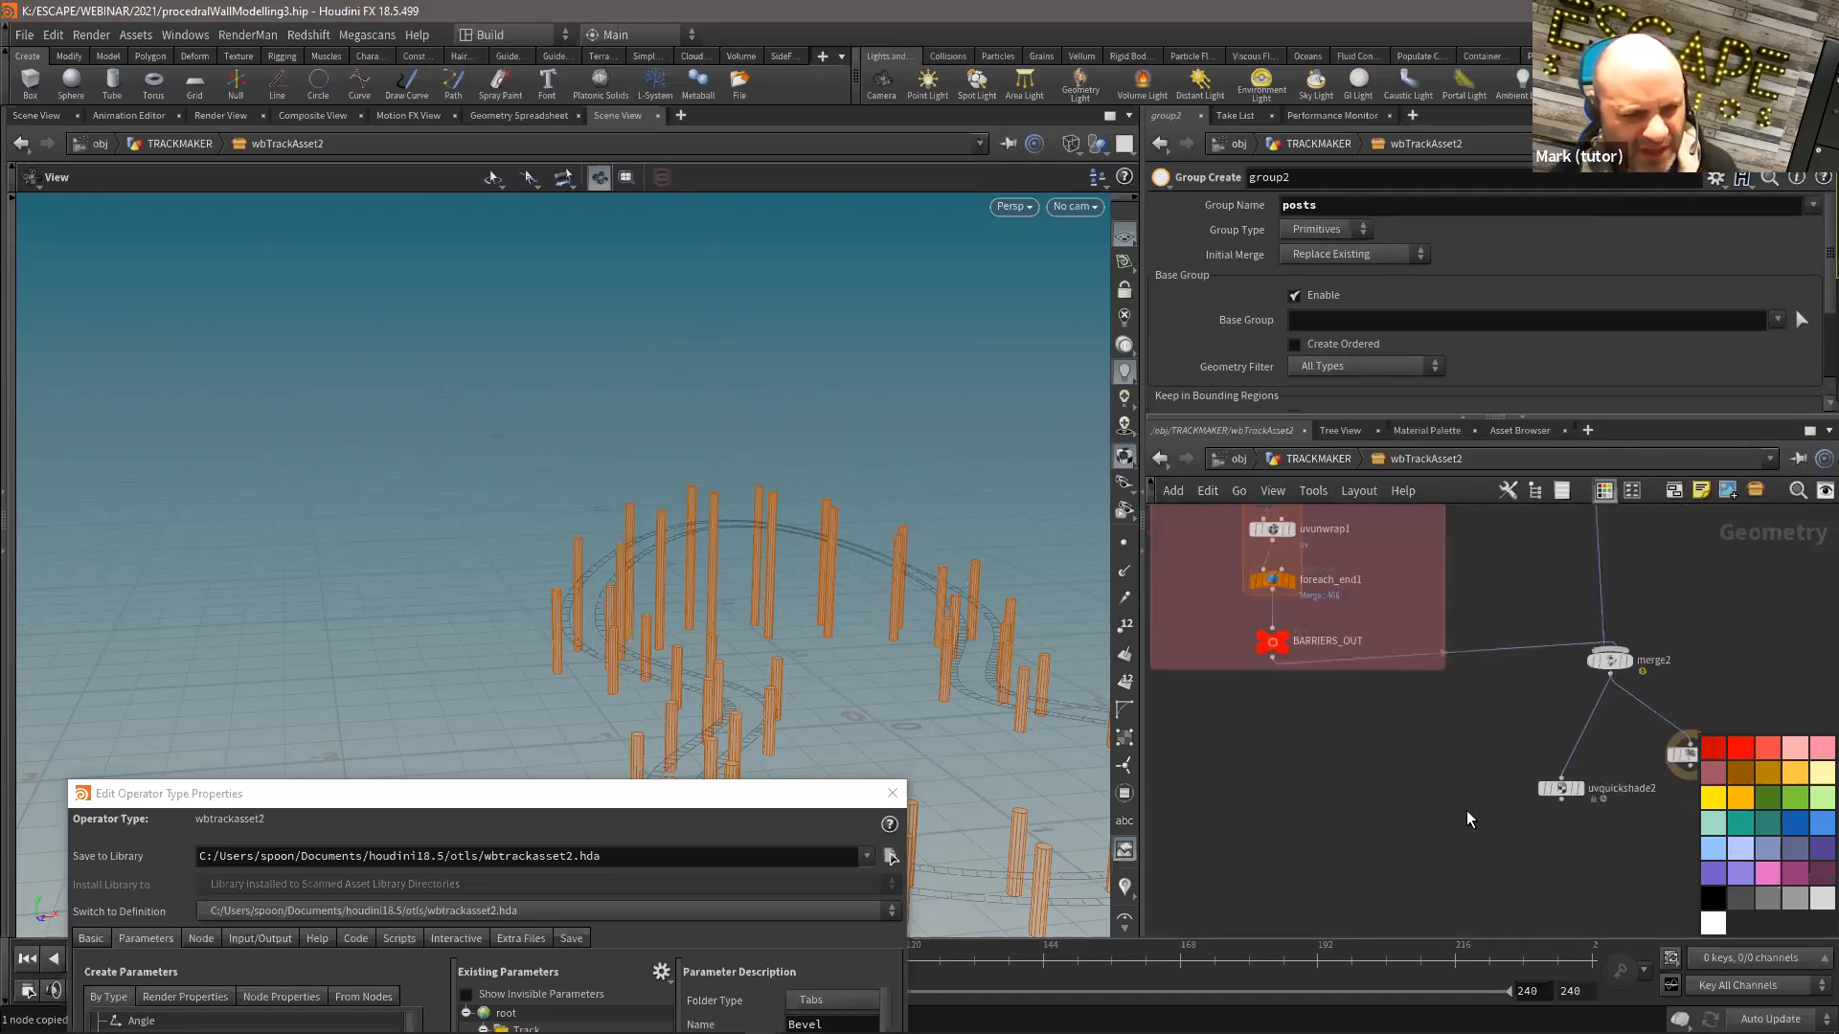
key("ctrl+v")
left_click_drag(1494, 757, 1274, 624)
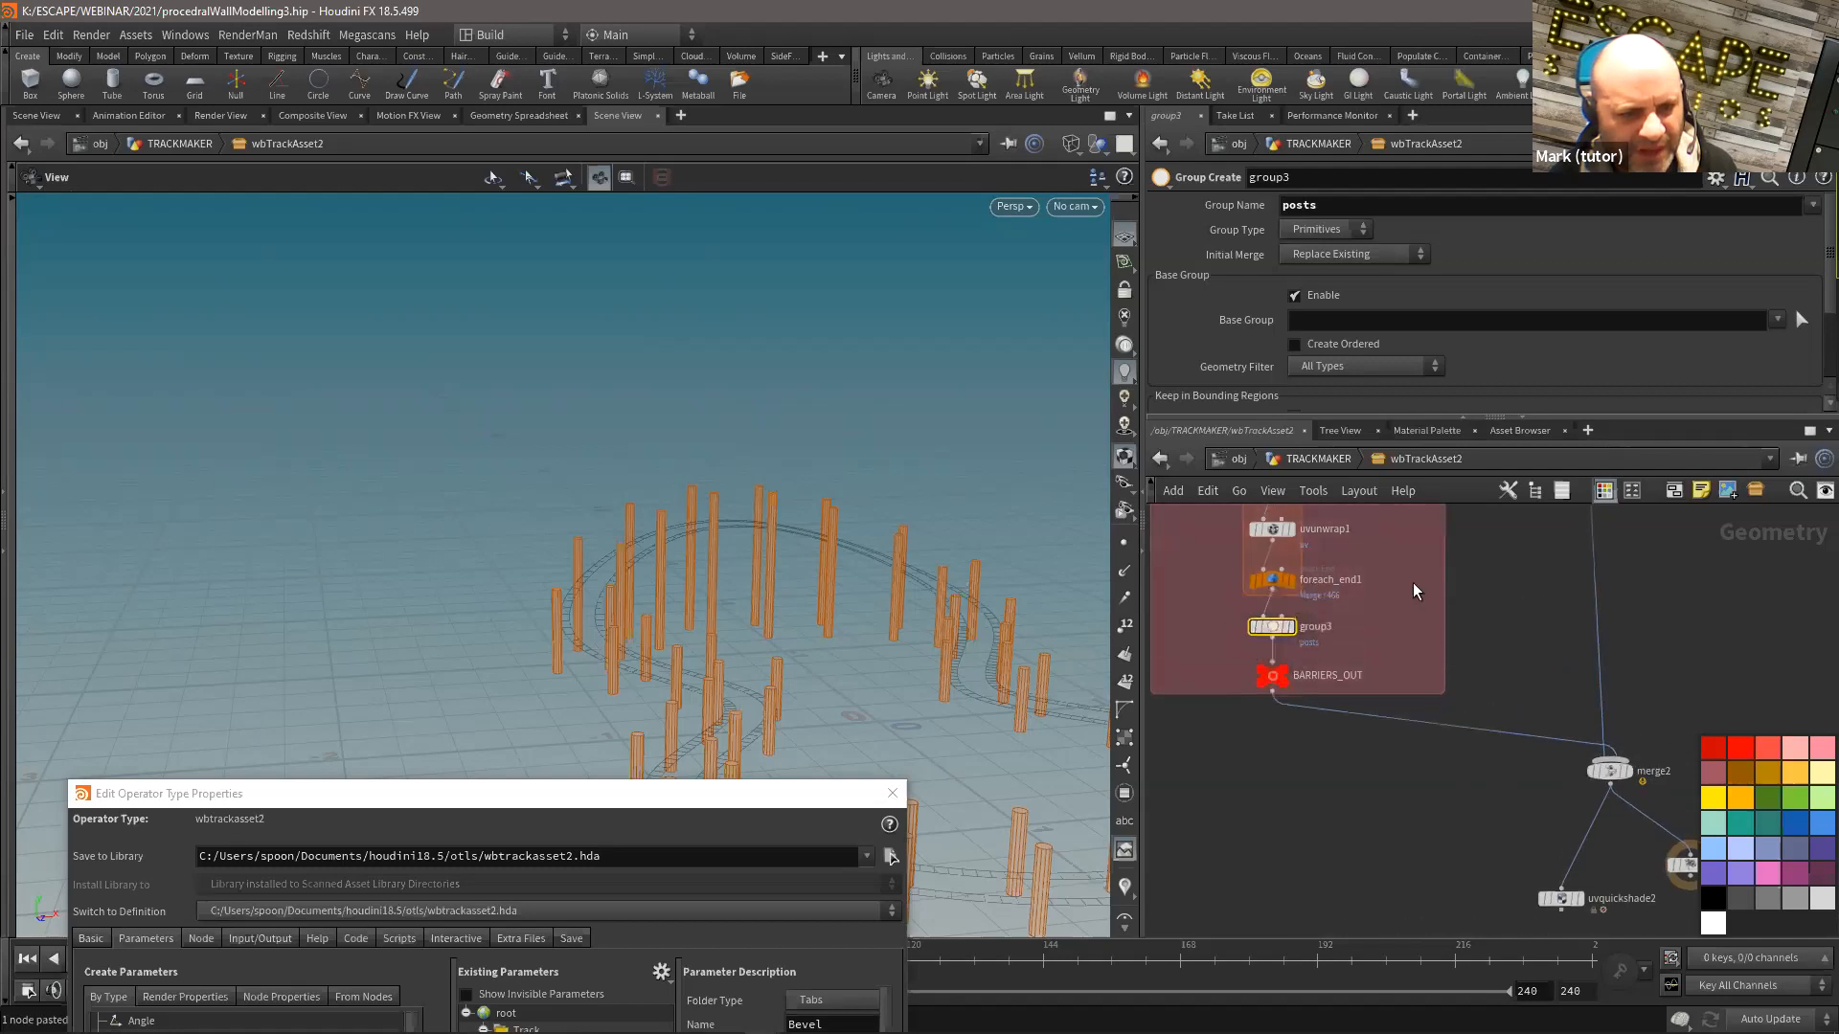
Step: Set the group name of the copied node above BARRIERS_OUT to barriers
double_click(1323, 205)
type("bar")
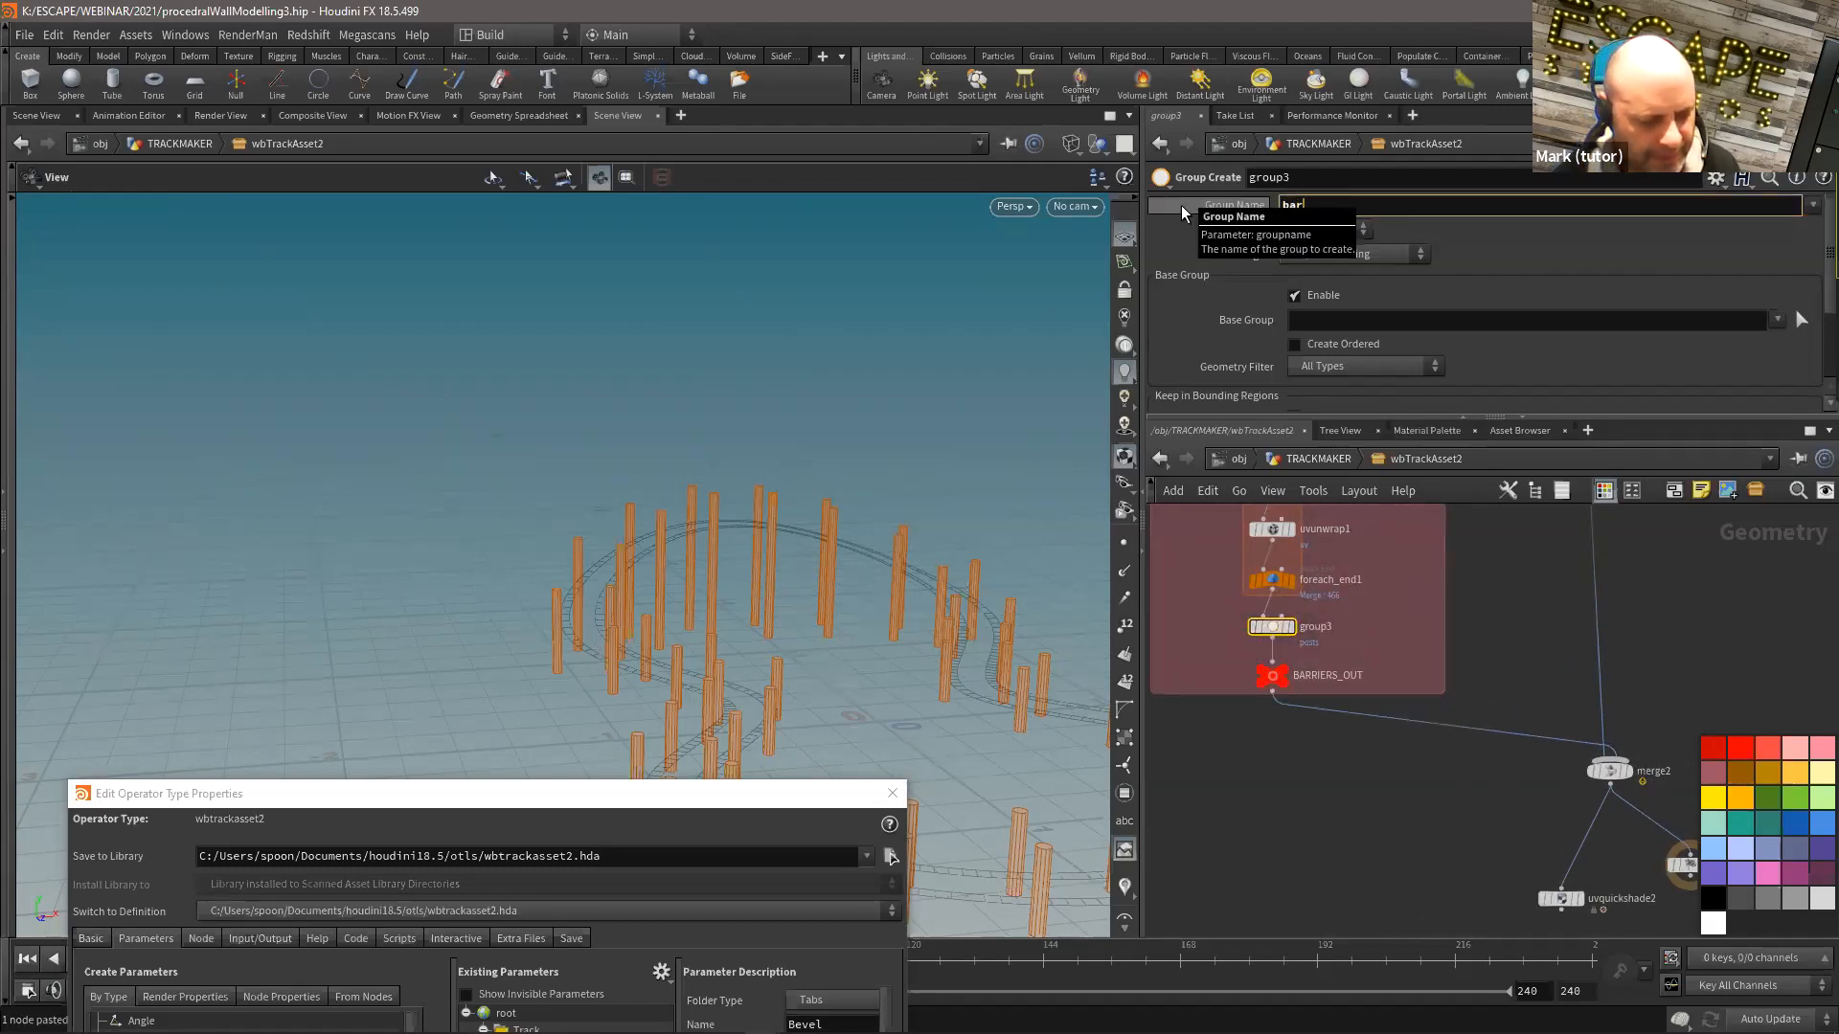
type("riers")
key("Return")
Step: Insert another copy of the Group Create node directly before TRACK_OUT and name its group track
key("h")
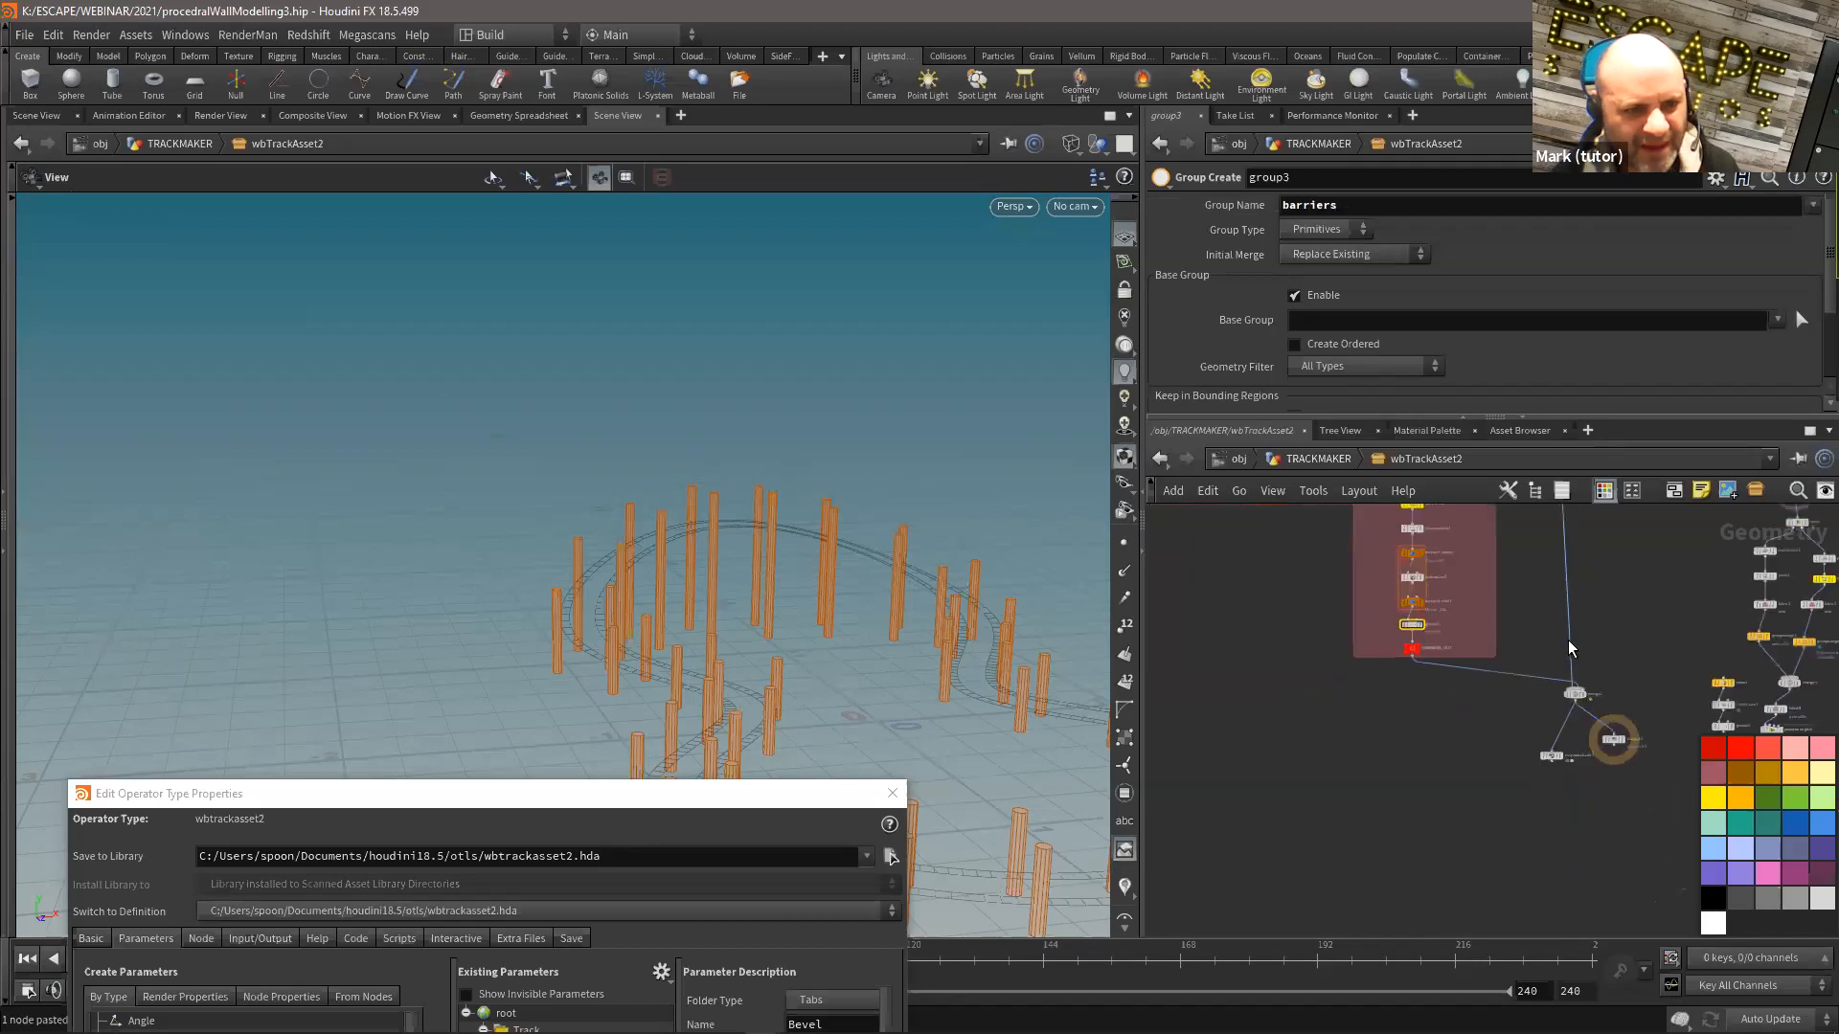
scroll(1417, 766, "up", 3)
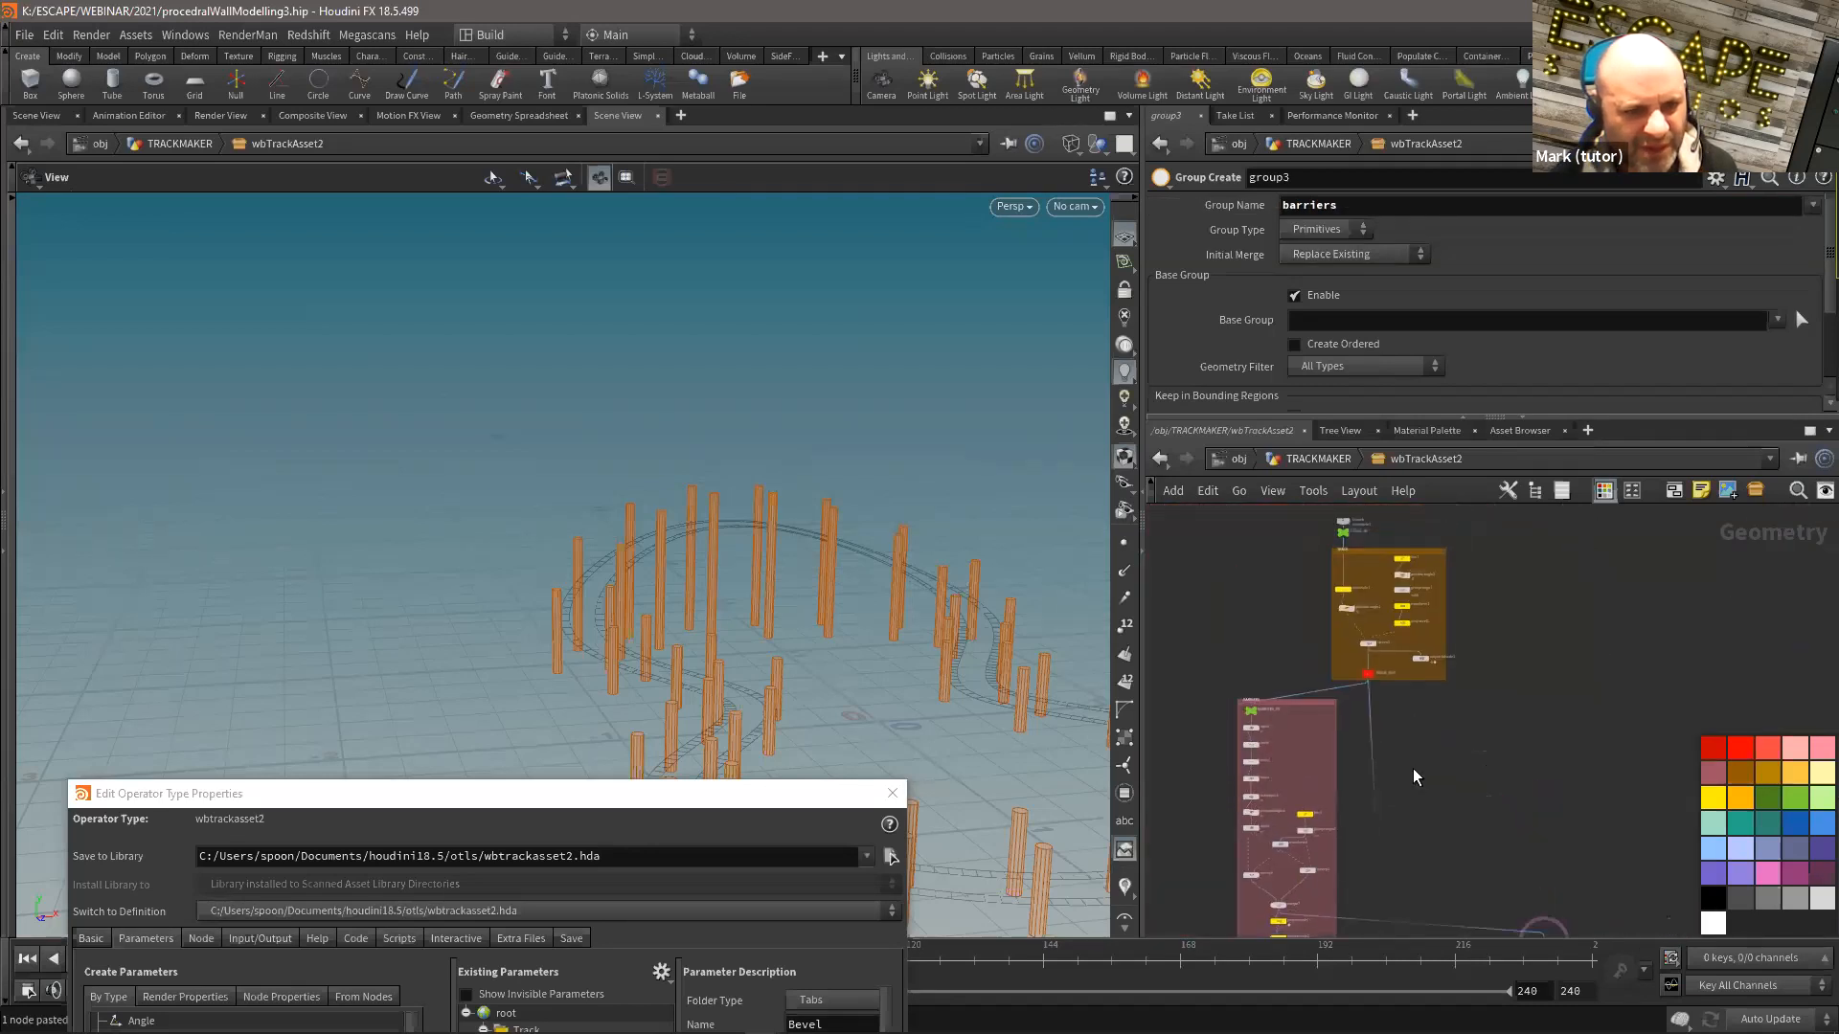
left_click(1470, 713)
scroll(1427, 676, "up", 2)
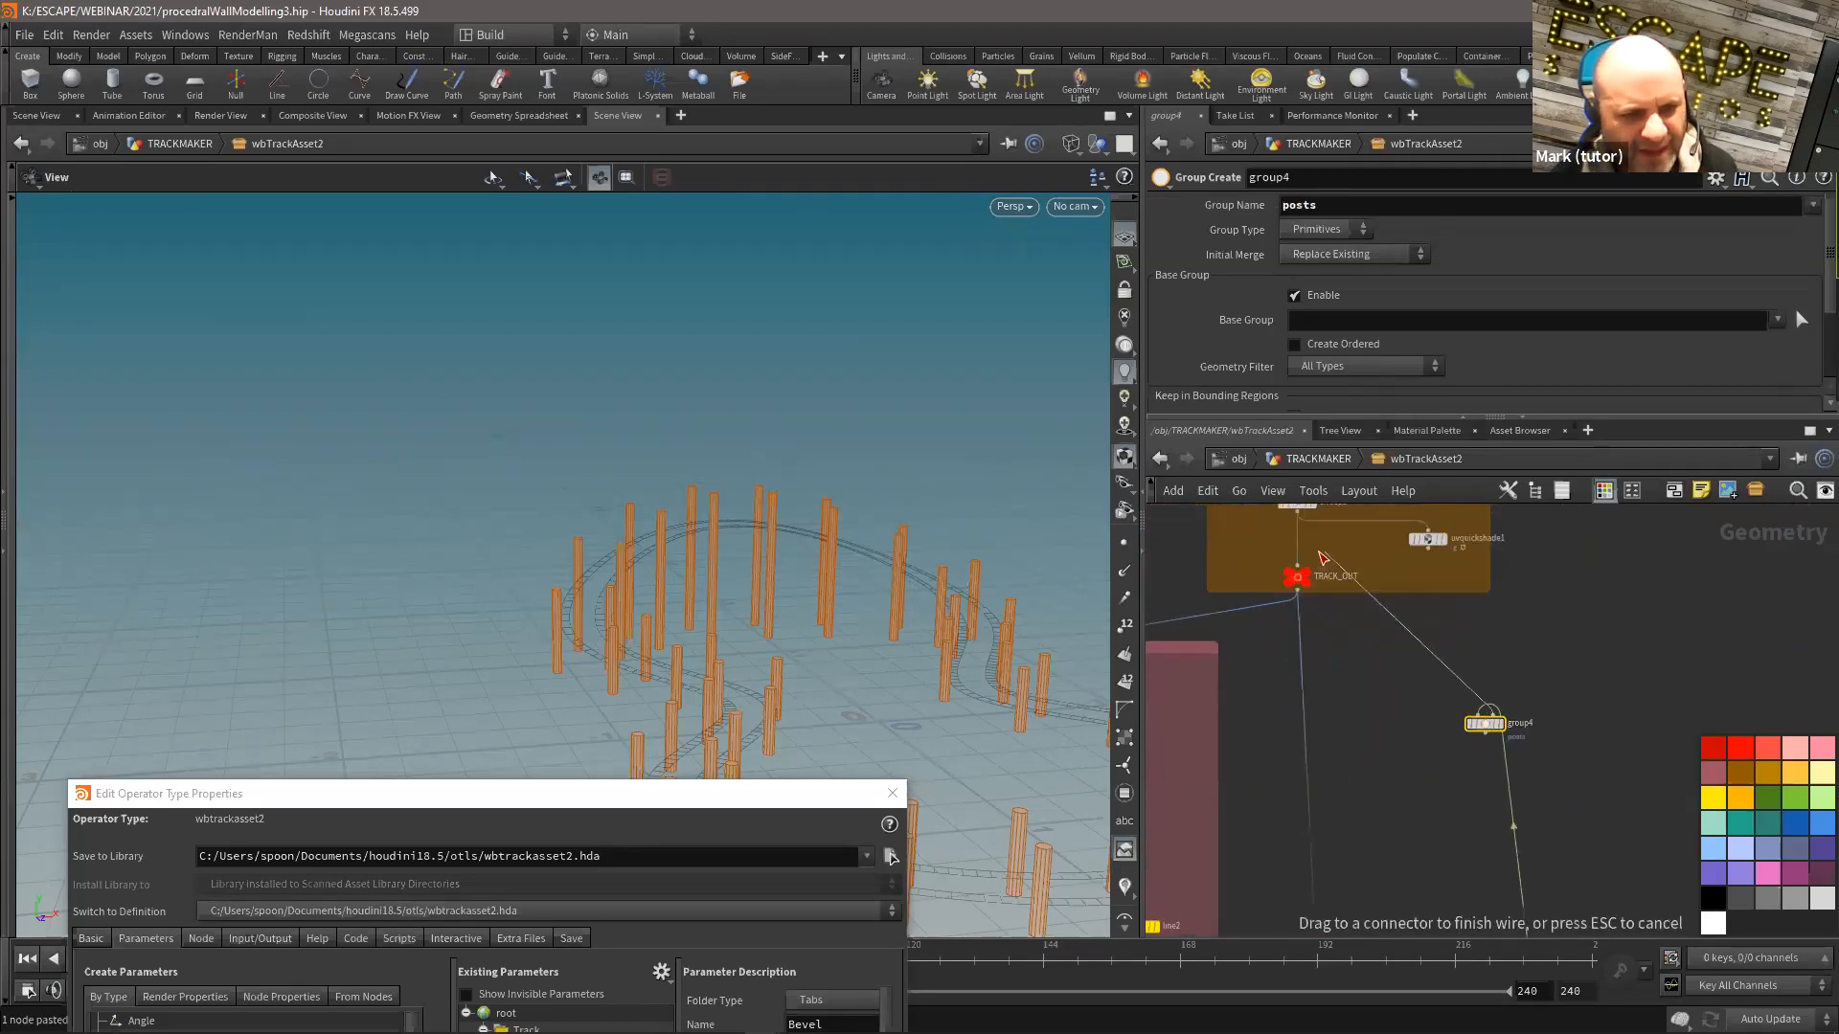
left_click_drag(1486, 725, 1310, 556)
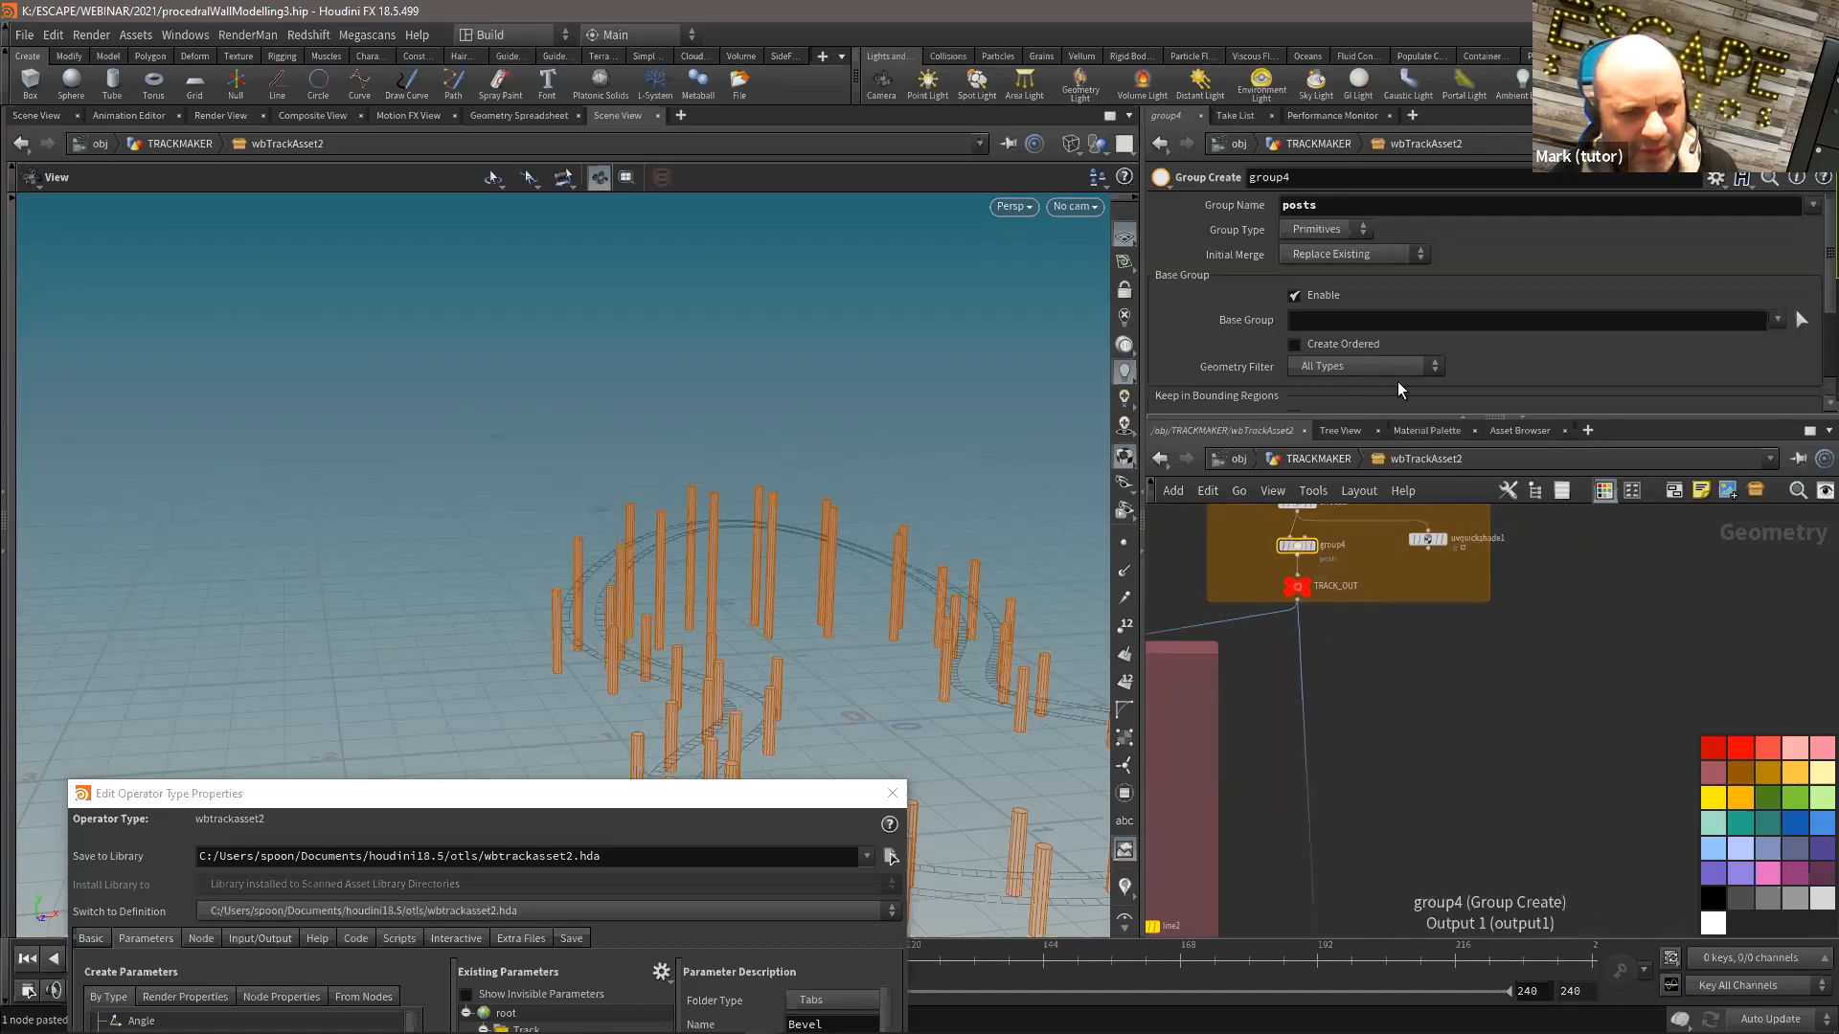
double_click(1299, 205)
type("track")
key("Return")
Step: Select the post-building nodes below the POSTS null and lay them out automatically
scroll(1440, 680, "down", 6)
middle_click_drag(1532, 718, 1496, 479)
scroll(1475, 825, "up", 4)
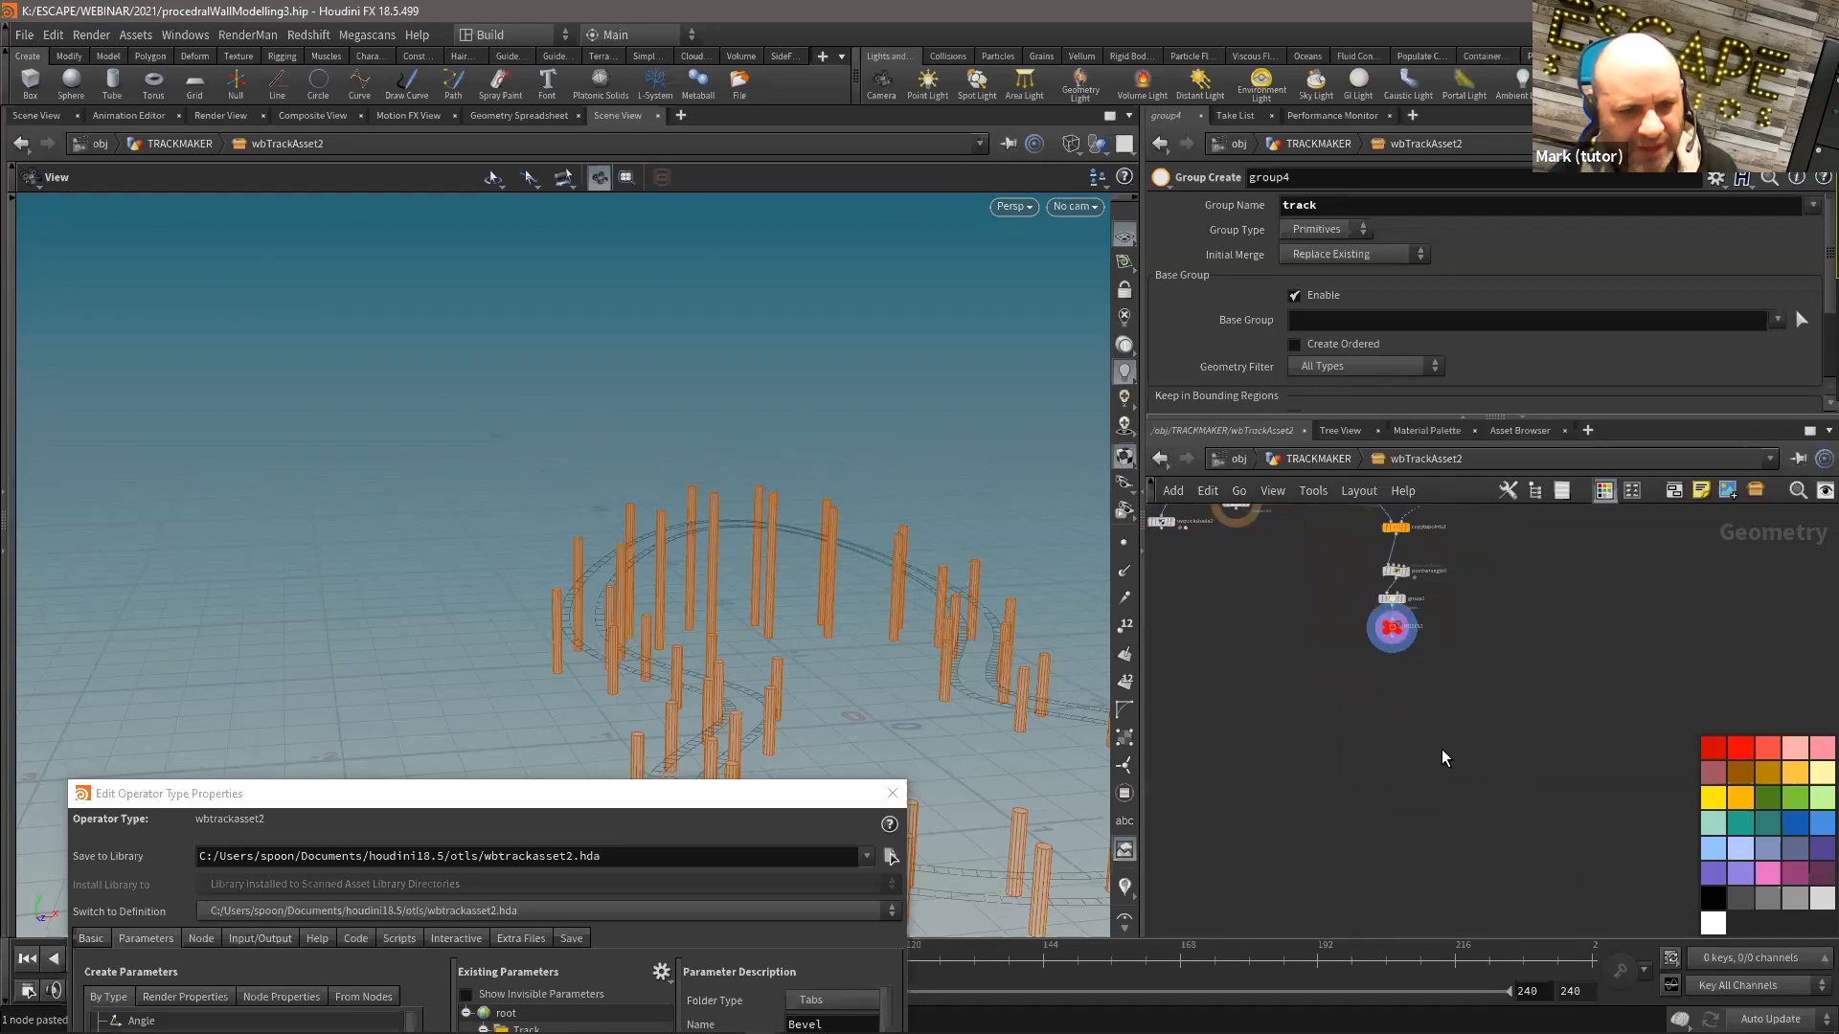
scroll(1533, 757, "down", 5)
left_click_drag(1583, 603, 1404, 904)
key("shift+l")
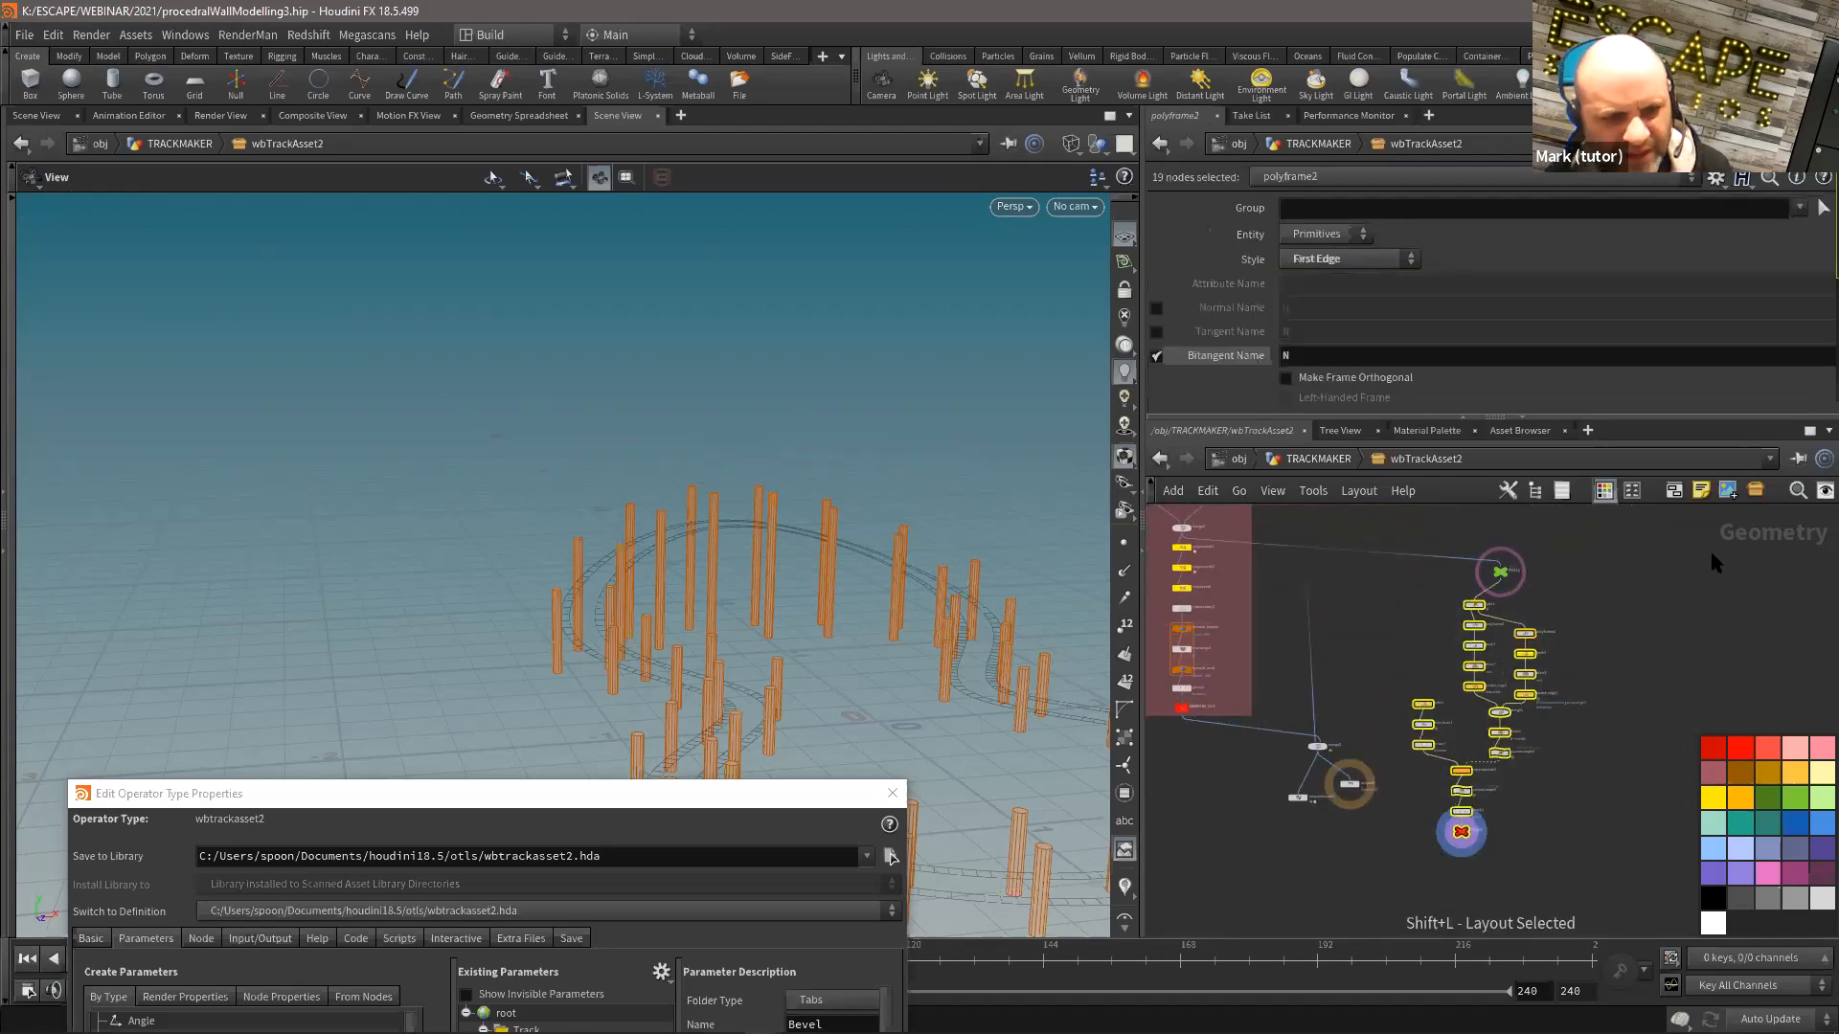
Step: Enclose the post-building nodes in a network box, title it POSTS, and colour it purple
left_click(1675, 494)
key("shift+s")
scroll(1609, 632, "up", 4)
double_click(1292, 556)
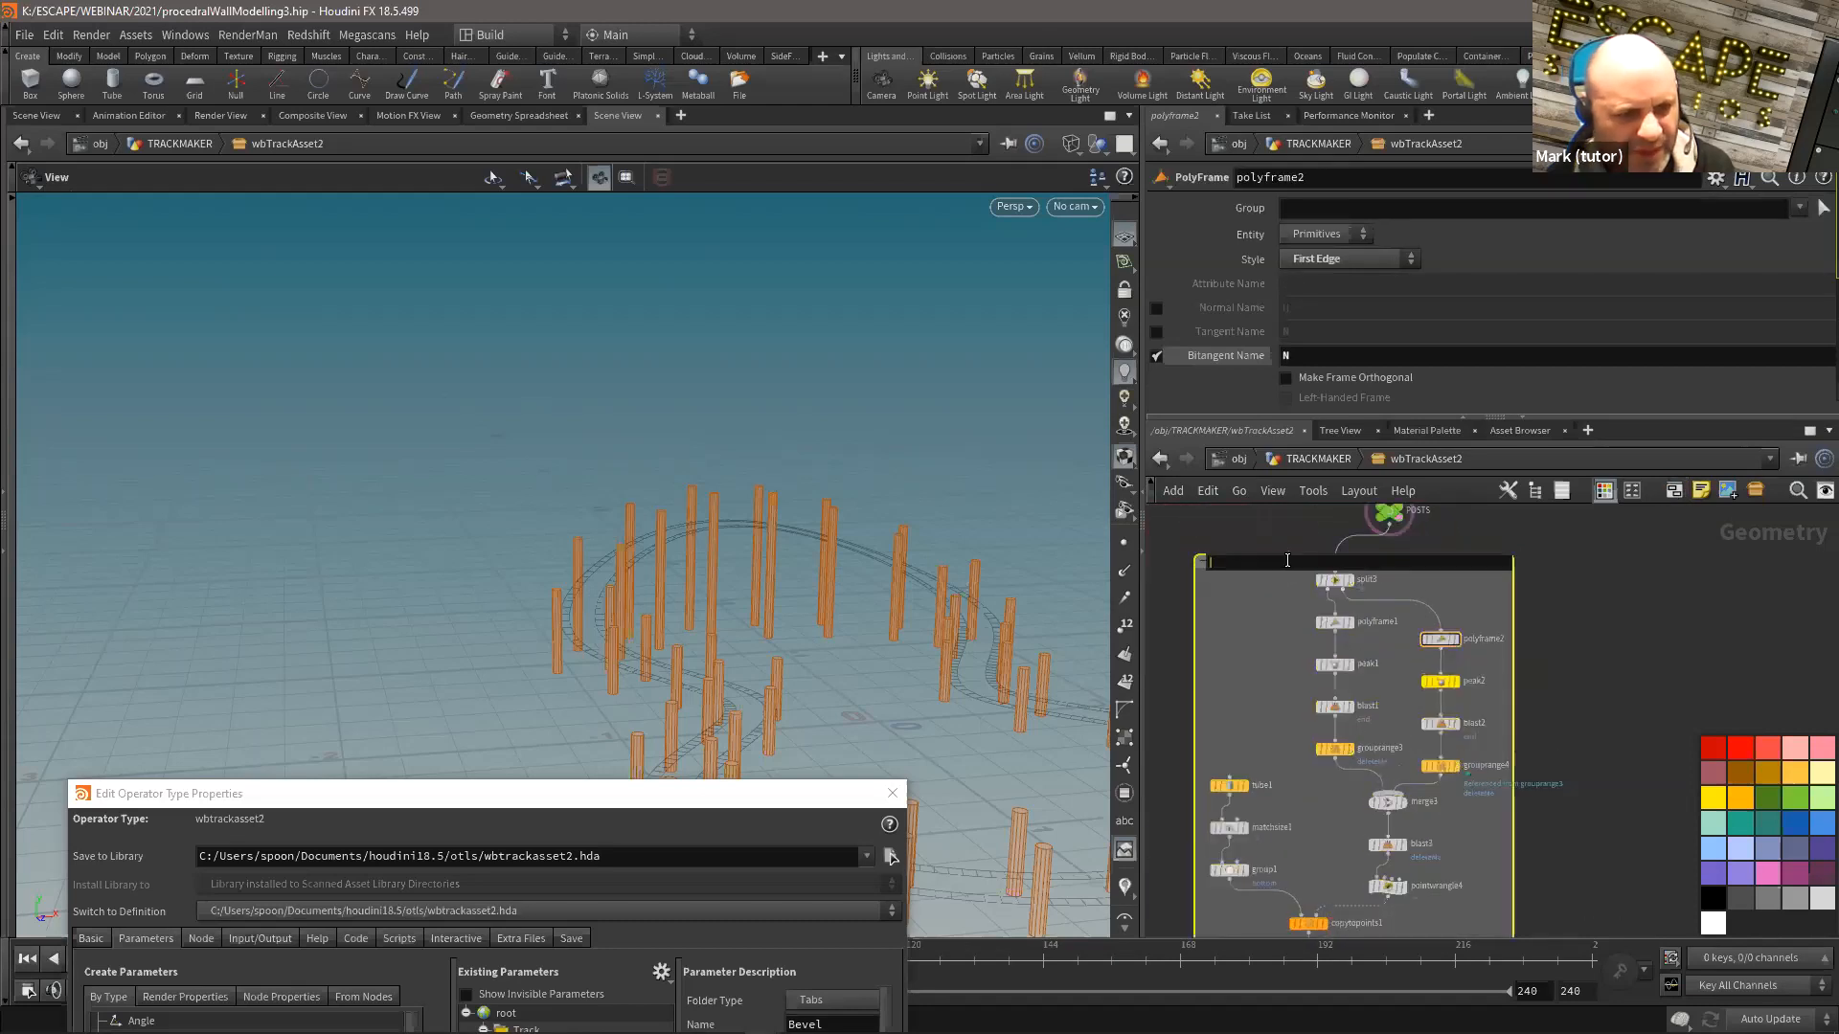
key("Return")
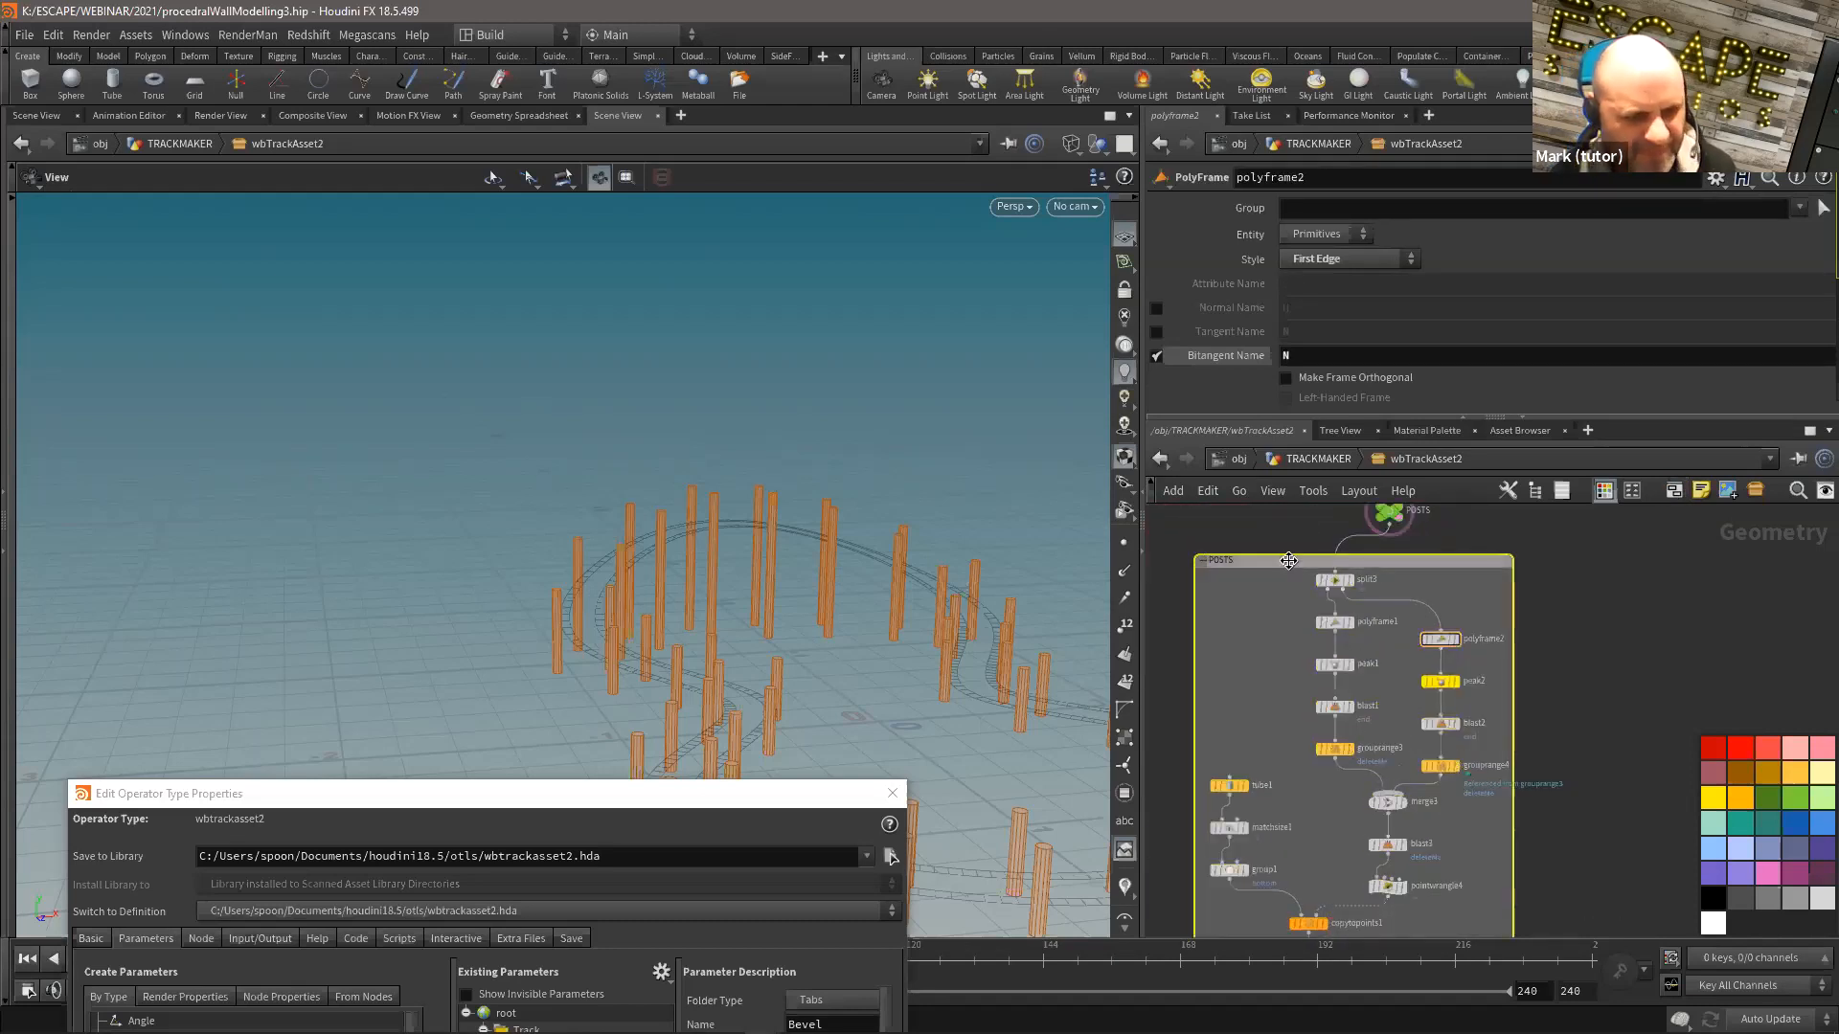
left_click(1714, 873)
scroll(1571, 849, "down", 2)
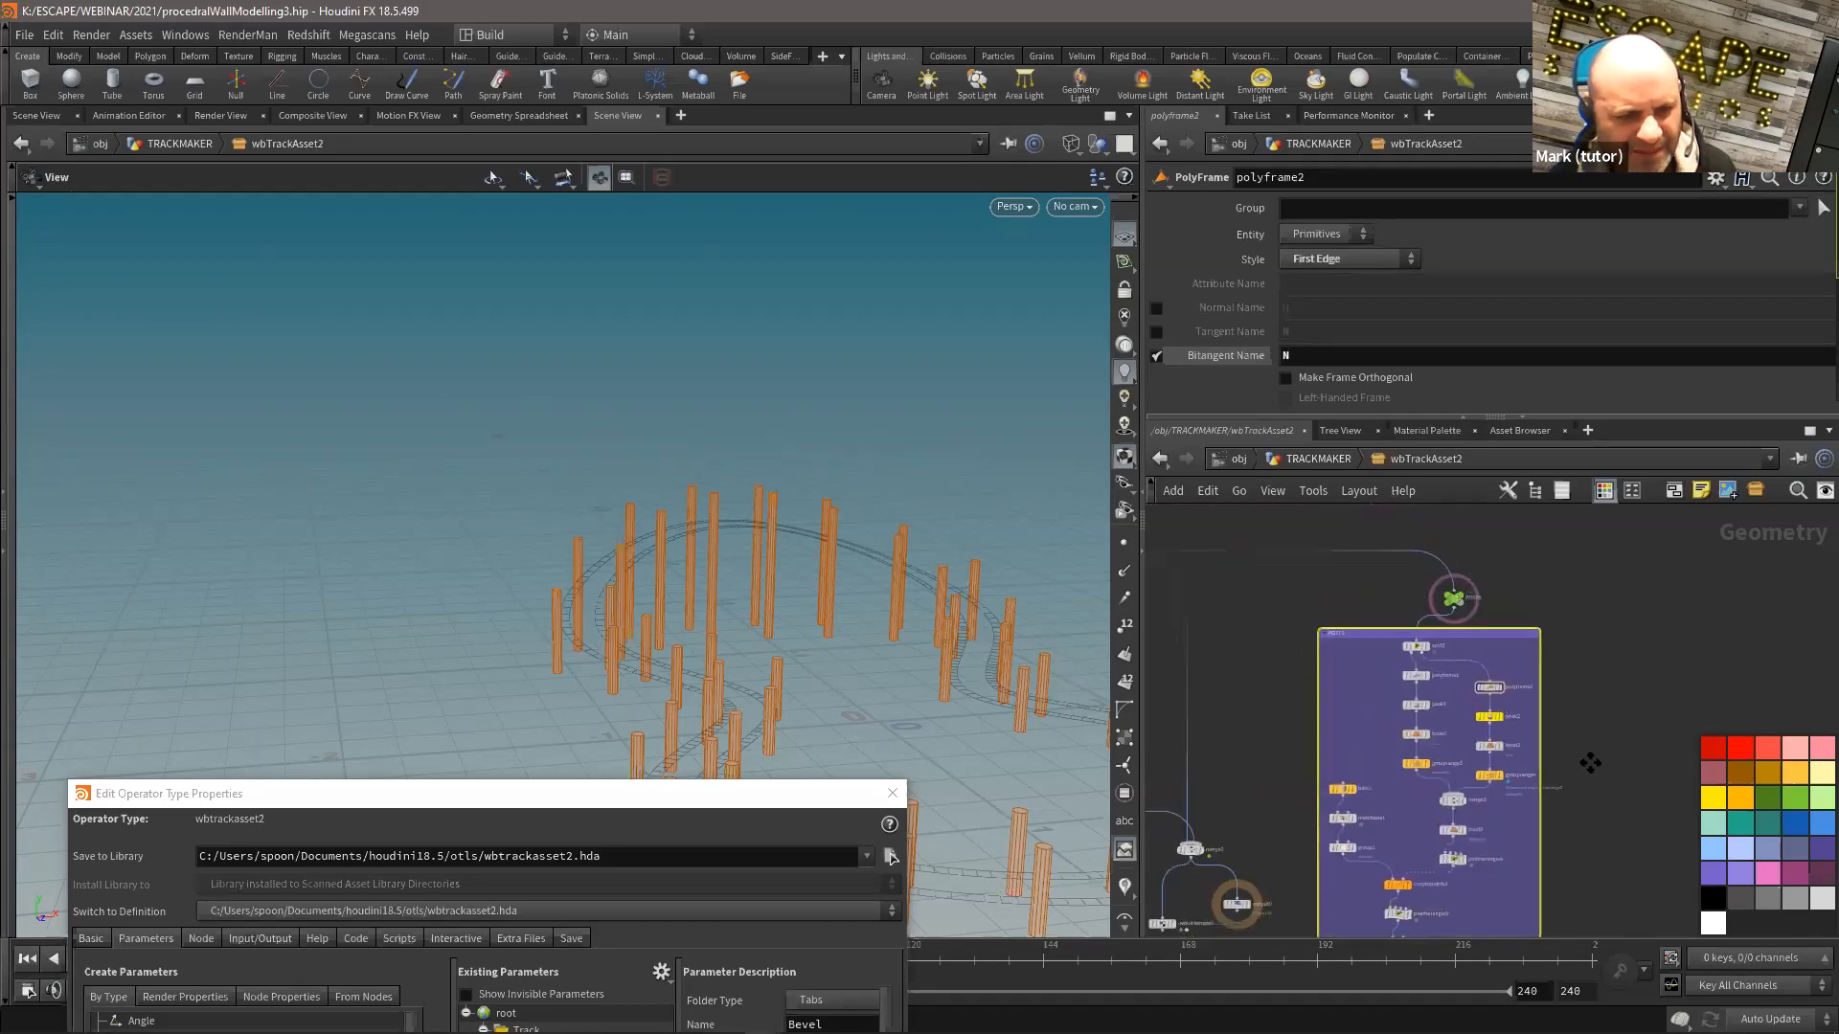
Step: Insert a UV Unwrap node between tube1 and matchsize1 in the POSTS network box
middle_click_drag(1354, 904, 1491, 785)
left_click_drag(1342, 707, 1329, 781)
left_click(1422, 645)
scroll(1422, 646, "up", 3)
middle_click_drag(1422, 645, 1350, 687)
key("Tab")
type("uvu")
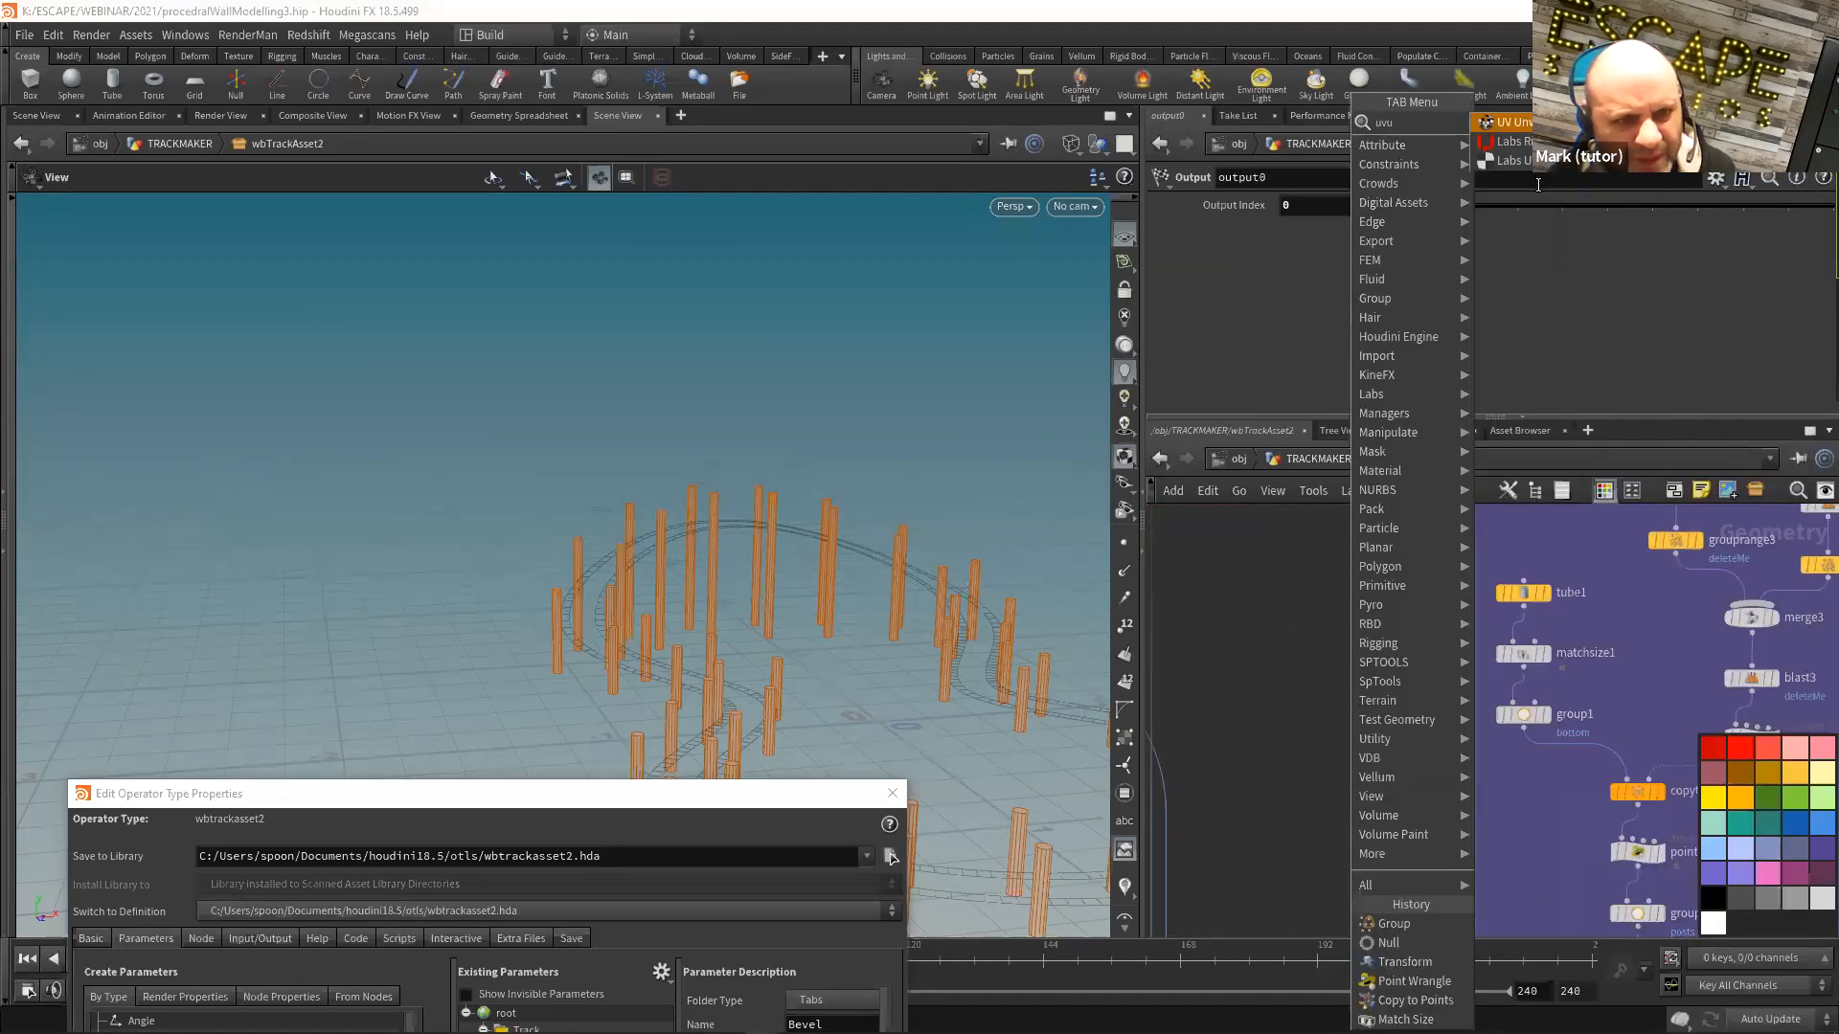
key("Return")
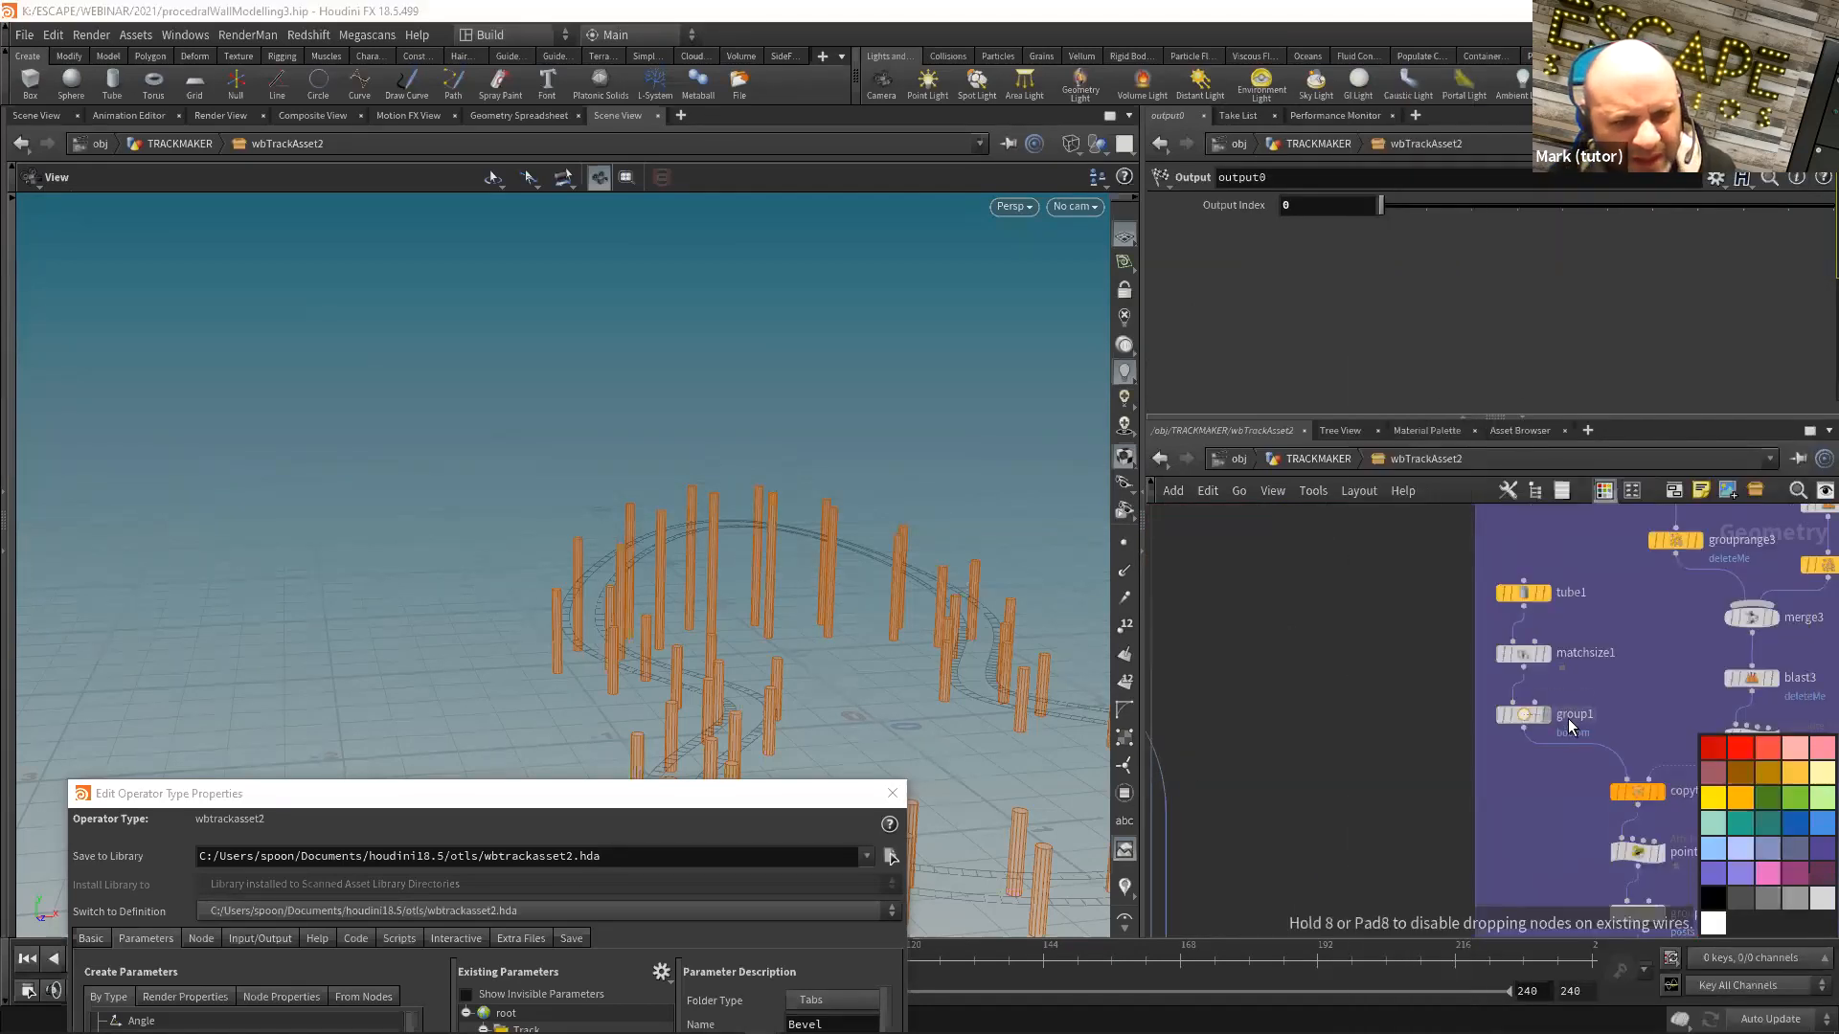
left_click(1526, 628)
Step: Connect the POSTS1 null into merge2 and display uvquickshade2 to show the UV grid on the full track
middle_click_drag(1398, 737, 1427, 508)
scroll(1389, 653, "down", 2)
scroll(1486, 764, "up", 1)
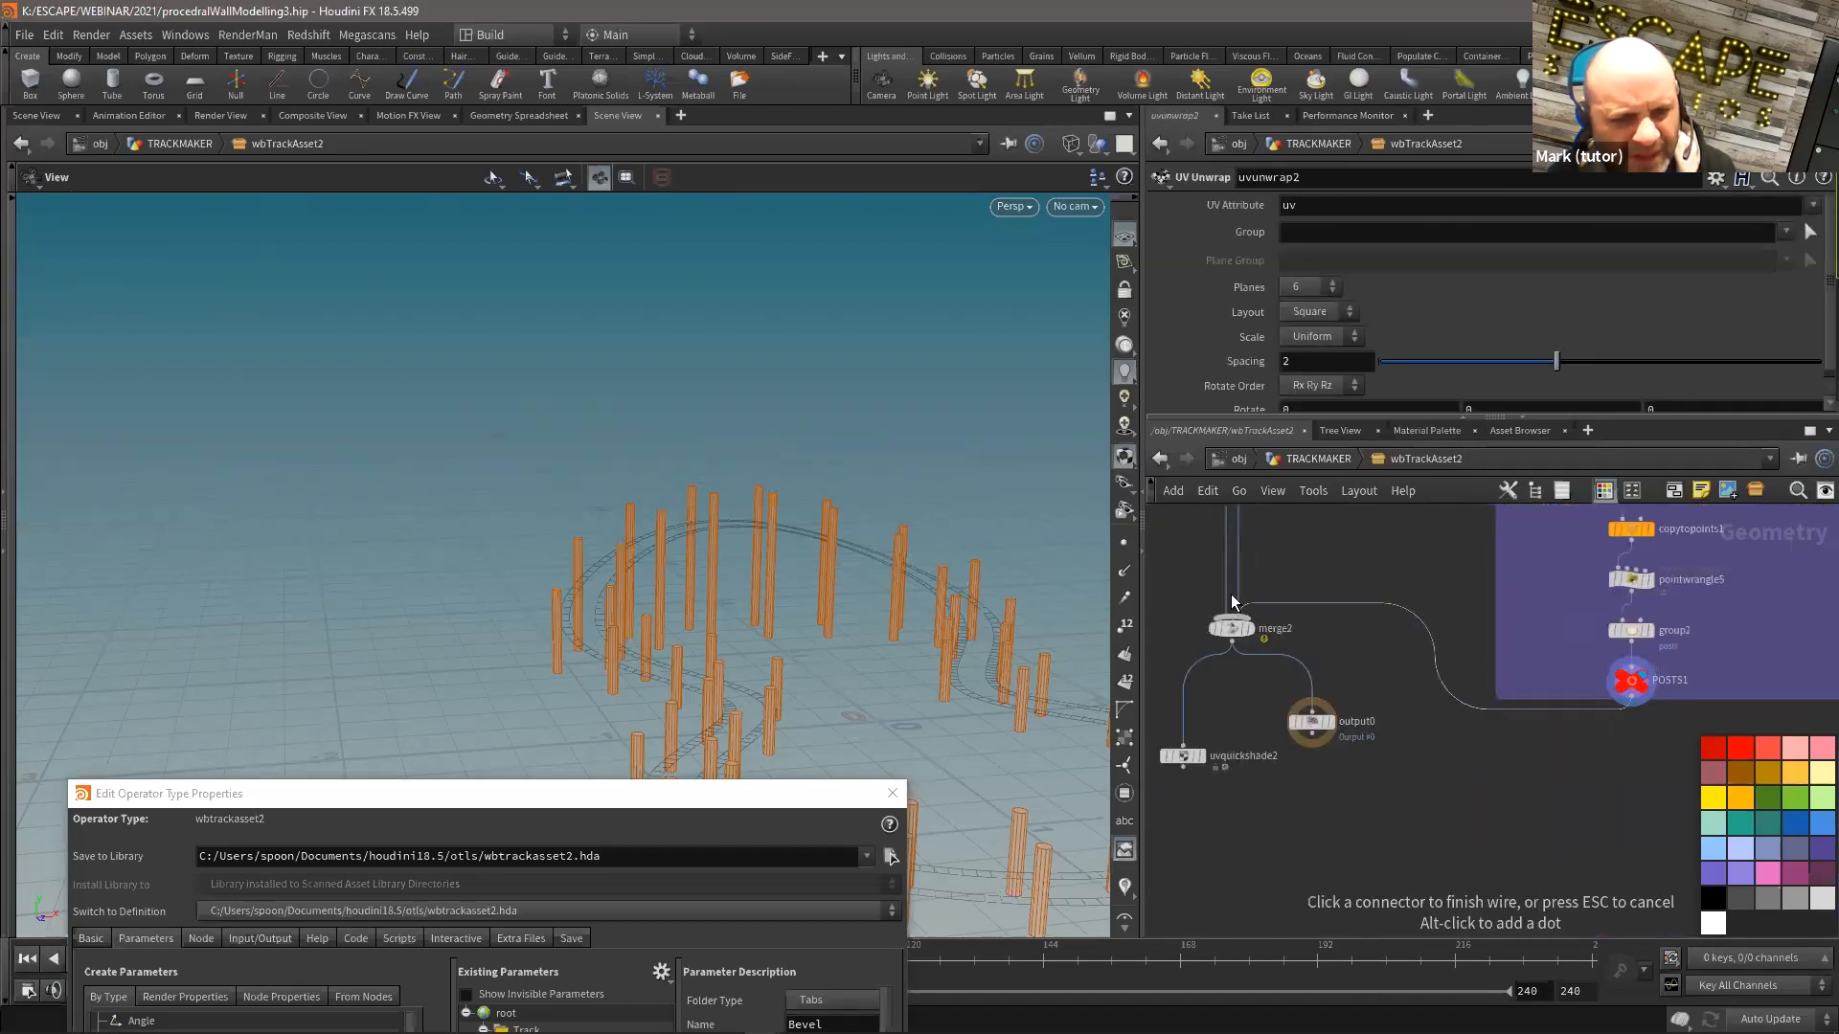
scroll(1260, 780, "up", 3)
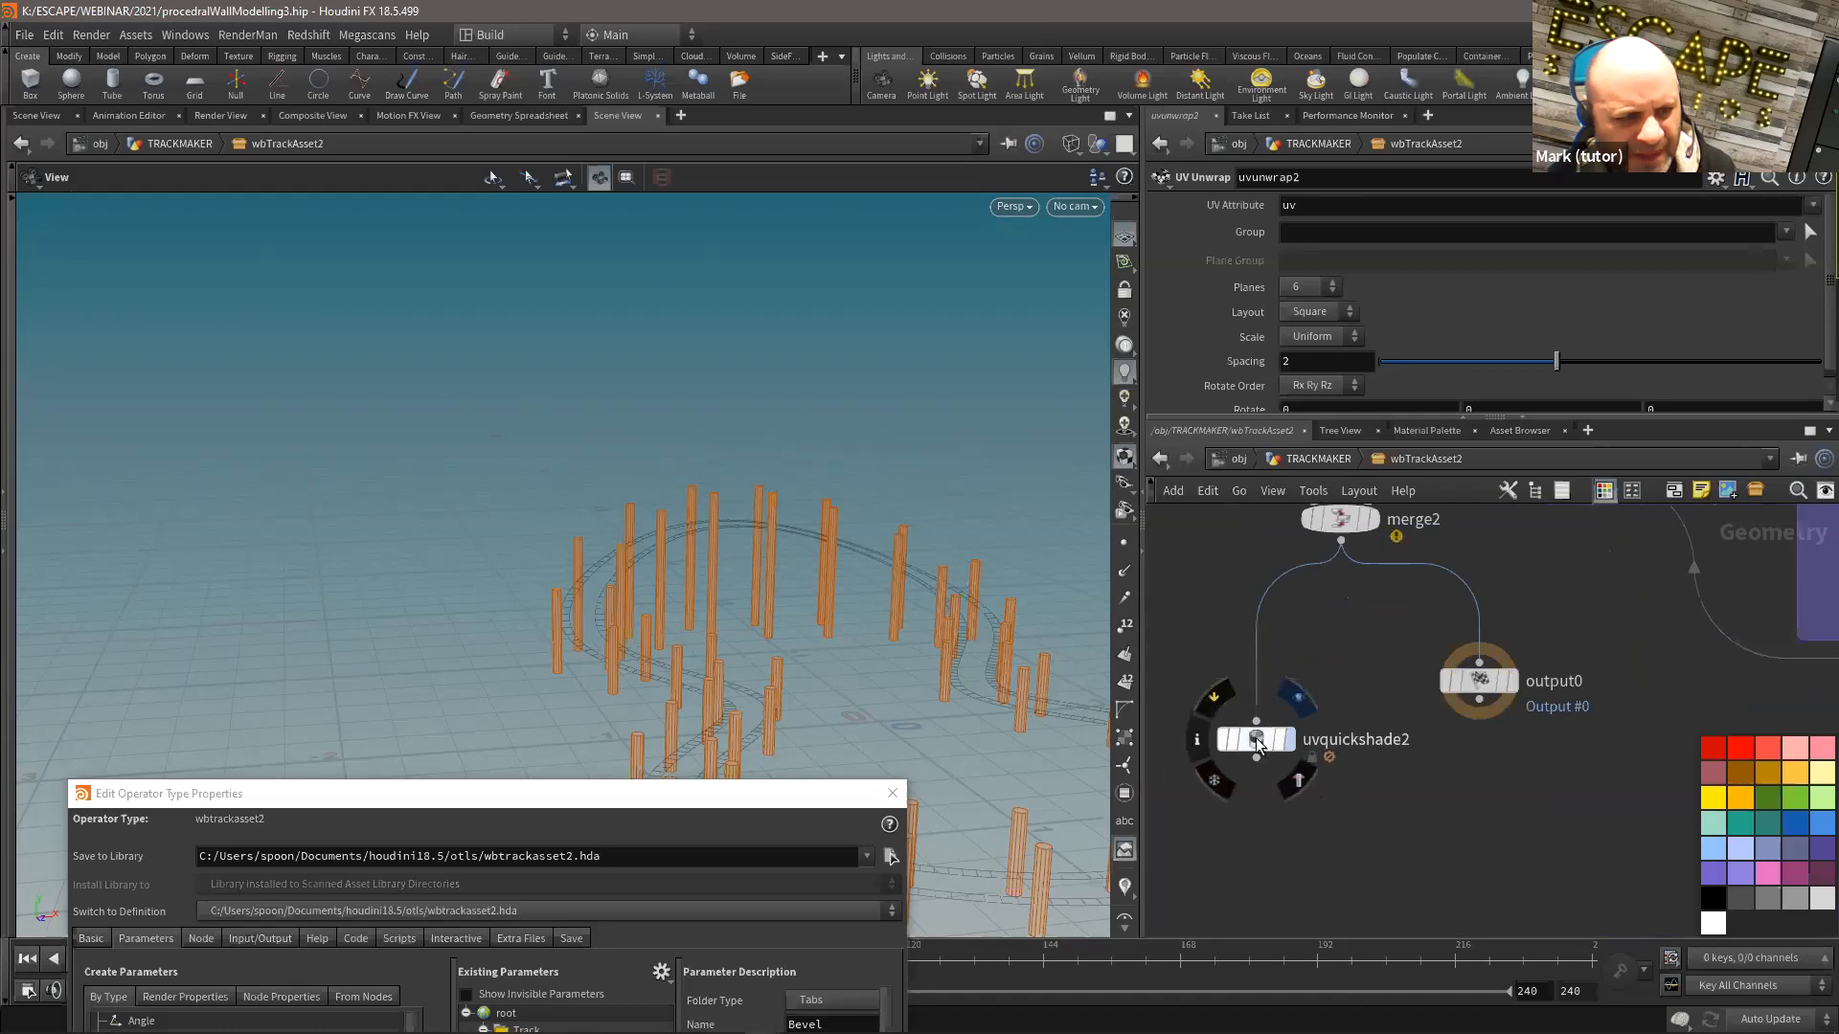
left_click(1286, 740)
scroll(820, 588, "up", 3)
left_click_drag(870, 571, 911, 546)
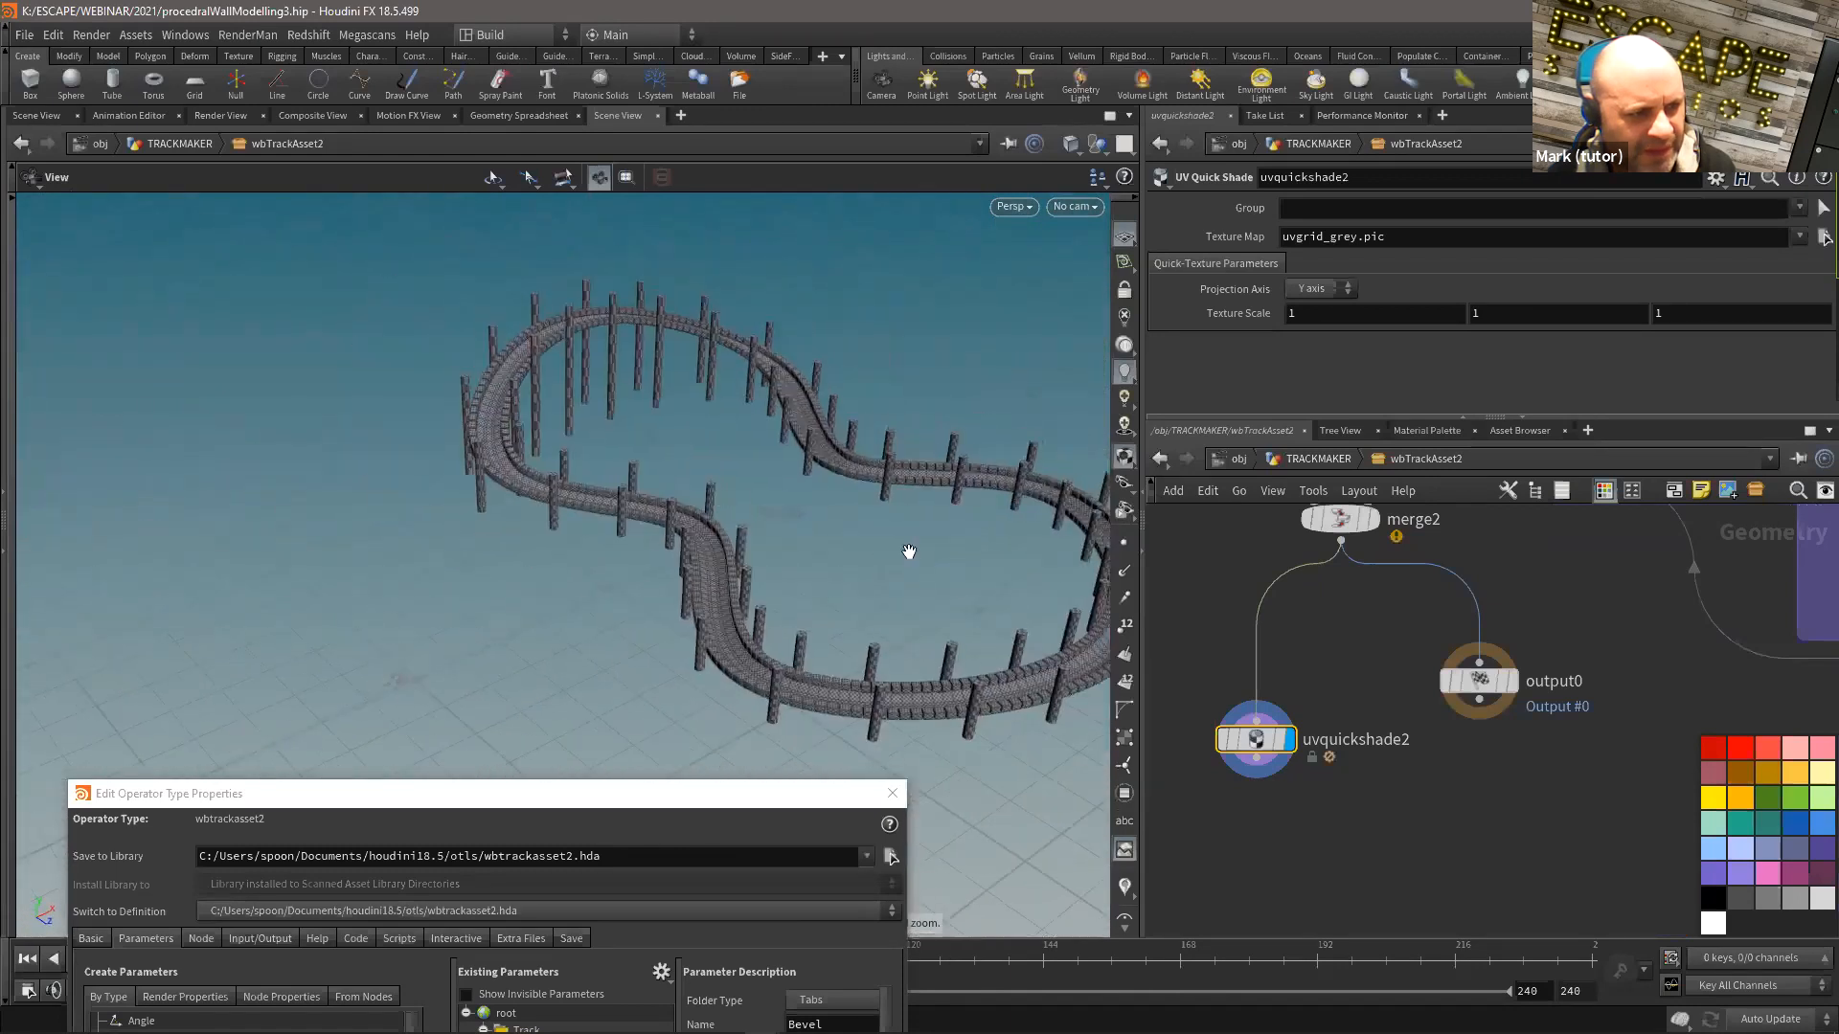
Step: Go up to the TRACKMAKER network, select curve1 and inspect the track together with its control points
left_click(1320, 464)
scroll(1513, 728, "up", 4)
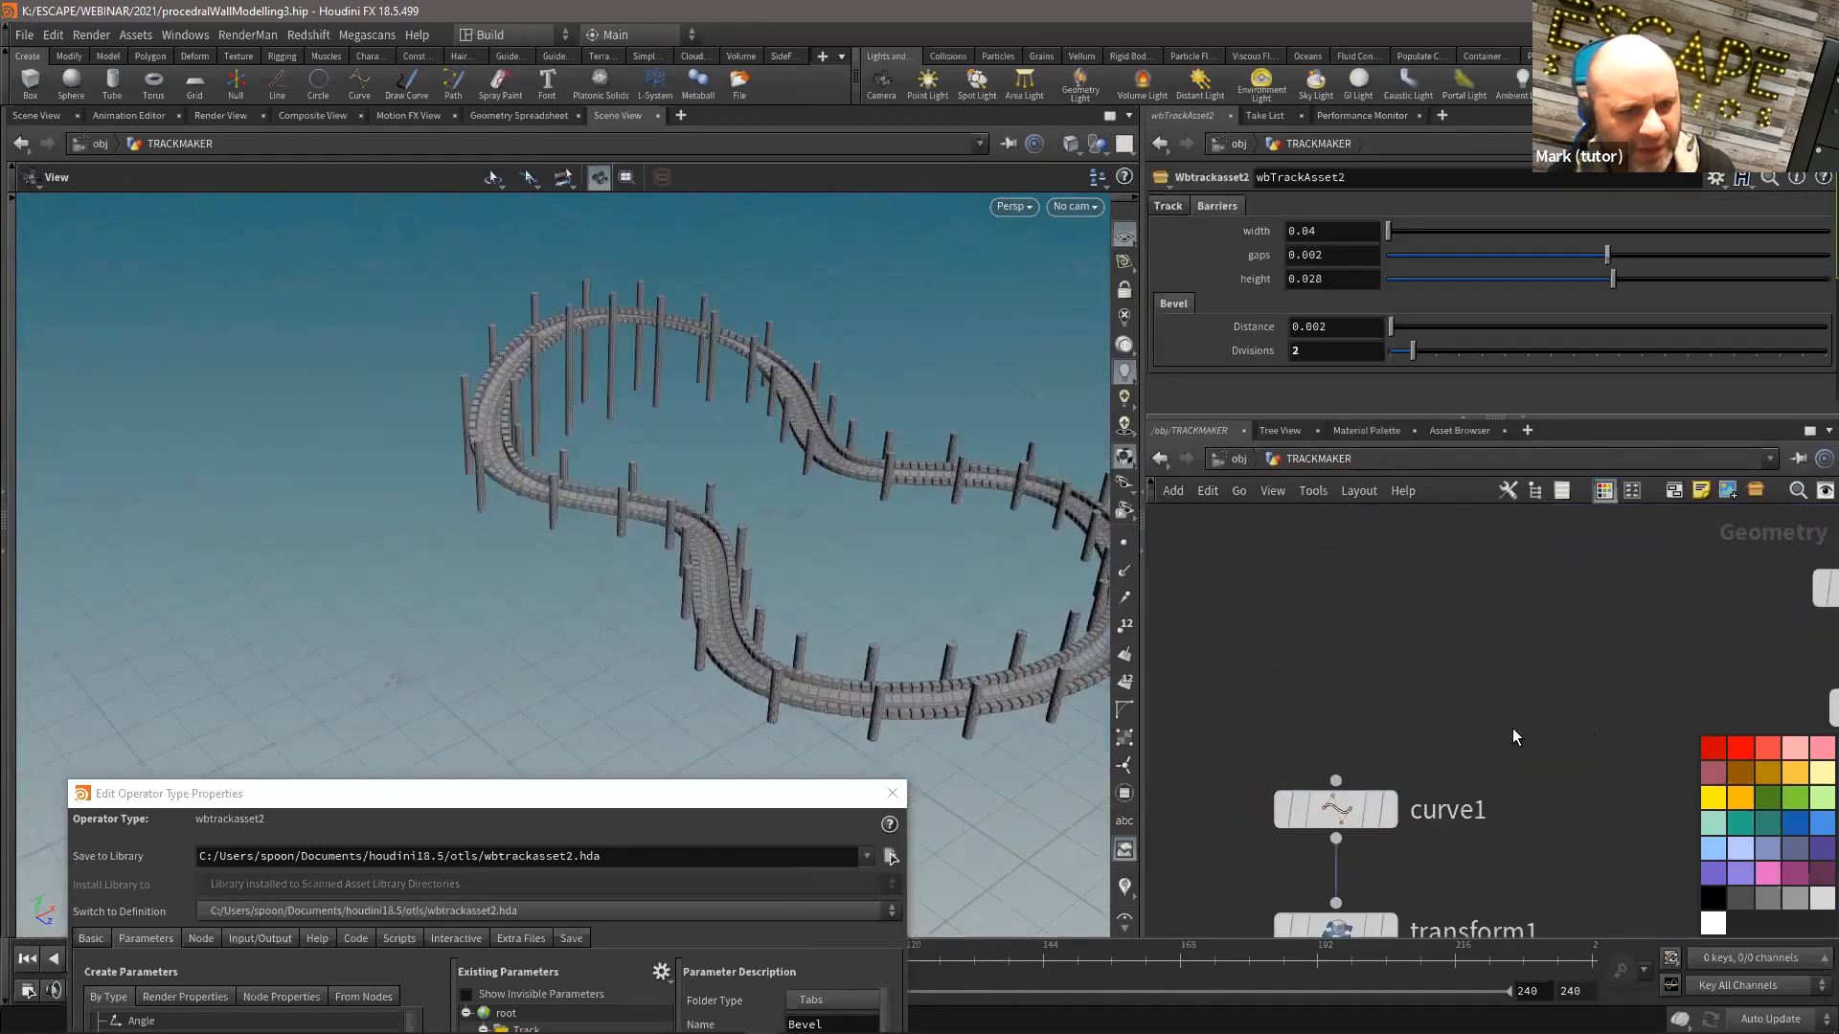
left_click(1271, 672)
key("Return")
left_click_drag(822, 486, 618, 556)
left_click(761, 523)
left_click_drag(813, 505, 666, 539)
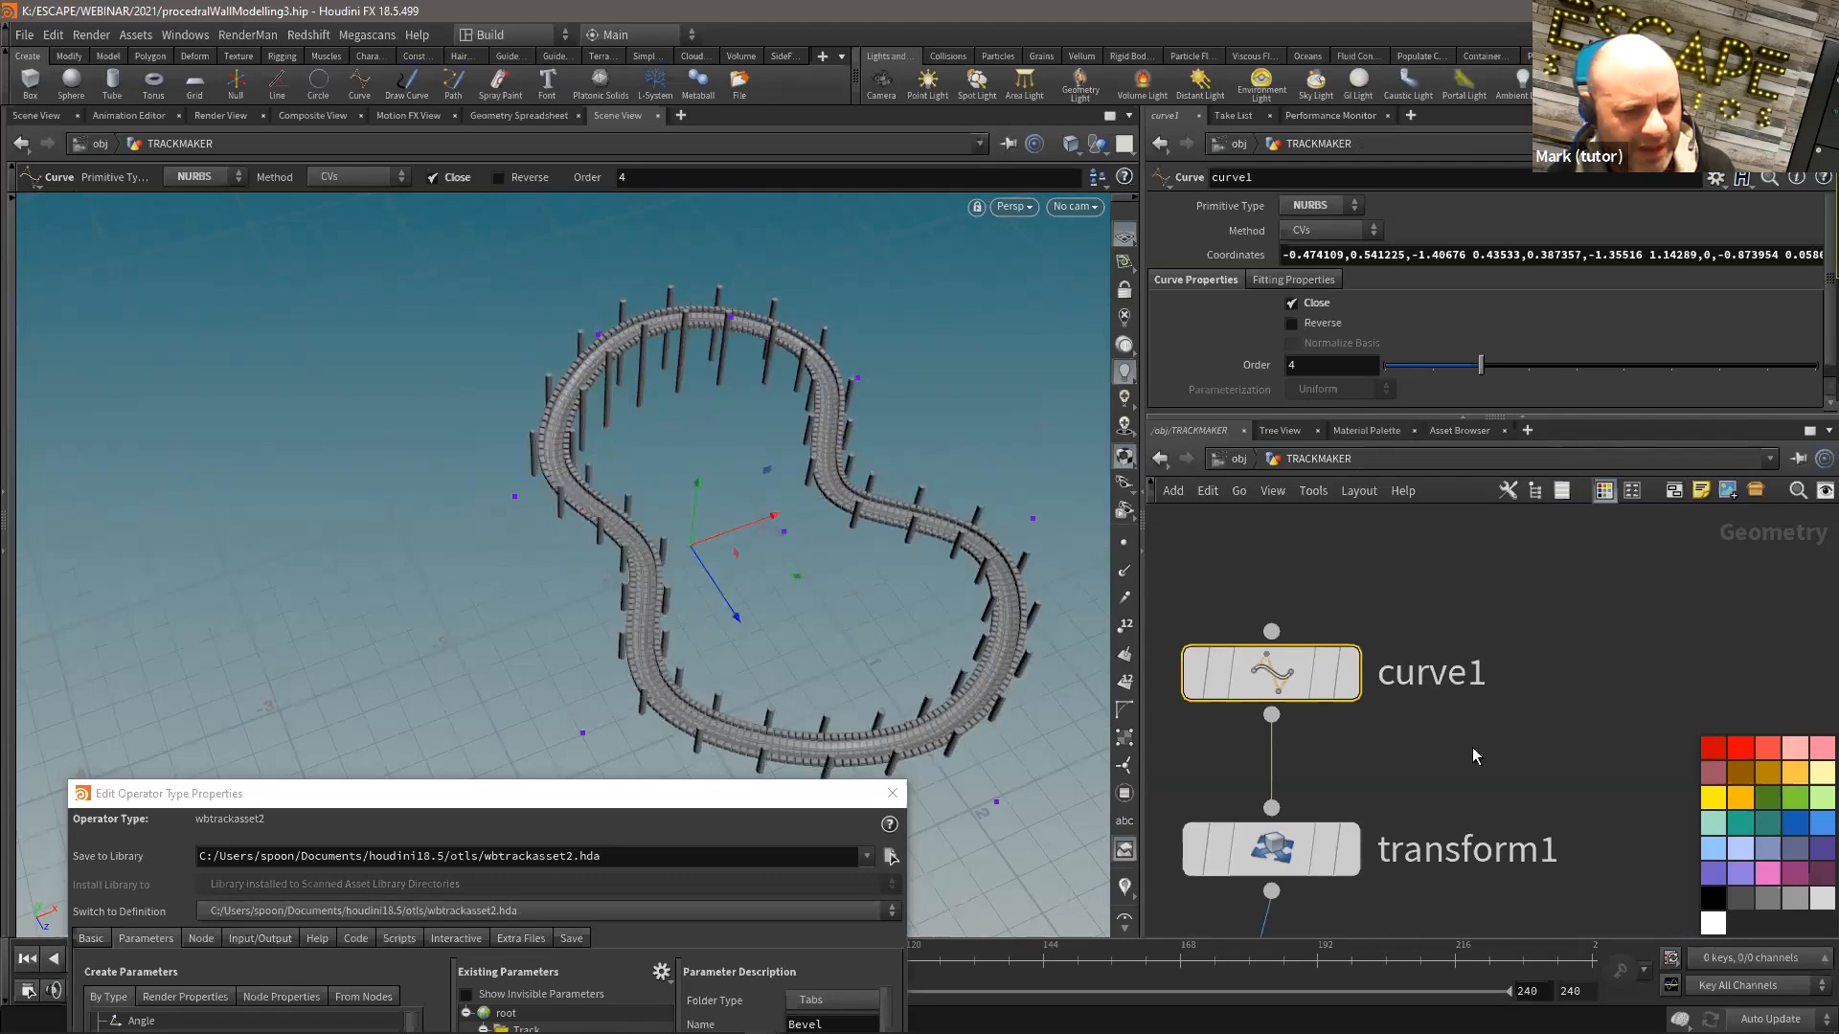
Step: Test the track asset with the reverse1 circle as its input, and reconnect transform1 to it
scroll(1473, 757, "down", 3)
middle_click_drag(1580, 698, 1442, 690)
left_click(1533, 666)
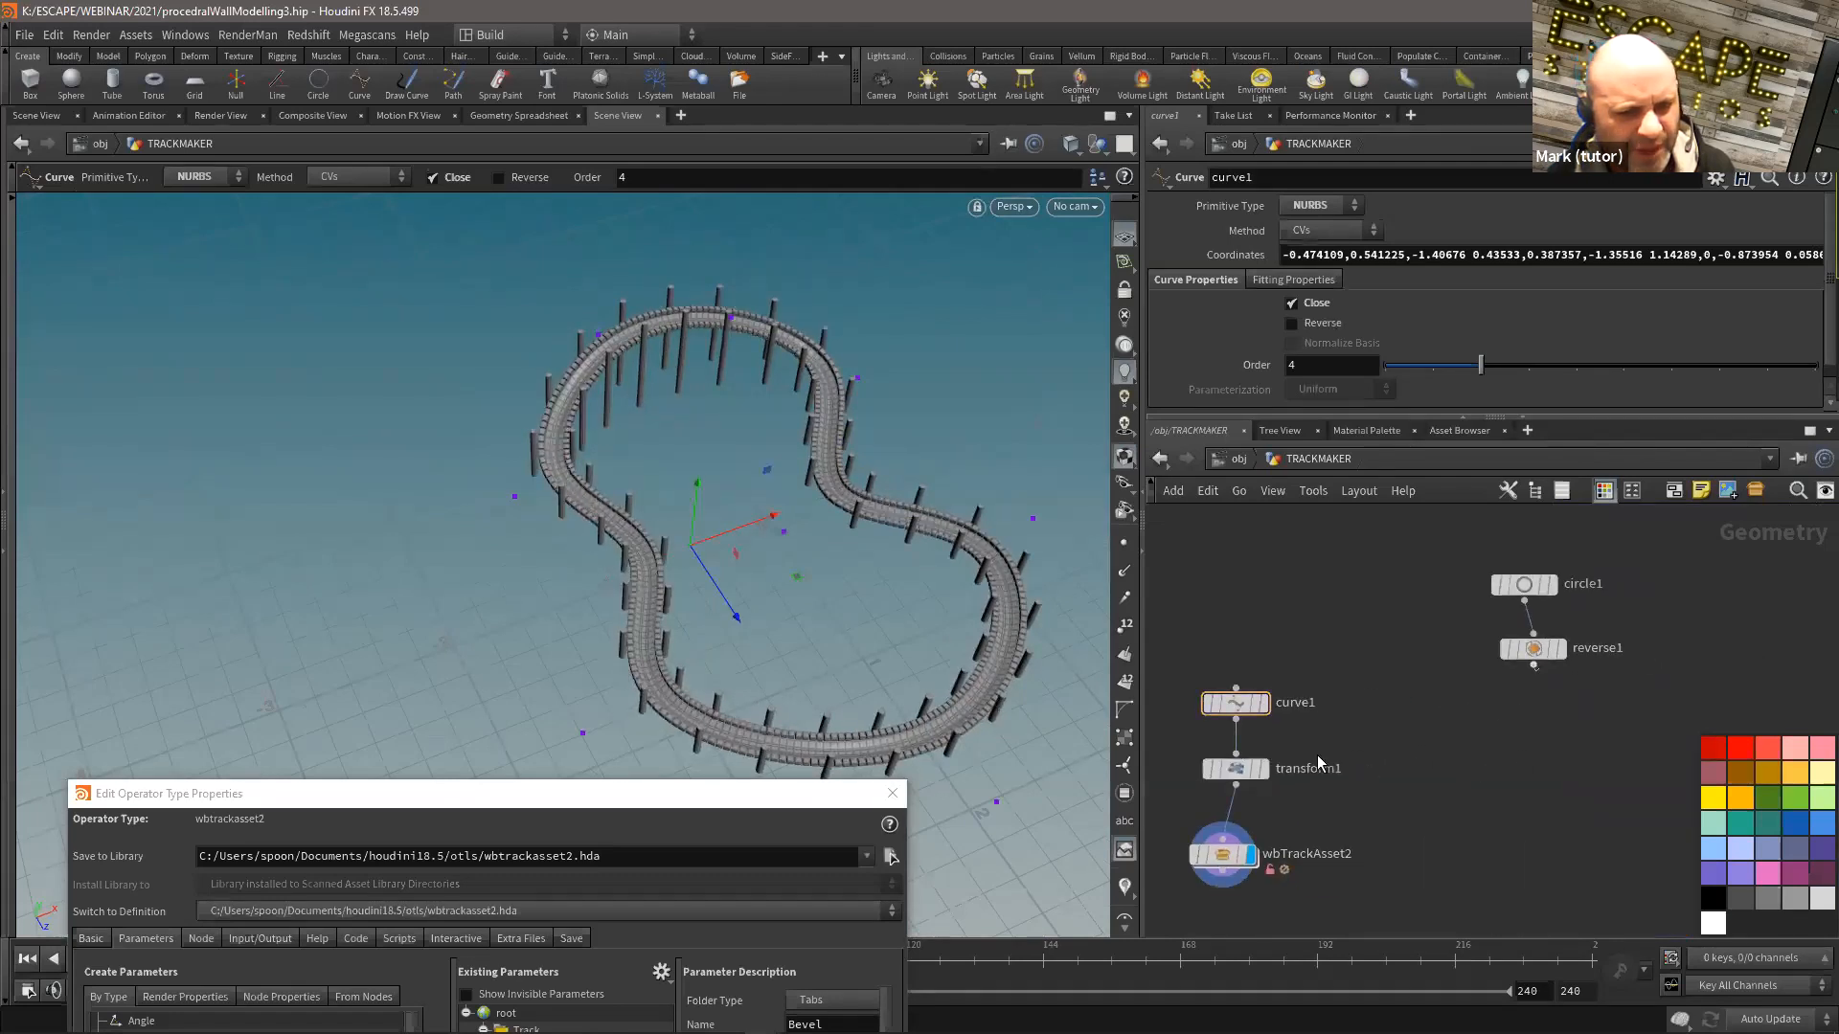
left_click_drag(742, 412, 800, 456, "alt")
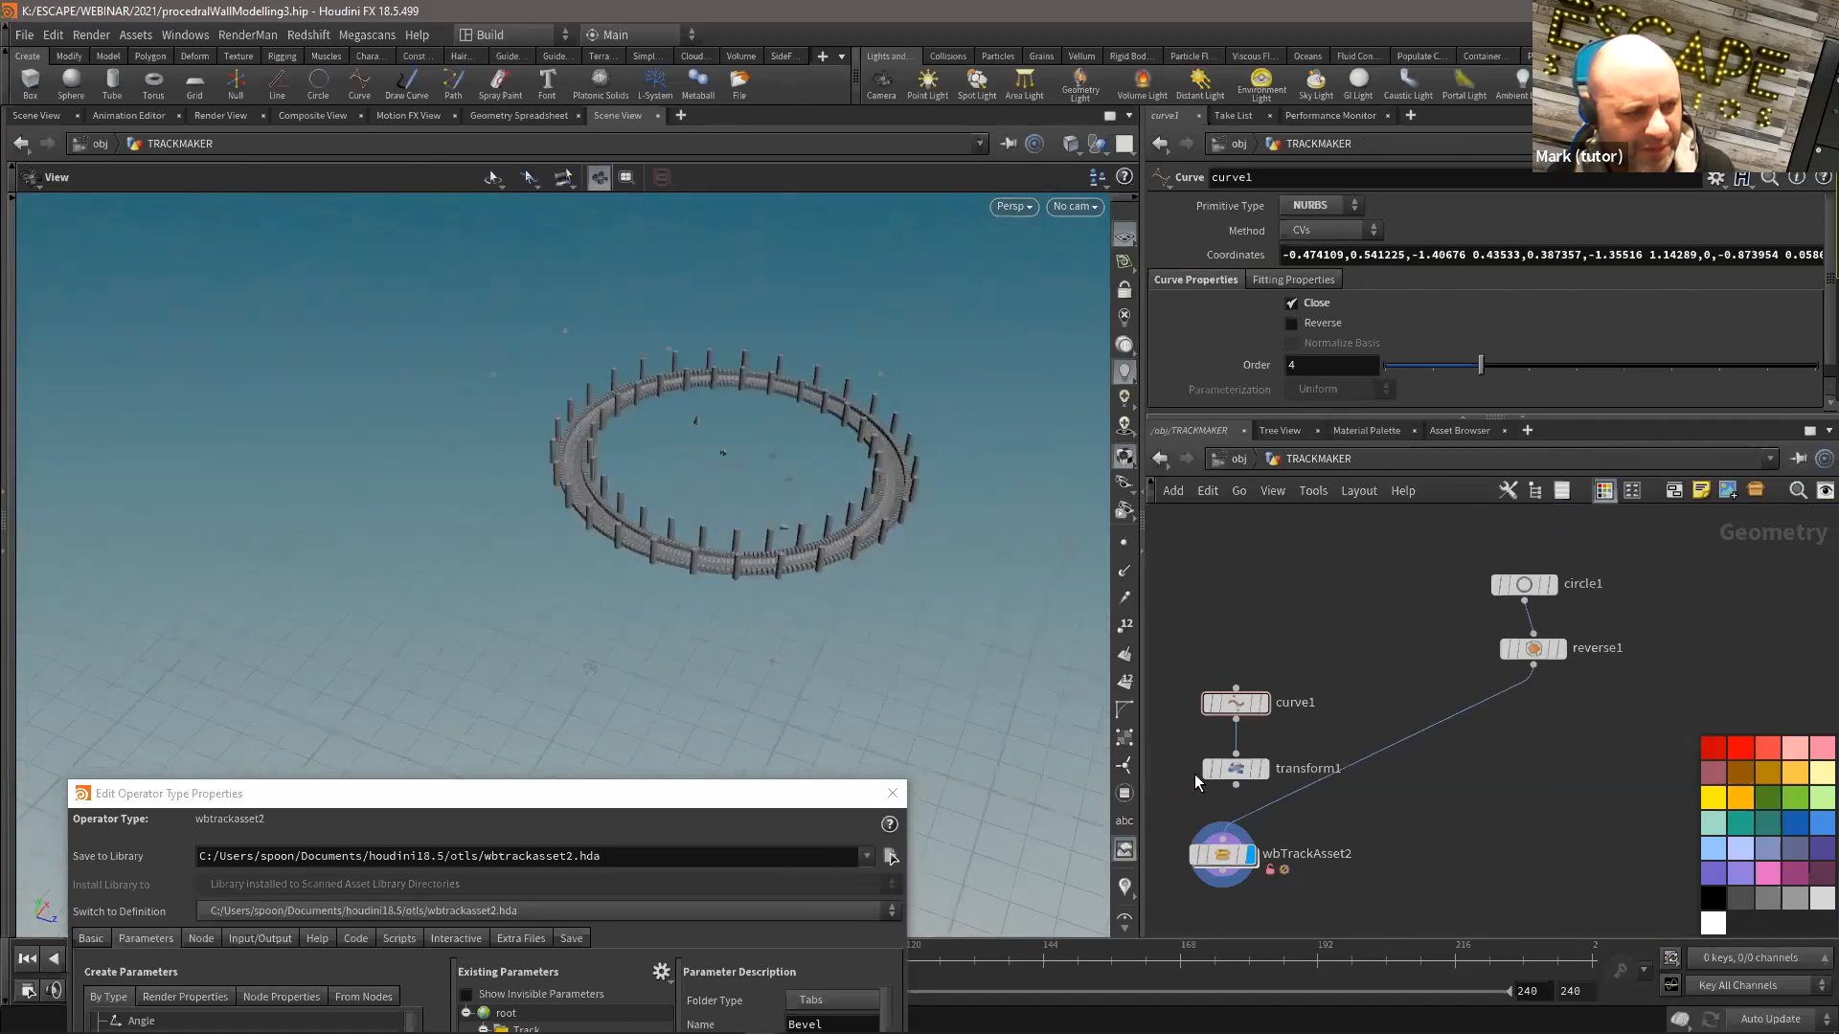
left_click(1235, 785)
left_click(1223, 838)
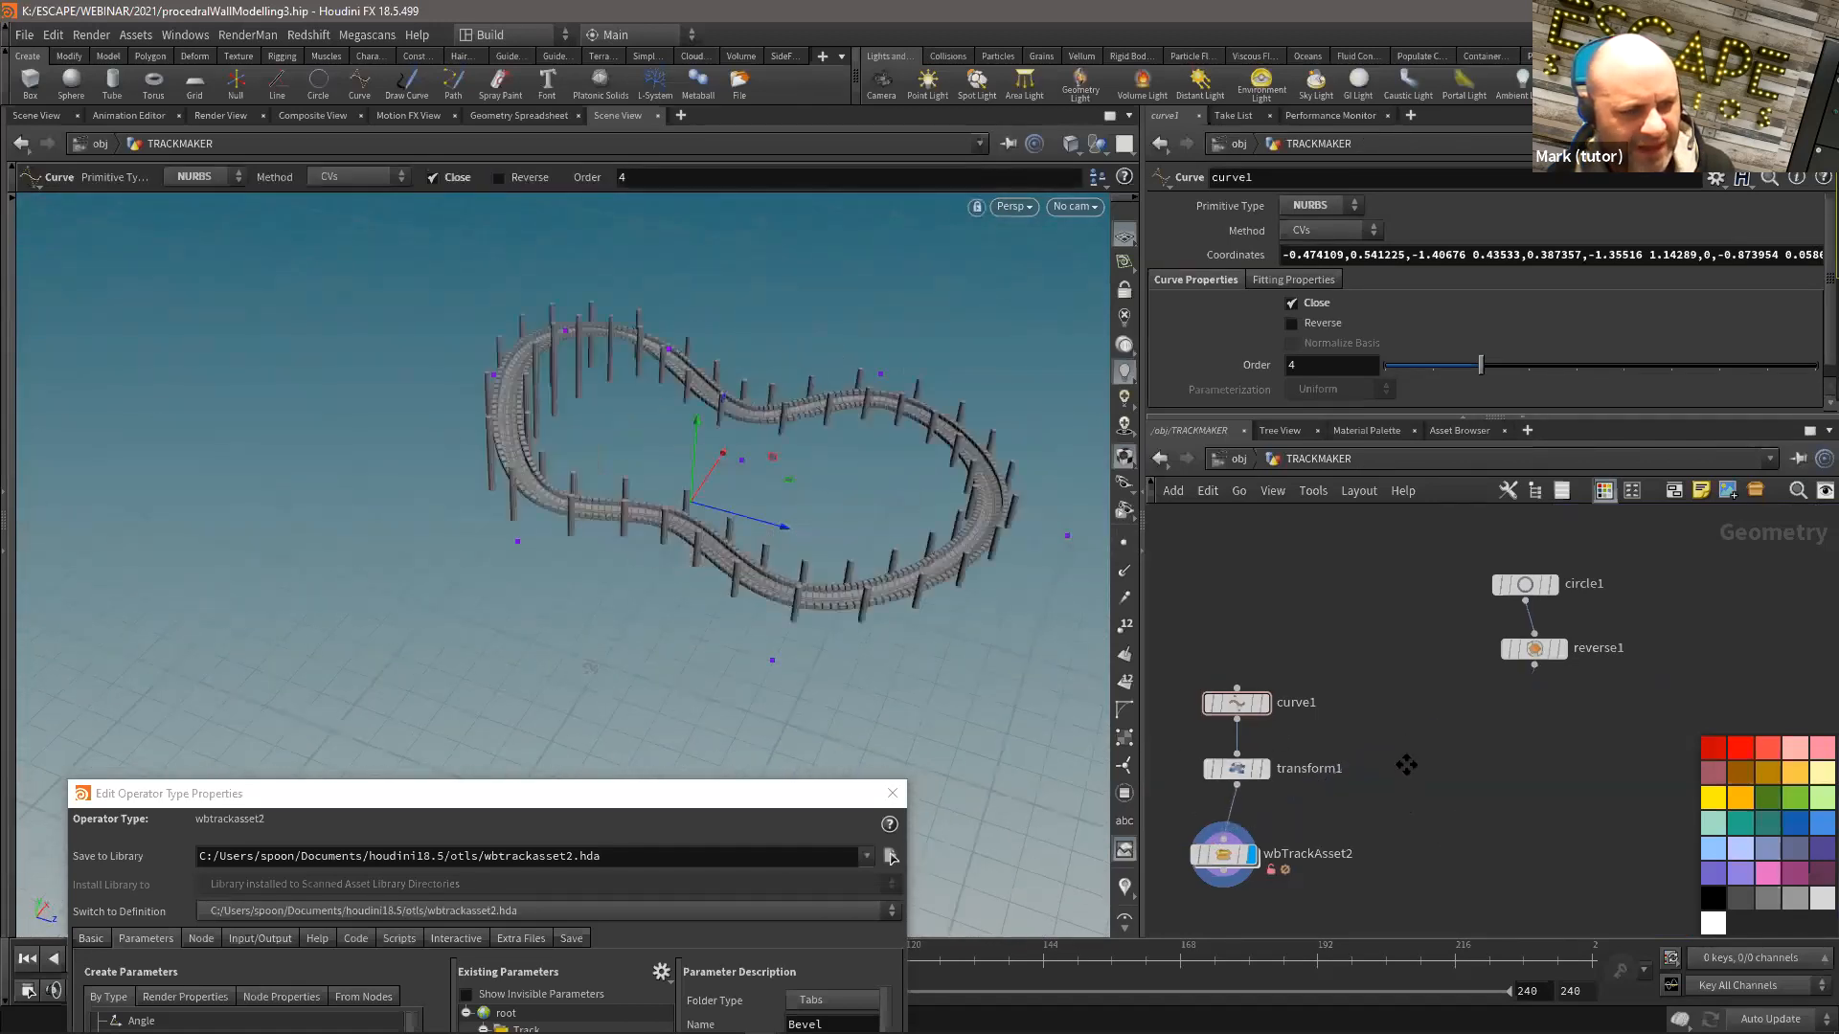
Step: Reopen the contents of wbTrackAsset2 and examine the UV grid on the track and posts up close
middle_click_drag(1408, 764, 1417, 672)
right_click_drag(862, 584, 1075, 714, "alt")
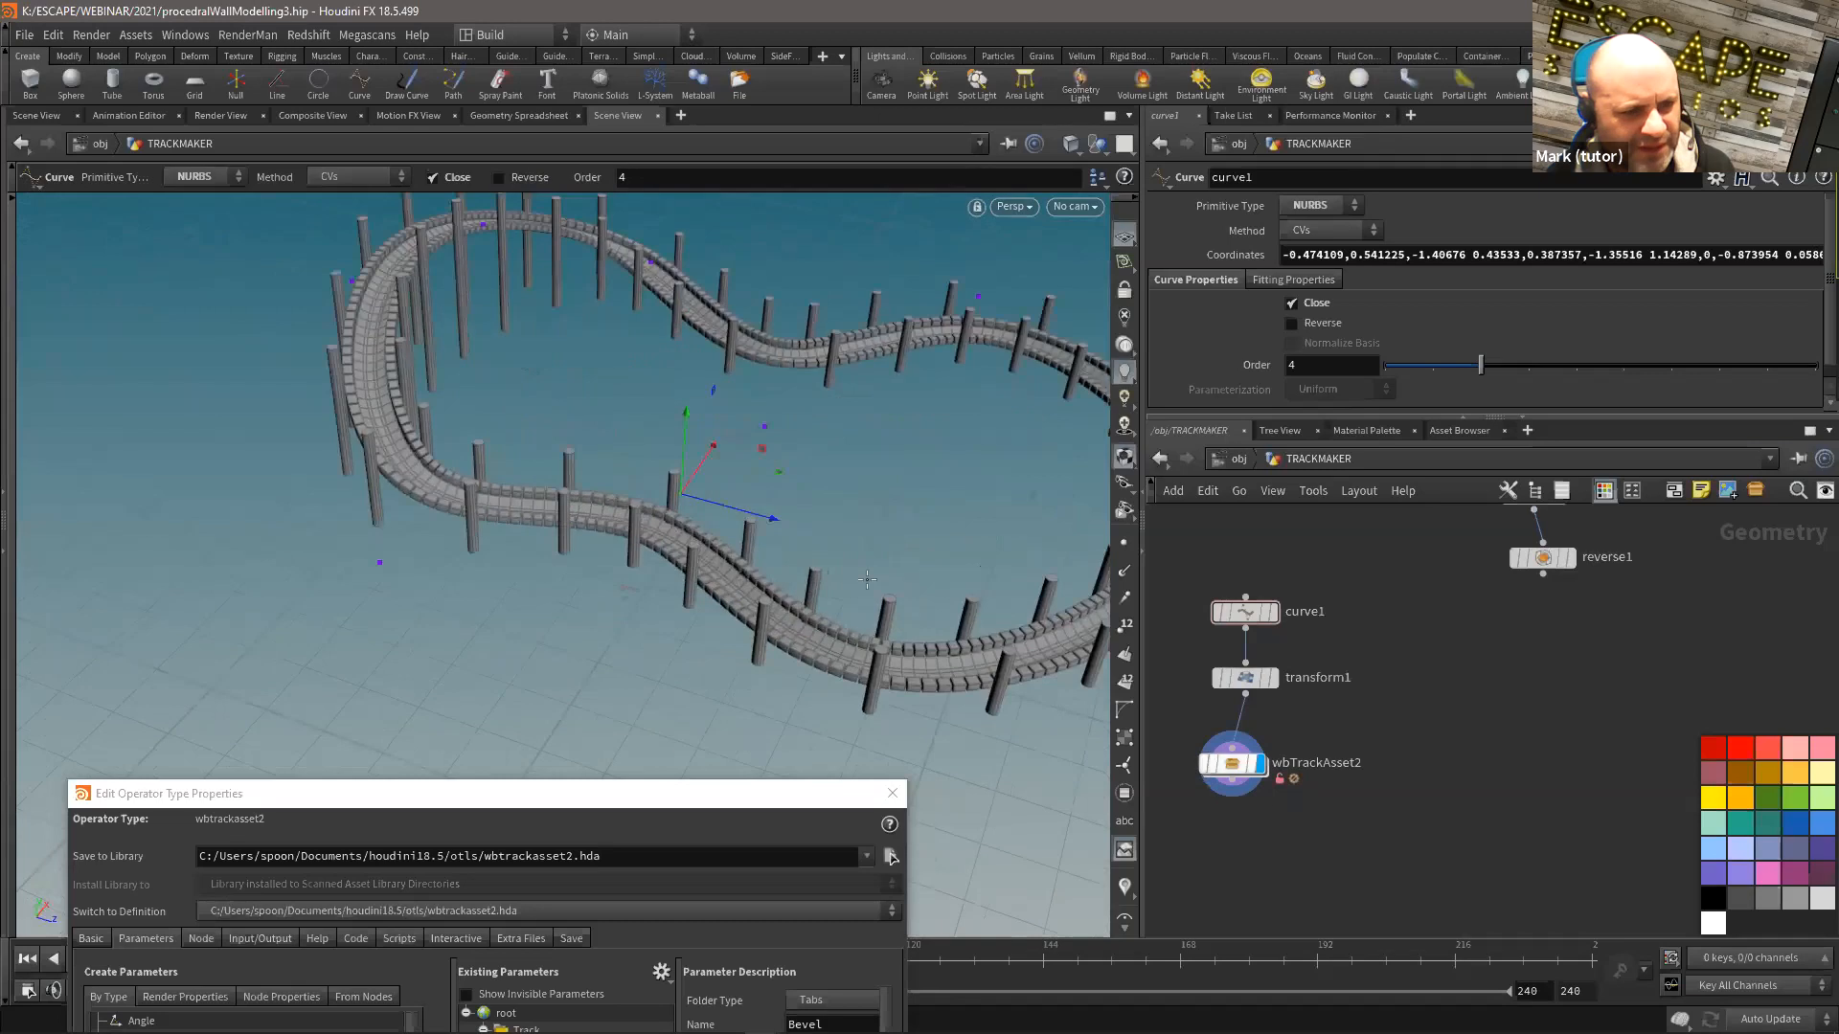
double_click(1231, 765)
right_click_drag(709, 511, 916, 521, "alt")
left_click_drag(915, 521, 835, 460, "alt")
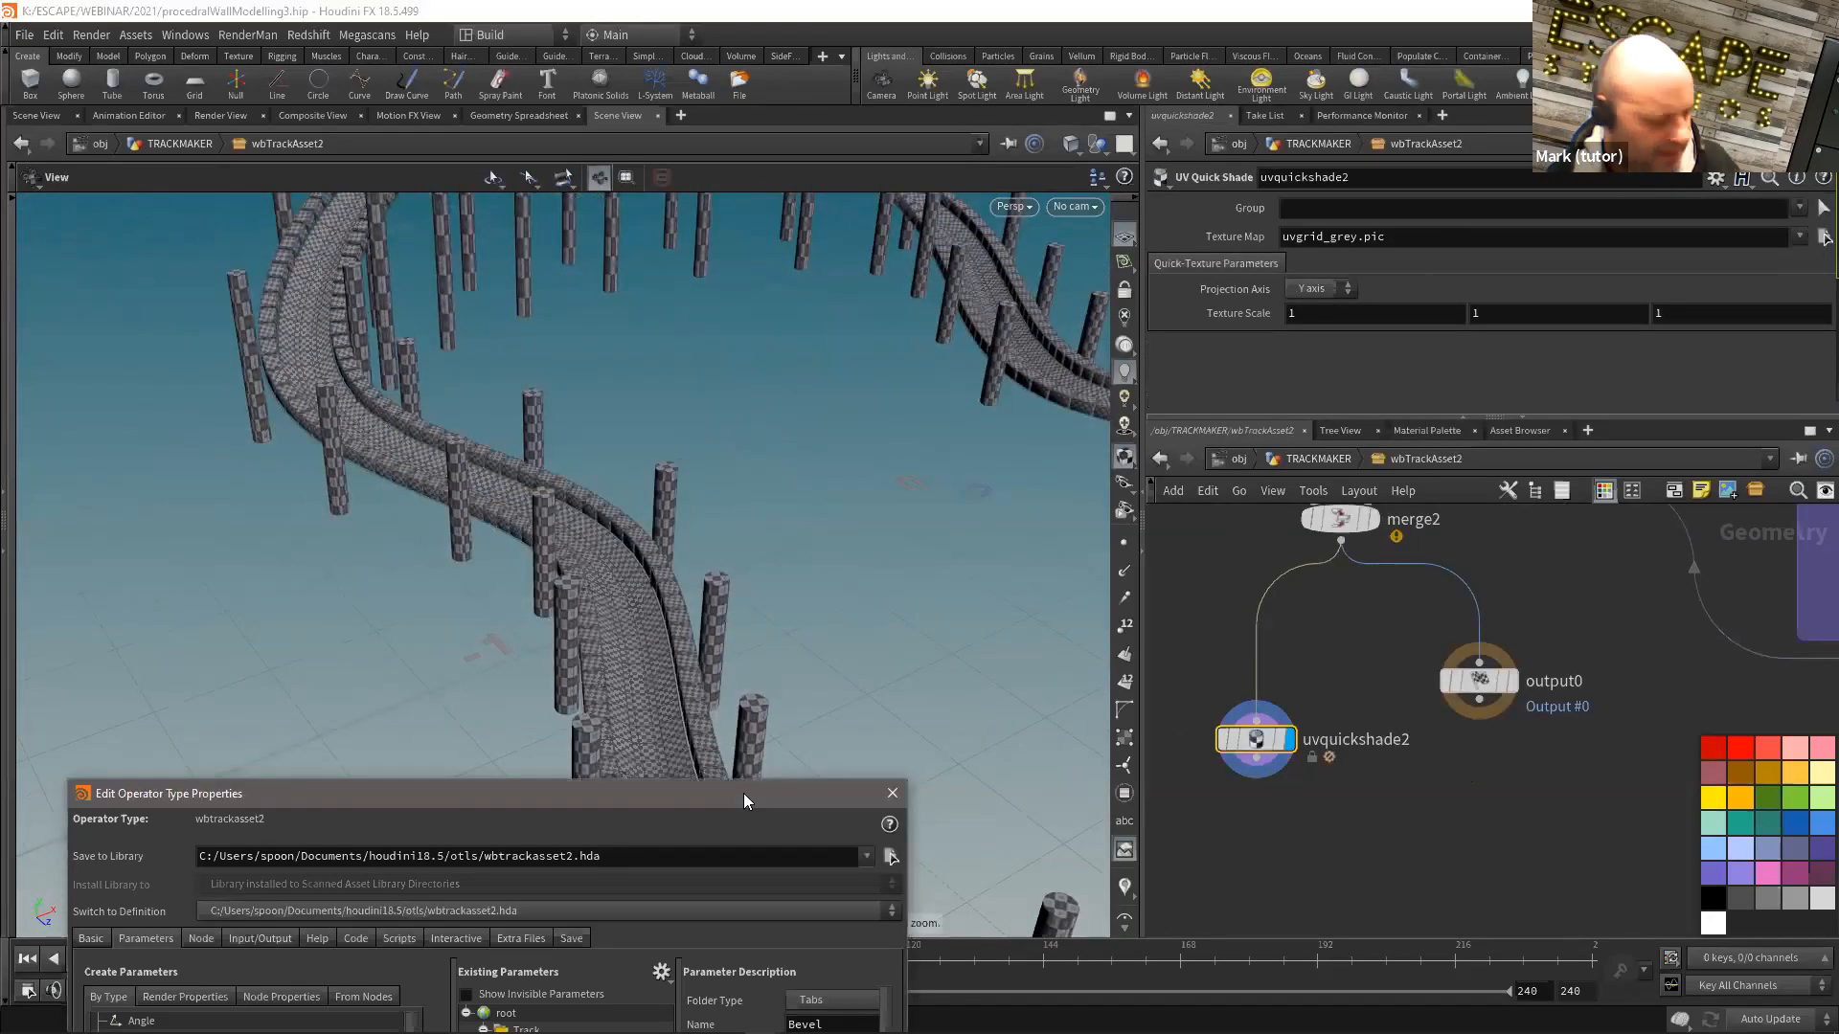
Step: Add a folder labelled Posts after the Barriers folder in the asset's parameters and apply the change
left_click_drag(743, 793, 762, 165)
middle_click_drag(1463, 609, 1530, 838)
scroll(1531, 828, "down", 3)
middle_click_drag(1782, 748, 1422, 709)
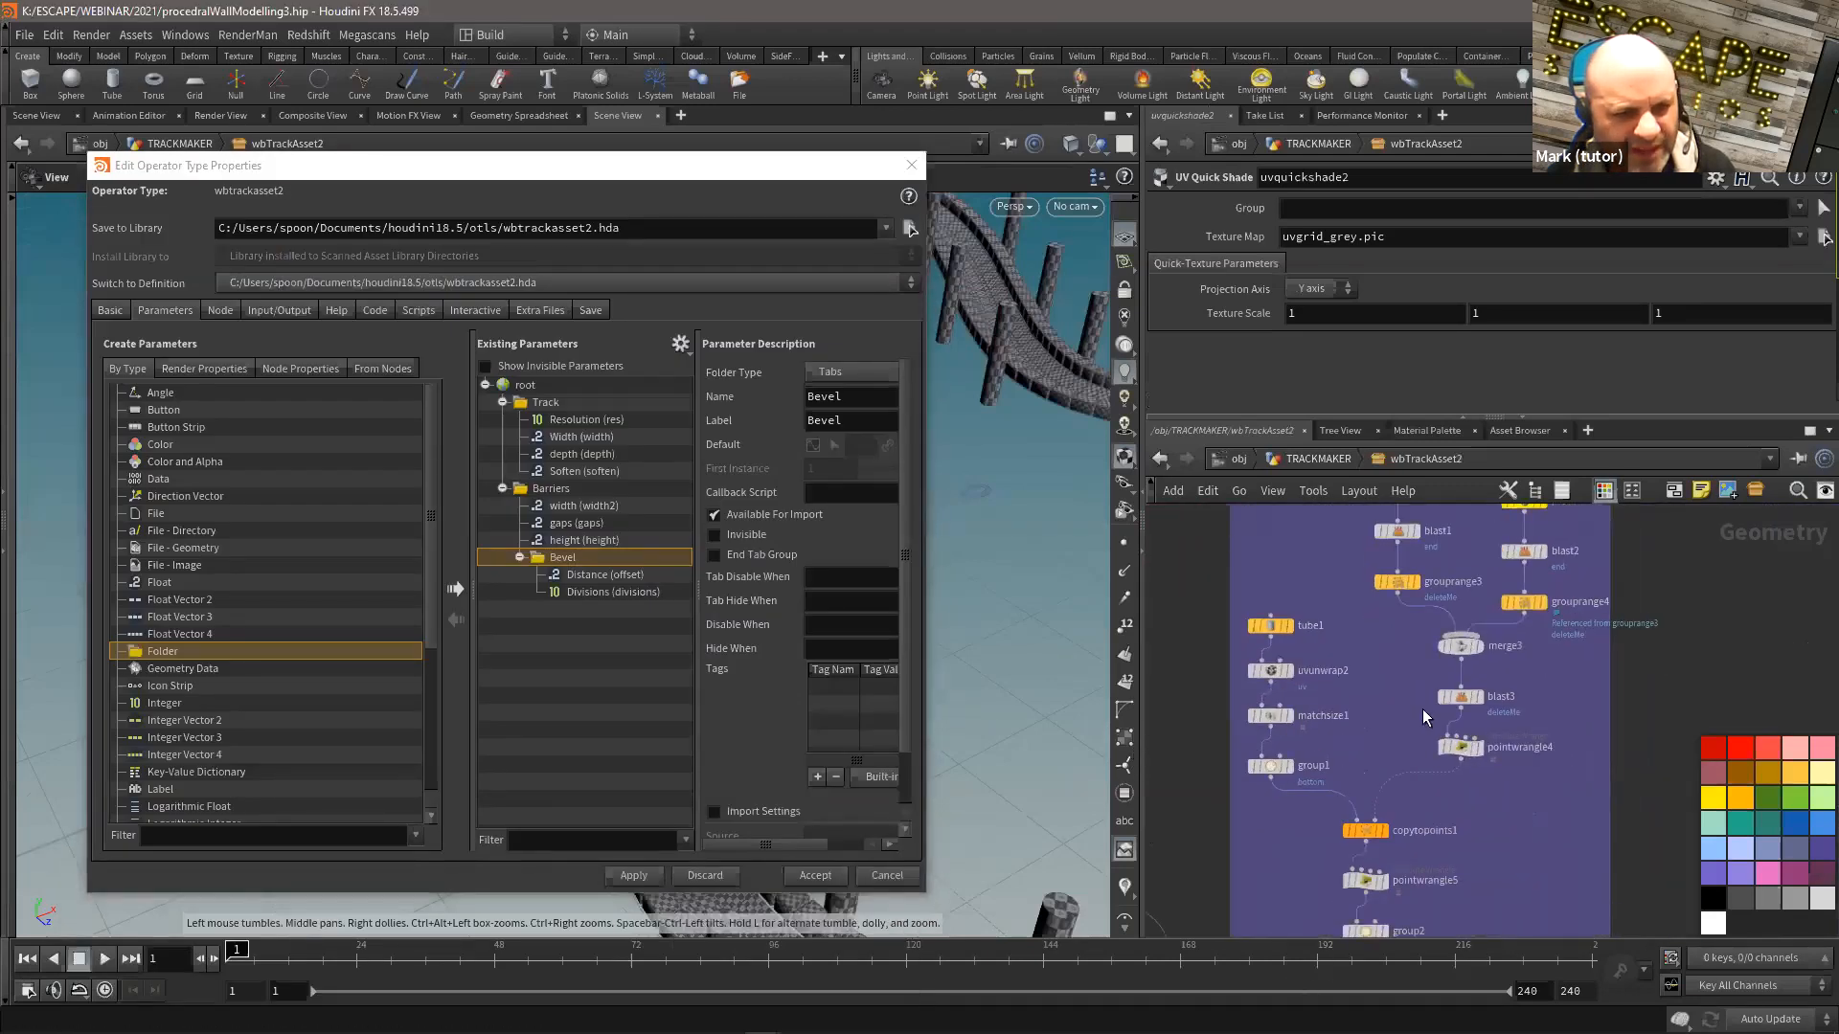
middle_click_drag(1455, 526, 1418, 667)
scroll(1422, 651, "up", 1)
left_click(1499, 640)
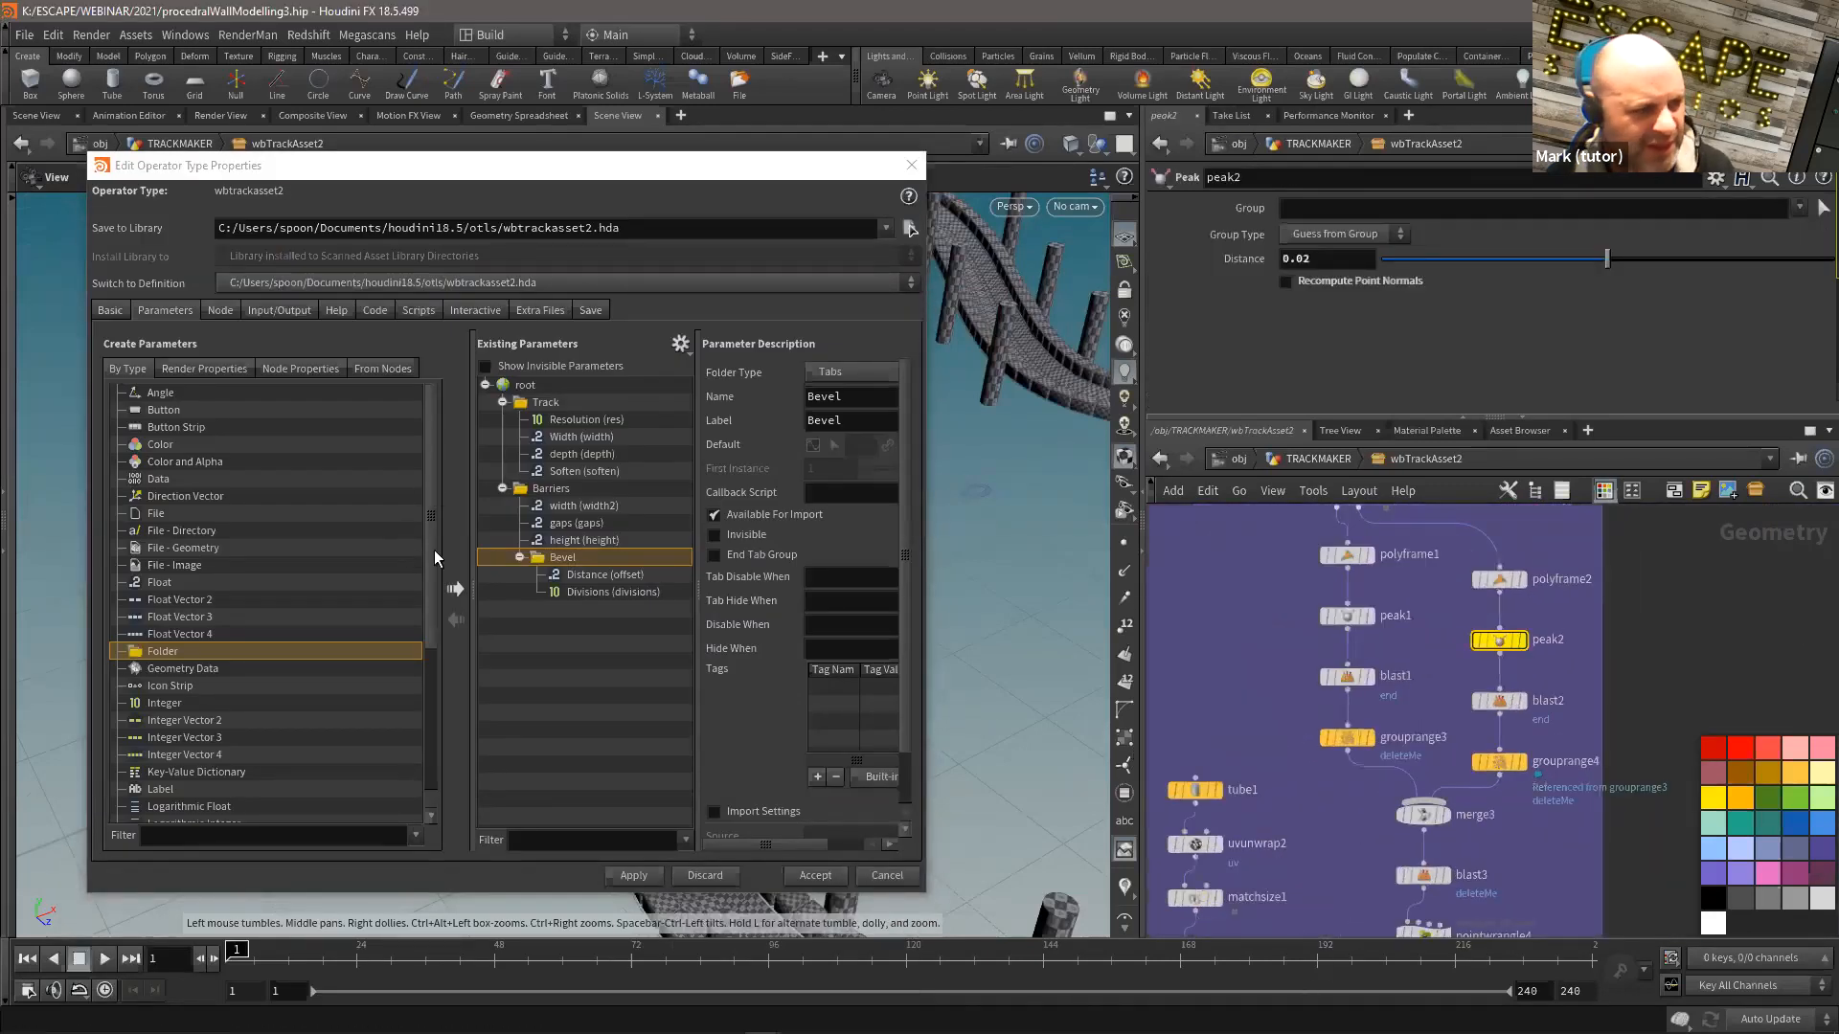
left_click(455, 588)
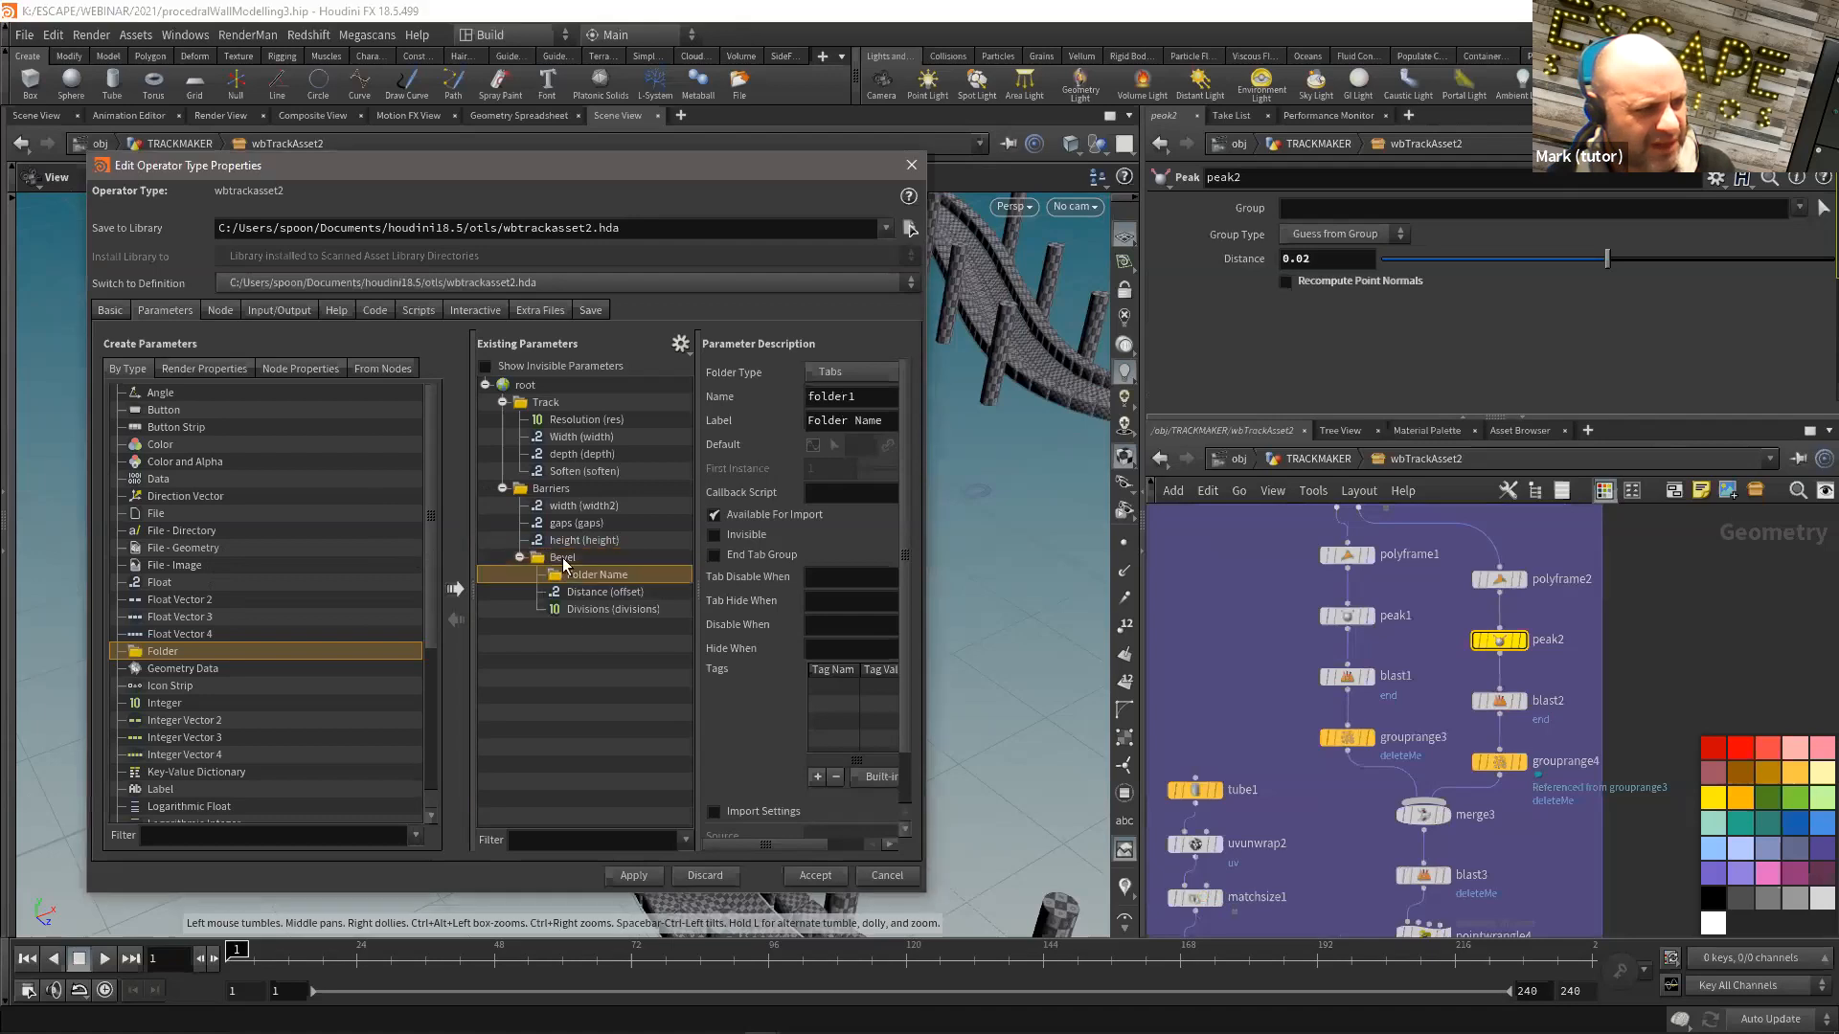
left_click_drag(556, 576, 528, 393)
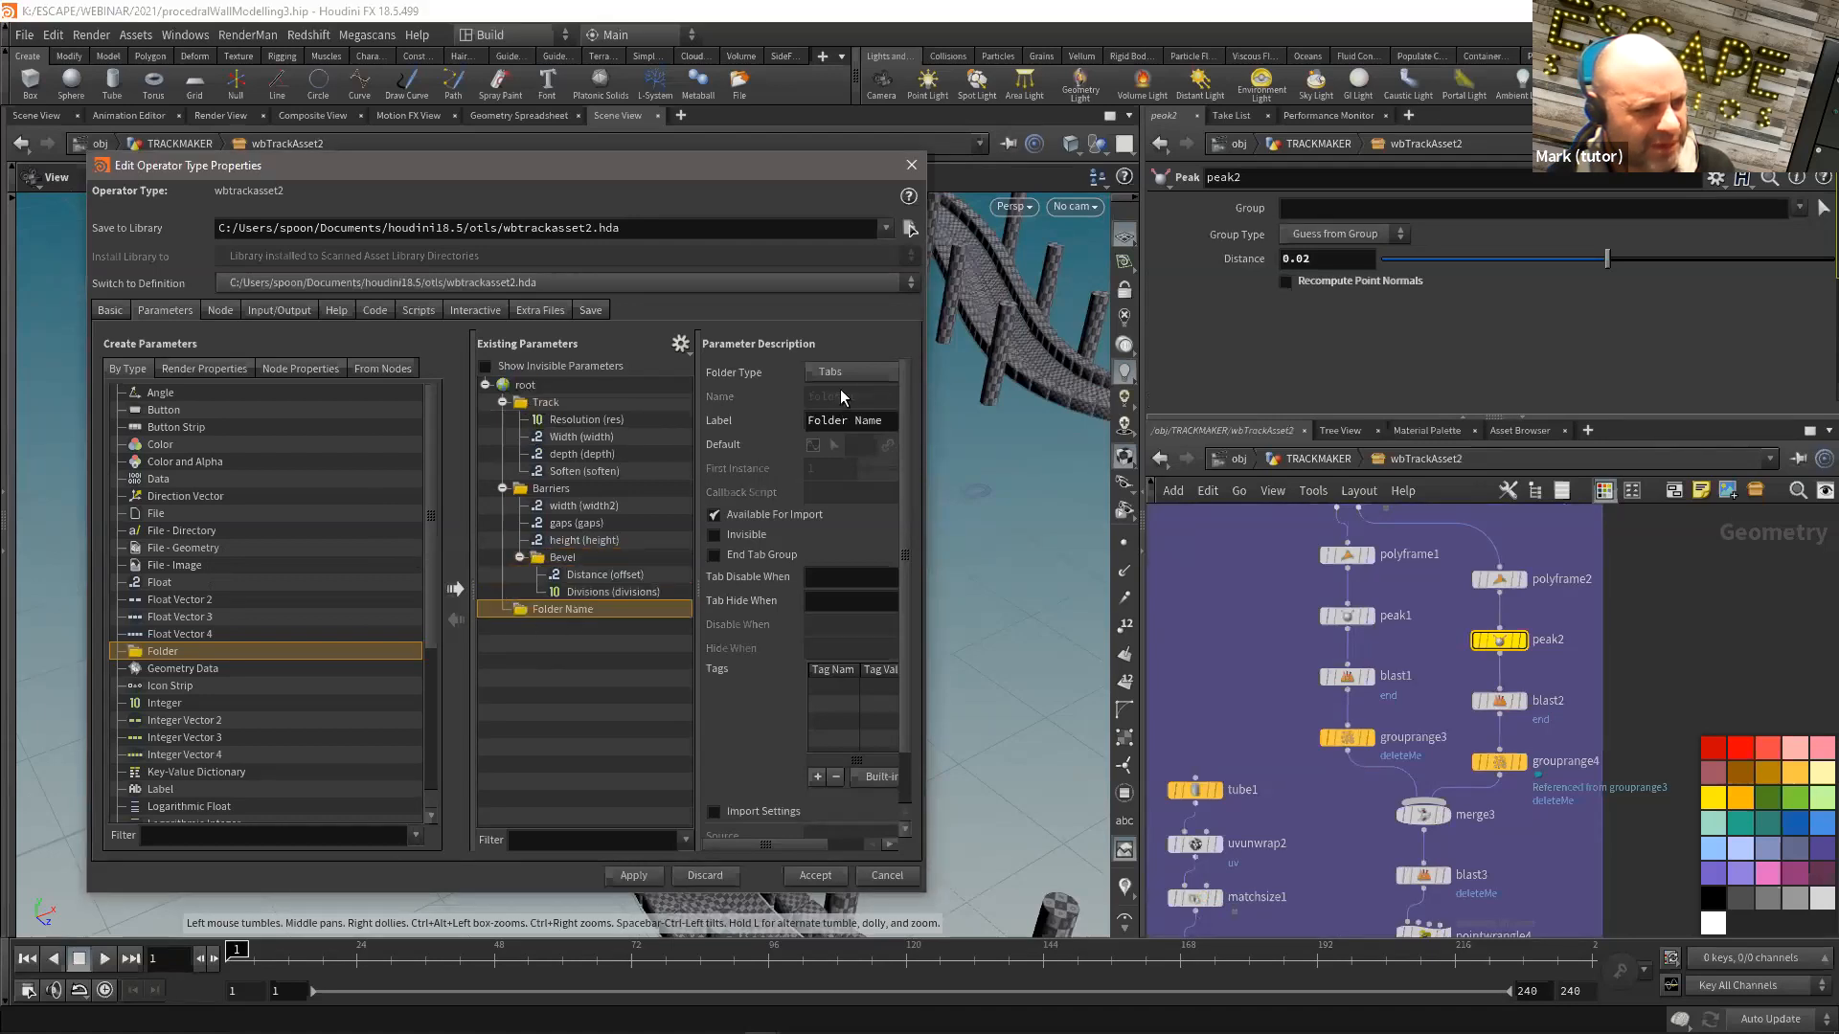
left_click(869, 420)
type("Posts")
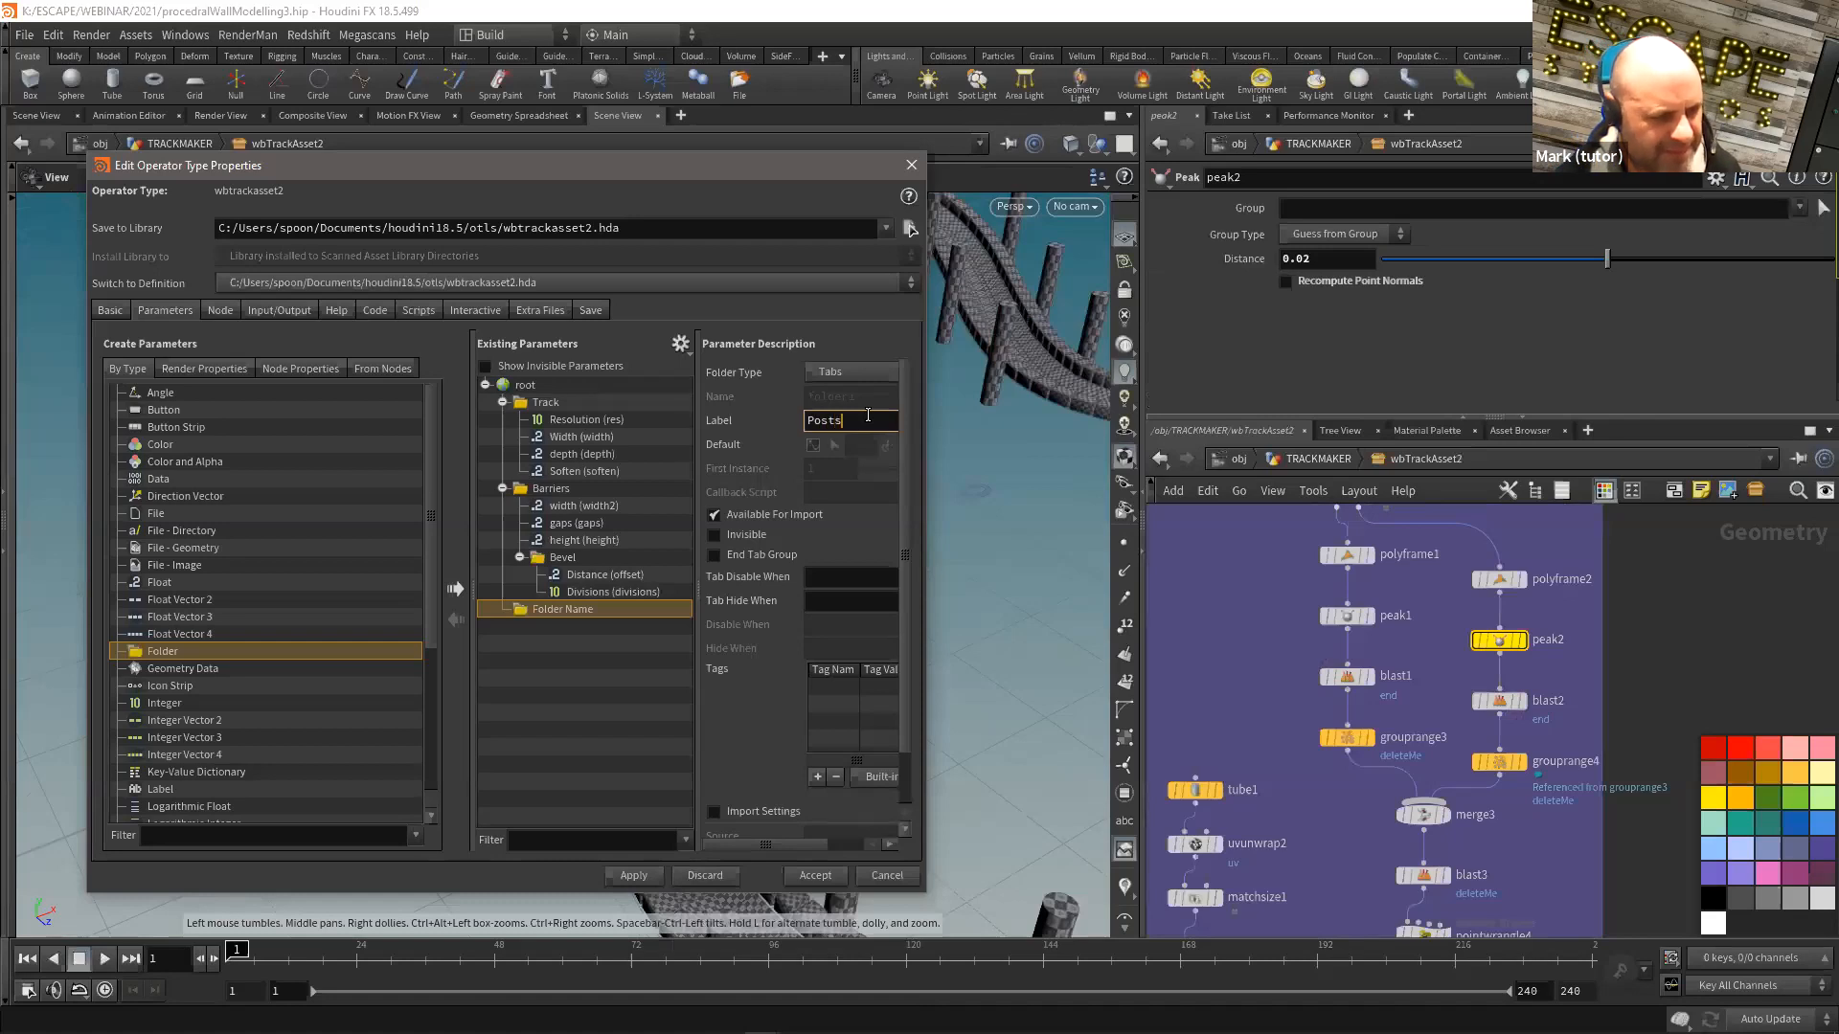
key("Tab")
left_click(644, 874)
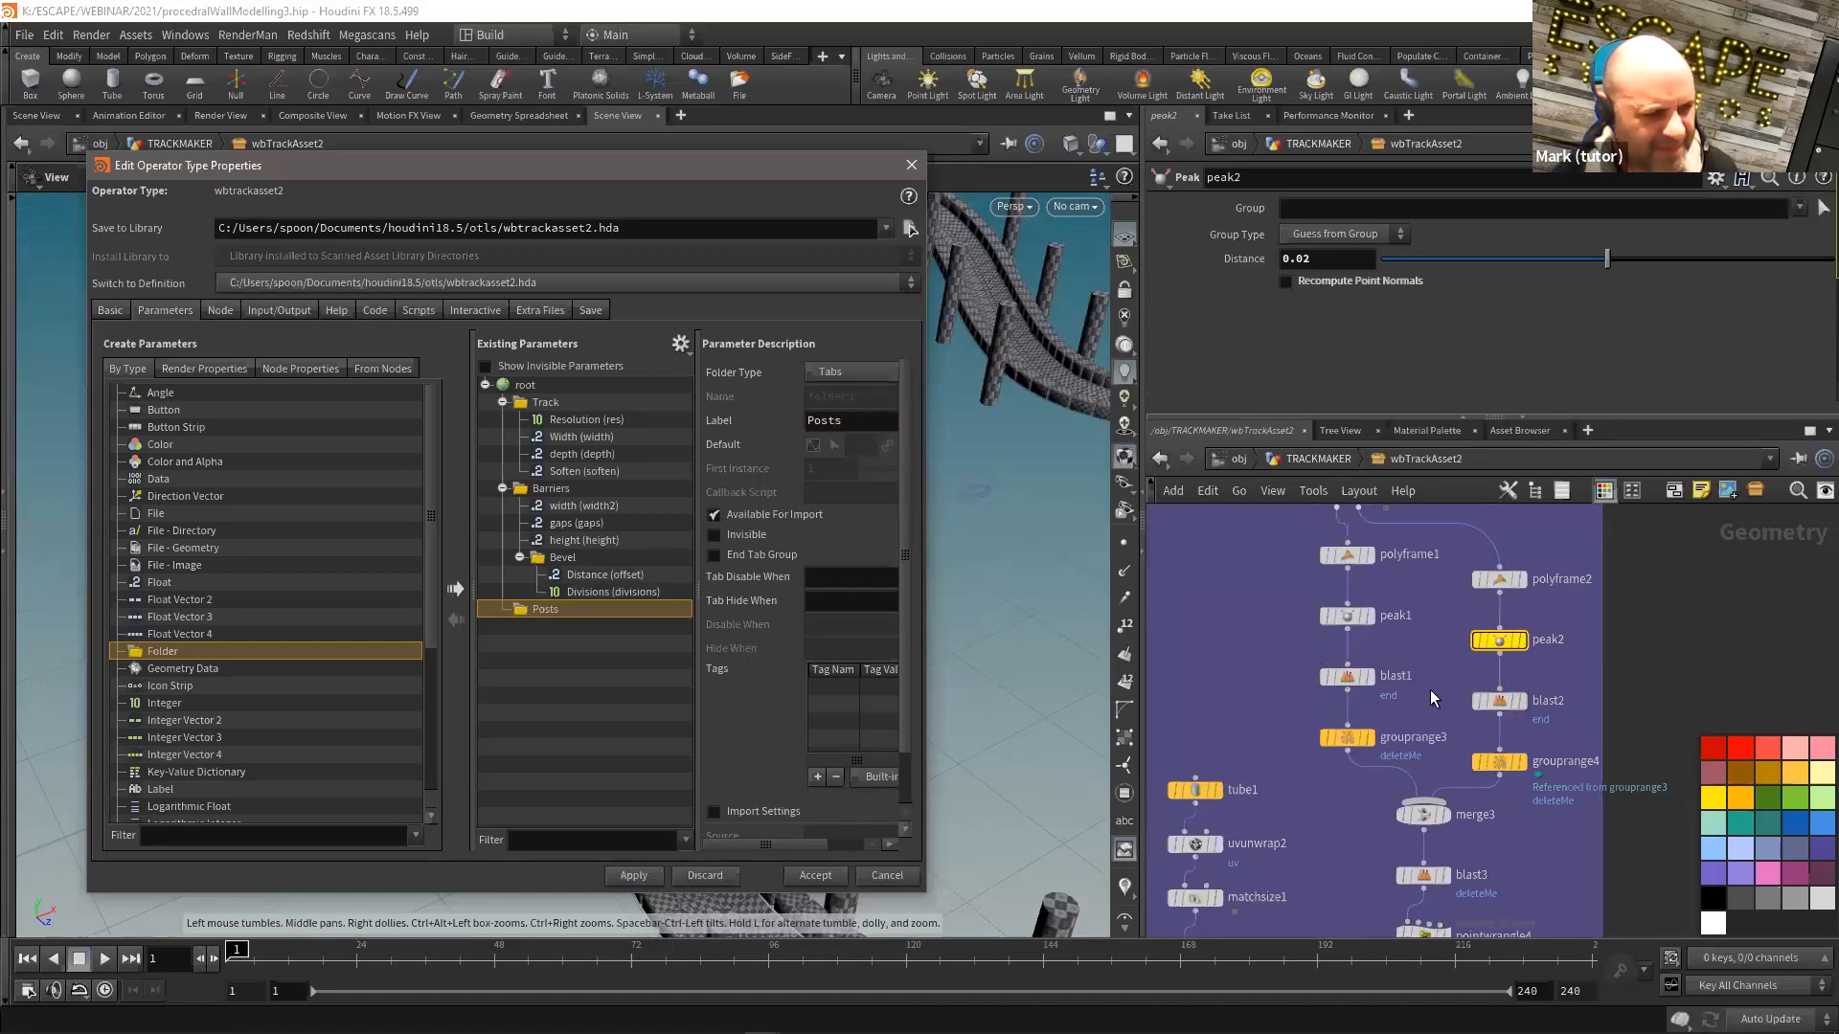
Step: Promote peak2's Distance parameter into the Posts folder and rename and label it offset
left_click(1556, 639)
left_click(1397, 616)
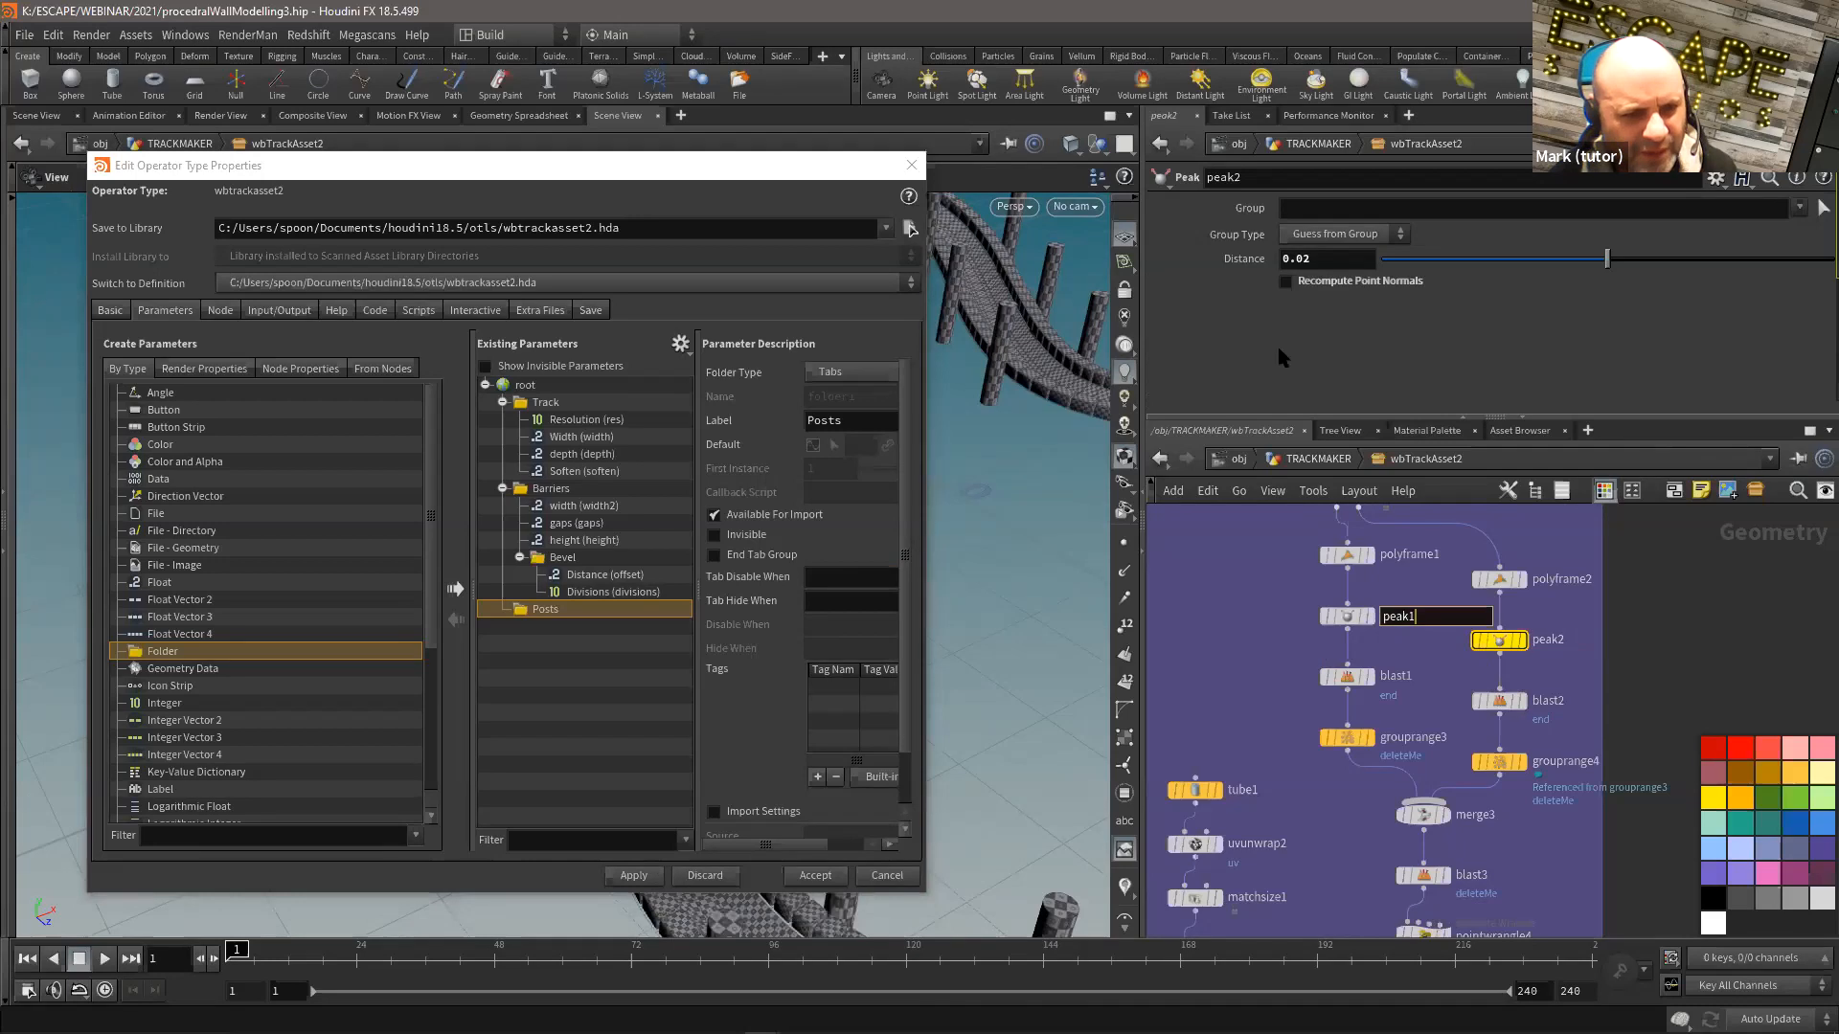
left_click_drag(1245, 259, 881, 388)
left_click_drag(551, 627, 544, 610)
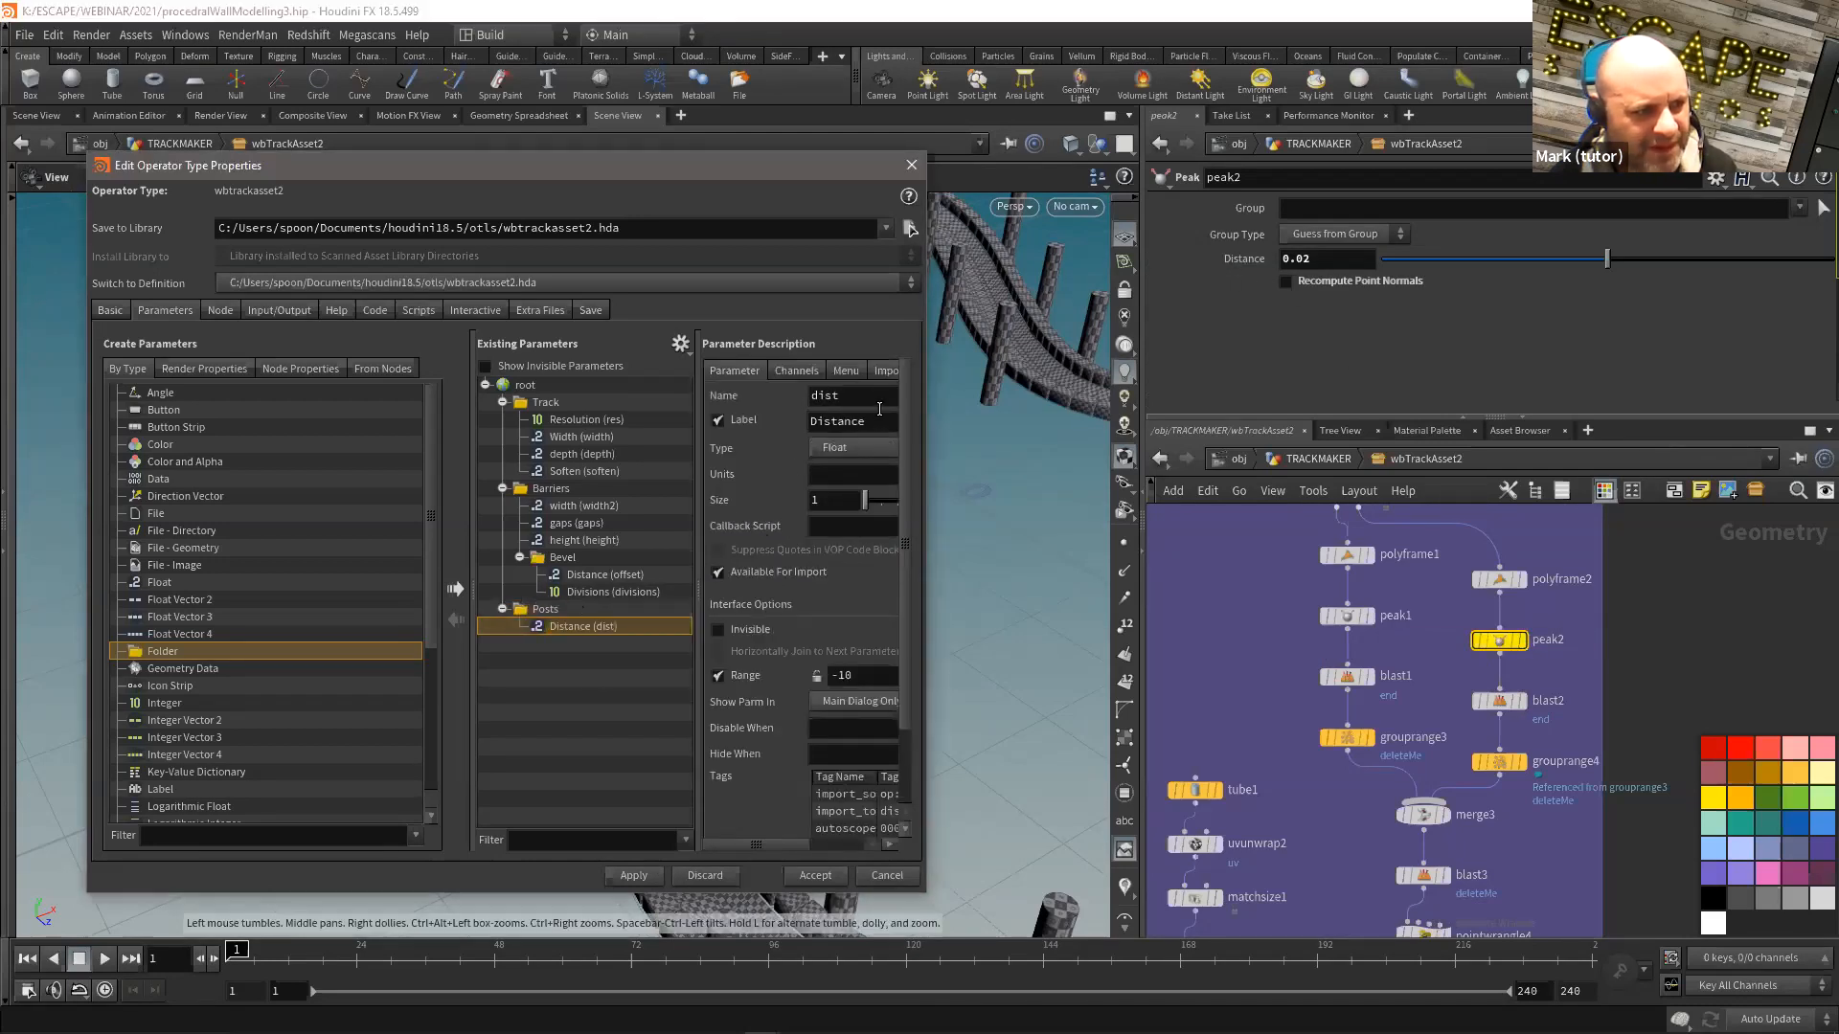
key("Tab")
type("offset")
key("Return")
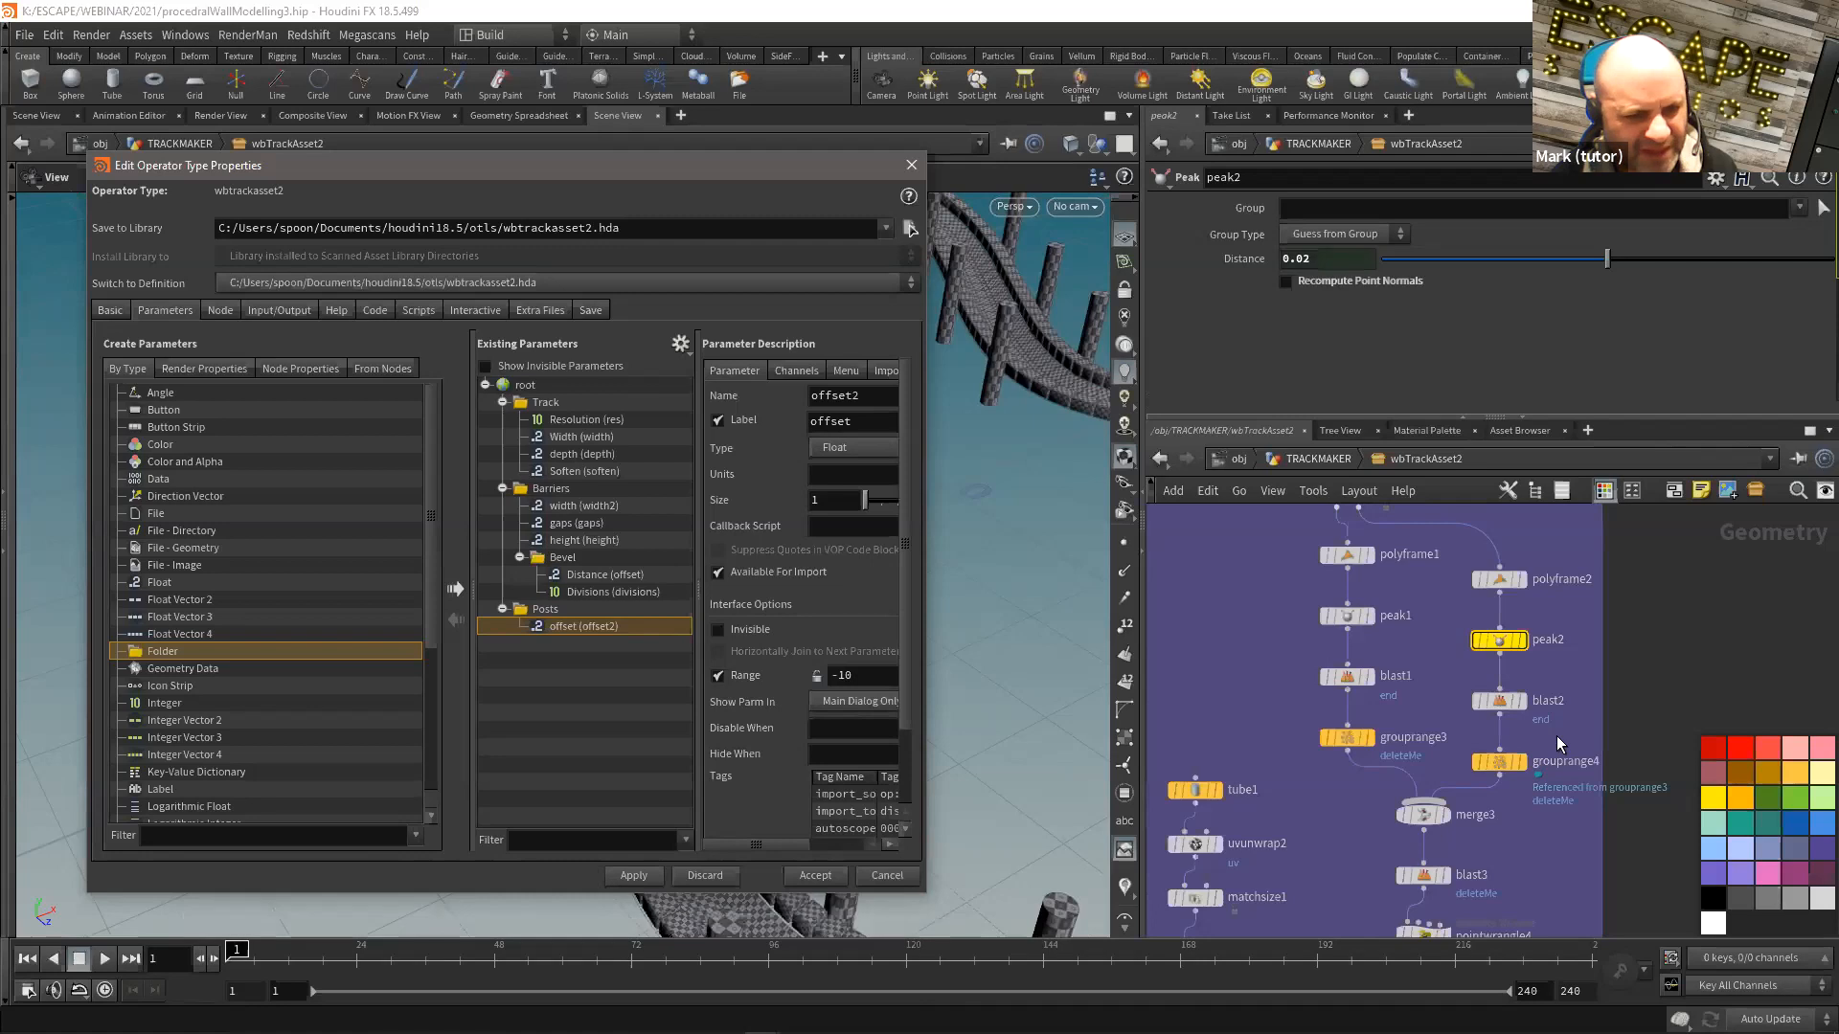
Step: Promote grouprange3's Select parameter into the Posts folder, naming it postPrune with the label Post Prune
left_click(1524, 763)
left_click(1336, 737)
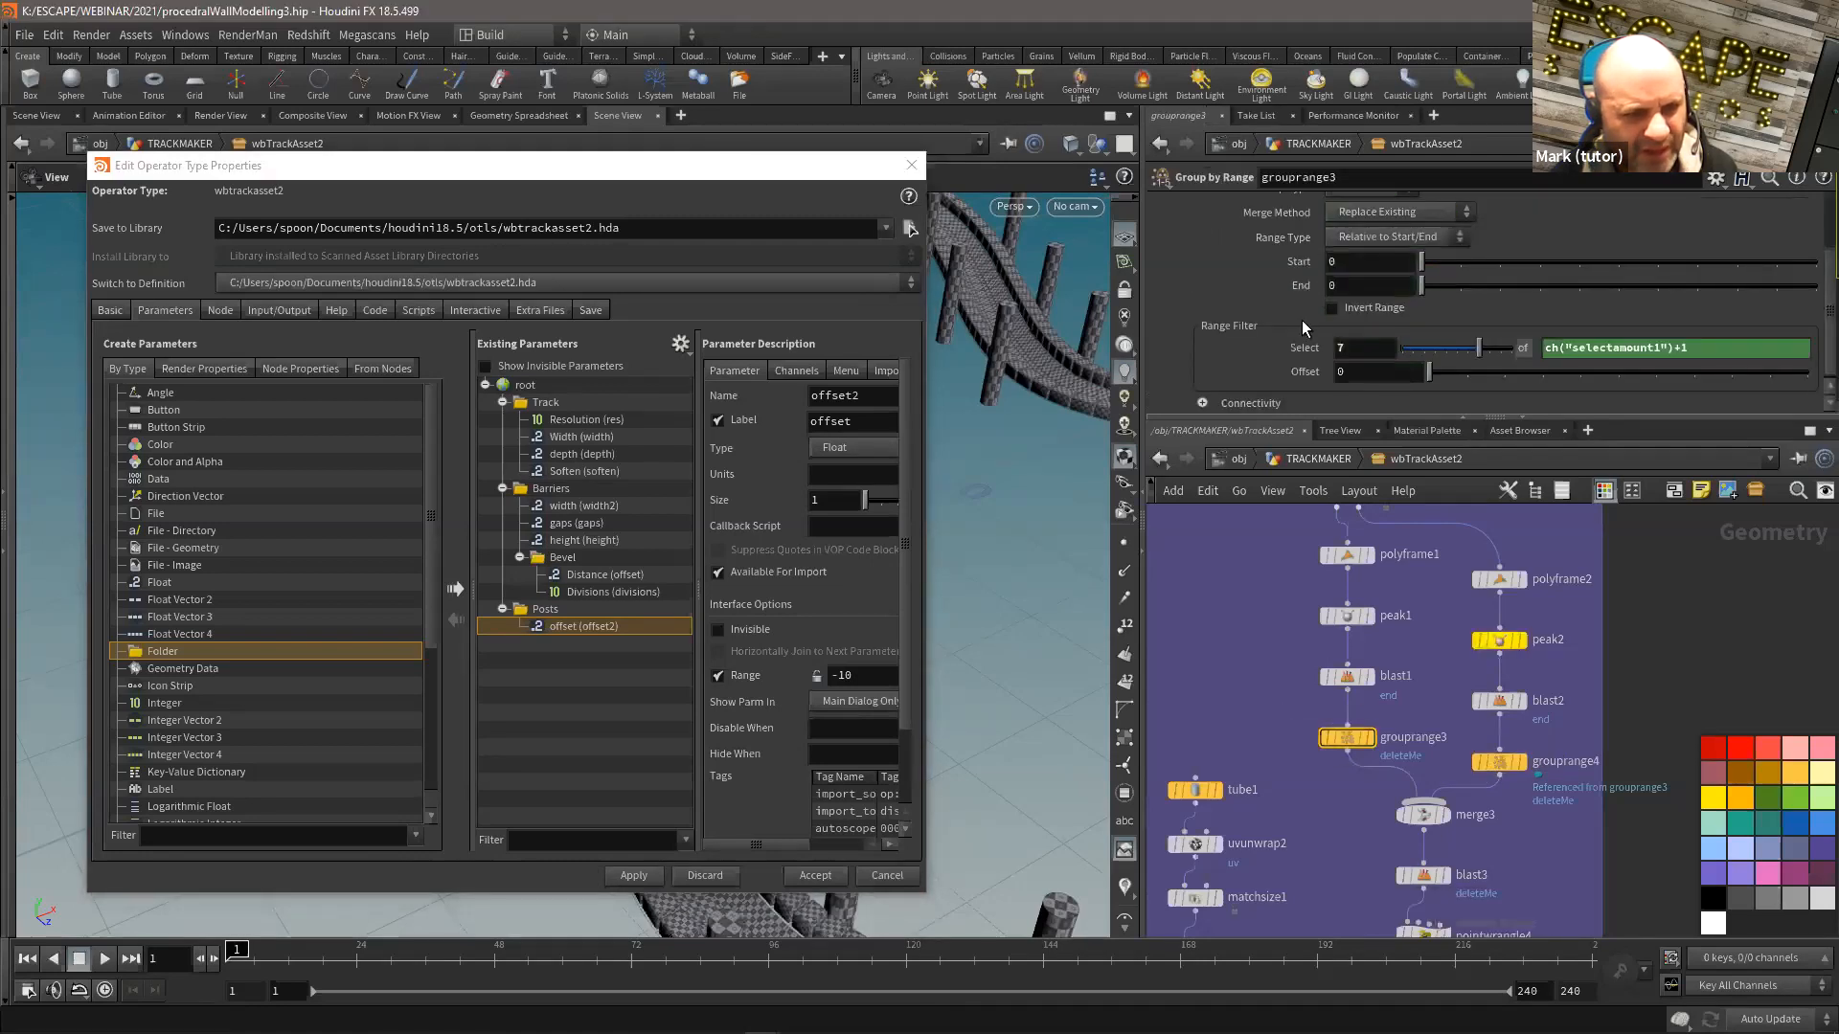
left_click_drag(1304, 348, 578, 640)
left_click(578, 640)
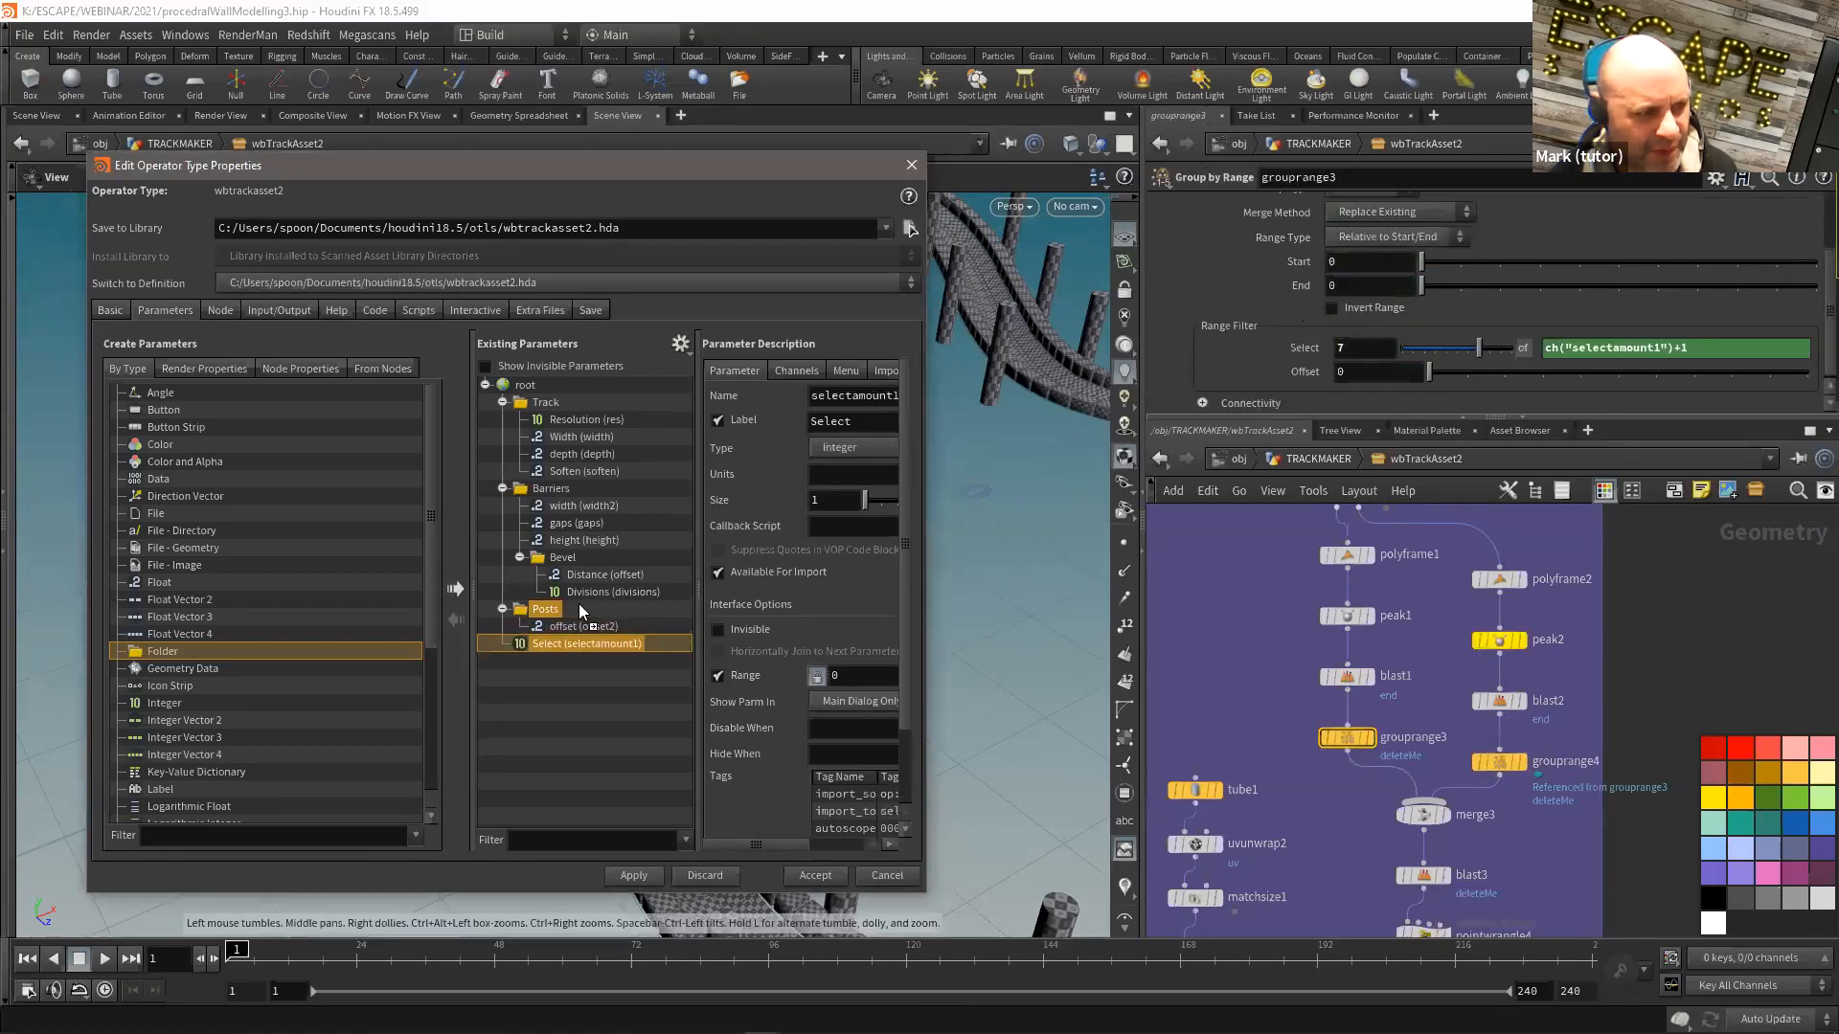
double_click(874, 395)
type("ps")
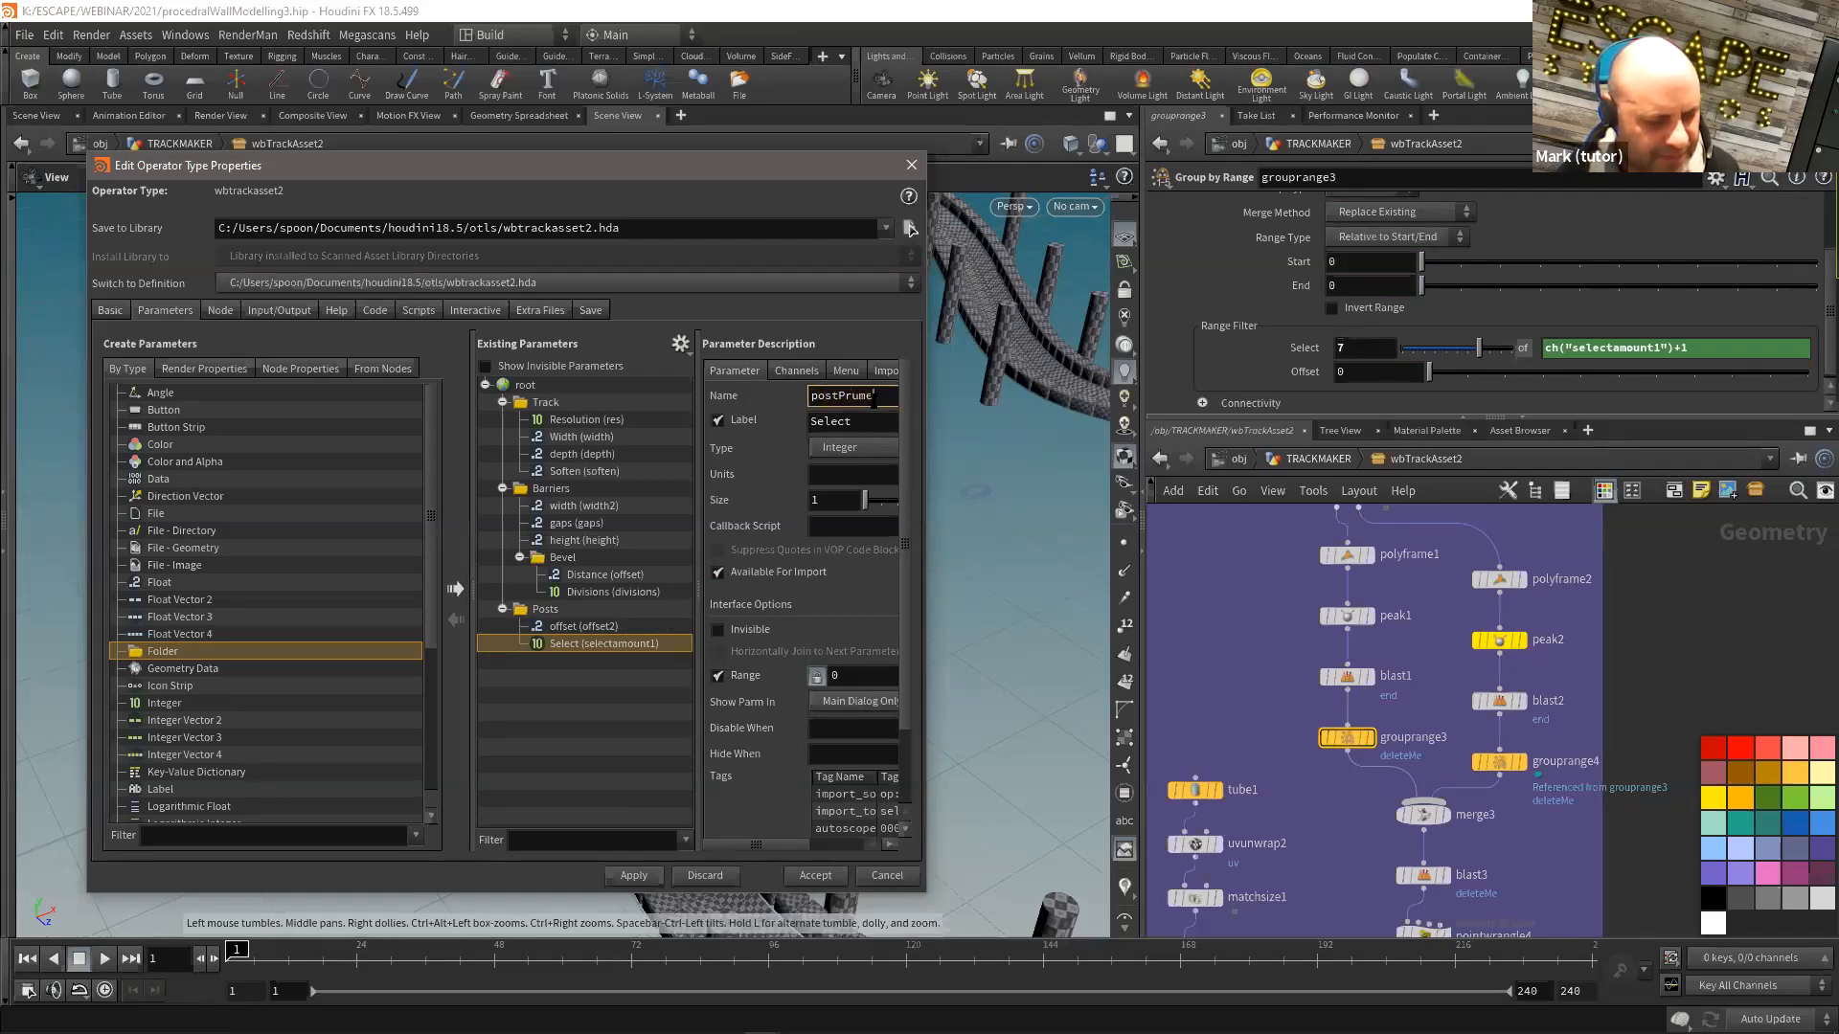
type("e")
key("Tab")
type("P")
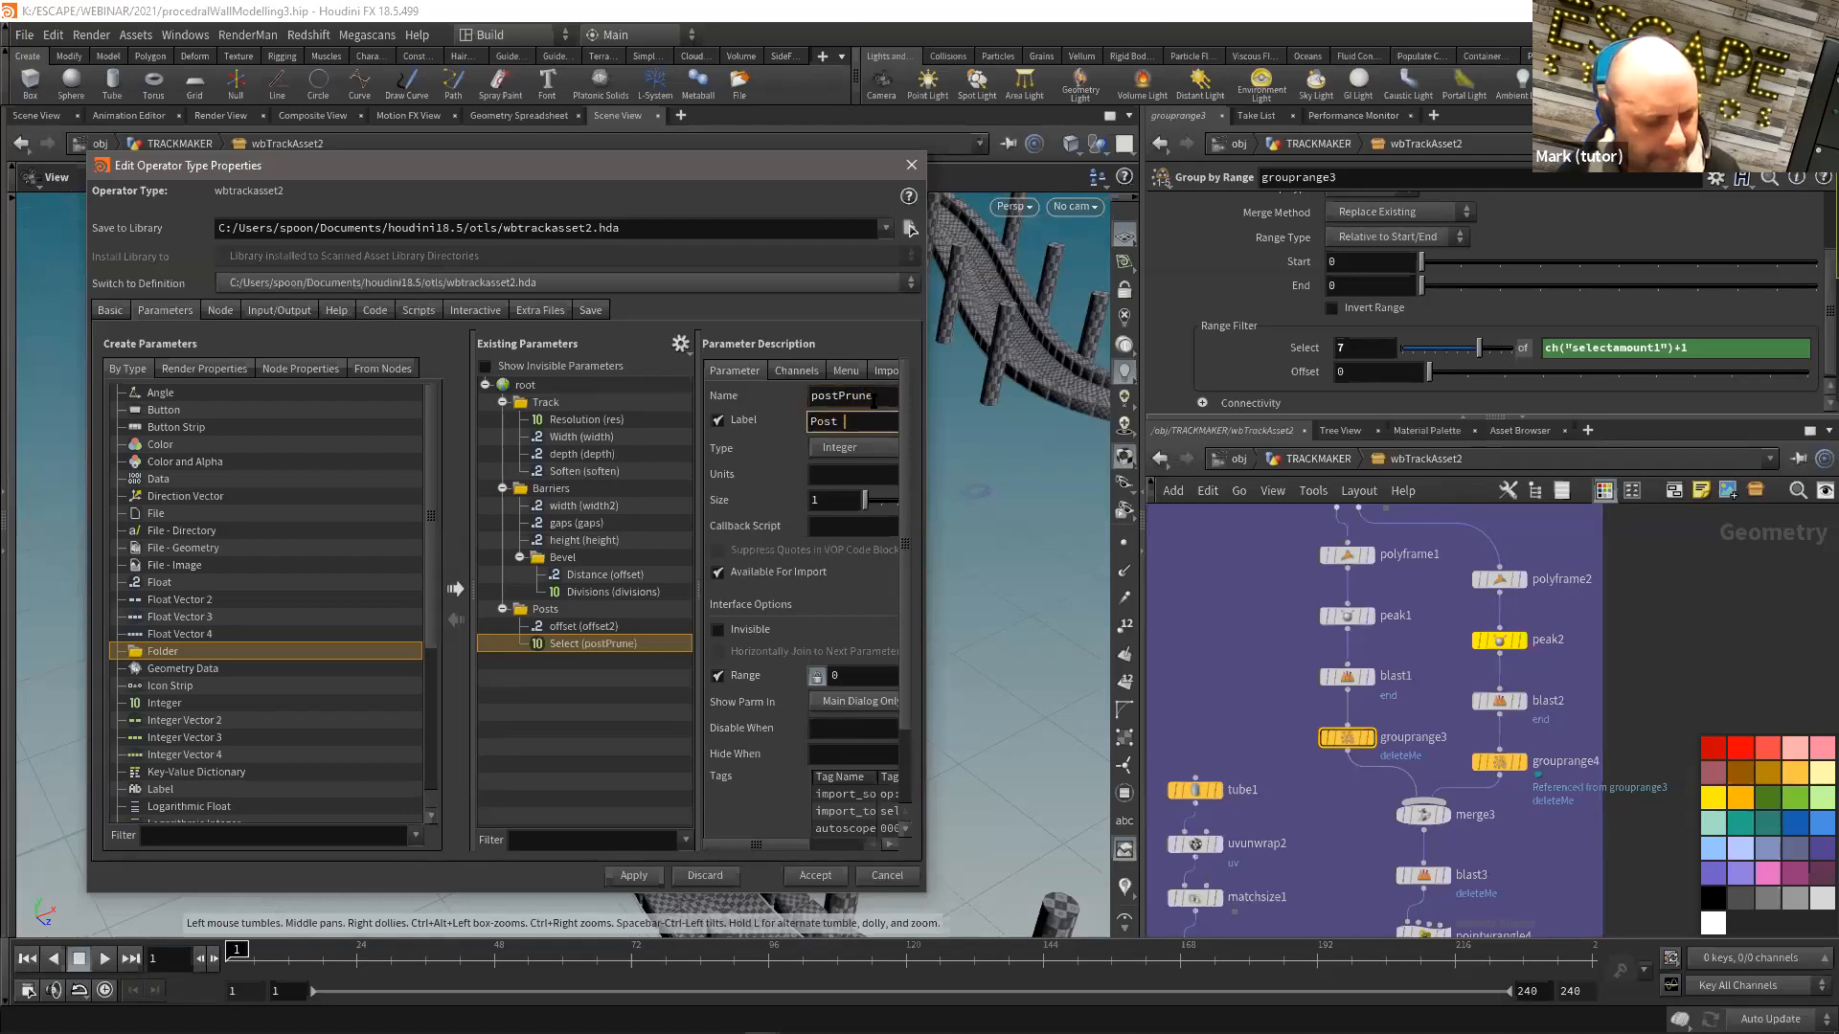
type("ost Prune")
key("Tab")
left_click_drag(772, 841, 772, 841)
Step: Add a subfolder at the start of the Posts folder with PostSettings as its name and label, and apply it
middle_click_drag(1283, 738, 1290, 625)
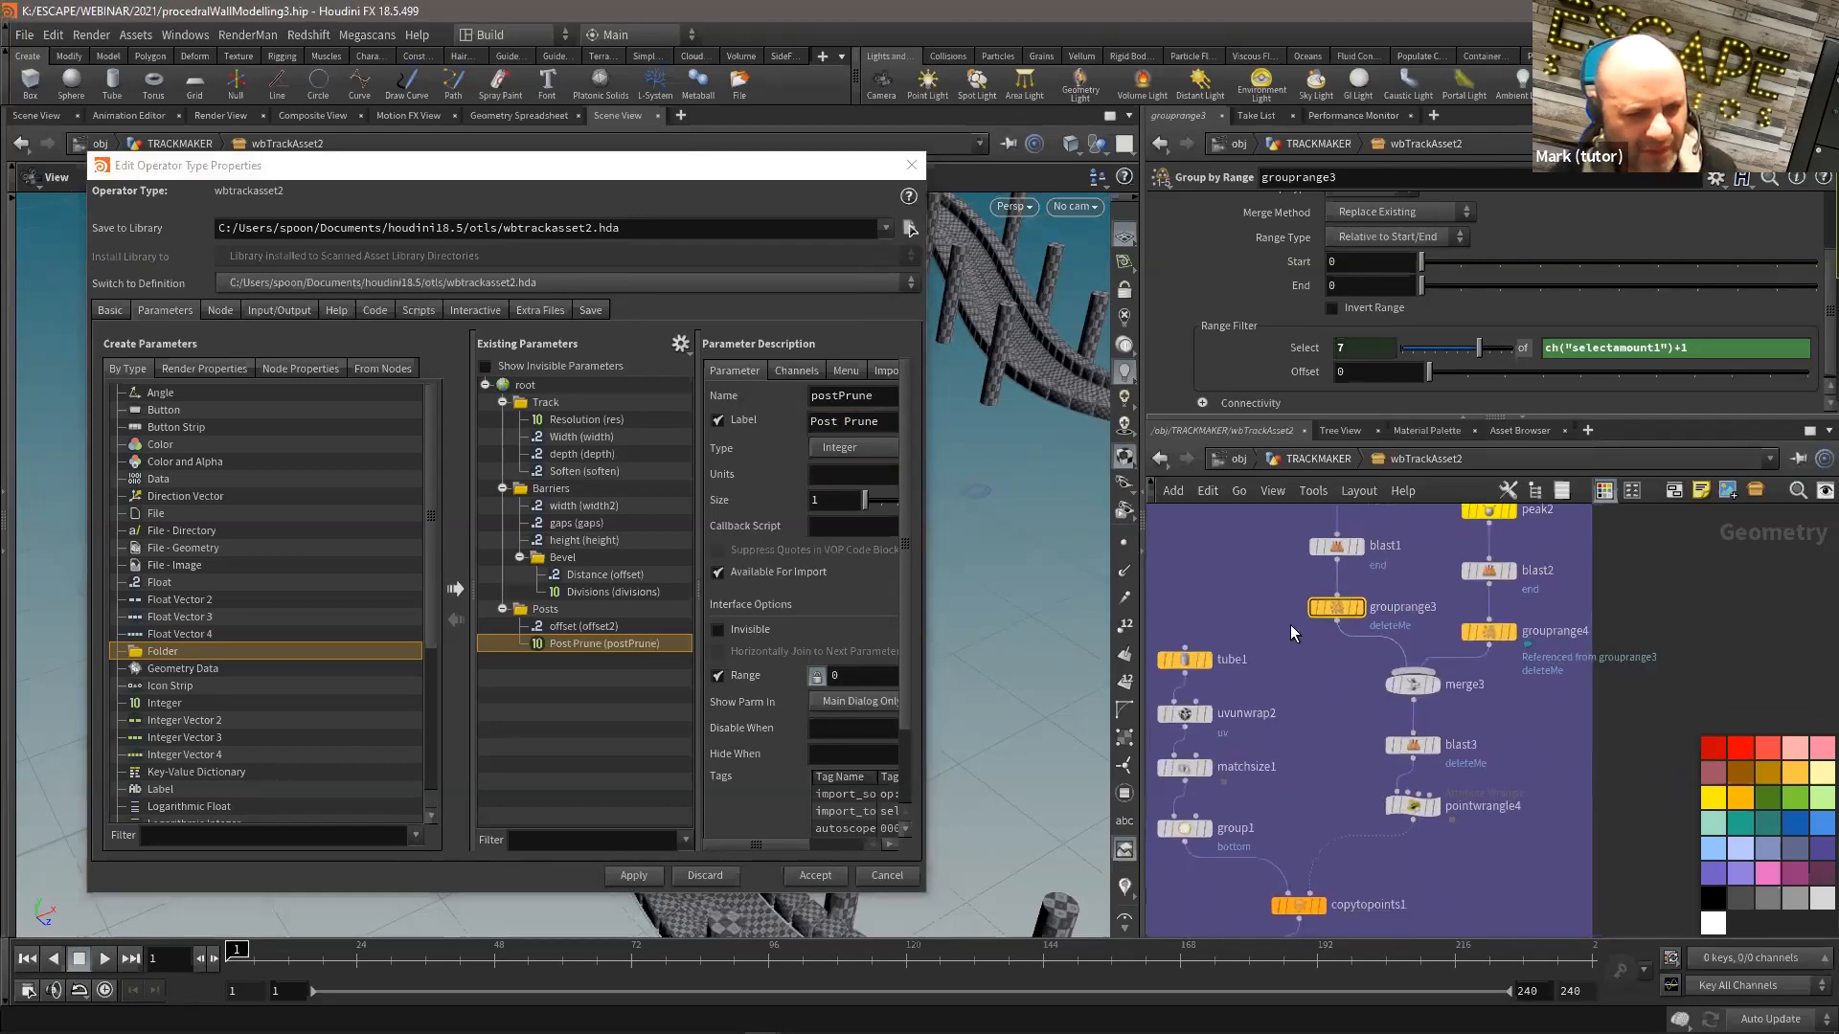
left_click(1209, 655)
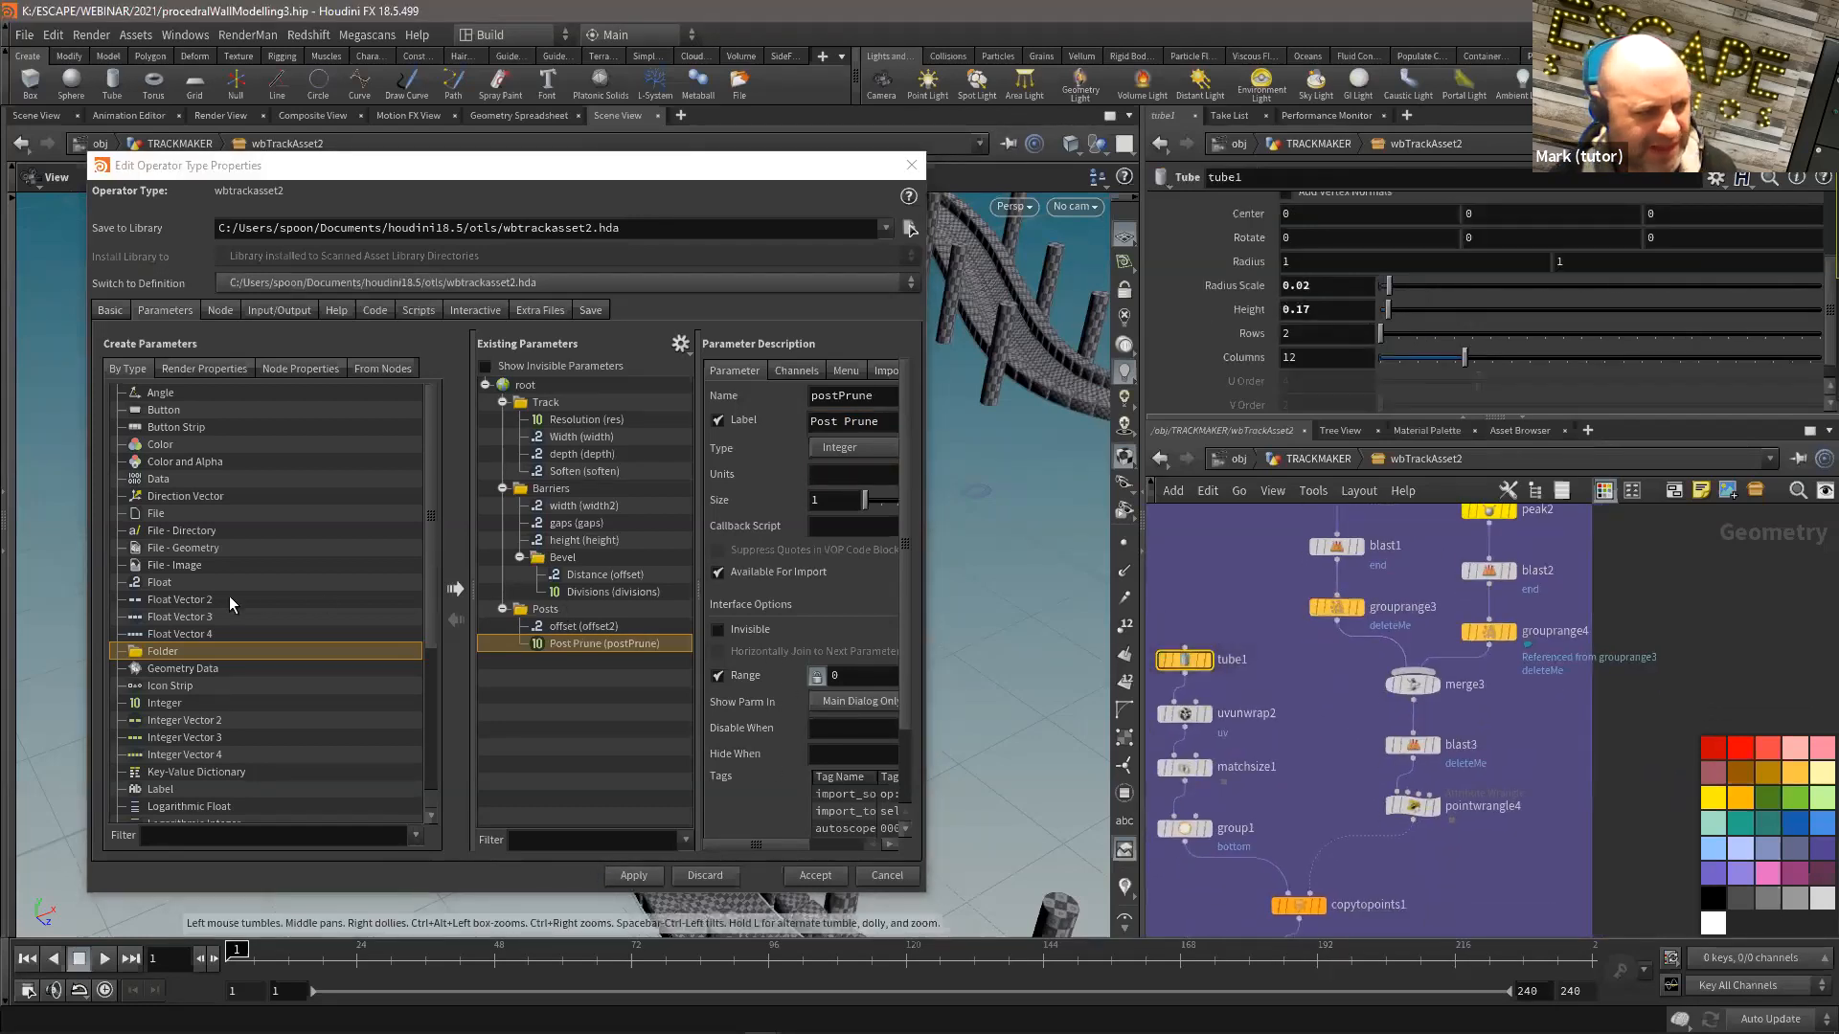
left_click(456, 589)
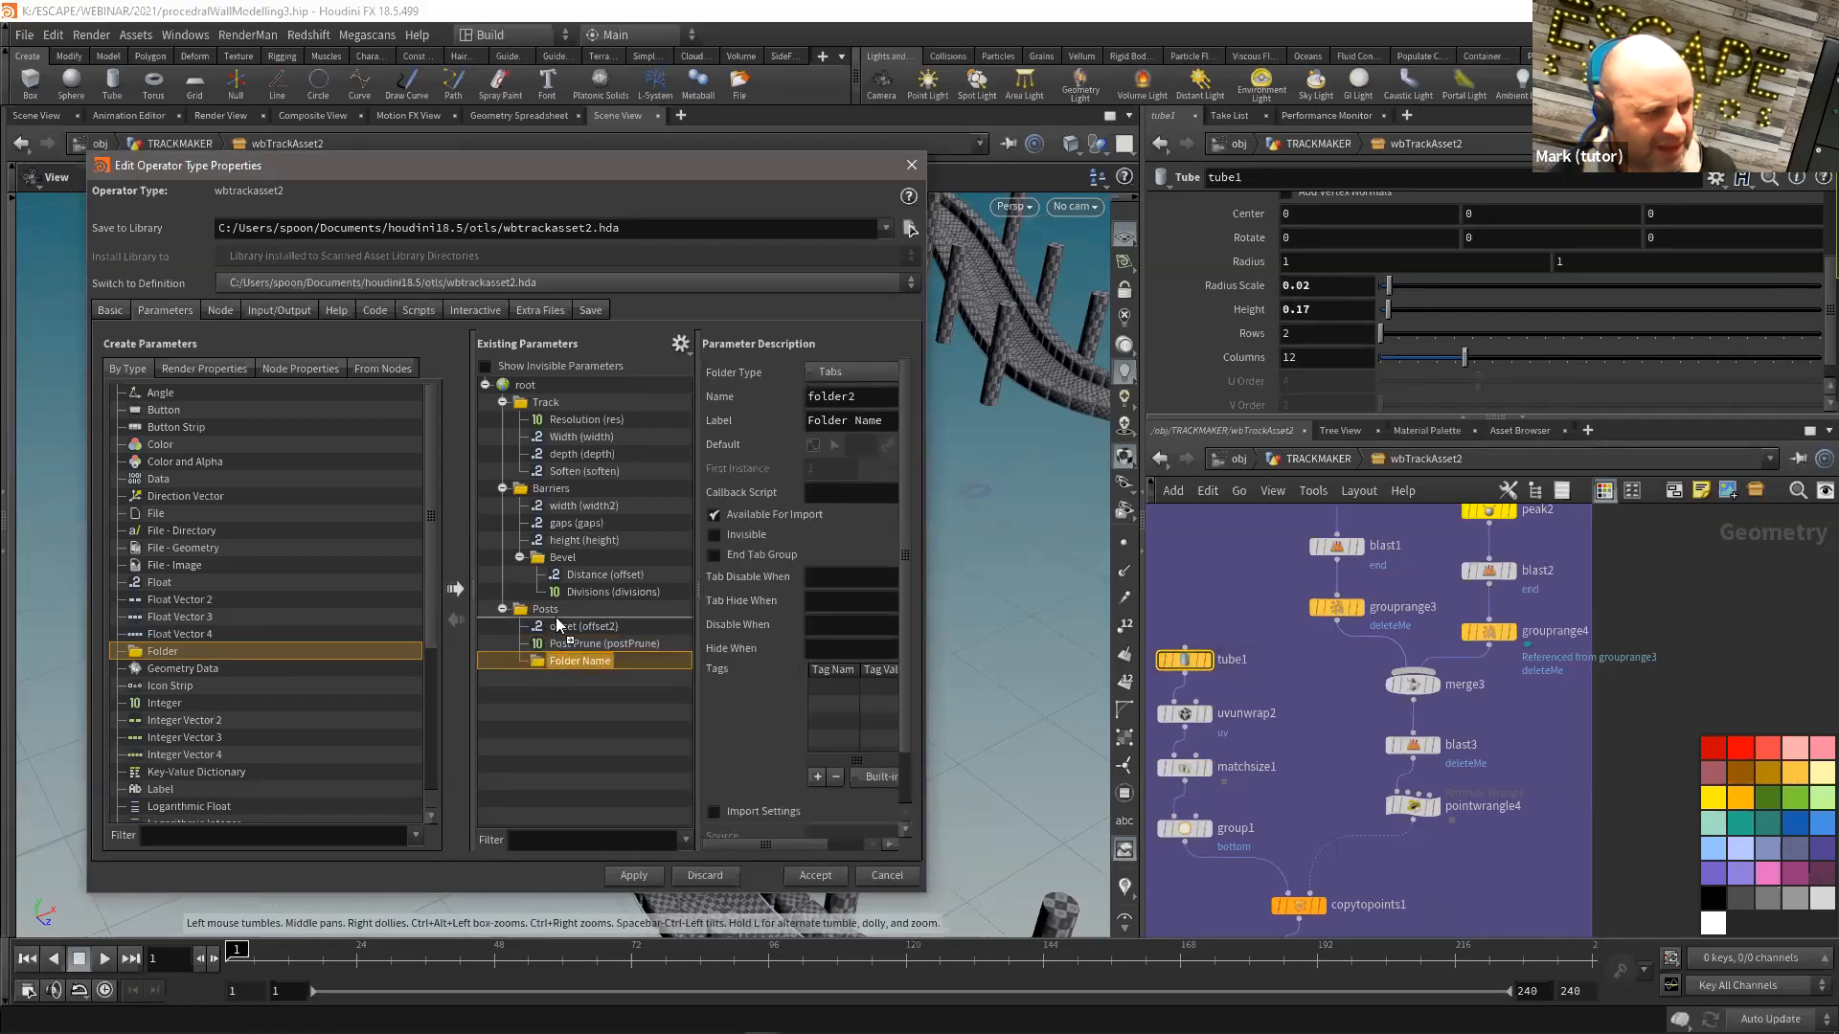
double_click(830, 395)
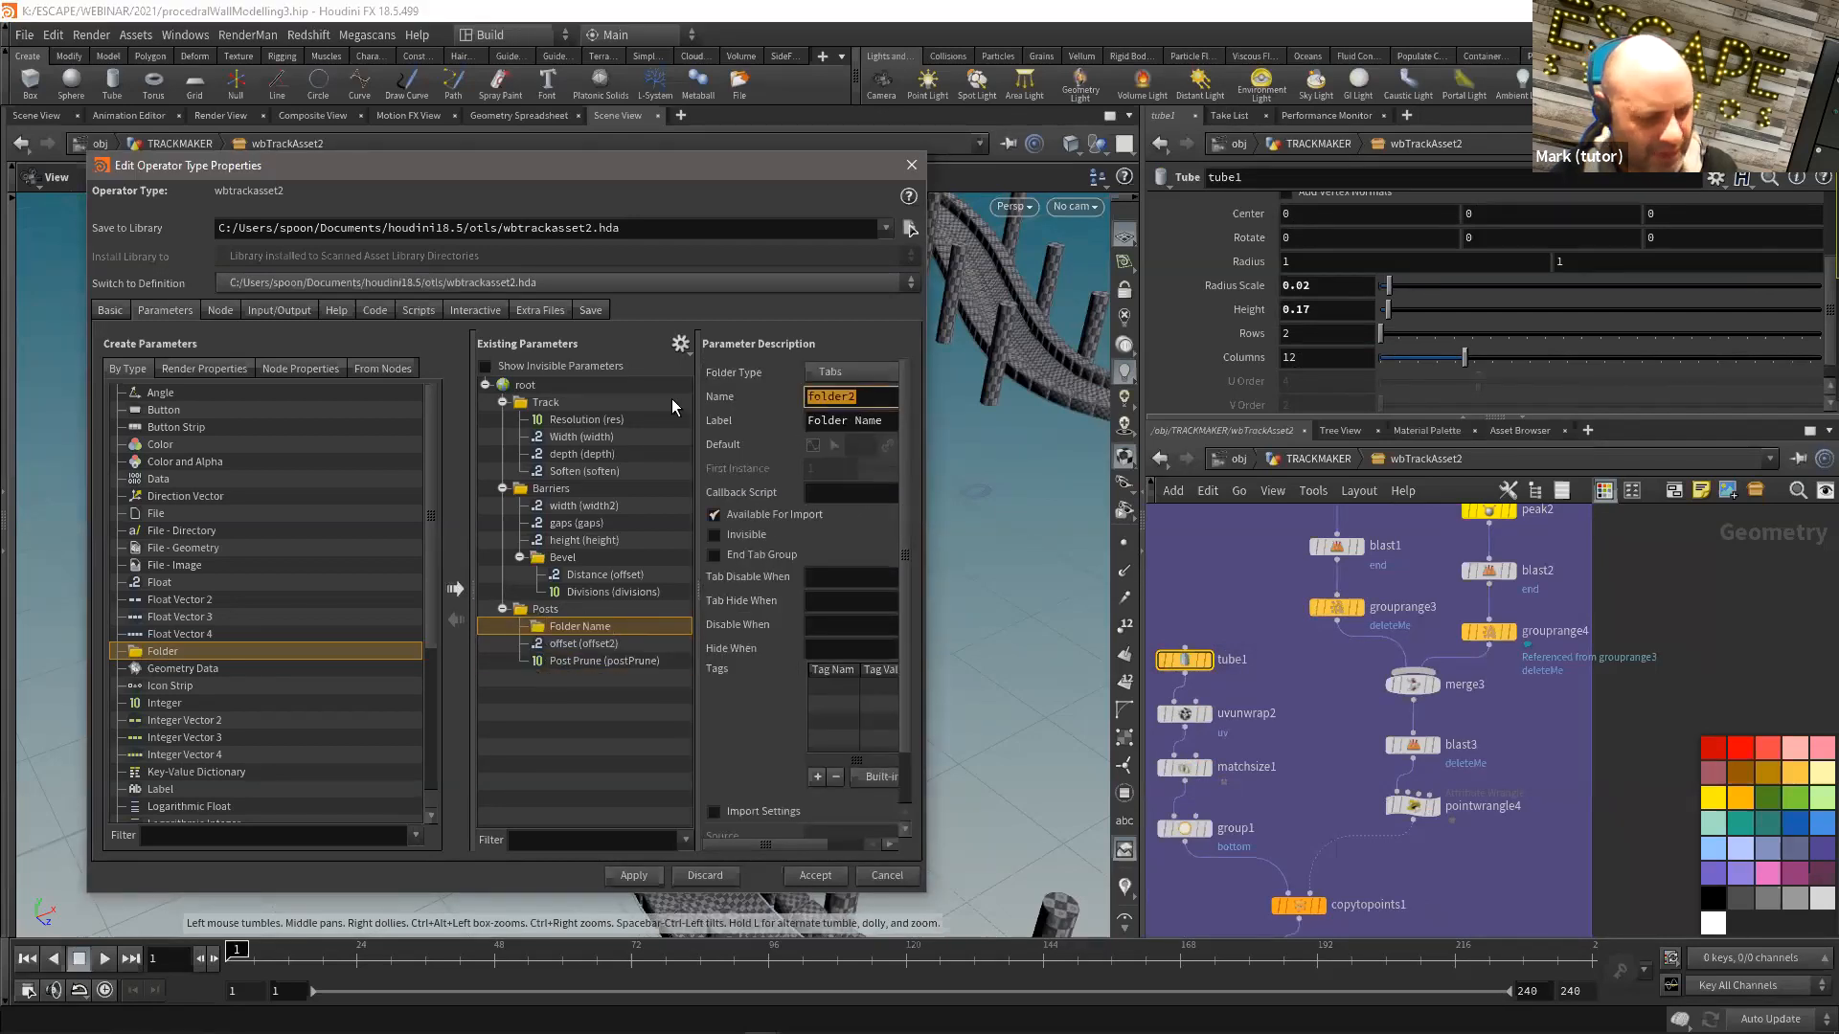
type("PostSettings")
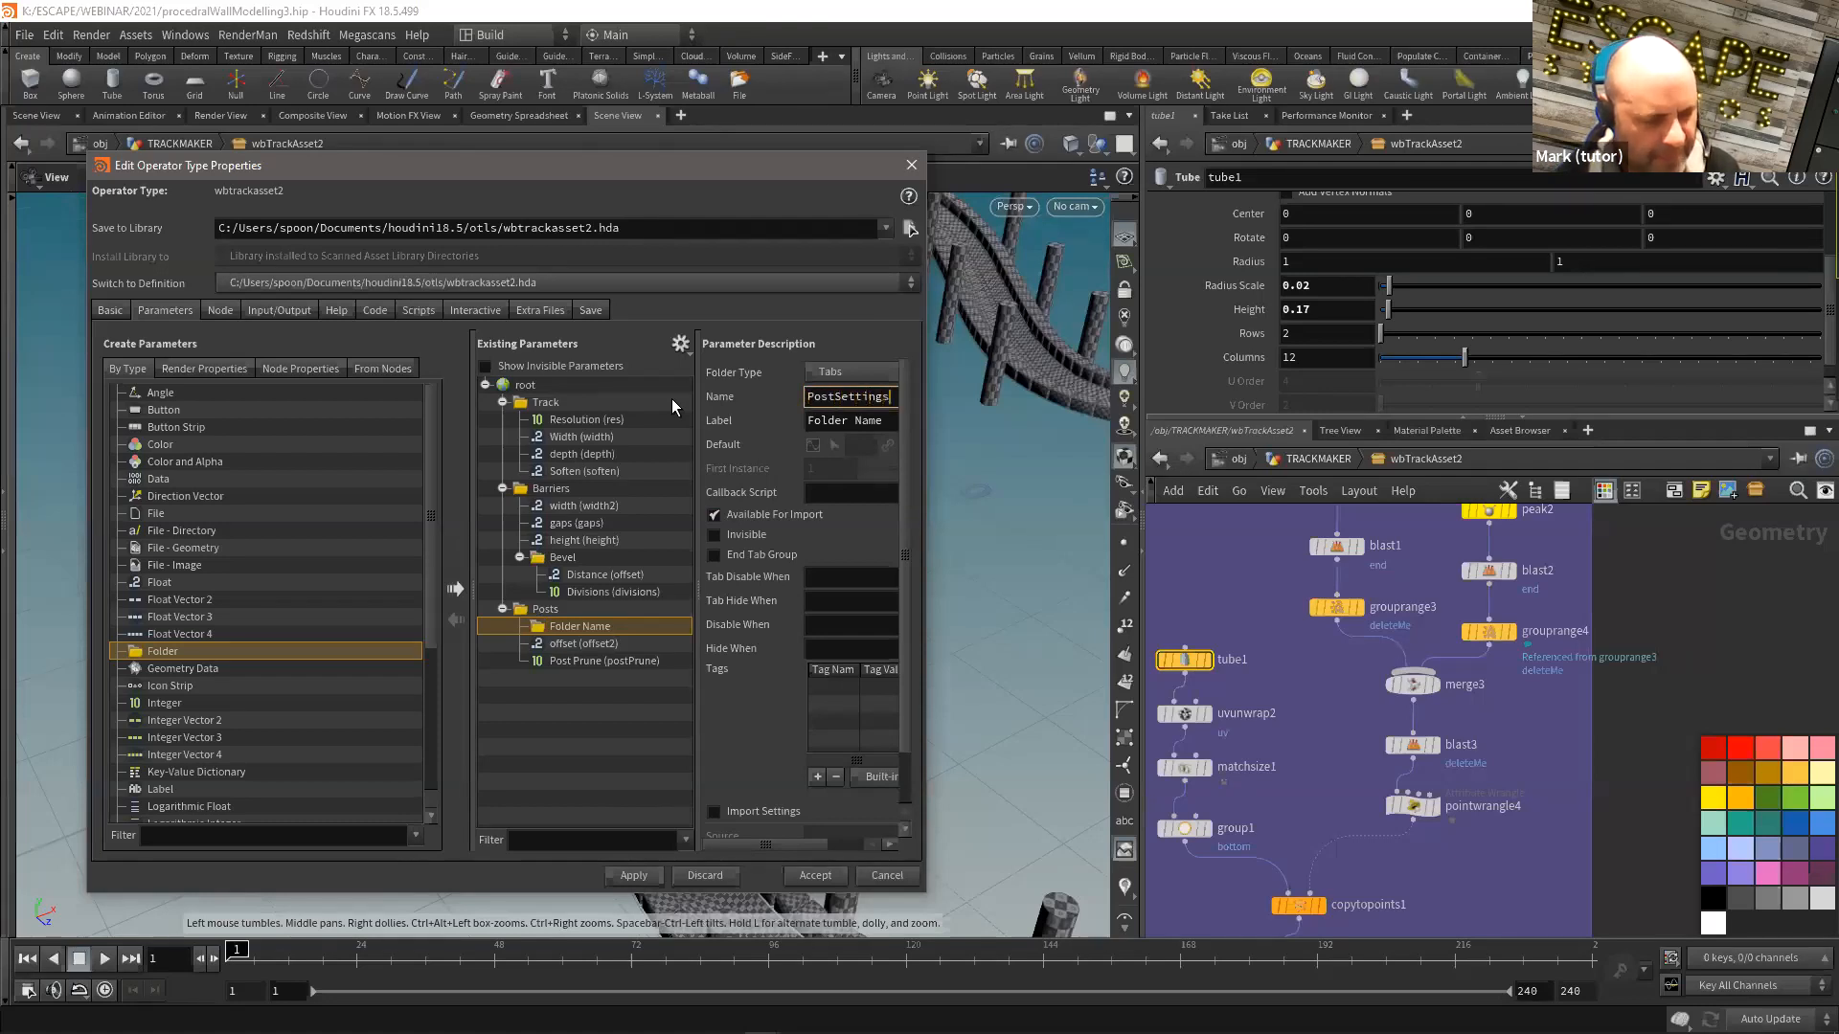
key("Return")
key("ctrl+c")
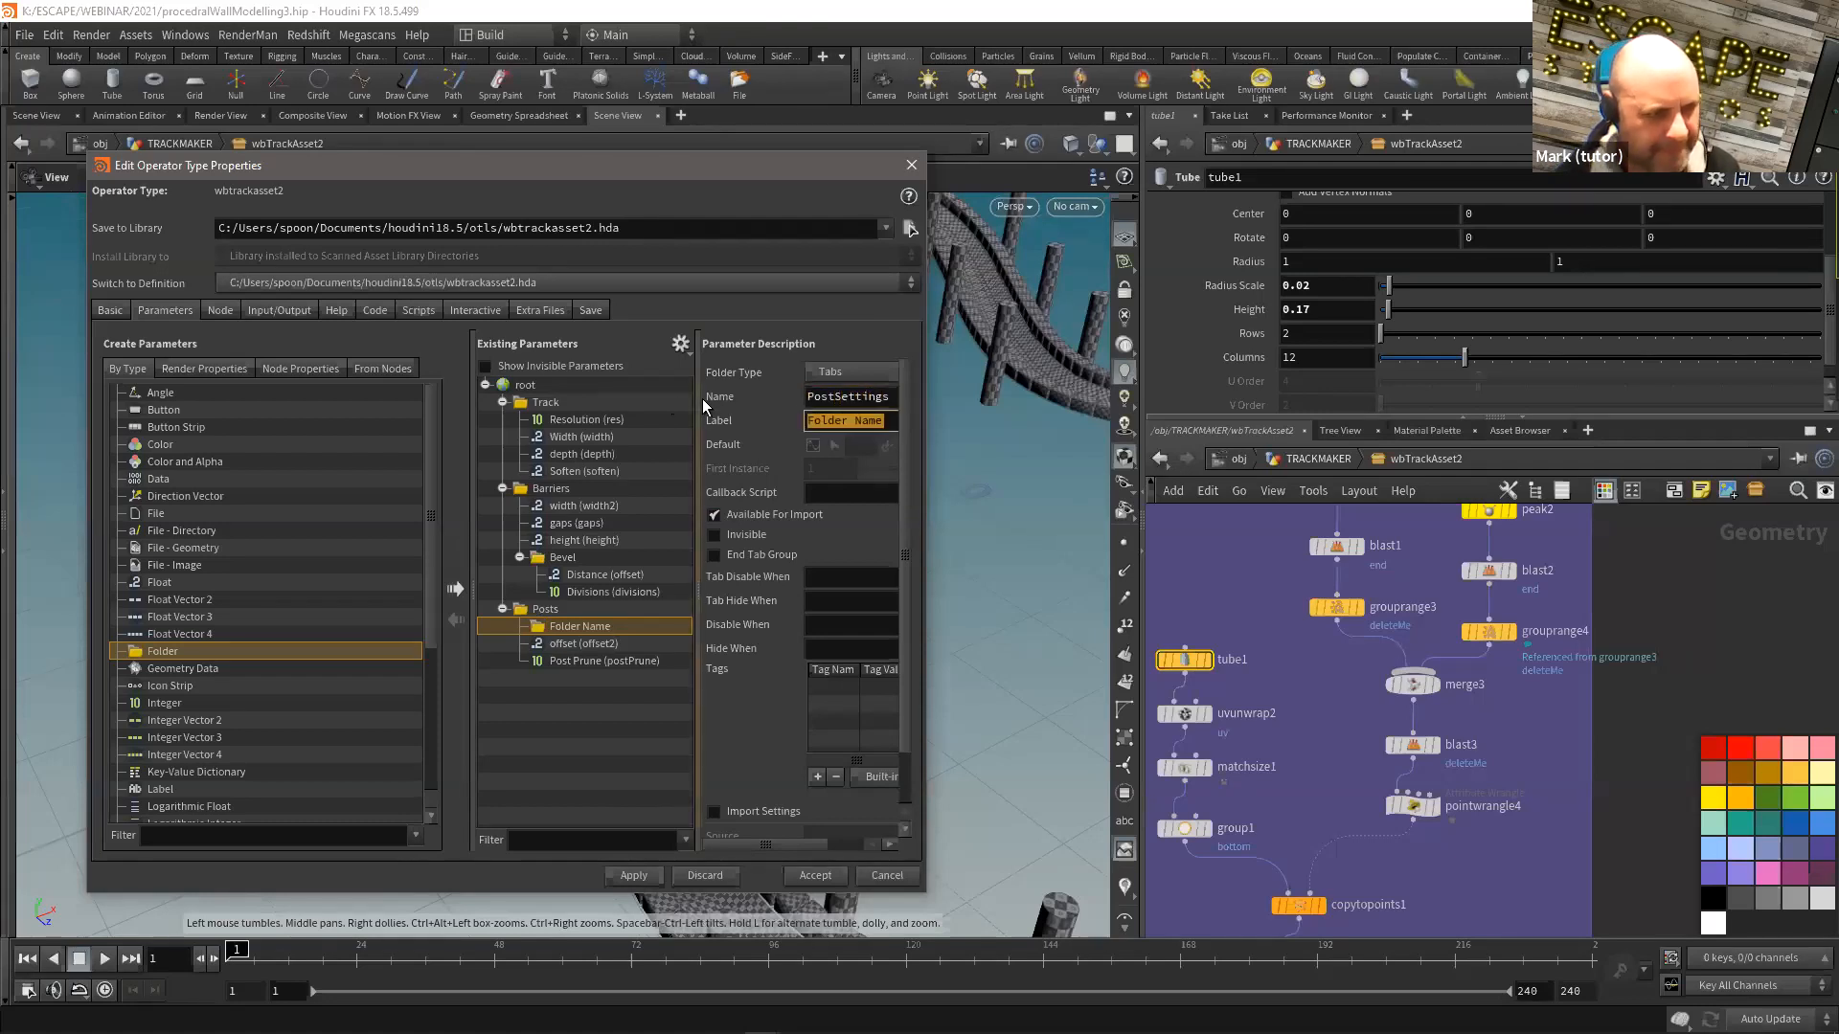
triple_click(862, 425)
key("ctrl+v")
key("Tab")
left_click(634, 875)
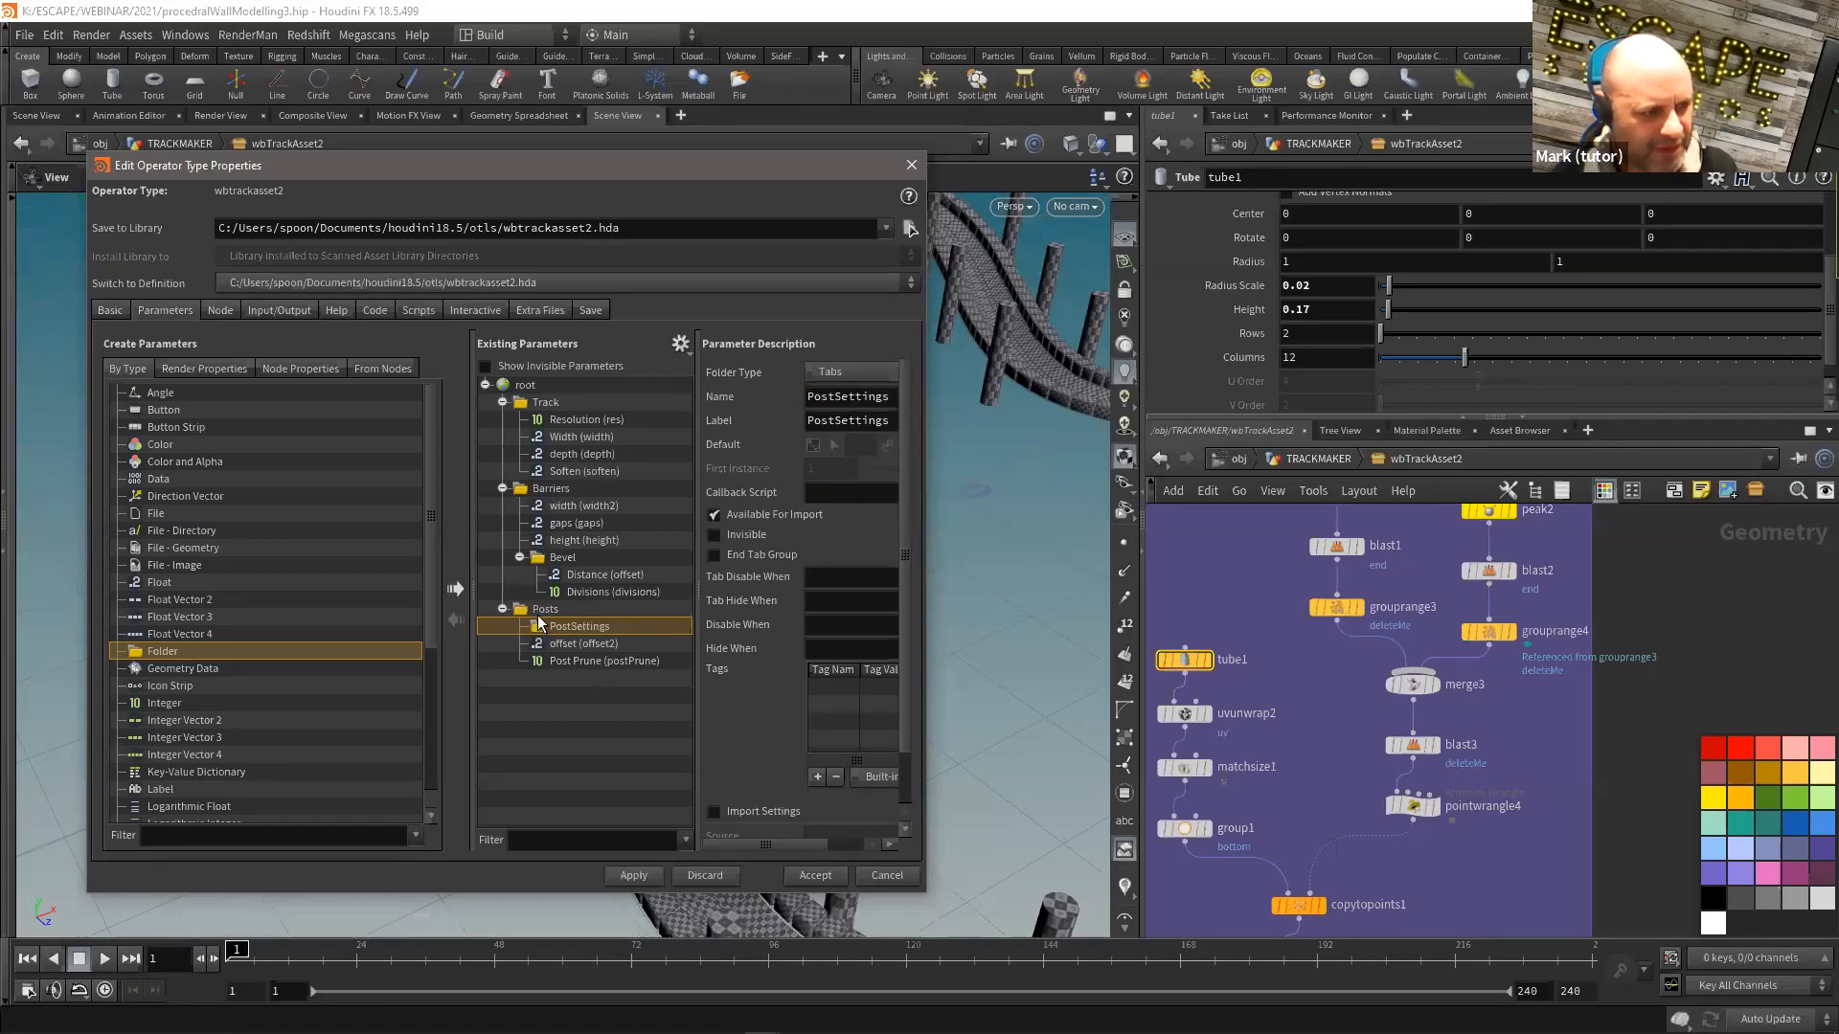
Step: Promote tube1's Radius Scale and Height parameters into the PostSettings folder
left_click(1200, 658)
left_click_drag(1238, 290, 575, 695)
left_click(565, 678, "ctrl")
left_click_drag(602, 633, 601, 633)
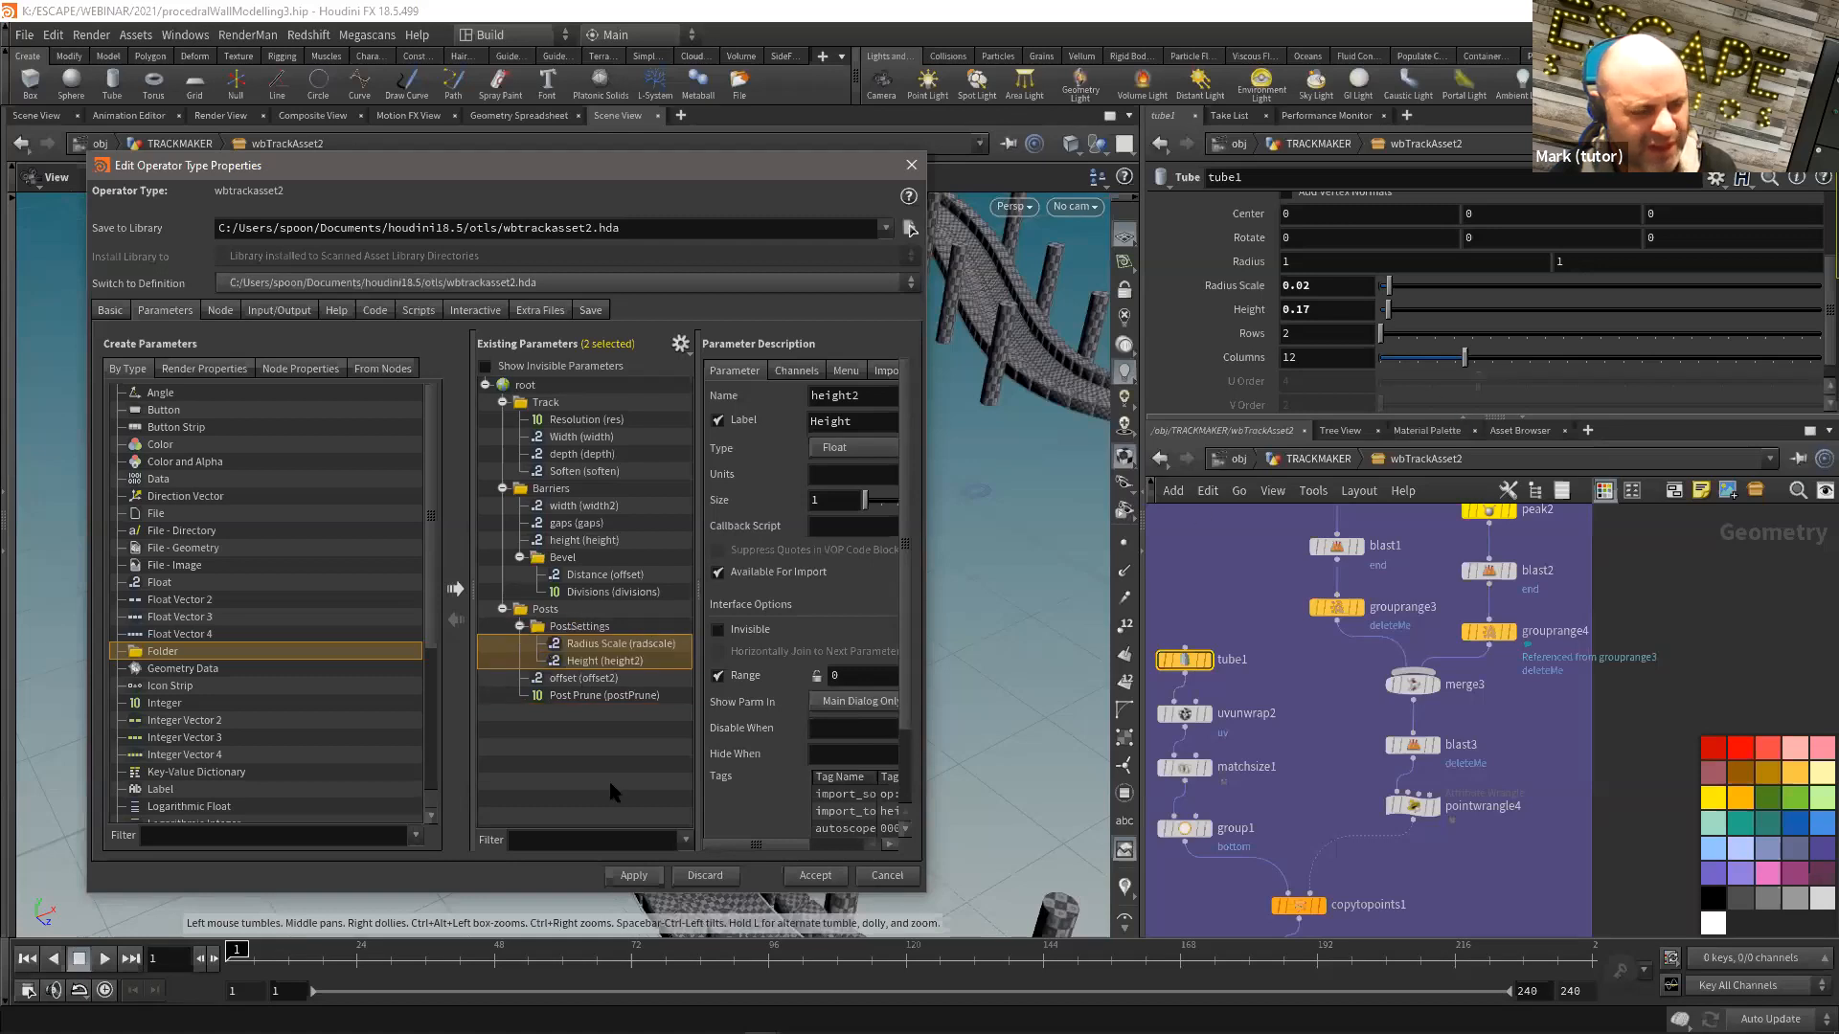
Step: Insert the uvquickshade2 node between merge2 and output0 inside the track asset and return to the TRACKMAKER network
middle_click_drag(1273, 800, 1331, 720)
scroll(1337, 739, "down", 3)
scroll(1360, 843, "up", 3)
scroll(1469, 703, "down", 3)
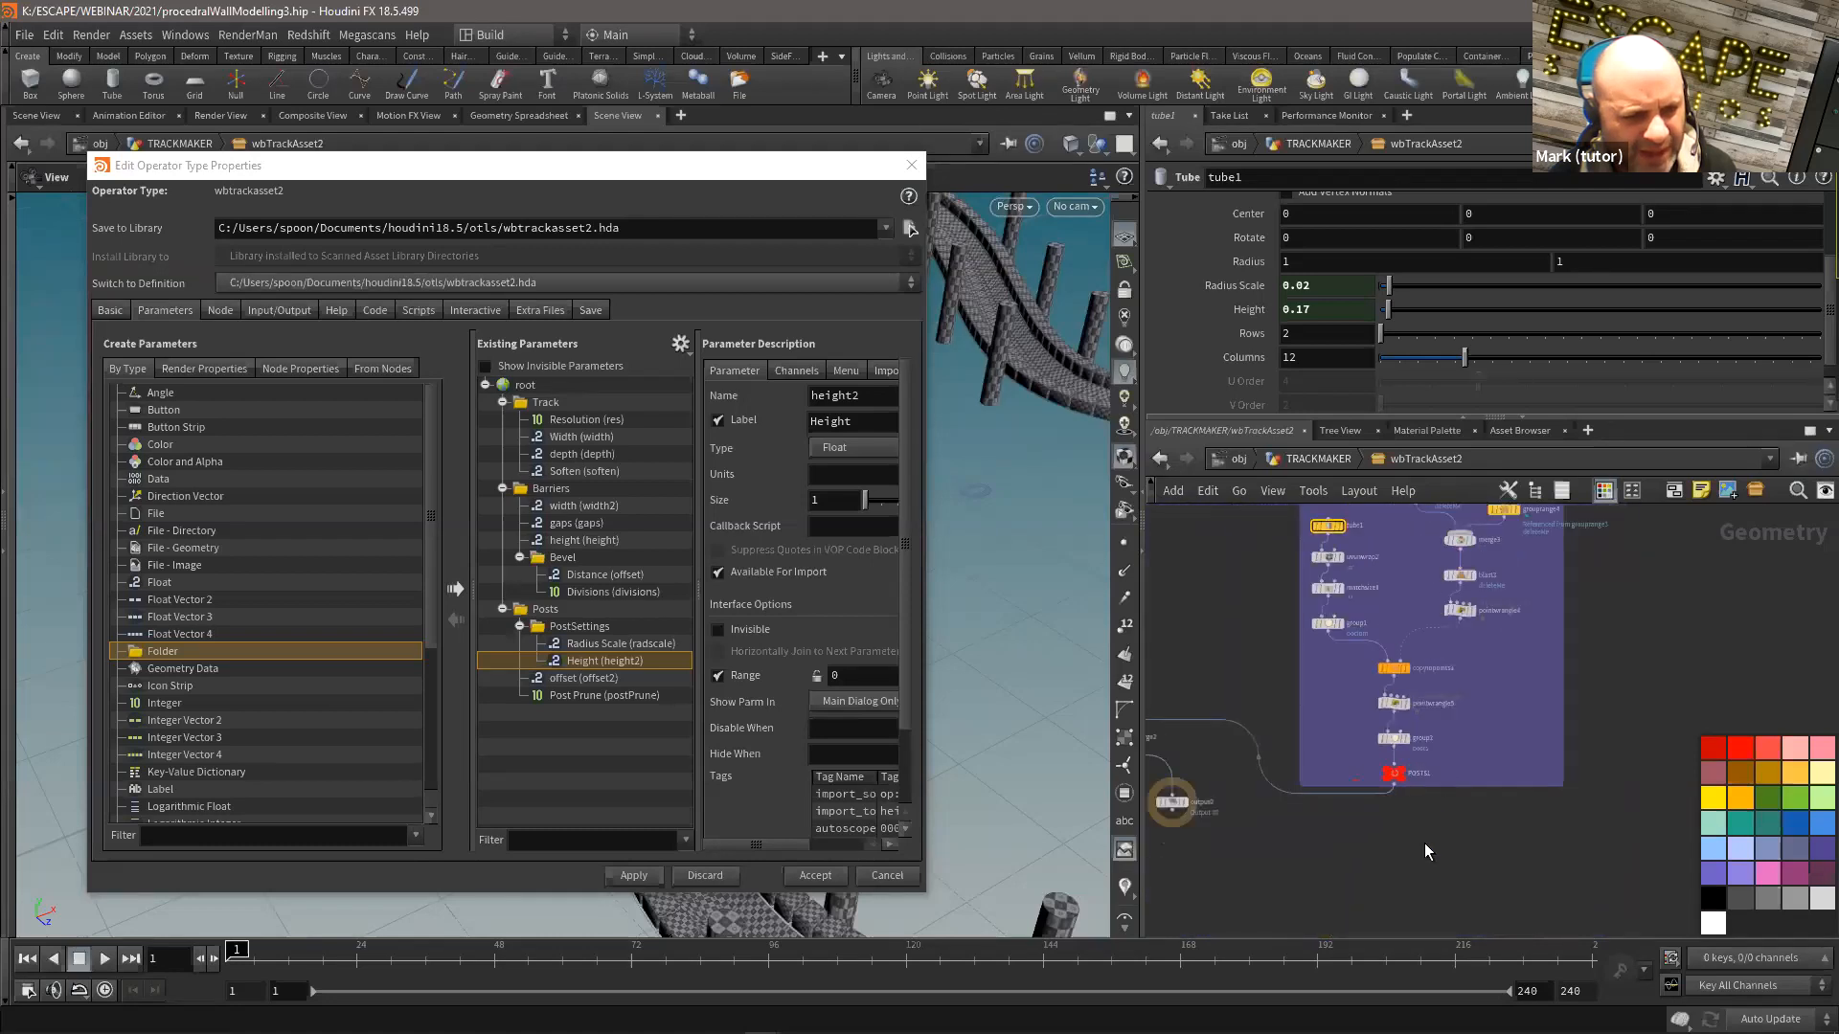
middle_click_drag(1423, 842, 1530, 745)
scroll(1446, 793, "up", 2)
scroll(1418, 781, "up", 2)
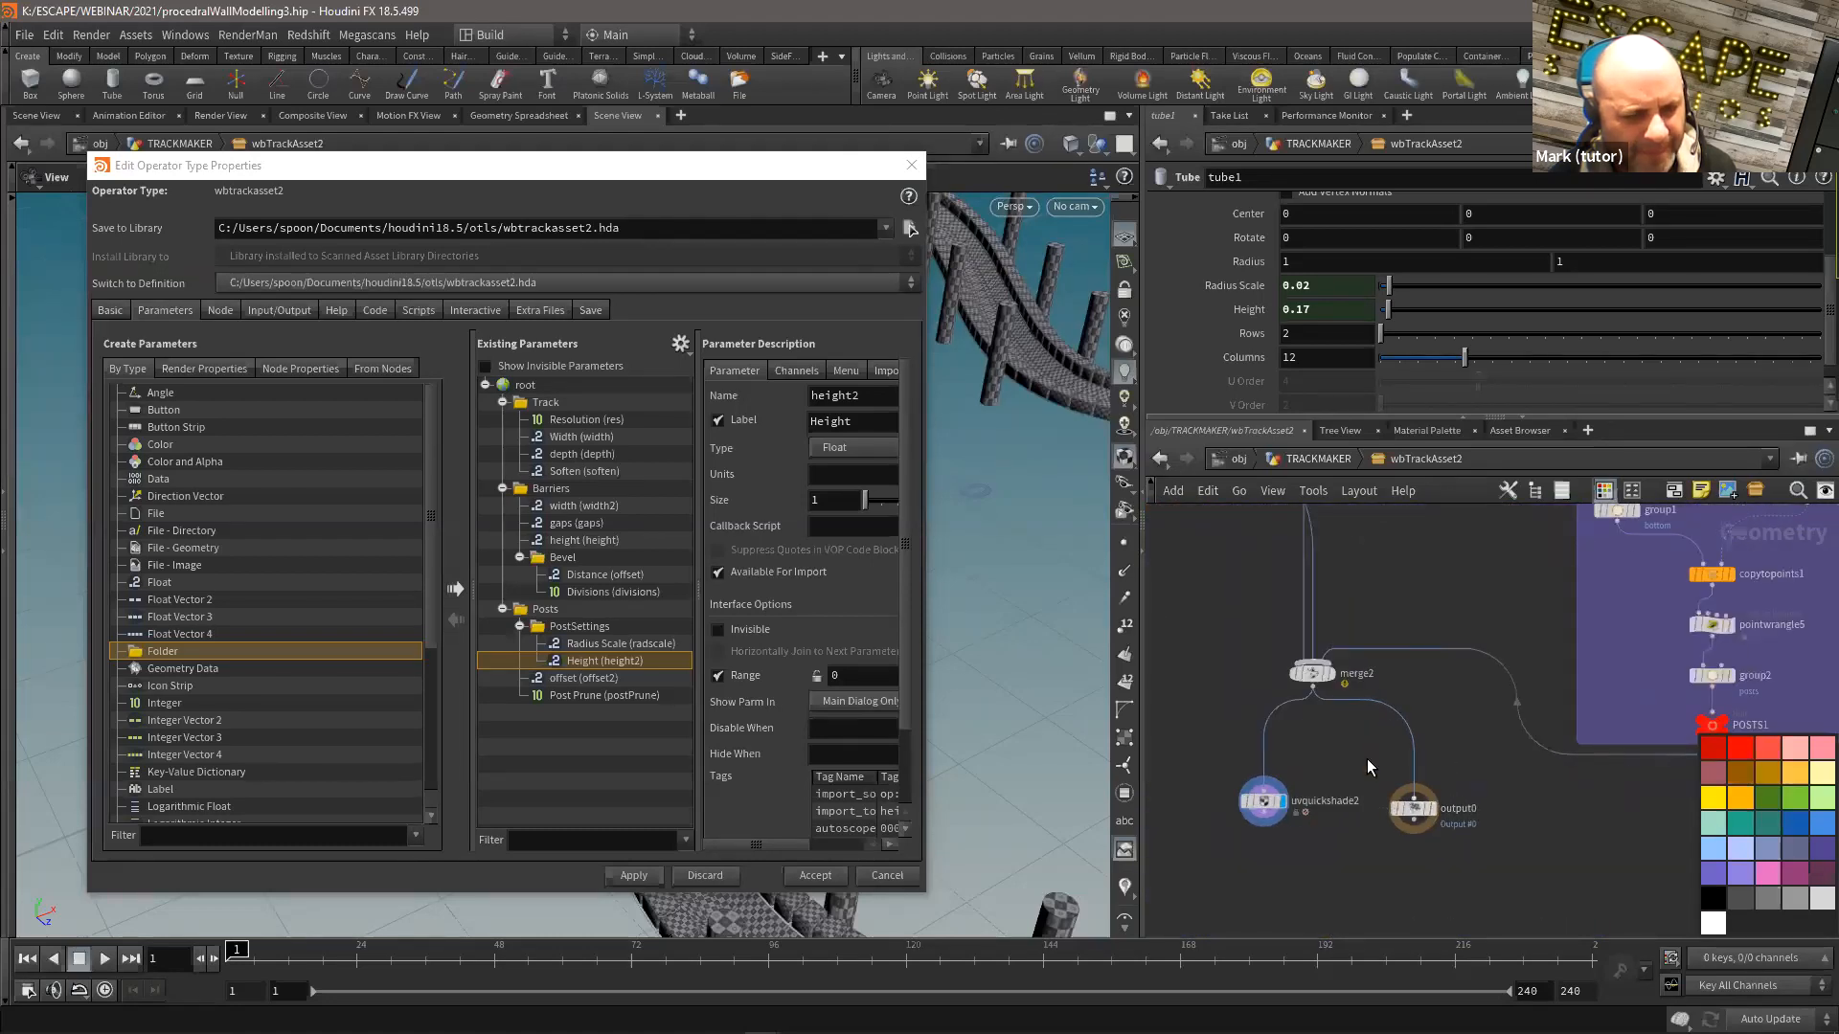
scroll(1408, 826, "up", 1)
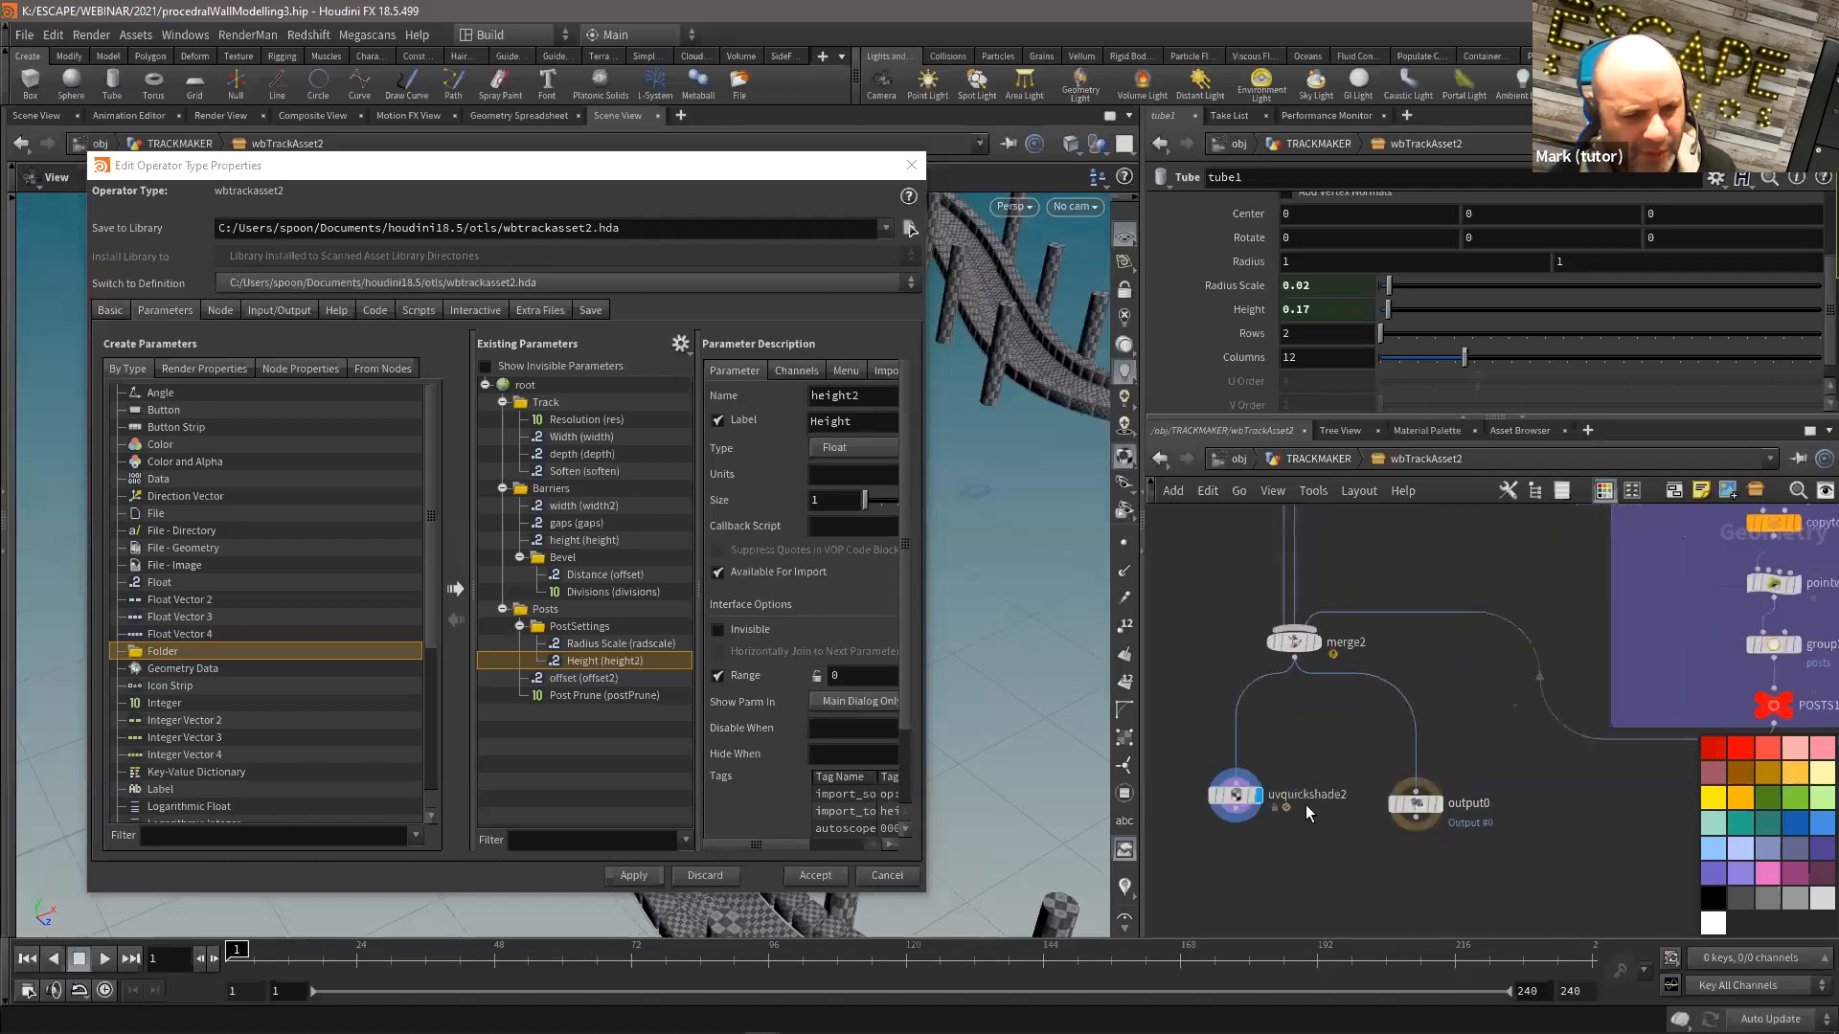
left_click_drag(1269, 775, 1416, 764)
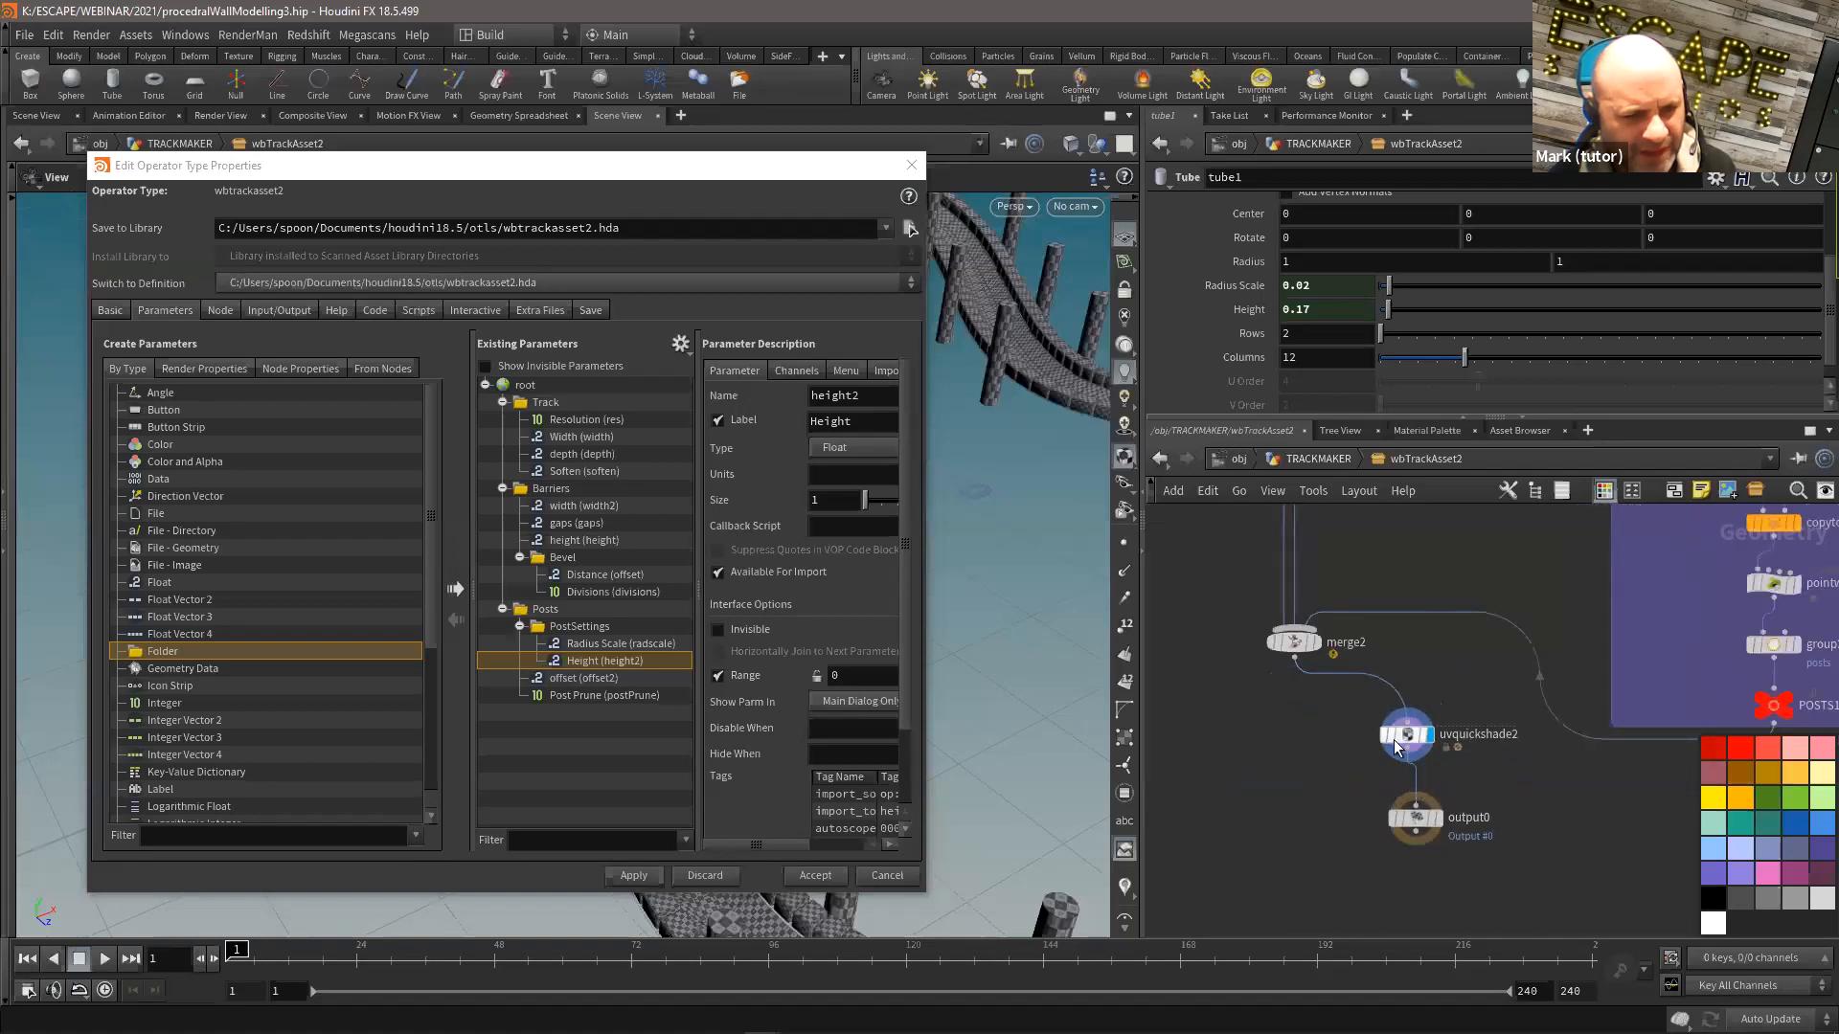
left_click(1308, 459)
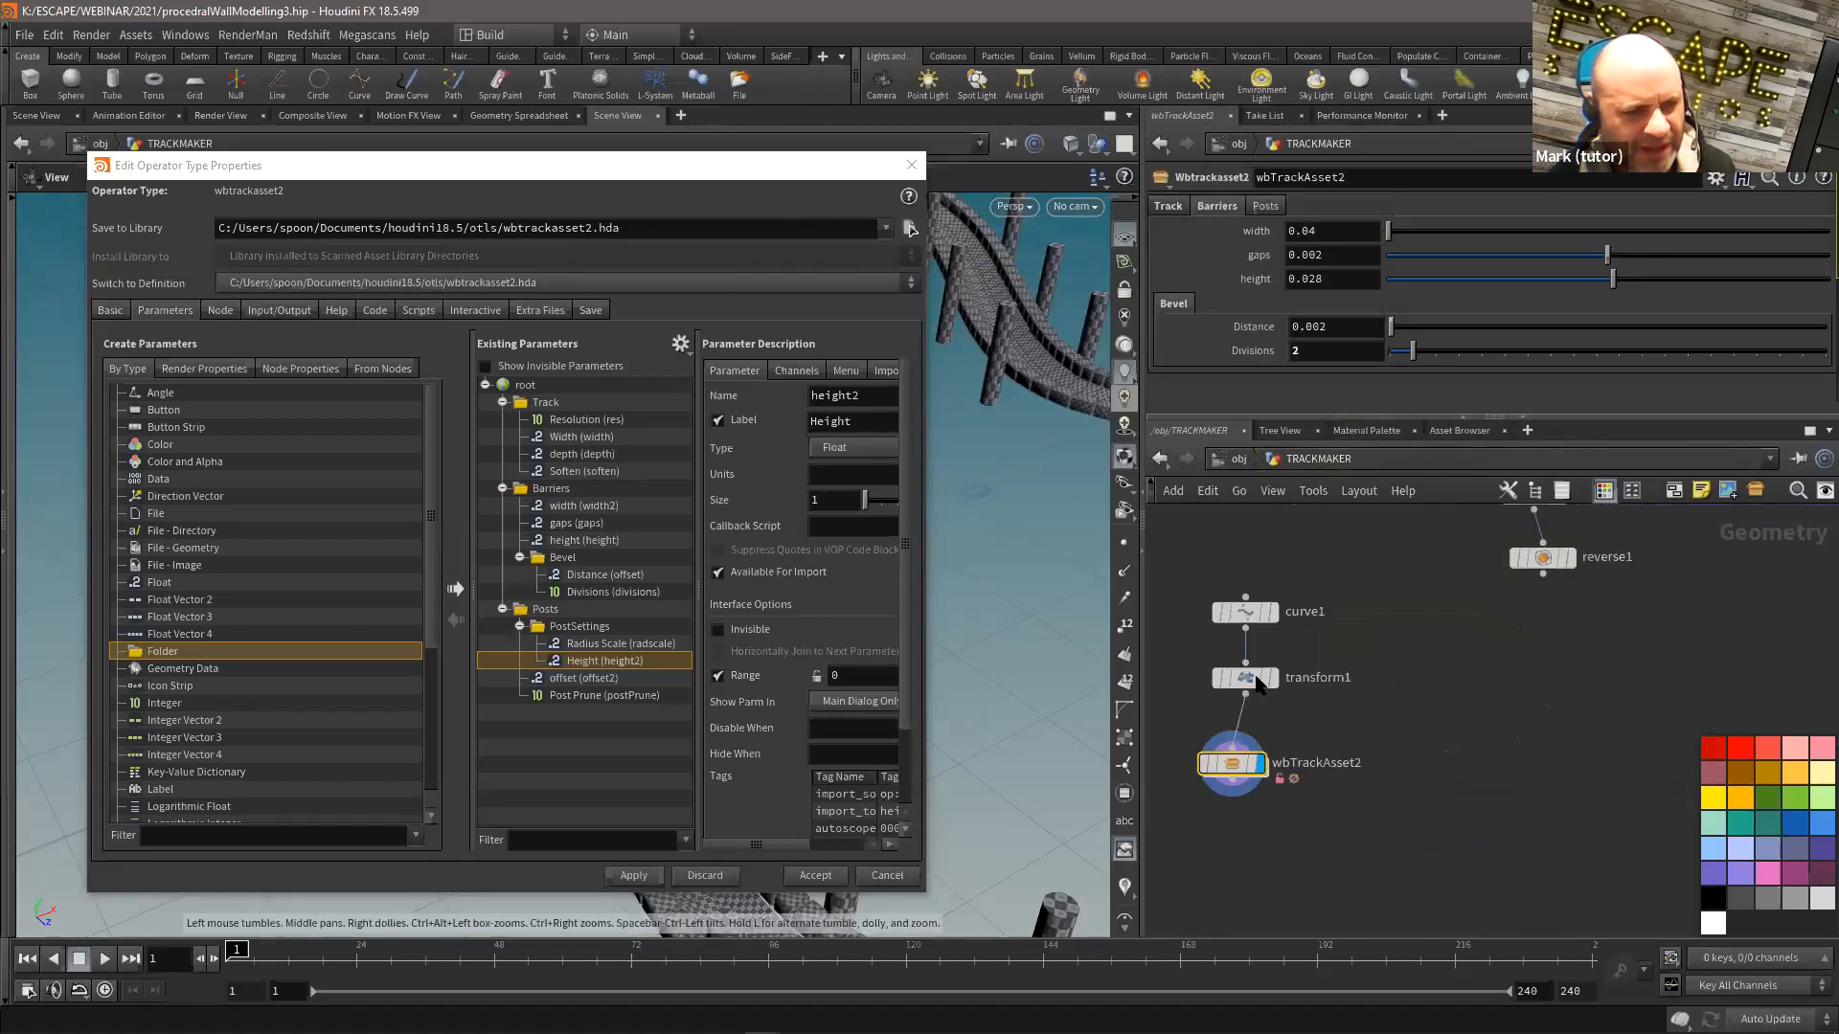
Step: Inside the track asset, wire merge2 directly into output0, bypassing uvquickshade2, and place output0 clear of the shading node
double_click(1233, 762)
left_click(1277, 632)
left_click(1423, 810)
left_click_drag(1434, 825, 1251, 805)
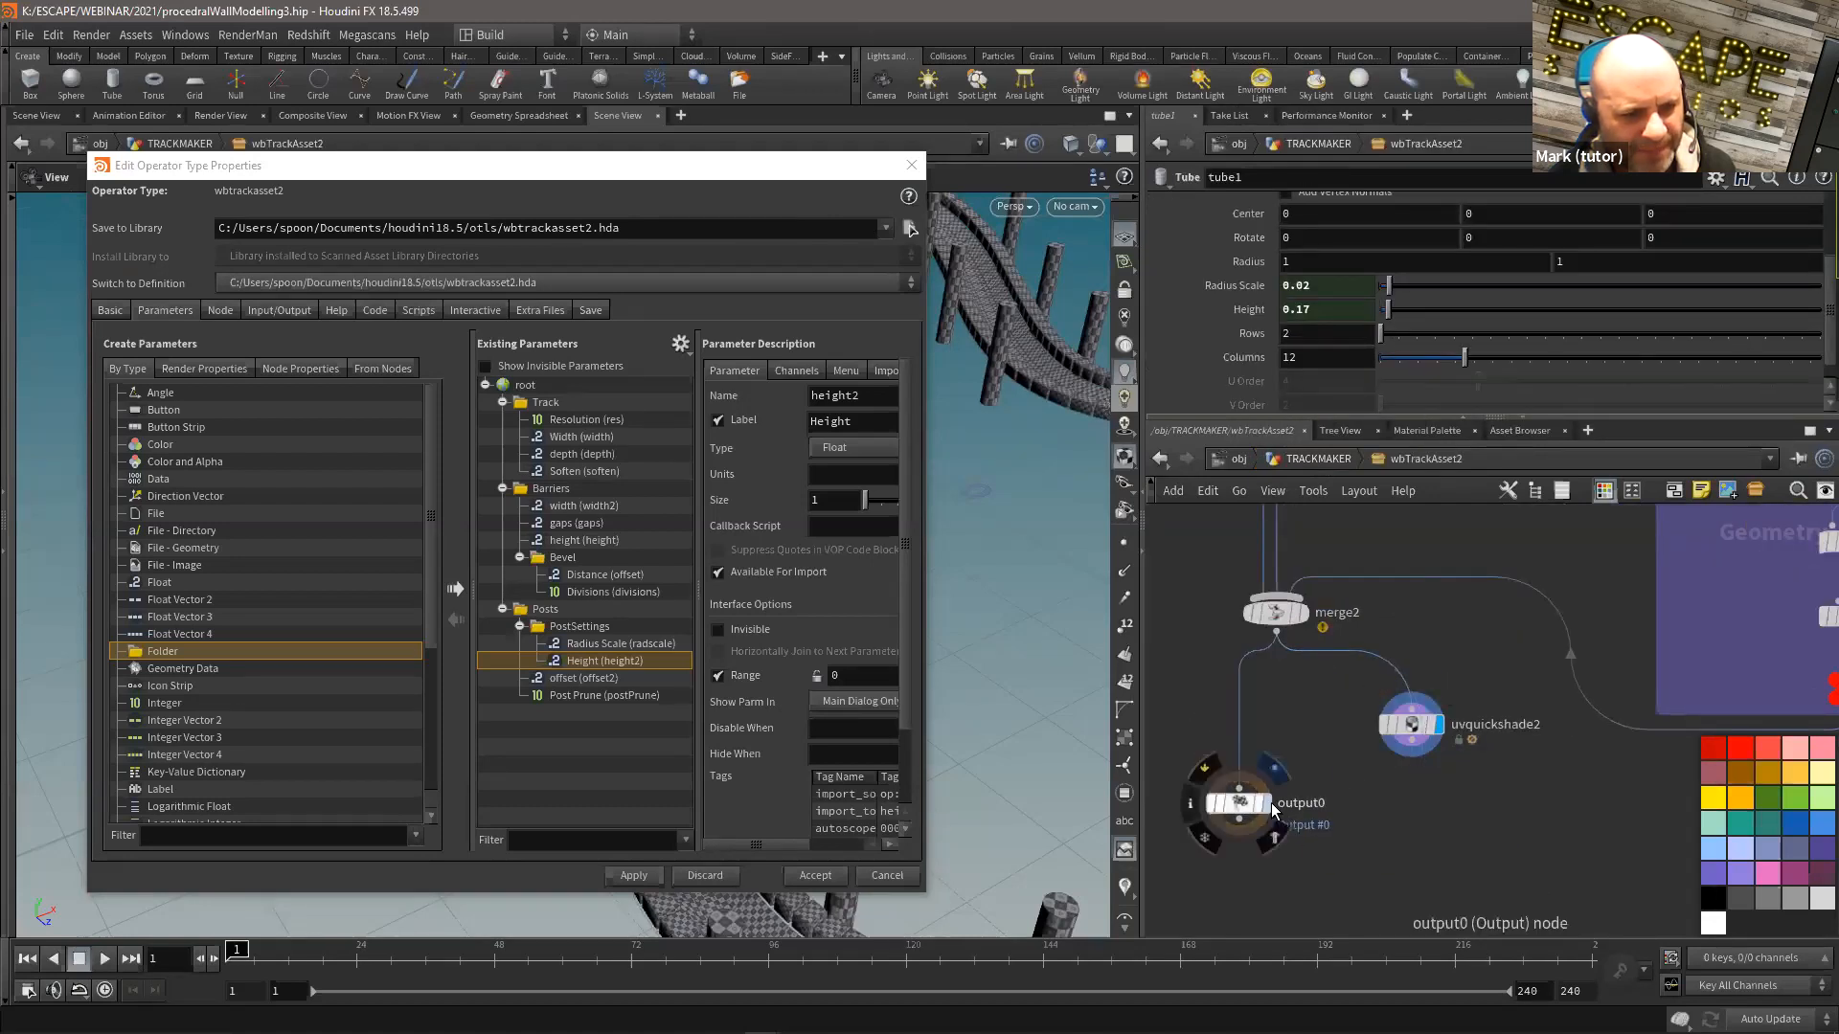
middle_click_drag(1301, 726, 1302, 694)
Step: Return to the TRACKMAKER network, save the scene and accept the edited operator type properties
left_click(1294, 462)
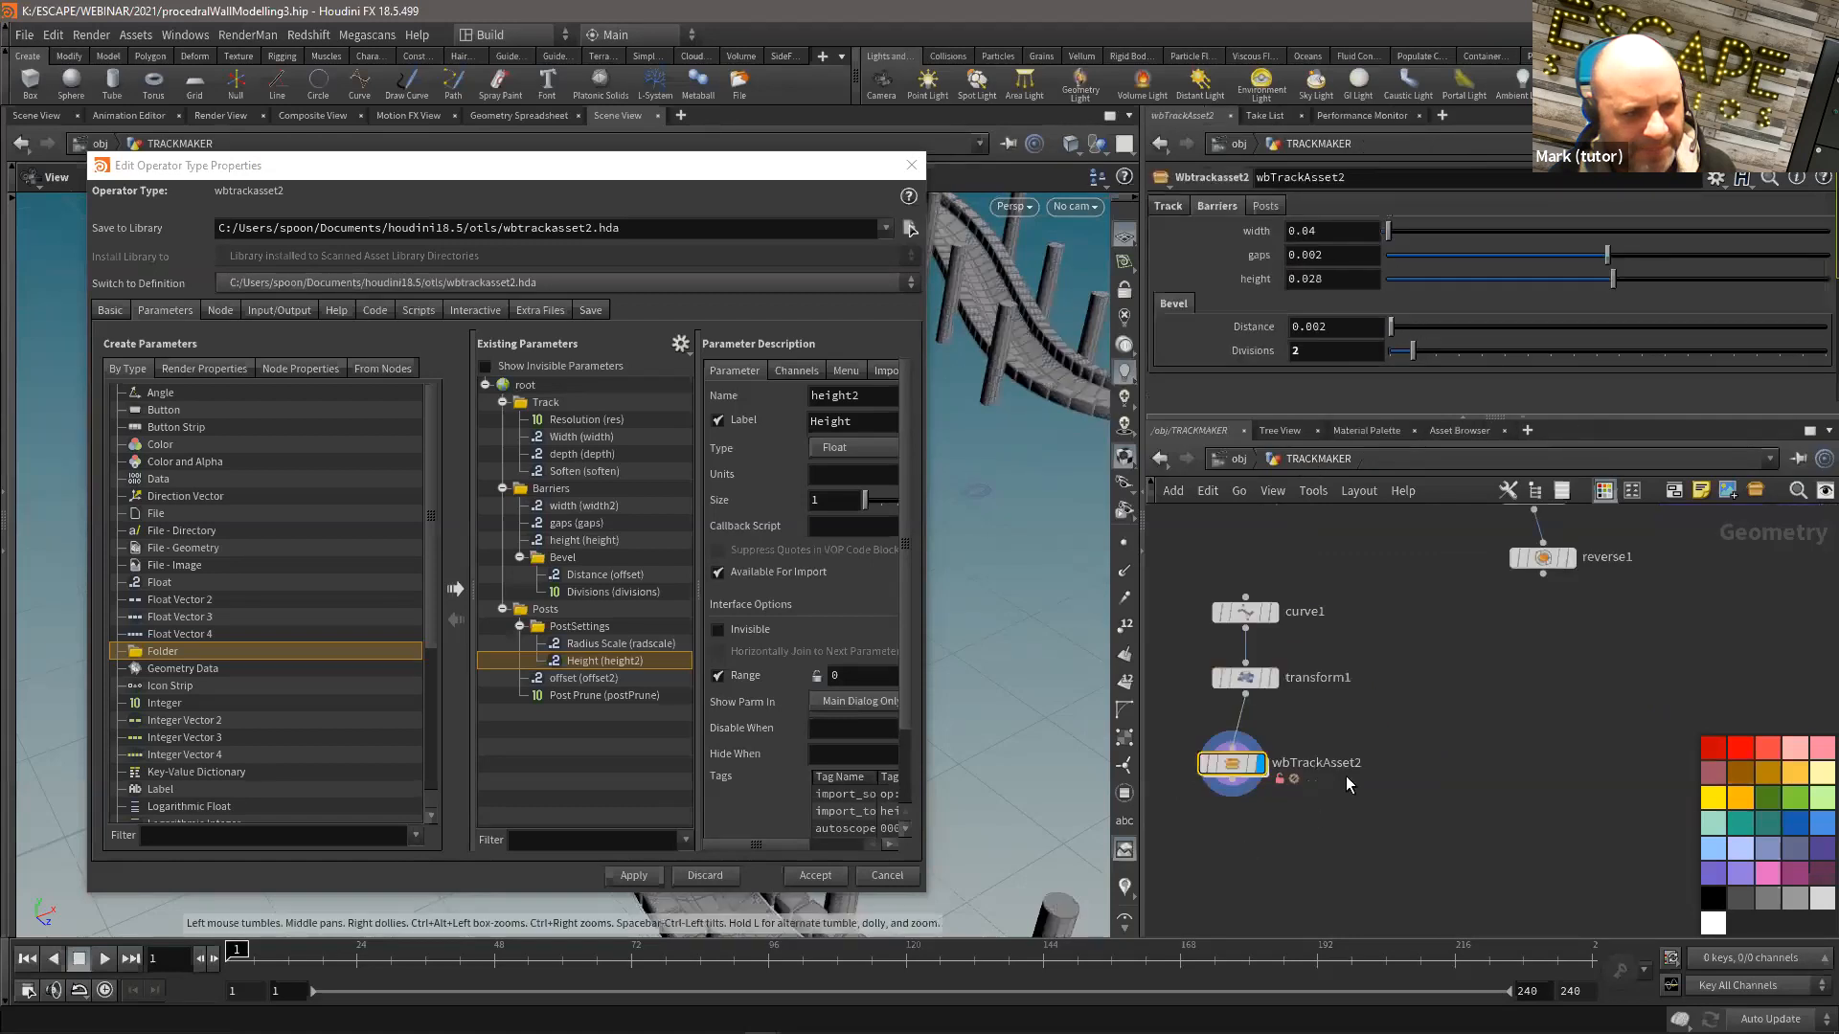
key("ctrl+s")
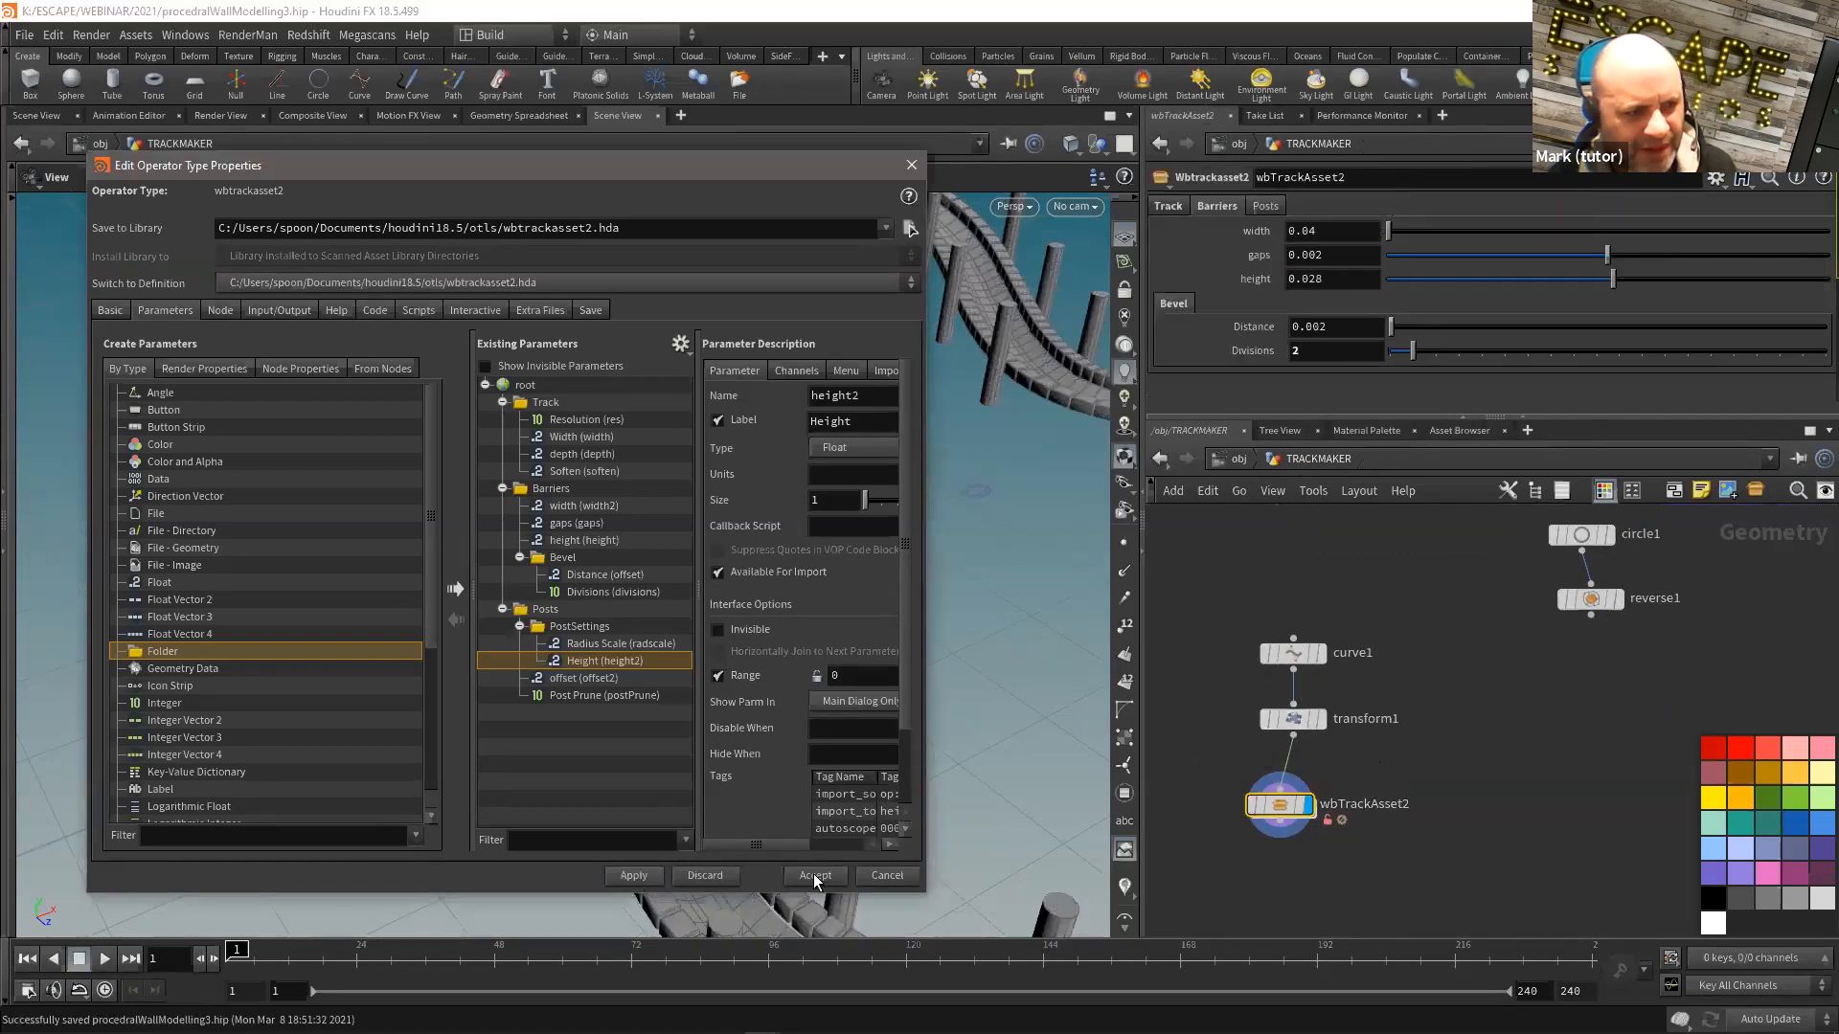
left_click(815, 876)
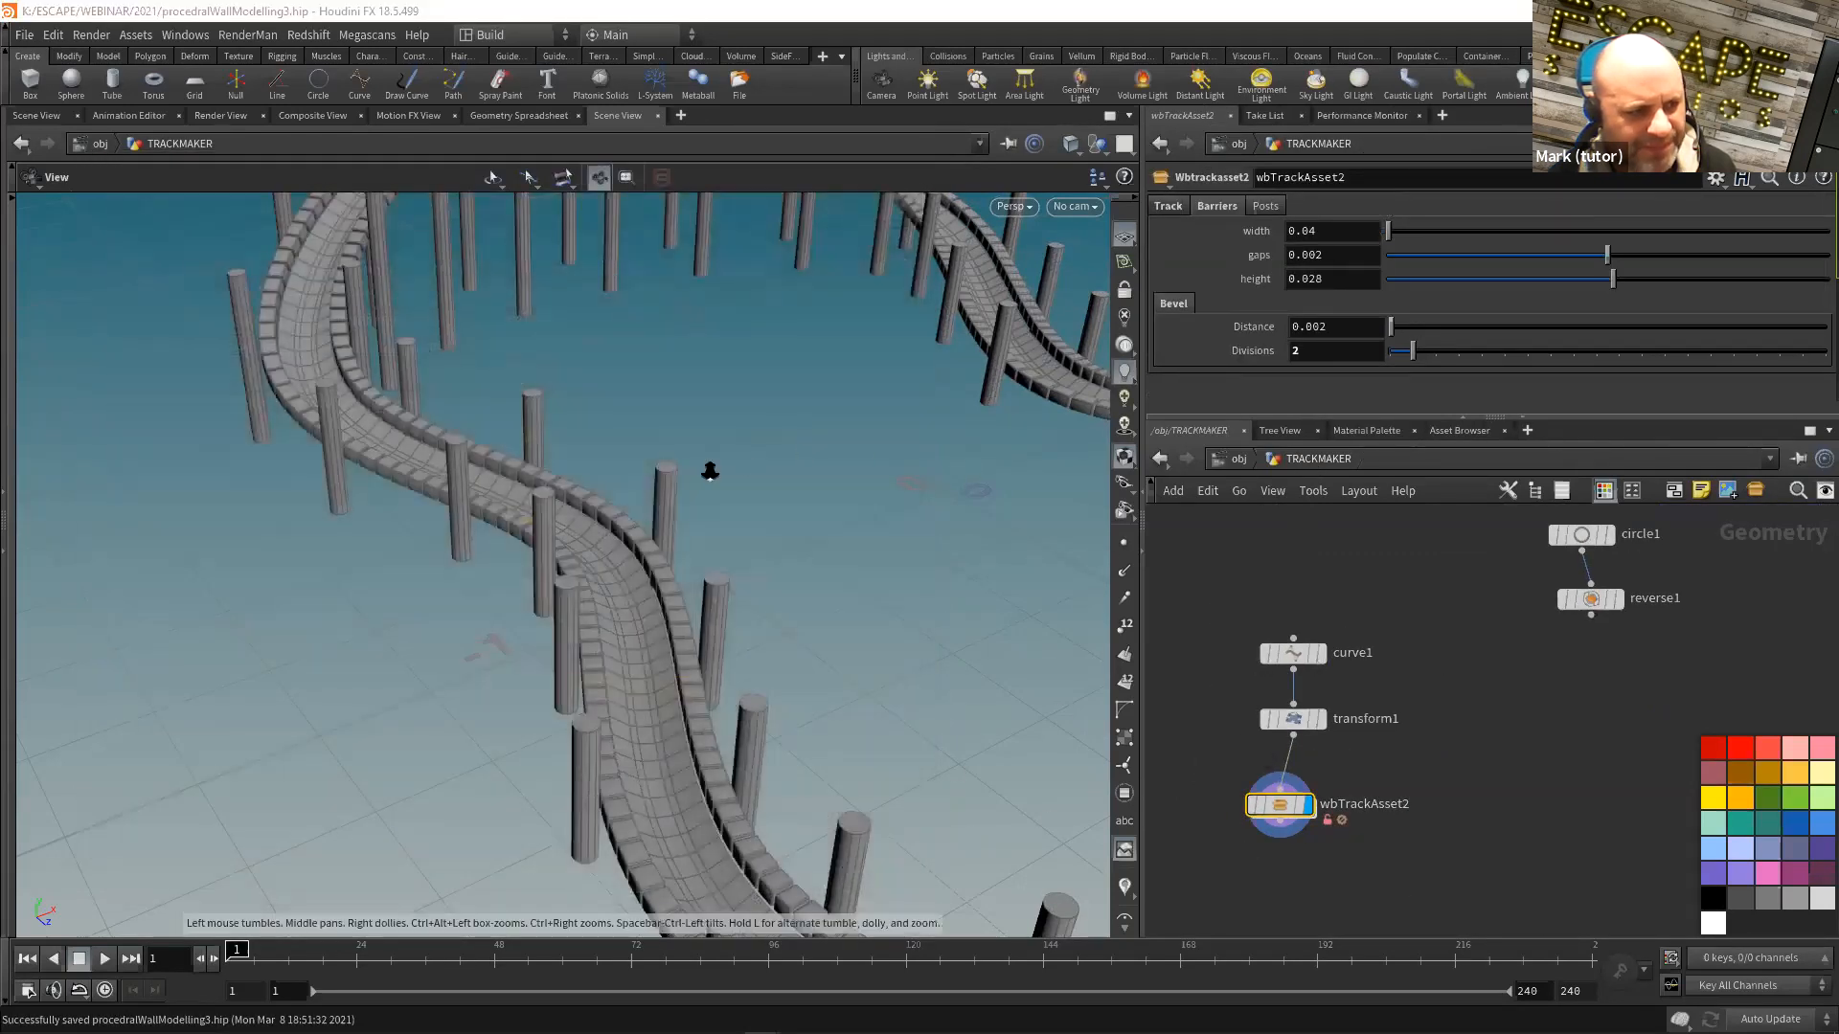
key("space+h")
Step: Add a second Wbtrackasset2 digital asset below reverse1, feed it from reverse1 and display the circular track
scroll(1381, 649, "down", 1)
middle_click_drag(1503, 655, 1371, 680)
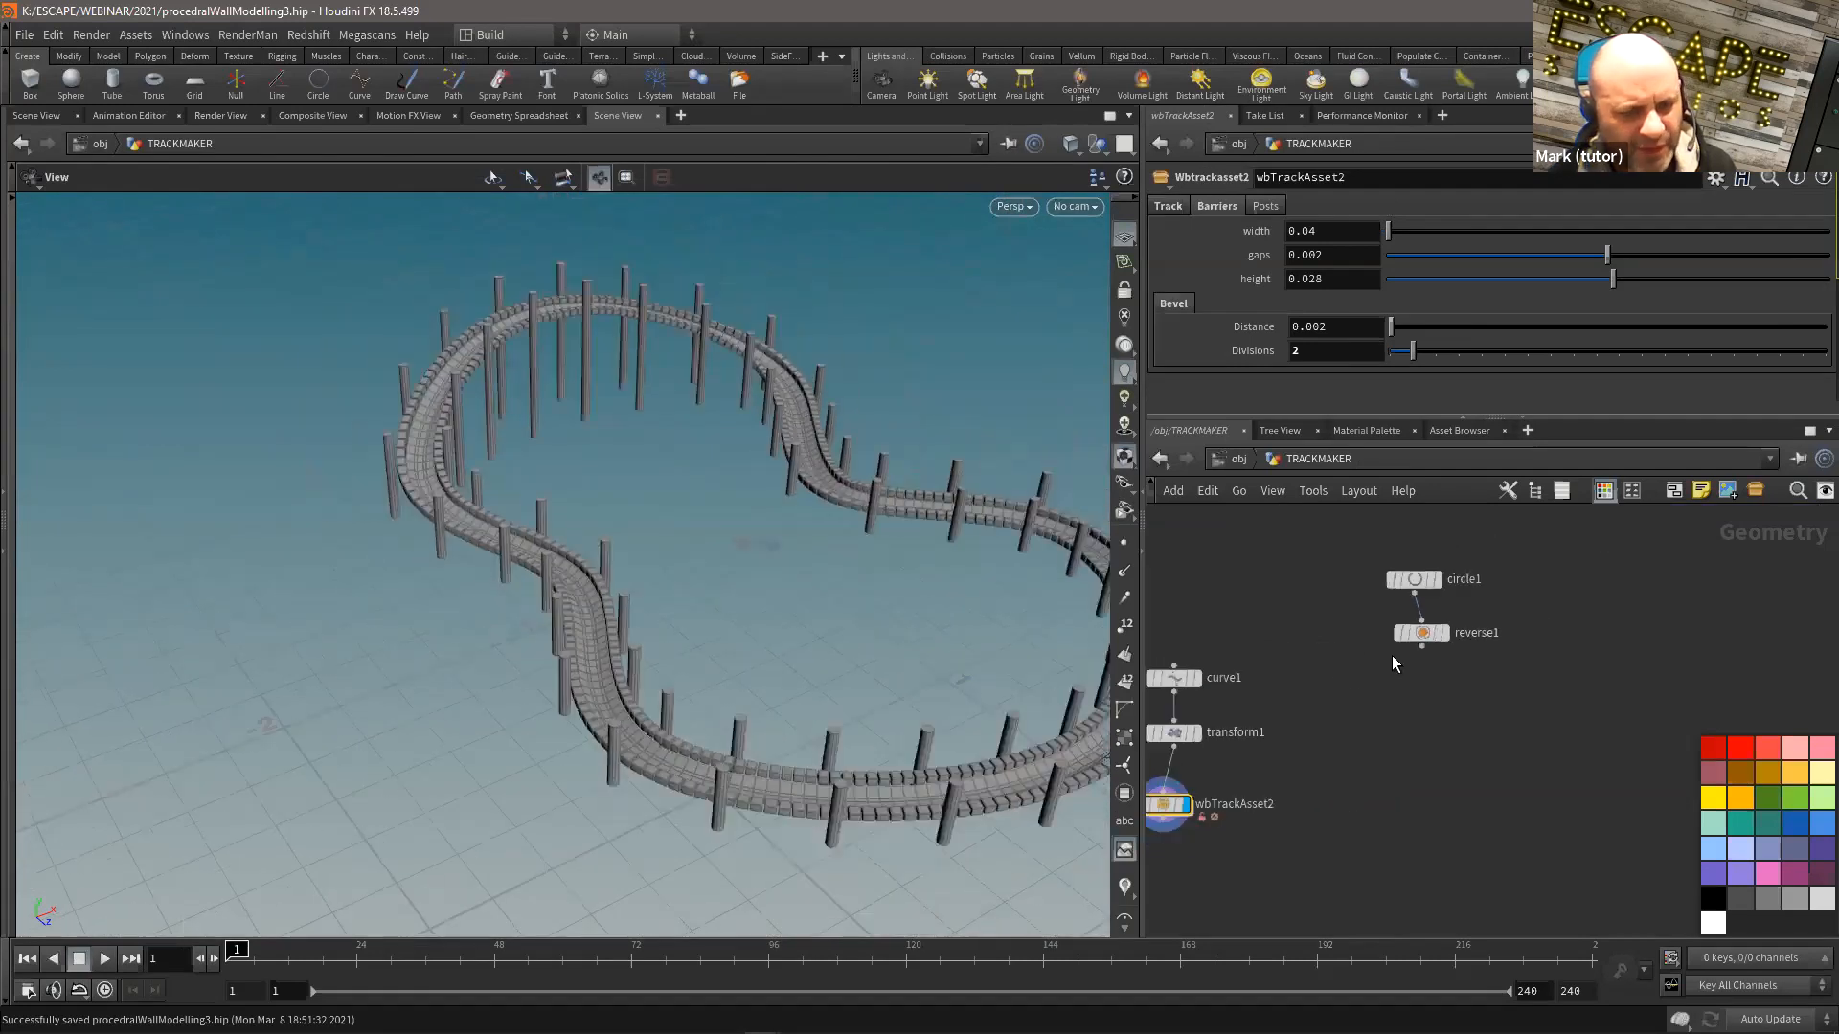
key("Tab")
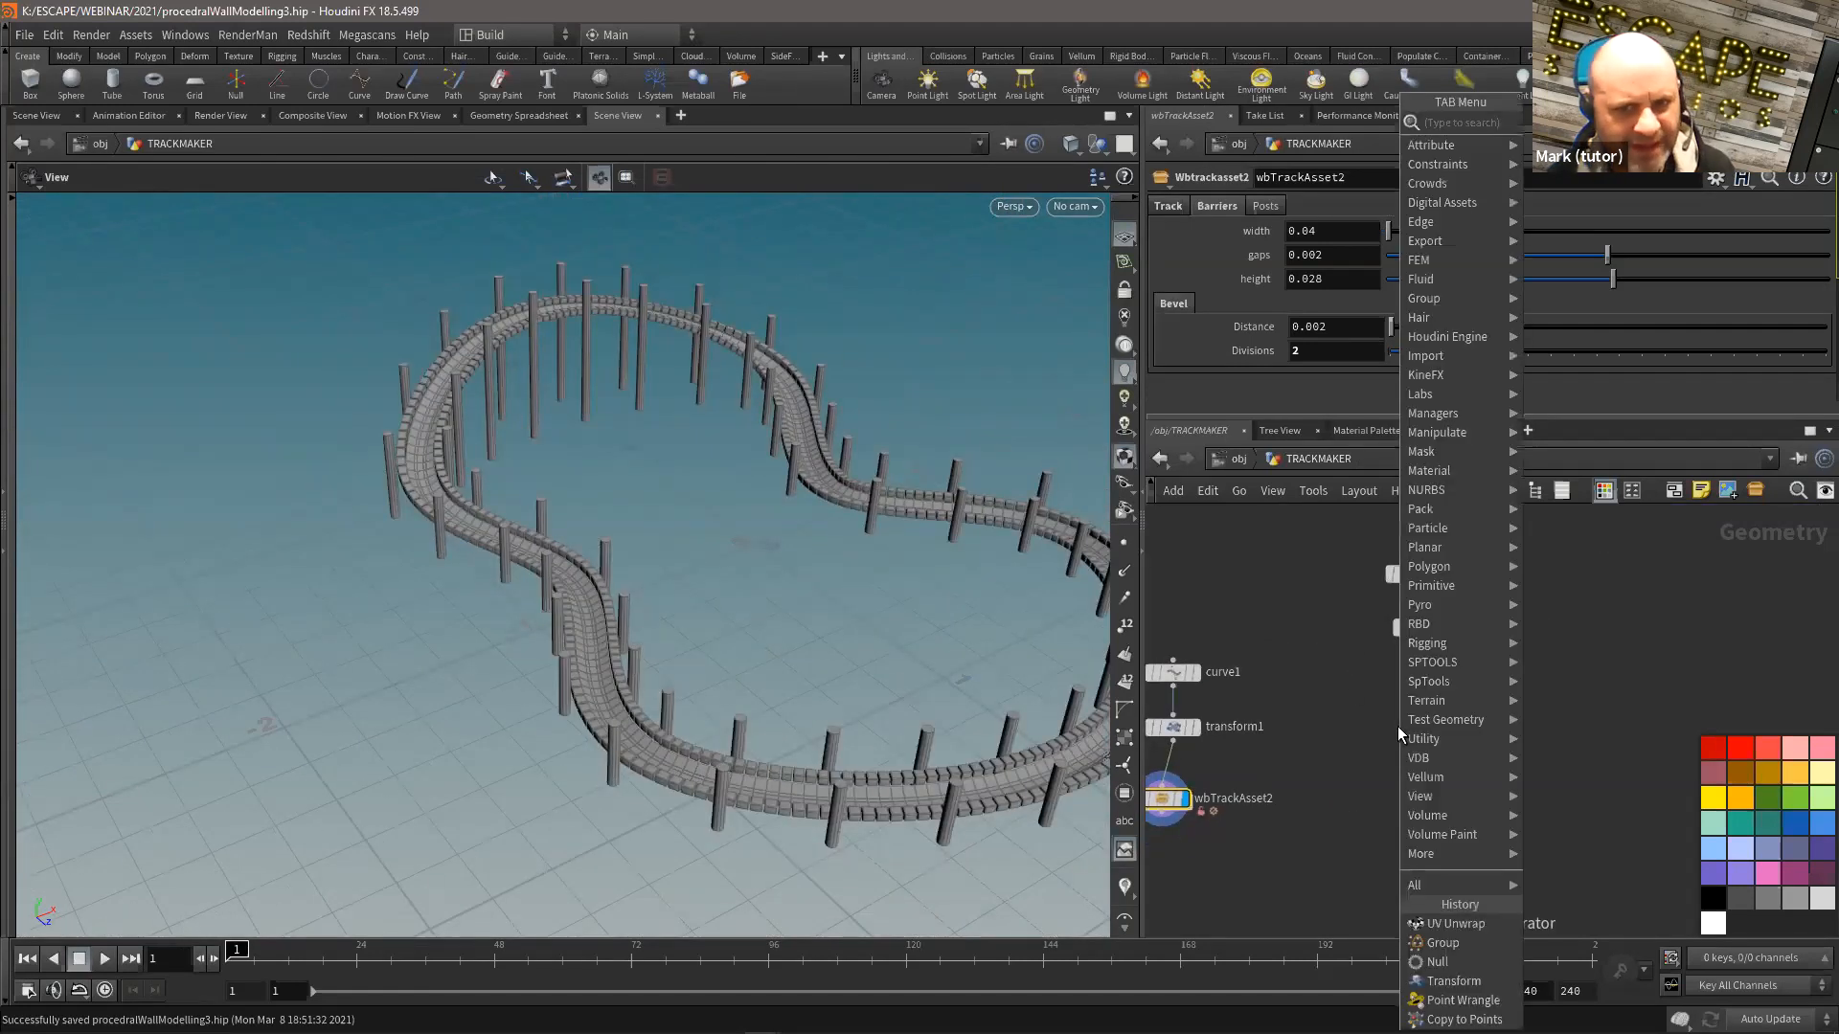
mouse_move(1503, 209)
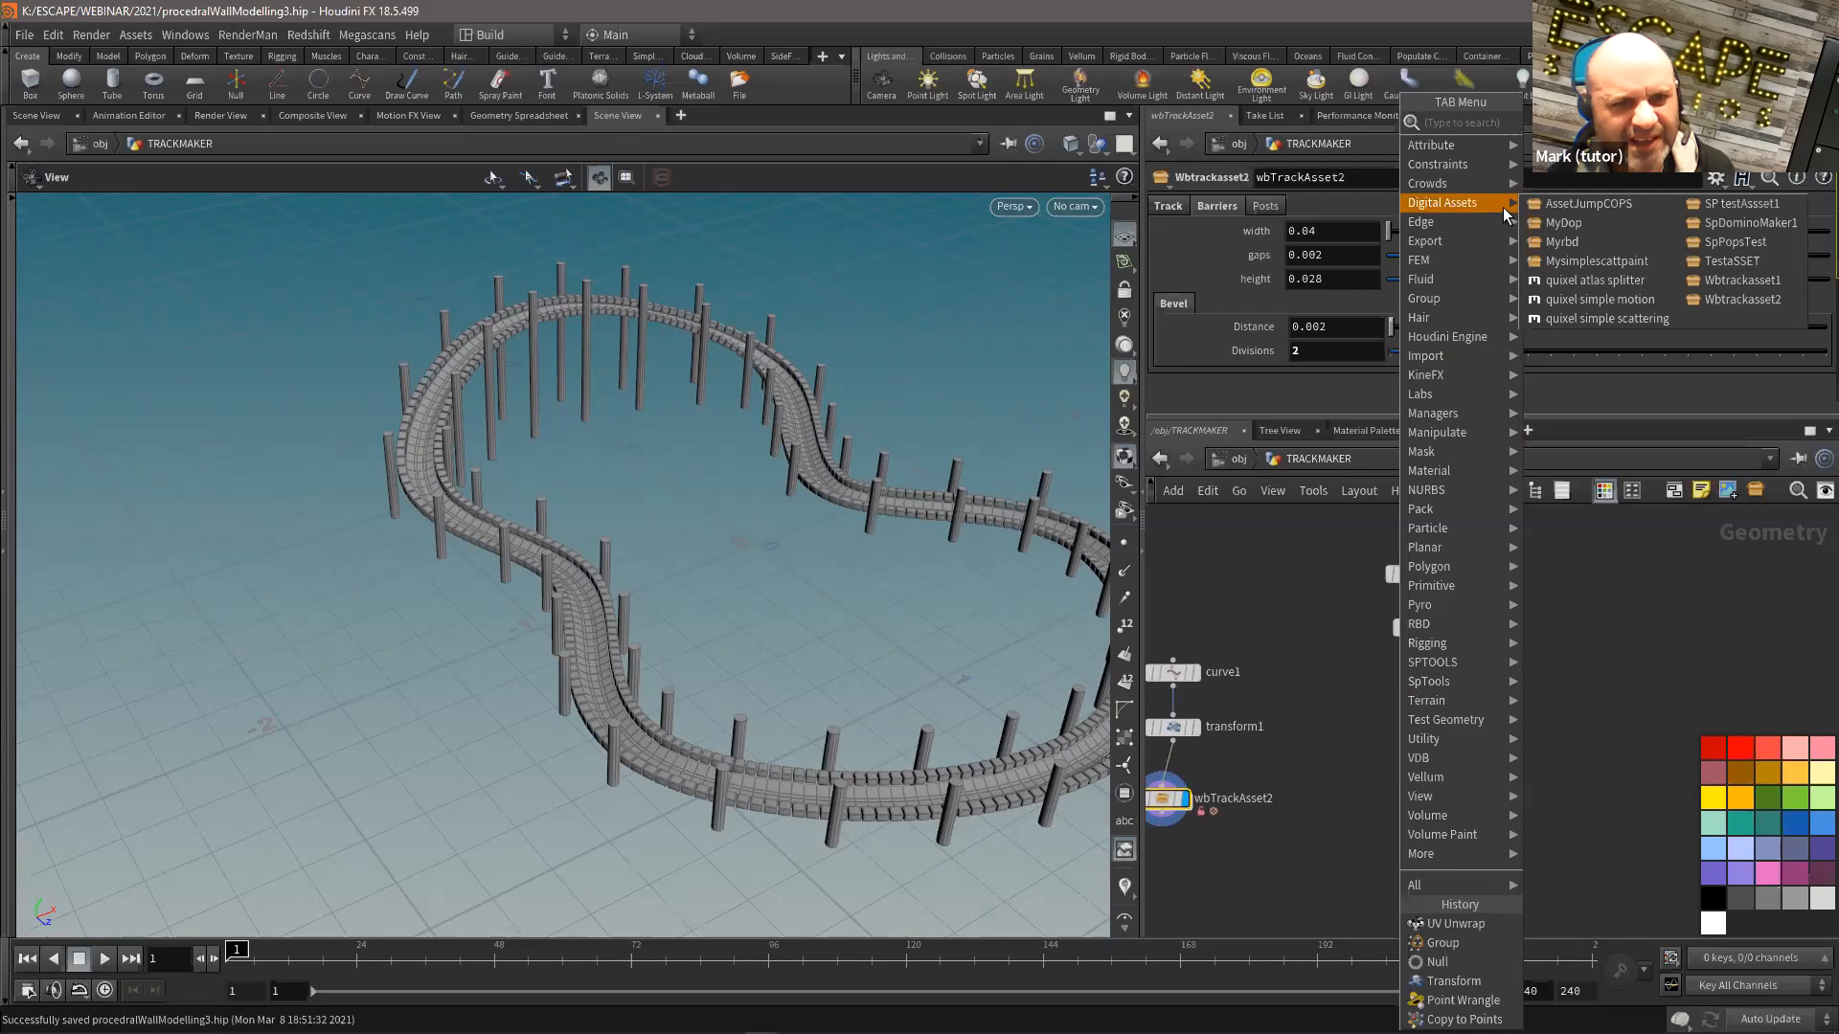
left_click(1742, 299)
left_click(1456, 747)
left_click(1420, 640)
left_click(1456, 737)
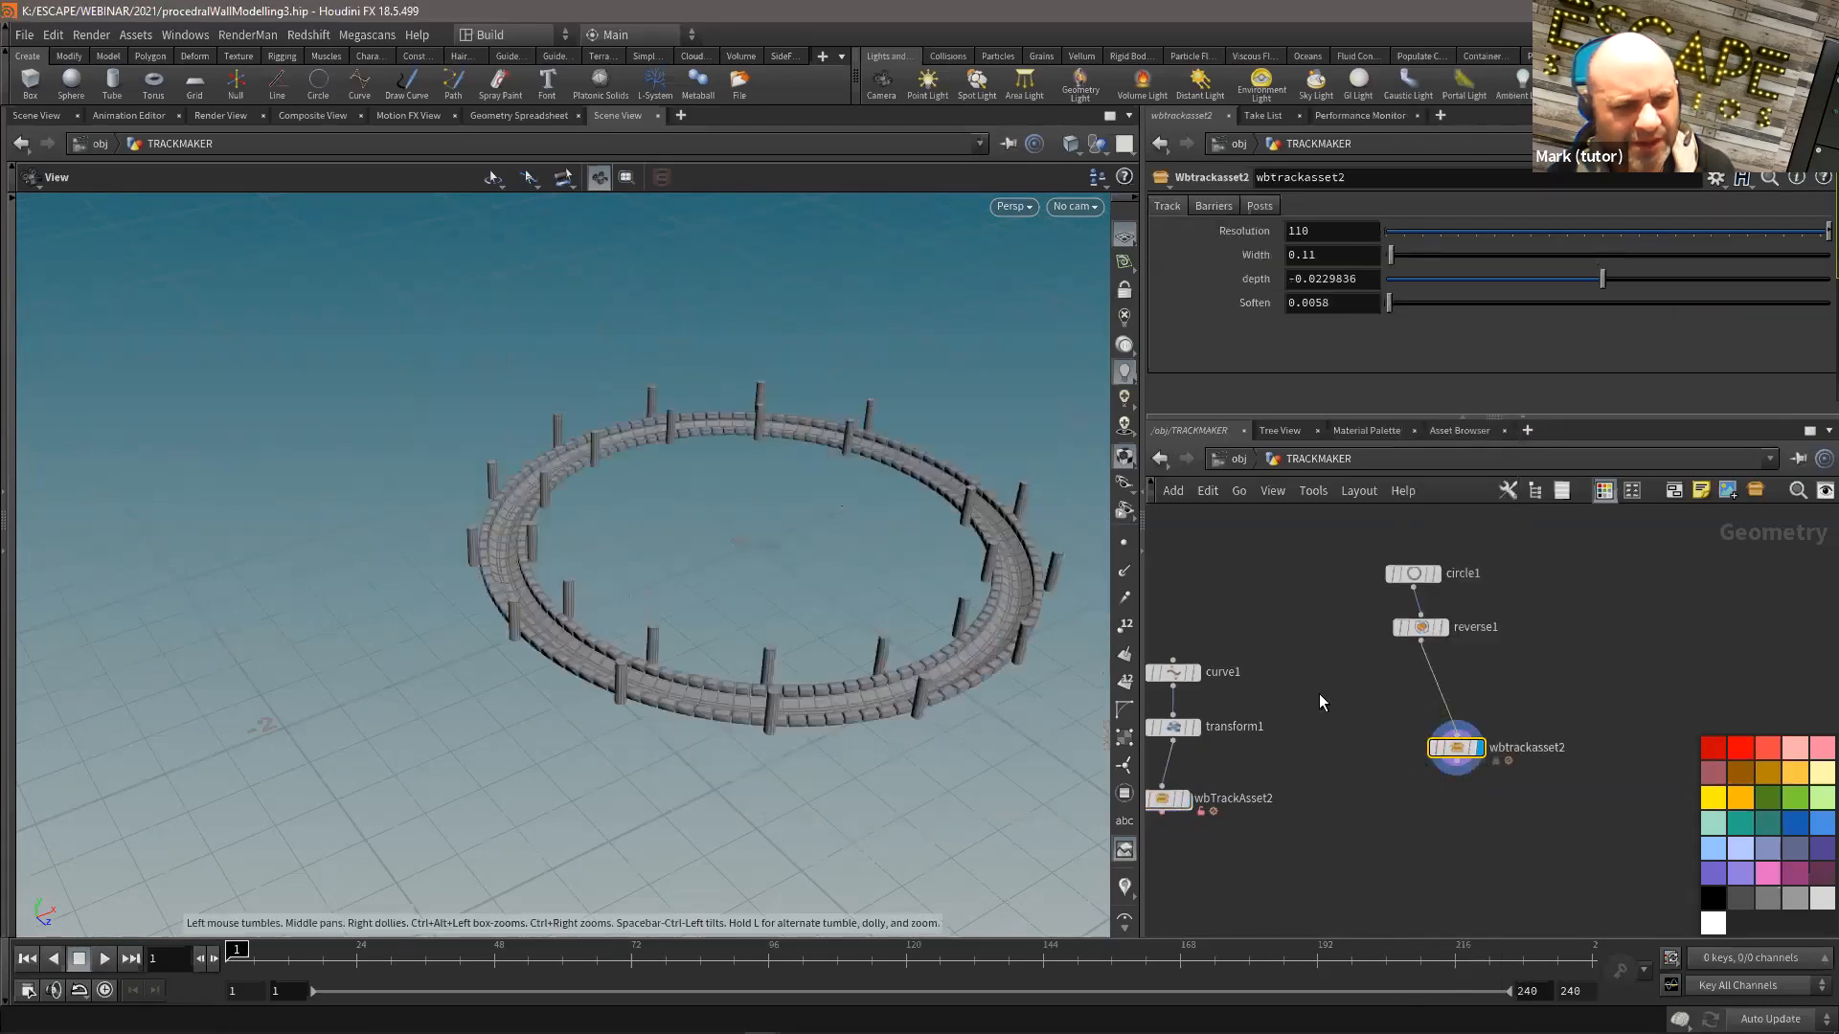
Step: Add a File Merge node below the two track assets
key("h")
key("Tab")
type("mer")
left_click(1525, 123)
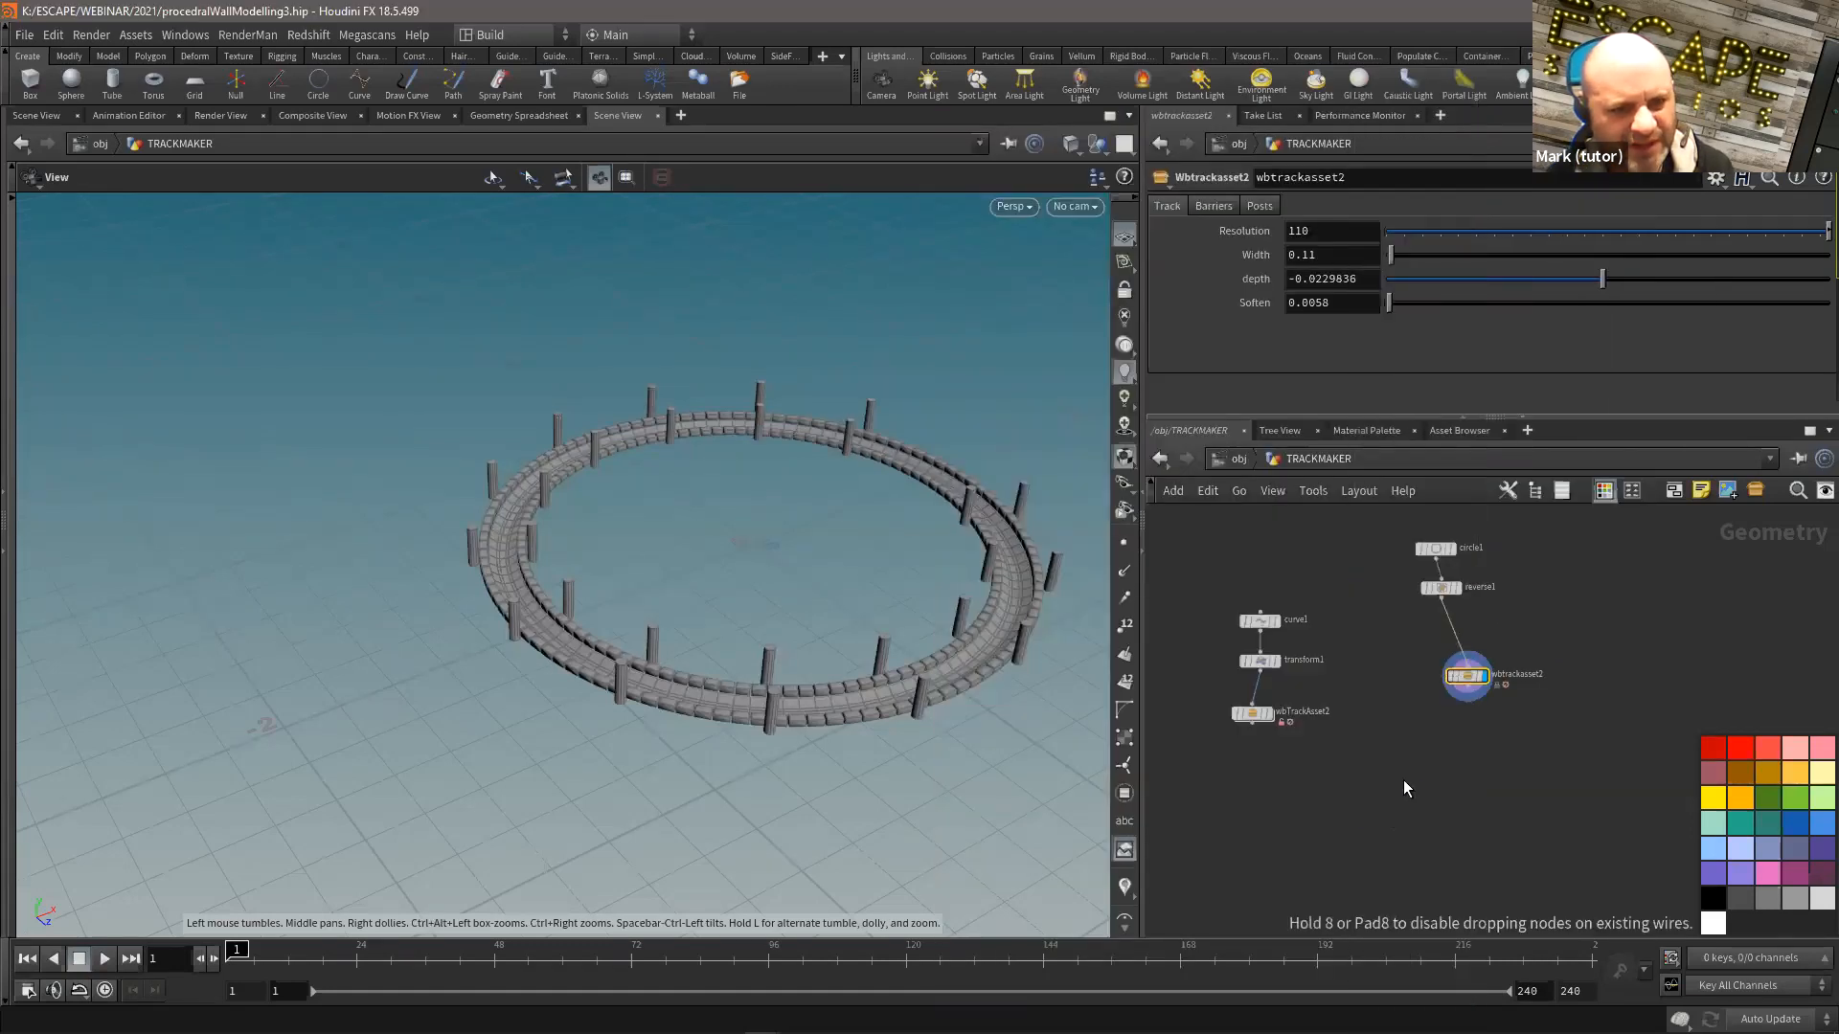
left_click(1404, 789)
Step: Move the curved track's path with transform1 to a translate of about 2.506, 0.073, 0, clear of the circular track
left_click(1261, 659)
key("Return")
left_click_drag(791, 518, 1082, 407)
scroll(790, 523, "down", 3)
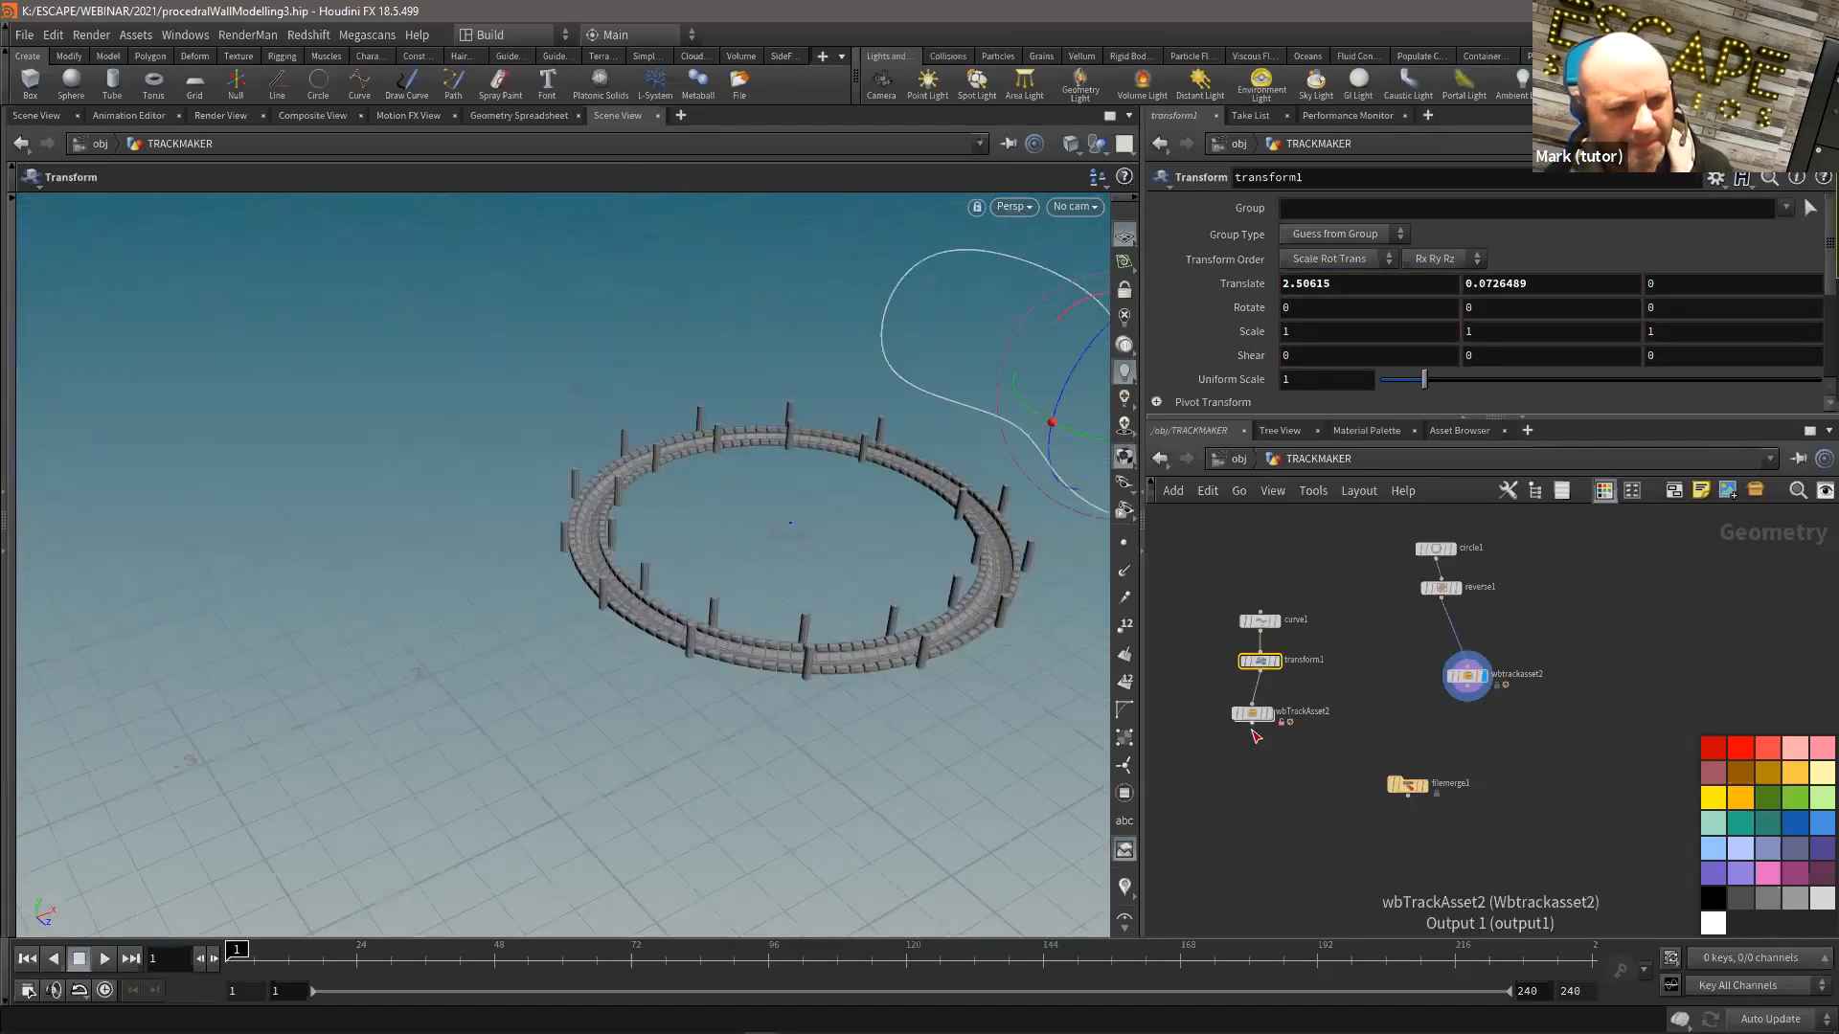
Step: Delete the File Merge node from the TRACKMAKER network
left_click(1408, 785)
key("i")
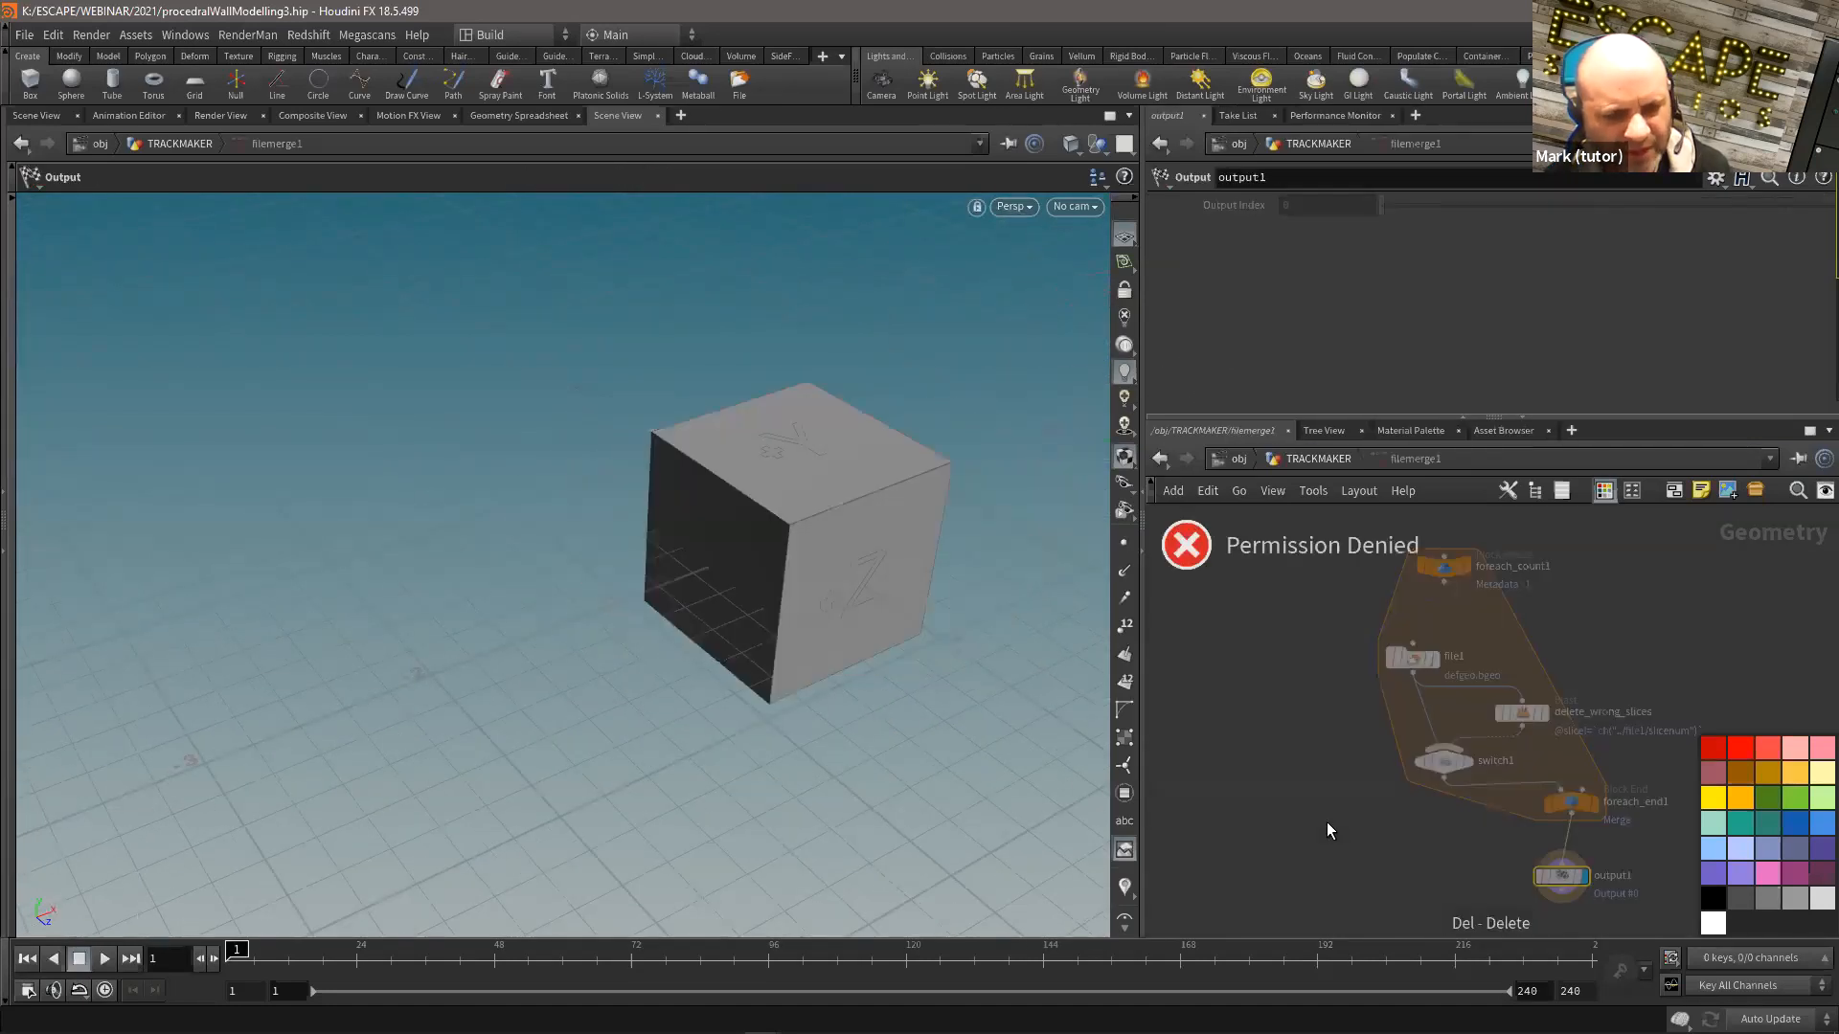
left_click(1308, 460)
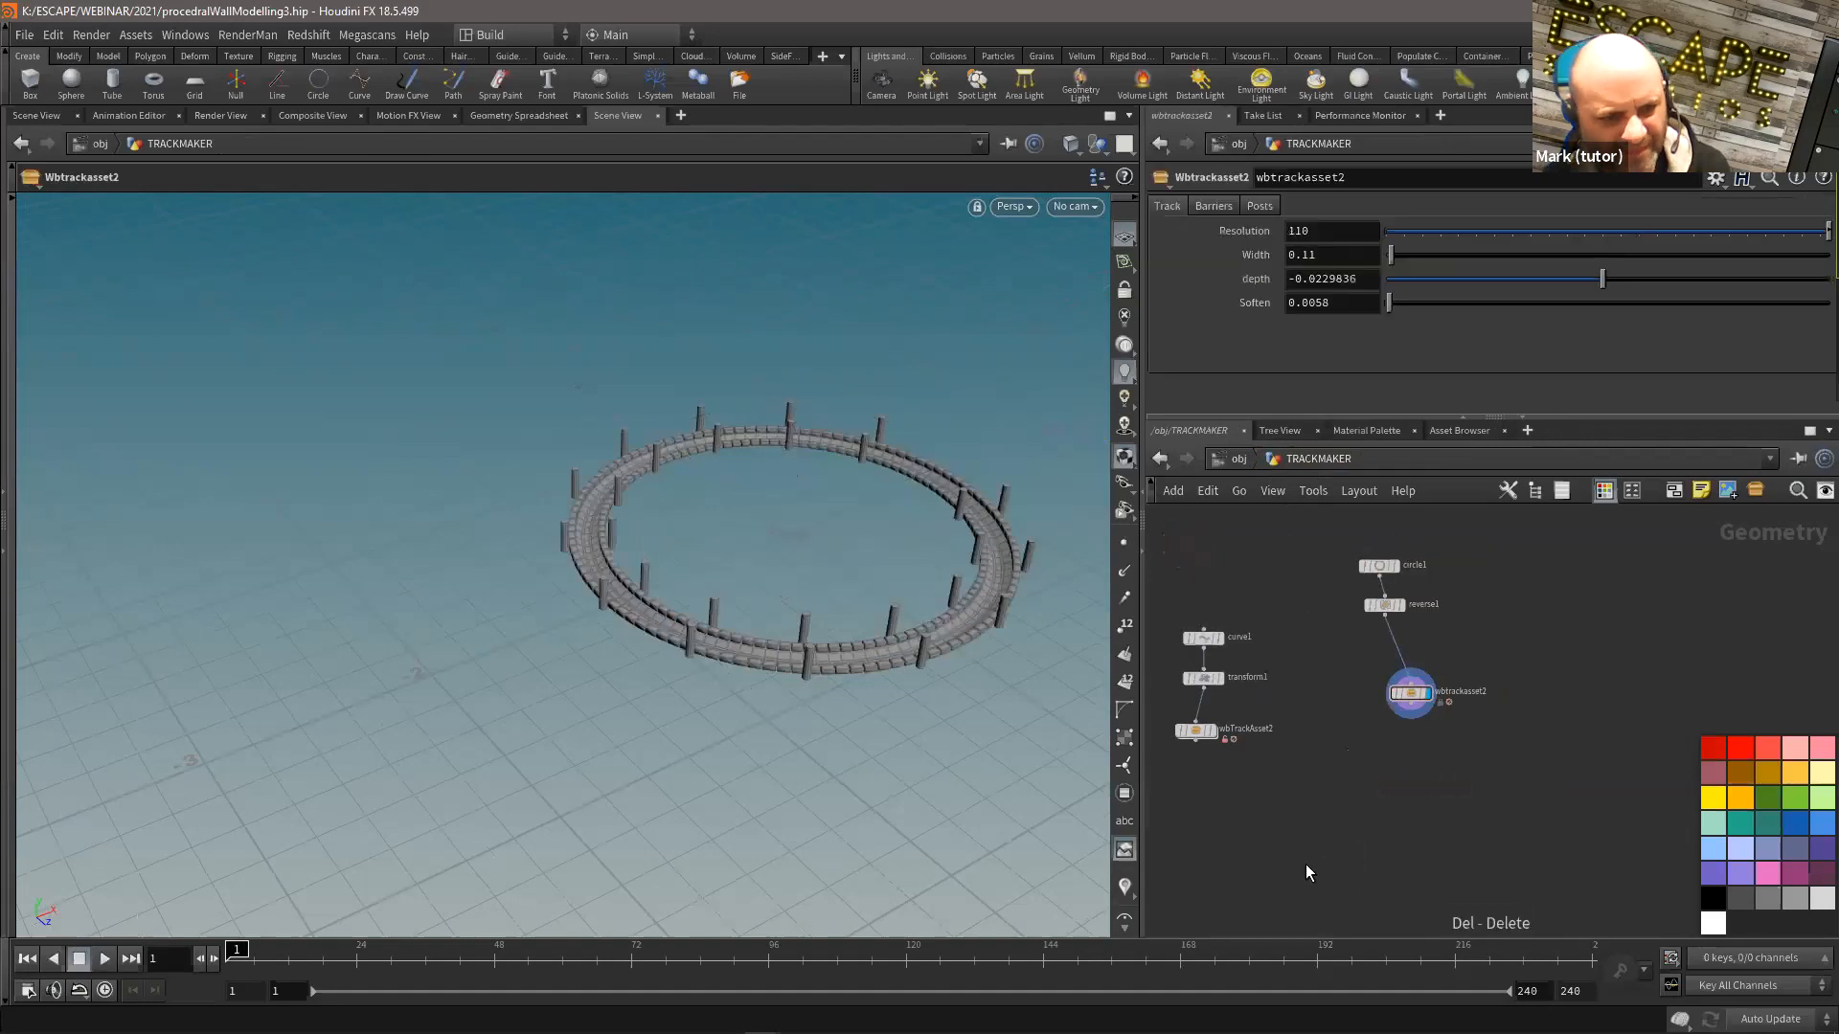
Step: Add a Merge node, connect both track assets to it and display the merged result
key("Tab")
type("mer")
left_click(1466, 123)
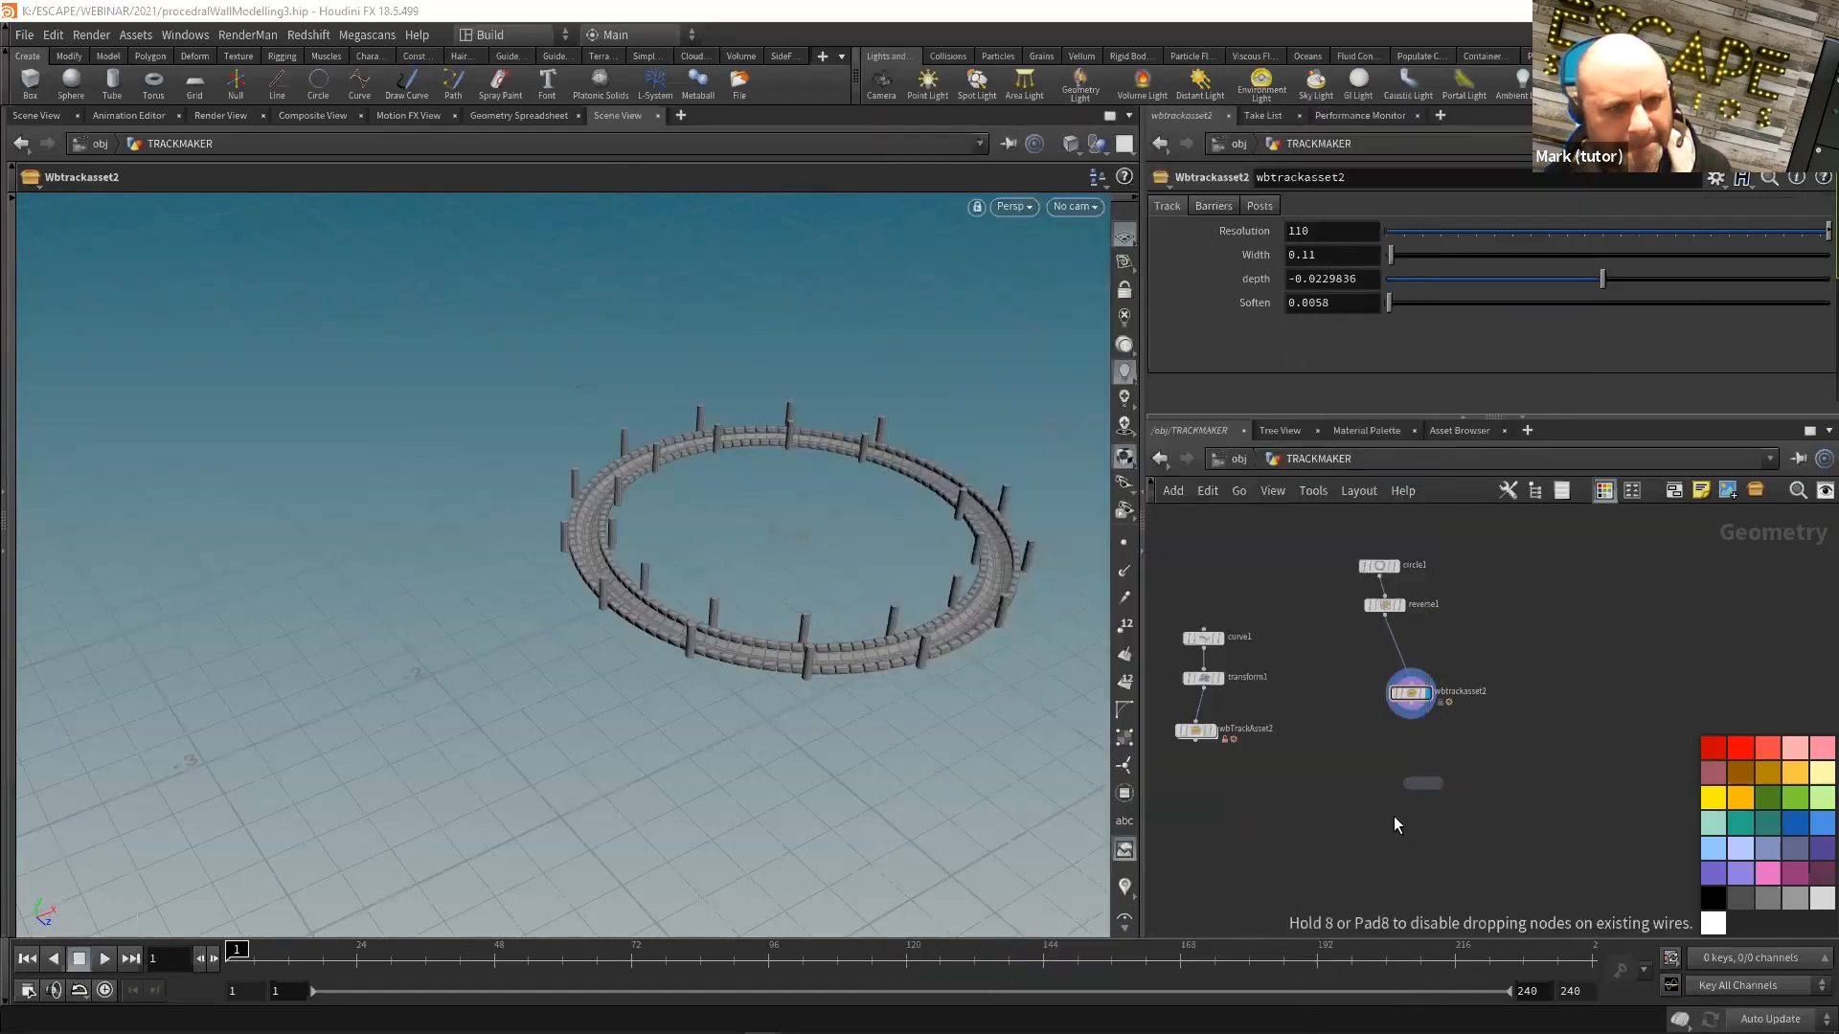
left_click(1380, 824)
scroll(1192, 772, "up", 3)
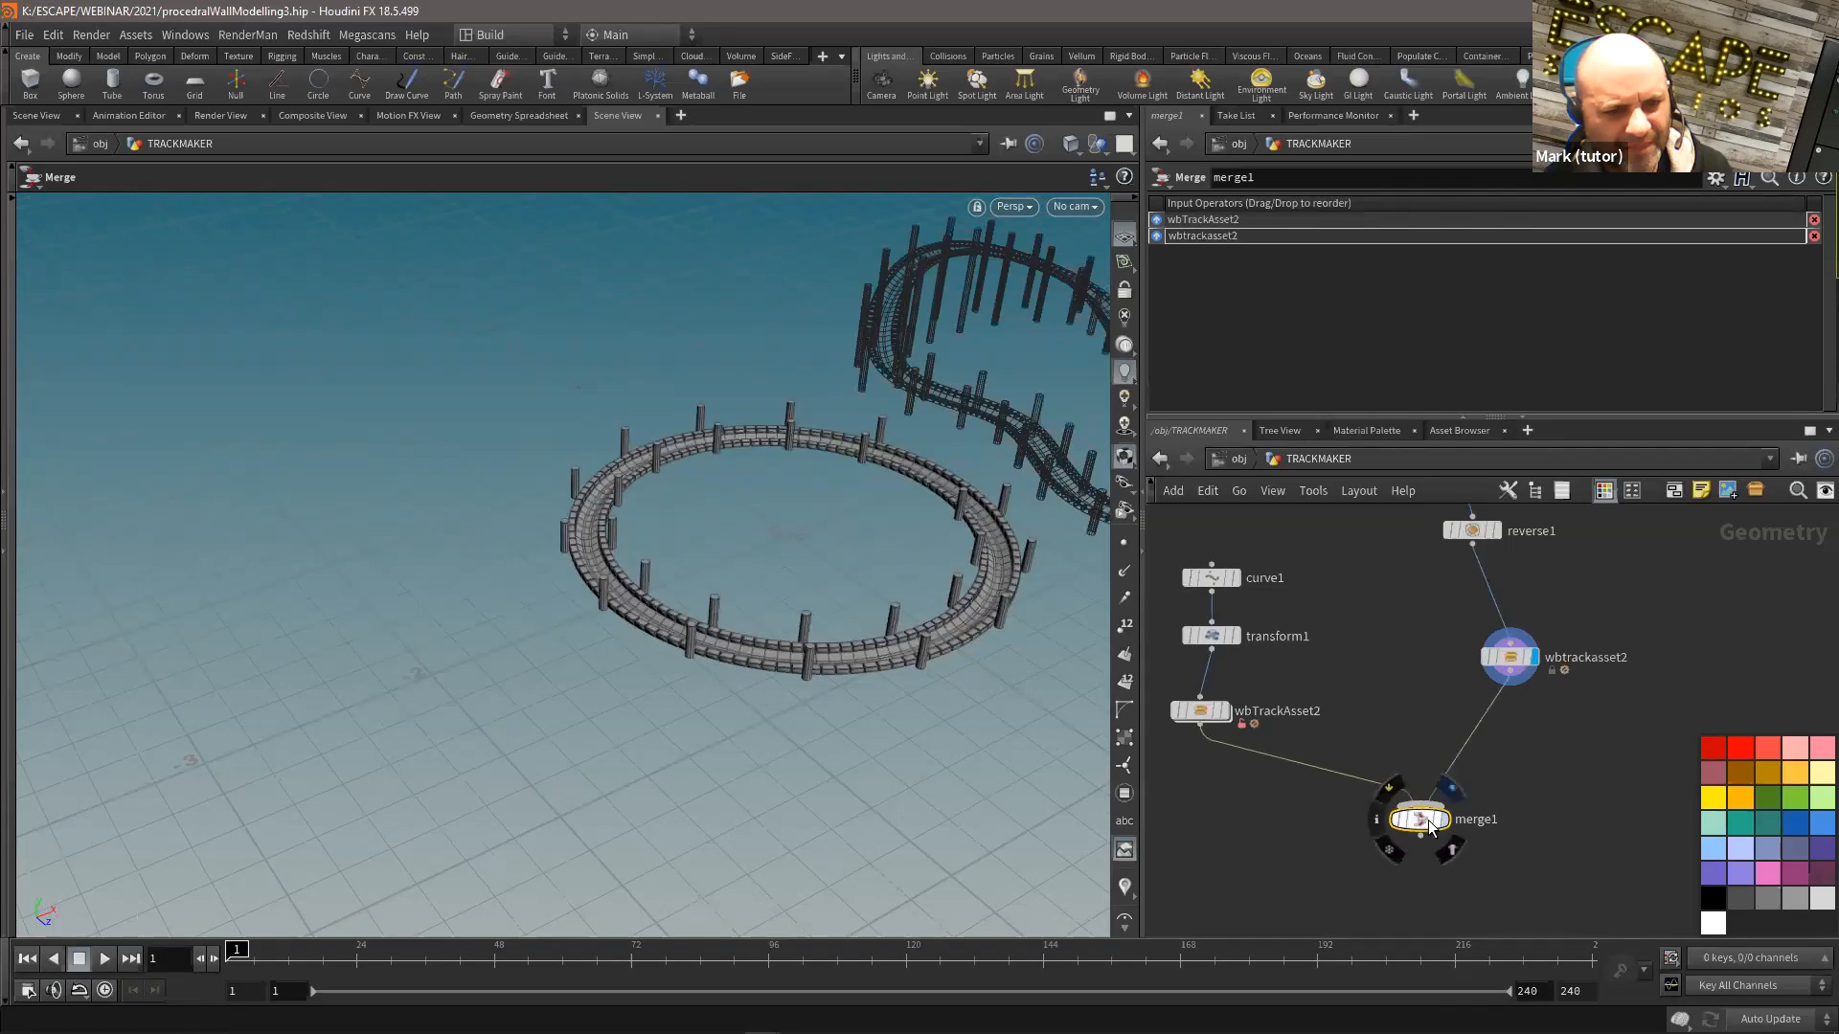
left_click(1445, 820)
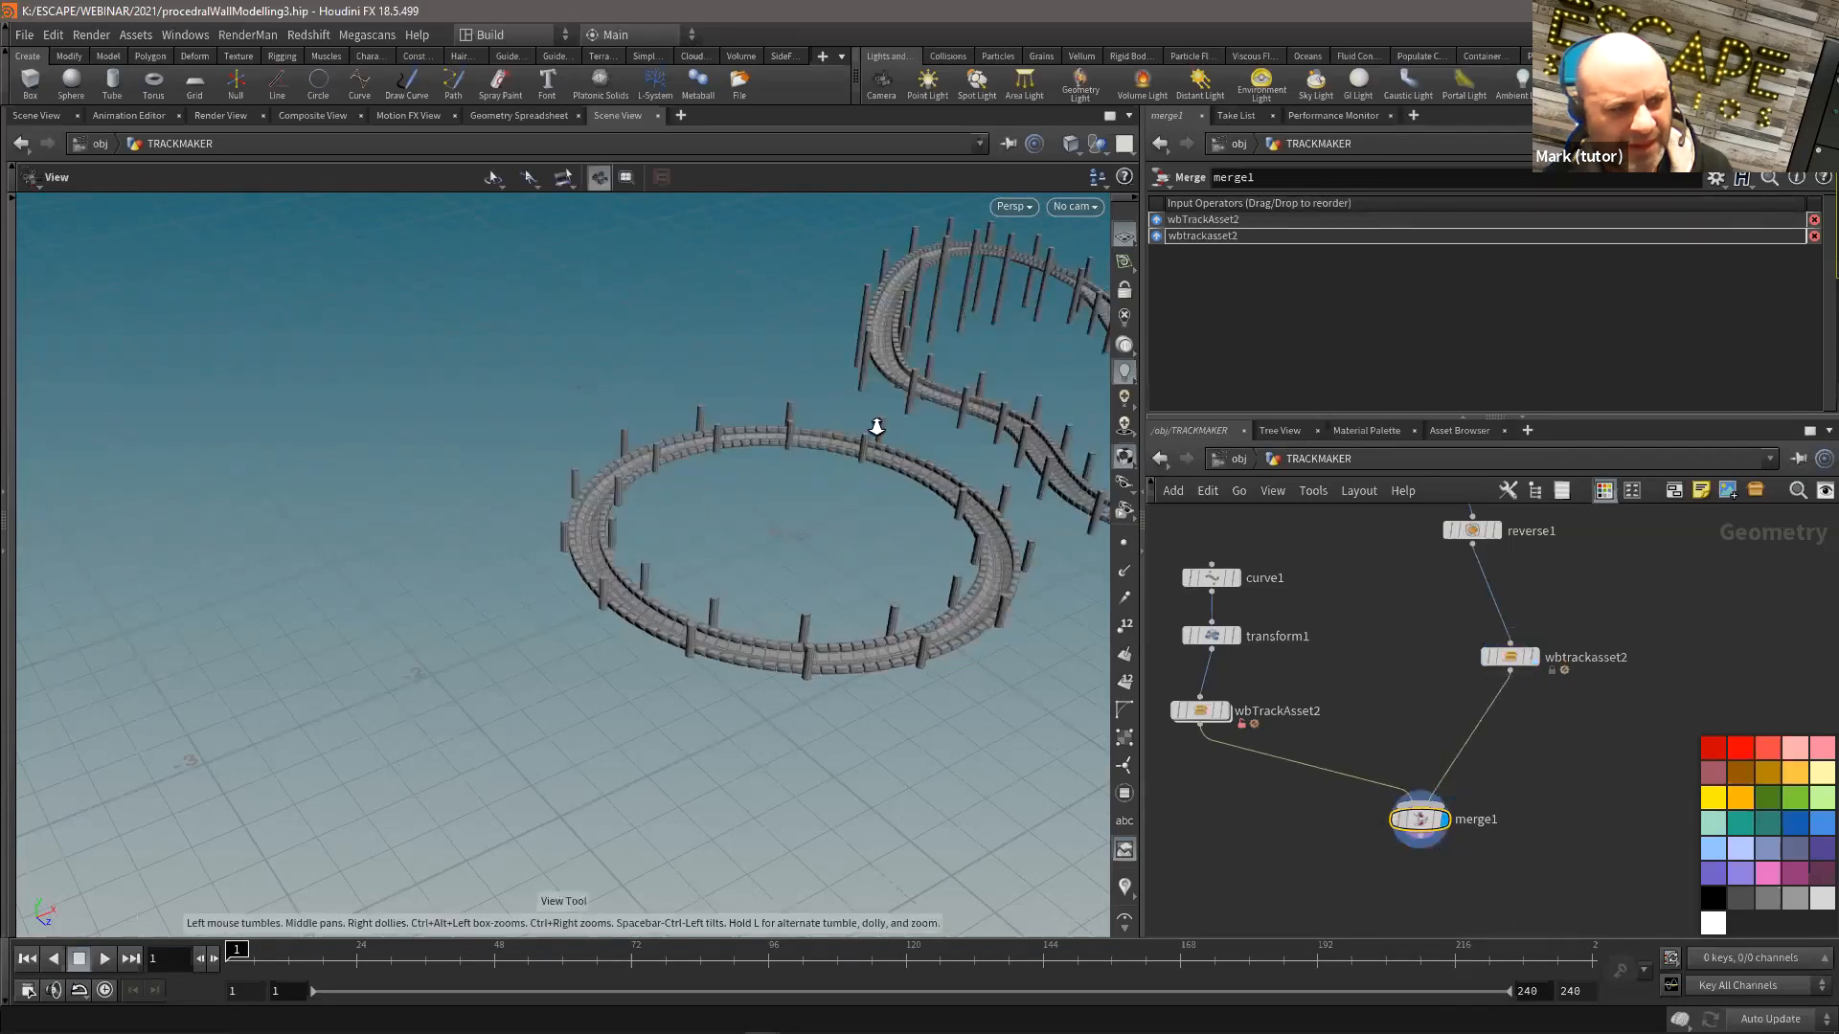
Step: Examine the two merged tracks from several distances and angles
right_click_drag(877, 427, 948, 423)
middle_click_drag(948, 424, 664, 492)
right_click_drag(665, 492, 341, 501)
left_click_drag(341, 501, 600, 448)
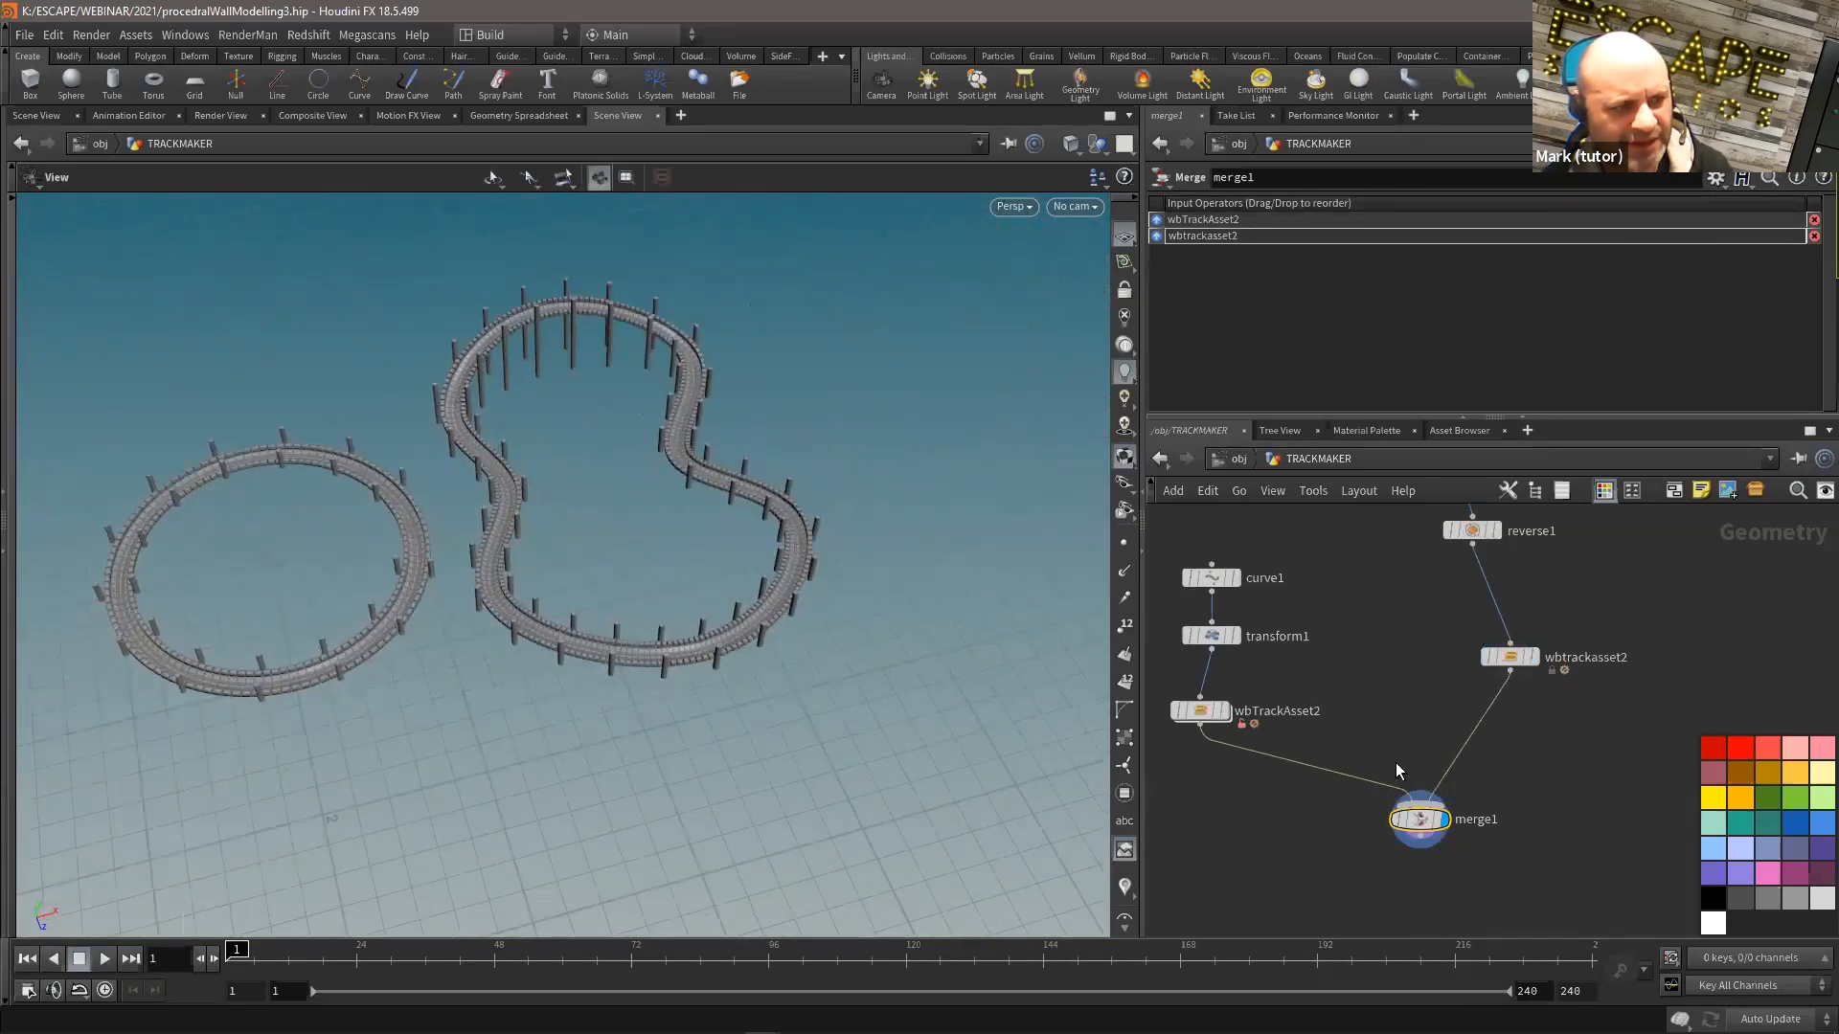
middle_click_drag(1316, 804, 1337, 732)
right_click_drag(472, 465, 714, 456)
left_click_drag(714, 456, 571, 521)
right_click_drag(571, 521, 747, 536)
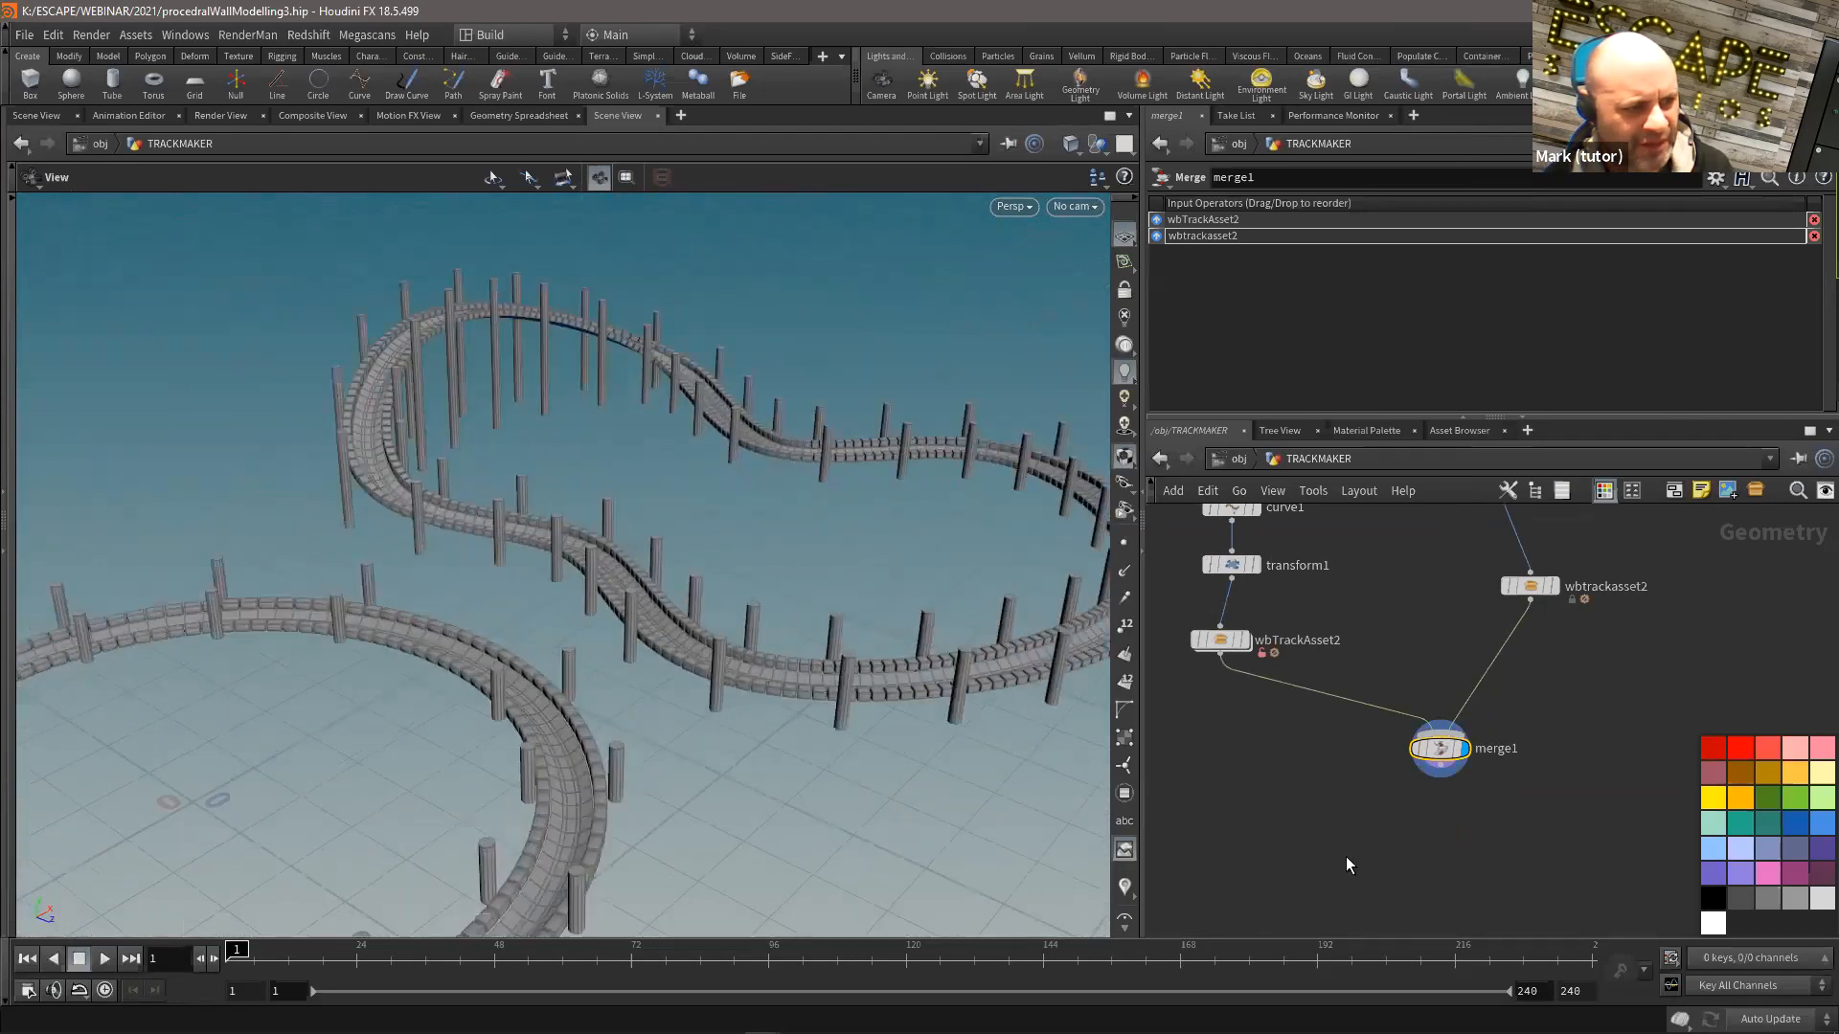
Step: Add a UV Quick Shade node after merge1, display it on both tracks and save the scene
key("Tab")
type("null")
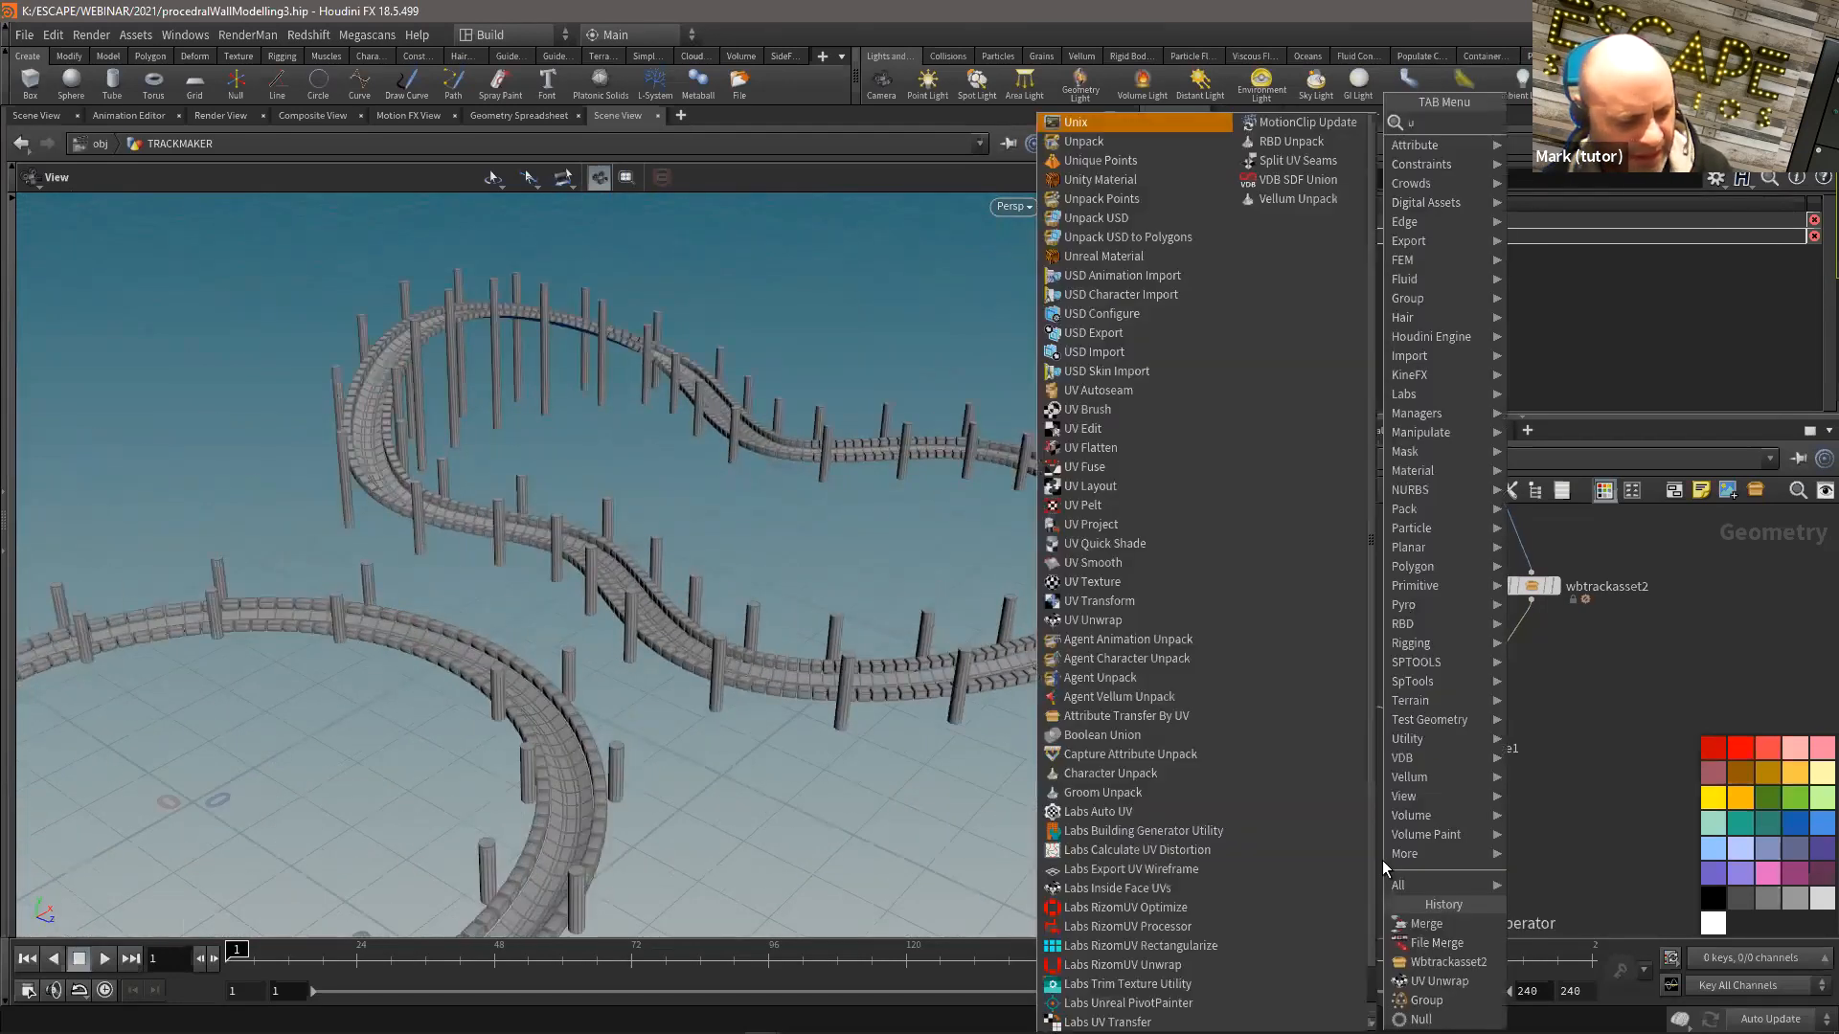
key("Return")
left_click(1400, 840)
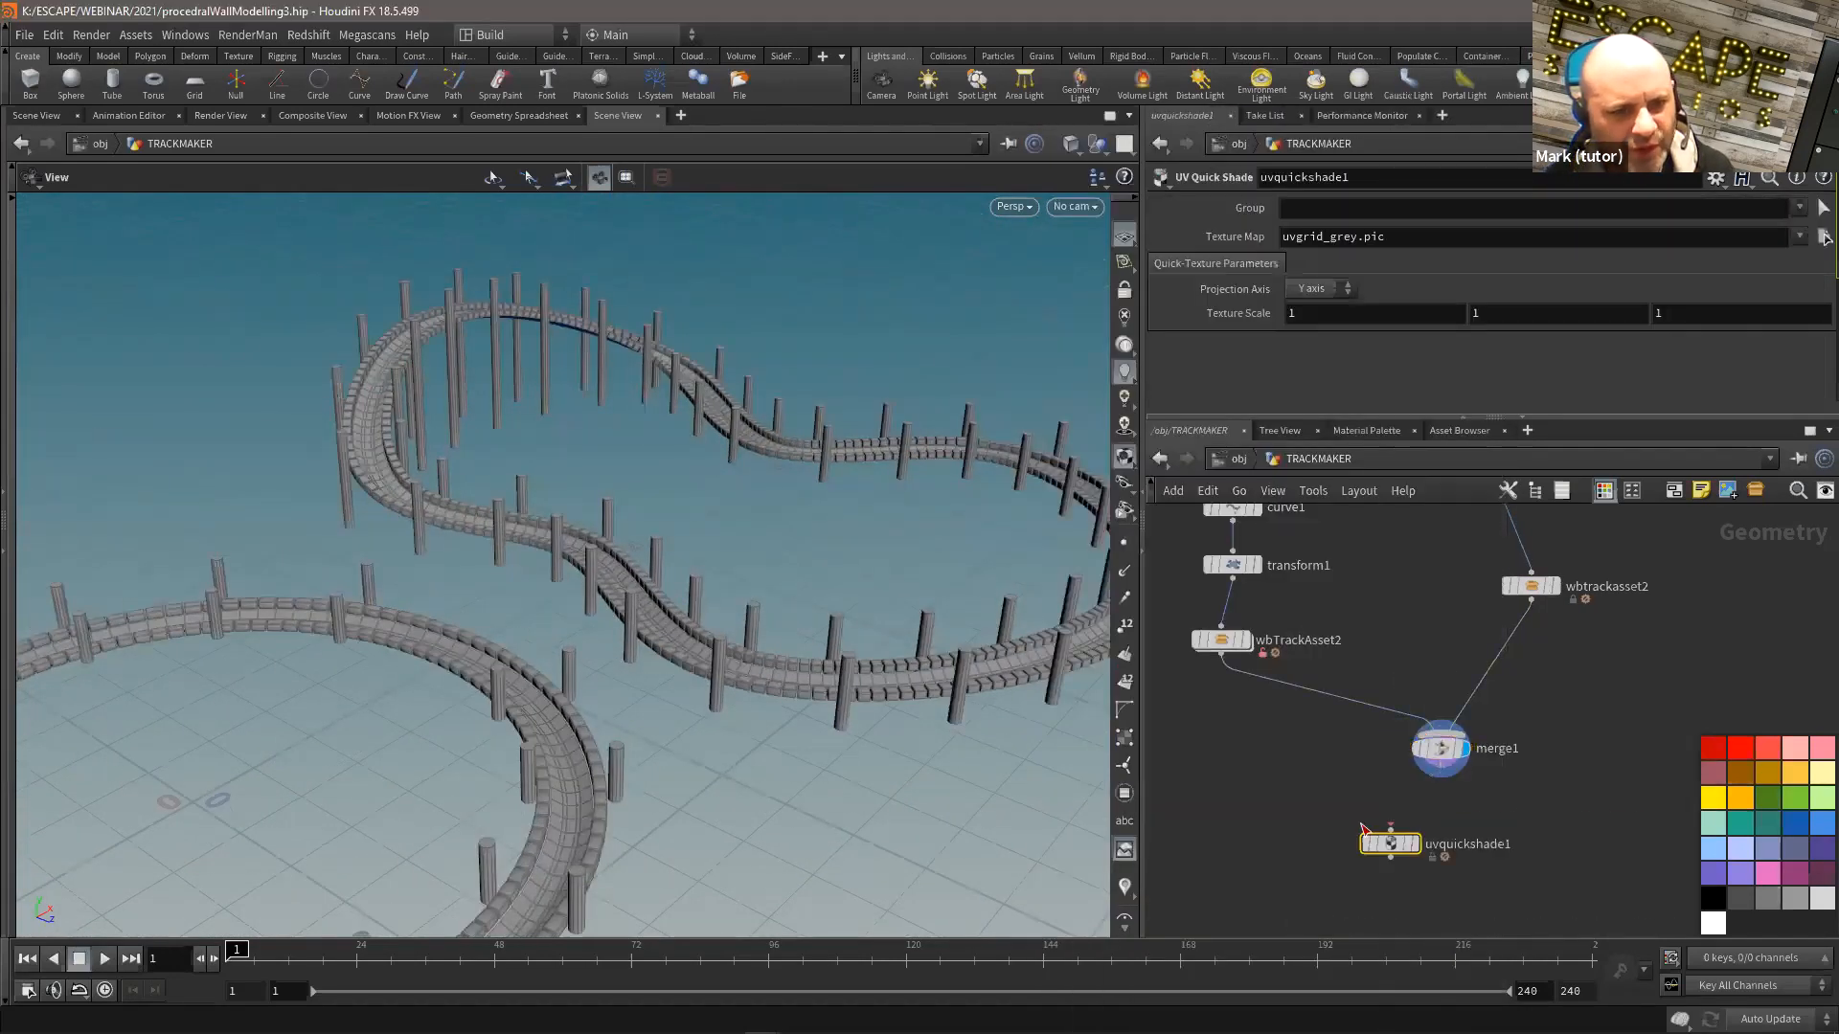
left_click_drag(831, 536, 563, 501)
right_click_drag(562, 501, 702, 506)
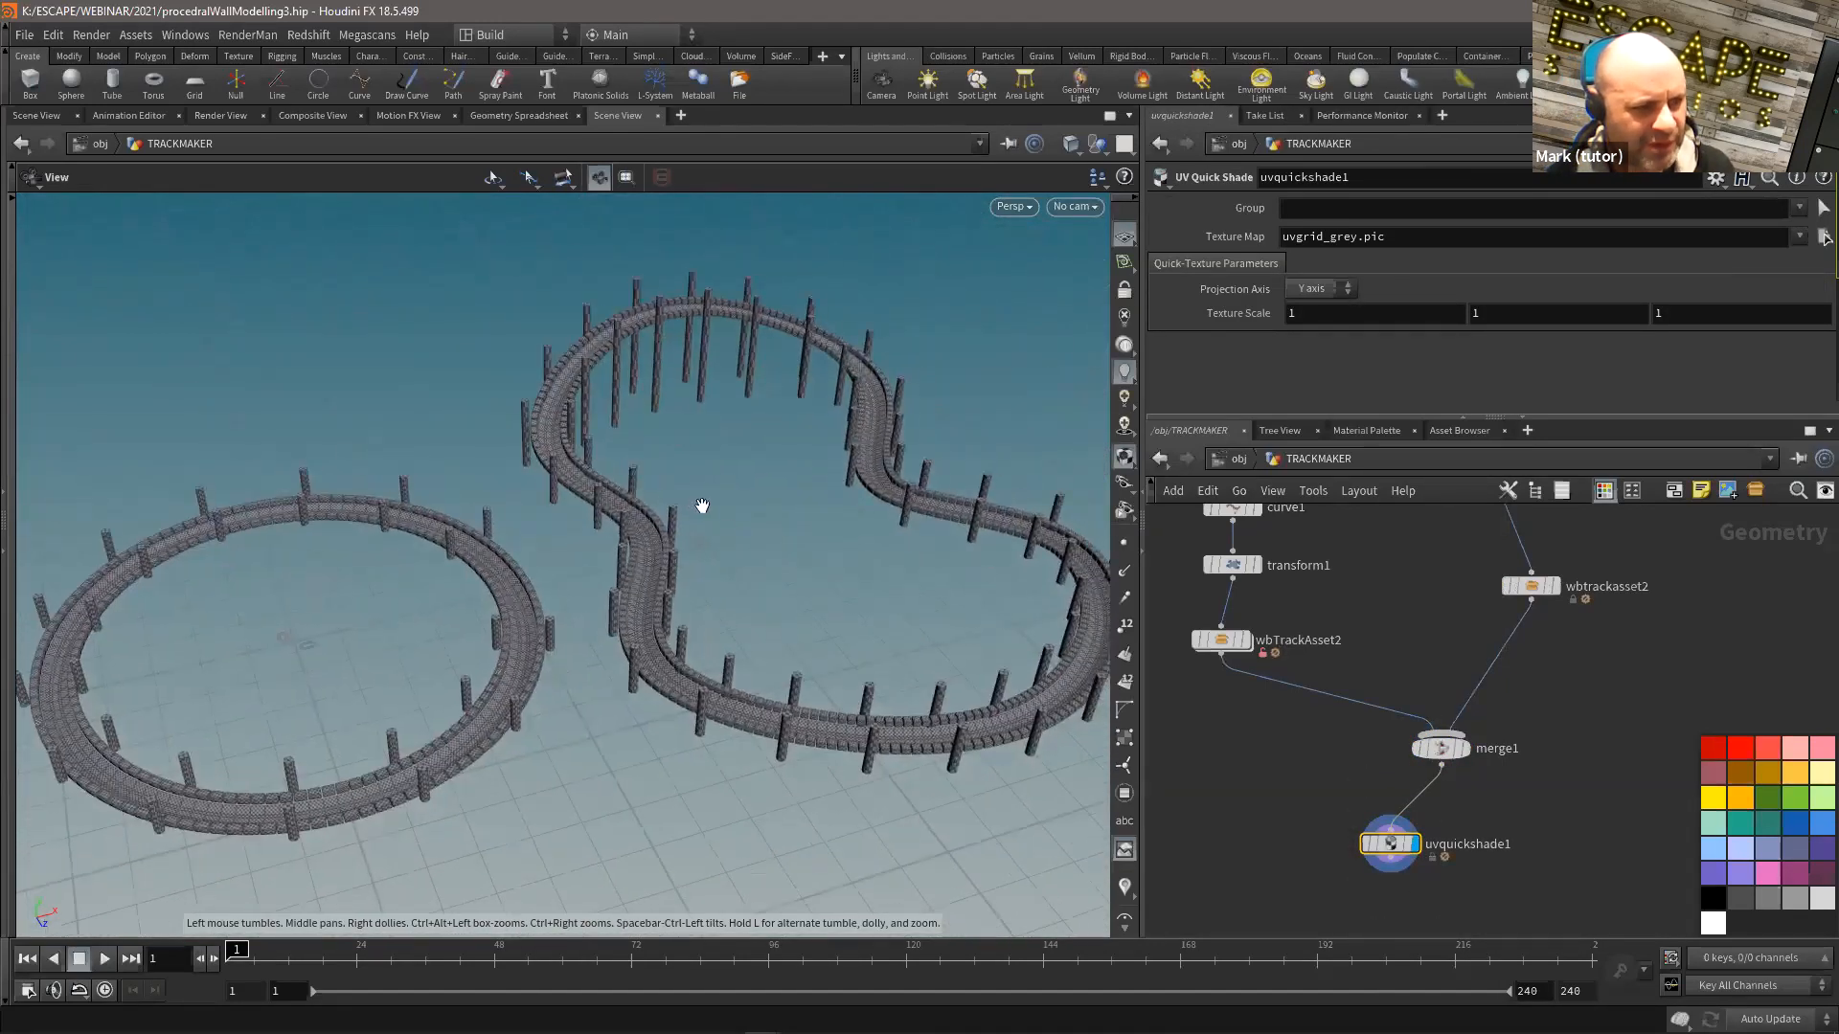
key("ctrl+s")
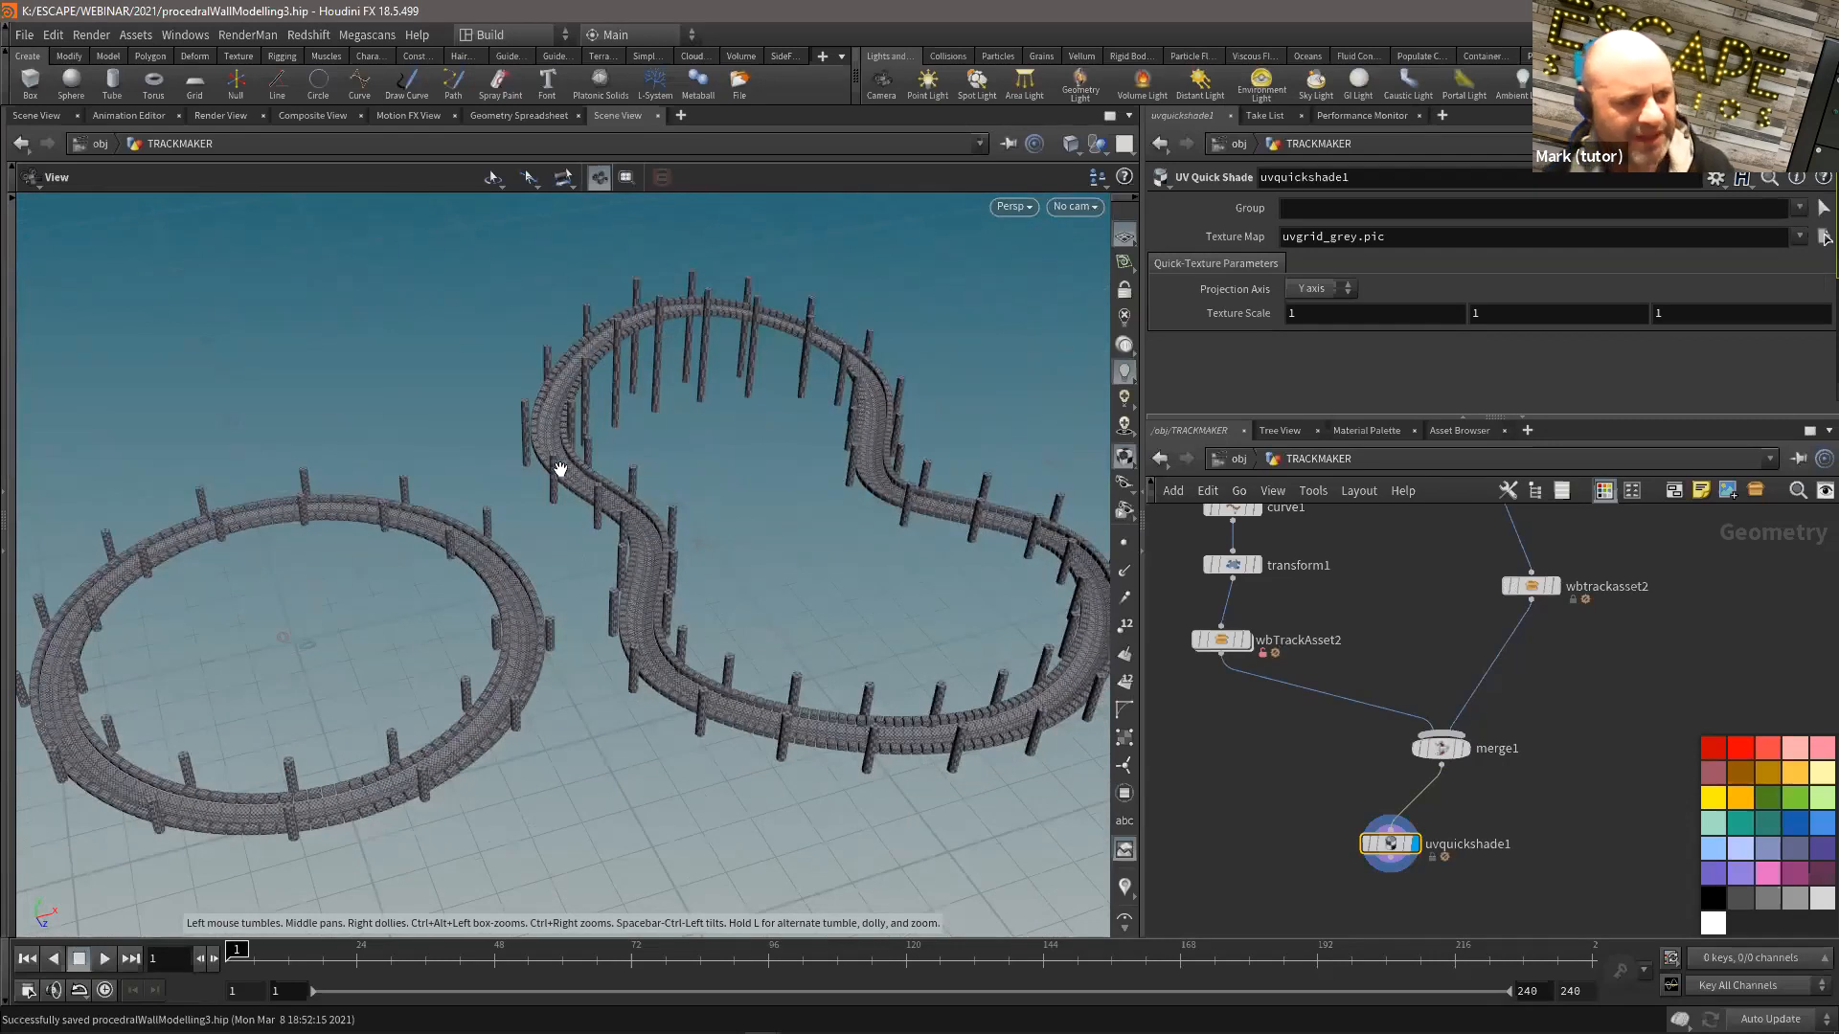
Step: Reposition the circular track's wbtrackasset2 node slightly closer to merge1 to tidy the network
left_click_drag(560, 470, 629, 480)
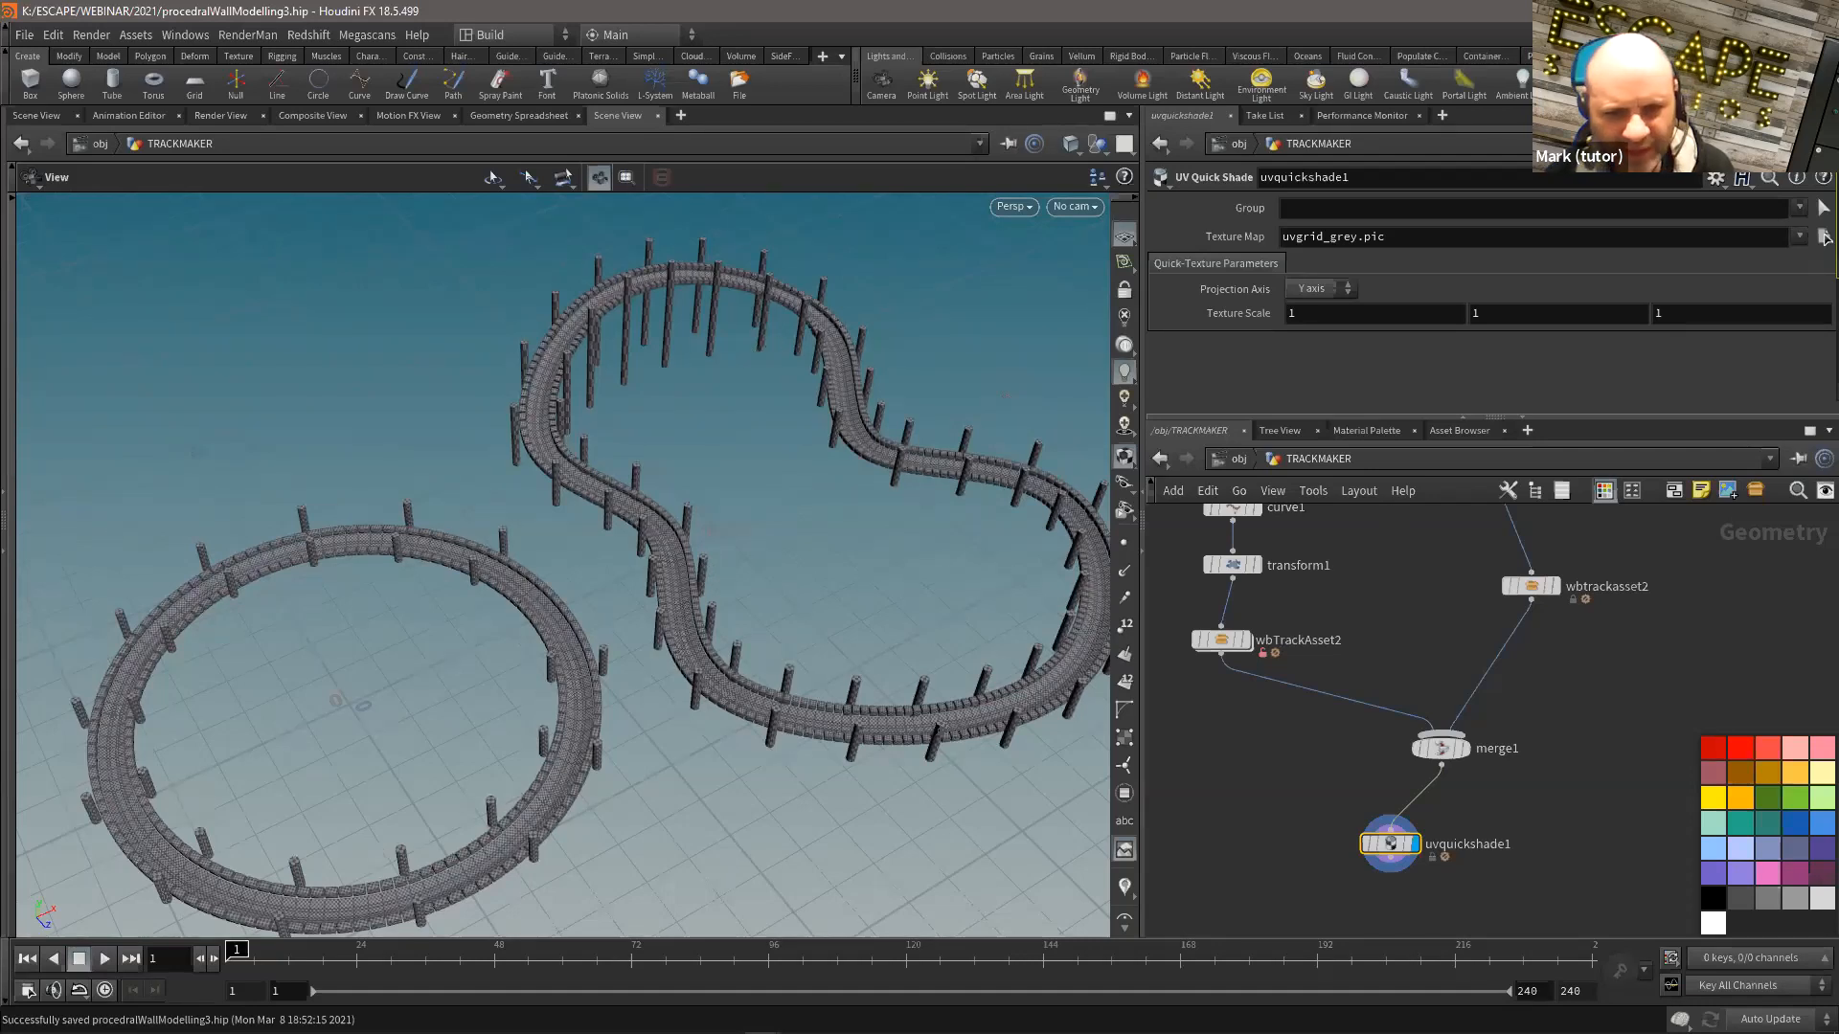
middle_click_drag(1595, 649, 1579, 659)
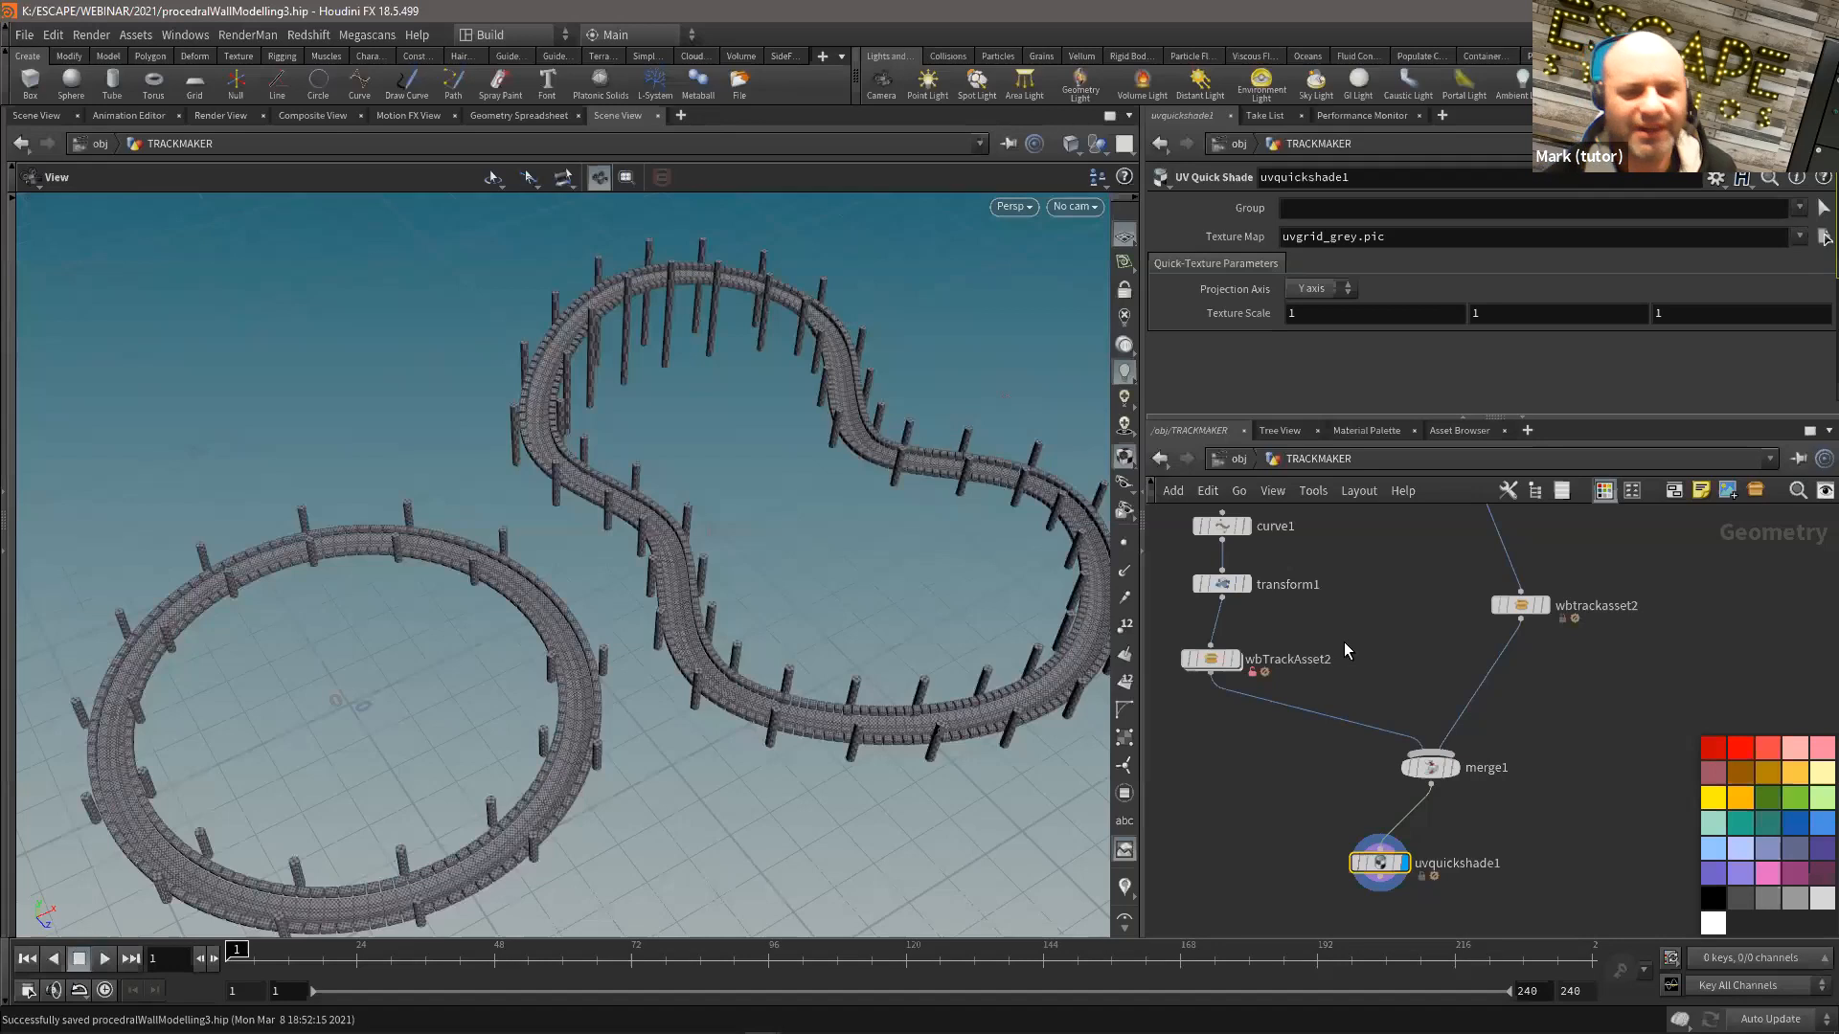
scroll(1358, 632, "down", 1)
scroll(1360, 634, "up", 1)
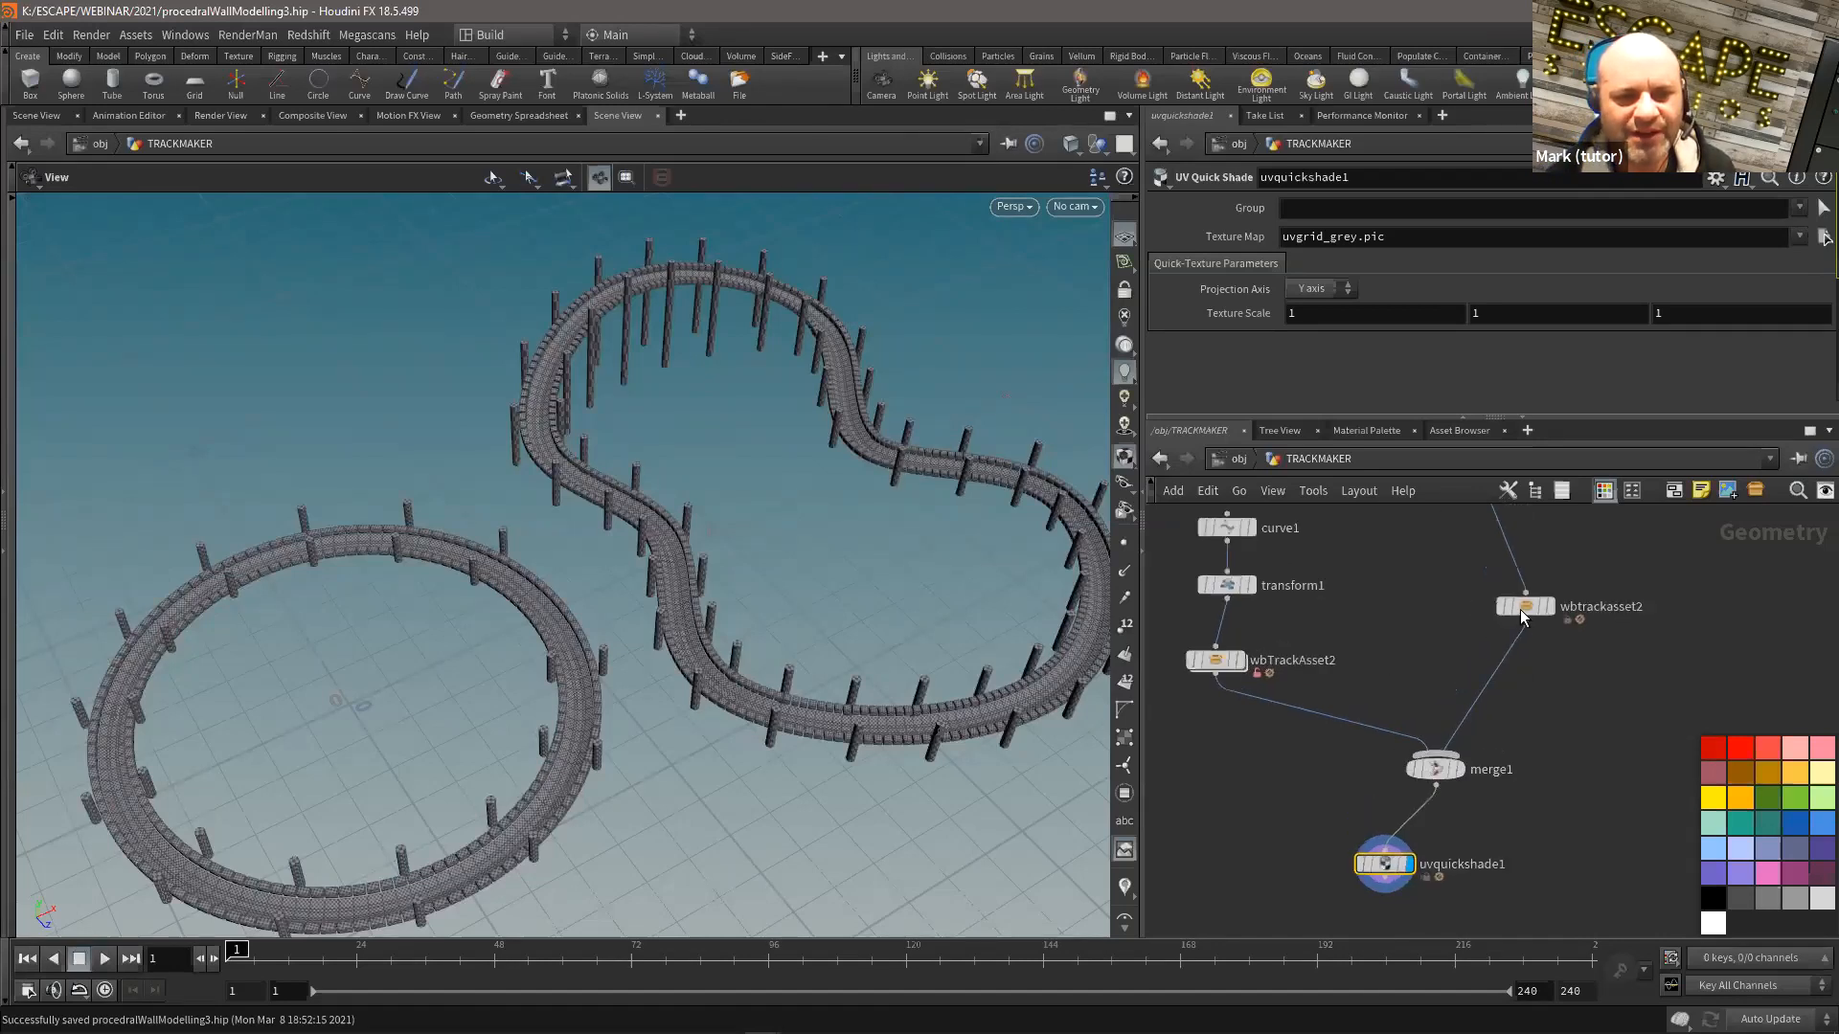
left_click_drag(1523, 618, 1497, 654)
scroll(1415, 640, "down", 3)
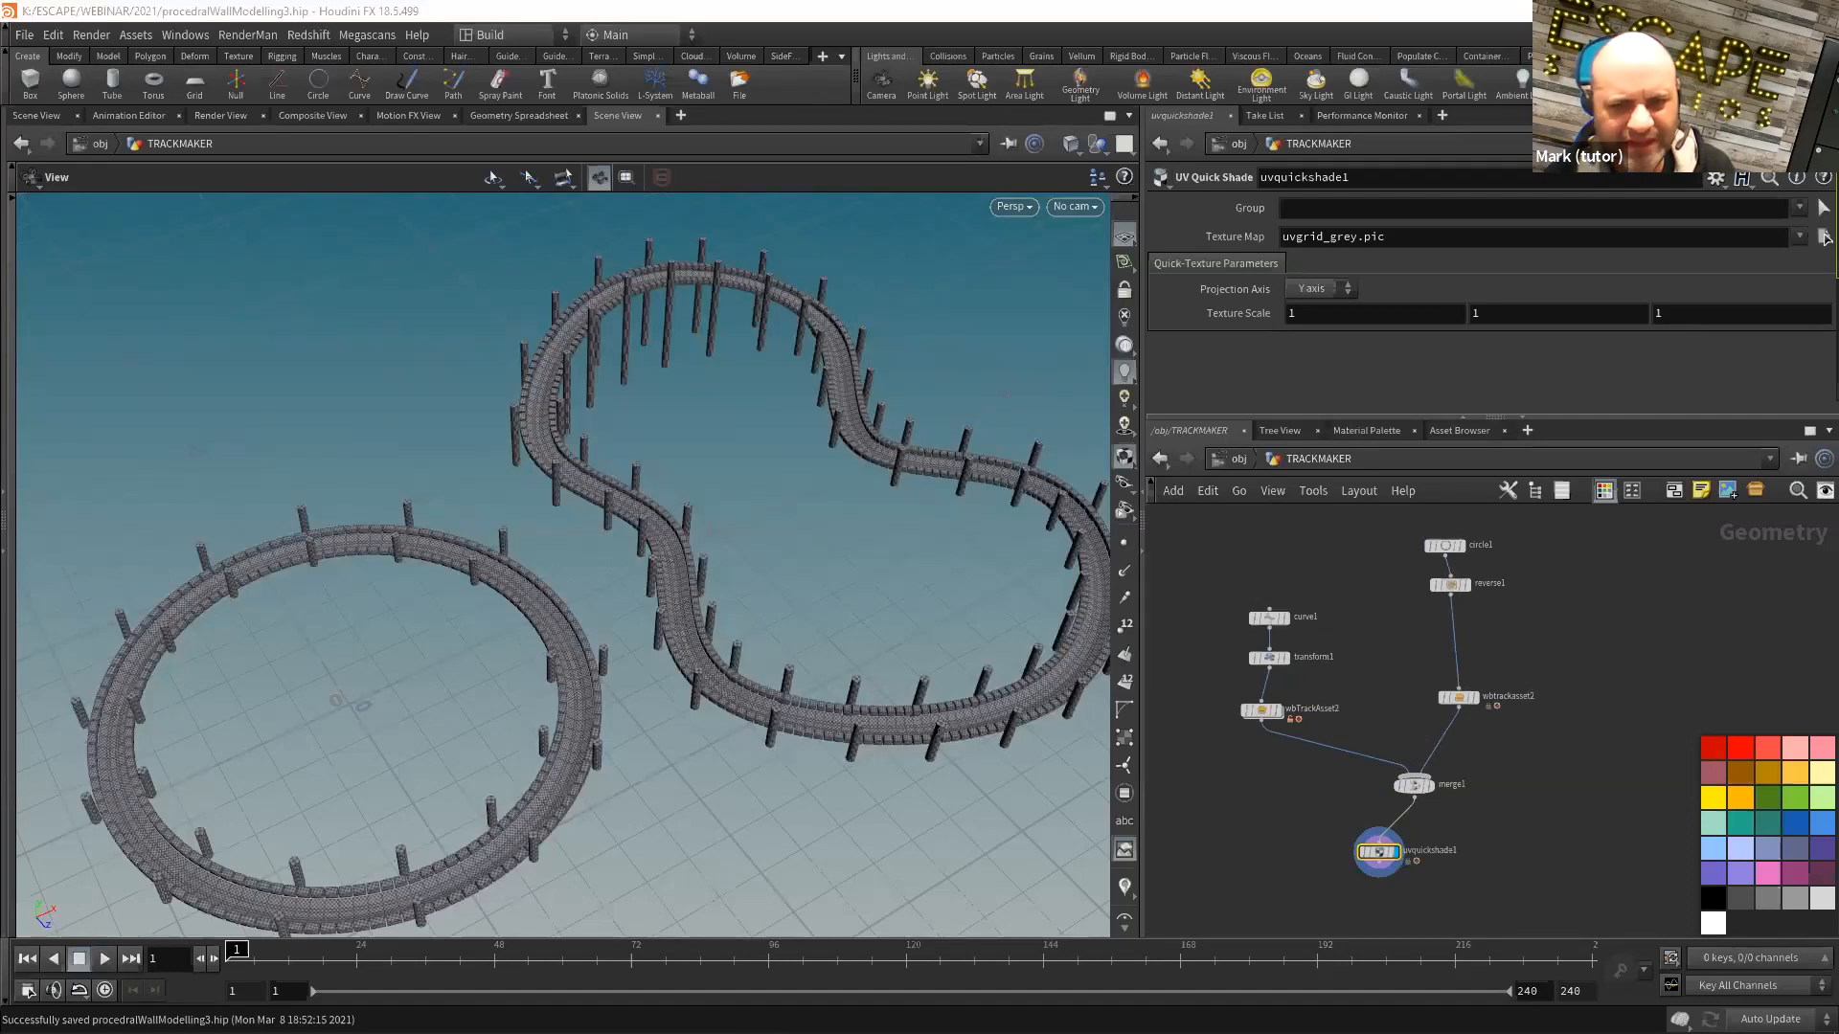
Step: Switch to Maya and load the wbtrackasset2.hda asset through Houdini Engine
key("alt+Tab")
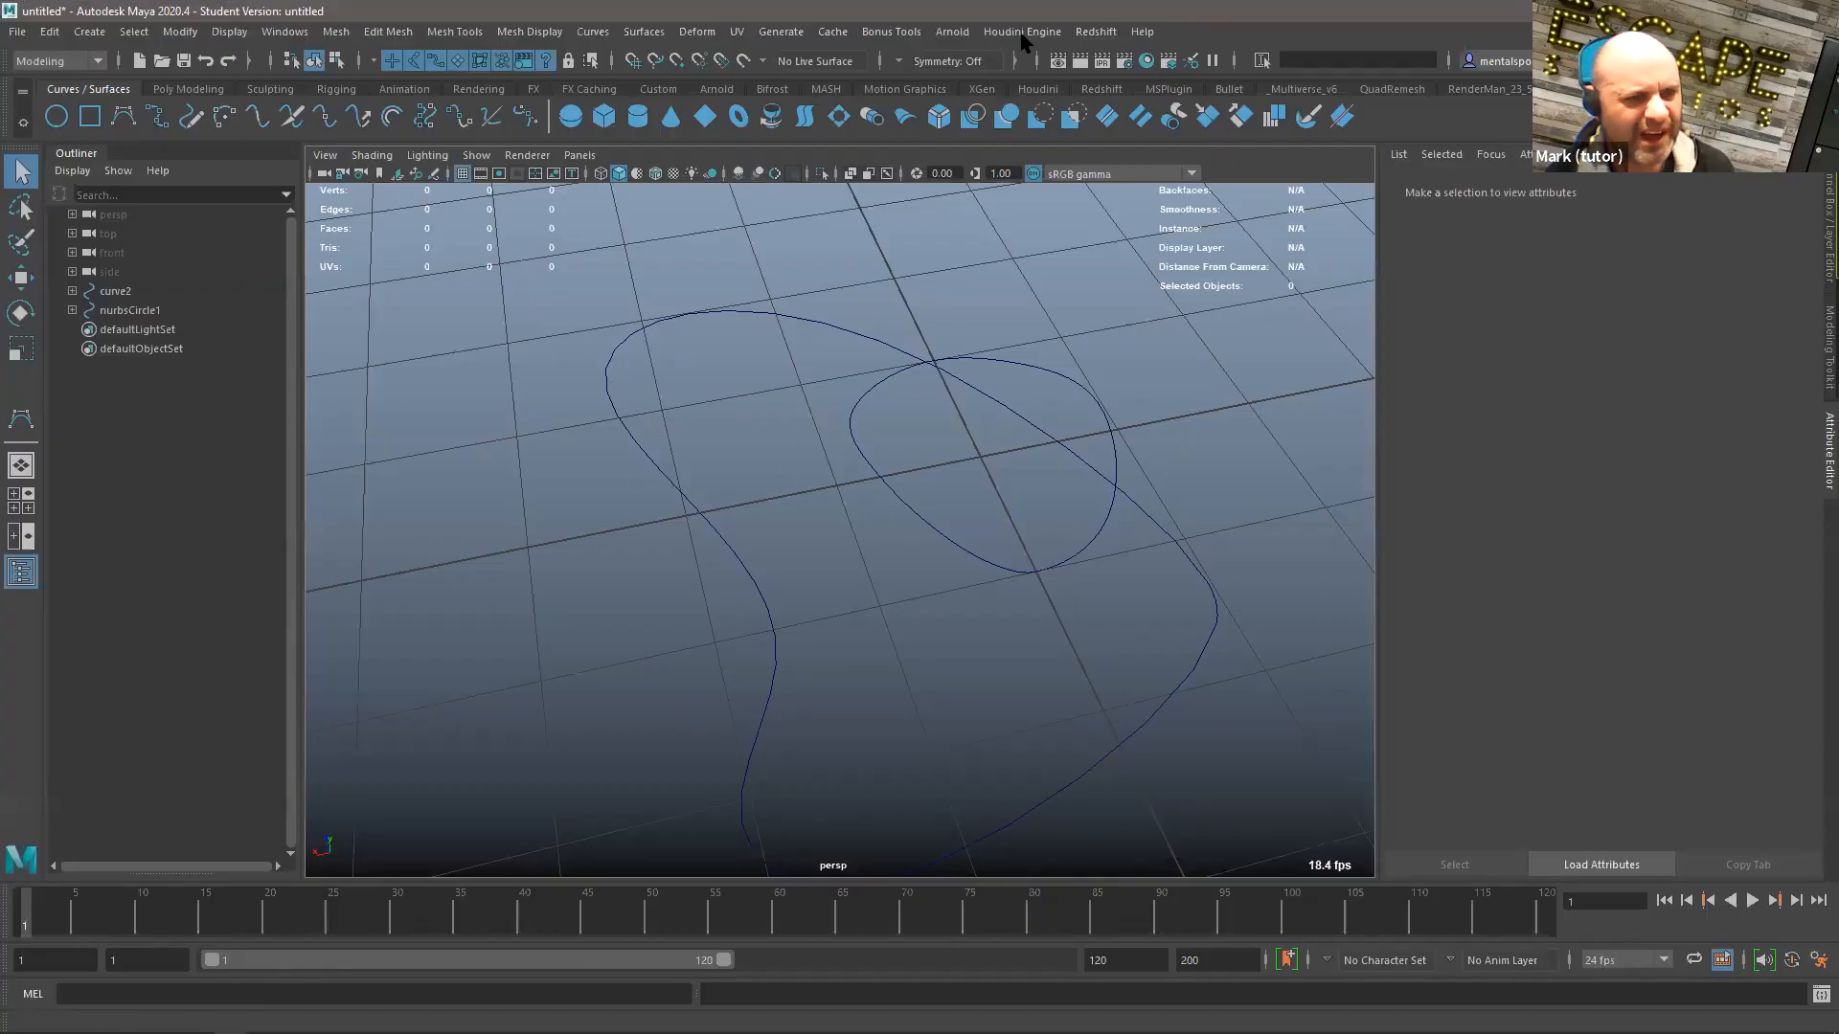
left_click(1022, 32)
left_click(1035, 65)
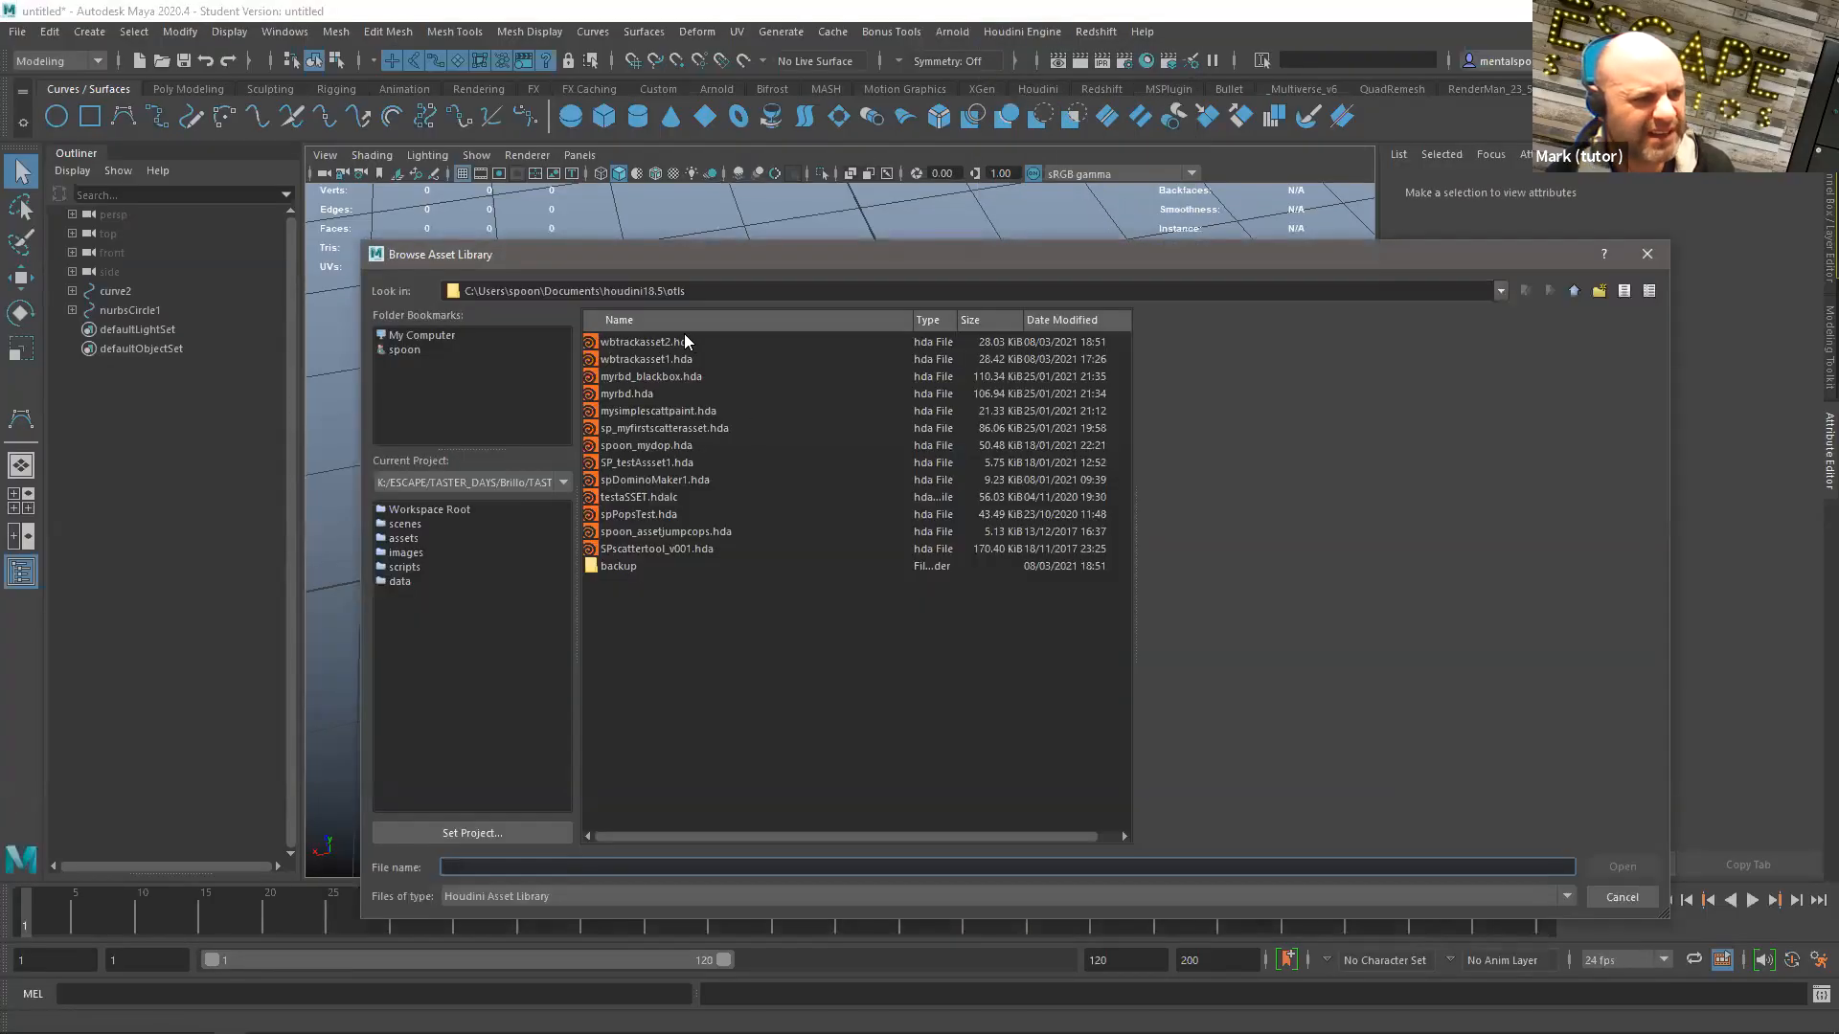
left_click(658, 341)
left_click(1622, 866)
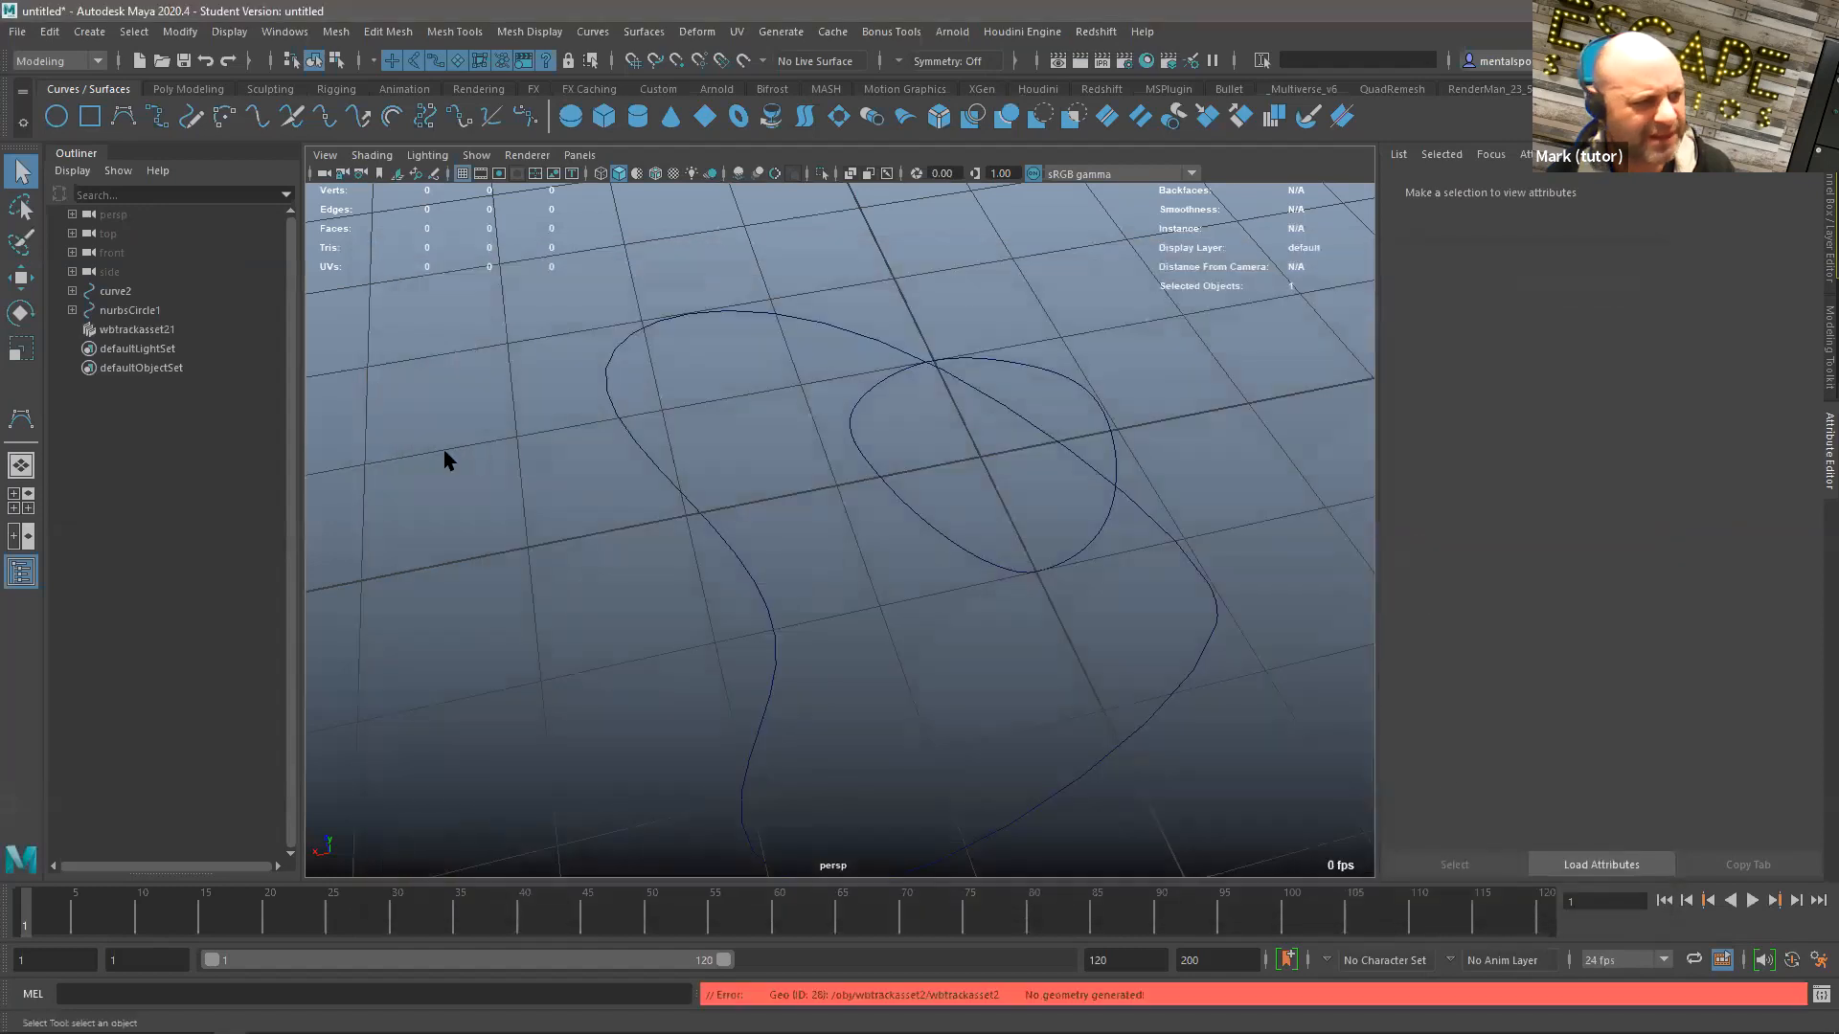
Step: Set curve2 as the CurveIn input of wbtrackasset21 to build the track along it
left_click_drag(736, 436, 607, 551)
left_click_drag(1021, 514, 908, 613)
left_click_drag(756, 487, 608, 570)
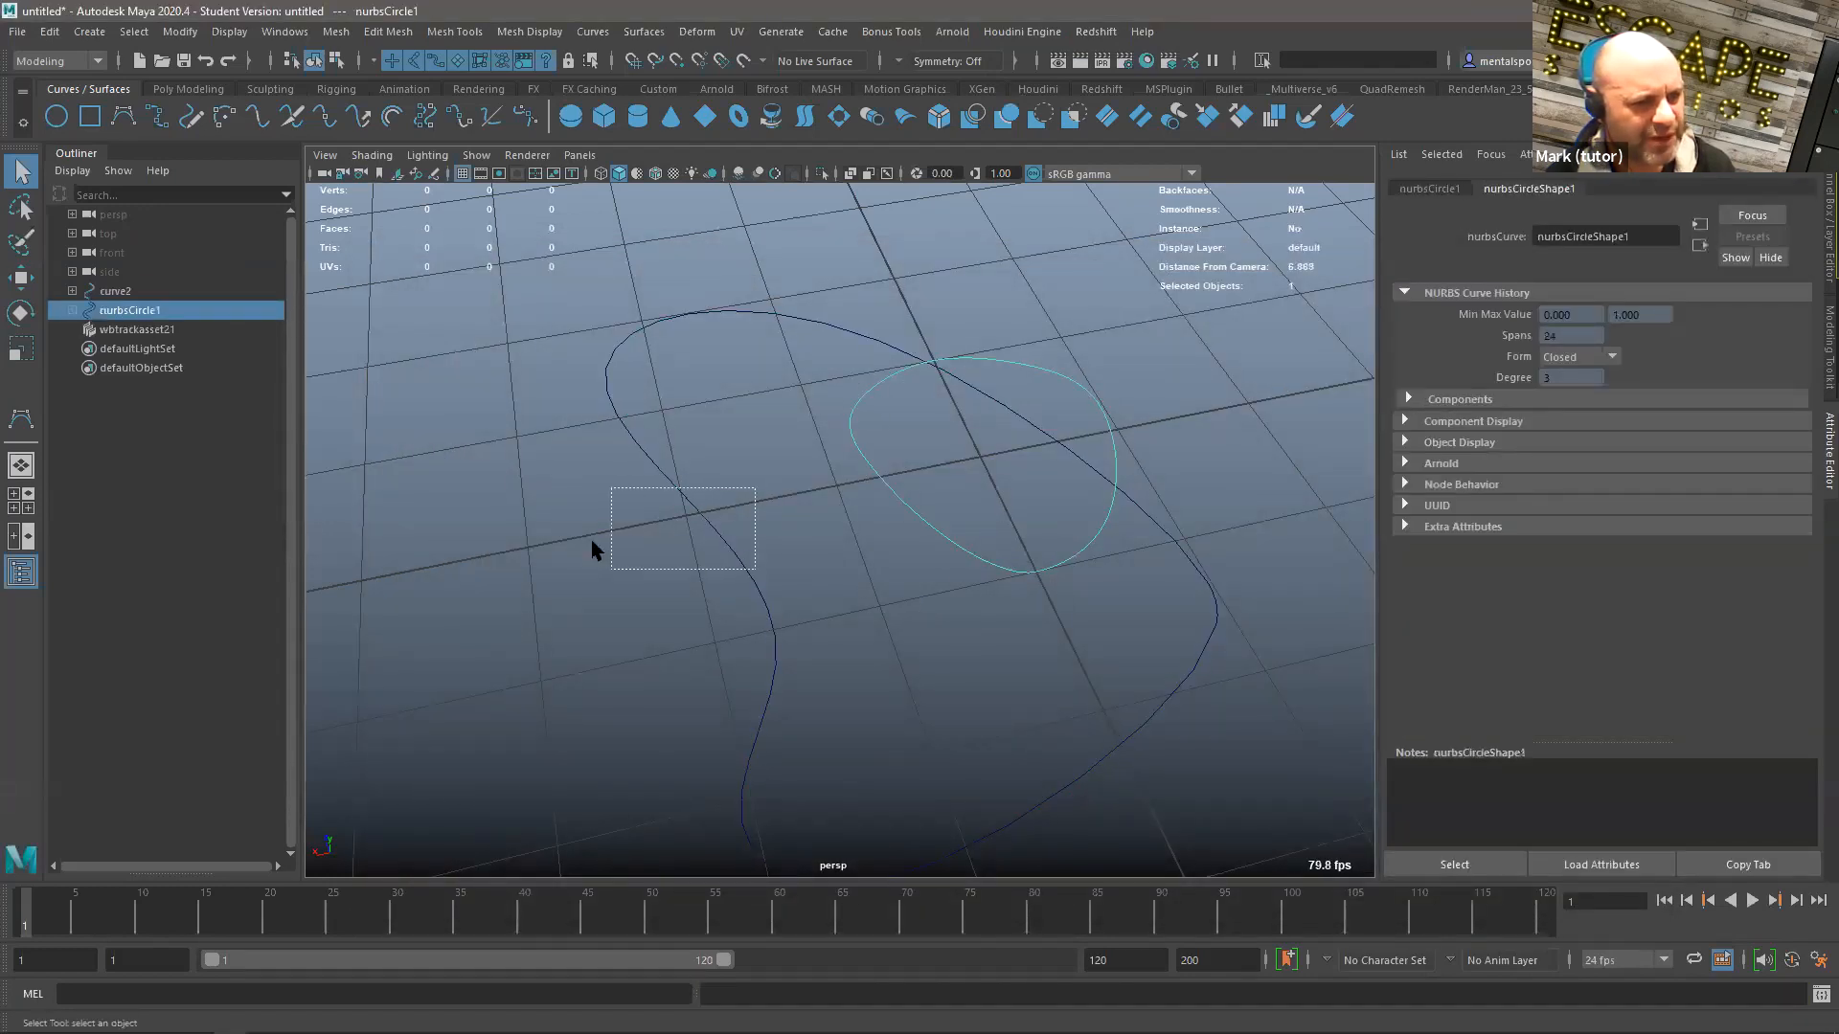
left_click(162, 332, "ctrl")
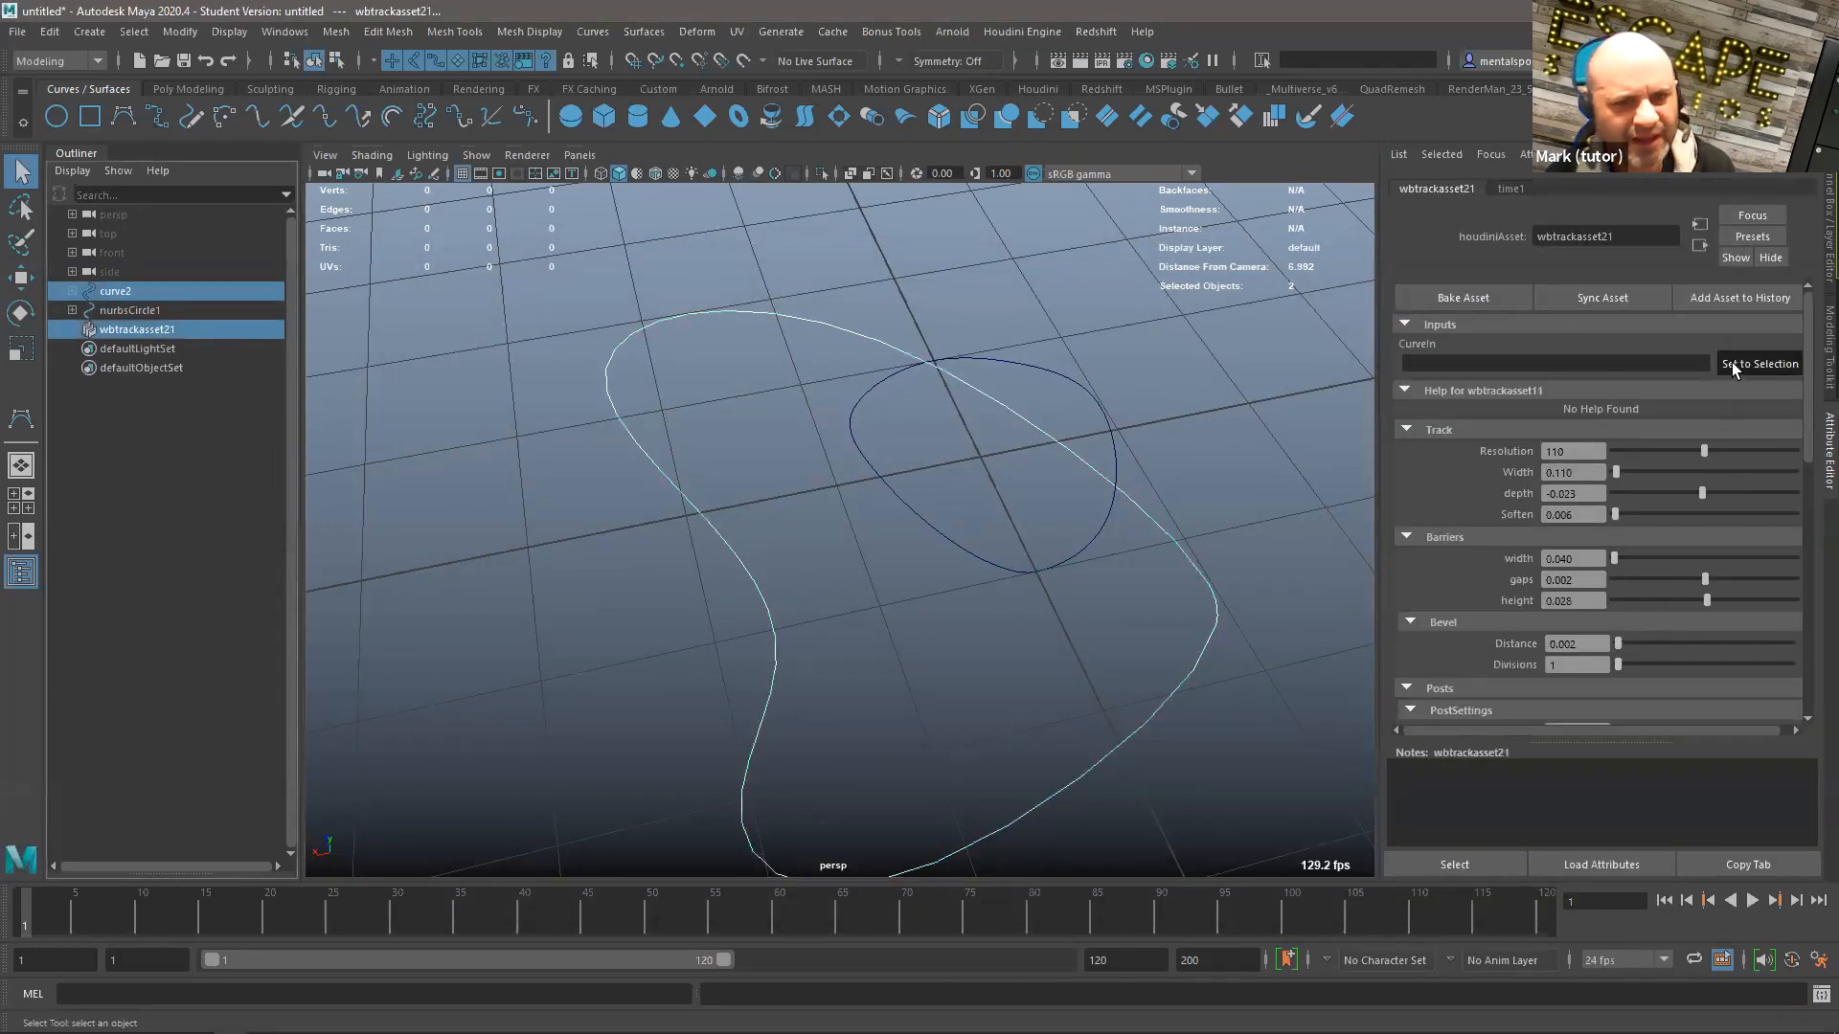
left_click_drag(895, 479, 961, 482, "alt")
scroll(1613, 490, "down", 2)
scroll(1571, 412, "up", 2)
Step: Review the Track, Barriers and Posts parameter sections of wbtrackasset21 by collapsing and re-expanding them
left_click(1439, 431)
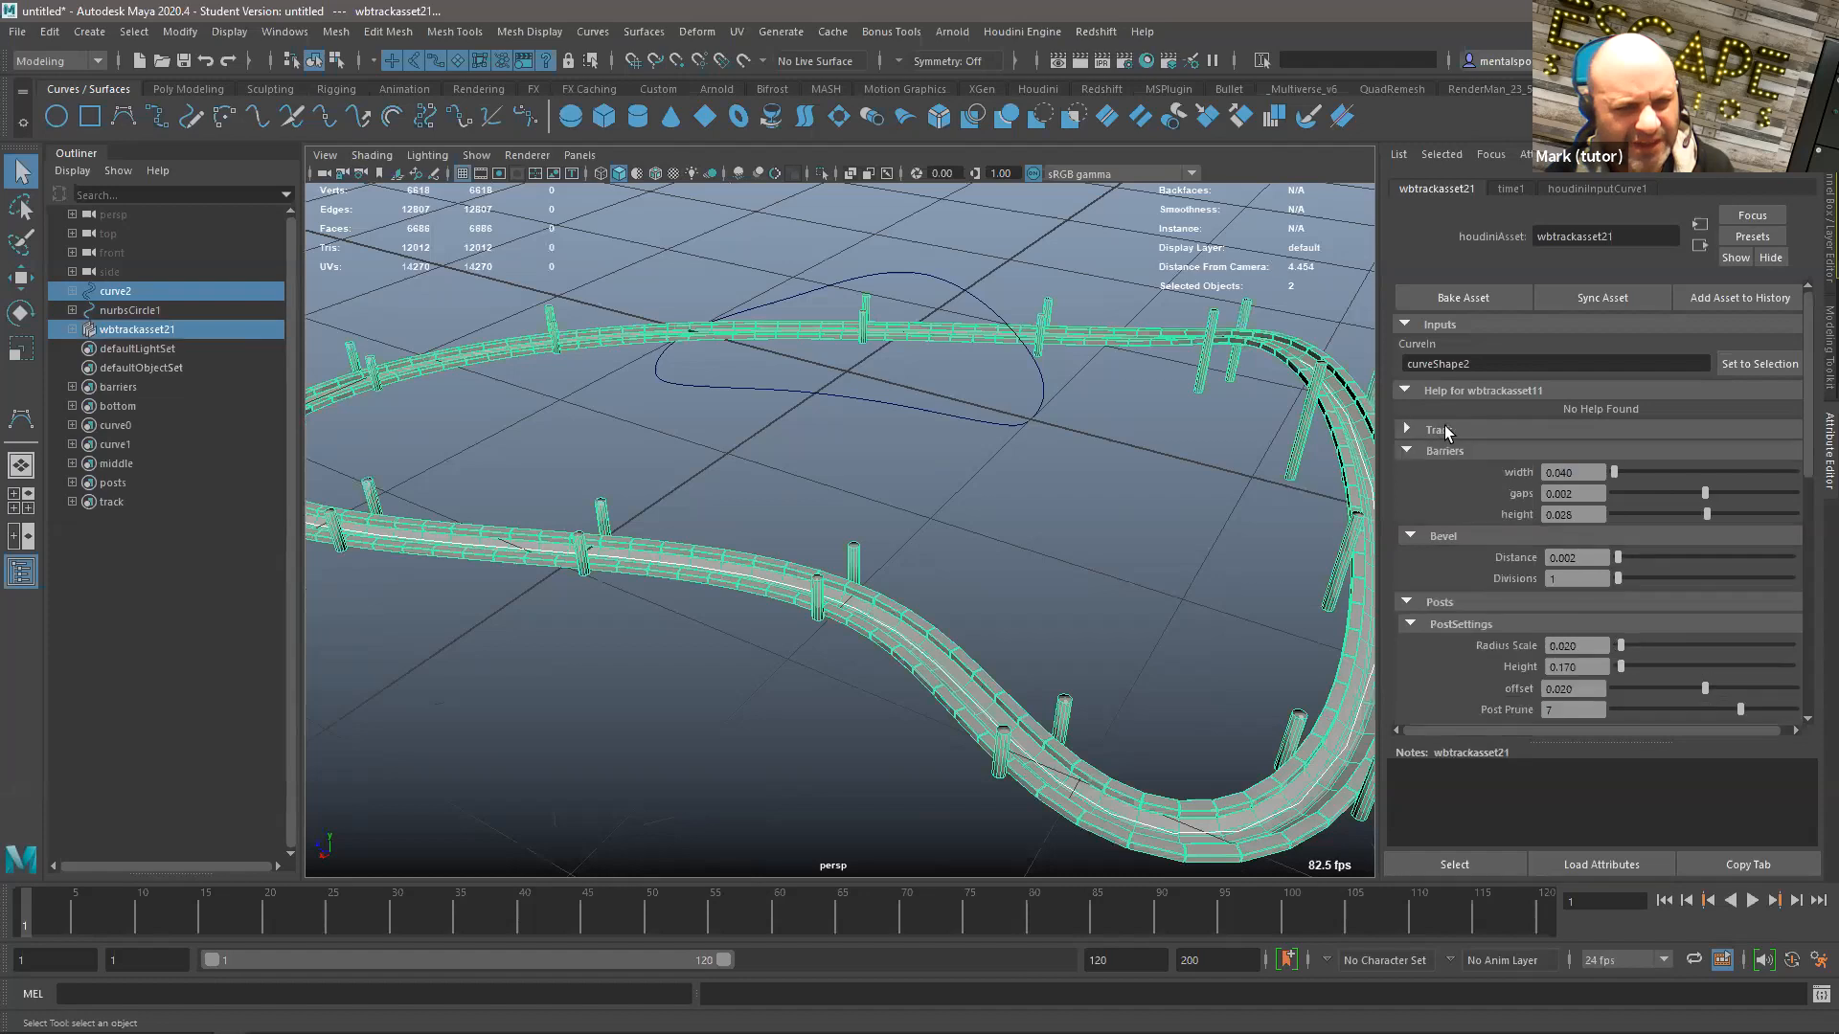
left_click(1440, 451)
left_click(1437, 472)
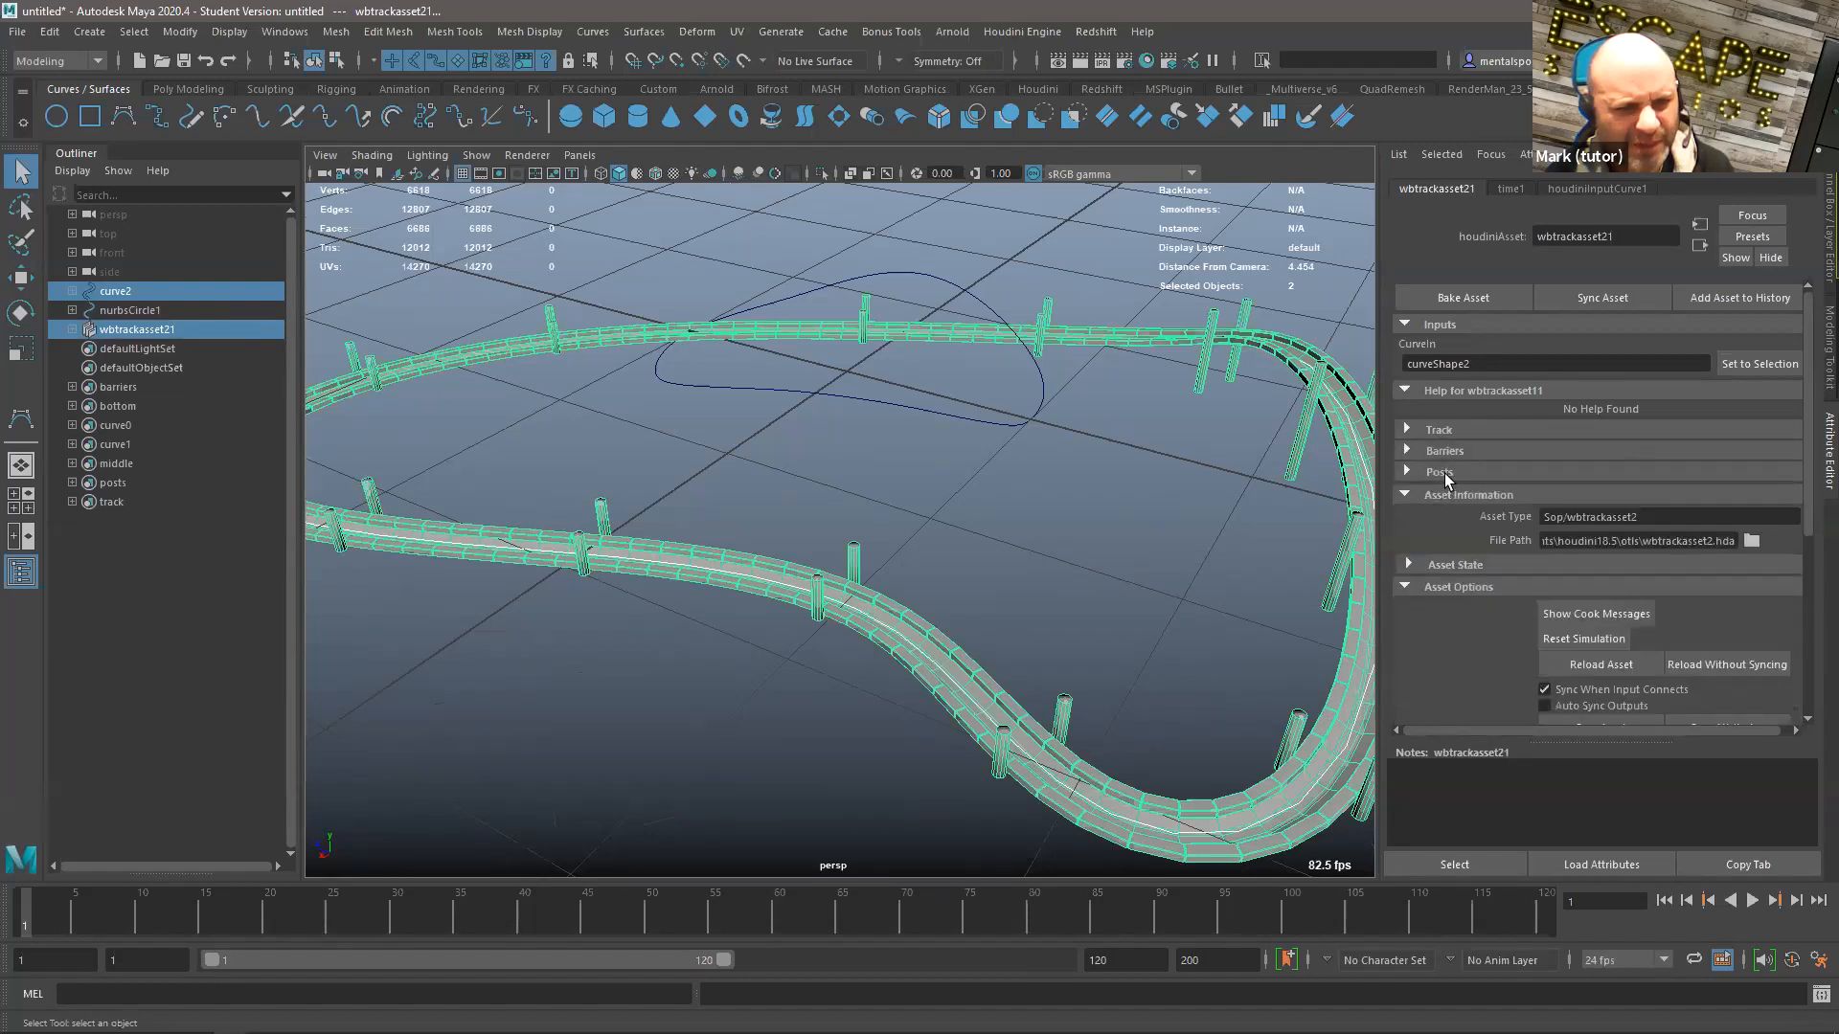
left_click(1442, 474)
left_click(1439, 453)
left_click(1445, 433)
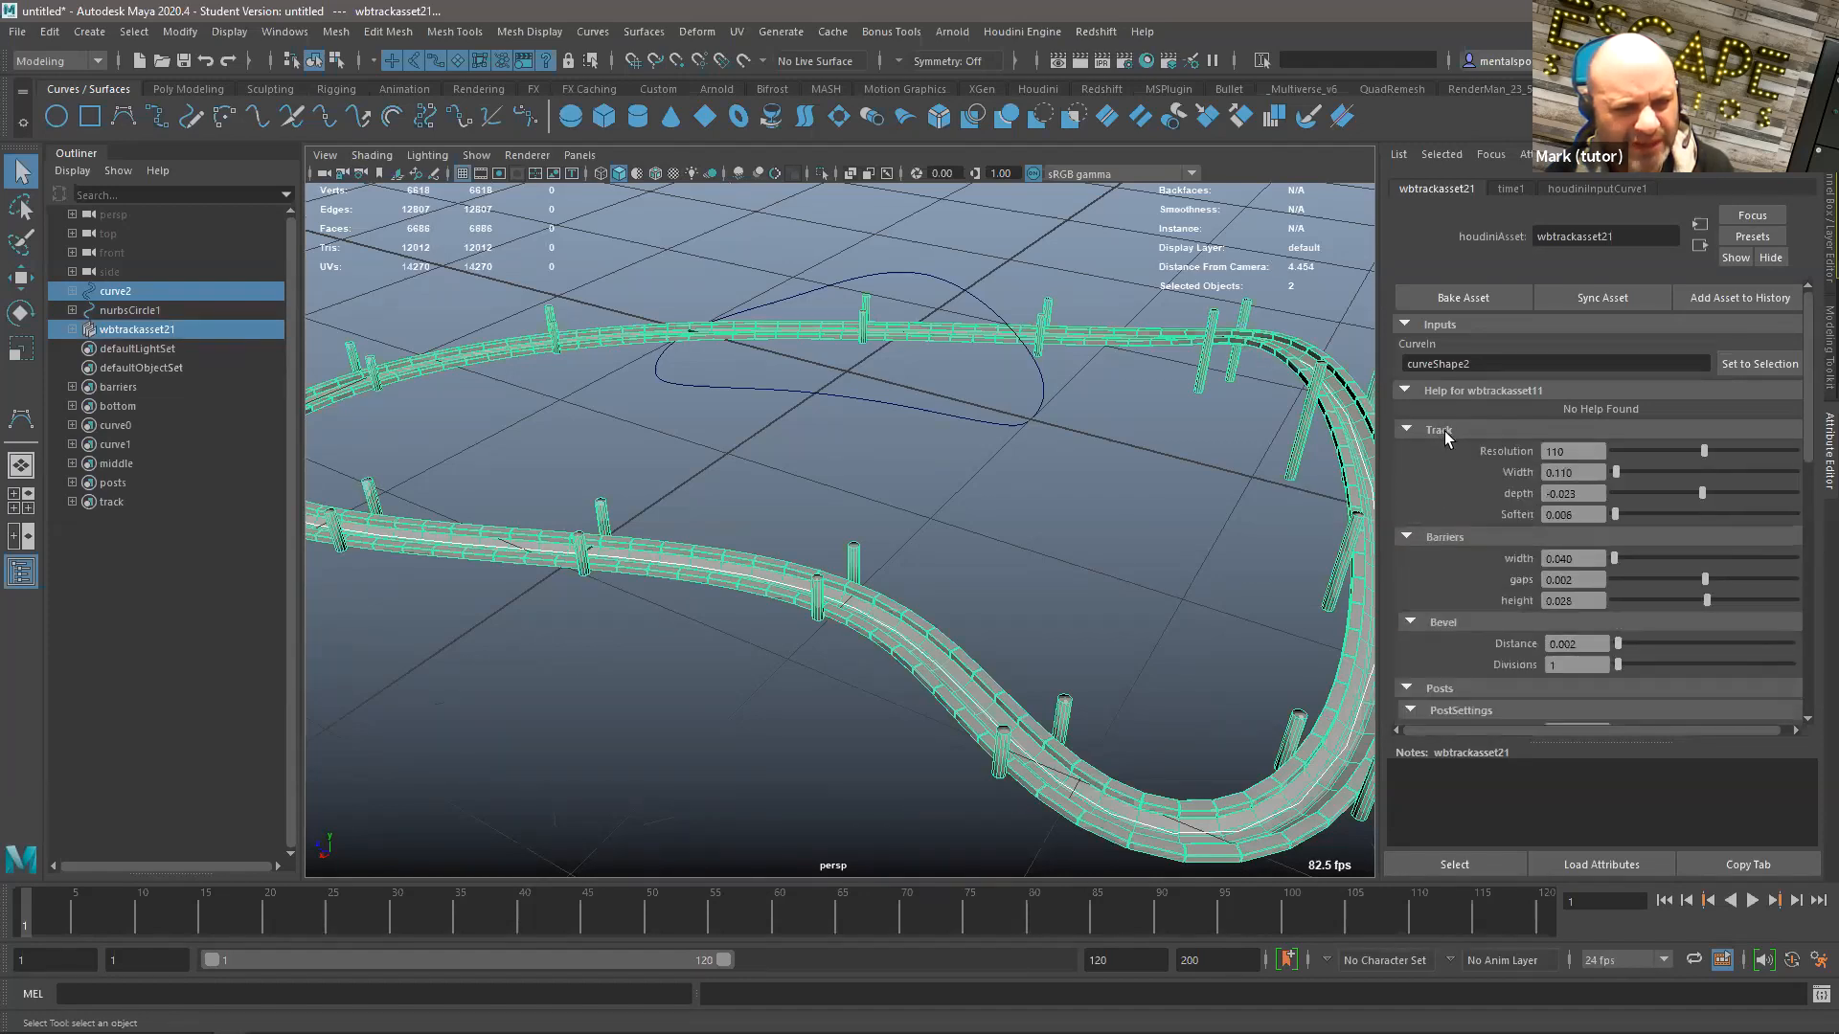
Step: Set the track's Resolution to 100 and its Width to 0.140 on wbtrackasset21
left_click_drag(1668, 459, 1625, 476)
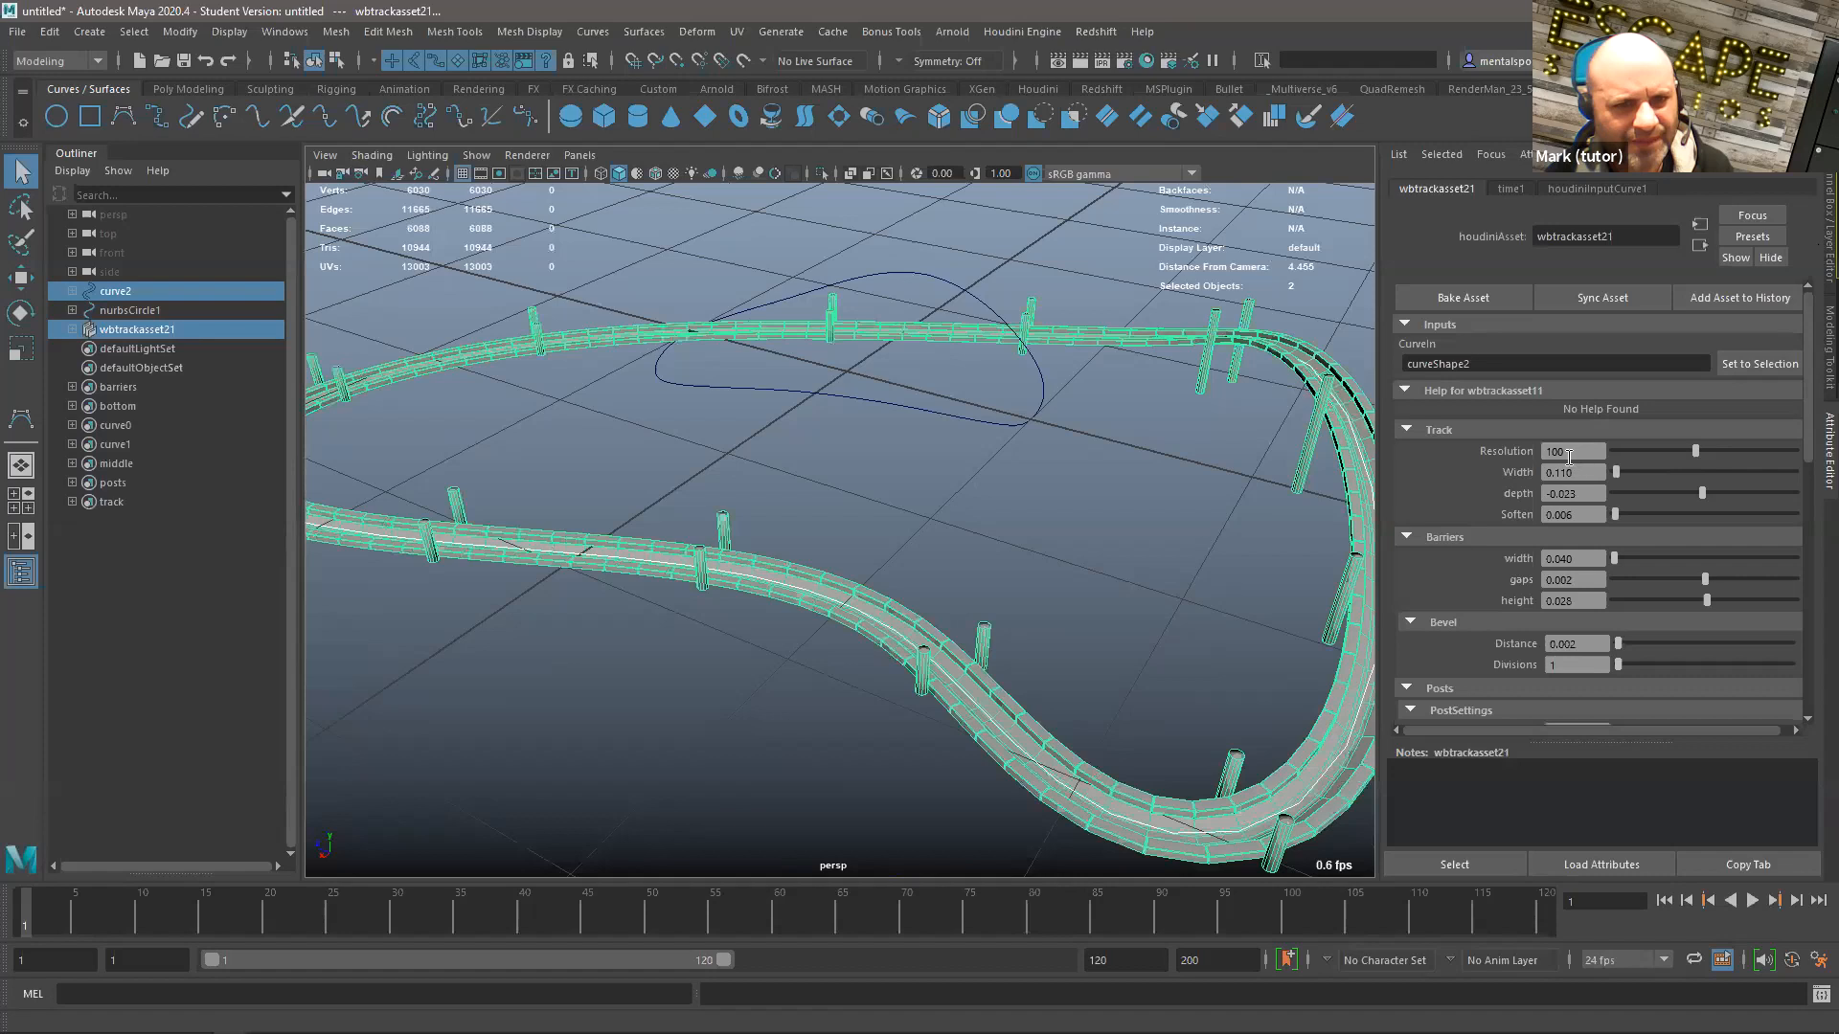
left_click_drag(1577, 471, 1589, 502, "ctrl")
key("ctrl+z")
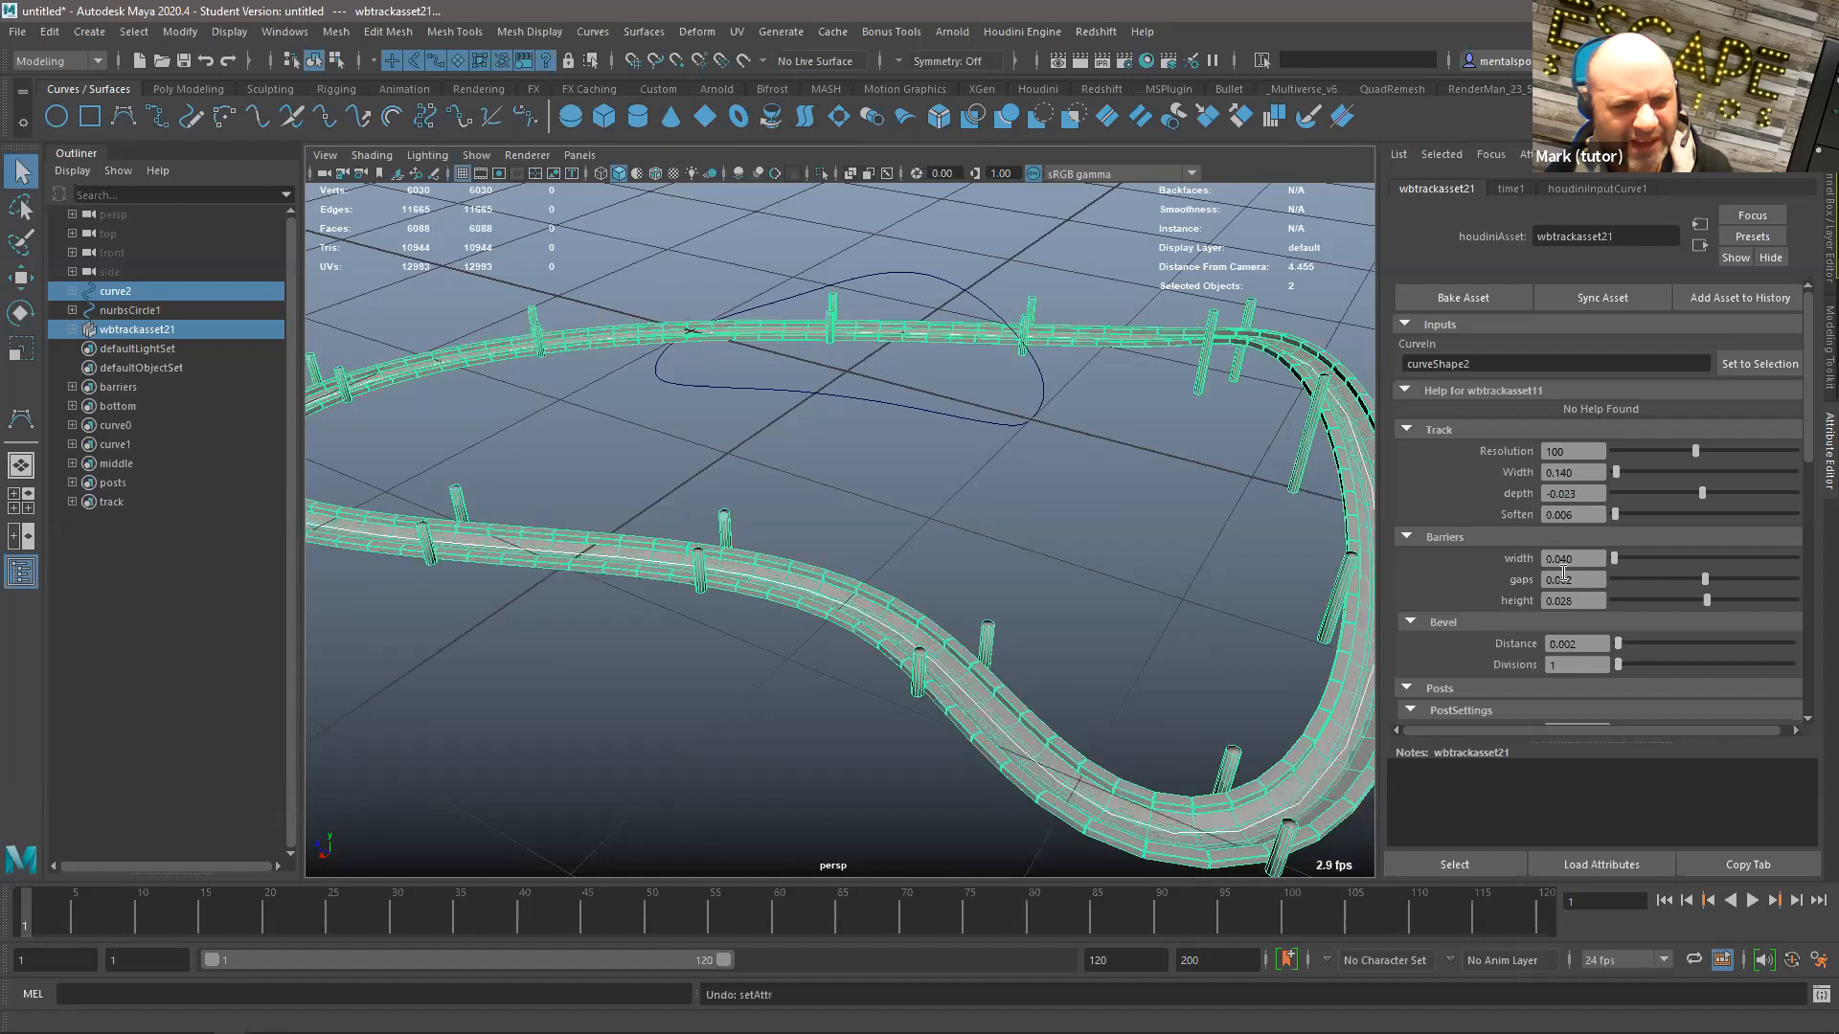
Step: Set the barrier gaps to 0.082 and height to 0.098, then frame the whole track and deselect it
left_click_drag(1580, 579, 1590, 606, "ctrl")
left_click(153, 328)
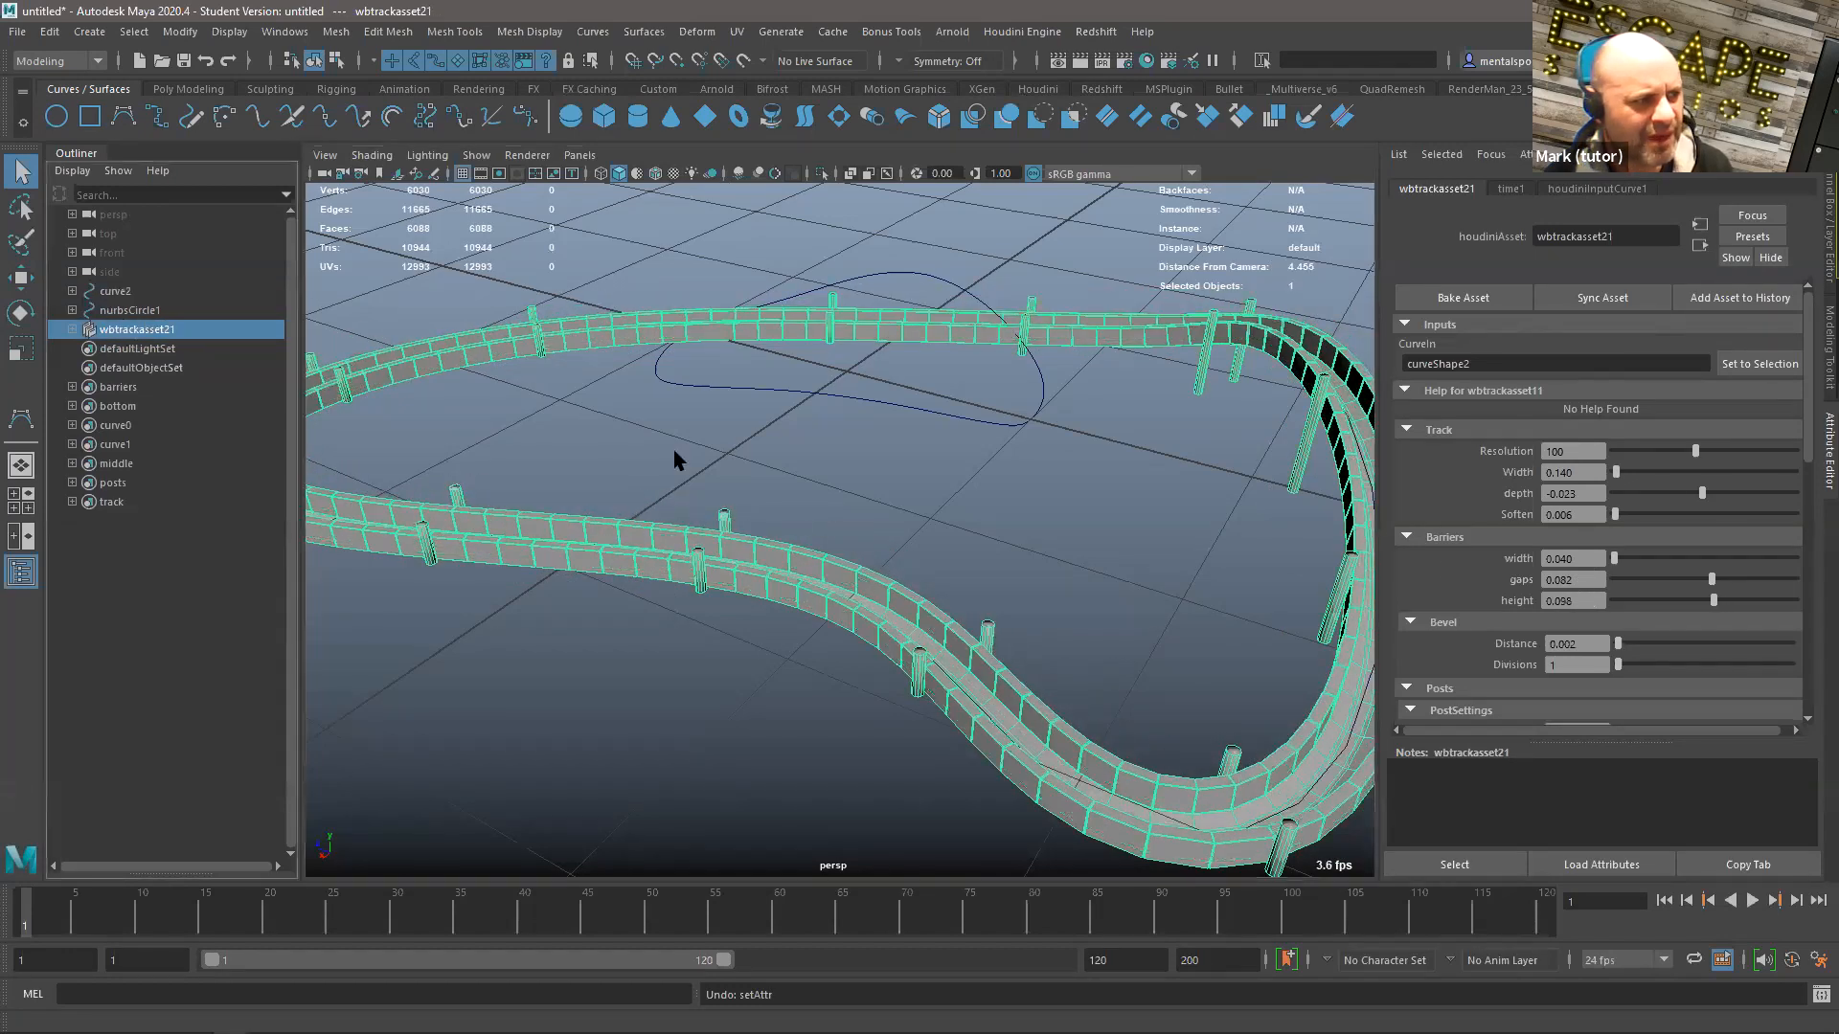
key("f")
left_click(1071, 207)
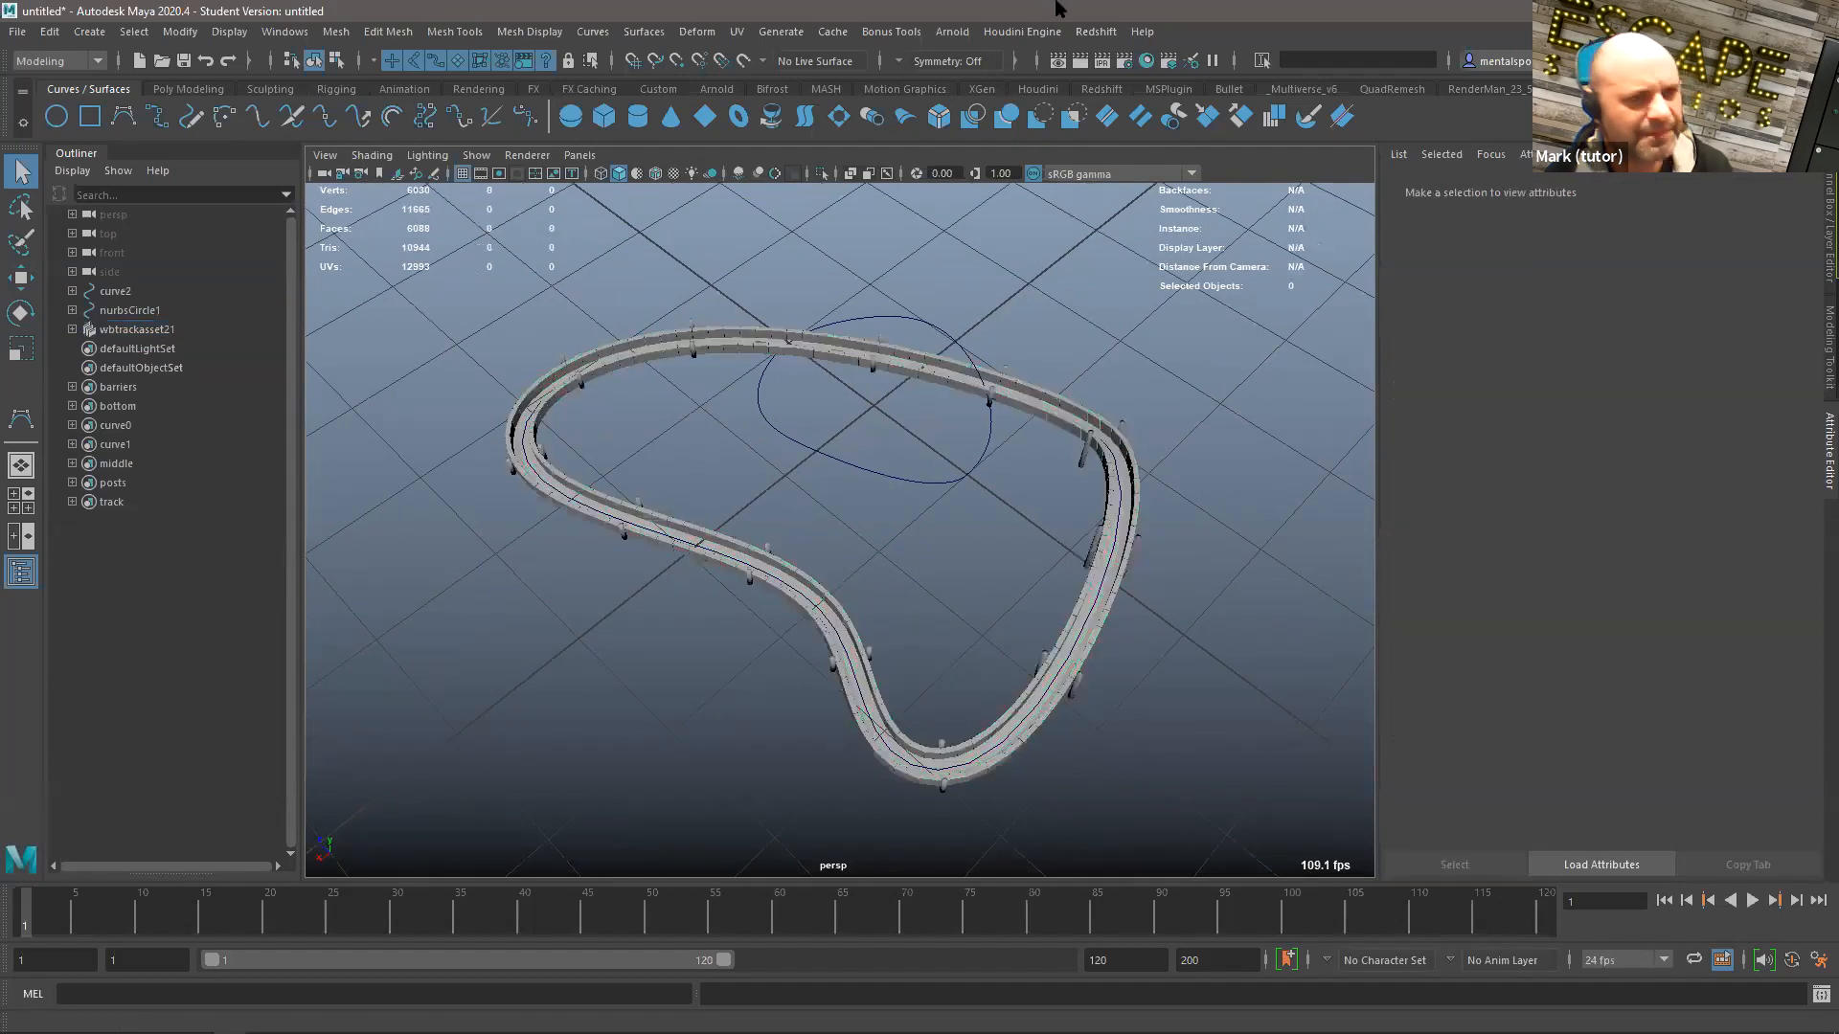
Step: Load a second instance of the wbtrackasset2 asset from the recent Houdini Engine assets
left_click(1023, 31)
mouse_move(1042, 85)
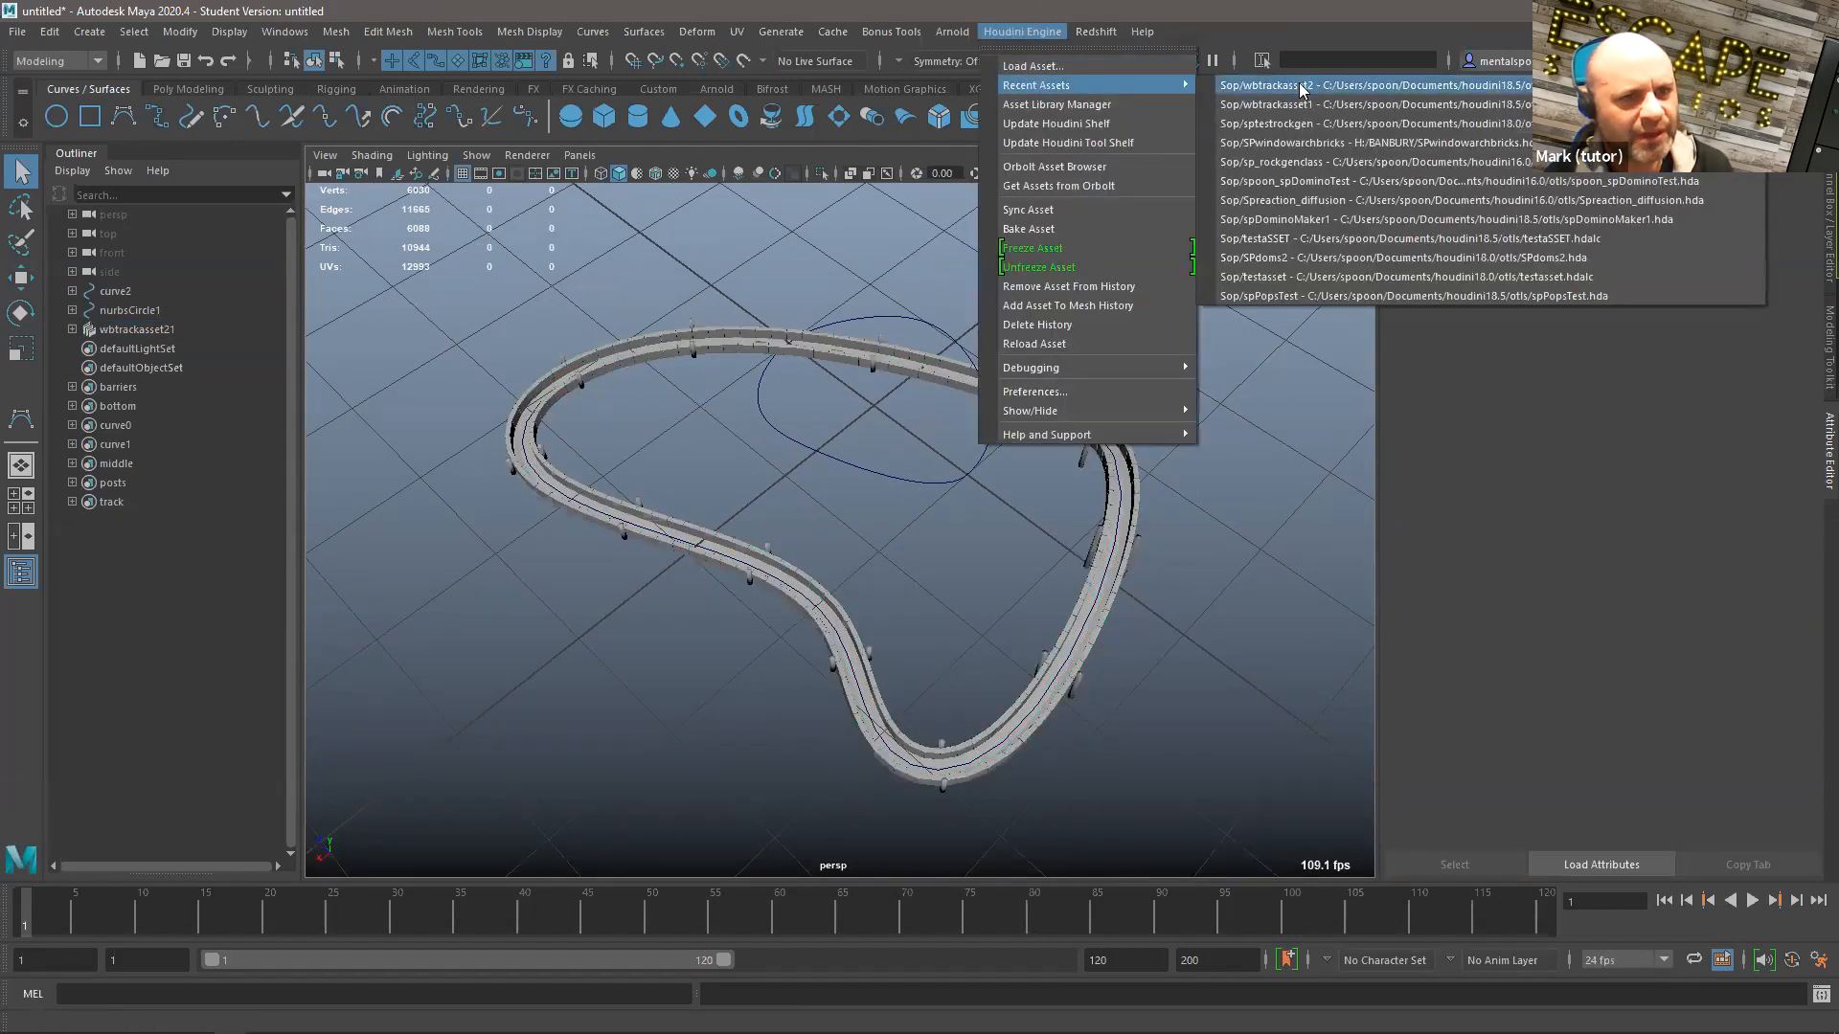
left_click(1293, 86)
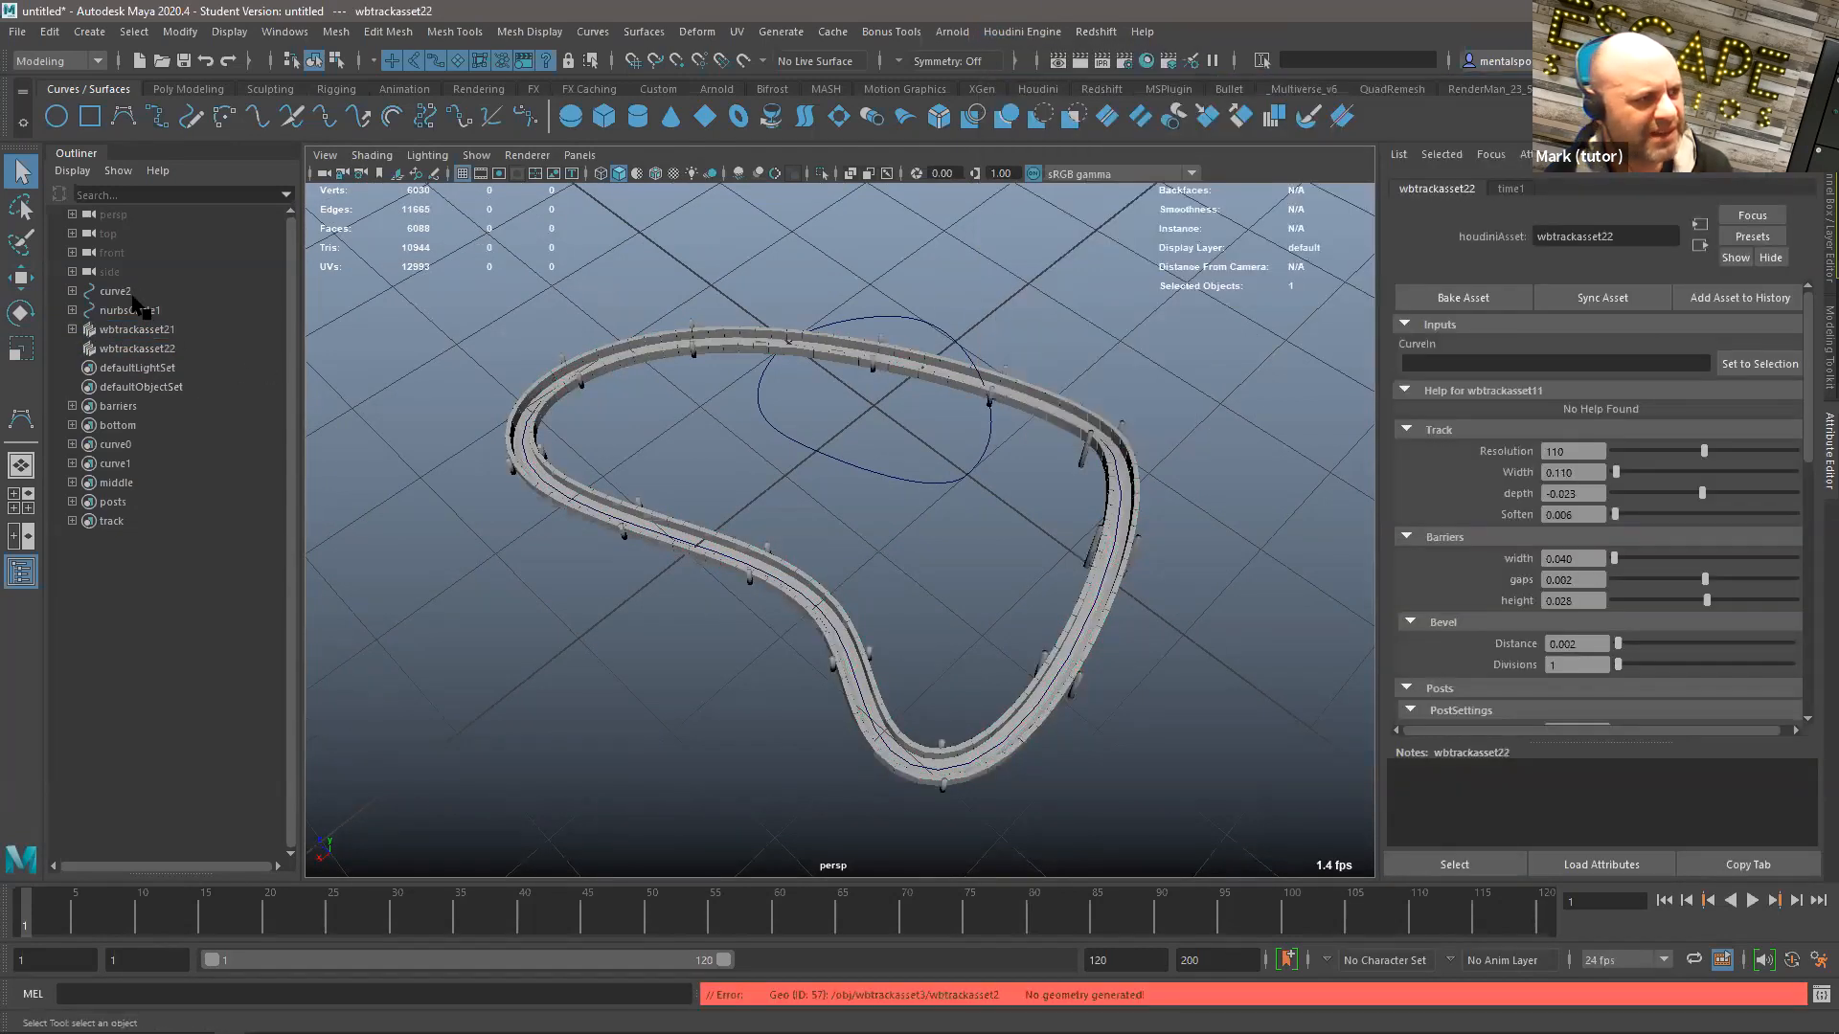
Step: Try curve2 as the CurveIn input of wbtrackasset22, then replace it with nurbsCircle1
left_click(116, 291)
left_click(139, 349, "ctrl")
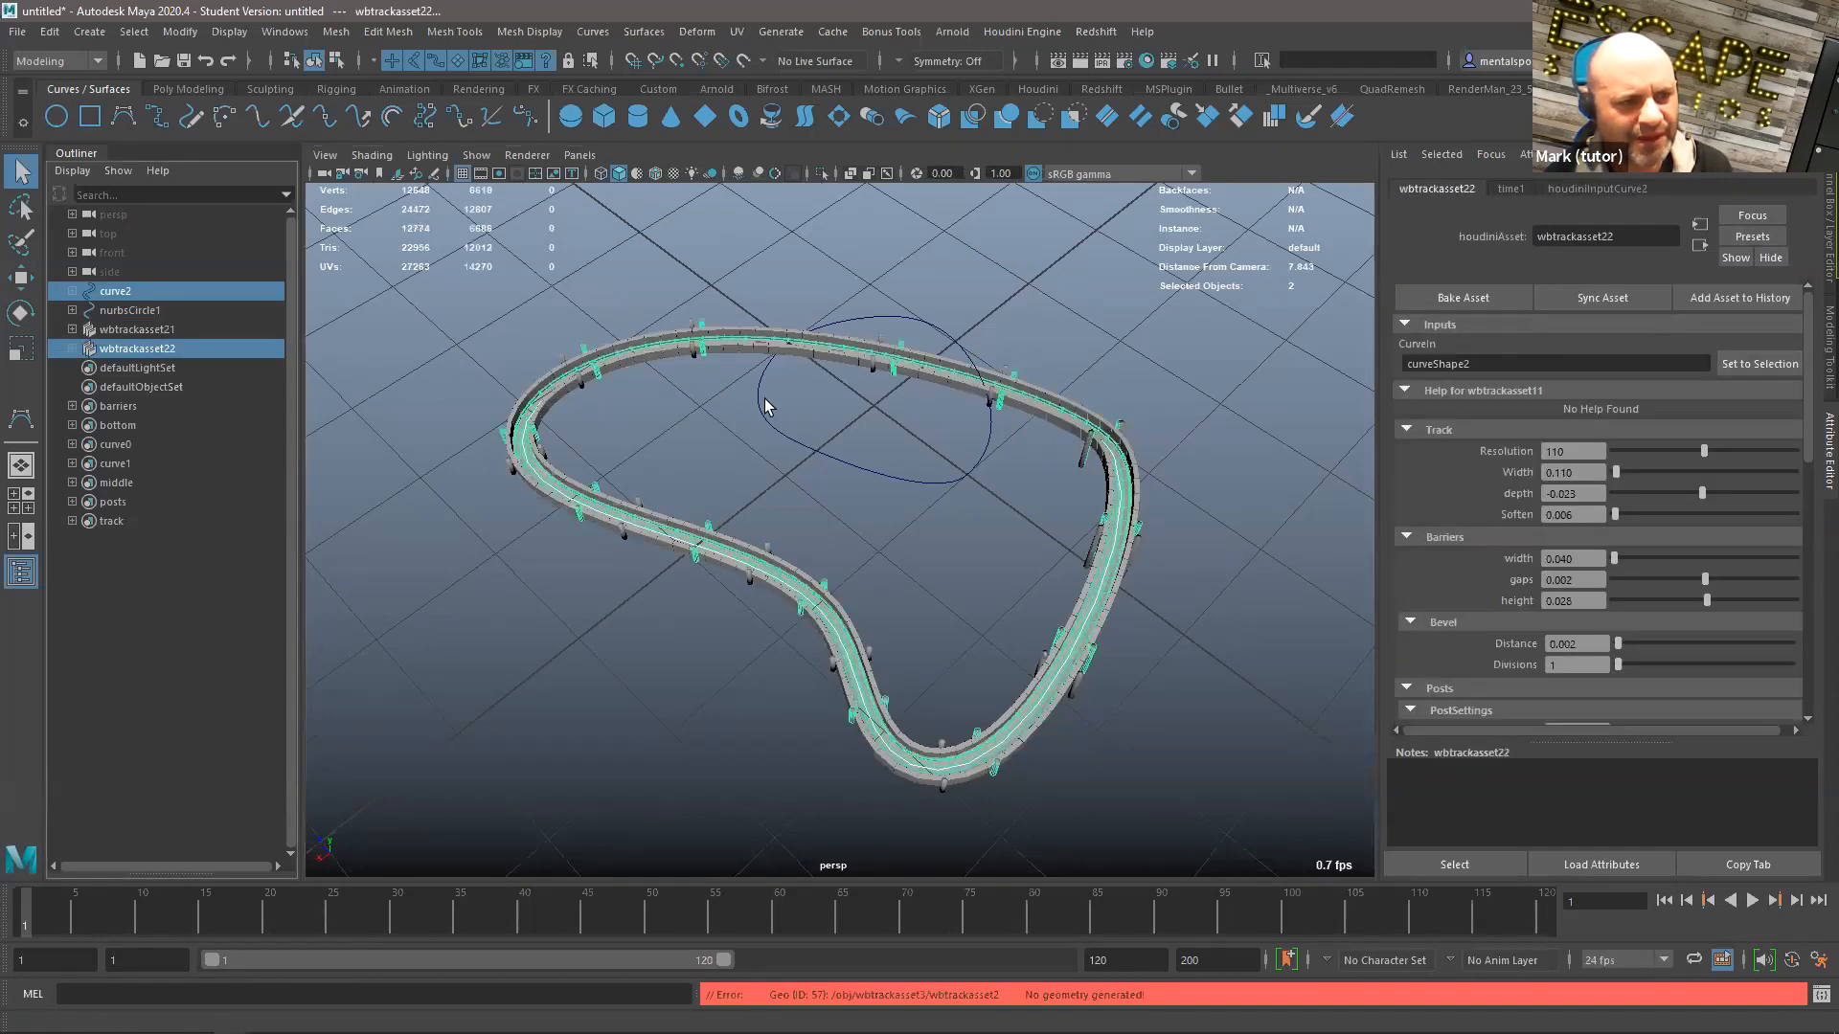
left_click(131, 310)
left_click(139, 349, "ctrl")
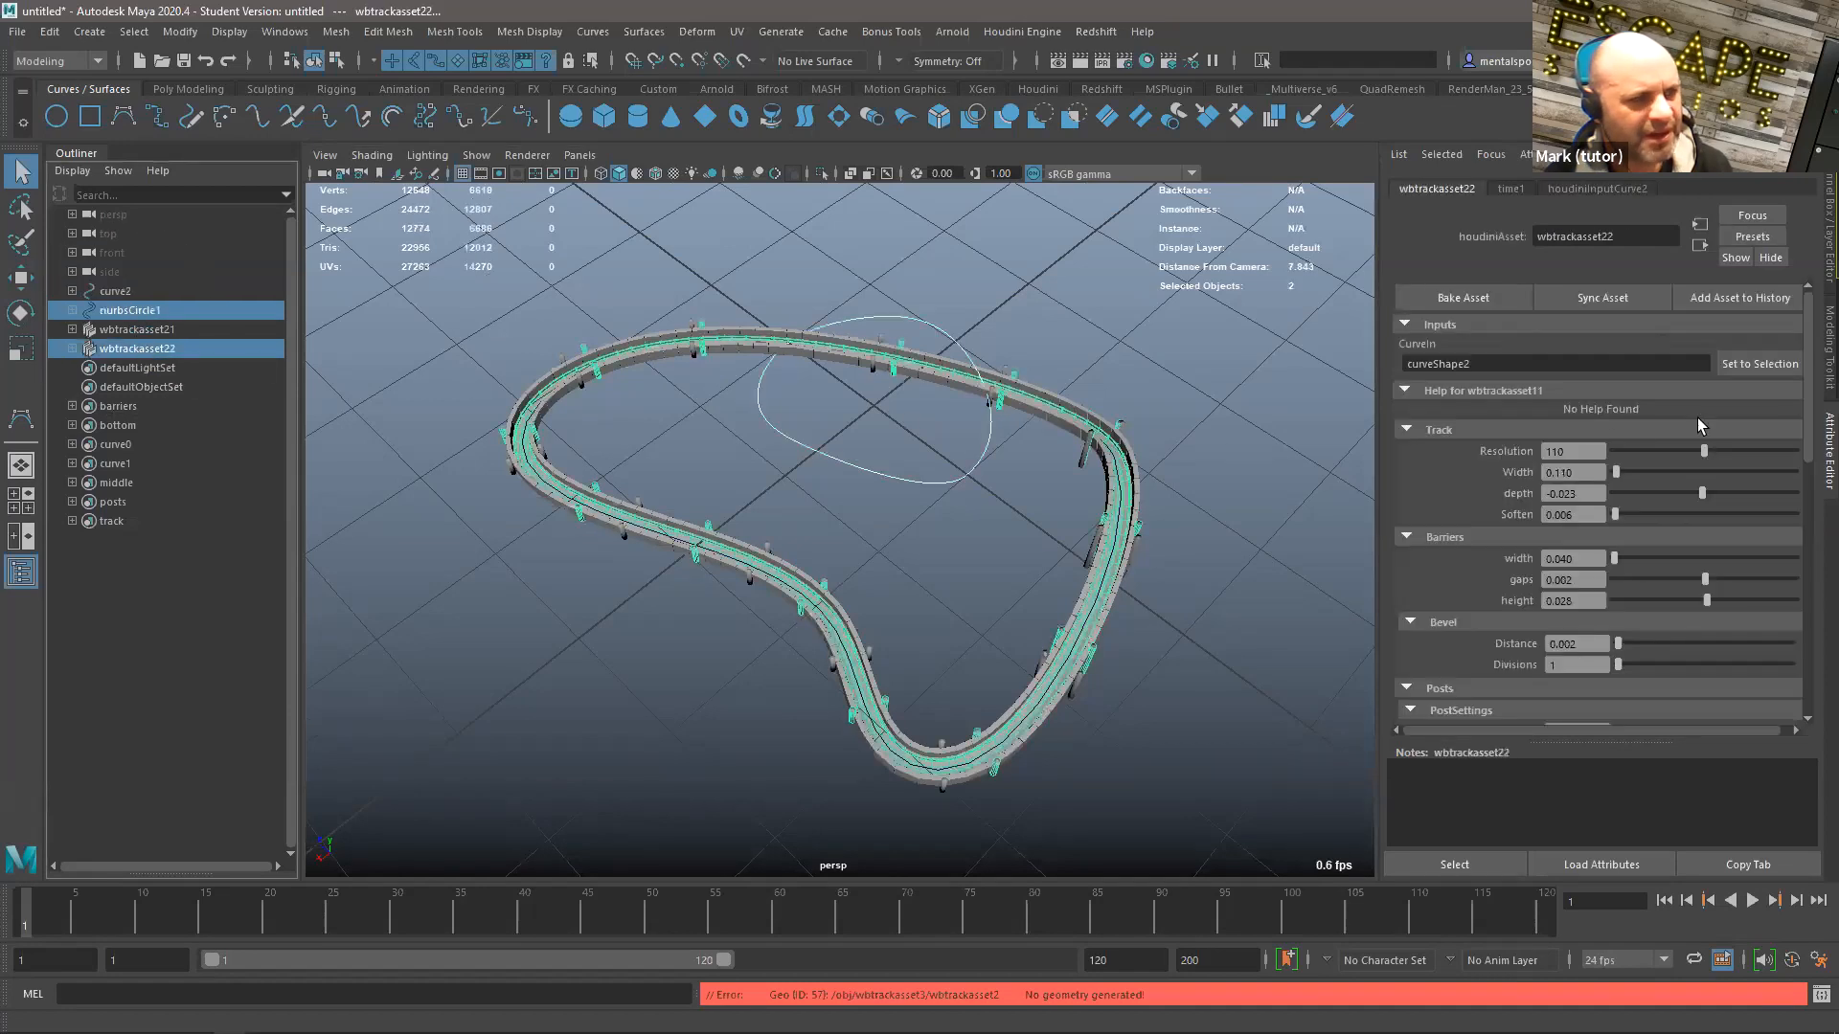
left_click(1759, 364)
left_click_drag(804, 428, 670, 383, "alt")
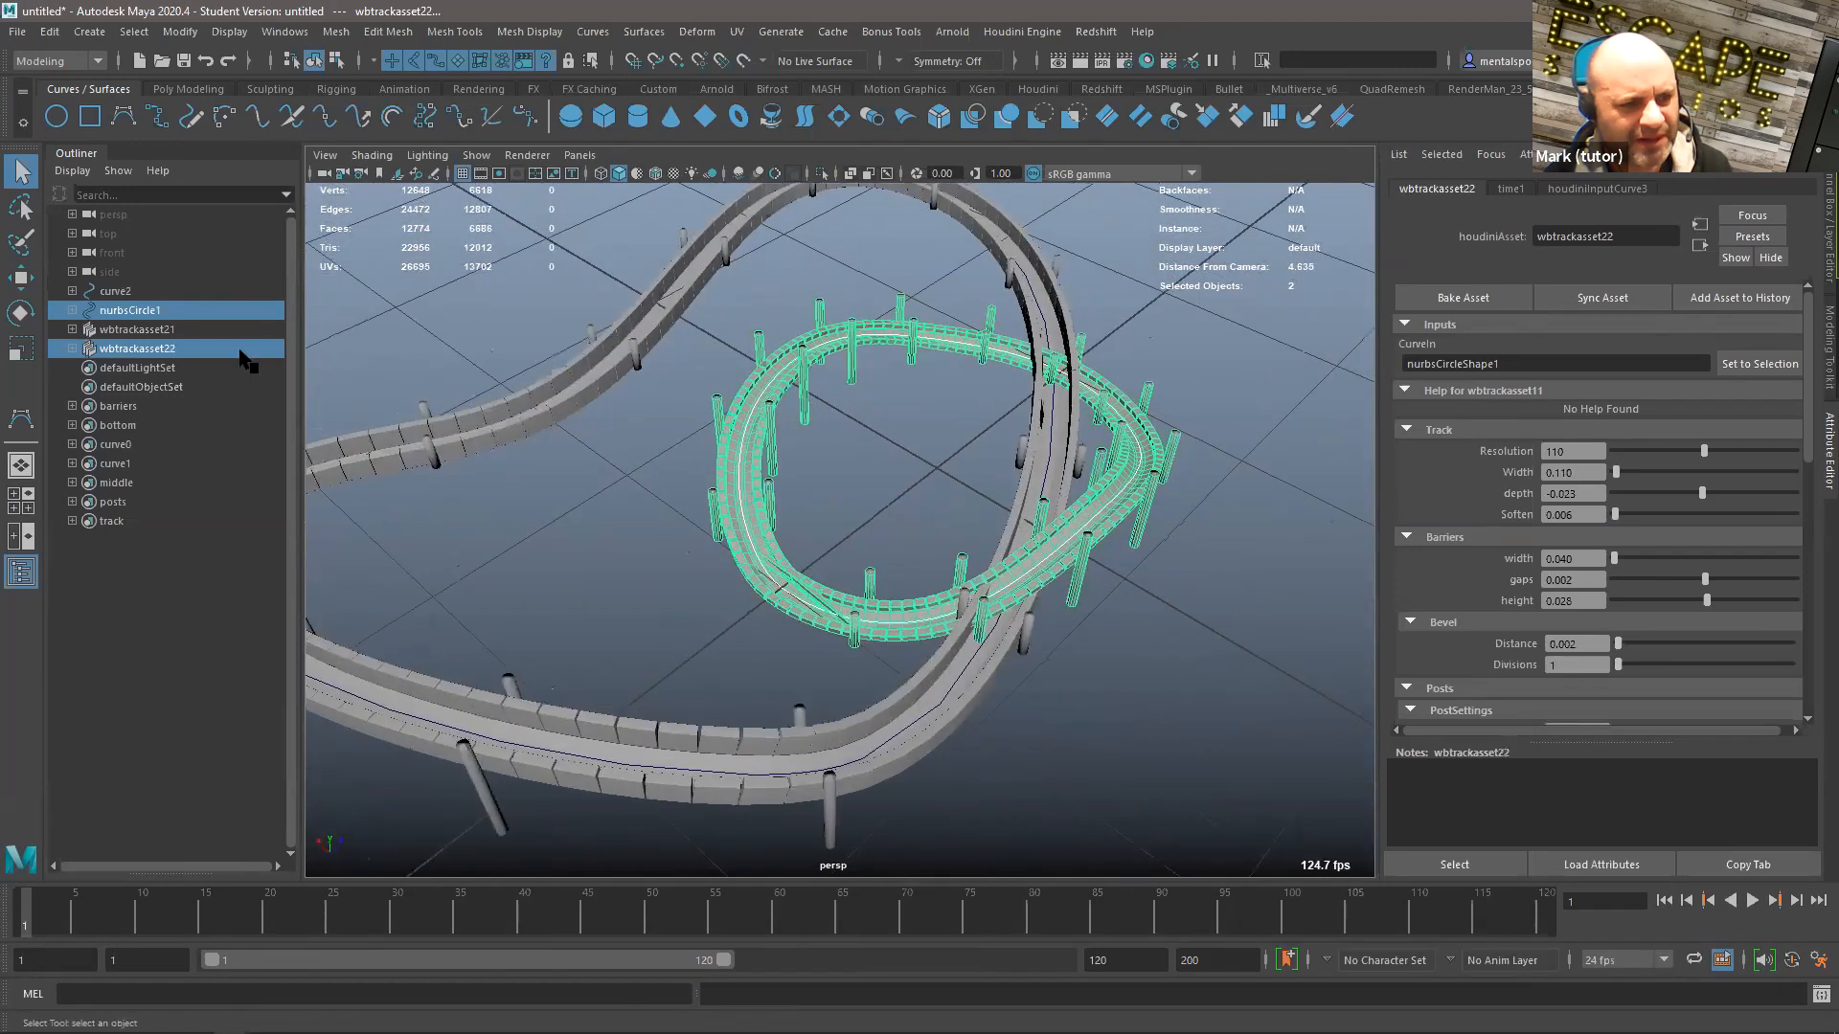
Step: Raise one control vertex of nurbsCircle1 to put a hump in the circular track, then leave component mode
left_click(156, 310)
left_click(791, 298)
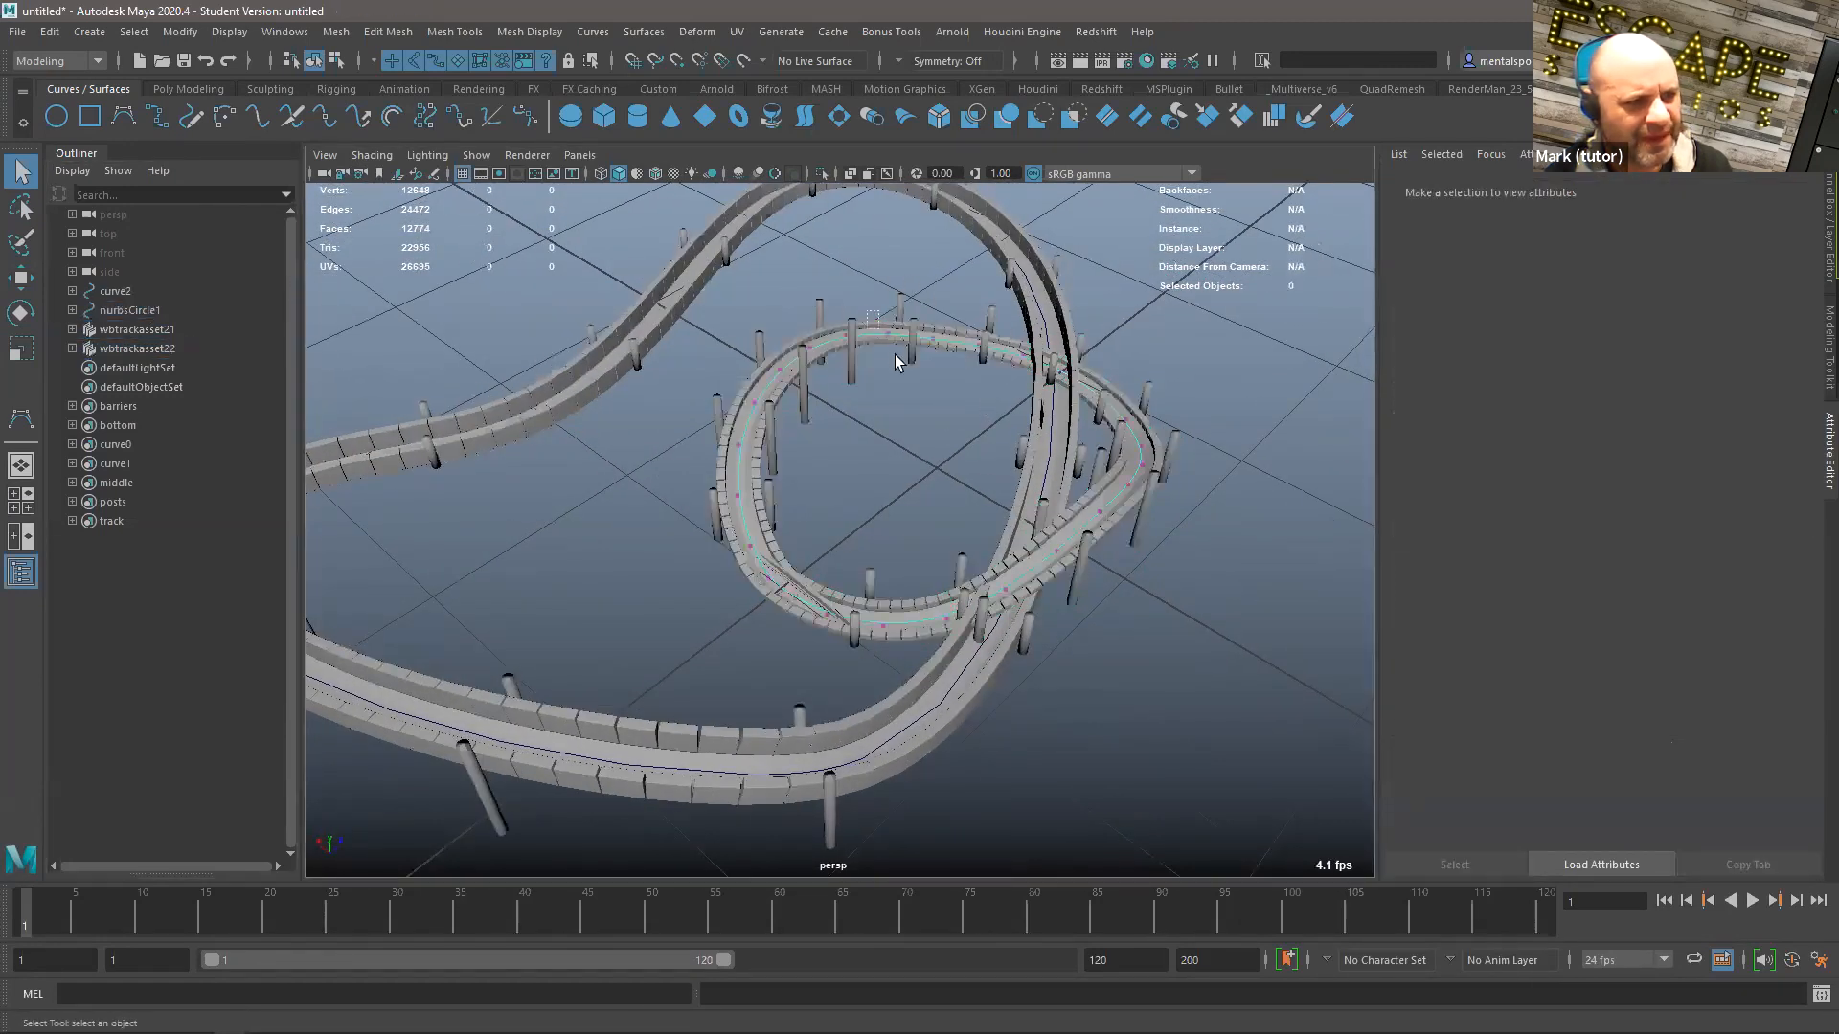
left_click_drag(895, 355, 901, 358)
key("w")
left_click_drag(891, 273, 892, 198)
left_click_drag(807, 345, 812, 469, "alt")
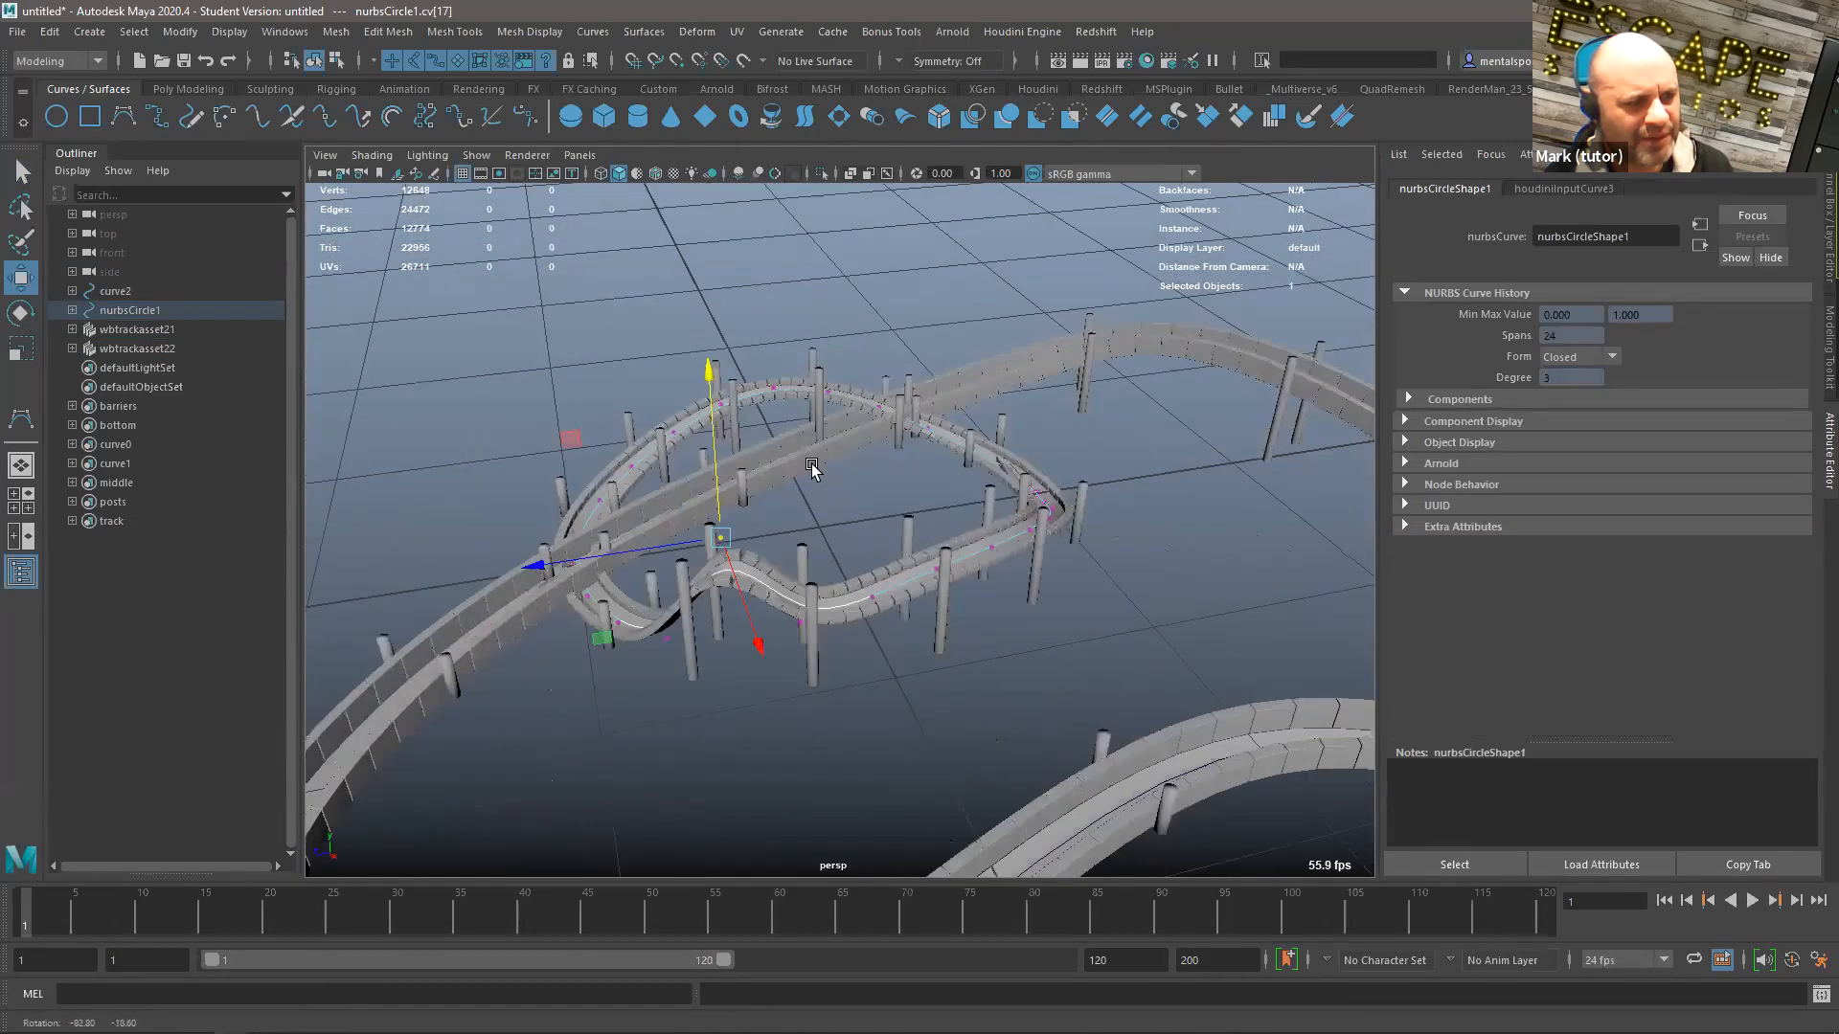
right_click_drag(813, 467, 939, 472, "alt")
left_click_drag(940, 472, 896, 460, "alt")
left_click_drag(652, 362, 653, 403)
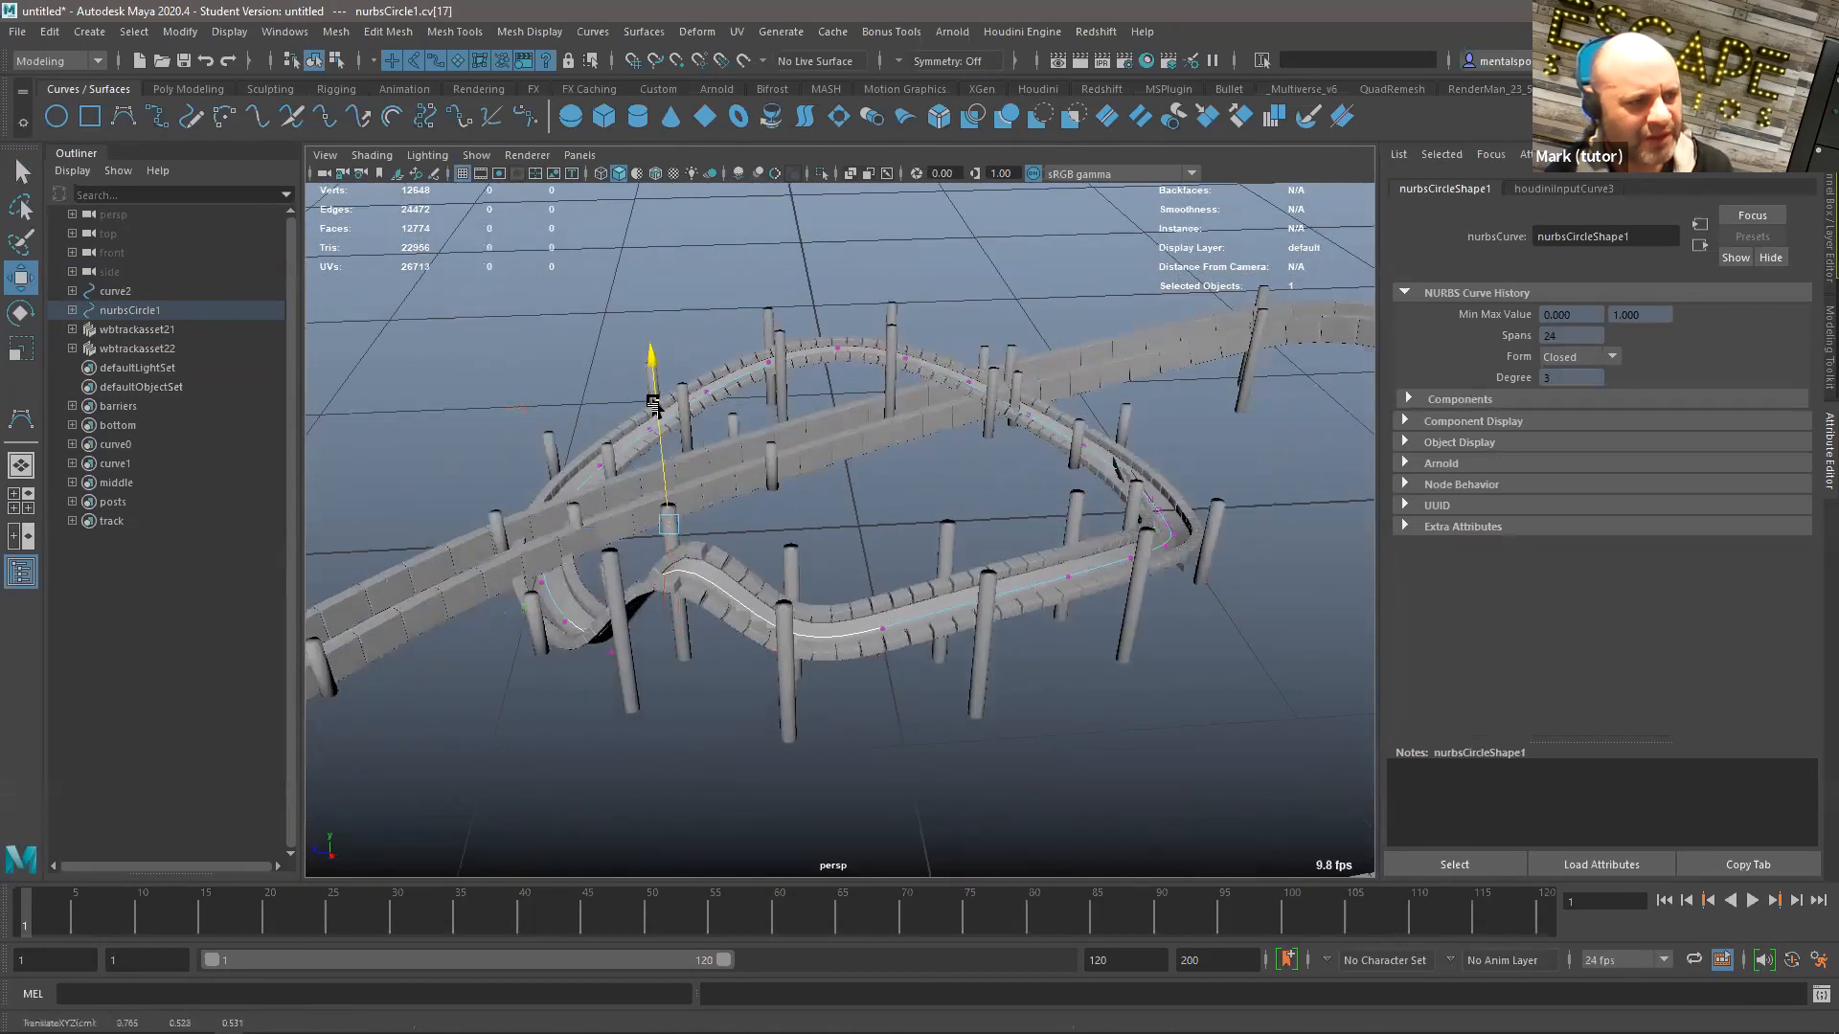
key("F8")
Step: Deselect everything and examine both tracks from several angles and distances
left_click_drag(997, 463, 984, 604, "alt")
right_click_drag(986, 604, 1070, 611)
left_click(1071, 611)
left_click_drag(1030, 575, 702, 513, "alt")
right_click_drag(702, 513, 969, 451, "alt")
left_click_drag(968, 451, 1054, 451, "alt")
right_click_drag(1054, 452, 943, 438, "alt")
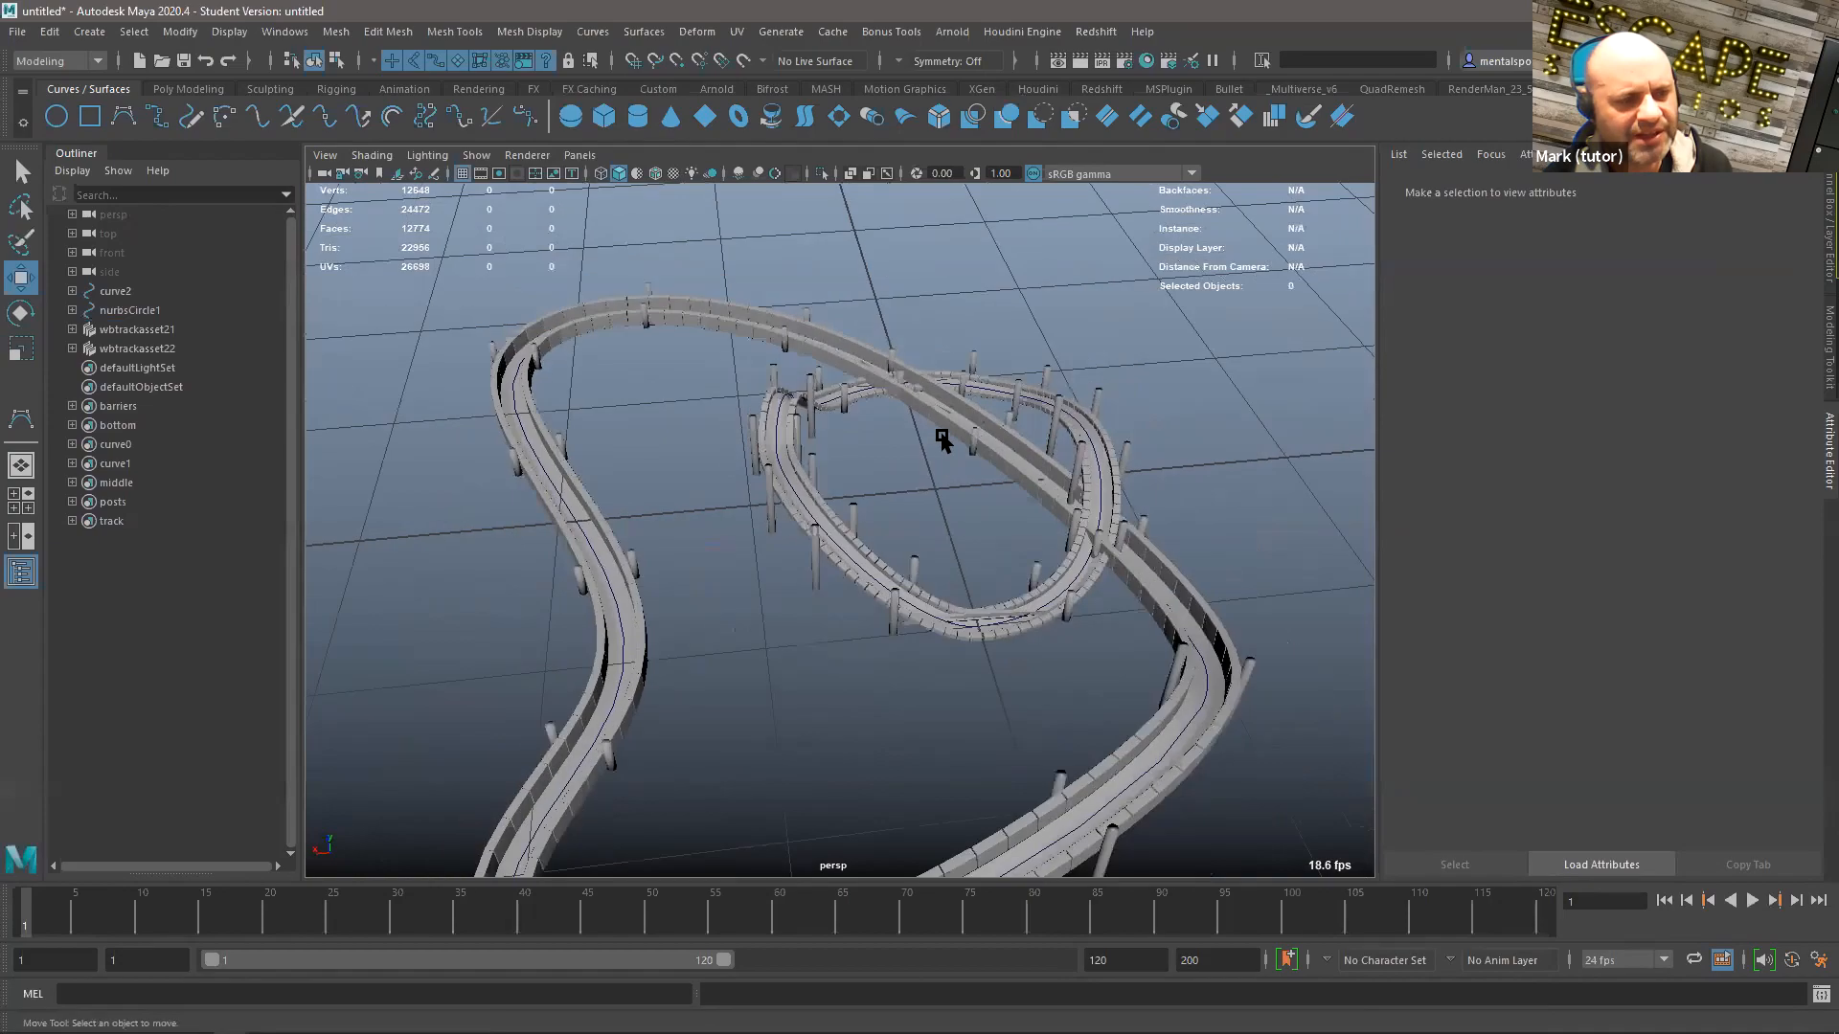
Step: Switch to Houdini and open the node network inside wbTrackAsset2
key("alt+Tab")
middle_click_drag(1358, 761, 1371, 607)
scroll(1379, 613, "up", 2)
middle_click_drag(1252, 517, 1363, 634)
scroll(1362, 632, "down", 1)
double_click(1310, 667)
Step: Examine the asset's coloured network boxes down to merge2 and output0, along with the UV-shaded track
scroll(1531, 646, "down", 5)
scroll(1454, 710, "up", 2)
scroll(1520, 703, "down", 2)
middle_click_drag(1472, 583, 1536, 810)
scroll(1537, 809, "down", 1)
middle_click_drag(1356, 621, 1456, 696)
scroll(1644, 769, "up", 3)
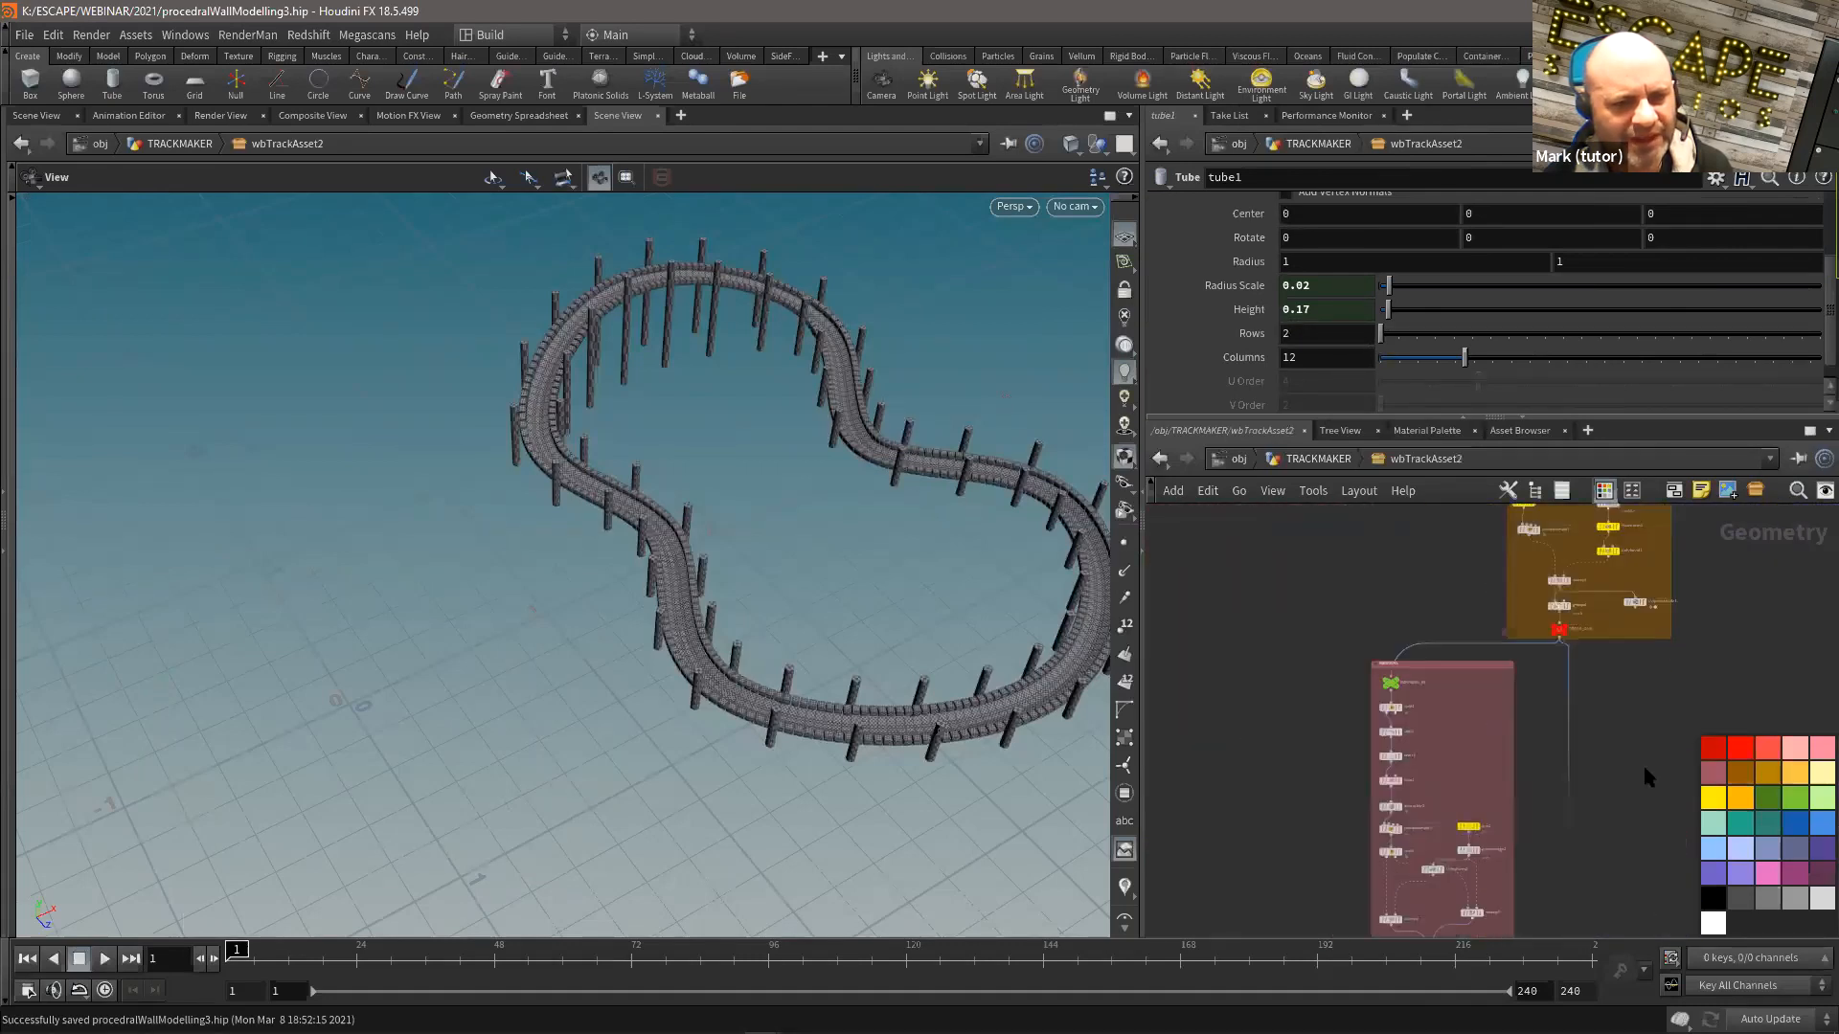
scroll(1644, 770, "up", 1)
middle_click_drag(1584, 529, 1537, 596)
right_click_drag(805, 492, 875, 501)
left_click_drag(874, 501, 718, 584)
right_click_drag(719, 583, 661, 599)
scroll(1370, 741, "down", 1)
middle_click_drag(1545, 794, 1526, 740)
scroll(1527, 739, "up", 2)
mouse_move(1466, 537)
middle_mouse_down()
mouse_move(1497, 765)
mouse_move(1572, 609)
mouse_move(1588, 471)
middle_mouse_up()
scroll(1575, 786, "down", 1)
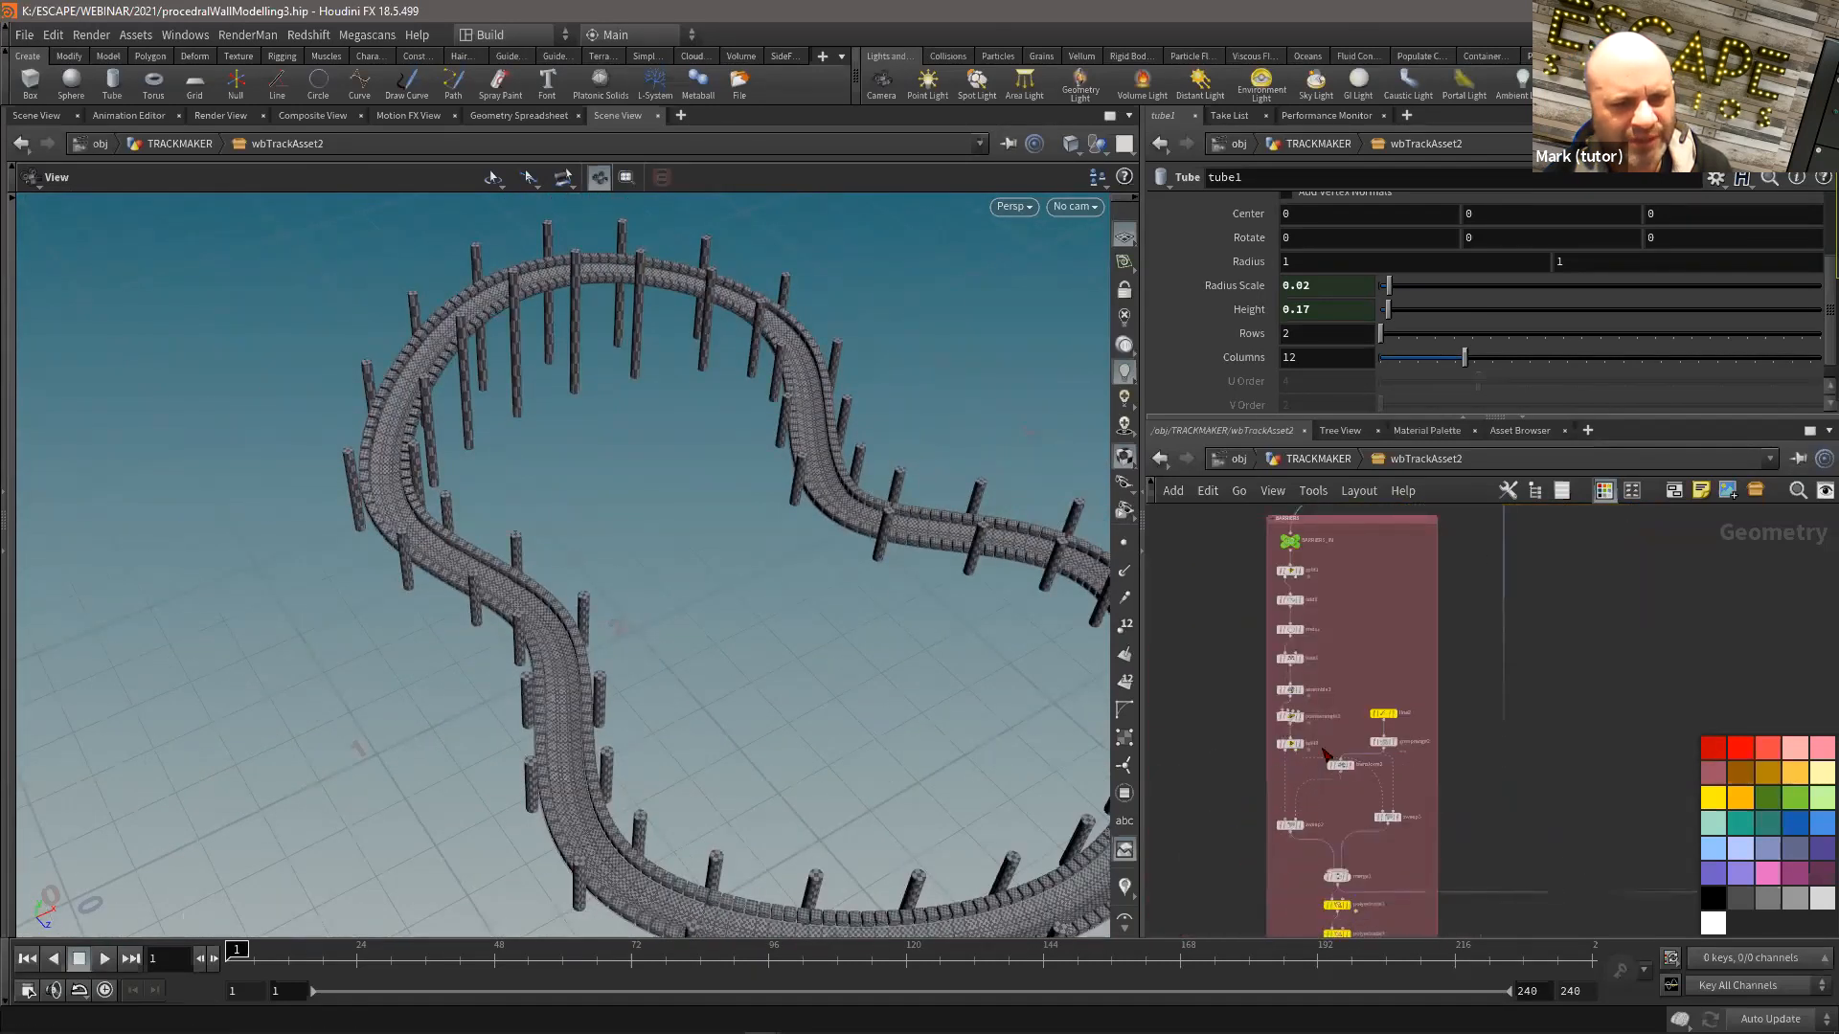
middle_click_drag(1529, 814, 1528, 552)
middle_click_drag(1541, 853, 1502, 605)
middle_click_drag(1513, 702, 1507, 659)
right_click_drag(607, 575, 940, 619)
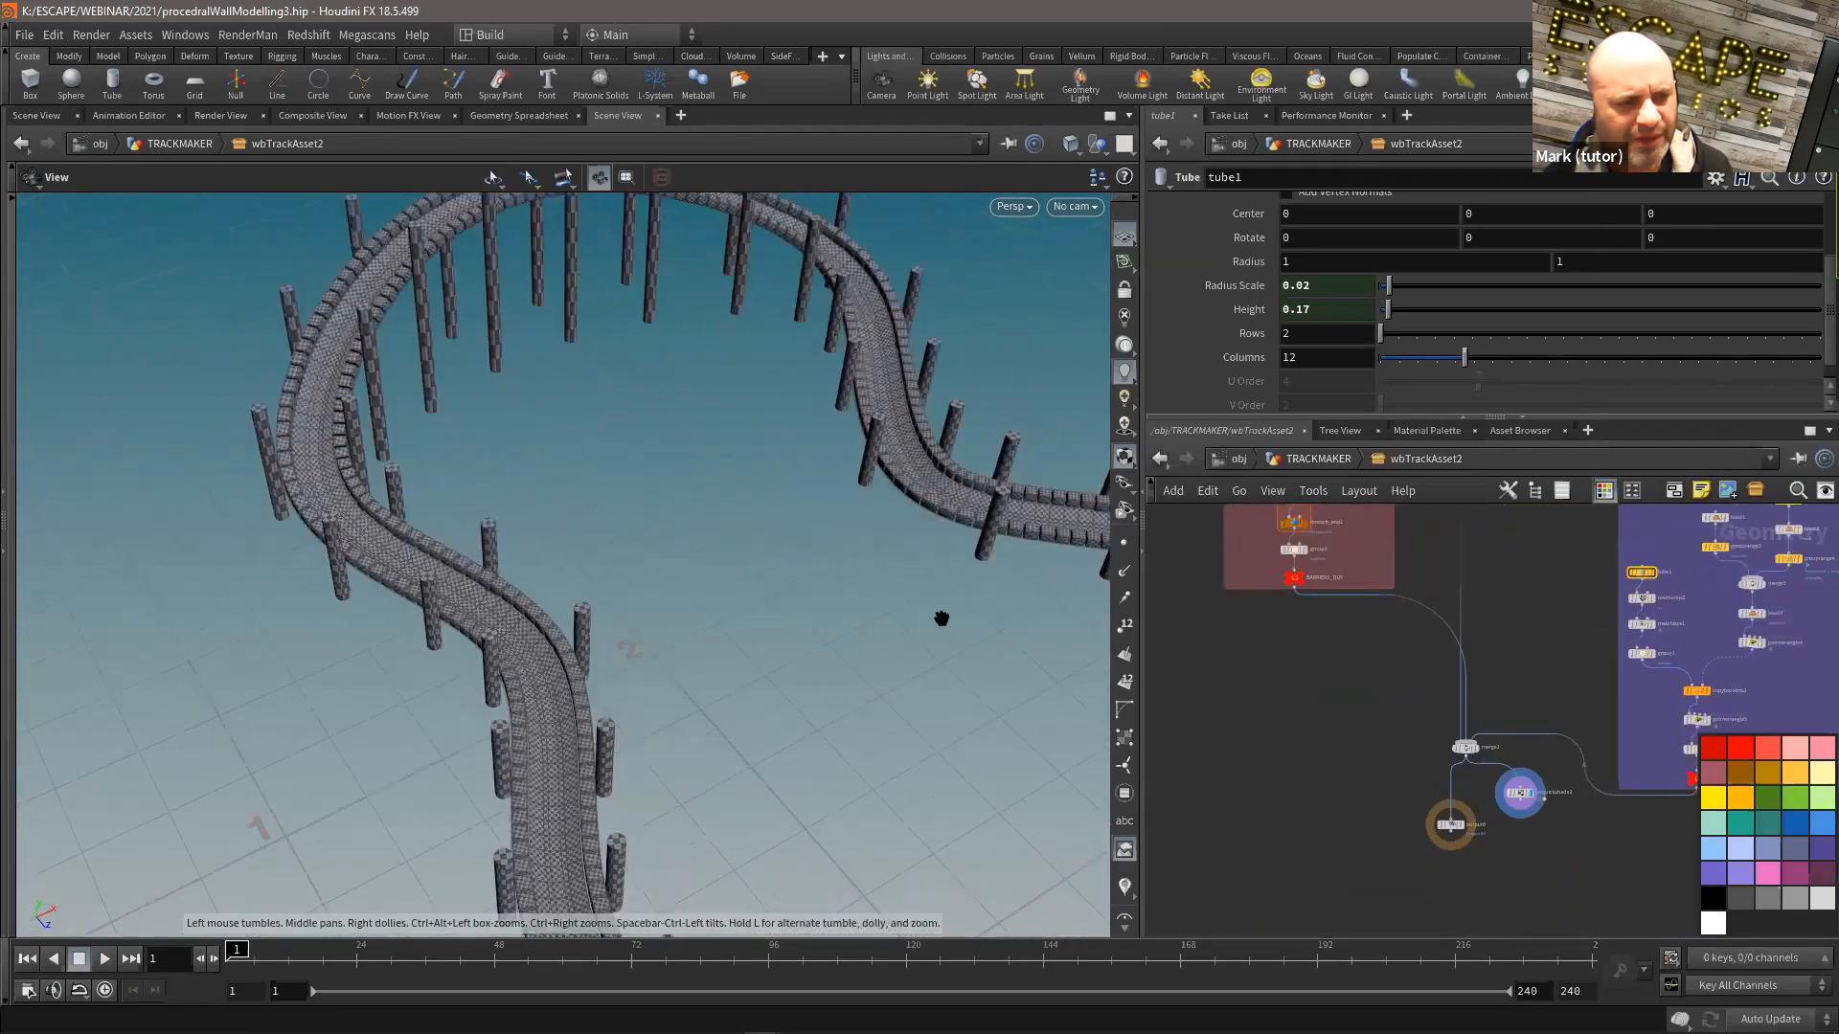
scroll(500, 584, "down", 3)
scroll(1484, 859, "up", 2)
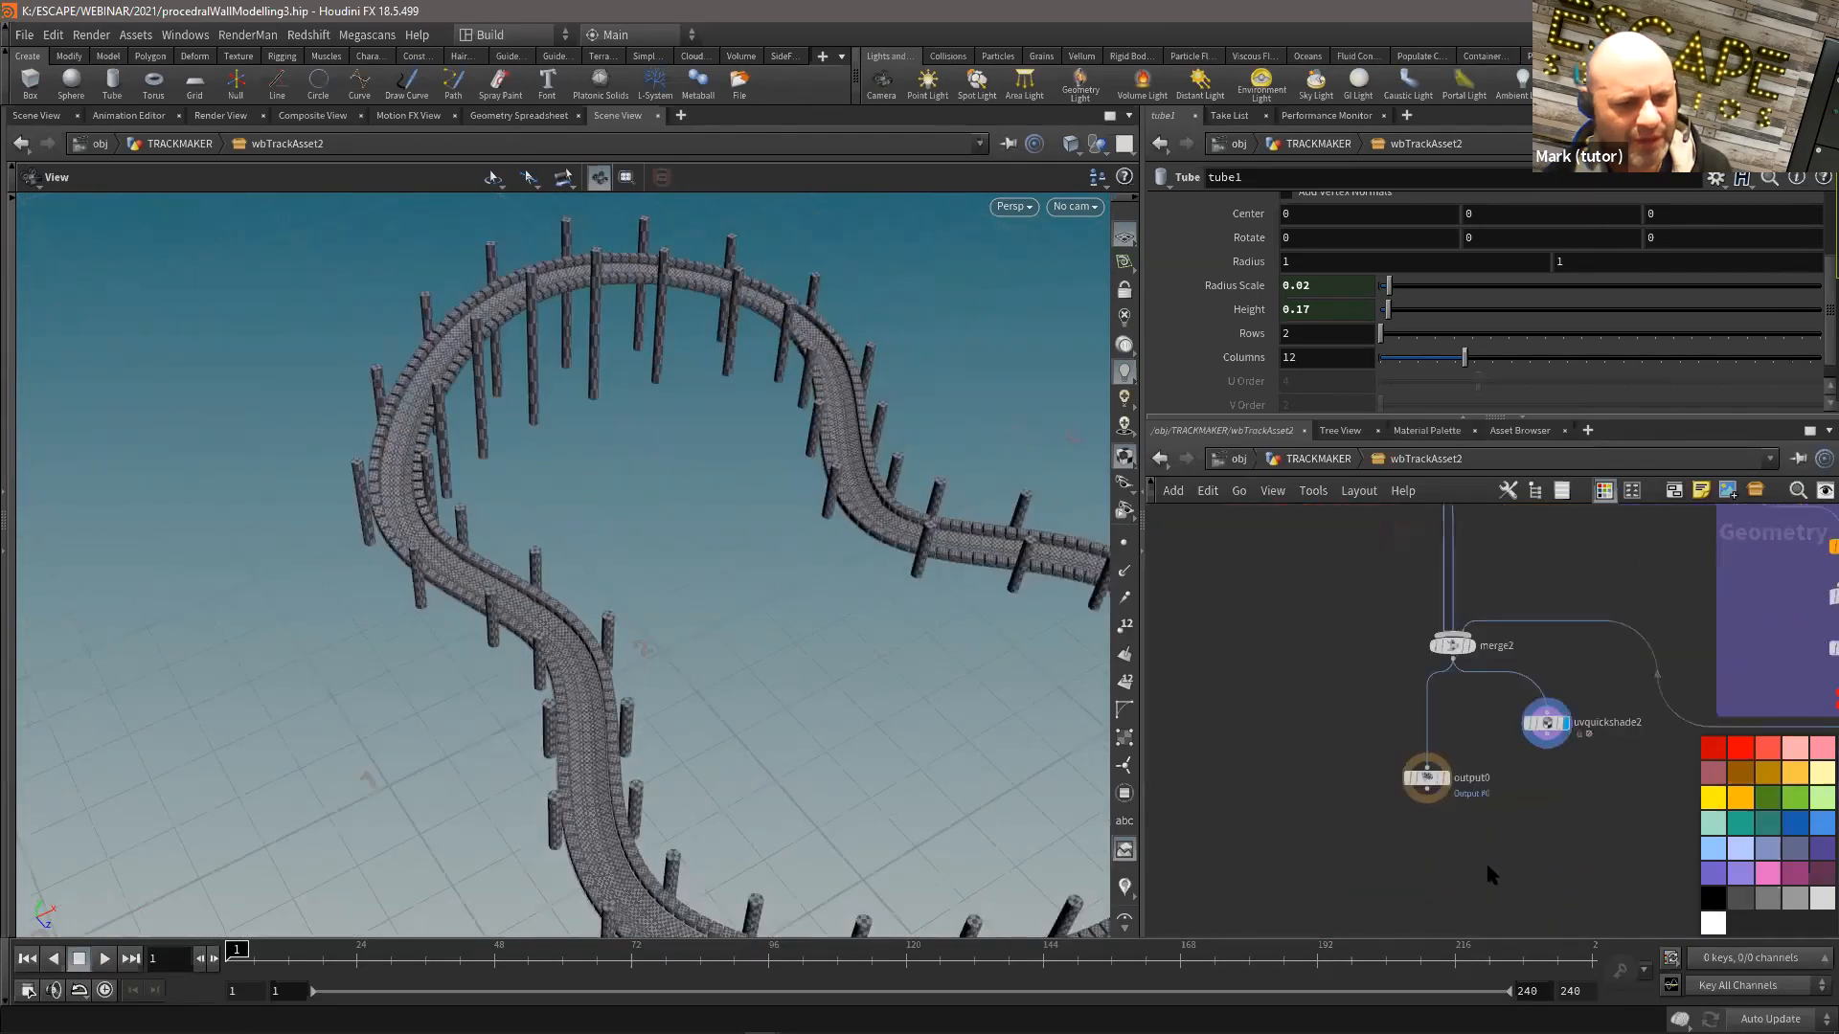
scroll(1335, 740, "down", 3)
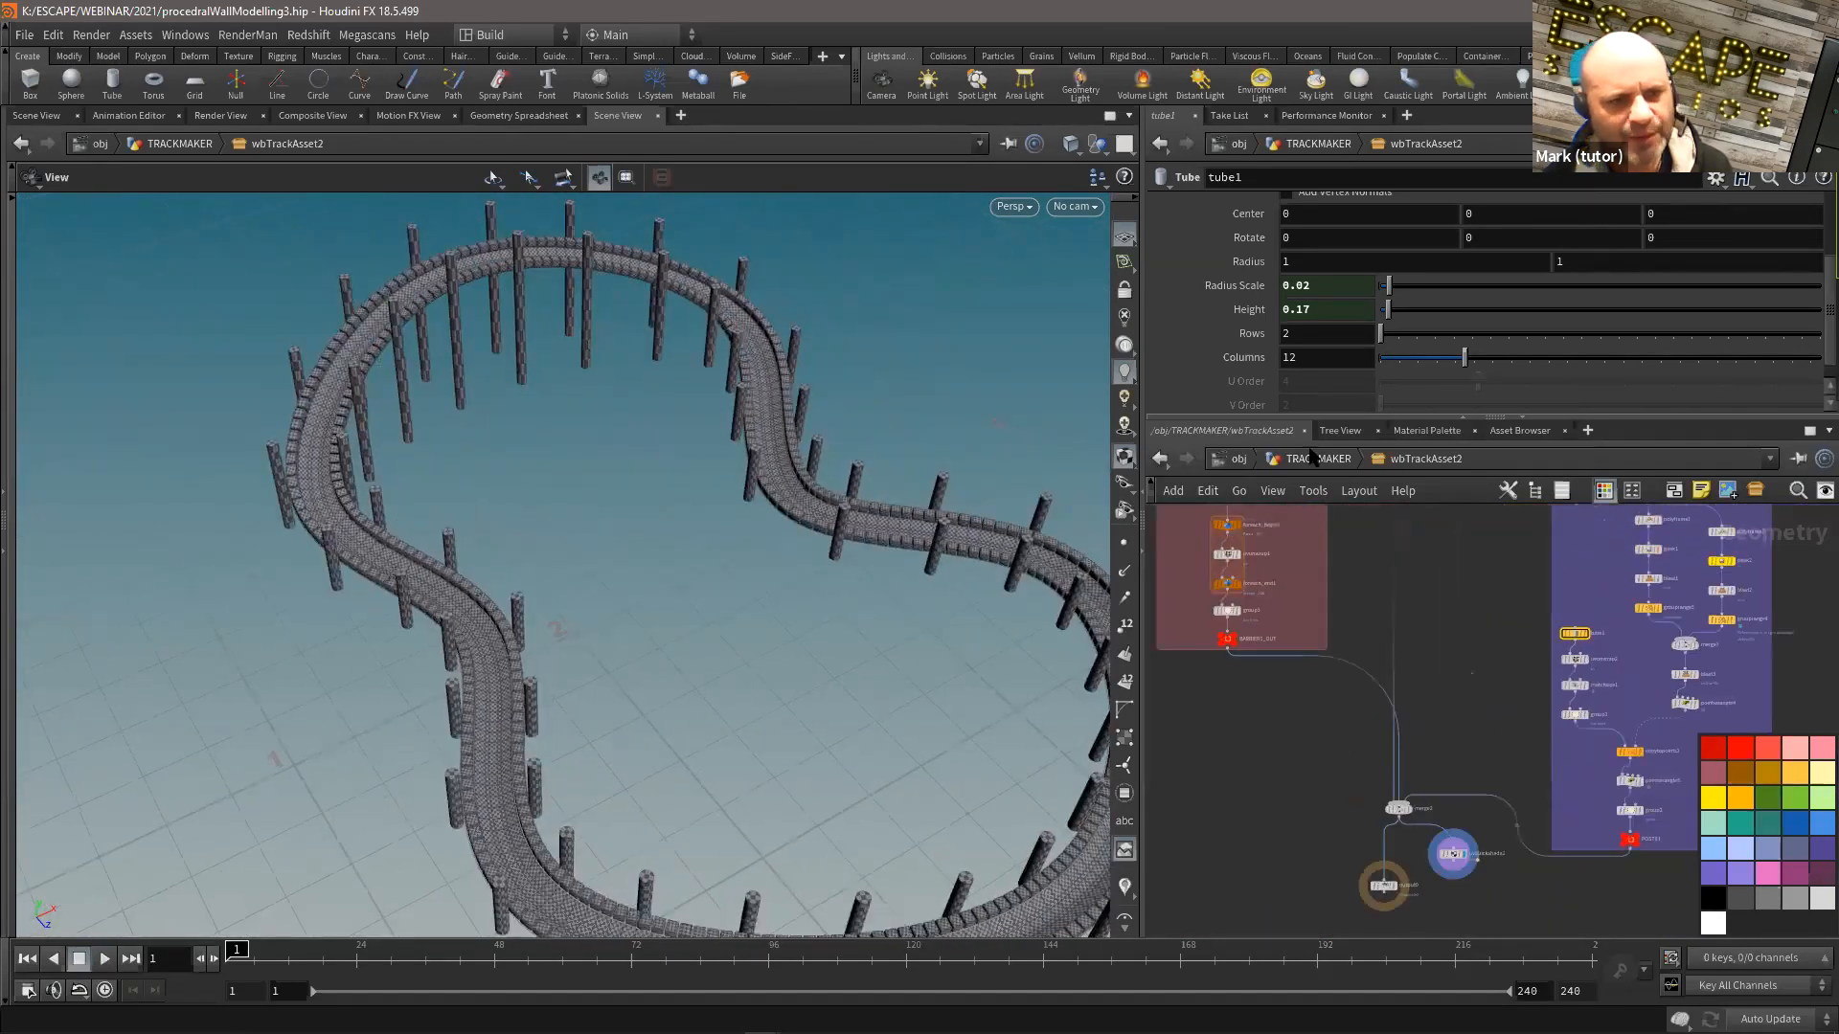
Step: Return to the TRACKMAKER network and review the Track and Barriers parameters of wbTrackAsset2
left_click(1318, 459)
middle_click_drag(1494, 719, 1452, 822)
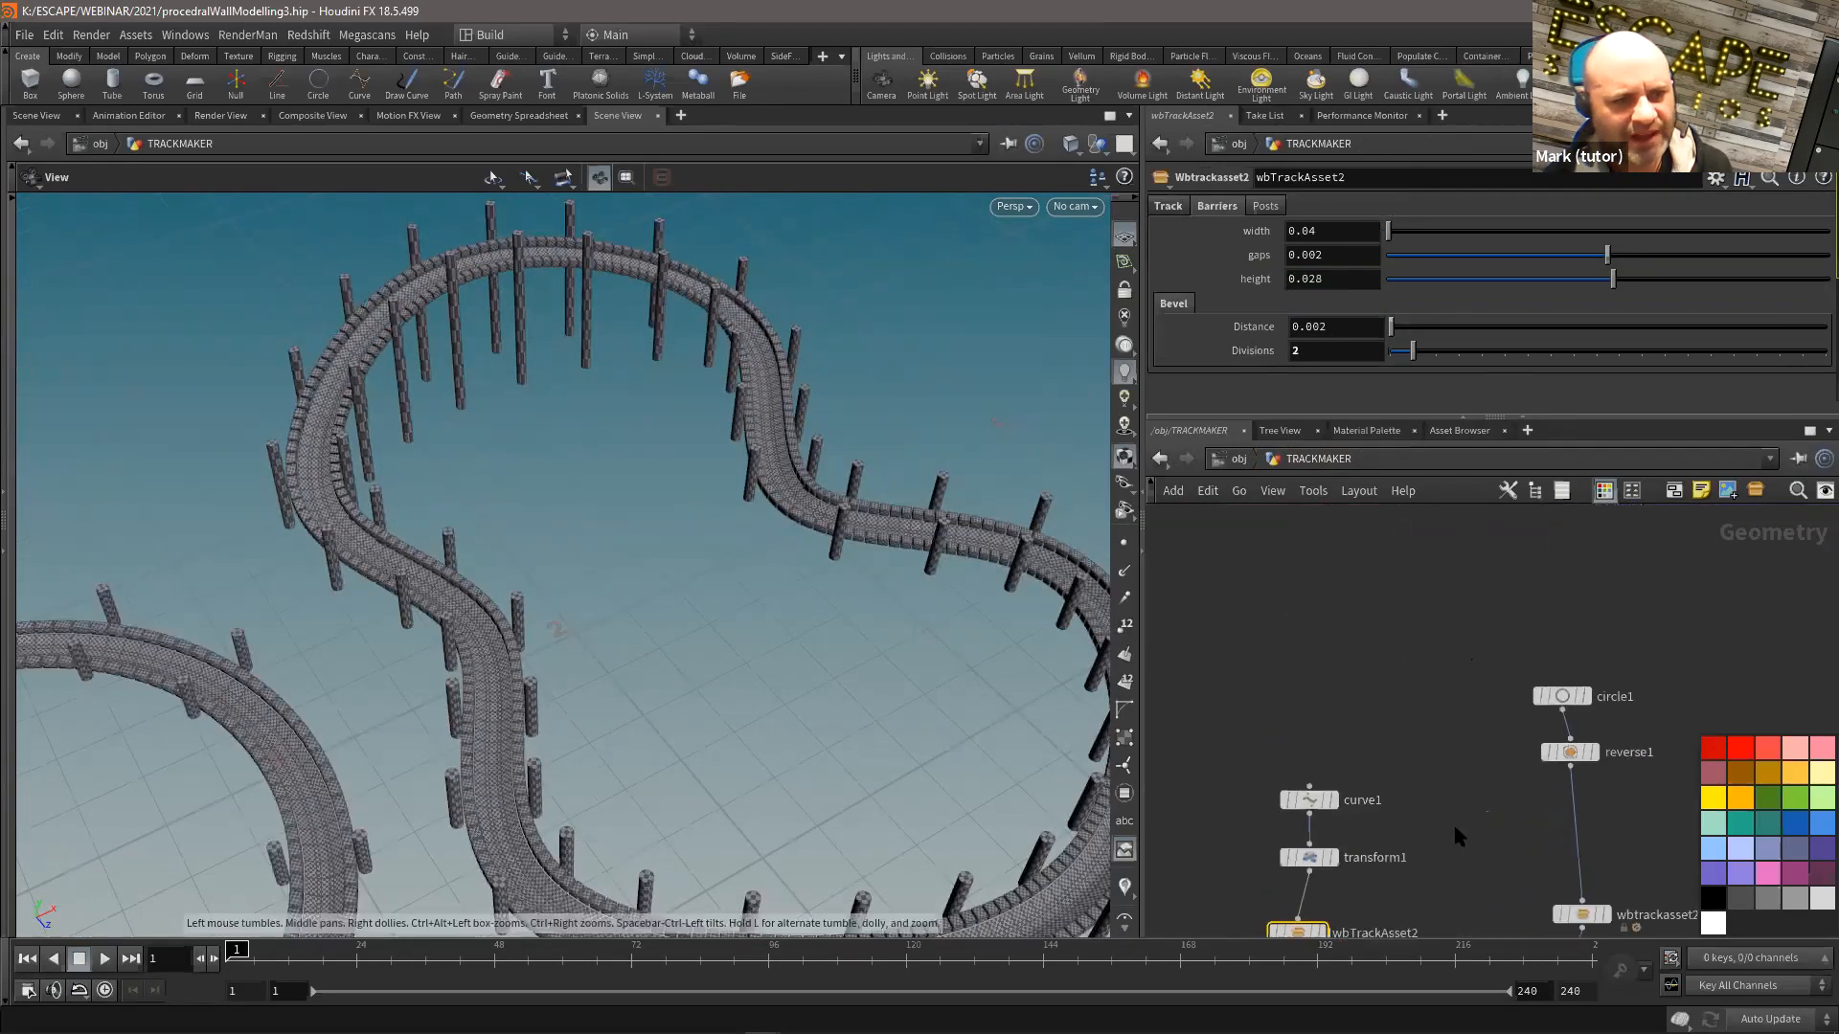
left_click_drag(714, 469, 757, 503)
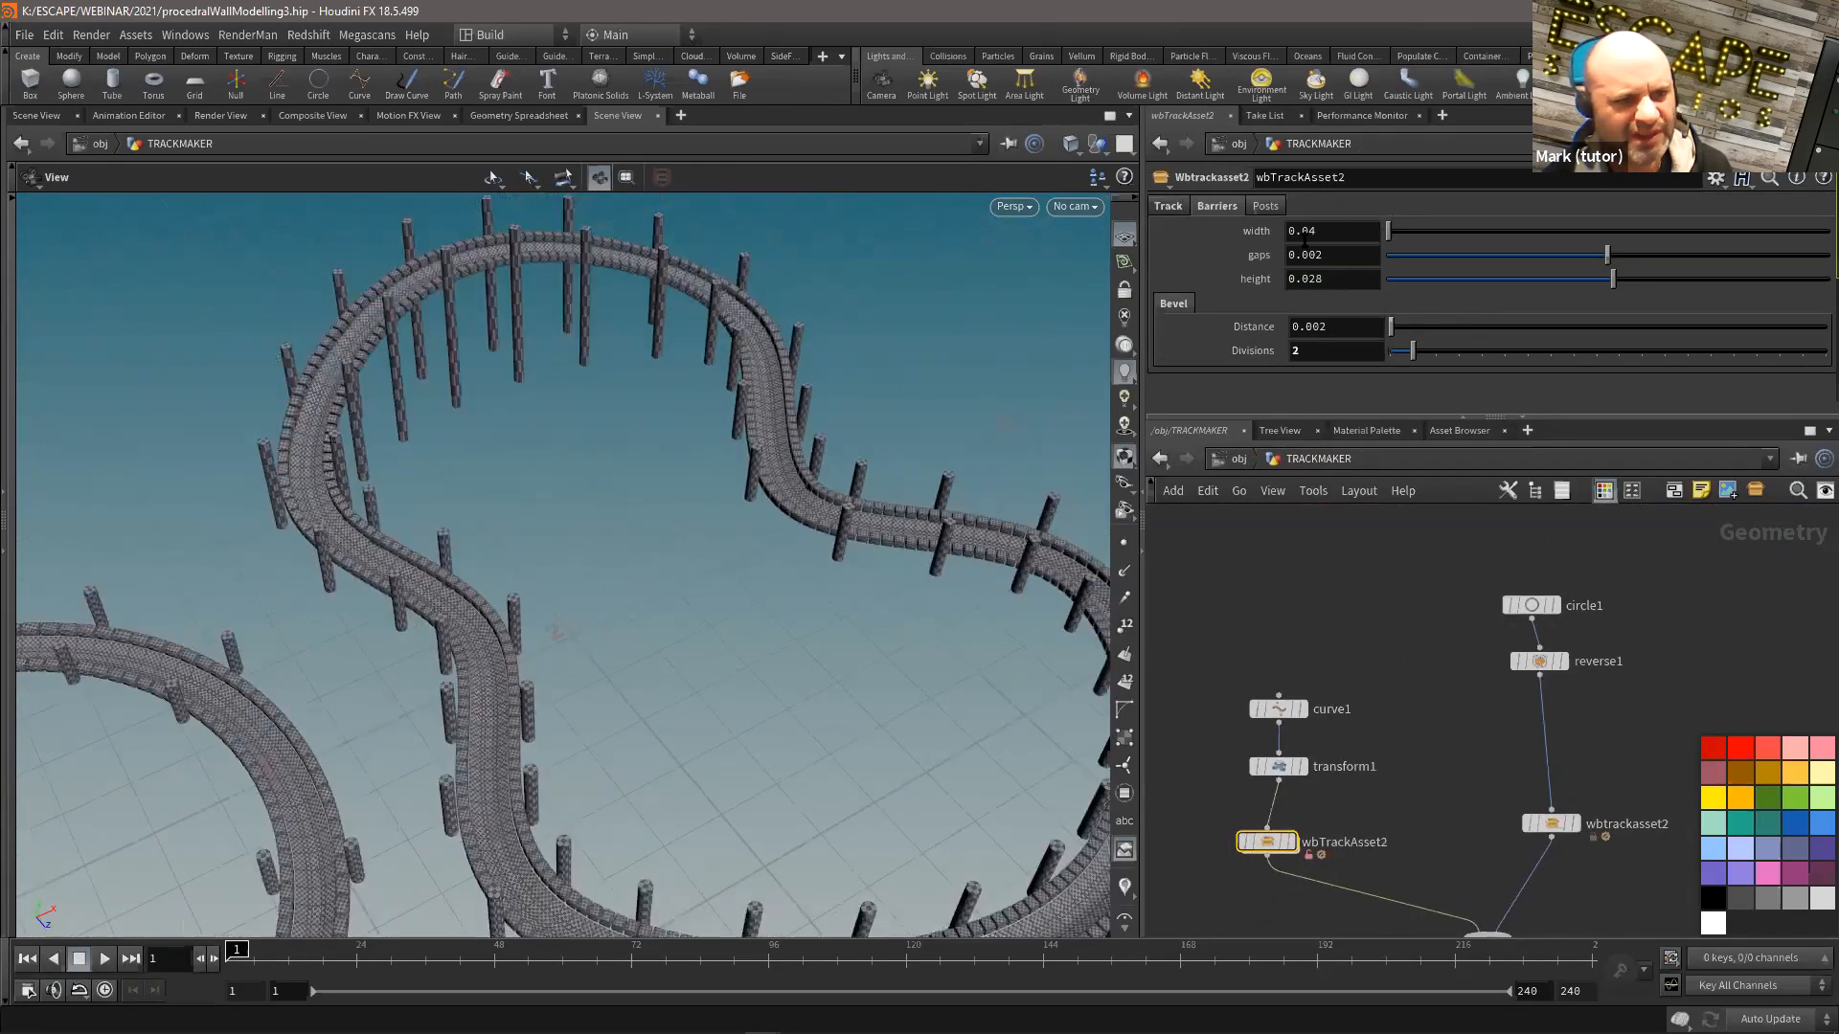
left_click(1167, 206)
left_click(1216, 206)
left_click(1166, 206)
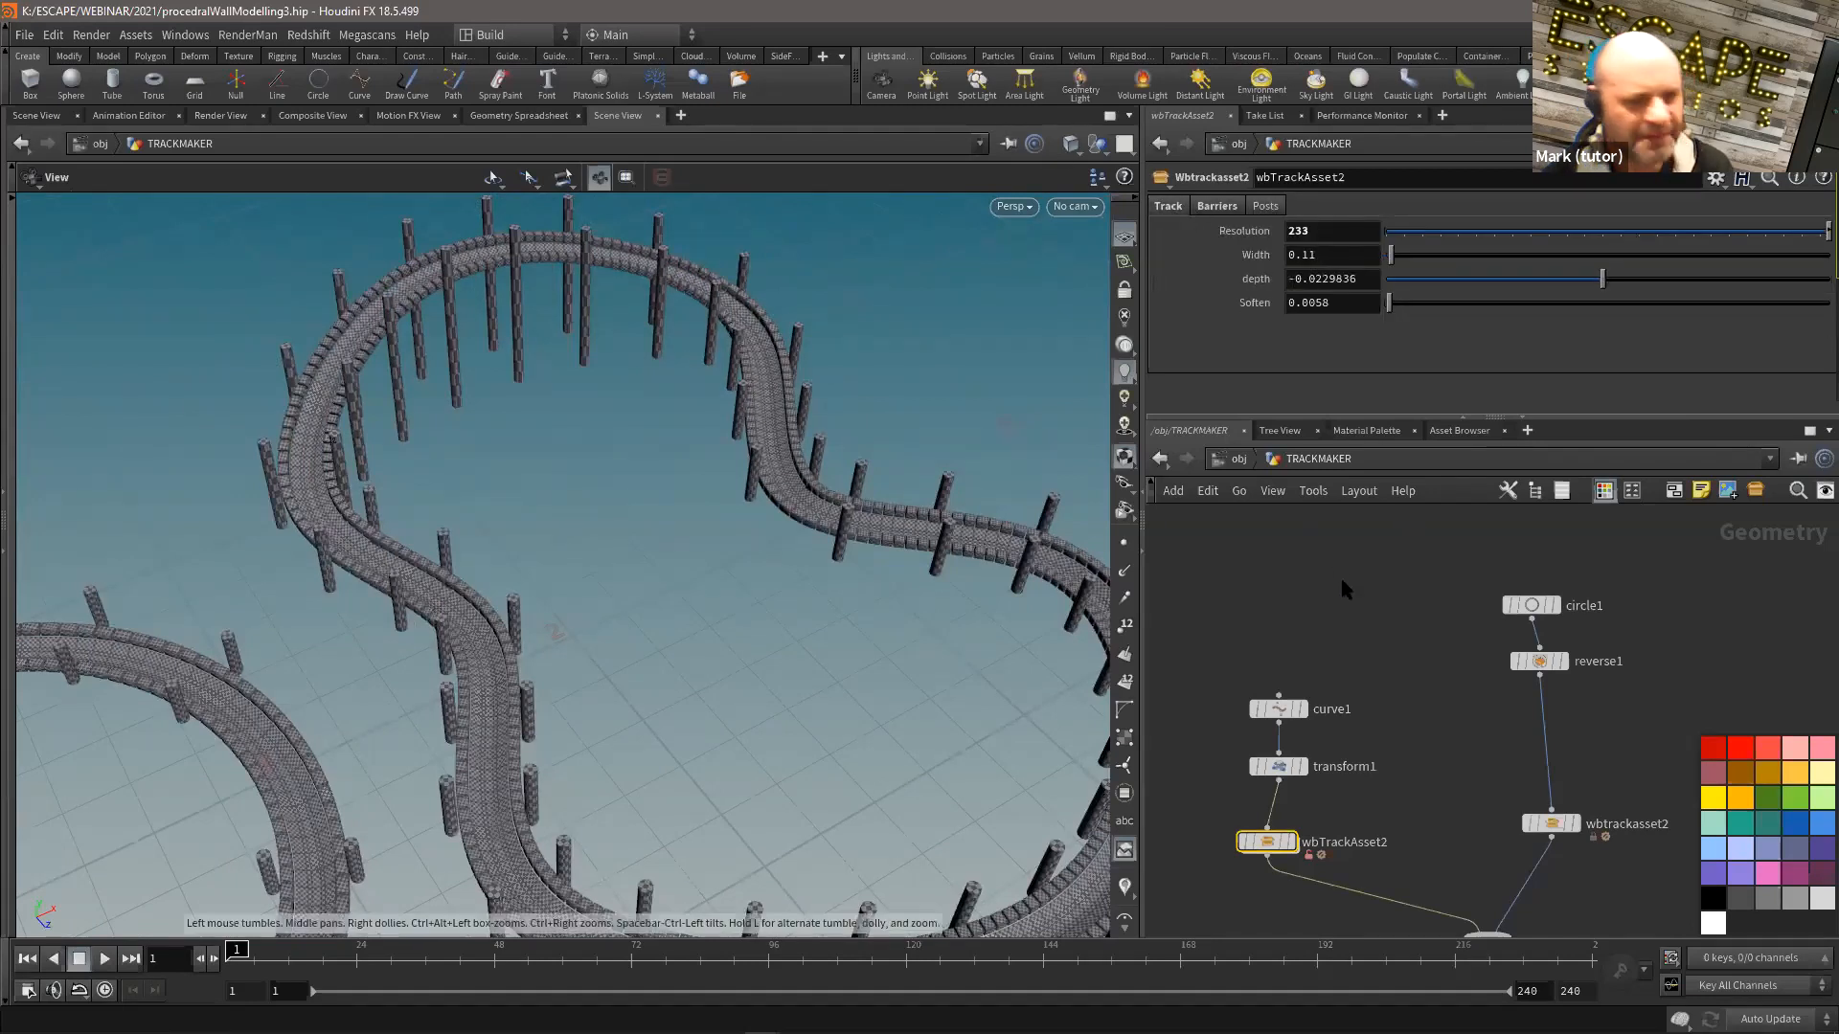
Step: Lay out the circle1 and curve1 node branches into two neat vertical chains
key("h")
left_click_drag(1616, 607, 1485, 831)
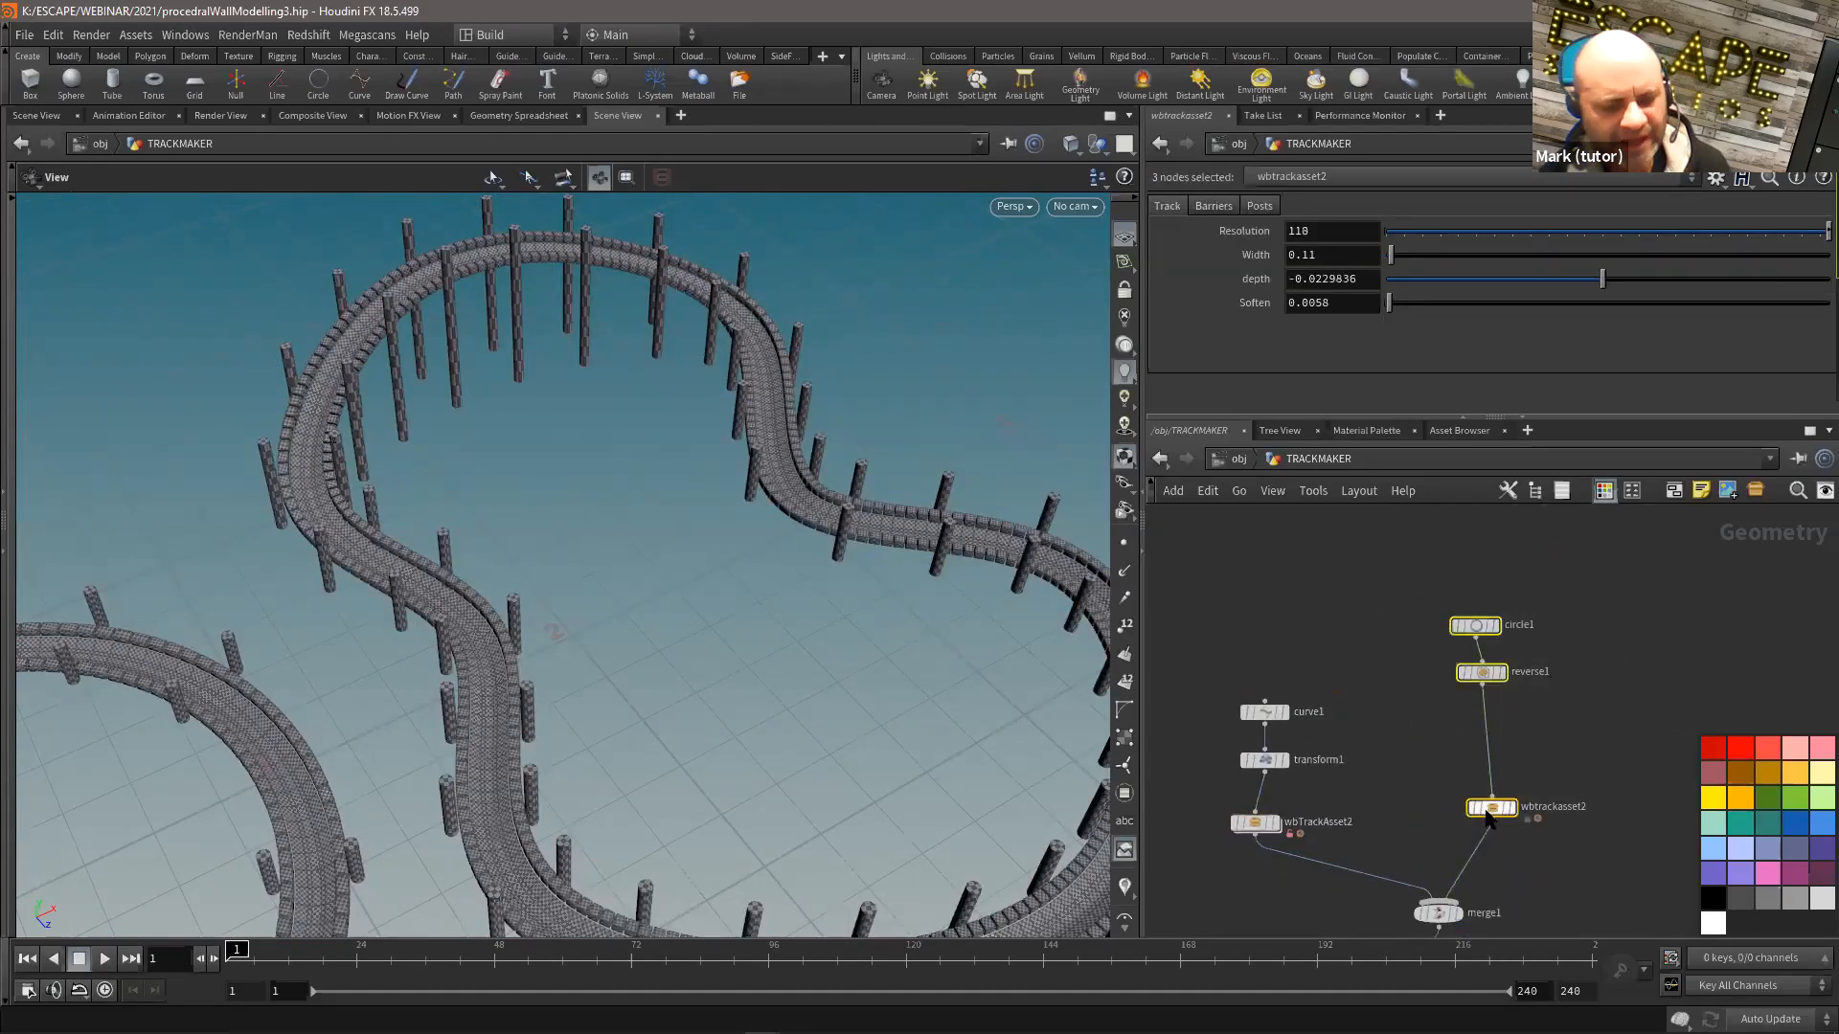
key("l")
left_click_drag(1313, 842, 1389, 814)
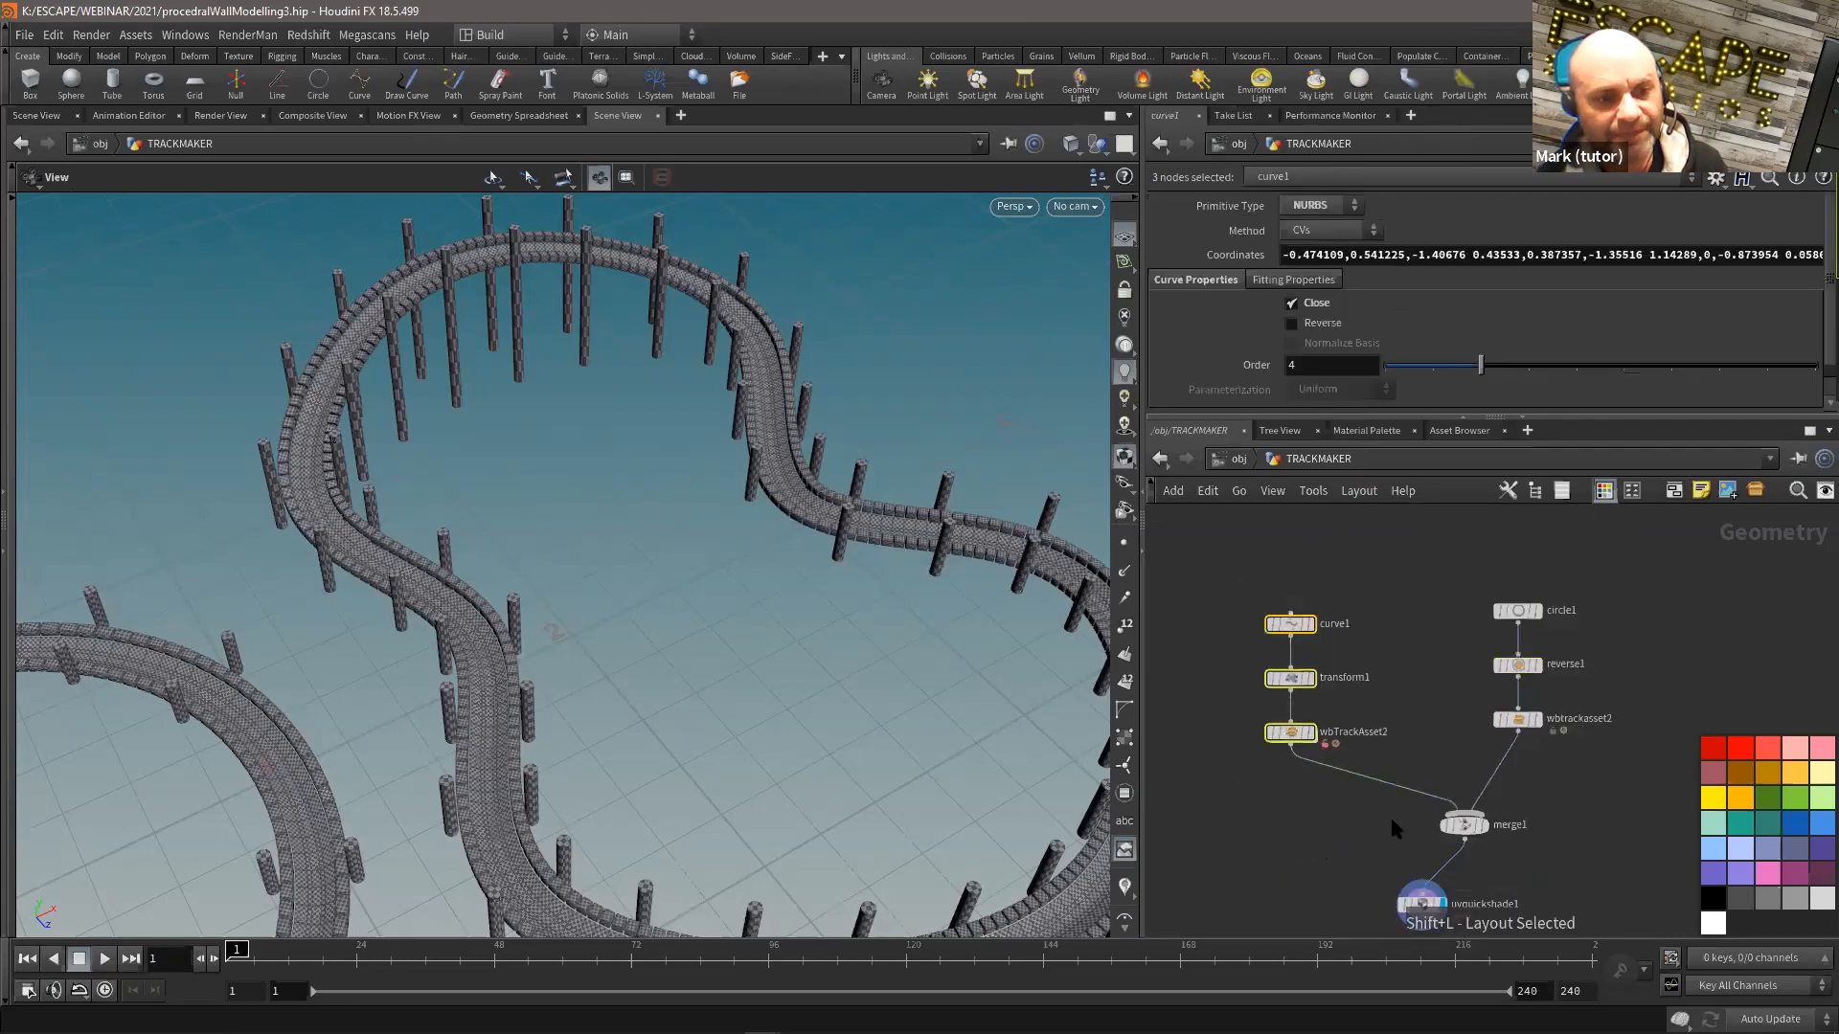
key("l")
Step: Reposition merge1 and uvquickshade1 beneath the two node branches to tidy the network
left_click(1469, 840)
left_click(1420, 908)
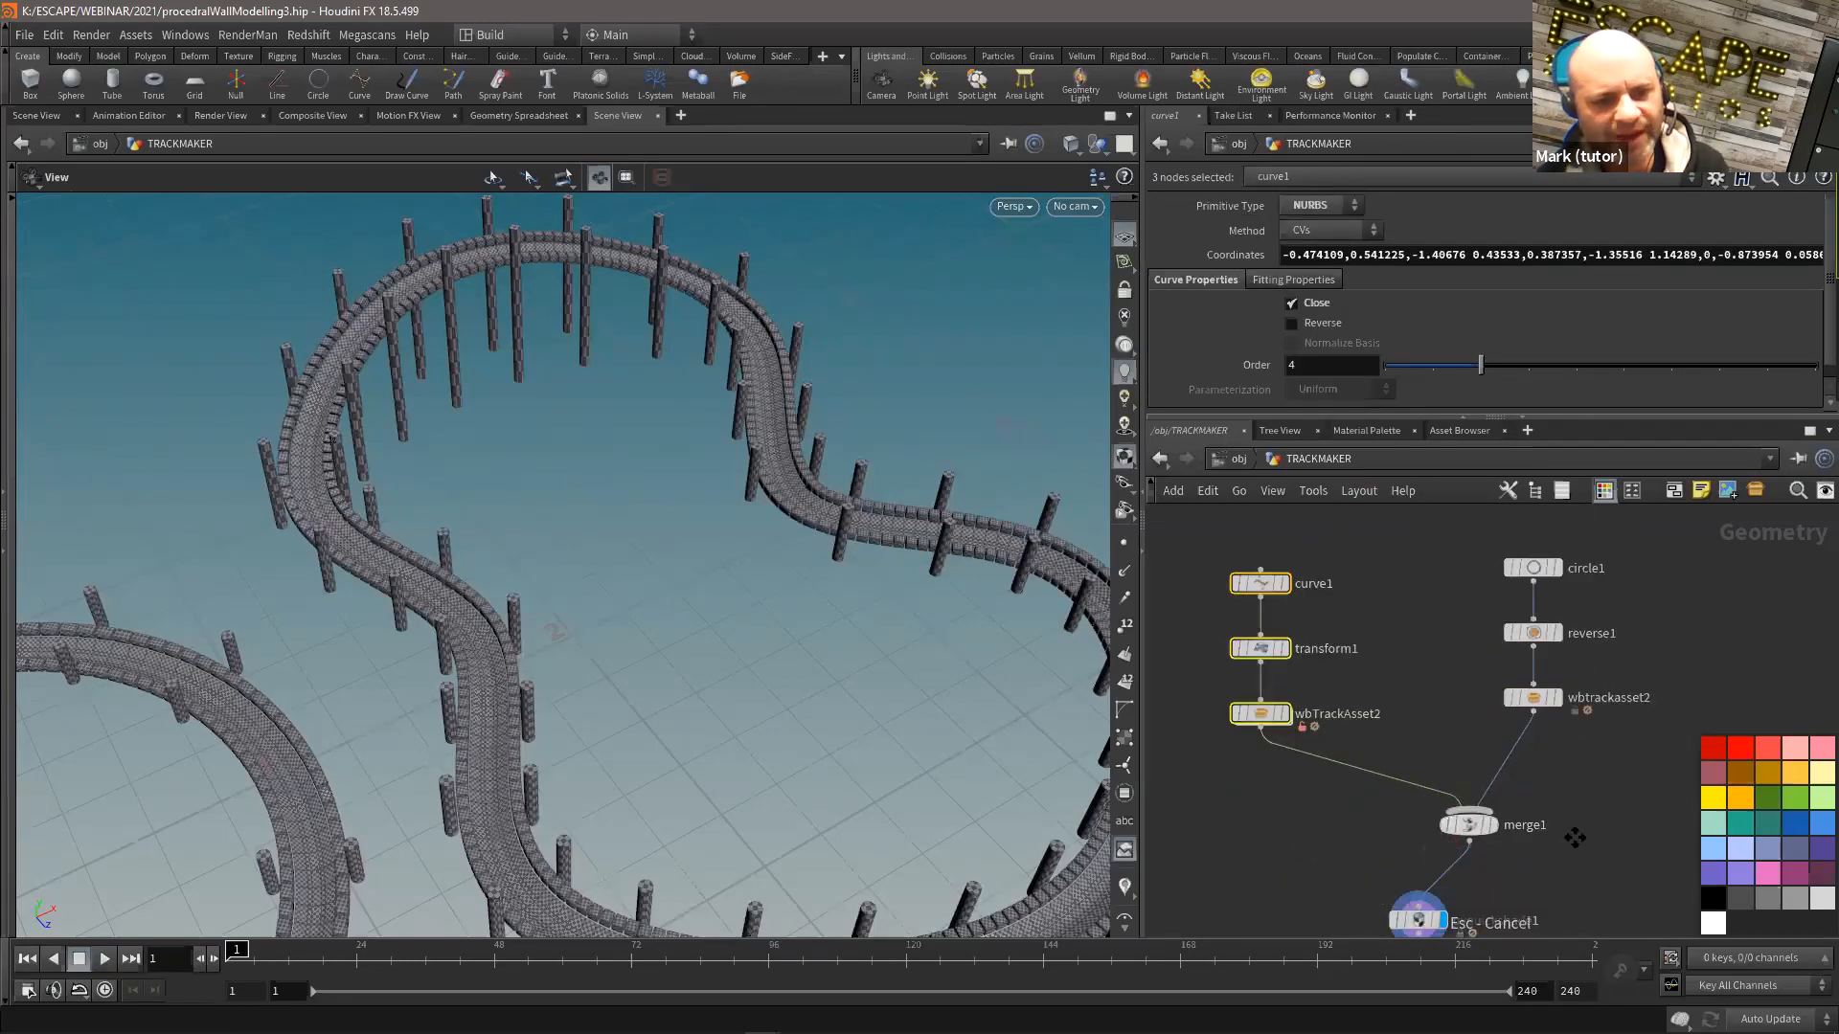
left_click_drag(1421, 736, 1419, 723)
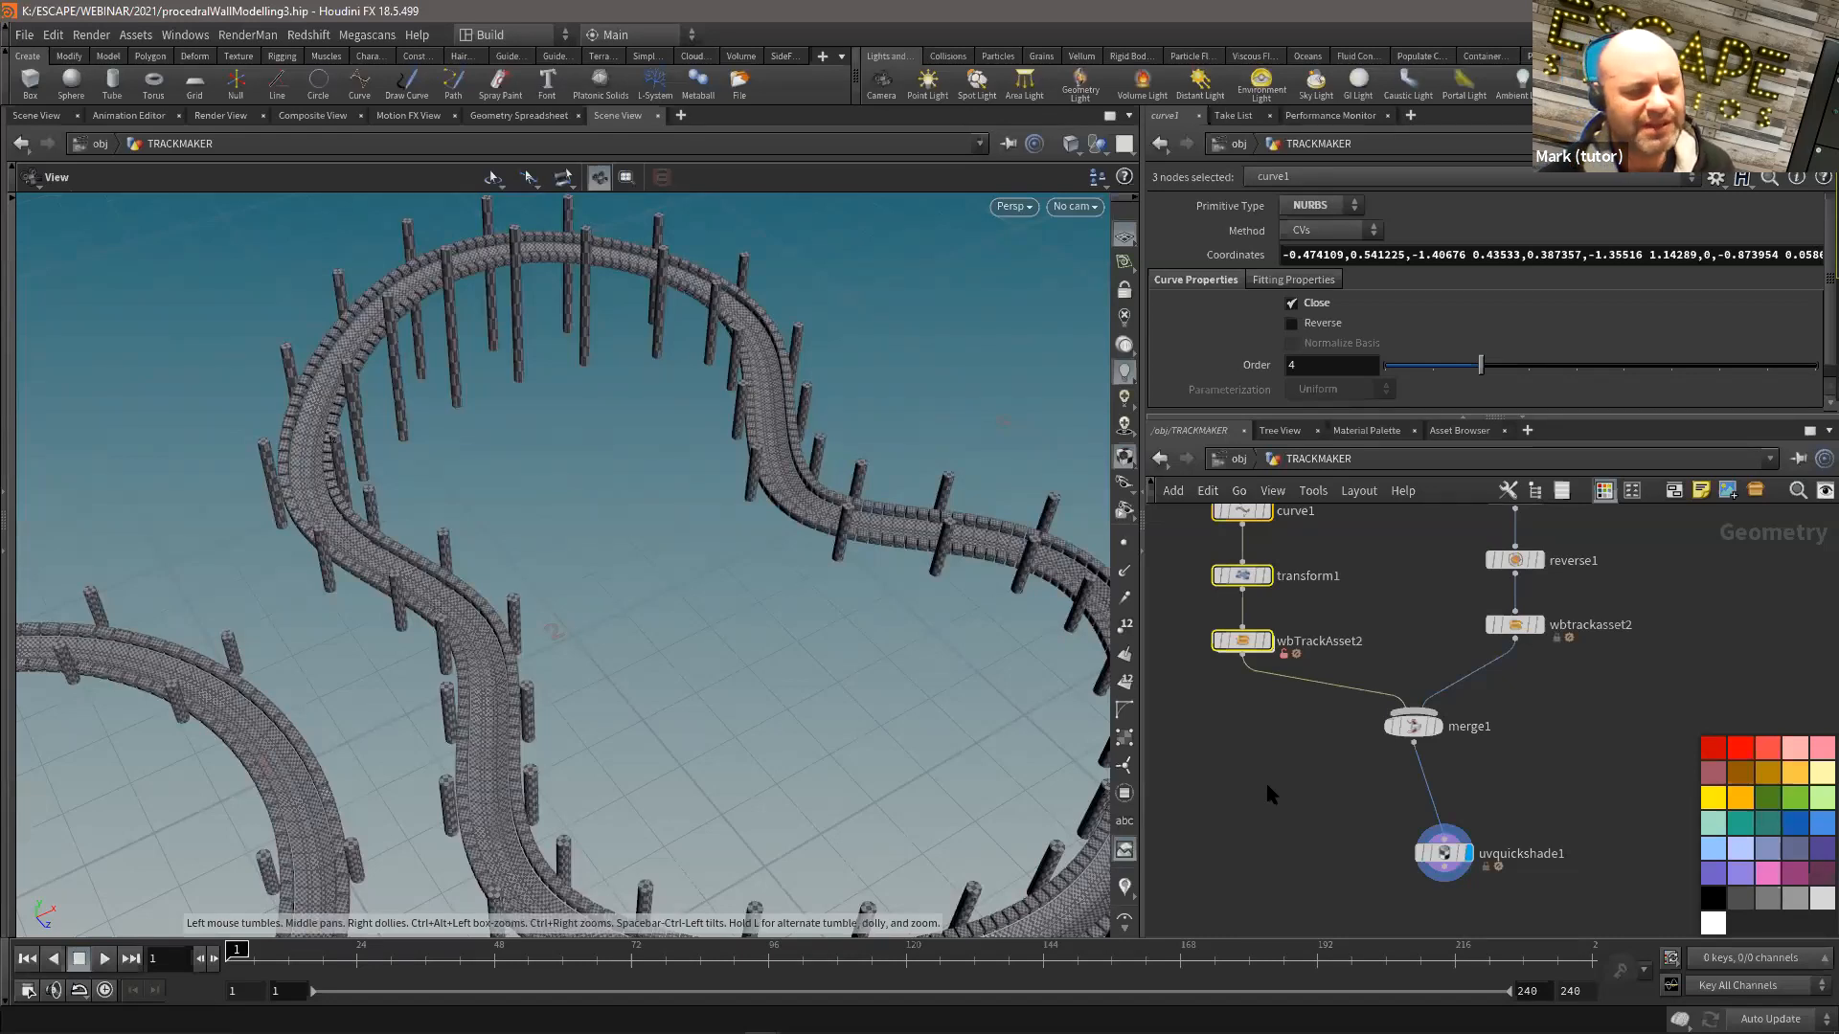
Step: Inspect the UV-shaded tracks up close and save the Houdini scene
left_click_drag(466, 488, 640, 534)
right_click_drag(641, 533, 817, 559)
left_click_drag(817, 560, 587, 580)
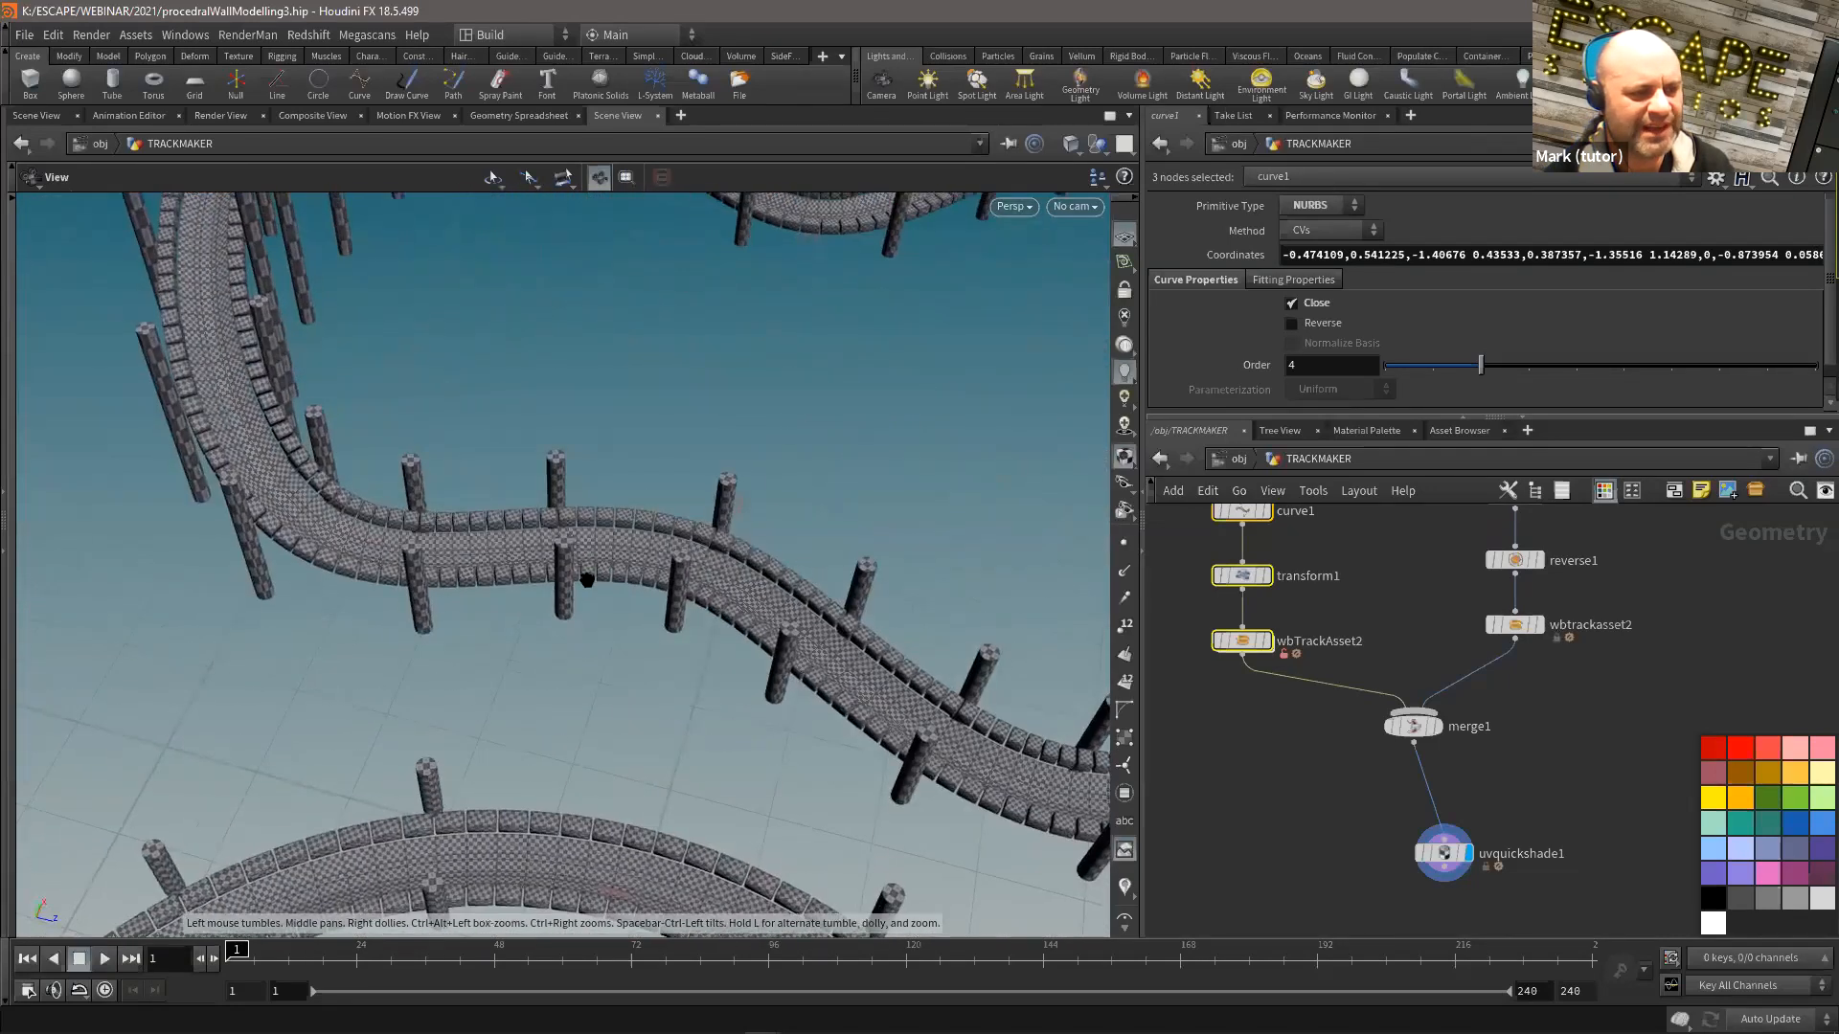
left_click_drag(658, 525, 910, 537)
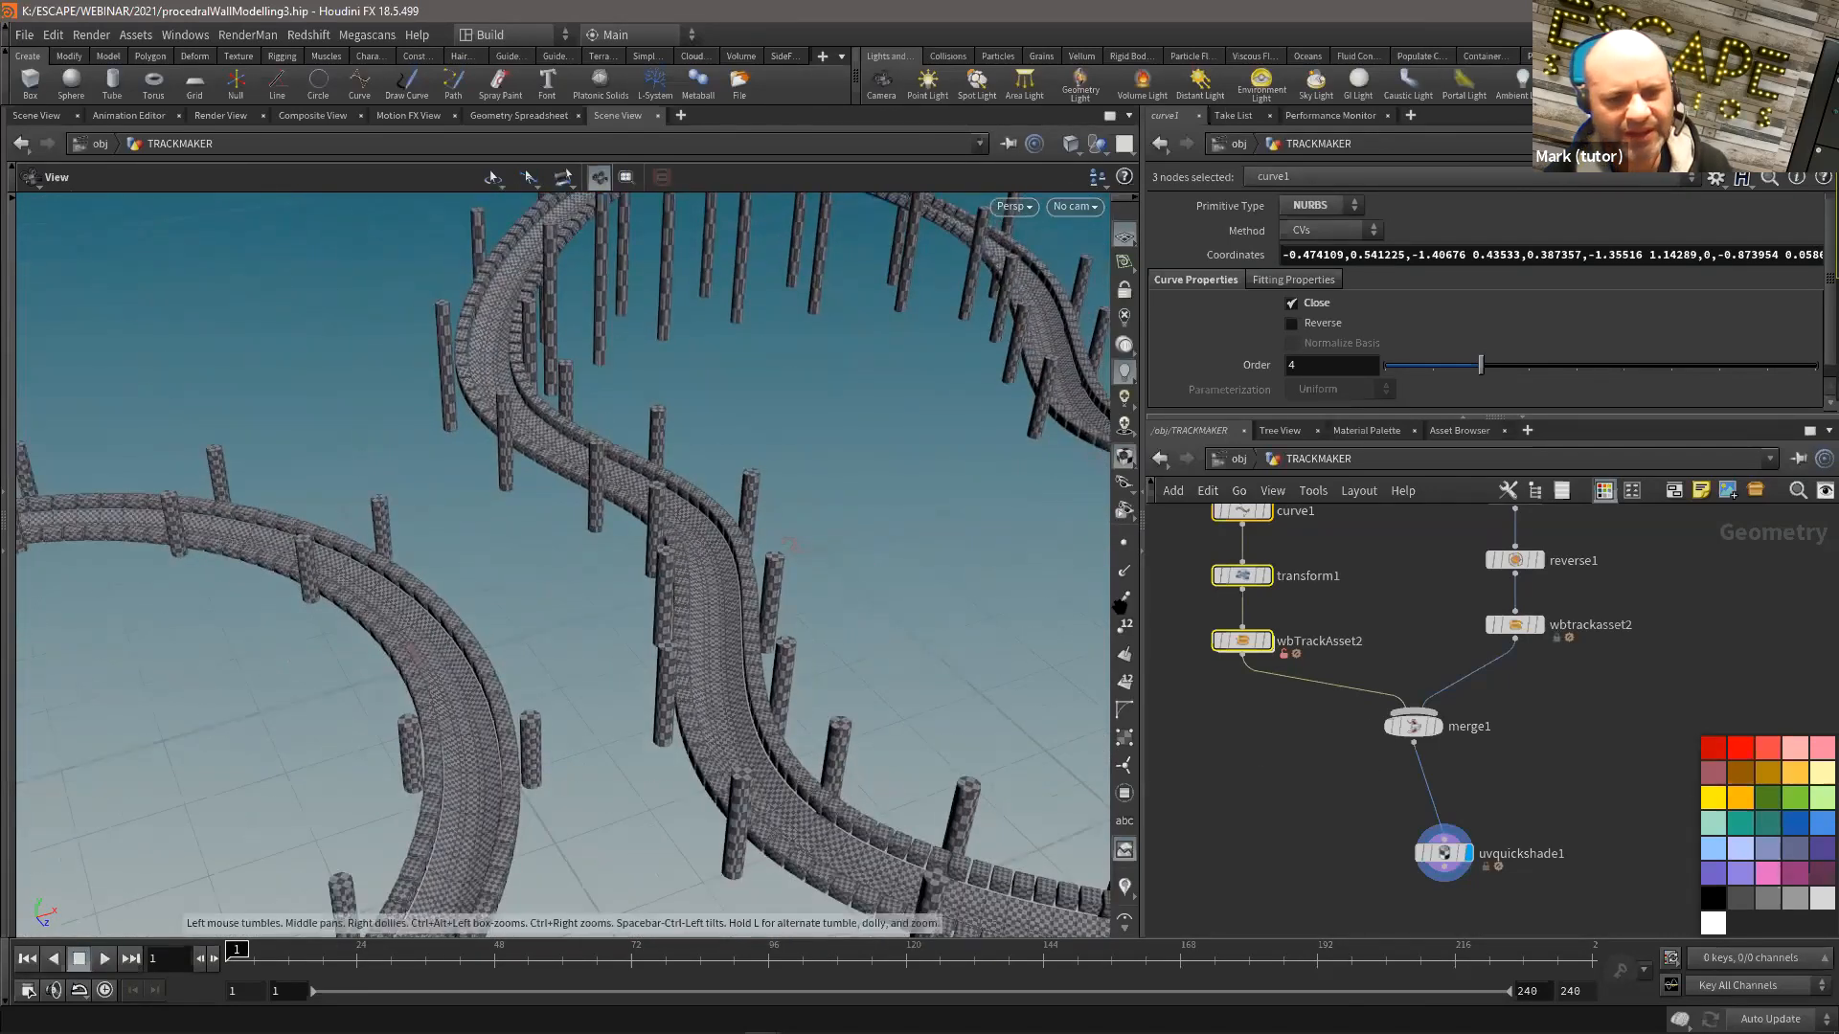
middle_click_drag(1383, 596, 1387, 585)
key("ctrl+s")
Step: Switch back to Maya and examine the two crossing tracks with the Select tool active
key("alt+Tab")
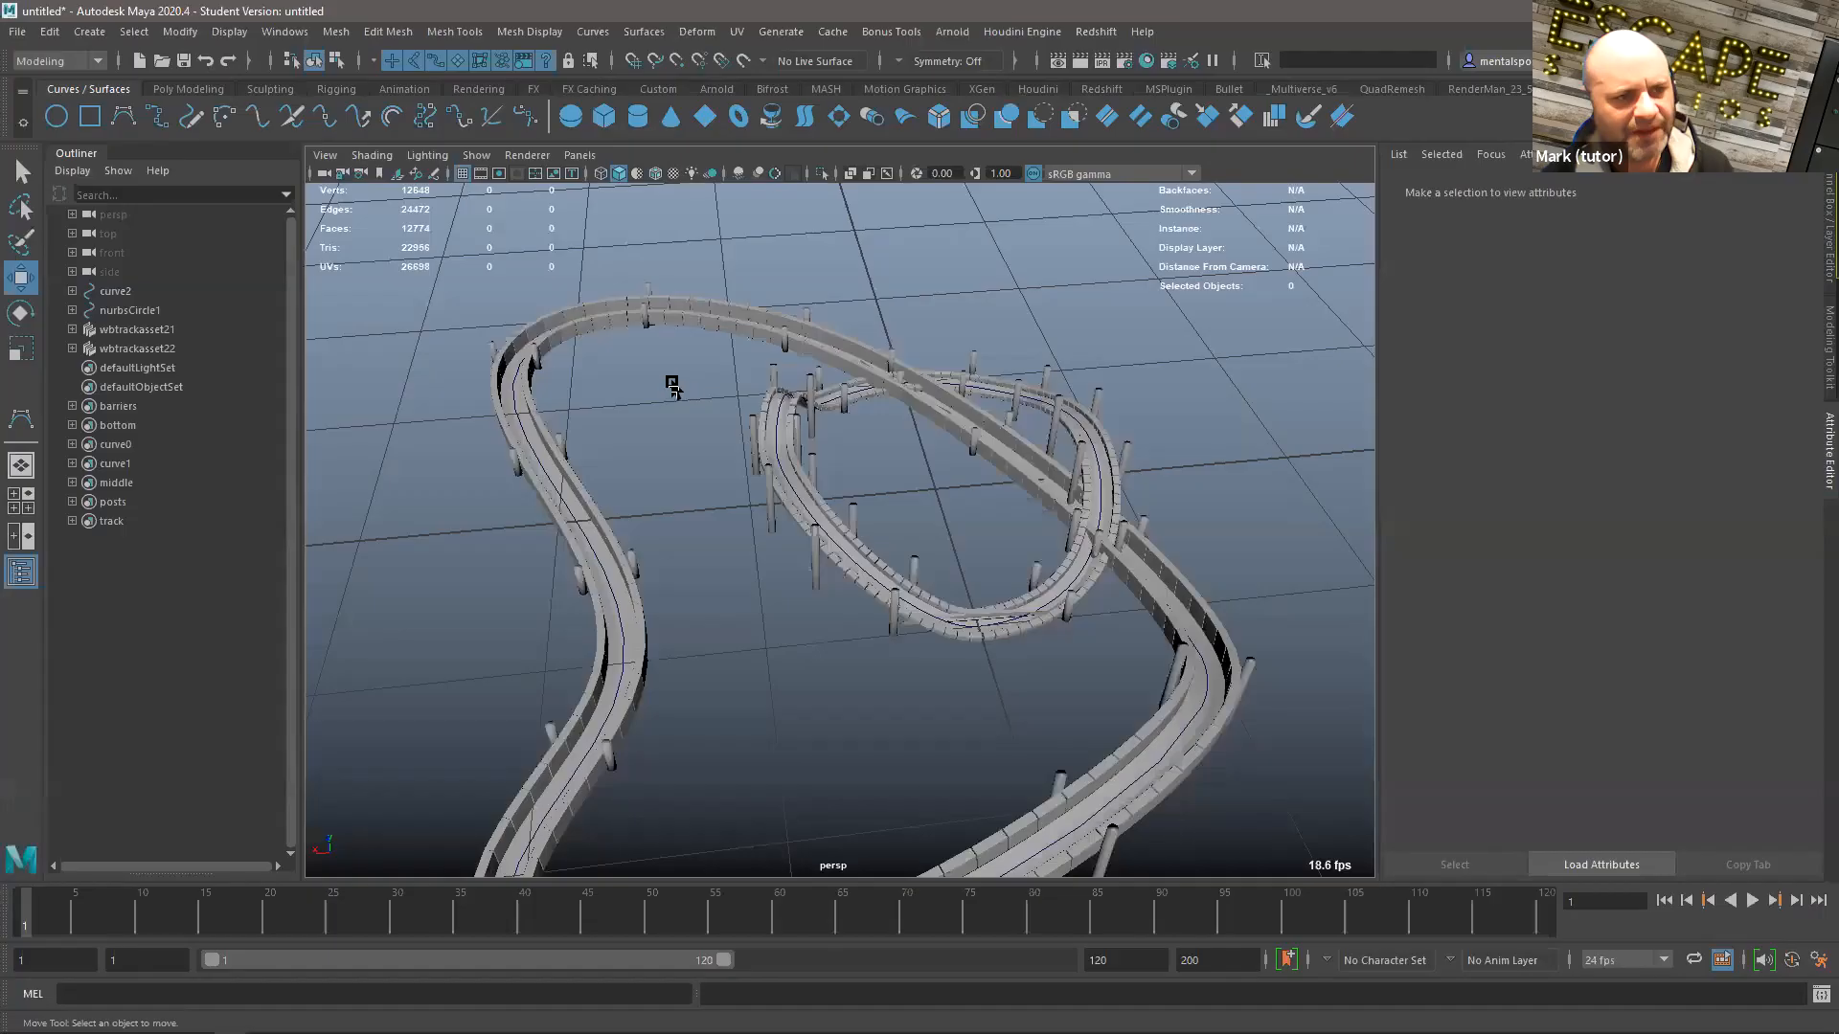
left_click_drag(657, 536, 781, 508, "alt")
key("q")
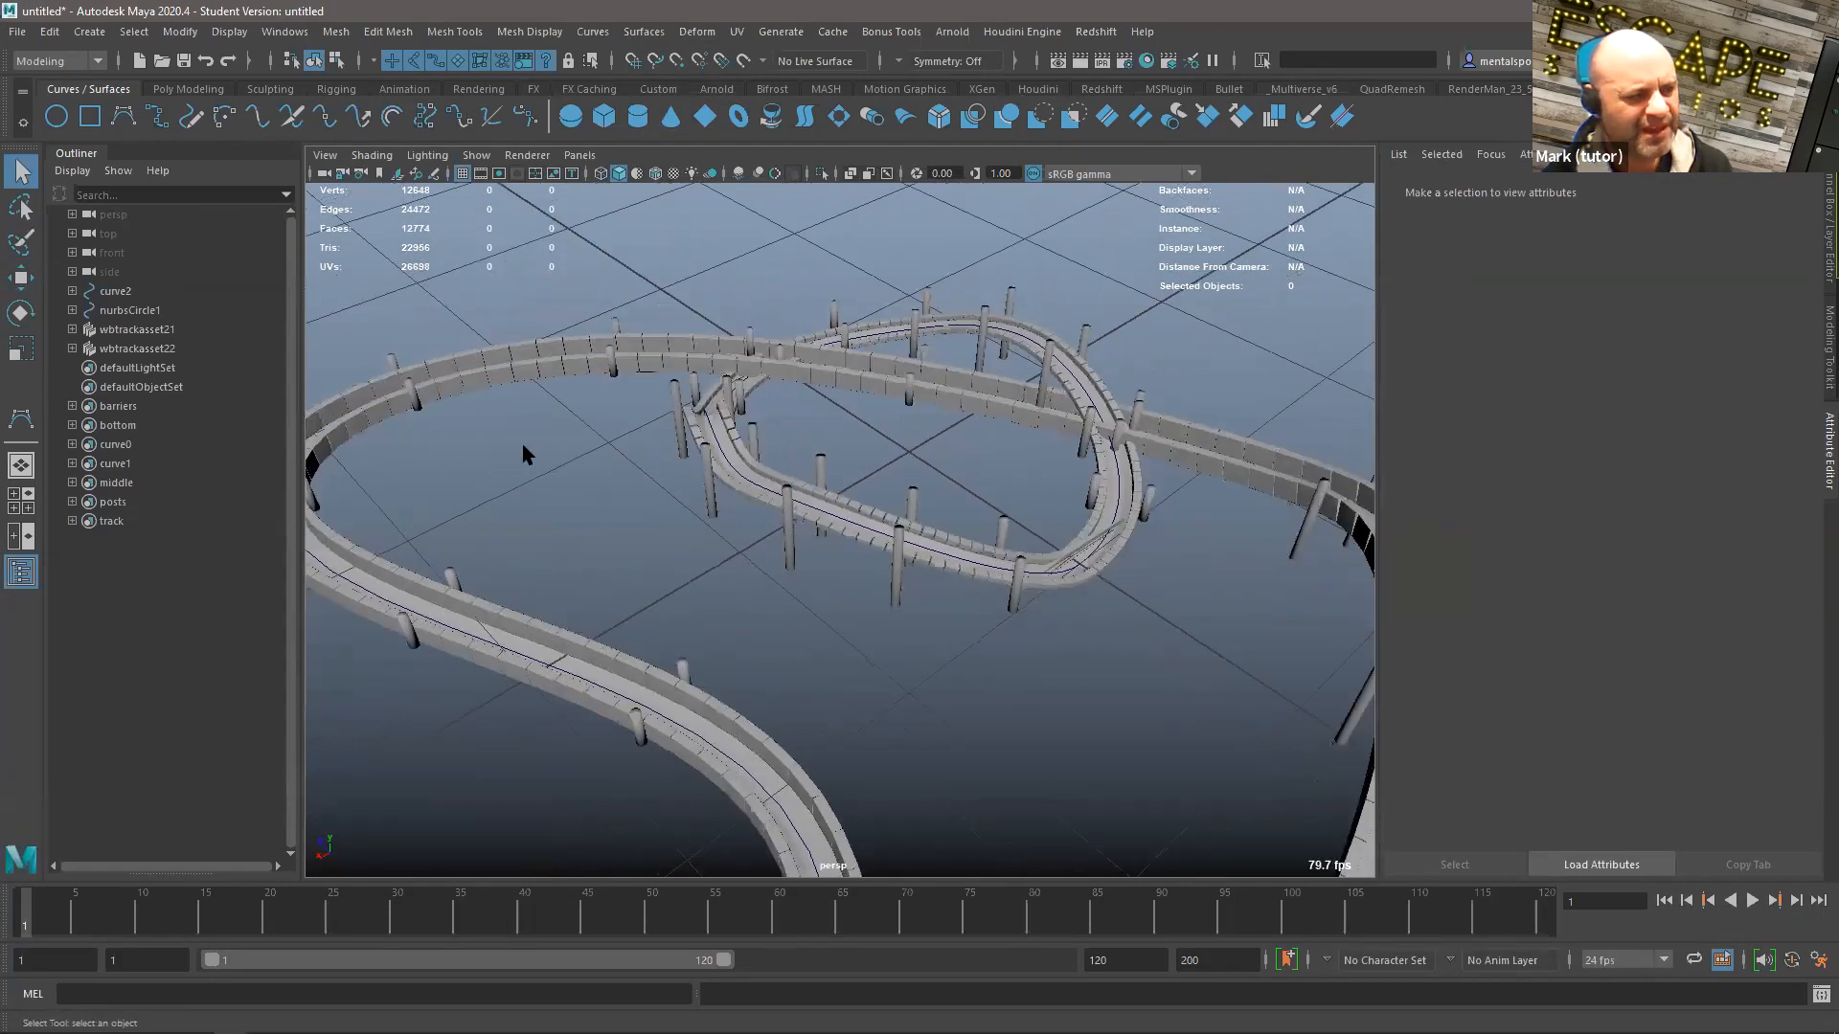
left_click_drag(882, 474, 833, 498, "alt")
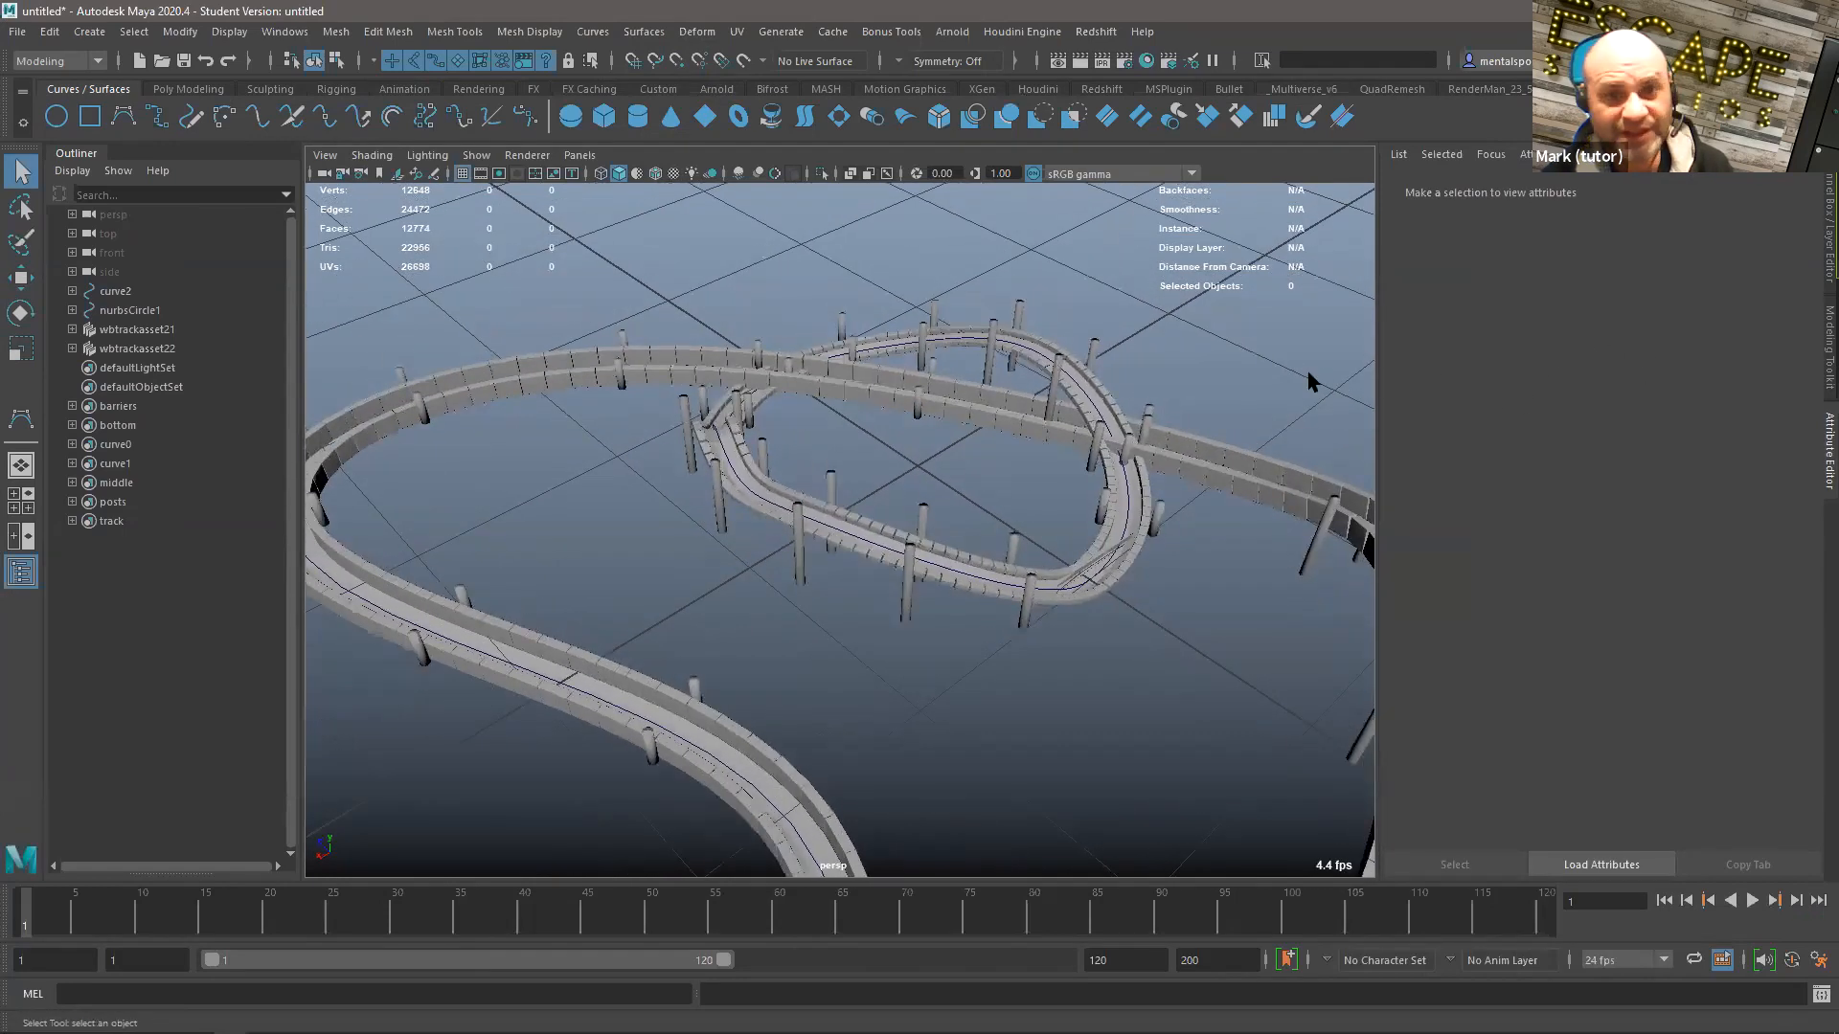
Step: Select the member faces of the barriers set on both tracks
left_click(117, 464)
left_click(141, 443)
left_click(150, 406)
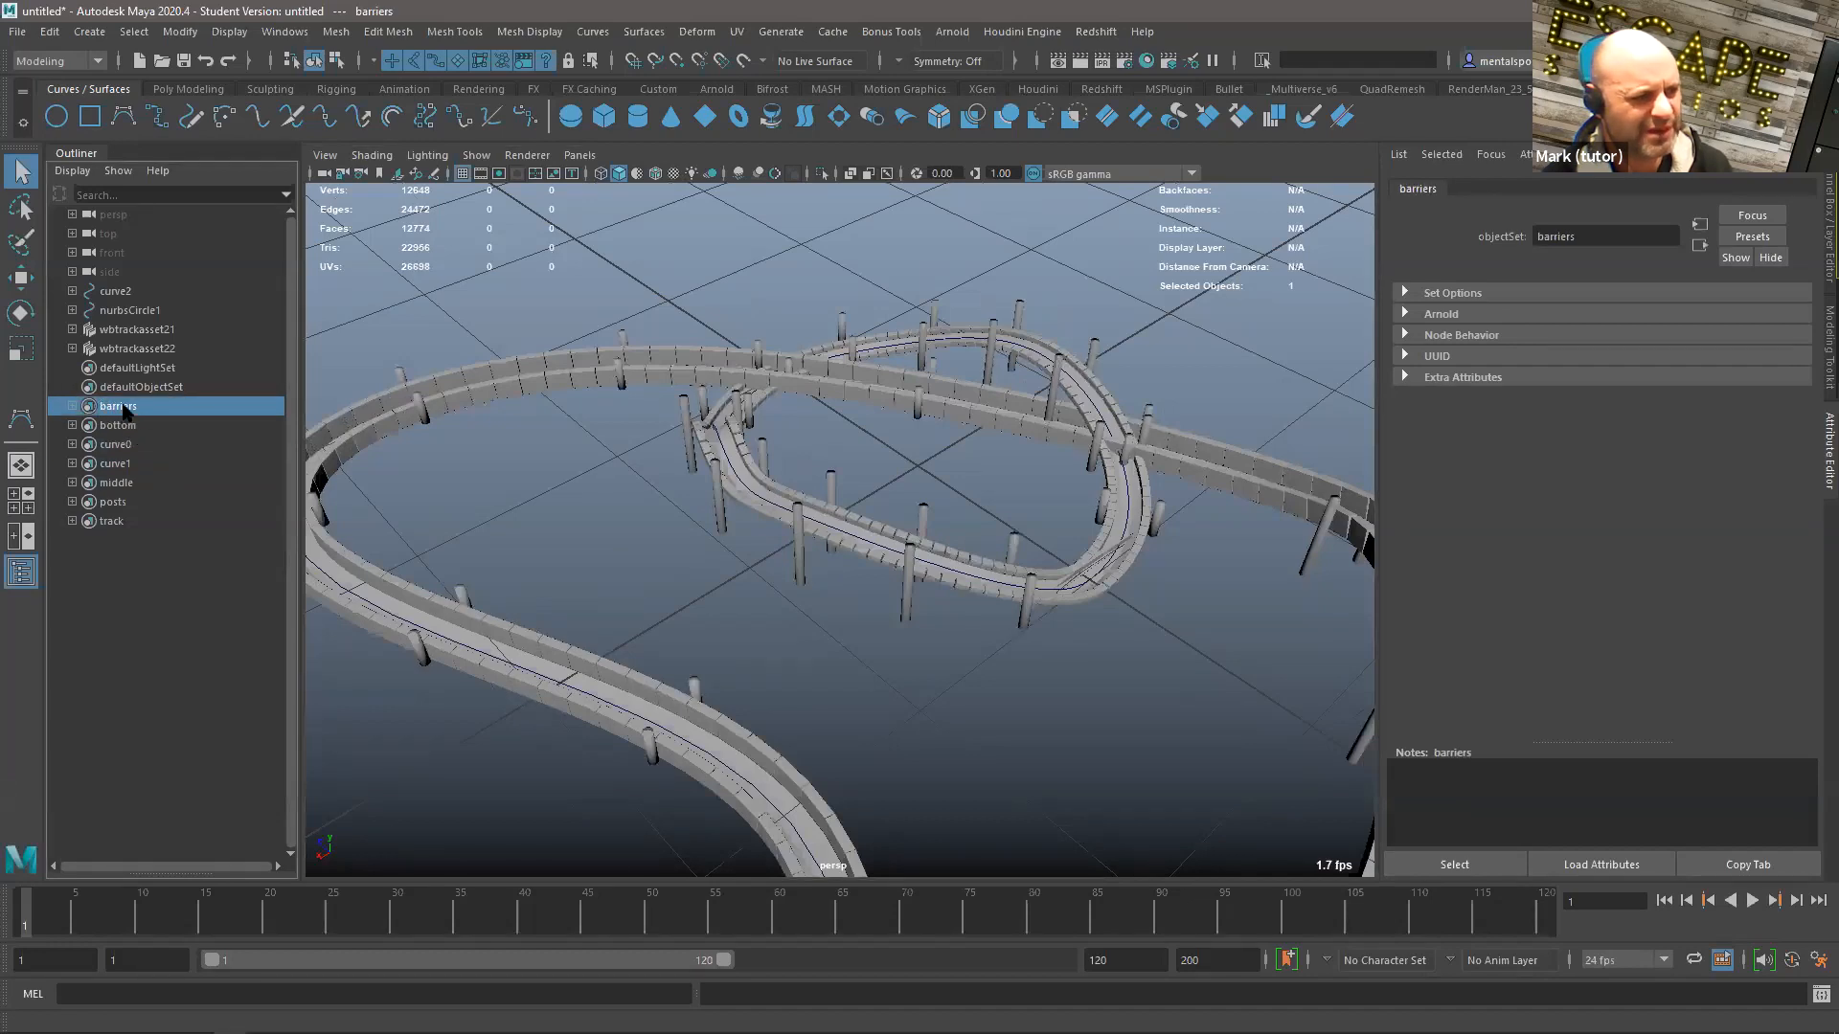
right_click(125, 410)
left_click(212, 422)
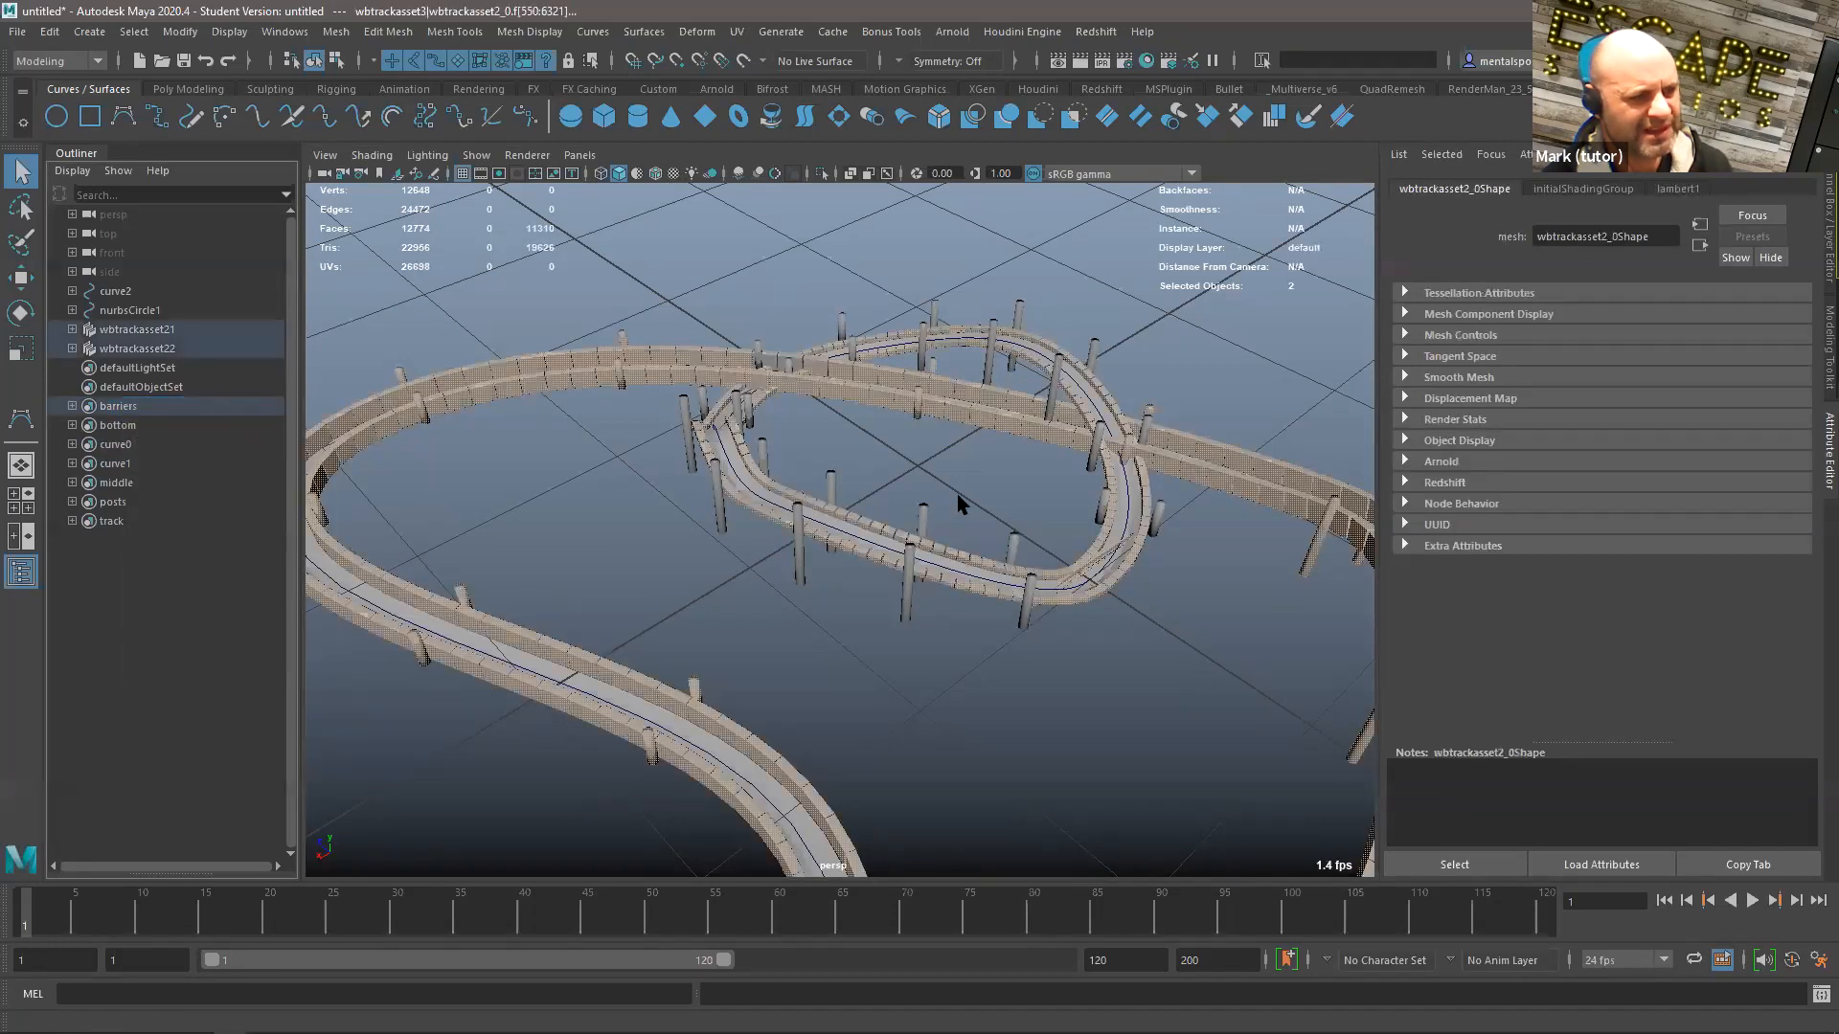
Step: Assign a new Blinn material to the selected barrier faces
right_click_drag(649, 469, 1034, 459, "alt")
left_click_drag(1034, 460, 958, 613, "alt")
middle_click_drag(943, 537, 867, 701, "alt")
right_click_drag(867, 701, 955, 615, "alt")
left_click_drag(895, 606, 814, 589, "alt")
mouse_move(813, 284)
right_mouse_down()
mouse_move(834, 779)
mouse_move(833, 268)
mouse_move(829, 294)
right_mouse_up()
right_click(831, 294)
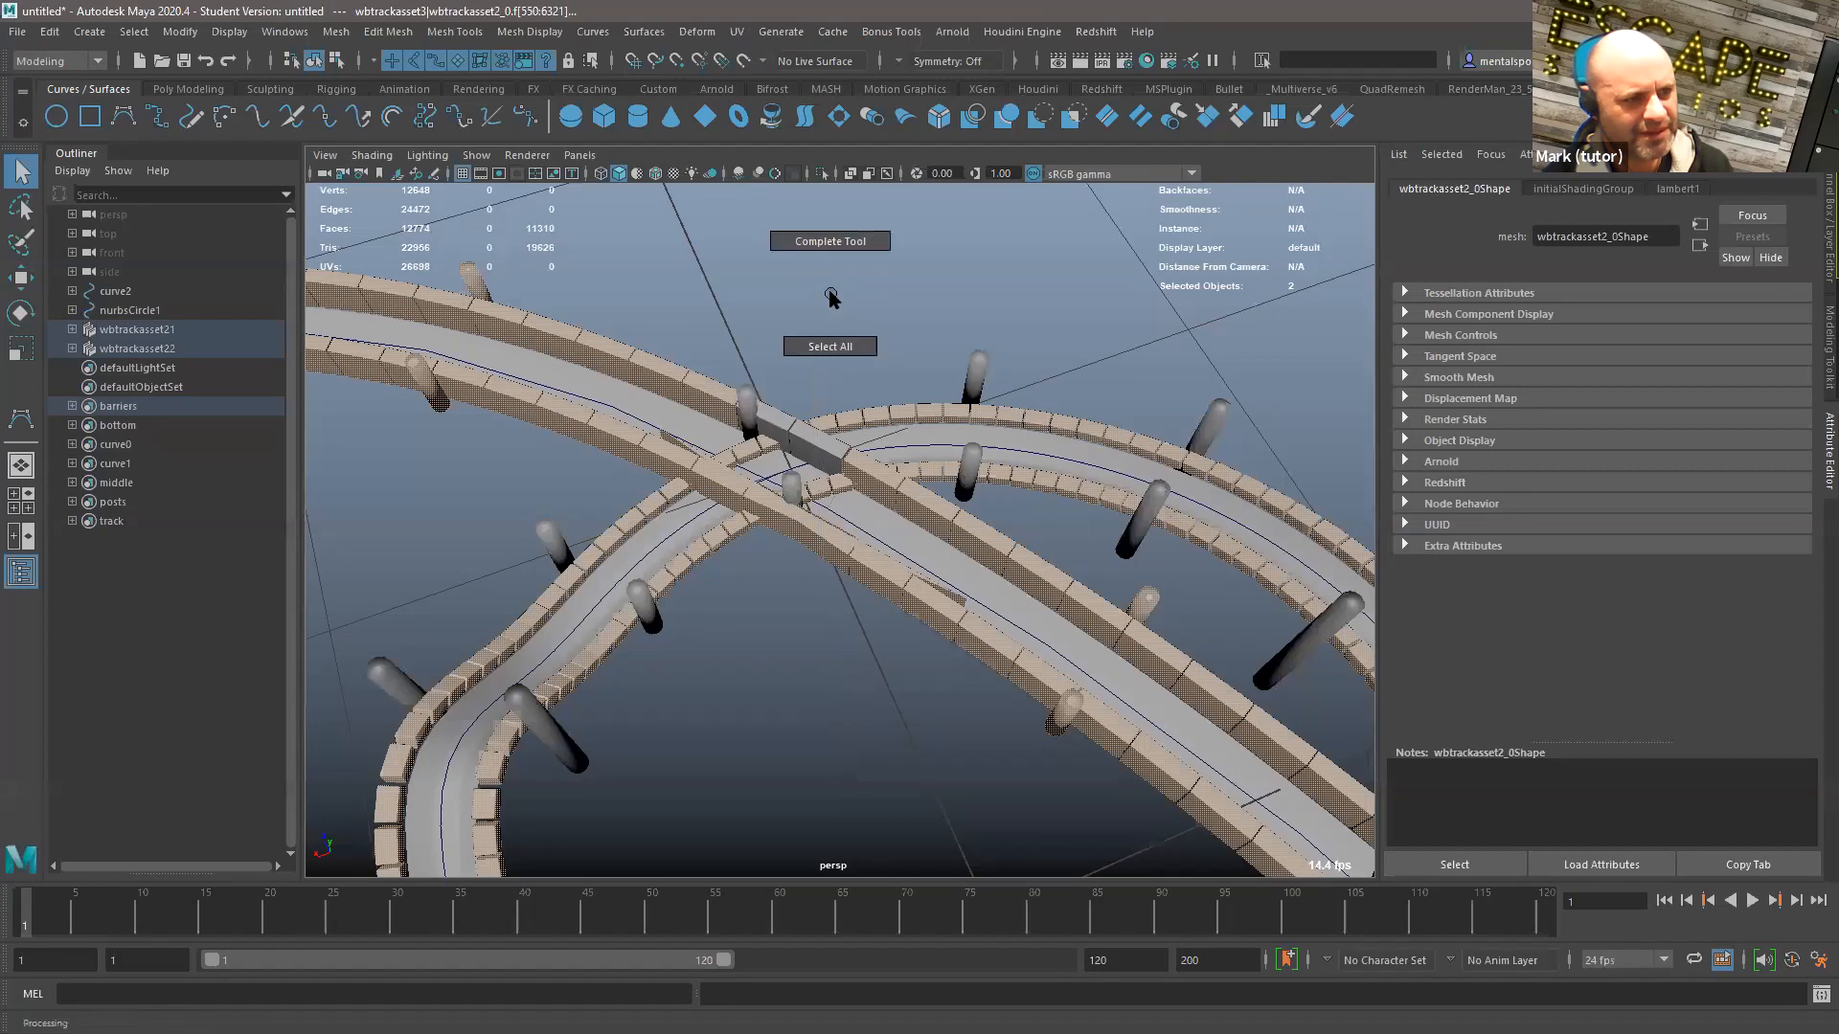
right_click(721, 305)
right_click(682, 370)
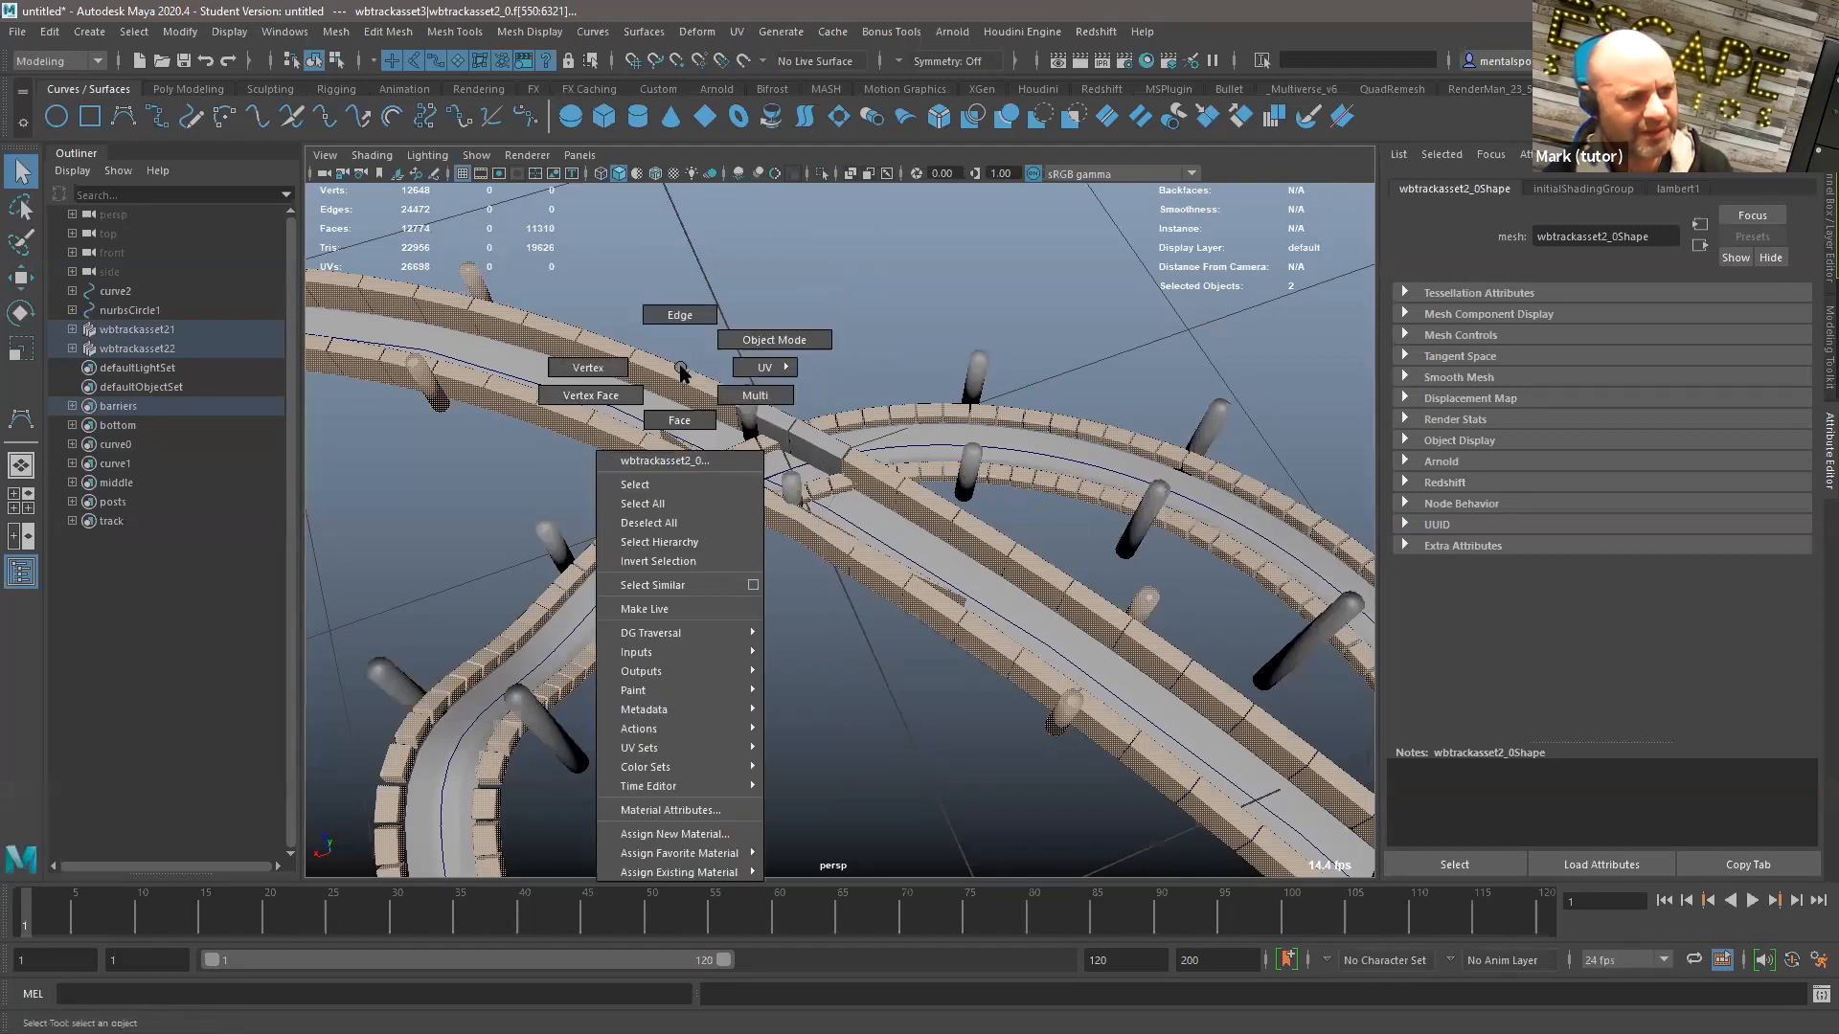
left_click(675, 421)
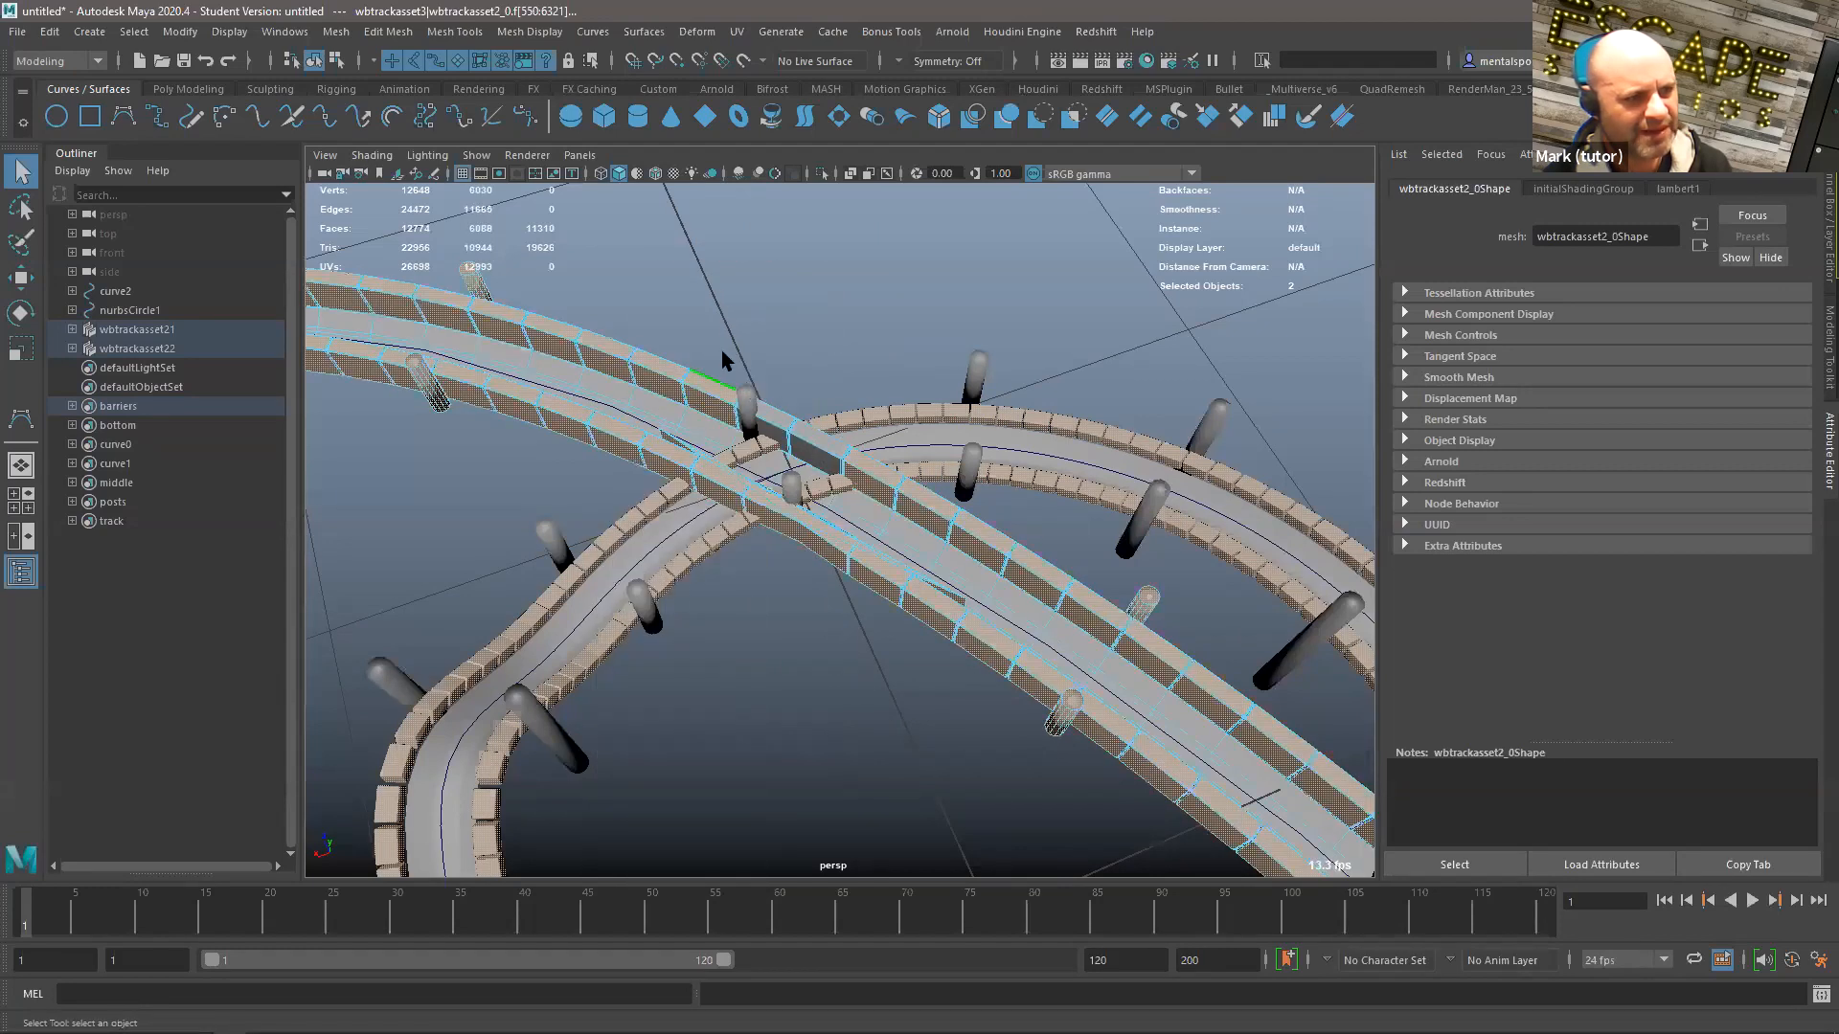
right_click_drag(759, 251, 771, 711)
left_click(772, 469)
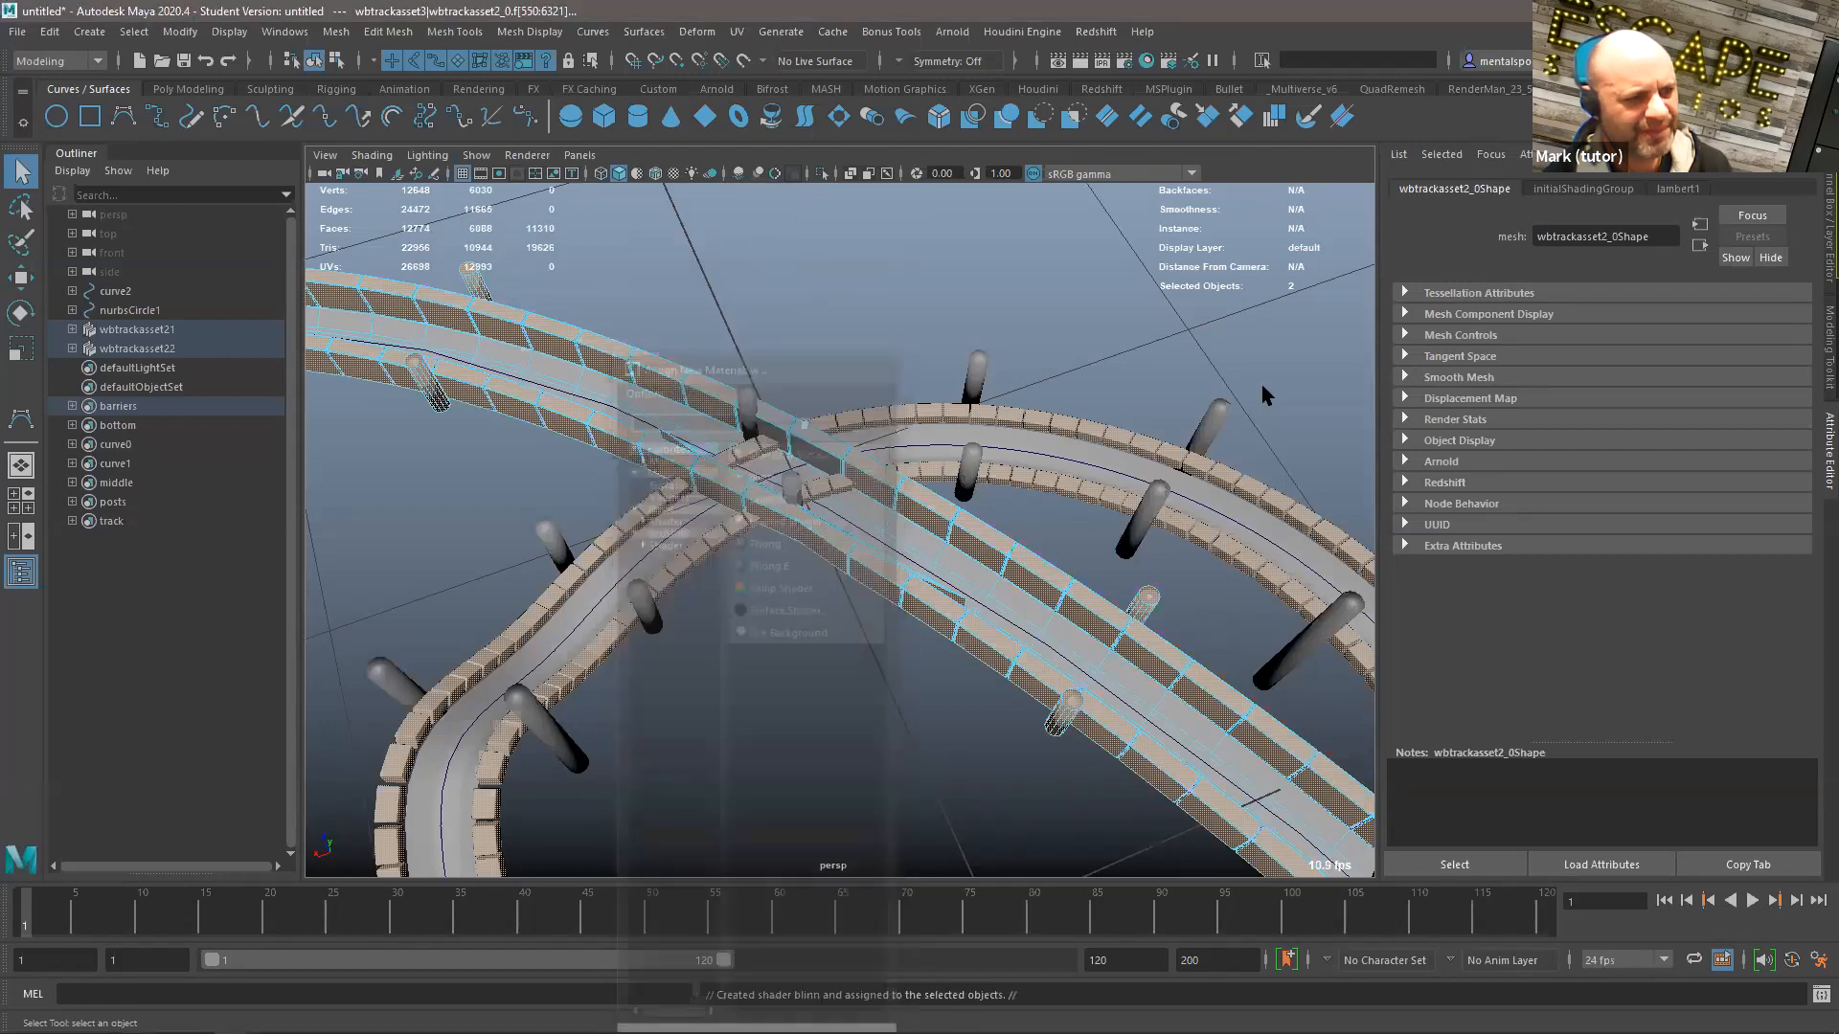
Step: Set the barrier Blinn material's color to red and clear the selection to check the result
left_click(1738, 190)
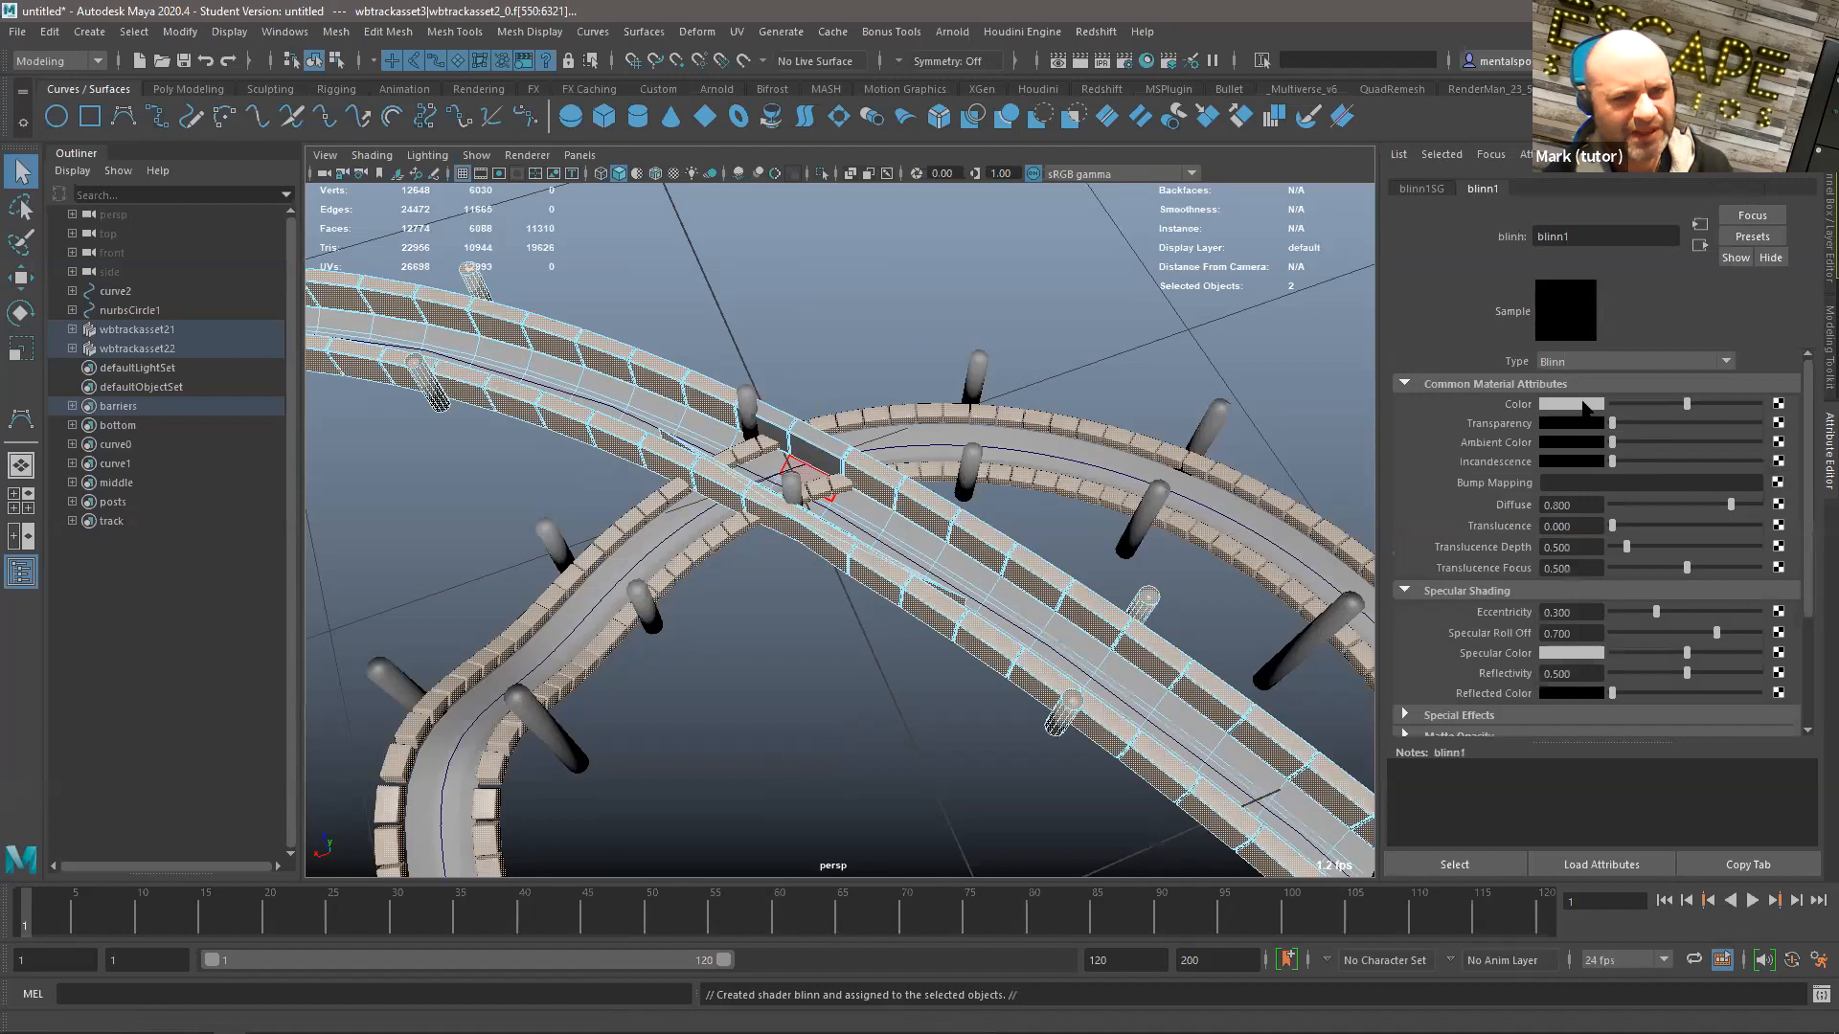
left_click(1571, 404)
left_click(1511, 343)
left_click(1129, 236)
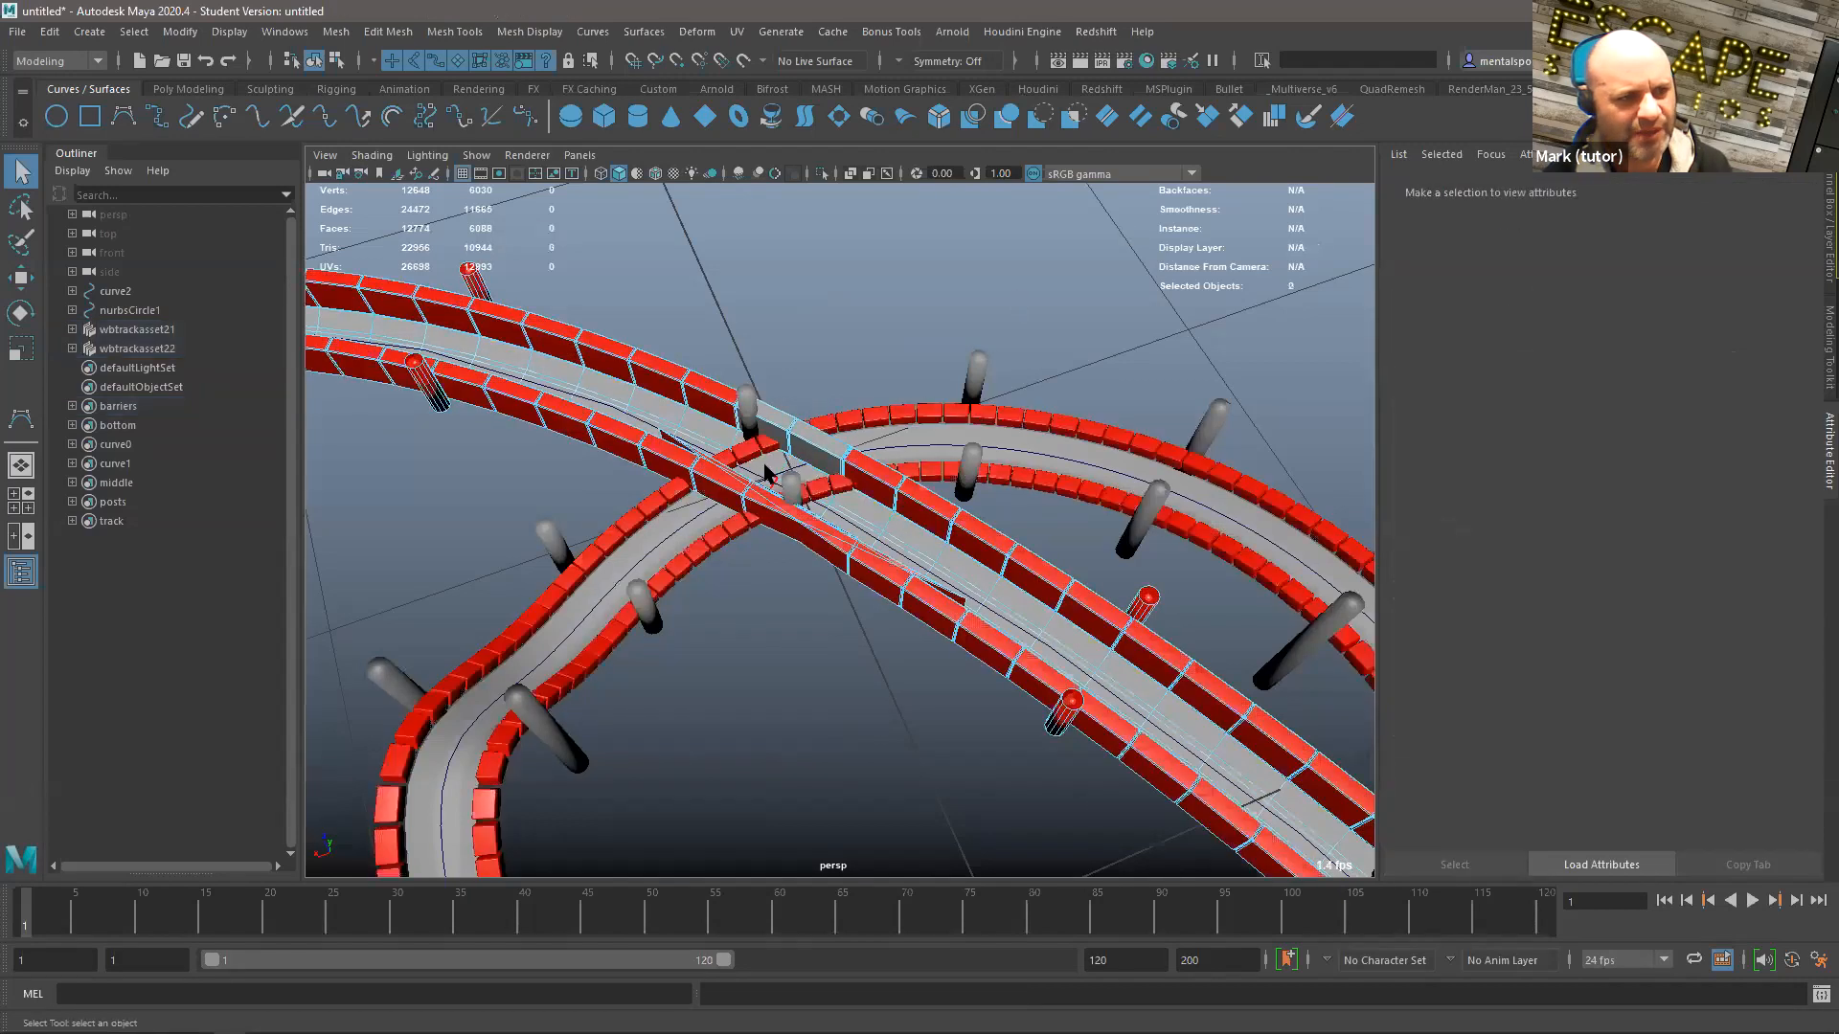
left_click_drag(1114, 431, 948, 459, "alt")
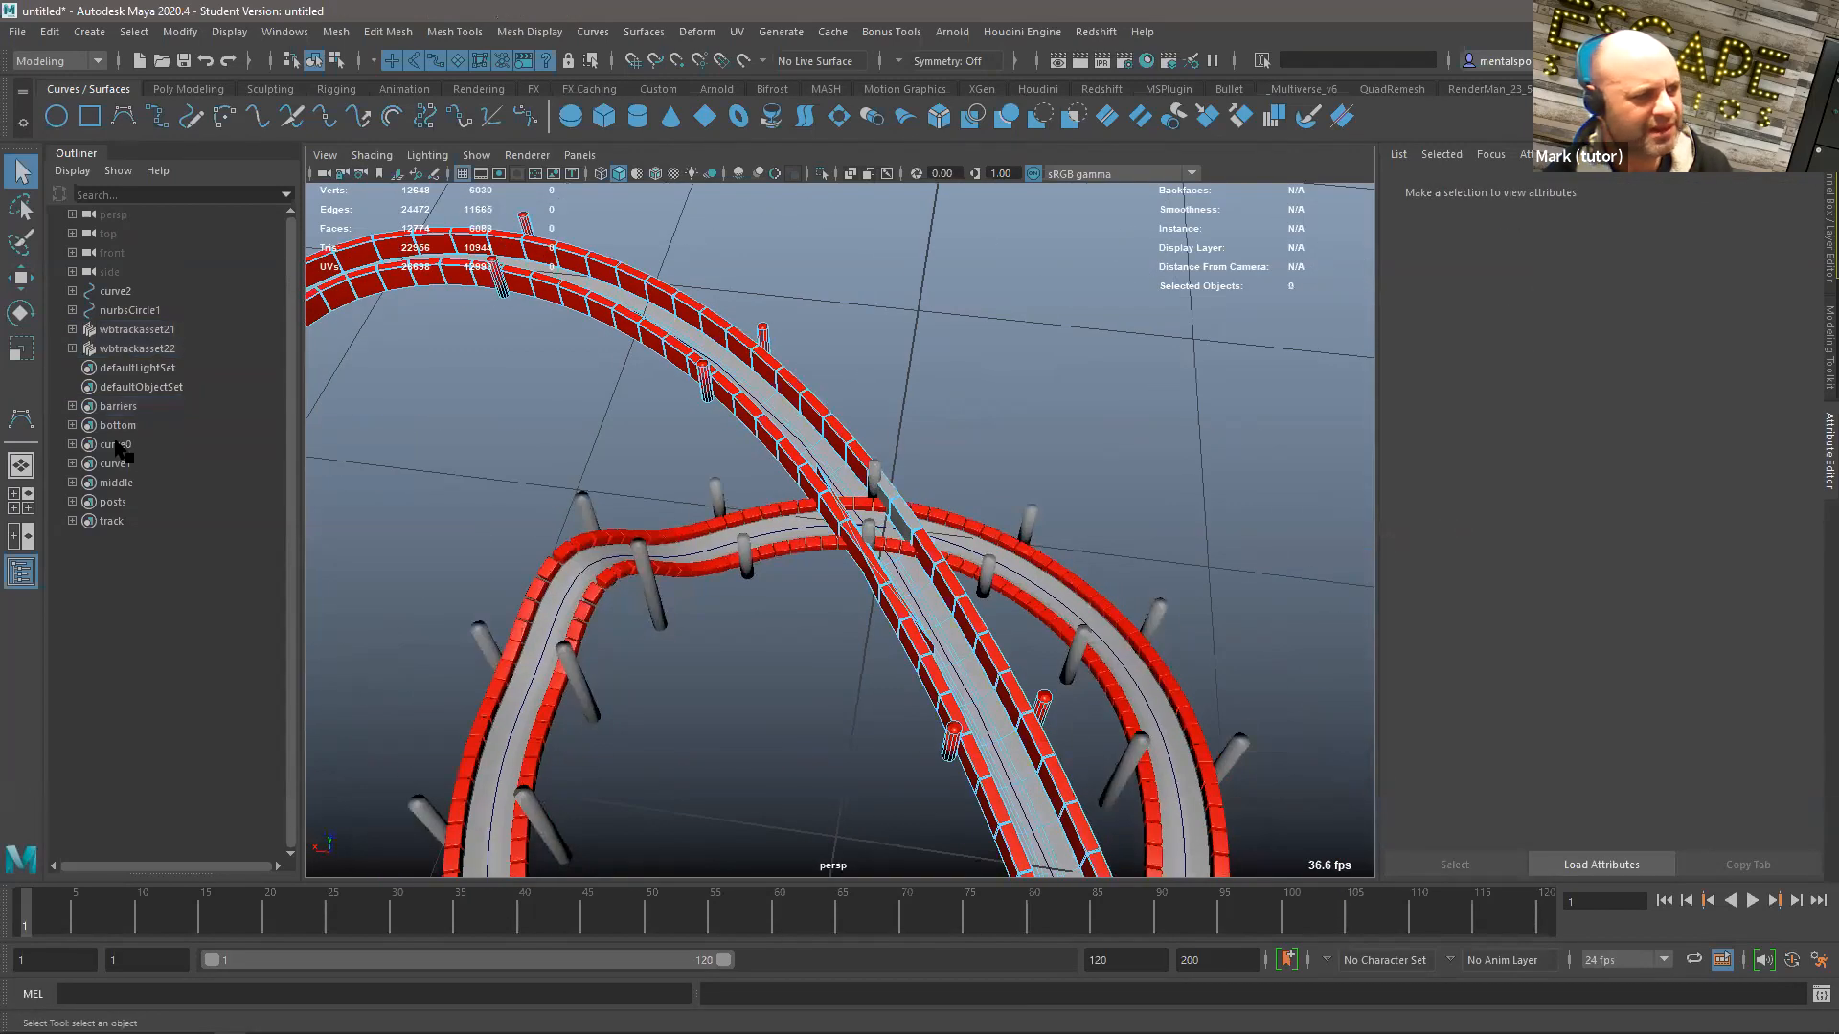
left_click(119, 426)
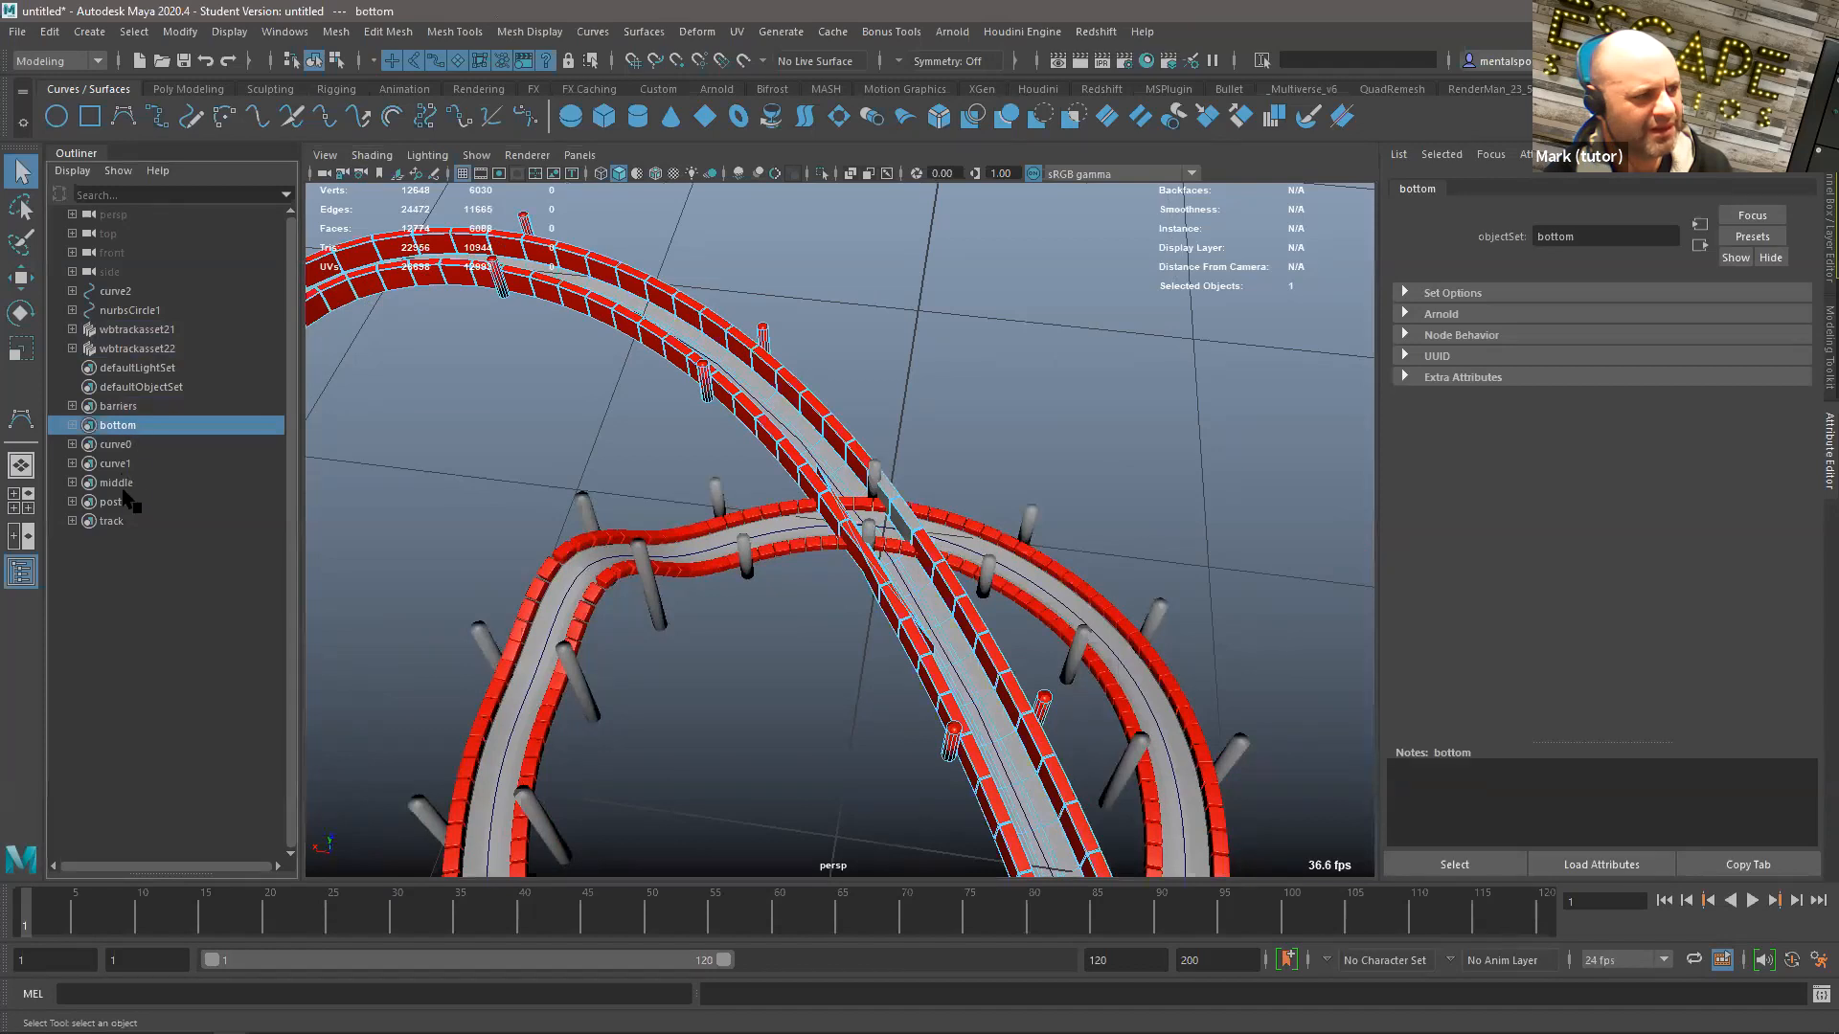
left_click(111, 521)
right_click(117, 523)
left_click(182, 532)
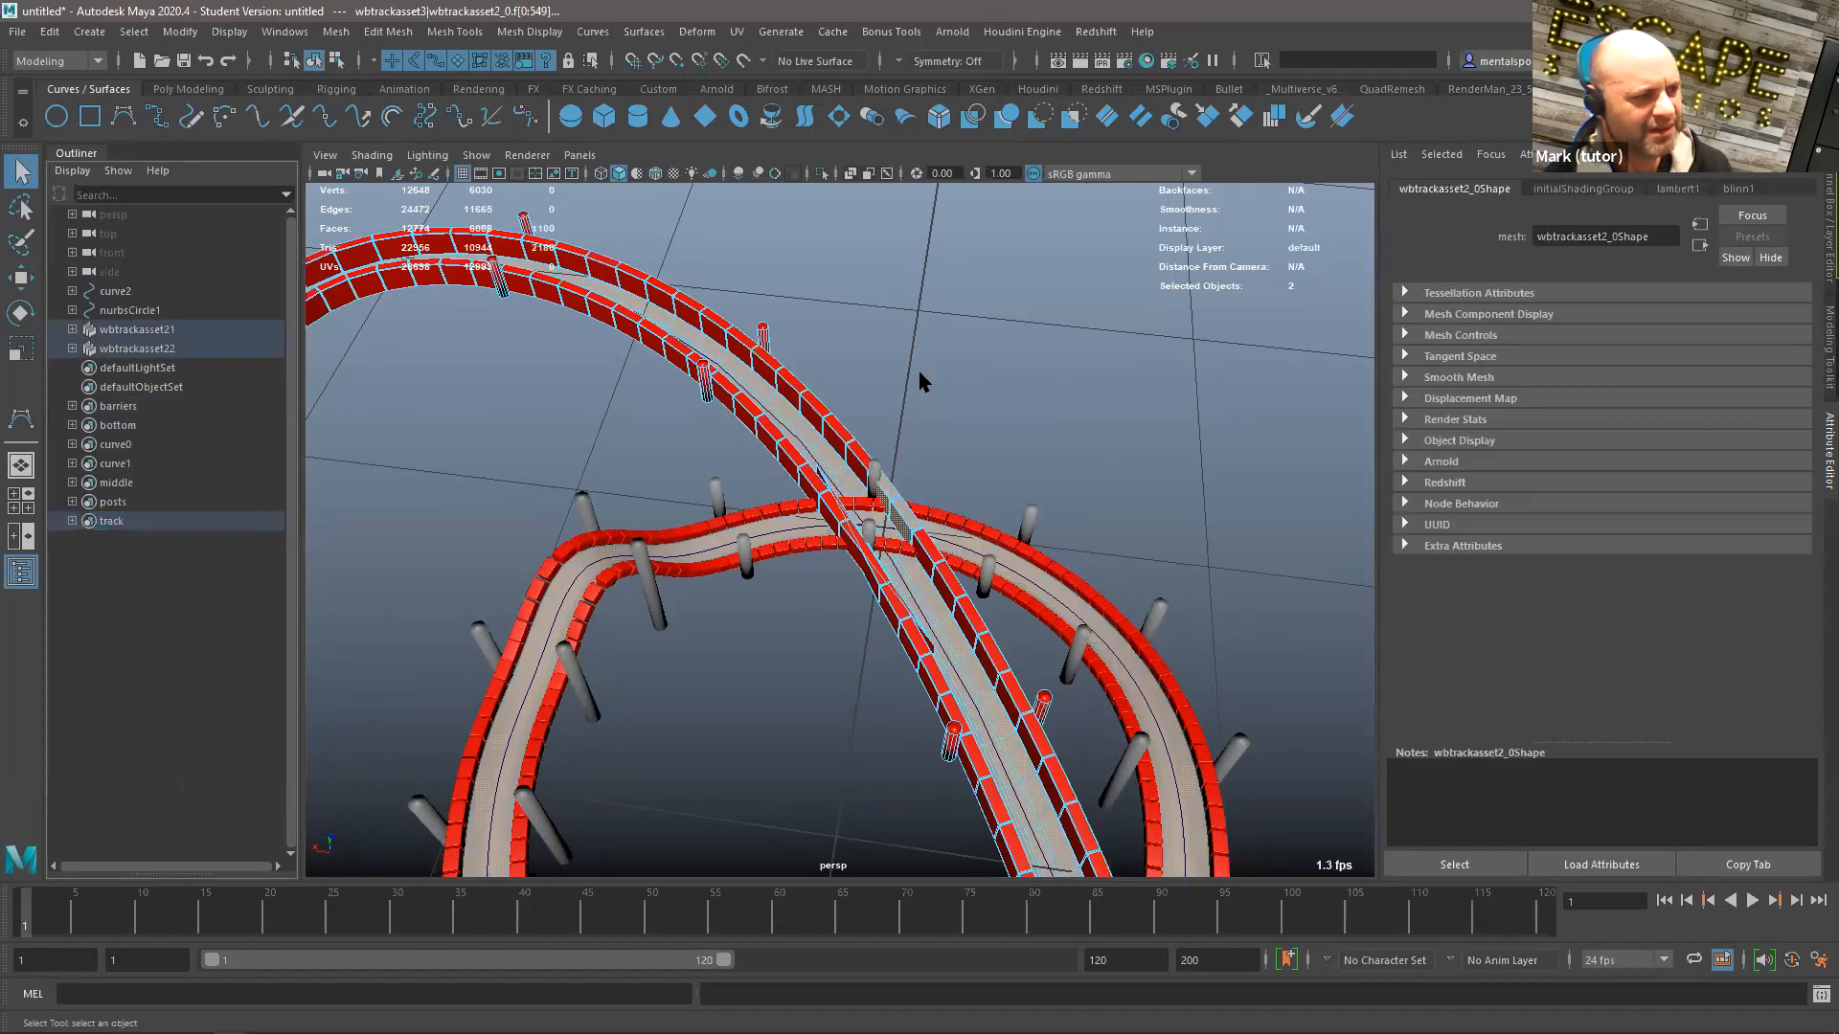
right_click_drag(1042, 591, 1051, 534)
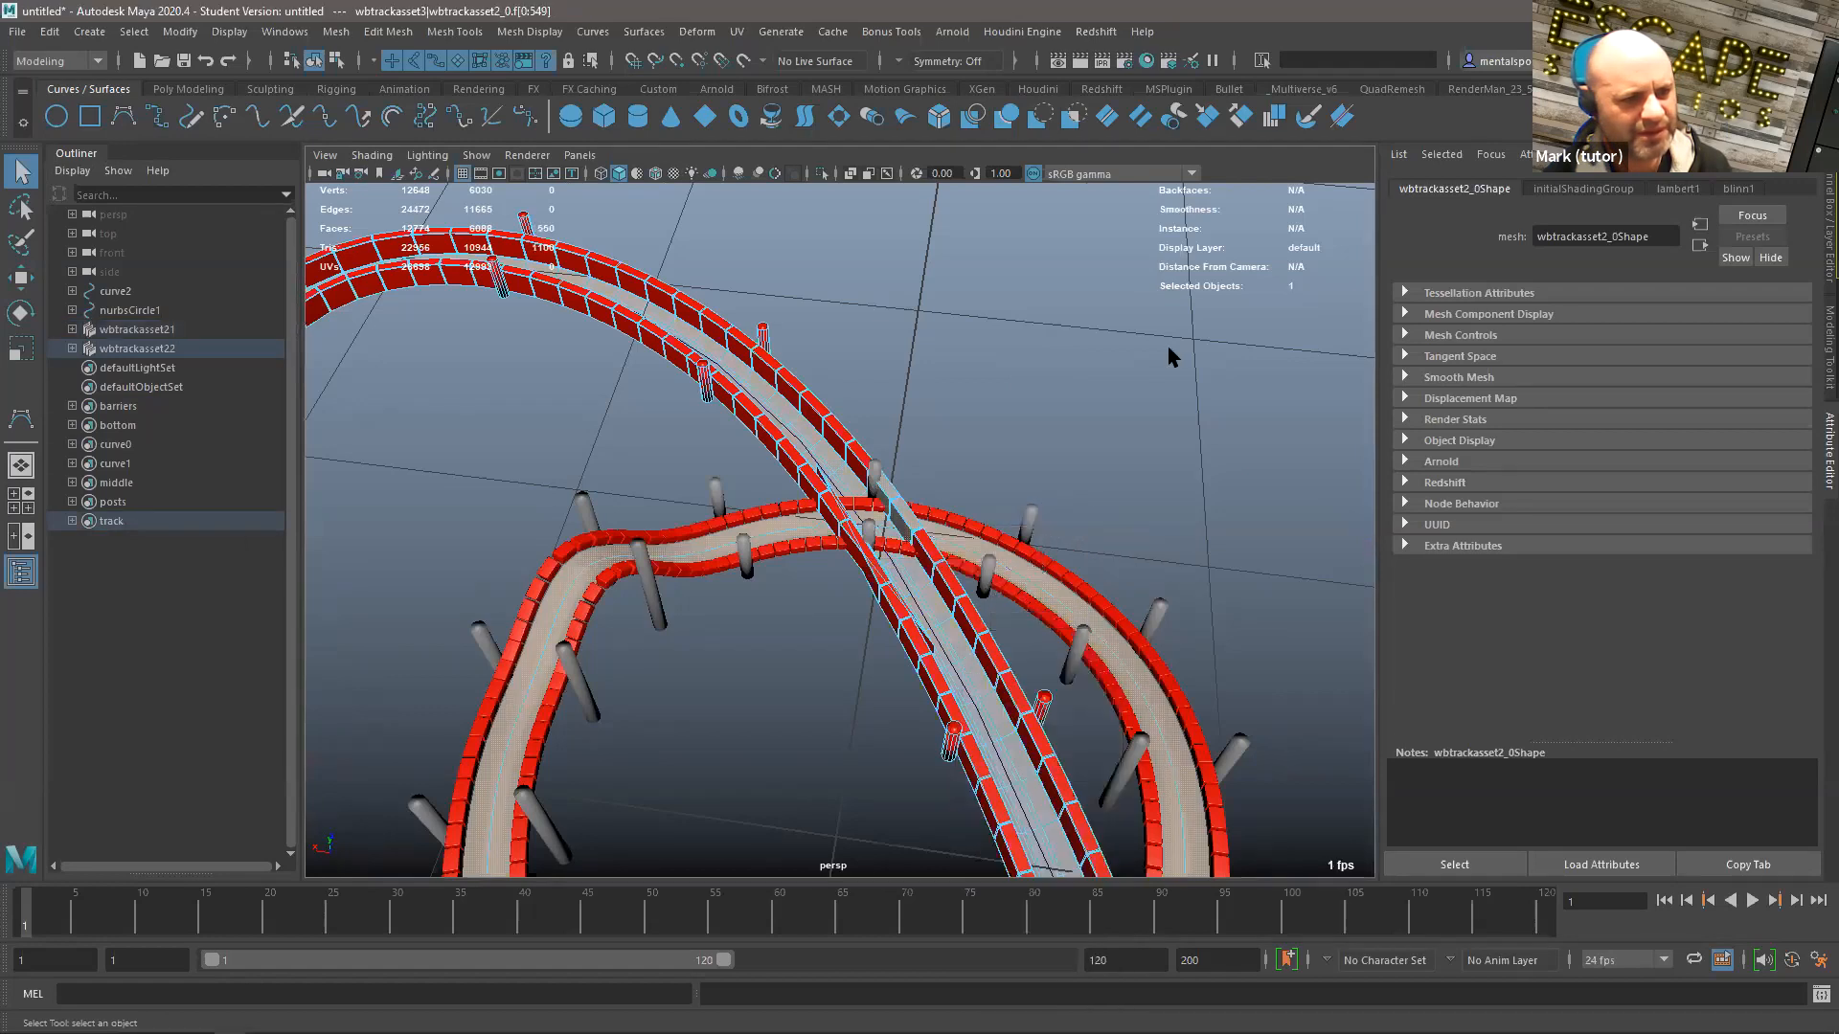
right_click_drag(1173, 350, 1158, 401)
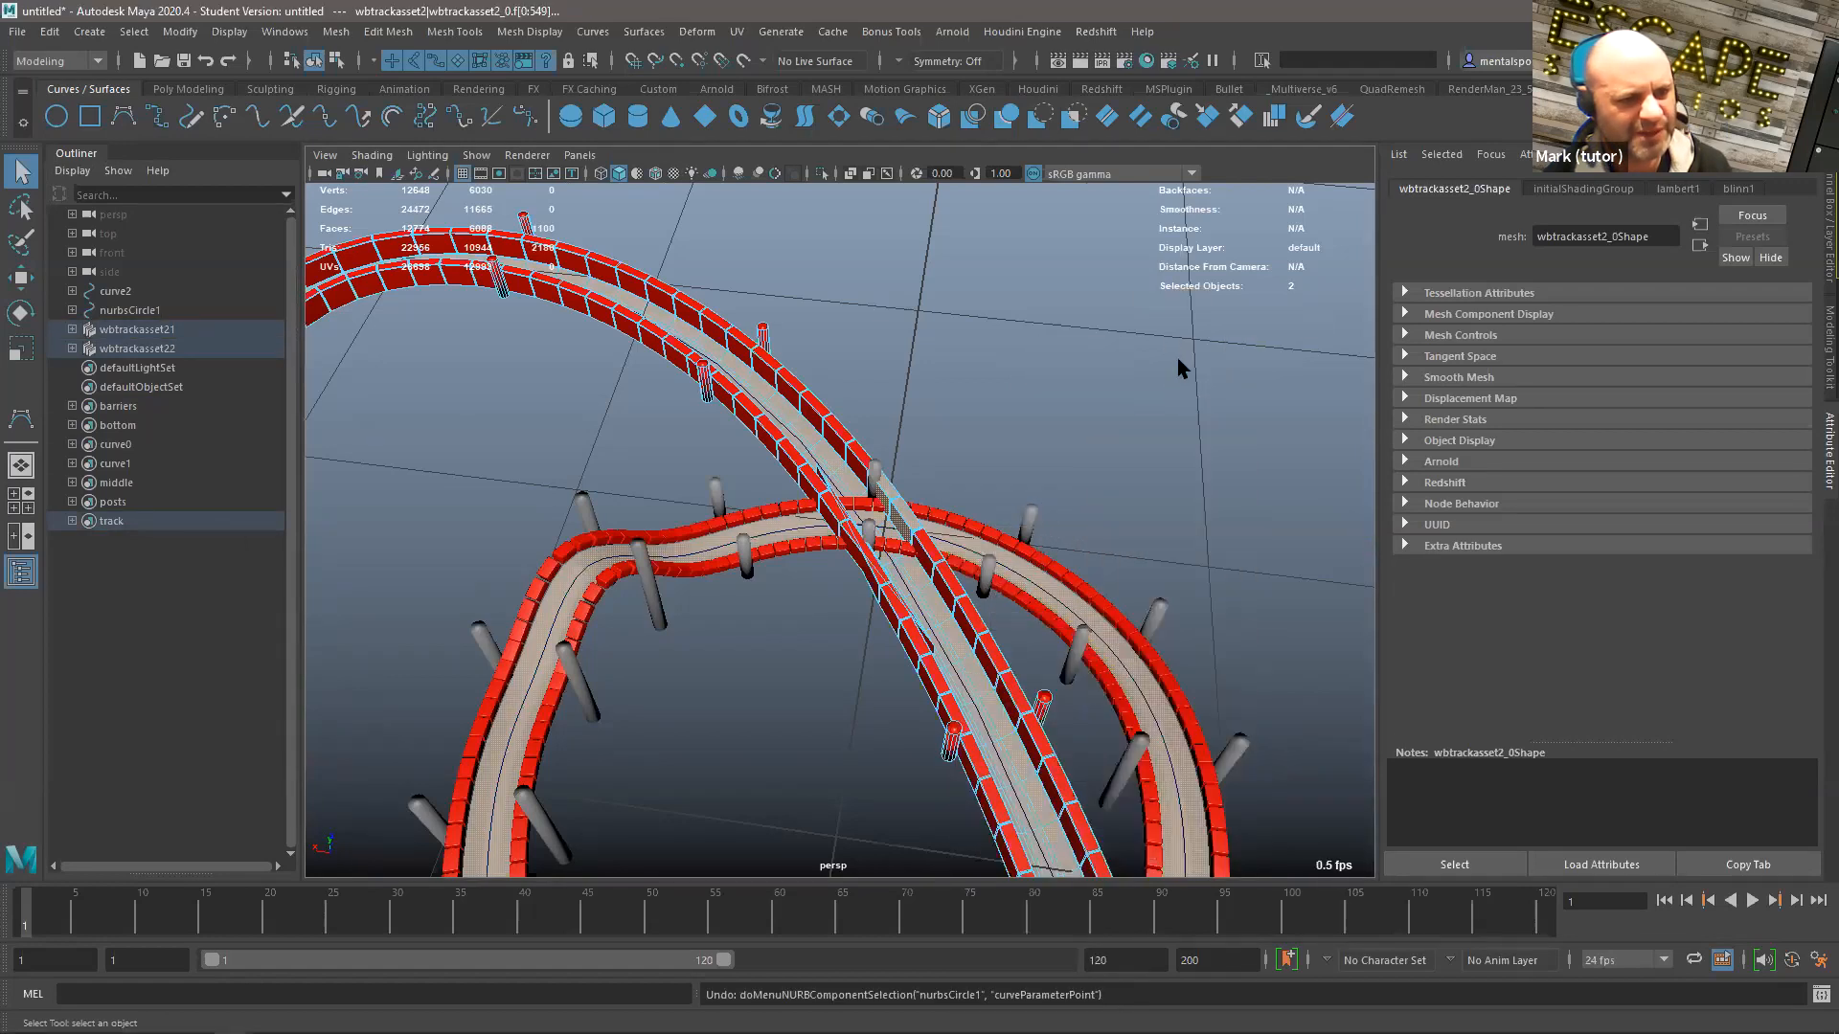
right_click_drag(1159, 505, 1070, 497)
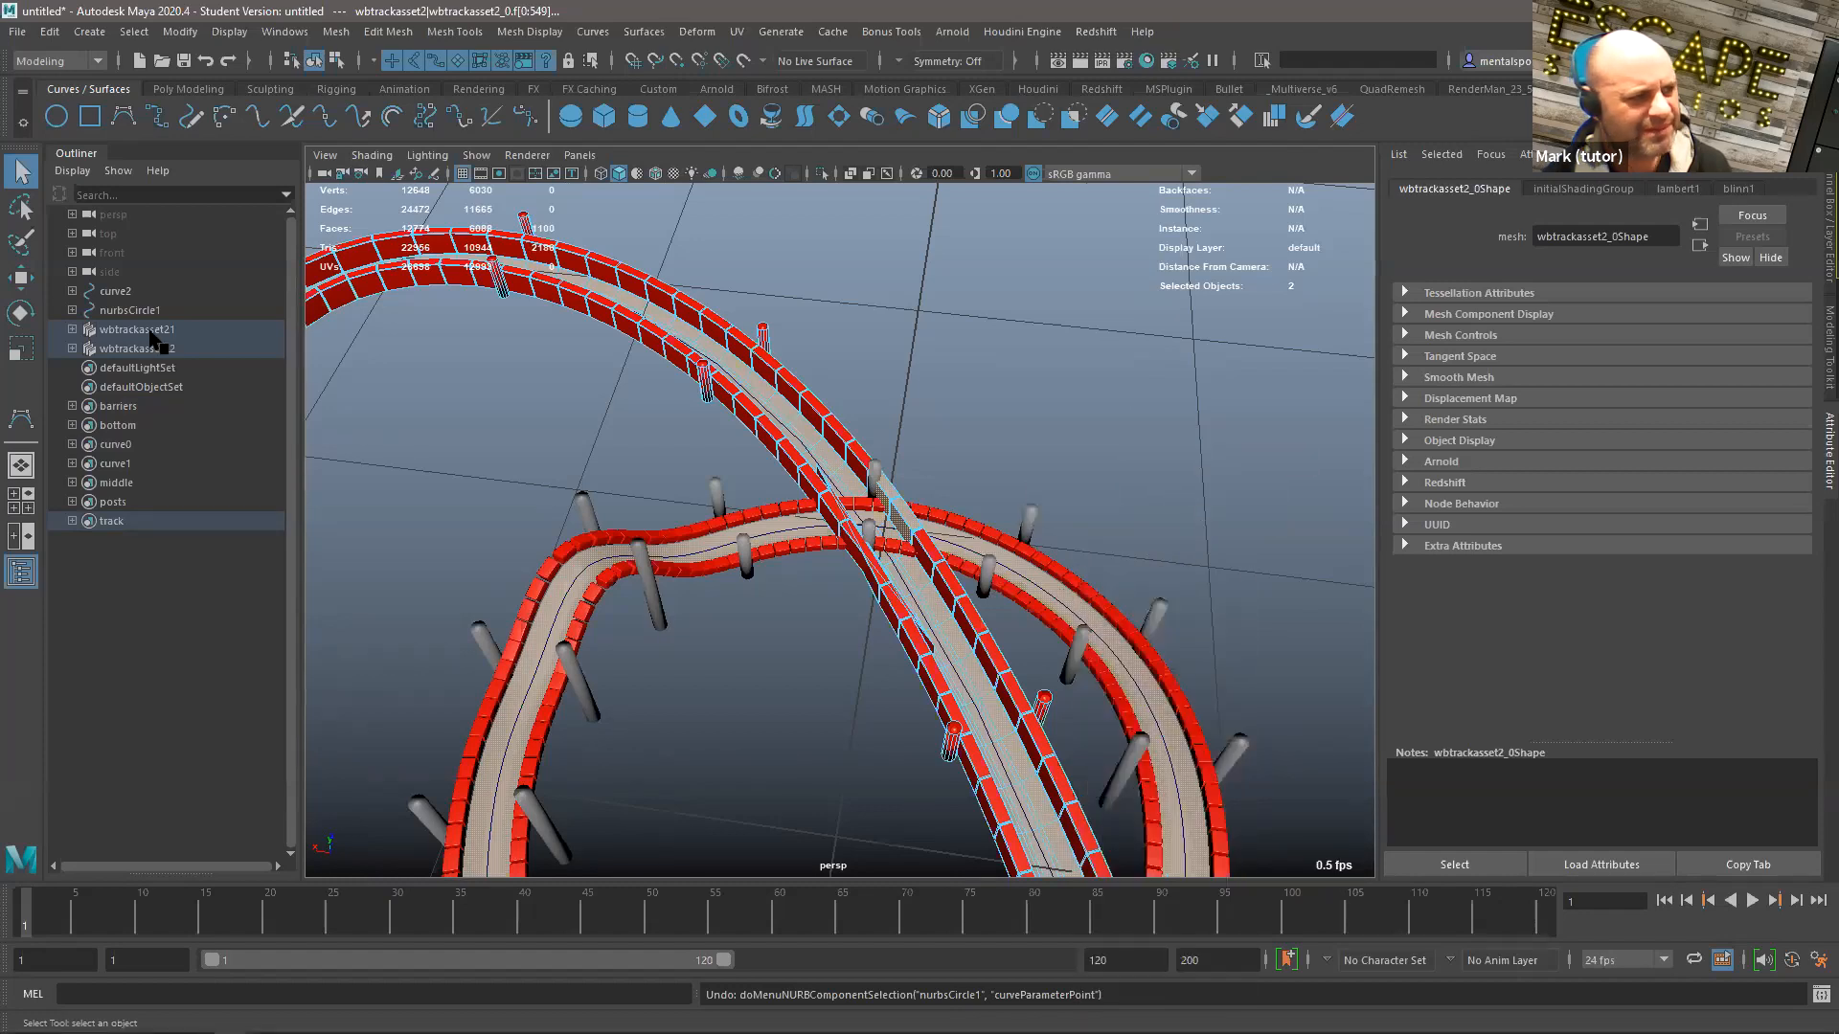
Step: Expand the wbtrackasset21 and wbtrackasset22 hierarchies and select both wbtrackasset2_0 meshes
left_click(72, 349)
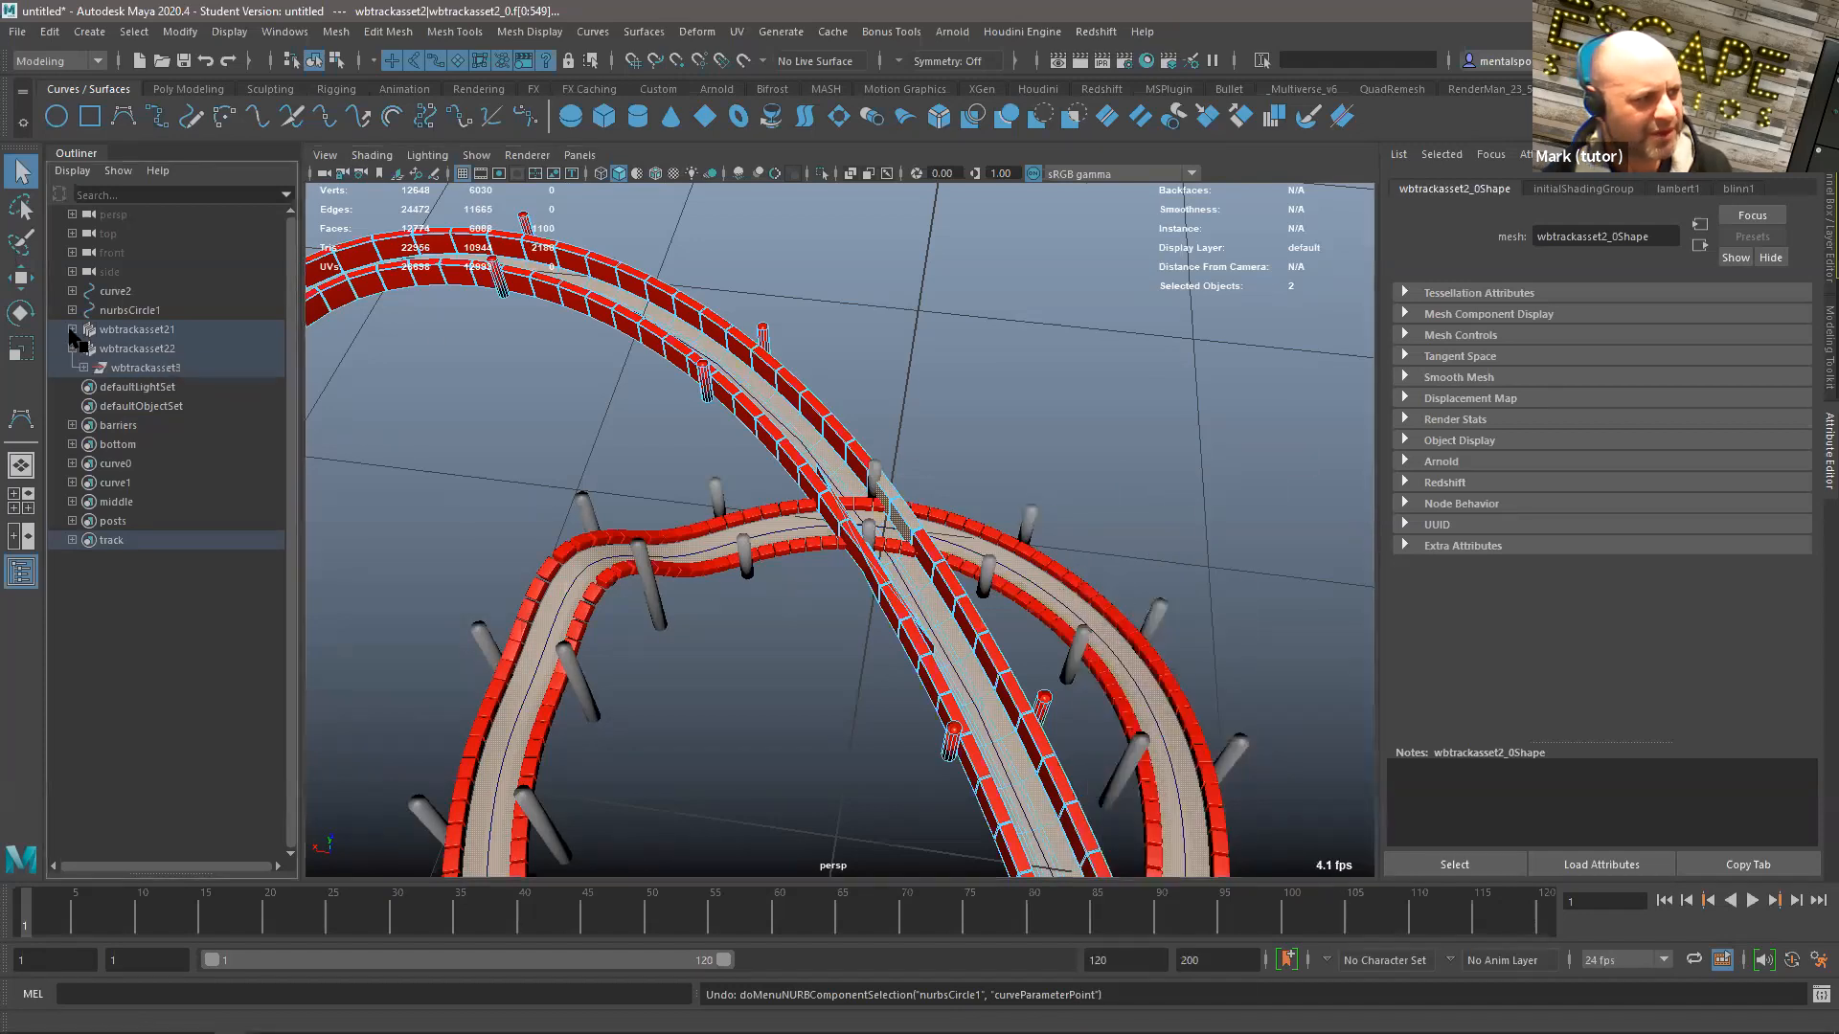
left_click(84, 349)
left_click(84, 406)
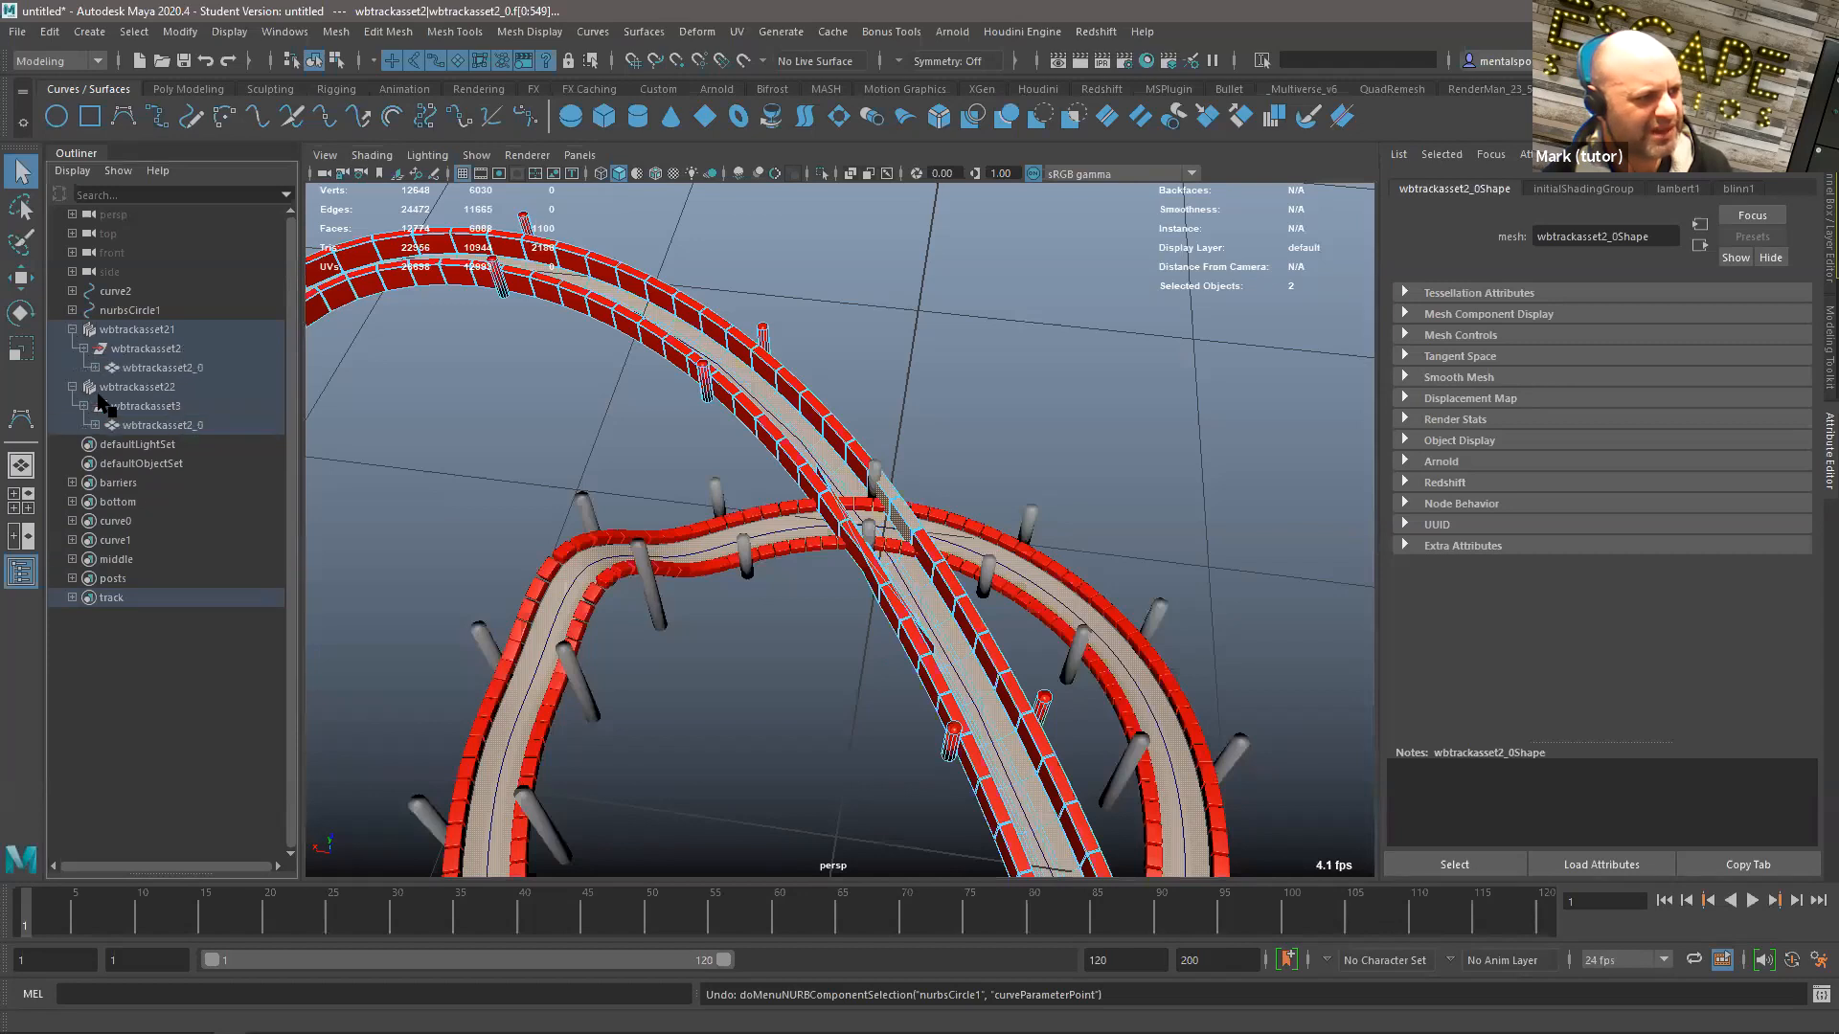
left_click(154, 369)
left_click(151, 426, "ctrl")
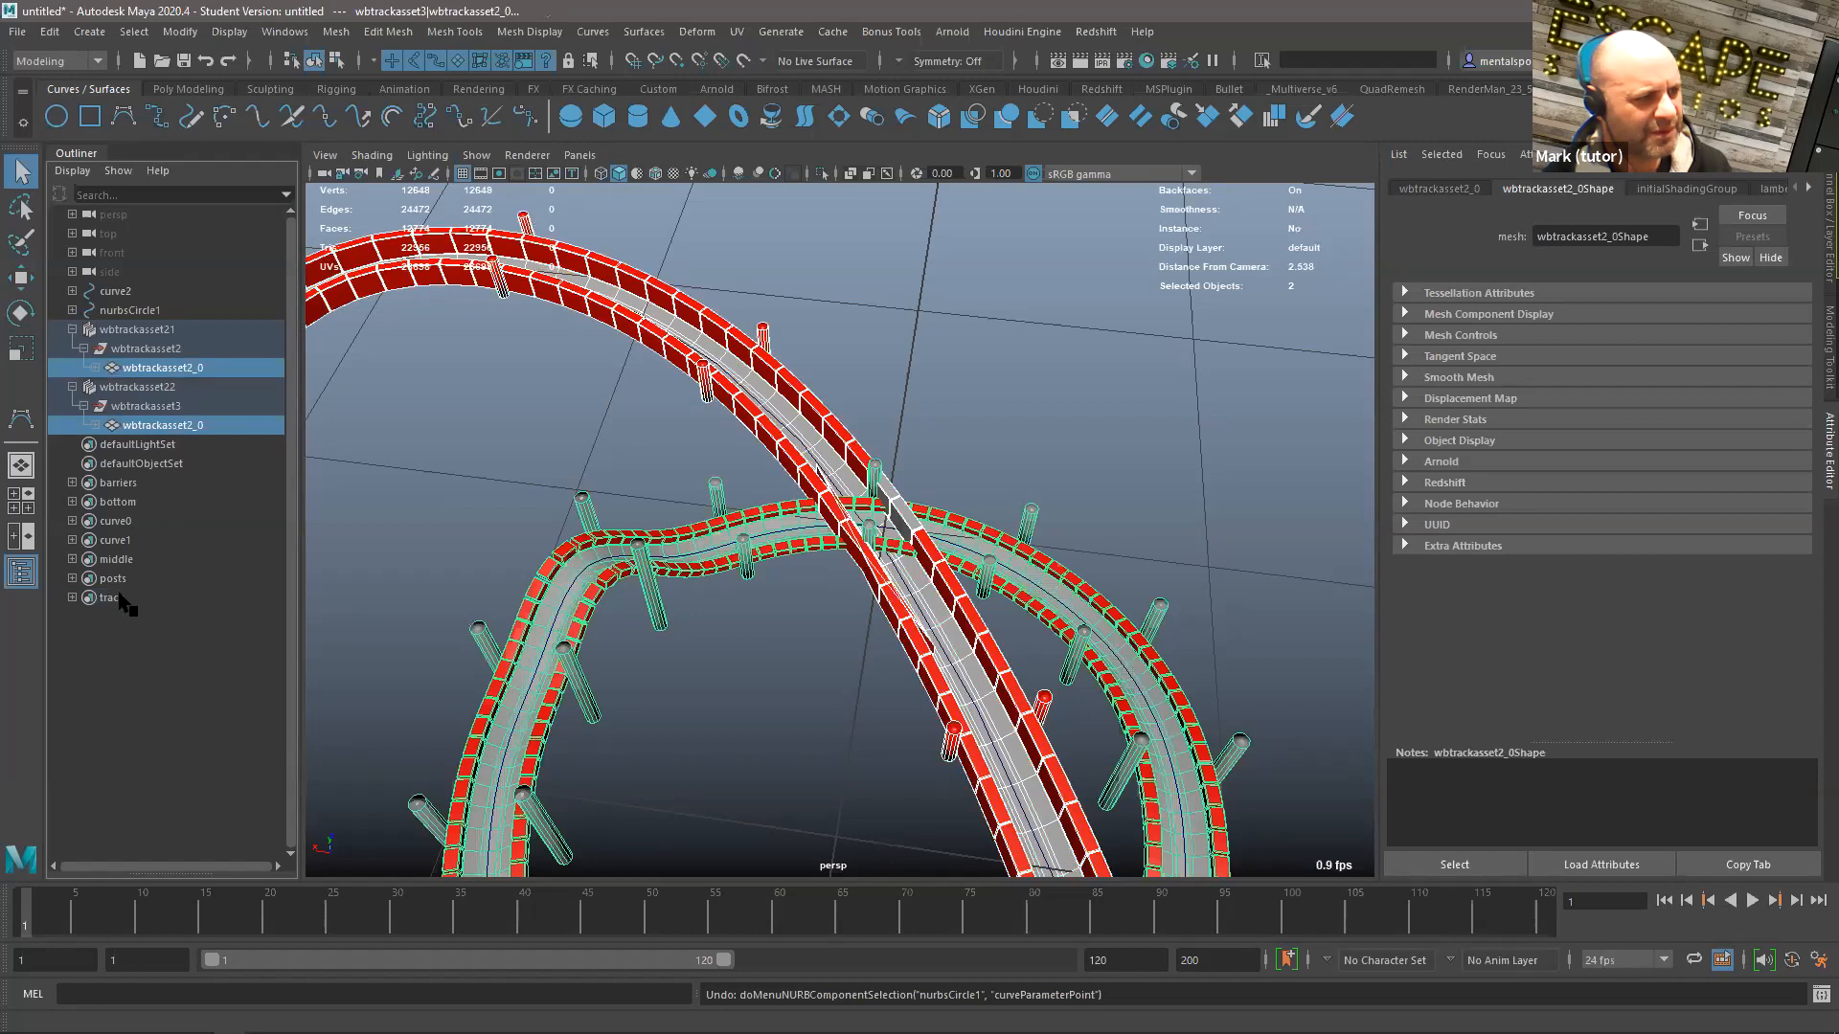
Step: Select the member faces of the track set and assign a new Blinn material to them
left_click(111, 598)
right_click(129, 600)
left_click(182, 604)
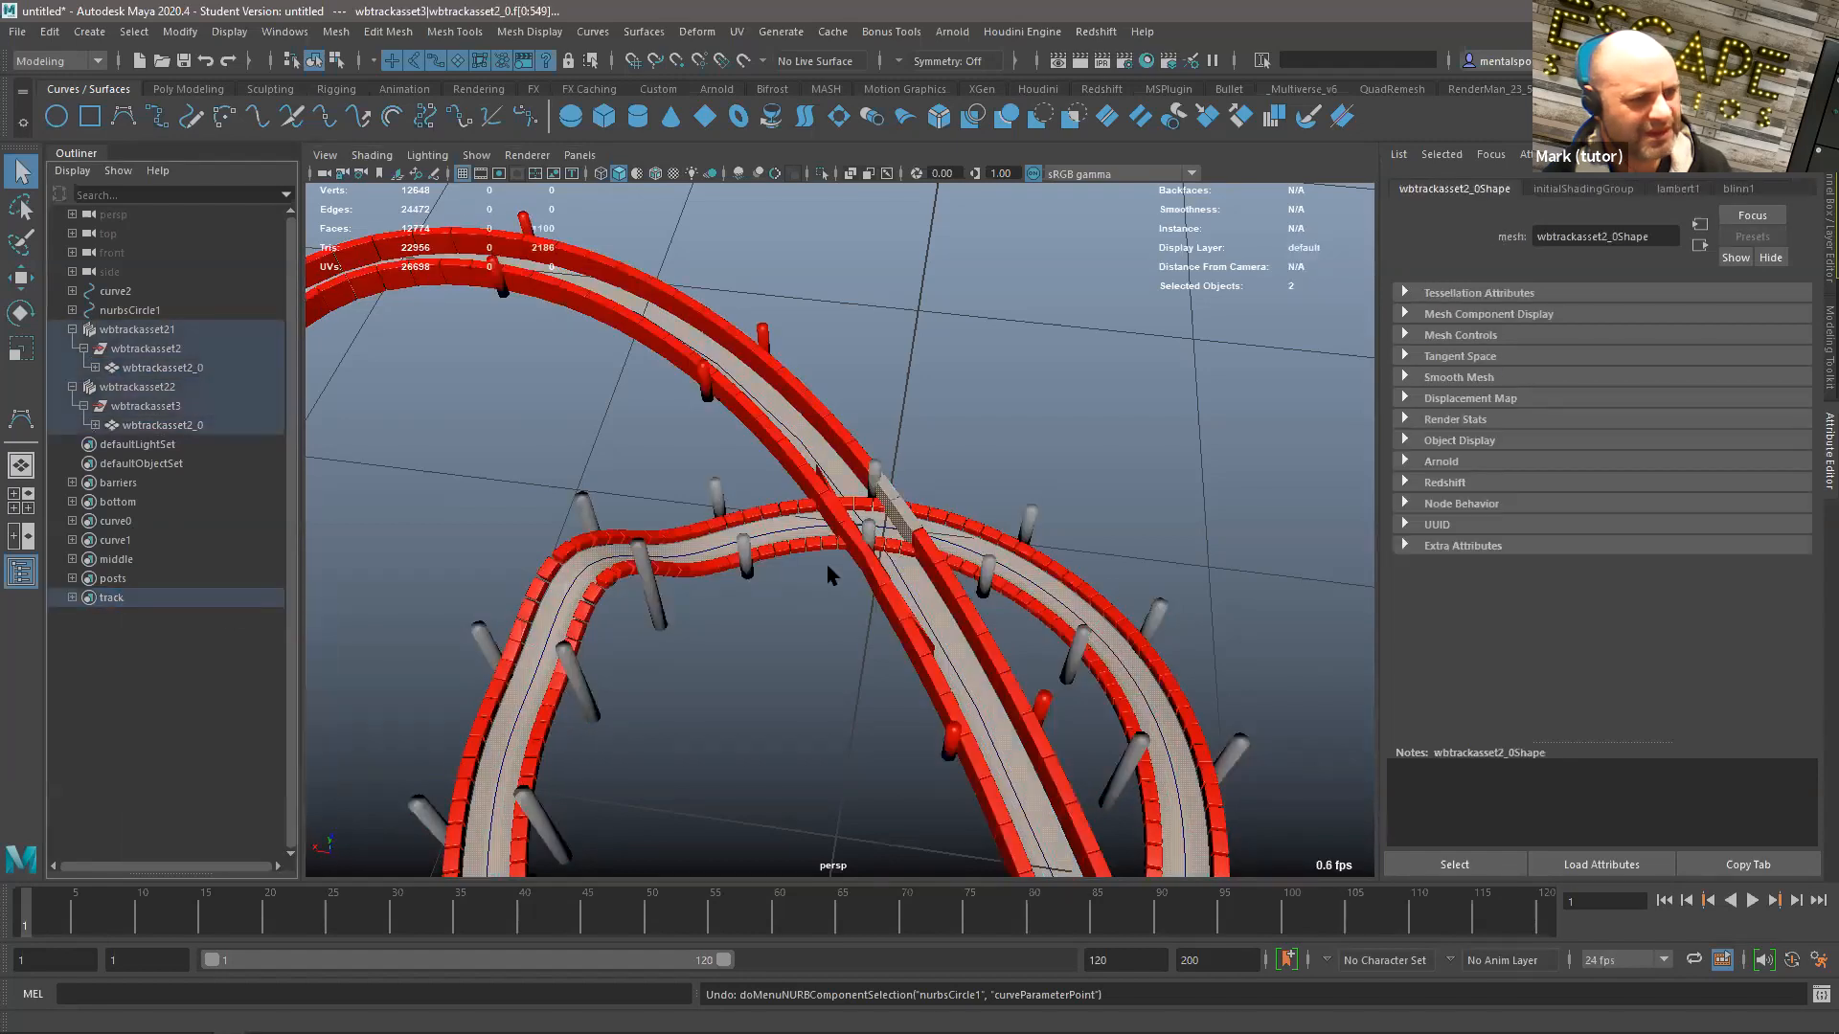
right_click_drag(1061, 599, 1025, 606)
right_click_drag(957, 511, 958, 565)
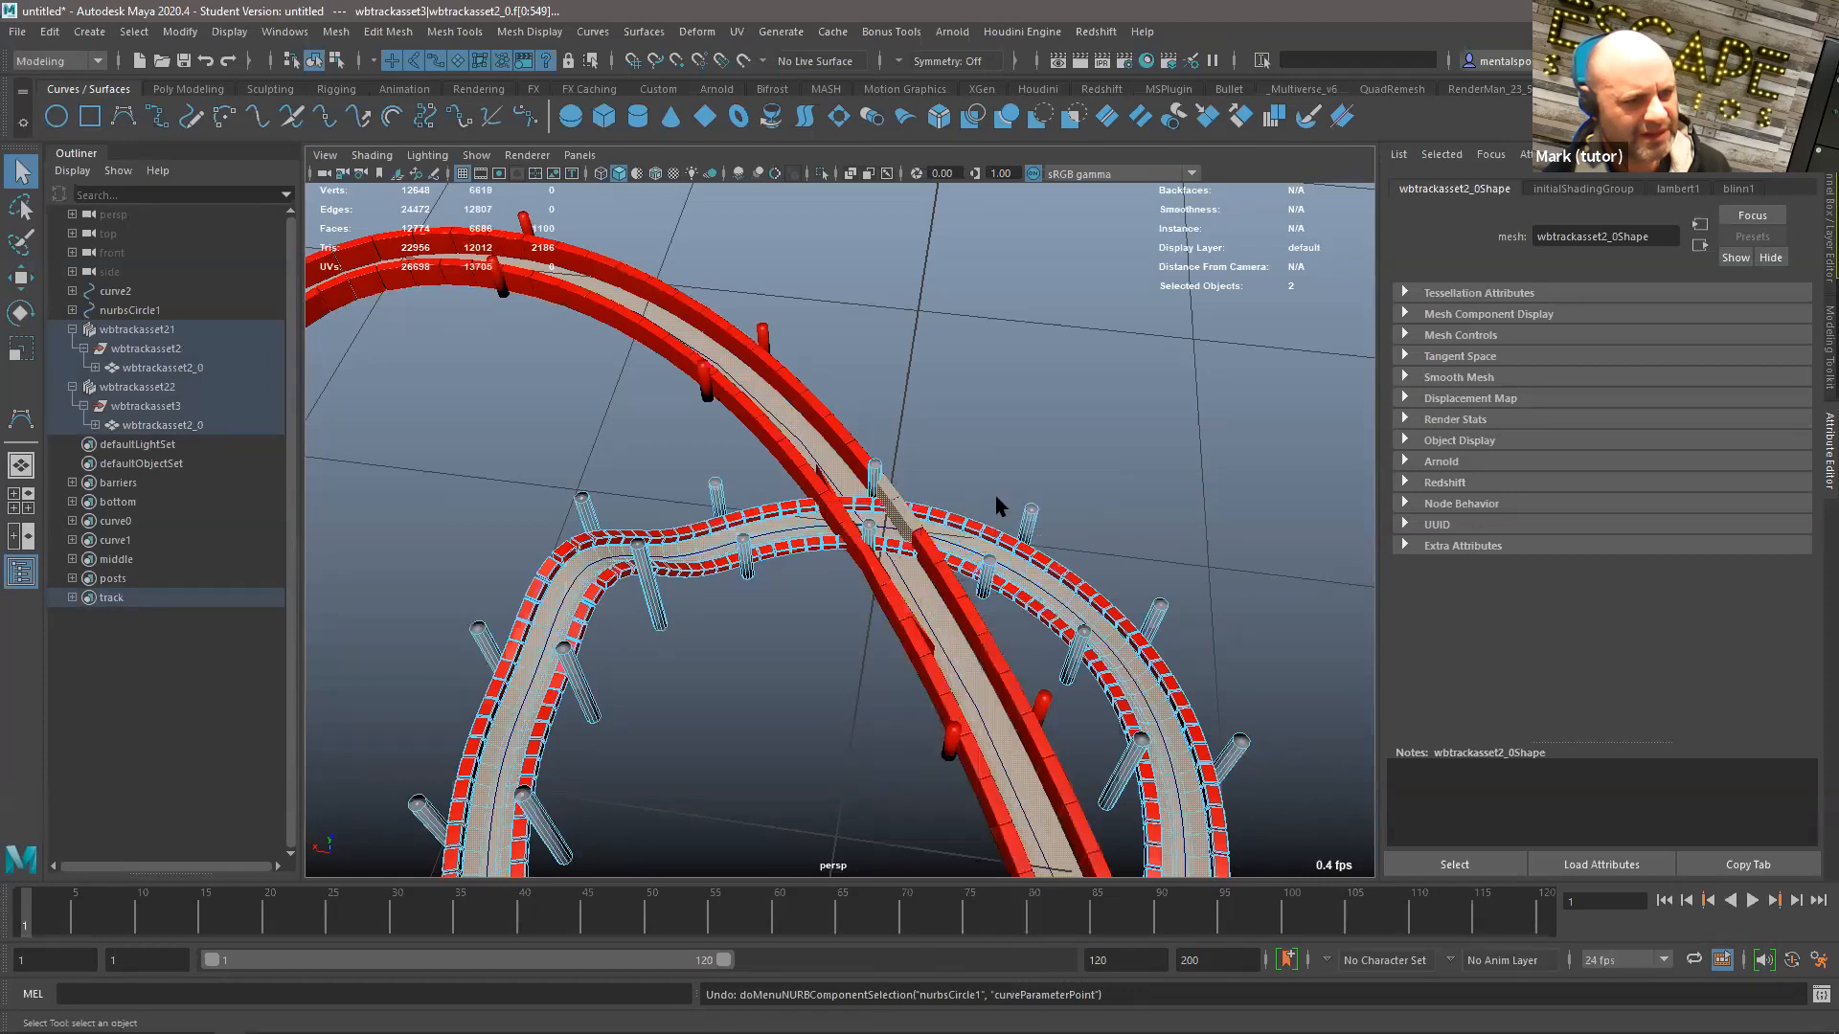
right_click_drag(1108, 322, 1115, 788)
left_click(764, 470)
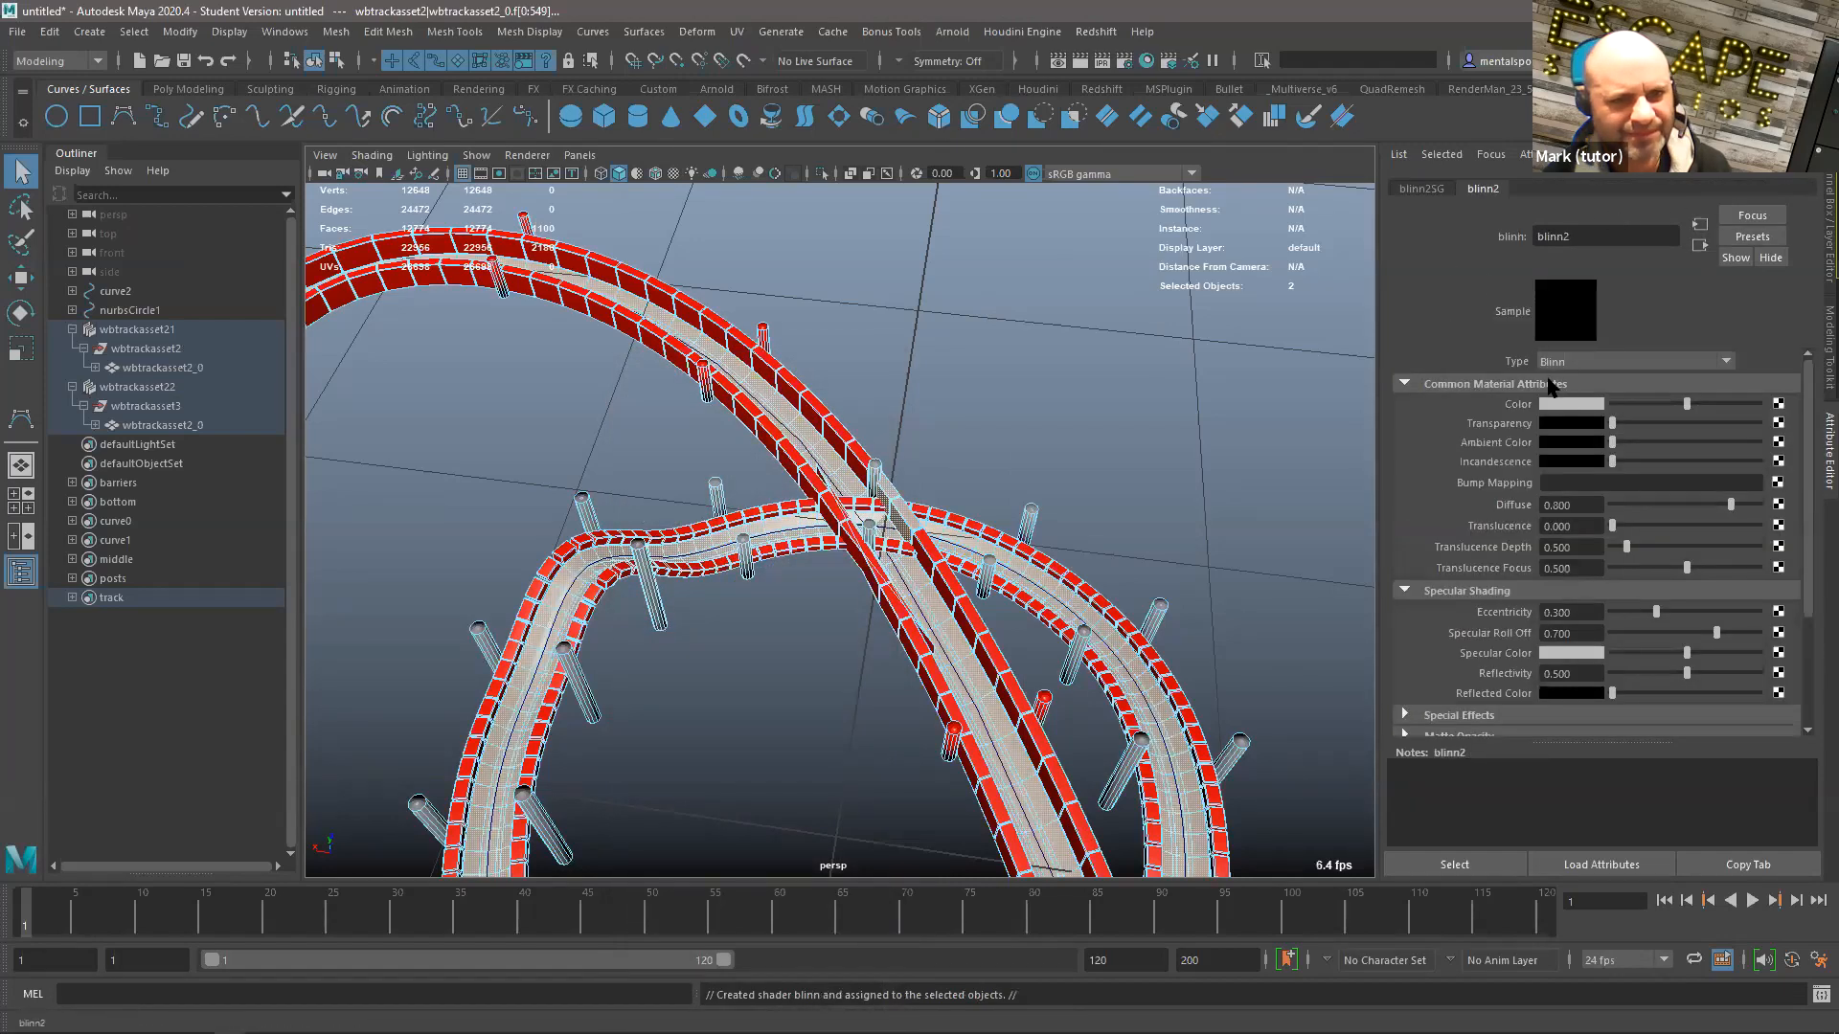
Step: Set the track surface material blinn2 to yellow and view both recolored tracks
left_click(1569, 403)
left_click(1506, 309)
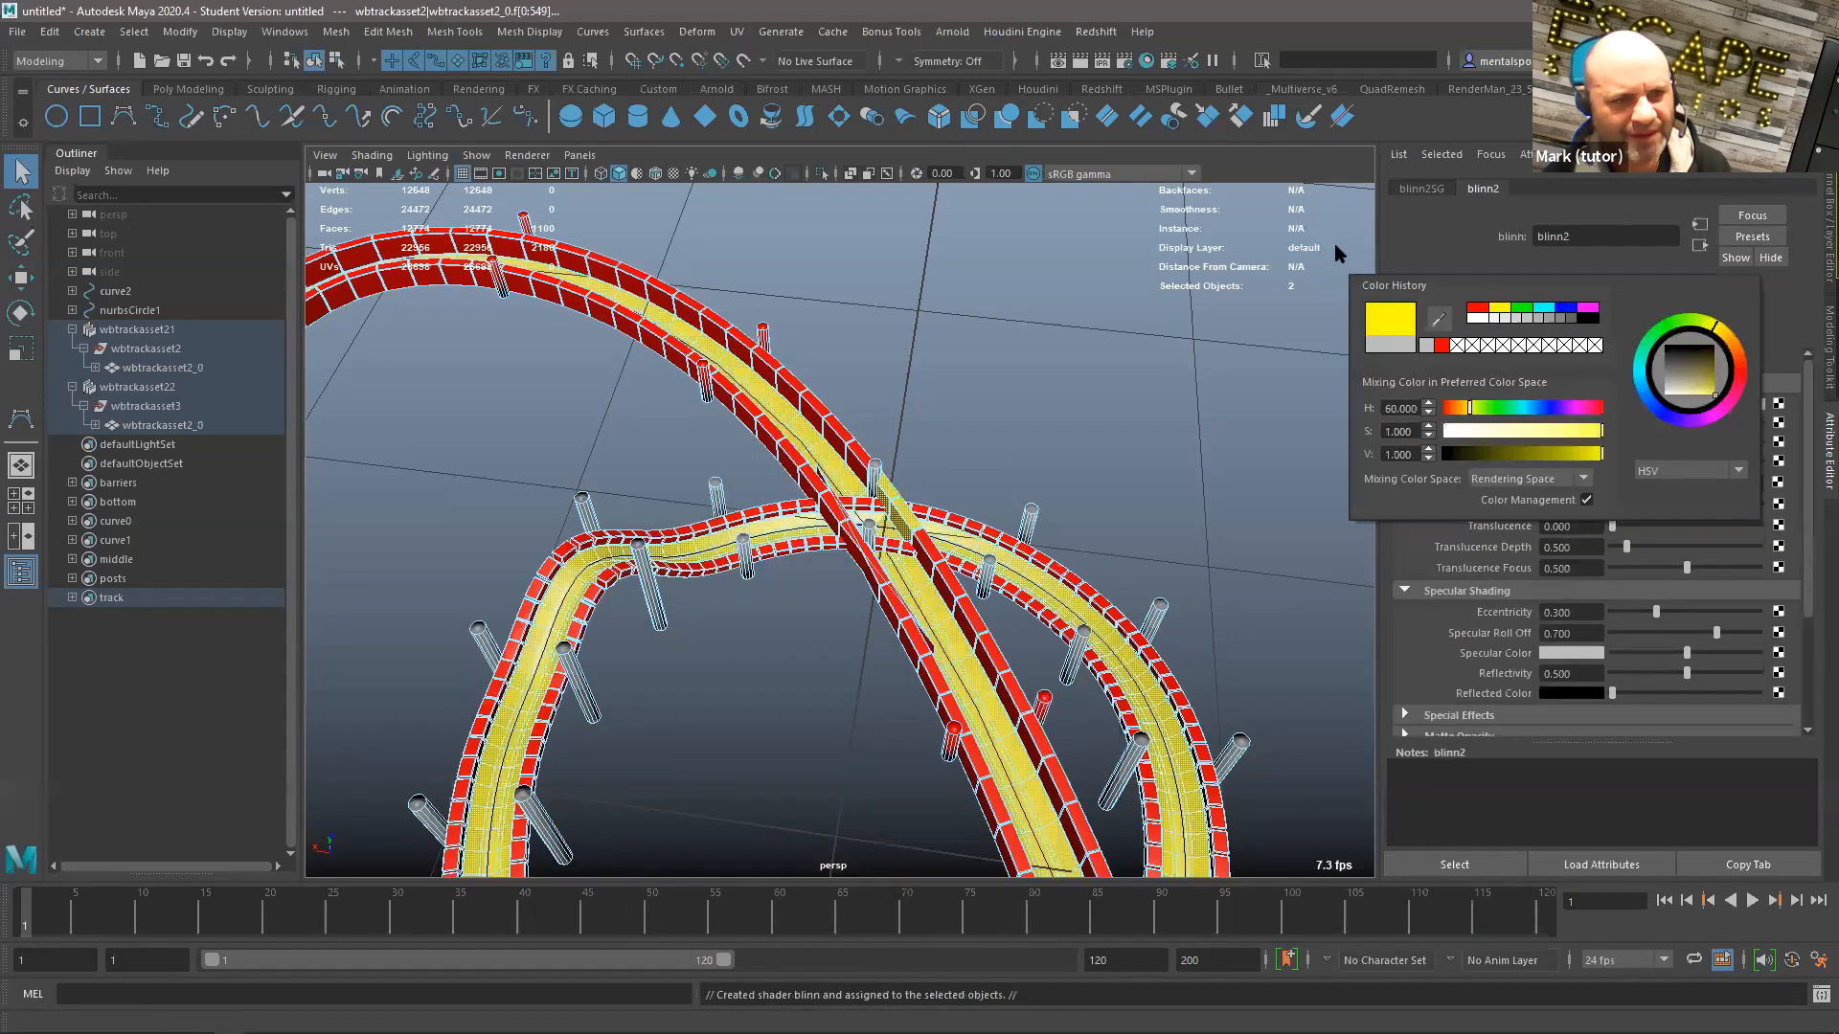
left_click(1073, 297)
right_click_drag(1063, 420, 953, 379, "alt")
left_click_drag(953, 379, 727, 382, "alt")
right_click_drag(727, 382, 820, 418, "alt")
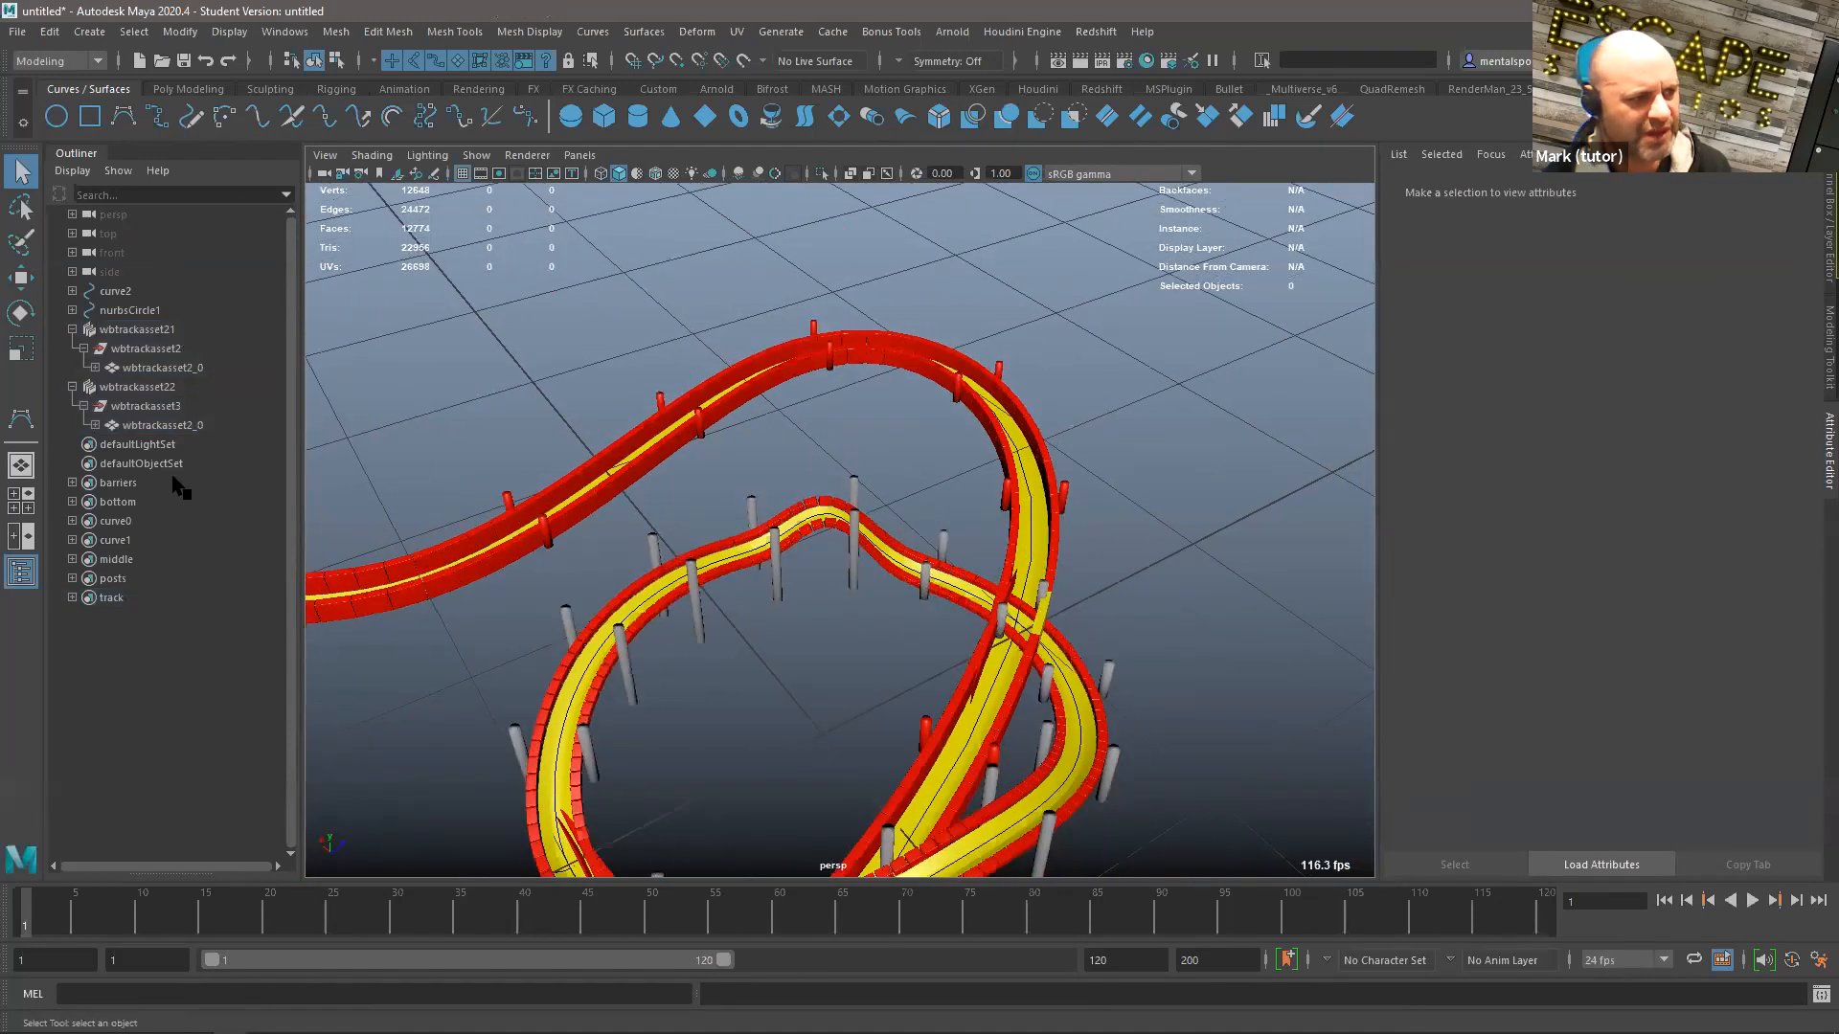
Step: Hide the wbtrackasset21 track and inspect the remaining circular track from several angles
left_click_drag(155, 503, 138, 524)
left_click(138, 558)
left_click(142, 592)
right_click_drag(1295, 394, 956, 398, "alt")
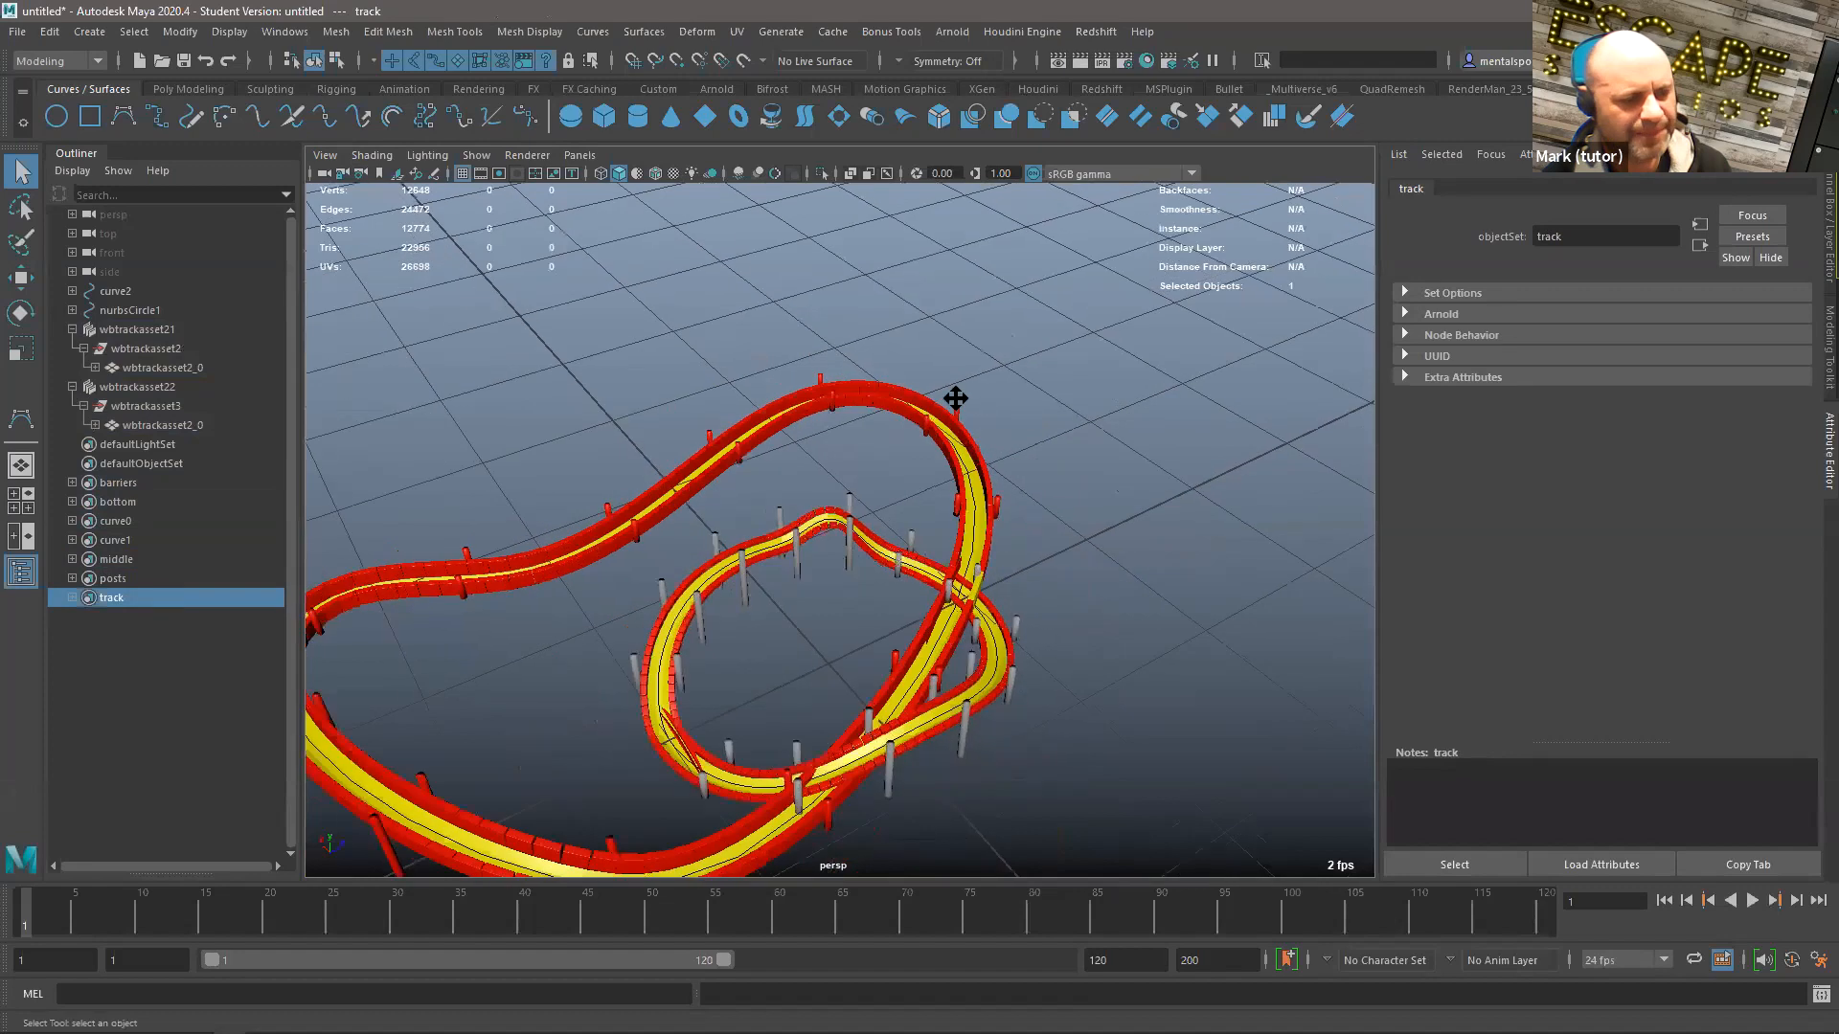
left_click_drag(956, 398, 886, 410, "alt")
right_click_drag(886, 410, 925, 414, "alt")
left_click(143, 387)
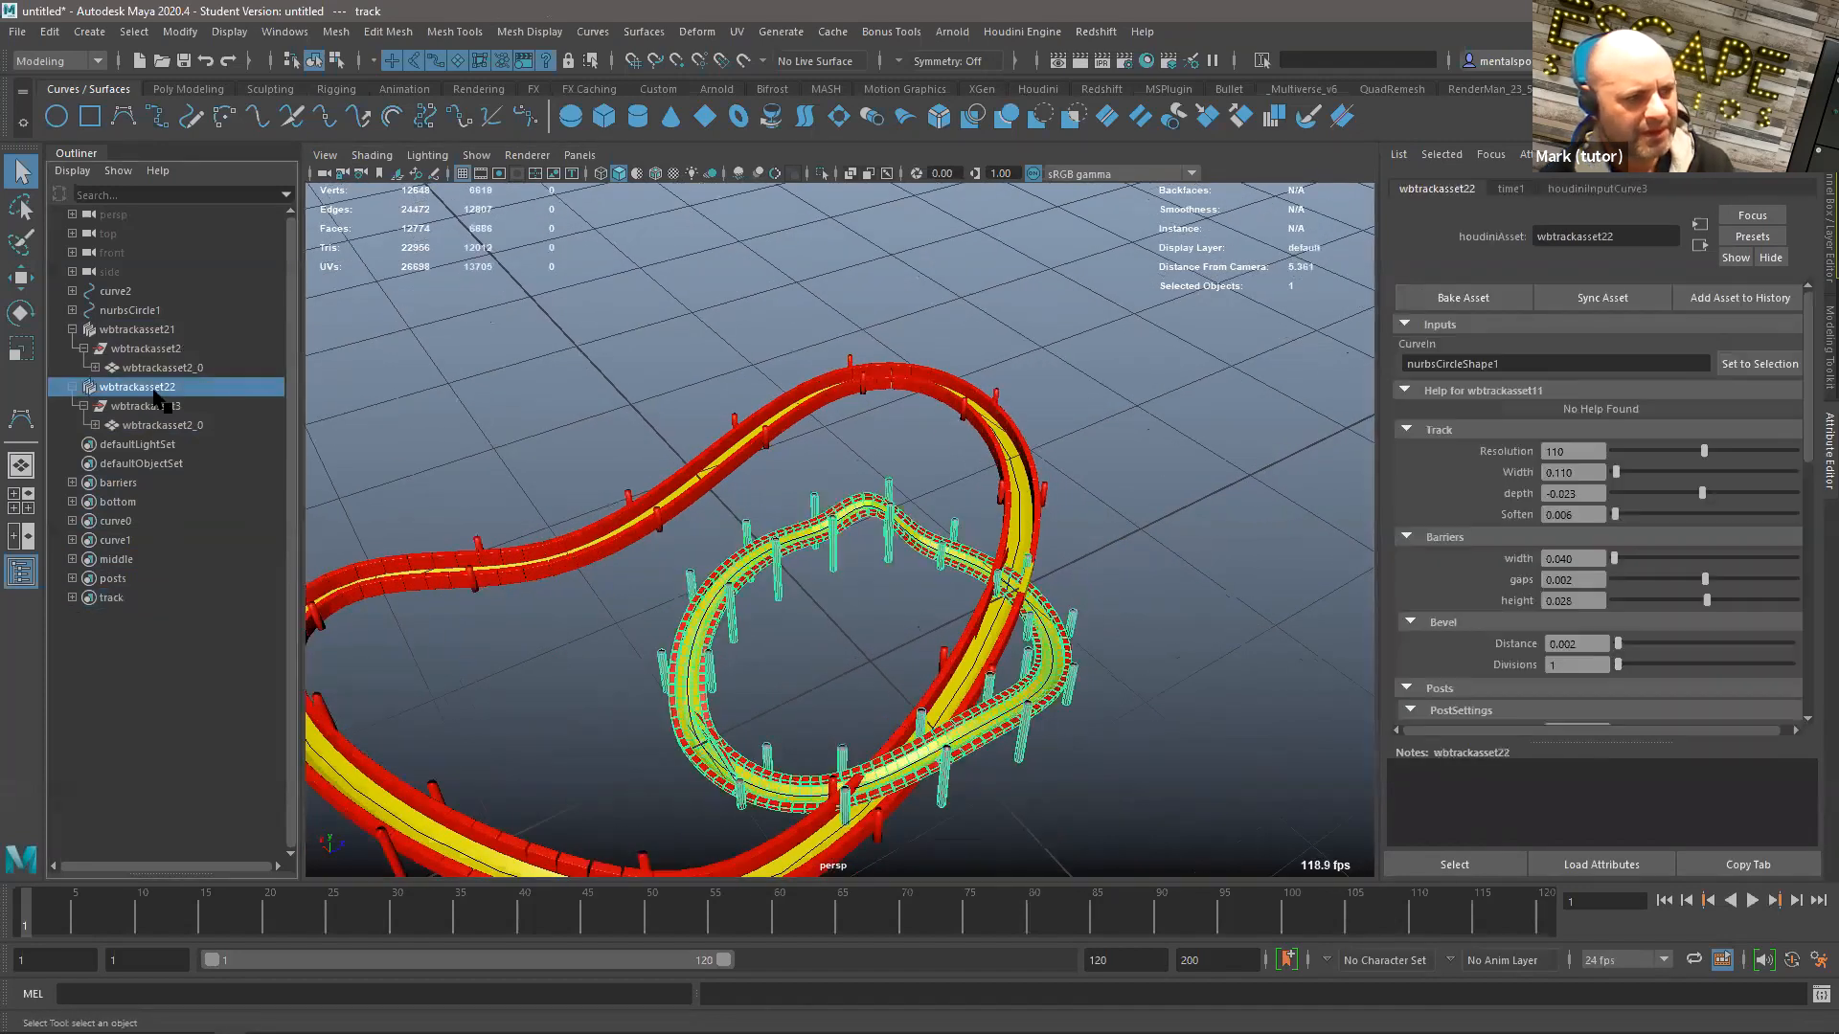
left_click(124, 329)
key("f")
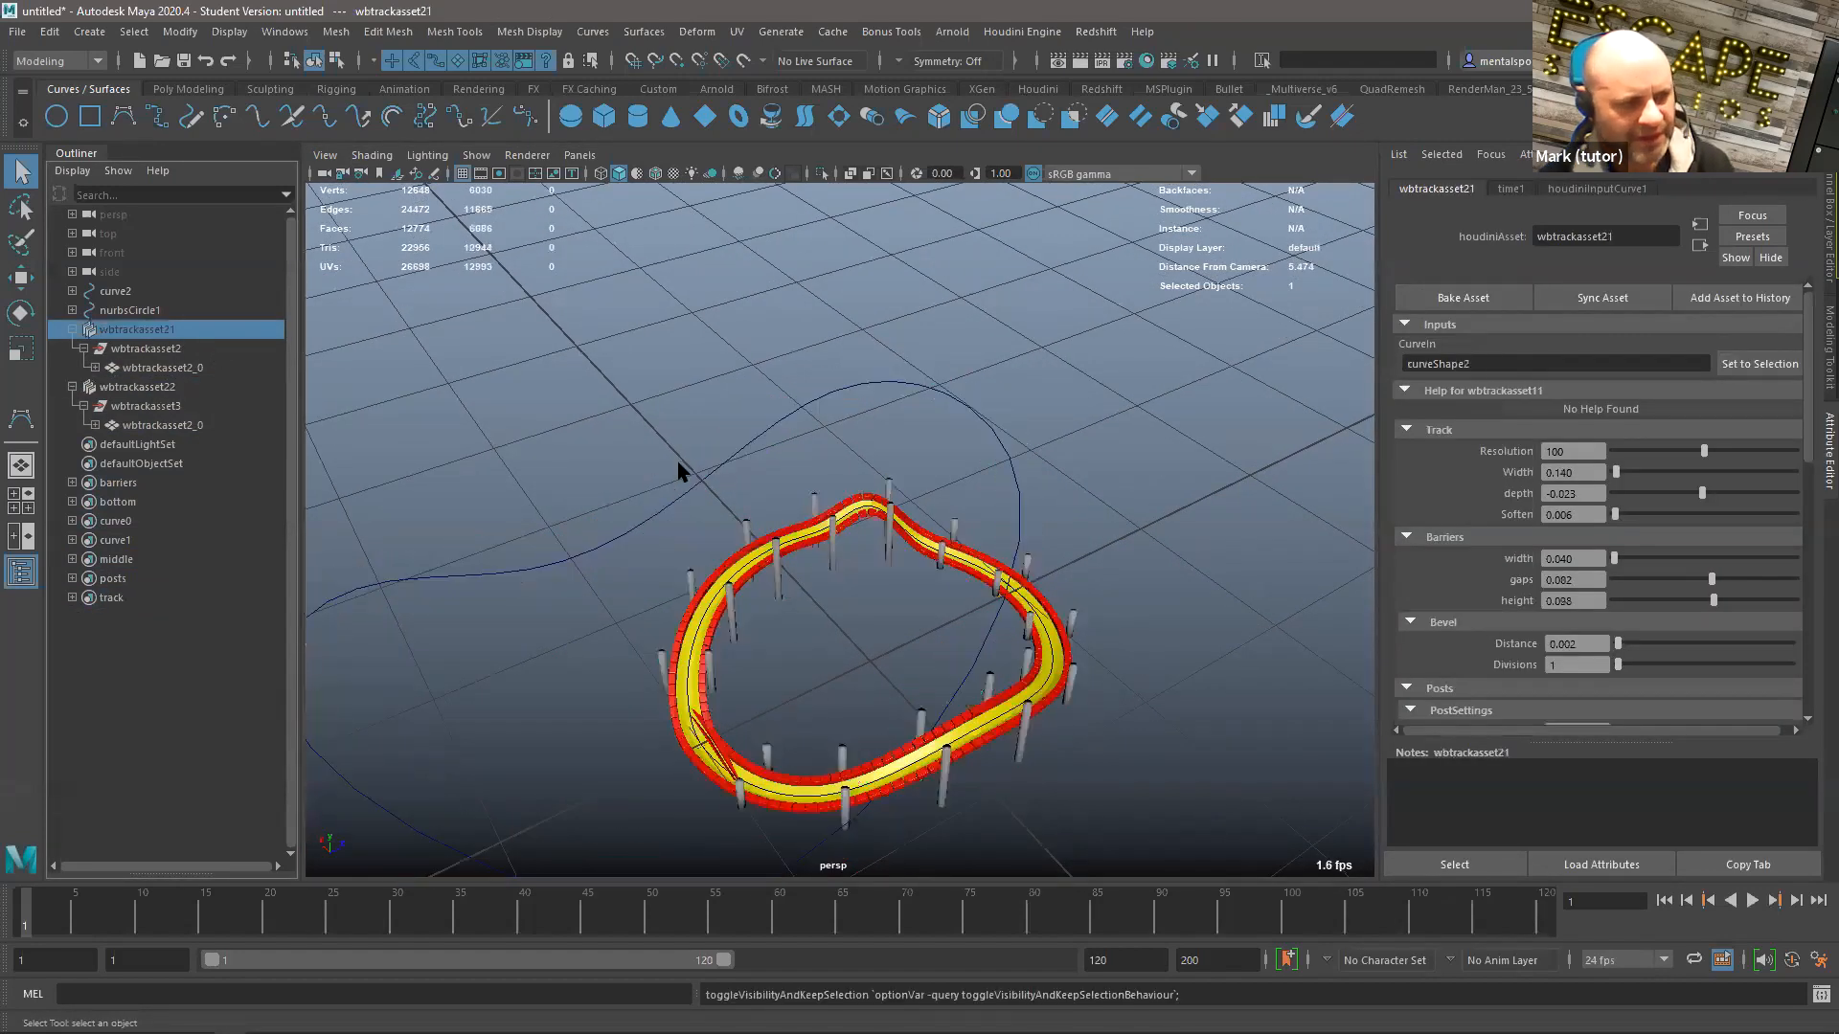
middle_click_drag(968, 535, 964, 399, "alt")
left_click_drag(965, 399, 1187, 450, "alt")
right_click_drag(804, 575, 862, 595, "alt")
left_click_drag(862, 595, 1082, 574, "alt")
Step: Switch to Houdini, go inside wbTrackAsset2 and select its merge2, uvquickshade2 and output0 nodes
key("alt+Tab")
scroll(1381, 701, "up", 5)
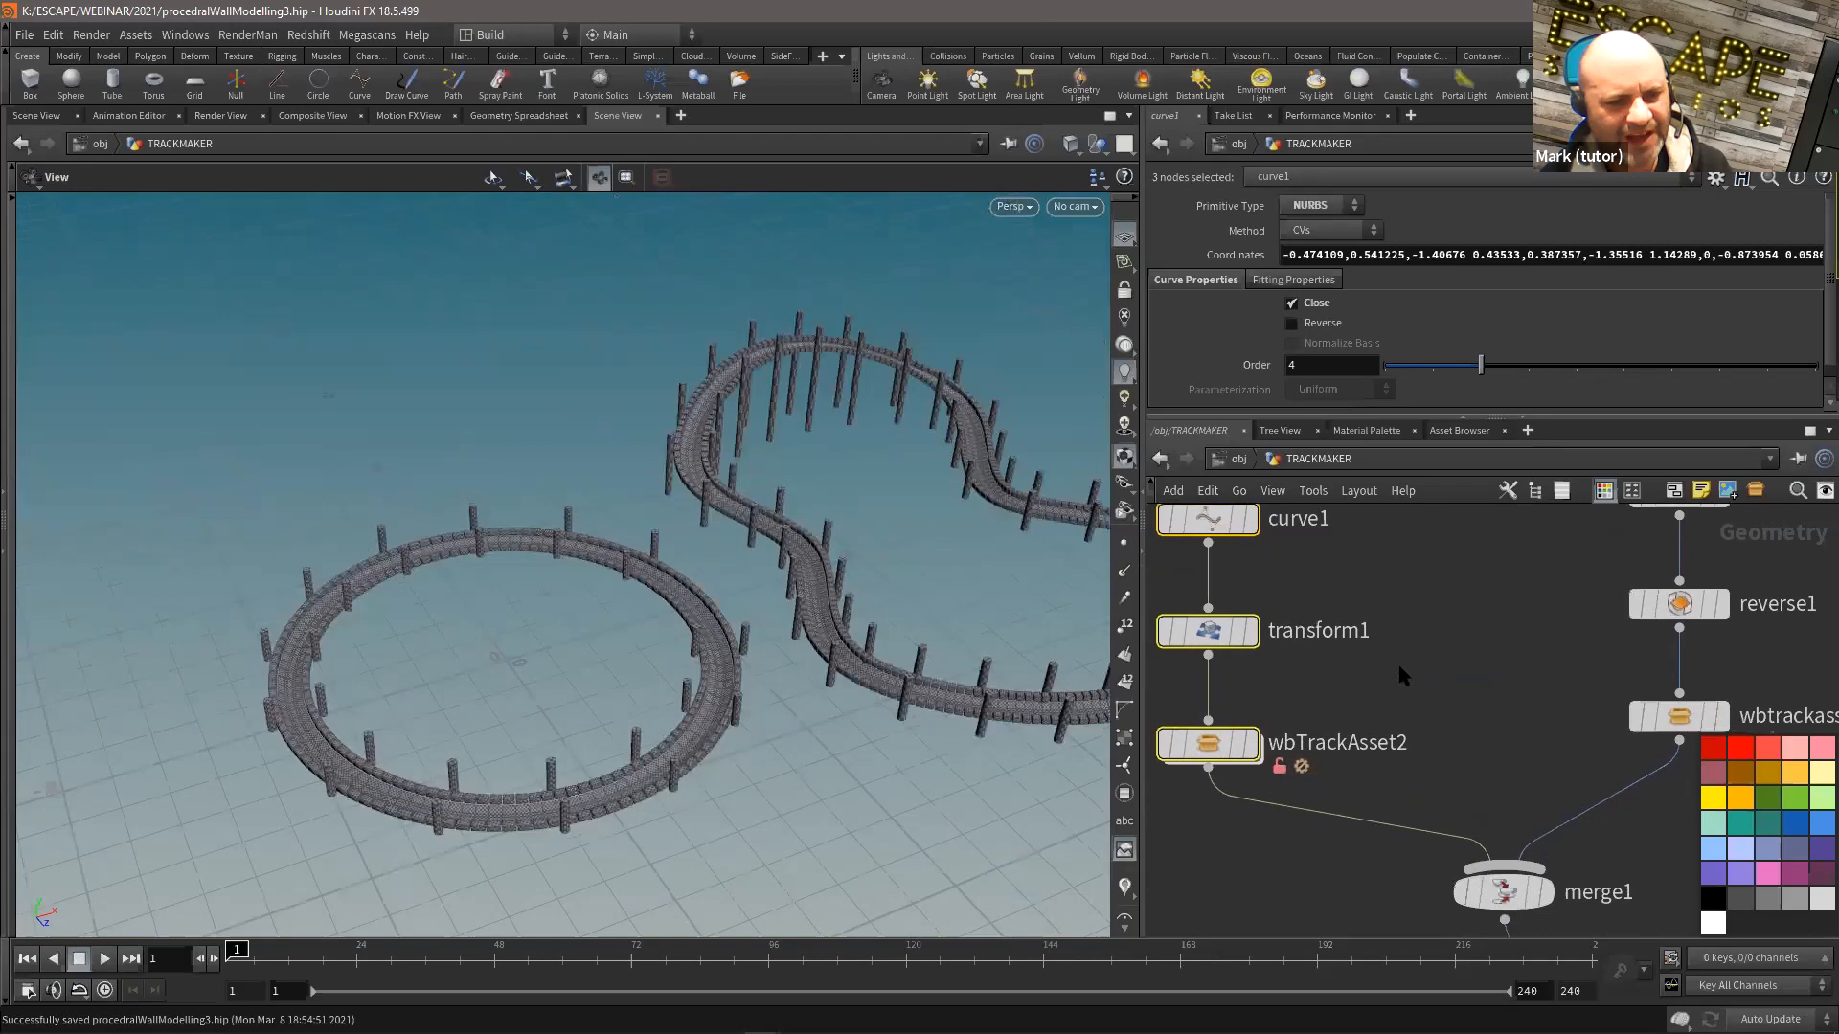
double_click(1266, 742)
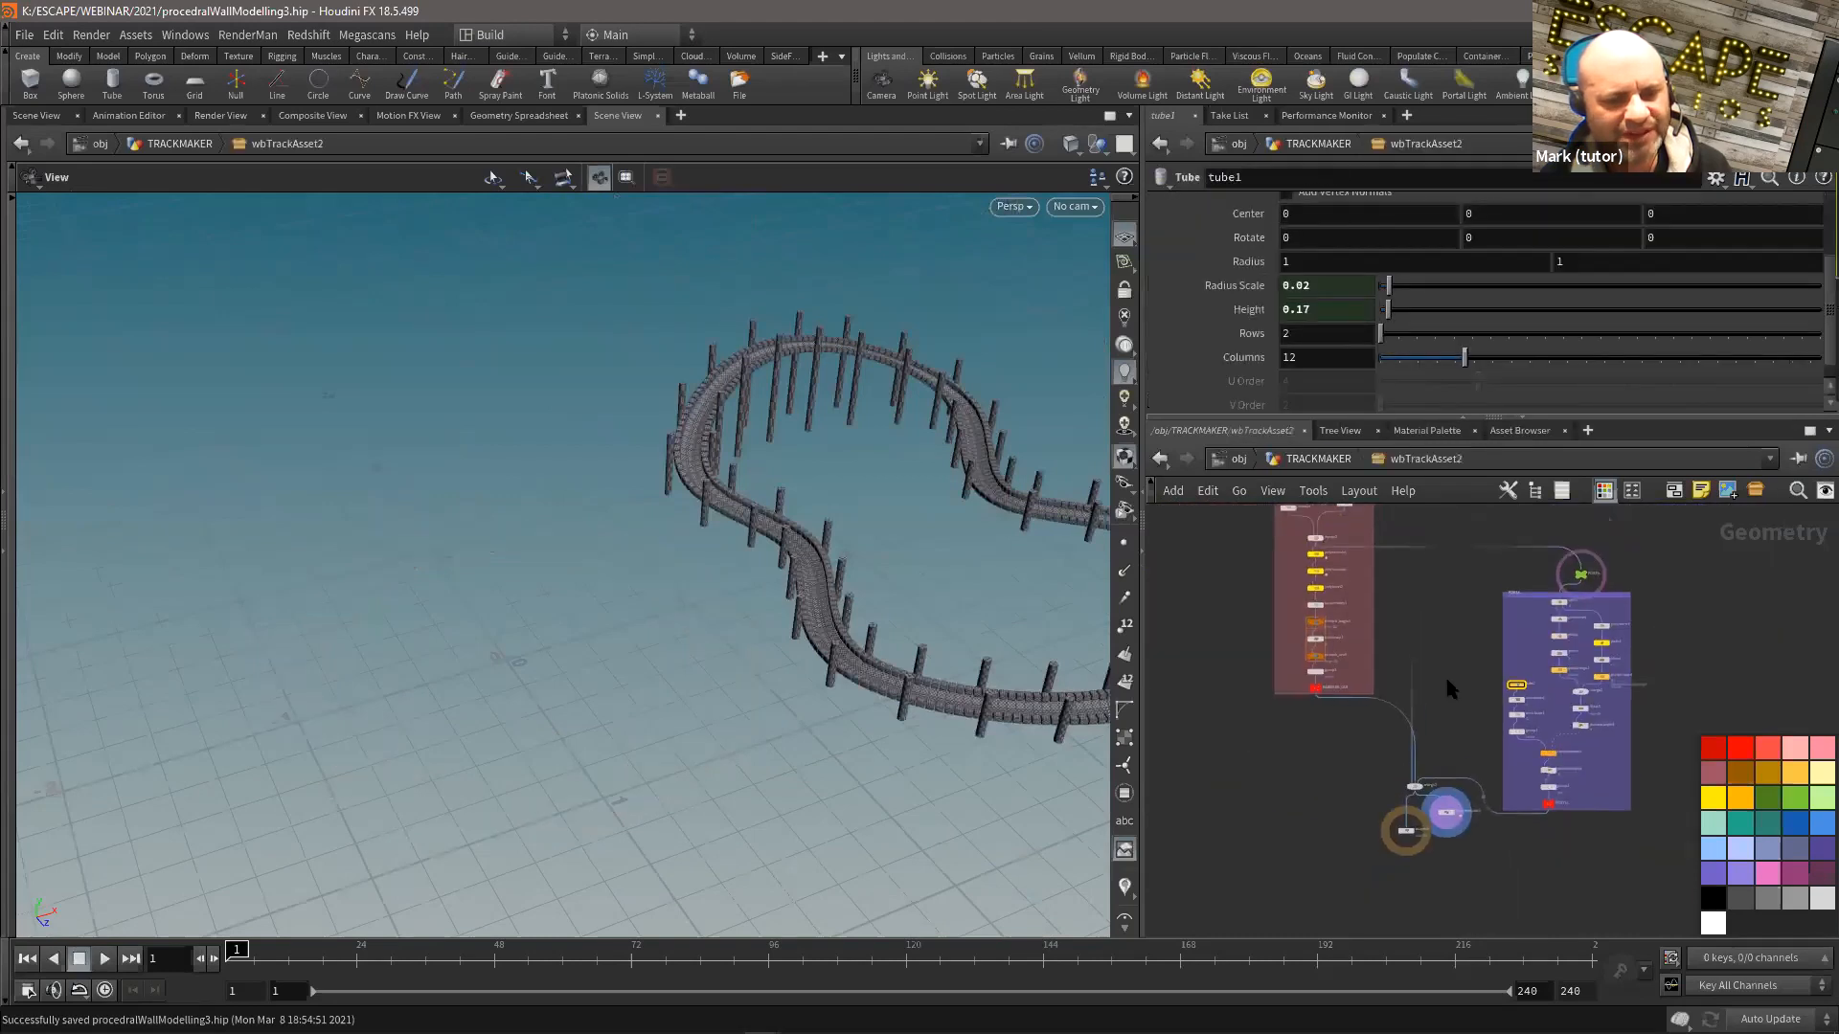
scroll(1406, 623, "up", 2)
scroll(1406, 623, "up", 2)
left_click_drag(1367, 575, 1594, 775)
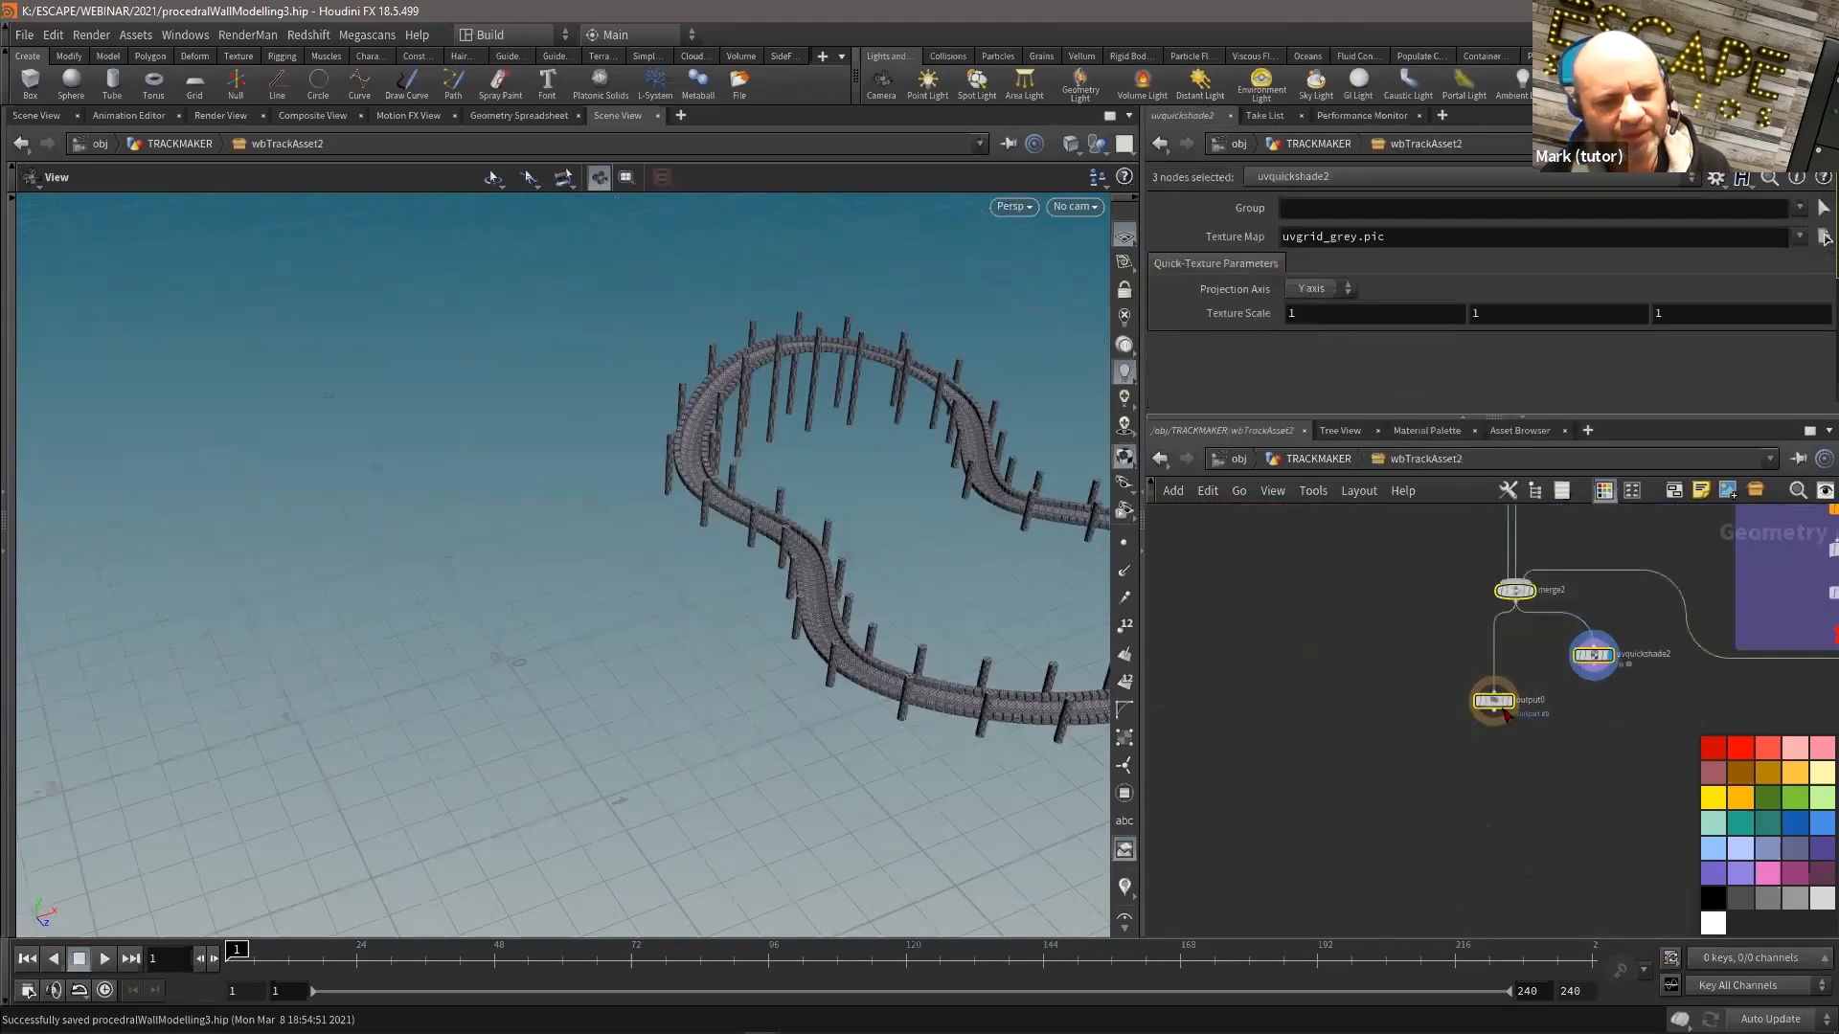
key("Escape")
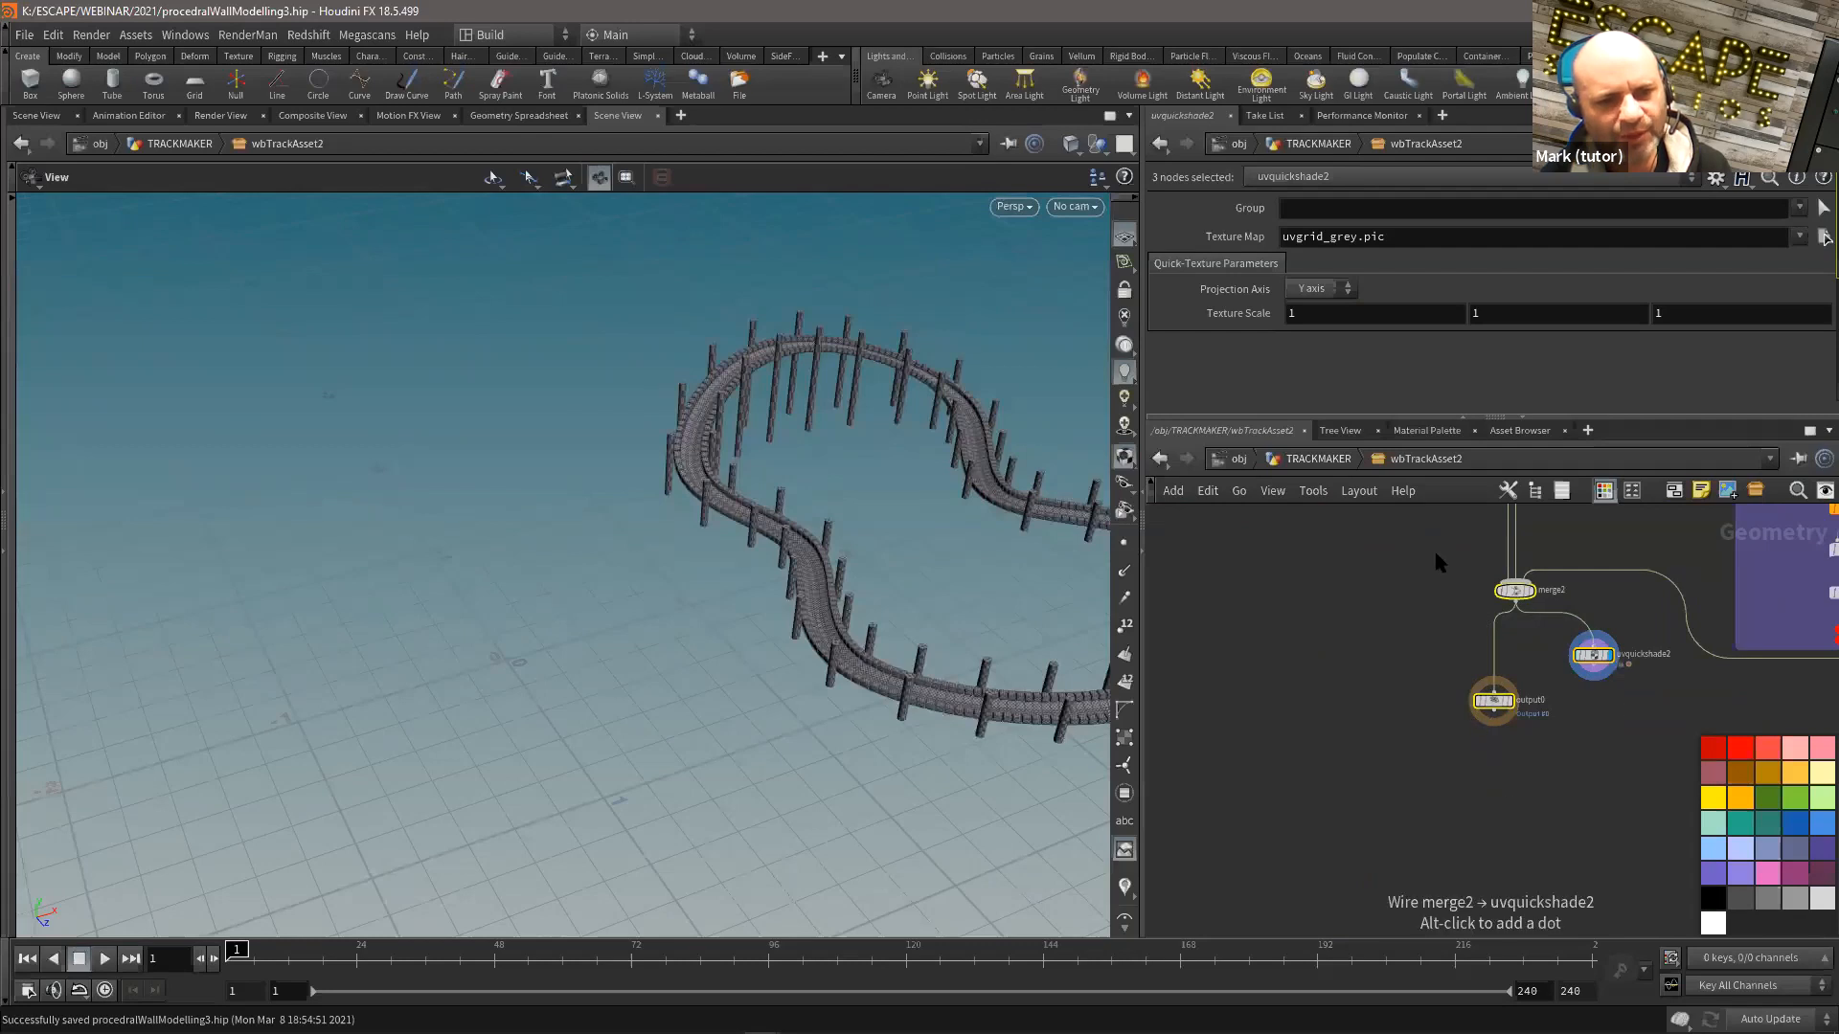
left_click_drag(1496, 702, 1496, 835)
left_click(1382, 765)
Step: Review the wbTrackAsset2 network, selecting the nodes of the orange, pink and purple network boxes in turn
middle_click_drag(1306, 771, 1154, 805)
scroll(1265, 796, "down", 3)
scroll(1387, 797, "down", 2)
middle_click_drag(1477, 860, 1504, 933)
scroll(1387, 632, "down", 2)
middle_click_drag(1387, 632, 1394, 734)
scroll(1395, 733, "up", 2)
scroll(1395, 734, "down", 3)
middle_click_drag(1465, 618, 1556, 870)
scroll(1447, 670, "up", 3)
scroll(1544, 795, "up", 3)
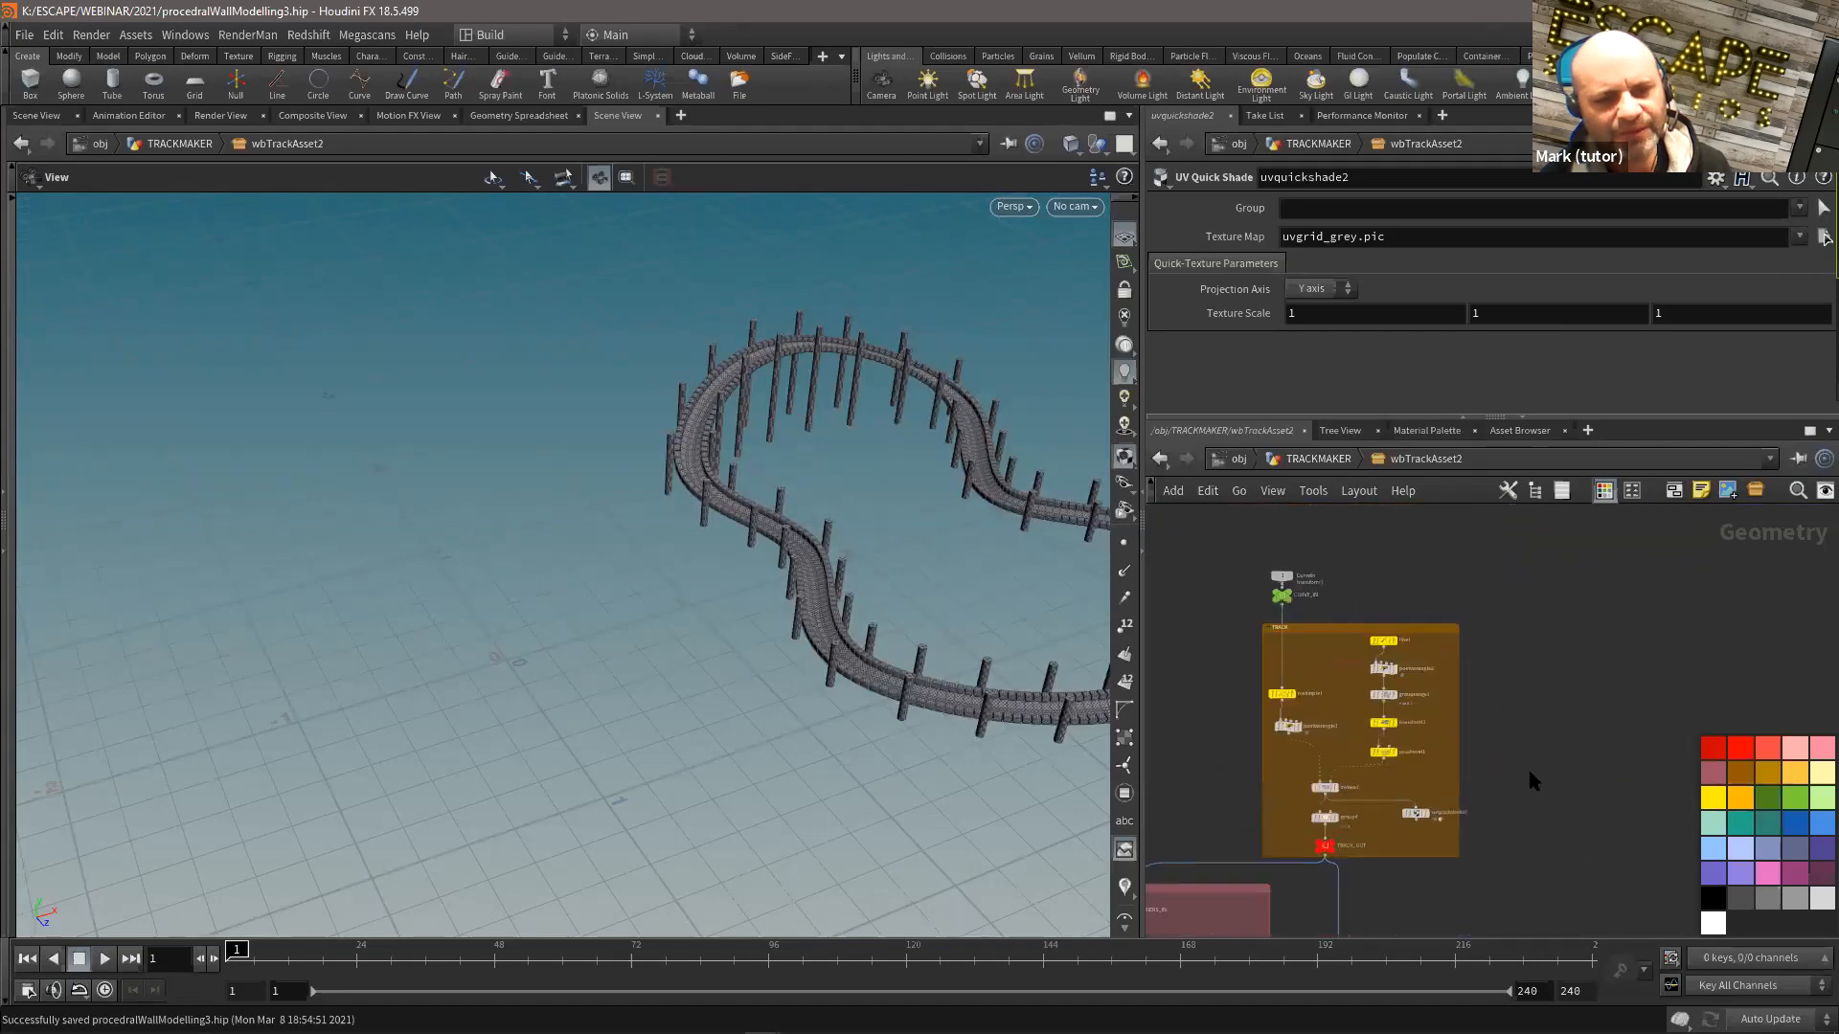
middle_click_drag(1533, 763, 1571, 704)
left_click_drag(1245, 573, 1490, 804)
middle_click_drag(1616, 718, 1680, 634)
middle_click_drag(1191, 751, 1239, 565)
left_click_drag(1181, 547, 1480, 881)
middle_click_drag(1547, 797, 1534, 559)
middle_click_drag(1415, 676, 1324, 526)
left_click_drag(1411, 583, 1665, 877)
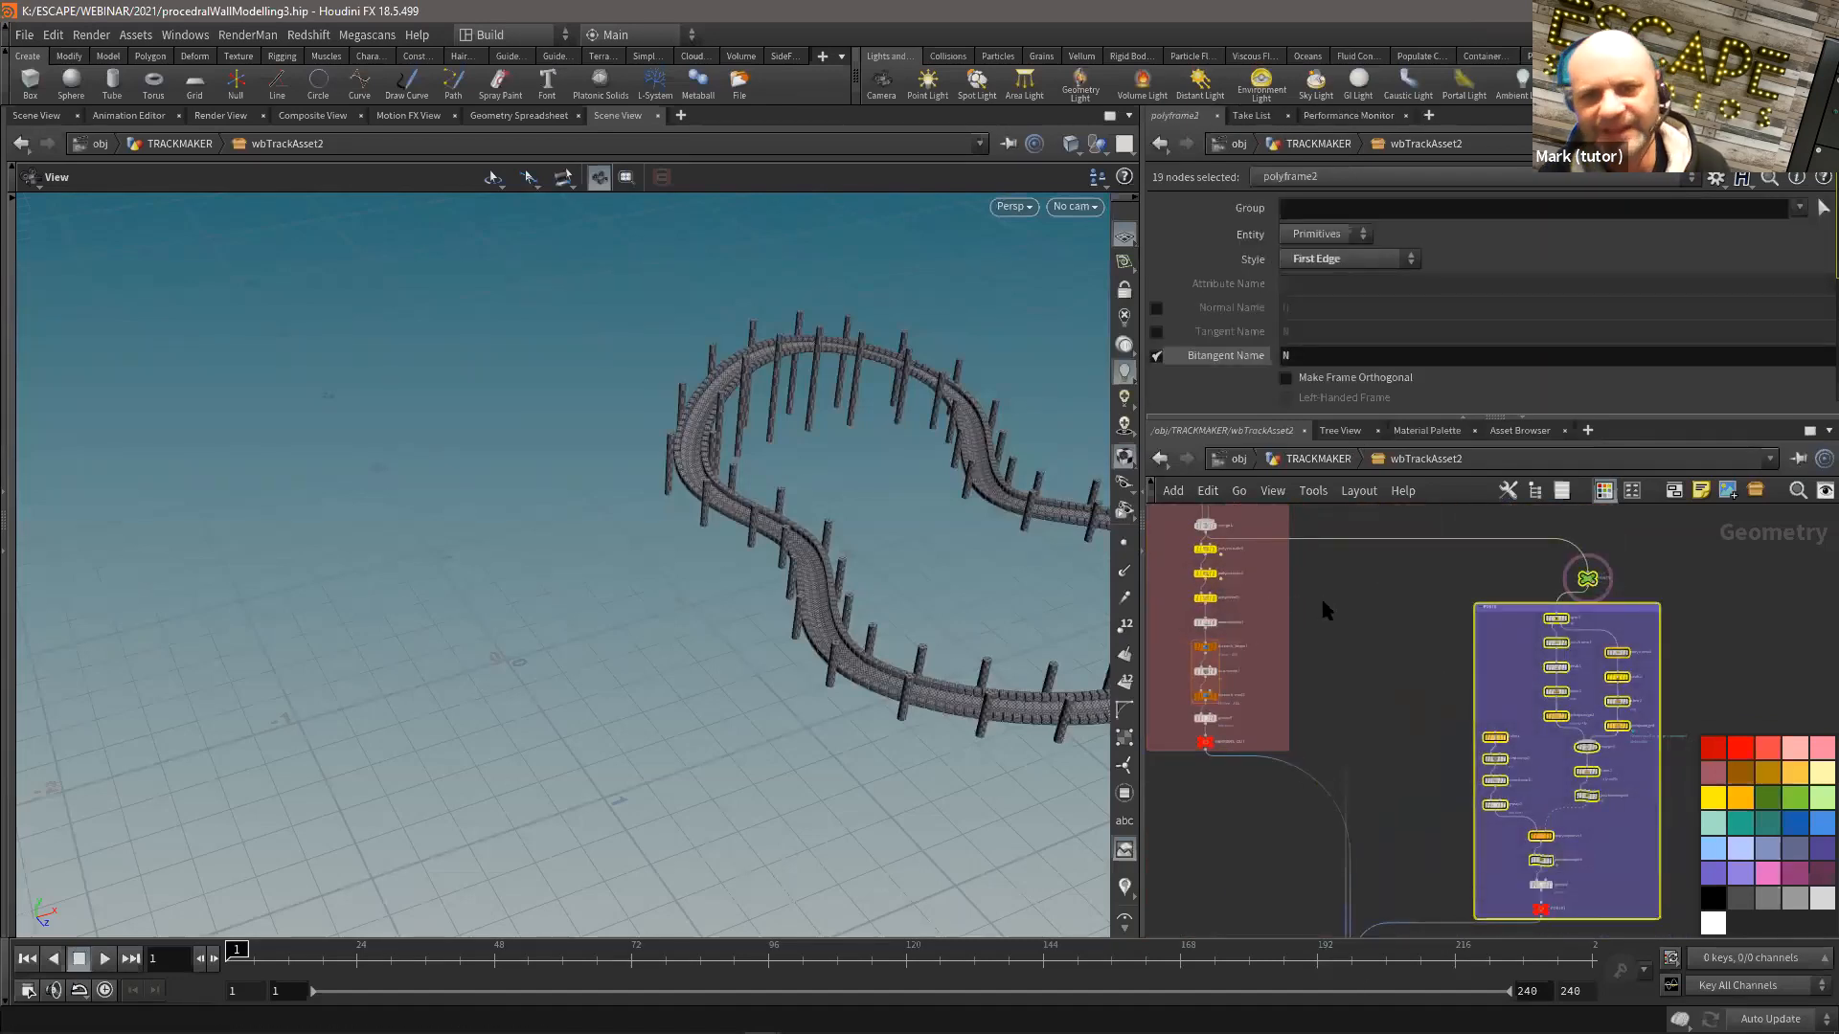
Step: Save the Houdini scene and hide the node color palette
scroll(1387, 683, "down", 3)
middle_click_drag(1394, 692, 1412, 756)
key("ctrl+s")
middle_click_drag(1660, 659, 1677, 717)
key("c")
Step: Return to the TRACKMAKER network and display the wbTrackAsset2 node's curved track
scroll(1676, 716, "down", 2)
left_click(1508, 571)
scroll(1604, 639, "down", 1)
middle_click_drag(1578, 642, 1503, 712)
scroll(1368, 514, "up", 1)
left_click(1320, 458)
scroll(1400, 603, "down", 2)
scroll(1470, 670, "up", 2)
scroll(1586, 814, "down", 1)
middle_click_drag(1623, 816, 1633, 977)
left_click(1310, 765)
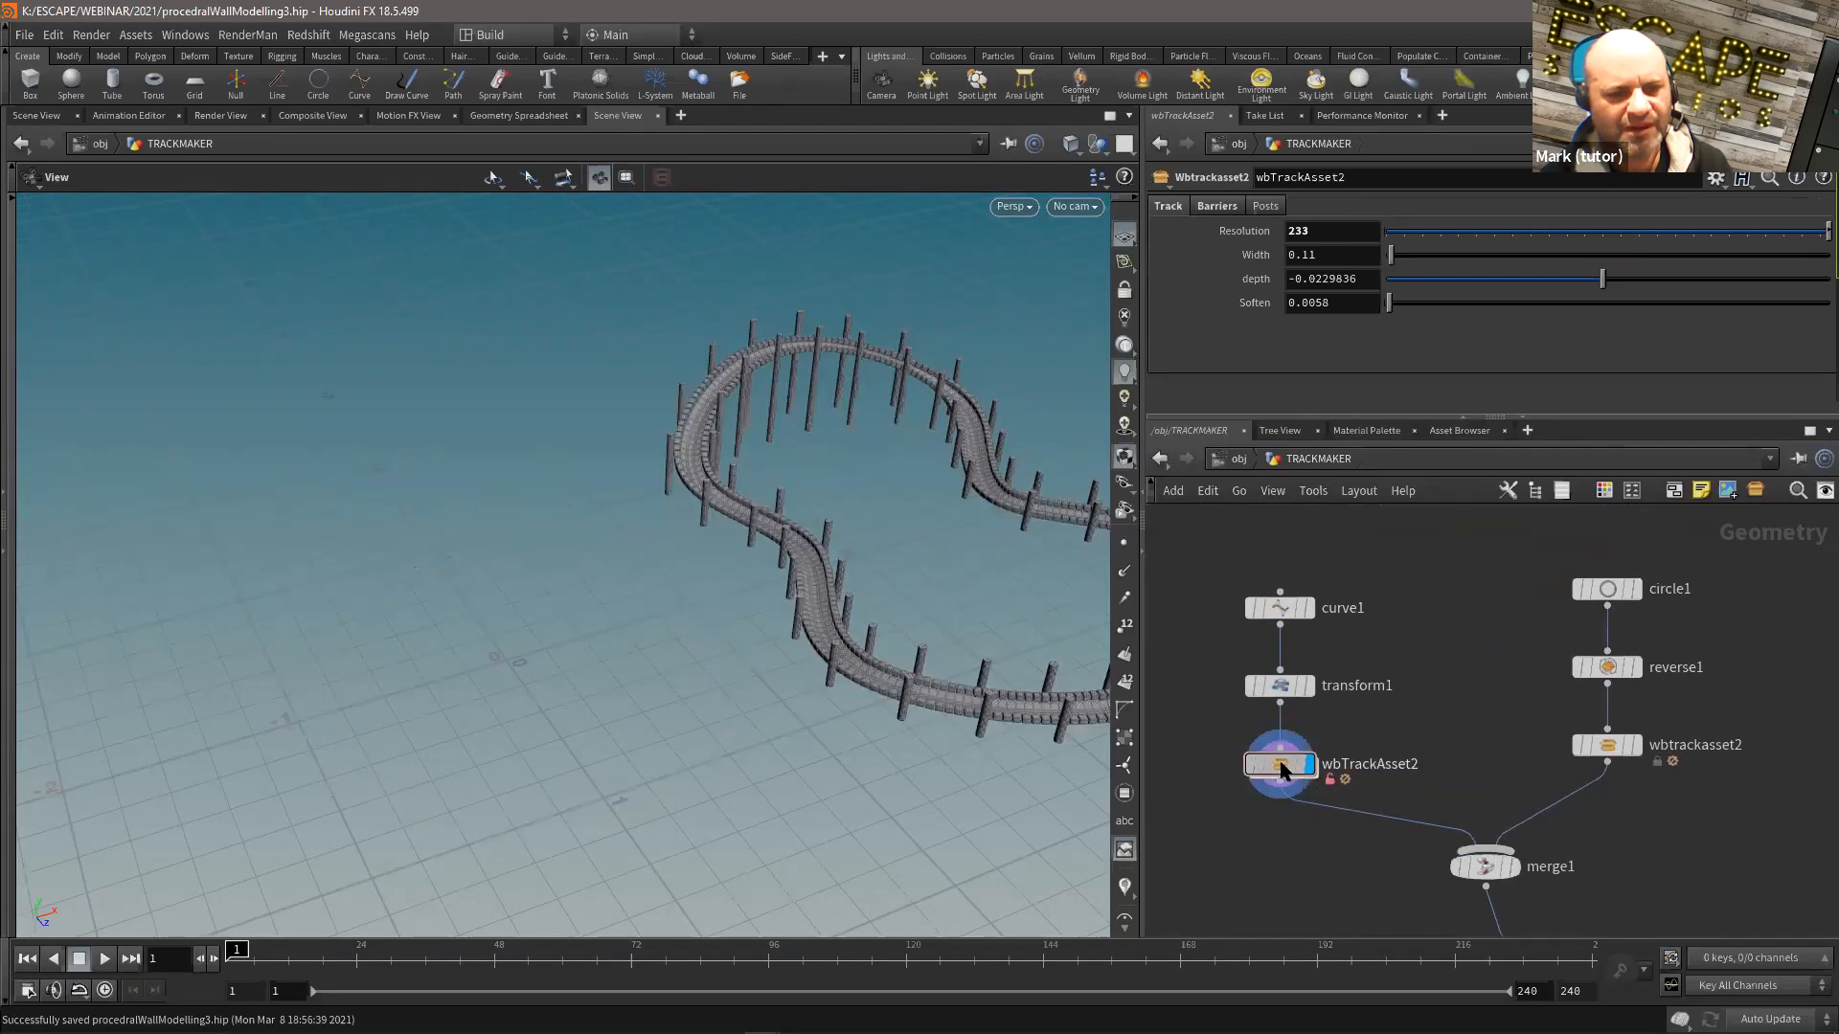
Step: Display the circle branch's wbtrackasset2, merge1 and finally uvquickshade1 in the viewport
left_click(1634, 746)
right_click_drag(667, 618, 780, 612)
left_click_drag(780, 612, 876, 618)
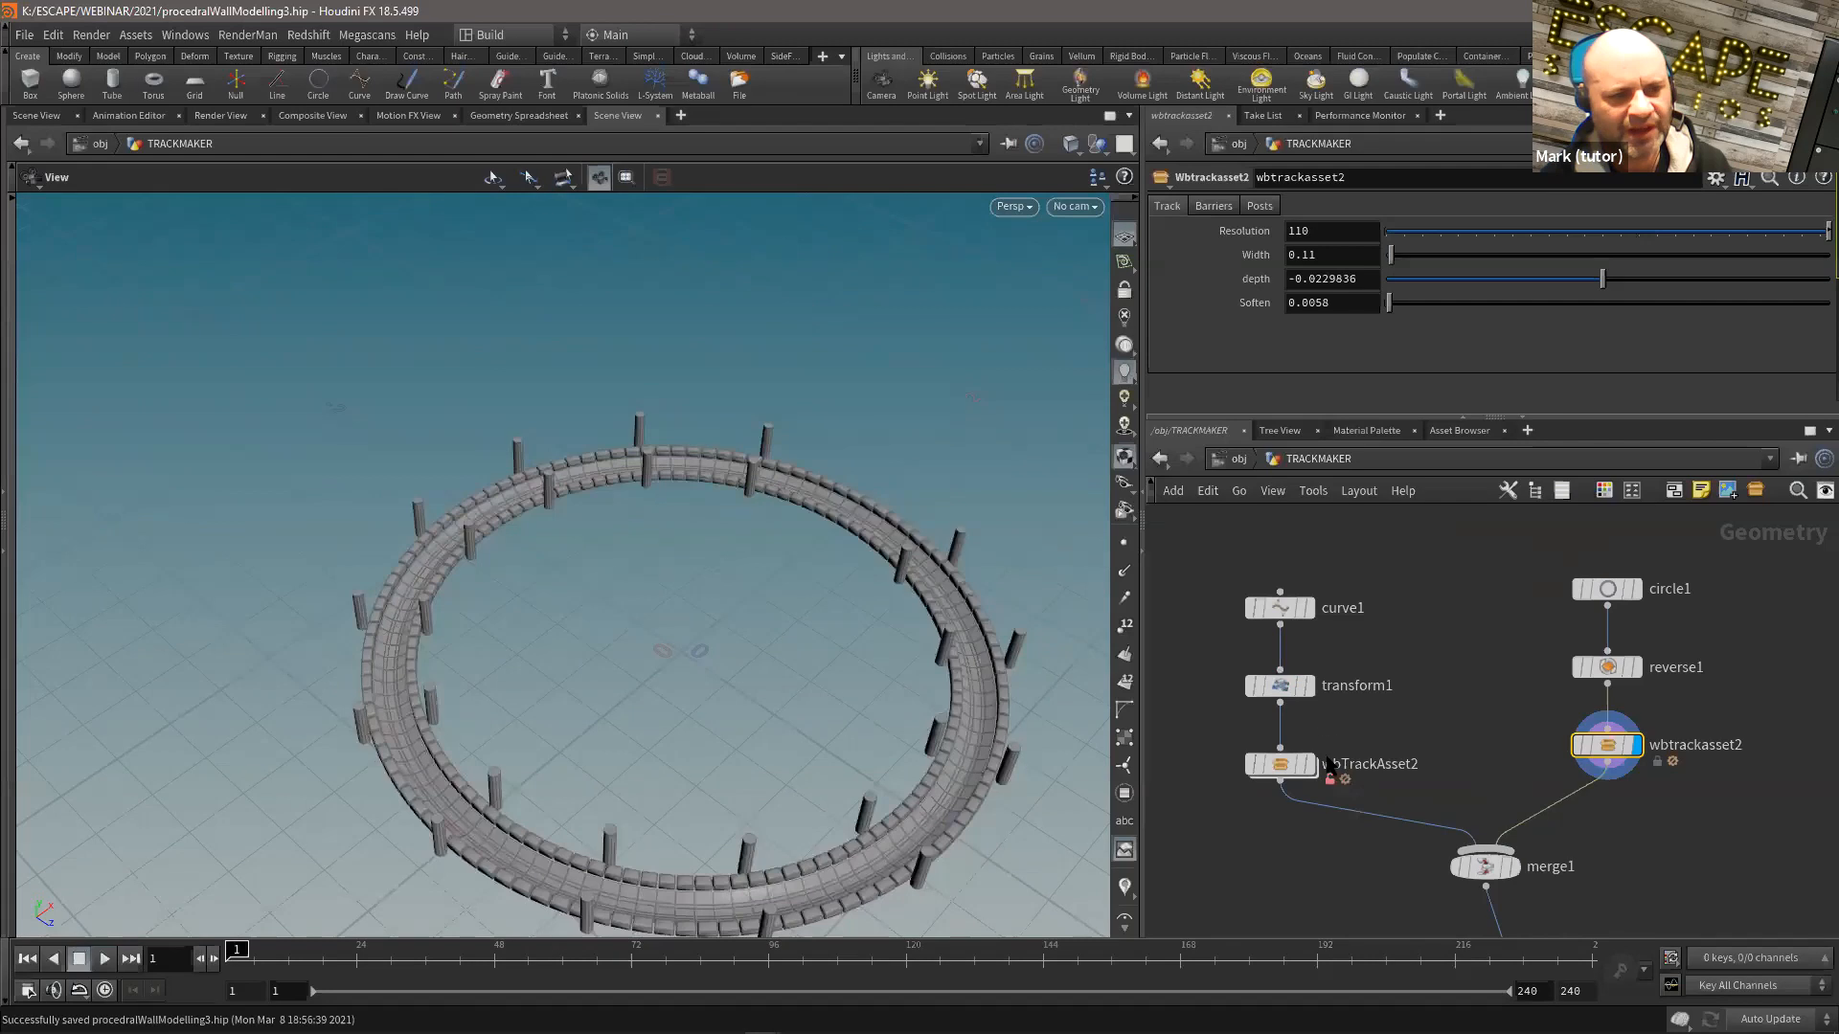
left_click(1513, 870)
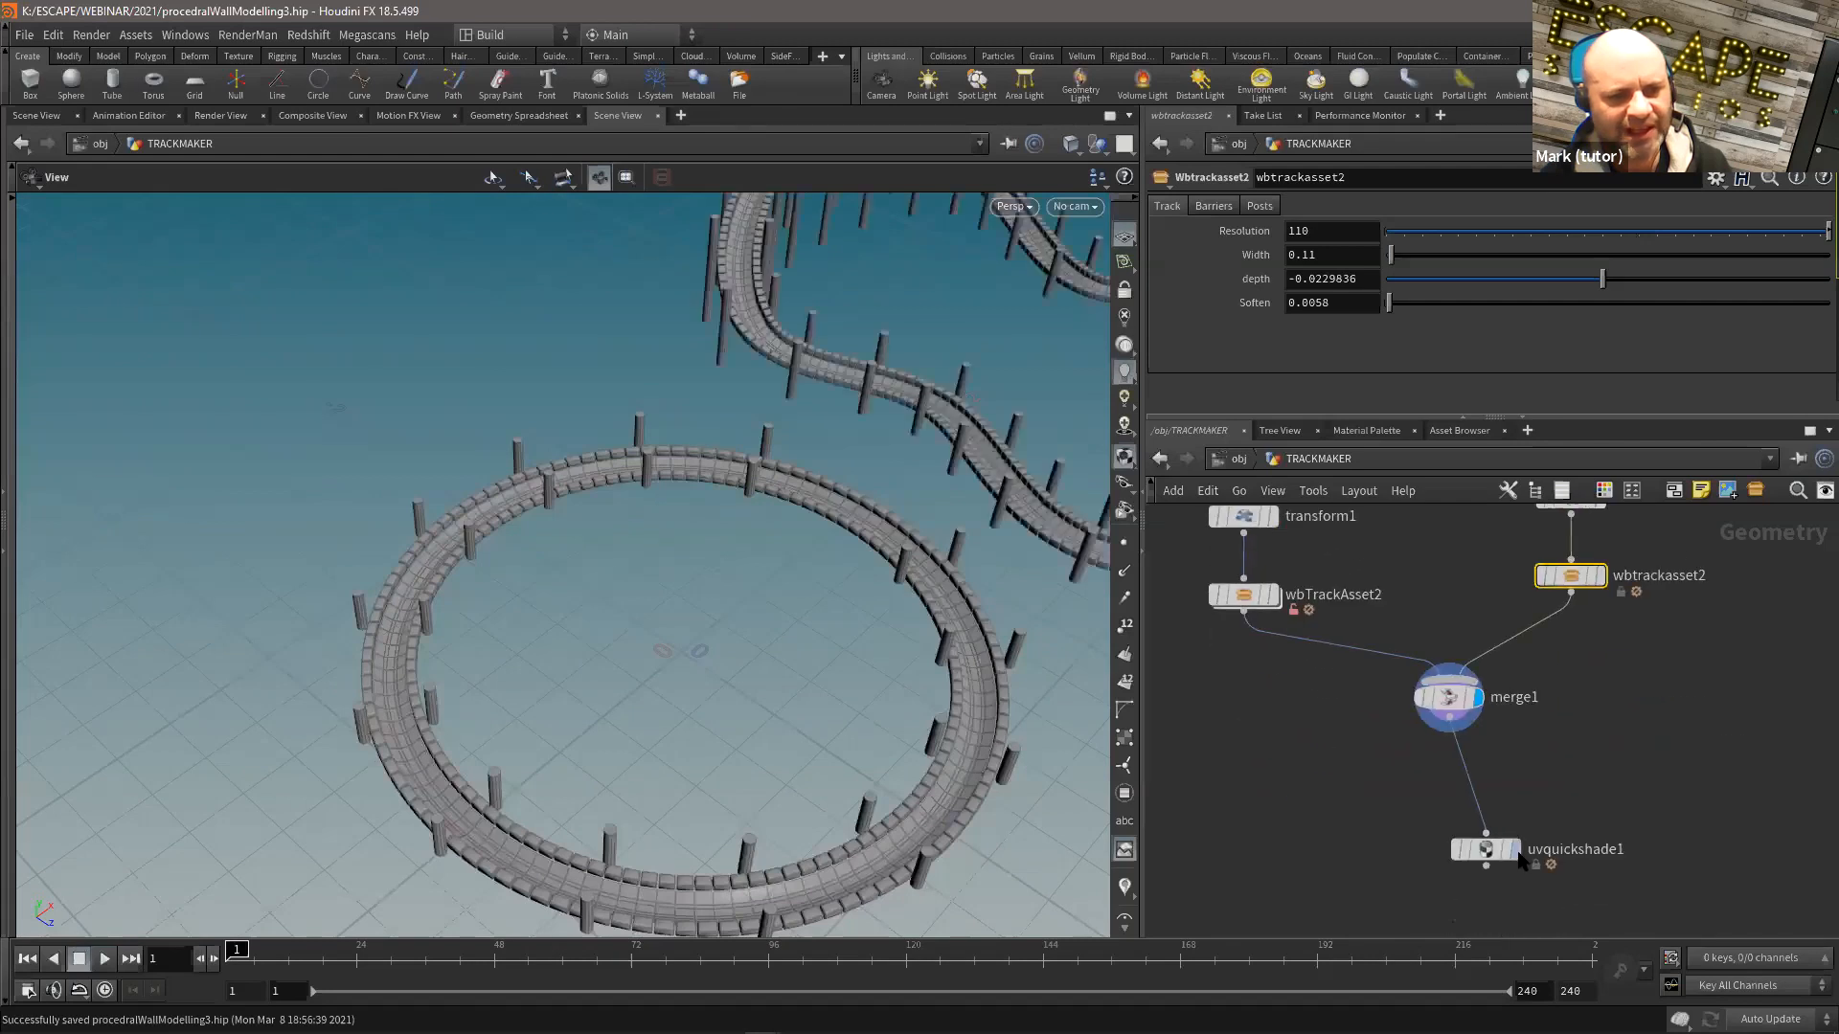
left_click(1514, 849)
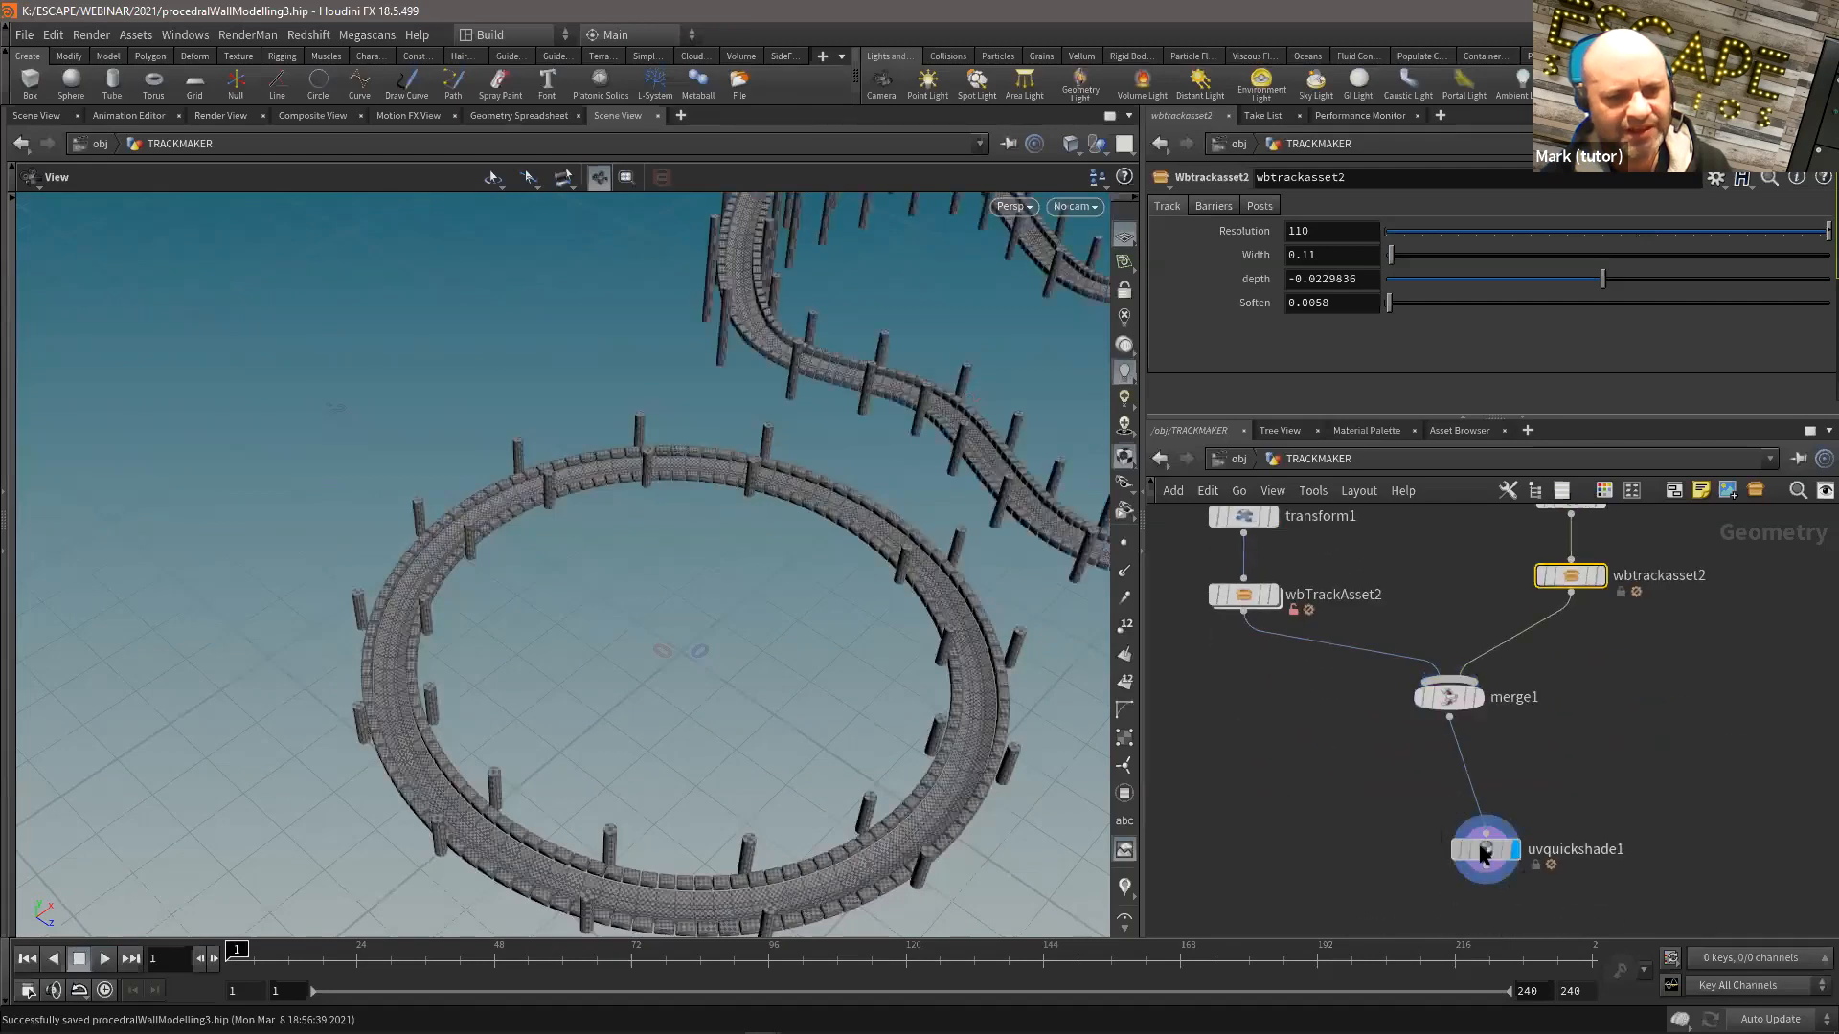
Step: Examine the merged UV-shaded tracks up close and from a distance, with merge1 selected
scroll(881, 508, "up", 3)
left_click_drag(880, 507, 675, 437)
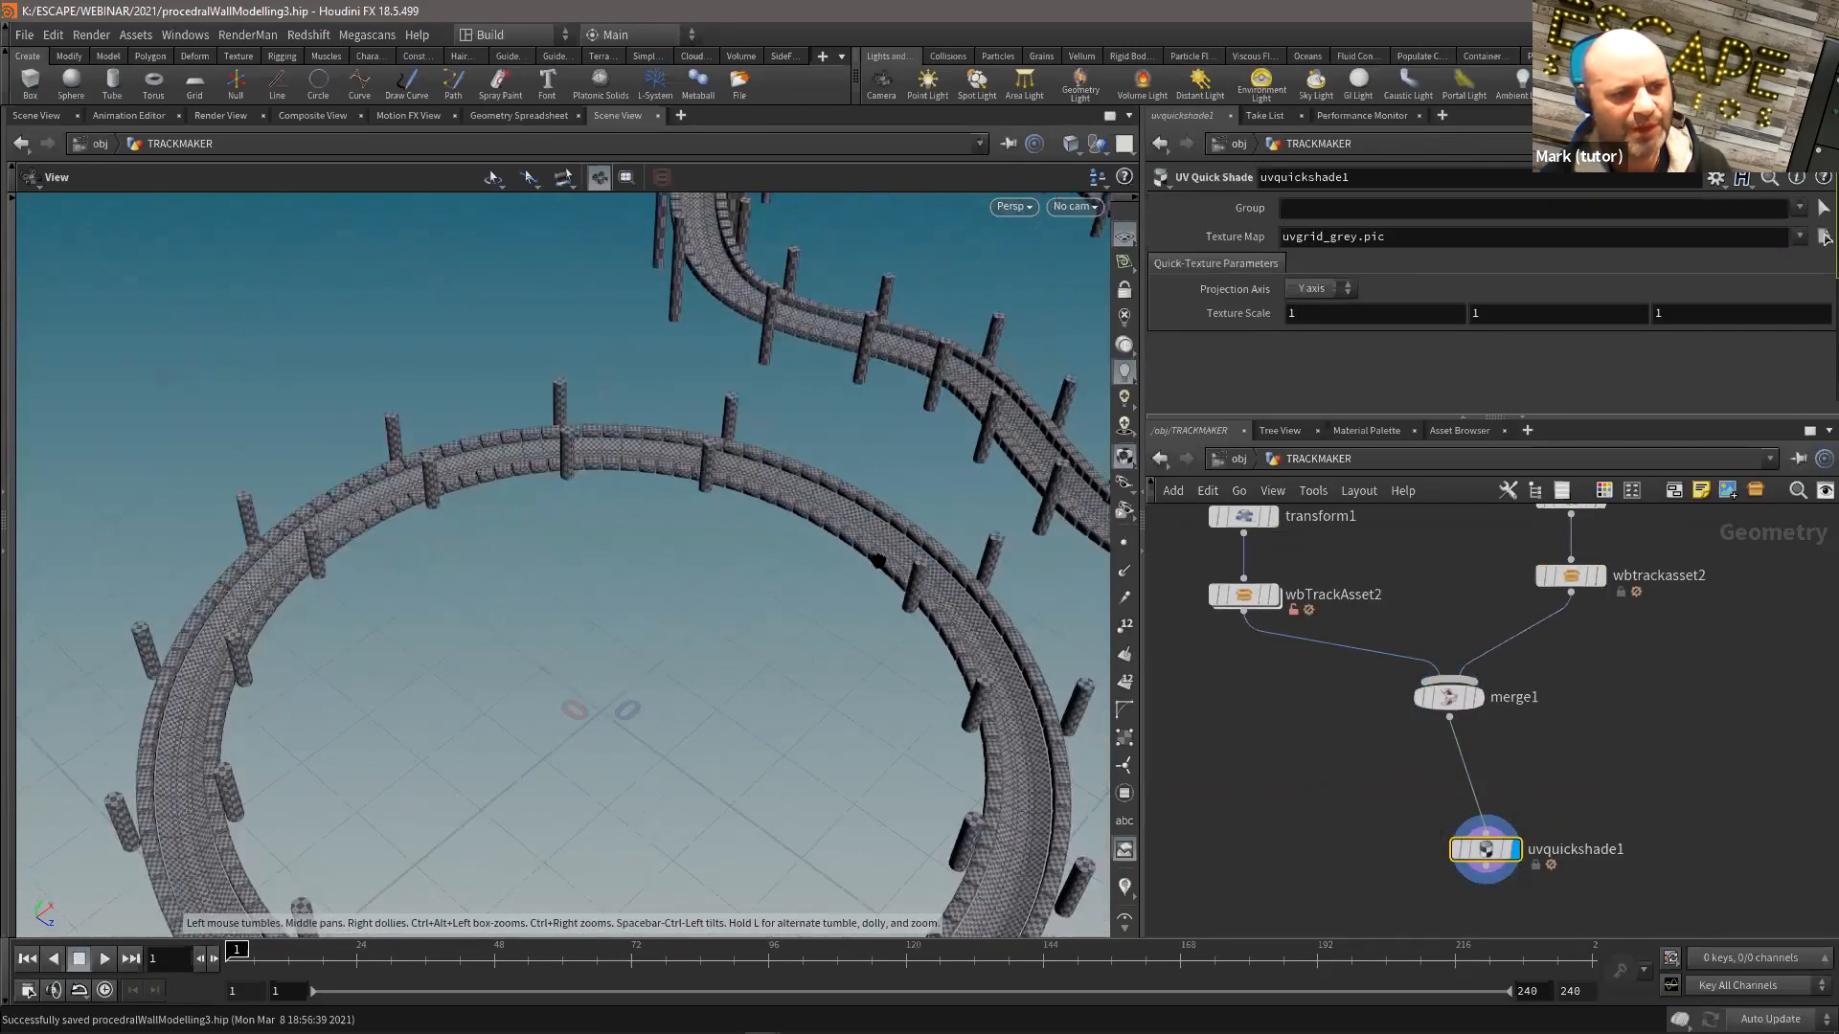
scroll(879, 561, "up", 4)
scroll(622, 471, "down", 5)
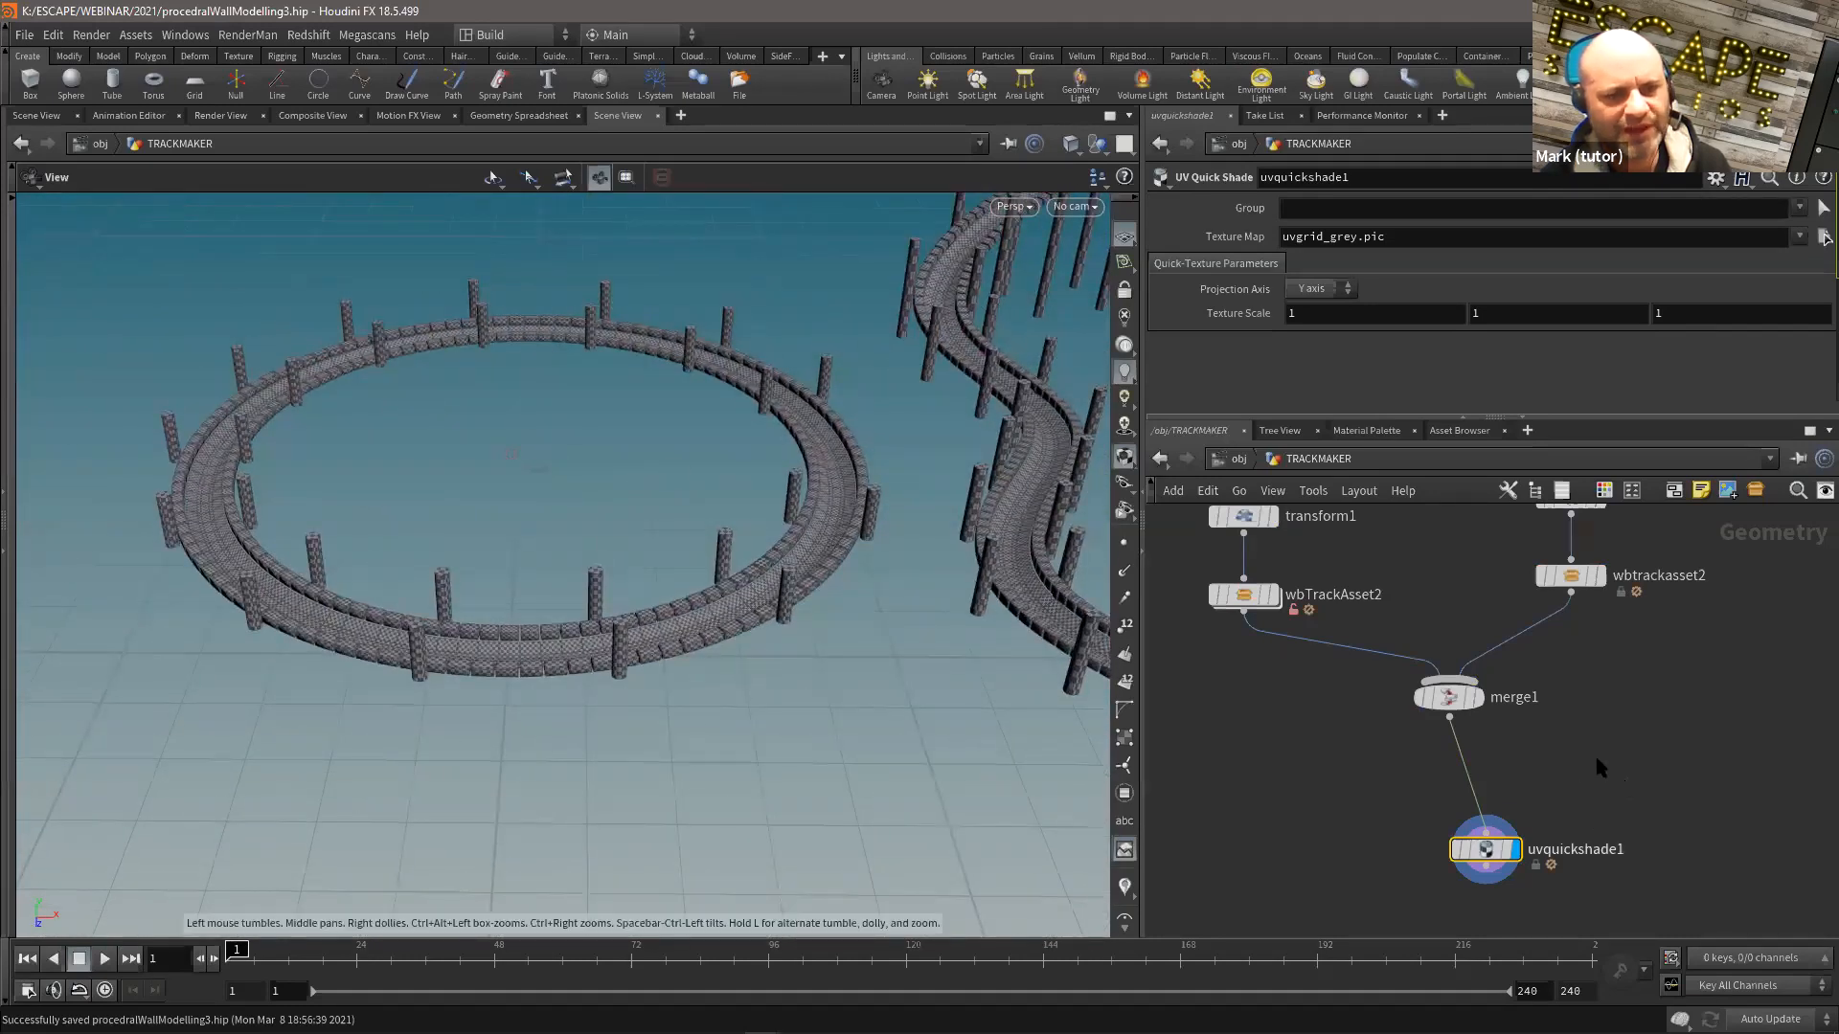
left_click(1461, 685)
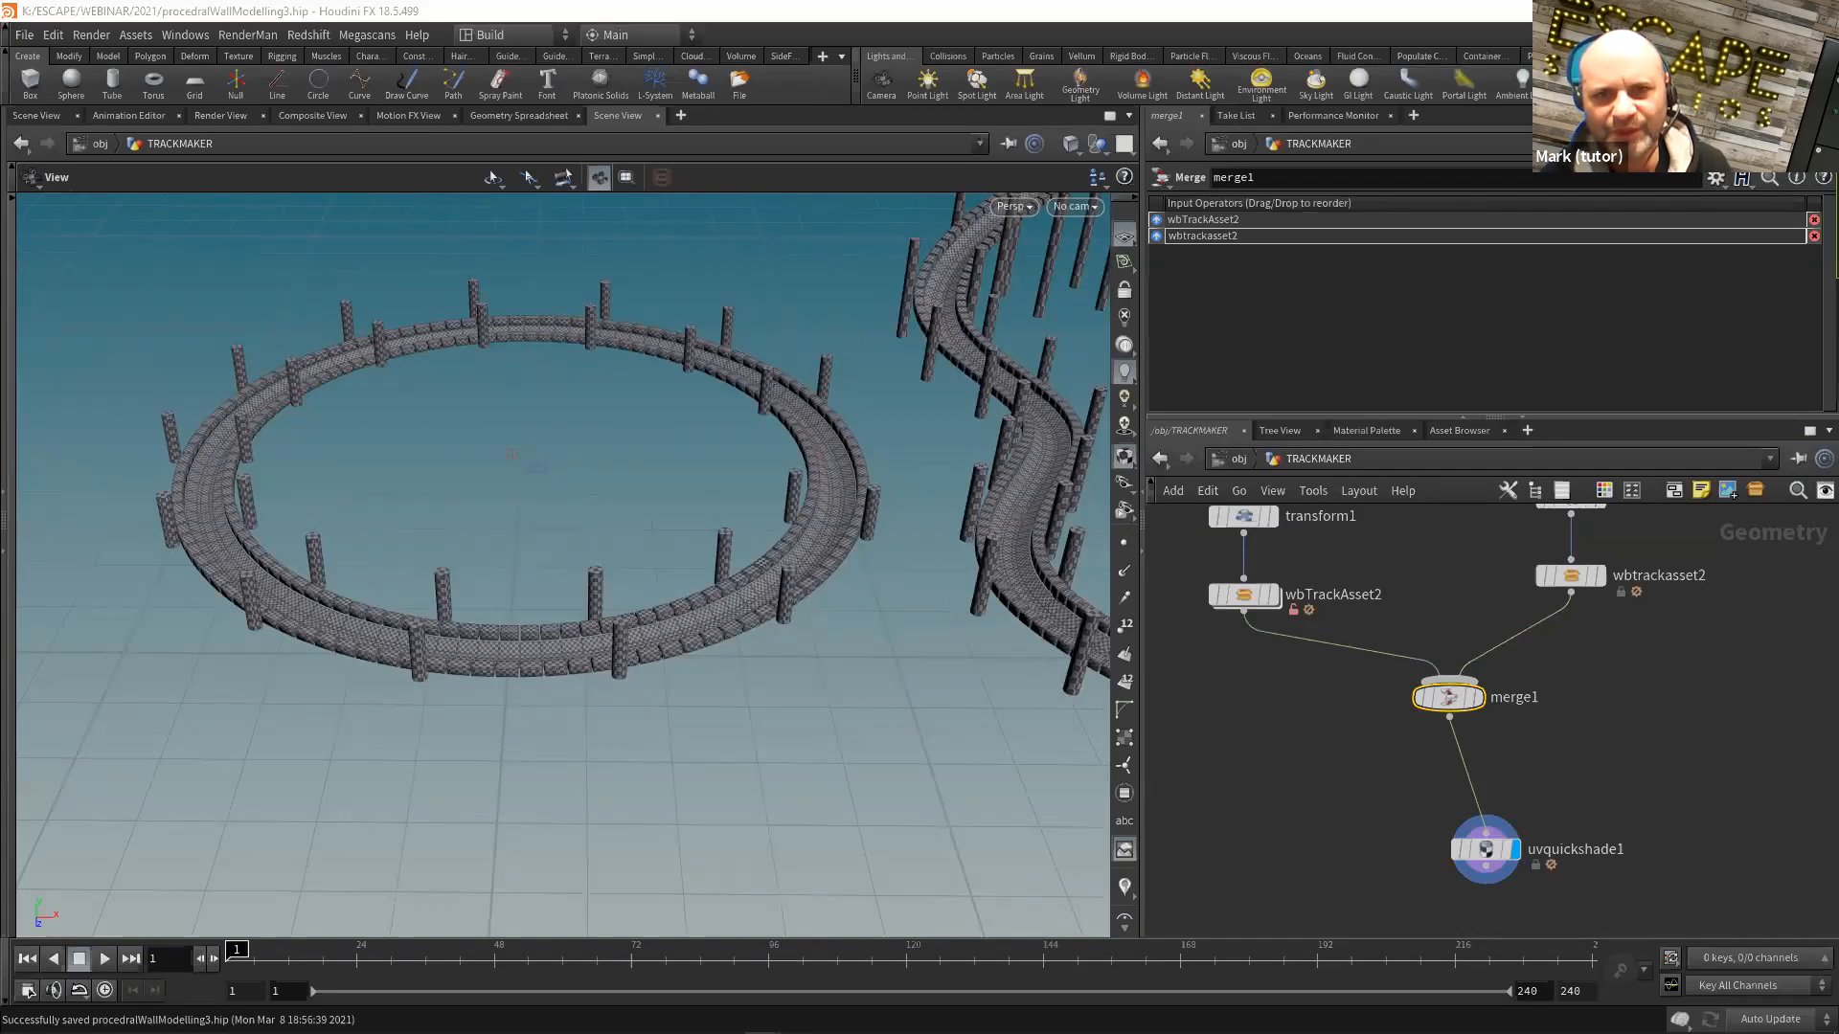
scroll(780, 381, "up", 5)
scroll(616, 492, "down", 5)
scroll(844, 491, "up", 5)
scroll(845, 491, "down", 4)
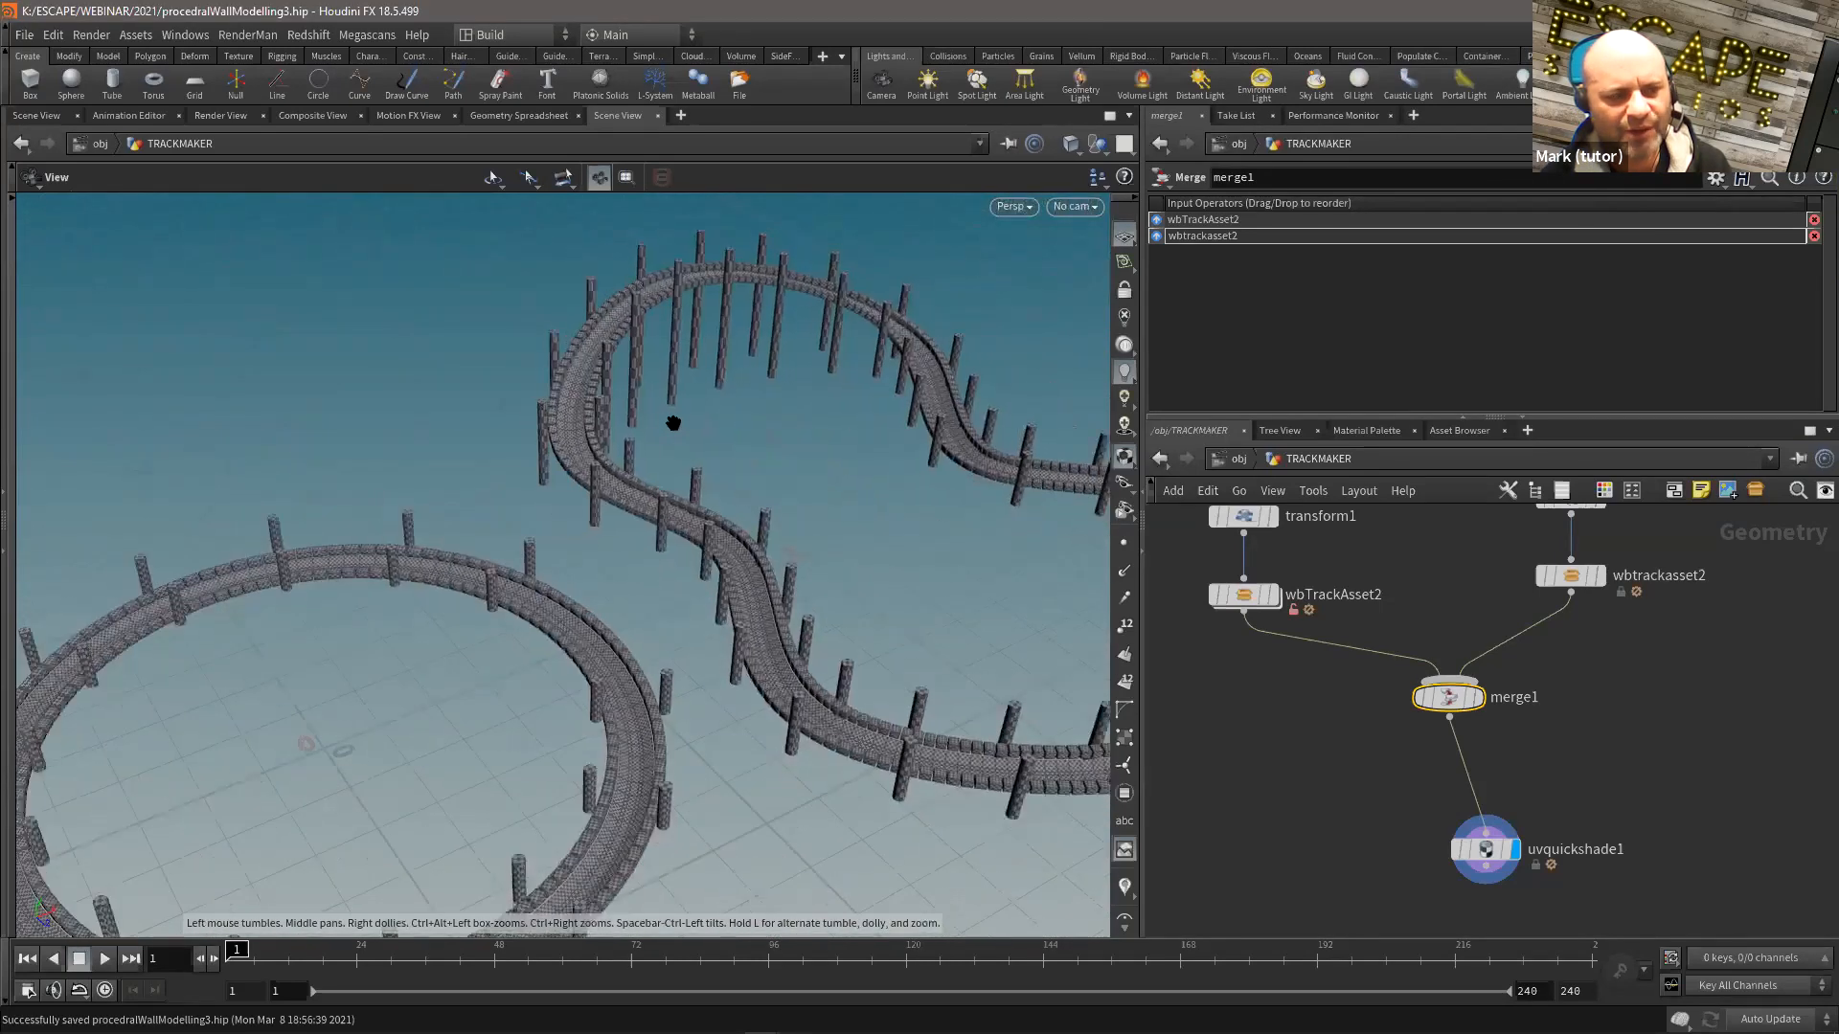